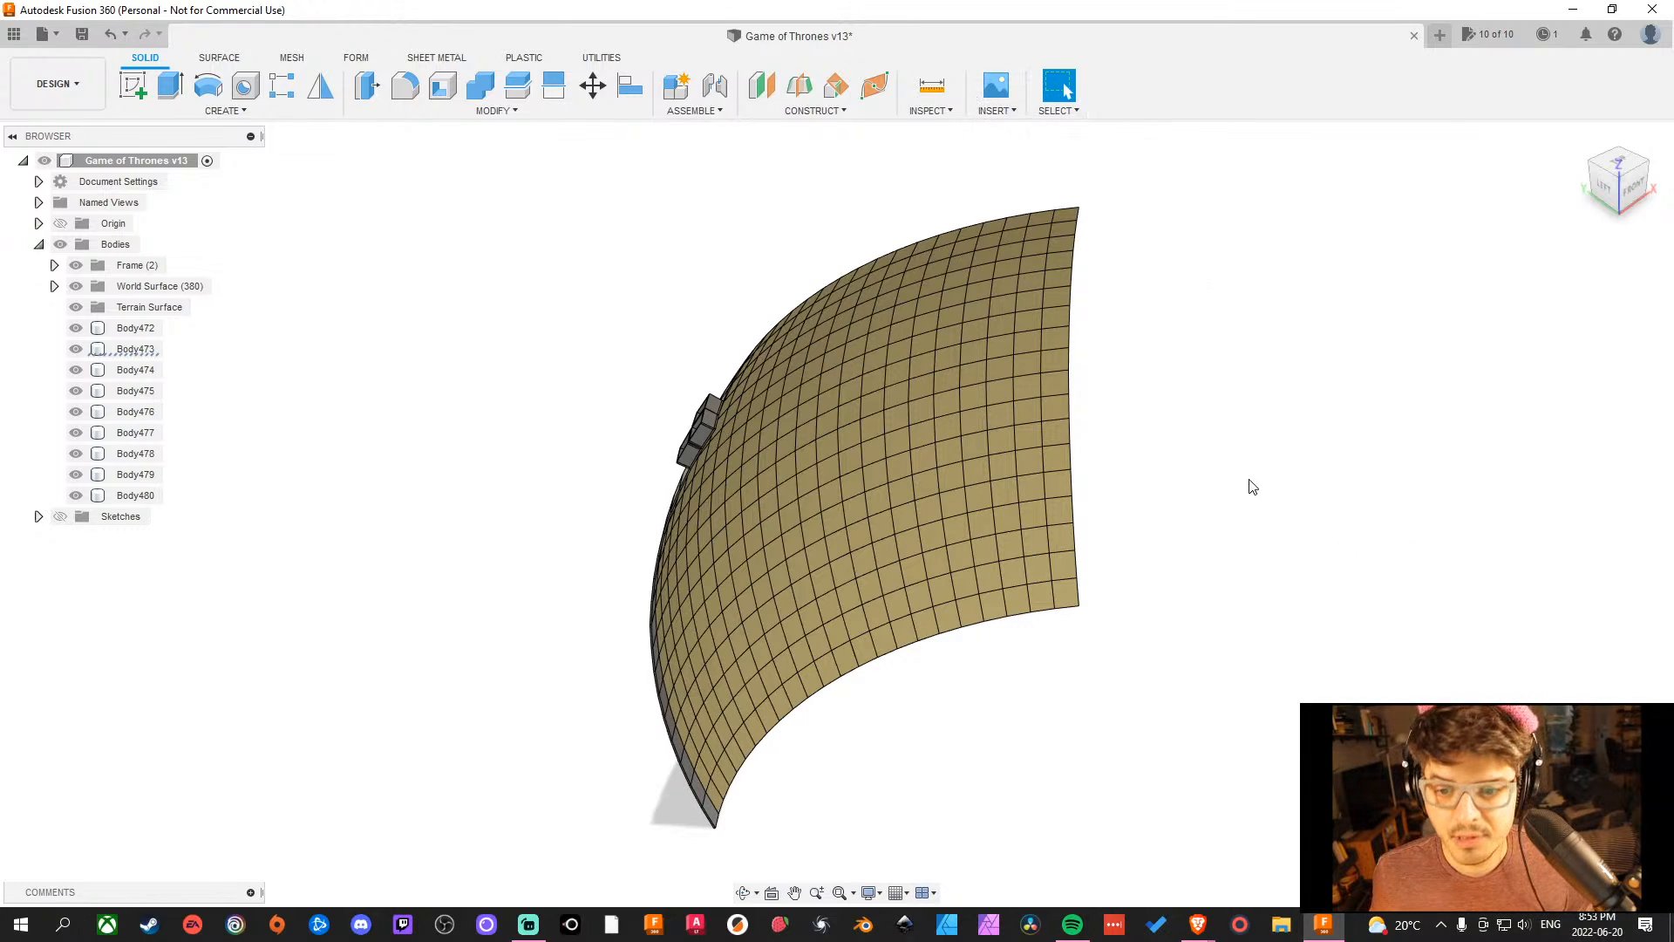
Examine the curved tiled surface and the boxes attached along its edge from the left, right and front.
click(1603, 188)
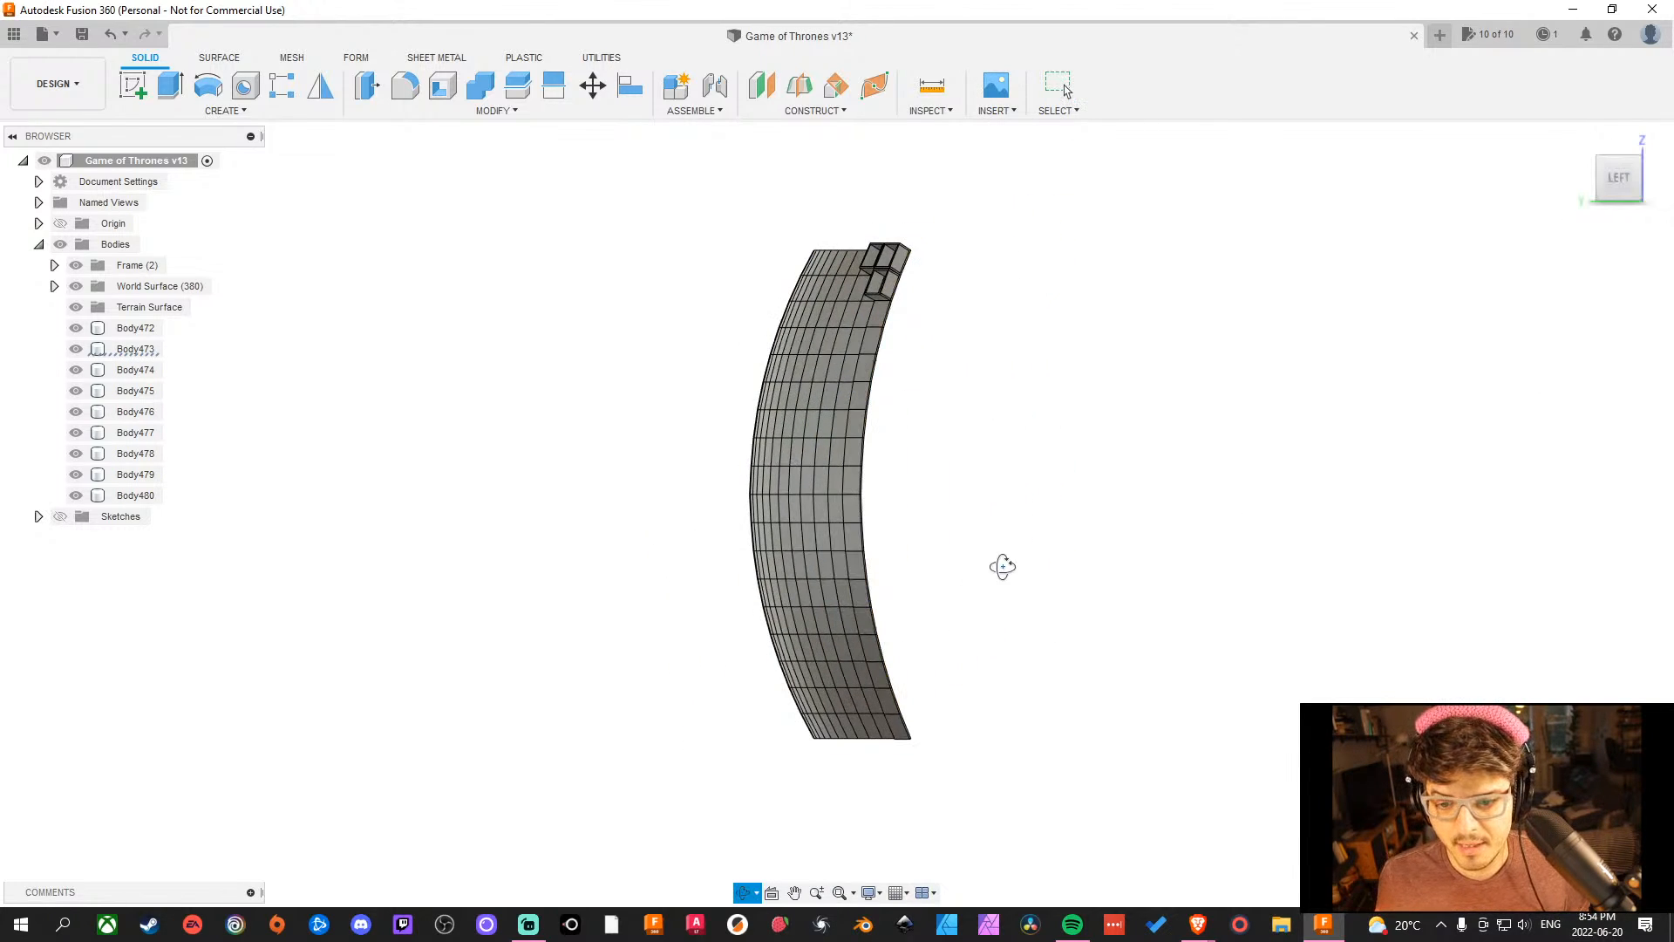
drag(1003, 567, 897, 718)
drag(960, 772, 1122, 747)
key(Escape)
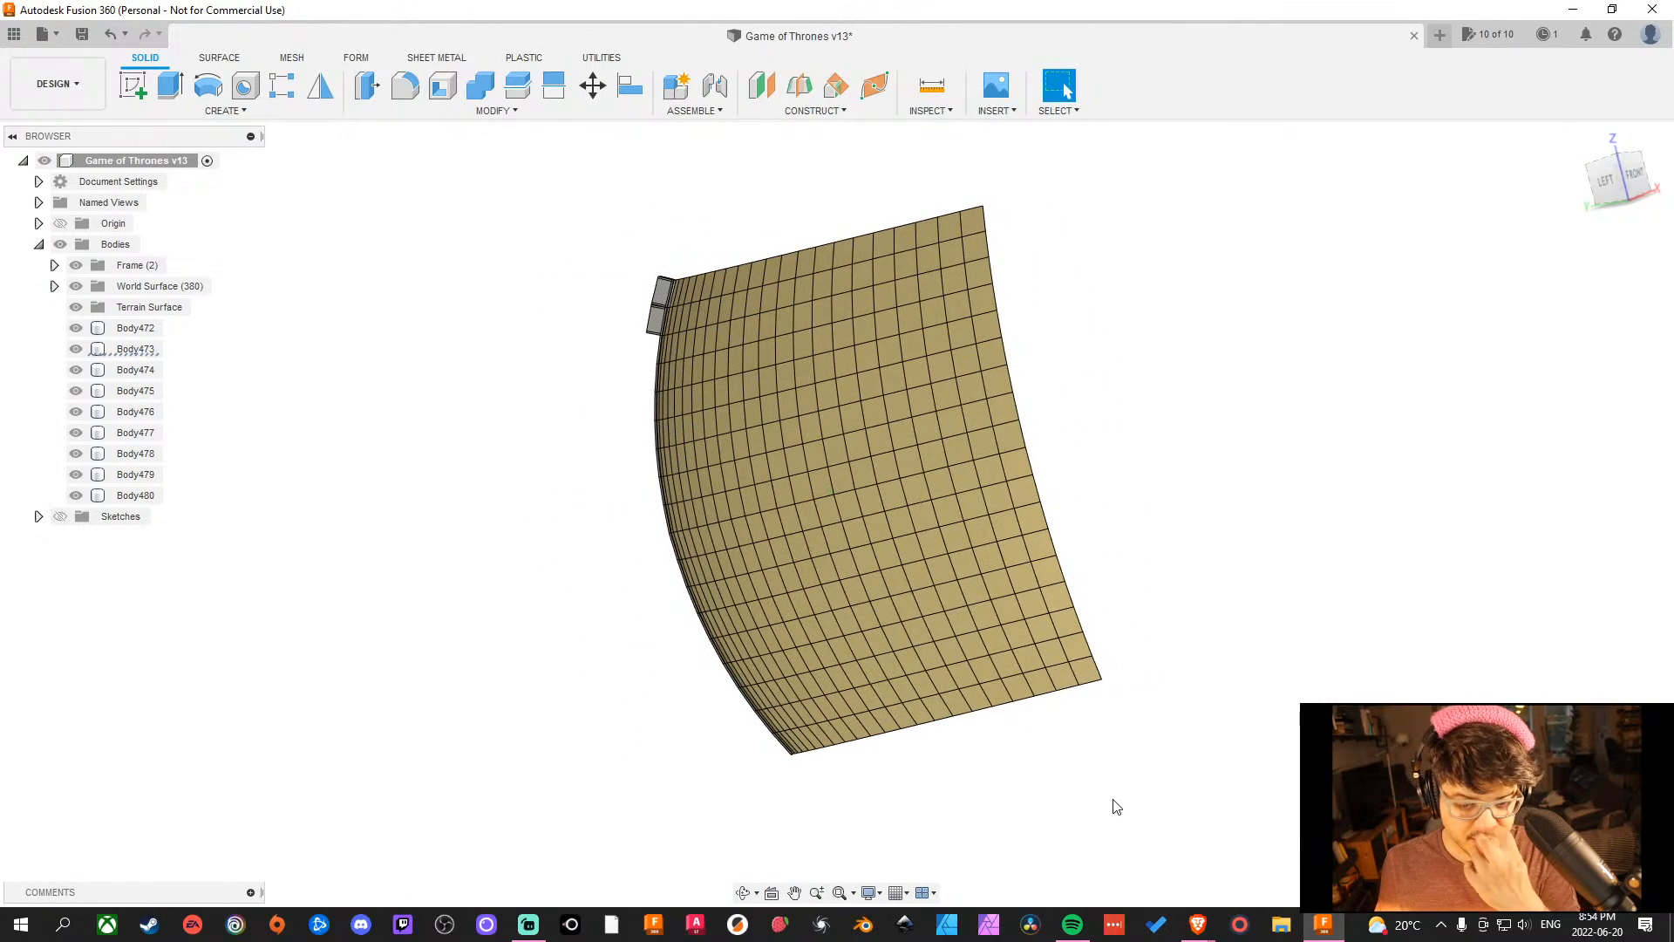
shift+middle_drag(1034, 510, 803, 520)
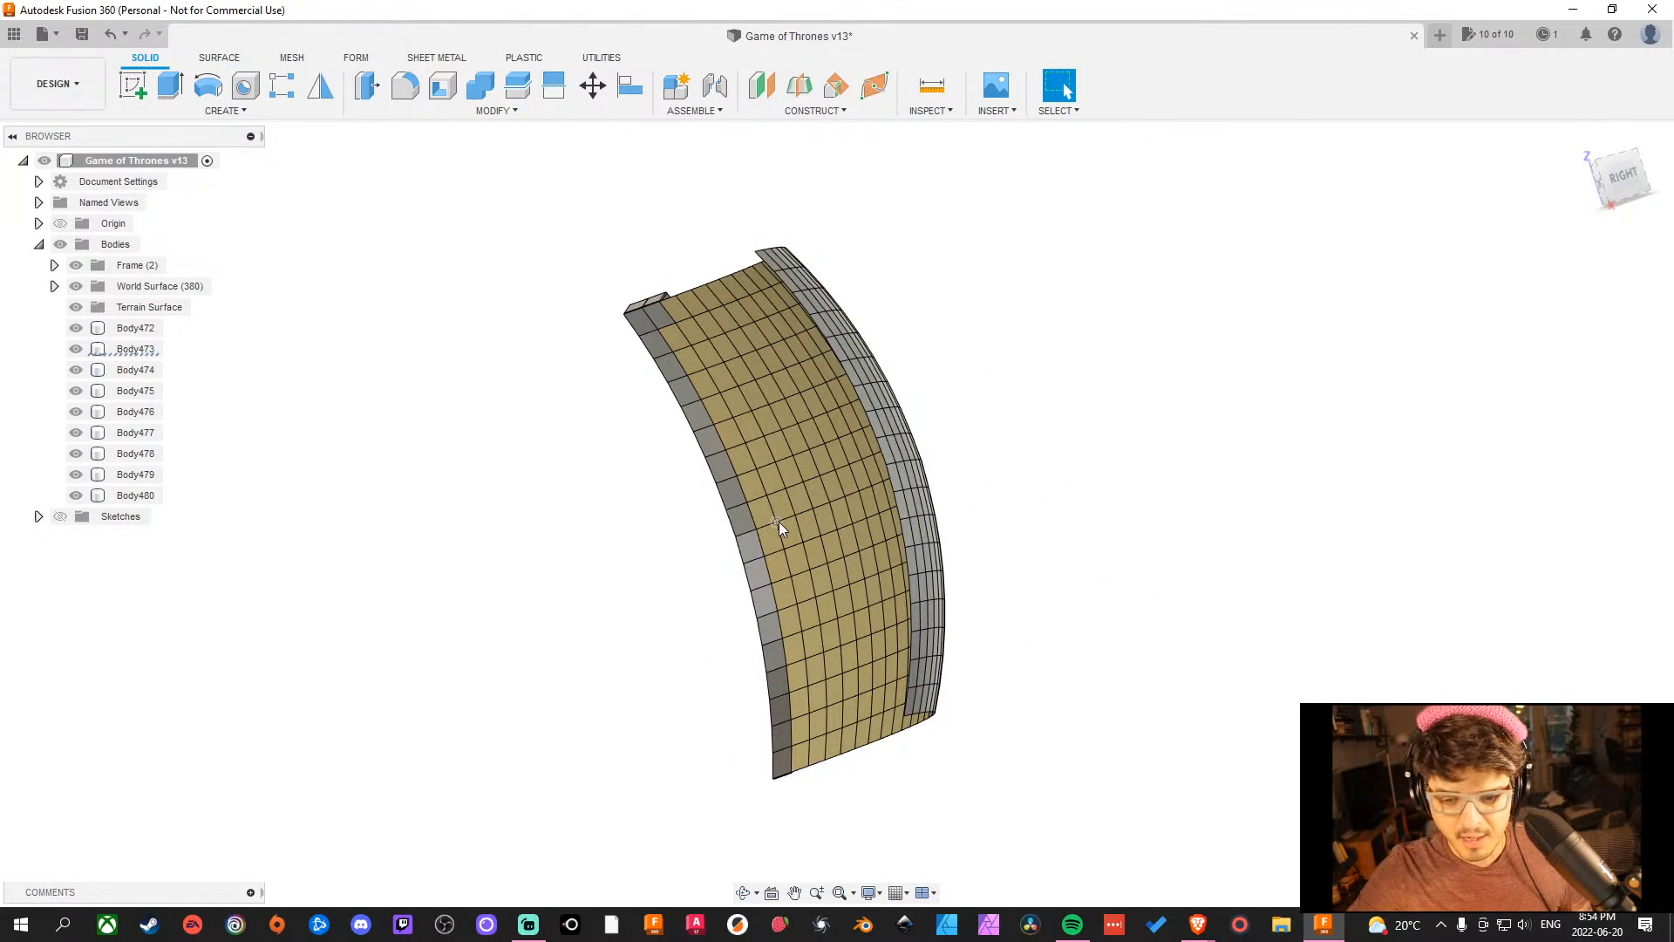
key(F4)
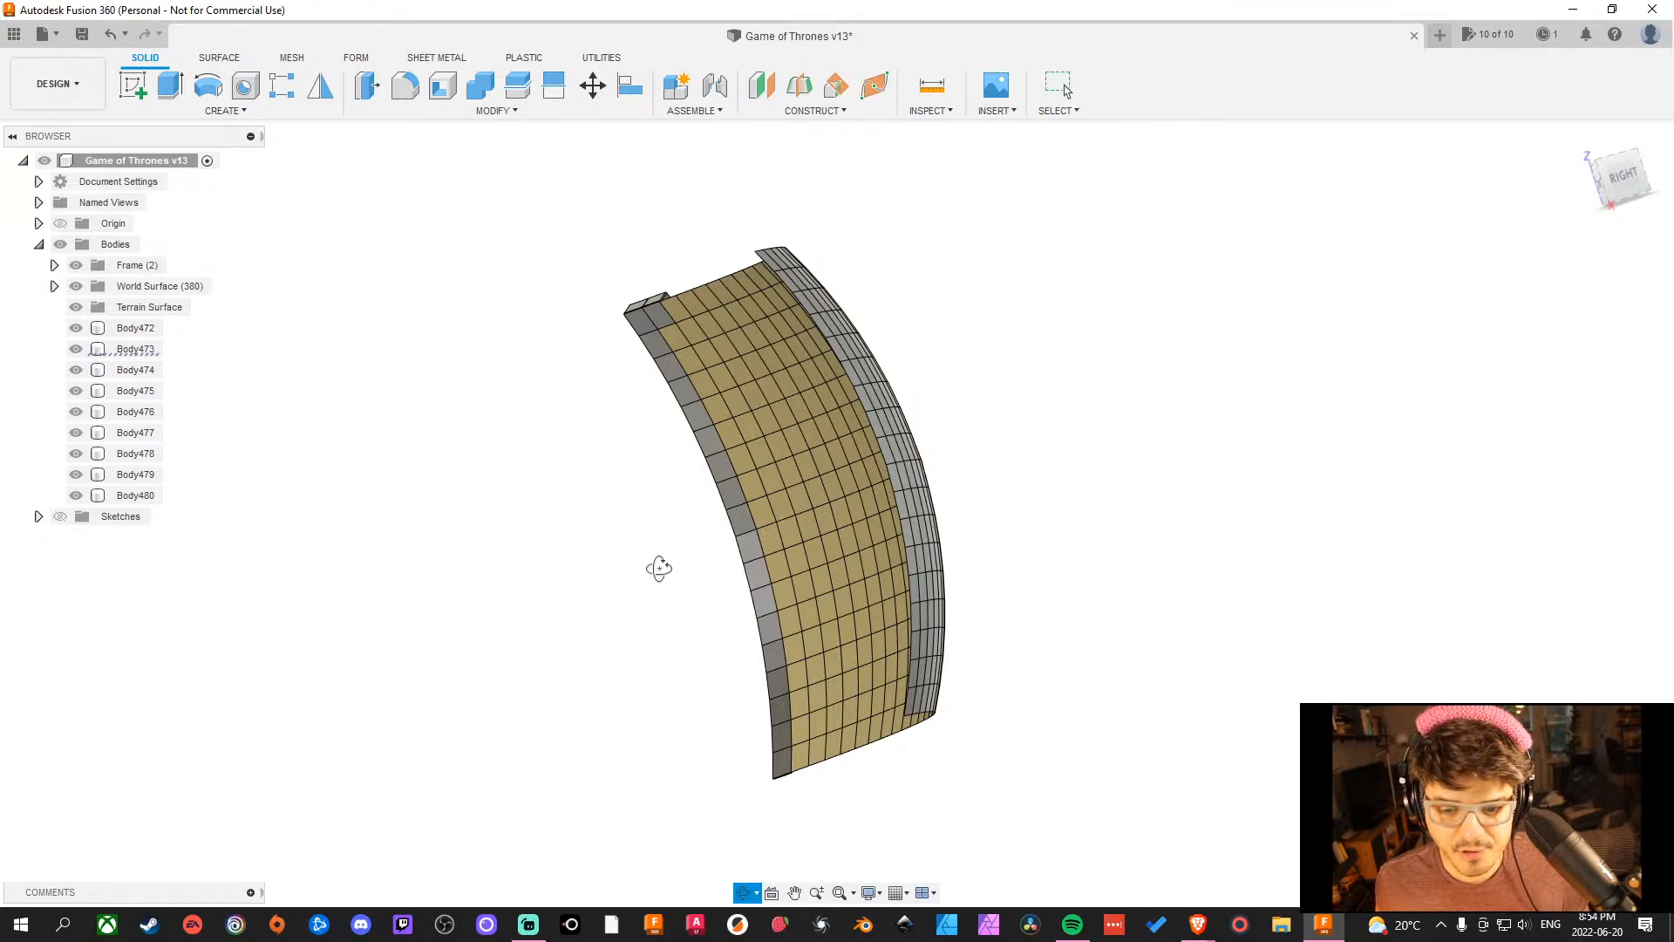
drag(657, 568, 832, 547)
key(Escape)
key(F4)
drag(1101, 767, 1151, 756)
key(Escape)
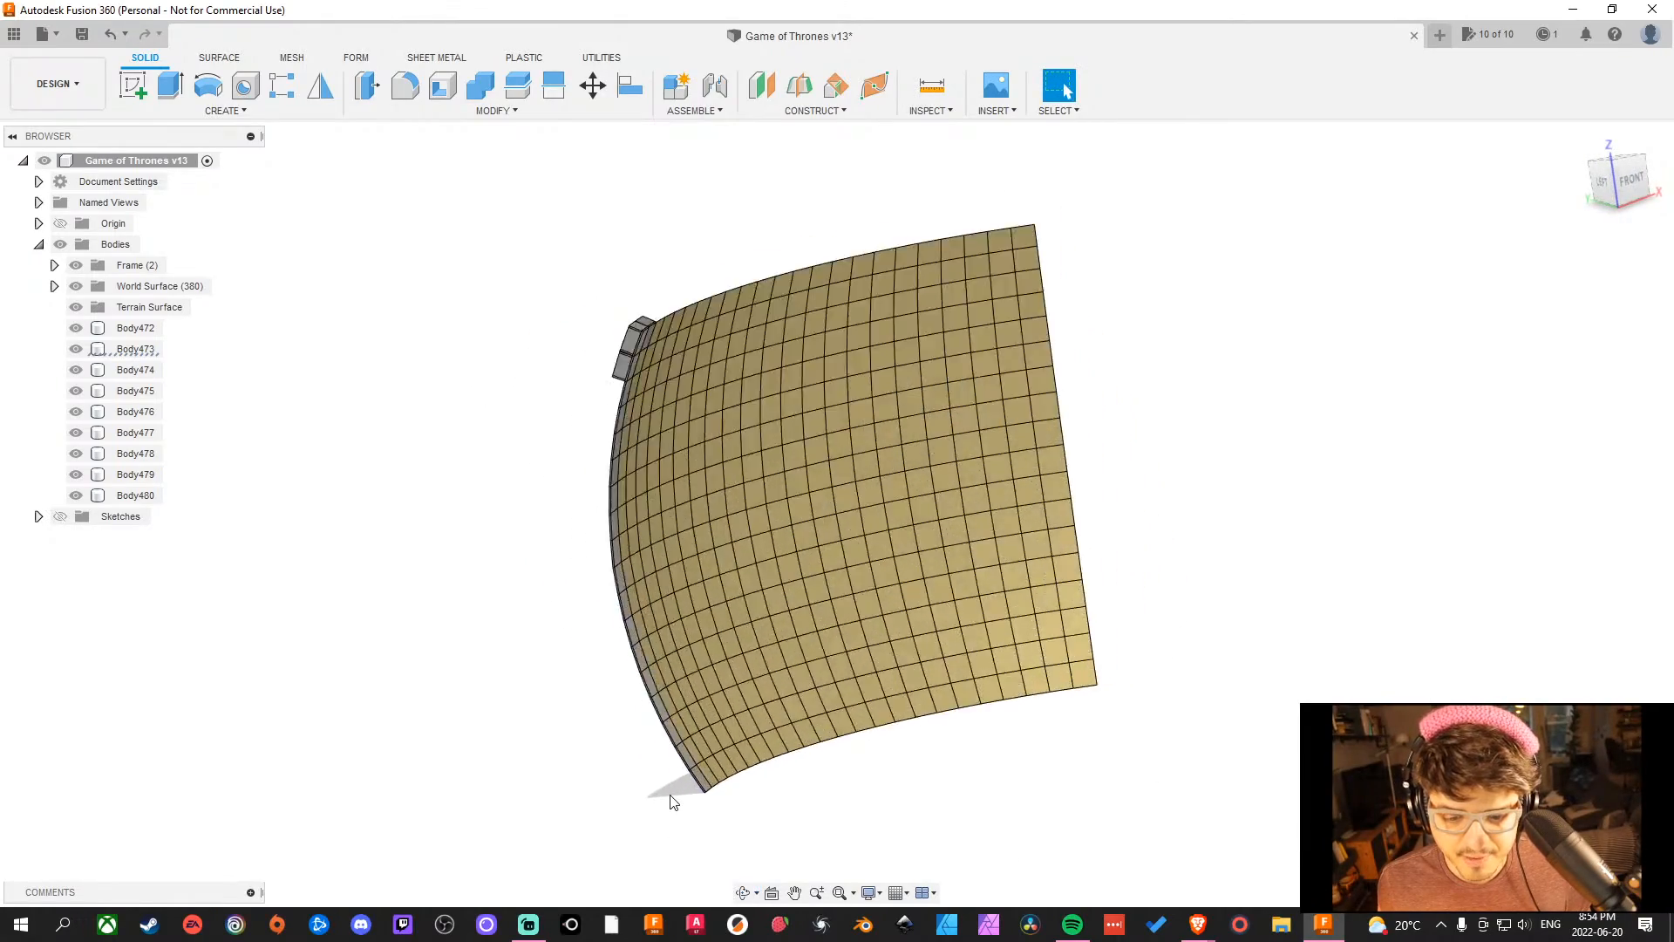
Measure the short edge giving the panel thickness at the front top corner of the attached boxes.
scroll(697, 794, up, 5)
scroll(778, 634, up, 8)
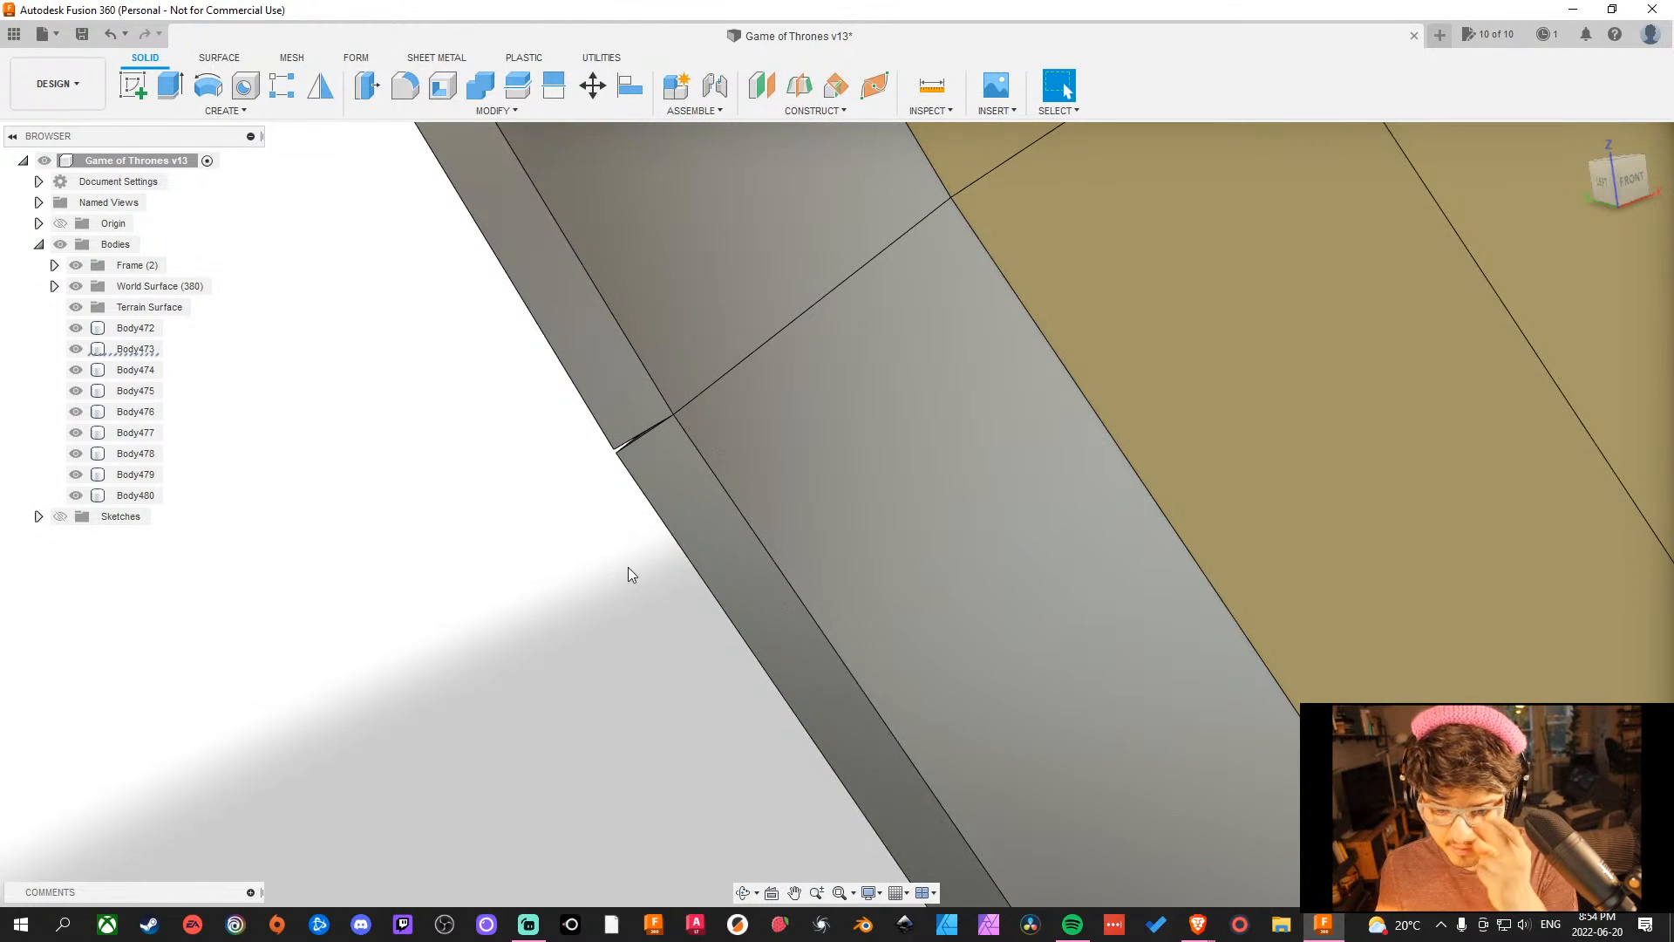
scroll(628, 567, down, 10)
shift+middle_drag(584, 589, 642, 317)
scroll(642, 314, up, 5)
scroll(641, 312, up, 5)
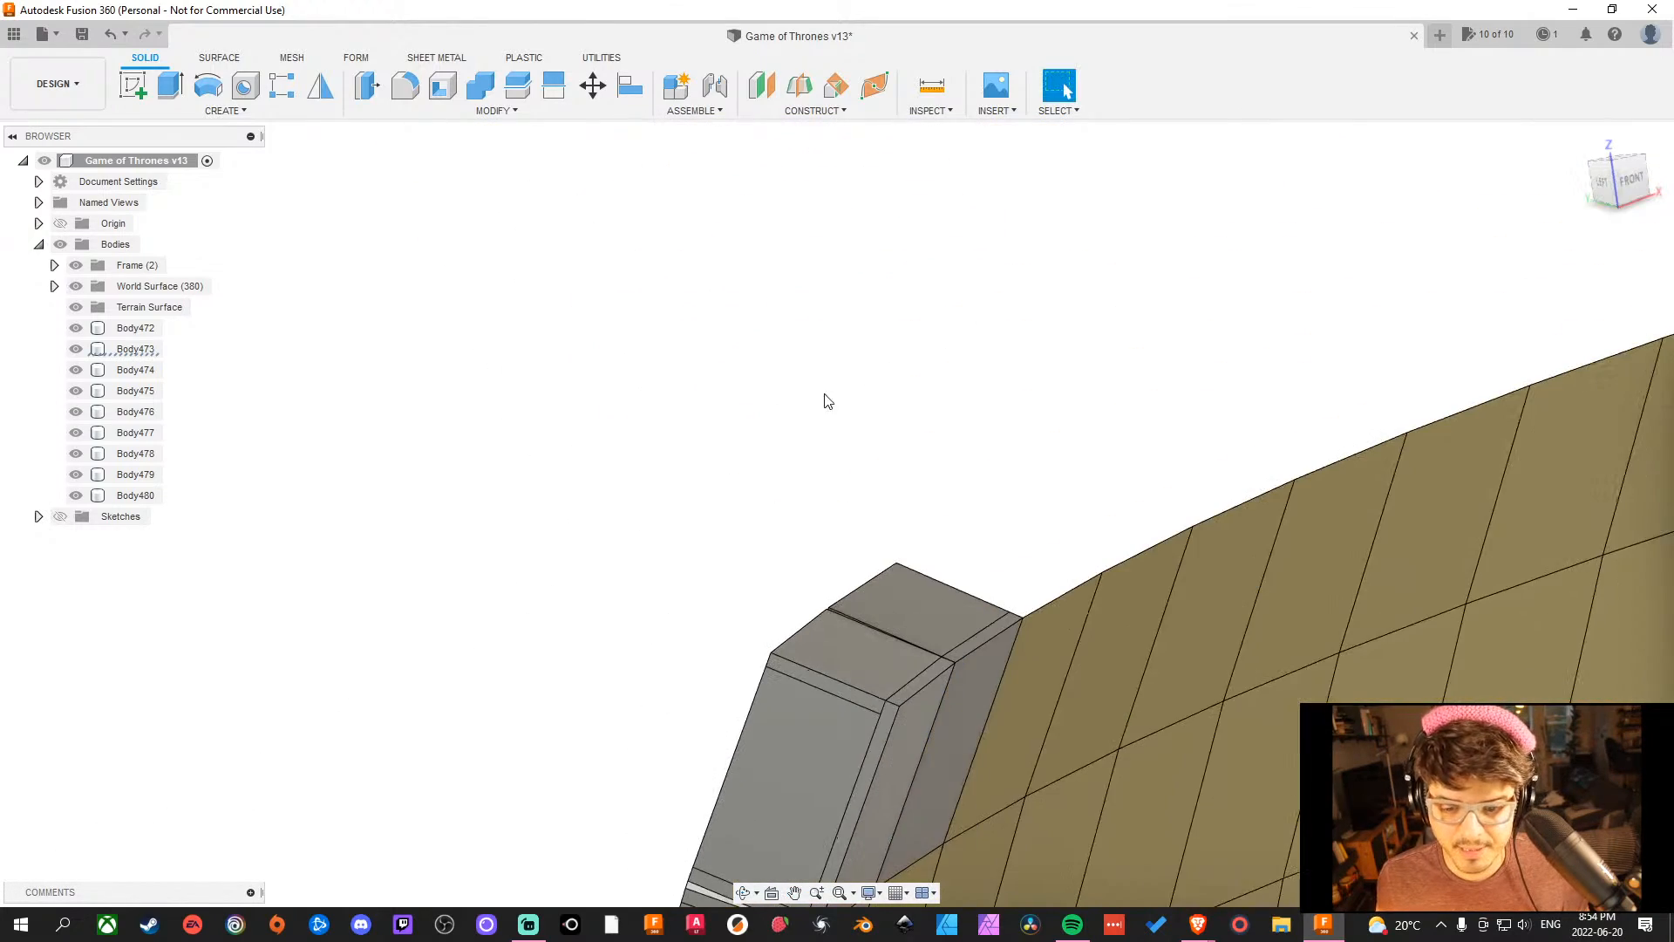
middle_drag(916, 420, 878, 199)
scroll(795, 573, up, 5)
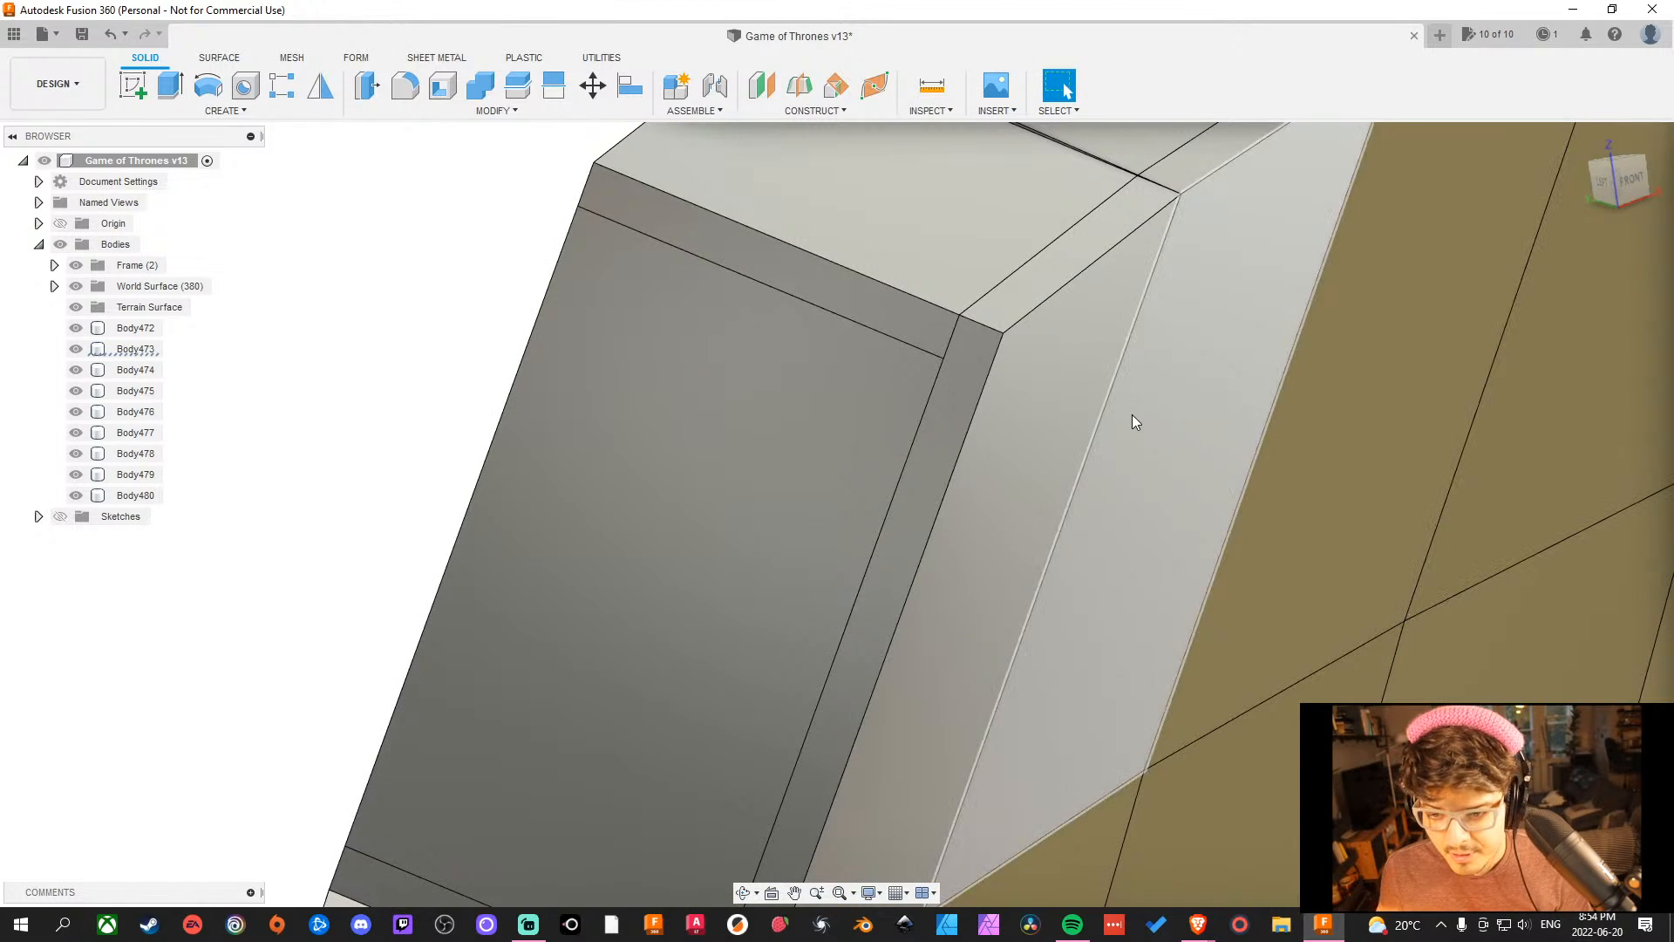
click(976, 323)
middle_drag(1260, 450, 1109, 489)
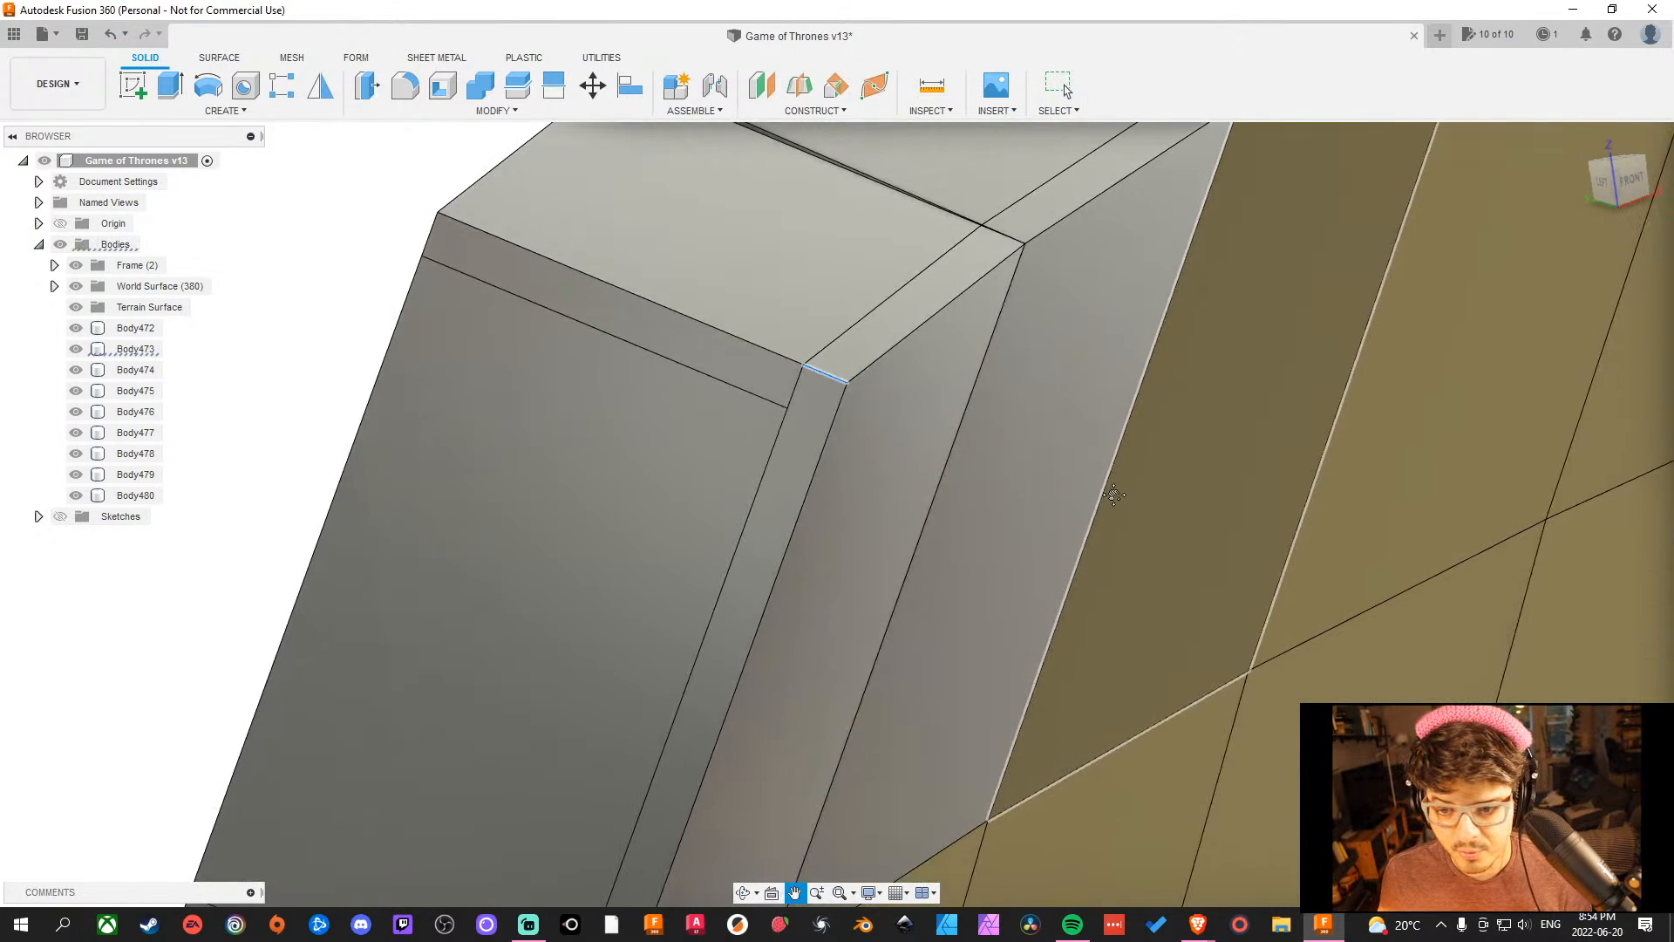
key(i)
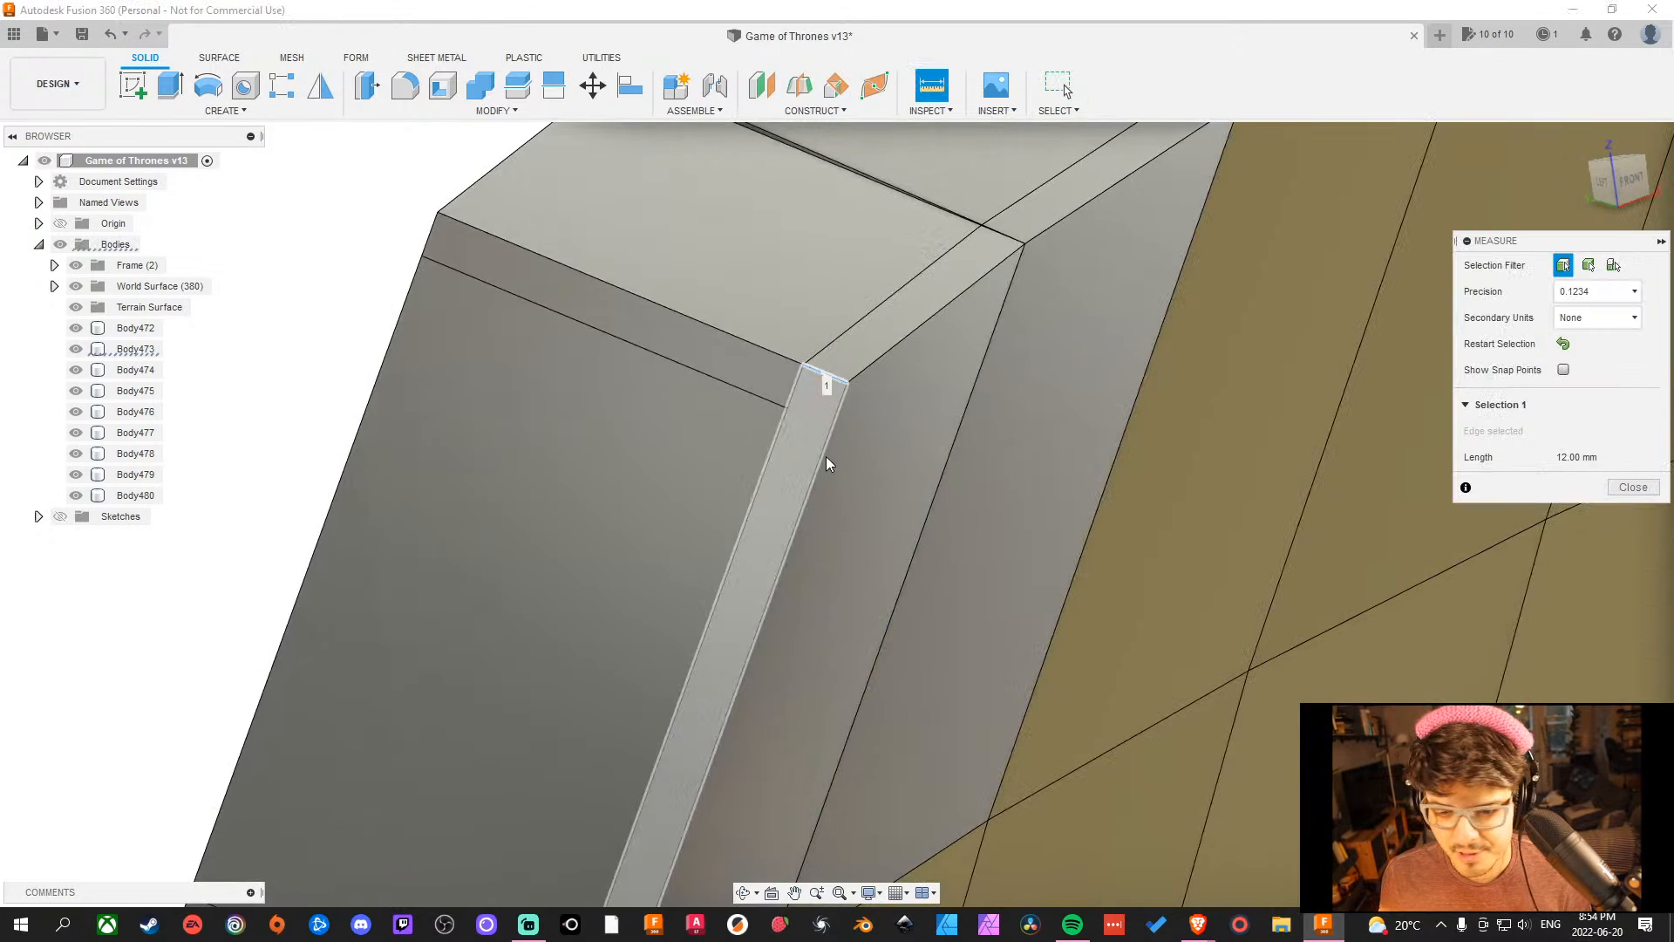
key(Escape)
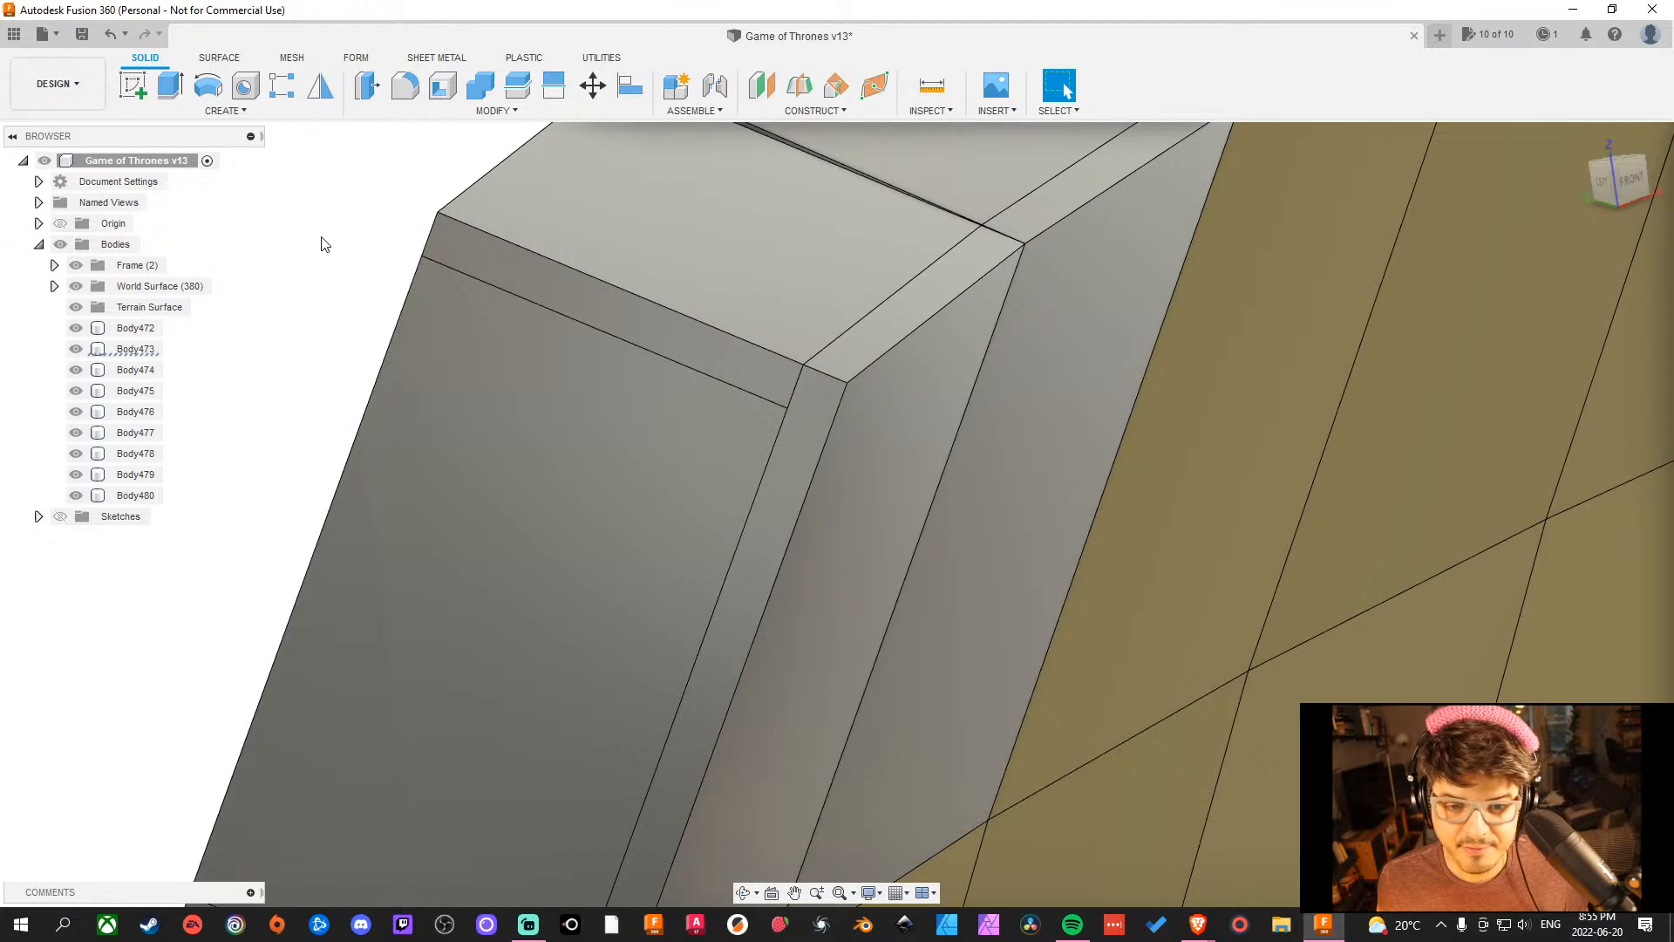
Examine the top corner and panel joints of the three attached boxes against the whole curved surface.
scroll(323, 243, down, 10)
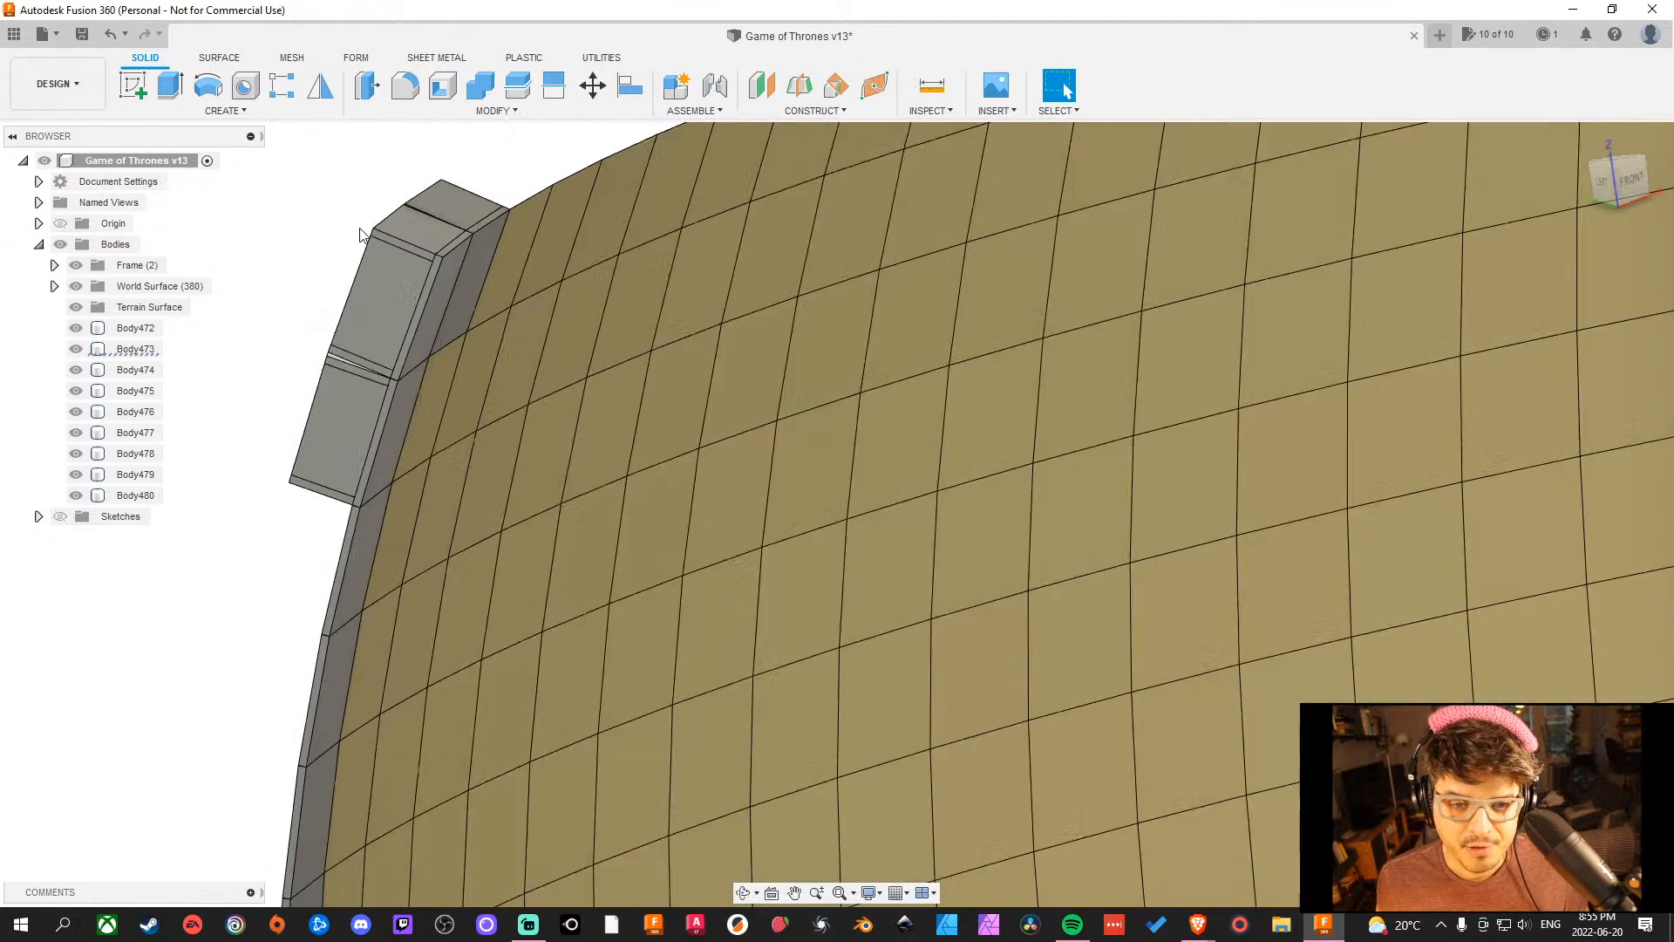
middle_drag(406, 221, 773, 142)
scroll(709, 336, down, 3)
mouse_move(590, 400)
shift+middle_down()
mouse_move(717, 387)
mouse_move(561, 403)
shift+middle_up()
click(747, 232)
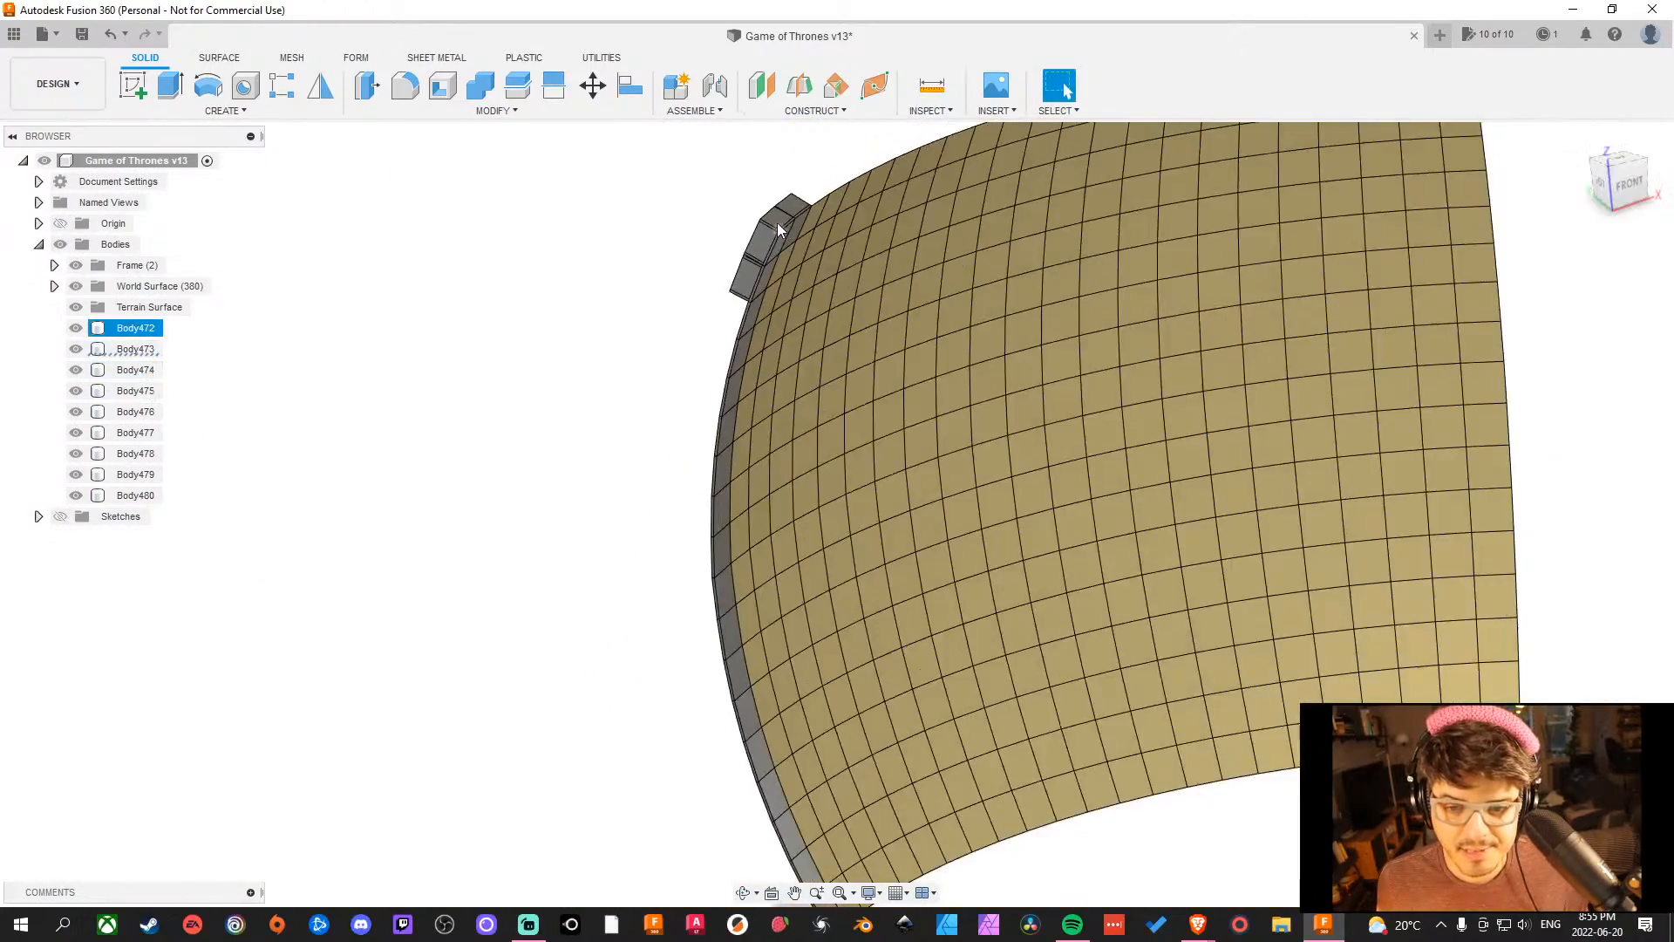
scroll(778, 222, up, 10)
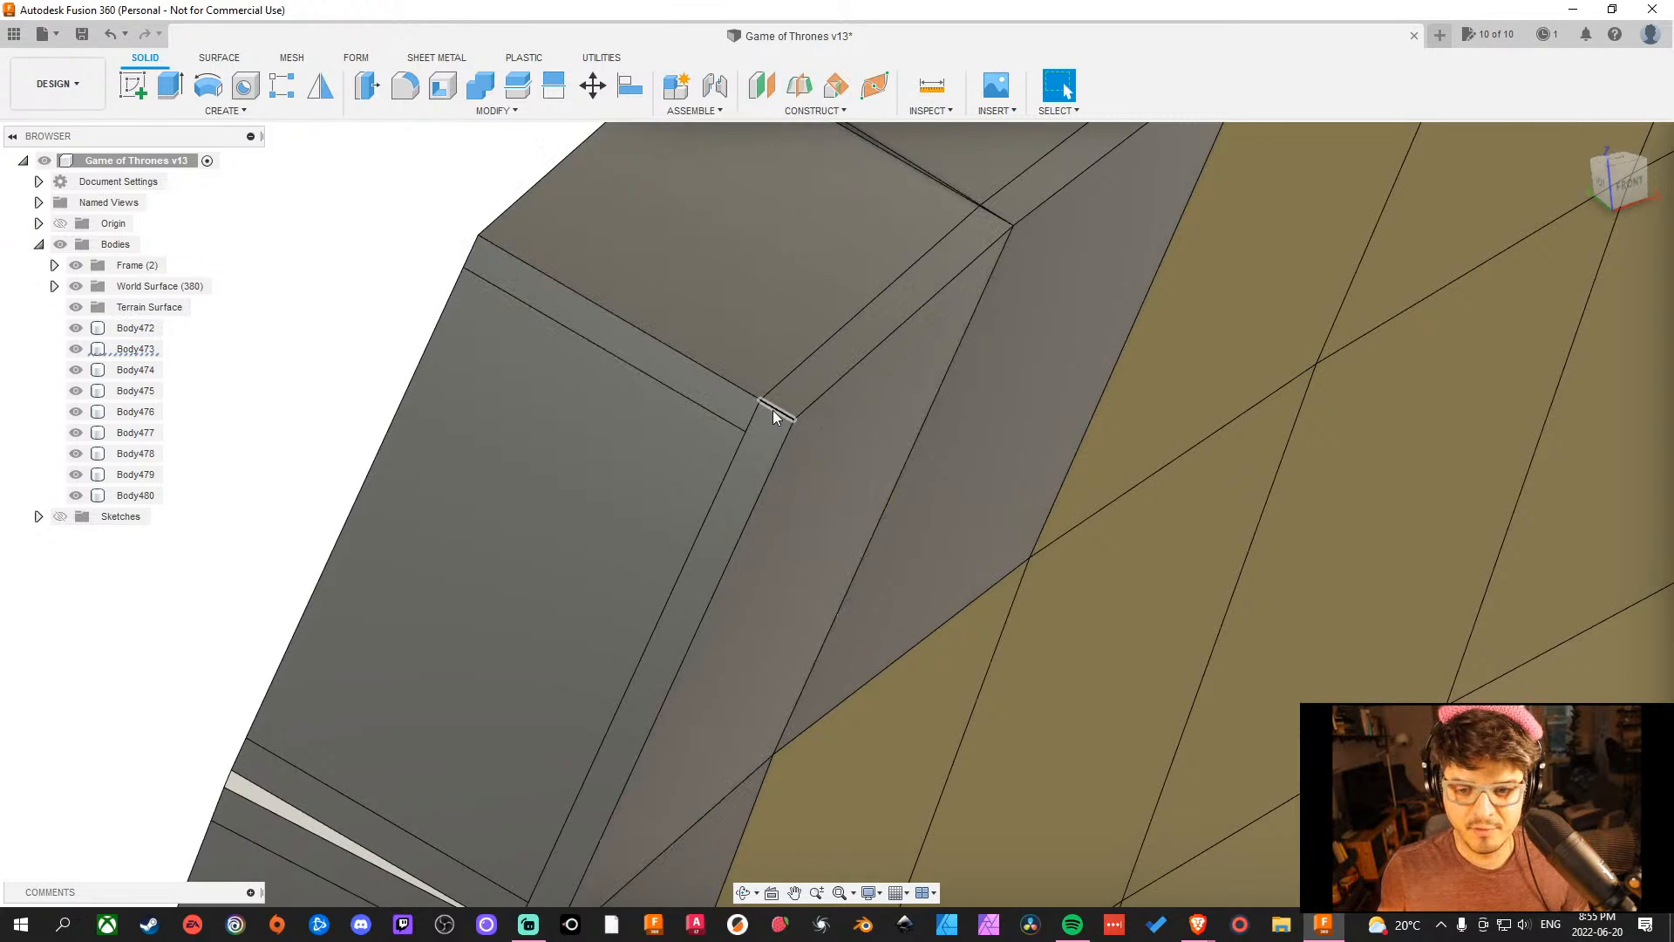
scroll(401, 390, up, 2)
scroll(397, 337, down, 6)
middle_drag(369, 276, 598, 291)
key(Escape)
middle_drag(597, 291, 601, 218)
scroll(579, 286, up, 2)
scroll(577, 296, down, 2)
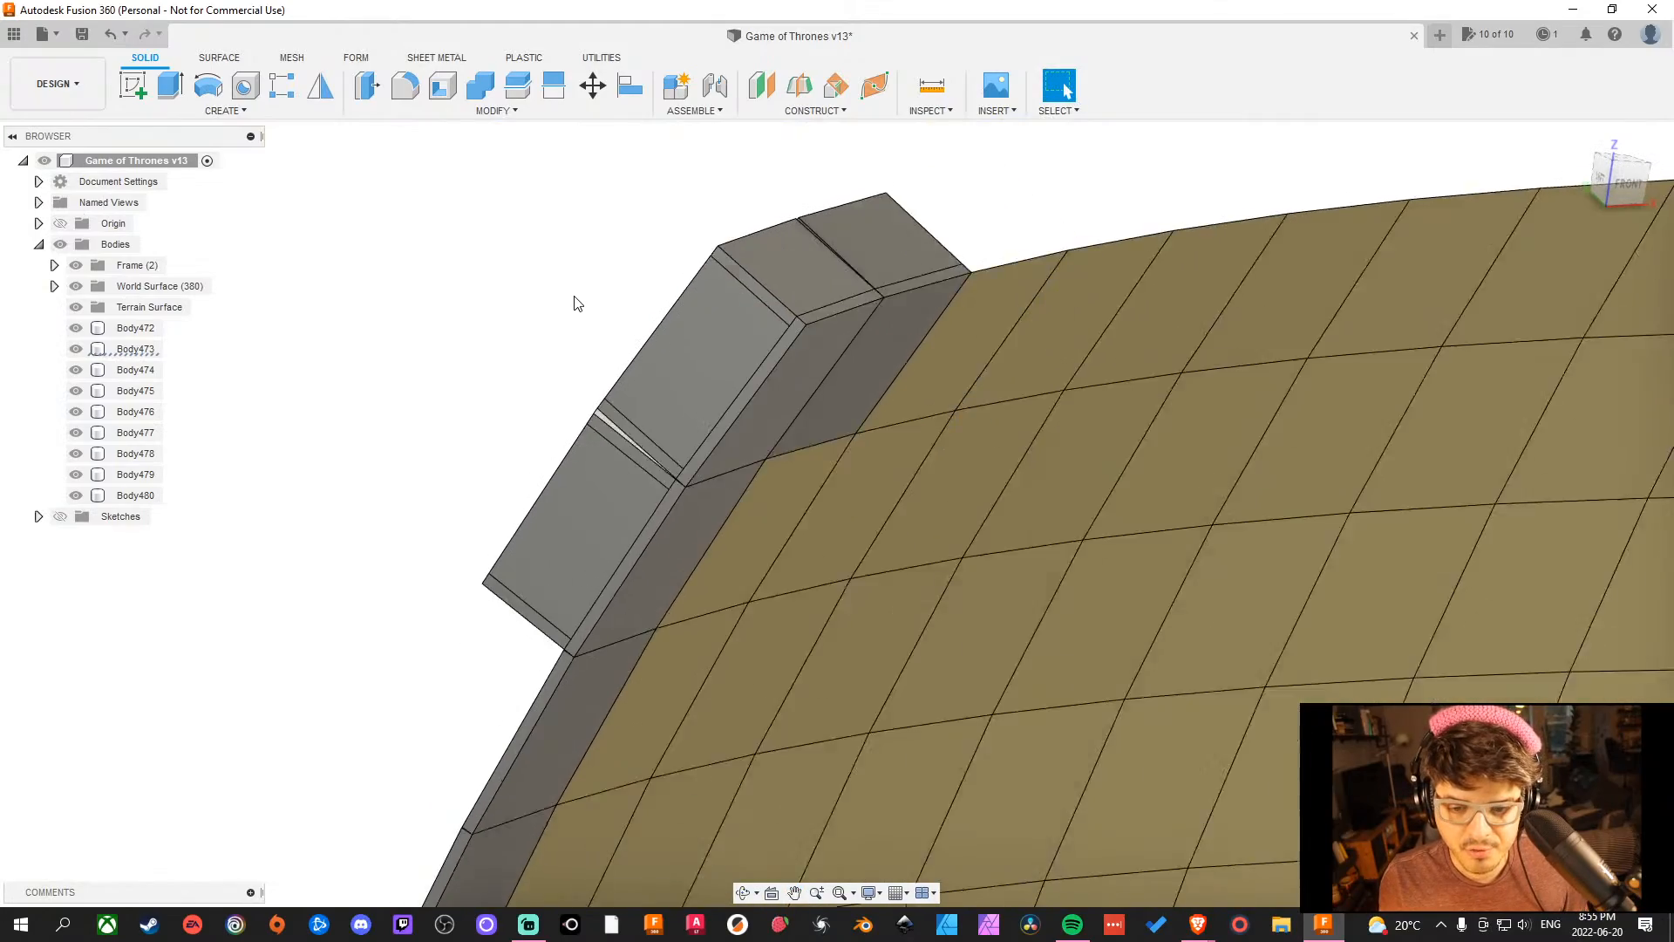
Compare the attached boxes from the front and from their open left side, including how they follow the surface's curve.
shift+middle_drag(572, 302, 500, 332)
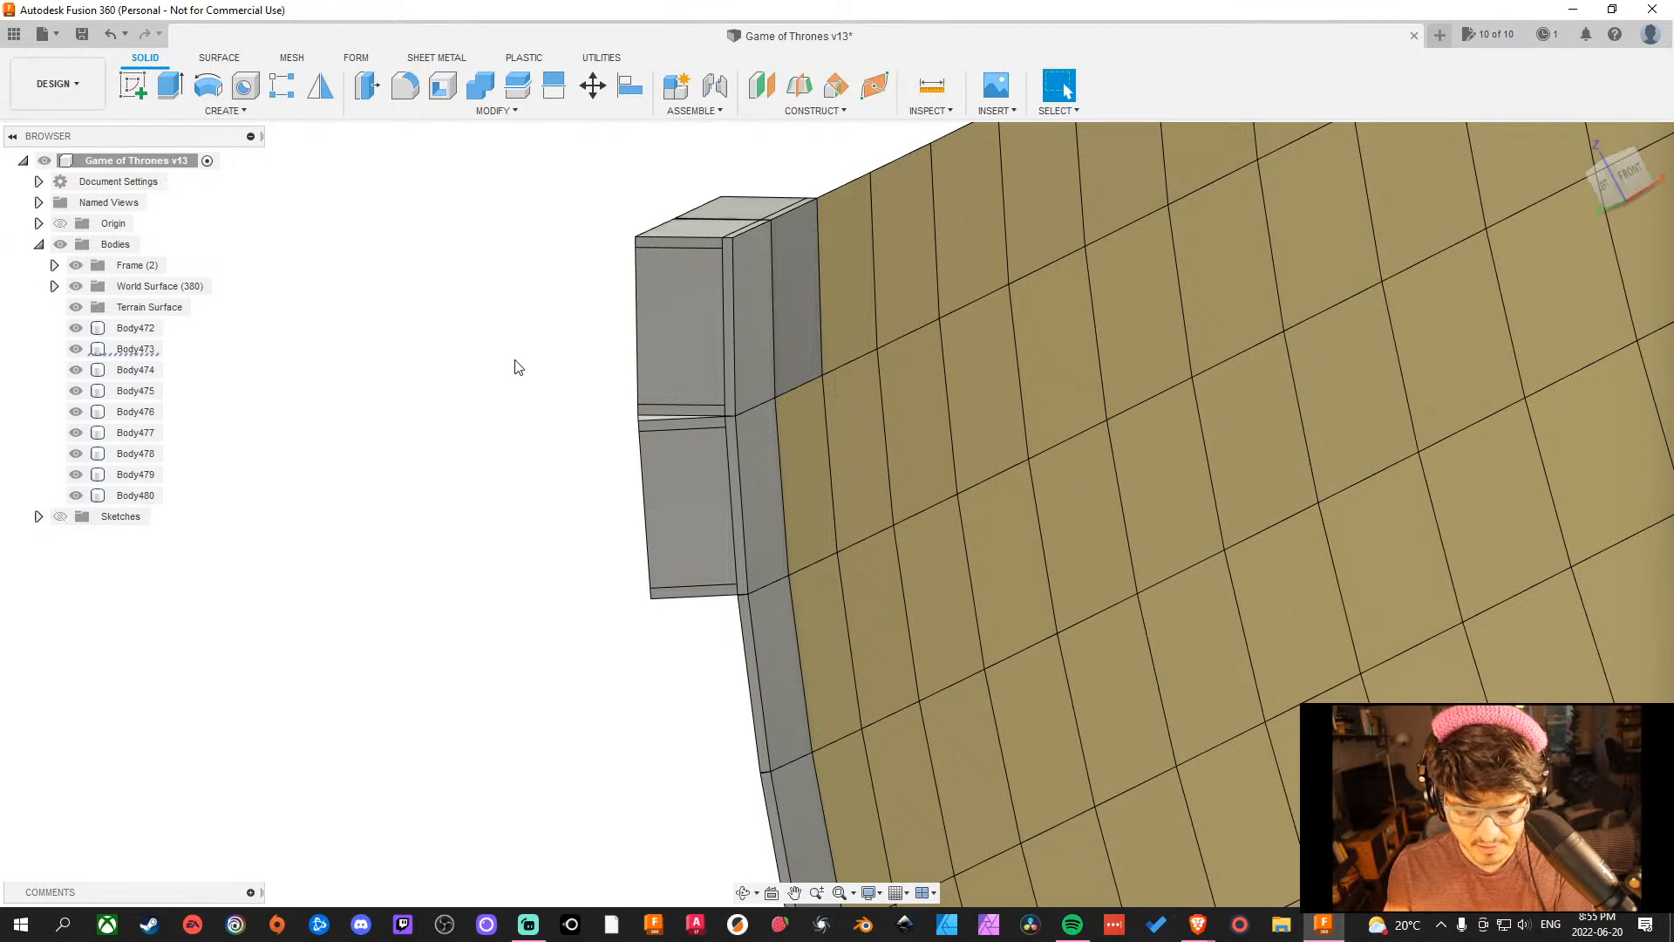
scroll(477, 317, up, 1)
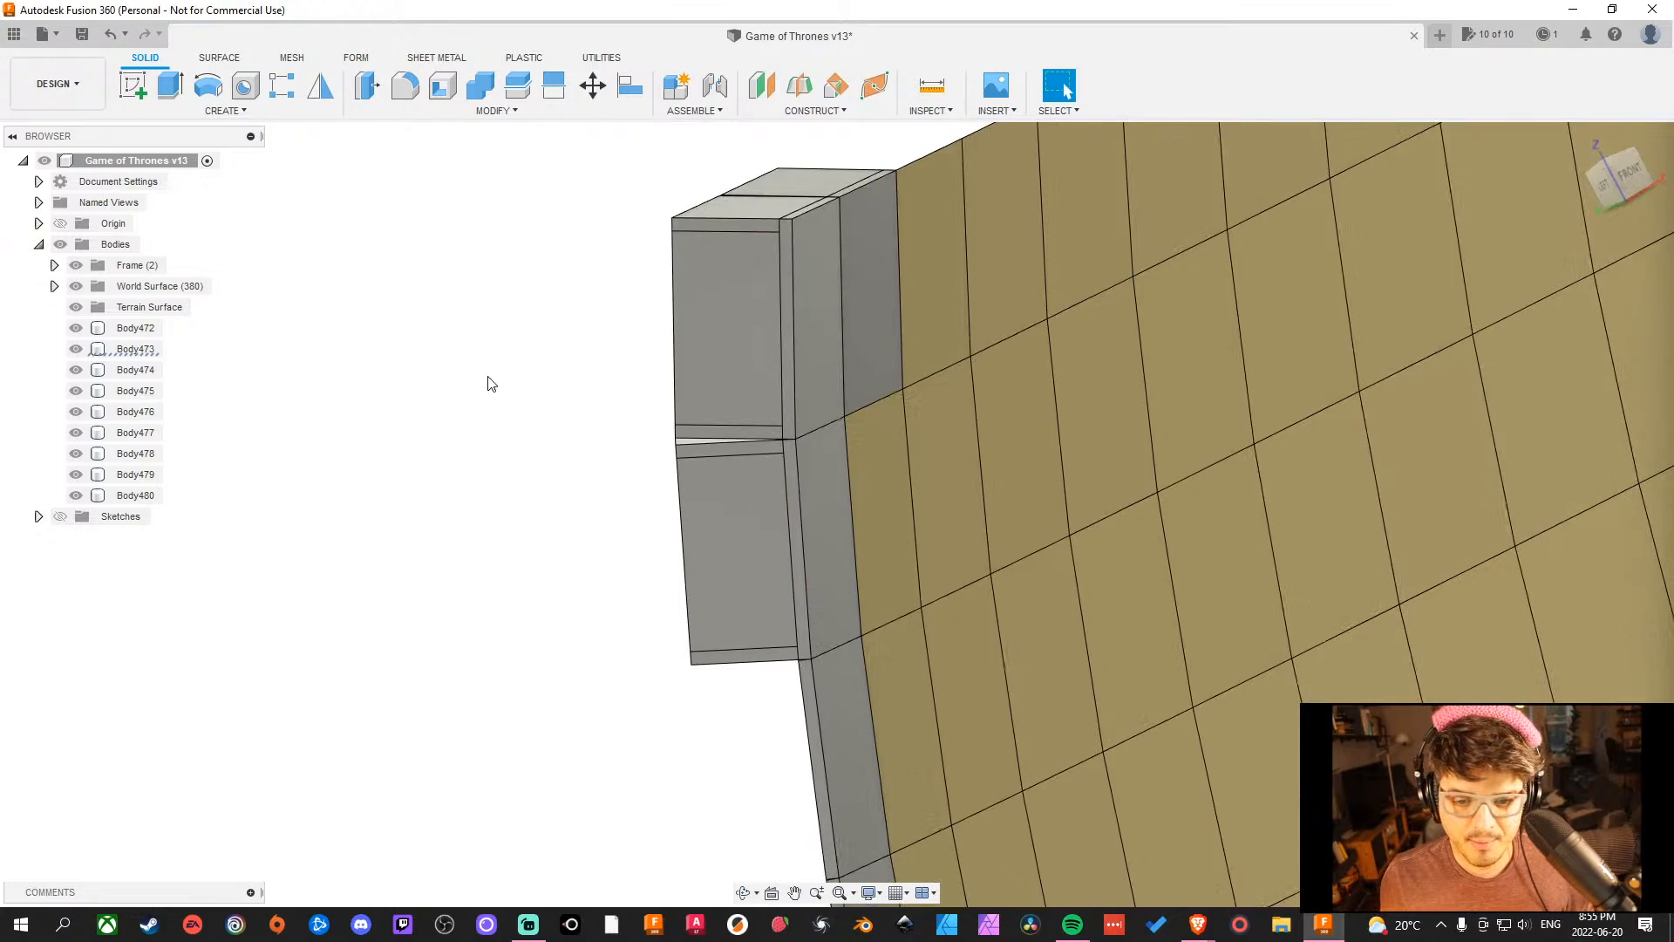
mouse_move(487, 381)
middle_down()
mouse_move(564, 400)
mouse_move(1065, 91)
middle_up()
shift+middle_drag(621, 402, 751, 535)
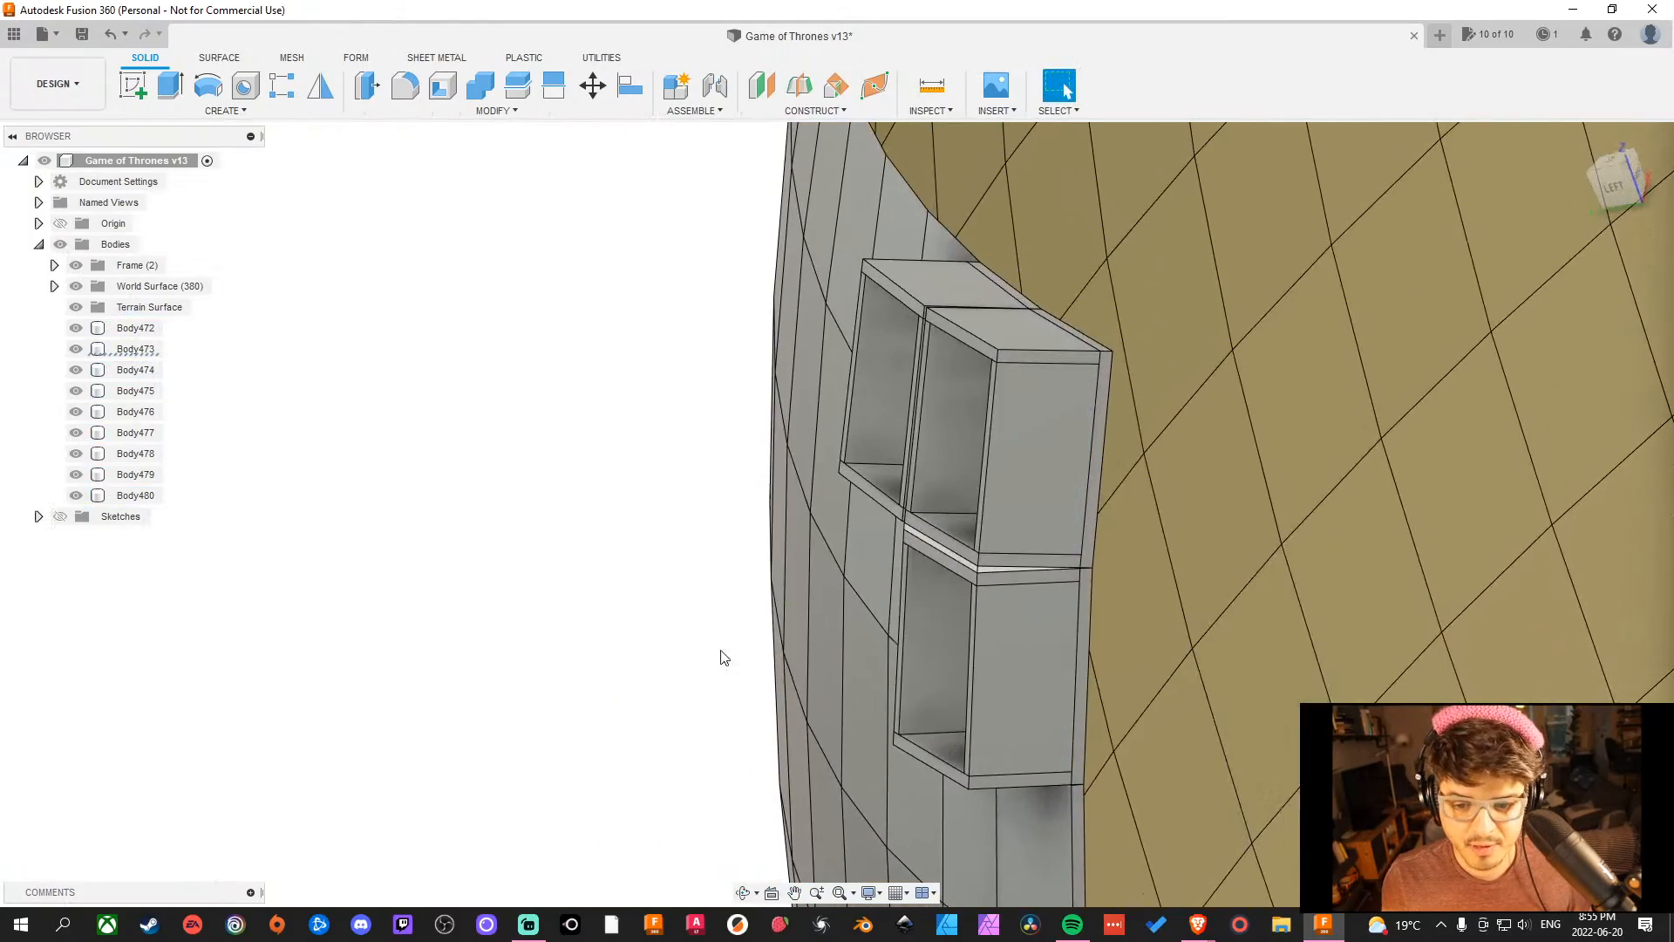
scroll(723, 658, down, 5)
scroll(712, 425, up, 4)
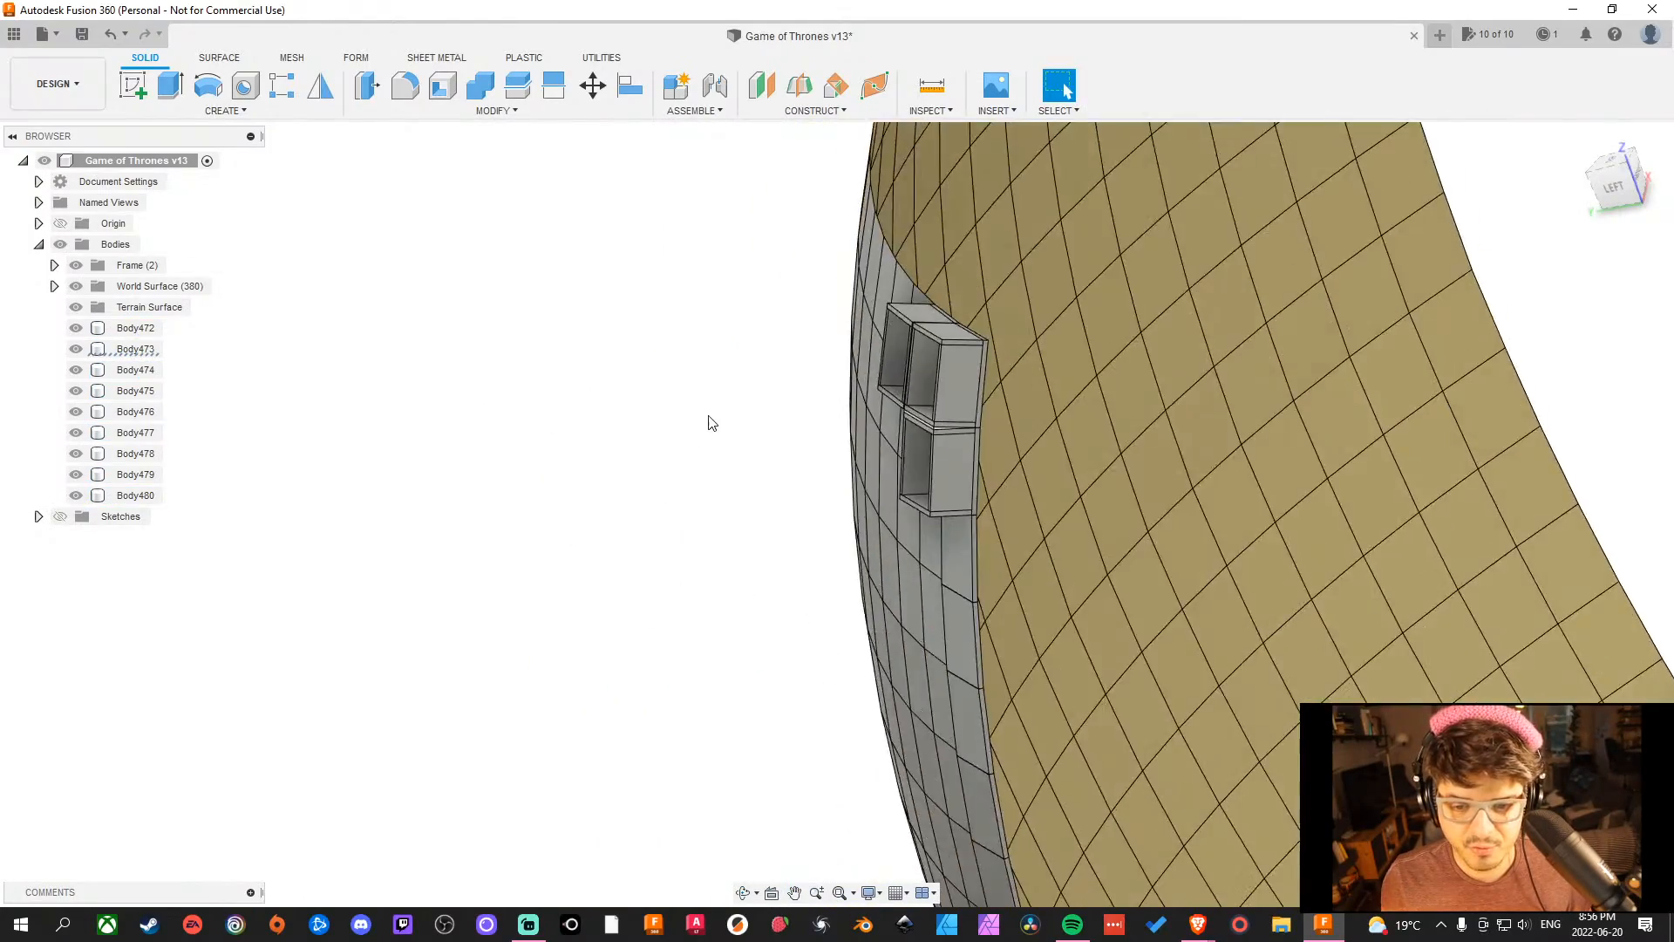
shift+middle_drag(711, 424, 933, 489)
middle_drag(932, 489, 745, 513)
shift+middle_drag(1577, 489, 1396, 491)
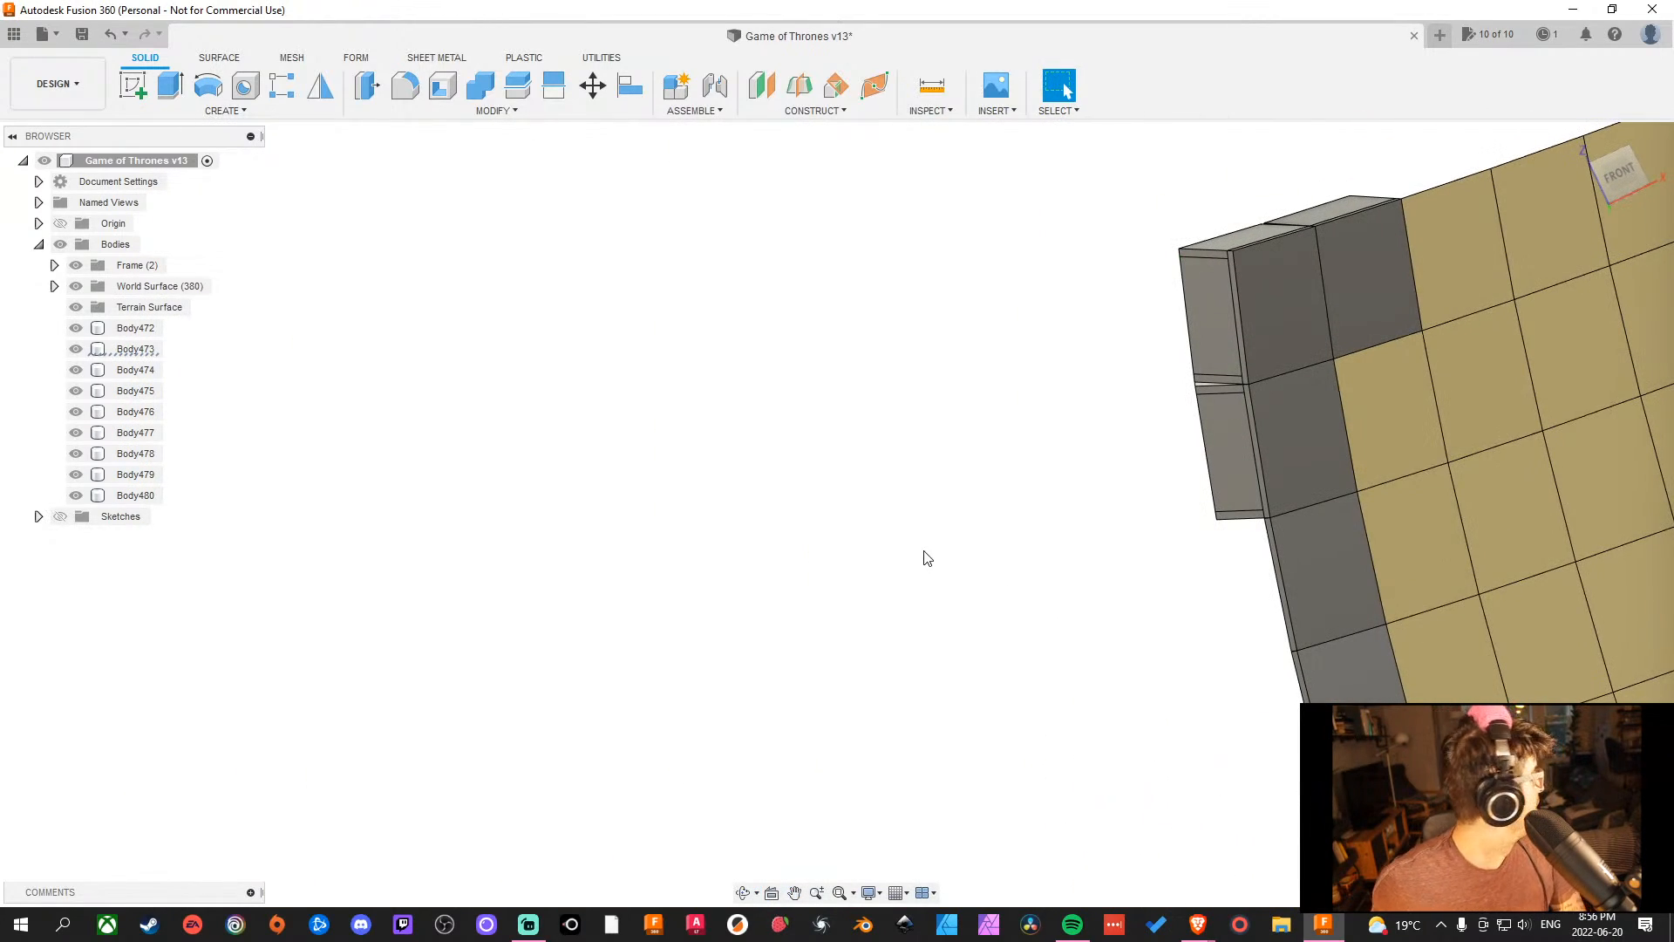
middle_drag(1065, 396, 727, 446)
shift+middle_drag(882, 385, 998, 415)
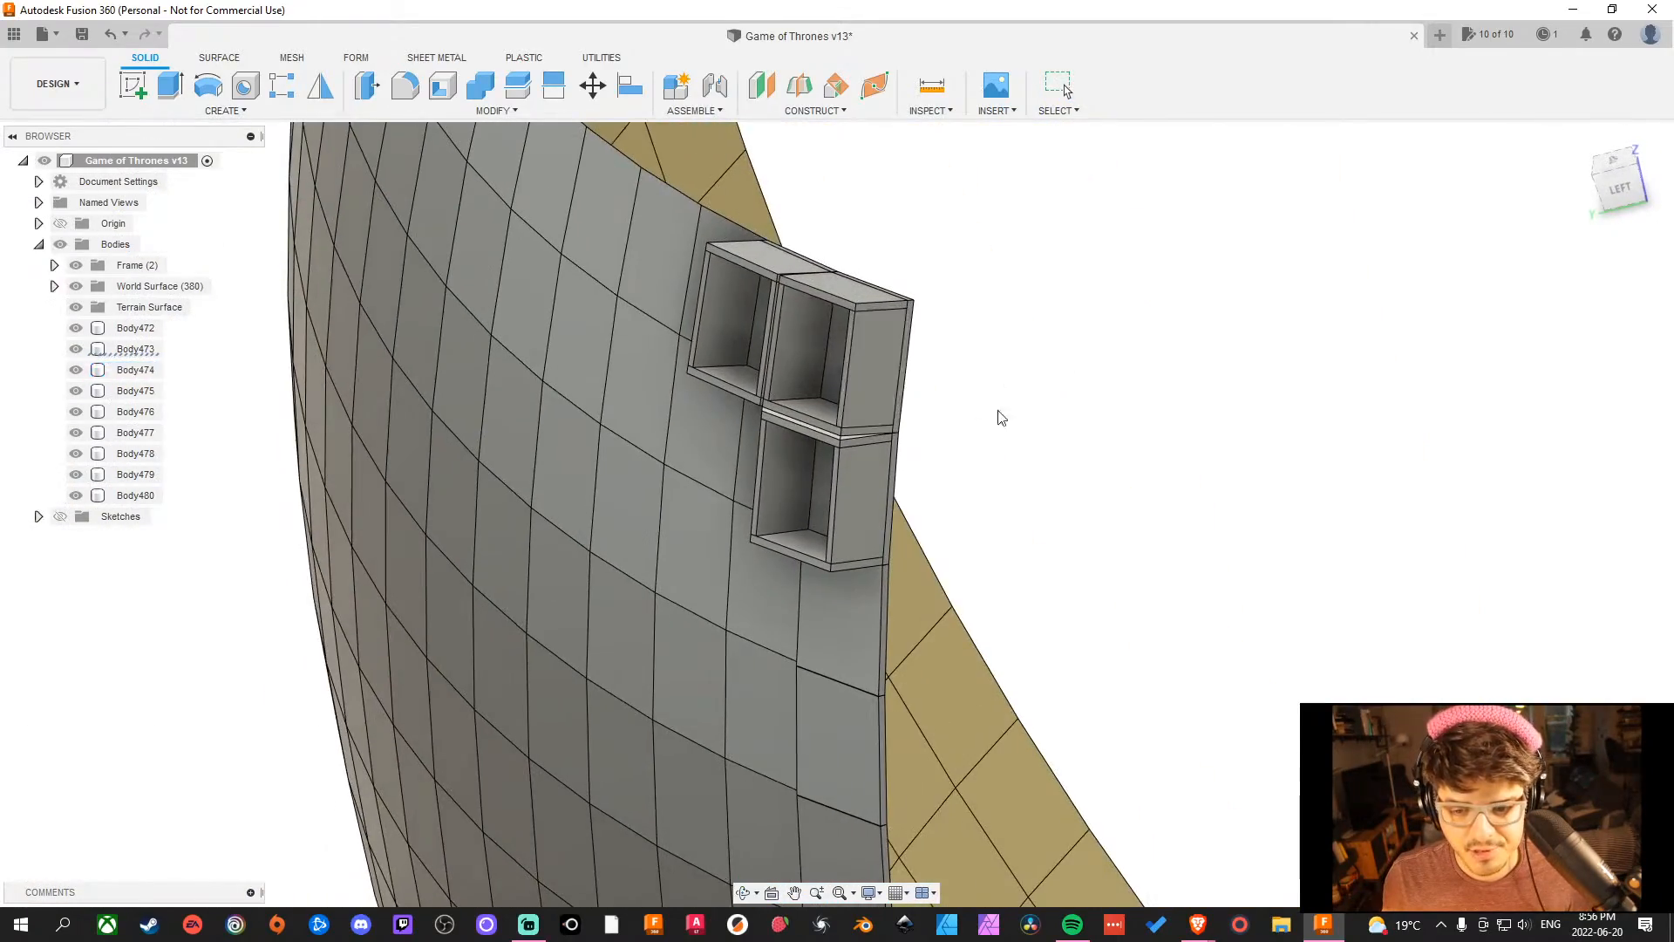
Inspect the wedge-shaped gap between the upper and lower boxes up close, selecting the narrow face inside it.
scroll(801, 393, up, 3)
middle_drag(924, 358, 1115, 265)
scroll(1065, 332, up, 3)
middle_drag(1182, 340, 1086, 363)
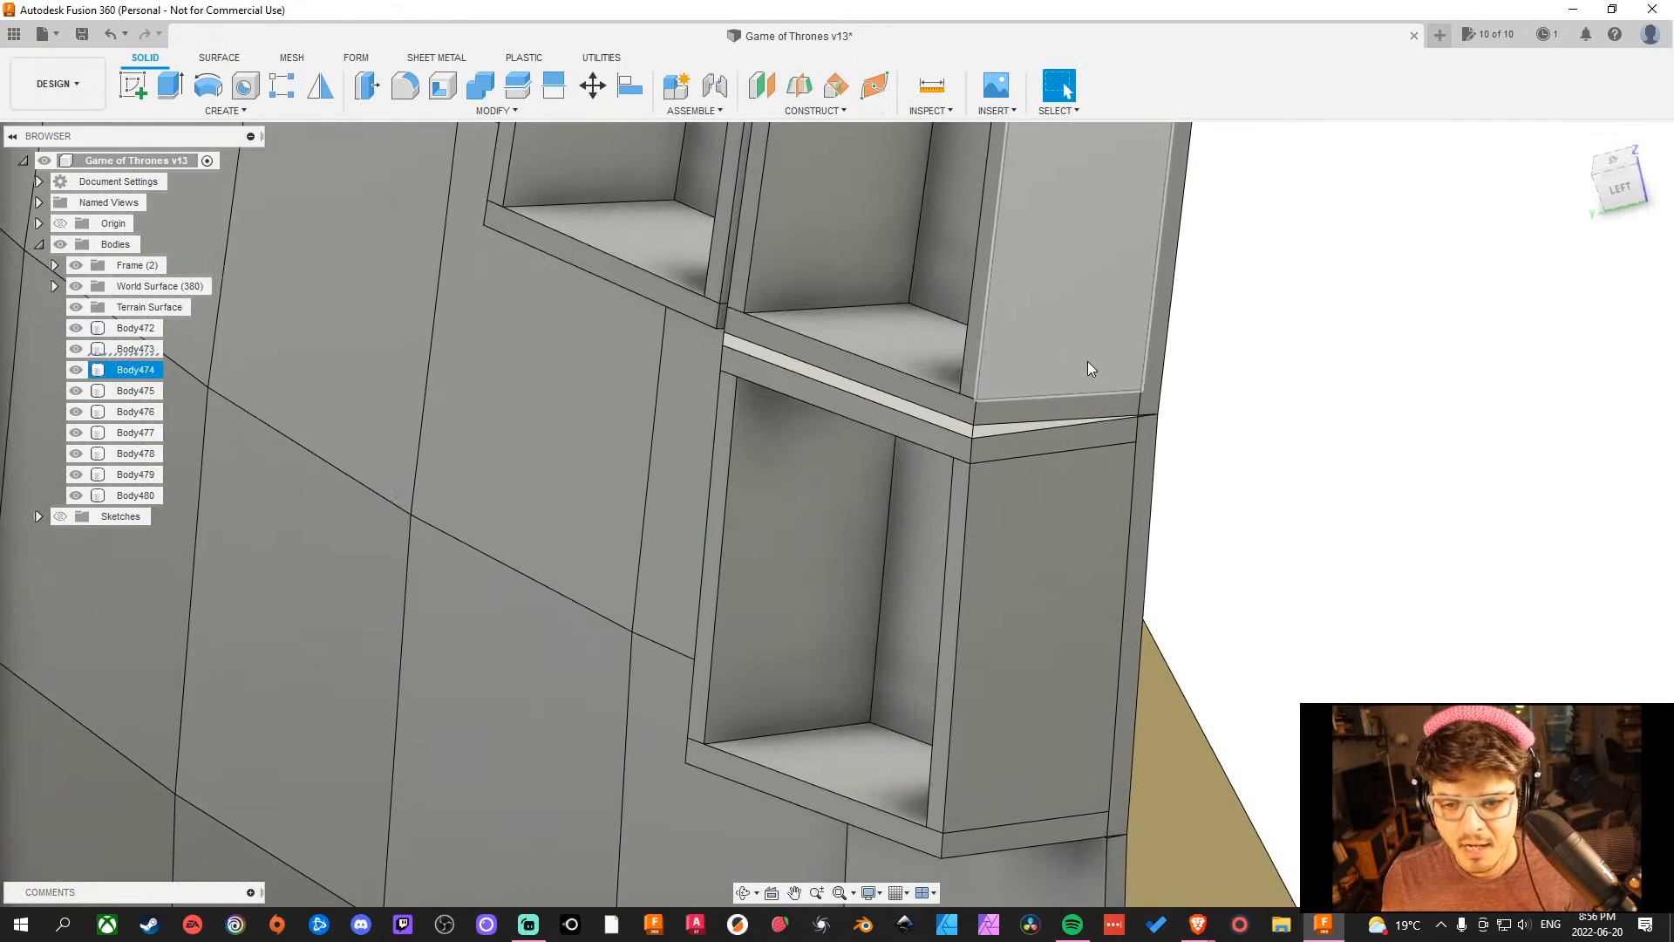
scroll(825, 390, up, 4)
scroll(823, 384, up, 1)
click(844, 365)
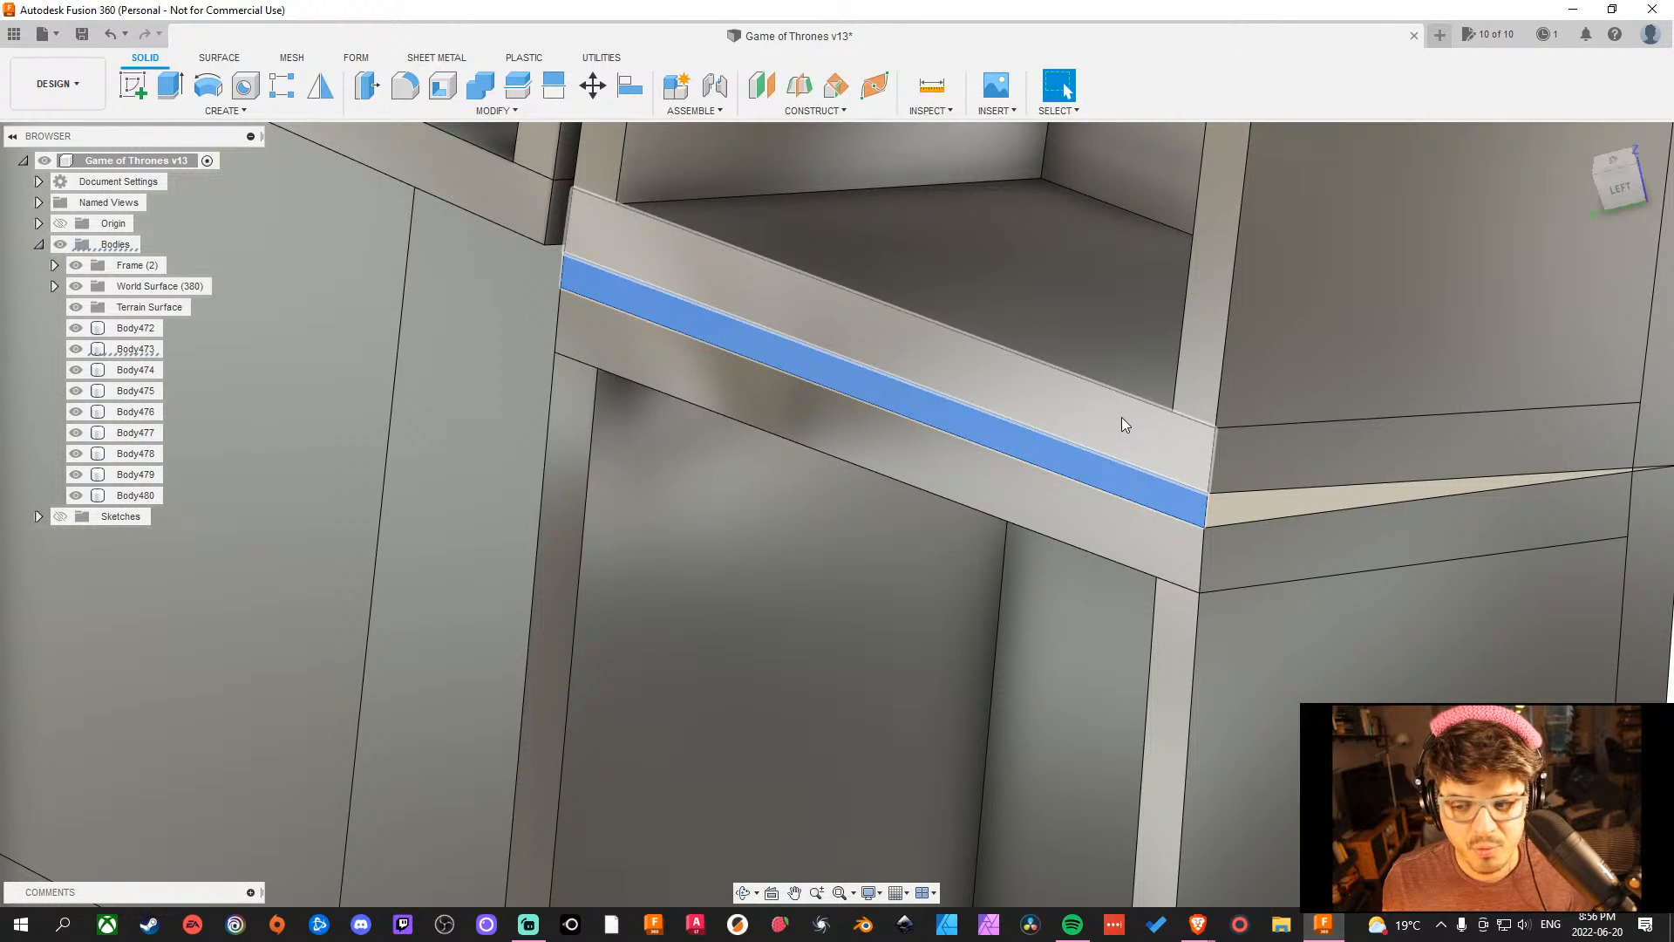
scroll(1121, 419, down, 3)
scroll(1103, 410, down, 2)
middle_drag(1487, 466, 1316, 537)
key(Escape)
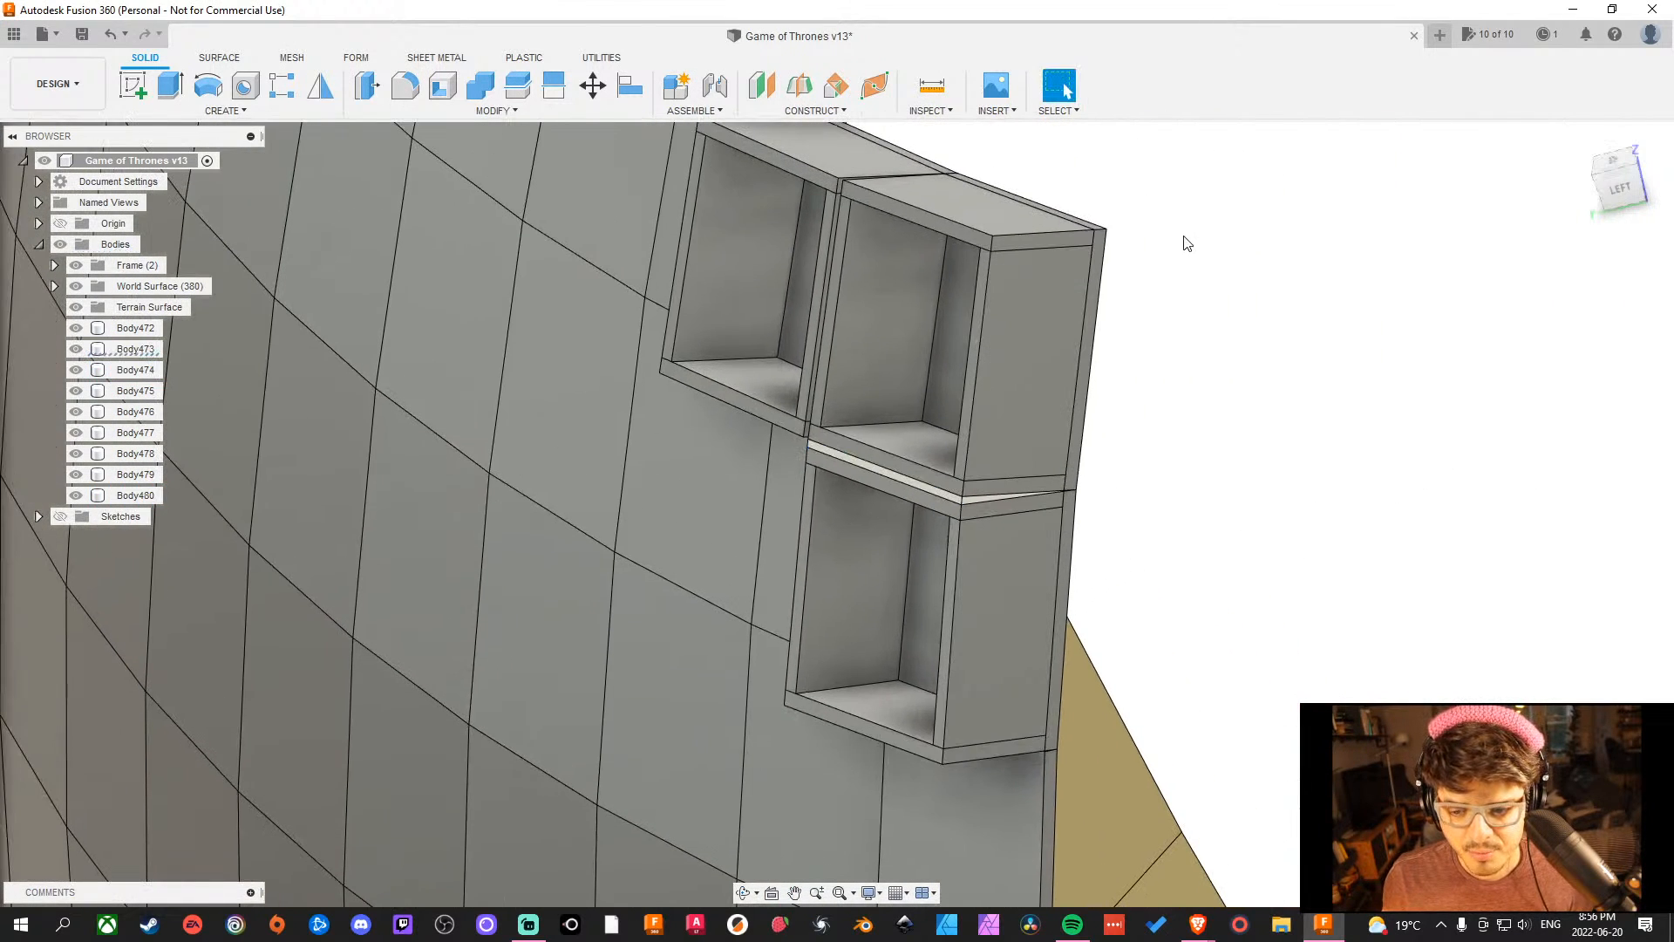
Inspect the gap between the stacked boxes from below and check the upper box's outer side panel.
shift+middle_drag(1355, 697, 1367, 598)
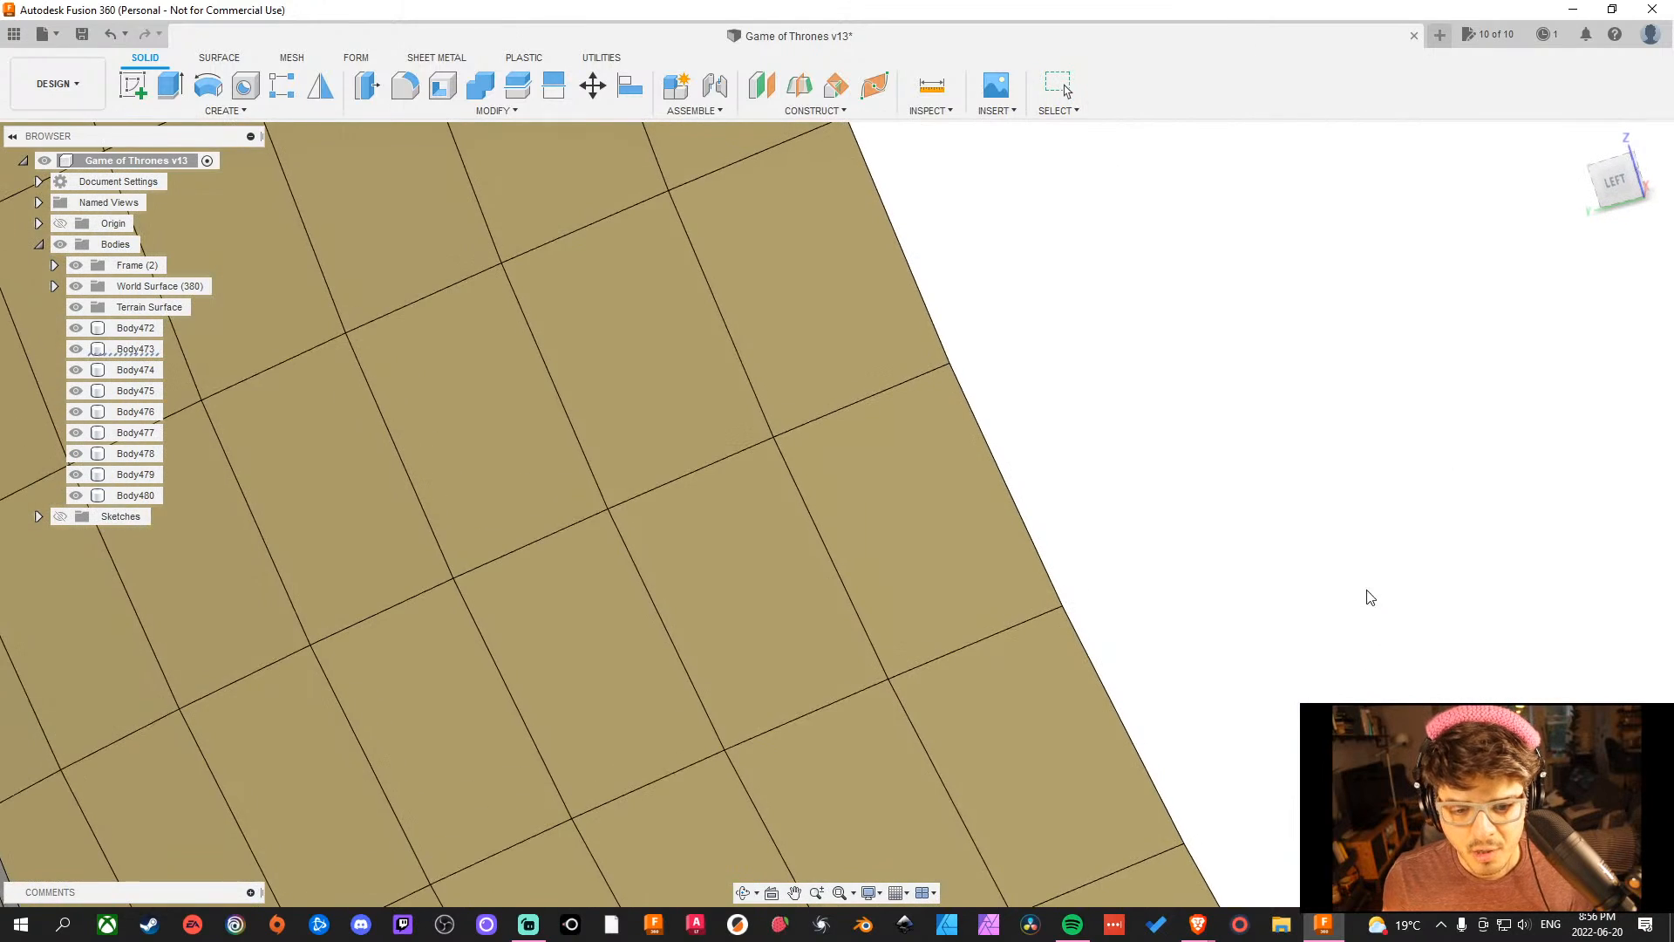
scroll(1472, 329, up, 3)
scroll(1448, 342, down, 6)
scroll(1432, 353, down, 3)
middle_drag(1430, 359, 1414, 649)
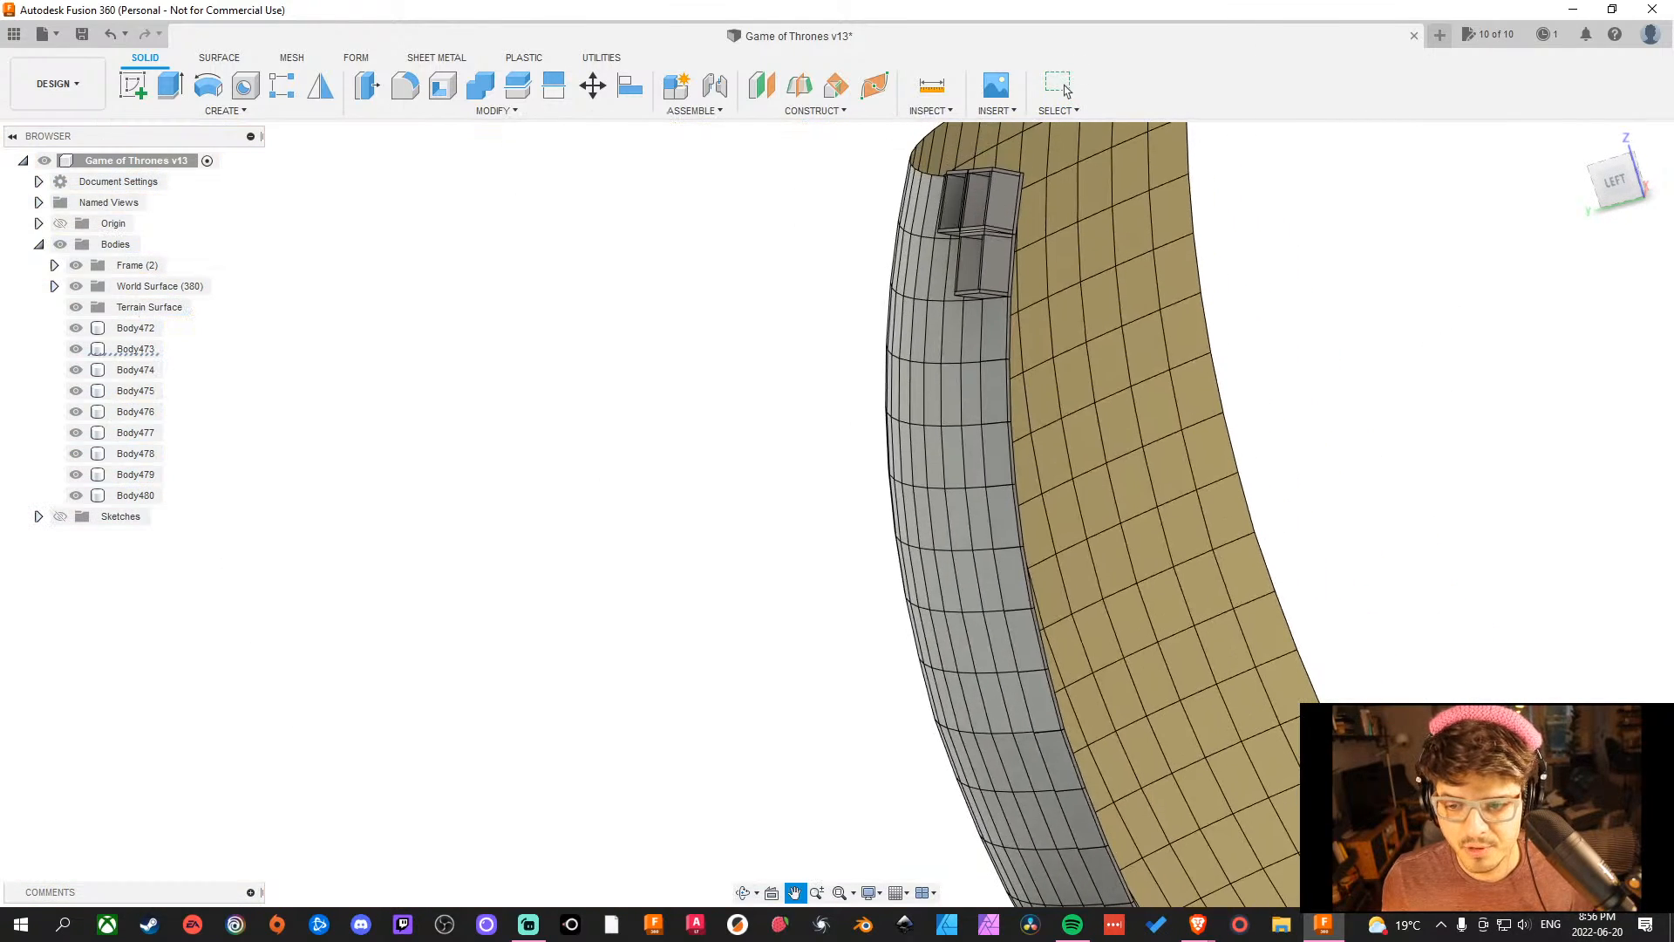
middle_drag(1443, 301, 1357, 626)
scroll(908, 563, up, 3)
scroll(908, 563, up, 3)
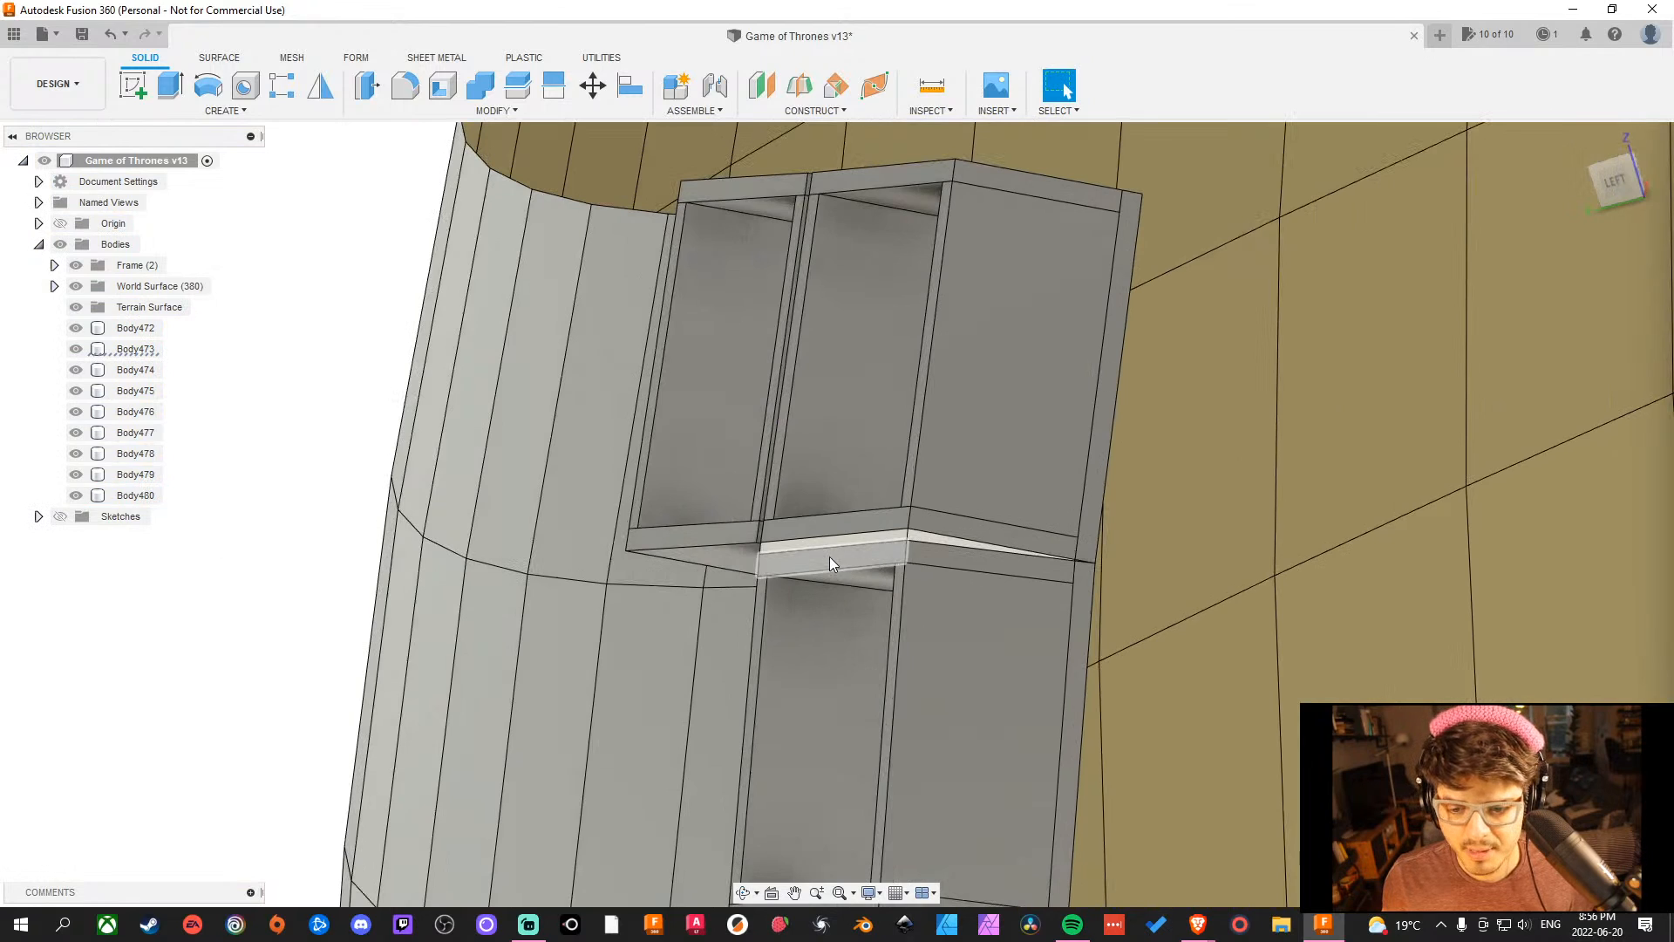
scroll(829, 556, up, 4)
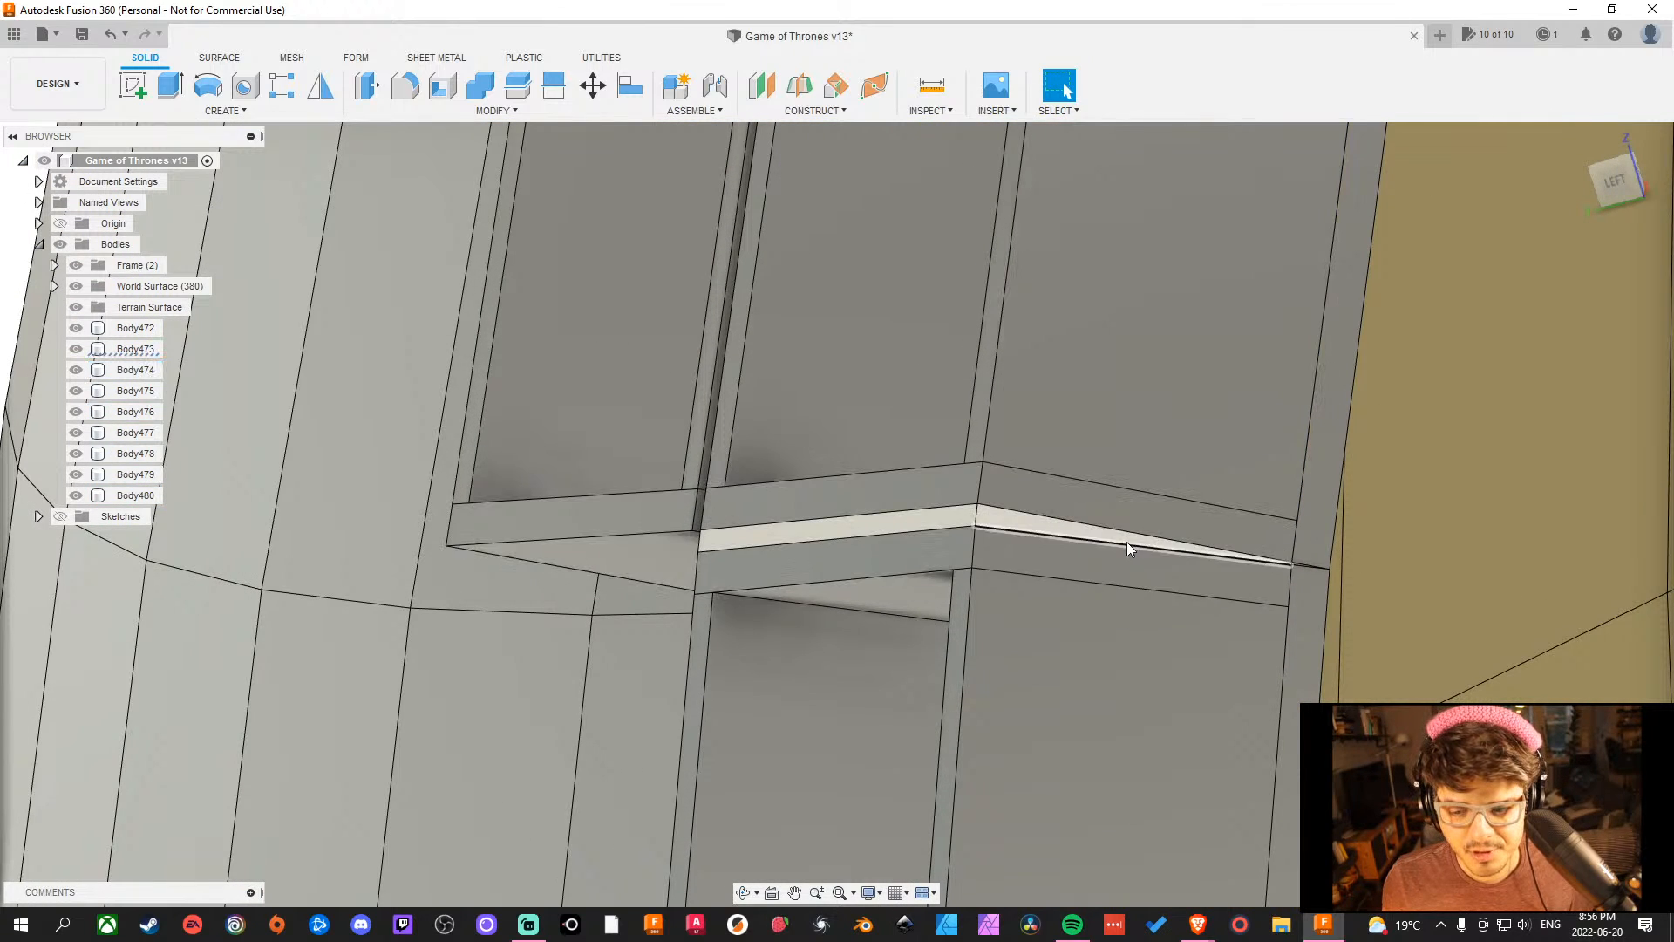
click(1117, 366)
shift+middle_drag(1115, 411, 1182, 339)
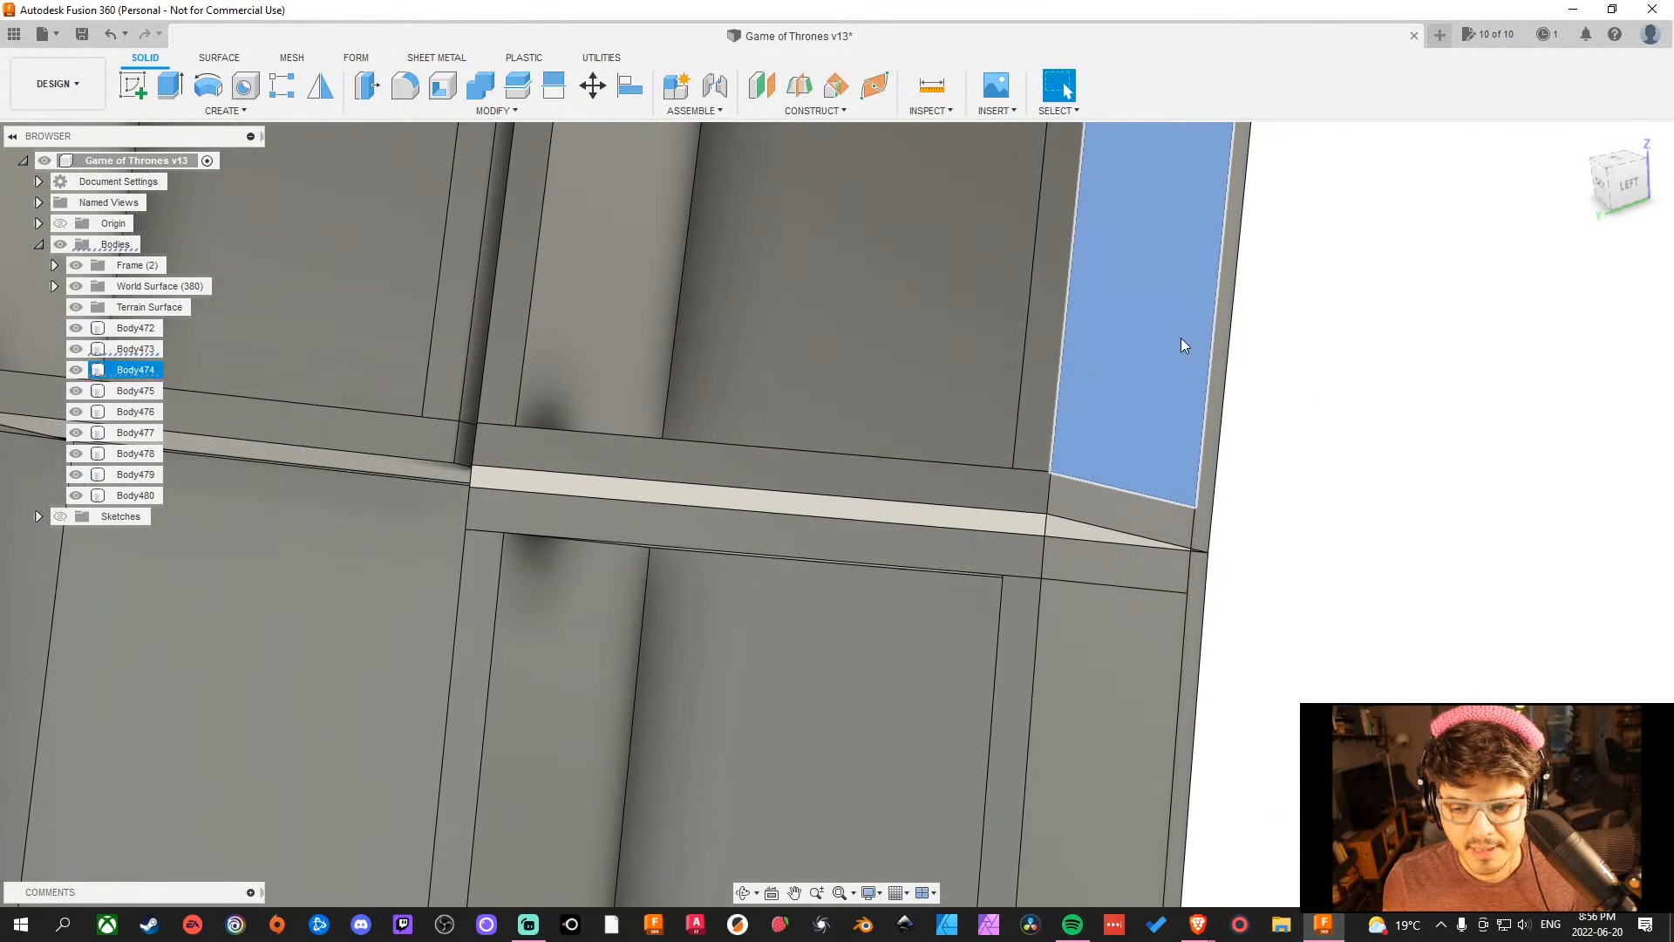
Examine how the open boxes meet along the gap and check the inner panels of the outer upper box.
middle_drag(1490, 466, 1379, 669)
click(1310, 568)
scroll(1309, 562, down, 6)
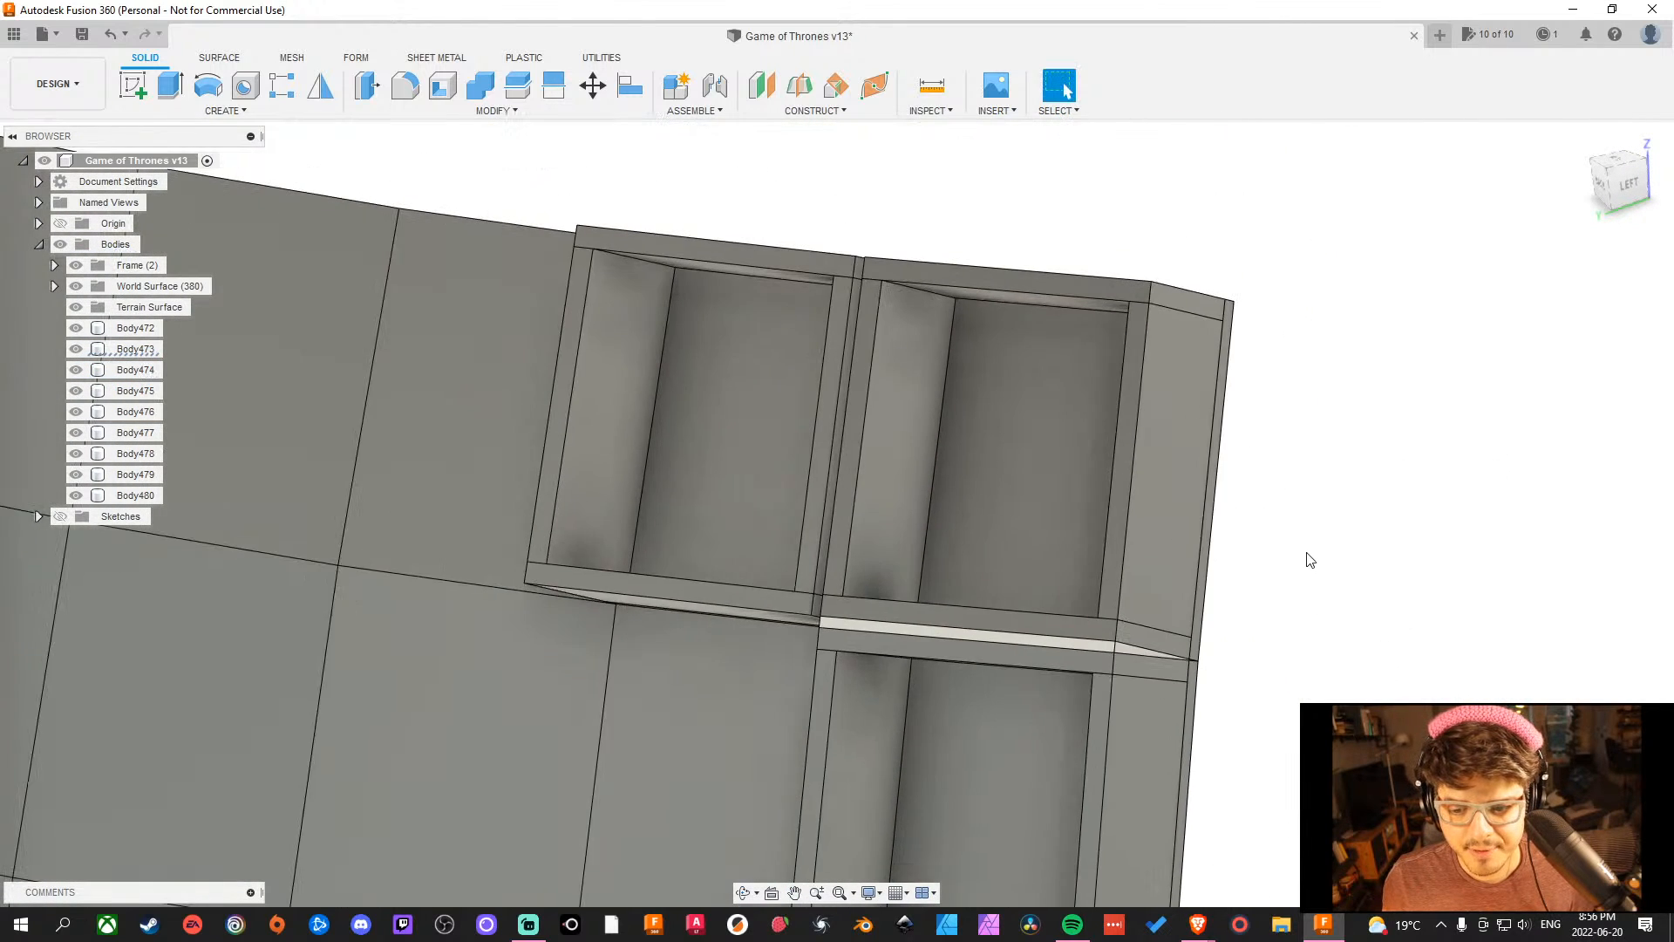
scroll(1309, 561, up, 1)
middle_drag(1288, 570, 1280, 578)
scroll(945, 655, up, 5)
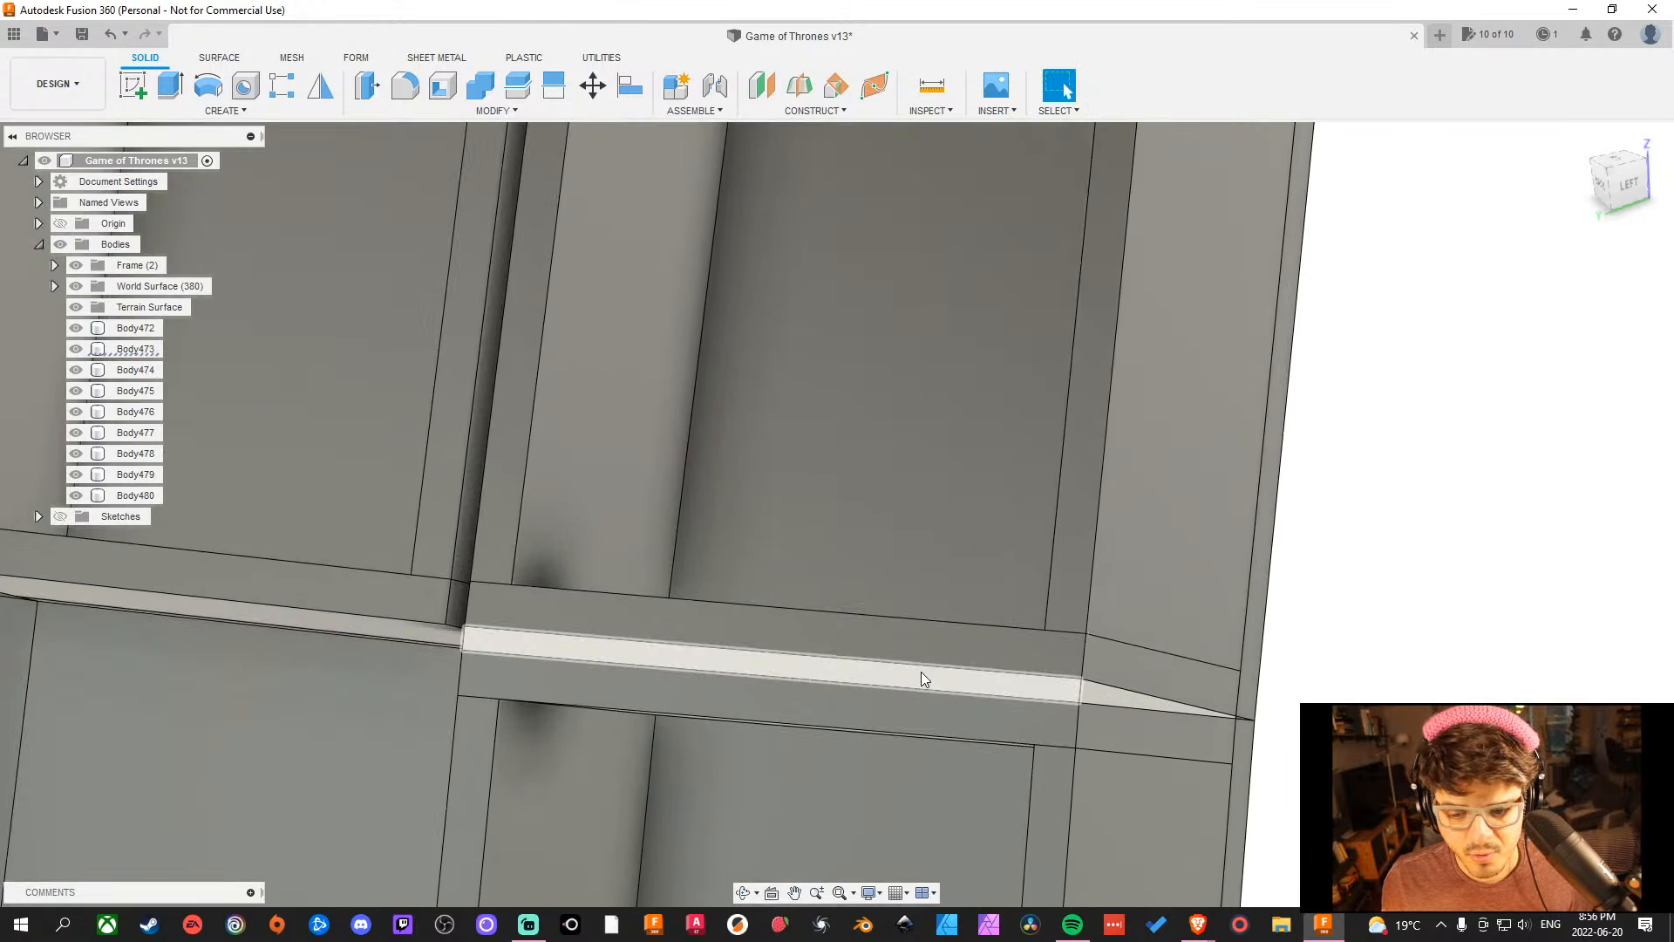
middle_drag(1393, 754, 1441, 698)
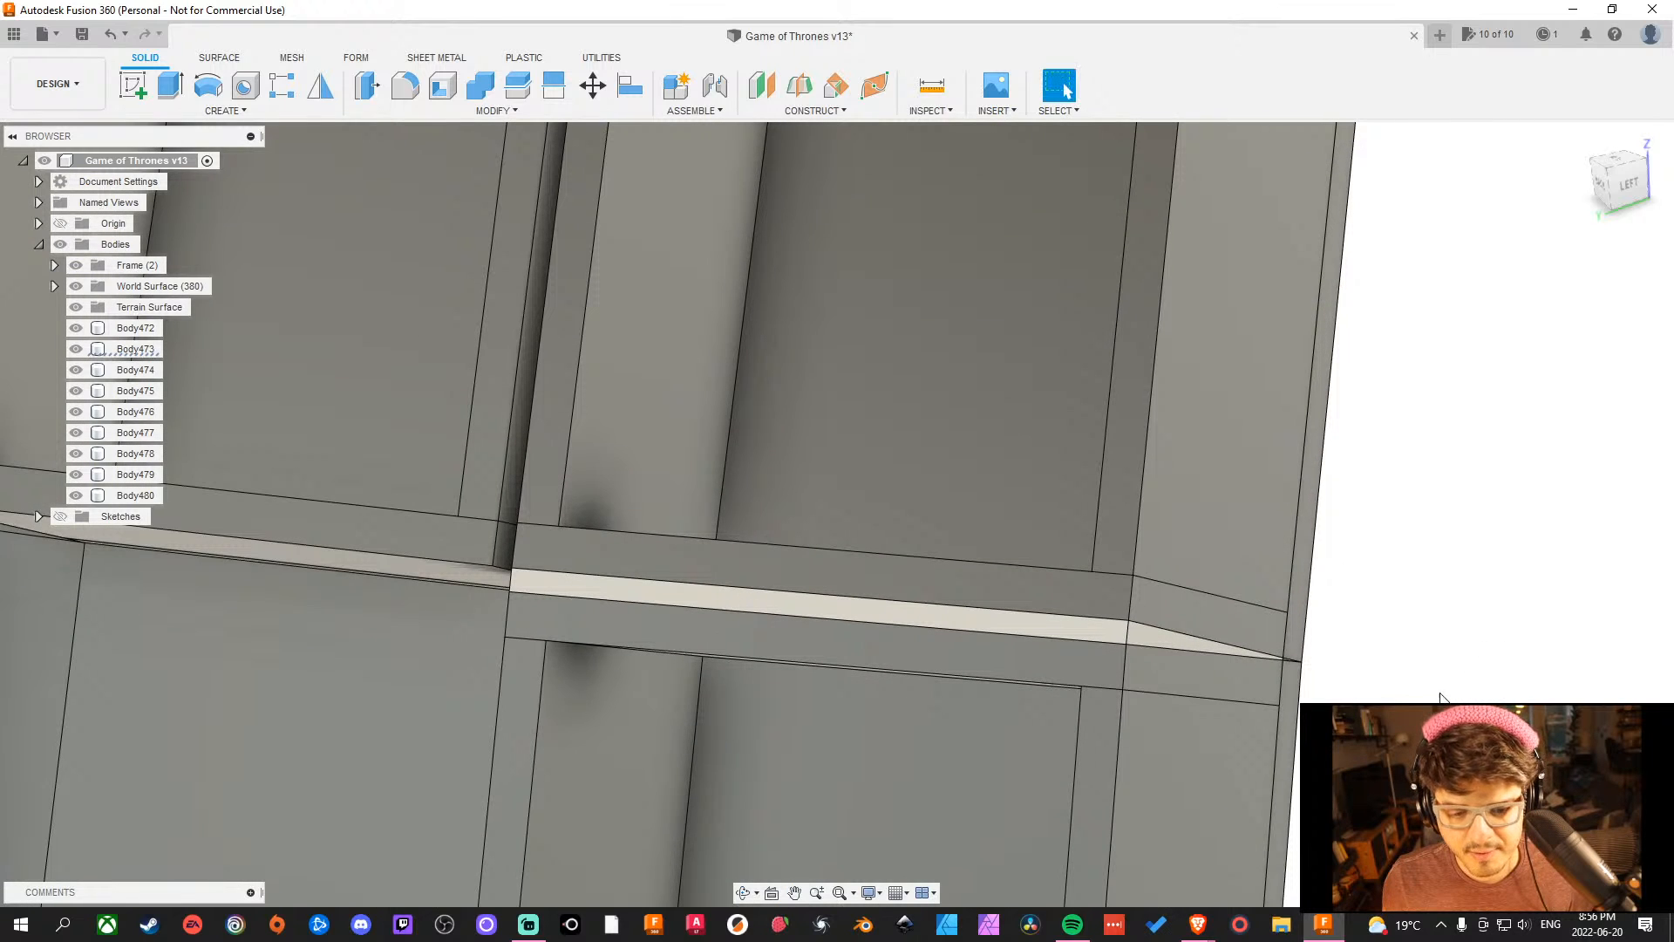
scroll(1278, 671, down, 8)
mouse_move(1316, 660)
shift+middle_down()
mouse_move(1361, 659)
mouse_move(1293, 669)
shift+middle_up()
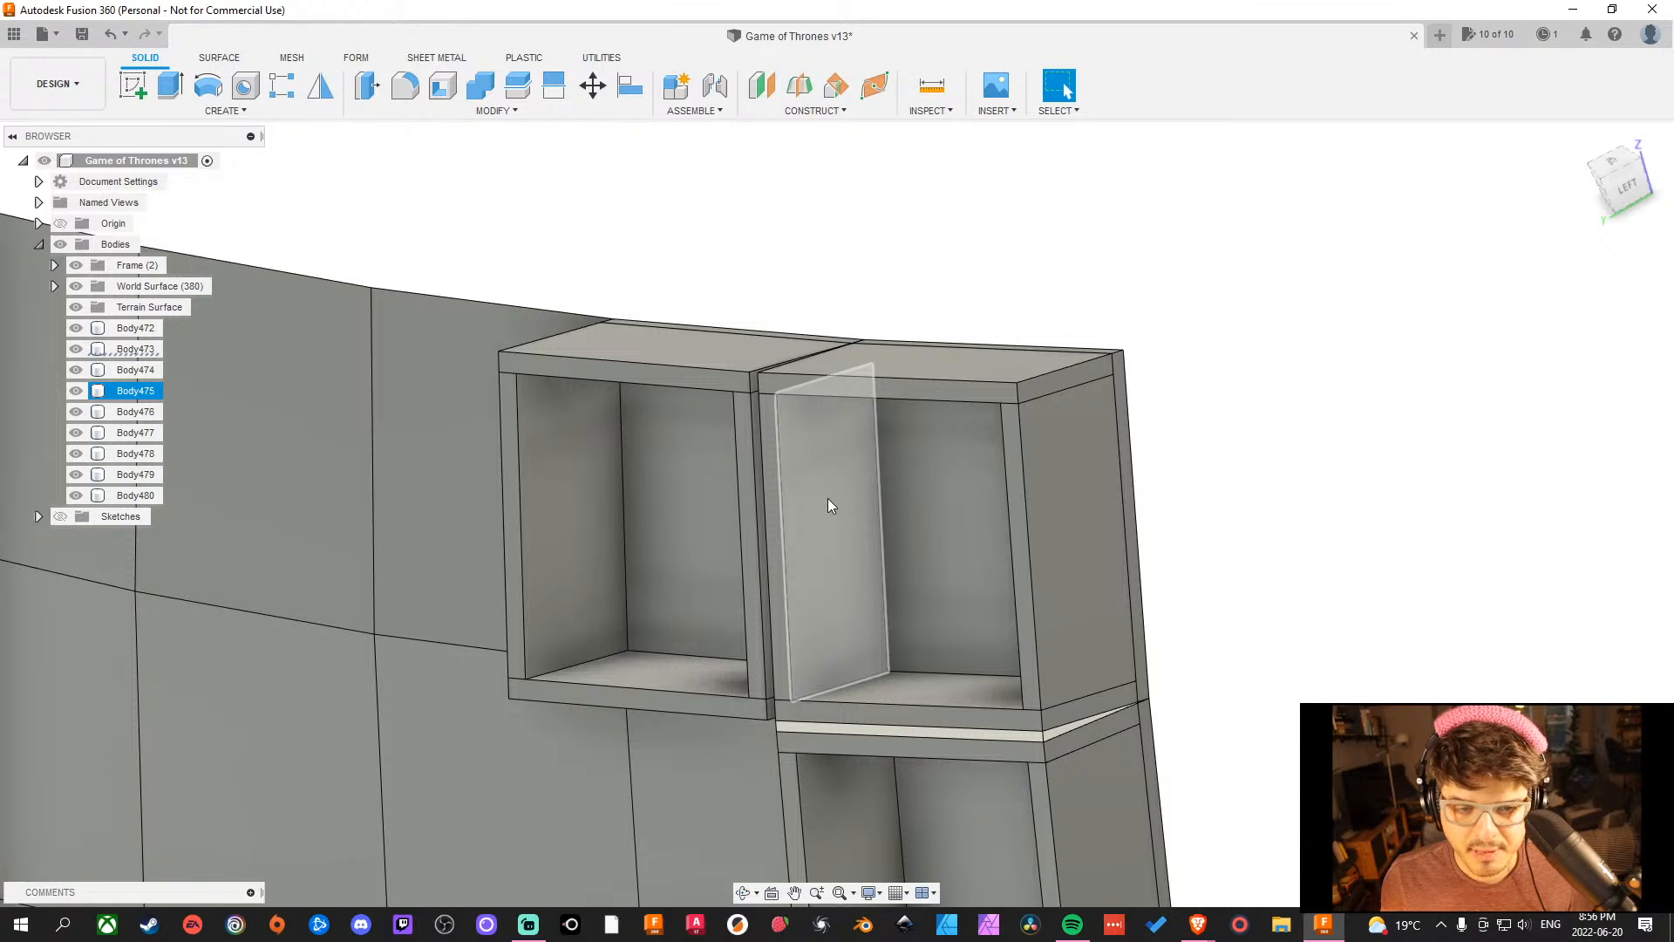
click(901, 548)
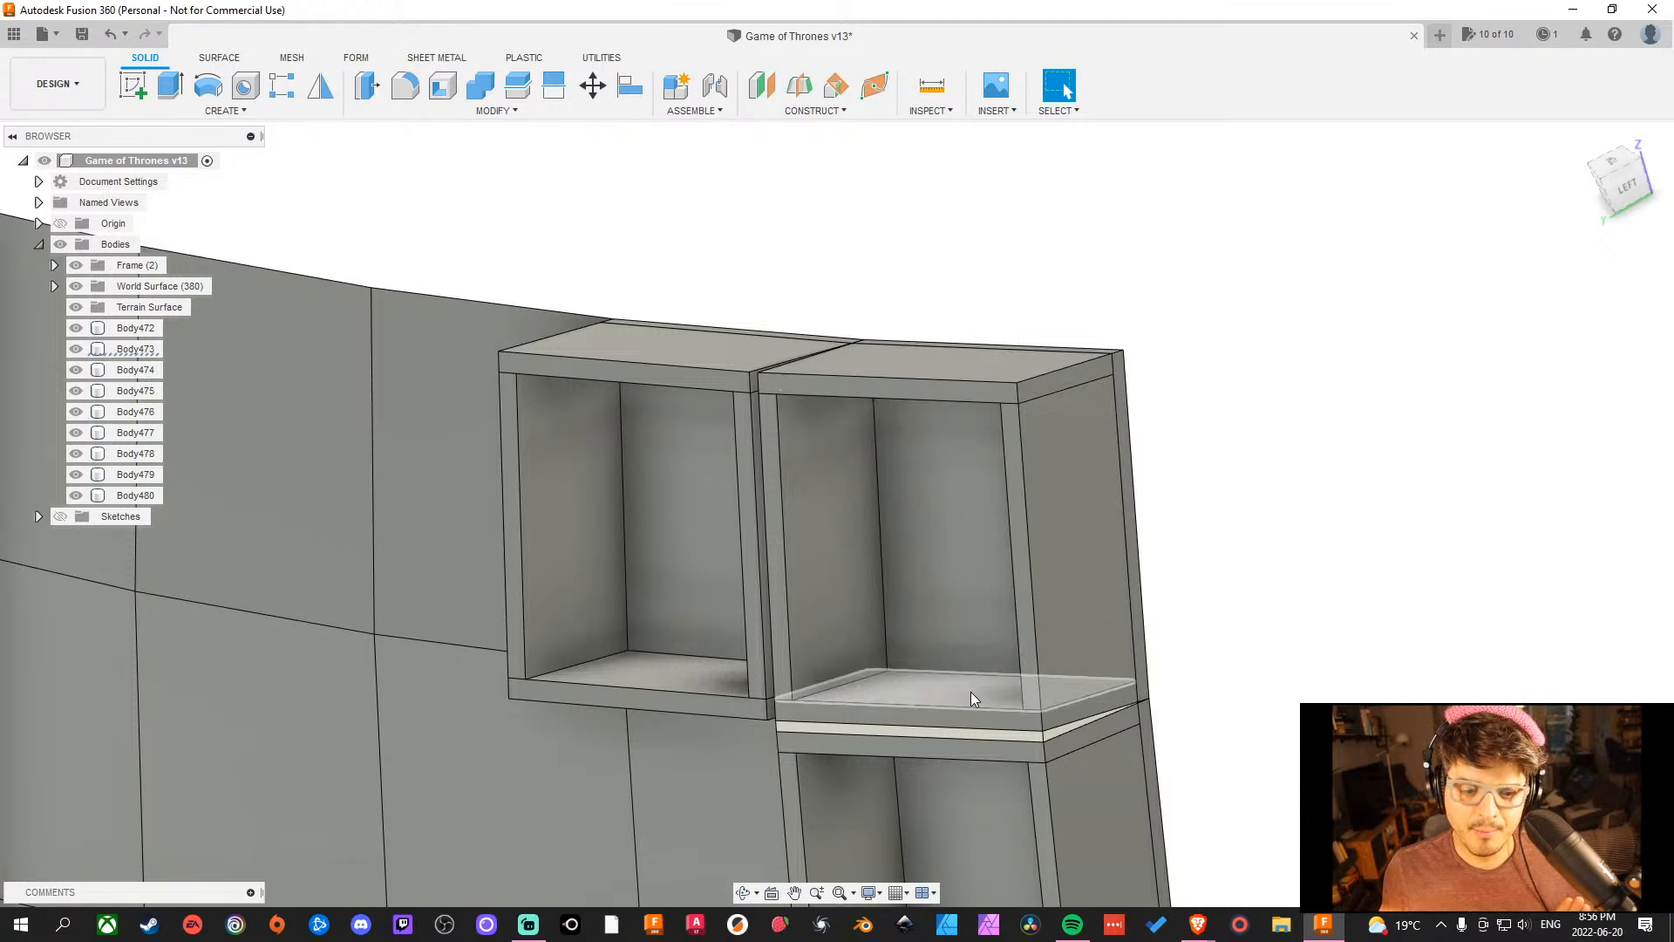
click(792, 614)
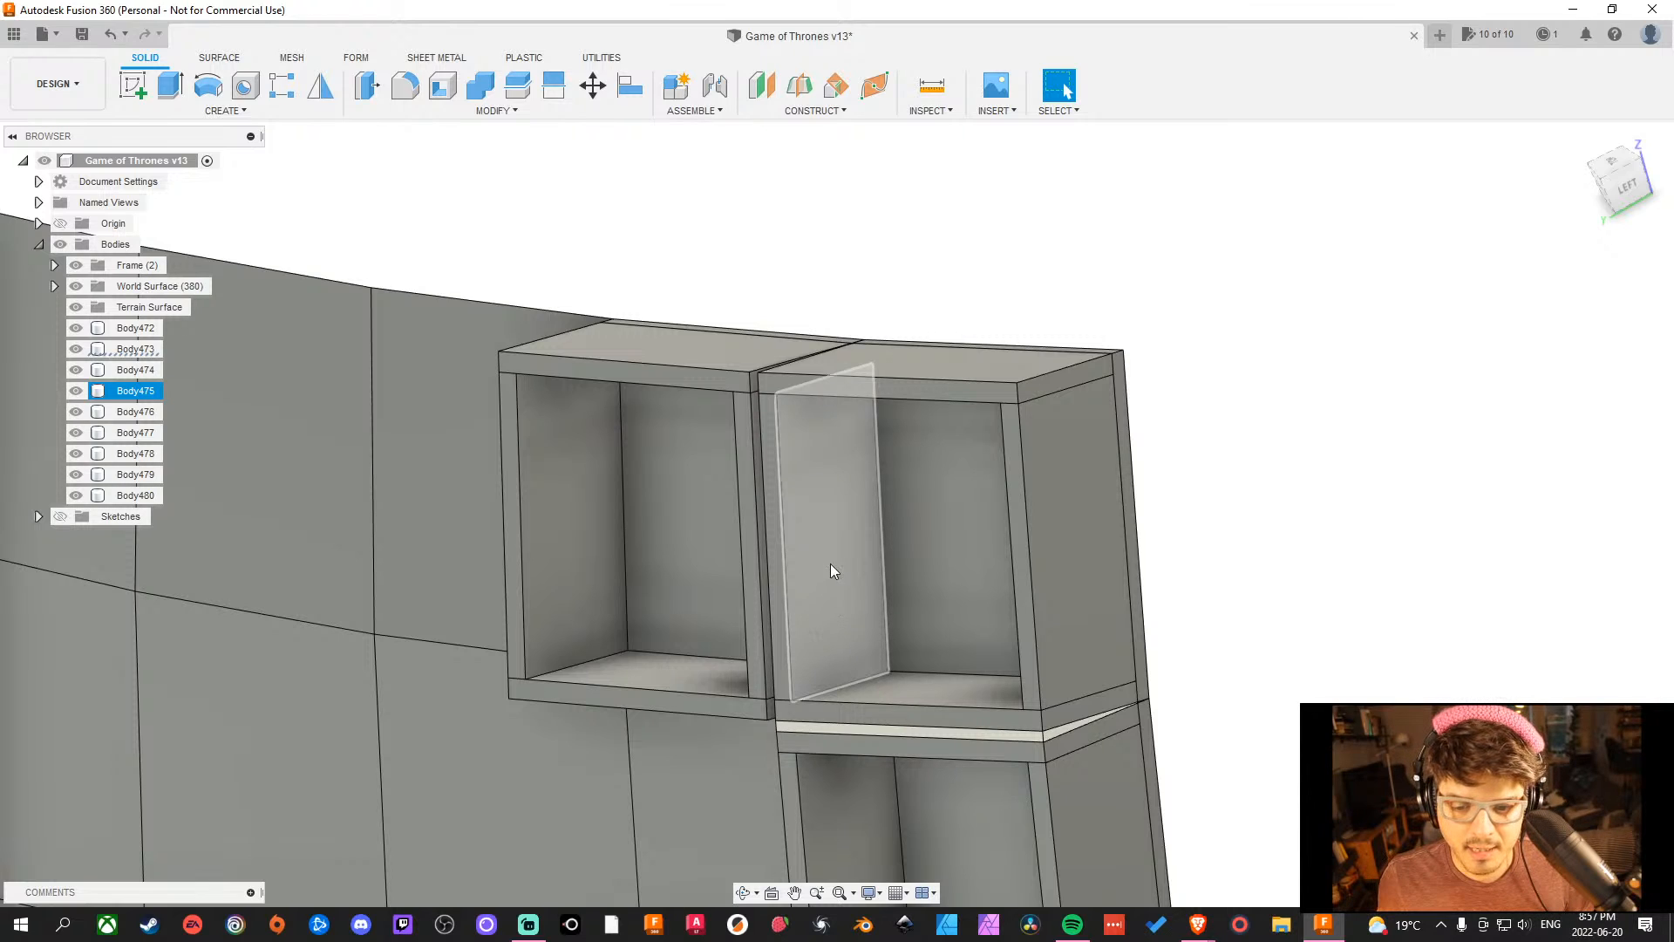
Examine the wedge-shaped gap between the stacked boxes up close and from the side, along with the surrounding surface.
click(1387, 515)
mouse_move(1386, 514)
shift+middle_down()
mouse_move(1313, 449)
mouse_move(1181, 485)
mouse_move(1271, 453)
mouse_move(1165, 456)
mouse_move(1159, 479)
mouse_move(1229, 453)
mouse_move(1222, 441)
mouse_move(1166, 486)
shift+middle_up()
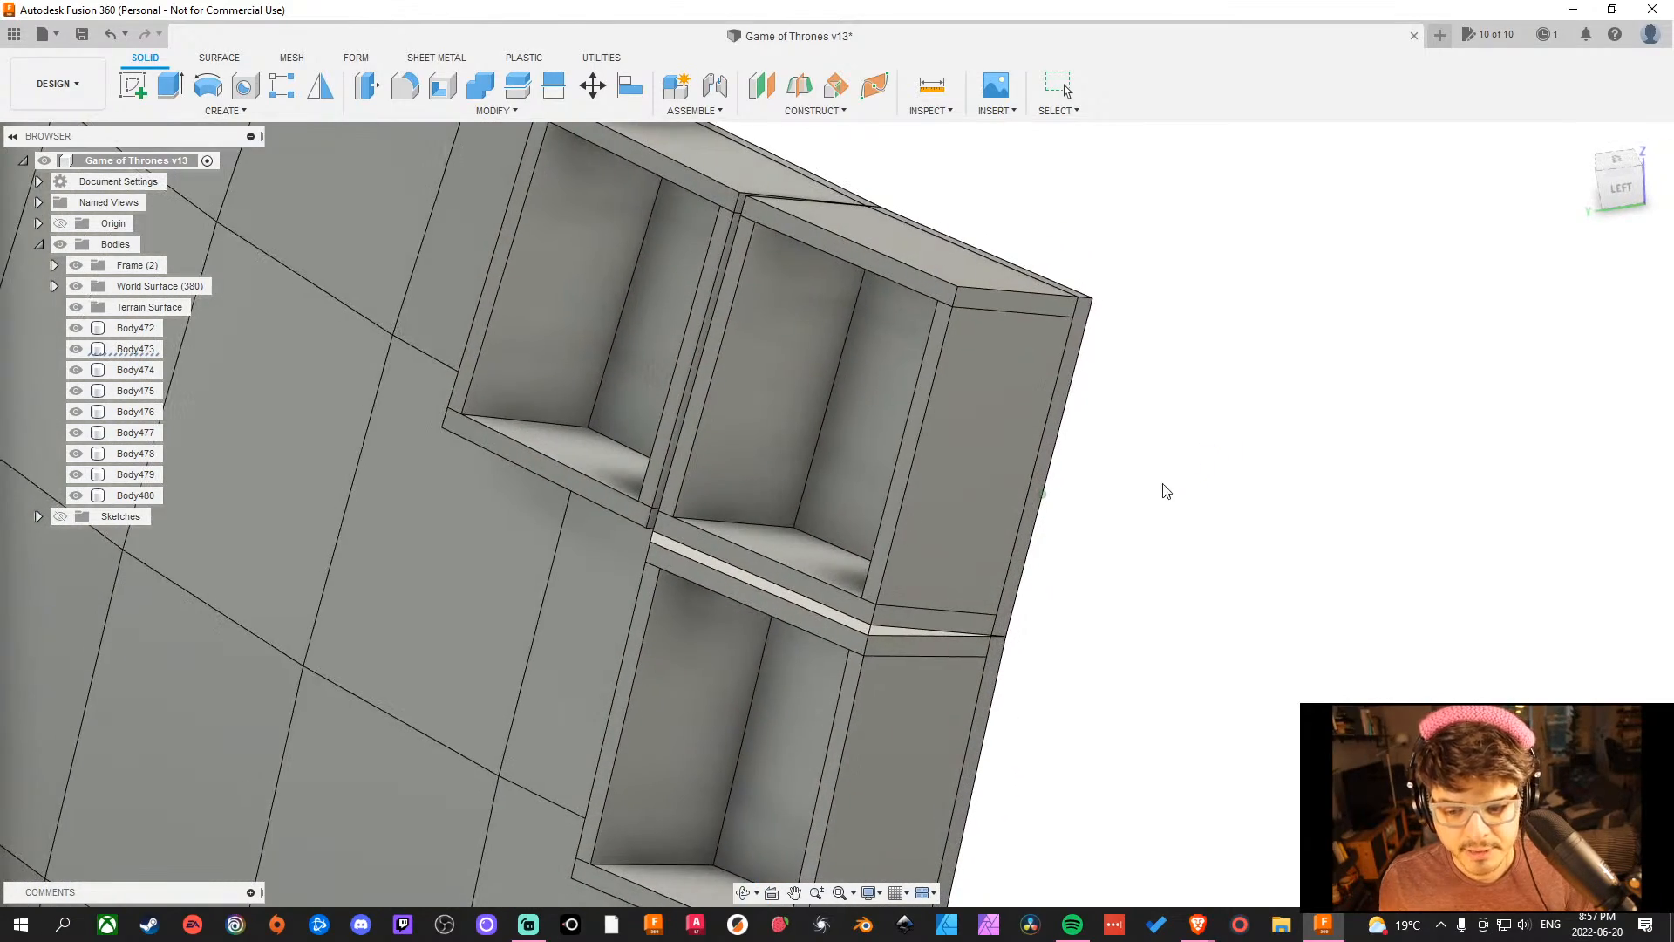
middle_drag(1188, 562, 1207, 546)
scroll(1207, 547, down, 3)
scroll(1140, 553, up, 8)
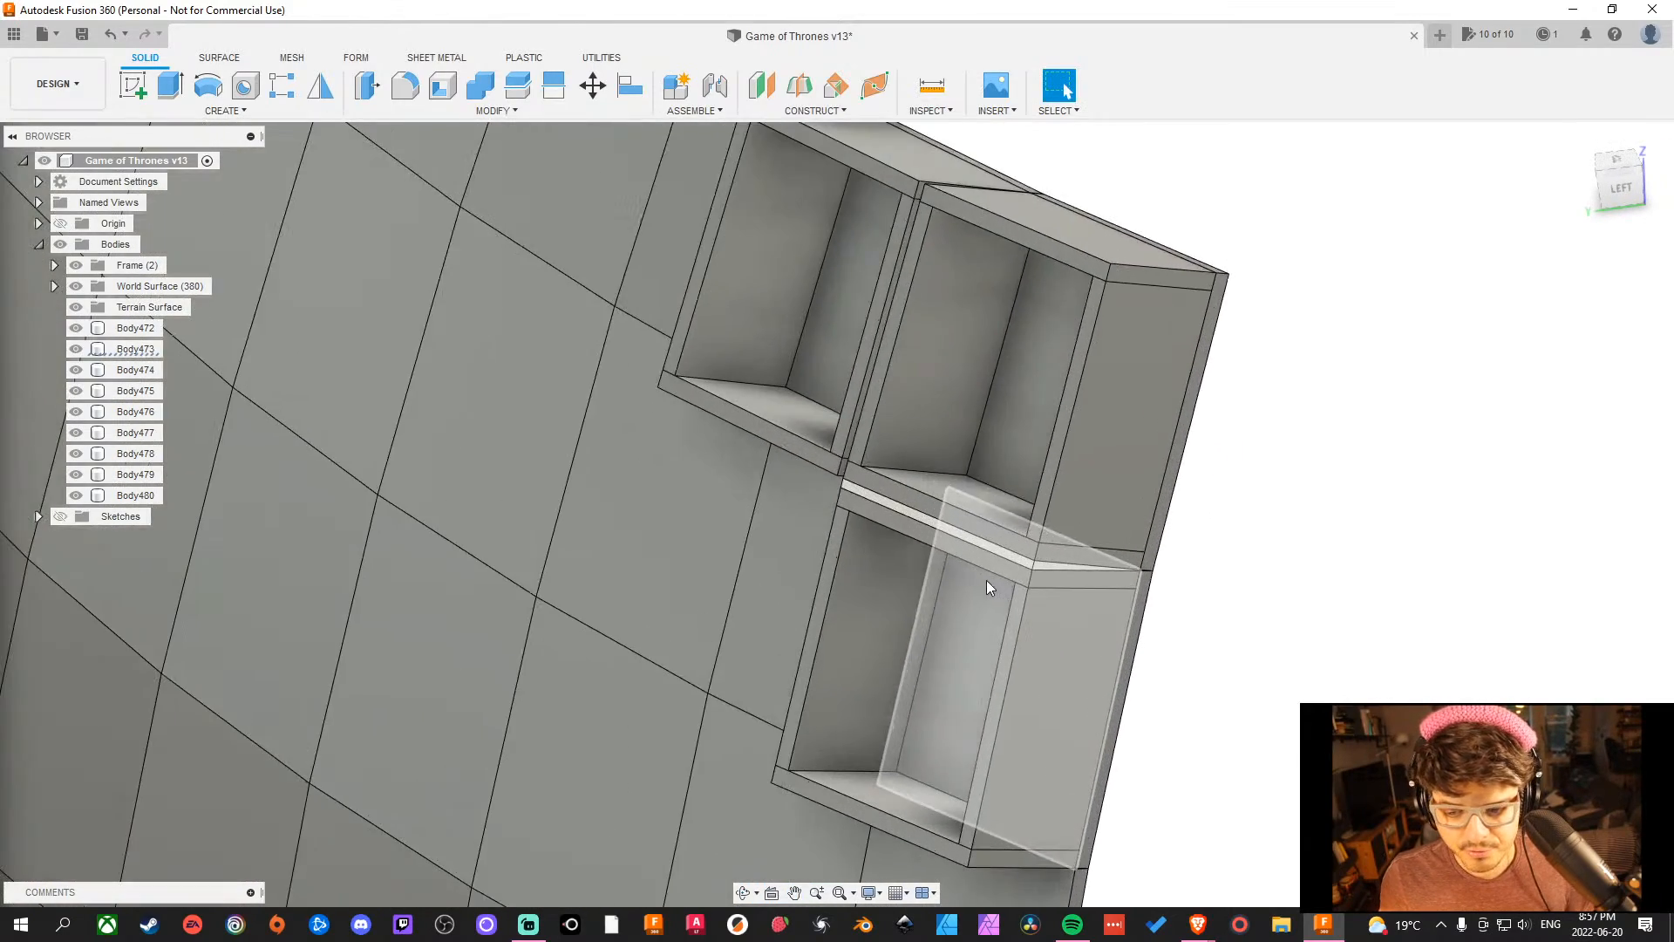
scroll(172, 478, down, 5)
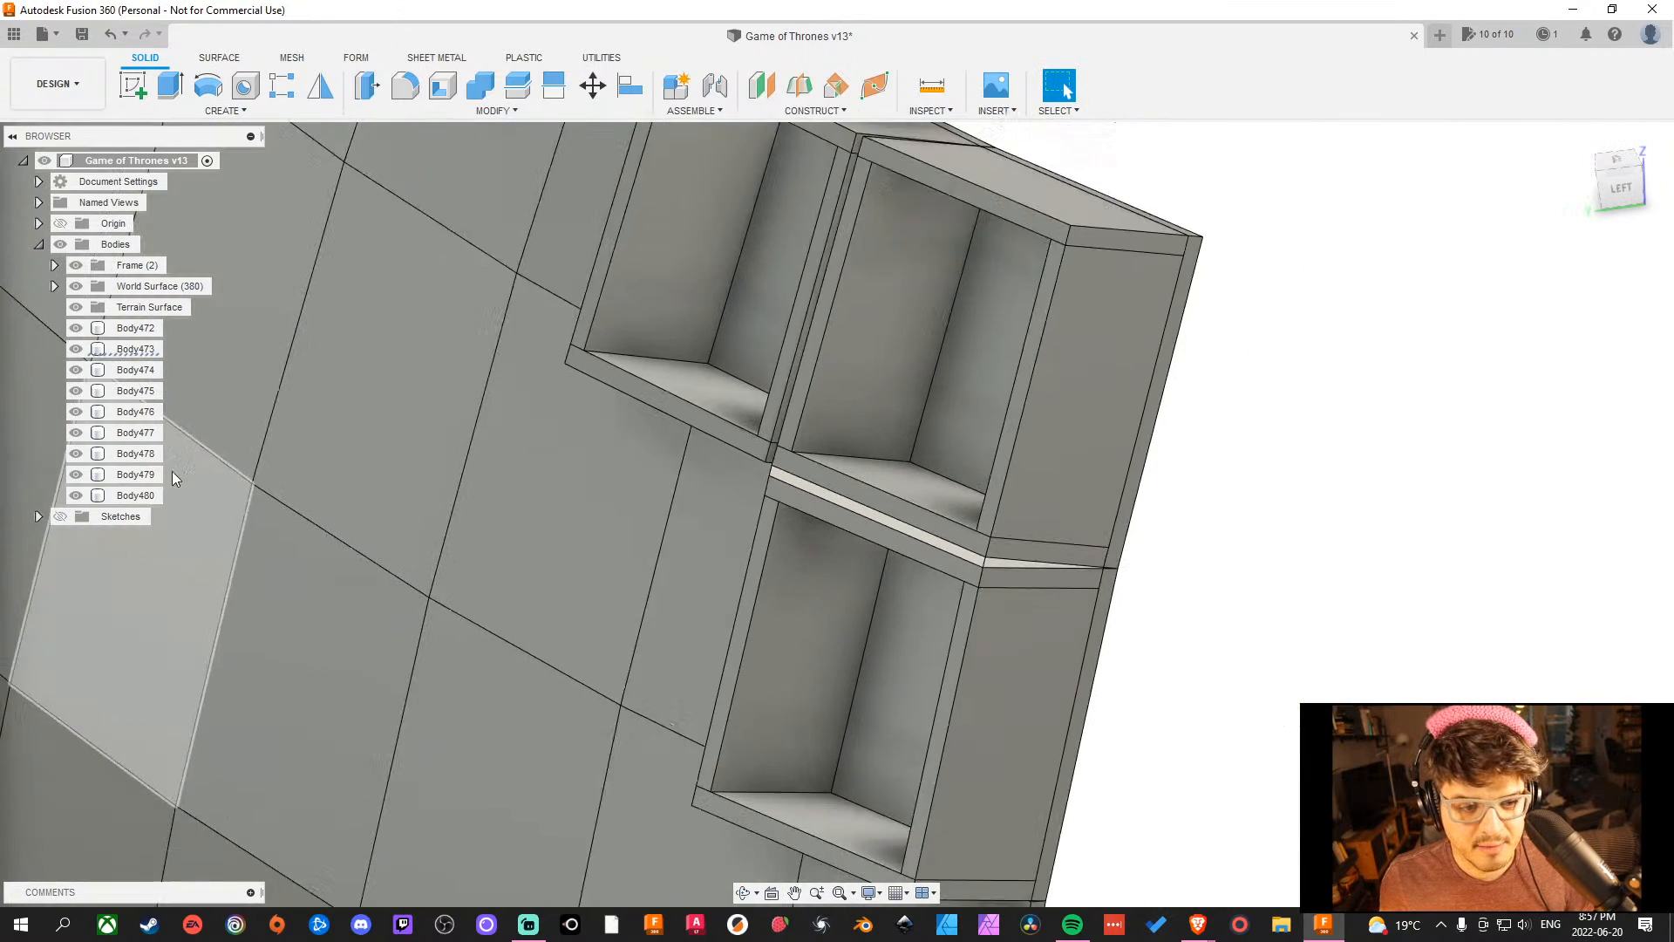
middle_drag(963, 587, 942, 543)
scroll(880, 489, up, 4)
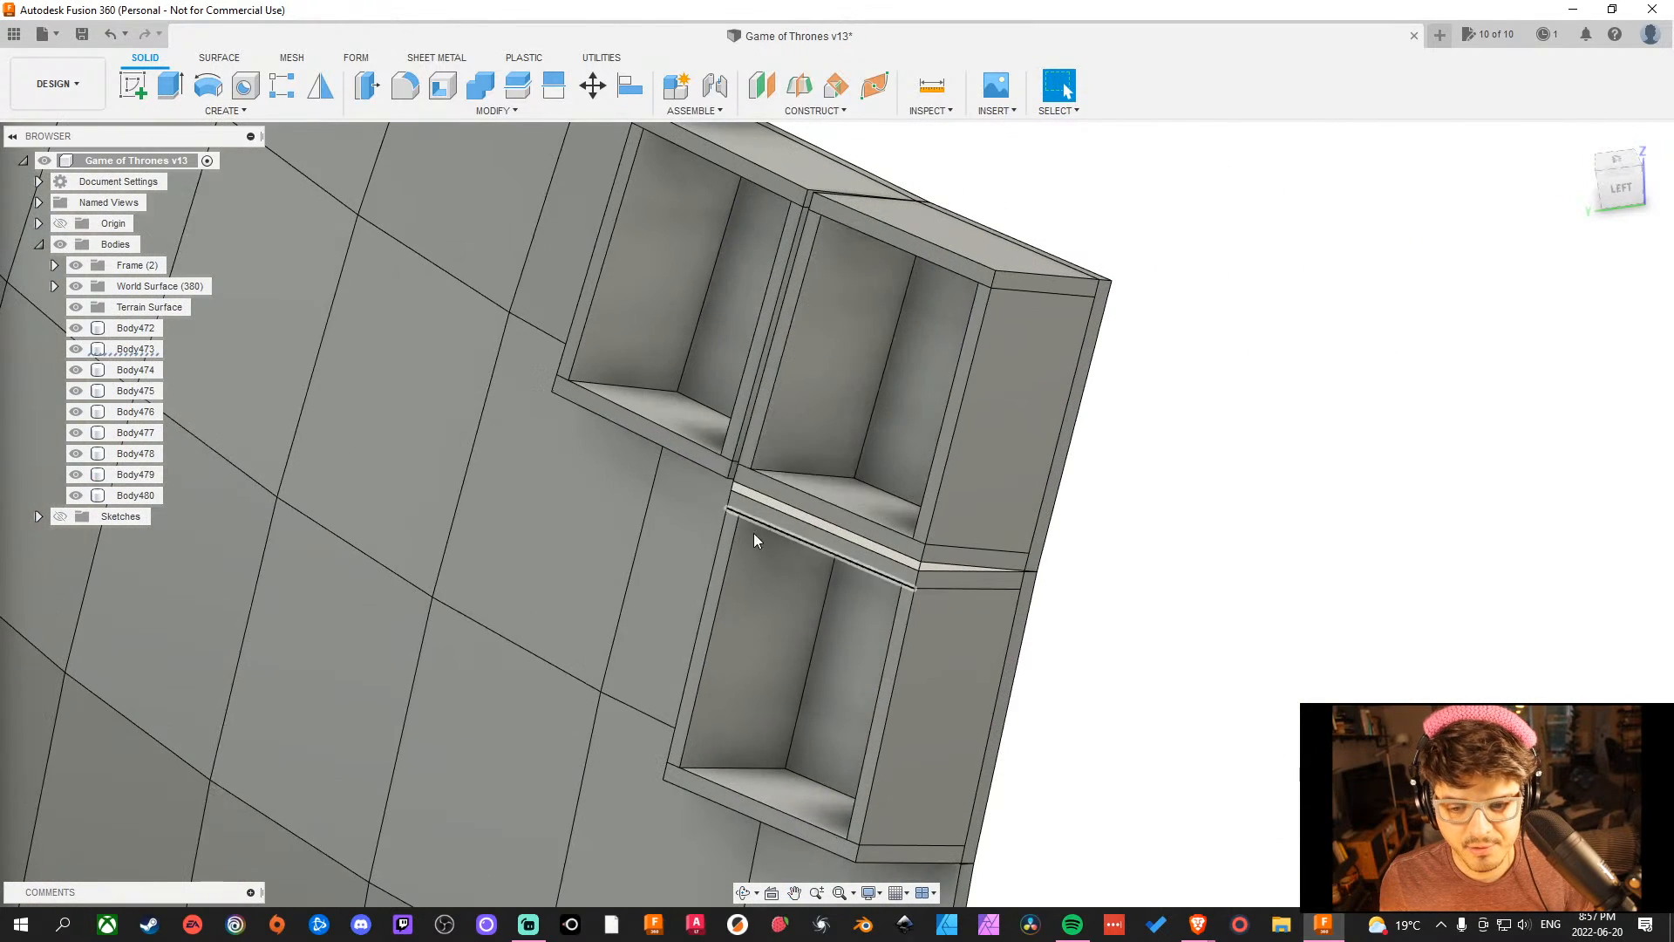
scroll(1040, 535, down, 4)
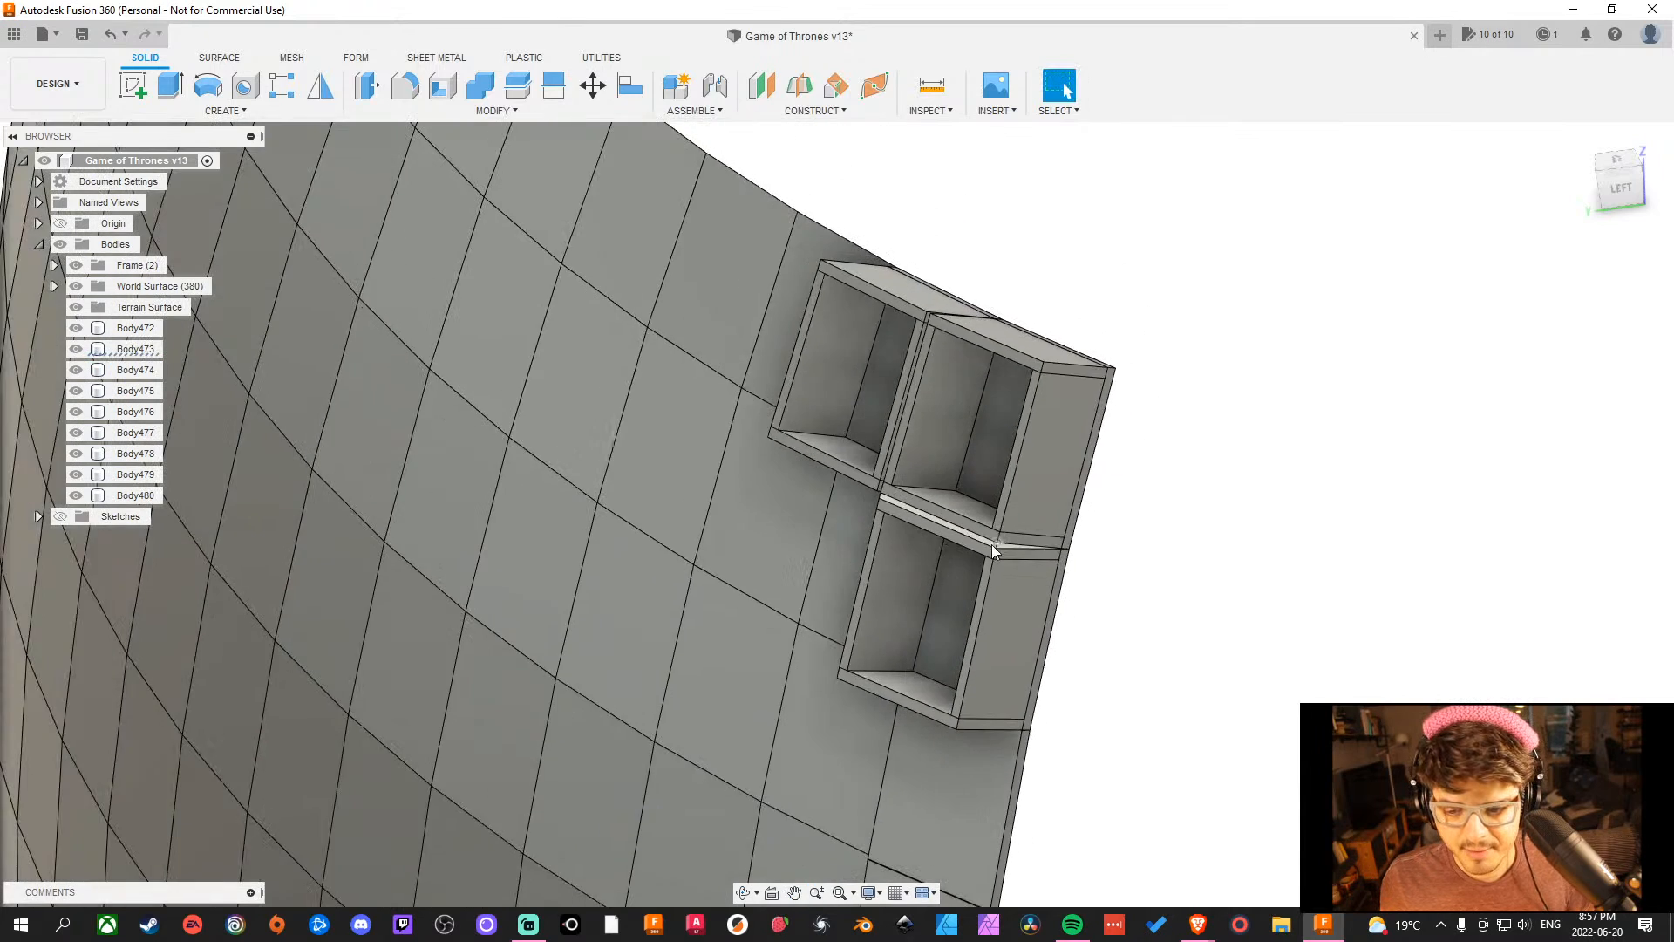
scroll(991, 544, up, 8)
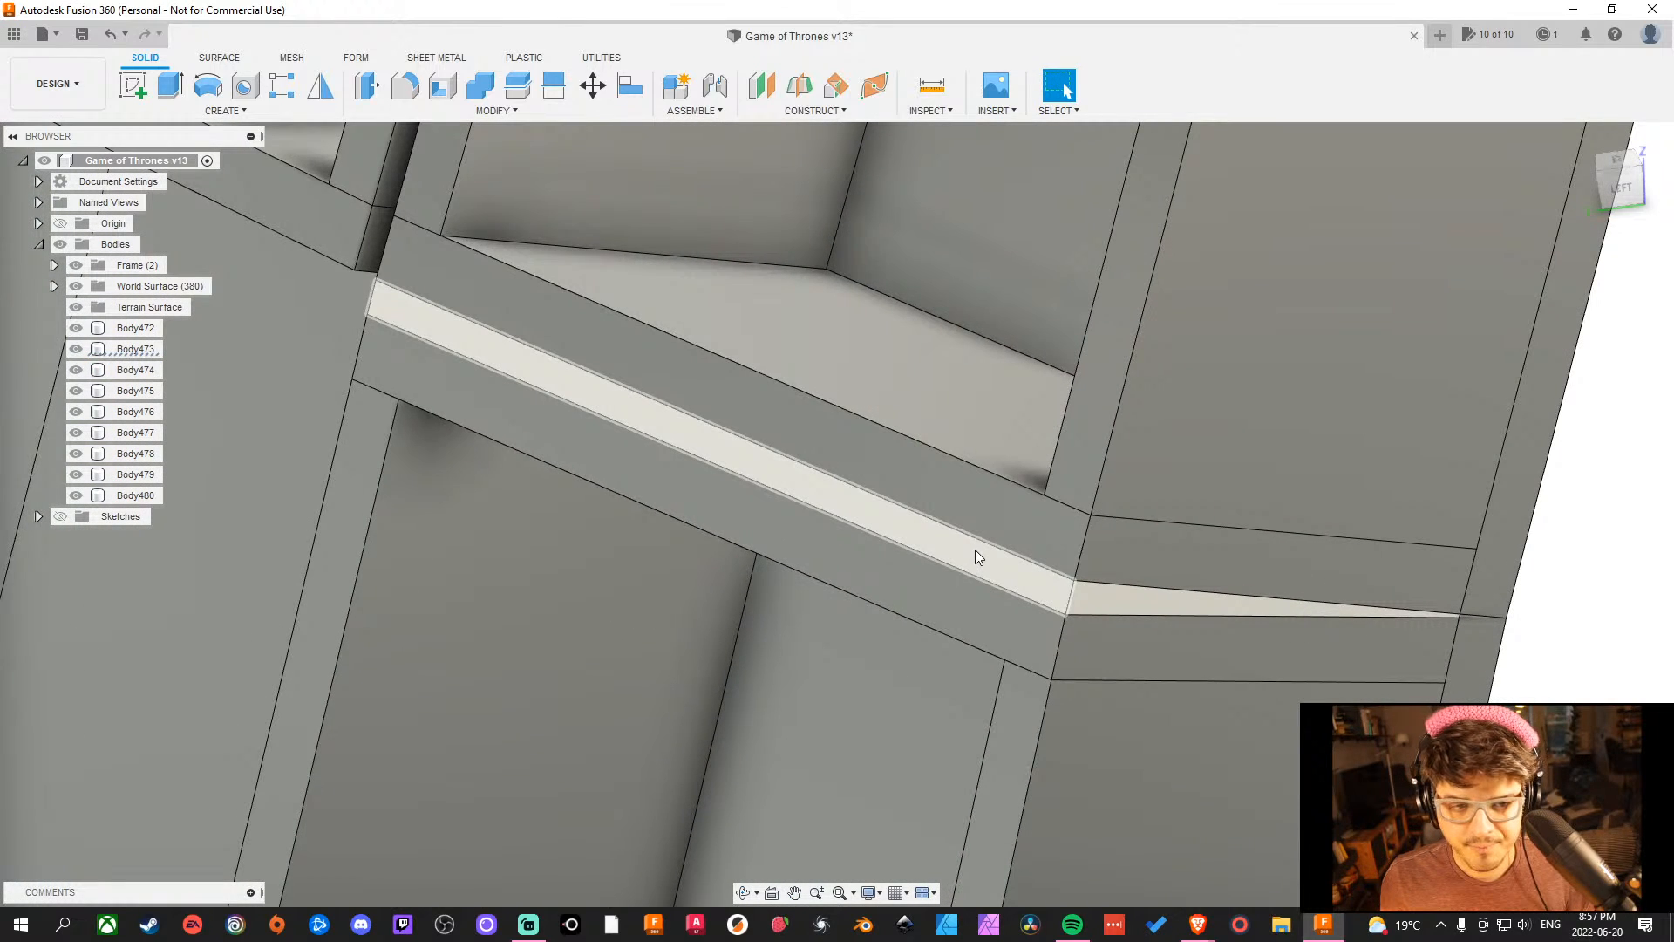
Set the selection priority to bodies and delete the thin surface inside the wedge-shaped gap between the stacked boxes.
click(1059, 112)
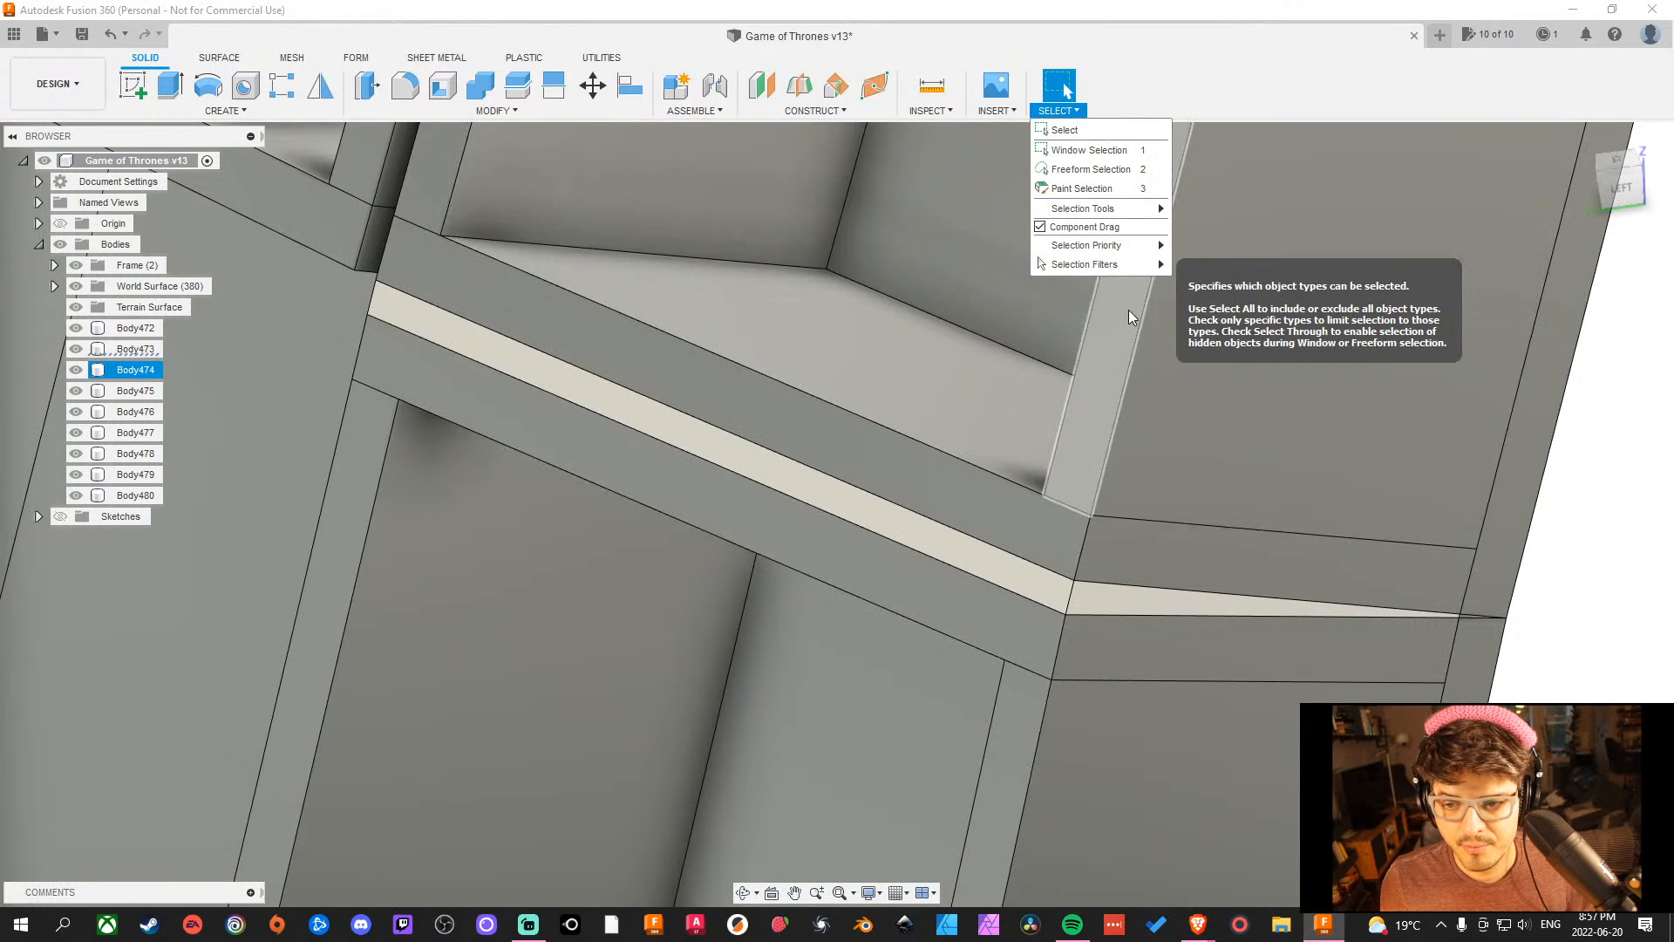
mouse_move(1116, 261)
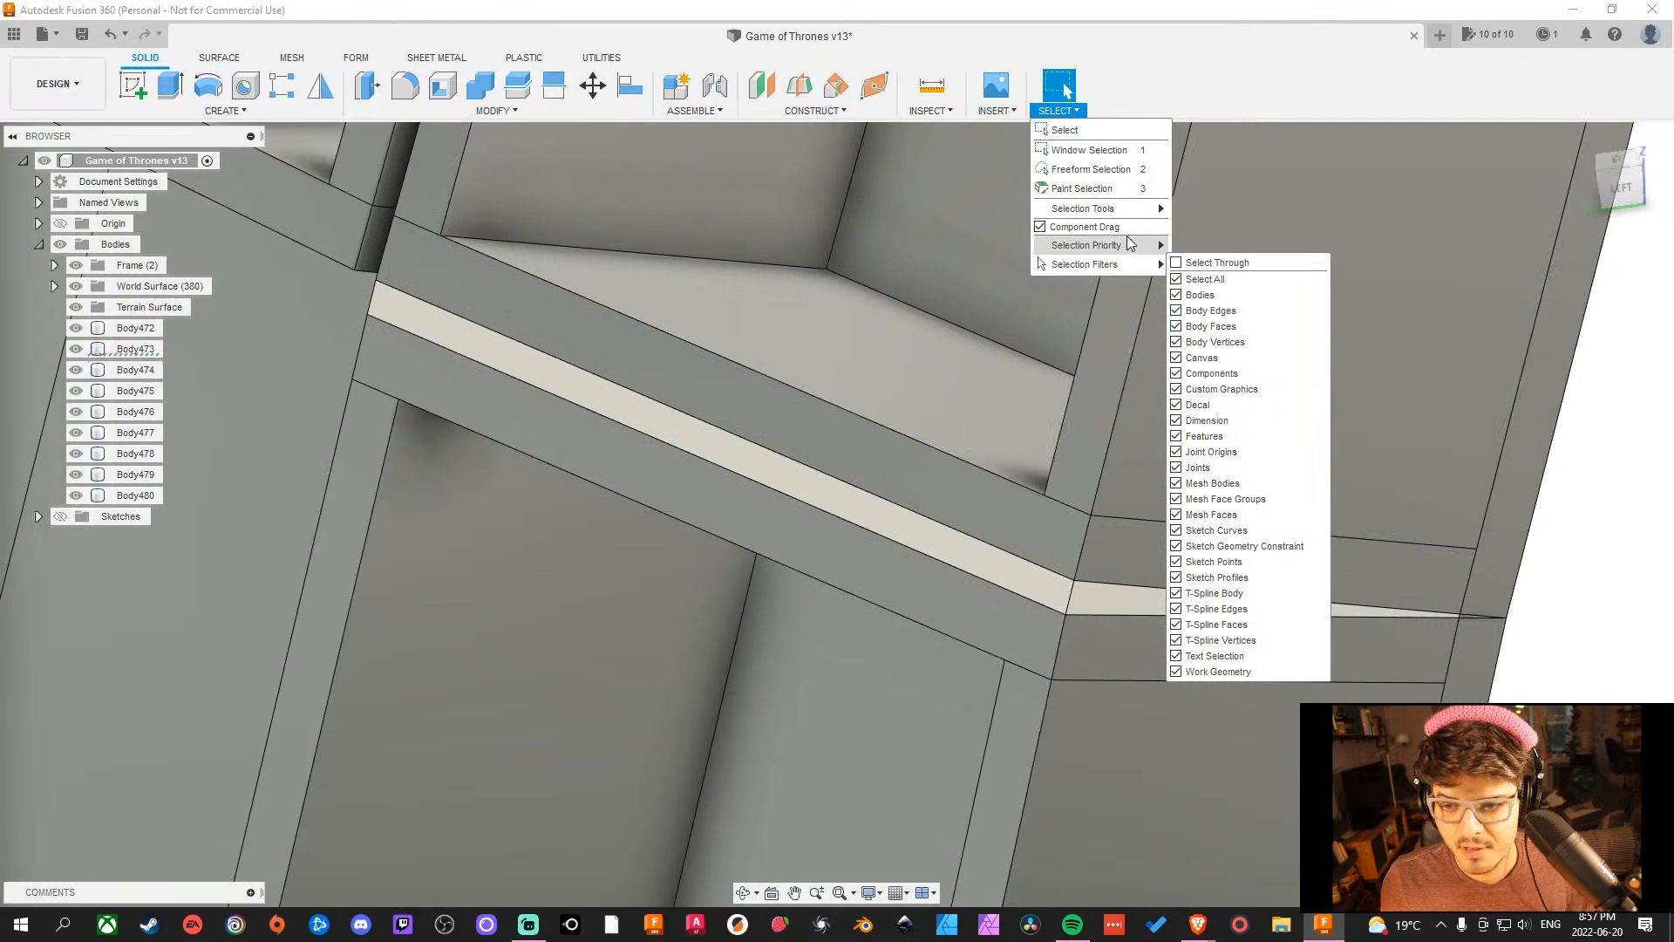
click(1221, 245)
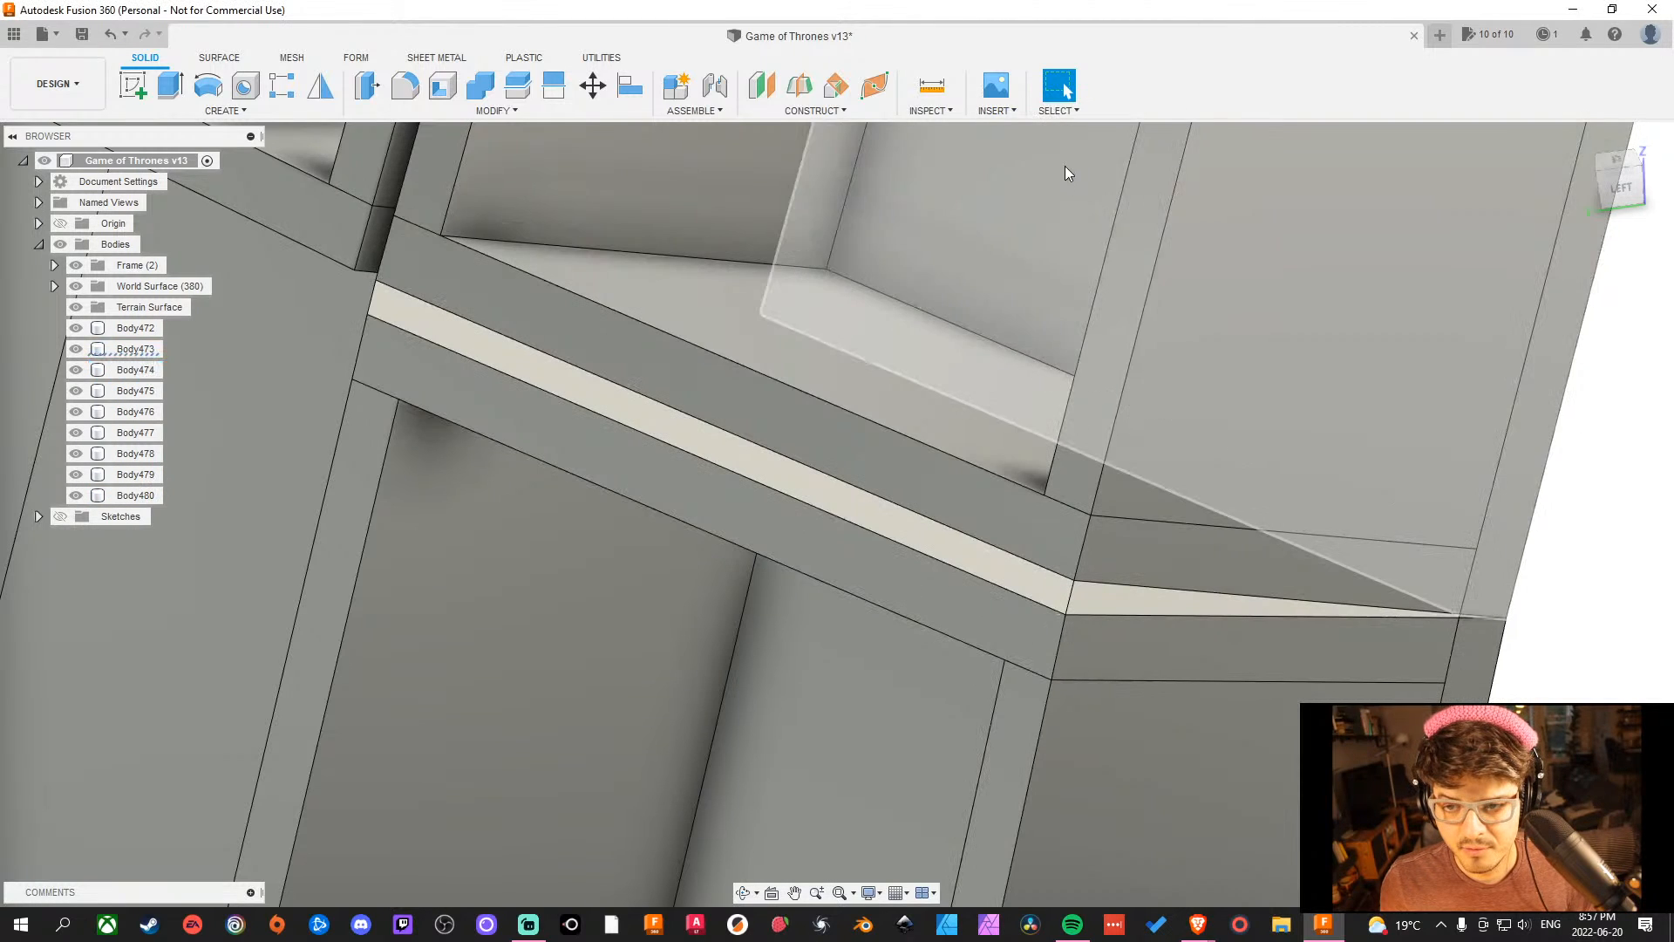
click(1066, 112)
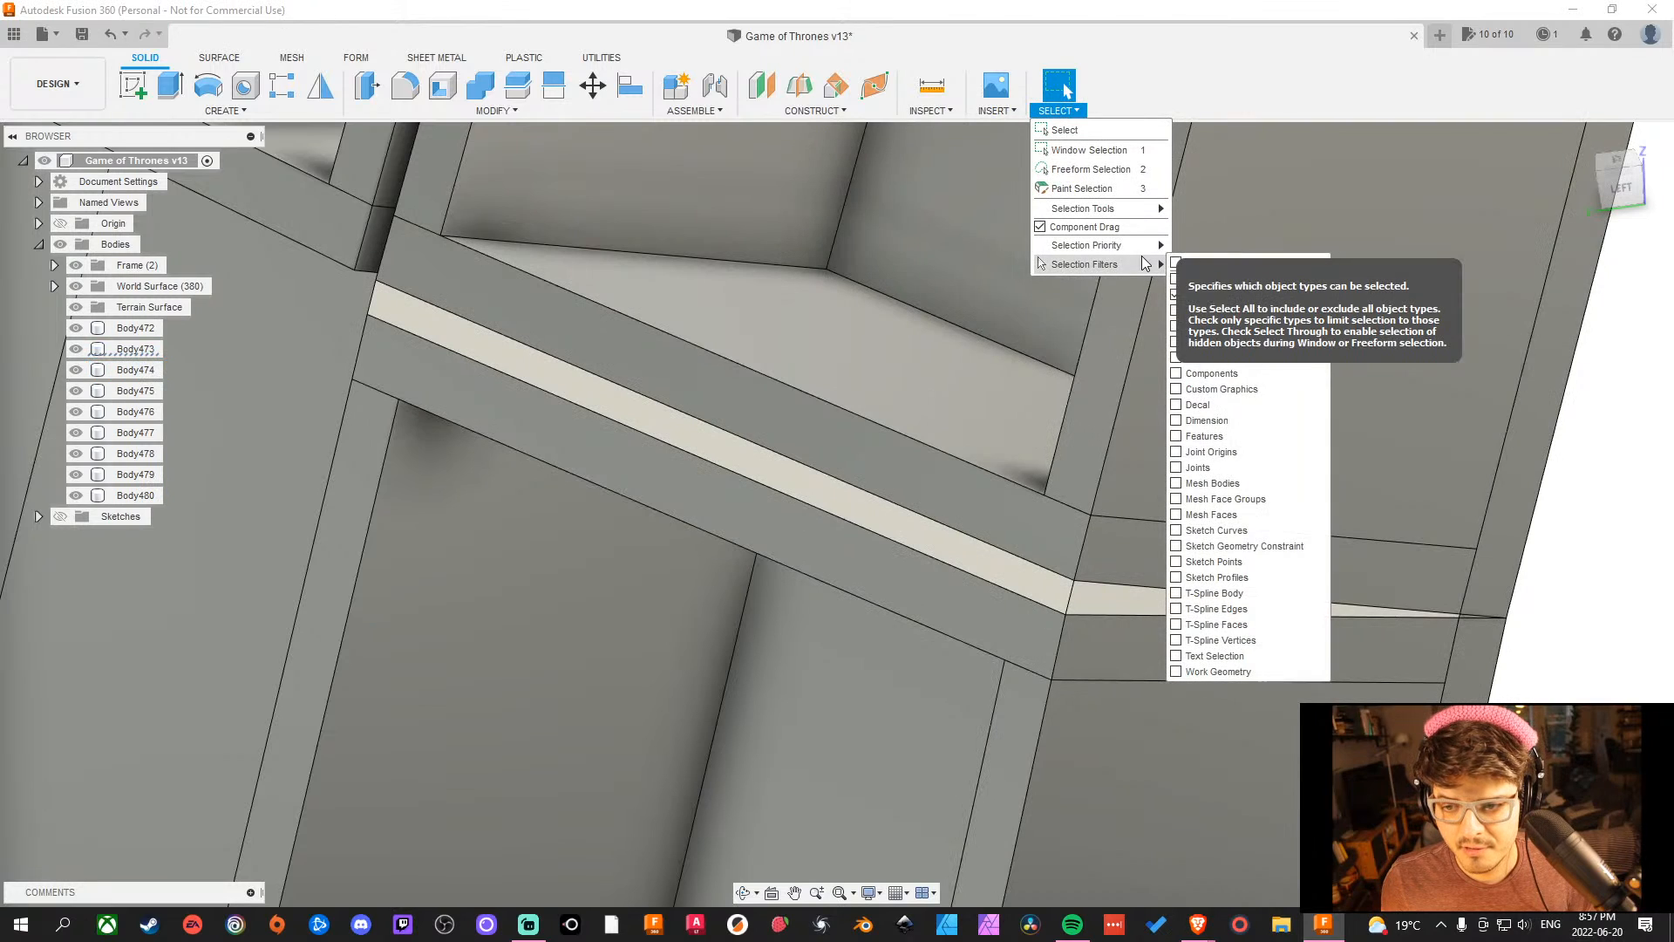
mouse_move(1154, 253)
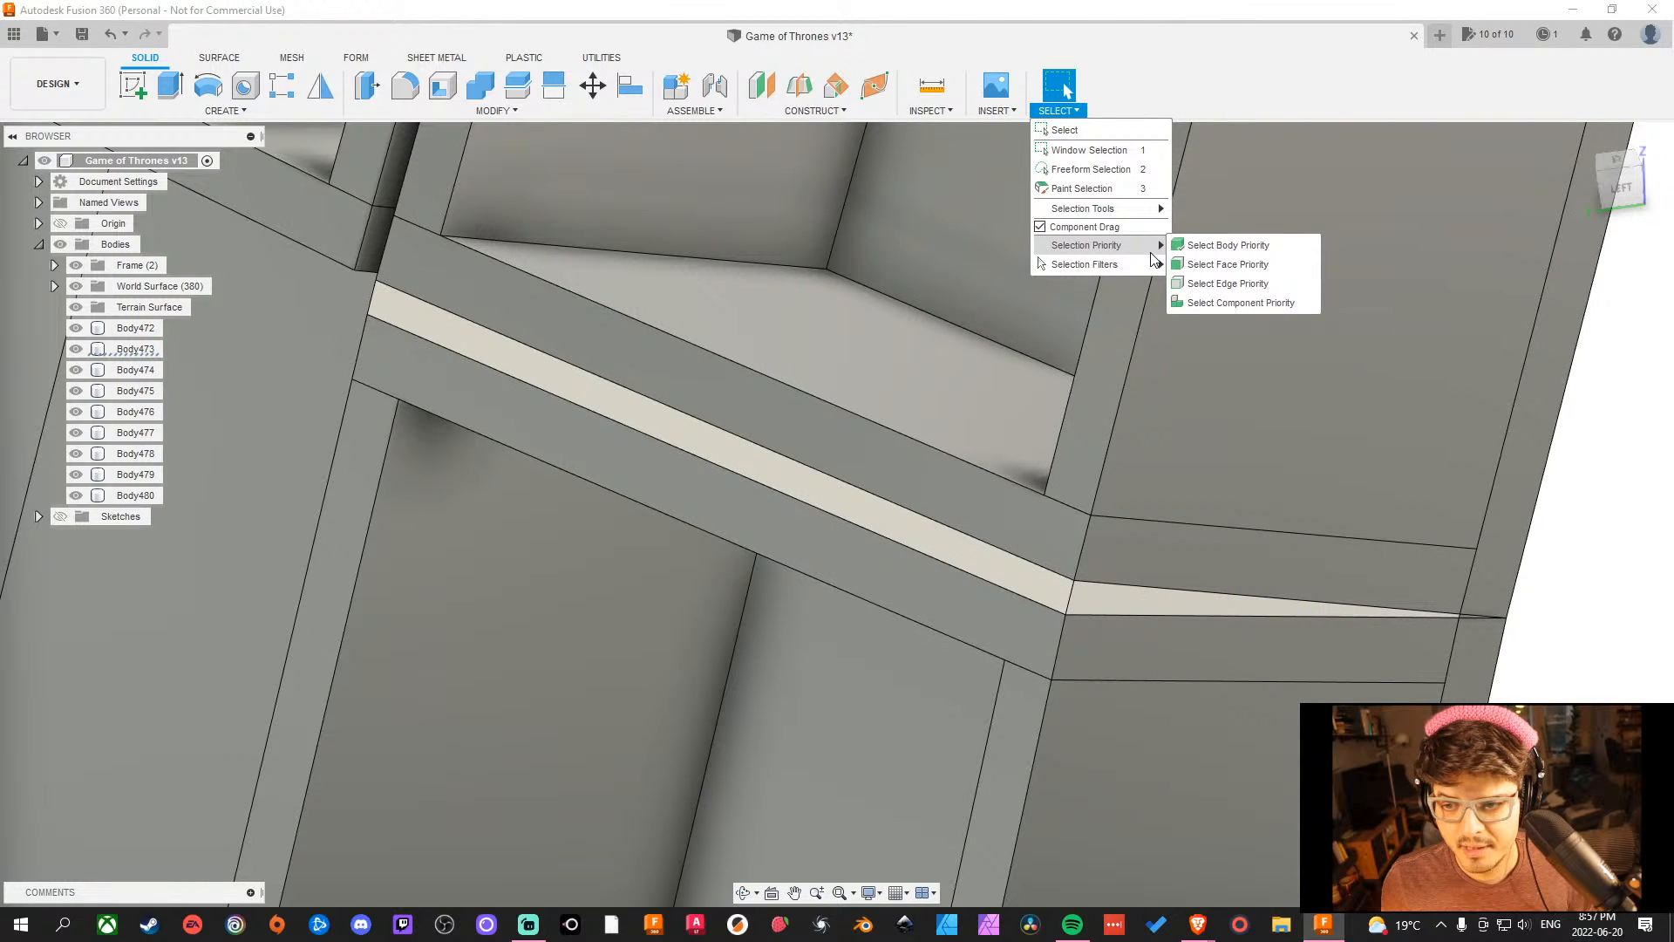
click(1051, 587)
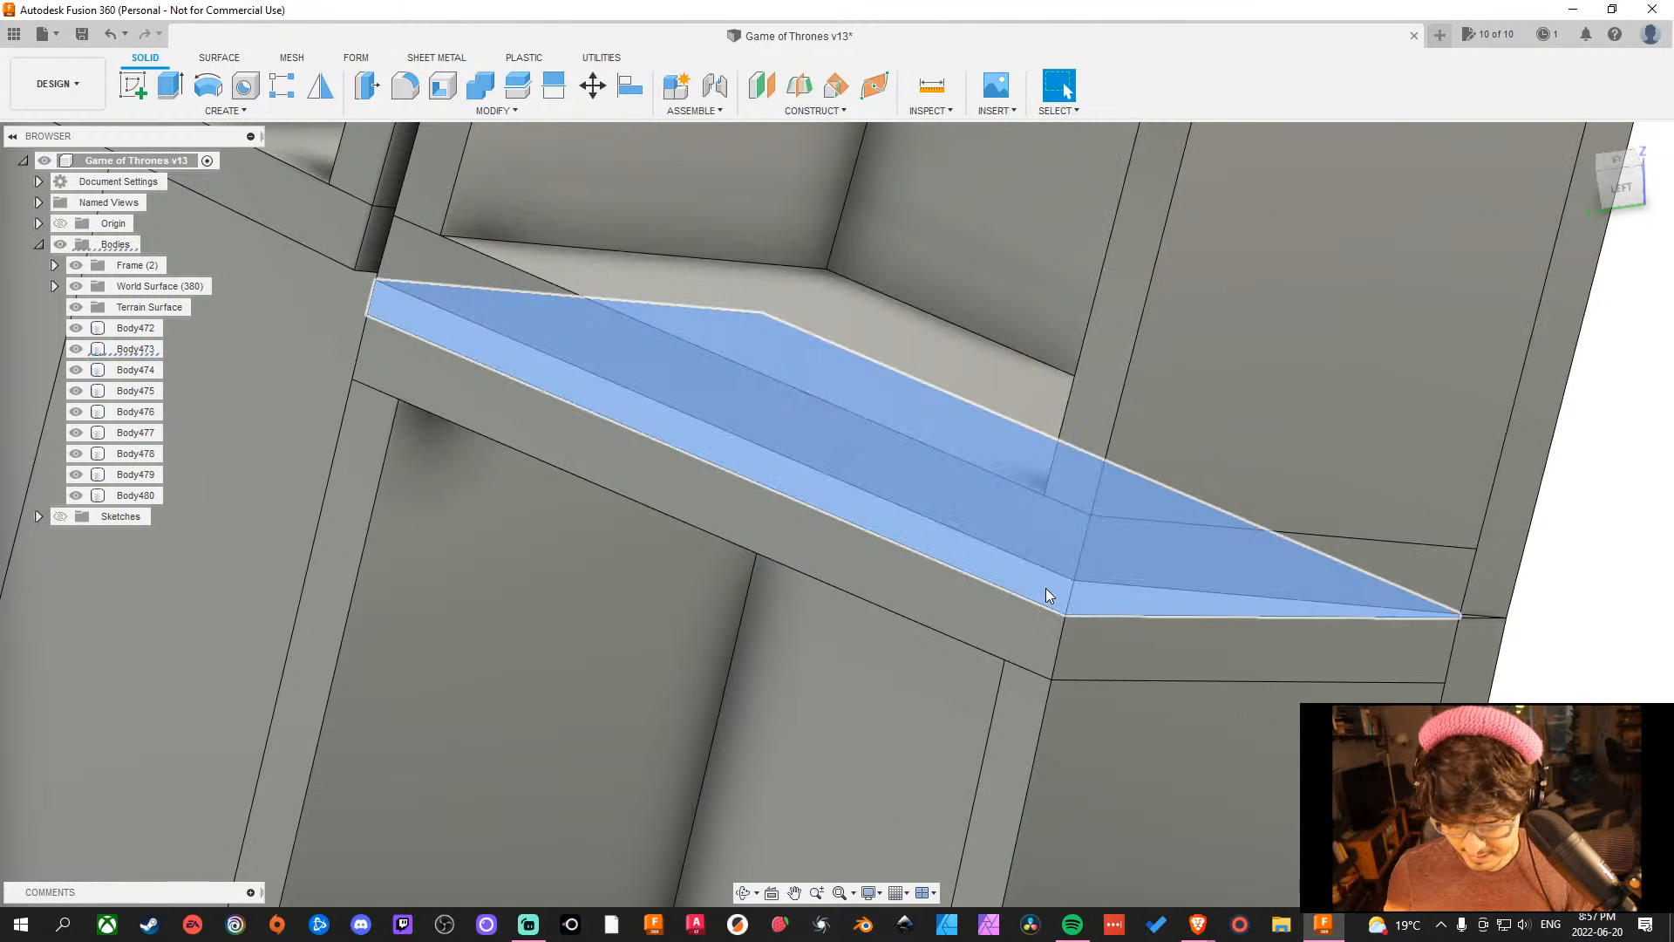
key(Escape)
scroll(986, 537, down, 5)
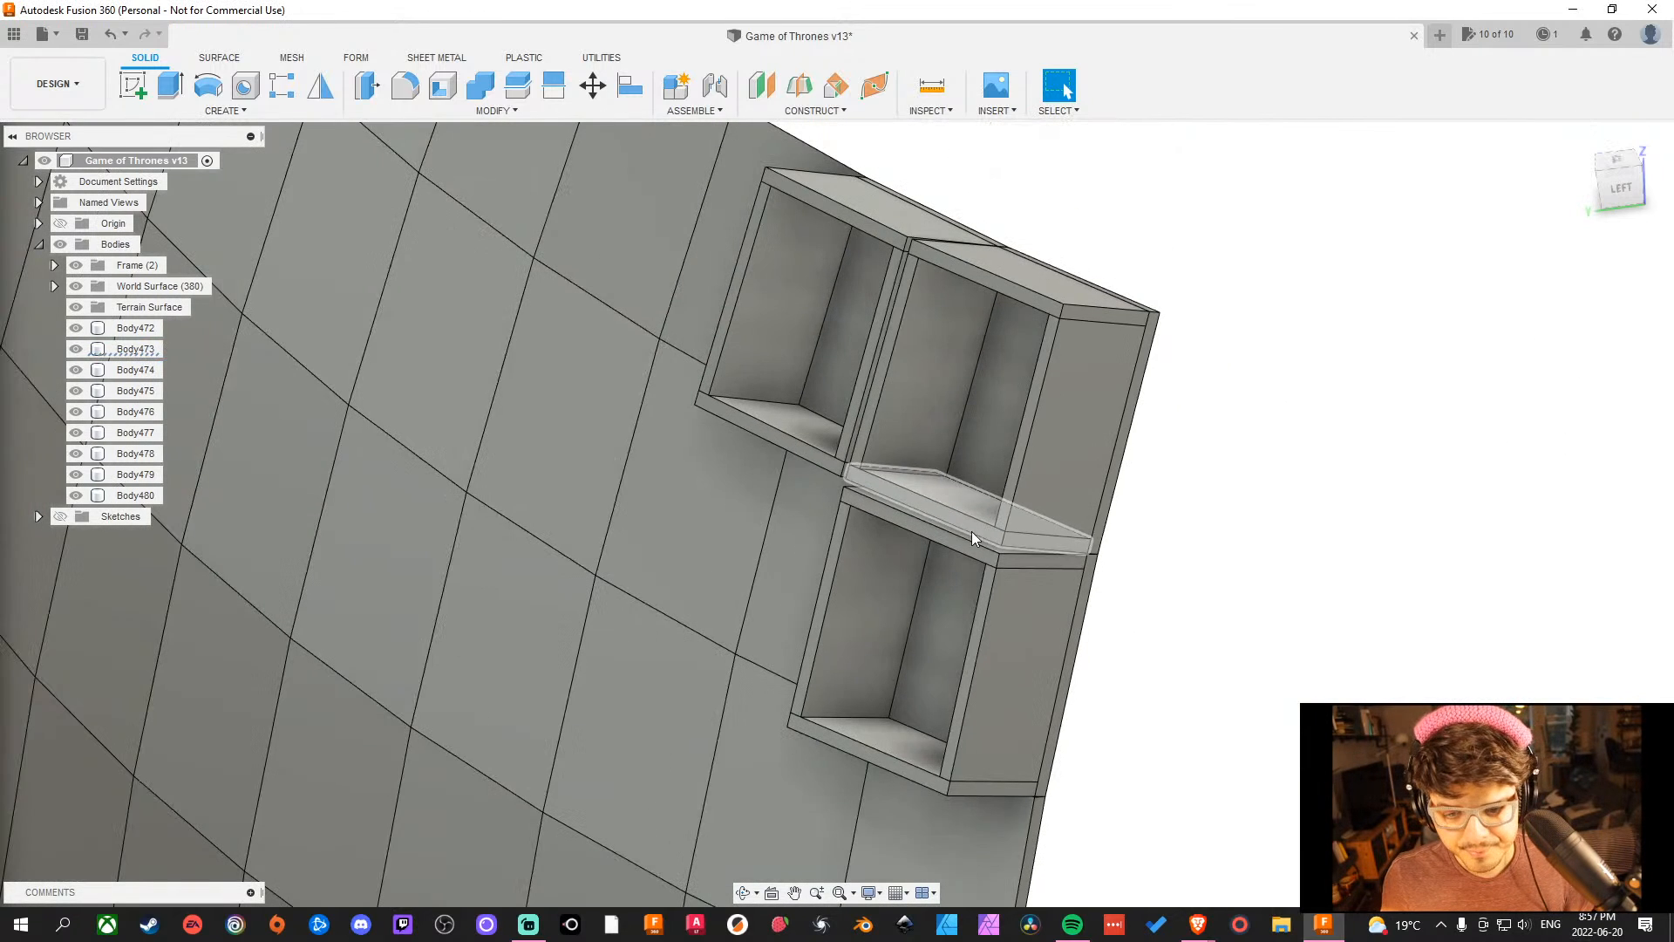
middle_drag(971, 531, 934, 504)
click(1062, 110)
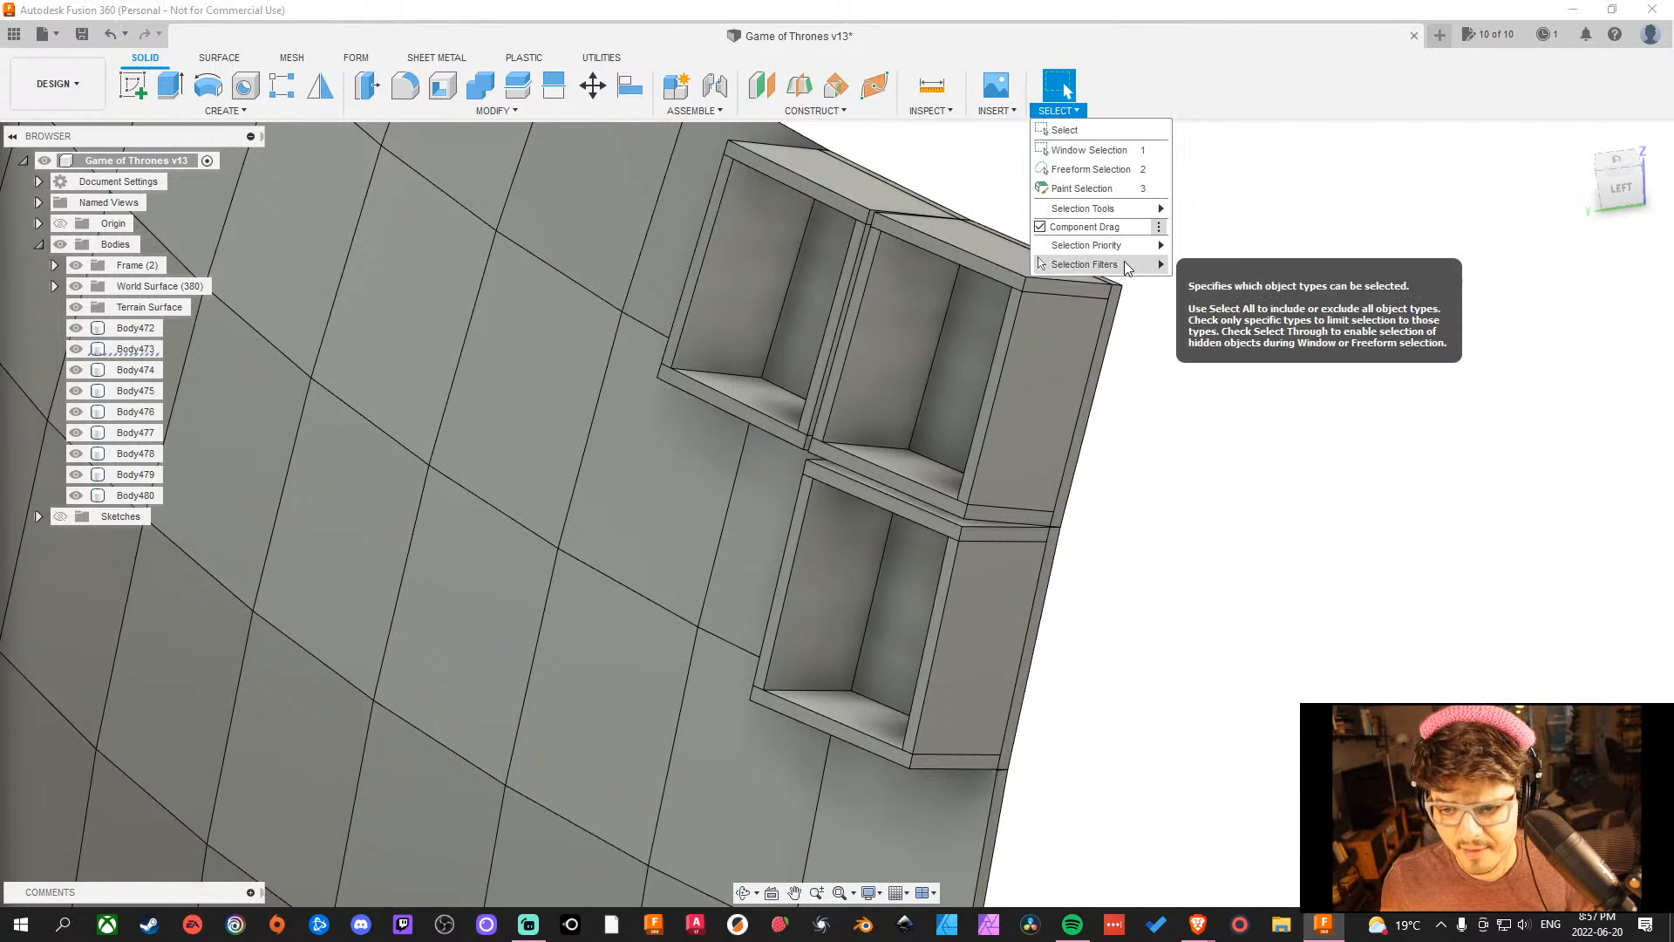
mouse_move(1123, 262)
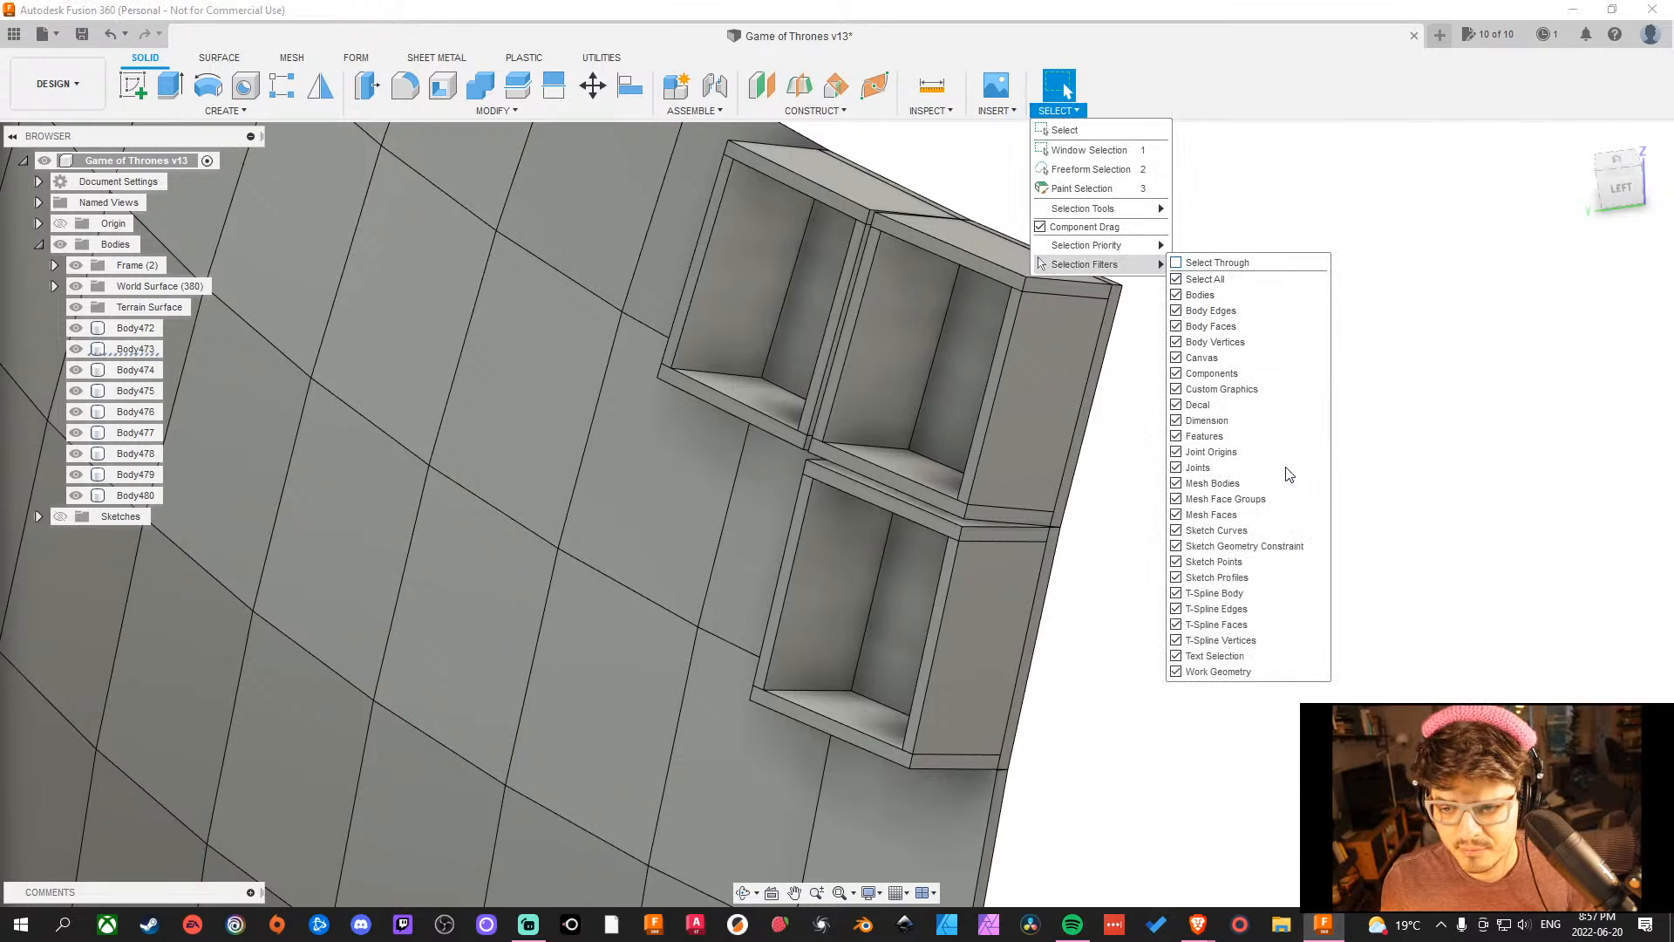
click(1369, 474)
Inspect the whole curved tiled surface from the side, from underneath and from behind.
middle_drag(1267, 468, 1133, 470)
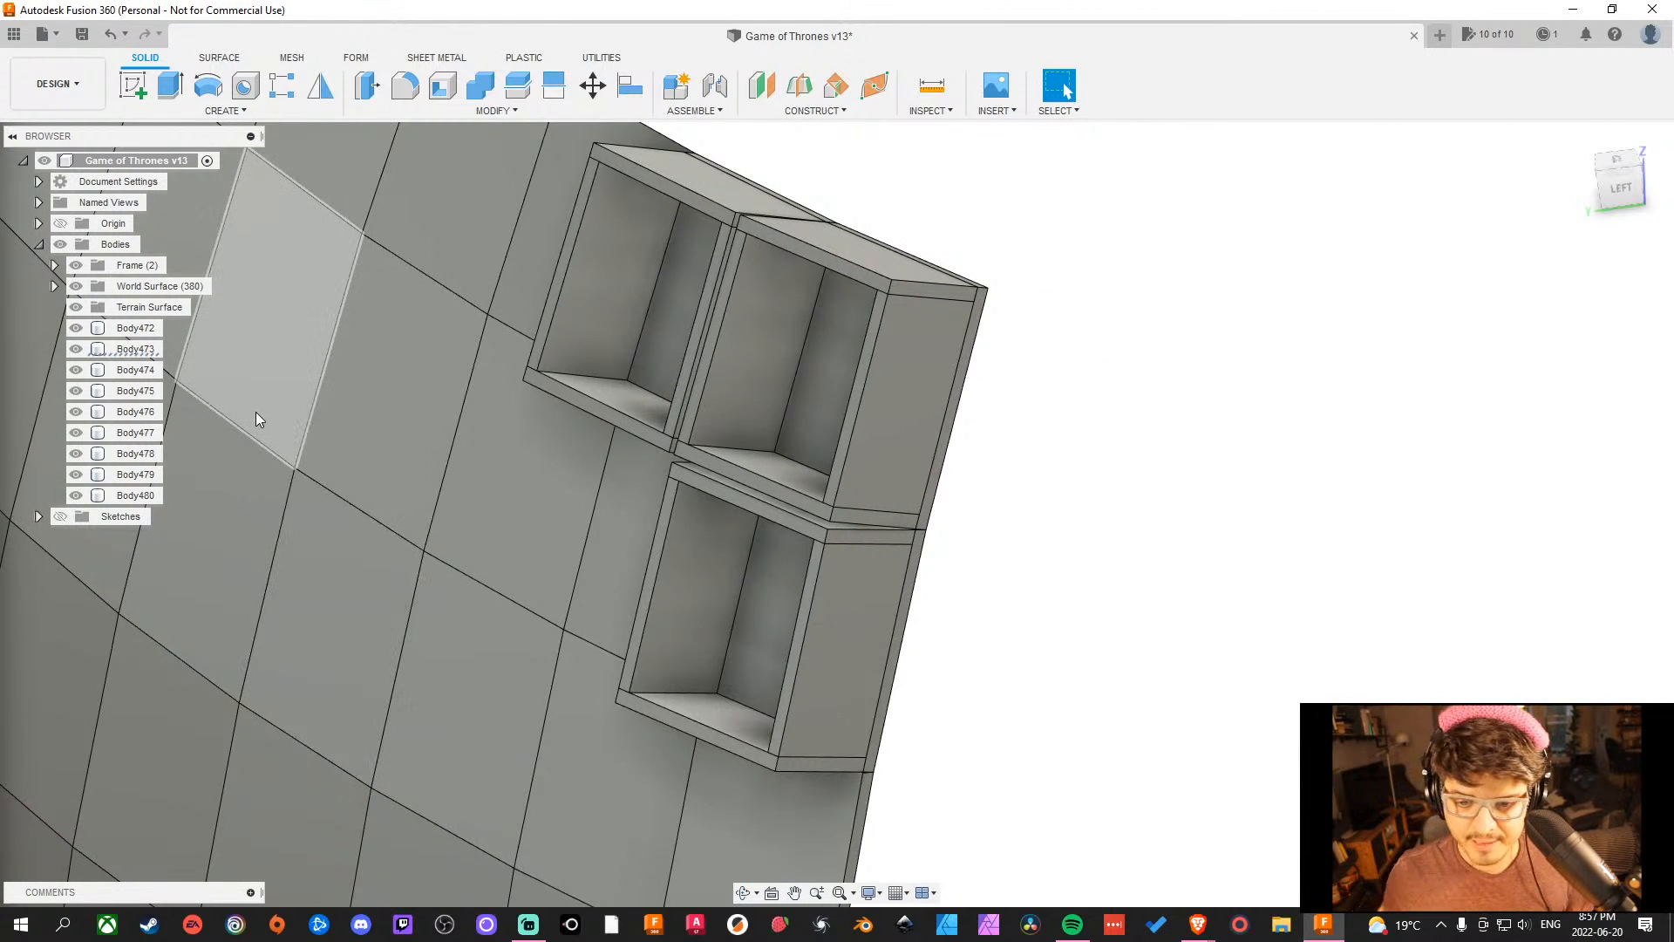
scroll(1183, 694, down, 5)
middle_drag(1182, 694, 1056, 480)
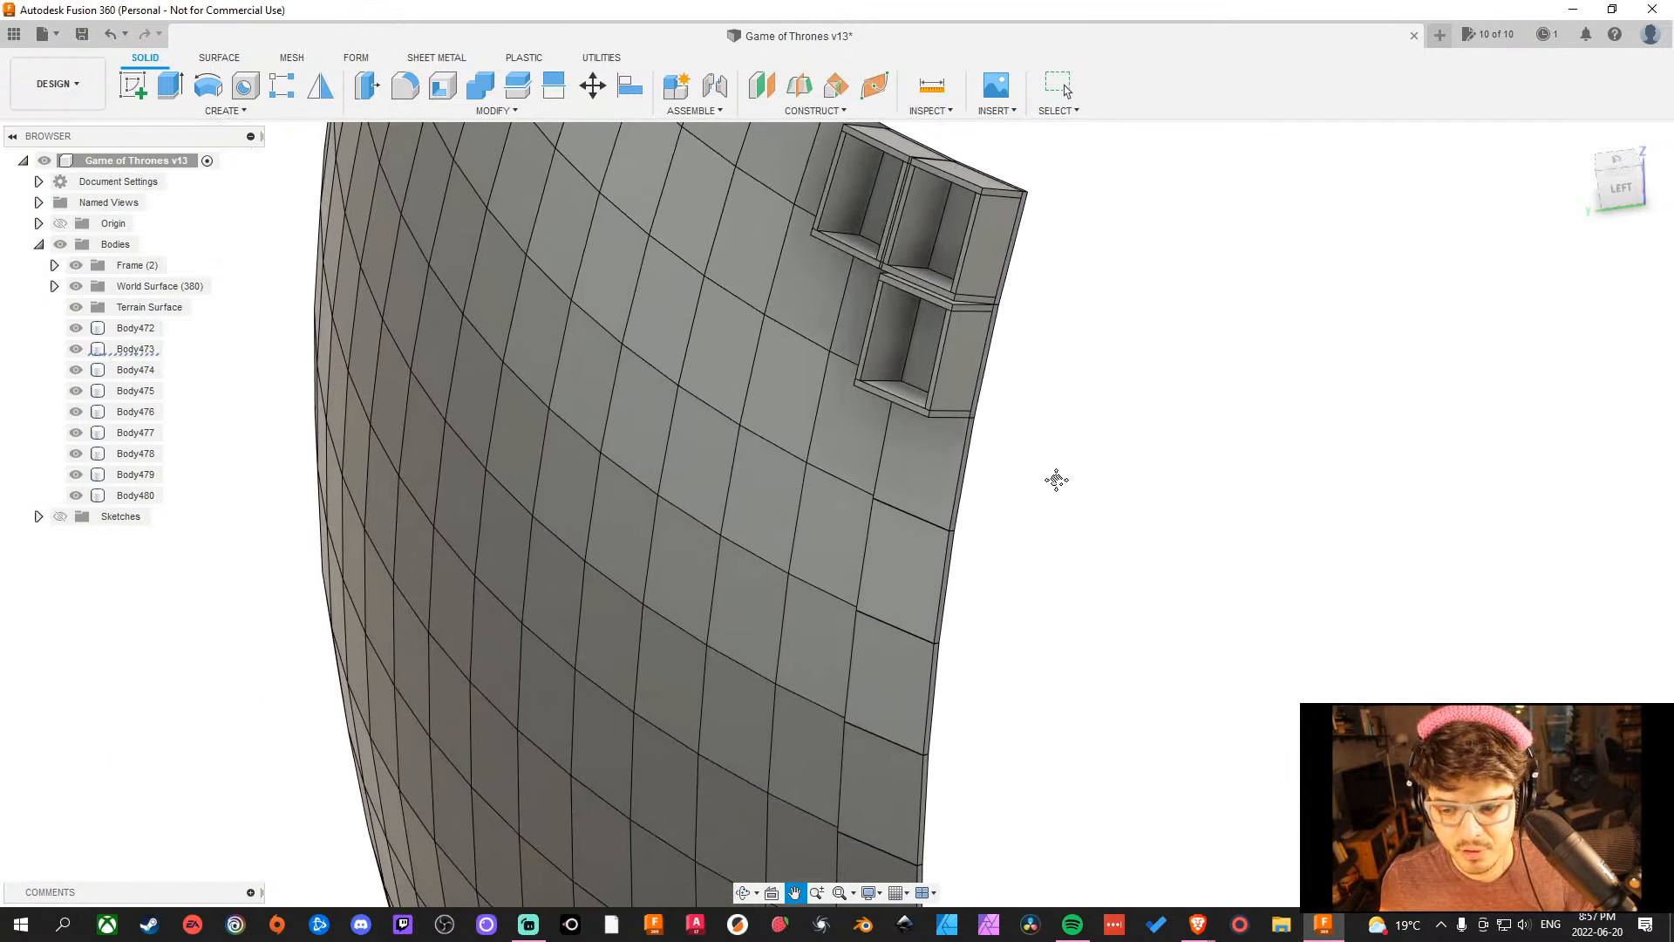
scroll(1063, 514, down, 5)
scroll(1084, 663, up, 2)
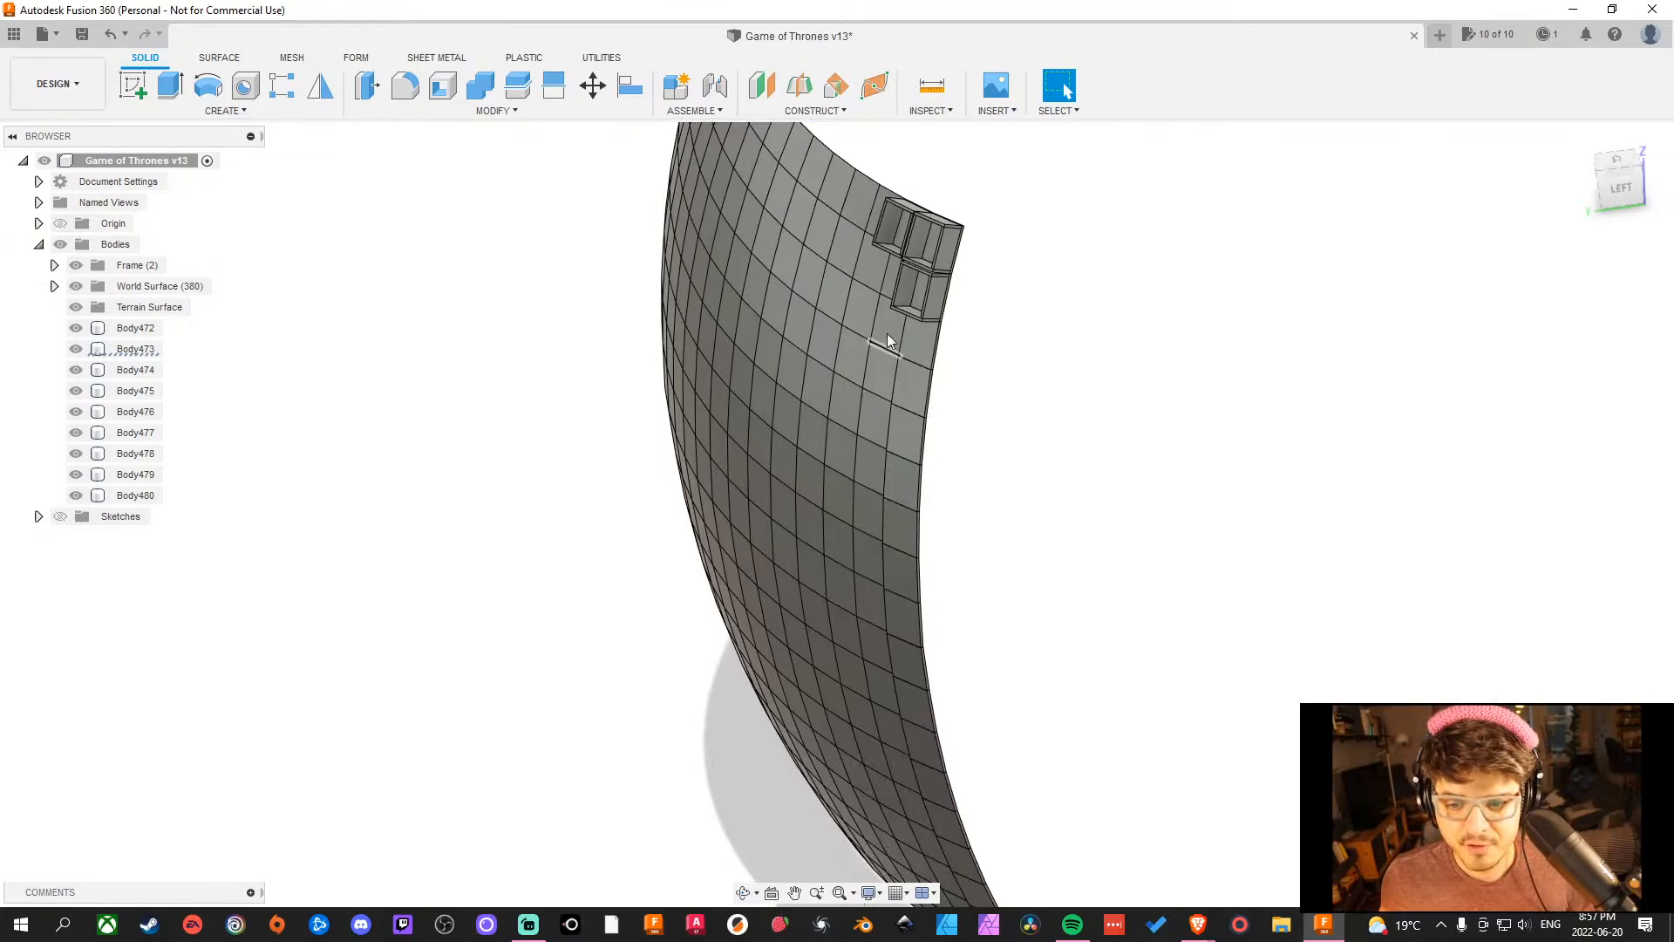
shift+middle_drag(1091, 528, 1190, 422)
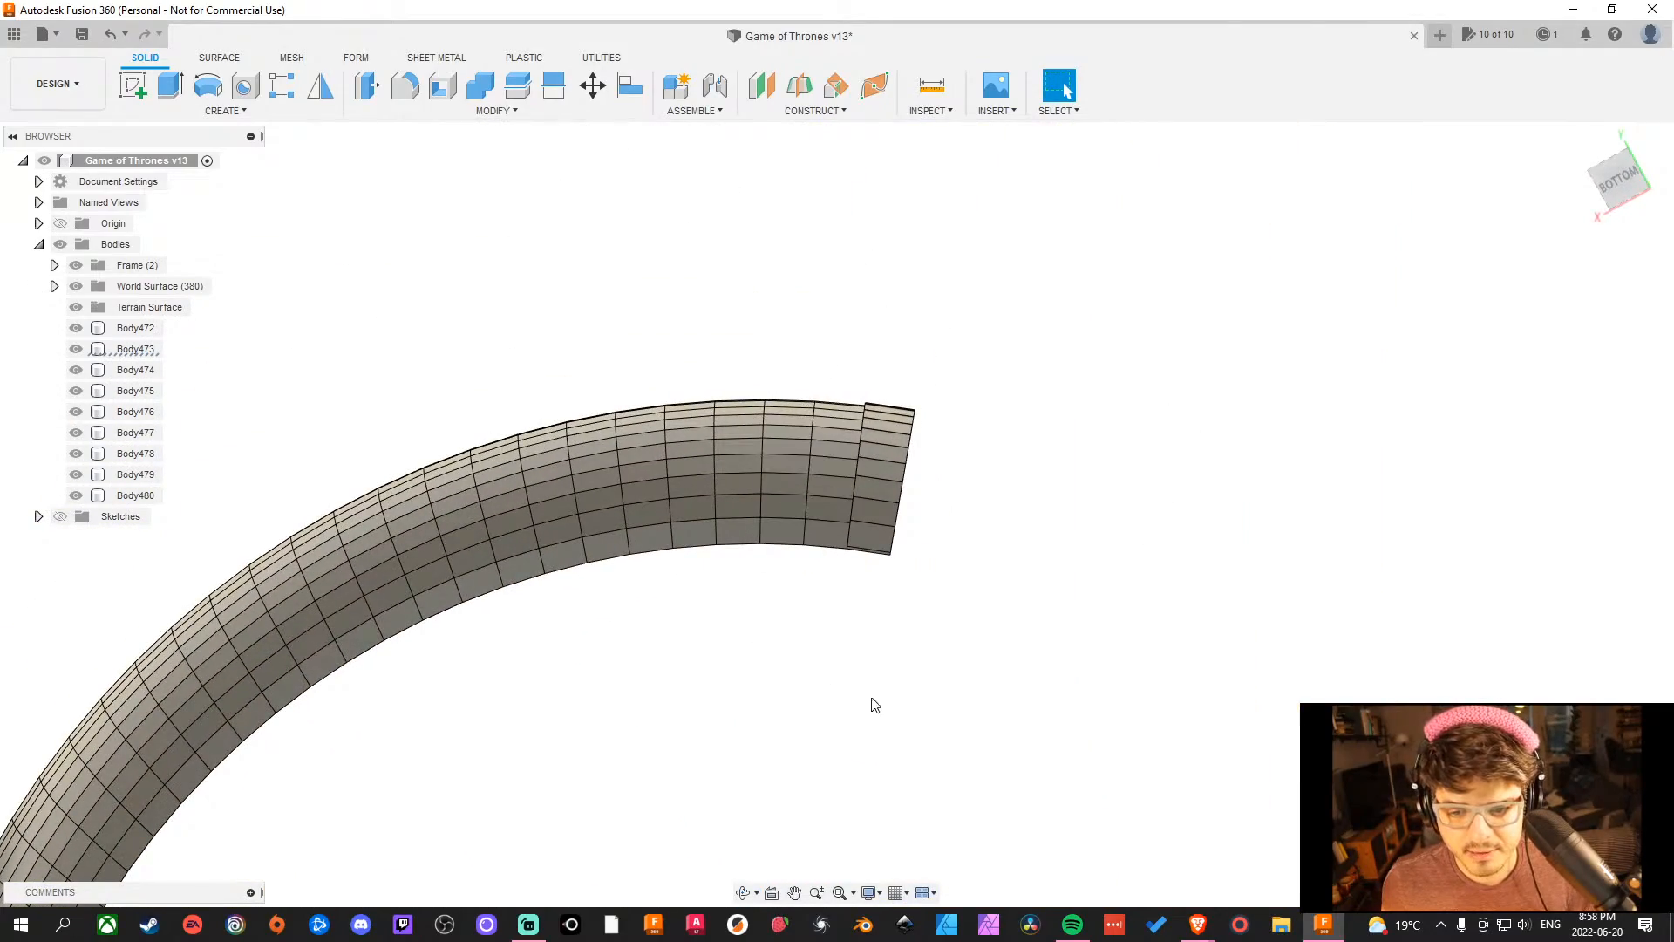
shift+middle_drag(874, 704, 972, 686)
scroll(851, 461, down, 3)
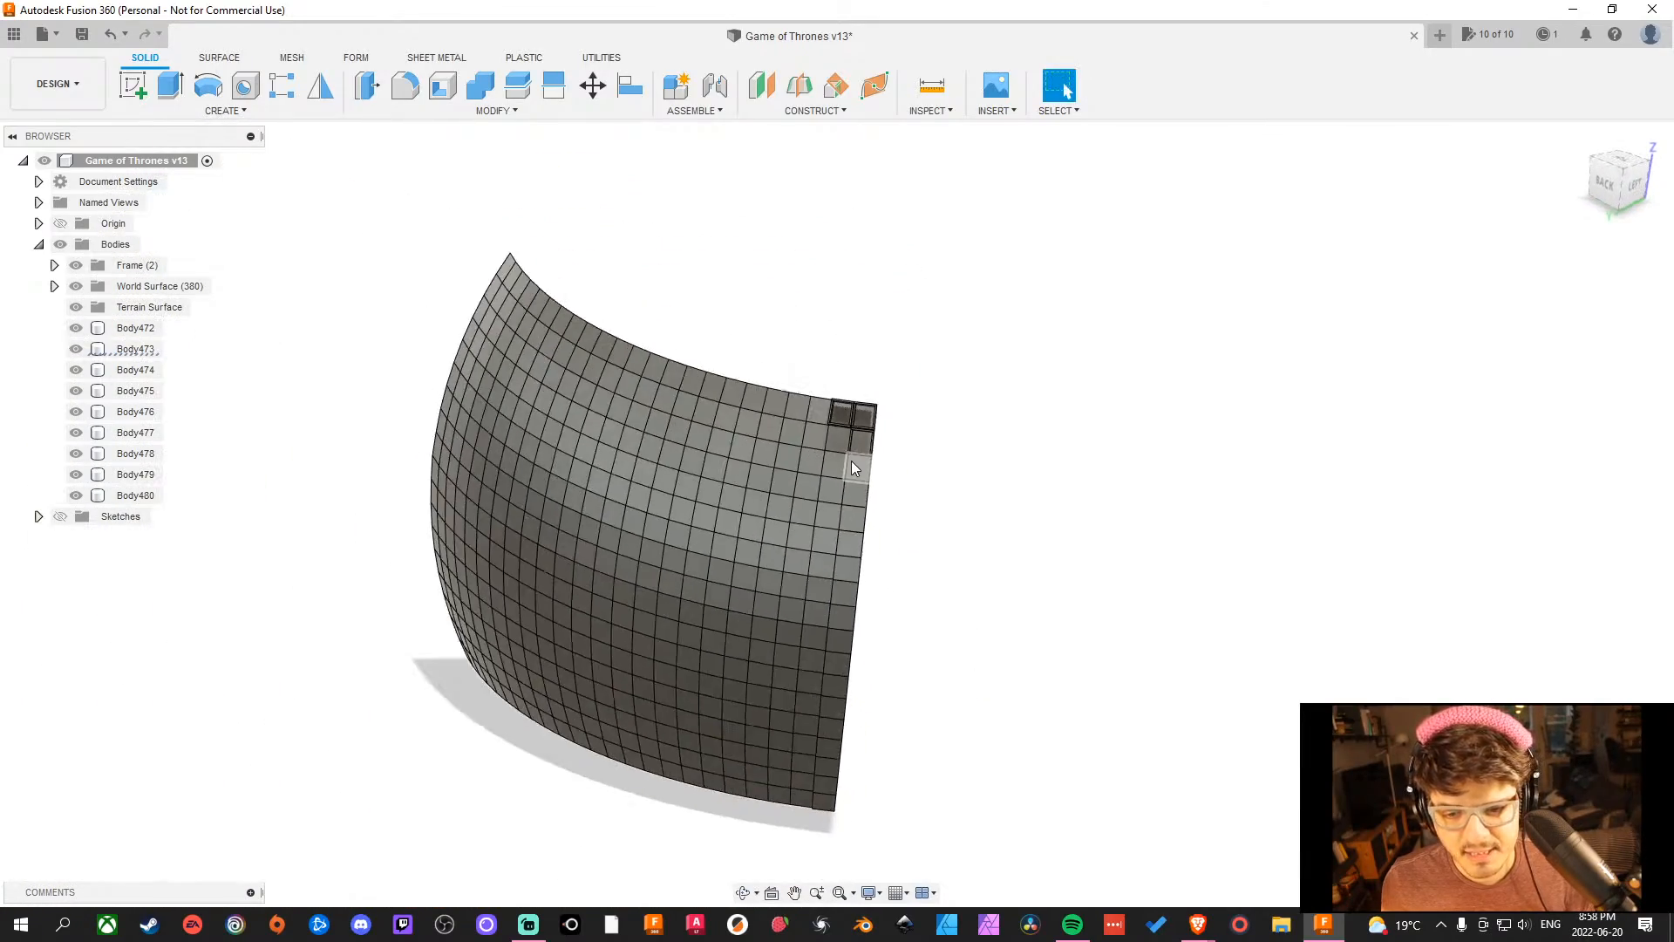
Examine the three boxes at the surface's upper corner and the free edge tiles below them.
scroll(875, 453, up, 5)
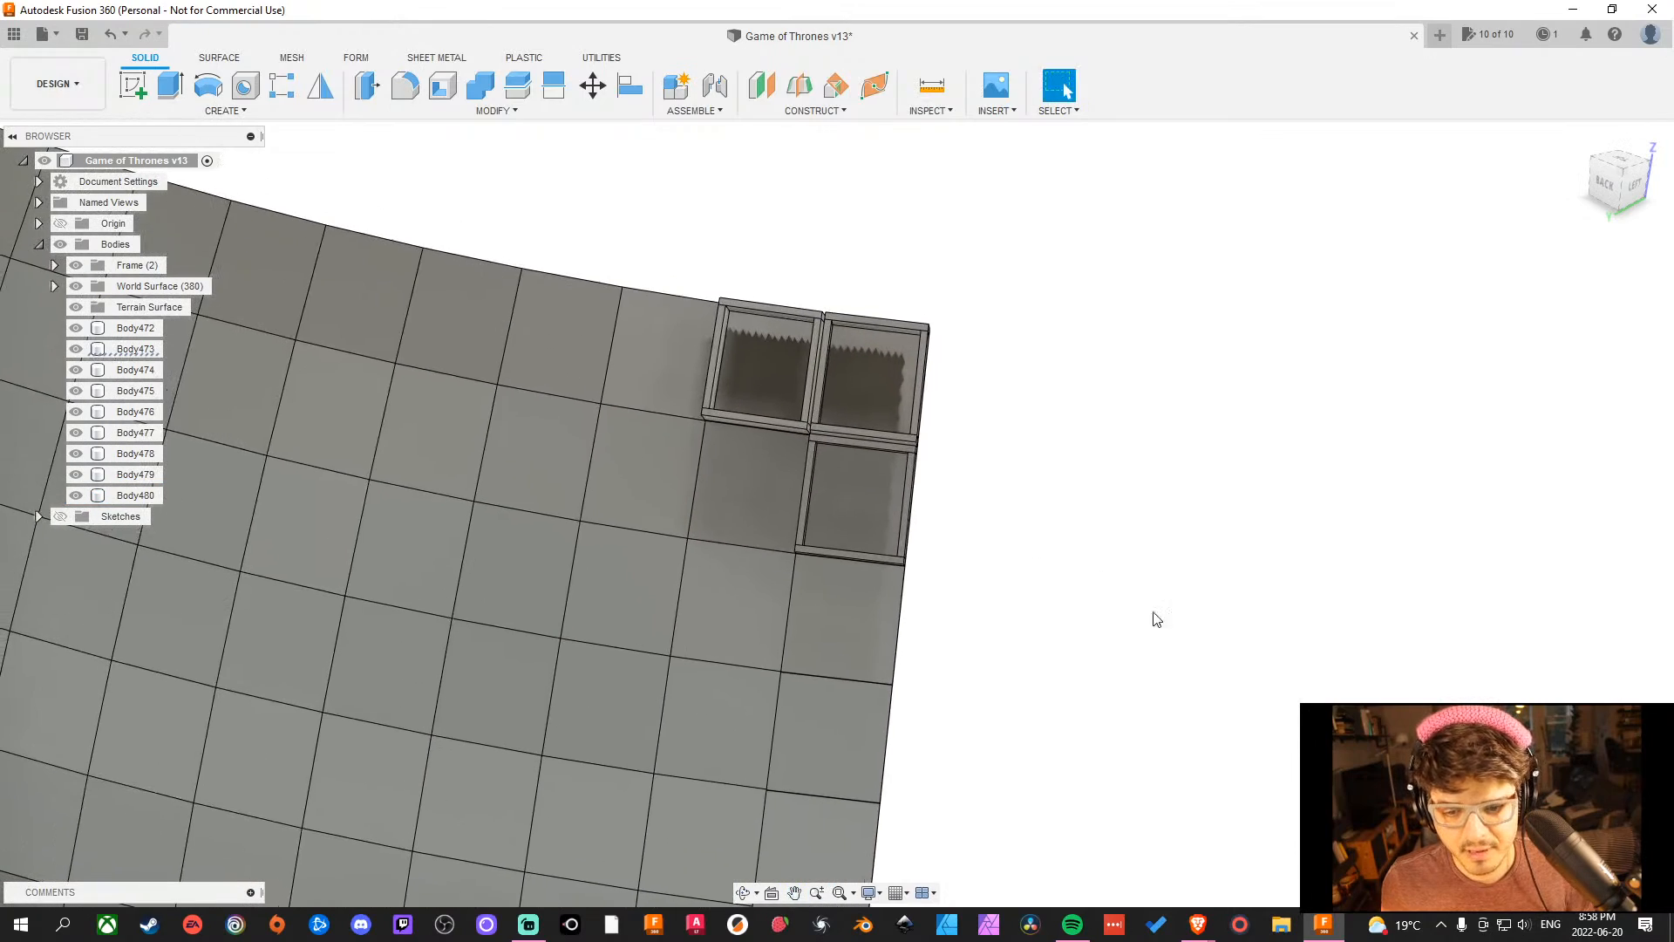
shift+middle_drag(1153, 619, 1019, 572)
scroll(875, 440, down, 3)
scroll(957, 464, up, 5)
middle_drag(957, 468, 953, 337)
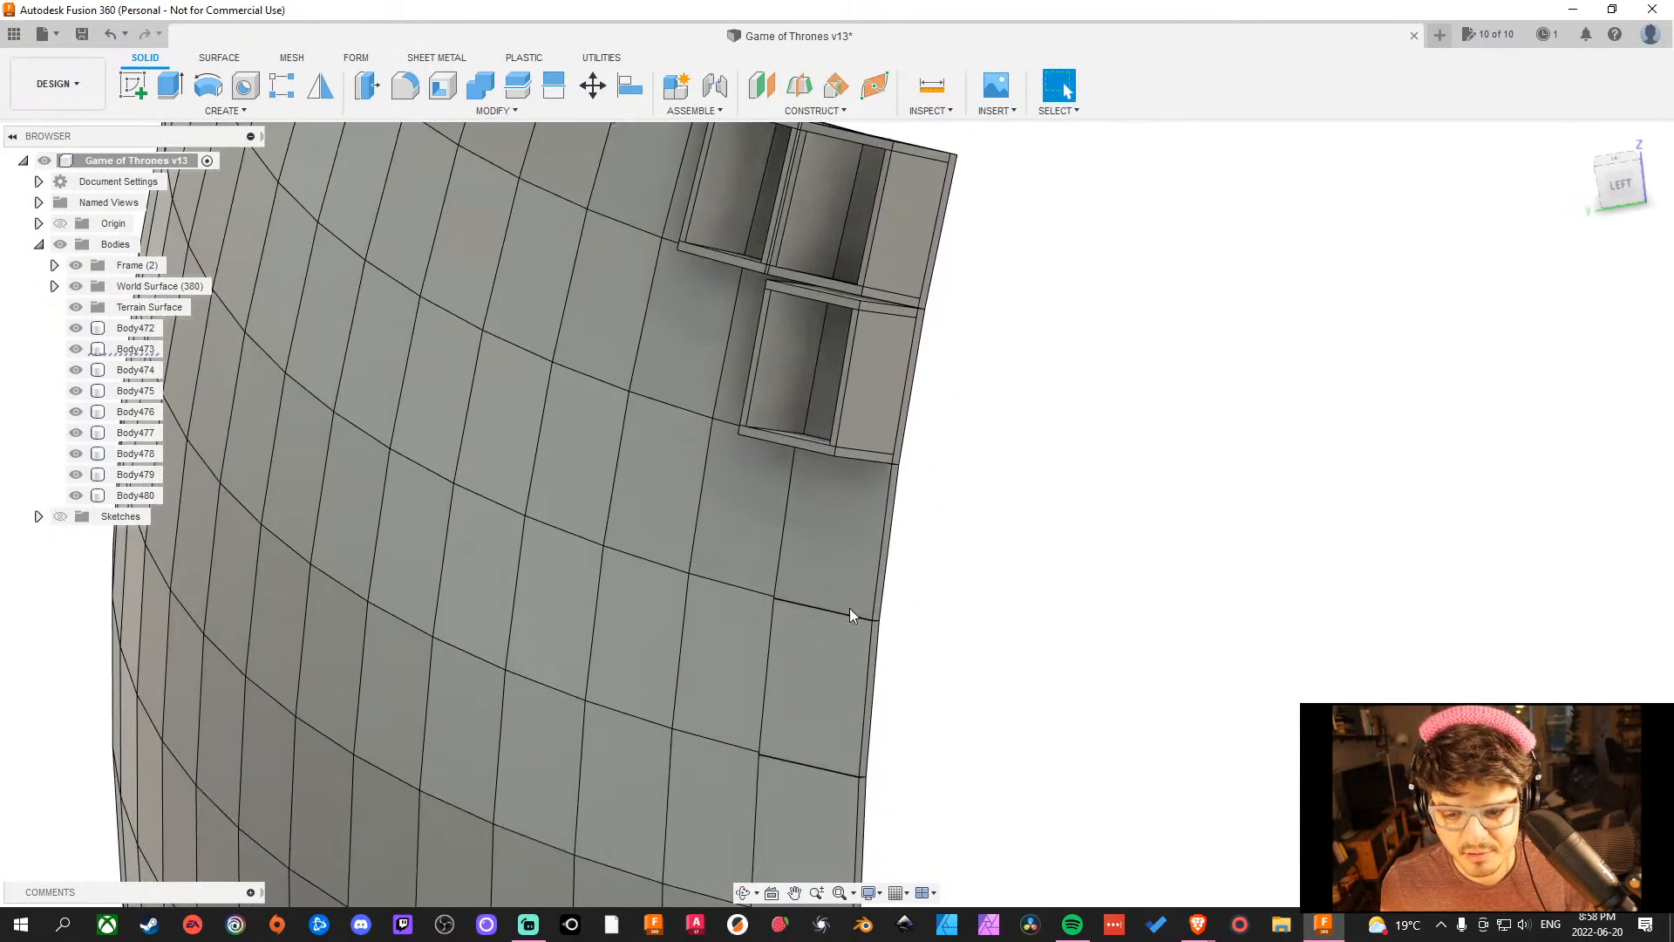
Browse the surface creation and modification commands.
click(220, 58)
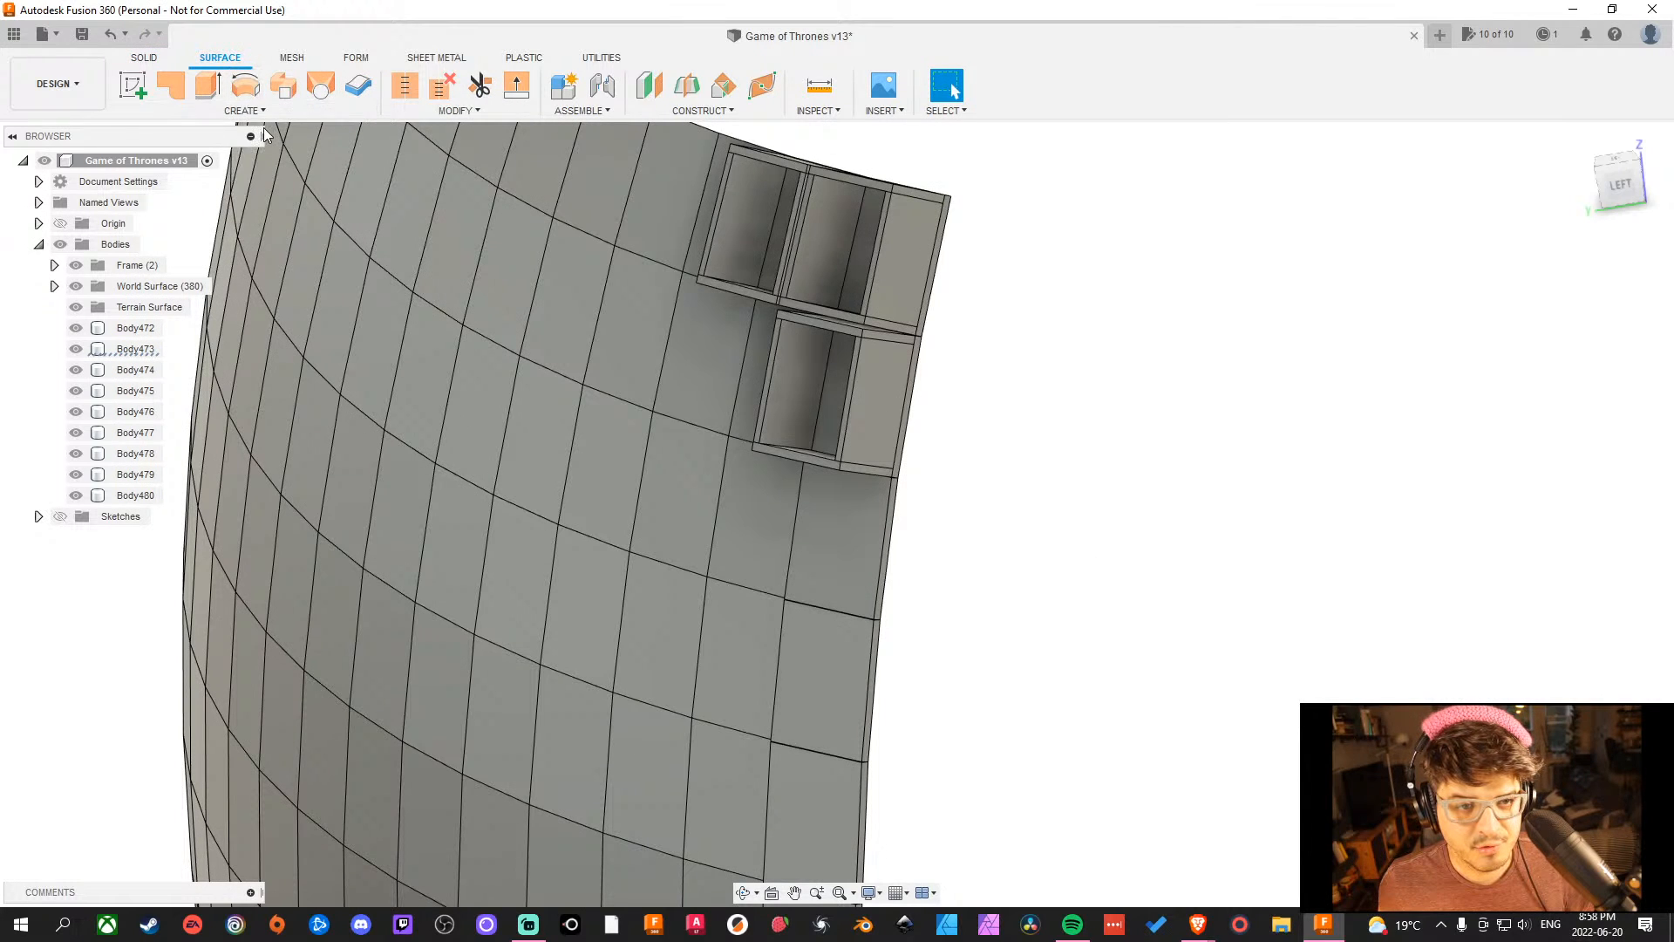
click(243, 111)
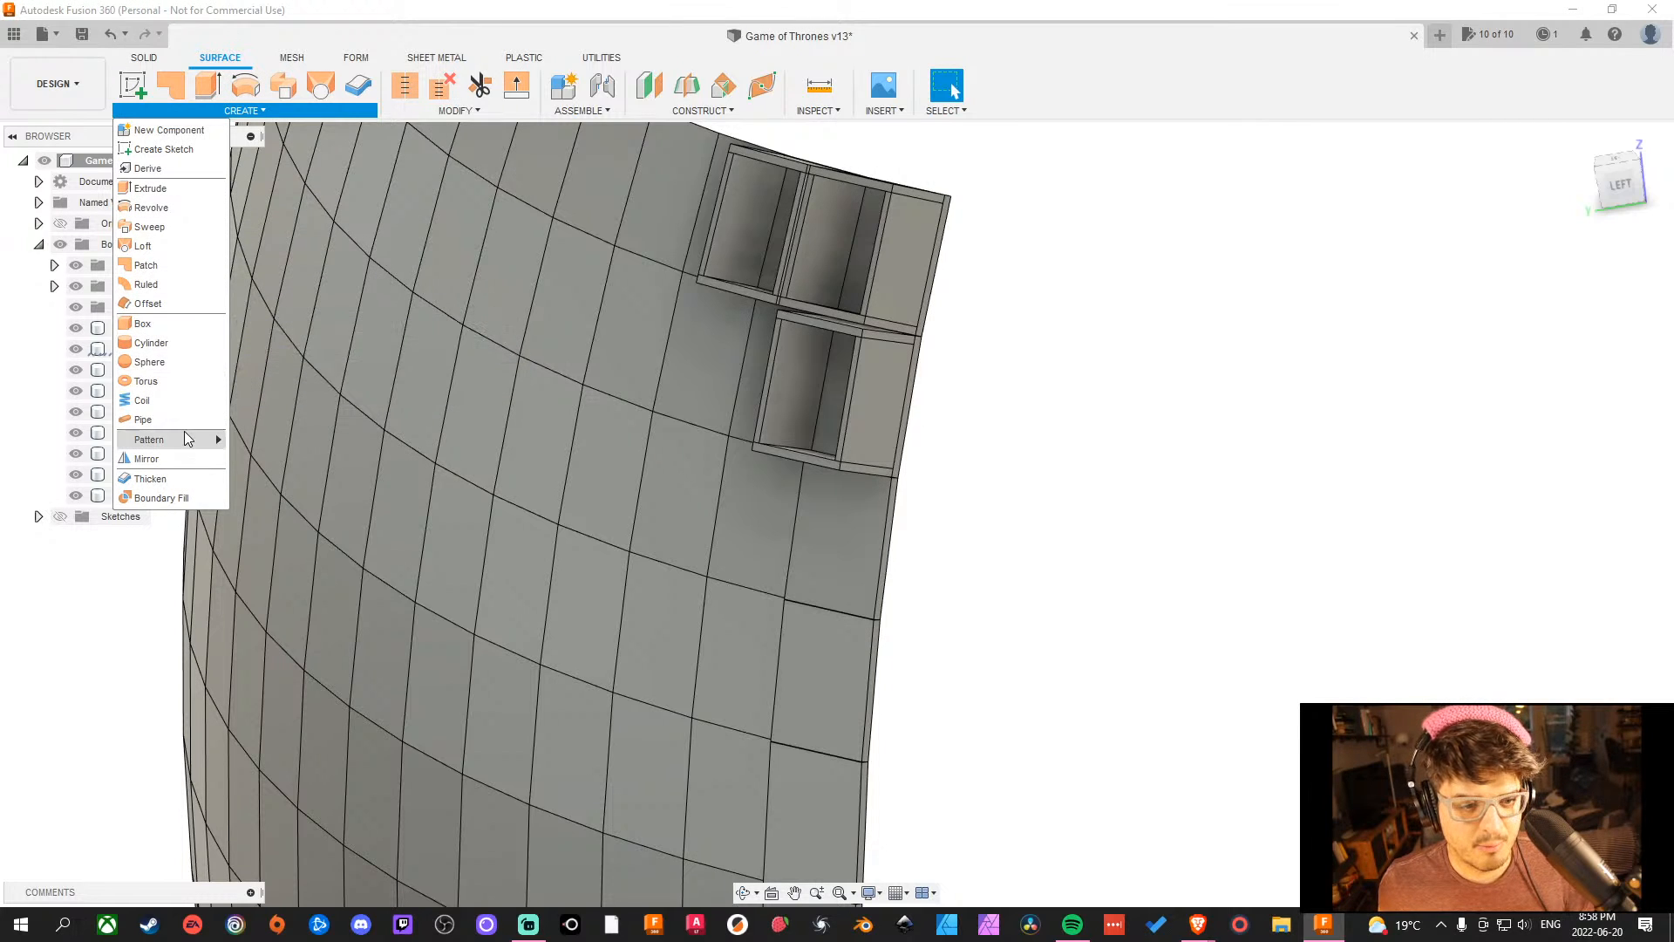
click(461, 112)
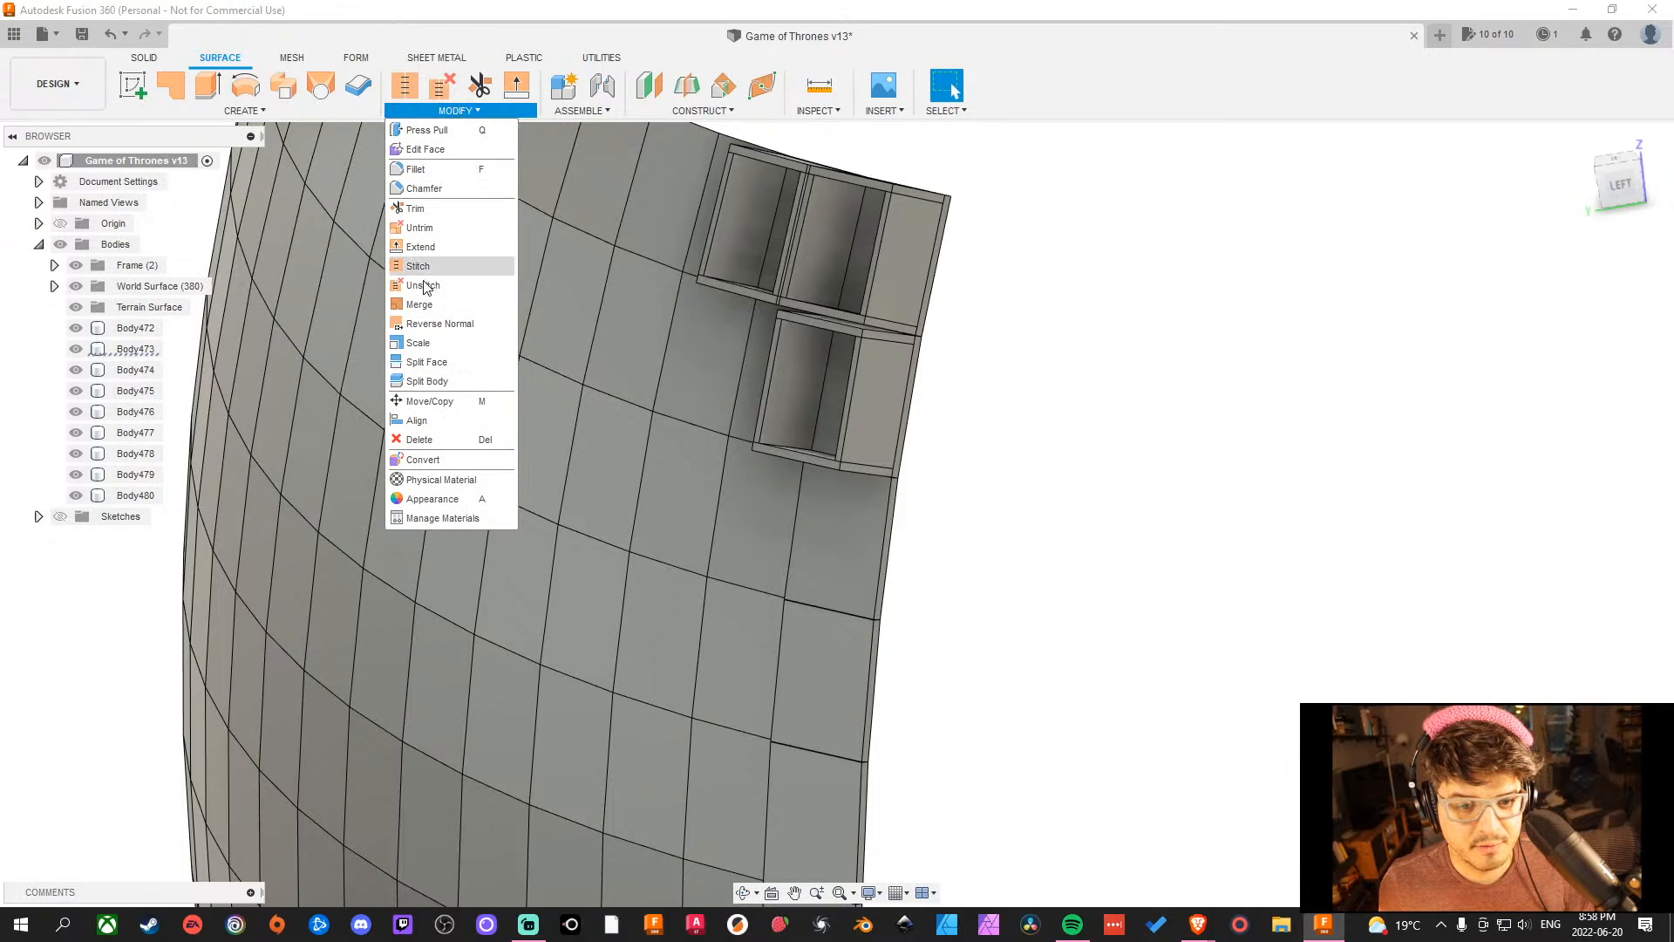
click(312, 110)
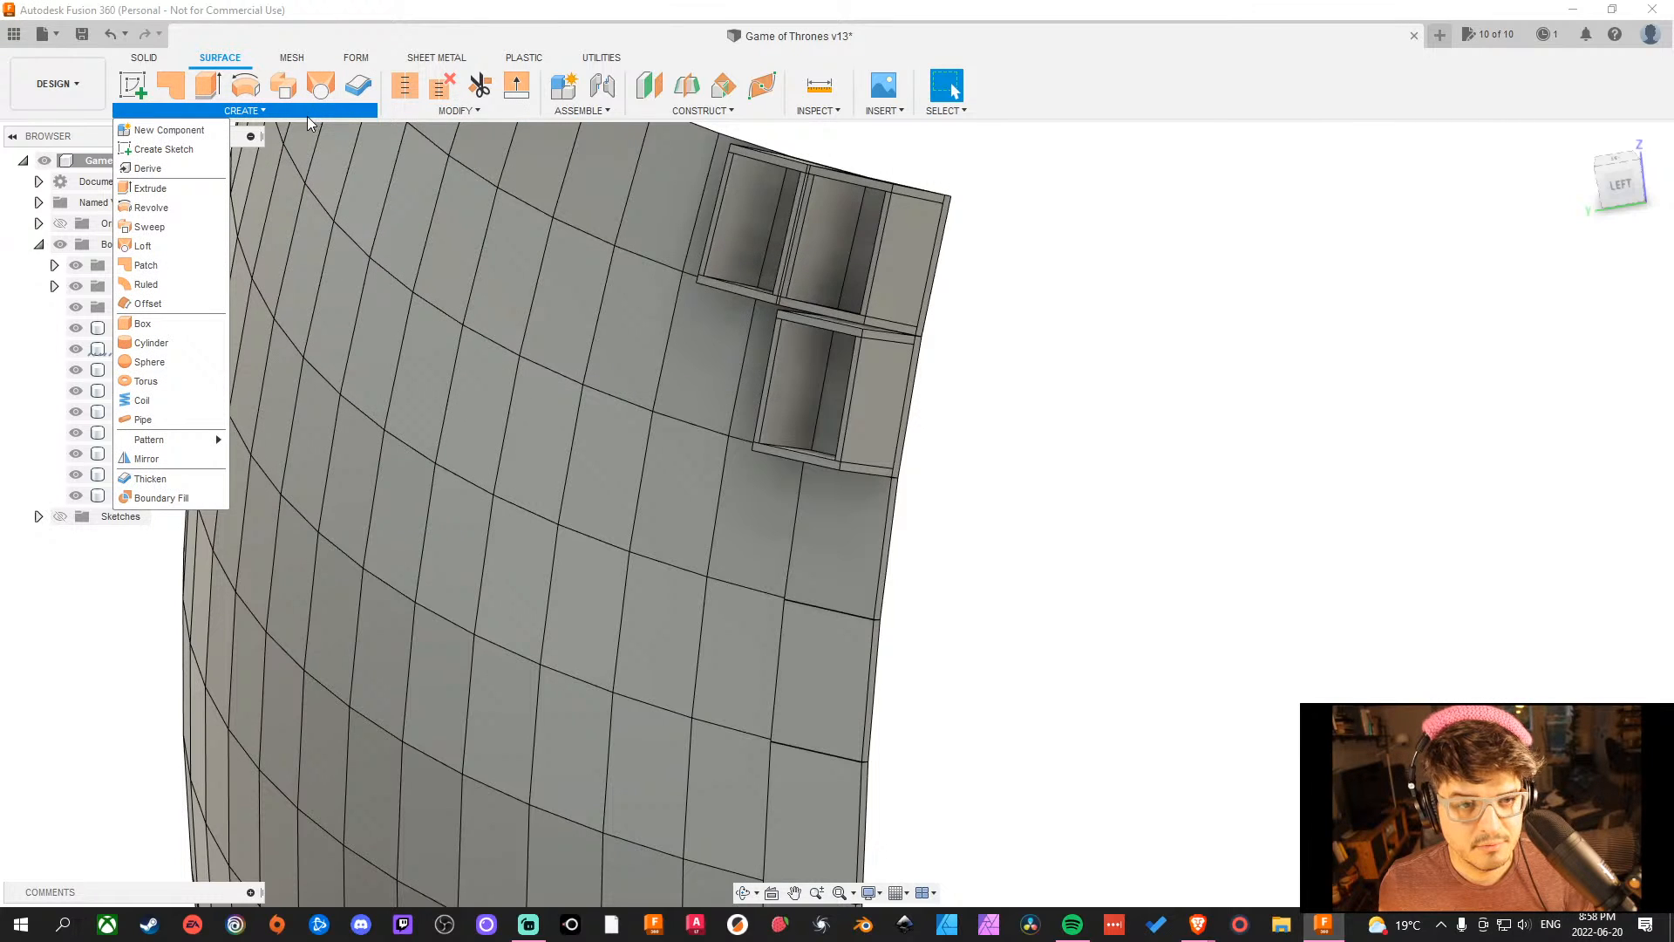
click(307, 117)
click(208, 84)
middle_drag(1273, 503, 1180, 486)
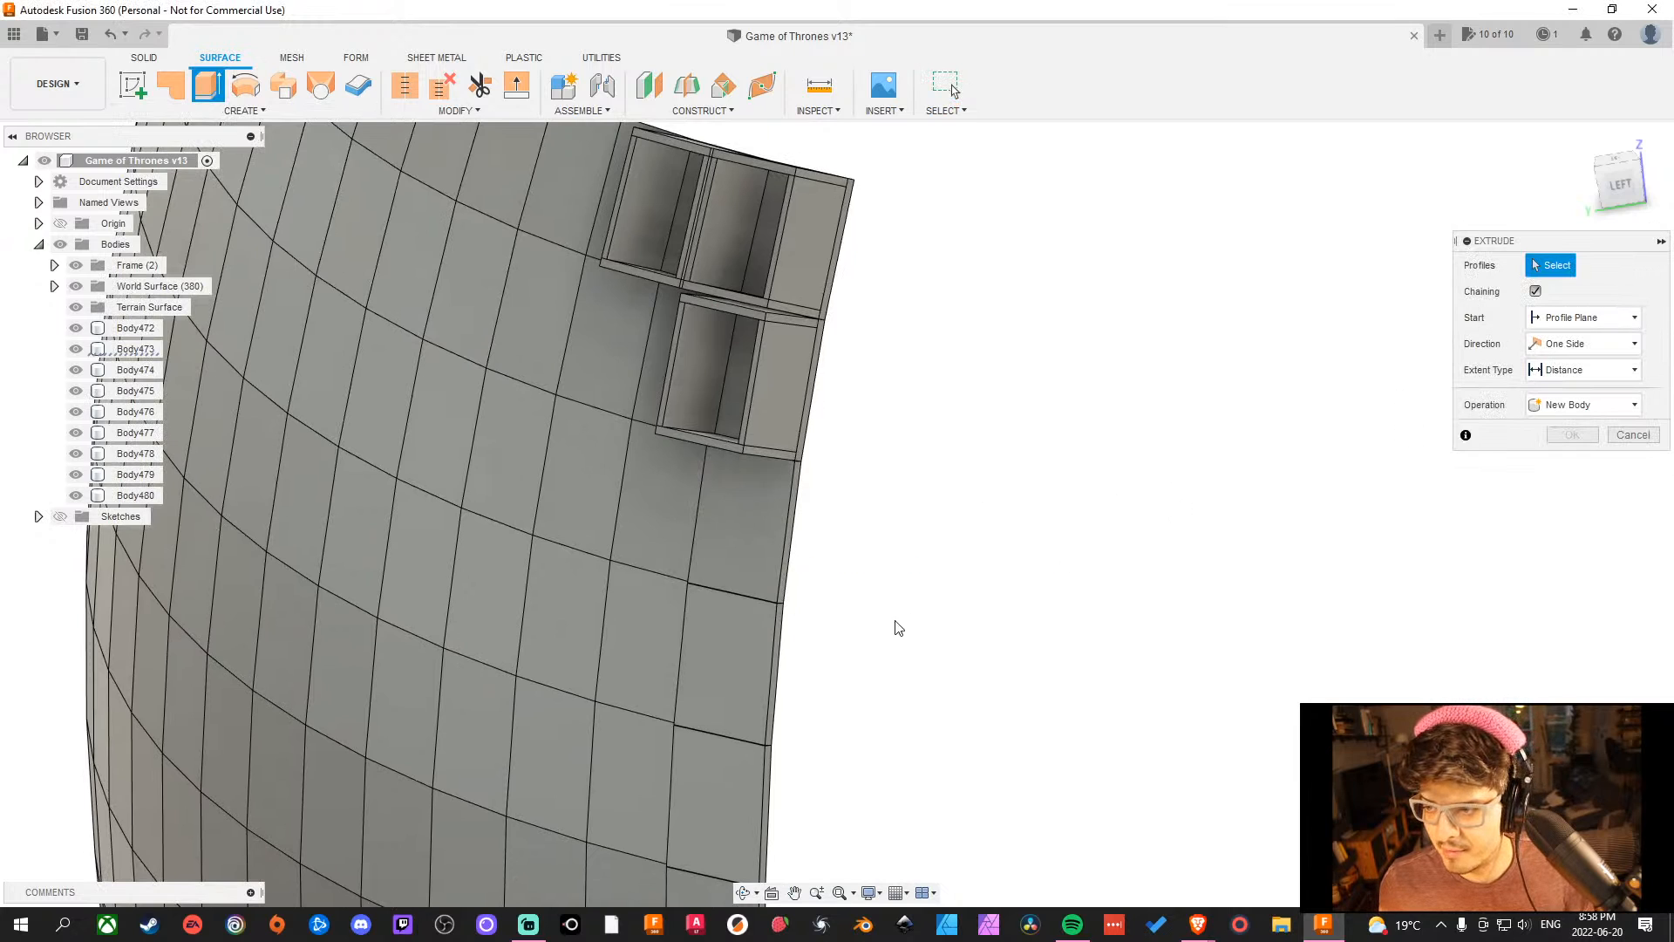
shift+middle_drag(899, 628, 957, 567)
scroll(625, 599, down, 2)
scroll(669, 568, up, 5)
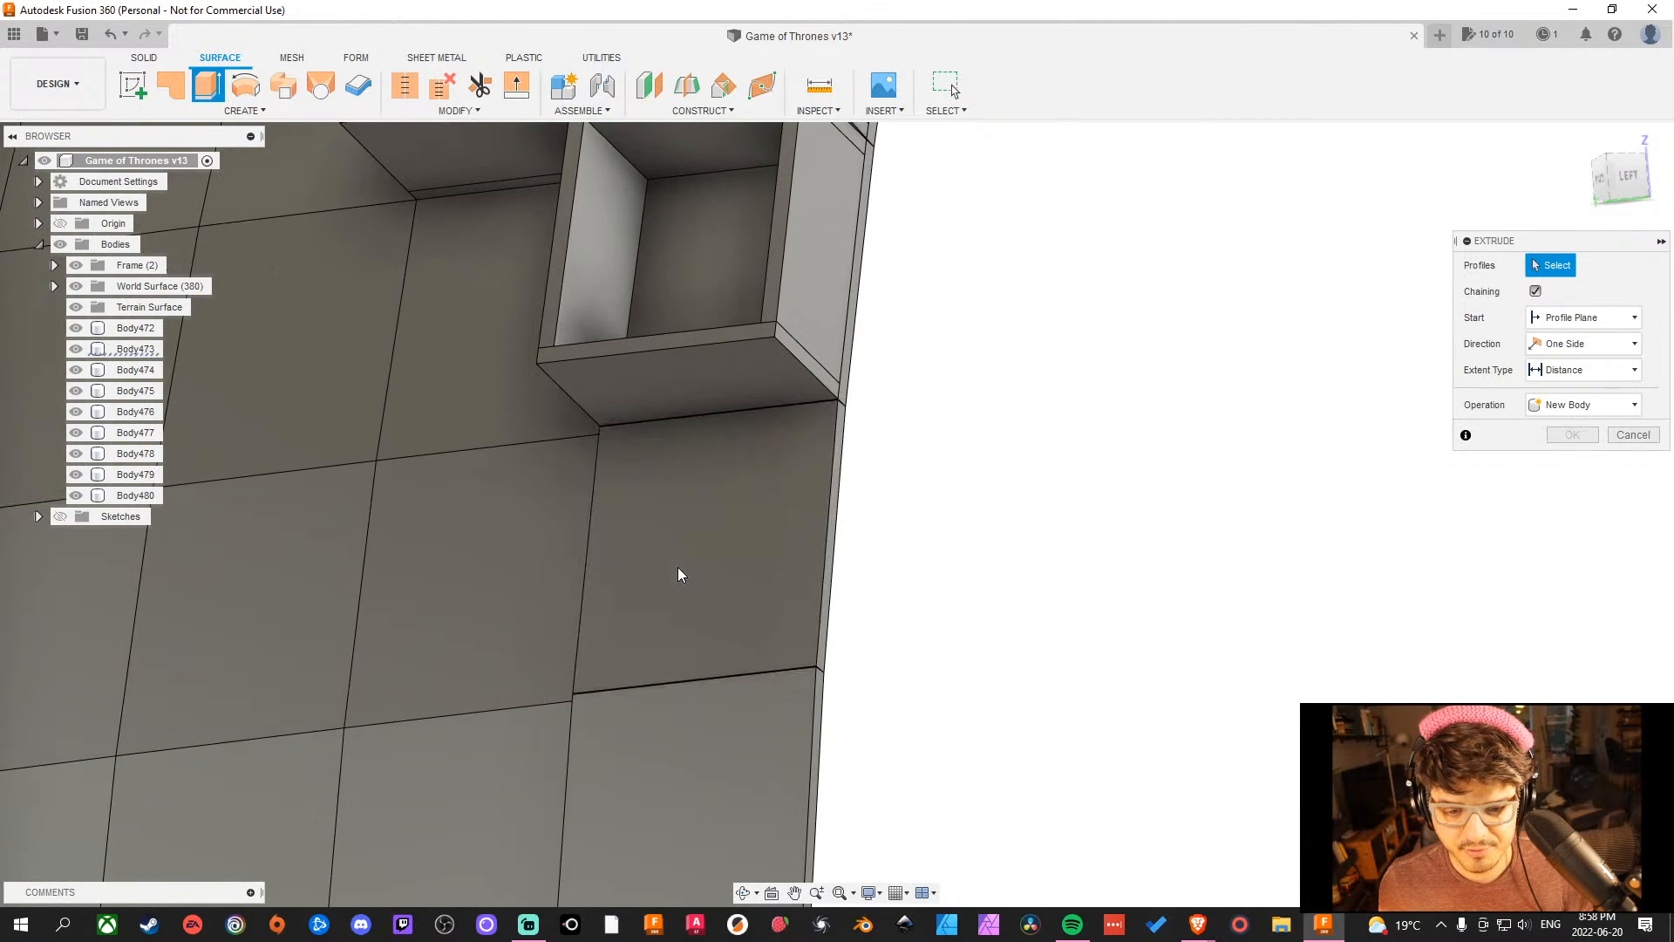
scroll(1180, 611, down, 3)
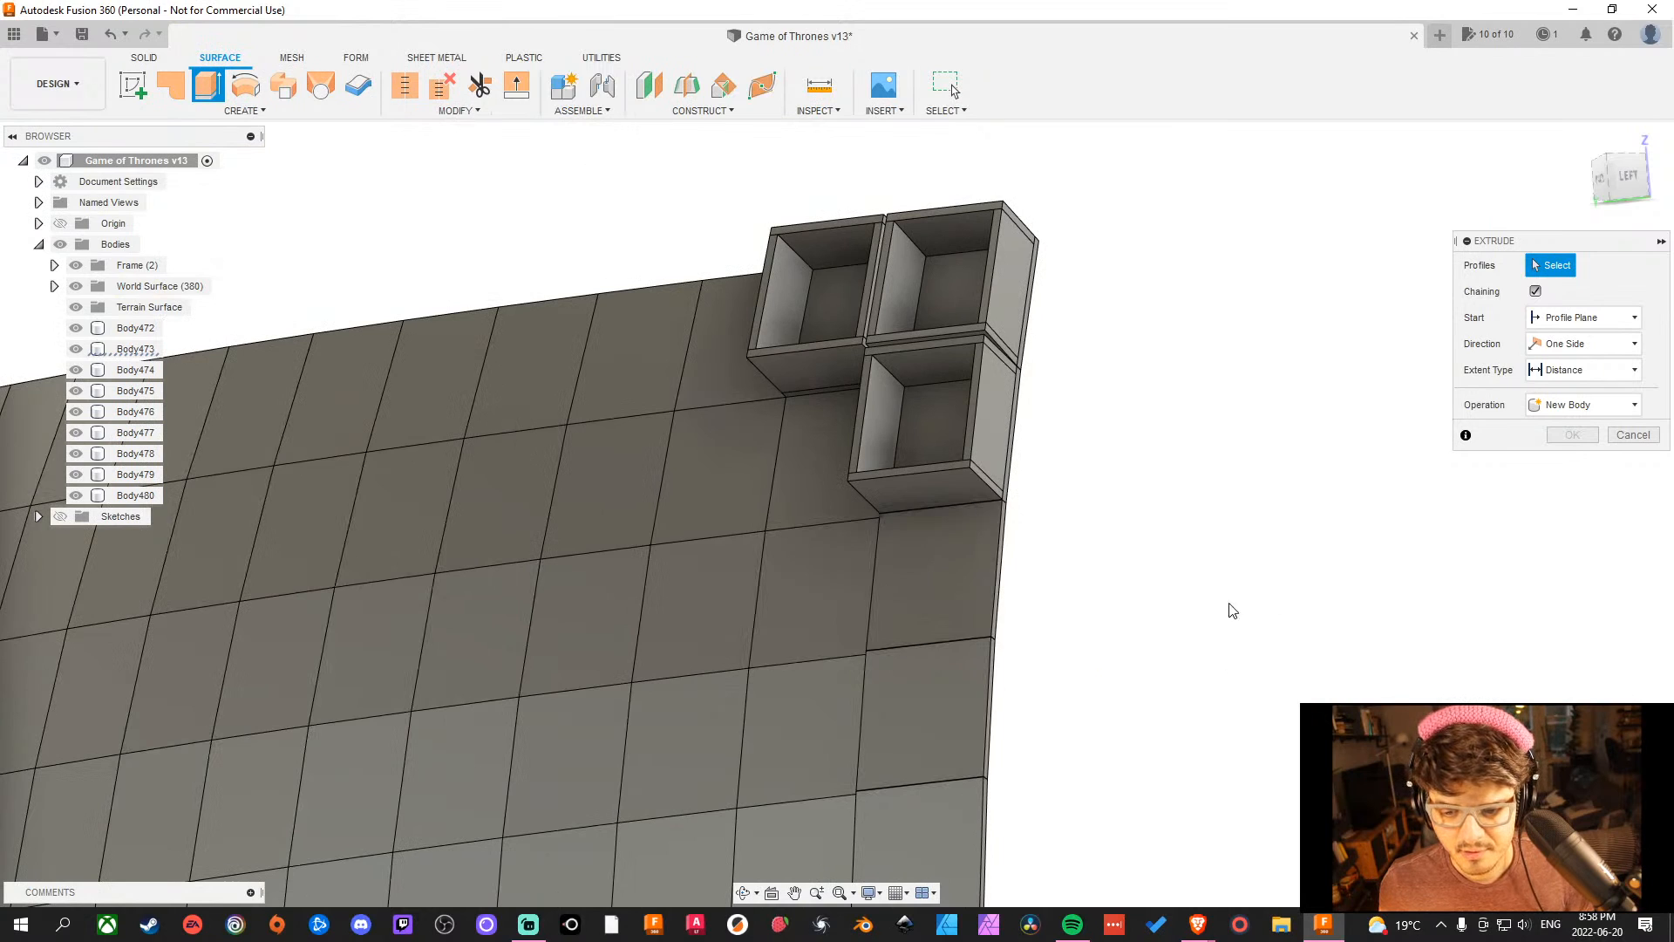
shift+middle_drag(1232, 611, 1285, 590)
scroll(927, 523, down, 1)
scroll(891, 506, up, 6)
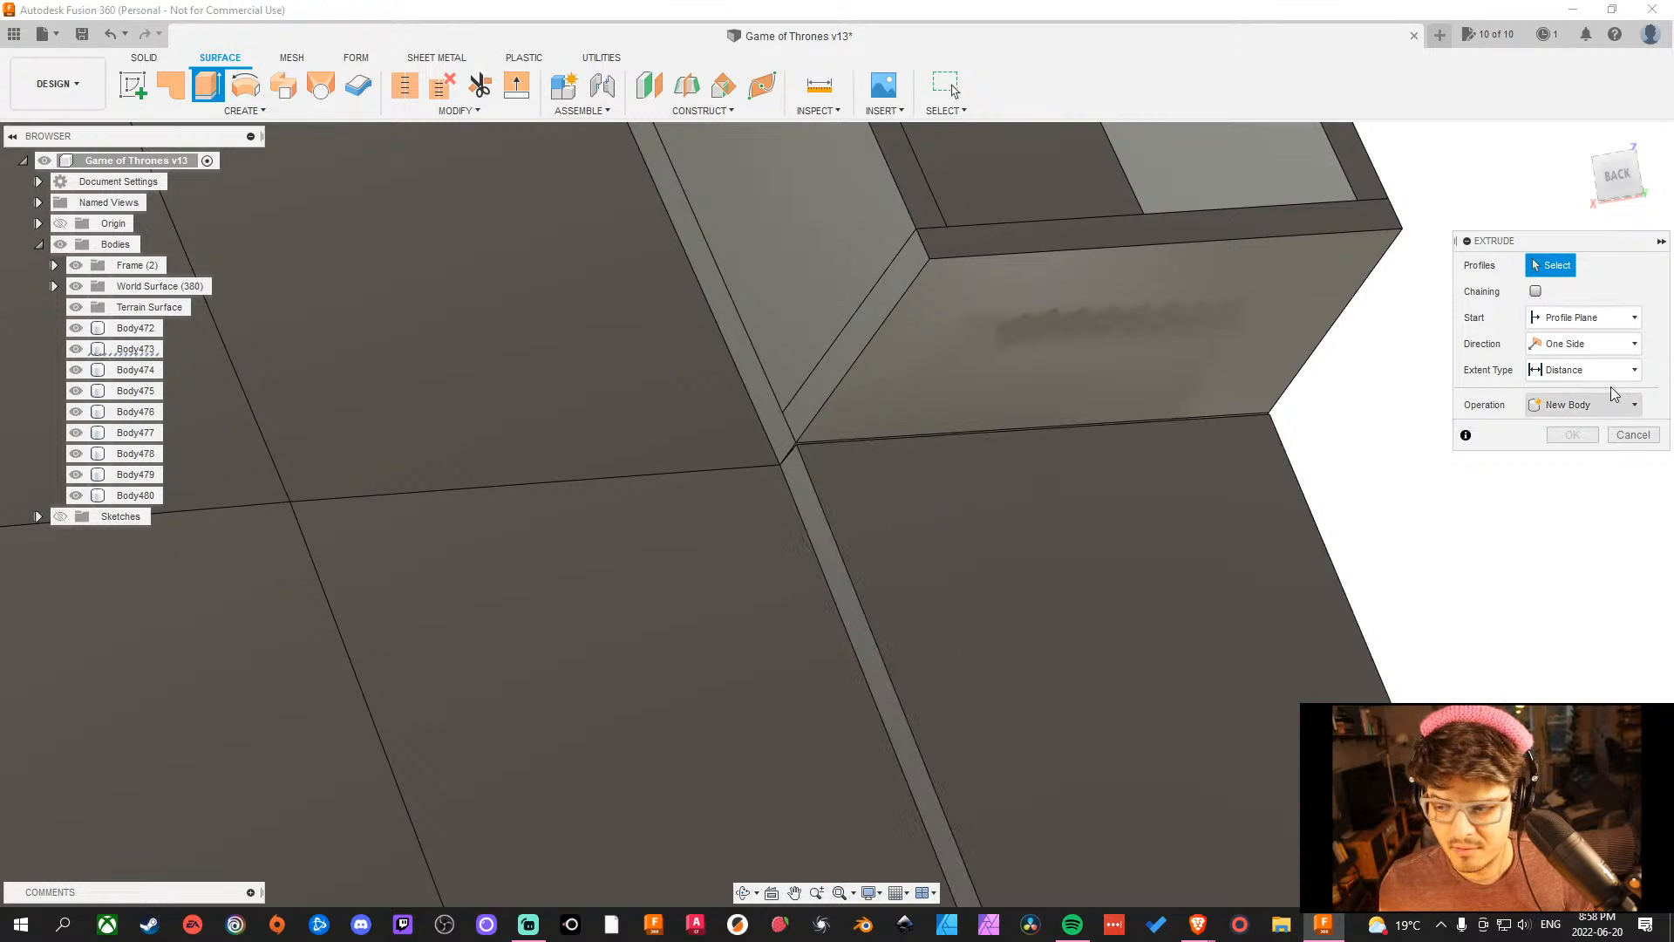
click(1632, 435)
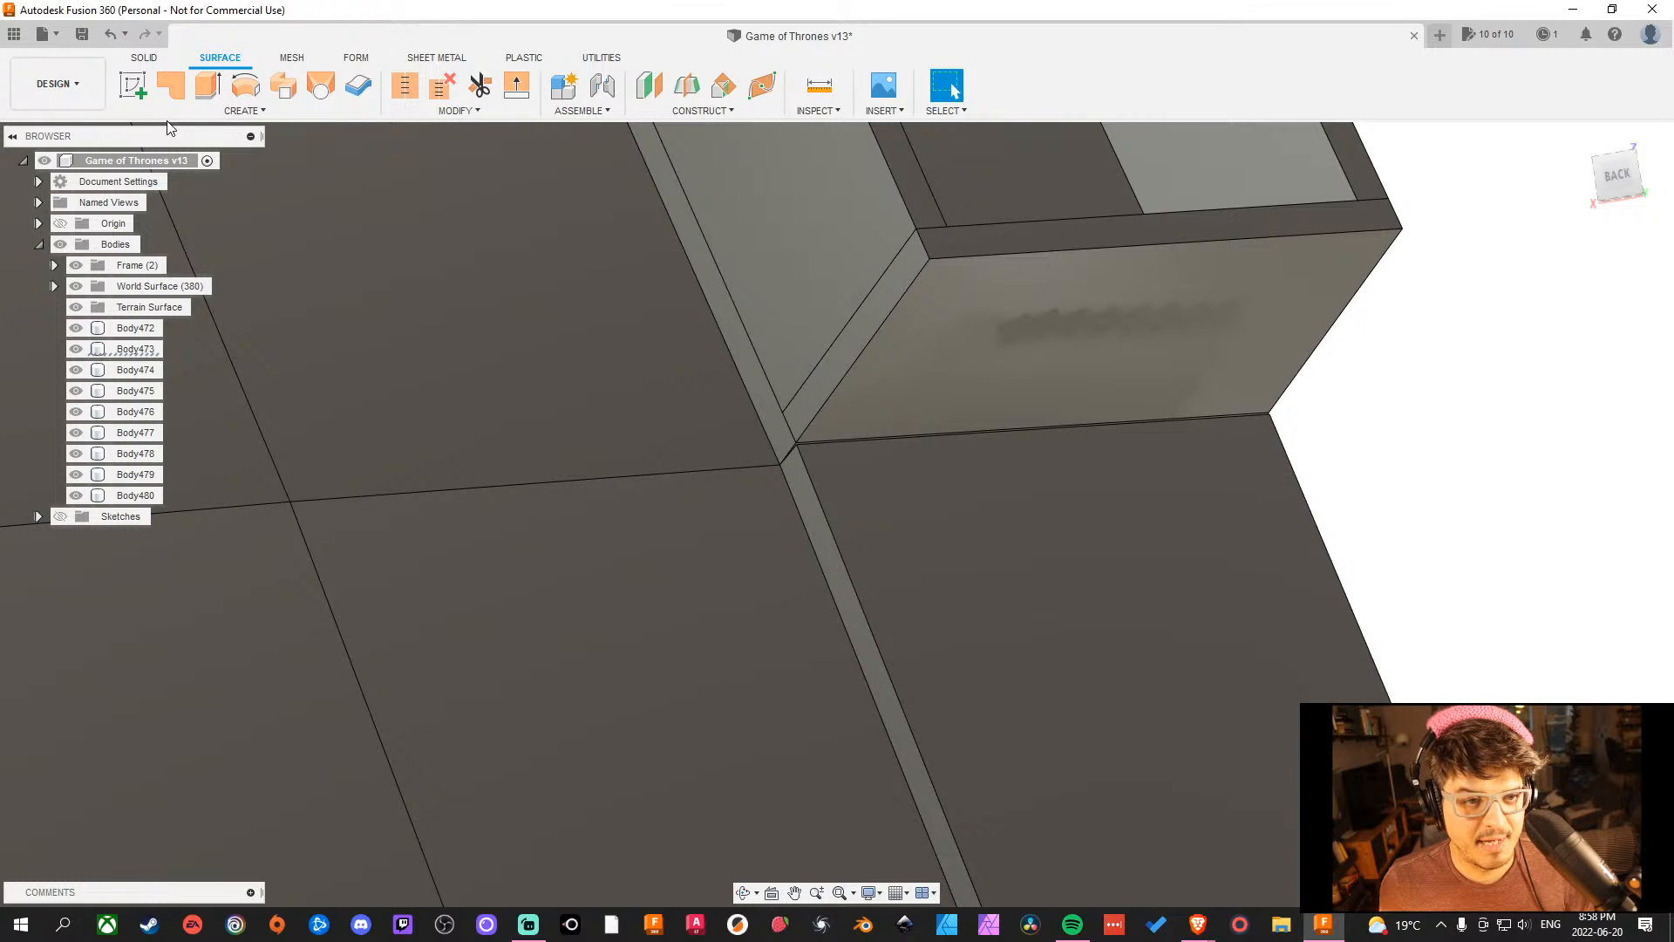
Start a ruled surface and select all four edges of the free edge tile directly below the boxes.
click(244, 111)
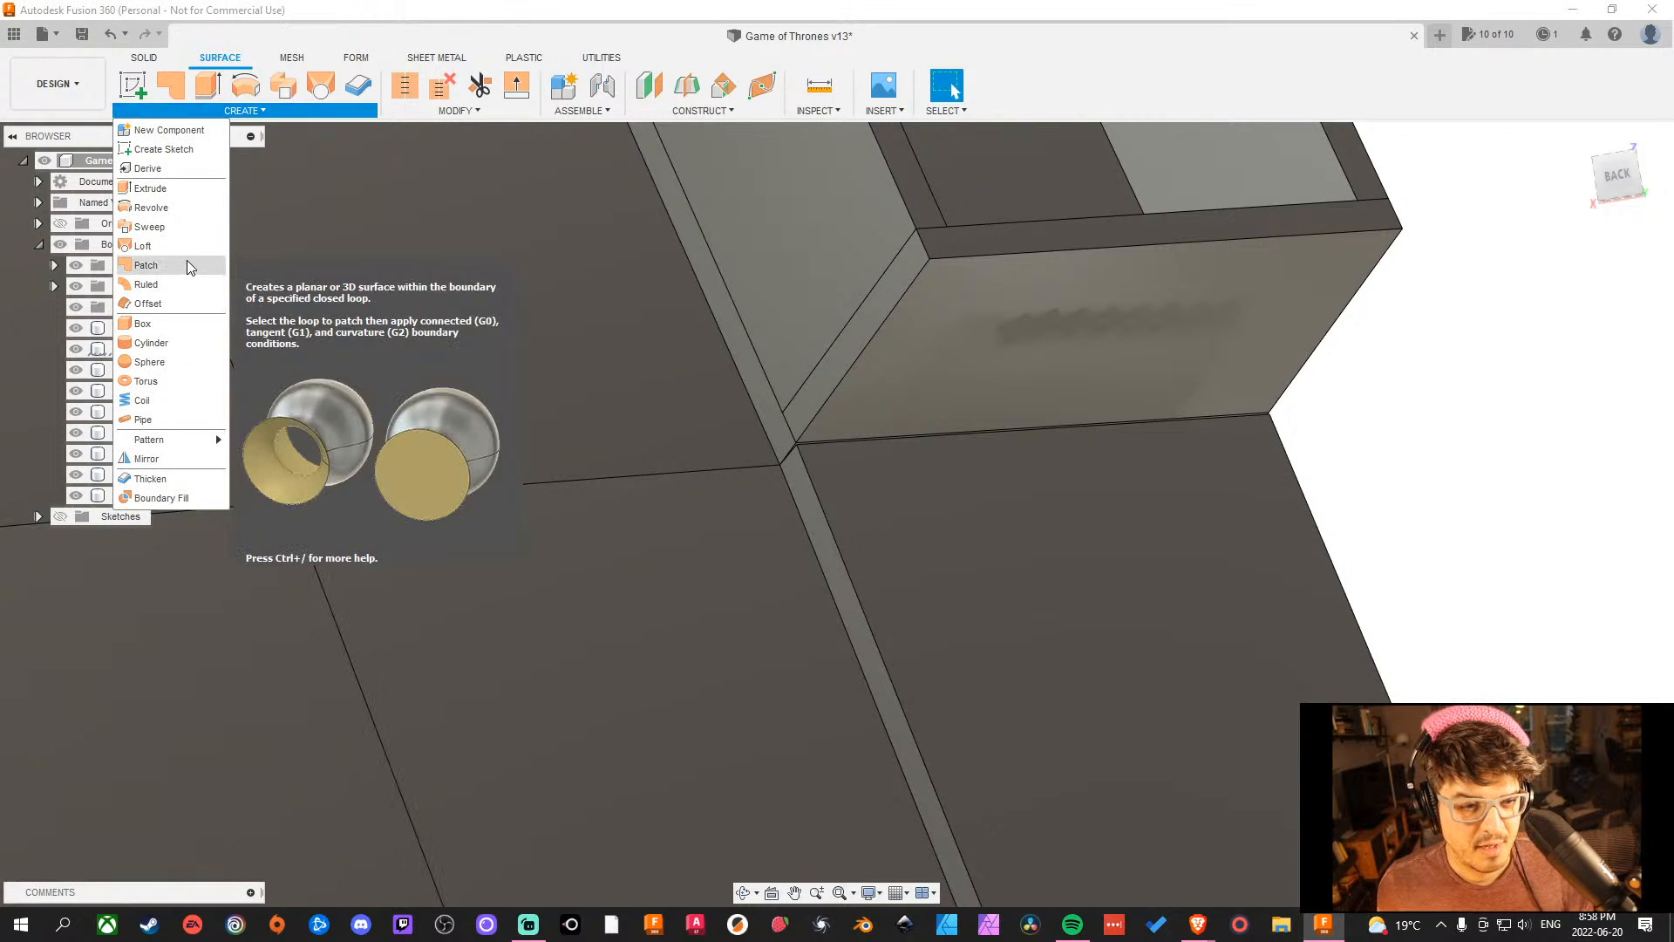
click(186, 283)
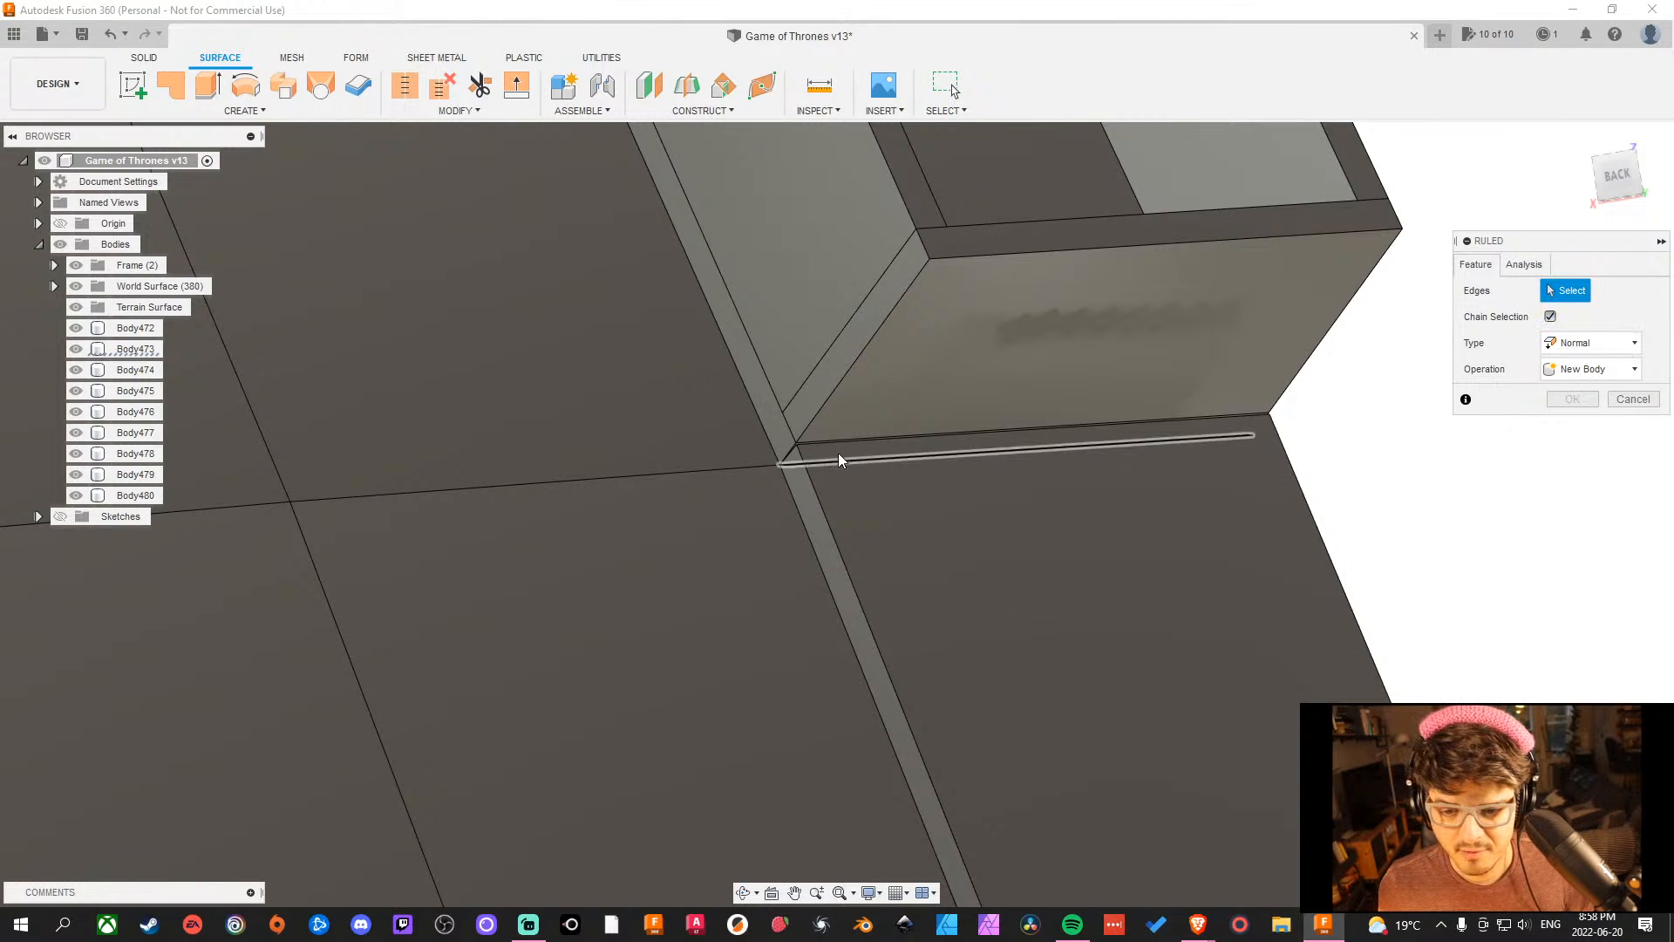
click(809, 516)
scroll(768, 497, down, 3)
scroll(768, 488, up, 5)
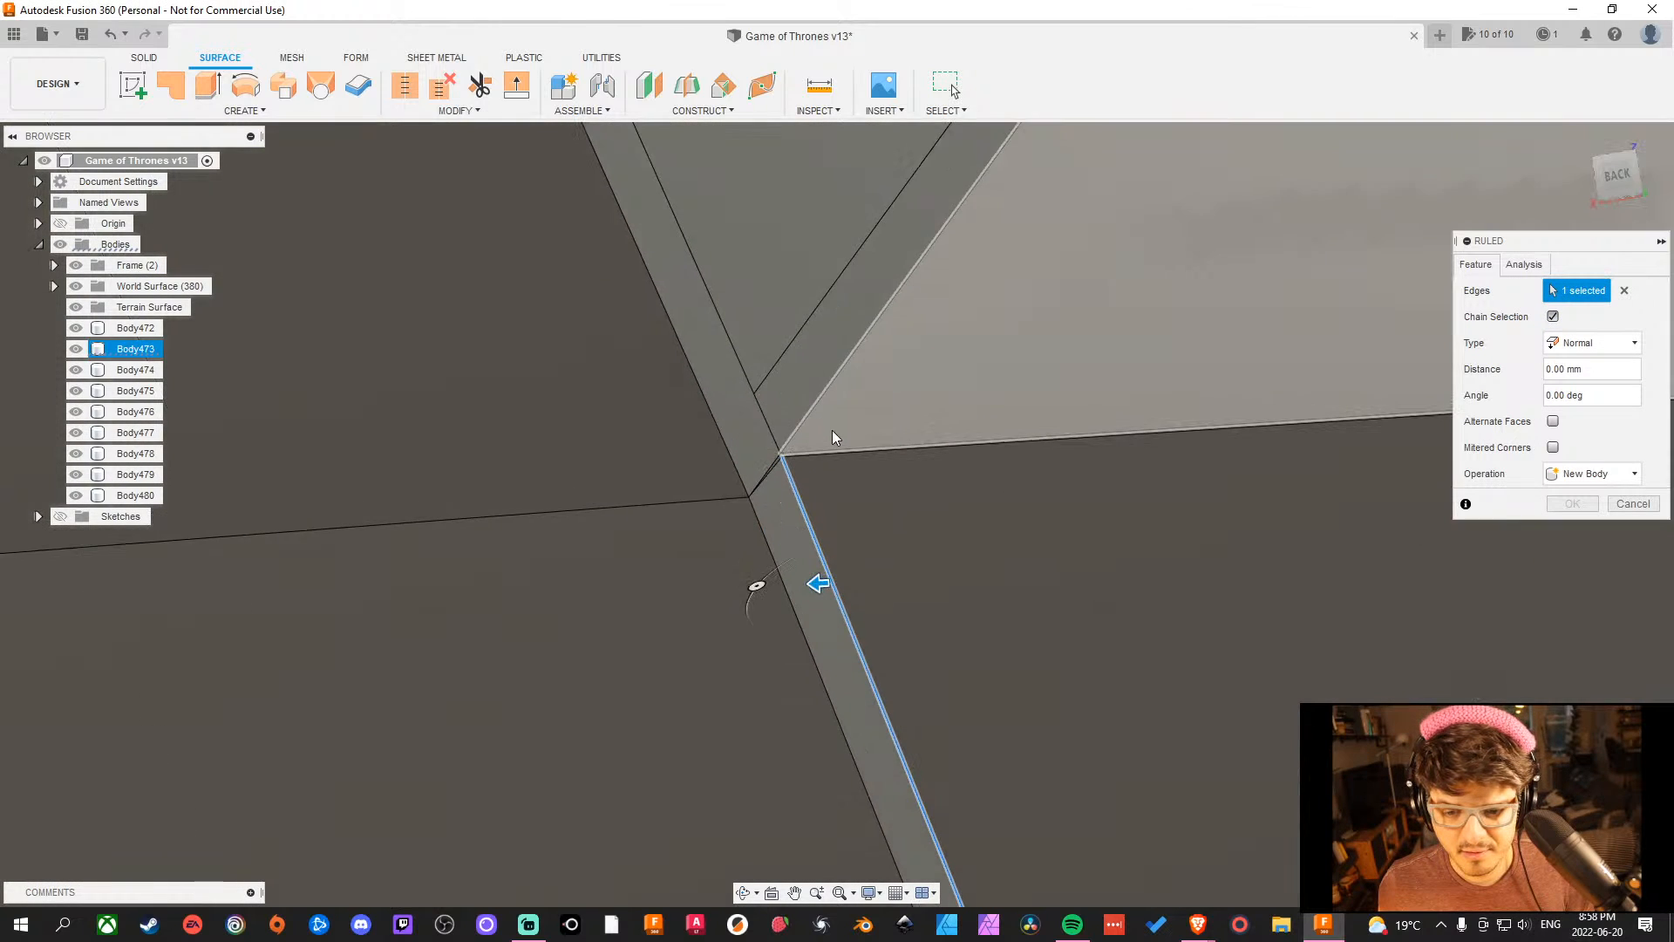
click(779, 468)
scroll(897, 489, down, 8)
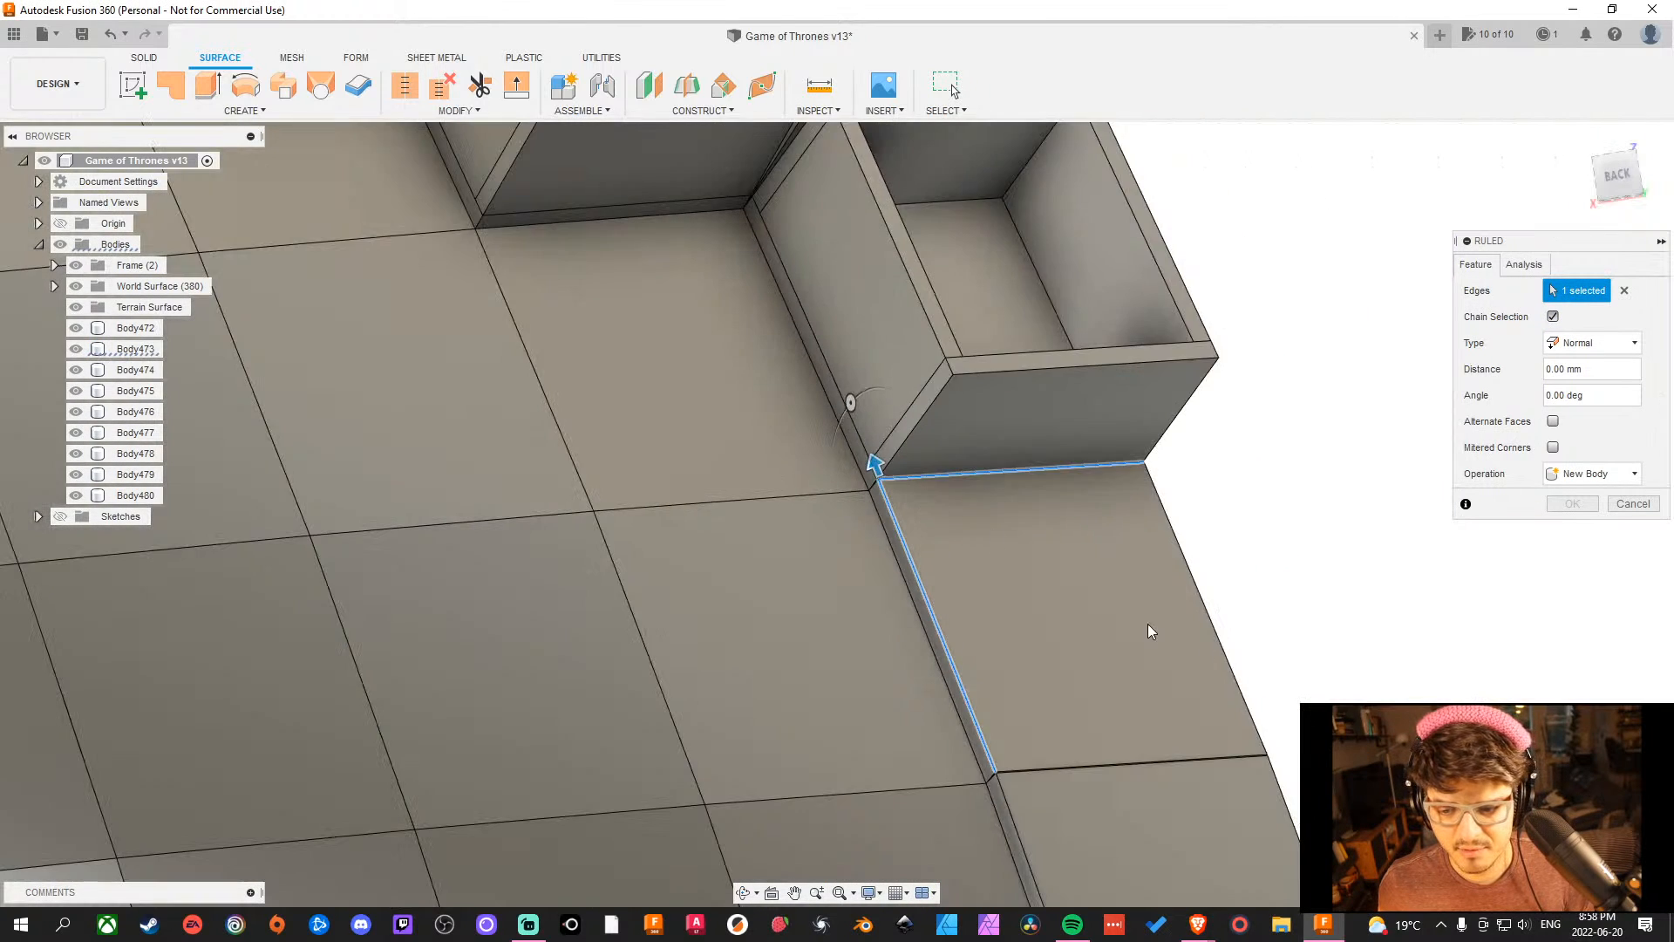
middle_drag(1153, 631, 888, 499)
scroll(888, 498, up, 3)
click(895, 498)
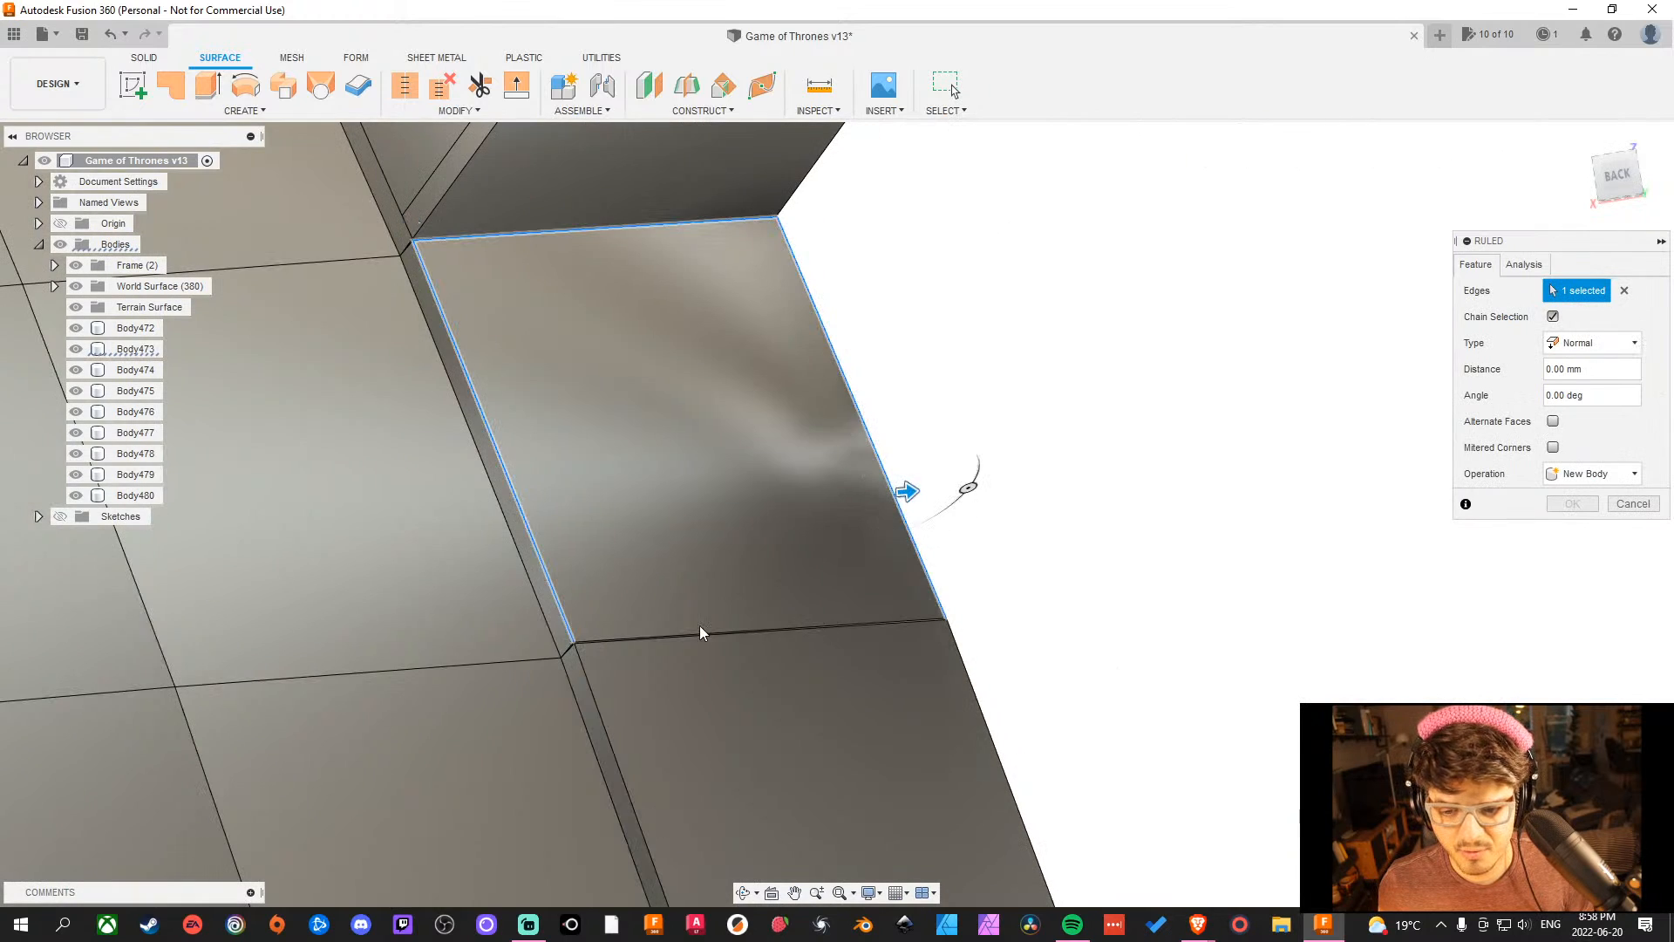
click(623, 639)
middle_drag(1008, 482, 1061, 568)
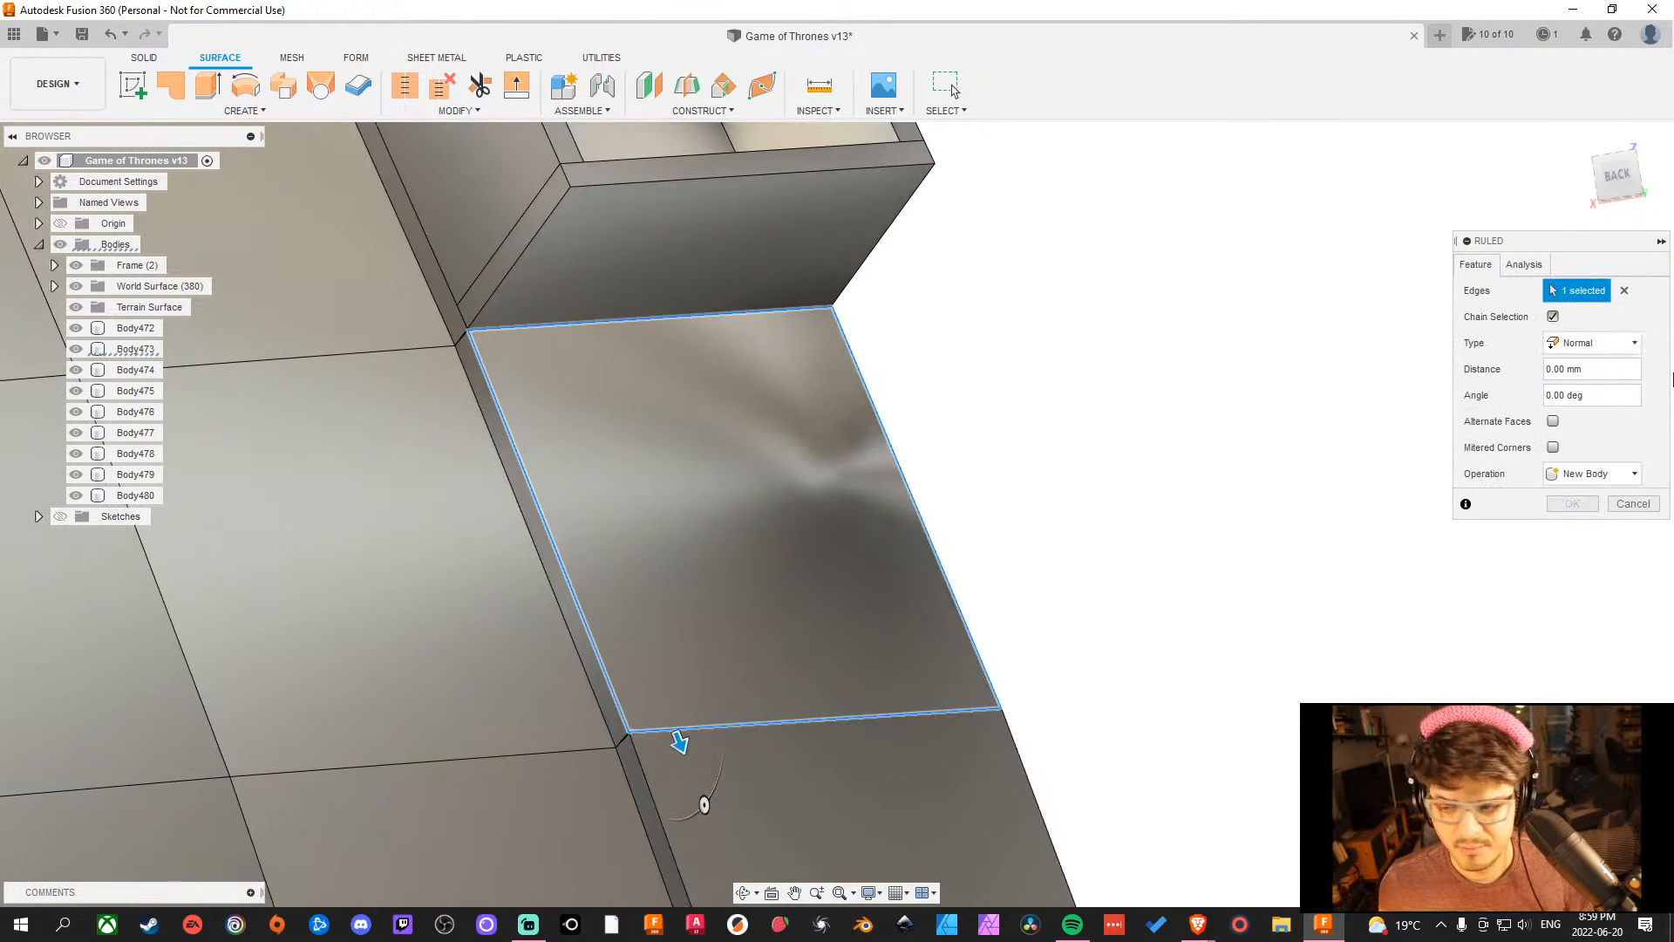
Set the ruled surface type to Tangent and its distance to 100 mm.
click(1628, 354)
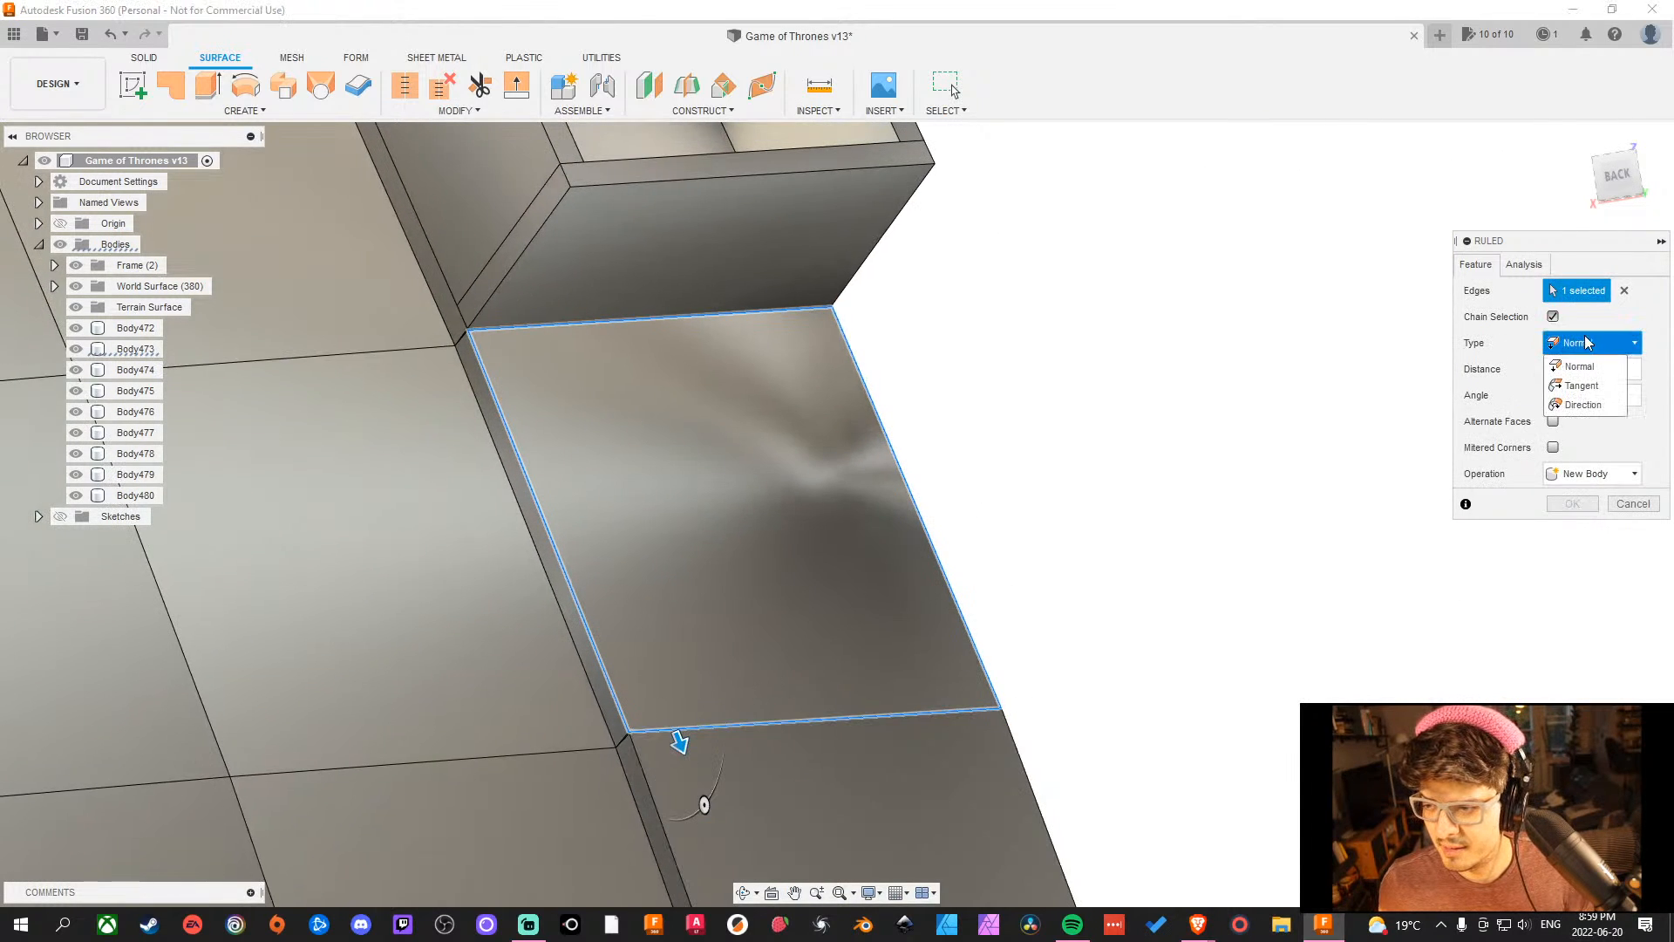
click(1612, 389)
drag(834, 708, 919, 623)
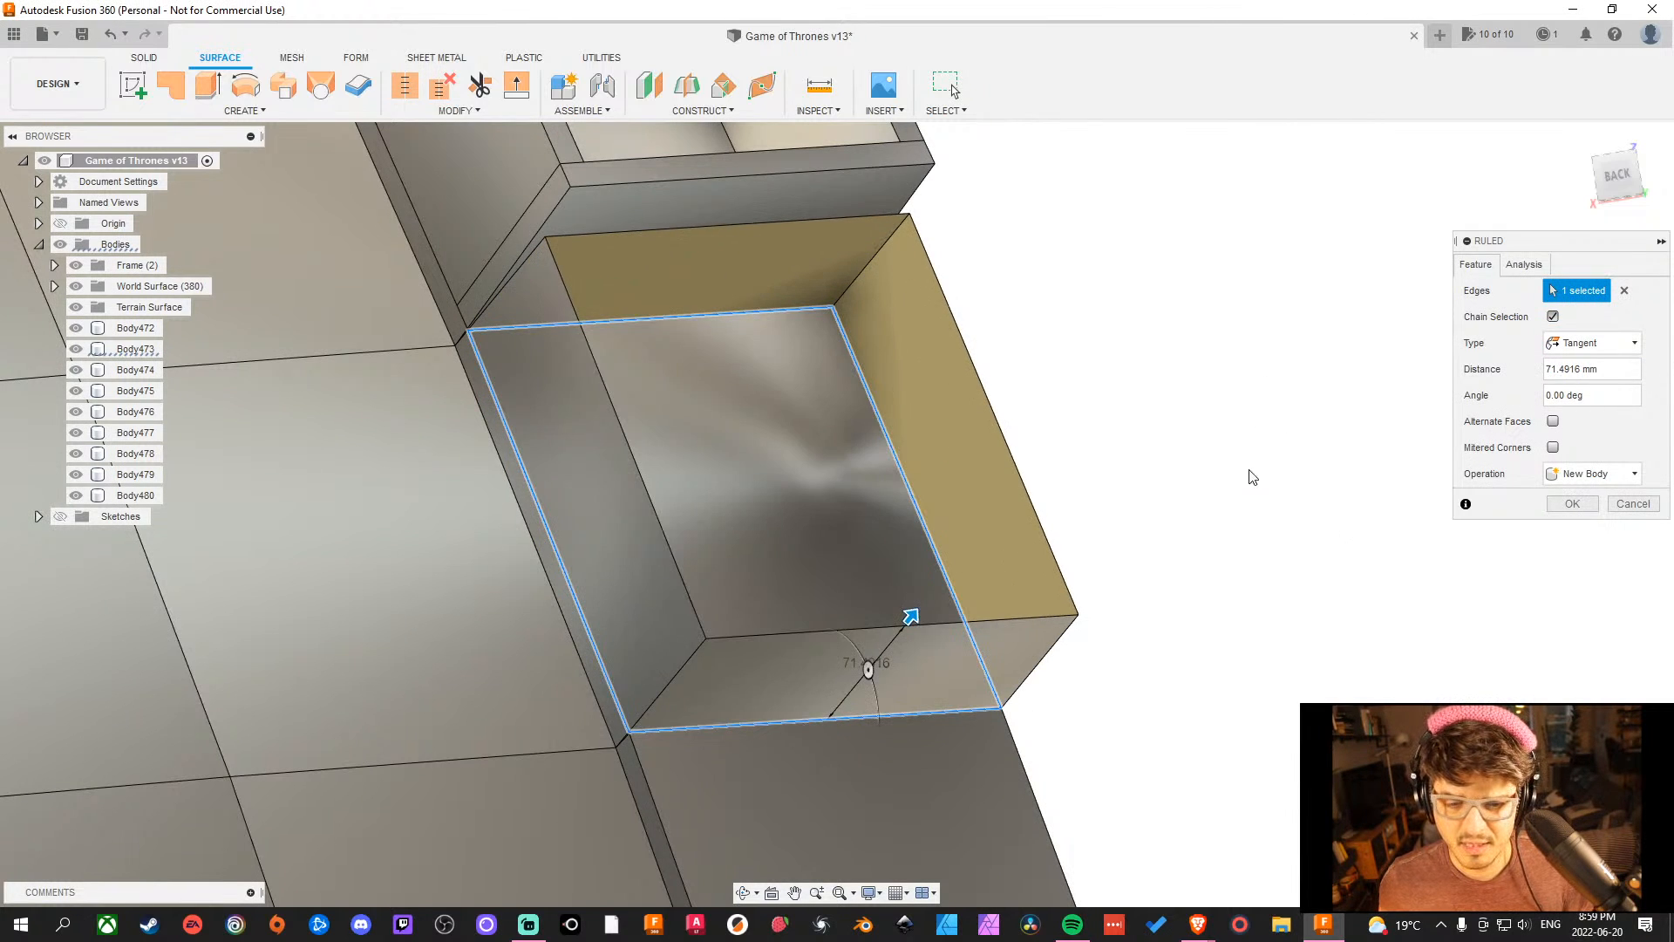
scroll(1257, 378, down, 3)
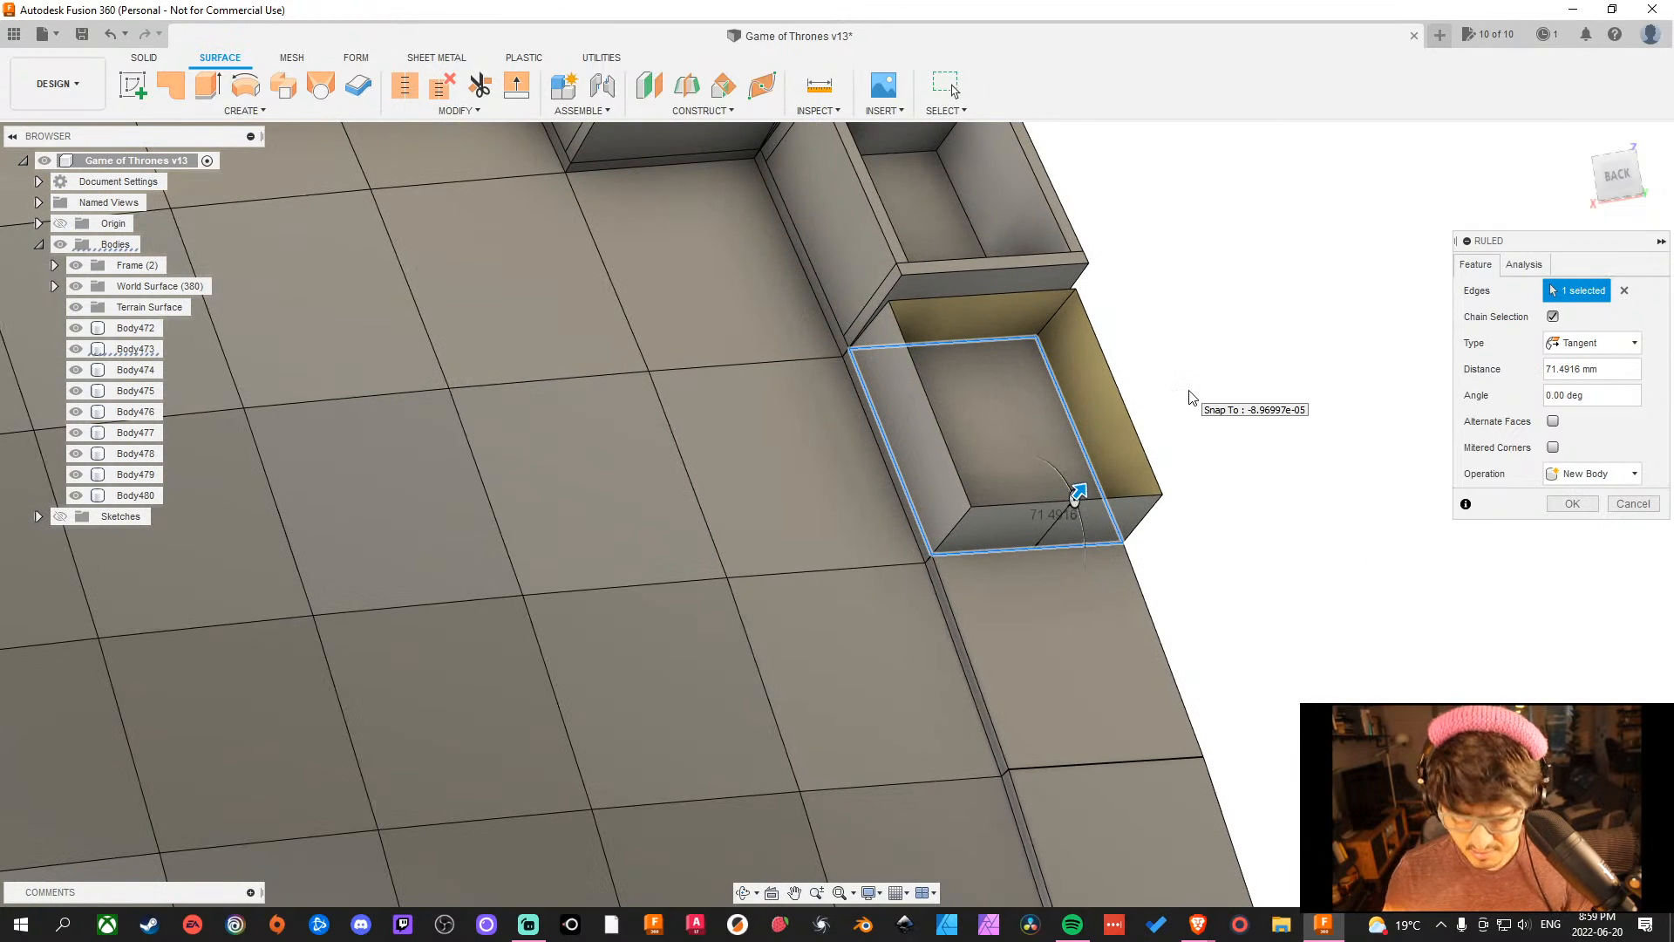
click(1569, 373)
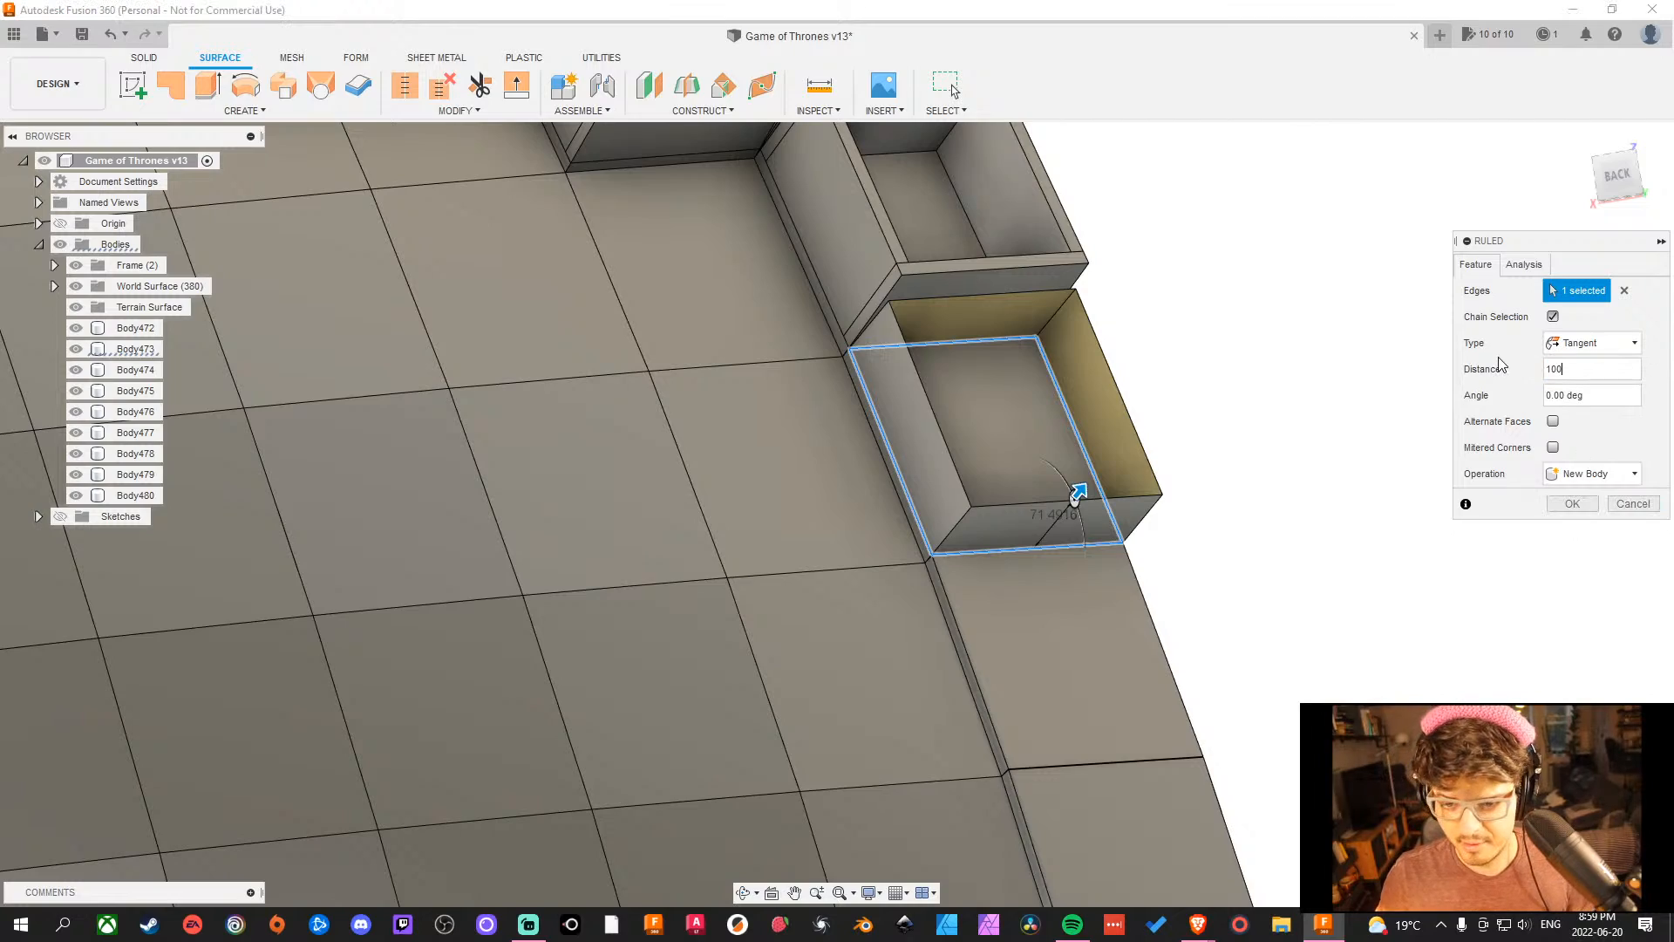
text(100)
key(Return)
Check the ruled walls against the neighbouring boxes and create them as a new body.
shift+middle_drag(1228, 571, 1037, 572)
scroll(1037, 572, up, 3)
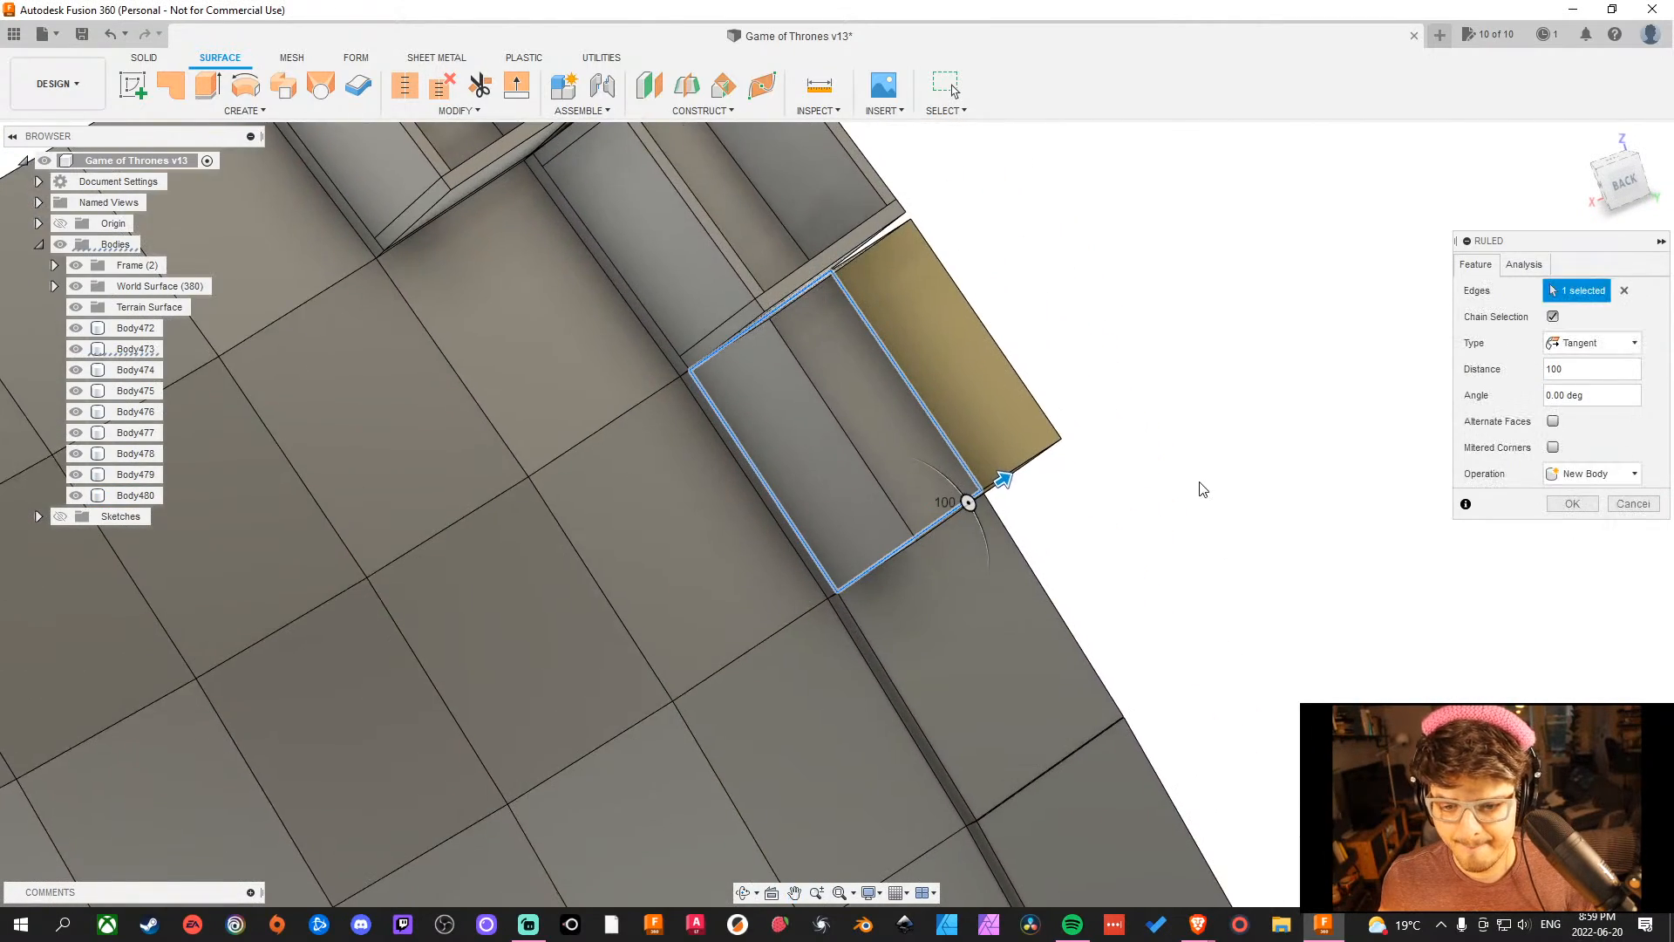
scroll(1133, 541, down, 5)
scroll(1195, 486, up, 2)
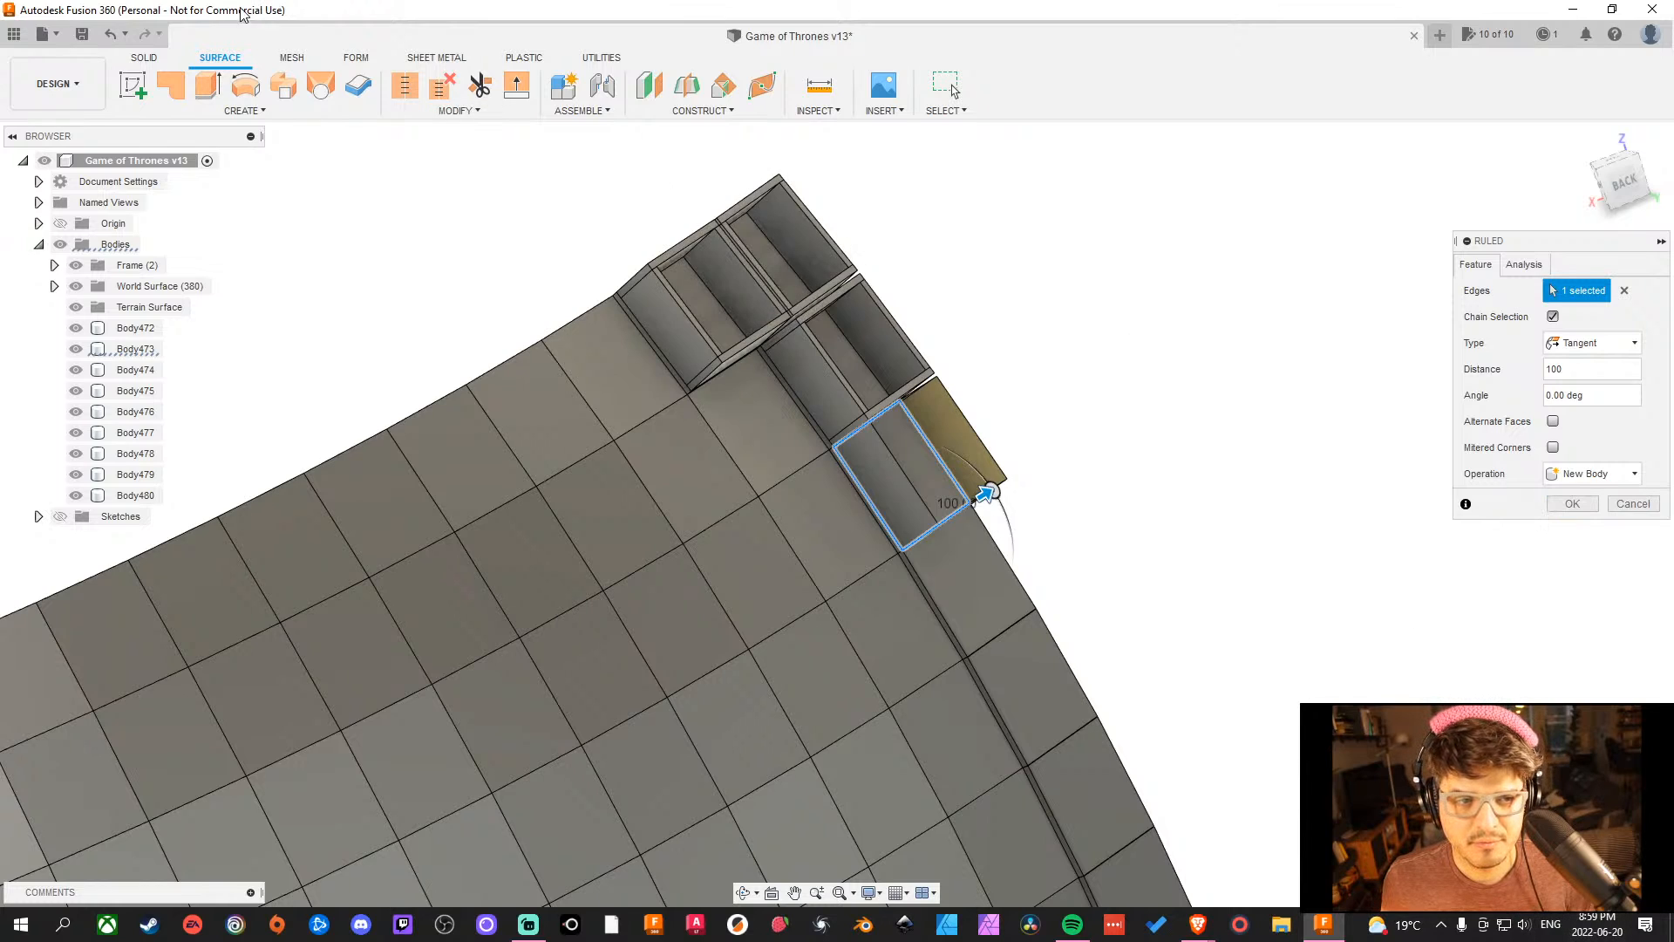
click(146, 57)
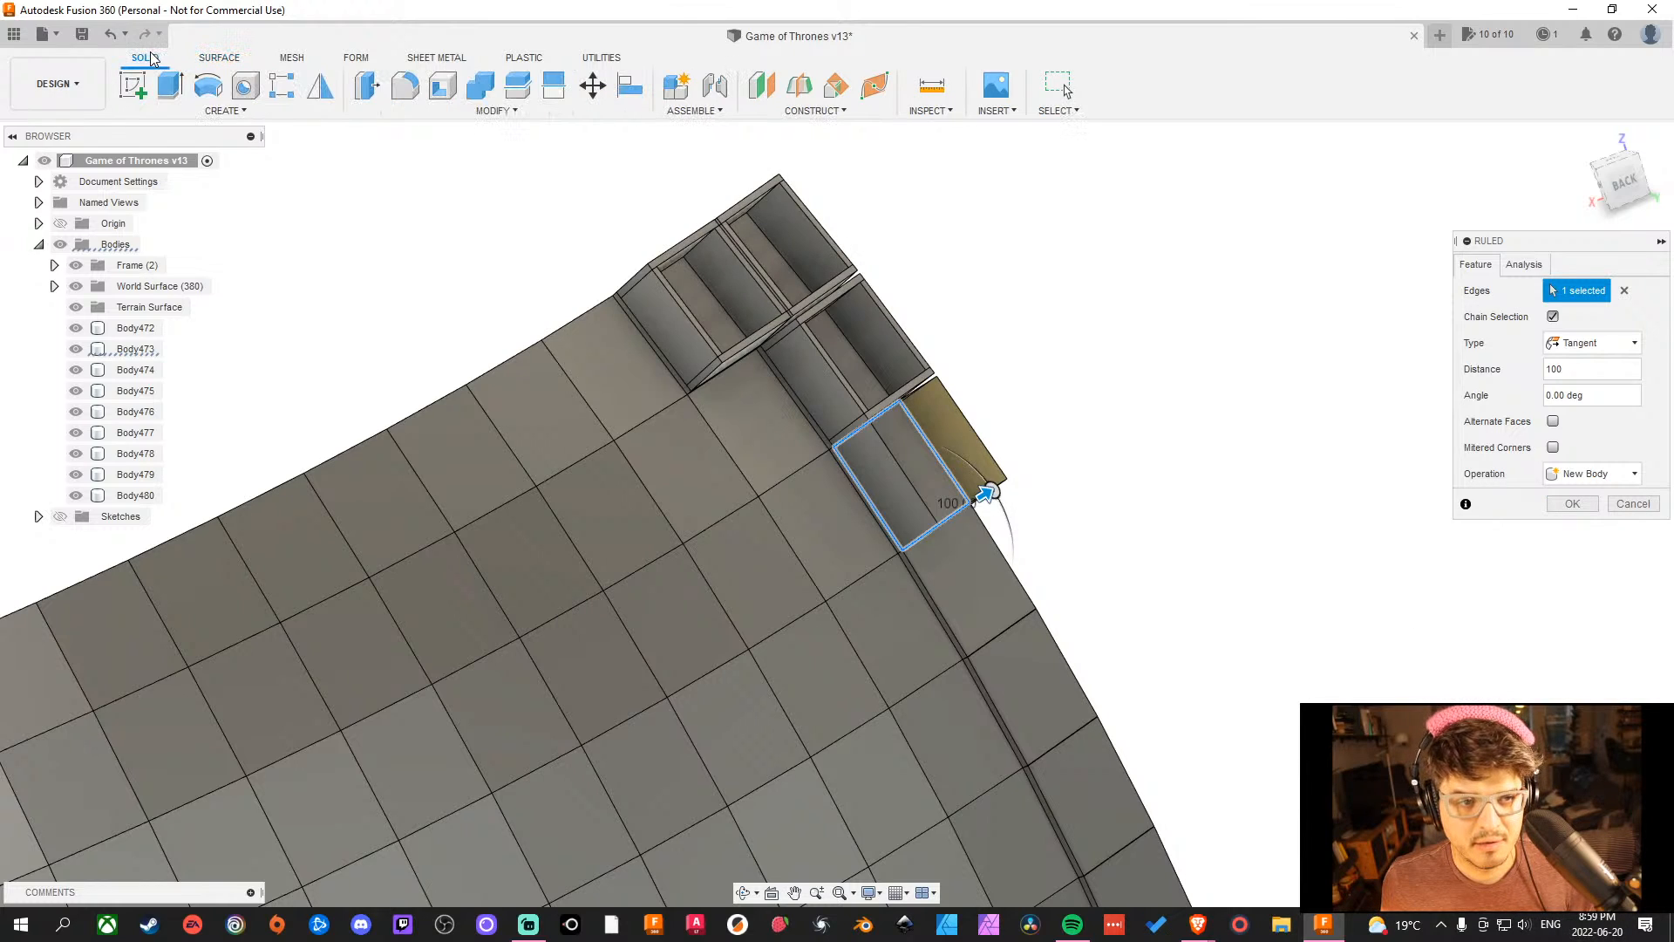
click(268, 113)
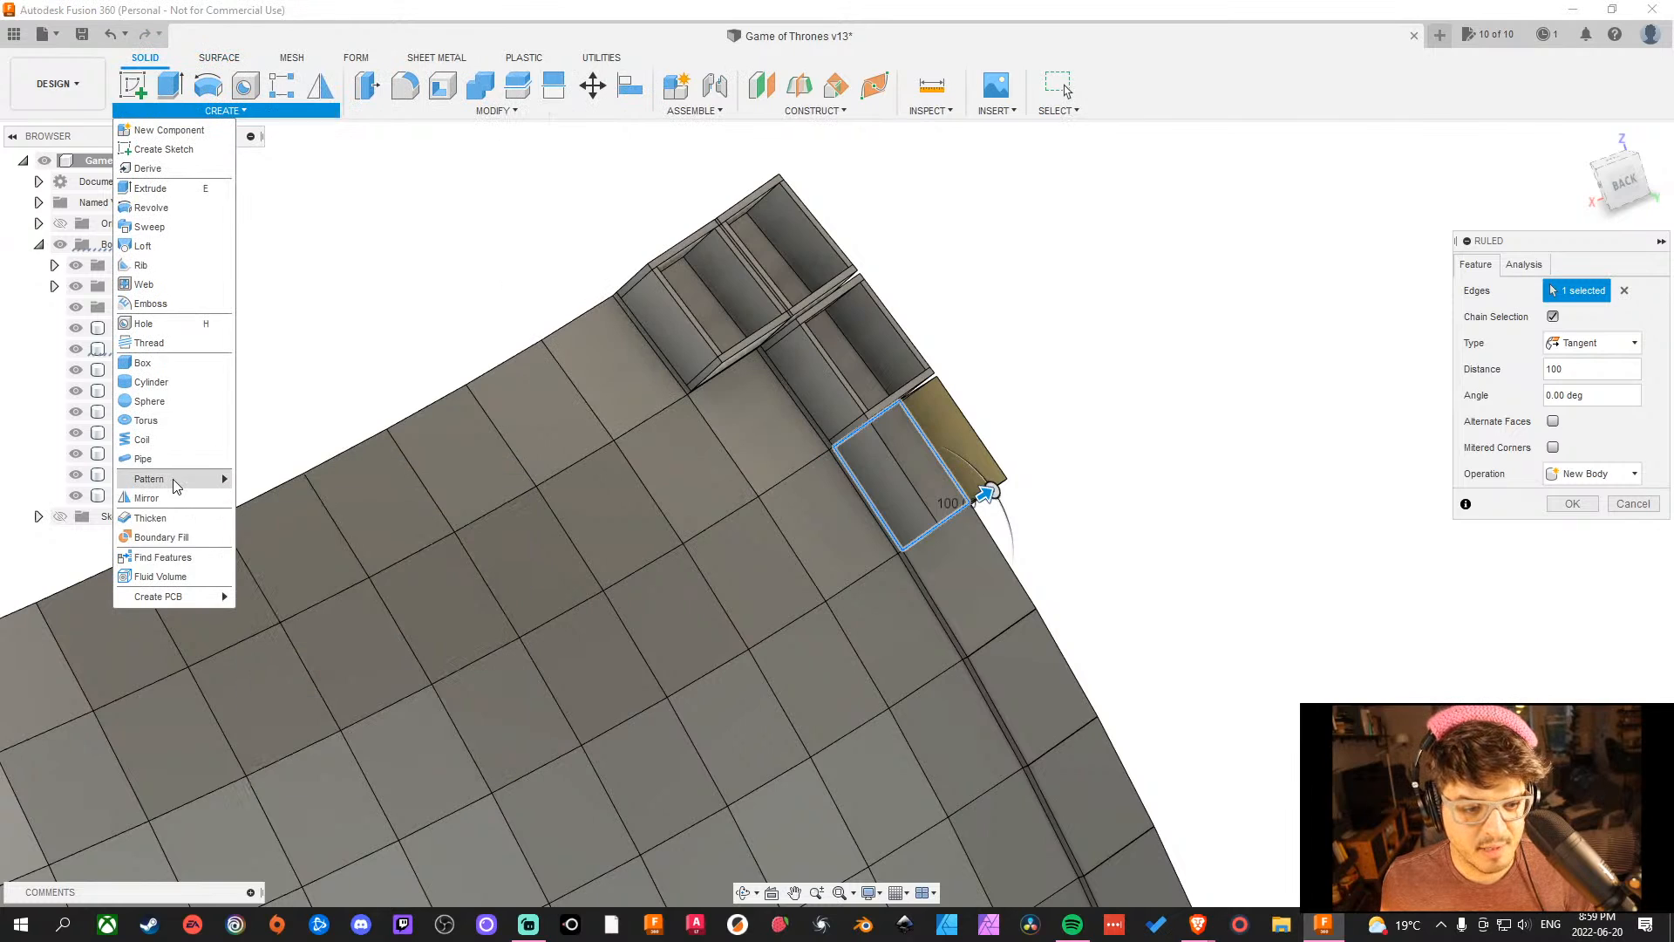
mouse_move(172, 478)
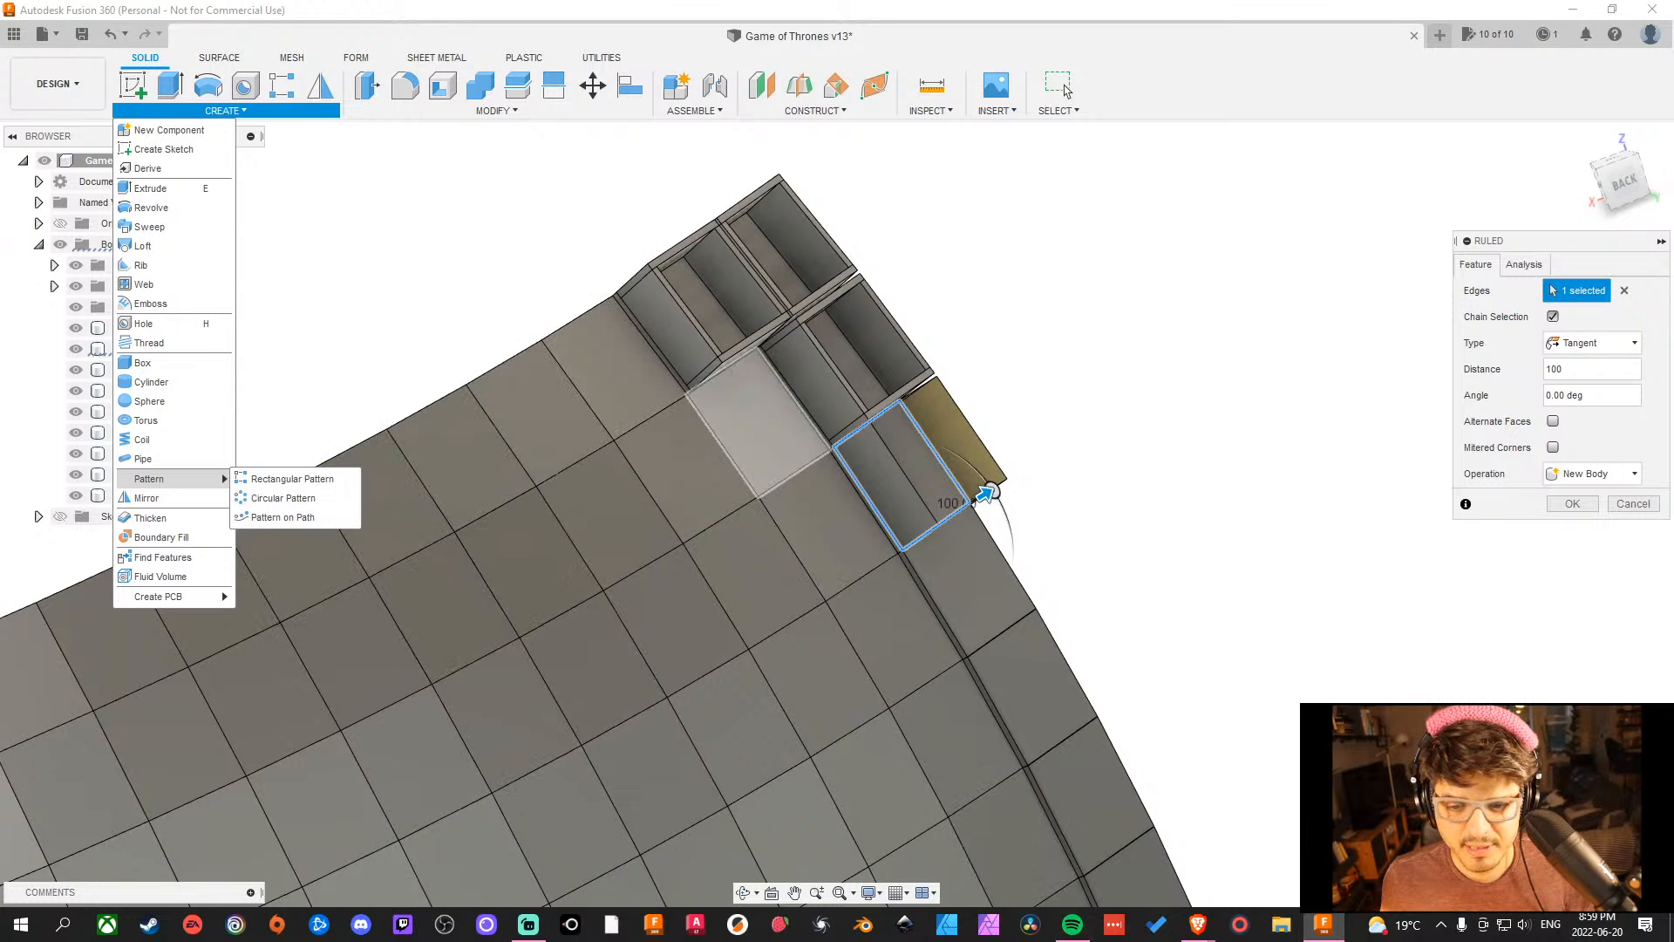
click(1572, 504)
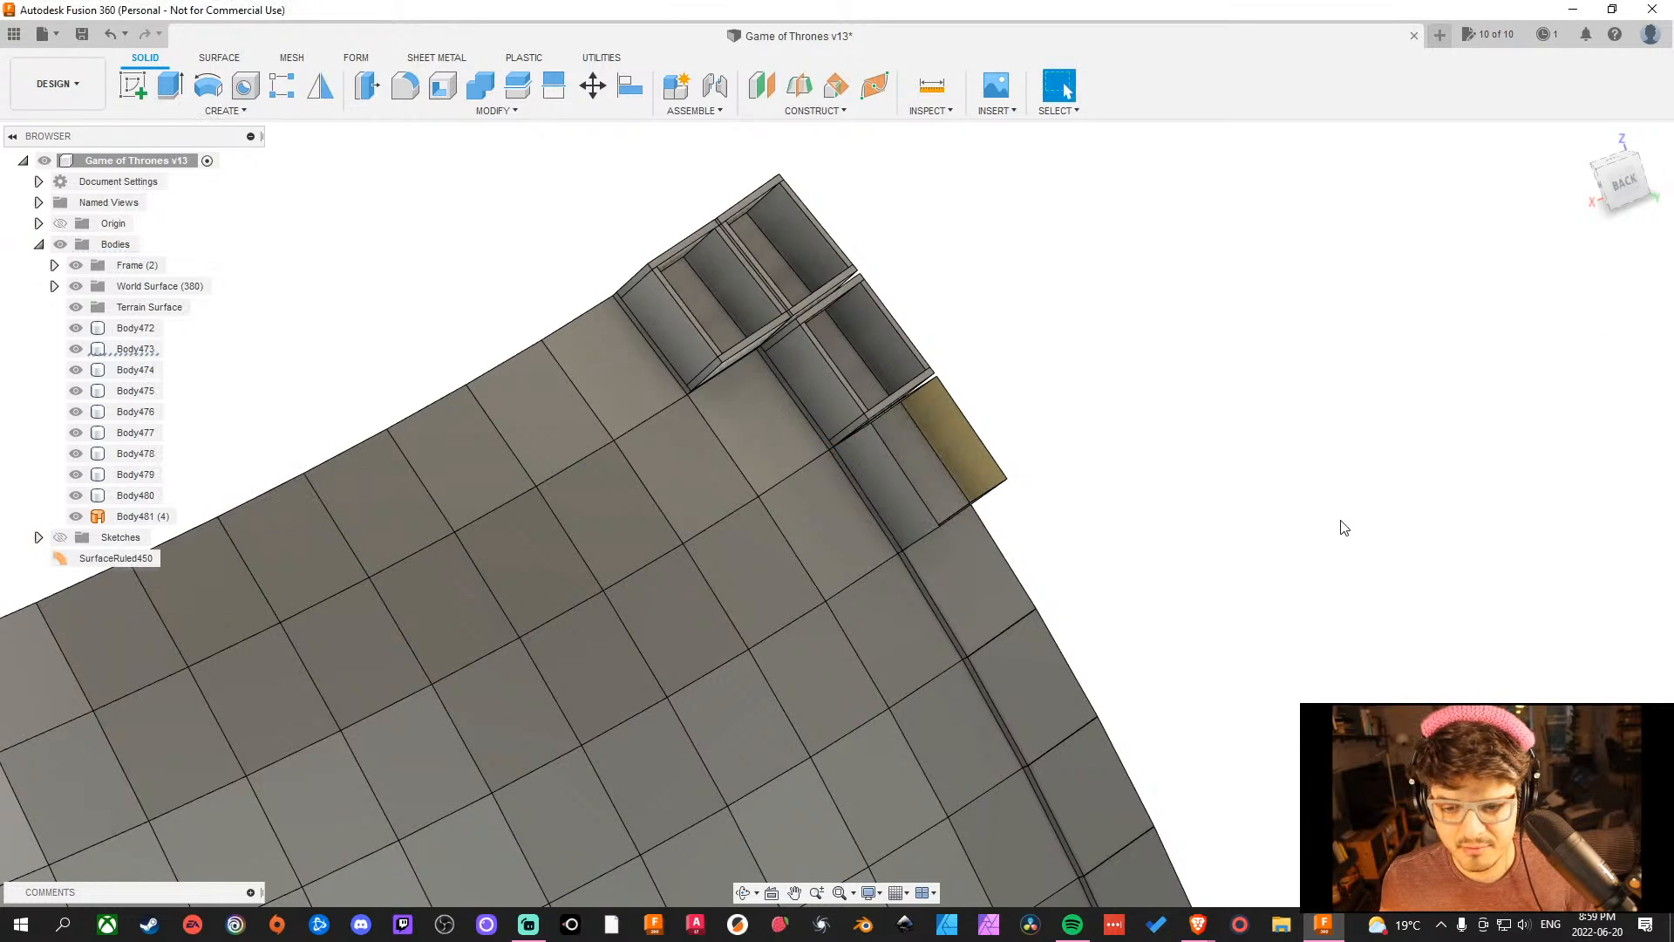
Start a Pattern on Path and choose the walls and floor of the box farthest in from the surface's corner as objects.
shift+middle_drag(1341, 523, 1377, 367)
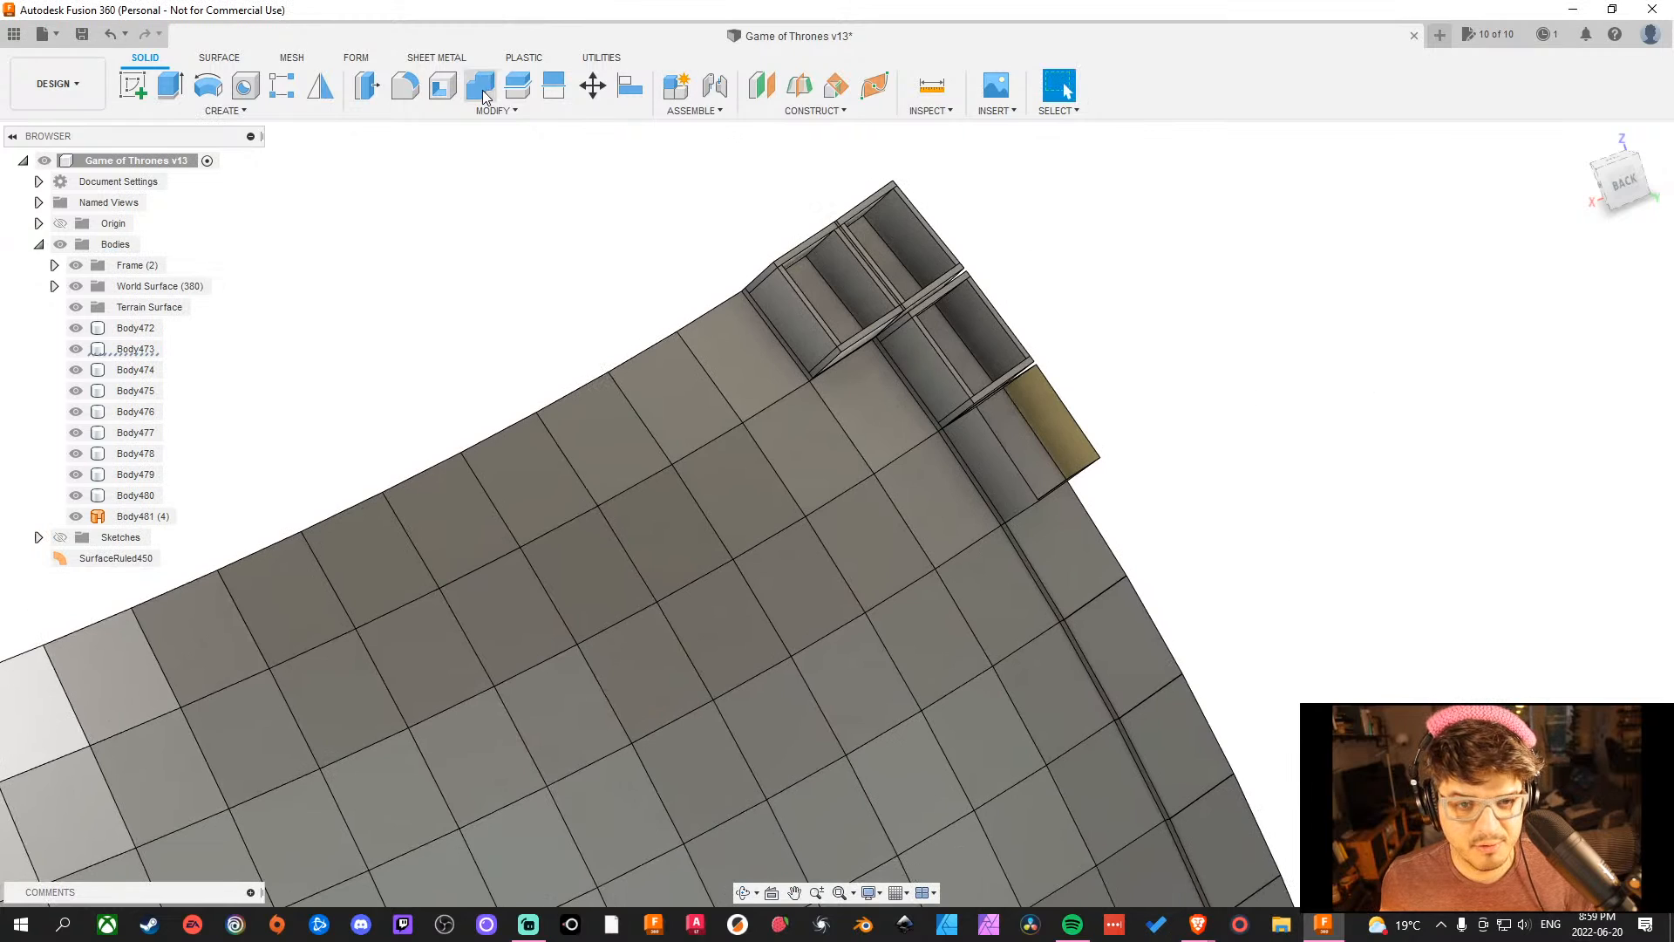
click(267, 114)
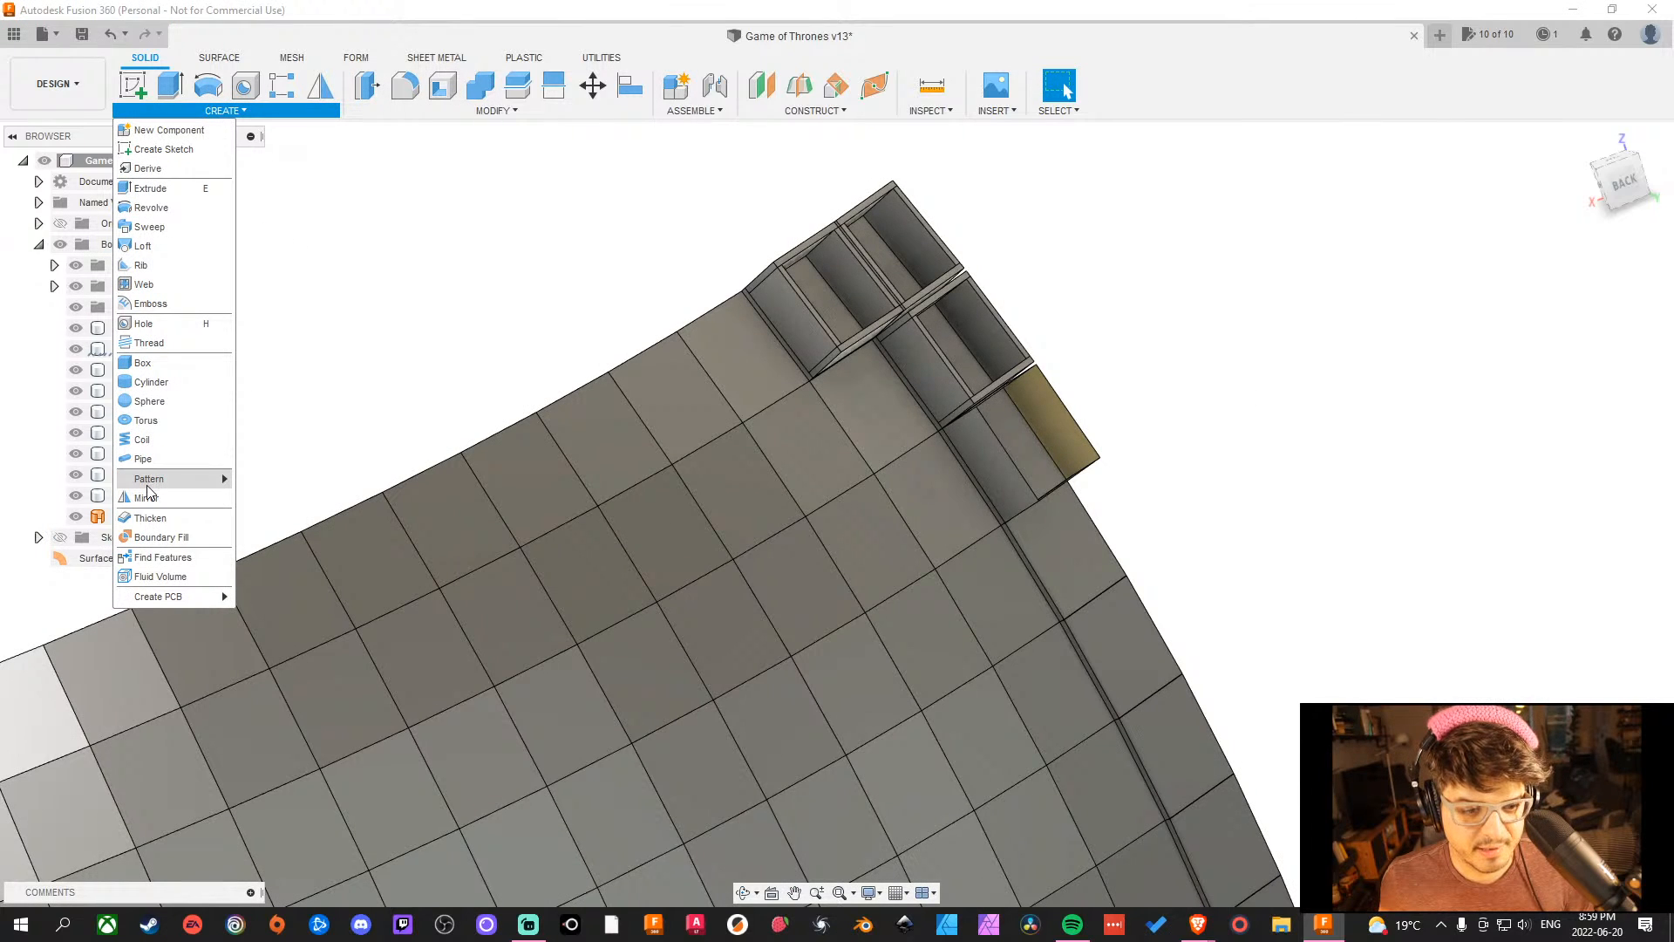
click(296, 517)
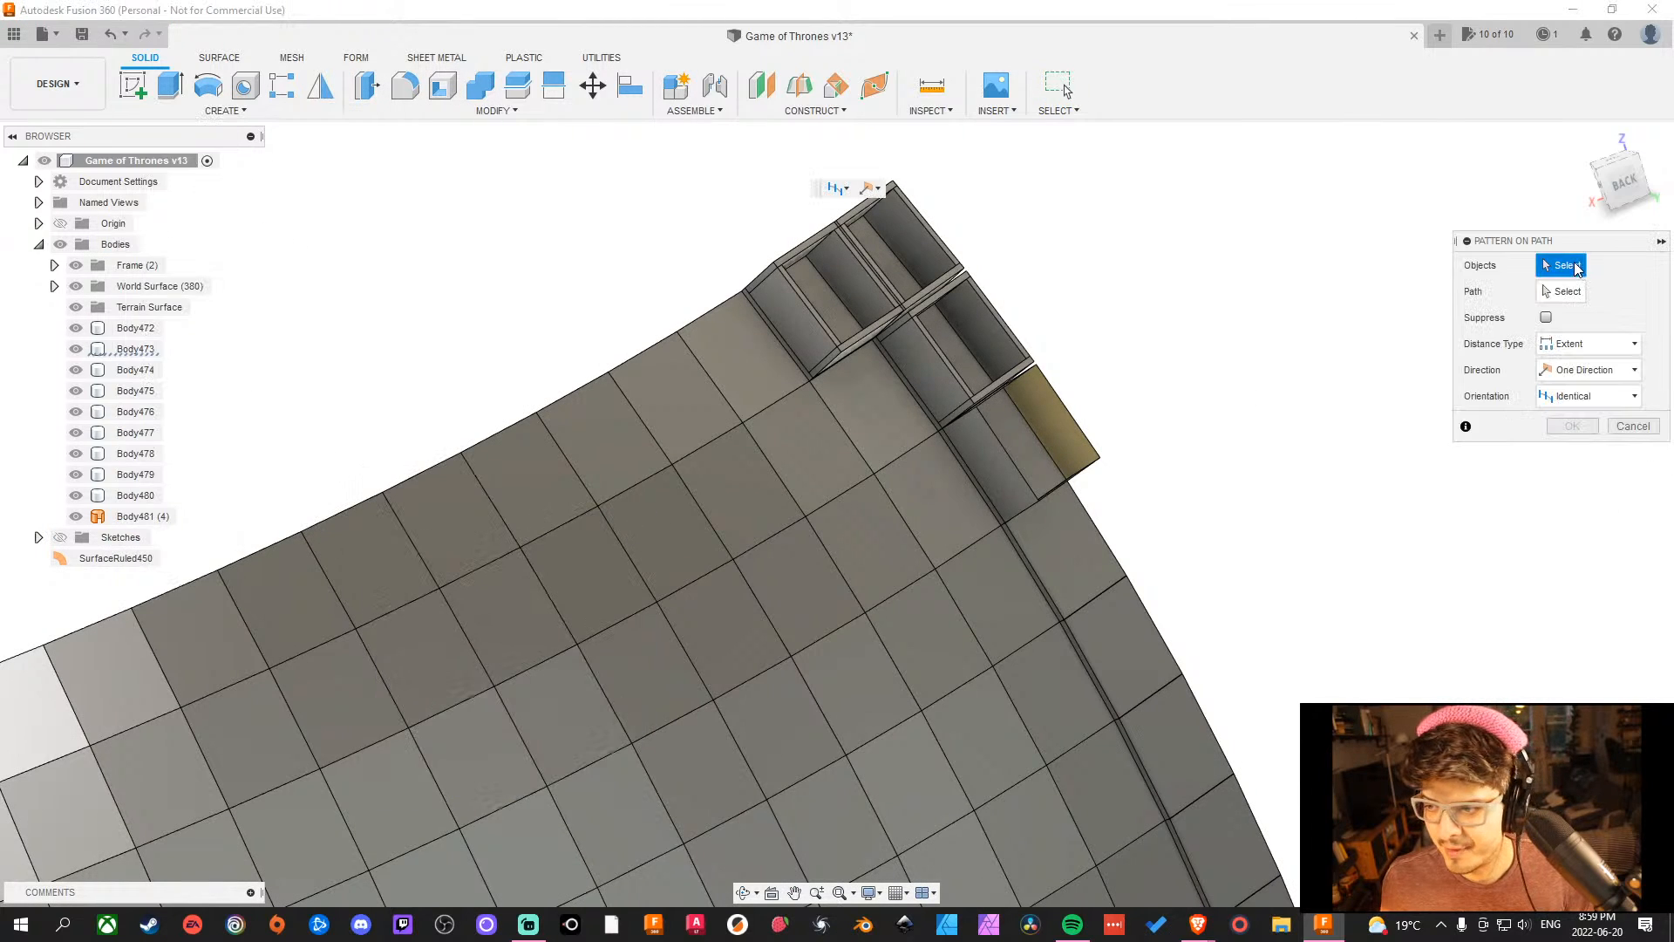
scroll(759, 291, up, 5)
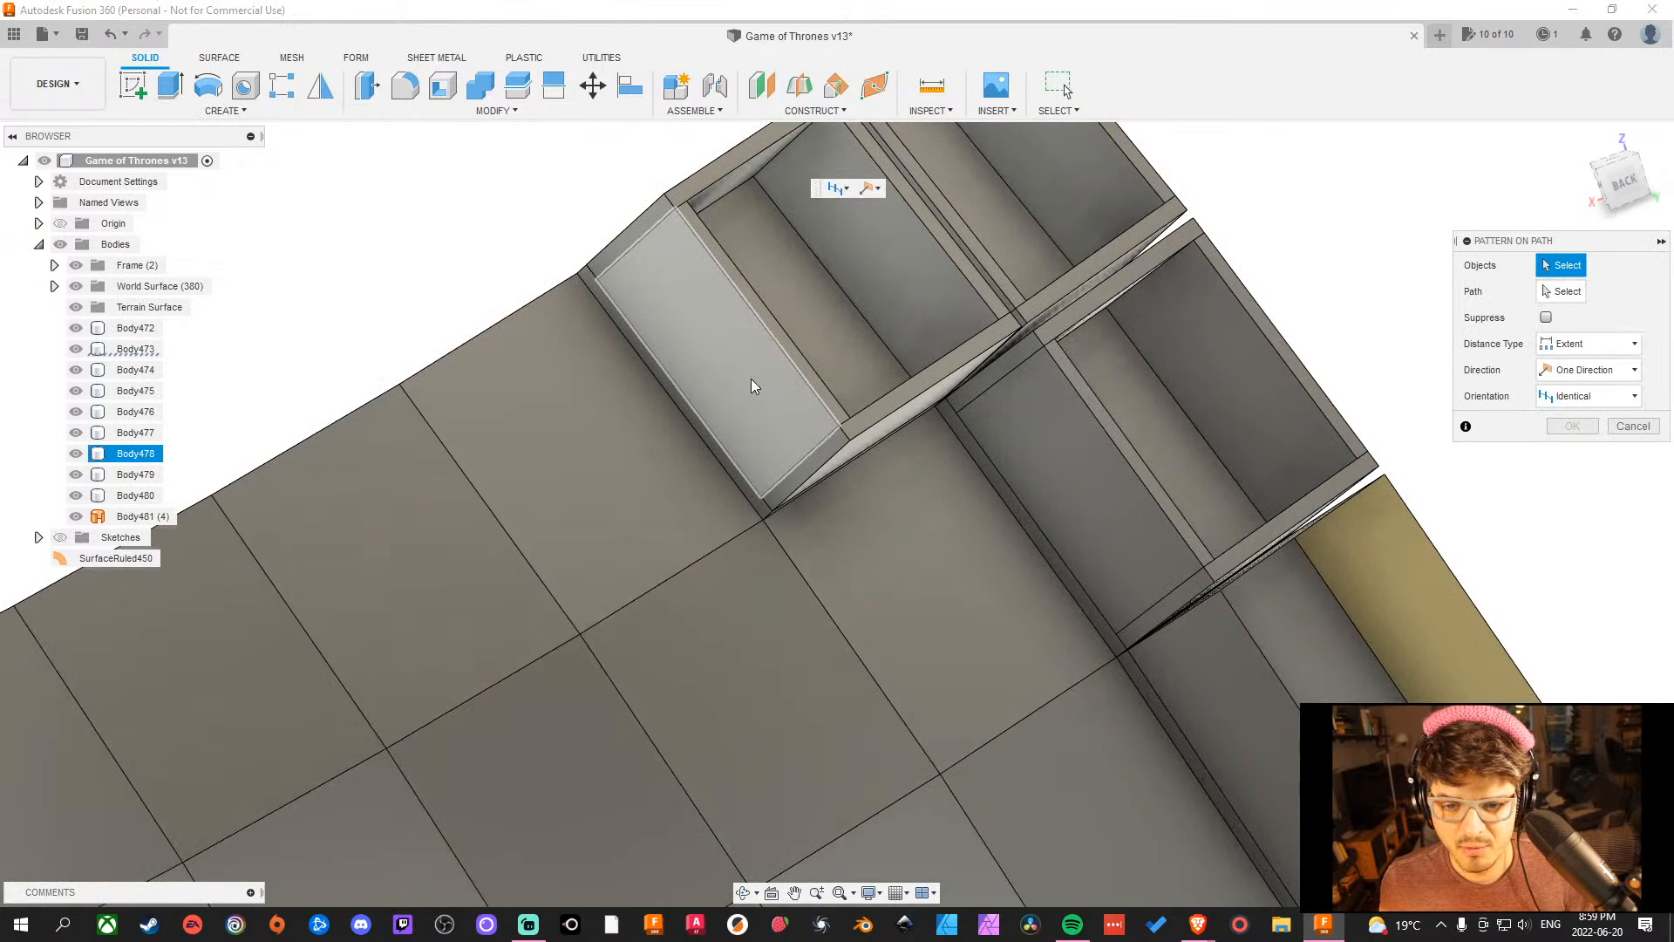
click(754, 386)
click(741, 173)
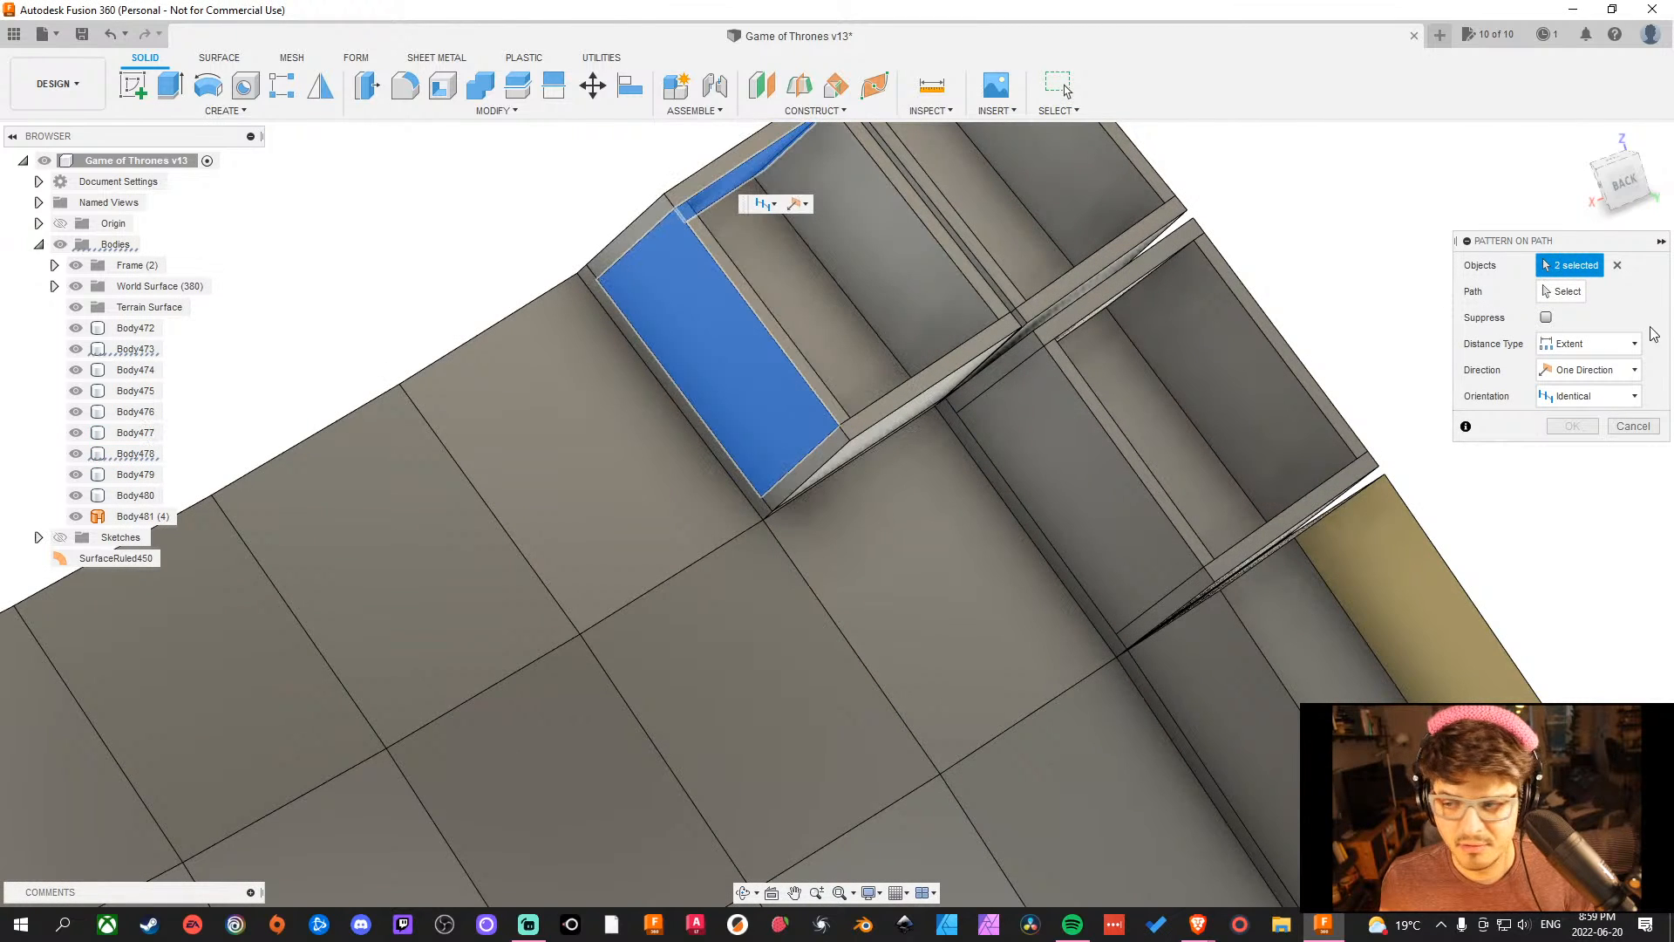
click(1618, 267)
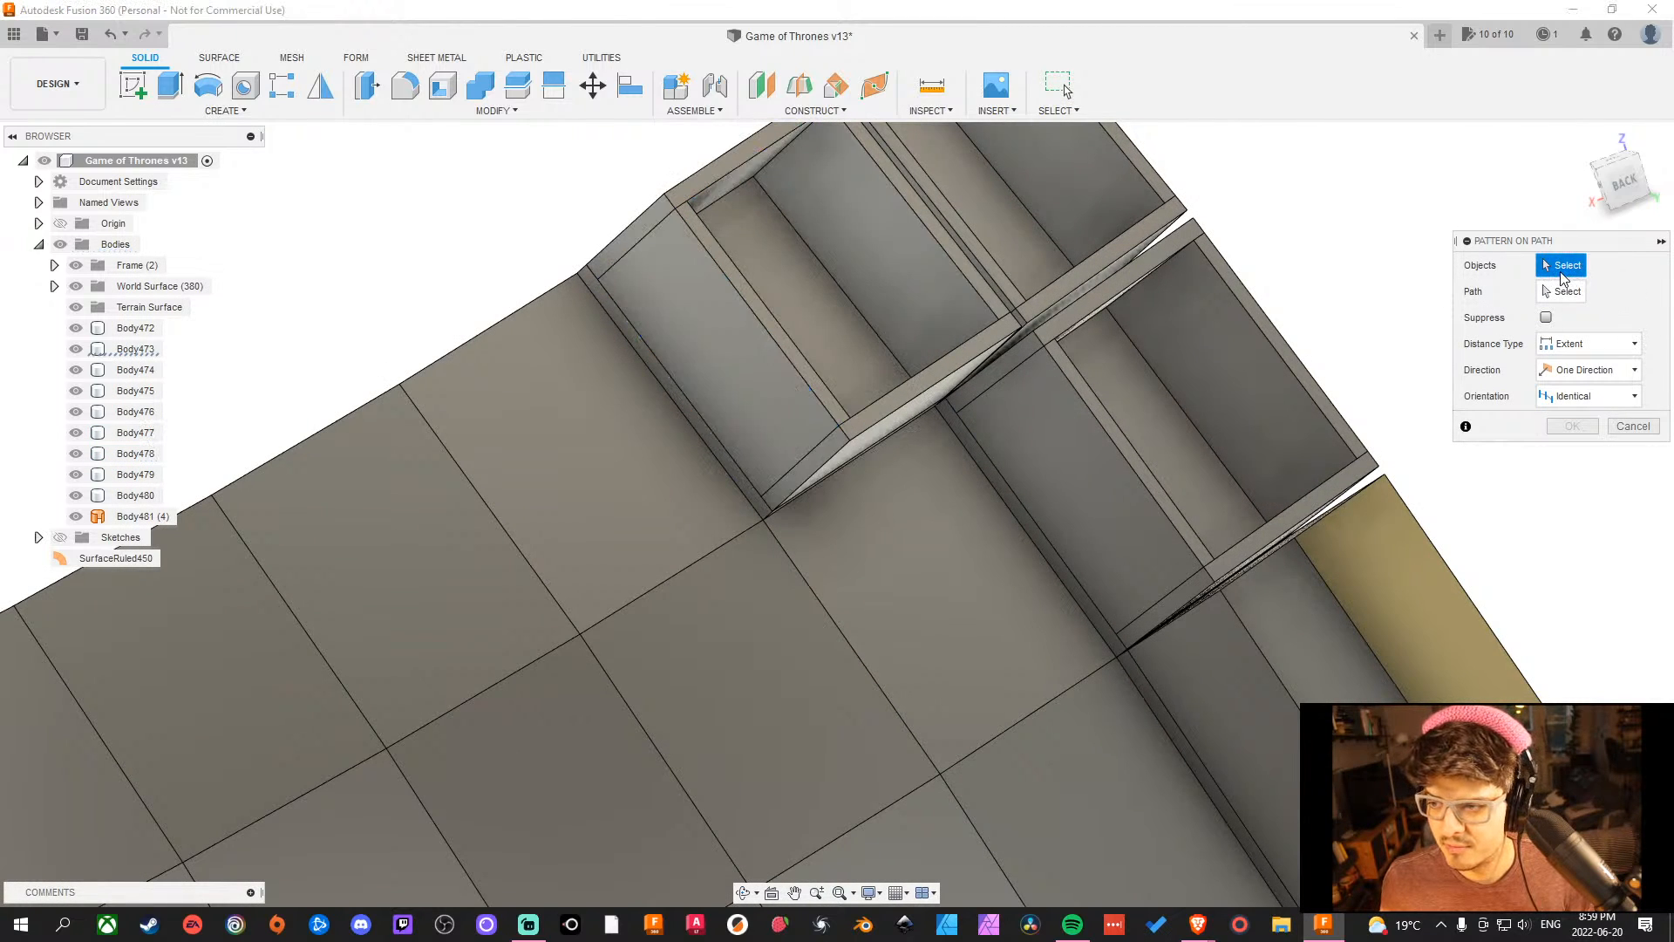
click(768, 331)
click(737, 174)
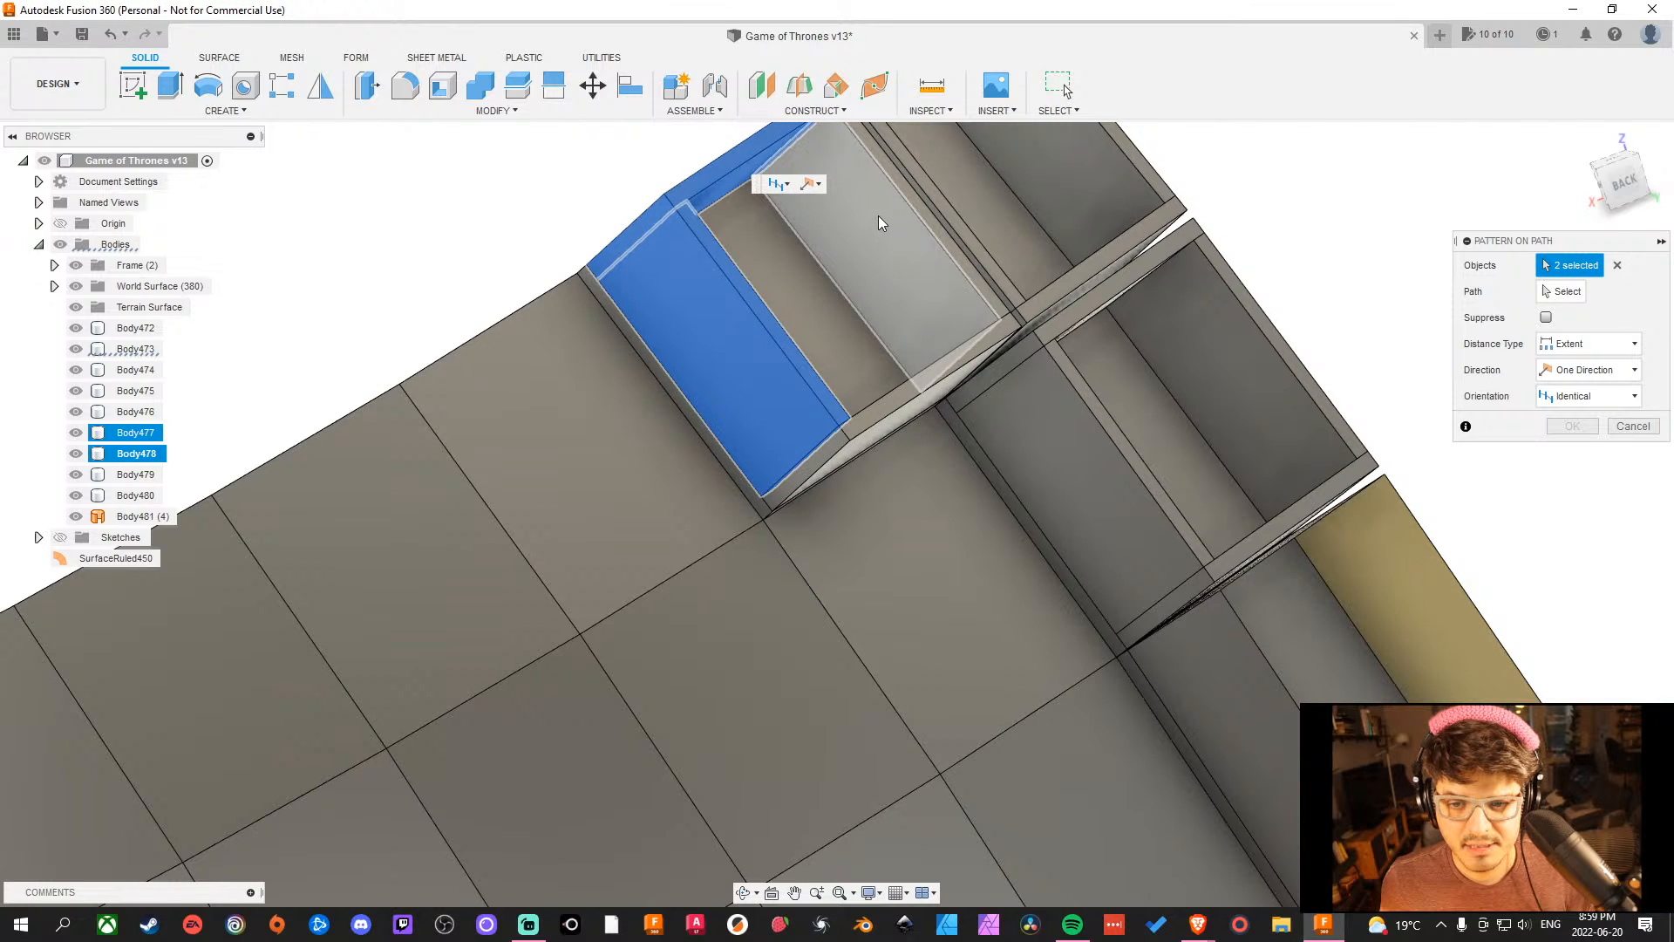
click(929, 224)
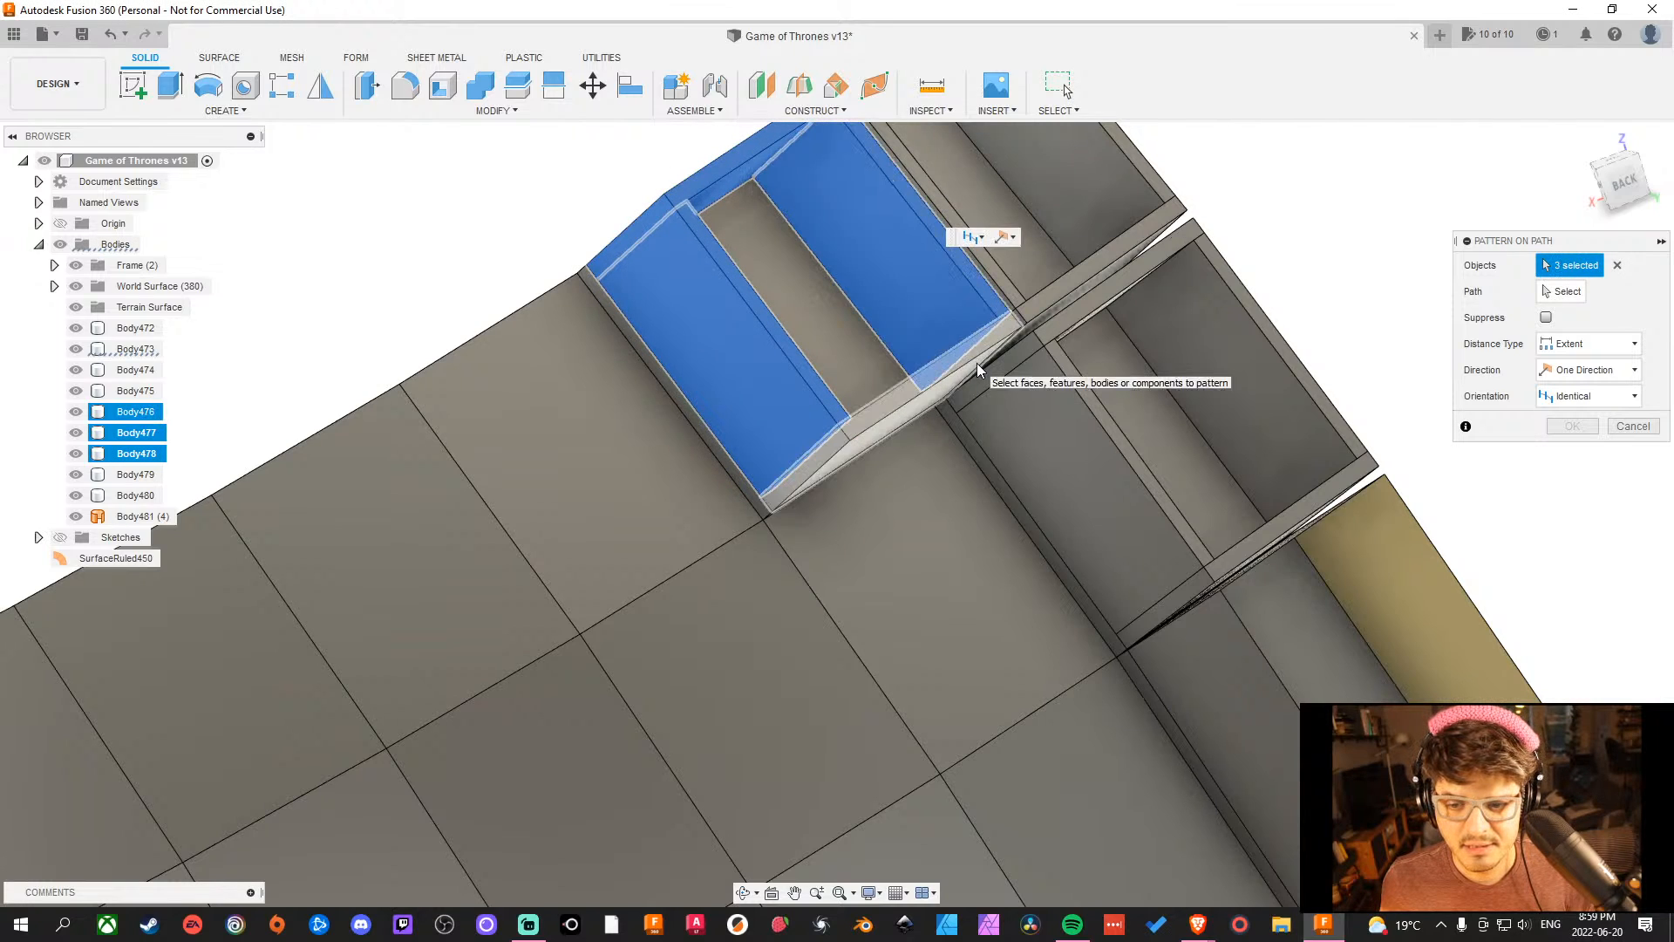
click(977, 362)
click(835, 326)
Add the narrow strips along the same box's base to the pattern objects.
middle_drag(1196, 354, 1076, 321)
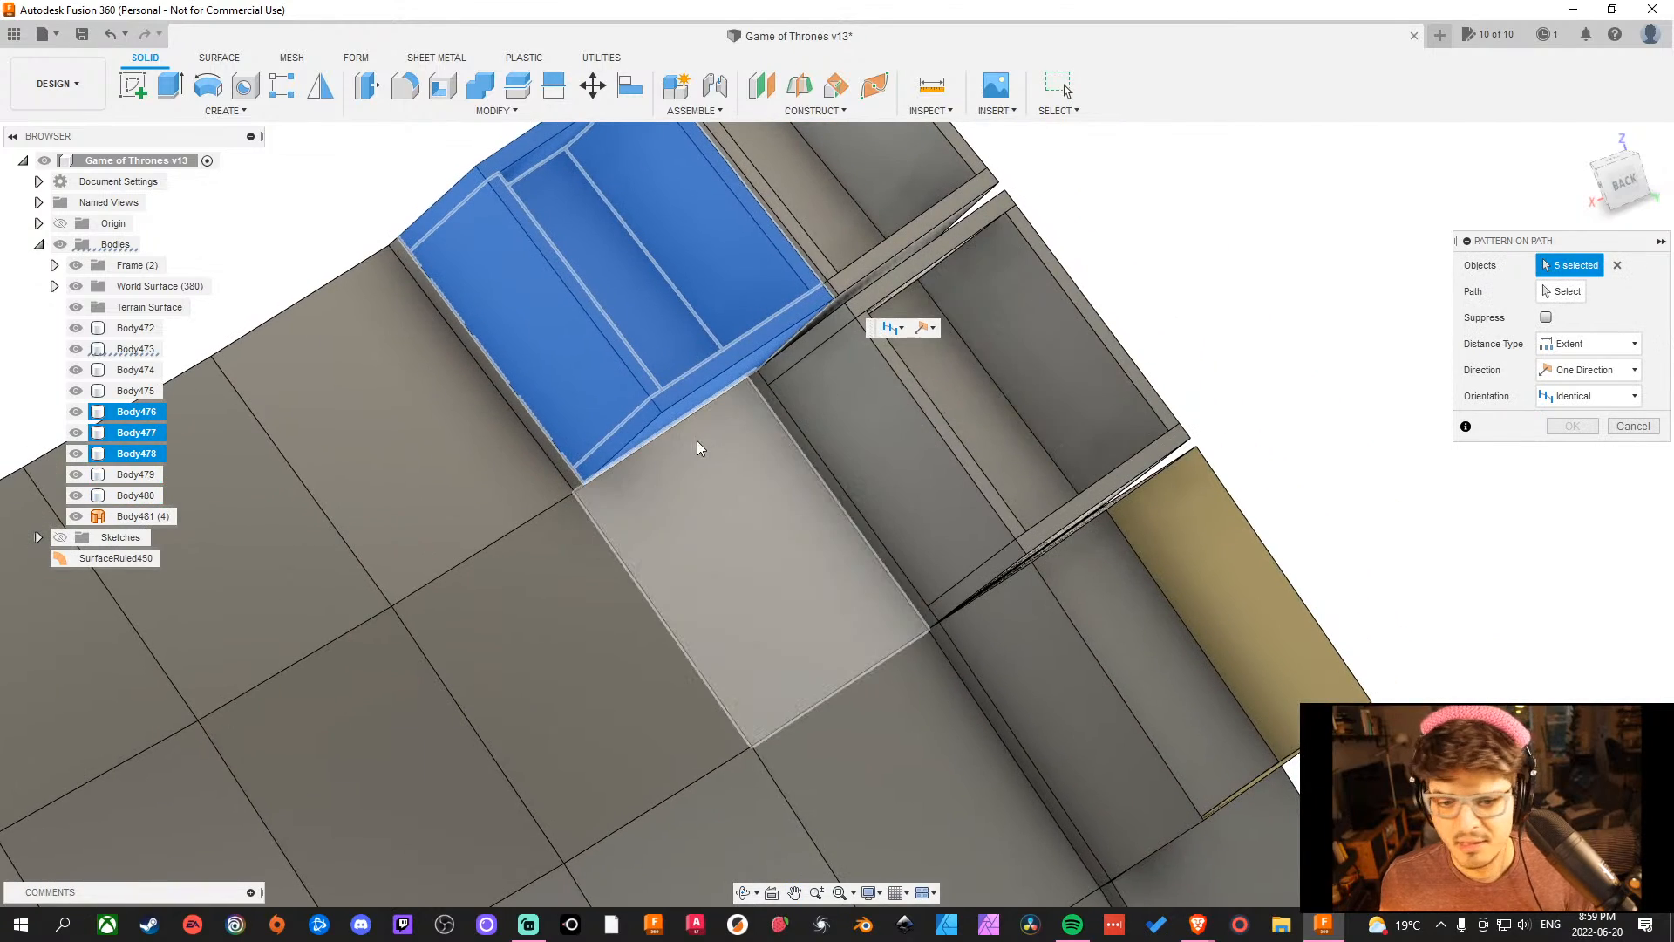
scroll(566, 476, up, 5)
click(608, 493)
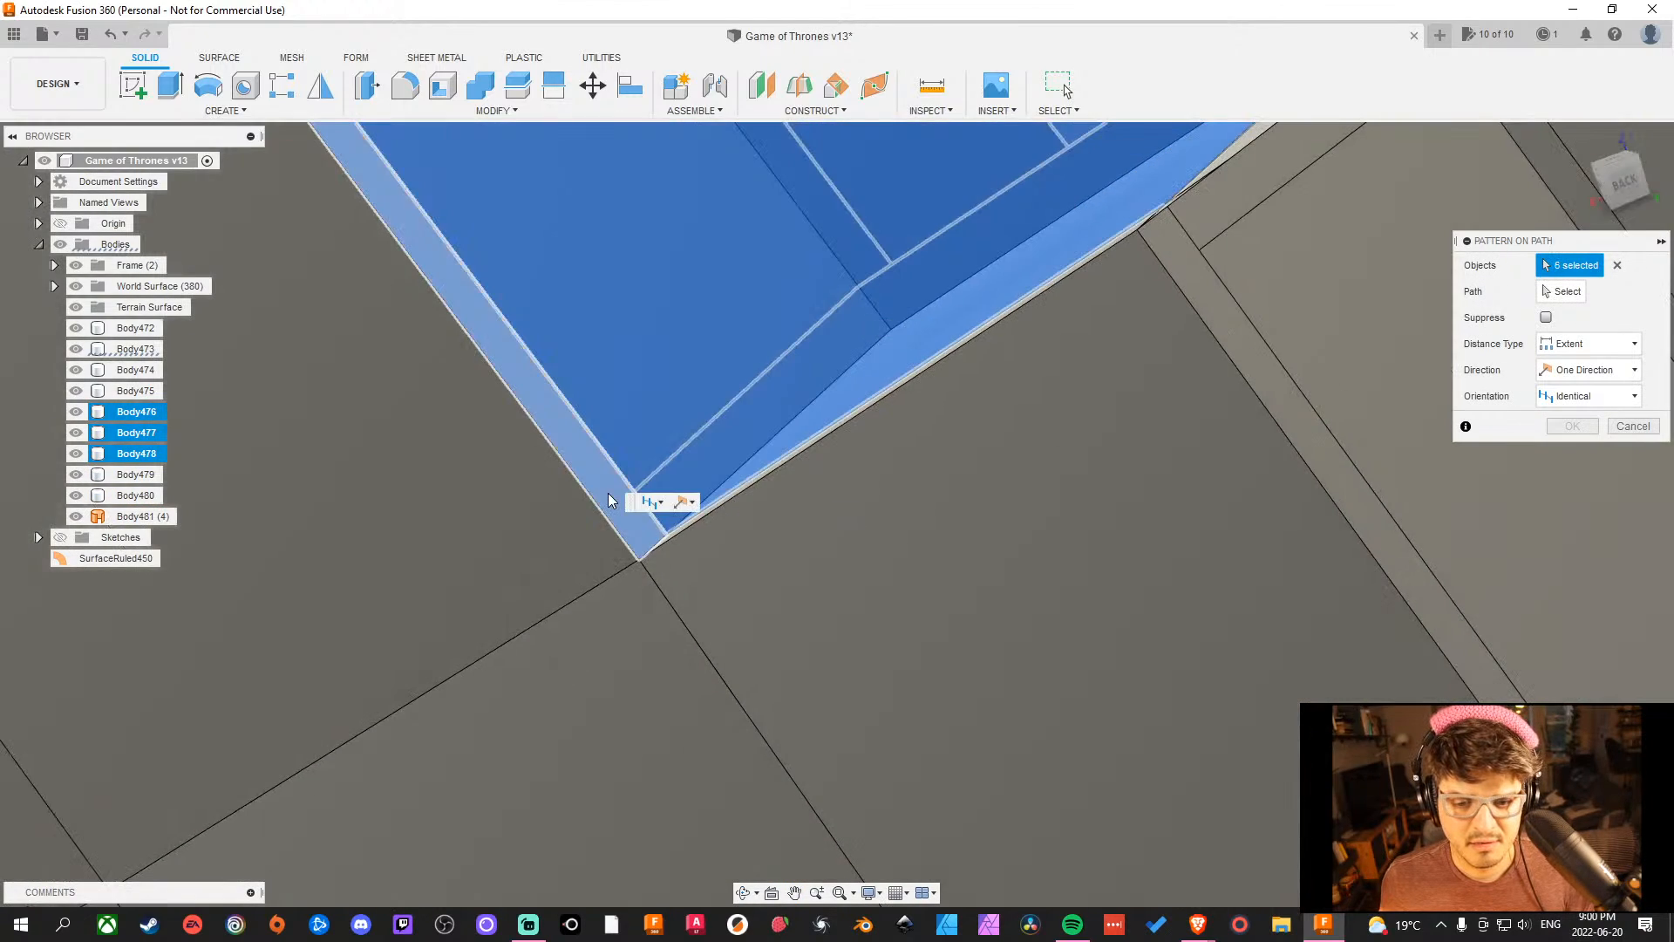
scroll(856, 495, down, 4)
scroll(856, 495, down, 3)
shift+middle_drag(1252, 295, 1053, 230)
scroll(540, 333, up, 6)
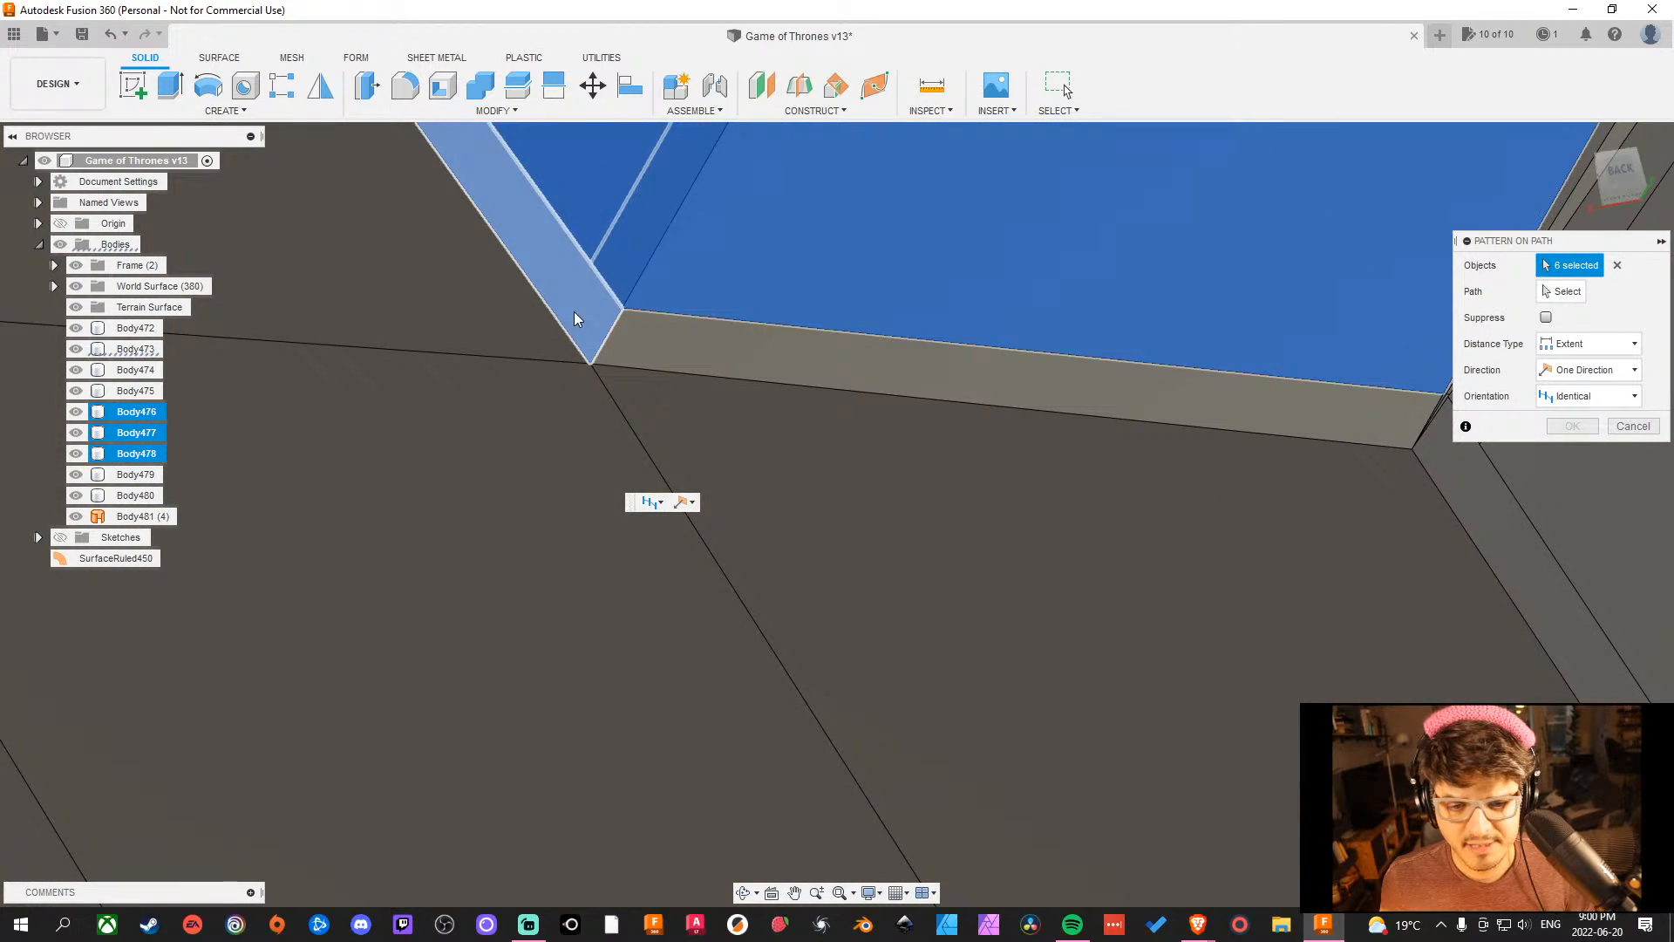
click(781, 352)
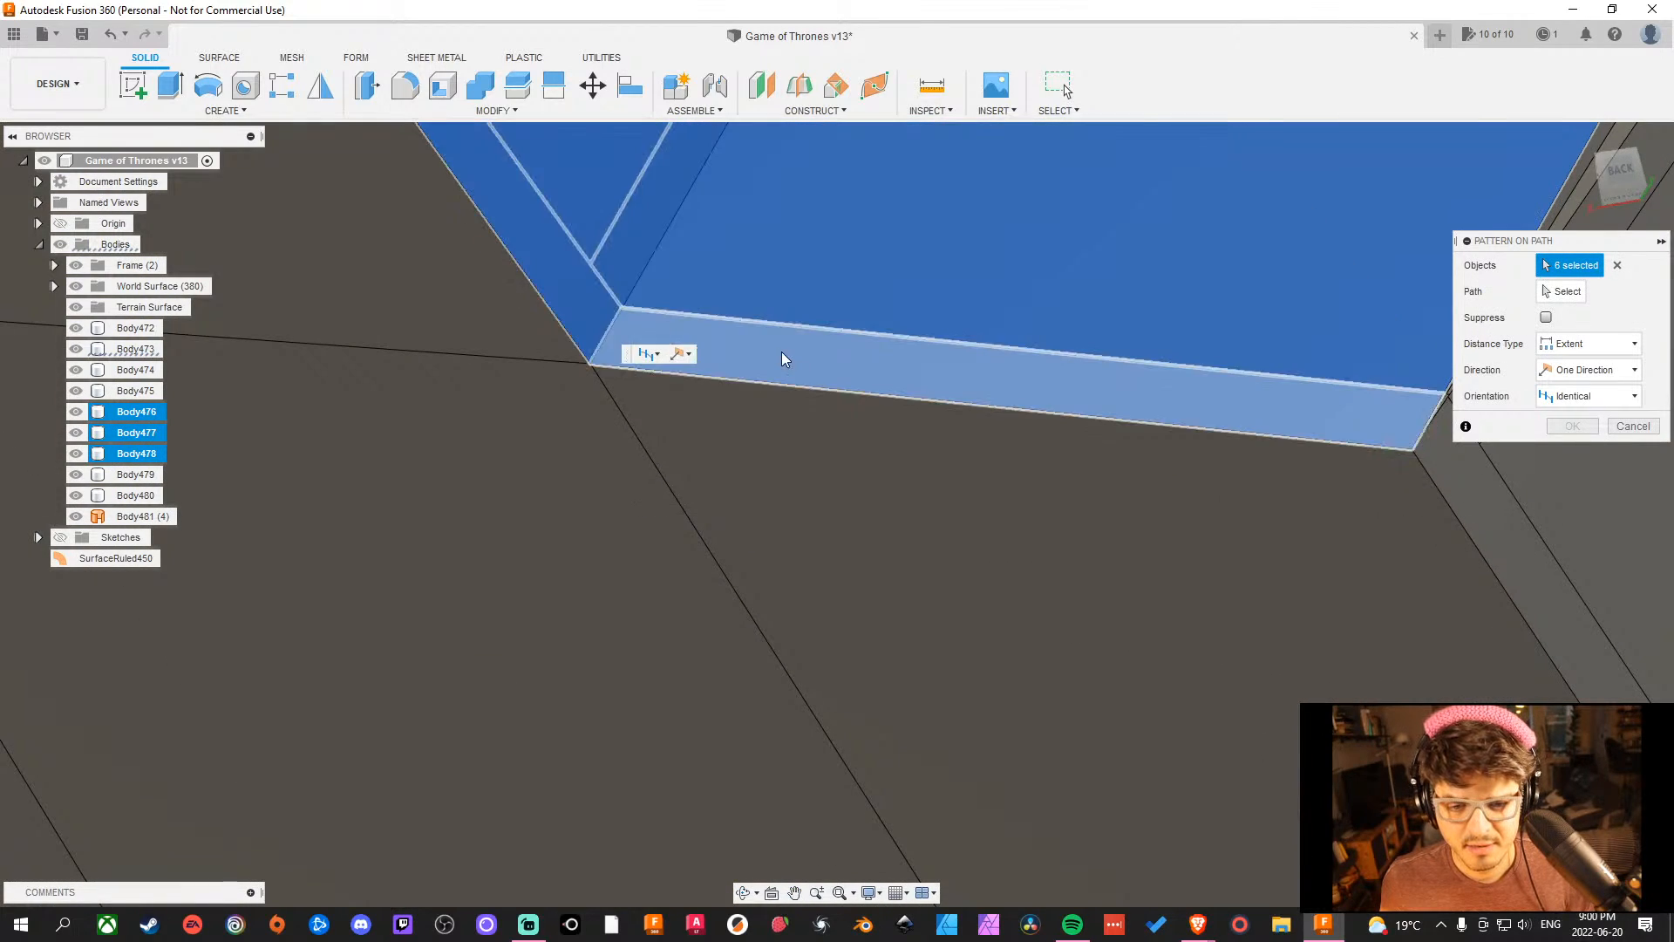
scroll(774, 347, down, 5)
middle_drag(774, 347, 789, 431)
shift+middle_drag(1286, 325, 1319, 381)
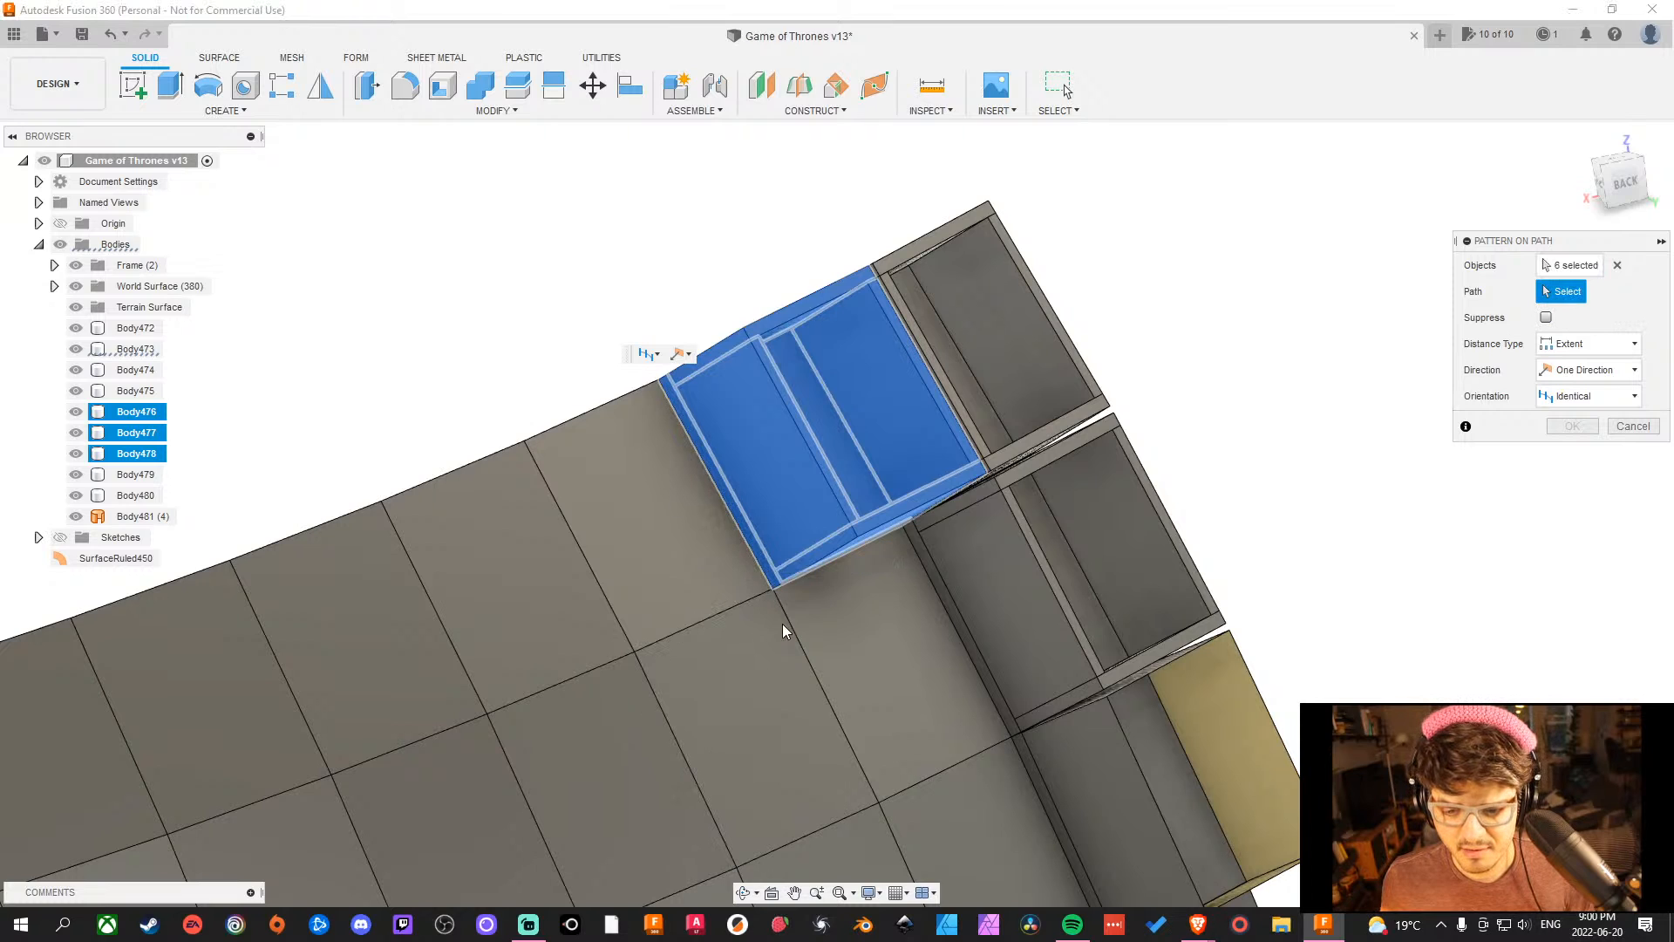
Set the pattern path to the tile edges running down the surface from the selected box's lower corner.
click(807, 659)
middle_drag(948, 715, 789, 292)
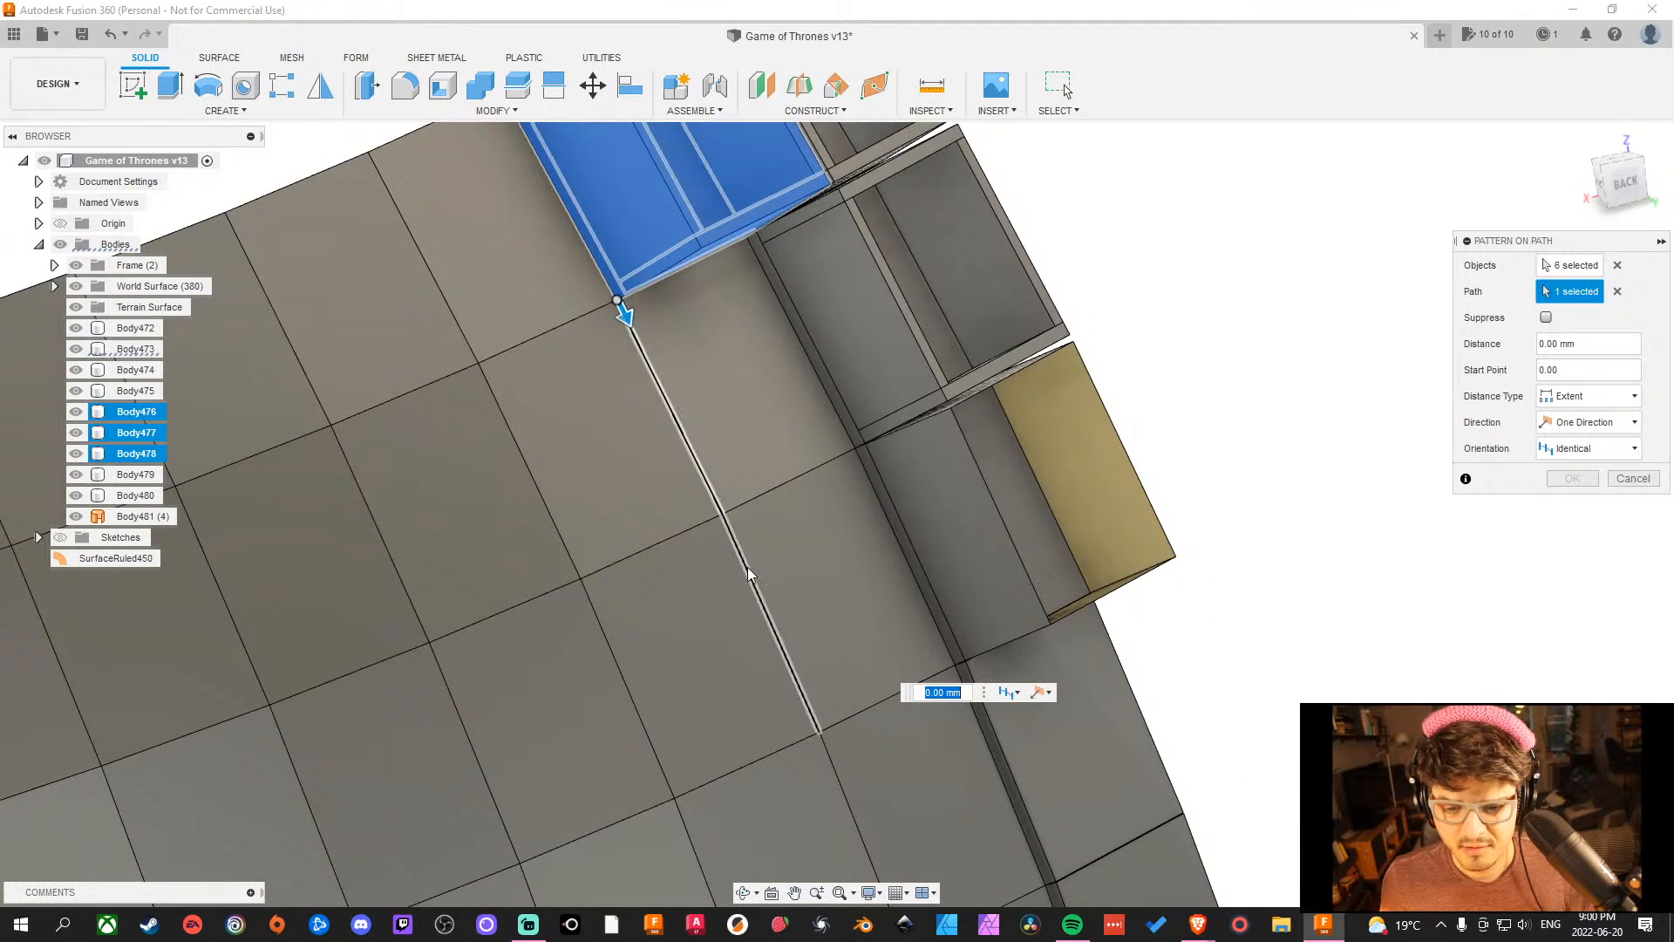
middle_drag(842, 624, 776, 166)
middle_drag(771, 387, 838, 247)
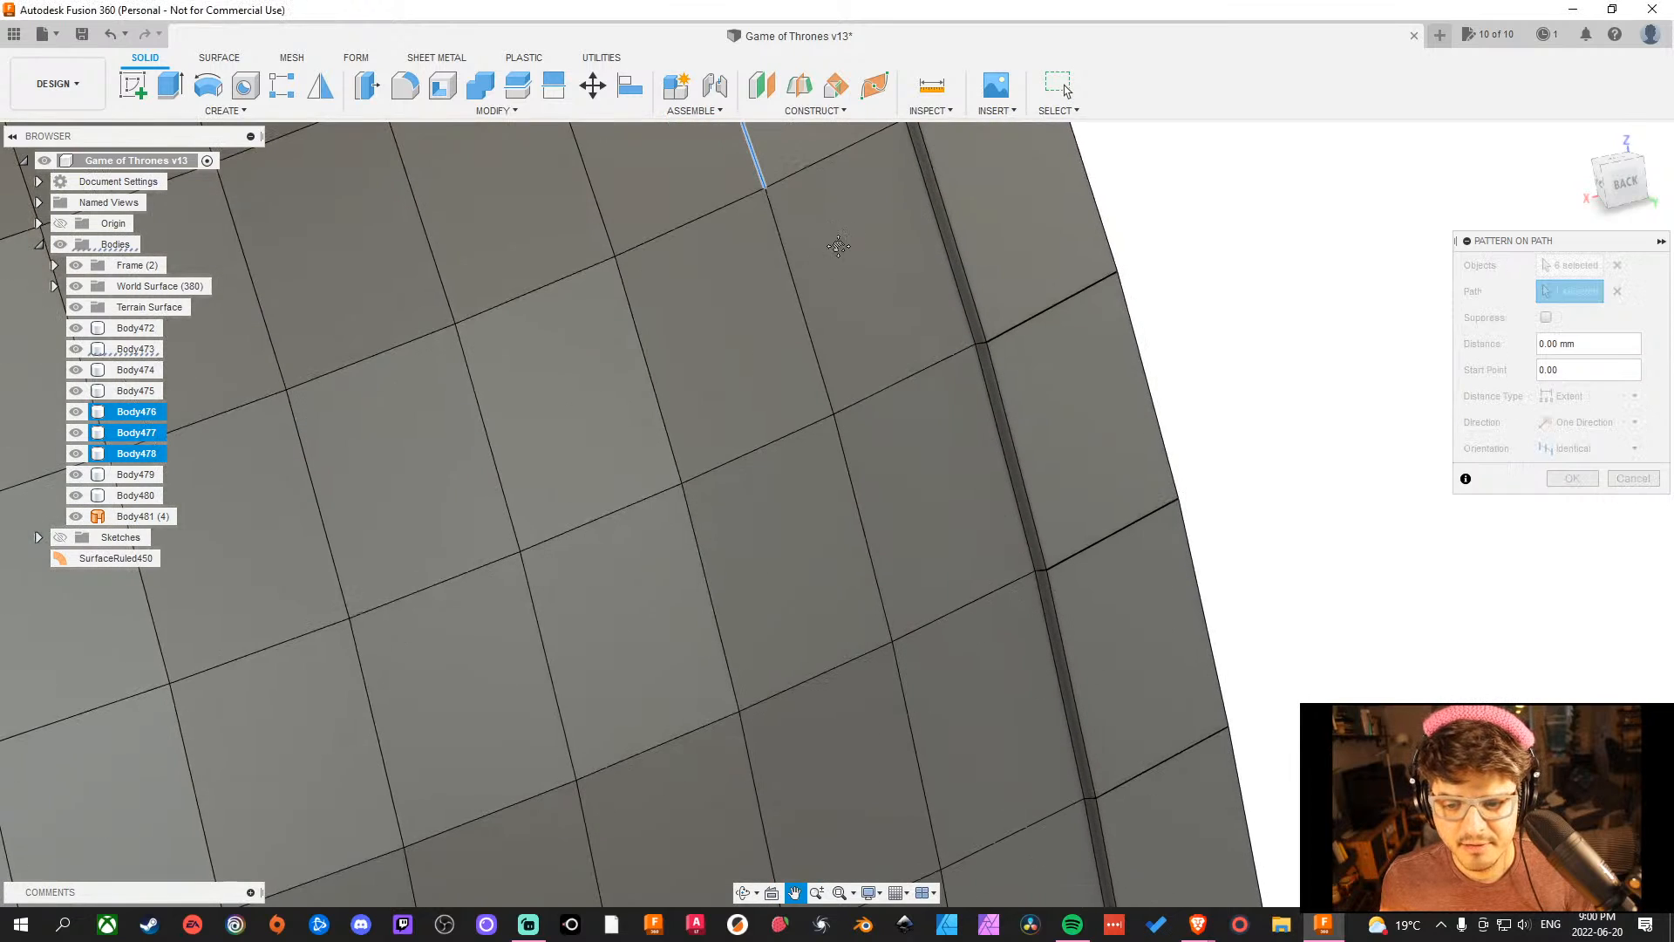
click(799, 290)
middle_drag(909, 564, 855, 647)
click(825, 415)
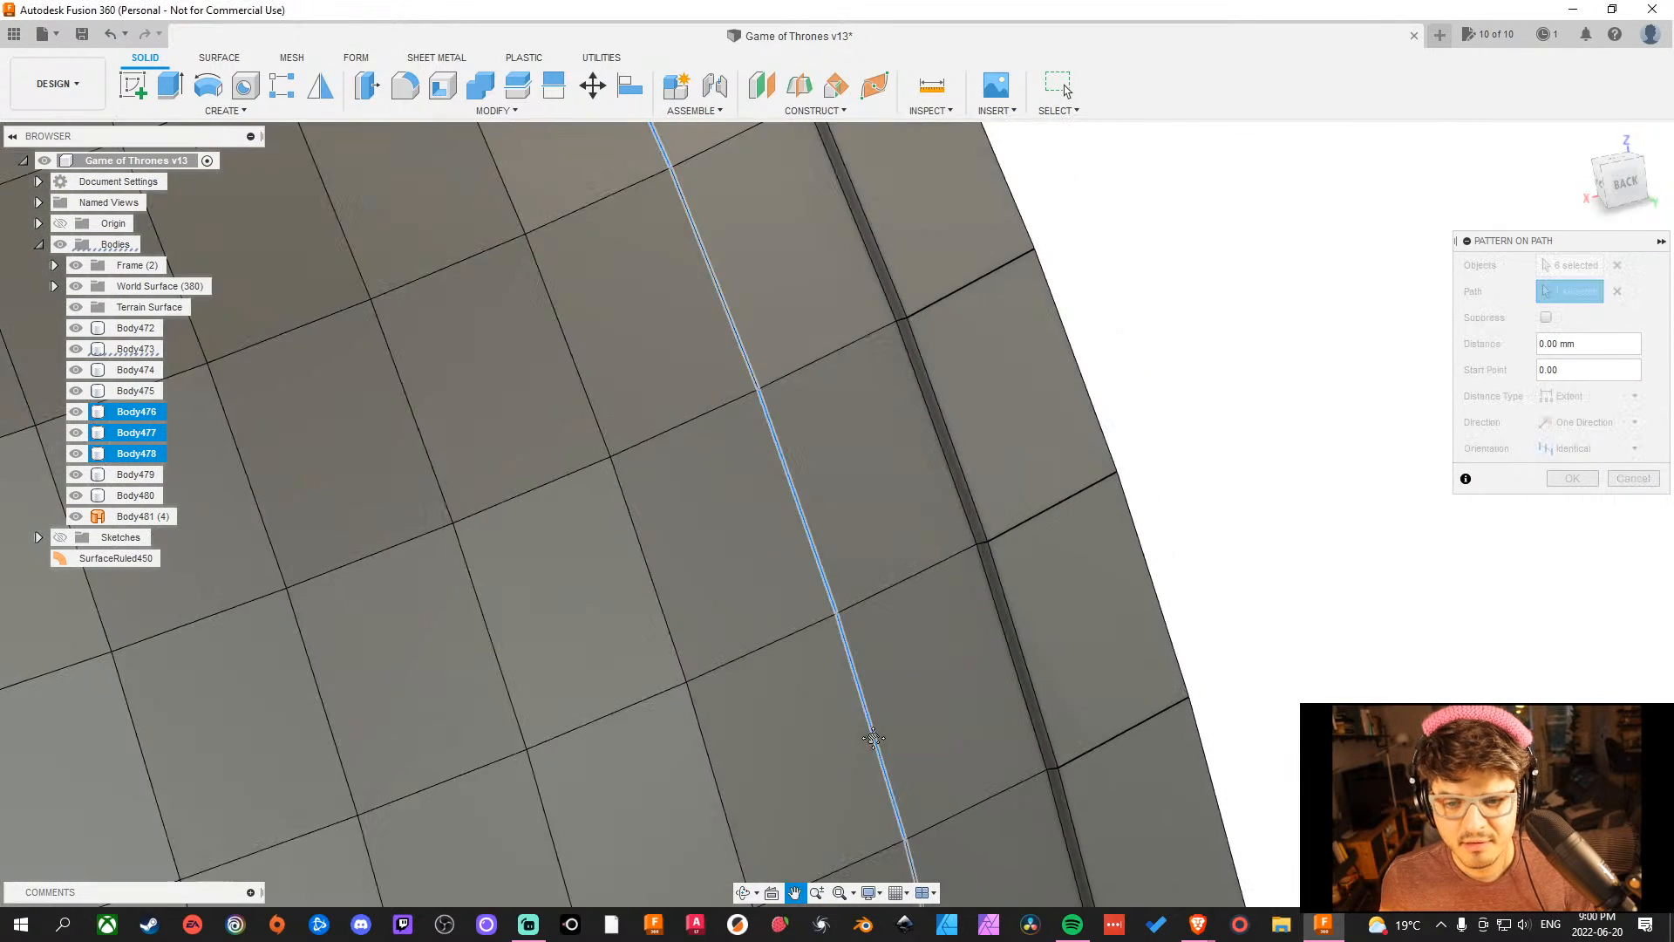
middle_drag(789, 288, 872, 680)
middle_drag(834, 484, 896, 734)
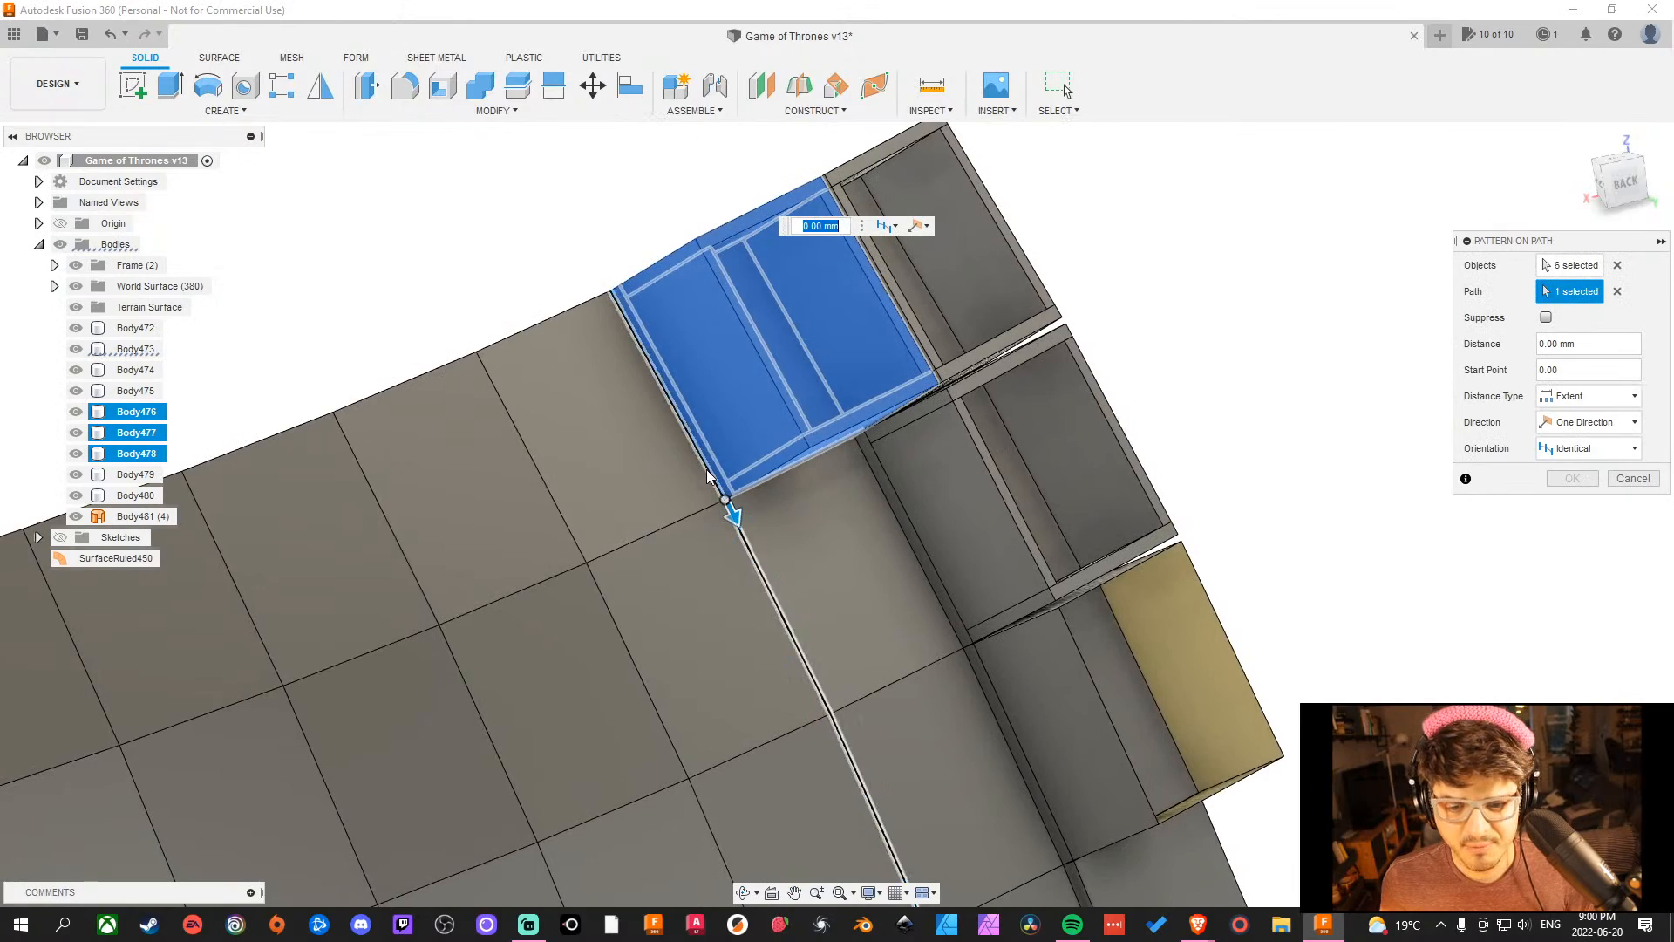
Try the tile-edge chain beside the selected box as the pattern path, check how far it runs, and cancel the Pattern on Path.
click(706, 469)
middle_drag(894, 783, 771, 449)
scroll(840, 562, up, 2)
scroll(840, 562, down, 4)
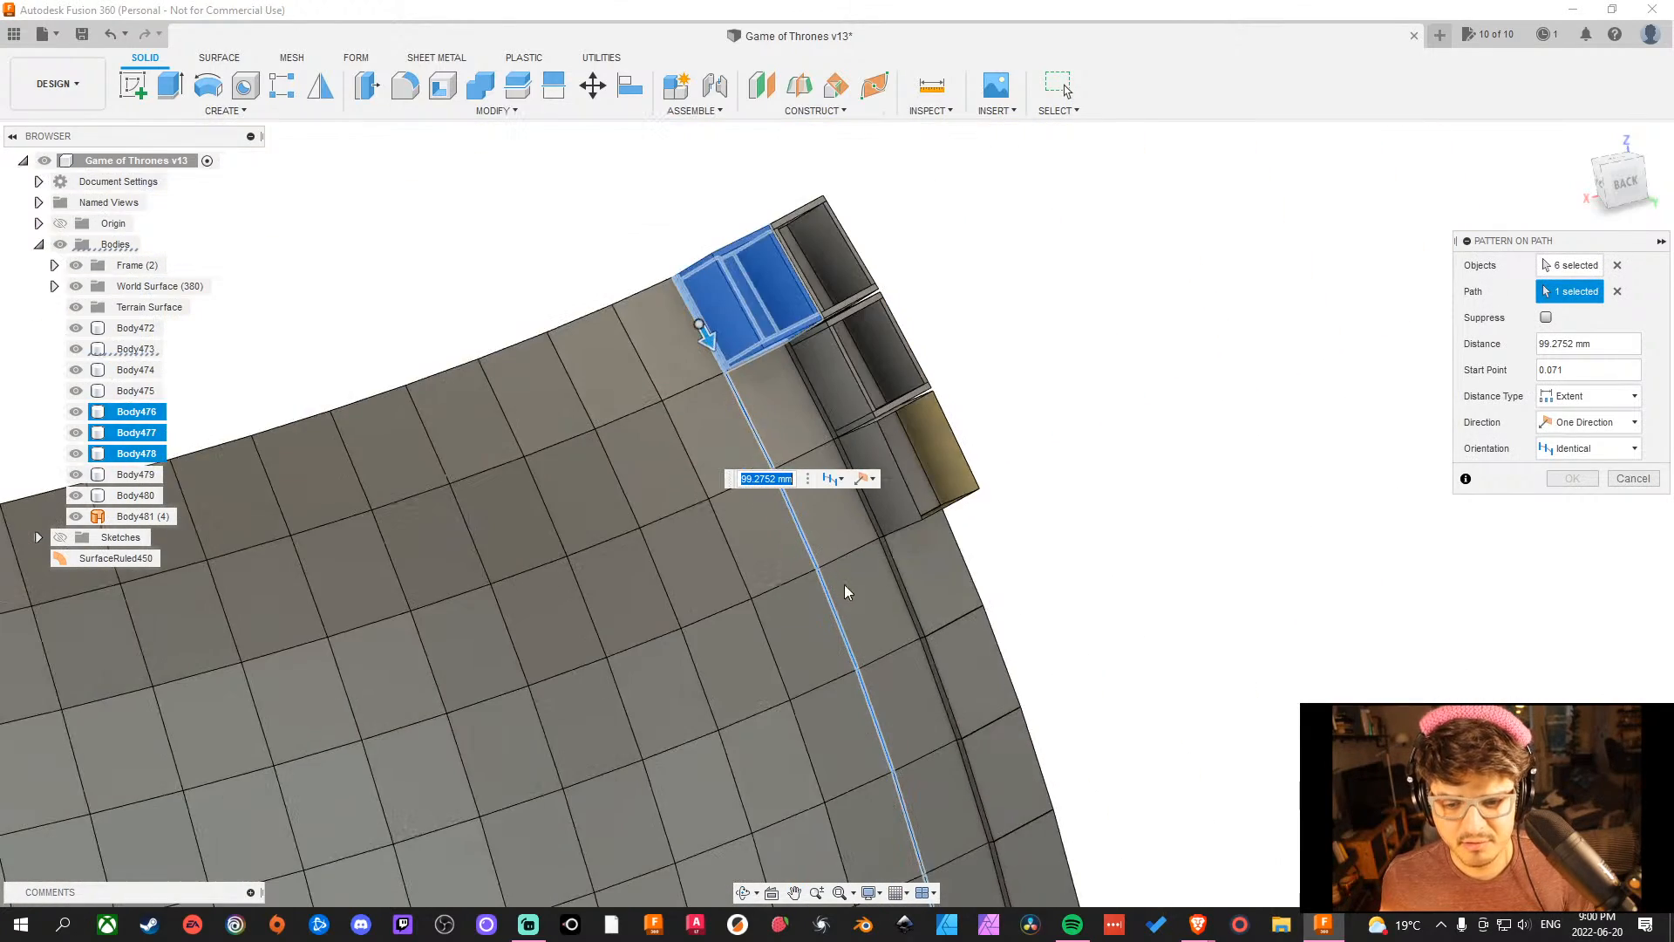
scroll(749, 380, up, 2)
scroll(1216, 408, down, 4)
middle_drag(1095, 363, 984, 449)
scroll(793, 381, up, 3)
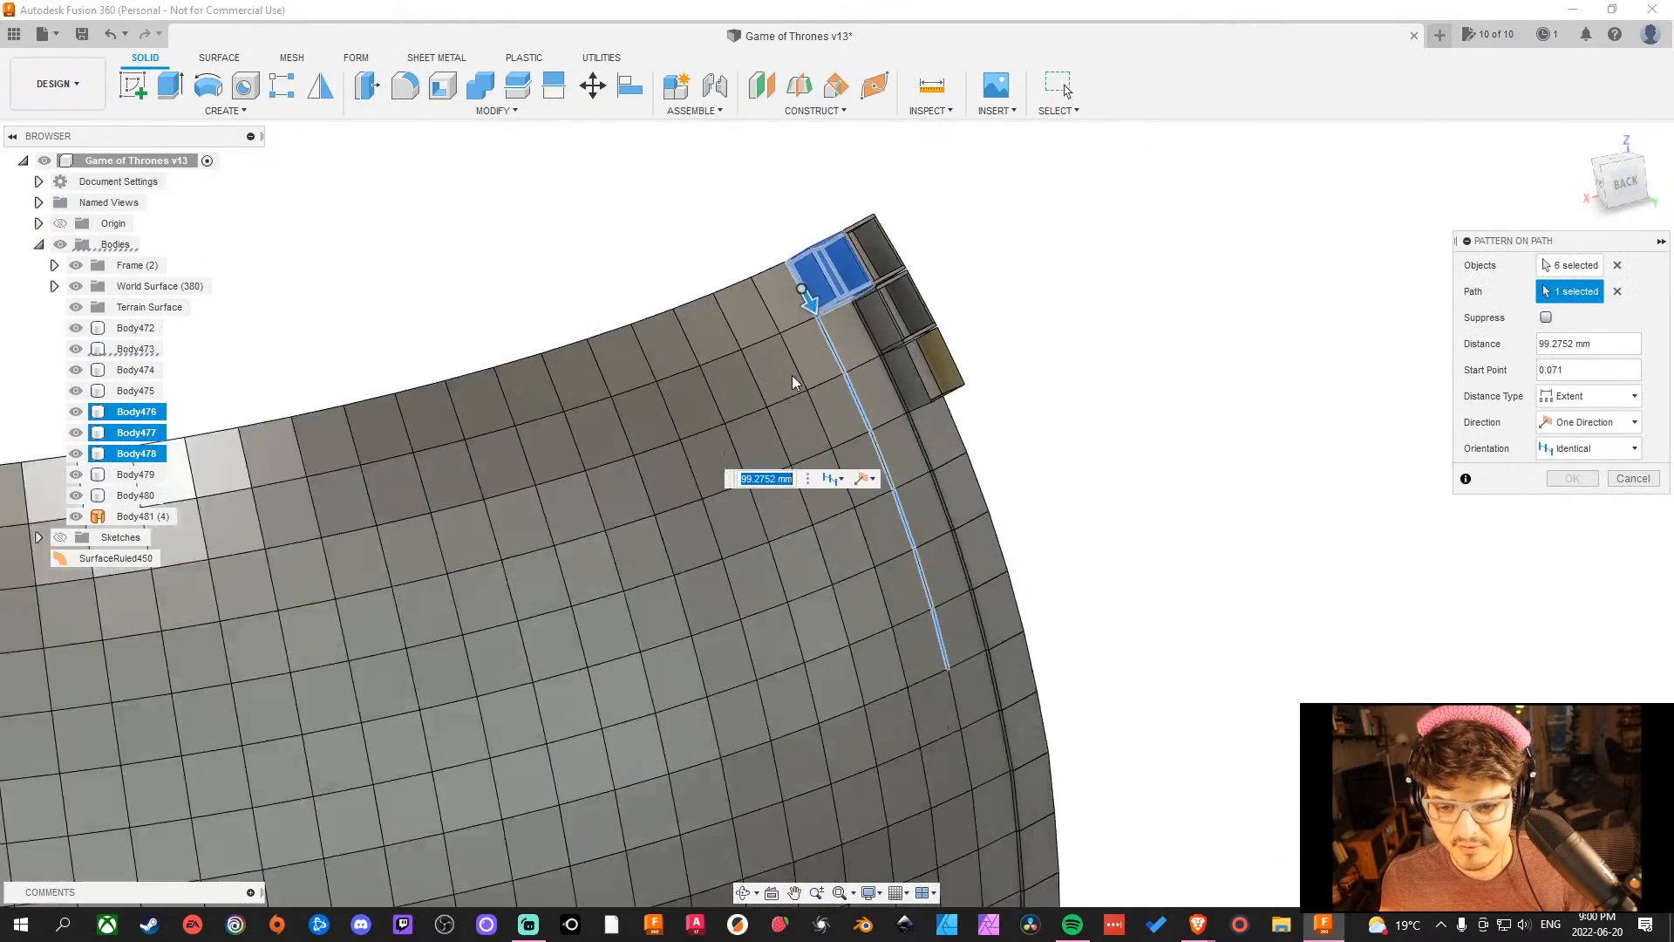
middle_drag(1183, 433, 966, 499)
scroll(986, 425, up, 2)
middle_drag(841, 388, 1065, 435)
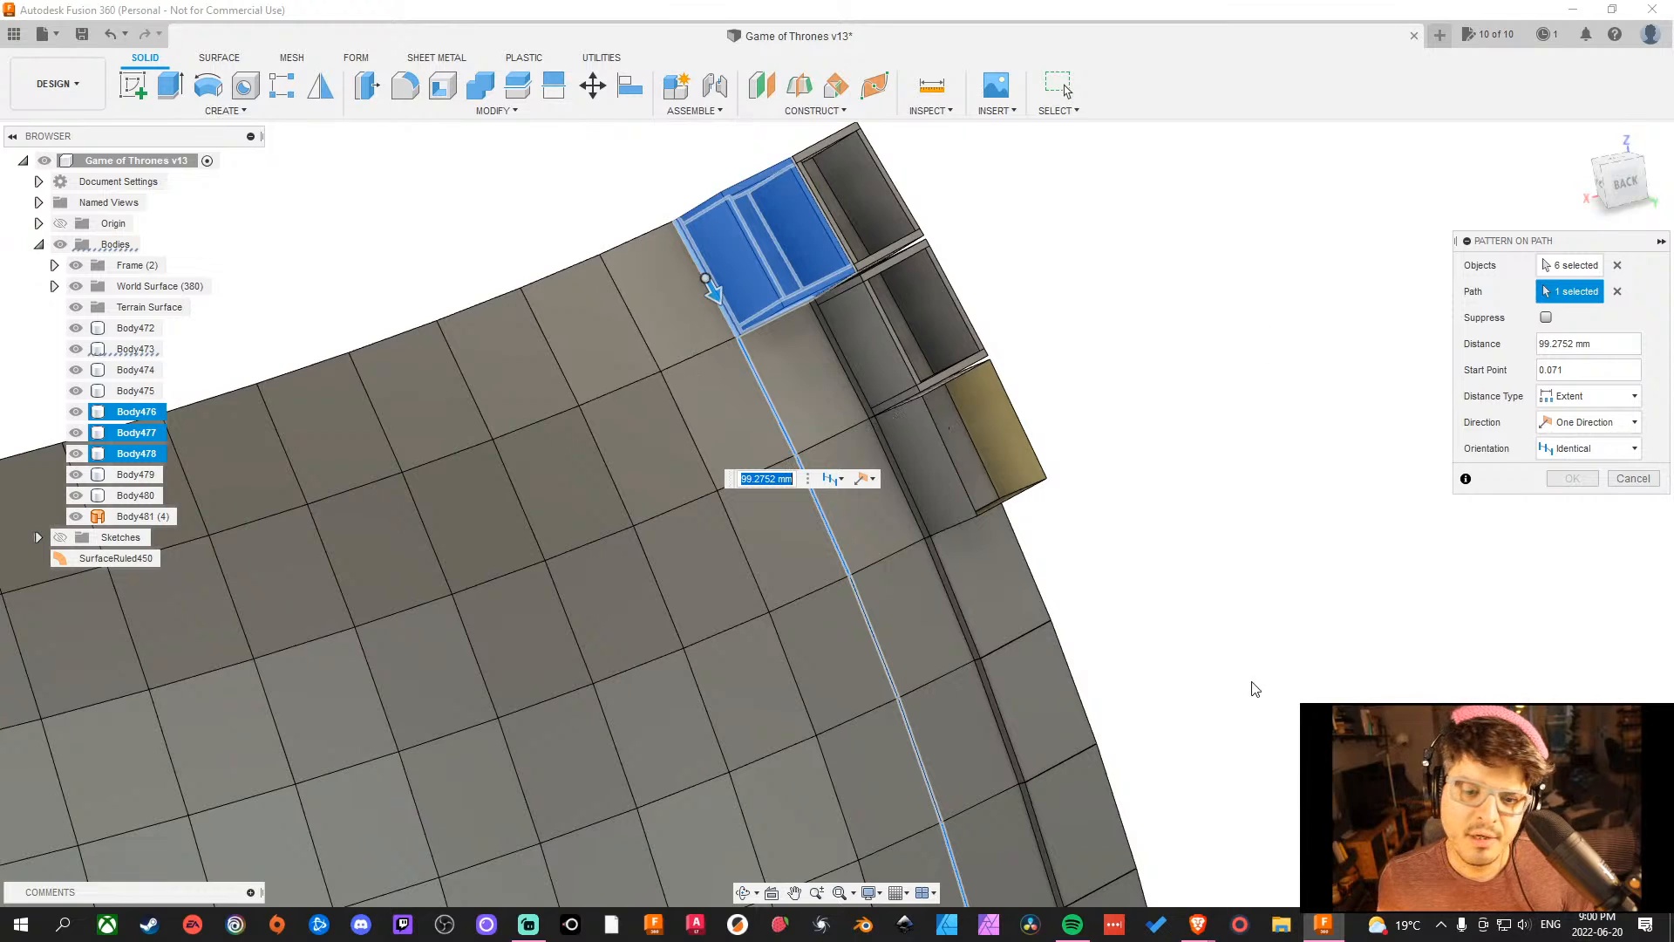
scroll(1254, 688, down, 3)
scroll(1110, 313, up, 2)
scroll(1110, 314, up, 1)
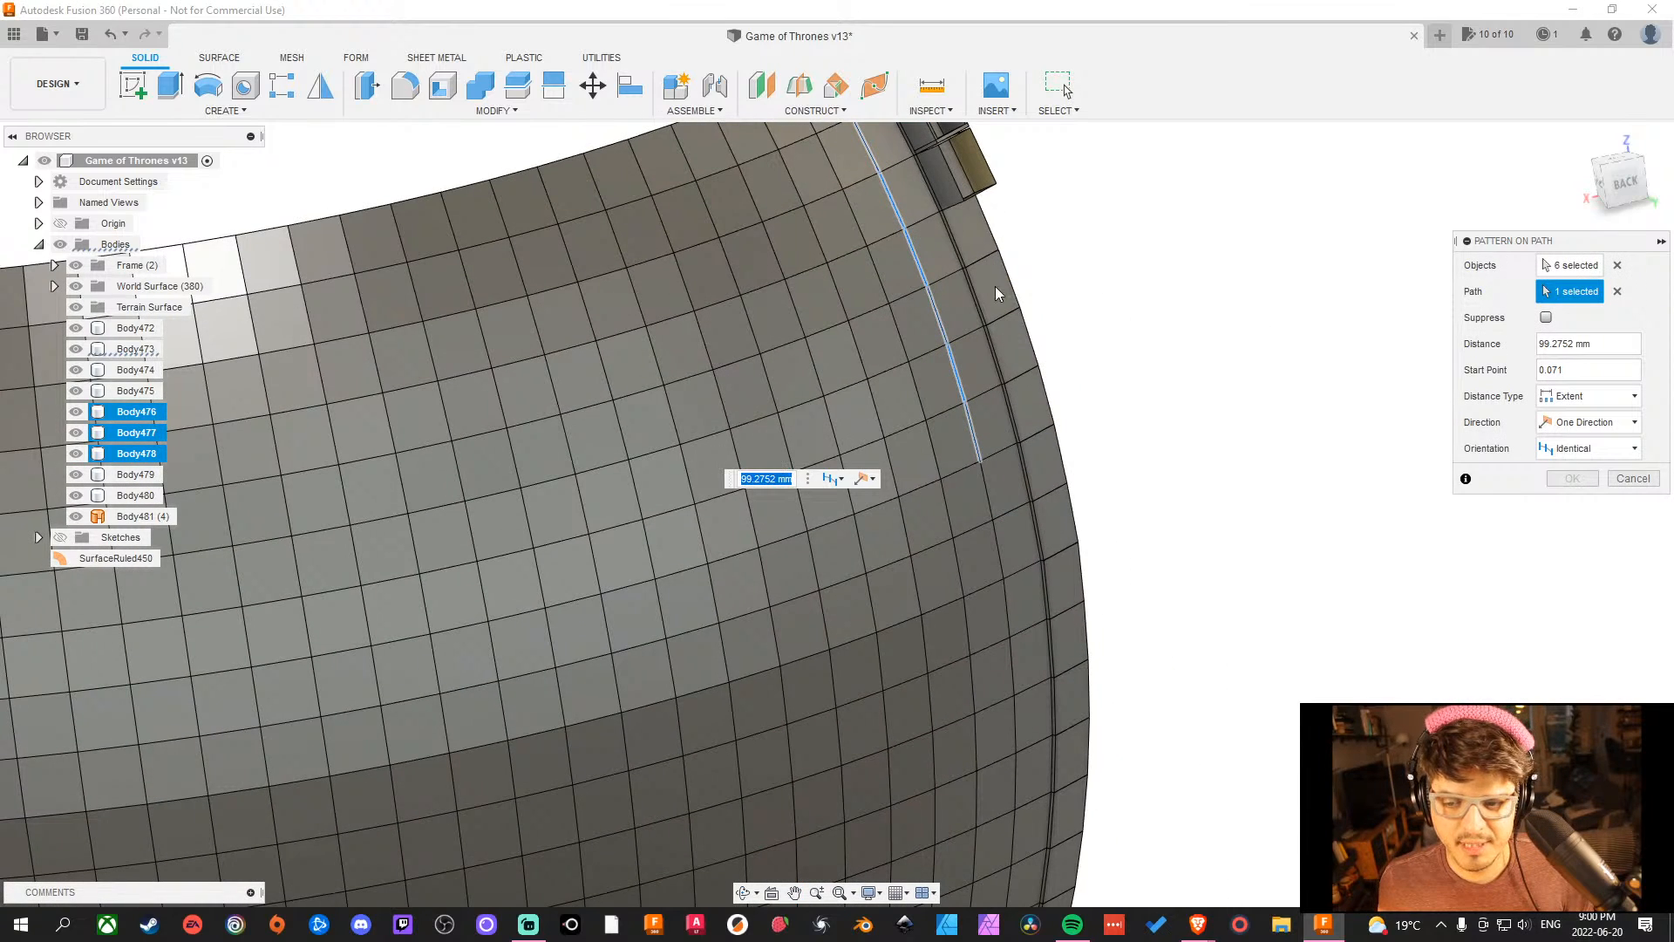
click(1641, 484)
Measure the inner edge of the open tile enclosed by the boxes near the surface's corner.
middle_drag(918, 207, 865, 446)
scroll(1145, 523, down, 2)
shift+middle_drag(1143, 520, 1083, 520)
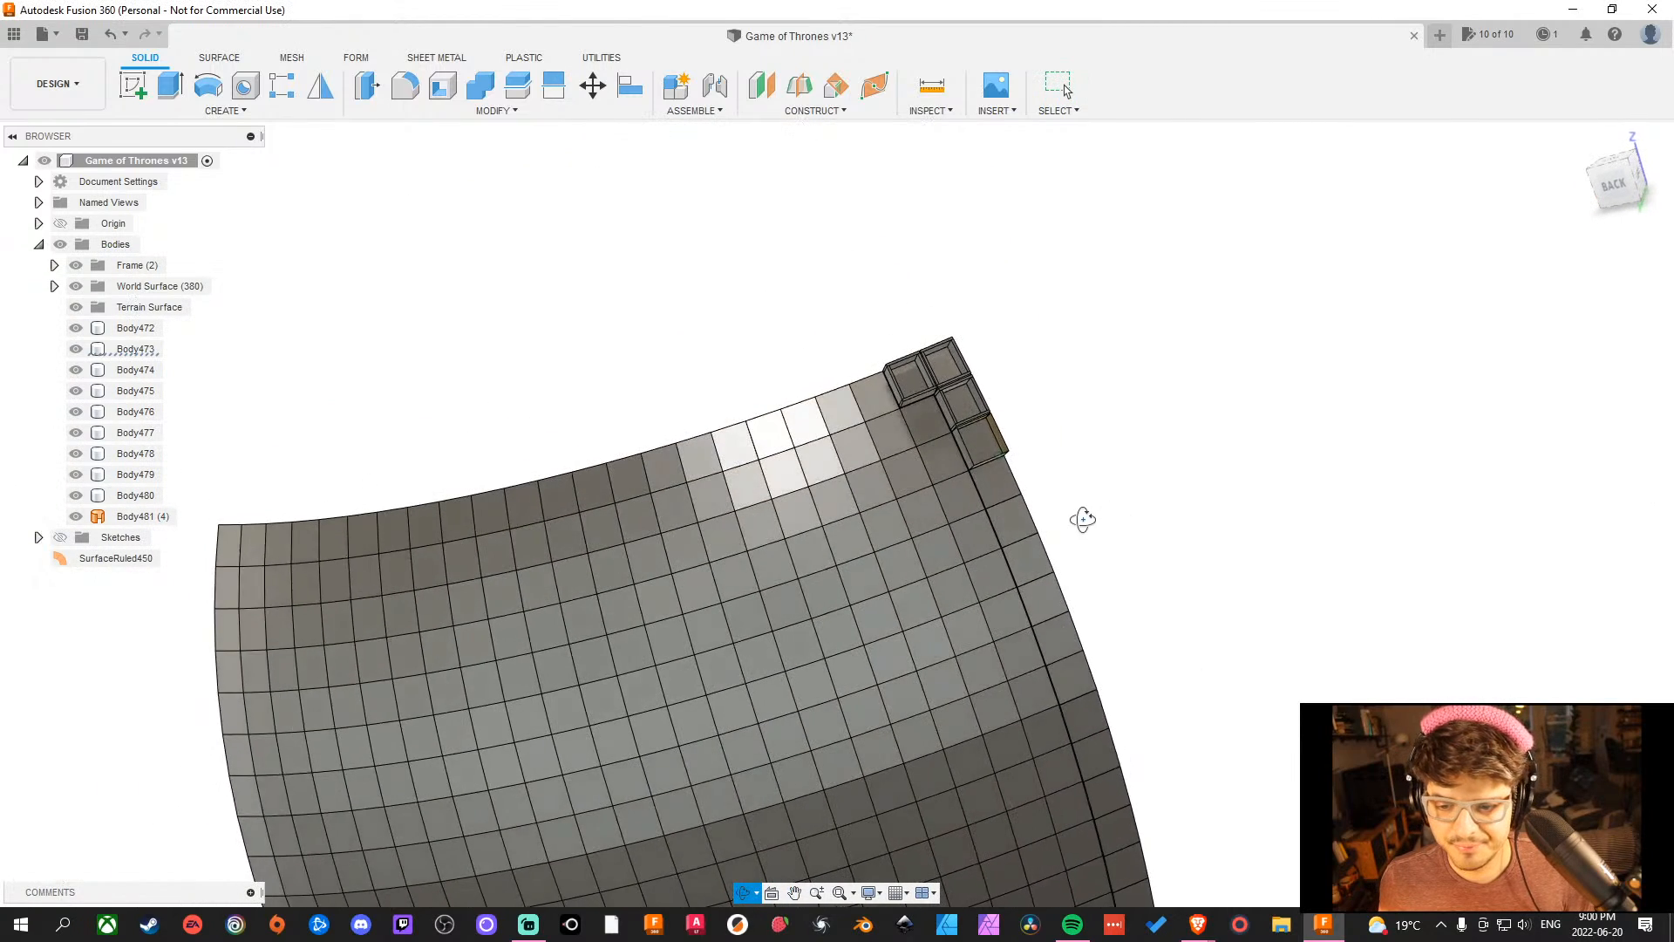
scroll(1094, 516, up, 3)
scroll(672, 363, up, 1)
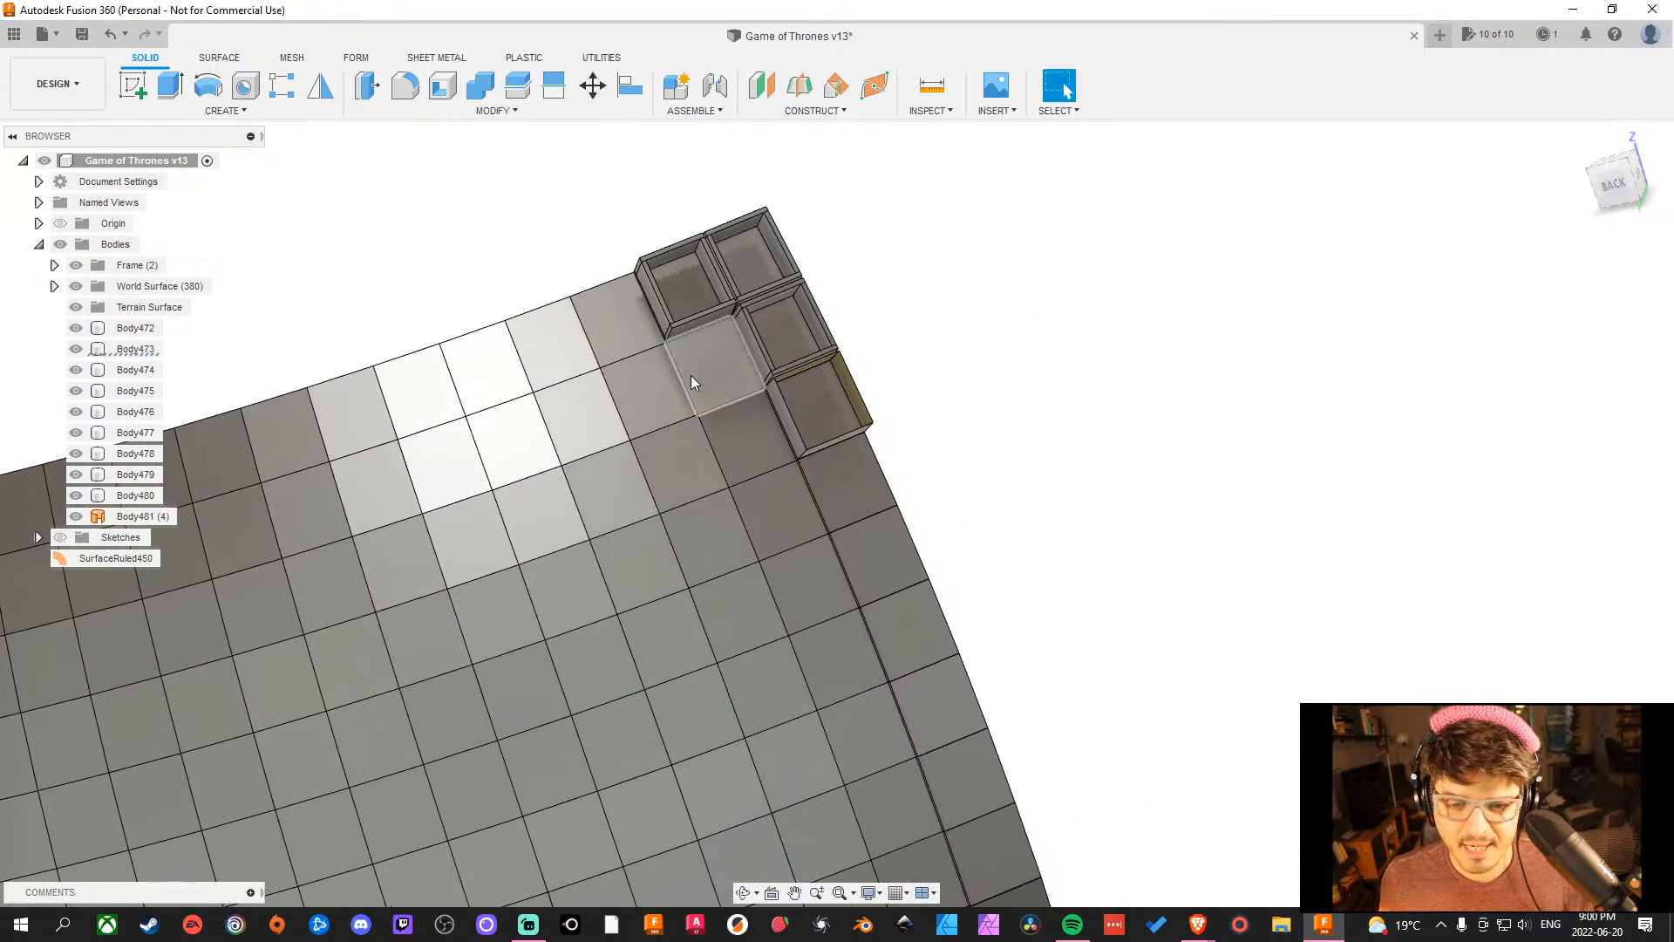
key(i)
click(685, 382)
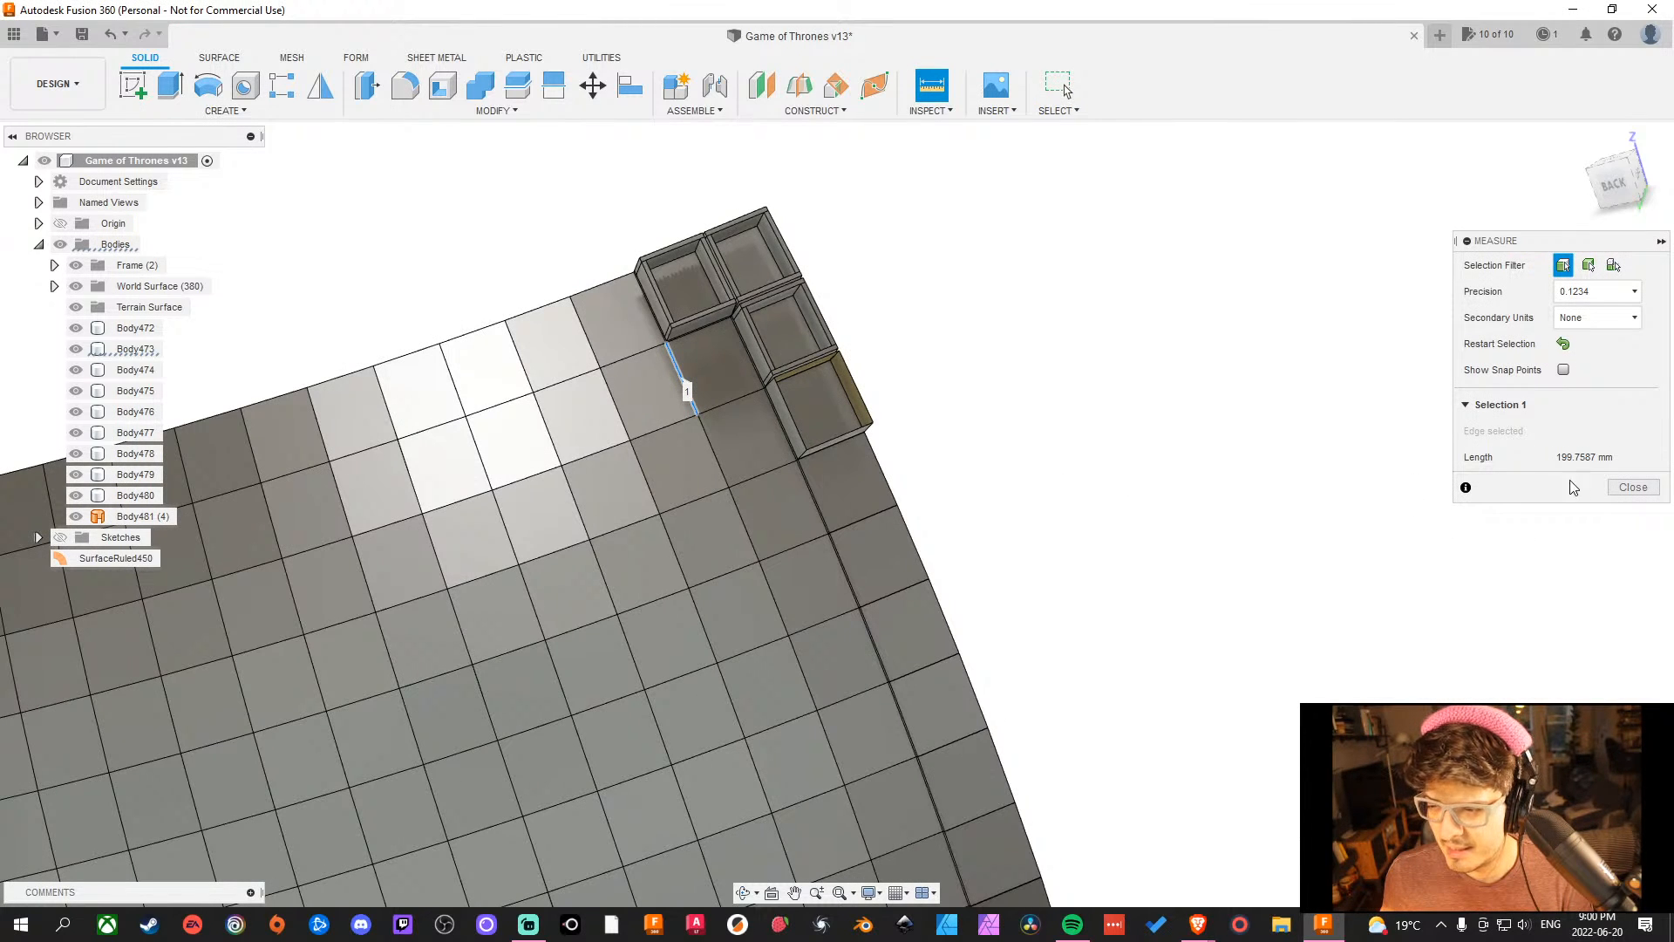
Measure a tile edge farther down the surface on its own, for comparison with the edge near the boxes.
middle_drag(1510, 806, 1367, 400)
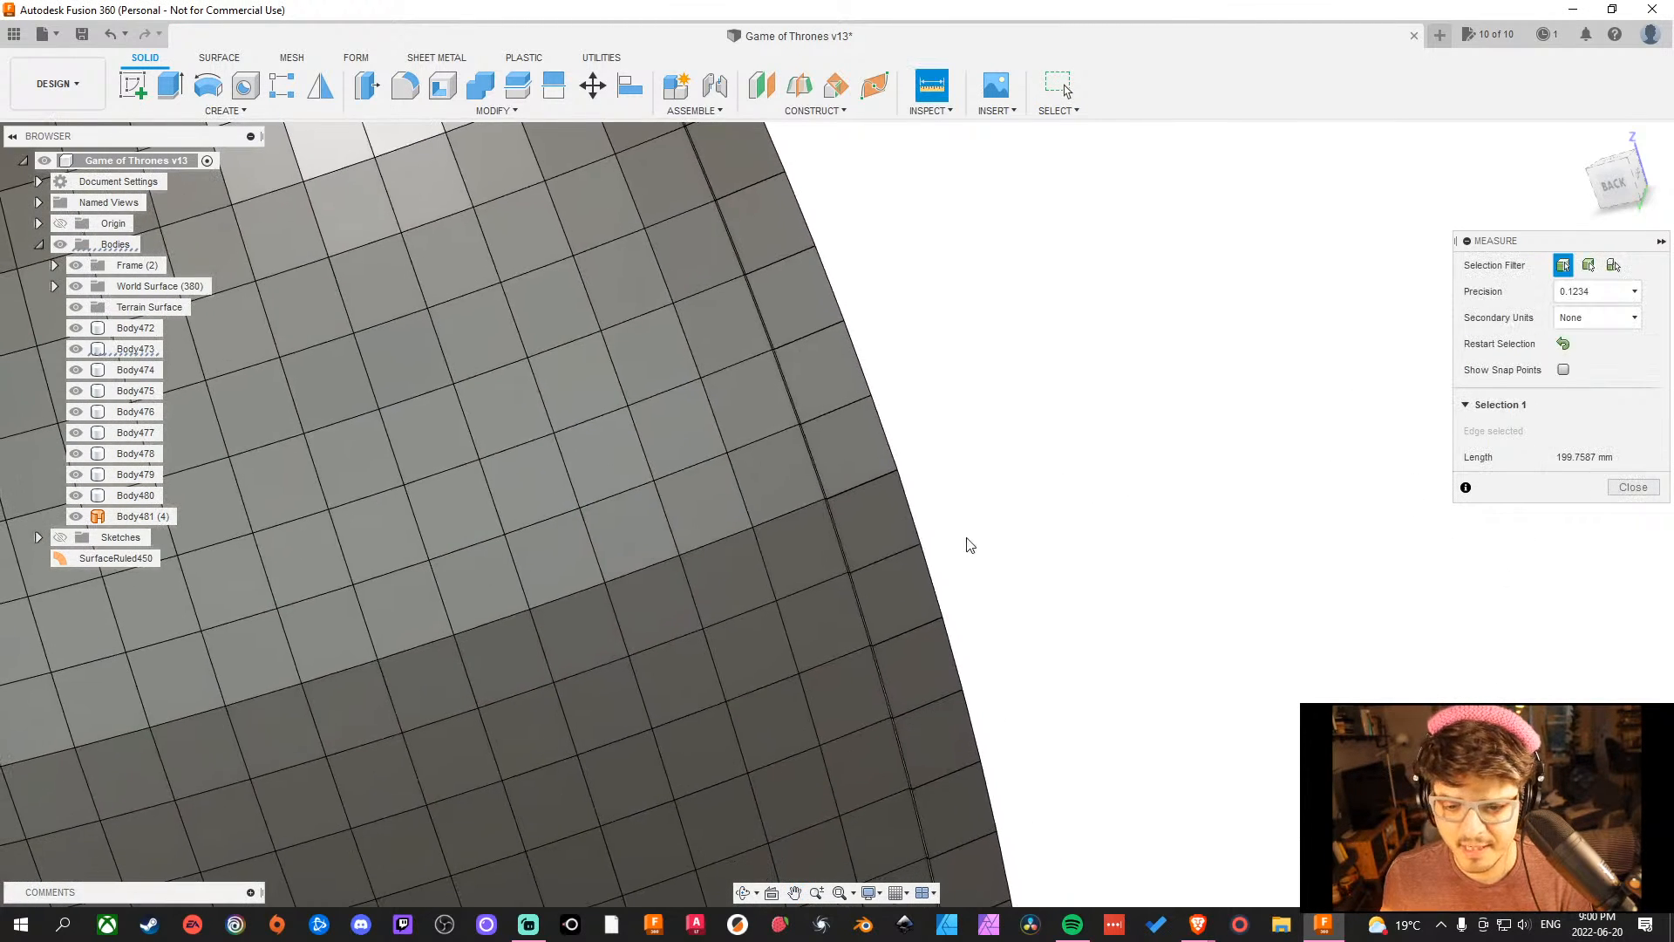
click(768, 584)
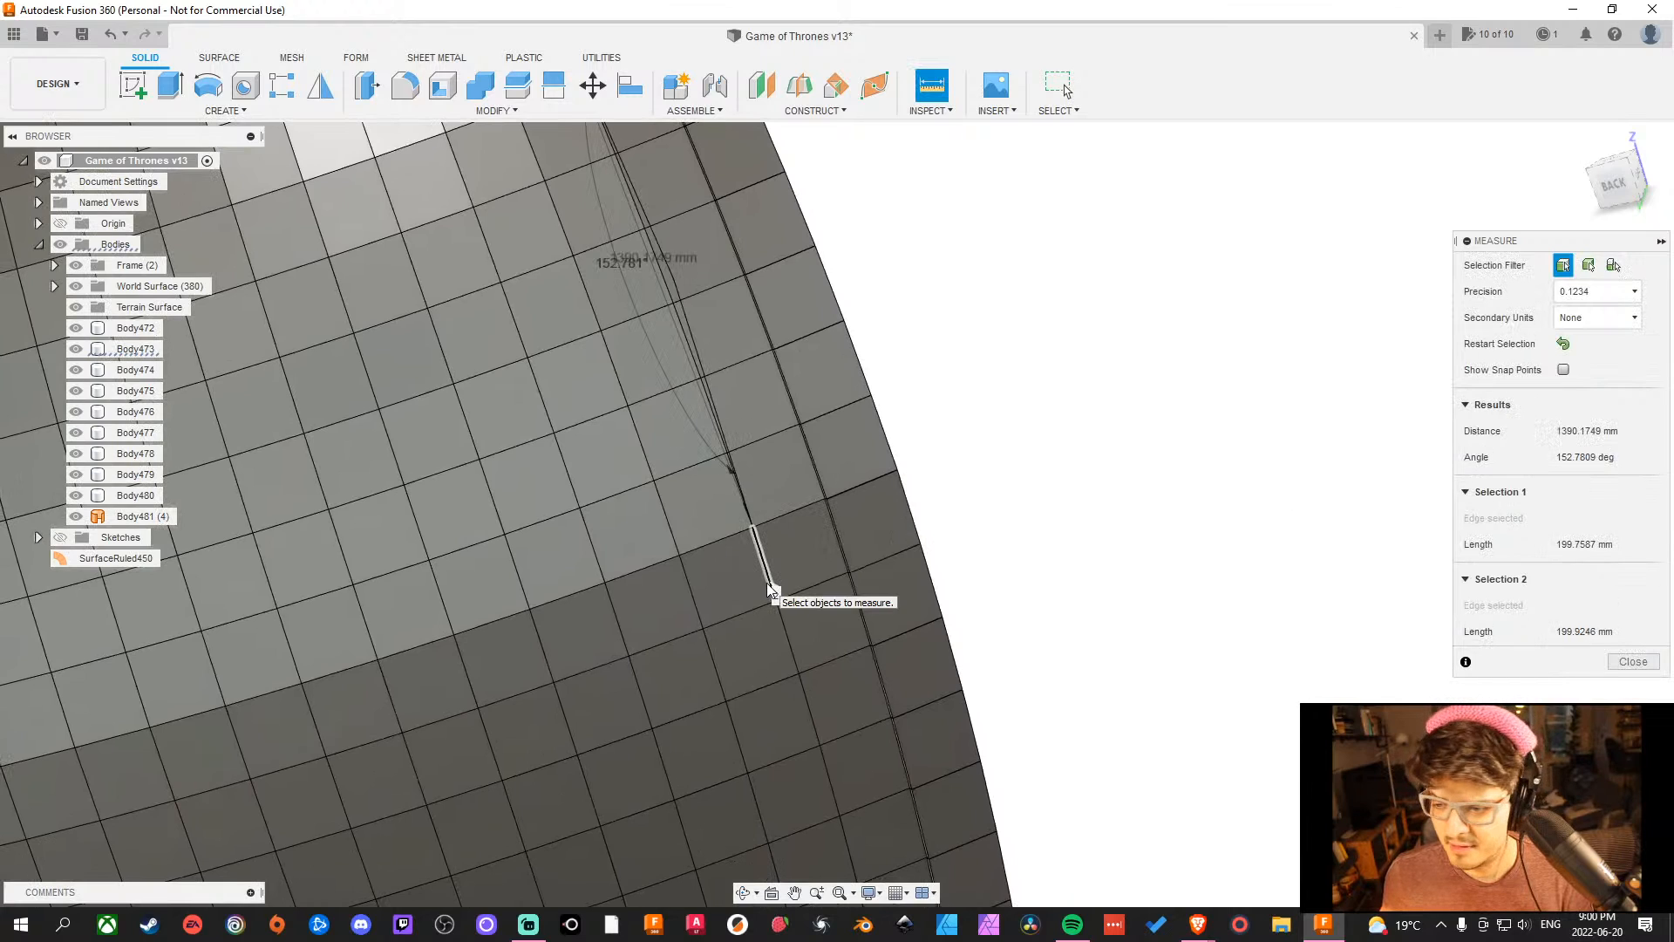
click(1563, 344)
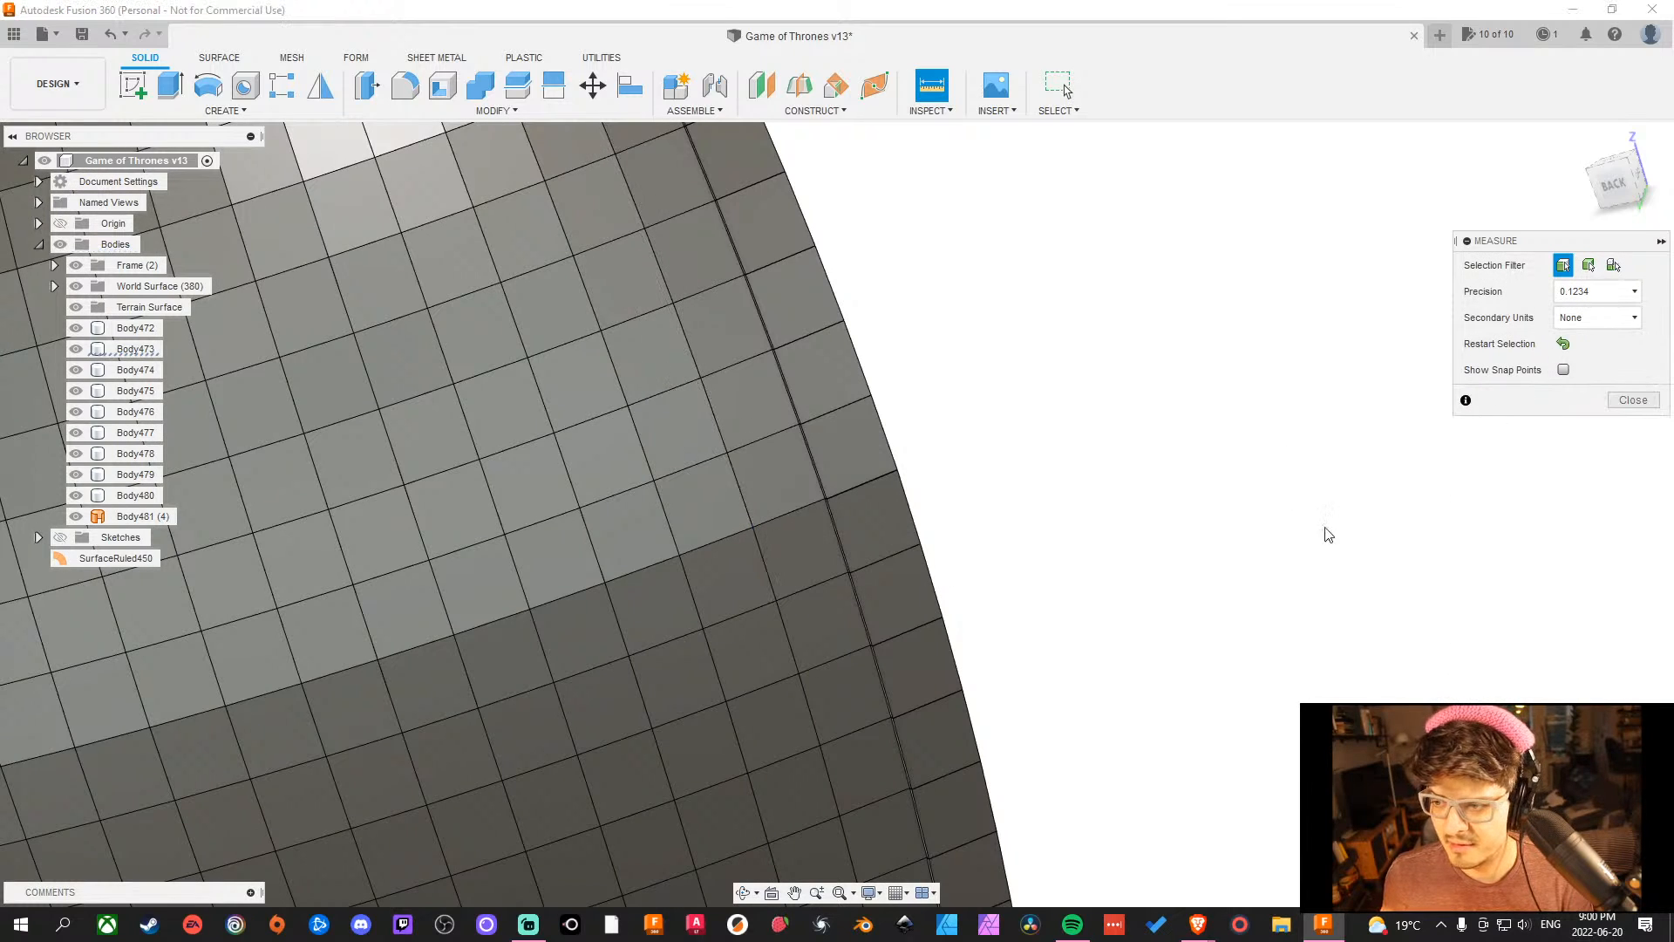
click(772, 583)
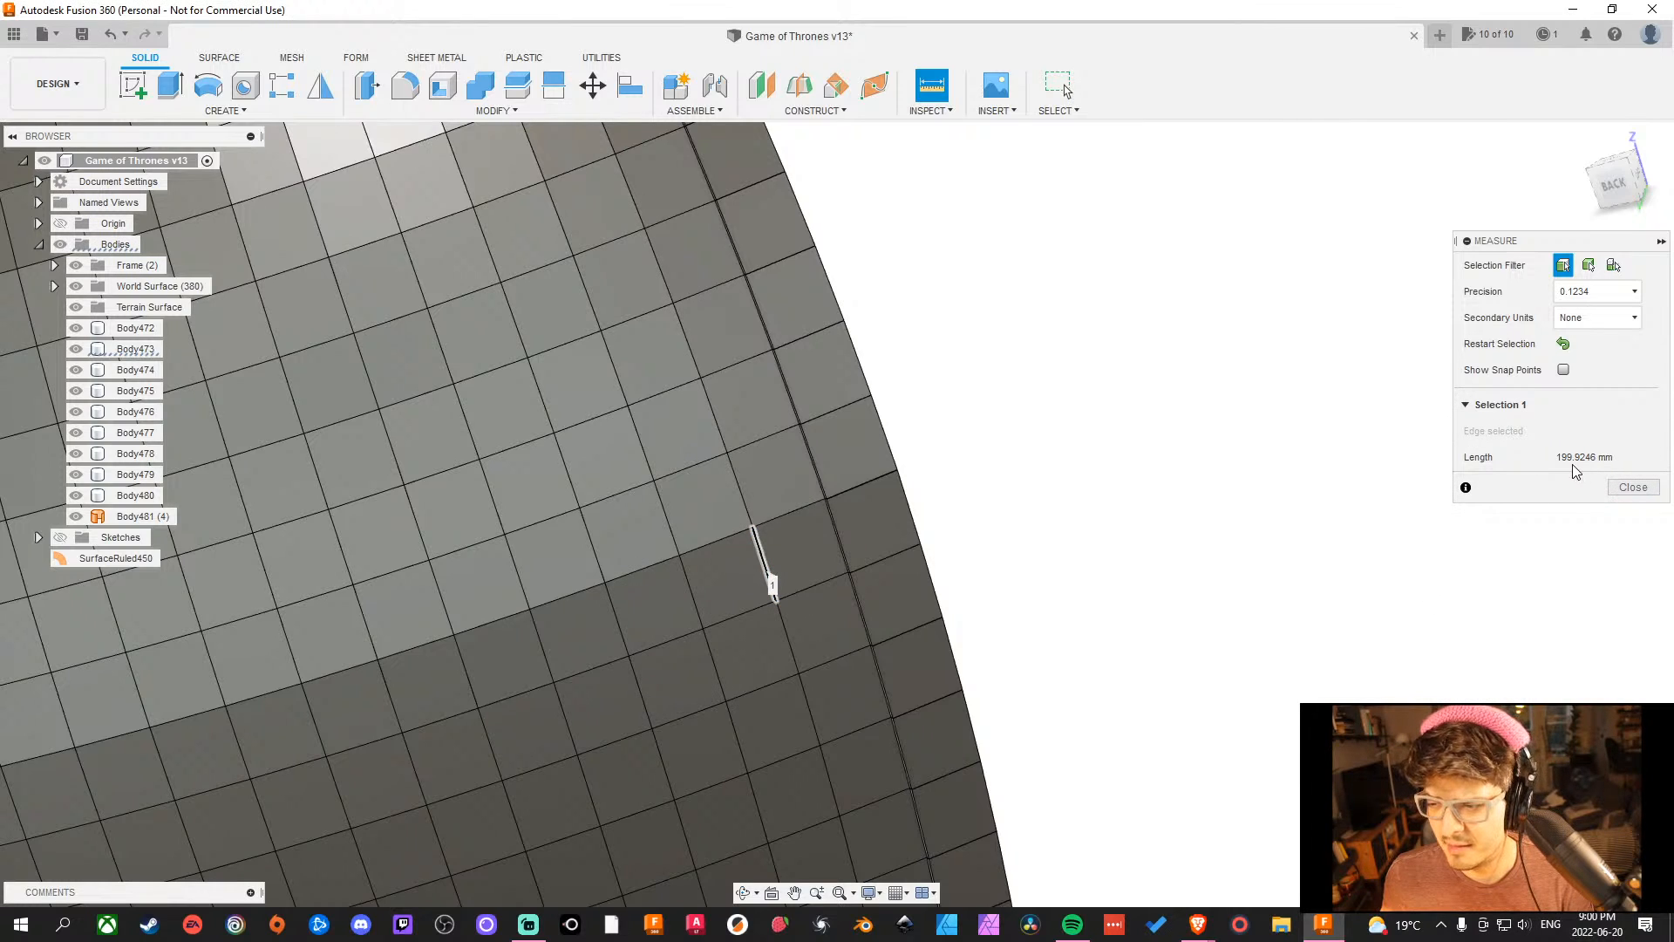
click(1622, 493)
drag(1087, 452, 1195, 514)
Create 100 mm tangent ruled walls on all four edges of the edge tile directly below the last box, as a new body.
middle_drag(1050, 327, 1049, 615)
middle_drag(857, 417, 988, 472)
scroll(949, 463, up, 3)
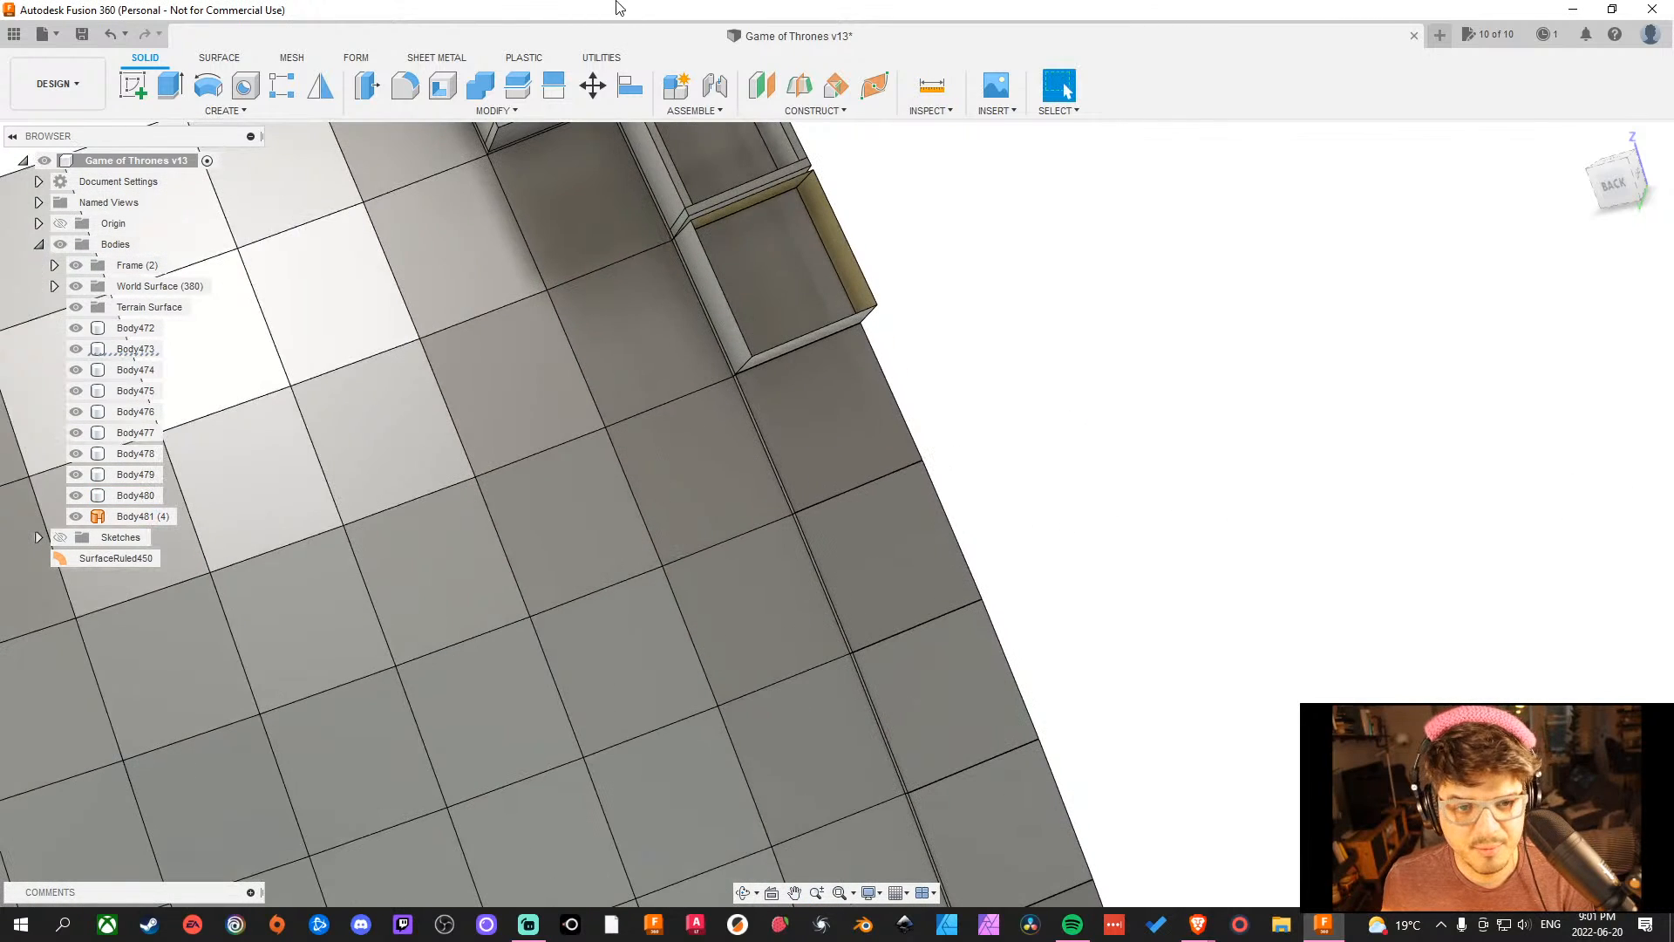
click(222, 59)
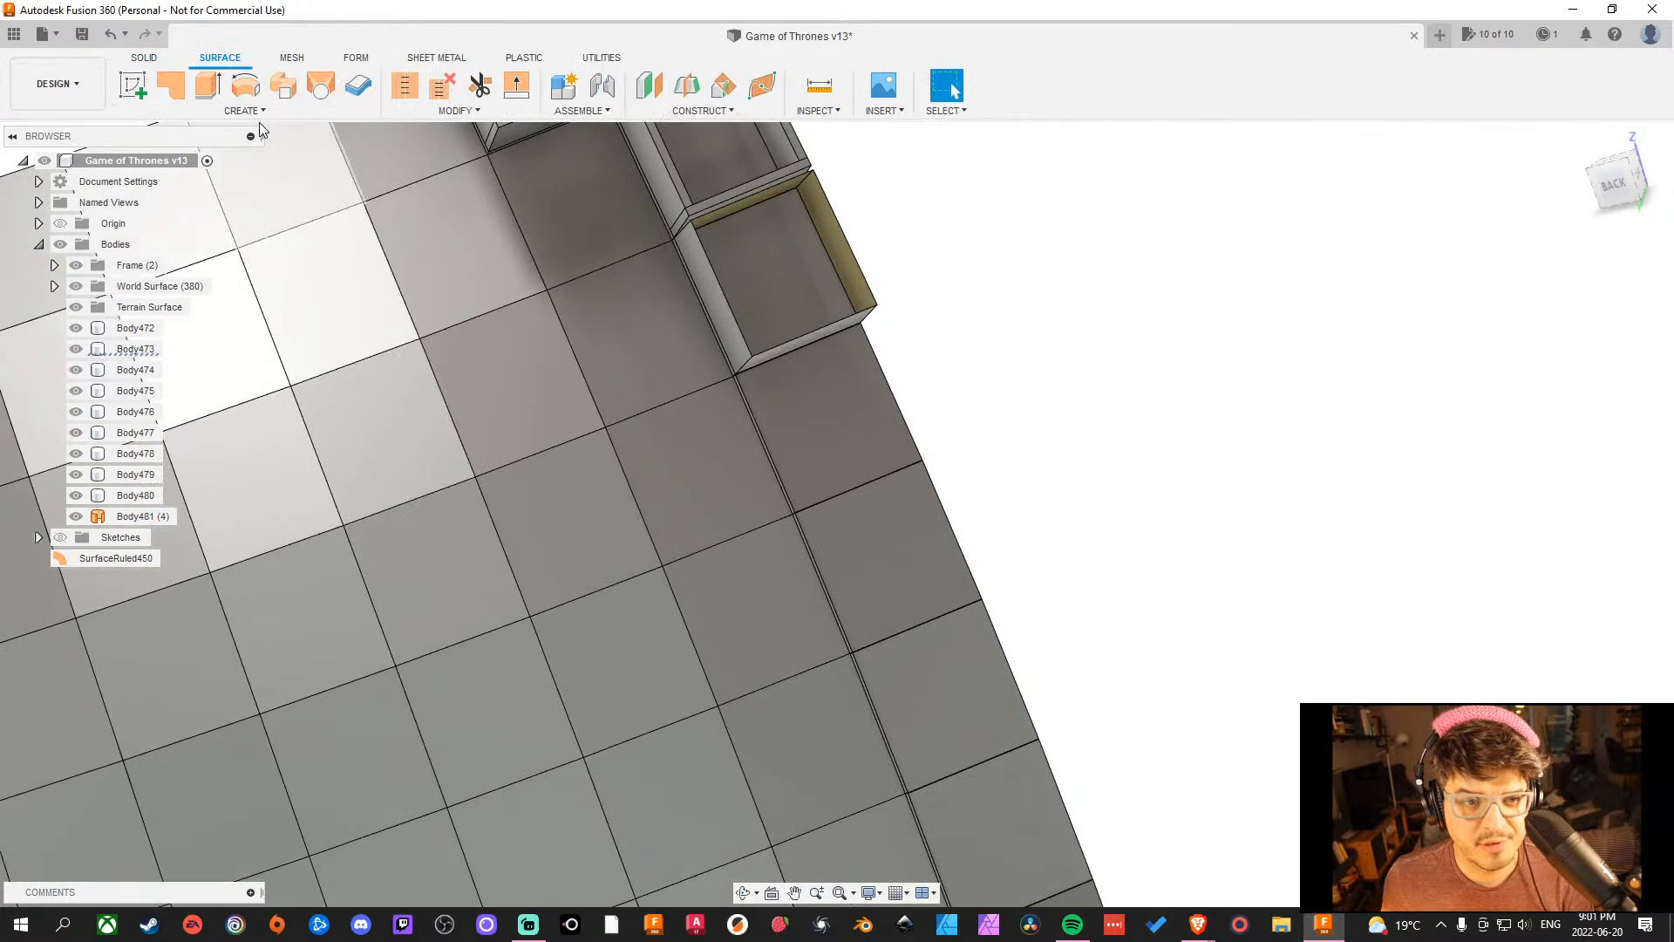
click(249, 112)
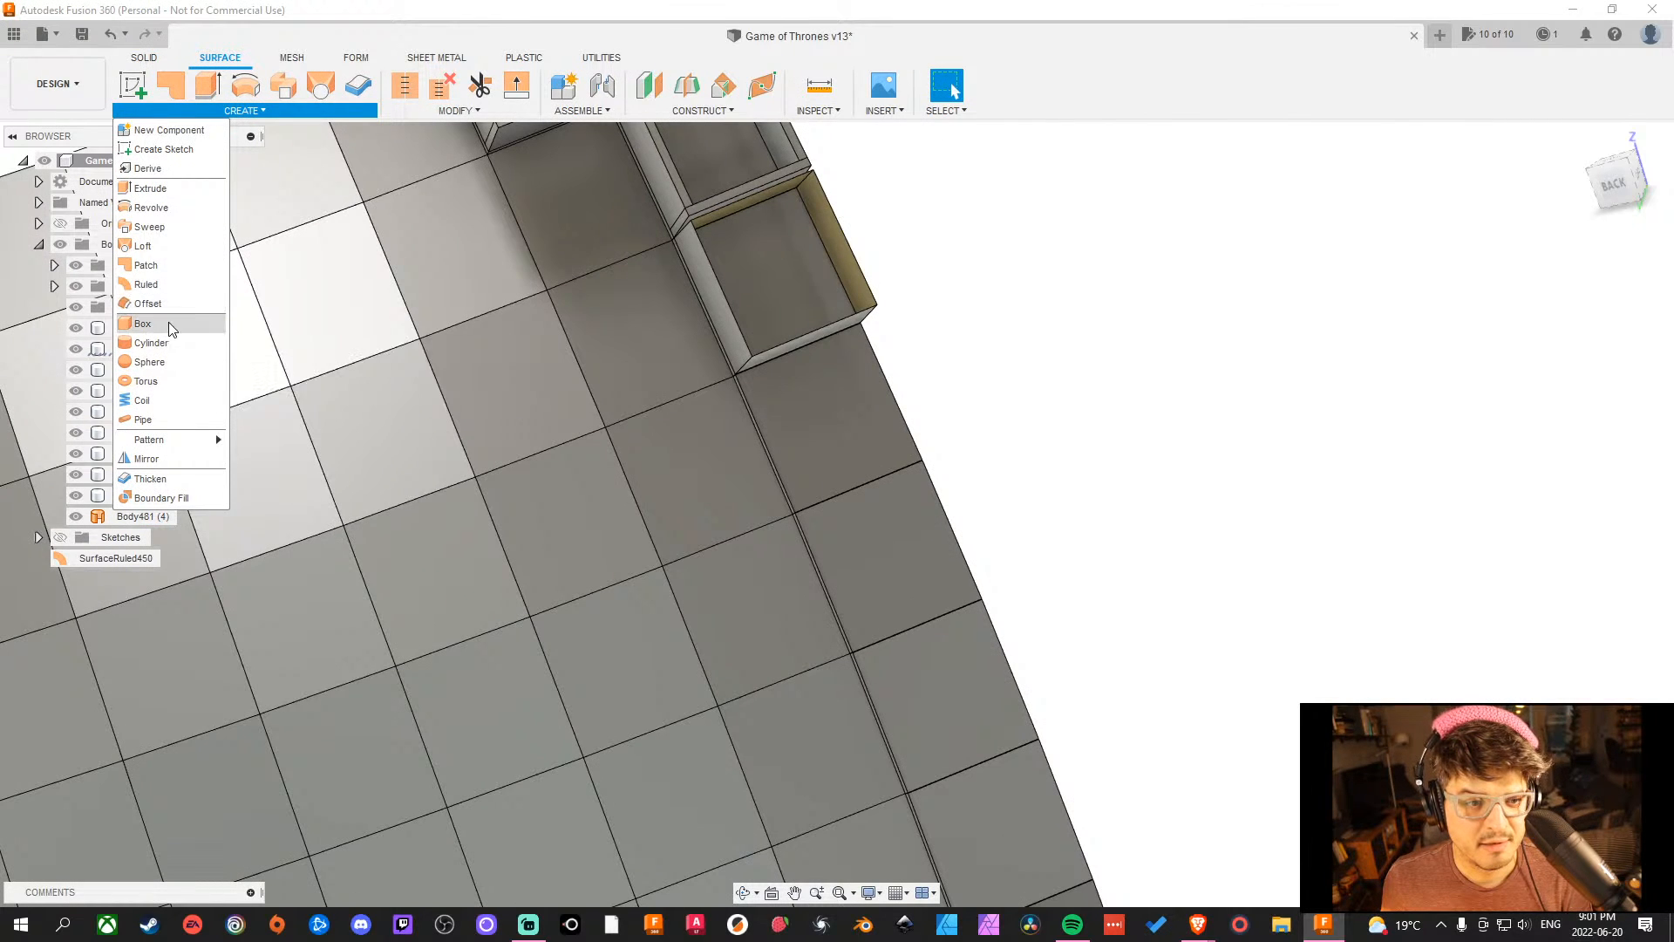
click(170, 285)
scroll(814, 494, up, 5)
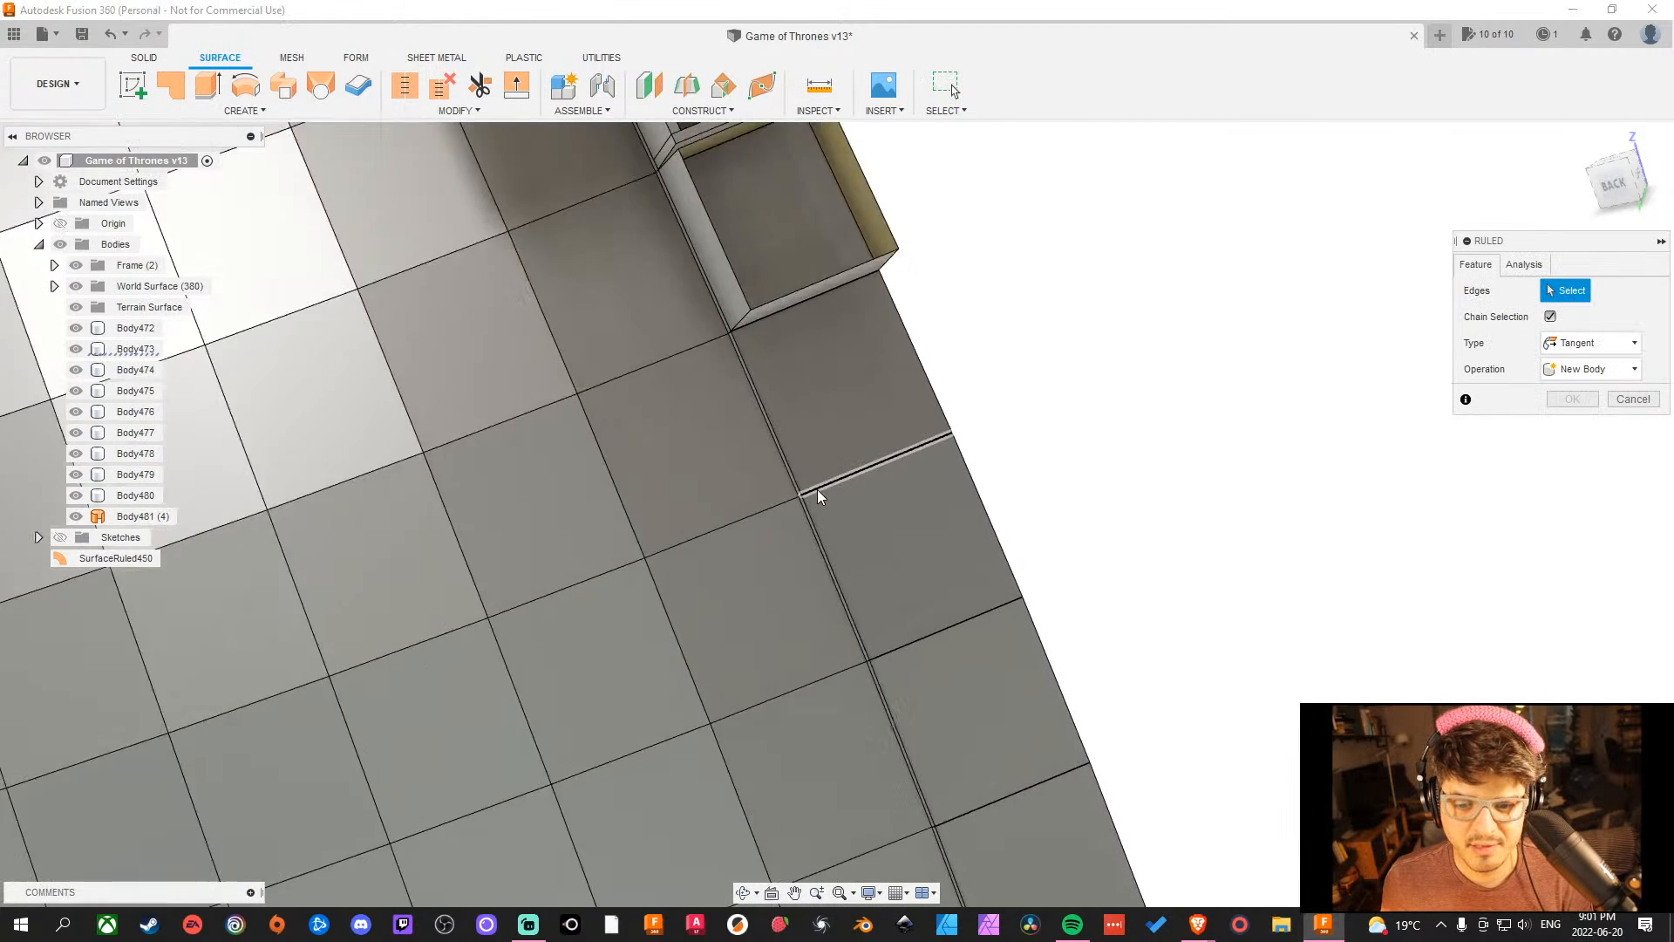
click(803, 498)
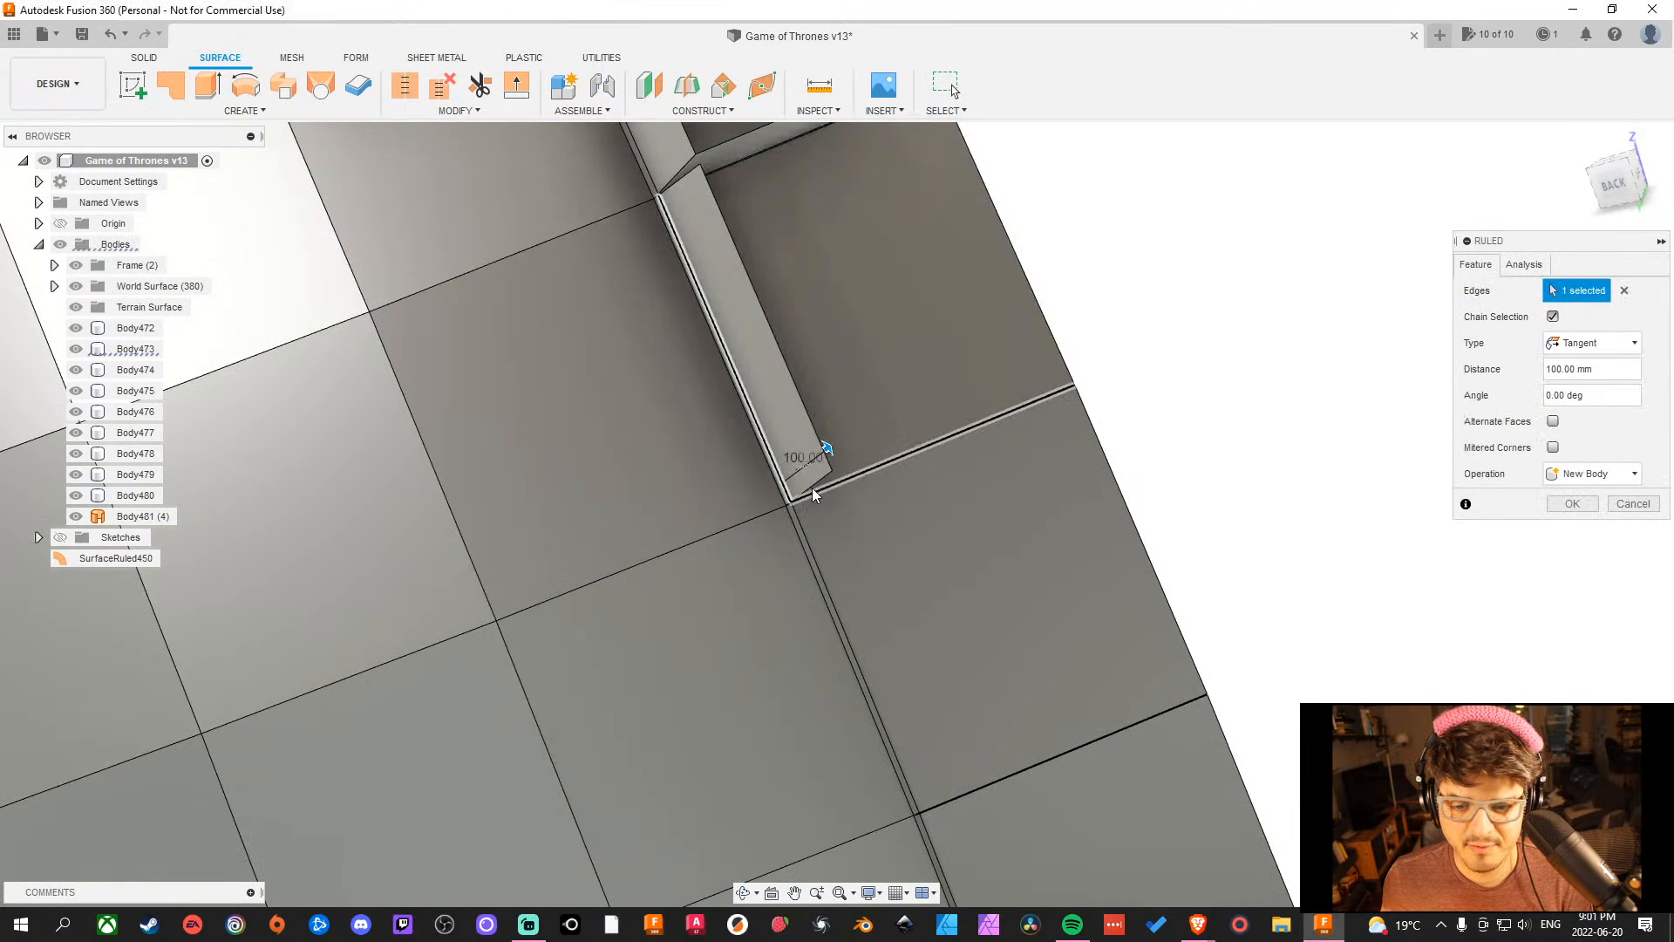
middle_drag(859, 456, 904, 692)
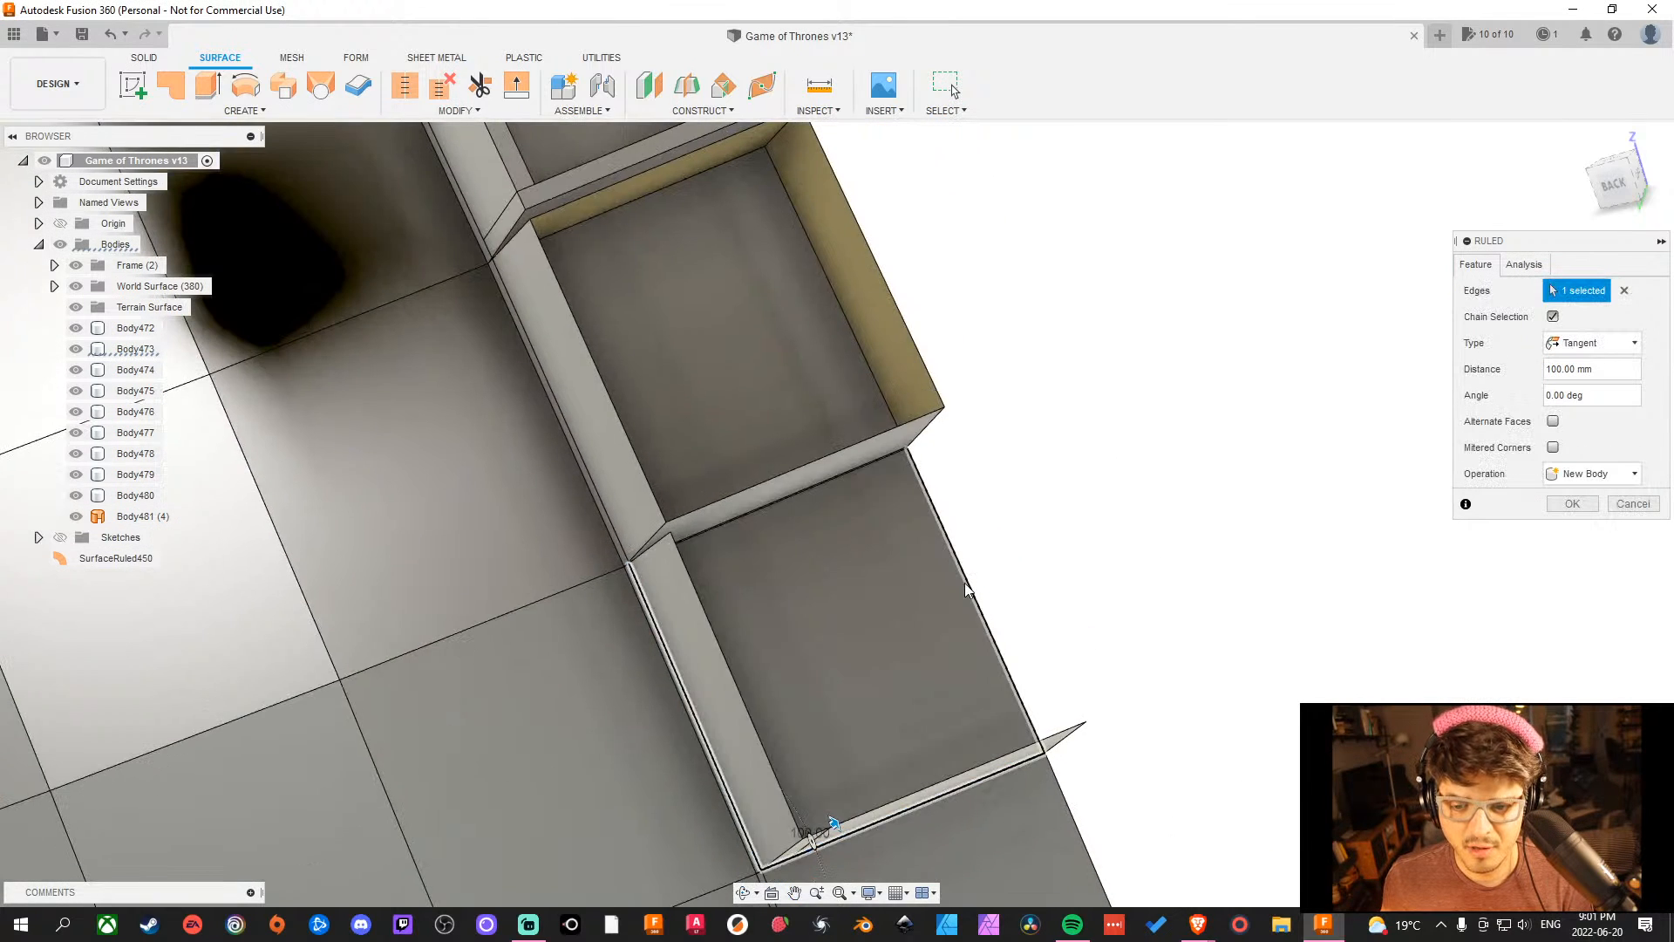
middle_drag(1339, 602, 1243, 527)
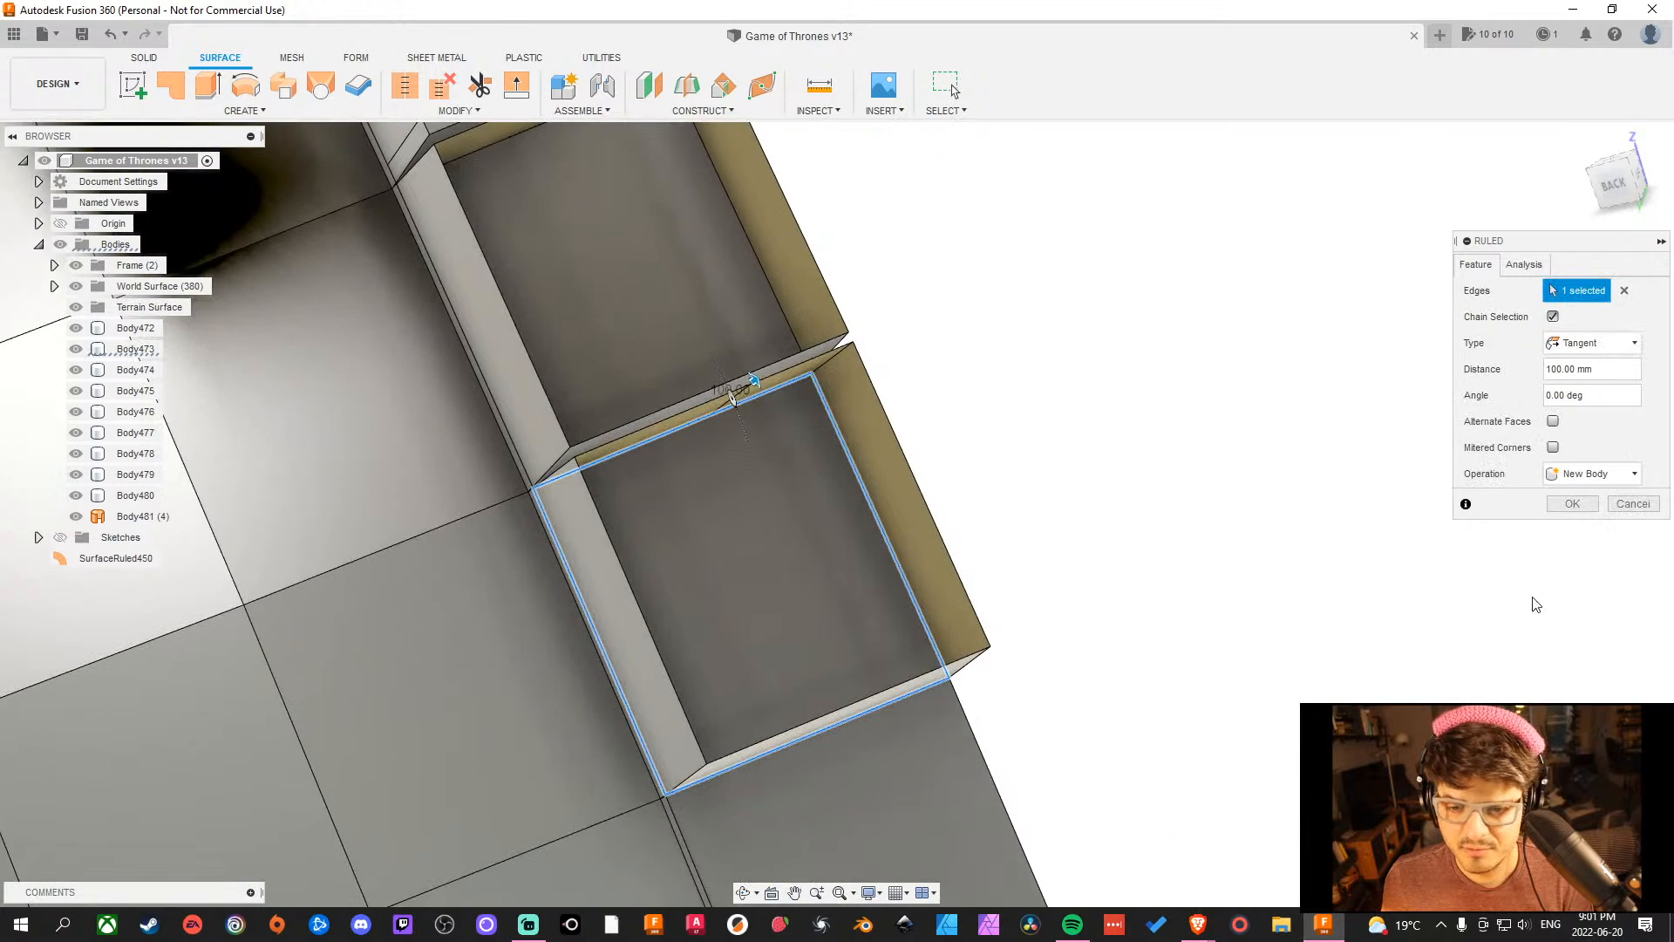
click(1595, 513)
Wall in the following edge tile with a 100 mm tangent ruled surface on its four edges, as a new body.
middle_drag(1259, 587, 1236, 333)
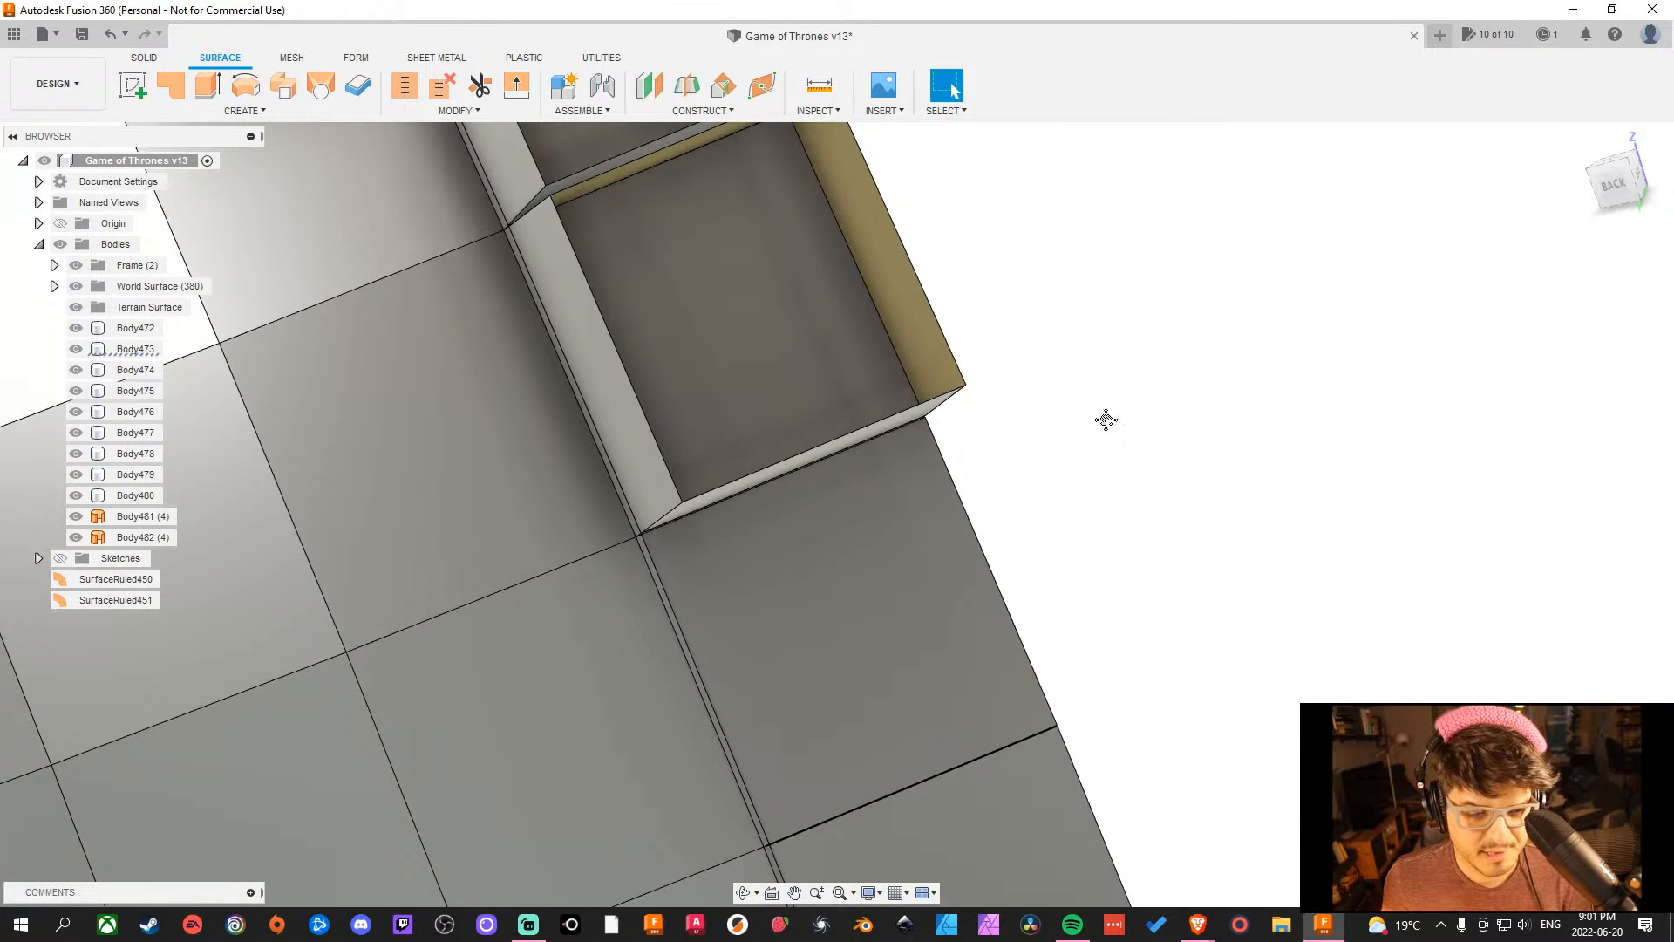
middle_drag(1106, 421, 1138, 254)
click(249, 110)
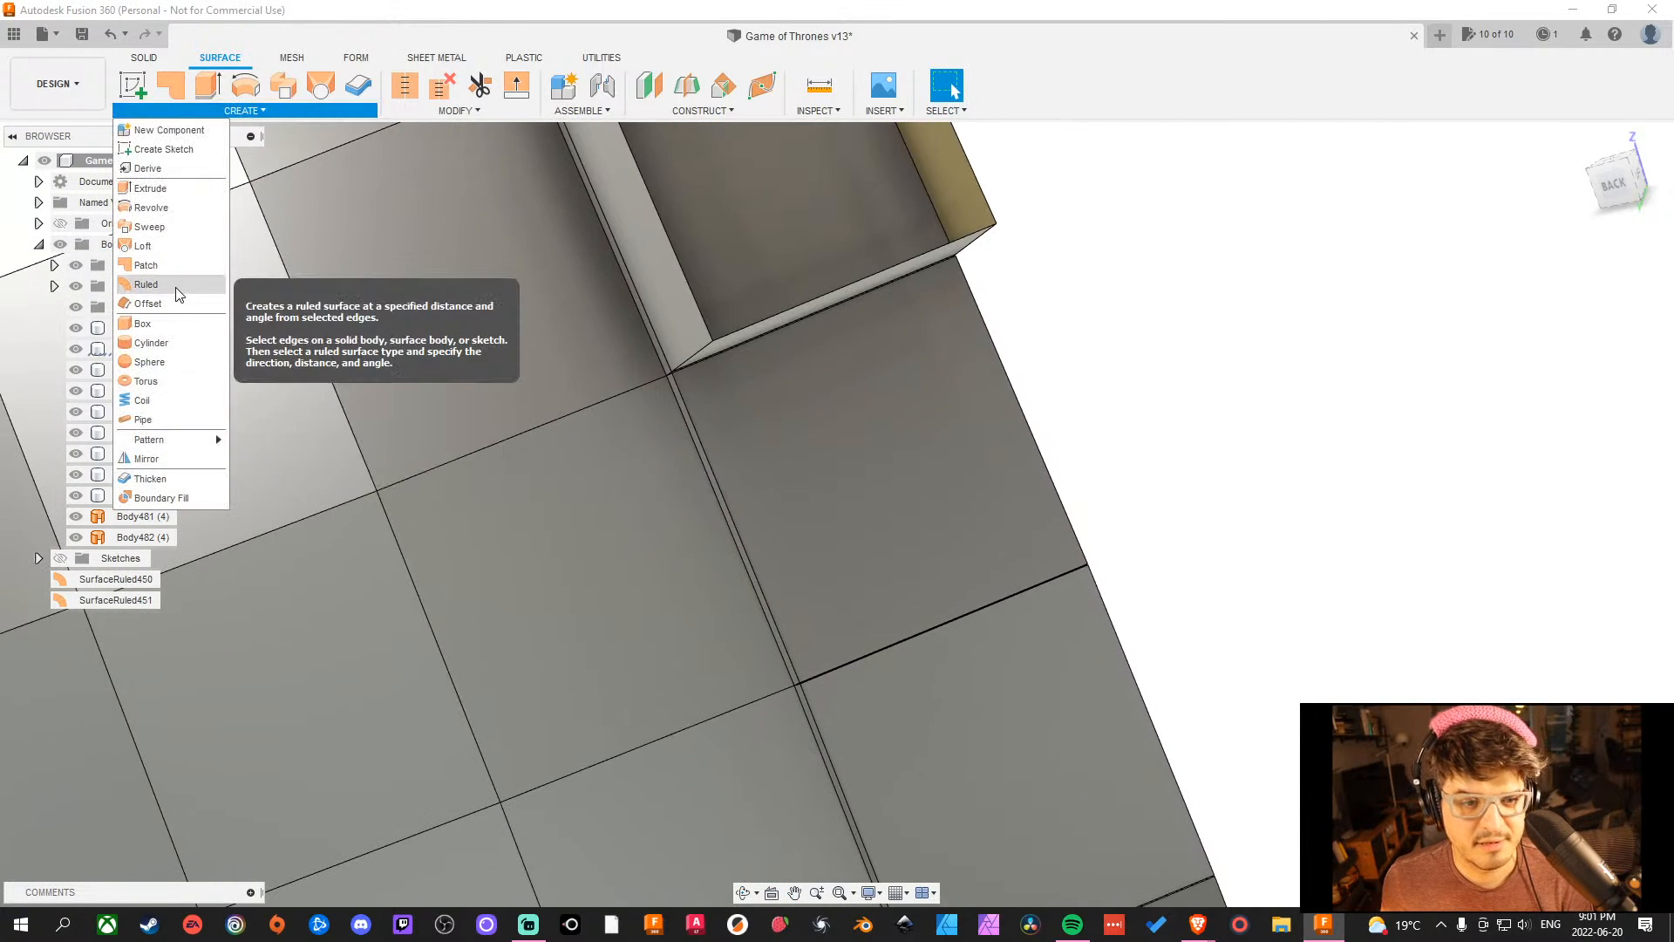
click(146, 285)
click(754, 576)
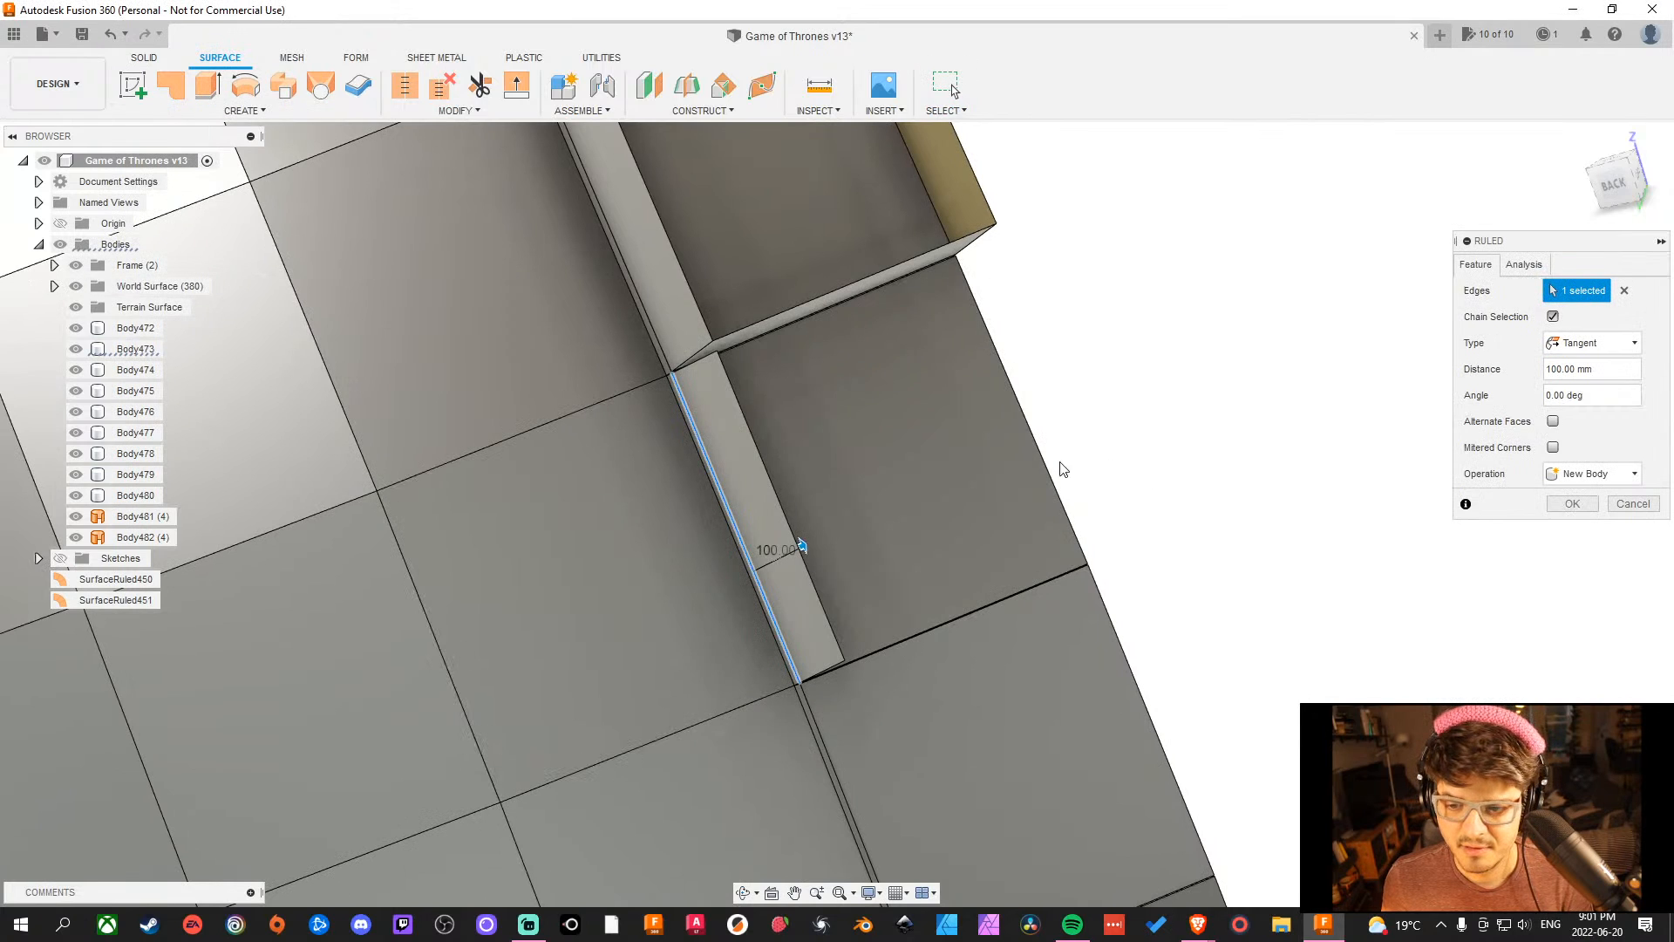
click(1003, 597)
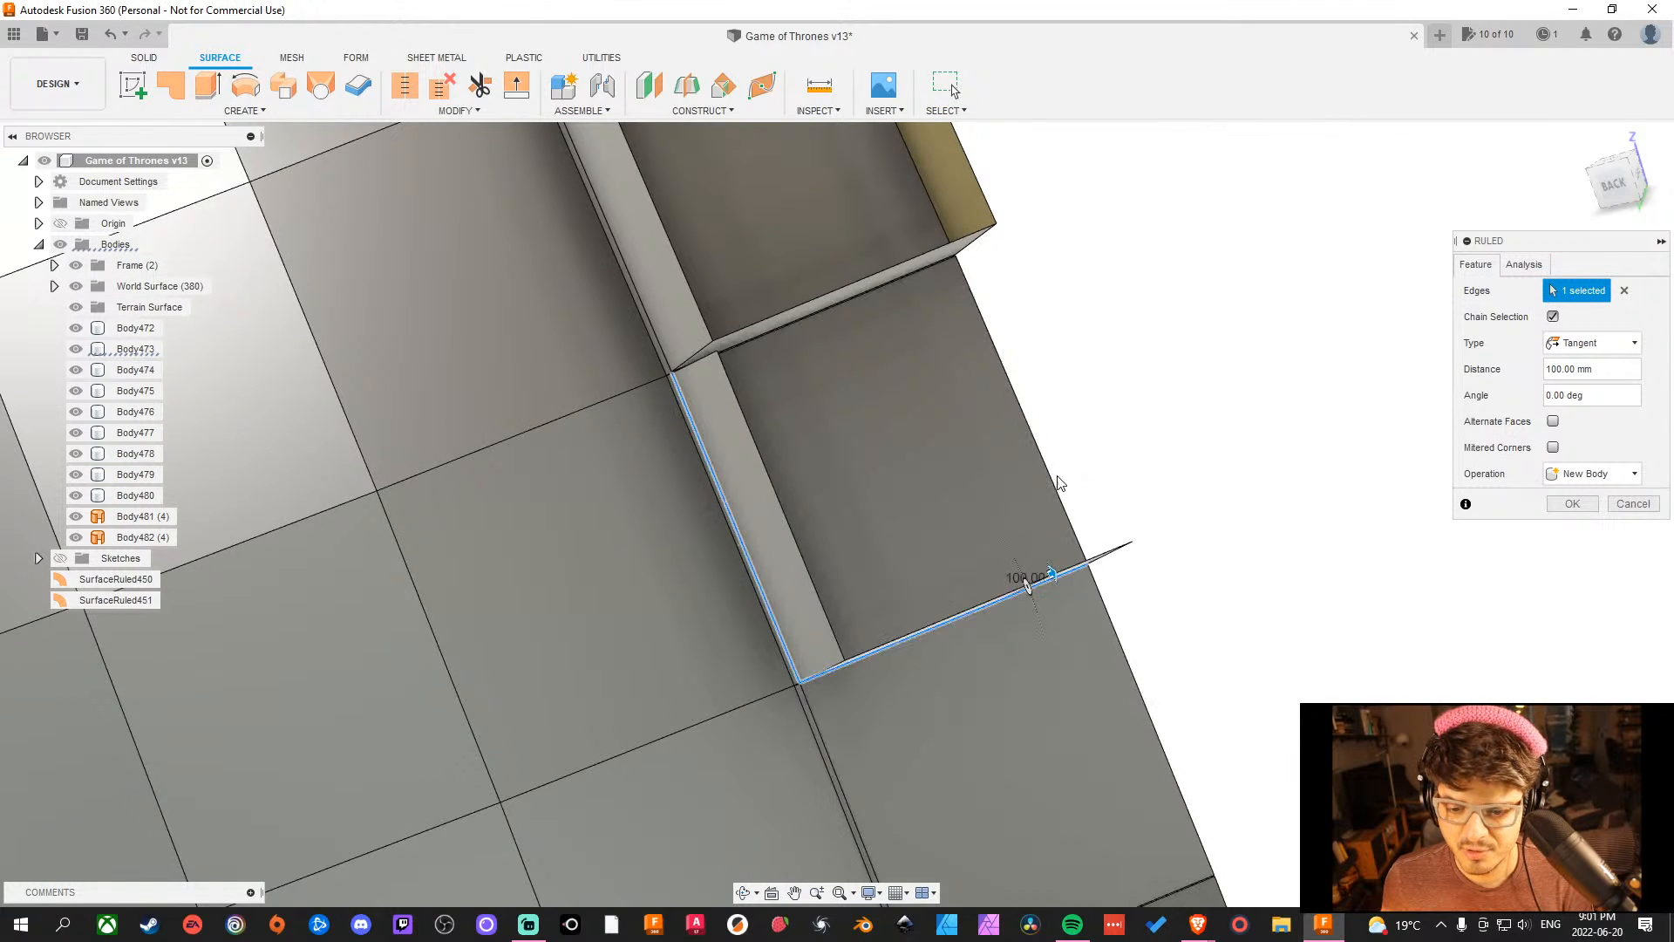
click(1049, 478)
click(847, 302)
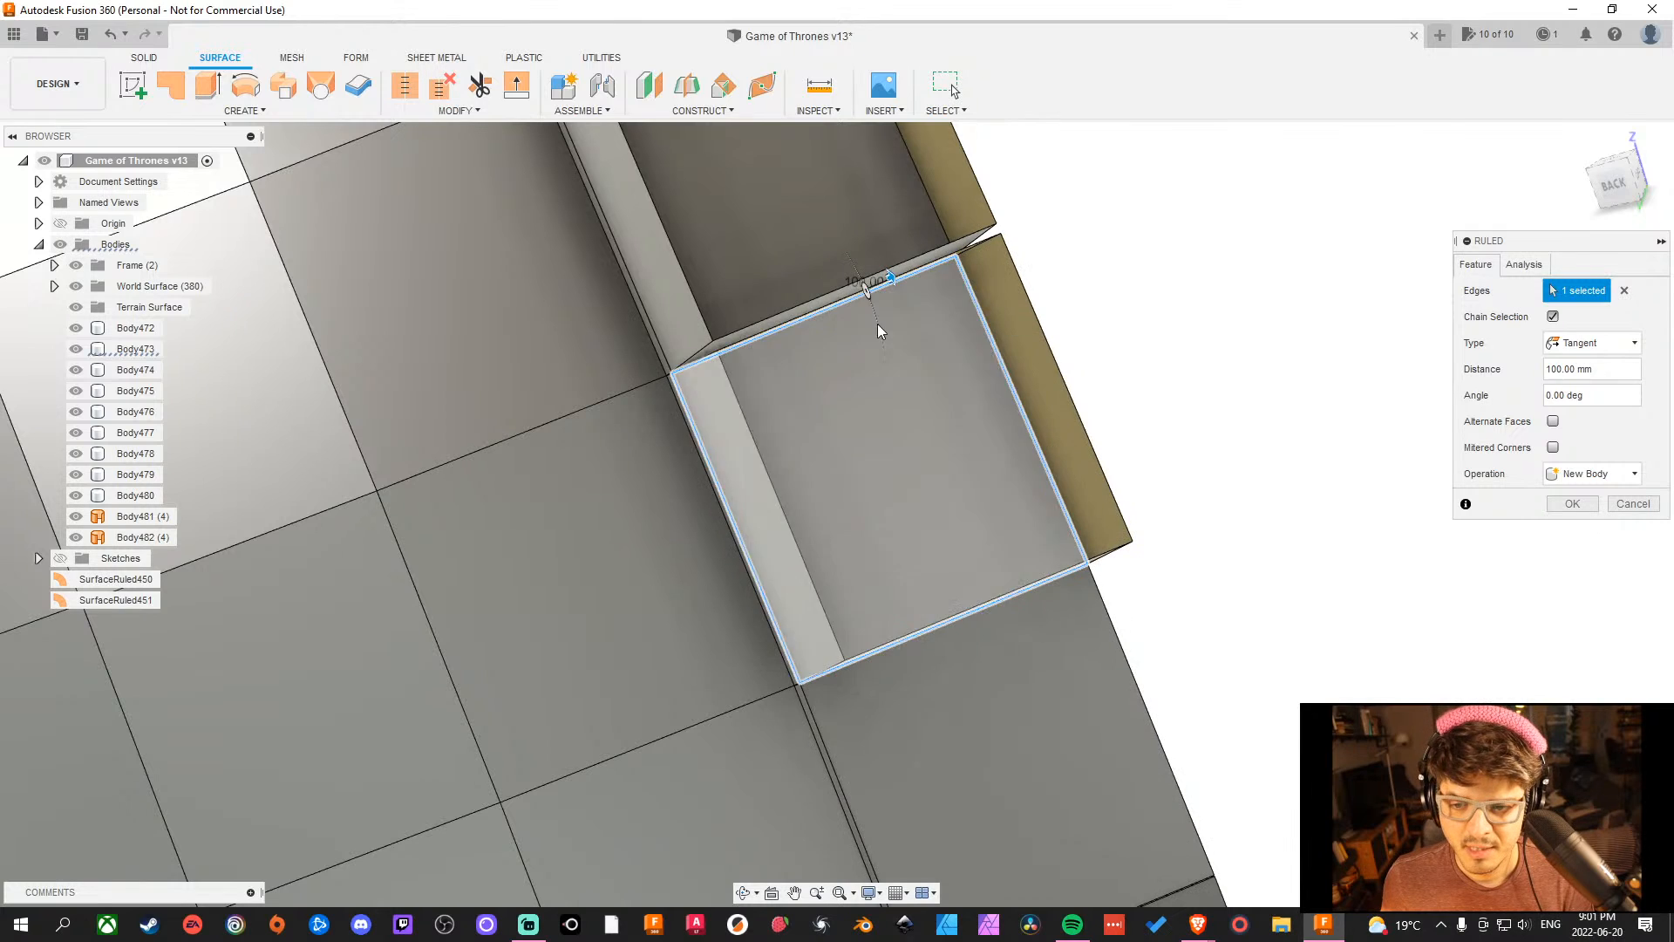
middle_drag(1045, 383, 983, 386)
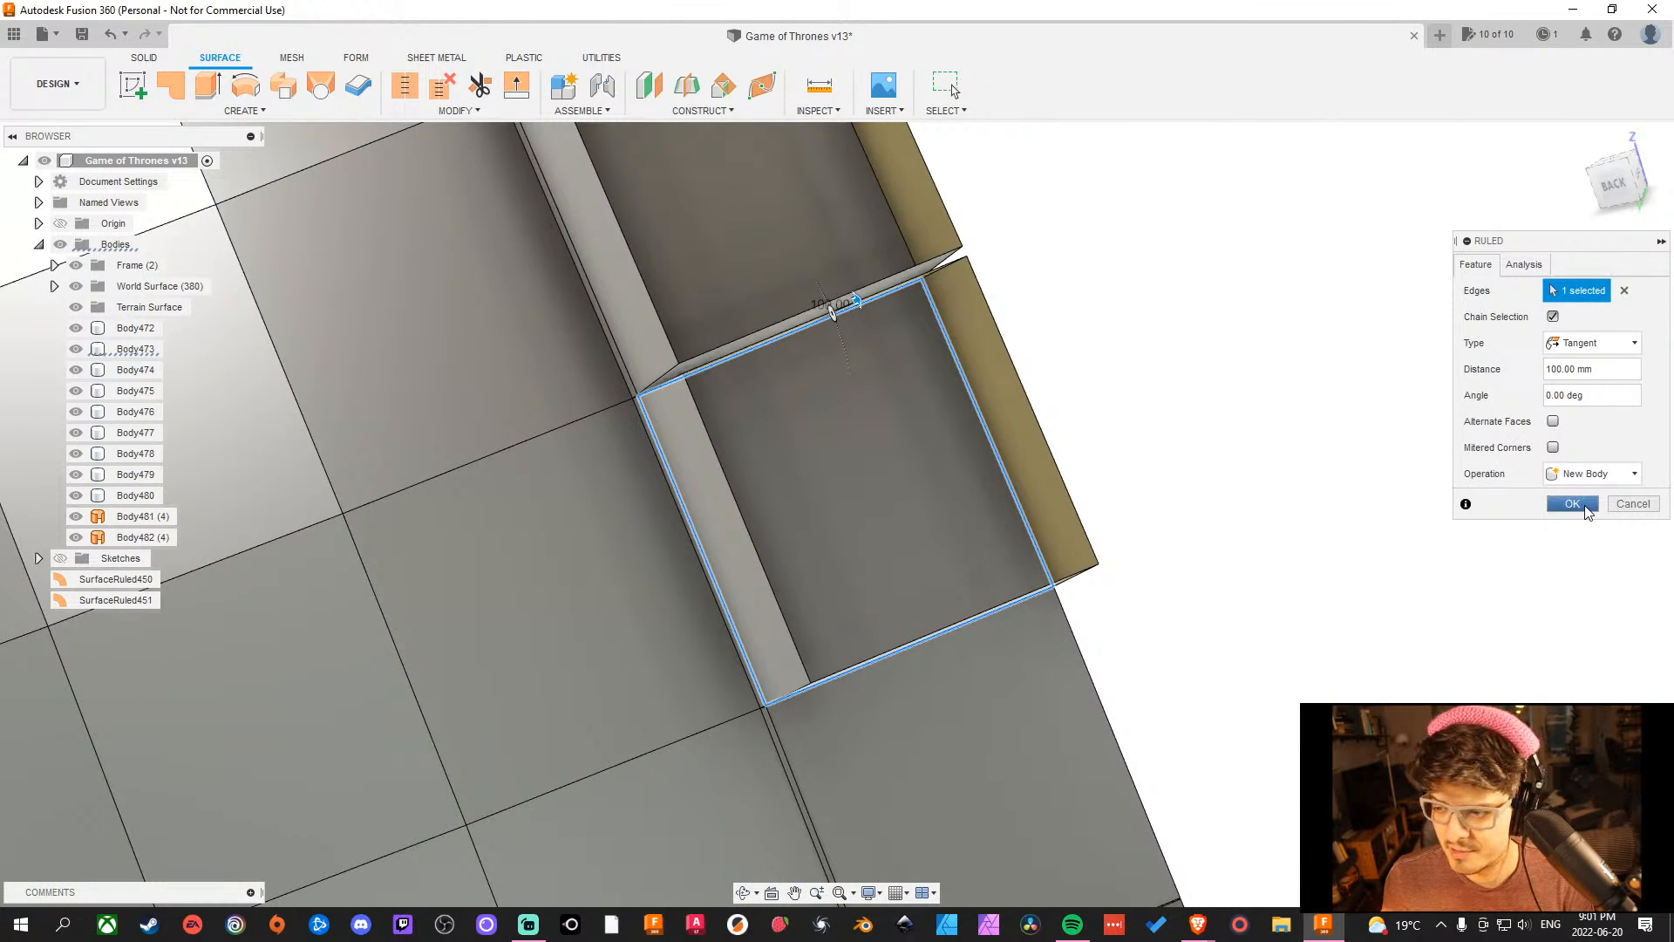
click(1572, 504)
Start another tangent ruled surface at 100 mm and choose the four edges of the next open edge tile.
middle_drag(1450, 576, 1392, 395)
click(244, 111)
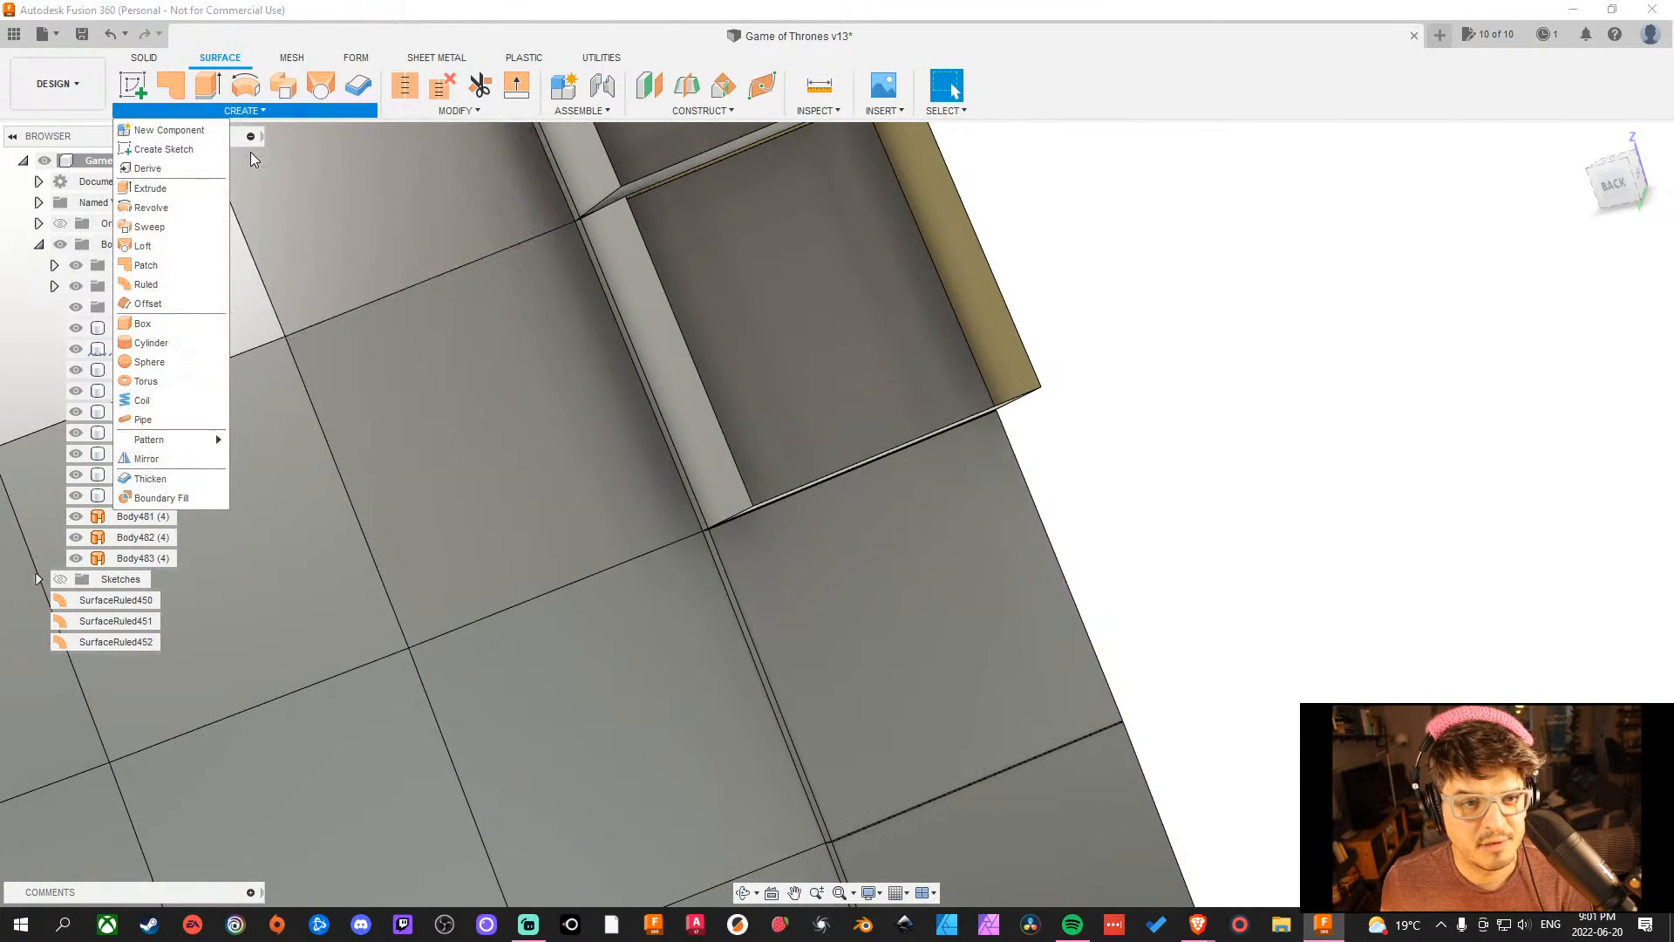
click(146, 284)
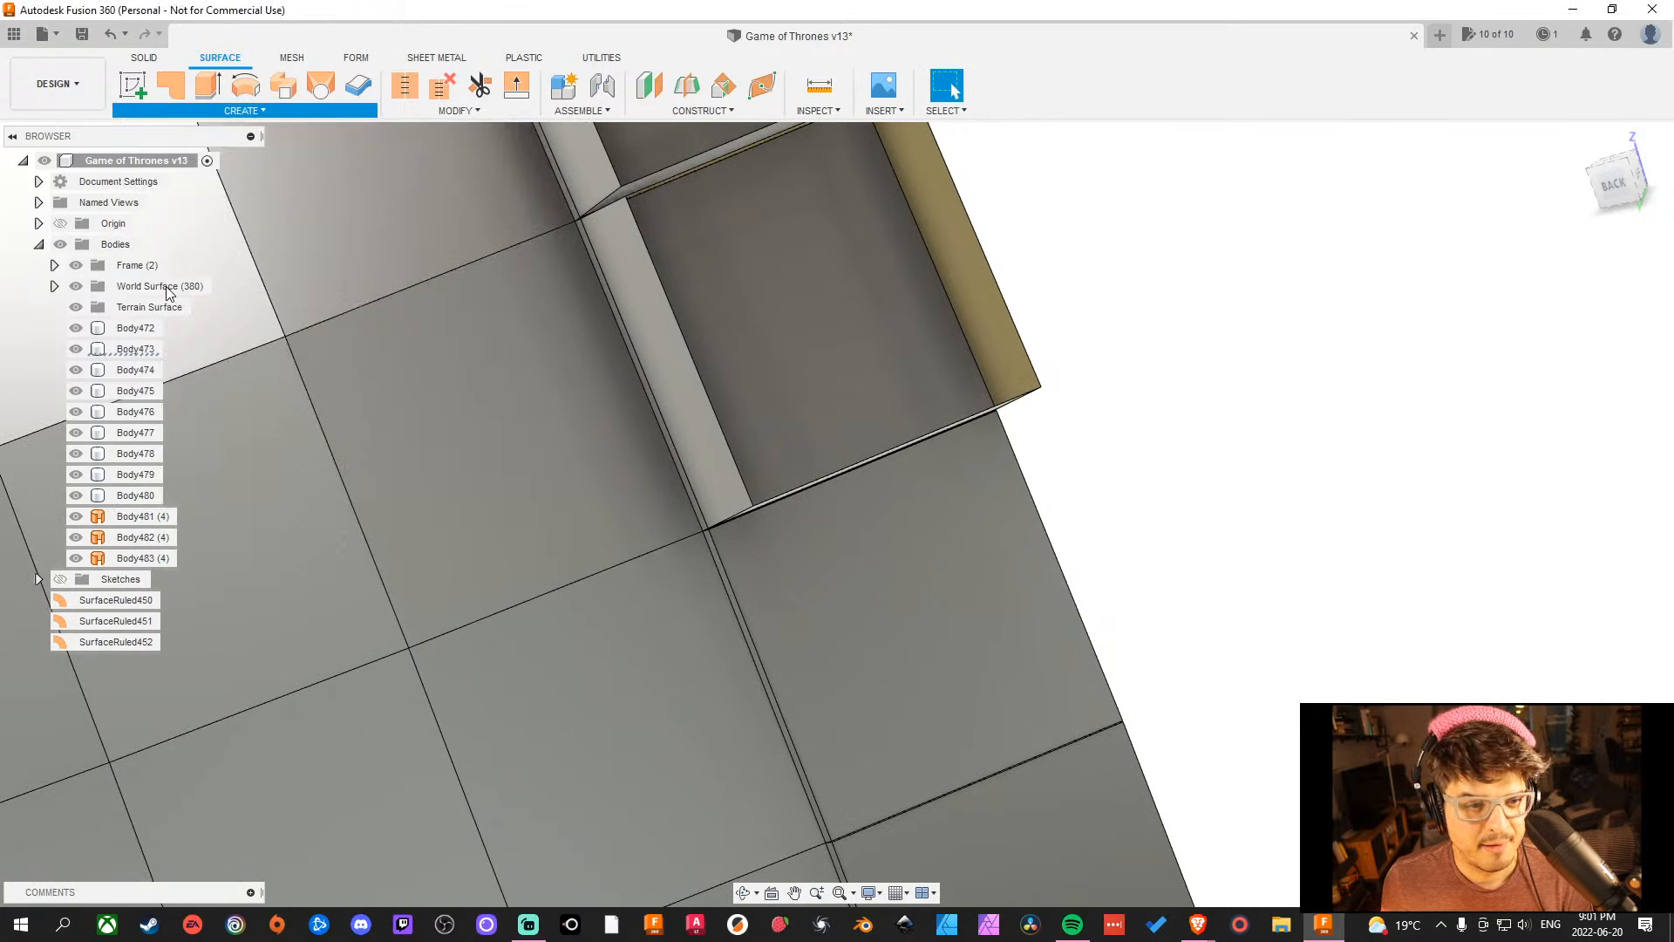
click(766, 671)
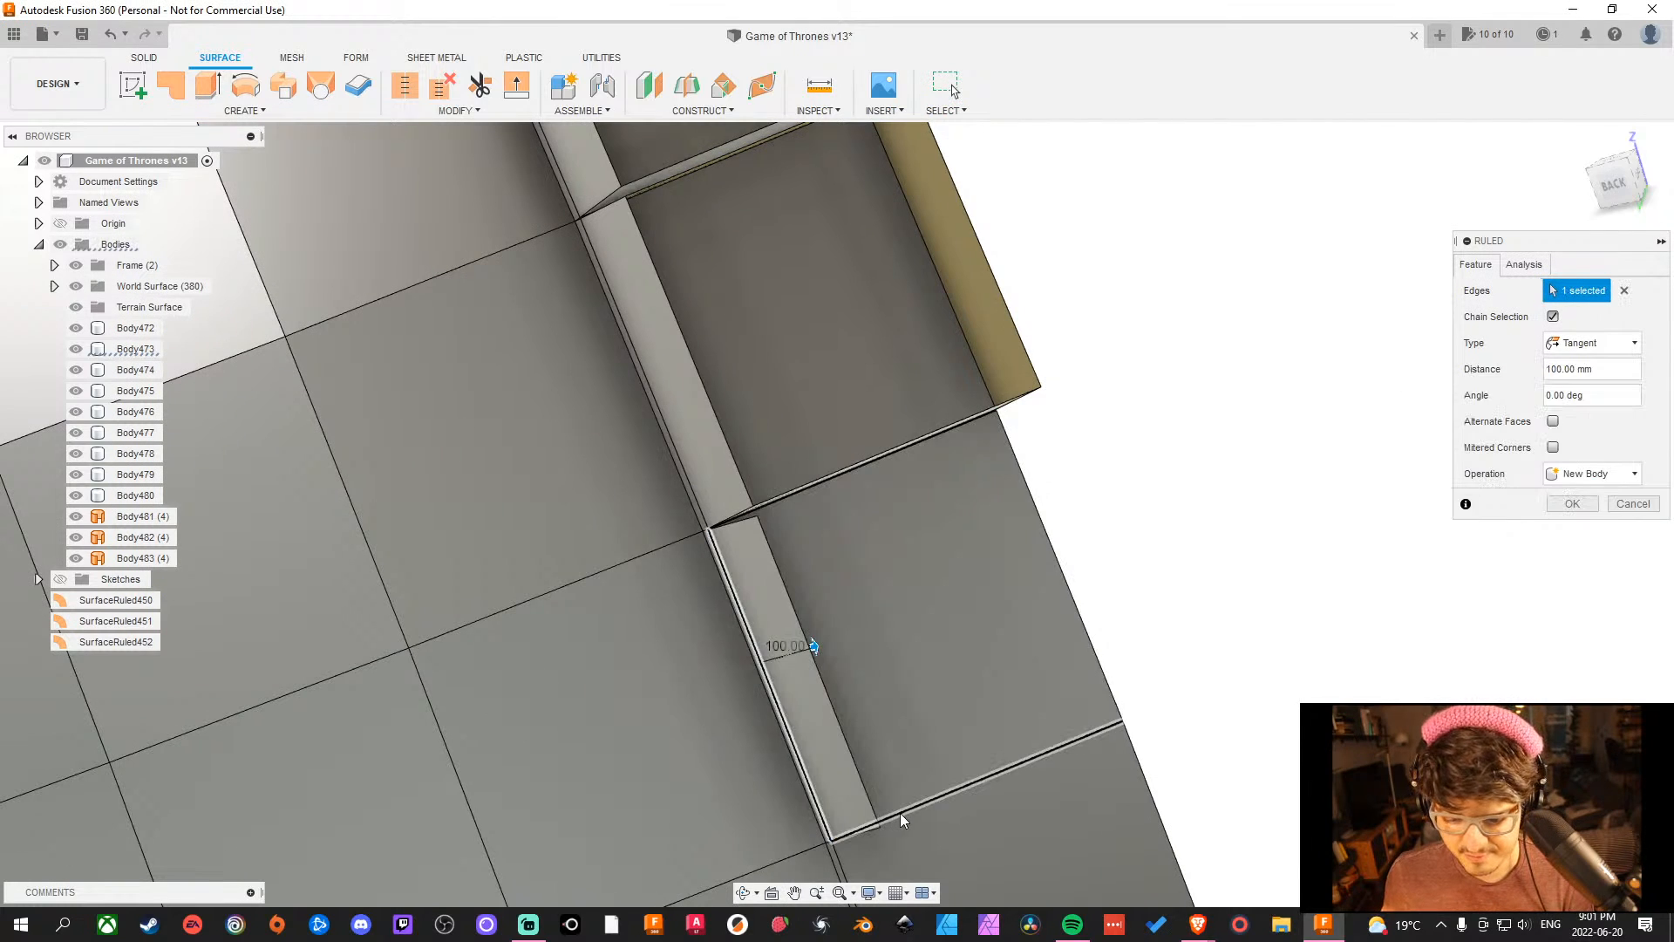
click(935, 446)
middle_drag(1246, 561, 1212, 485)
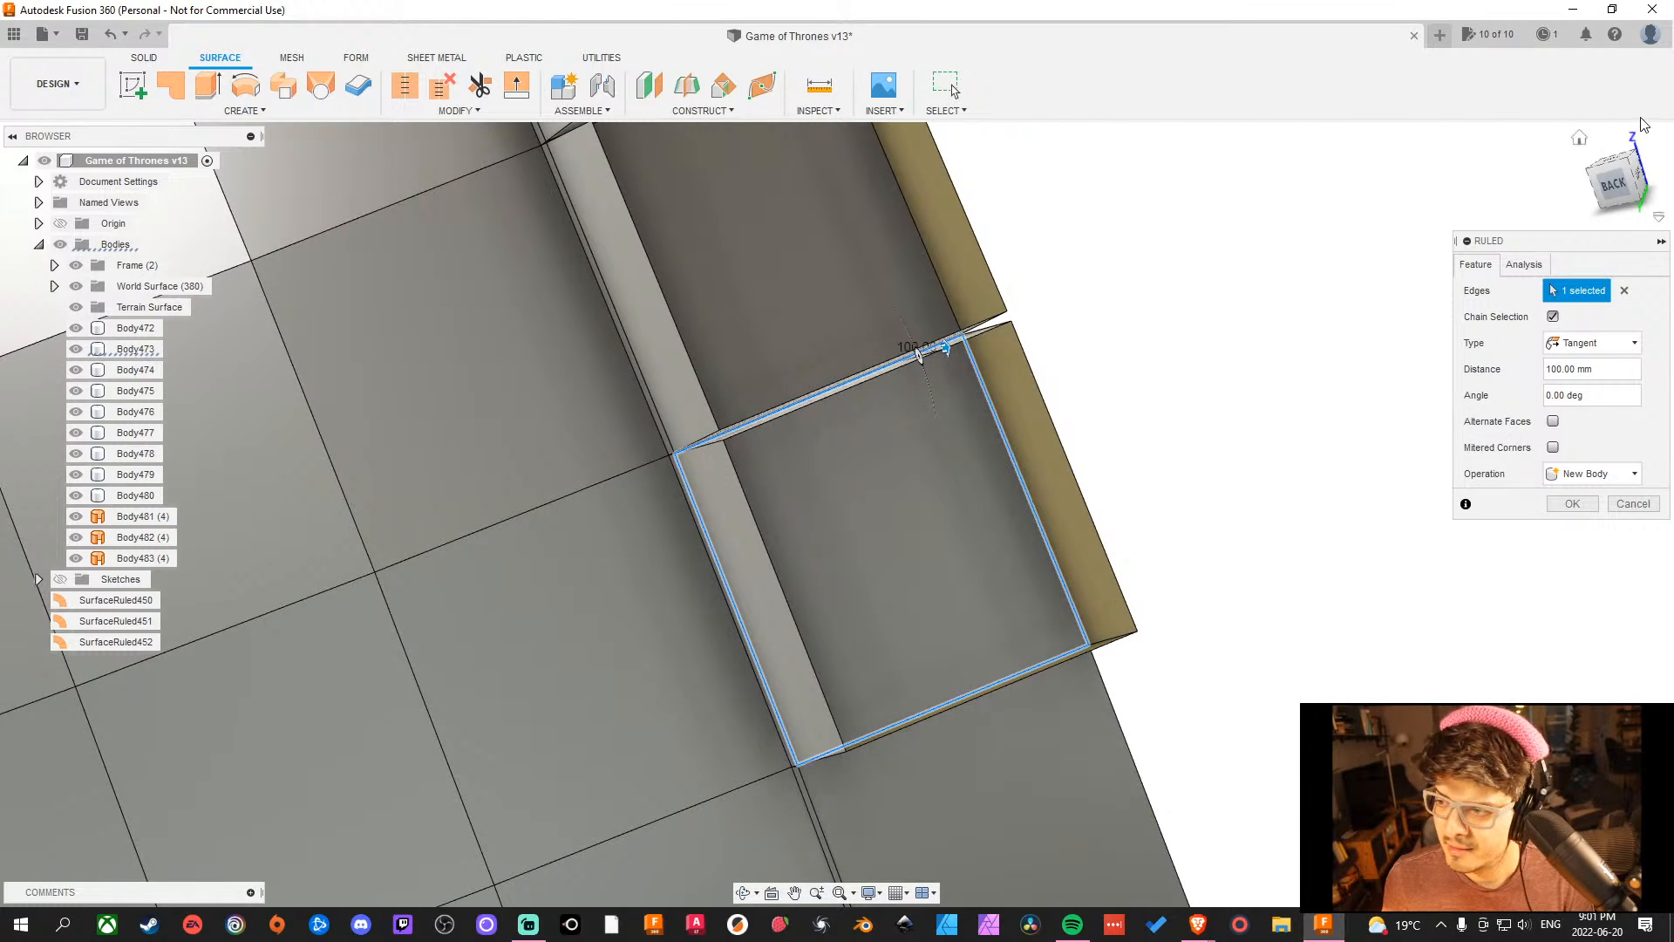
Check the previewed walls against the row of boxes from a tilted view and create them as a new body.
drag(1611, 183, 1612, 163)
scroll(1210, 439, down, 6)
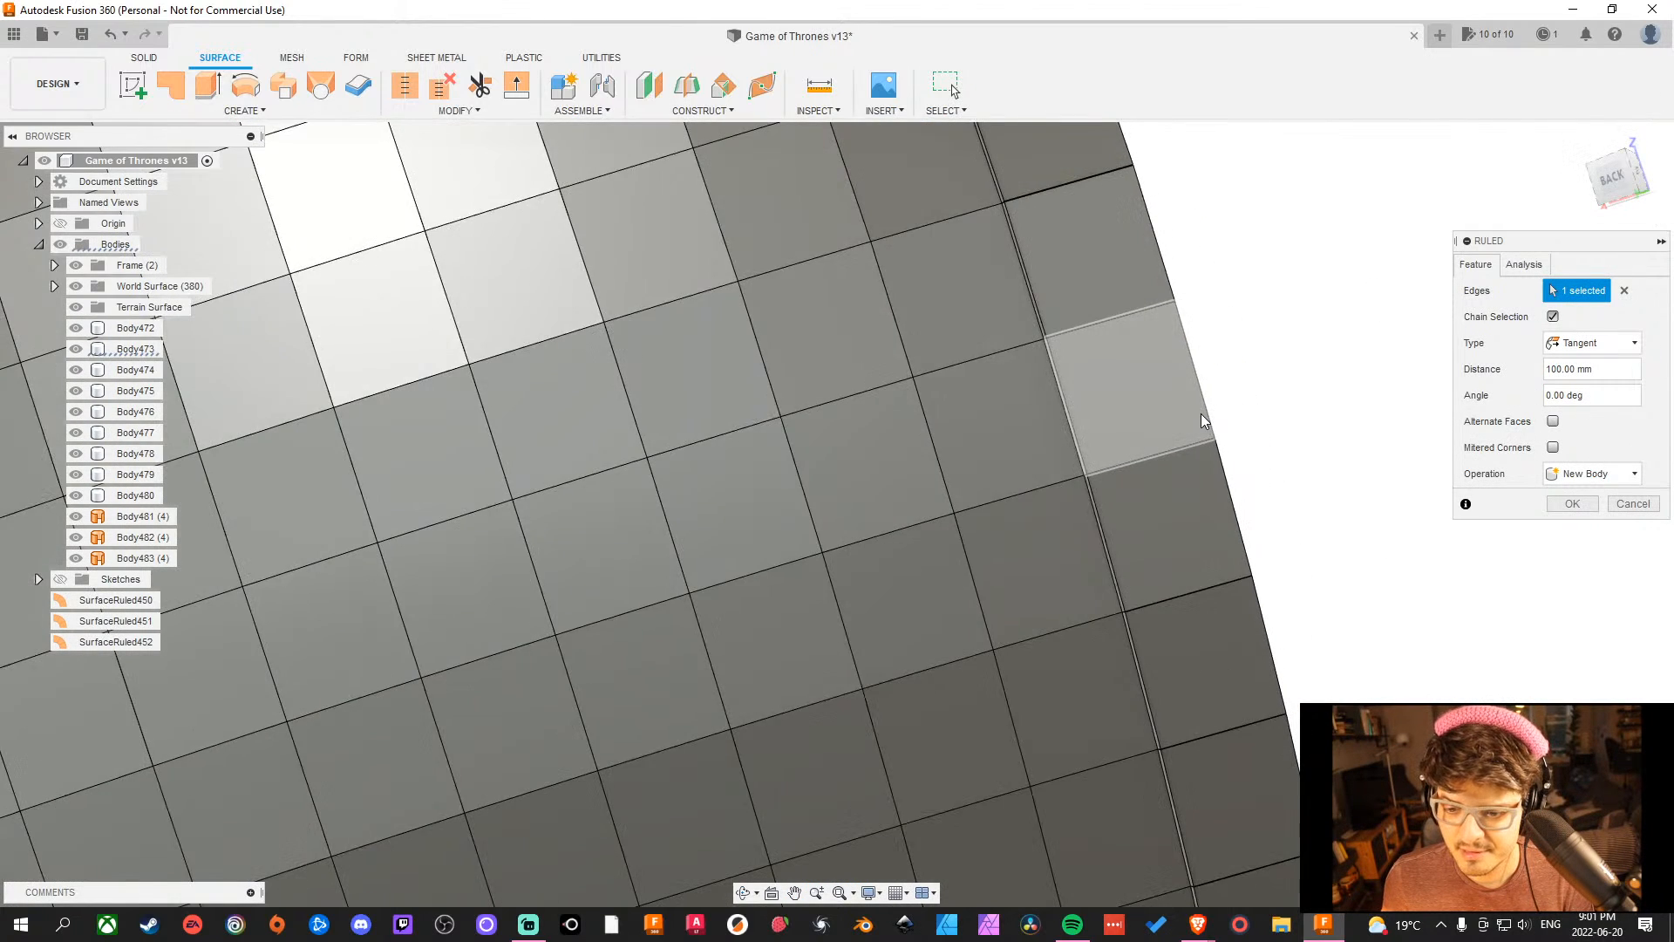
middle_drag(1111, 593, 767, 872)
scroll(755, 567, up, 5)
middle_drag(878, 574, 1189, 549)
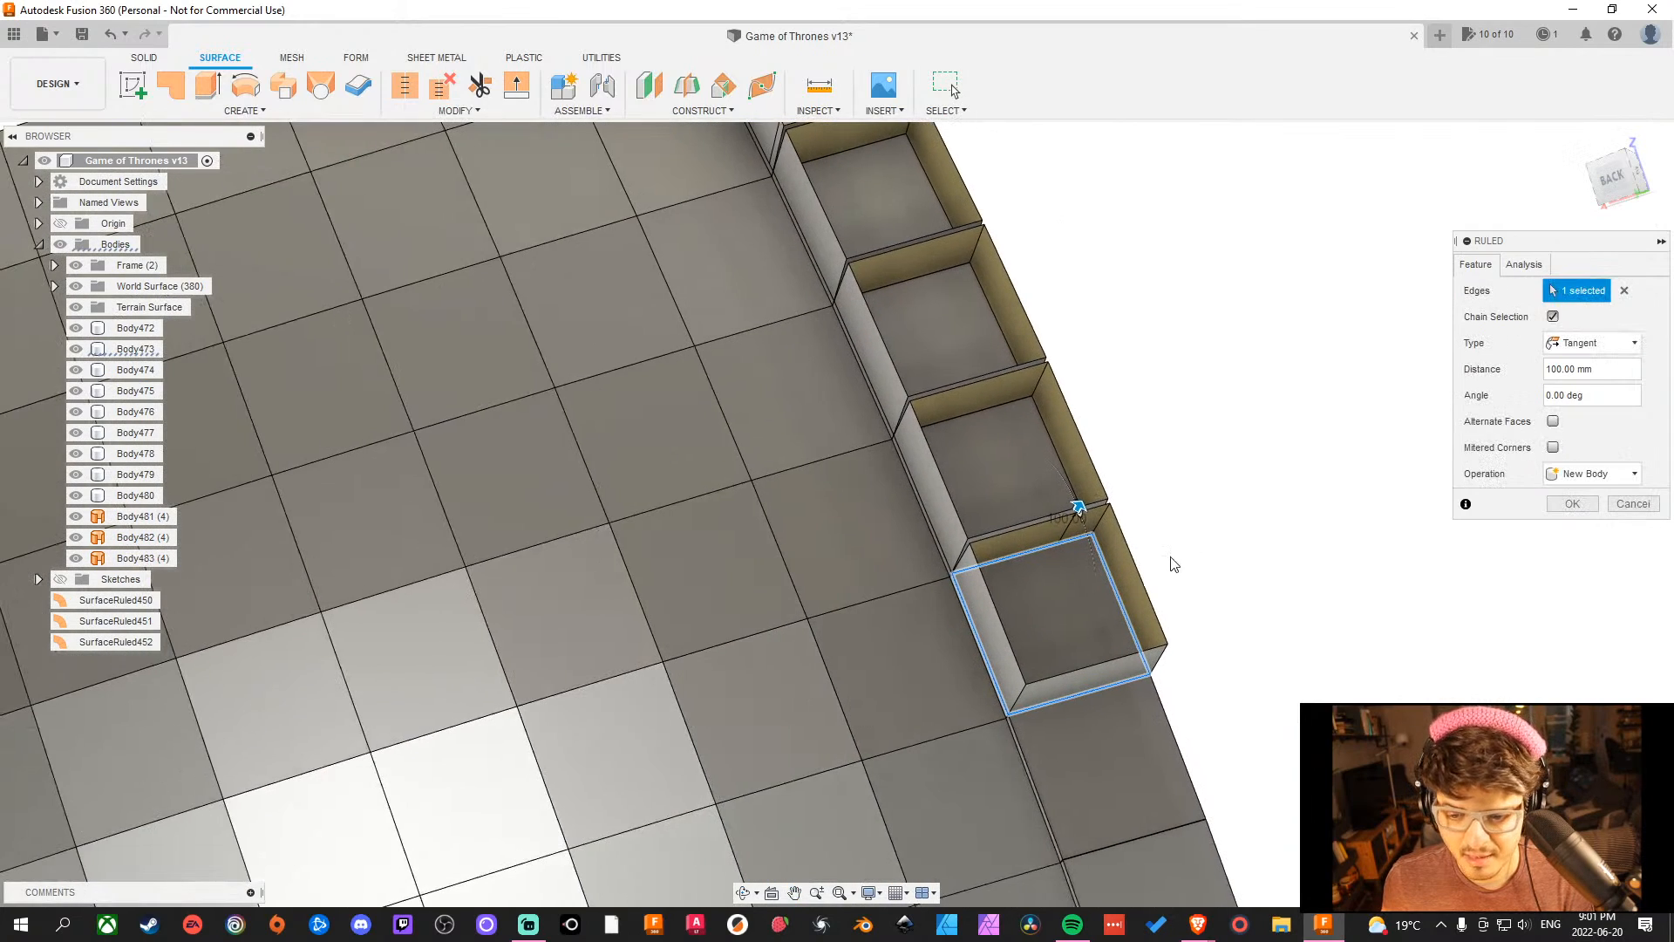
scroll(1173, 565, up, 2)
middle_drag(1372, 553, 1392, 515)
click(1567, 507)
Add a further box down the row by creating 100 mm tangent ruled walls on the next edge tile's four edges.
middle_drag(1435, 581, 1280, 291)
click(251, 110)
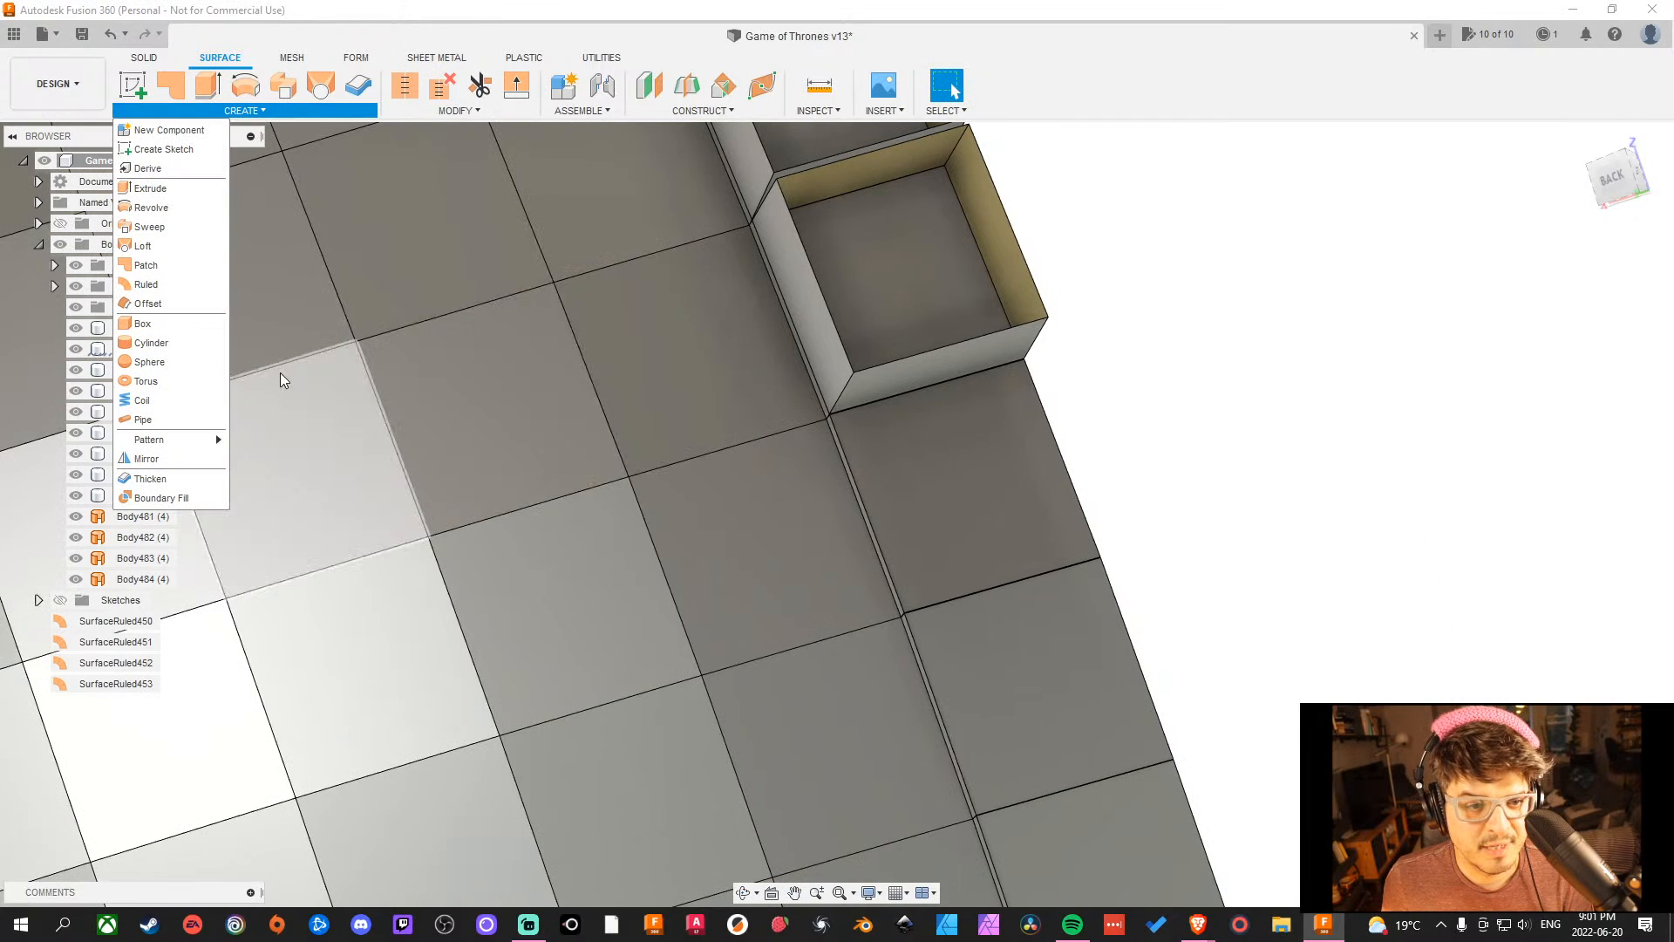
click(161, 284)
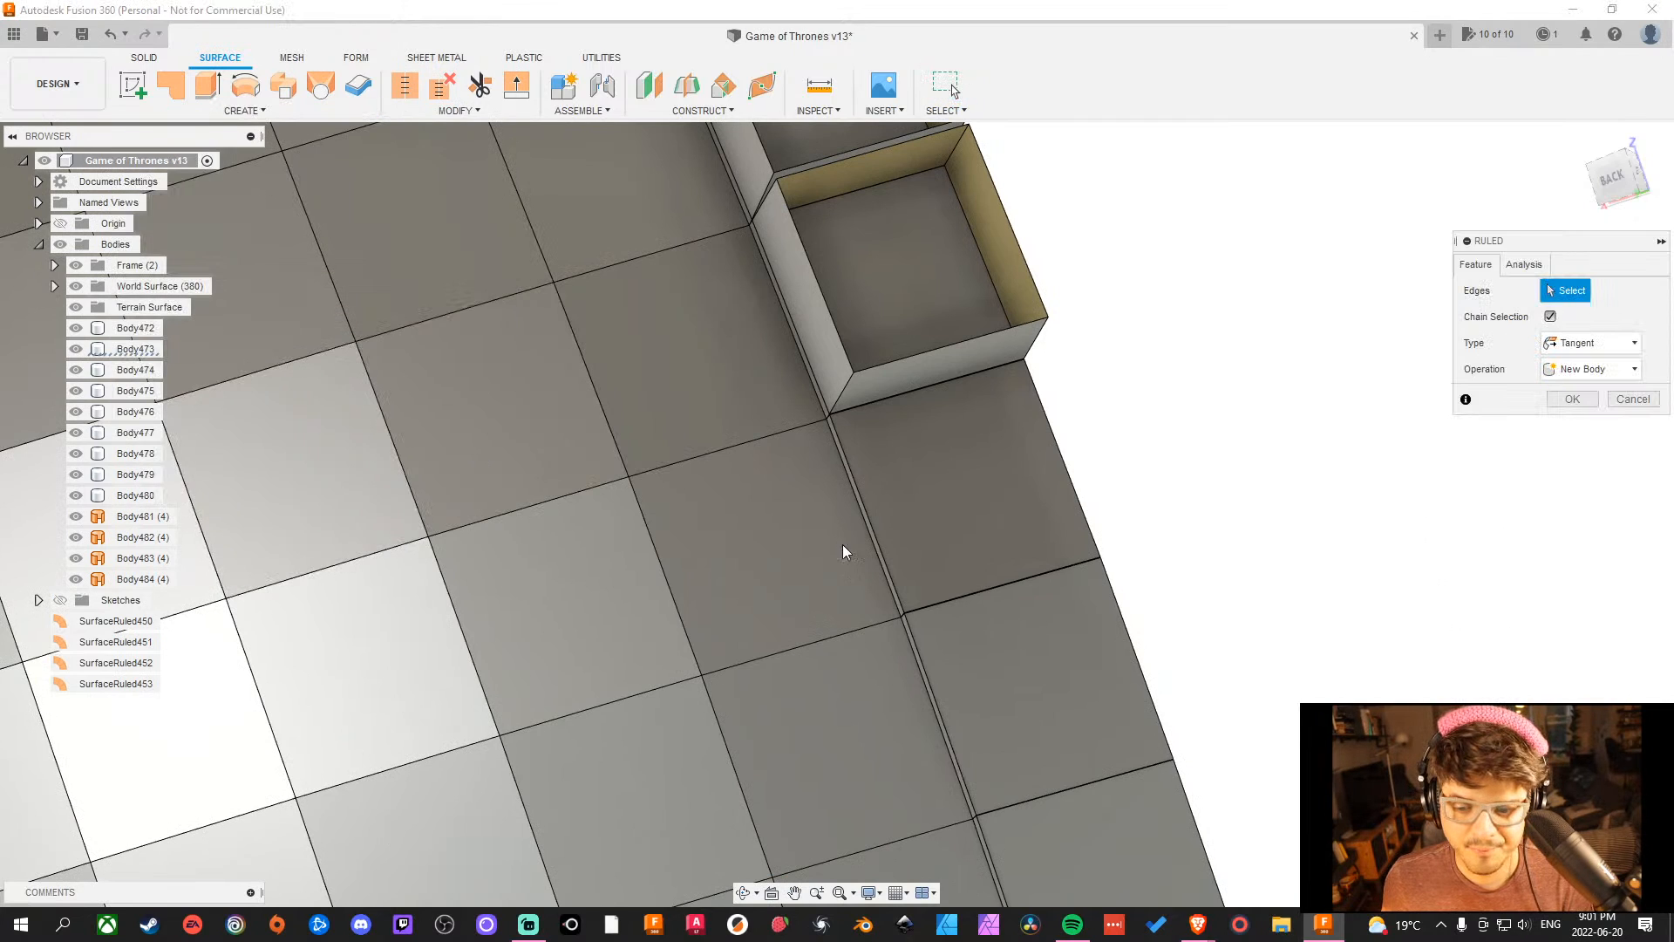
click(886, 560)
click(950, 600)
click(1079, 506)
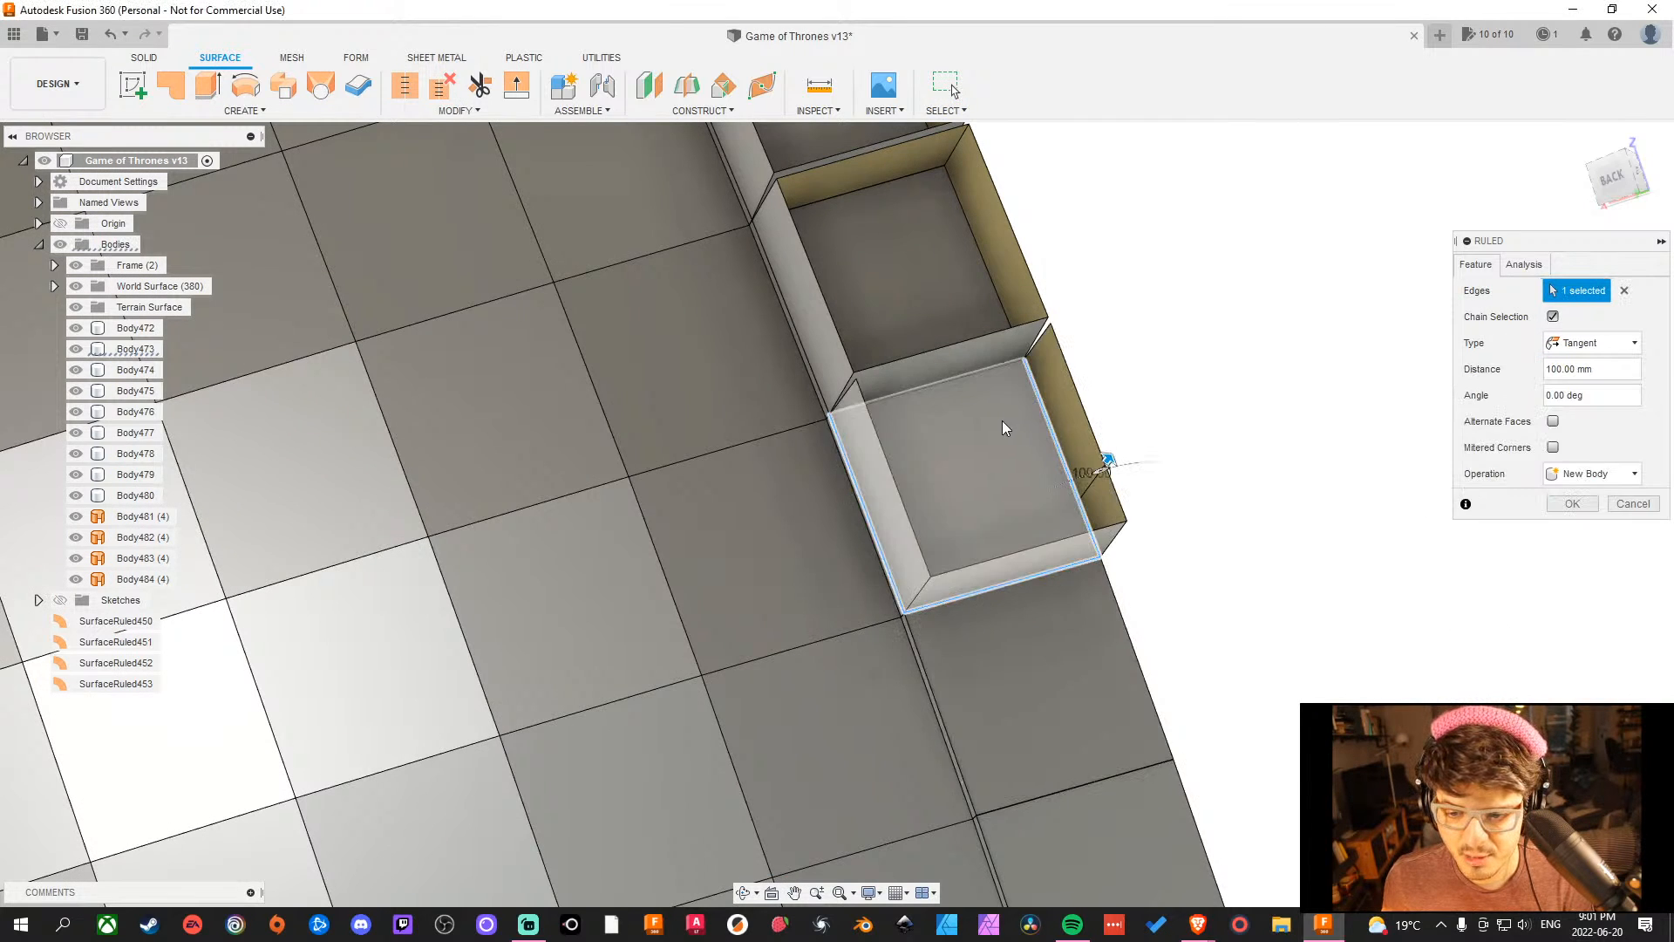
click(949, 386)
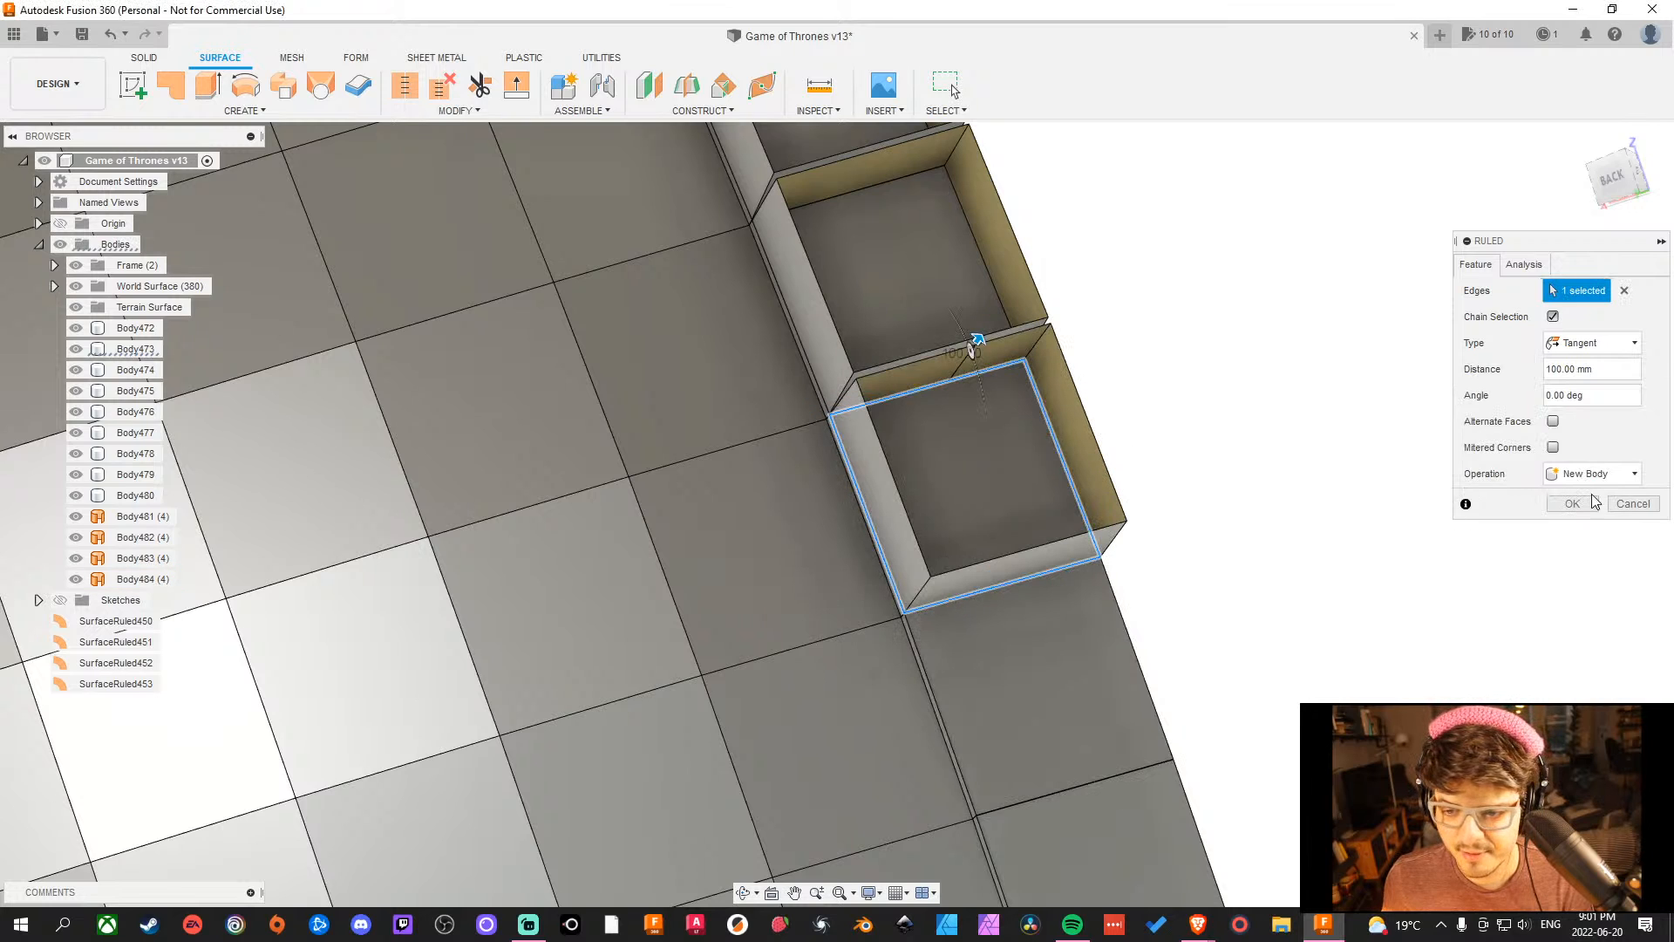
click(1577, 505)
middle_drag(1514, 638, 1329, 450)
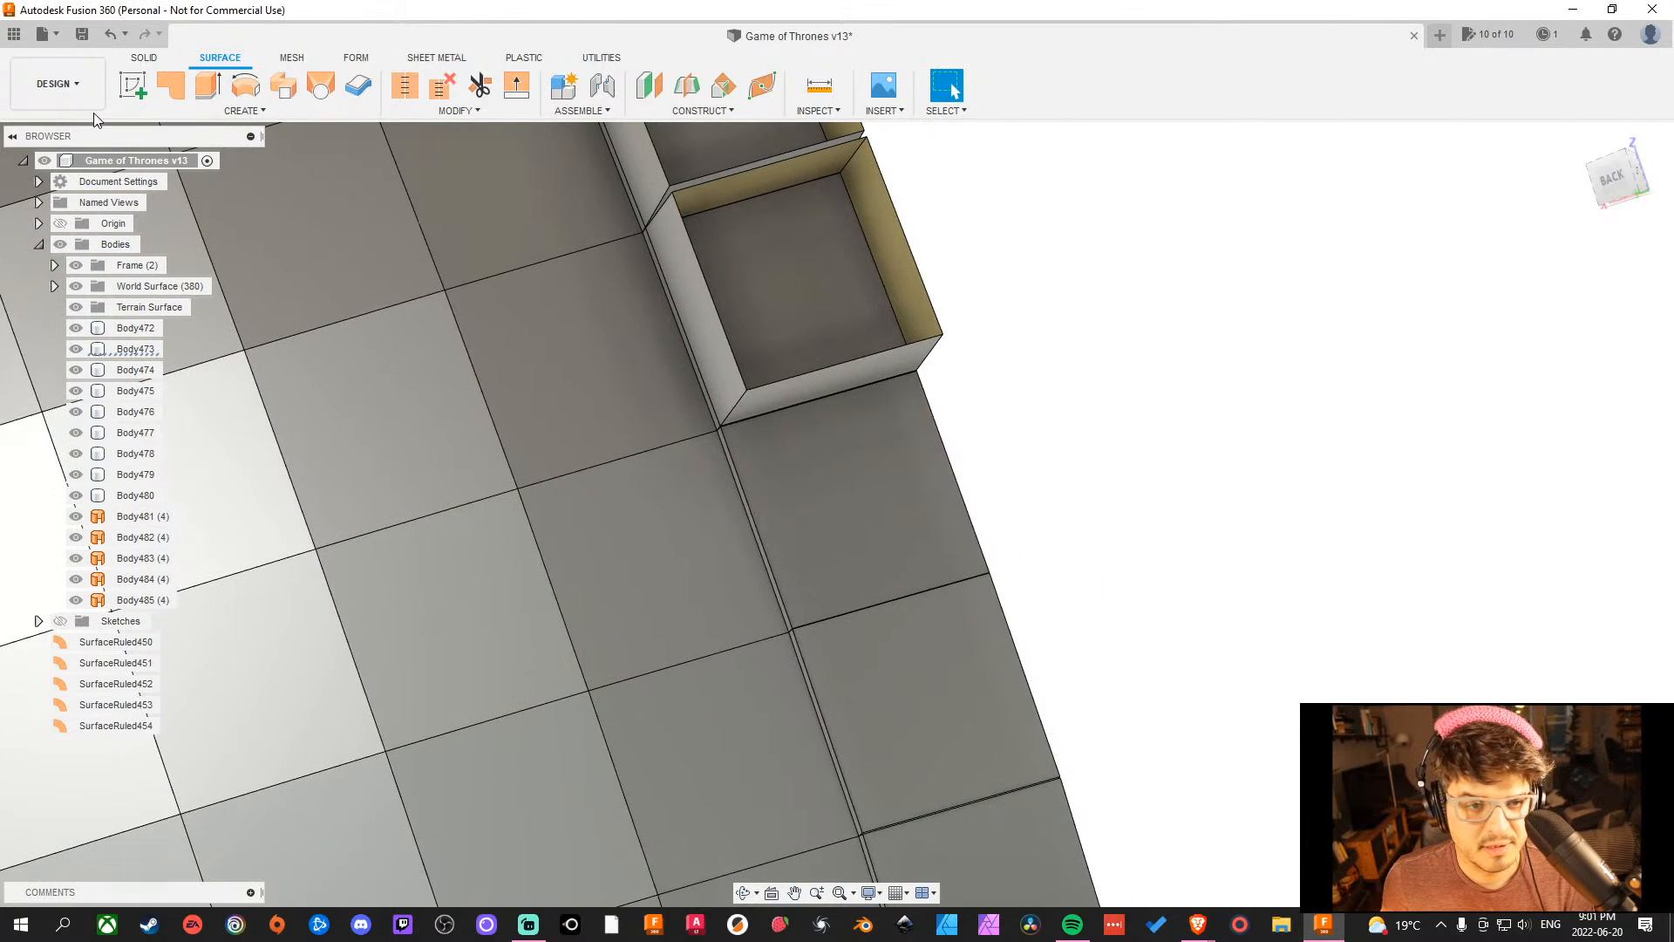
Wall in the next open edge tile with a 100 mm tangent ruled surface on its four edges, as a new body.
click(266, 113)
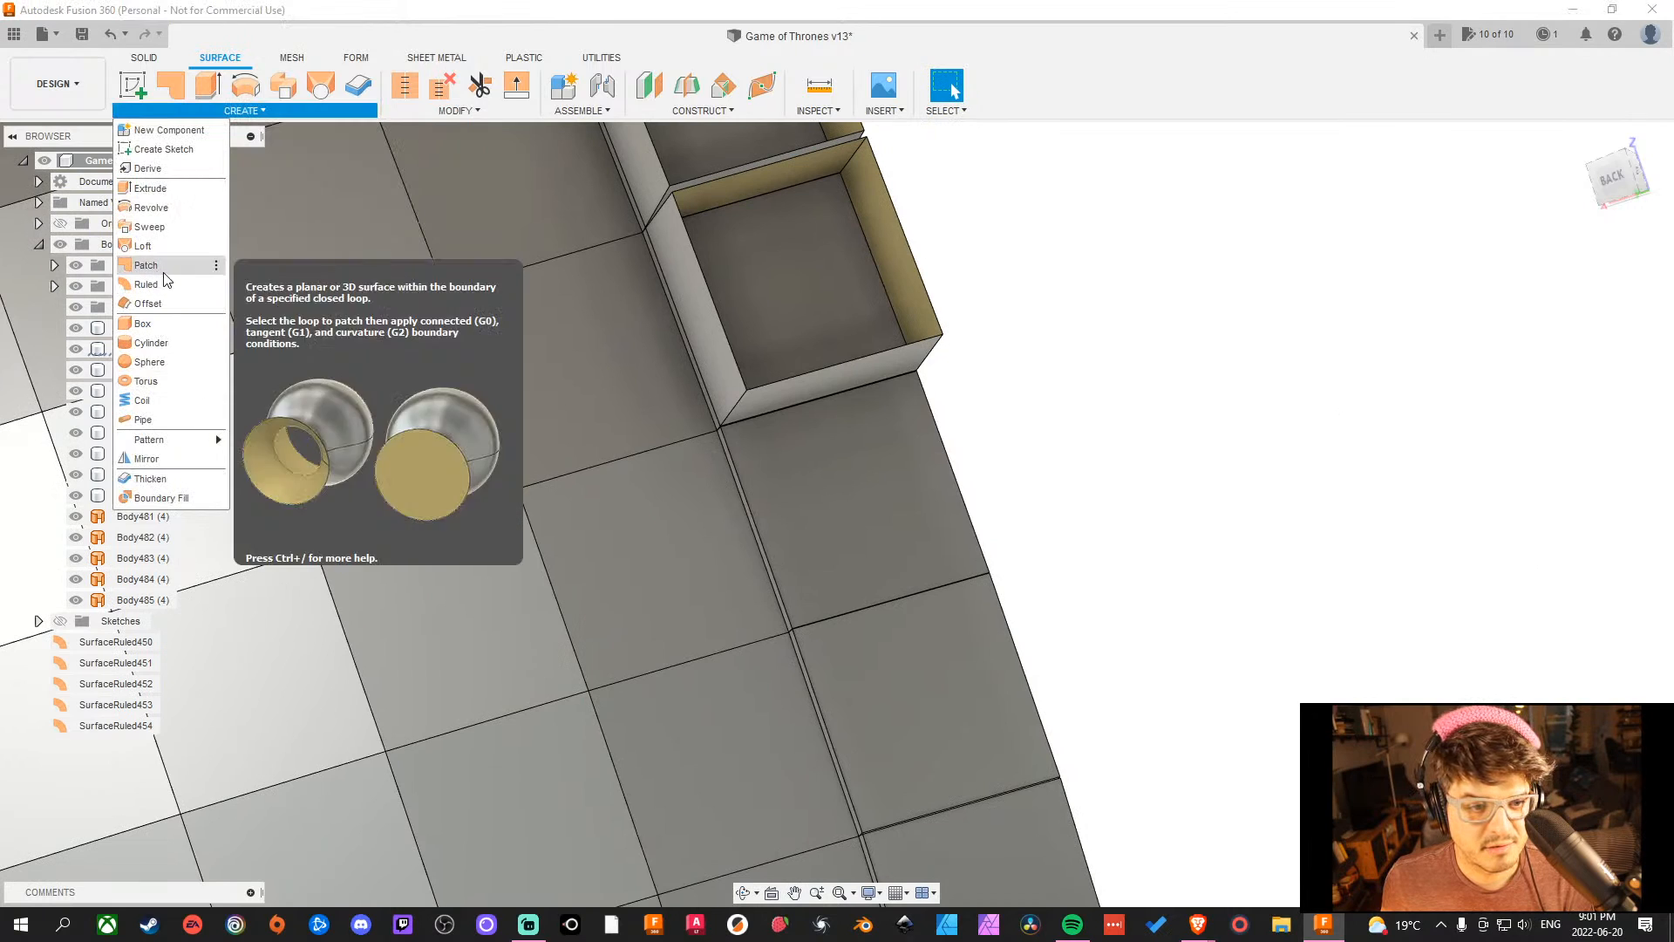
click(157, 265)
click(781, 598)
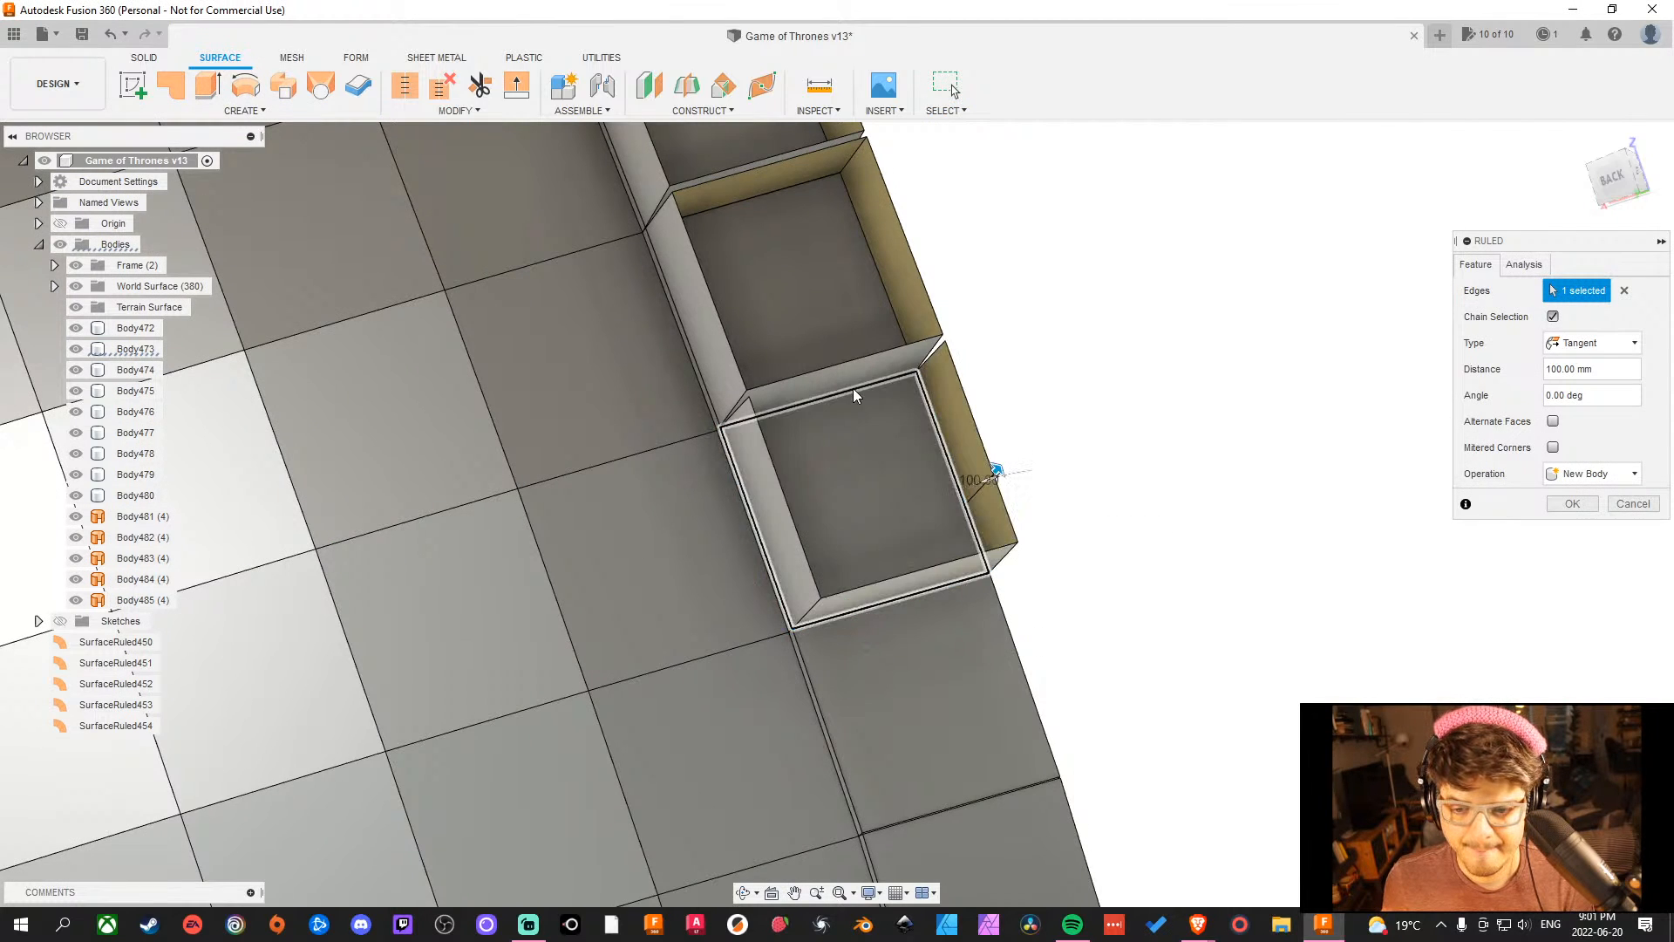
click(1573, 504)
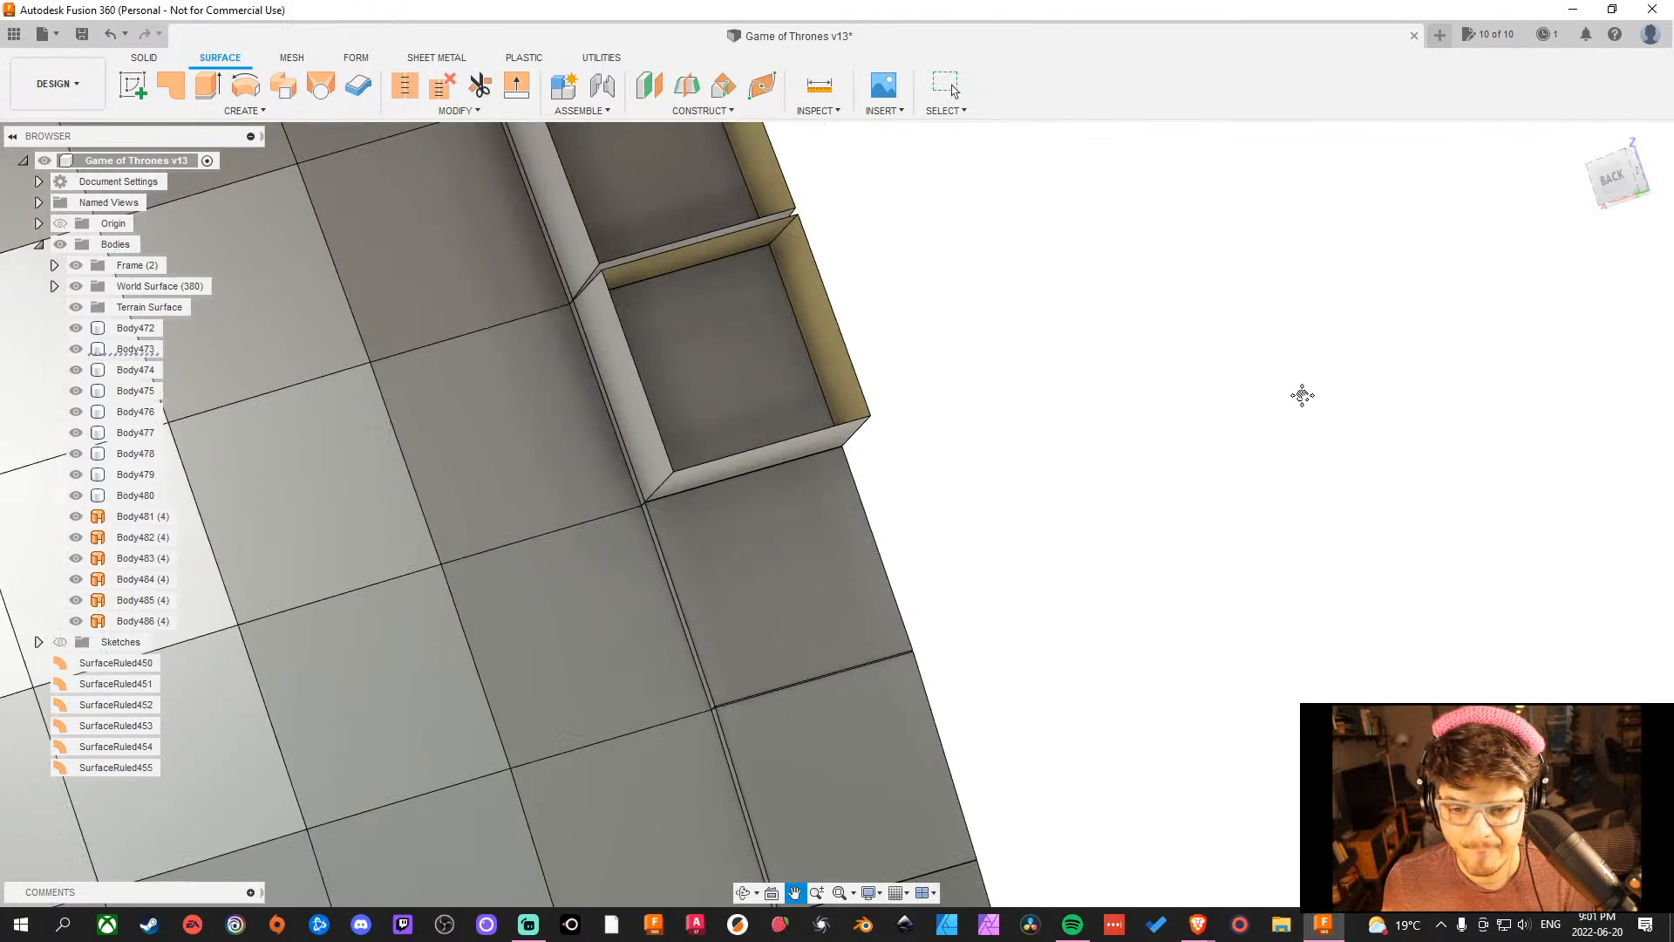
Start another tangent ruled surface on the following edge tile and clear the edges picked for it.
click(200, 111)
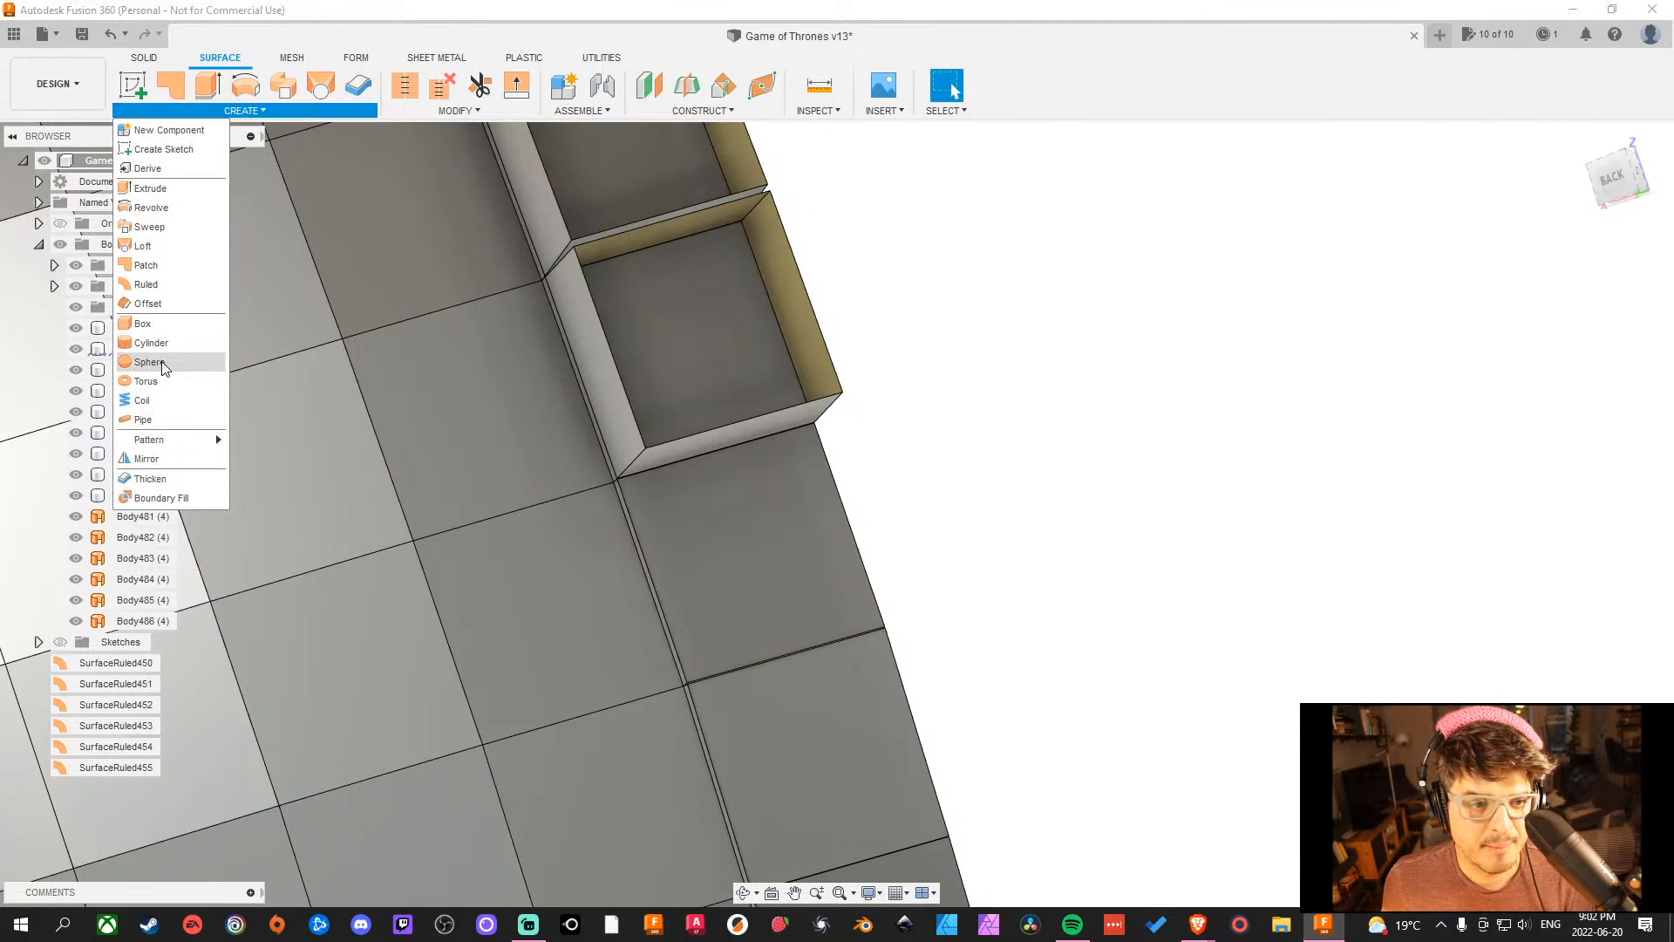
click(160, 288)
click(678, 650)
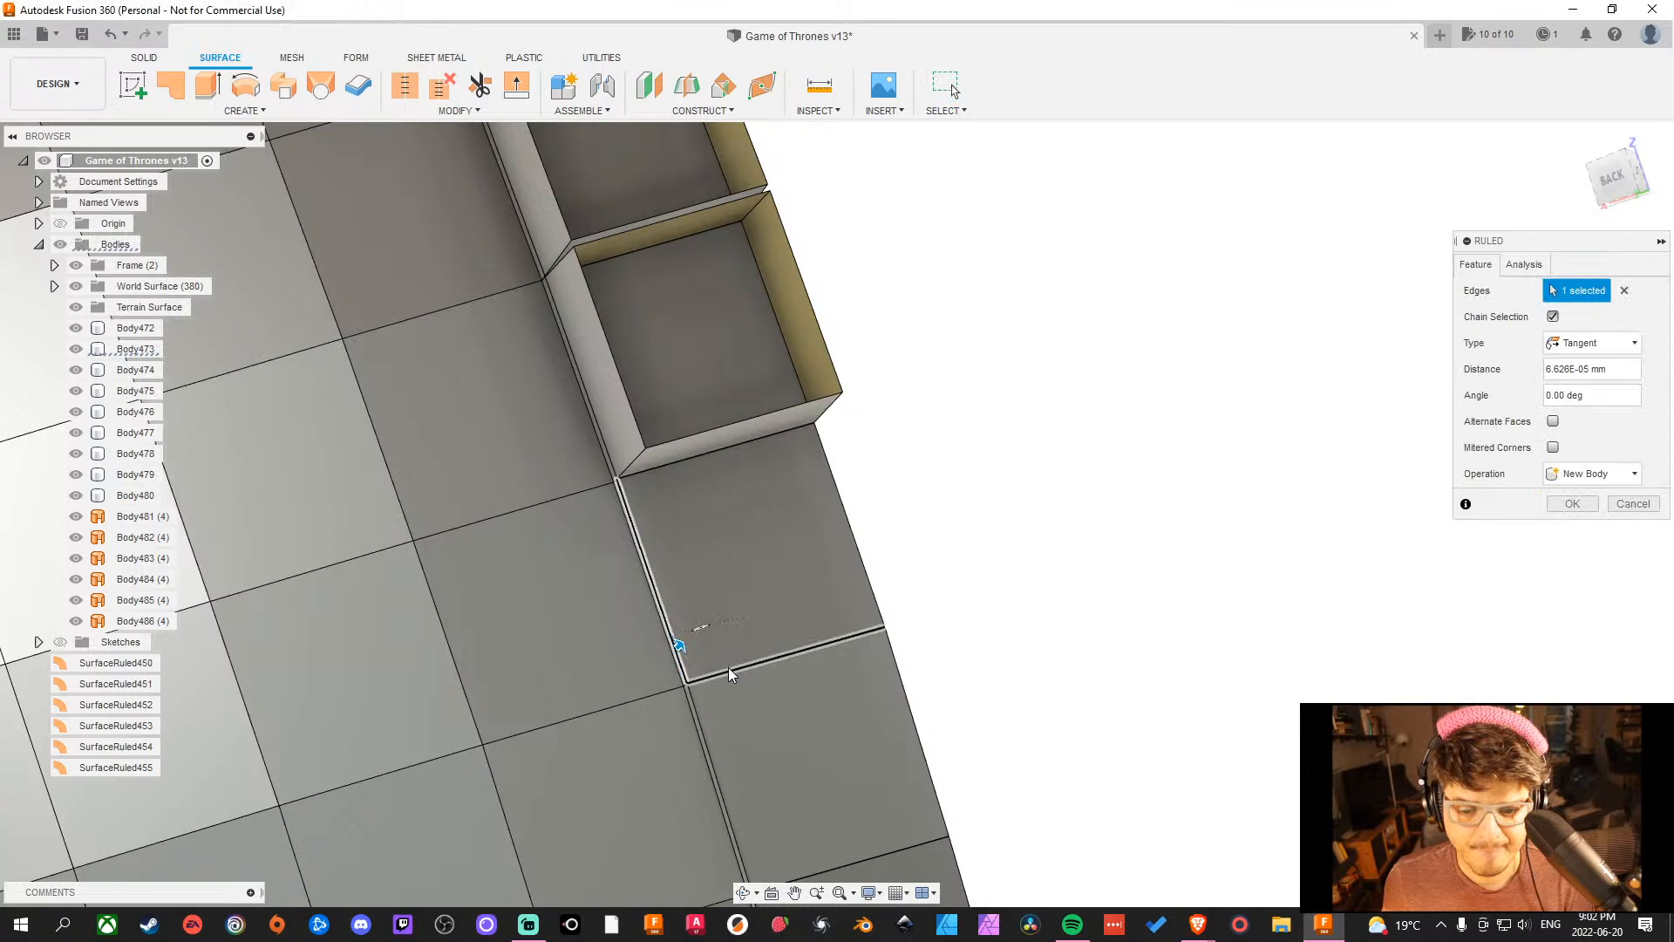
click(730, 667)
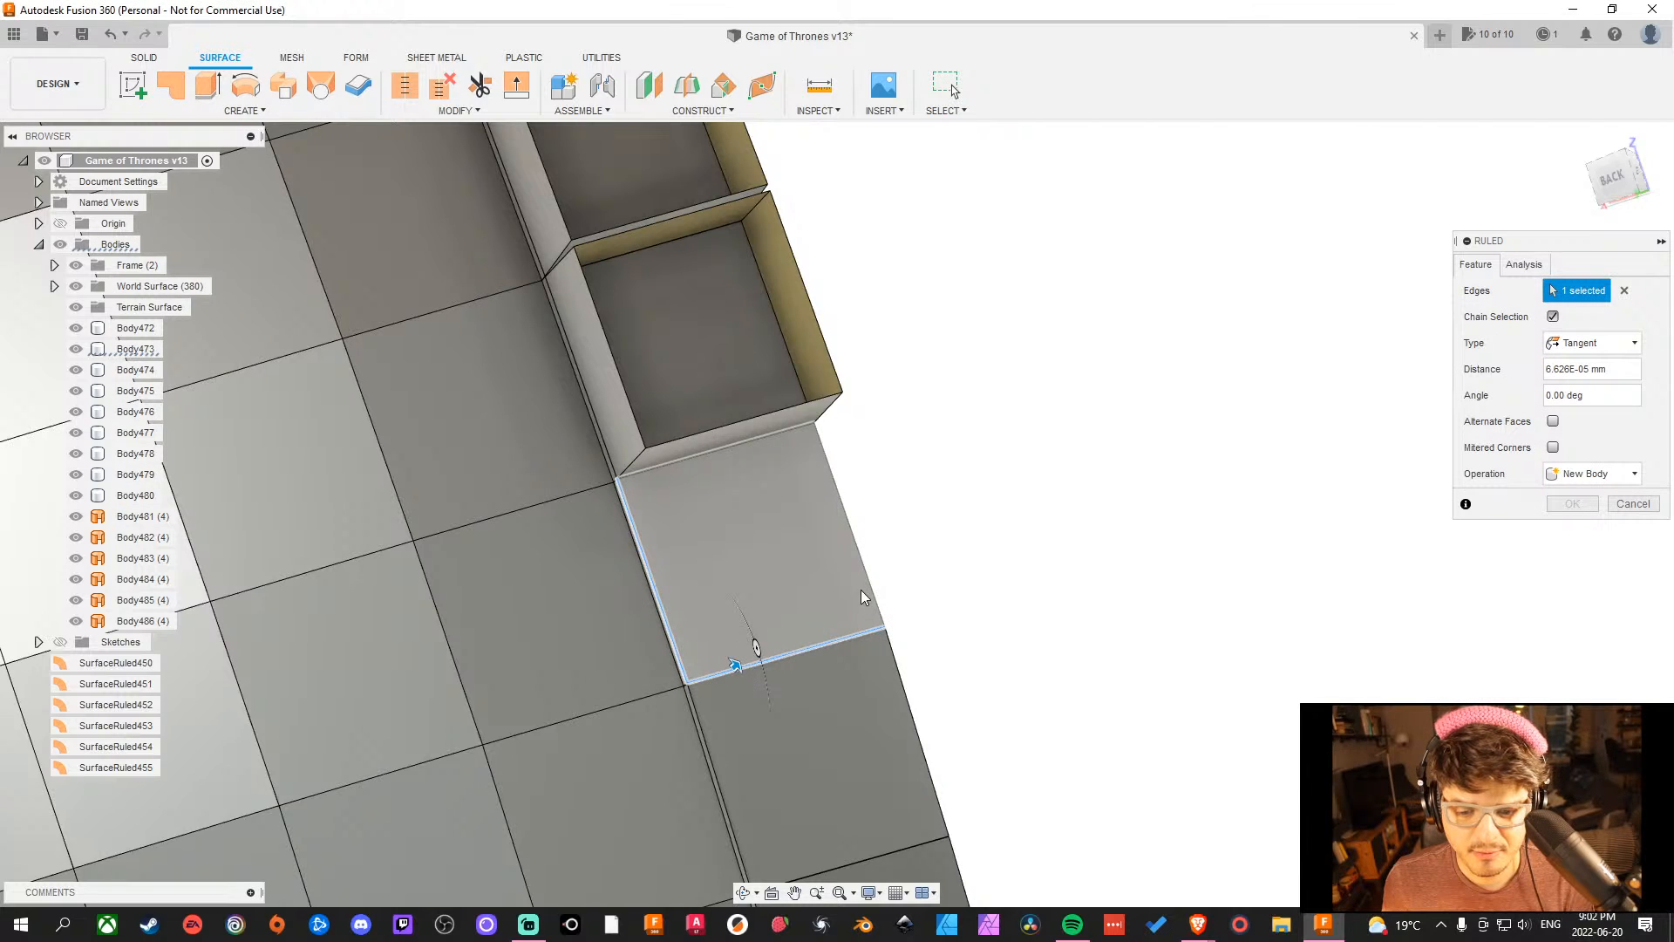
click(760, 449)
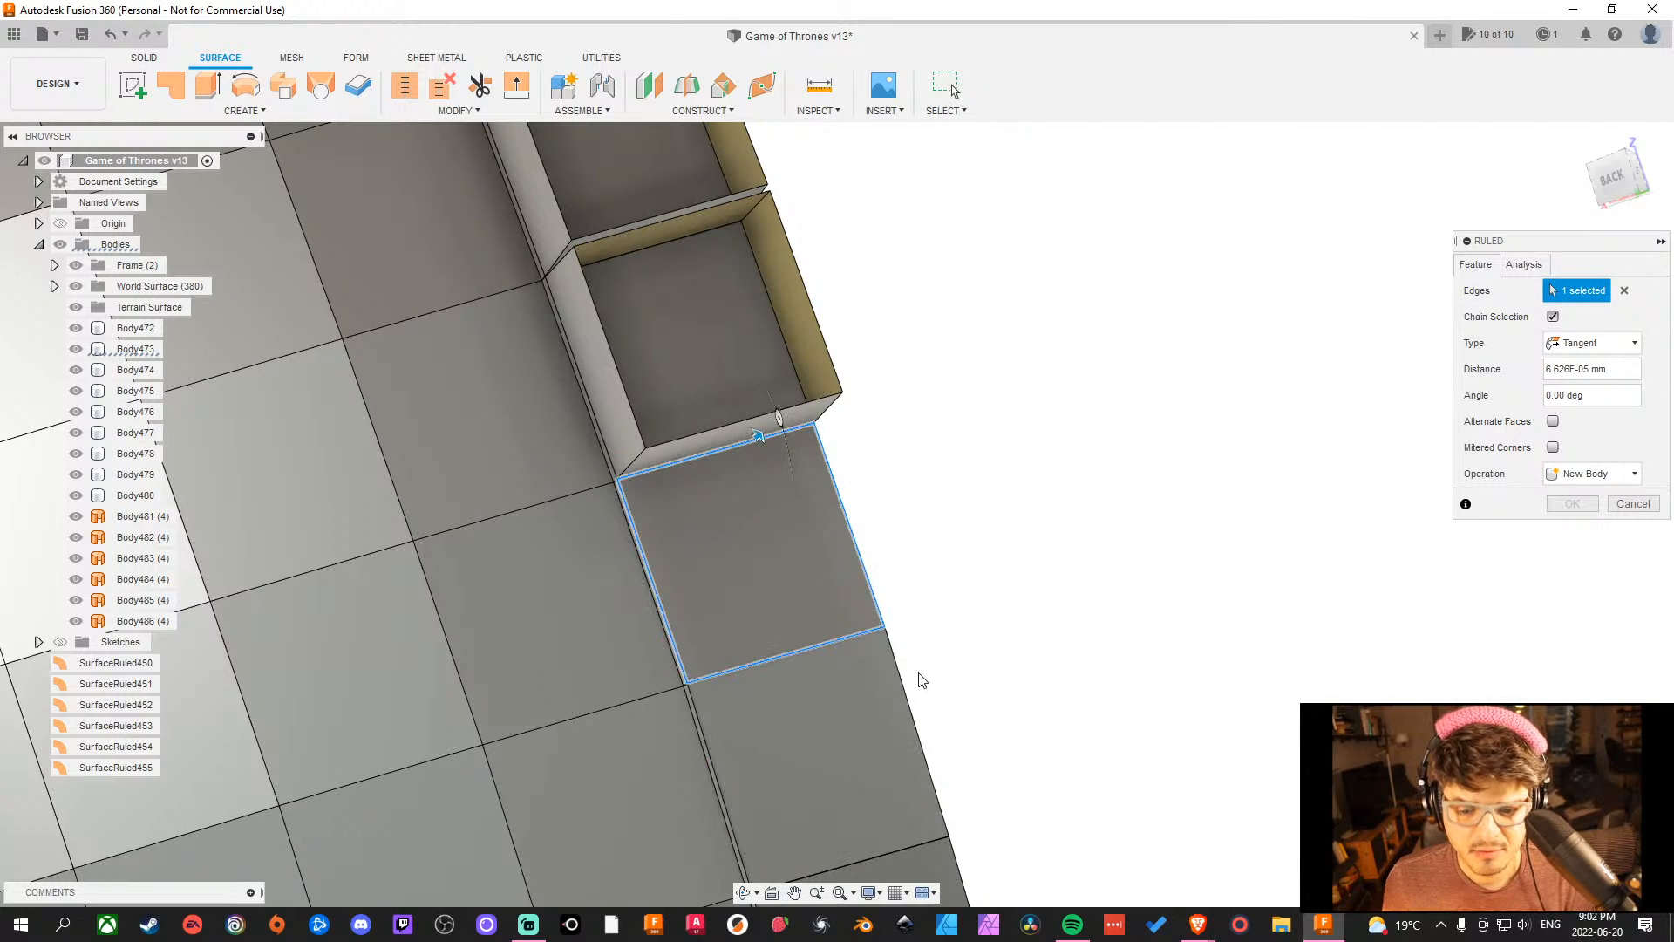
middle_drag(1000, 634, 1046, 579)
click(1623, 290)
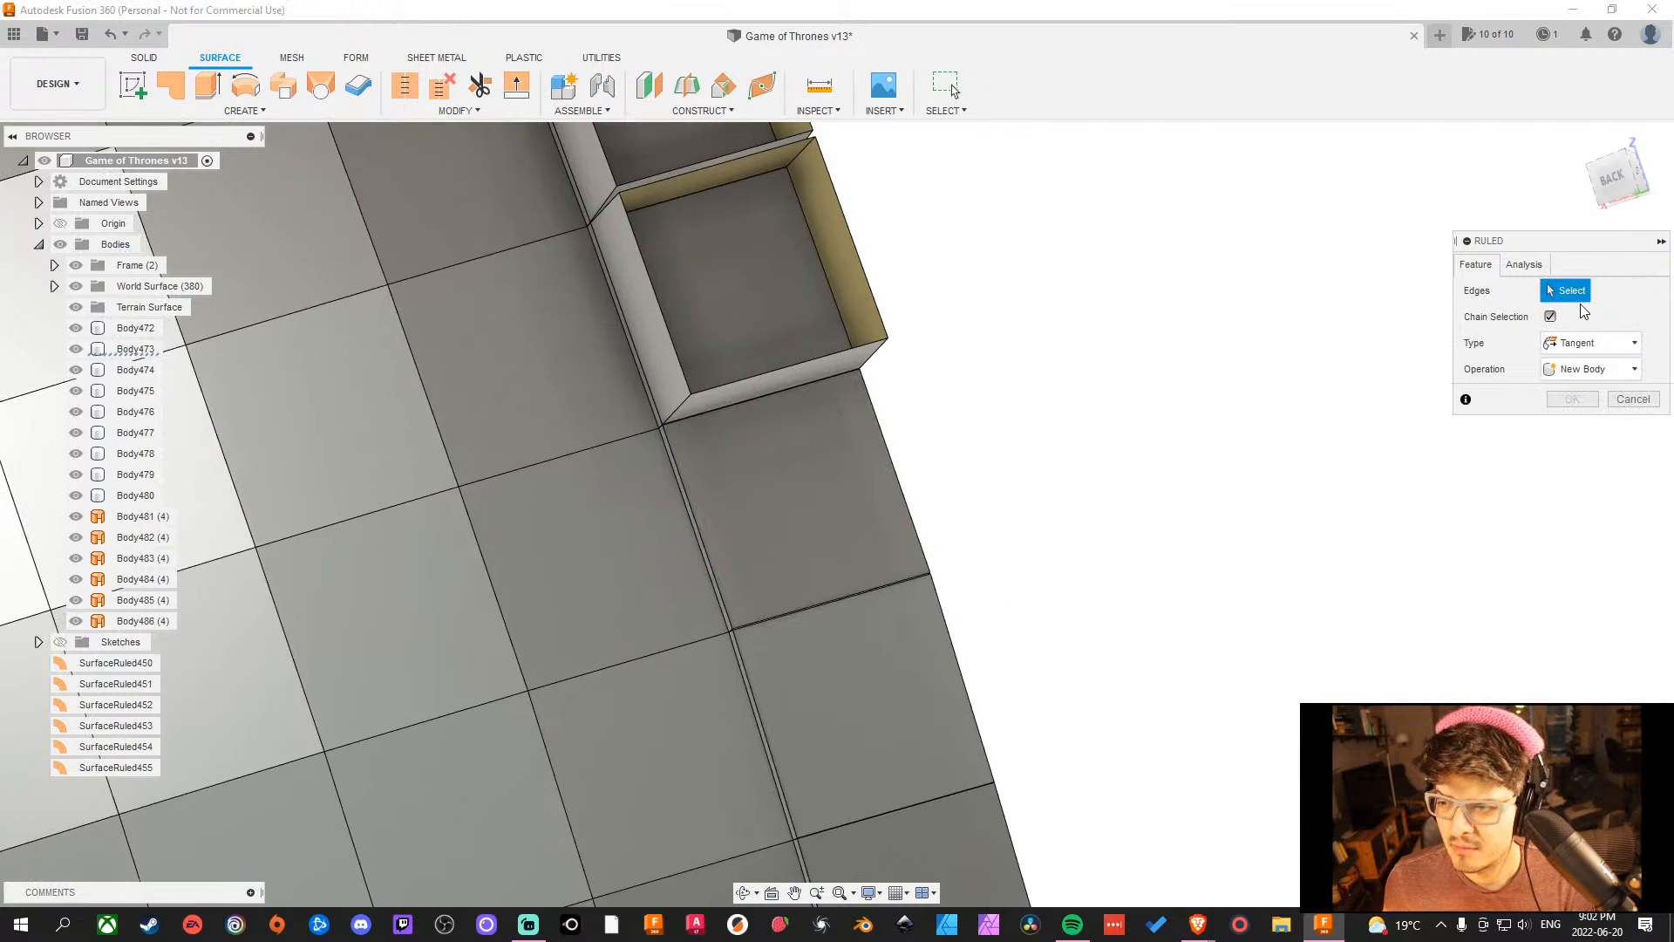
Choose the tile's four edges again, set the ruled distance to 100 mm, and create the walls as a new body.
click(724, 598)
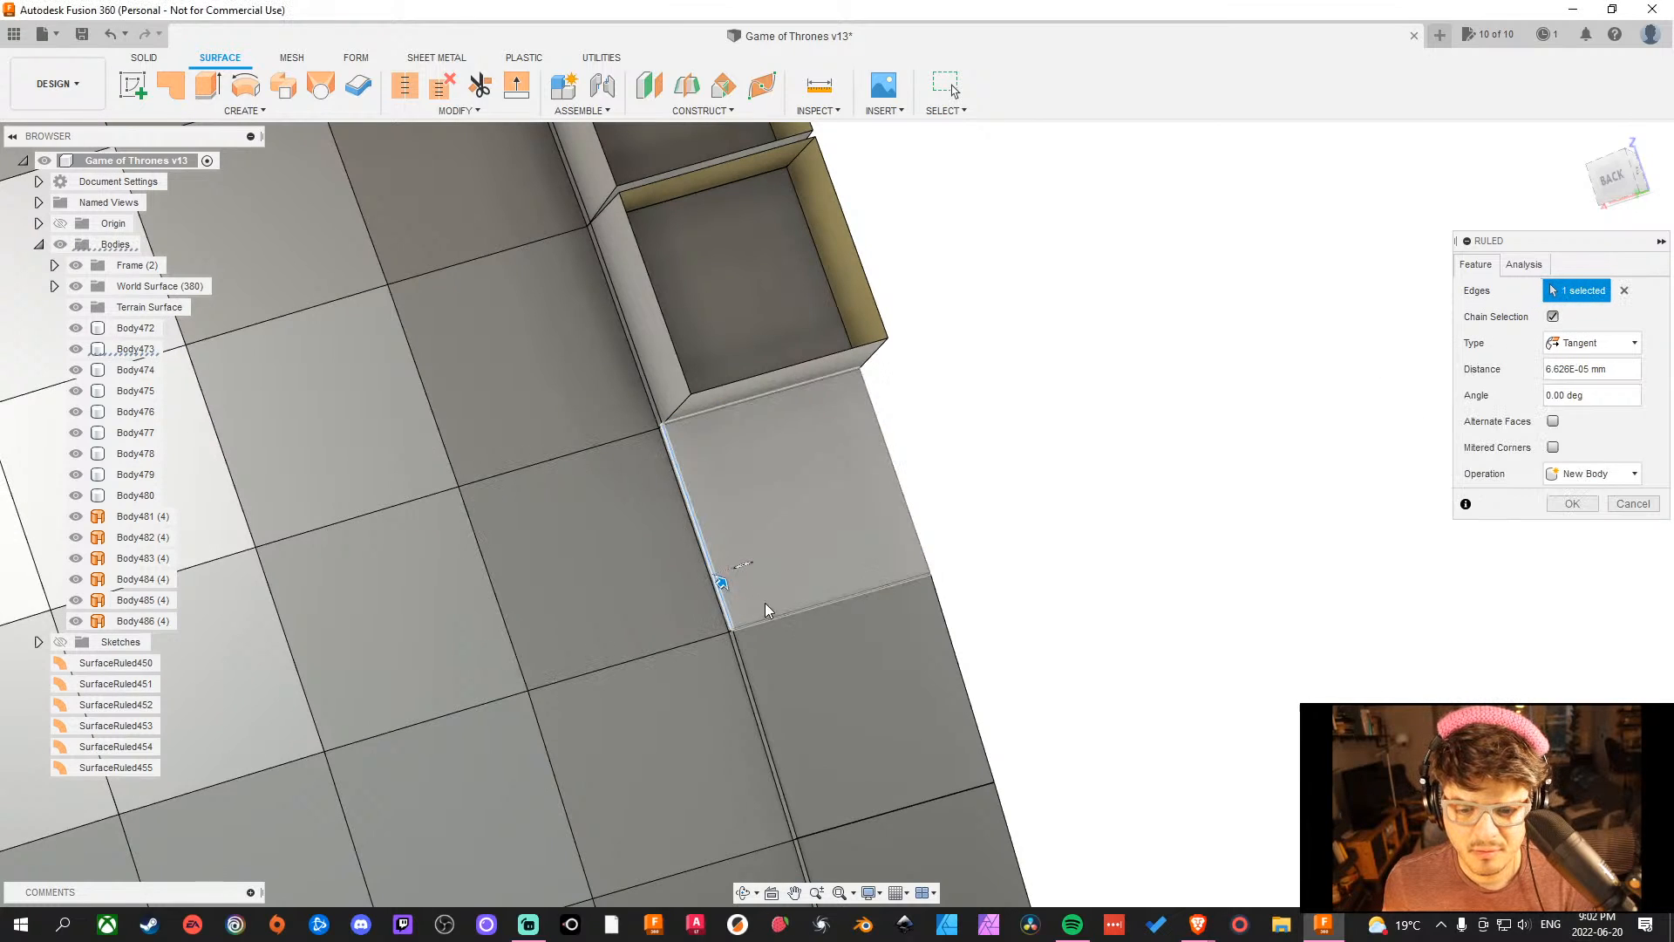
click(908, 505)
click(775, 393)
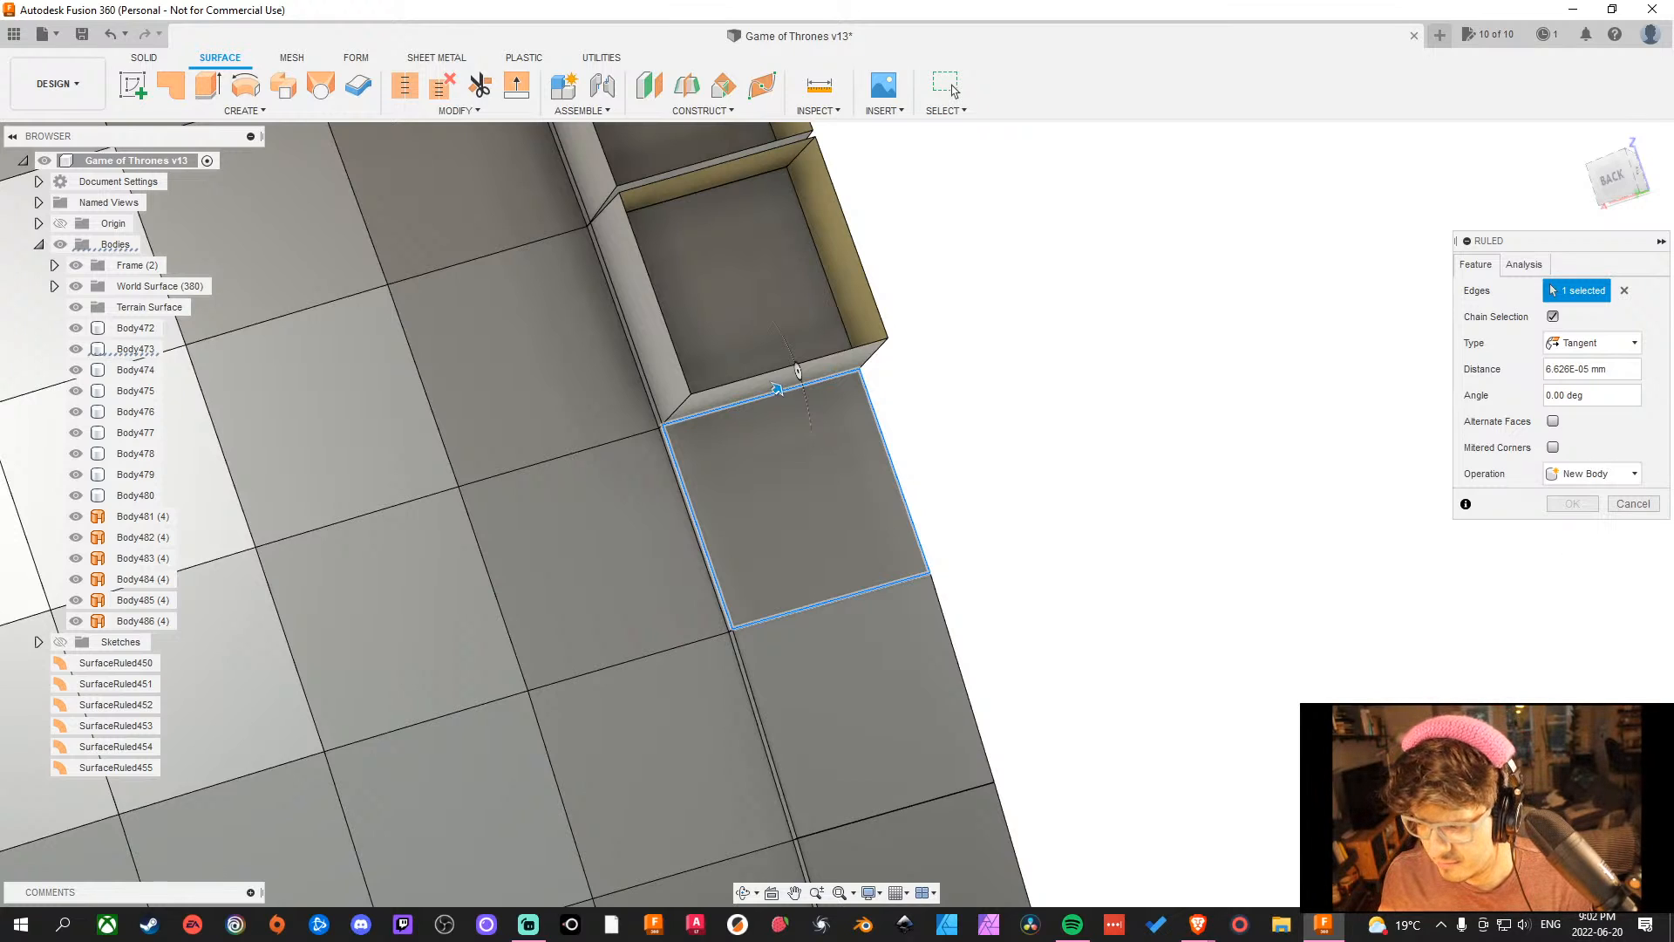
click(1497, 373)
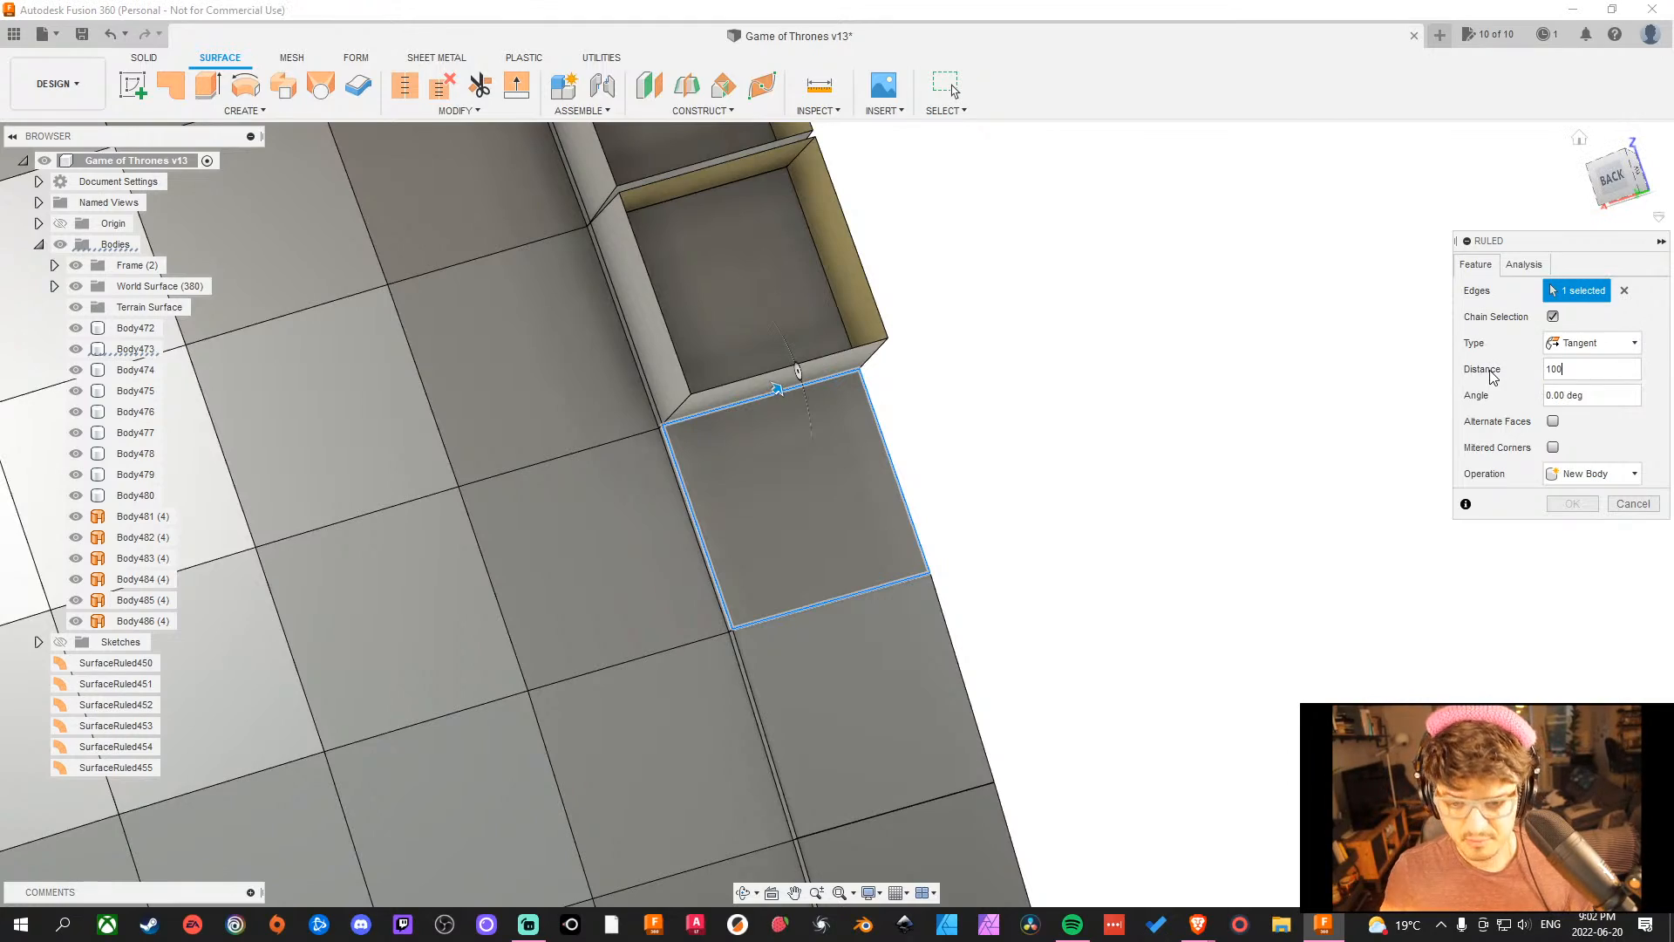
scroll(1065, 497, up, 3)
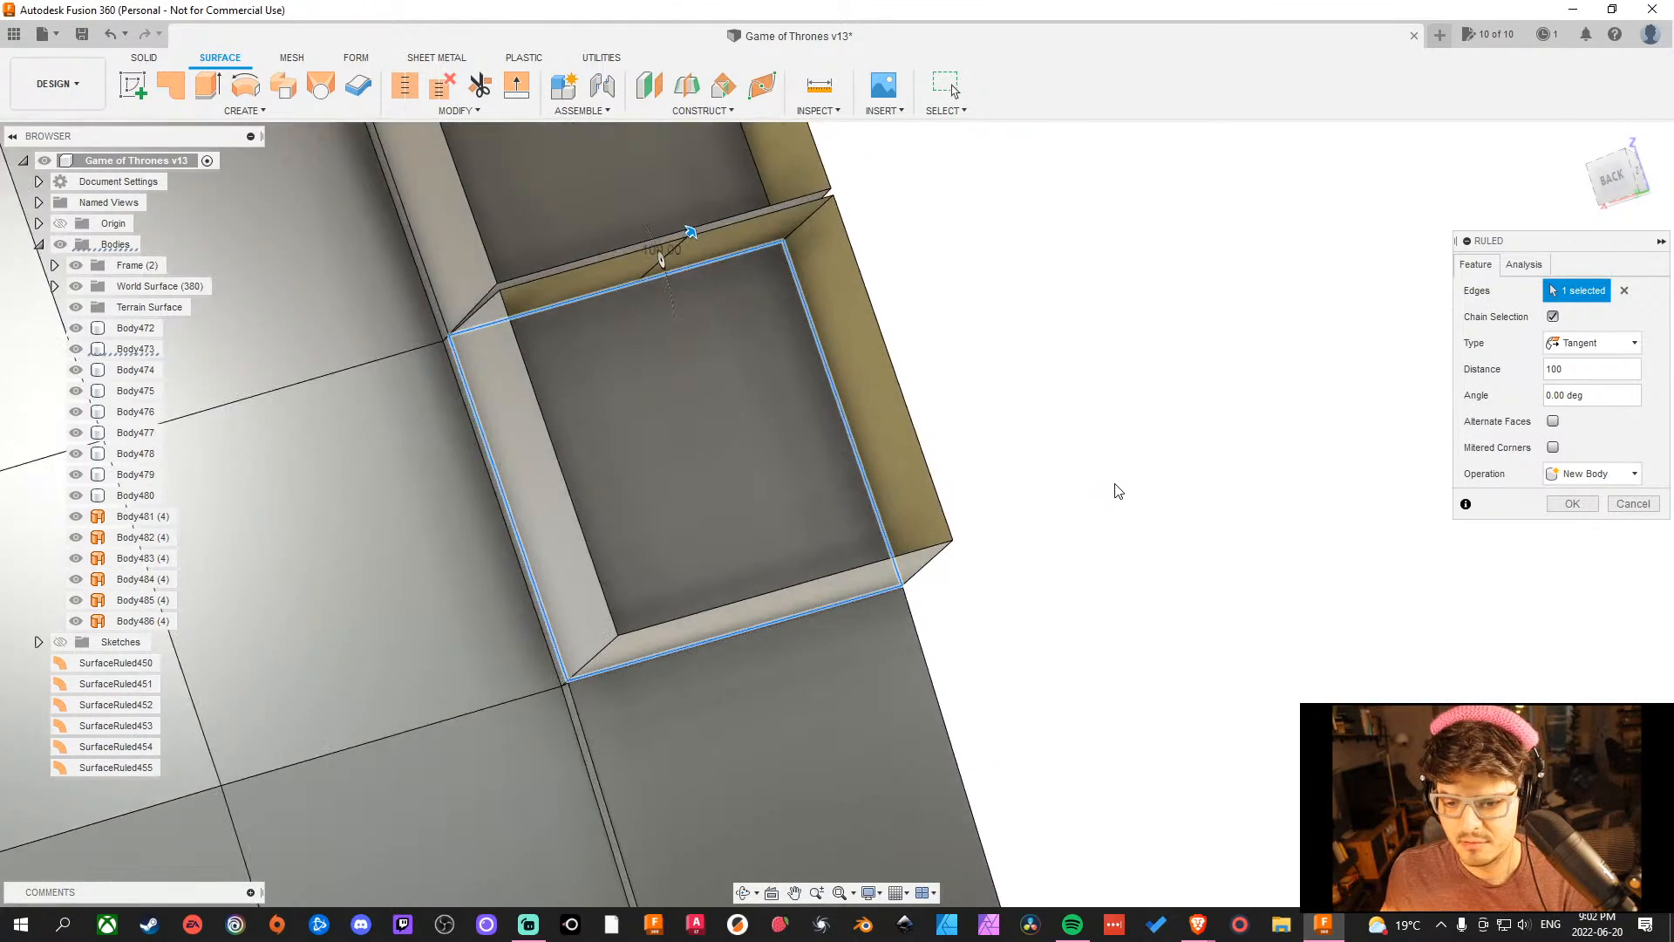
scroll(1120, 462, down, 5)
scroll(1072, 561, up, 3)
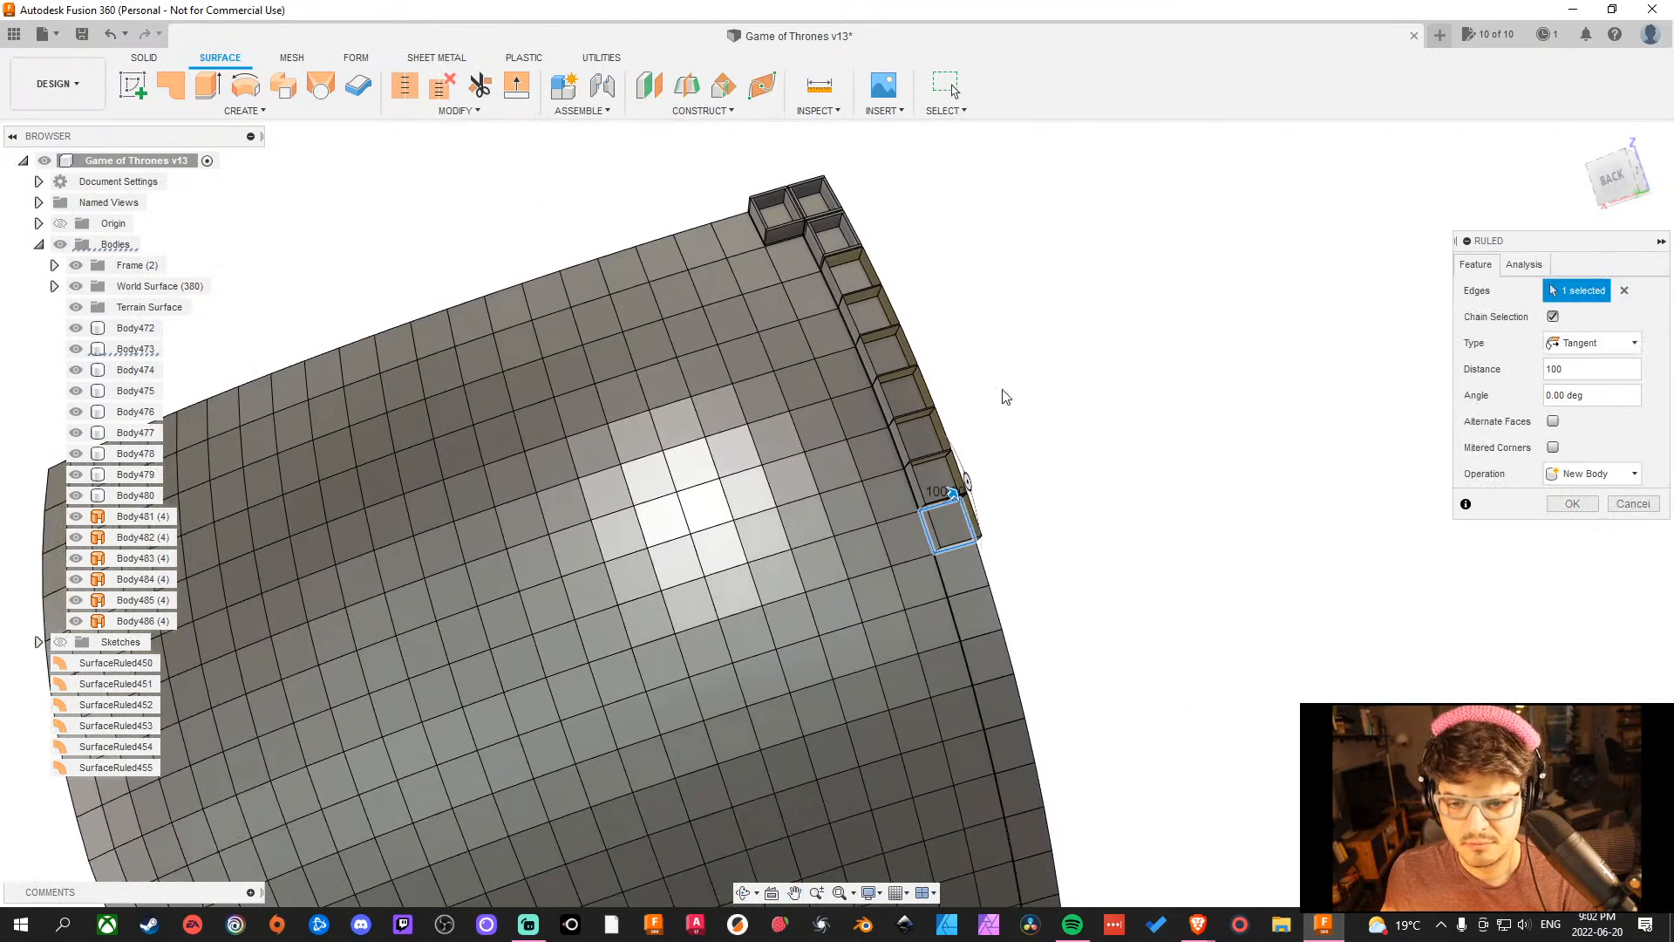
scroll(1003, 397, up, 3)
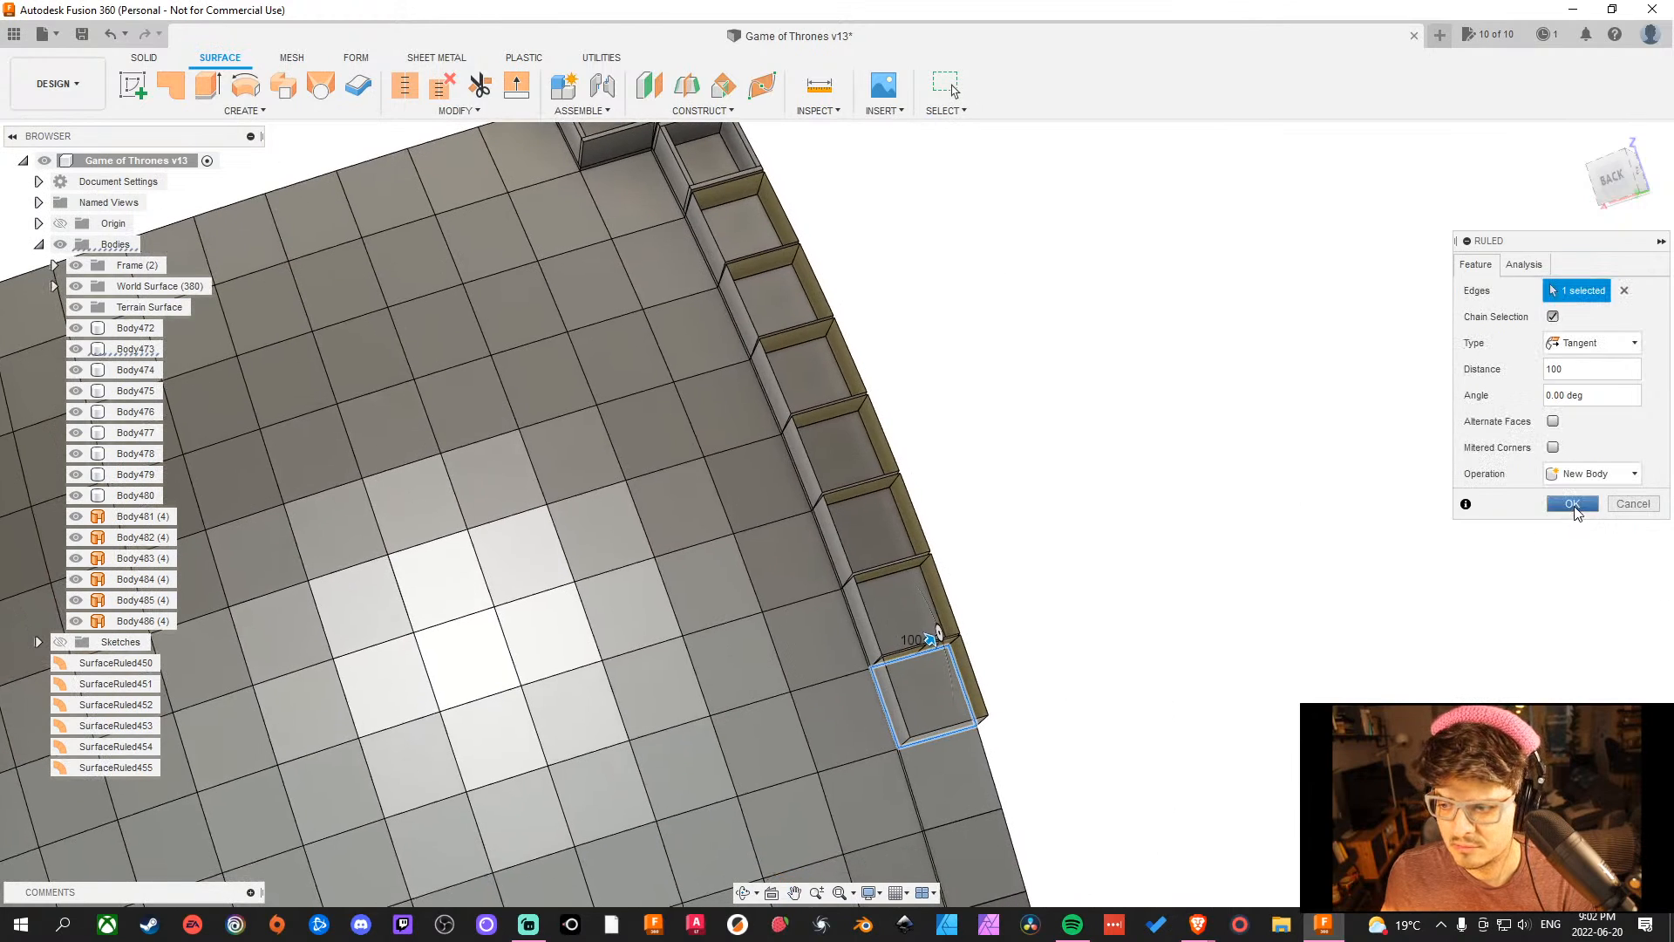
click(1572, 504)
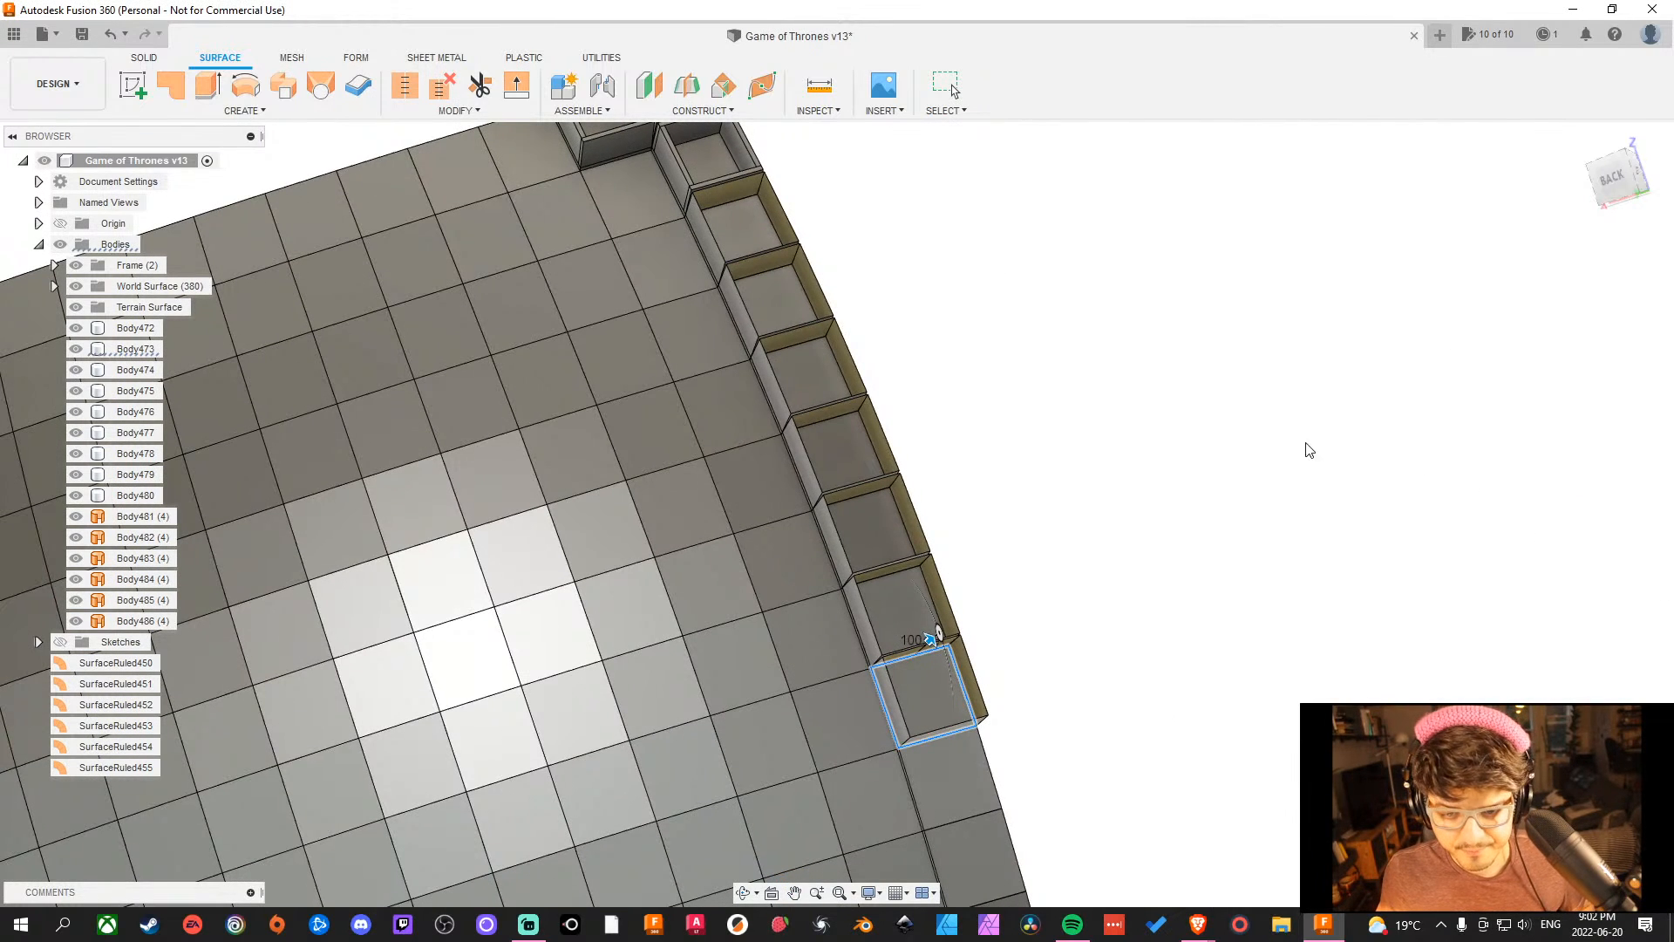
Measure the straight distance between the outer corners at the two ends of the curved surface's edge.
shift+middle_drag(1310, 449, 1413, 669)
scroll(1296, 492, up, 1)
scroll(1289, 567, down, 4)
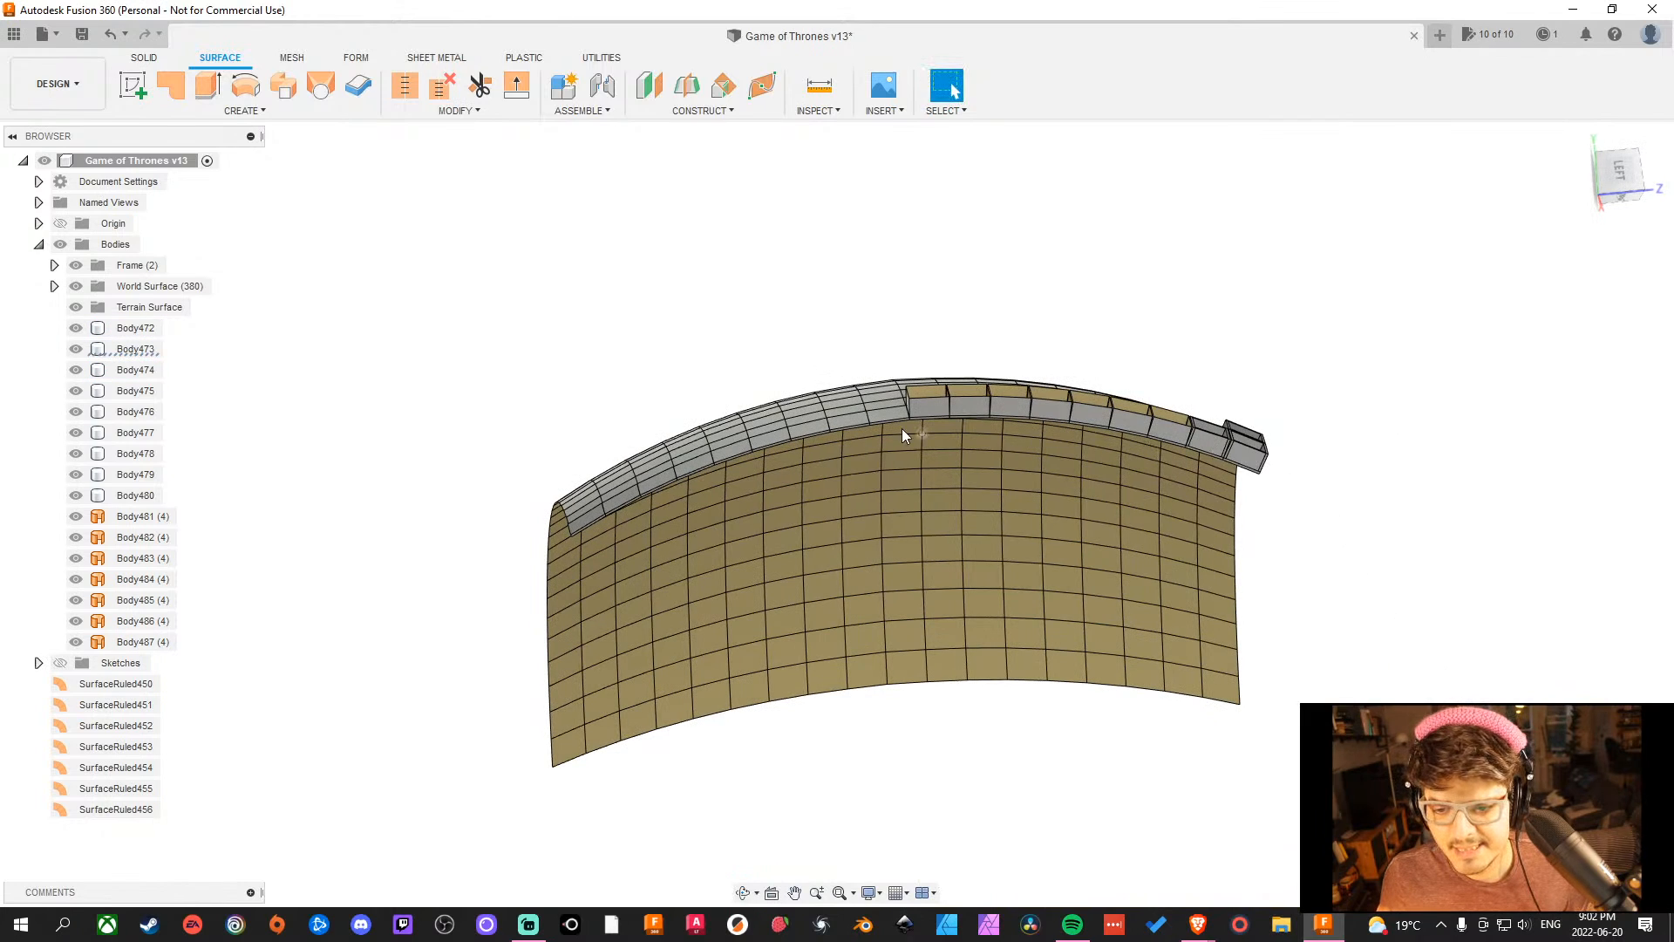
key(i)
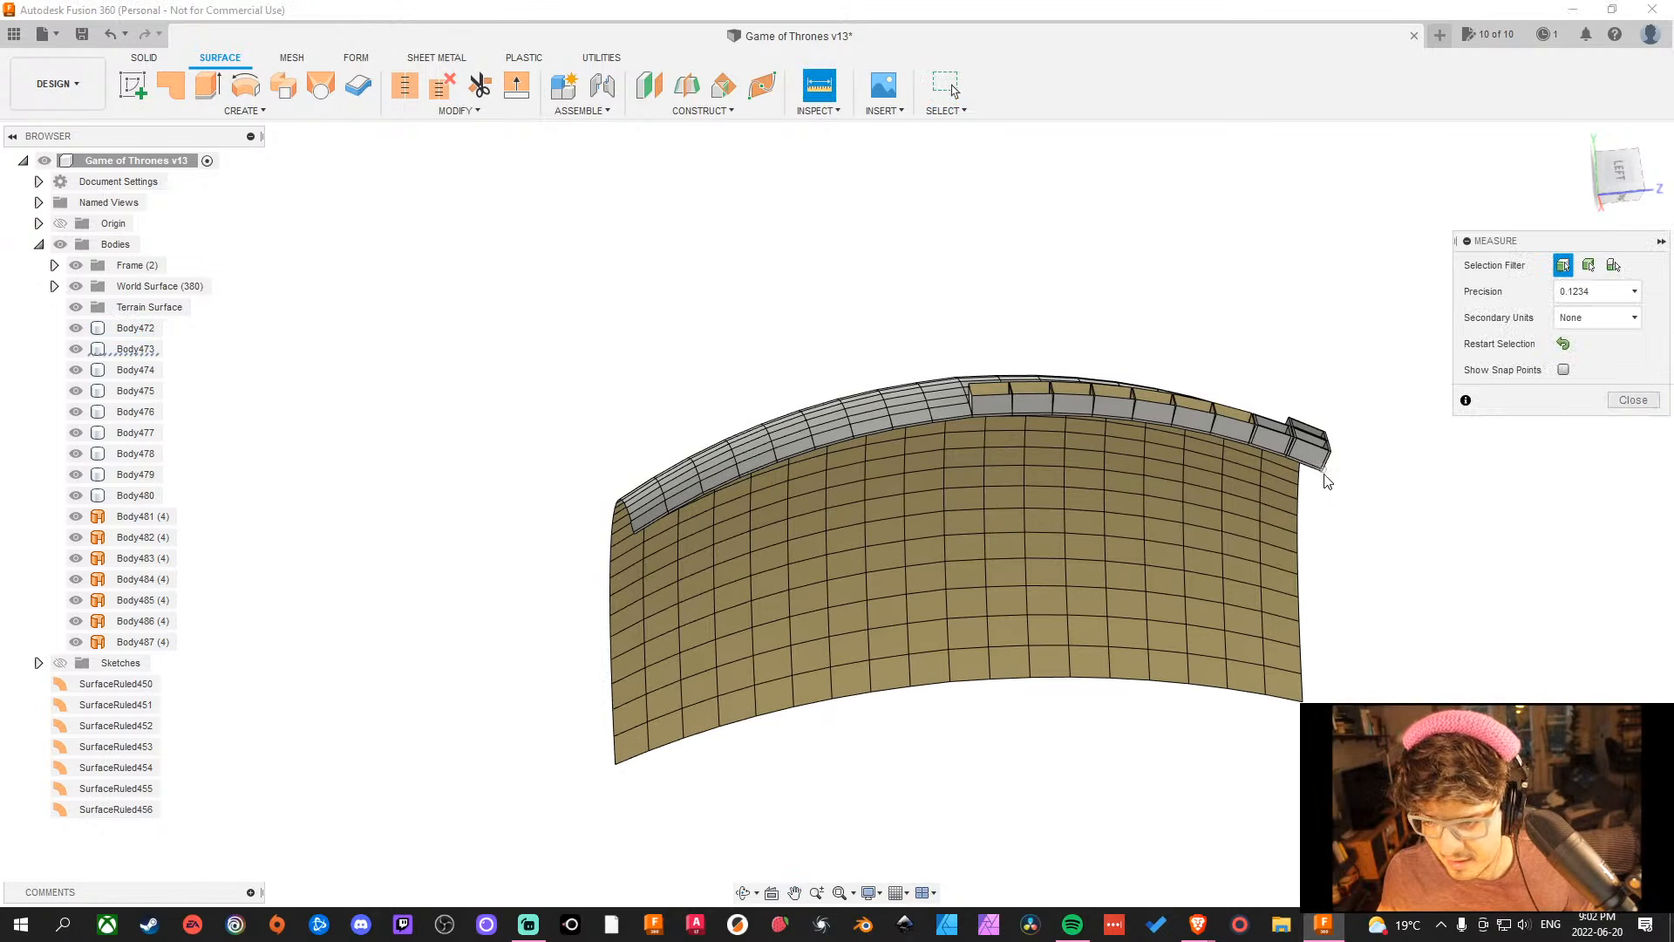
click(1323, 474)
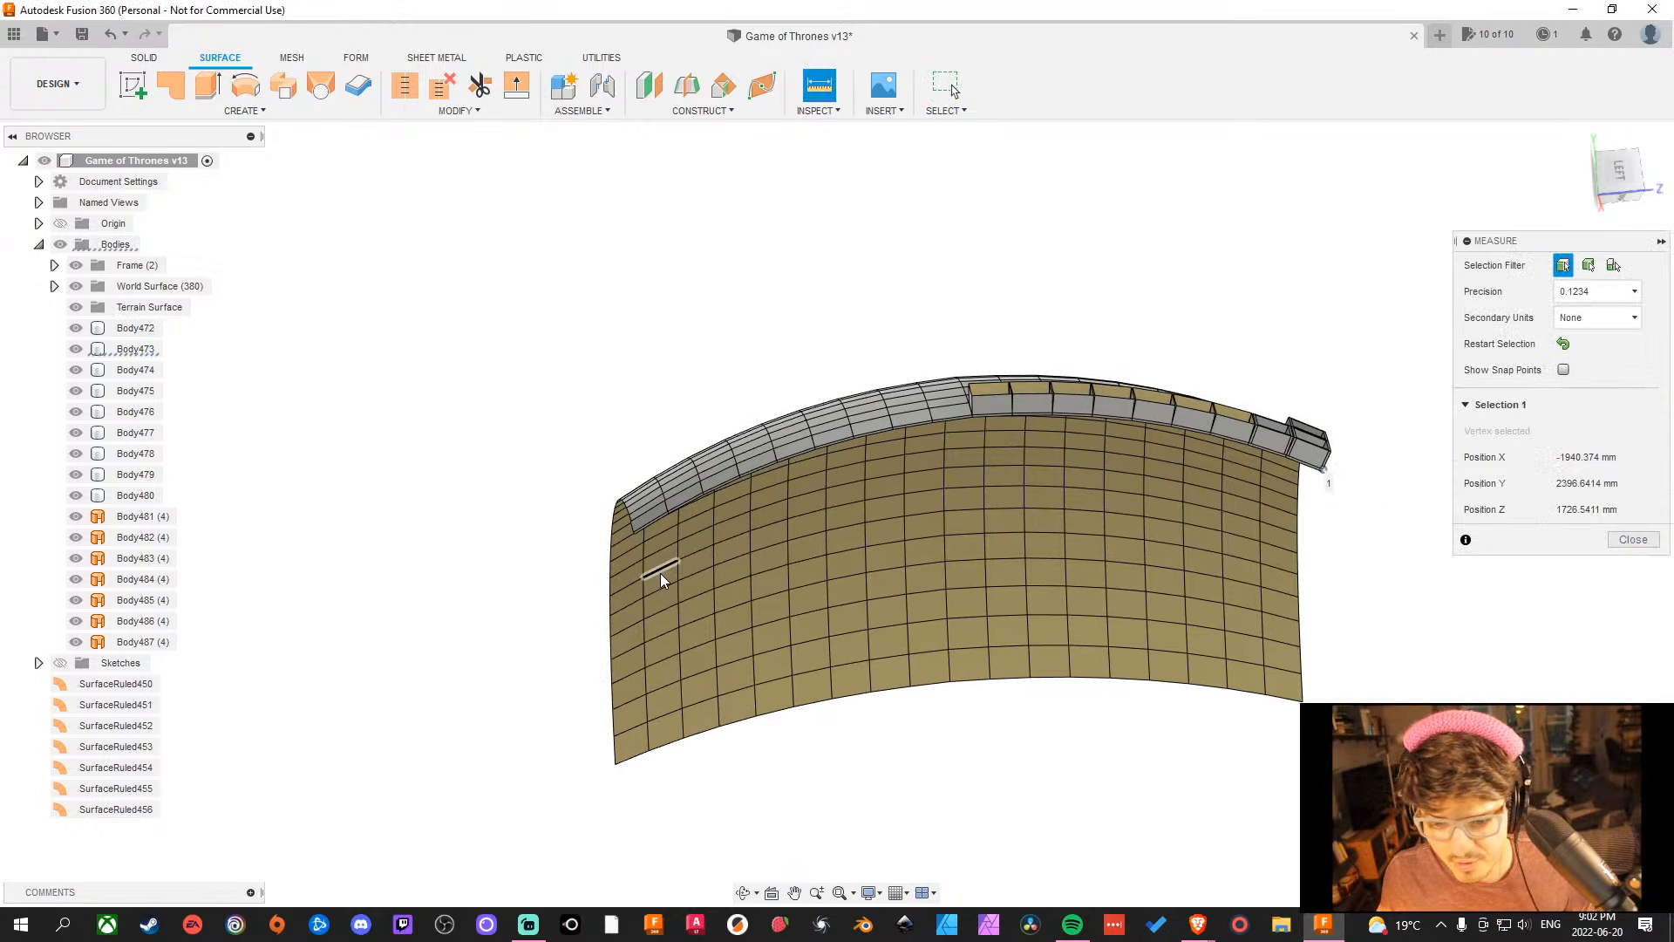
click(635, 531)
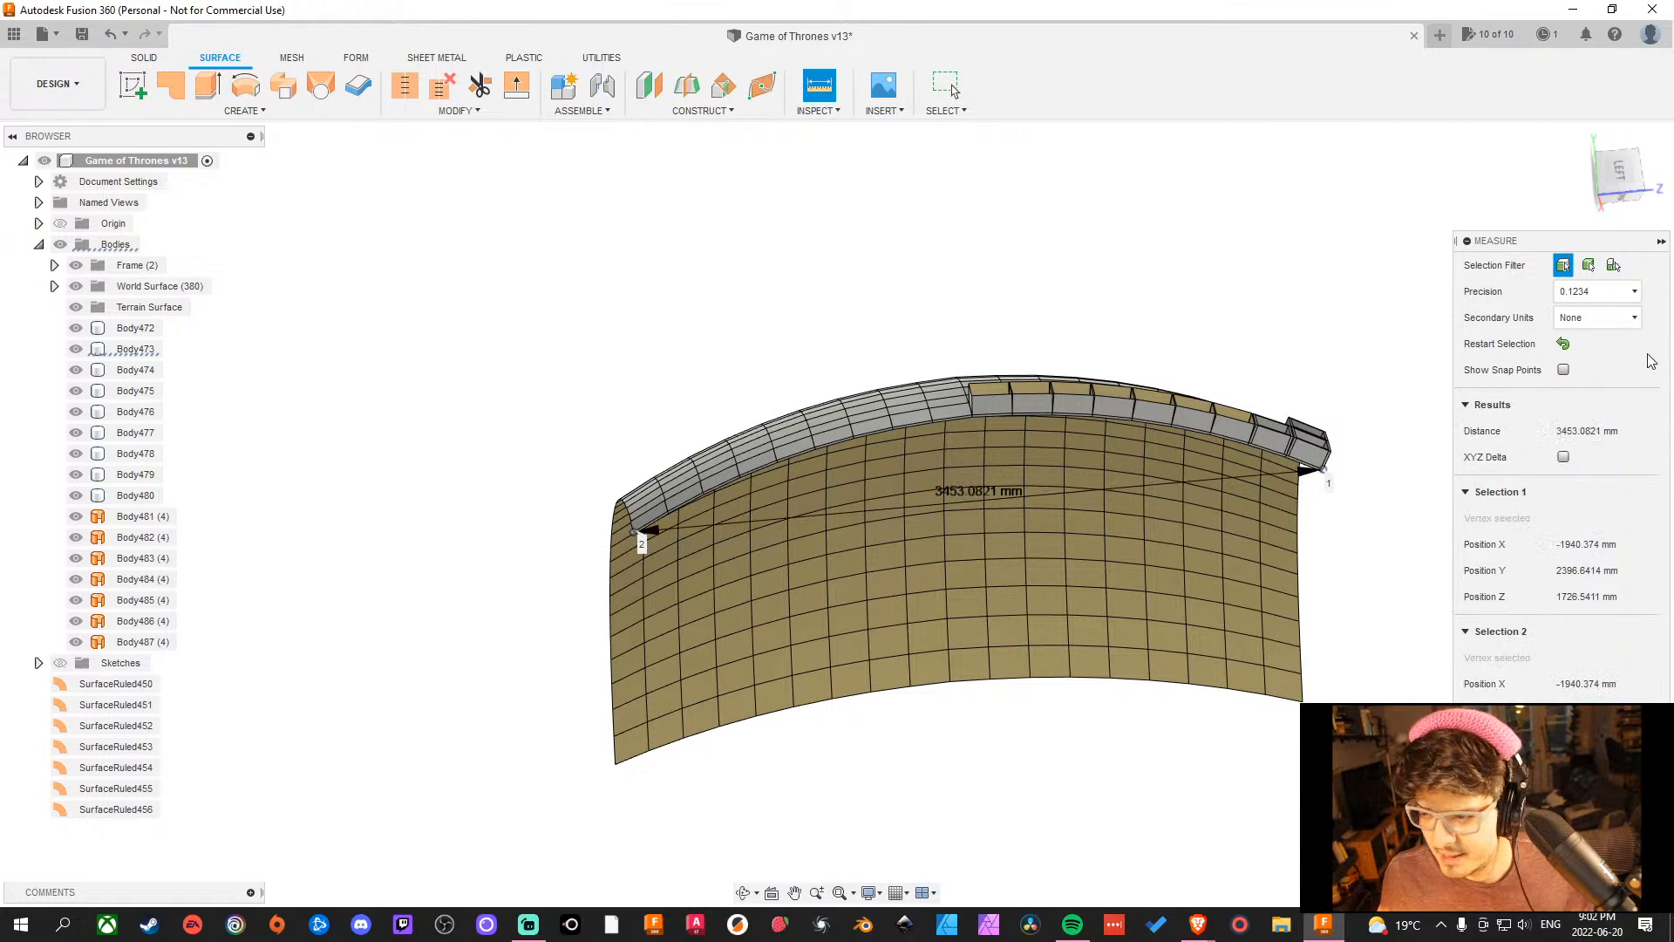
Show the corner-to-corner measurement in feet as secondary units, widen the results to read them in full, and finish measuring.
click(1618, 317)
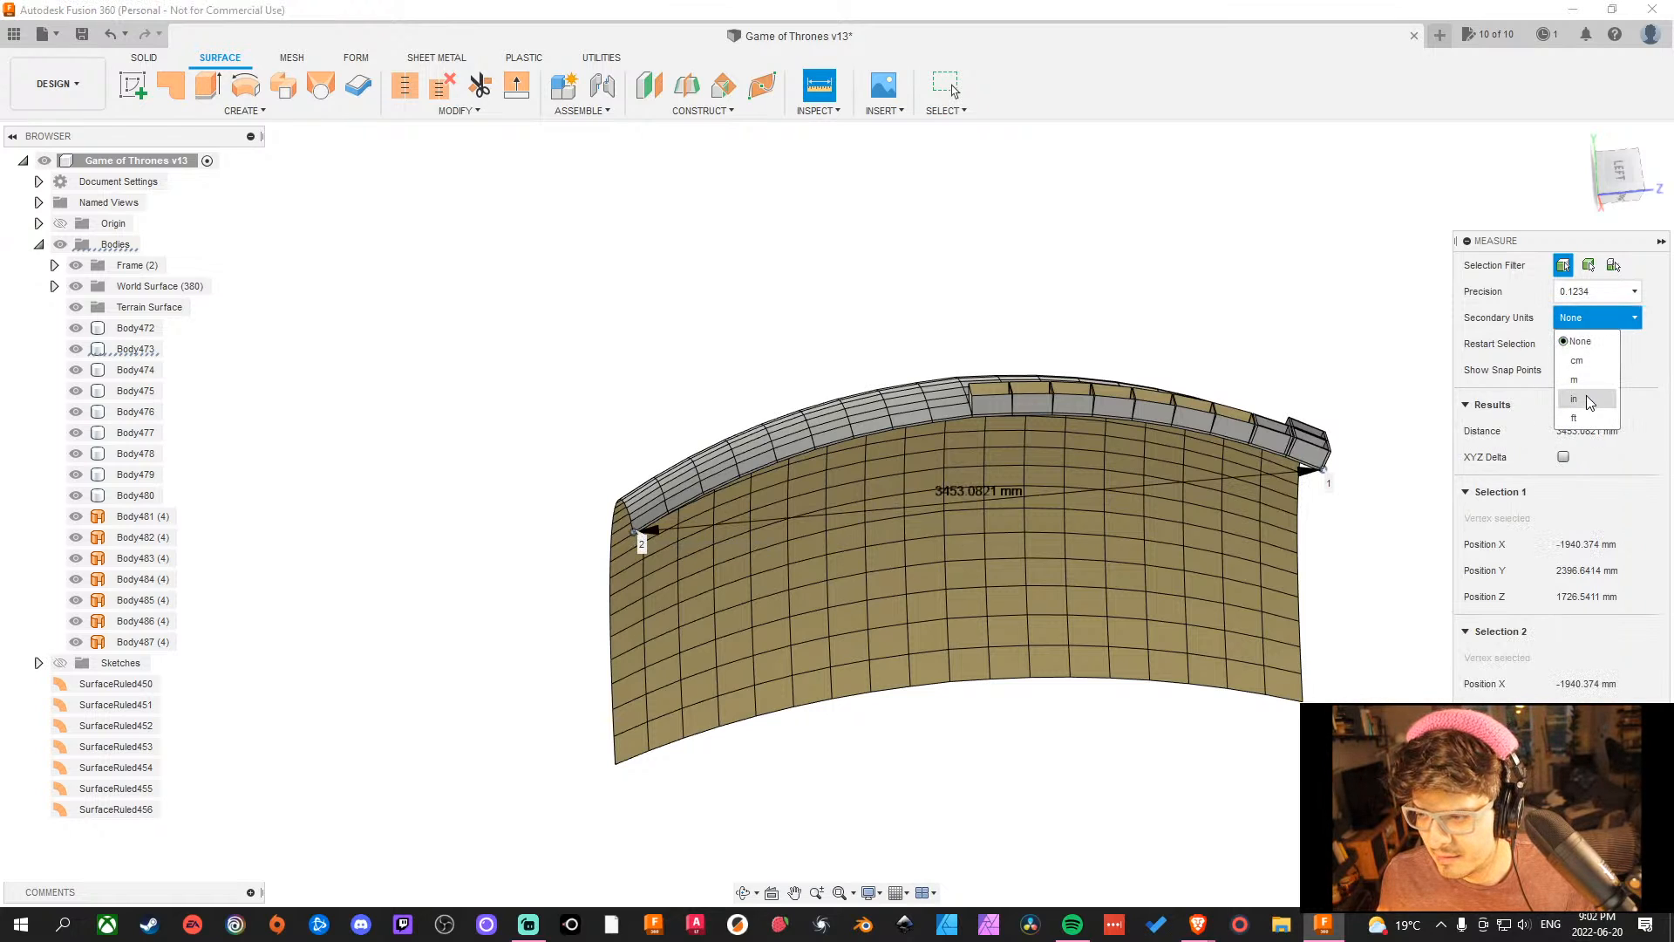
click(1587, 418)
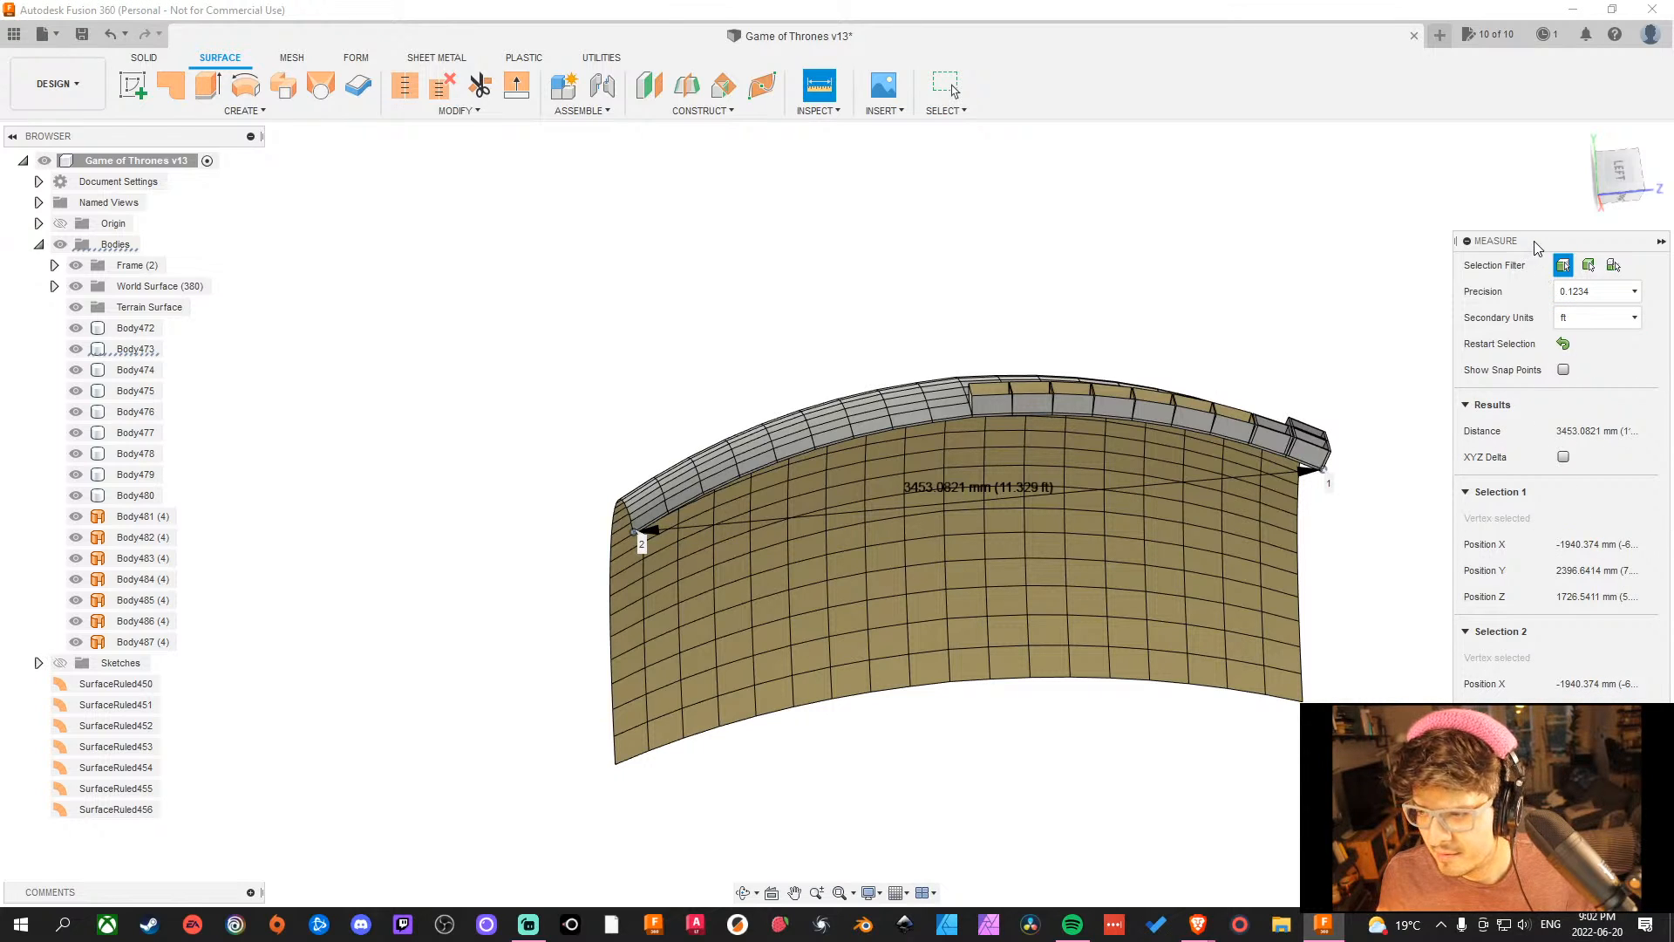
drag(1536, 247, 1431, 244)
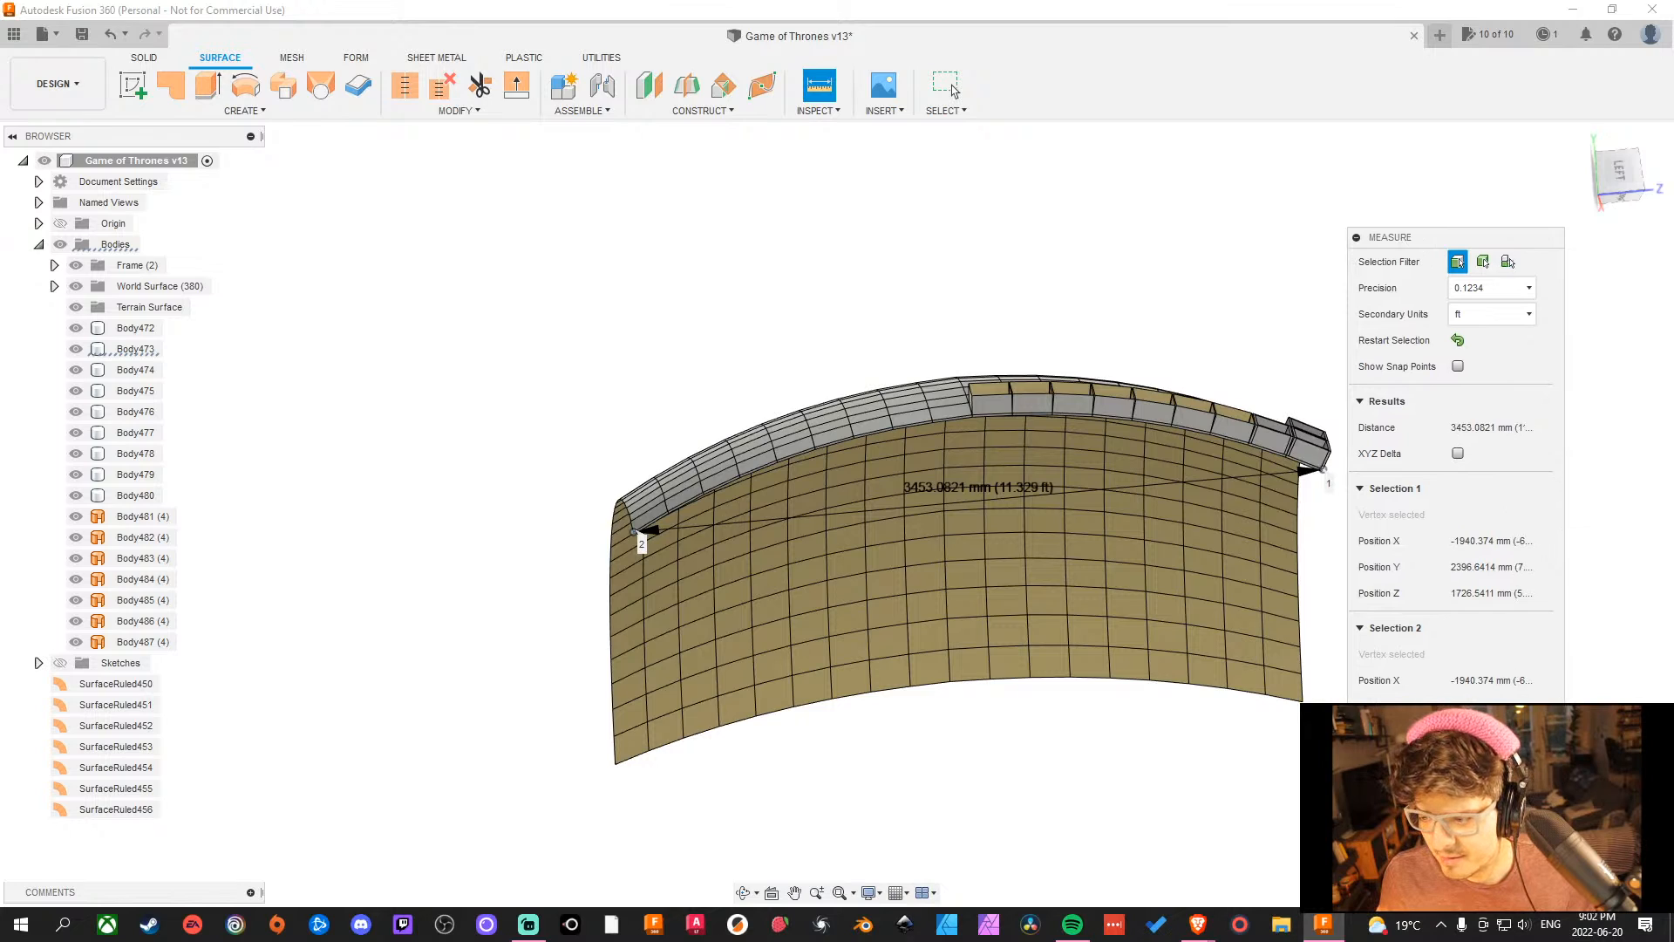
drag(1564, 419, 1619, 419)
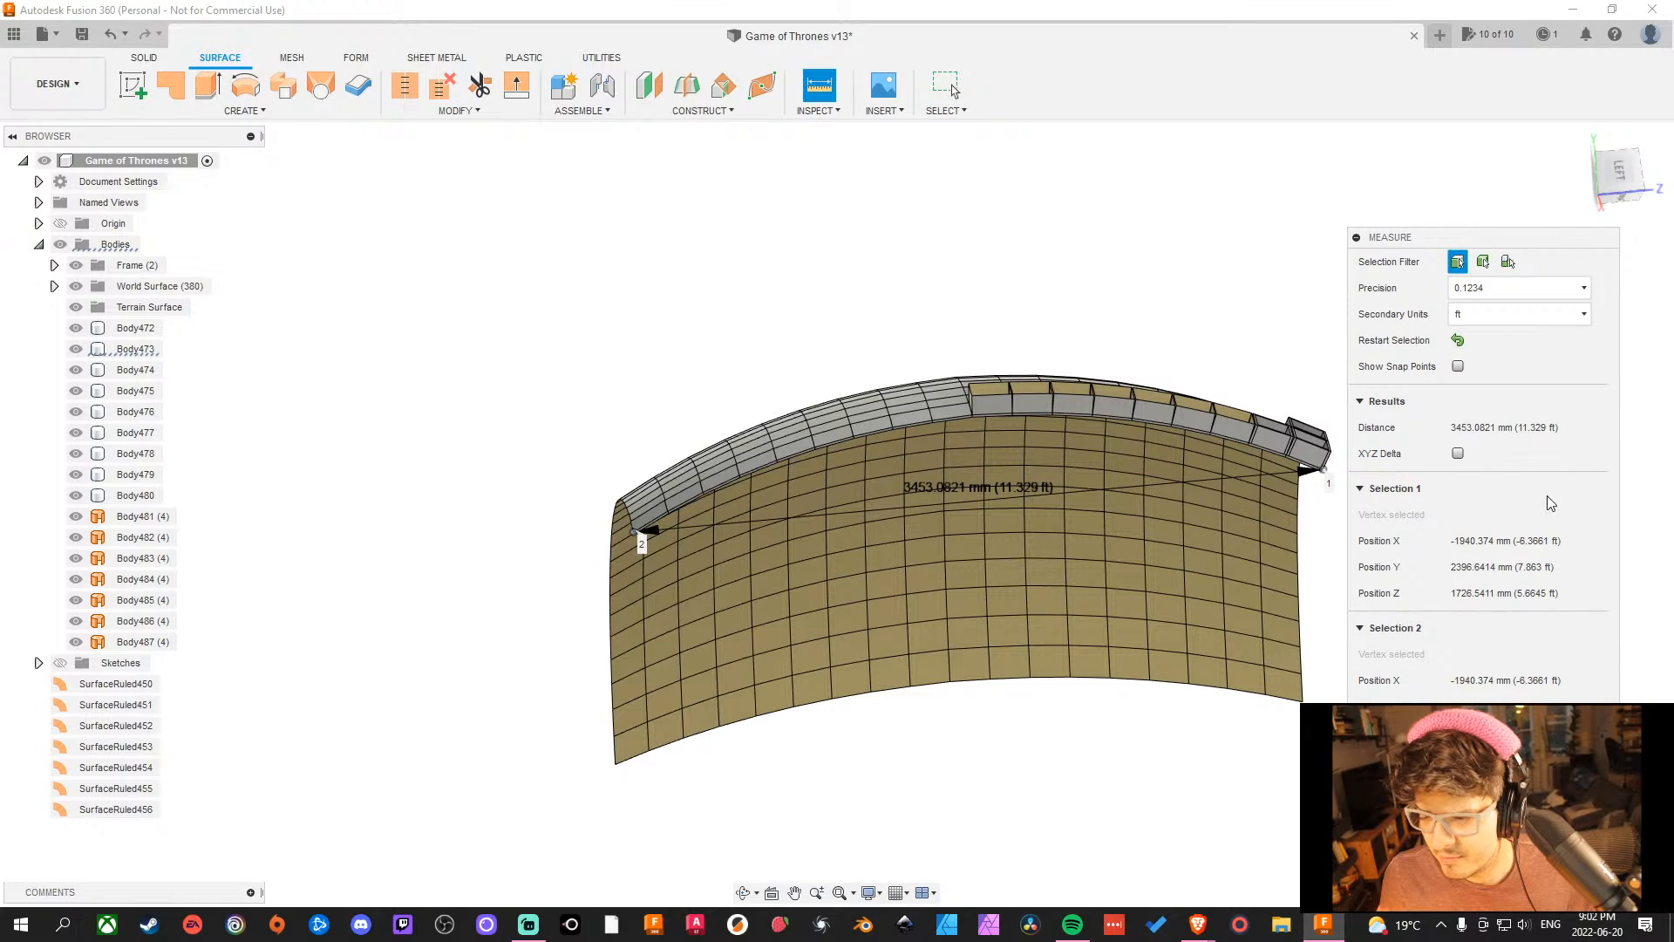
drag(1554, 244, 1592, 260)
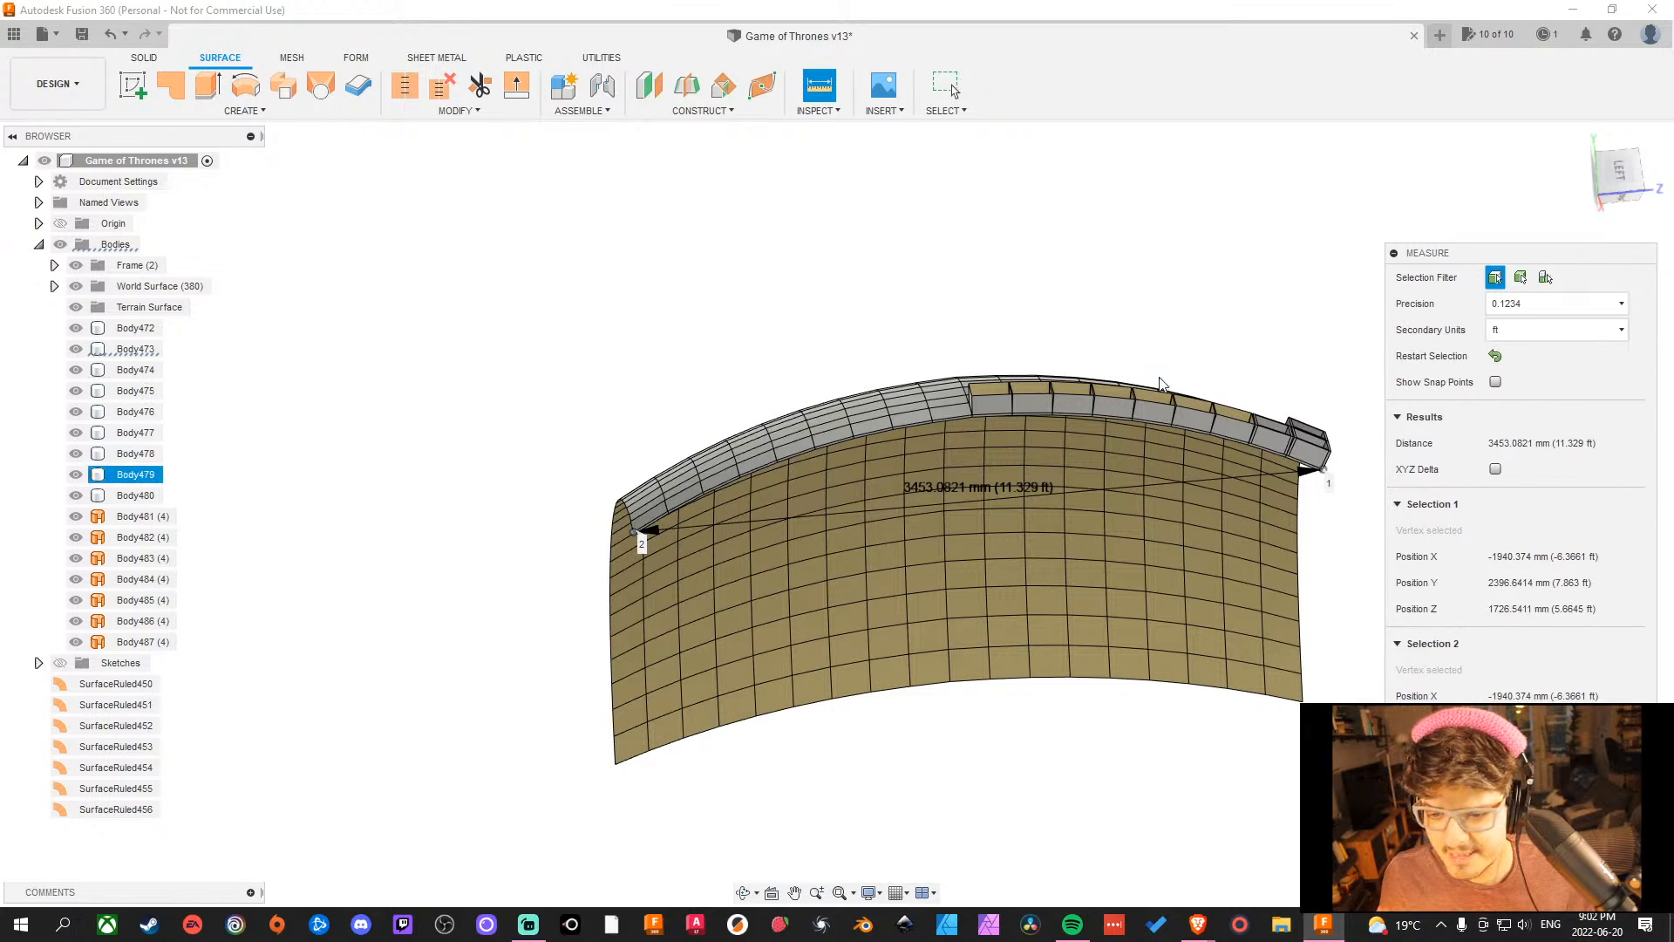
click(1623, 778)
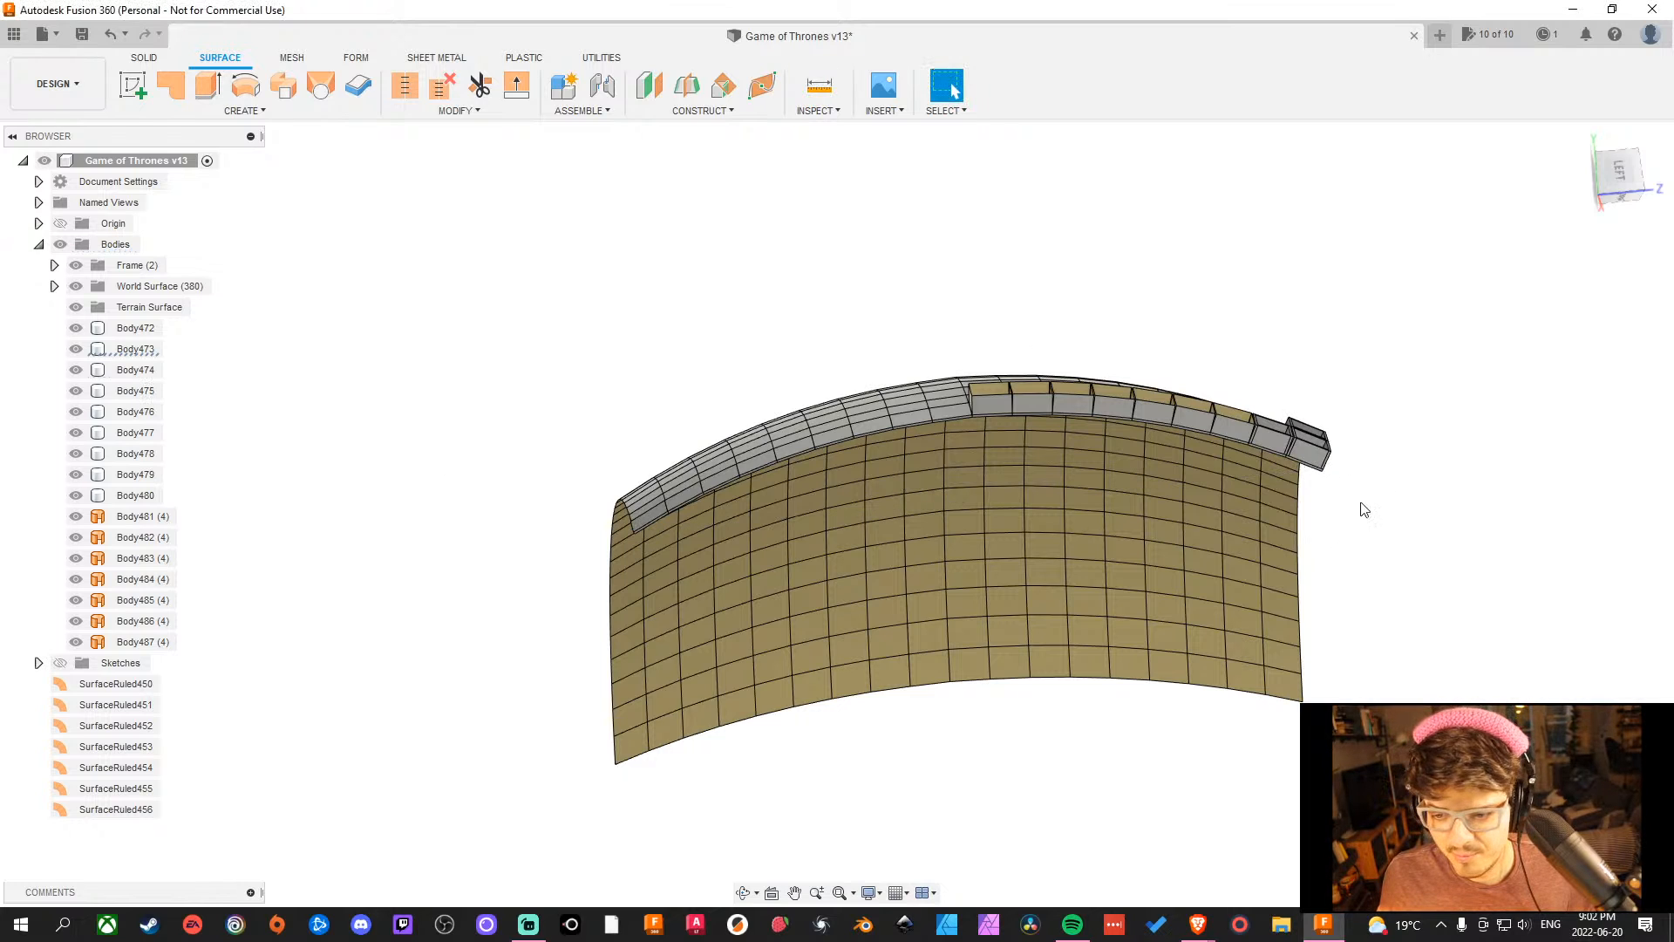
Examine the row of boxes and the joints between their walls along the curved edge from several angles and close up.
scroll(1379, 499, down, 4)
scroll(1379, 497, up, 6)
middle_drag(1360, 485, 1411, 485)
key(Escape)
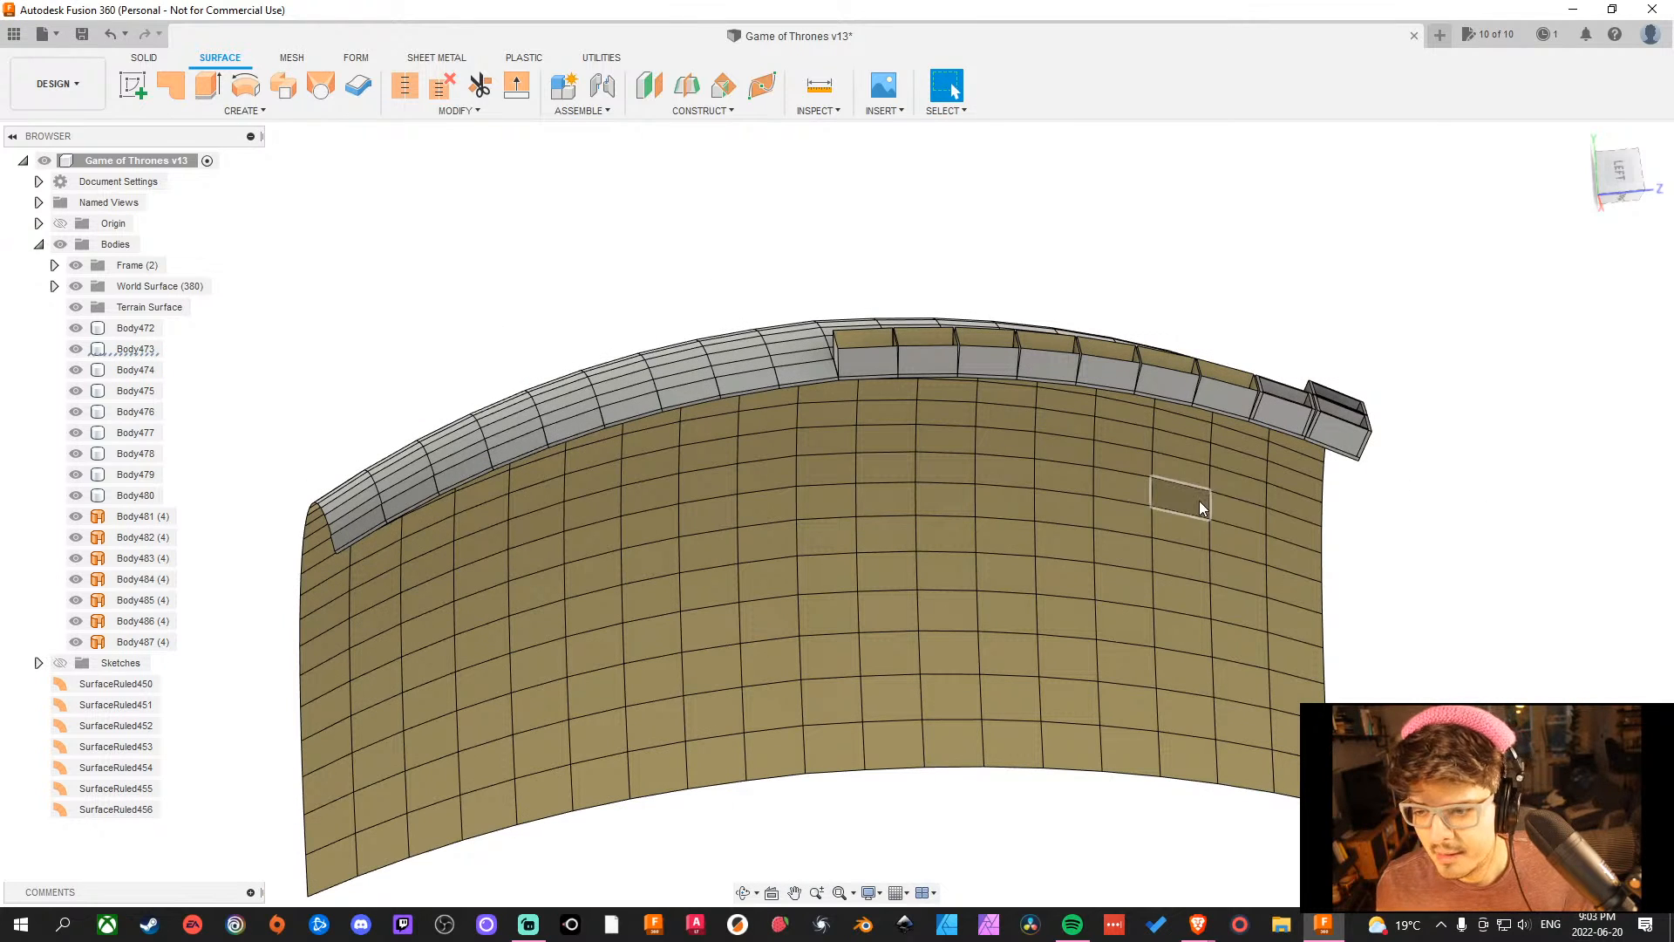
shift+middle_drag(1486, 462, 1334, 527)
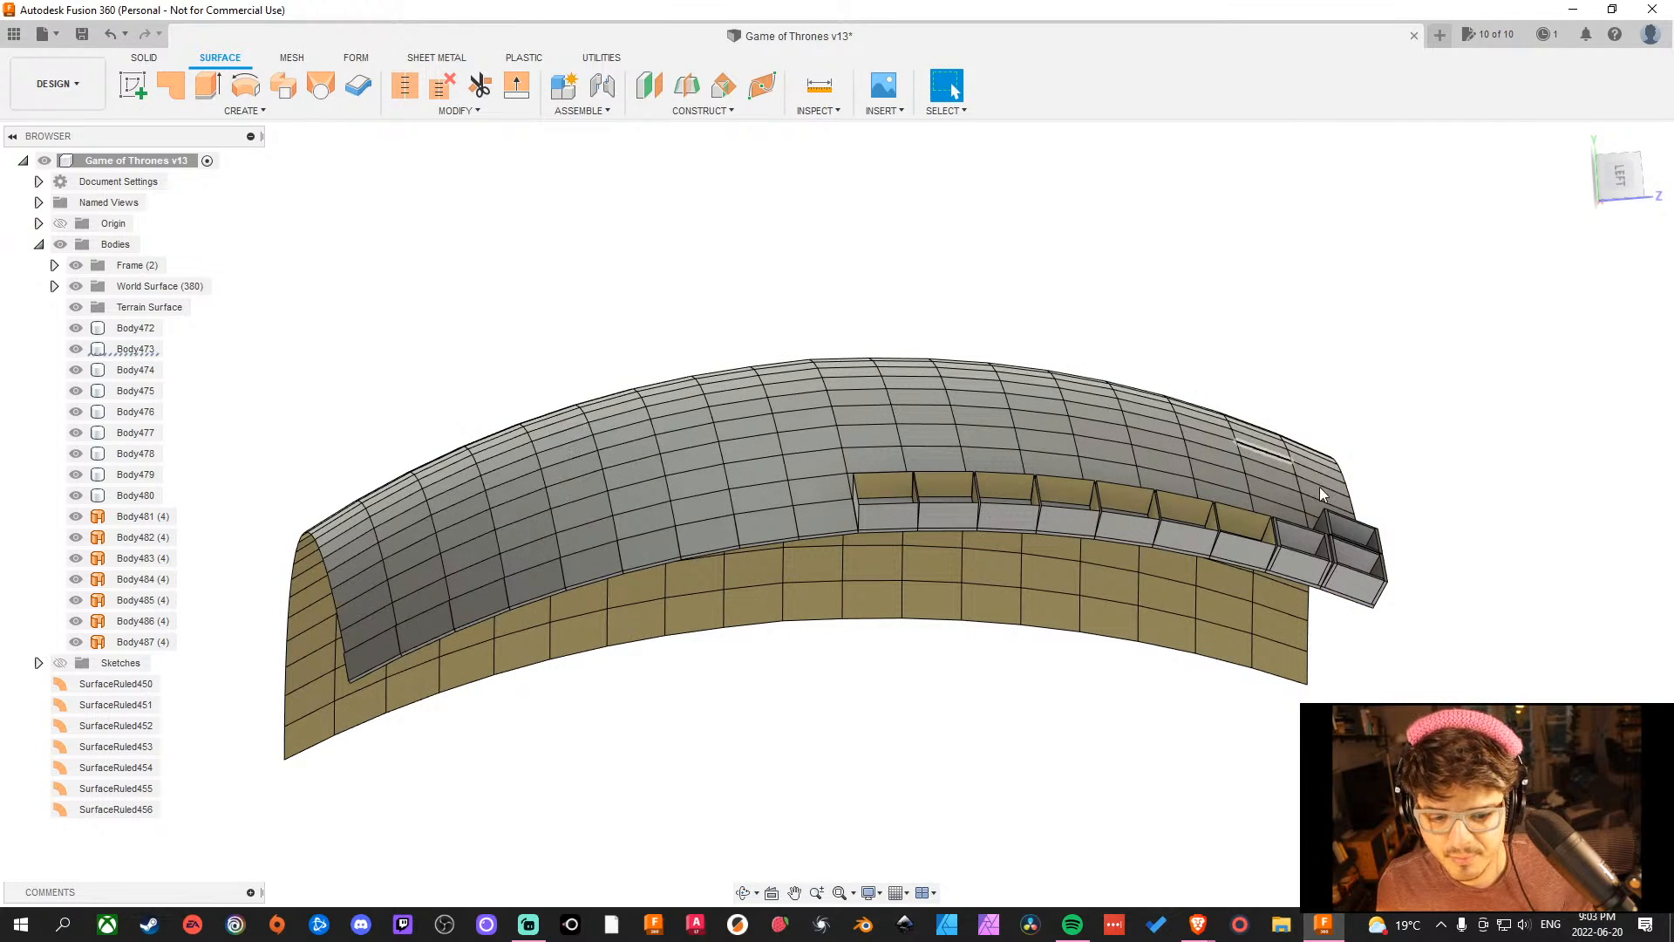
shift+middle_drag(1576, 563, 1067, 626)
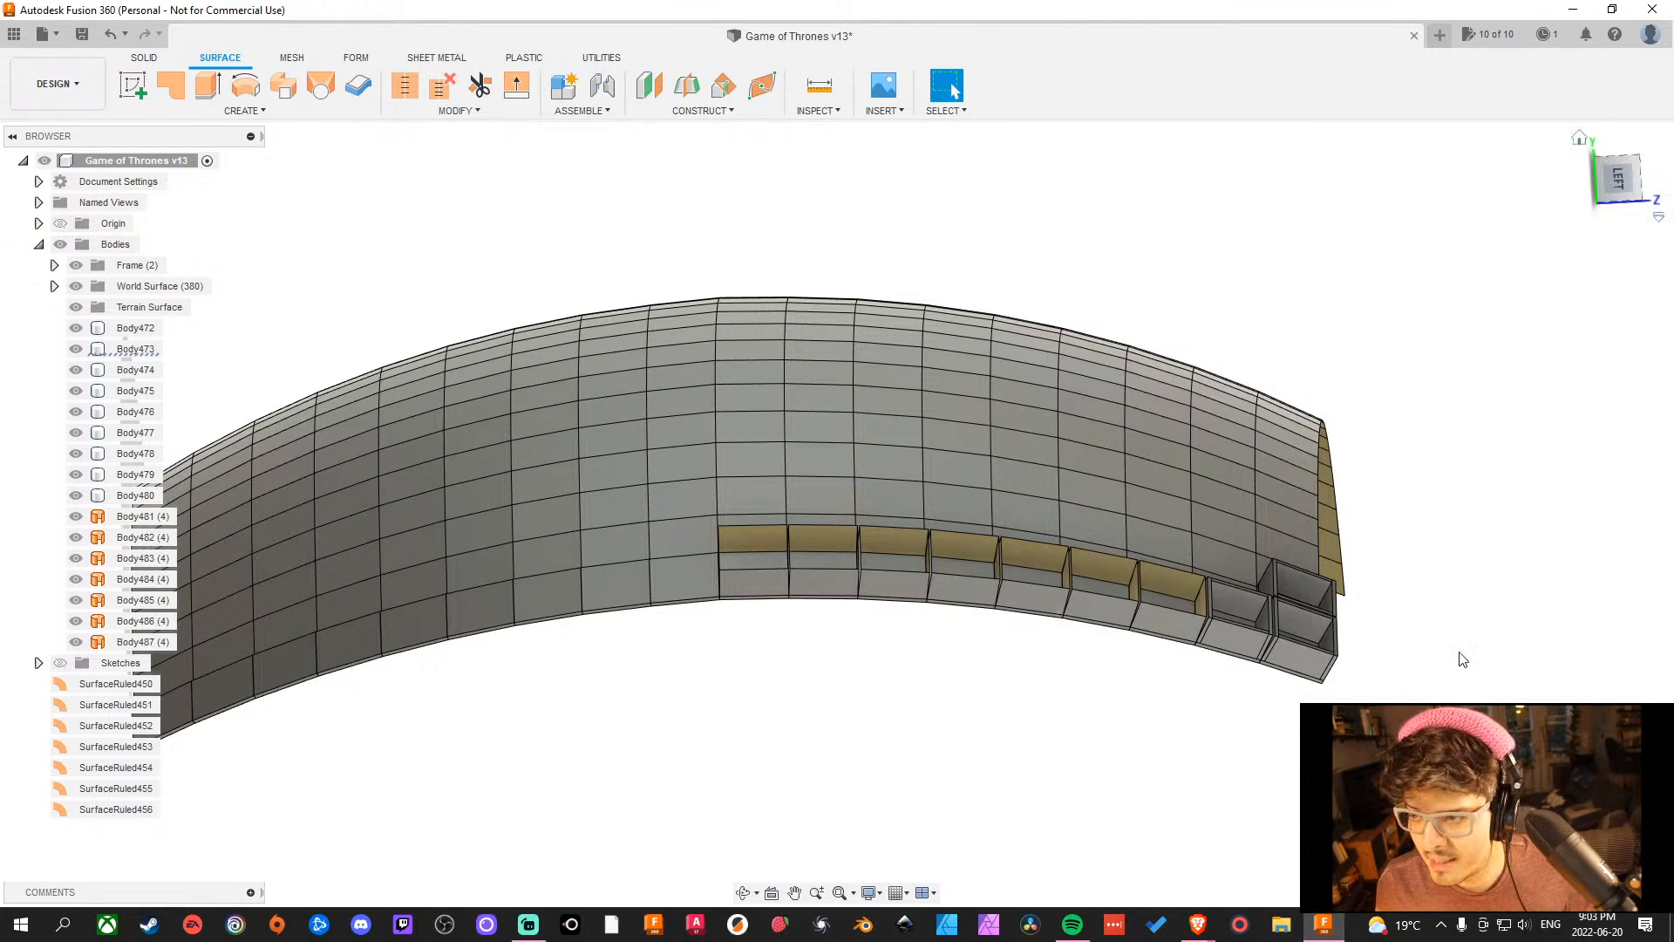
shift+middle_drag(1463, 660, 1039, 407)
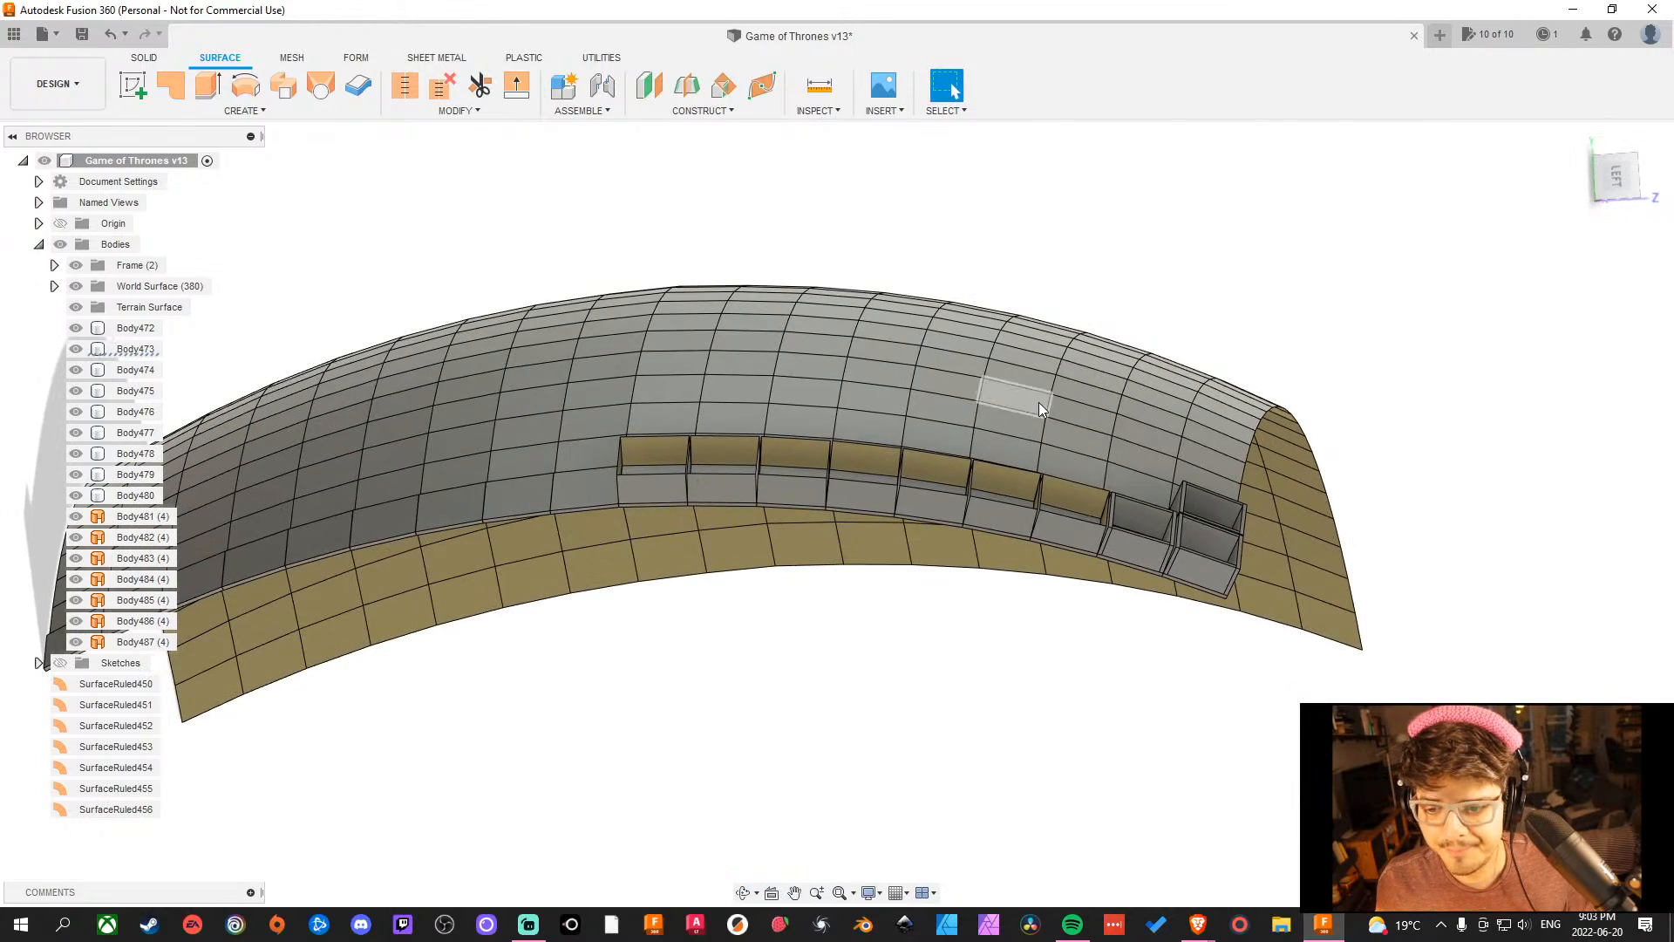
click(1038, 407)
scroll(1263, 598, up, 5)
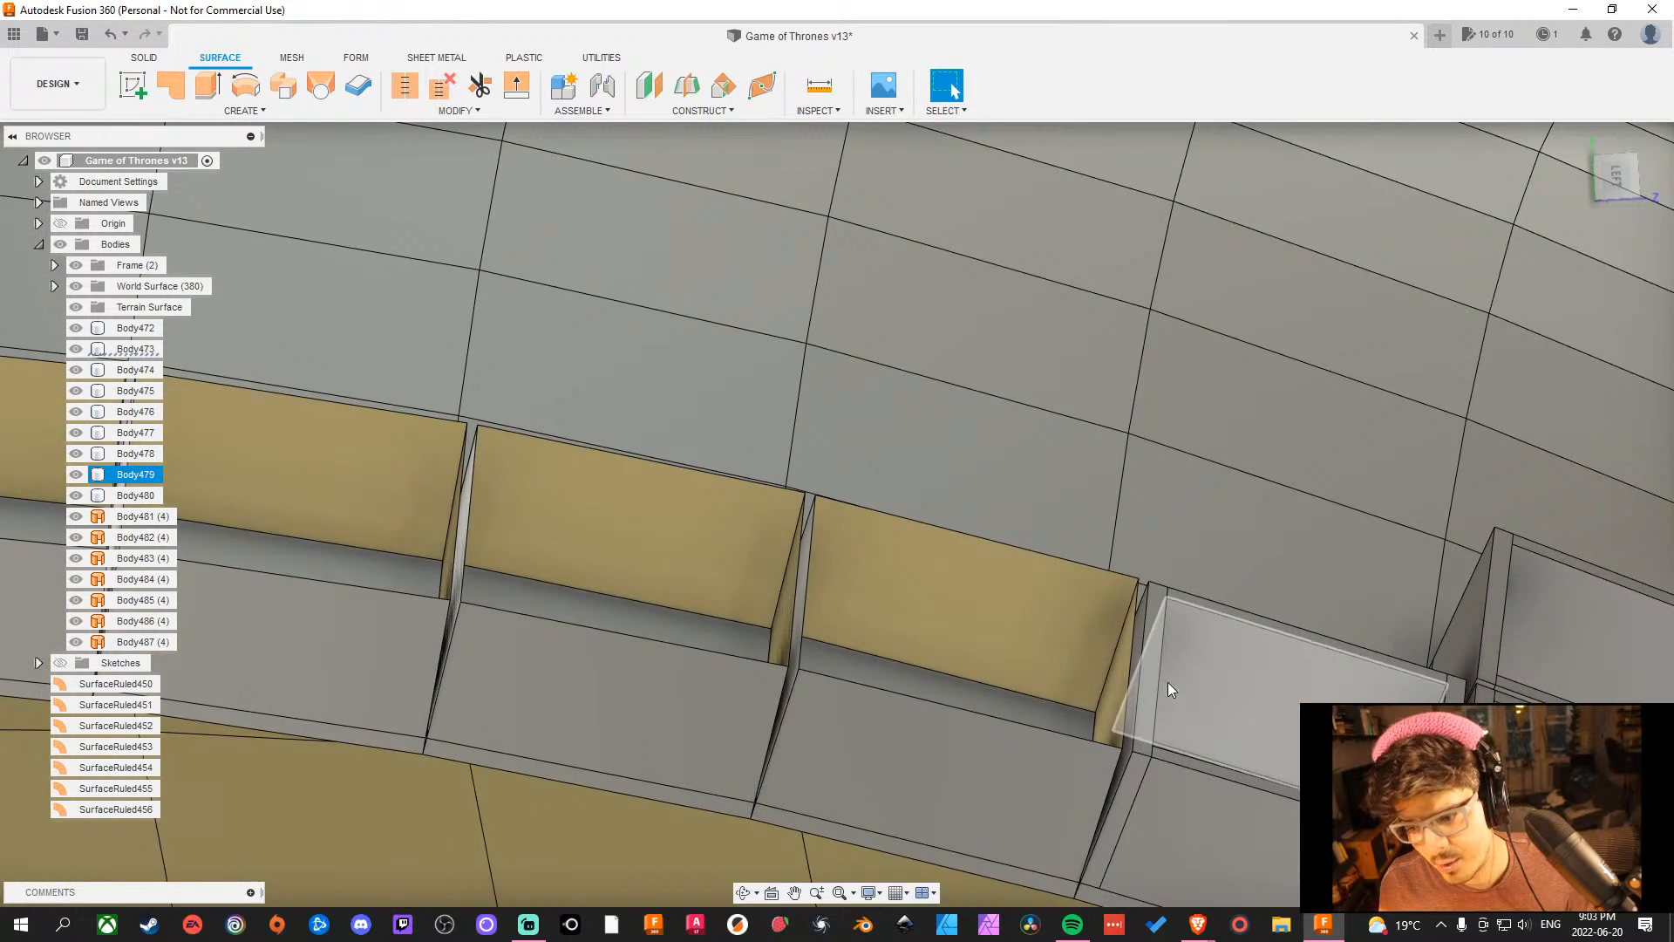
scroll(964, 599, down, 6)
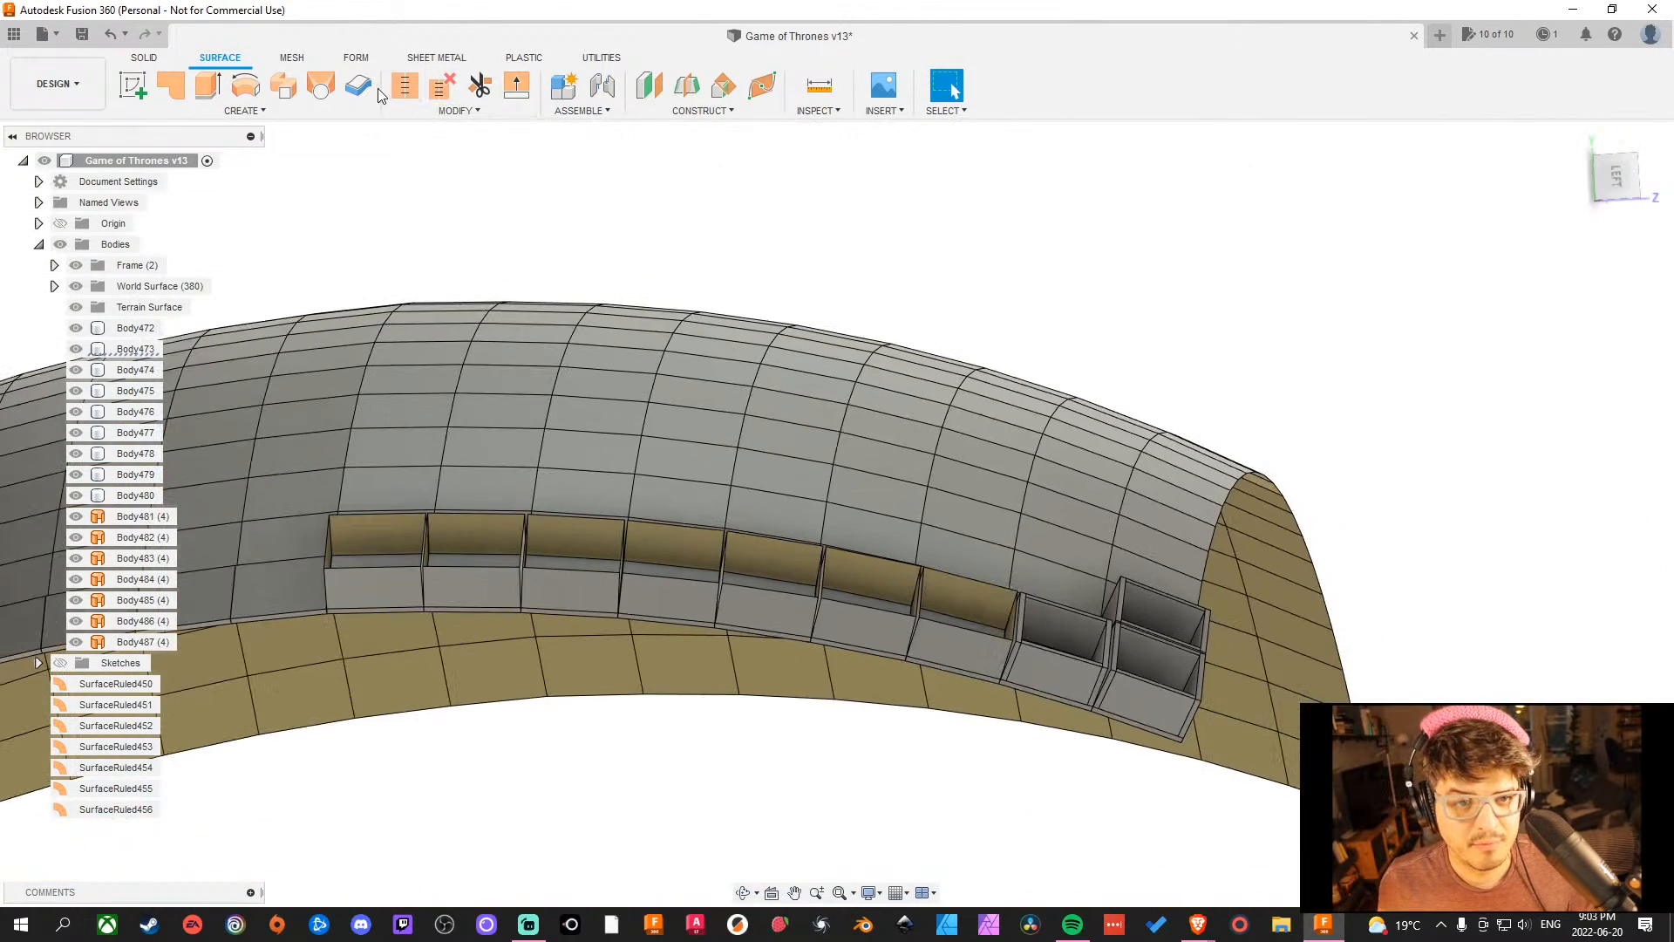
Thicken the four walls of the ruled box adjoining the solid boxes to one side, as a new body.
click(368, 87)
middle_drag(875, 306, 1002, 362)
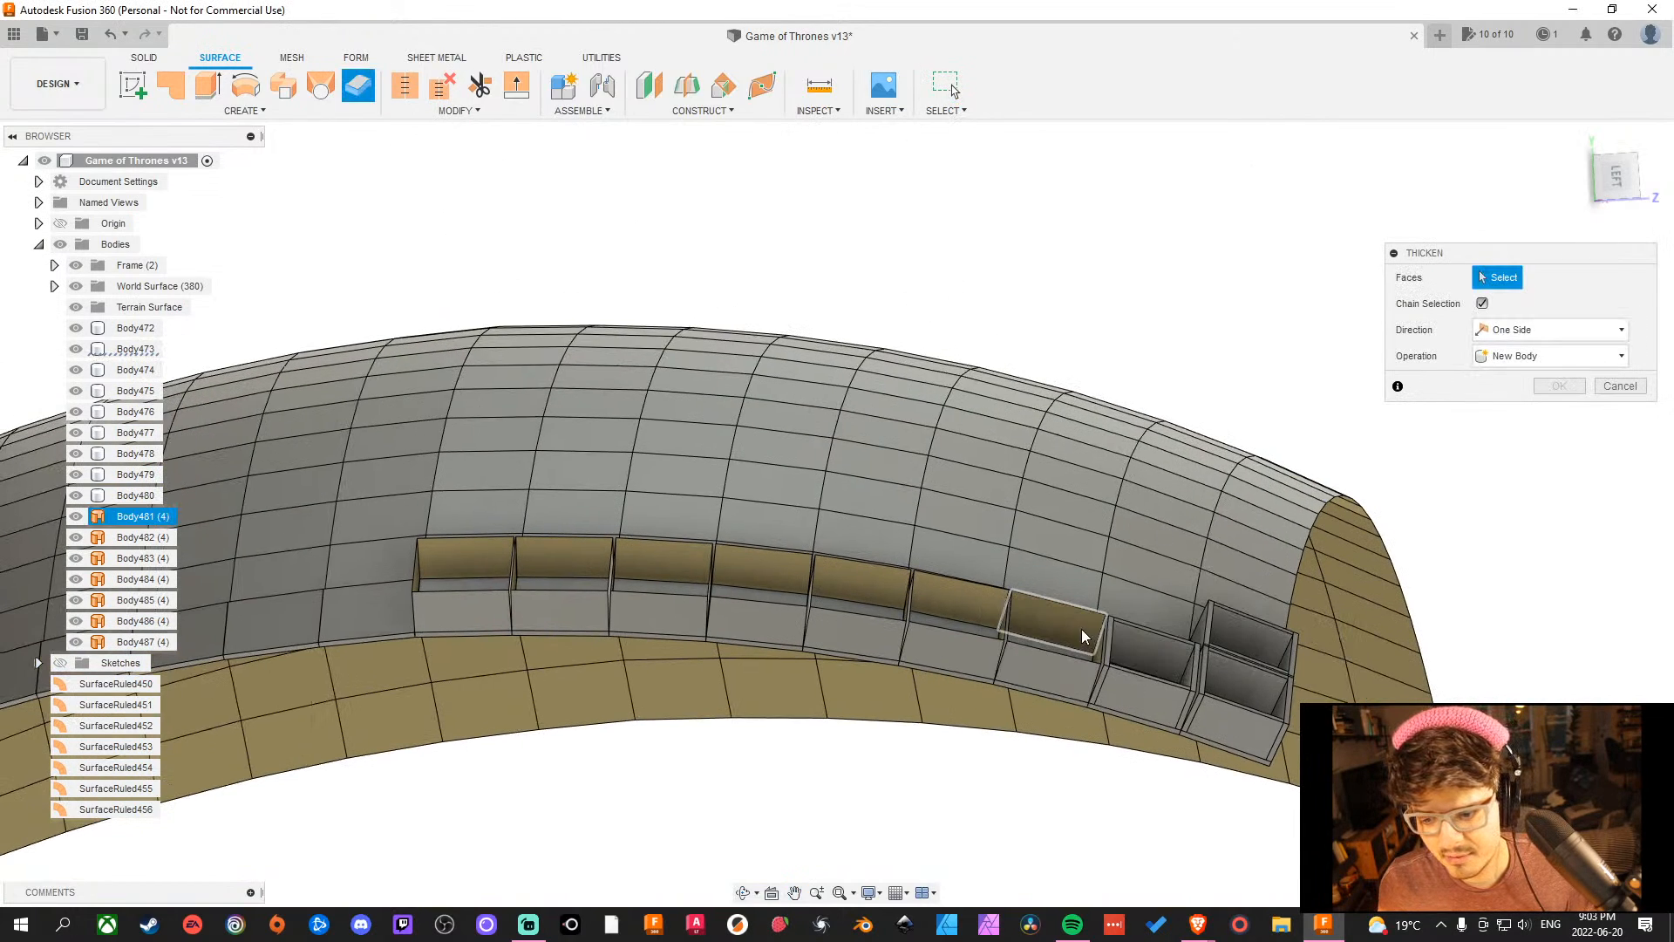
click(1053, 656)
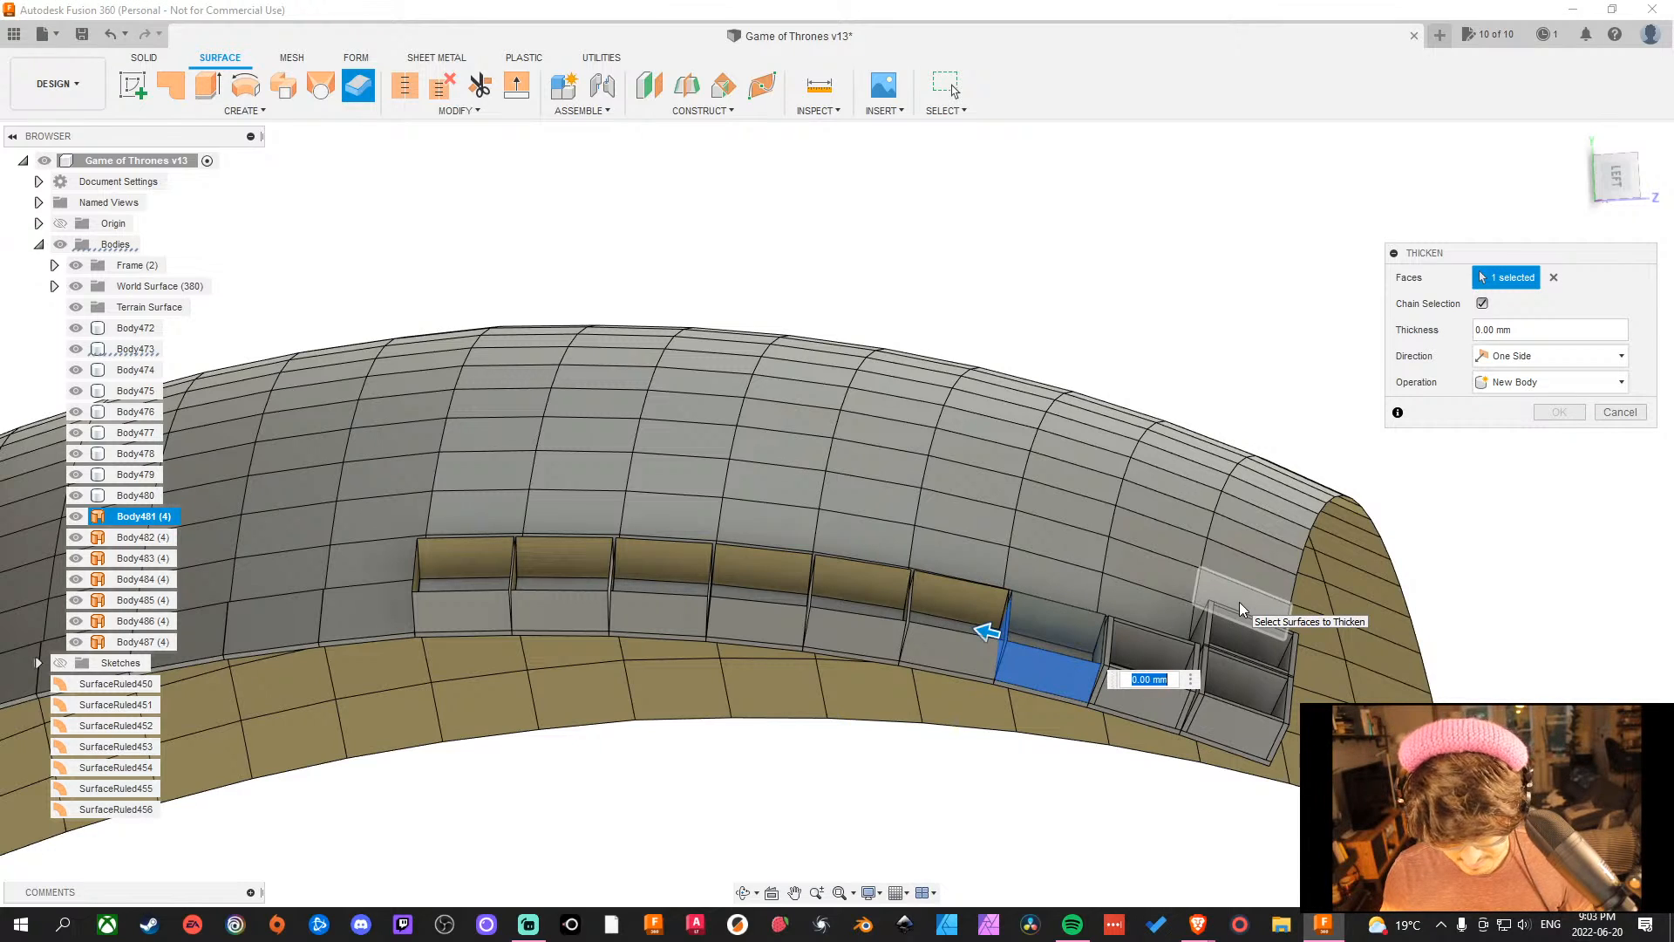
key(Return)
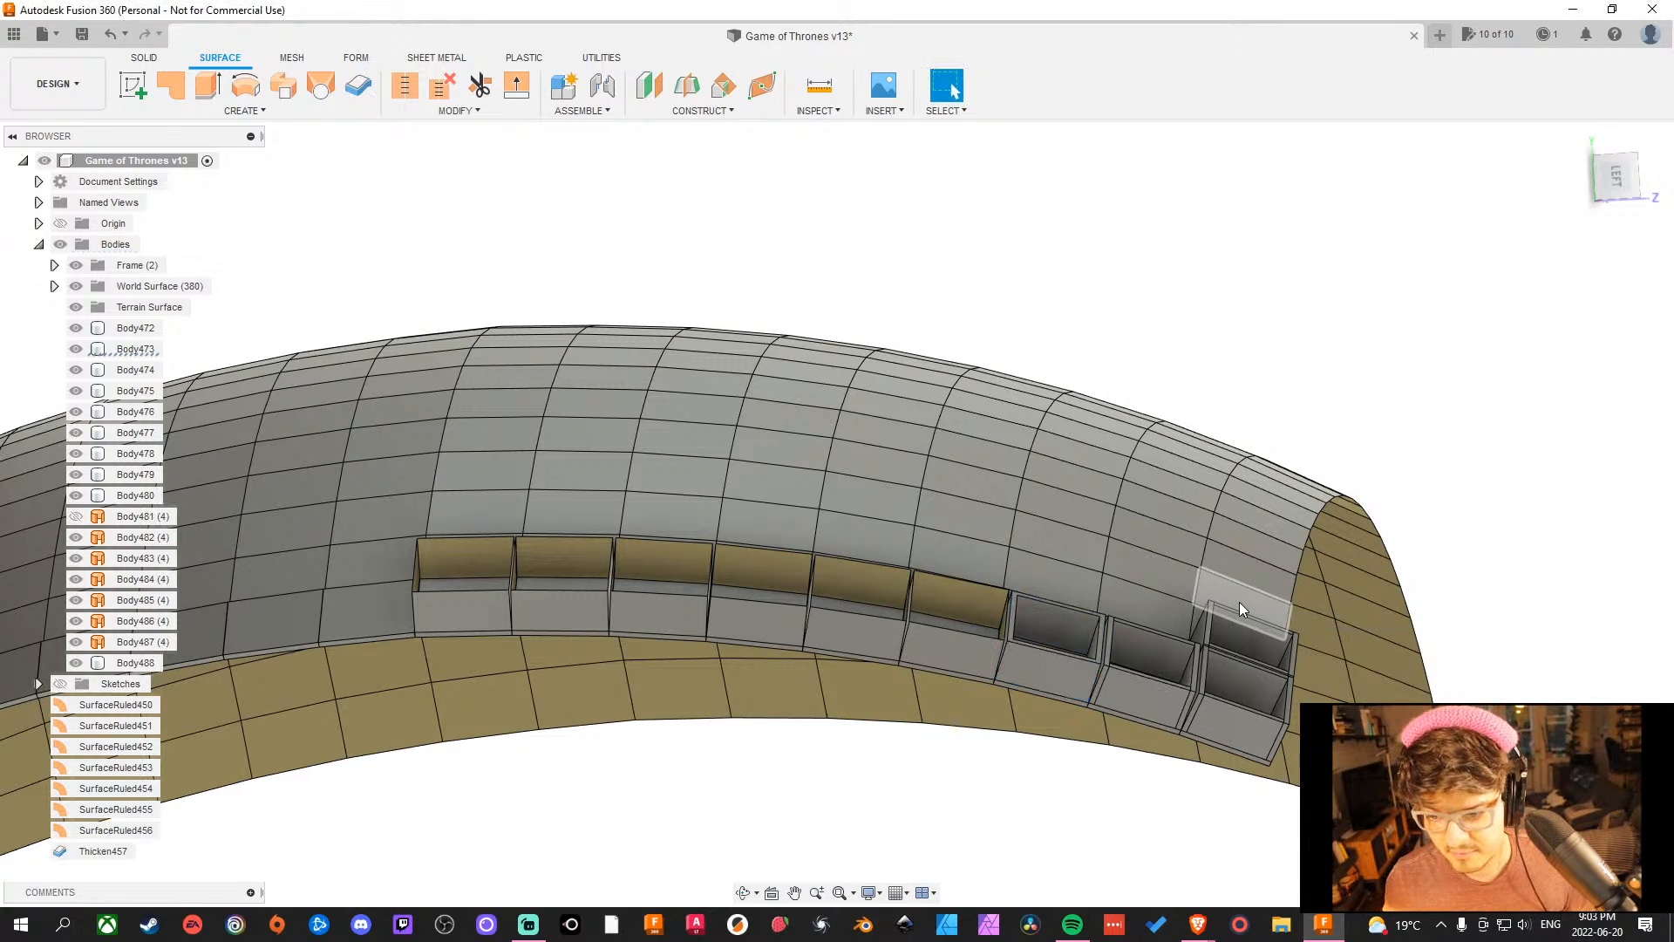
Thicken the four walls of the ruled box Body482, adjoining the solid boxes, by -12 mm to one side as a new body.
click(360, 99)
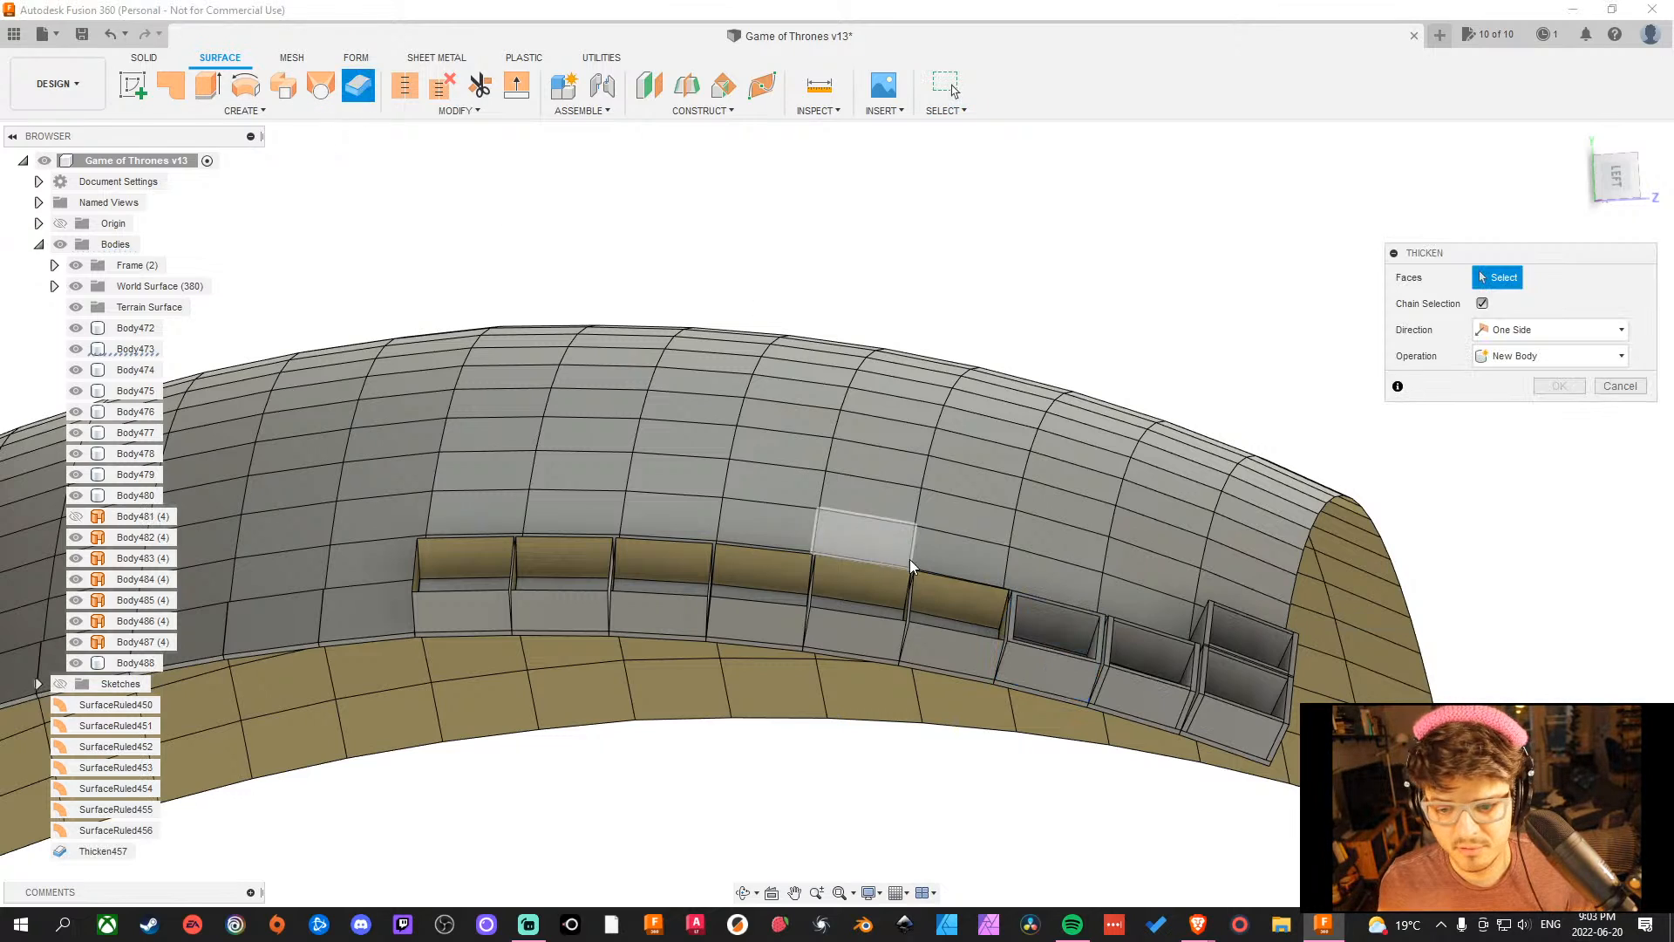
click(946, 600)
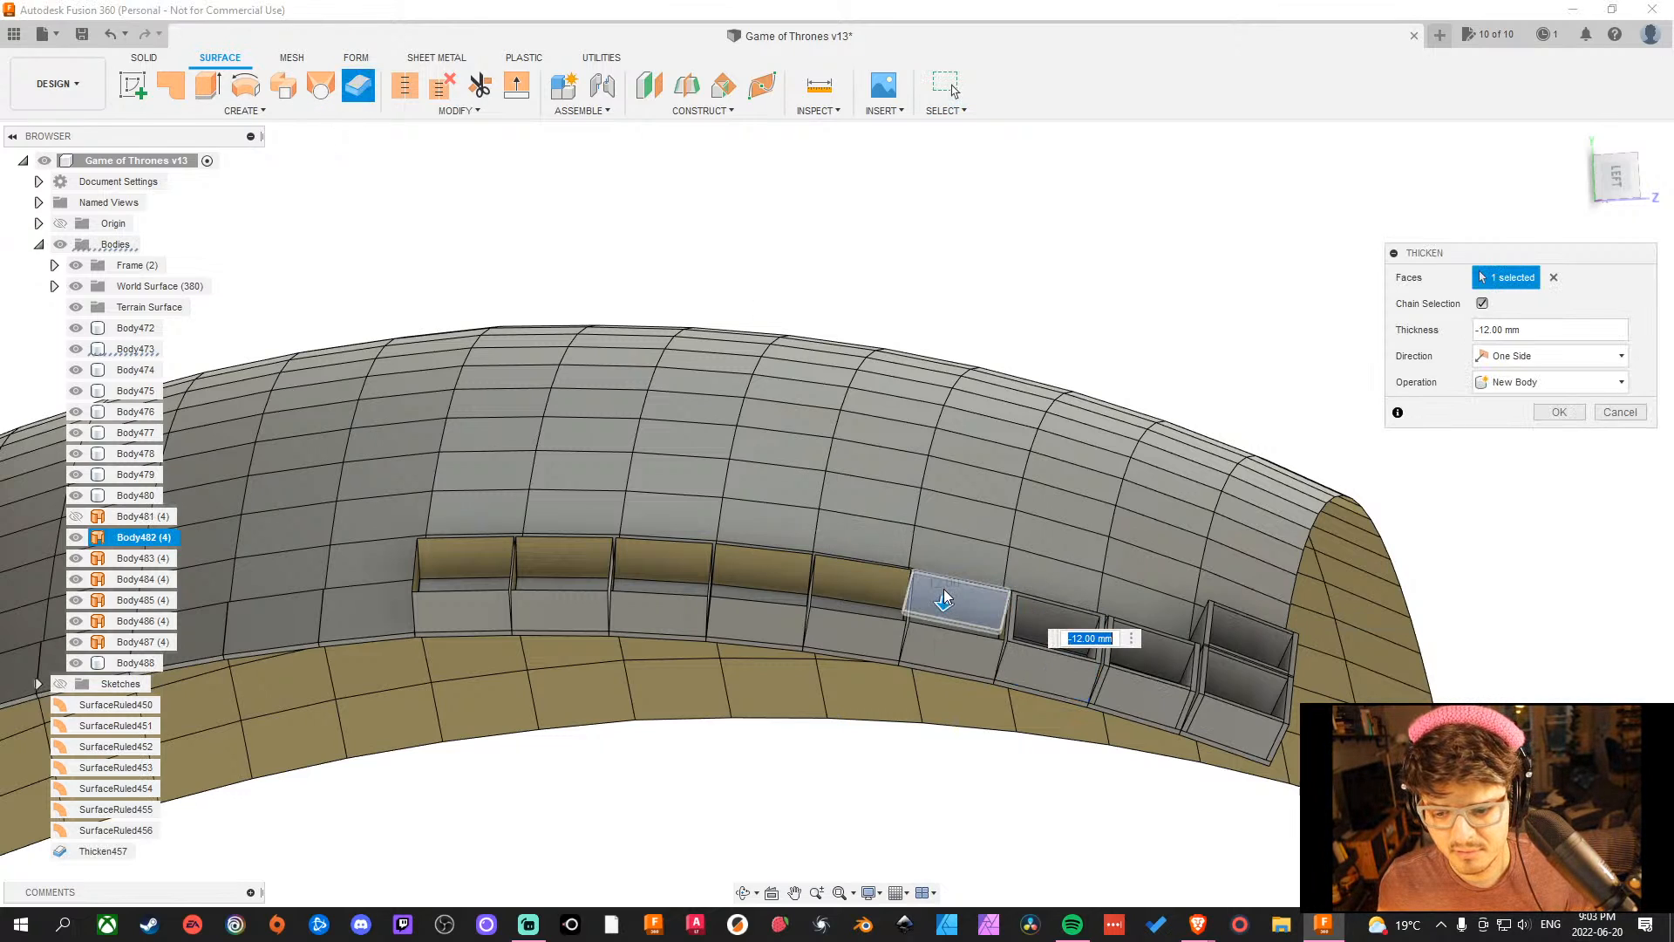
click(1554, 279)
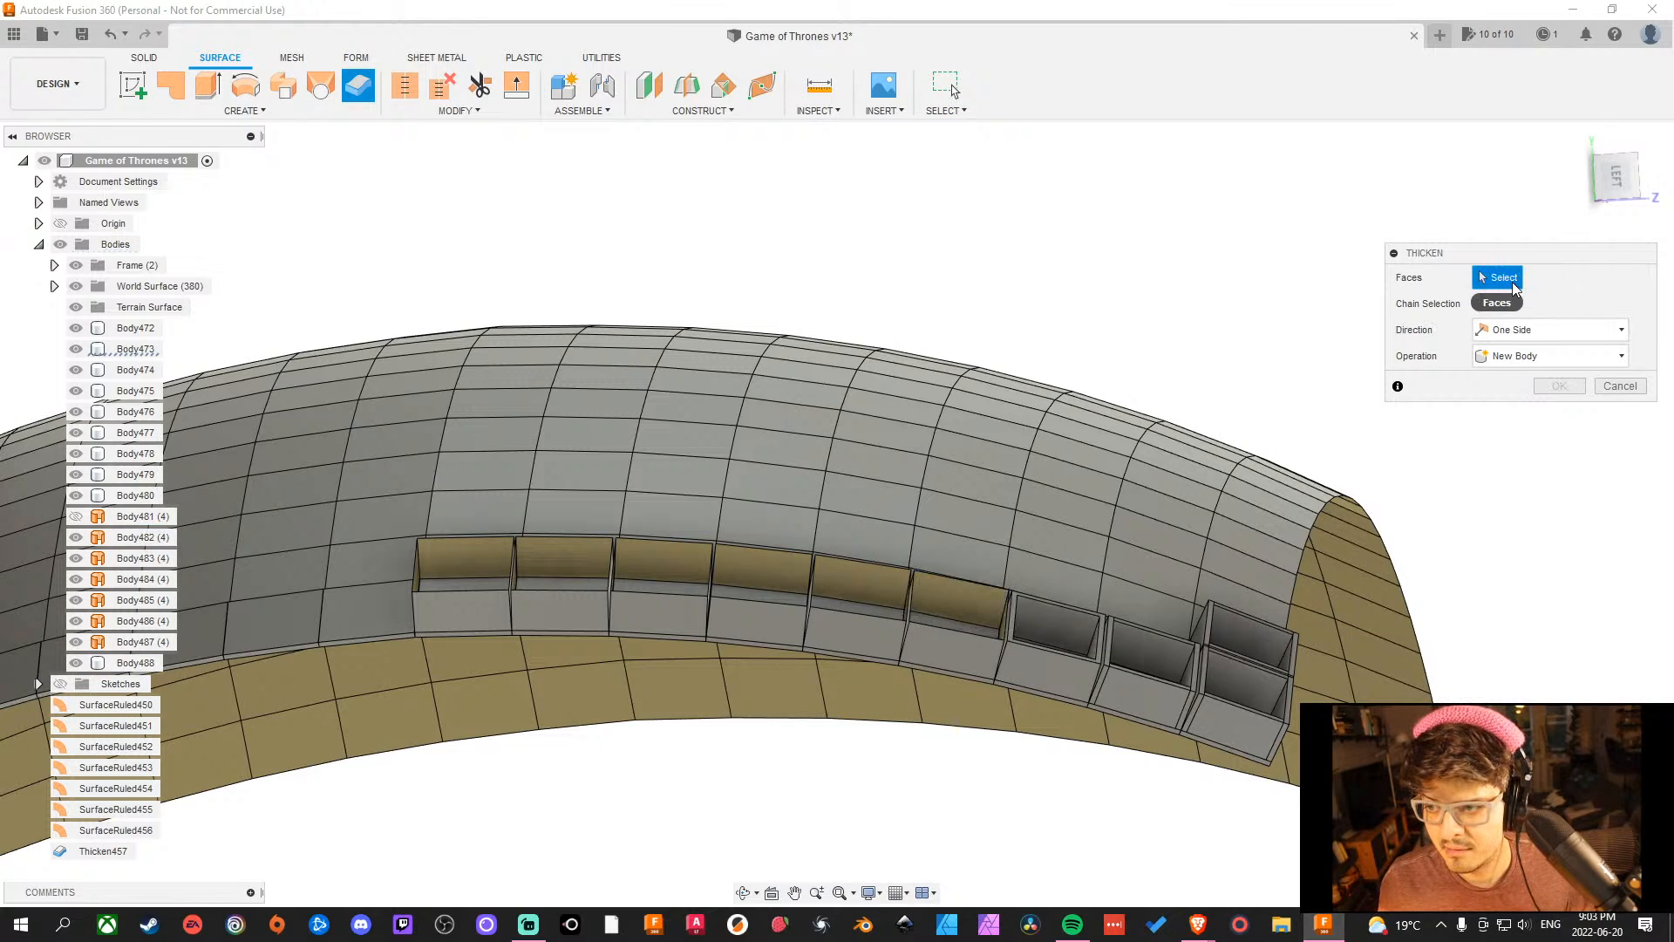
click(971, 644)
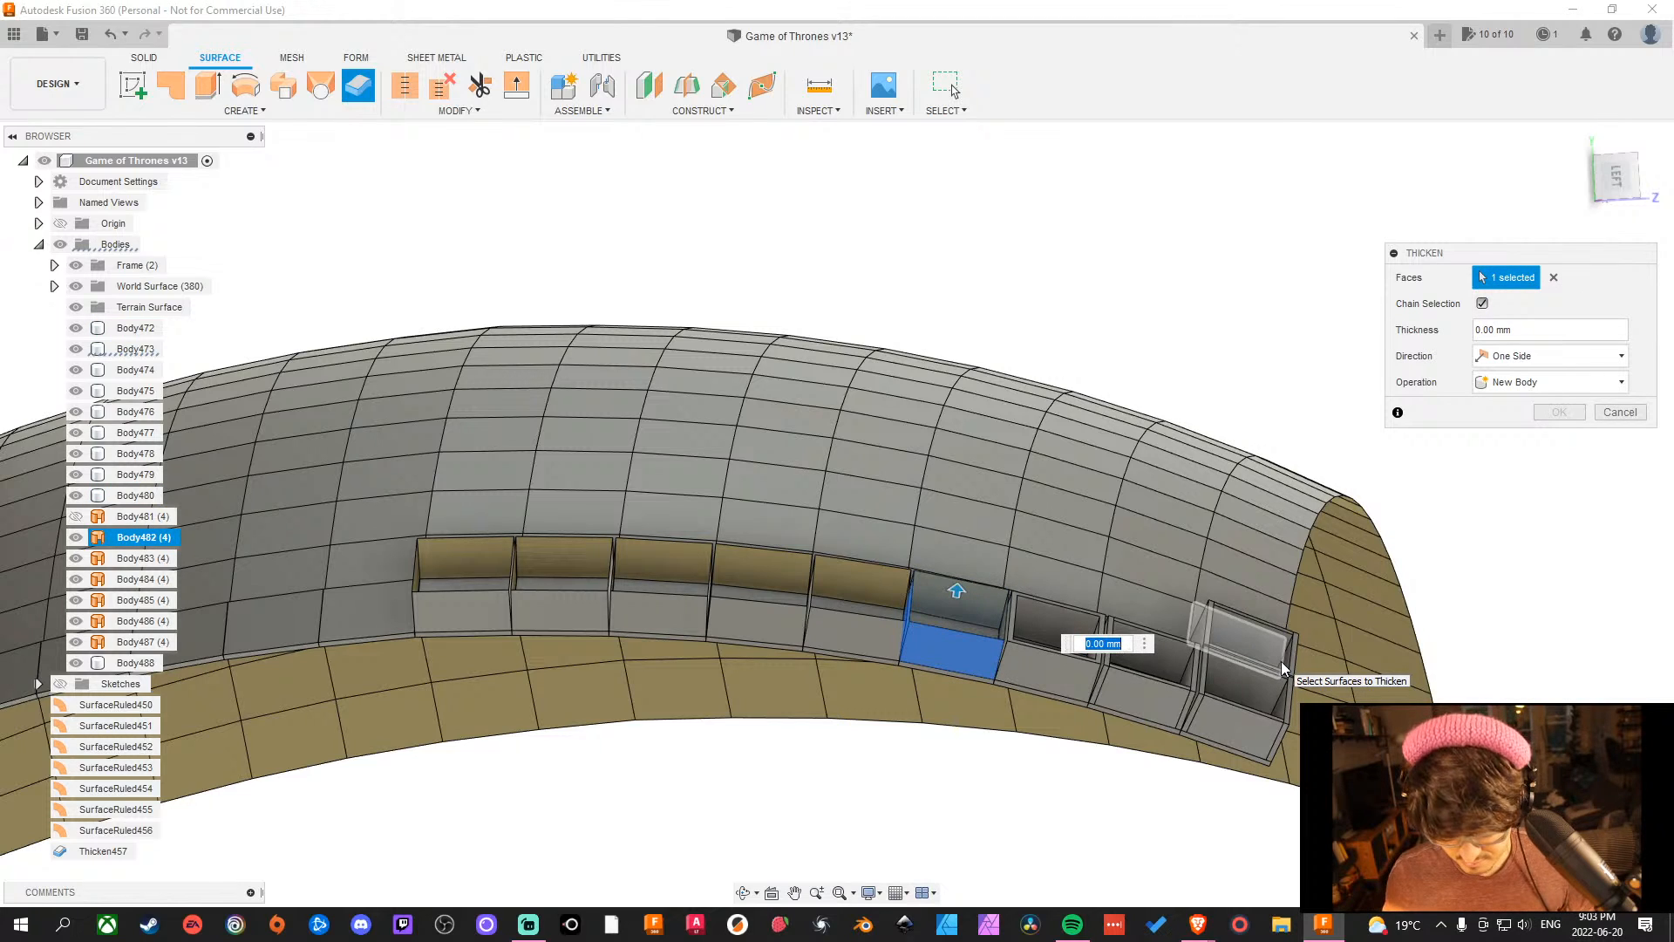
key(Return)
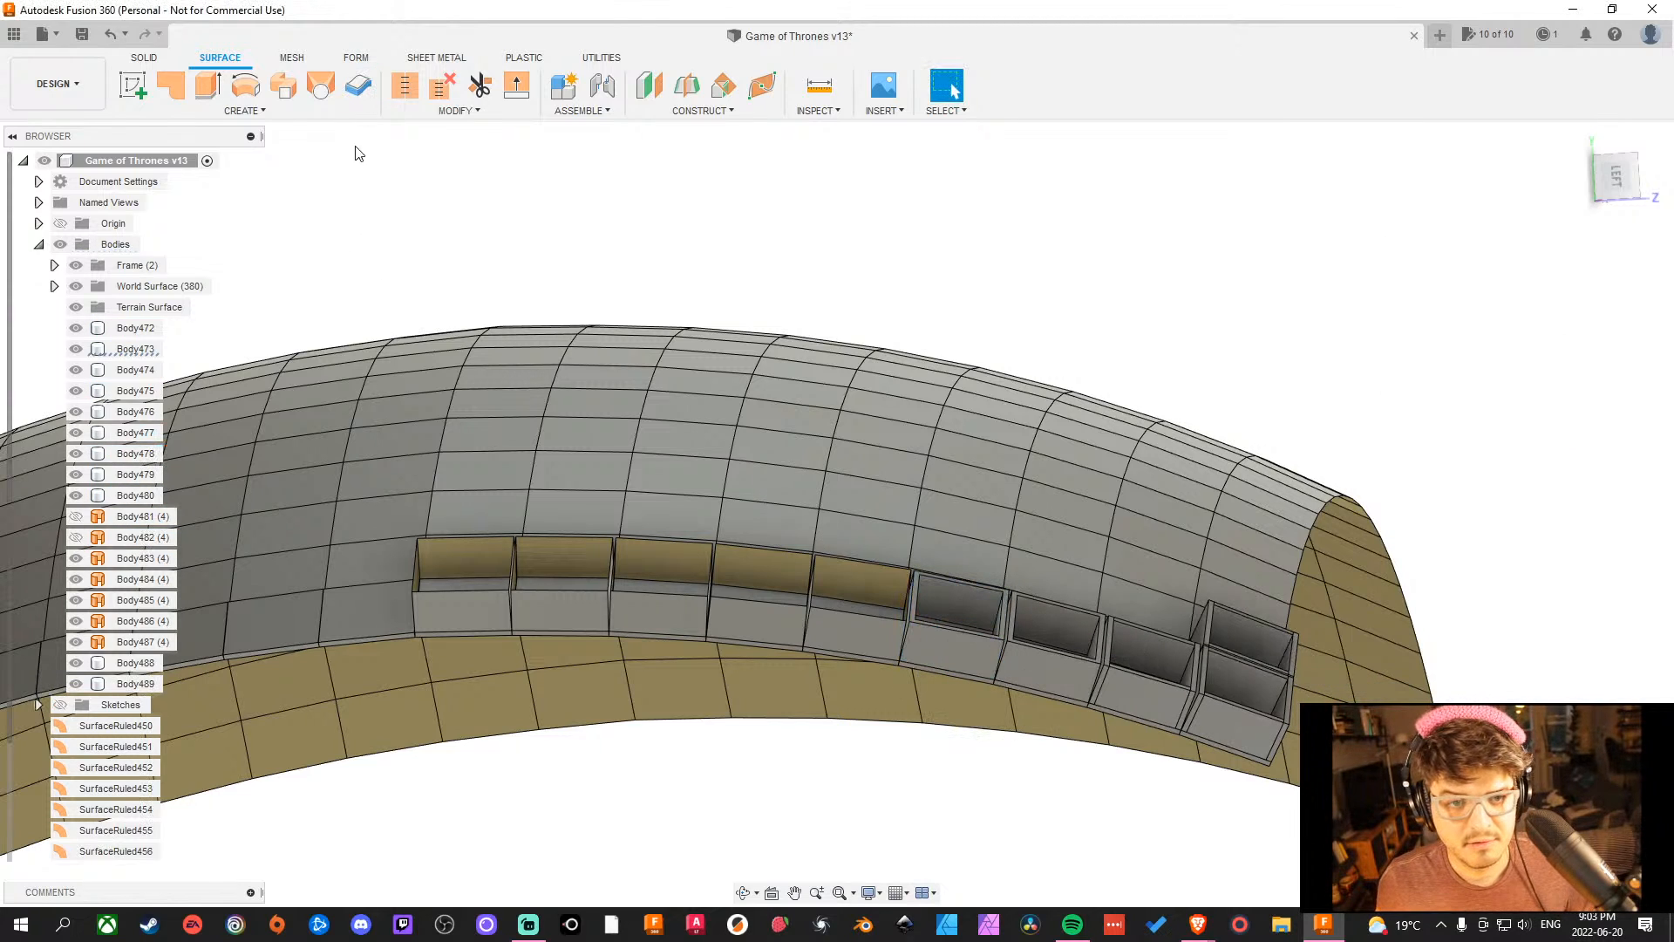
Thicken the walls of the ruled boxes Body483 and Body484 by -12 mm to one side, each as a new body.
click(363, 87)
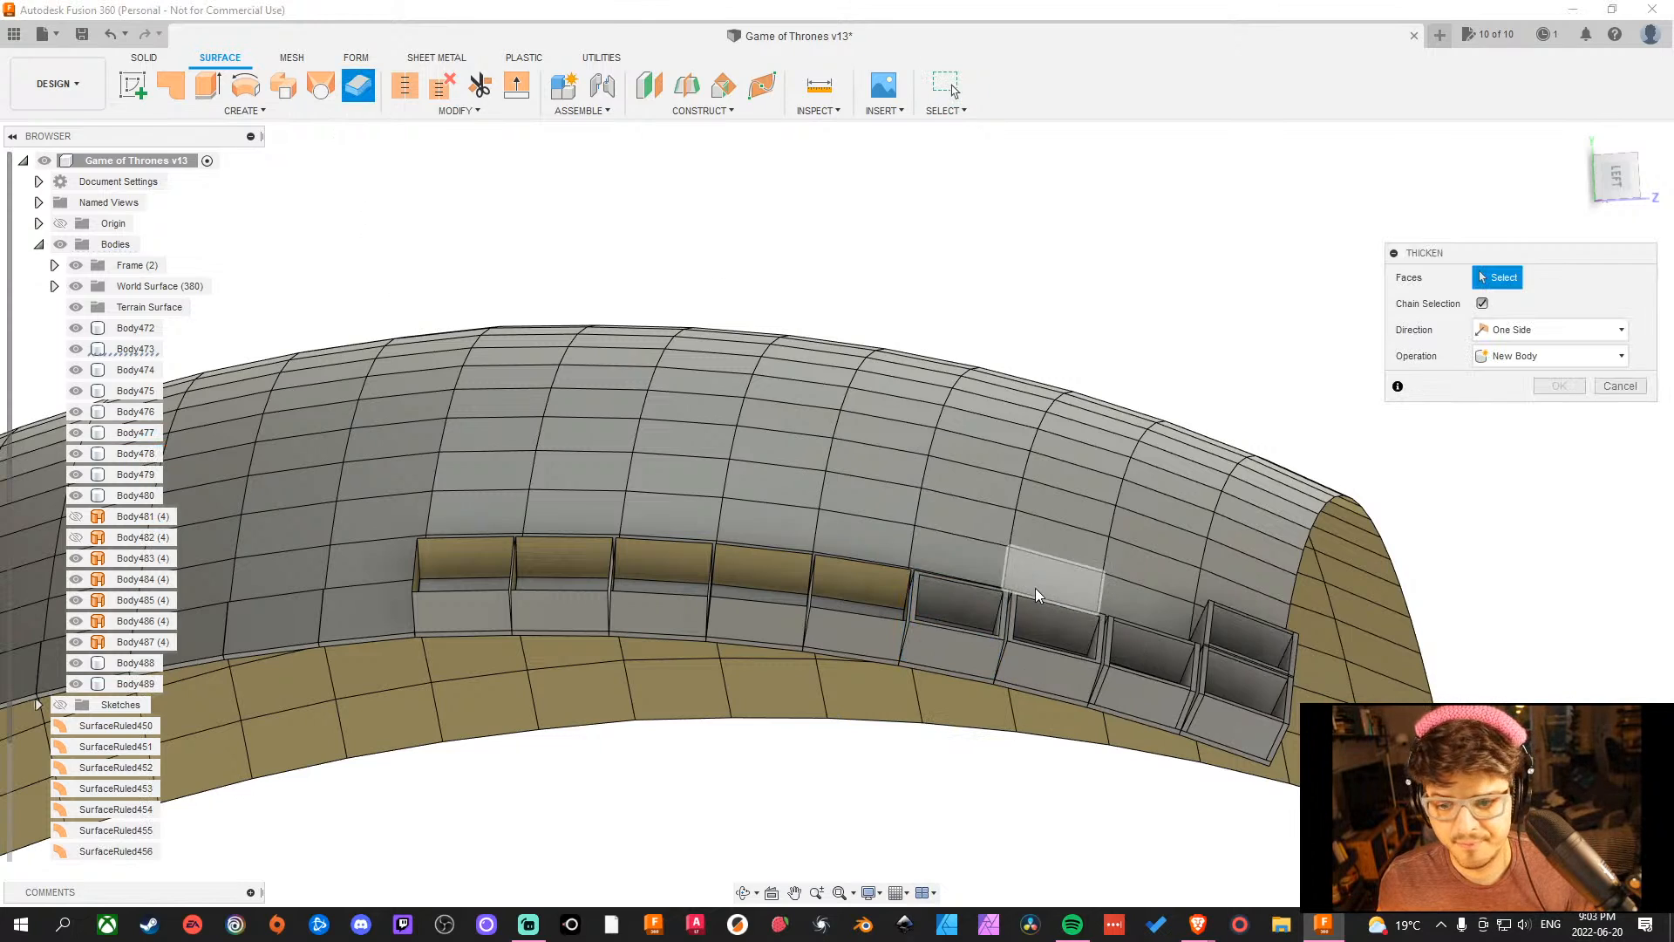
click(871, 610)
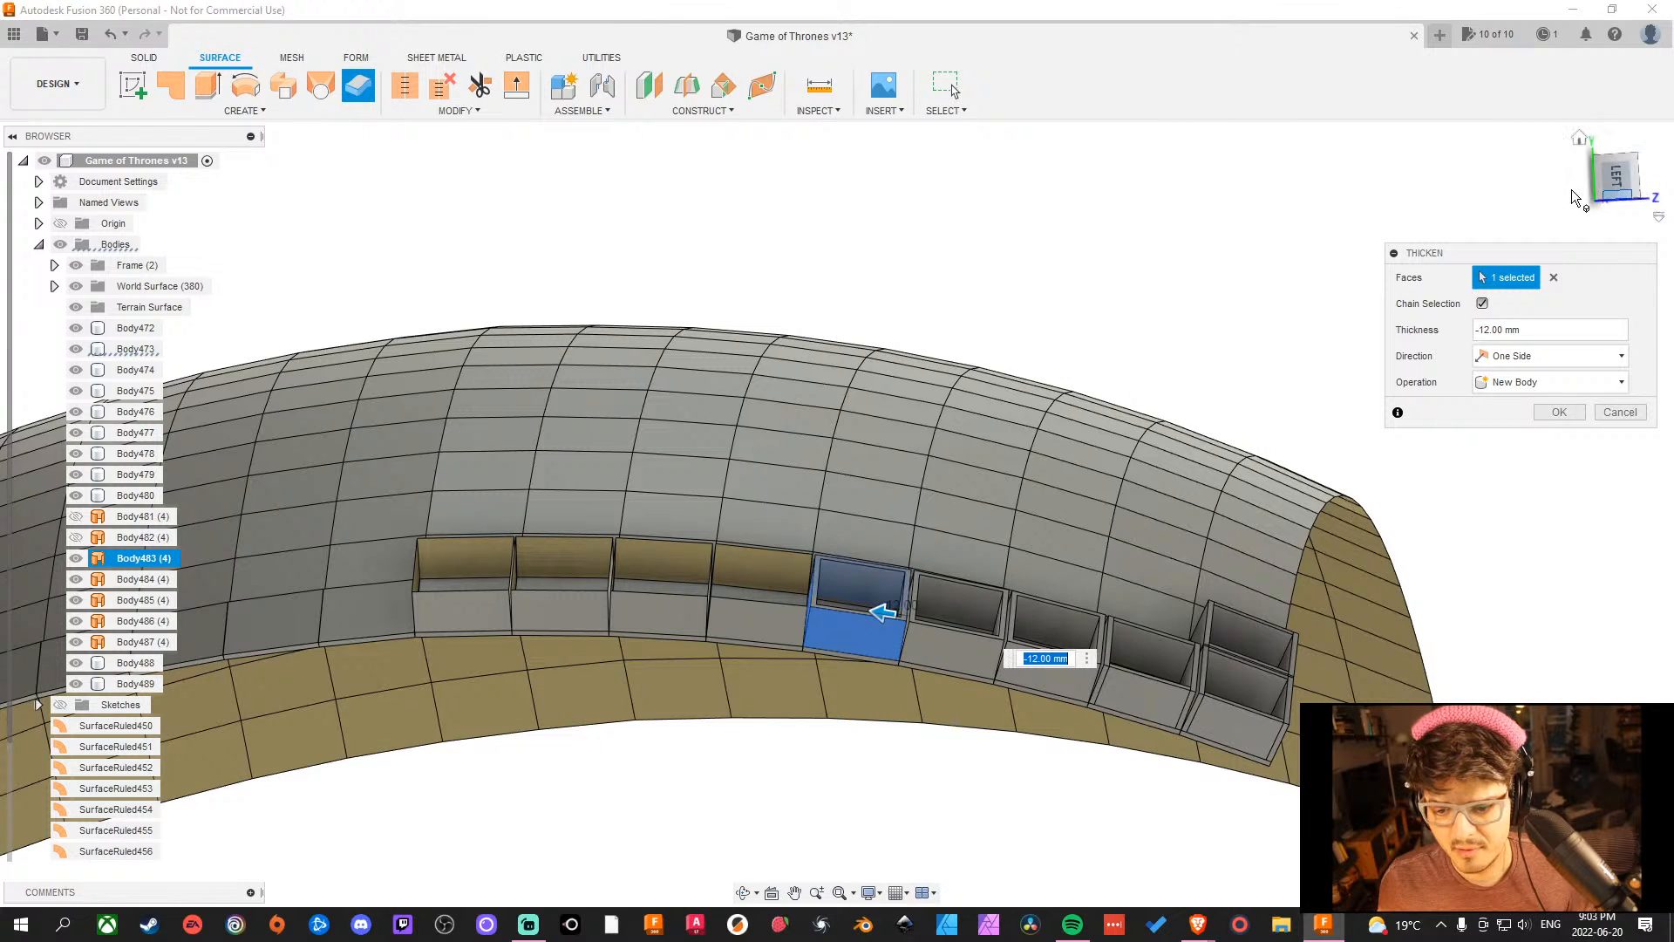
click(1559, 412)
click(358, 86)
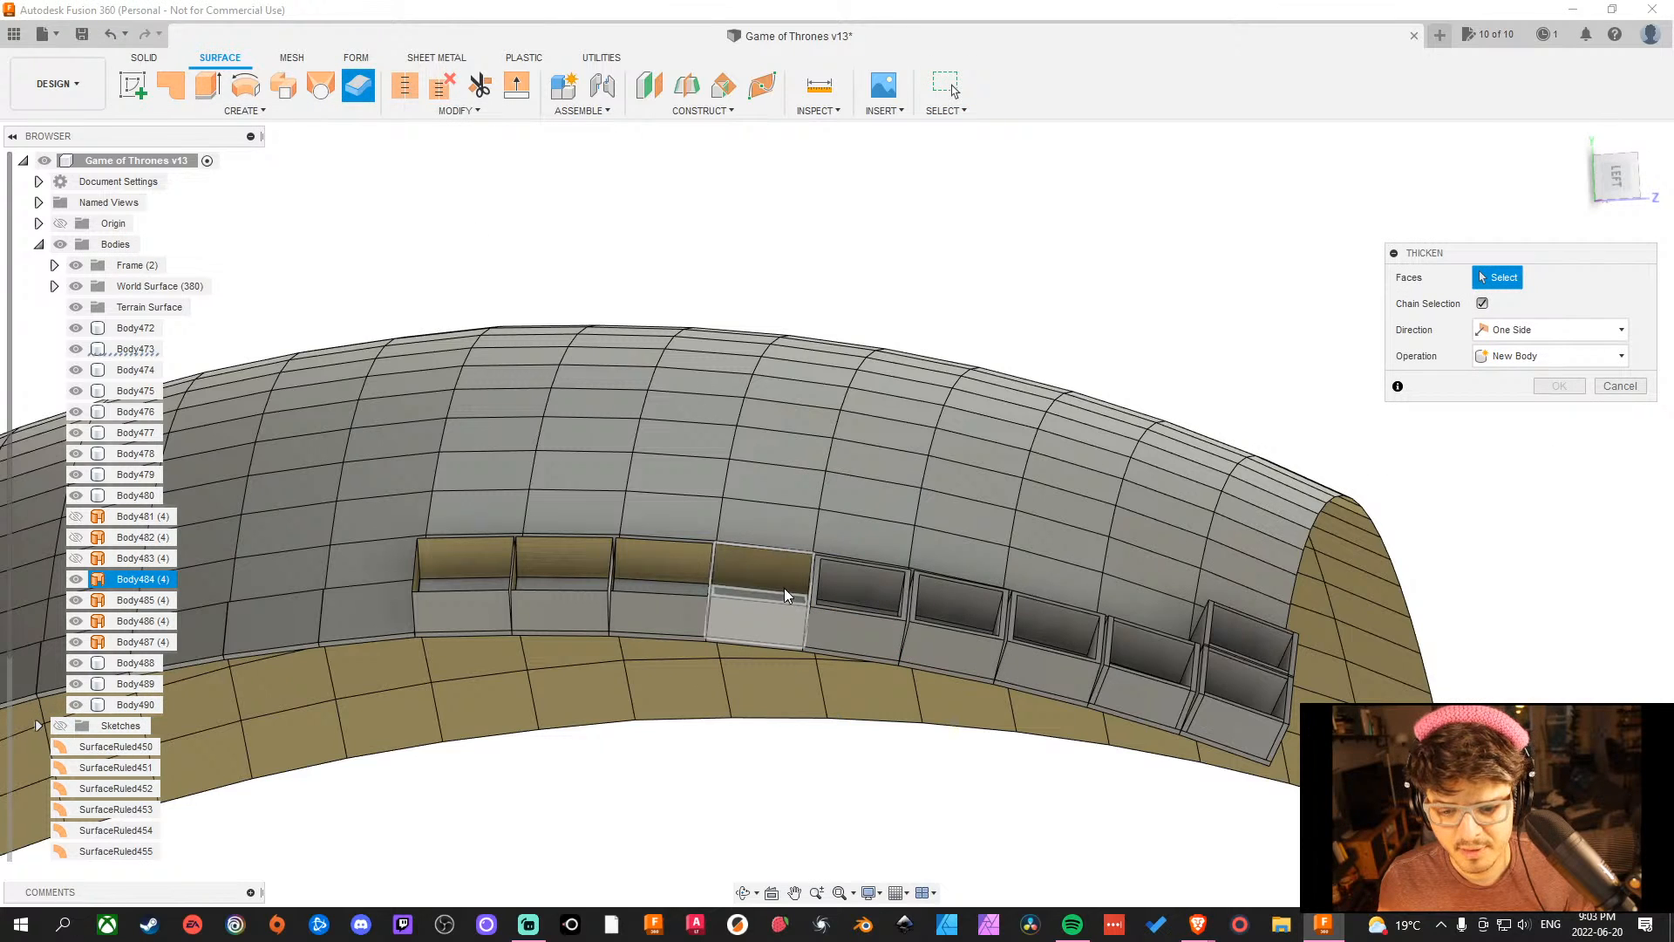
click(785, 593)
click(1558, 414)
Thicken the walls of the ruled boxes Body485 and Body486 by -12 mm to one side, each as a new body.
middle_drag(587, 359, 776, 343)
click(357, 85)
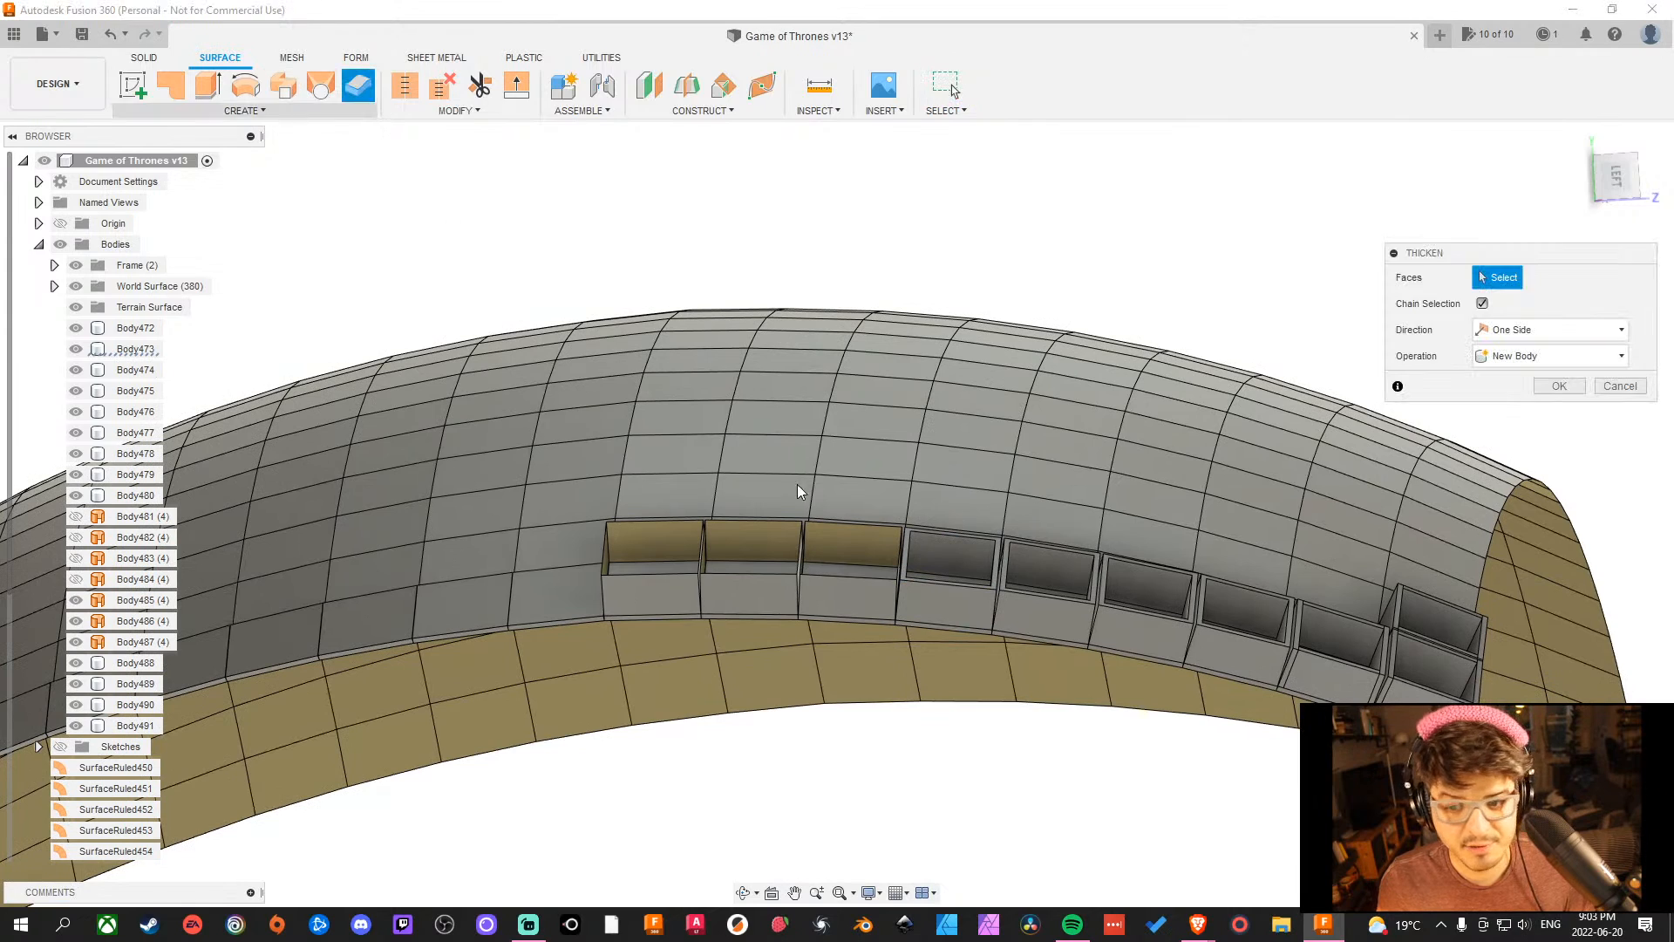
click(850, 565)
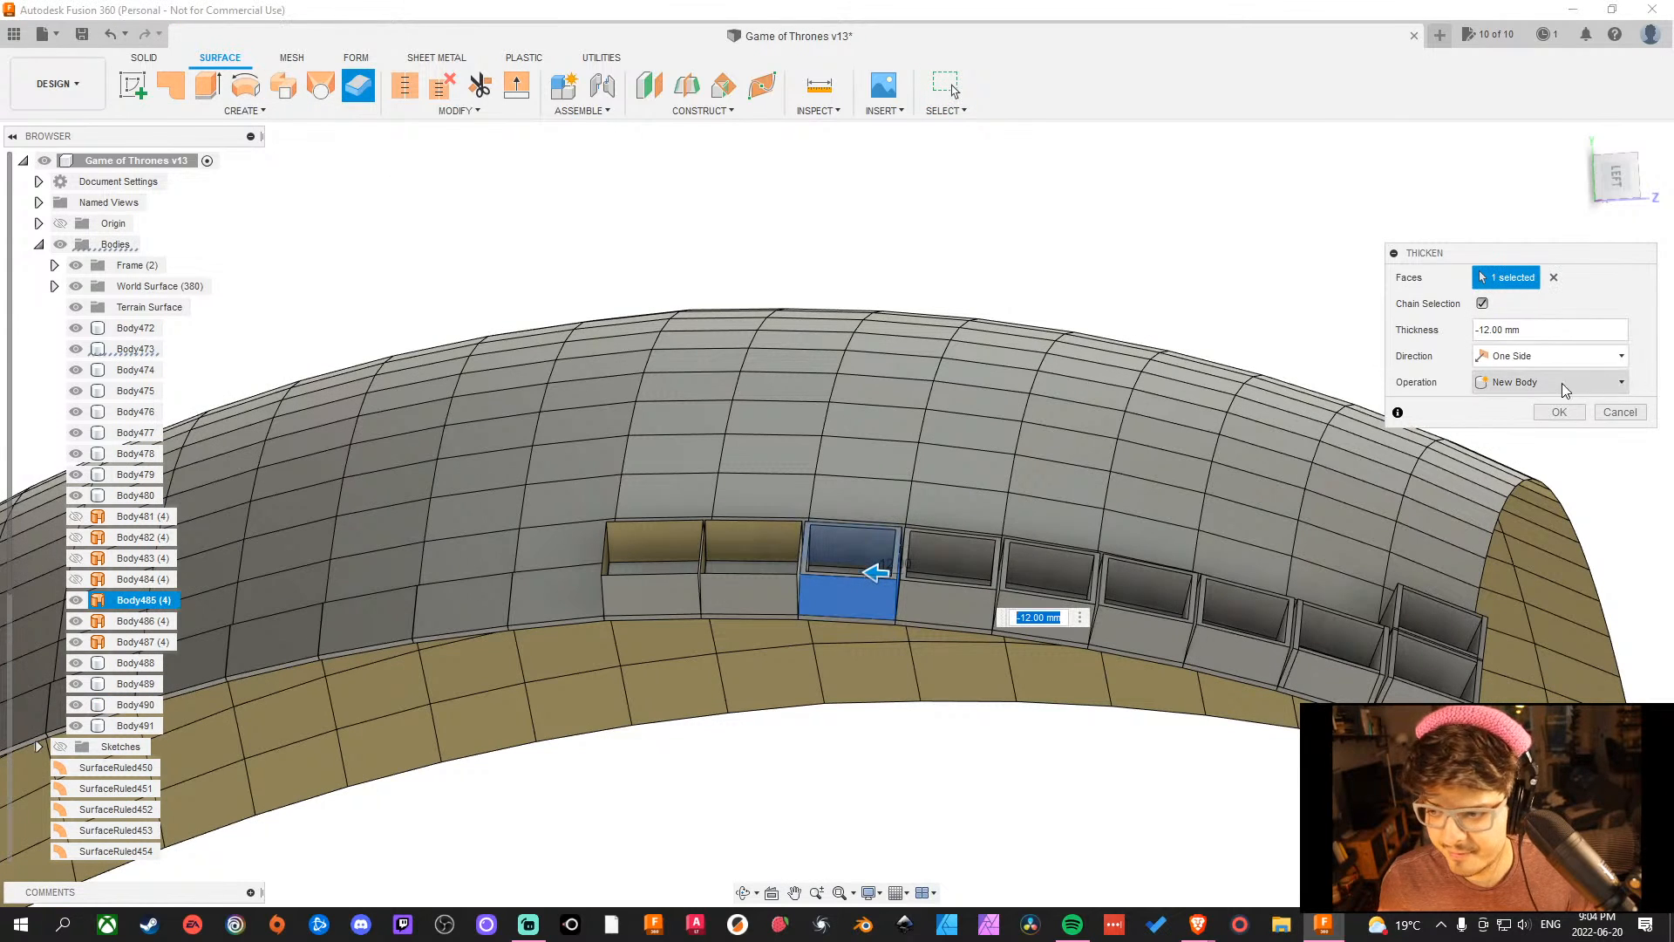
click(1559, 412)
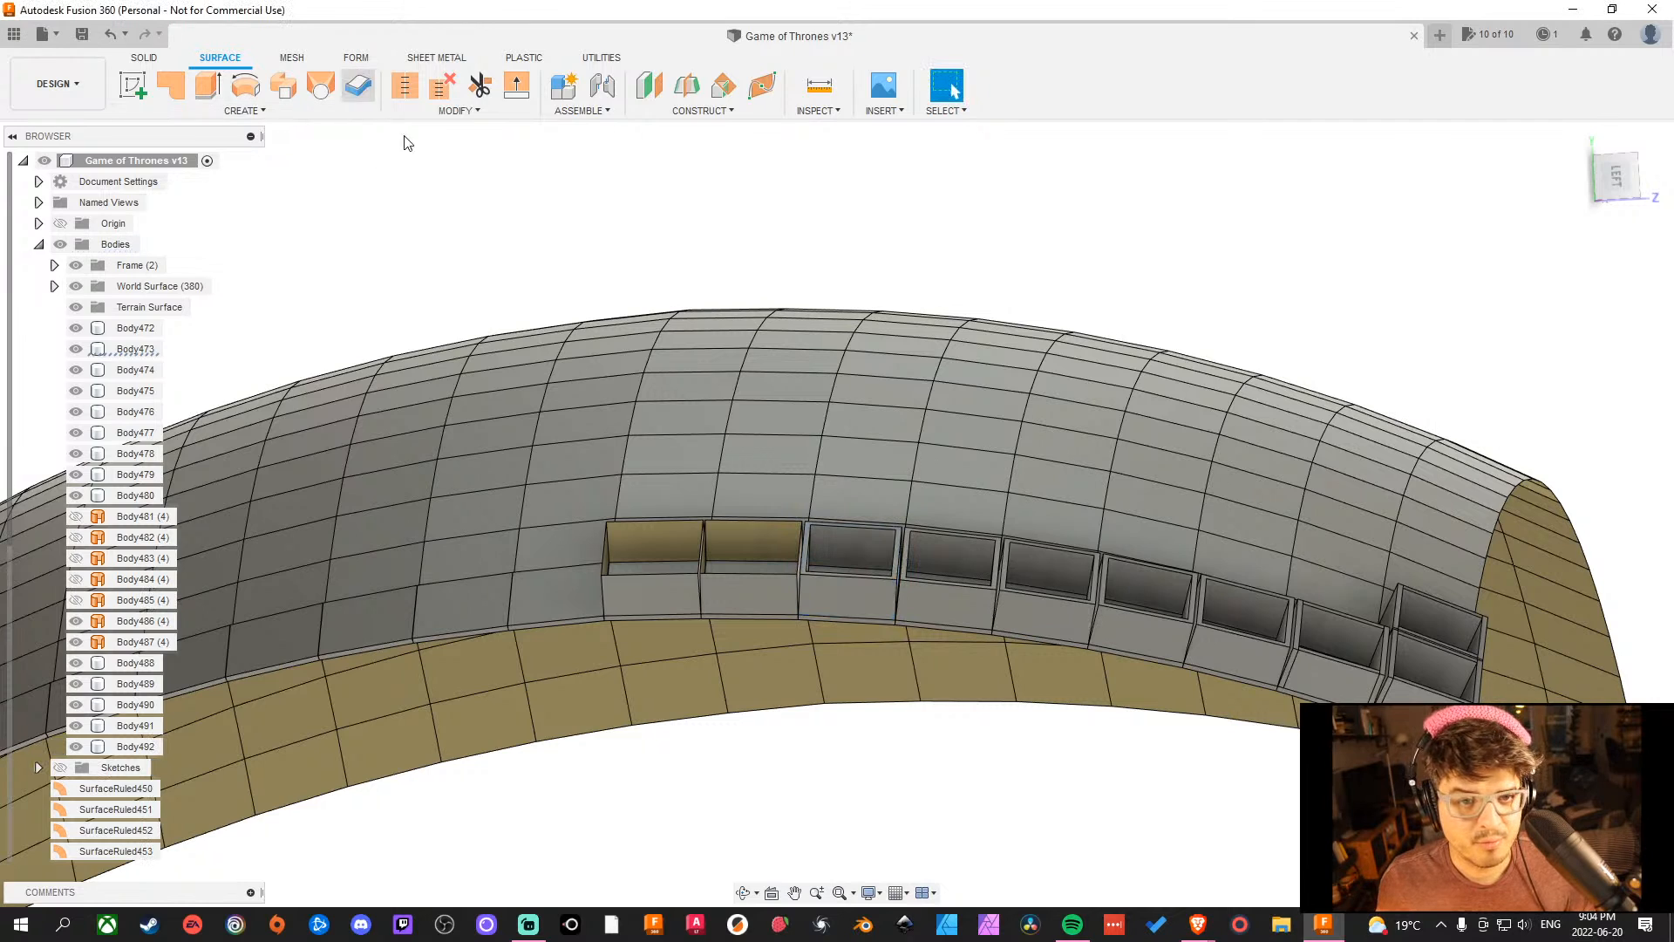
click(358, 84)
click(781, 567)
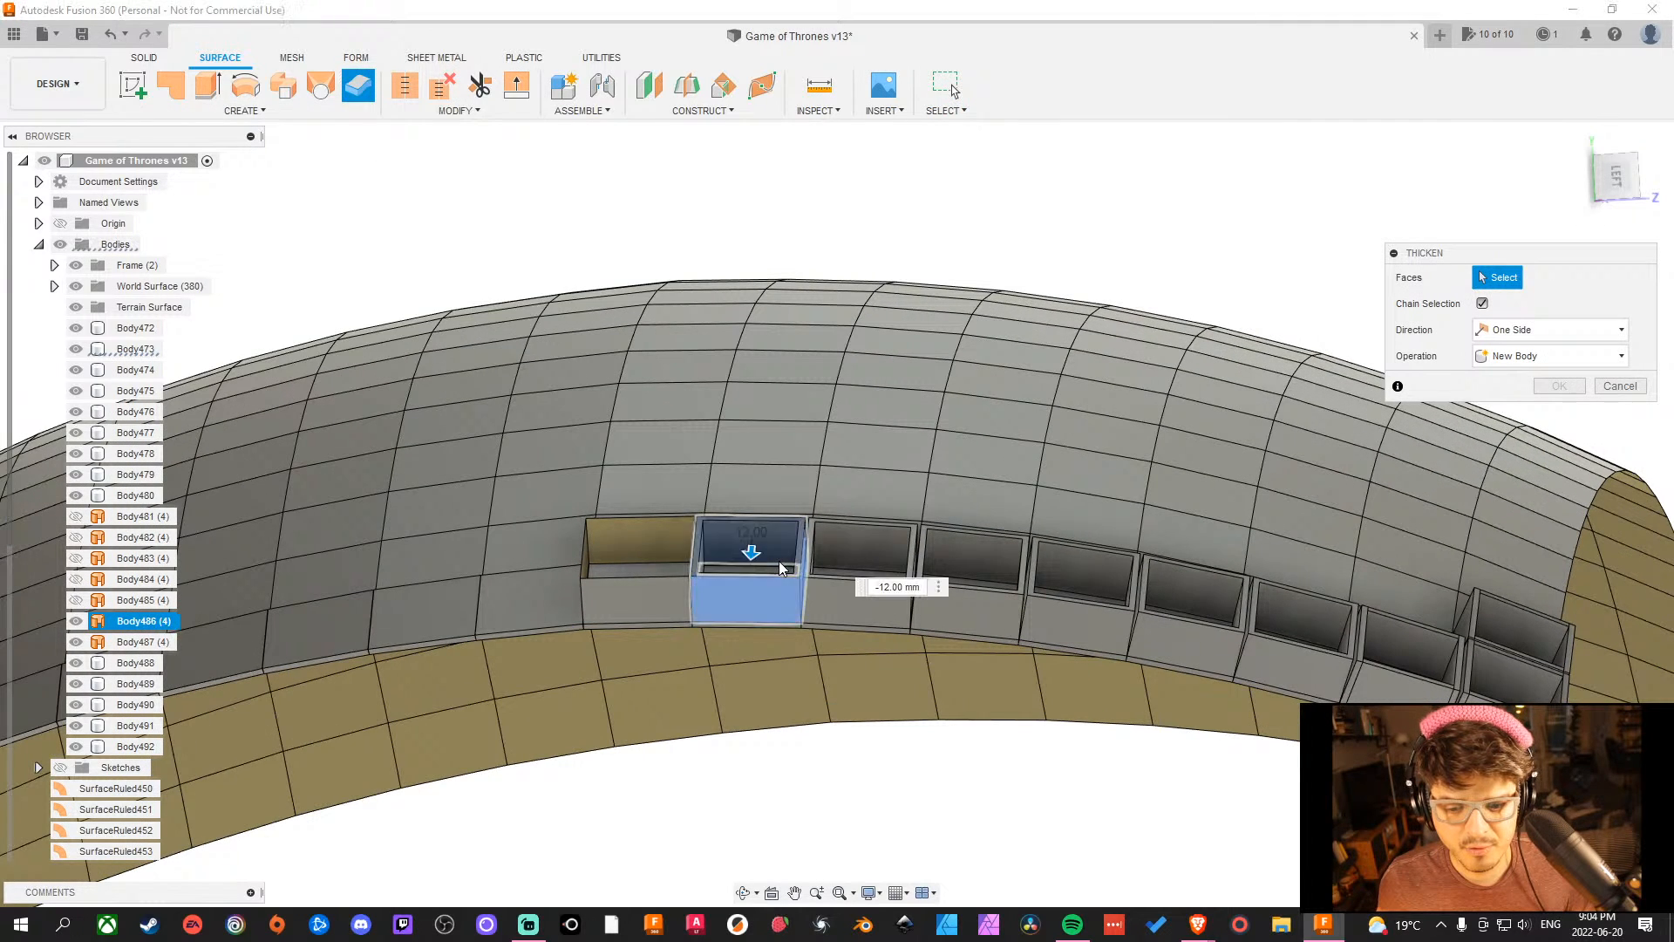
click(1559, 411)
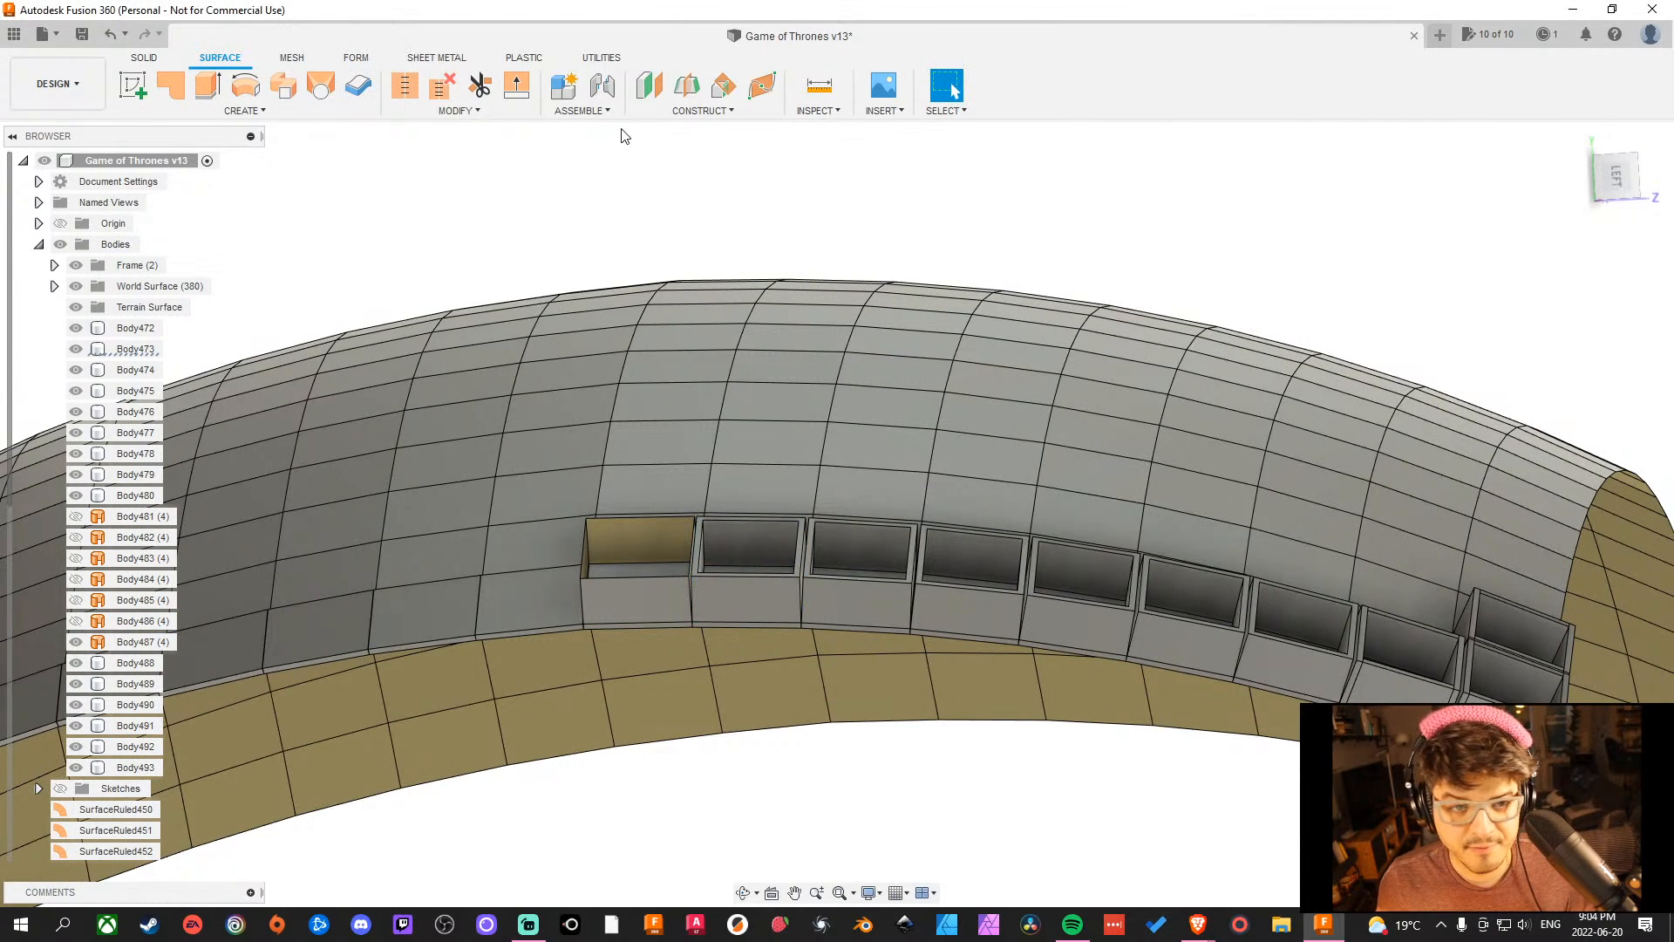
Thicken the walls of the last ruled box in the row, Body487, by -12 mm to one side as a new body.
click(351, 87)
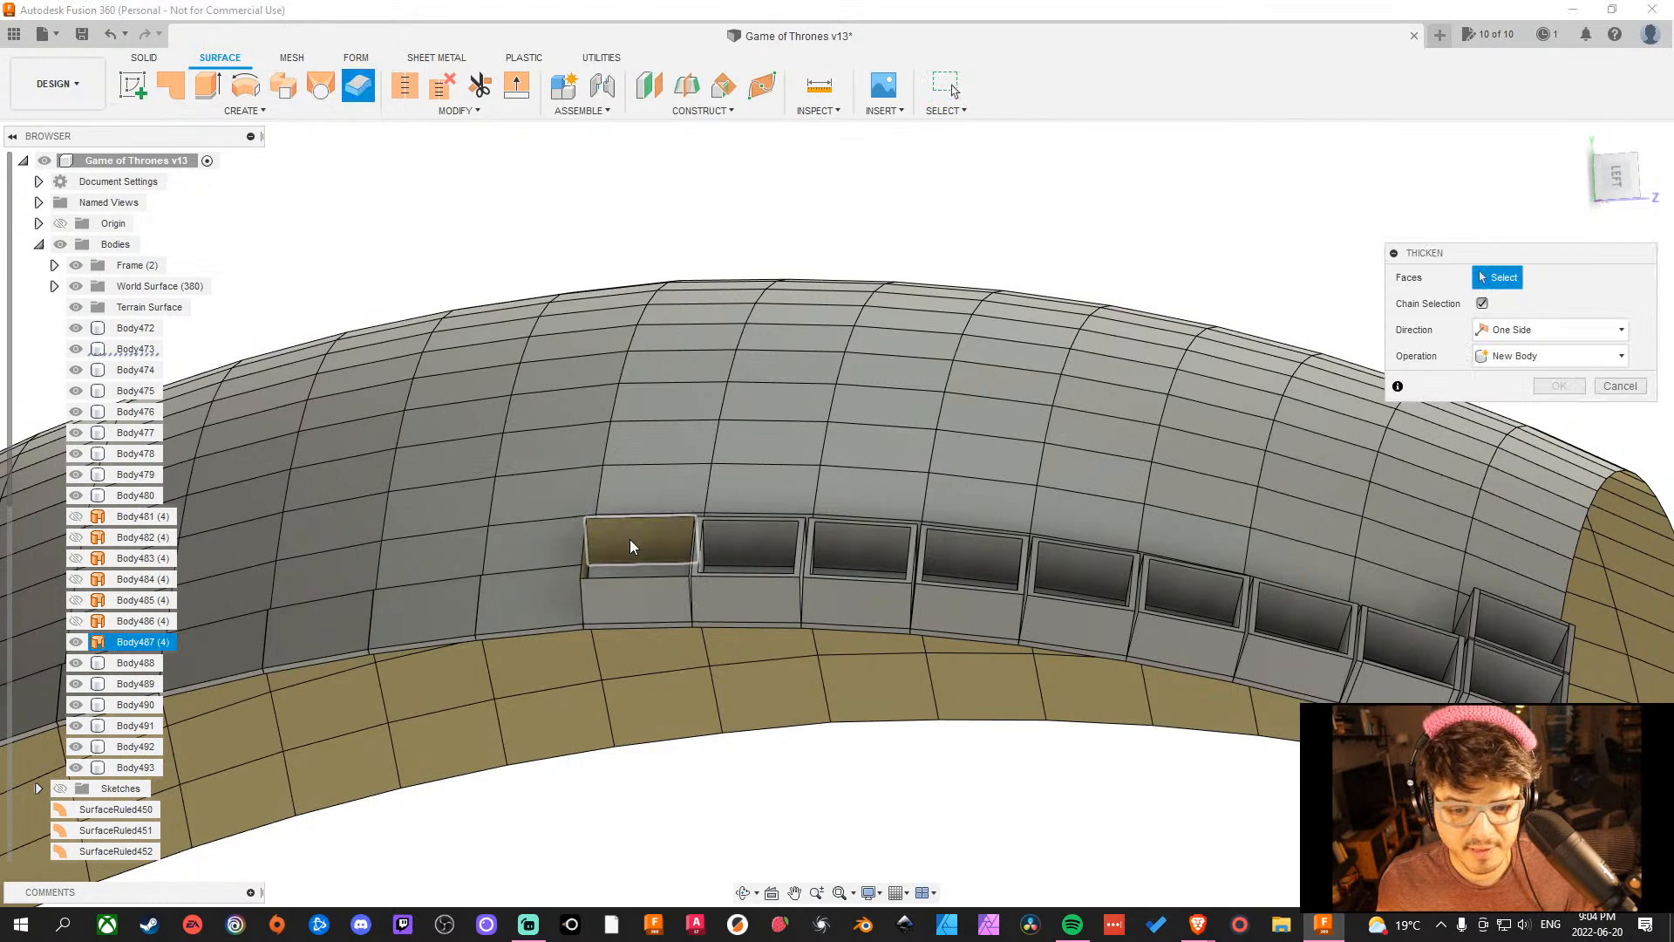
click(632, 561)
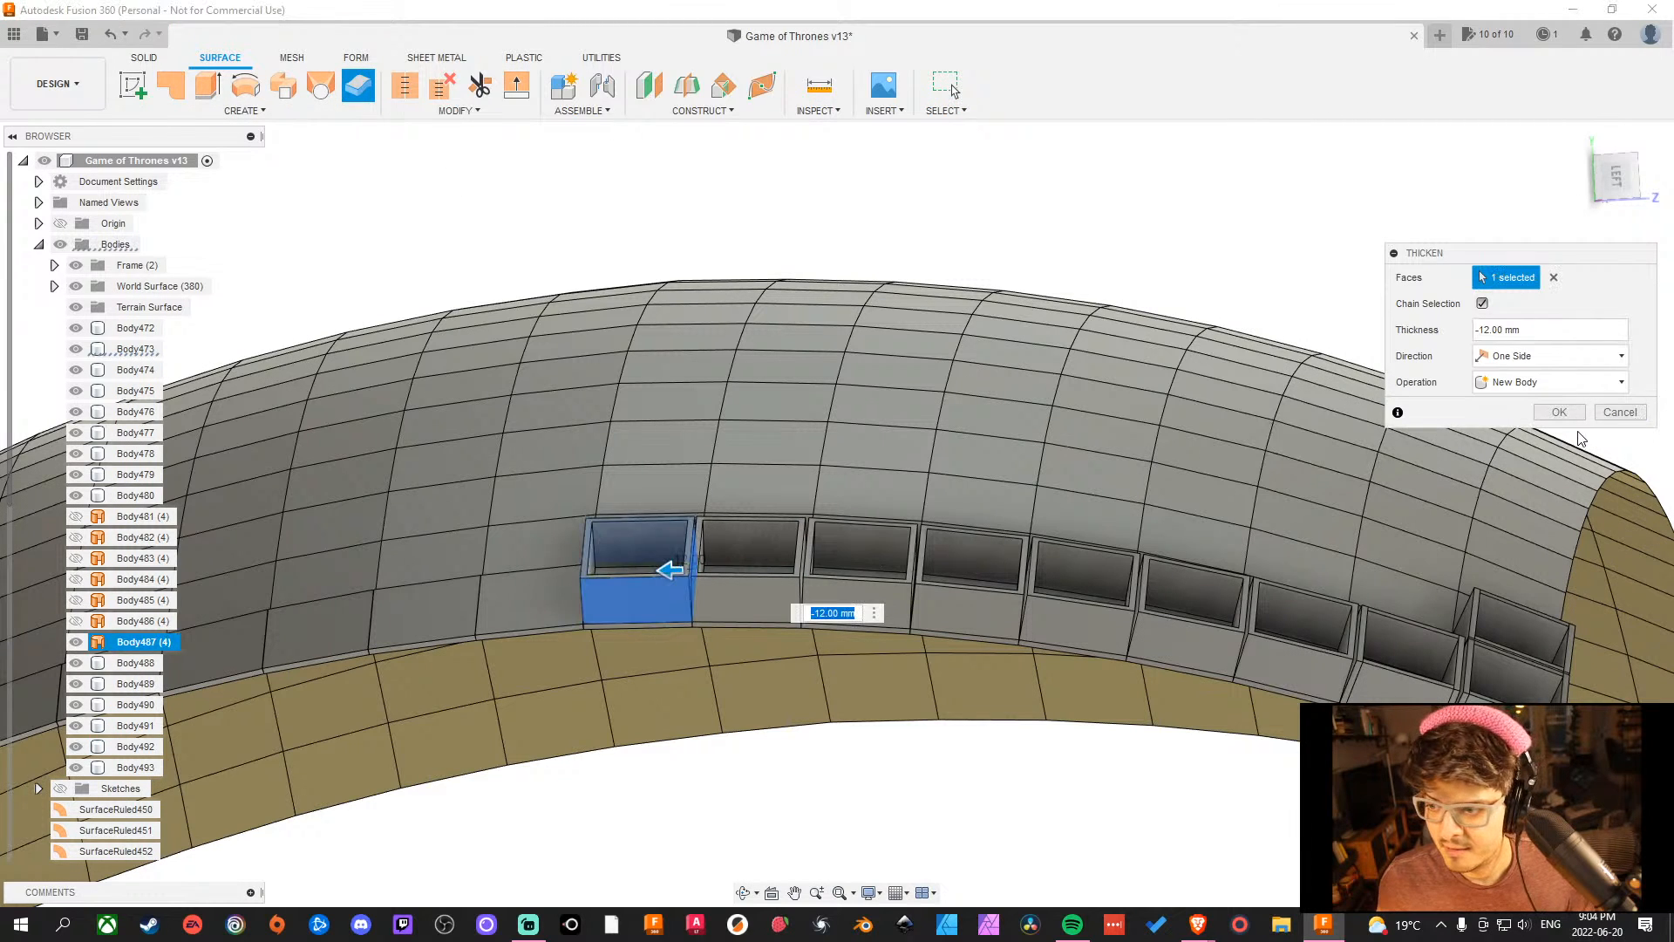
click(1574, 416)
middle_drag(1039, 747, 915, 661)
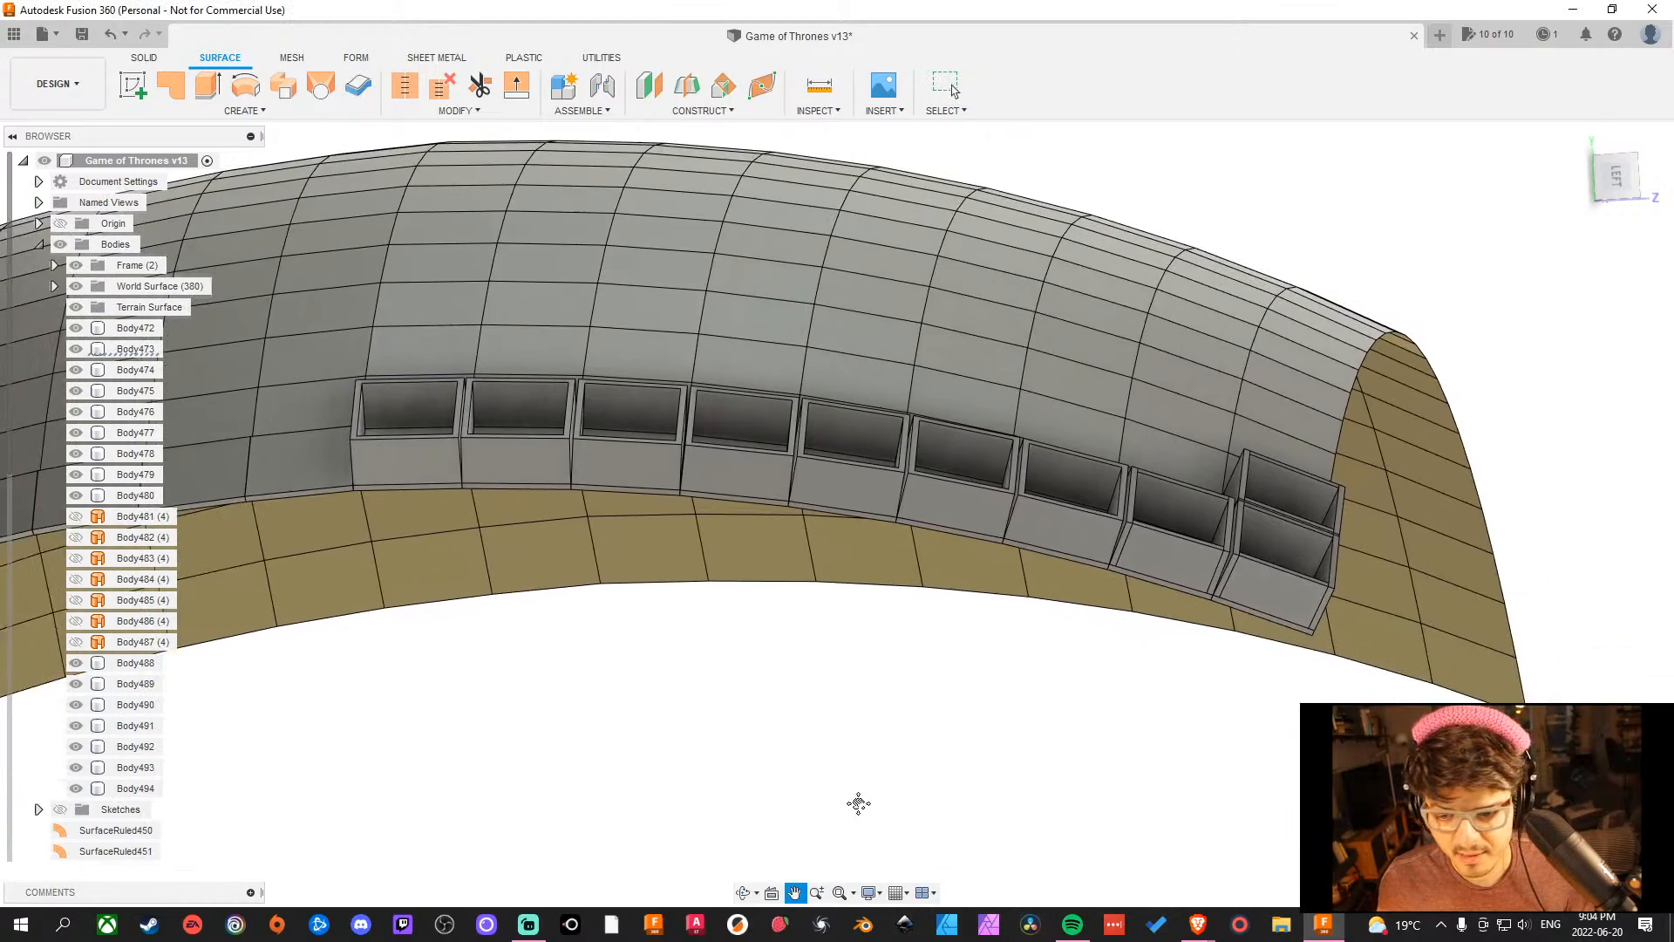
shift+middle_drag(855, 800, 1032, 707)
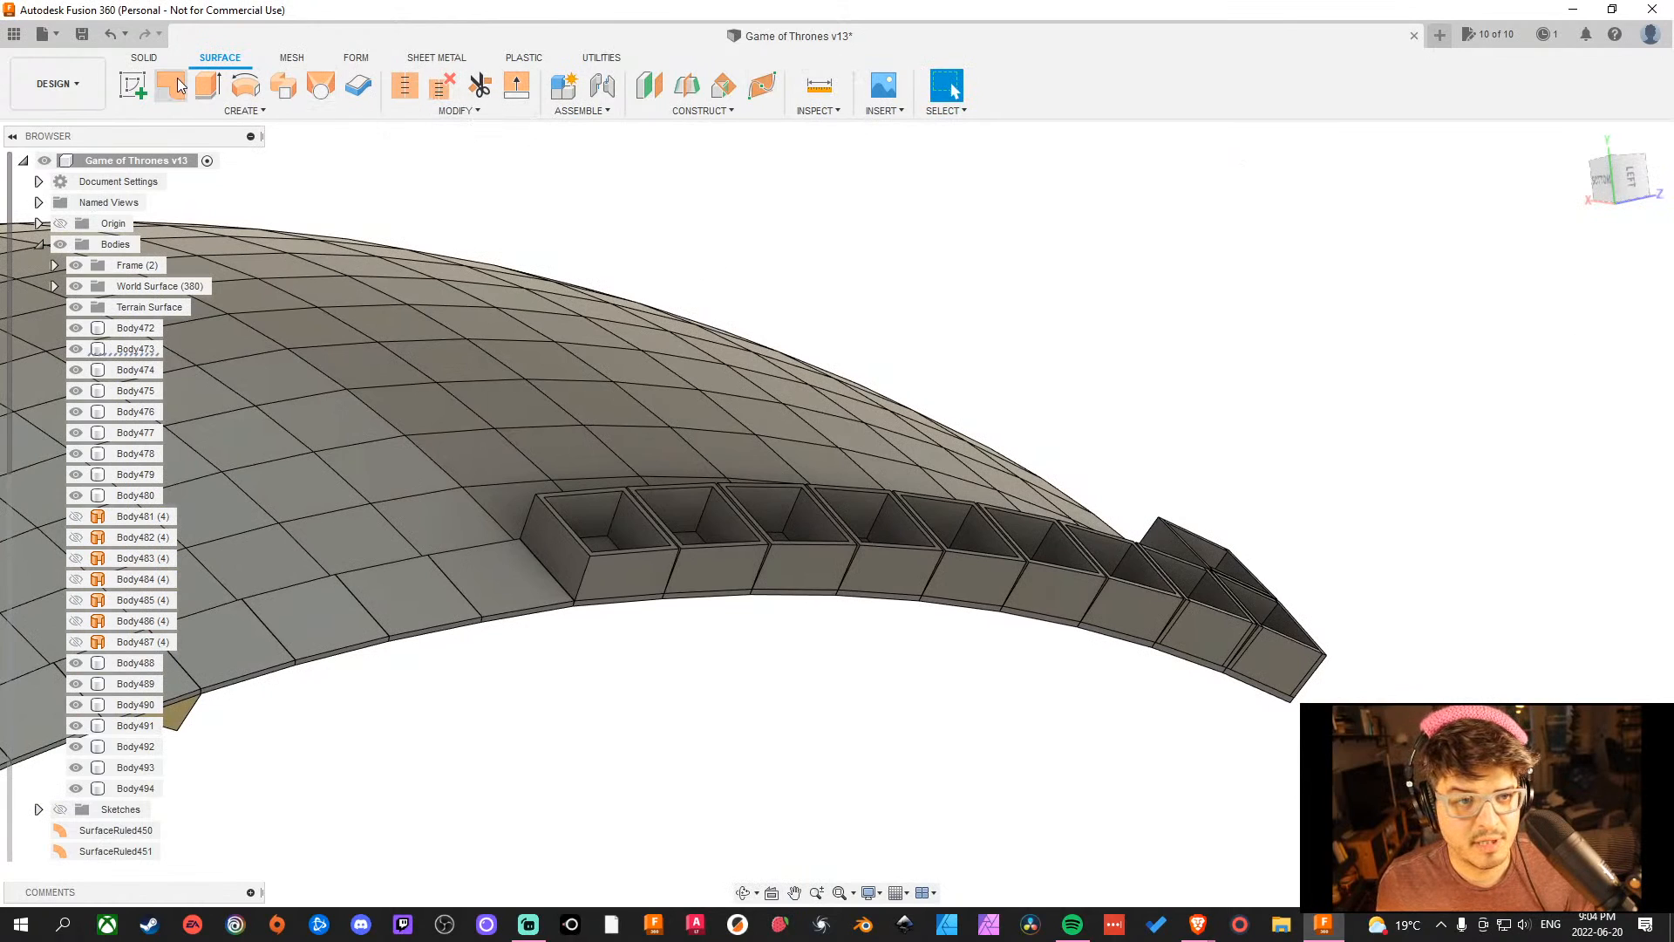
click(142, 58)
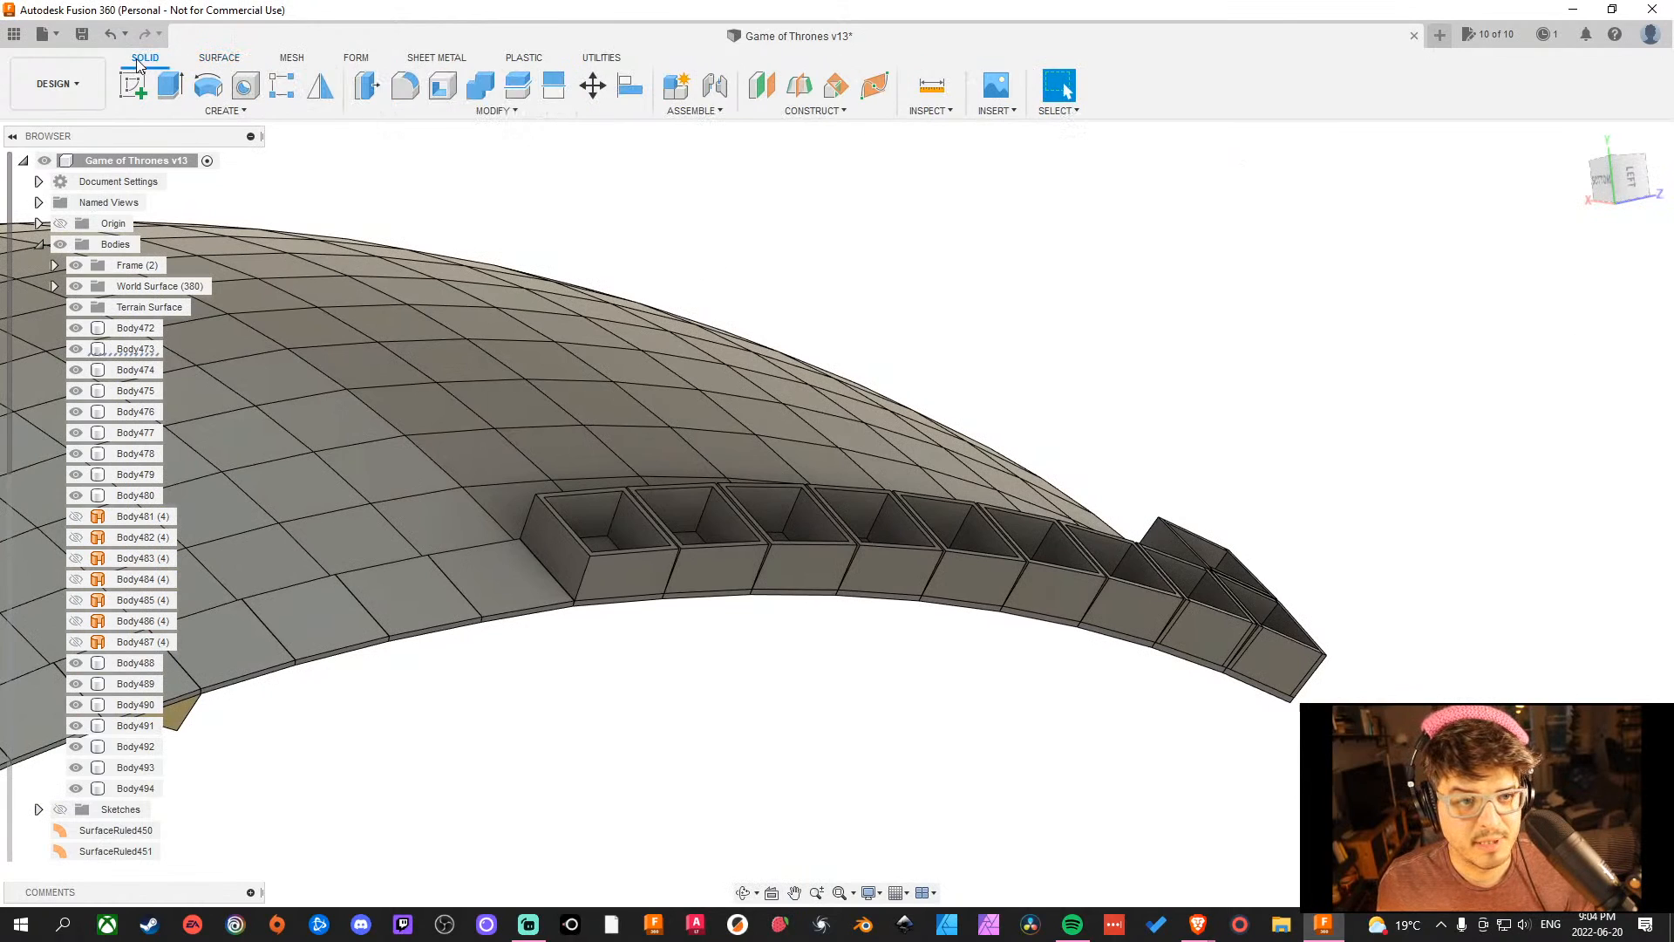
click(761, 86)
shift+middle_drag(1537, 565, 1334, 583)
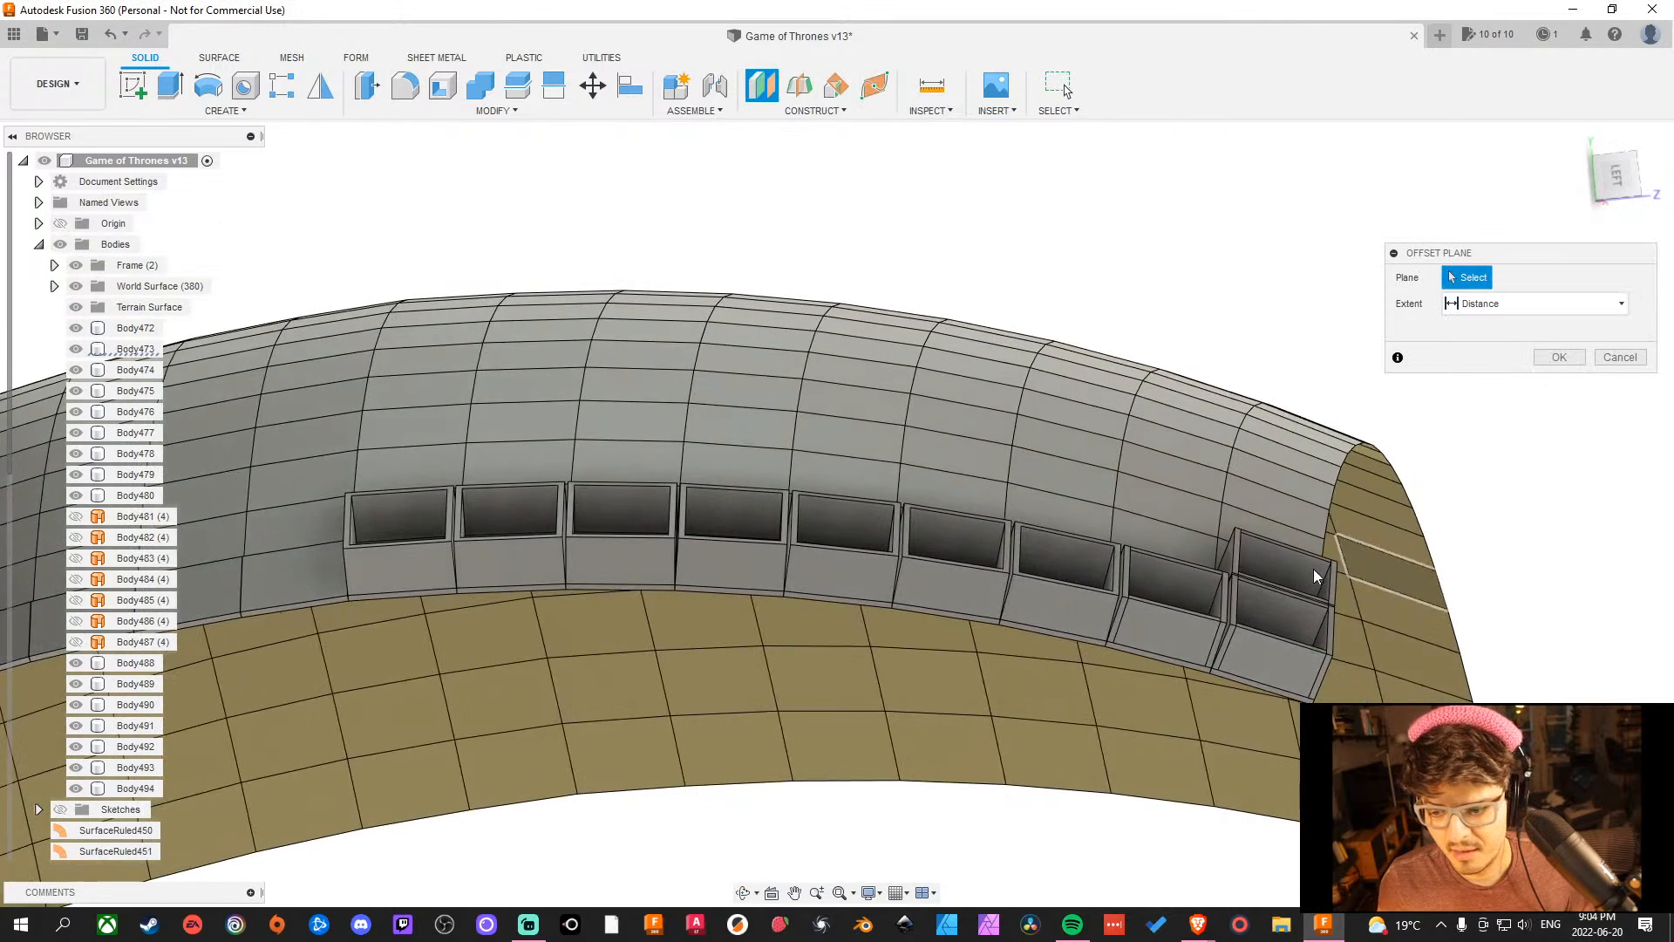
click(1286, 610)
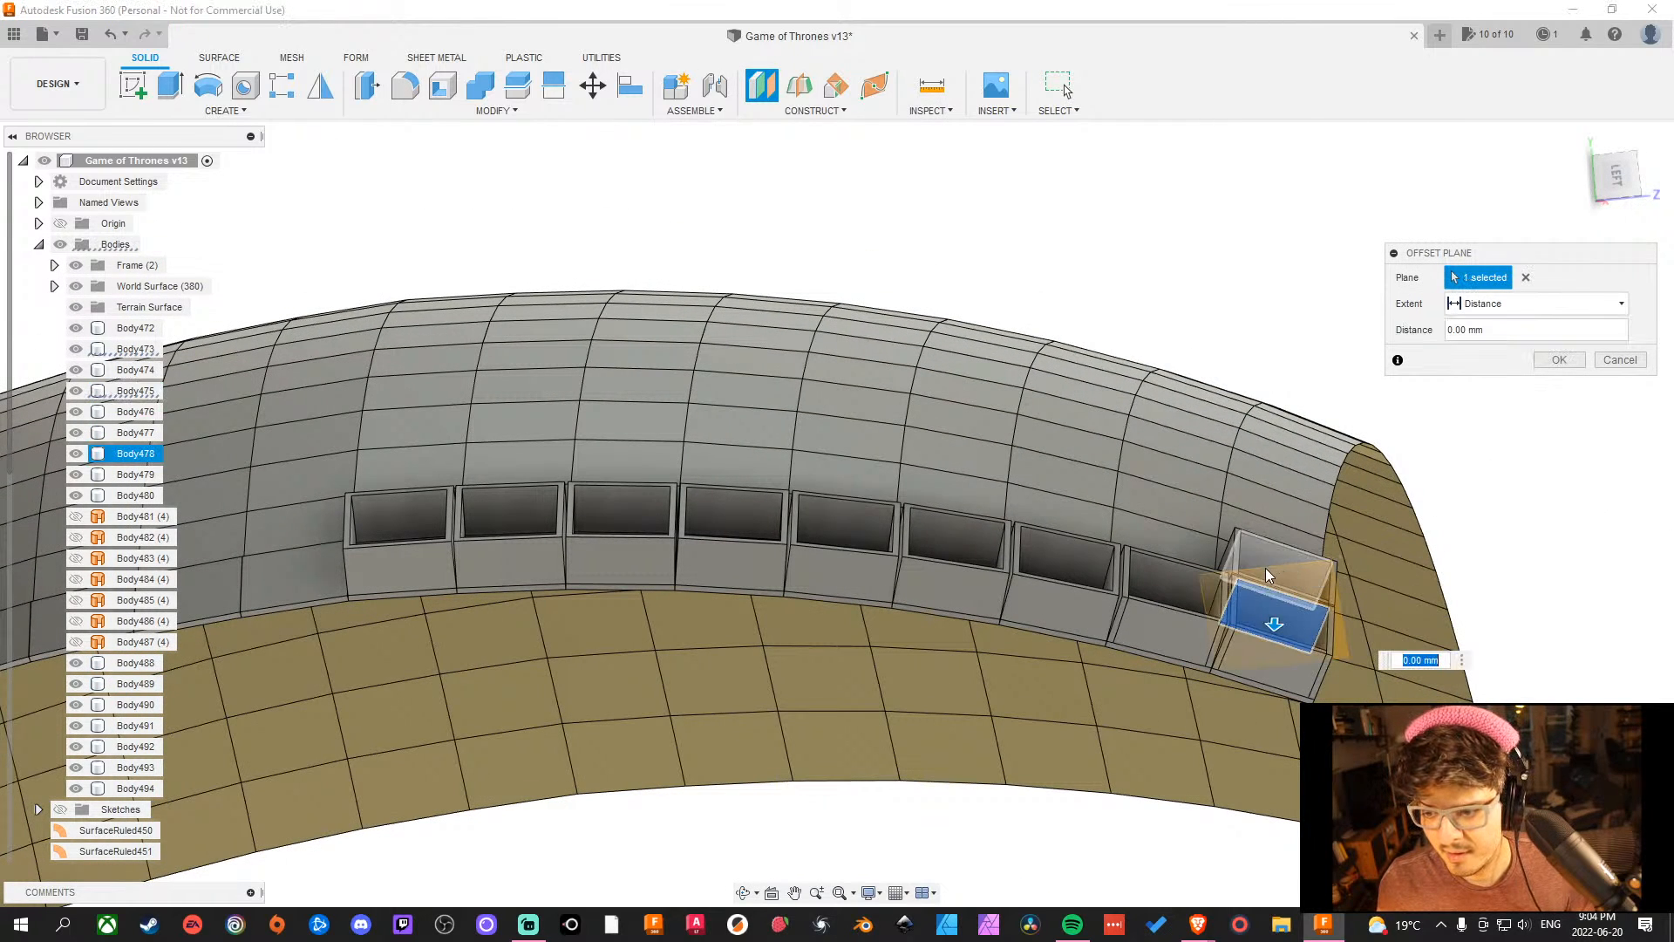
click(1161, 602)
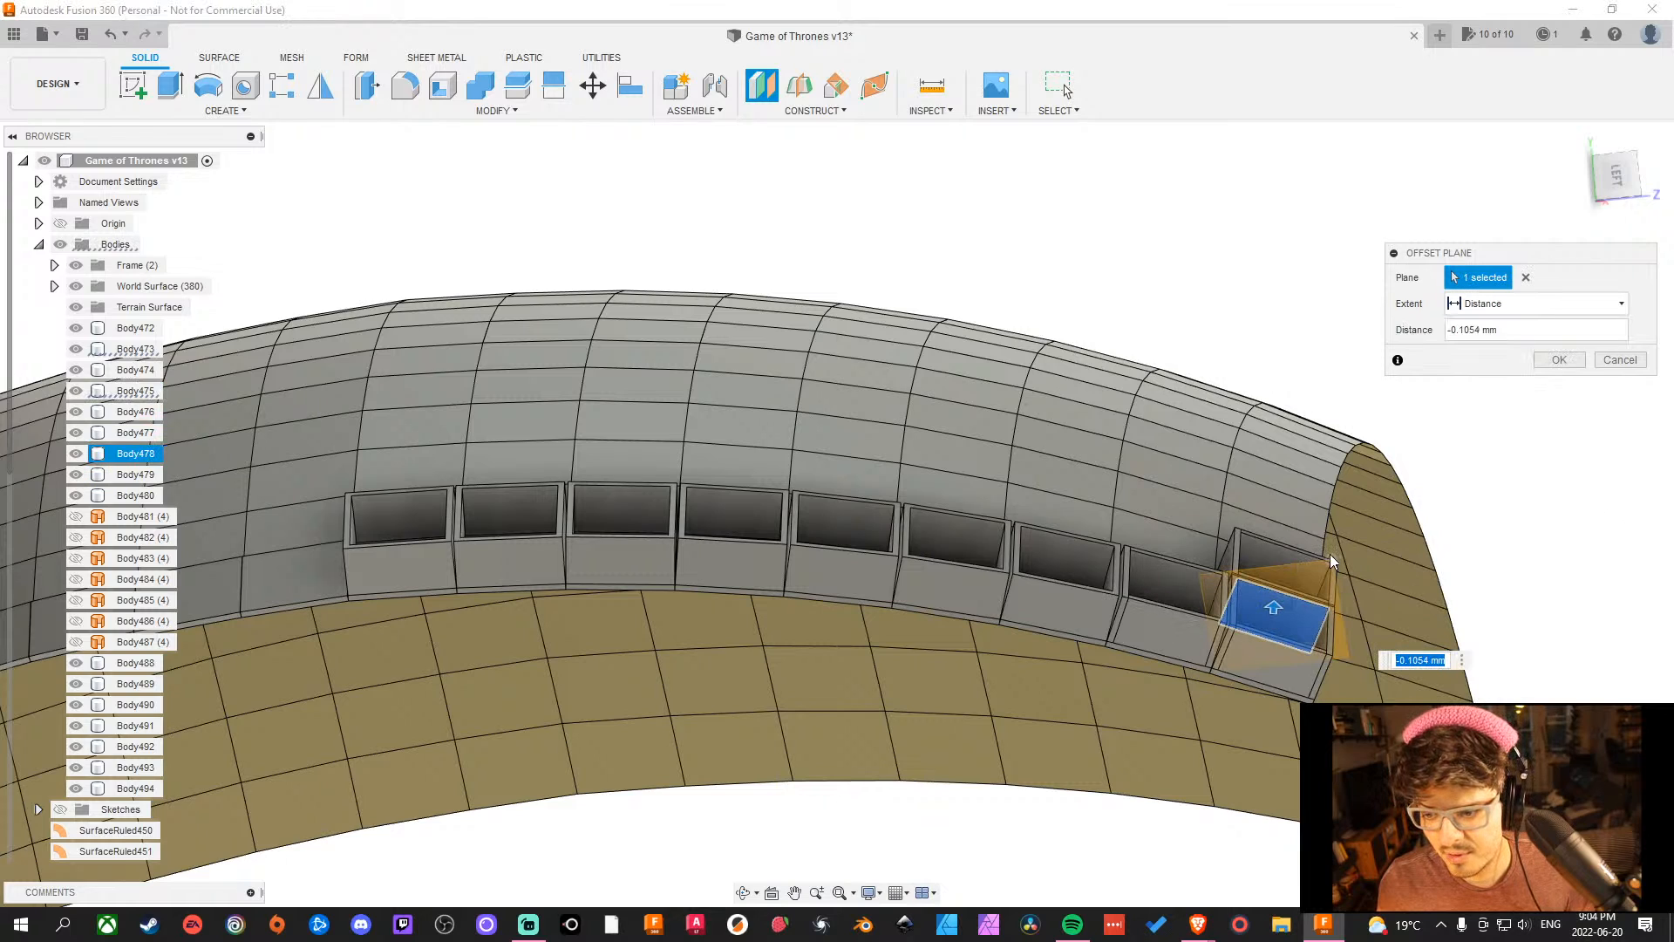
click(1621, 361)
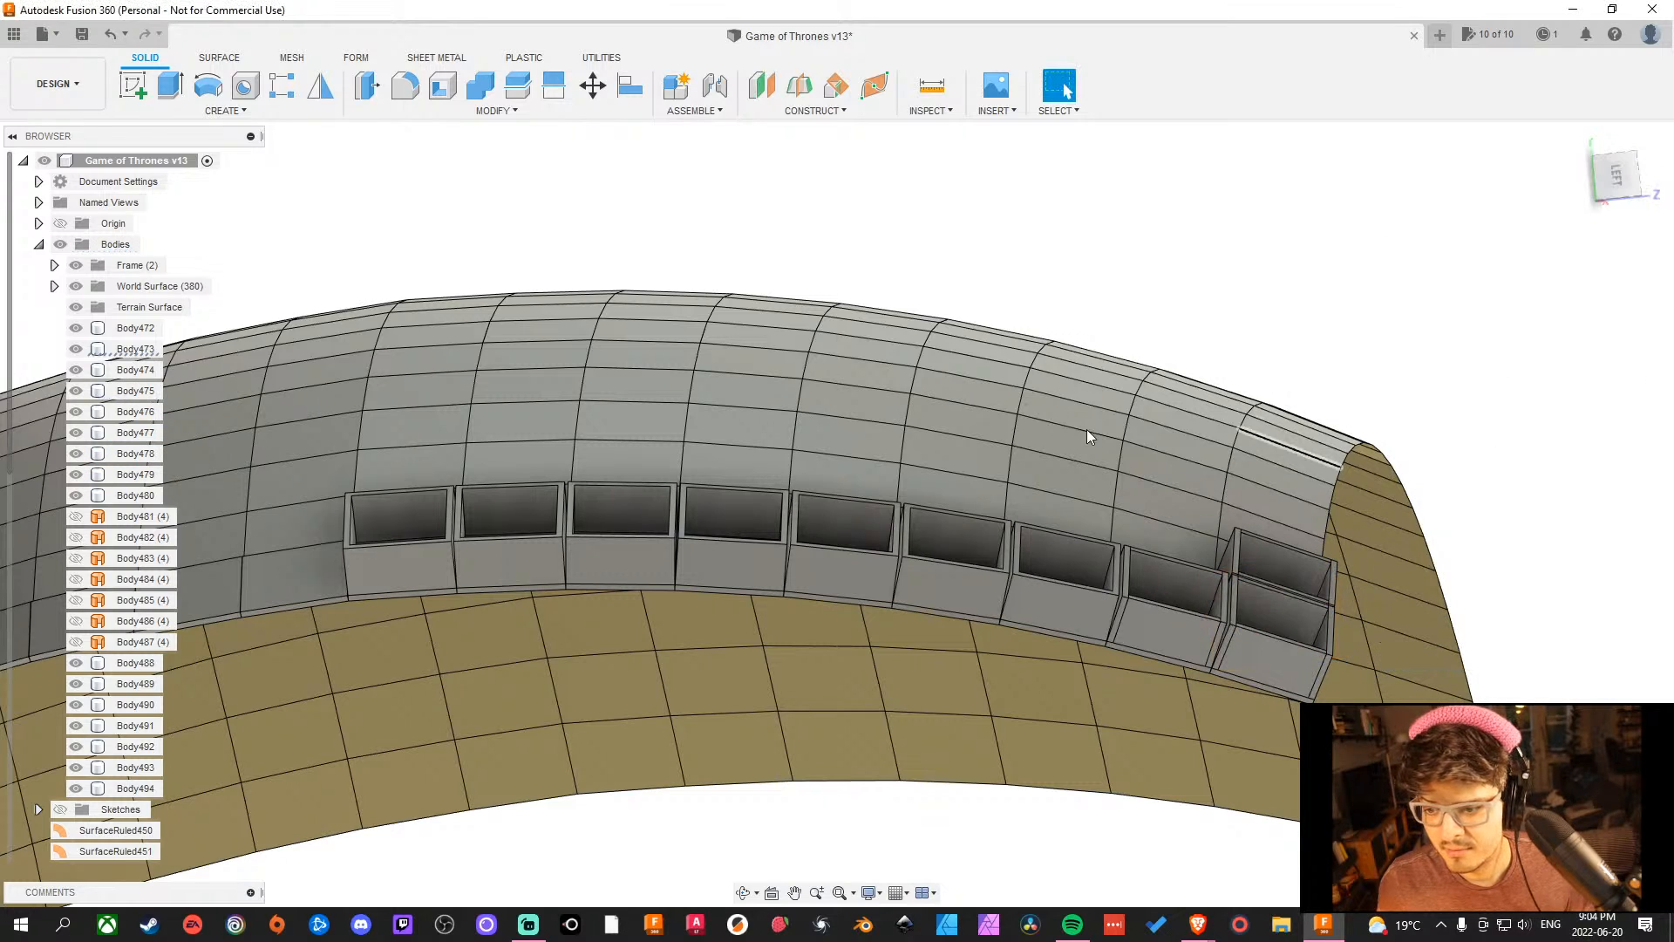
Create an offset plane at 0 mm on the corner box's inner wall face next to the second-row box, and stretch it past both ends of the row.
click(750, 91)
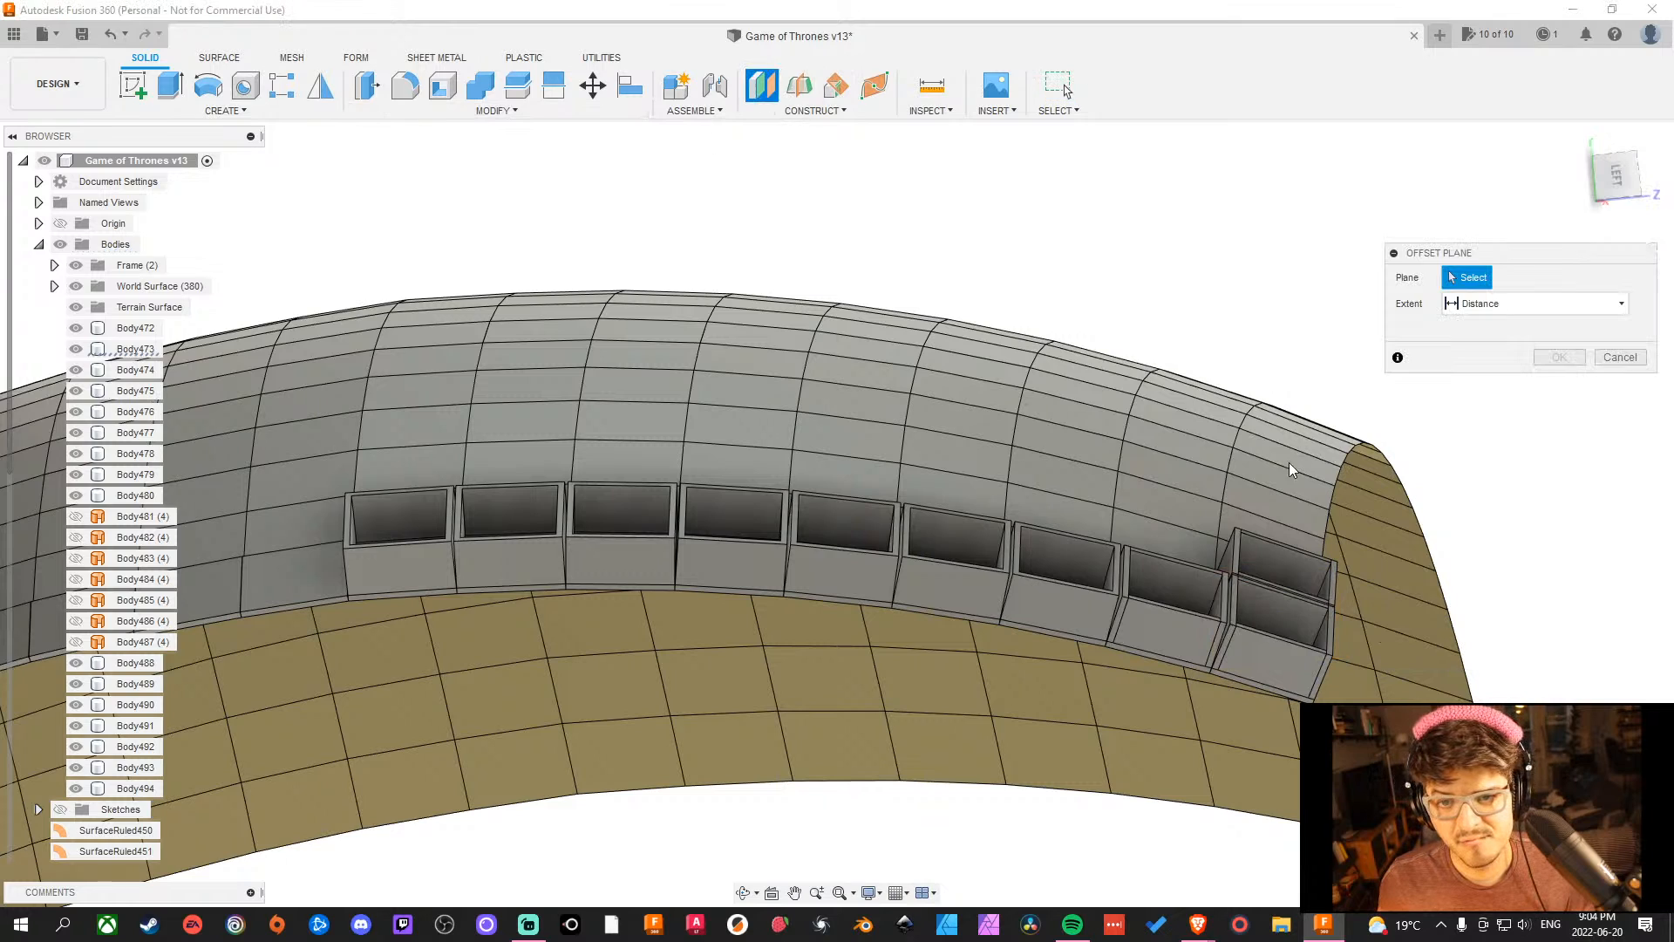
click(1306, 620)
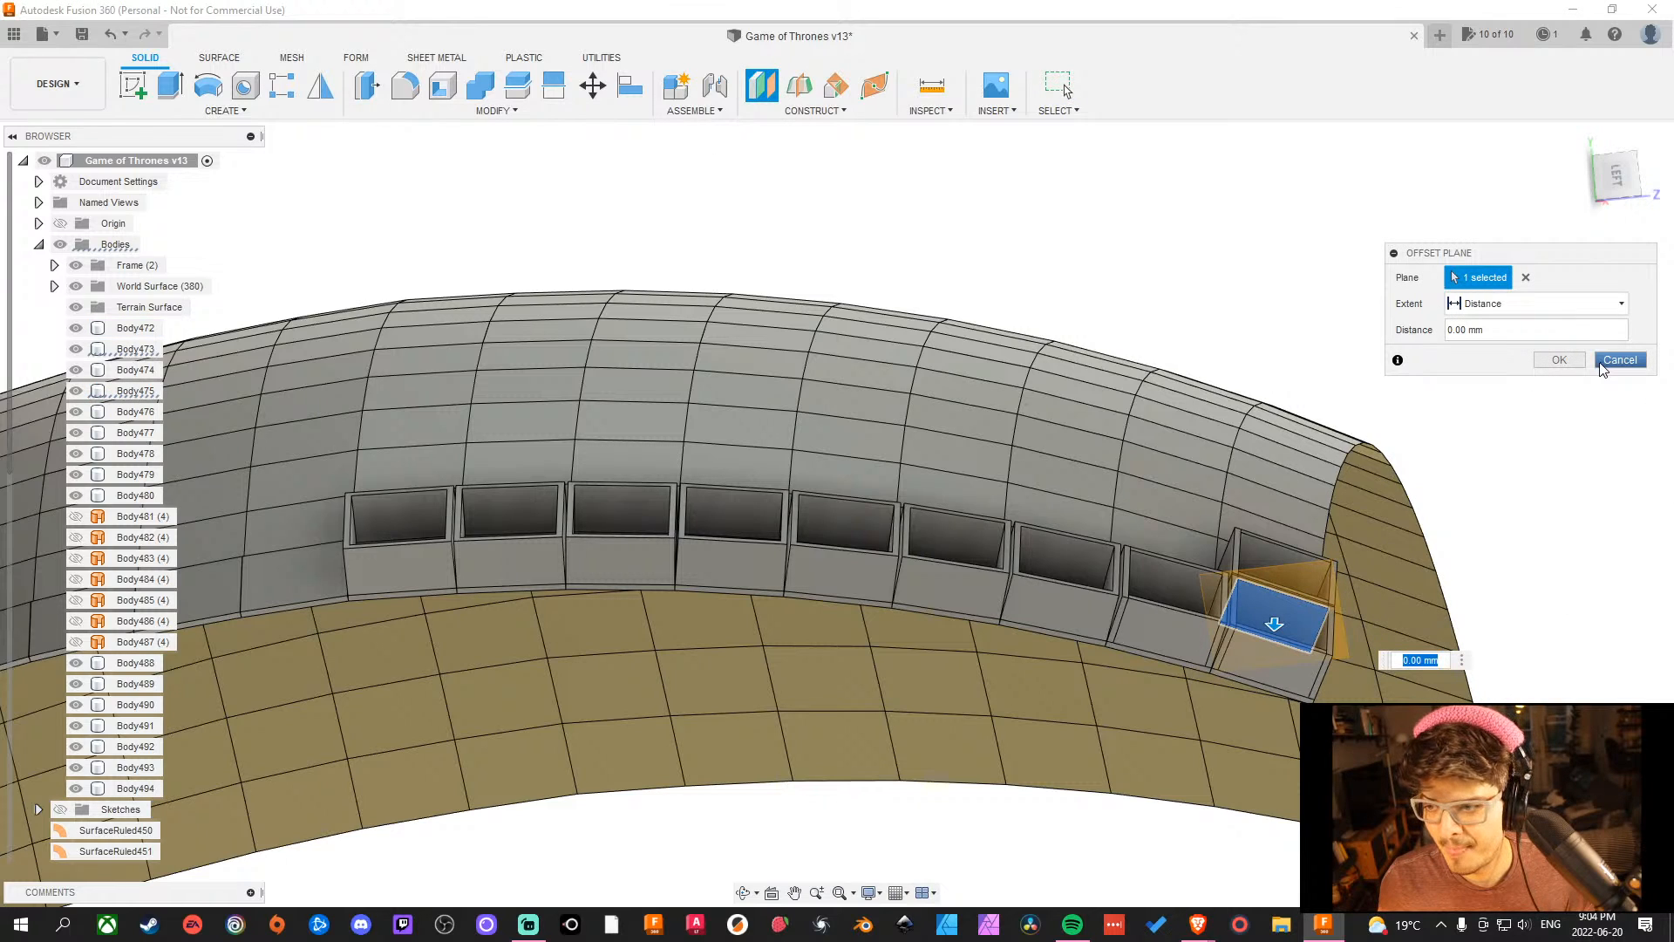
click(1557, 367)
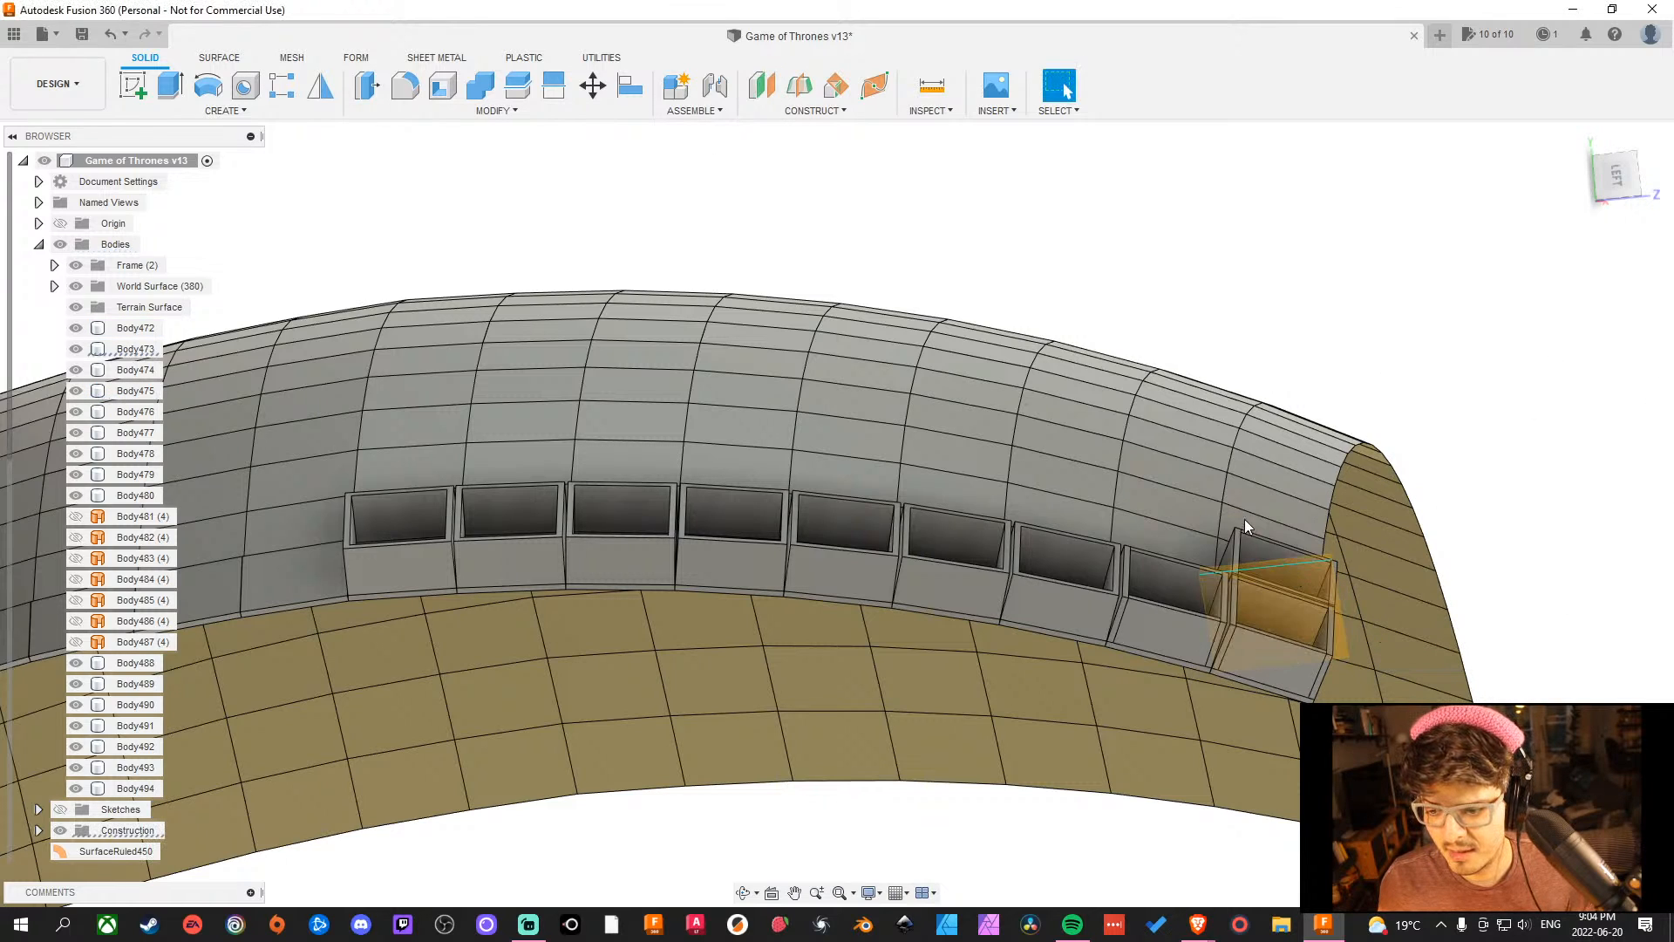
drag(1139, 272, 1139, 276)
drag(1191, 527, 216, 571)
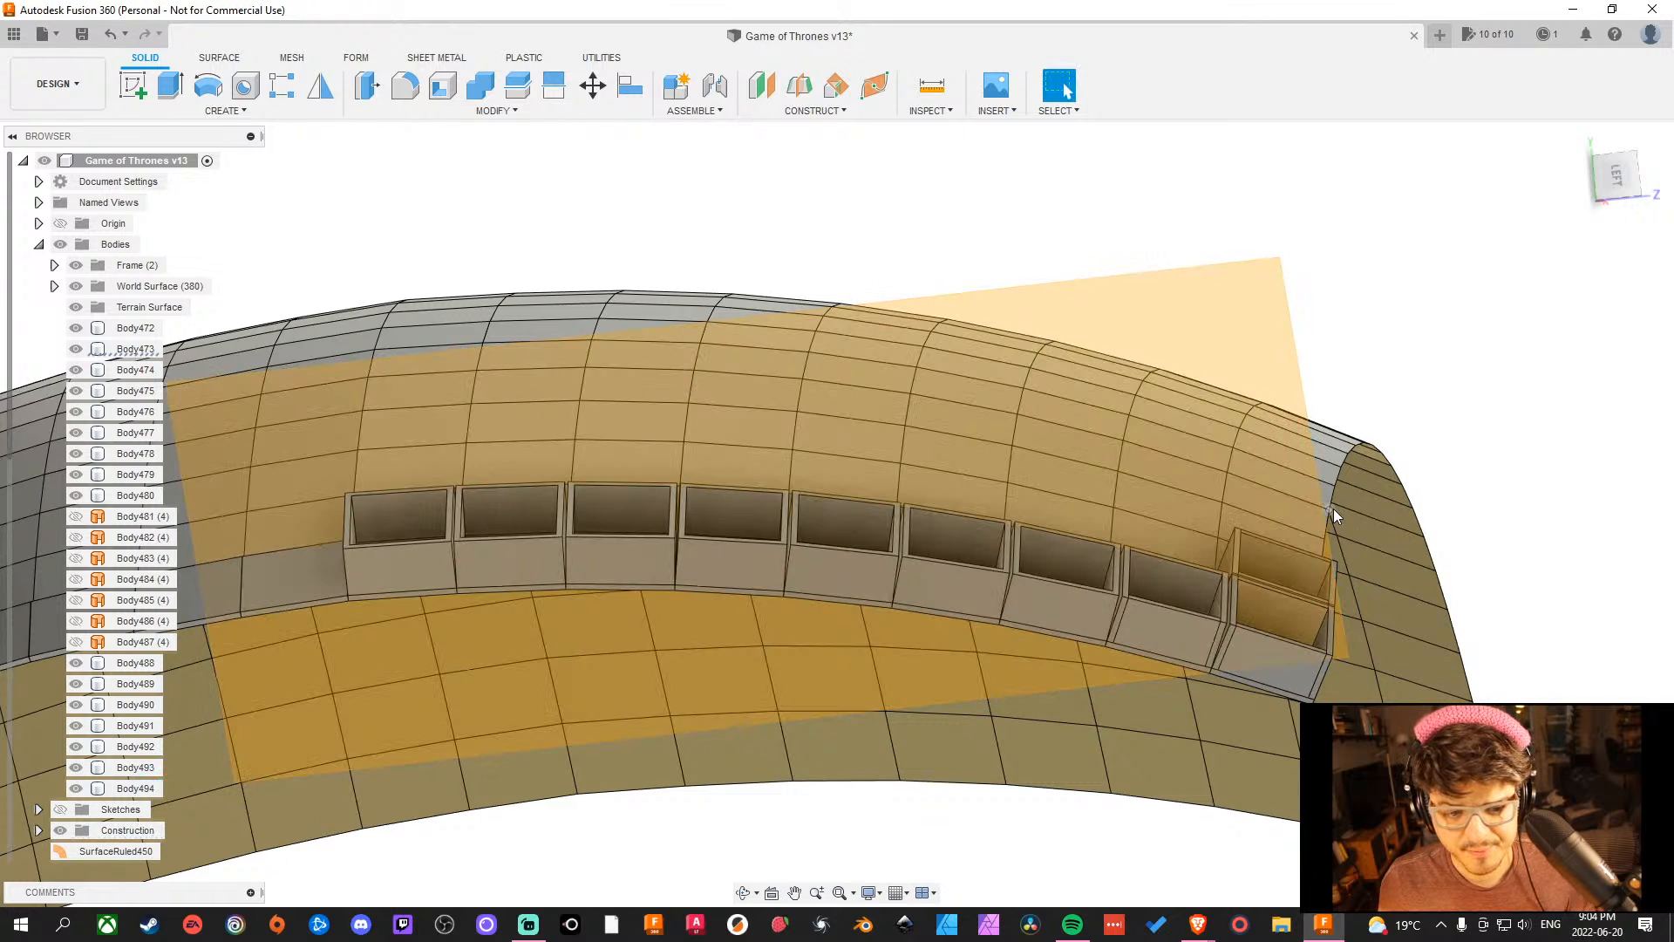
drag(1315, 452, 1537, 471)
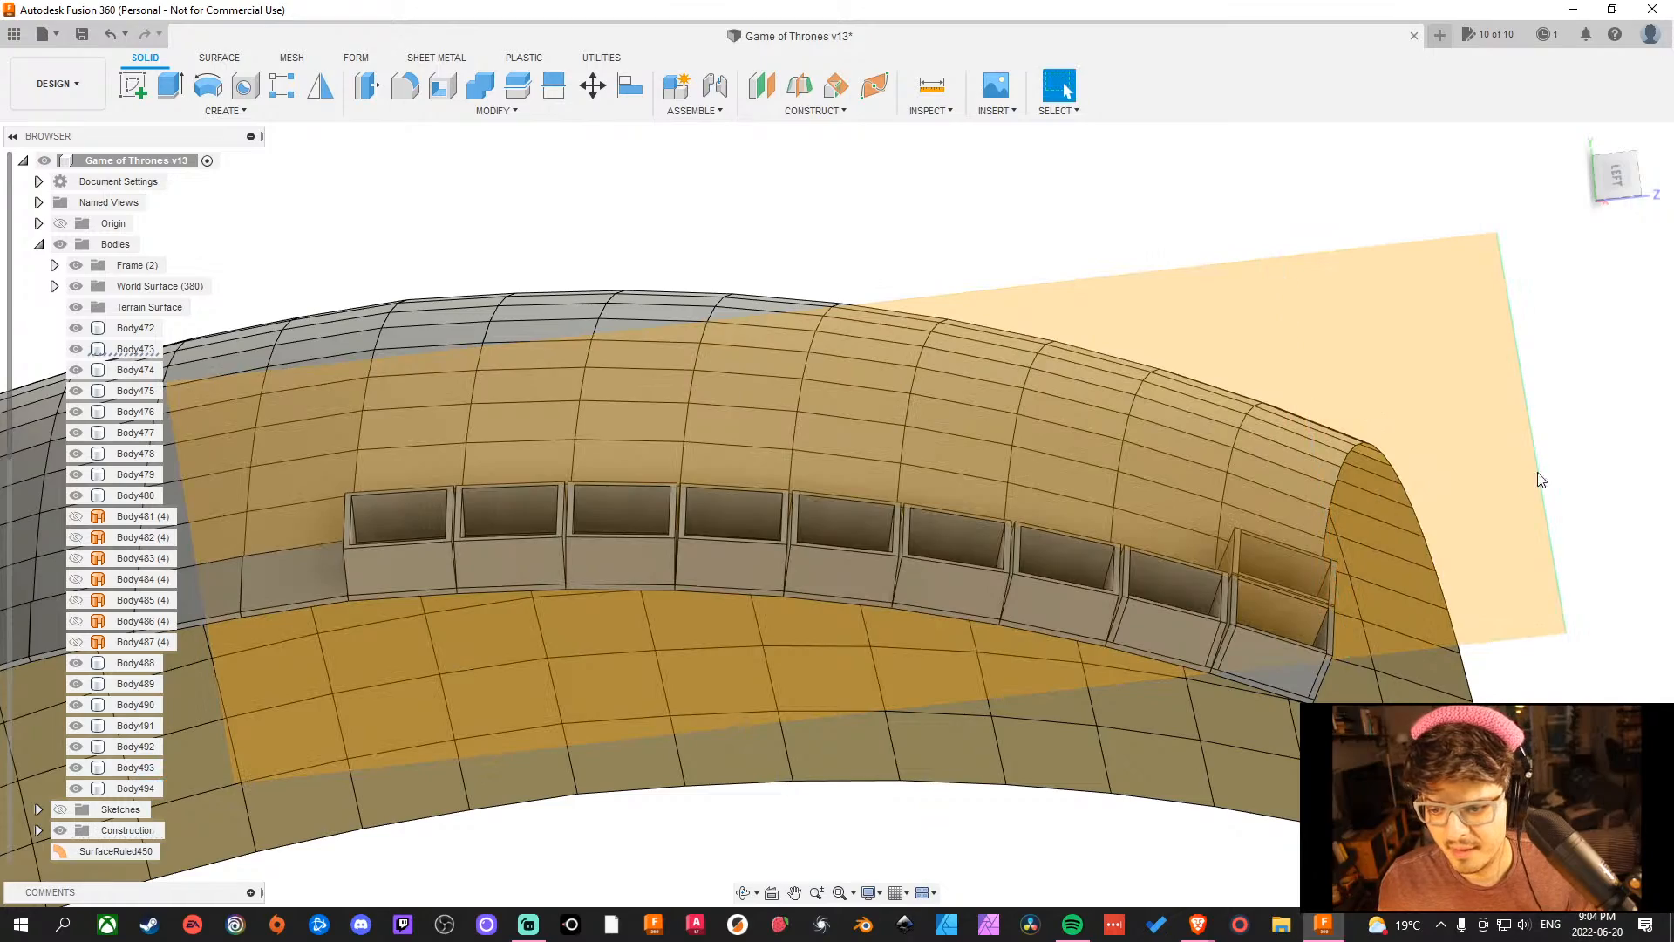
Examine how the construction plane runs relative to the boxes' walls and the curved surface from below, from above and from the left side.
scroll(510, 558, down, 1)
scroll(511, 561, down, 1)
shift+middle_drag(511, 560, 533, 586)
middle_drag(558, 602, 838, 78)
scroll(670, 394, up, 5)
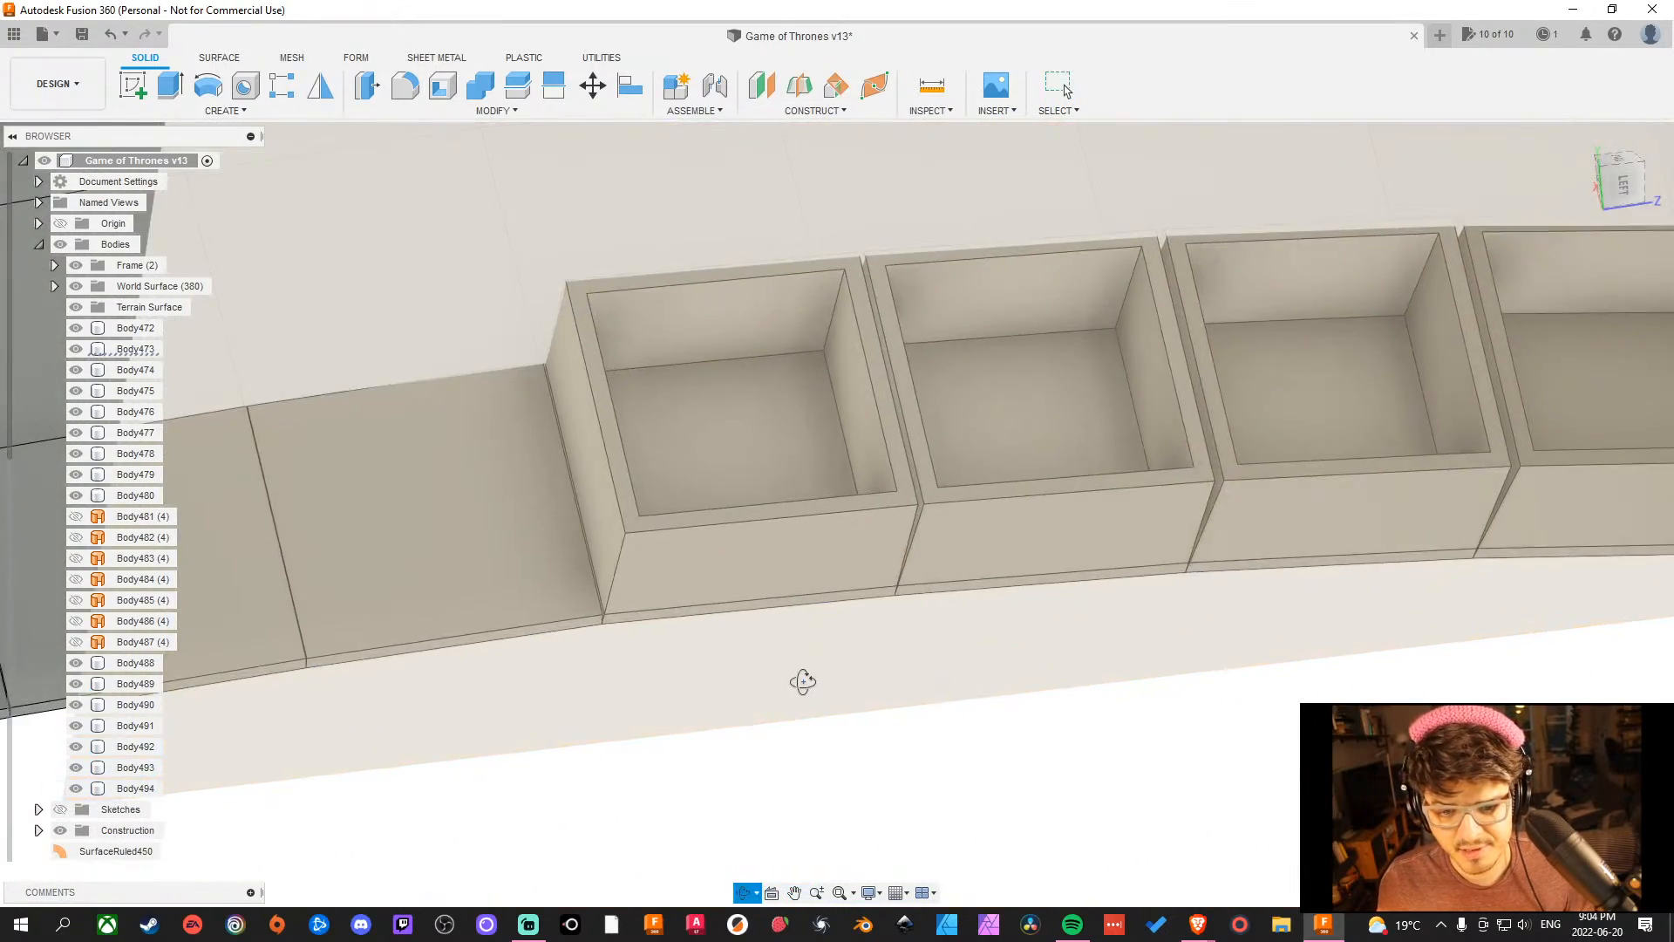
scroll(807, 686, down, 5)
shift+middle_drag(875, 707, 1003, 715)
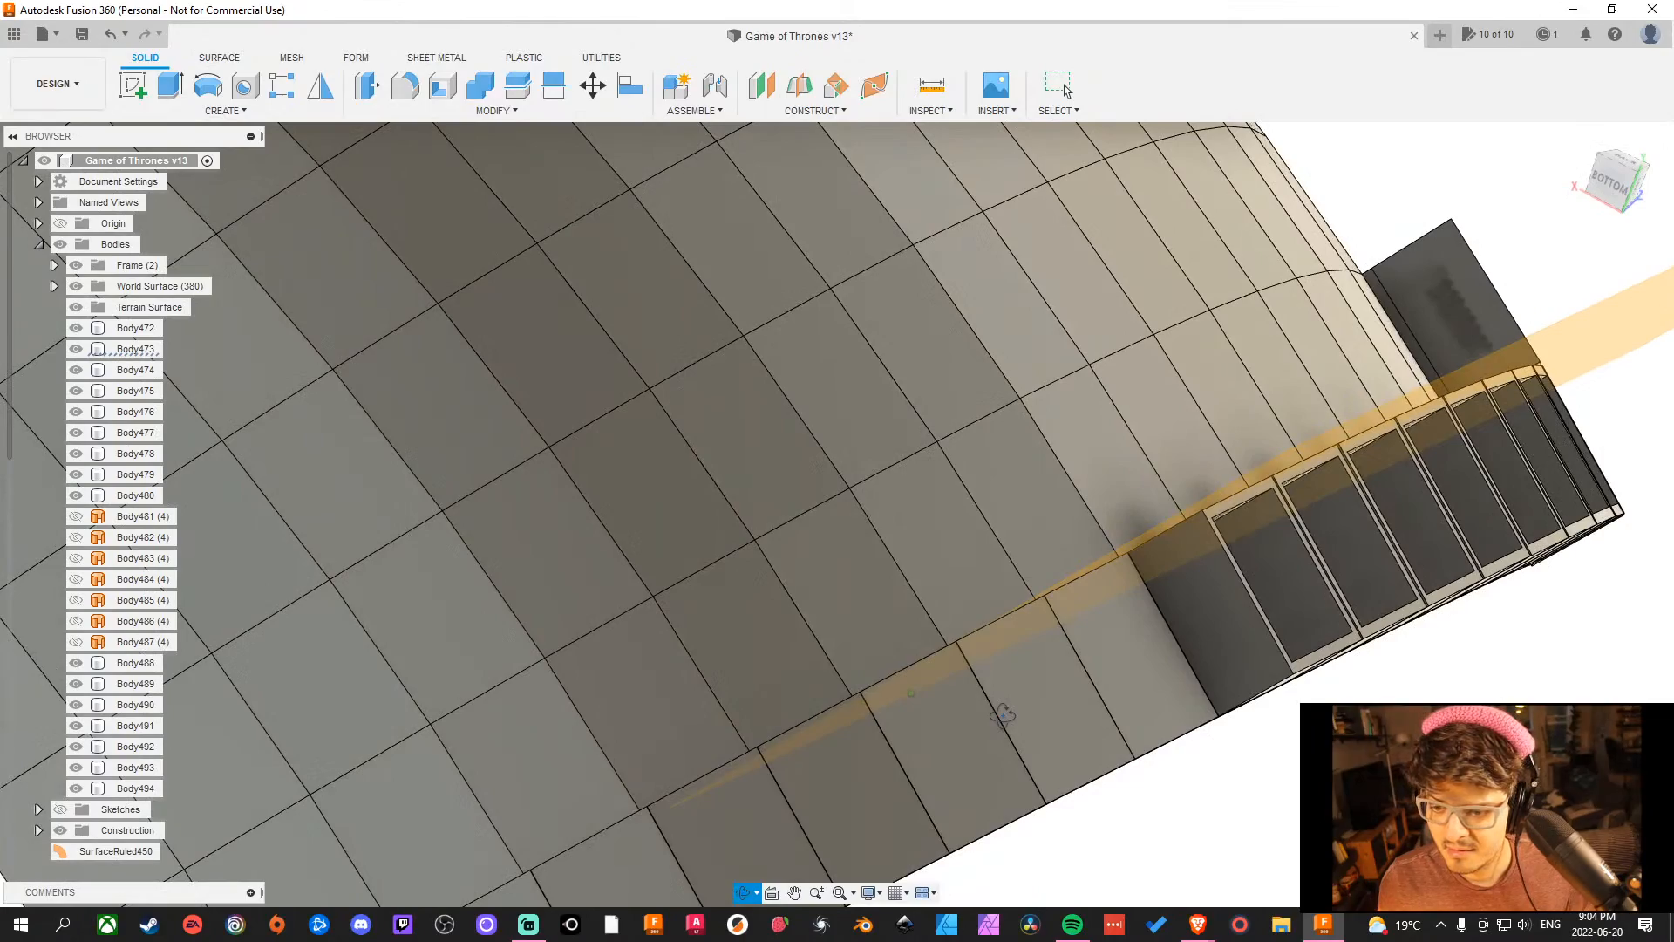
scroll(1003, 717, down, 6)
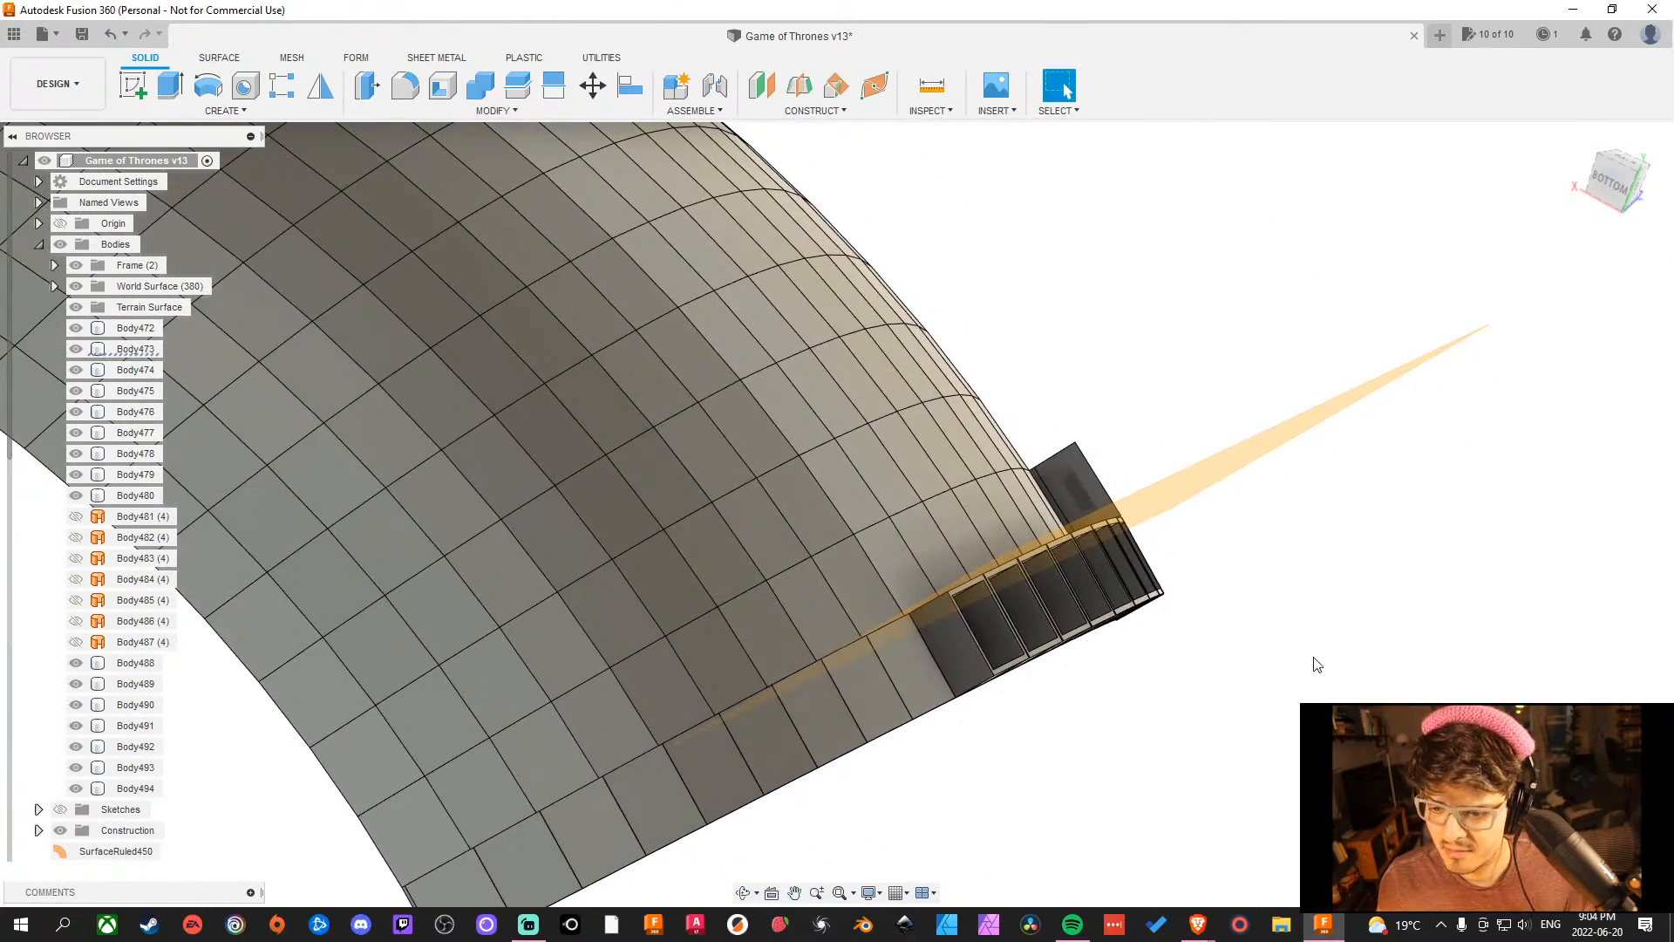
shift+middle_drag(1316, 665, 1036, 683)
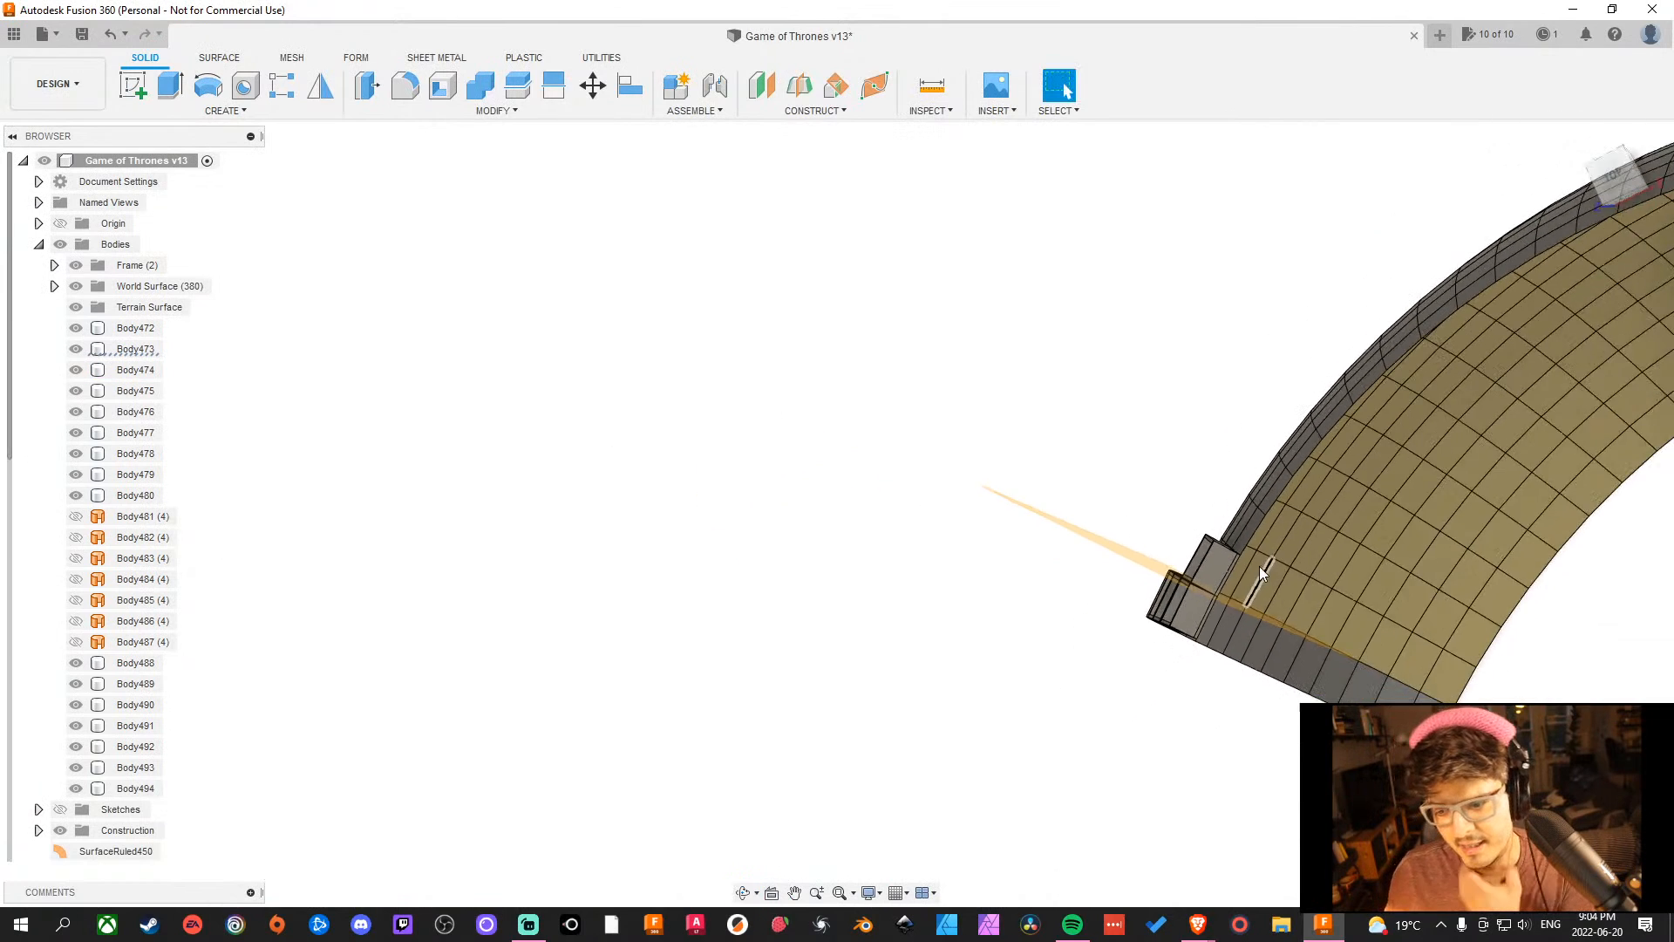
scroll(1259, 571, up, 10)
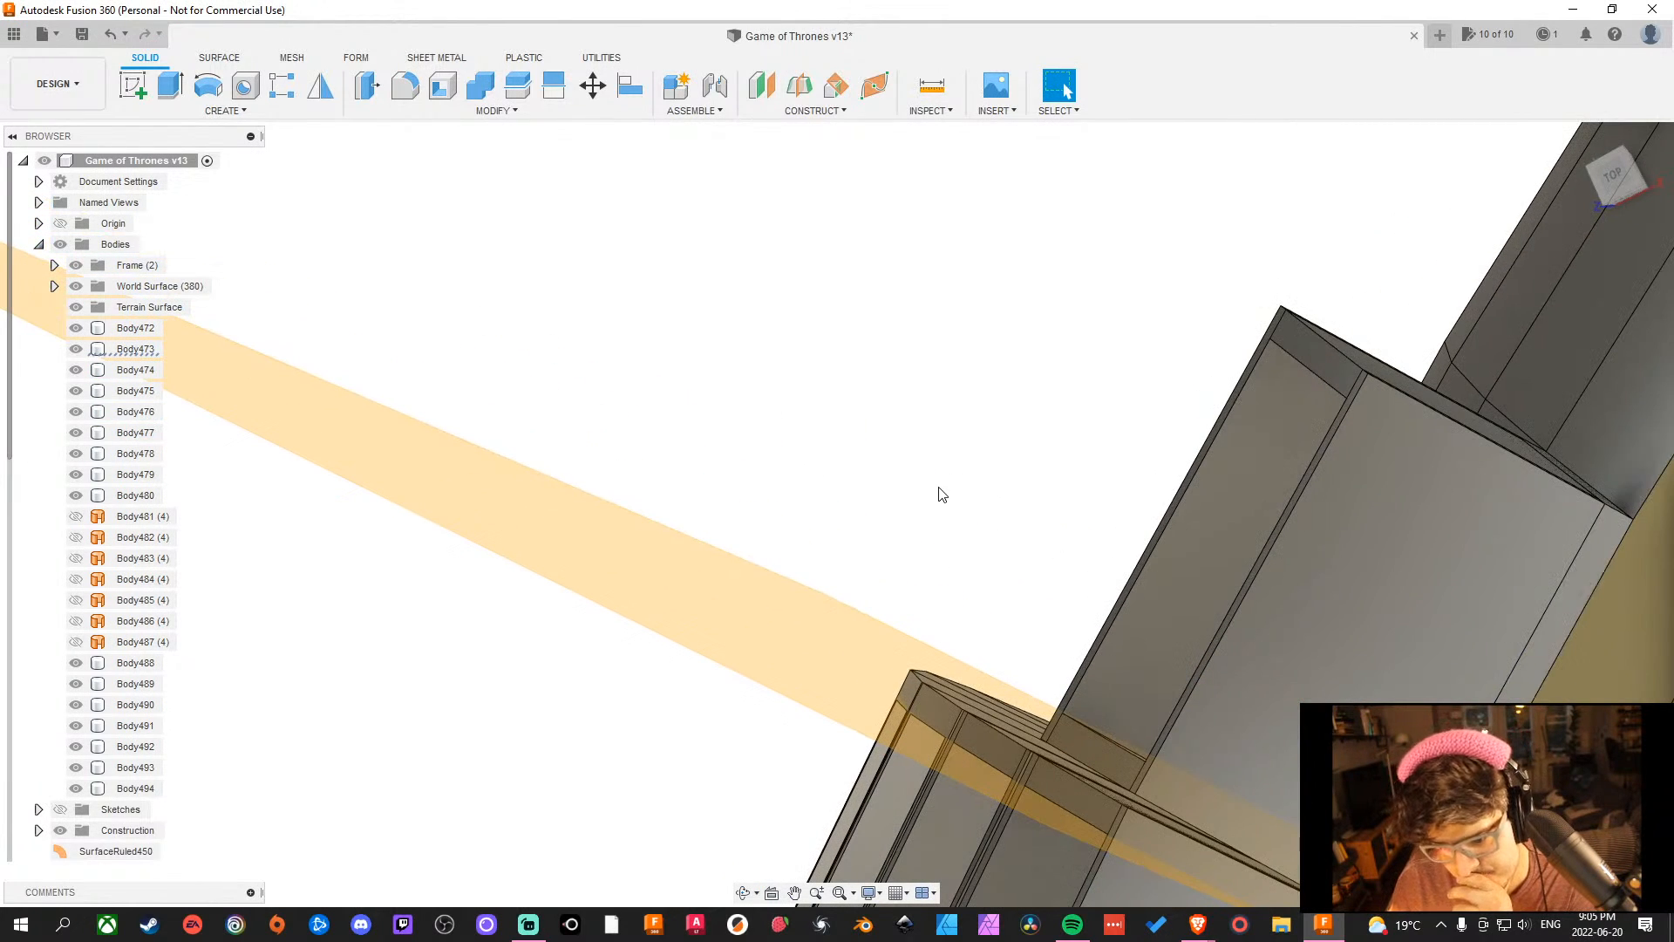
shift+middle_drag(876, 441, 877, 395)
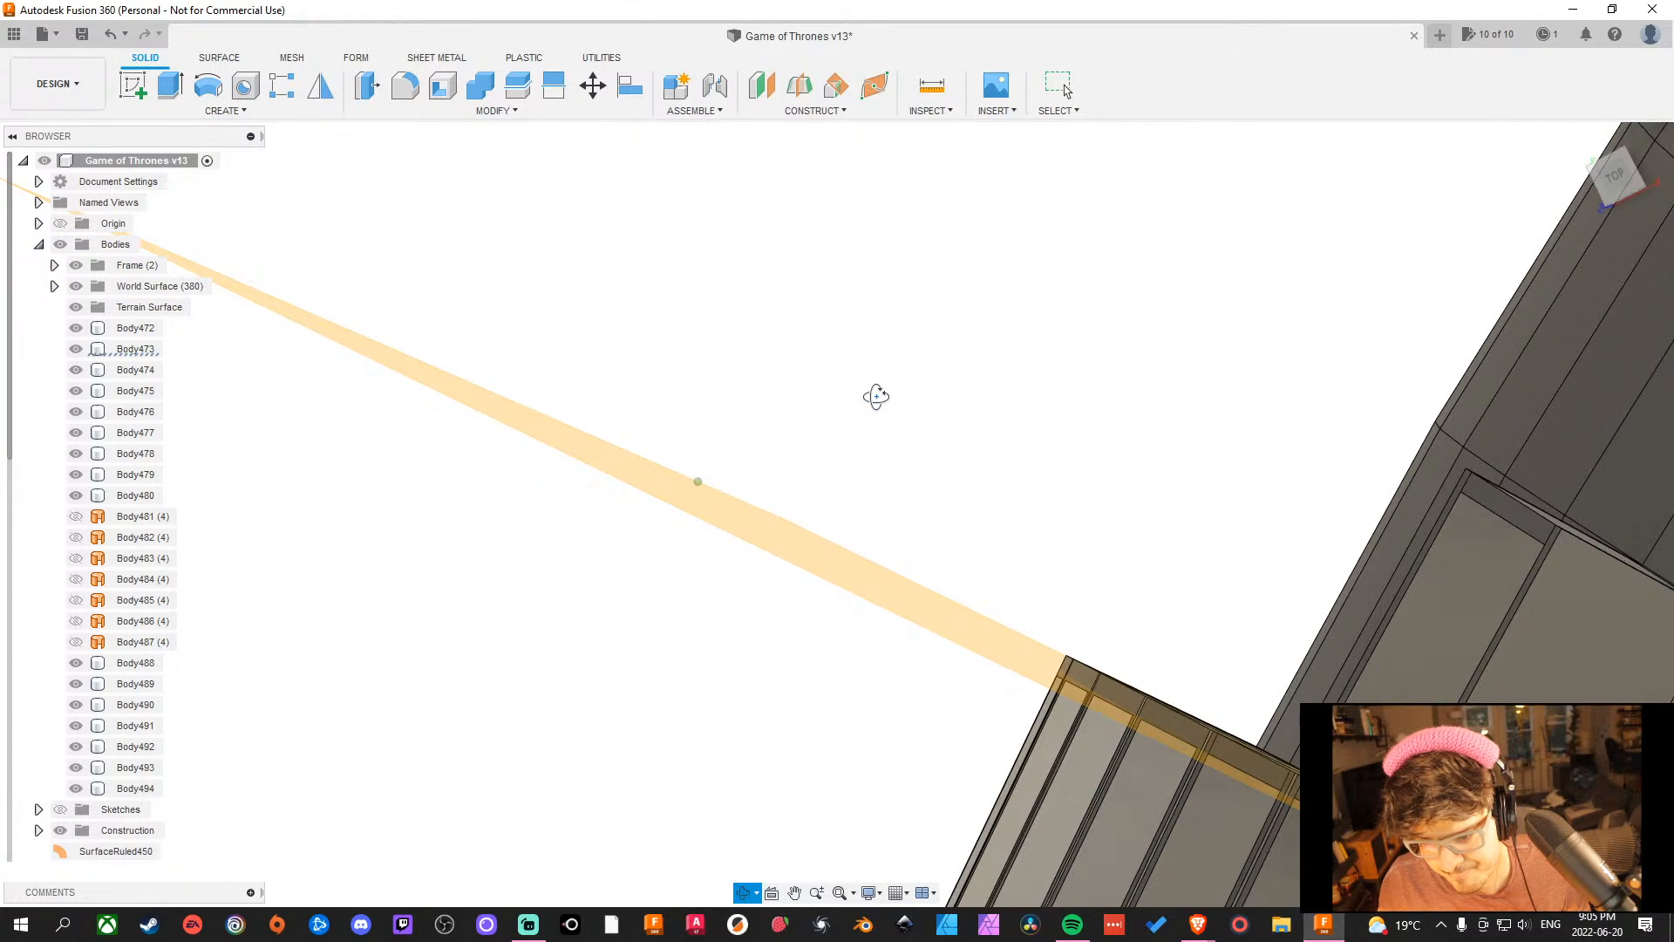
scroll(1089, 356, down, 2)
scroll(1089, 355, down, 2)
middle_drag(1114, 348, 985, 258)
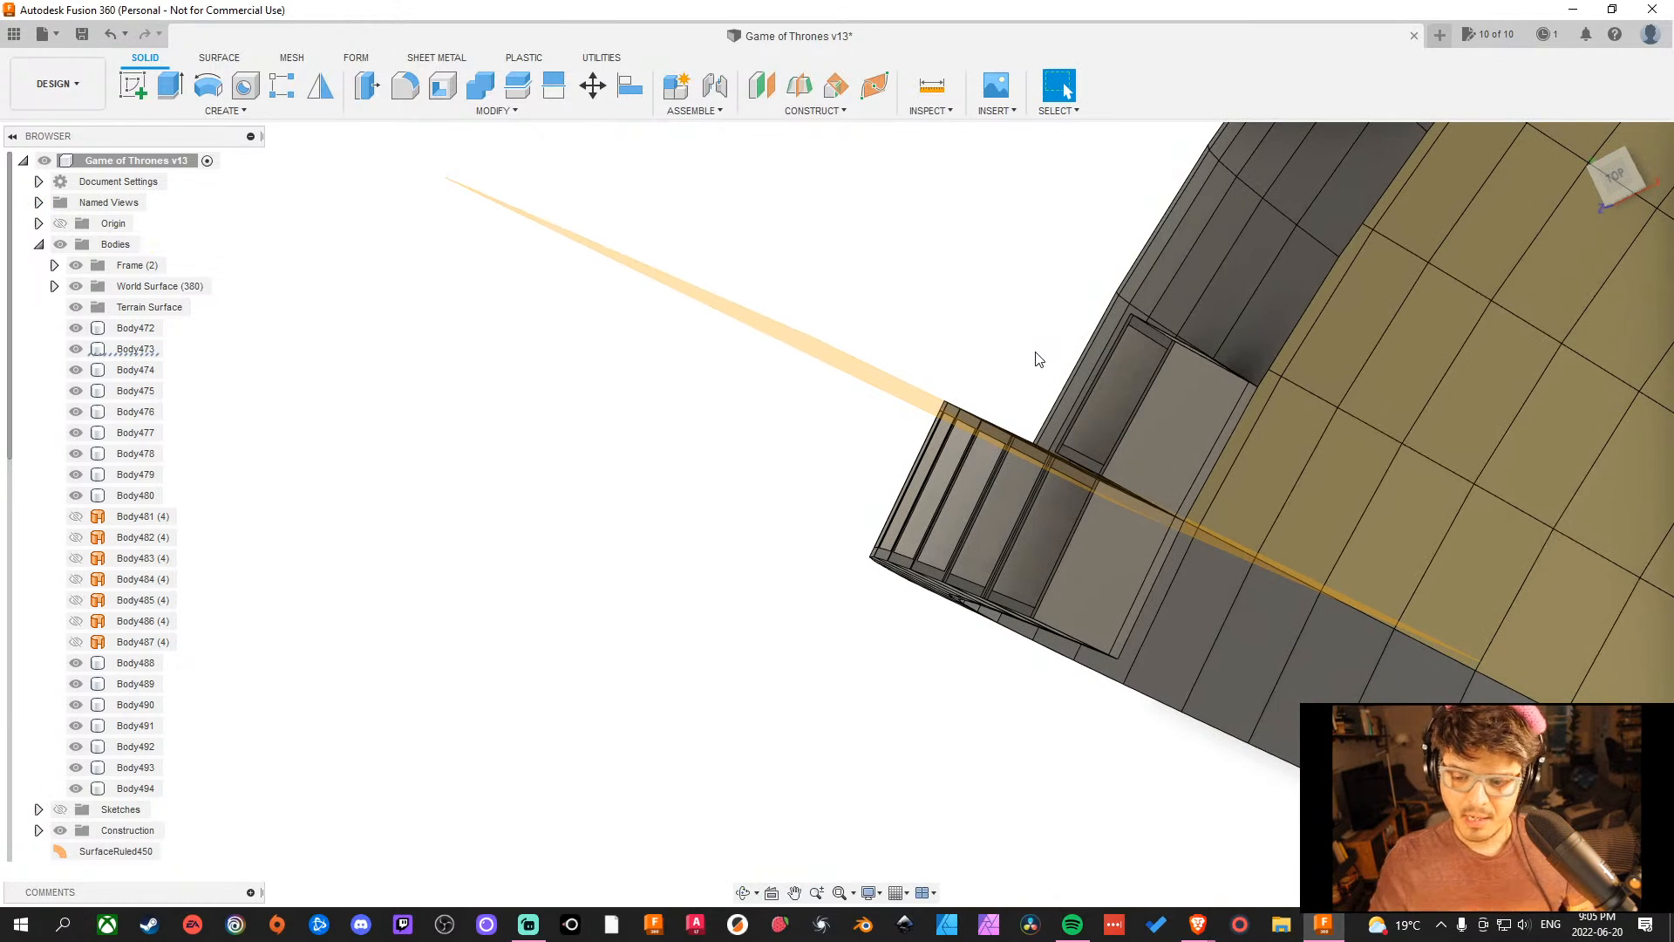
click(1594, 187)
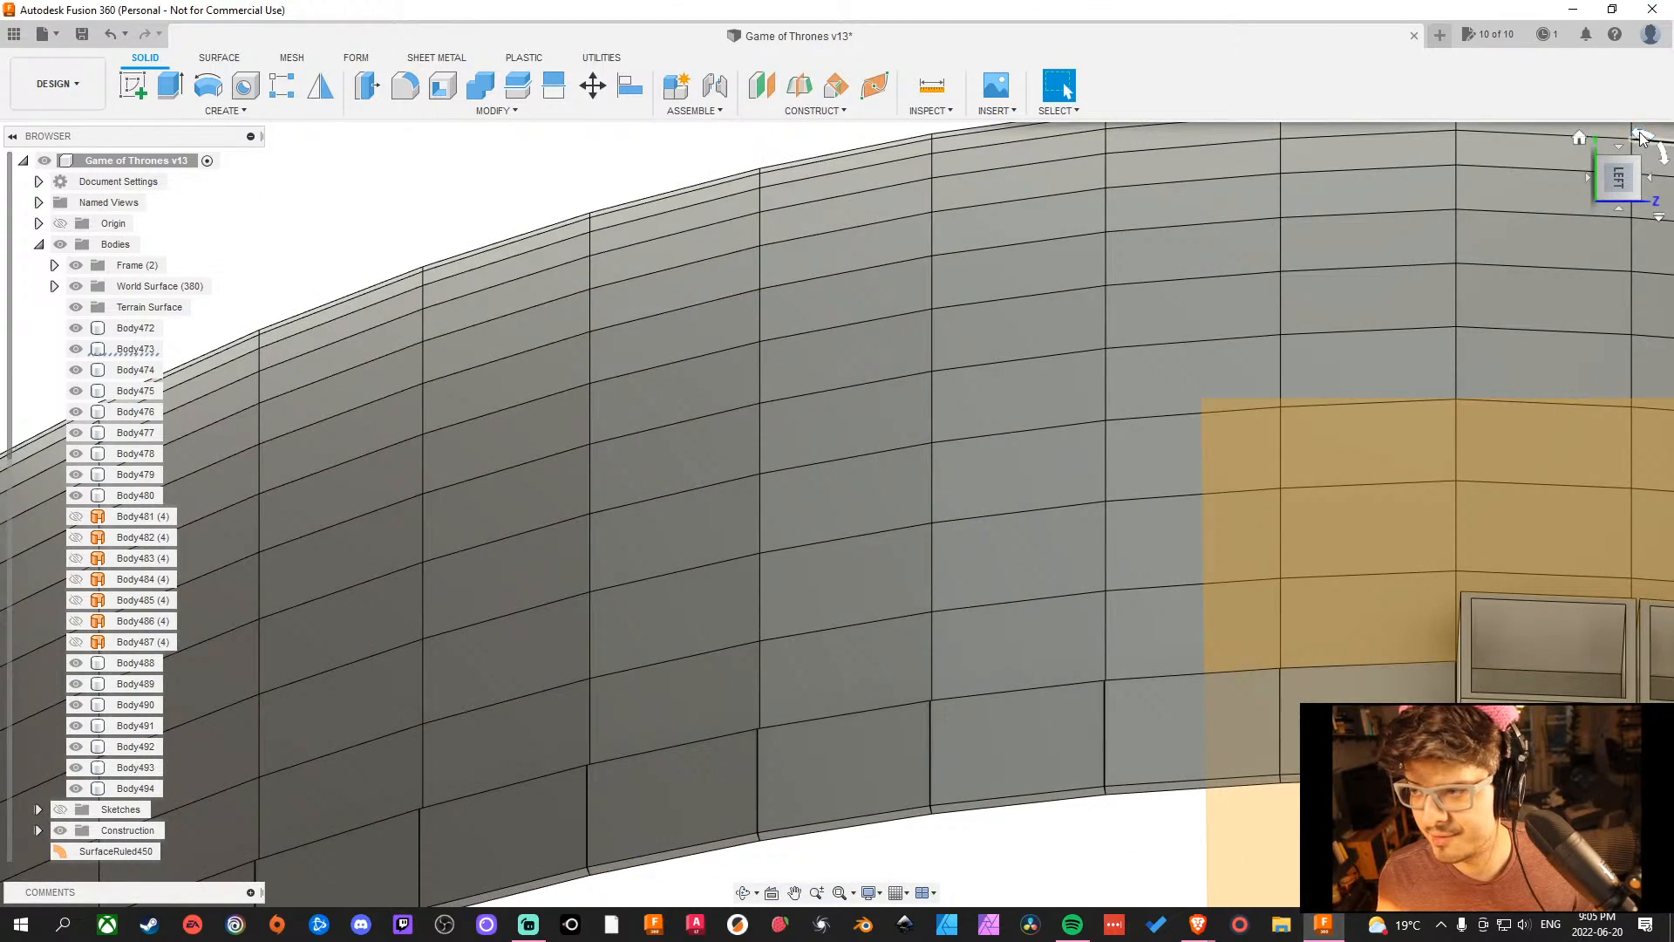
Examine the row of boxes and the construction plane from the left side, down to the wall edges of the lowest box.
click(1639, 138)
scroll(1427, 507, down, 3)
shift+middle_drag(1428, 508, 1512, 458)
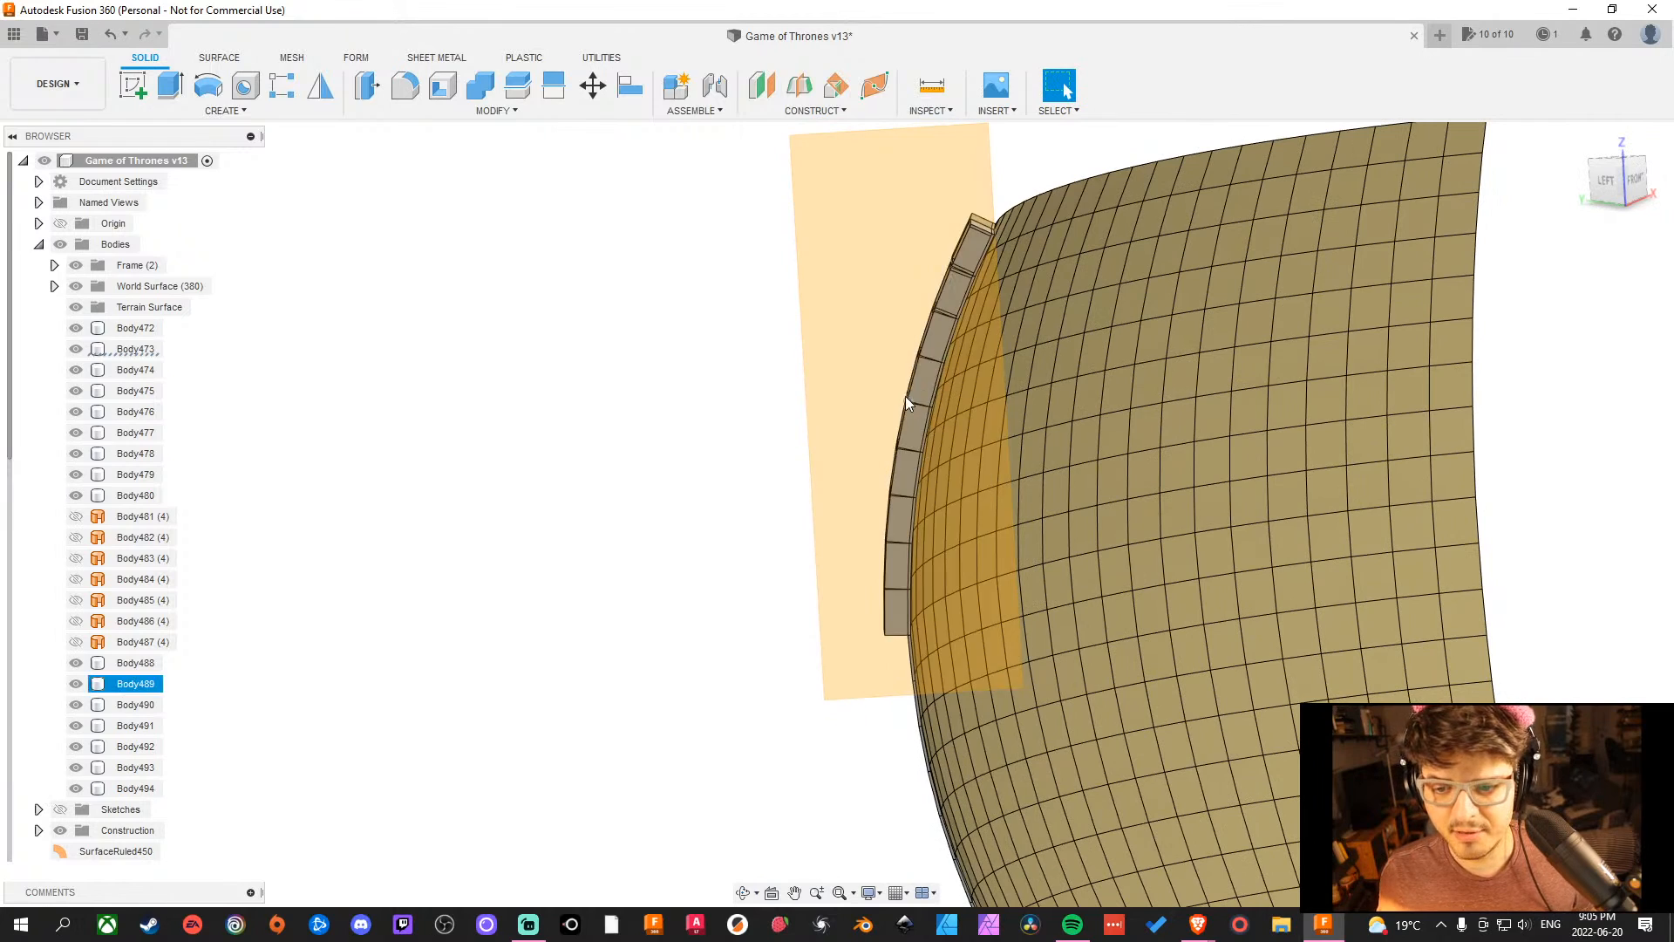
middle_drag(959, 373, 1338, 350)
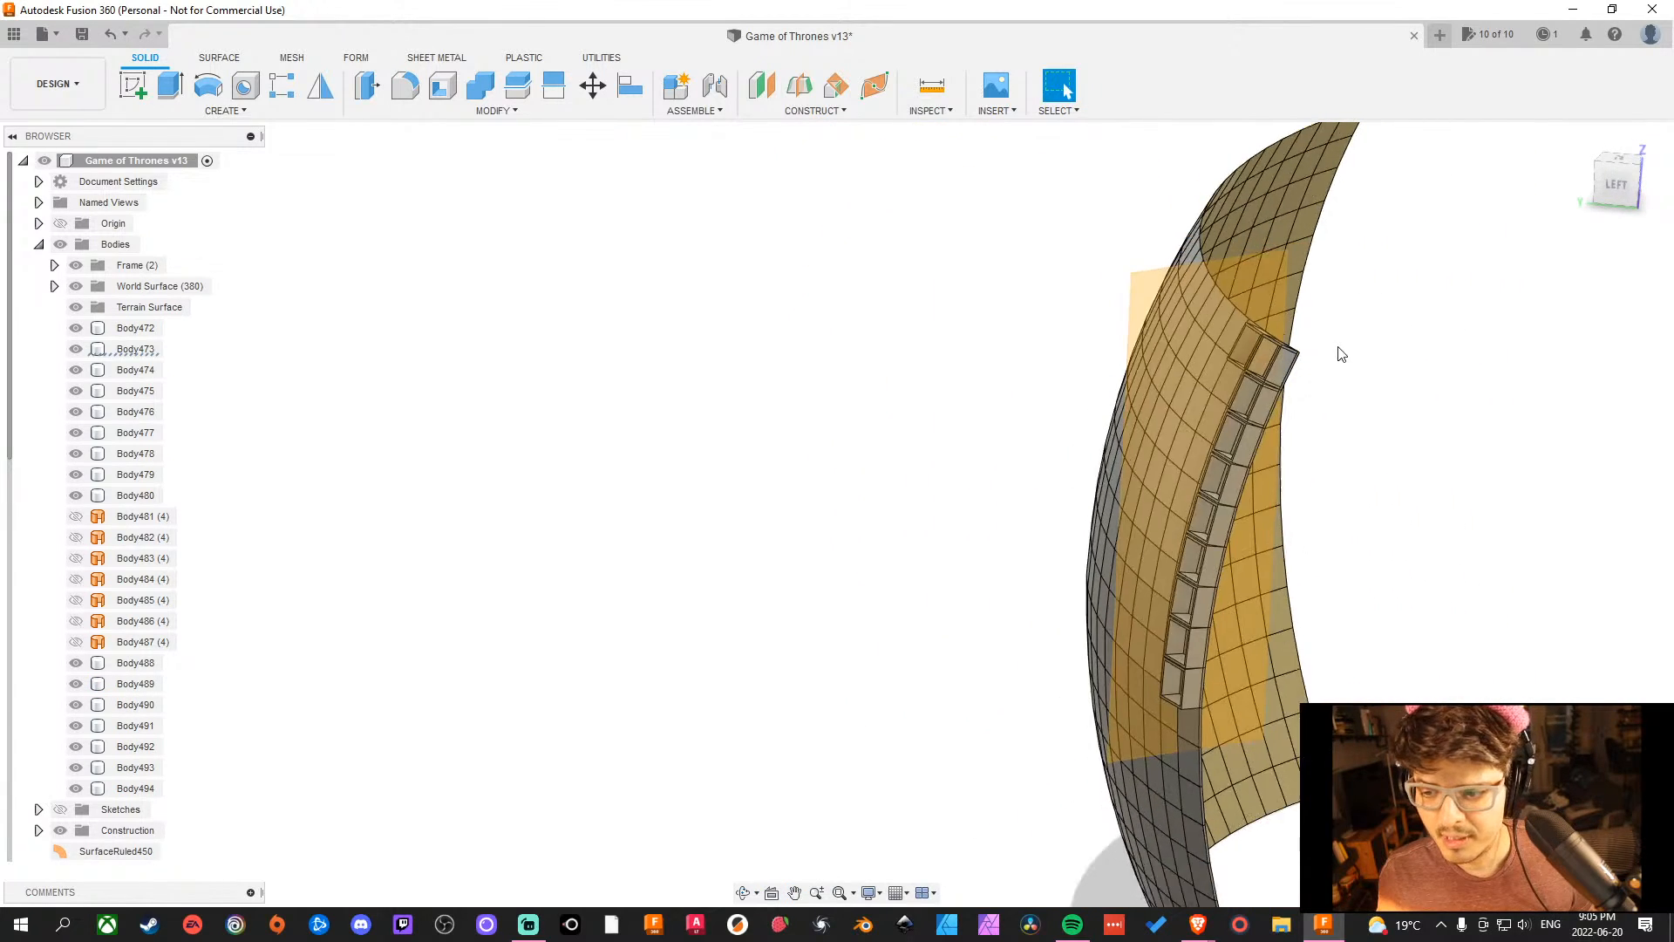
scroll(1259, 401, up, 6)
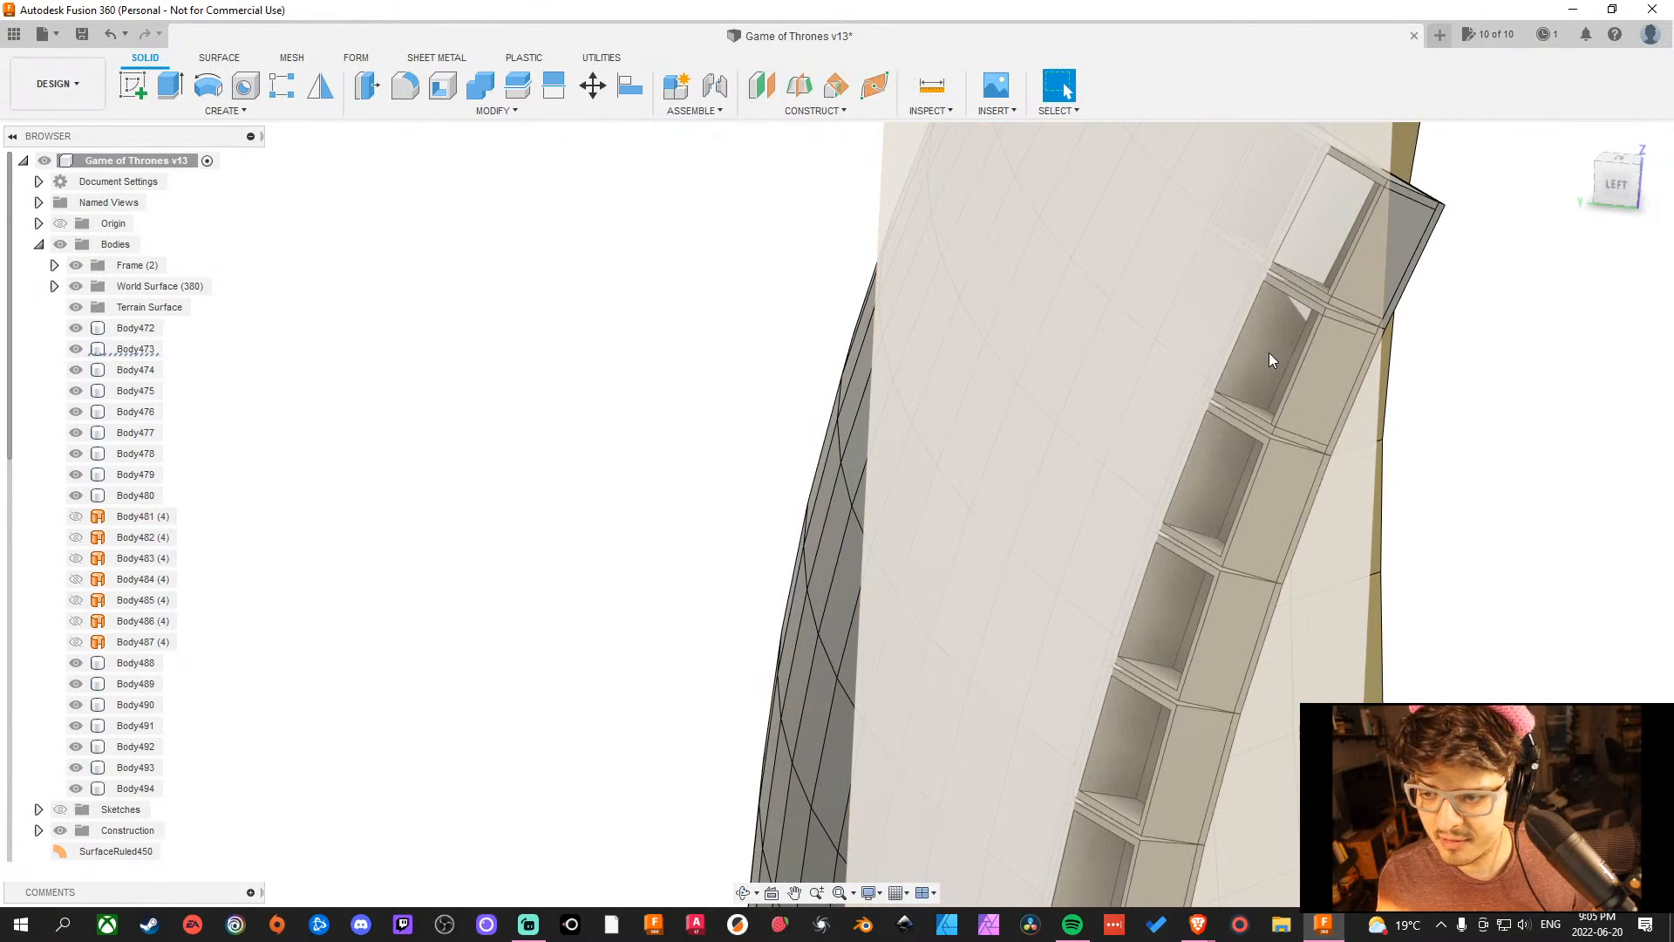
middle_drag(1103, 669, 1053, 227)
middle_drag(1081, 602, 1101, 182)
scroll(1101, 182, down, 1)
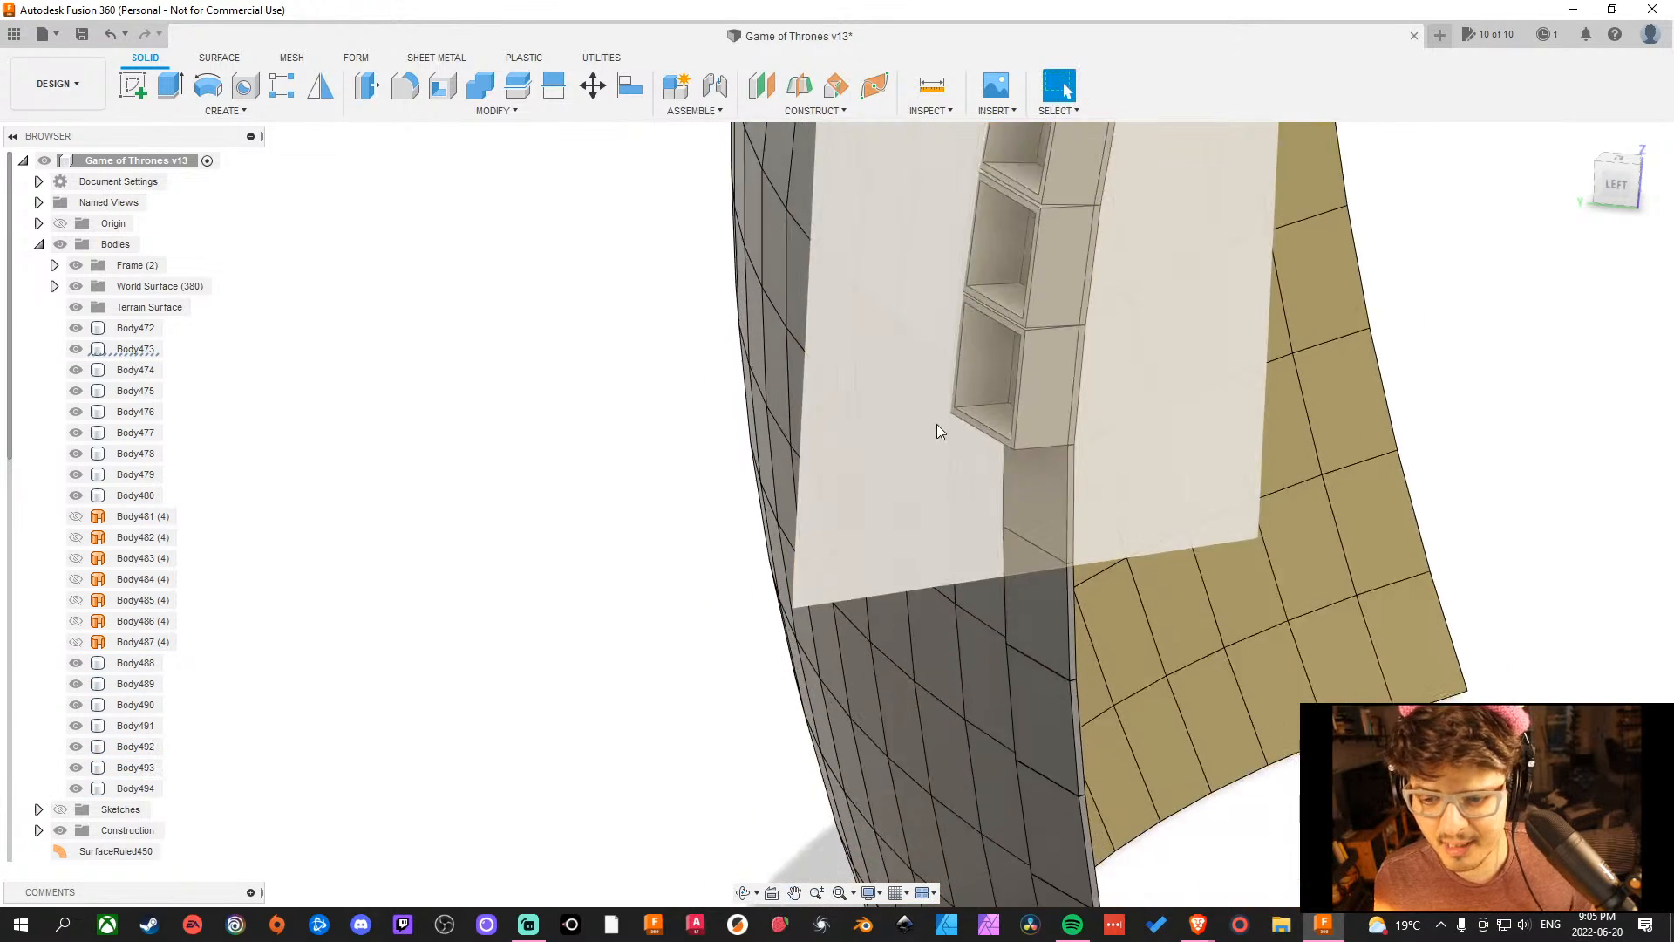
scroll(951, 429, up, 7)
scroll(969, 403, down, 4)
scroll(966, 218, up, 2)
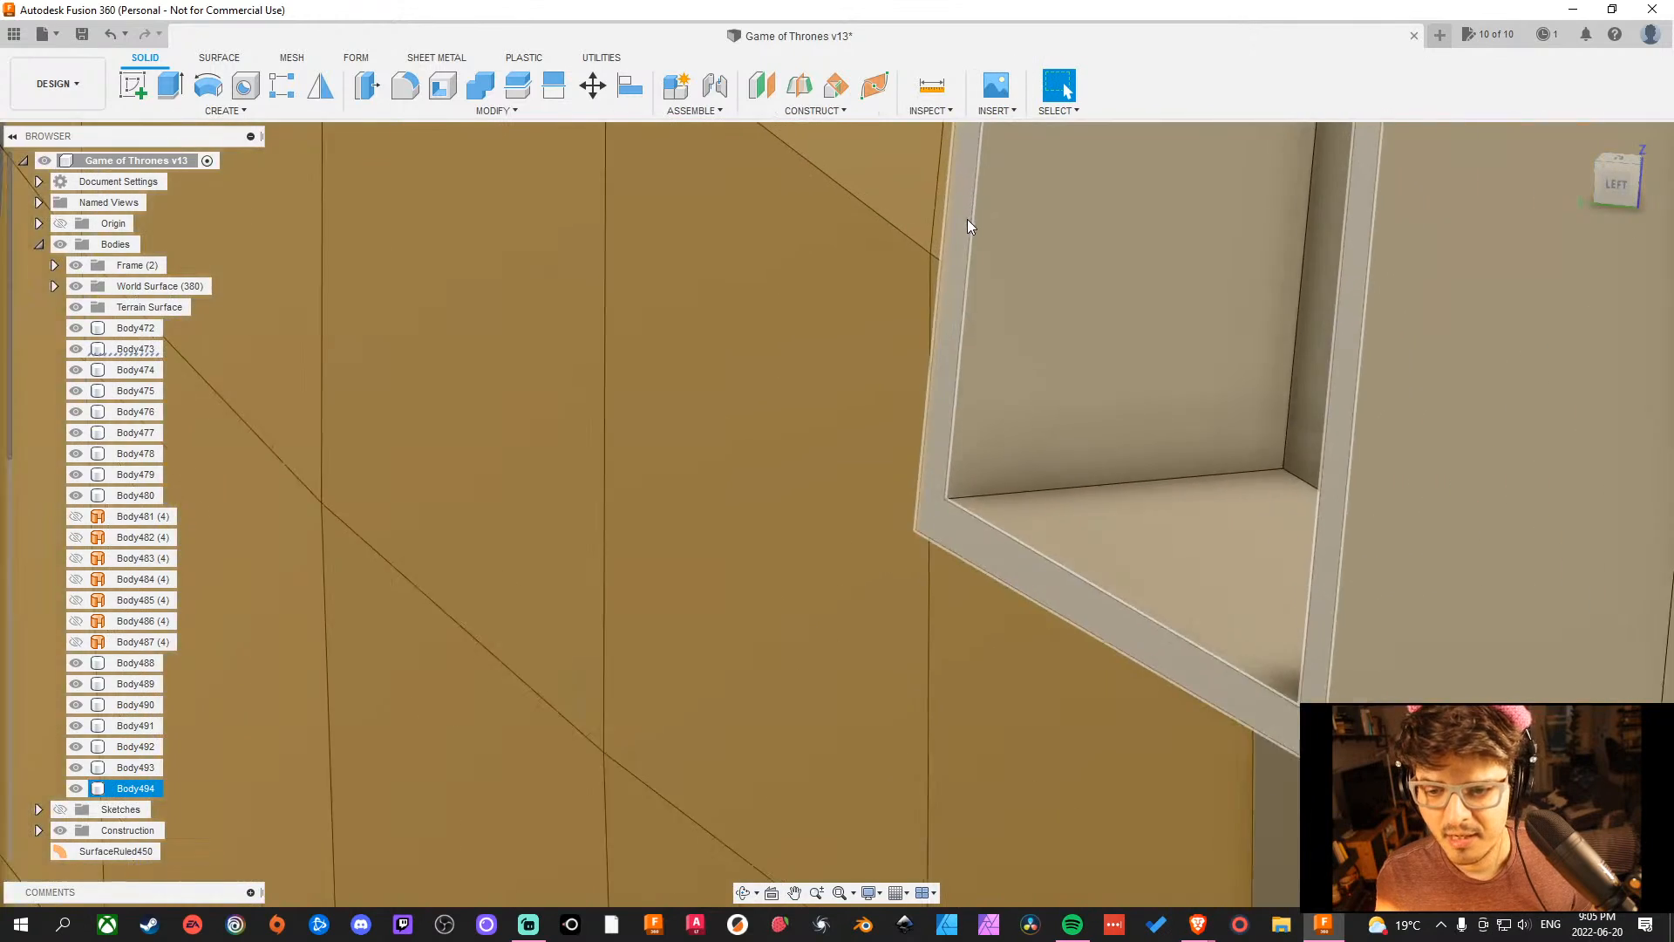
scroll(993, 307, down, 5)
scroll(998, 306, down, 5)
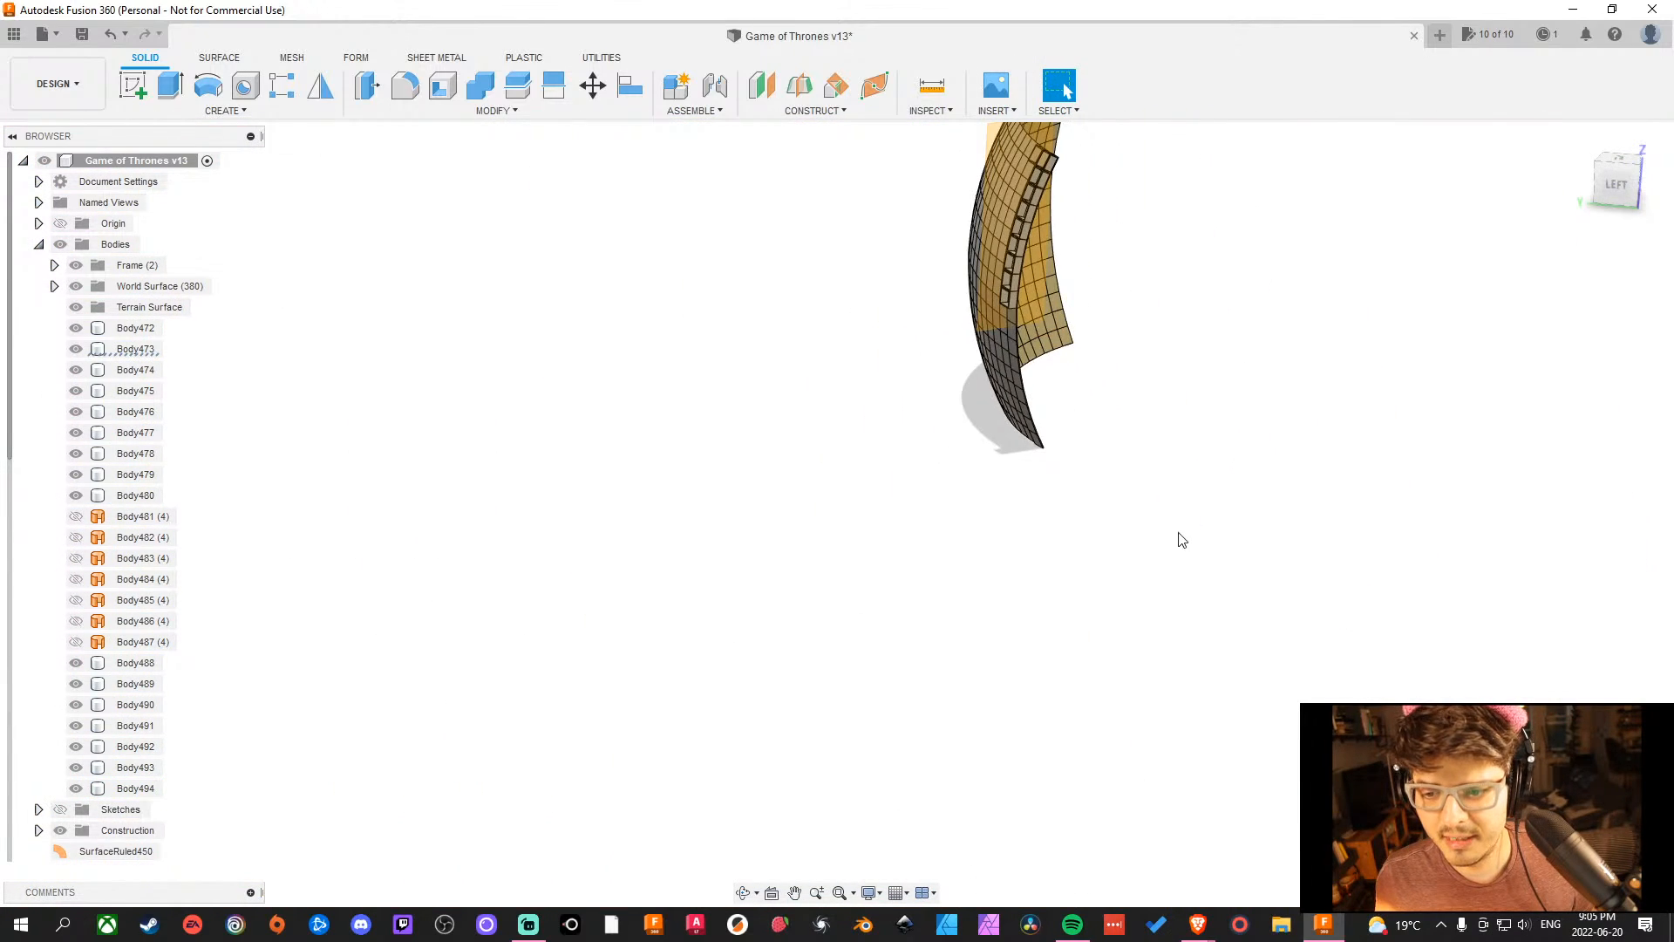
Examine from directly below how the construction plane crosses the end columns of the curved surface beside the boxes.
shift+middle_drag(1181, 538, 1294, 361)
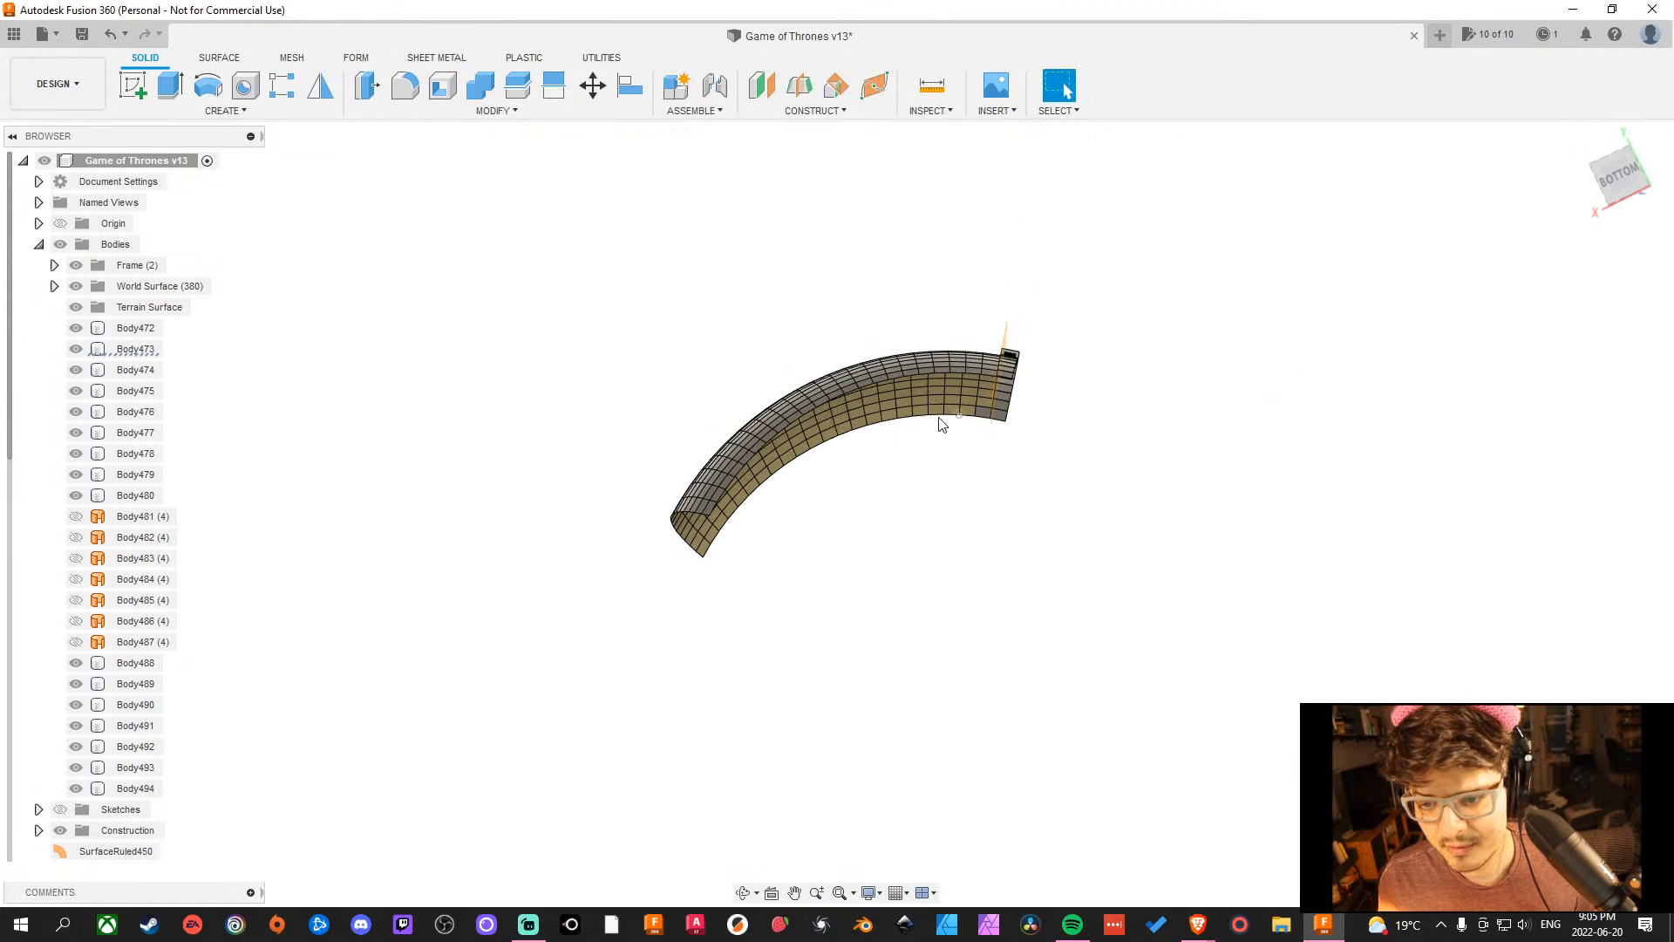
scroll(942, 399, down, 3)
scroll(944, 396, up, 1)
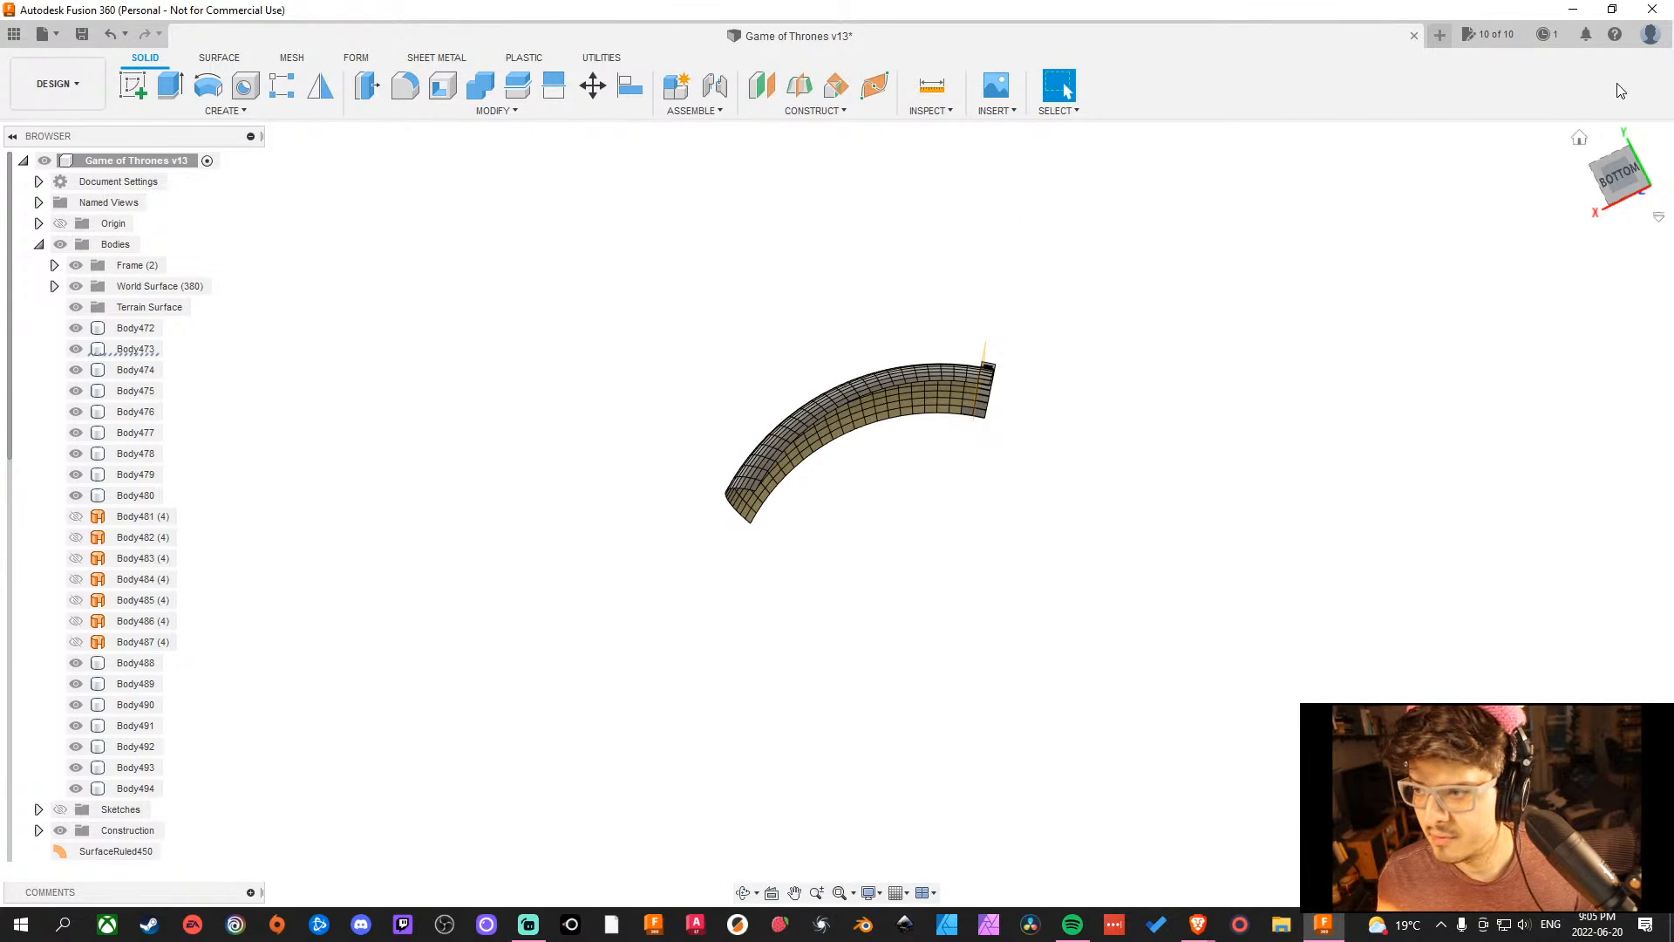
click(1617, 185)
scroll(1420, 377, down, 2)
scroll(1506, 314, up, 2)
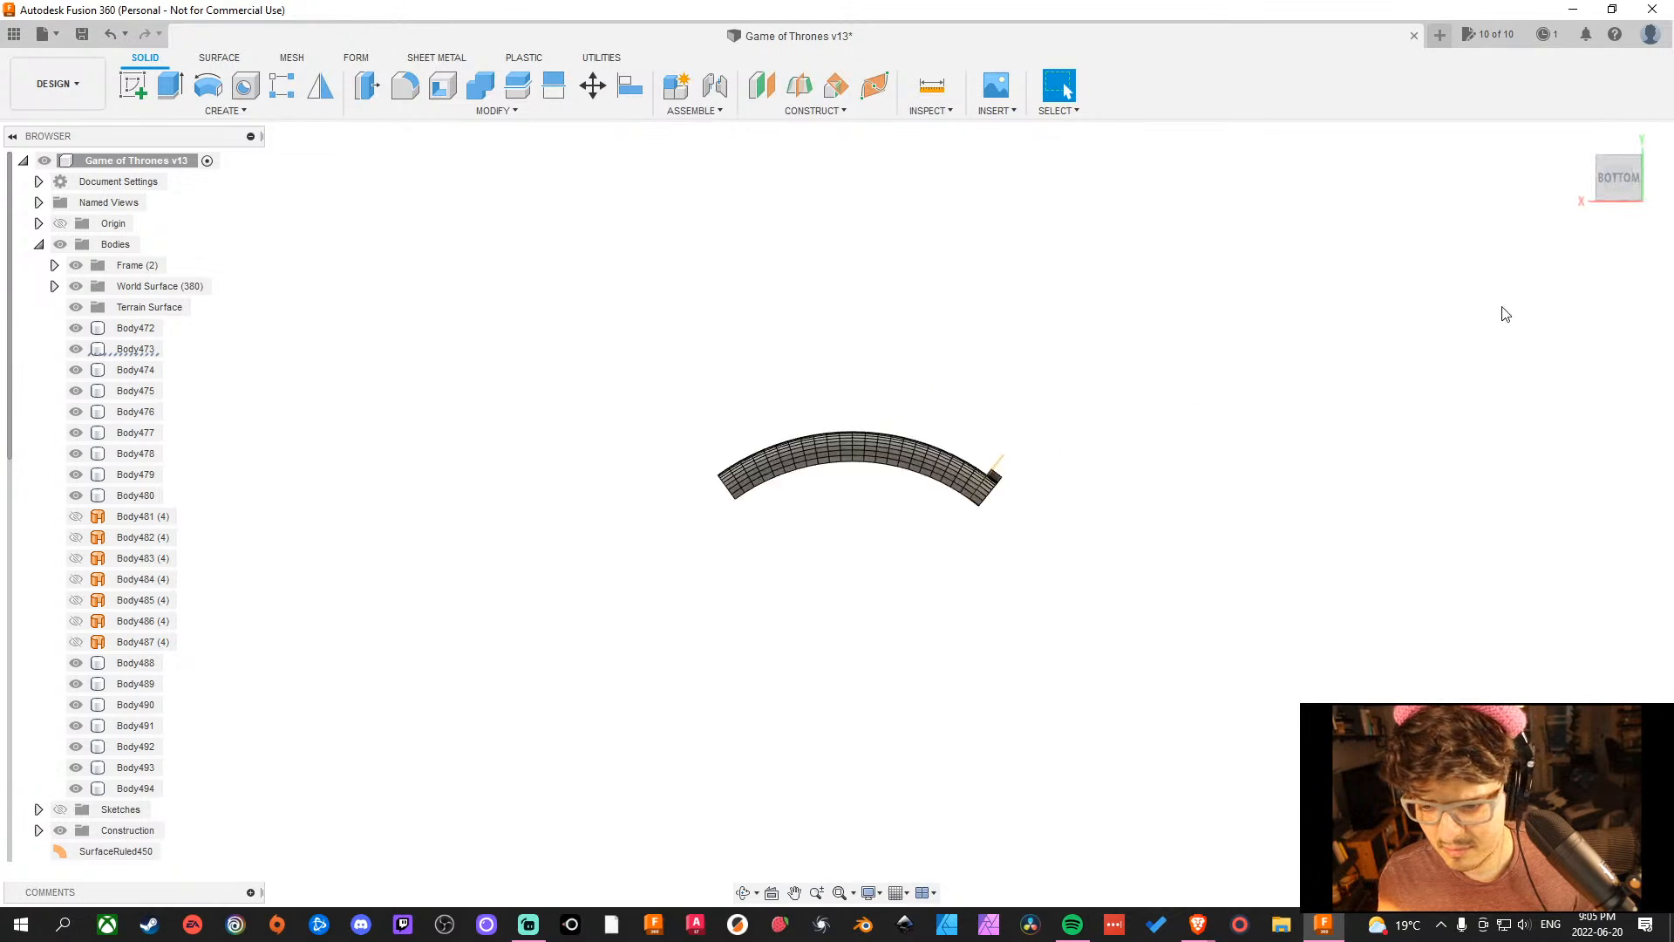
scroll(1505, 314, up, 4)
middle_drag(698, 589, 1135, 335)
scroll(768, 601, up, 2)
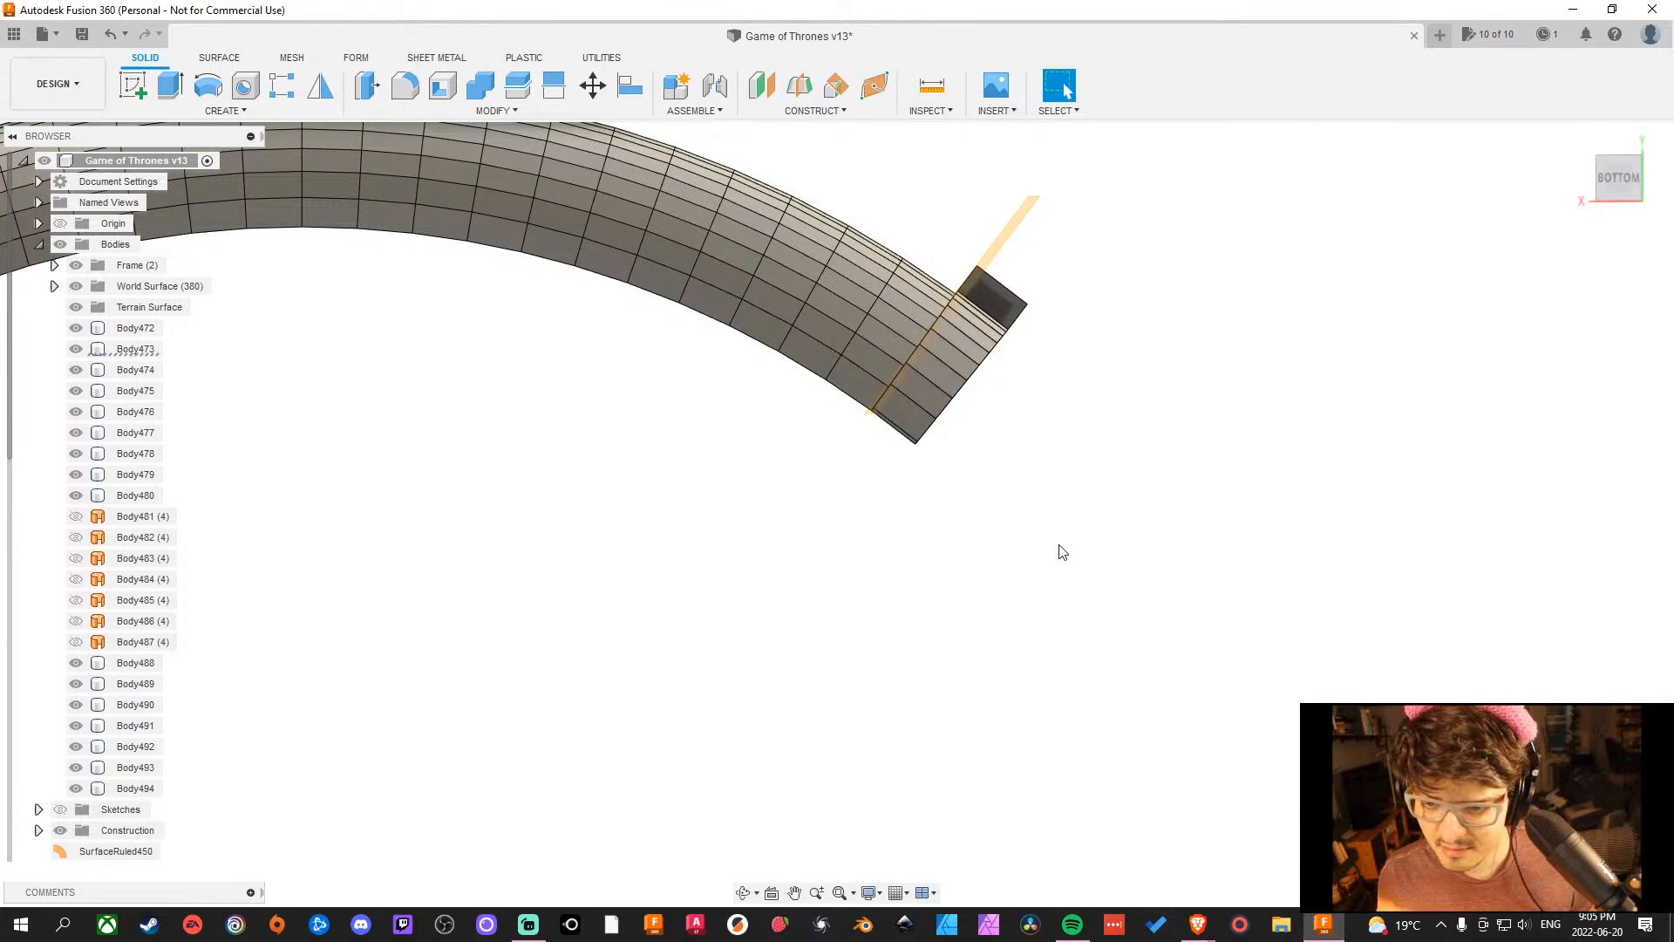
scroll(1013, 450, up, 2)
scroll(1072, 400, up, 2)
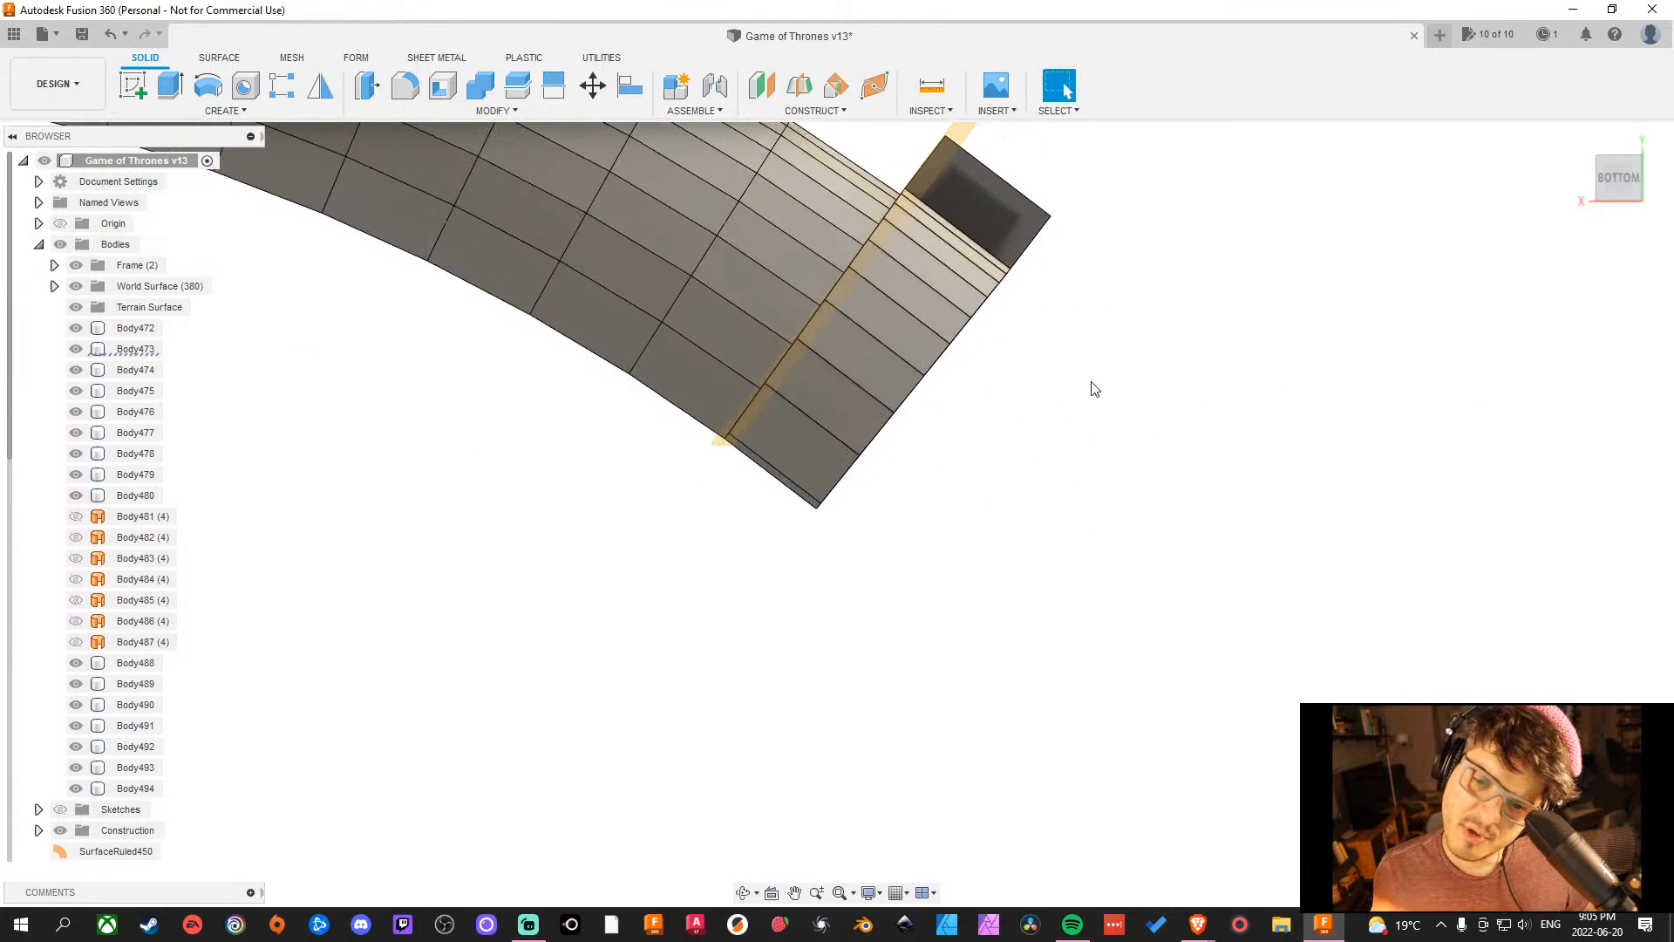
scroll(1095, 389, up, 1)
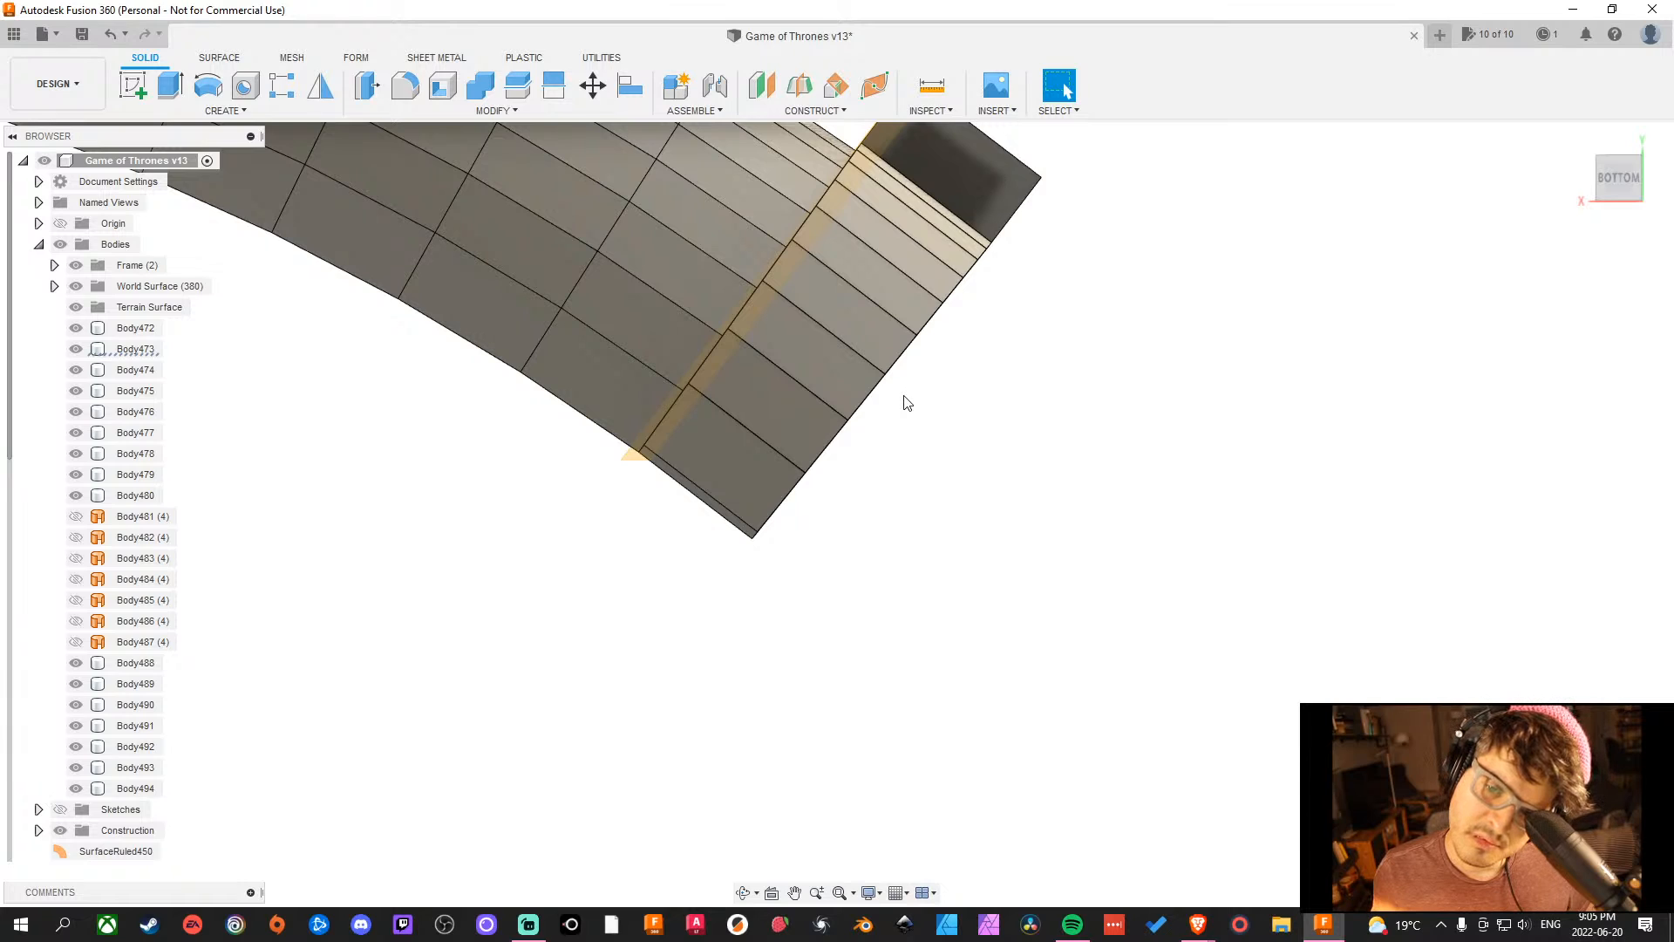
scroll(907, 403, down, 2)
middle_drag(1046, 366, 1050, 418)
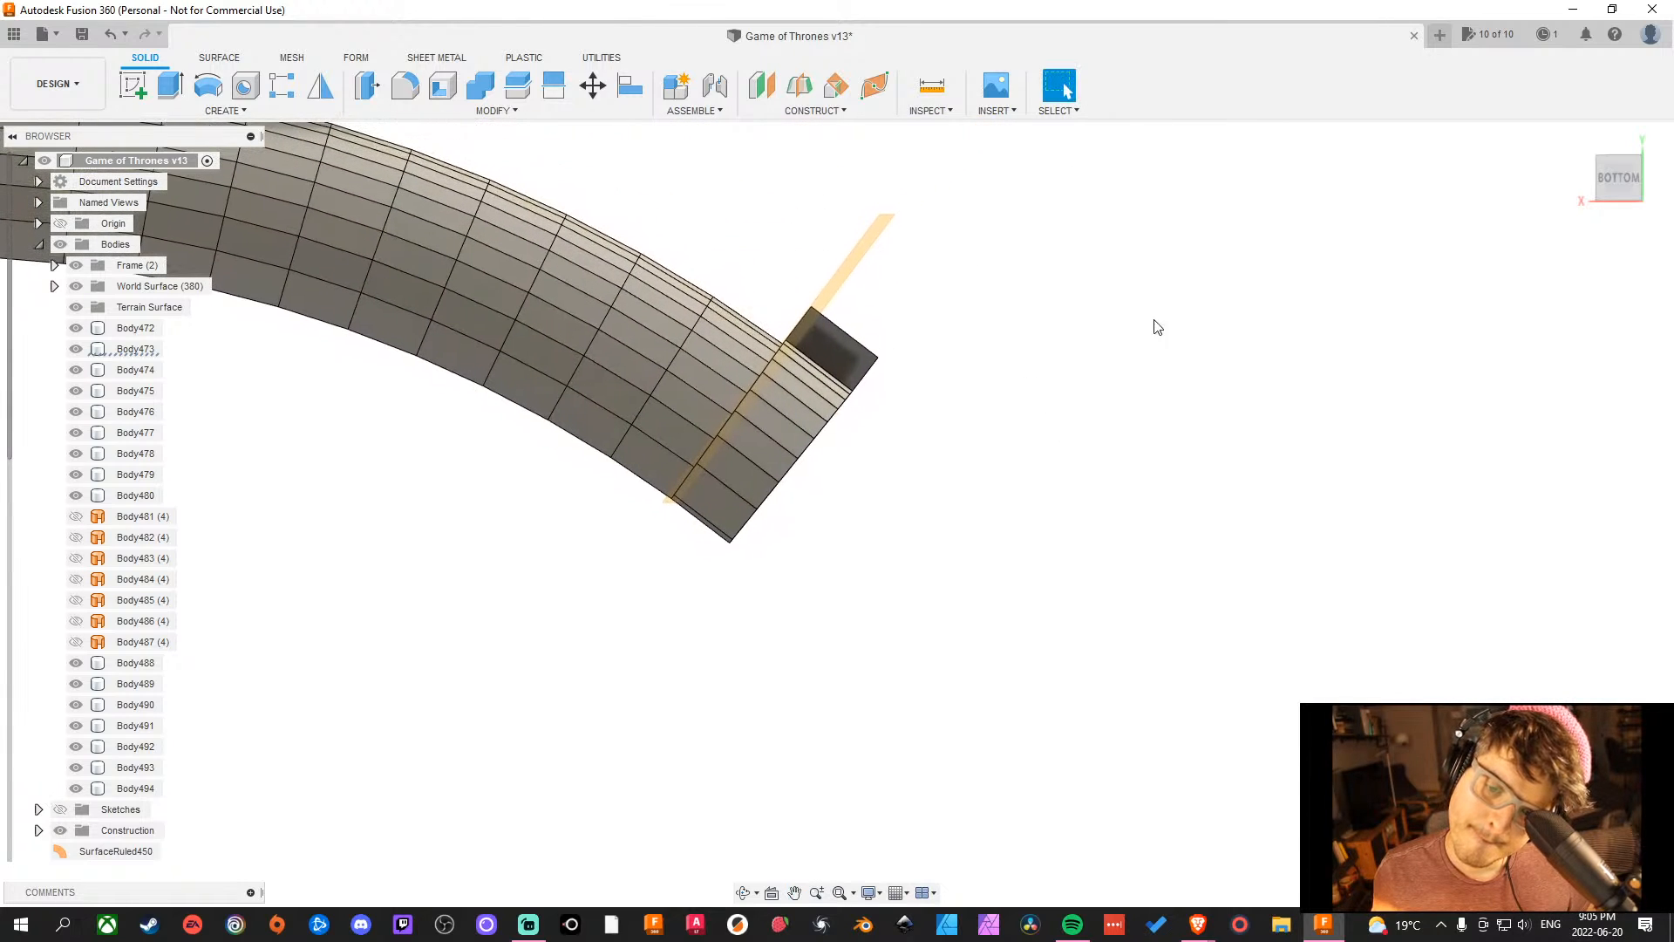
Compare the construction plane with the boxes' inner walls from an angled underside view and again from straight below.
shift+middle_drag(1186, 294, 1169, 335)
scroll(1045, 431, down, 3)
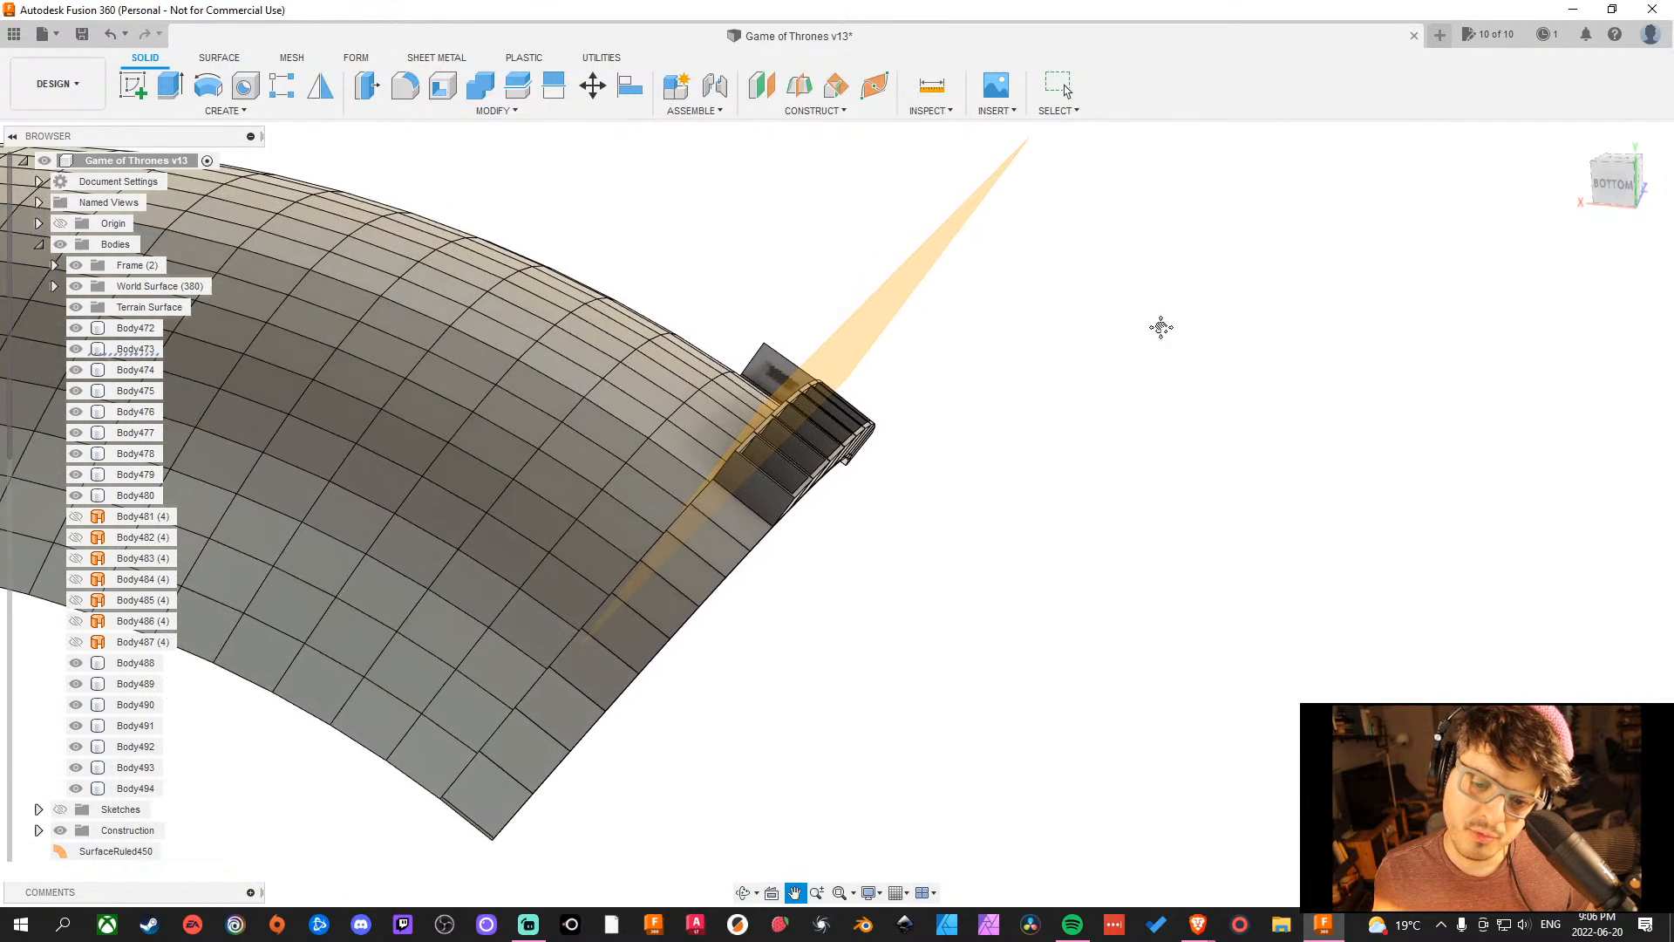
scroll(1044, 432, up, 5)
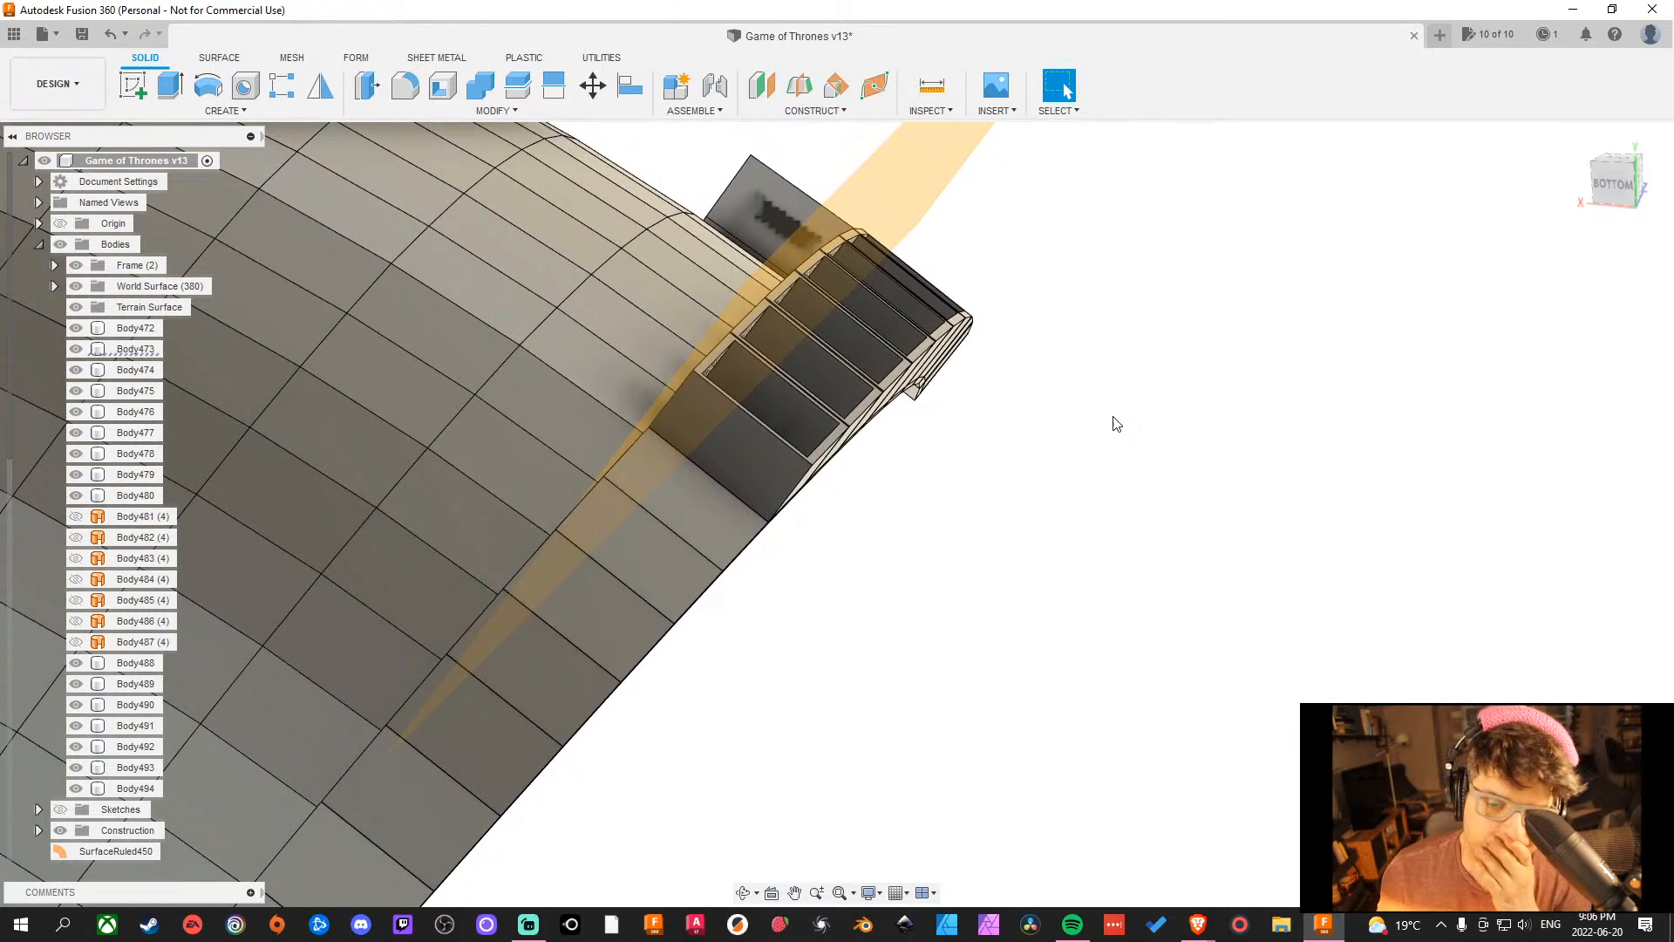
scroll(967, 306, up, 3)
middle_drag(979, 295, 1380, 416)
scroll(1273, 278, up, 4)
scroll(1181, 456, up, 2)
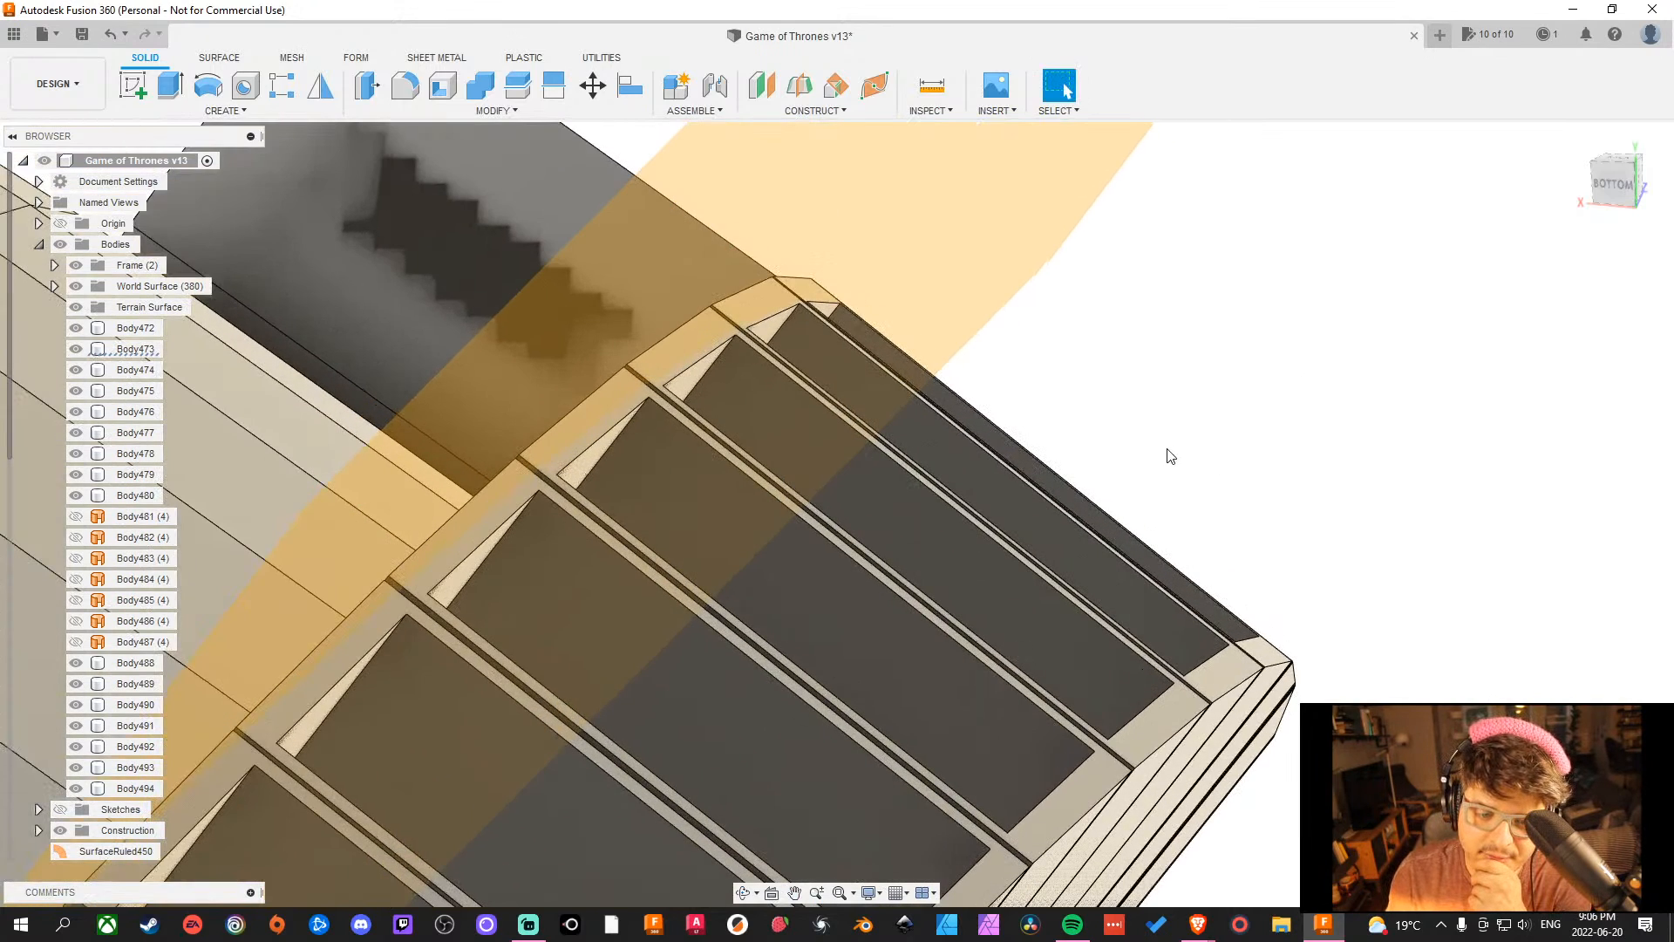
middle_drag(1198, 393, 1306, 135)
scroll(1367, 229, down, 3)
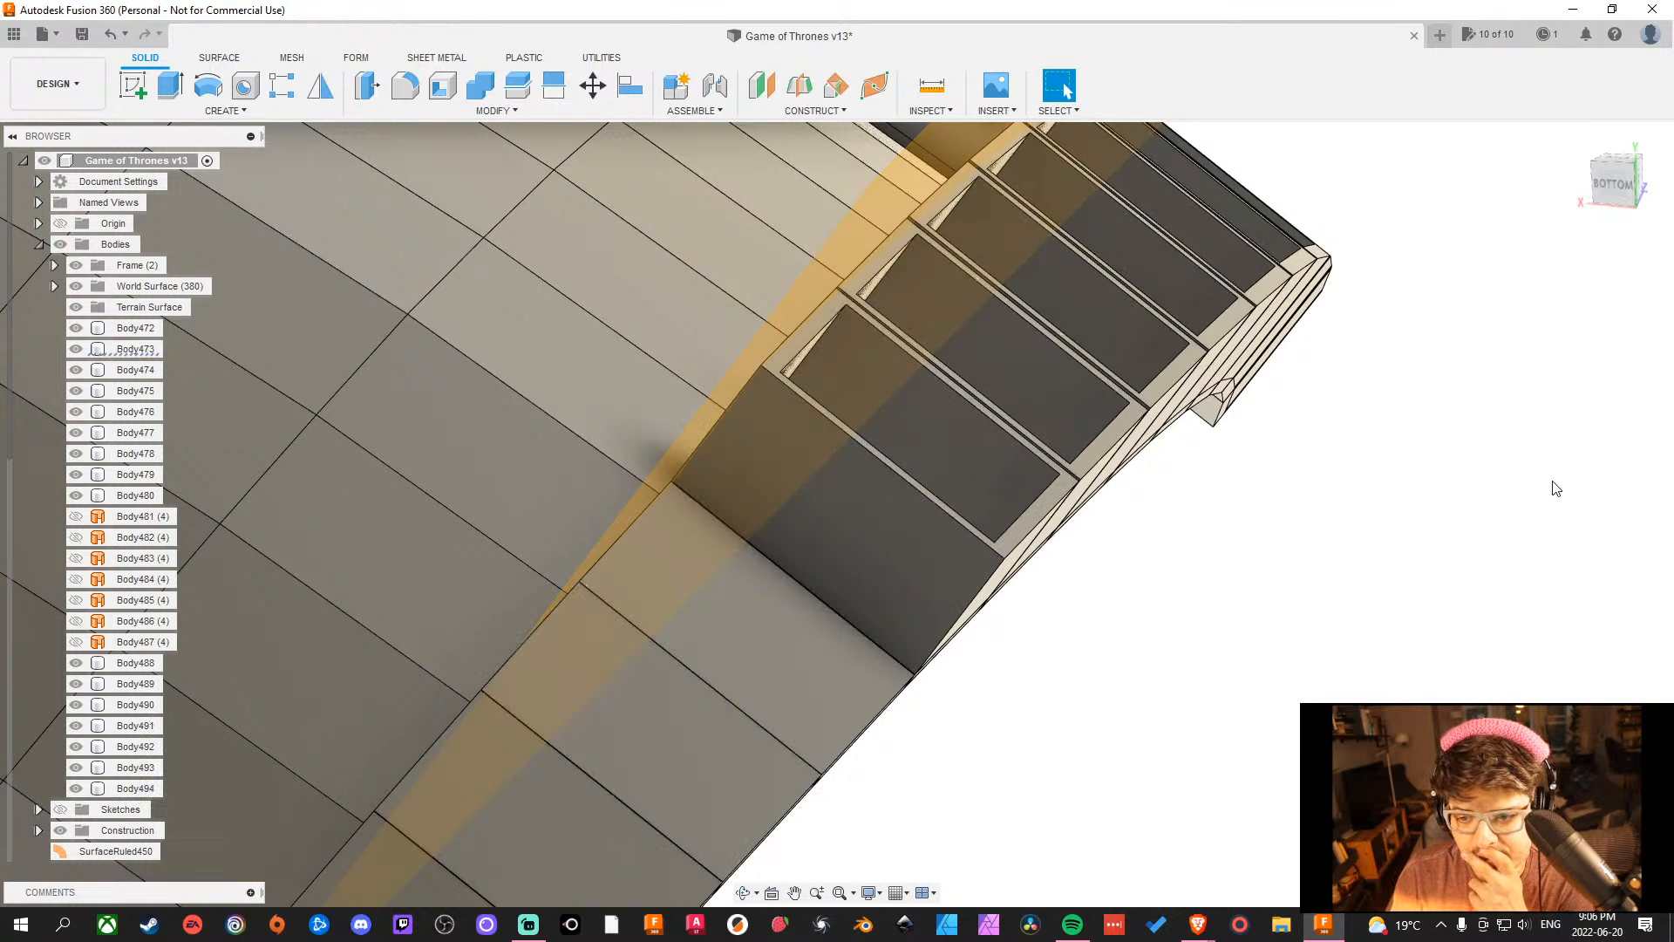
middle_drag(1450, 485, 1445, 664)
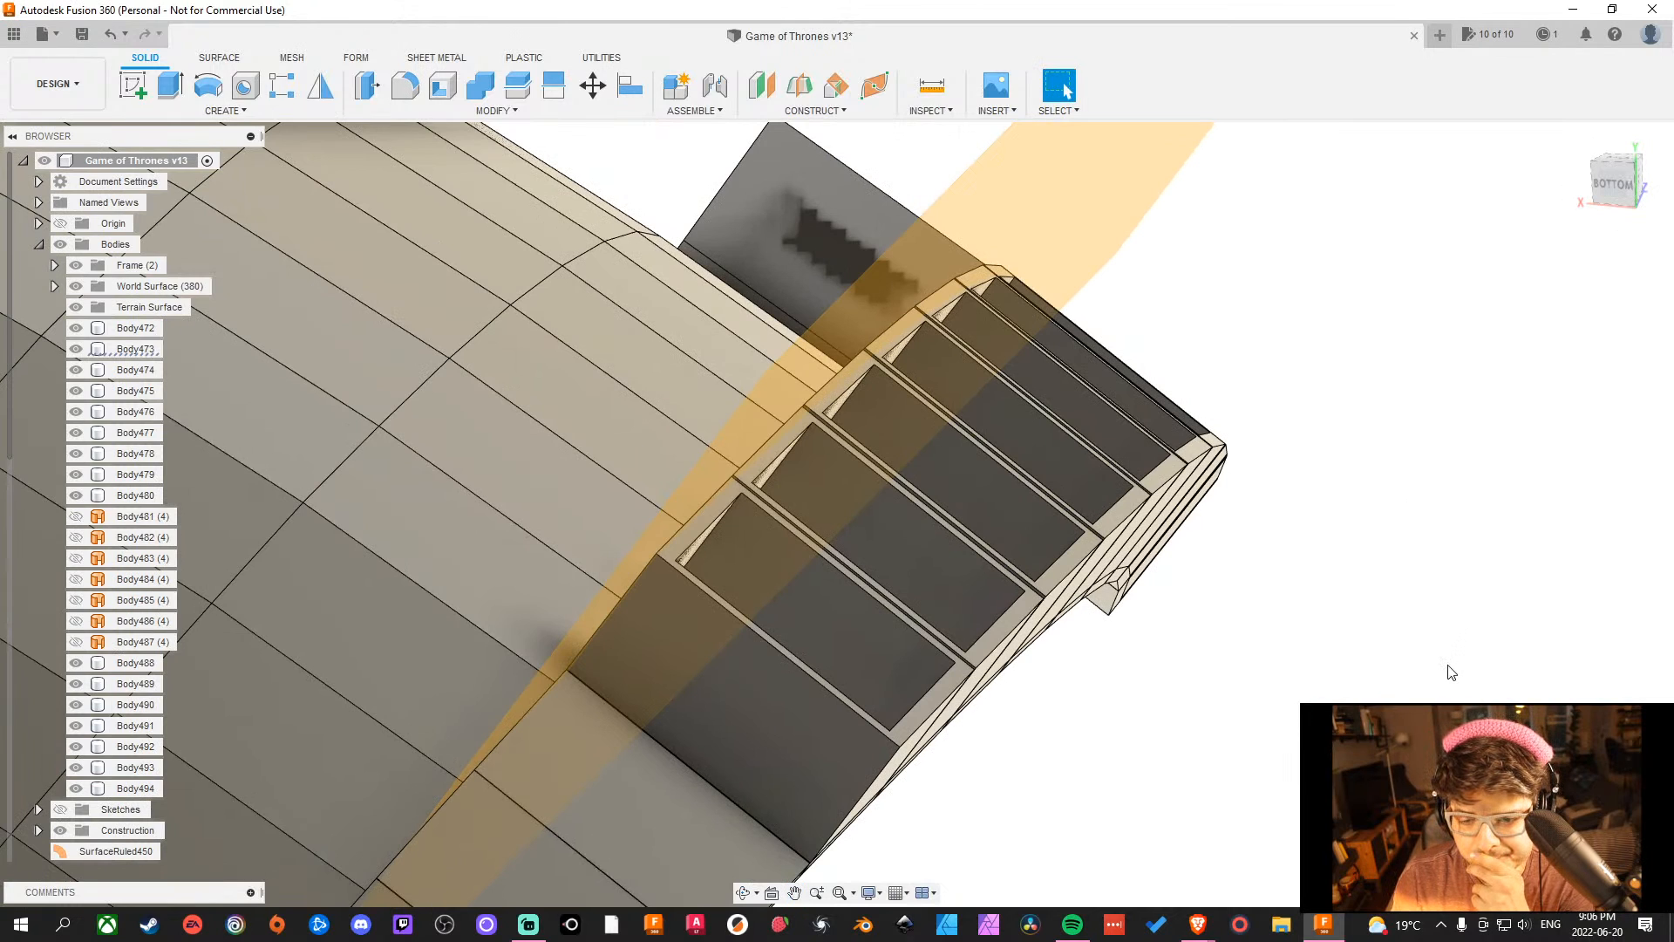
scroll(1394, 520, down, 5)
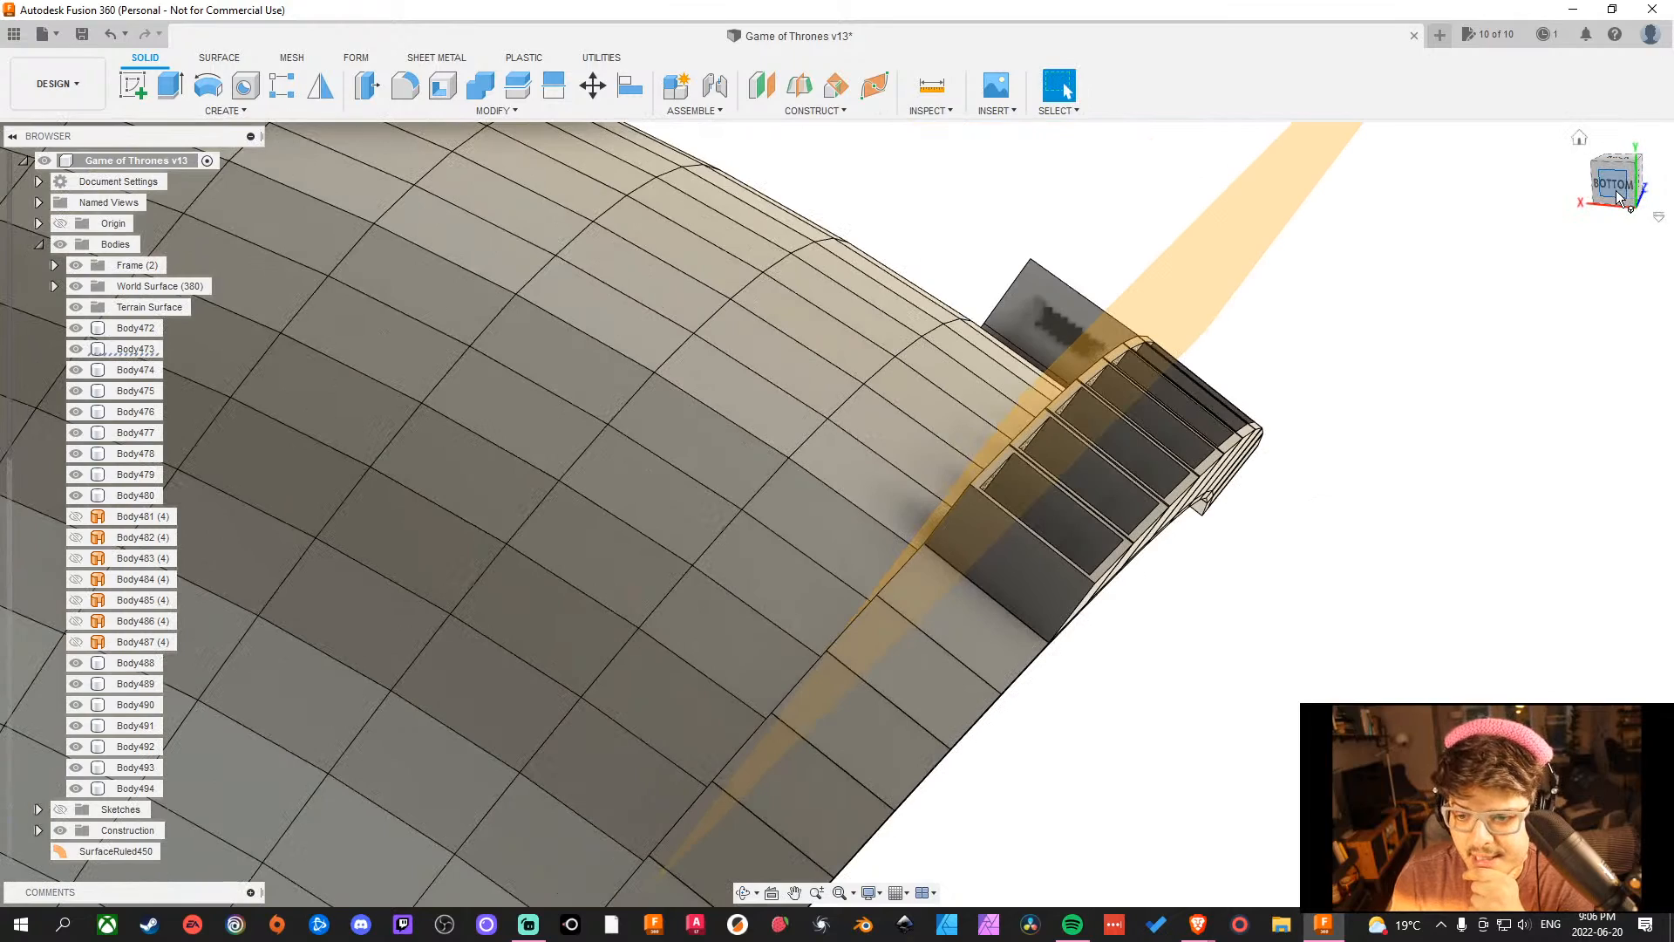
click(1615, 190)
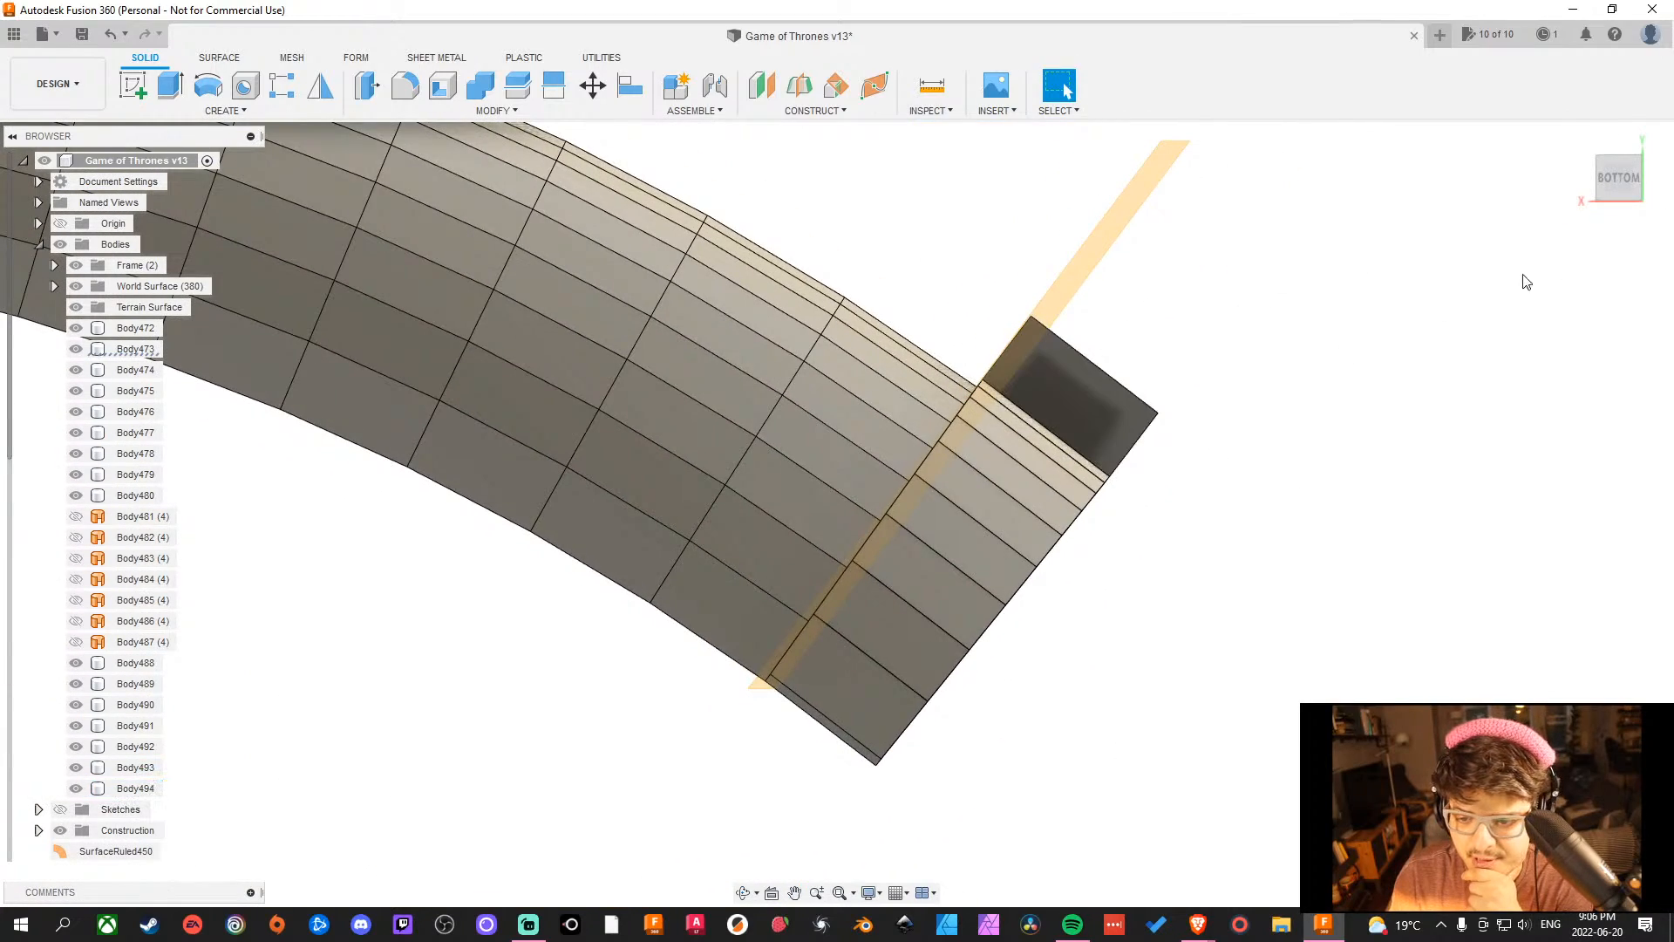
drag(1614, 180, 1593, 170)
mouse_move(1388, 172)
middle_down()
mouse_move(1263, 172)
mouse_move(915, 118)
middle_up()
click(1579, 140)
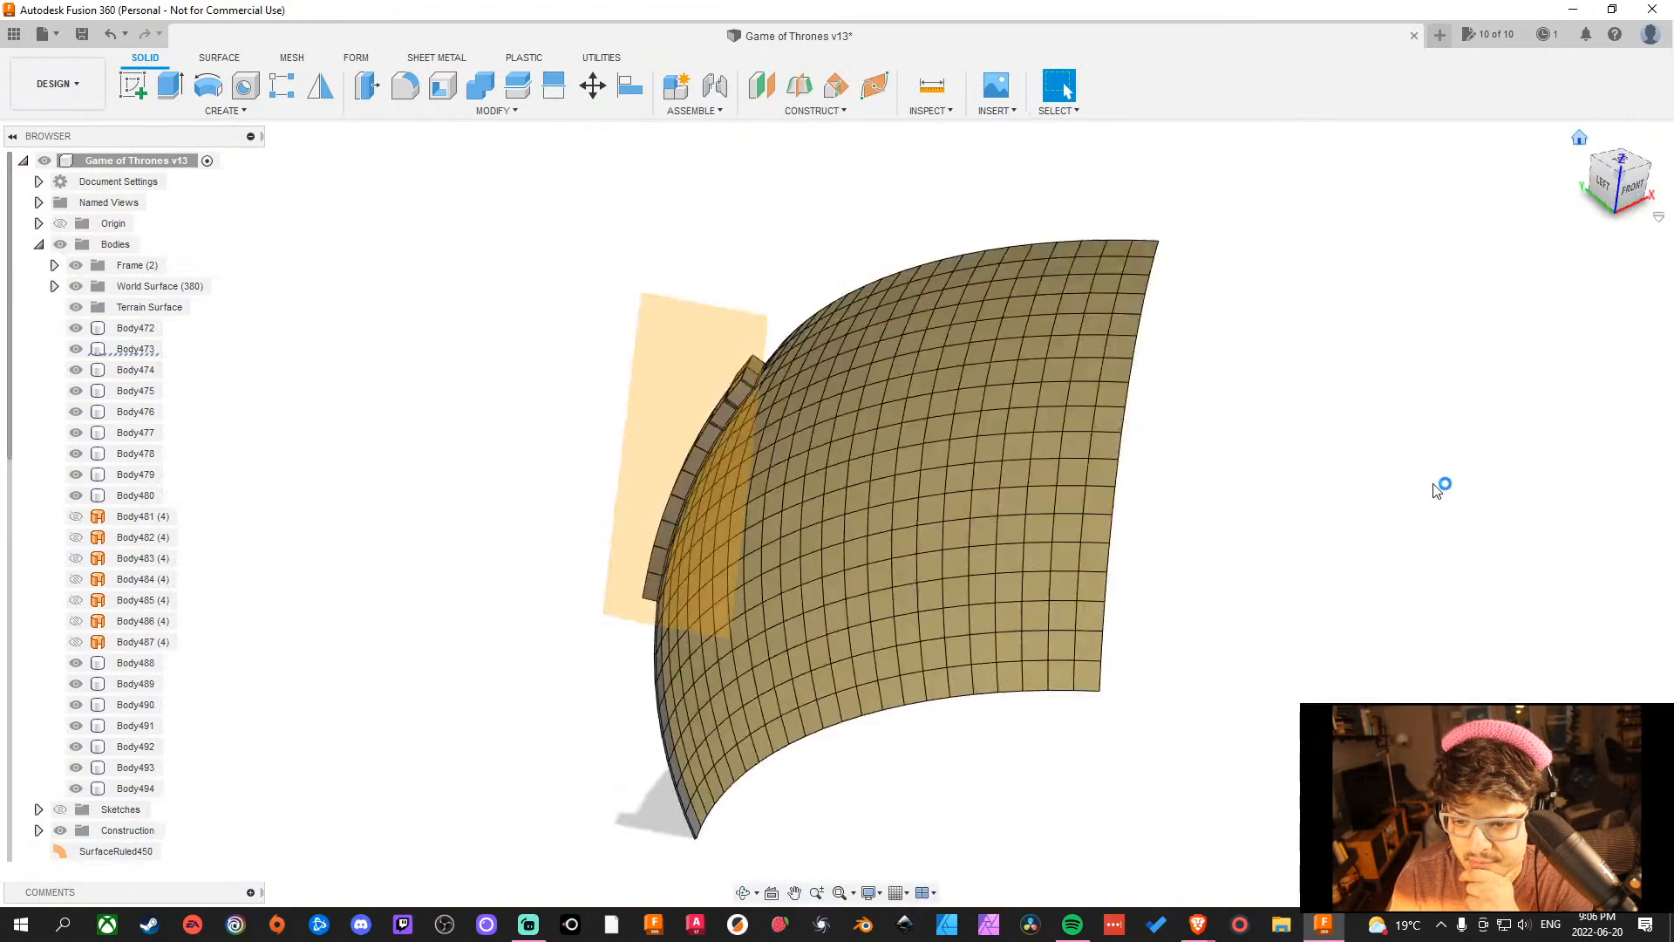
Examine the outer walls and joints between neighbouring boxes along the row from close up.
scroll(863, 522, up, 5)
scroll(1124, 323, up, 8)
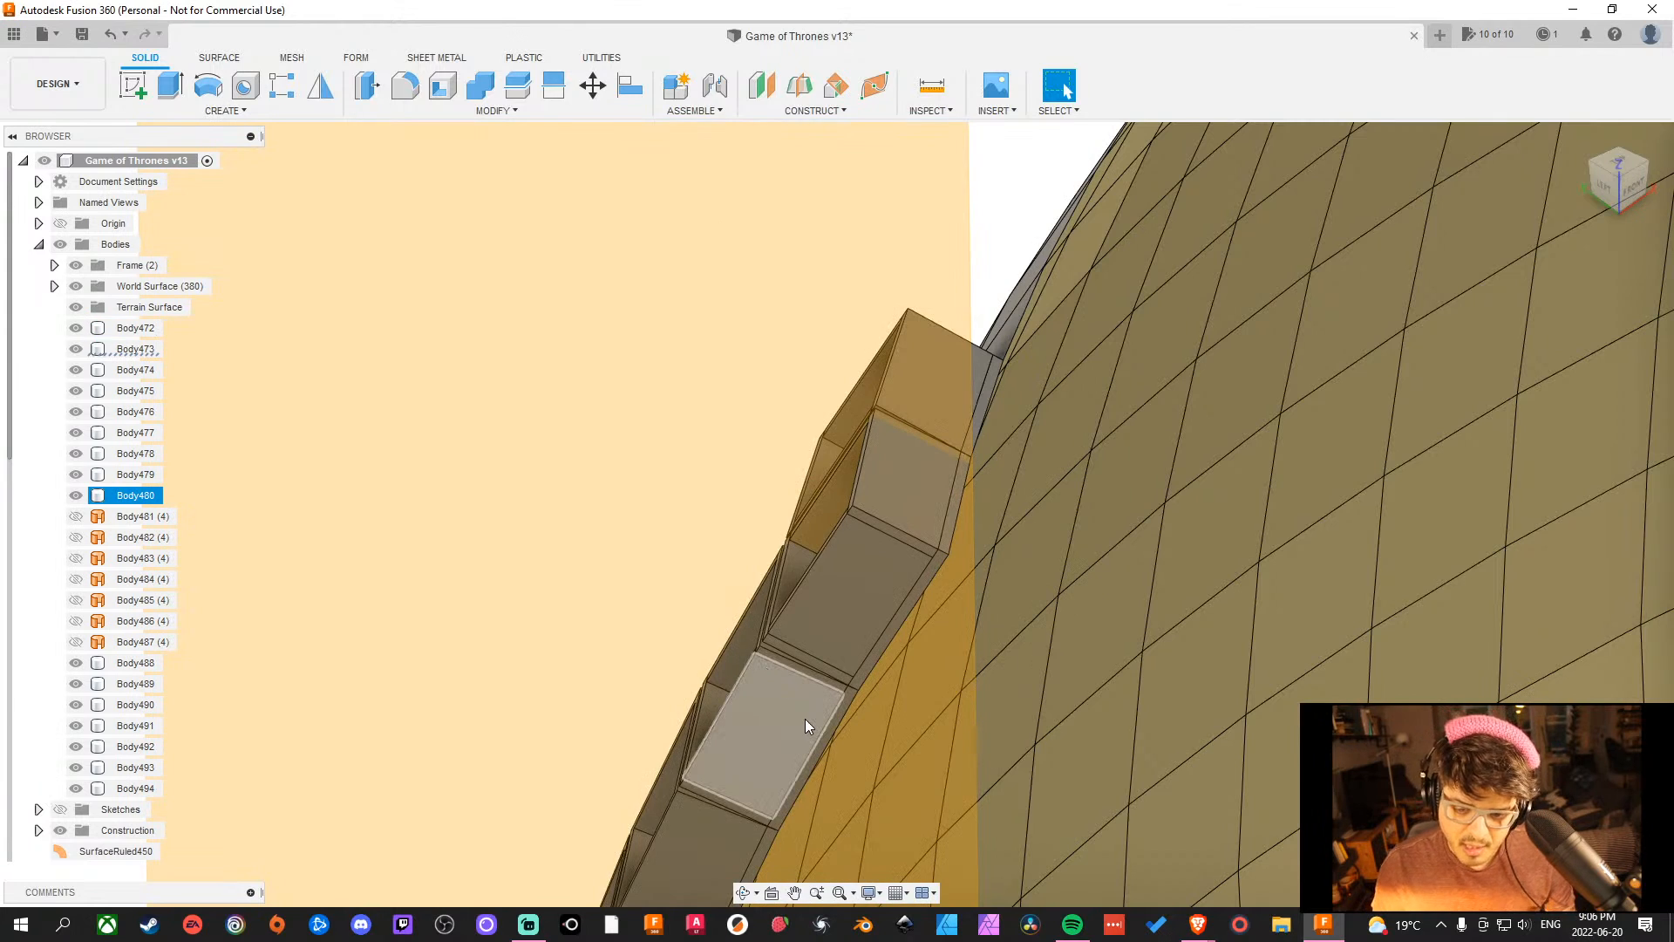
scroll(789, 472, down, 2)
scroll(790, 477, up, 3)
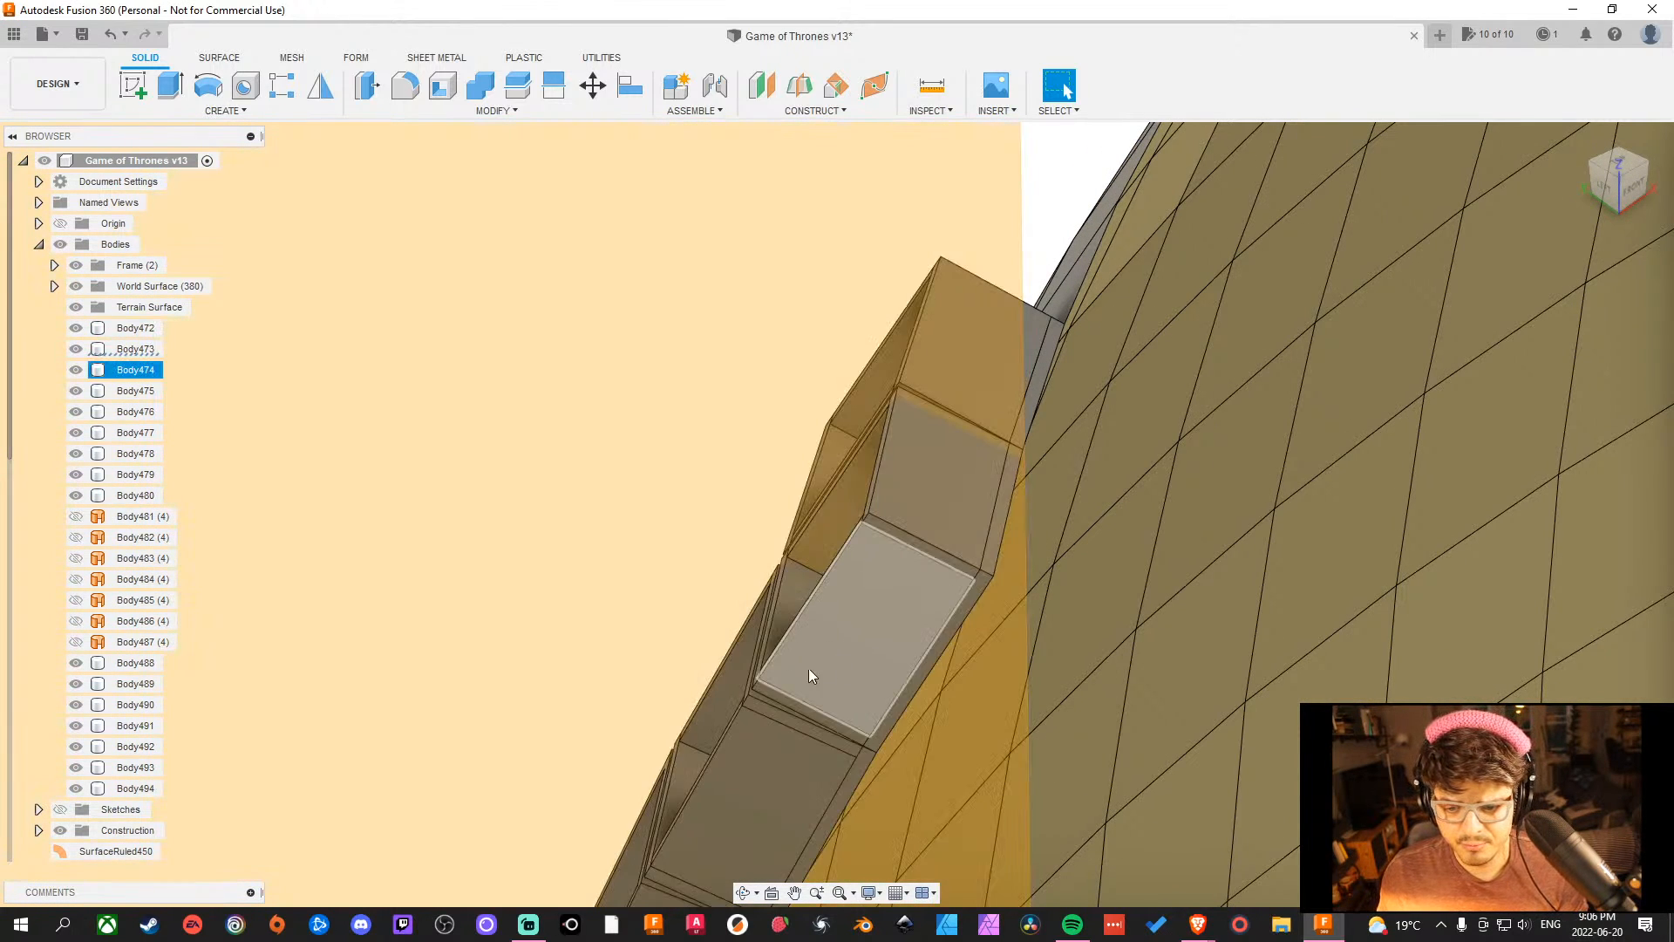
click(695, 907)
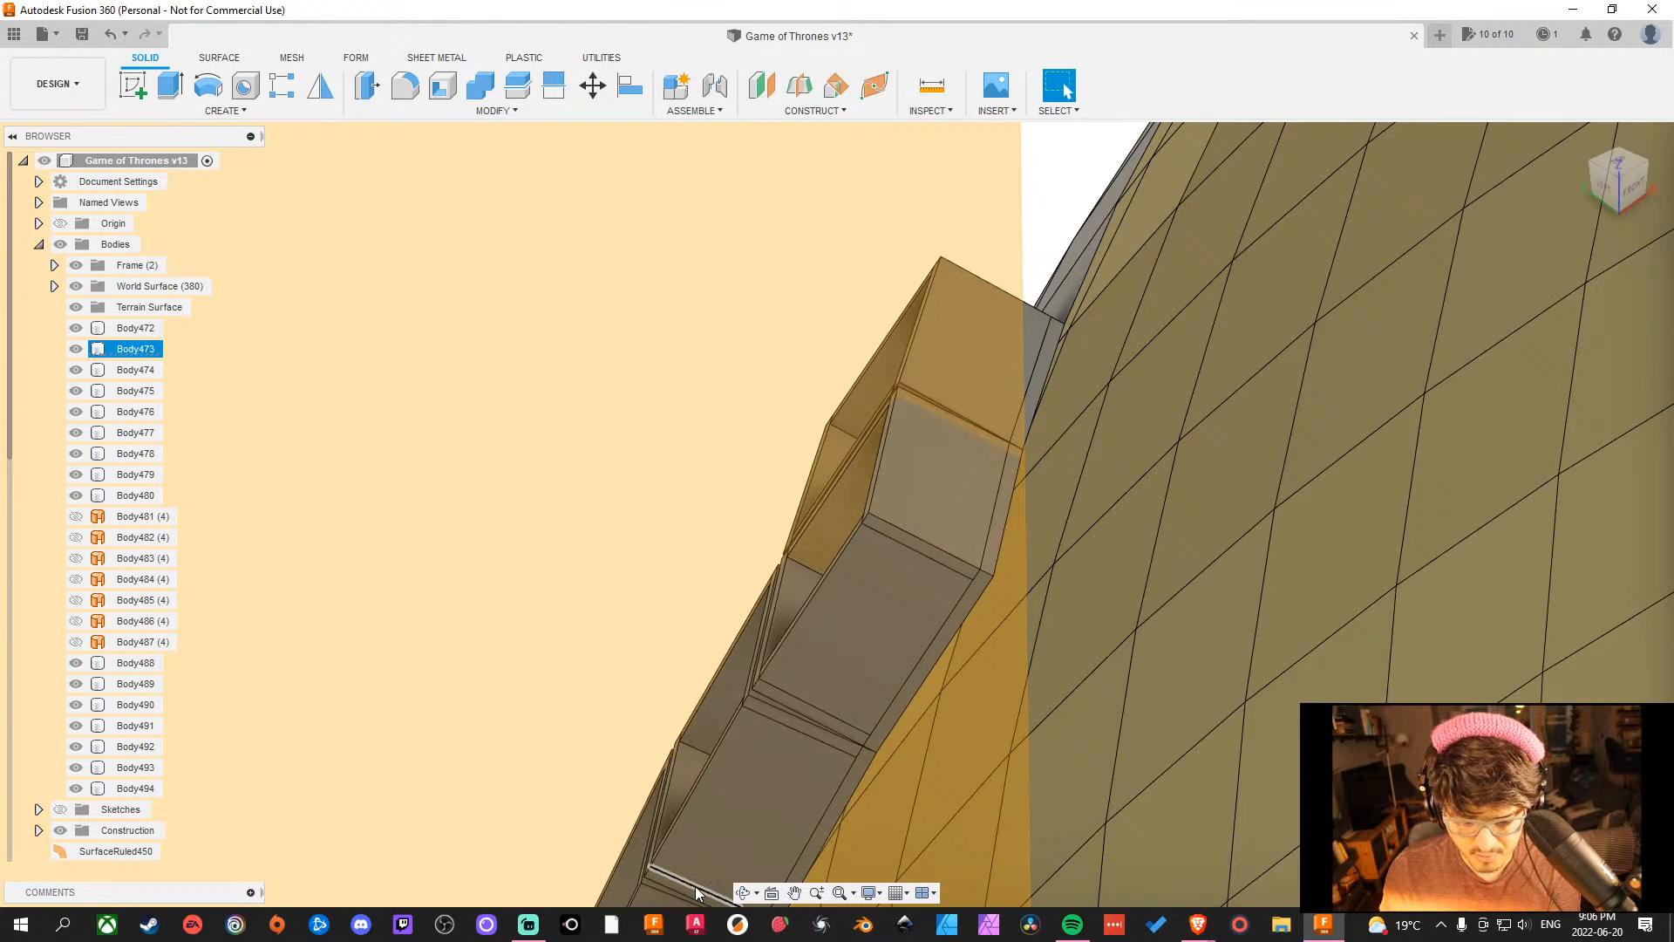
scroll(1050, 298, down, 3)
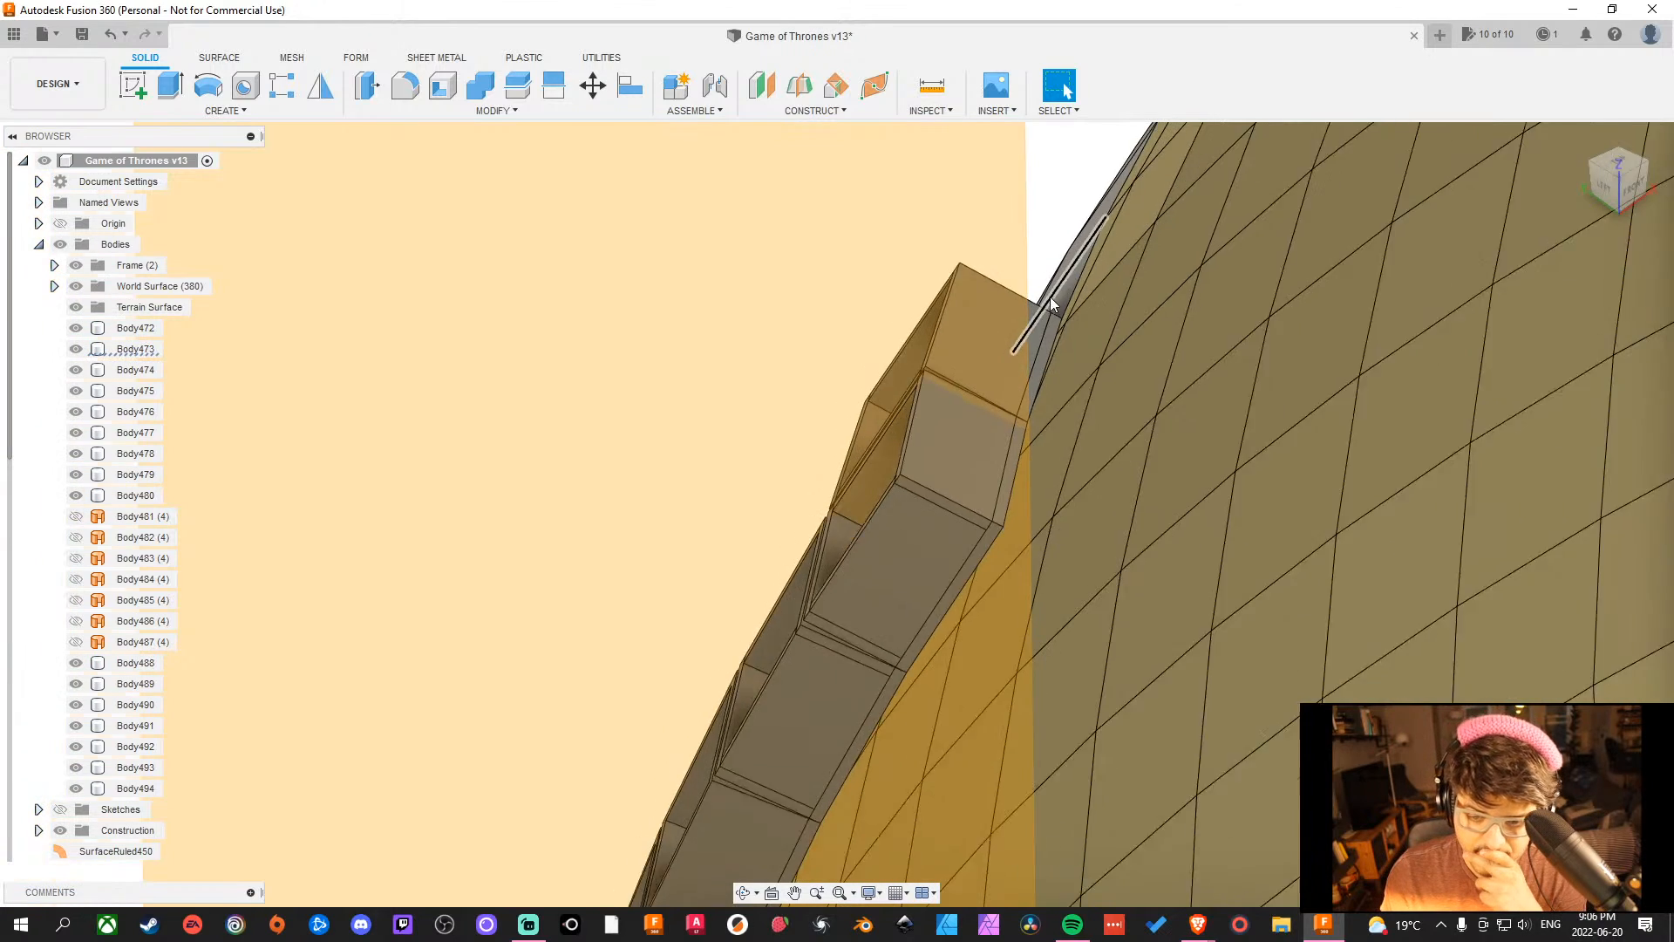
scroll(1207, 355, up, 3)
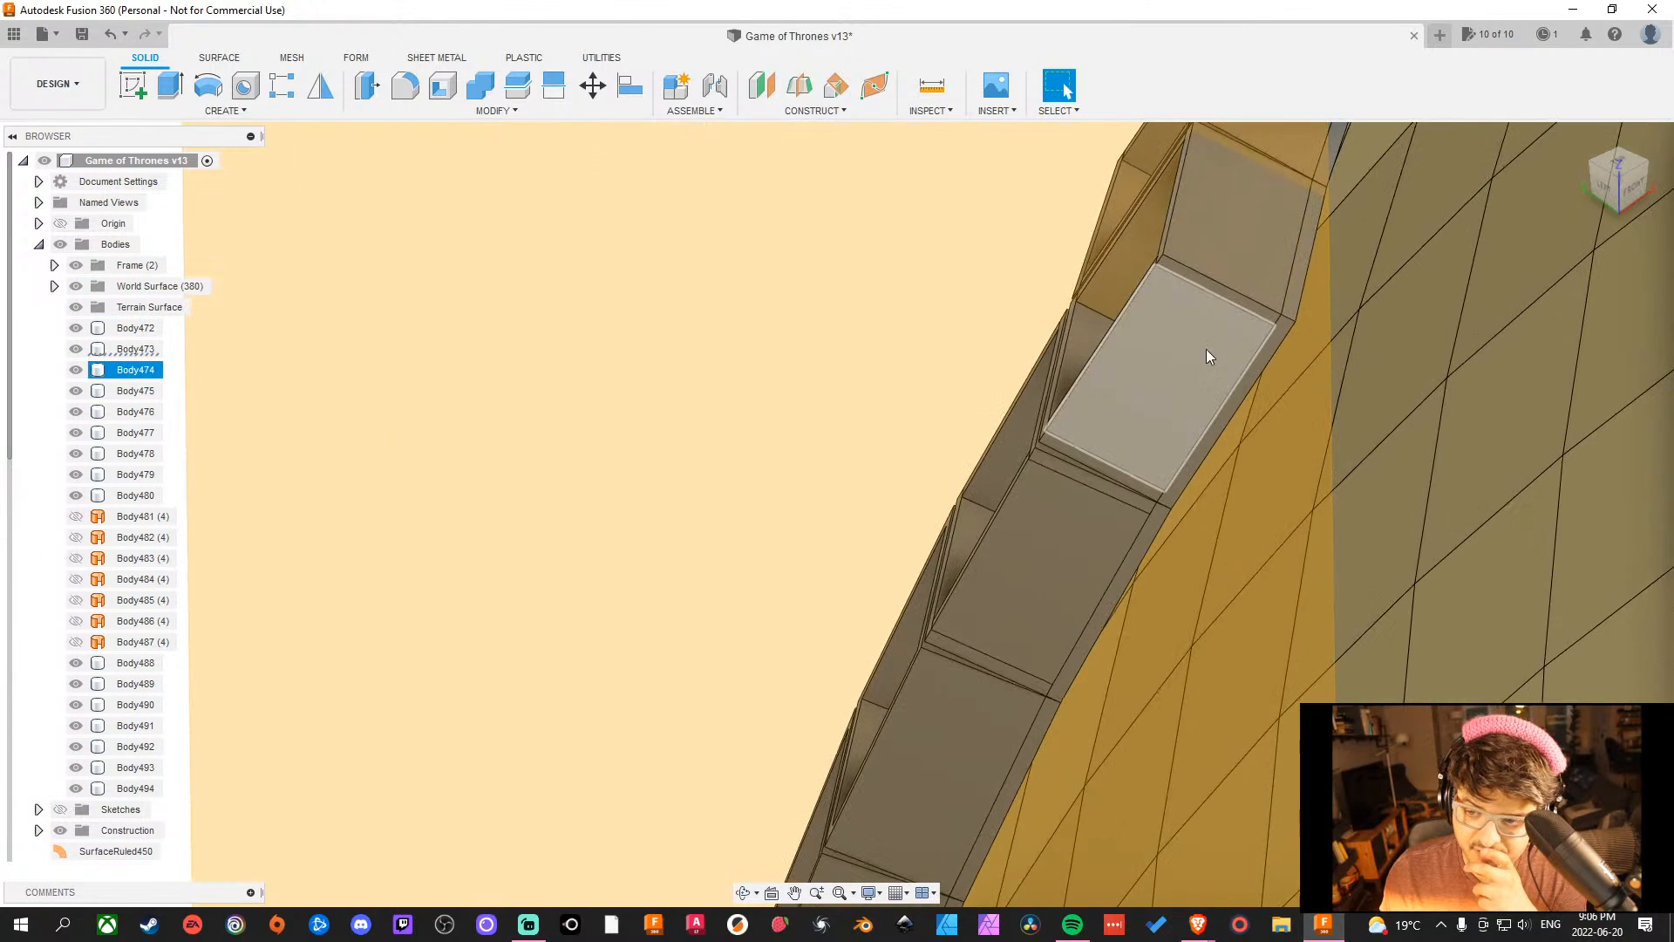
scroll(1095, 316, up, 3)
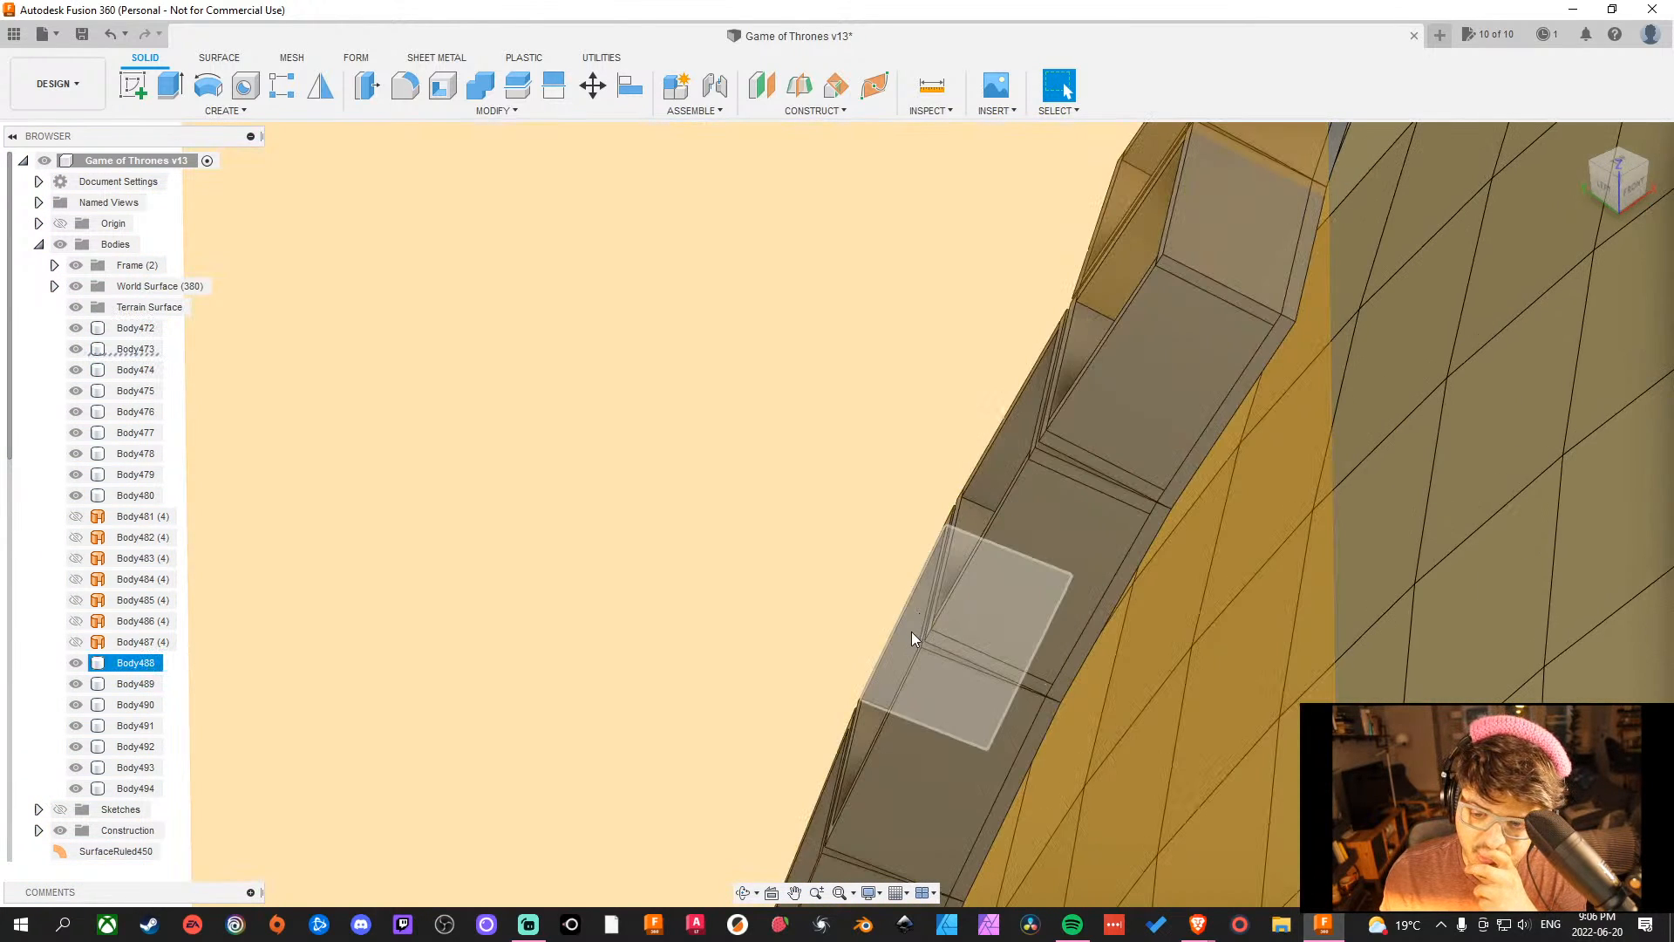
middle_drag(861, 773, 1039, 222)
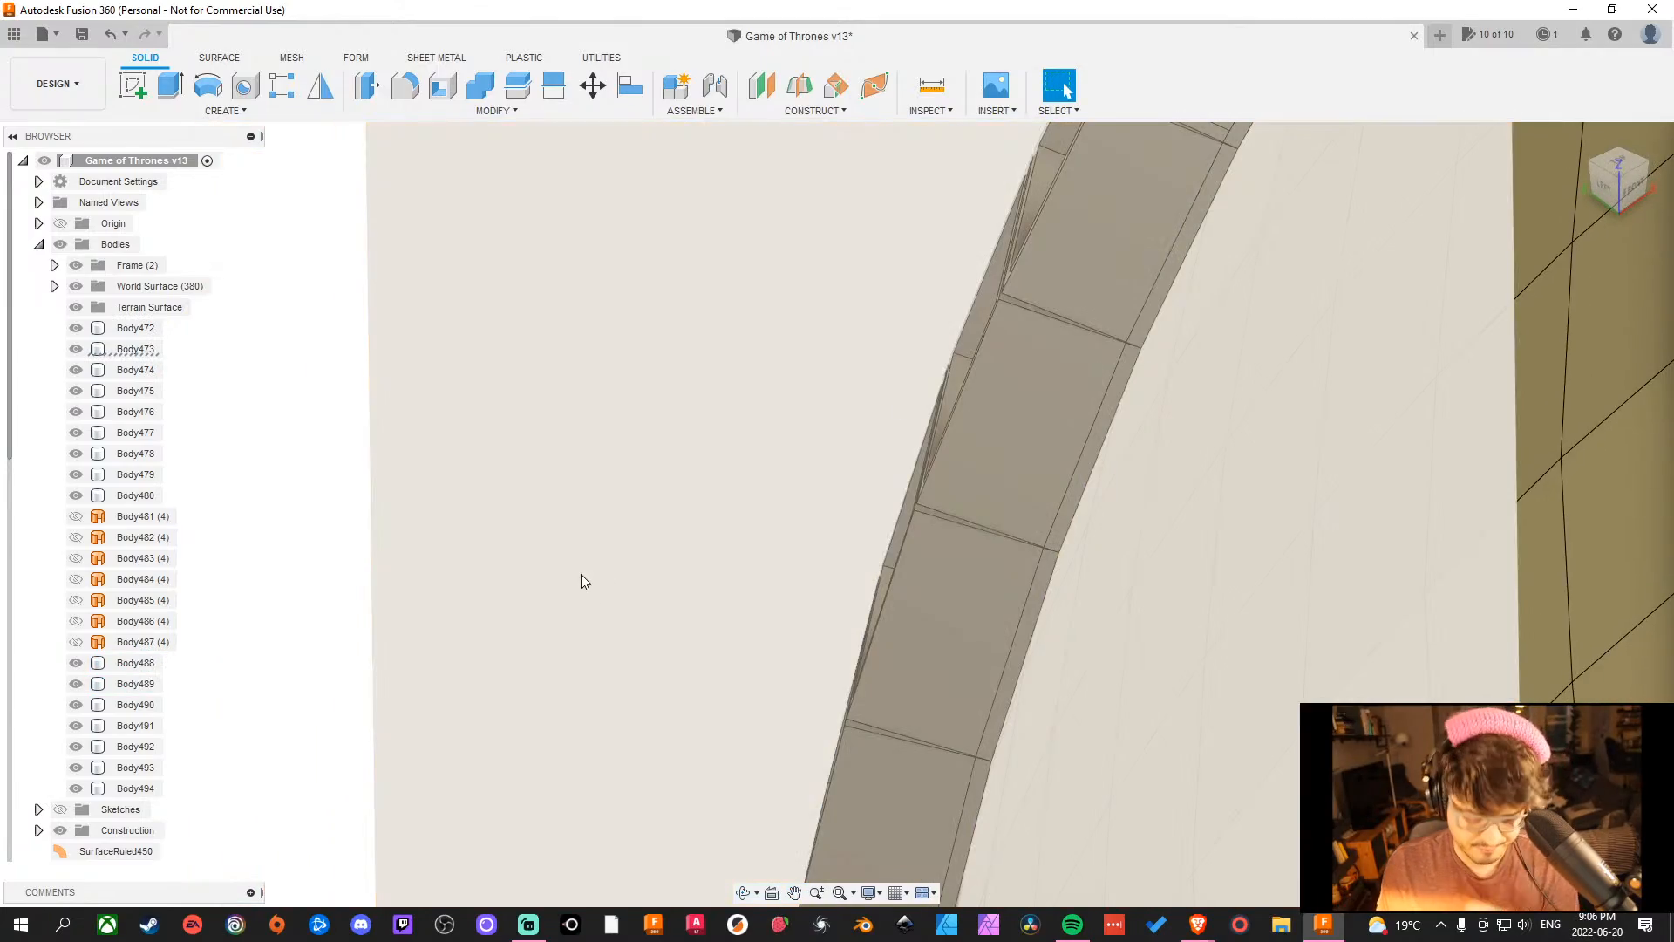
Delete the construction plane that runs along the row of boxes.
shift+middle_drag(704, 591, 906, 538)
shift+middle_drag(949, 519, 989, 461)
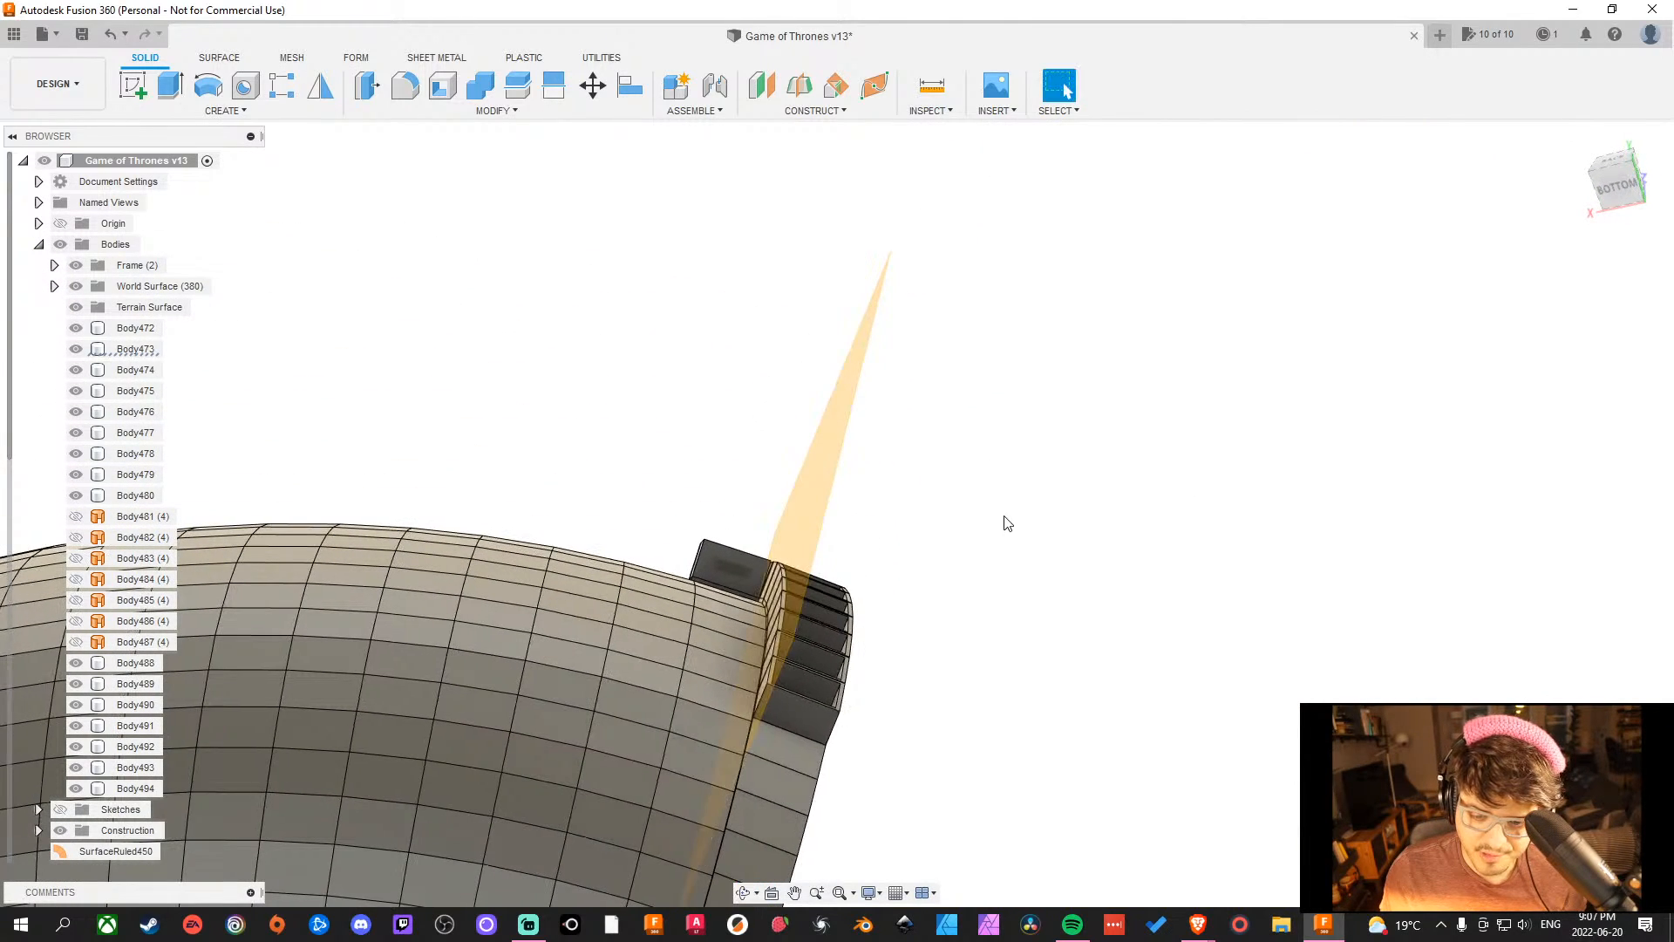
mouse_move(1001, 519)
middle_down()
mouse_move(975, 448)
mouse_move(1020, 489)
mouse_move(1005, 494)
middle_up()
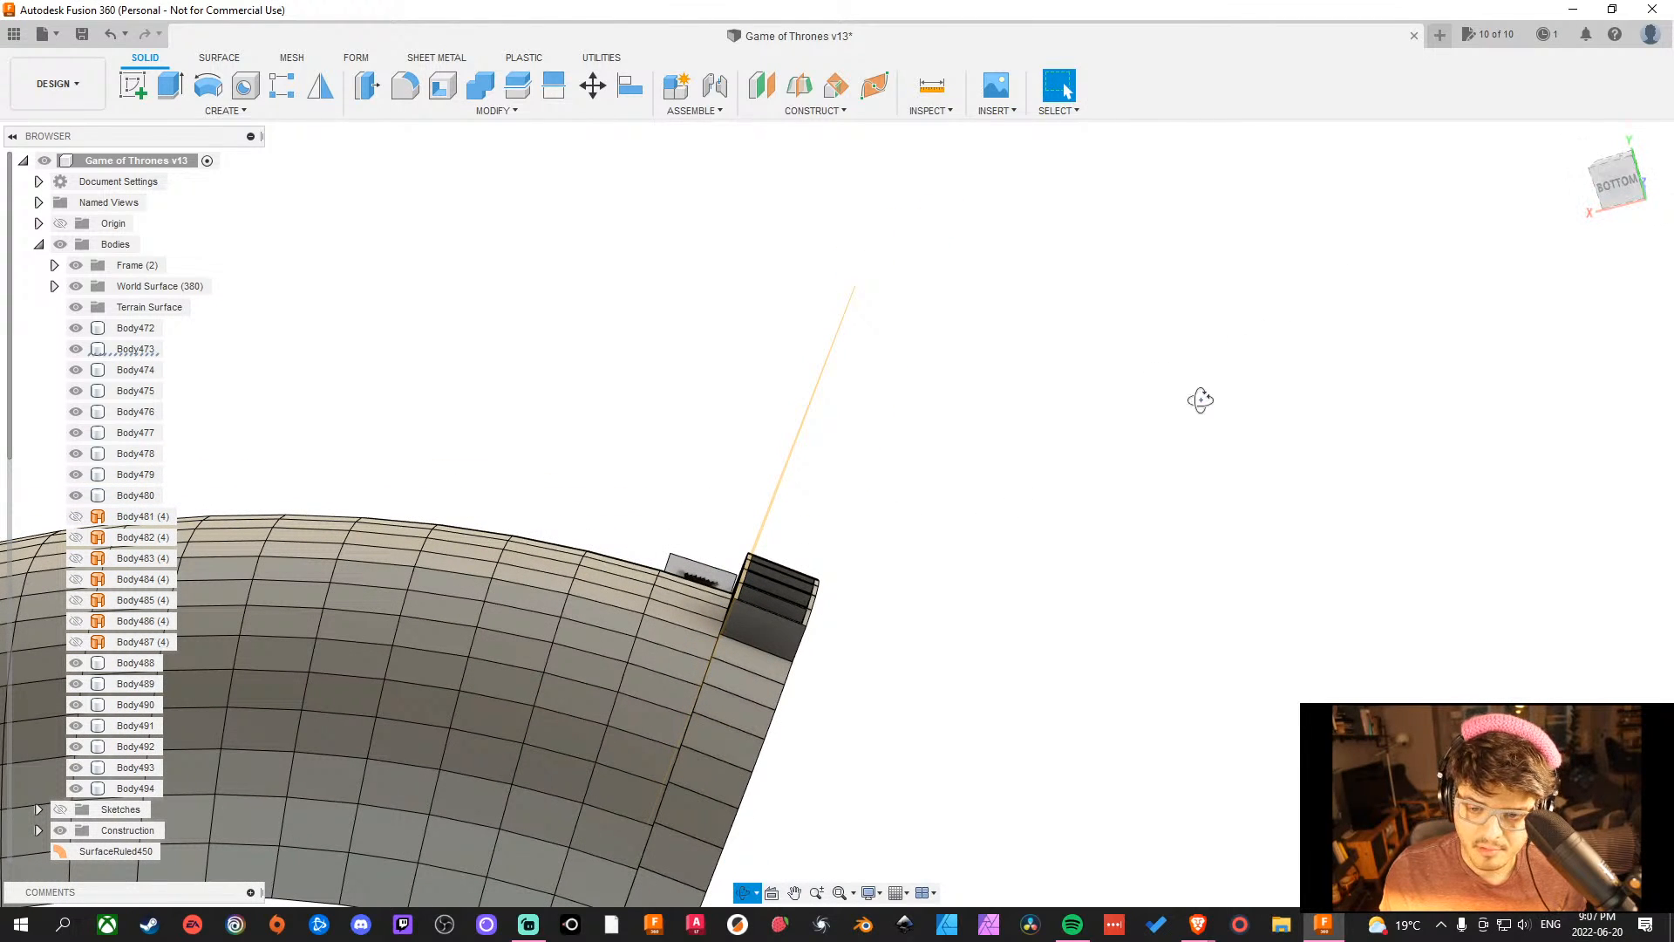
shift+middle_drag(1200, 396, 953, 471)
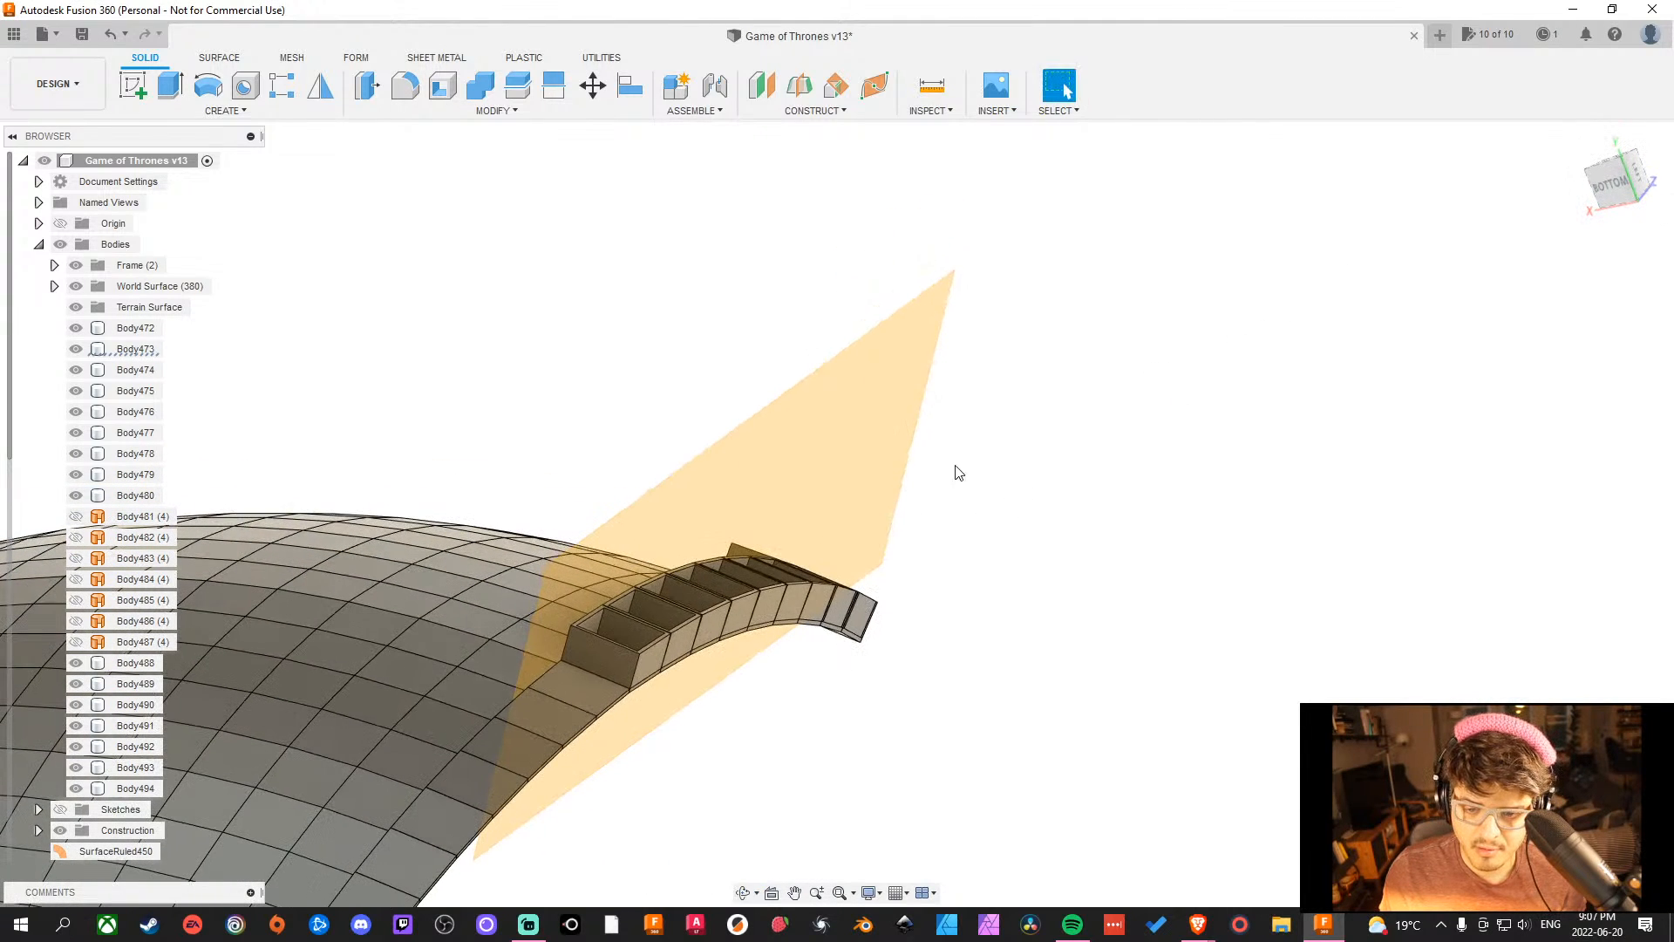
click(876, 468)
key(Delete)
Create an offset plane at 0 mm on the inner wall face of the box Body488.
shift+middle_drag(864, 456, 899, 574)
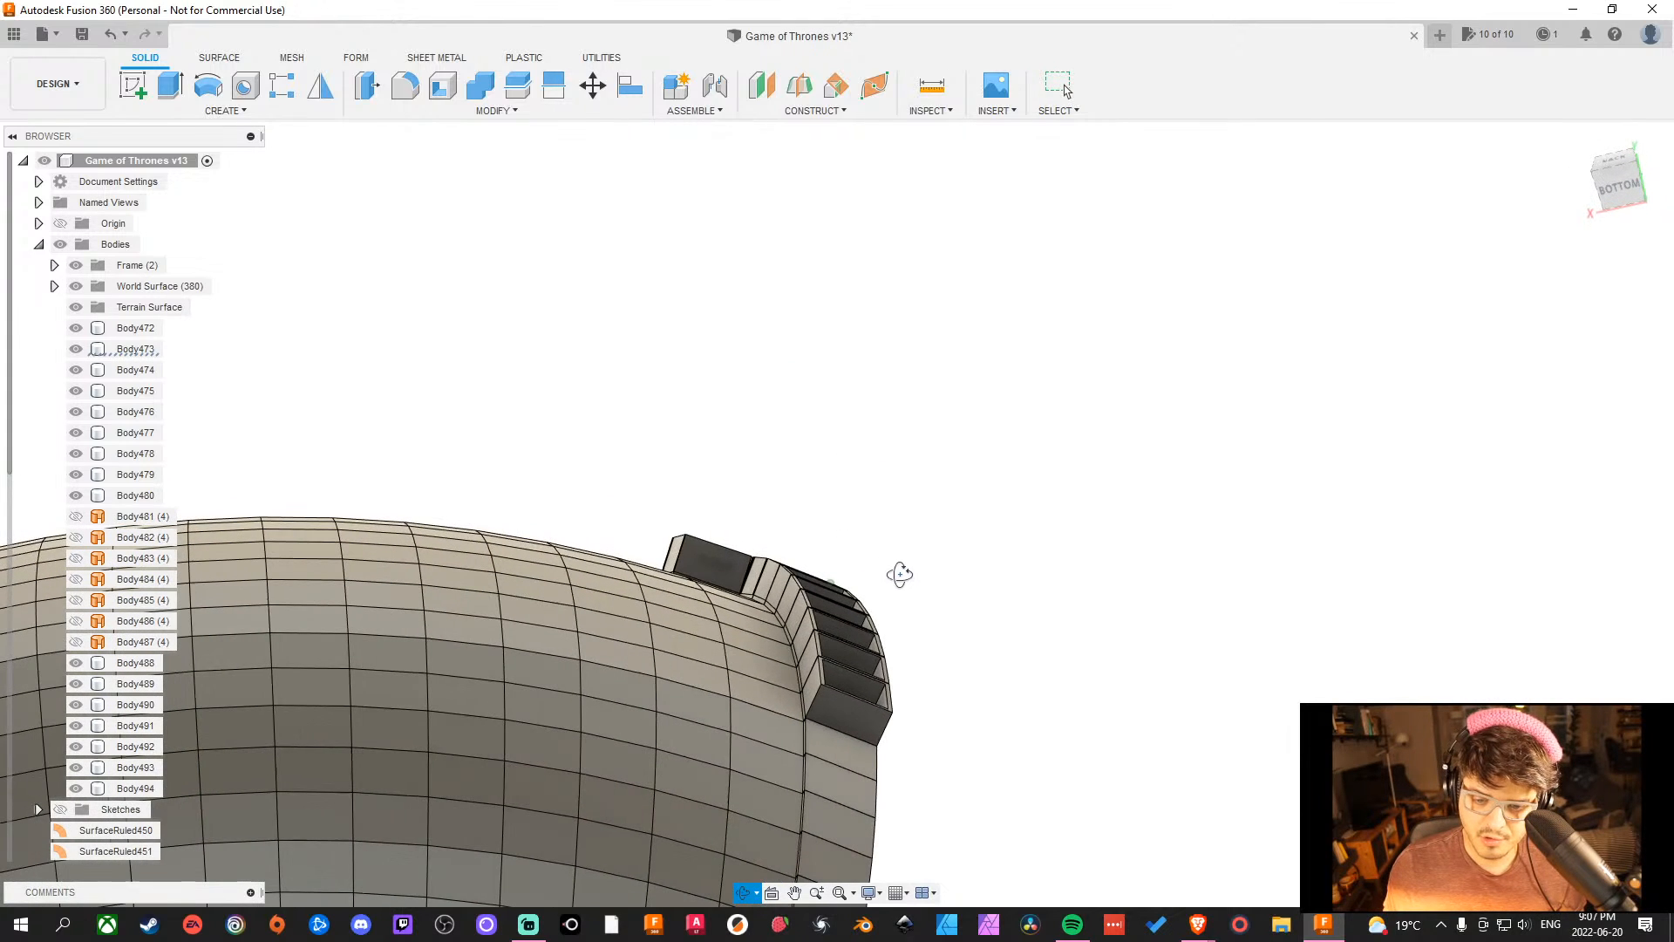
scroll(762, 573, up, 5)
click(797, 589)
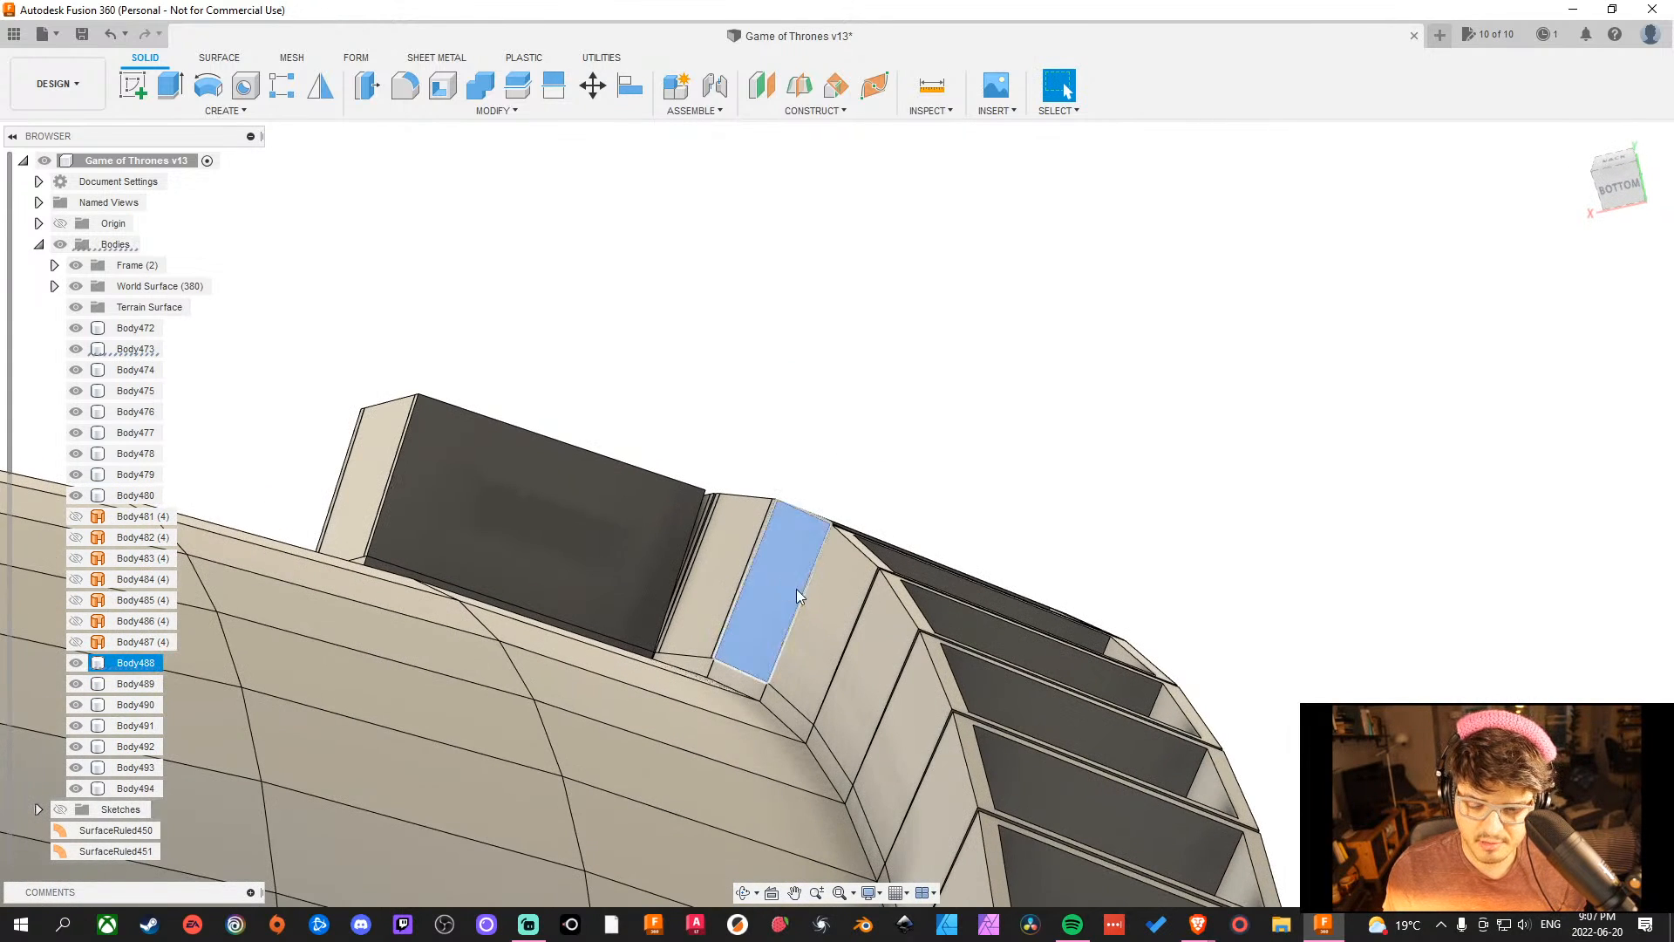
click(758, 84)
scroll(1342, 602, down, 2)
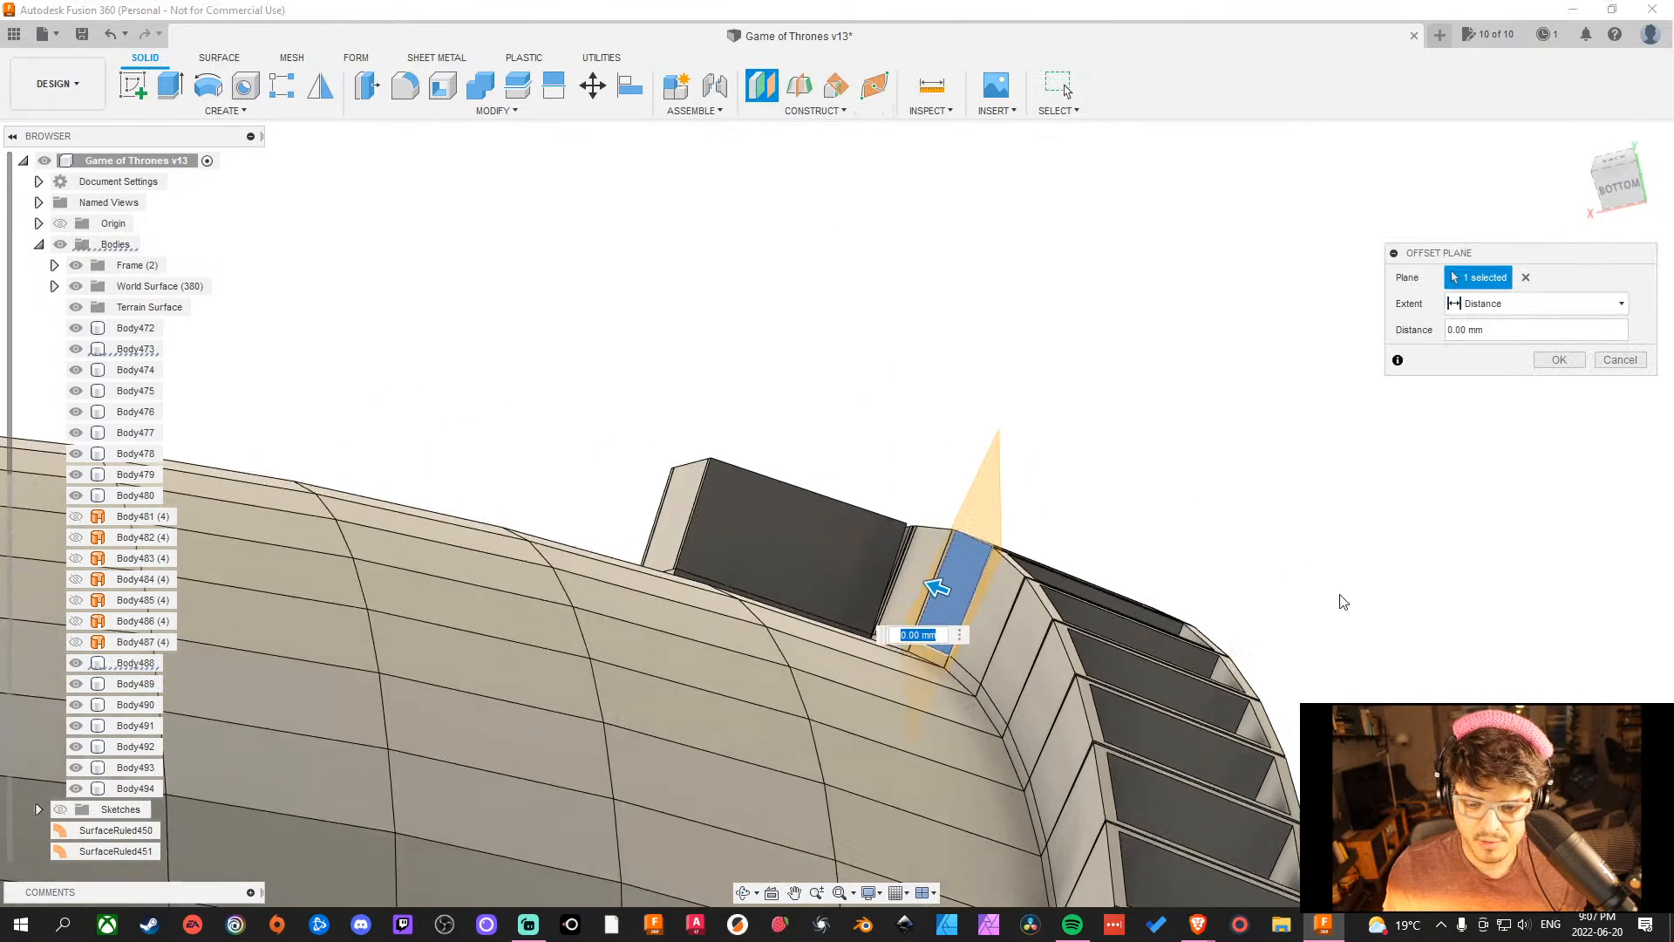
scroll(1343, 602, down, 2)
middle_drag(1343, 601, 1148, 227)
click(1566, 363)
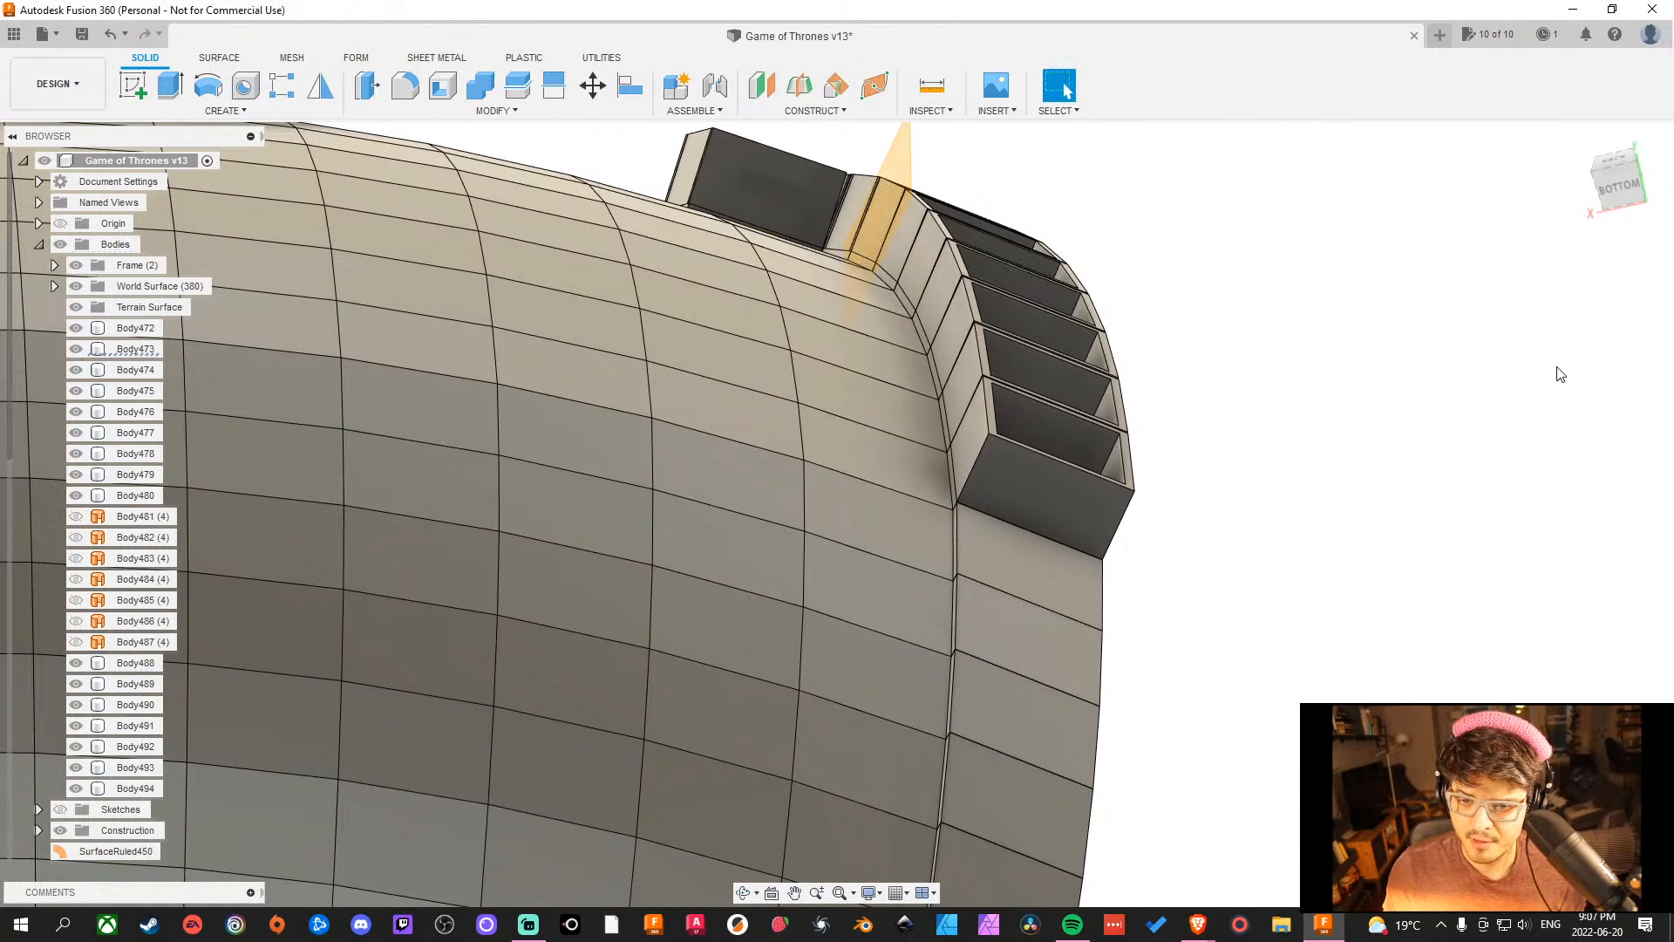
Enlarge the offset plane by pulling its edges outward so it reaches along the row of boxes.
shift+middle_drag(1523, 438, 1434, 497)
scroll(884, 265, down, 3)
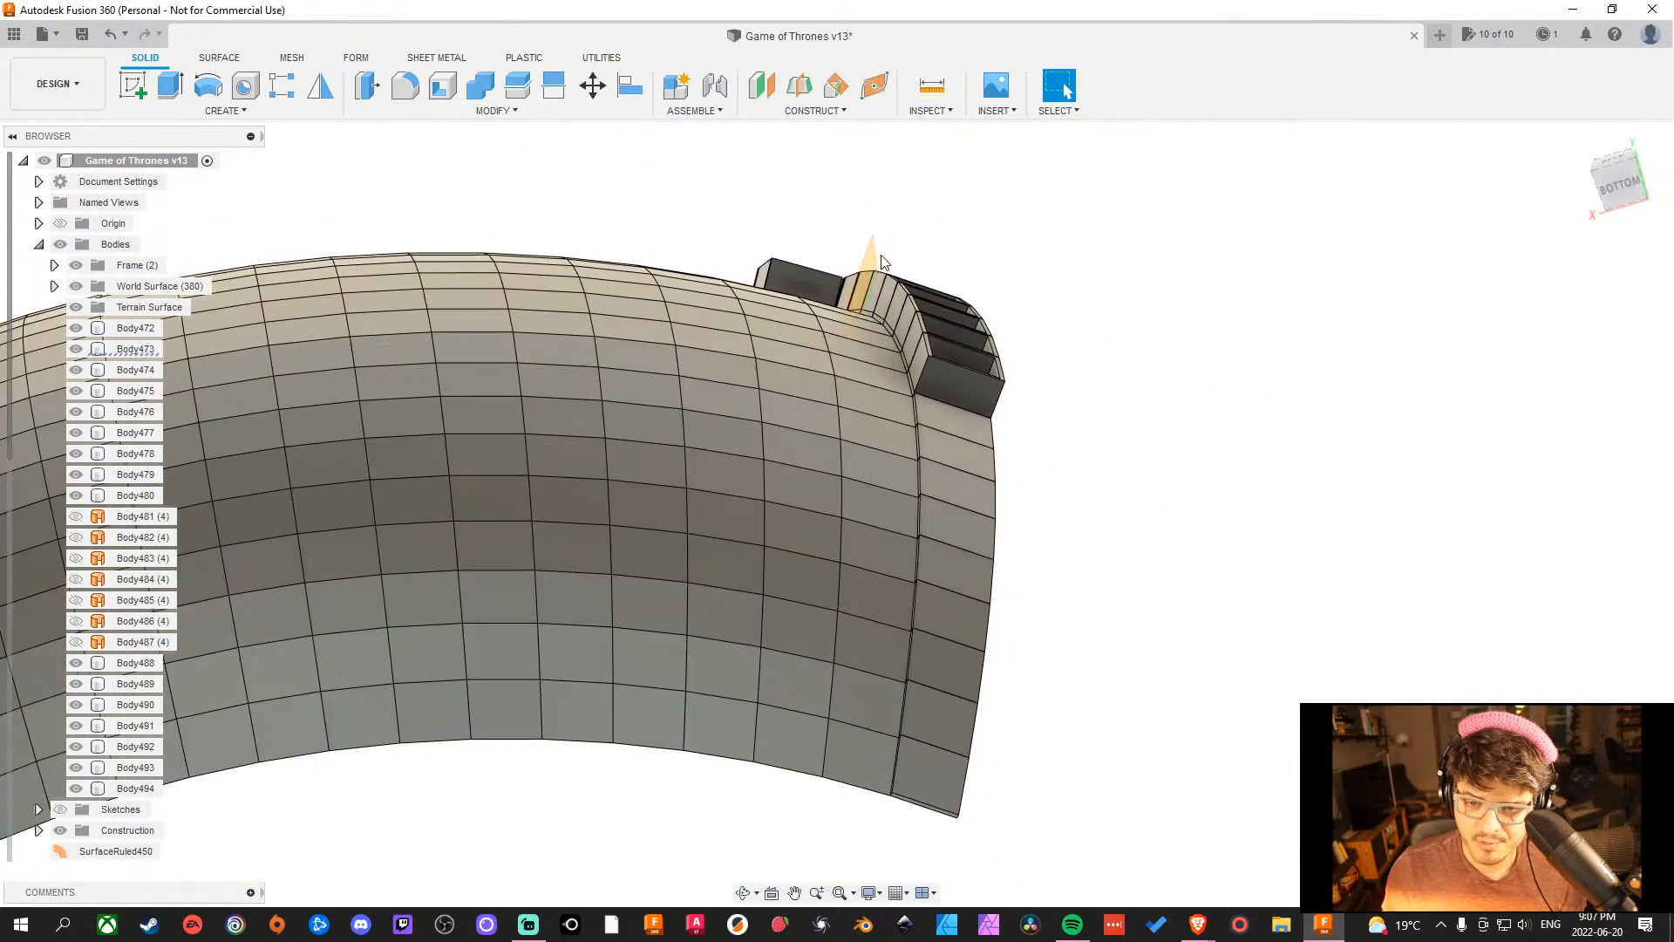
scroll(880, 263, up, 3)
drag(869, 255, 1038, 169)
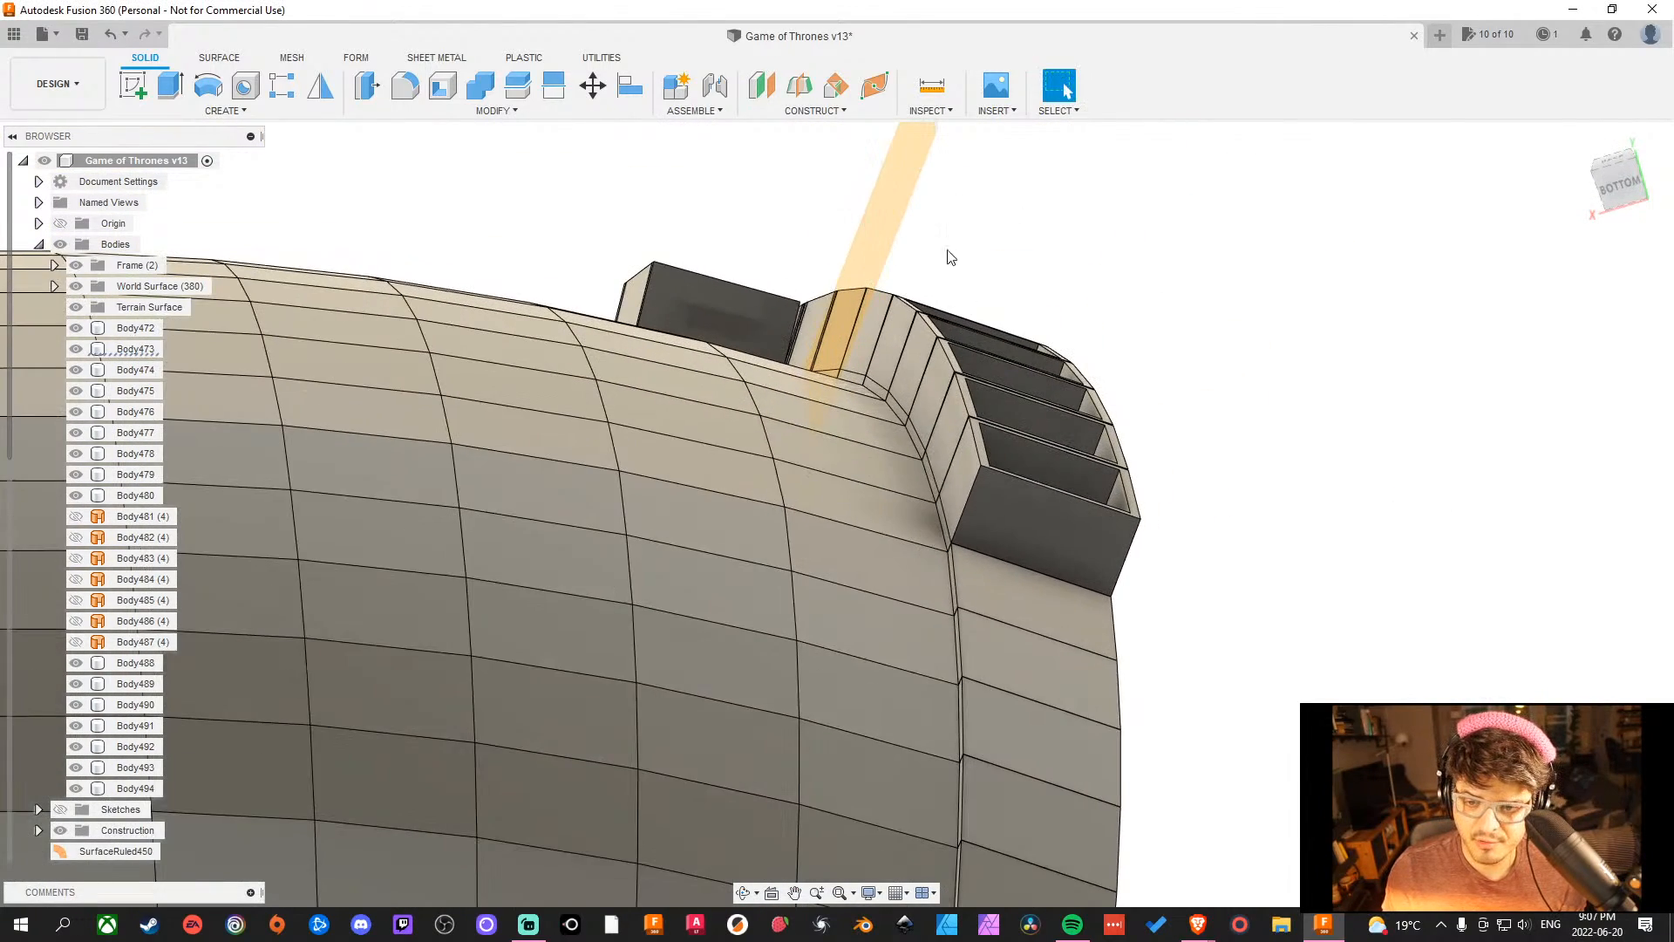
drag(899, 231, 1070, 646)
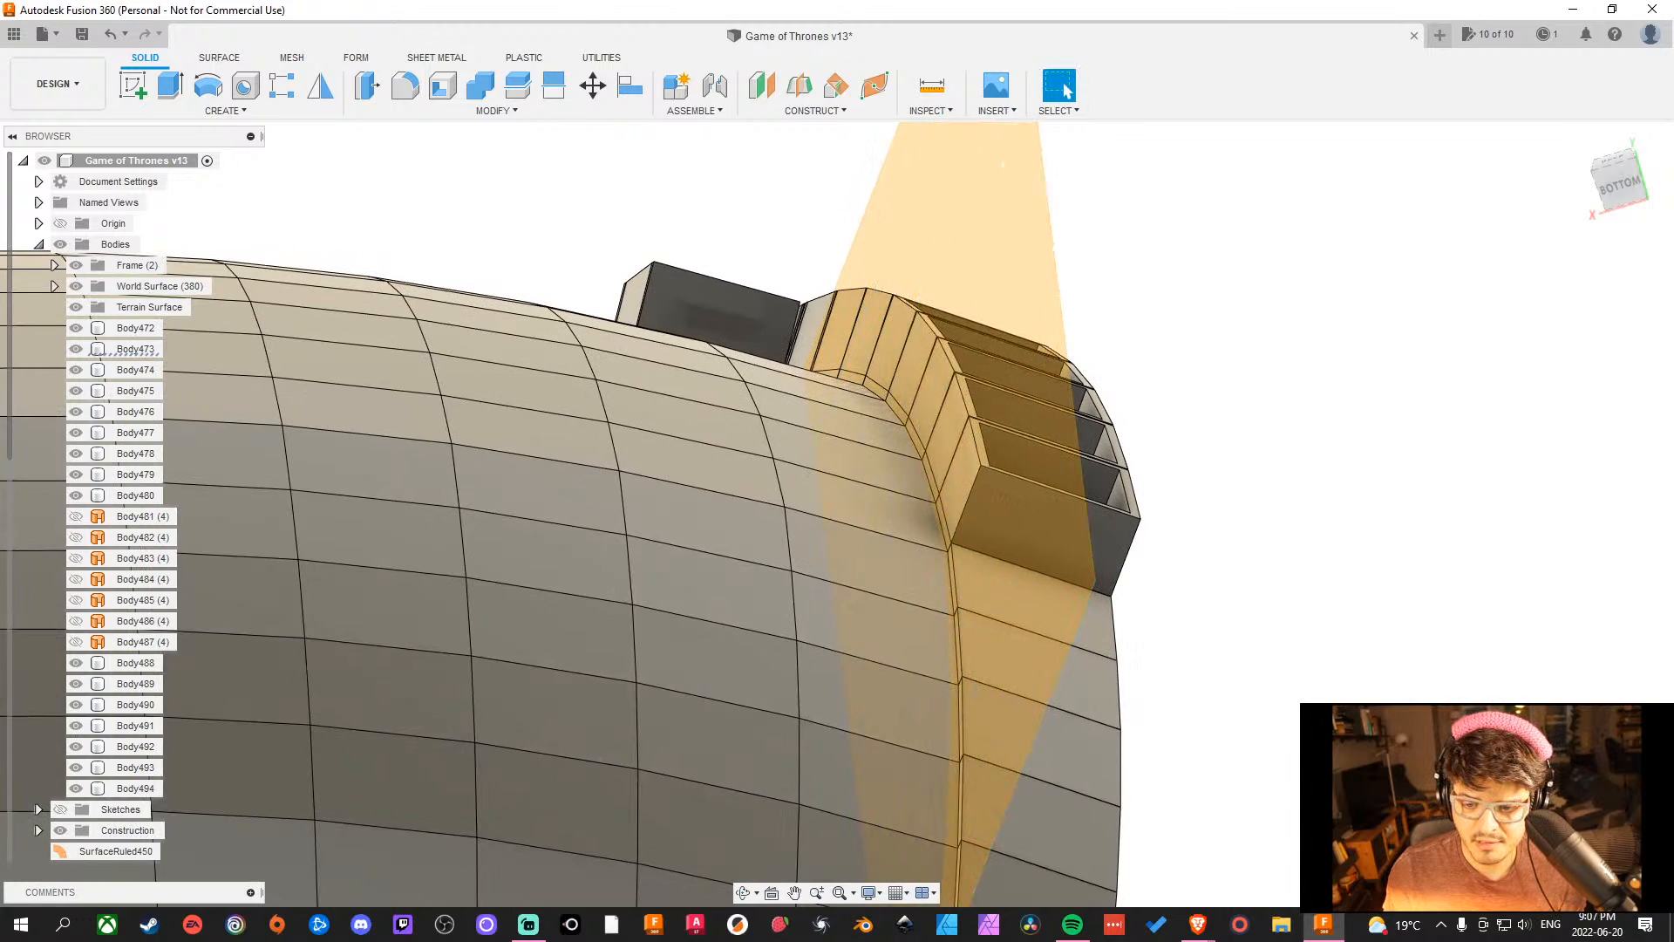
Delete the offset plane that lies along the boxes' inner walls.
middle_drag(1374, 691, 1315, 585)
scroll(1315, 587, down, 5)
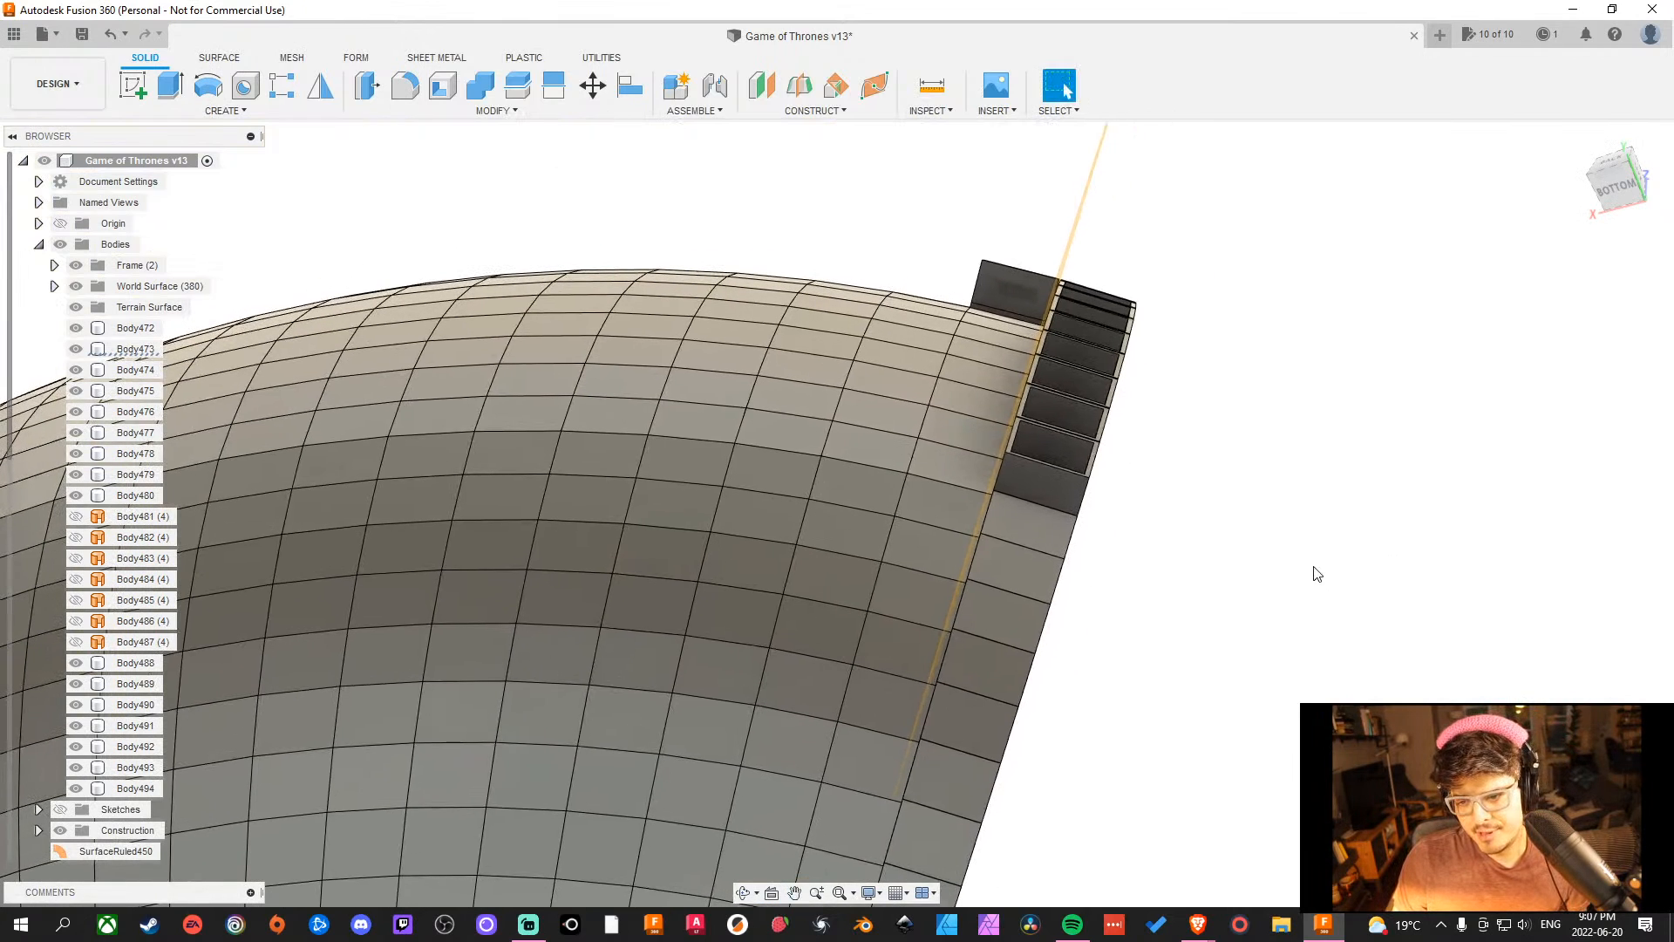
shift+middle_drag(1352, 430, 1001, 293)
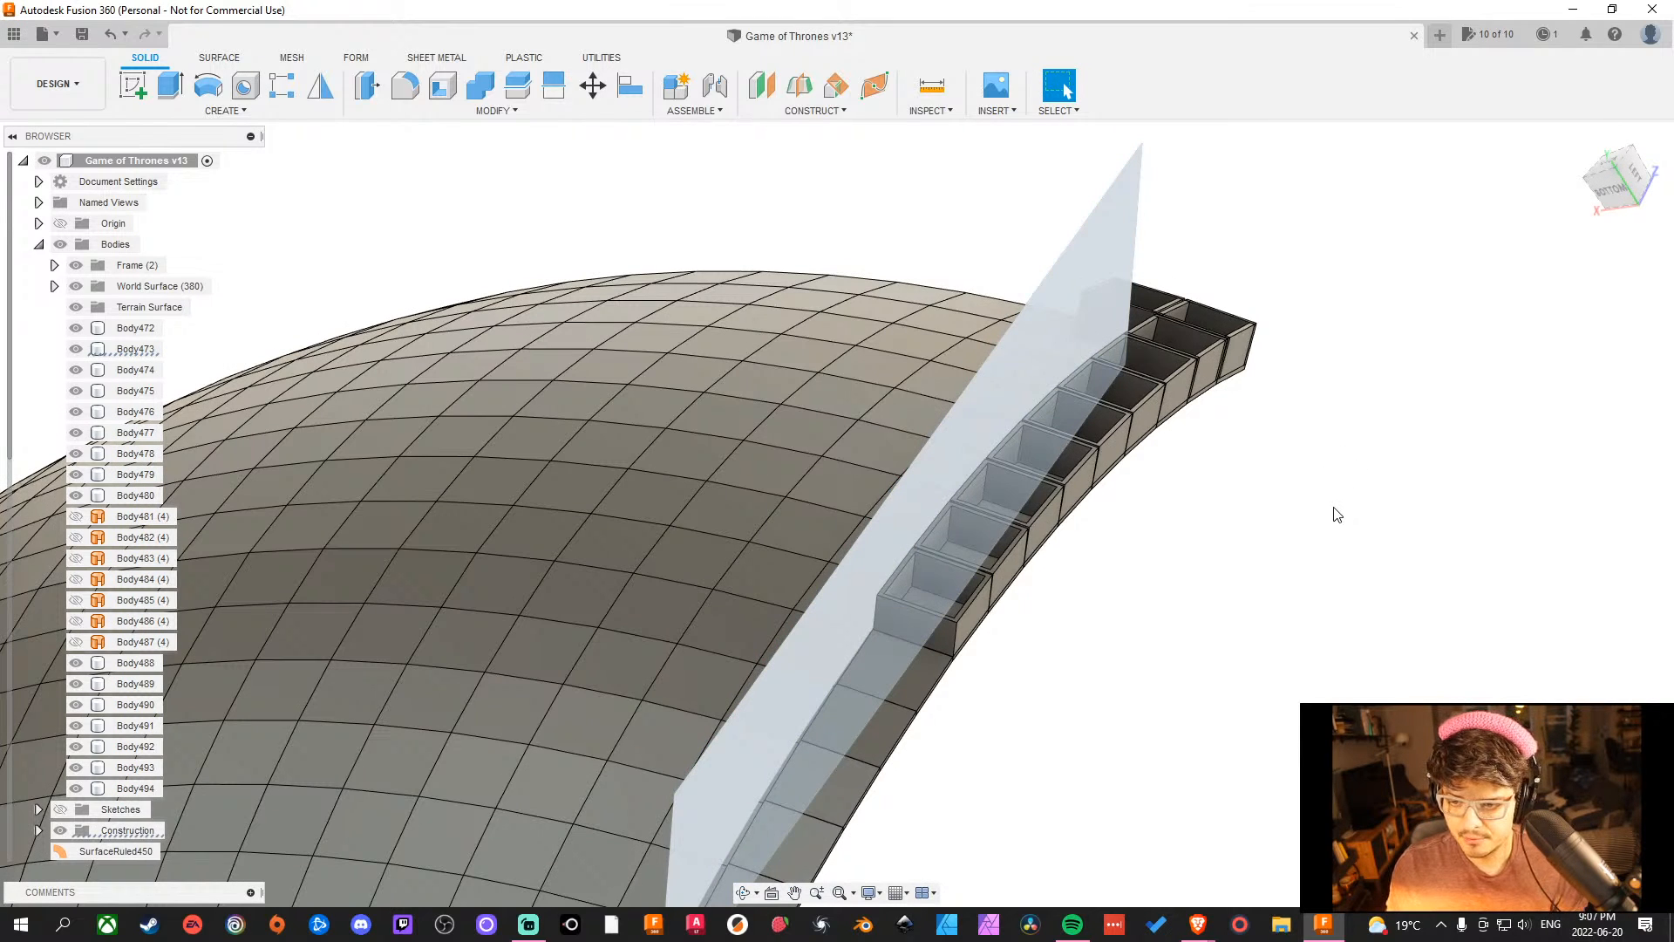
key(Delete)
Create a midplane between the inner and outer side walls of the corner box at the row's upper end.
shift+middle_drag(1424, 489, 916, 479)
click(798, 84)
scroll(1032, 497, up, 5)
click(1061, 571)
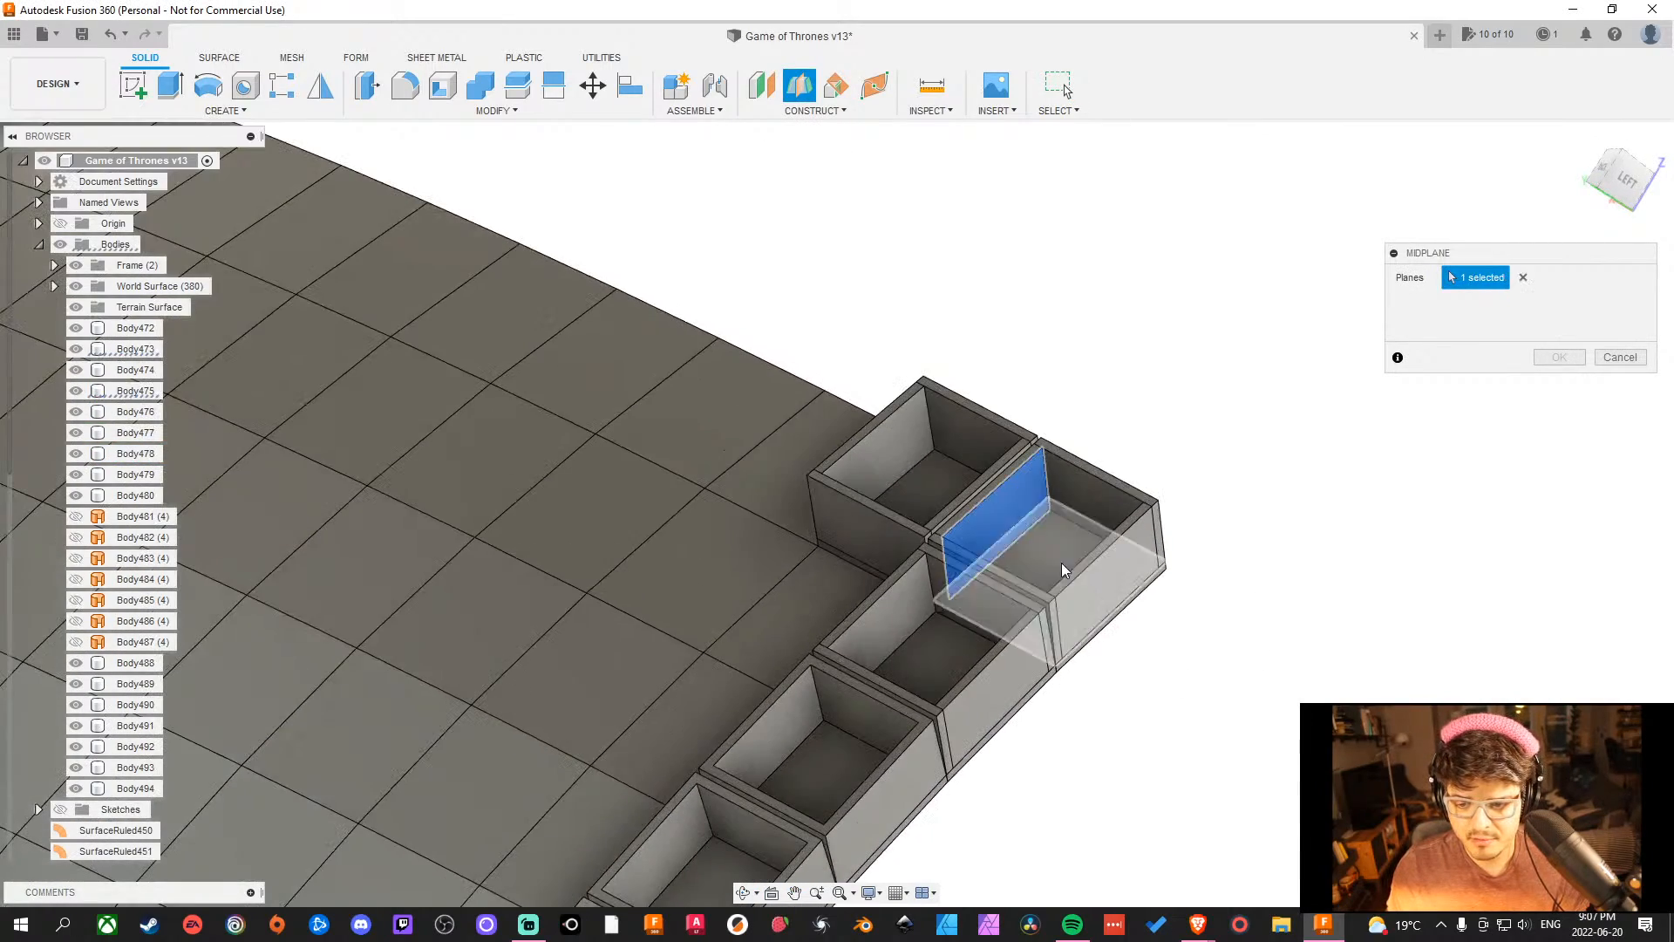
shift+middle_drag(1062, 571, 1346, 684)
click(1093, 574)
scroll(1092, 636, down, 4)
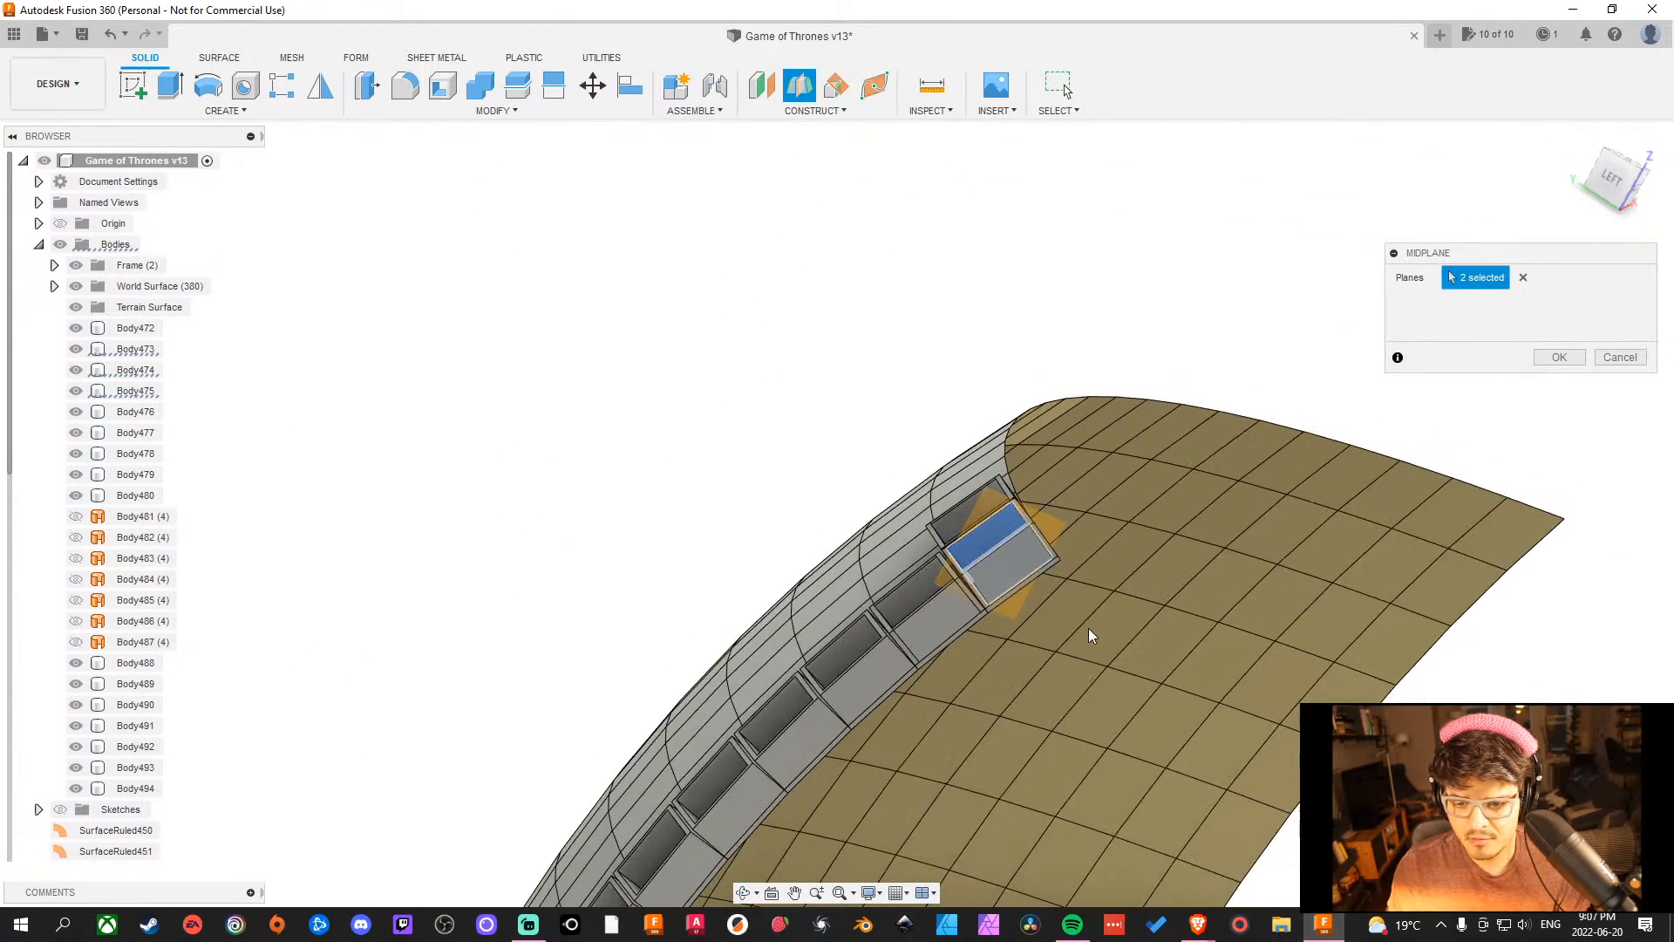
scroll(1090, 636, down, 5)
click(1559, 356)
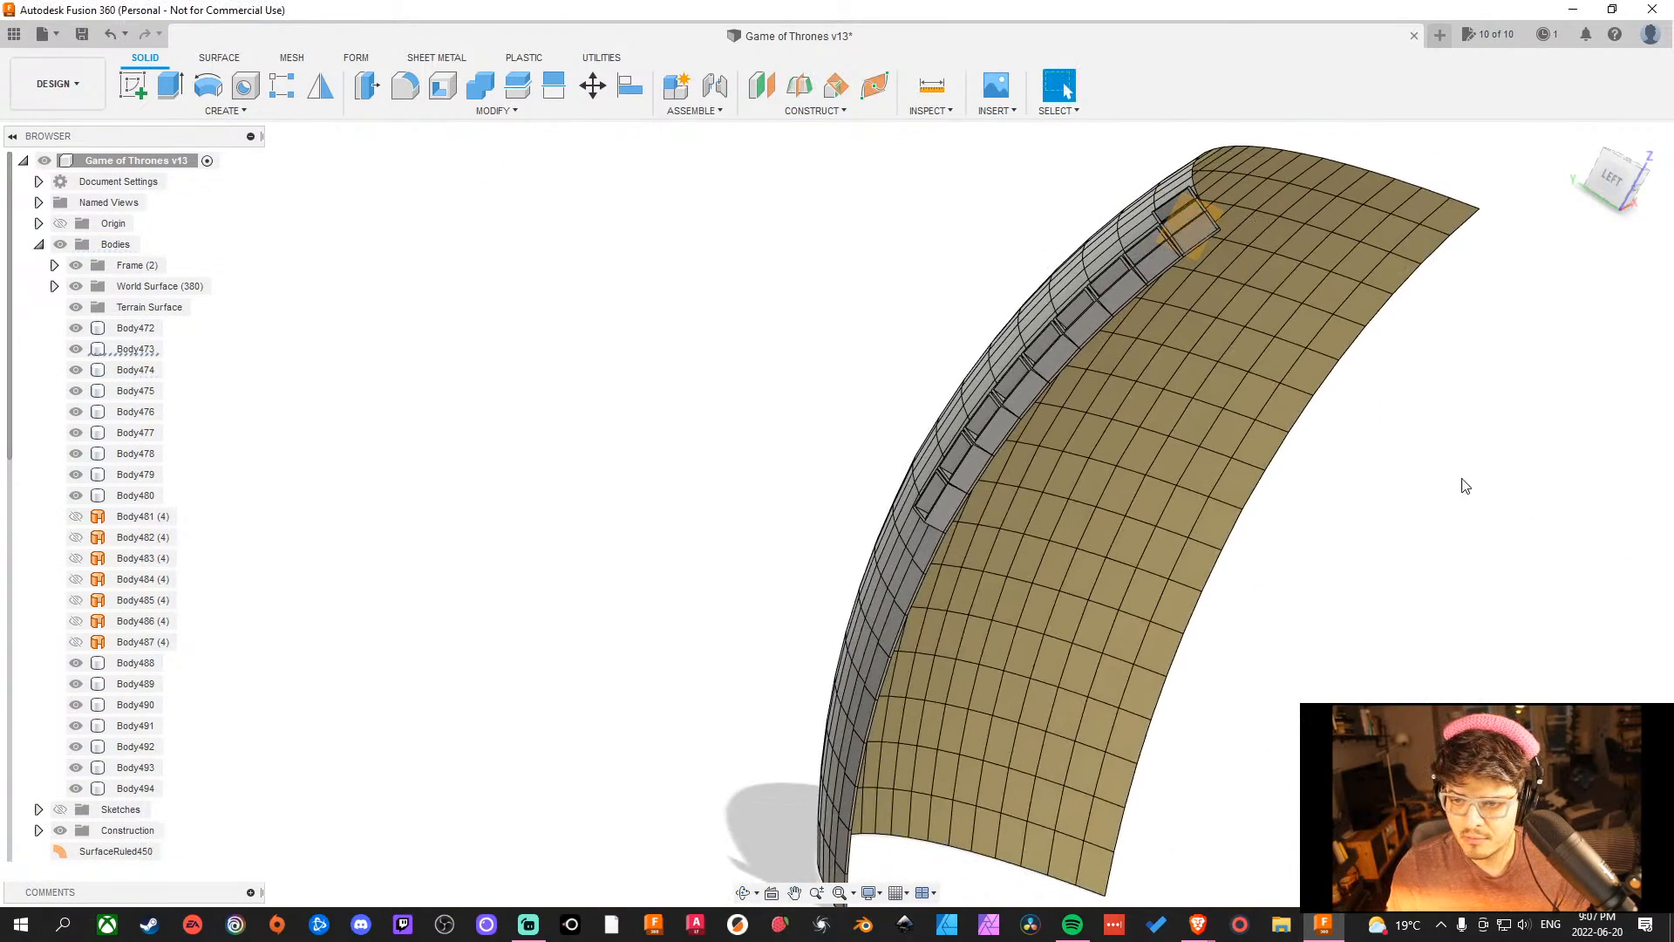
Widen the midplane by extending its inner edge across the curved surface.
scroll(1315, 635, down, 3)
shift+middle_drag(1315, 635, 1332, 425)
scroll(1332, 425, up, 8)
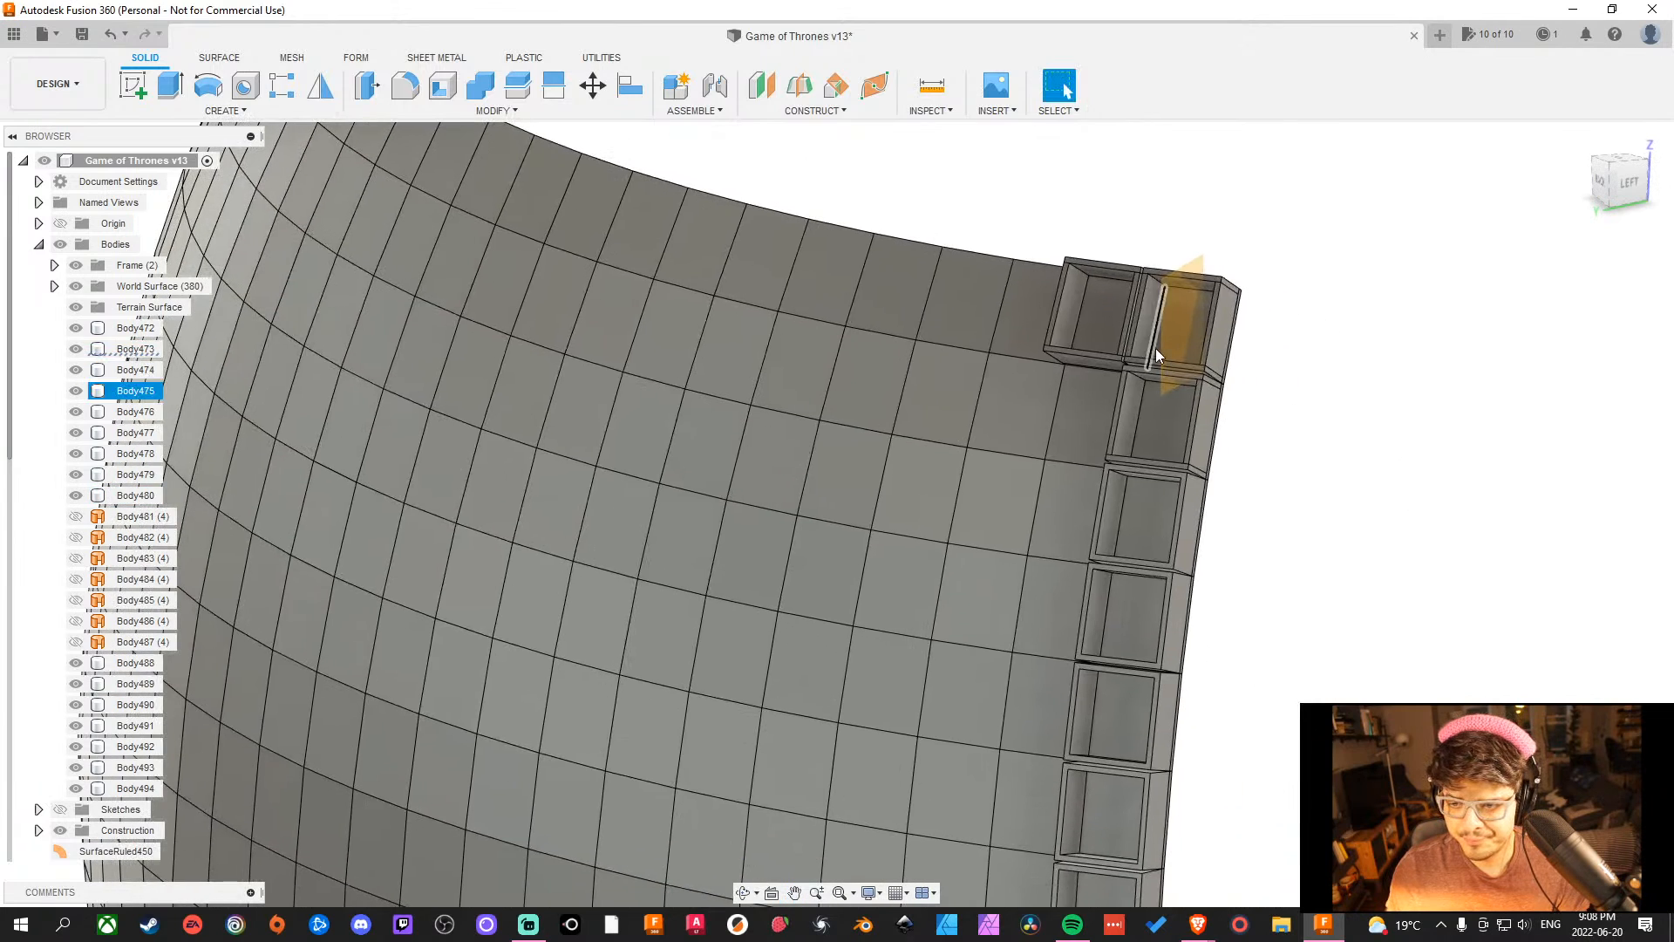
drag(1163, 341, 813, 519)
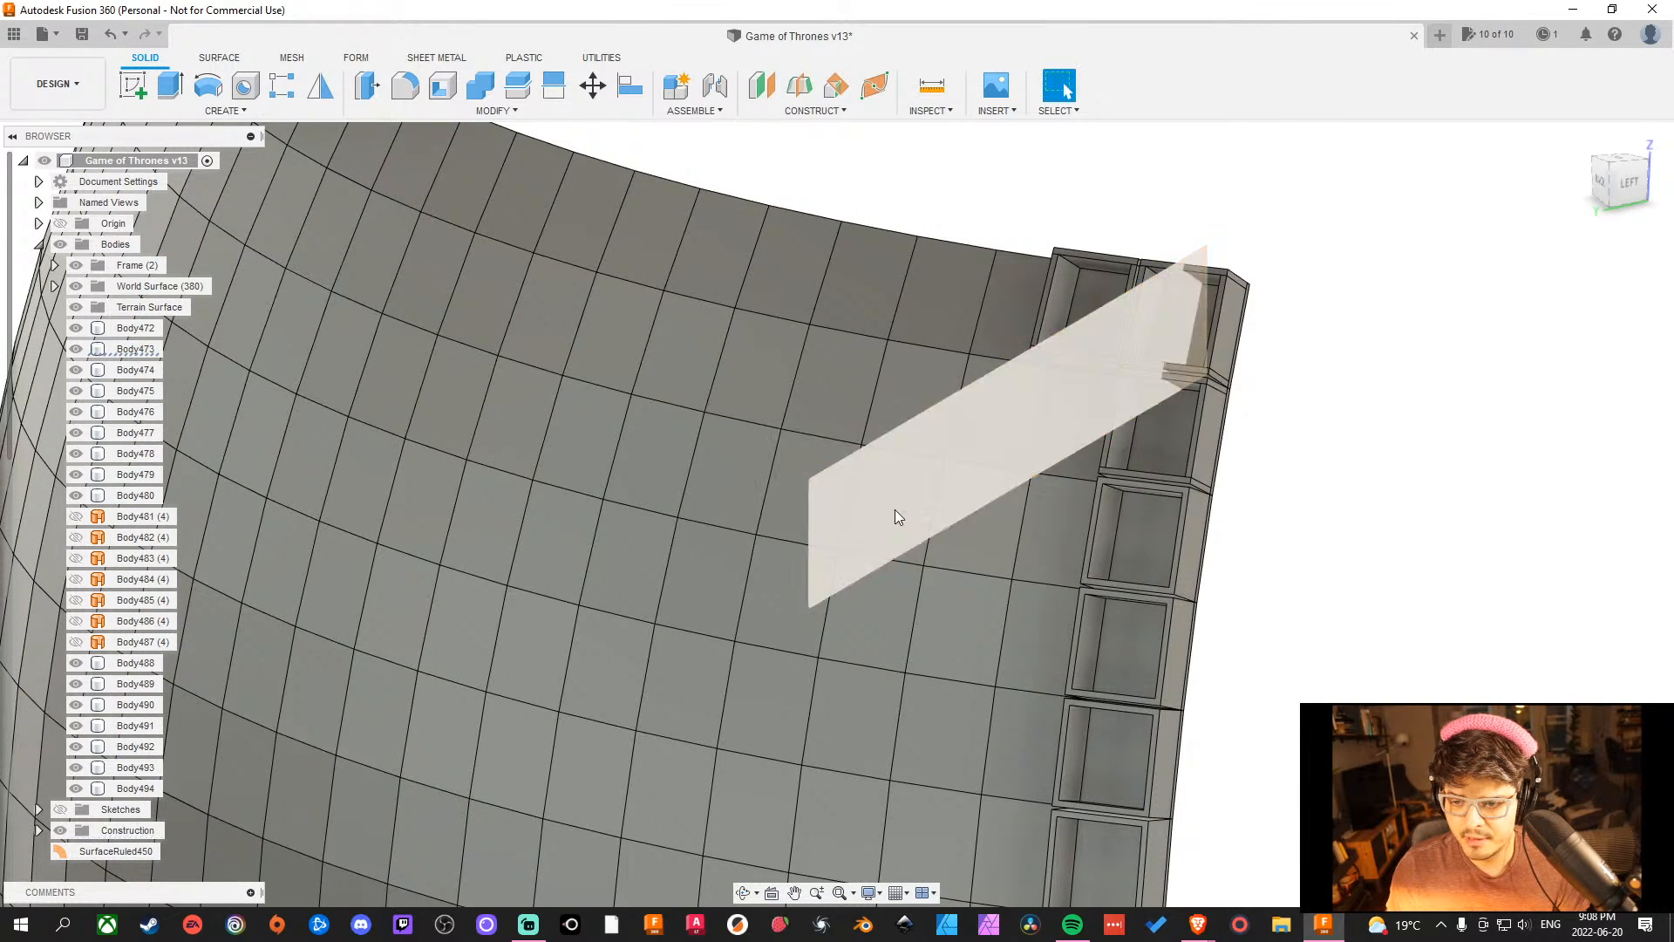
Lengthen the midplane along the row of boxes until it extends past the curved surface's lower edge.
scroll(1381, 579, down, 3)
middle_drag(1360, 657, 1217, 401)
middle_drag(1225, 490, 1103, 168)
middle_drag(1110, 307, 1161, 601)
drag(980, 321, 1028, 837)
middle_drag(1371, 613, 1306, 202)
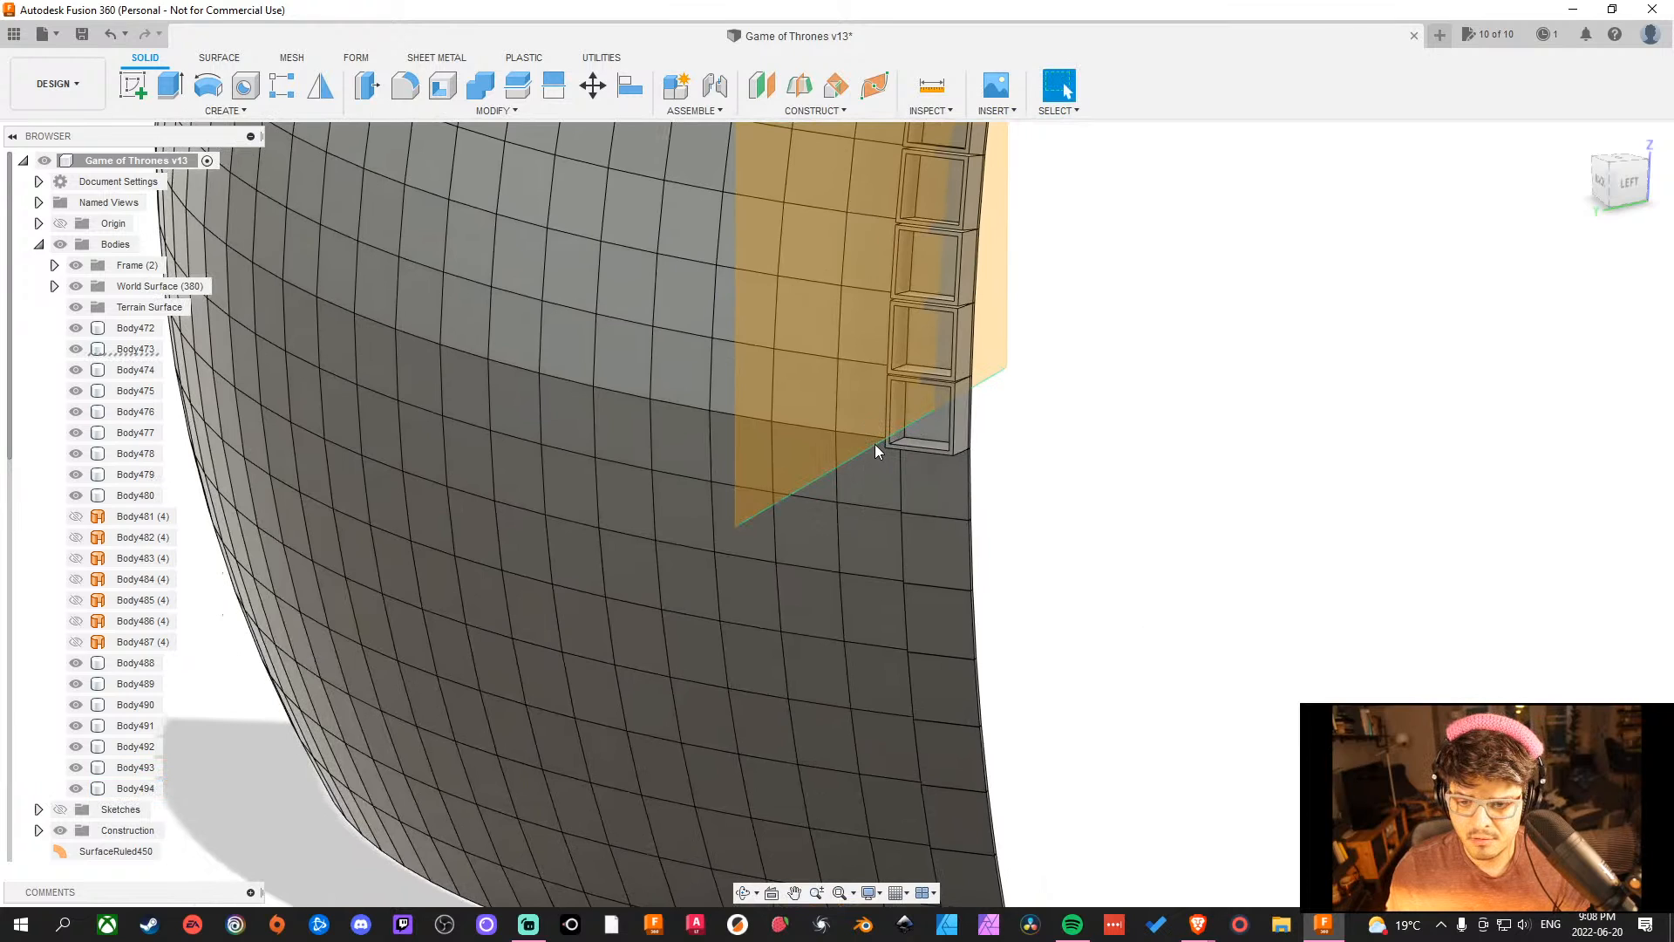
drag(876, 443, 1084, 811)
middle_drag(1081, 805, 1047, 225)
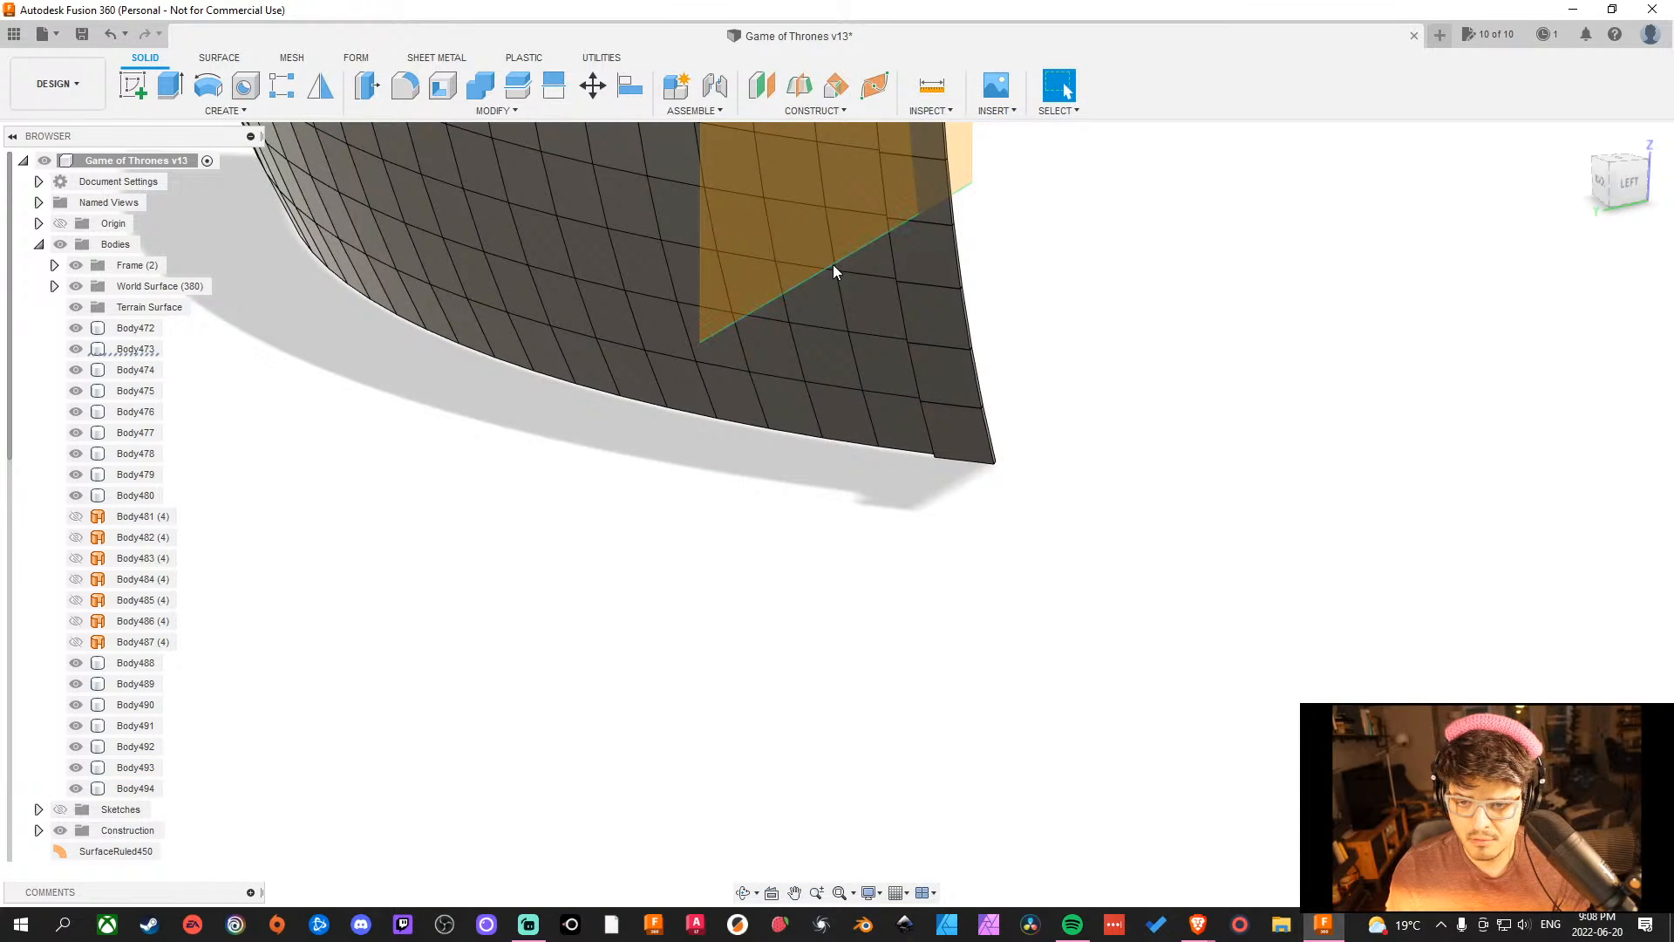
drag(833, 264, 875, 531)
Check how the enlarged midplane passes through the boxes from the surface's lower edge to the upper end of the row.
shift+middle_drag(1000, 590, 1031, 552)
scroll(1063, 383, down, 3)
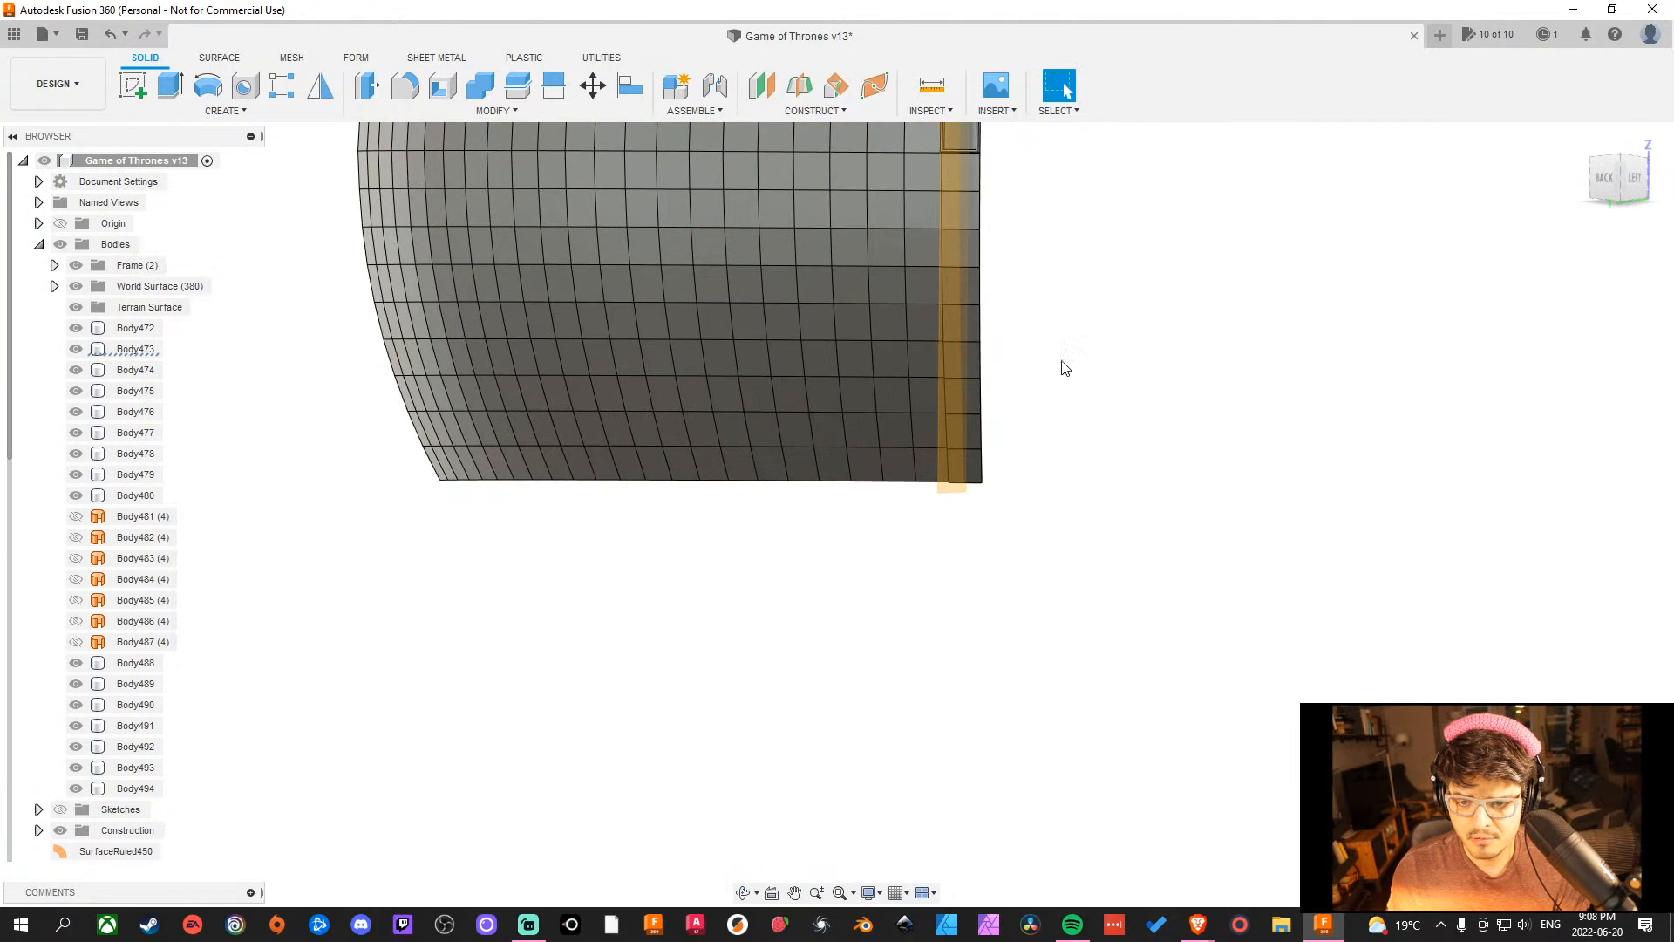
scroll(1063, 363, down, 4)
middle_drag(1065, 366, 1001, 630)
shift+middle_drag(974, 453, 907, 427)
scroll(938, 437, up, 10)
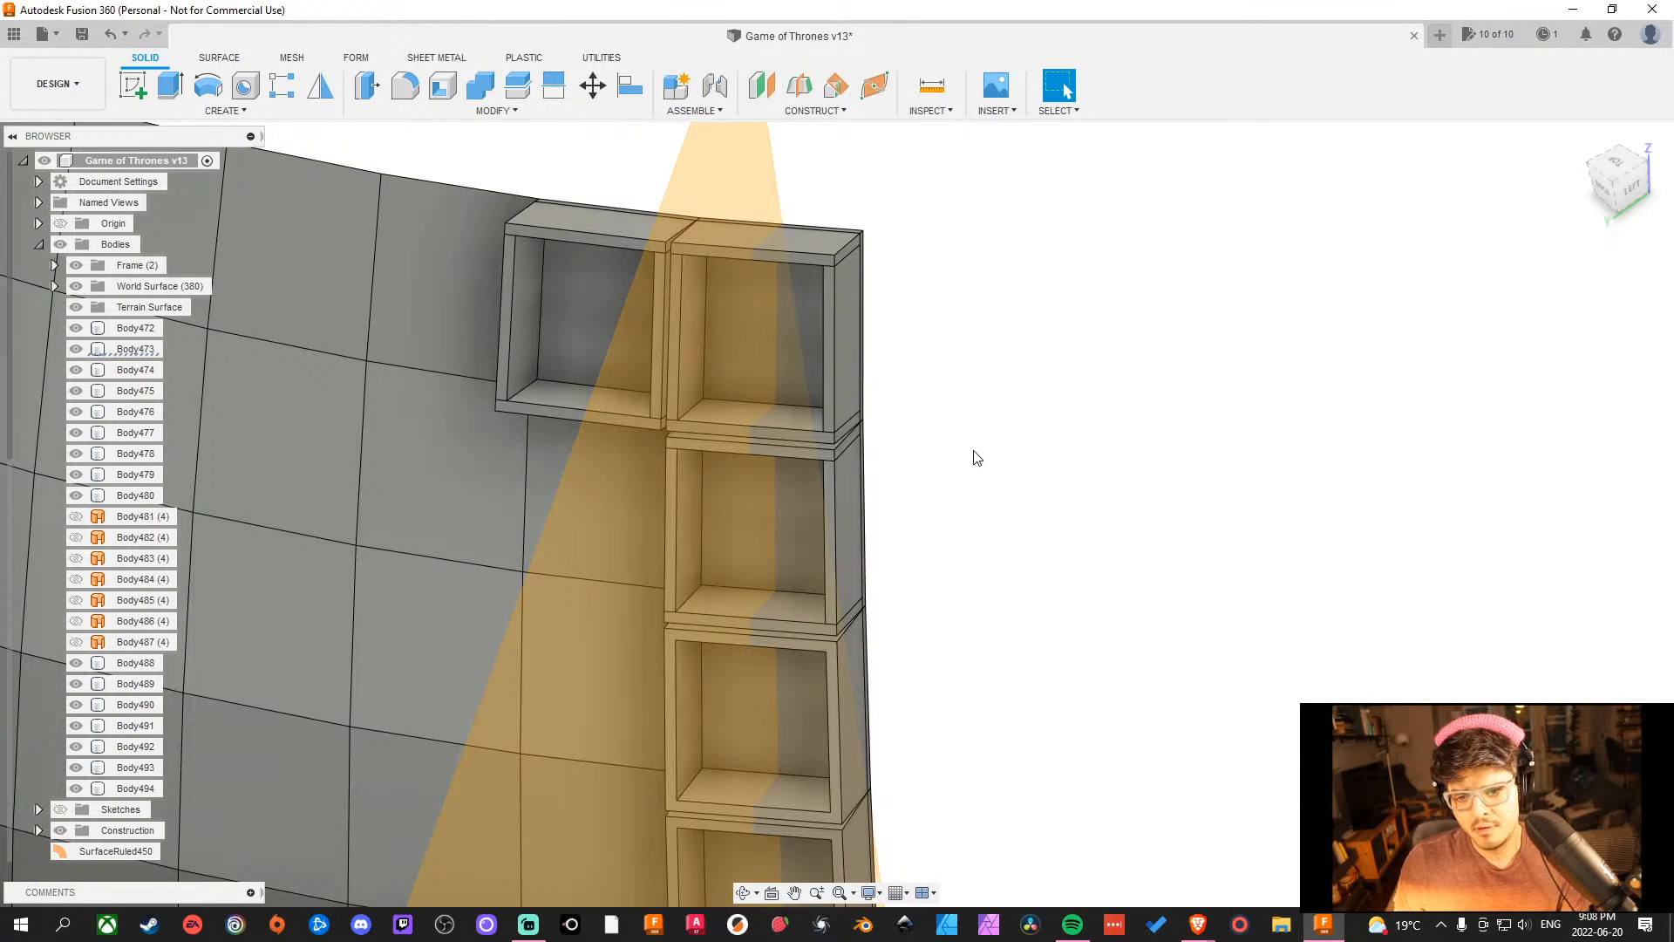
shift+middle_drag(1167, 482, 941, 468)
scroll(841, 440, down, 3)
Examine from close up the gap between the corner box and the box below it against the midplane.
scroll(840, 439, up, 5)
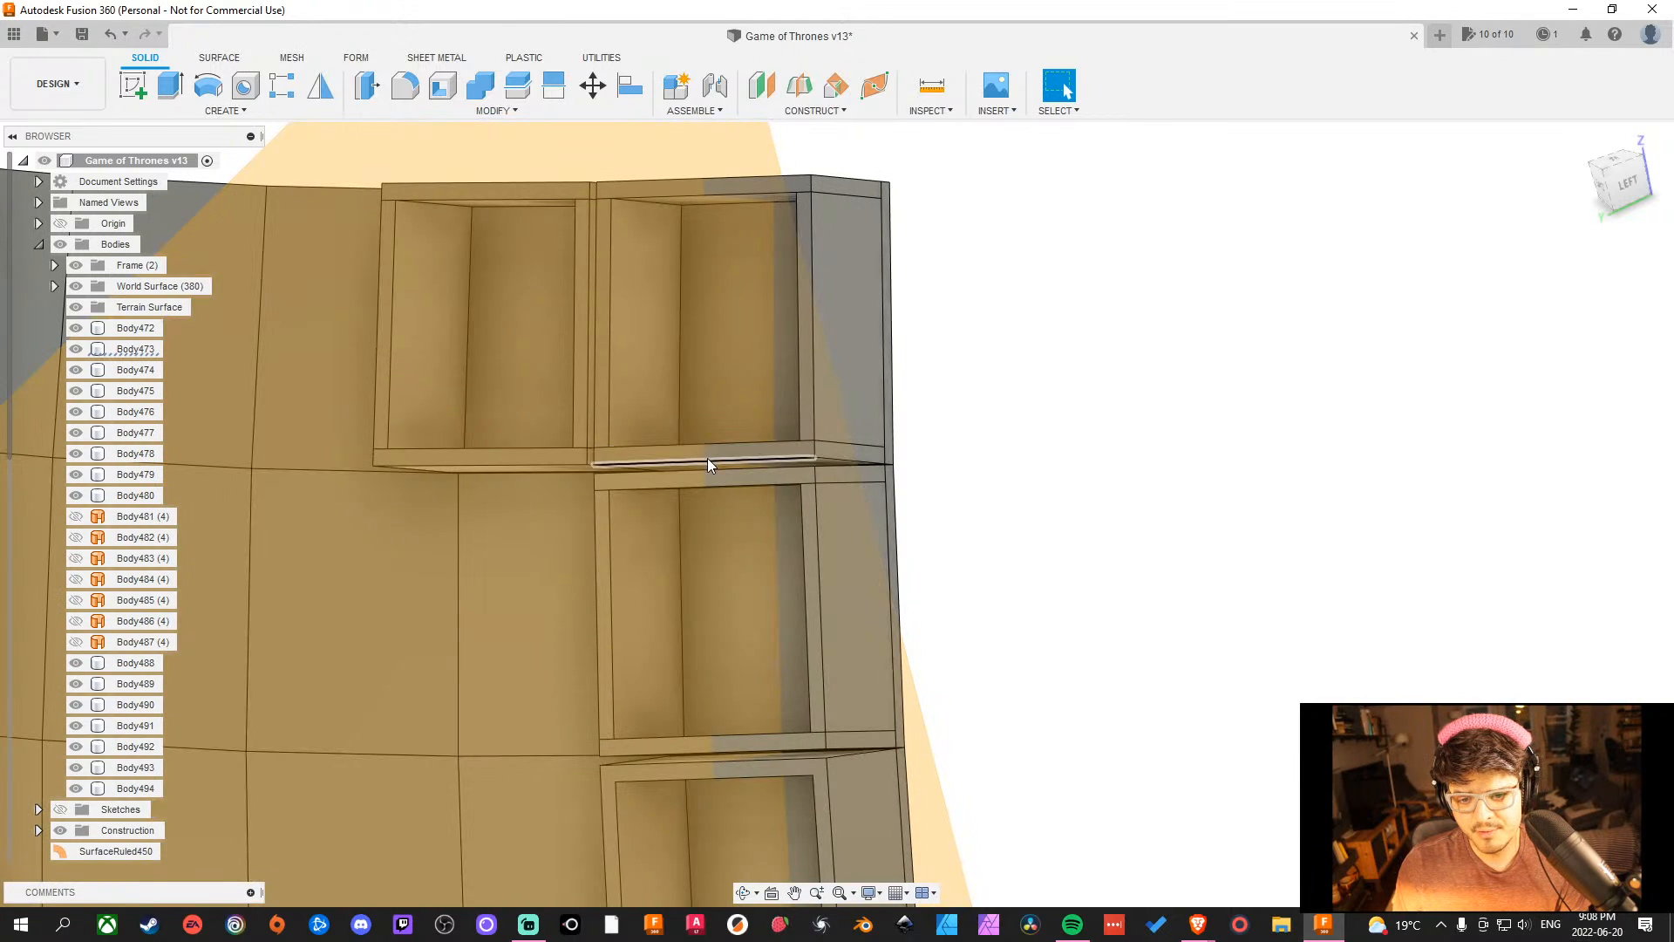
scroll(710, 462, down, 2)
scroll(715, 469, up, 5)
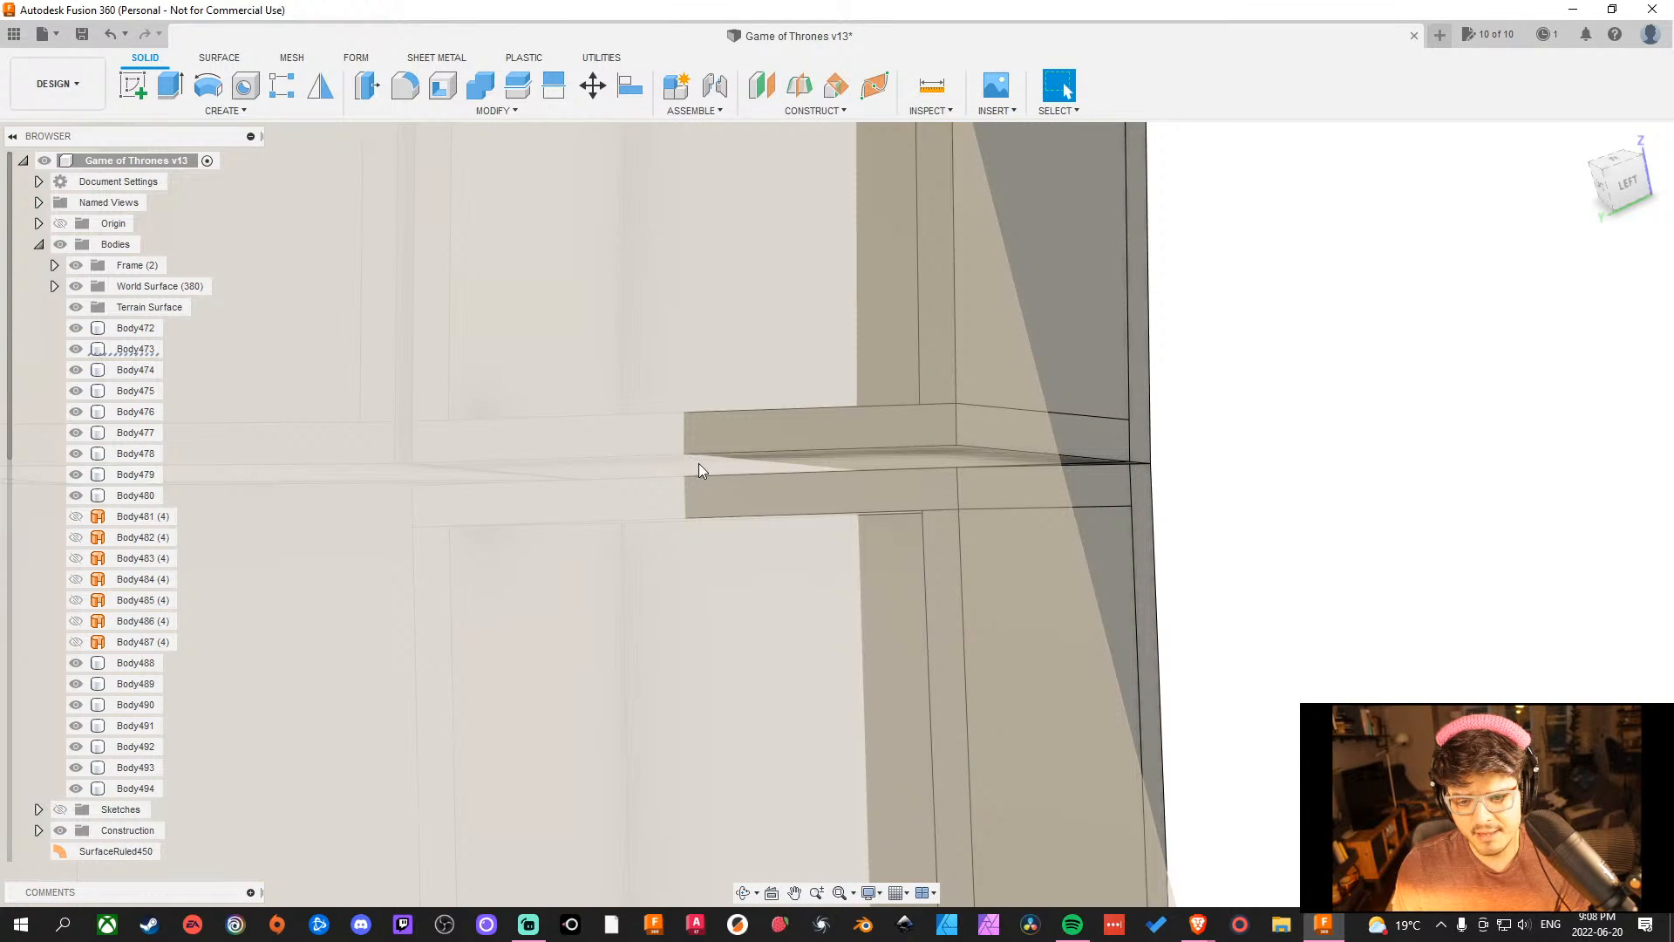
scroll(1136, 475, down, 6)
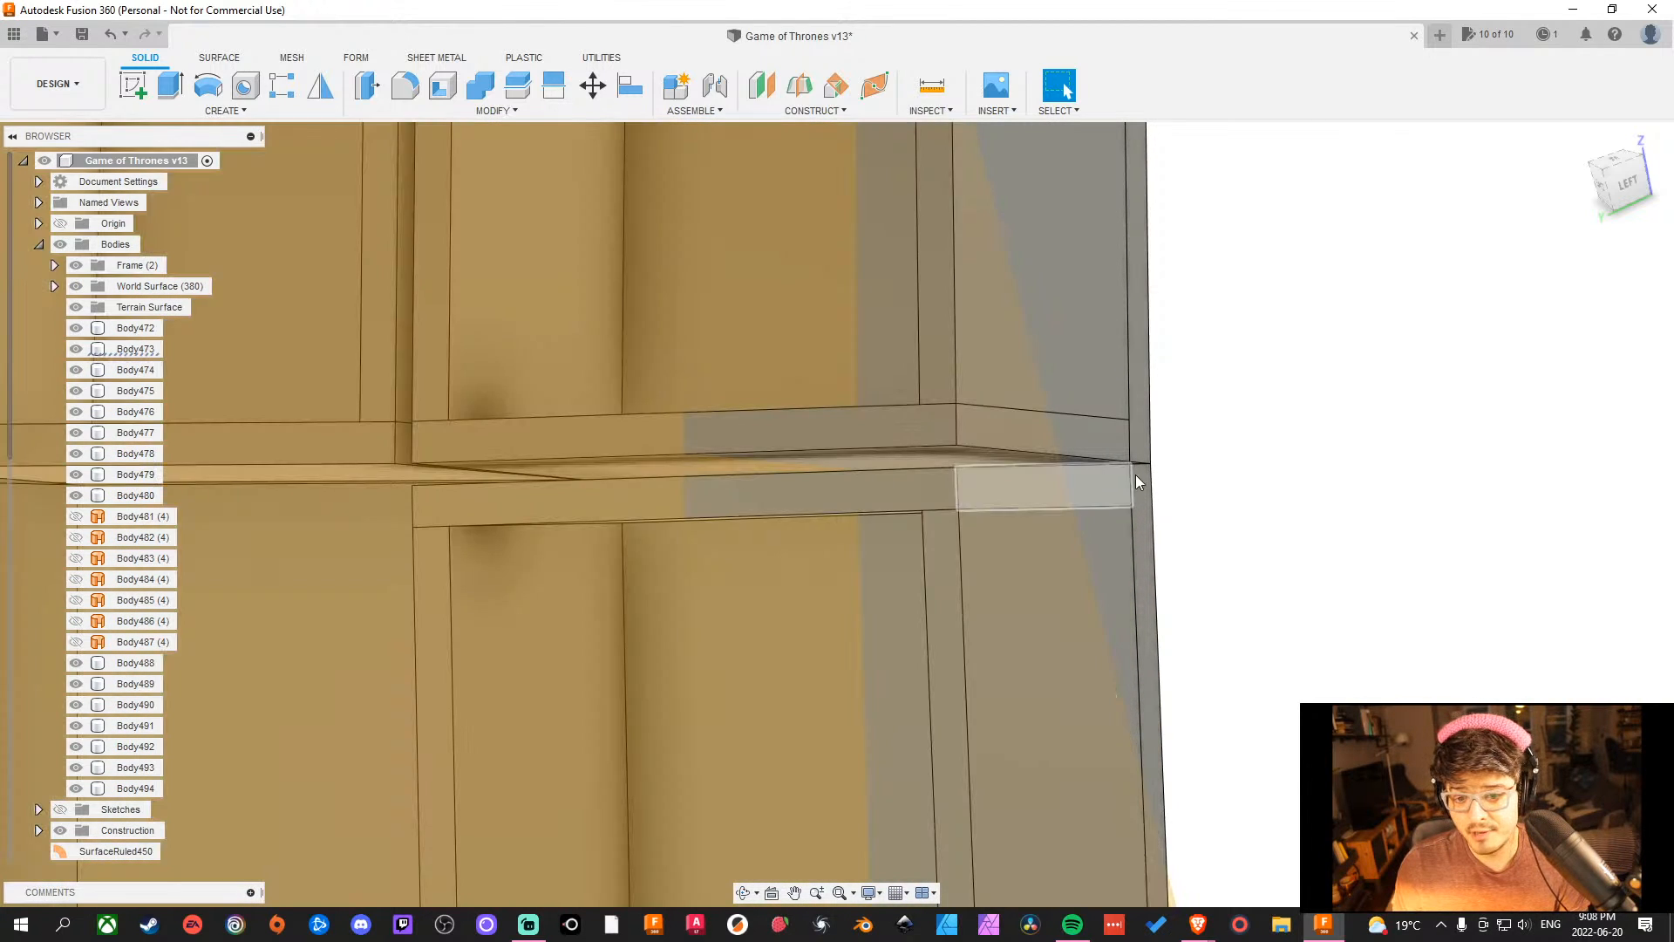
middle_drag(1399, 461, 1302, 489)
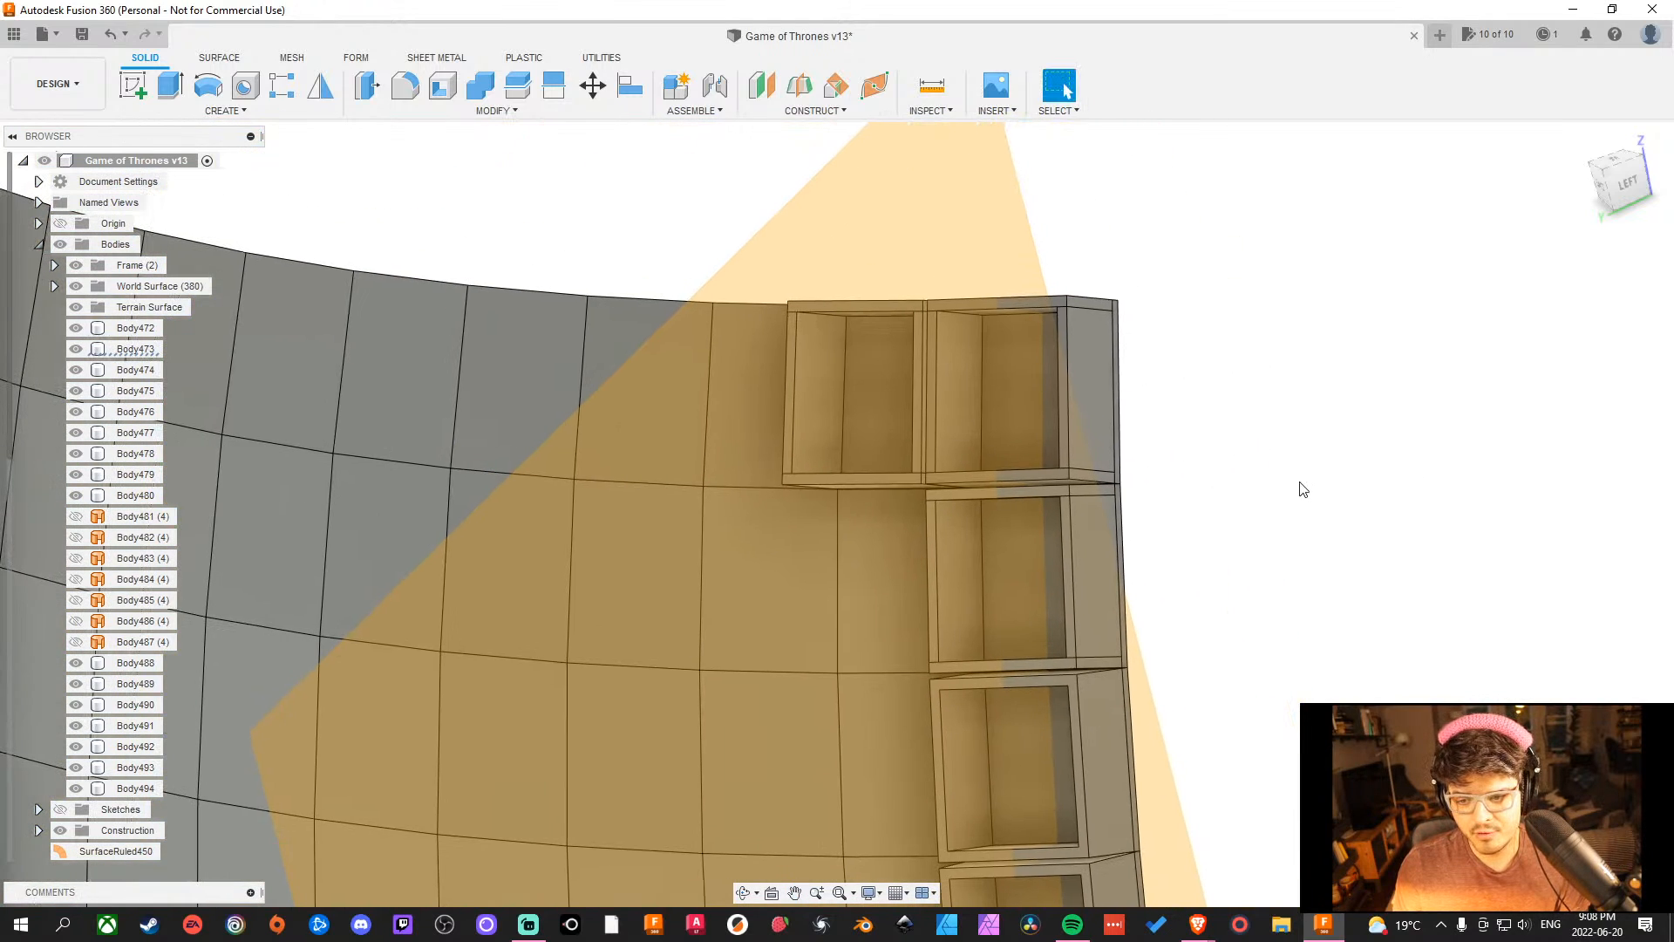
scroll(1303, 489, up, 3)
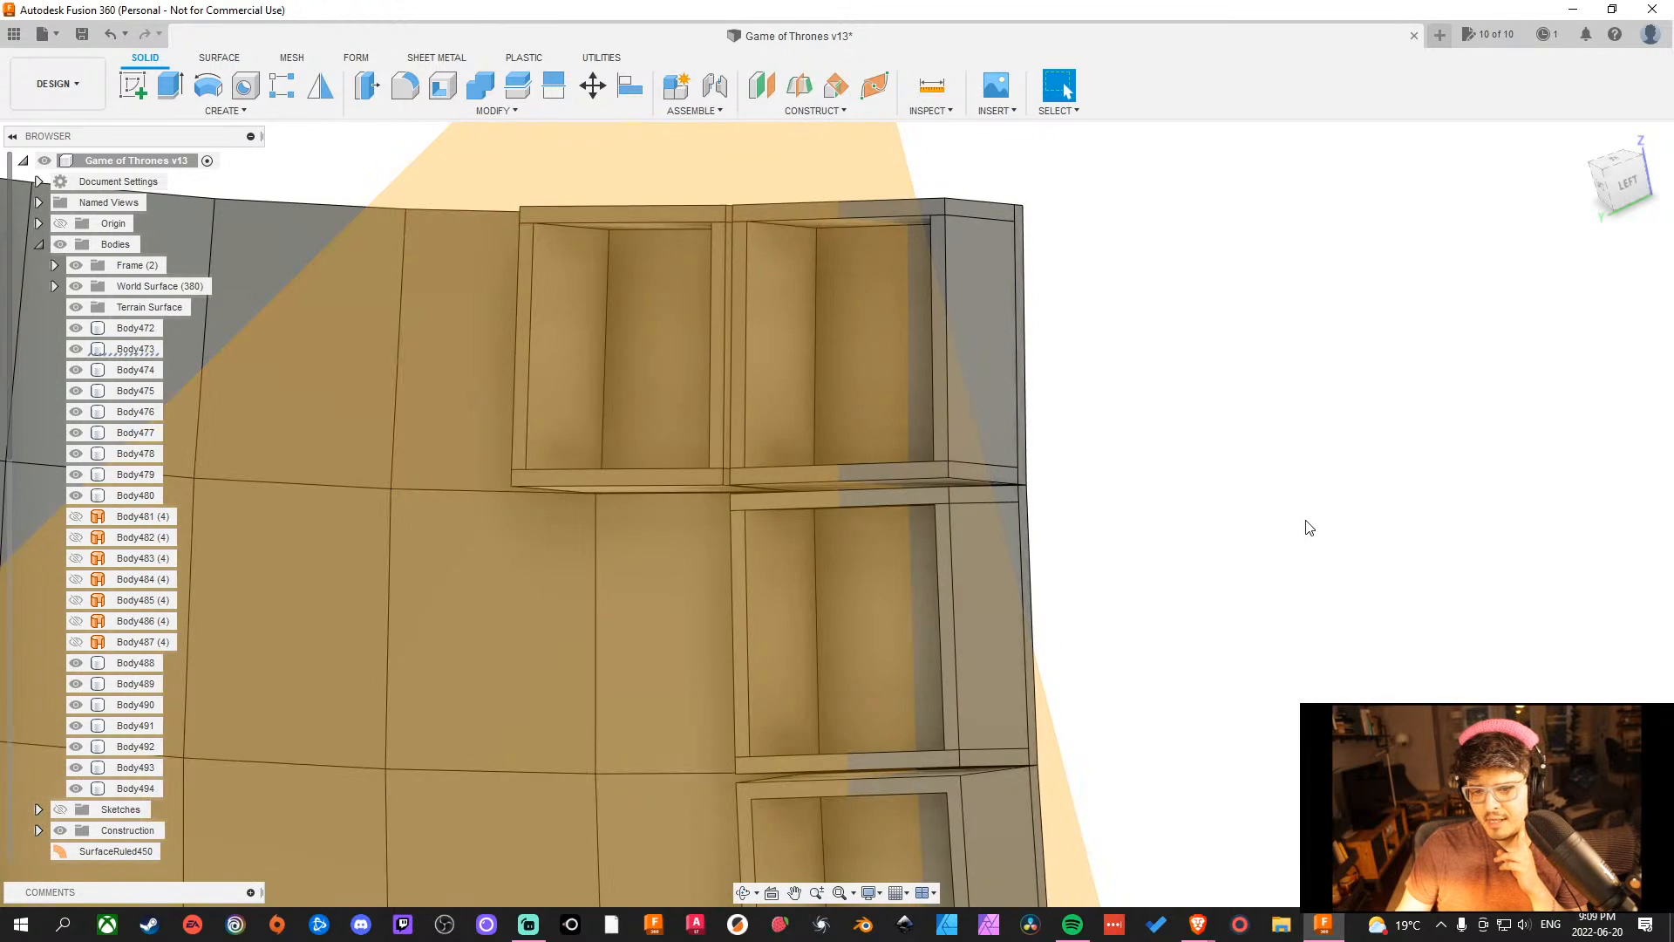
scroll(1305, 523, down, 3)
middle_drag(1304, 523, 1248, 453)
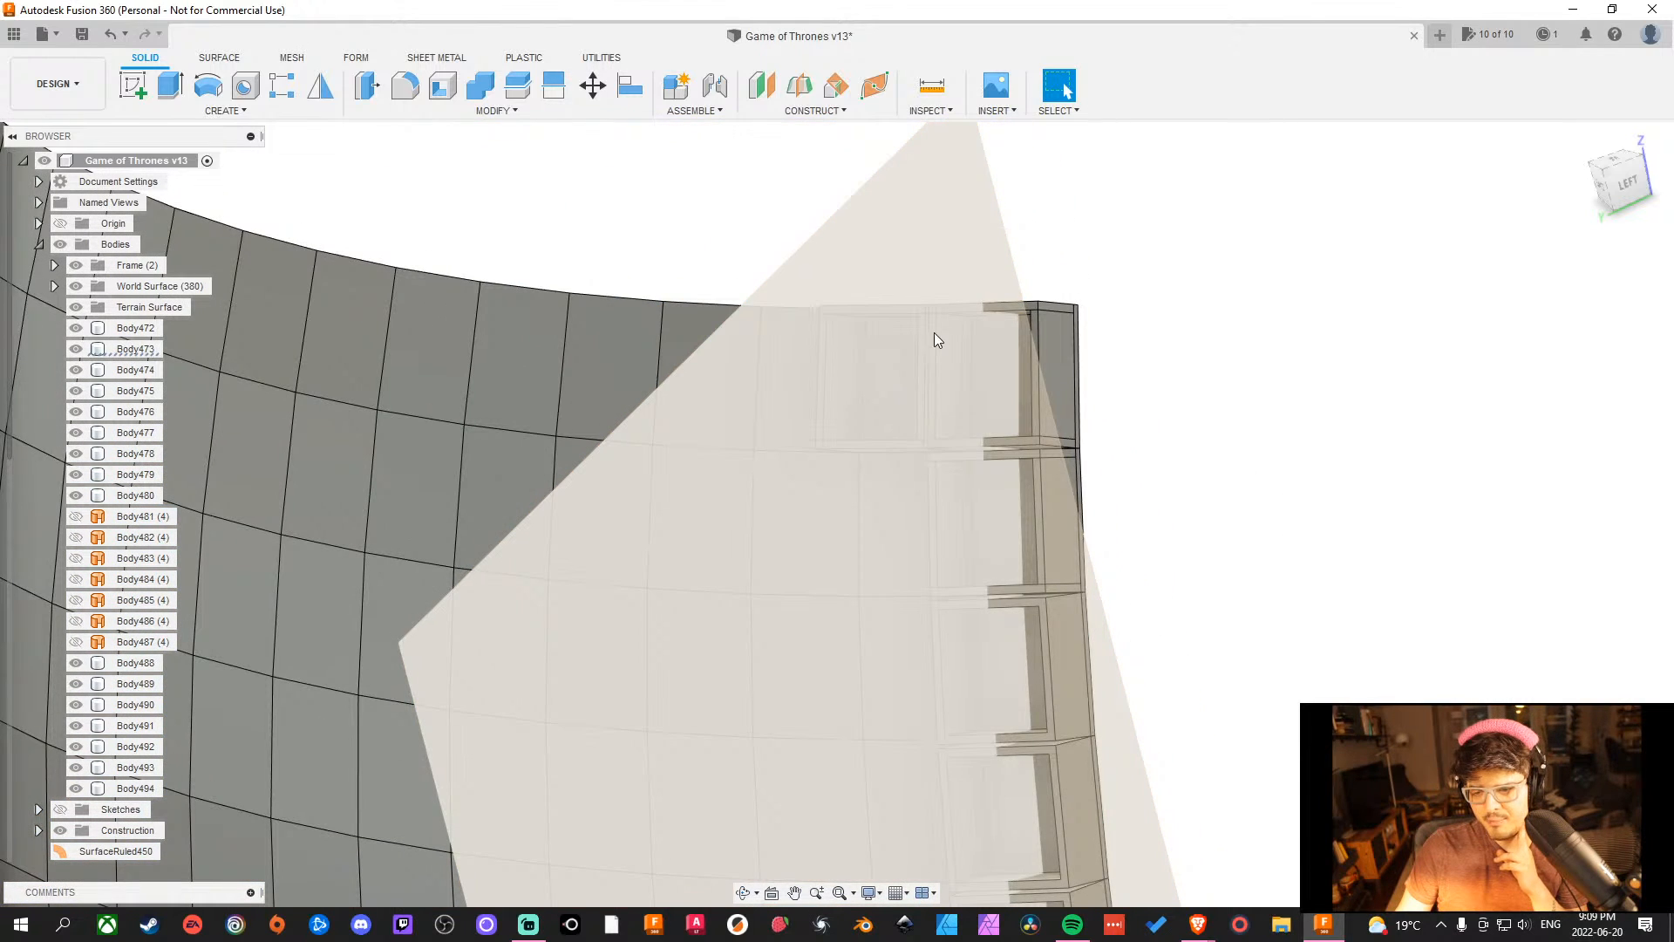
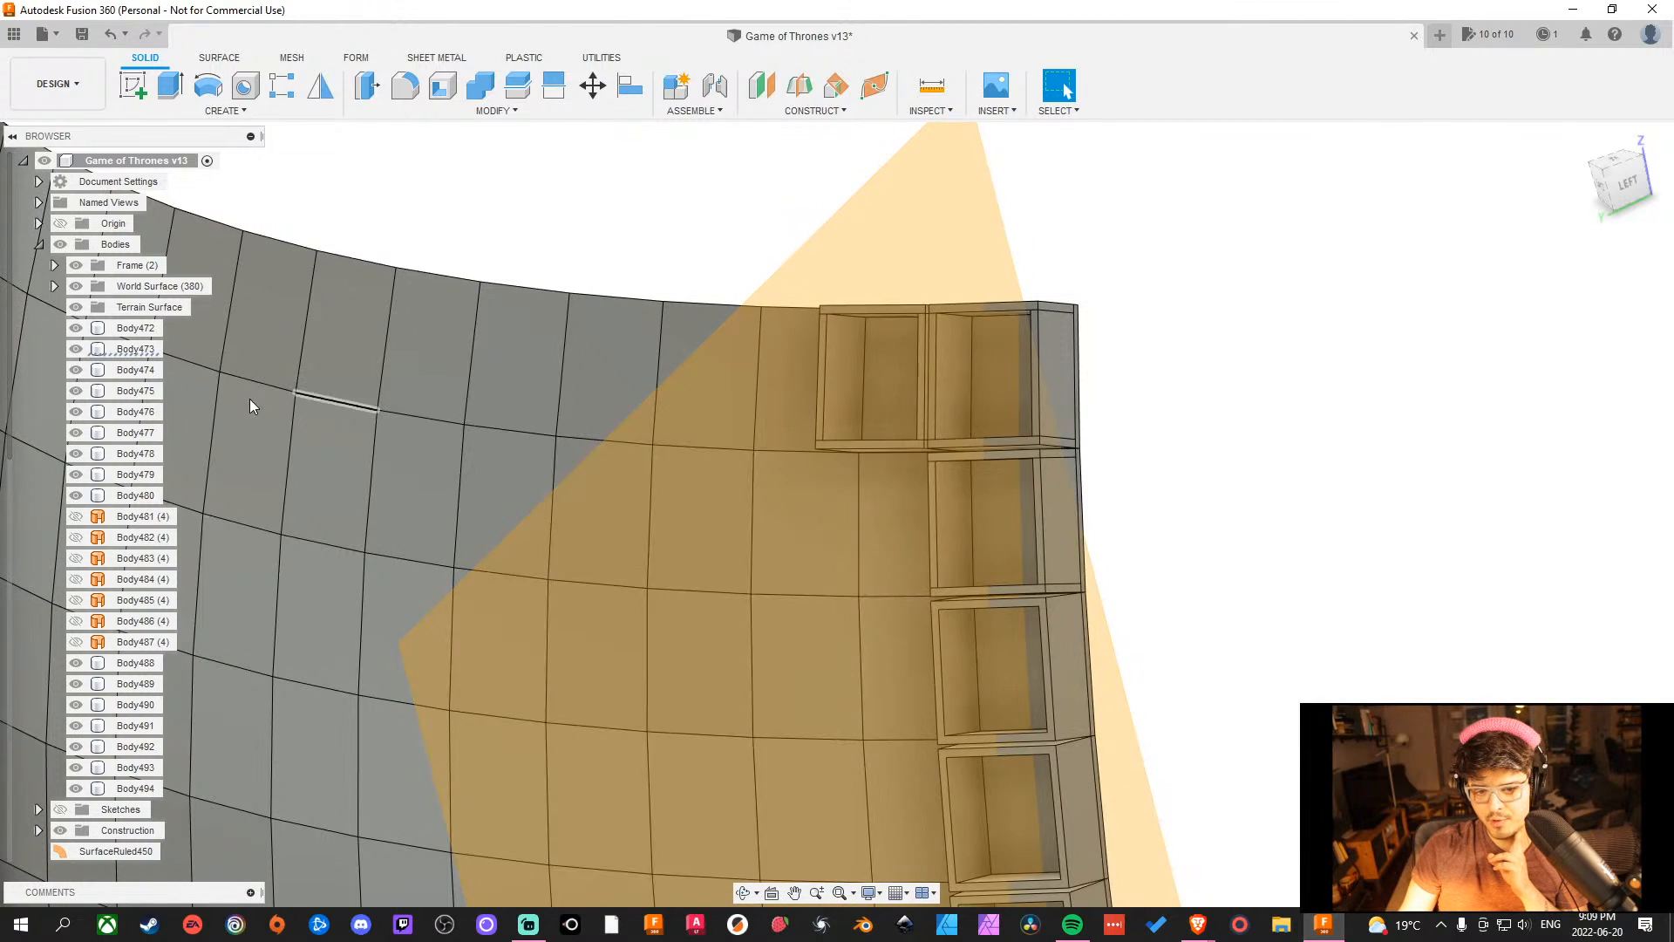
View the whole curved surface with its midplane at an angle and straight from the left side.
middle_drag(1625, 618, 1673, 620)
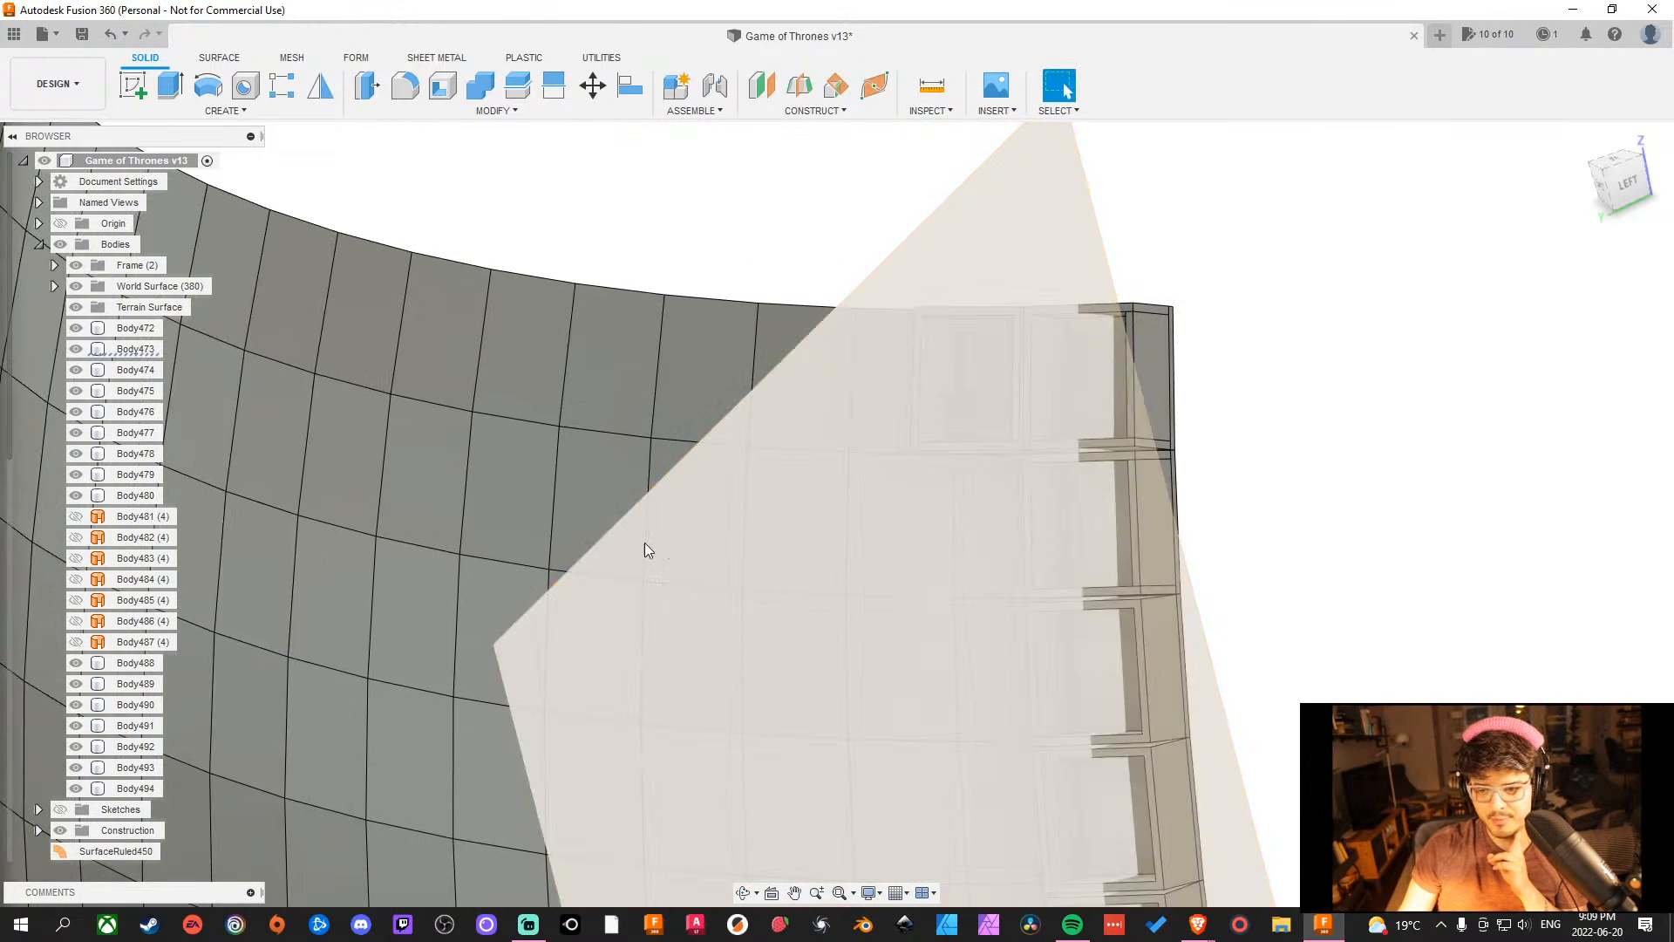
middle_drag(1575, 595, 1549, 526)
scroll(1609, 535, down, 3)
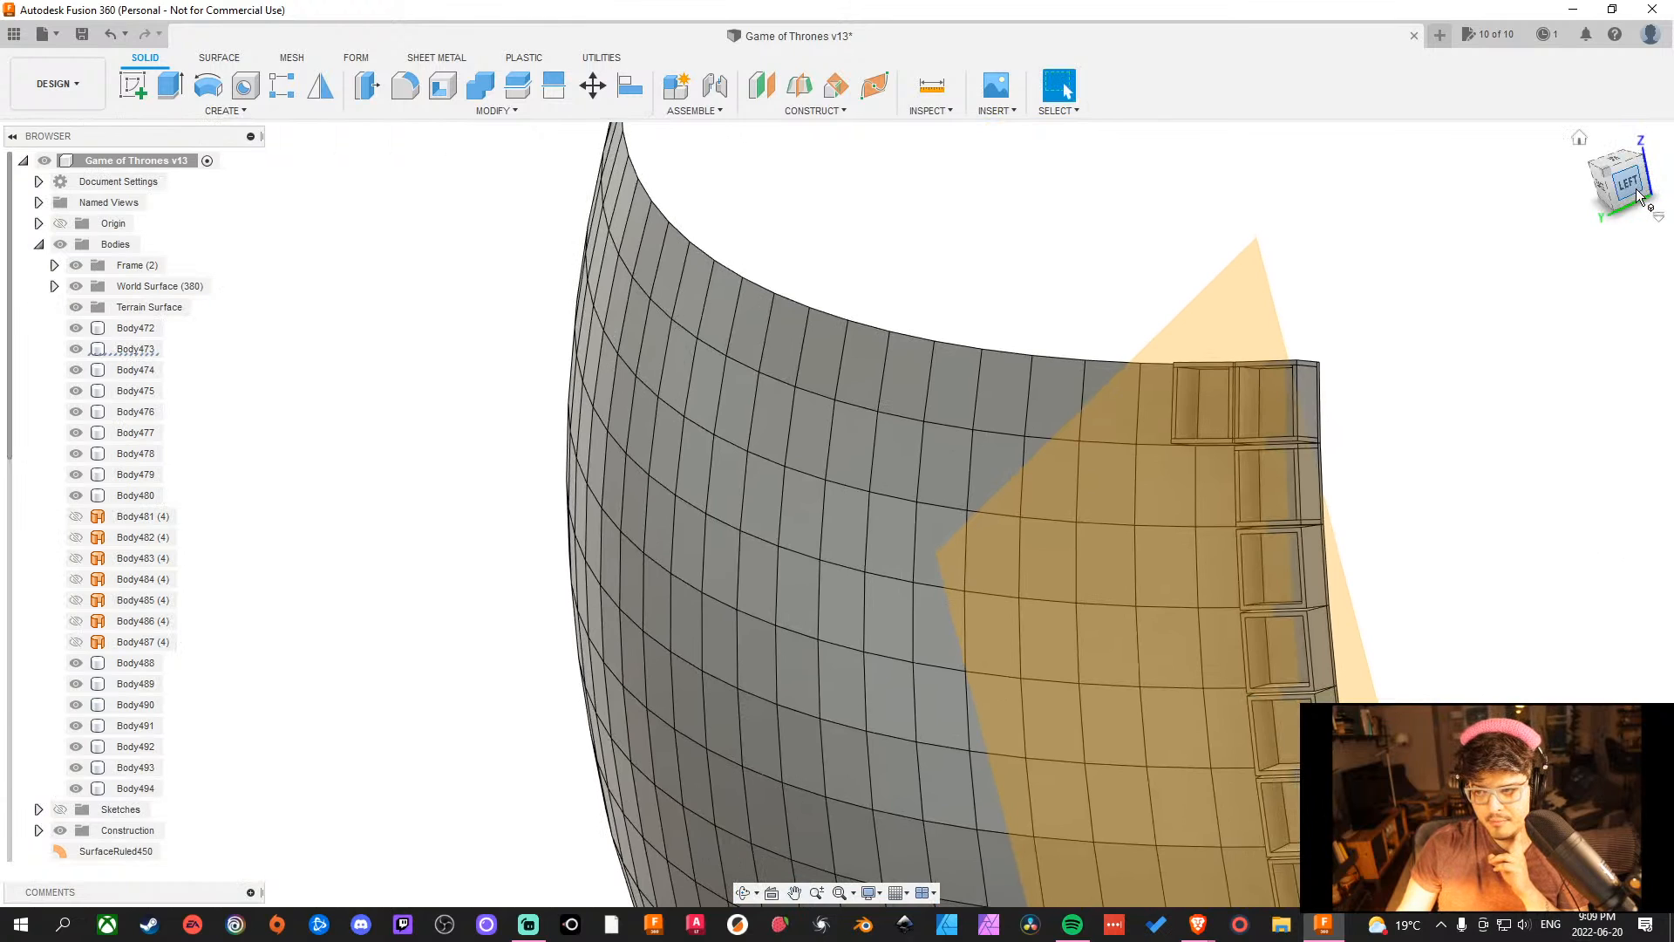
drag(1634, 188, 1637, 159)
middle_drag(1444, 431, 1435, 314)
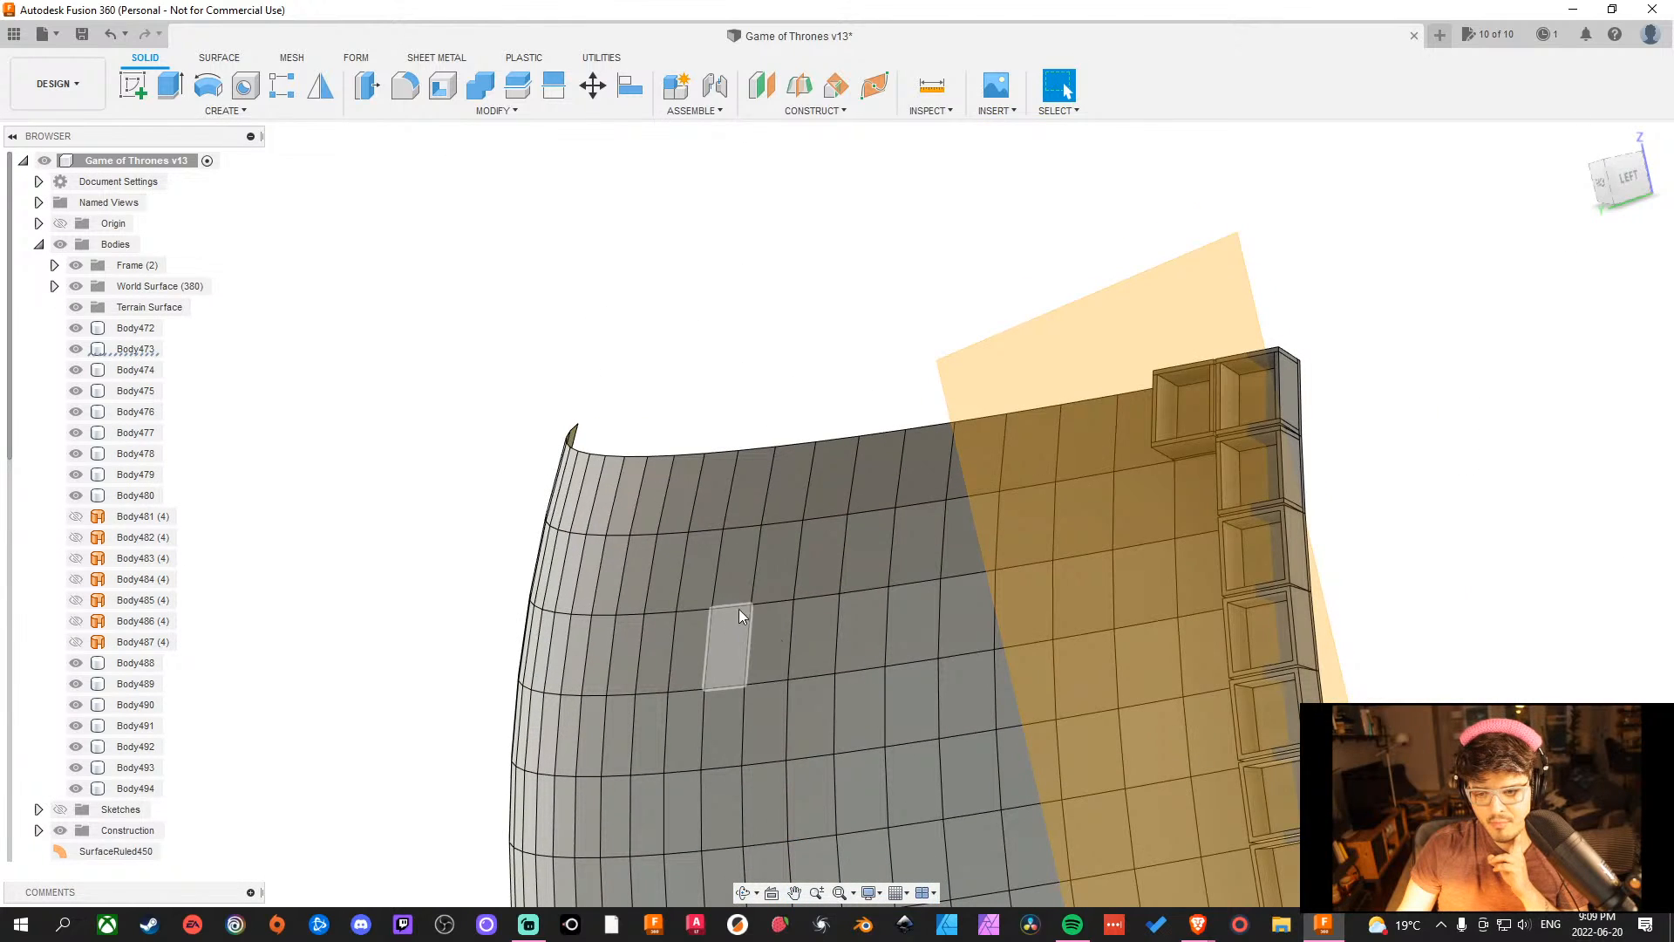
scroll(740, 609, up, 3)
scroll(1264, 603, down, 4)
scroll(1267, 567, down, 3)
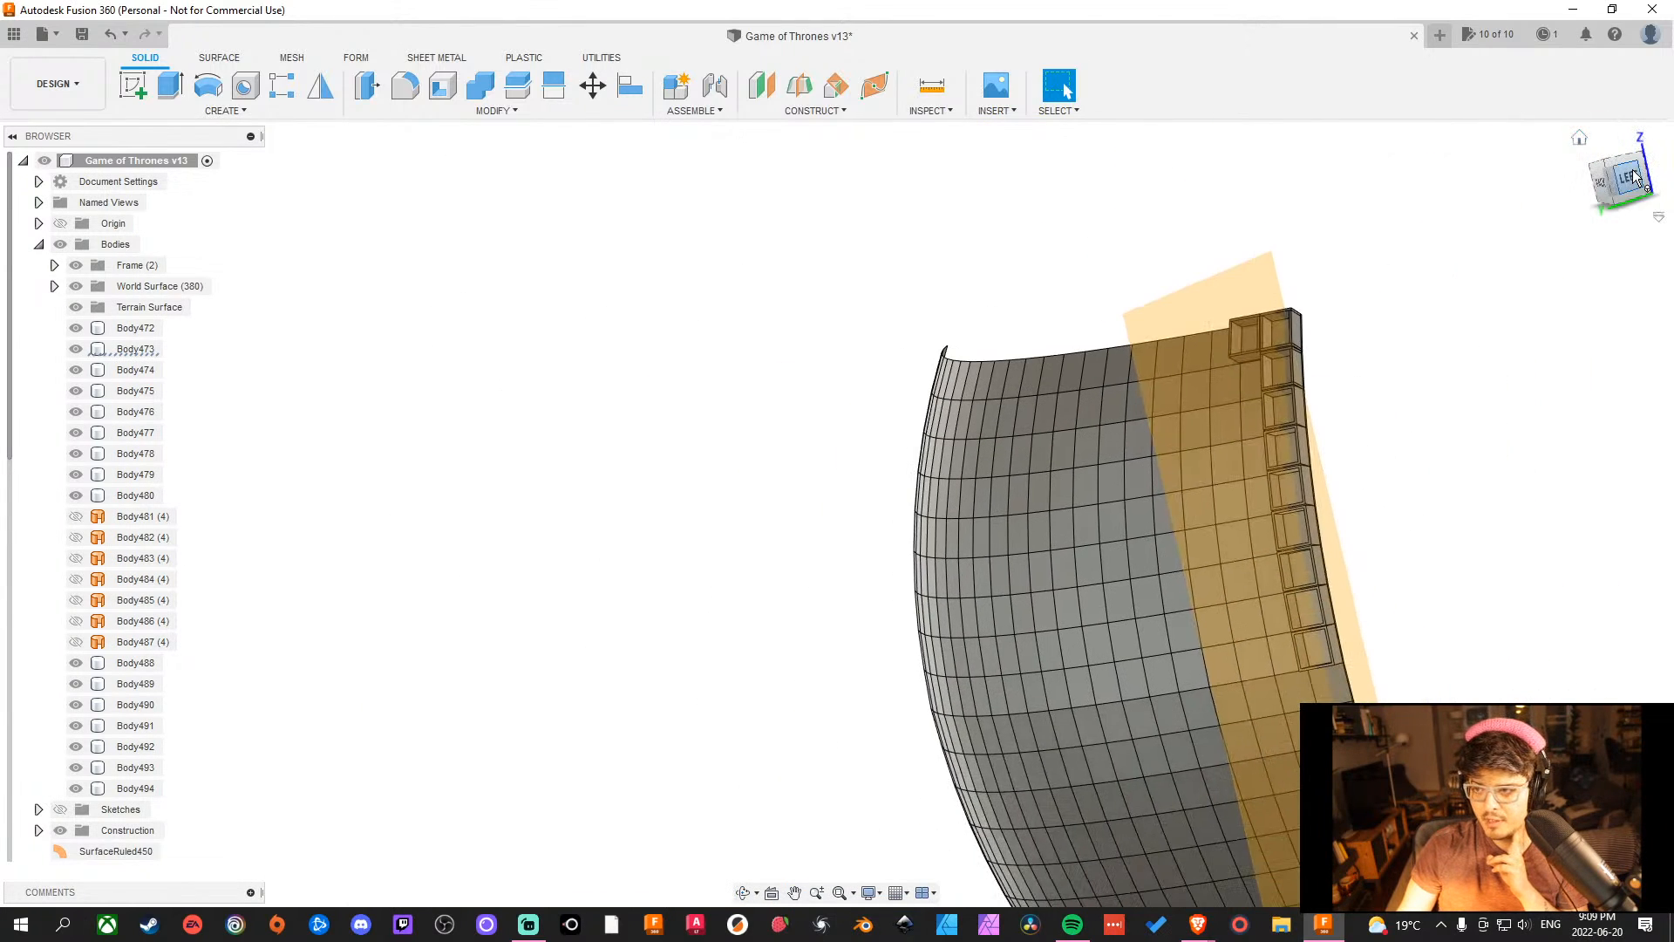
click(1630, 189)
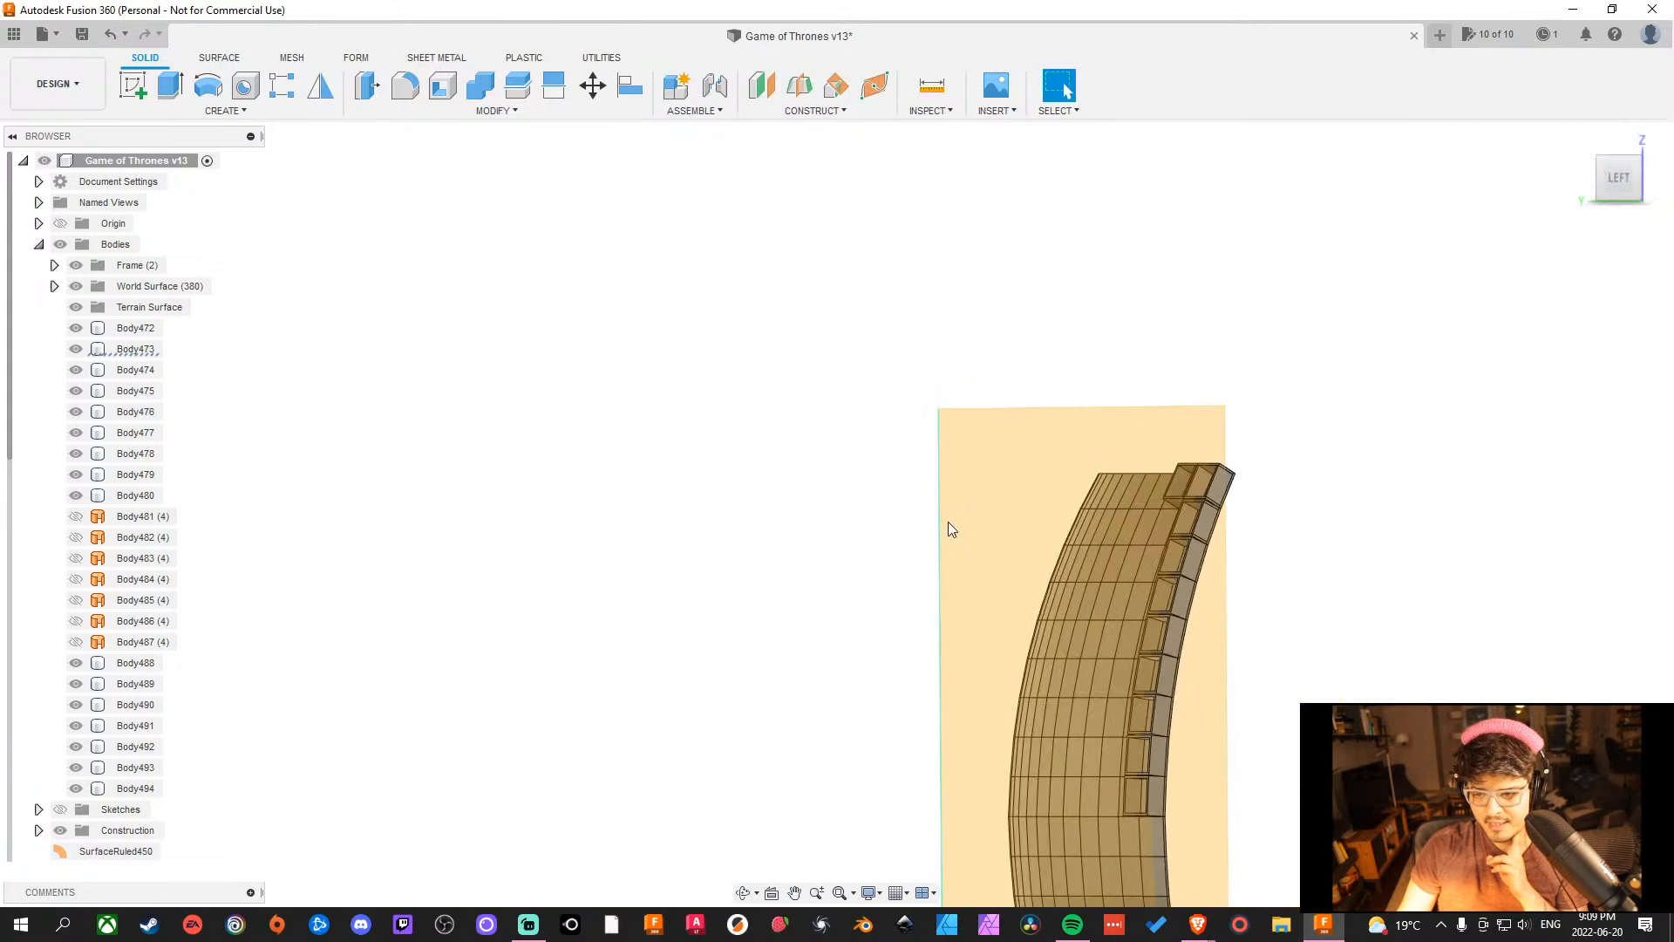
Examine the midplane's coverage of the curved surface in the left view, from the lower edge up to the top boxes.
middle_drag(1472, 849, 1247, 340)
middle_drag(1253, 589, 1237, 236)
scroll(1005, 890, down, 3)
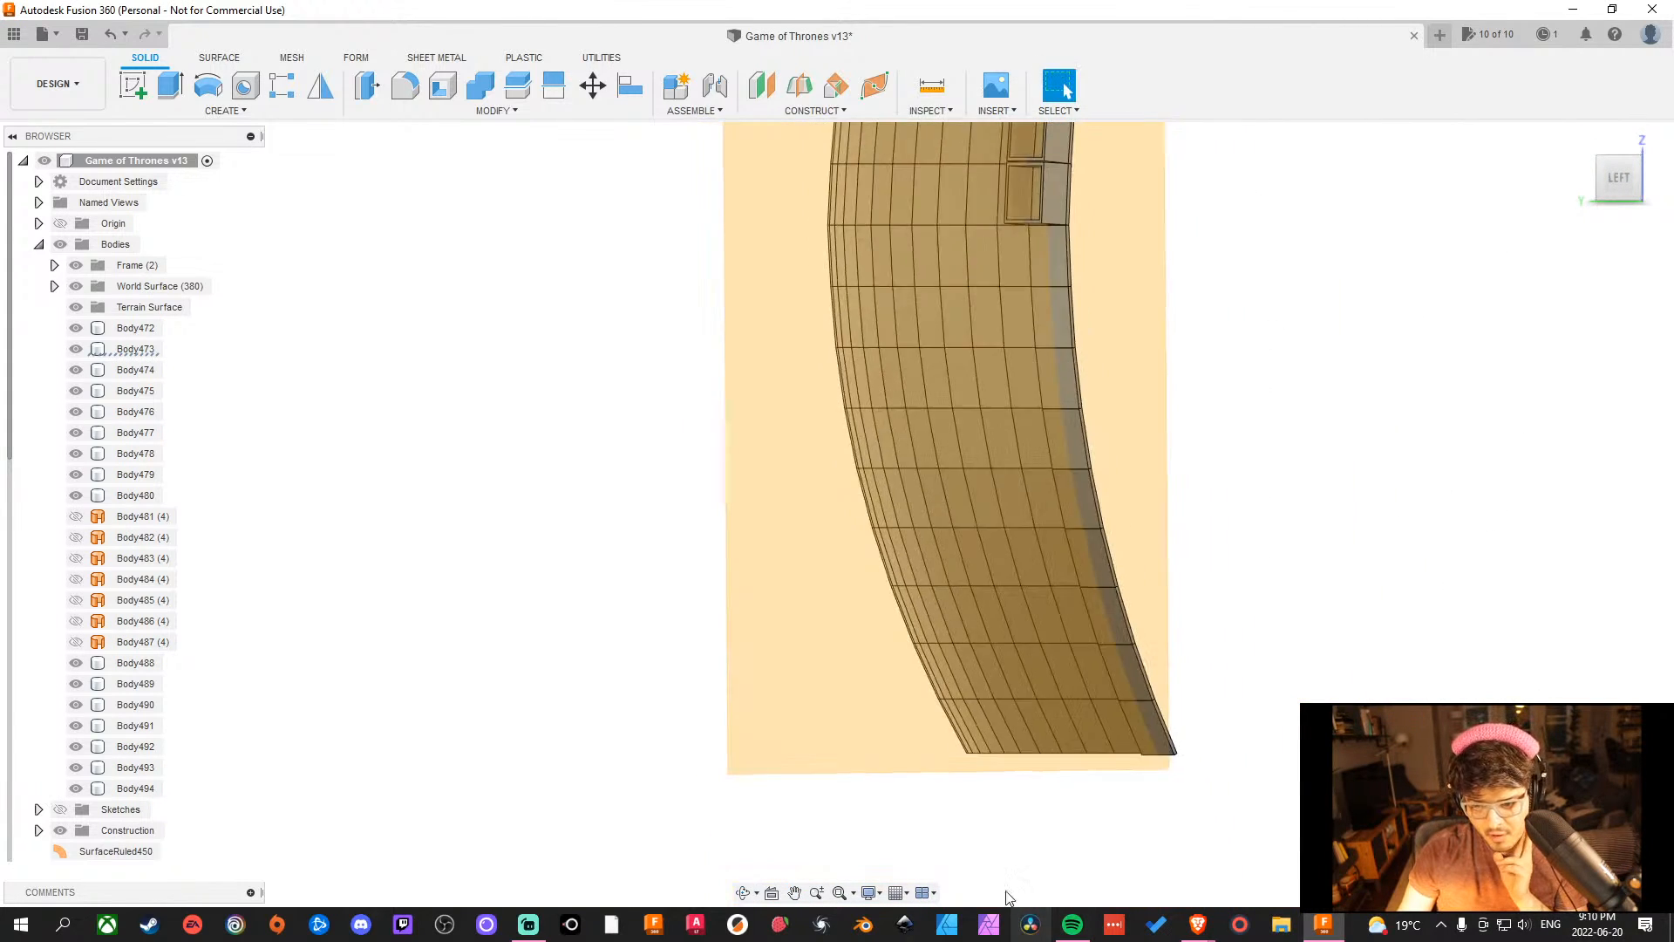
scroll(1238, 780, up, 5)
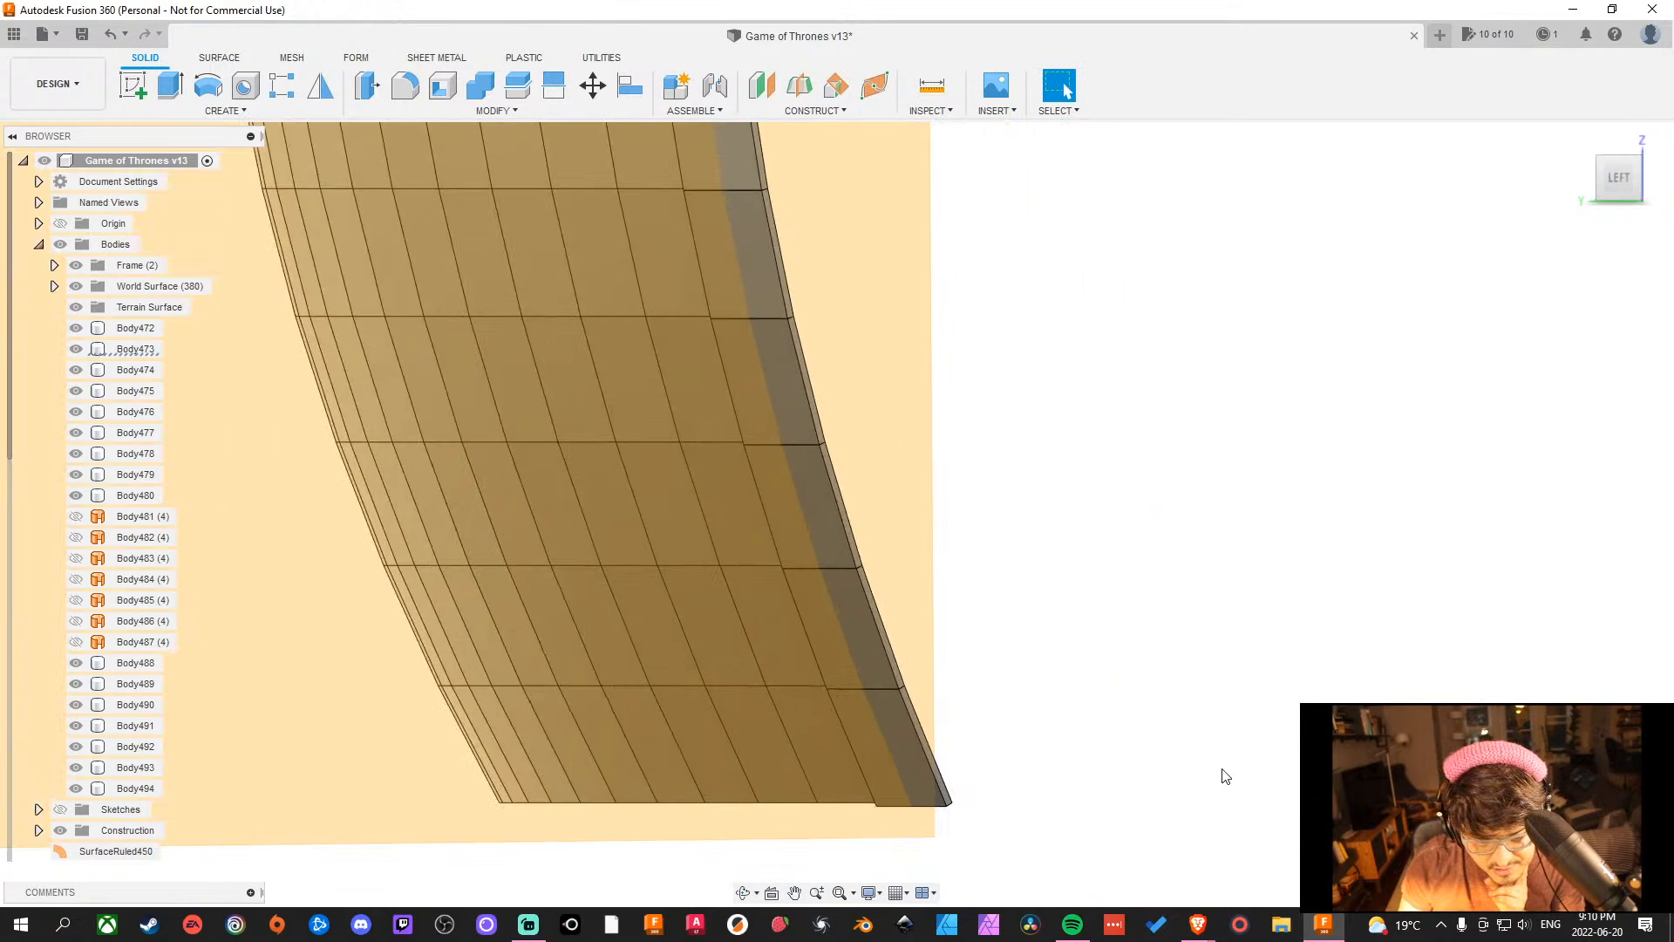
scroll(1499, 523, down, 6)
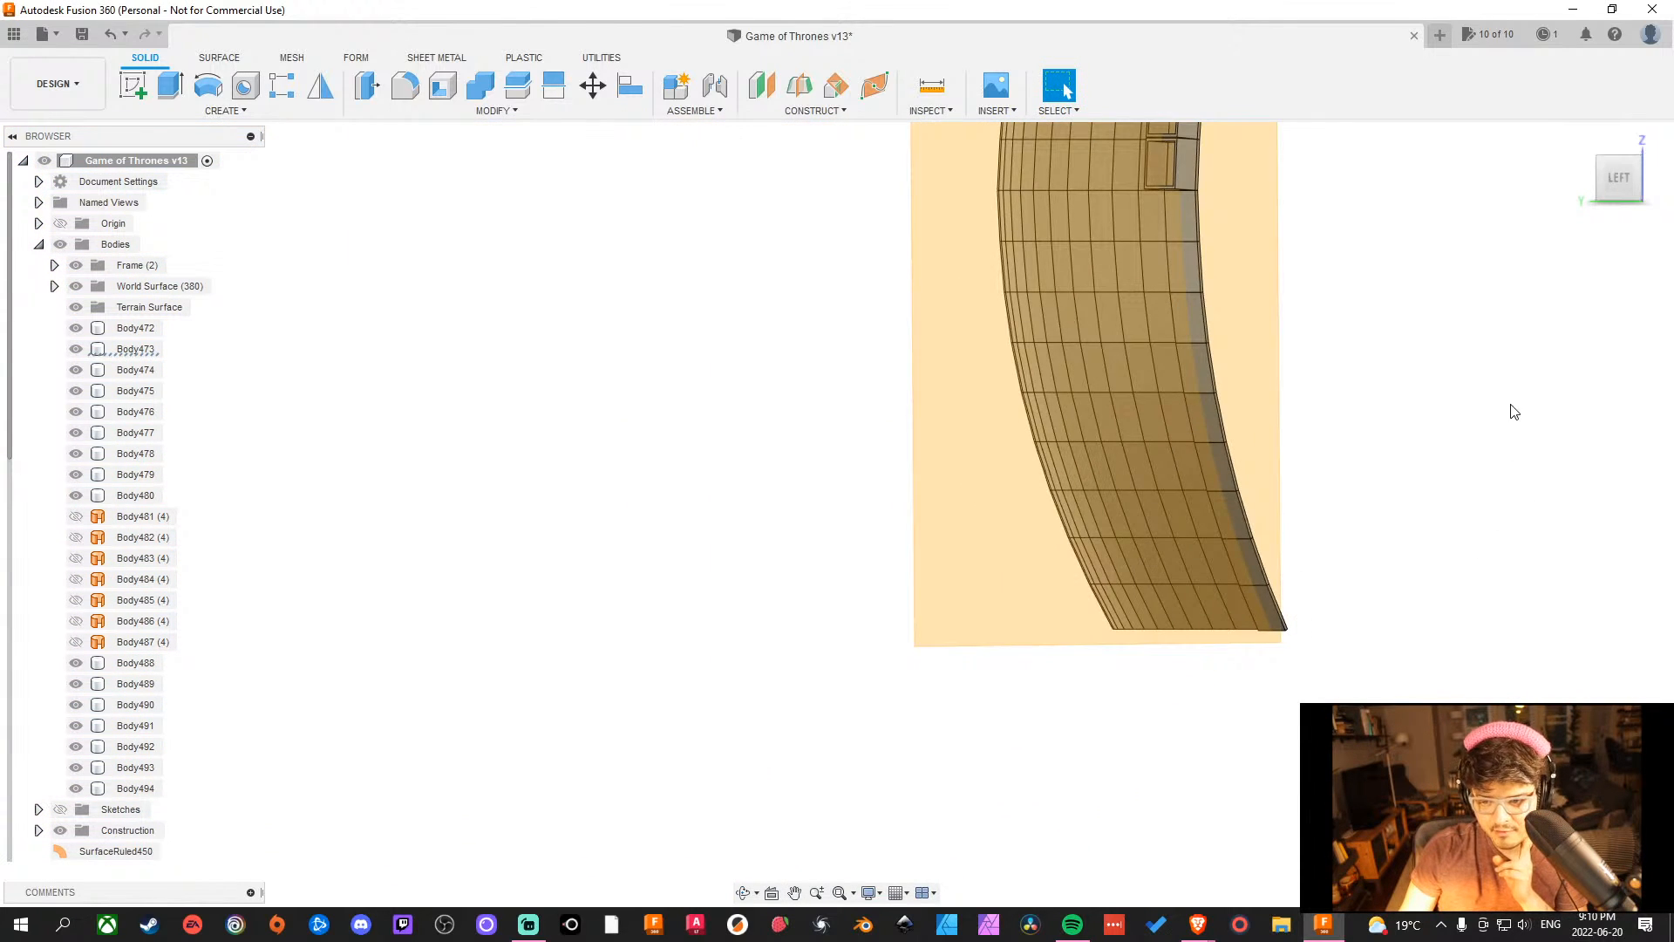
middle_drag(1512, 405, 1295, 409)
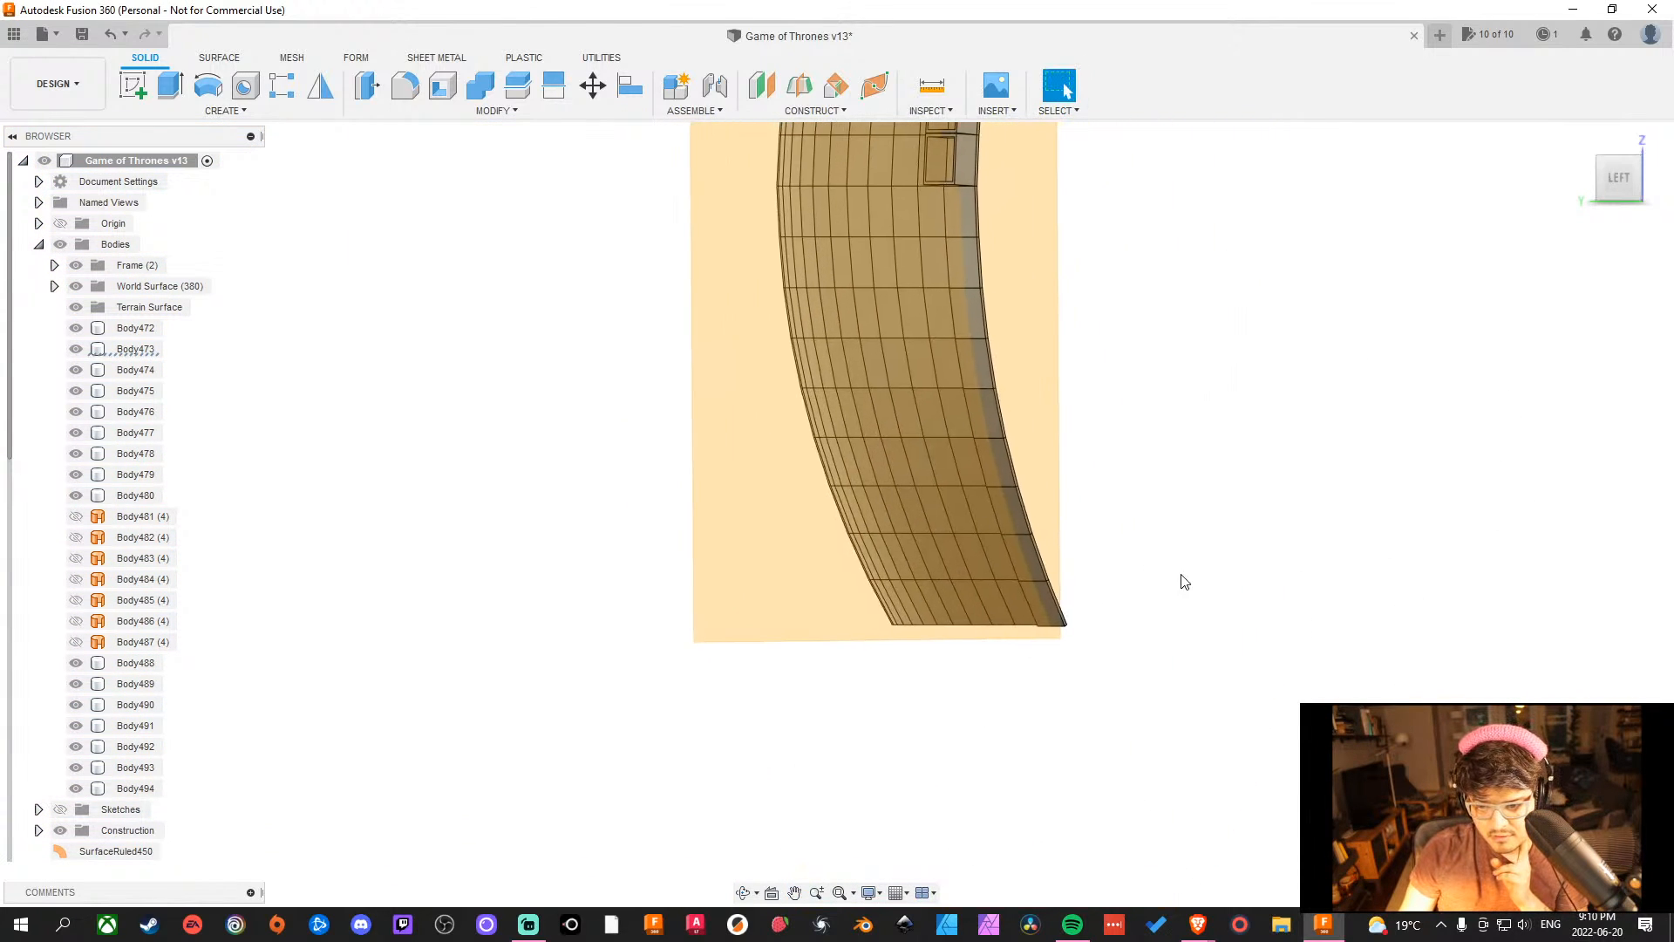
scroll(1109, 582, down, 2)
scroll(949, 643, up, 3)
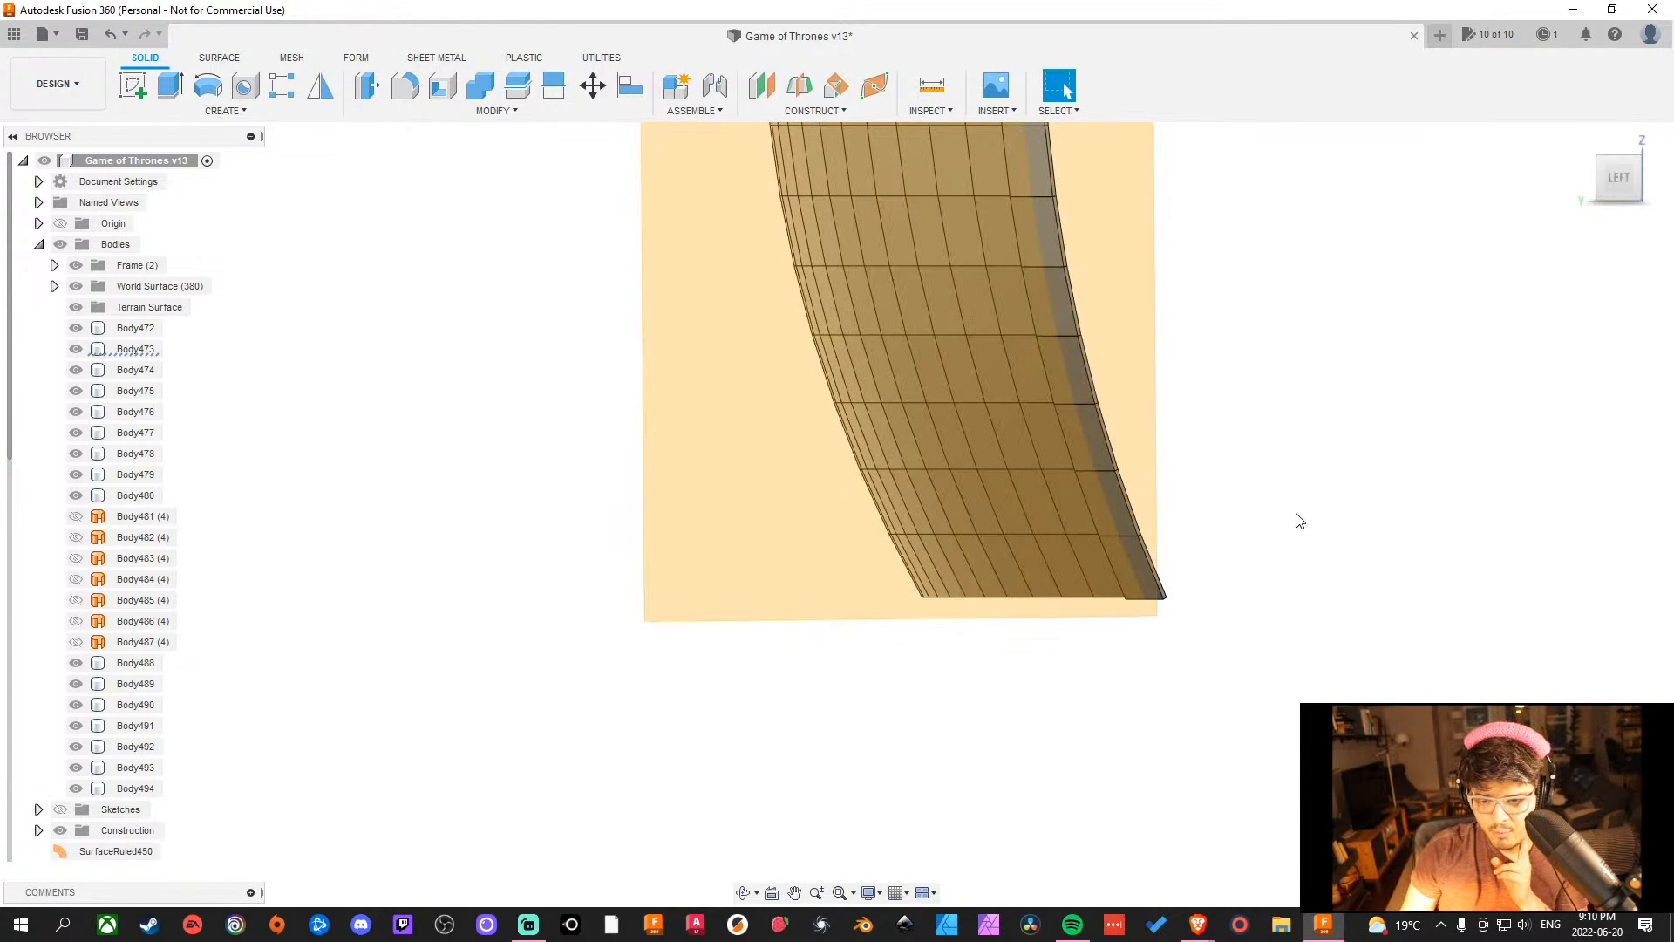
scroll(1312, 506, down, 3)
middle_drag(1338, 412, 1175, 756)
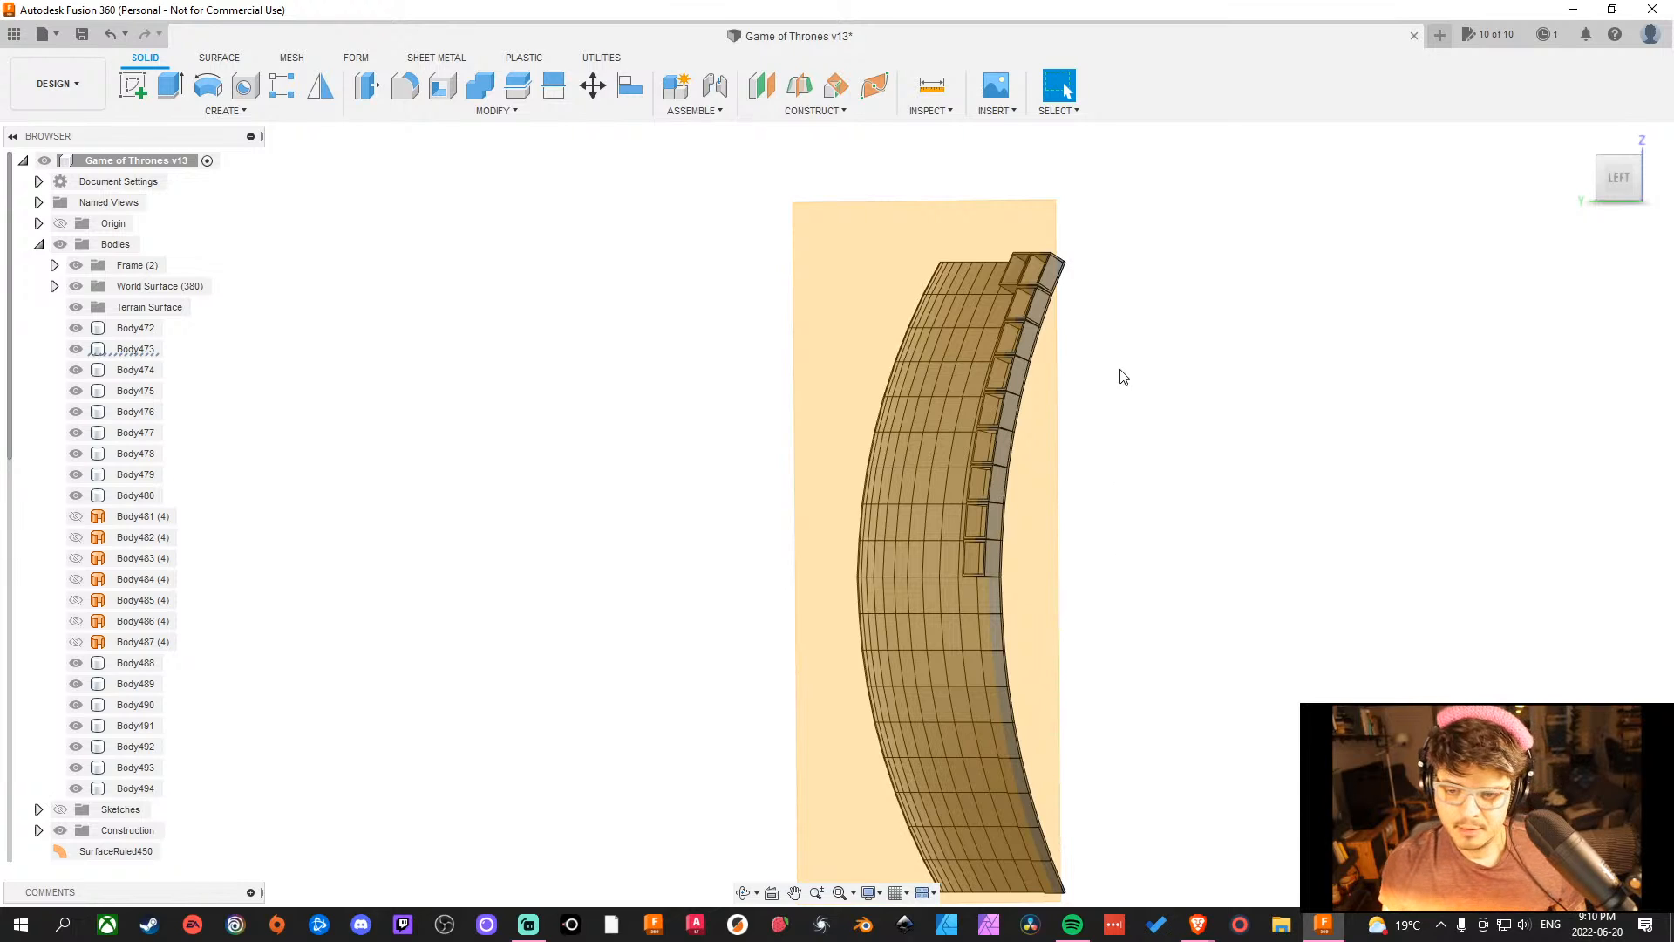
scroll(1164, 218, down, 2)
scroll(1168, 236, up, 6)
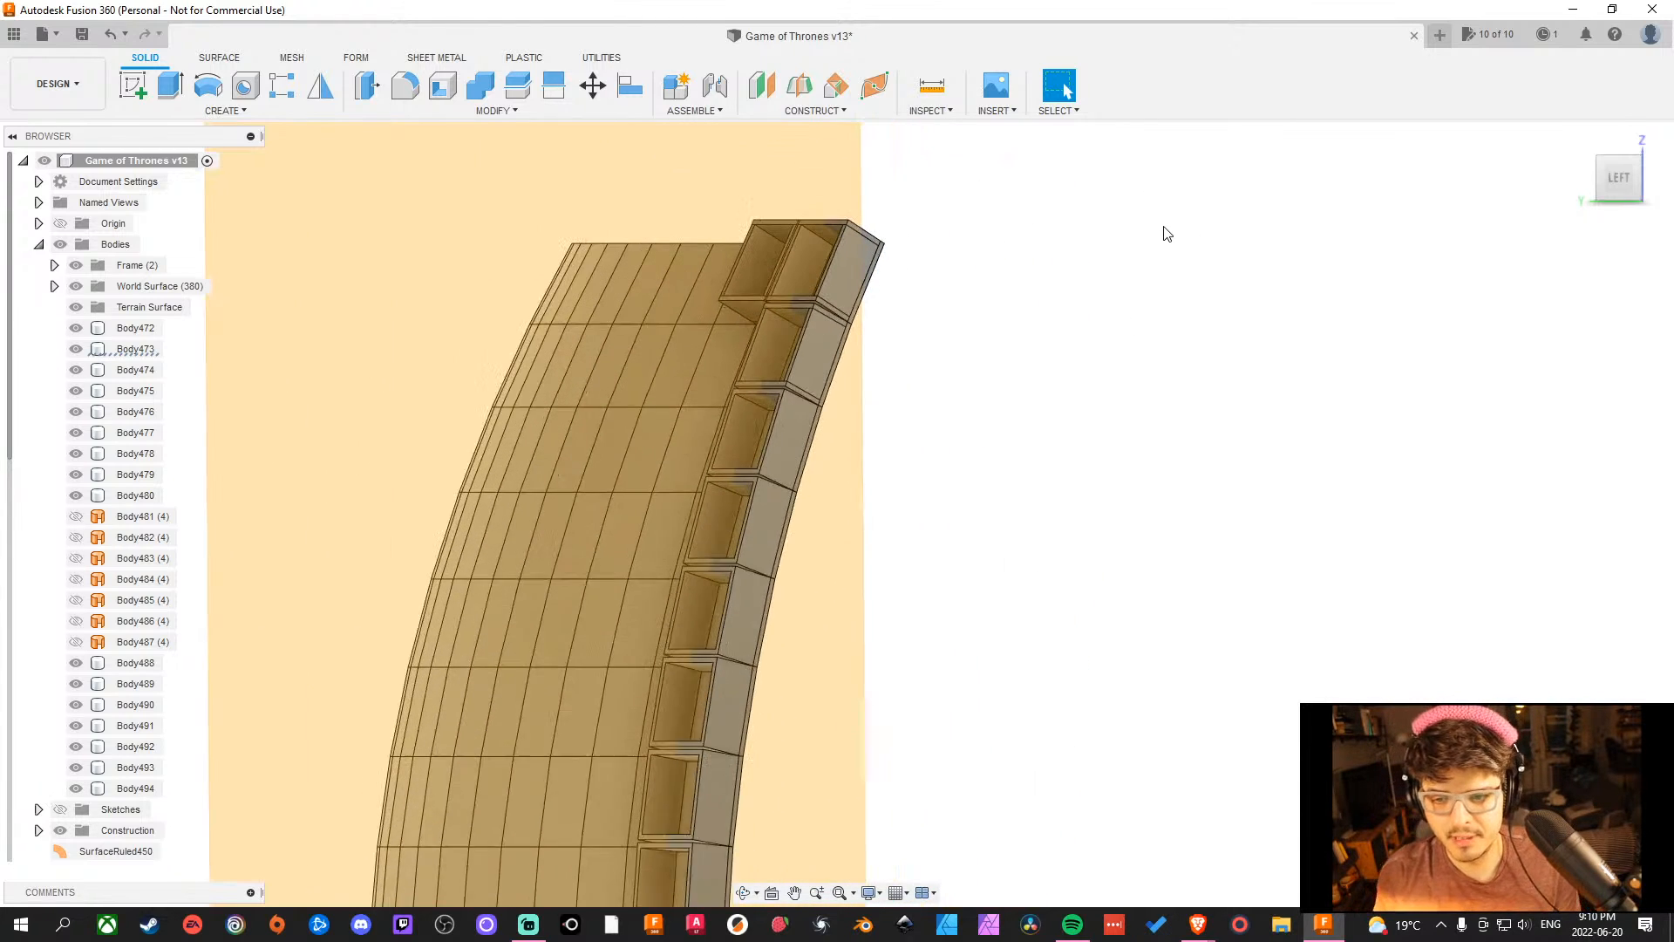
Start a new sketch on the enlarged midplane.
middle_drag(1167, 234, 1138, 325)
middle_drag(1171, 400, 1241, 527)
click(858, 262)
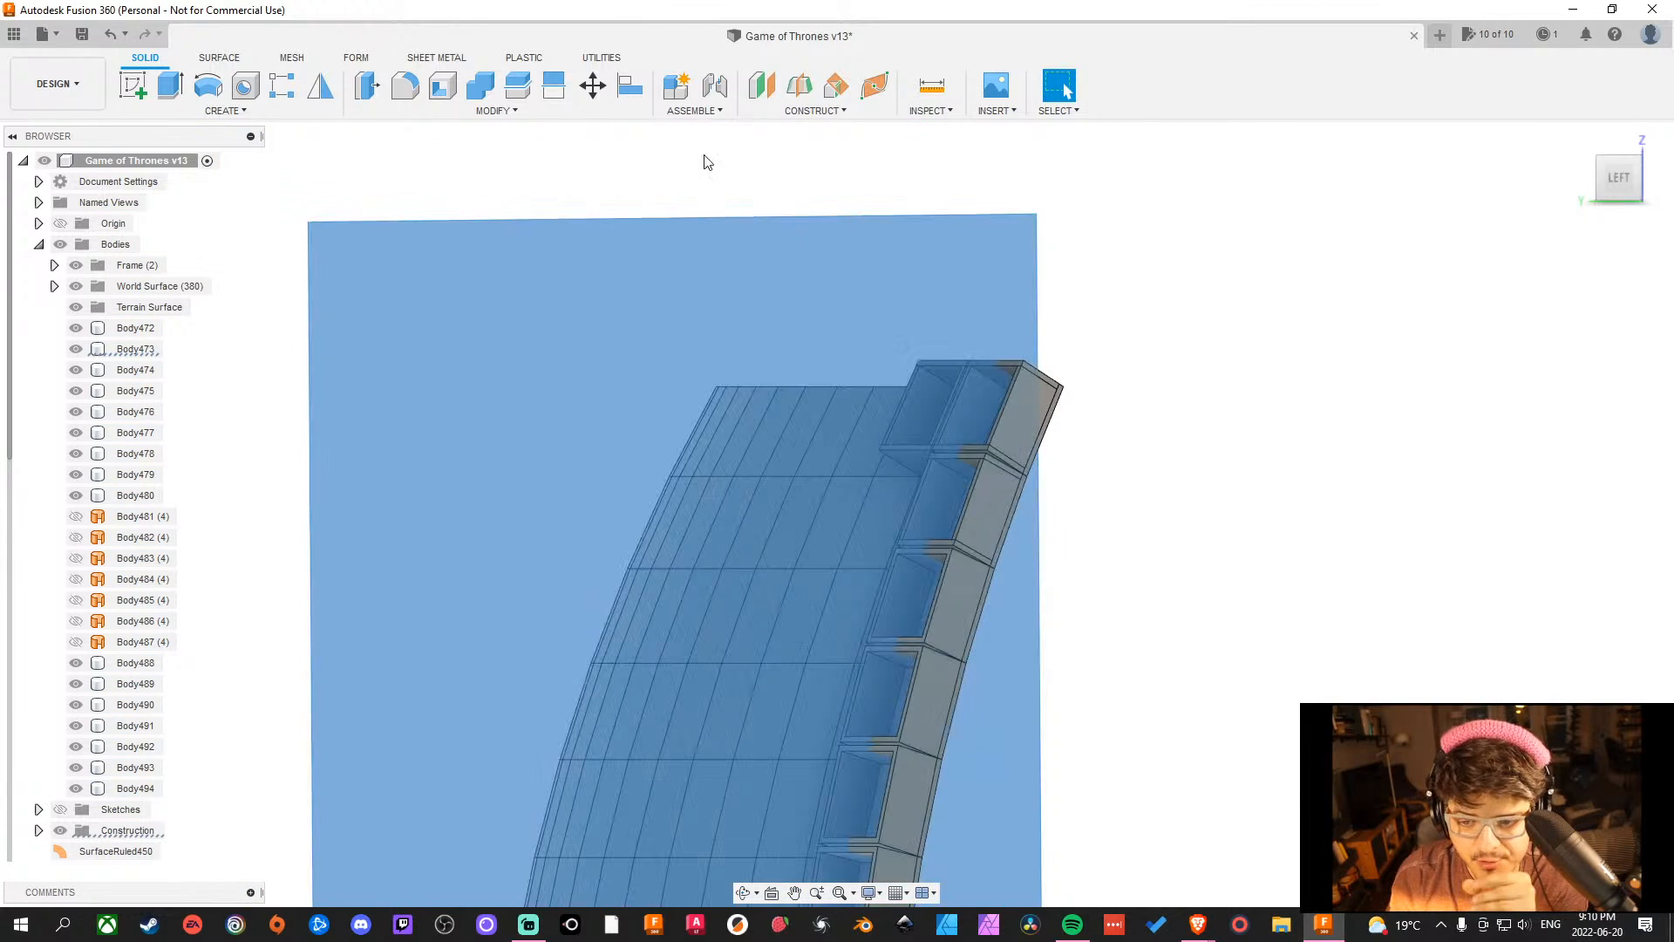
click(139, 96)
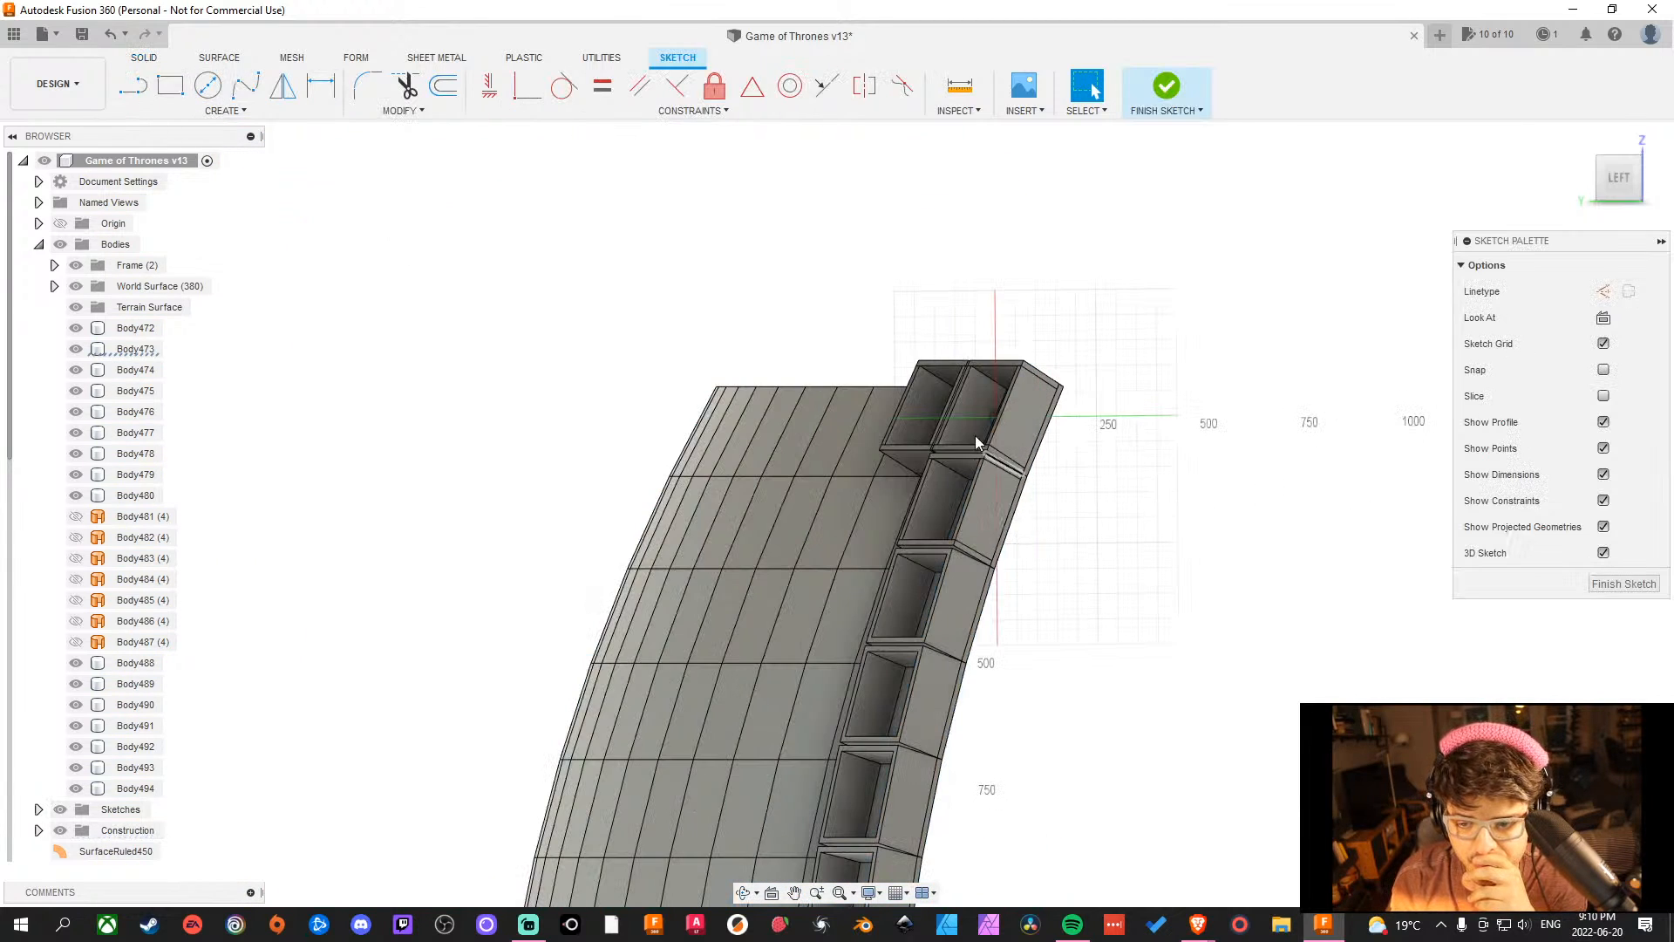
Start Intersect in the sketch and select the corner box's upper and lower wall edges and the facing edges of the box below.
scroll(1098, 431, up, 2)
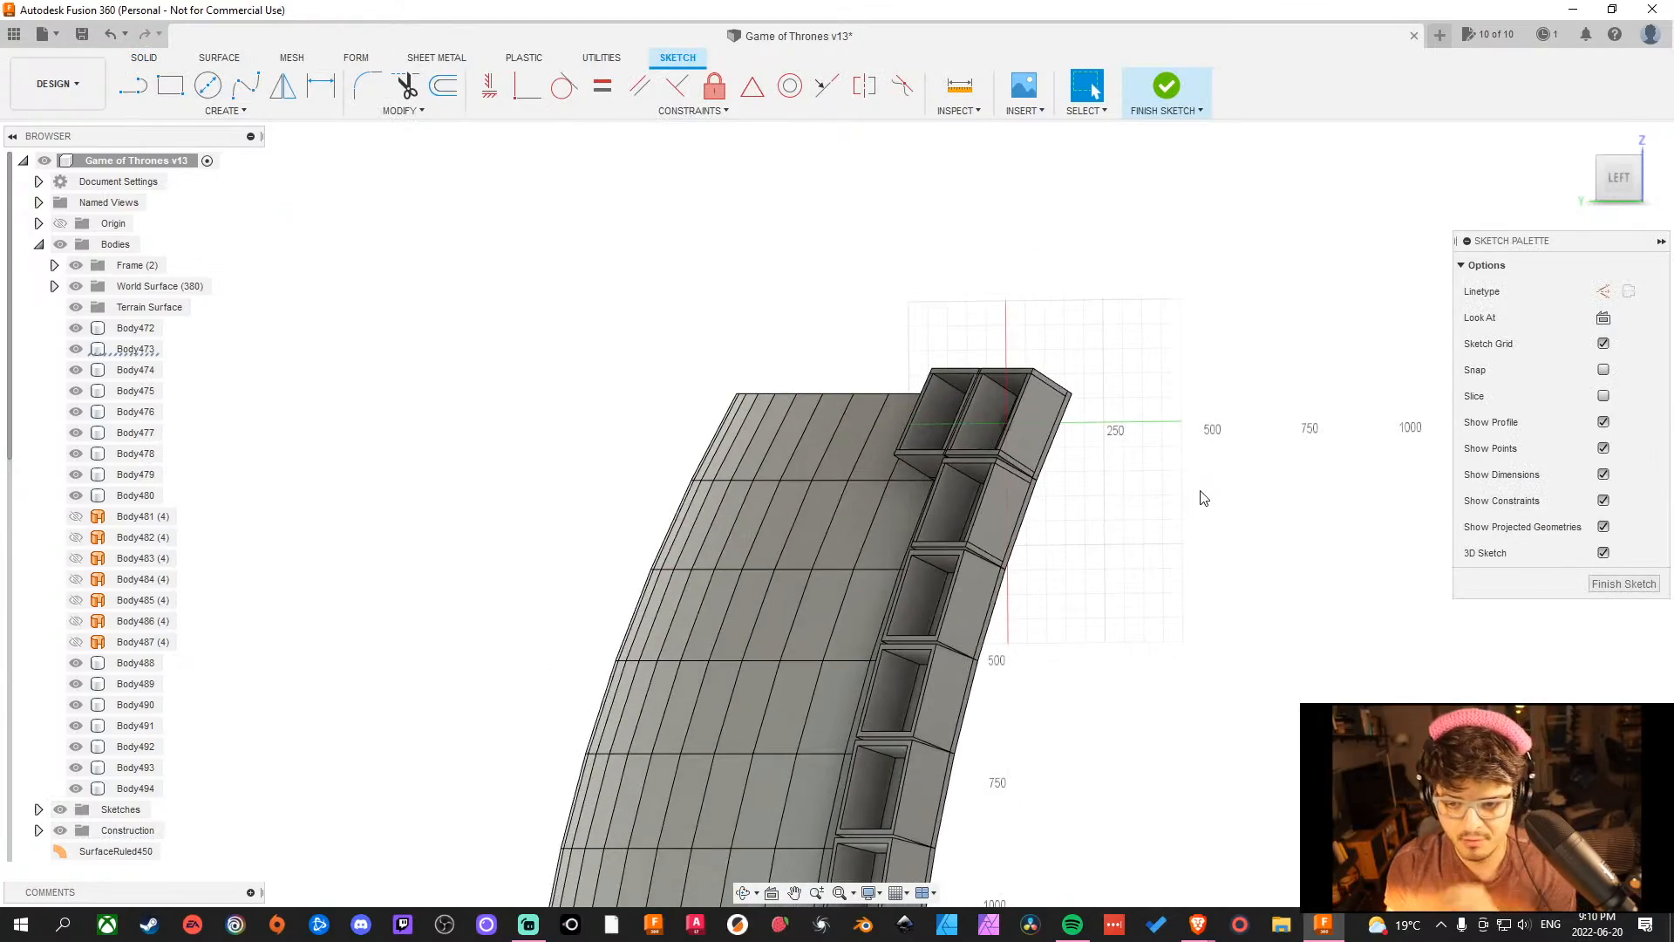
scroll(1203, 486, up, 2)
mouse_move(1163, 559)
shift+middle_down()
mouse_move(1143, 579)
mouse_move(1218, 590)
mouse_move(1148, 583)
mouse_move(1162, 545)
mouse_move(1106, 531)
mouse_move(1297, 611)
mouse_move(1180, 579)
mouse_move(1087, 527)
mouse_move(1250, 623)
shift+middle_up()
scroll(1072, 422, up, 5)
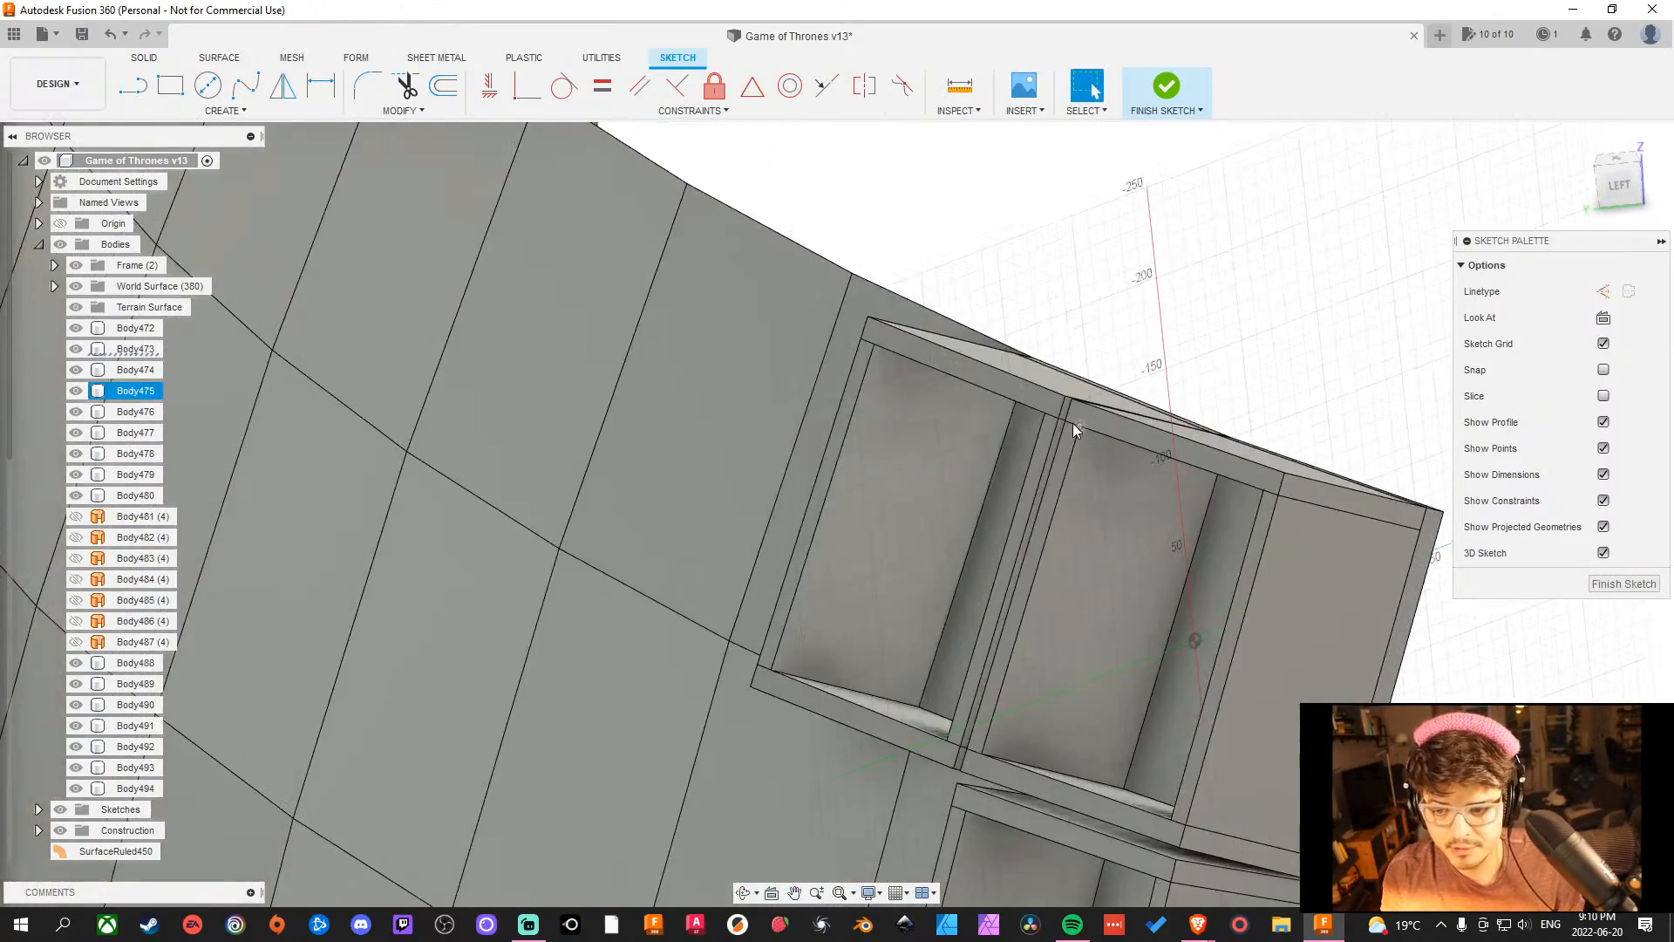
click(274, 112)
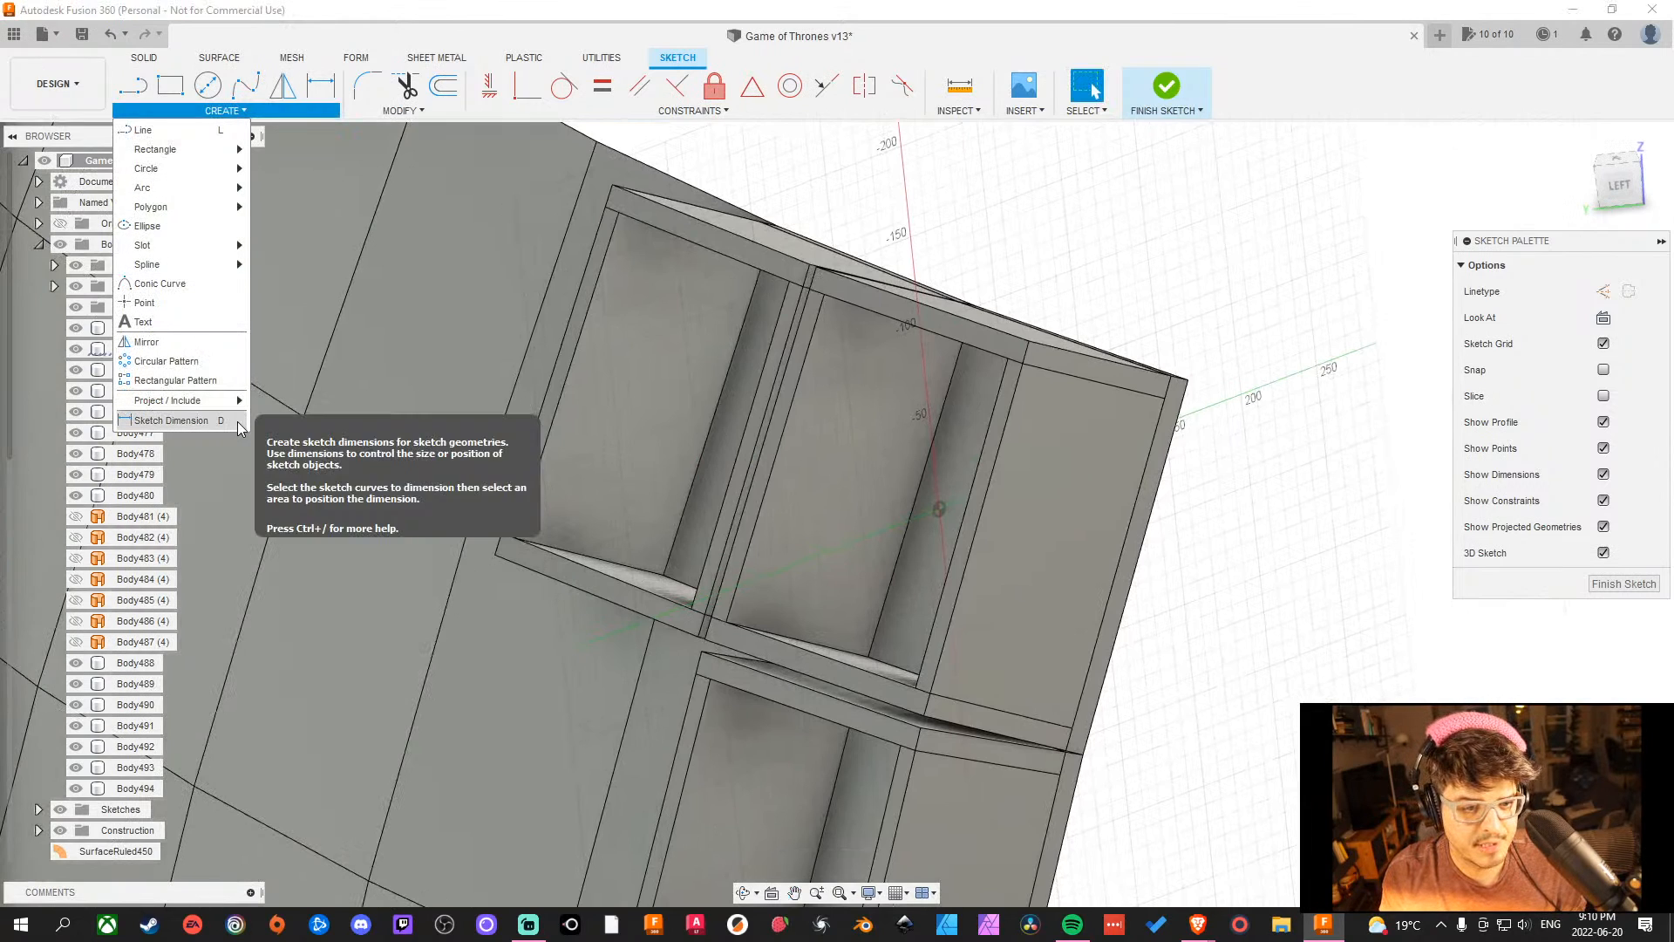
mouse_move(216, 396)
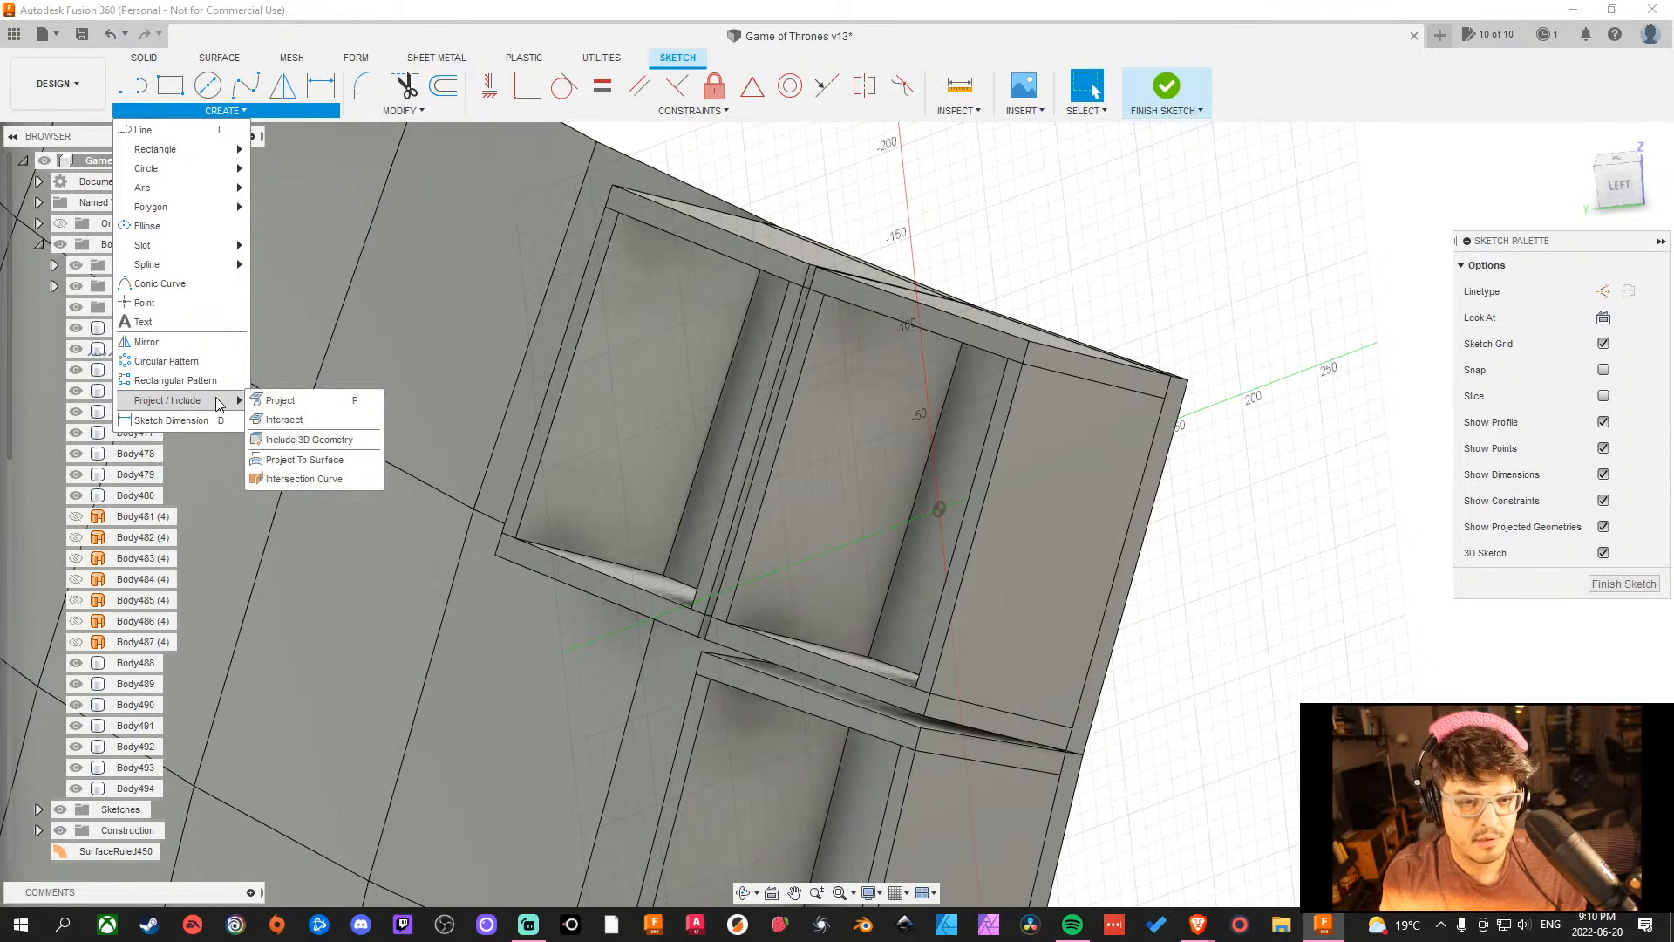
click(327, 415)
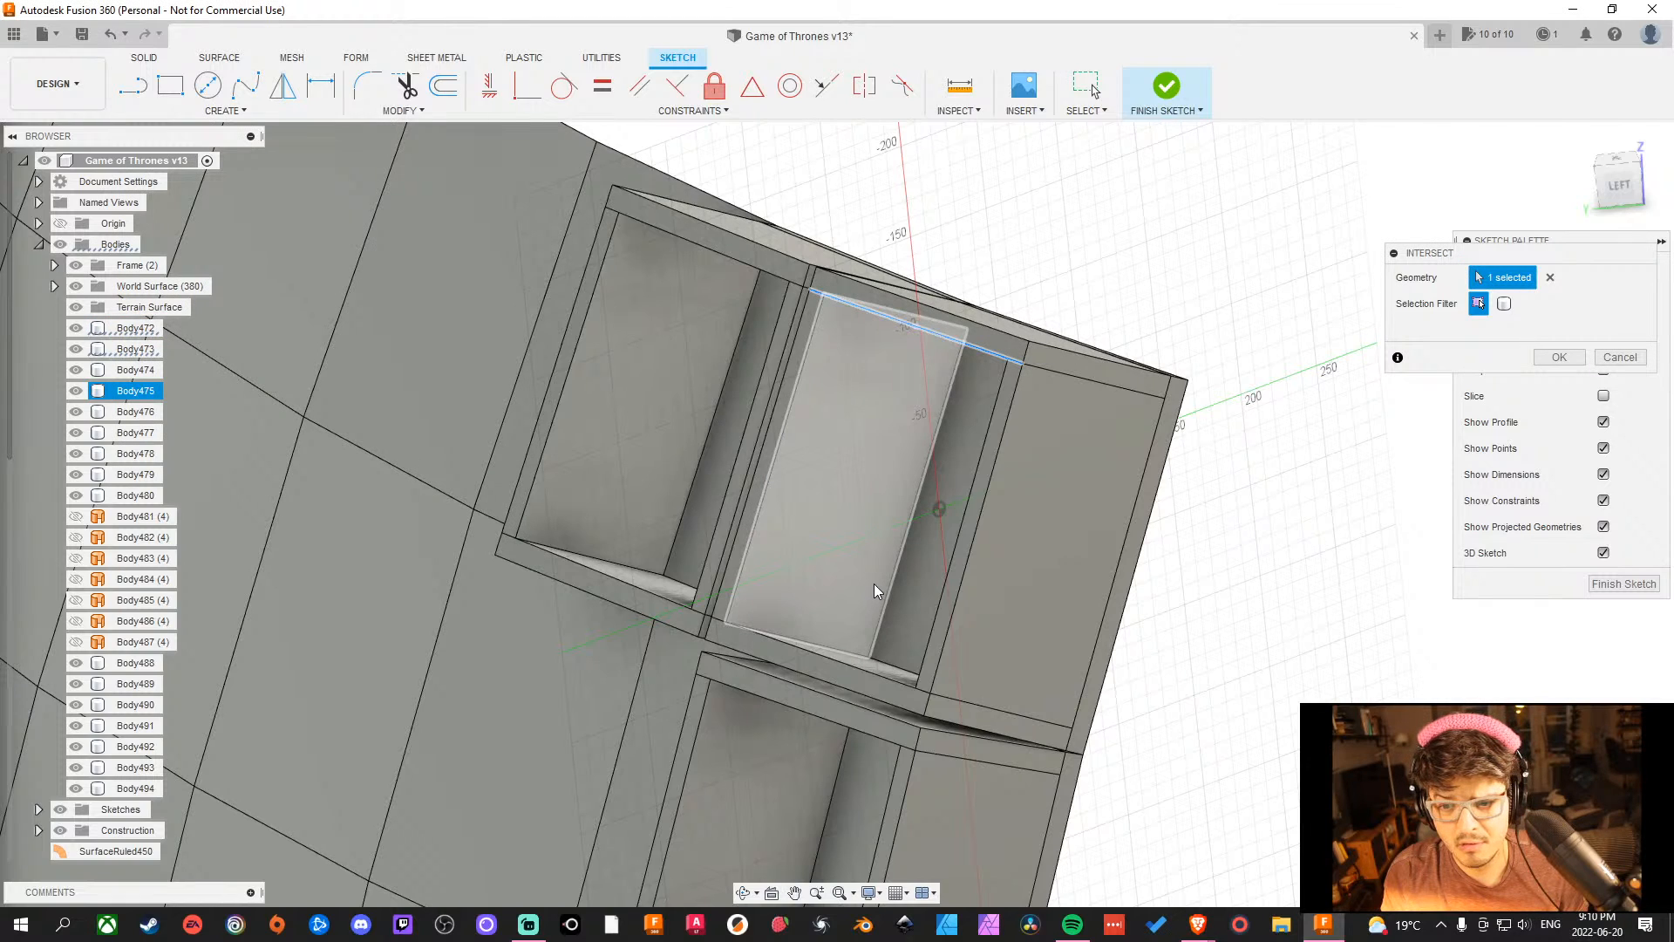
click(819, 661)
scroll(813, 632, up, 3)
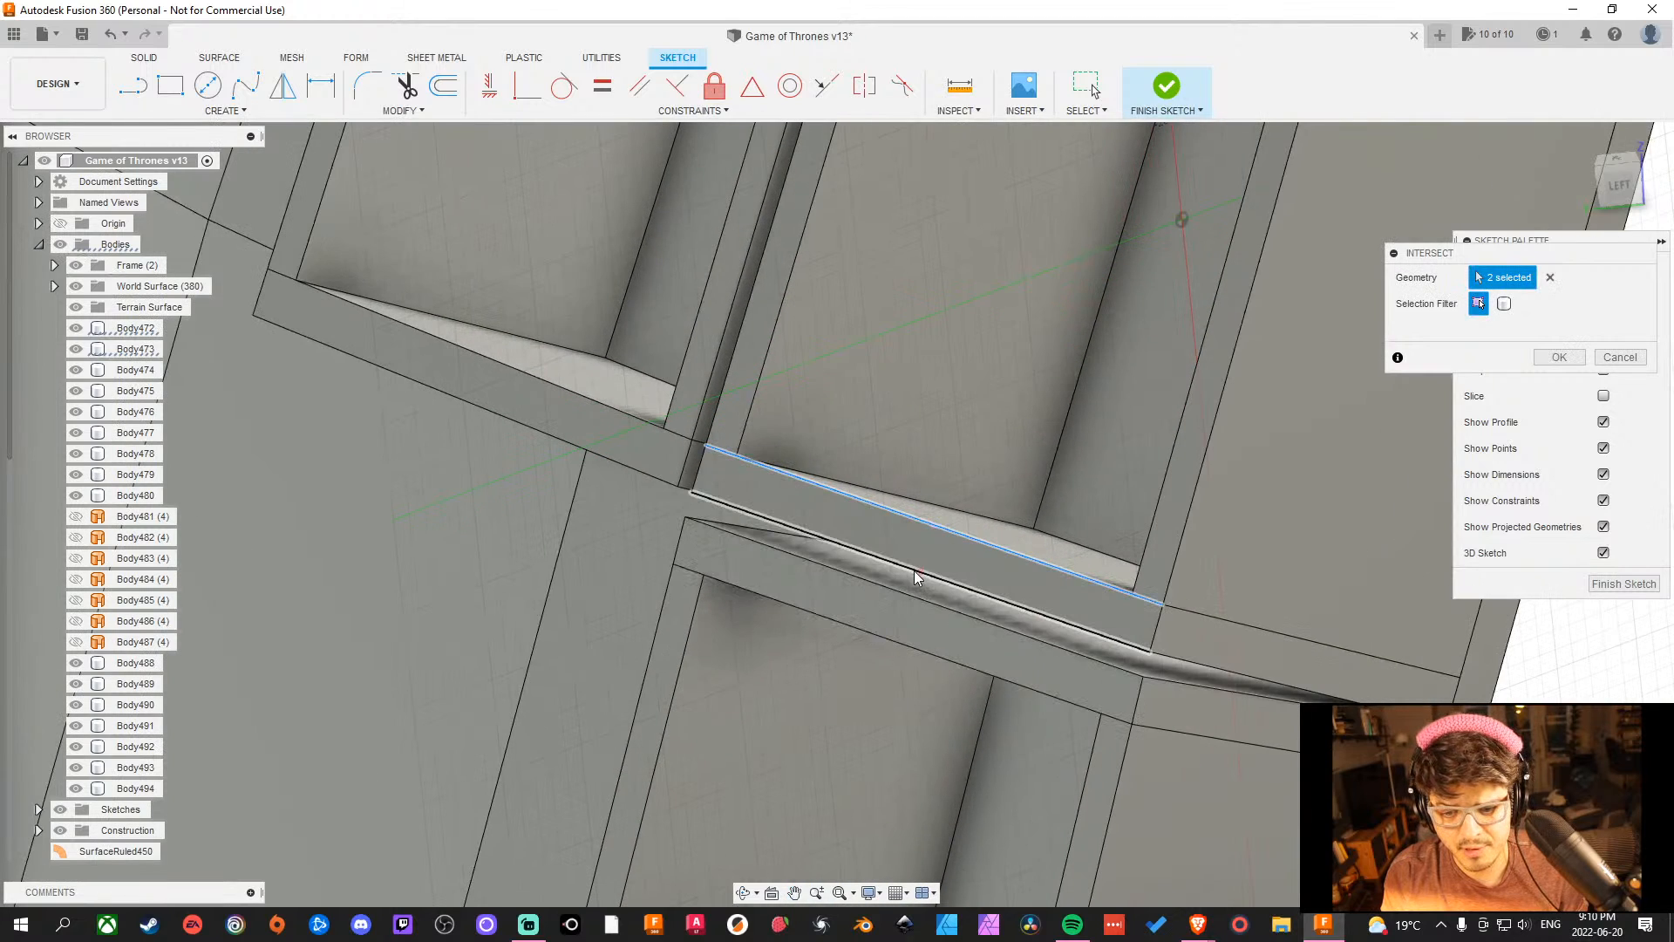
click(914, 570)
click(917, 598)
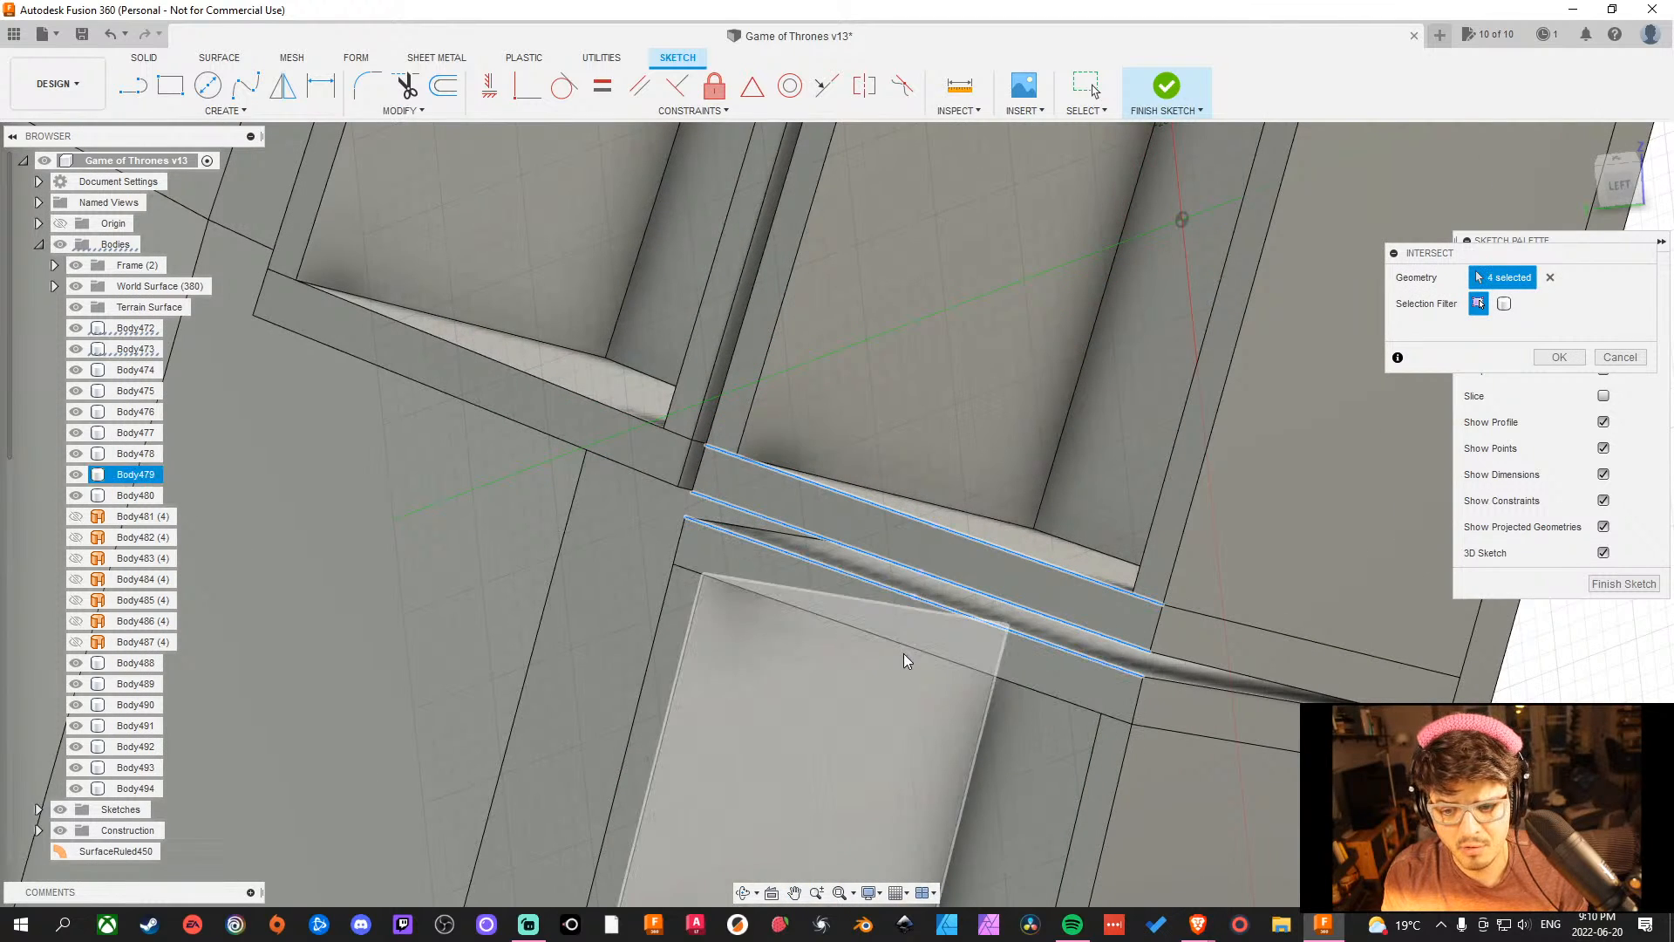
click(902, 644)
scroll(945, 691, down, 4)
middle_drag(975, 633, 950, 525)
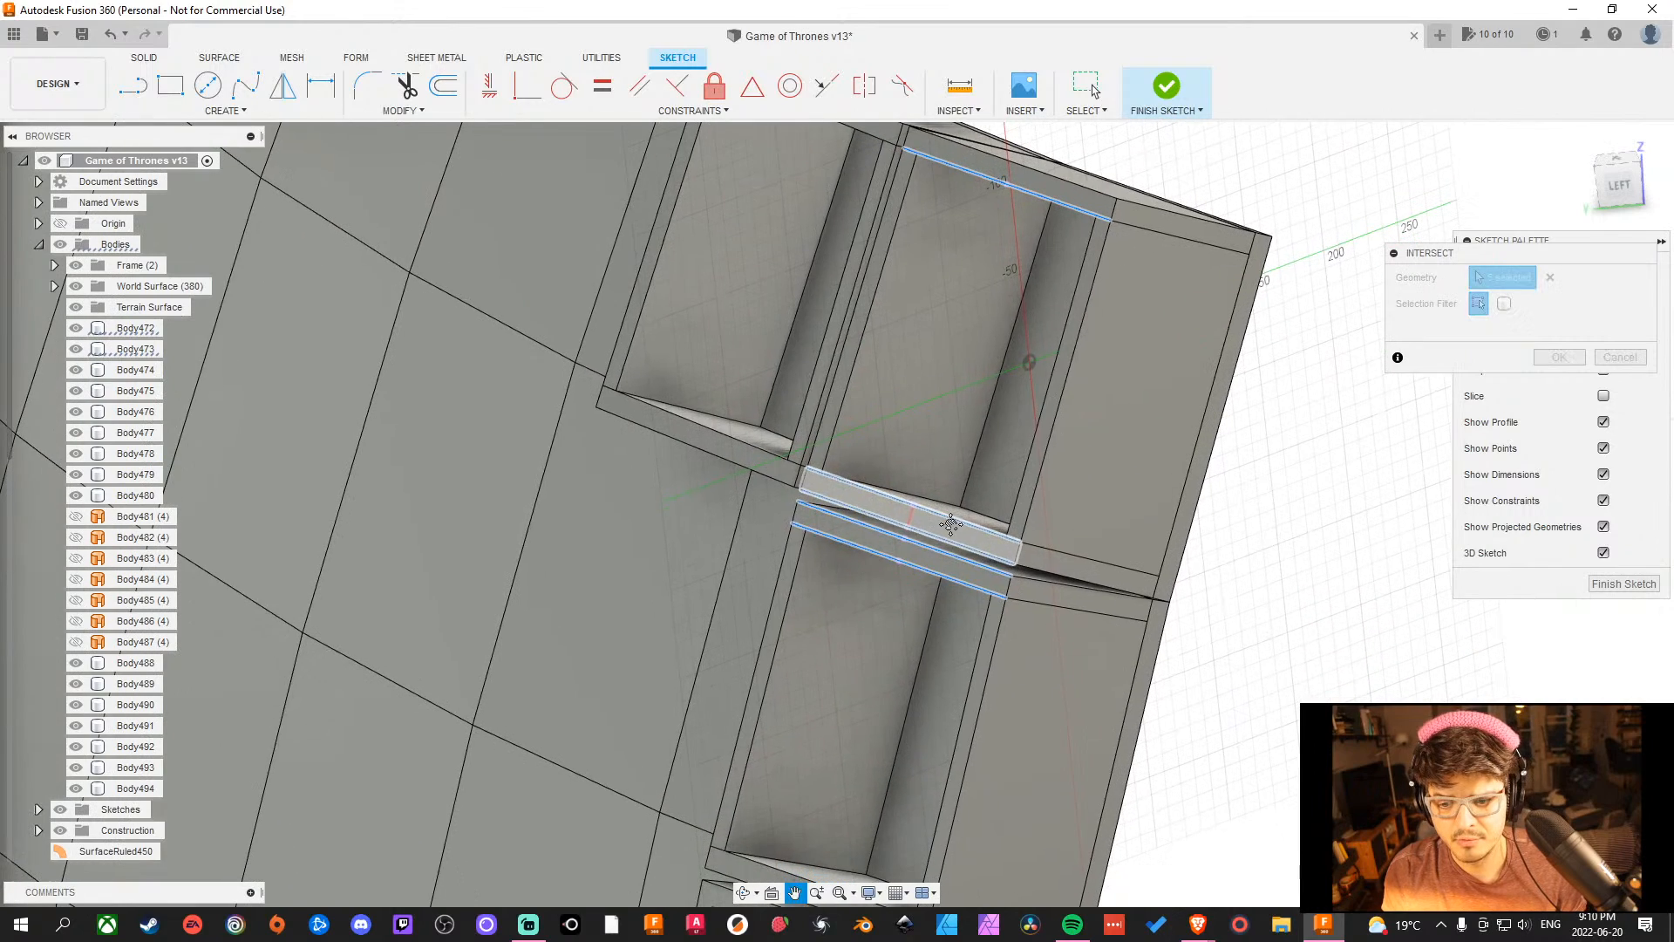
Add the inner faces of the corner box's upper and lower walls and of the second box's upper wall to the intersect selection.
shift+middle_drag(996, 584, 940, 491)
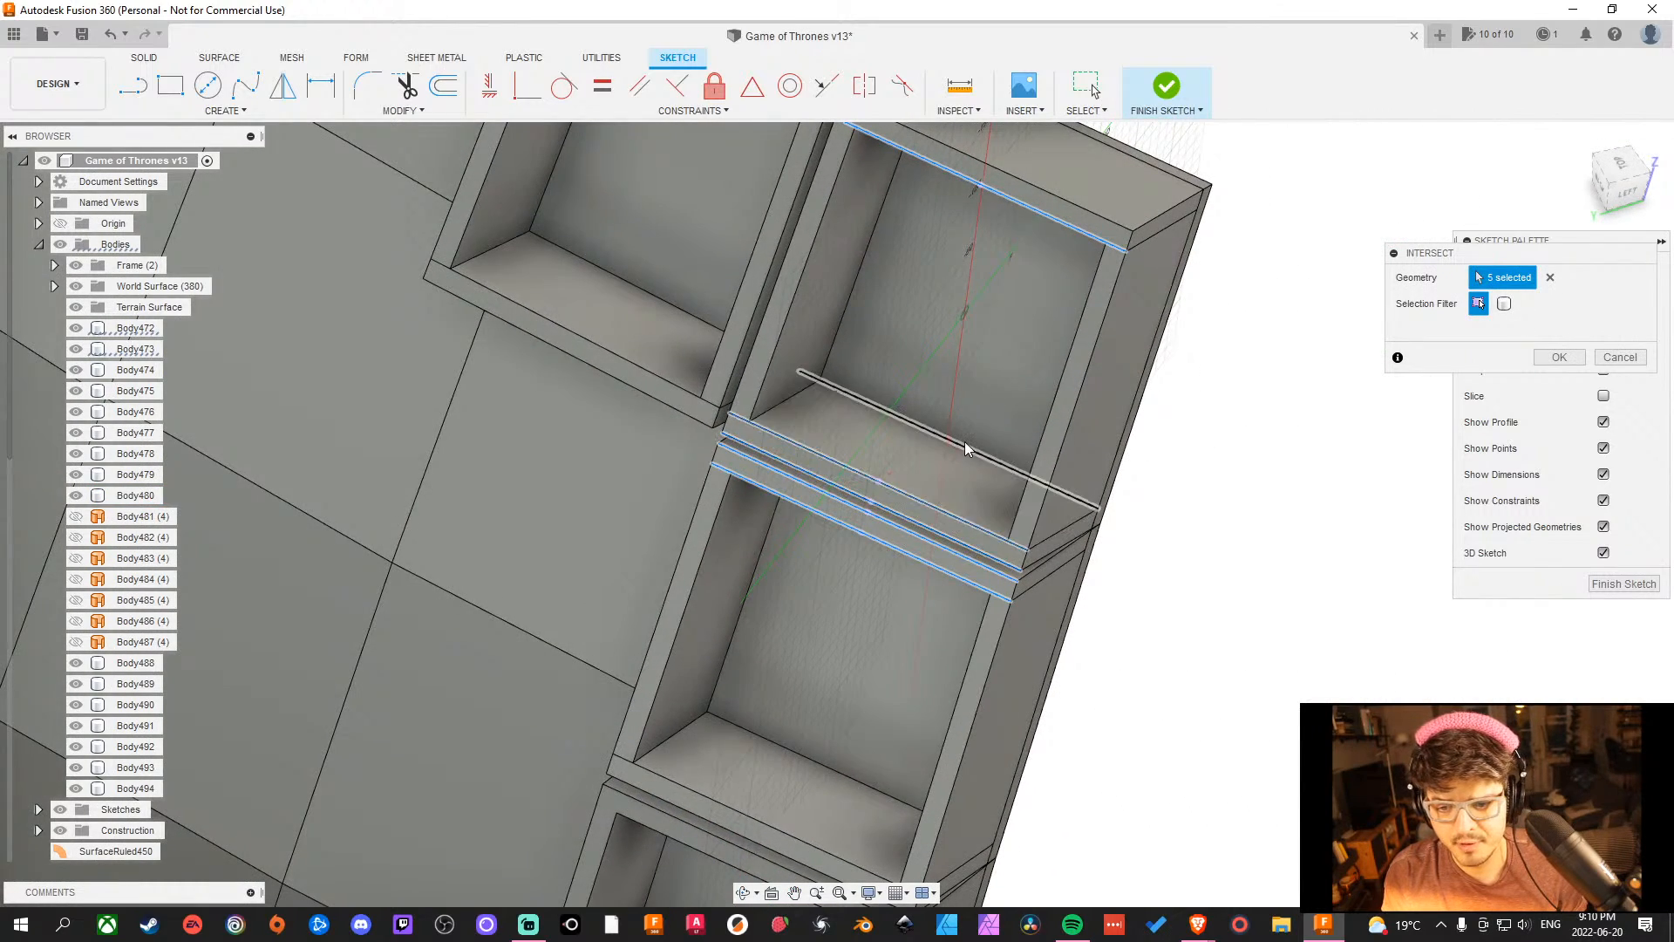
click(930, 455)
scroll(1022, 447, down, 3)
middle_drag(998, 402, 1001, 558)
scroll(1000, 424, down, 2)
scroll(990, 426, up, 5)
click(989, 429)
scroll(999, 464, down, 3)
scroll(937, 514, up, 5)
click(925, 495)
scroll(1143, 575, down, 4)
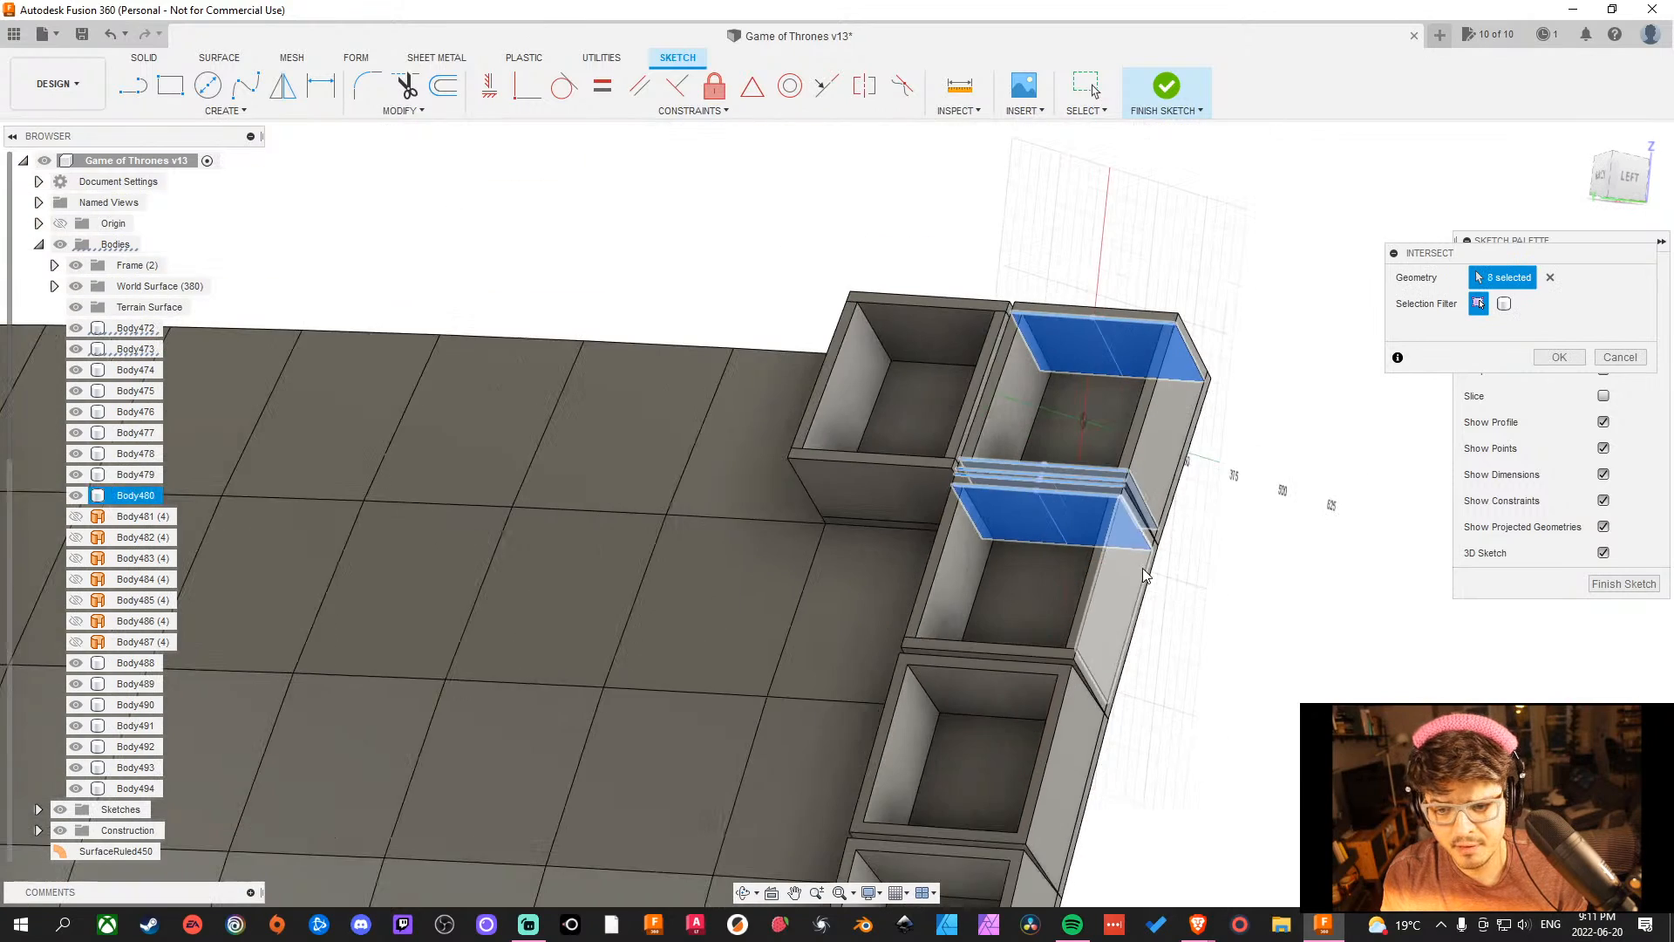
Select the inner and front faces of the second box's lower wall, plus the third box's front rim and upper inner face, for intersection.
shift+middle_drag(1145, 575, 991, 687)
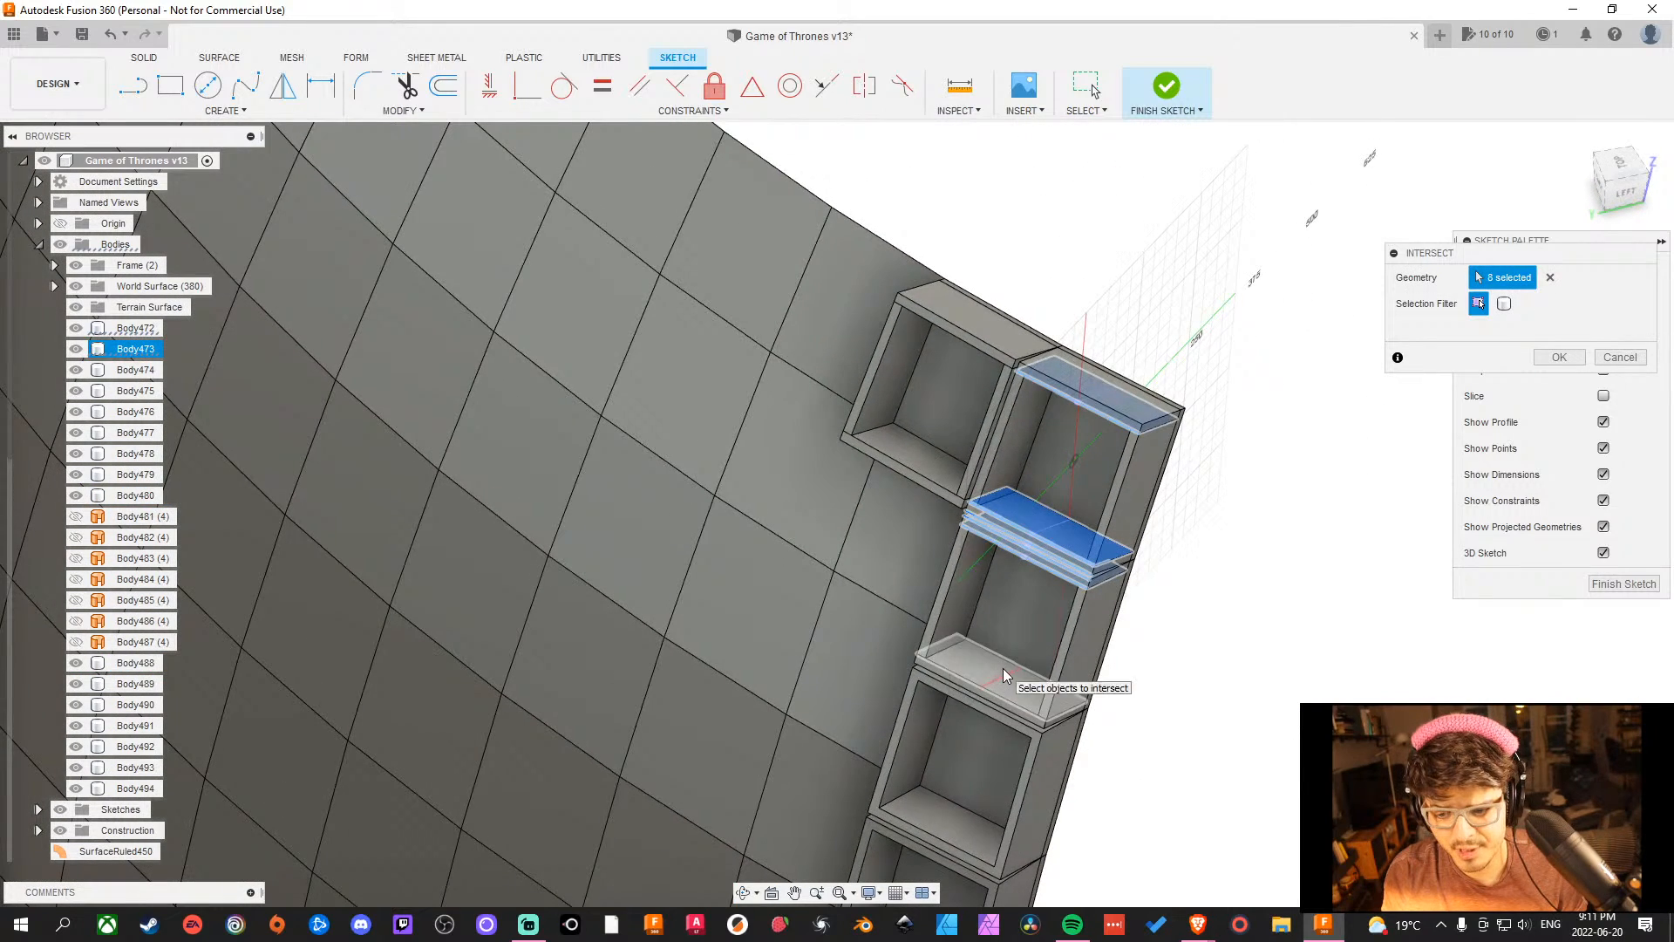
click(1002, 668)
scroll(999, 682, up, 4)
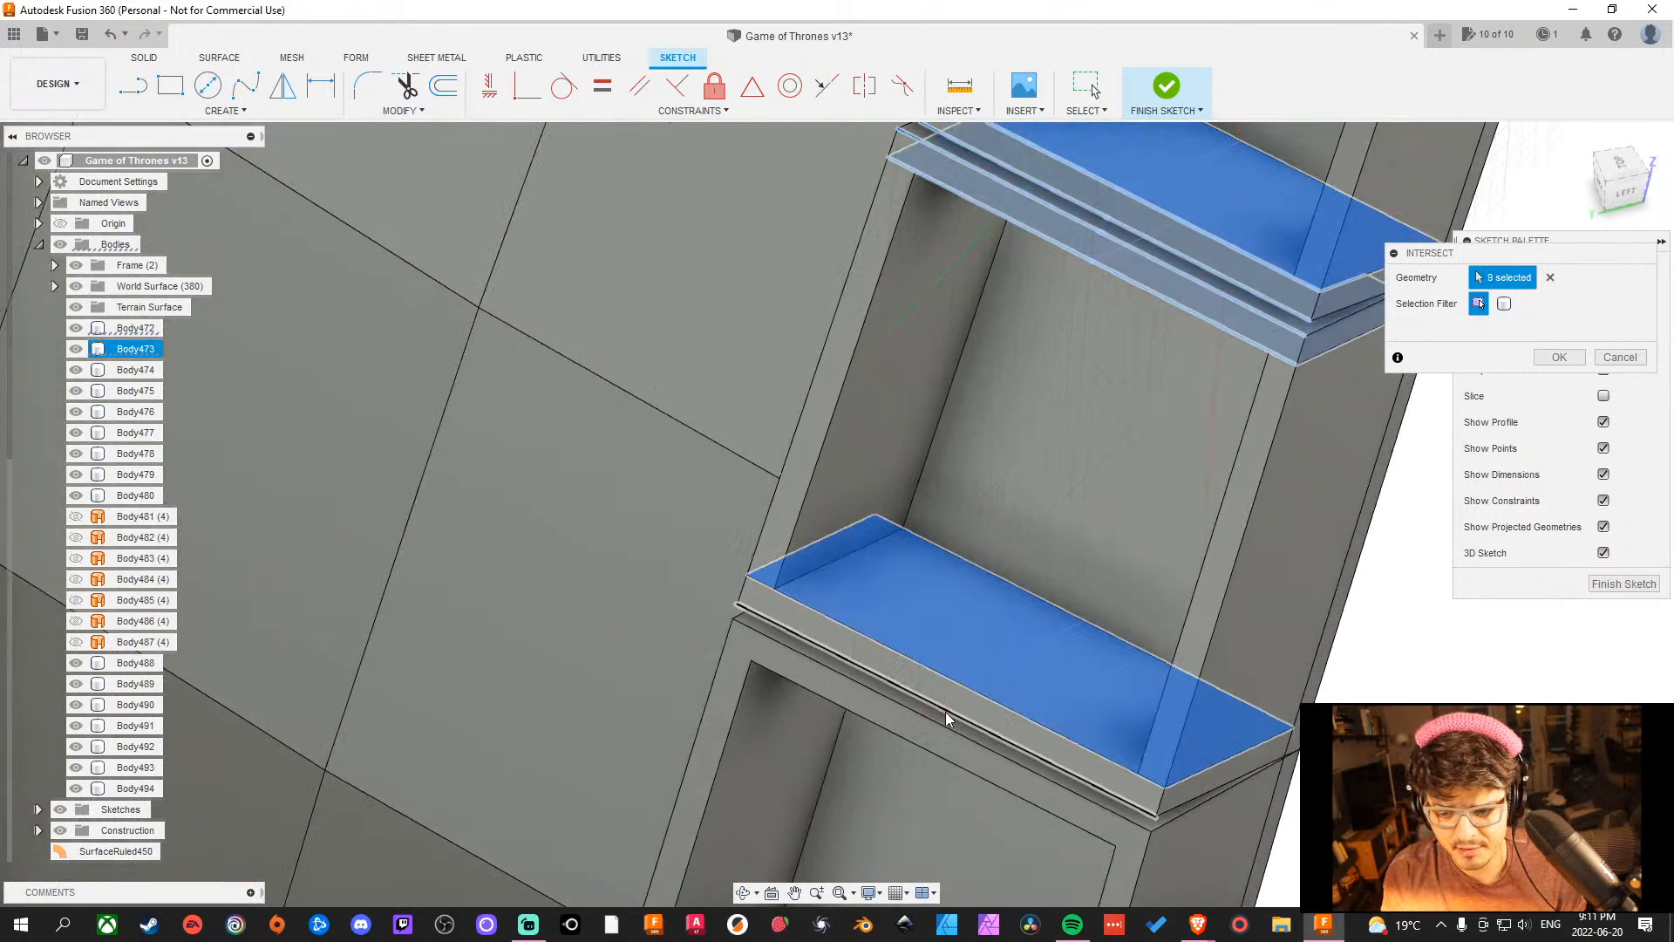
click(949, 697)
click(950, 742)
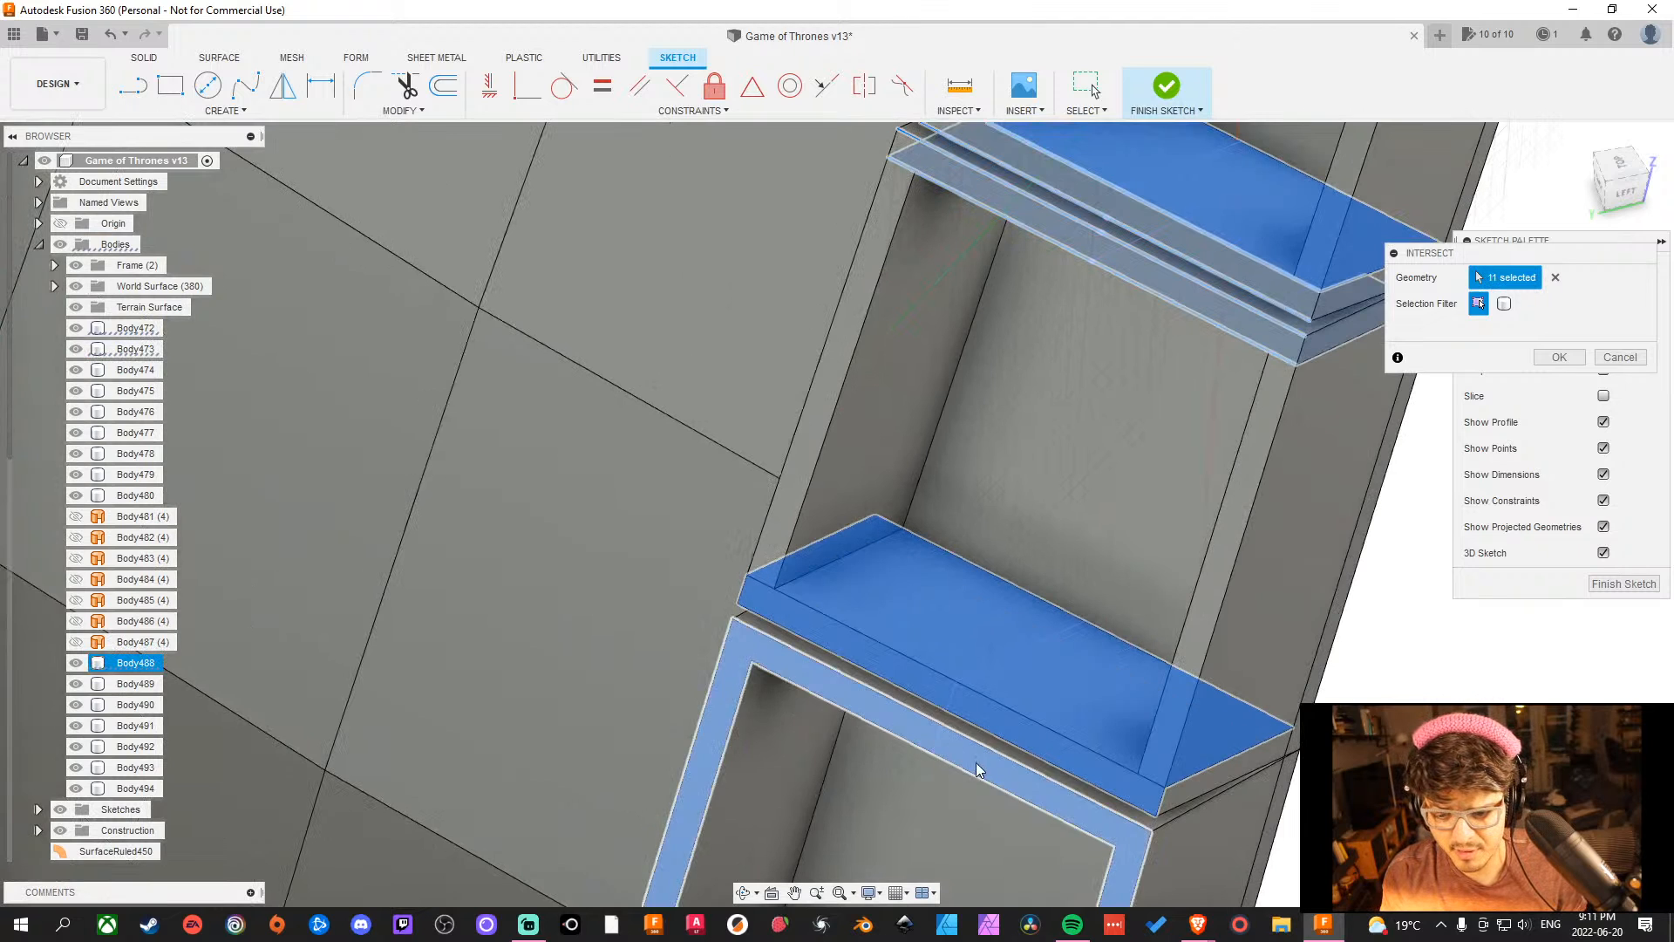
shift+middle_drag(975, 762, 992, 791)
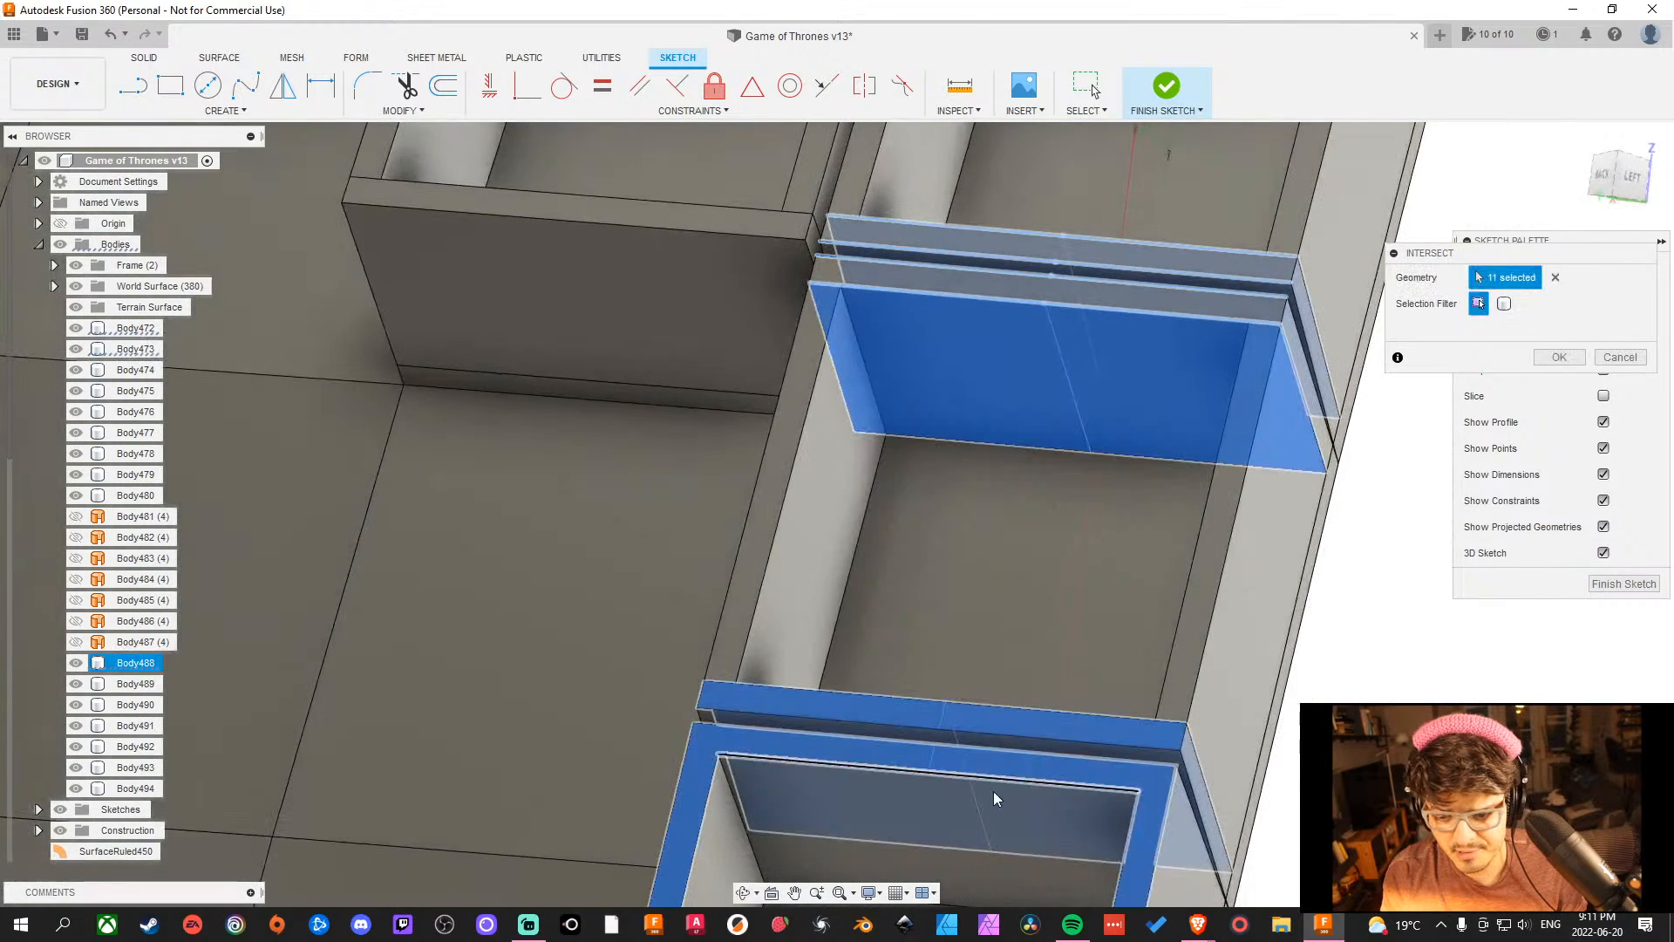
click(960, 830)
Add the front faces of the walls around the upper gap and along the corner box's upper edge to the intersect selection.
middle_drag(1061, 394, 1037, 621)
click(1045, 510)
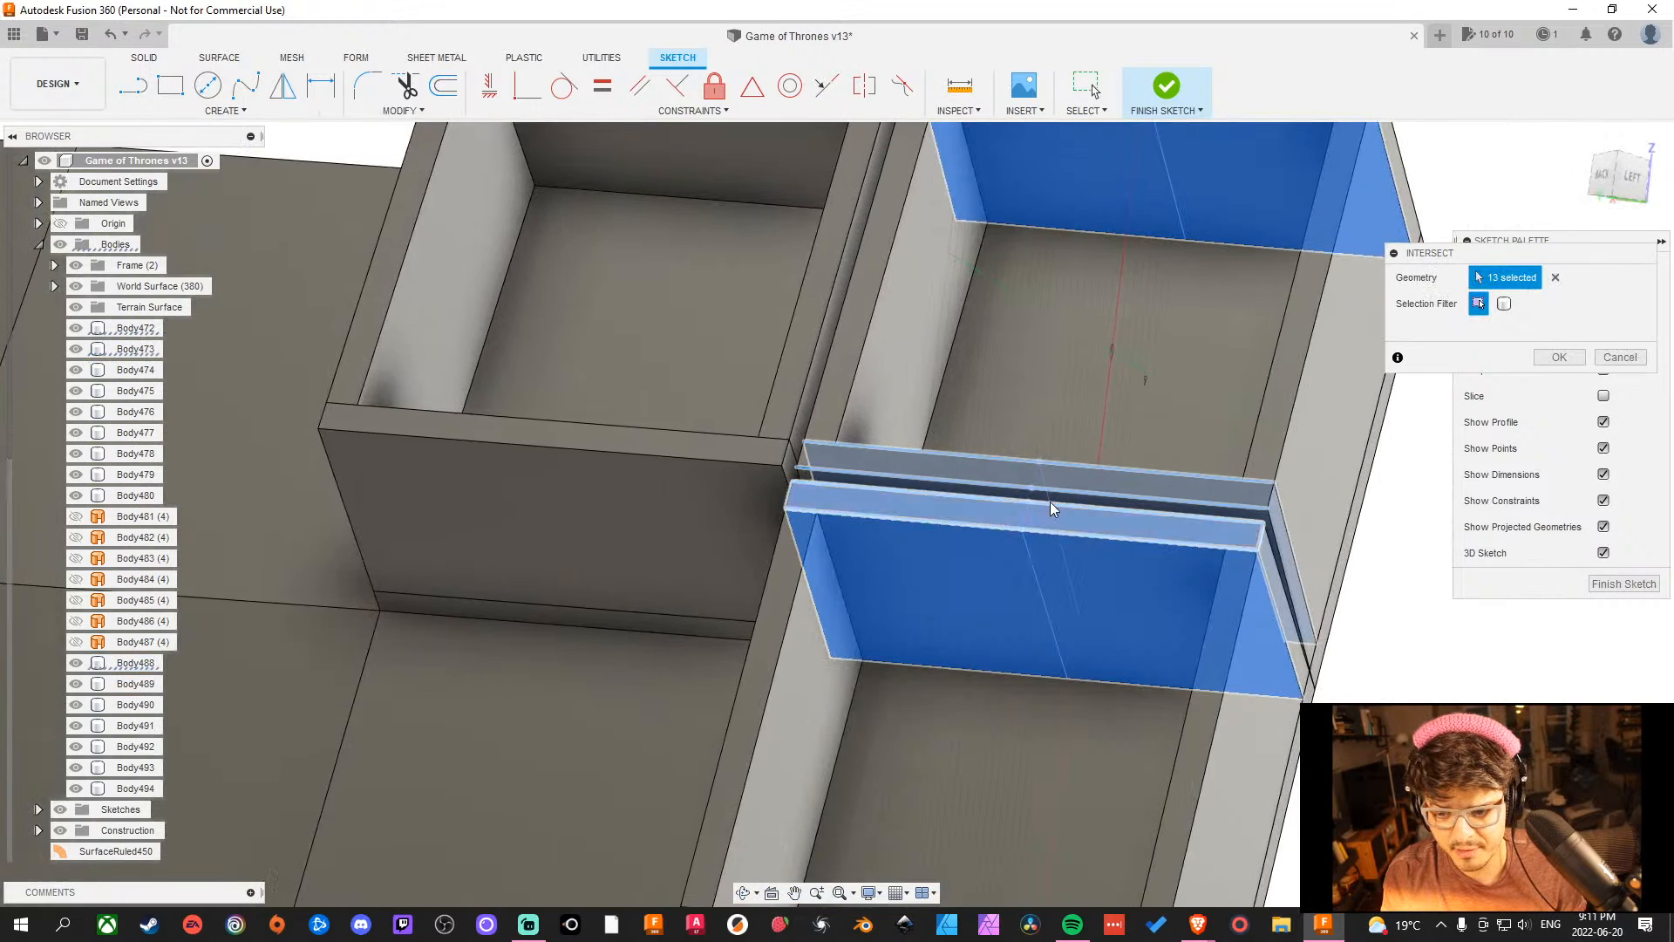
click(1055, 481)
middle_drag(1145, 352, 1039, 745)
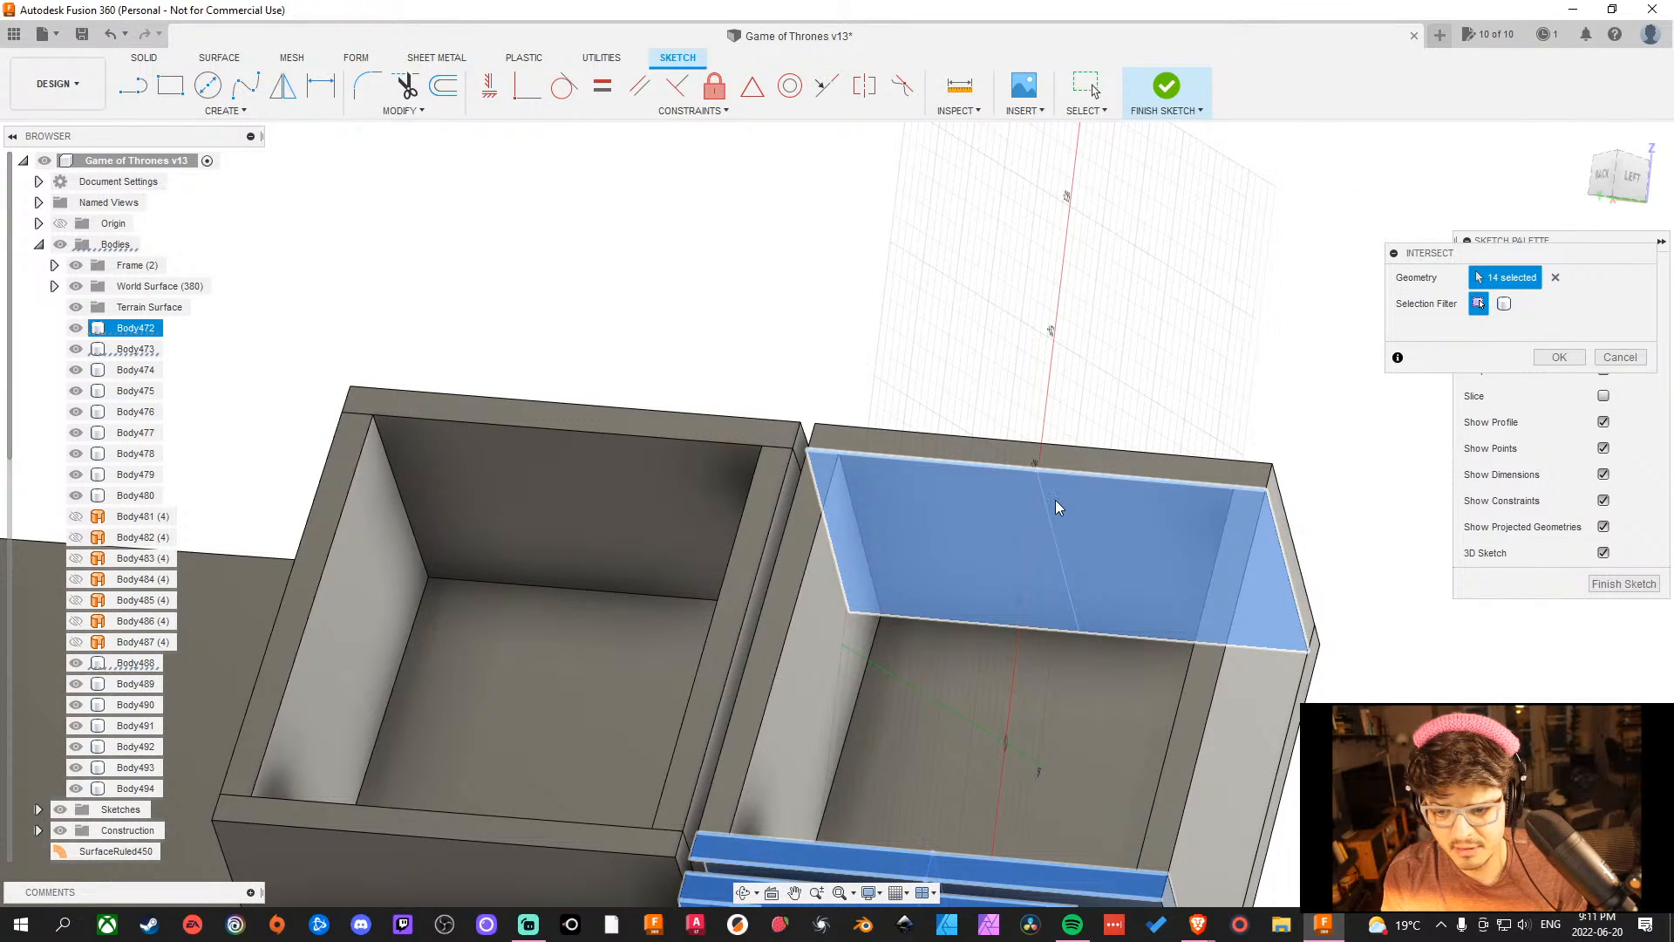
click(1055, 500)
click(1059, 453)
Add the front rim and upper inner face of the fourth box from the corner to the intersect selection.
scroll(1123, 602, down, 5)
middle_drag(1133, 647, 1112, 361)
shift+middle_drag(1061, 729, 1061, 755)
scroll(982, 697, up, 6)
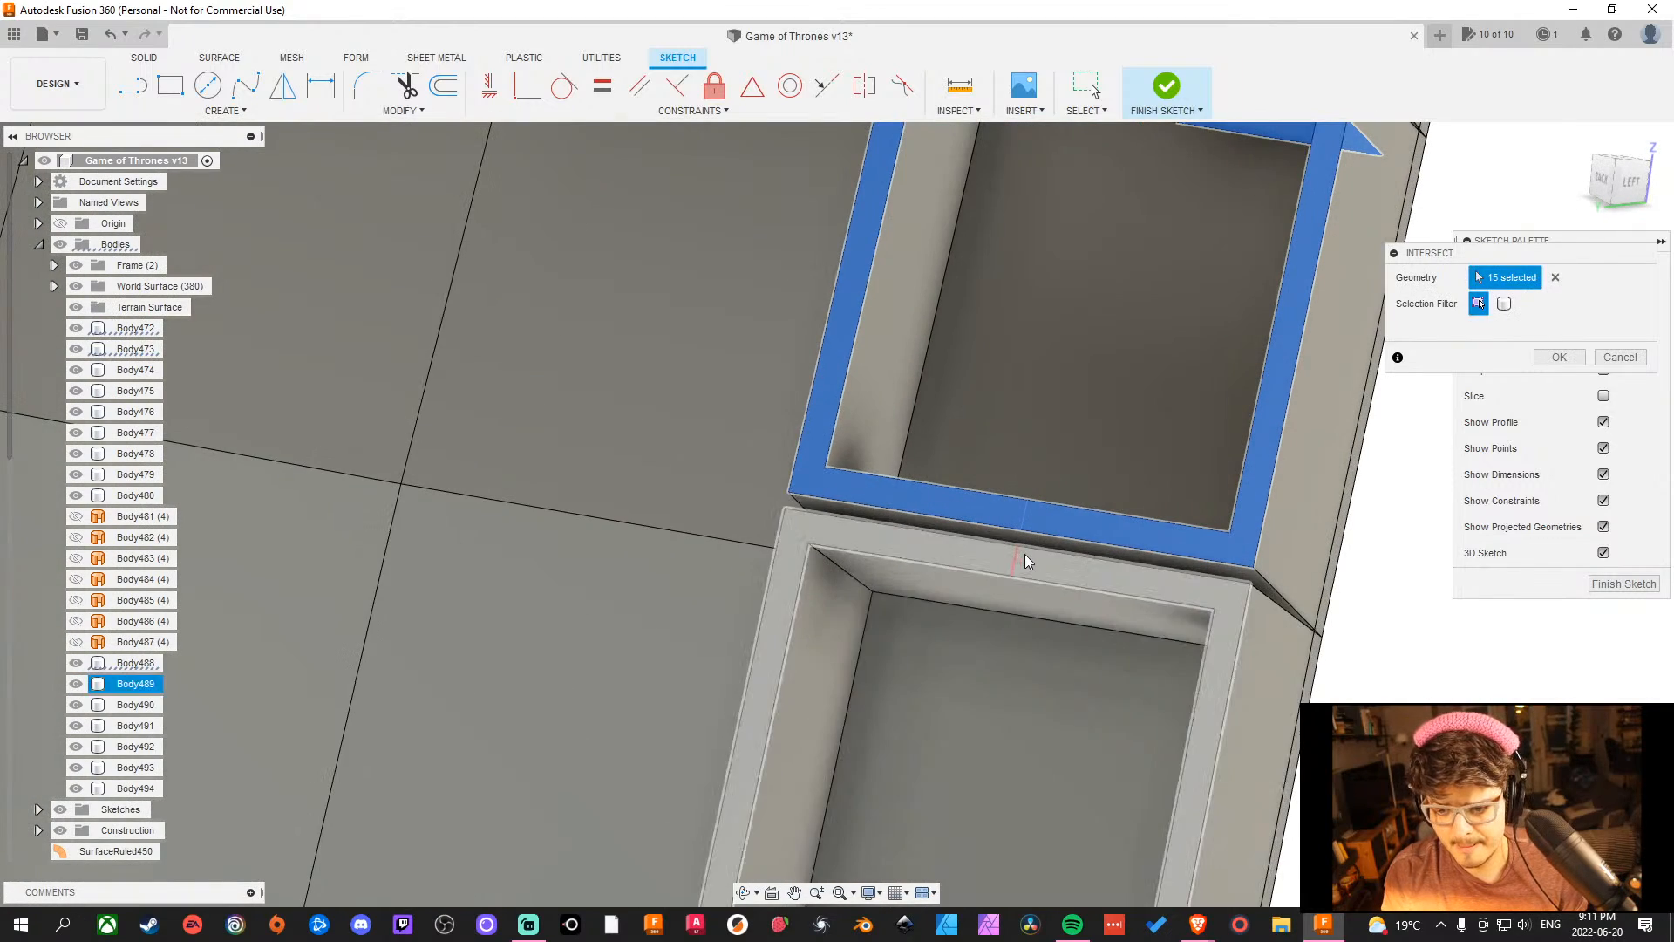
click(1025, 558)
middle_drag(1043, 625, 1045, 572)
click(1048, 535)
Add the front rim and upper inner face of the fifth box down the row to the intersect selection.
middle_drag(1038, 688, 1029, 488)
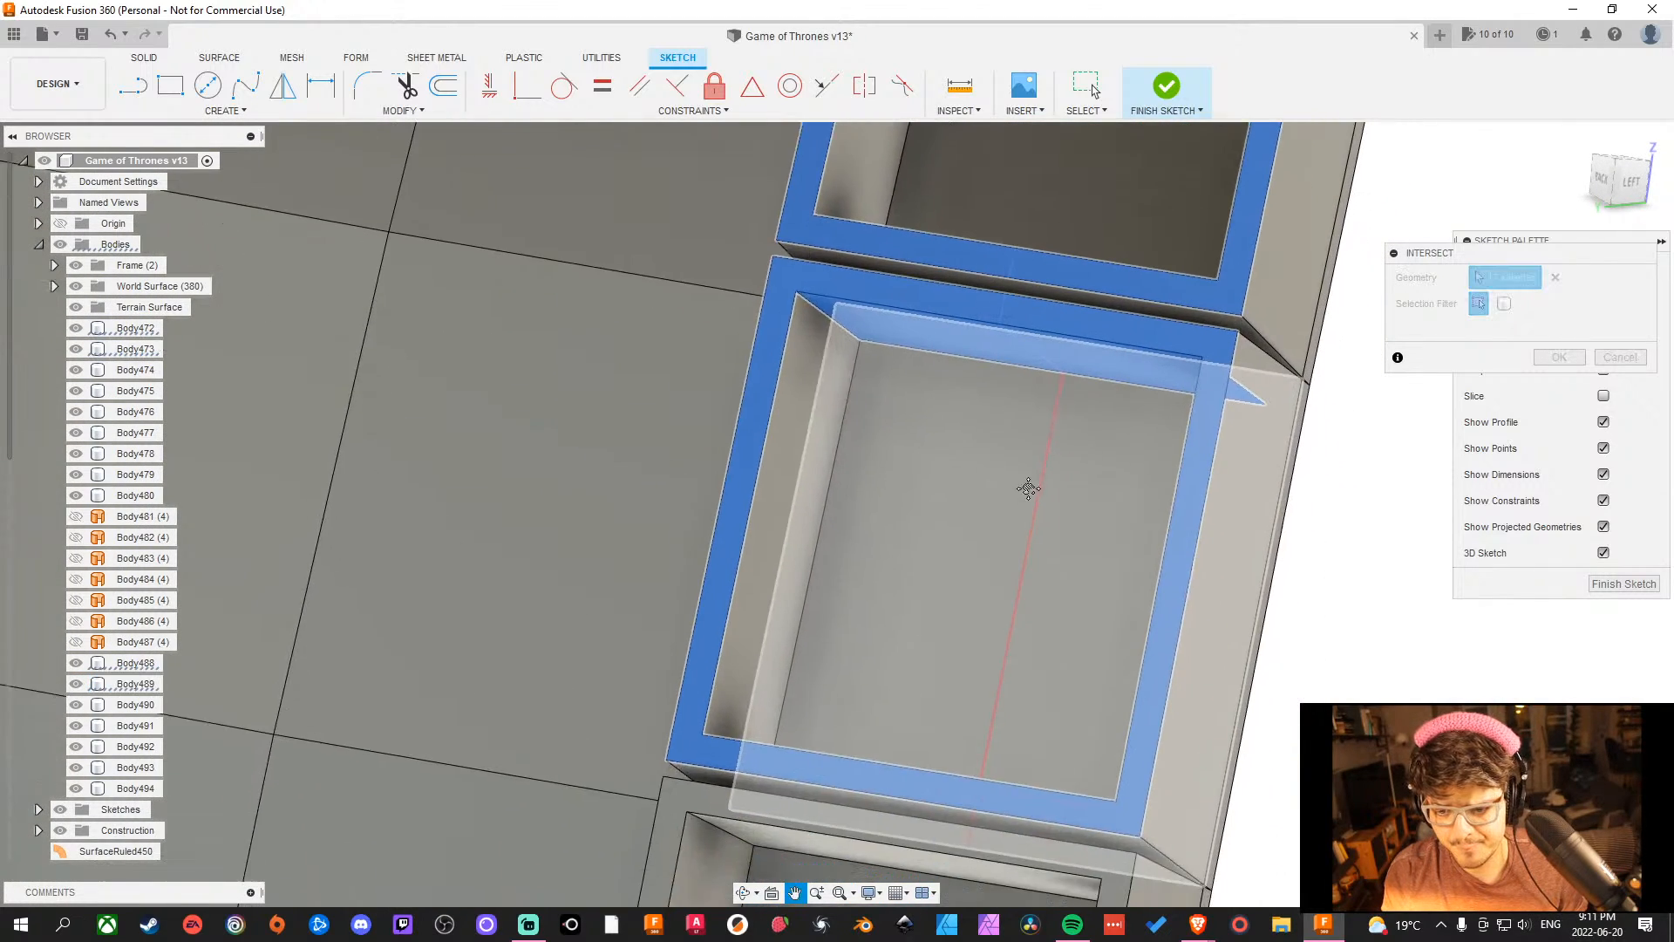
shift+middle_drag(1009, 683, 1019, 370)
click(942, 825)
click(945, 448)
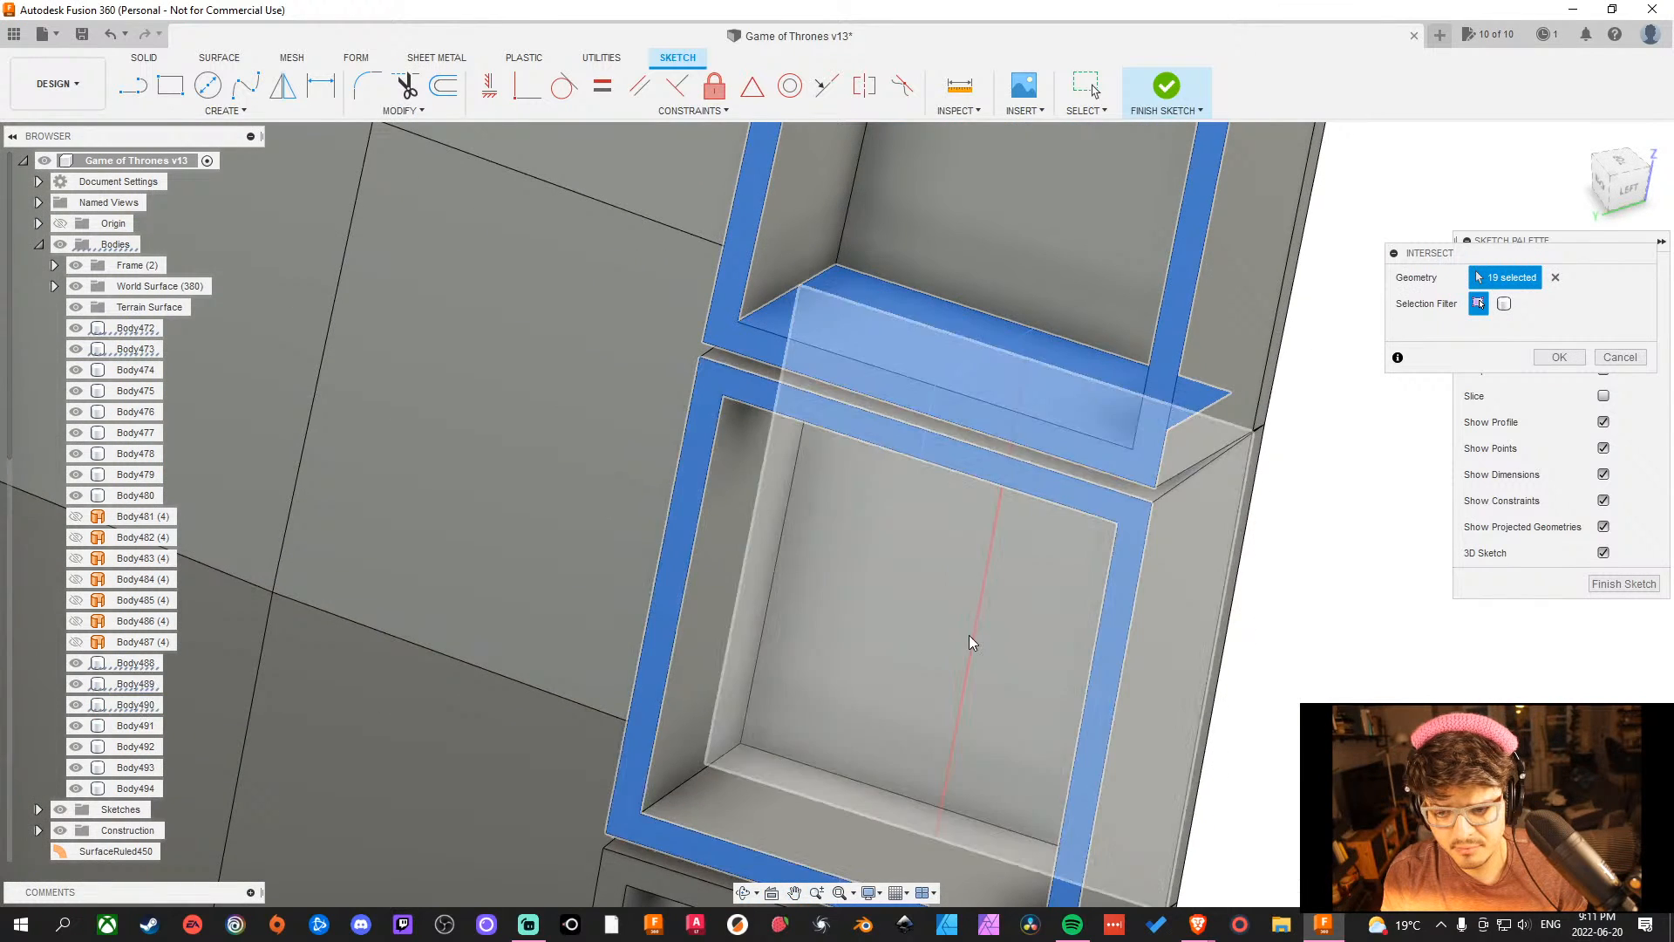
shift+middle_drag(972, 643, 954, 410)
click(1039, 316)
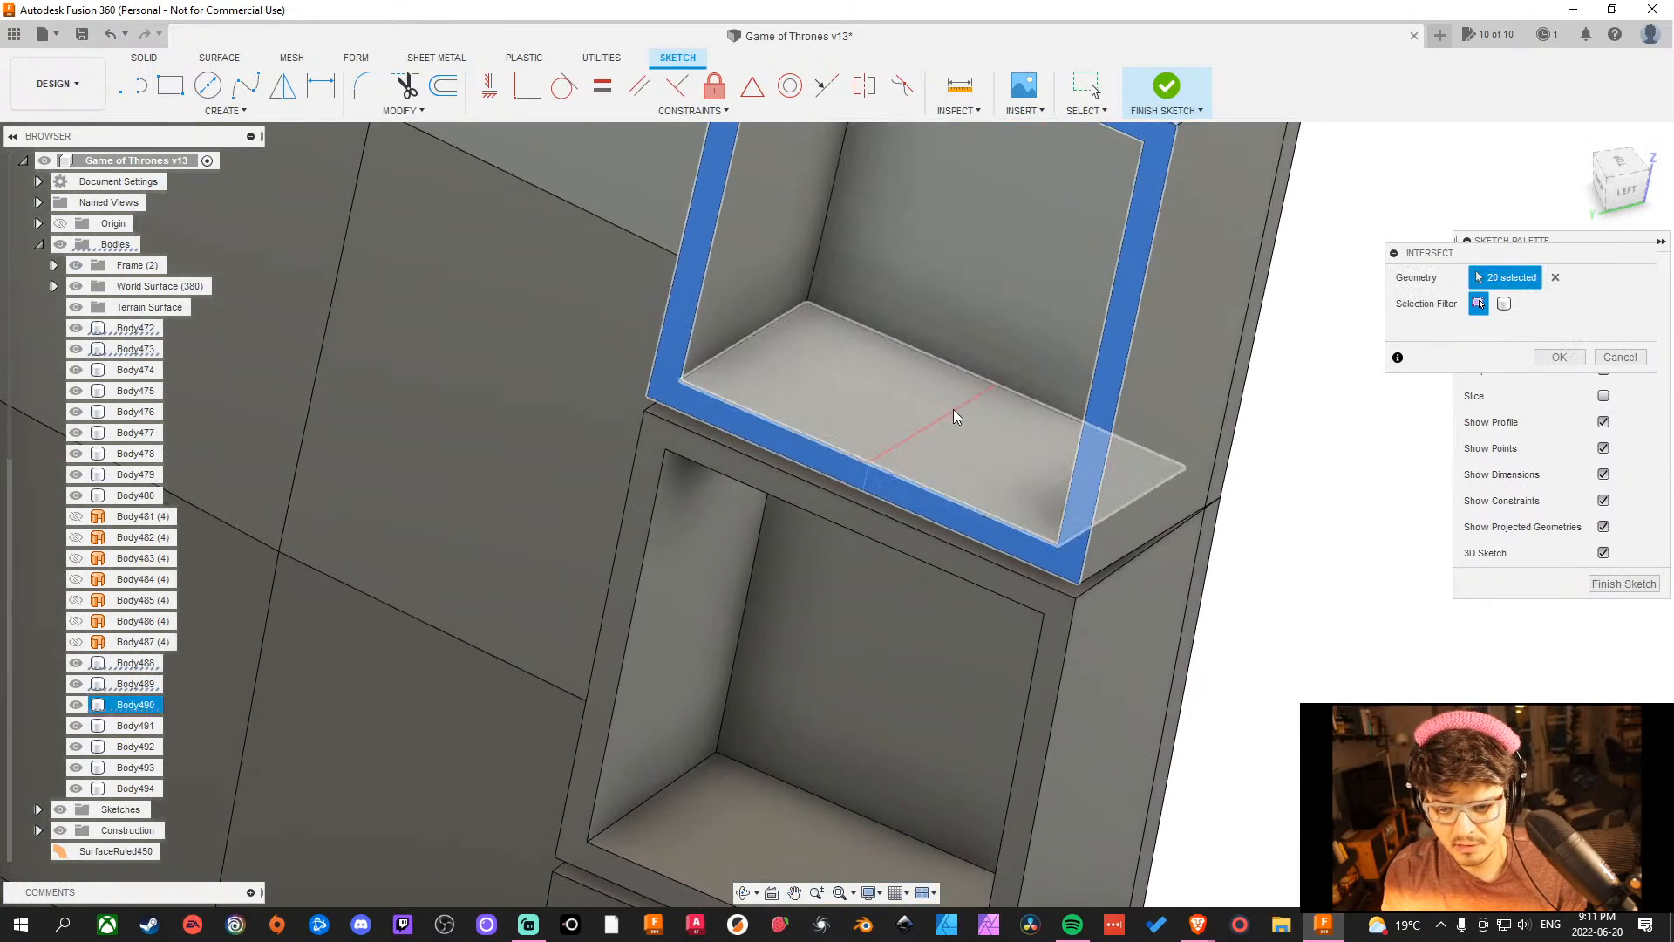
Add the front rims and upper inner faces of the sixth and seventh boxes to the intersect selection.
shift+middle_drag(884, 518, 910, 443)
click(856, 528)
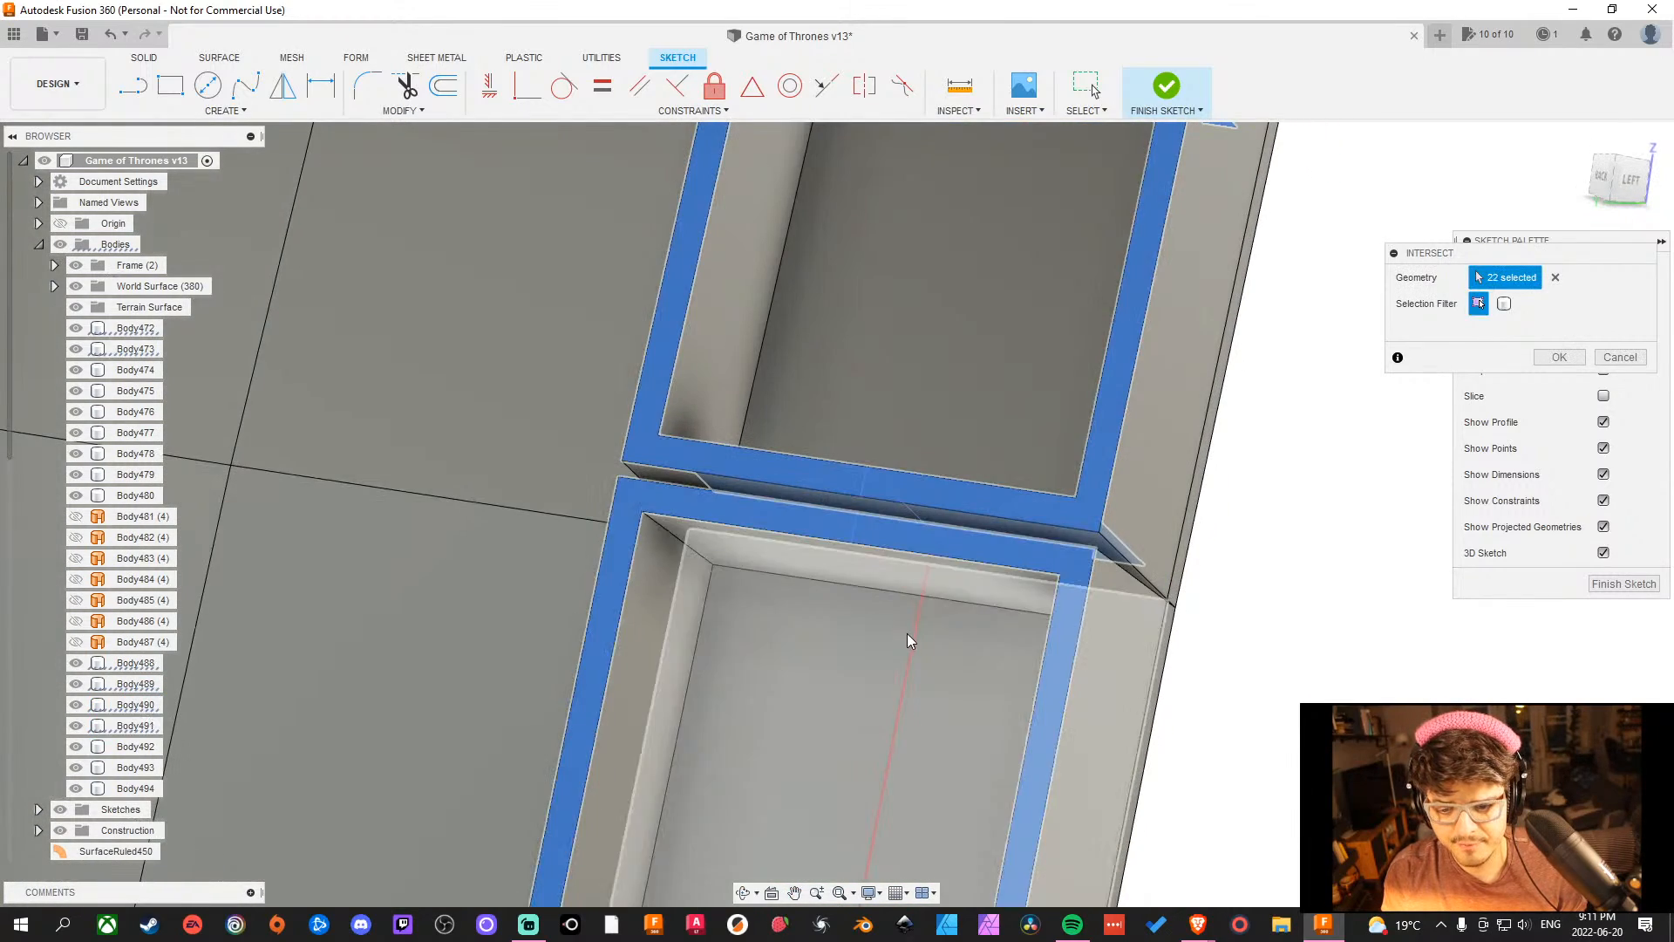
shift+middle_drag(907, 633, 917, 561)
click(918, 562)
scroll(940, 613, down, 3)
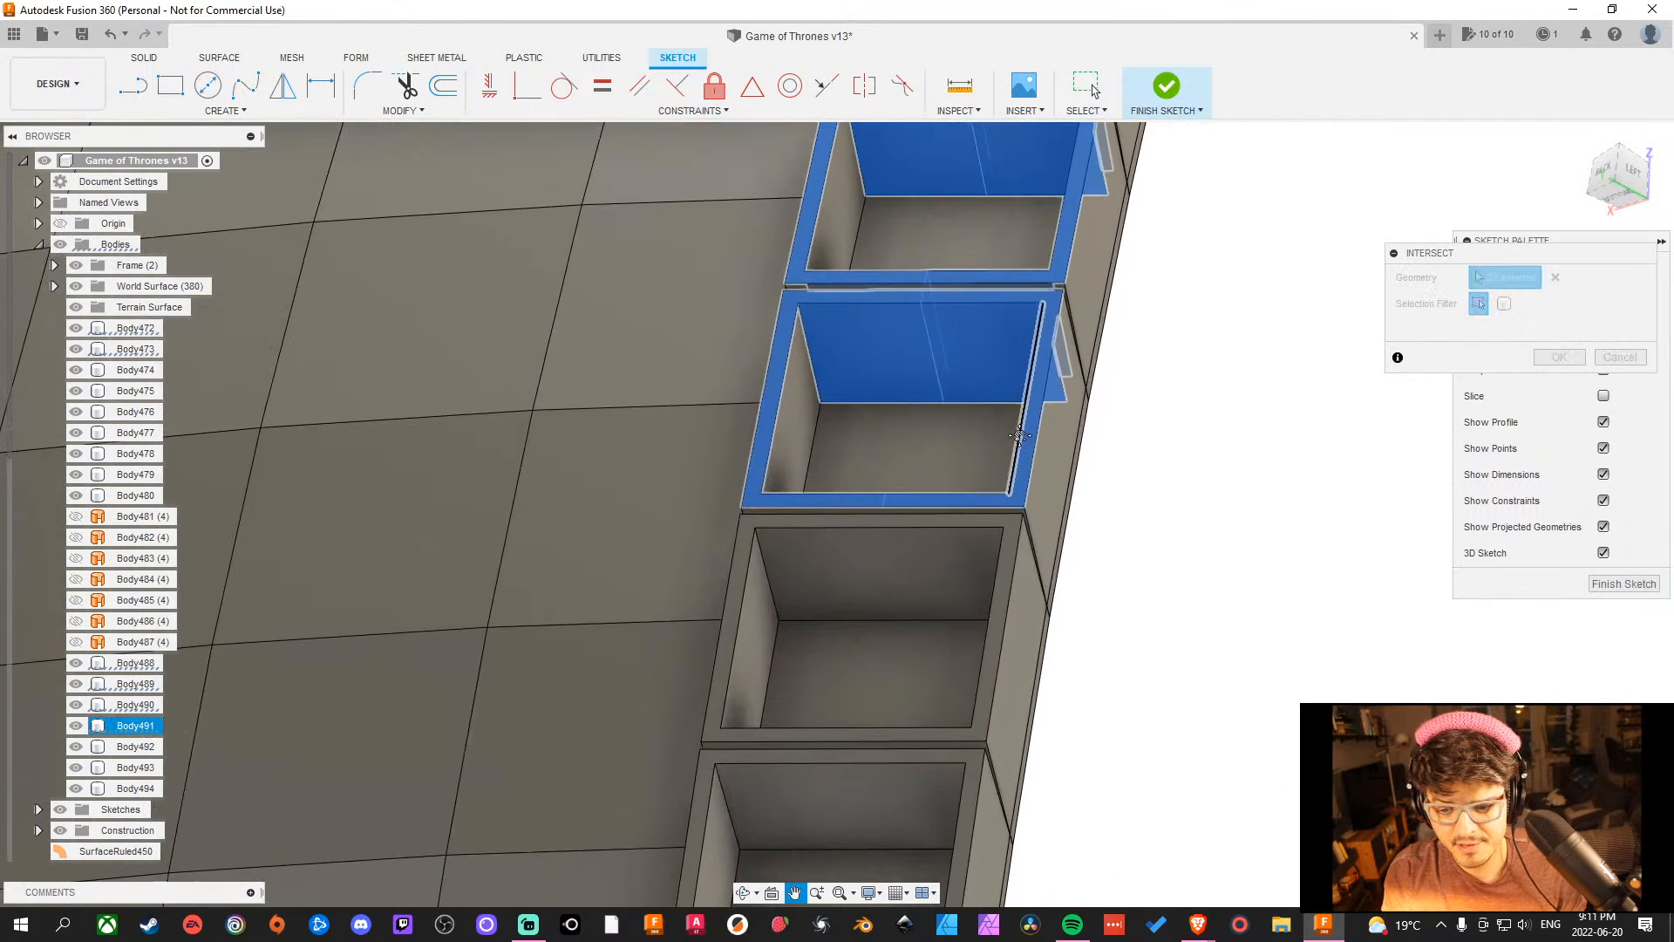
click(905, 516)
scroll(898, 524, up, 3)
scroll(894, 525, up, 2)
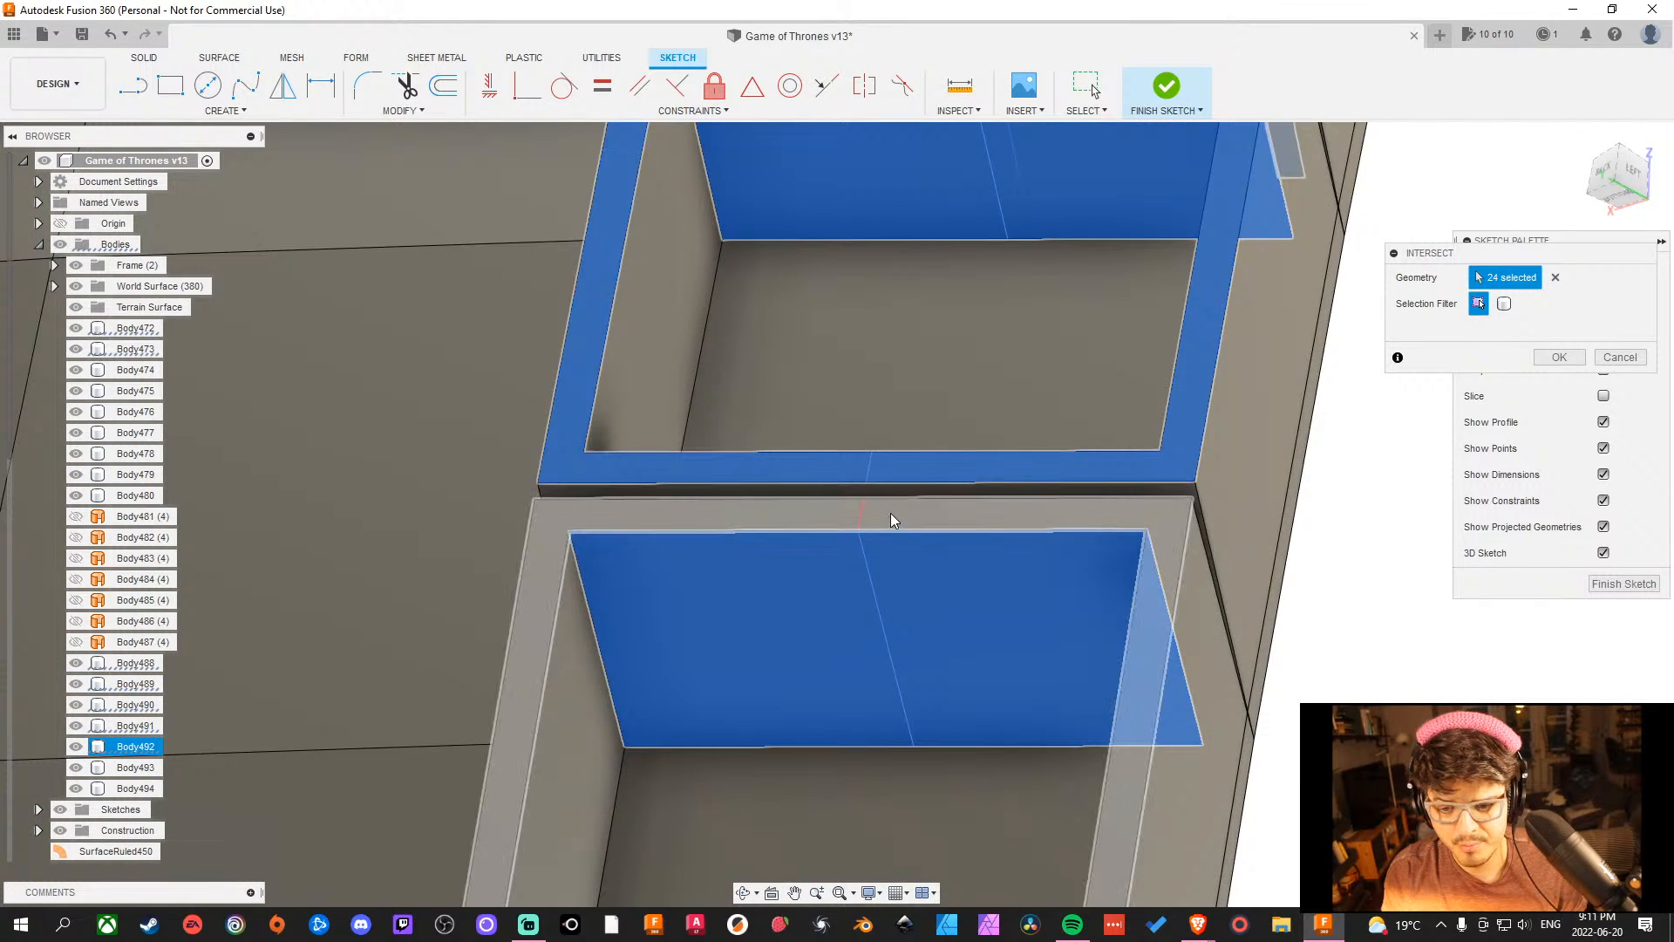
click(891, 514)
Add the front rims and upper inner faces of the two lowest boxes to the intersect selection.
scroll(909, 536, down, 4)
middle_drag(947, 558, 960, 288)
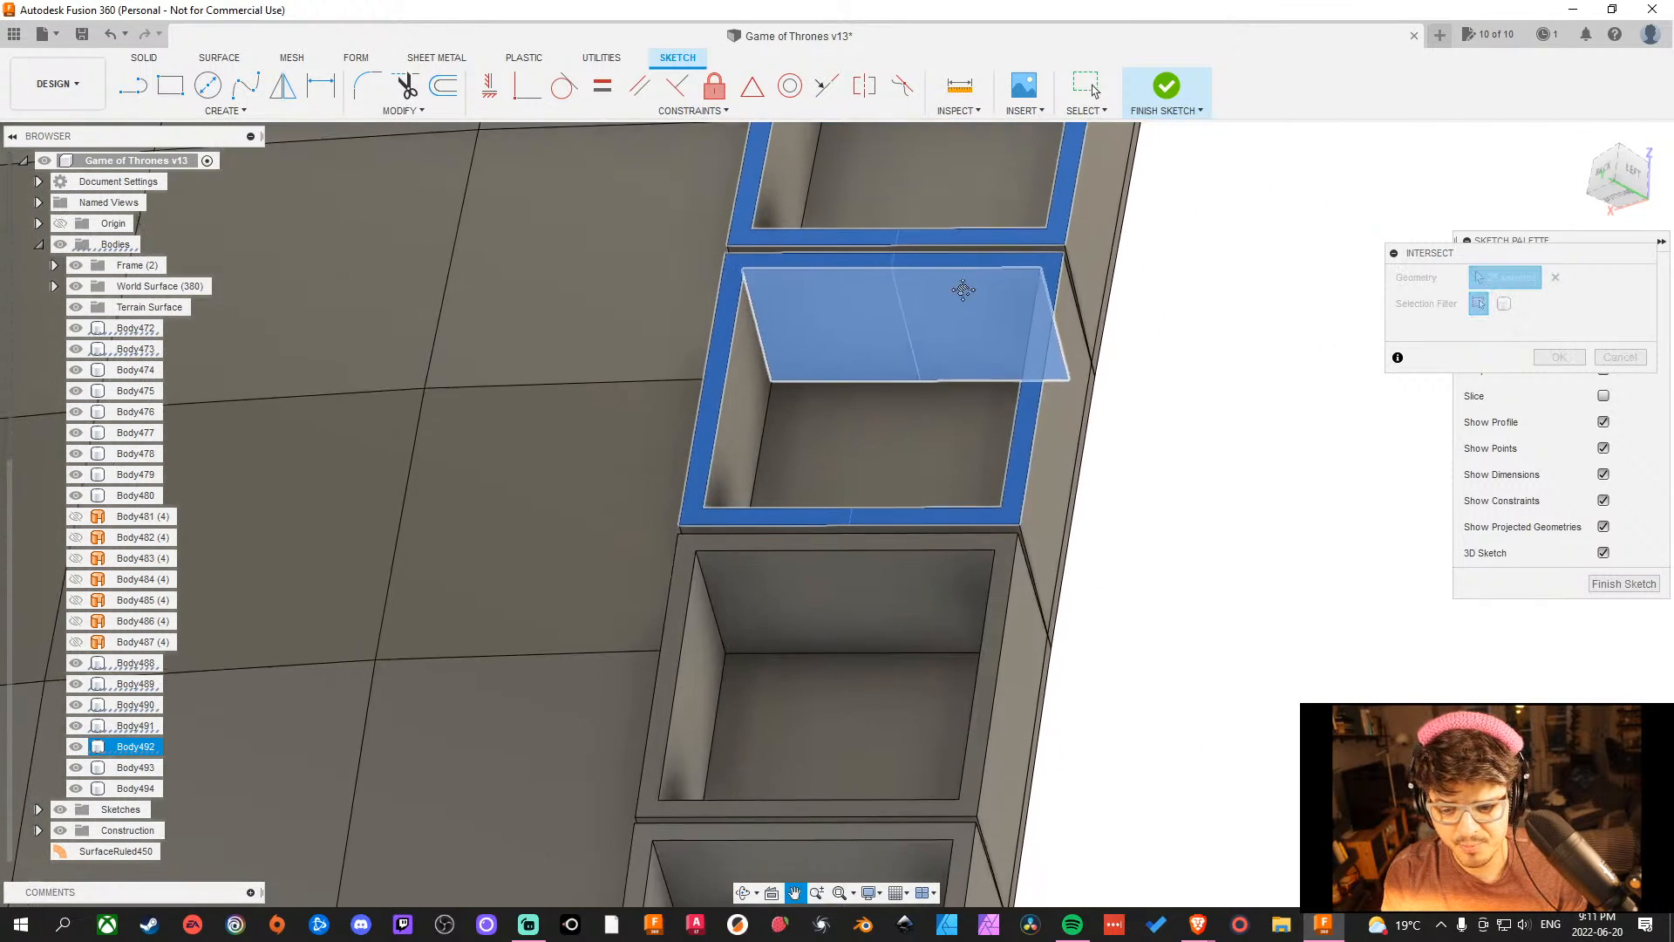
click(856, 538)
click(869, 608)
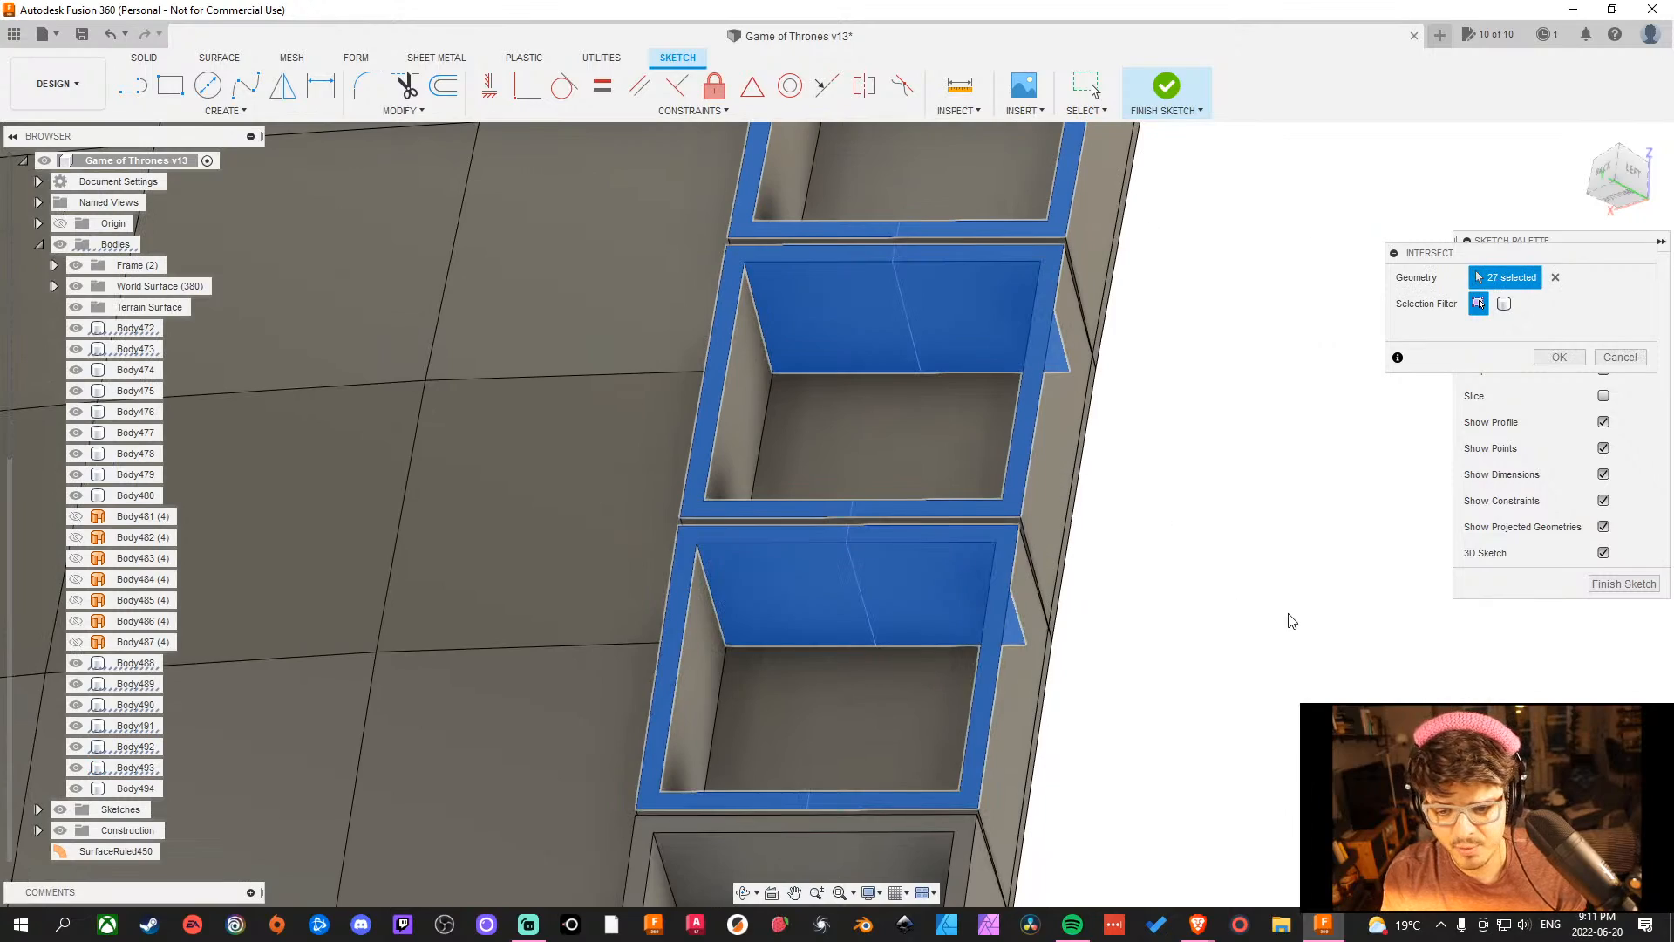
shift+middle_drag(1231, 606, 1225, 460)
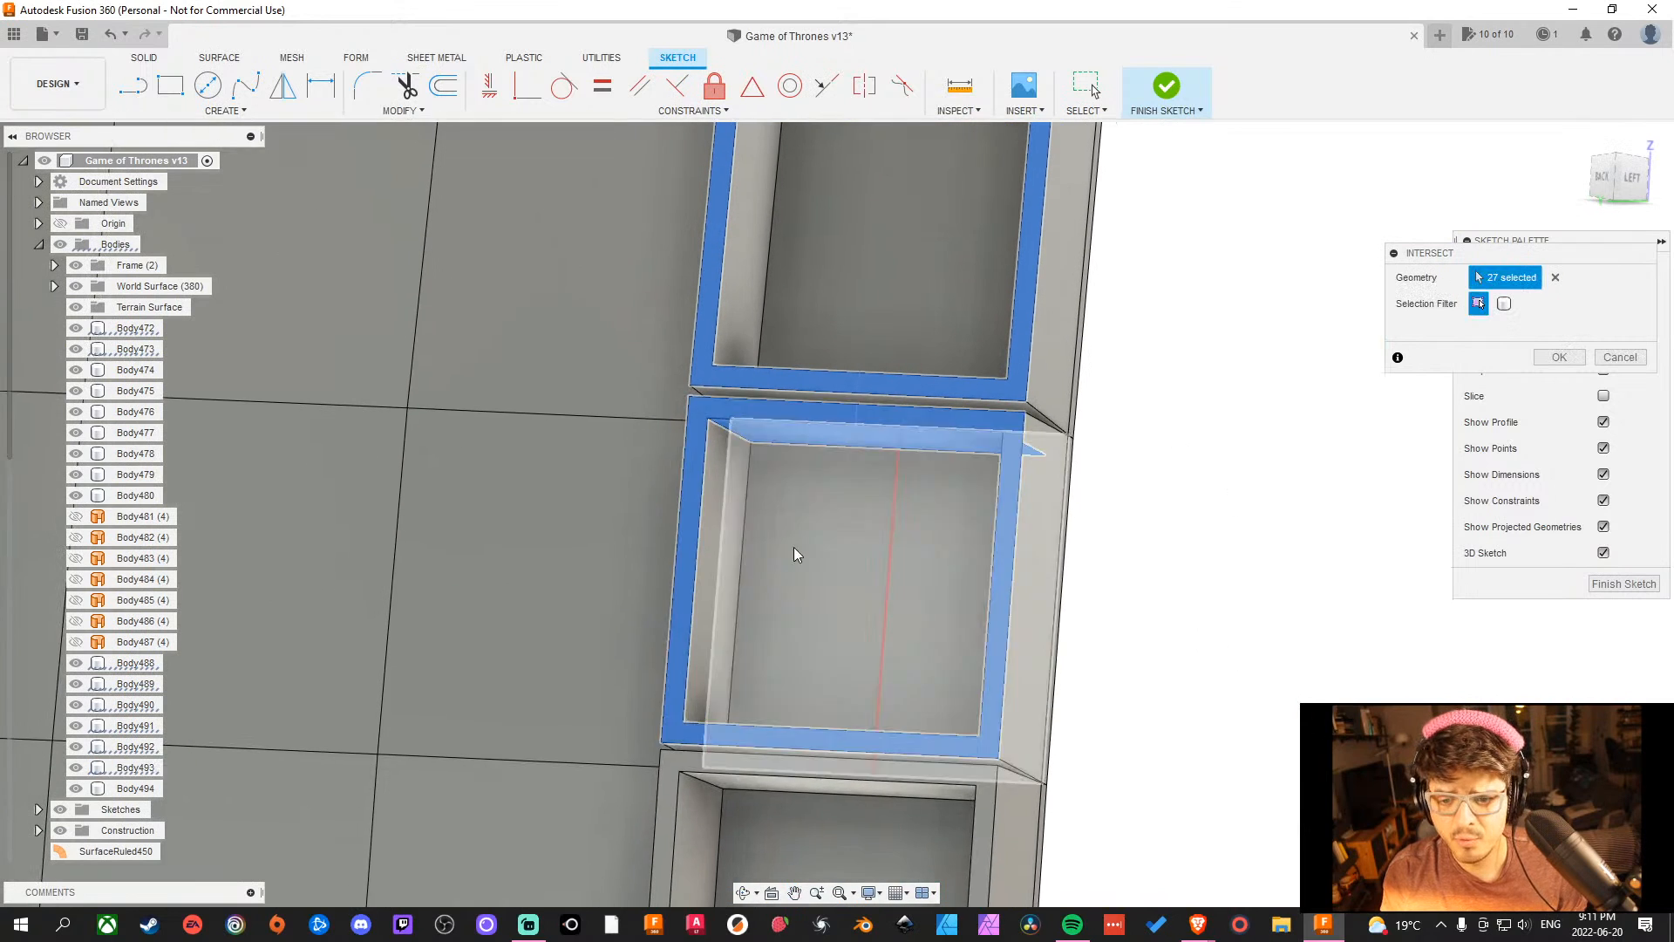
middle_drag(1201, 798, 1193, 703)
scroll(785, 685, up, 3)
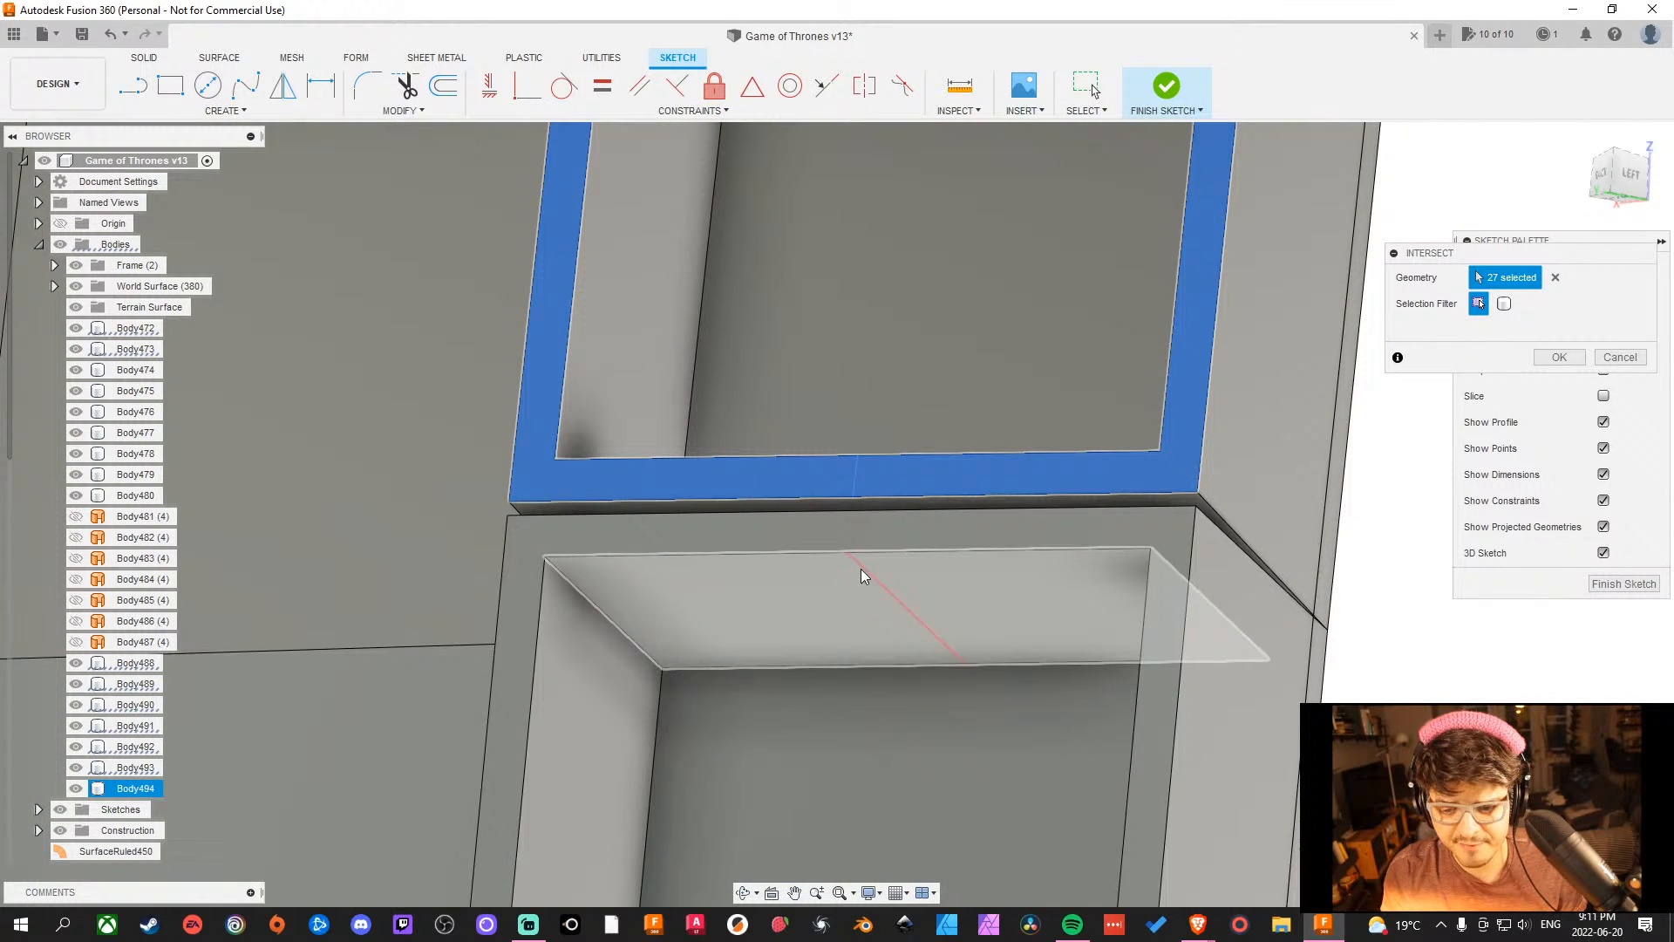
click(864, 542)
click(955, 670)
Add the lower inner faces of the five lowest boxes, working upward from the bottom box, to the intersect selection.
scroll(955, 672, down, 5)
scroll(956, 672, up, 5)
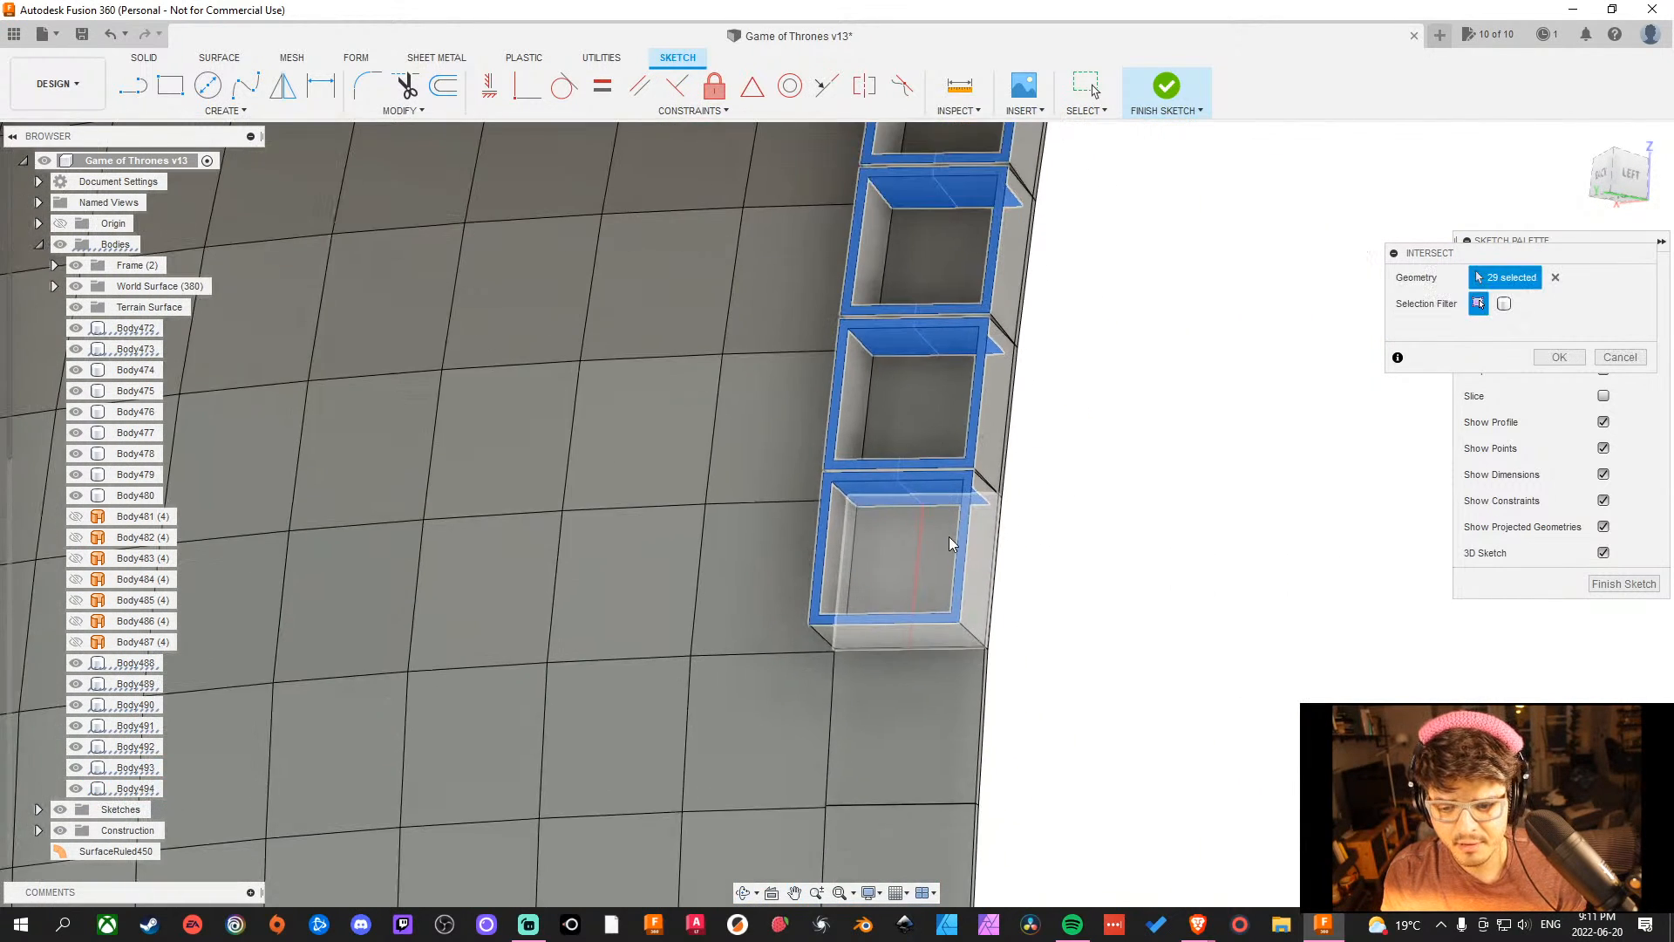
shift+middle_drag(920, 582, 909, 768)
scroll(997, 741, down, 3)
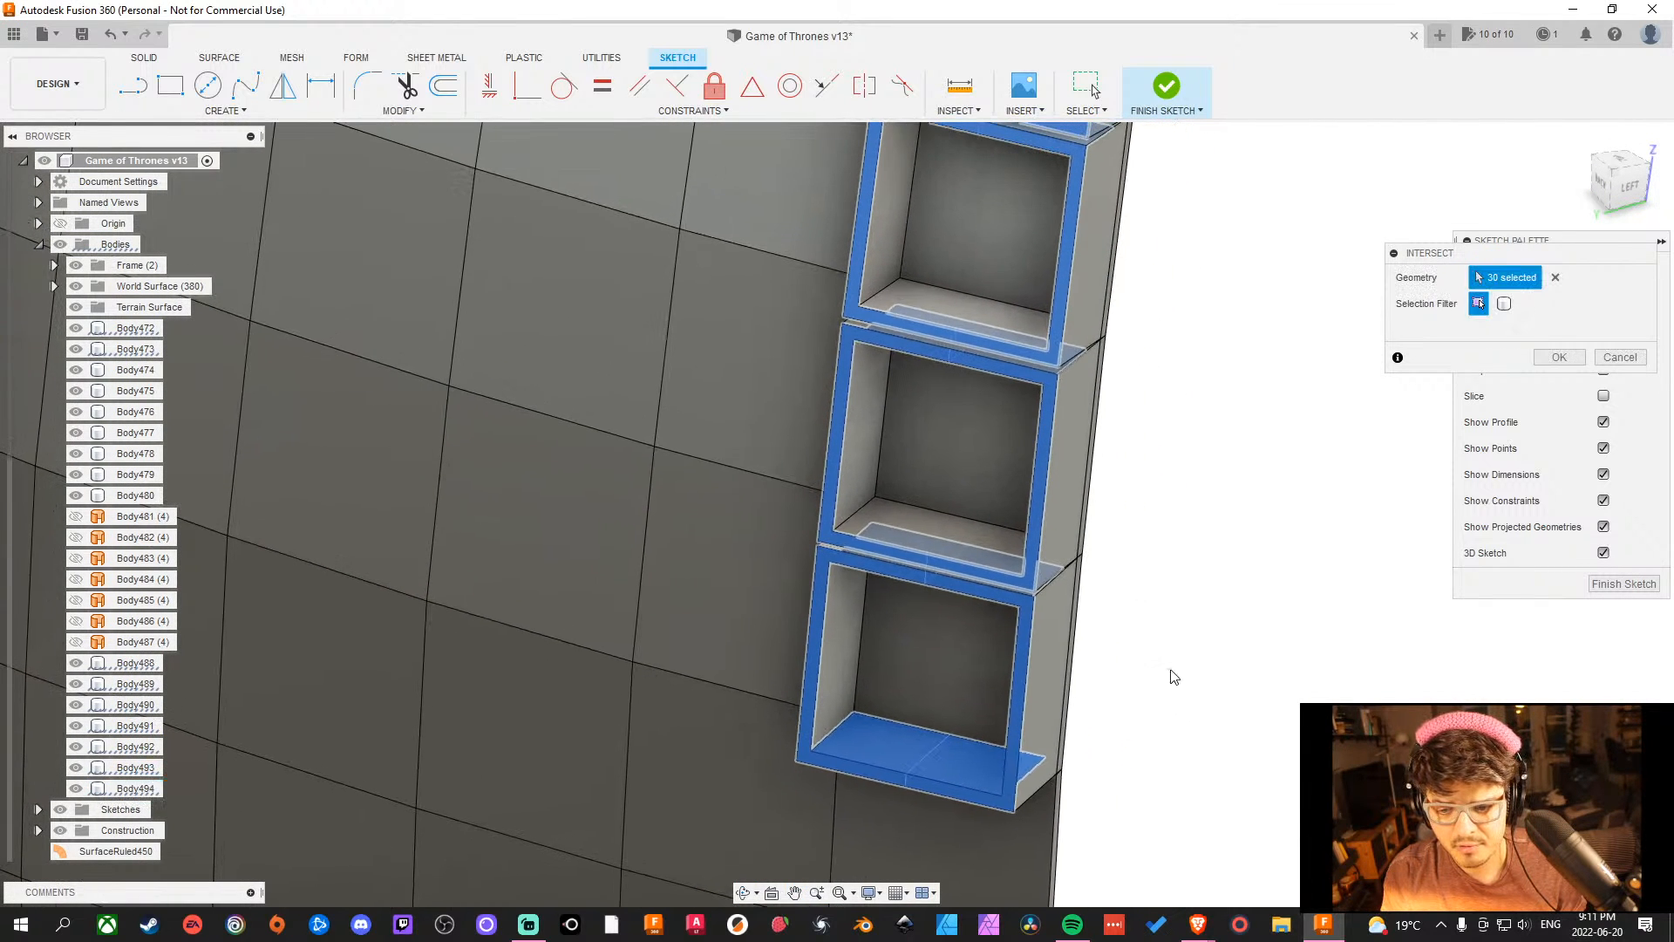
middle_drag(1201, 480, 1154, 572)
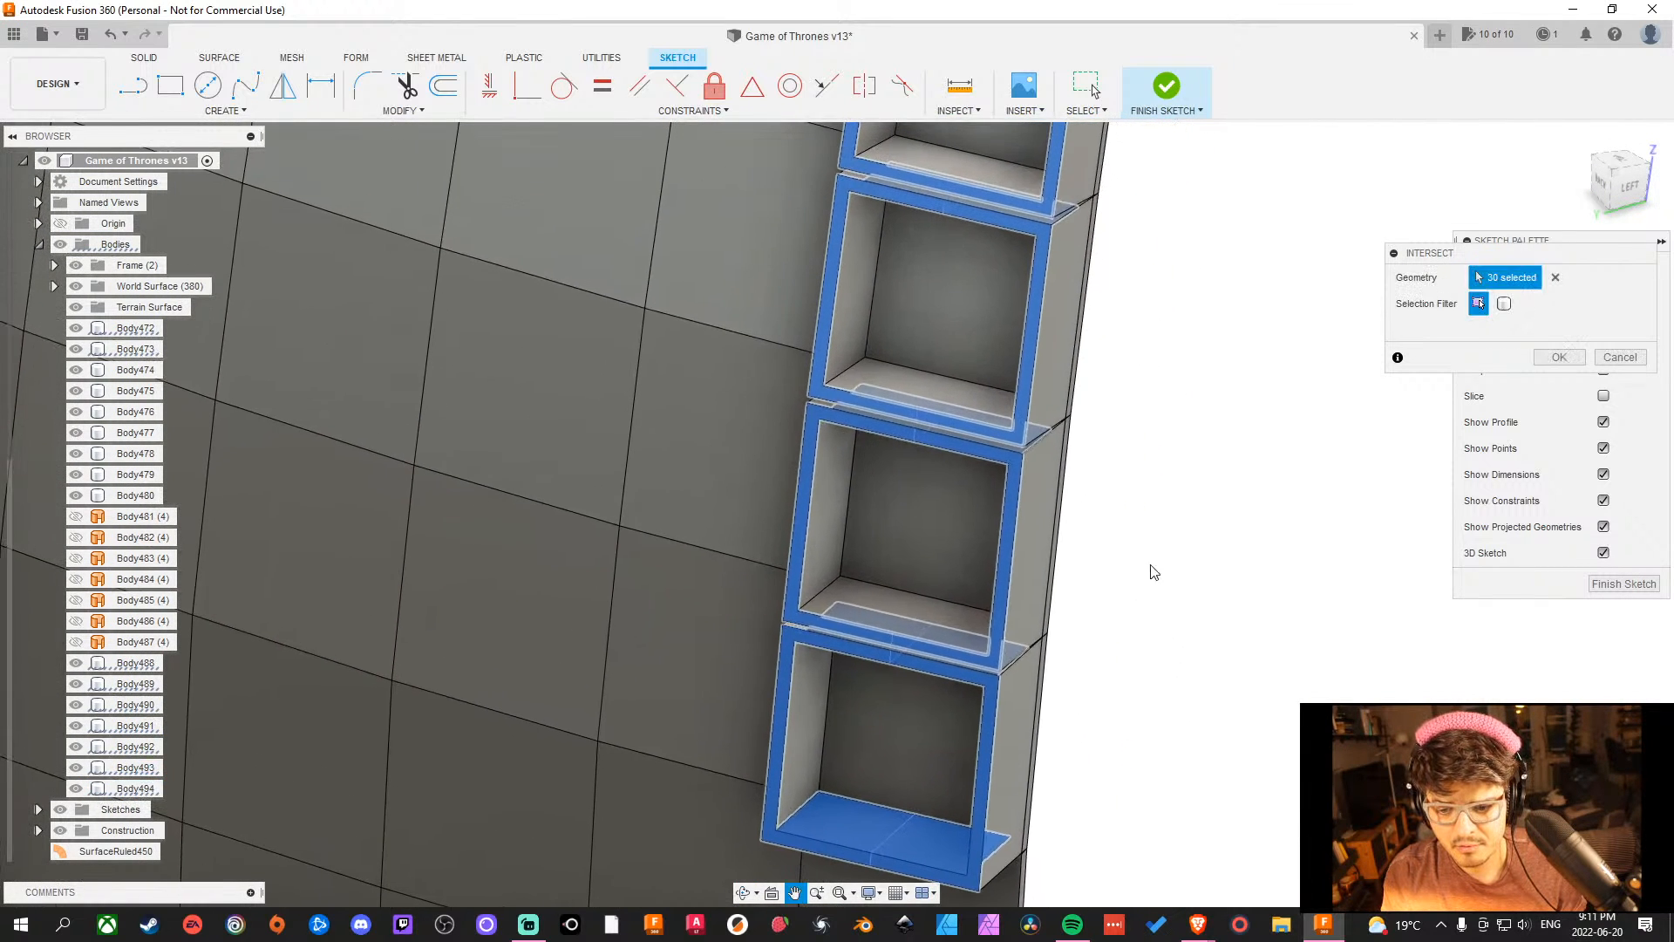
click(912, 607)
click(955, 399)
middle_drag(1047, 339, 962, 643)
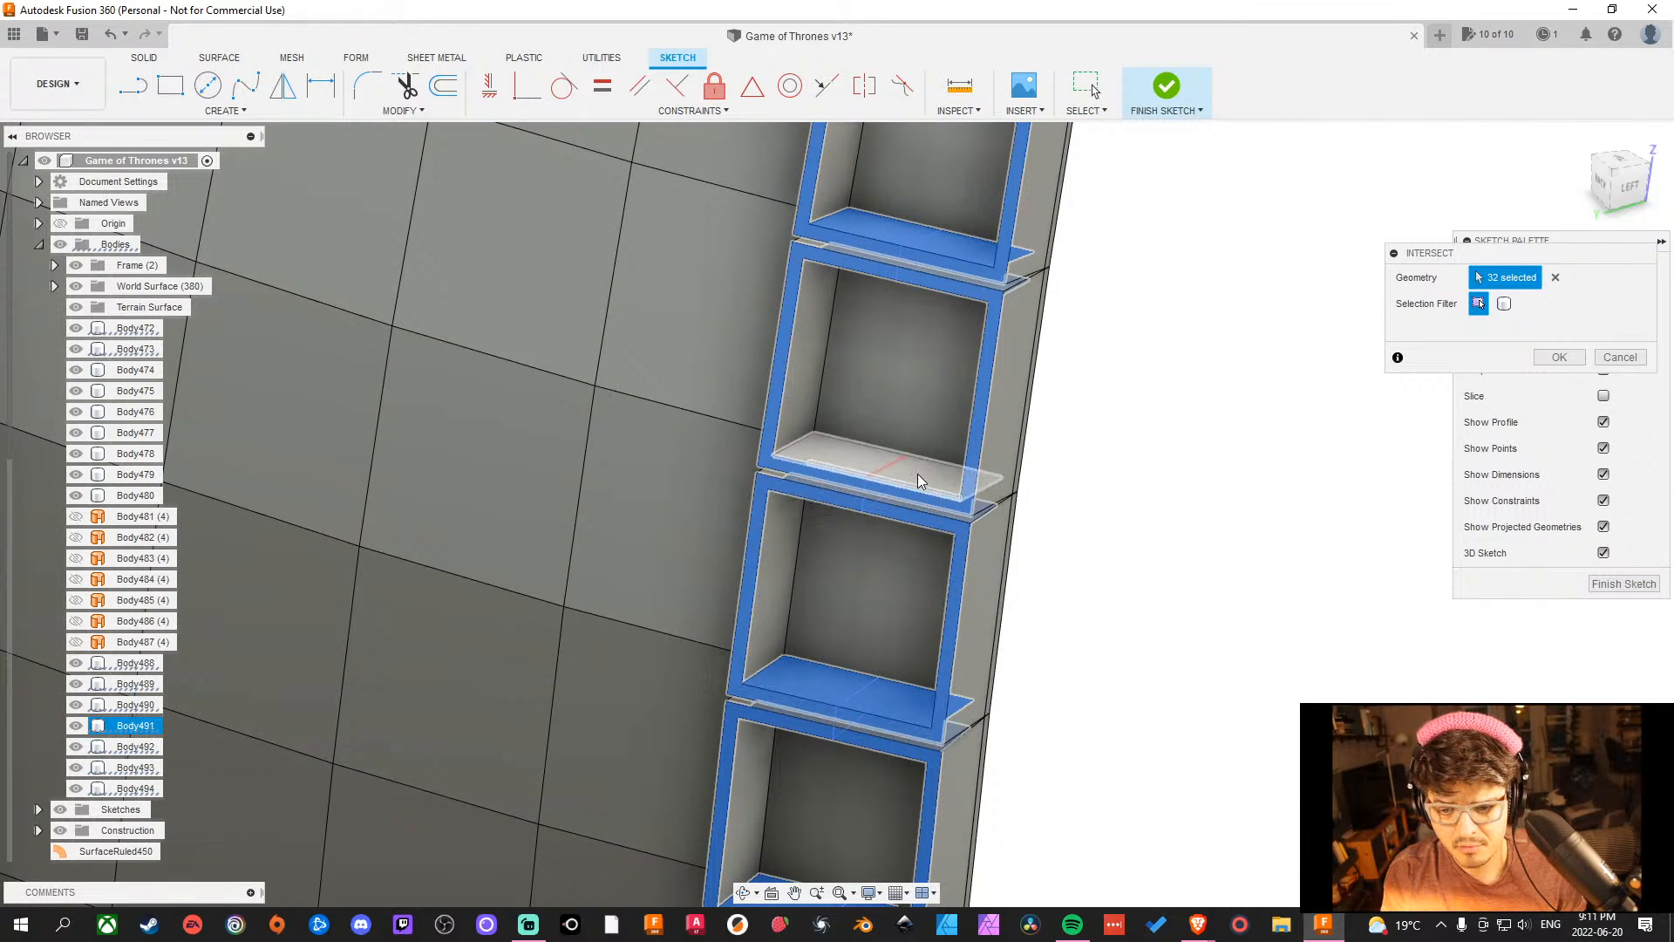
click(914, 469)
middle_drag(1200, 419, 1136, 722)
middle_drag(1177, 306, 916, 616)
click(876, 534)
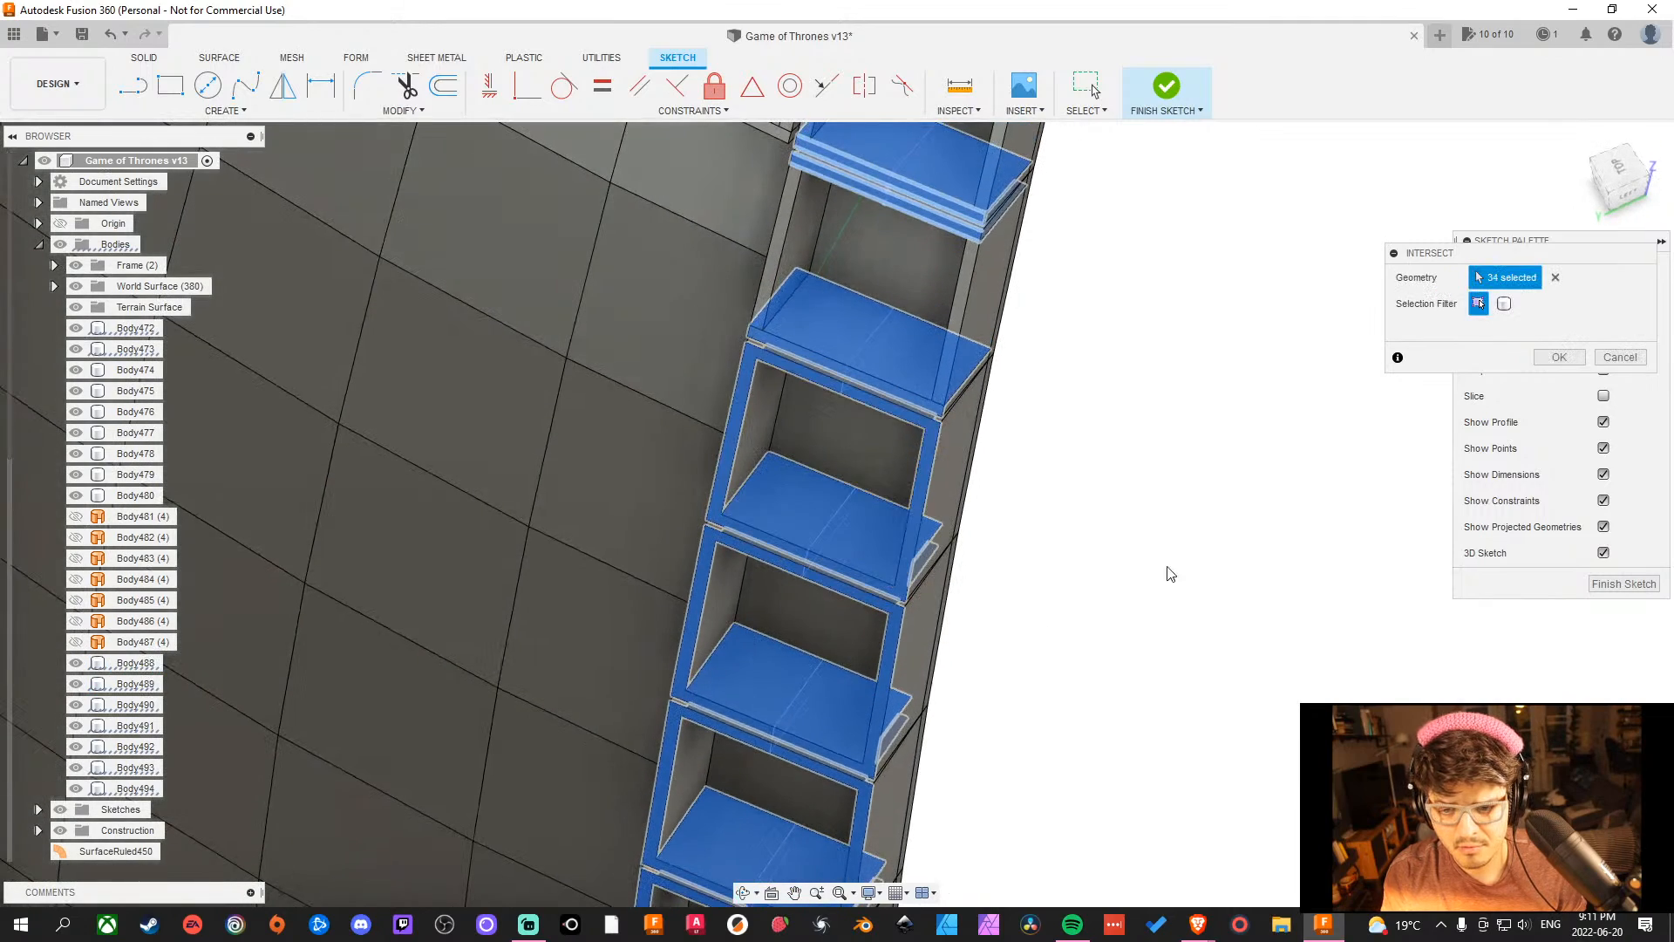
Check the selected box faces along the row and create their intersection curves in the midplane sketch.
middle_drag(1169, 572, 1097, 660)
shift+middle_drag(1171, 575, 1210, 414)
mouse_move(1039, 693)
middle_down()
mouse_move(1081, 571)
mouse_move(1132, 588)
mouse_move(1147, 512)
mouse_move(1150, 553)
mouse_move(1075, 715)
mouse_move(1151, 467)
middle_up()
mouse_move(1145, 533)
shift+middle_down()
mouse_move(1129, 576)
mouse_move(1156, 524)
mouse_move(1143, 557)
shift+middle_up()
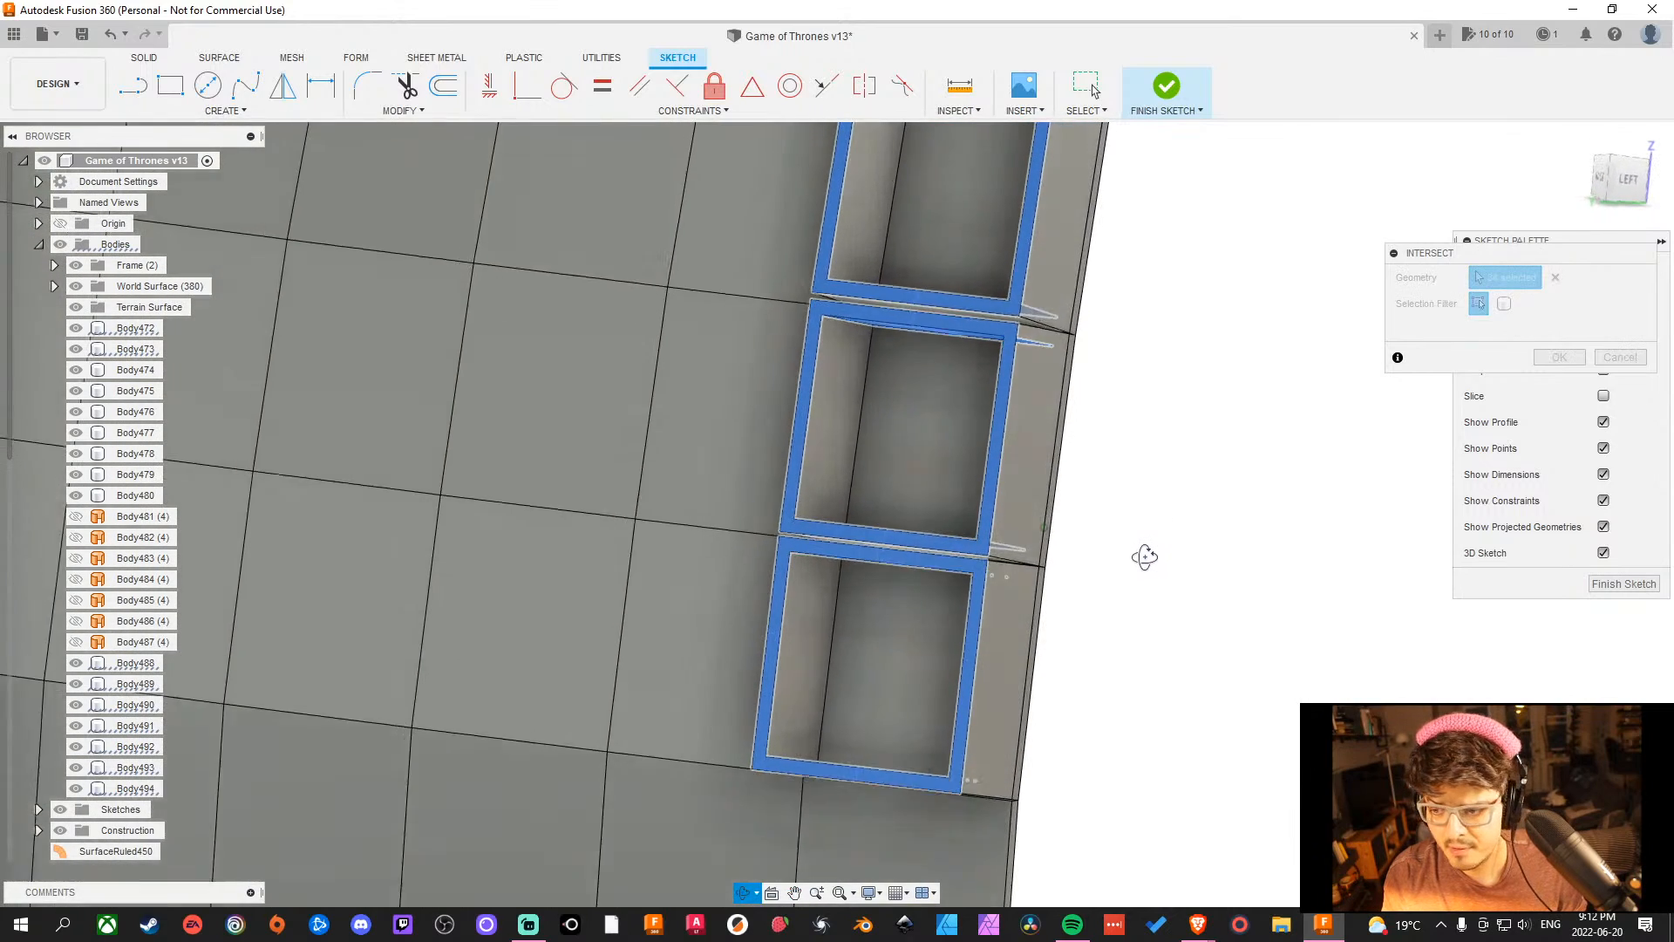
click(1561, 358)
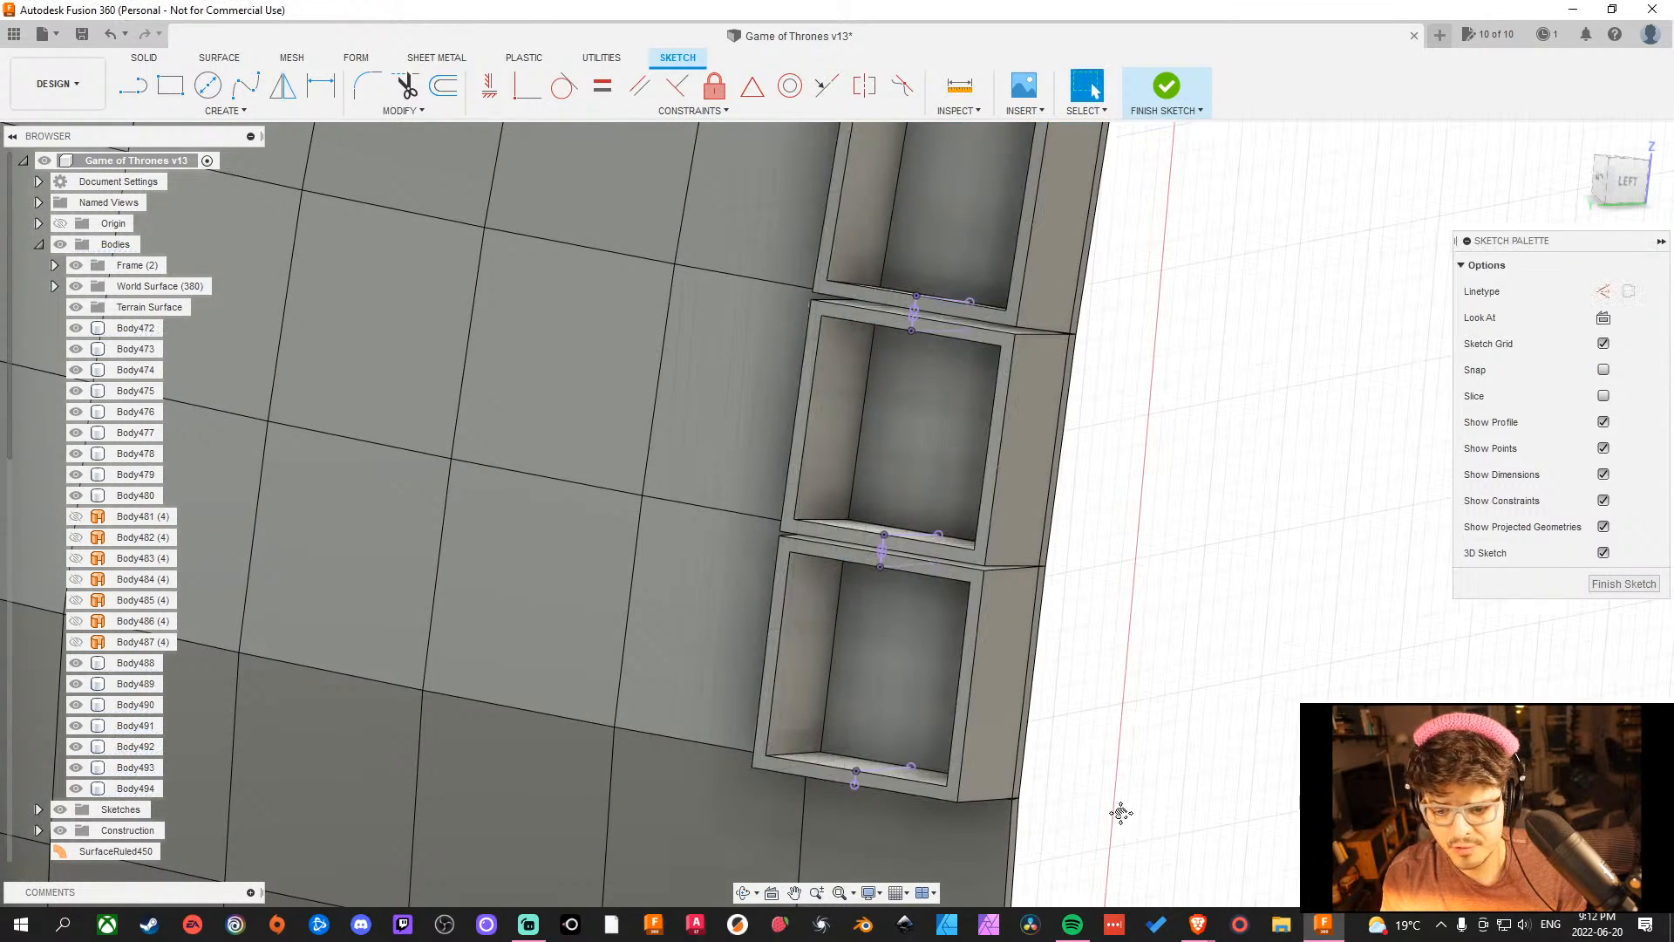
middle_drag(1122, 813, 1063, 707)
scroll(795, 737, down, 3)
scroll(971, 683, down, 2)
scroll(1038, 676, up, 2)
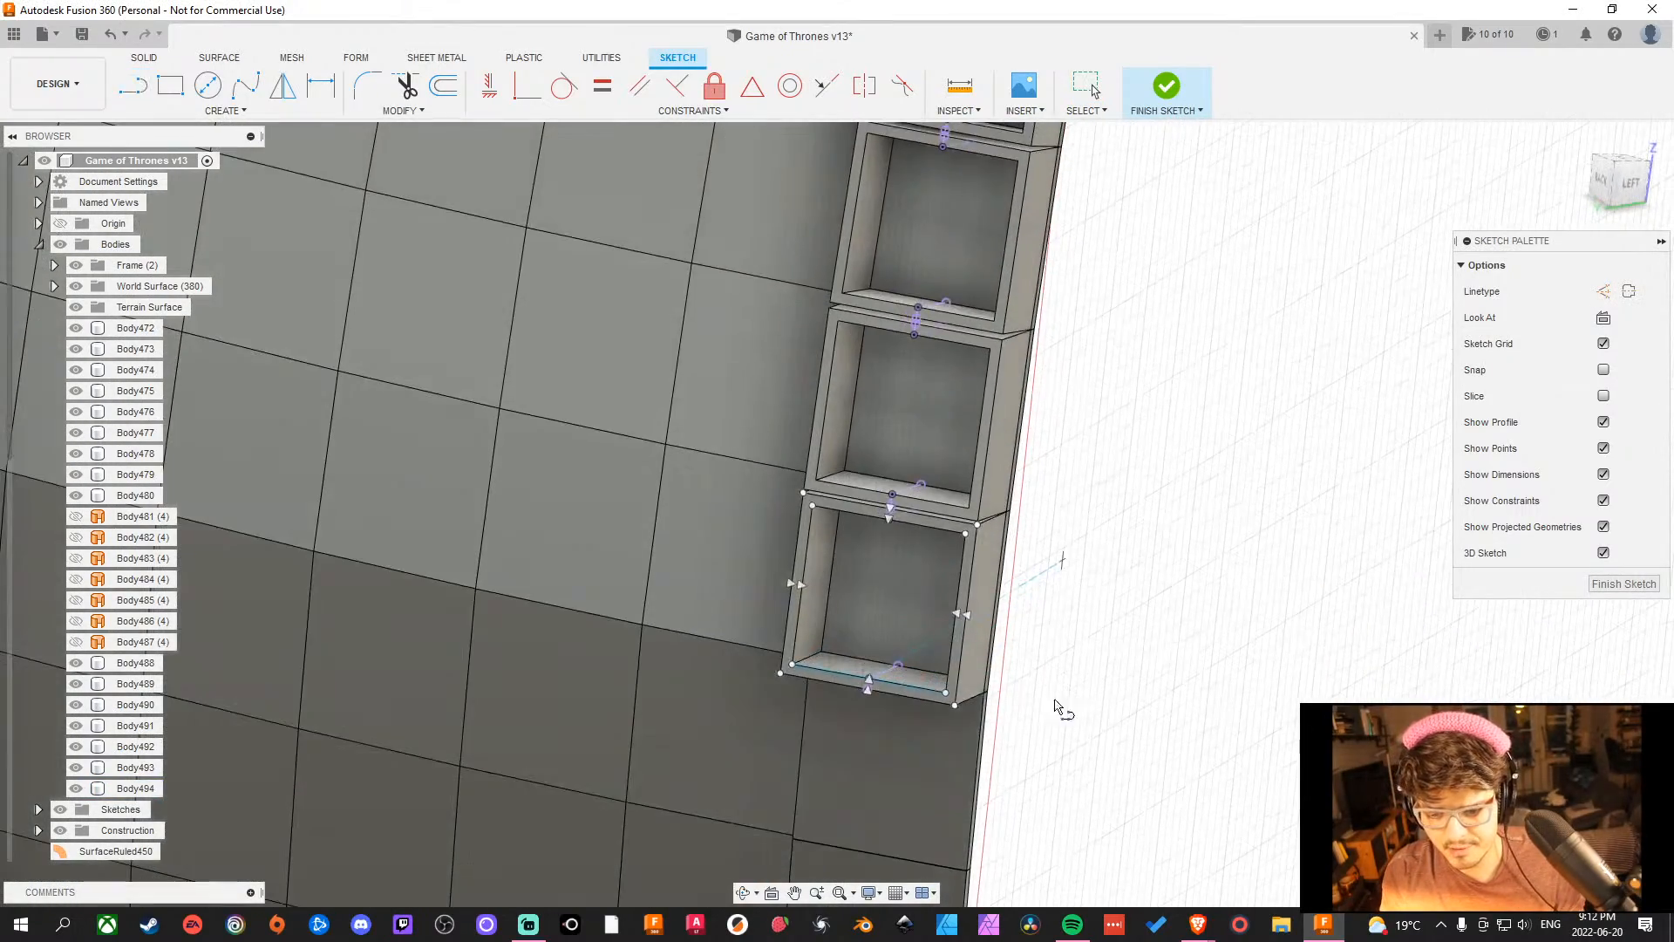
Start an Intersect selection with the back faces inside the three lowest boxes of the row.
scroll(898, 673, up, 4)
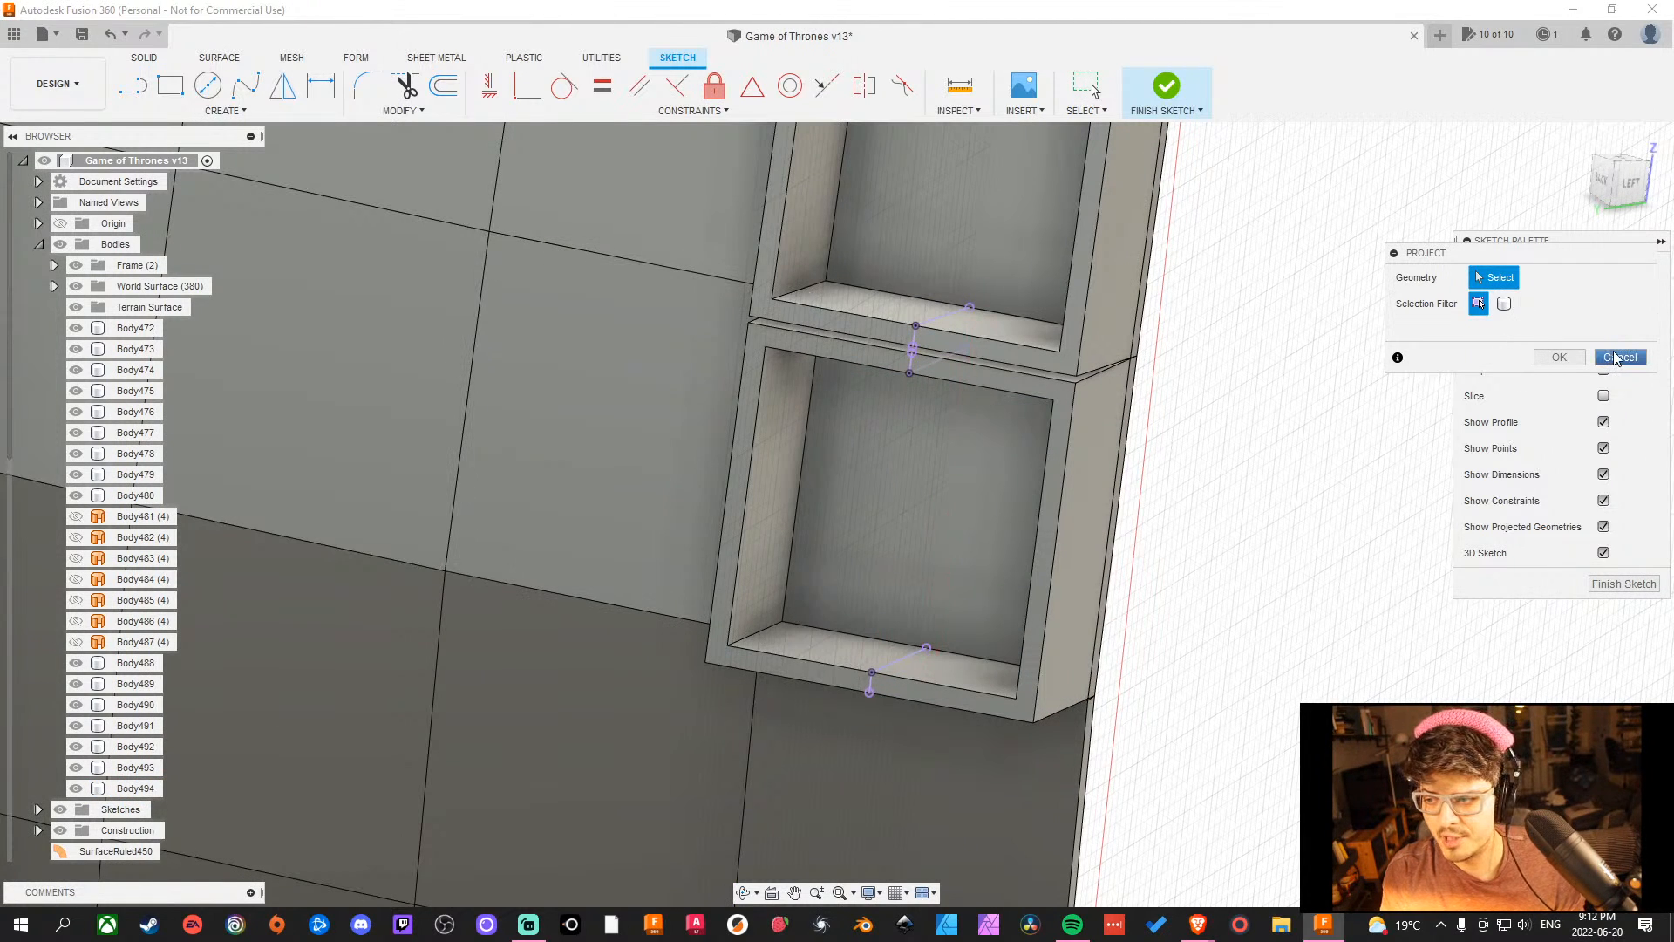
click(224, 111)
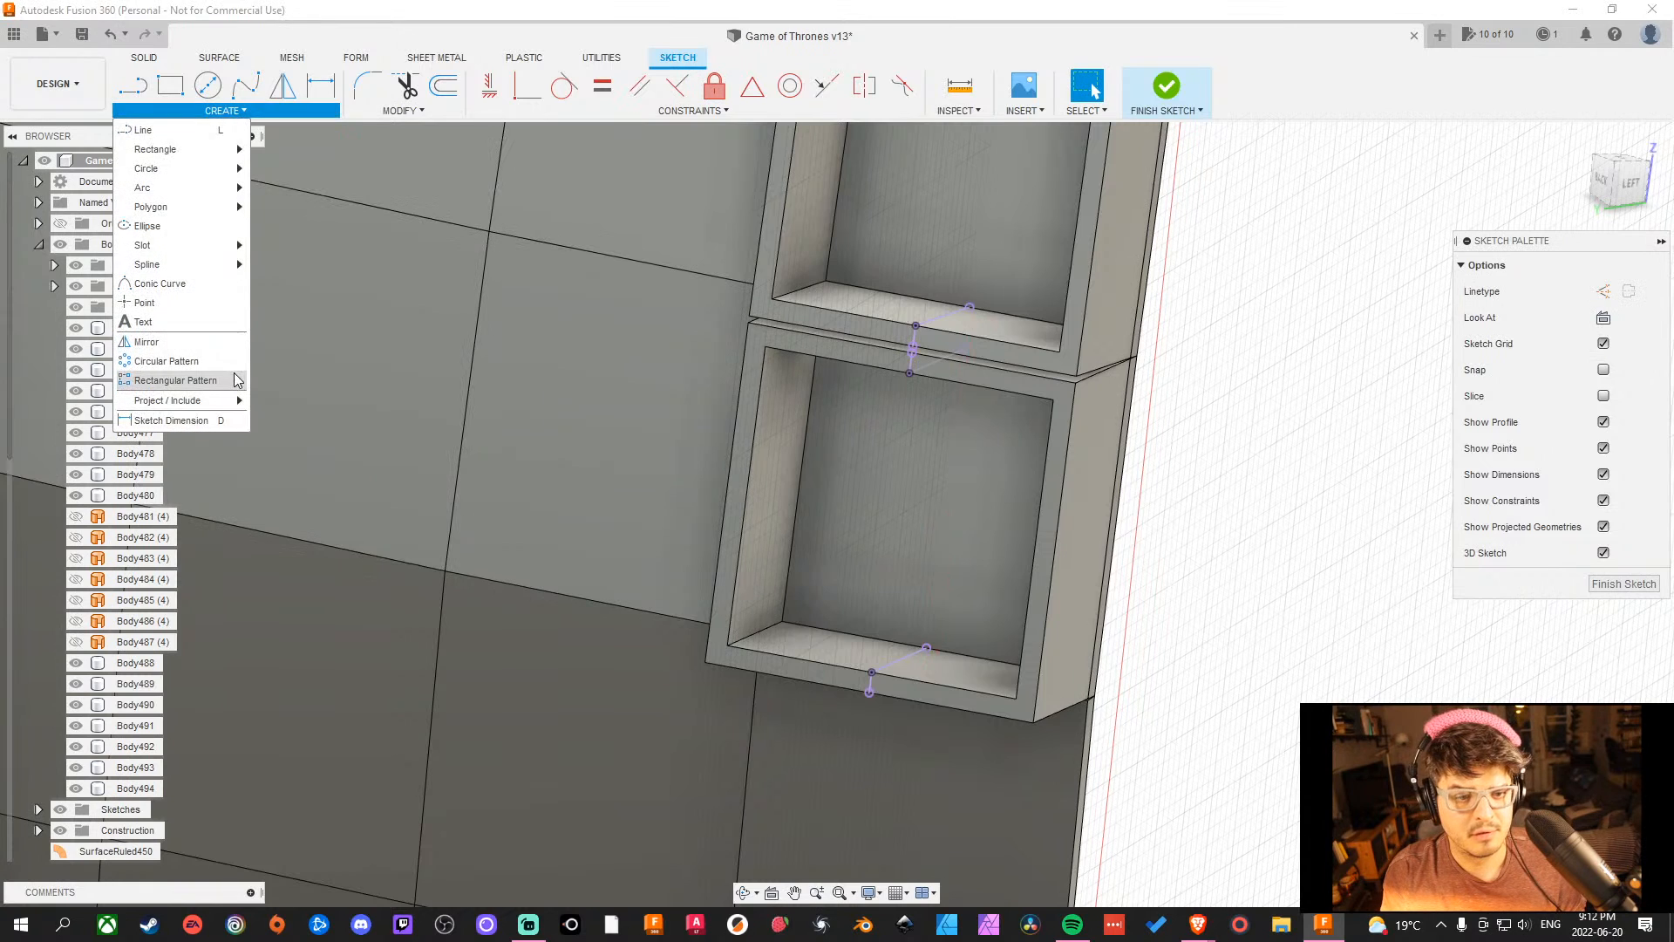
click(357, 423)
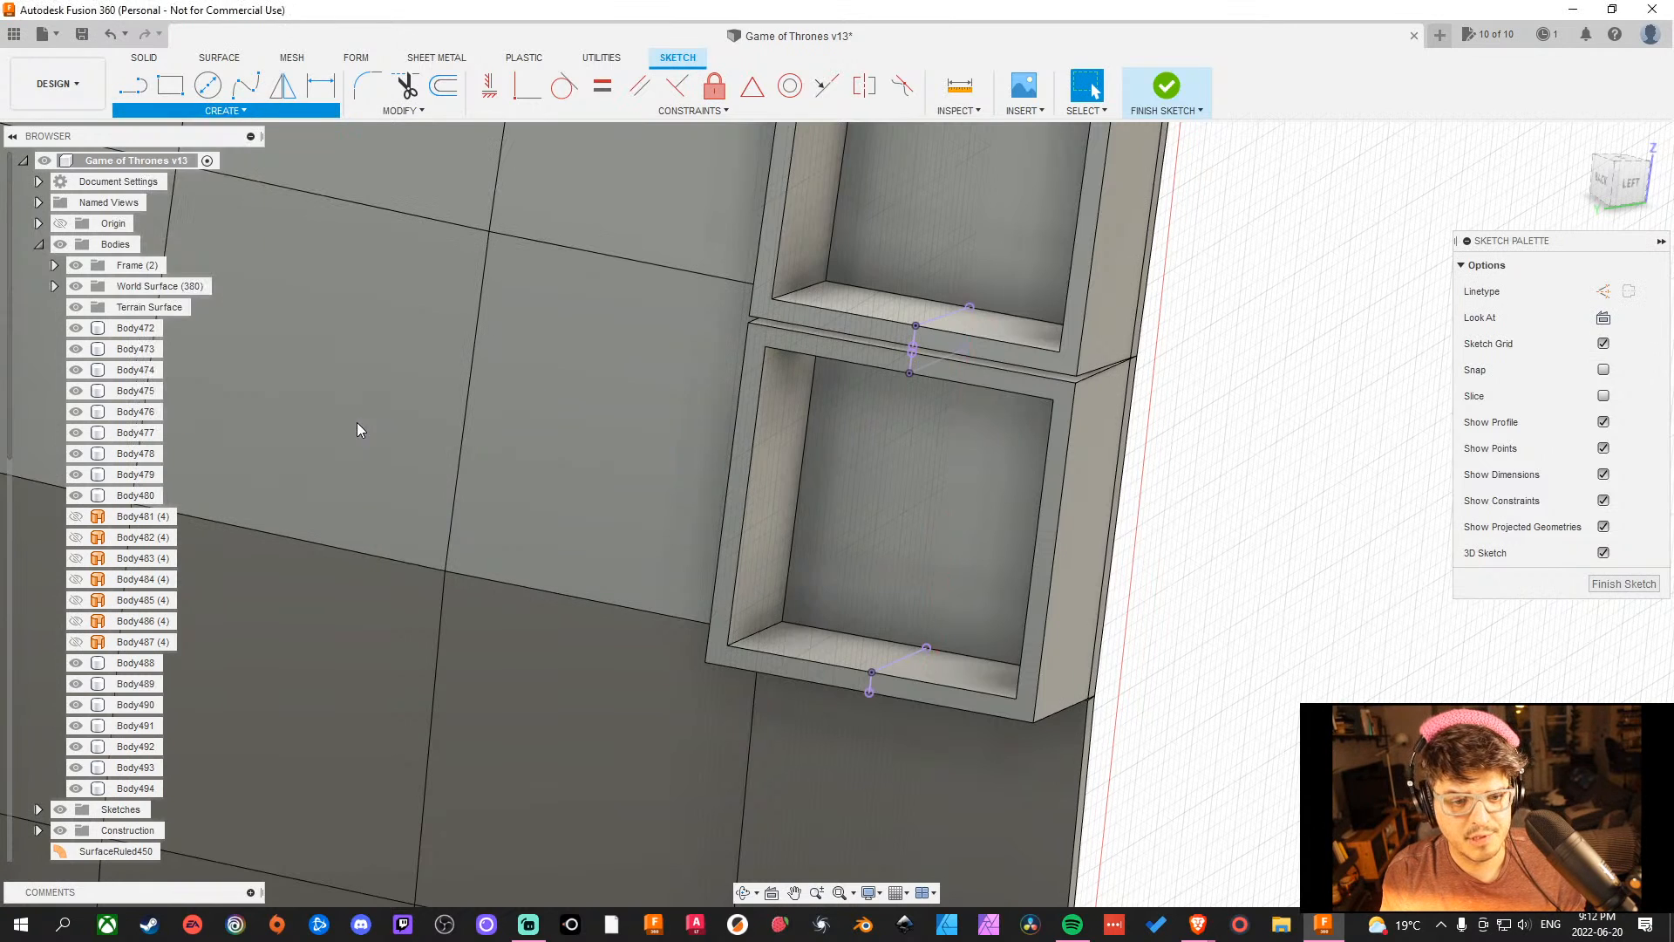
click(994, 541)
click(1021, 269)
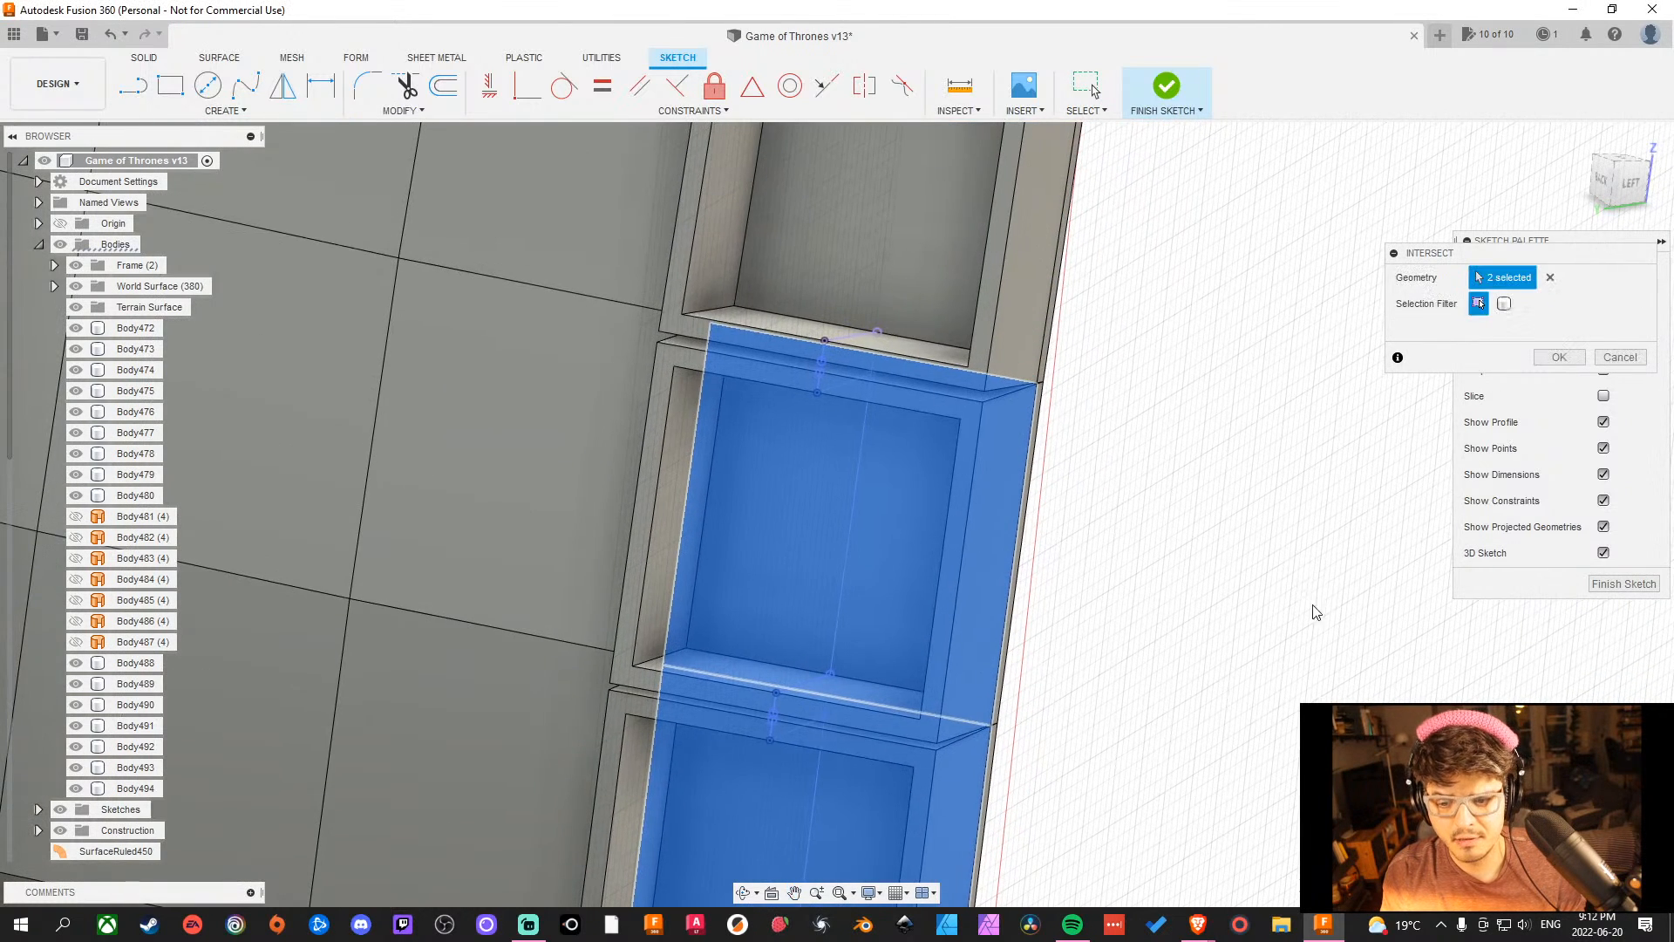
shift+middle_drag(1184, 640, 1244, 680)
click(923, 257)
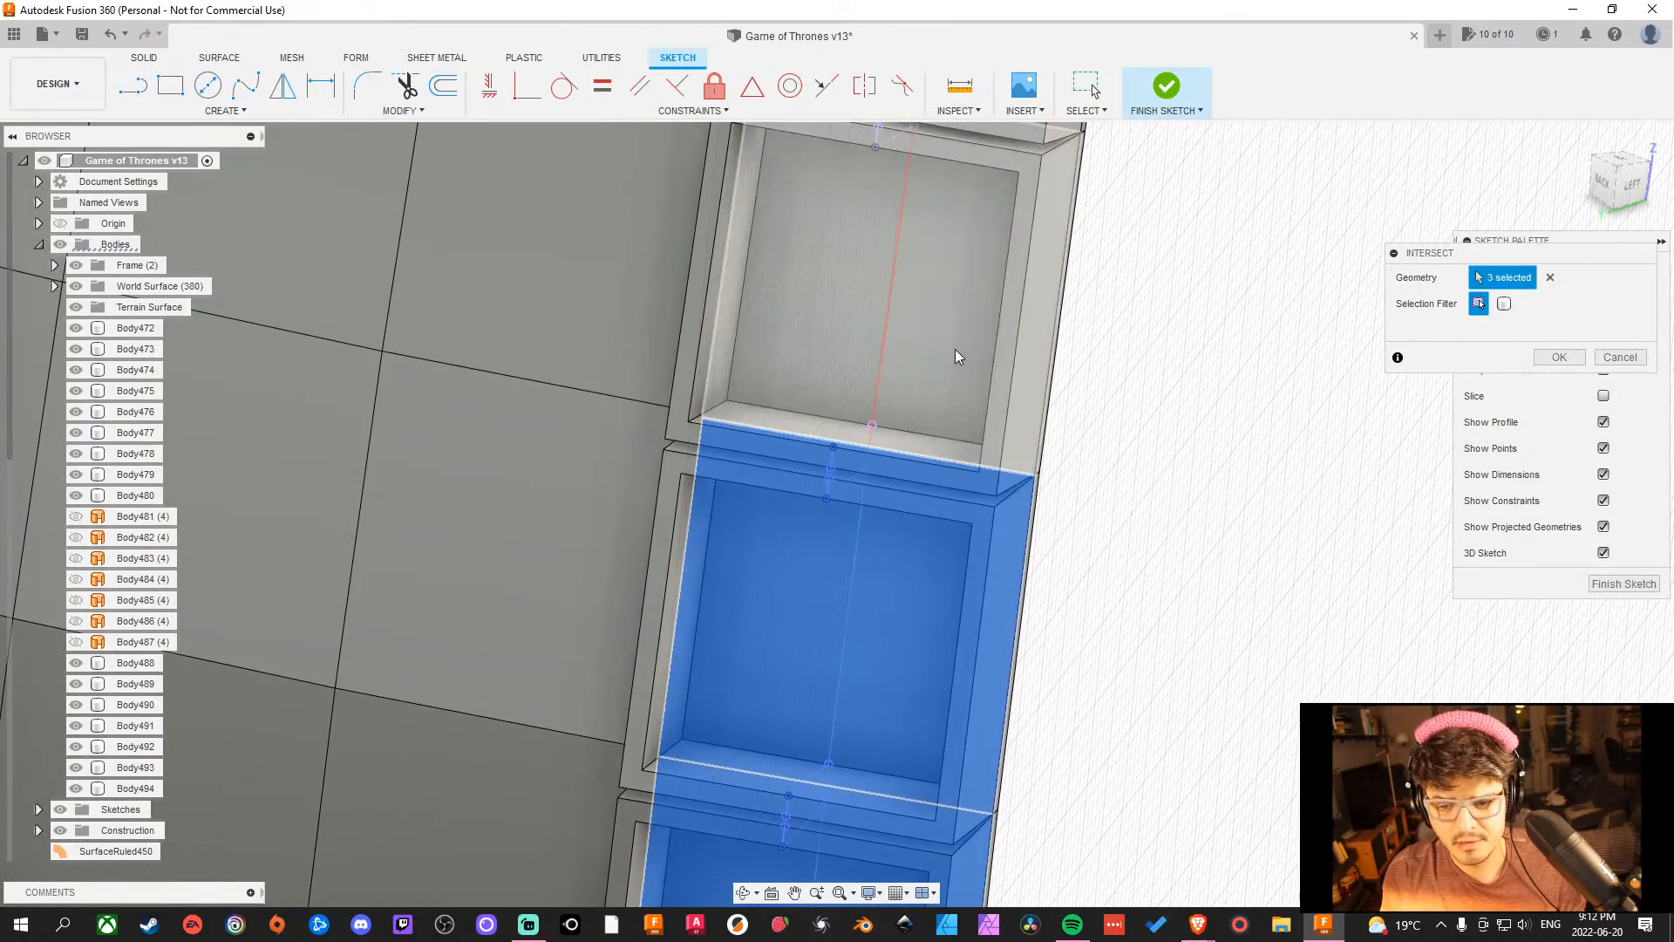
Add the back faces inside the fourth and fifth boxes from the bottom to the intersect selection.
shift+middle_drag(1199, 605, 1187, 572)
scroll(810, 493, up, 5)
scroll(1016, 490, down, 6)
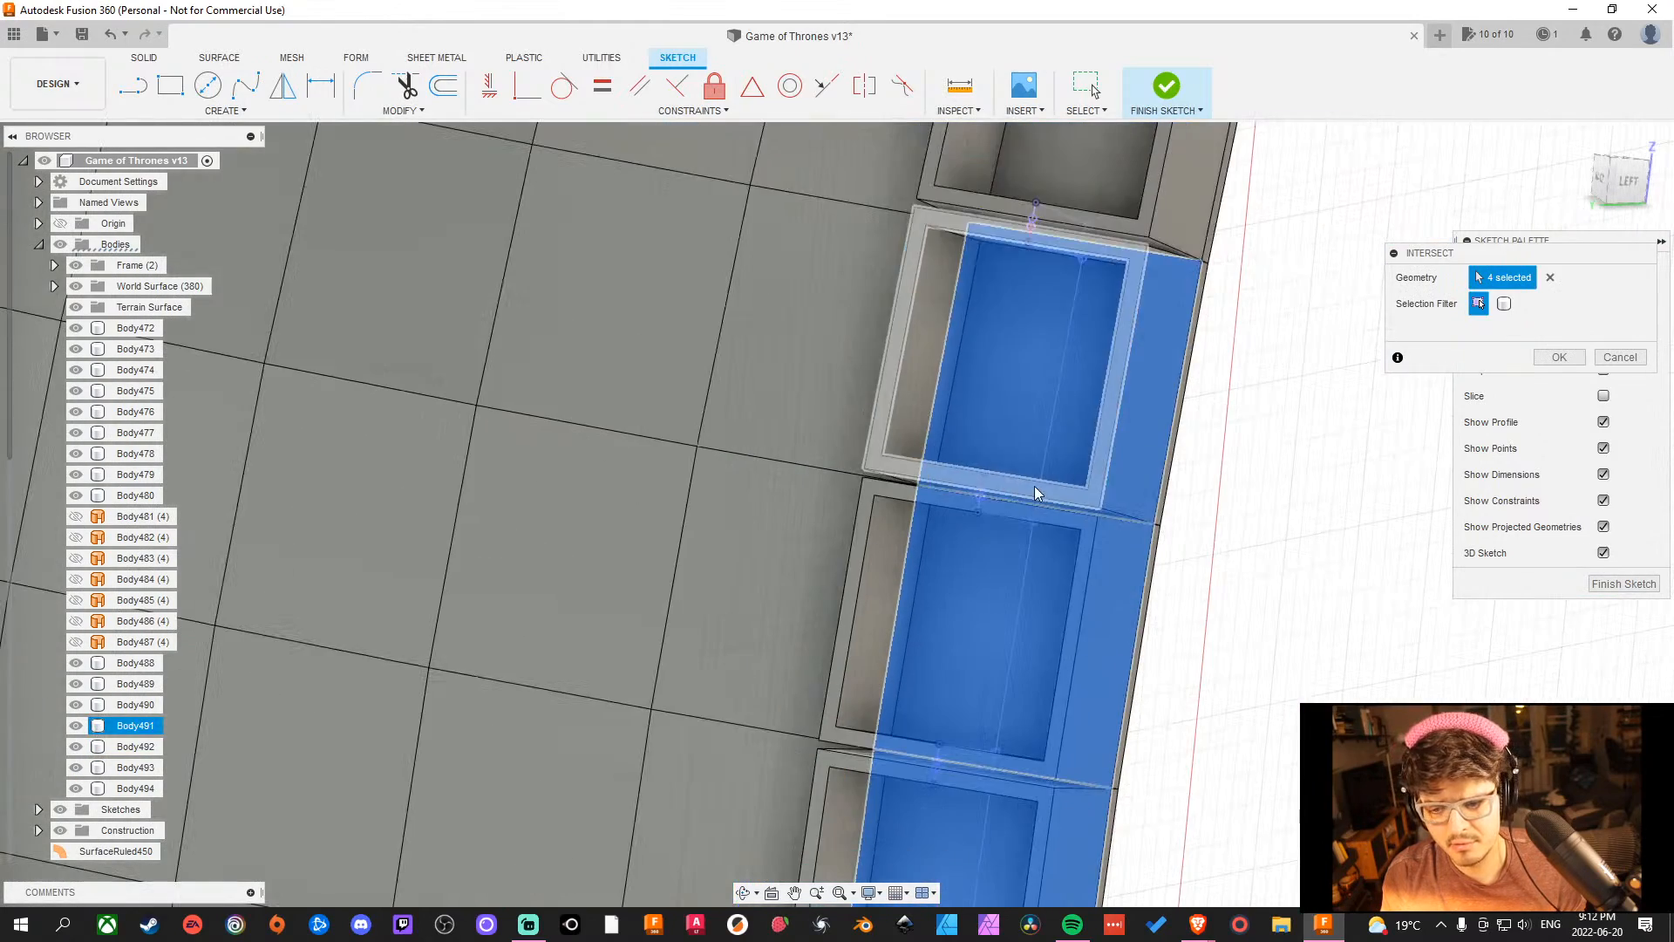
middle_drag(1282, 355, 1170, 746)
click(997, 513)
Add the back faces inside the remaining upper boxes and create all the back-face intersection curves in the sketch.
middle_drag(1074, 403, 930, 896)
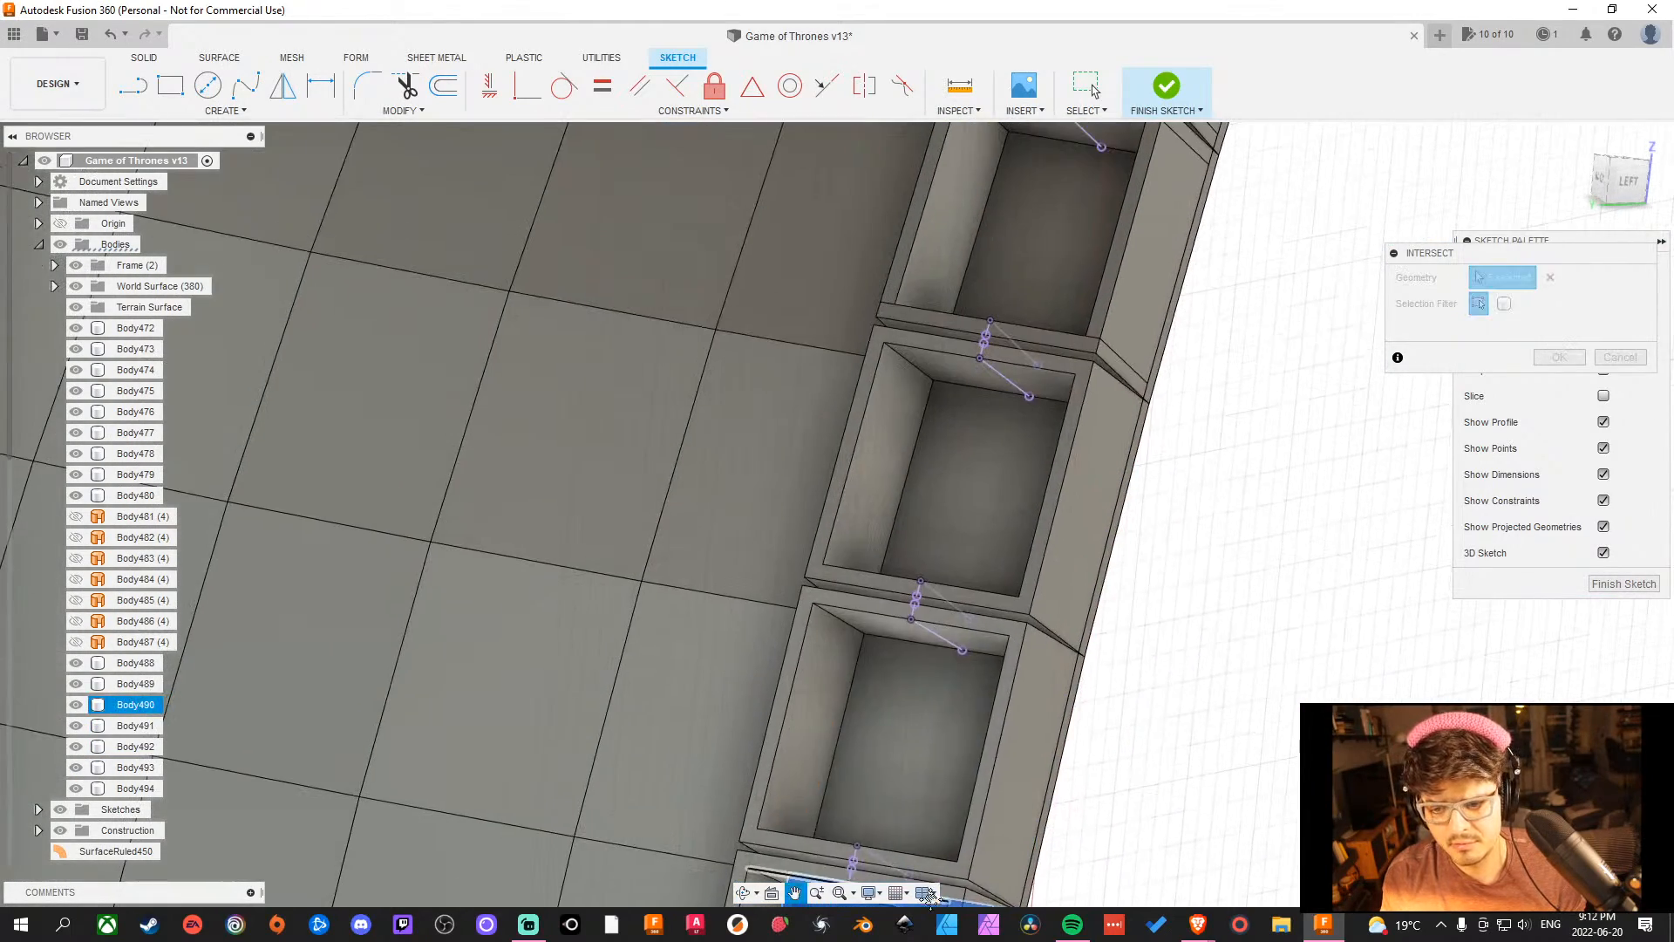
click(994, 645)
click(1018, 453)
middle_drag(1036, 307, 997, 687)
middle_drag(1279, 761, 1236, 594)
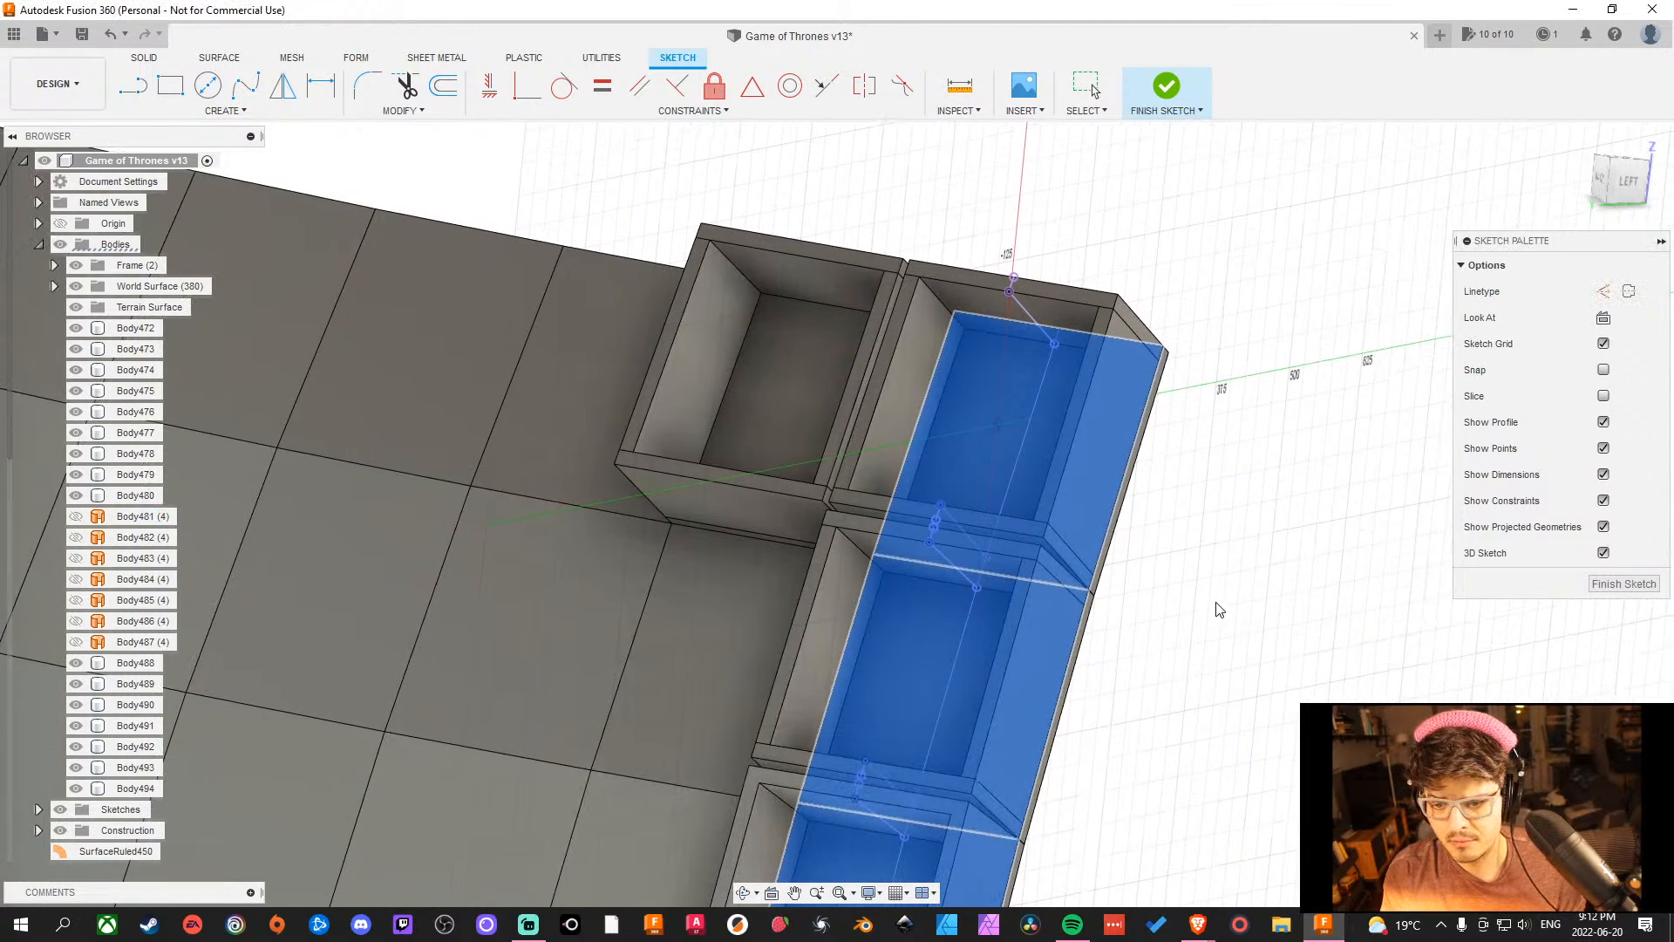
Turn off 3D sketching and draw a line joining the facing rim endpoints across the gap below the topmost box.
key(l)
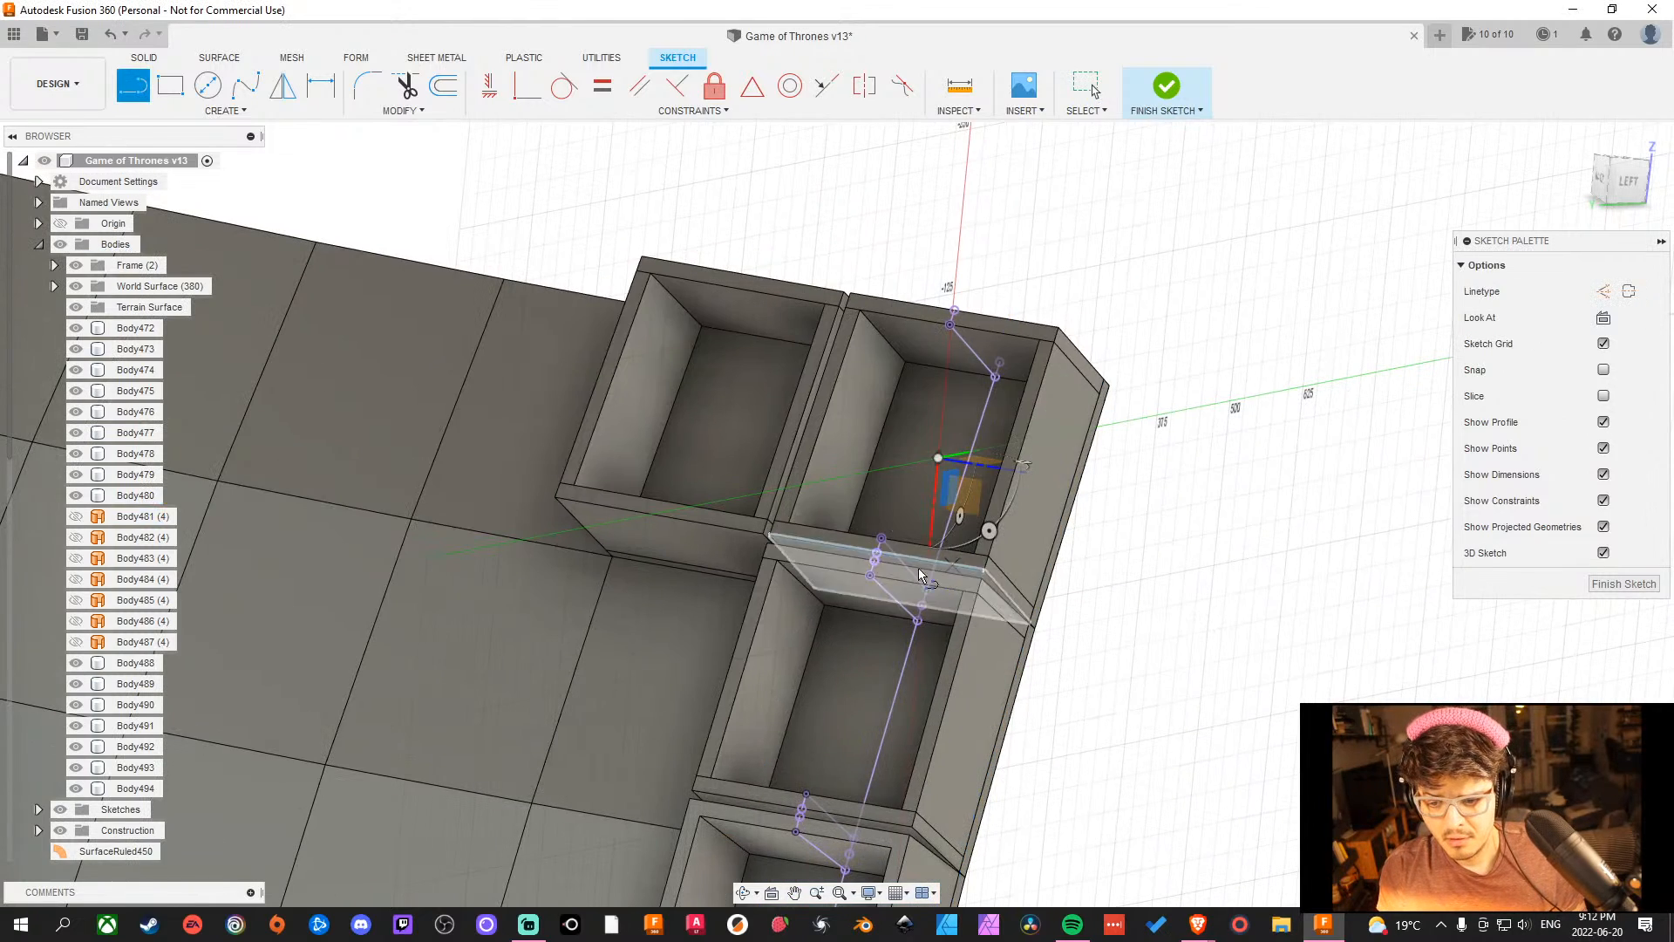
scroll(869, 596, down, 3)
scroll(897, 531, up, 8)
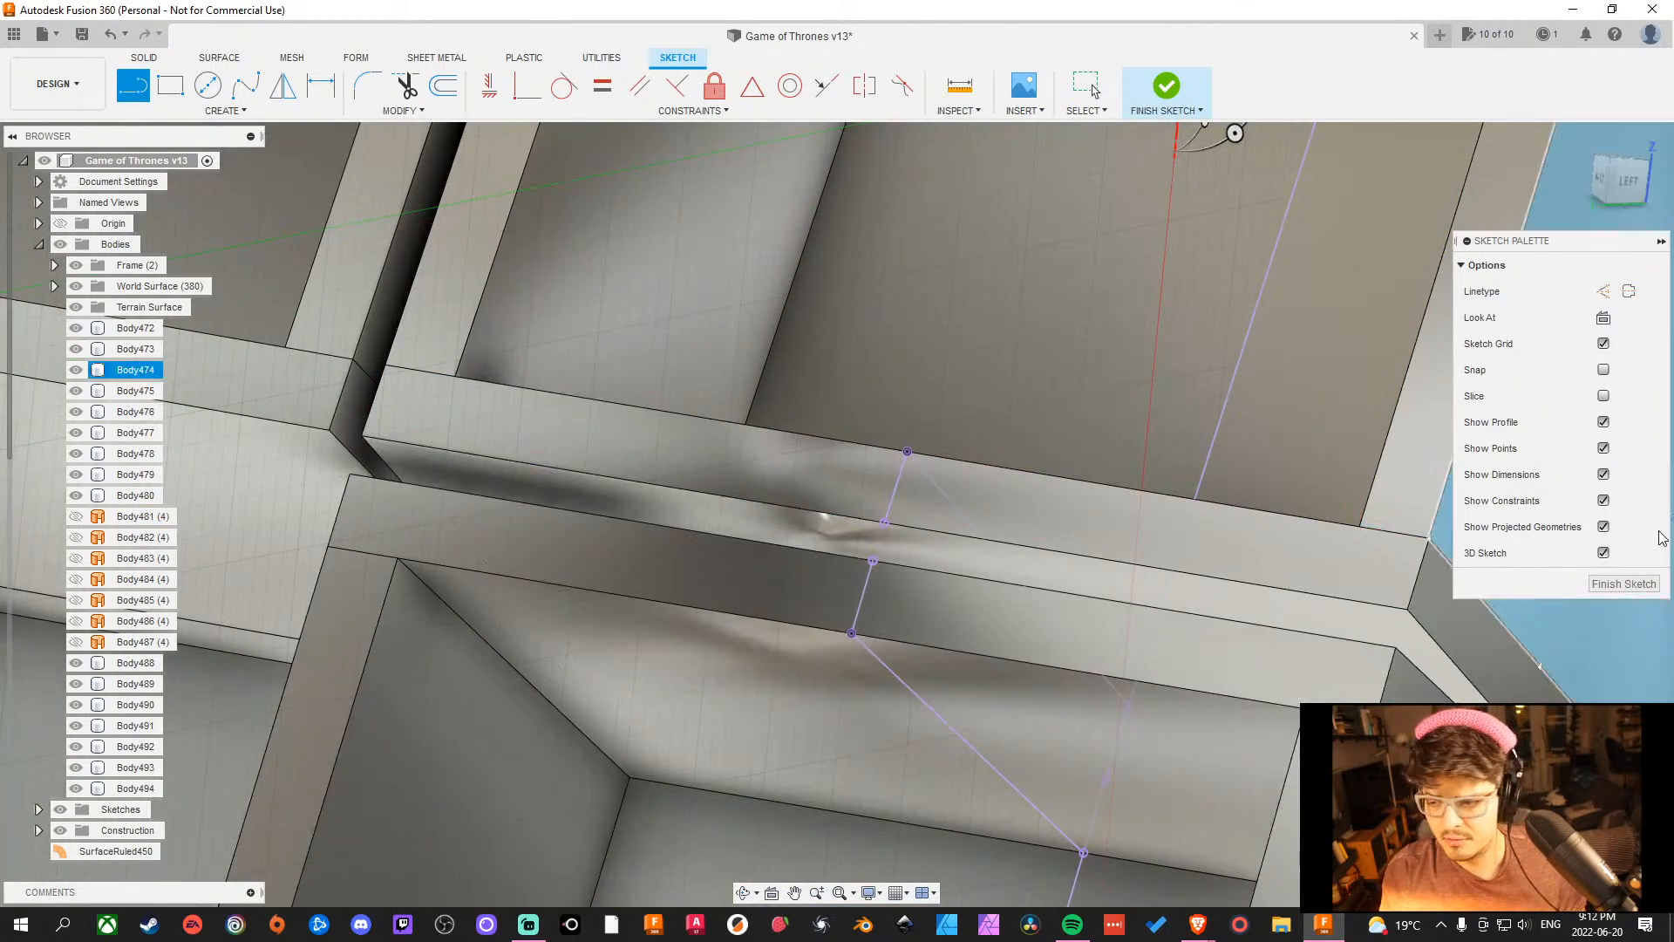
click(1603, 553)
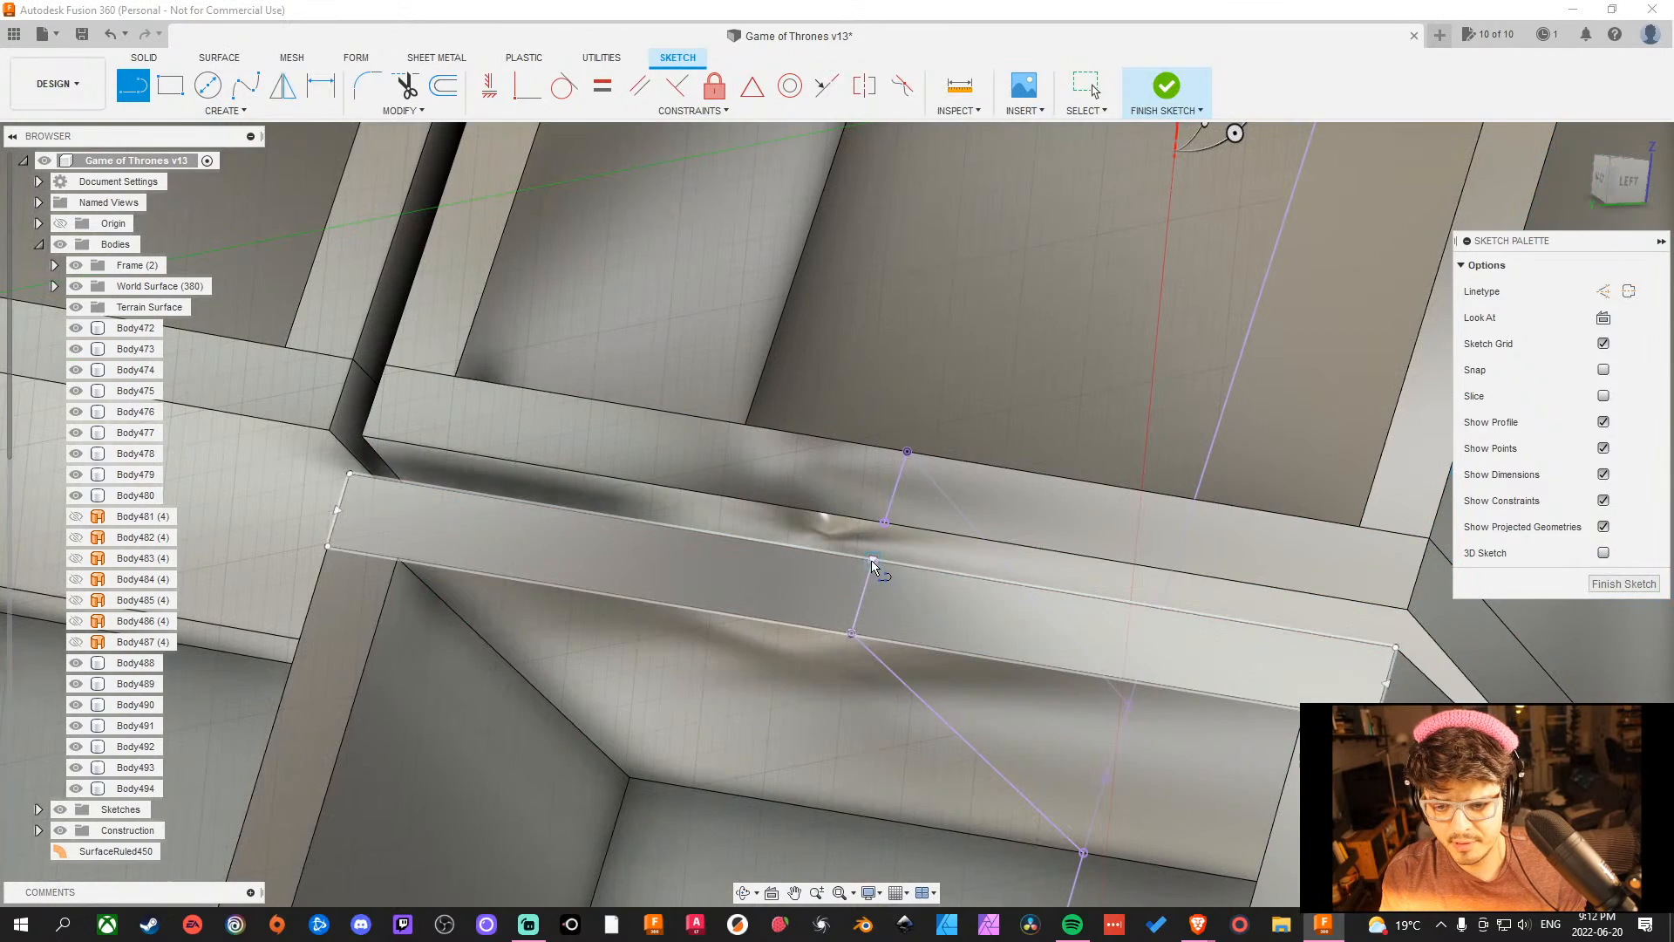
click(872, 561)
click(887, 526)
Draw lines joining the rim endpoints across the second and third gaps from the top of the row.
scroll(917, 748, up, 5)
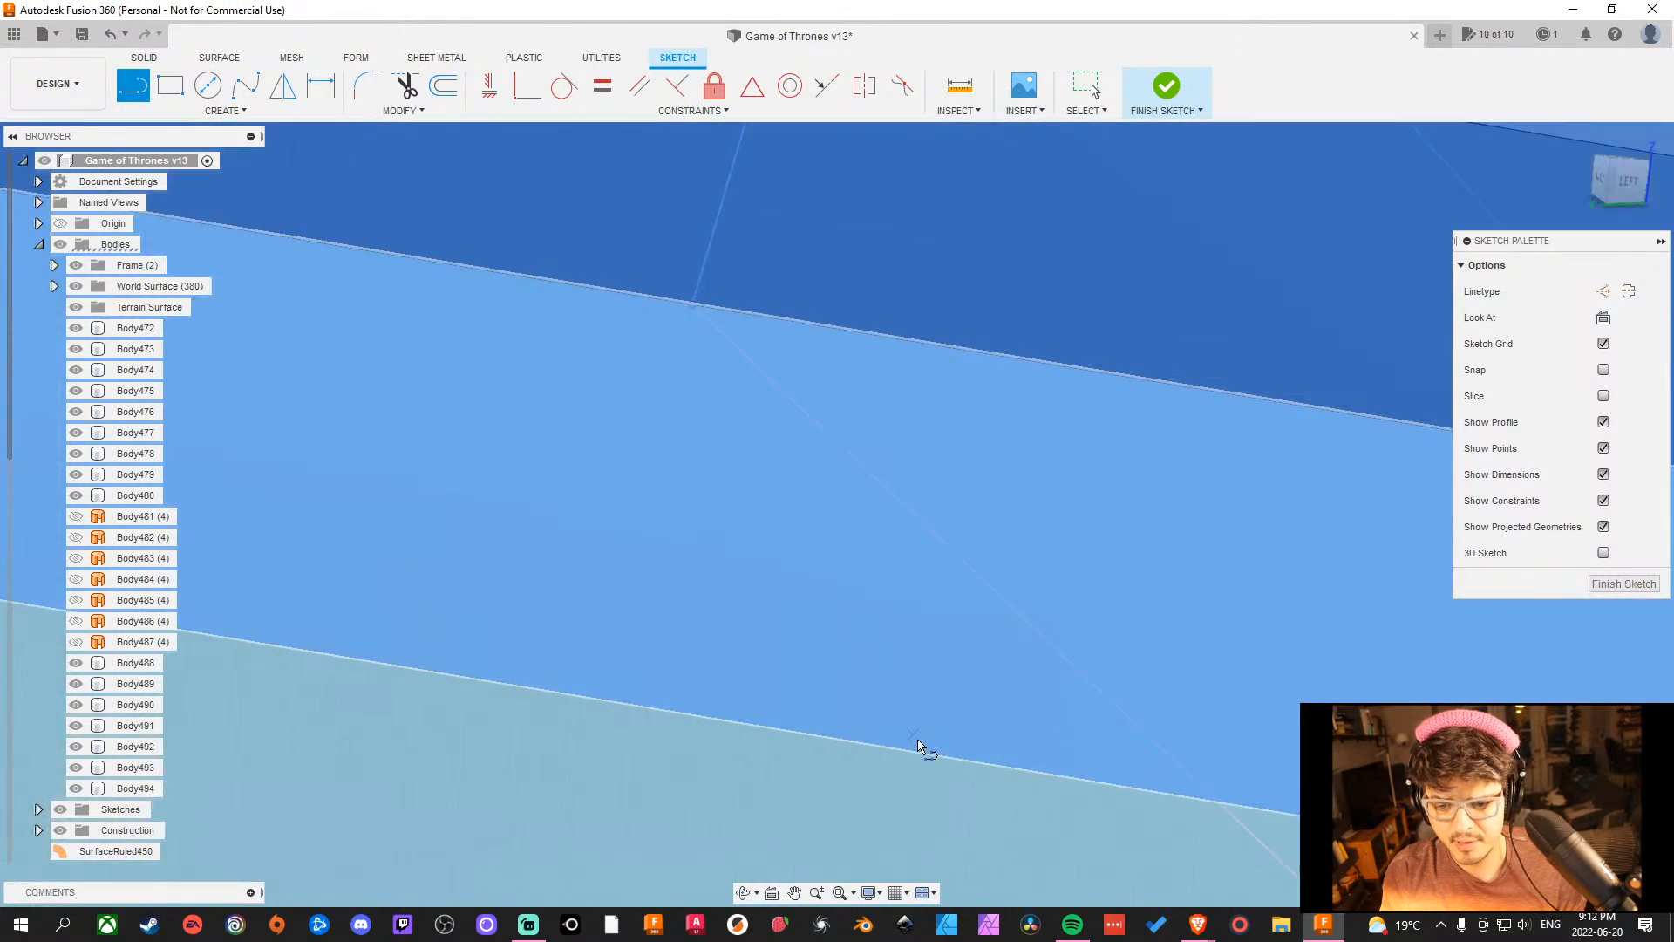
scroll(923, 744, down, 6)
scroll(922, 747, down, 4)
middle_drag(944, 764, 994, 428)
middle_drag(946, 636, 976, 445)
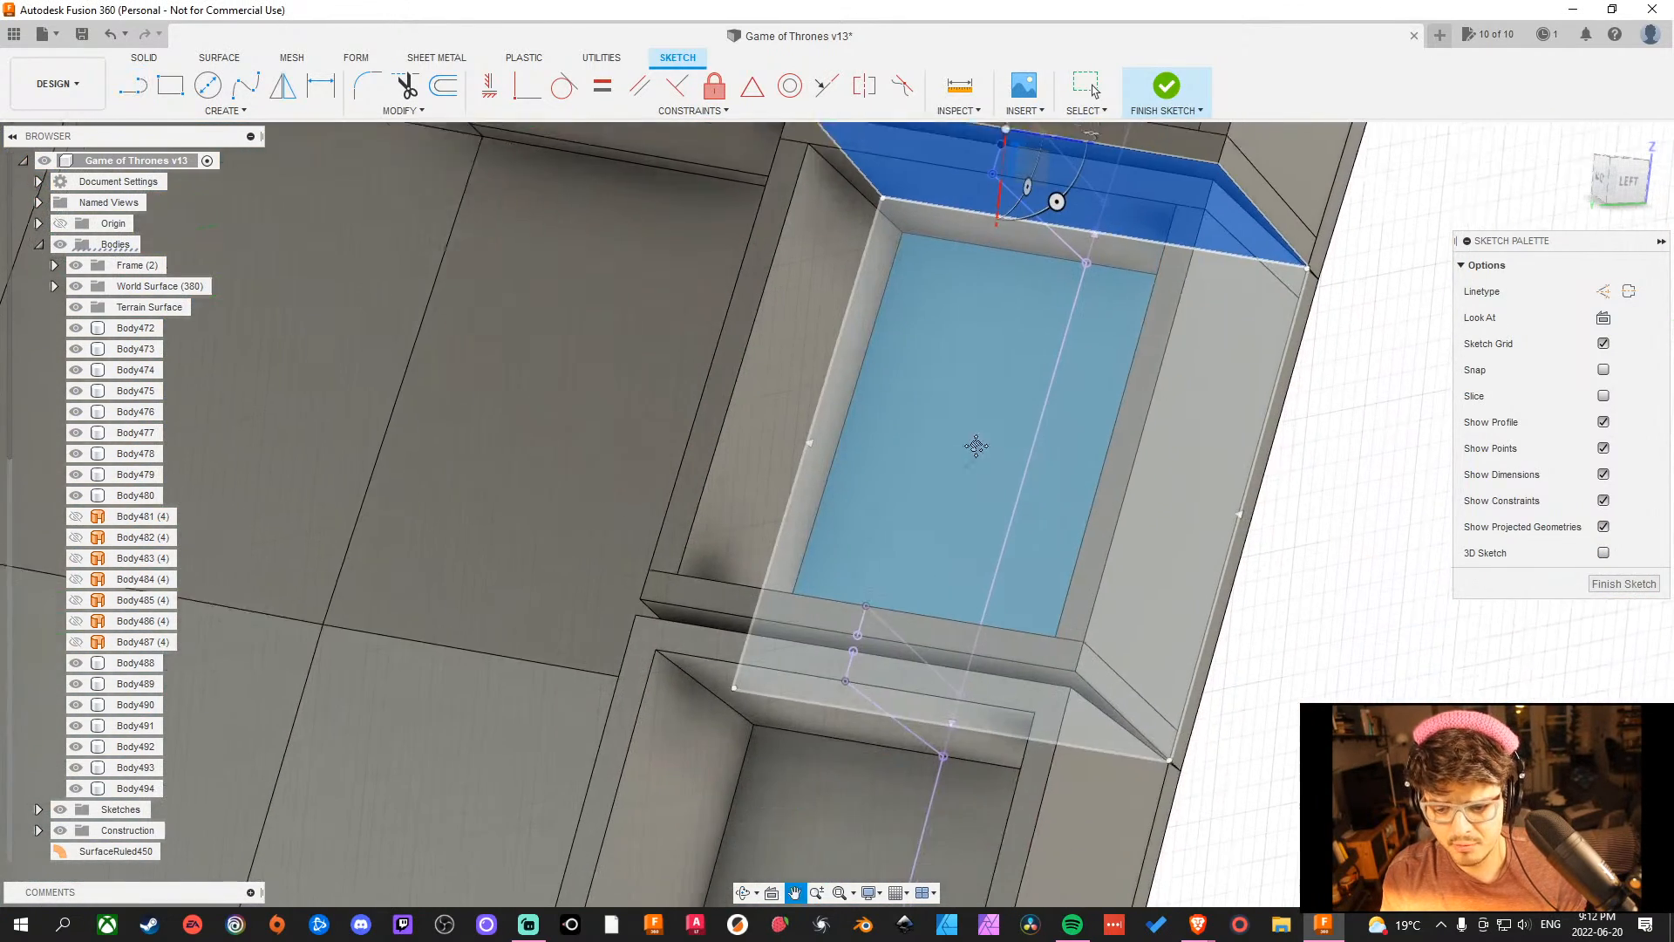
scroll(914, 652, up, 3)
scroll(914, 656, up, 3)
click(813, 629)
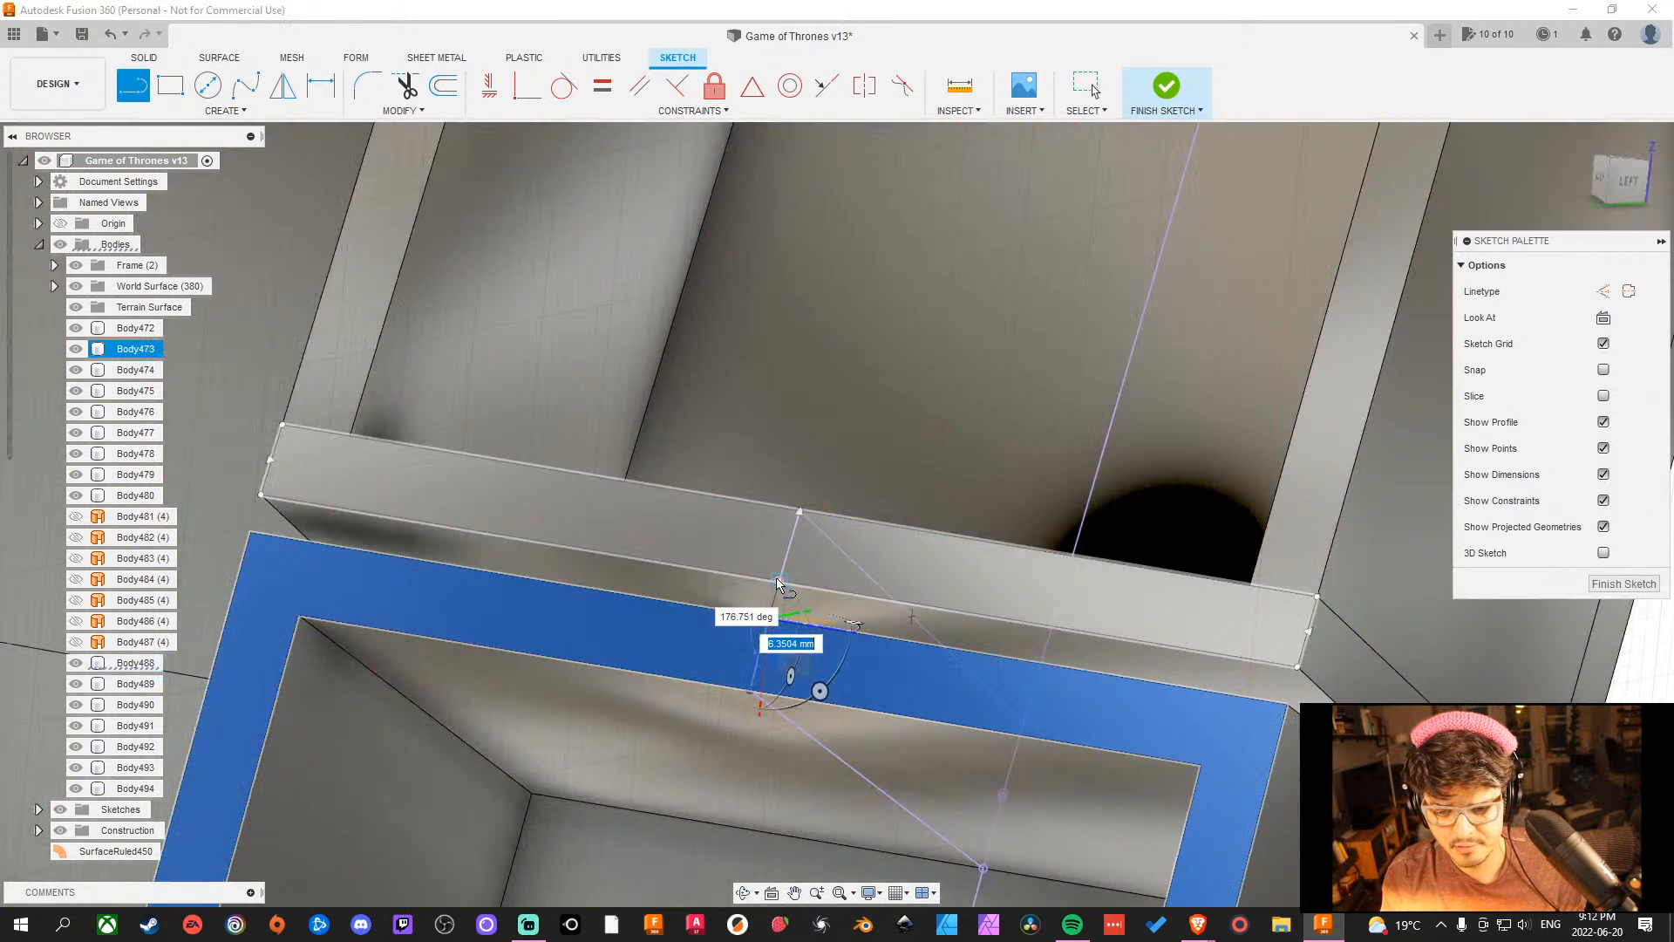
scroll(850, 734, down, 4)
middle_drag(849, 734, 959, 87)
scroll(907, 676, up, 3)
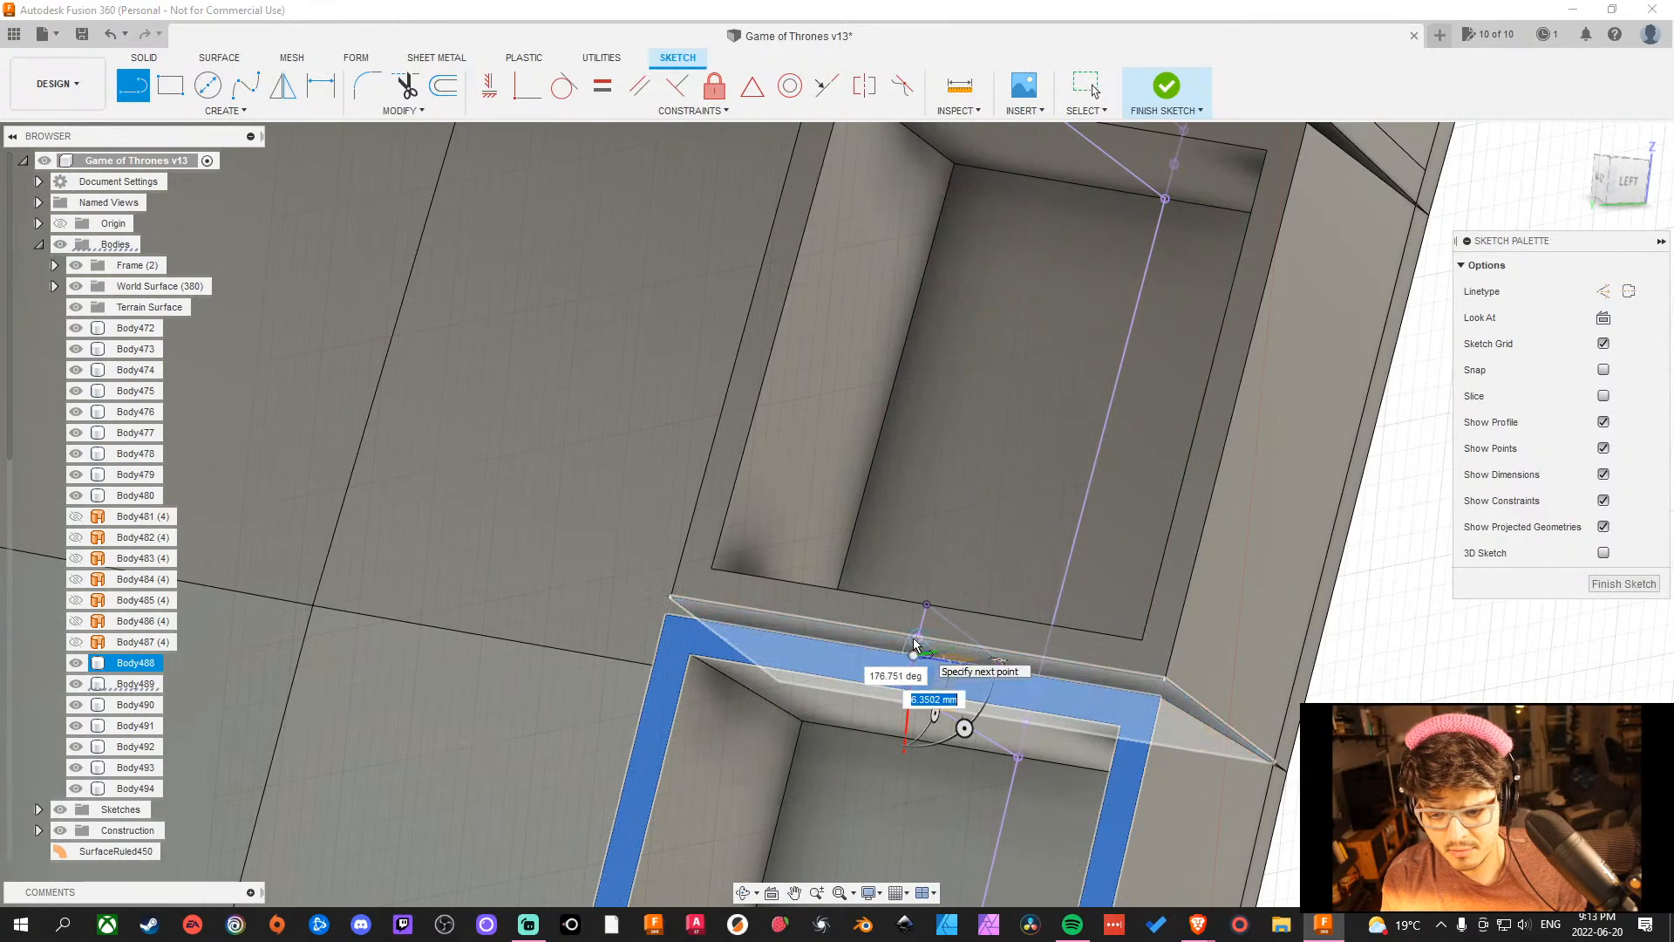
Draw a line joining the rim endpoints across the fourth gap from the top.
scroll(1020, 739, up, 3)
middle_drag(1006, 689, 1070, 327)
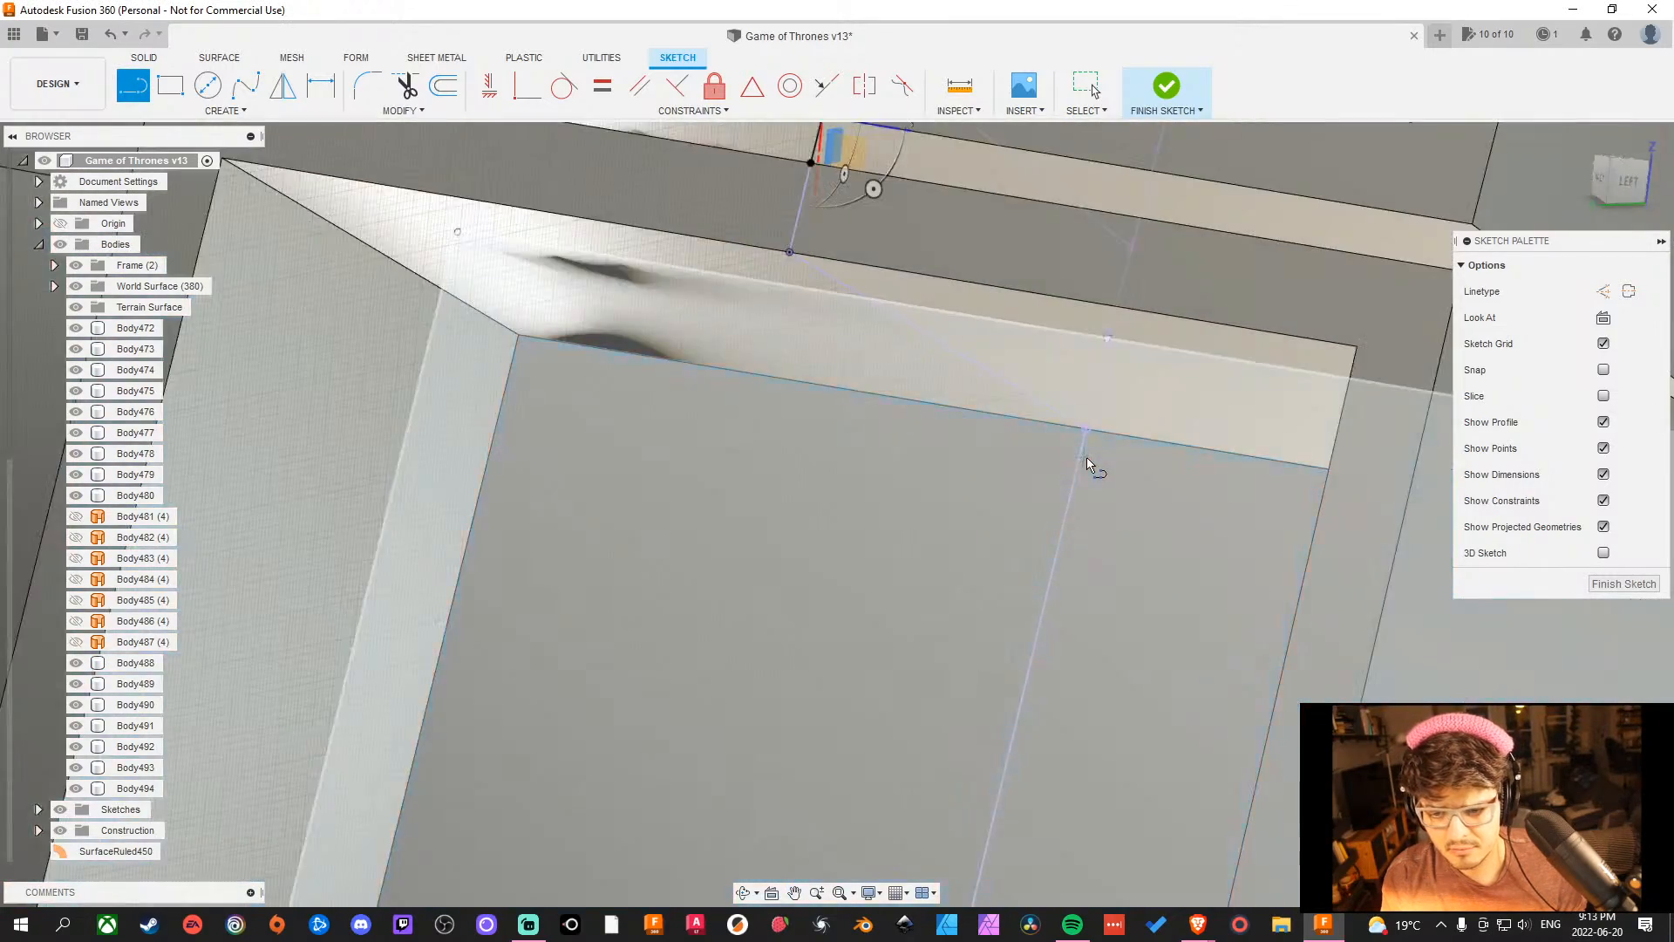
scroll(1087, 457, down, 5)
scroll(872, 785, up, 5)
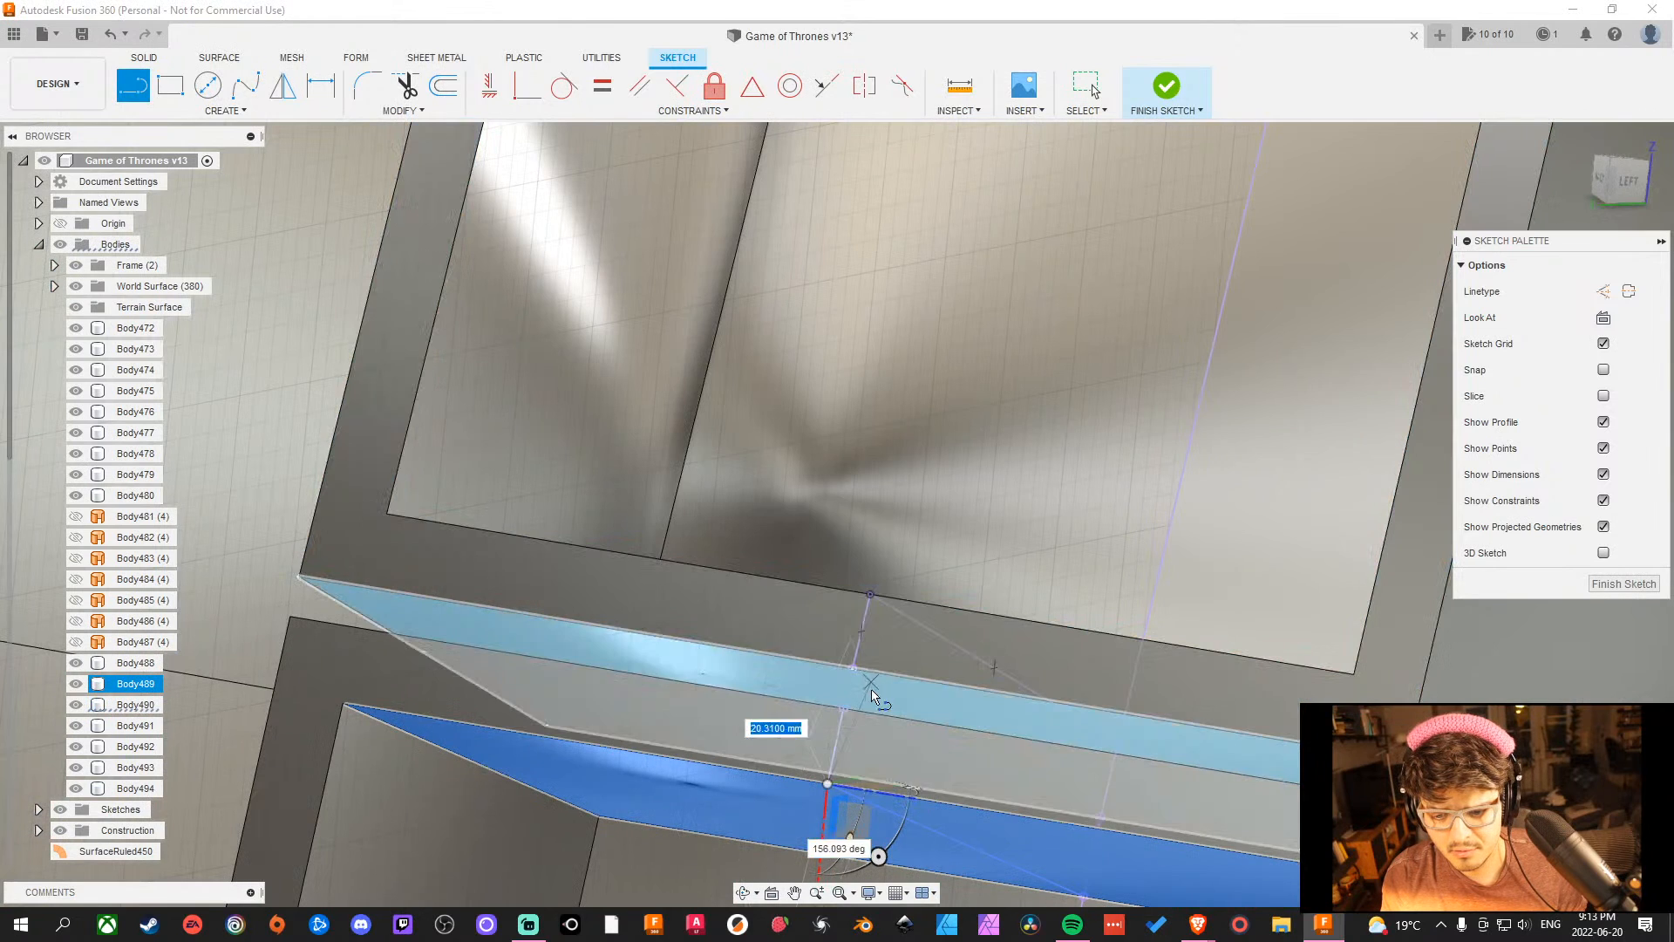
key(Escape)
key(l)
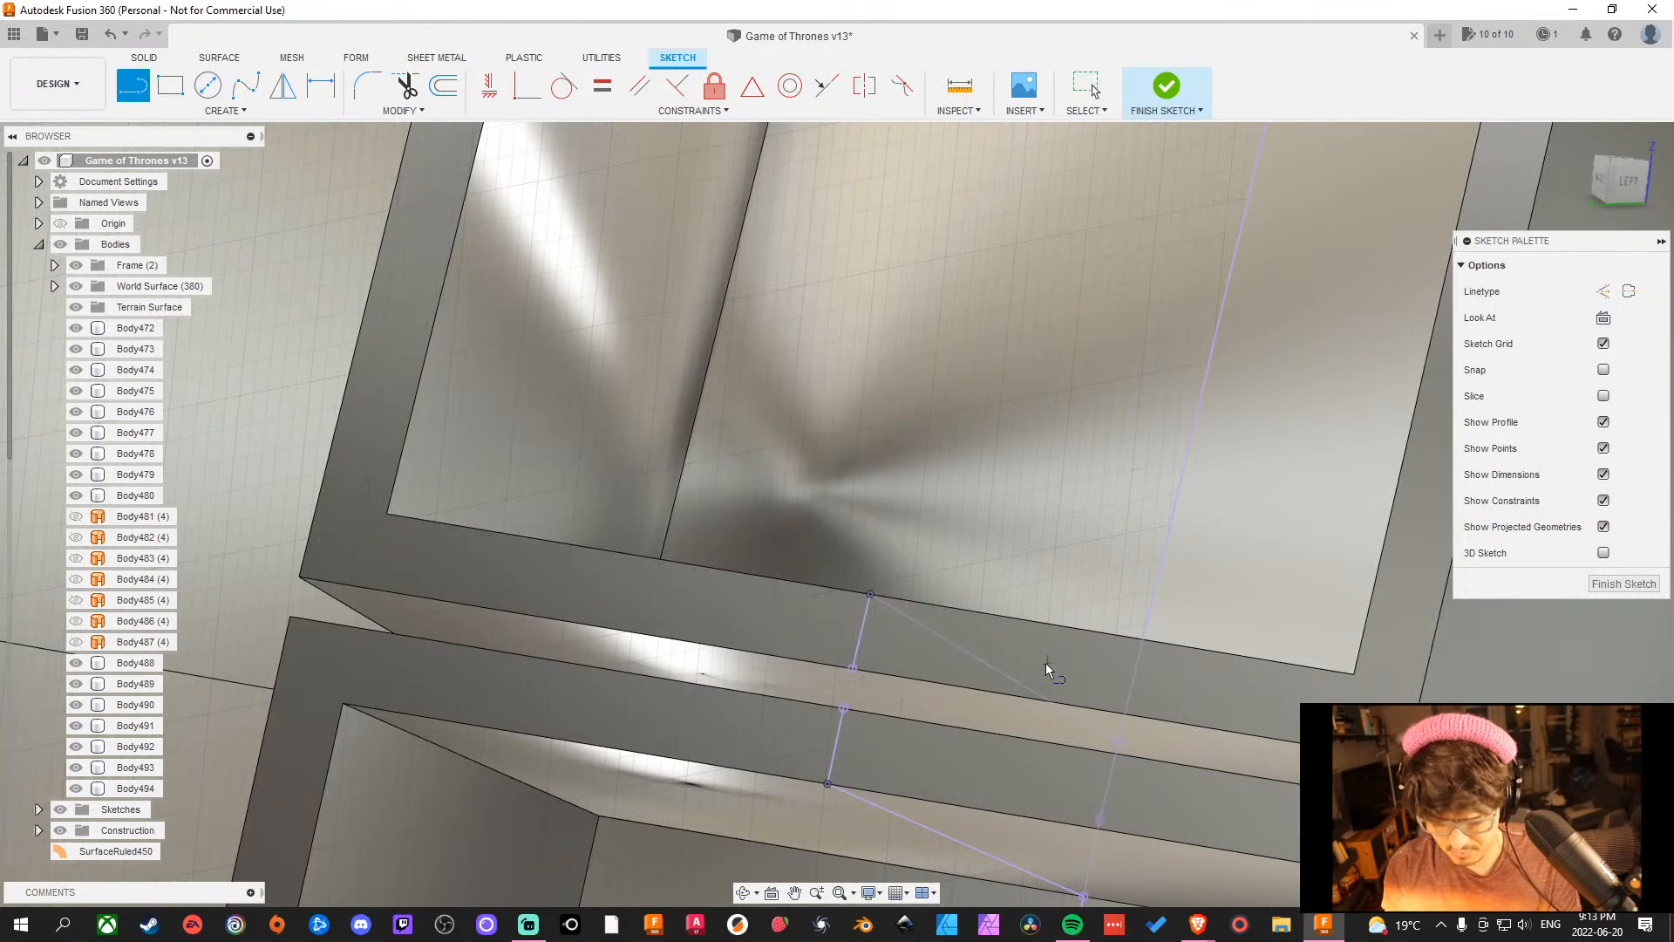
click(844, 708)
click(852, 669)
scroll(989, 707, up, 3)
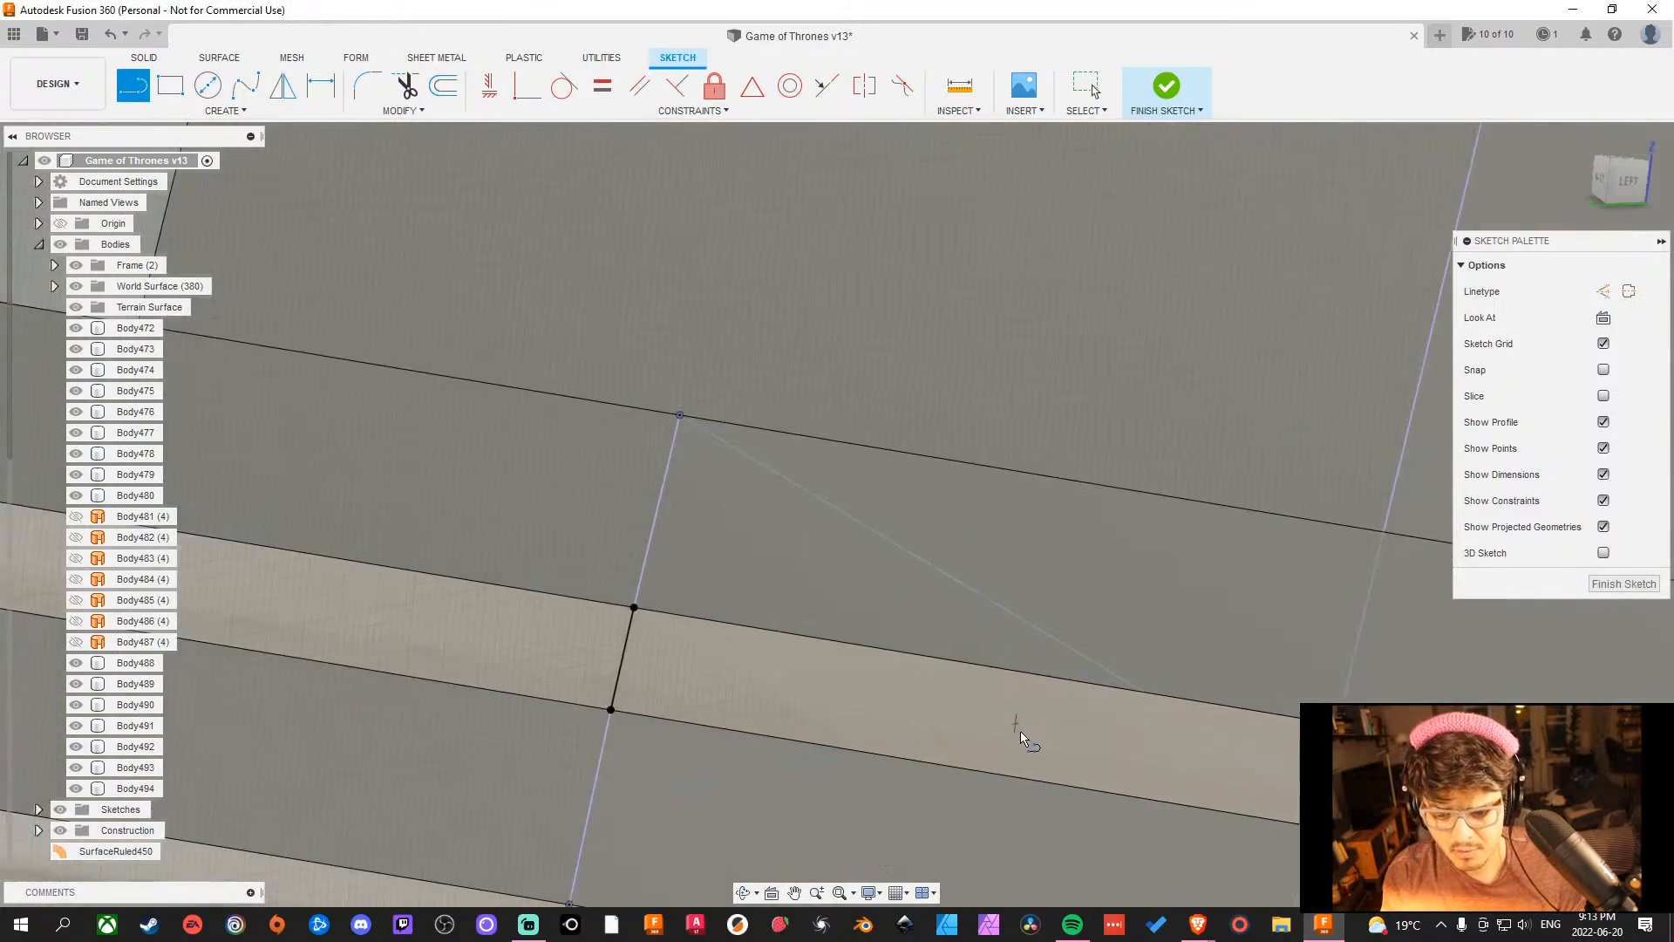
Draw lines joining the rim endpoints across the fifth and sixth gaps from the top.
scroll(1020, 731, down, 5)
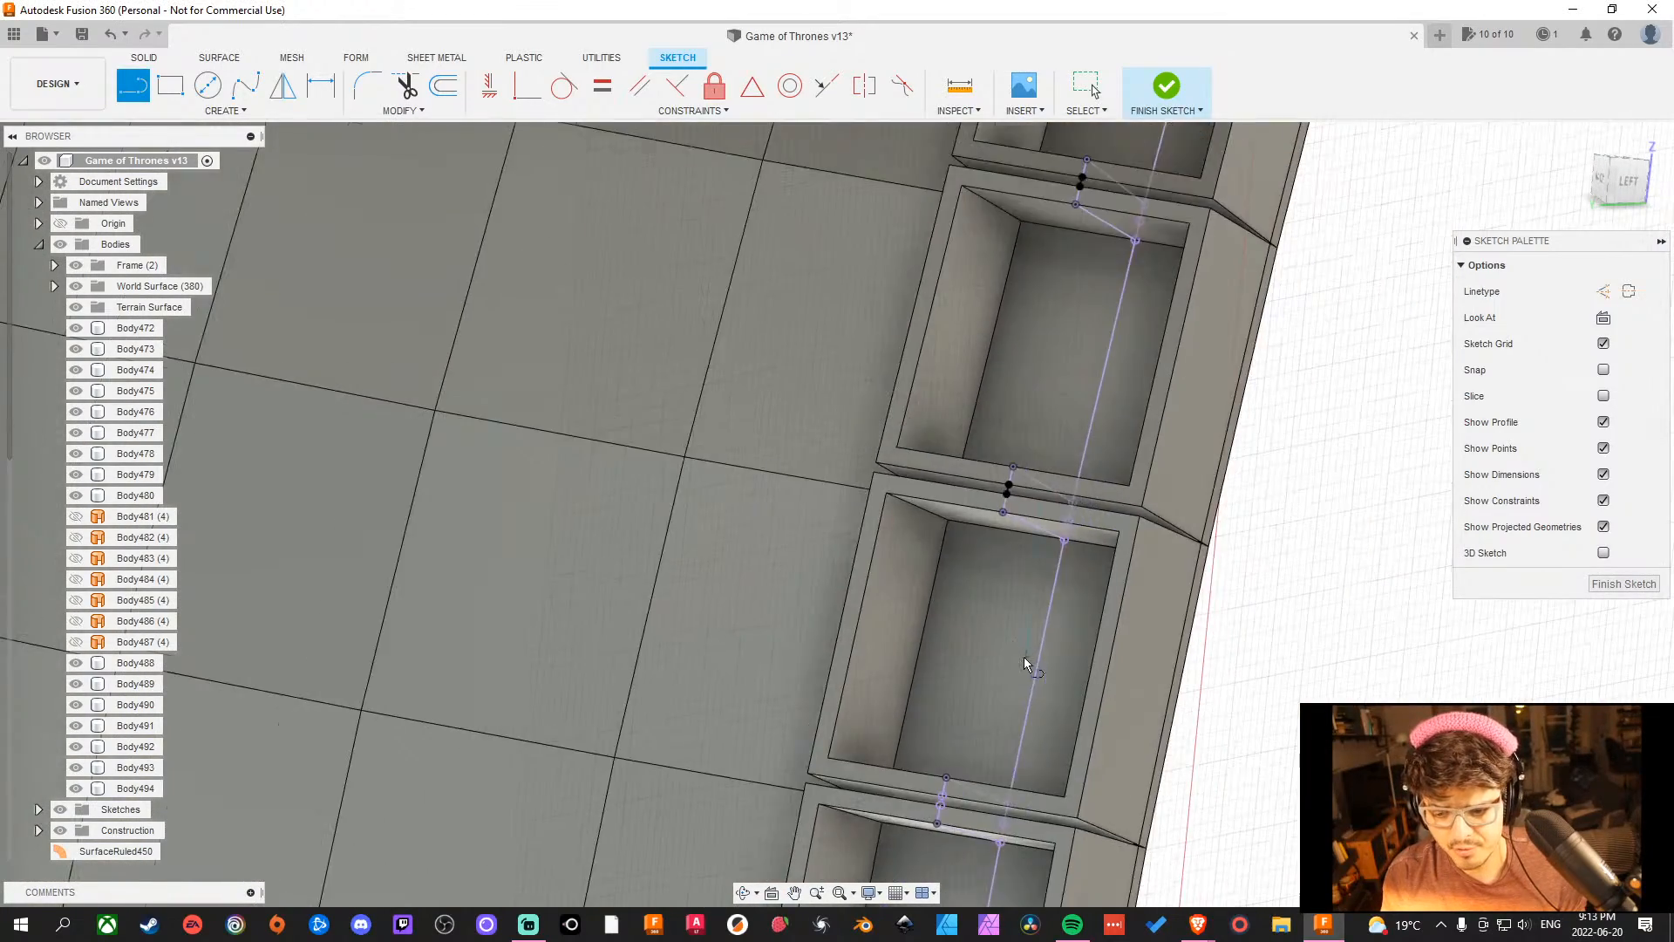
scroll(1023, 657, down, 2)
scroll(955, 614, up, 6)
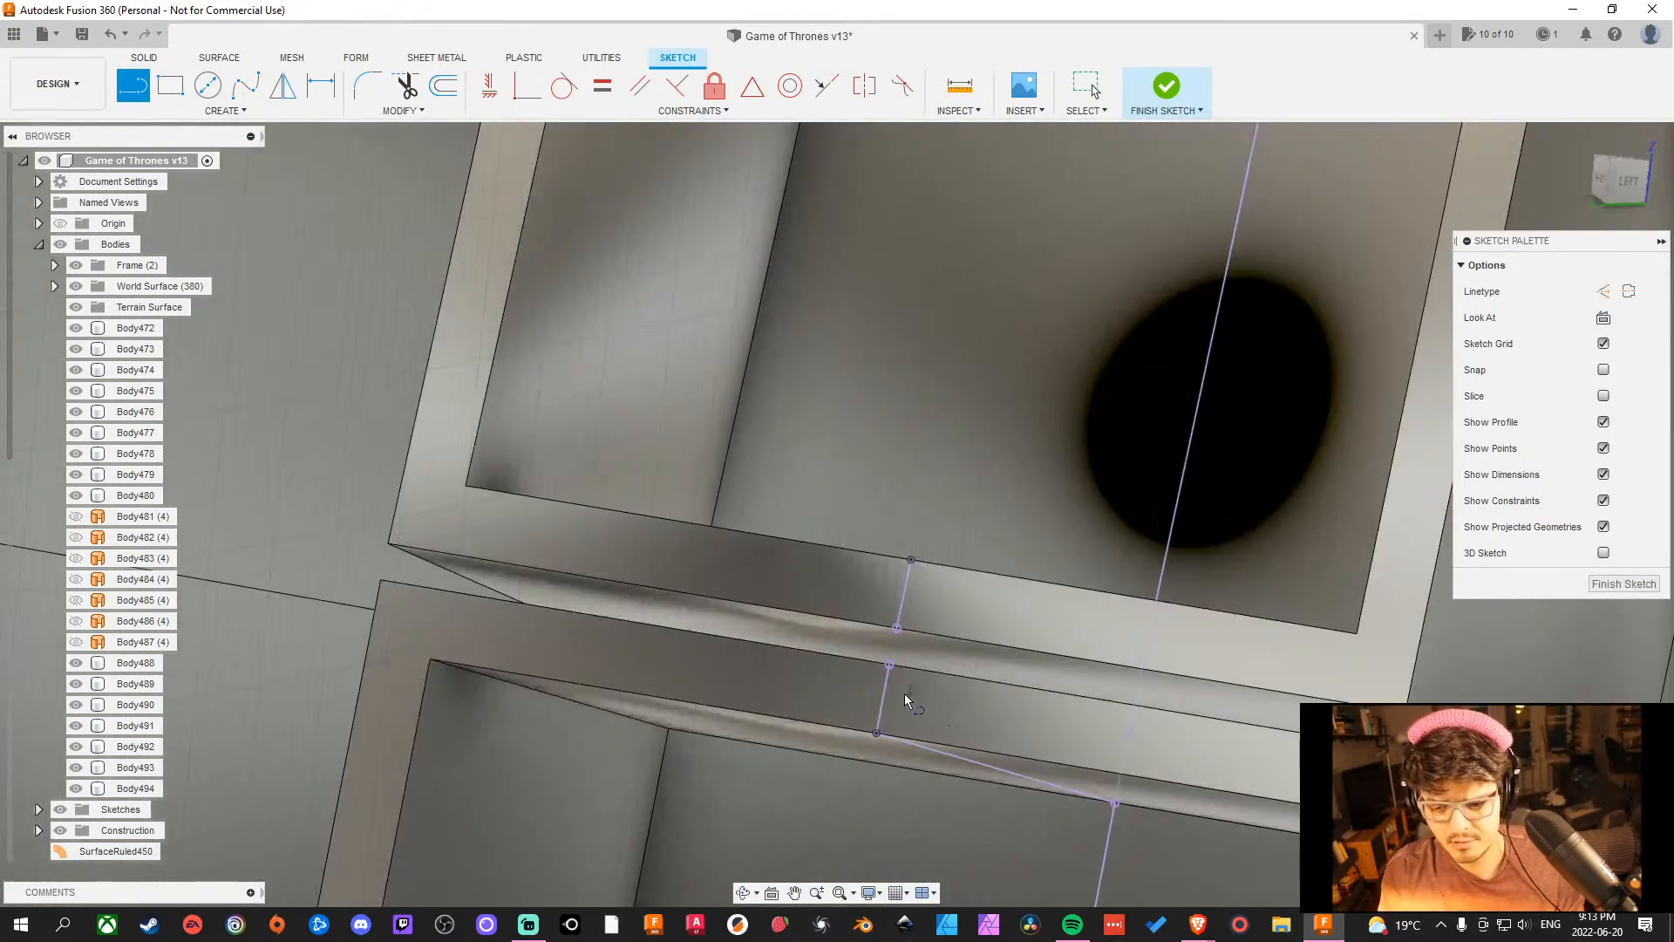
scroll(888, 667, up, 2)
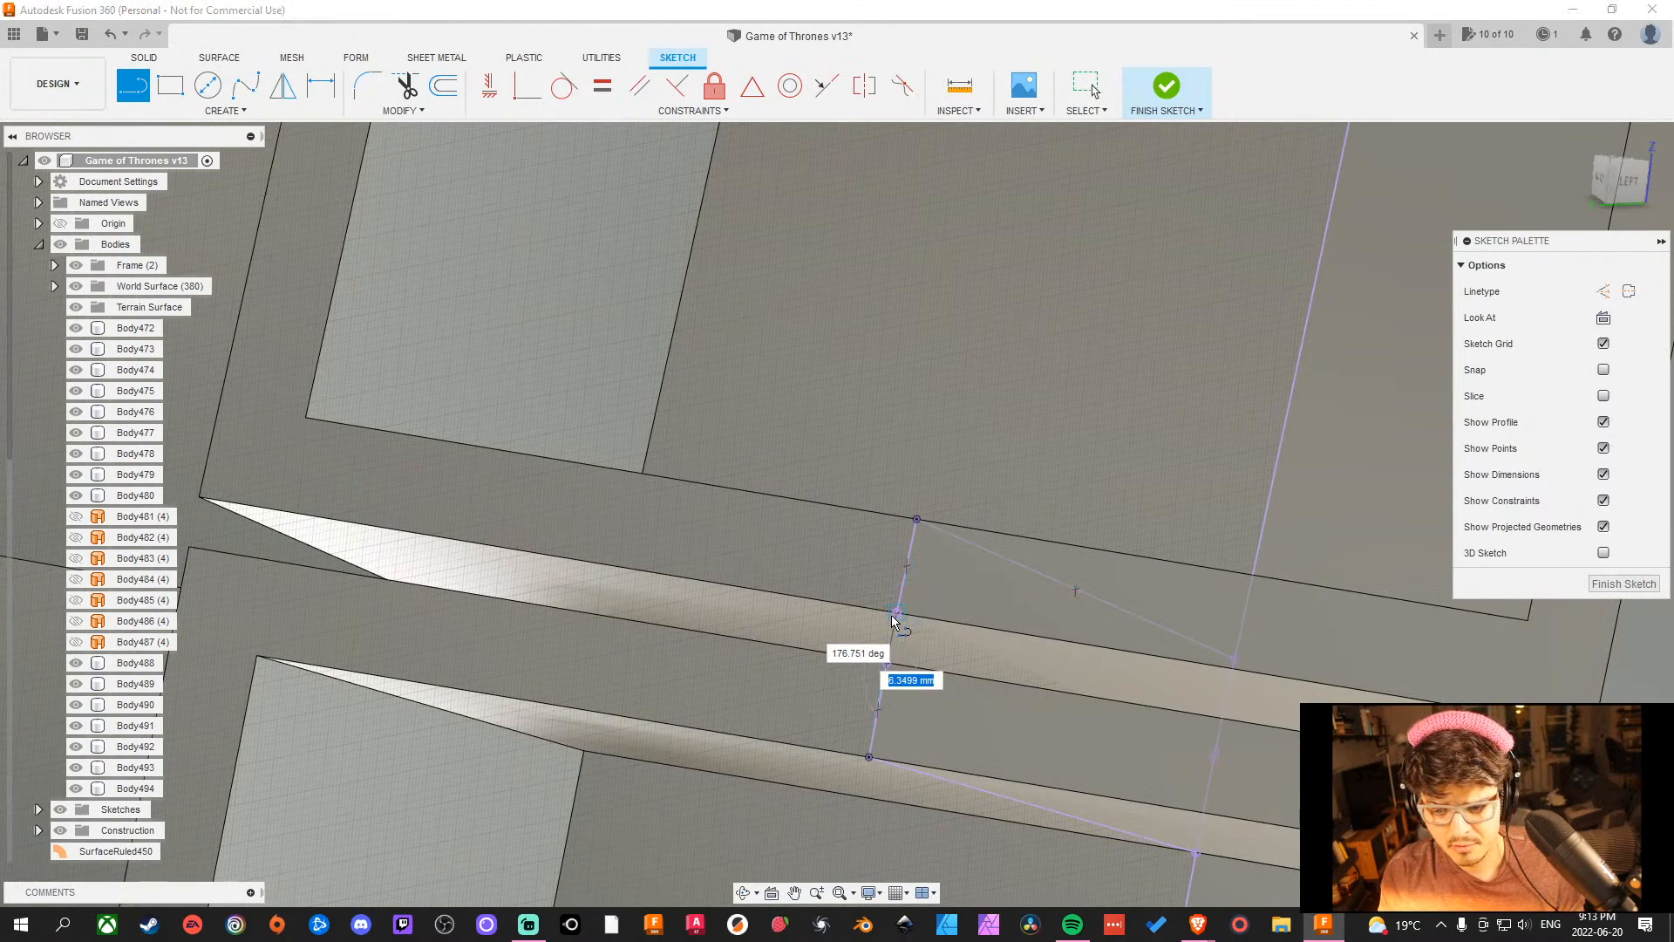
scroll(898, 619, down, 5)
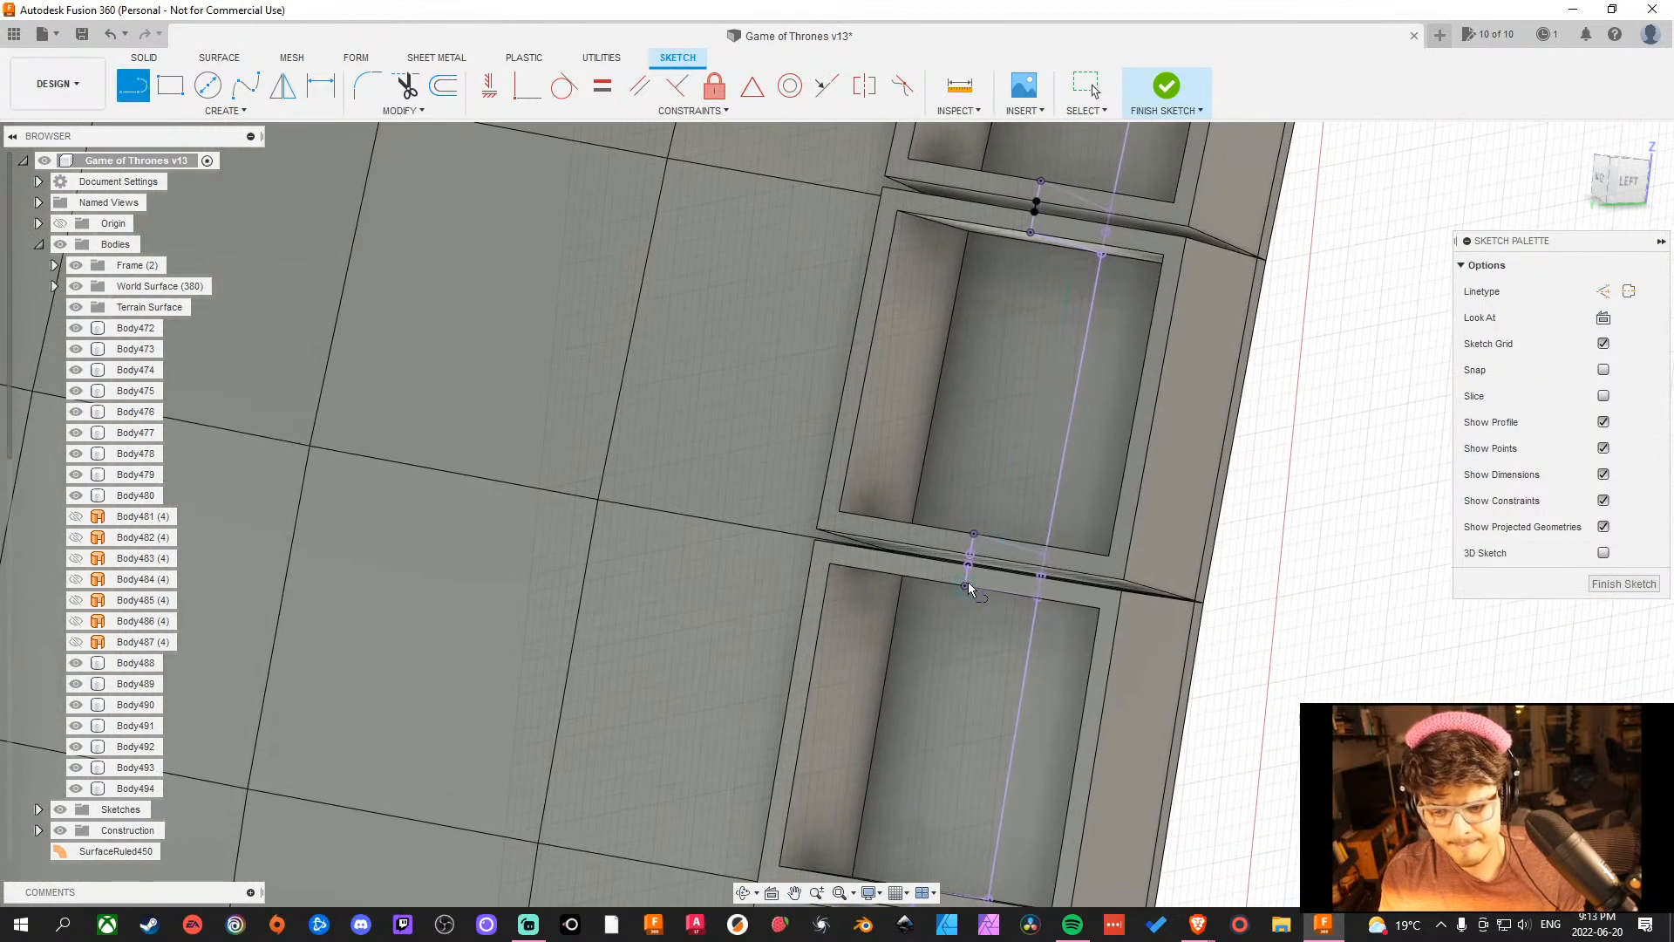
scroll(970, 589, up, 5)
click(951, 647)
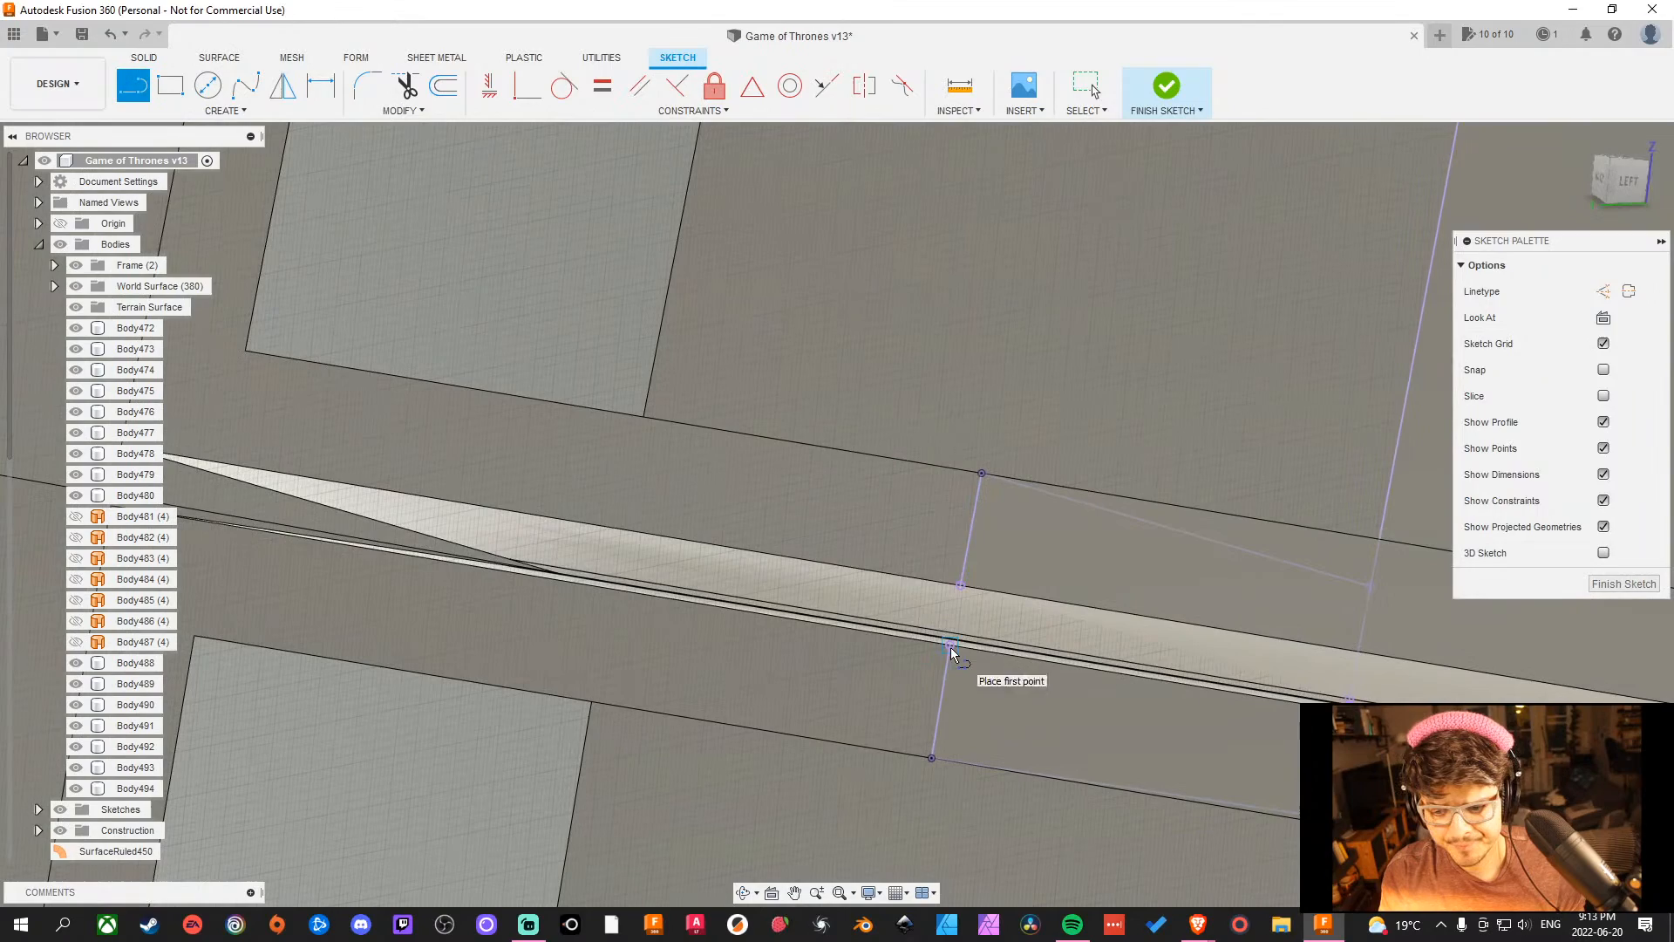
click(962, 591)
Draw a line bridging the rim endpoints in the gap directly above the second-lowest box.
scroll(976, 645, down, 8)
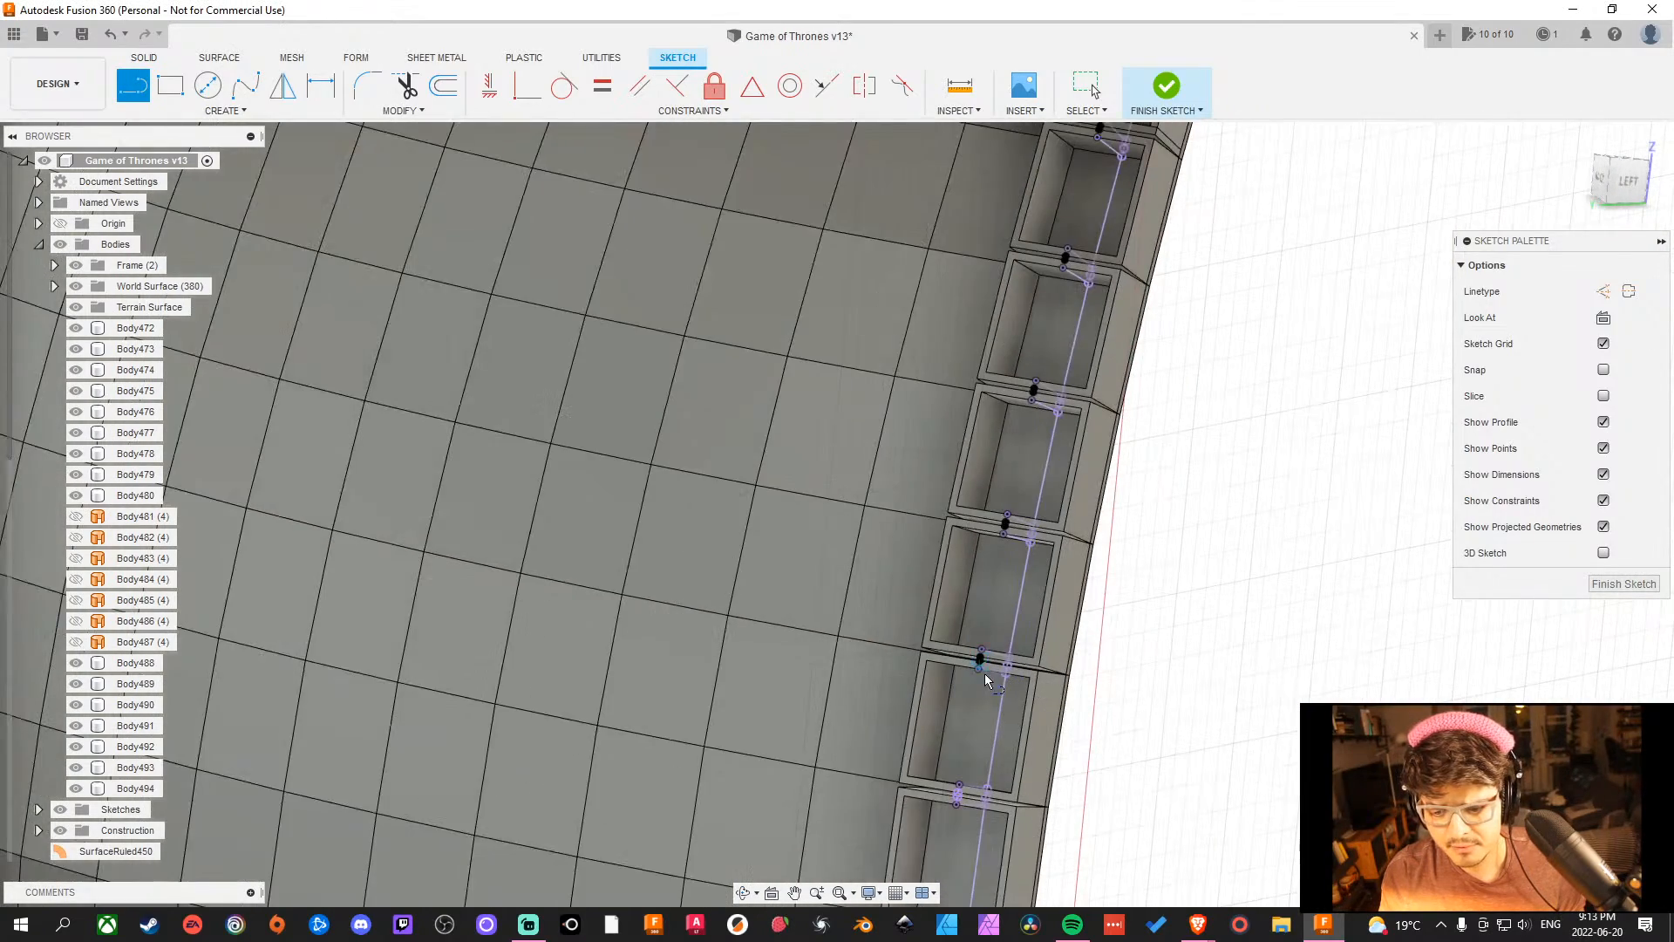
scroll(941, 611, up, 8)
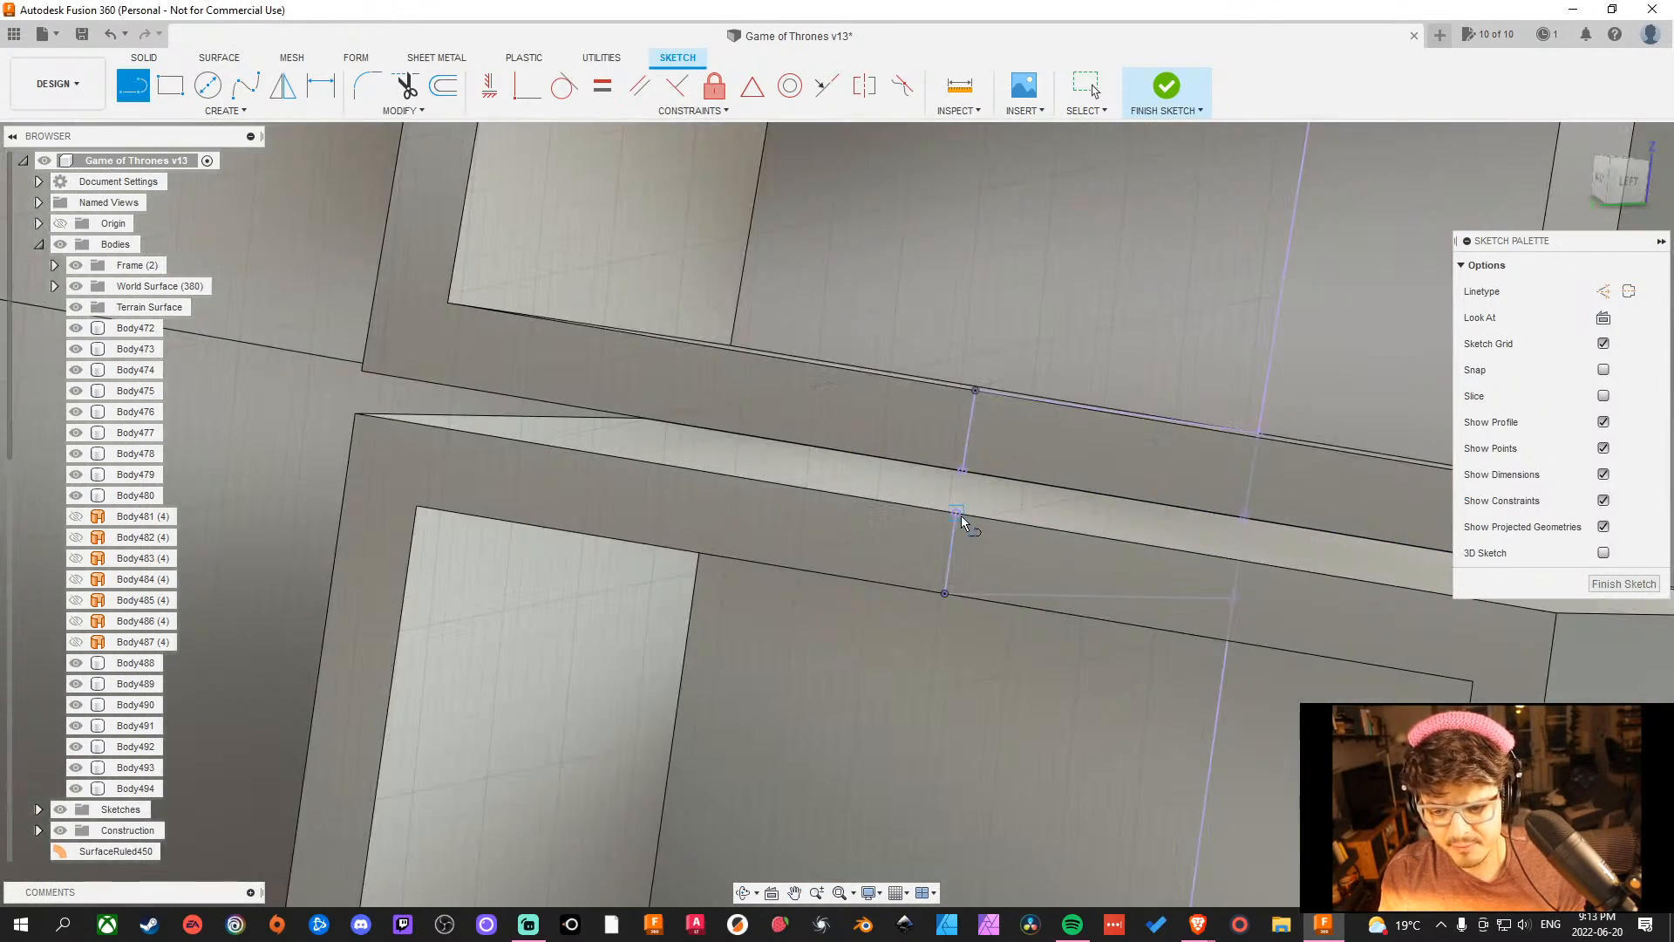
click(959, 515)
scroll(977, 566, down, 5)
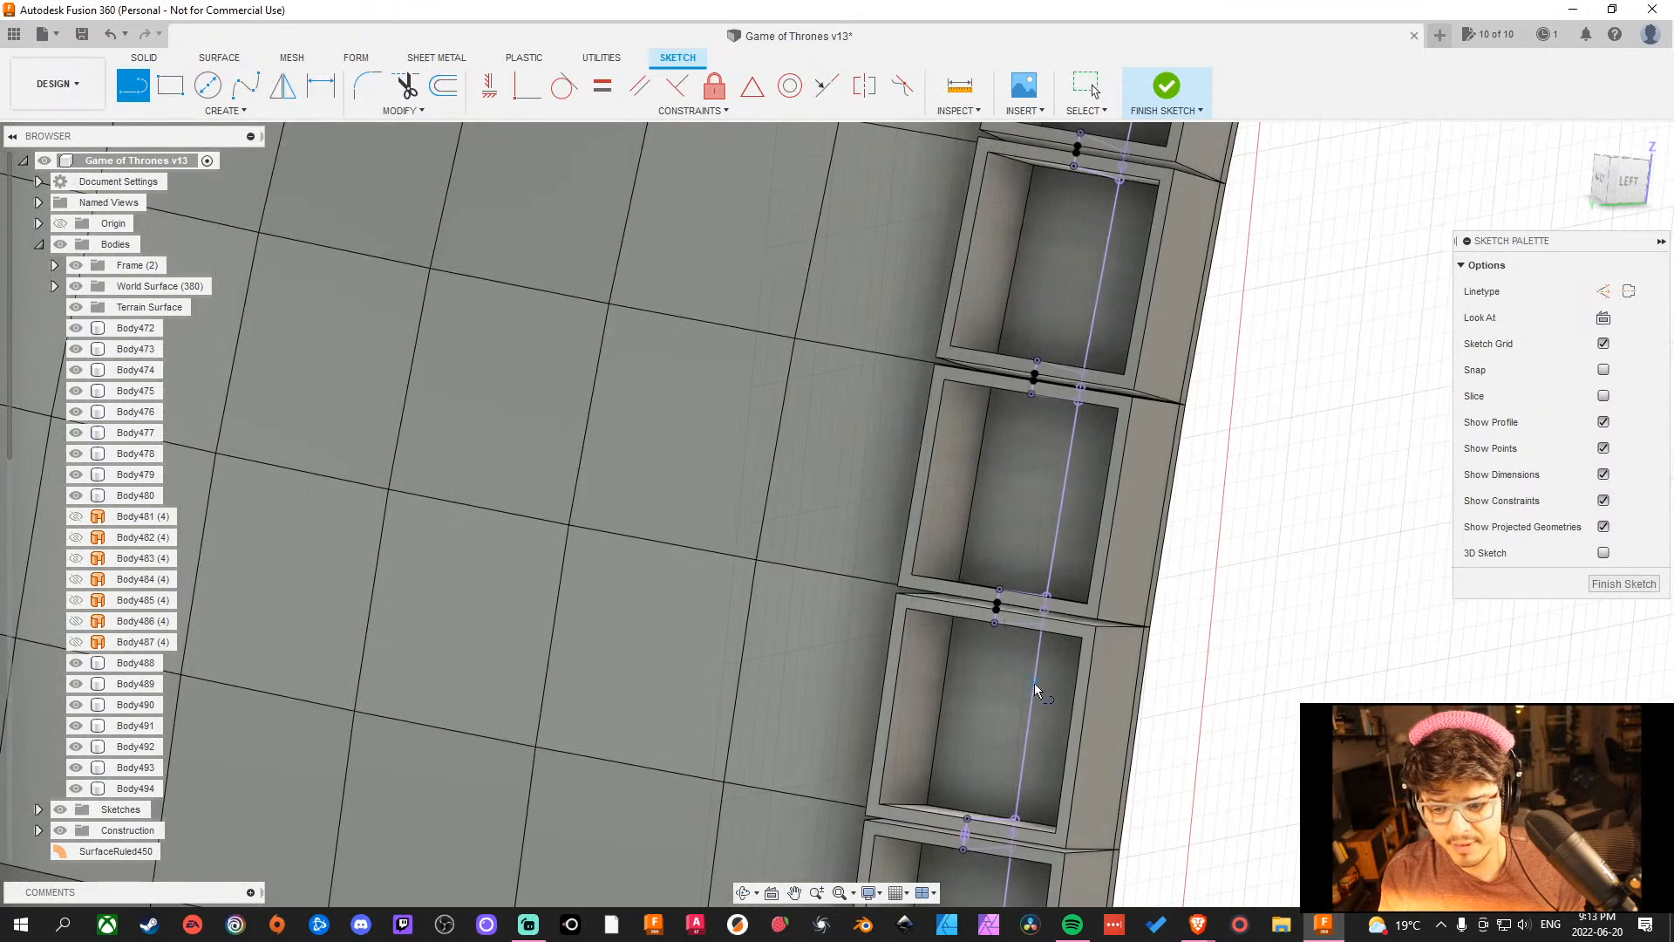
Draw a line bridging the rim endpoints between the two lowest boxes and finish the line work.
scroll(1012, 610, up, 8)
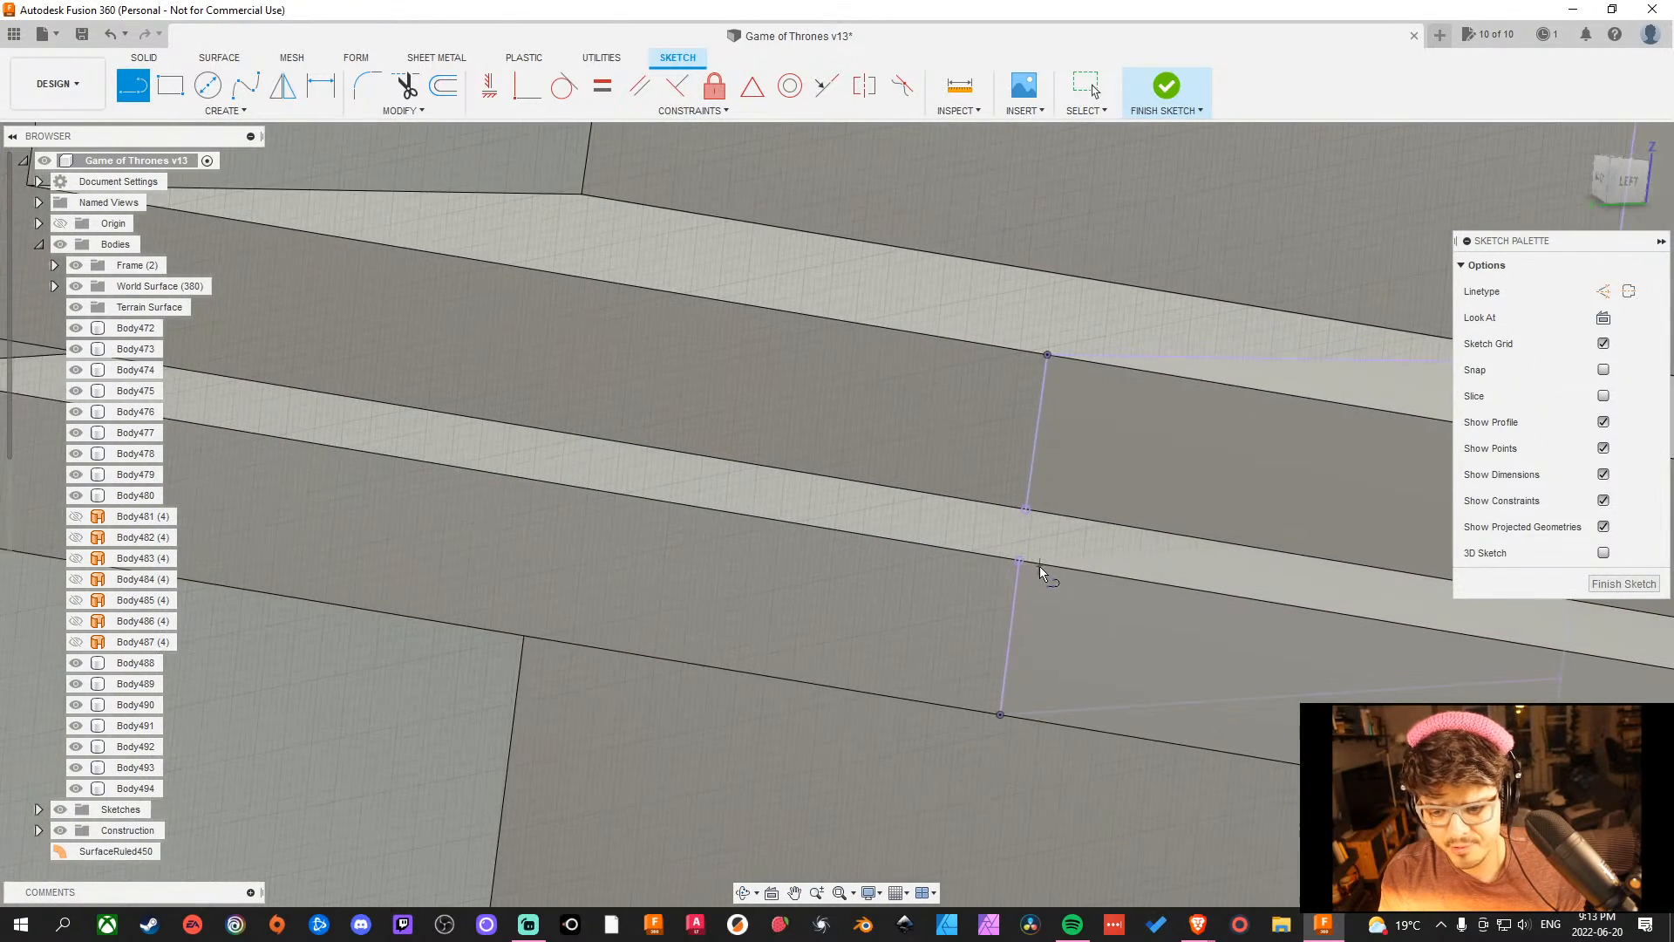
click(1019, 563)
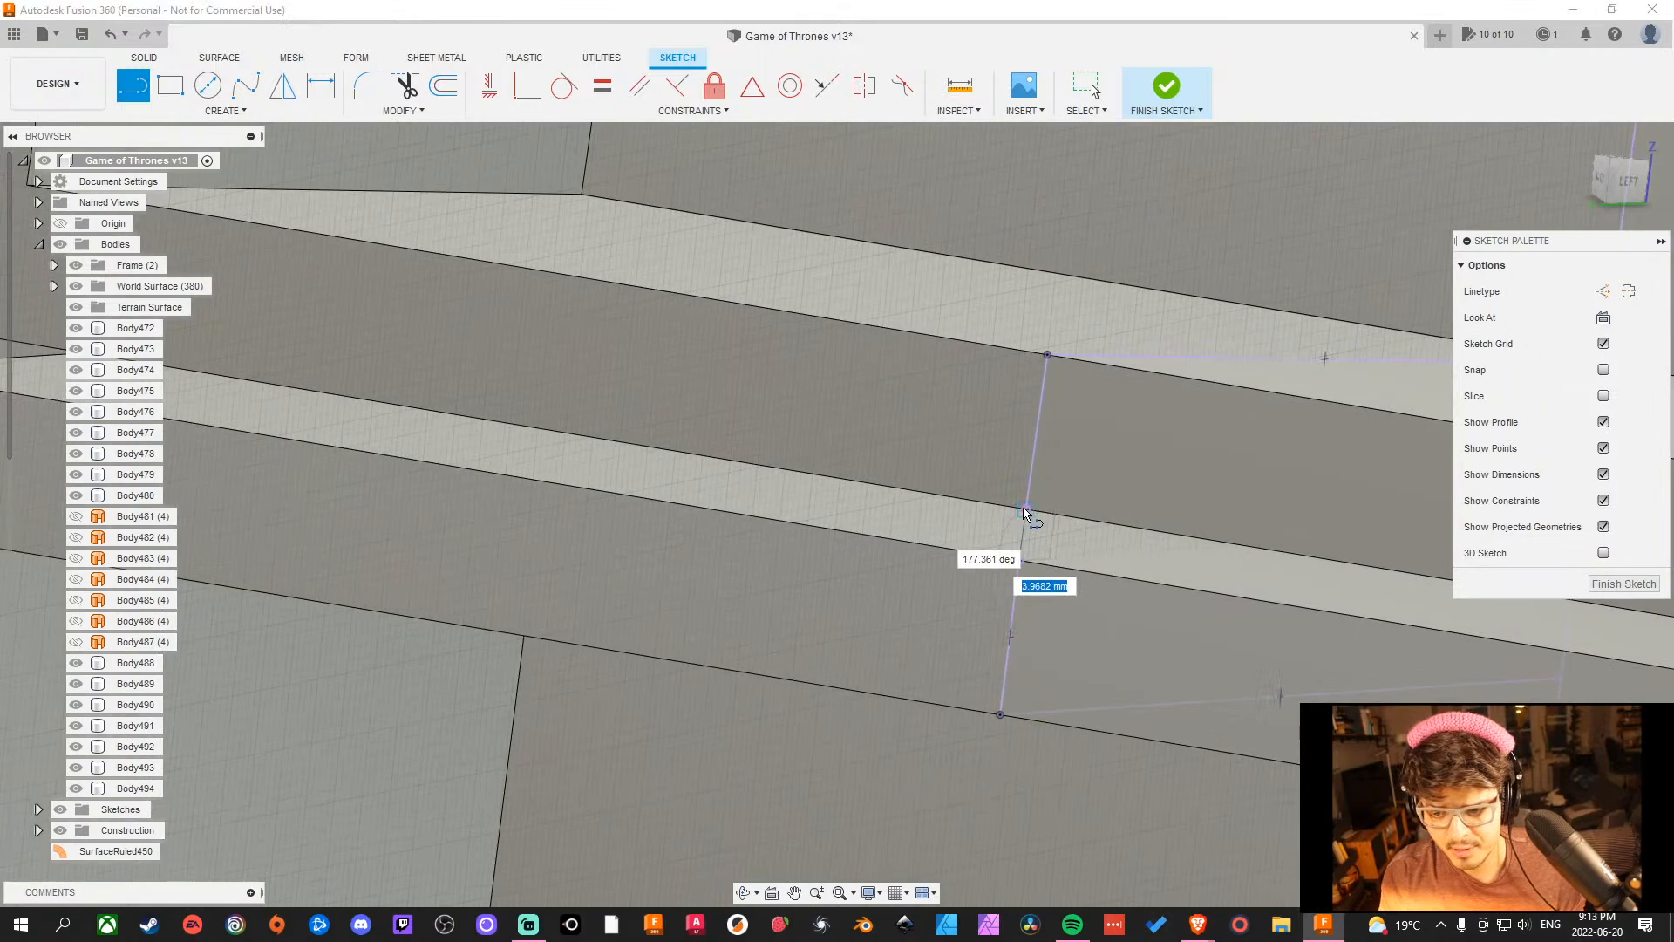
click(1025, 508)
scroll(1079, 668, down, 1)
scroll(1094, 683, down, 5)
scroll(1029, 536, up, 6)
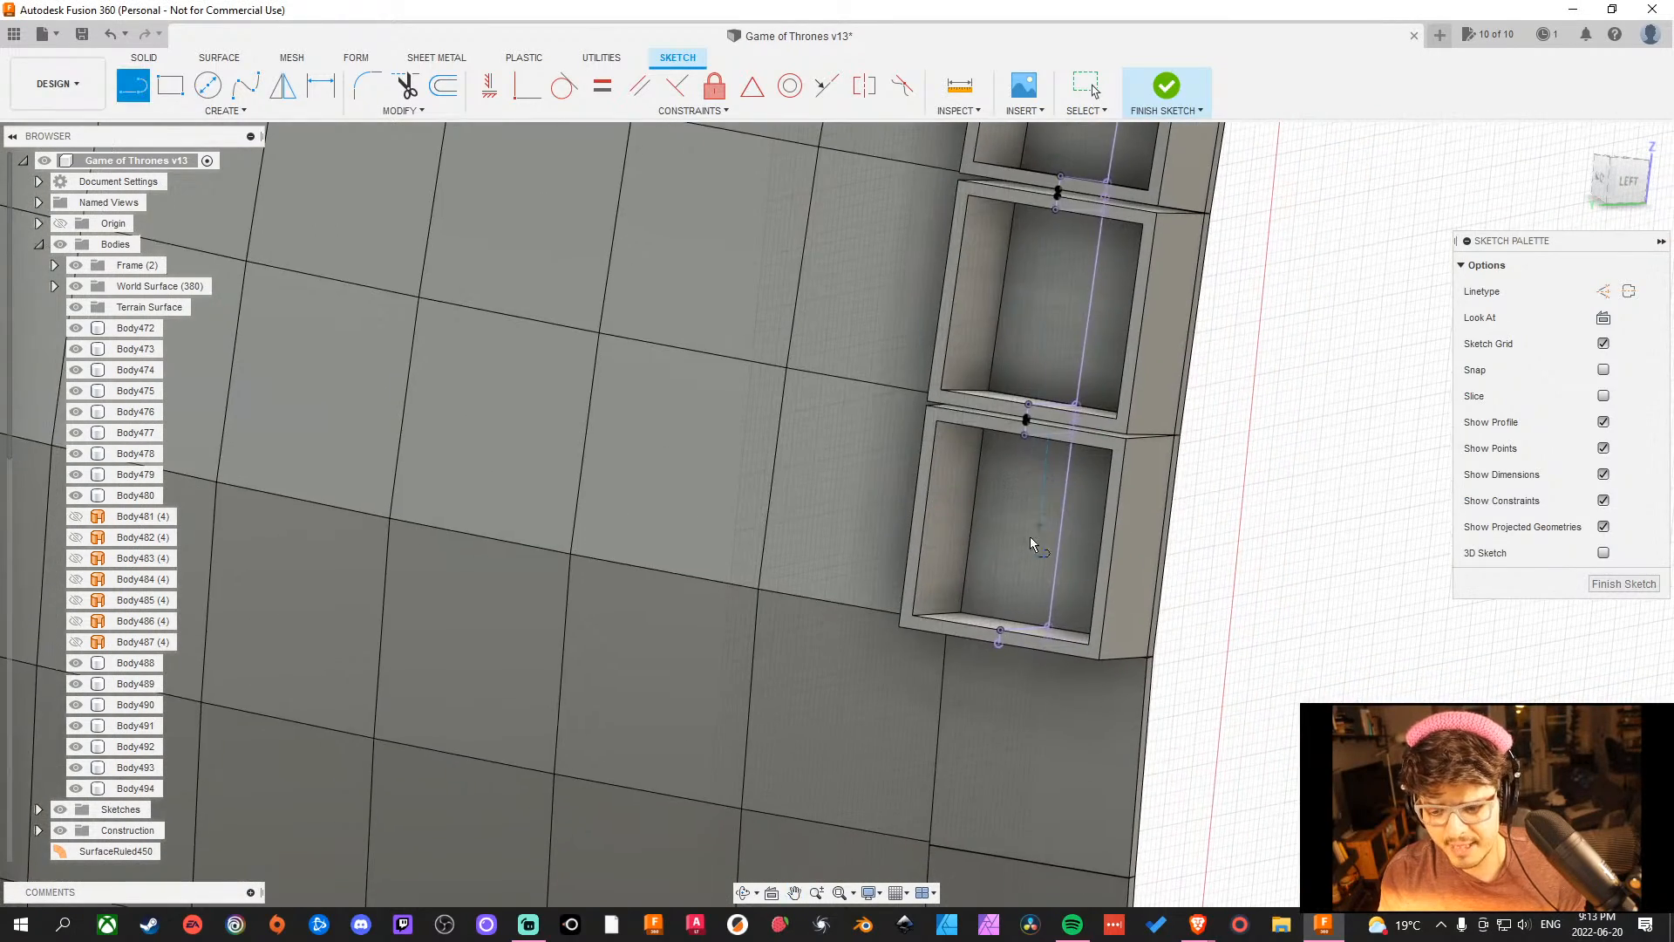
scroll(1036, 555, down, 4)
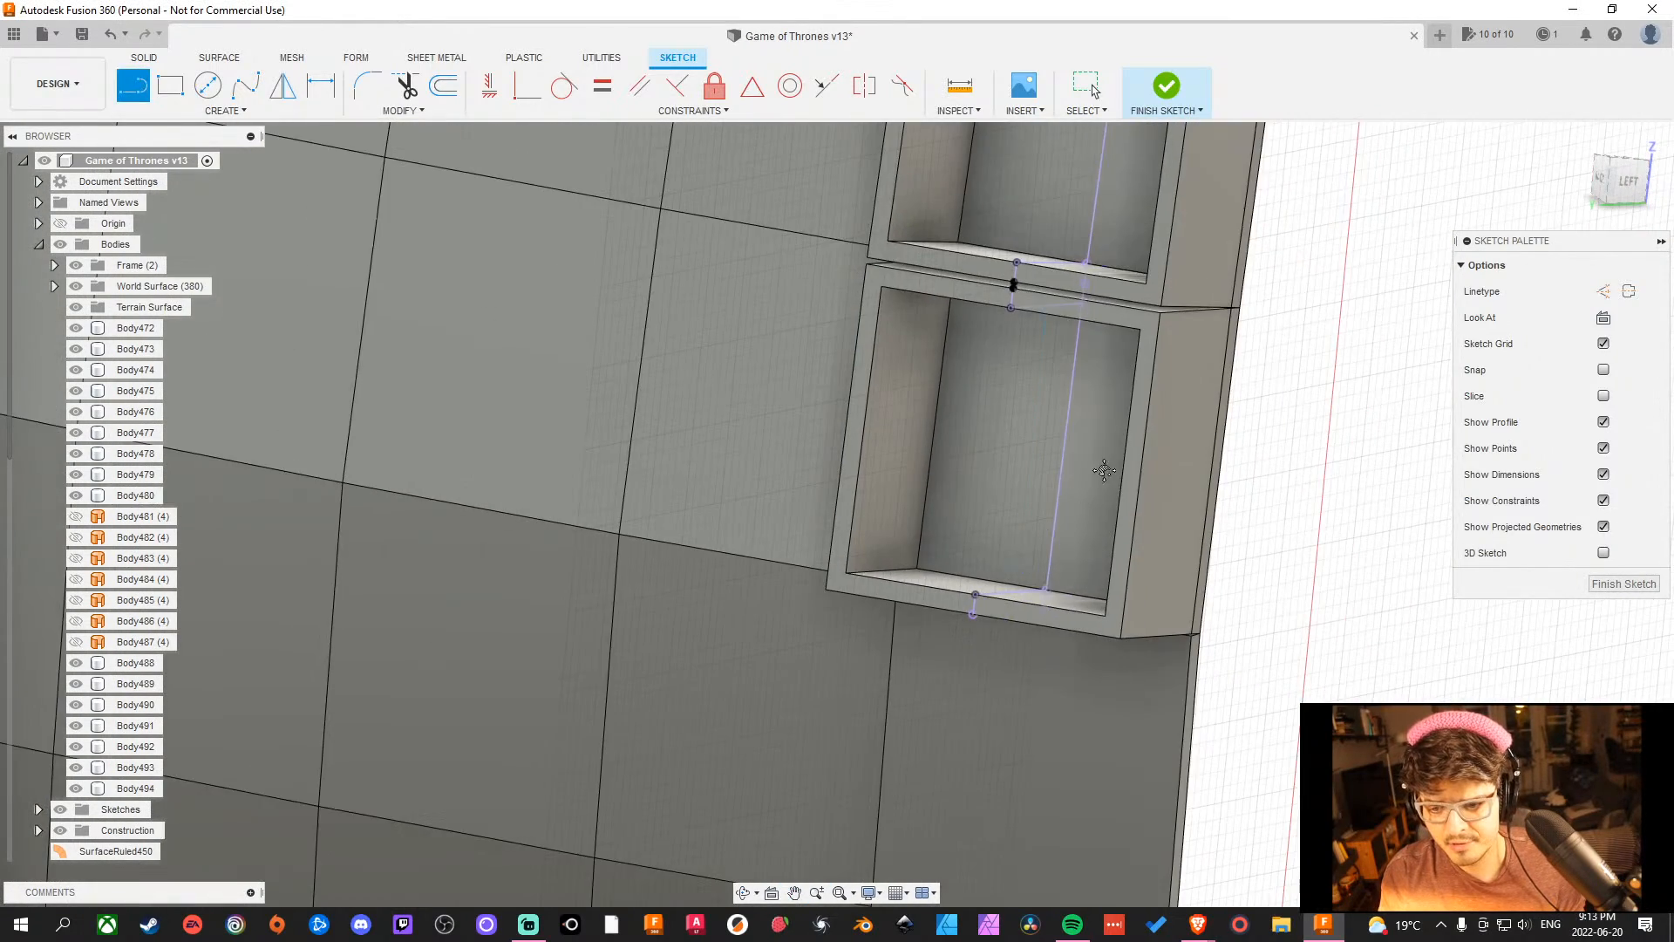
middle_drag(1209, 419, 962, 700)
key(Escape)
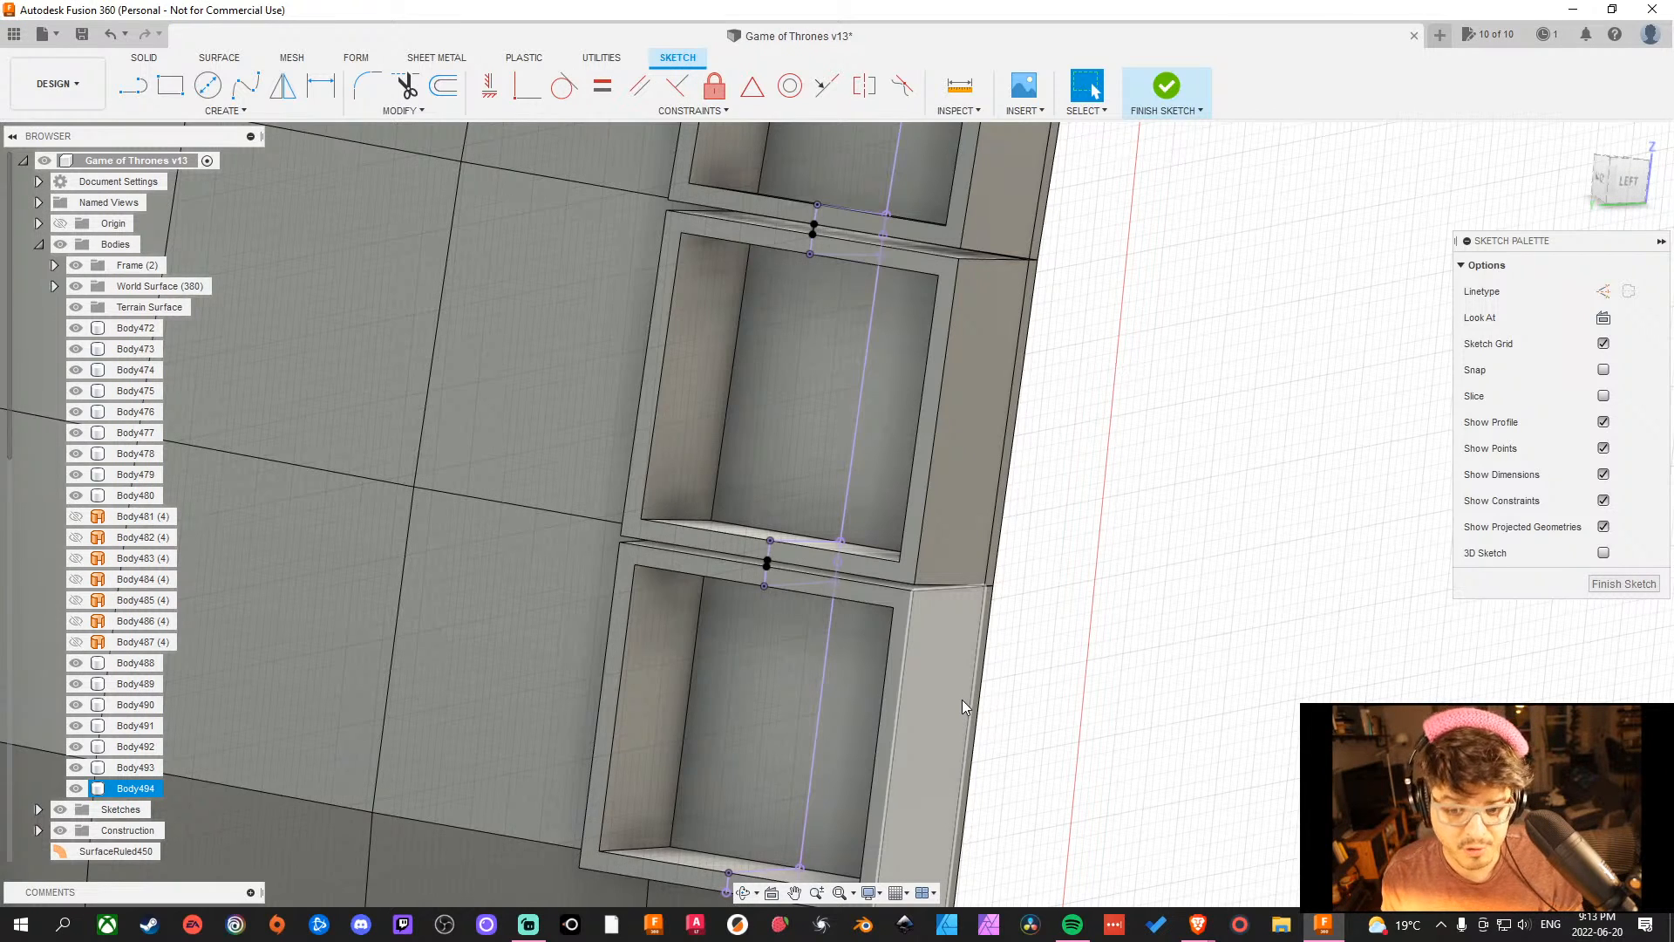
middle_drag(1219, 689, 1248, 594)
scroll(840, 542, down, 2)
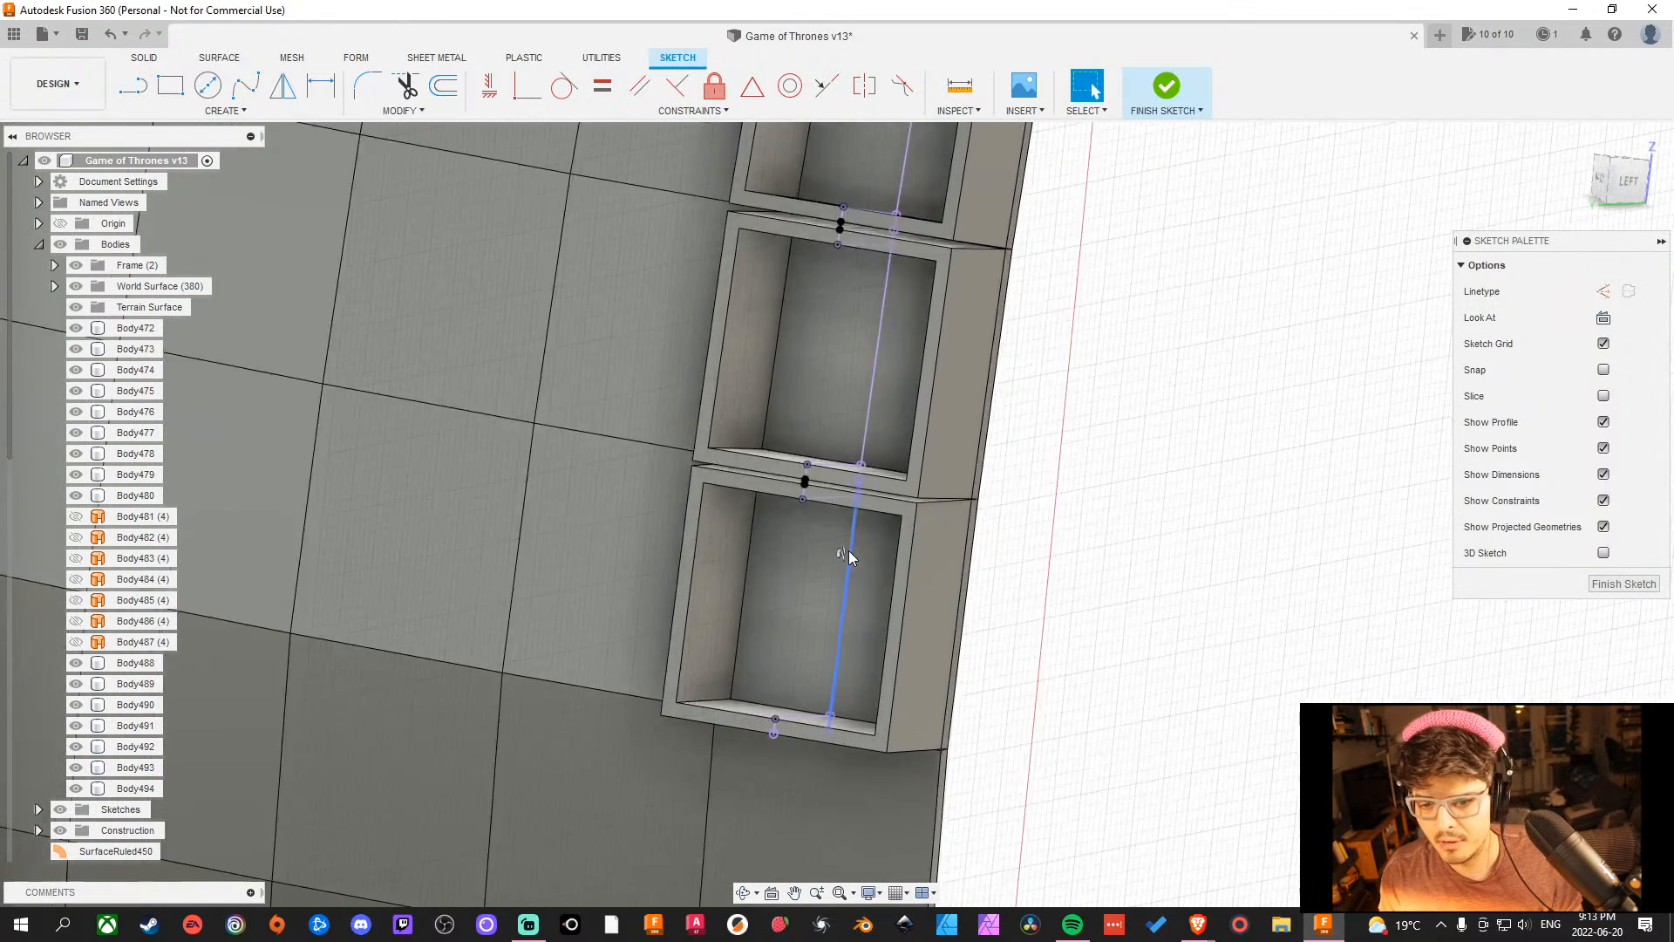
scroll(849, 551, up, 3)
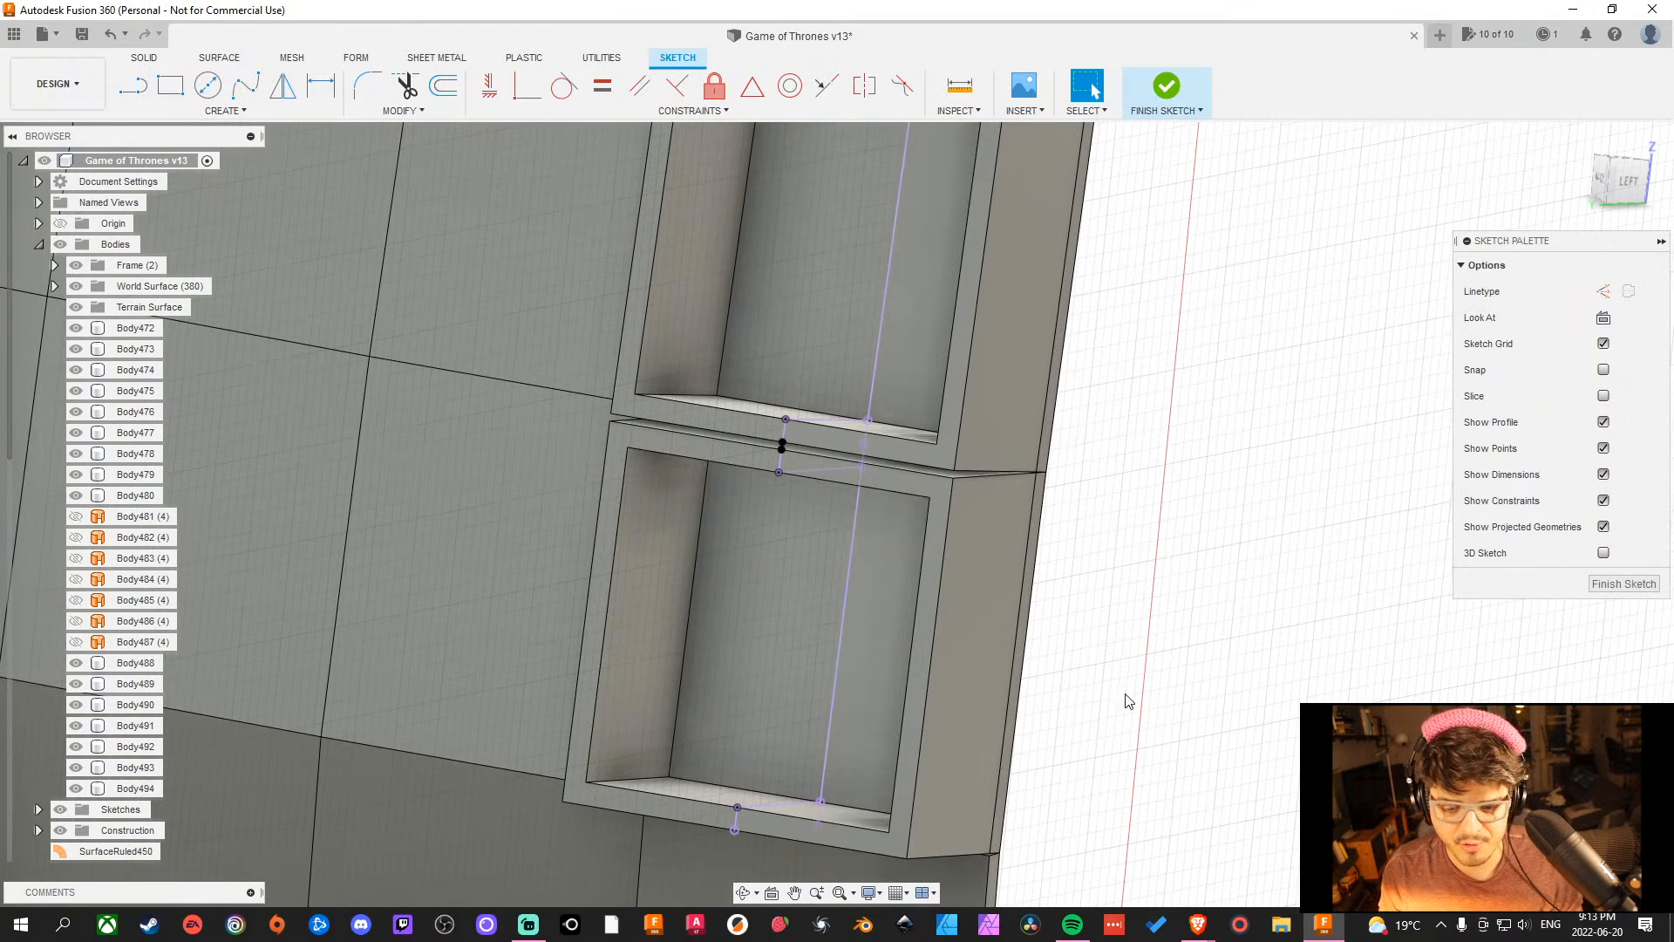
middle_drag(1128, 702, 1248, 619)
middle_drag(1222, 732, 1248, 628)
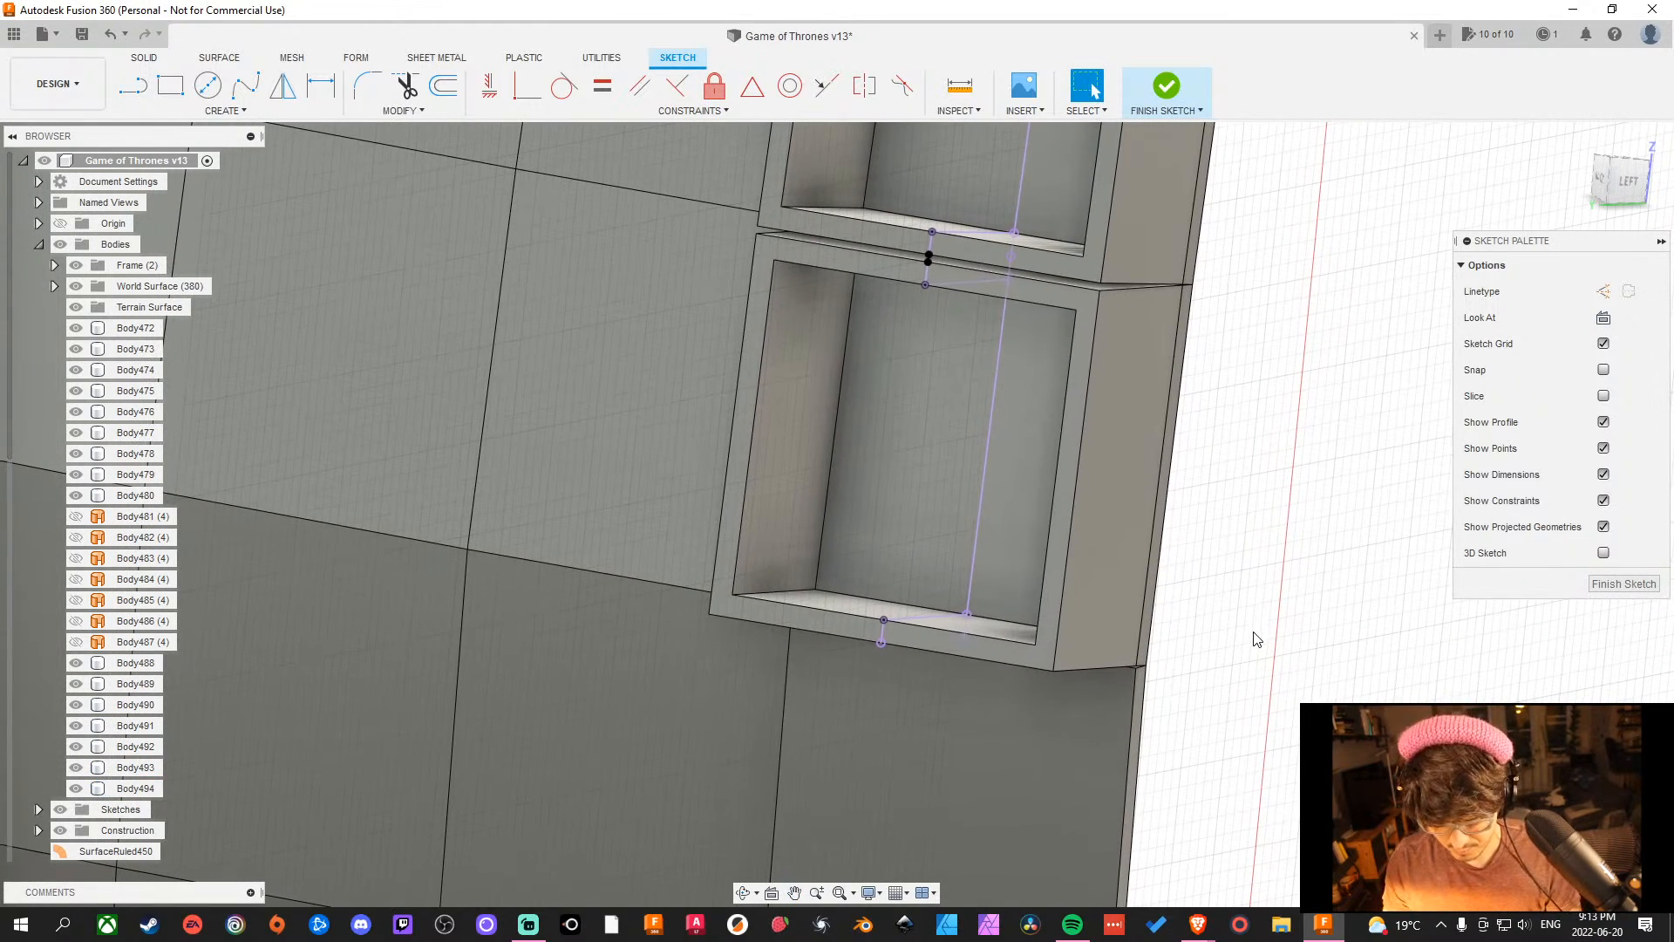
Draw a 300 mm line outward from the profile's lower endpoint at the lowest box's rim.
key(l)
click(881, 644)
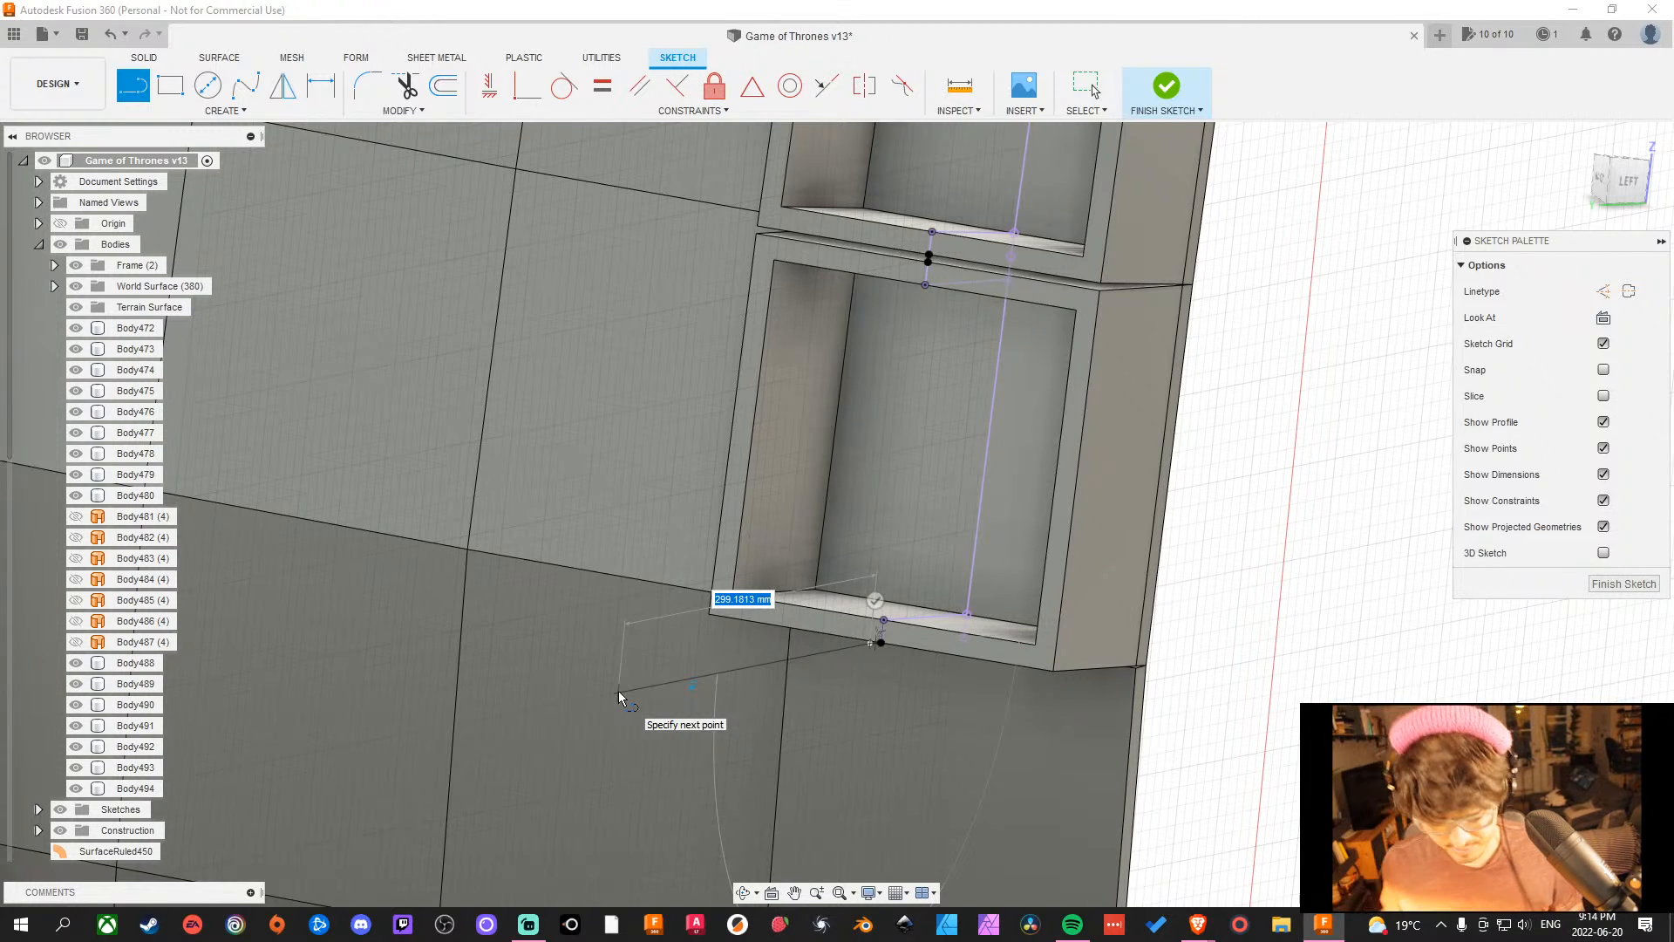
text(3000)
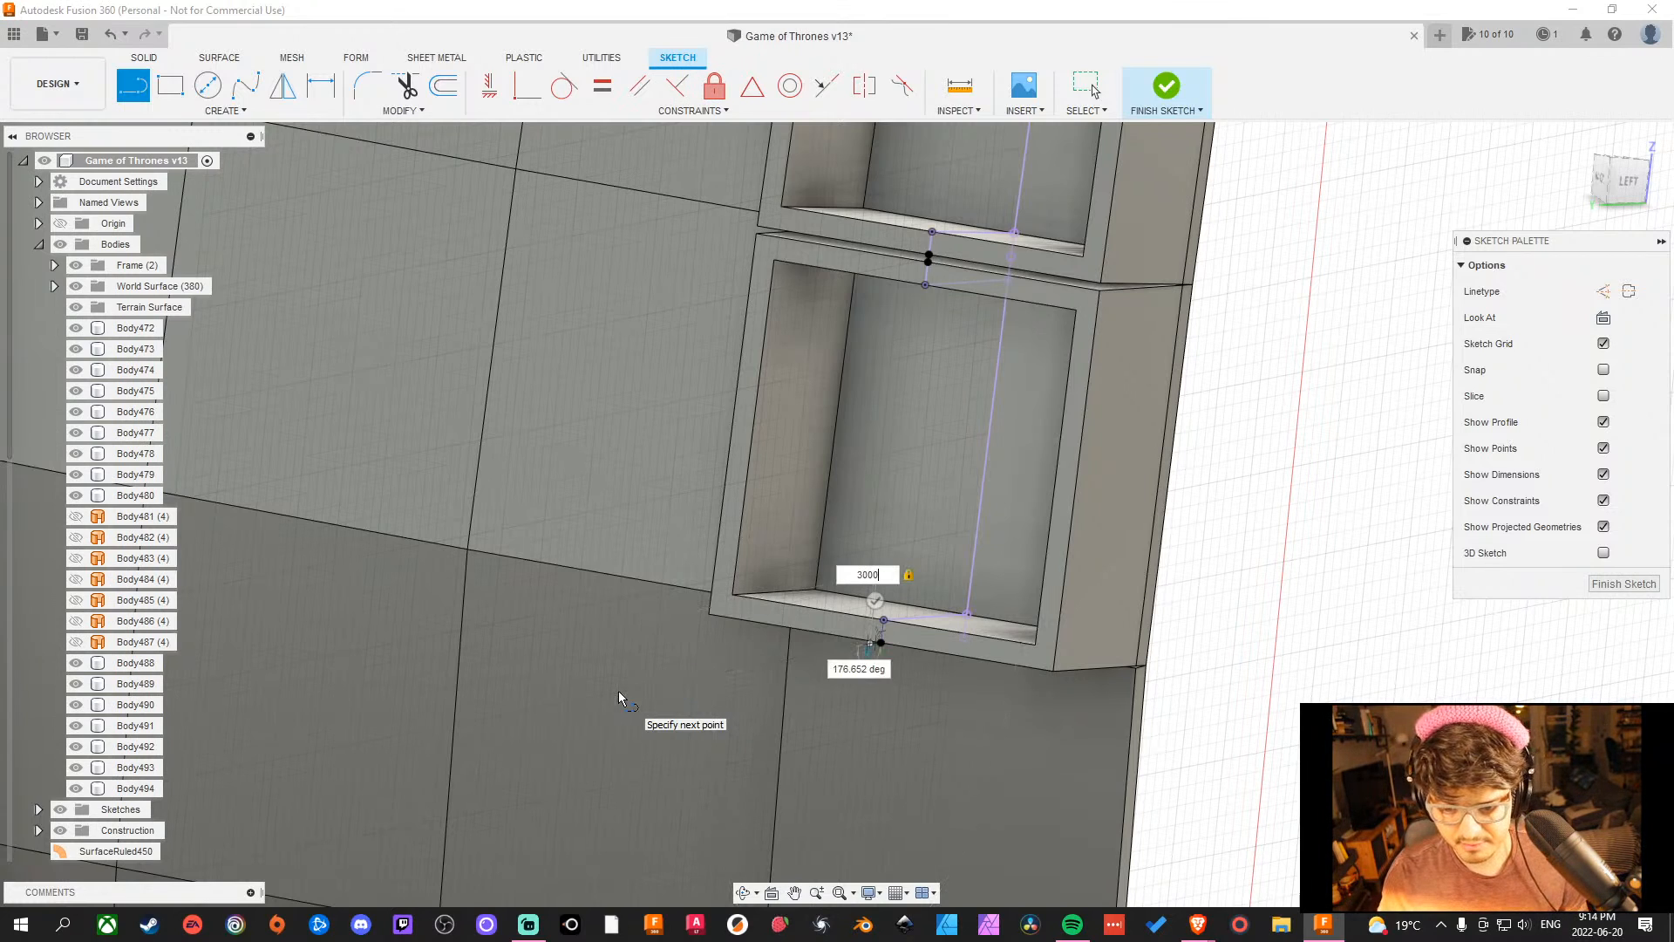
key(Return)
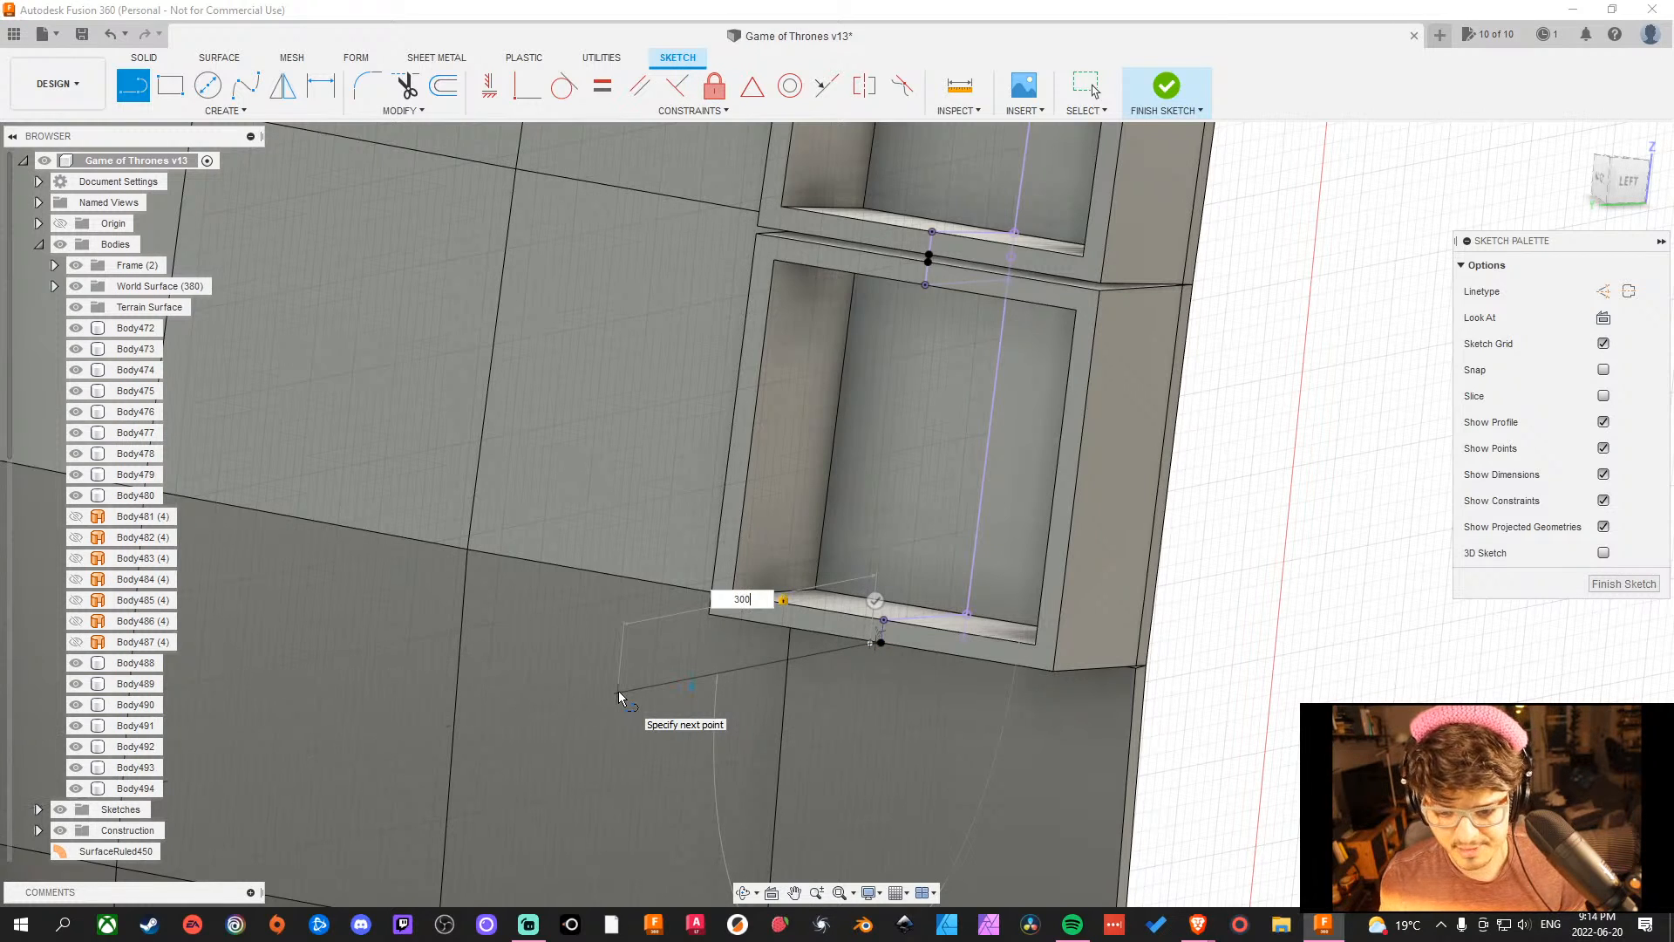
key(Escape)
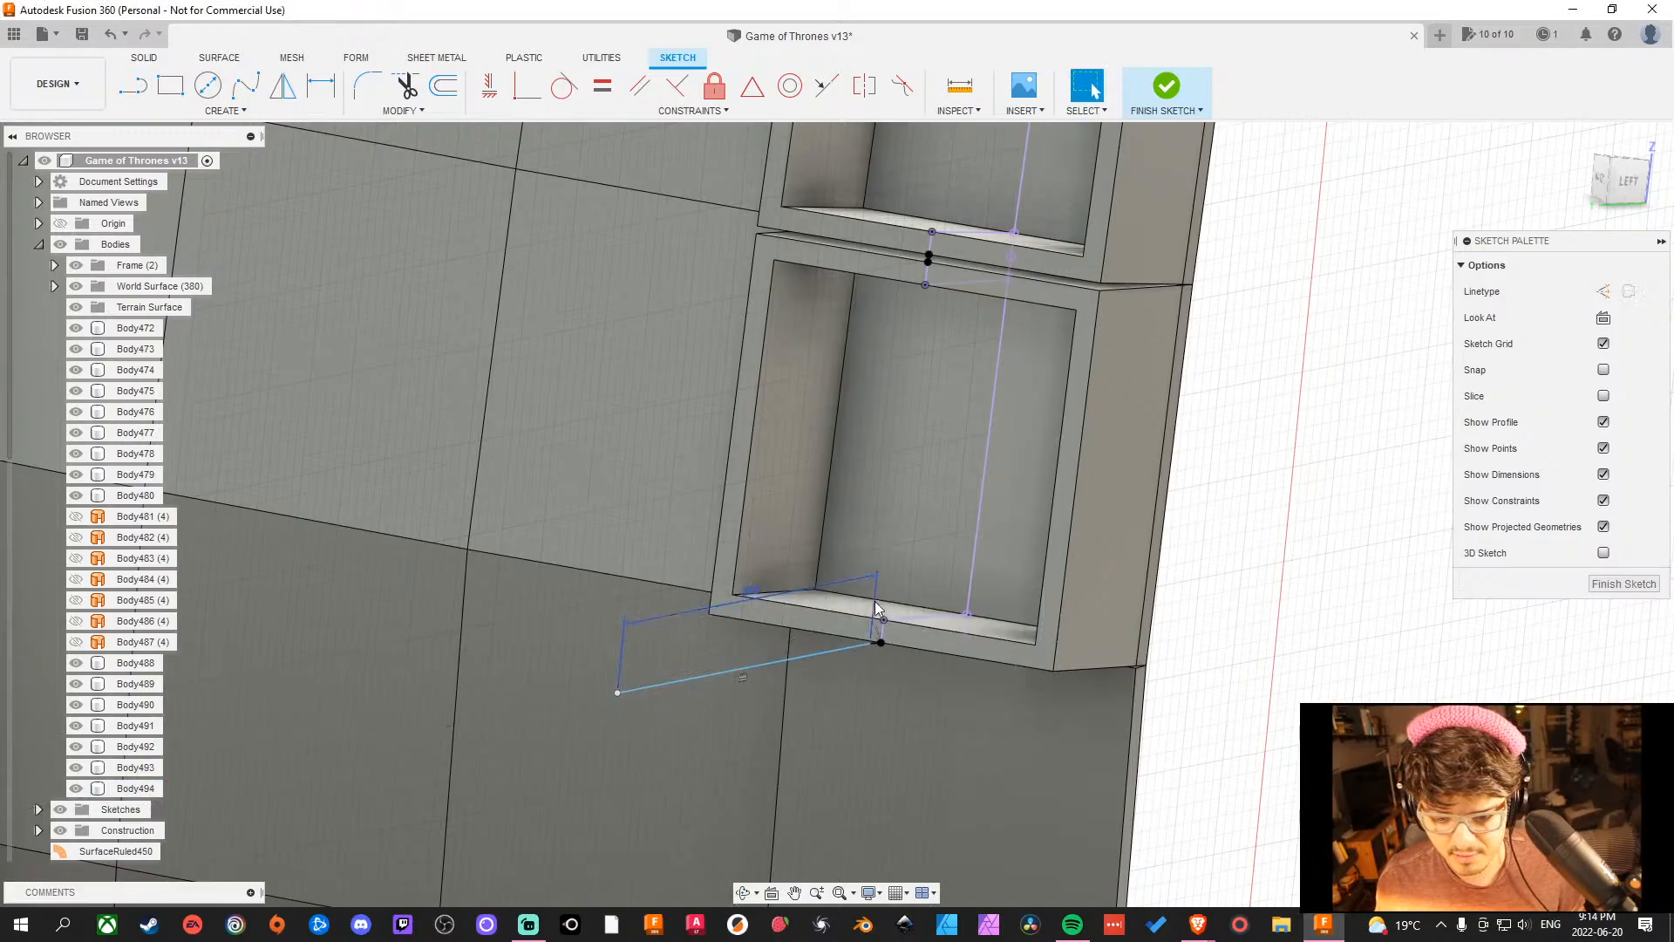
Draw a 300 mm line outward from the profile's upper endpoint at the top box's rim, and end the line command.
scroll(877, 608, down, 10)
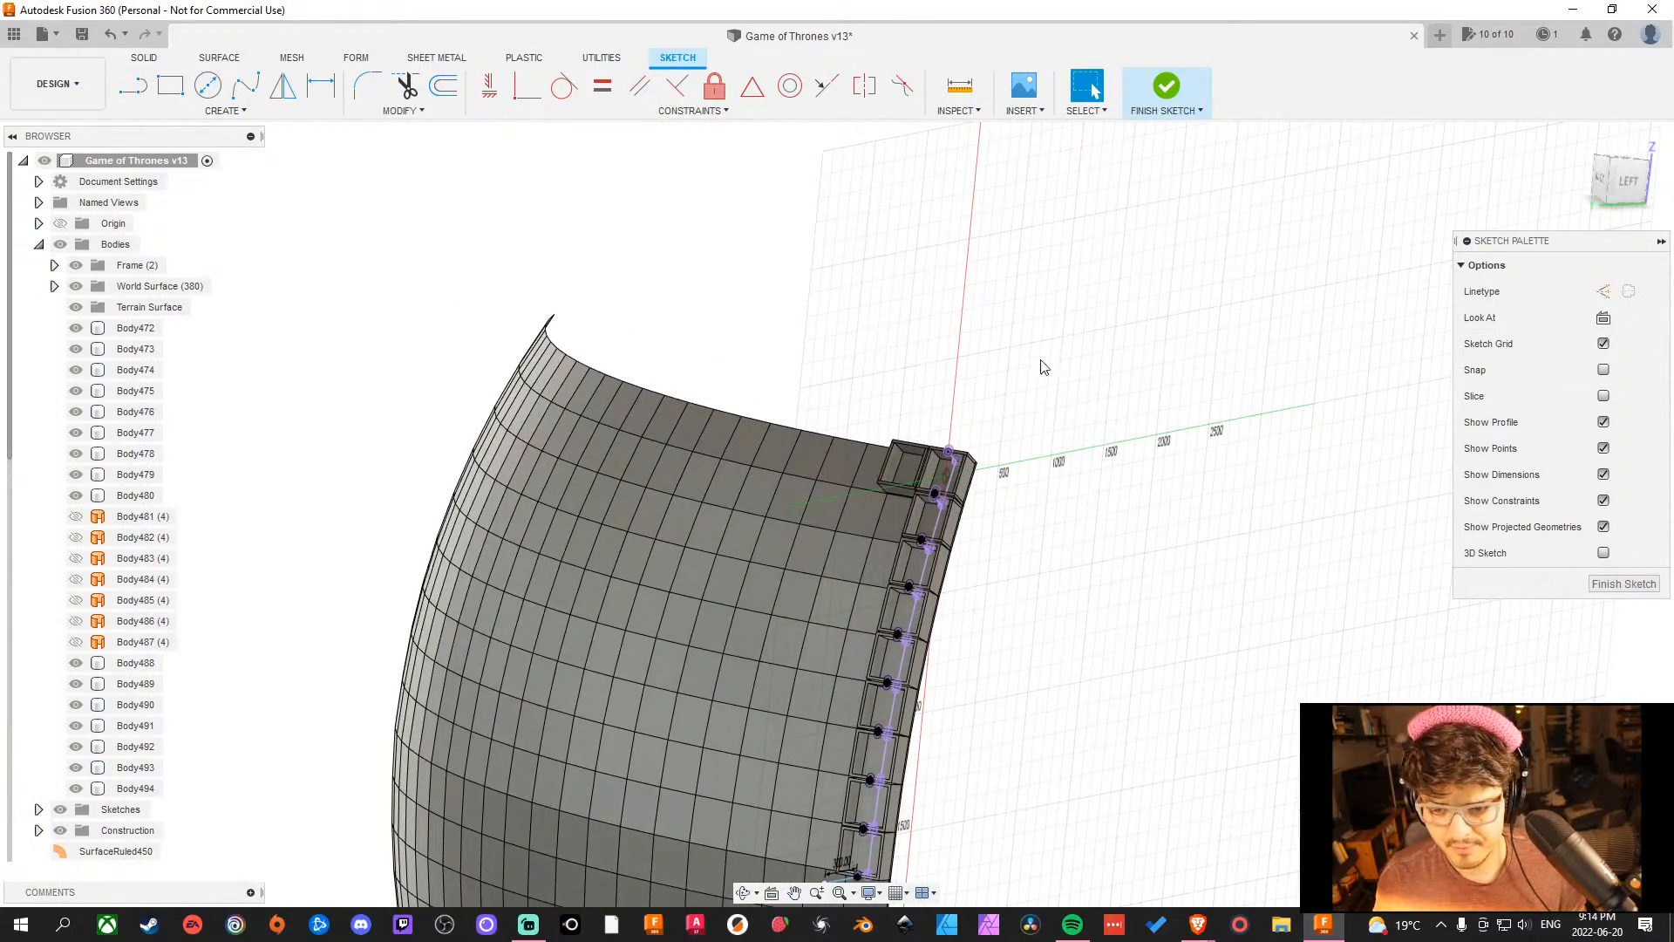
scroll(975, 418, up, 10)
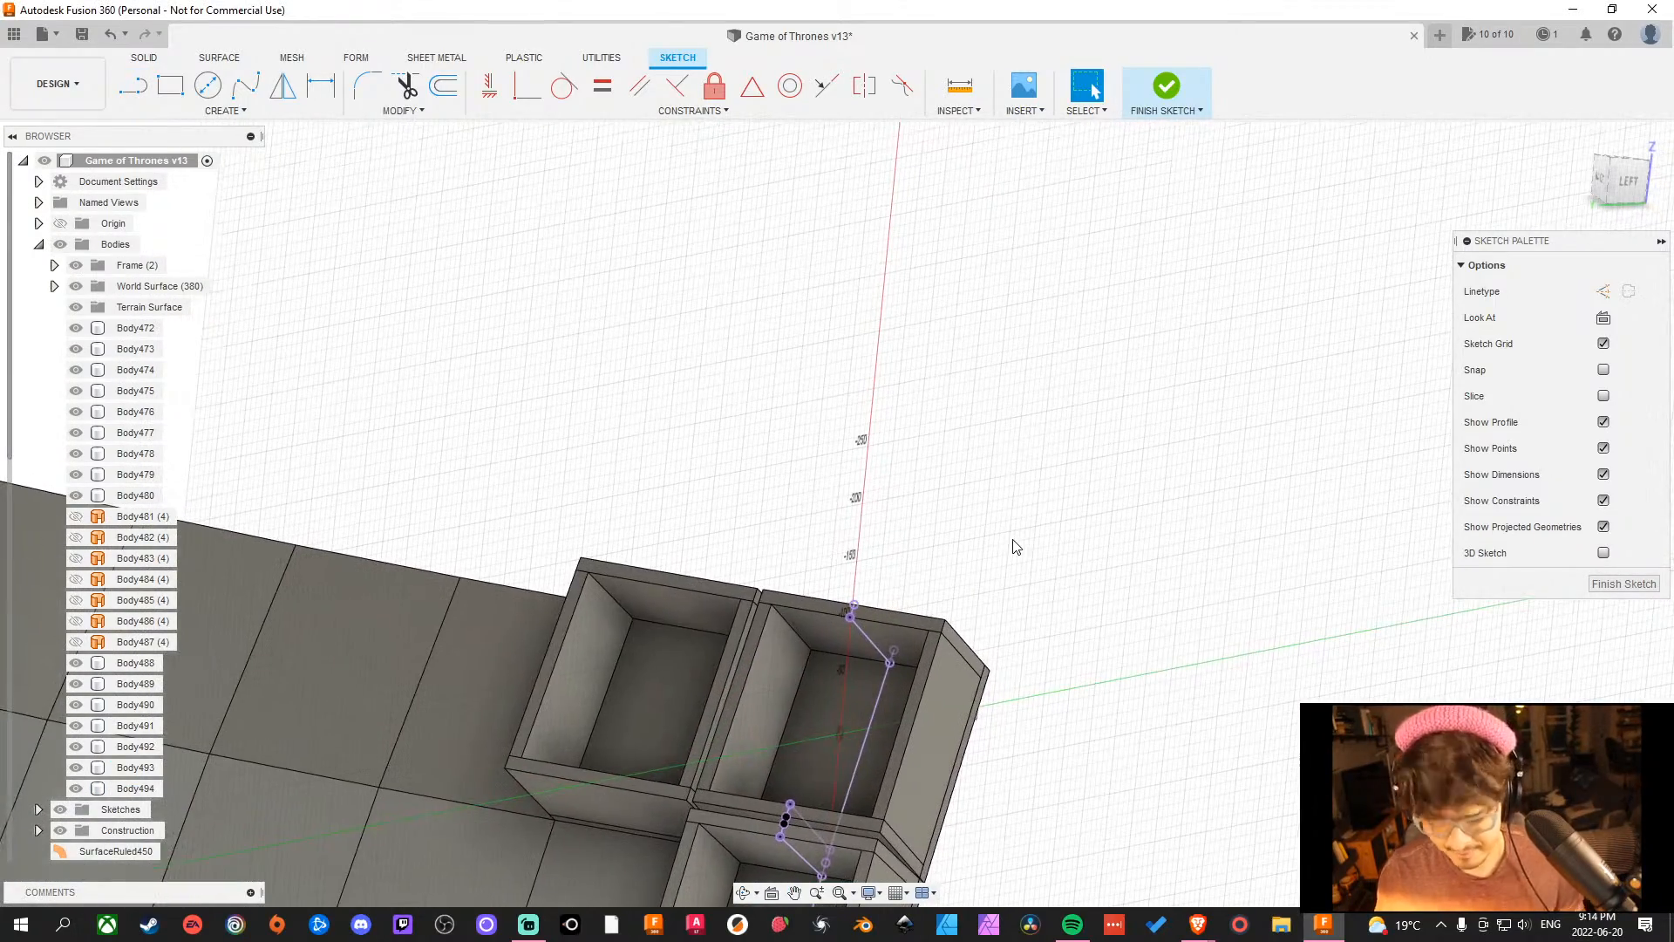
key(l)
scroll(874, 608, up, 3)
click(891, 697)
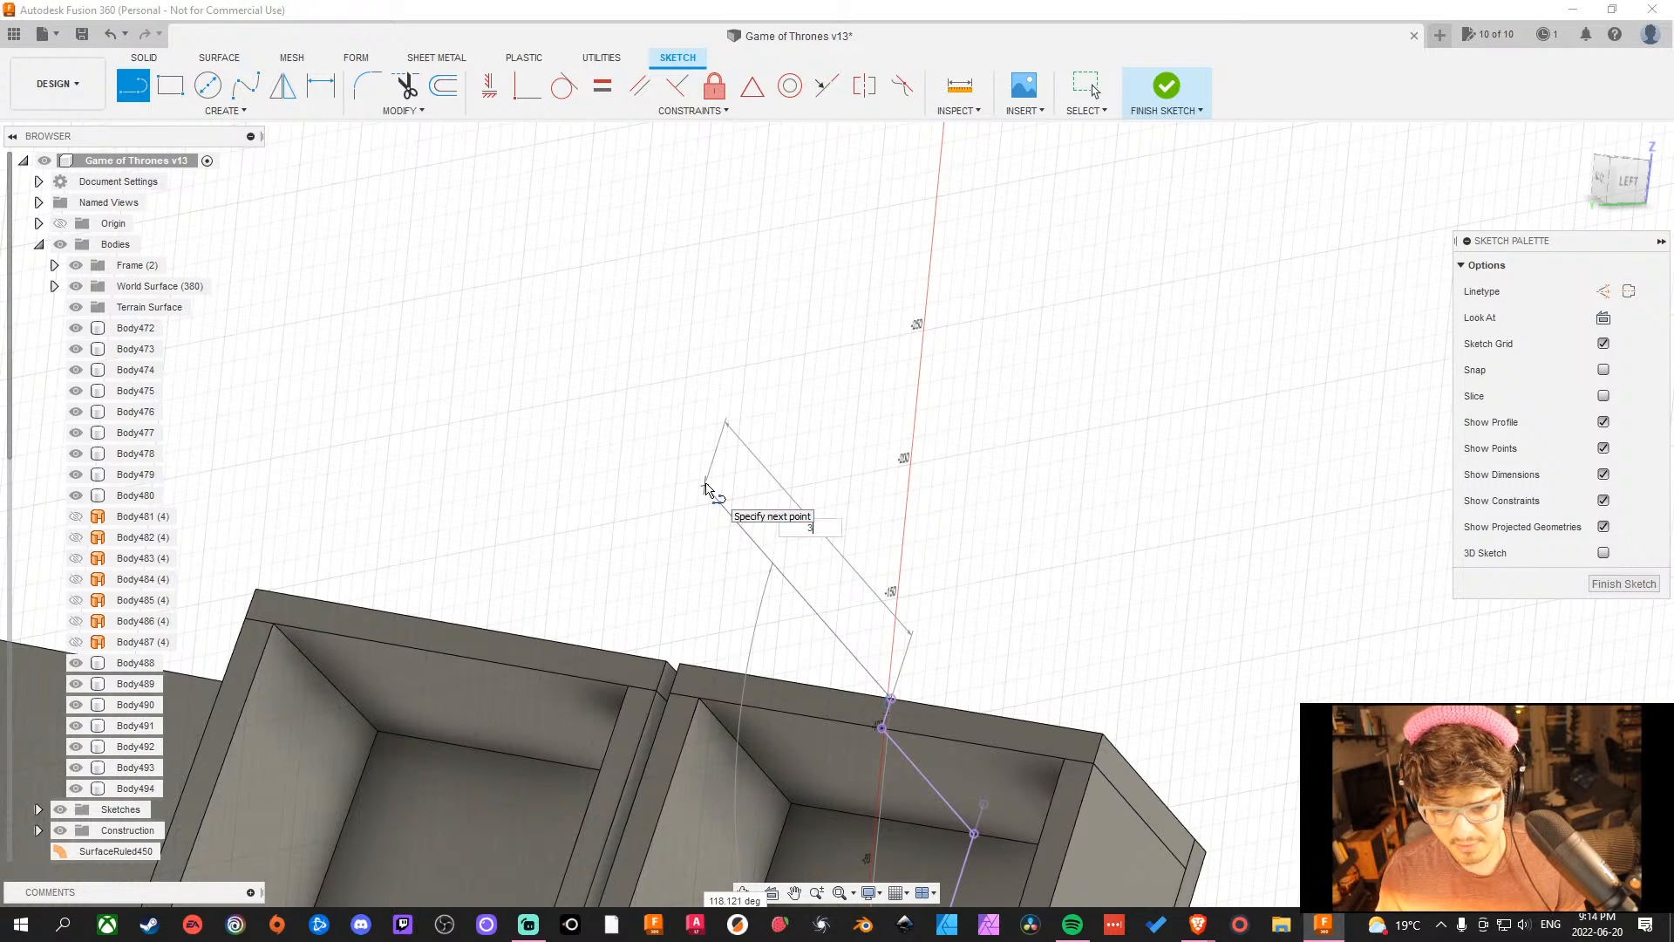
key(Tab)
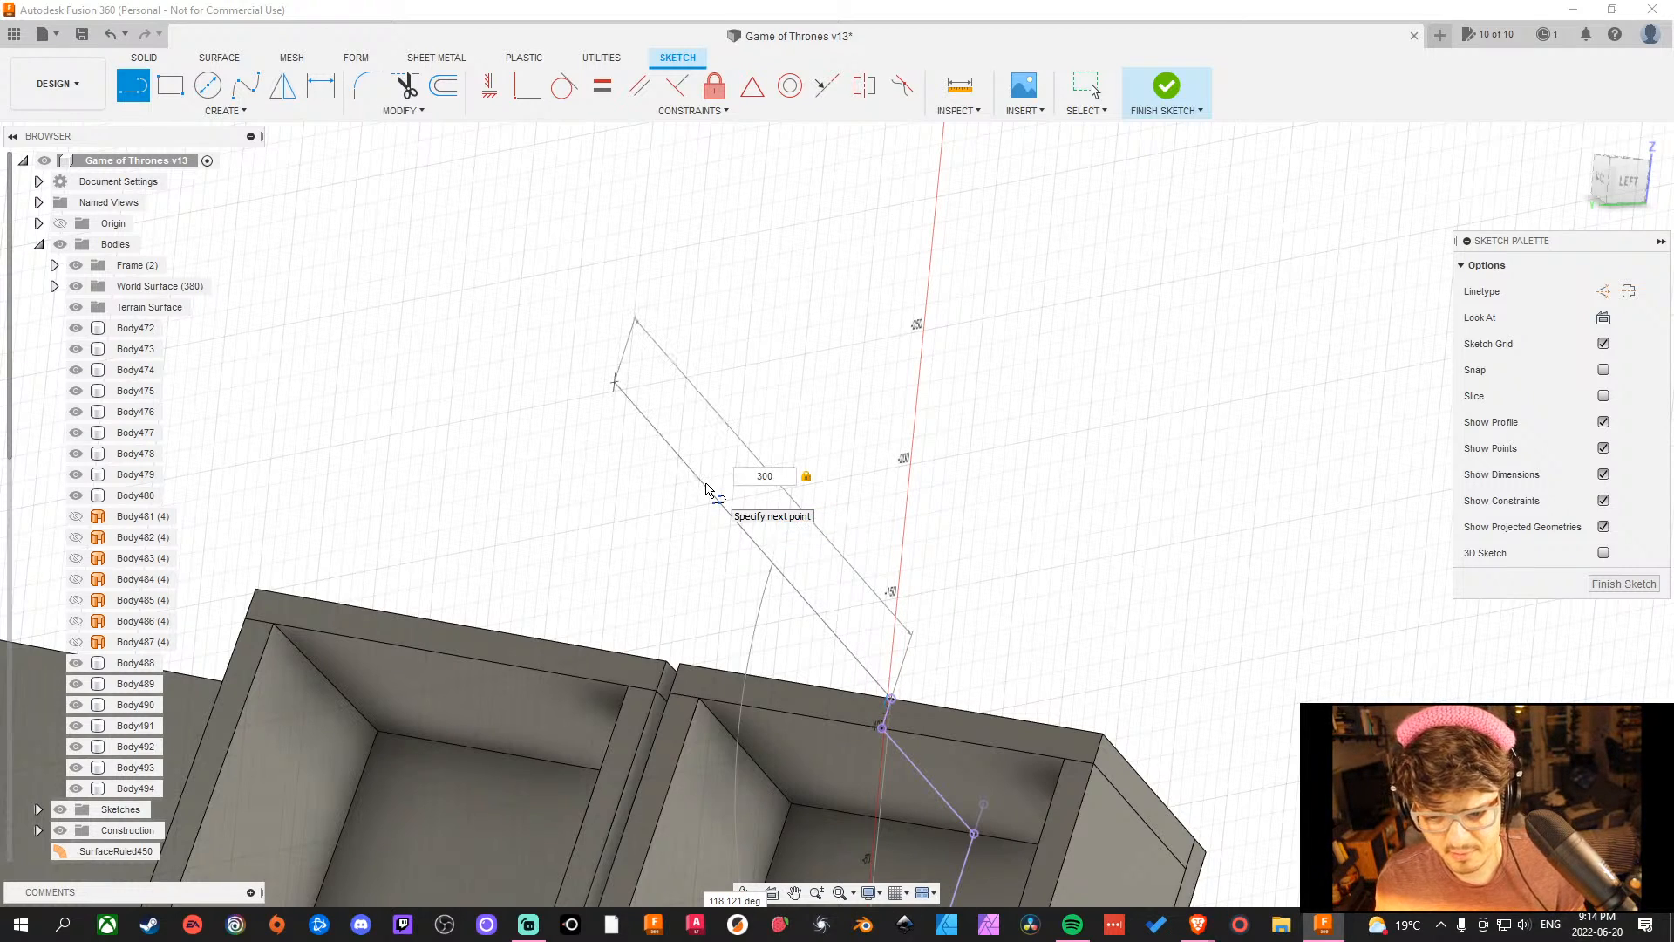
key(Return)
scroll(668, 623, down, 10)
middle_drag(666, 619, 755, 373)
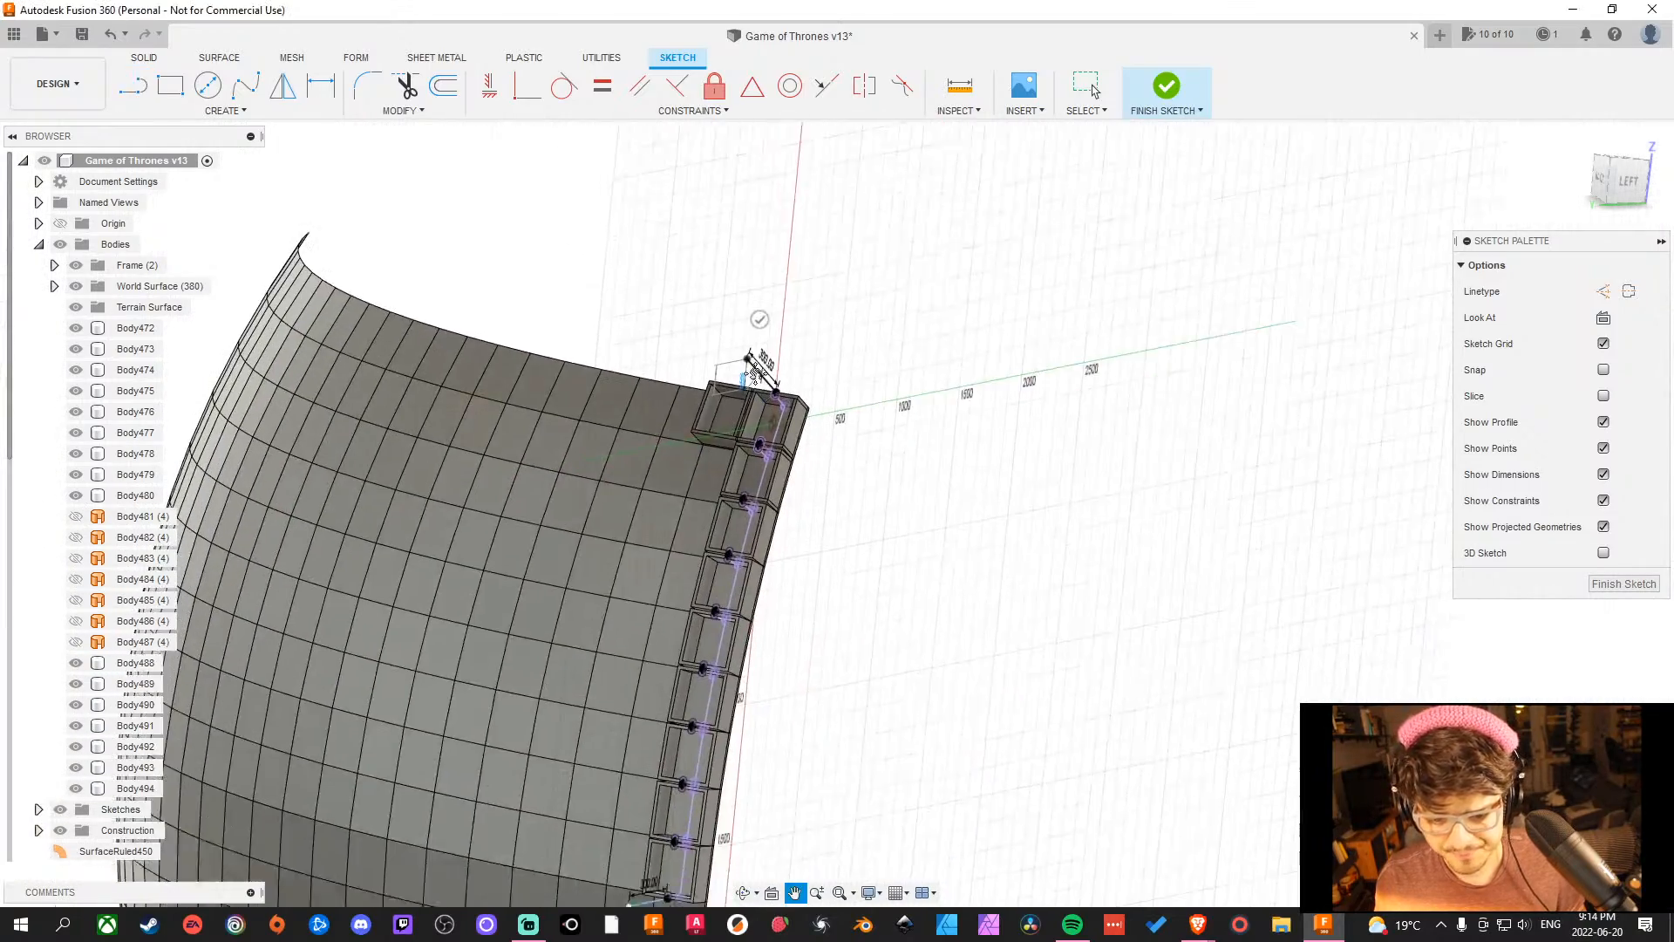
shift+middle_drag(837, 269, 863, 501)
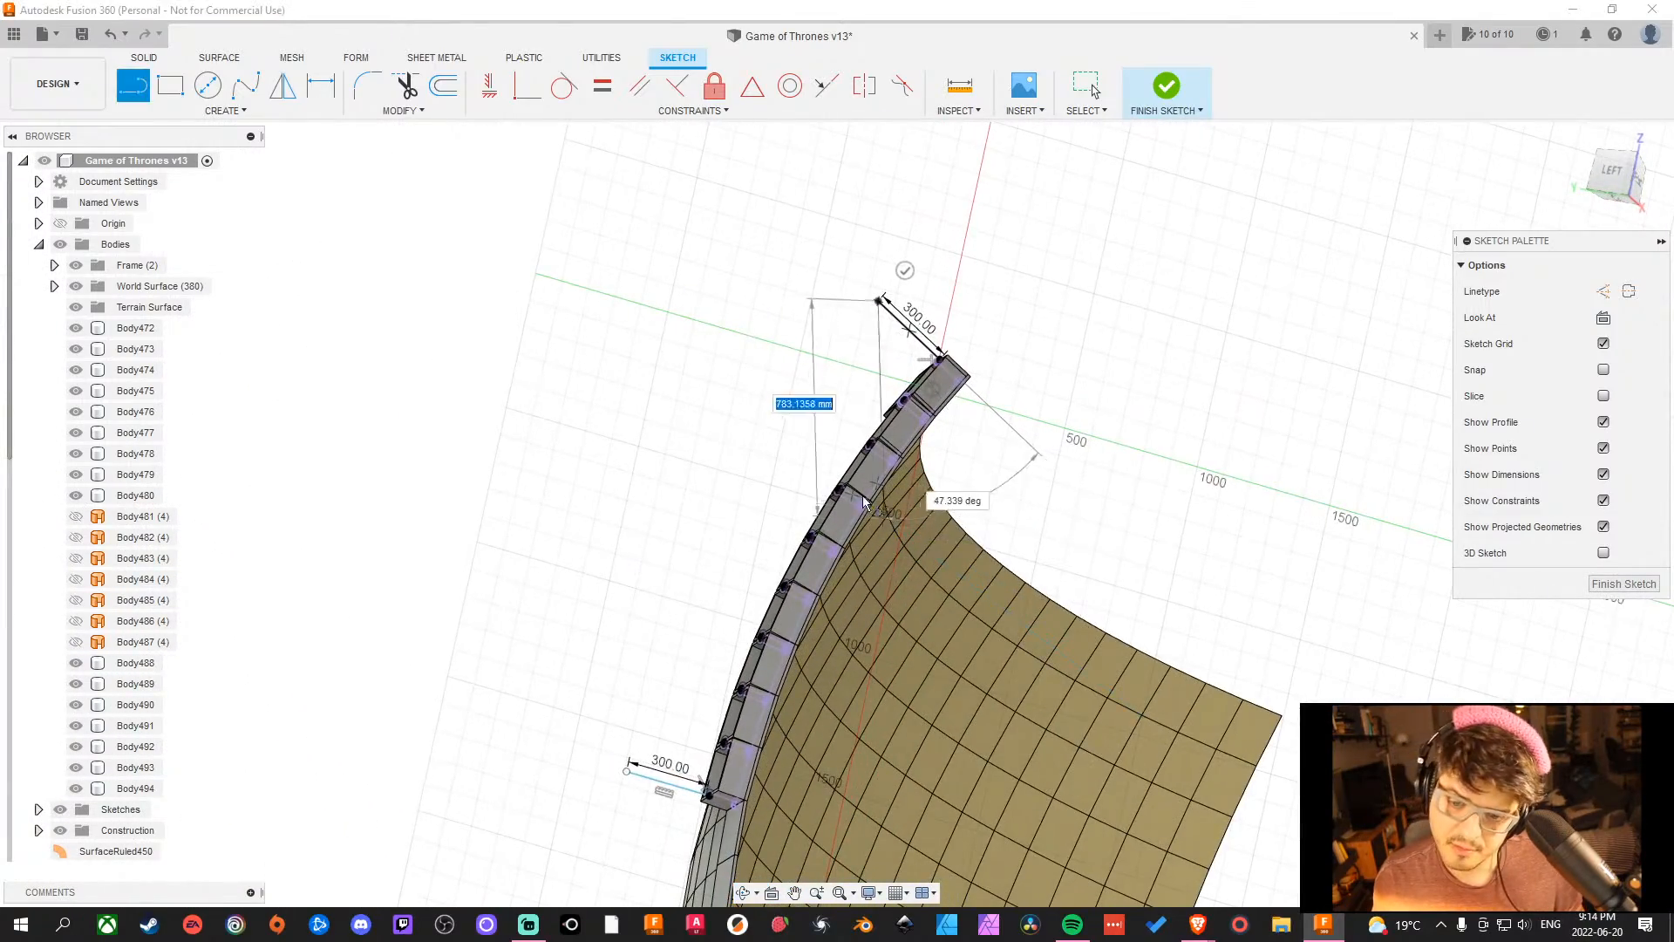
key(Escape)
key(Escape)
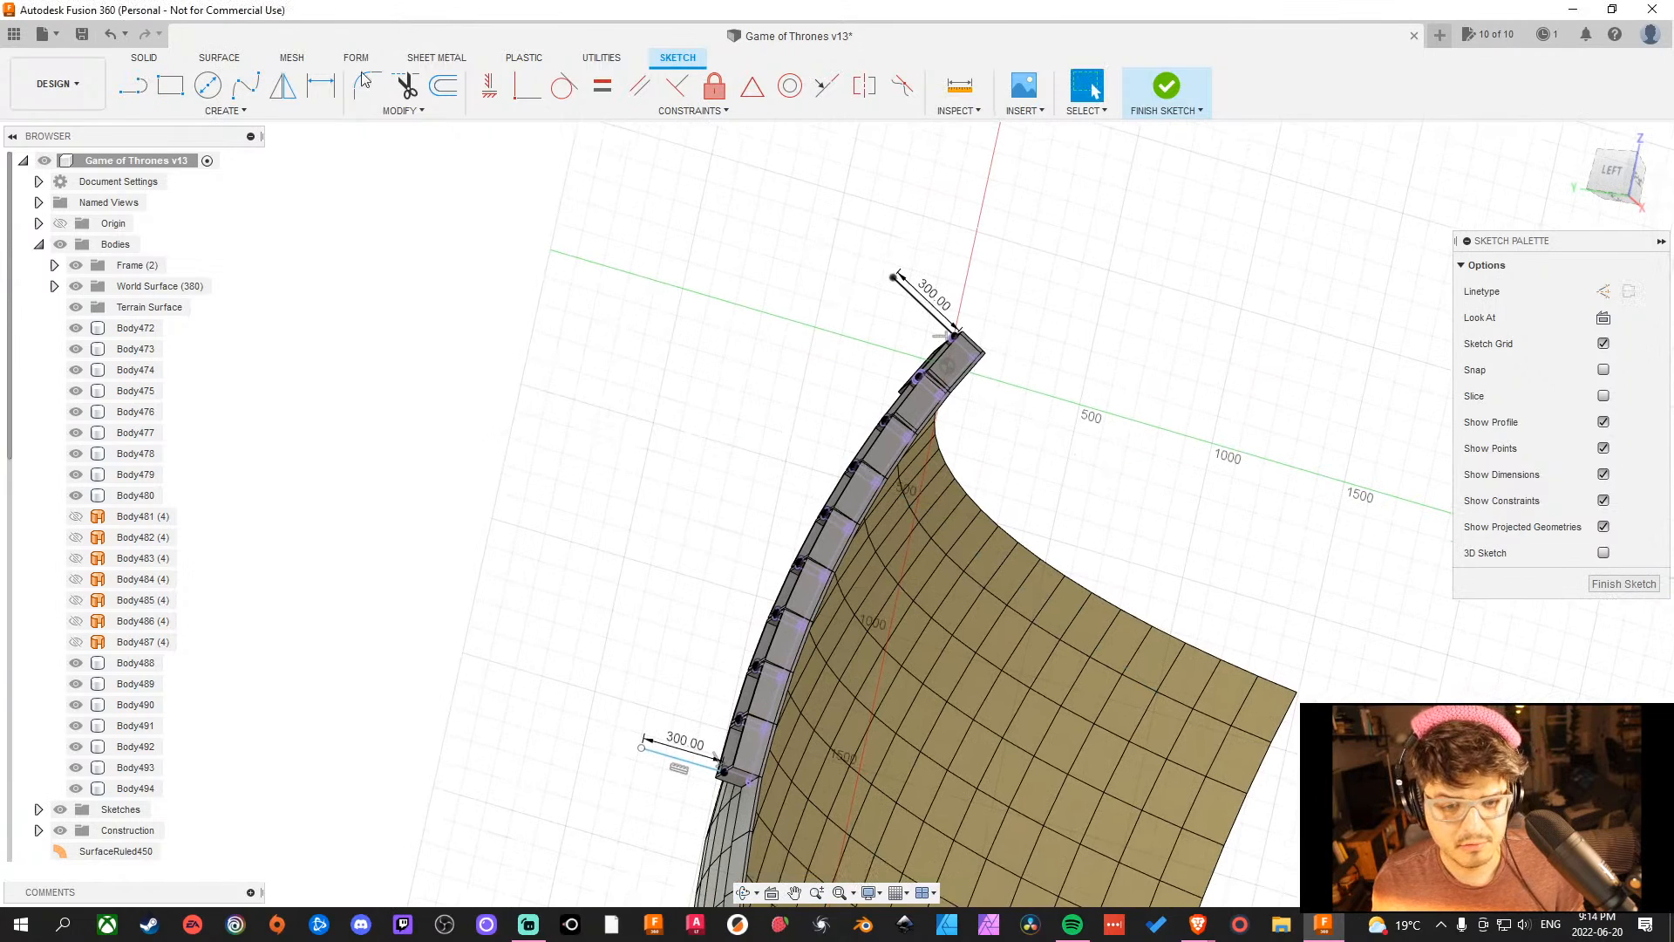
Close the profile with a 3-point arc joining the outer ends of the two 300 mm lines, bulging away from the boxes.
click(222, 112)
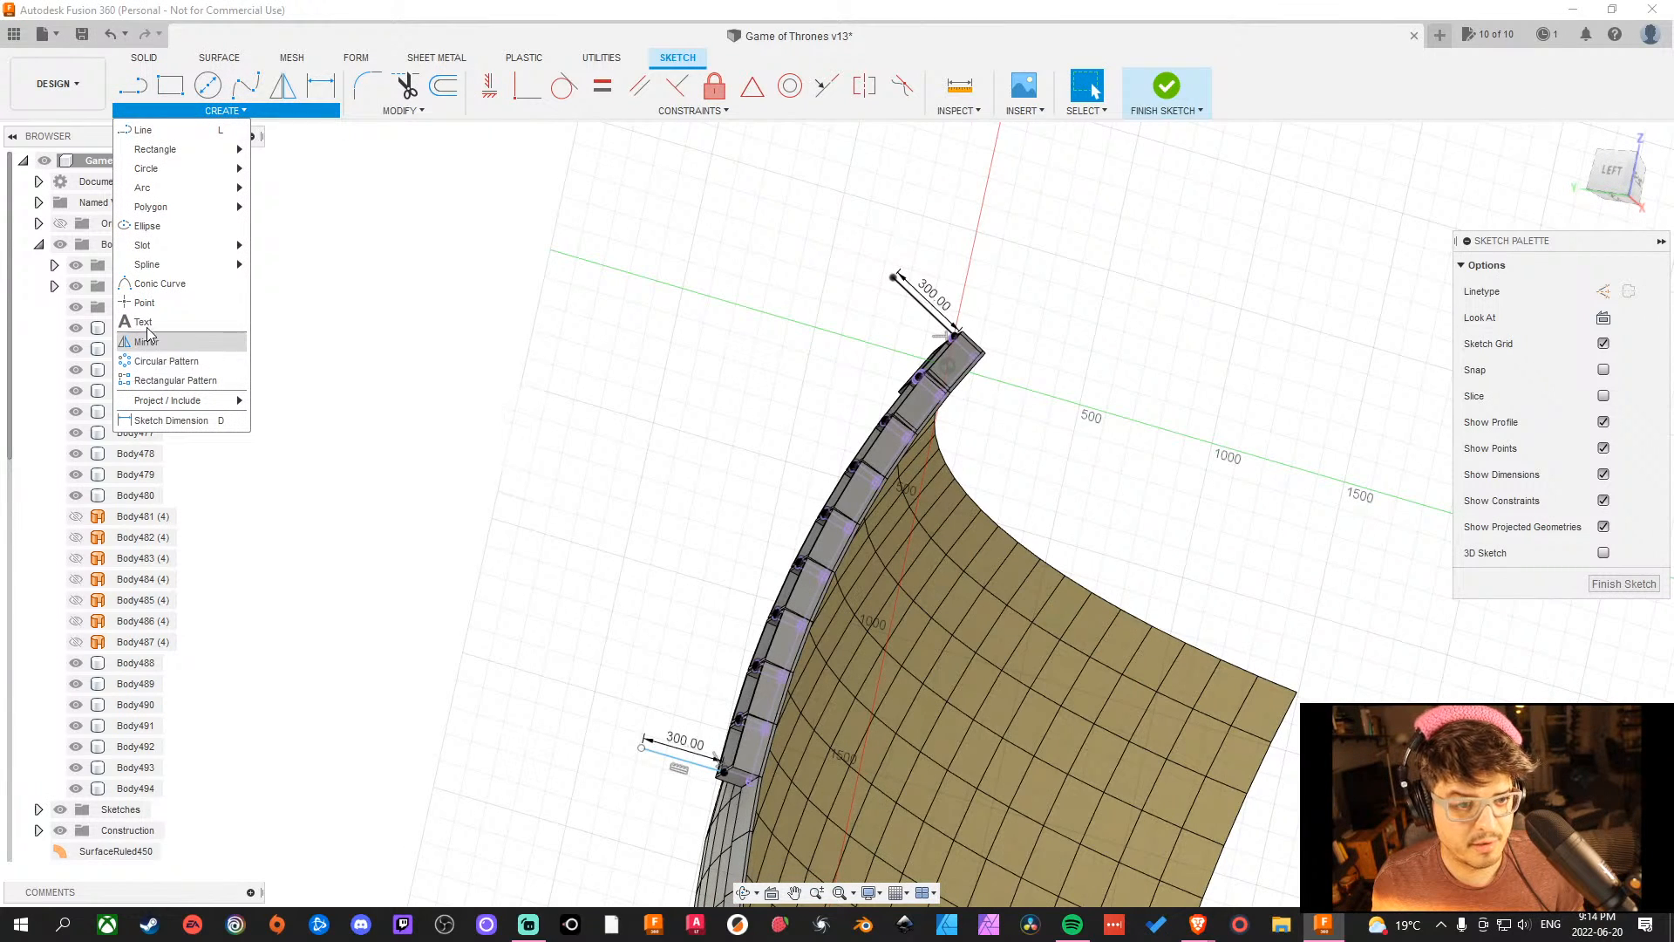
mouse_move(174, 200)
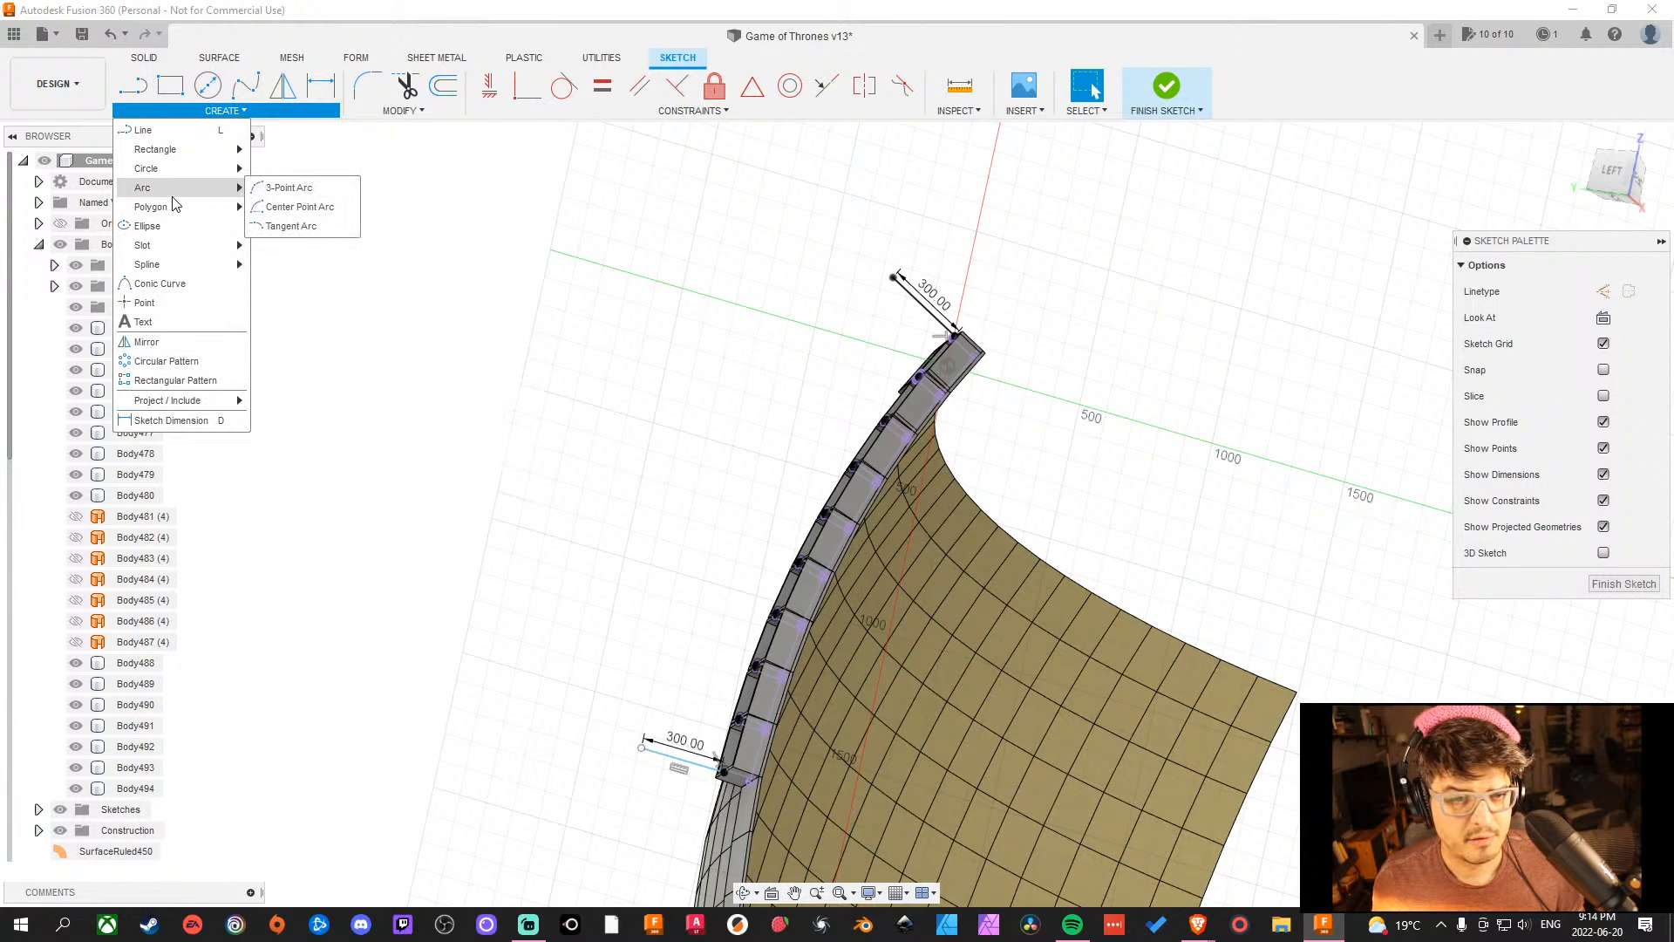
click(305, 195)
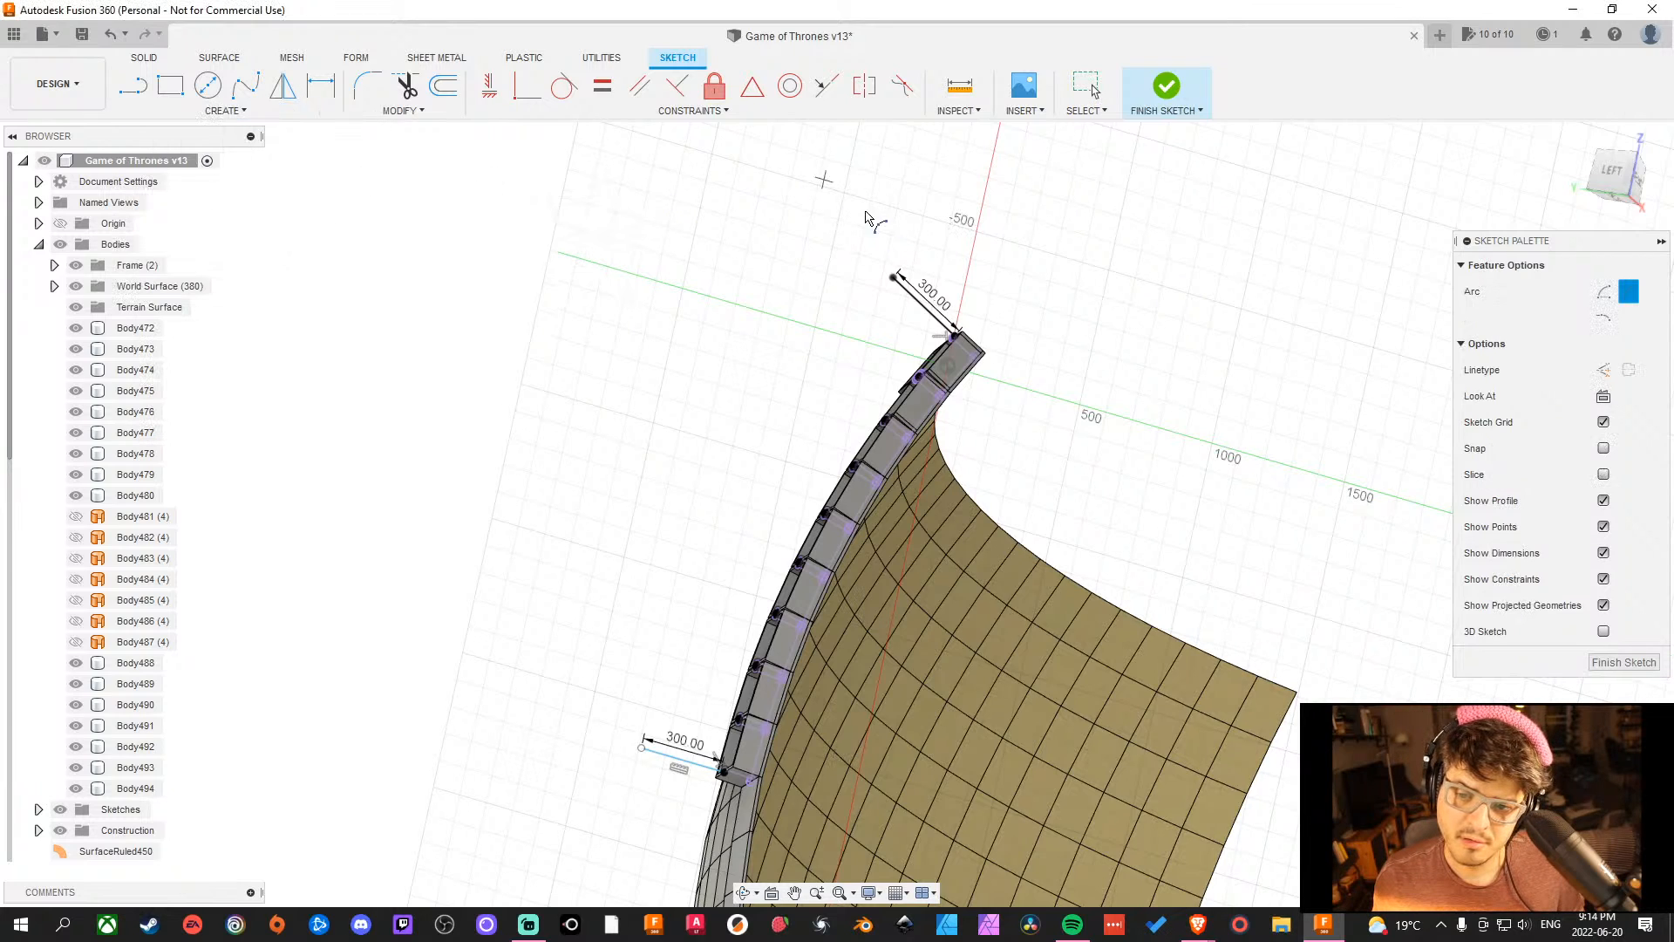
click(893, 277)
click(642, 748)
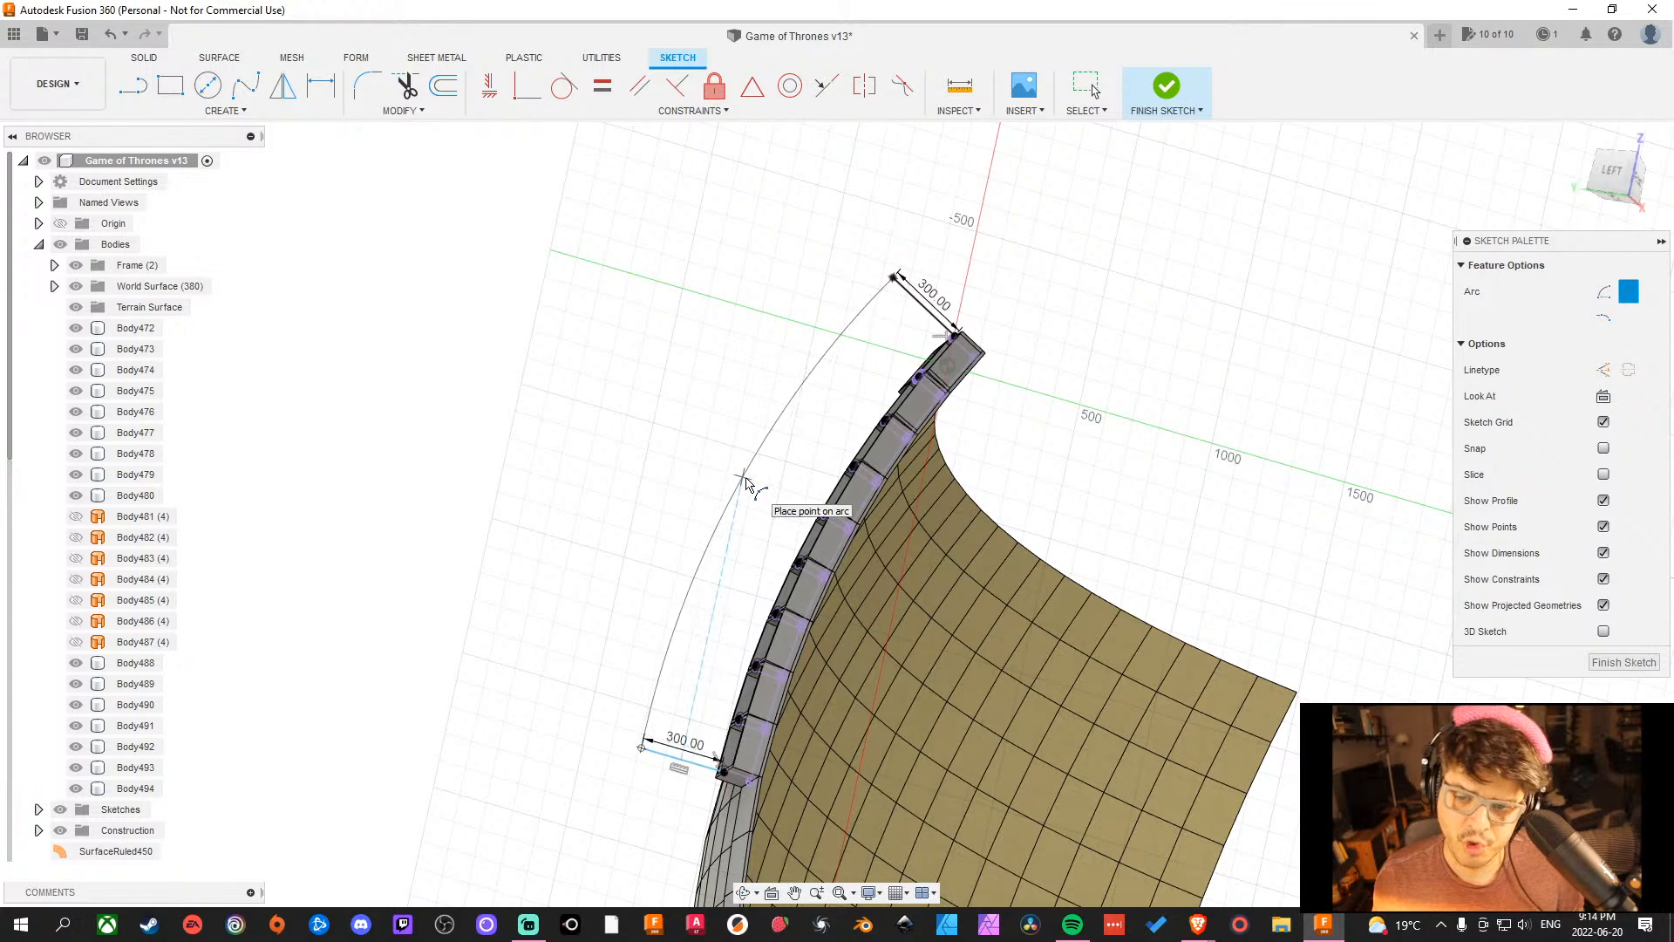
click(745, 478)
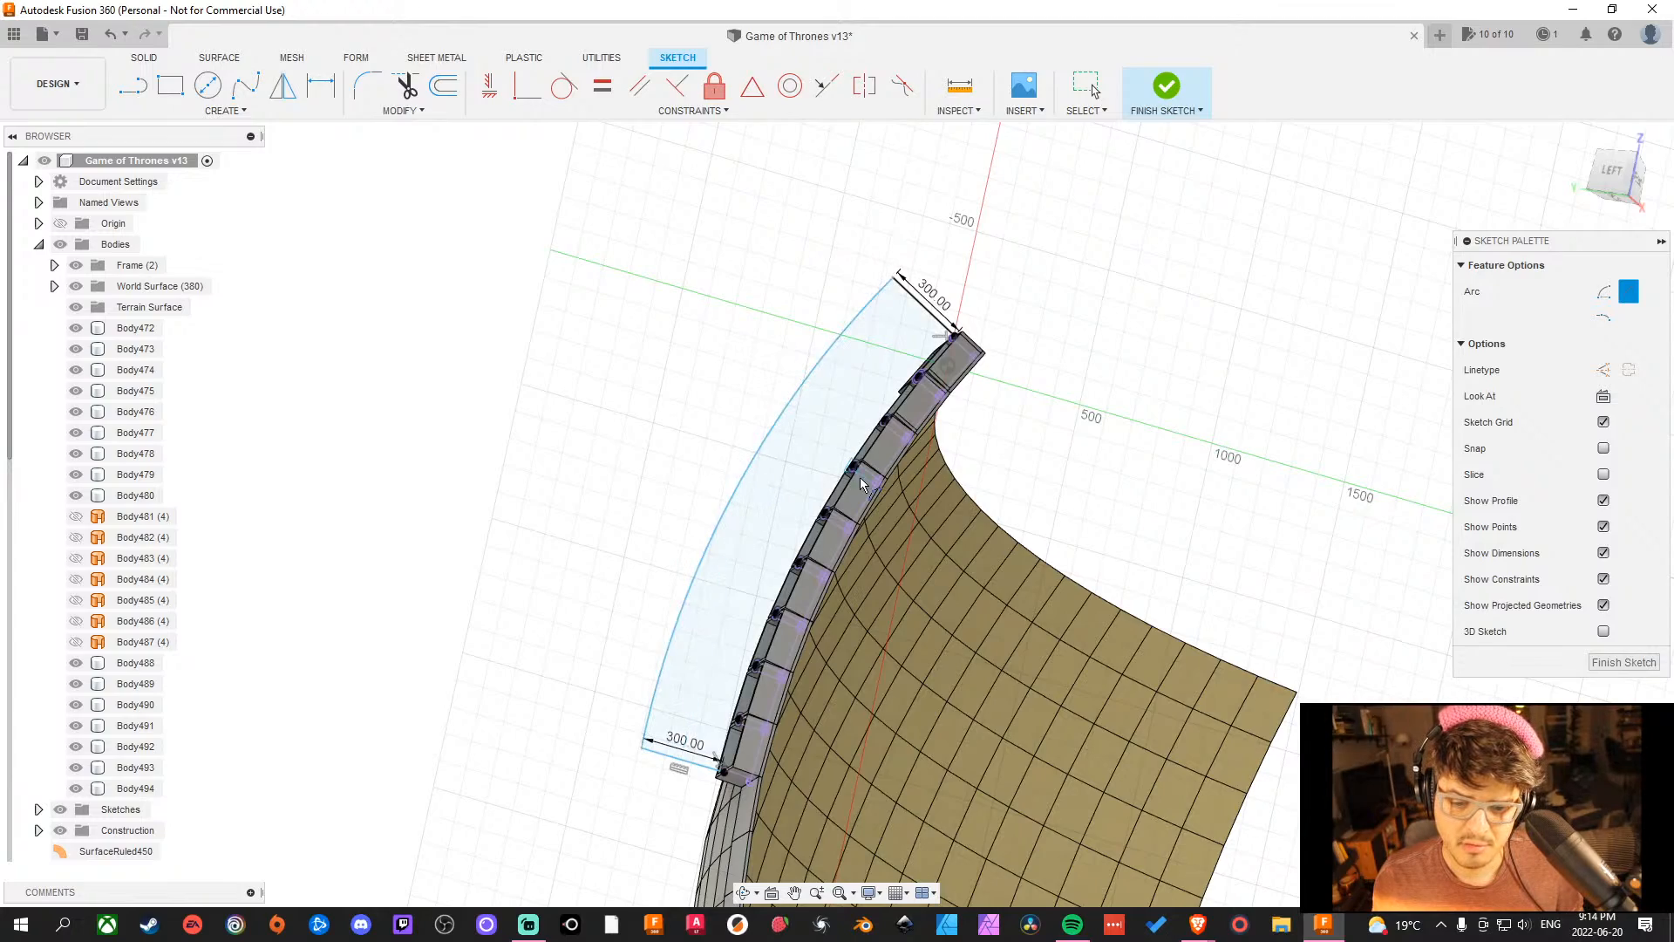
scroll(1100, 451, down, 4)
shift+middle_drag(1094, 450, 1136, 462)
key(Escape)
scroll(970, 448, up, 8)
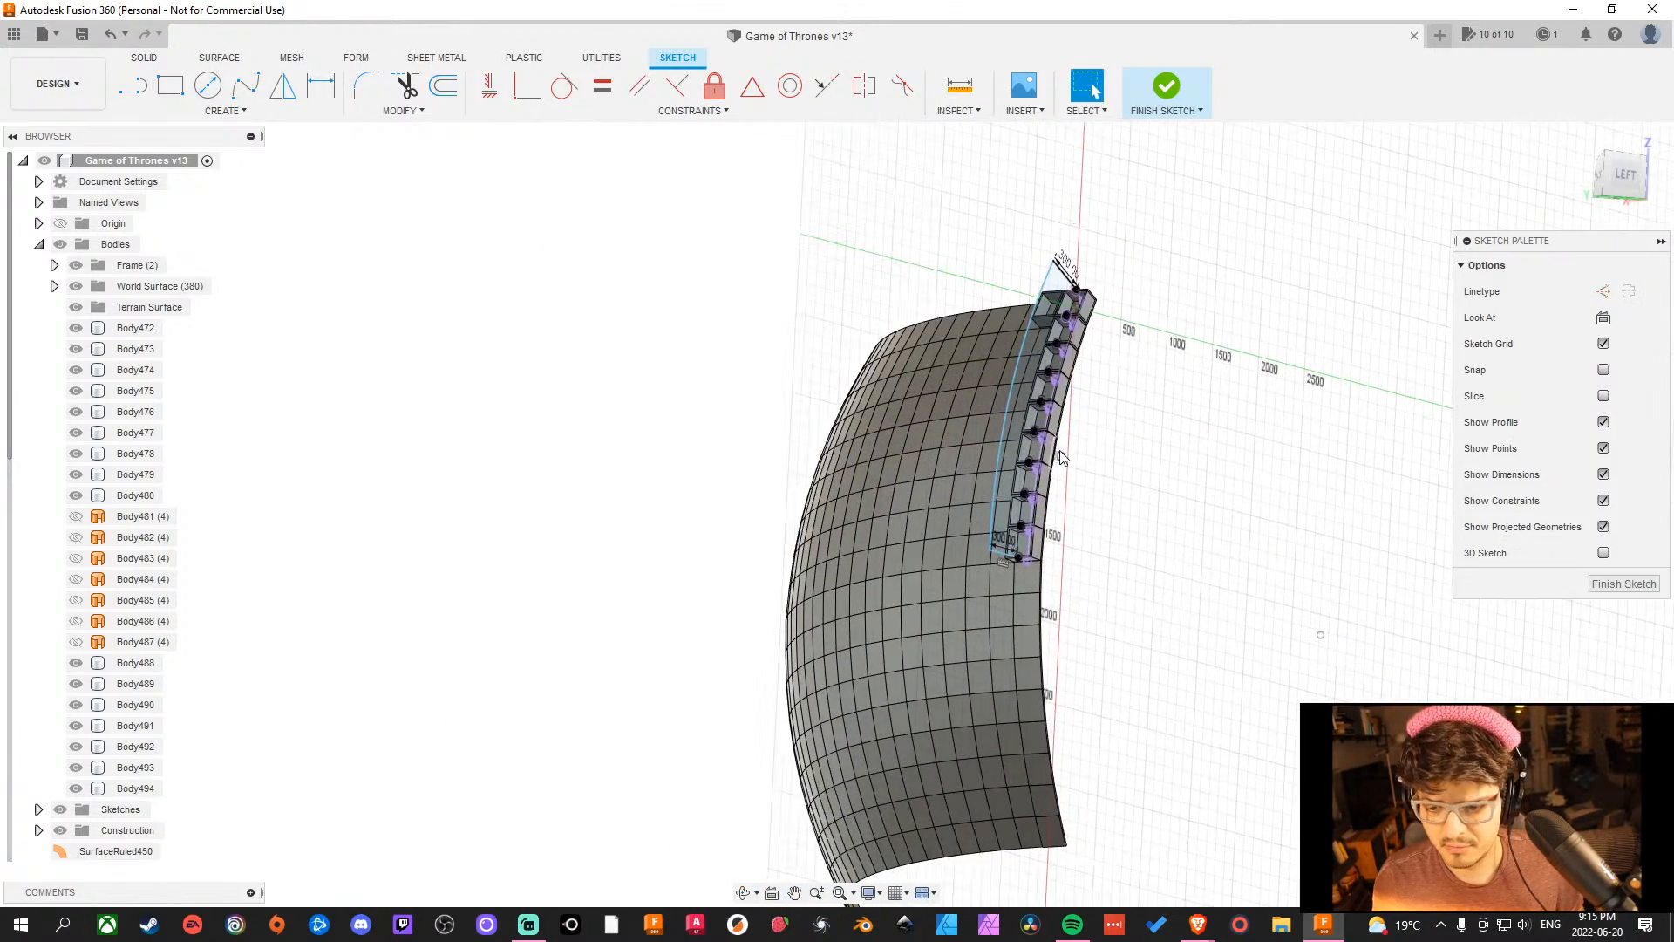
Start an extrusion of the closed arc profile with symmetric direction and whole-length measurement.
scroll(929, 436, down, 5)
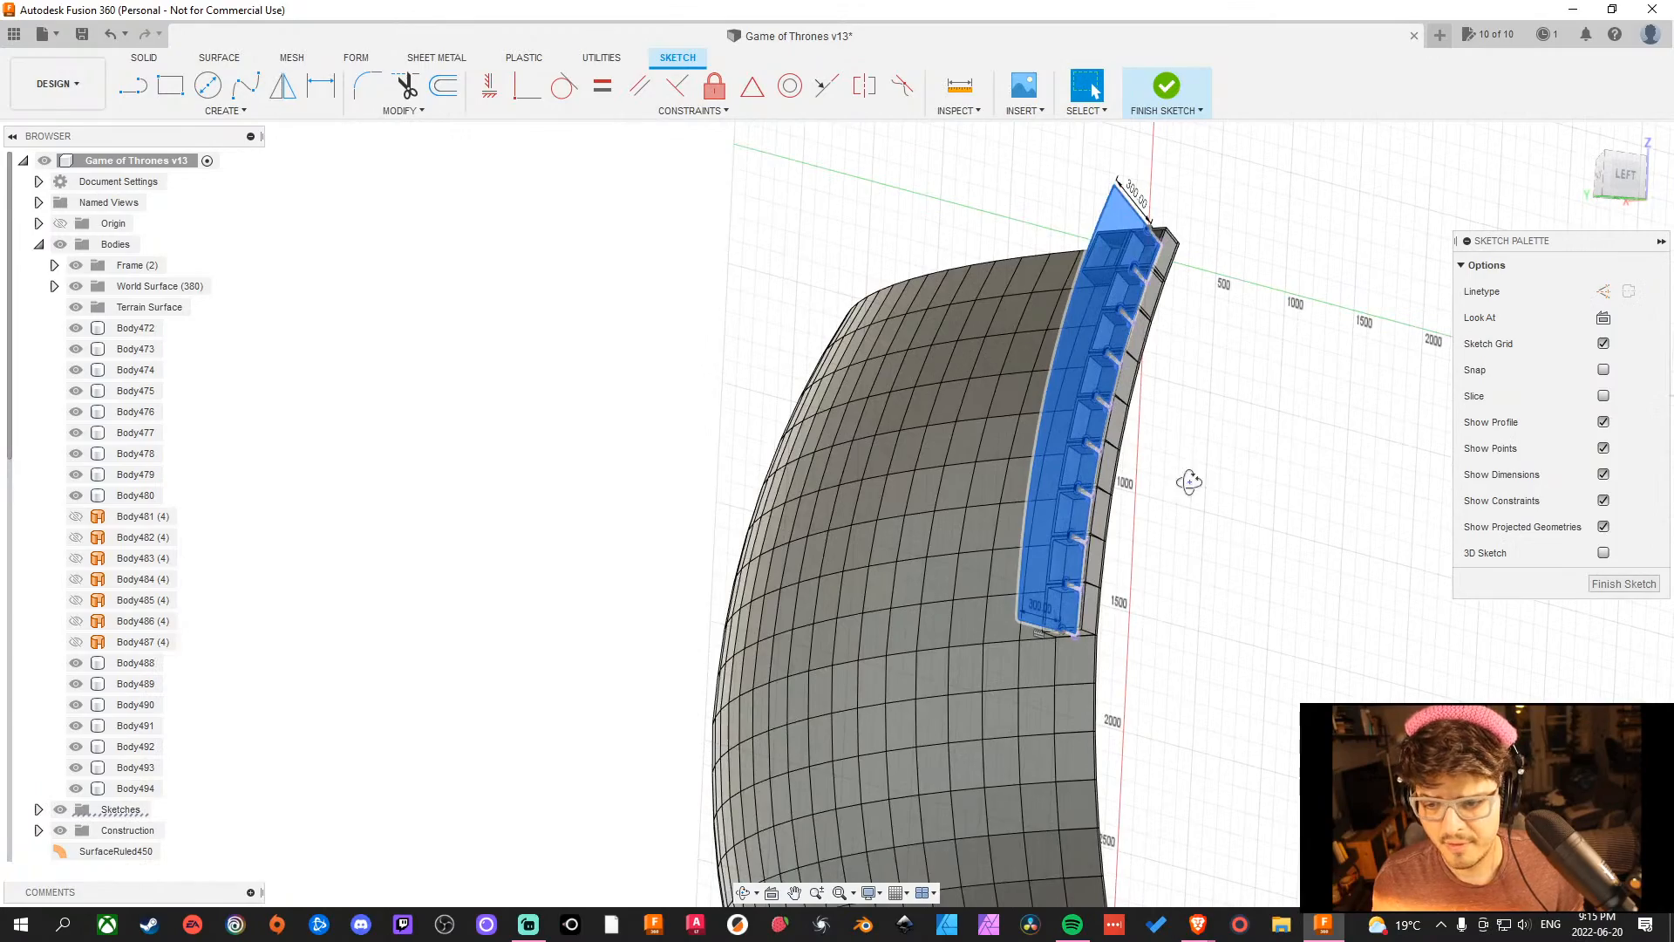
mouse_move(1188, 478)
shift+middle_down()
mouse_move(1241, 505)
mouse_move(1340, 498)
mouse_move(1159, 479)
mouse_move(1305, 553)
mouse_move(1086, 410)
shift+middle_up()
middle_drag(704, 588, 894, 319)
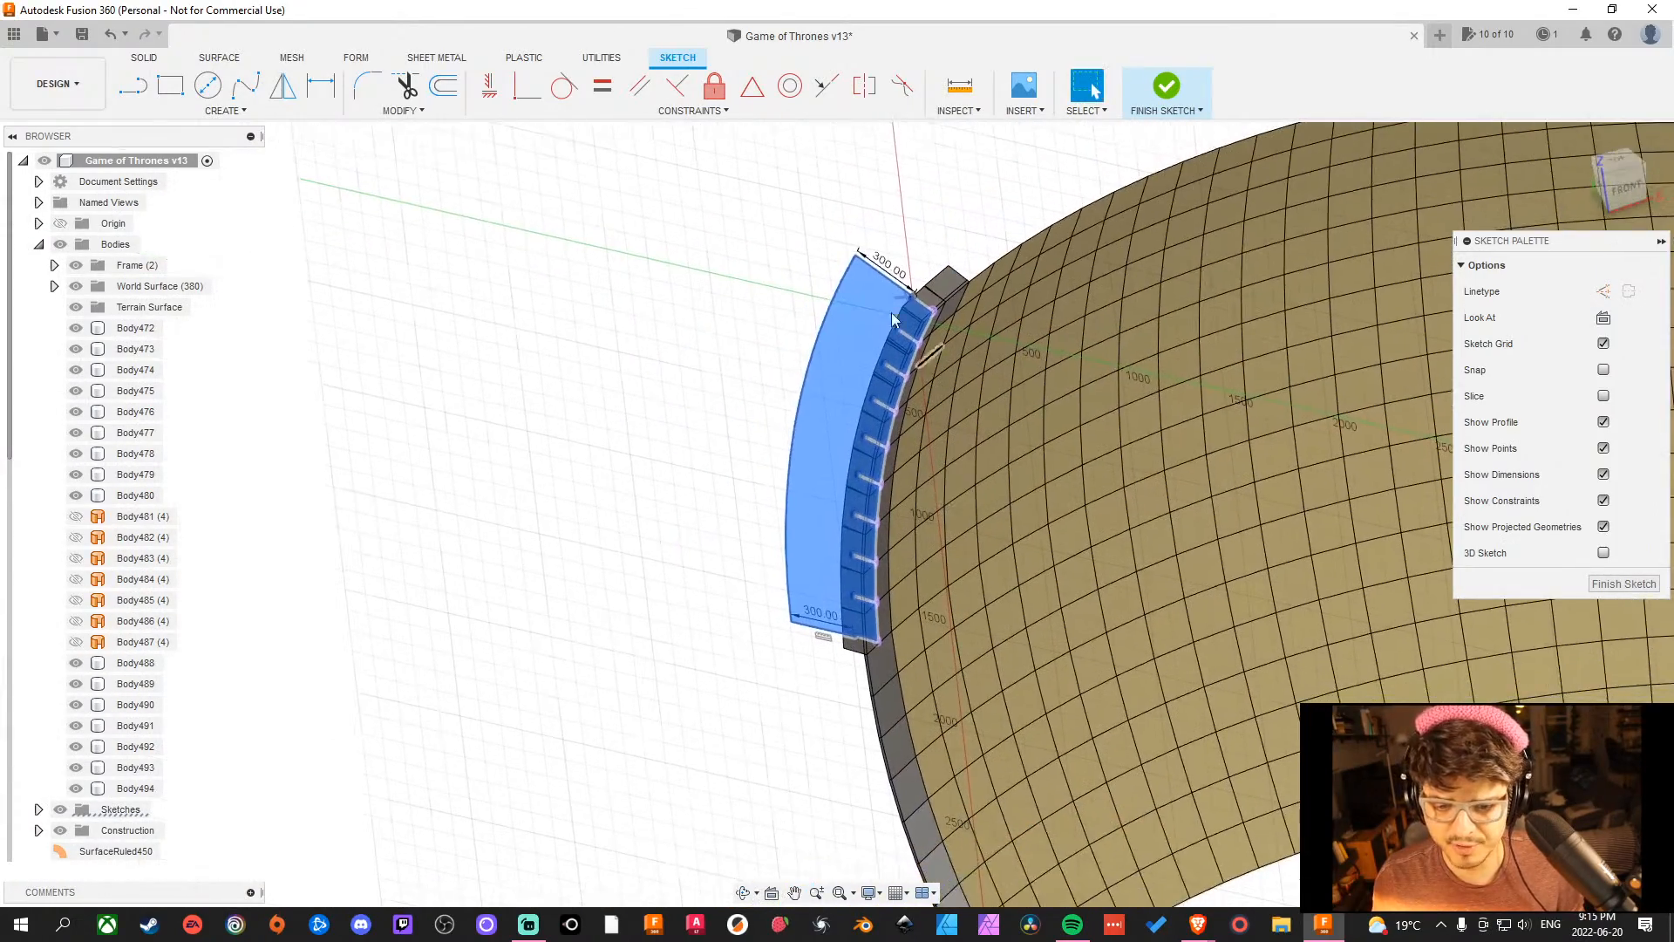
shift+middle_drag(478, 679, 610, 672)
key(e)
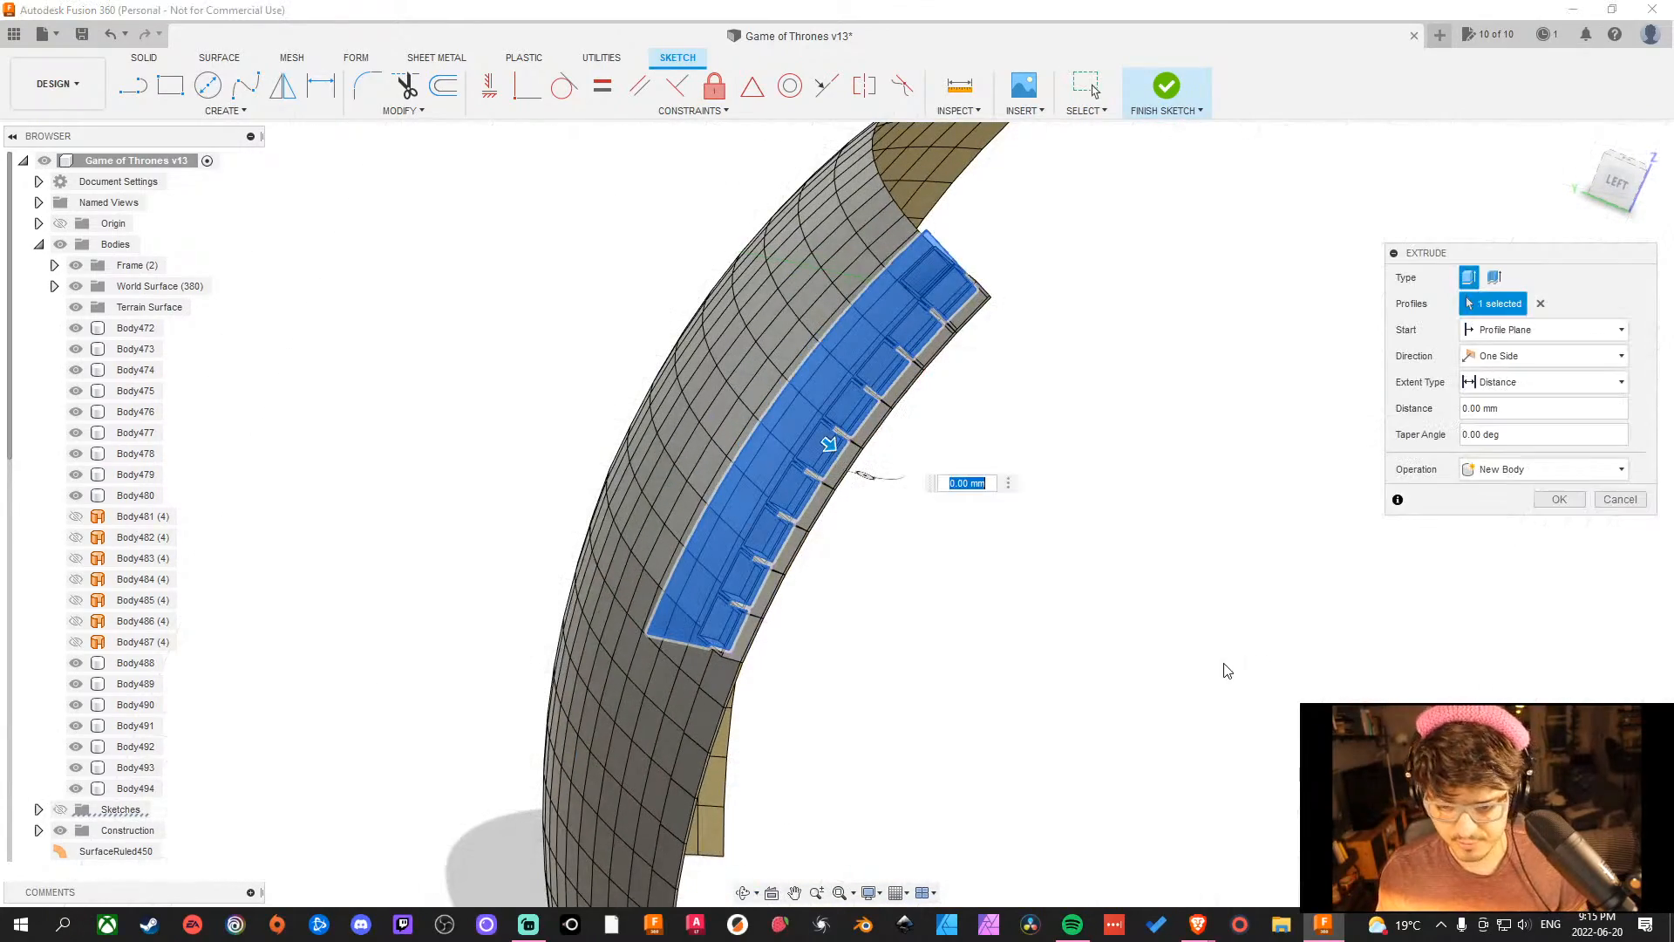
click(1611, 357)
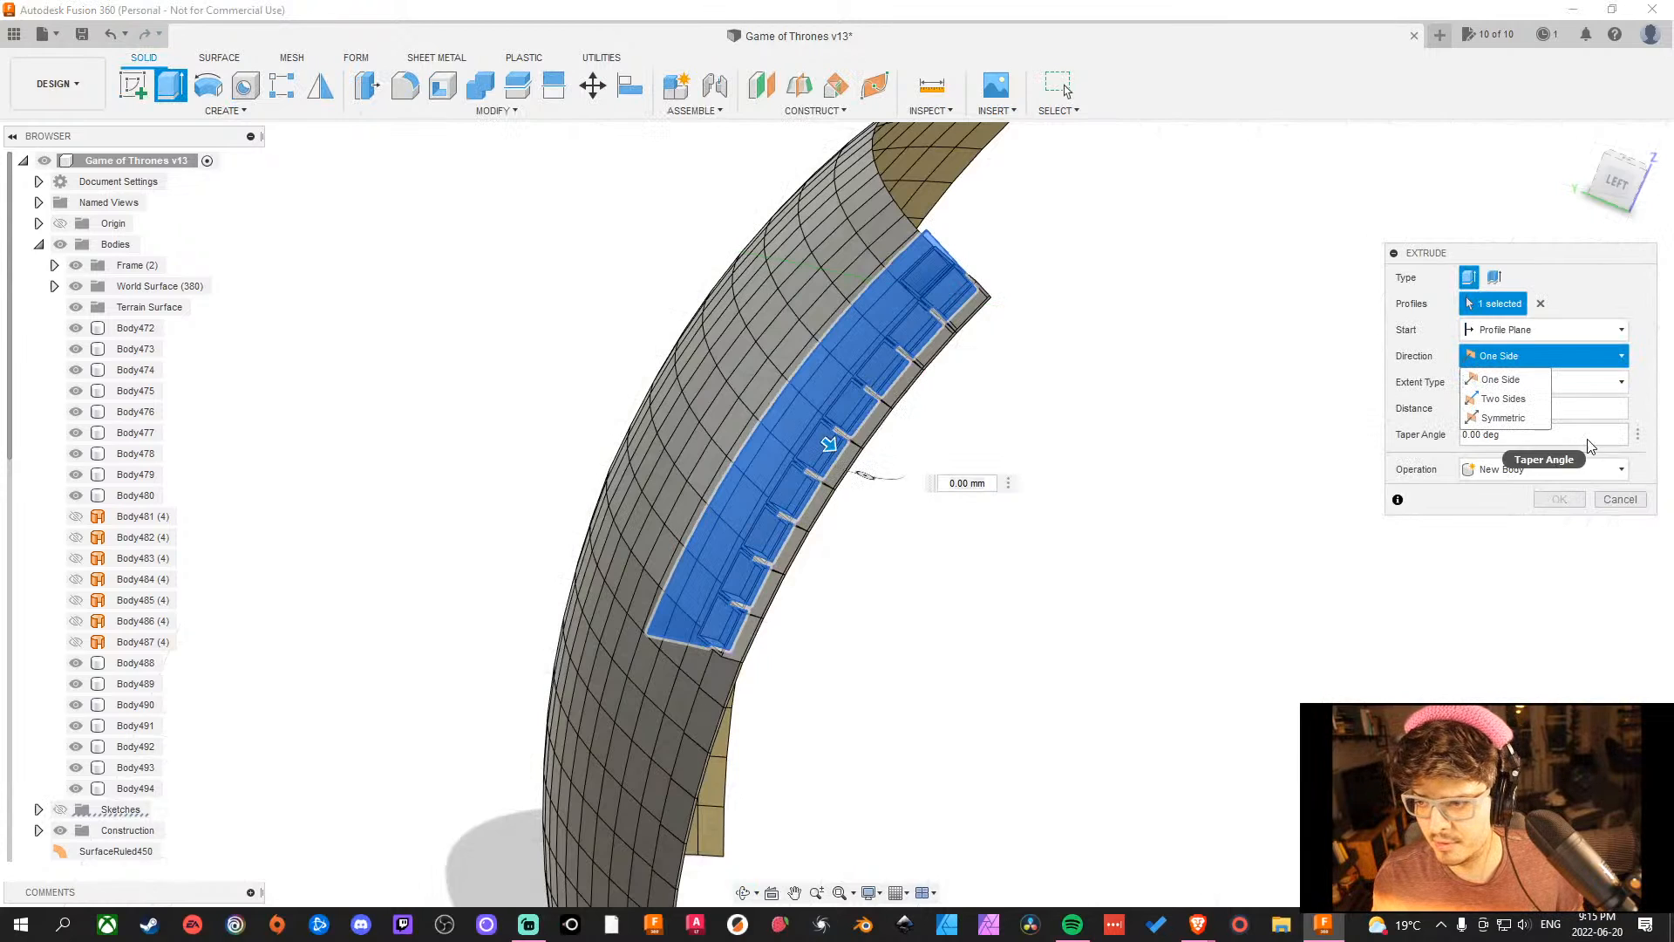
click(1574, 411)
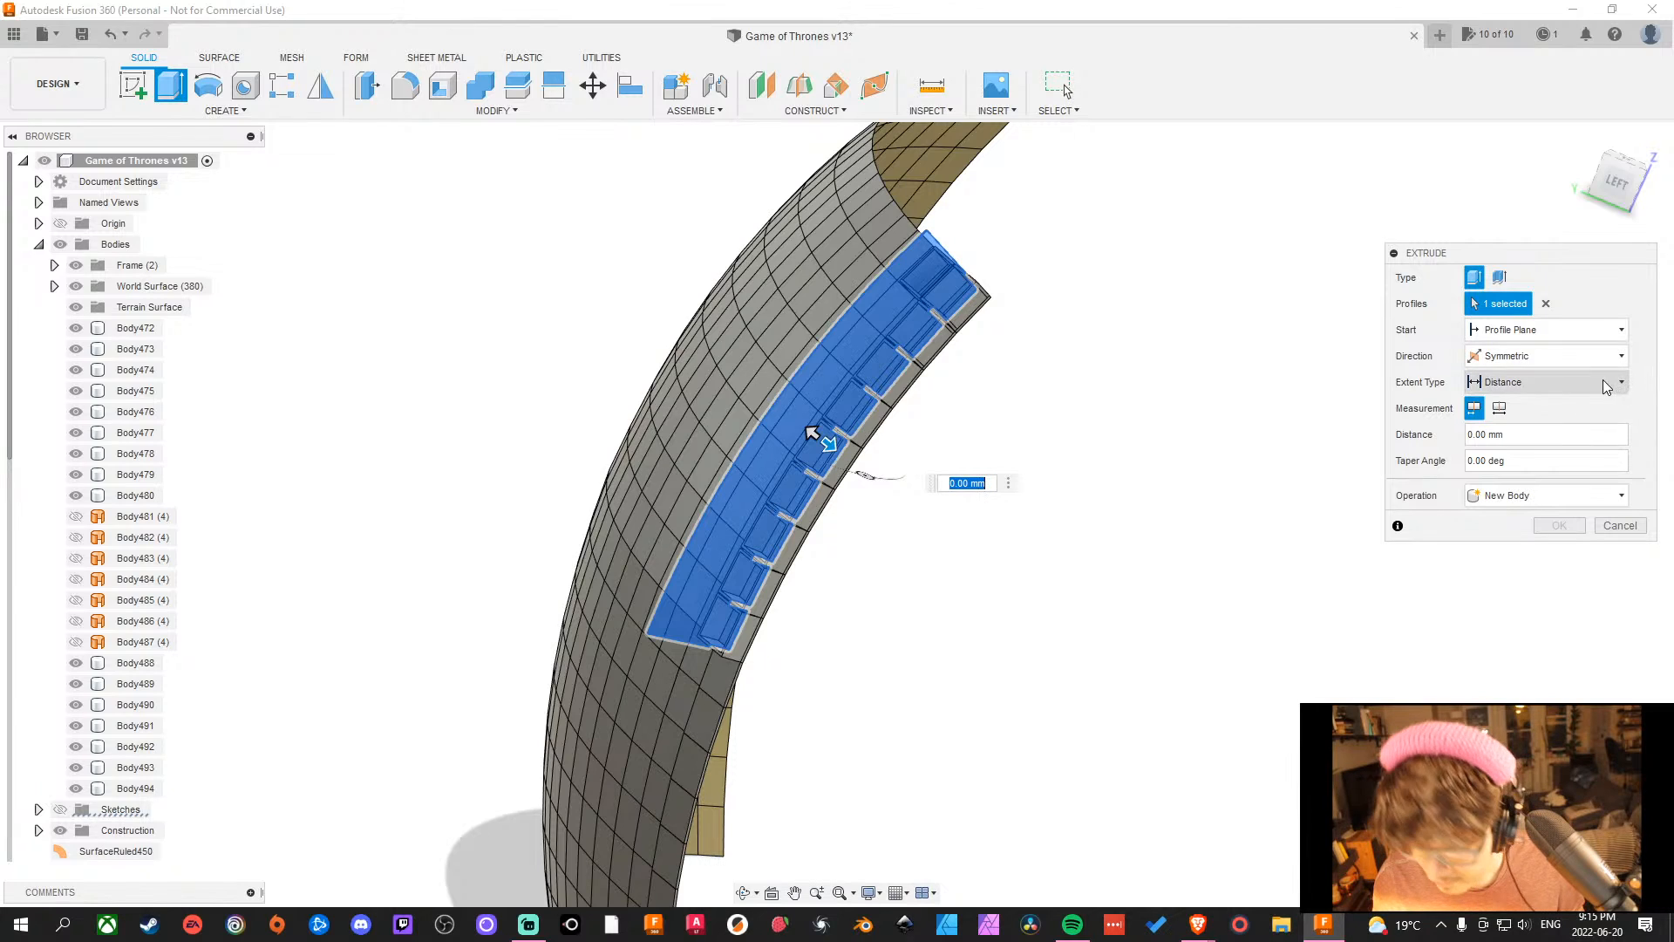
click(1500, 408)
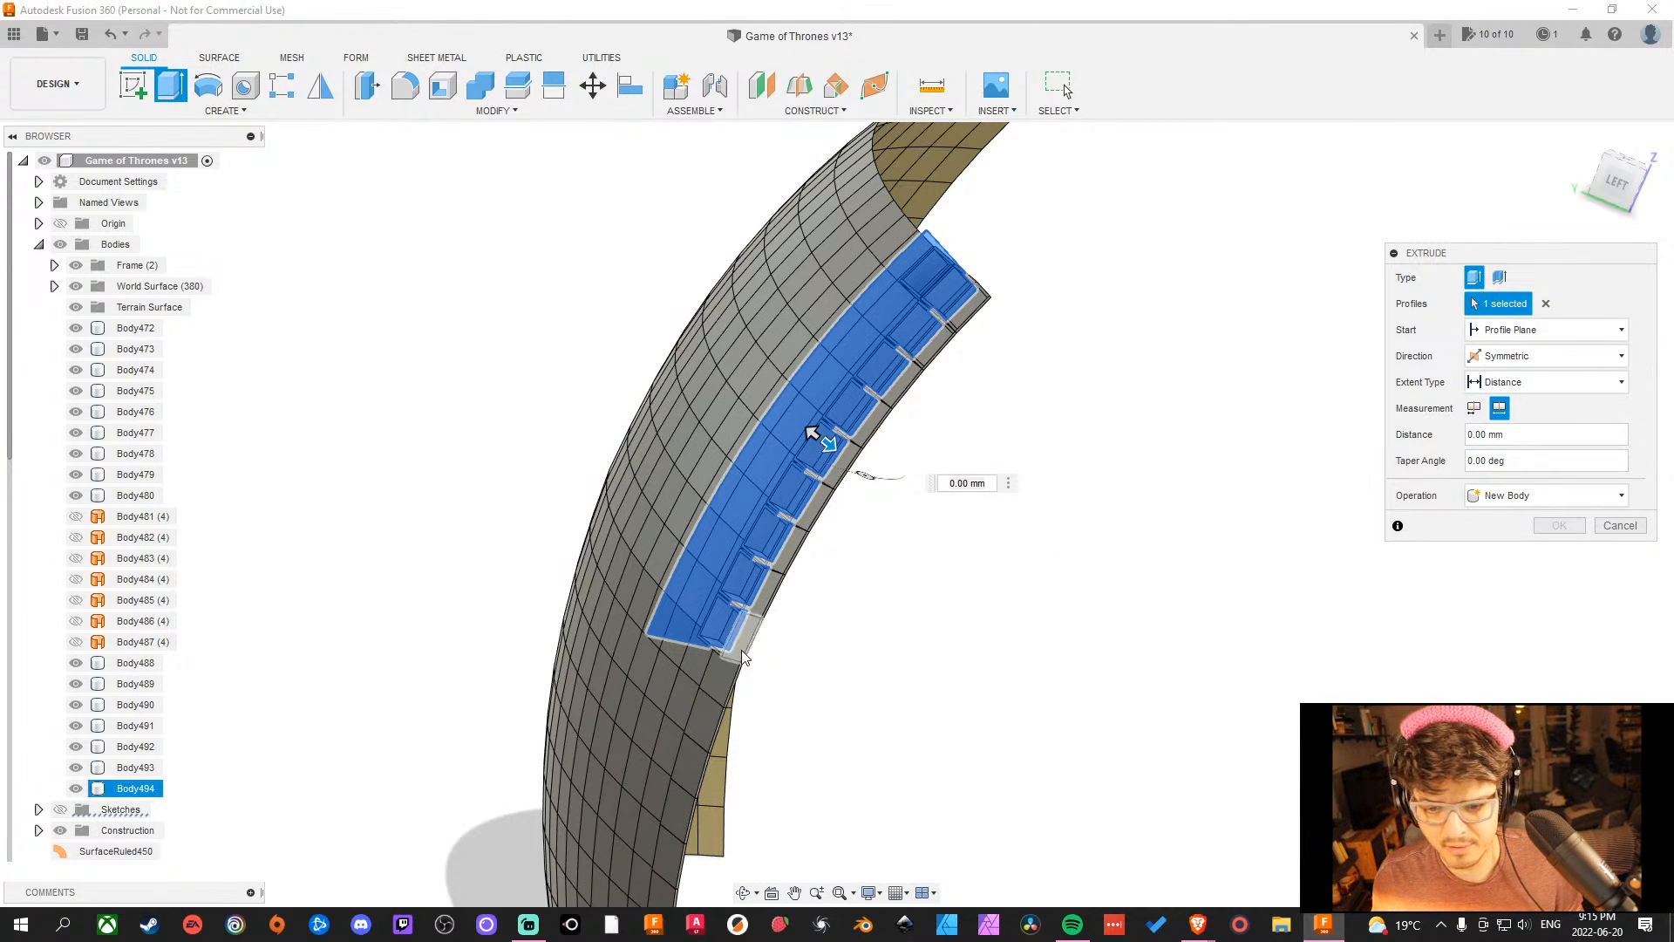
Set the symmetric extrusion to 18 mm total thickness as a new body and complete it.
shift+middle_drag(998, 674, 1109, 662)
shift+middle_drag(1401, 605, 1483, 523)
click(1467, 435)
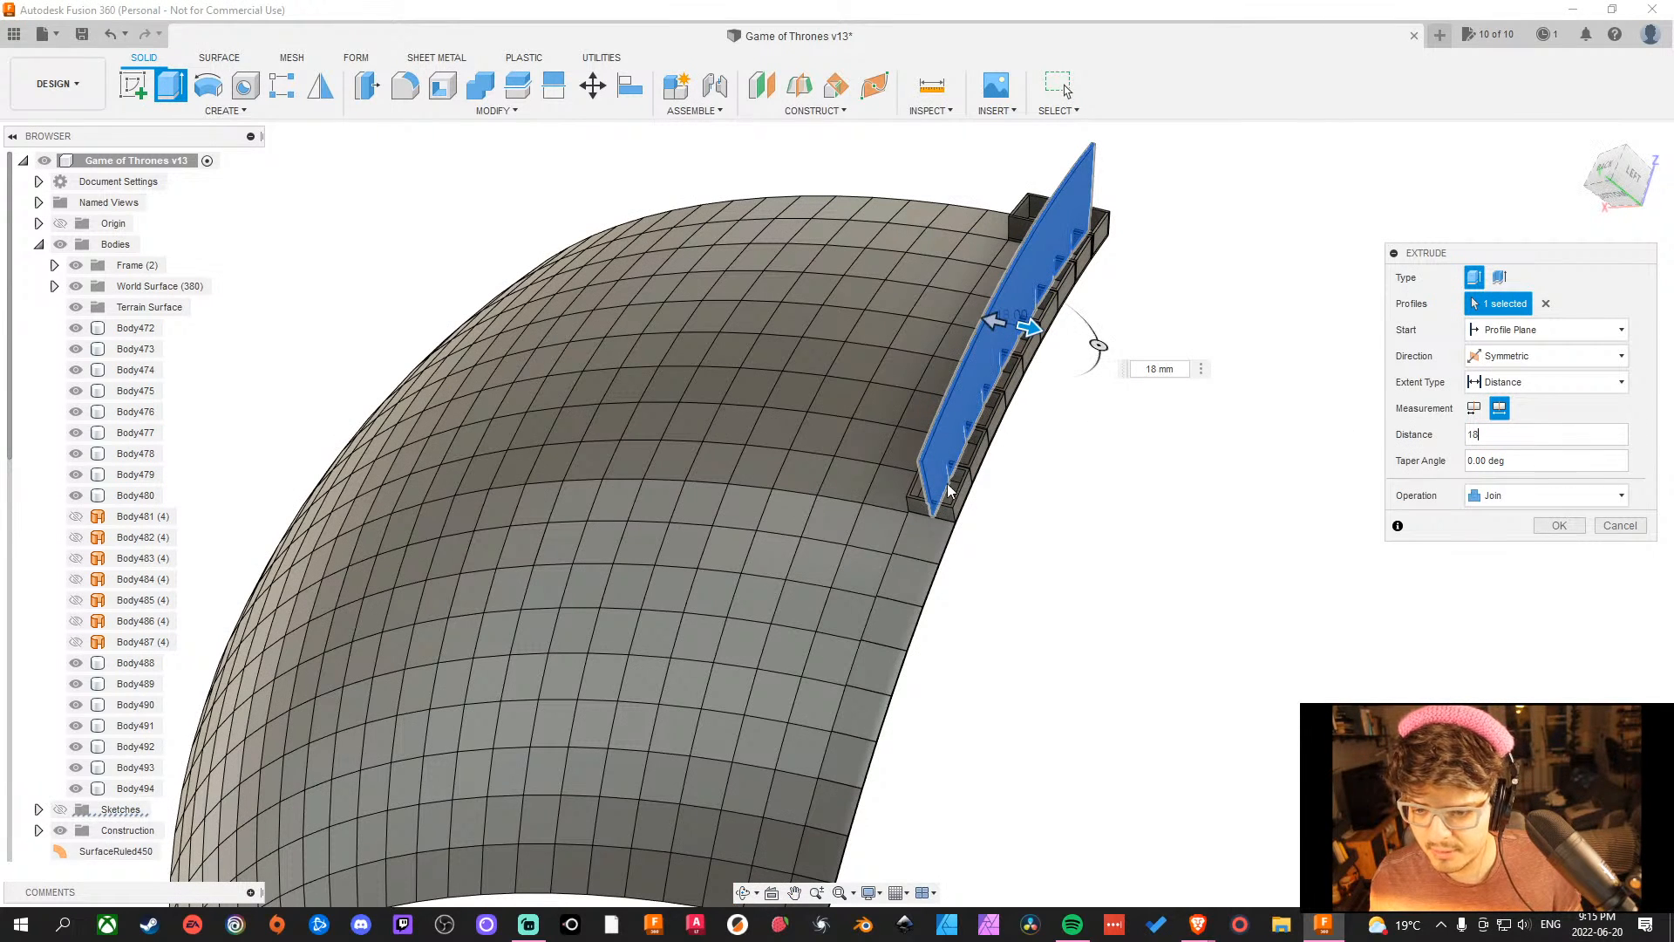
scroll(948, 491, down, 3)
scroll(1046, 454, up, 5)
click(1567, 497)
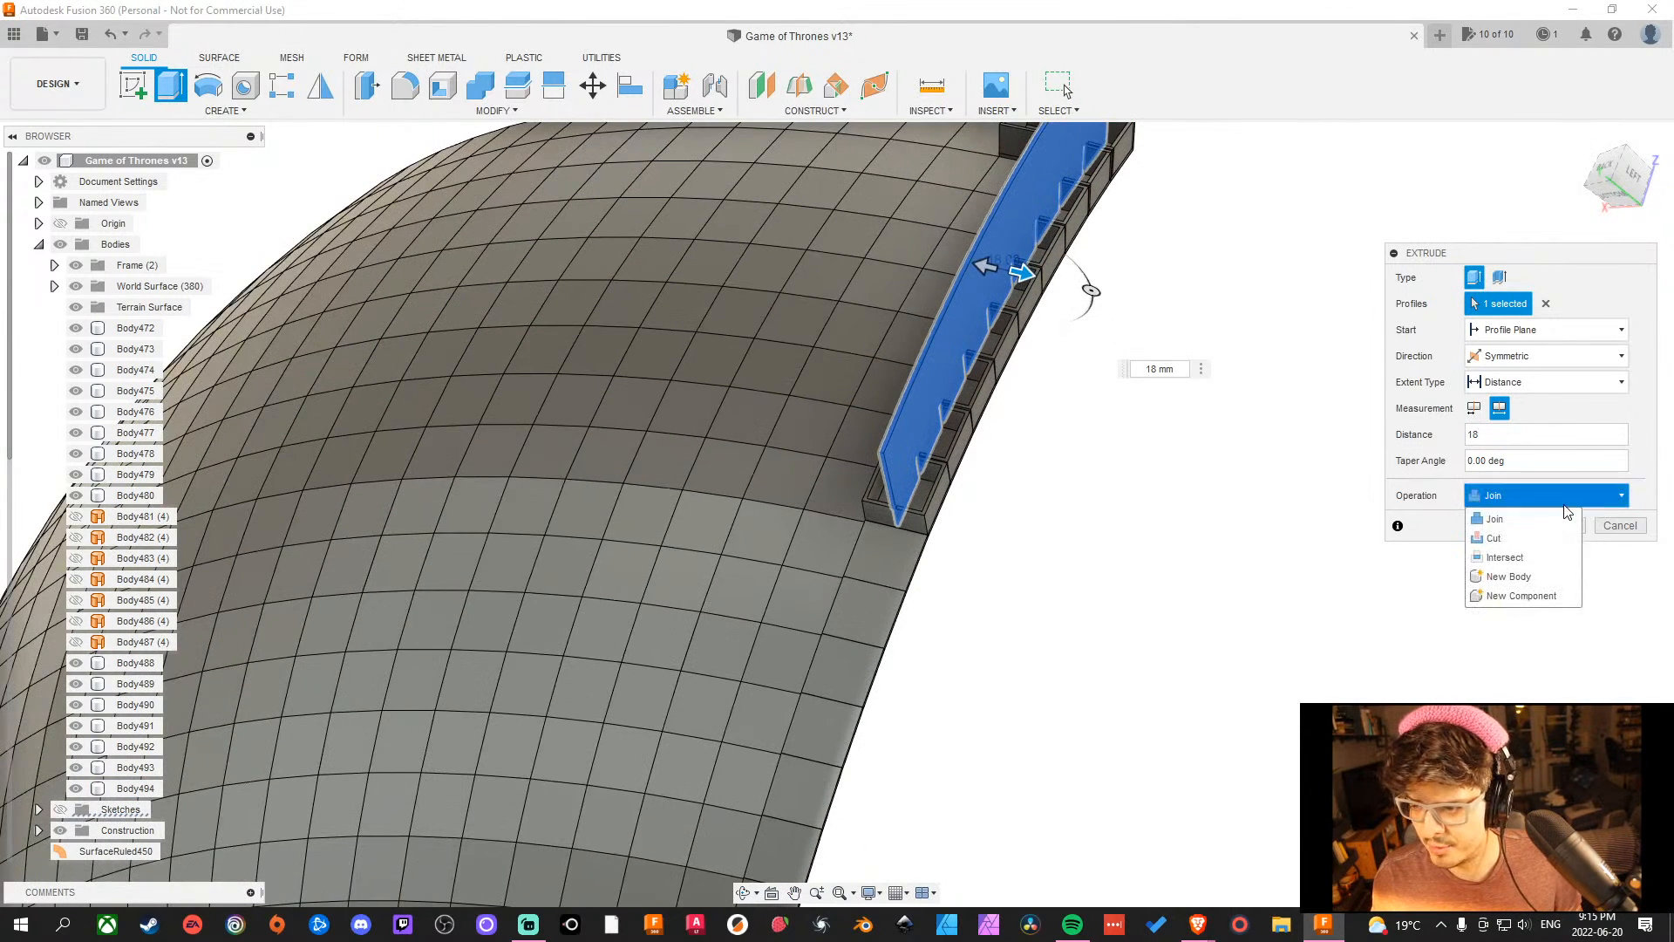
click(1507, 577)
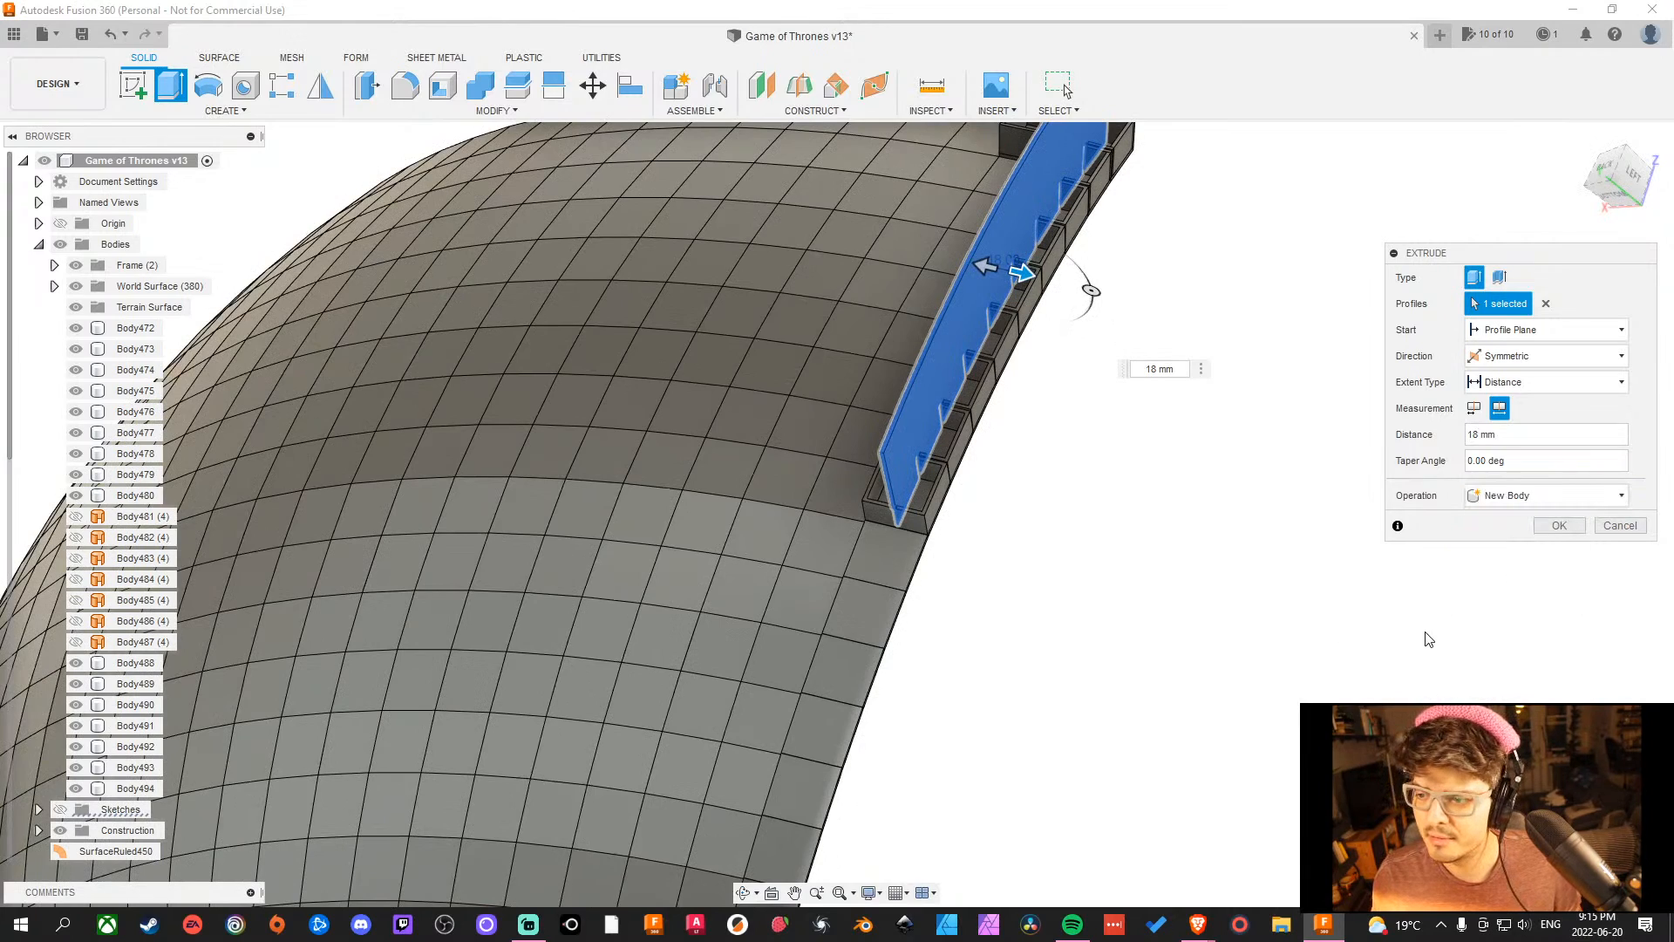
shift+middle_drag(1260, 589, 1055, 600)
scroll(1055, 600, up, 6)
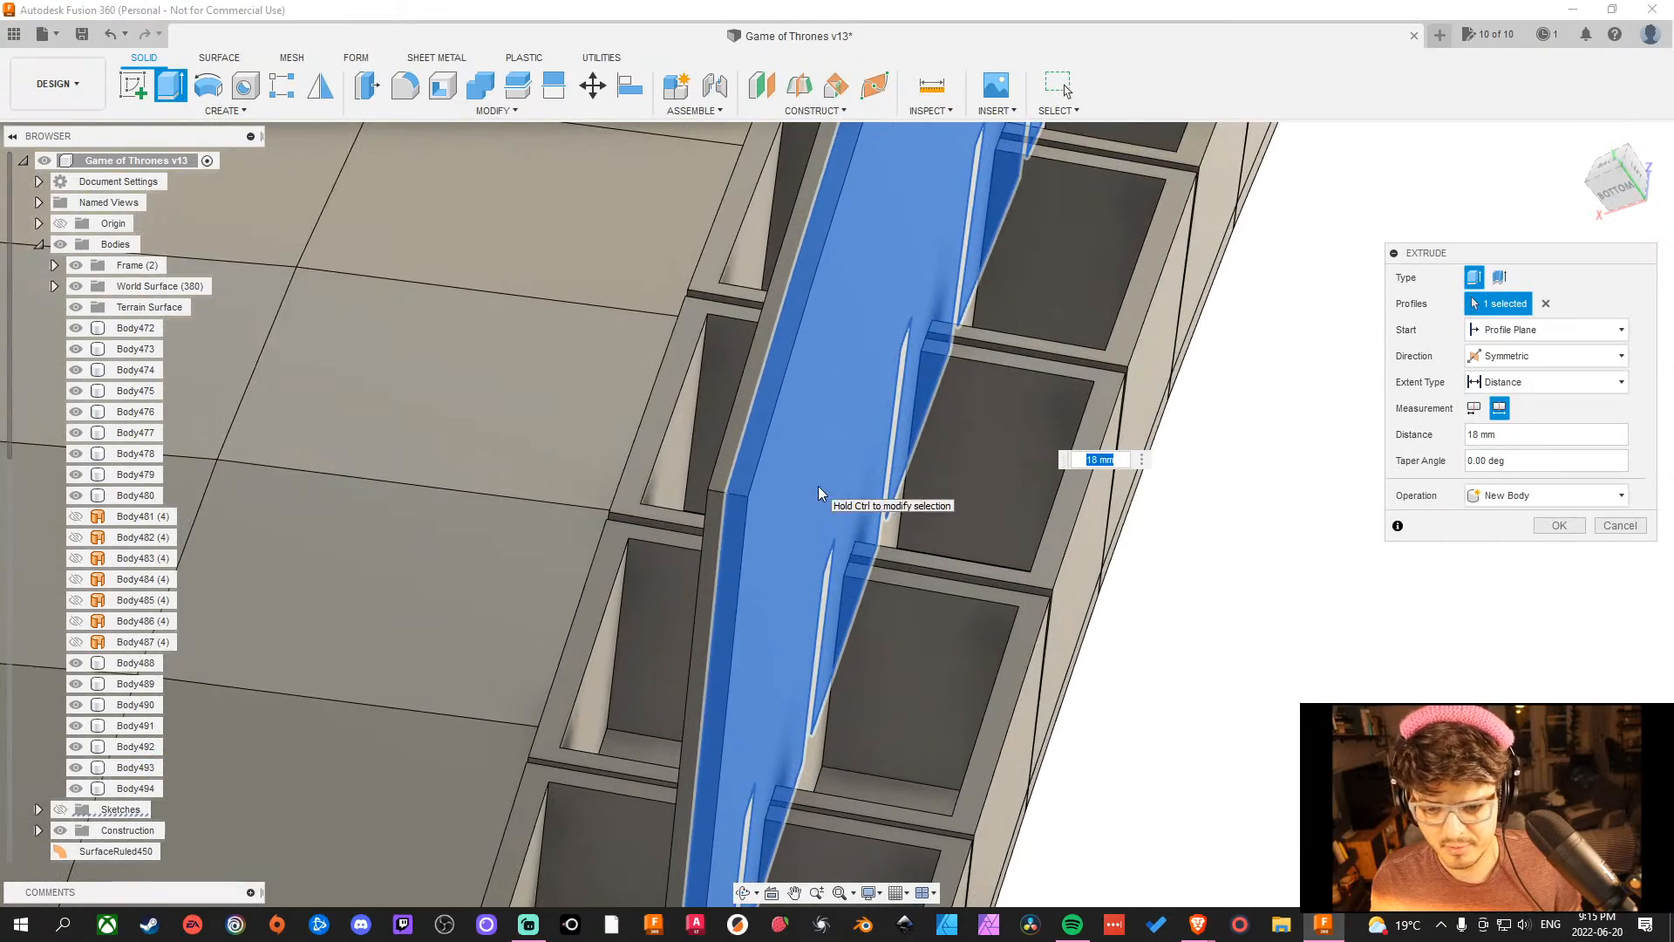
scroll(732, 513, down, 10)
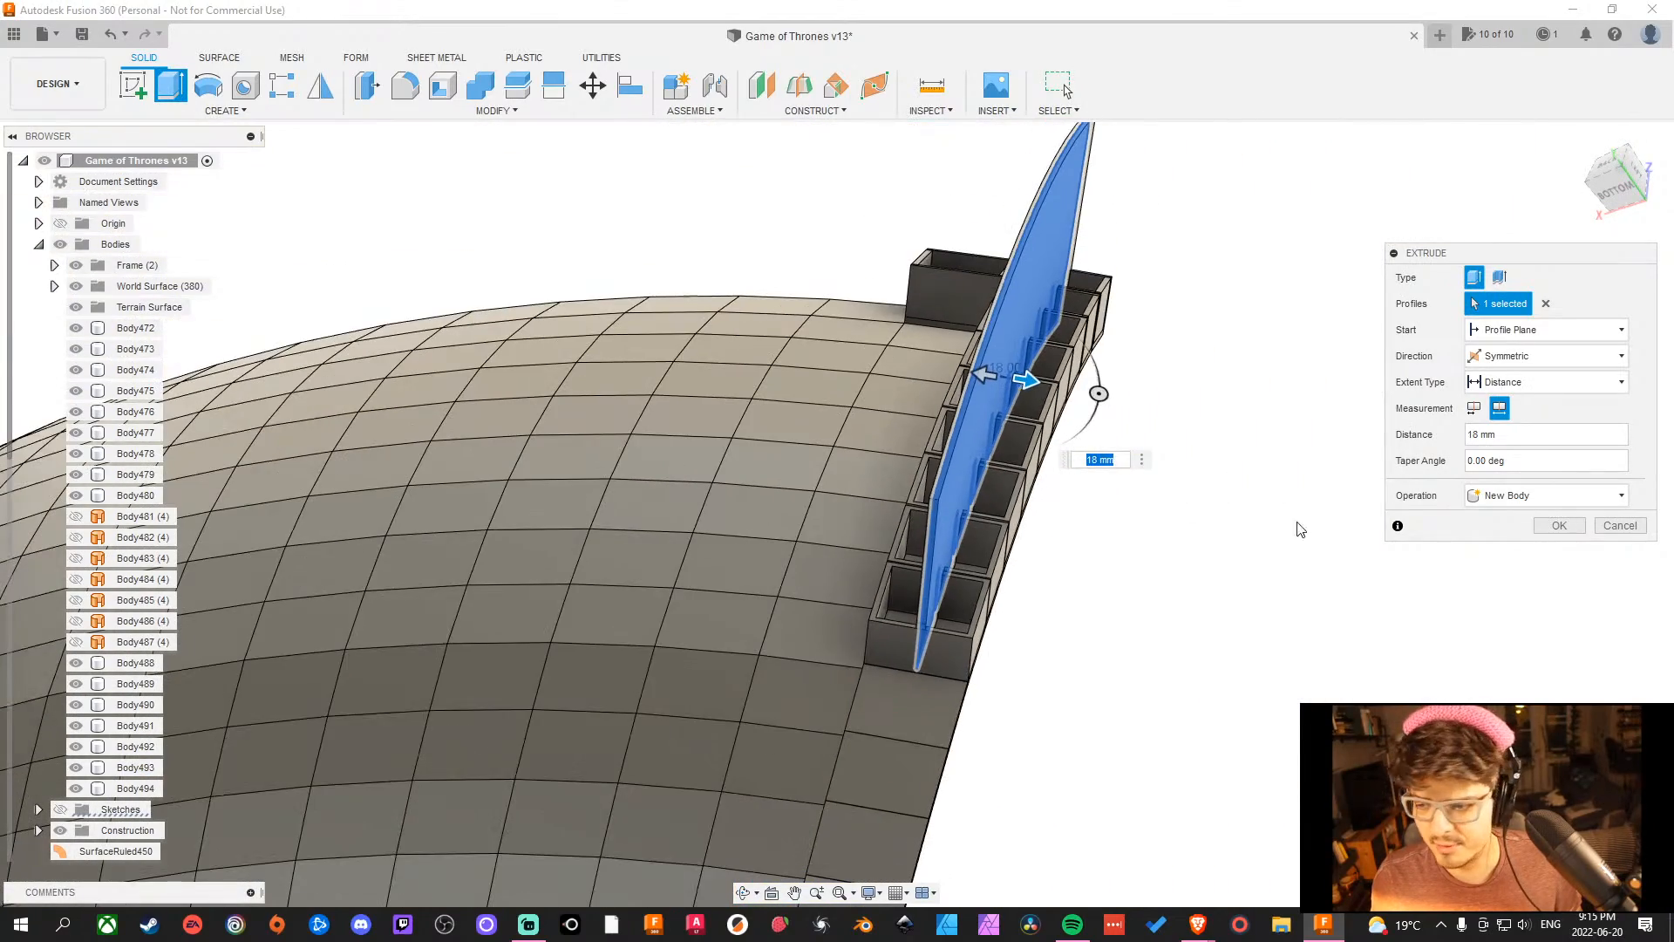
shift+middle_drag(1177, 683, 1151, 662)
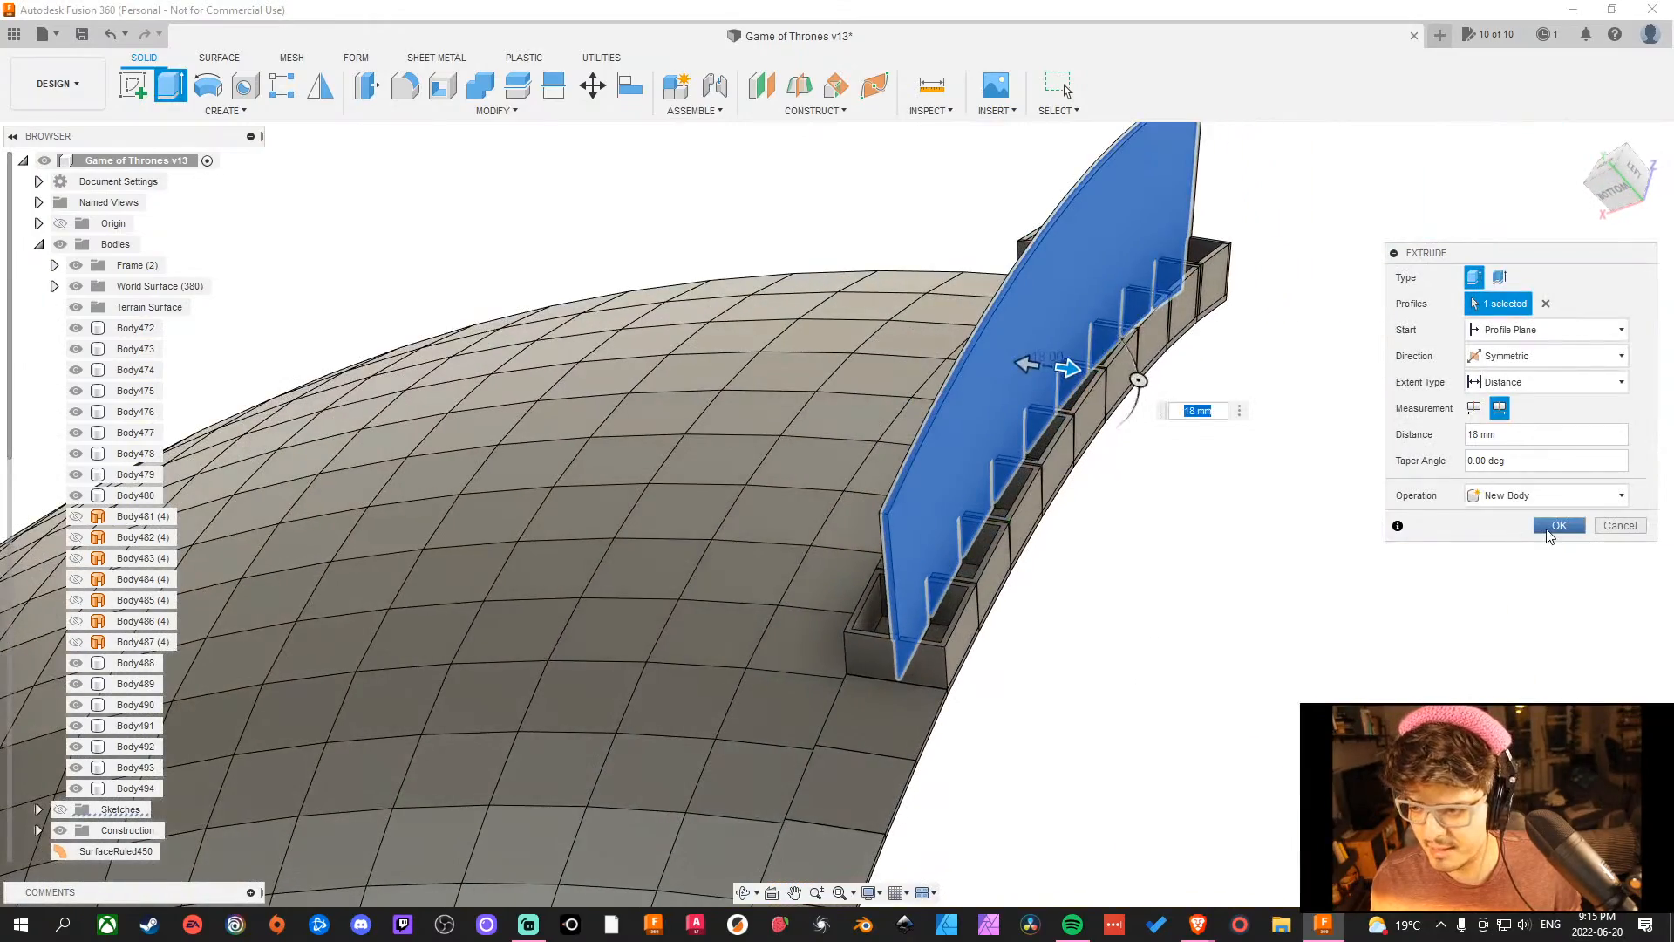
click(1559, 525)
Examine how the new curved plate fits around the box walls and along the surface, including its upper end.
shift+middle_drag(1317, 591, 1216, 611)
scroll(1396, 393, up, 4)
scroll(1465, 419, up, 5)
middle_drag(1427, 477, 1371, 362)
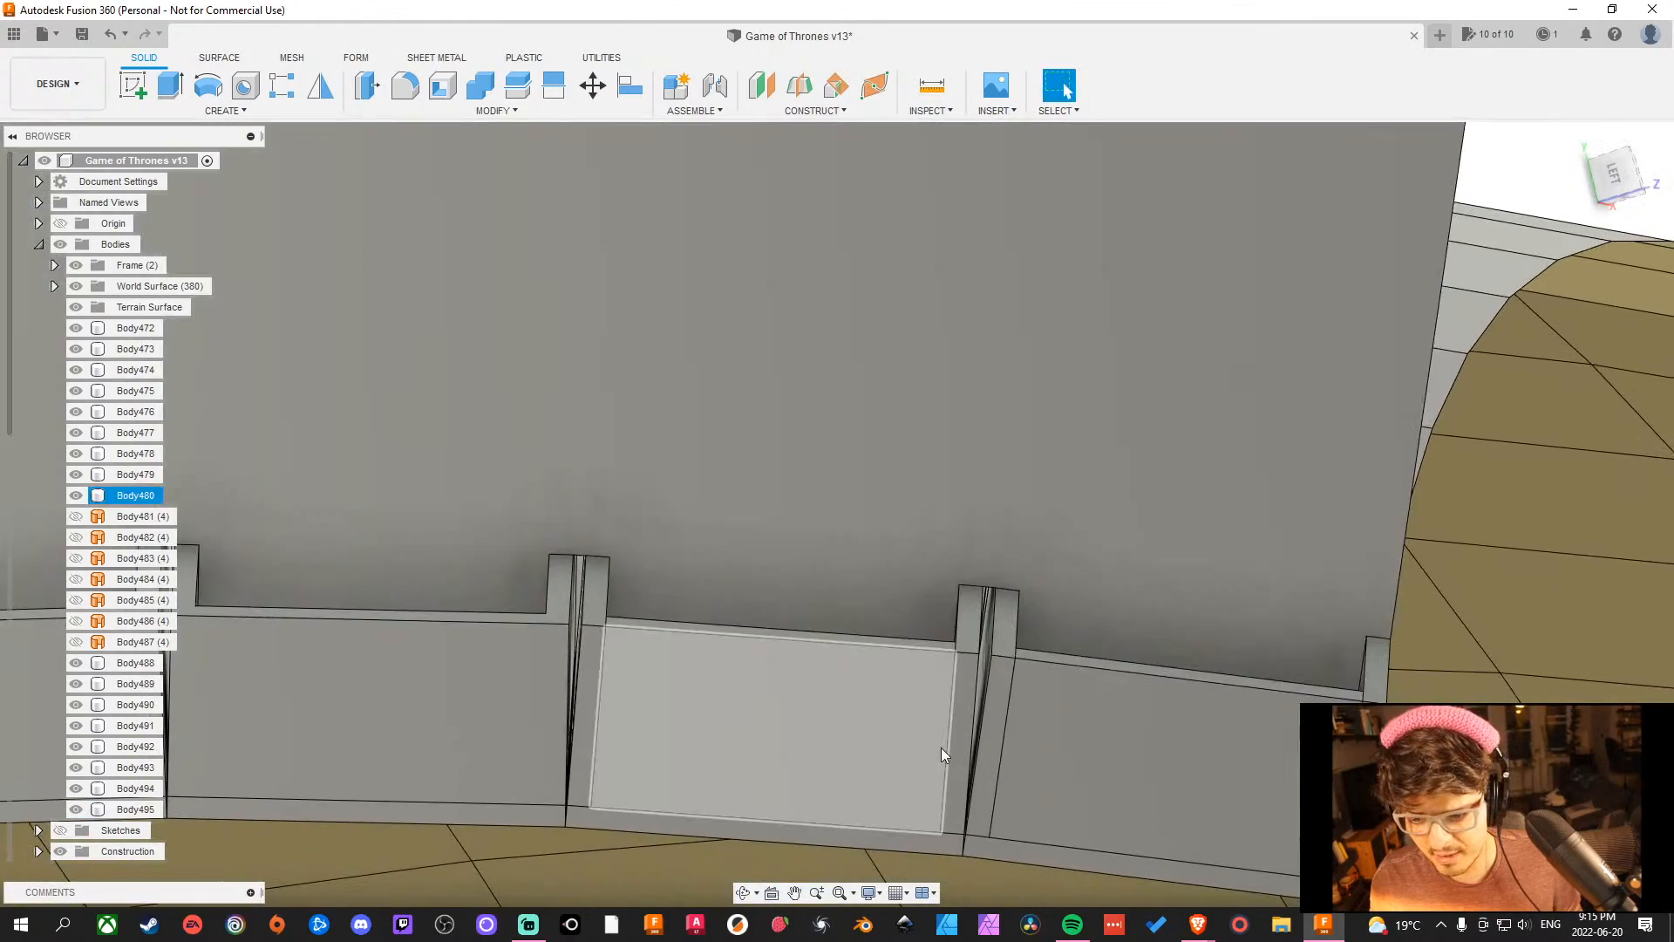
scroll(1153, 623, down, 3)
scroll(1154, 619, down, 3)
middle_drag(1151, 610, 1112, 516)
scroll(1130, 558, up, 4)
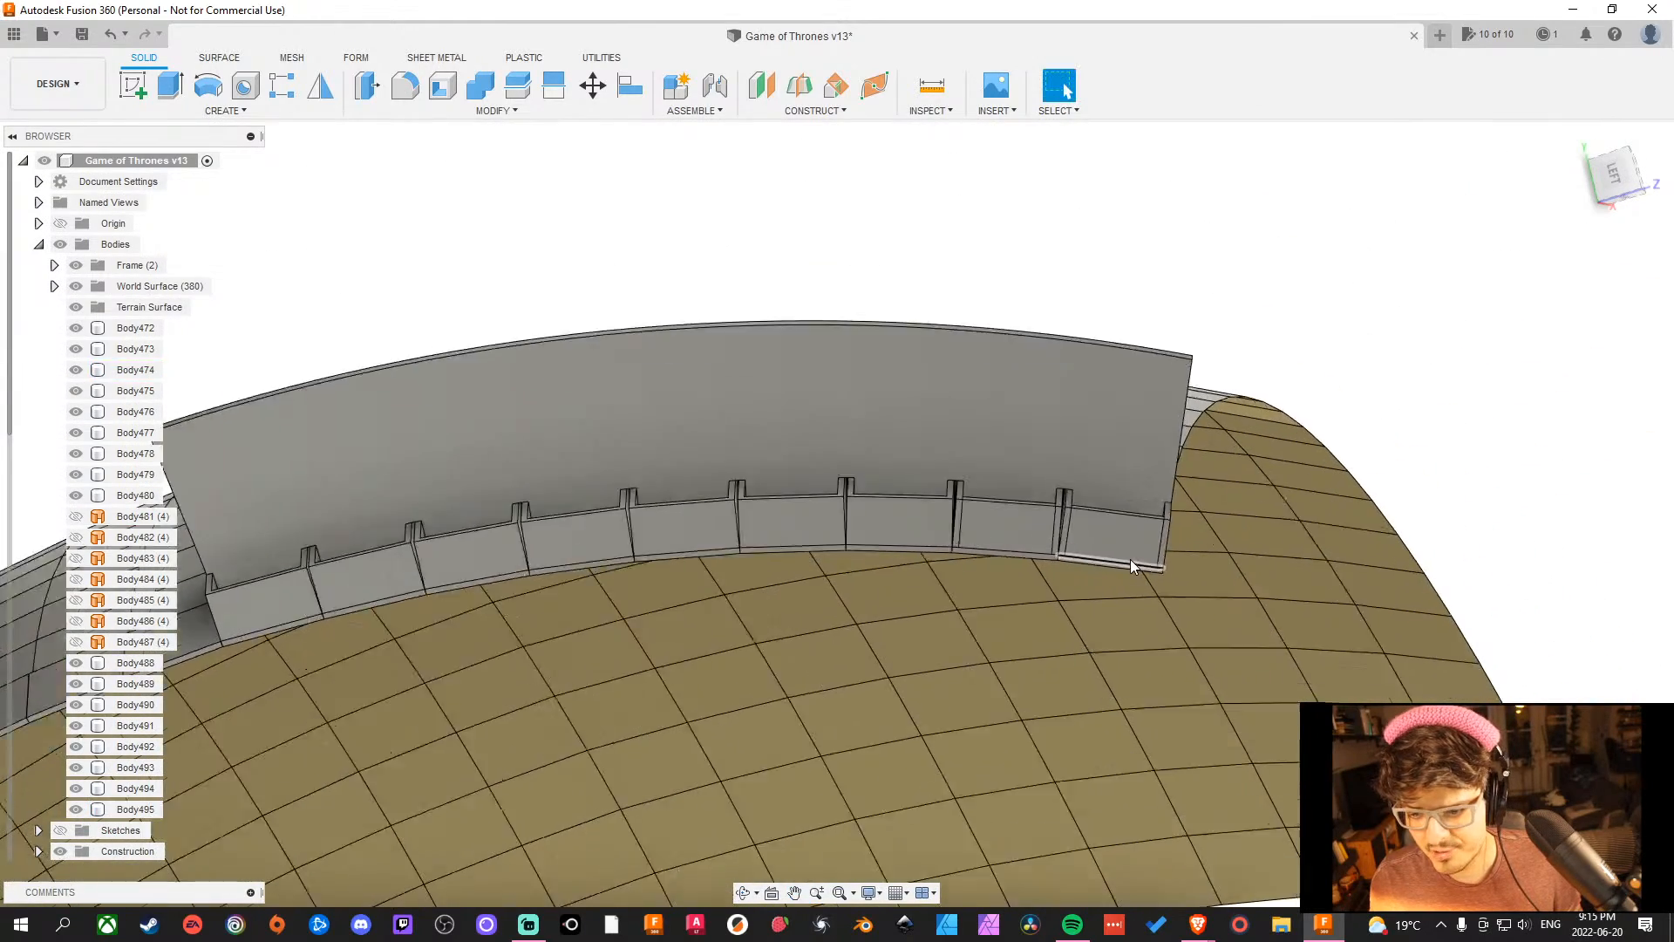
scroll(1291, 437, down, 3)
scroll(1291, 437, down, 2)
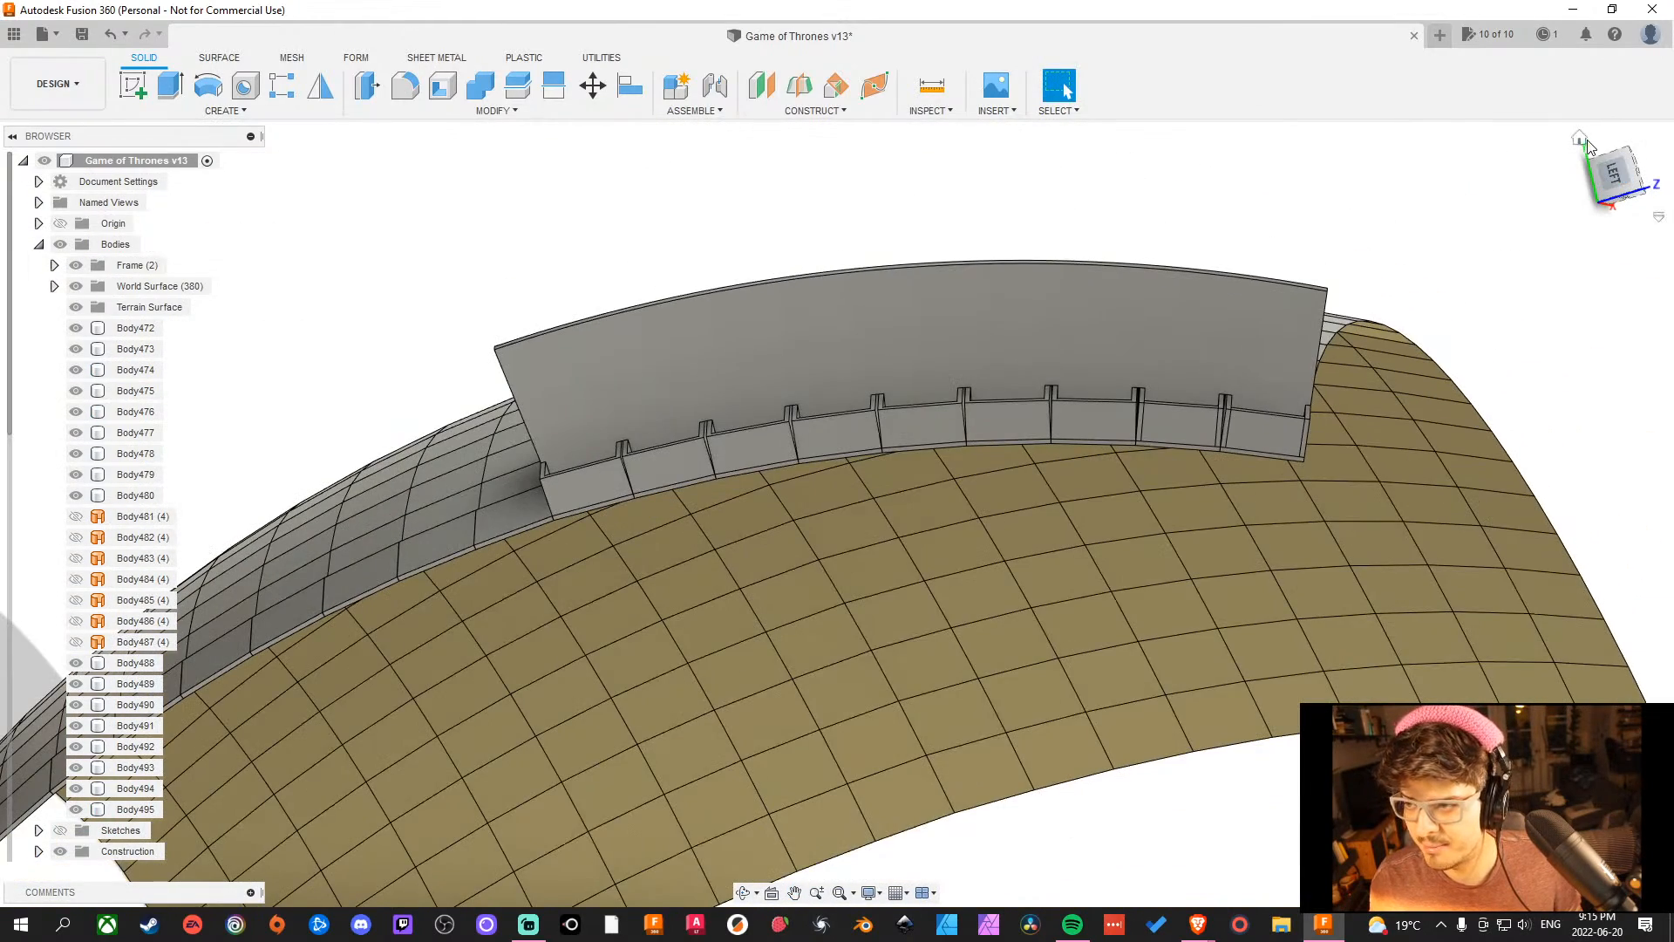
shift+middle_drag(1291, 437, 1182, 517)
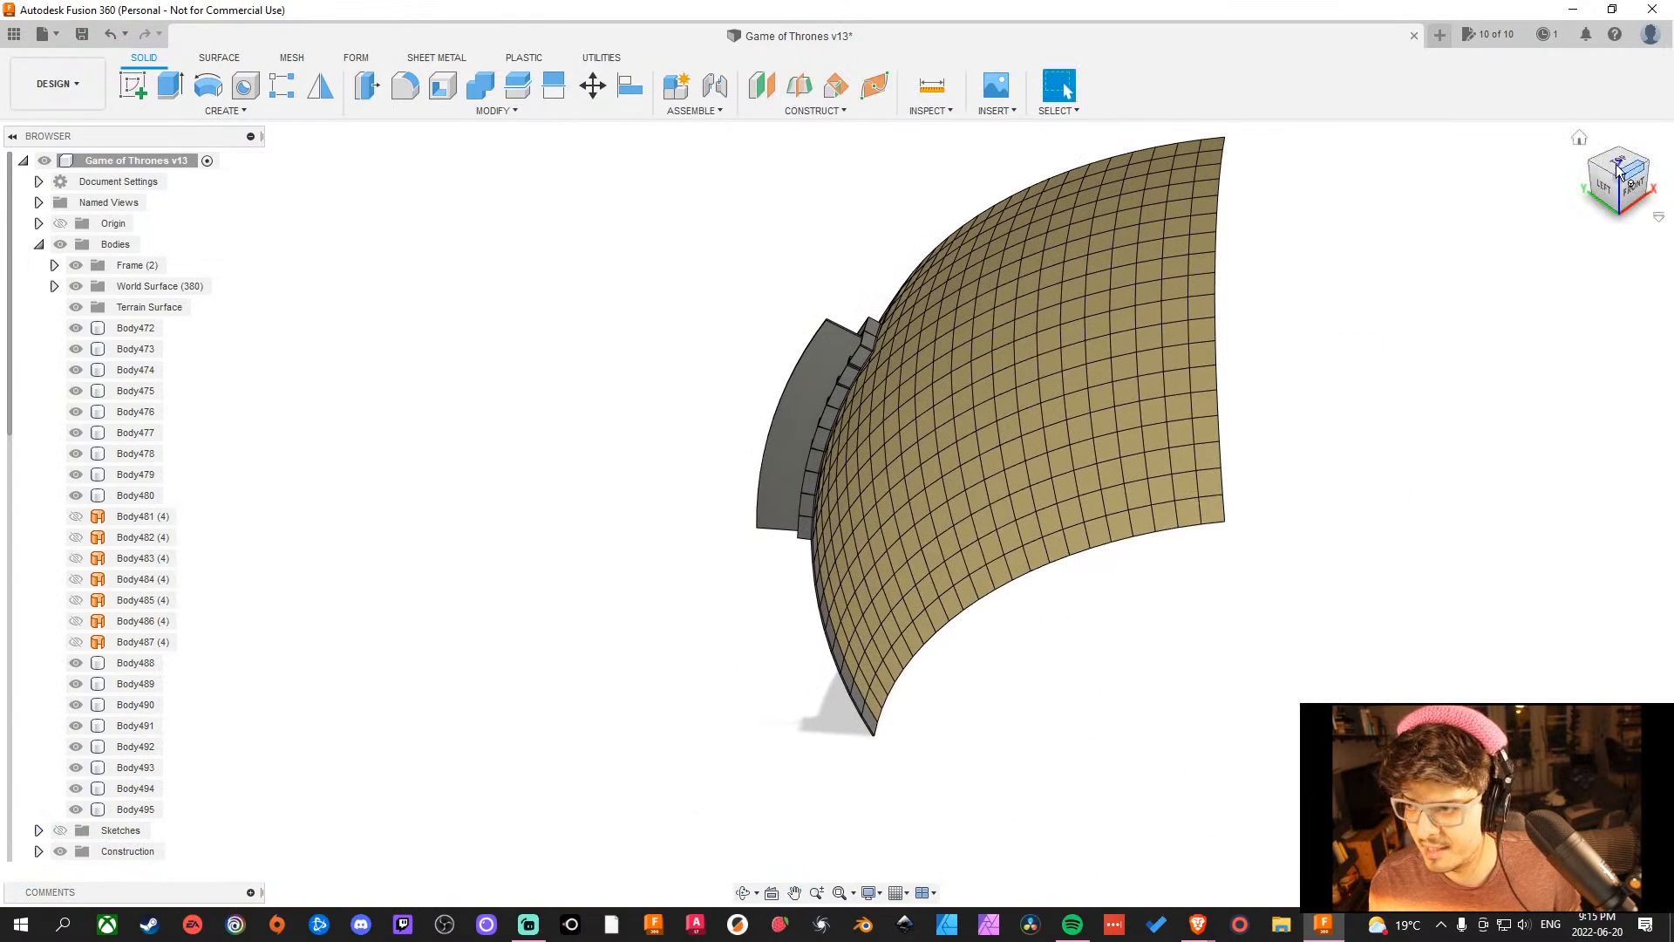
click(1620, 202)
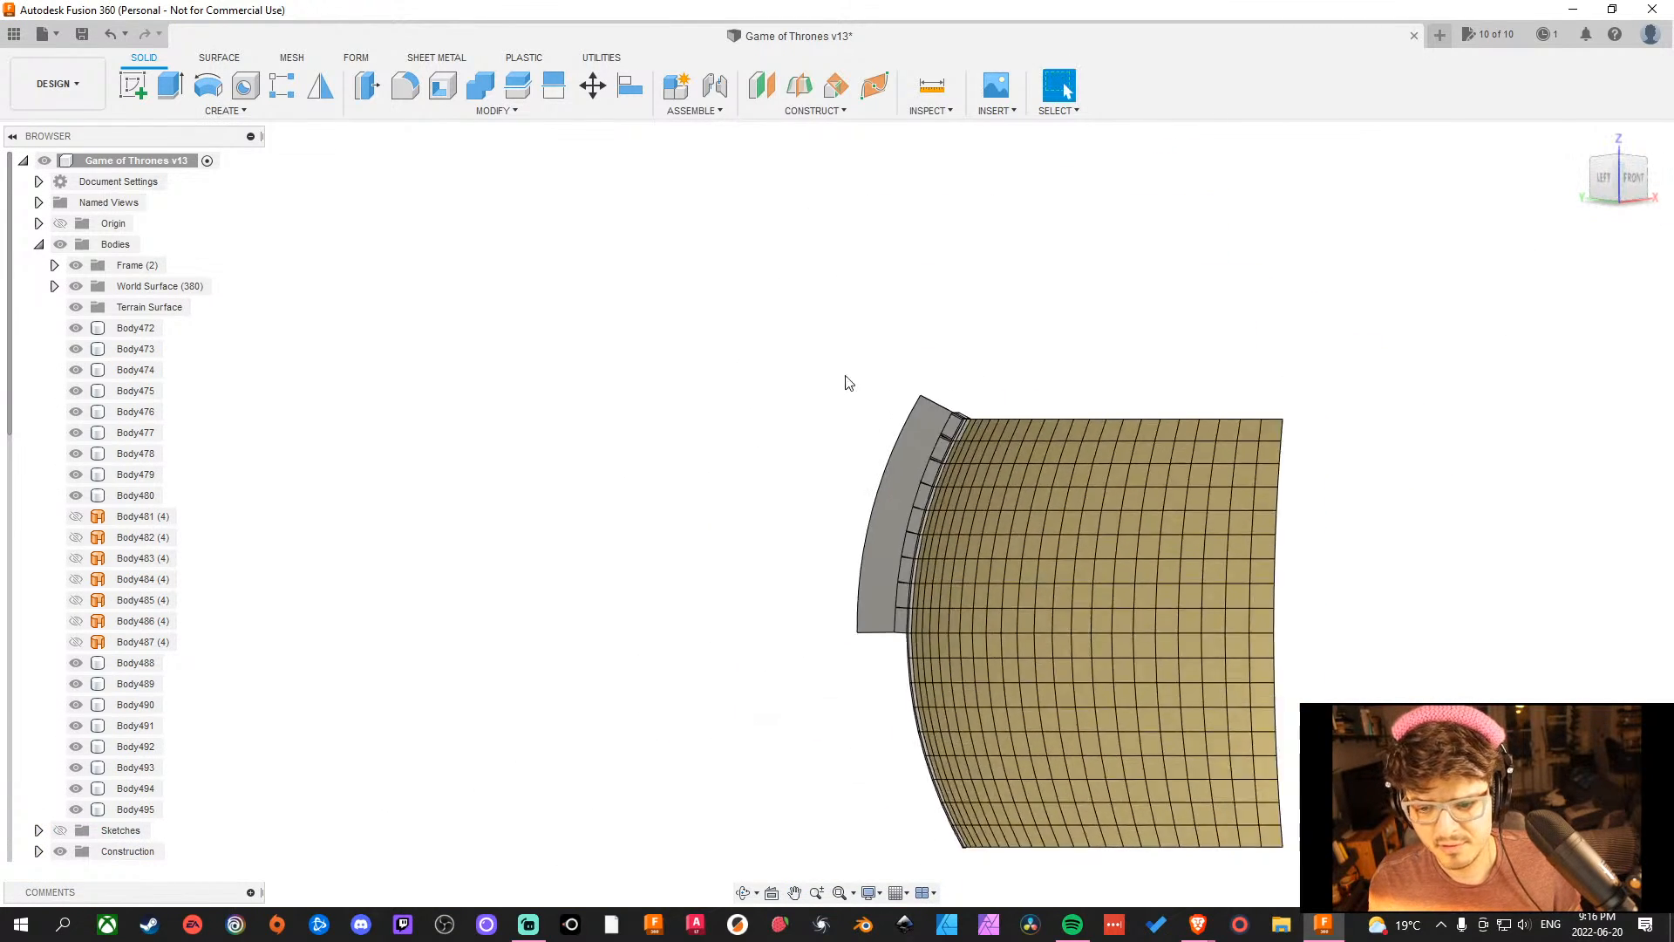
scroll(885, 399, up, 5)
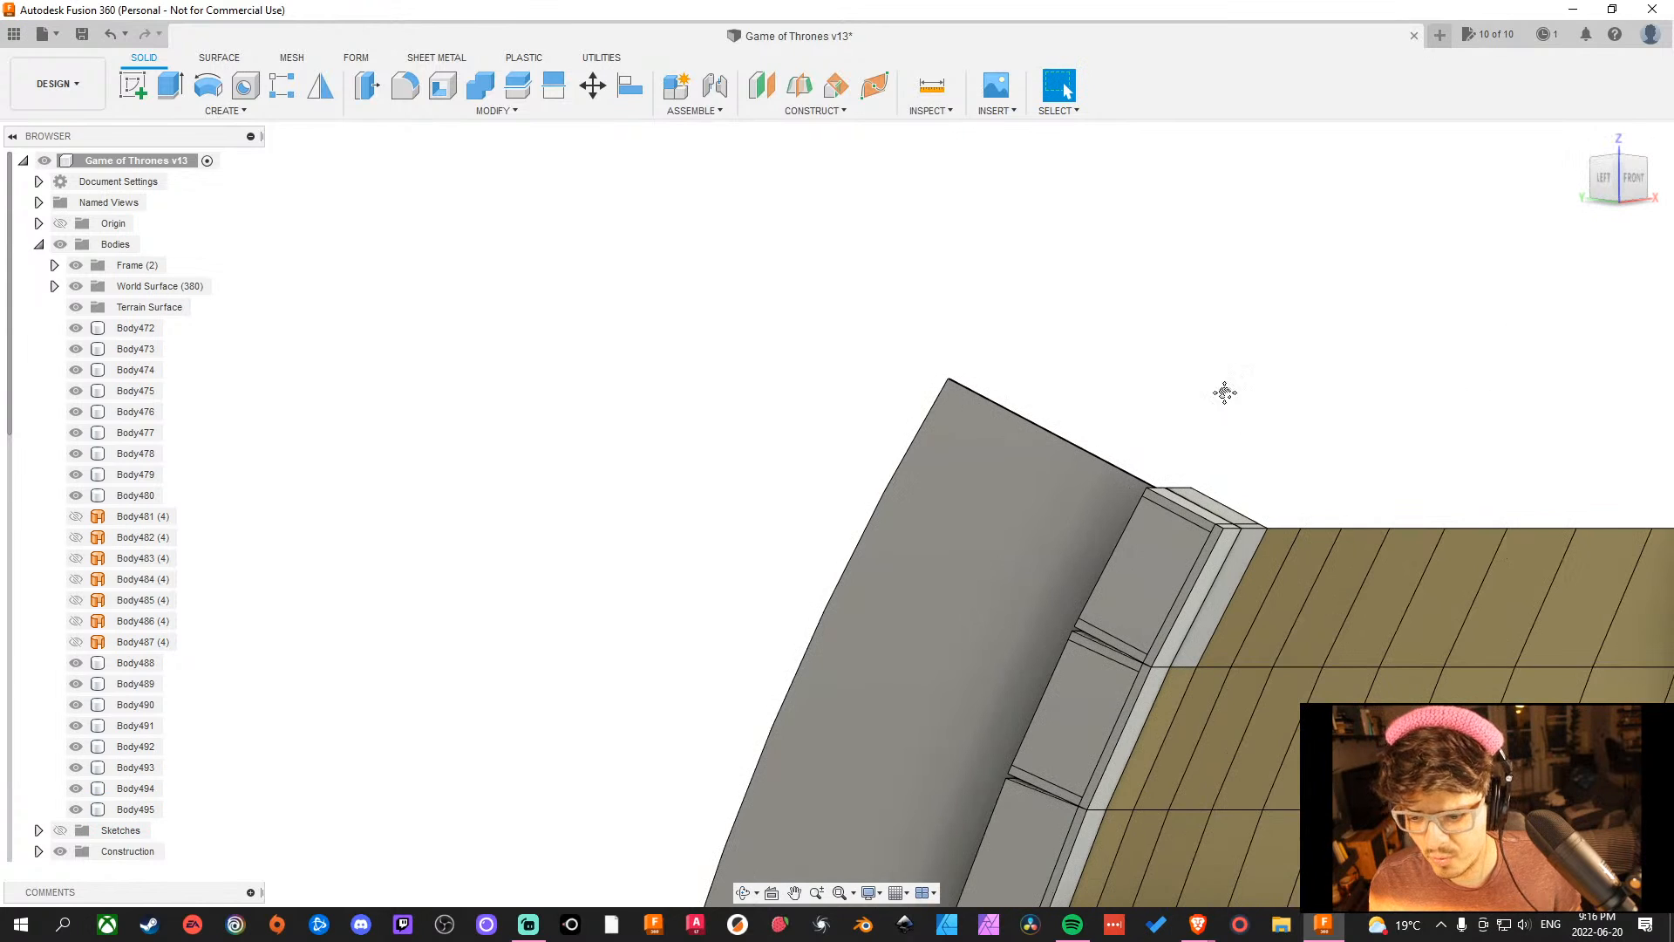
Inspect the joints between neighbouring boxes where their walls meet the curved plate, then the plate's fit along the upper part of the row.
shift+middle_drag(1222, 389, 1281, 455)
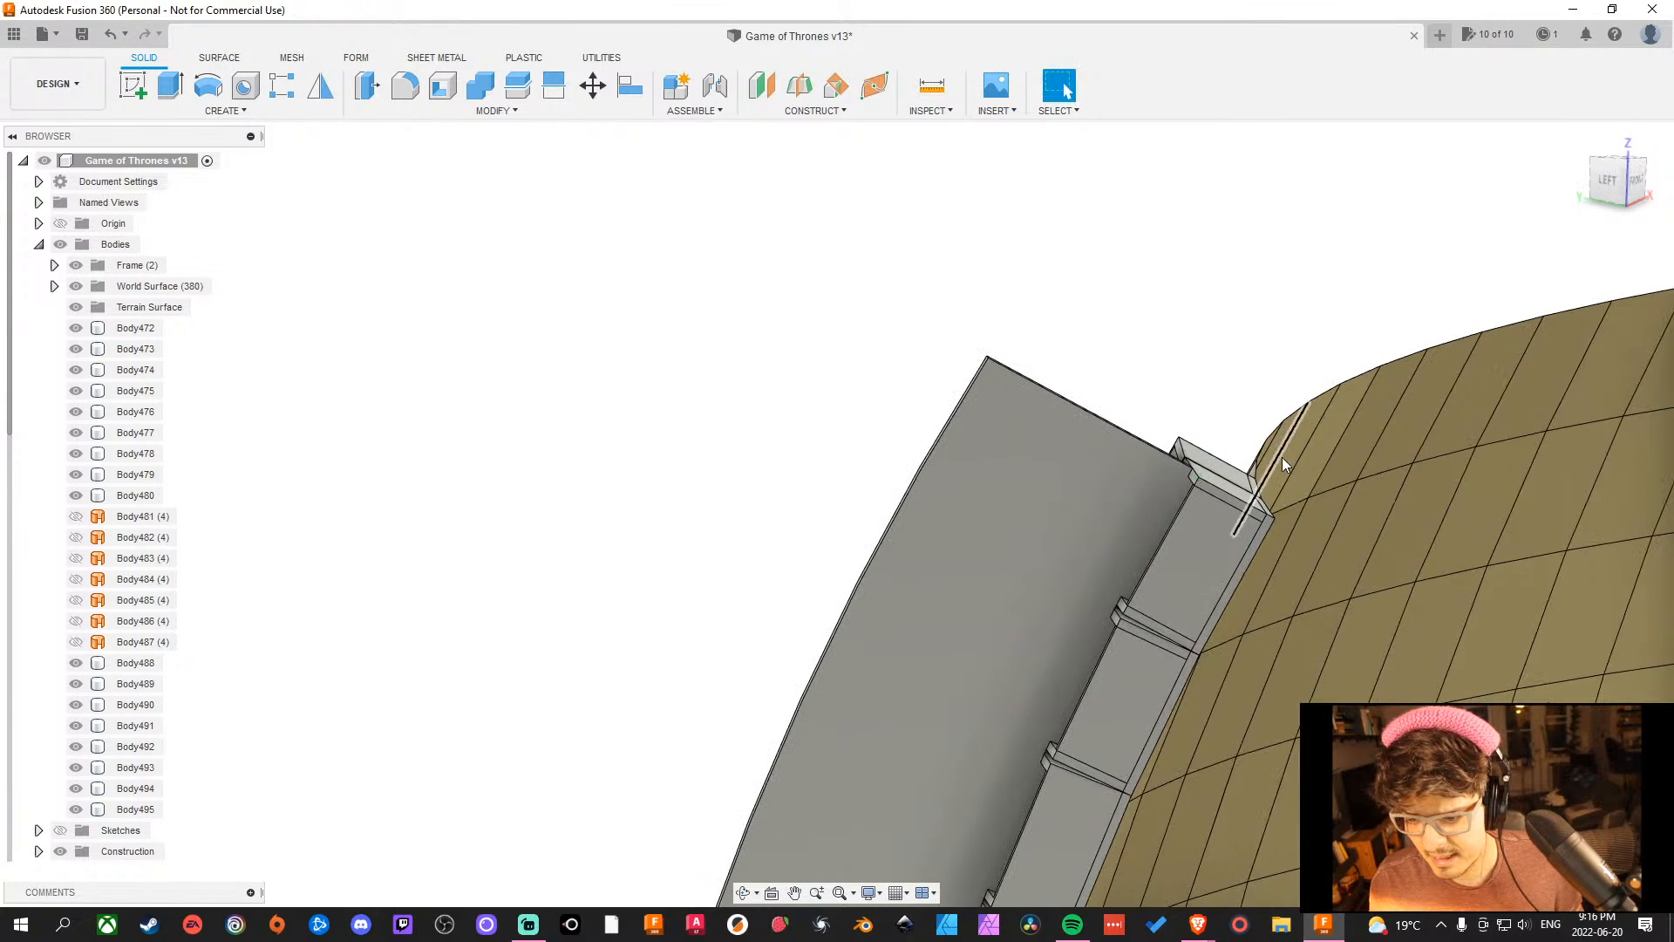
scroll(1186, 610, up, 5)
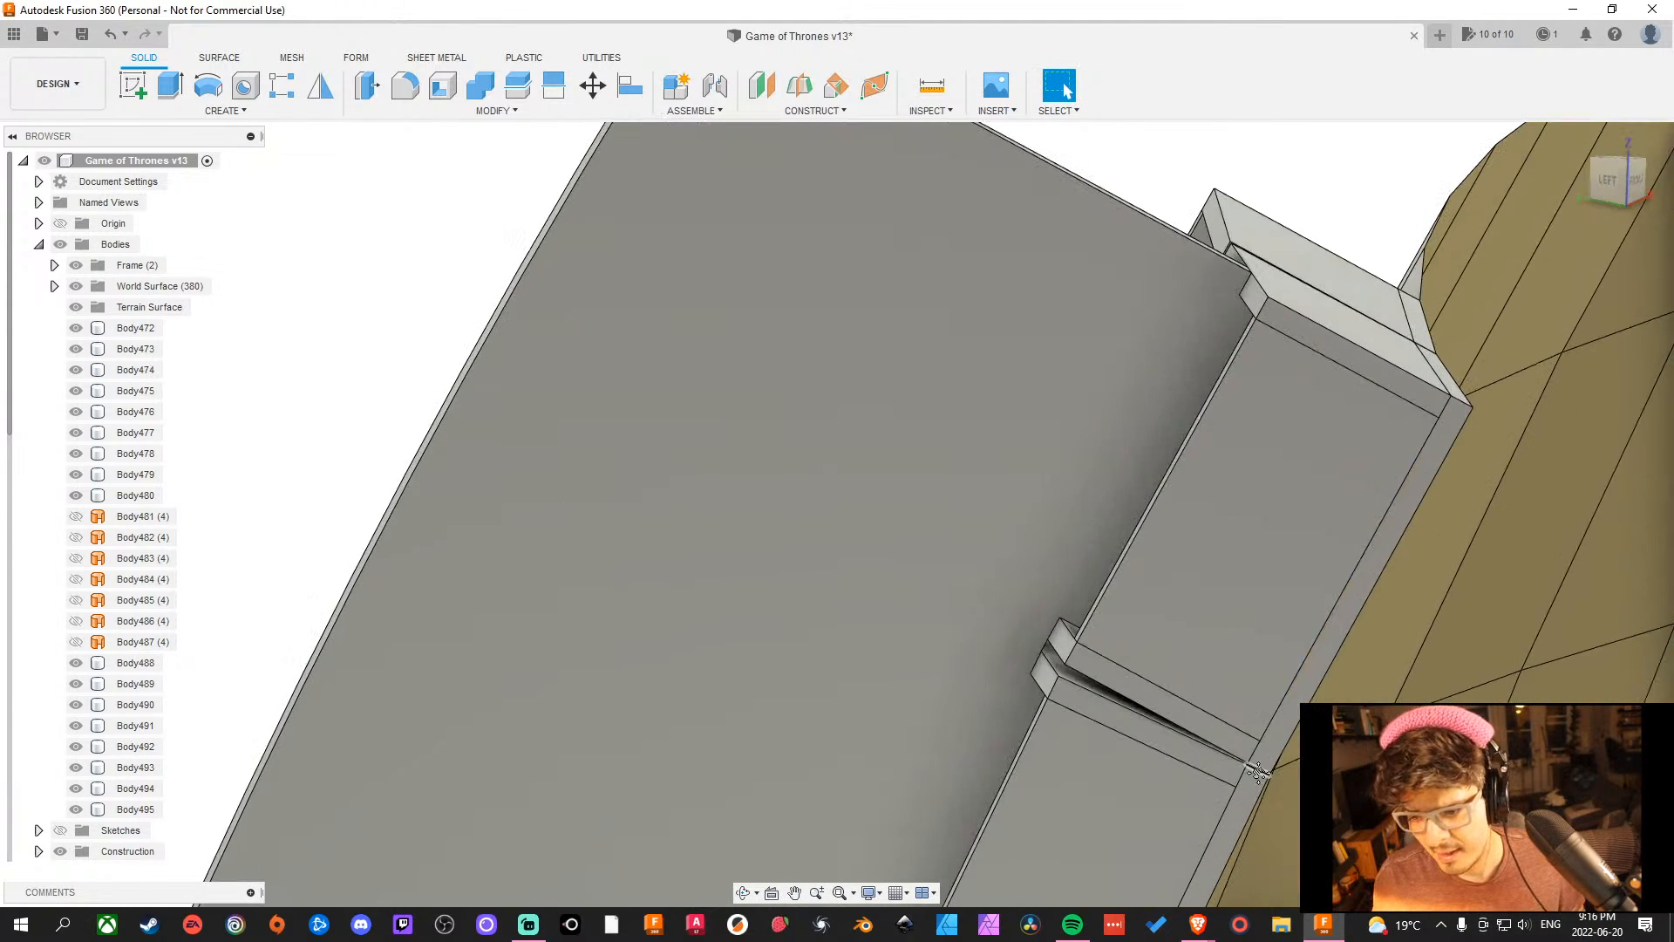
middle_drag(1361, 859, 1244, 714)
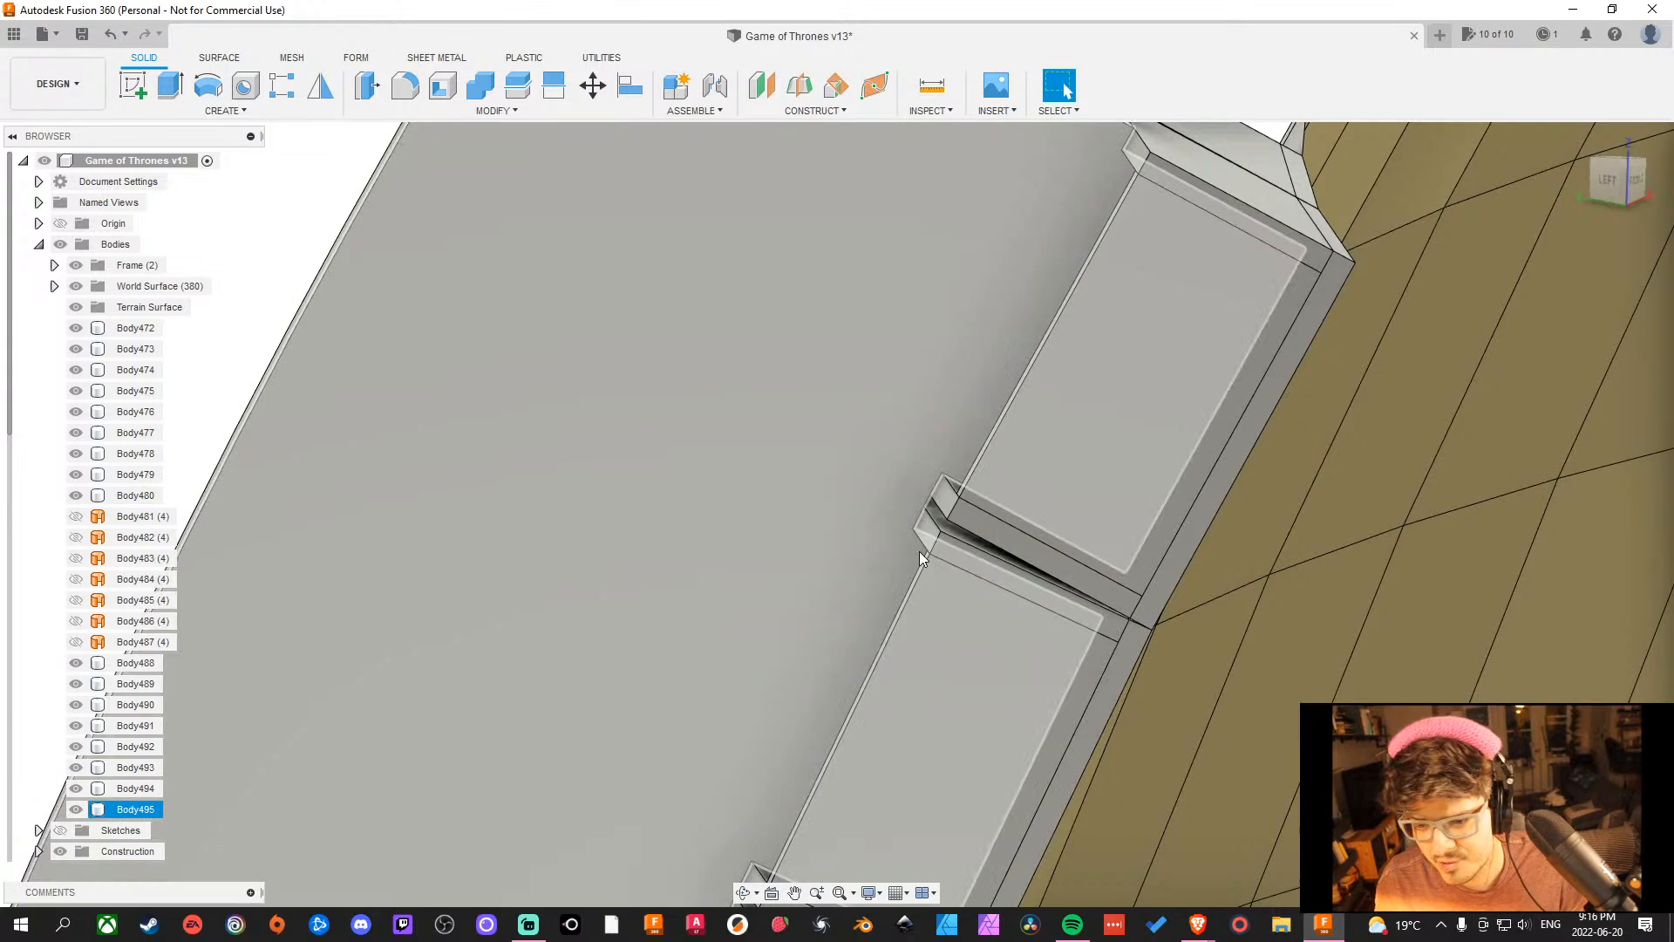
shift+middle_drag(919, 551, 952, 549)
scroll(961, 521, down, 3)
scroll(961, 520, up, 5)
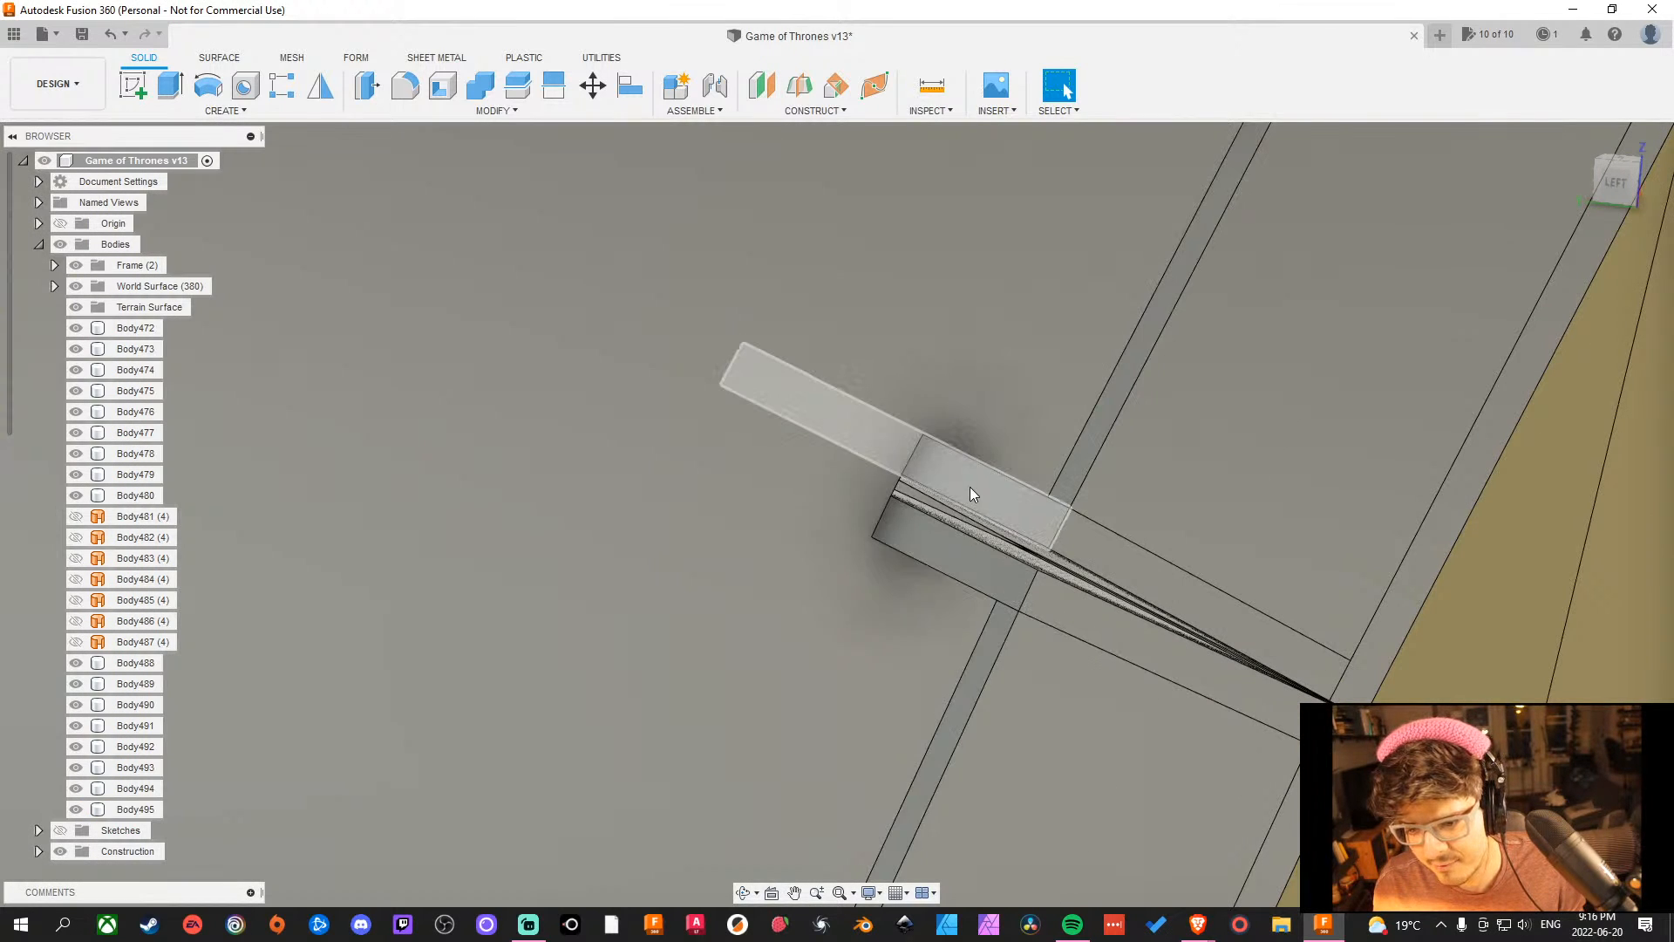
shift+middle_drag(970, 487, 991, 474)
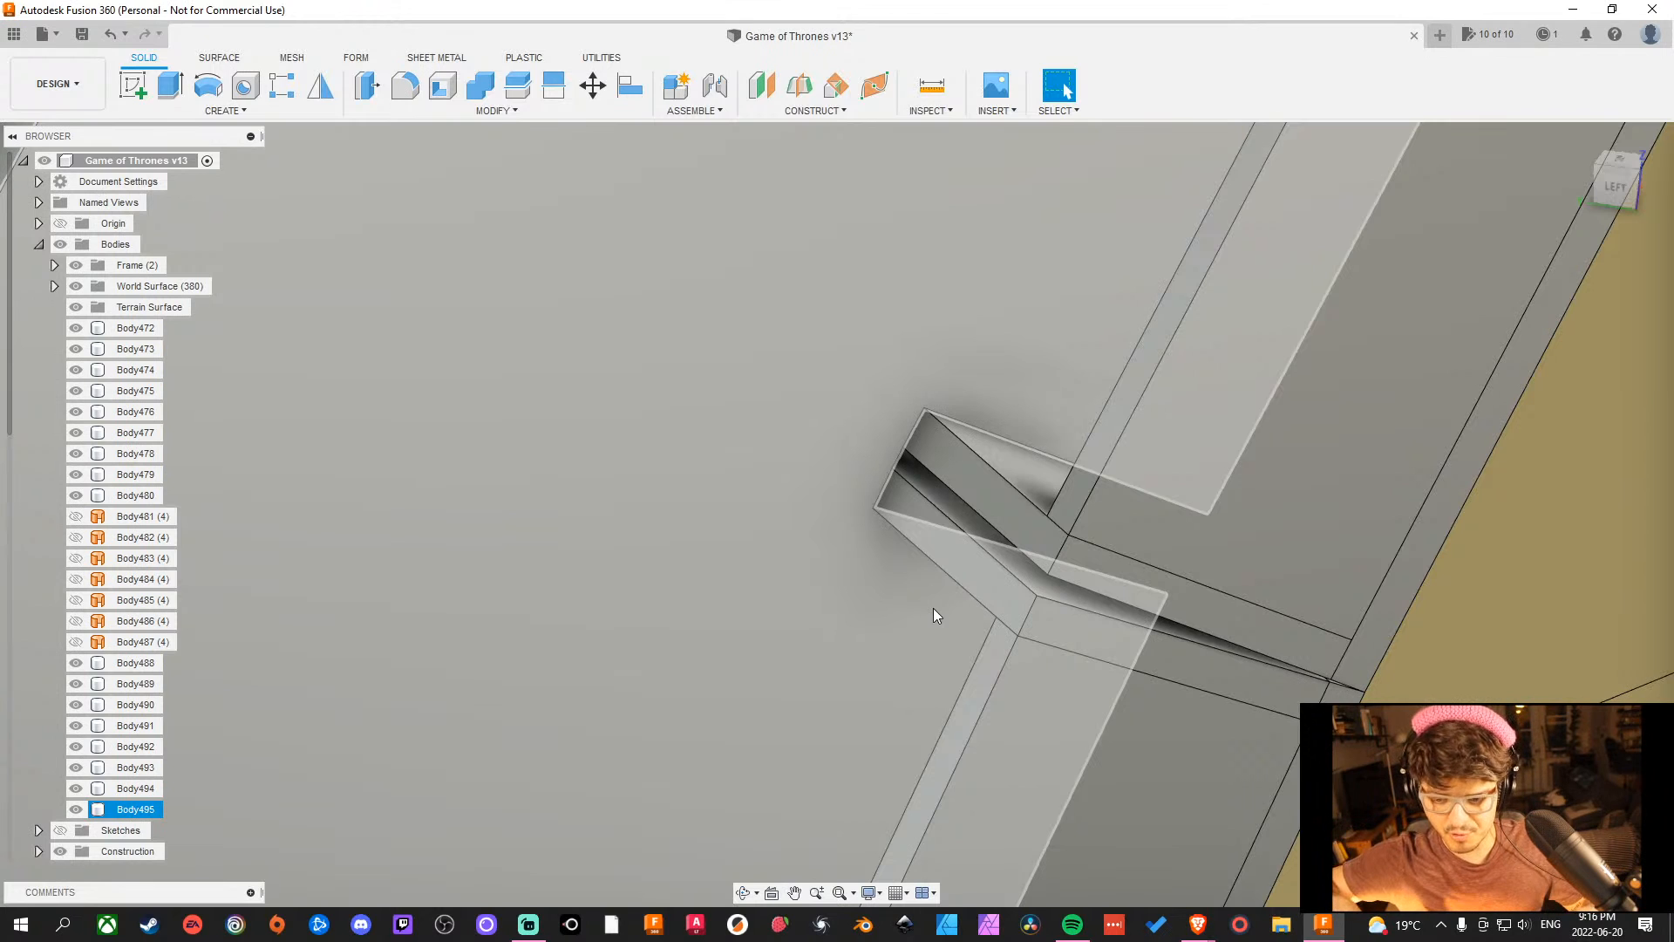
scroll(1075, 238, down, 8)
middle_drag(1090, 318, 967, 477)
middle_drag(872, 679, 1108, 133)
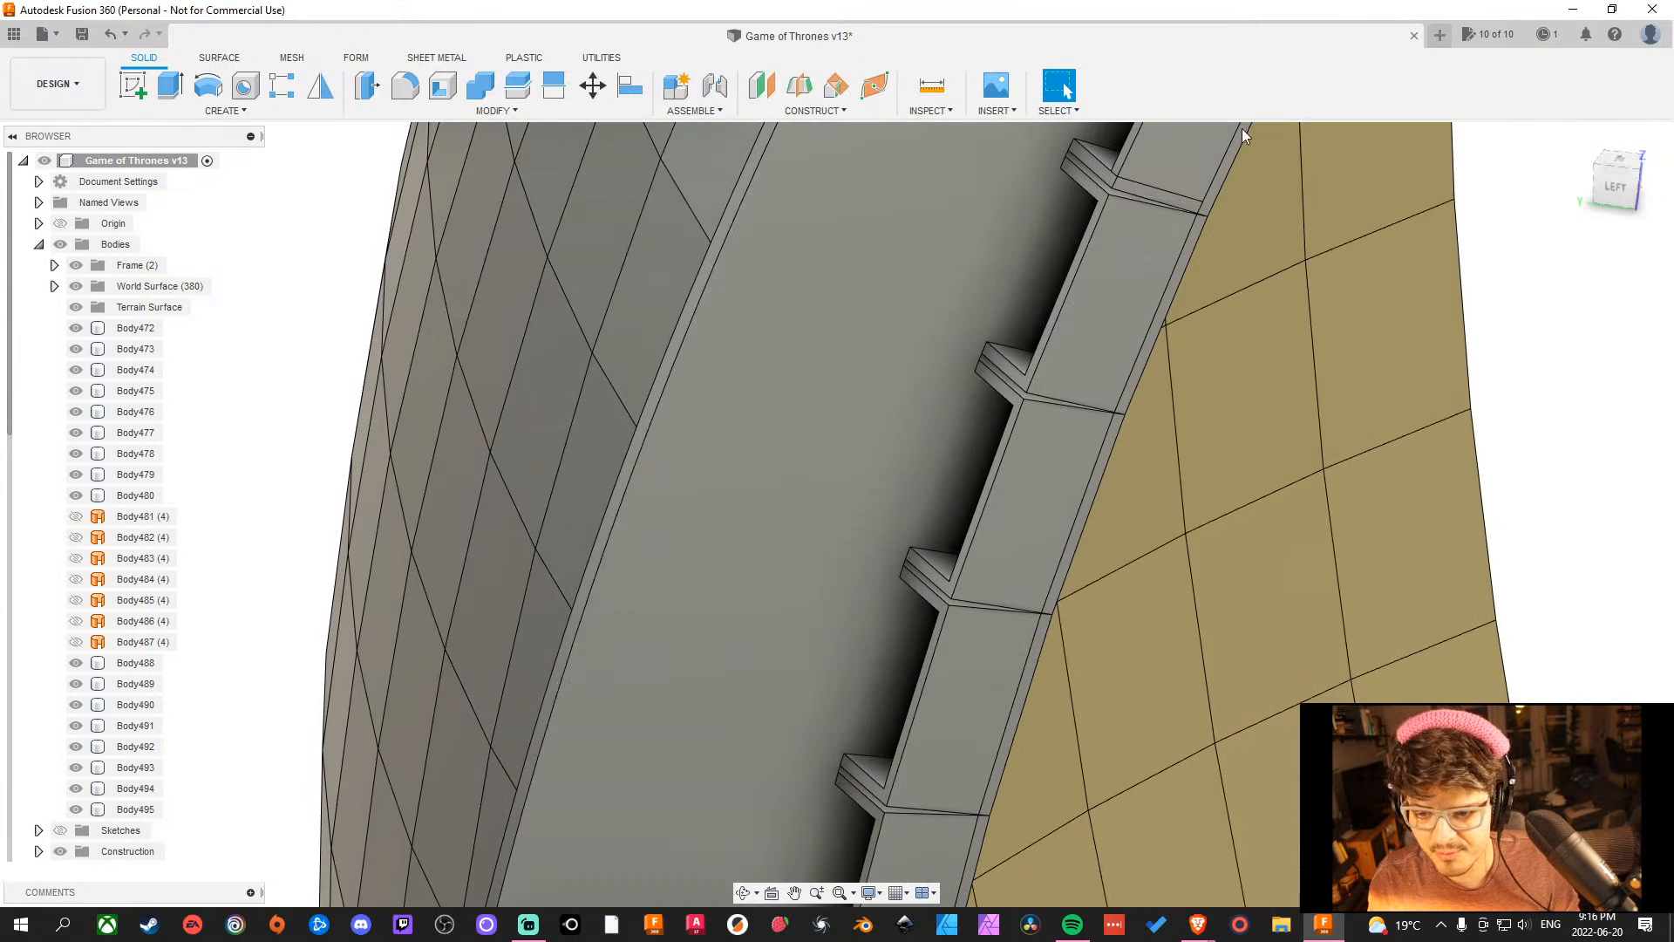
scroll(894, 790, down, 6)
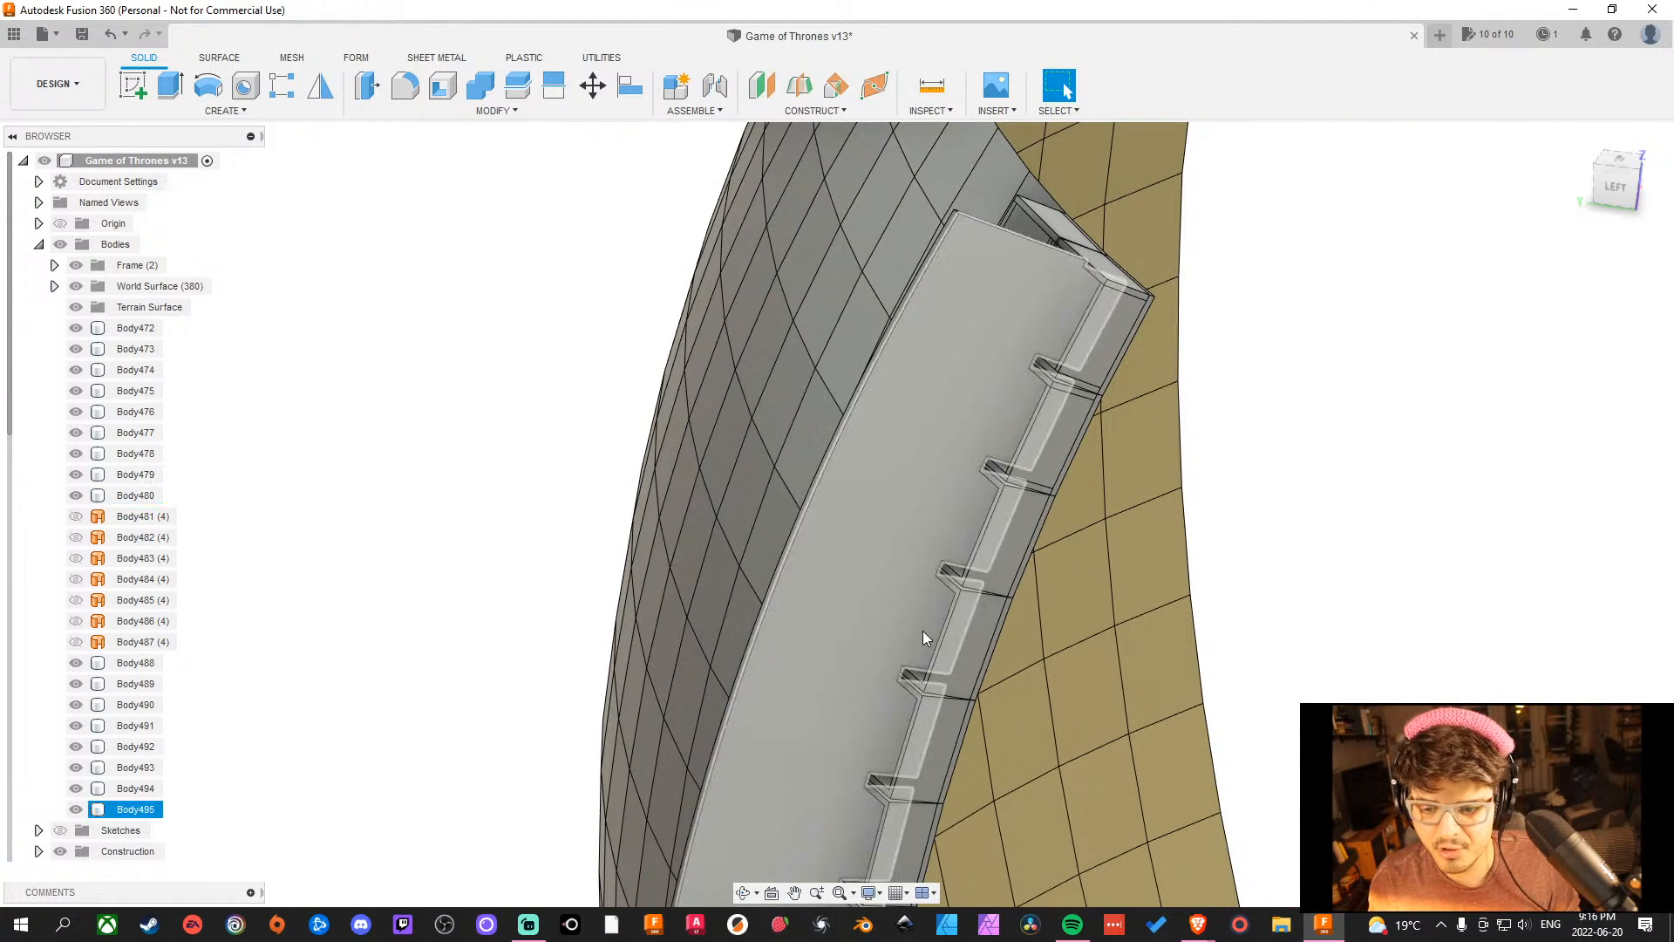
scroll(922, 637, down, 3)
scroll(1020, 388, up, 5)
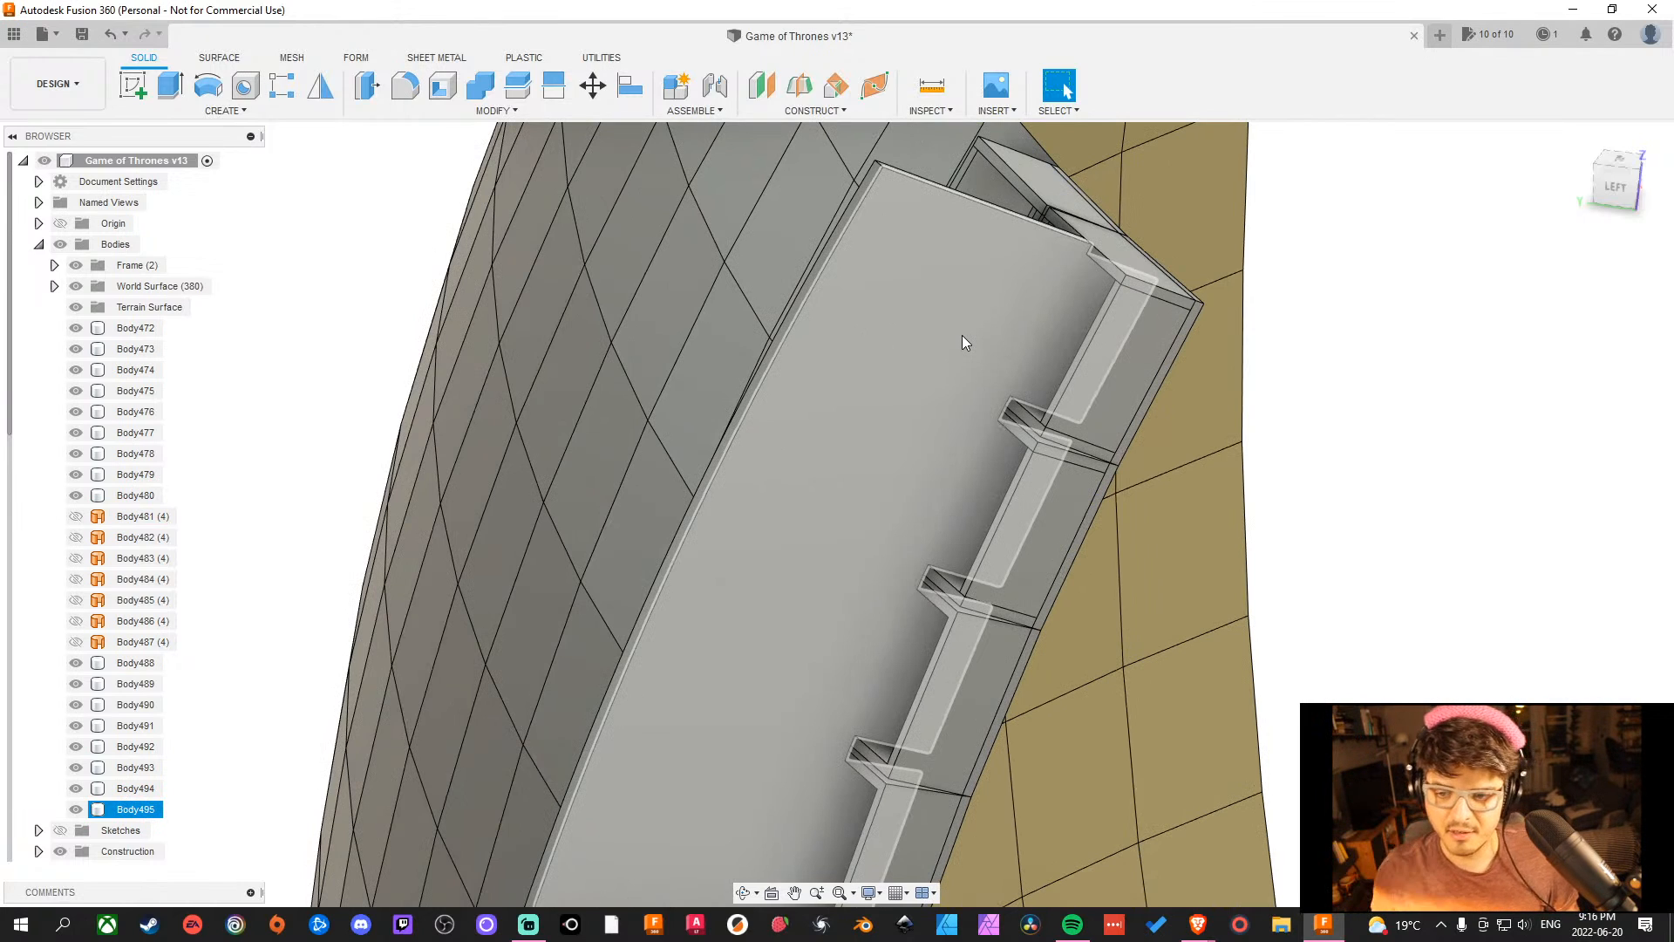
Offset the long narrow edge face of the curved vertical rib by 3604.3099 mm-100.
scroll(771, 300, up, 5)
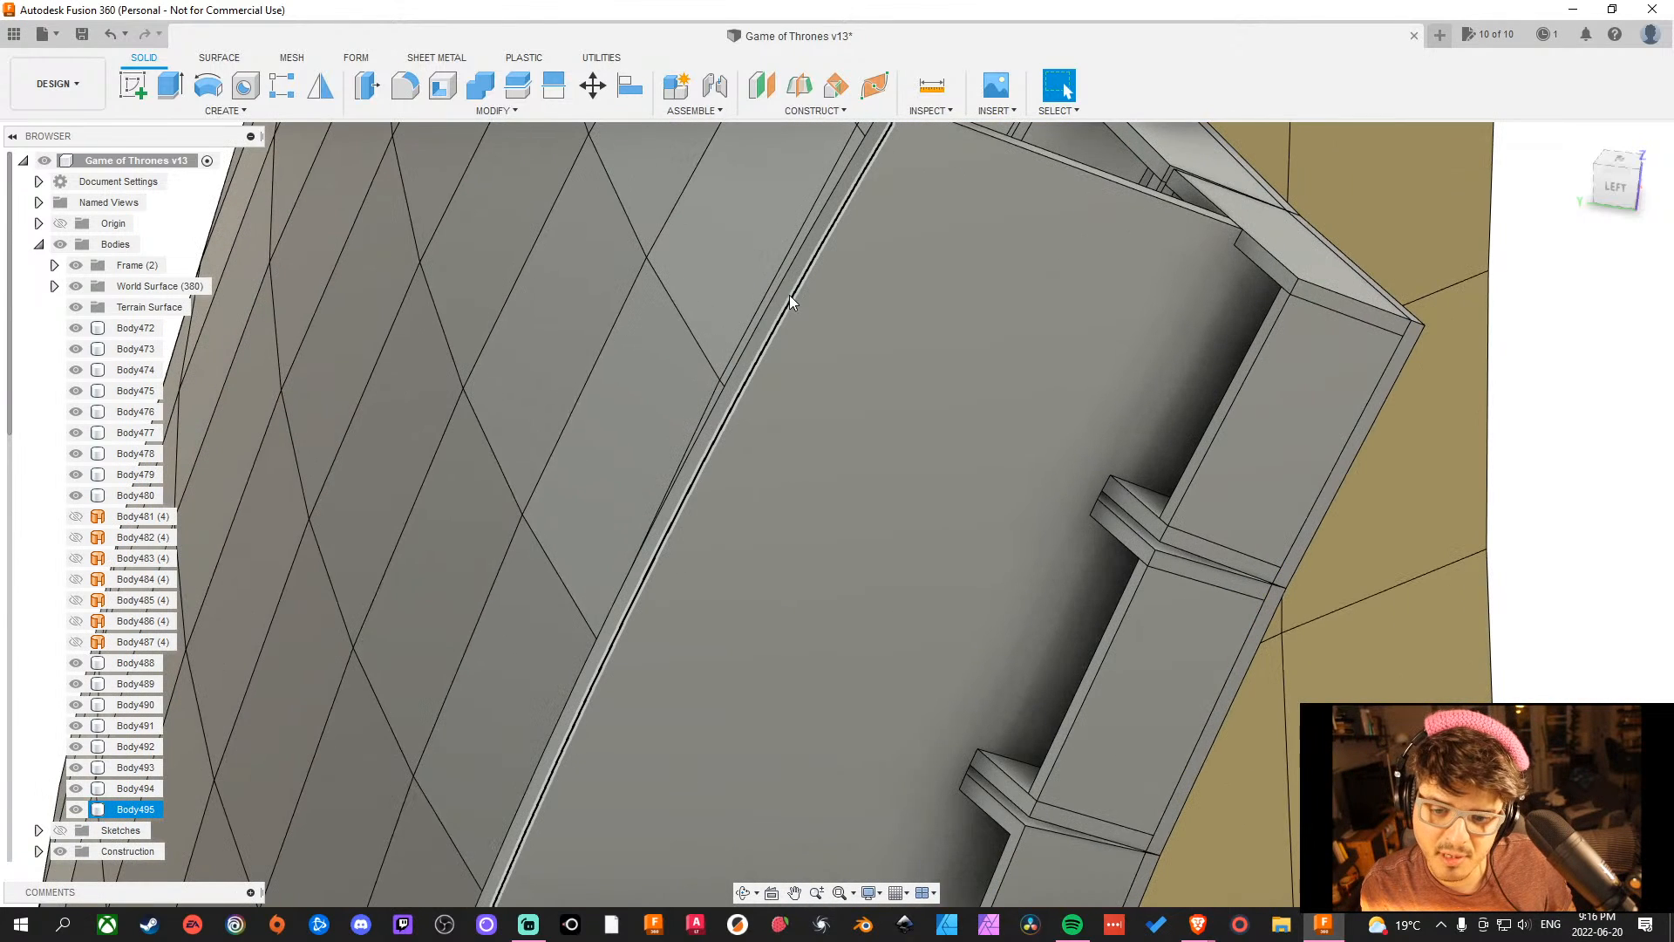
scroll(788, 297, up, 3)
click(767, 306)
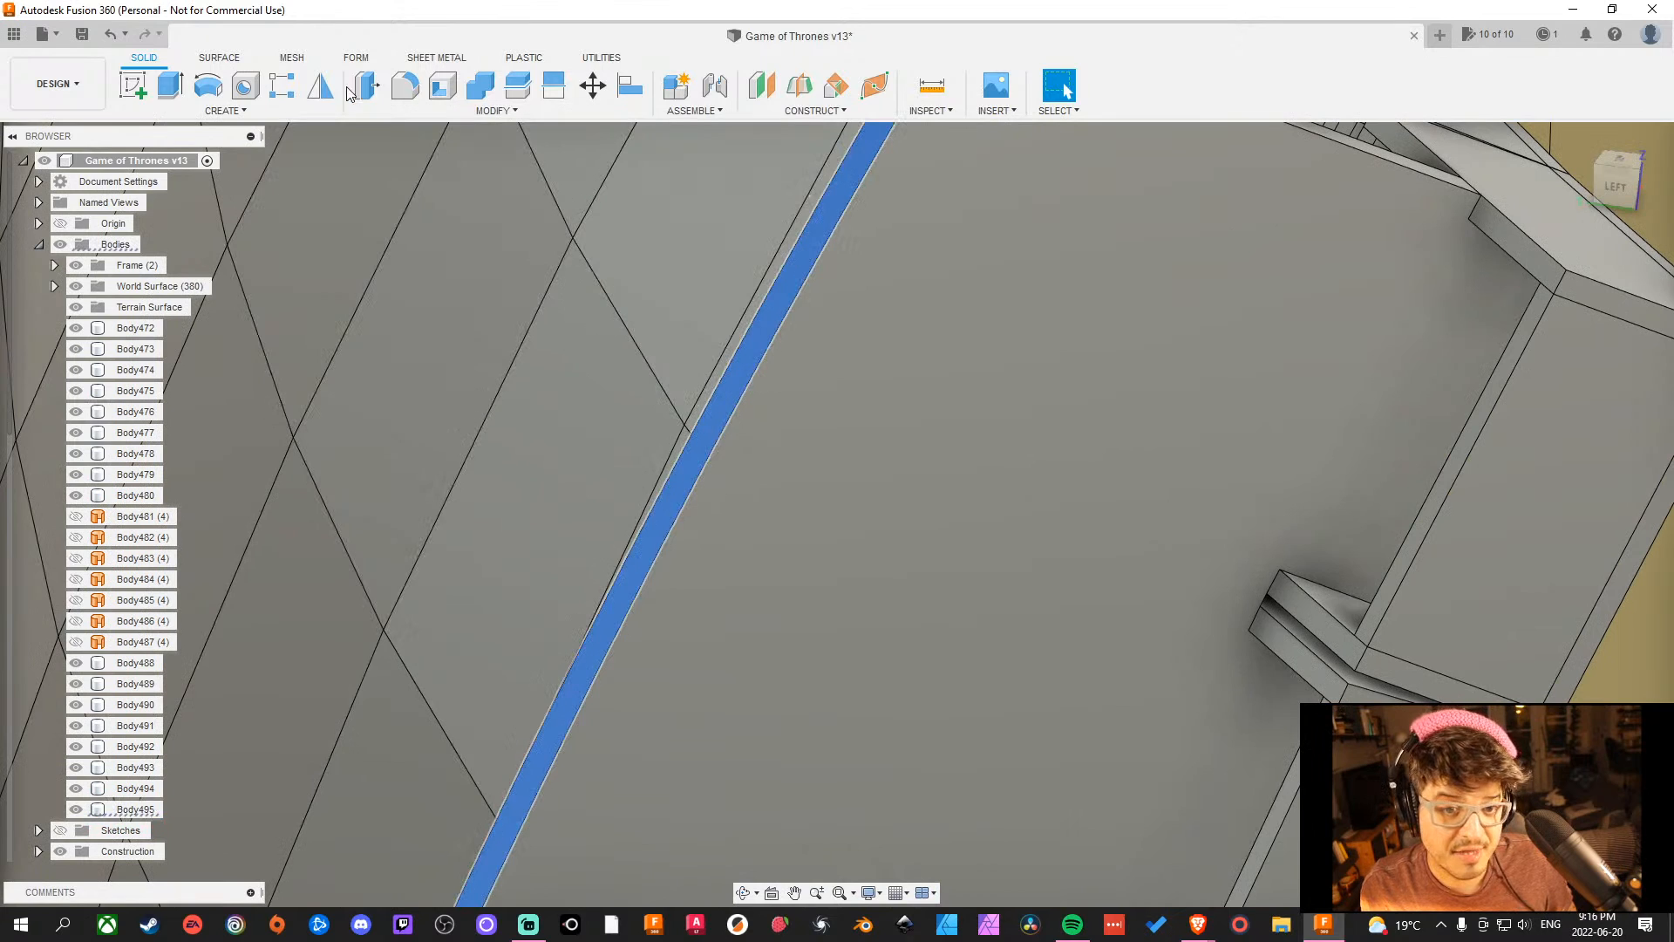
click(376, 84)
scroll(973, 469, down, 5)
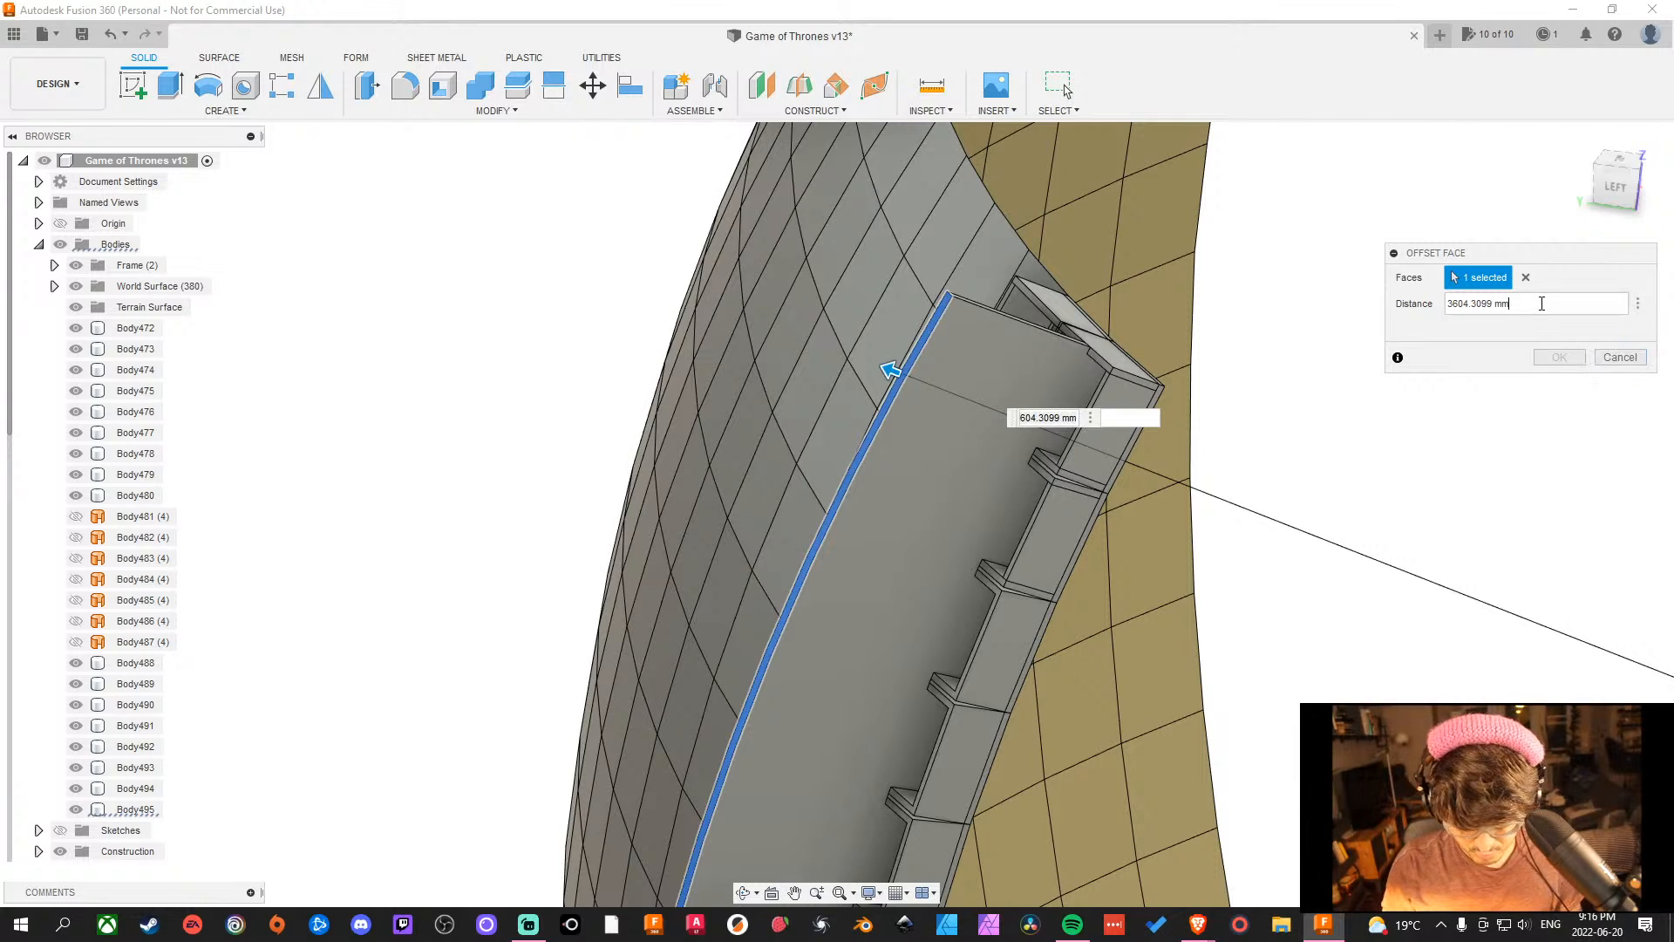
text(00)
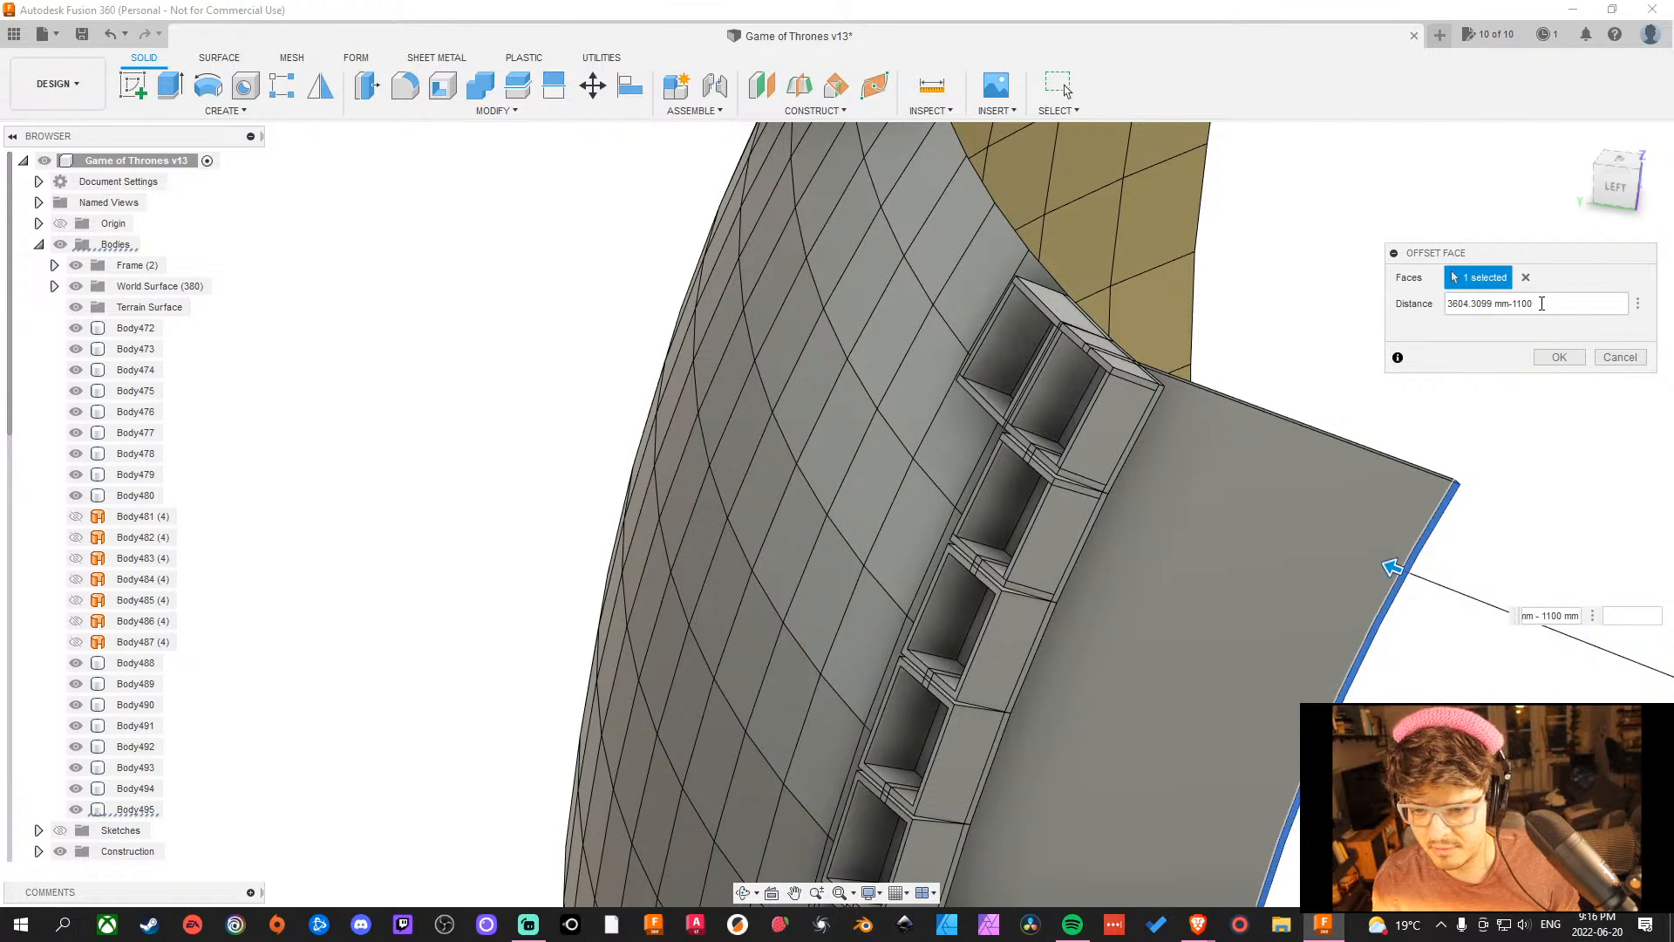
key(BackSpace)
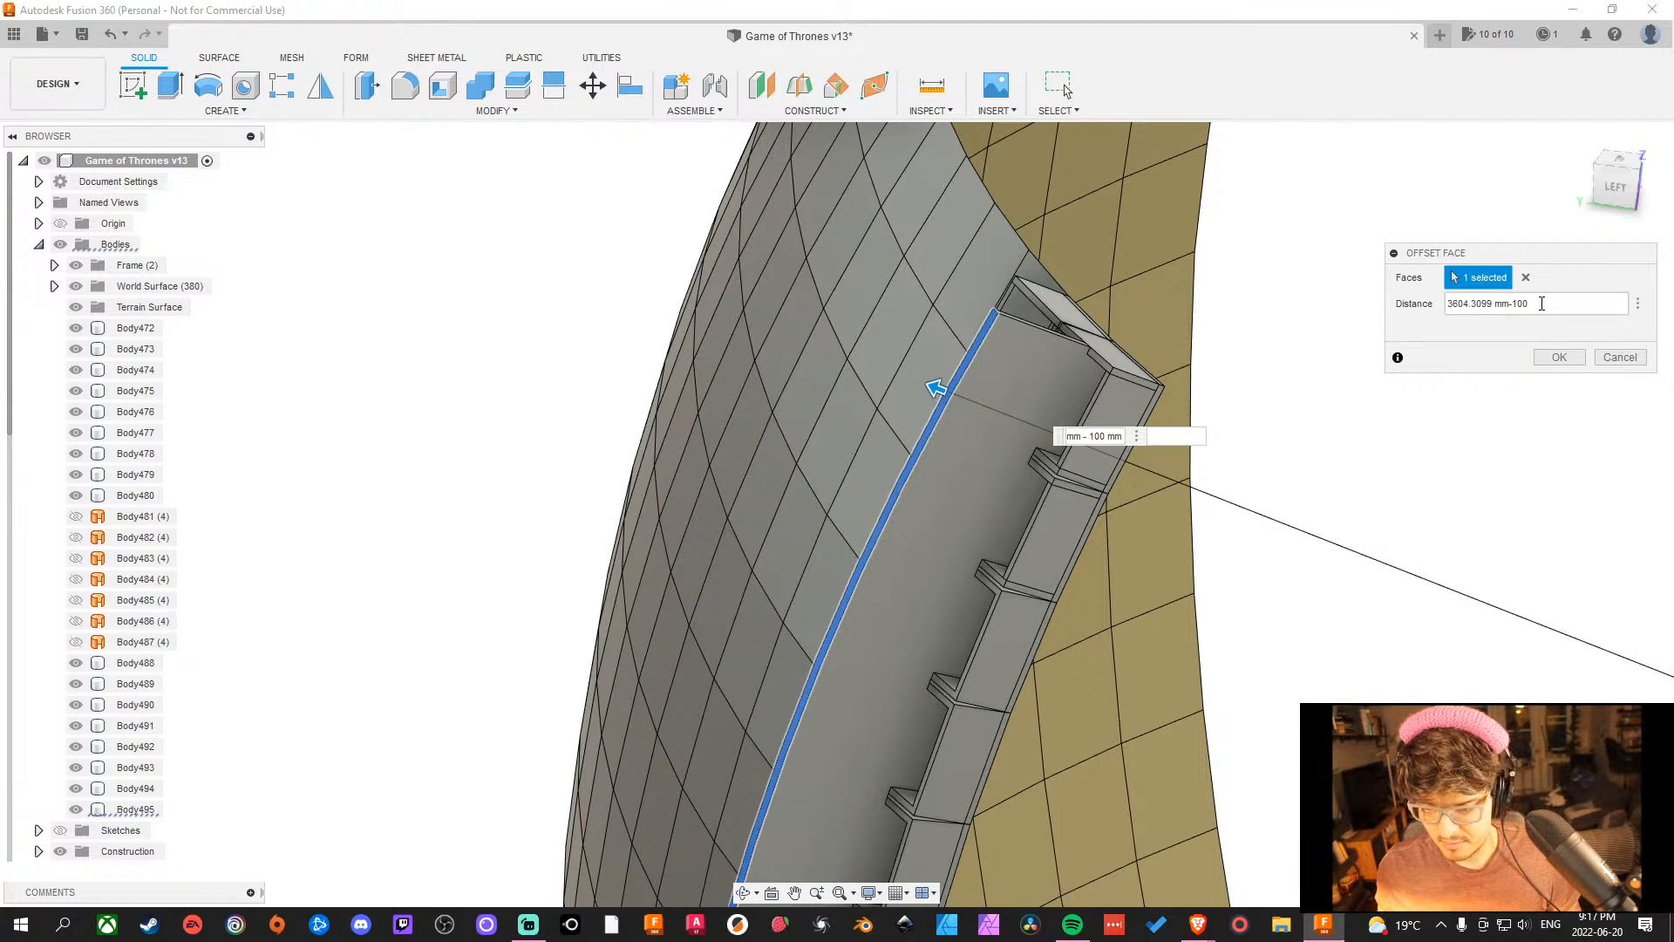
click(1559, 357)
Examine the offset rib and the row of box frames along the curved world surface from several sides.
scroll(1355, 496, down, 2)
scroll(1355, 496, down, 2)
middle_drag(1513, 619, 1287, 253)
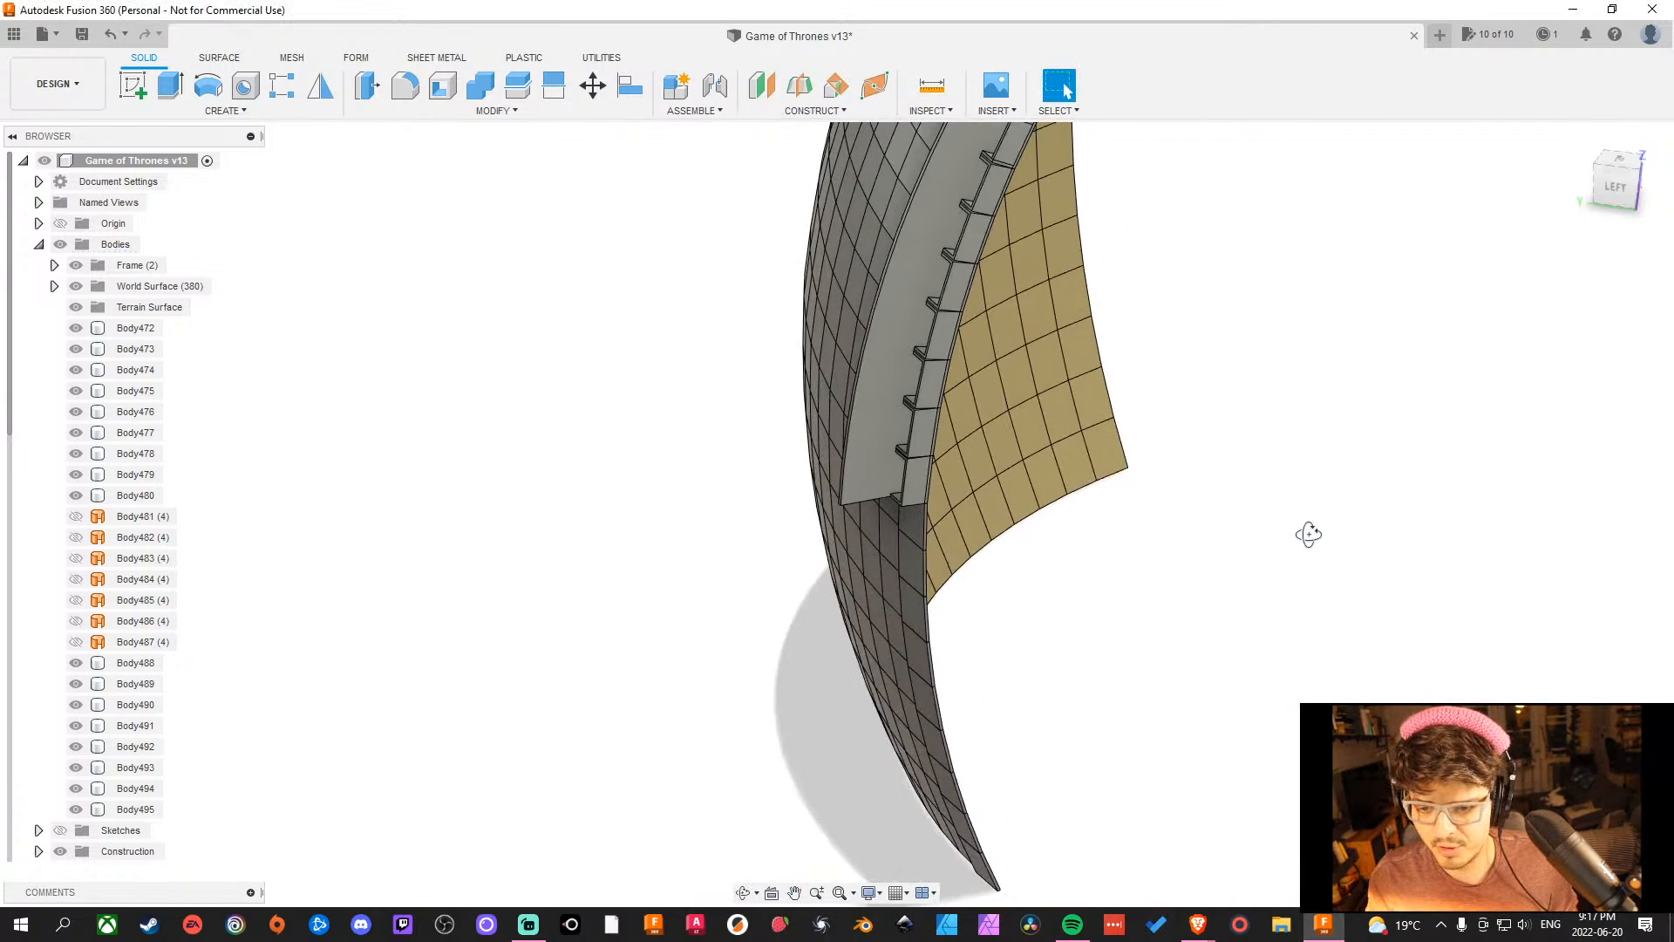
shift+middle_drag(1307, 535, 1491, 562)
middle_drag(1357, 582, 1482, 693)
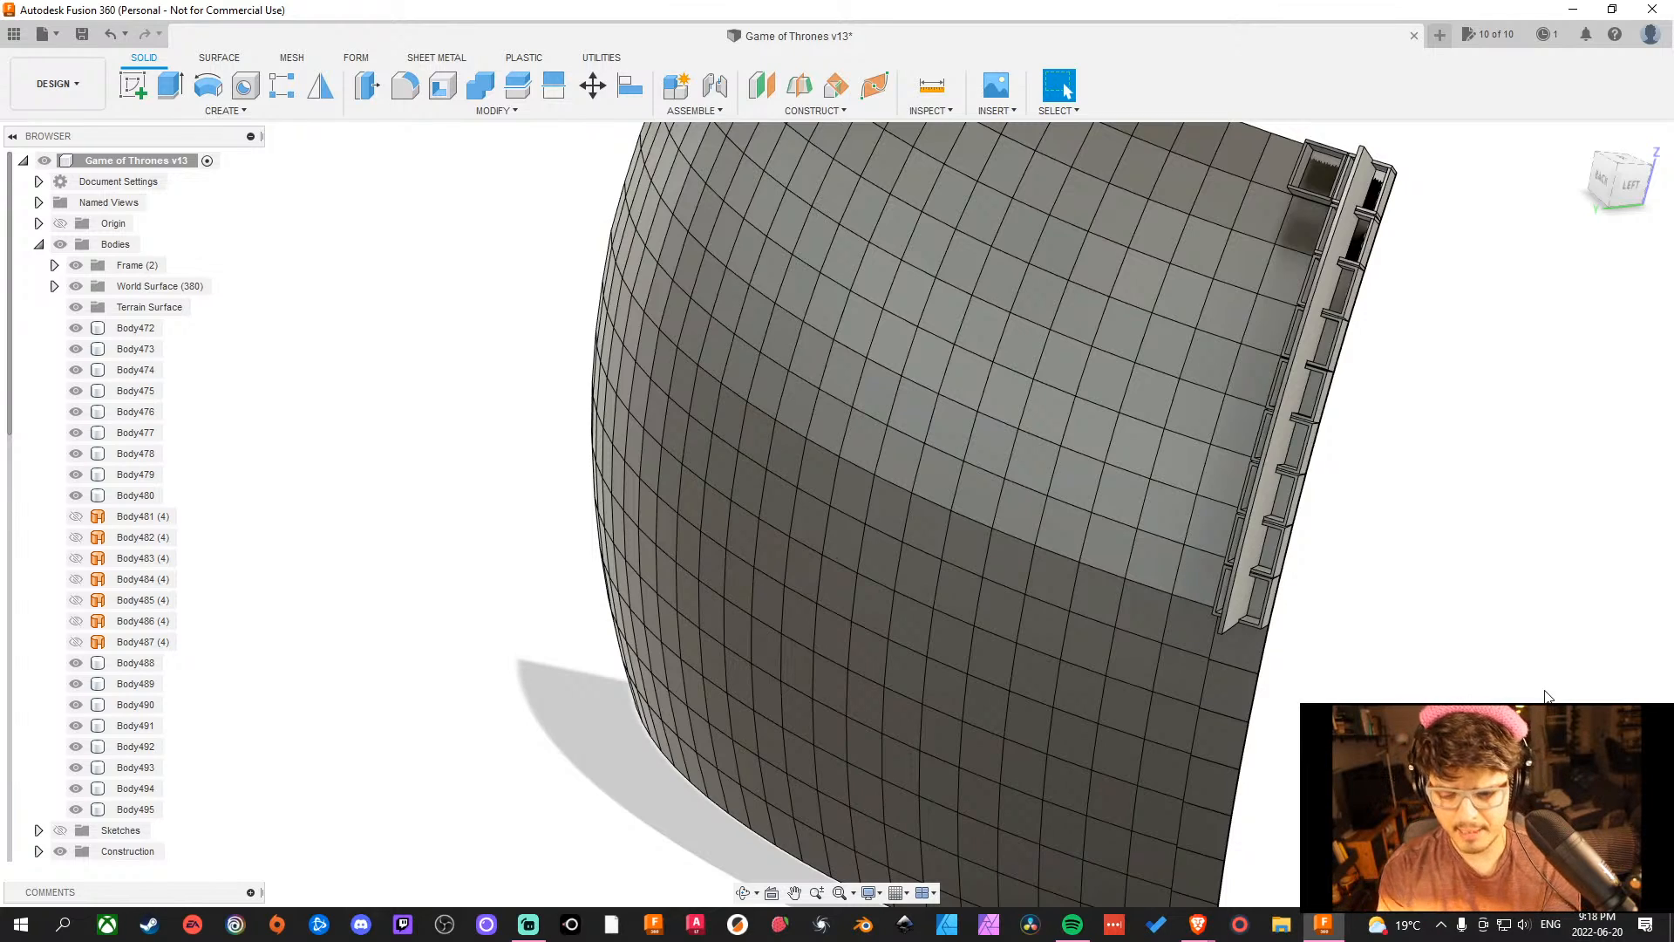
middle_drag(1434, 793, 1450, 564)
scroll(1198, 601, up, 4)
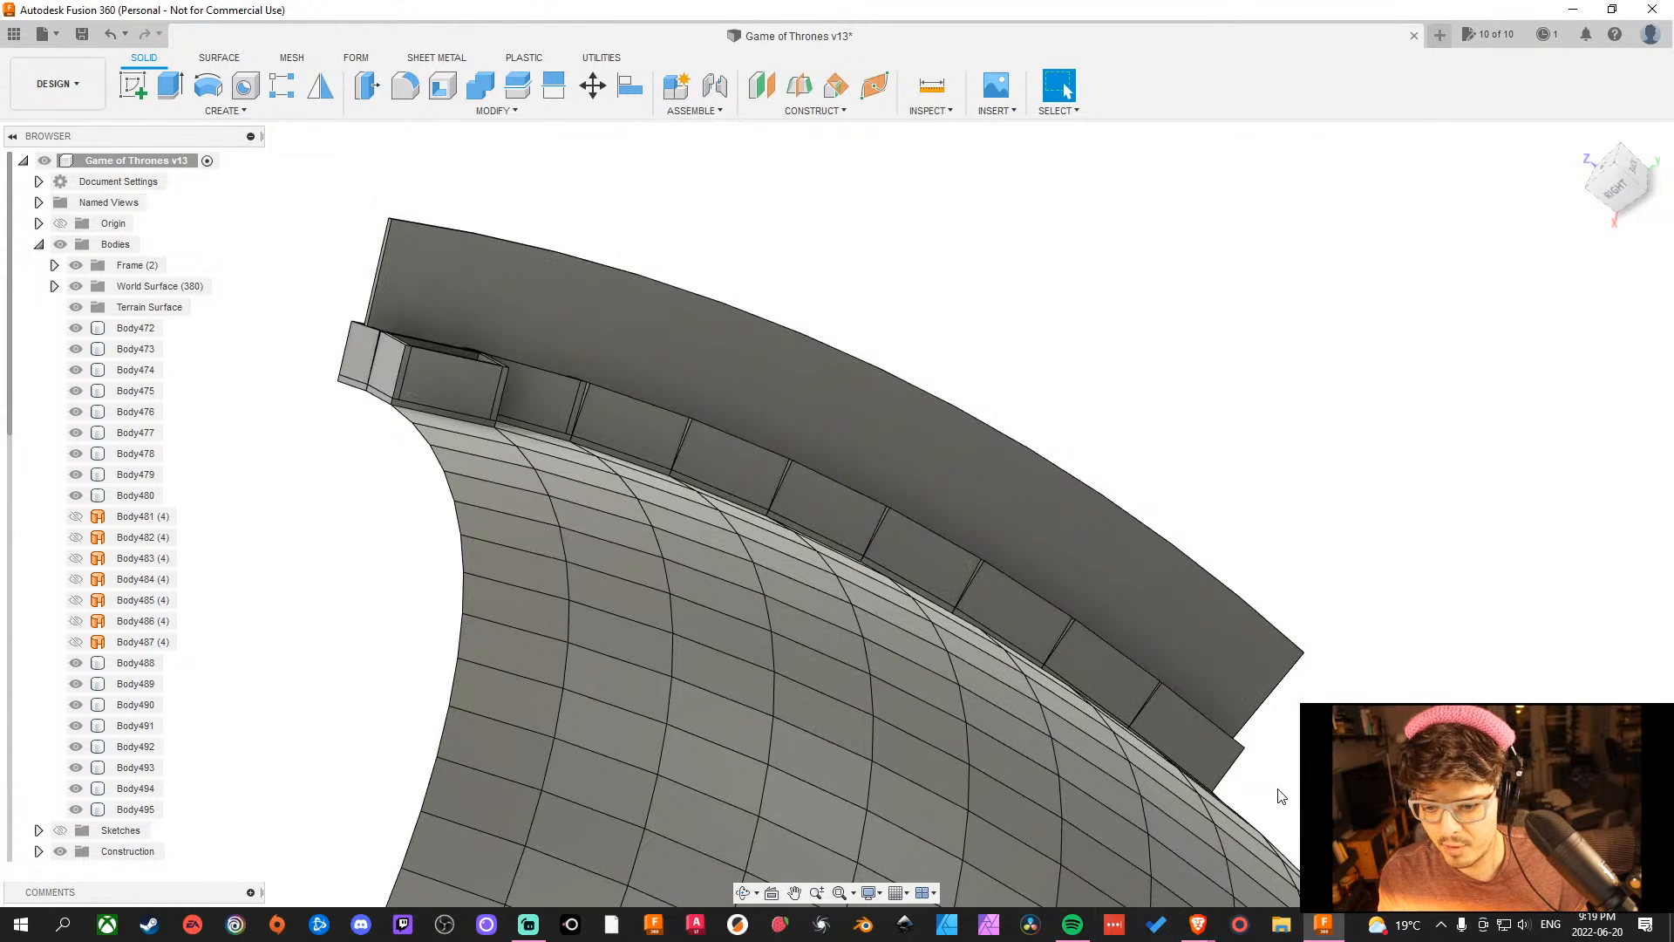
scroll(1280, 794, down, 5)
shift+middle_drag(1256, 735, 1633, 684)
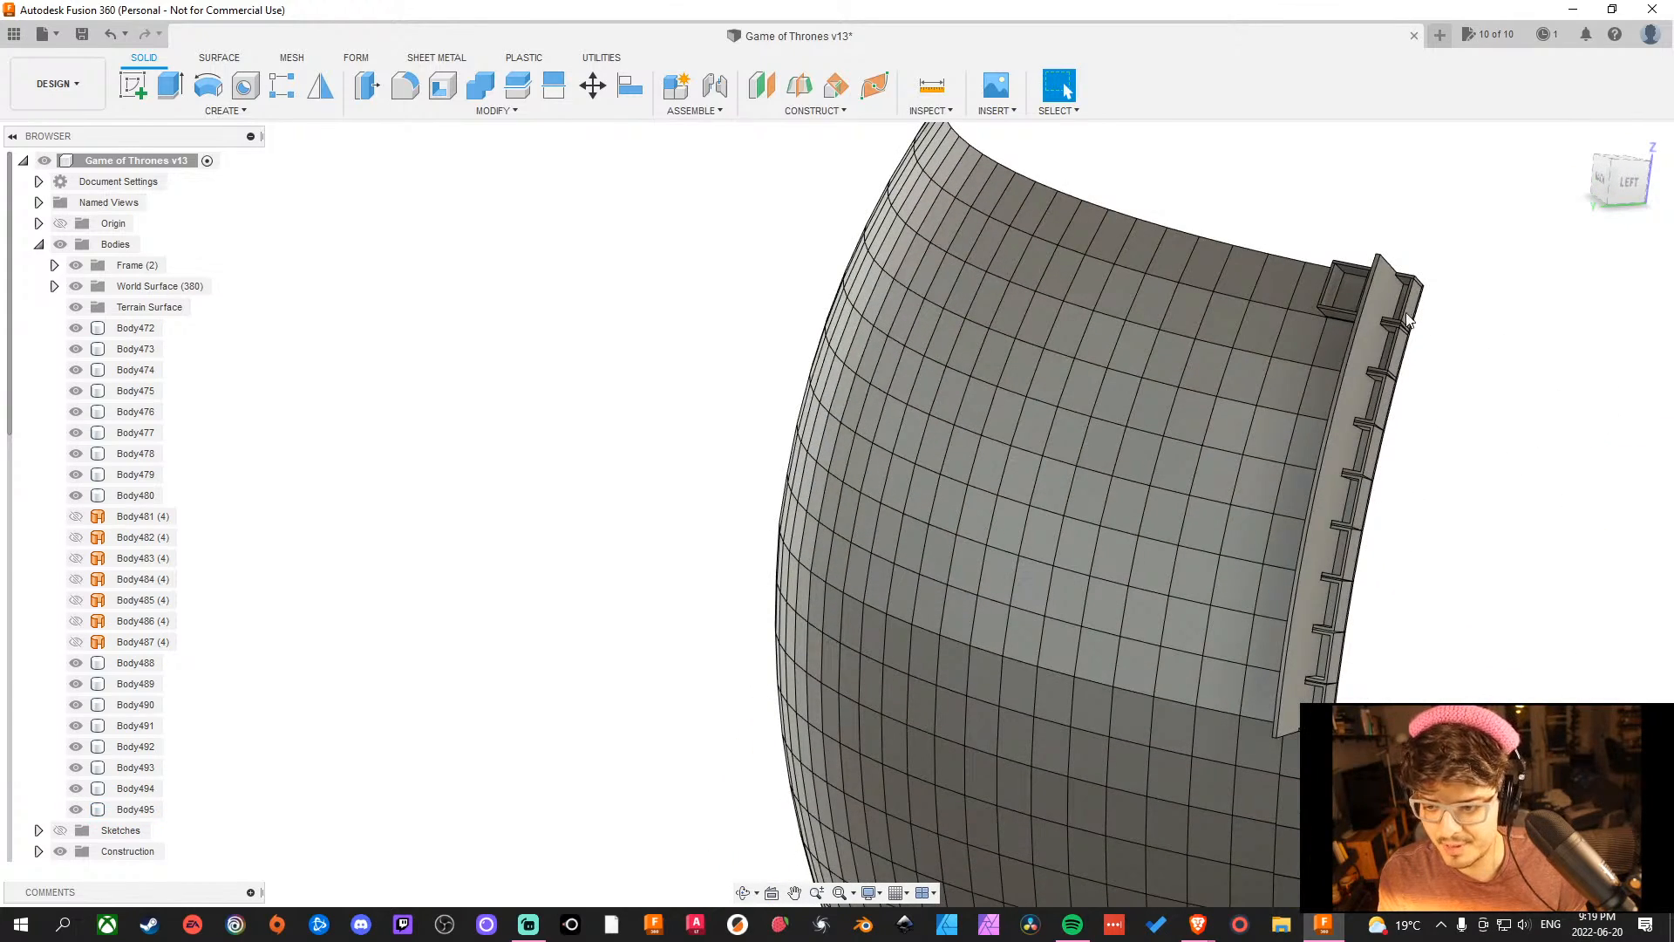
scroll(1279, 853, down, 4)
scroll(1367, 616, up, 6)
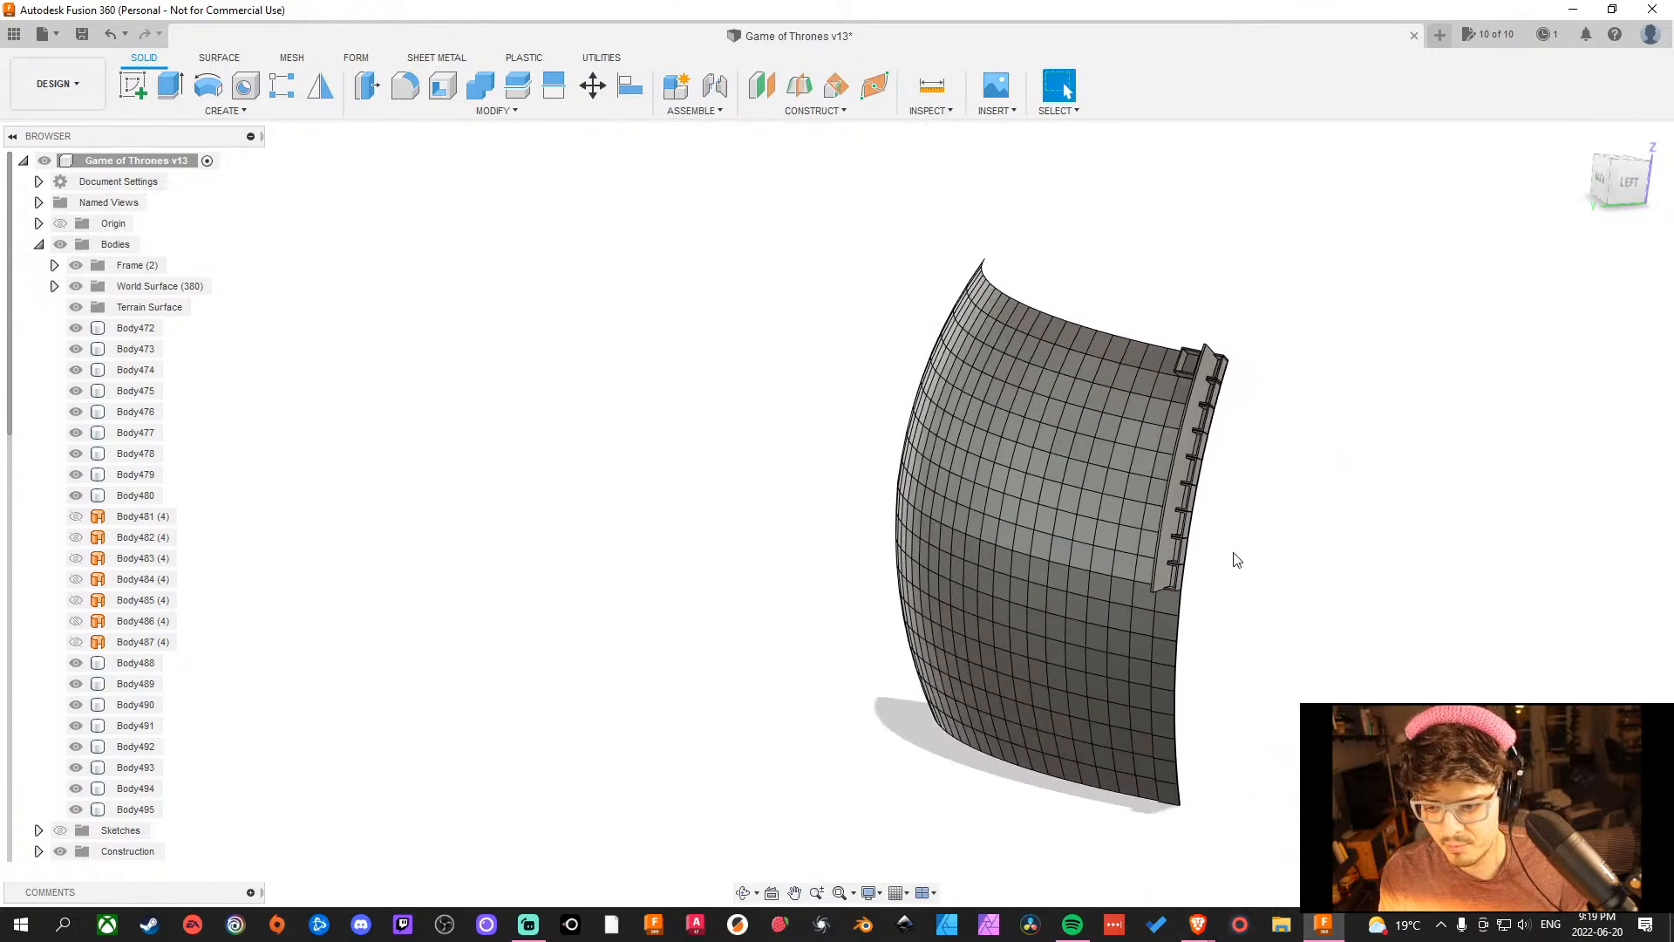
scroll(1281, 586, down, 4)
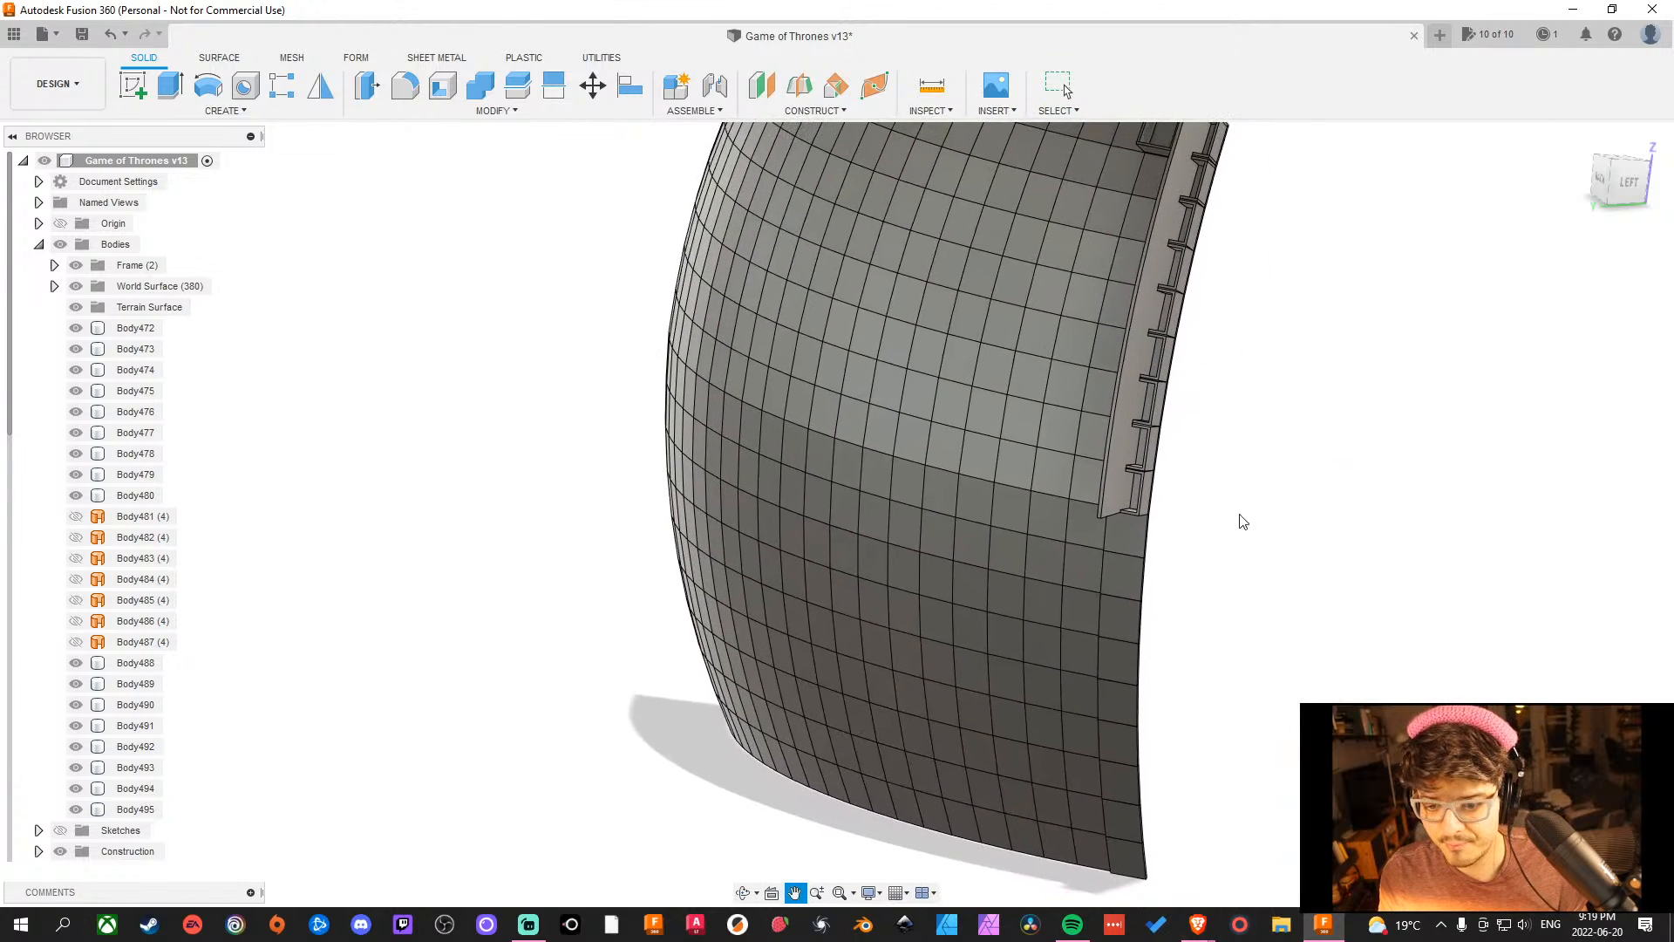
scroll(1213, 610, down, 1)
middle_drag(1212, 453, 1184, 499)
scroll(1191, 405, up, 5)
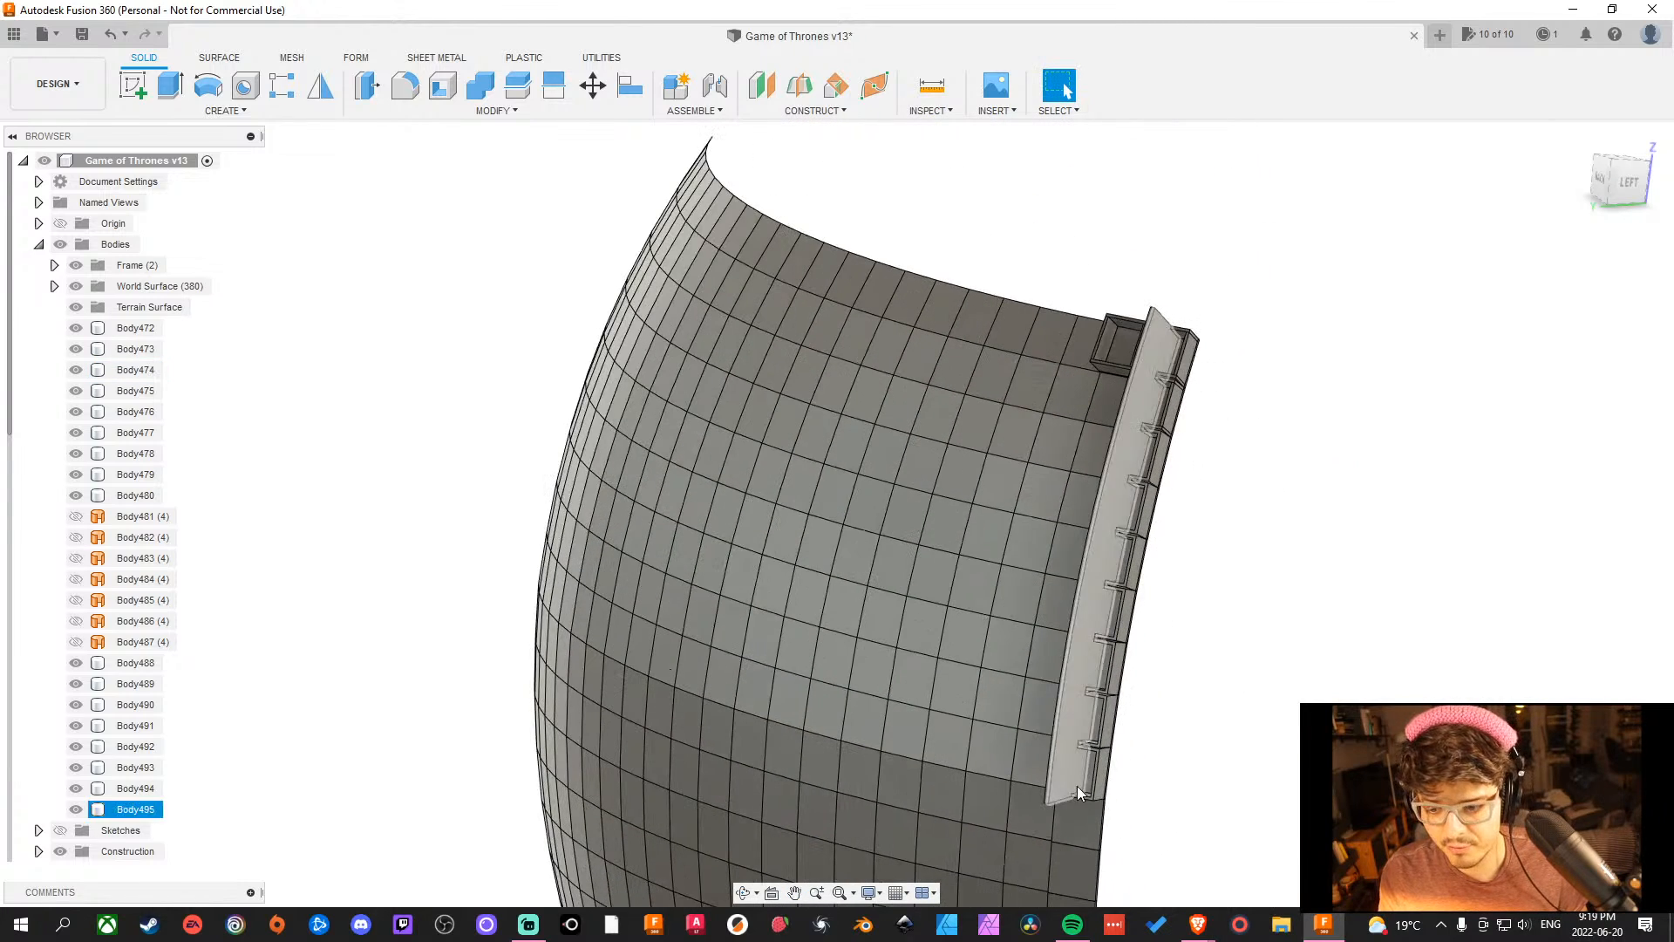
middle_drag(1177, 755, 1133, 458)
middle_drag(1091, 792, 1017, 851)
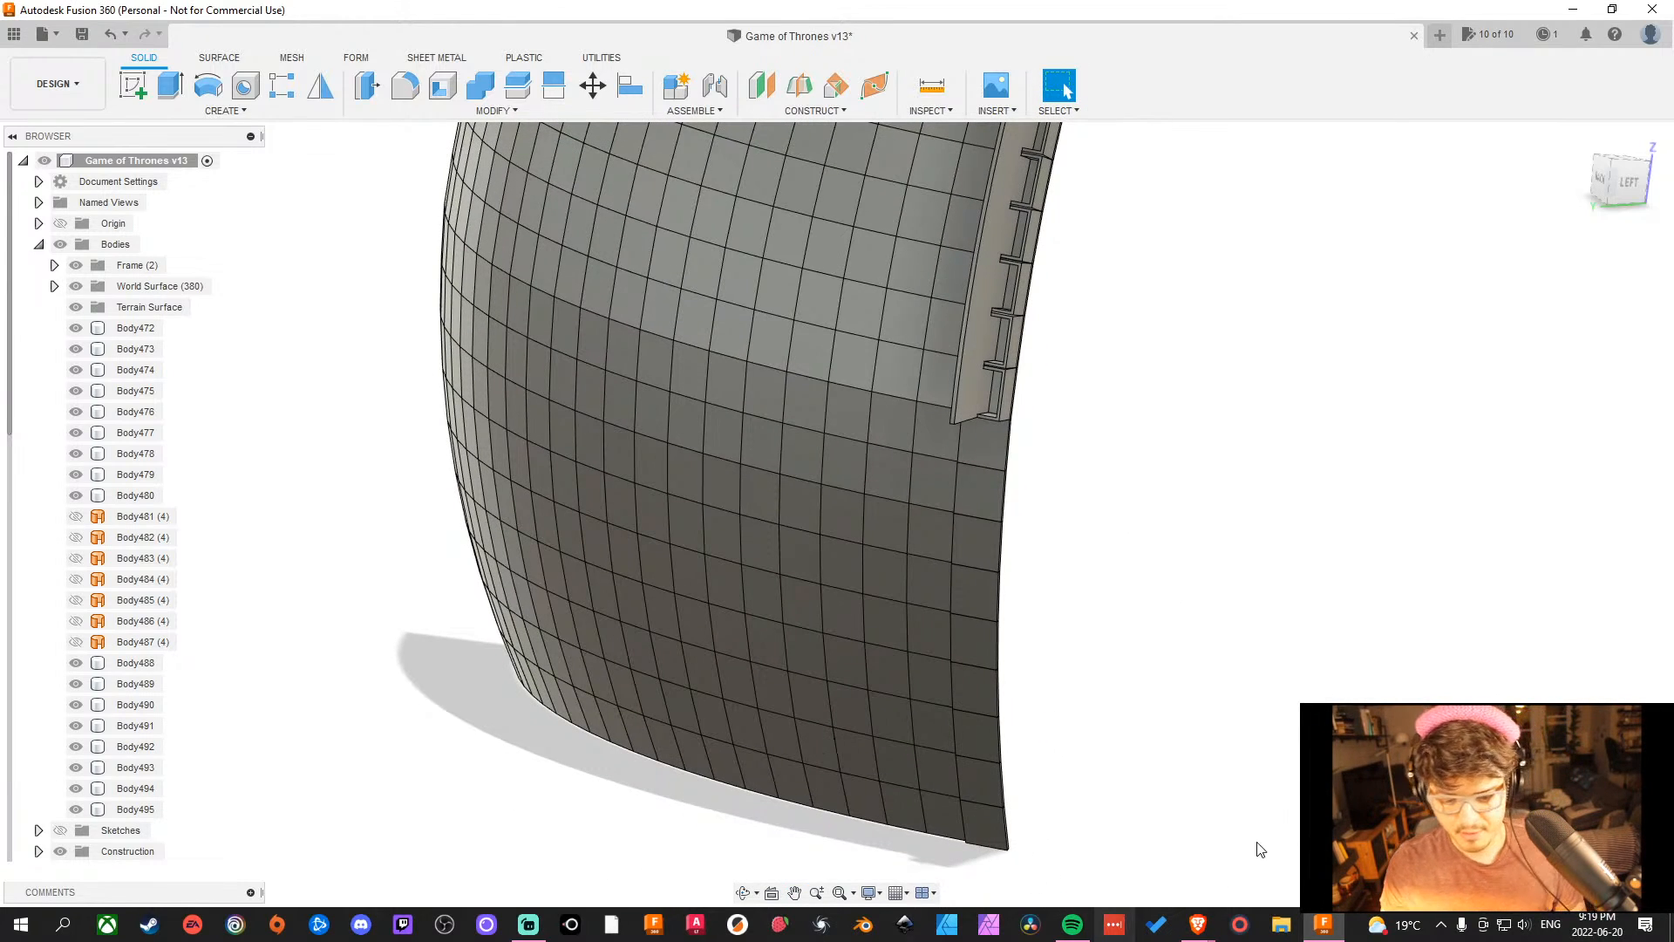
Switch to the browser to check the Game of Thrones 3D Printed Intro spreadsheet, and return to Fusion 360.
mouse_move(1212, 929)
click(1289, 872)
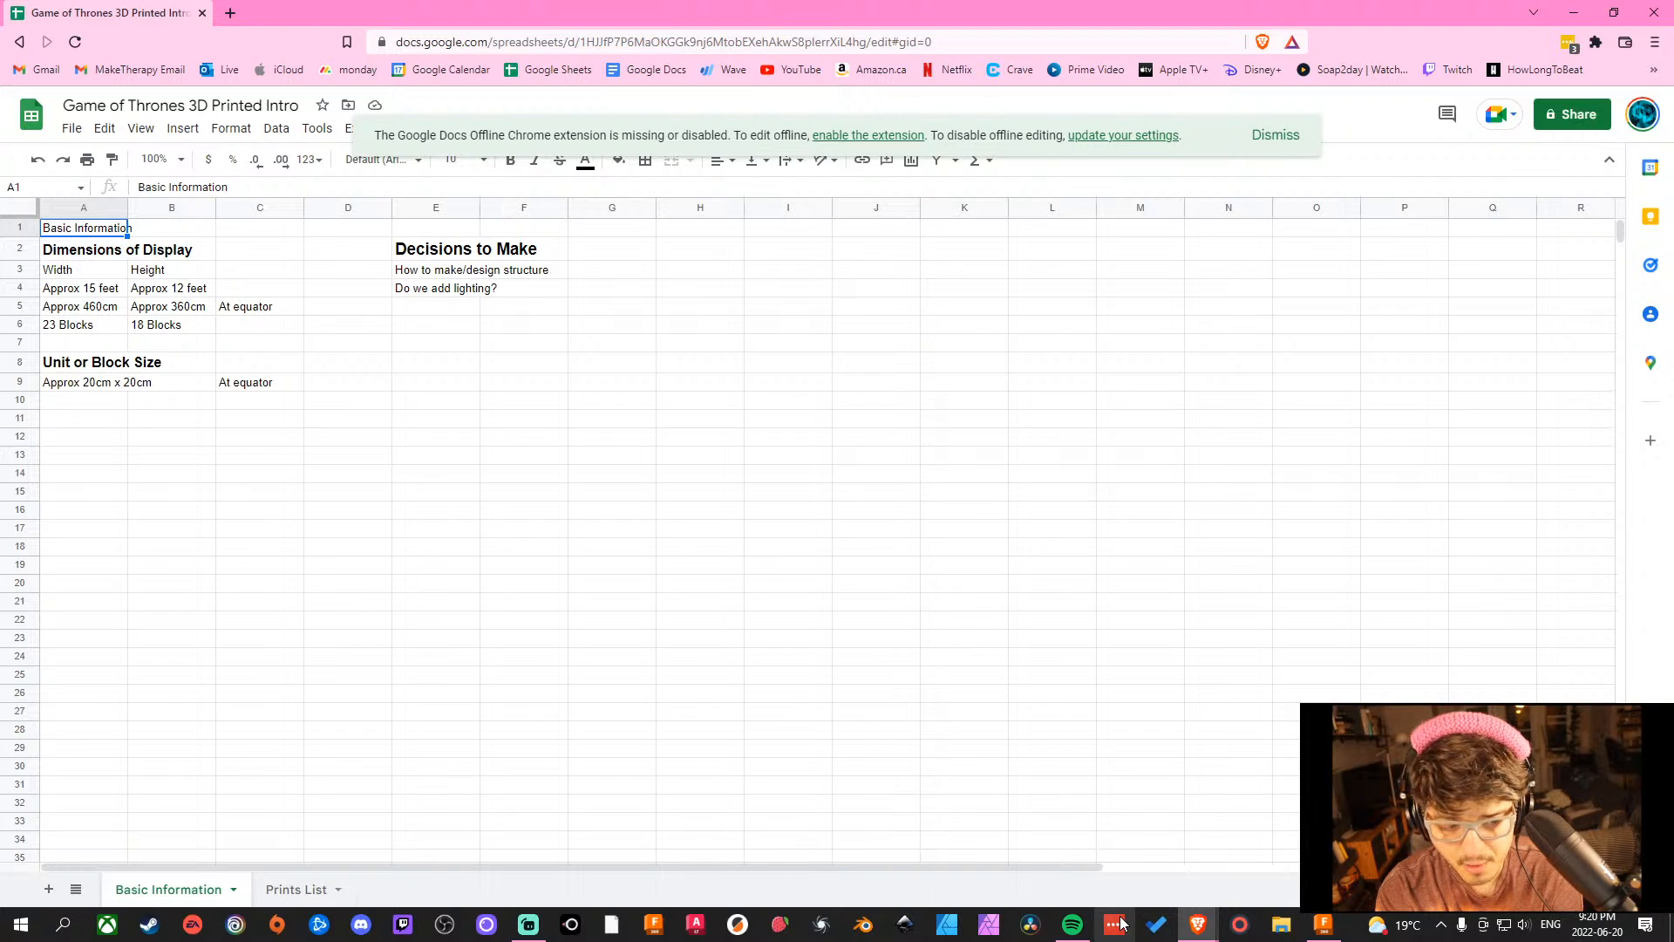
click(1199, 927)
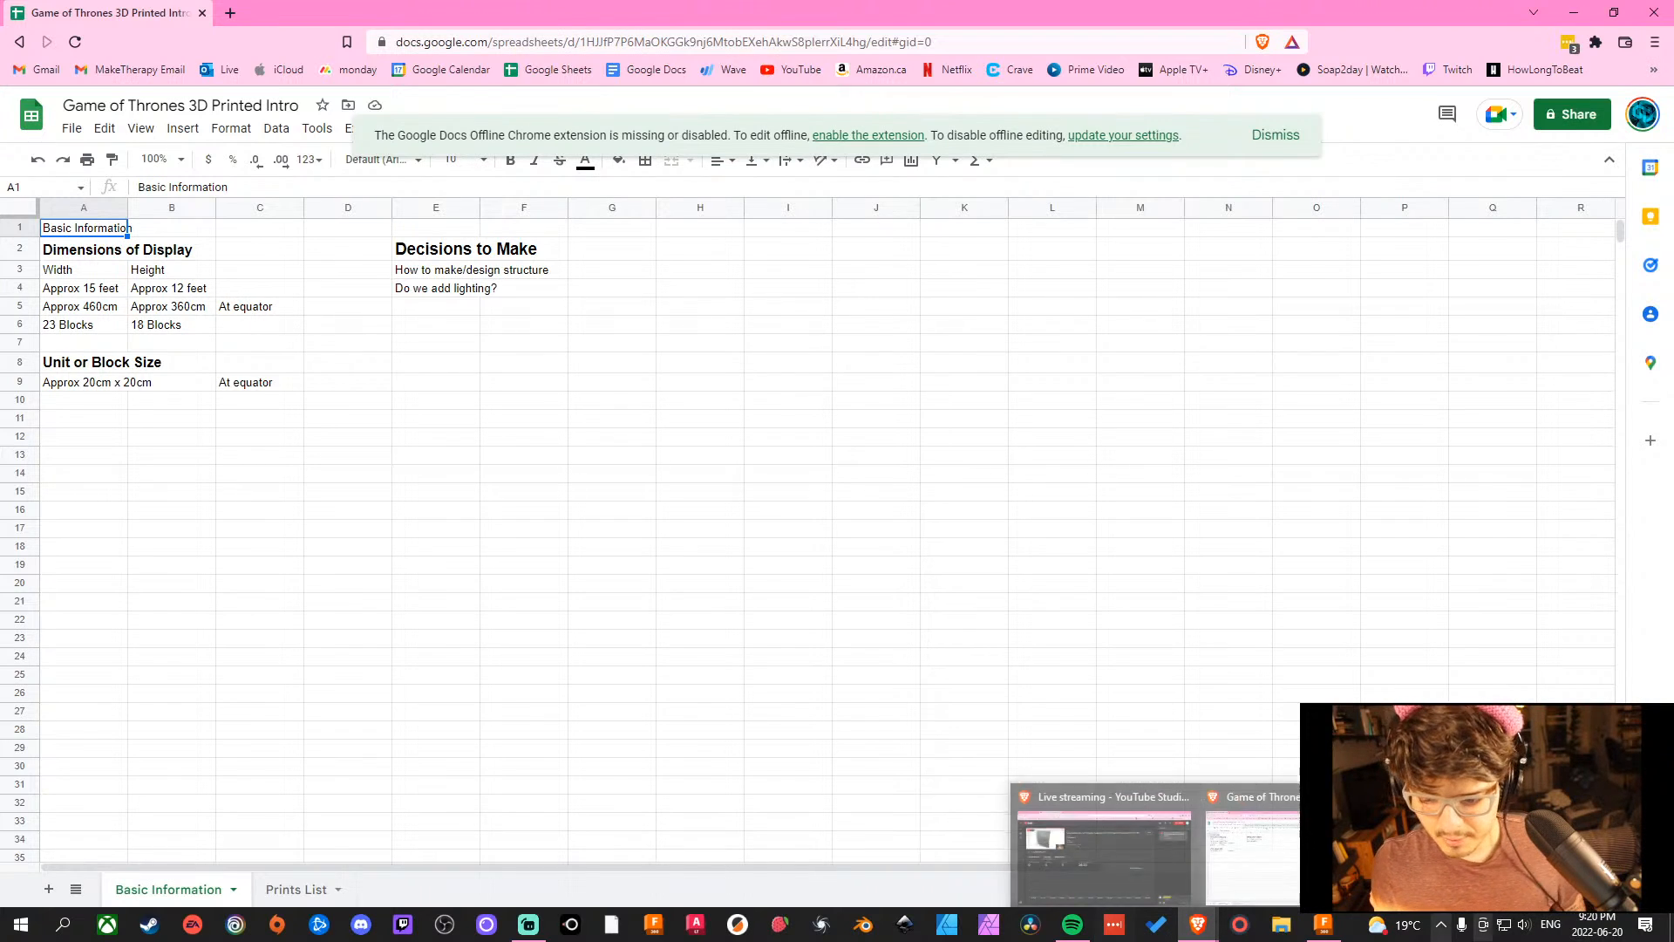
click(1199, 929)
click(1199, 929)
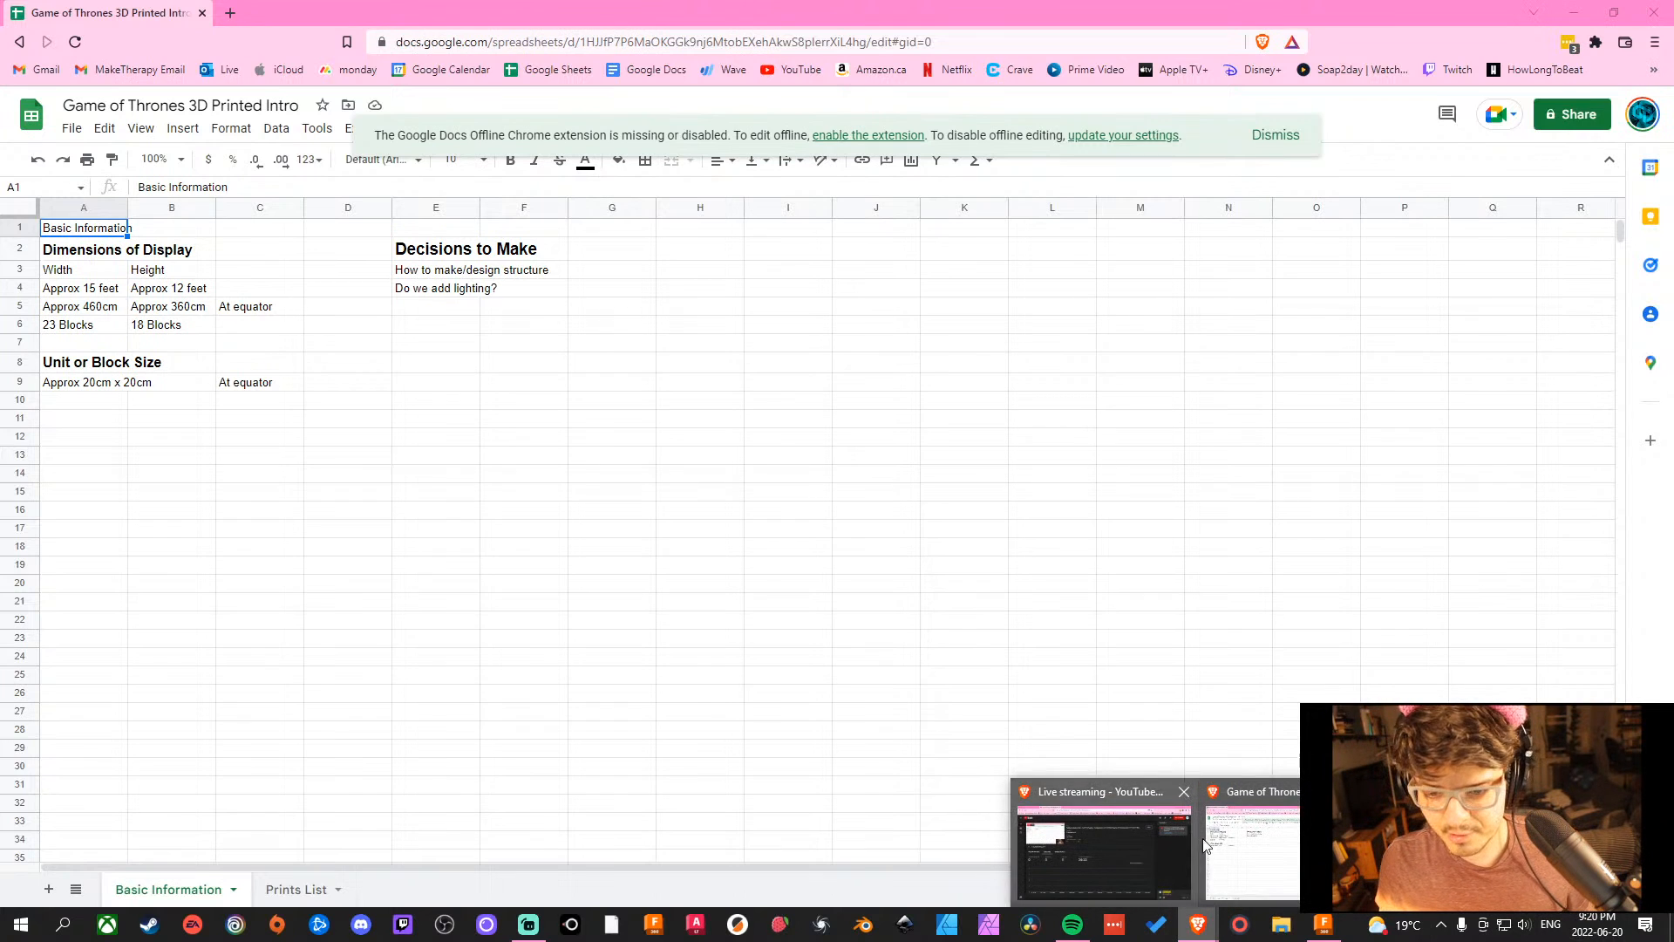
click(1332, 930)
Examine how the rib and box frames follow the world surface's curve in oblique and side views.
middle_drag(1252, 569, 1125, 901)
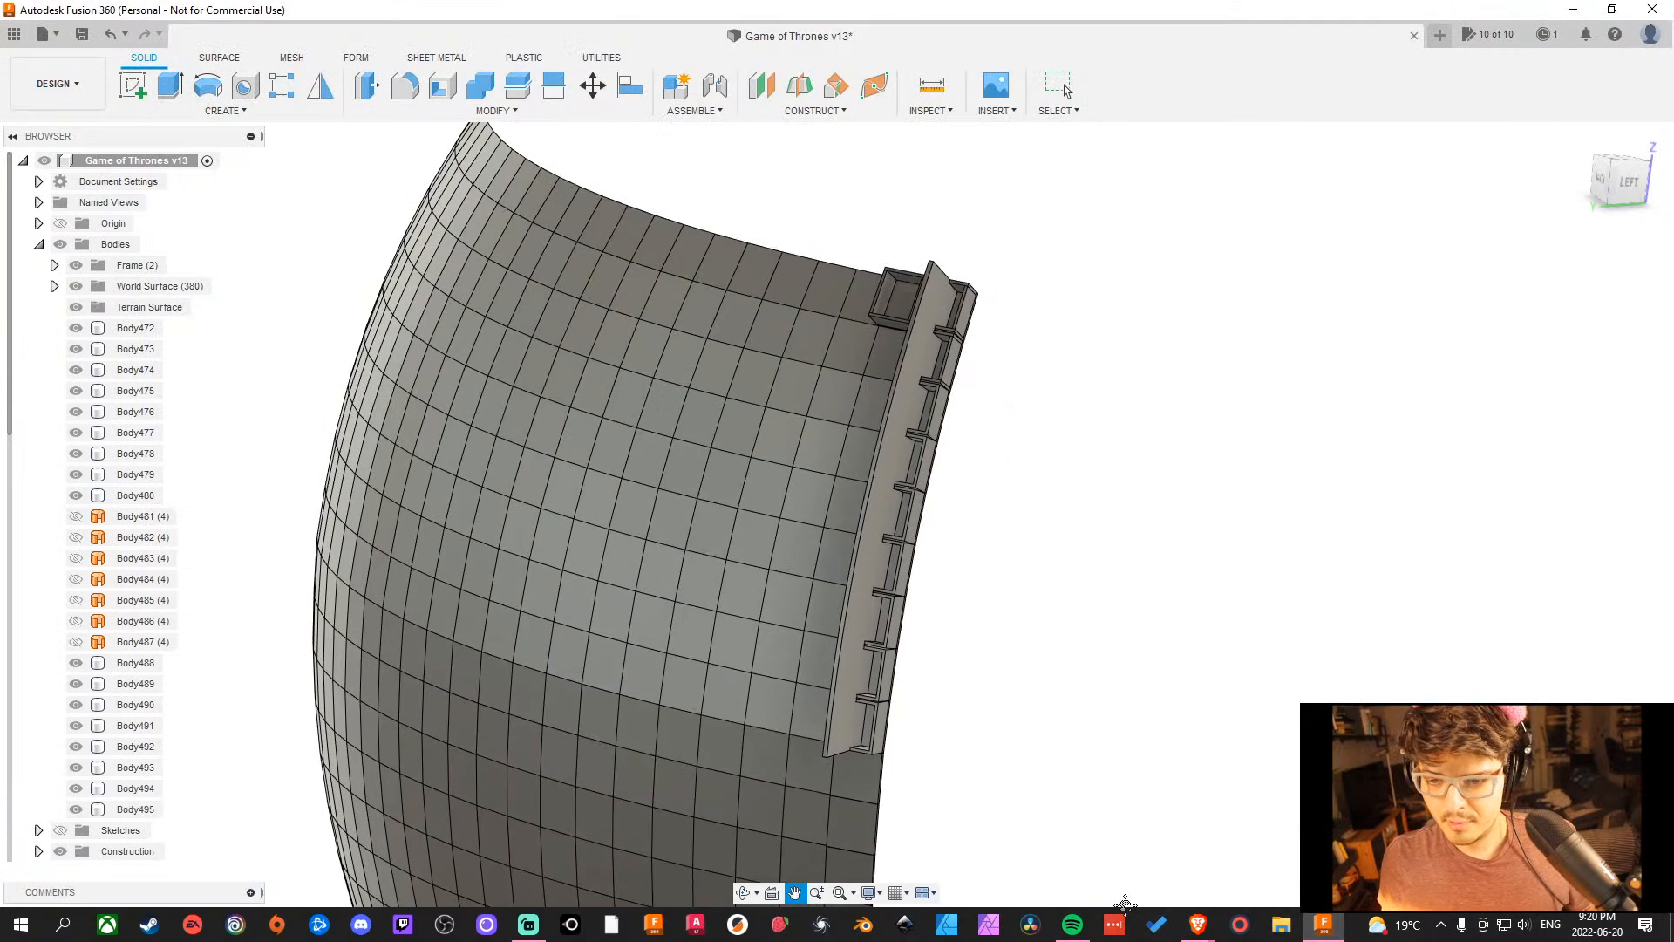
middle_drag(1150, 686, 1127, 746)
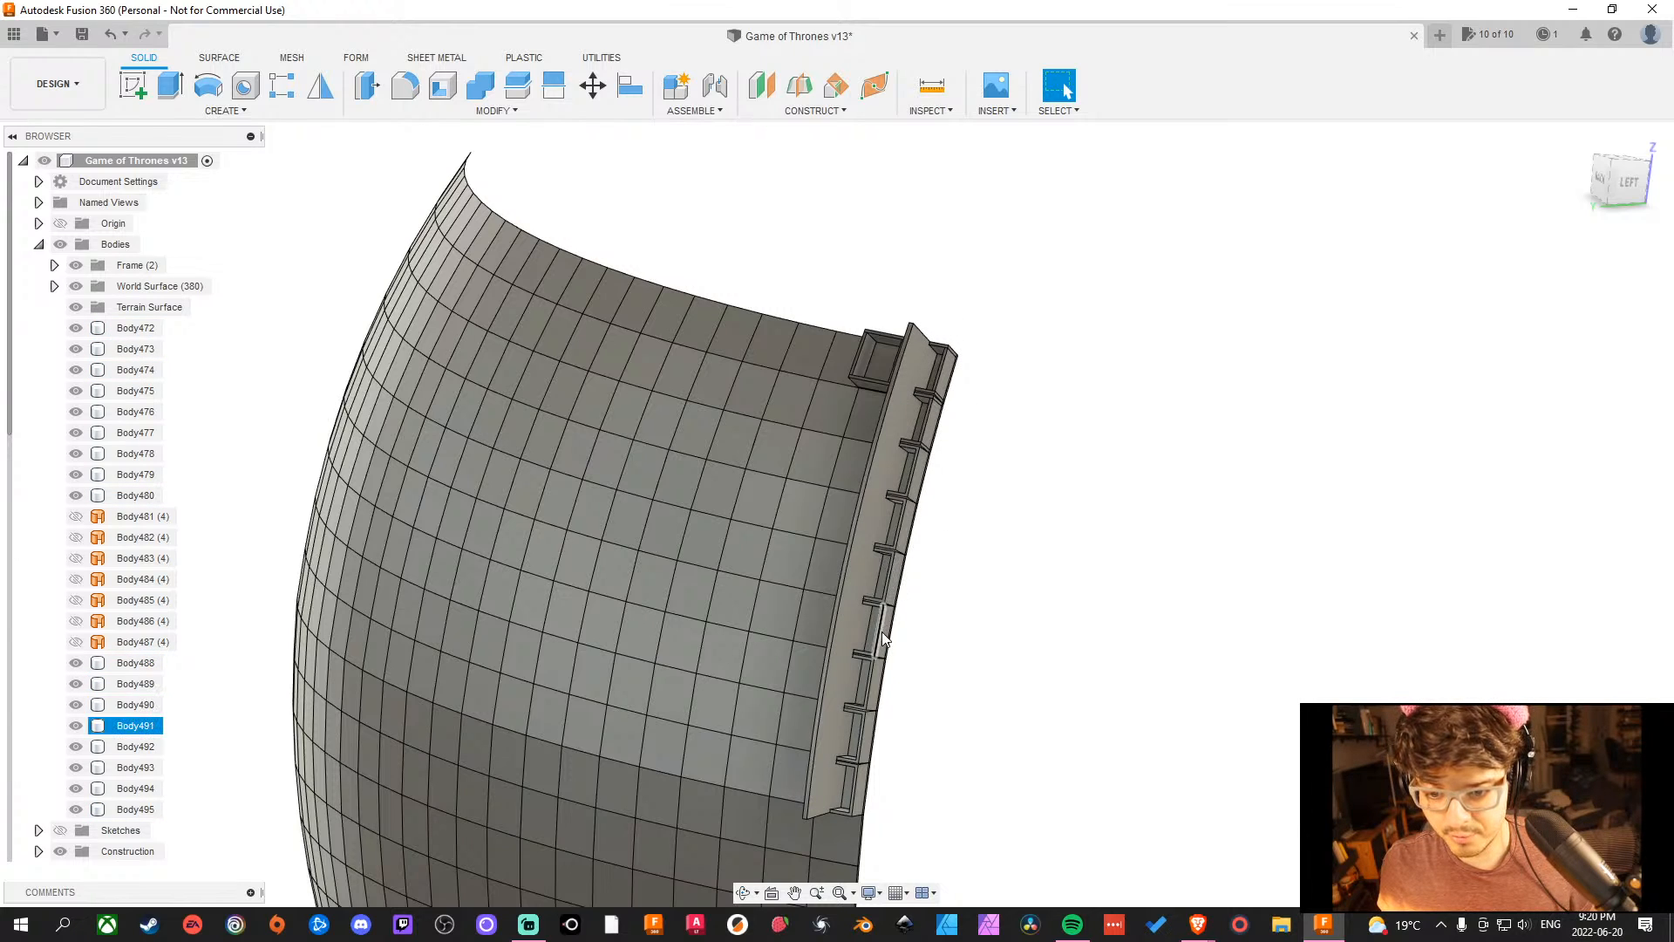
scroll(1078, 468, up, 5)
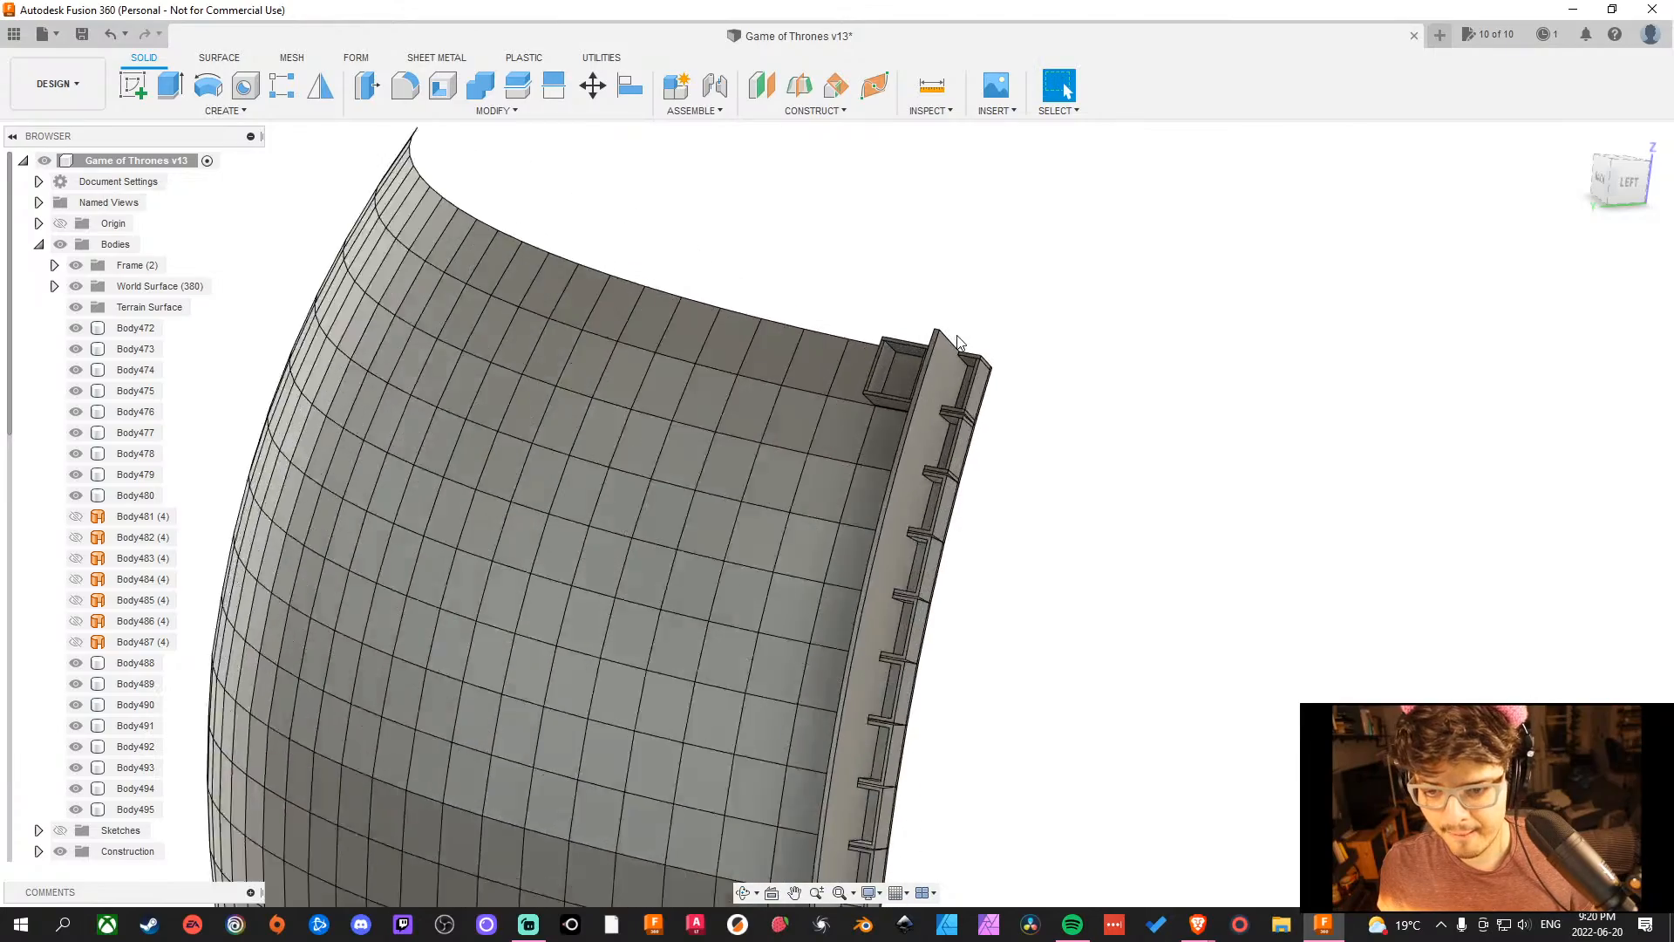
shift+middle_drag(1051, 510, 1278, 485)
scroll(1123, 473, down, 6)
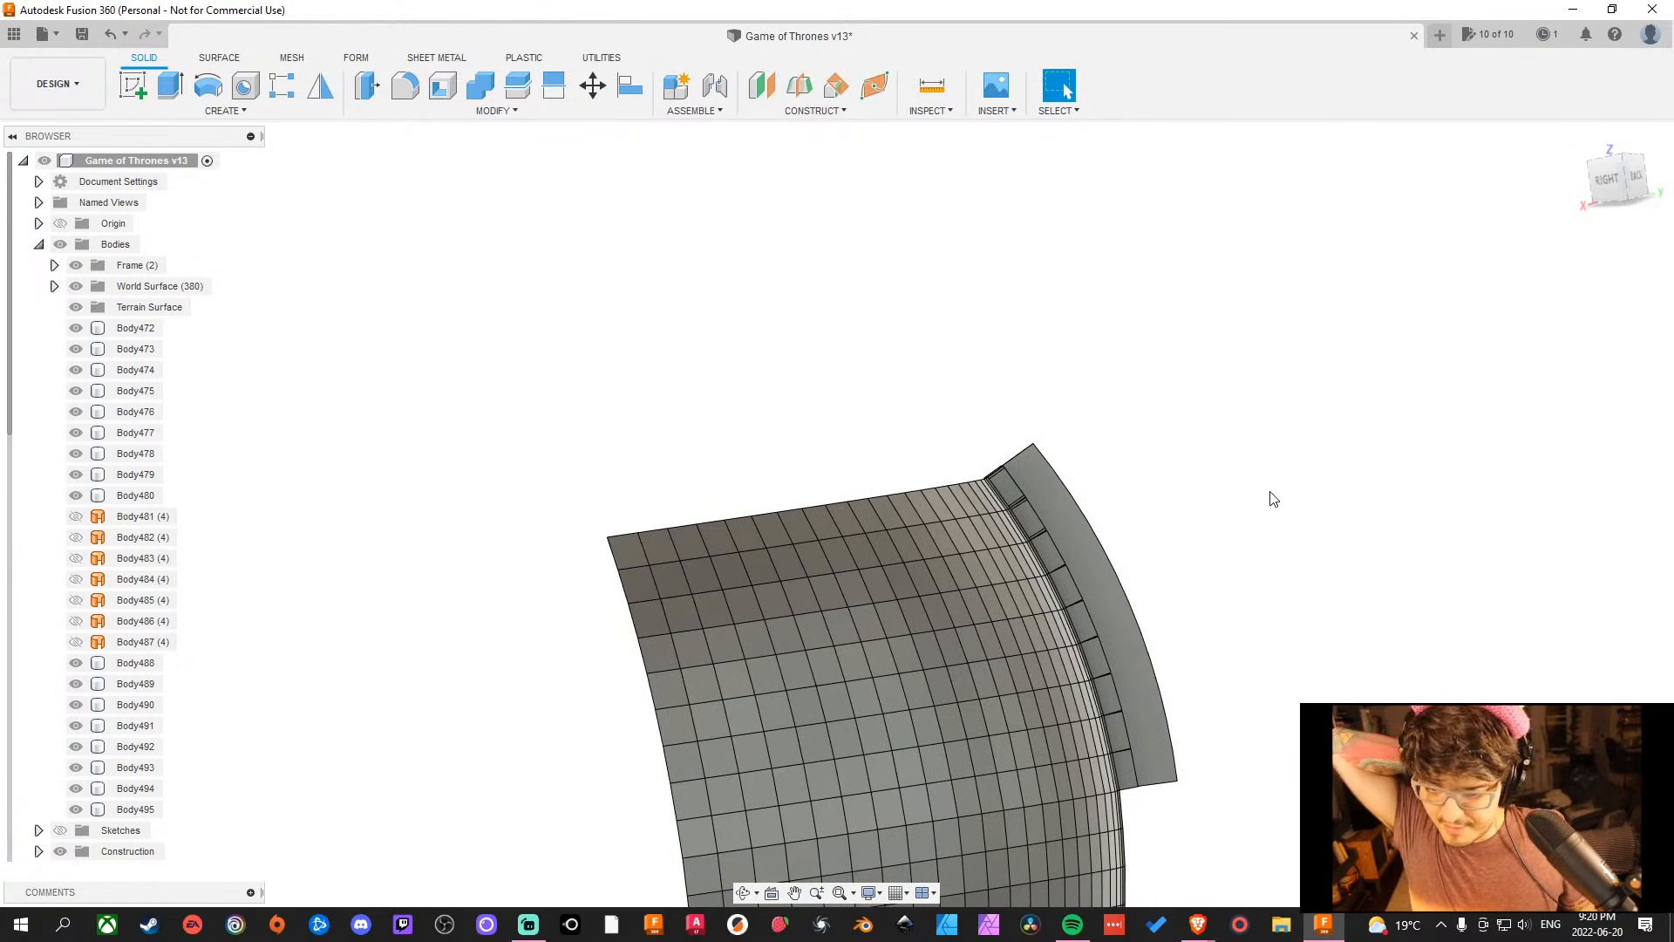
click(1607, 178)
shift+middle_drag(1320, 475, 1256, 509)
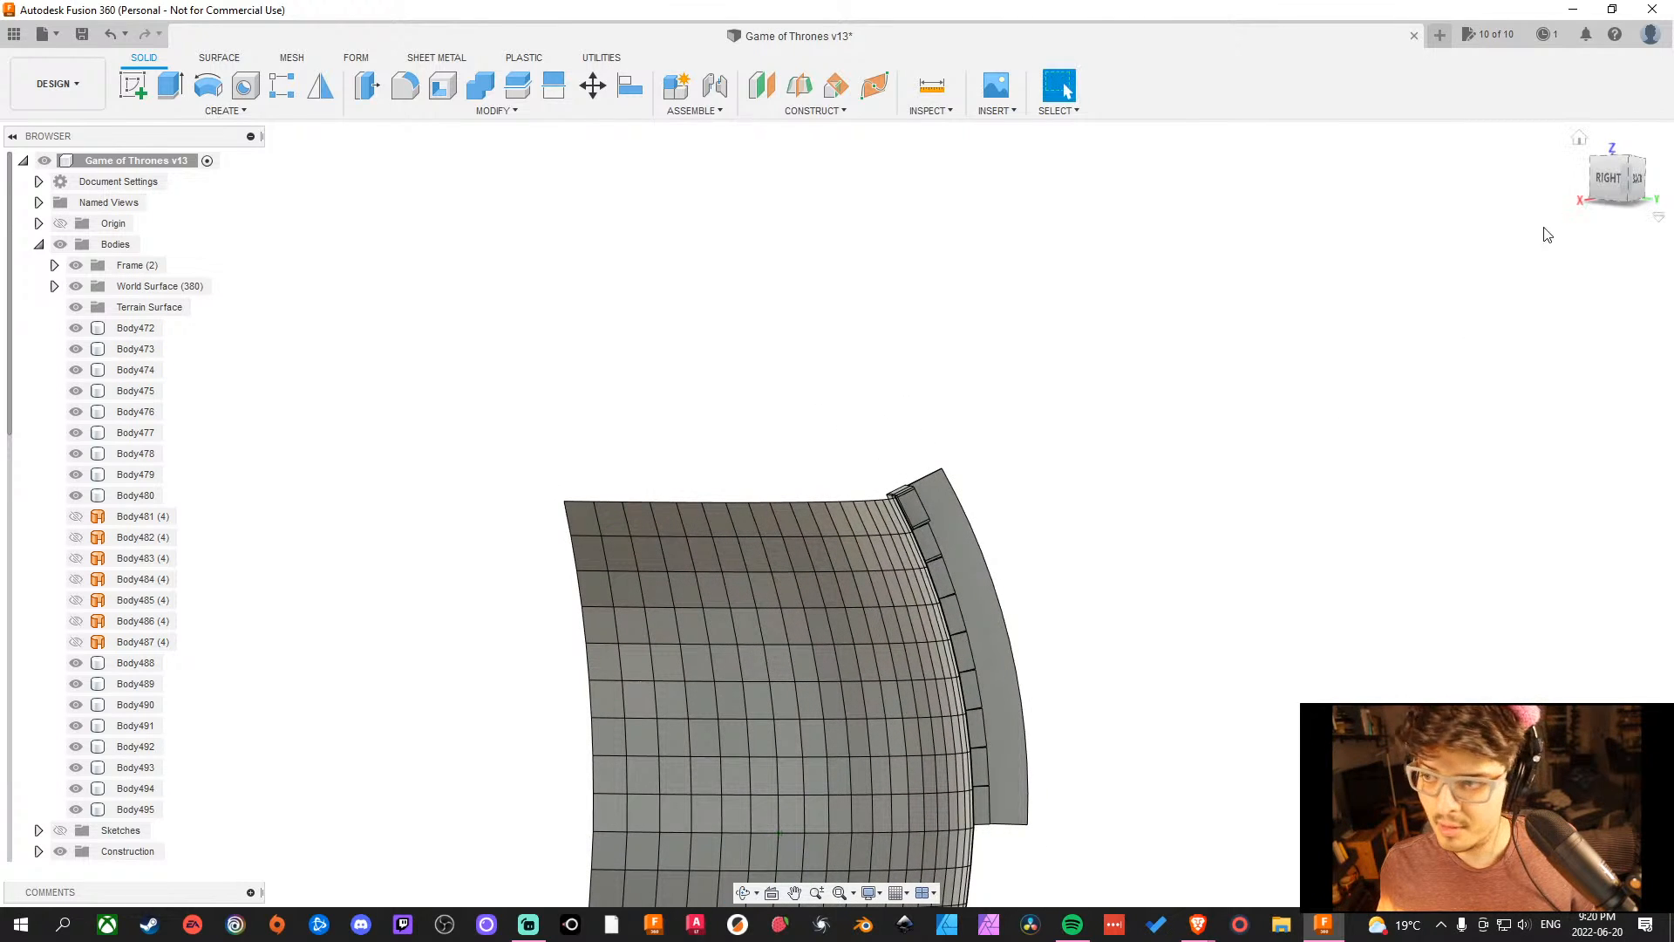
click(1616, 188)
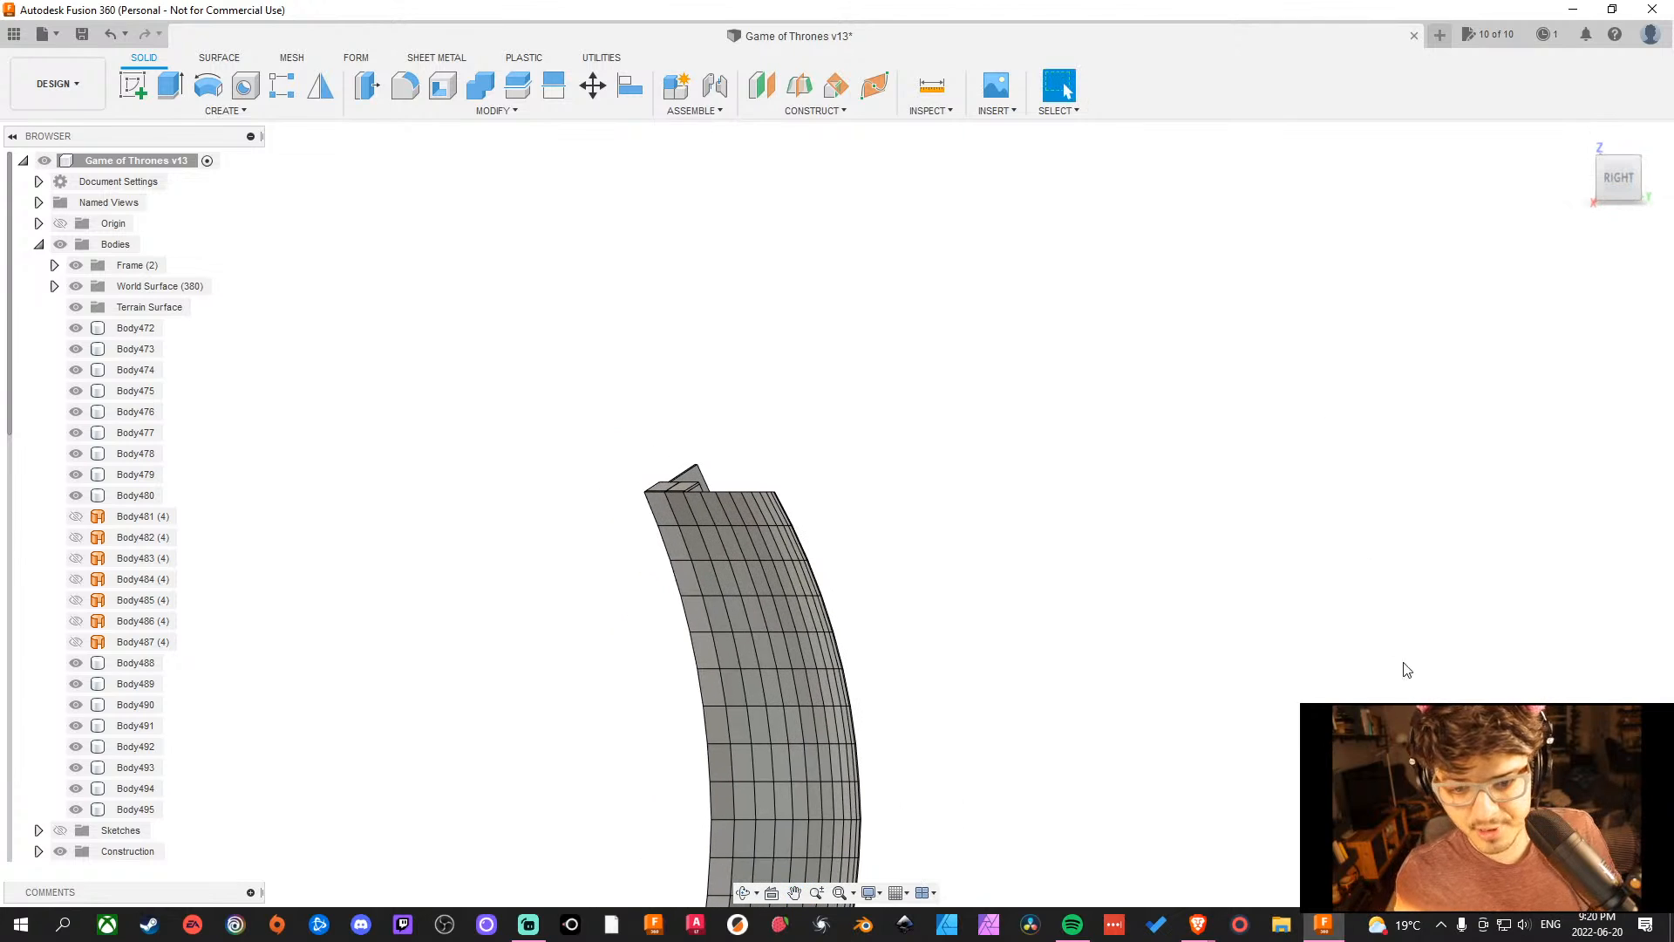
shift+middle_drag(956, 527, 1081, 507)
click(1616, 178)
scroll(1046, 459, down, 2)
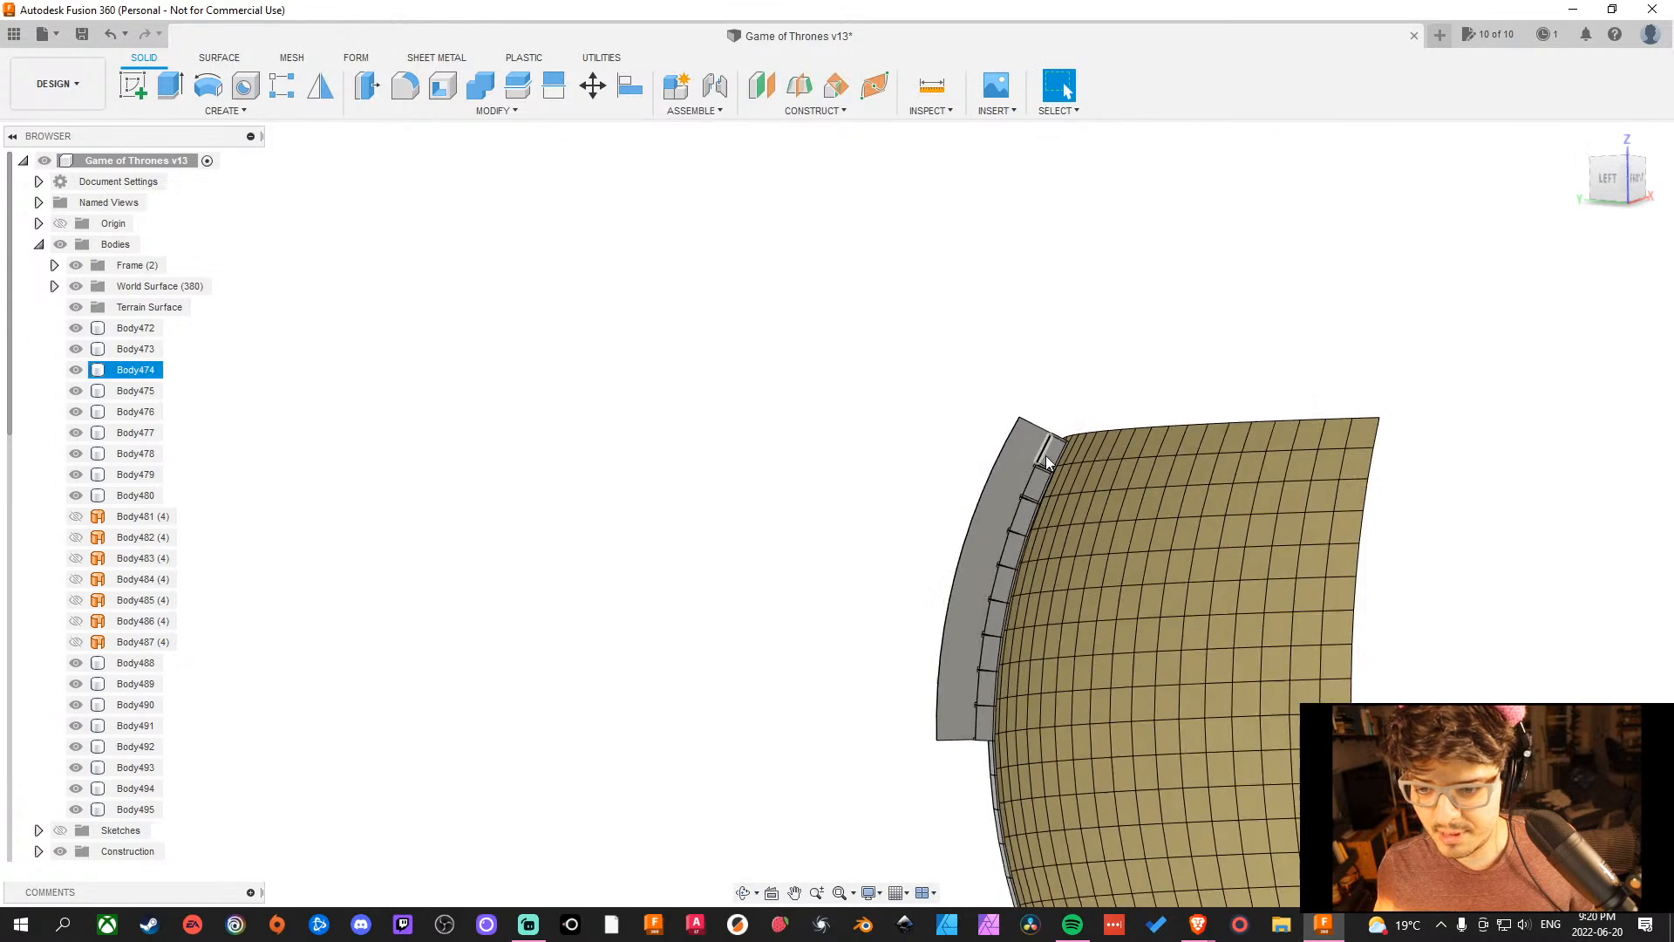
scroll(1064, 473, up, 6)
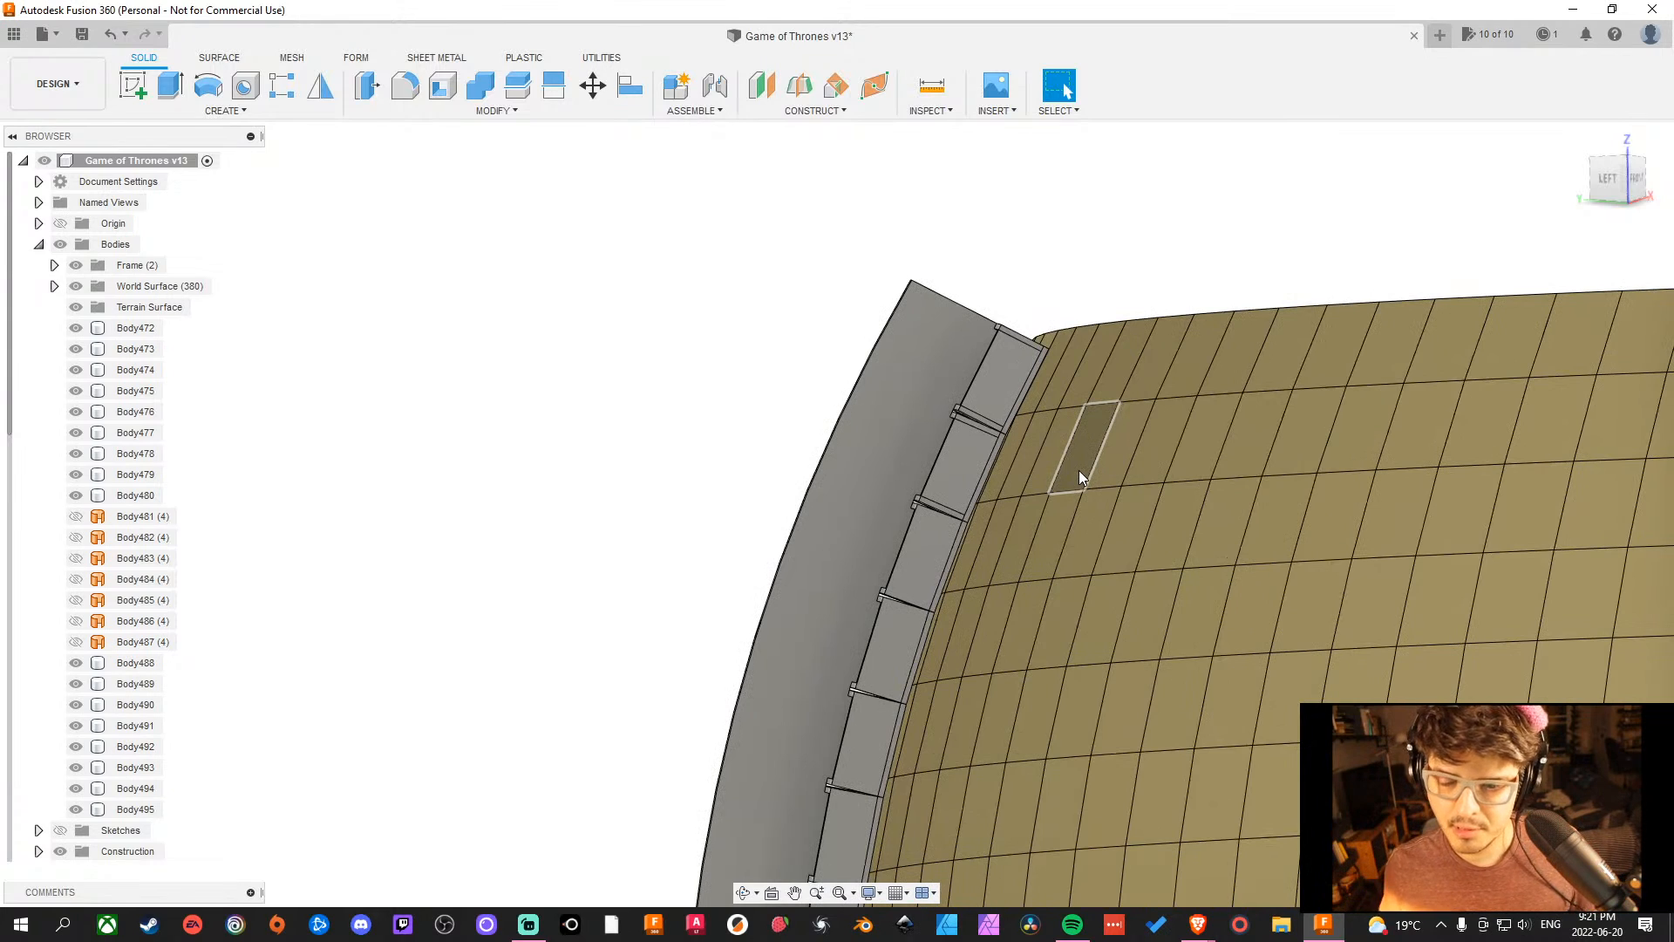
click(1140, 321)
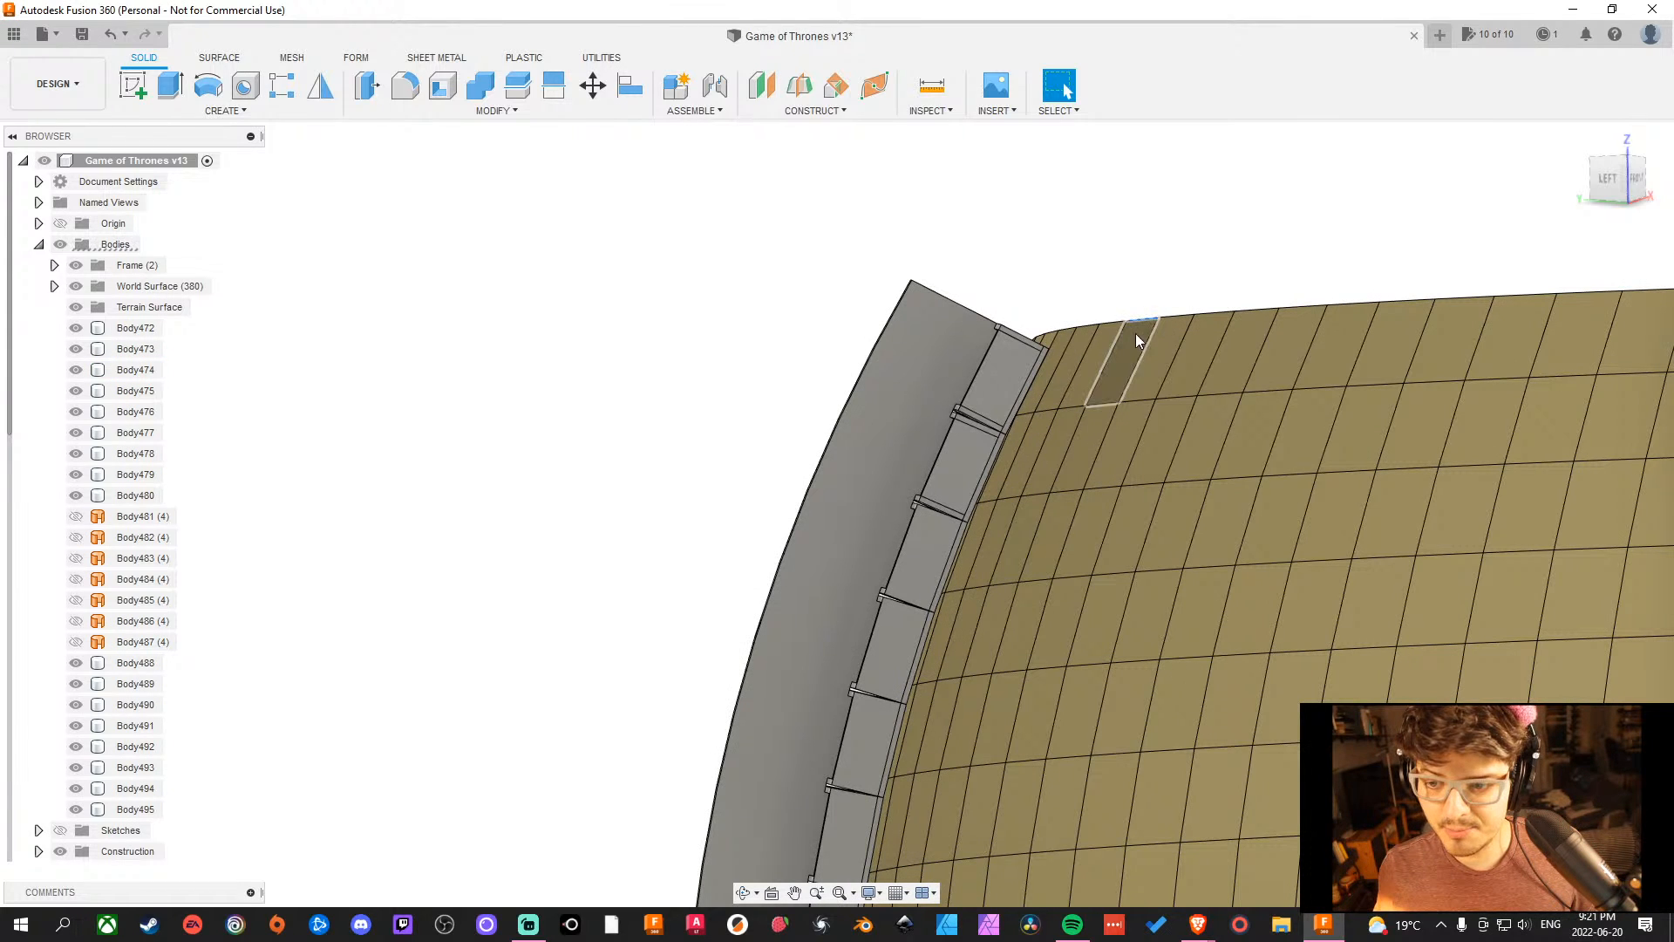
ctrl+click(1099, 403)
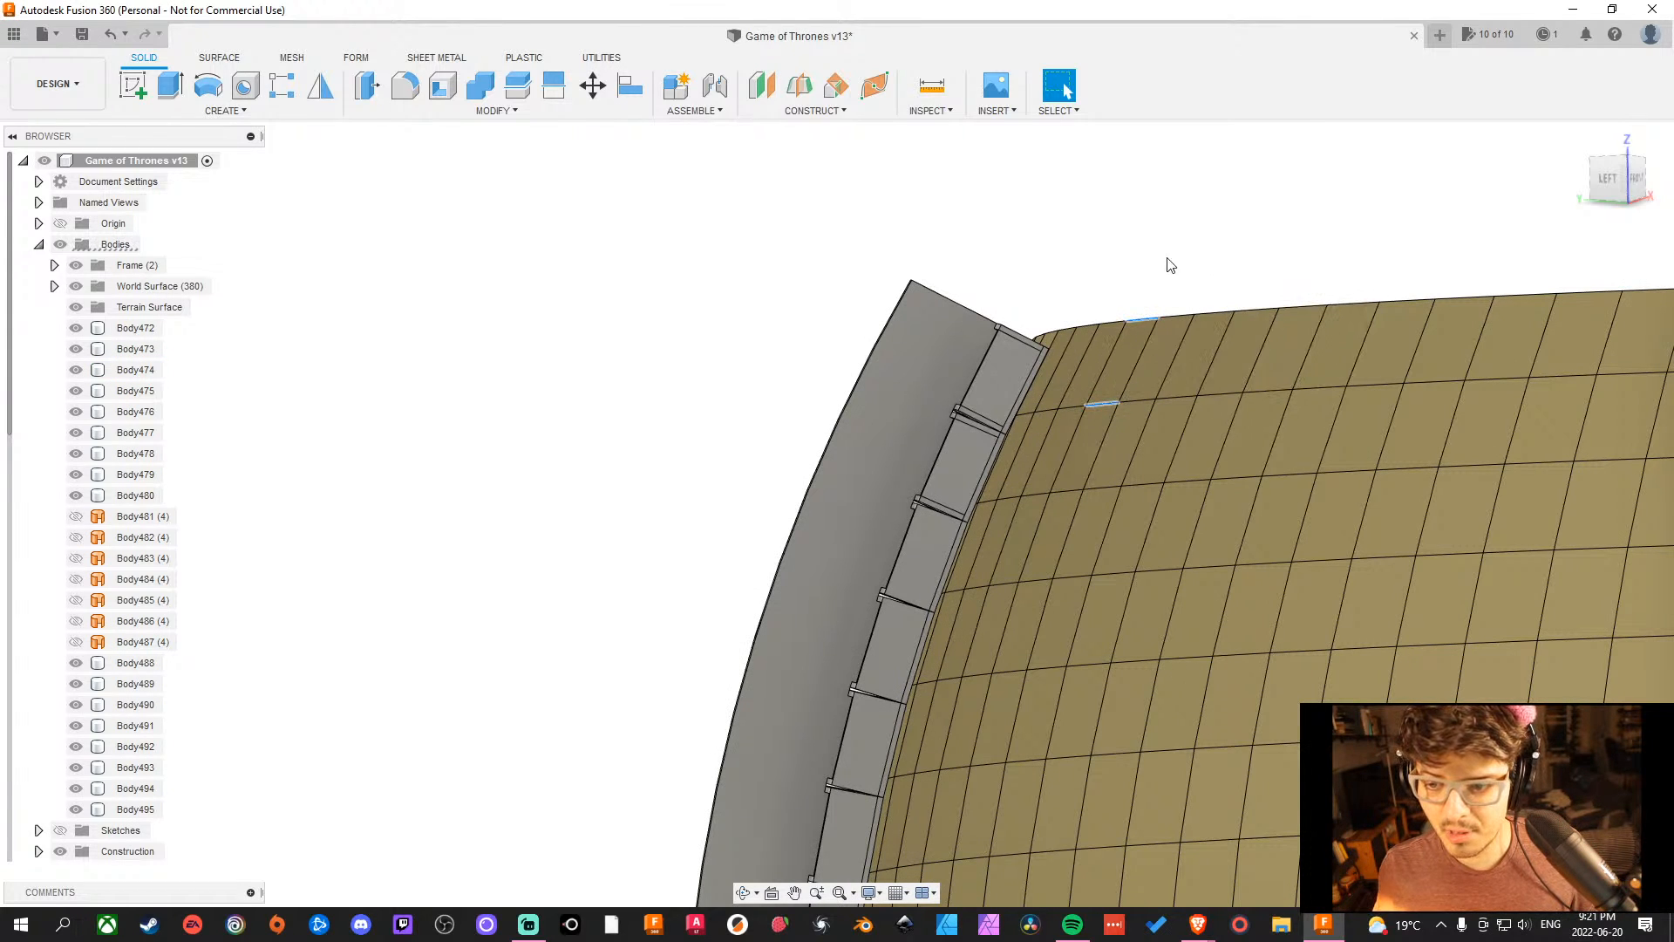
shift+middle_drag(1170, 262, 1036, 282)
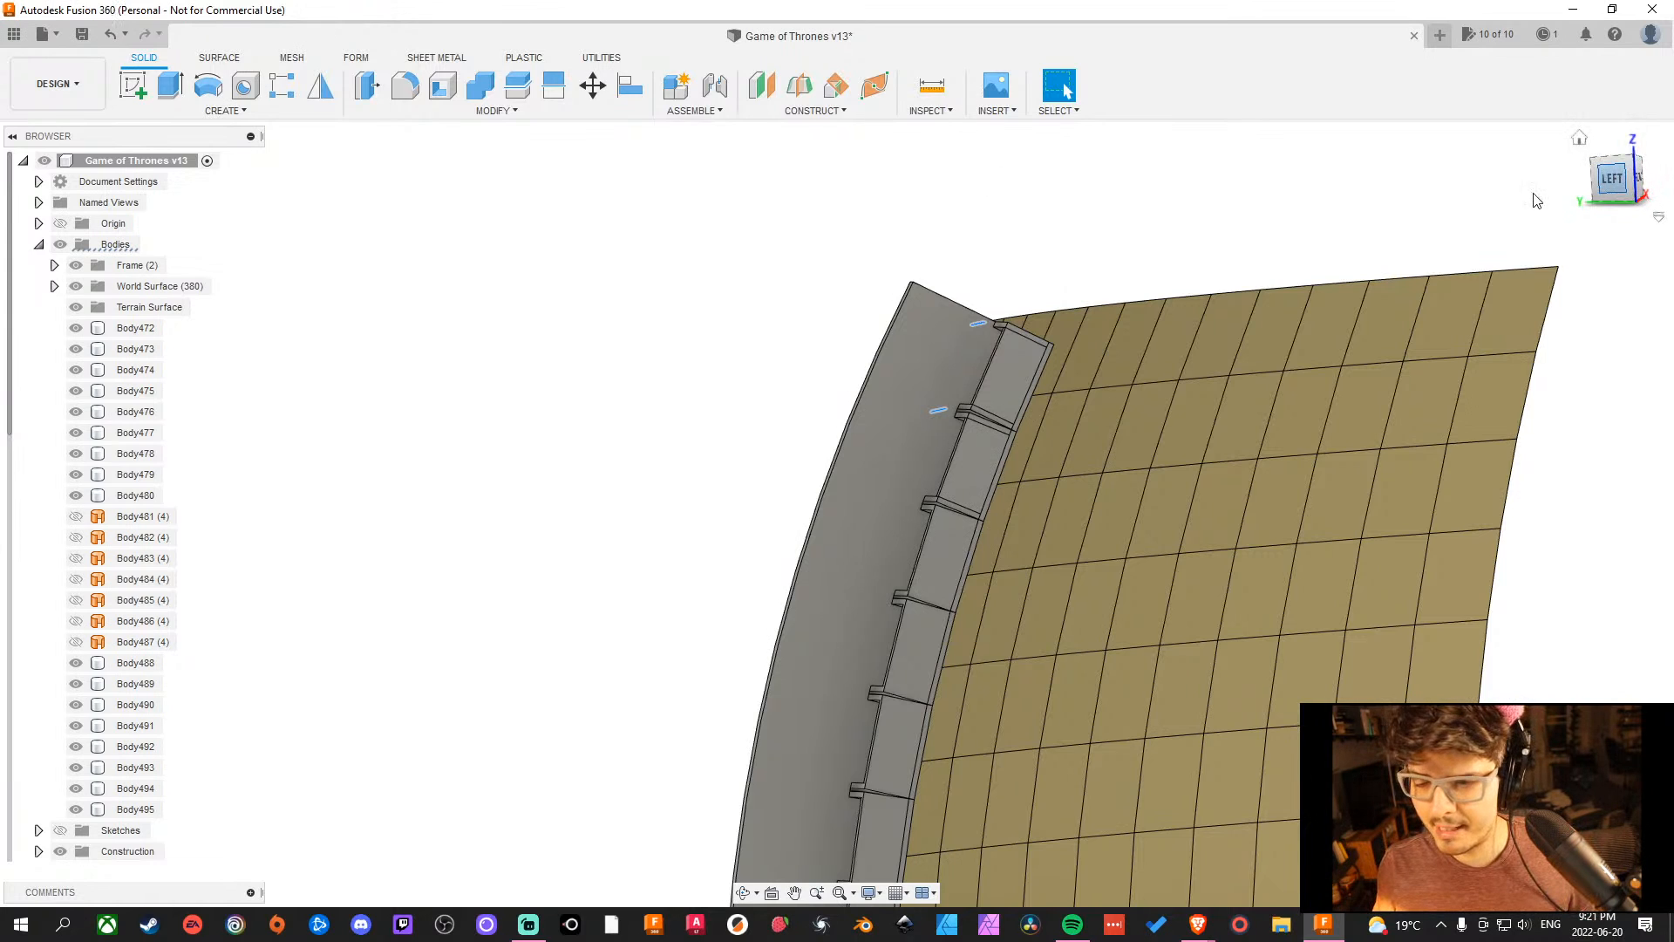
middle_drag(1334, 244, 1253, 271)
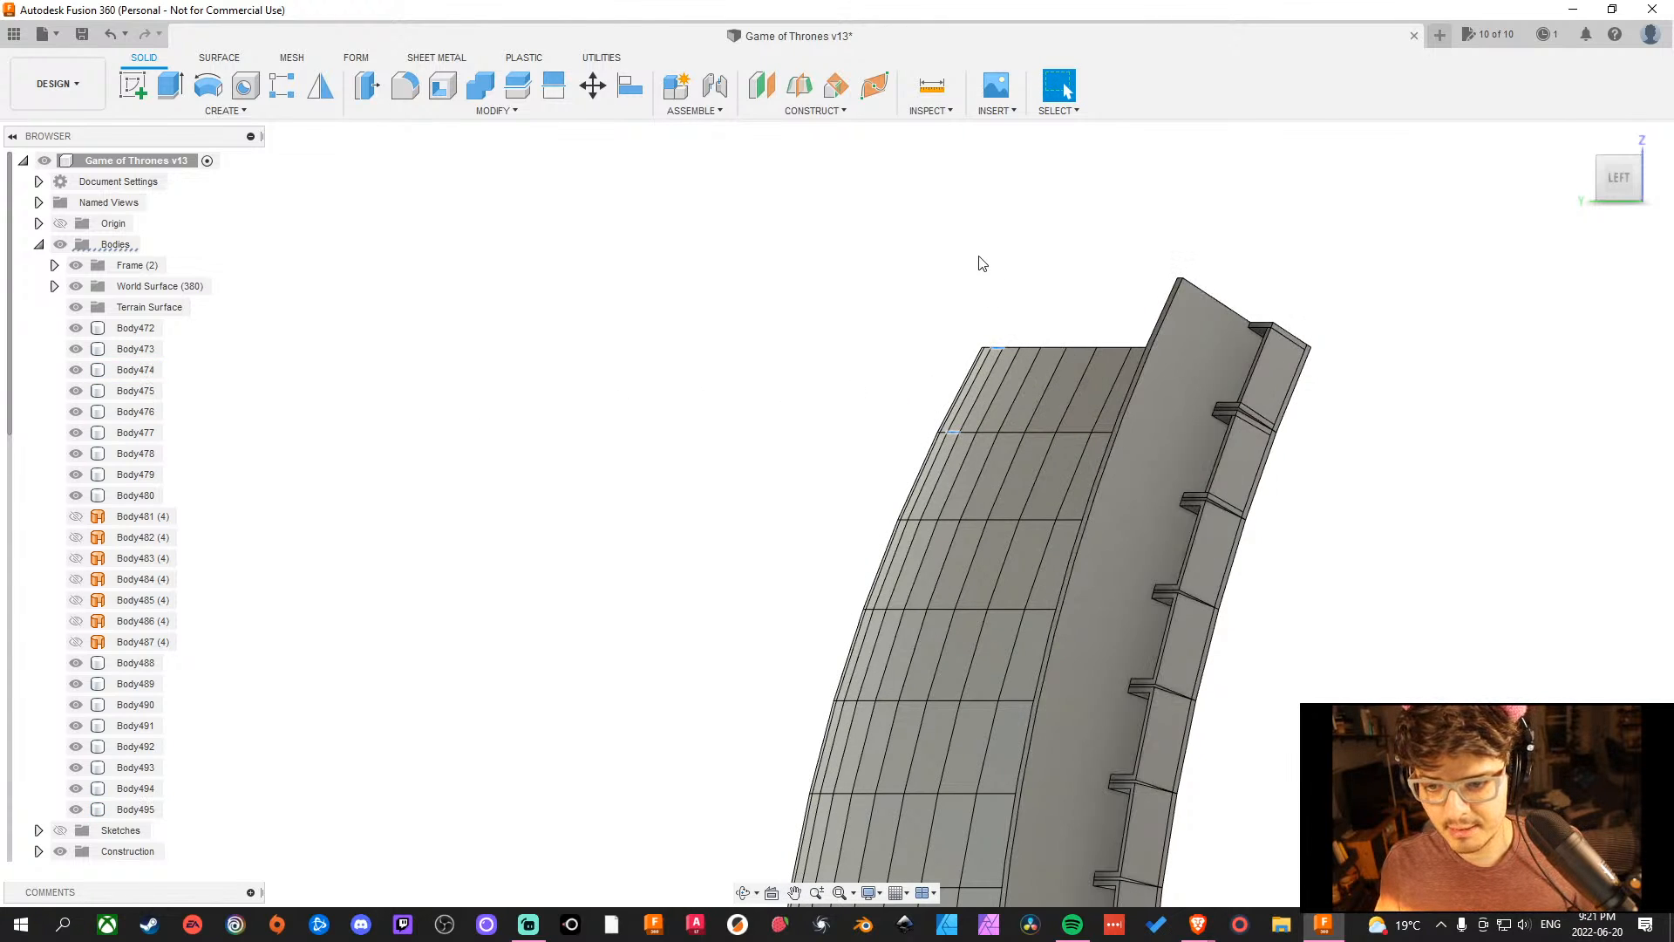
click(800, 84)
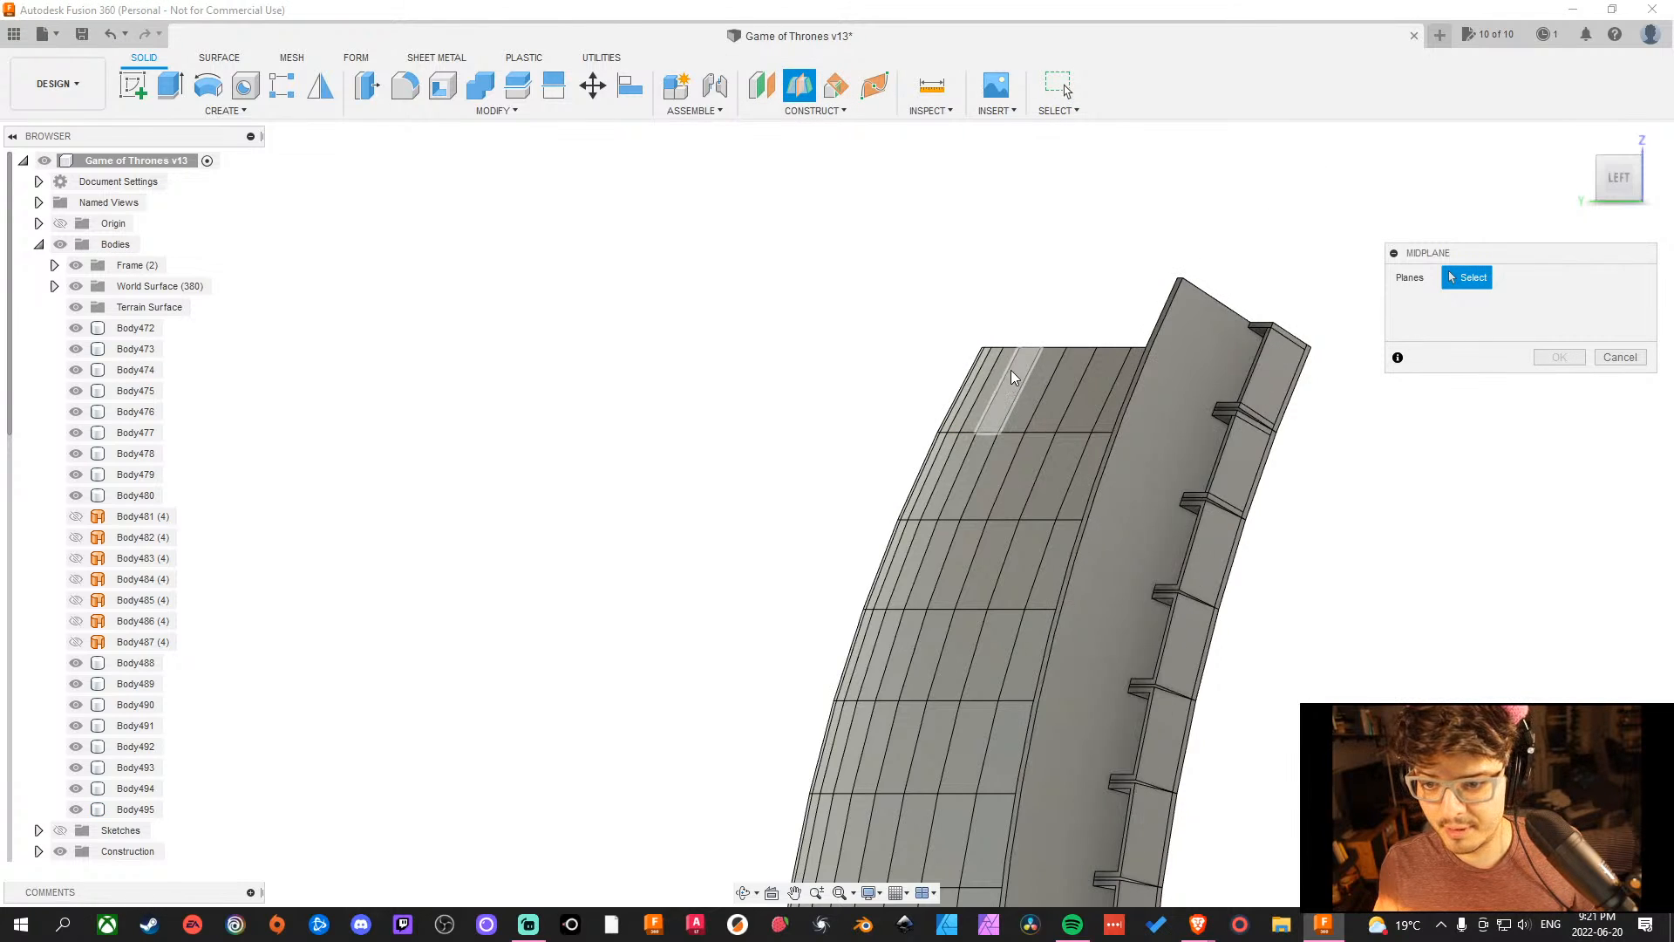
click(1620, 356)
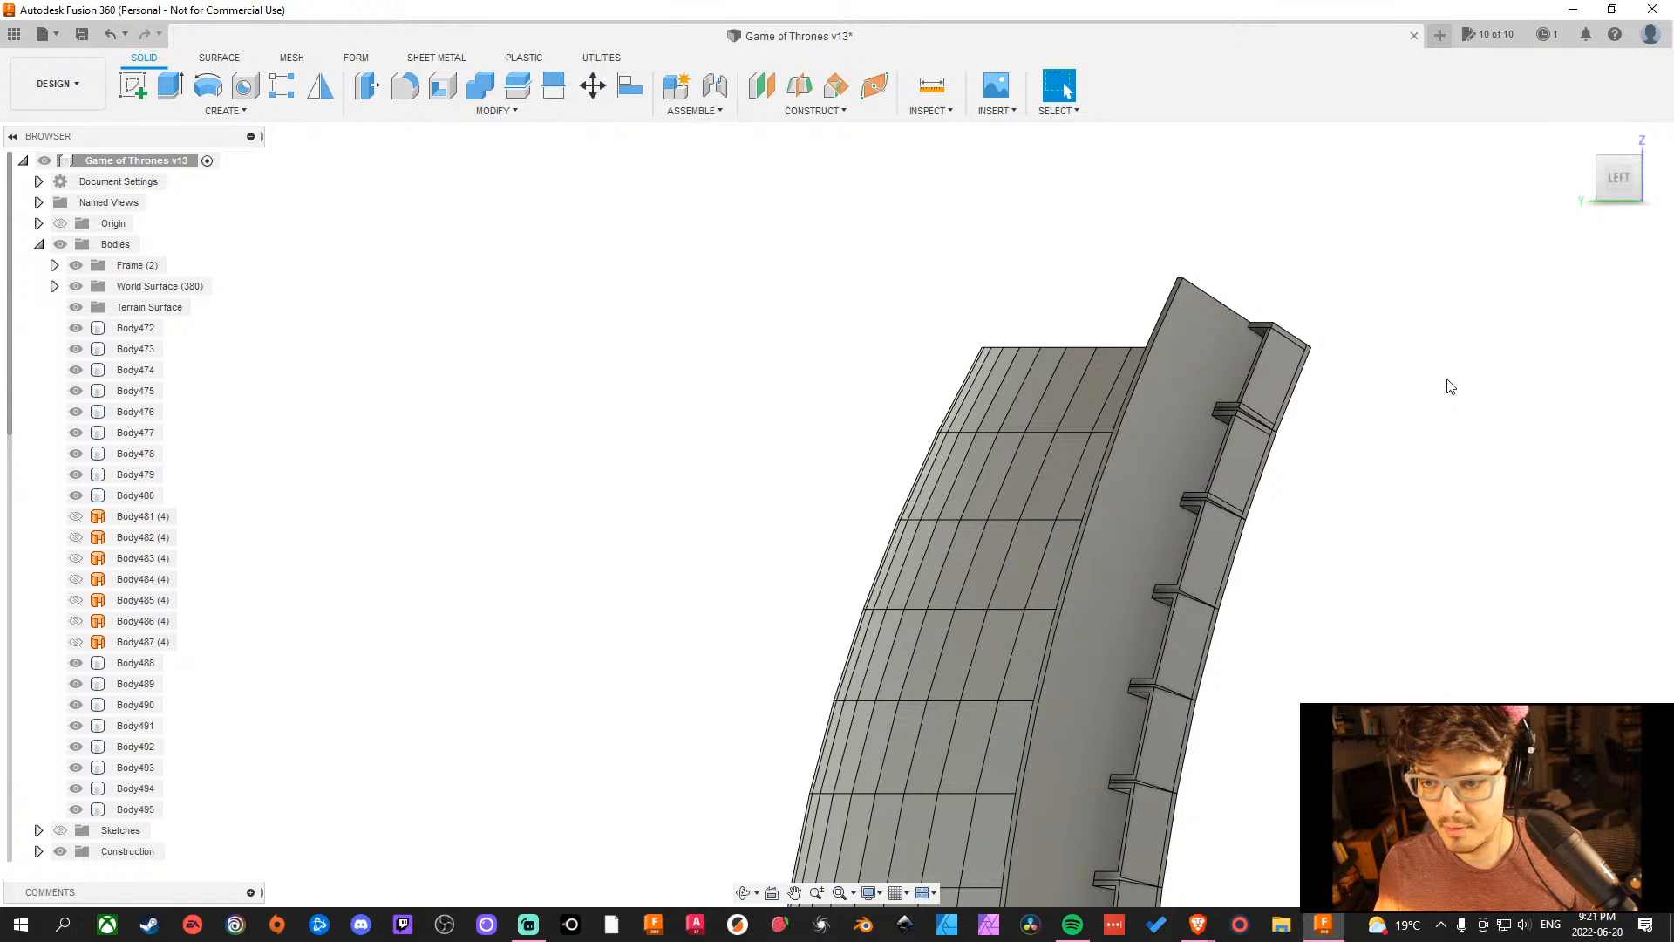
Construct a midplane between the top and bottom faces of the uppermost box frame beside the vertical rib.
shift+middle_drag(1448, 341, 1500, 369)
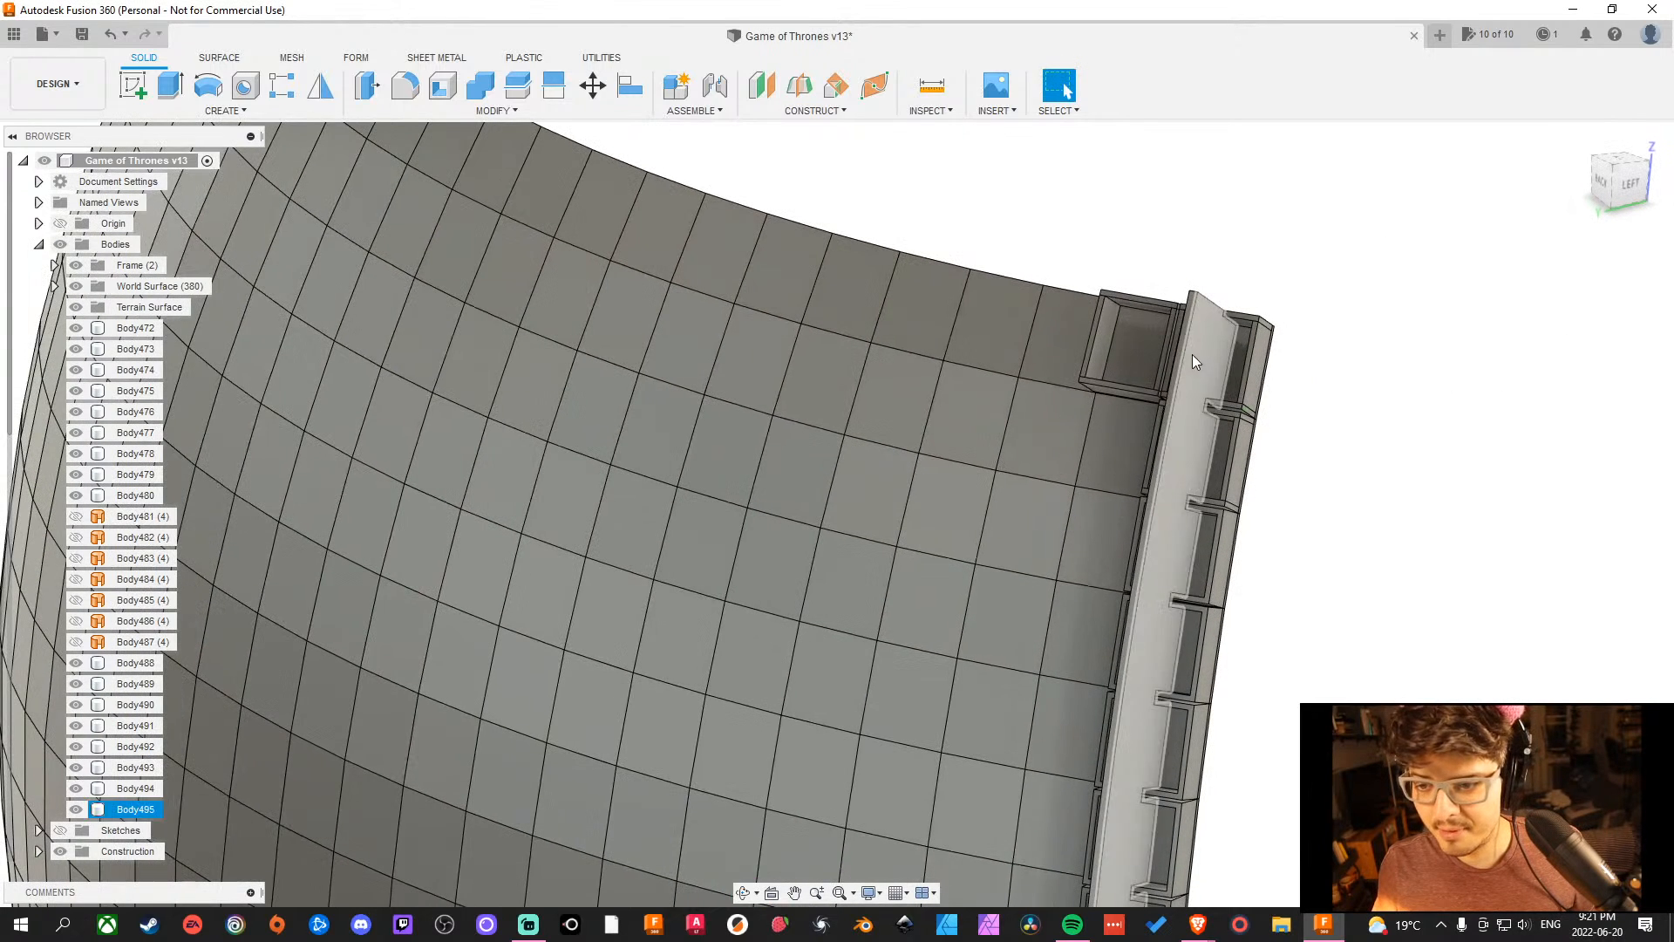
scroll(1129, 311, down, 3)
scroll(1129, 310, up, 5)
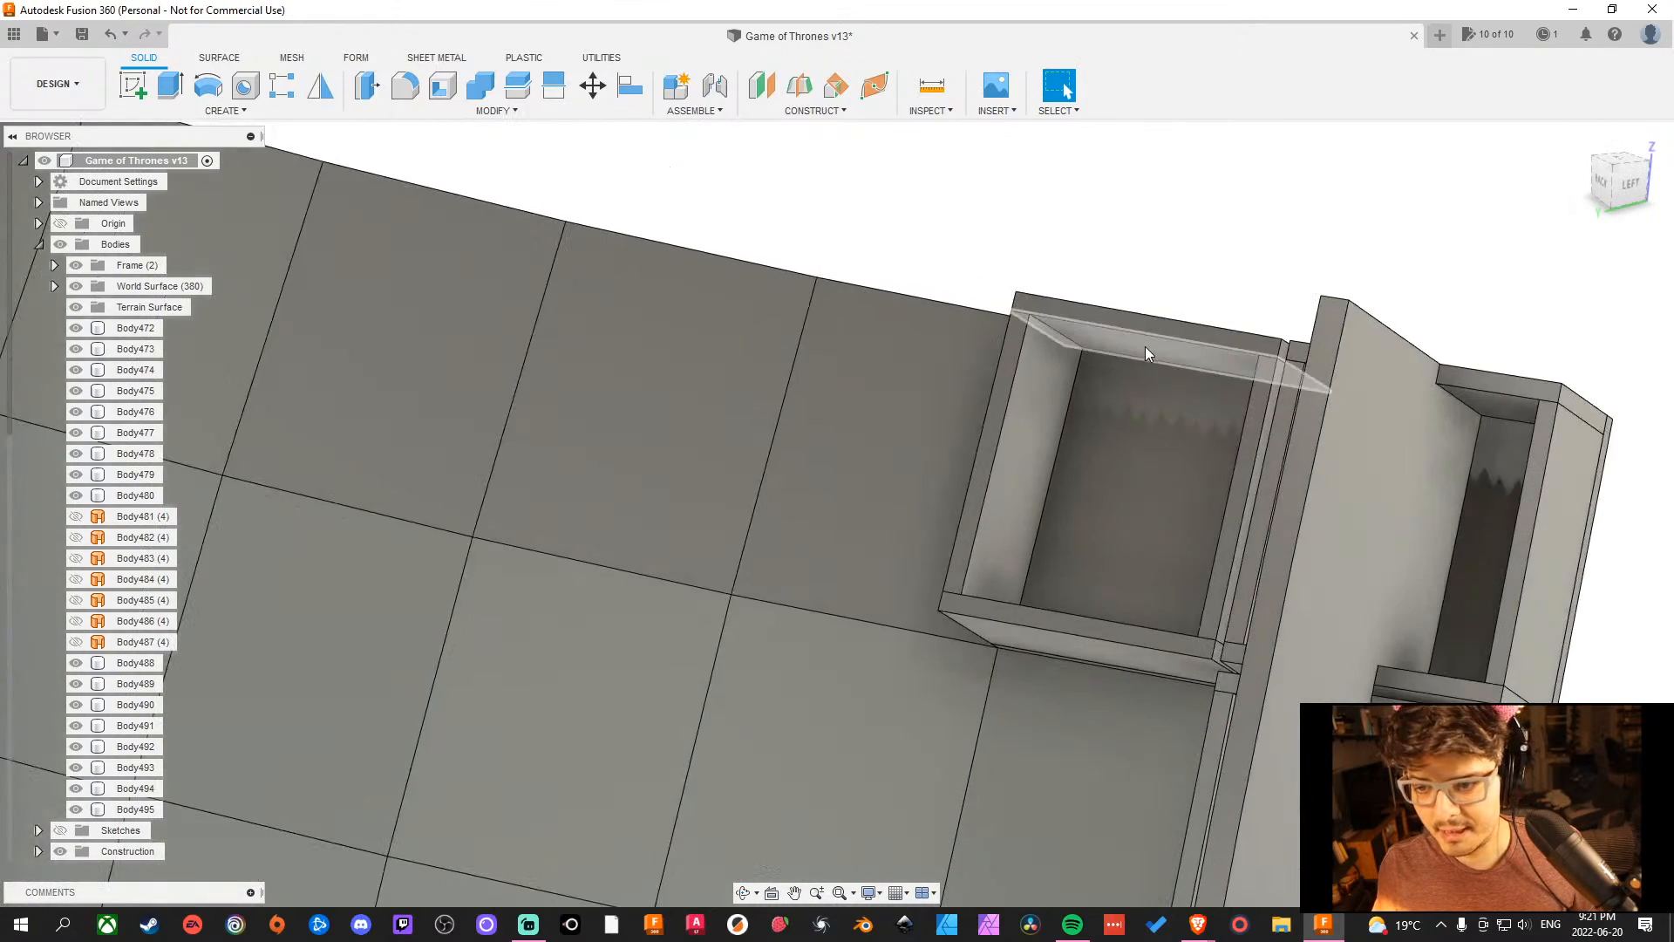
scroll(1127, 436, up, 2)
click(1068, 648)
scroll(1127, 531, down, 7)
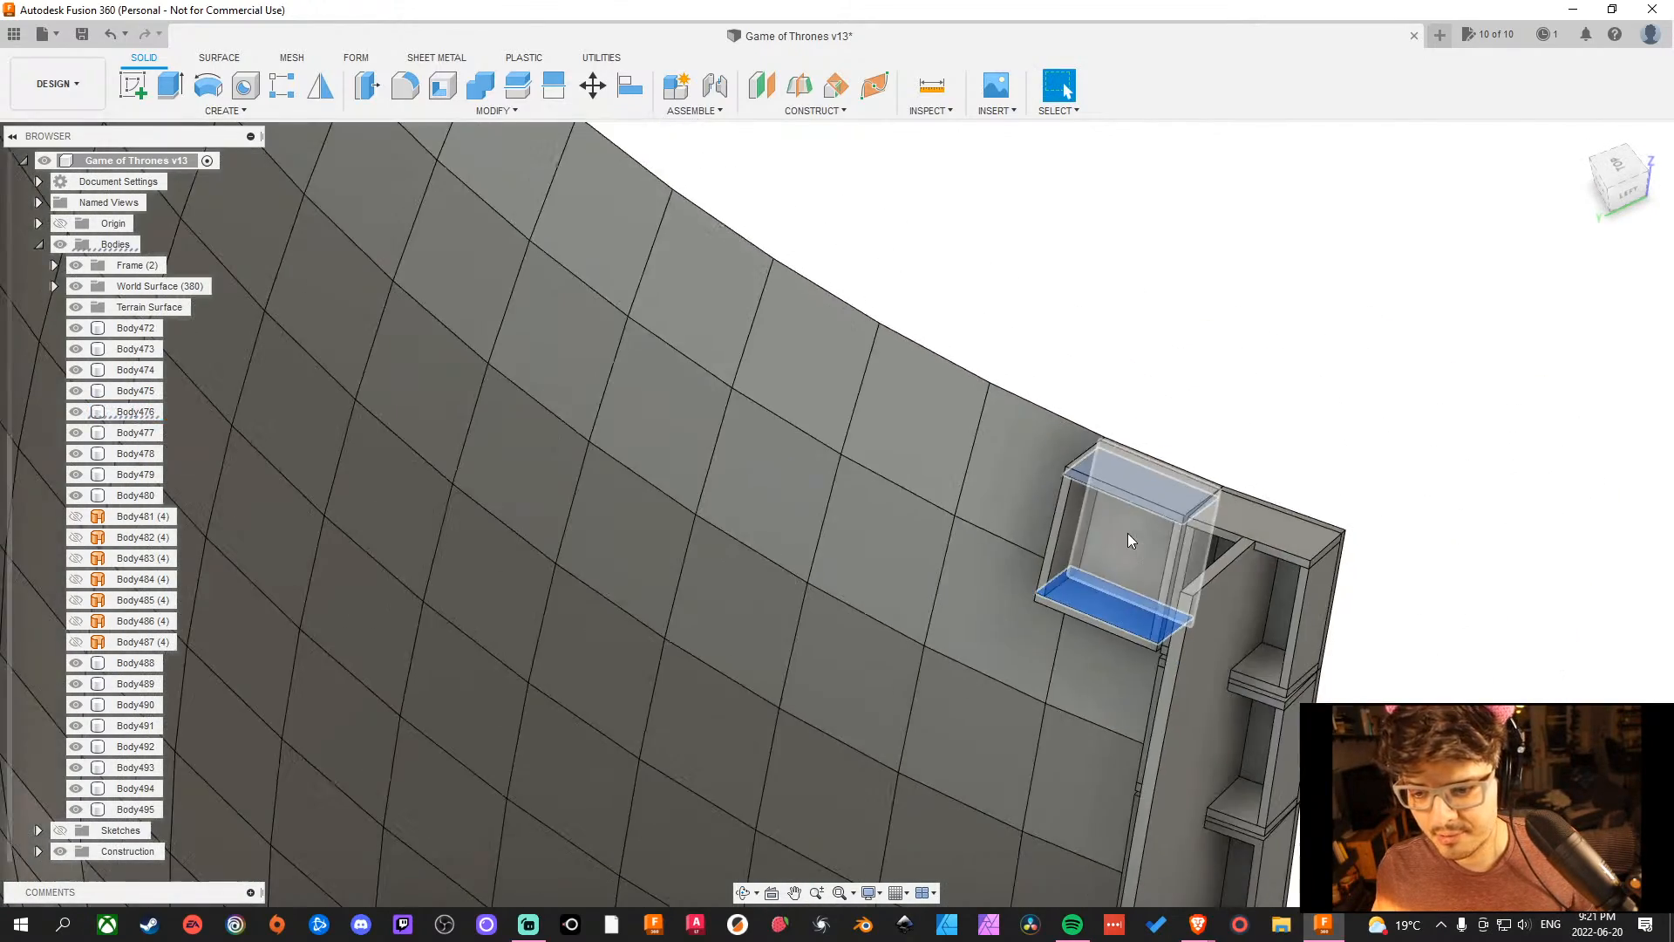
shift+middle_drag(1415, 534, 1421, 474)
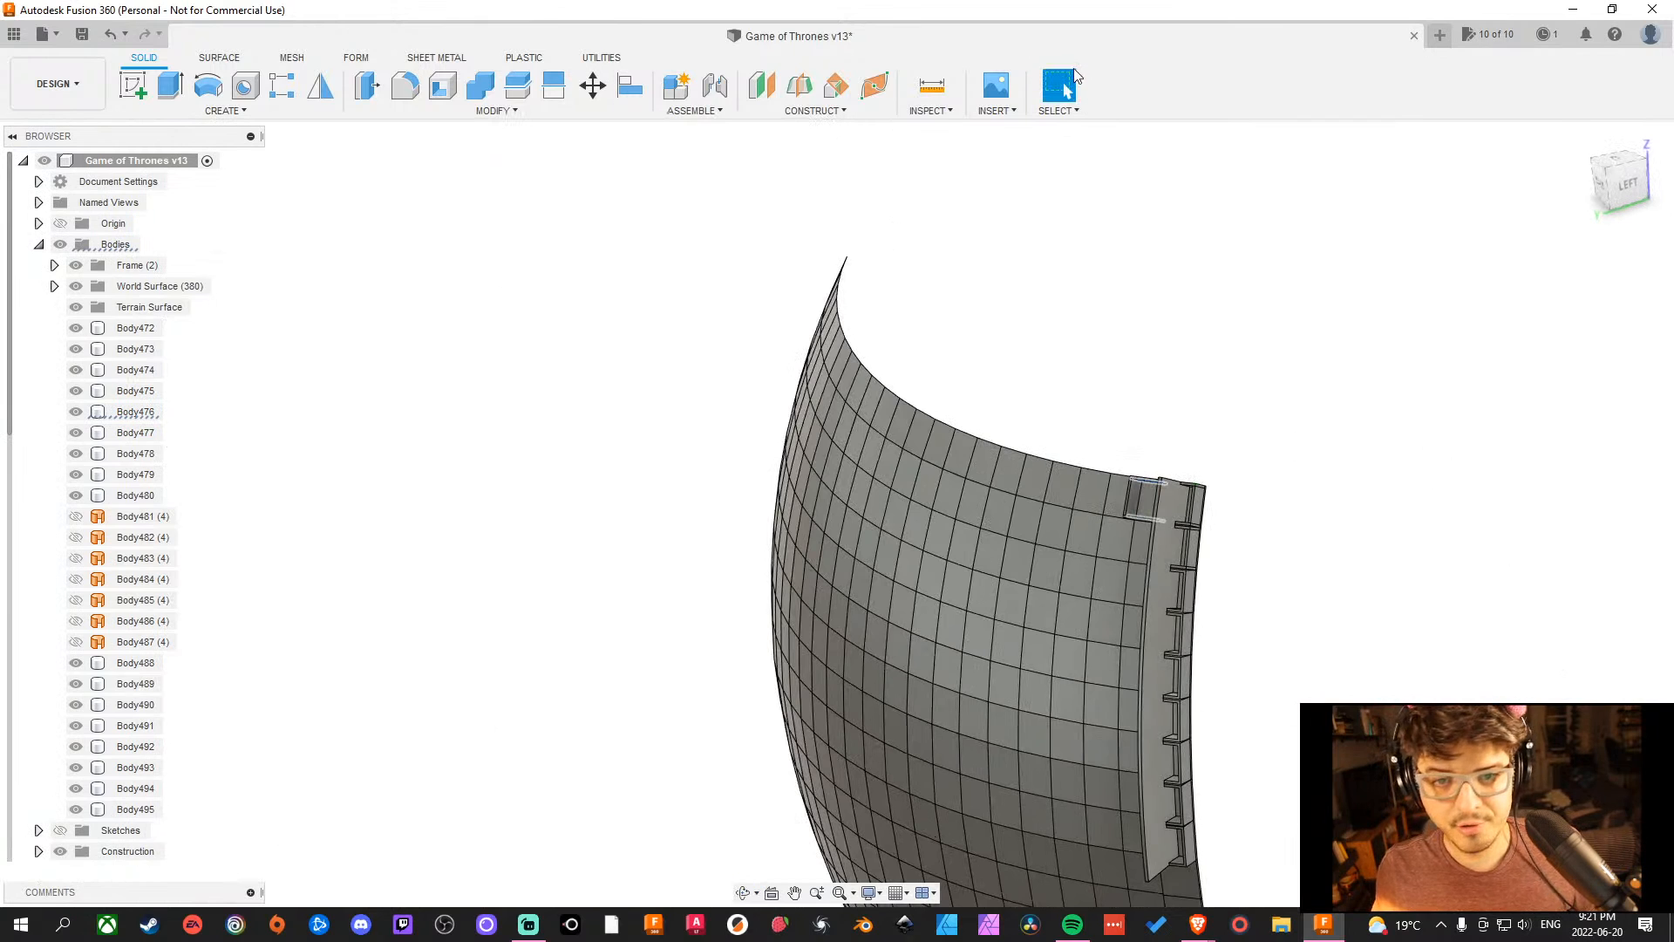
click(799, 85)
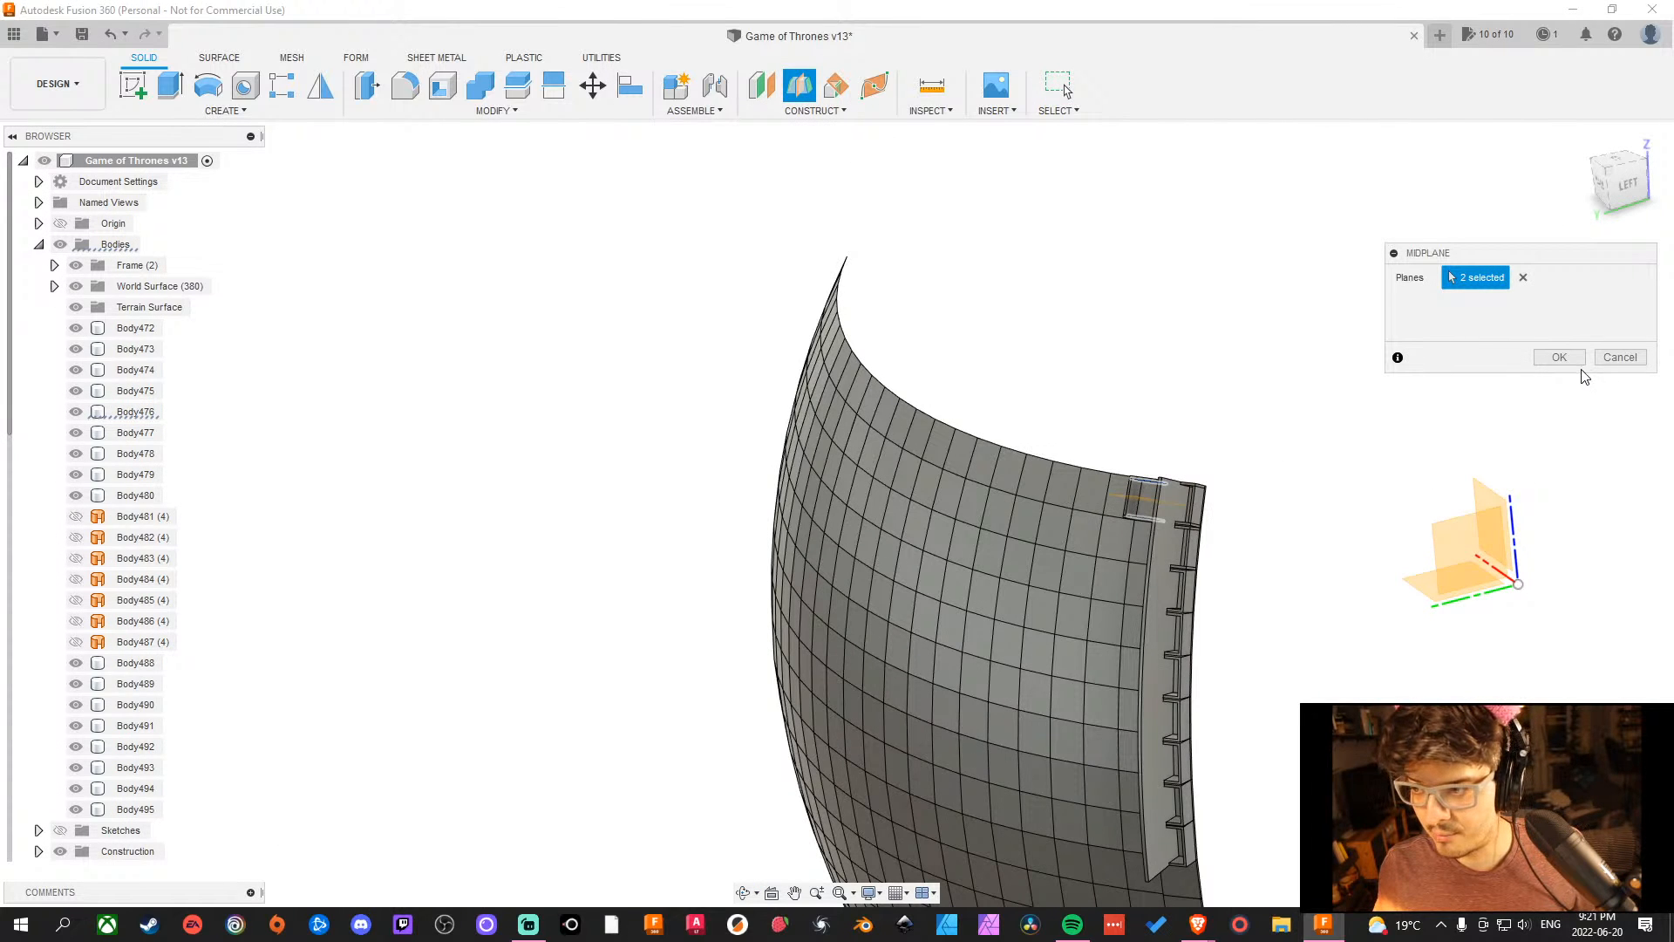
click(1559, 356)
Enlarge the box frame's midplane by stretching its edges until it spans the full width of the curved world surface.
scroll(1263, 553, up, 5)
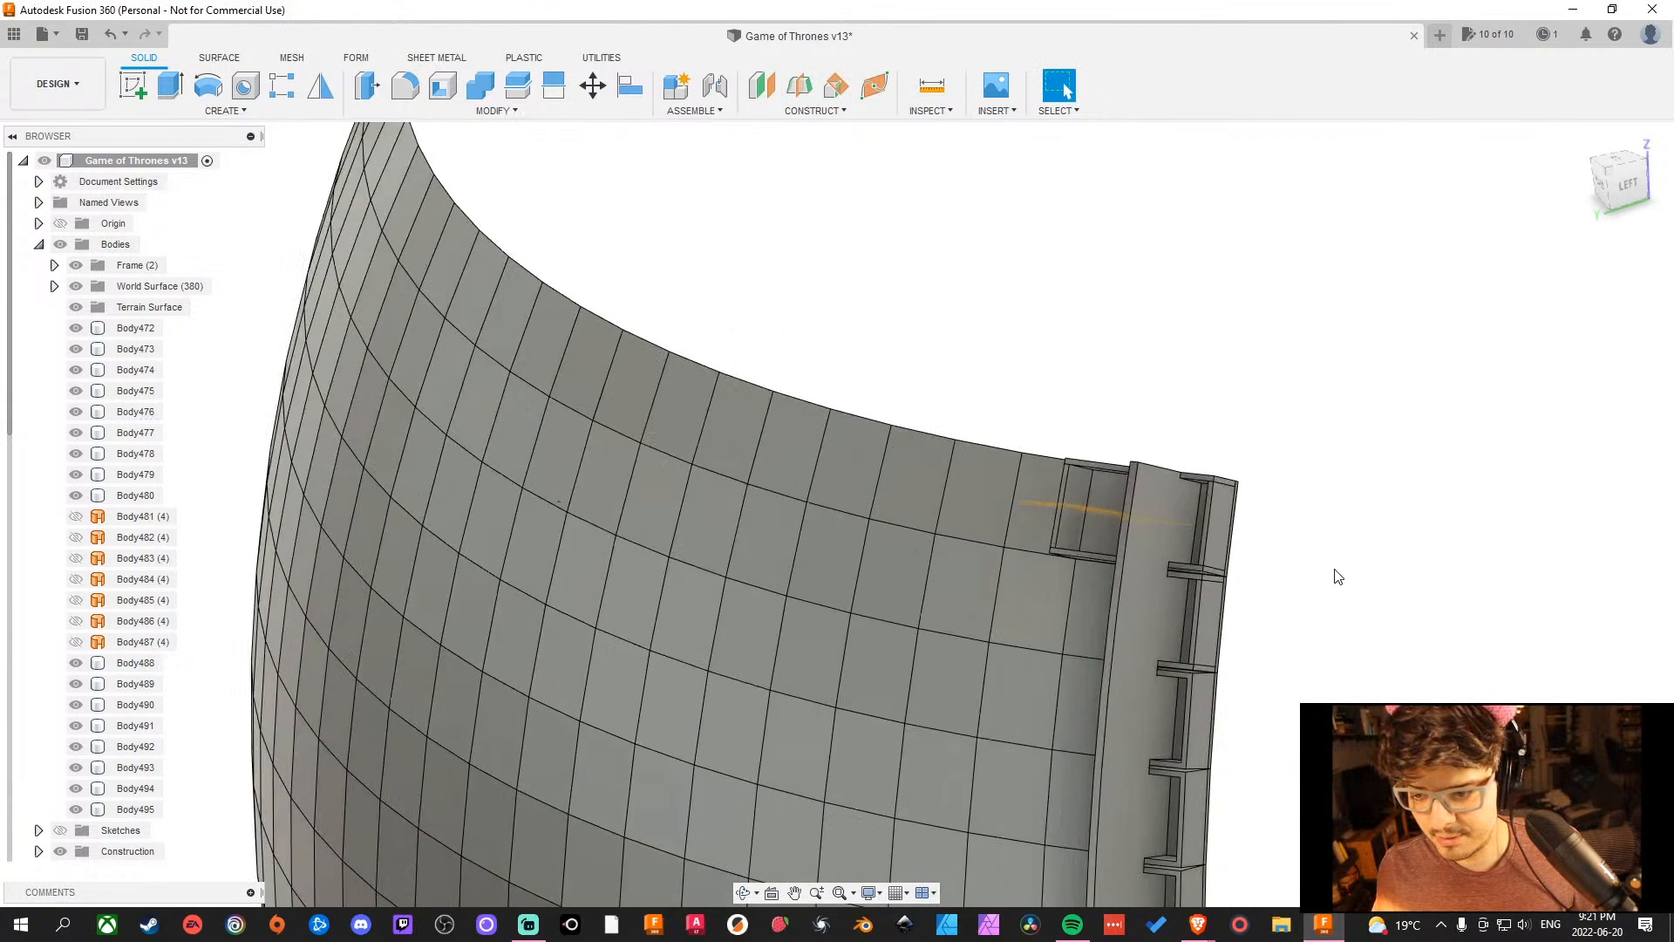
shift+middle_drag(1337, 577, 1346, 591)
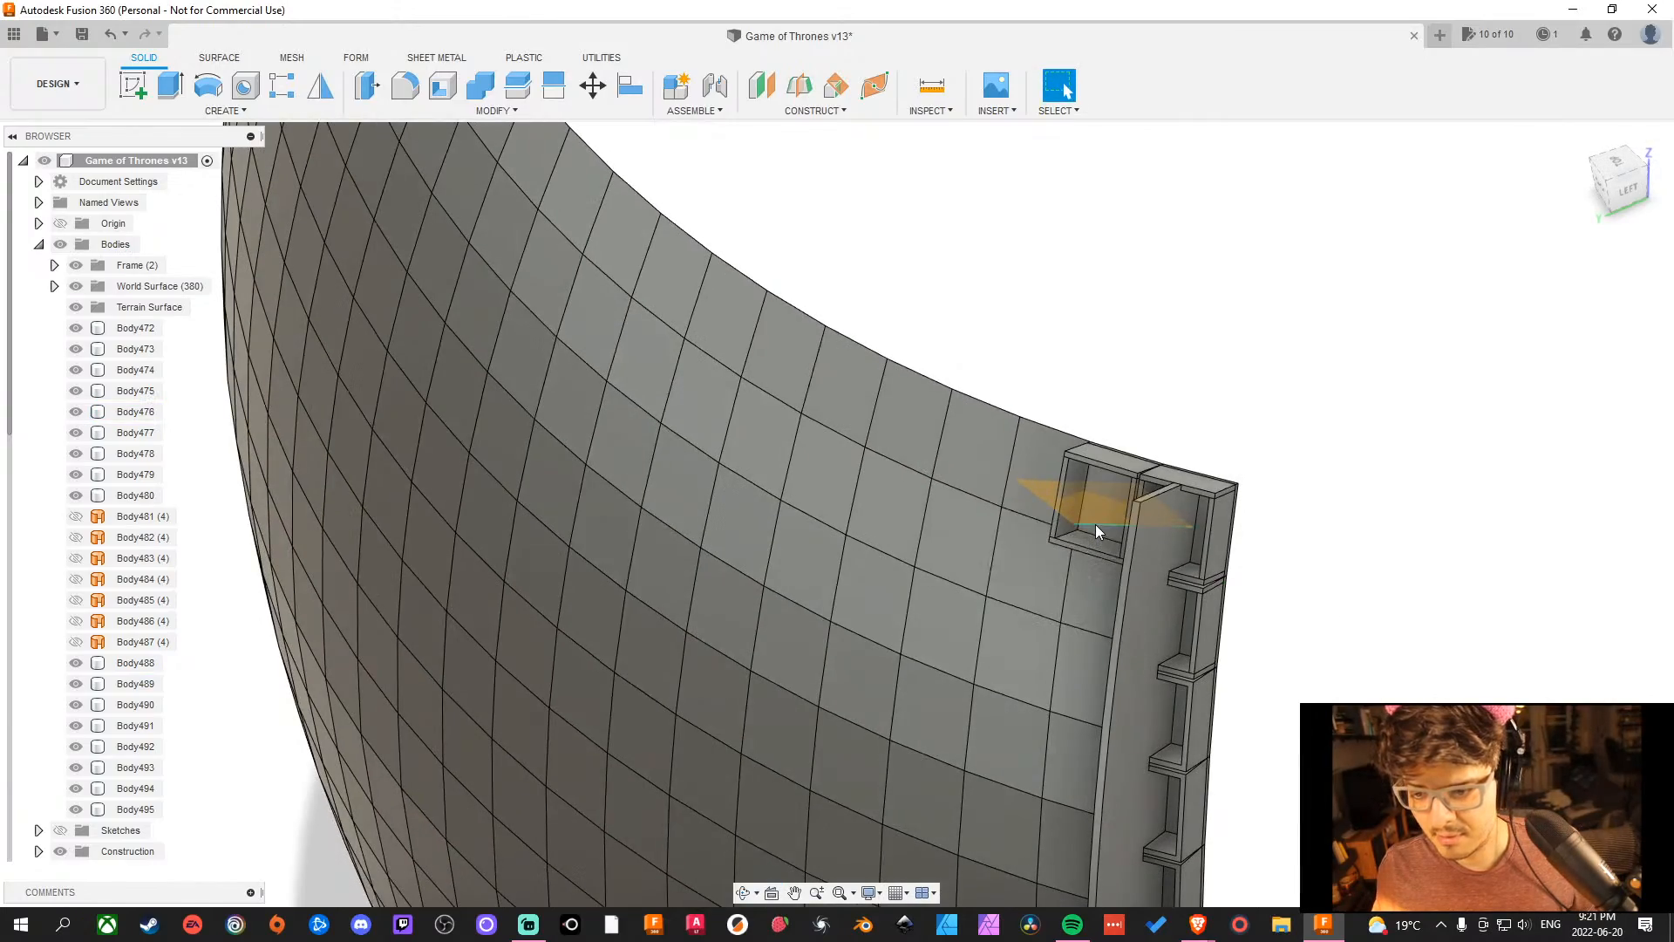
shift+middle_drag(1352, 572, 1117, 690)
scroll(1191, 660, down, 8)
scroll(1041, 648, up, 4)
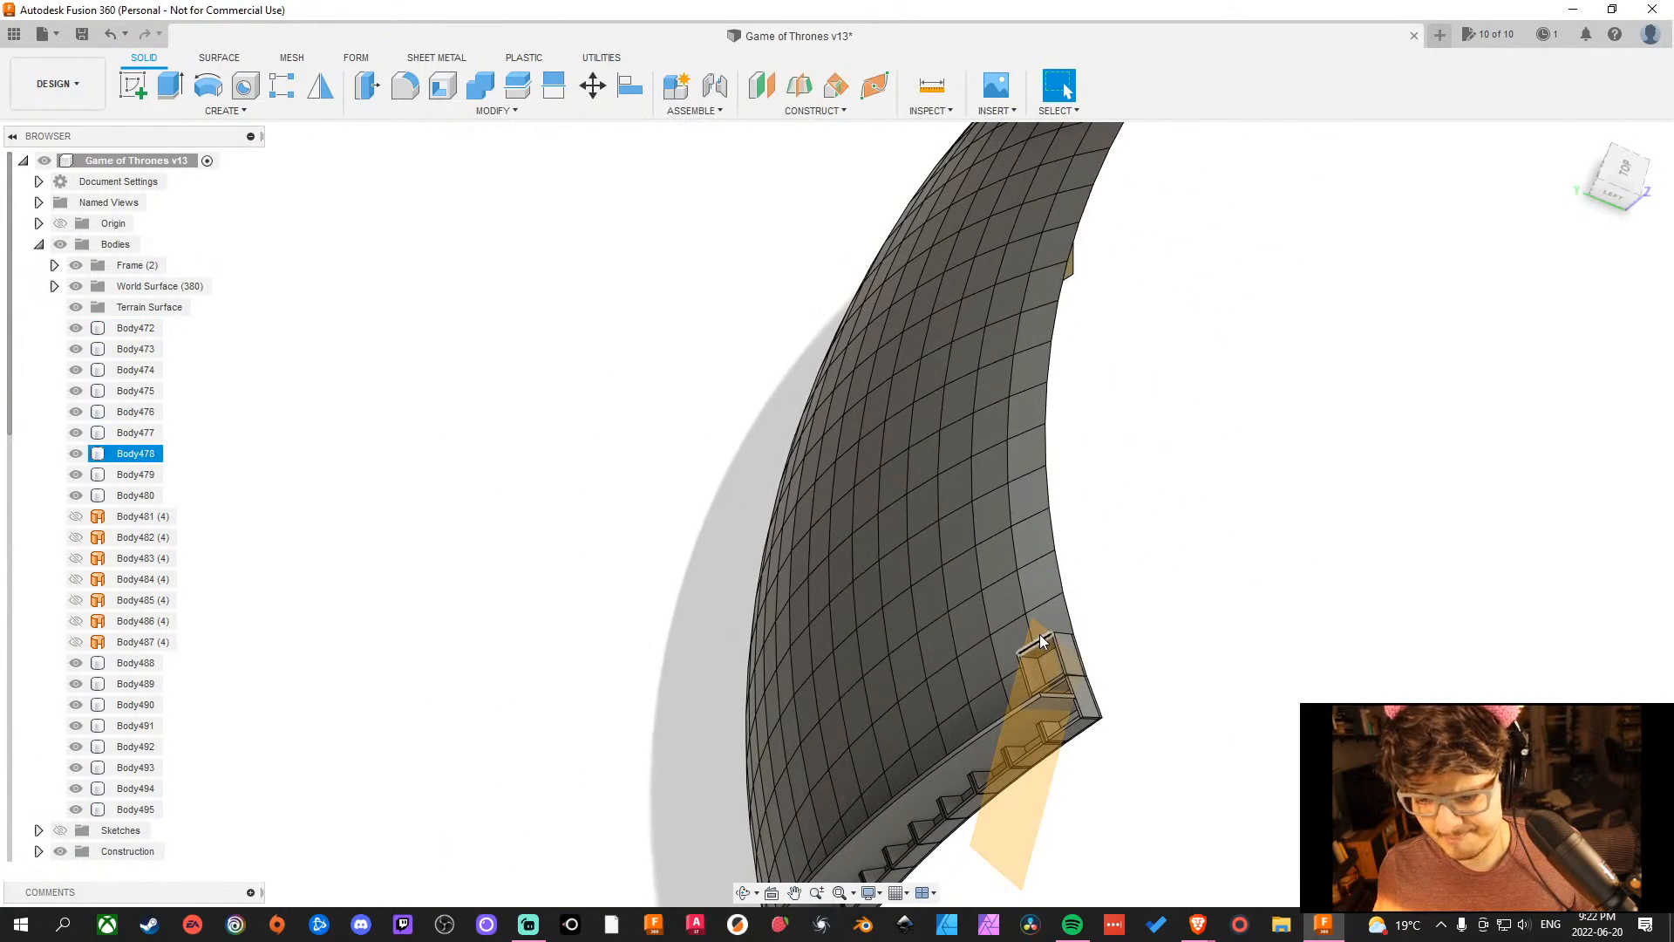
middle_drag(1226, 288, 1196, 694)
drag(1175, 446, 1277, 196)
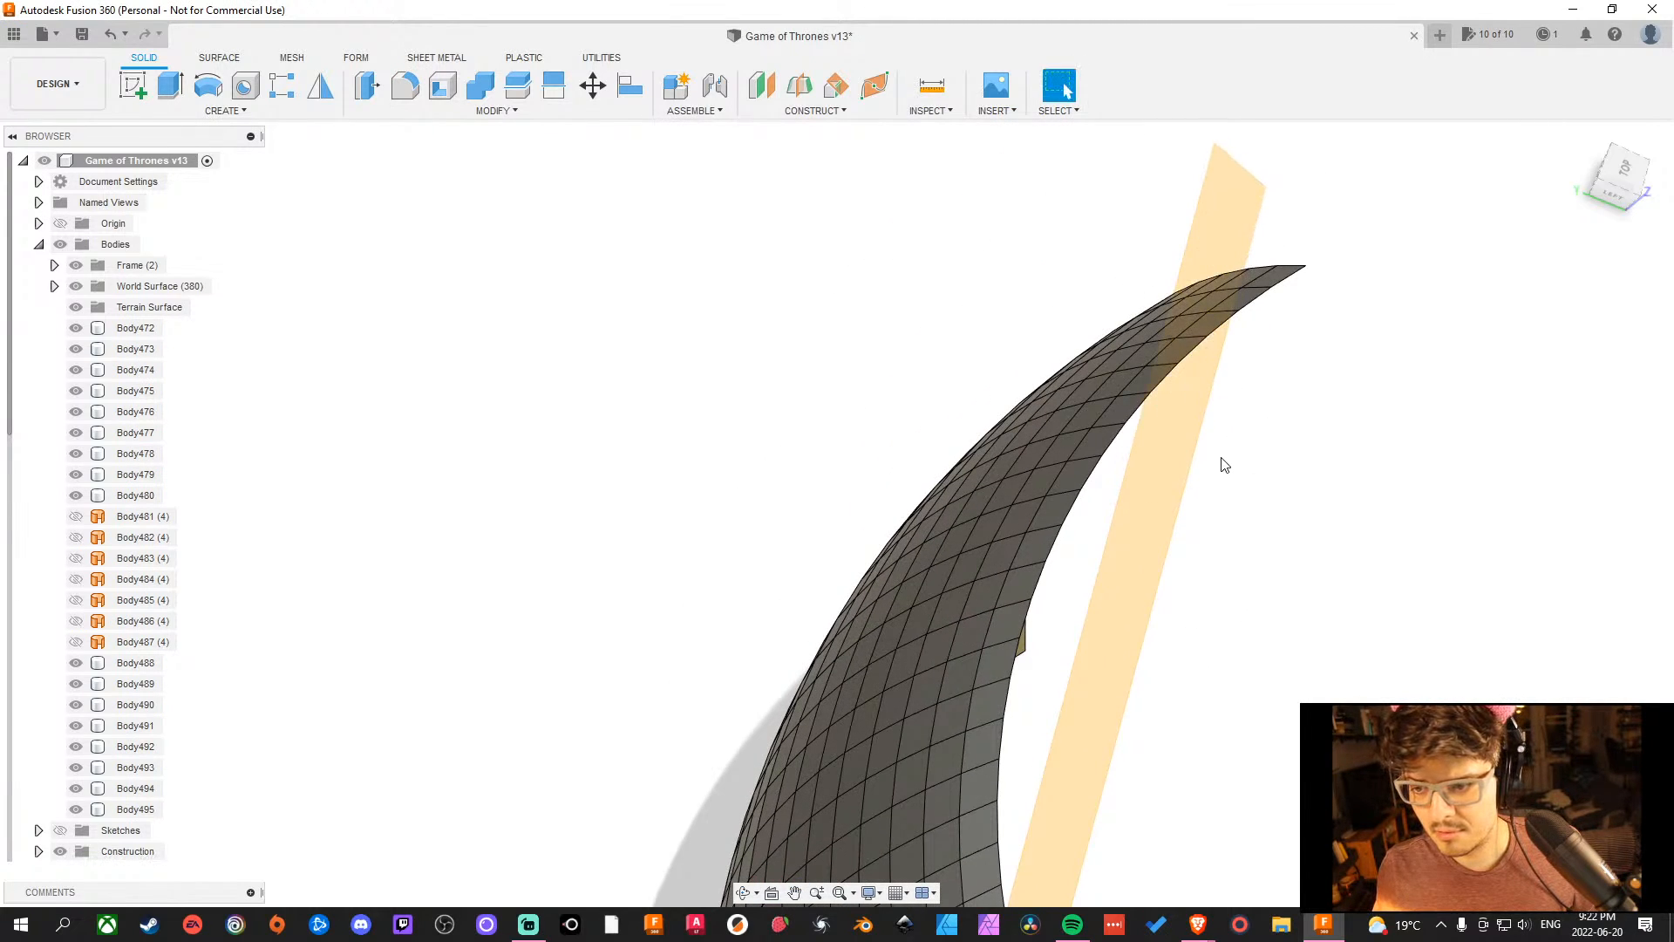
drag(1196, 466, 1318, 489)
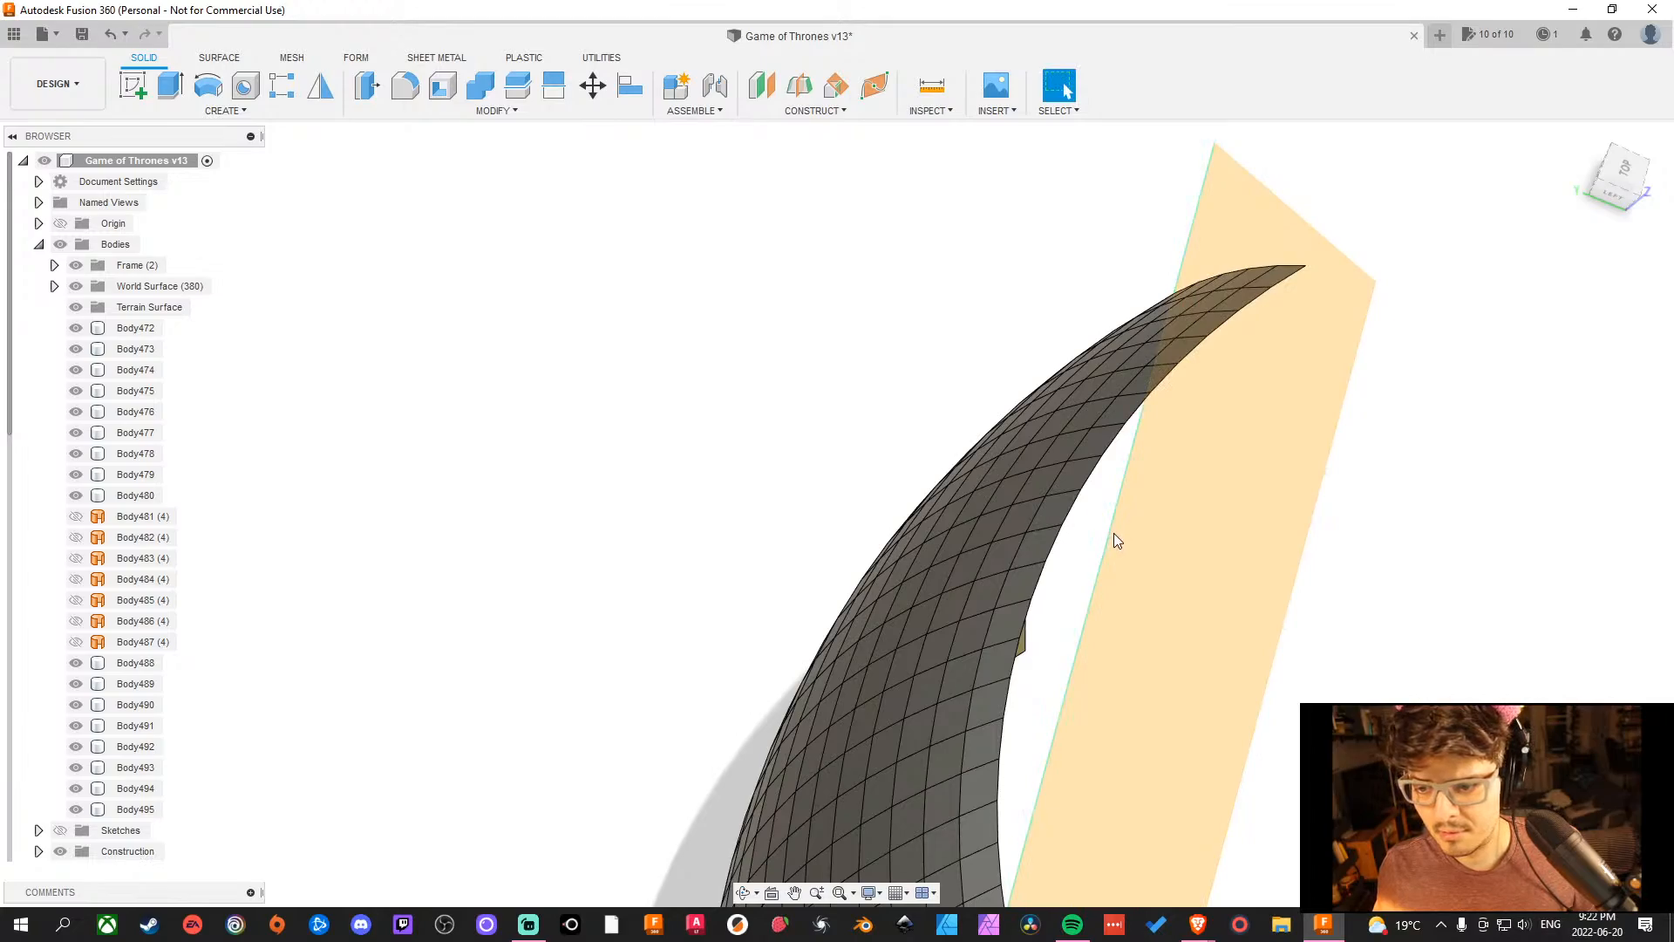
drag(1106, 538, 898, 495)
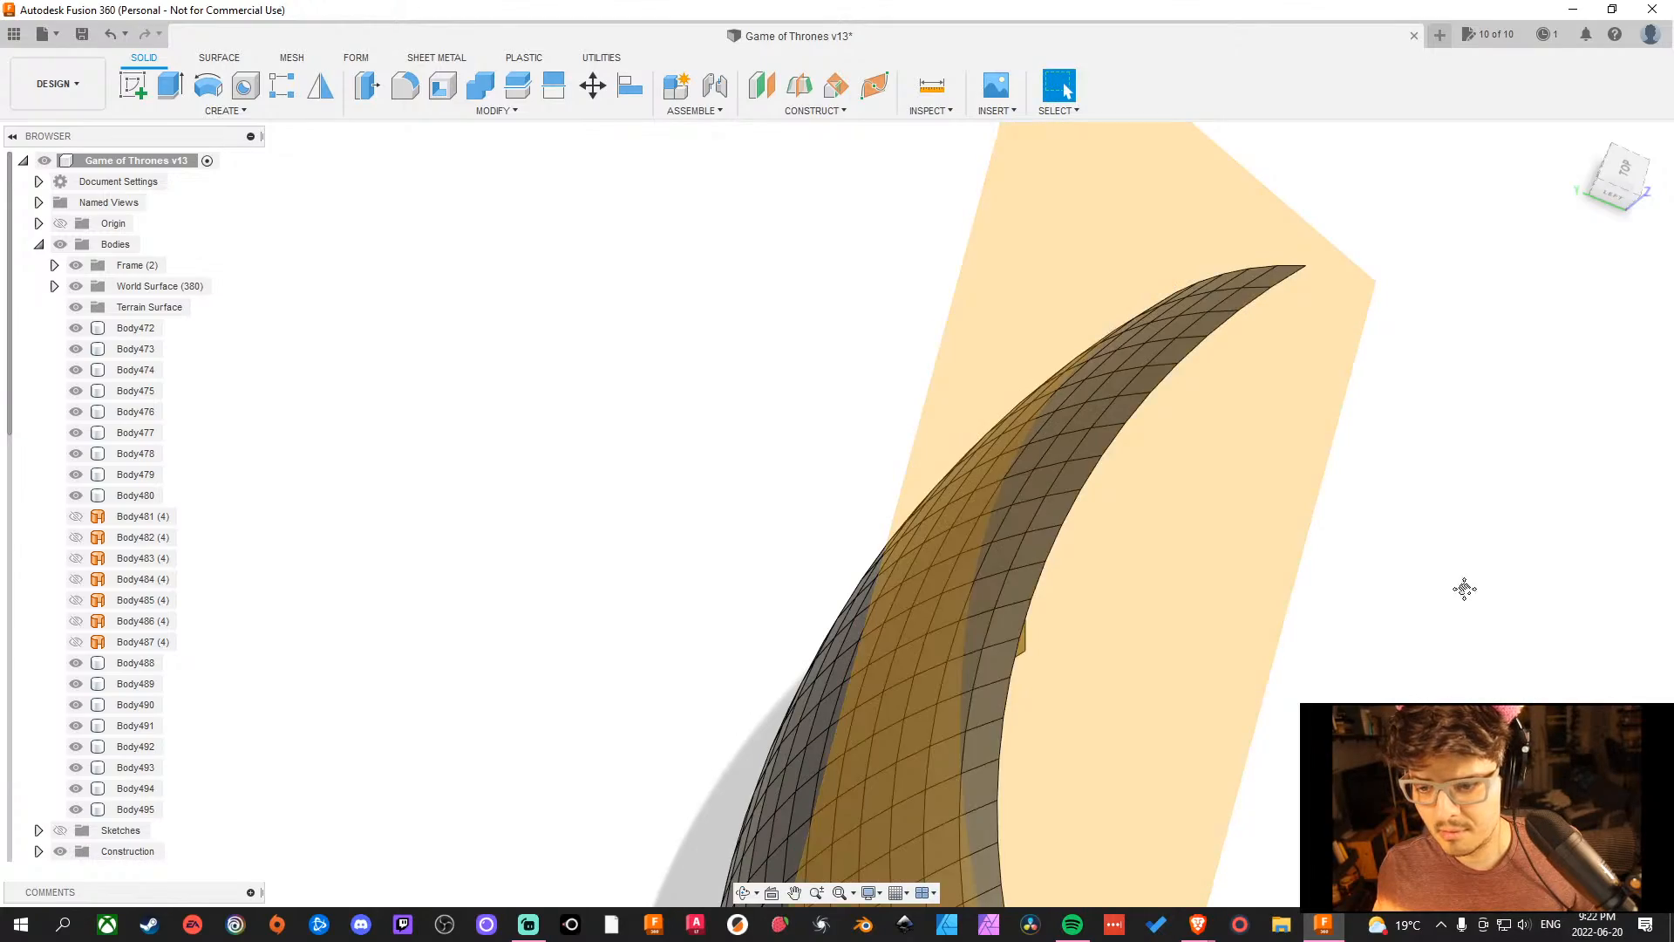
Check where the enlarged midplane crosses the world surface and hide the plane.
middle_drag(1465, 588, 1335, 267)
shift+middle_drag(1310, 649, 1364, 654)
scroll(1334, 654, down, 3)
scroll(1200, 651, up, 5)
scroll(1202, 644, down, 6)
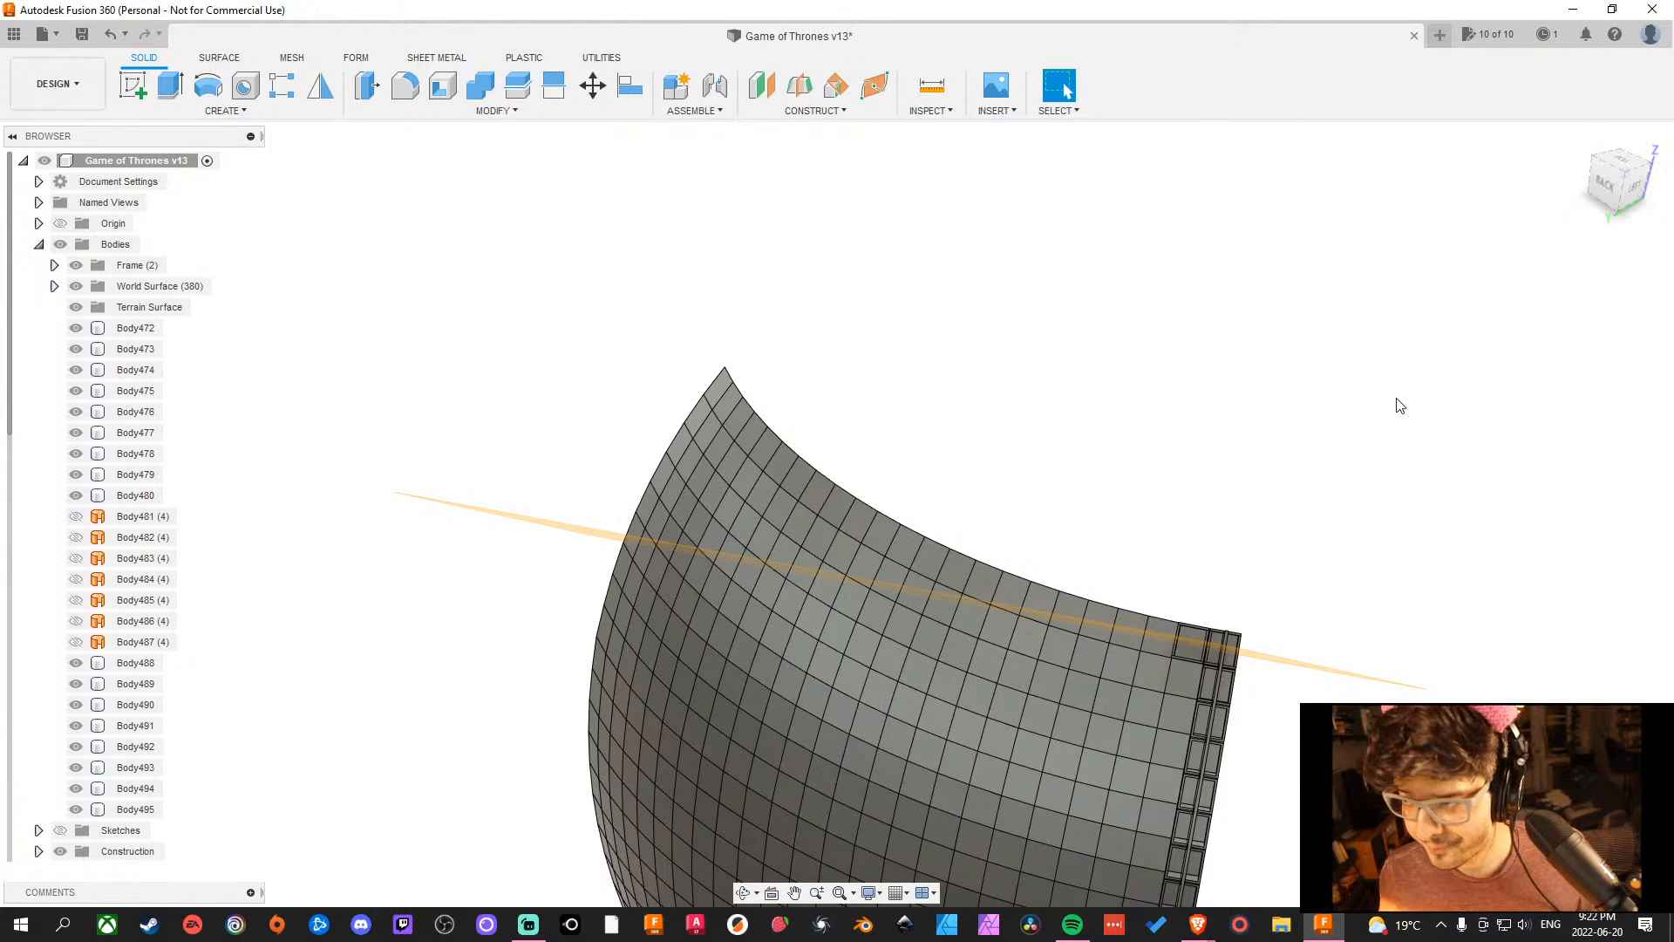
shift+middle_drag(1185, 677, 1219, 620)
key(v)
key(Escape)
click(1619, 174)
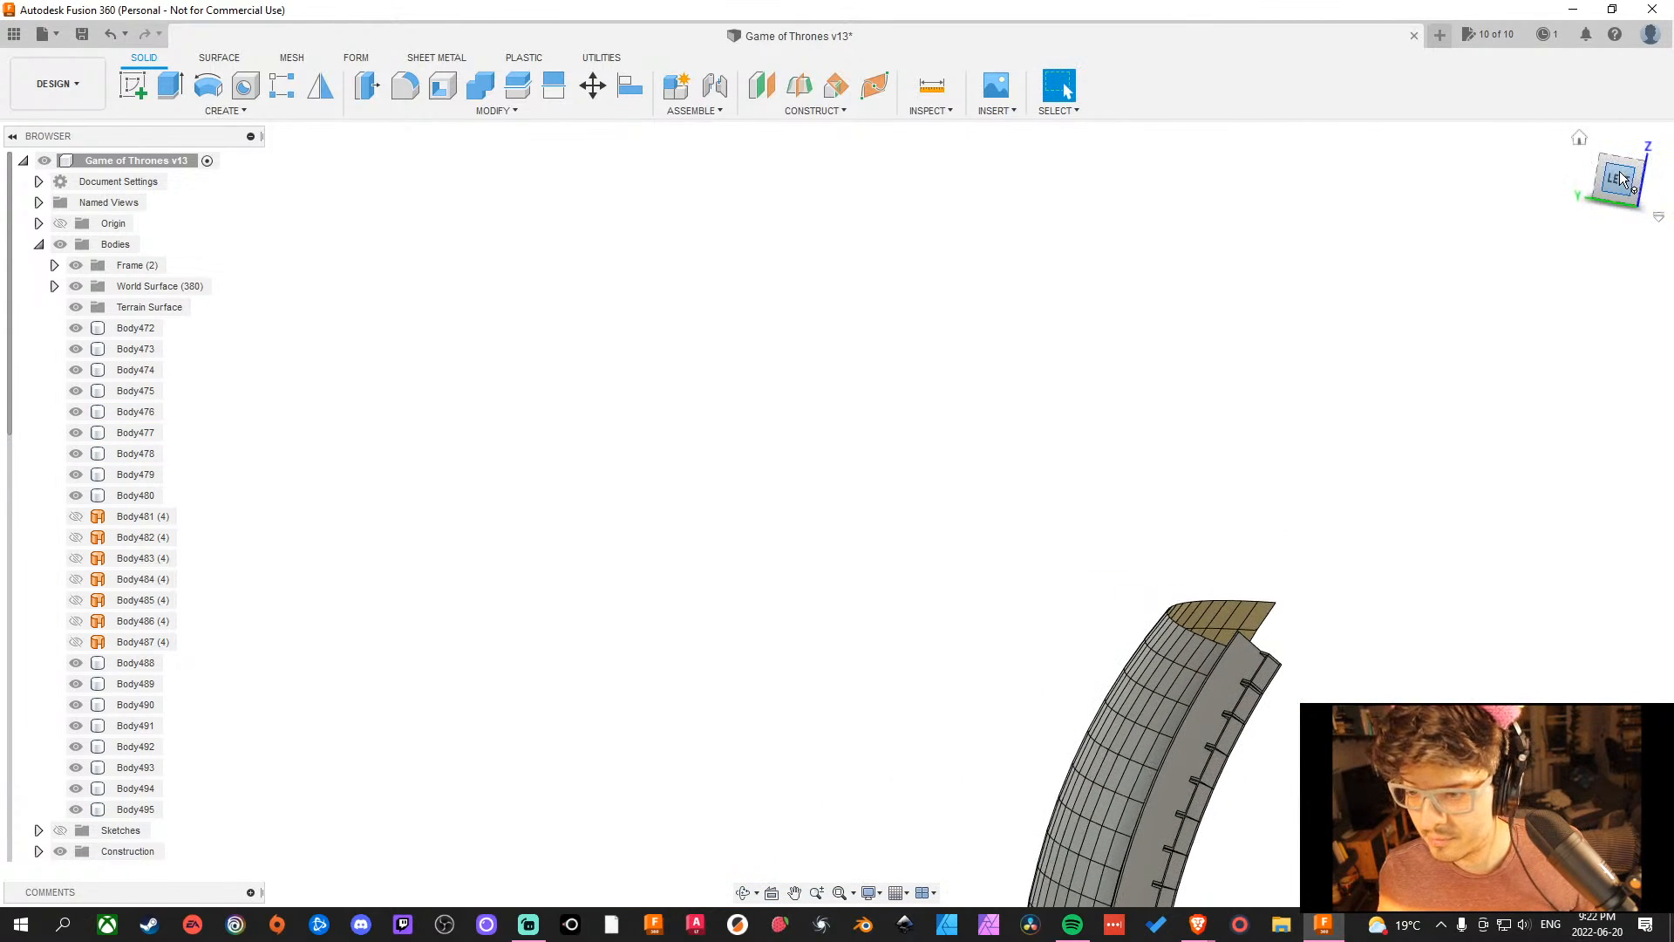
scroll(953, 642, up, 8)
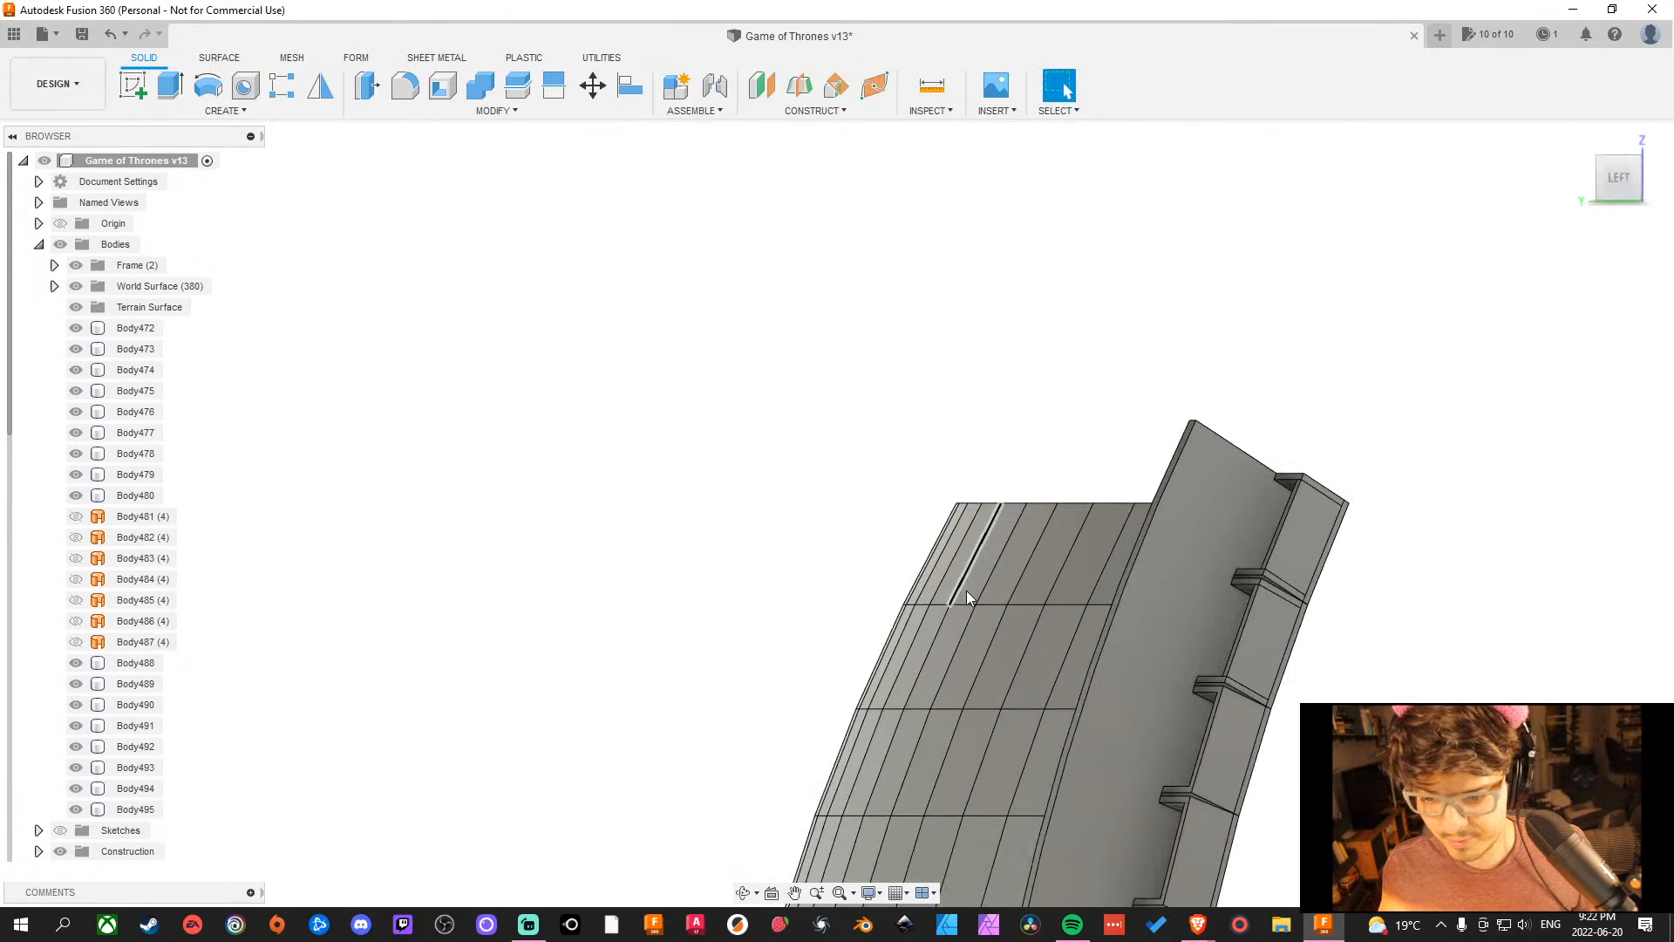
middle_drag(1631, 715, 1494, 673)
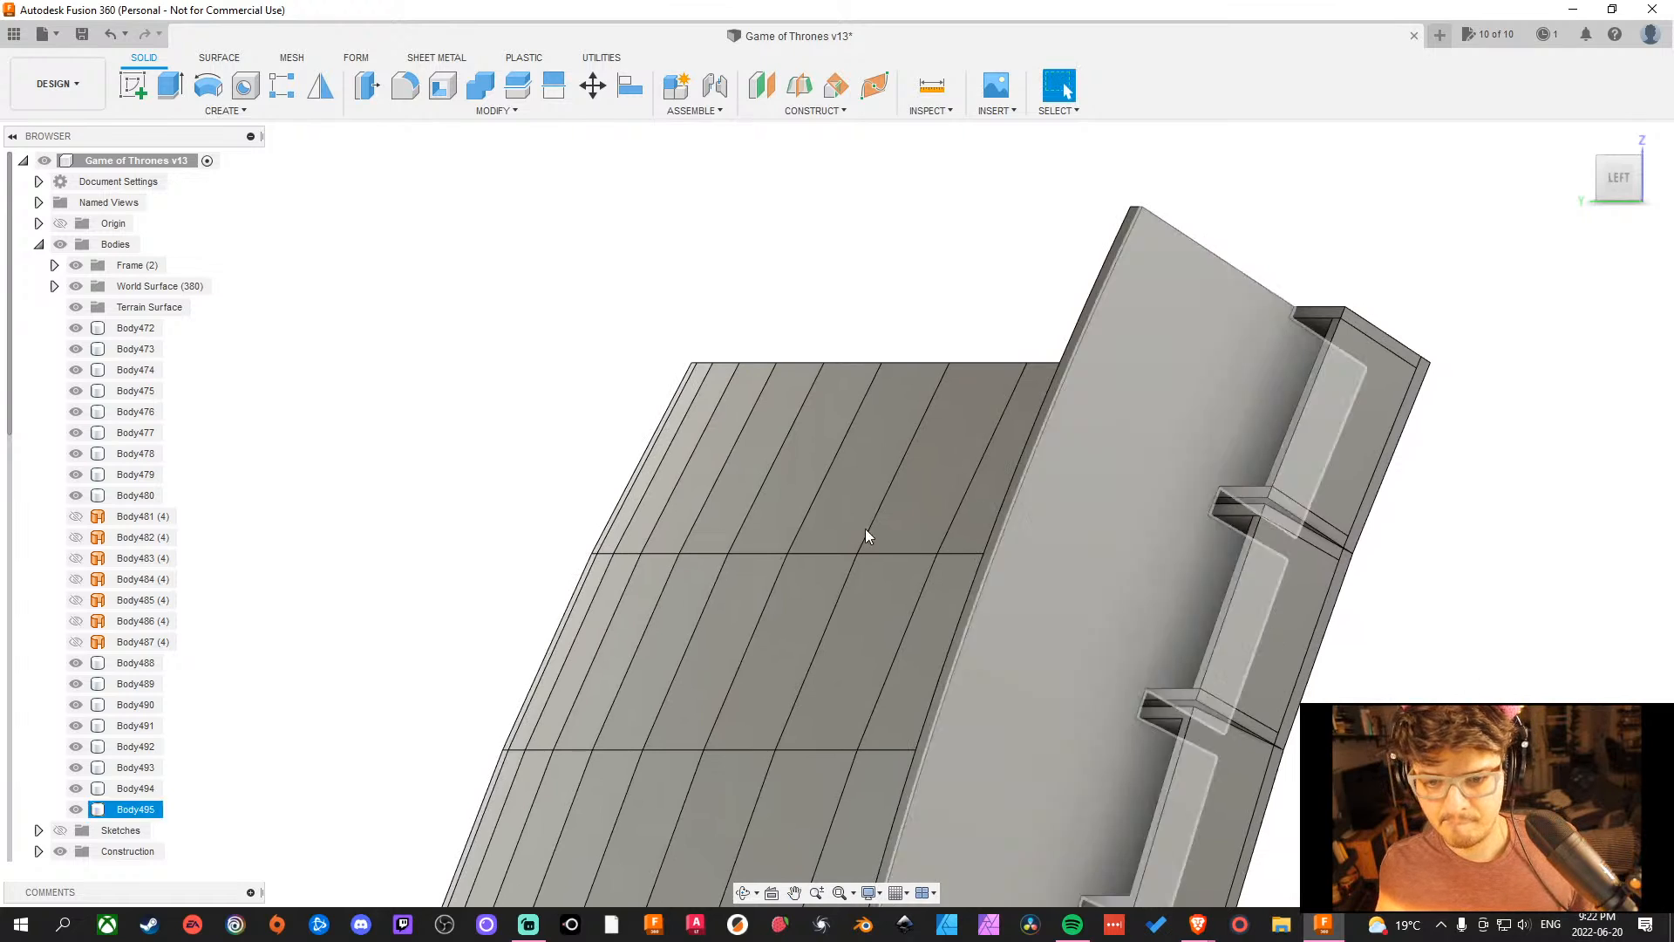
click(848, 364)
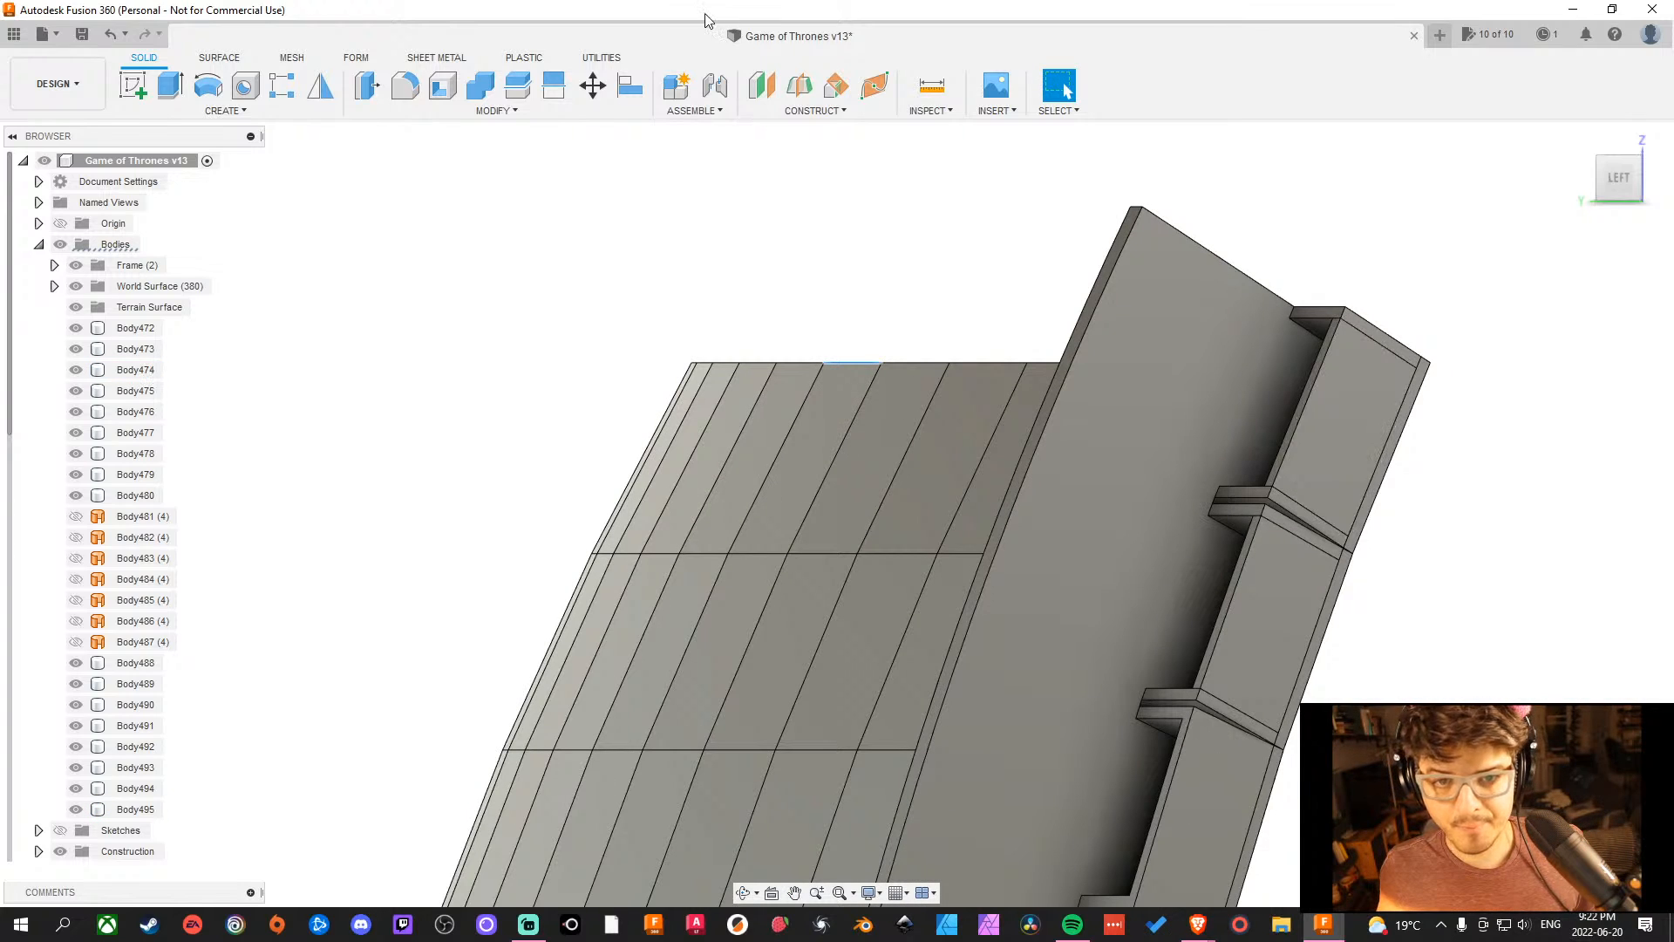
click(220, 58)
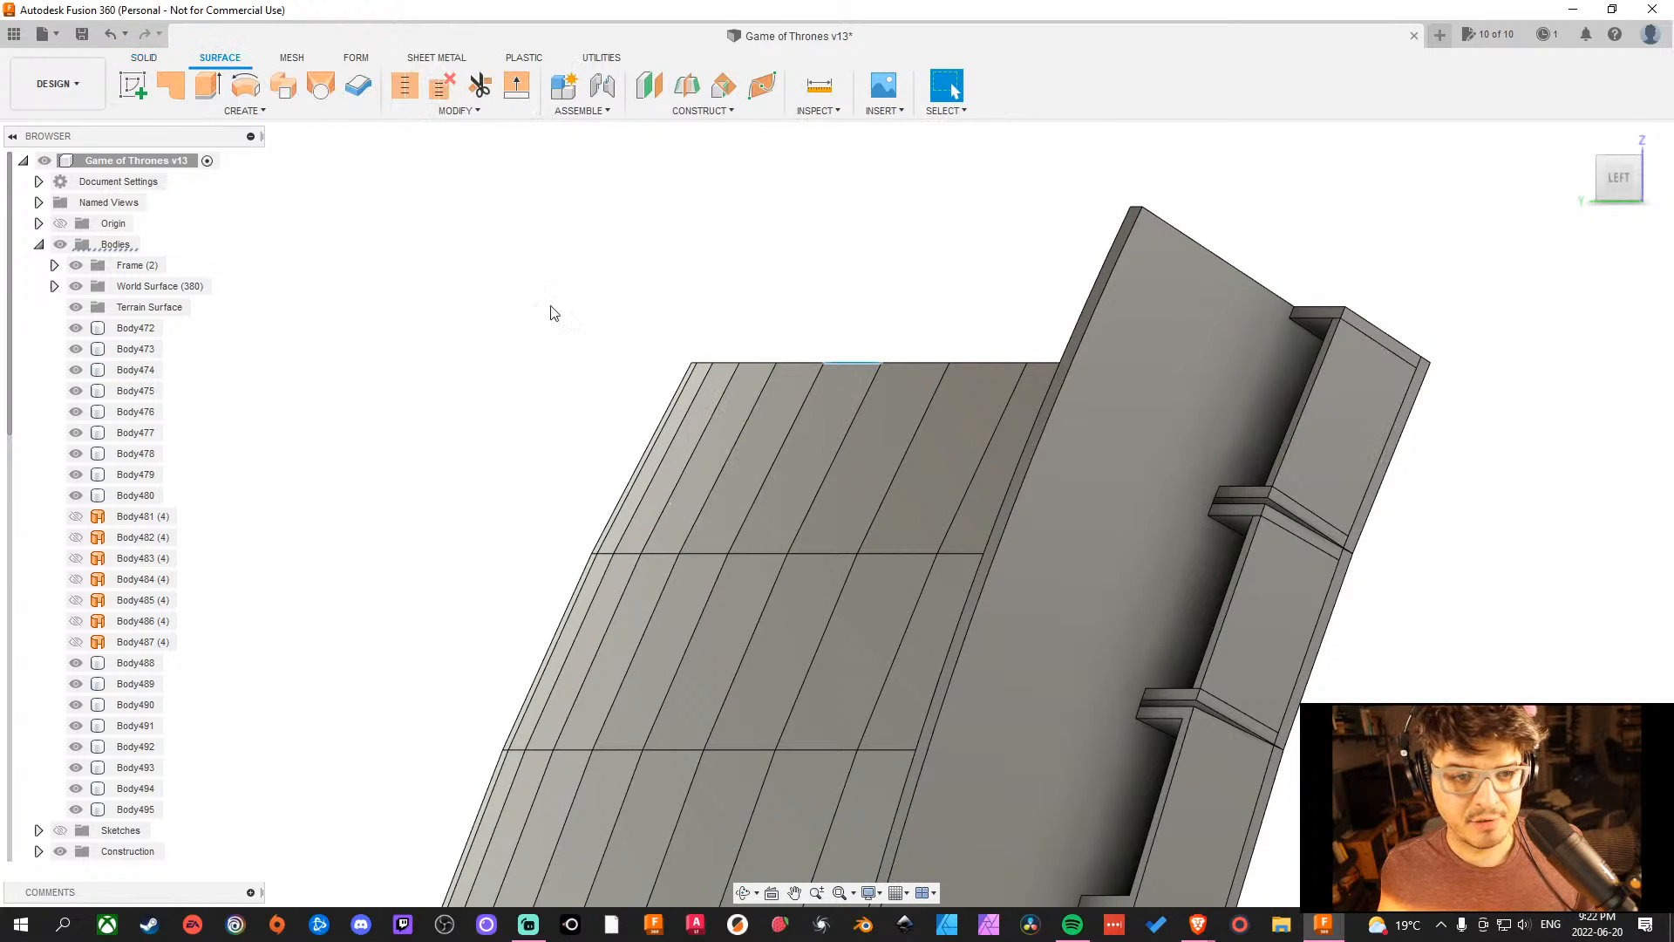
click(240, 111)
click(170, 287)
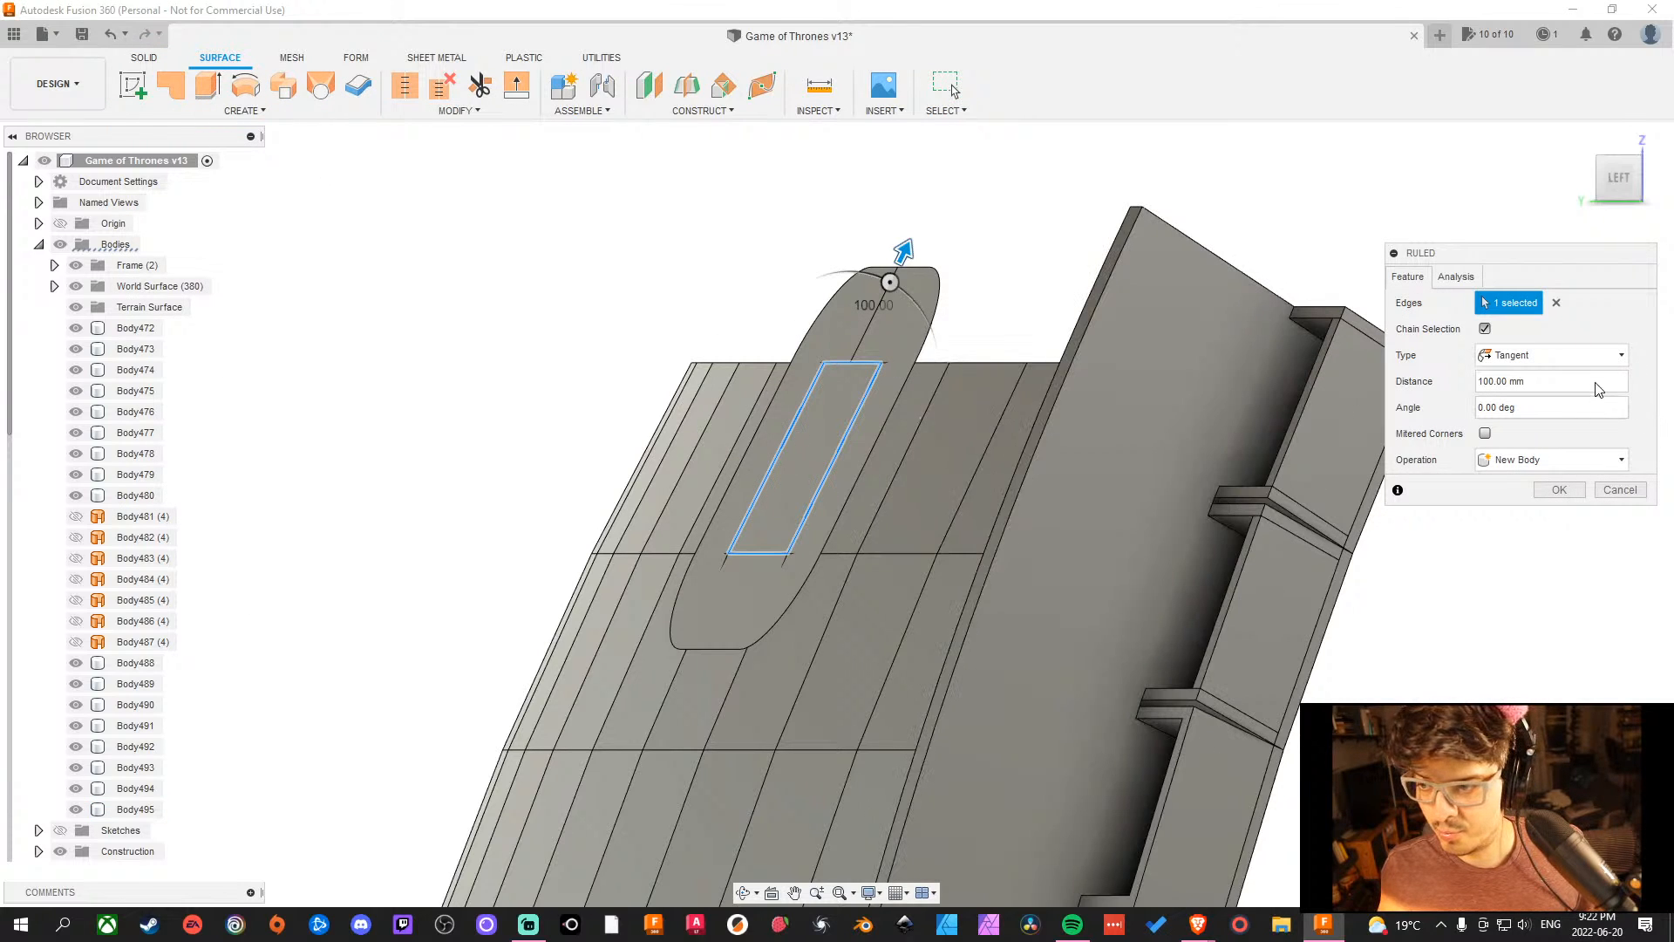
click(1600, 355)
click(1511, 402)
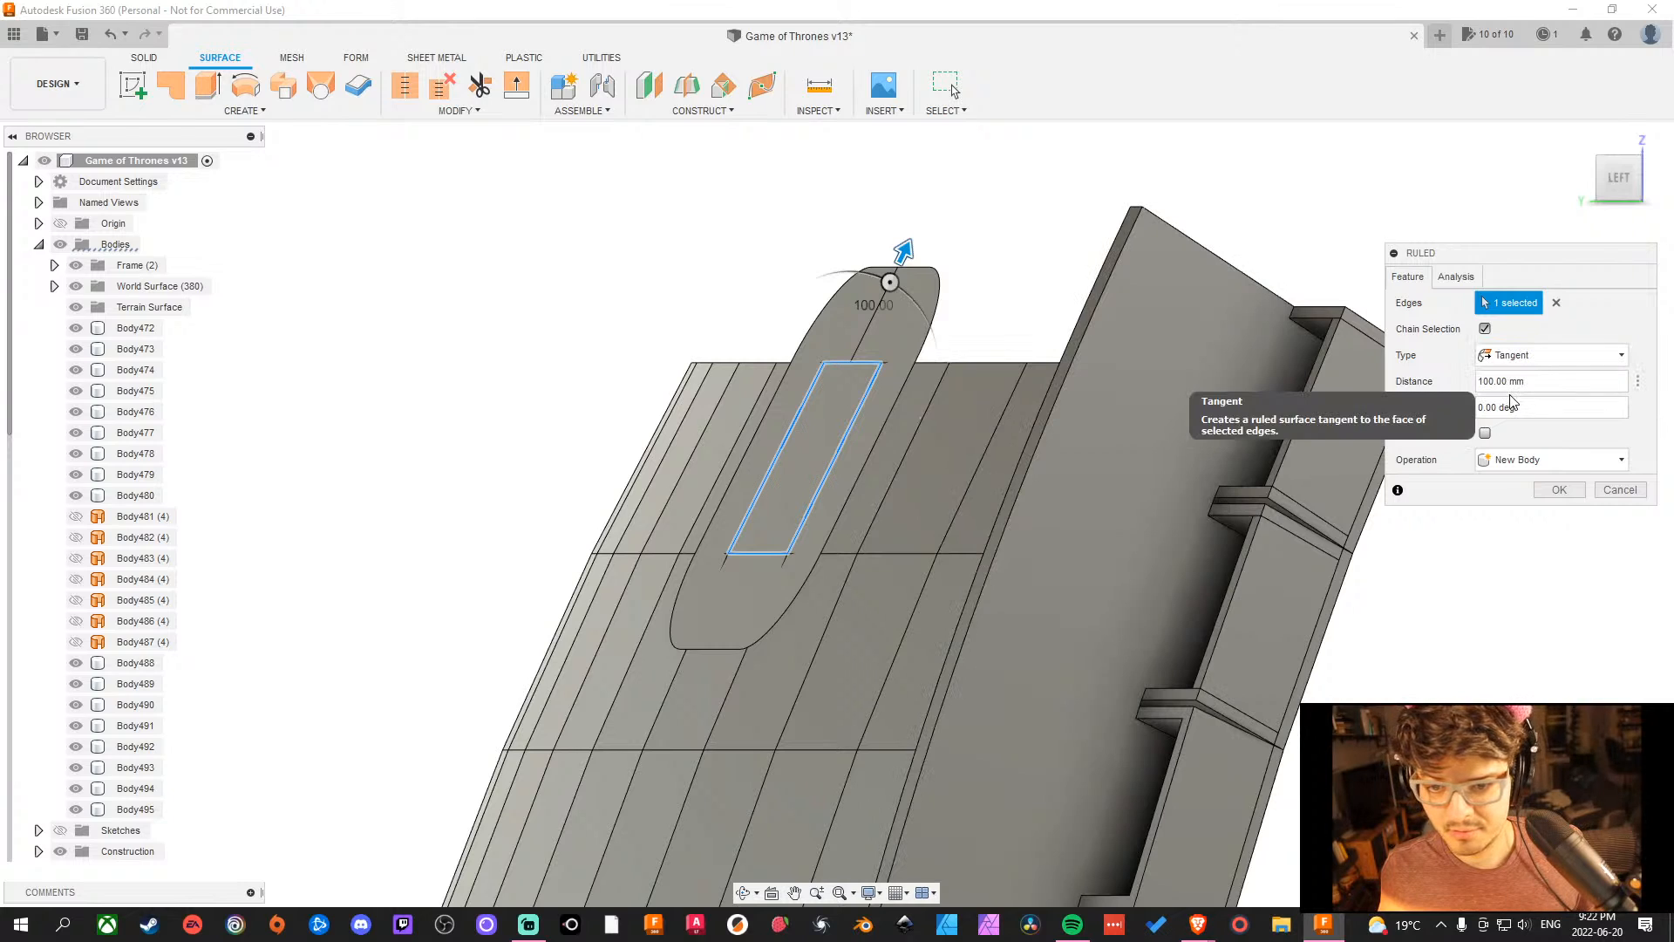
click(1500, 355)
click(1509, 409)
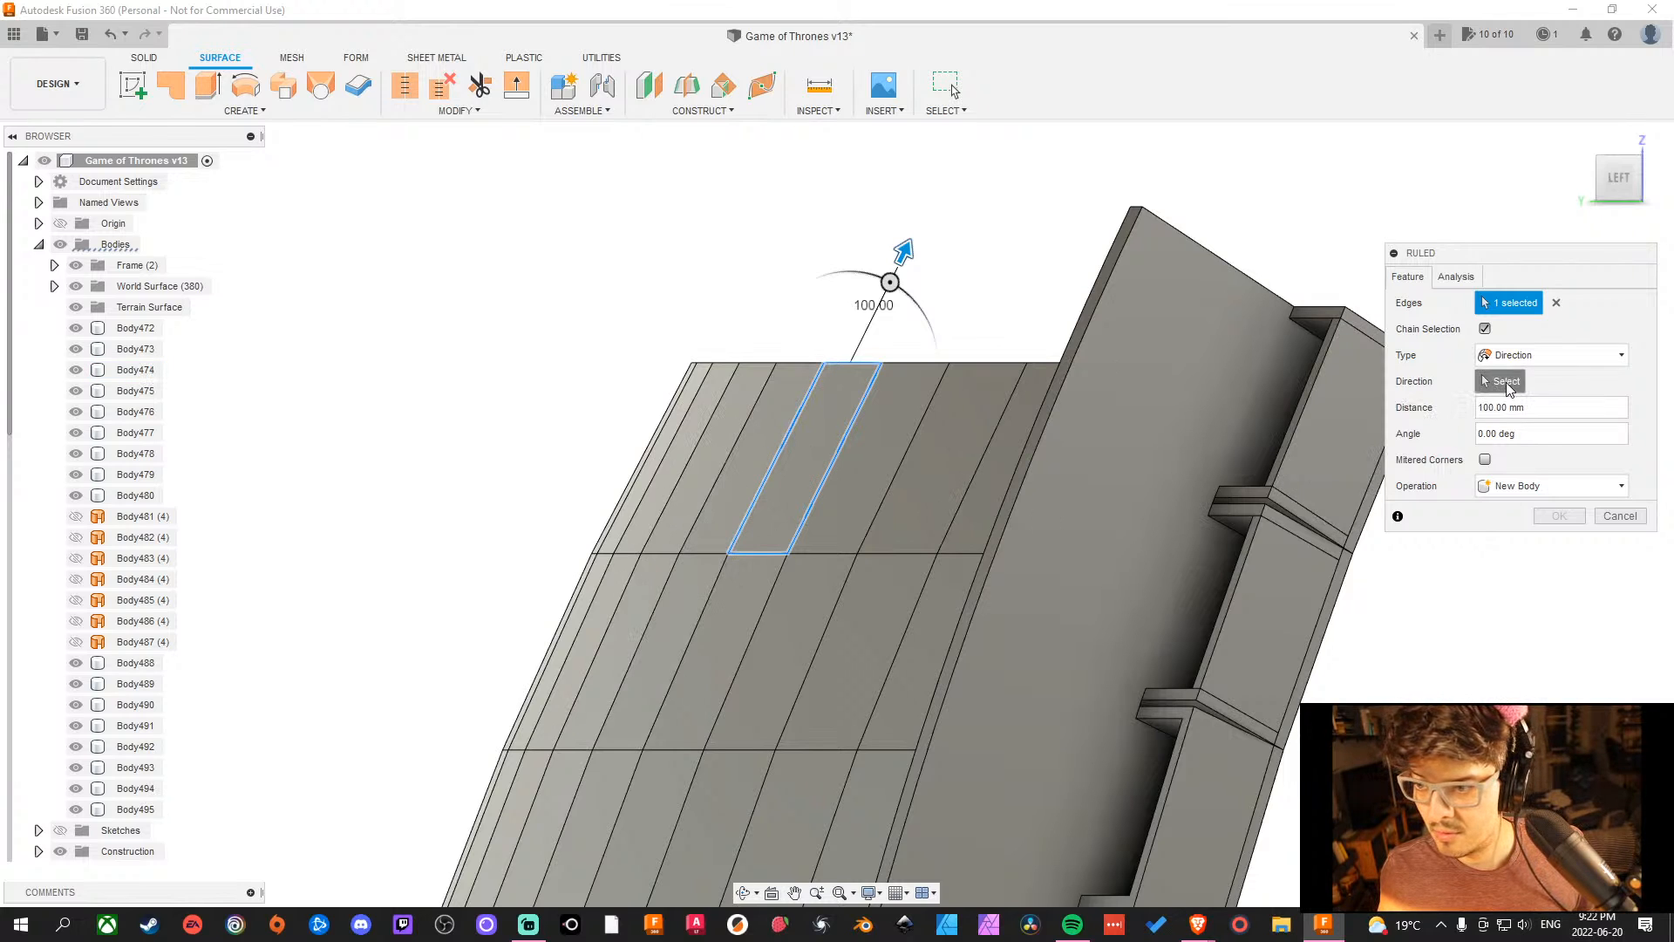
click(1500, 381)
click(801, 365)
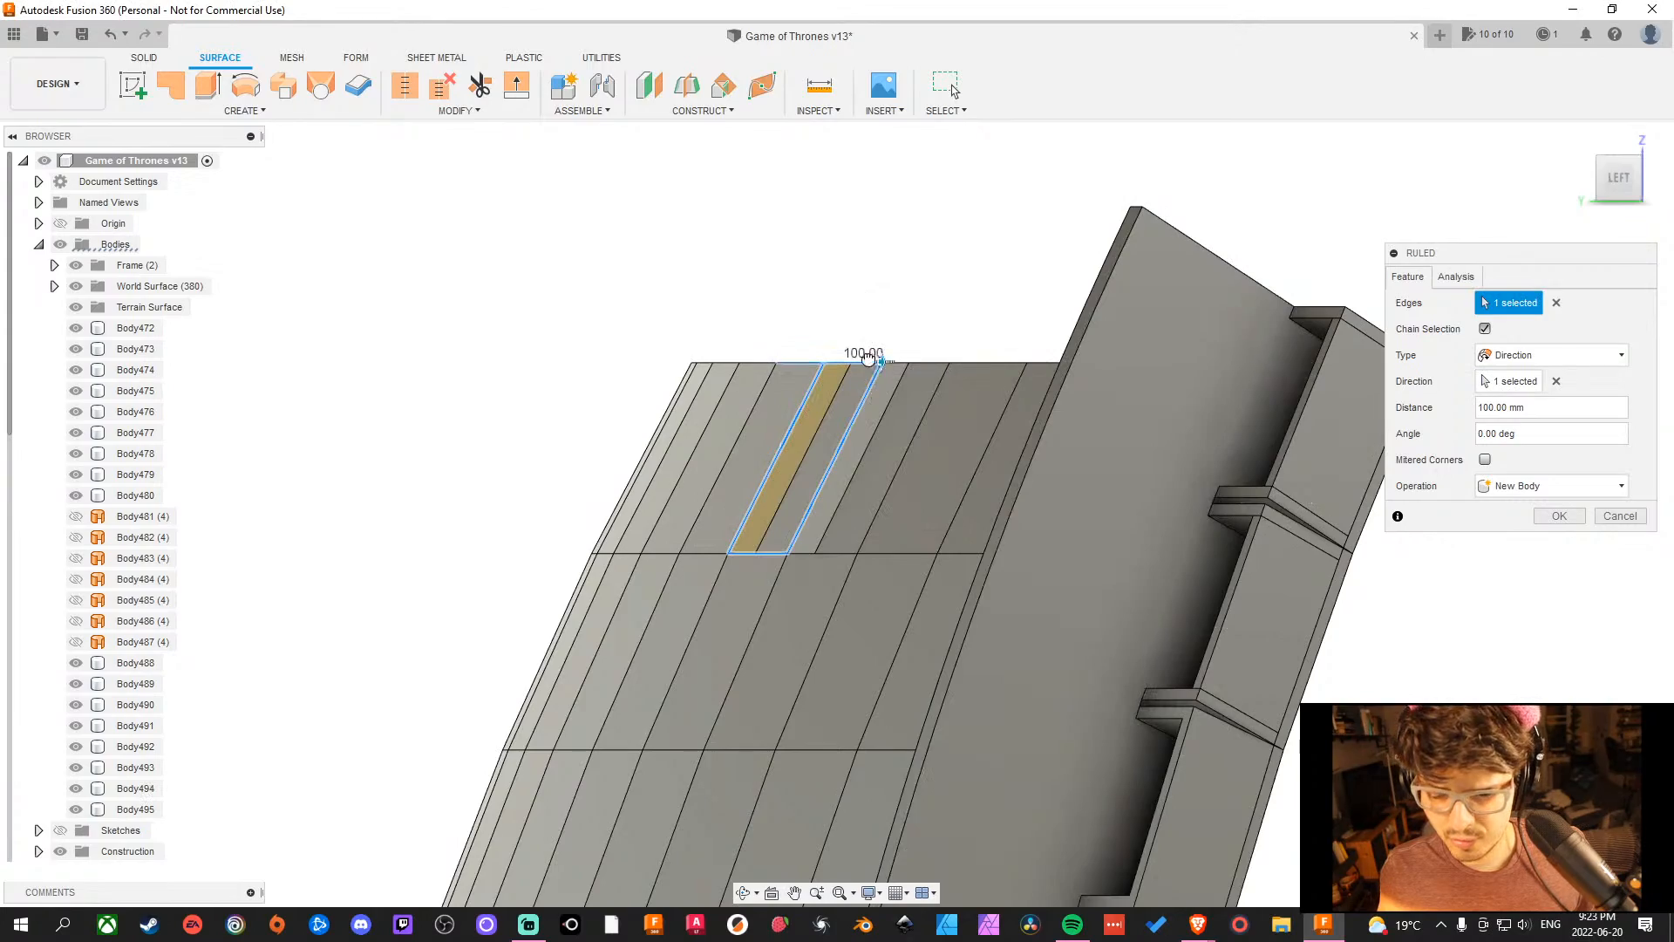
drag(867, 357, 680, 345)
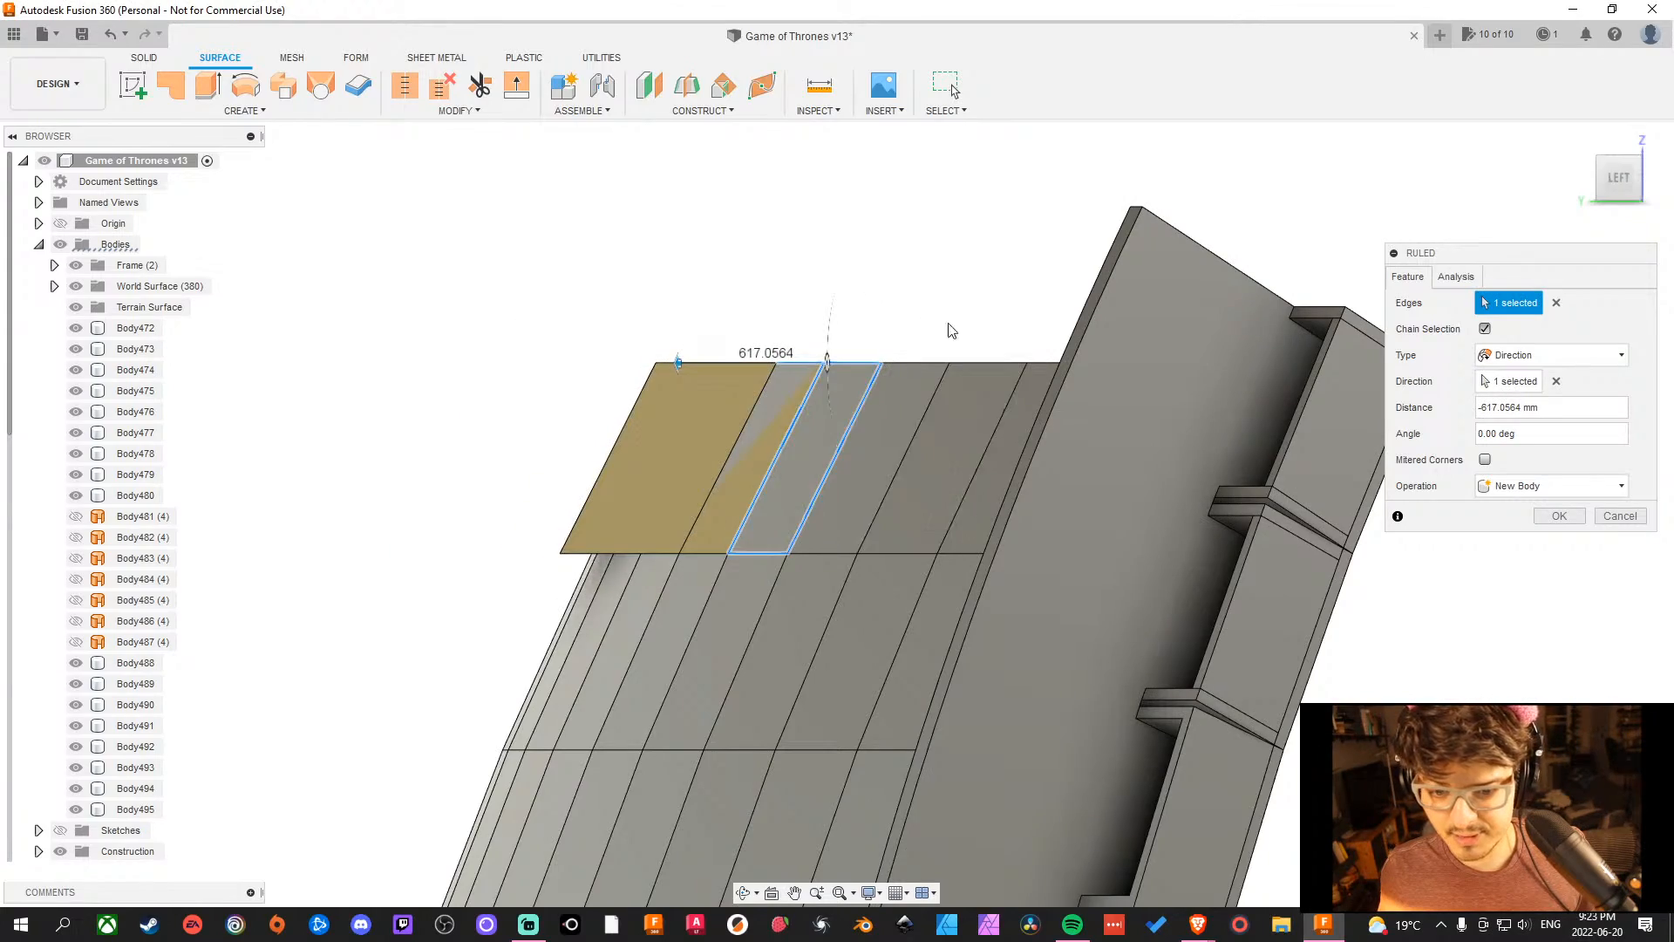
mouse_move(950, 329)
shift+middle_down()
mouse_move(971, 273)
mouse_move(1107, 265)
mouse_move(983, 265)
mouse_move(884, 291)
mouse_move(920, 335)
shift+middle_up()
click(1637, 516)
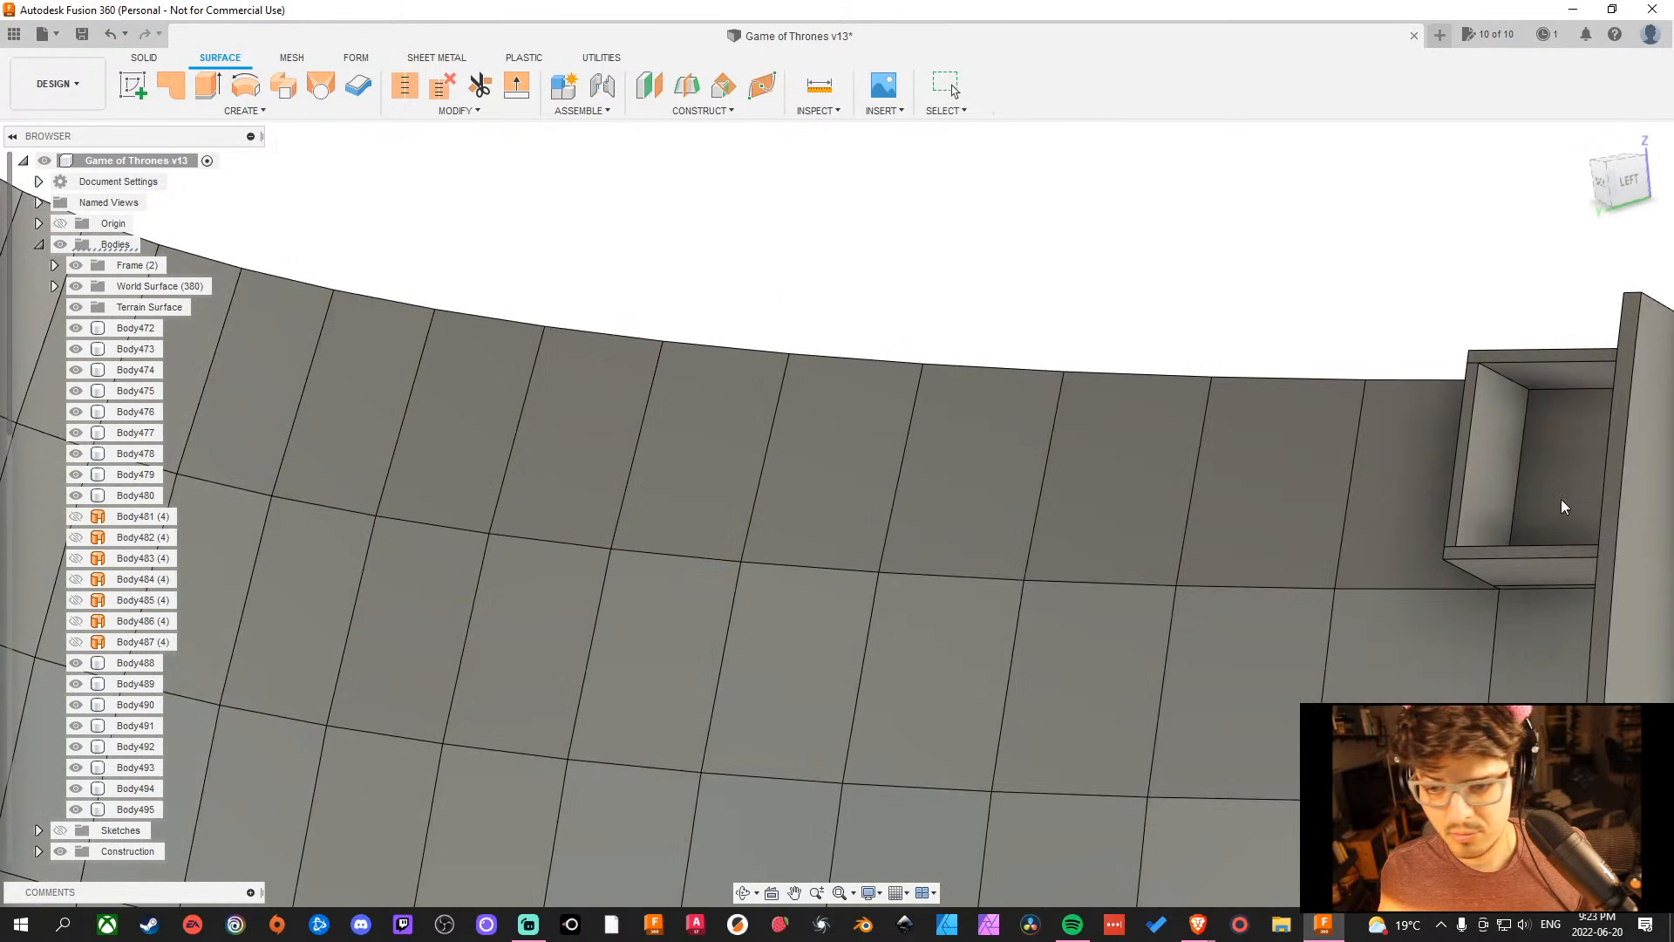
Construct a plane at a 0° angle through the top edge of a tile in the world surface's uppermost row.
scroll(855, 314, down, 6)
shift+middle_drag(1460, 448, 1439, 345)
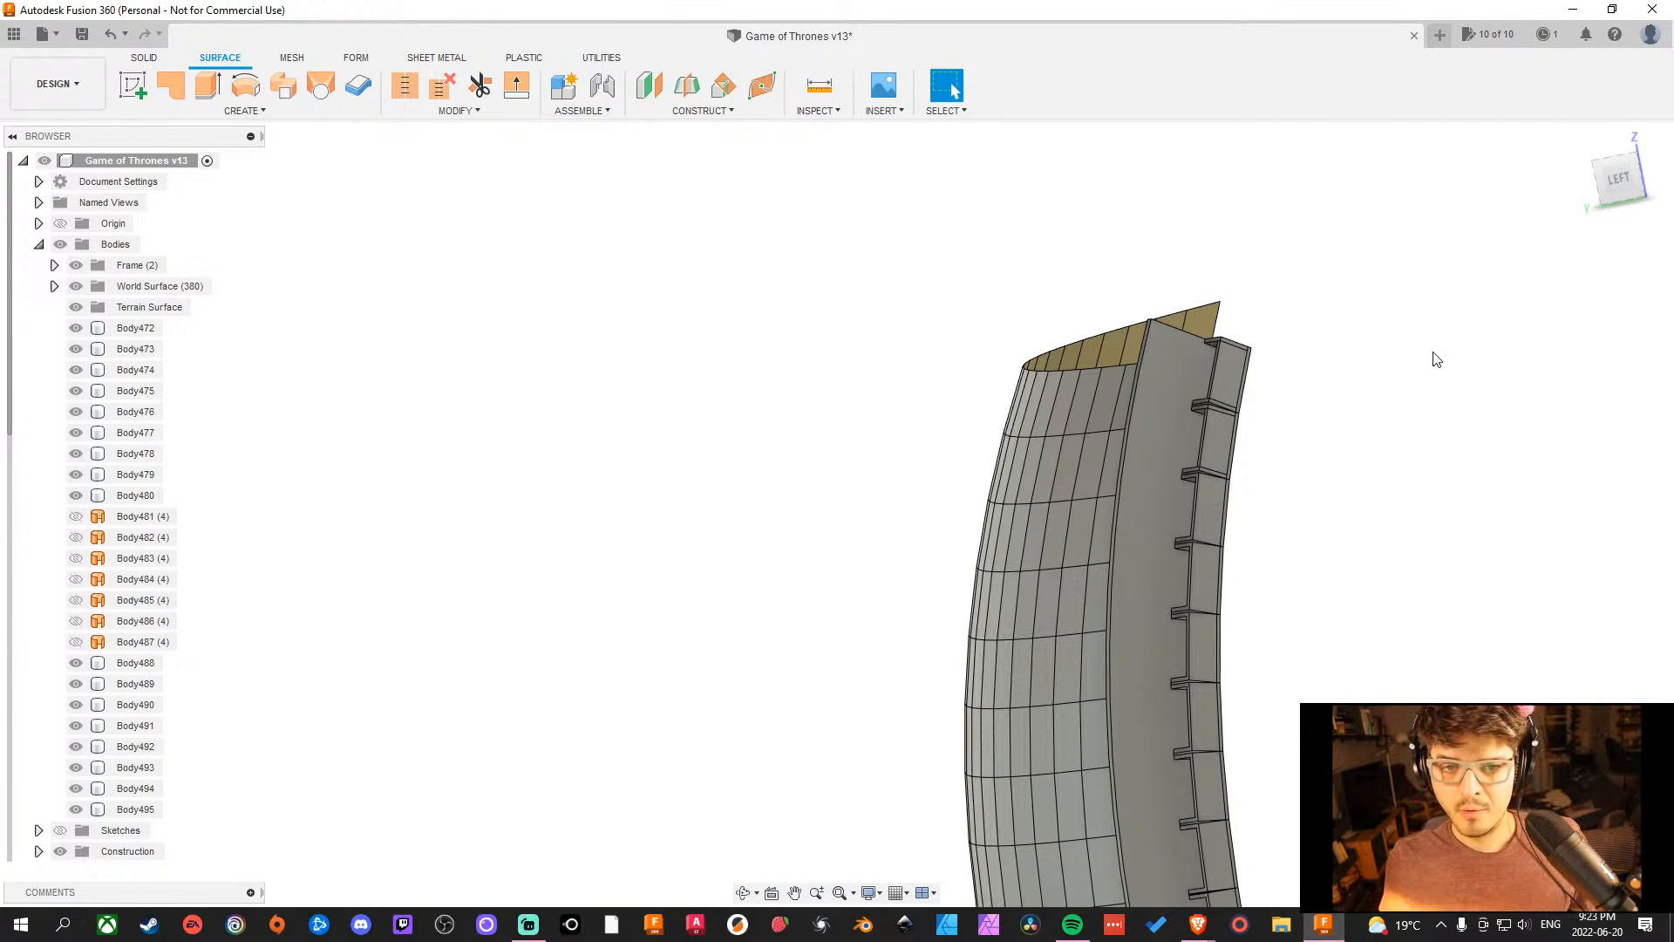
click(724, 85)
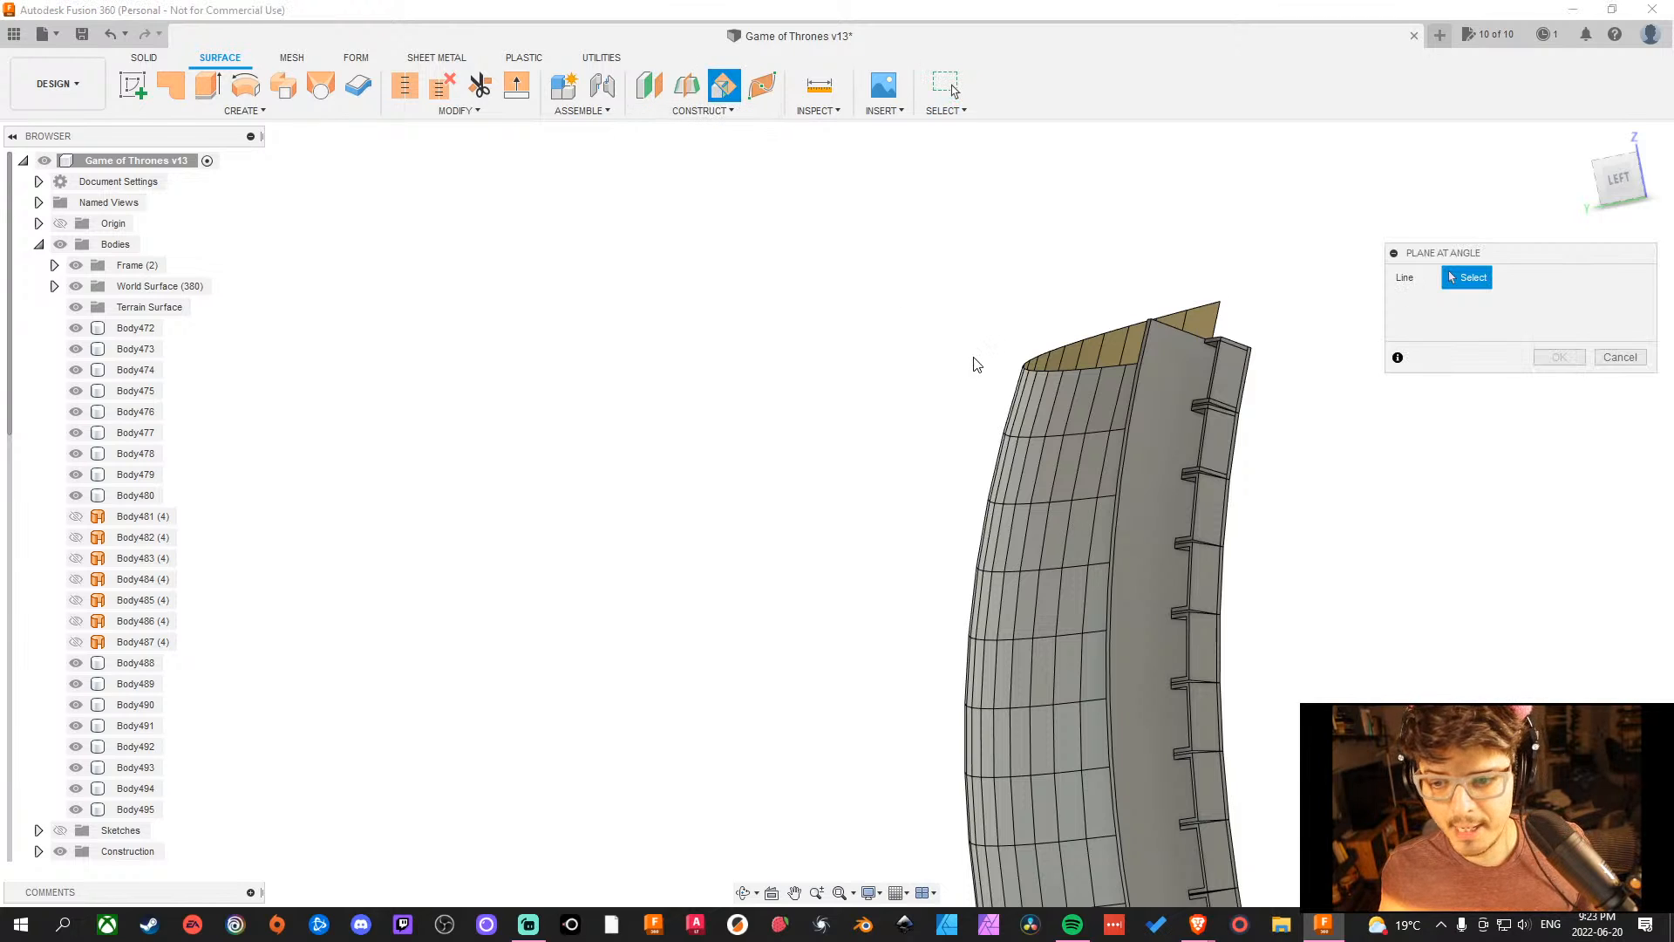
scroll(1049, 371, up, 5)
click(1032, 327)
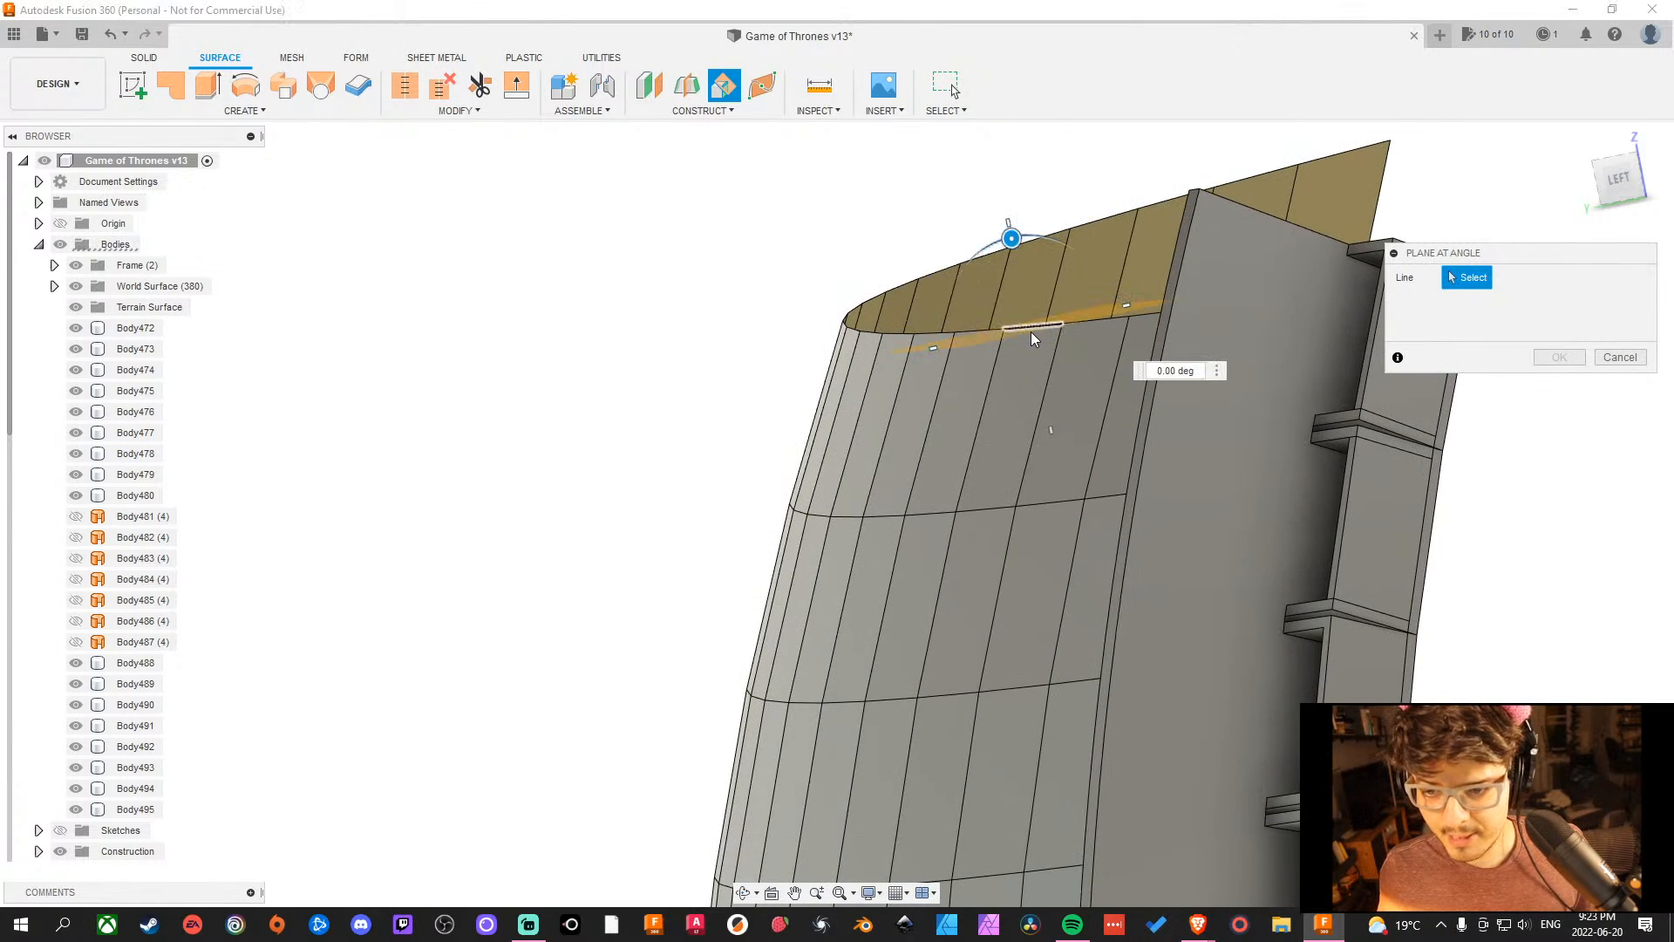
key(Escape)
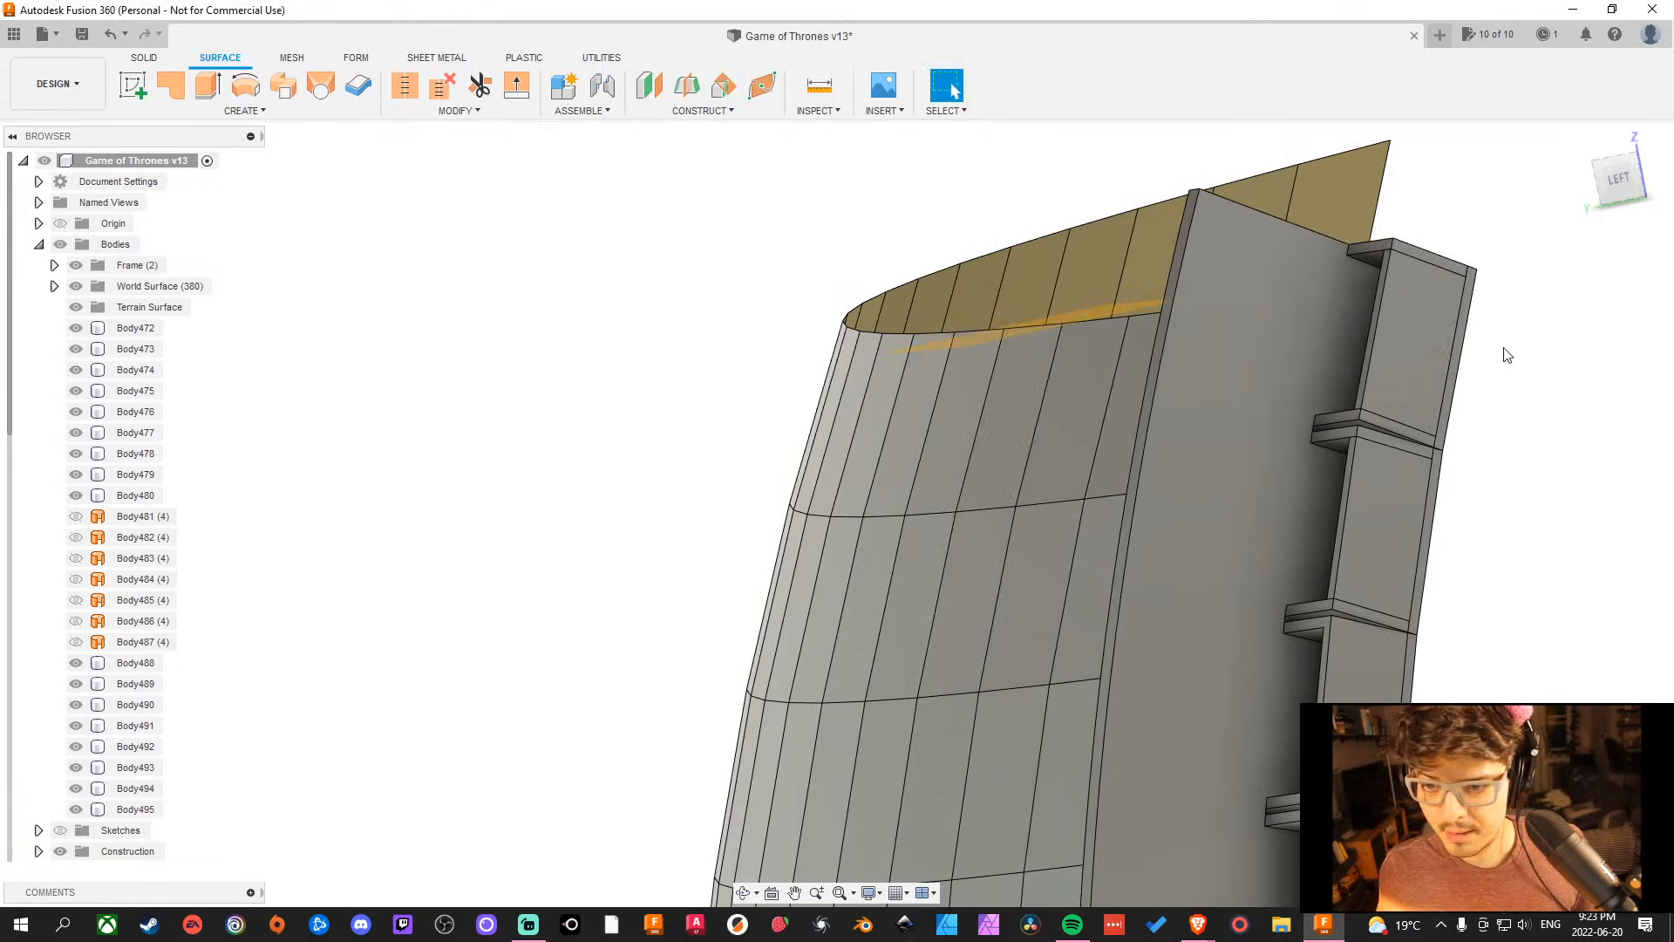
Construct a second plane at angle through the bottom edge of the same top-row tile.
click(719, 88)
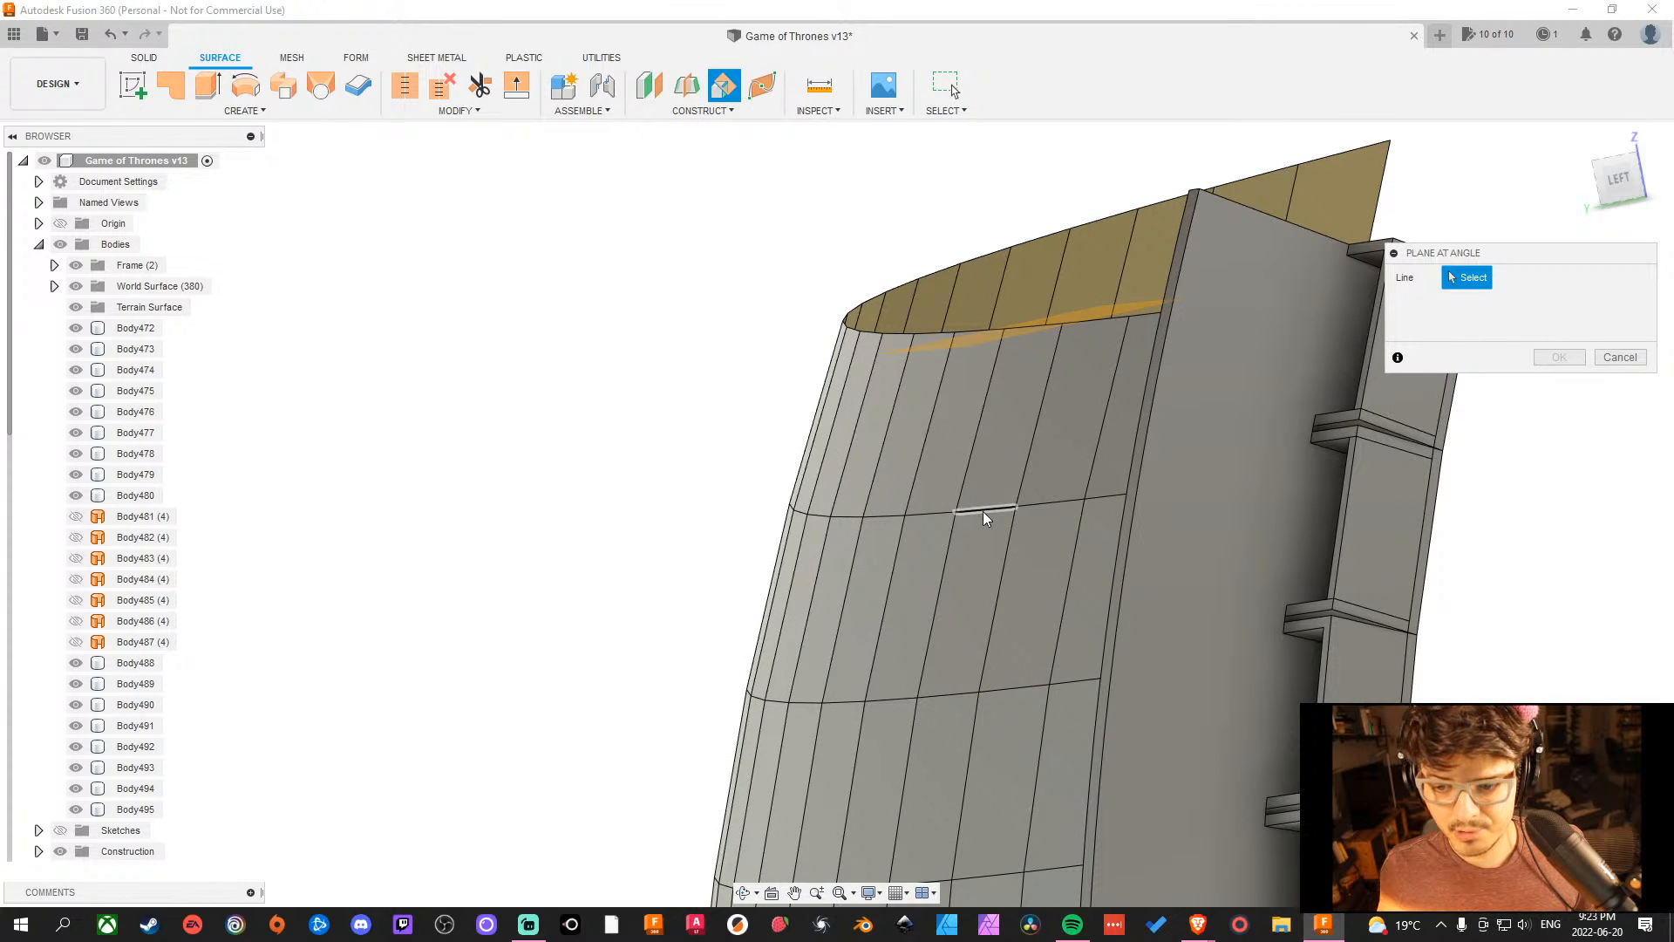
click(983, 512)
click(1617, 356)
Construct a midplane between the two planes on the tile's top and bottom edges.
shift+middle_drag(1617, 356, 1603, 496)
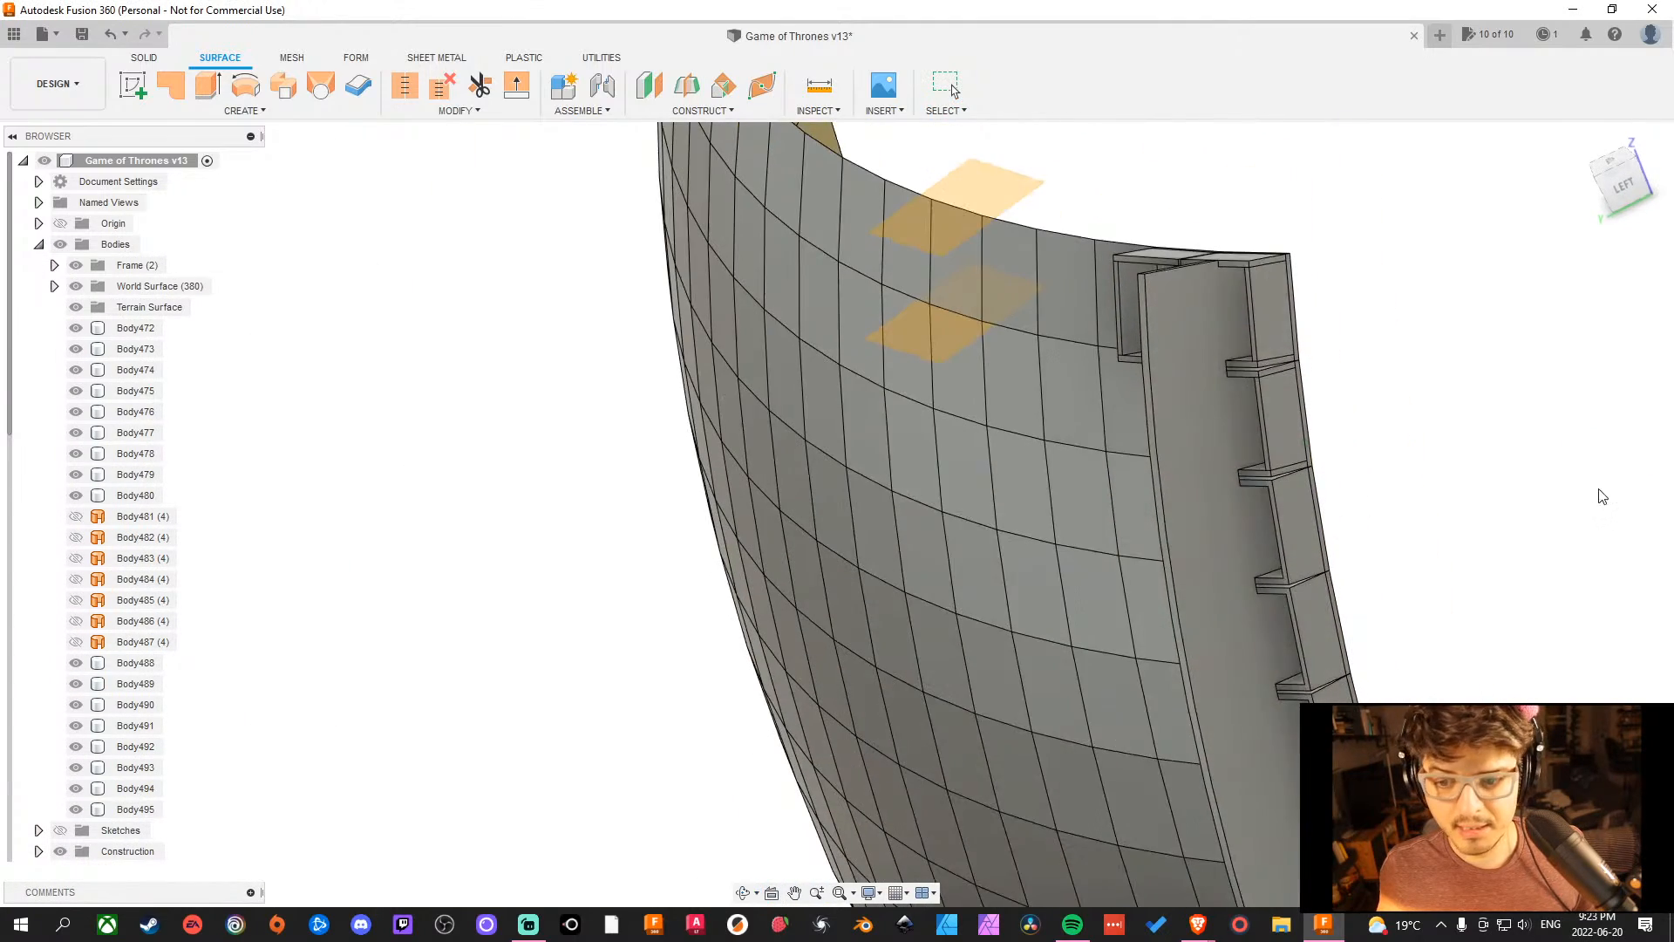
click(689, 86)
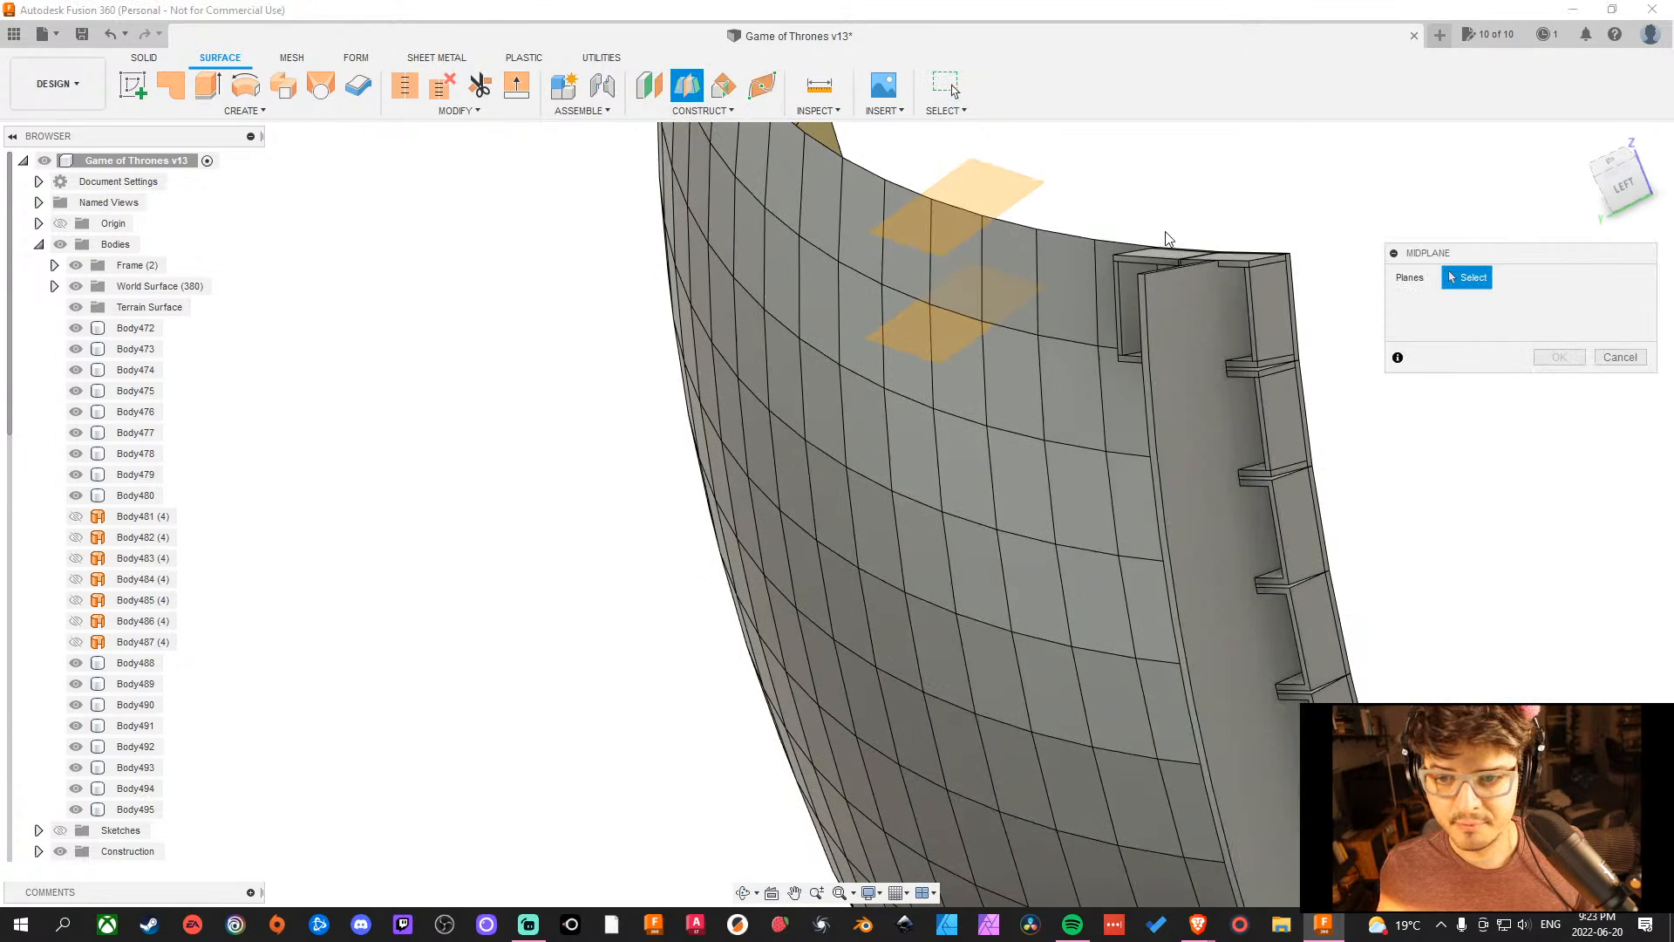
shift+middle_drag(1166, 239, 952, 253)
click(952, 258)
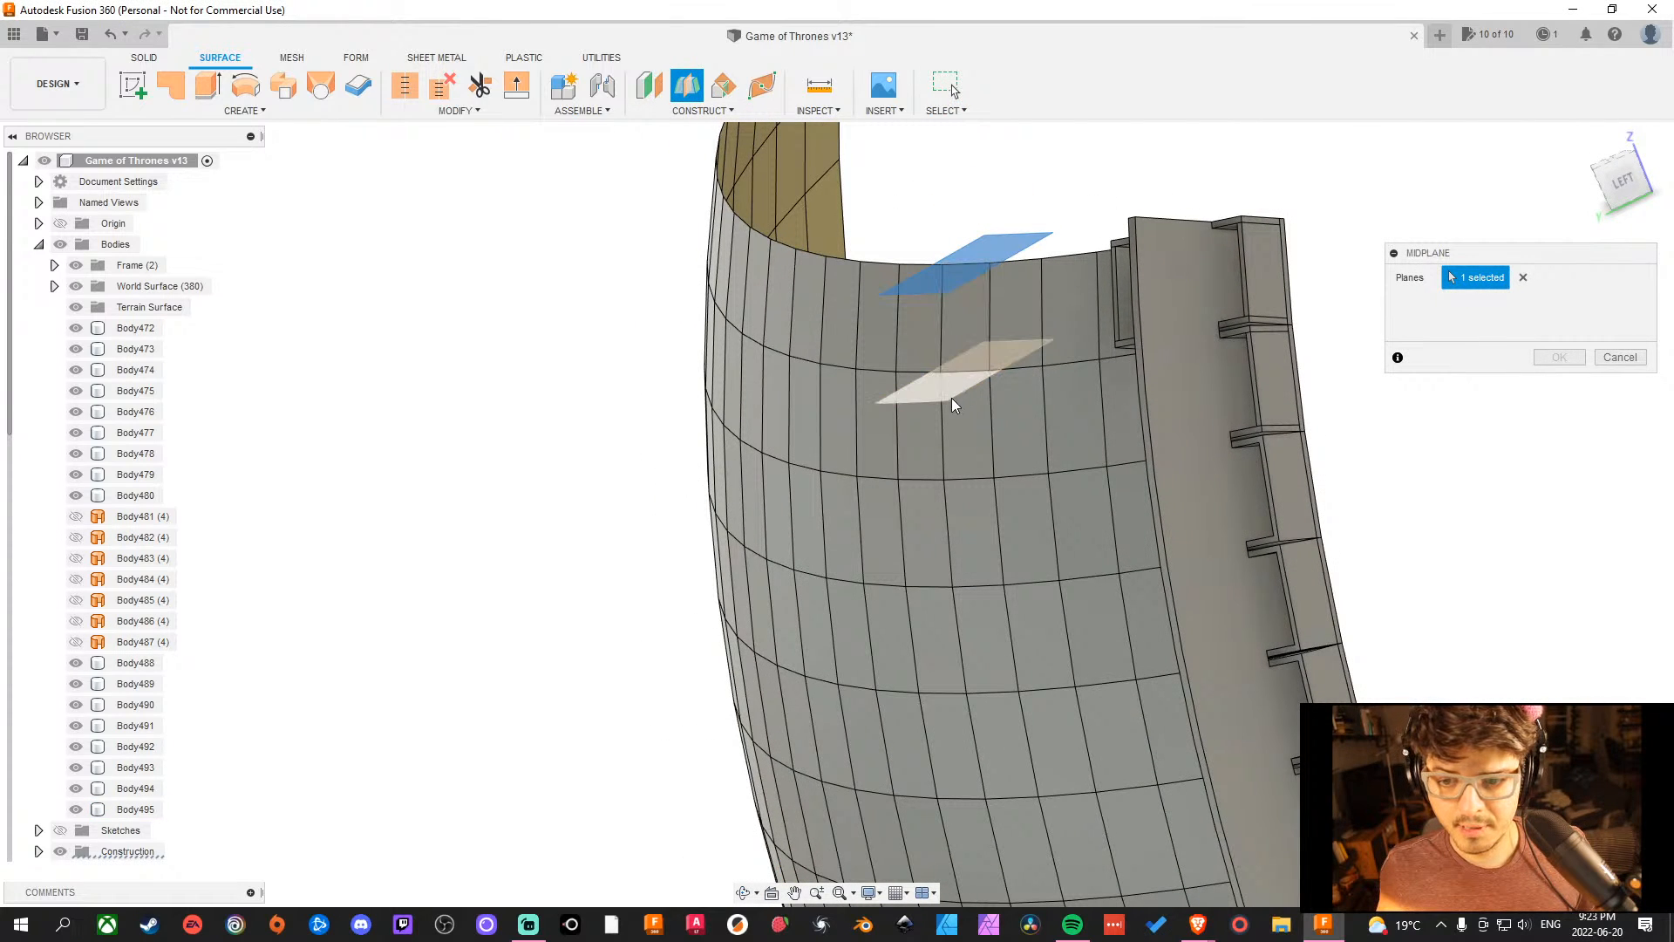
click(935, 399)
click(1580, 357)
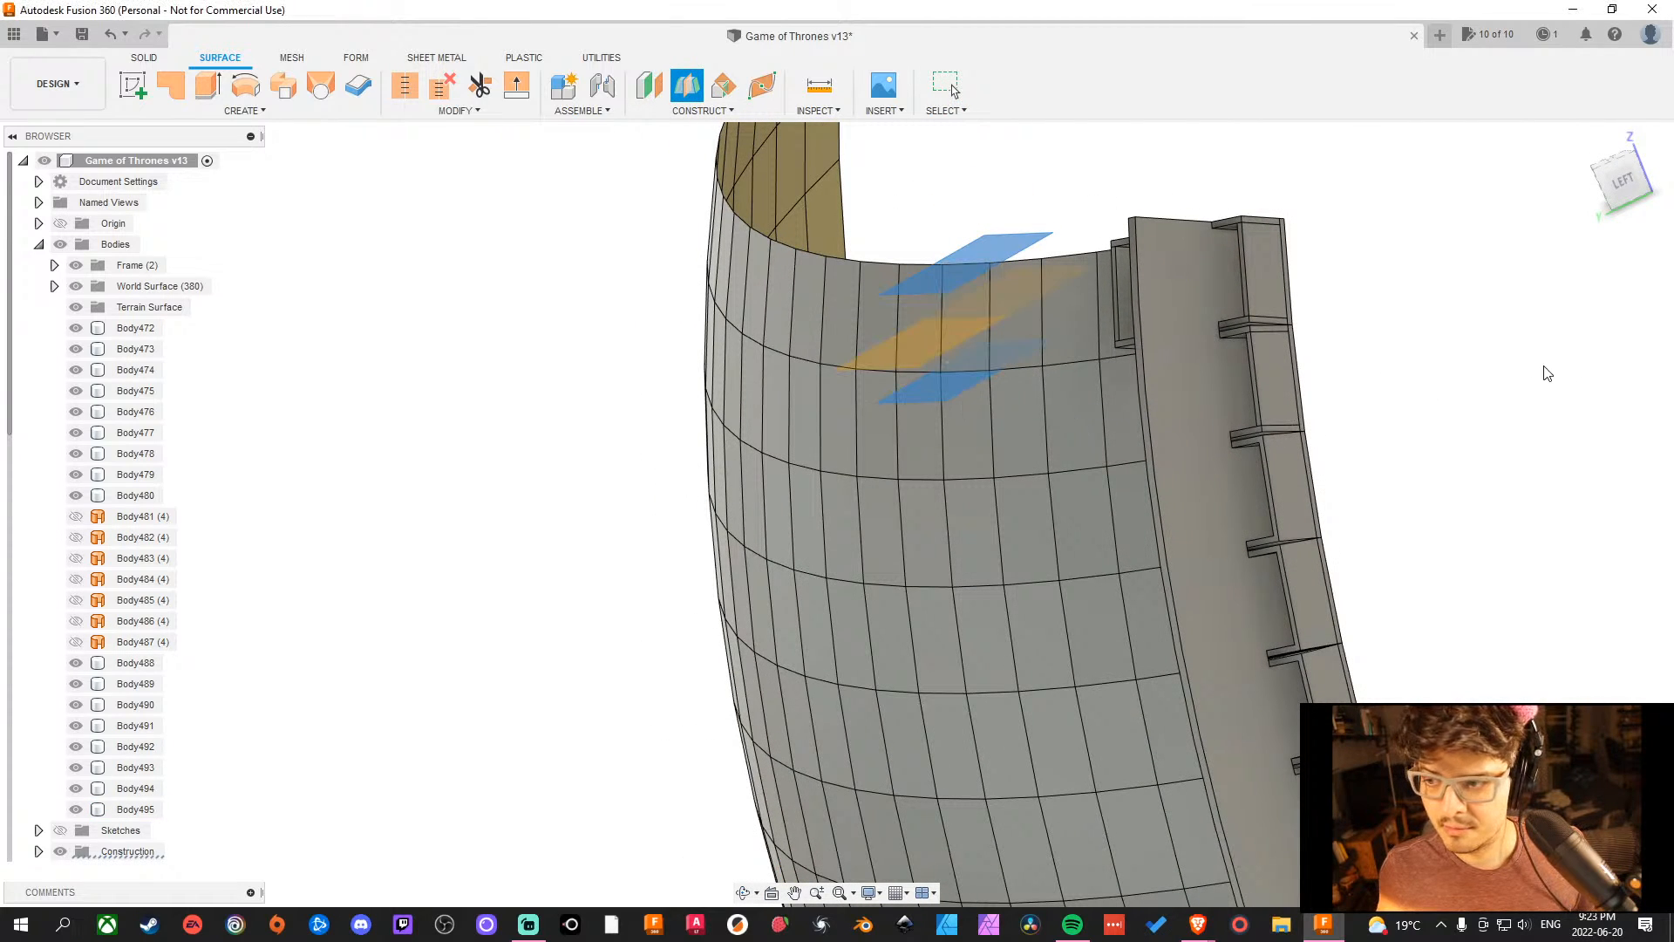
Delete the two helper planes on the tile's top and bottom edges, keeping only the midplane between them.
scroll(937, 296, up, 5)
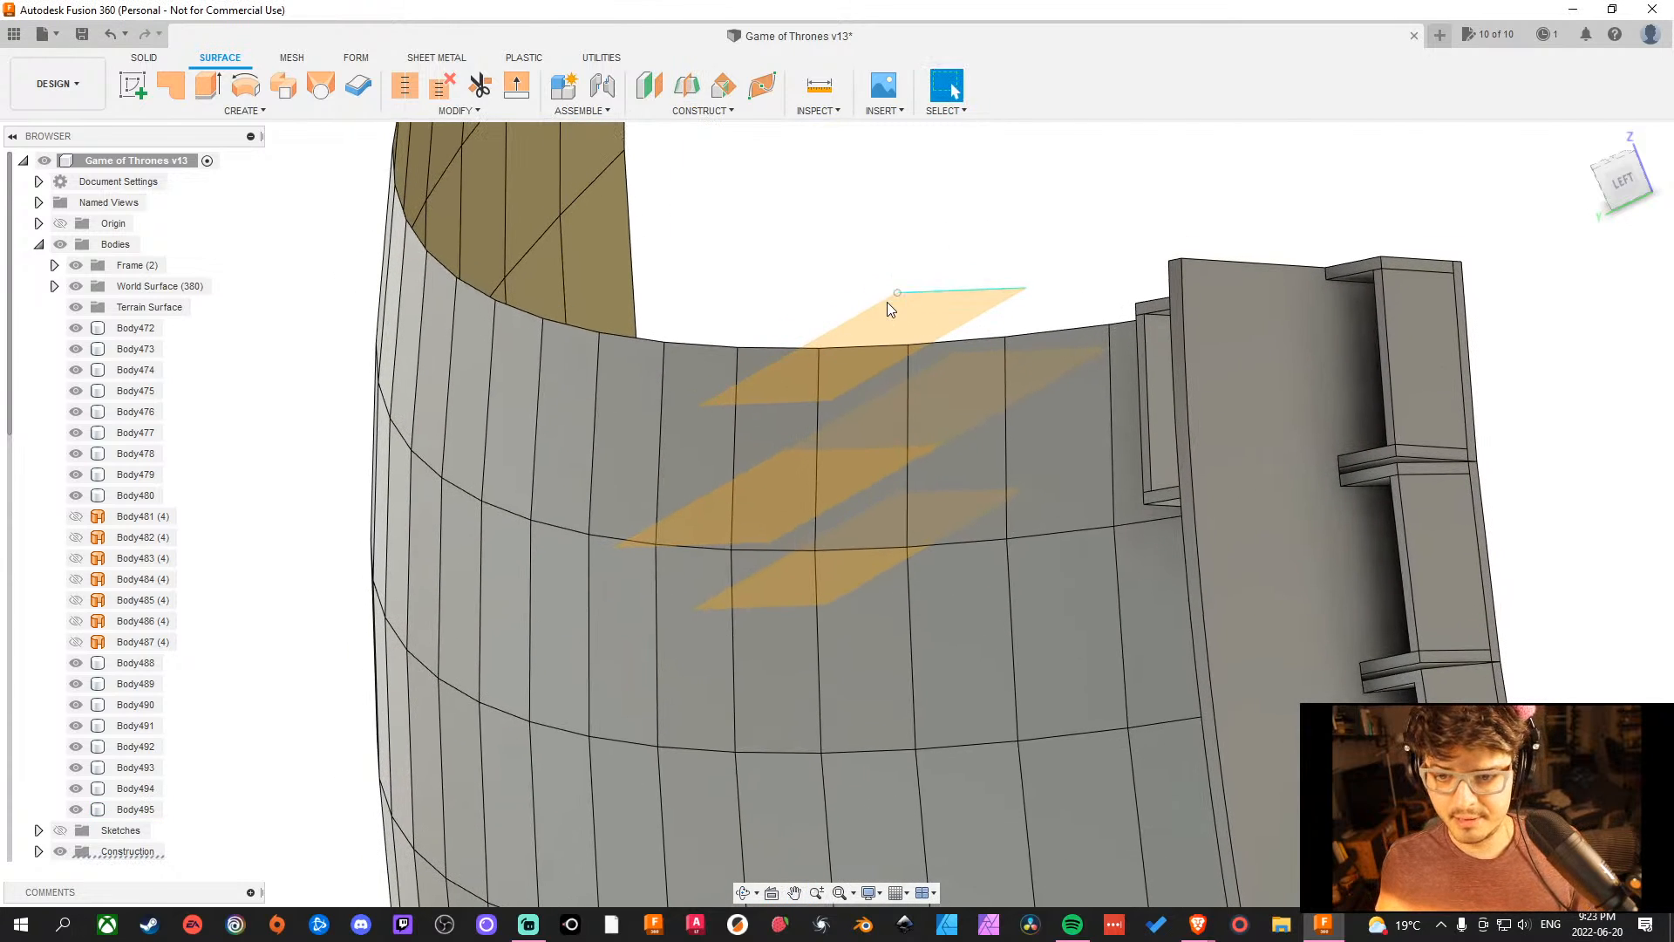
click(889, 311)
key(Delete)
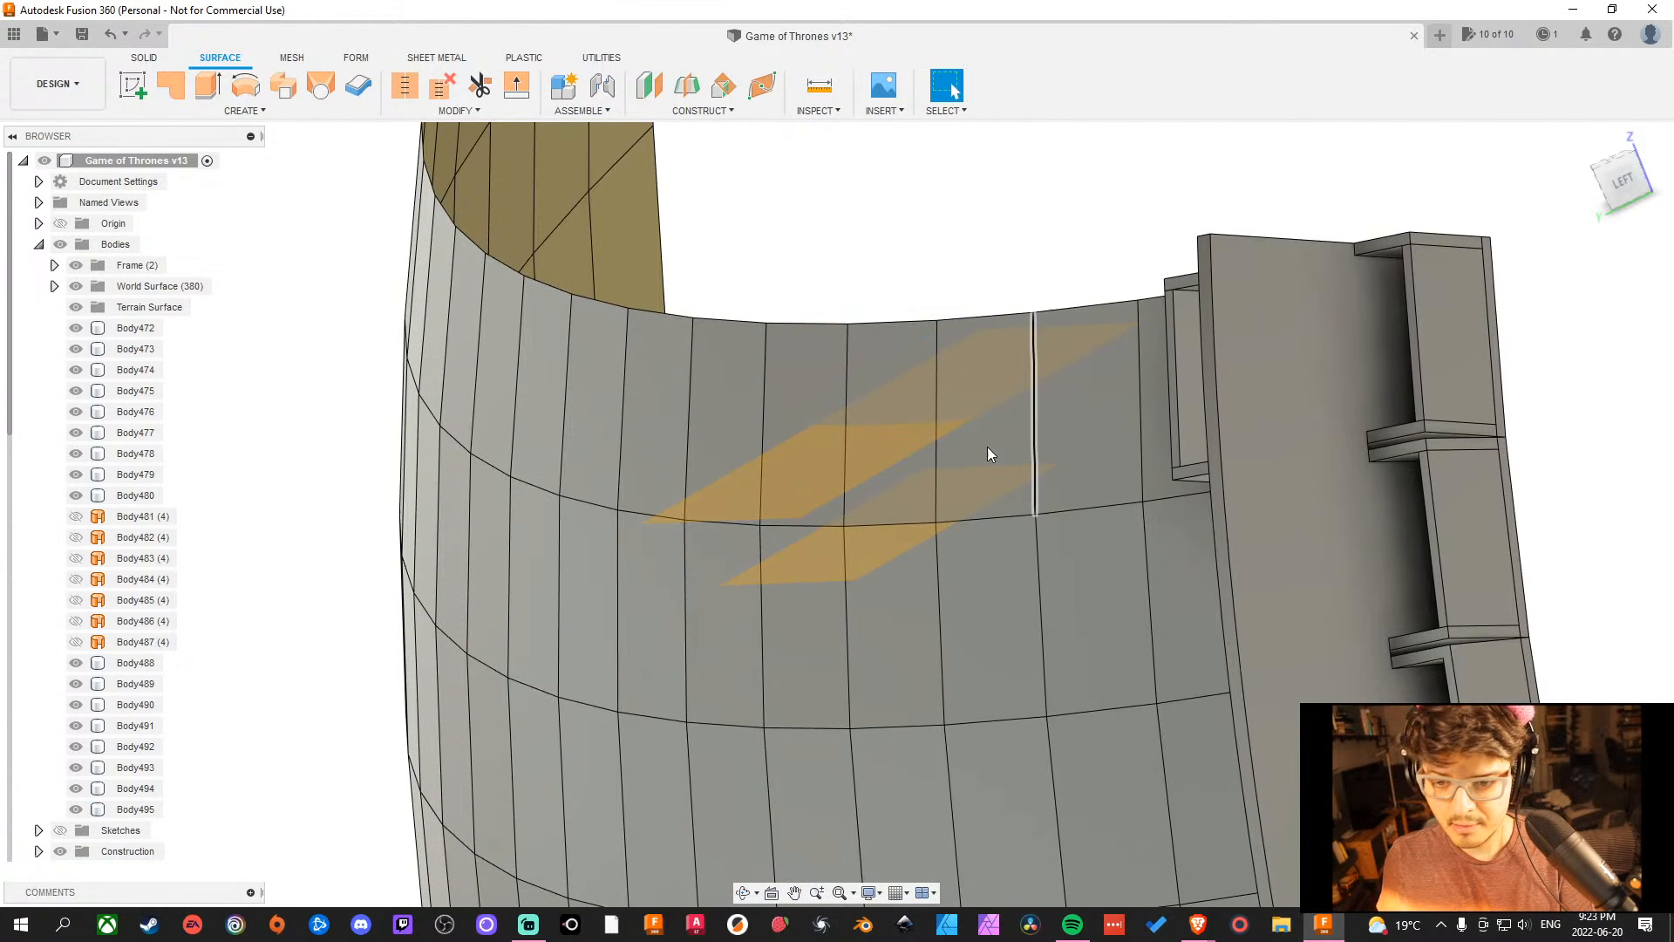
click(846, 551)
key(Delete)
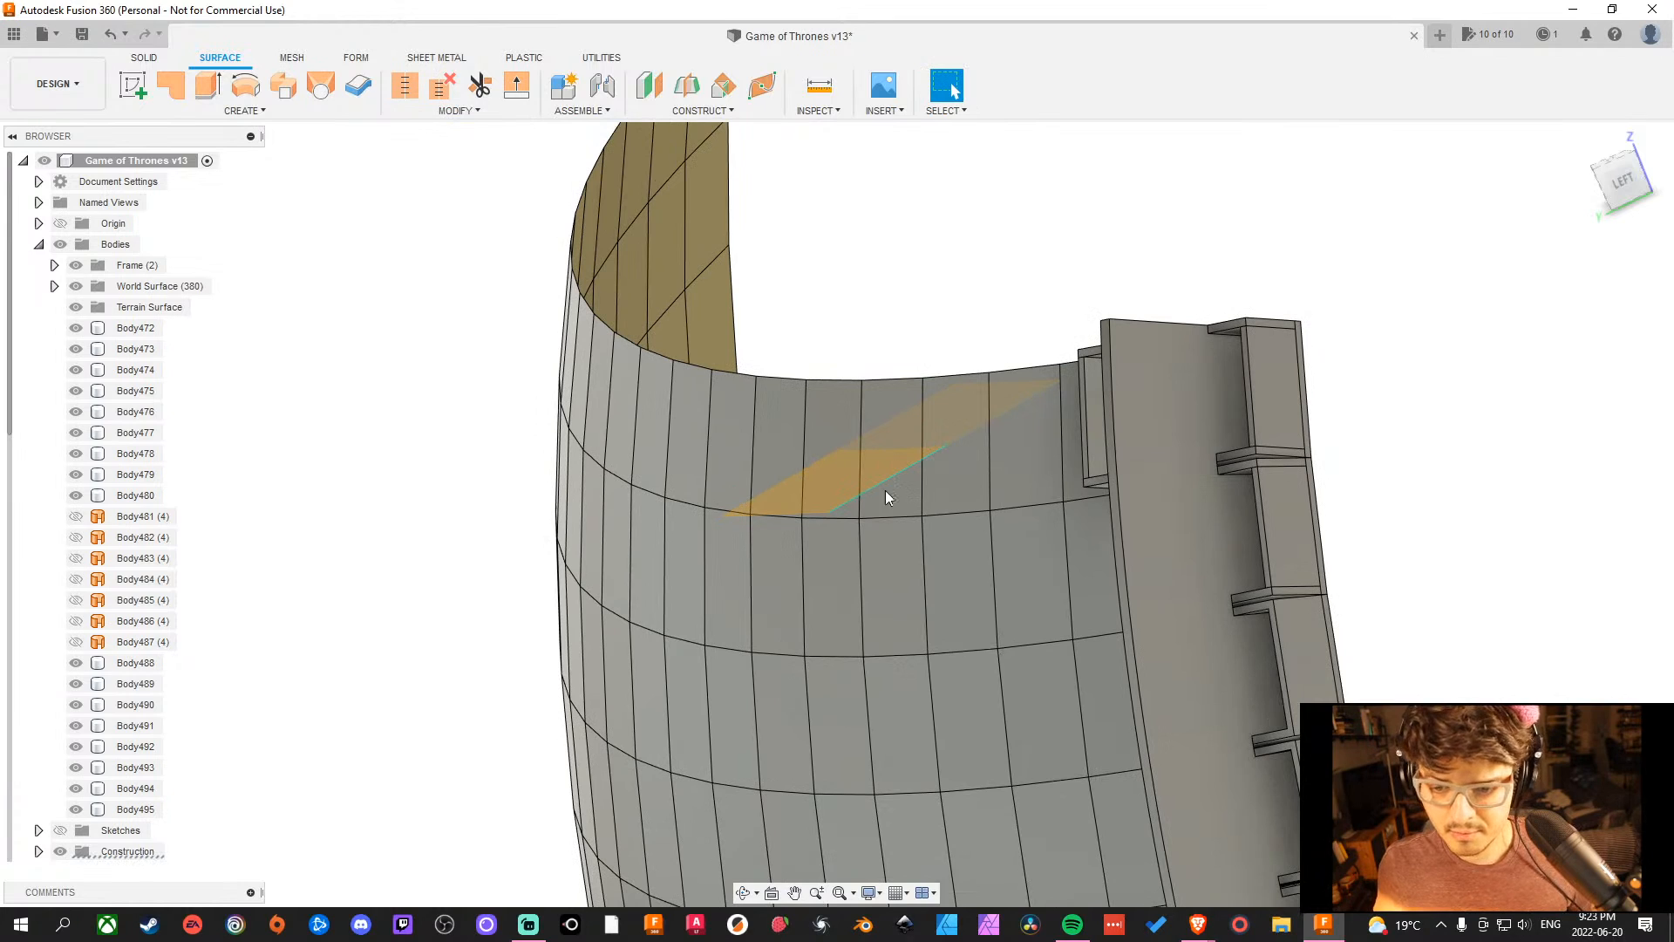
Enlarge the displayed extents of the top-row midplane so it reaches well beyond the world surface and supports.
scroll(1474, 621, down, 3)
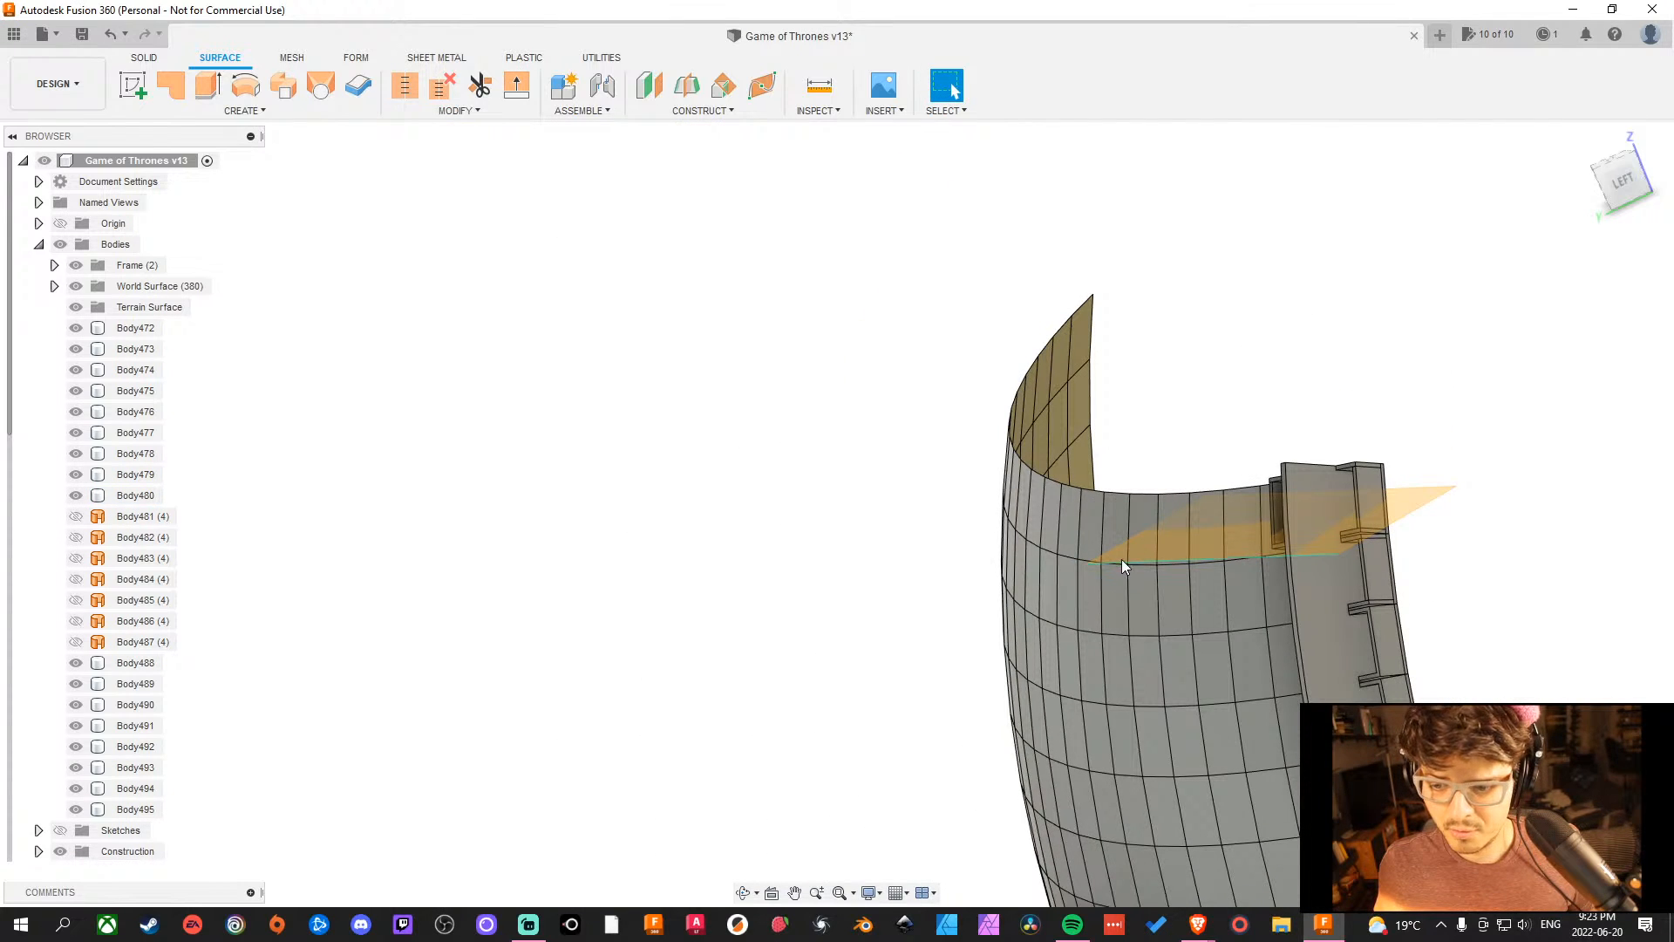
drag(1112, 547, 747, 410)
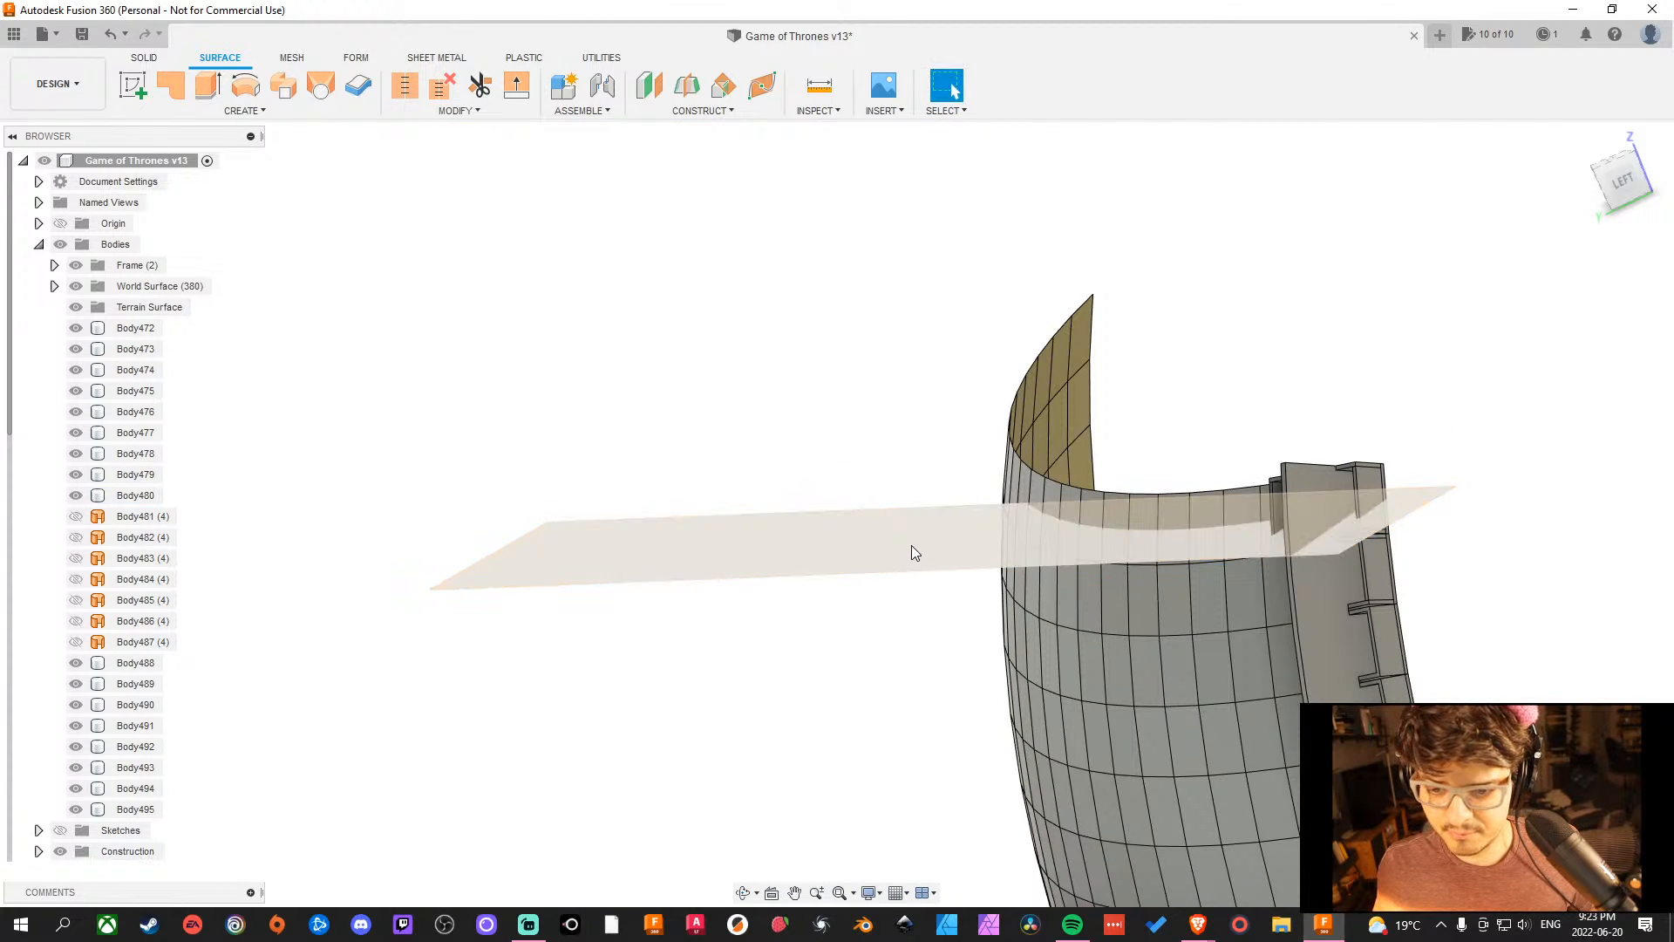
drag(904, 515, 1050, 275)
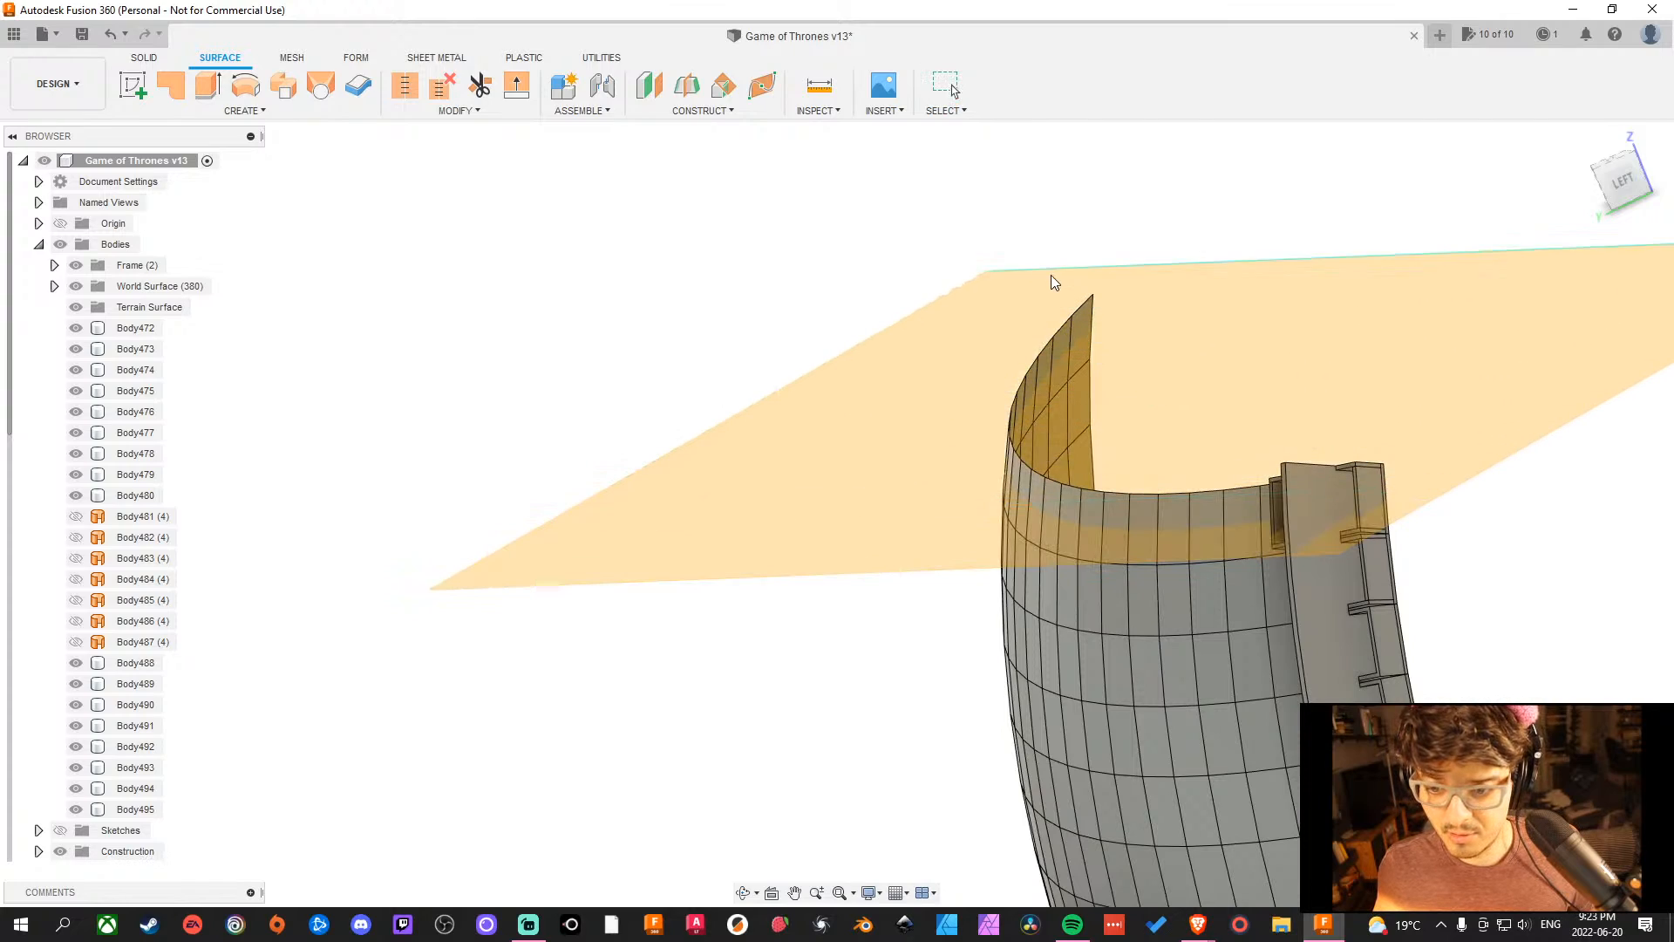
Start a new sketch on the midplane running through the uppermost tile row.
scroll(1538, 634, down, 4)
middle_drag(1576, 640, 1462, 562)
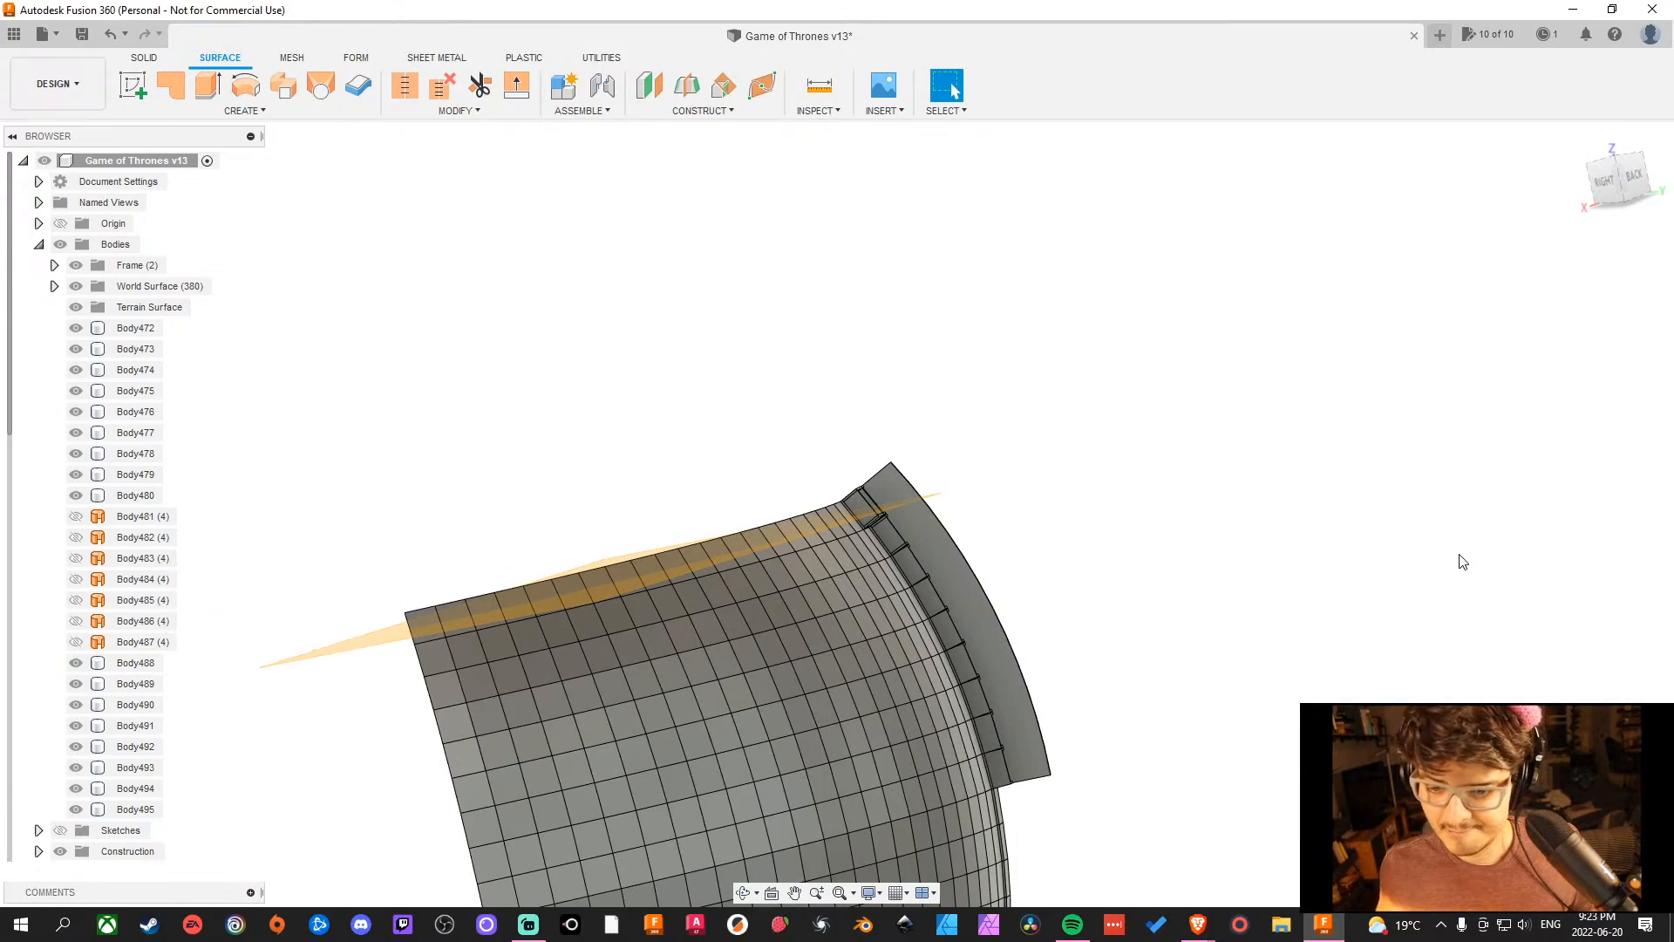
scroll(983, 553, up, 5)
shift+middle_drag(965, 508, 939, 456)
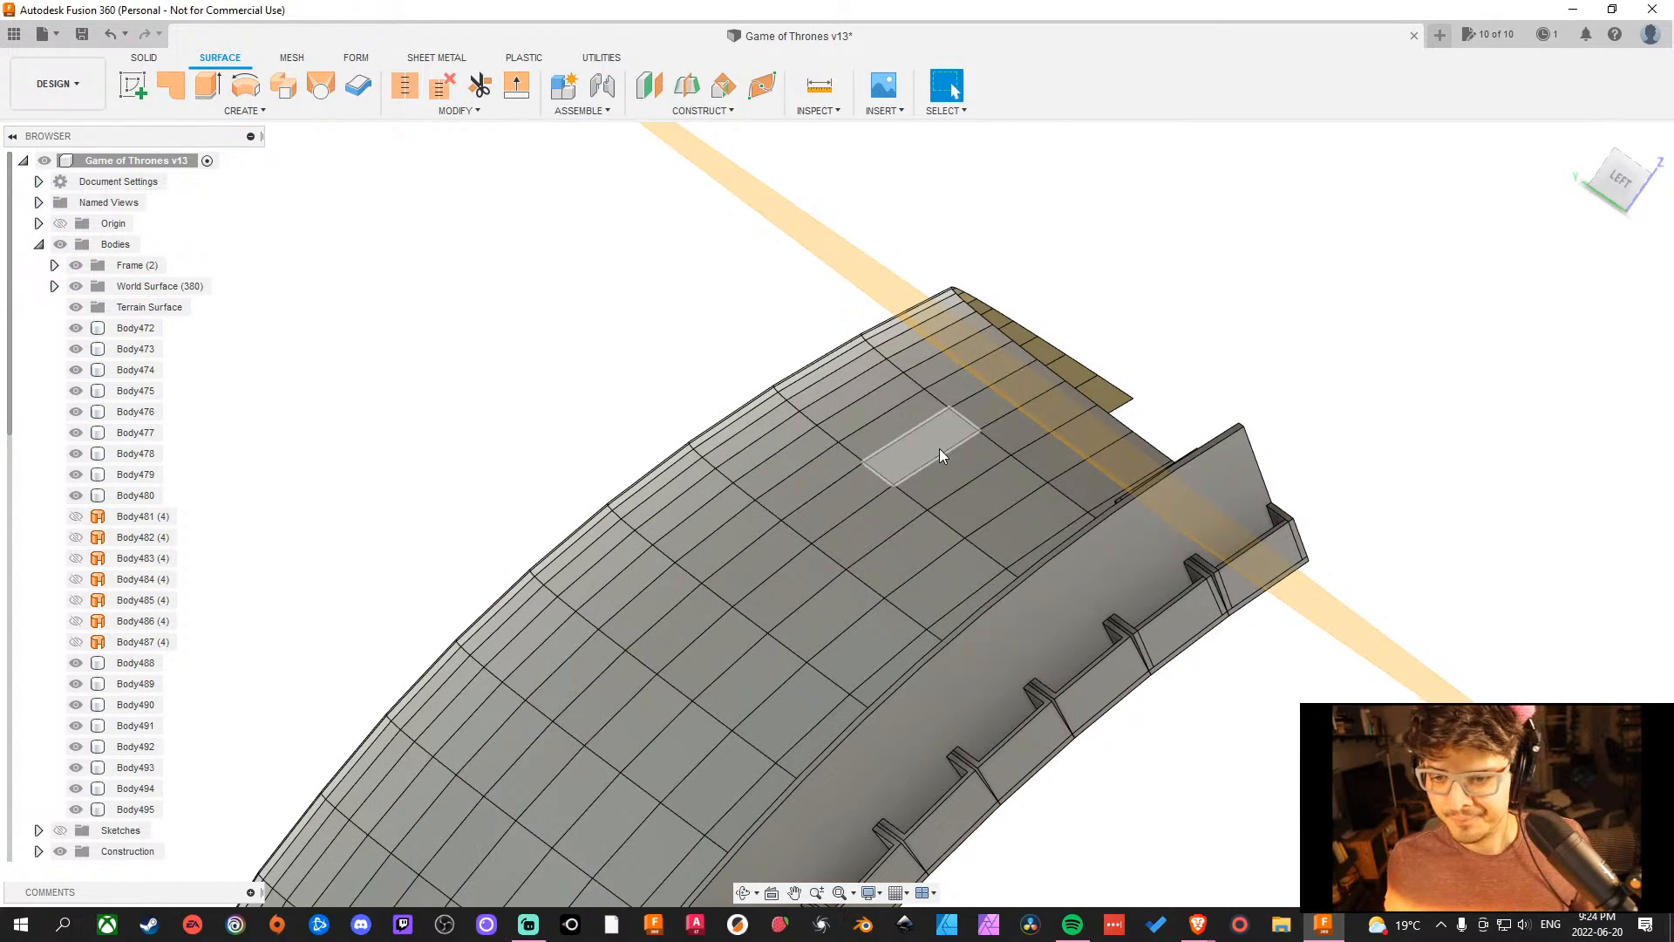
scroll(1349, 599, down, 3)
shift+middle_drag(1362, 504, 772, 471)
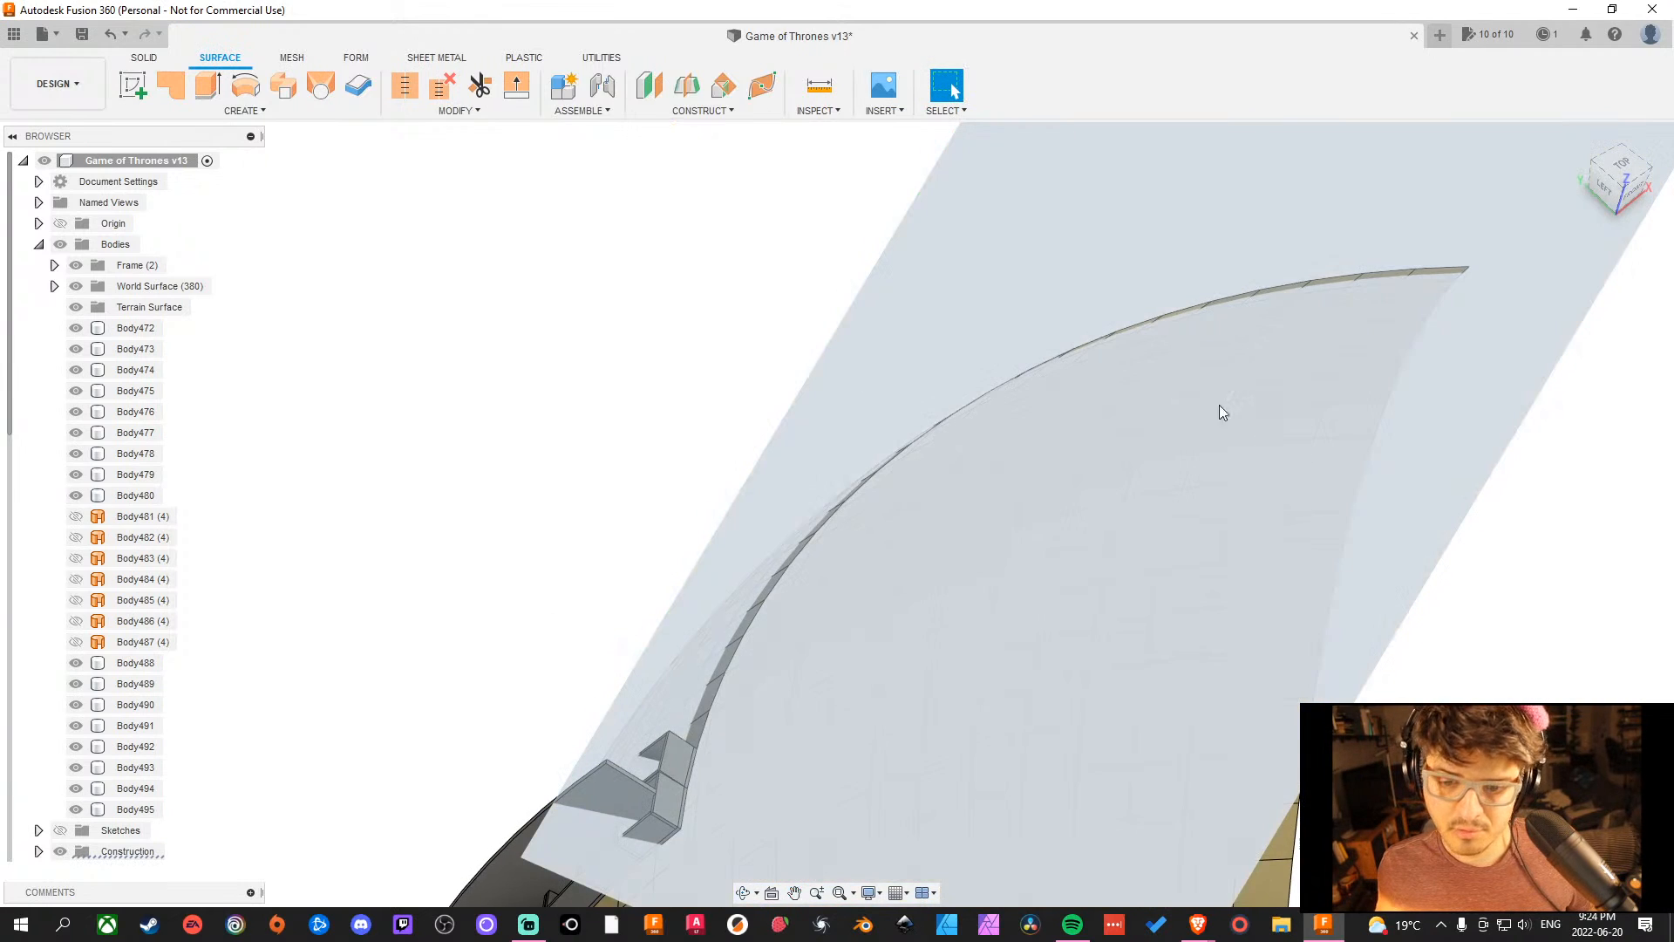
click(1219, 406)
click(135, 90)
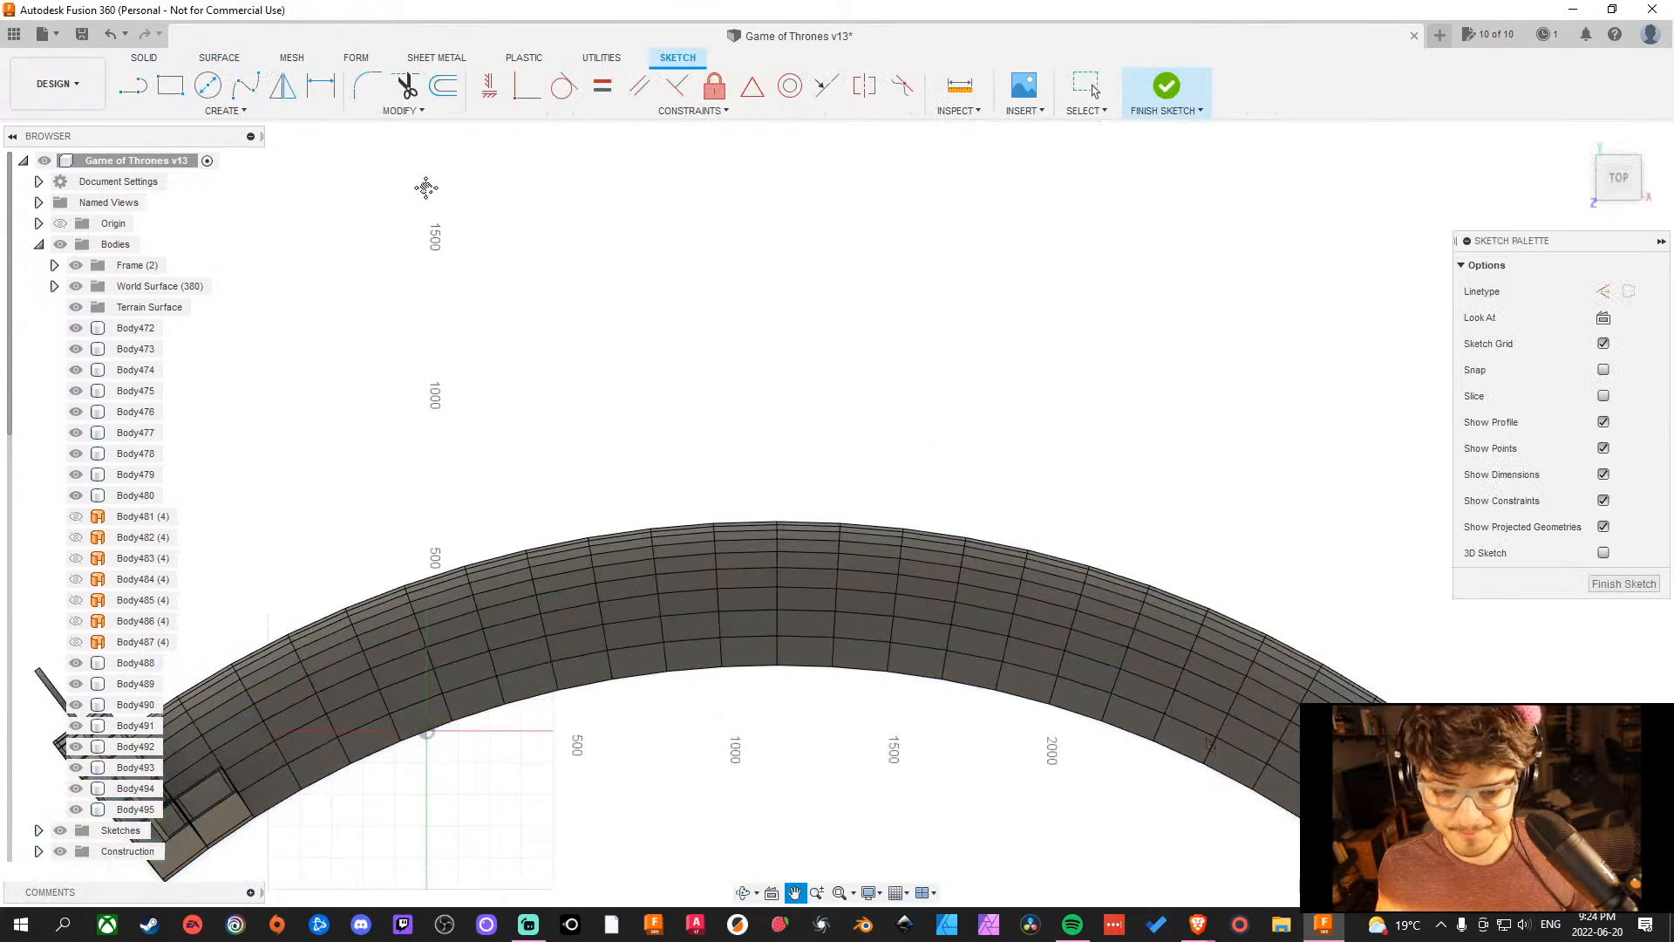
click(218, 111)
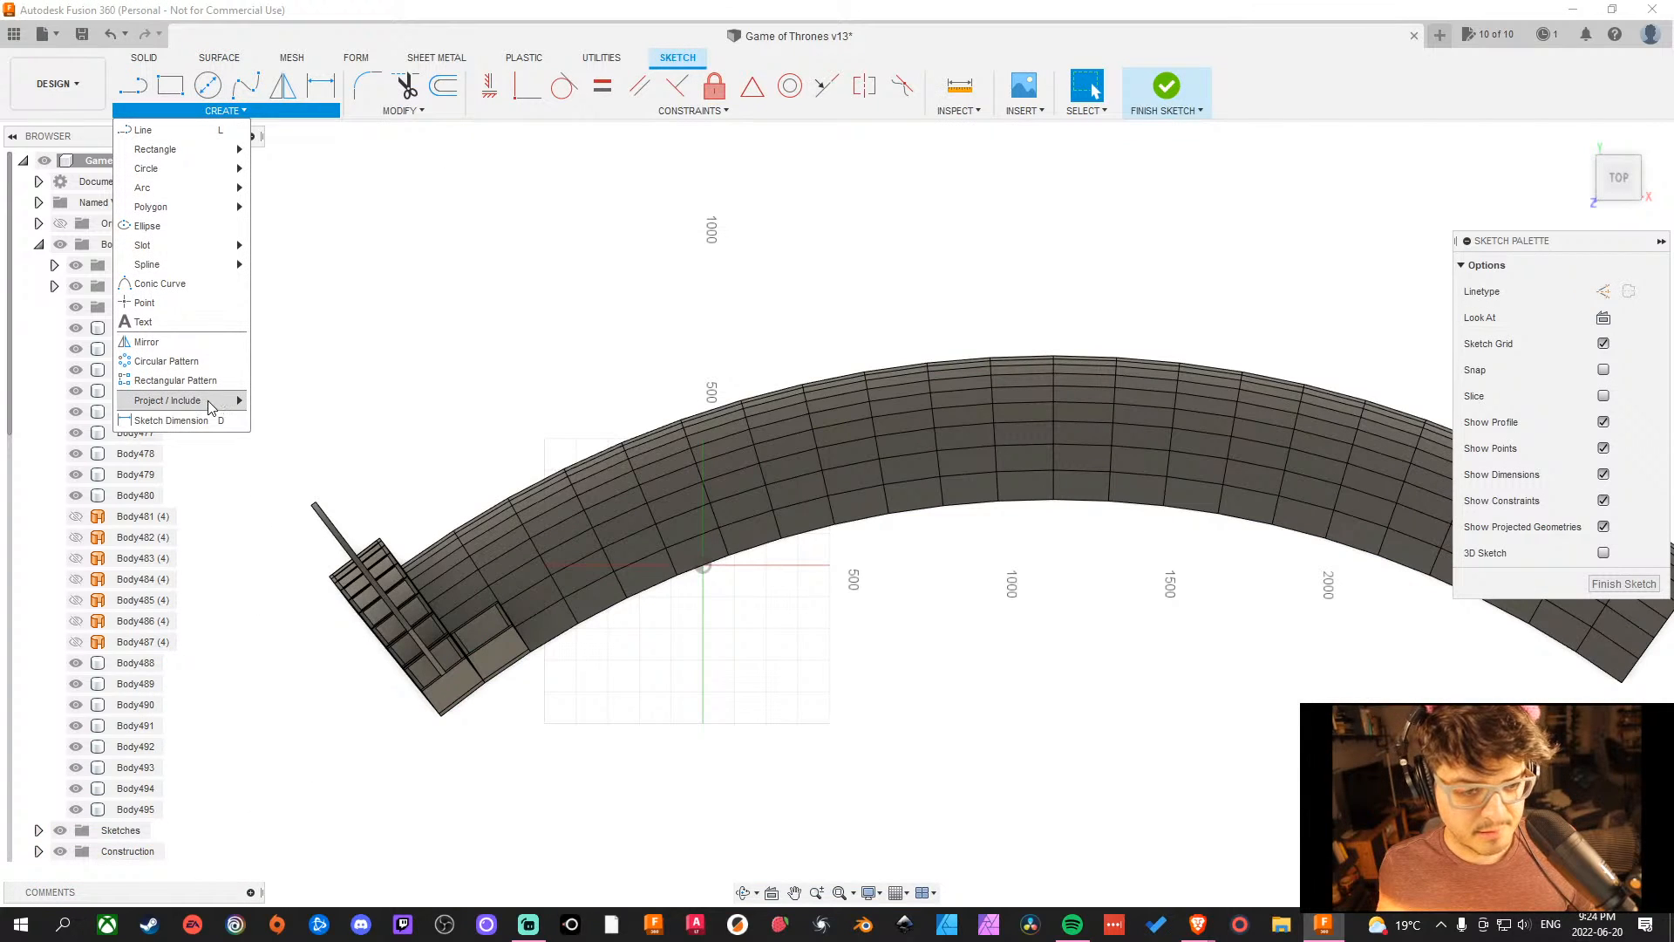
mouse_move(209, 400)
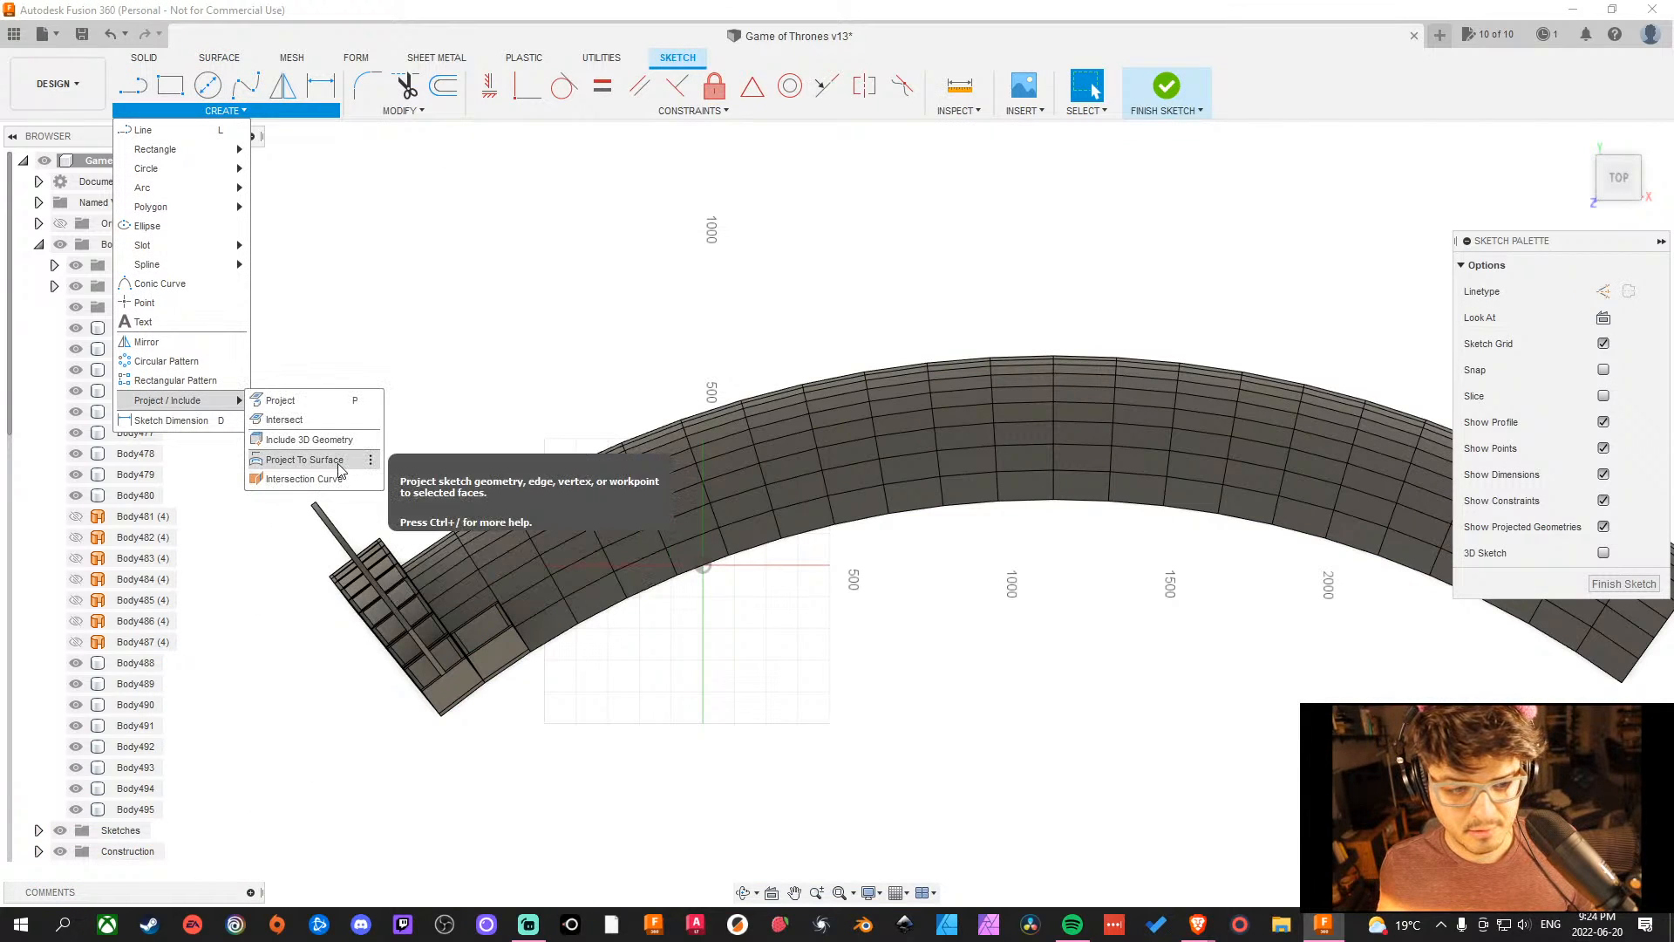
click(284, 419)
middle_drag(838, 832, 905, 709)
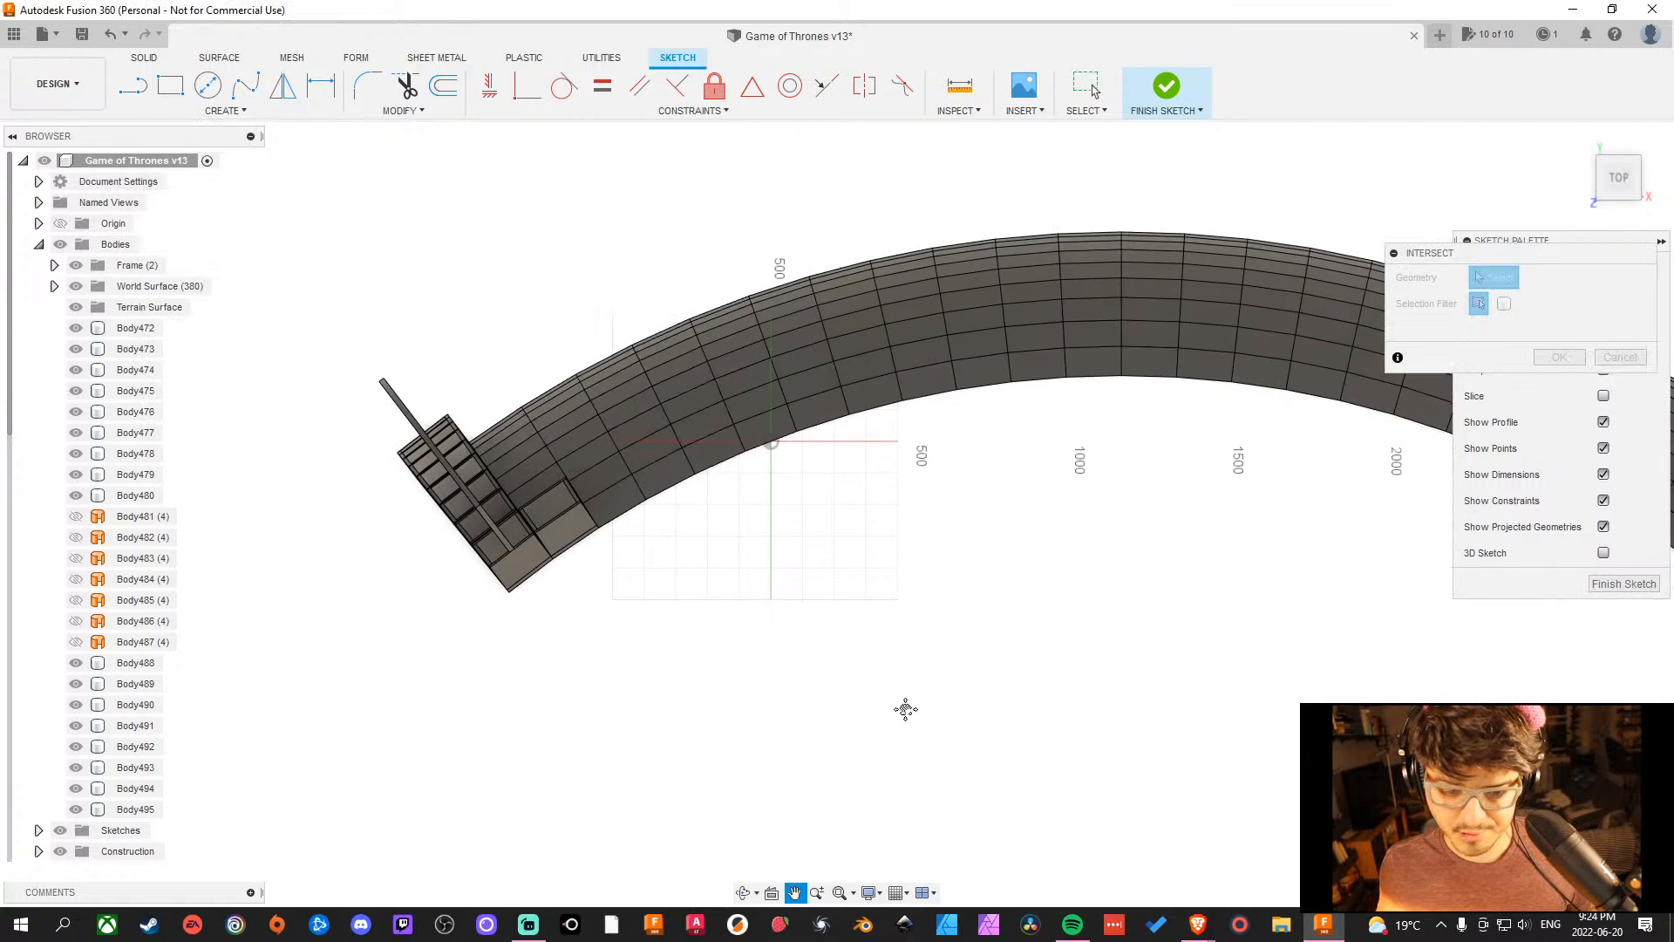
scroll(526, 587, up, 5)
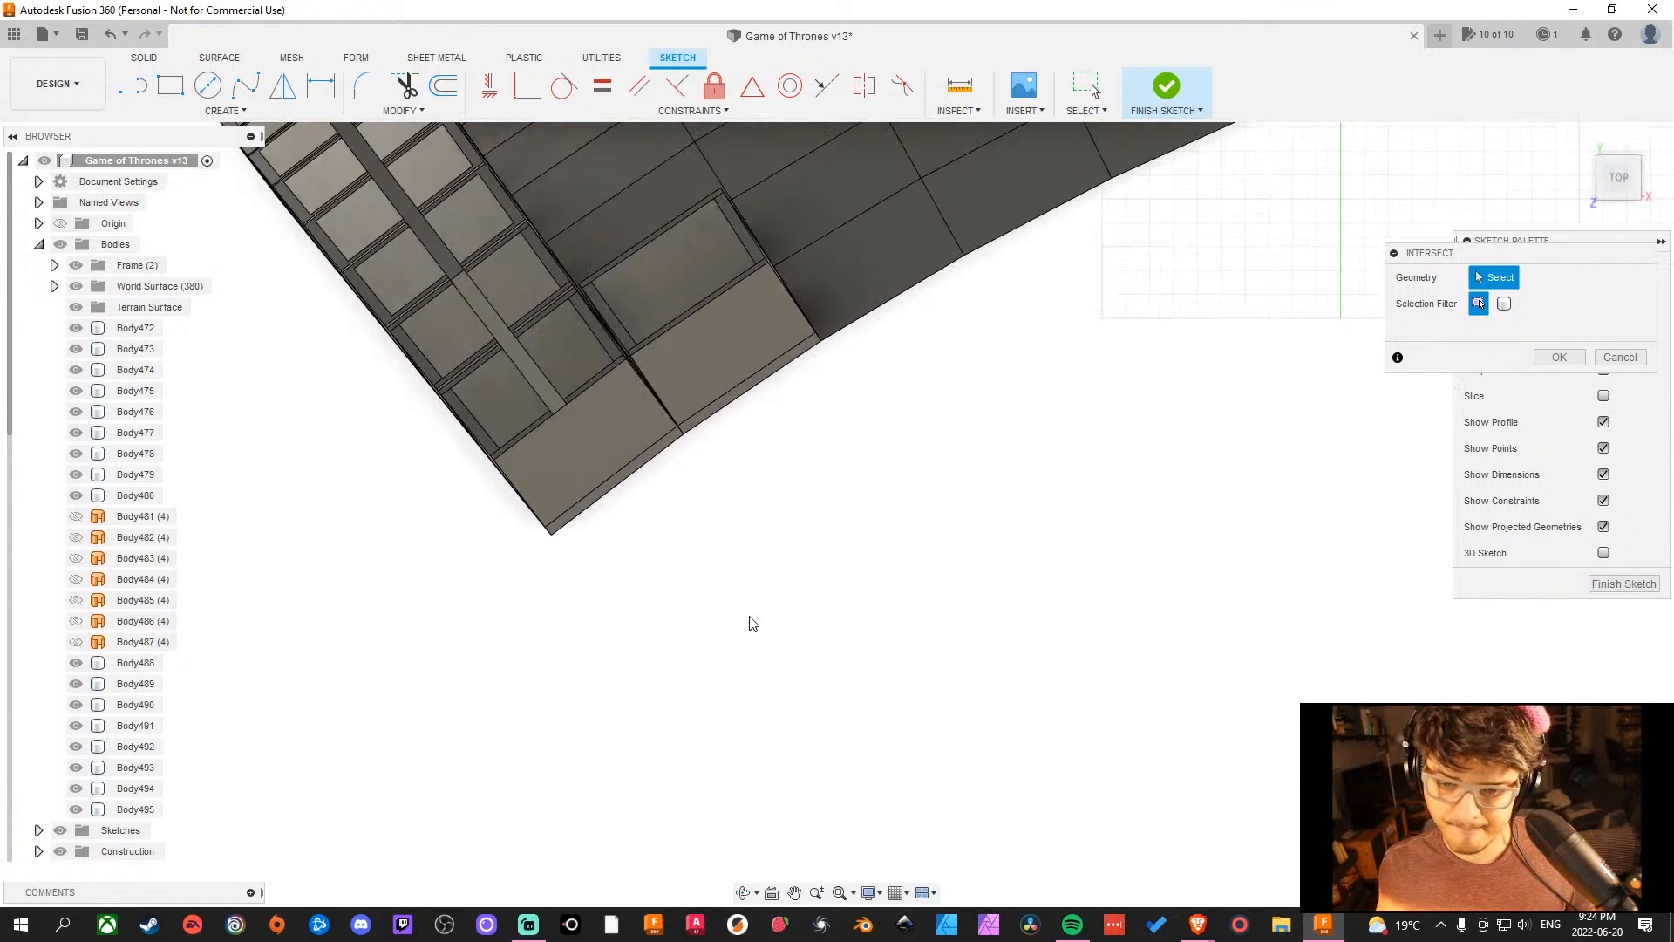
scroll(660, 521, up, 3)
click(634, 400)
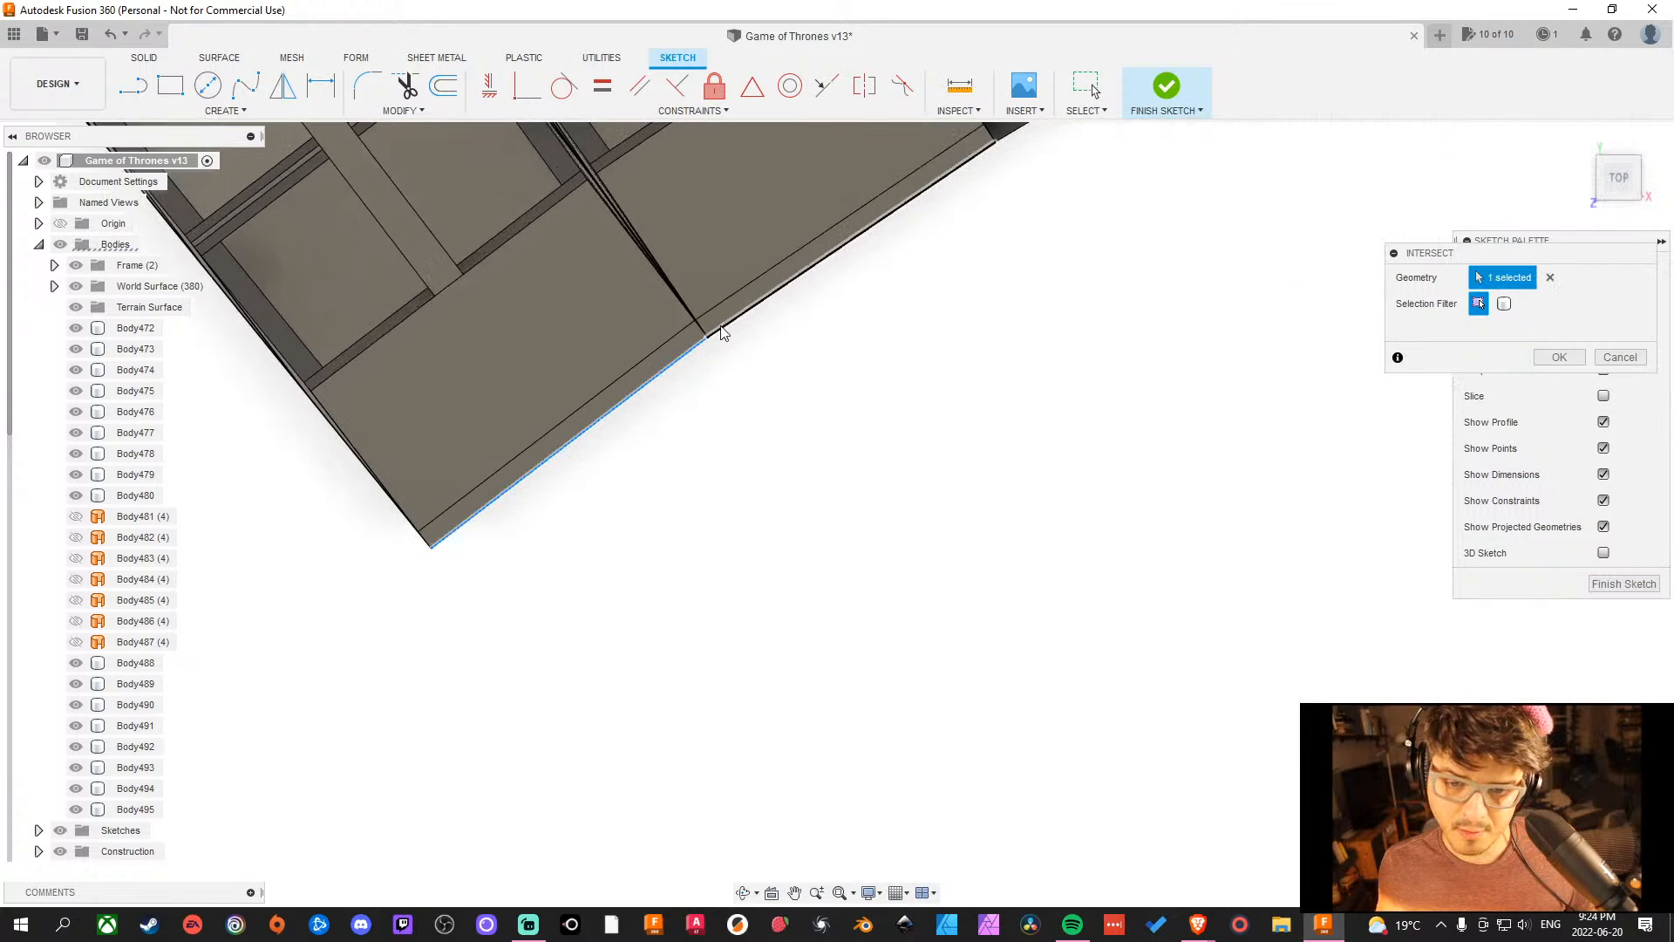
scroll(1064, 385, down, 10)
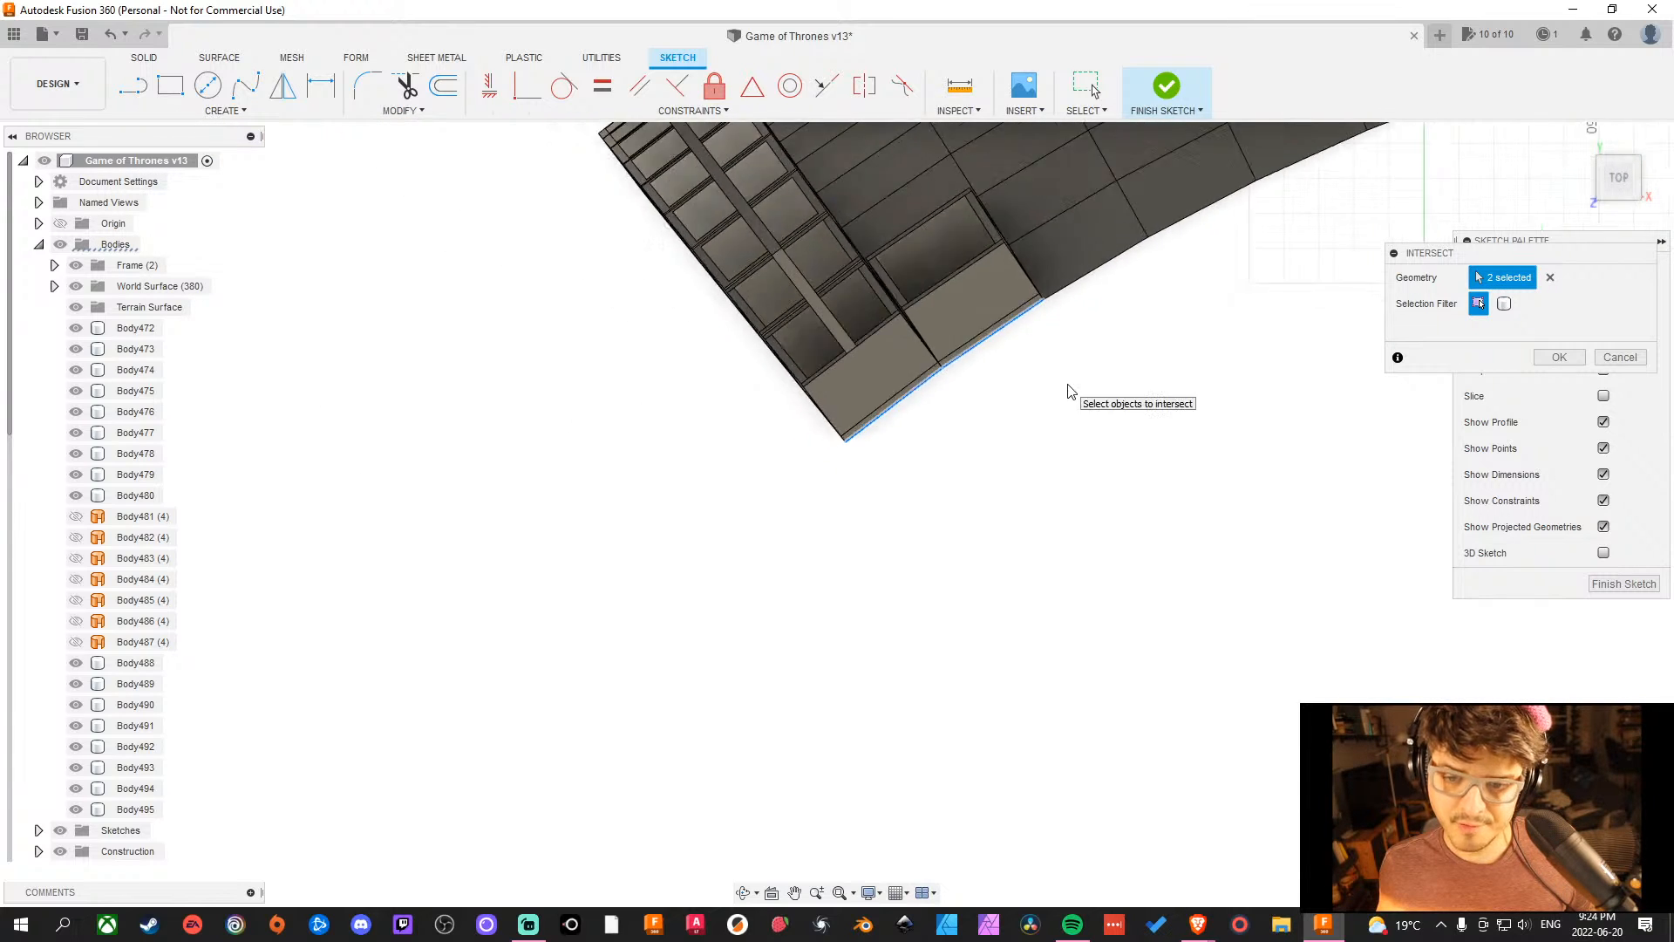
middle_drag(1064, 388, 780, 629)
scroll(811, 565, up, 3)
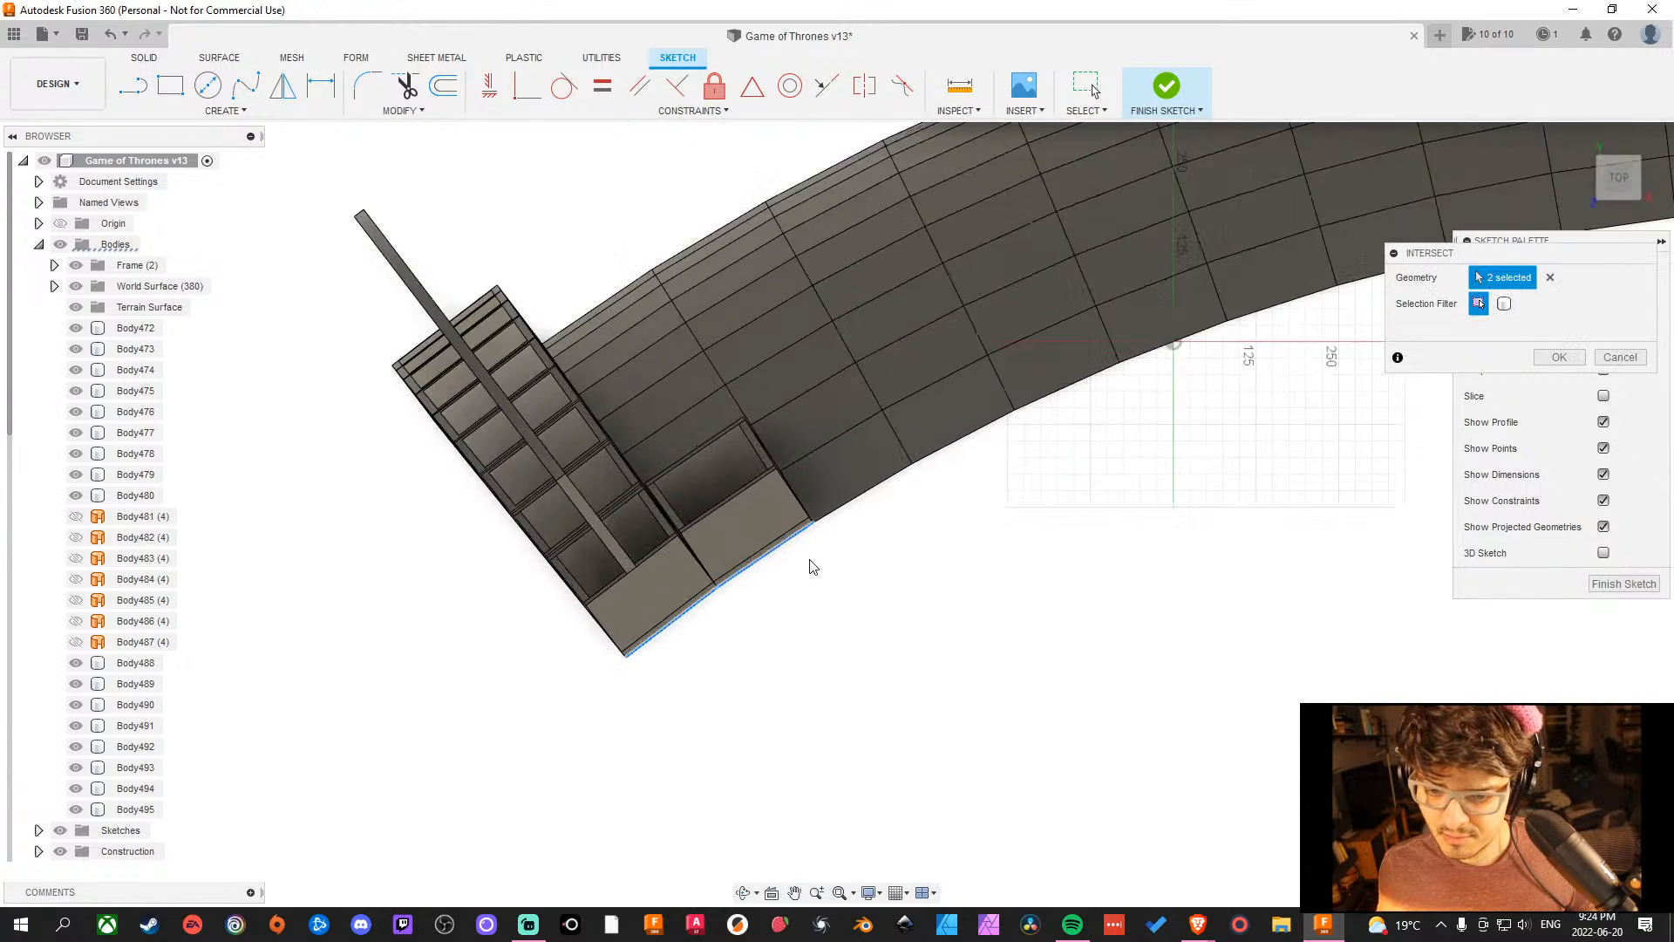
scroll(926, 625, down, 3)
shift+middle_drag(934, 652, 962, 547)
key(Escape)
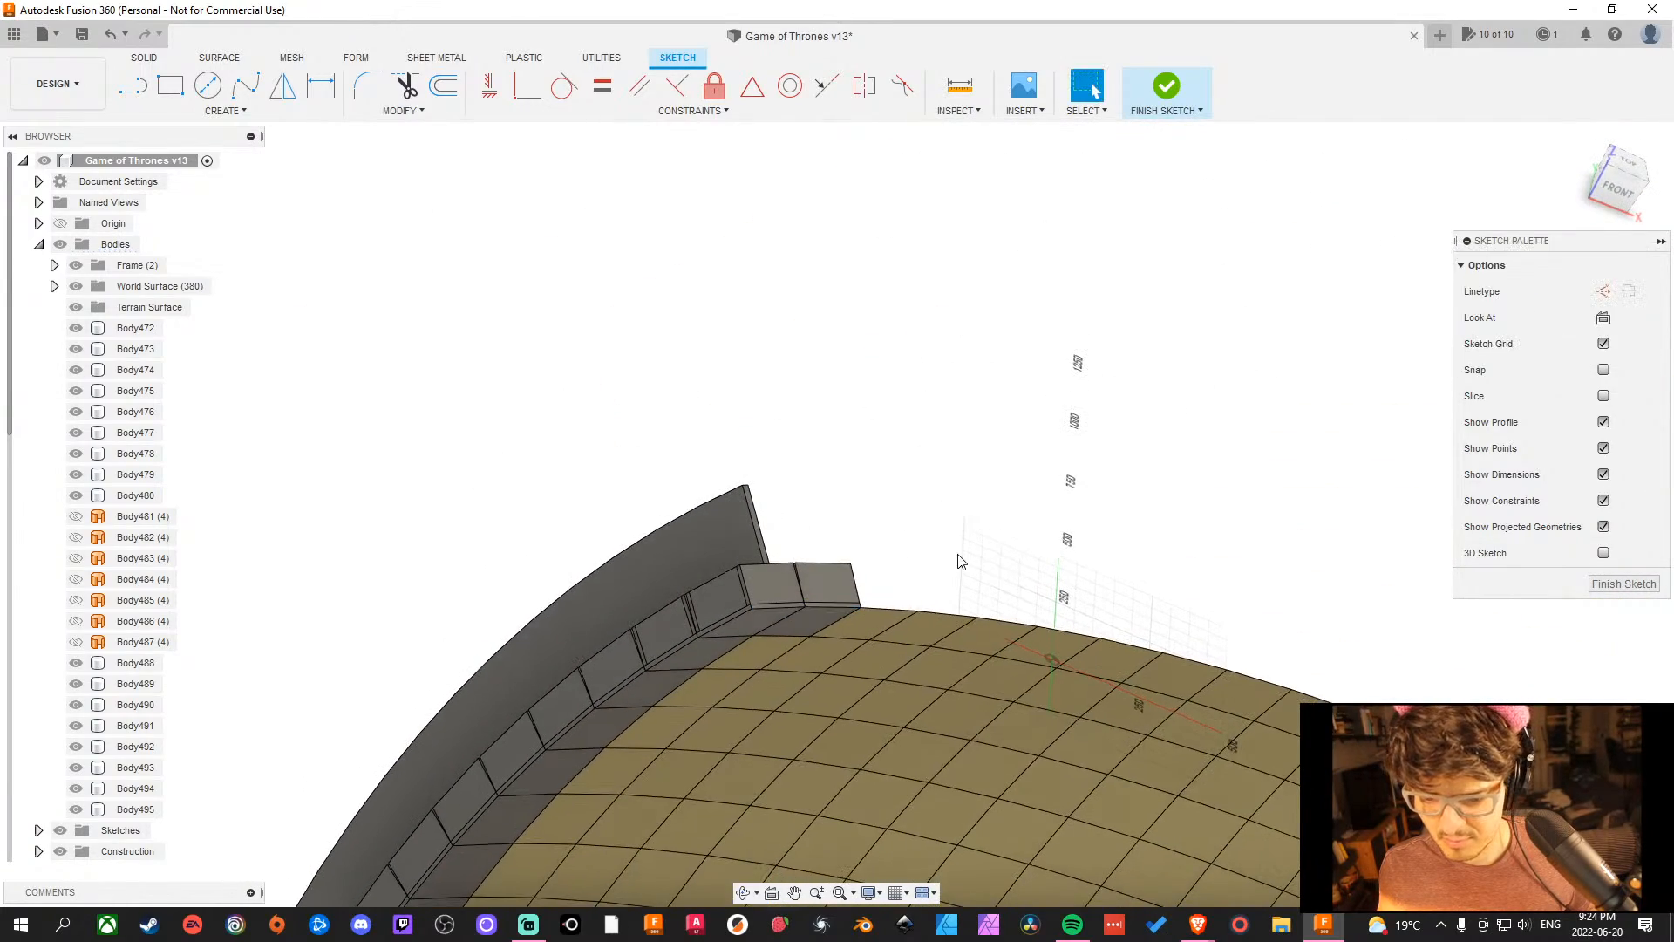
Intersect every tile face in the world surface's uppermost row with the sketch plane, creating a continuous curve along the row.
scroll(876, 583, up, 5)
middle_drag(876, 582, 998, 467)
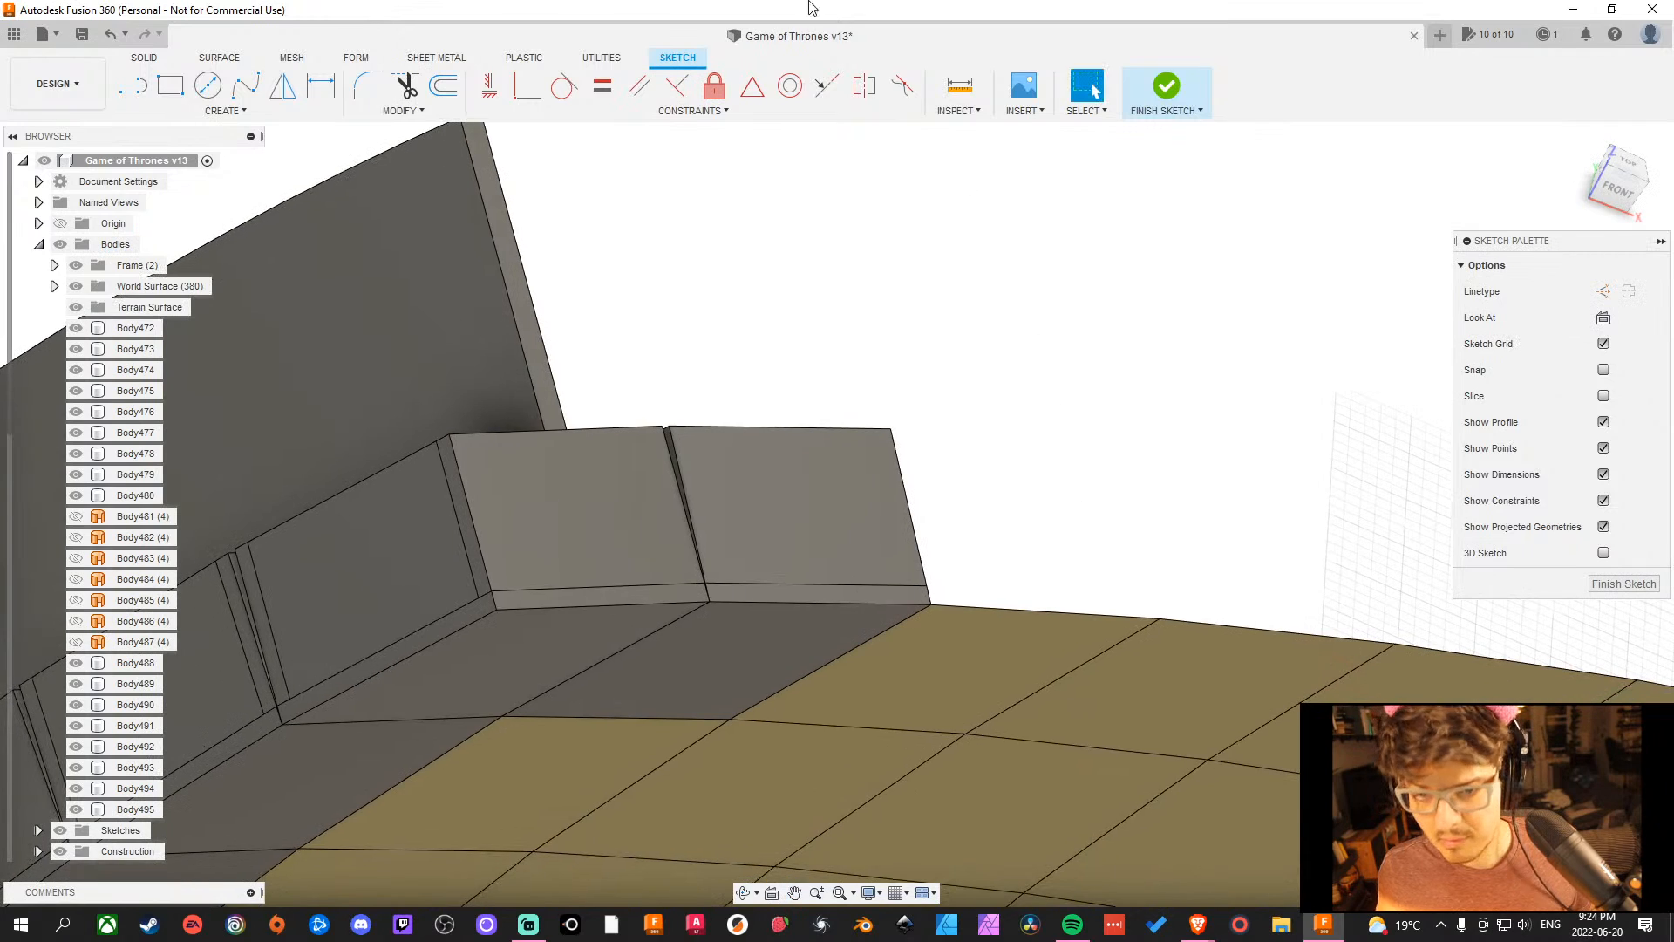
click(225, 110)
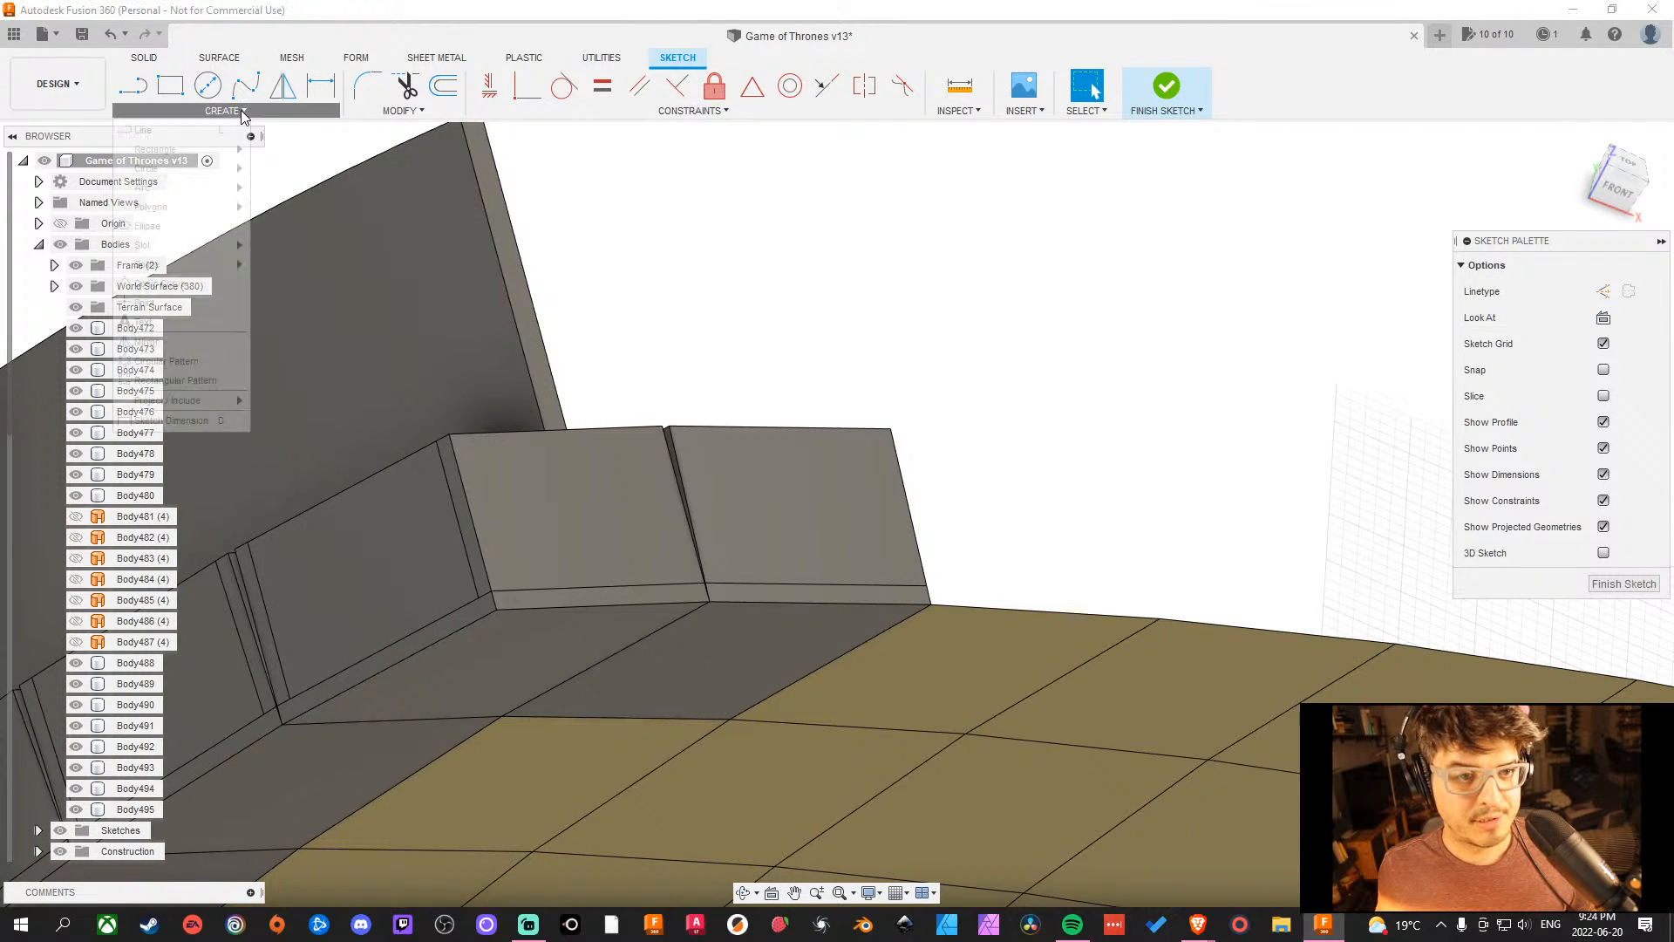
mouse_move(202, 406)
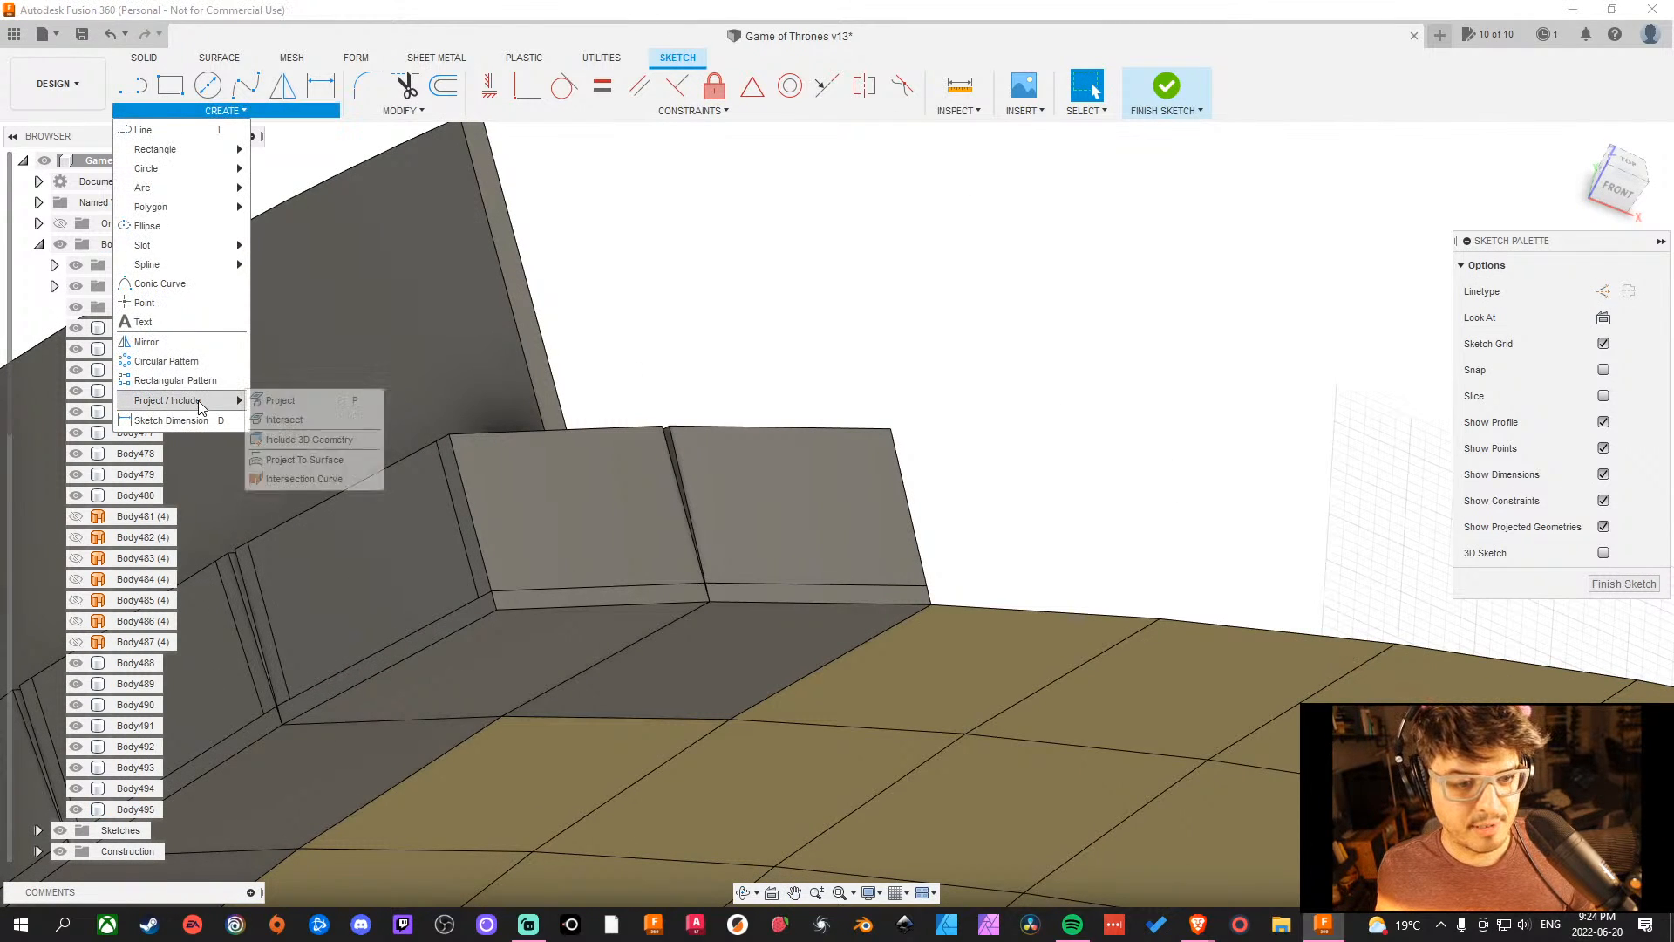
click(288, 420)
click(541, 666)
click(767, 664)
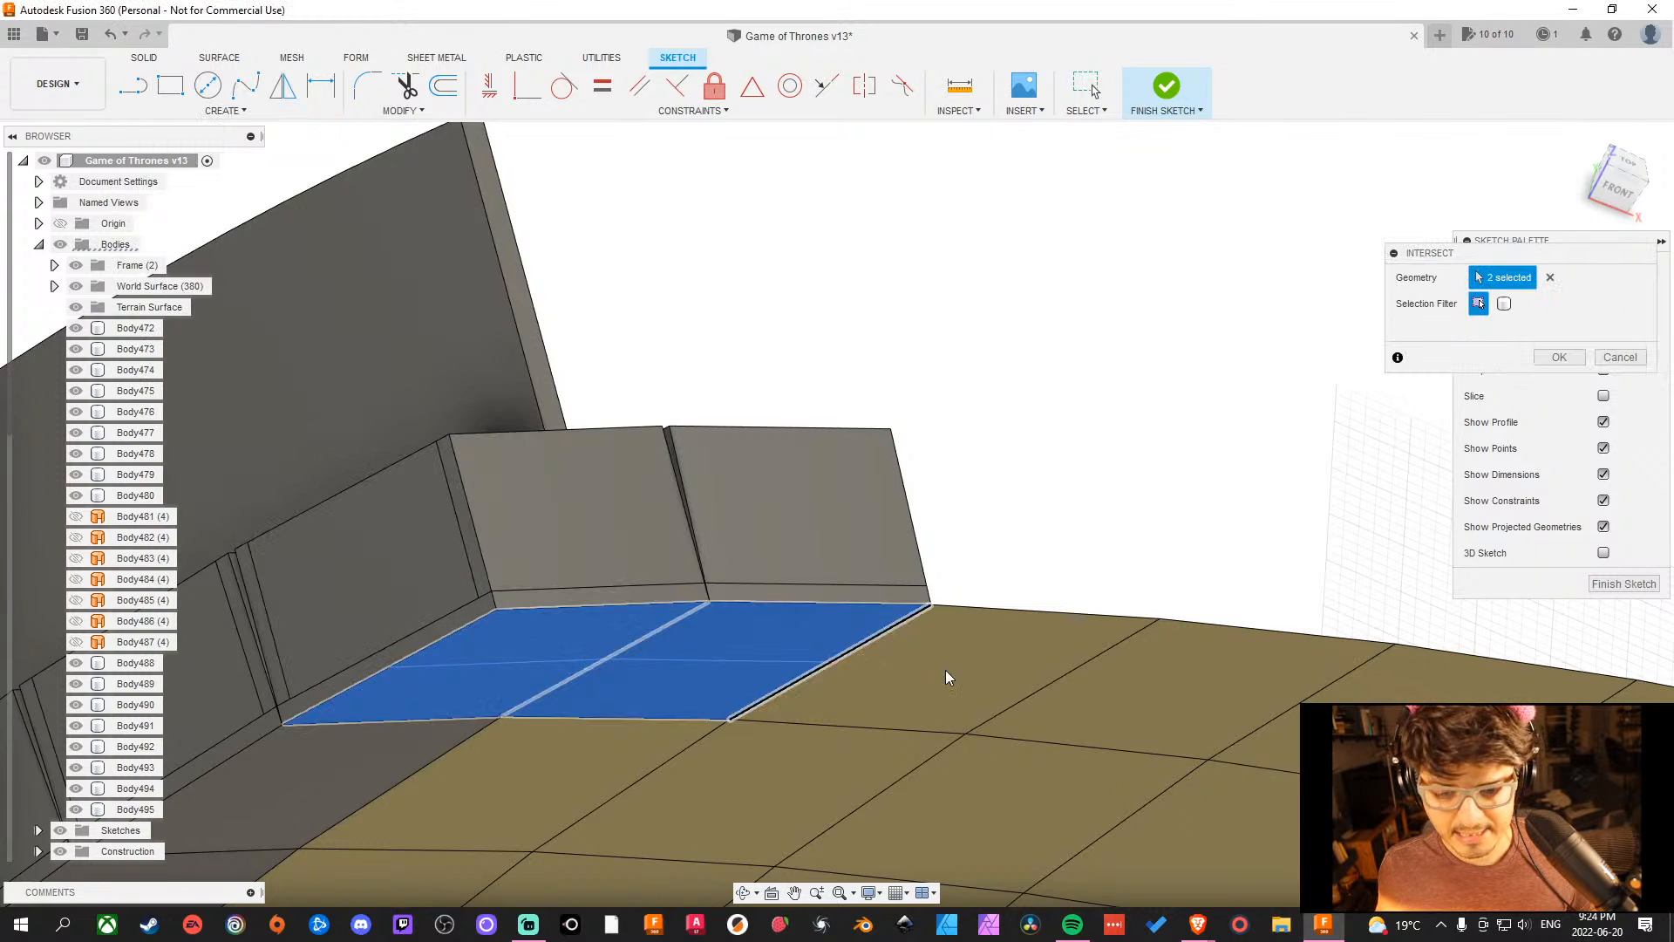
middle_drag(1299, 681, 567, 520)
click(720, 556)
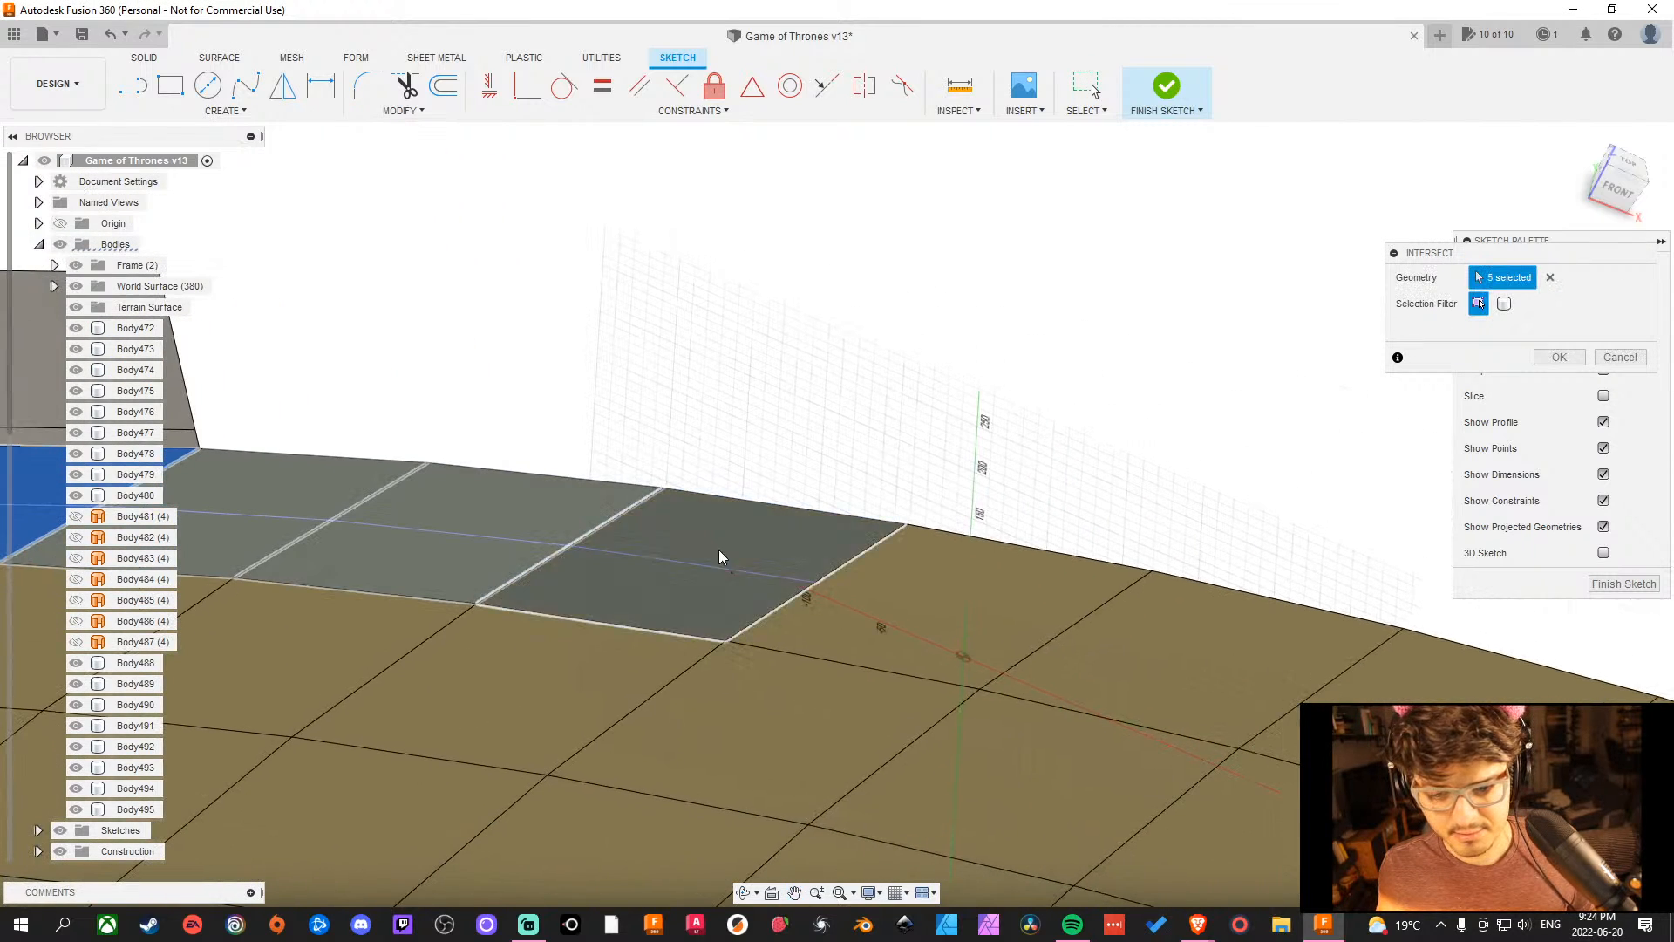
click(937, 606)
click(1143, 651)
middle_drag(1188, 654, 296, 455)
click(567, 532)
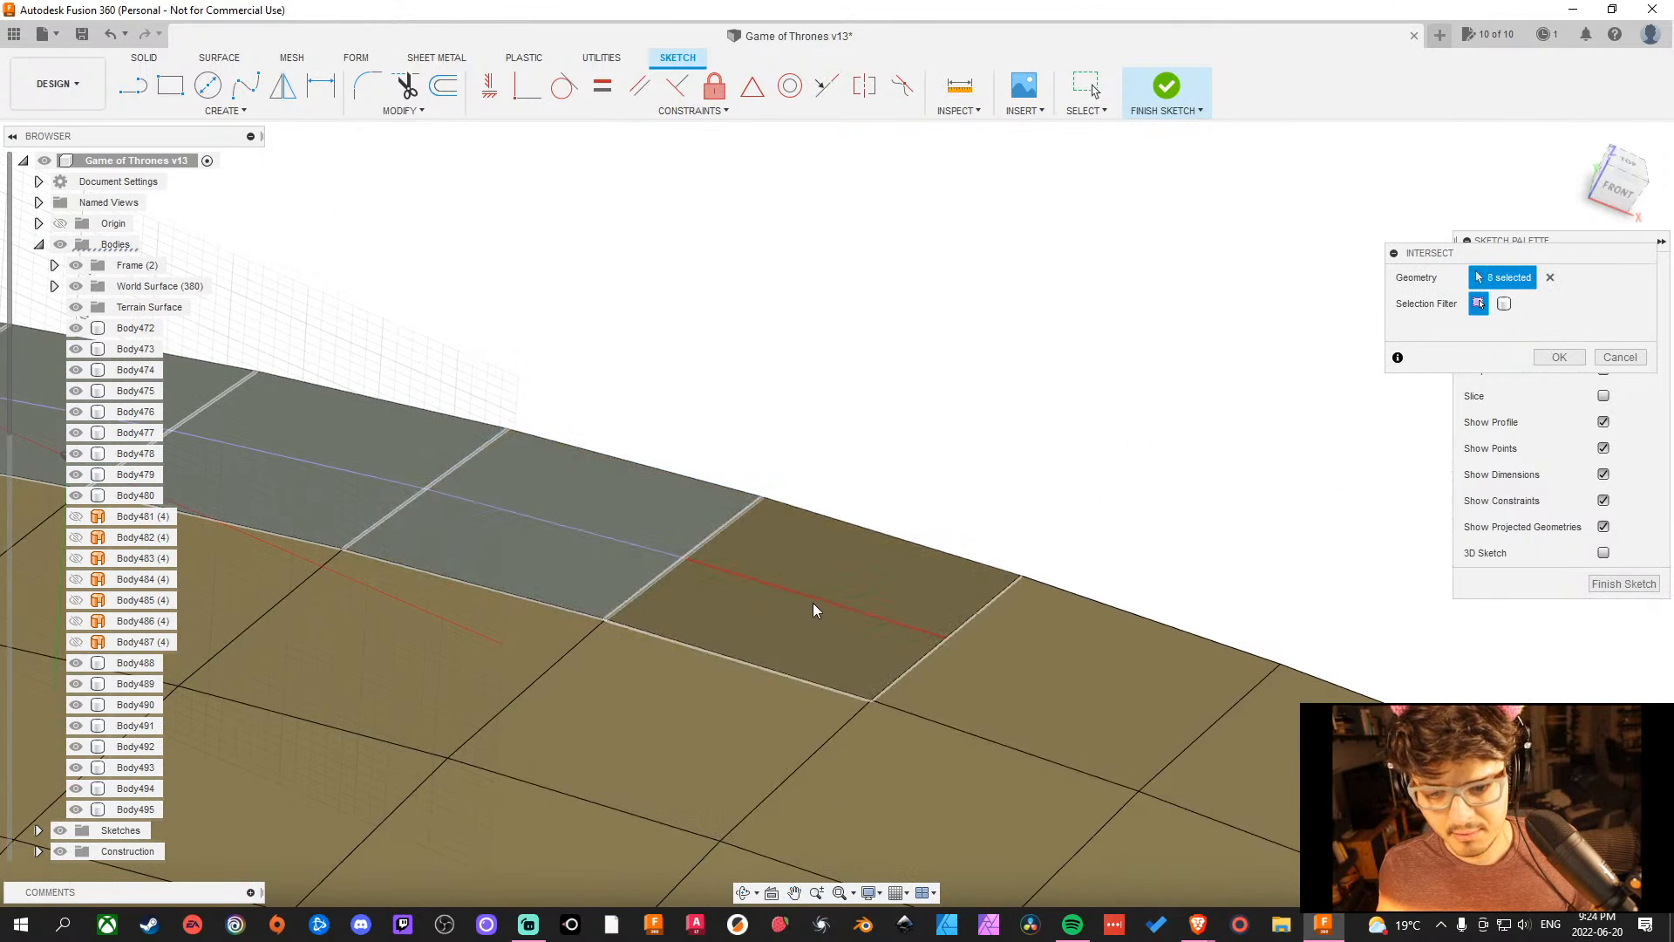
click(818, 611)
click(1140, 734)
middle_drag(1140, 735, 748, 476)
click(968, 548)
click(1263, 639)
middle_drag(1464, 695, 773, 352)
click(778, 357)
click(1052, 540)
click(1337, 650)
middle_drag(1352, 671, 821, 362)
click(1090, 525)
click(1342, 628)
middle_drag(1423, 658, 704, 296)
click(830, 404)
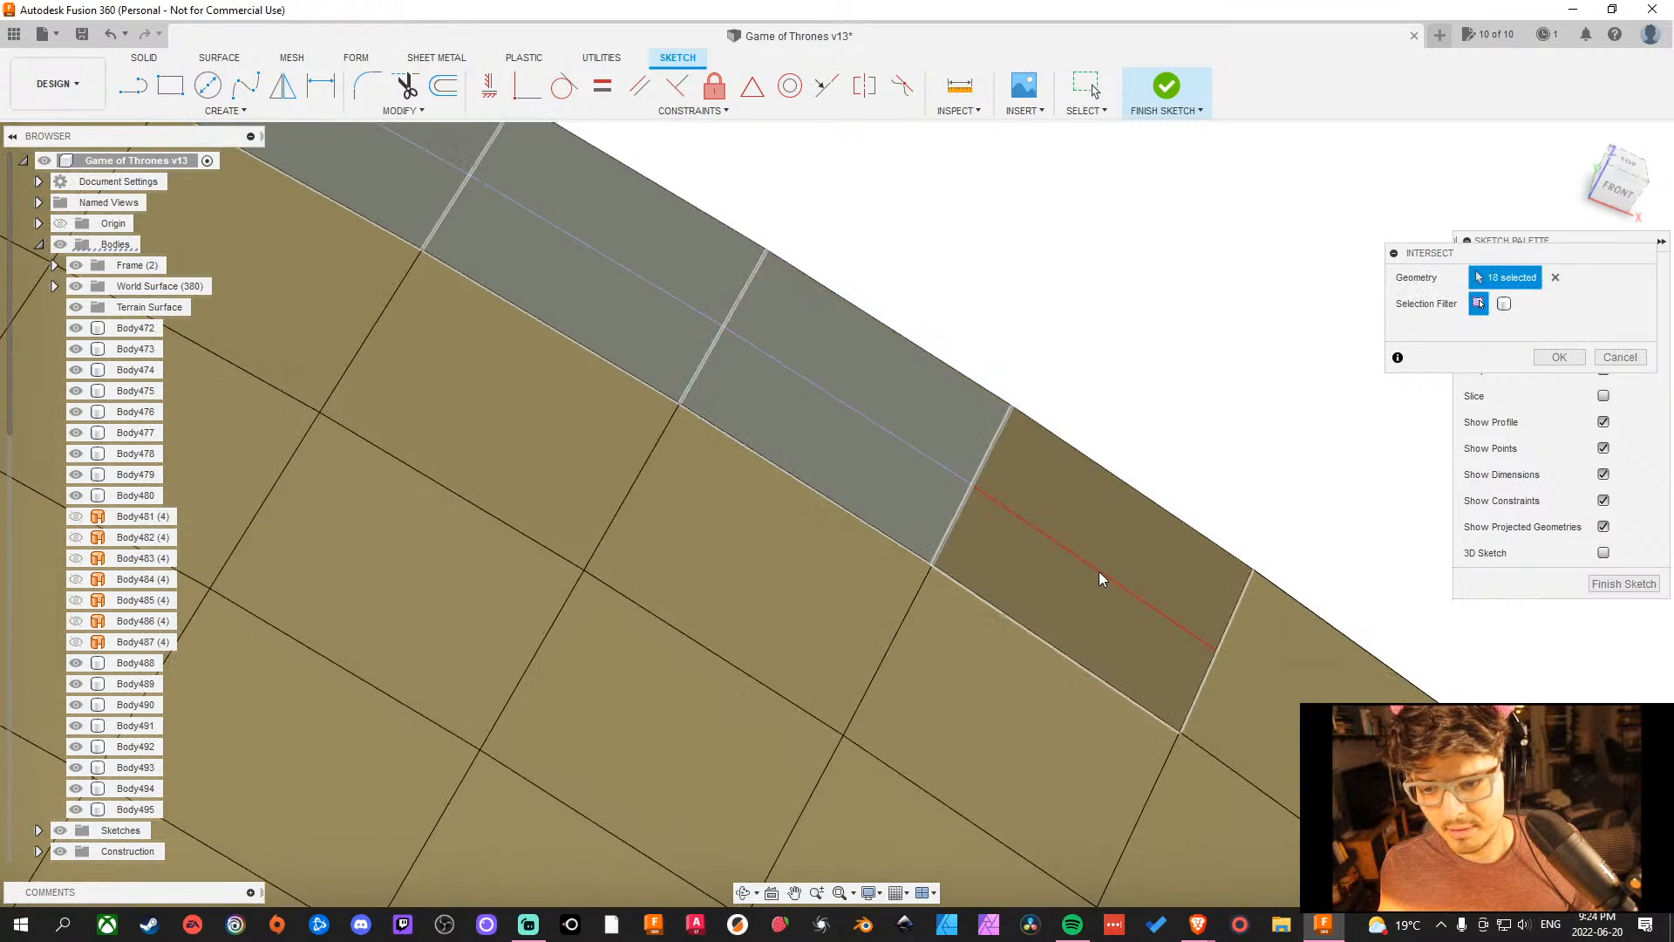
click(1102, 578)
middle_drag(1240, 653, 628, 108)
click(697, 157)
click(1002, 418)
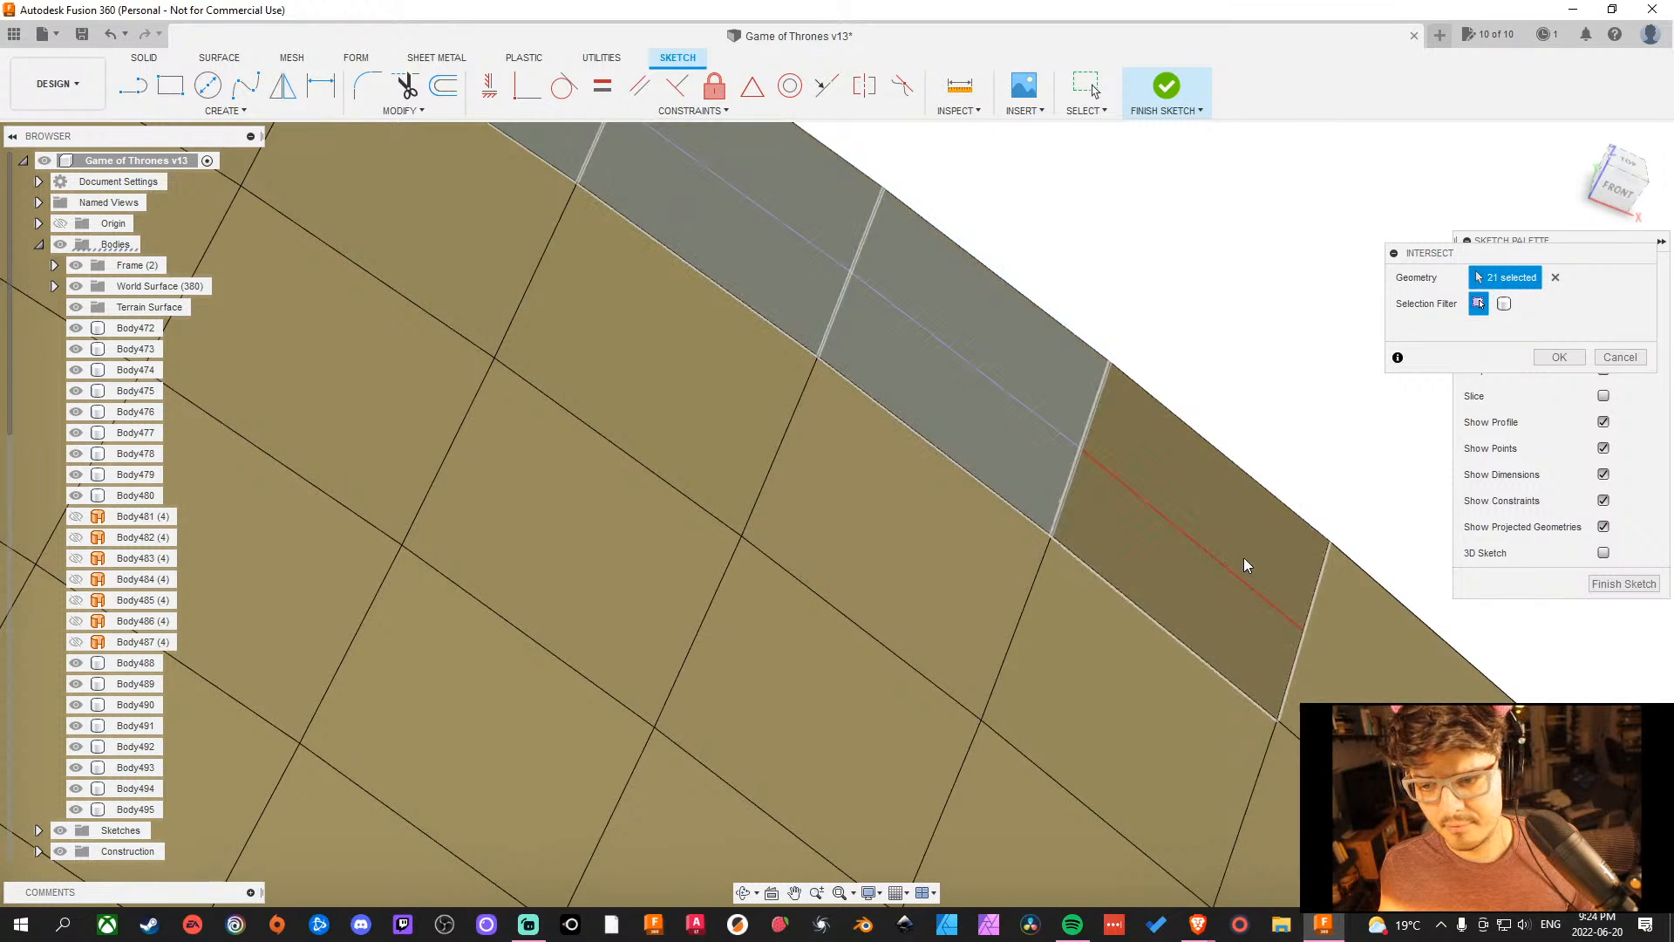
click(1216, 530)
click(1356, 648)
scroll(1268, 629, down, 3)
scroll(1256, 615, down, 4)
middle_drag(854, 179, 1595, 319)
click(1560, 360)
middle_drag(1065, 170, 806, 302)
click(444, 86)
scroll(746, 448, up, 5)
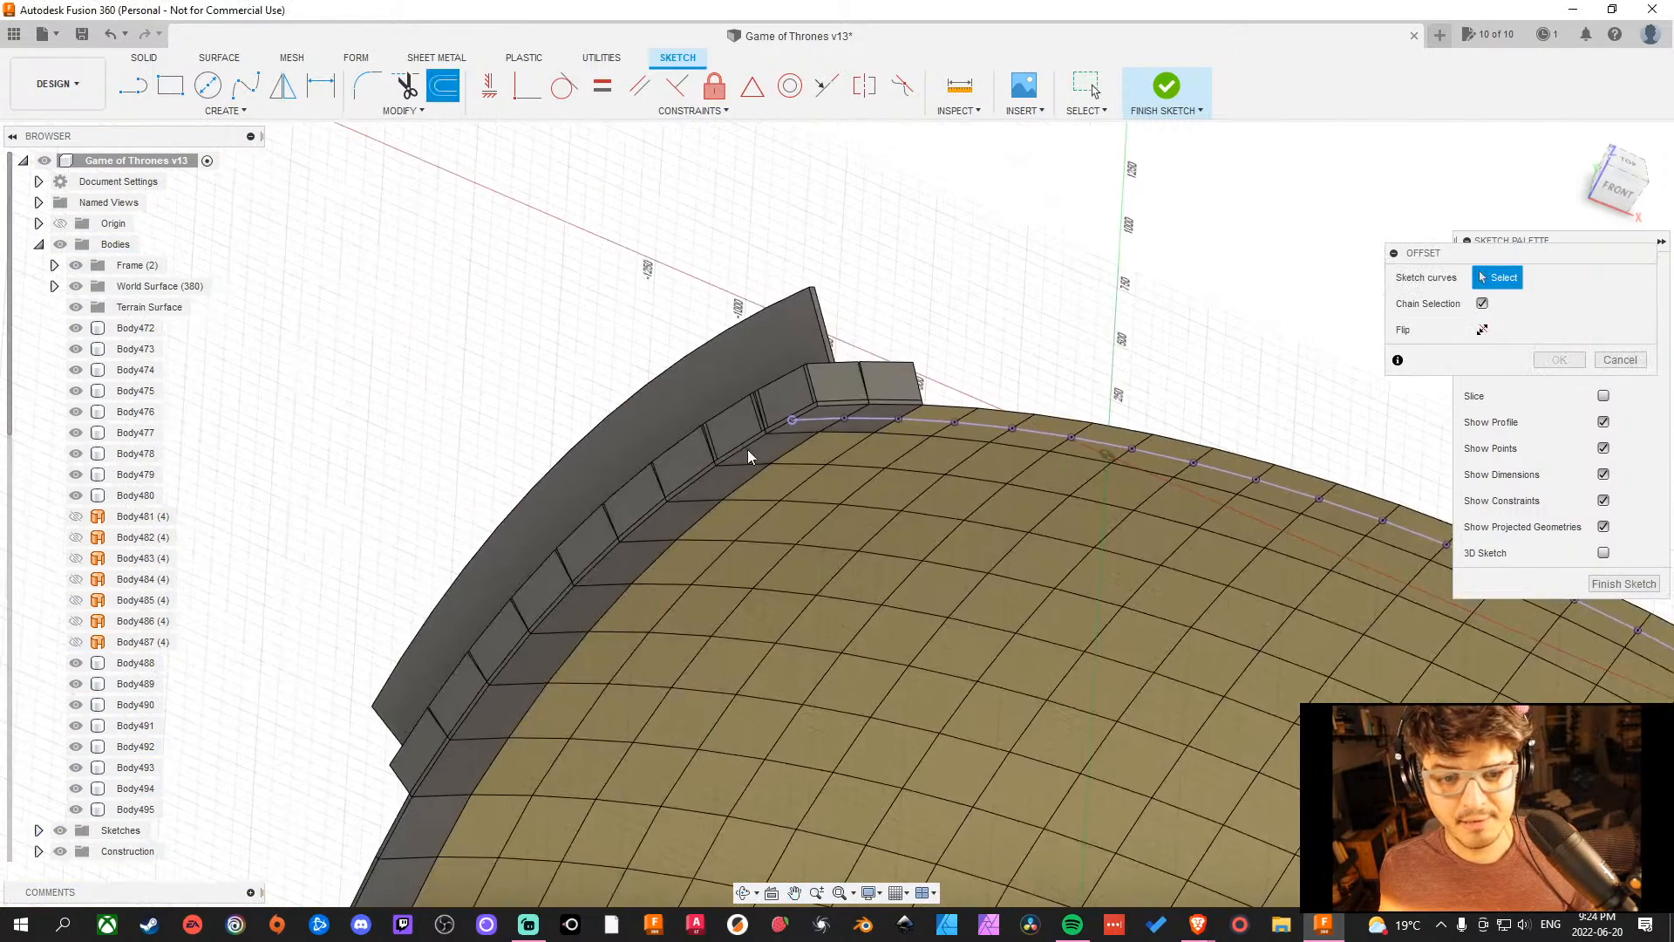
click(1092, 302)
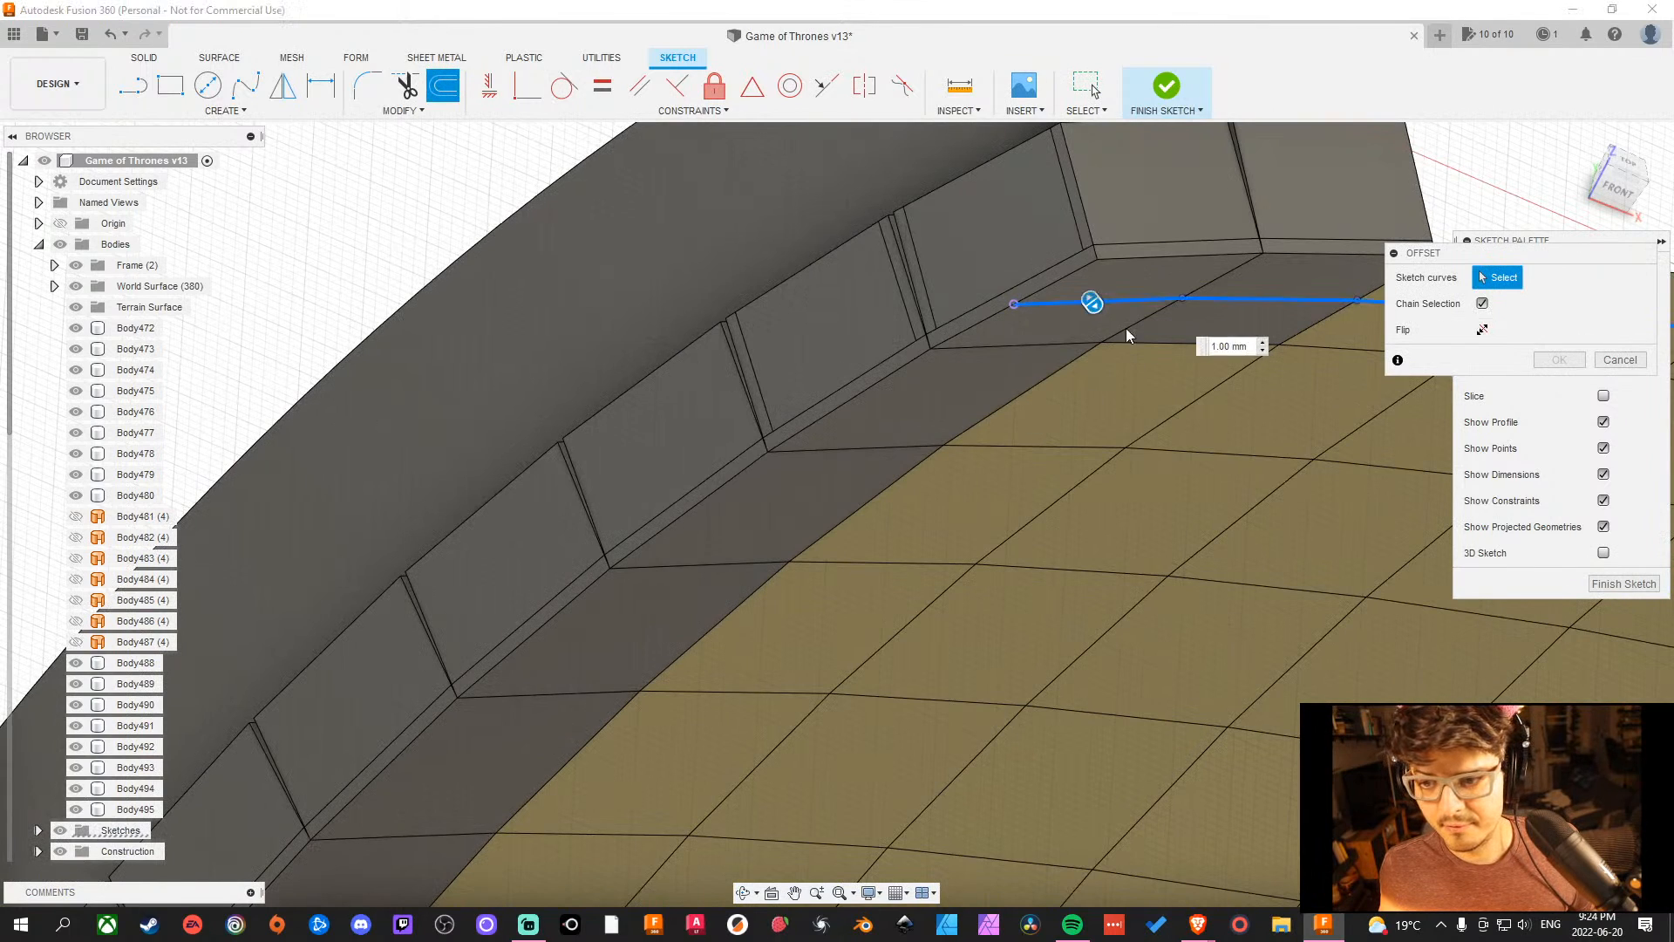
scroll(1127, 327, down, 5)
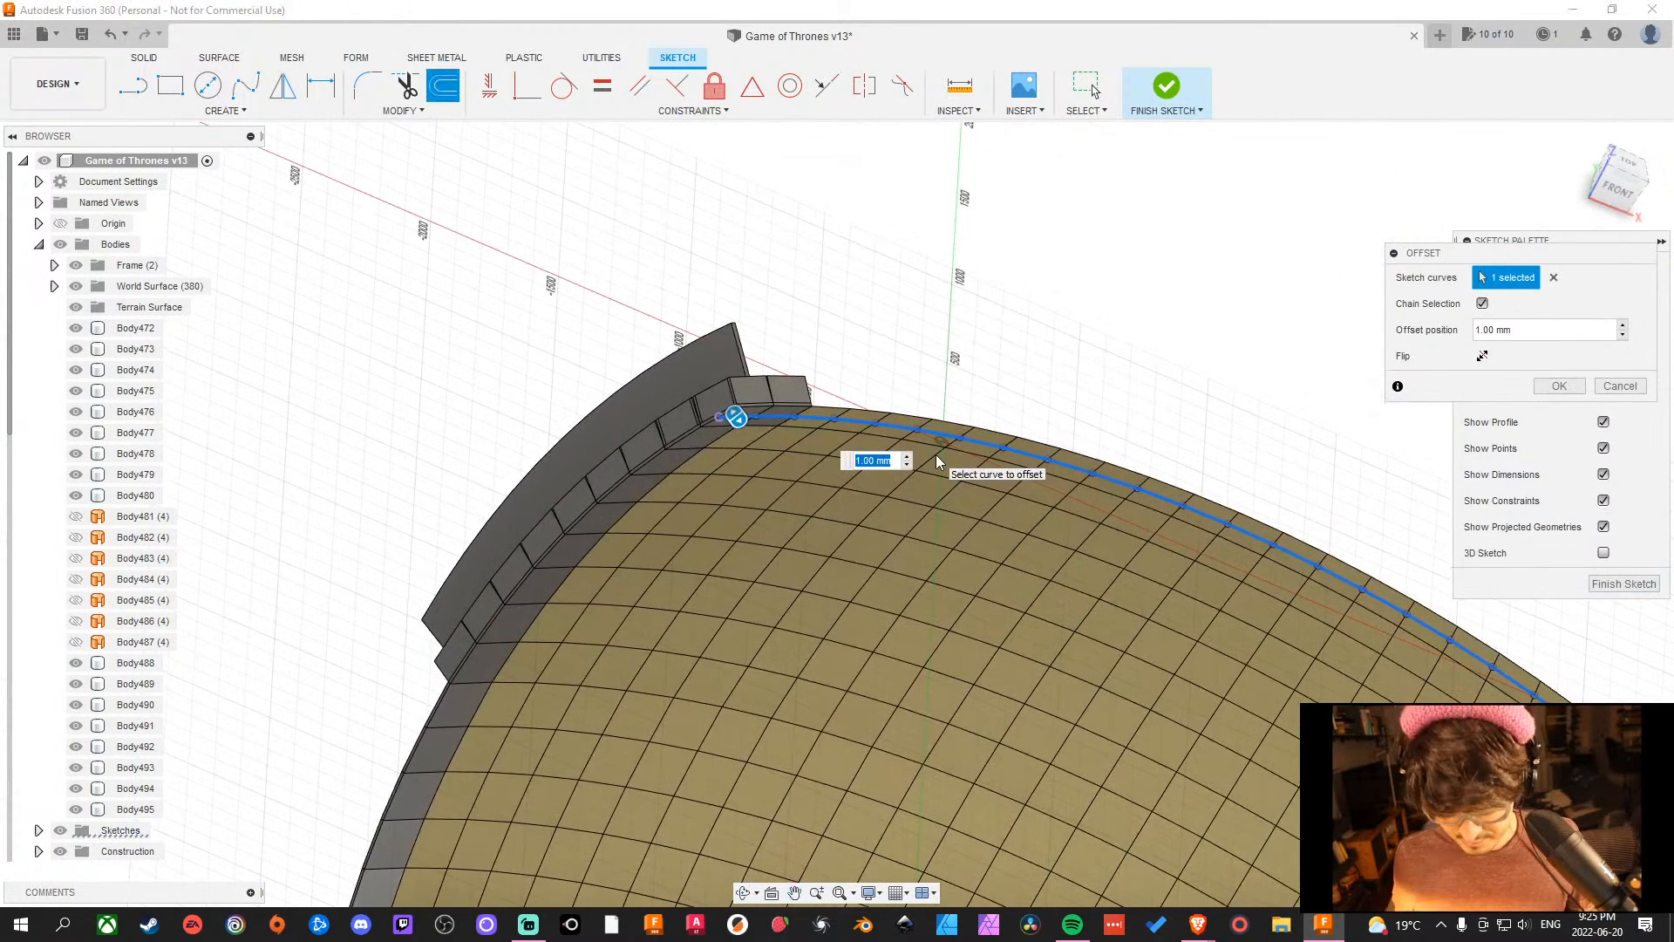
text(200)
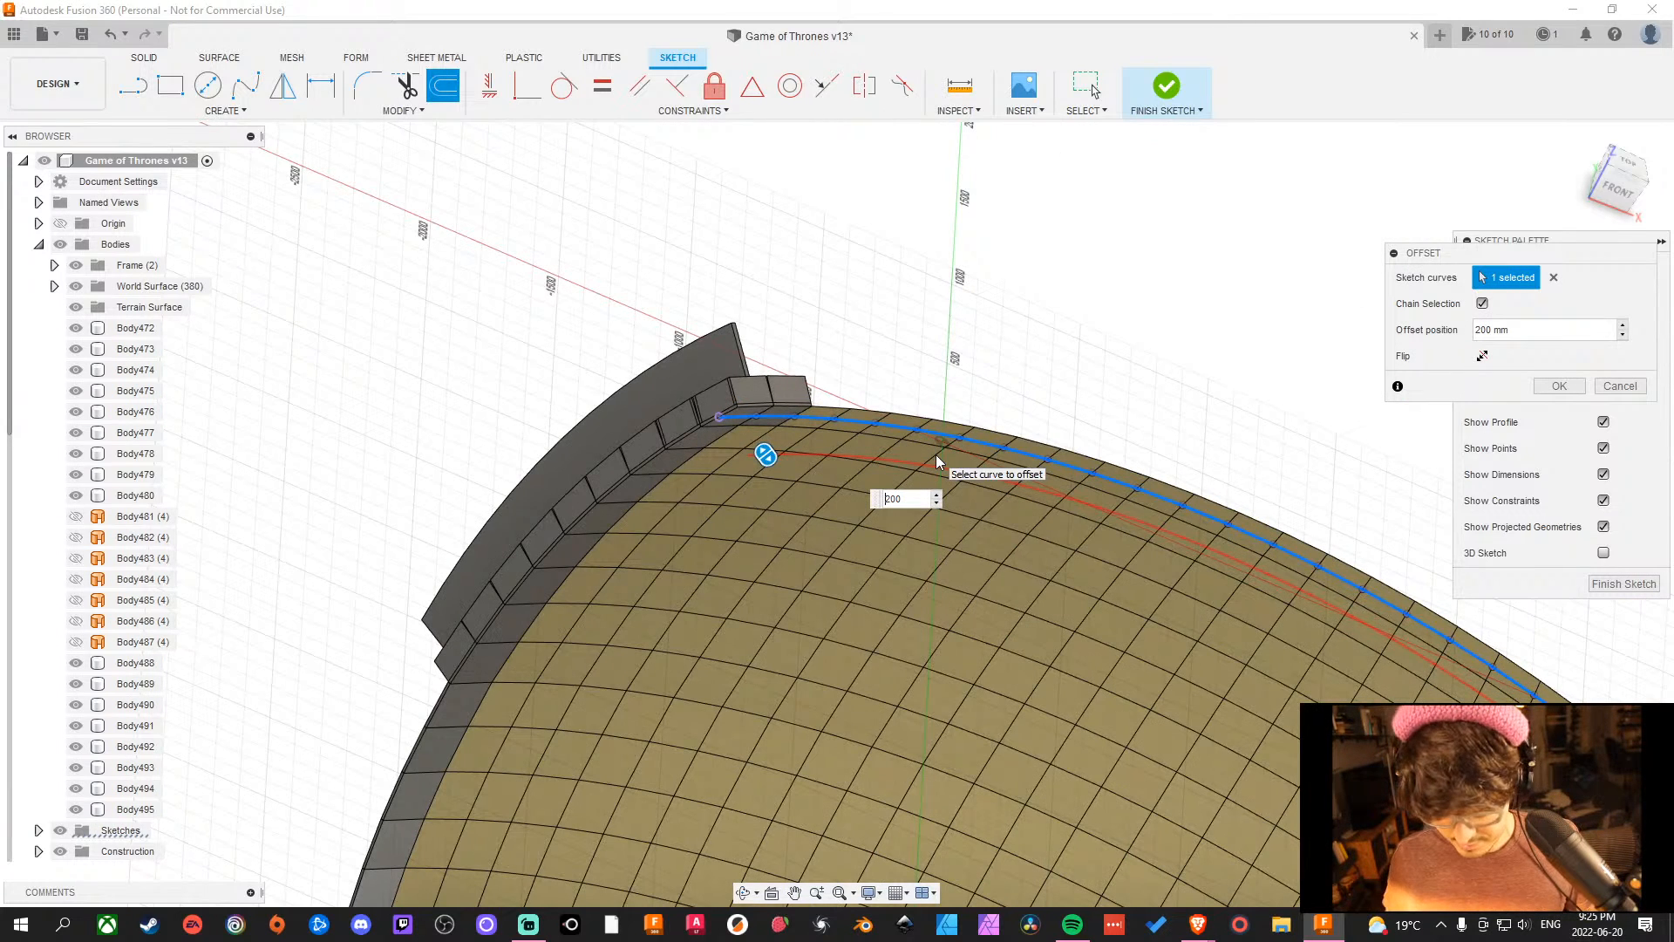
text(-)
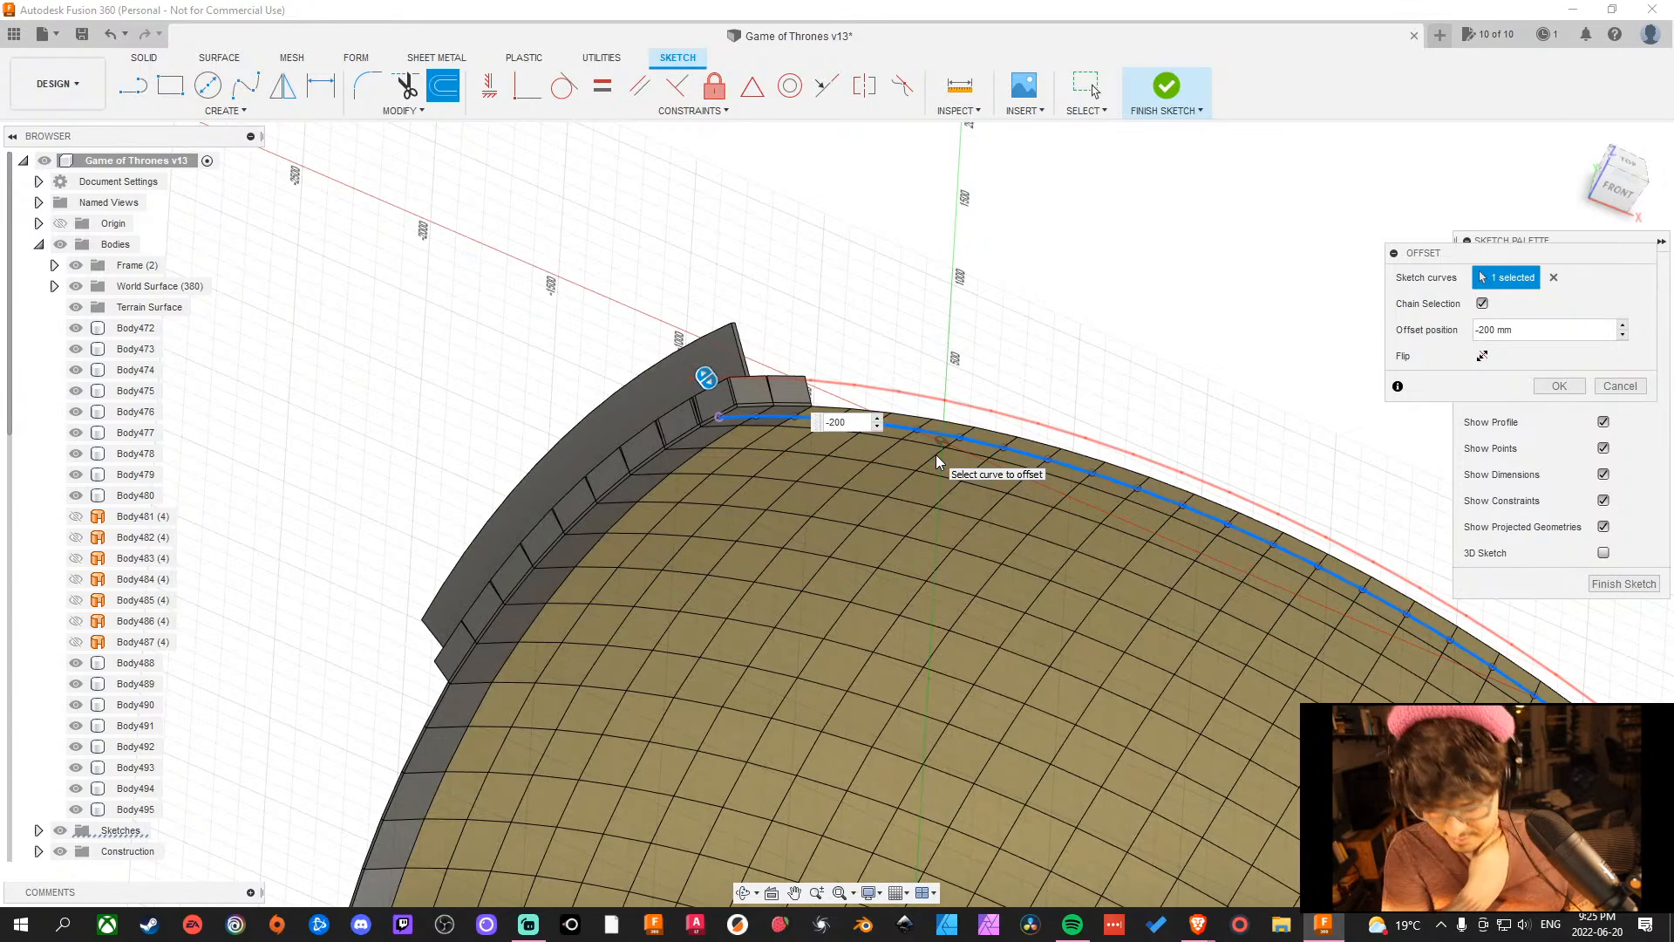
key(Return)
shift+middle_drag(783, 448, 825, 351)
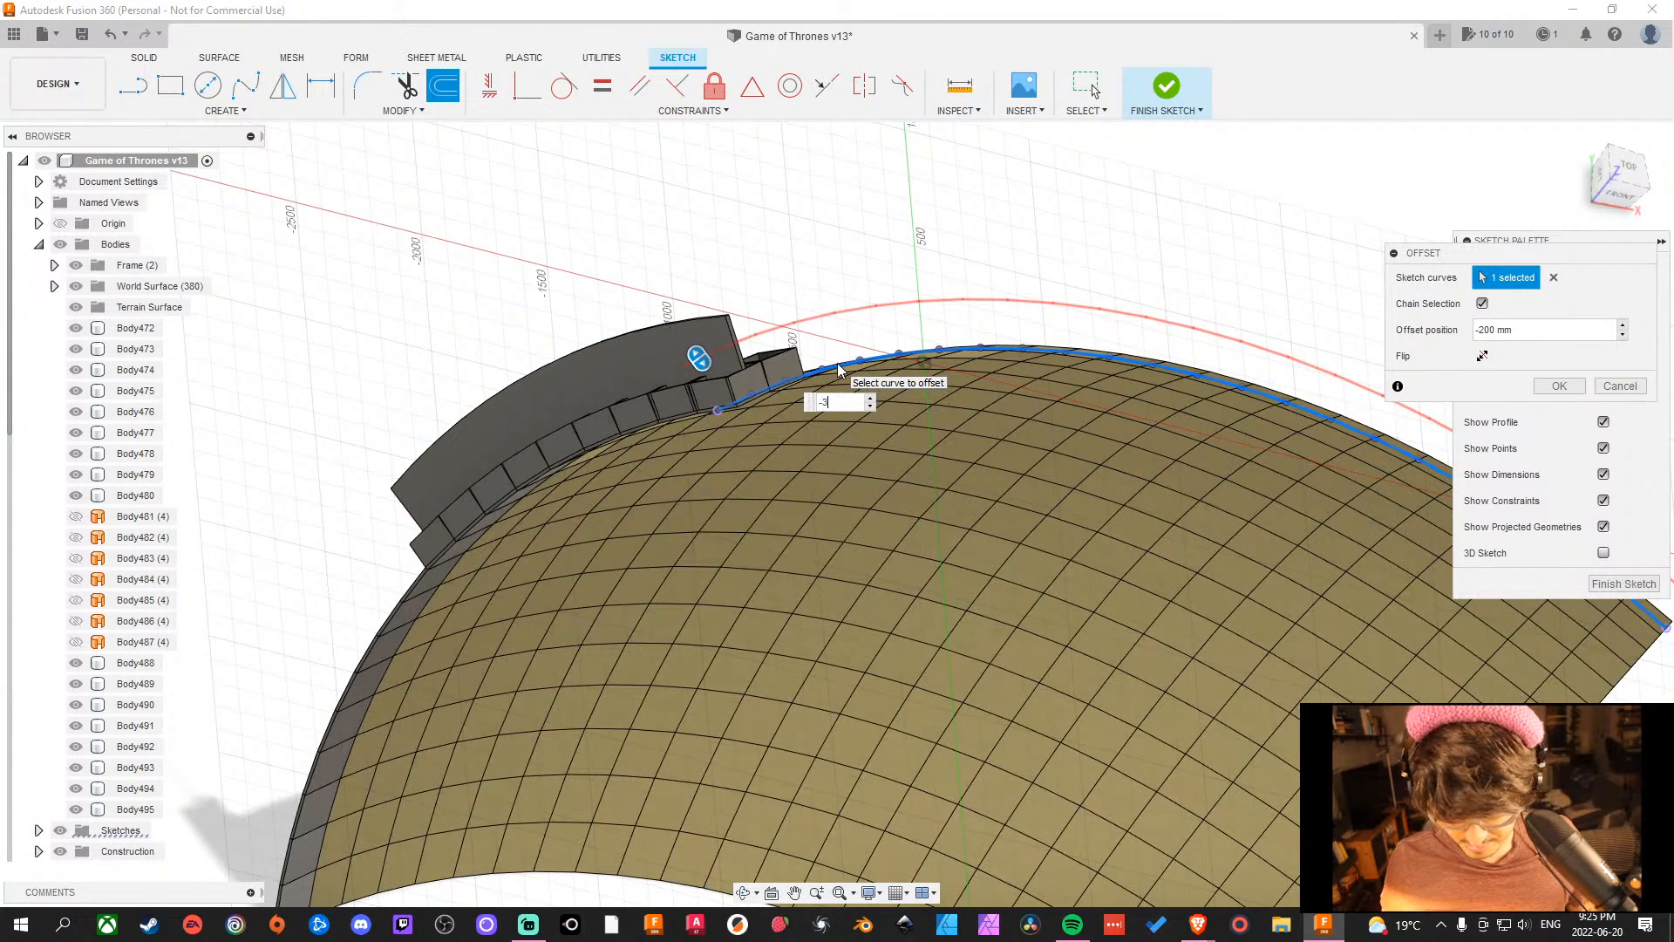
text(00)
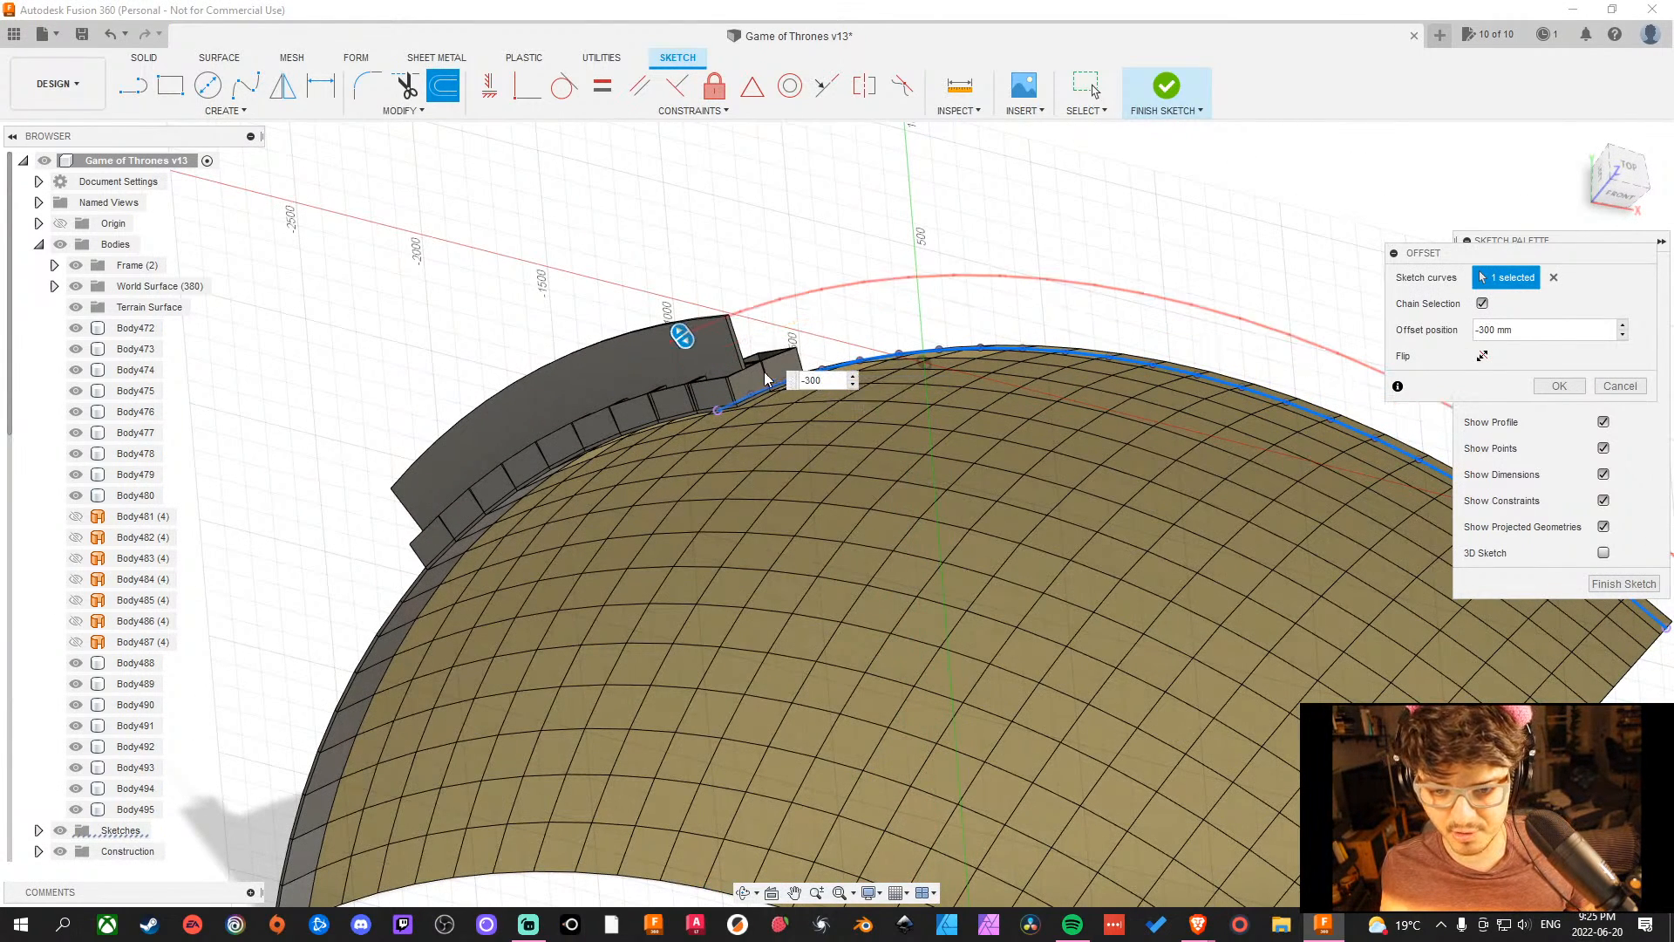
shift+middle_drag(795, 366, 745, 332)
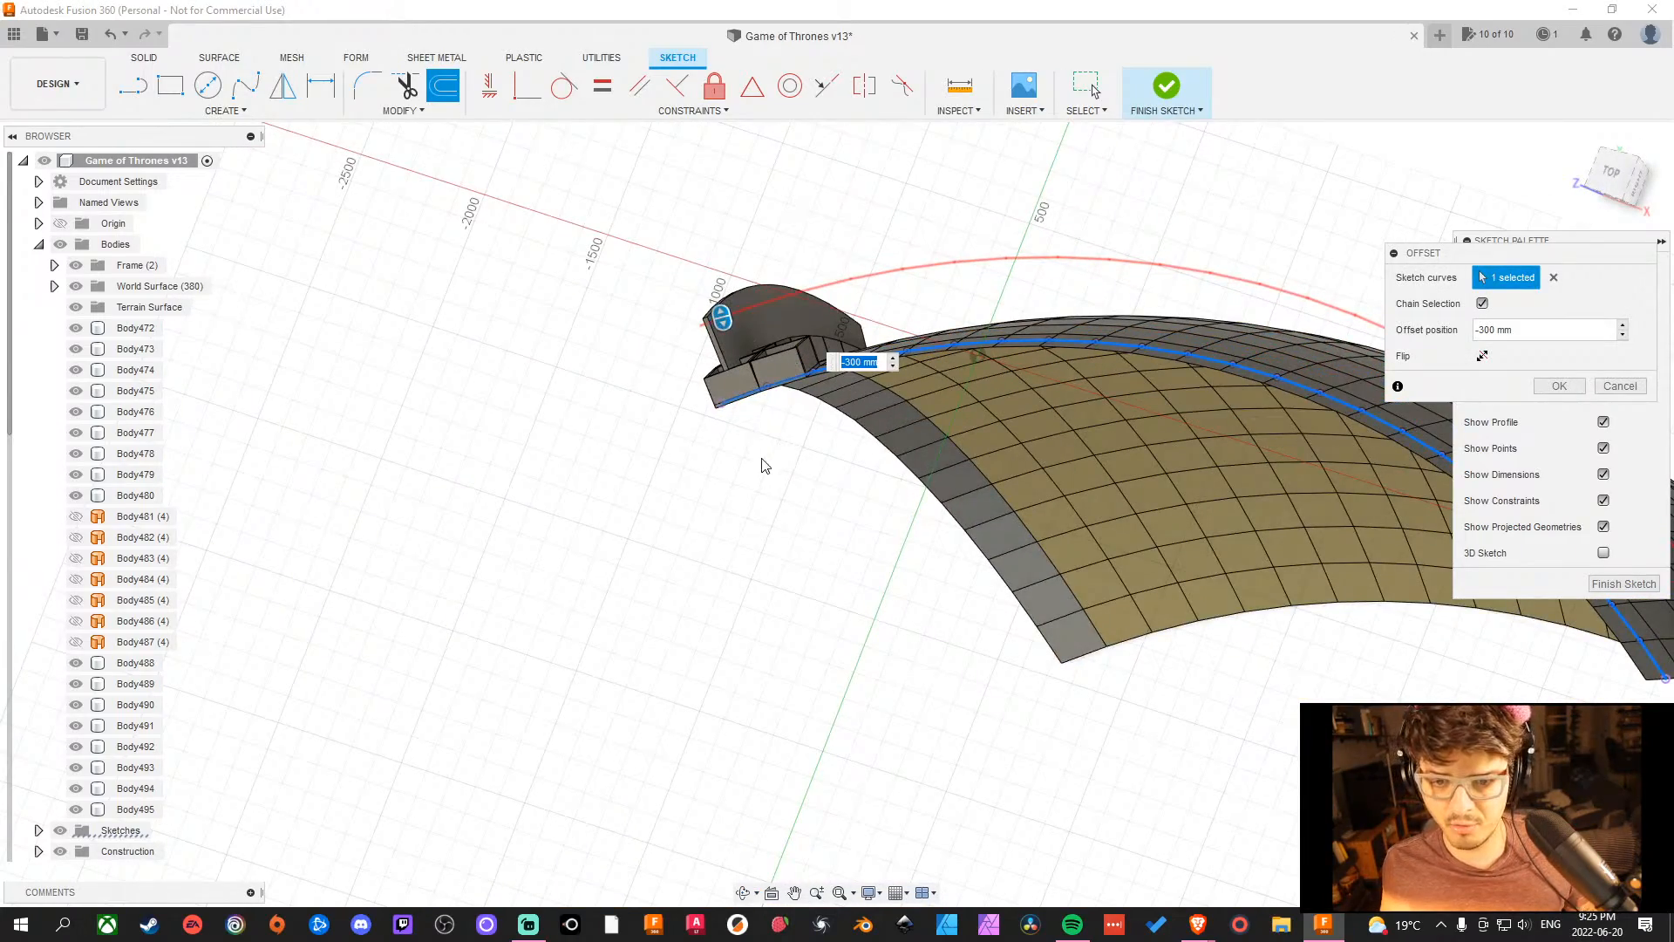
shift+middle_drag(748, 469, 822, 466)
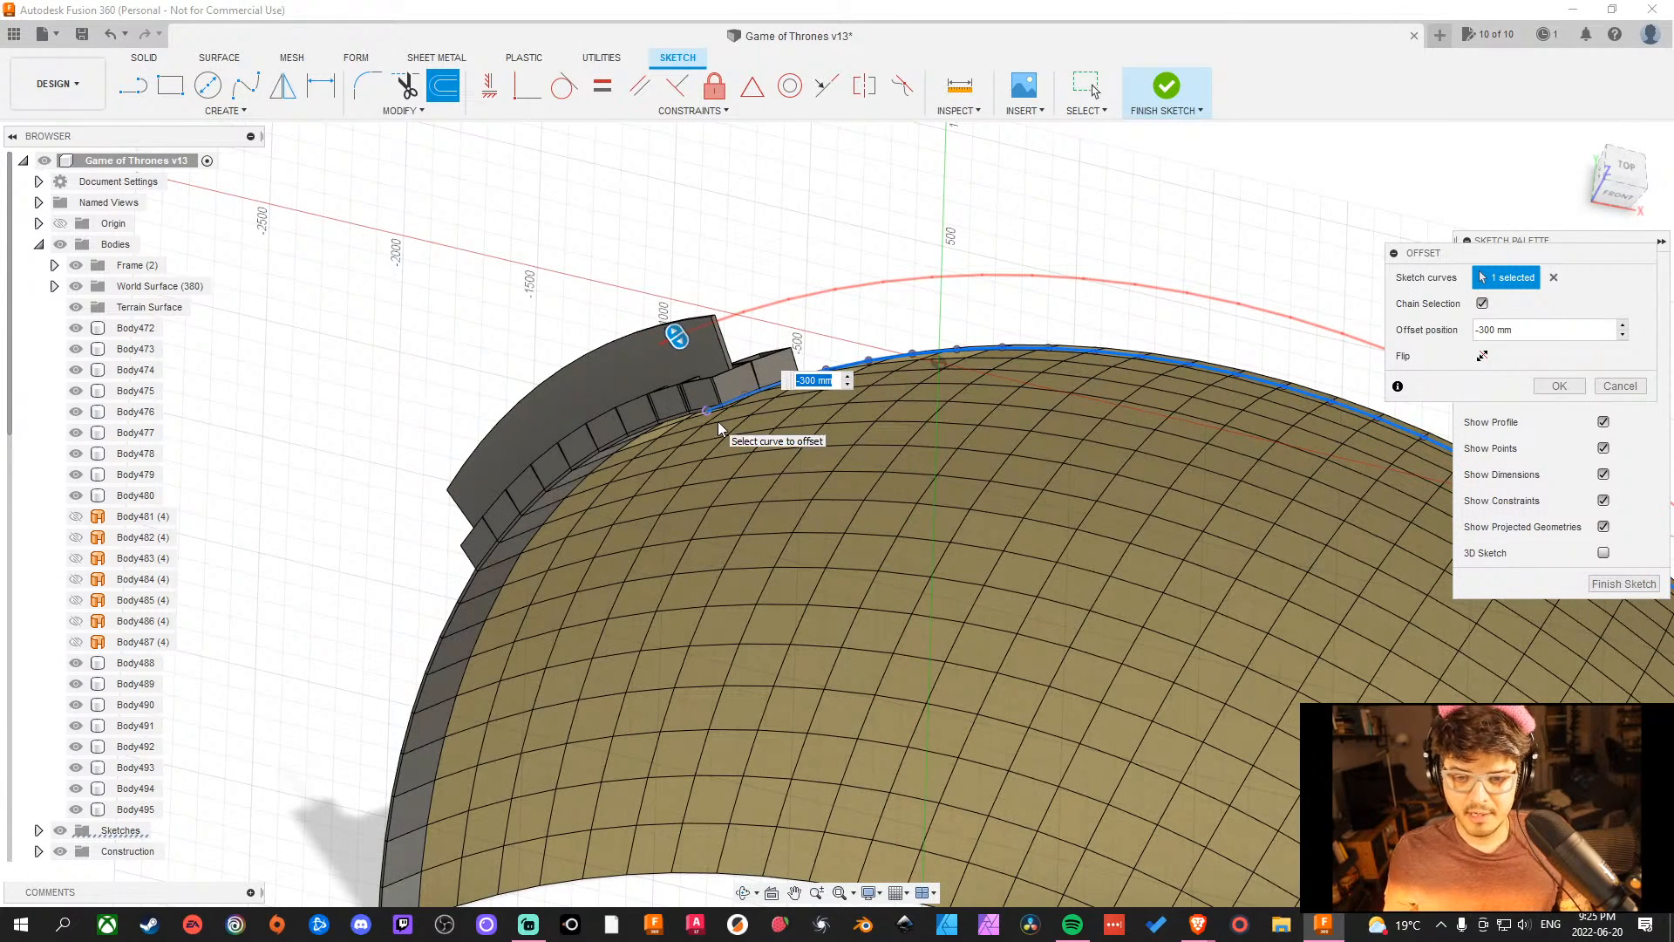
key(Escape)
Measure the length of the short end edge at the top of the curved vertical support.
key(i)
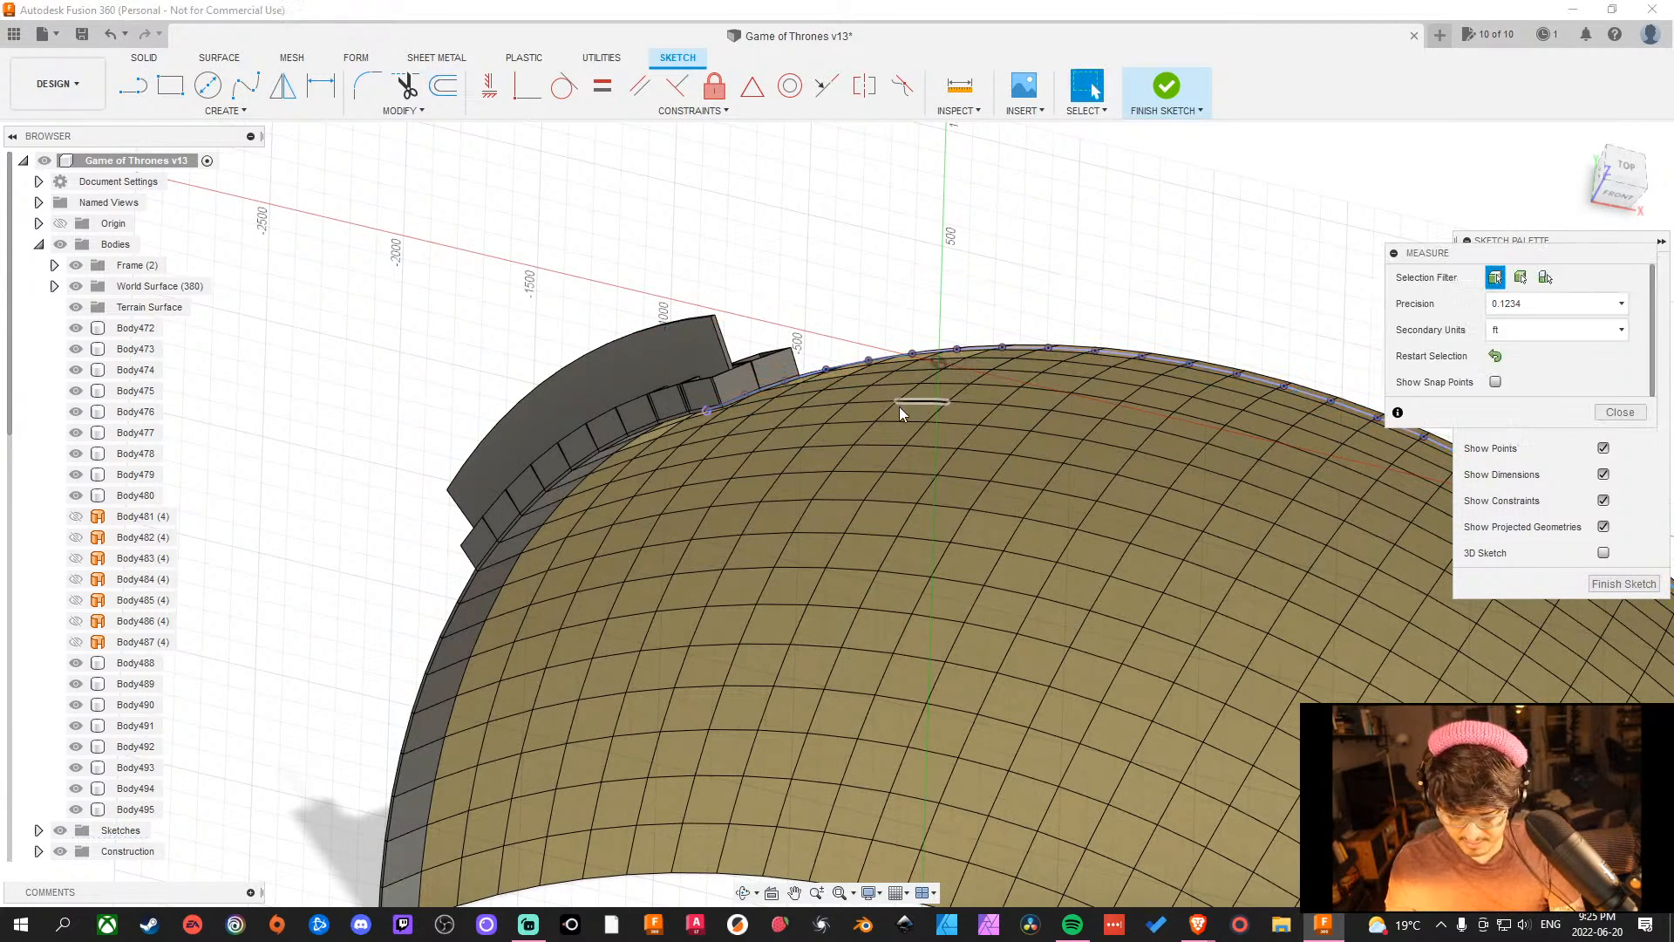
scroll(676, 299, up, 3)
click(806, 418)
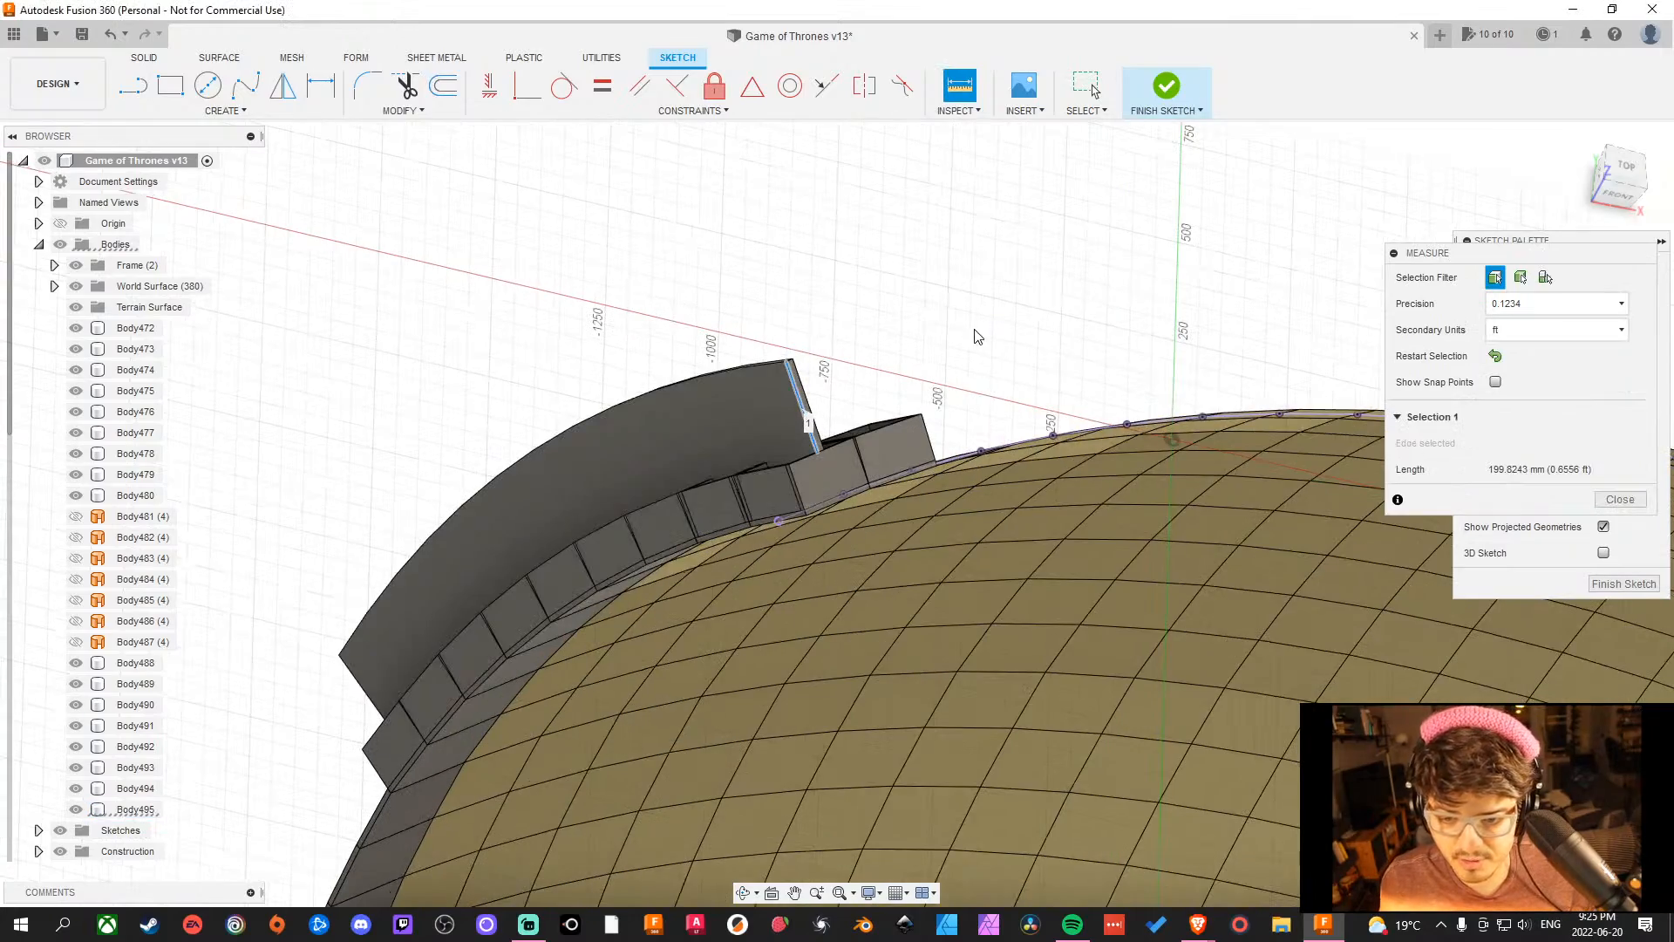
shift+middle_drag(979, 335, 1065, 407)
key(Escape)
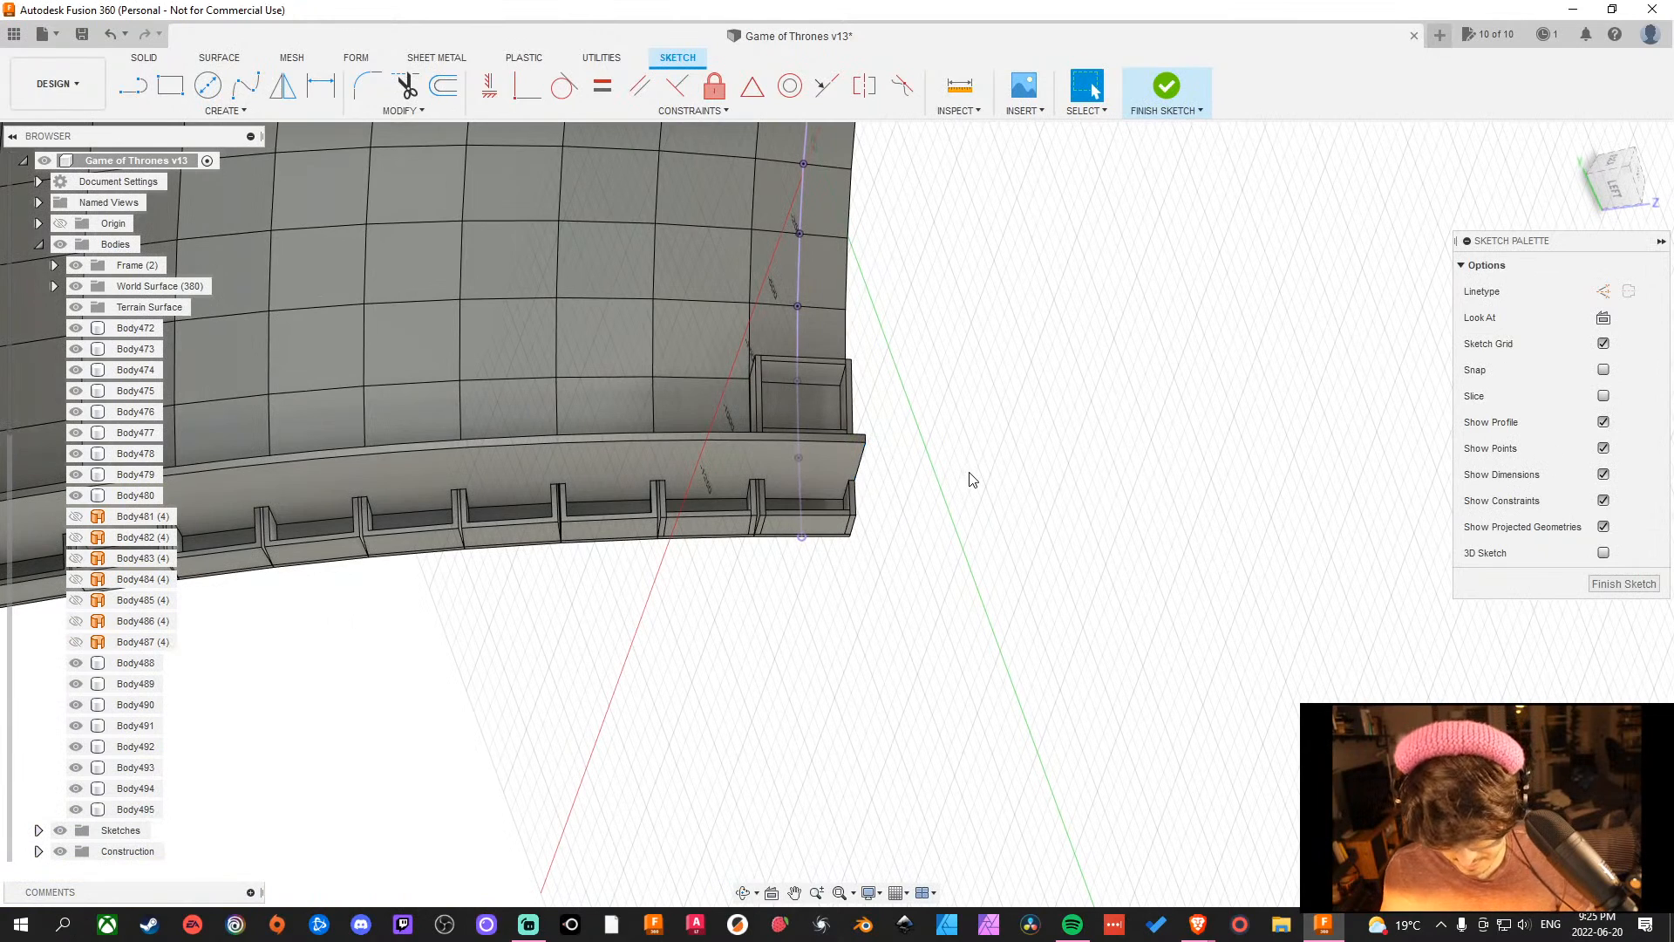
Measure the distance from the end tile frame's inner edge to the outer edge of the curved vertical support.
key(i)
scroll(798, 514, up, 2)
click(792, 499)
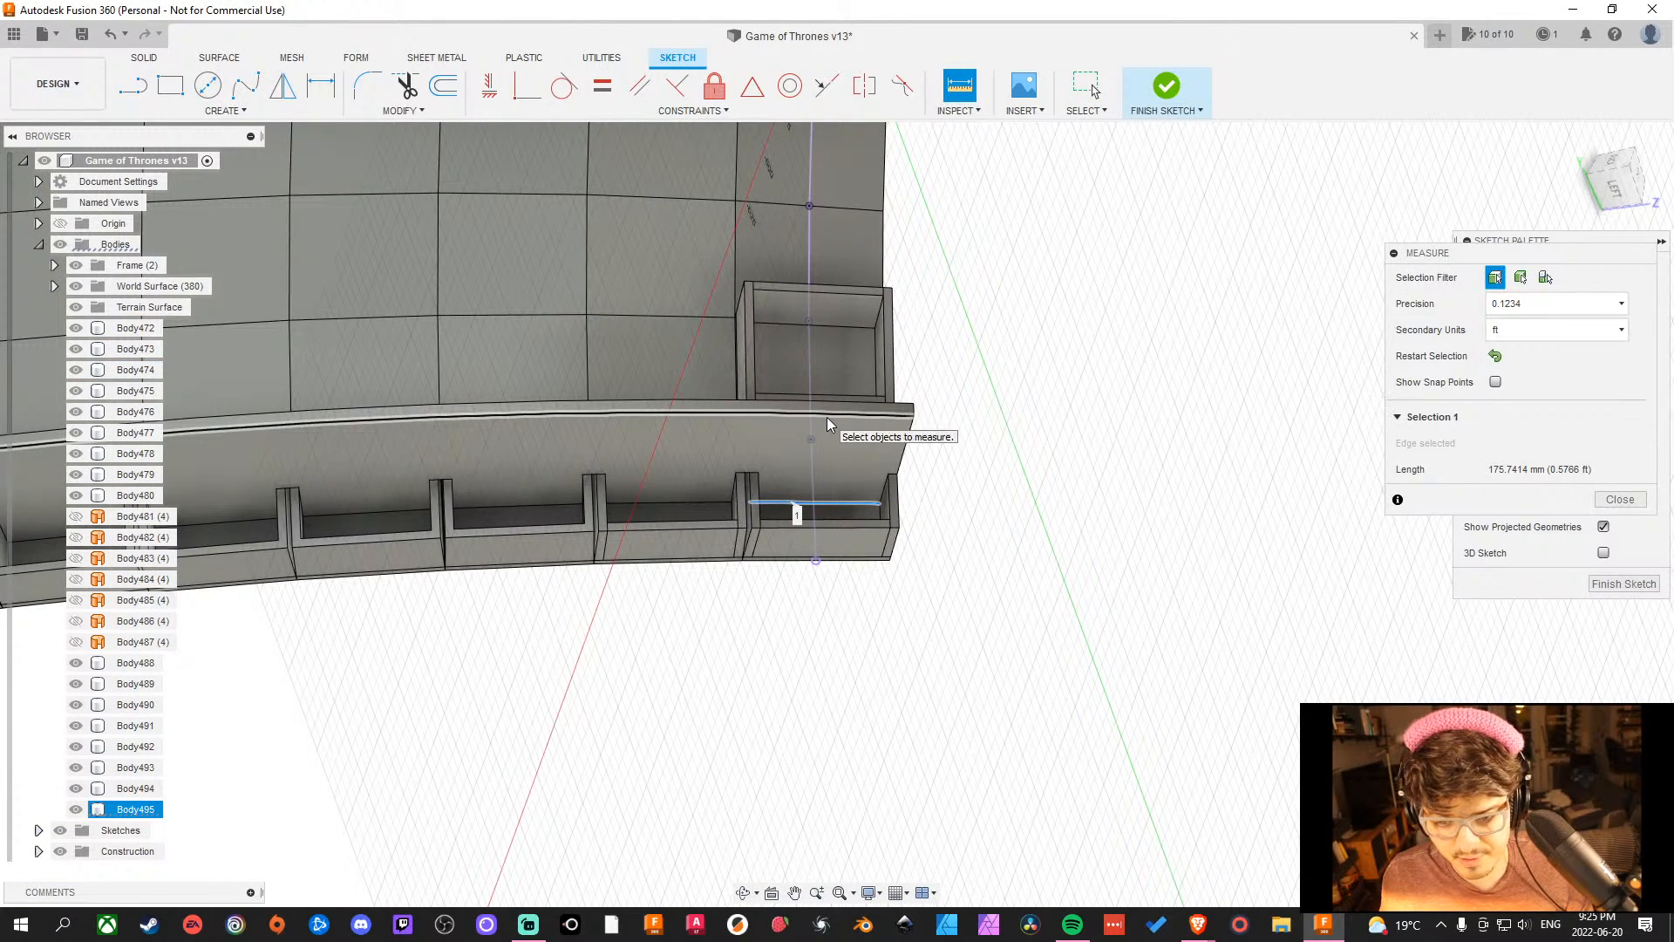
click(827, 417)
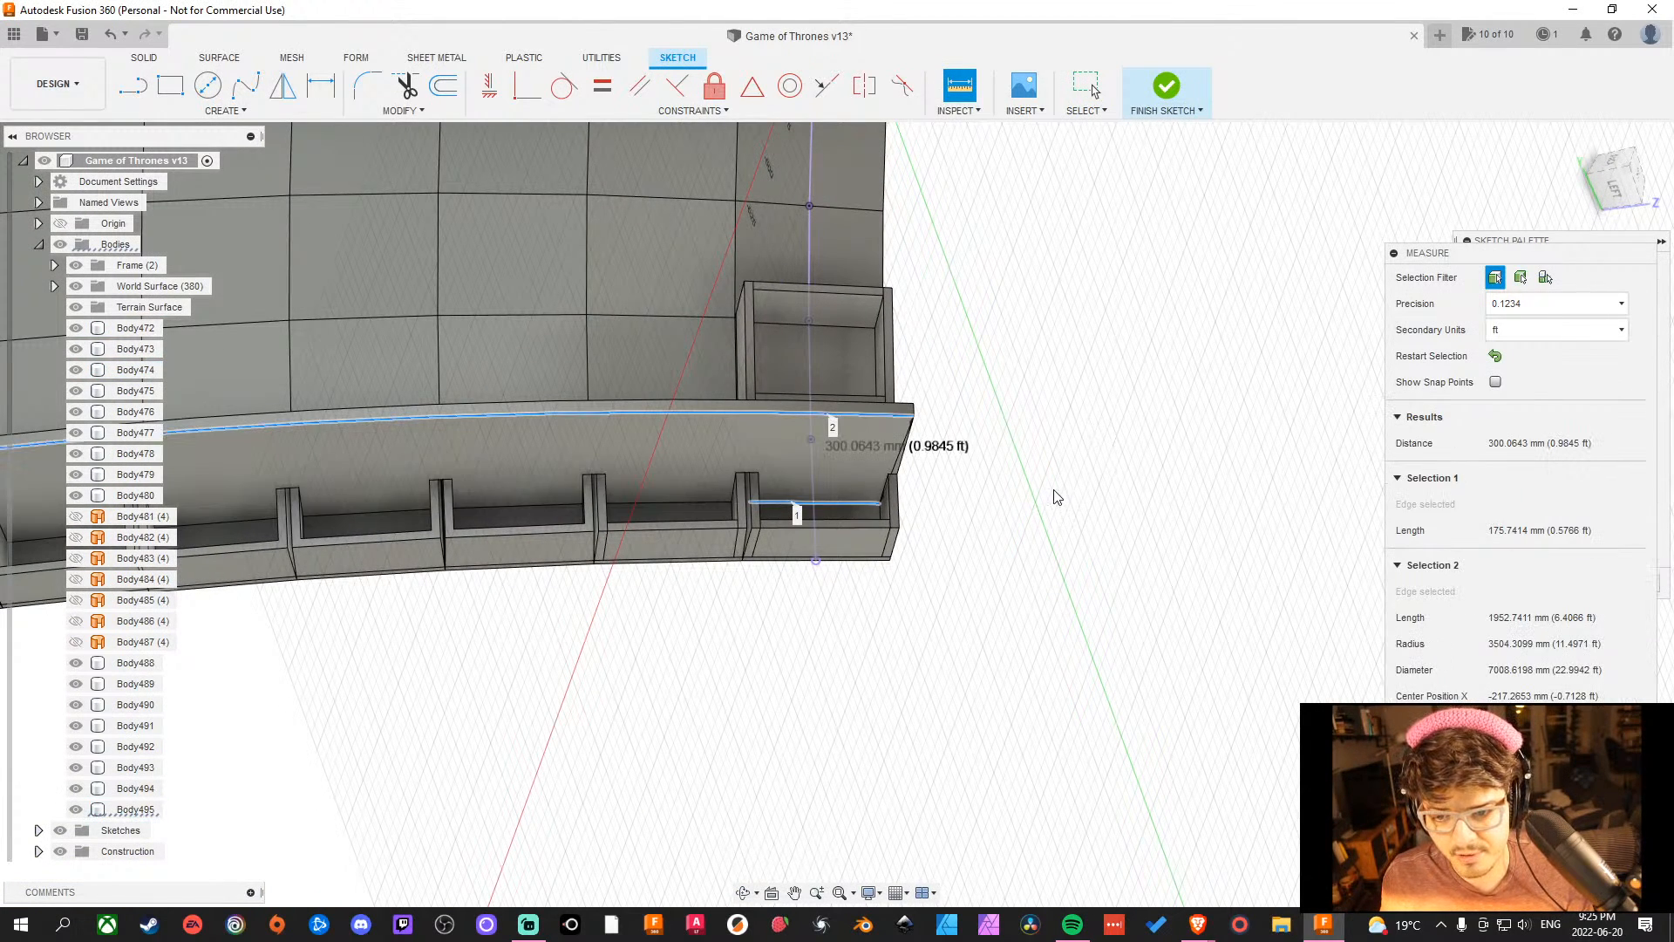
shift+middle_drag(1058, 497, 966, 502)
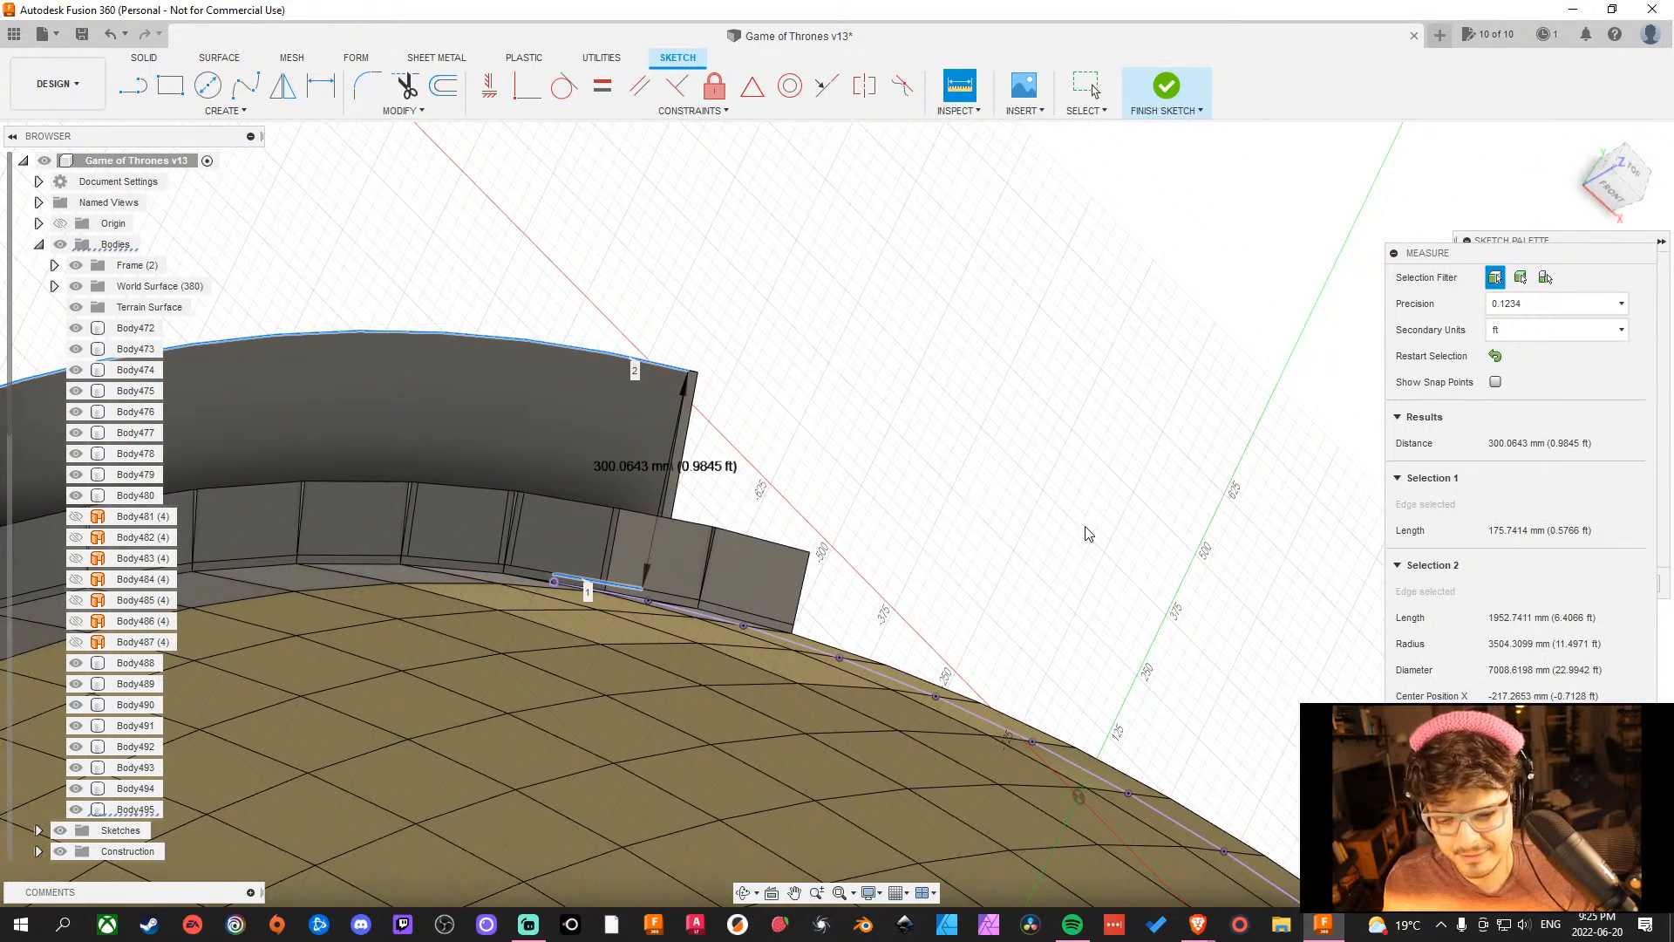
shift+middle_drag(1088, 533, 936, 400)
Start offsetting the uppermost row's intersection curve 312 mm outward, toward the outer edge of the vertical support.
click(443, 84)
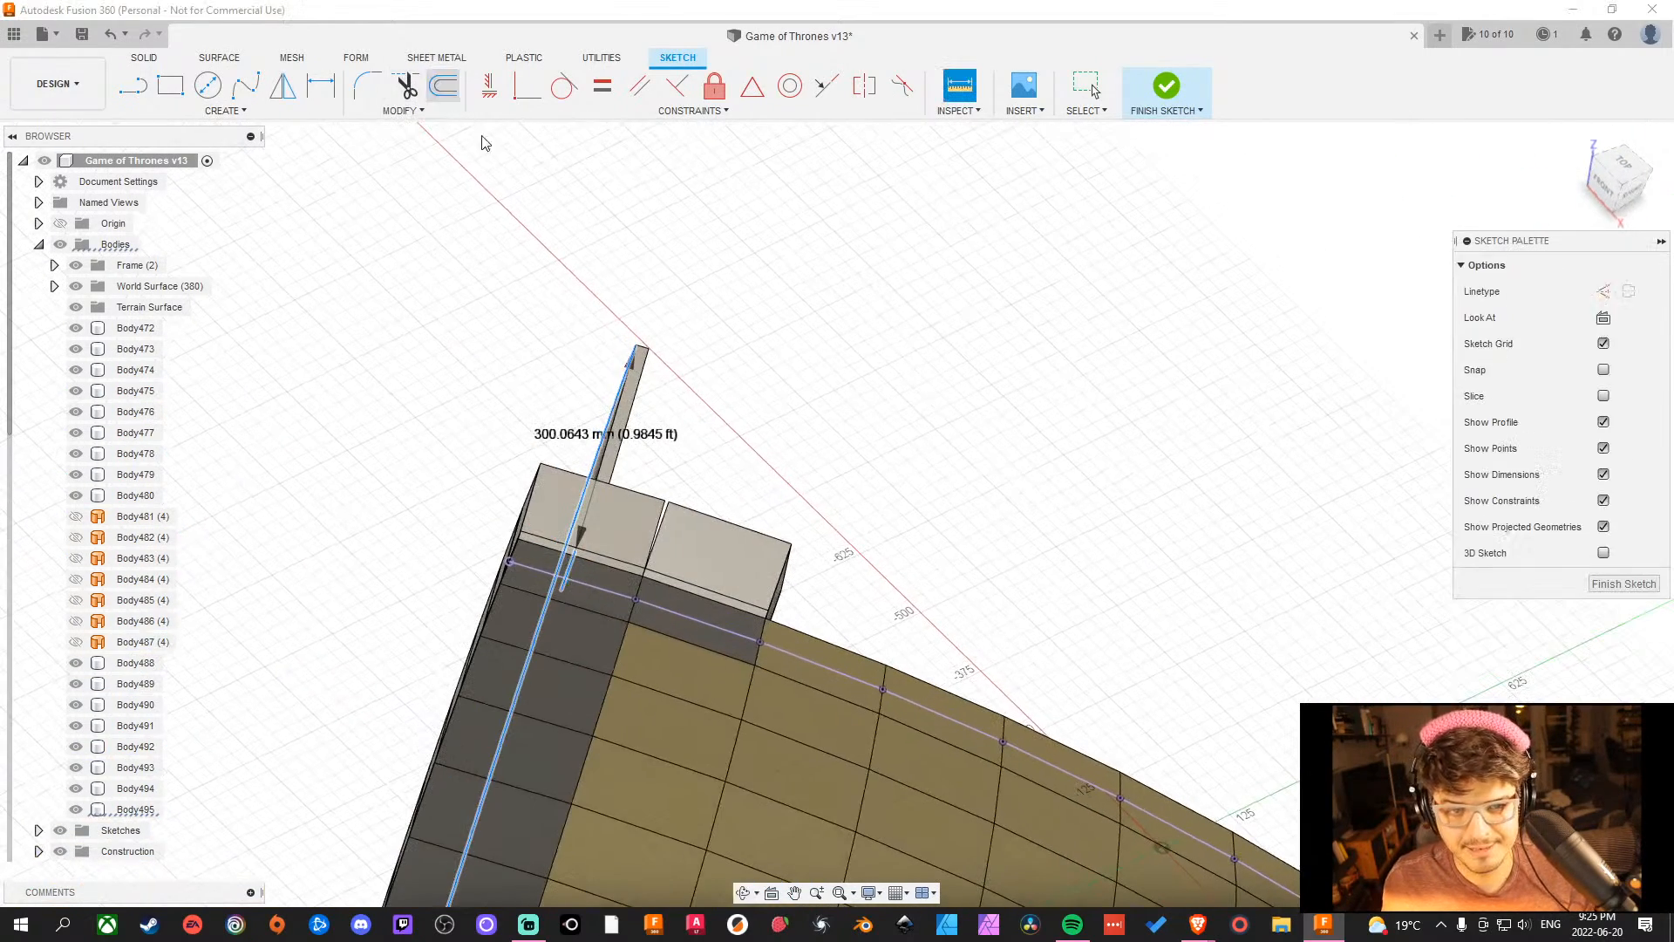
click(839, 676)
middle_drag(1029, 512, 1007, 496)
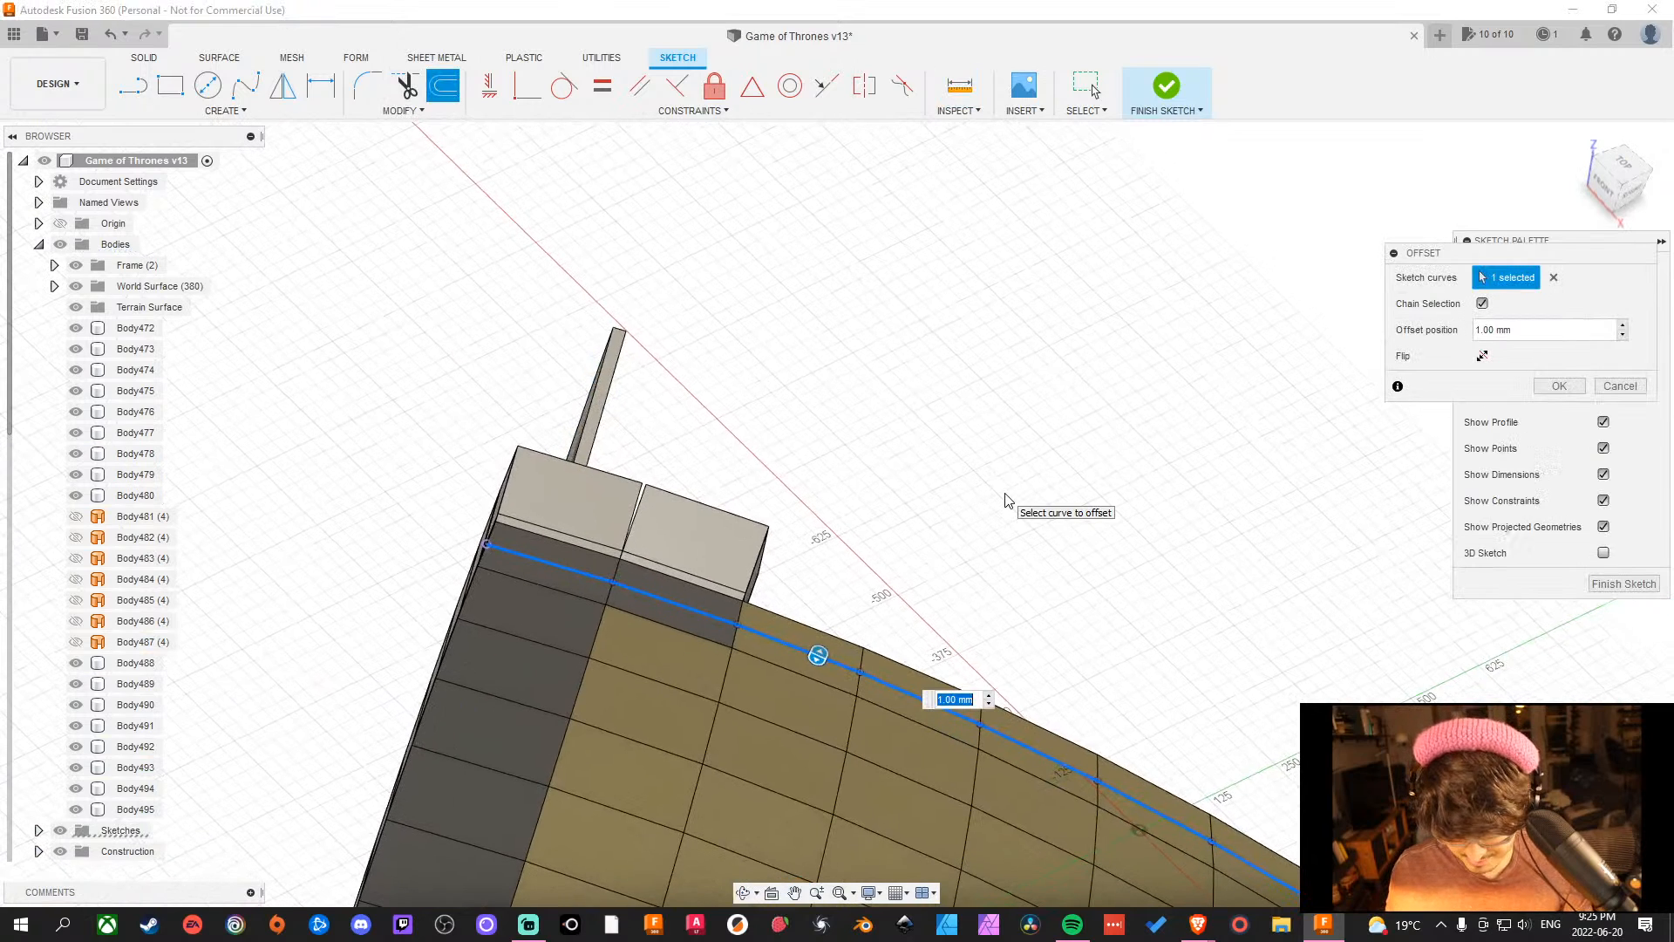
text(-312mm)
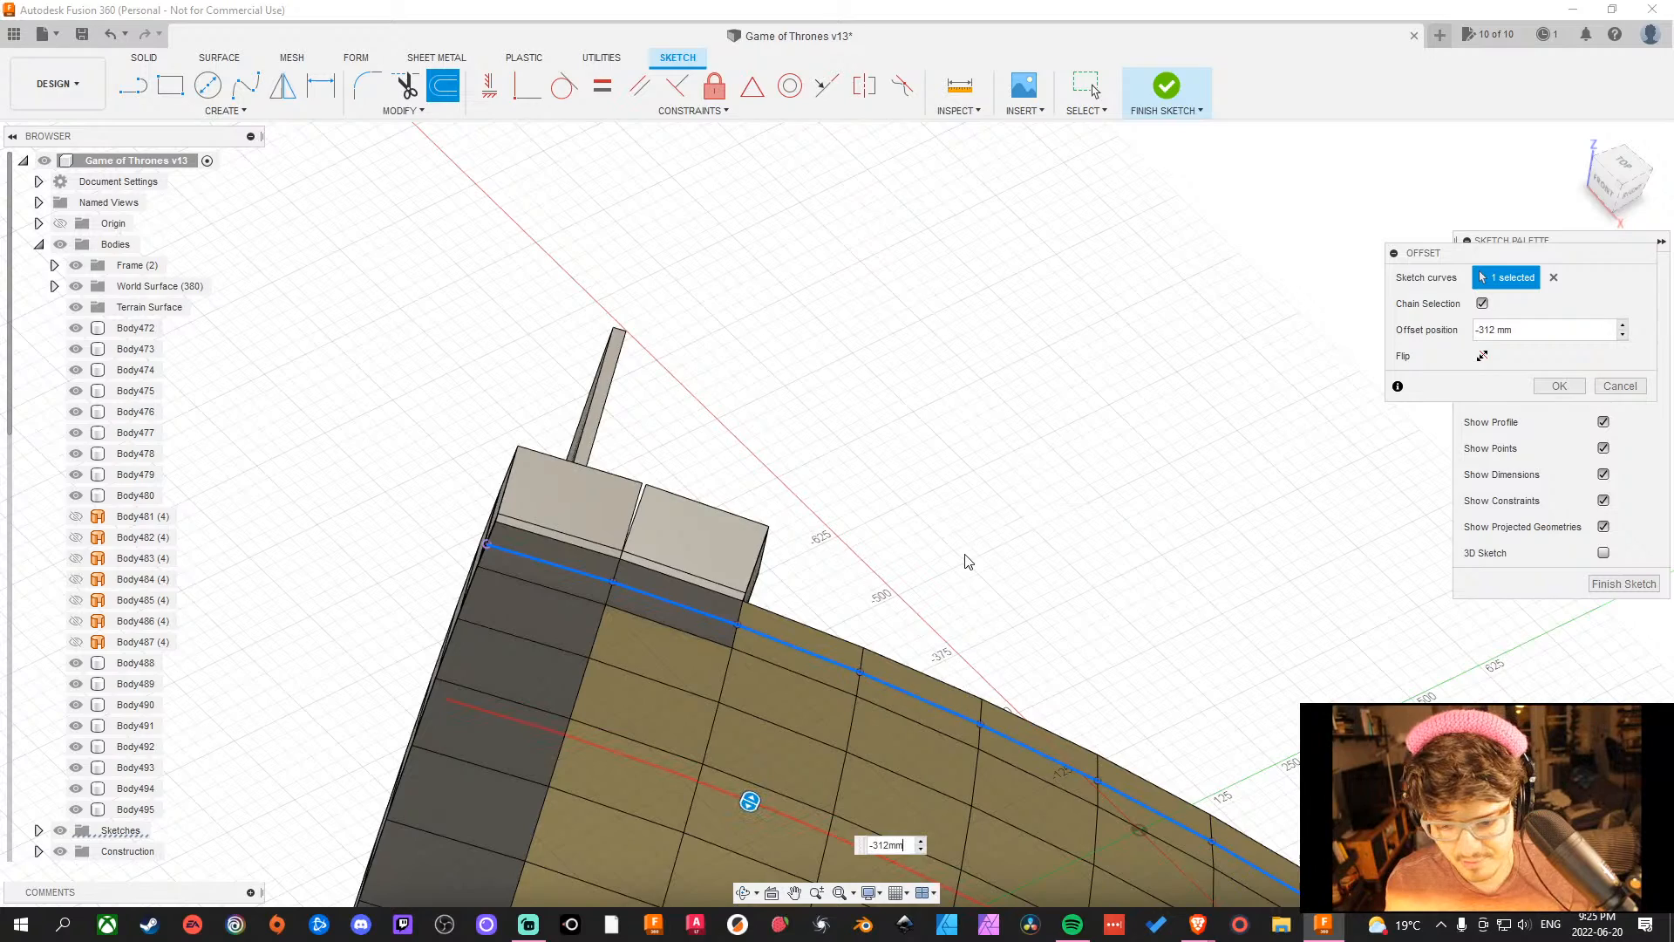
shift+middle_drag(968, 561, 1080, 558)
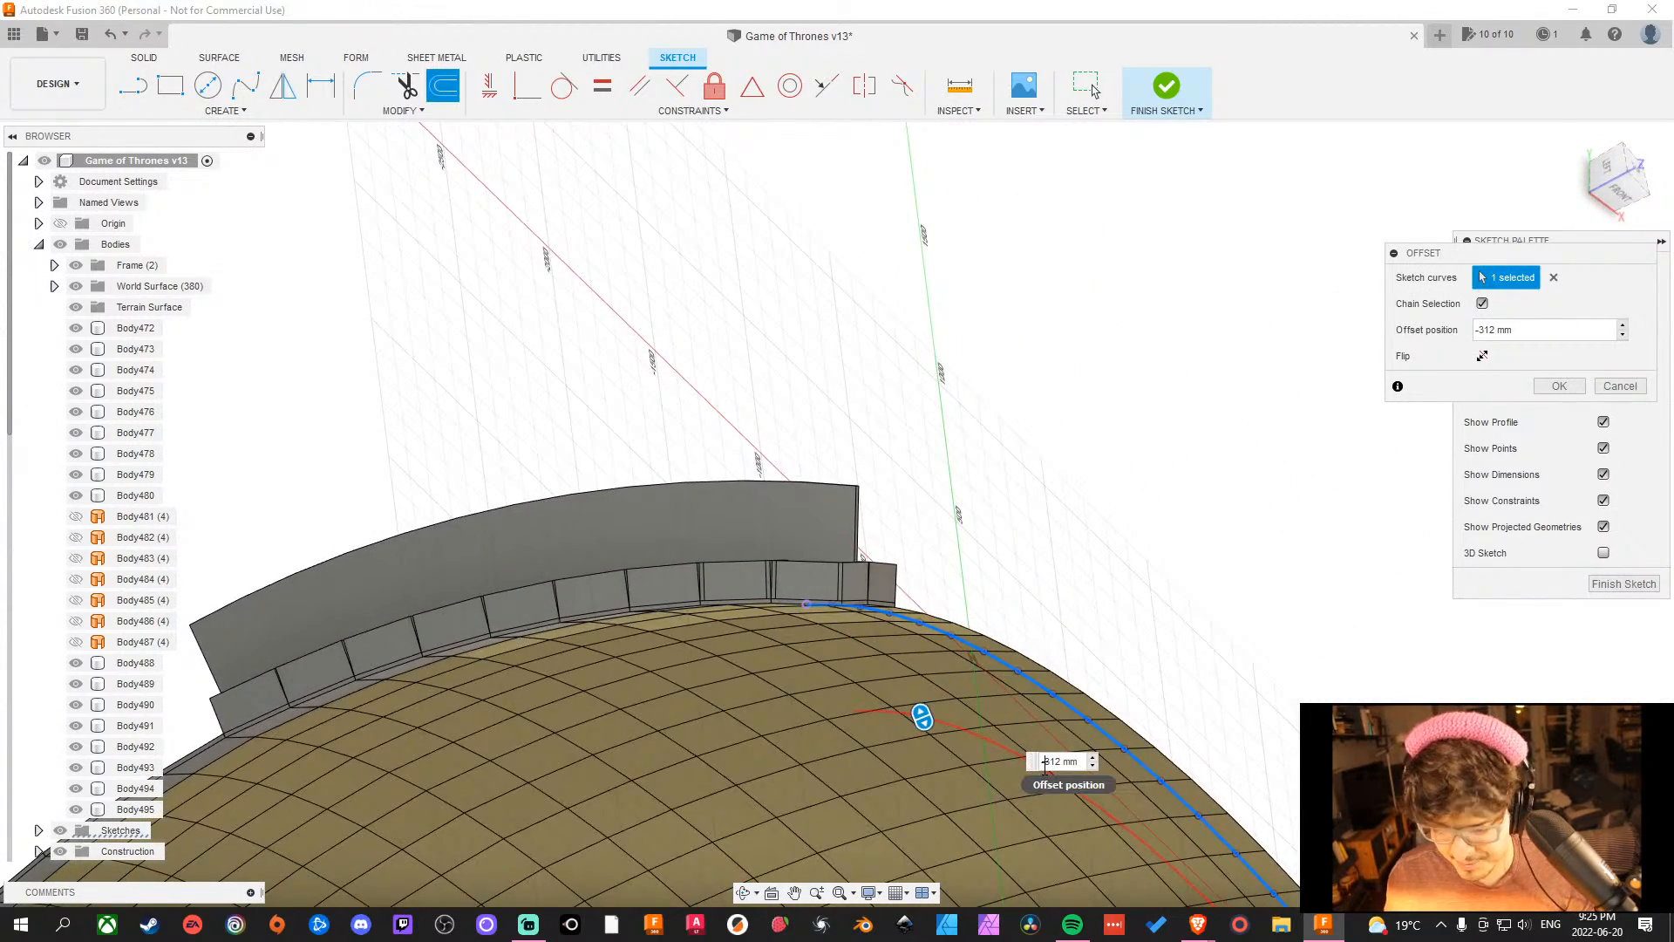
key(BackSpace)
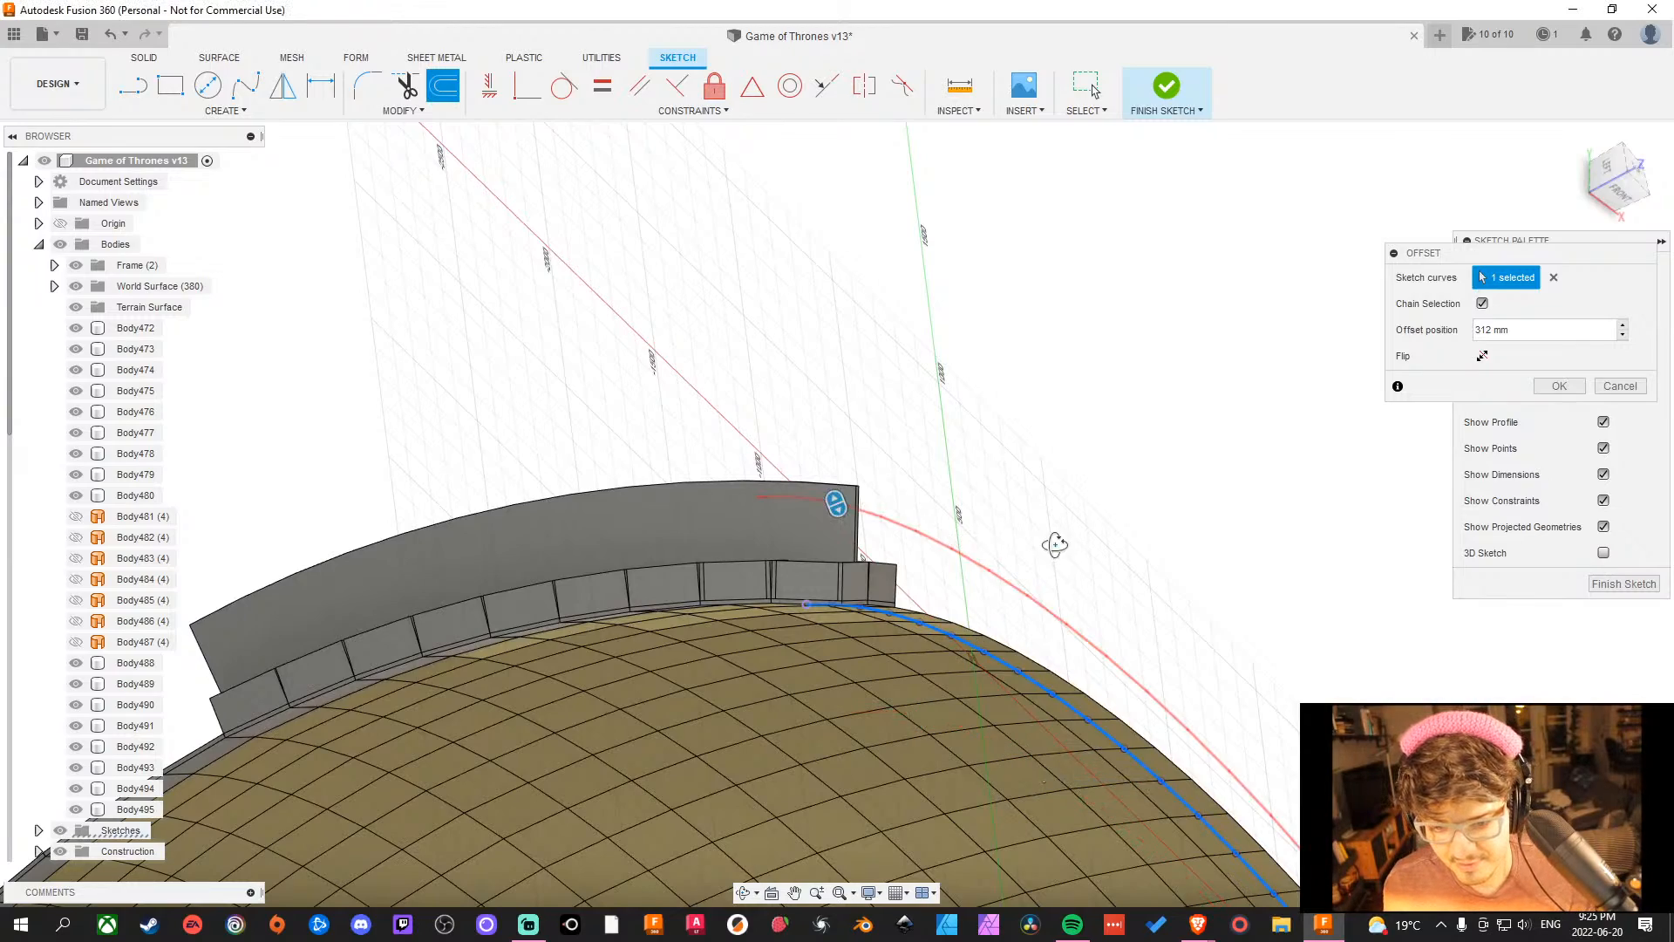
shift+middle_drag(1054, 545, 970, 612)
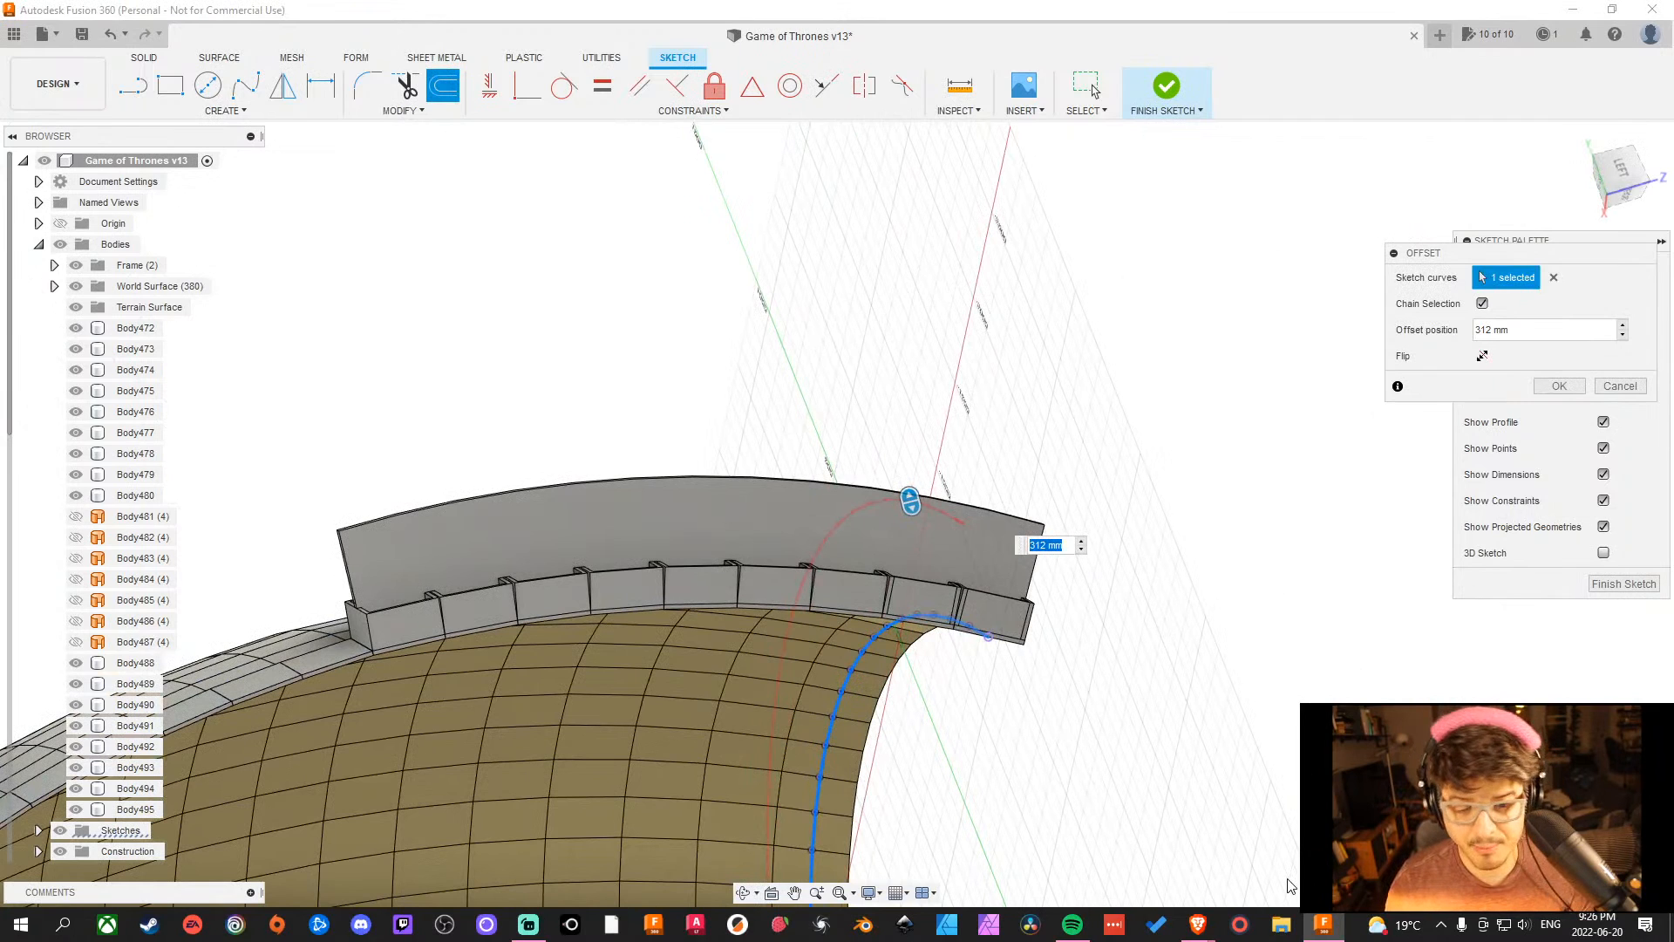
Set the row curve's outward offset to 375 mm and complete the offset.
scroll(1145, 697, down, 3)
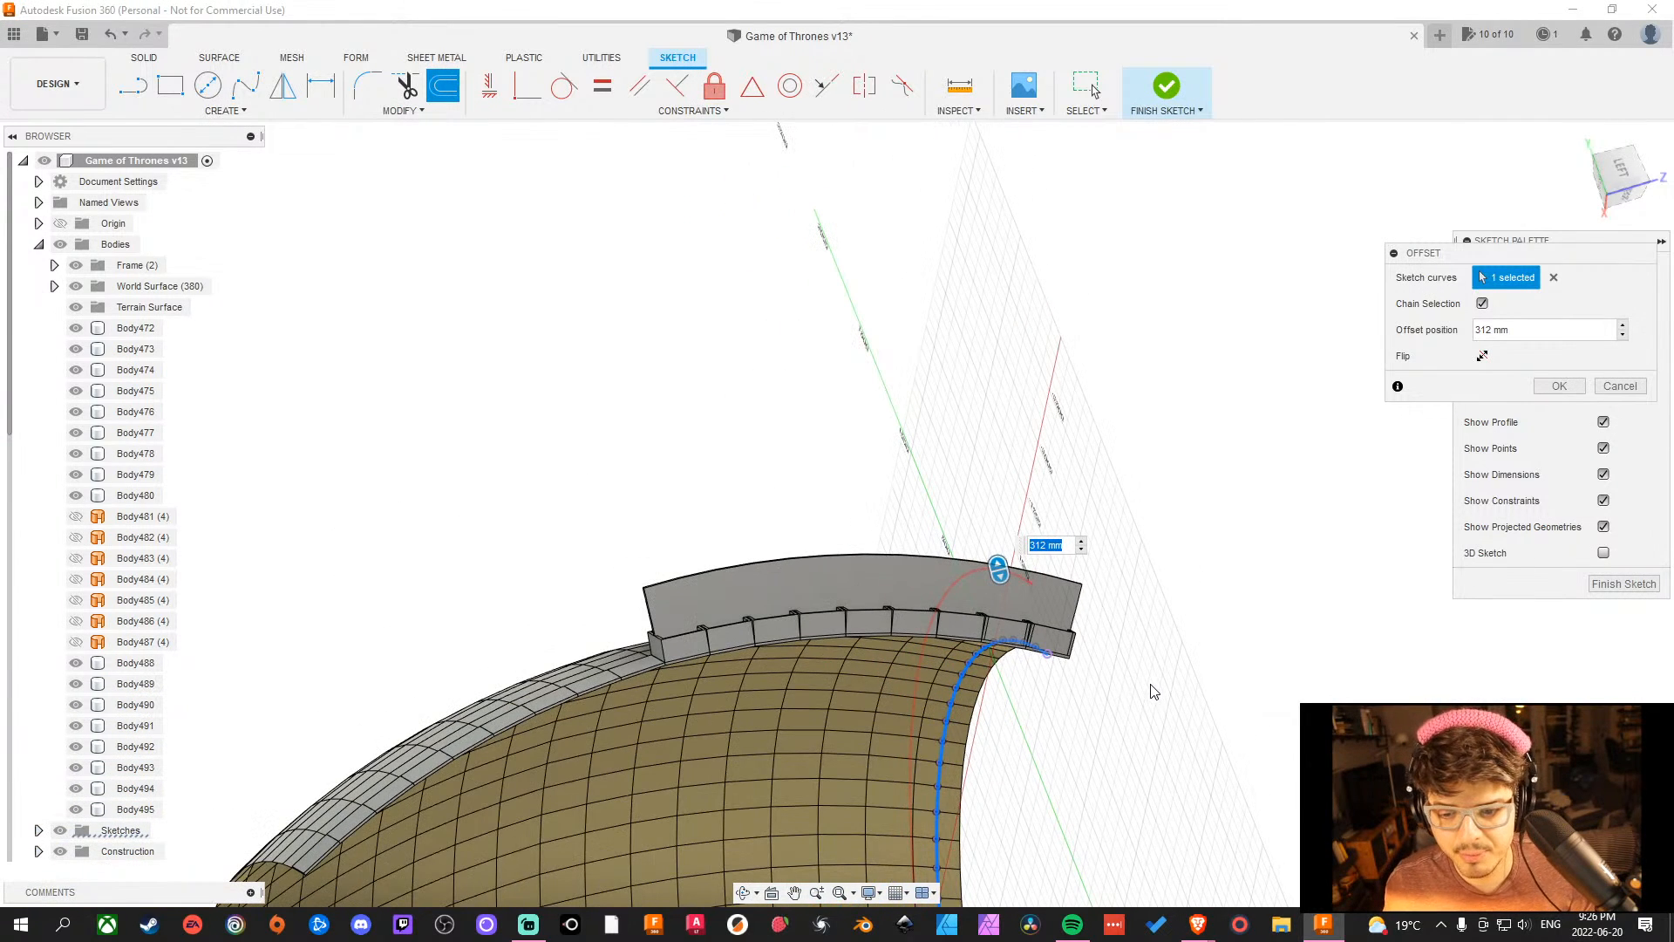
middle_drag(1089, 728, 950, 775)
scroll(896, 660, up, 3)
scroll(842, 596, up, 2)
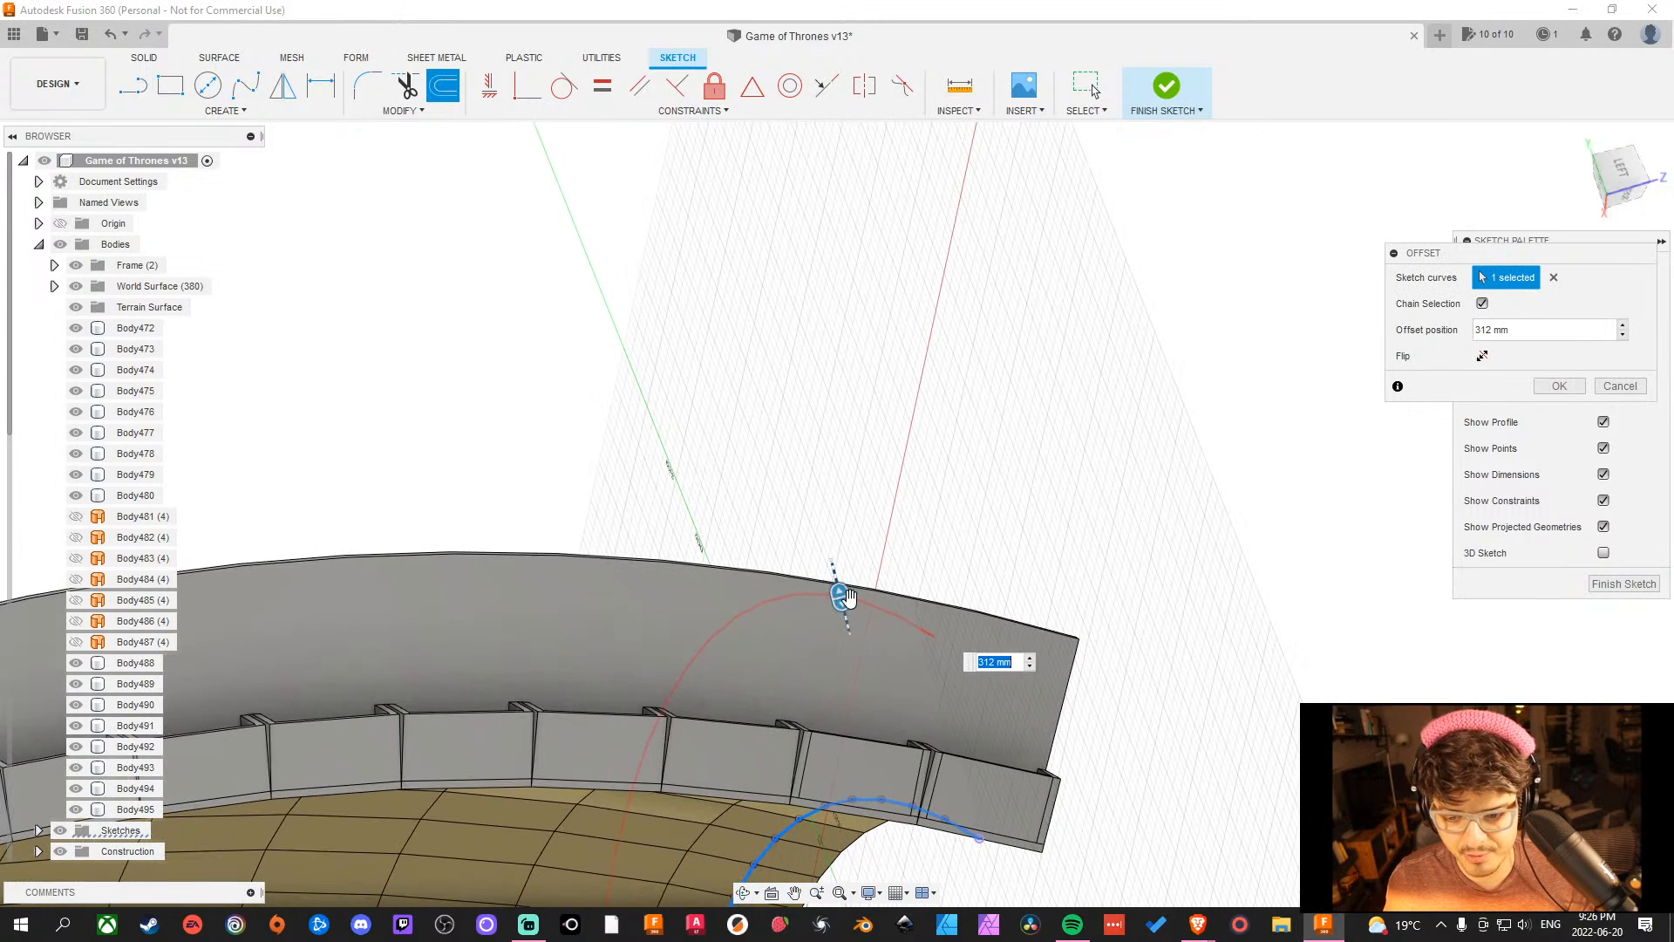
drag(849, 598, 835, 570)
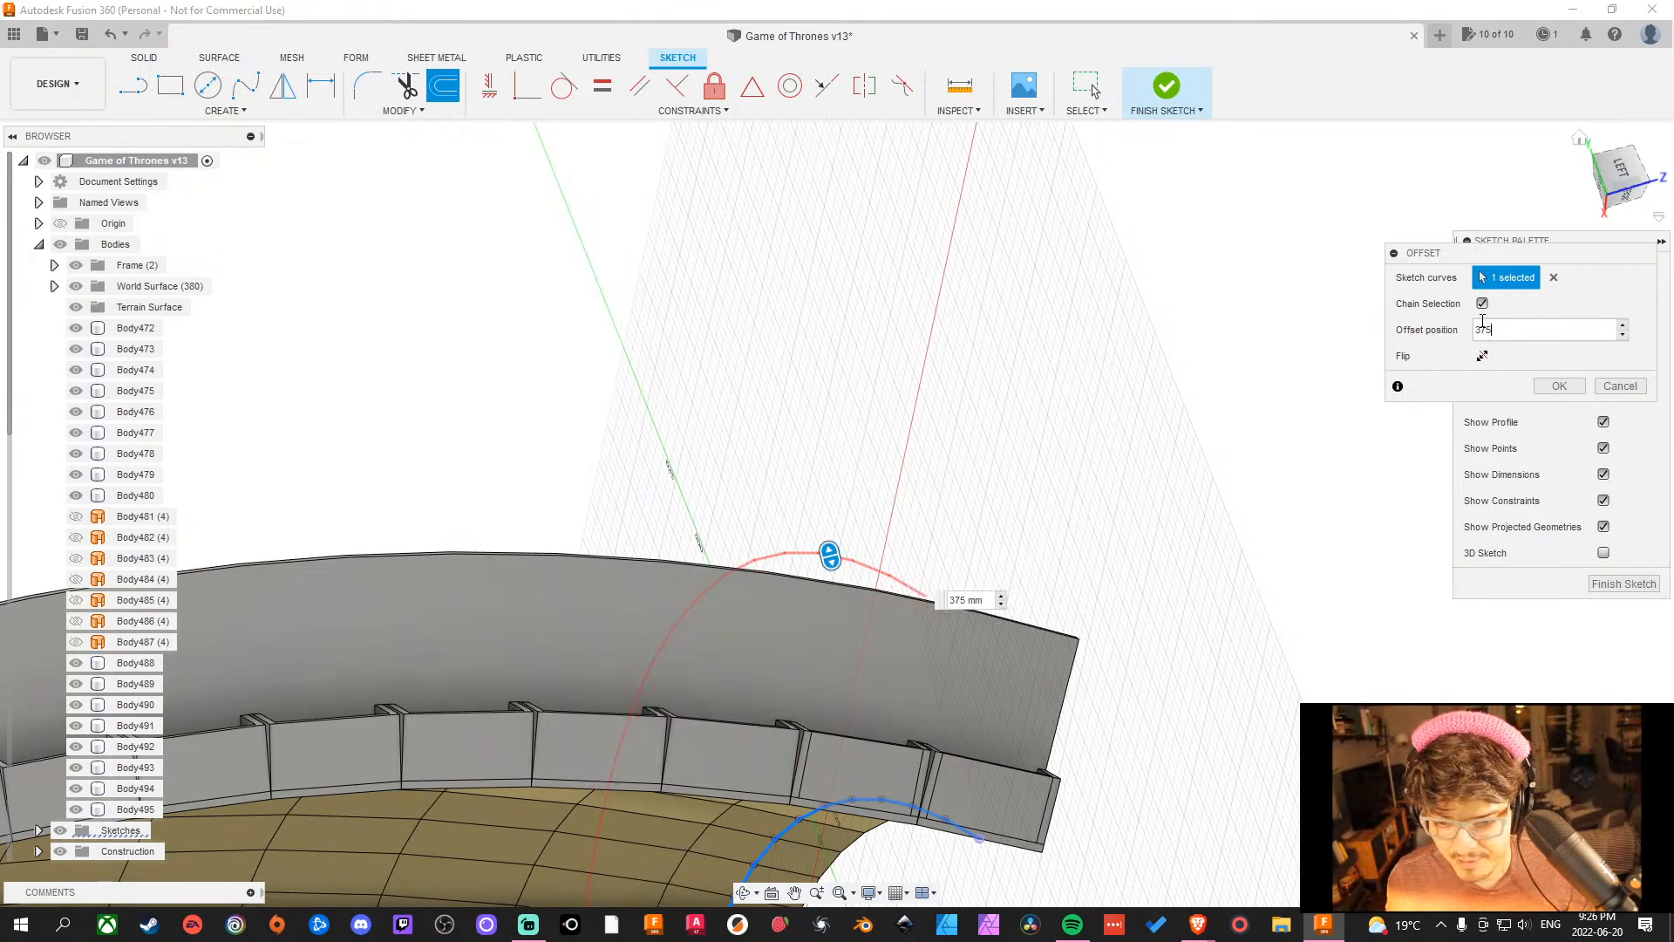
key(Return)
Connect the offset curve's end at the vertical support to the matching end of the row curve with a straight line.
scroll(1430, 397, down, 5)
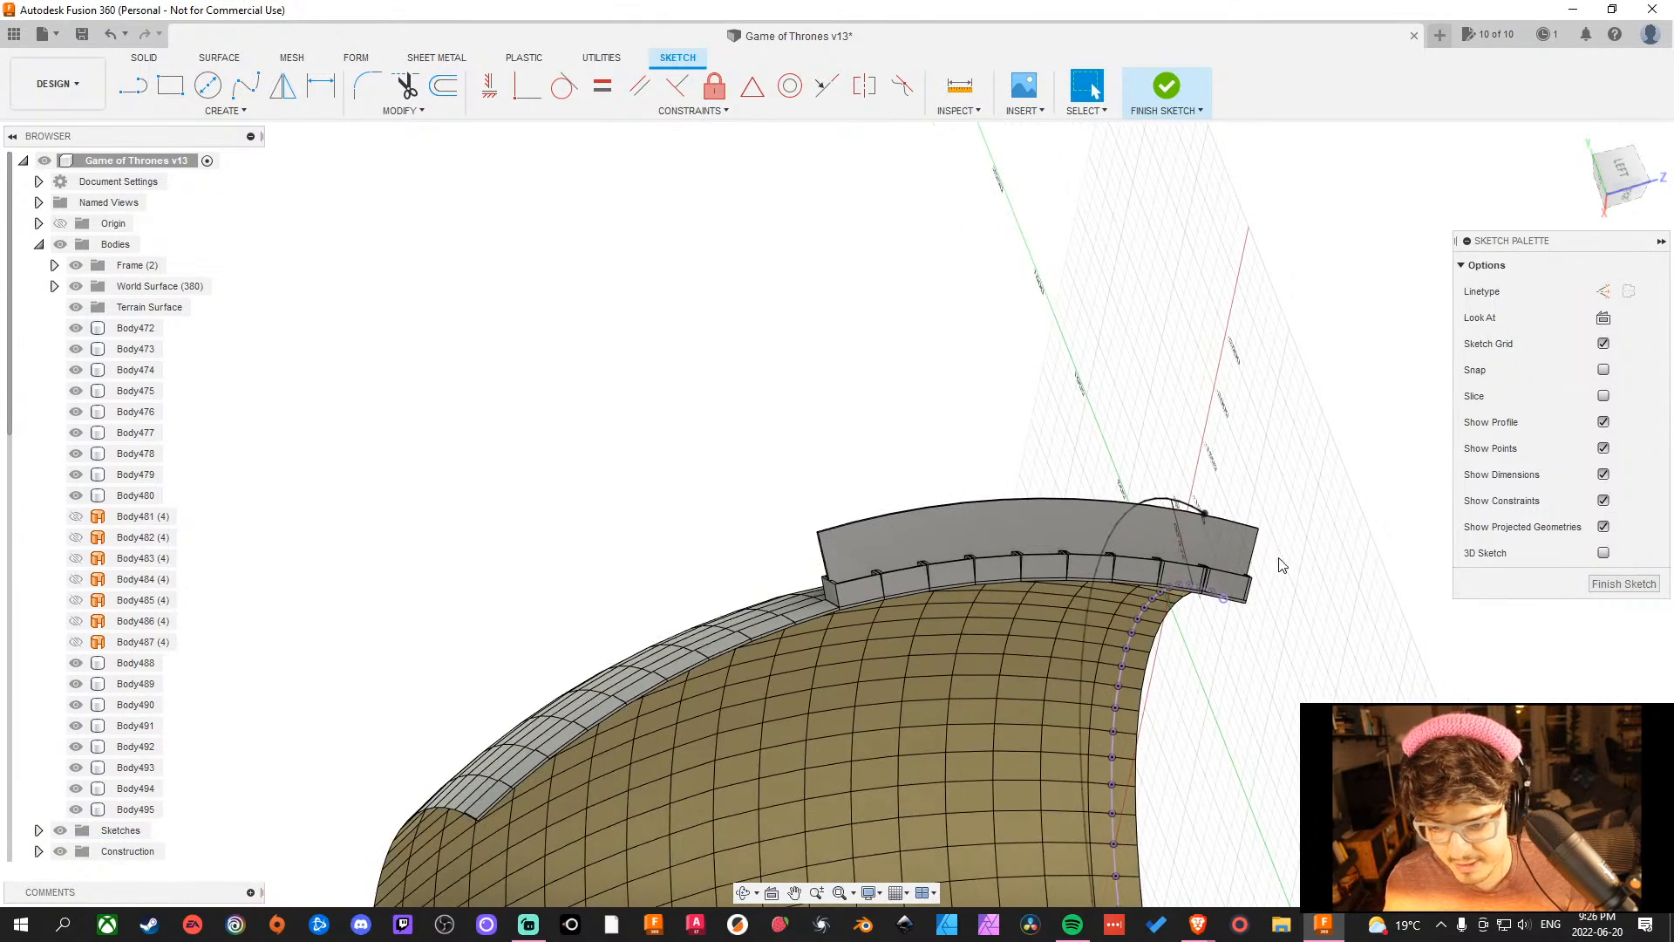
mouse_move(1281, 563)
shift+middle_down()
mouse_move(1235, 574)
mouse_move(1285, 560)
shift+middle_up()
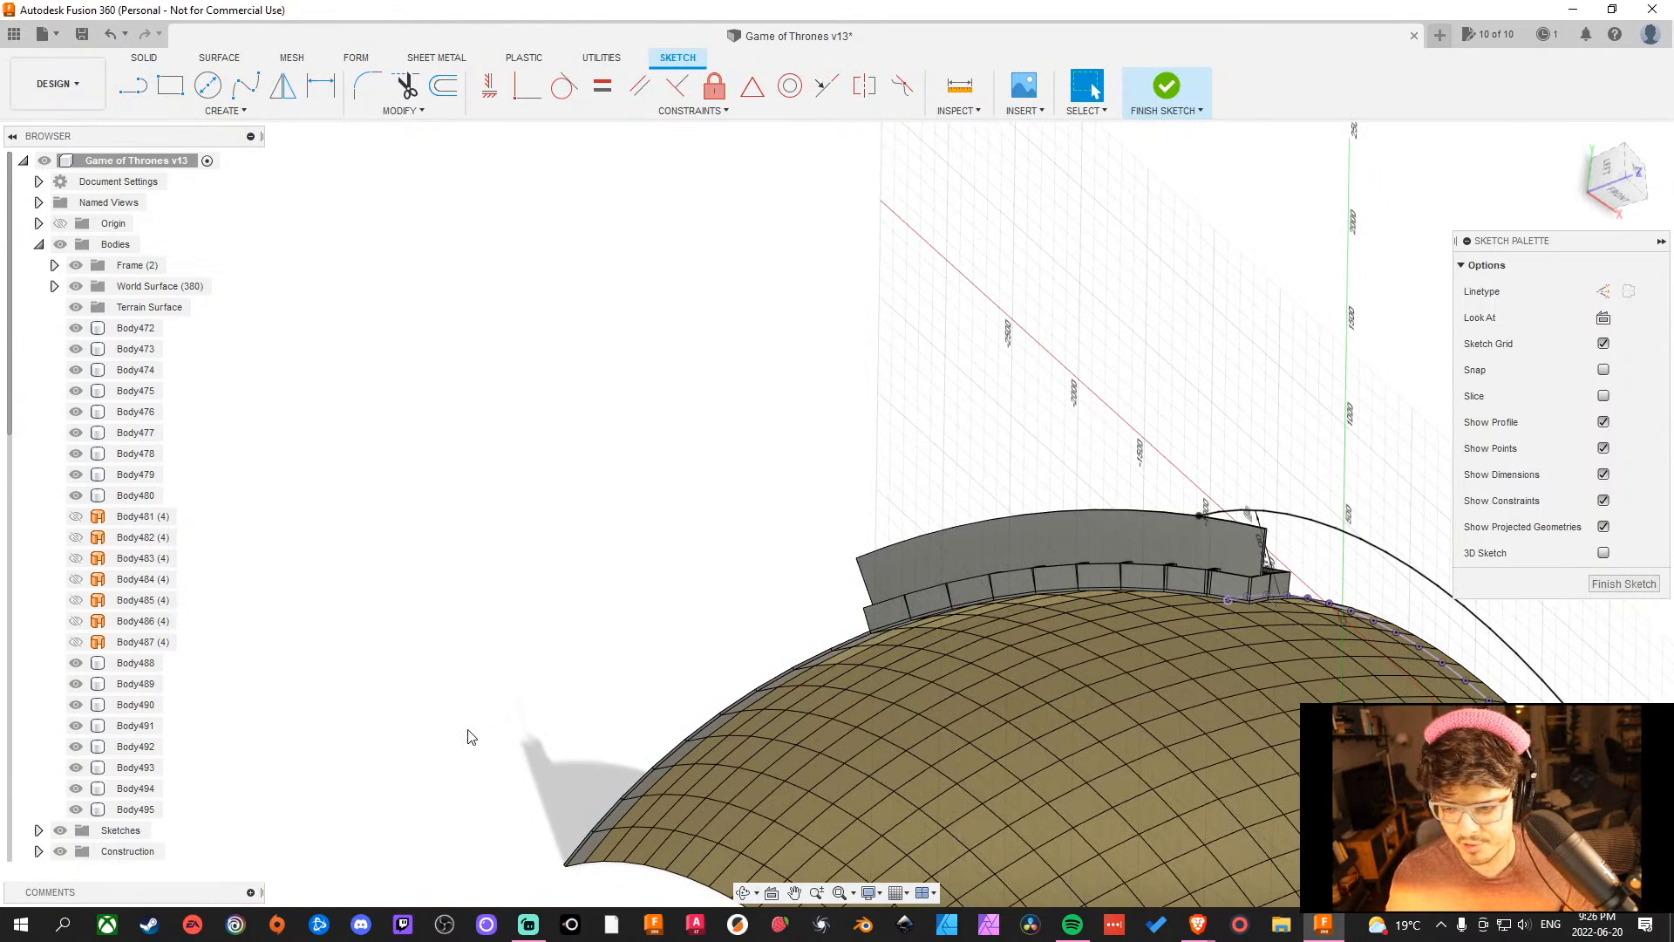
middle_drag(905, 520, 631, 488)
scroll(898, 520, up, 5)
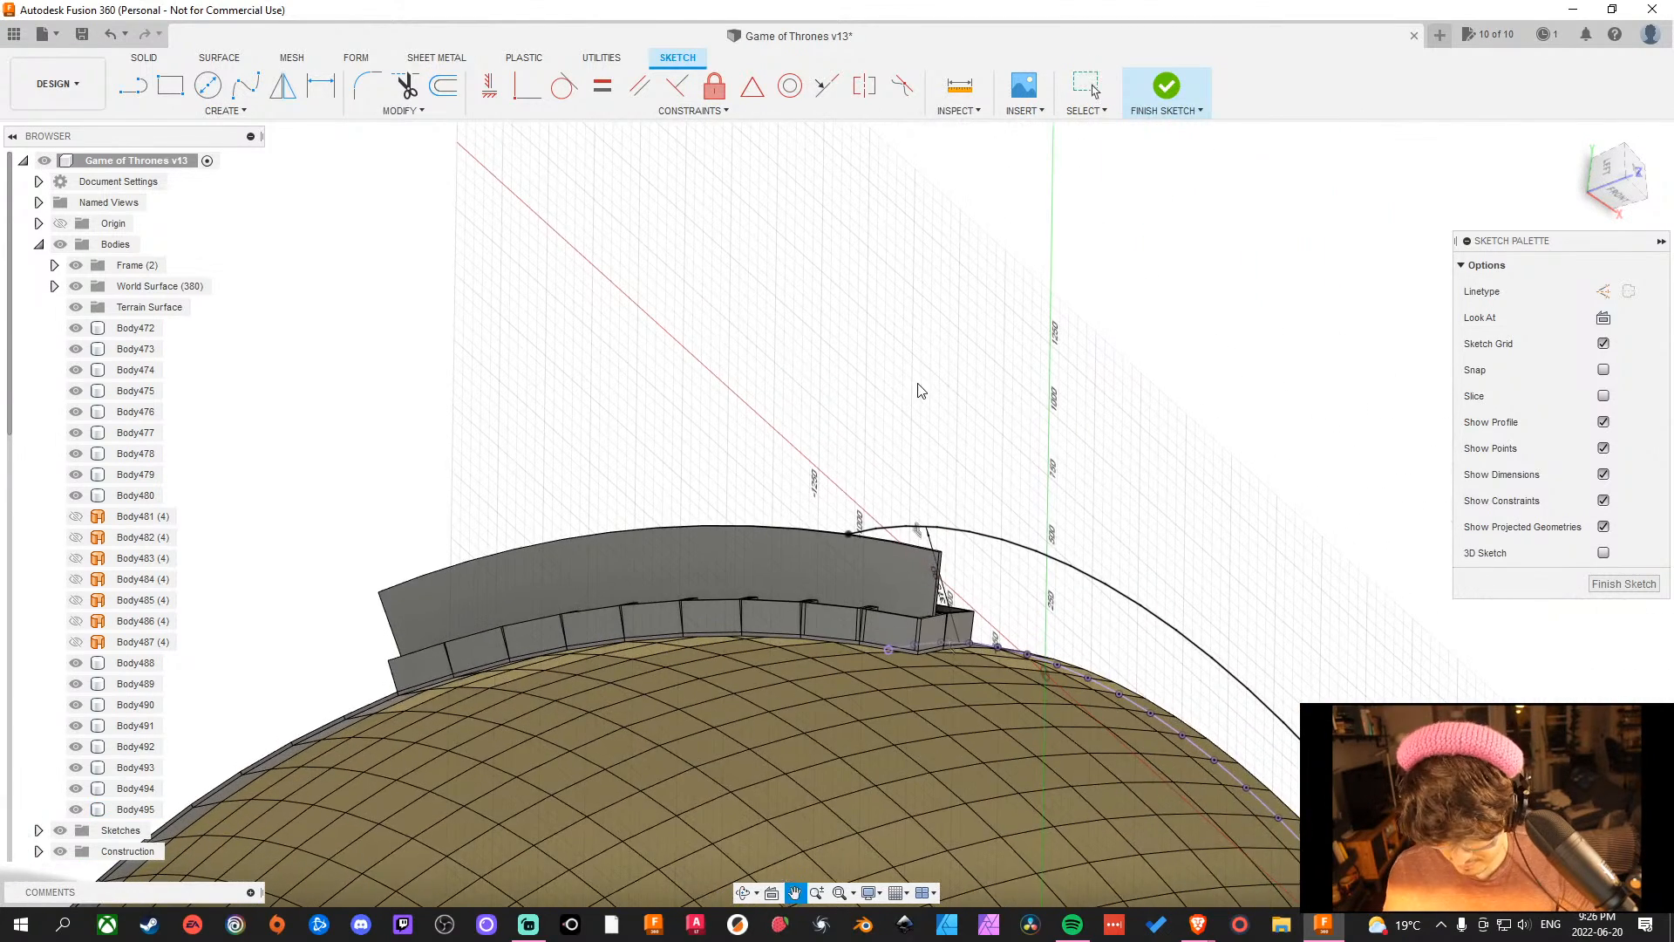
key(l)
click(864, 555)
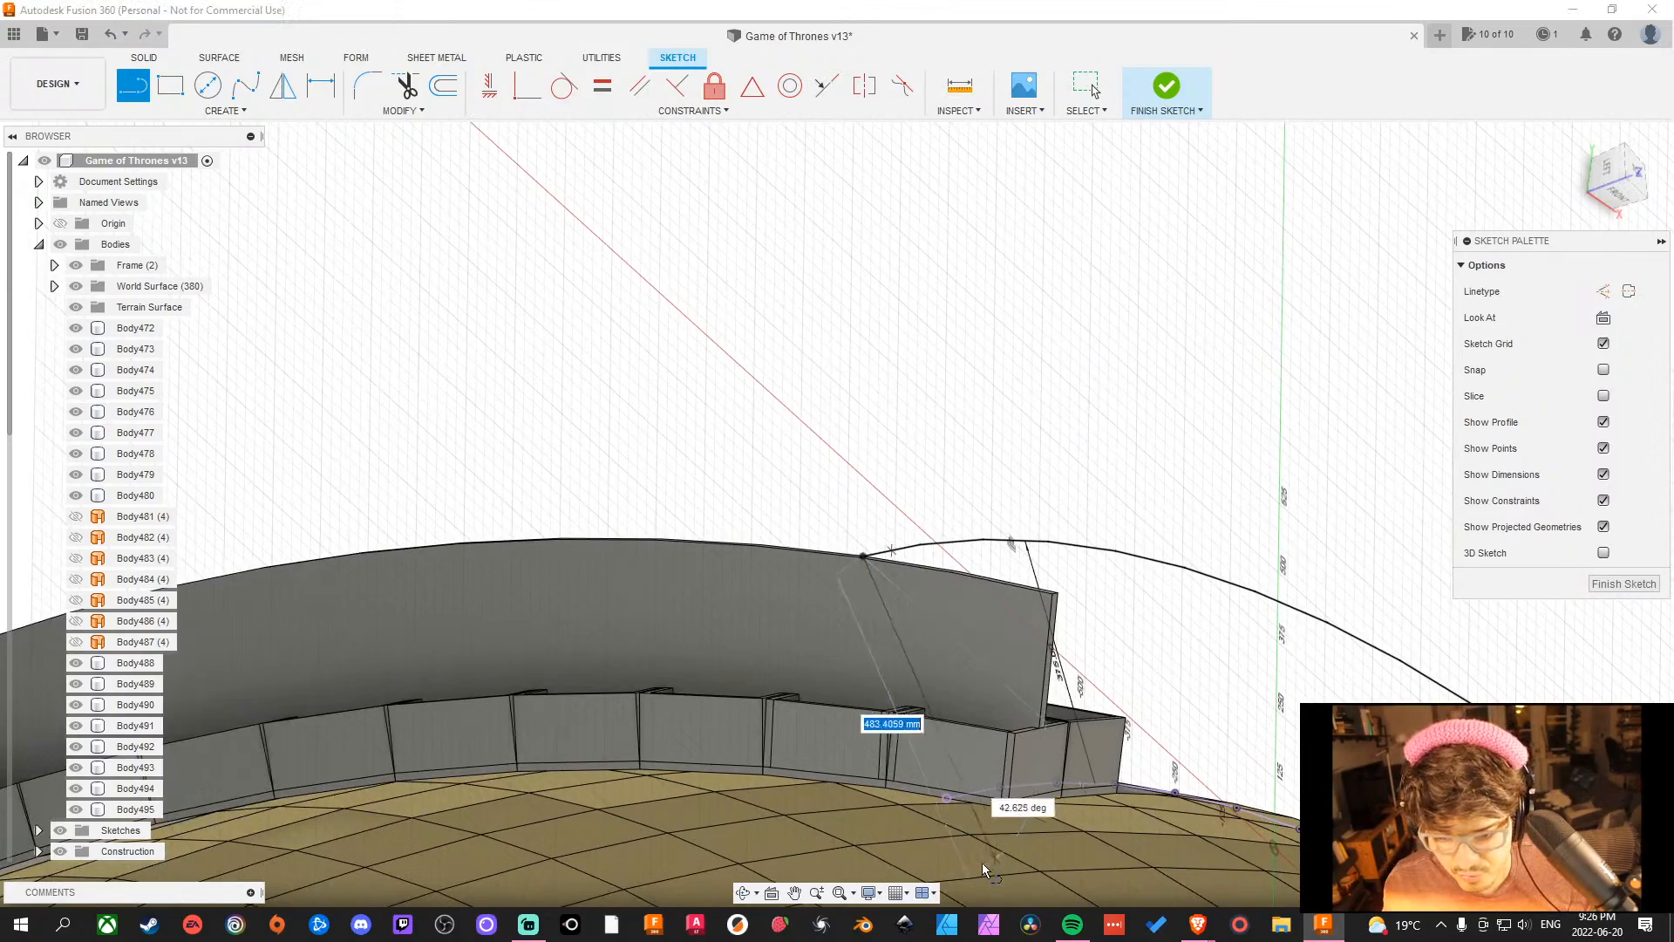
click(949, 795)
key(Escape)
Close the support profile with a straight line between the two curves' opposite ends at the far edge of the world surface.
scroll(924, 452, down, 5)
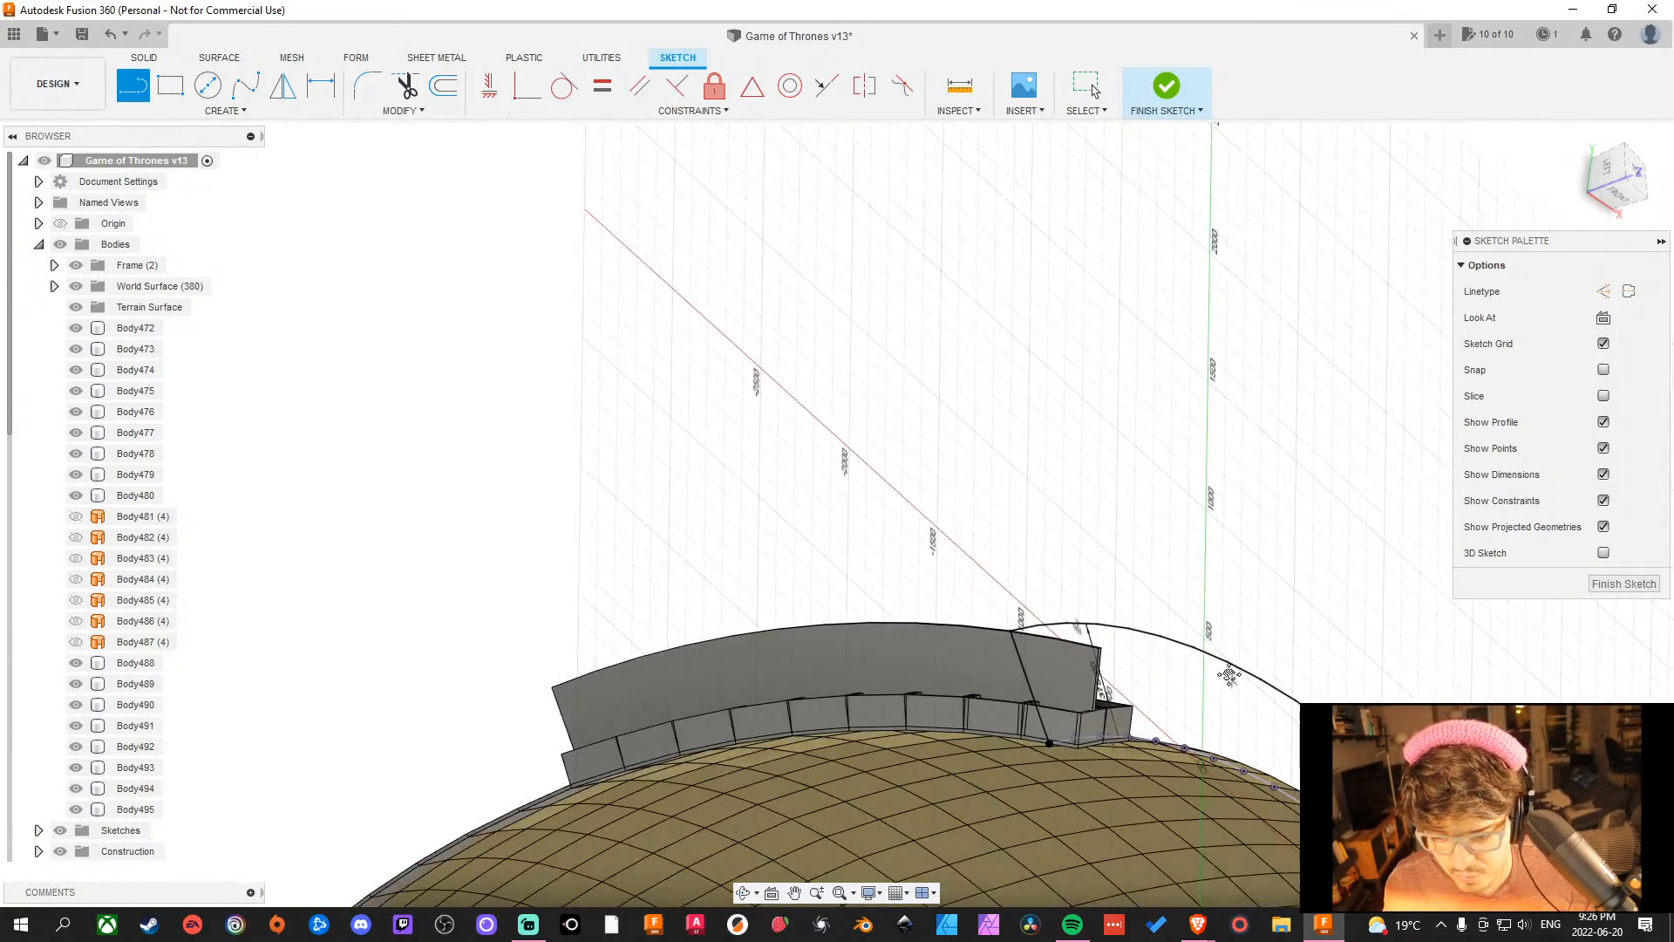
scroll(926, 449, down, 6)
scroll(1089, 612, up, 7)
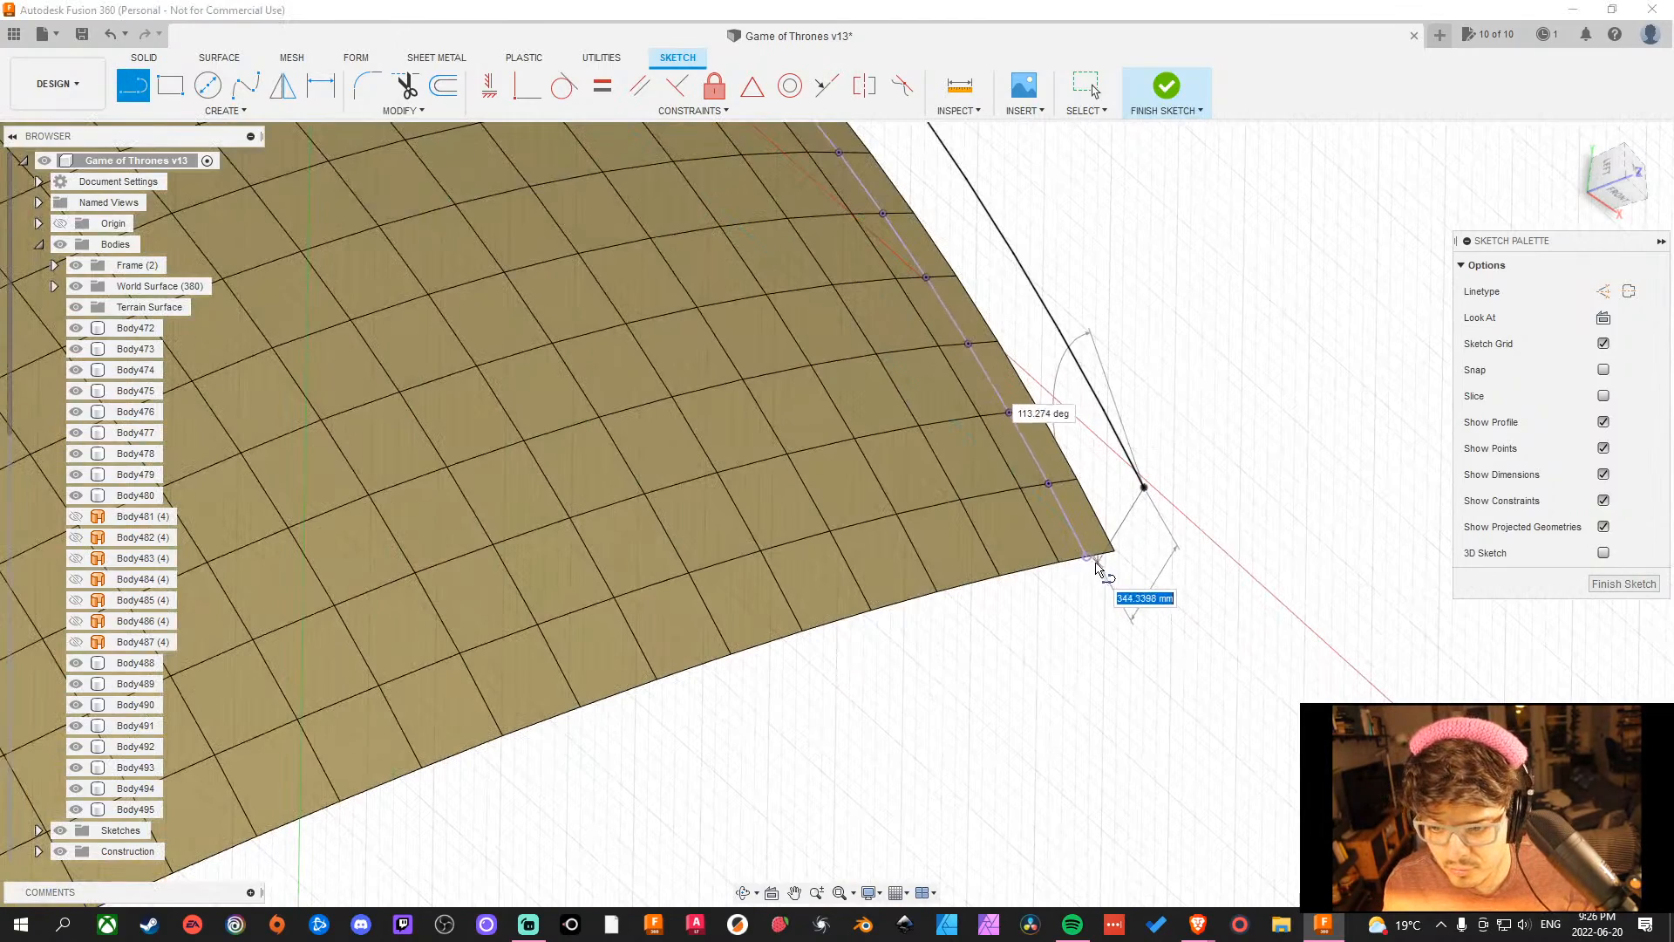
click(1087, 557)
scroll(1286, 578, down, 6)
mouse_move(1223, 310)
shift+middle_down()
mouse_move(1057, 456)
mouse_move(1032, 369)
mouse_move(1047, 378)
mouse_move(976, 410)
shift+middle_up()
scroll(972, 436, up, 8)
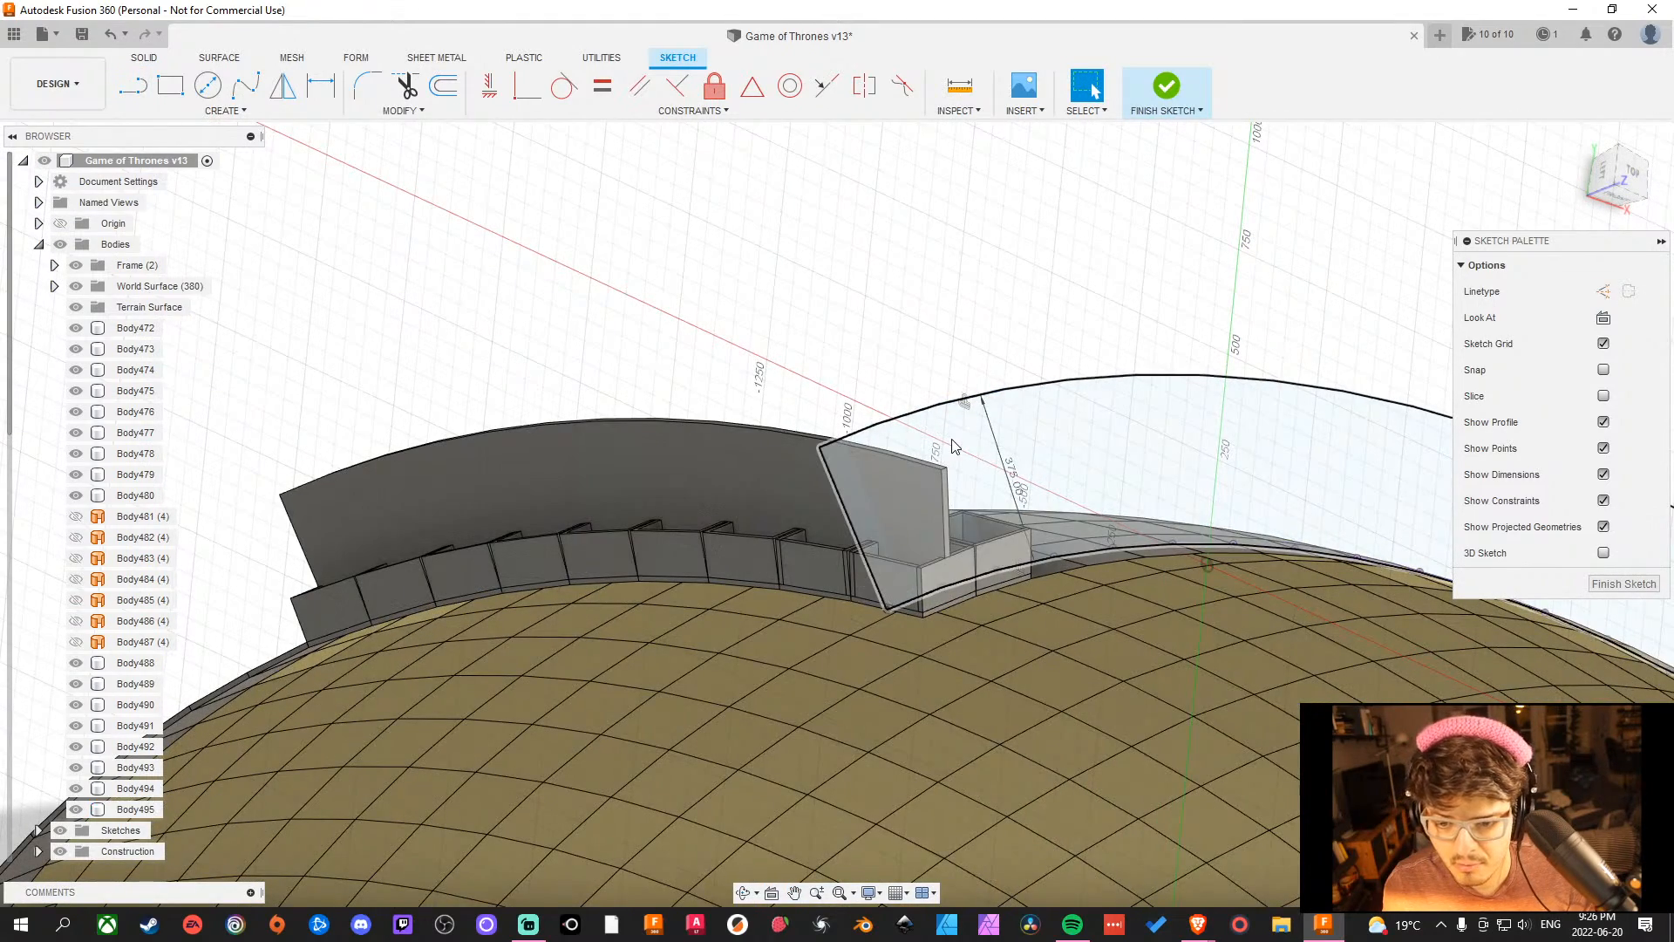
Intersect both broad faces and the outer edge face of the curved vertical support with the sketch plane.
click(223, 111)
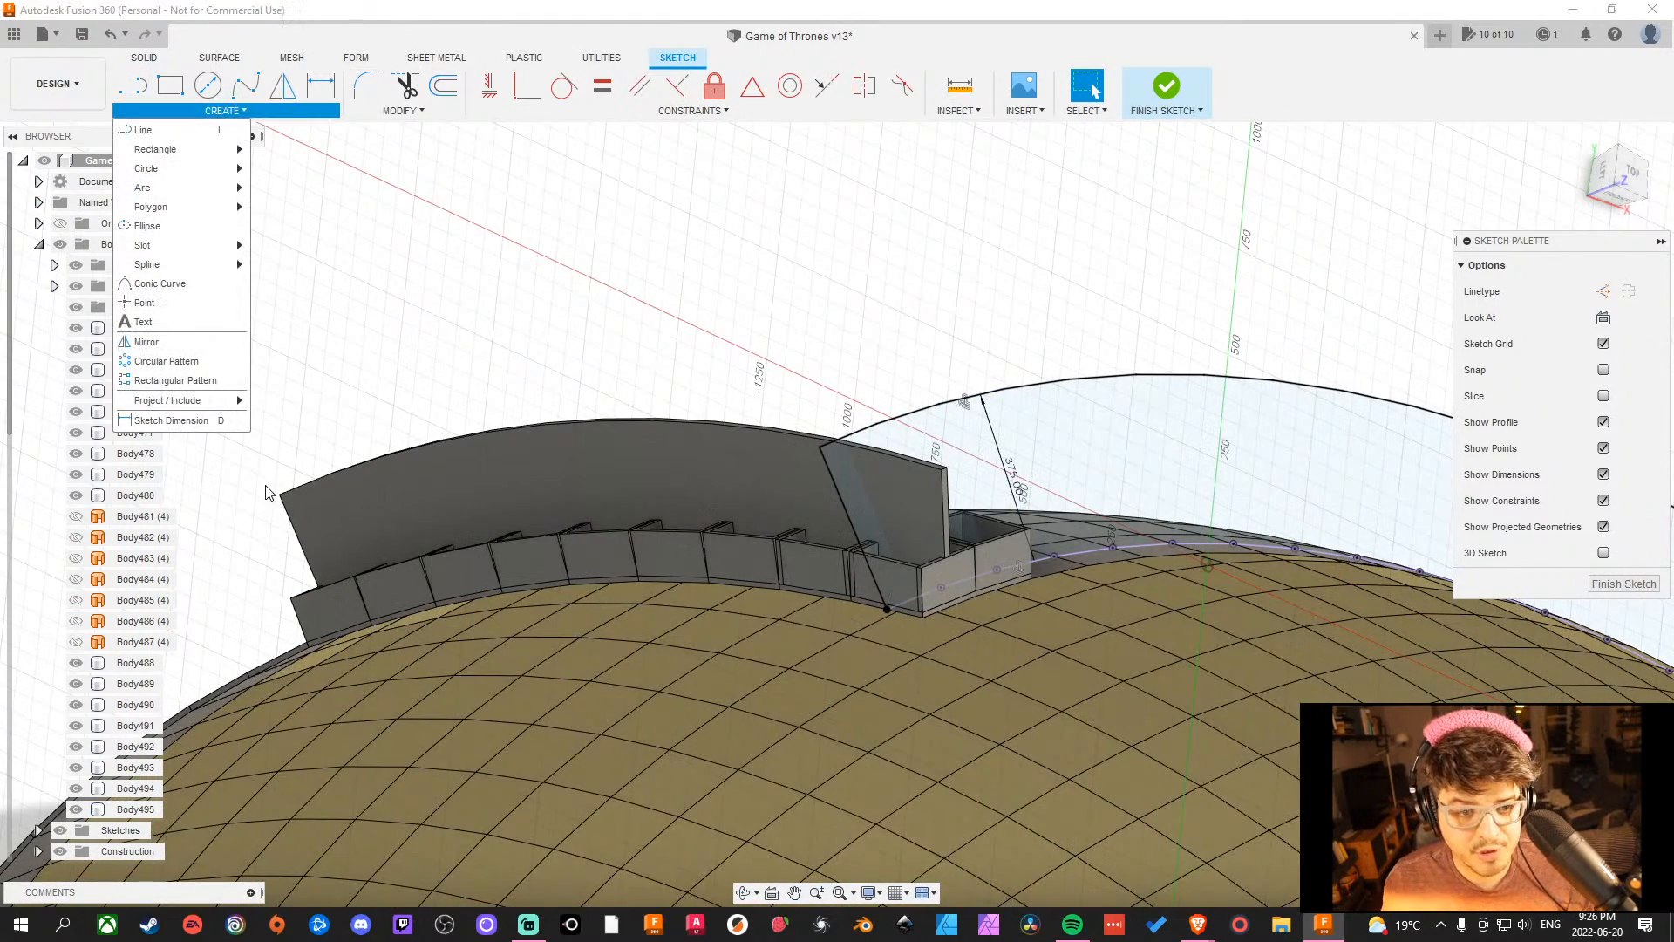
mouse_move(190, 407)
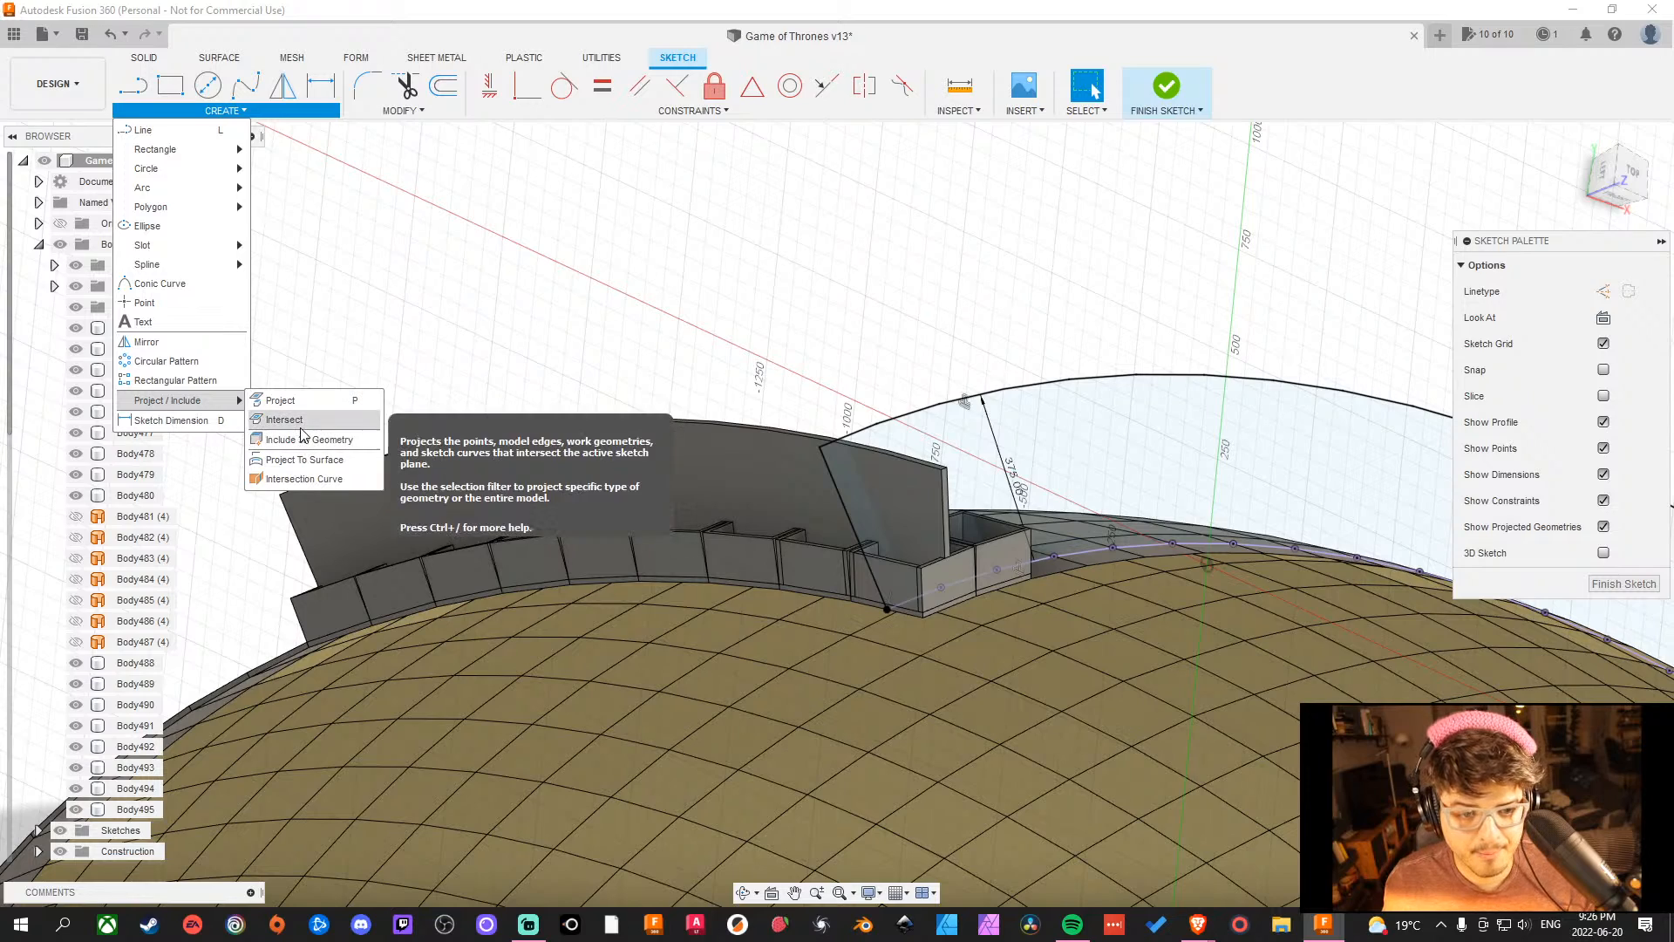
click(254, 423)
click(872, 485)
click(909, 494)
scroll(908, 495, up, 5)
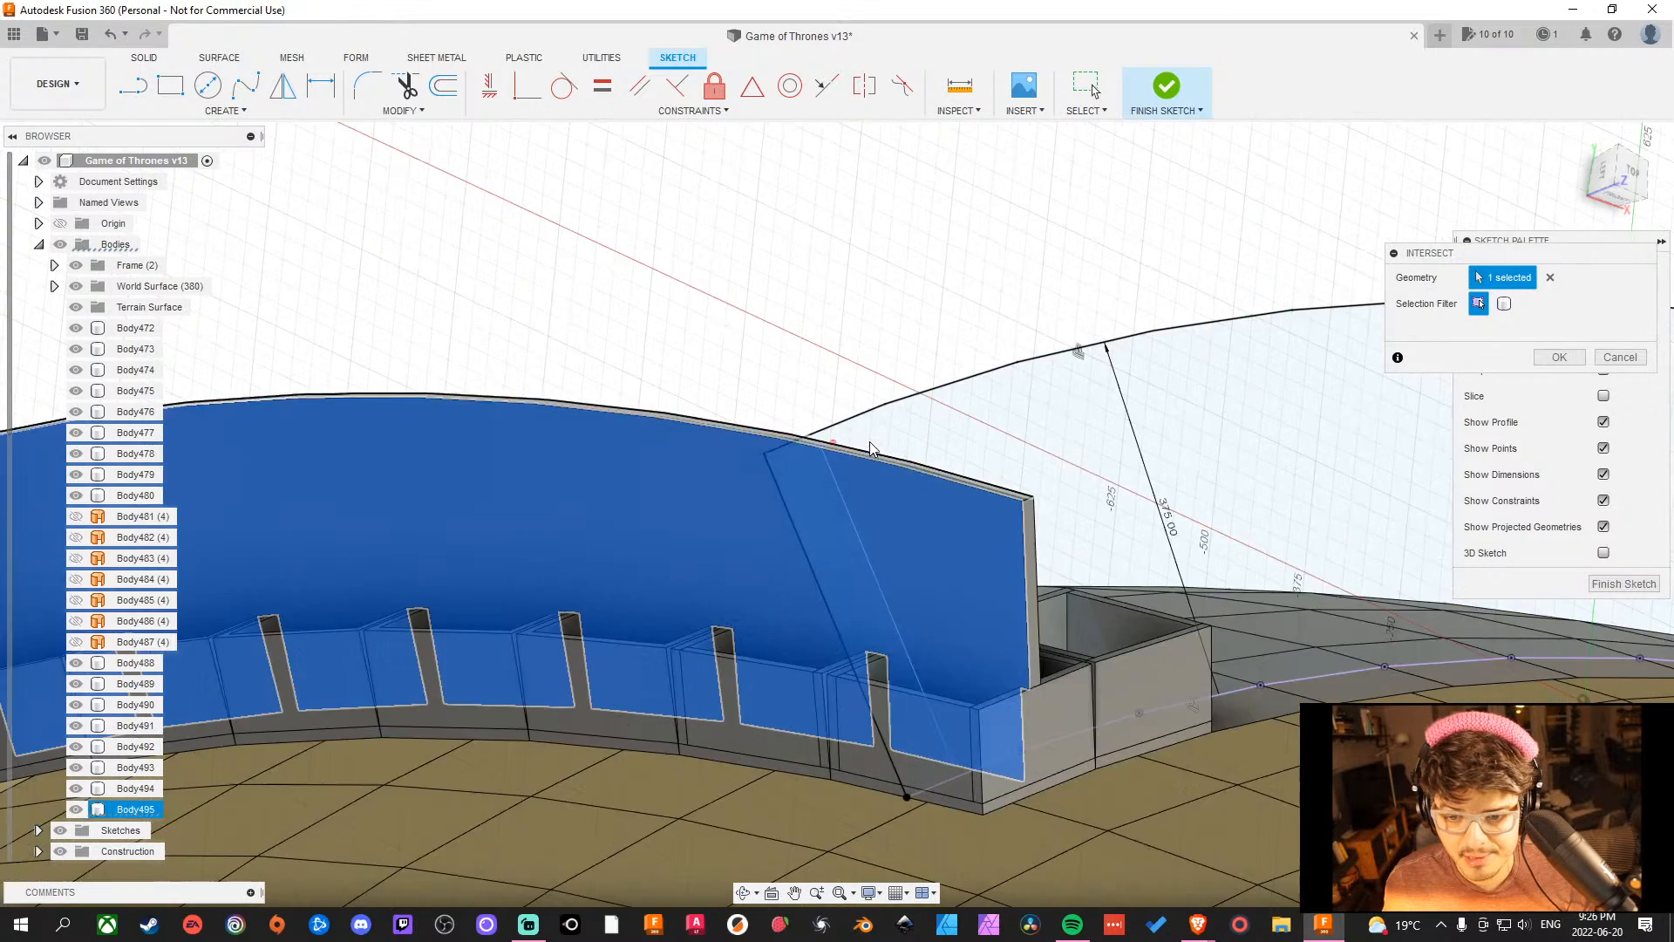
shift+middle_drag(1105, 494, 843, 529)
click(822, 534)
scroll(990, 534, down, 5)
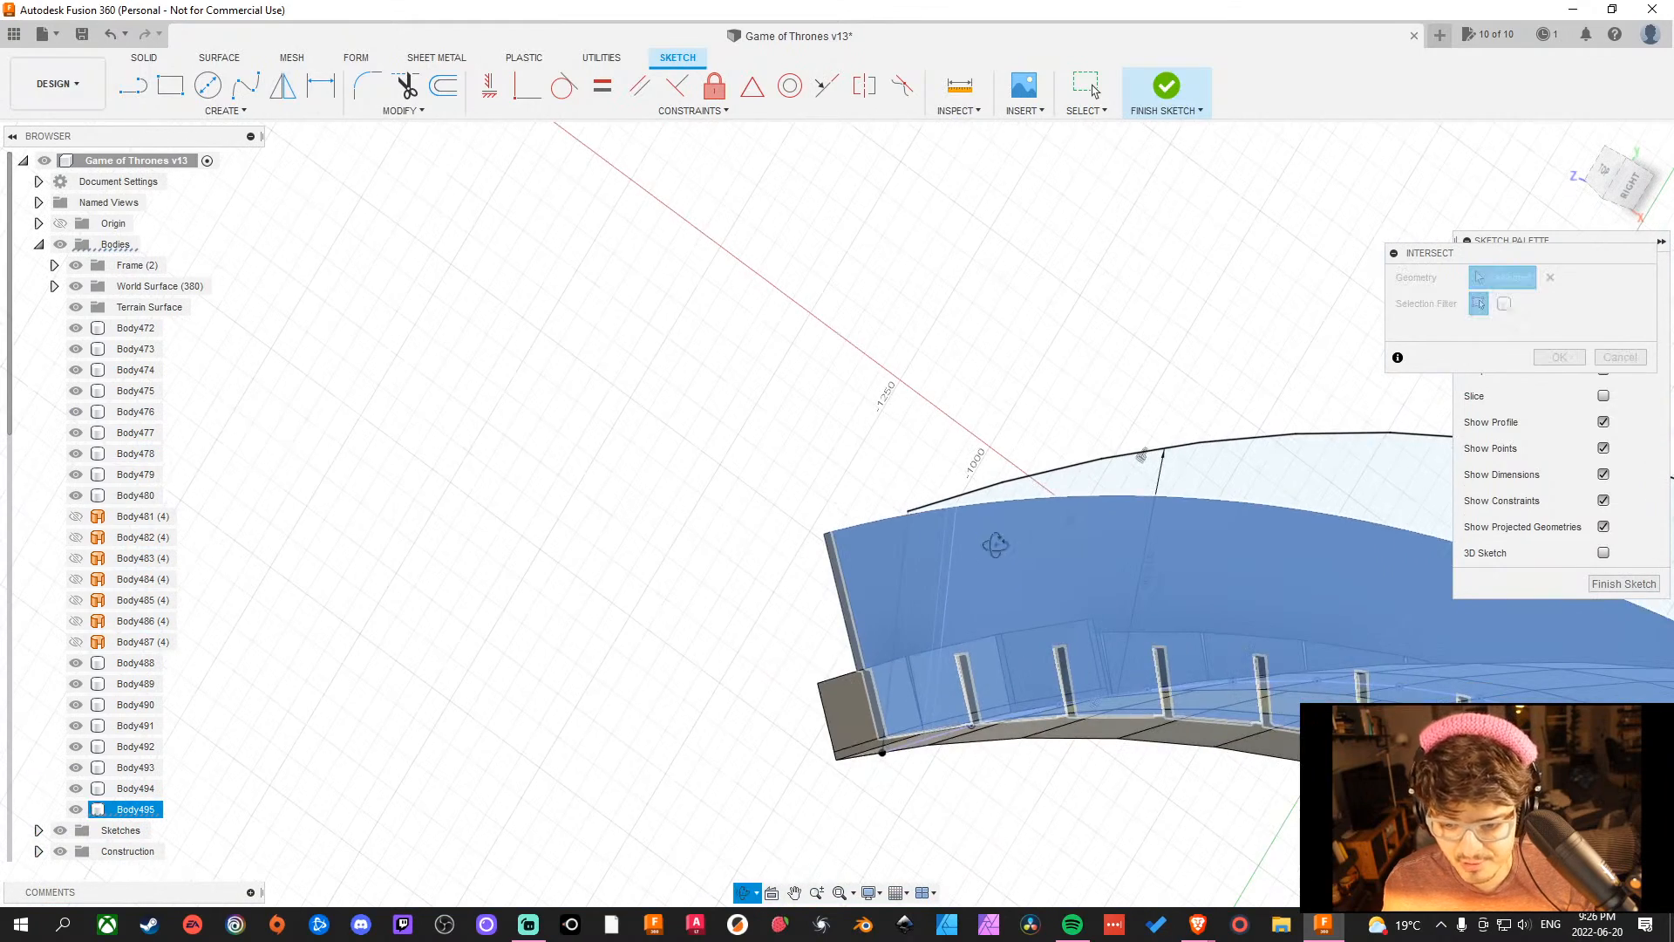
shift+middle_drag(989, 534, 1141, 535)
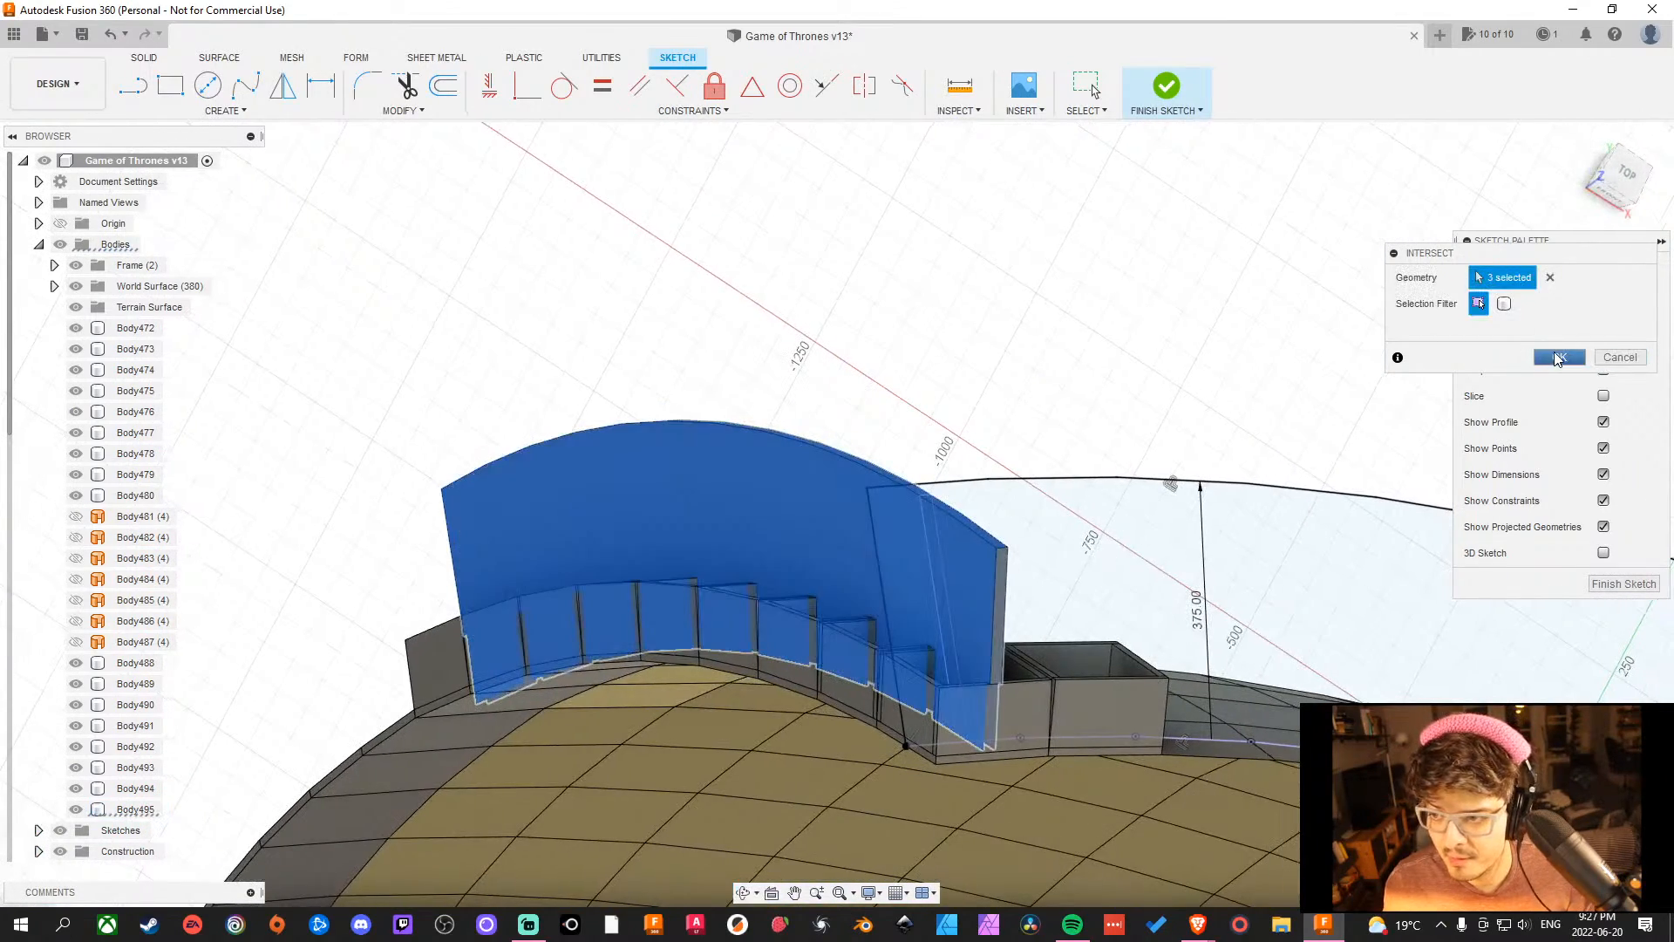
click(1557, 358)
Draw a helper line from the midpoint of the vertical support's nearer long section line to its outer end.
middle_drag(1162, 311, 1113, 303)
scroll(950, 602, up, 5)
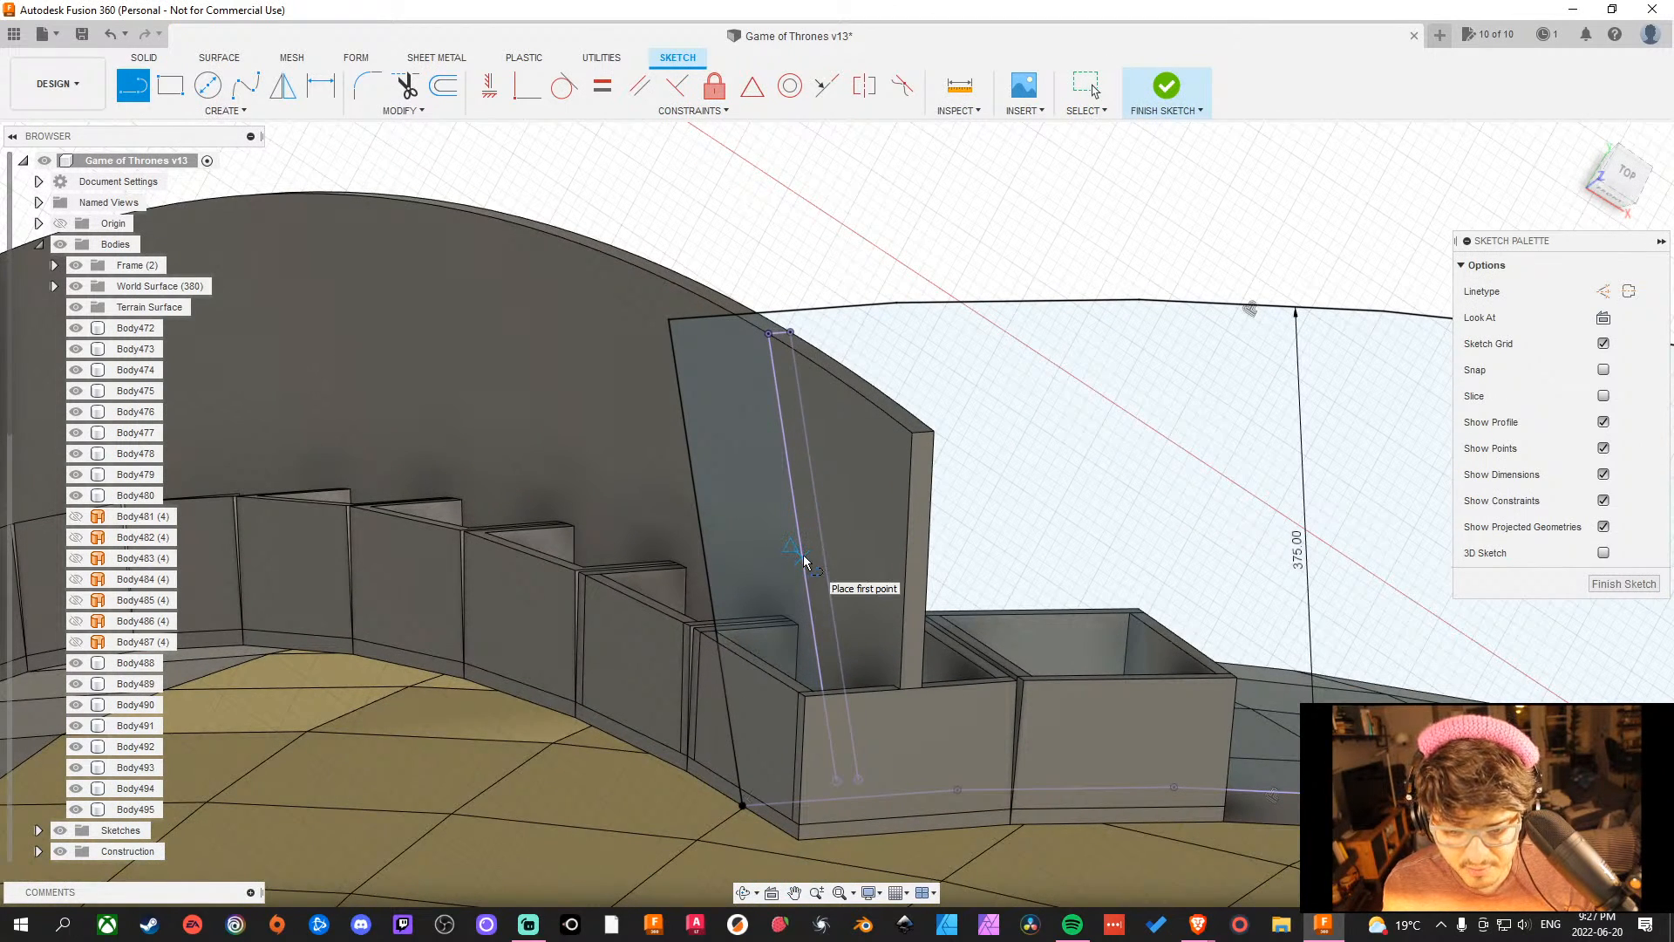
click(803, 555)
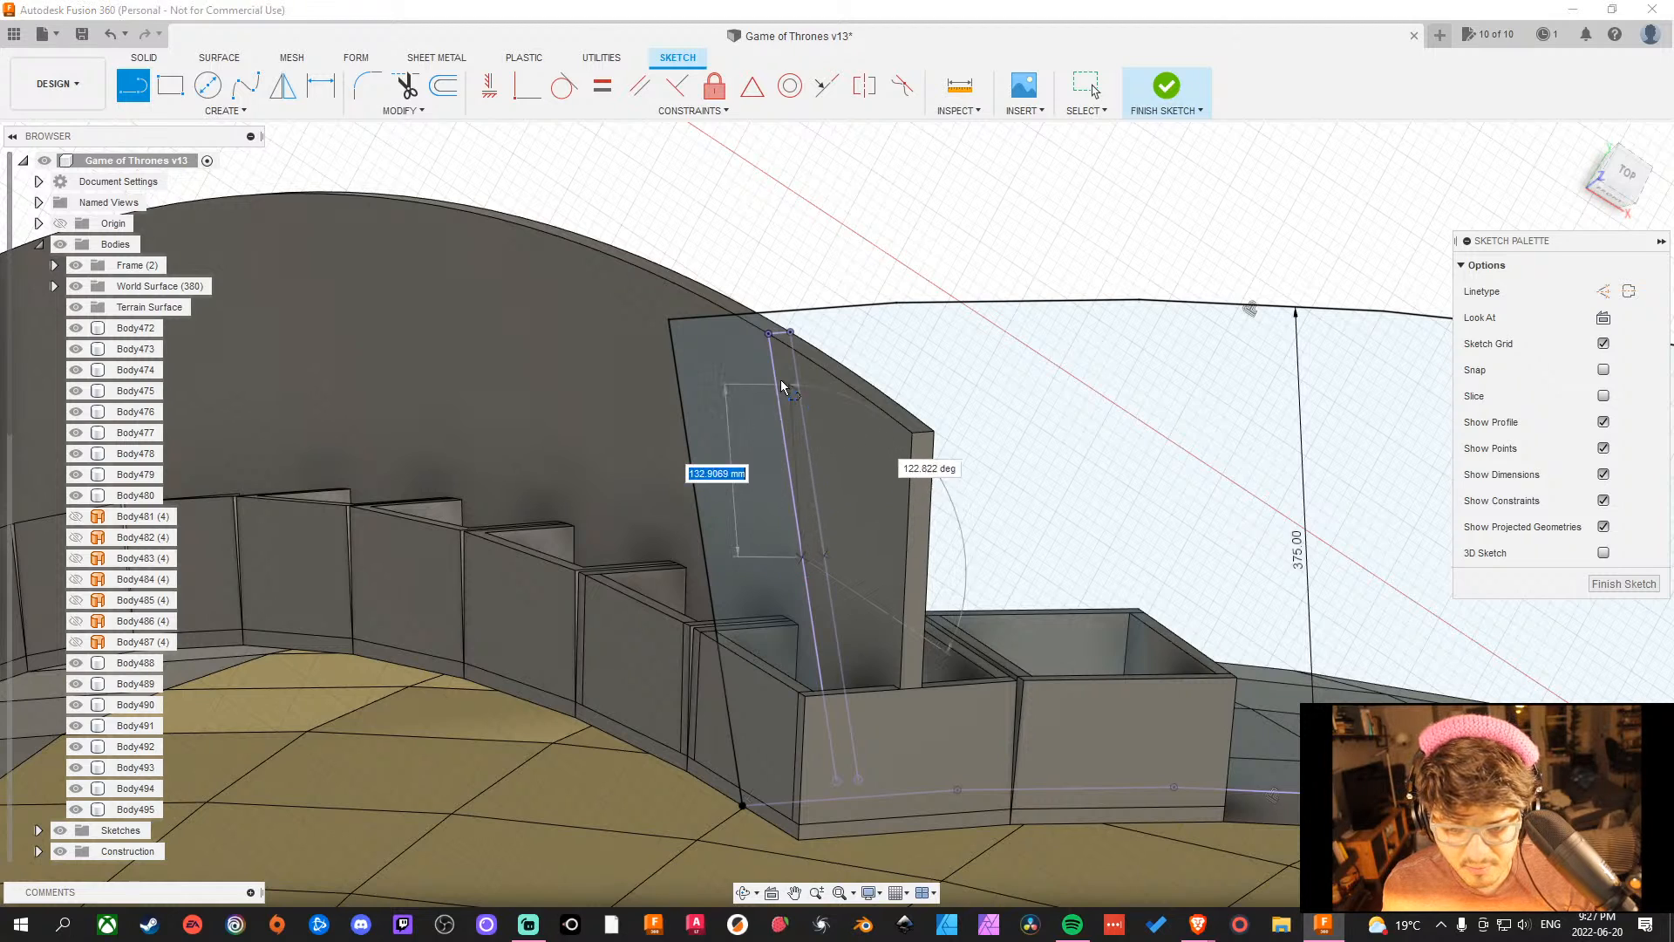
click(767, 335)
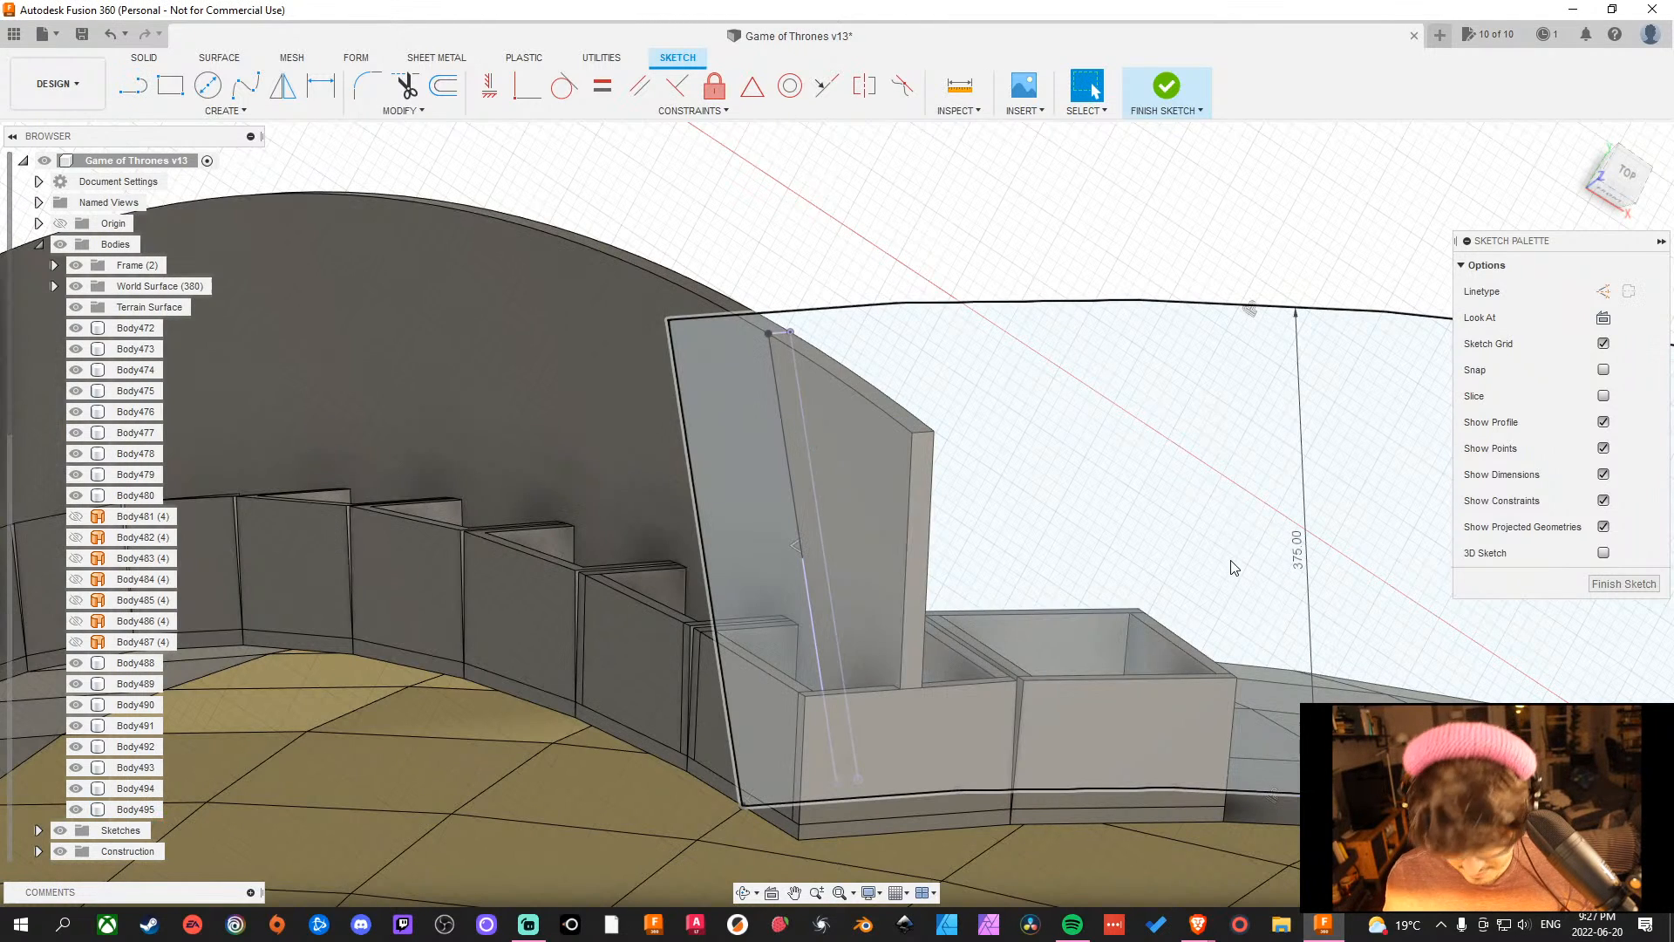
Try to draw a short line across the vertical support's thickness from the helper line's midpoint.
click(788, 445)
click(808, 445)
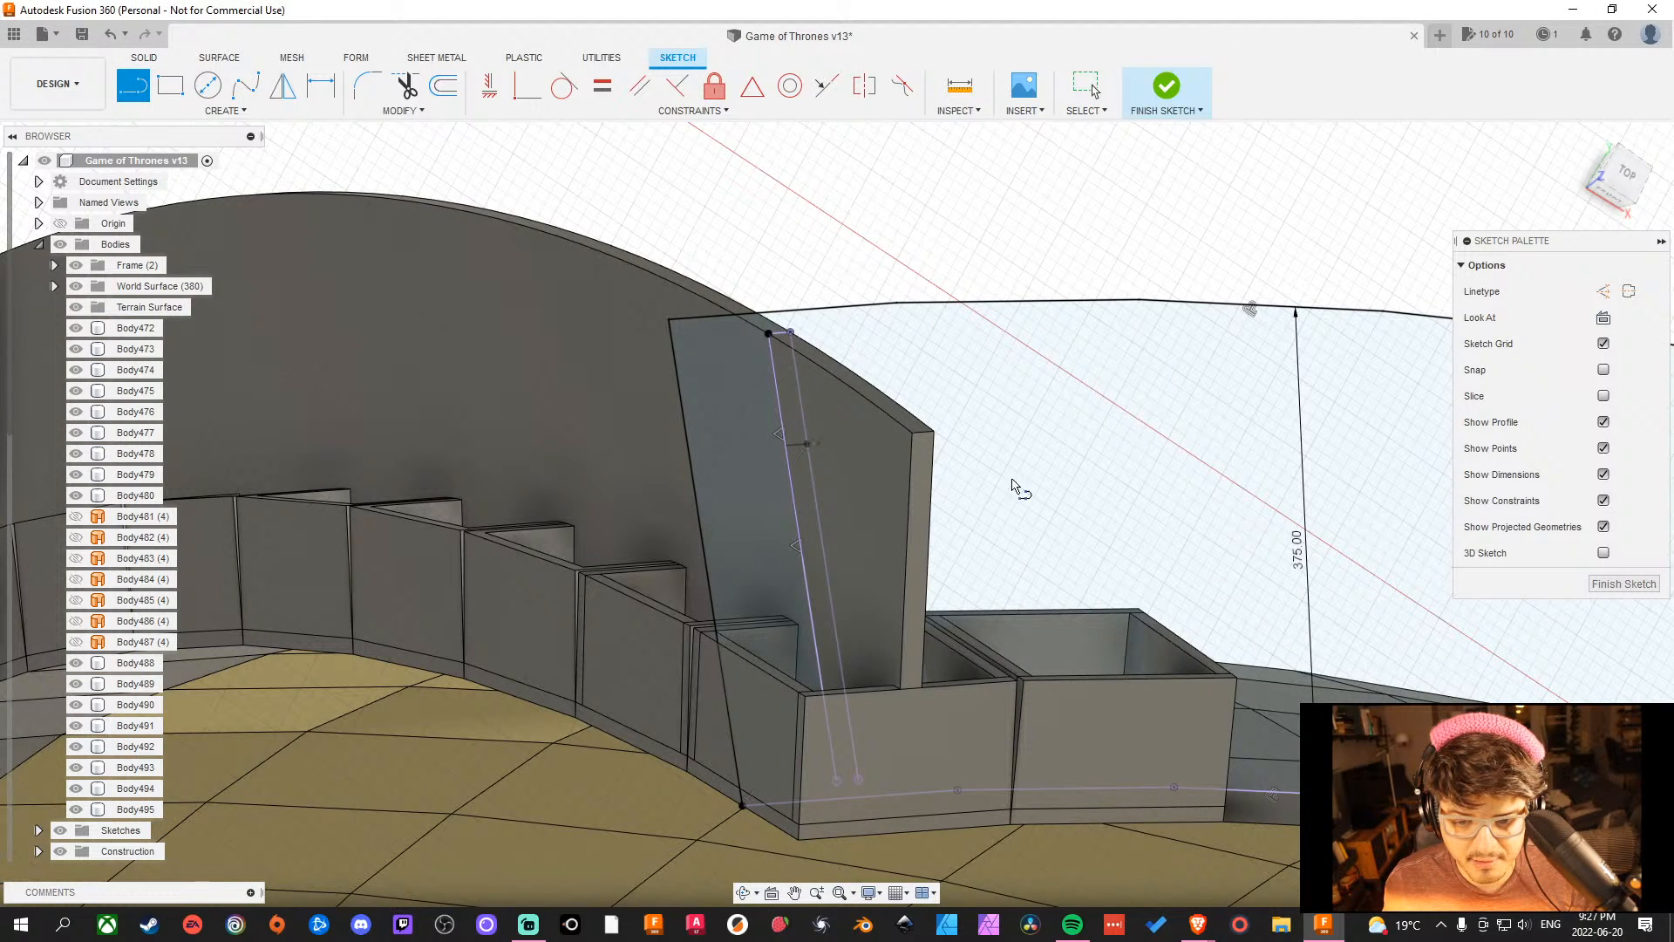
key(Escape)
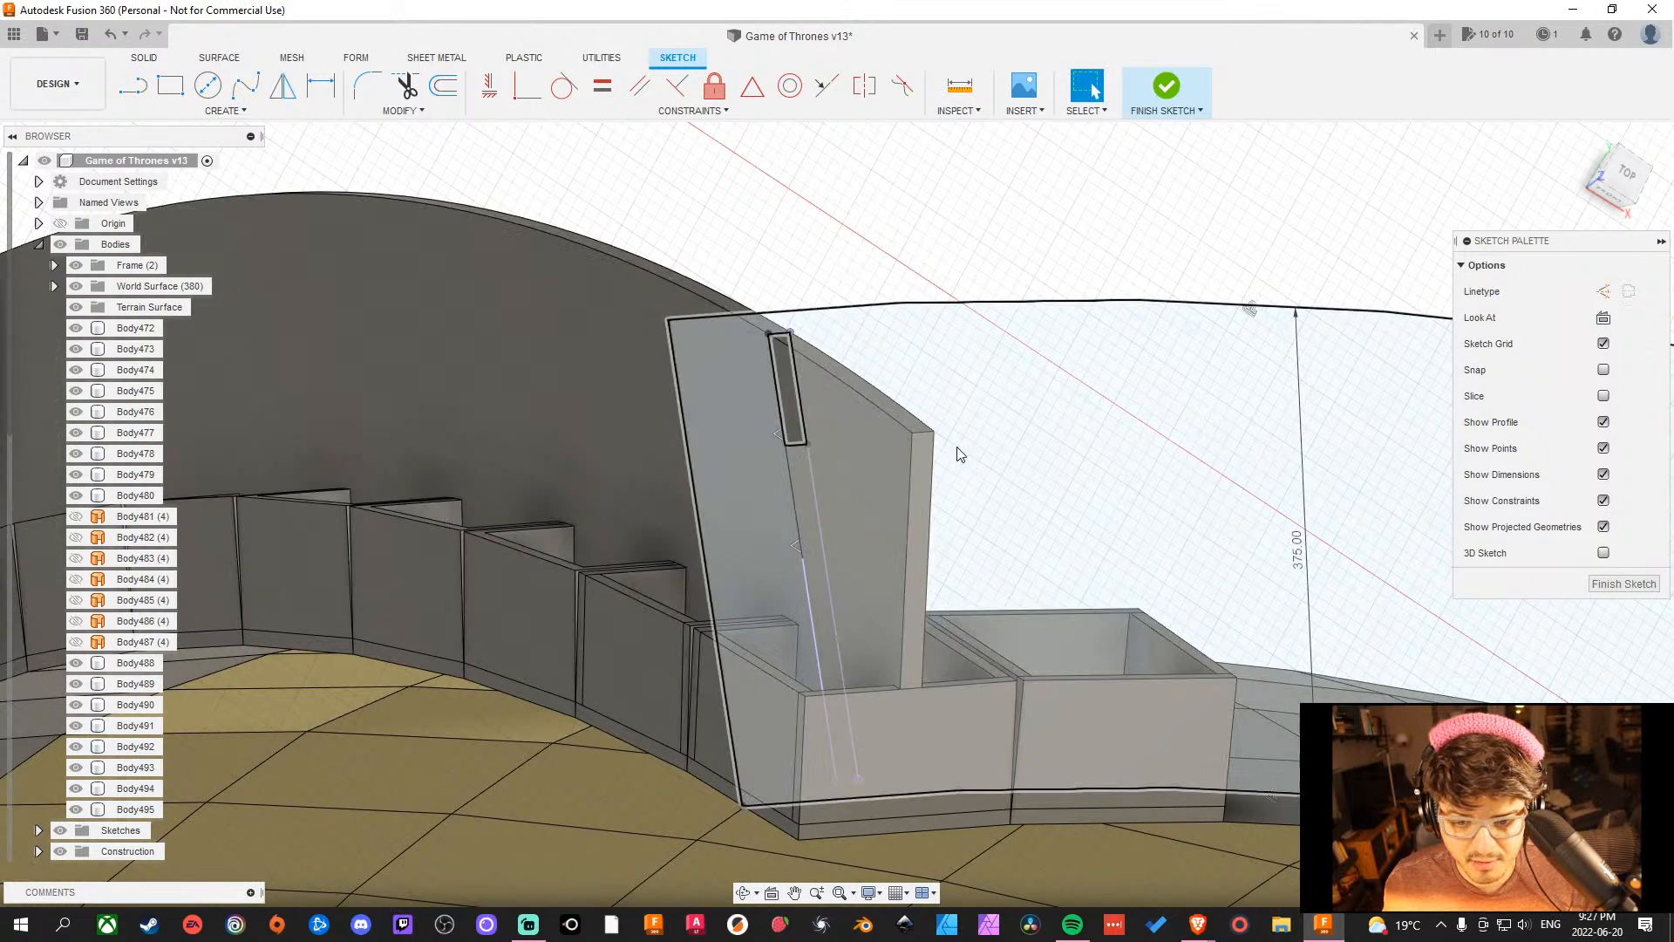
shift+middle_drag(957, 452, 1029, 448)
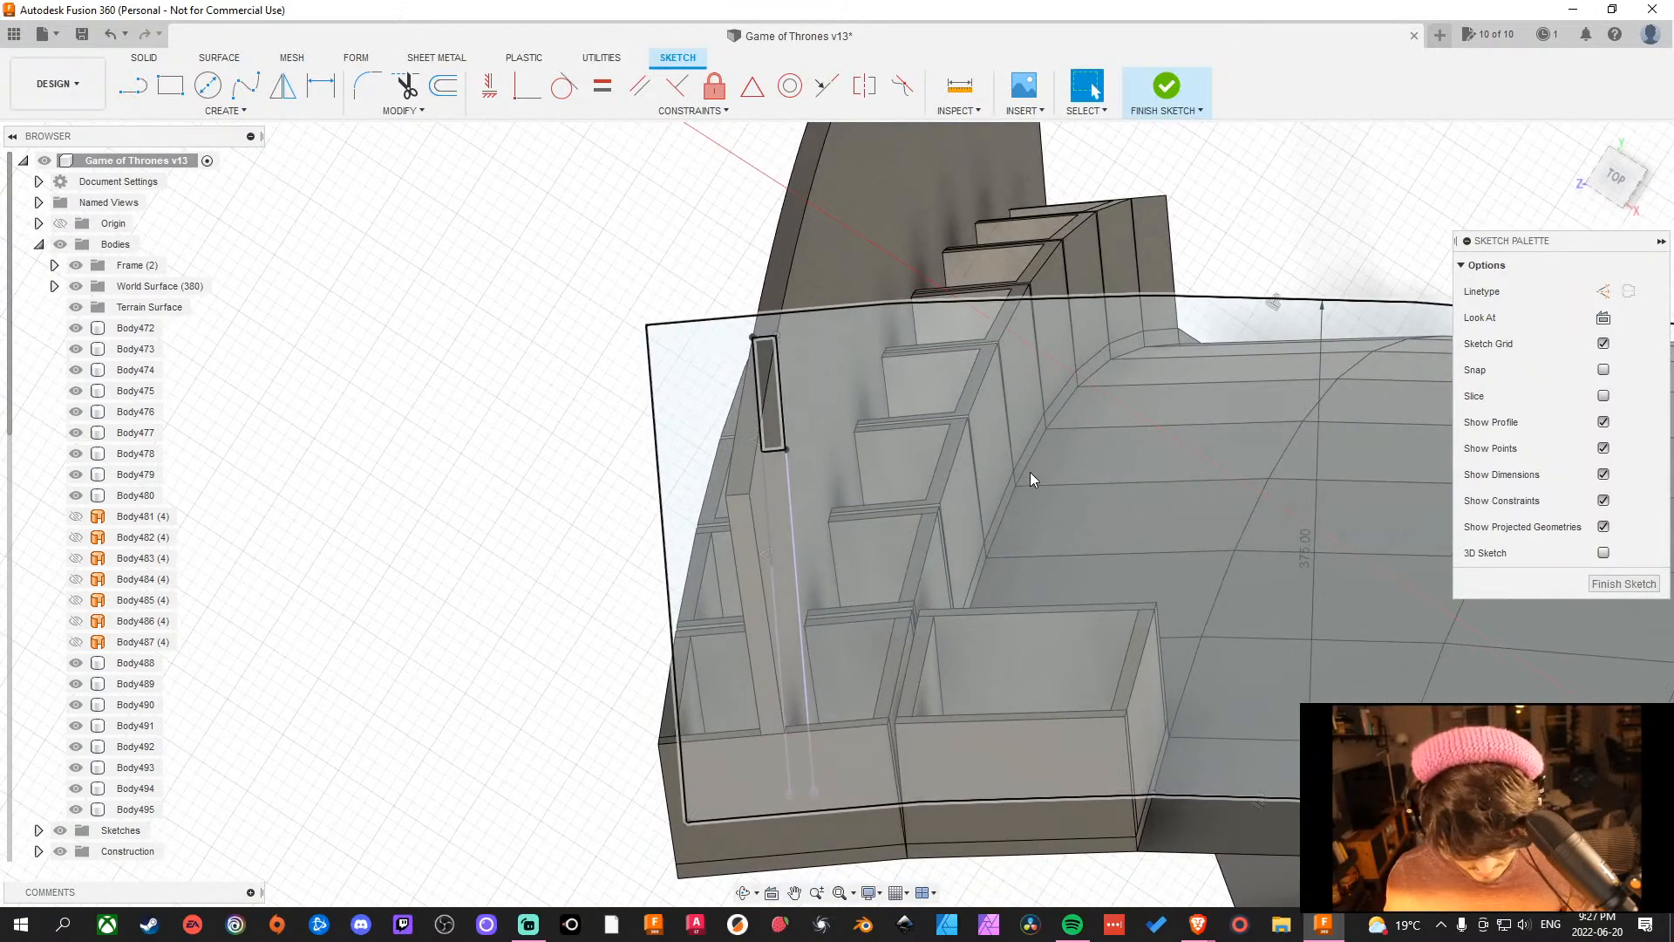
shift+middle_drag(606, 471, 626, 431)
Draw an 18 mm line across the vertical support's thickness, starting at the helper line's midpoint.
key(l)
scroll(763, 452, up, 2)
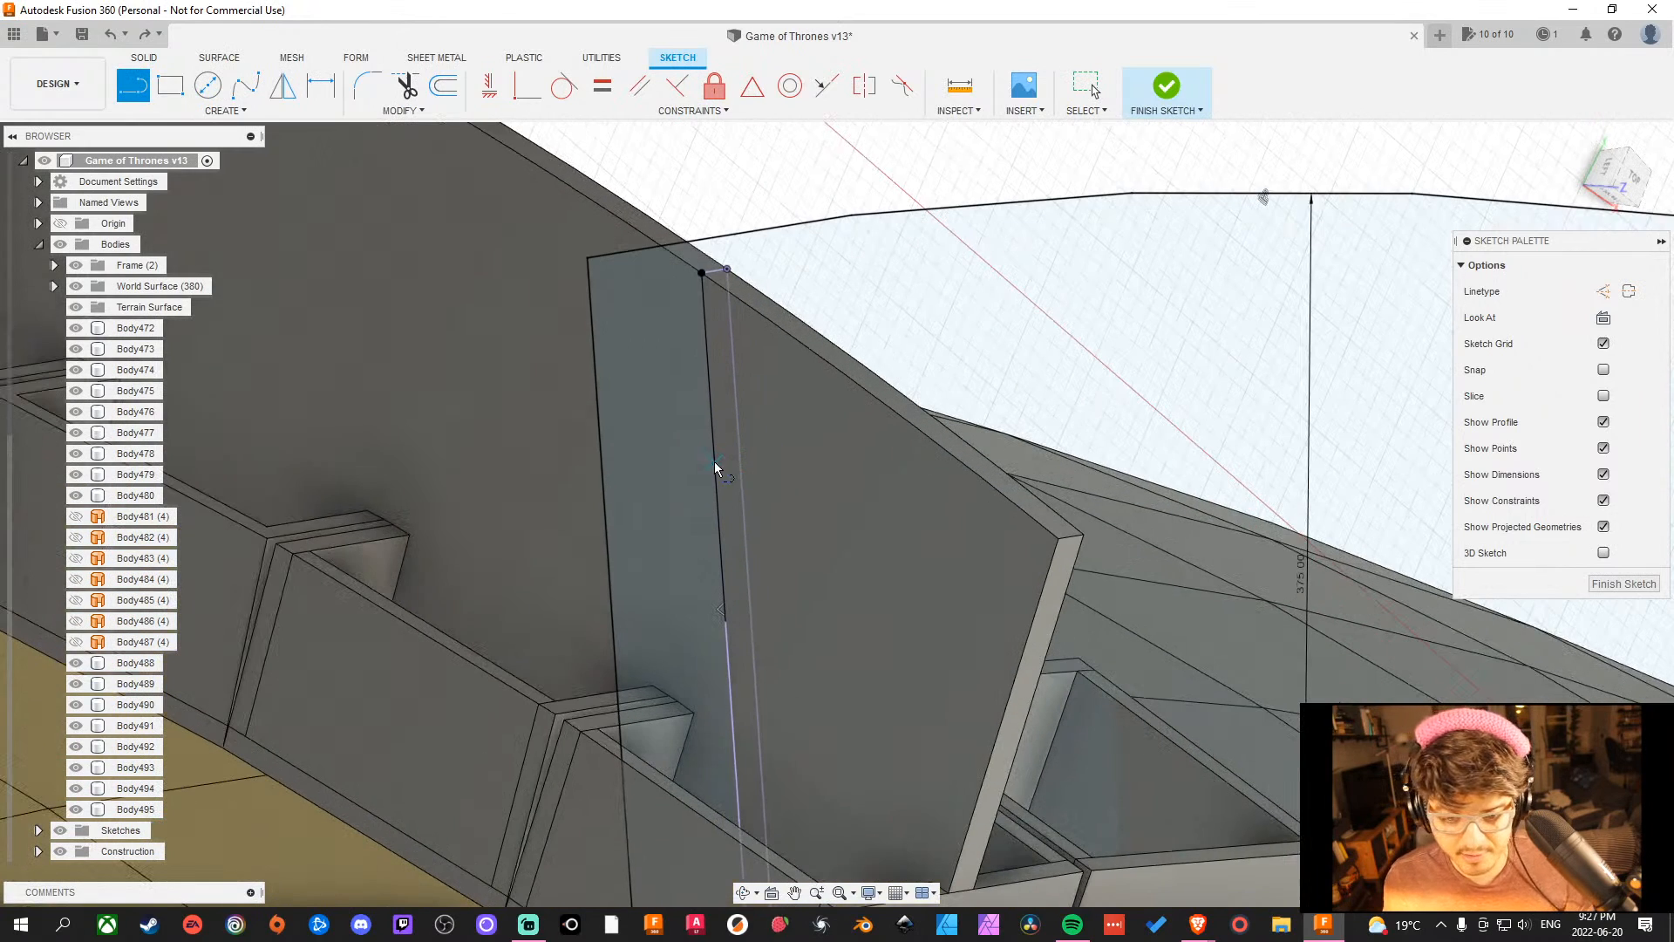
click(714, 438)
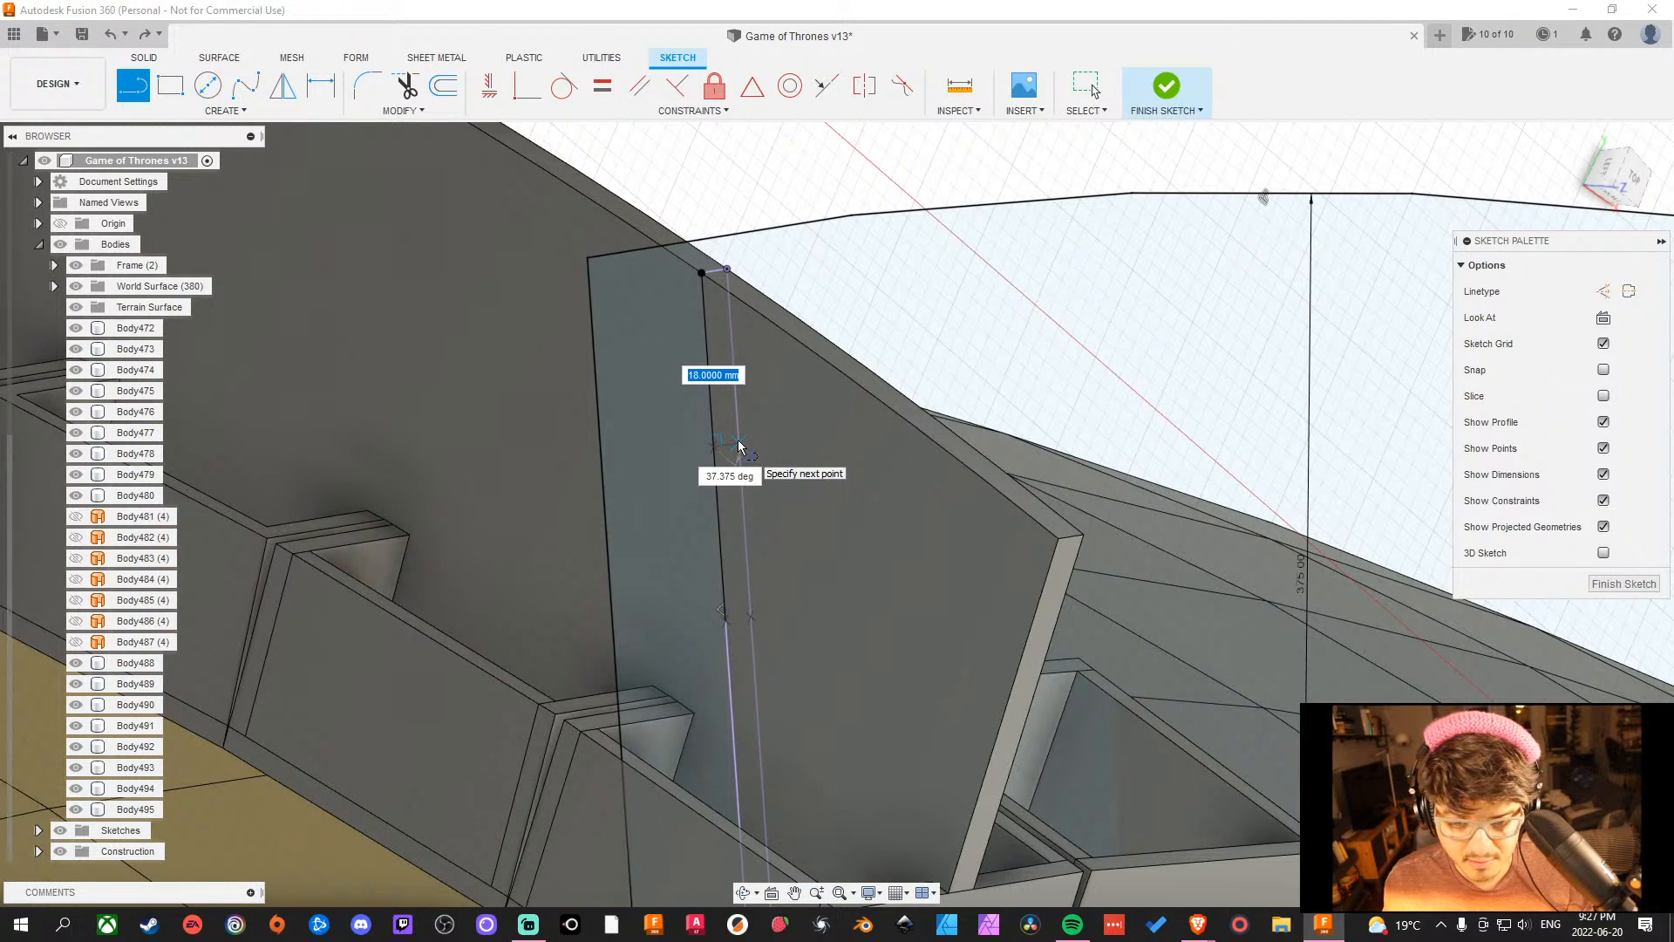
click(739, 444)
key(Escape)
Delete the helper line along the vertical support's section, keeping the short cross line.
click(885, 432)
click(713, 434)
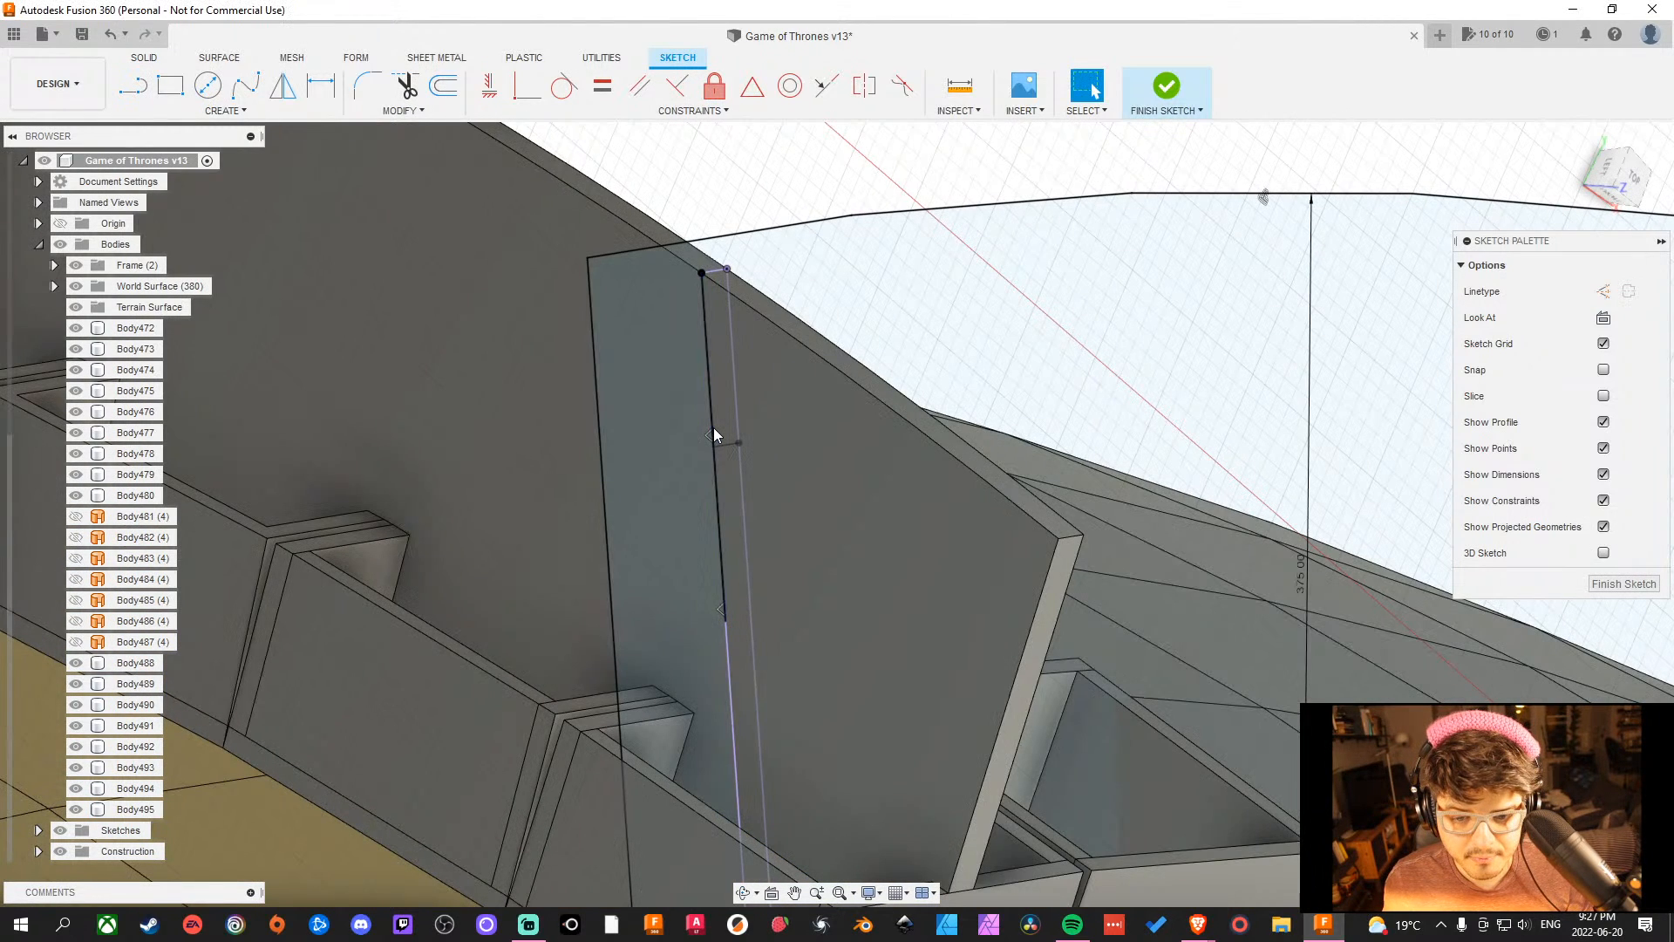
click(713, 411)
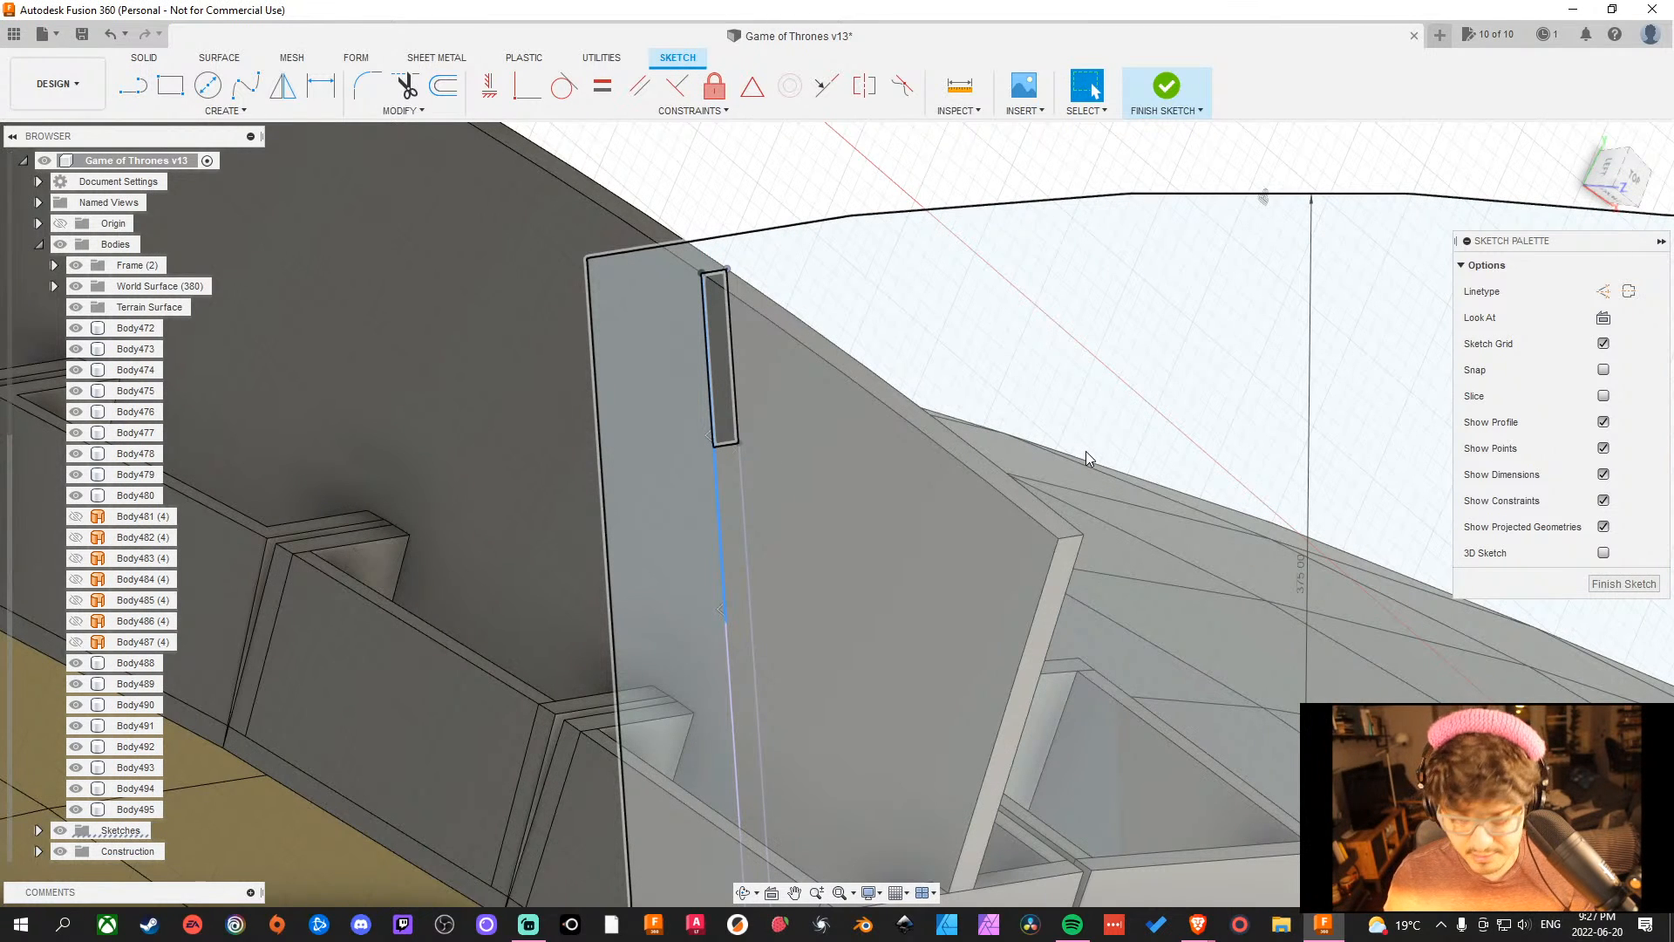
key(Delete)
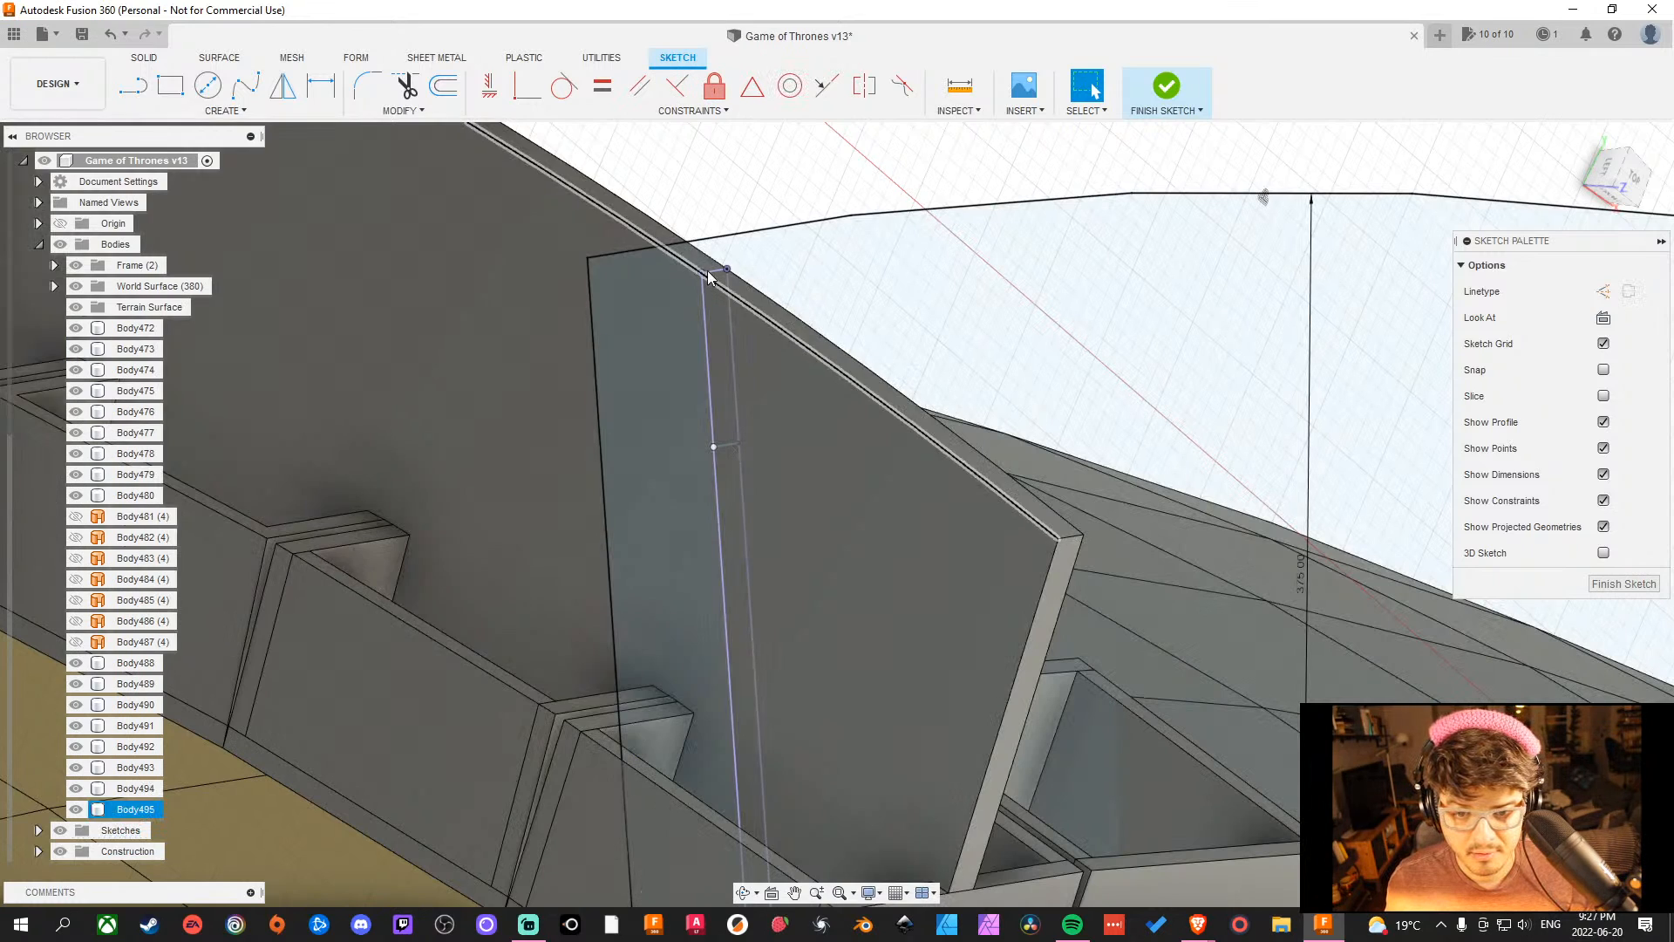
Delete the short line across the outer end of the vertical support's section in the sketch.
click(717, 270)
key(Delete)
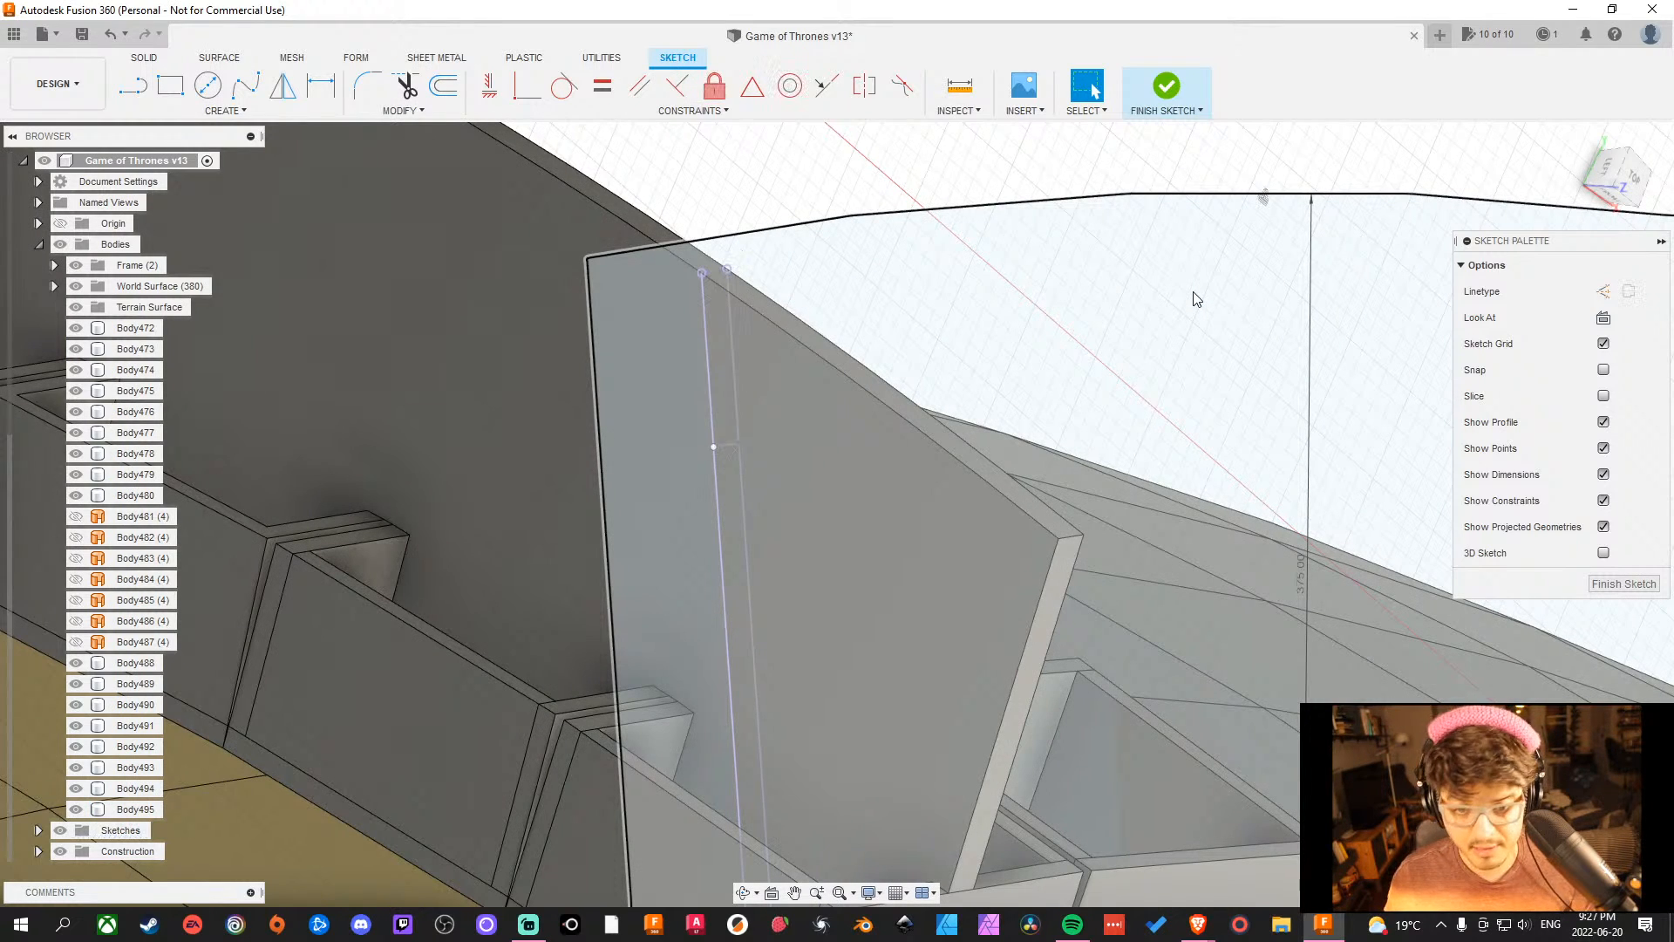
scroll(929, 441, down, 5)
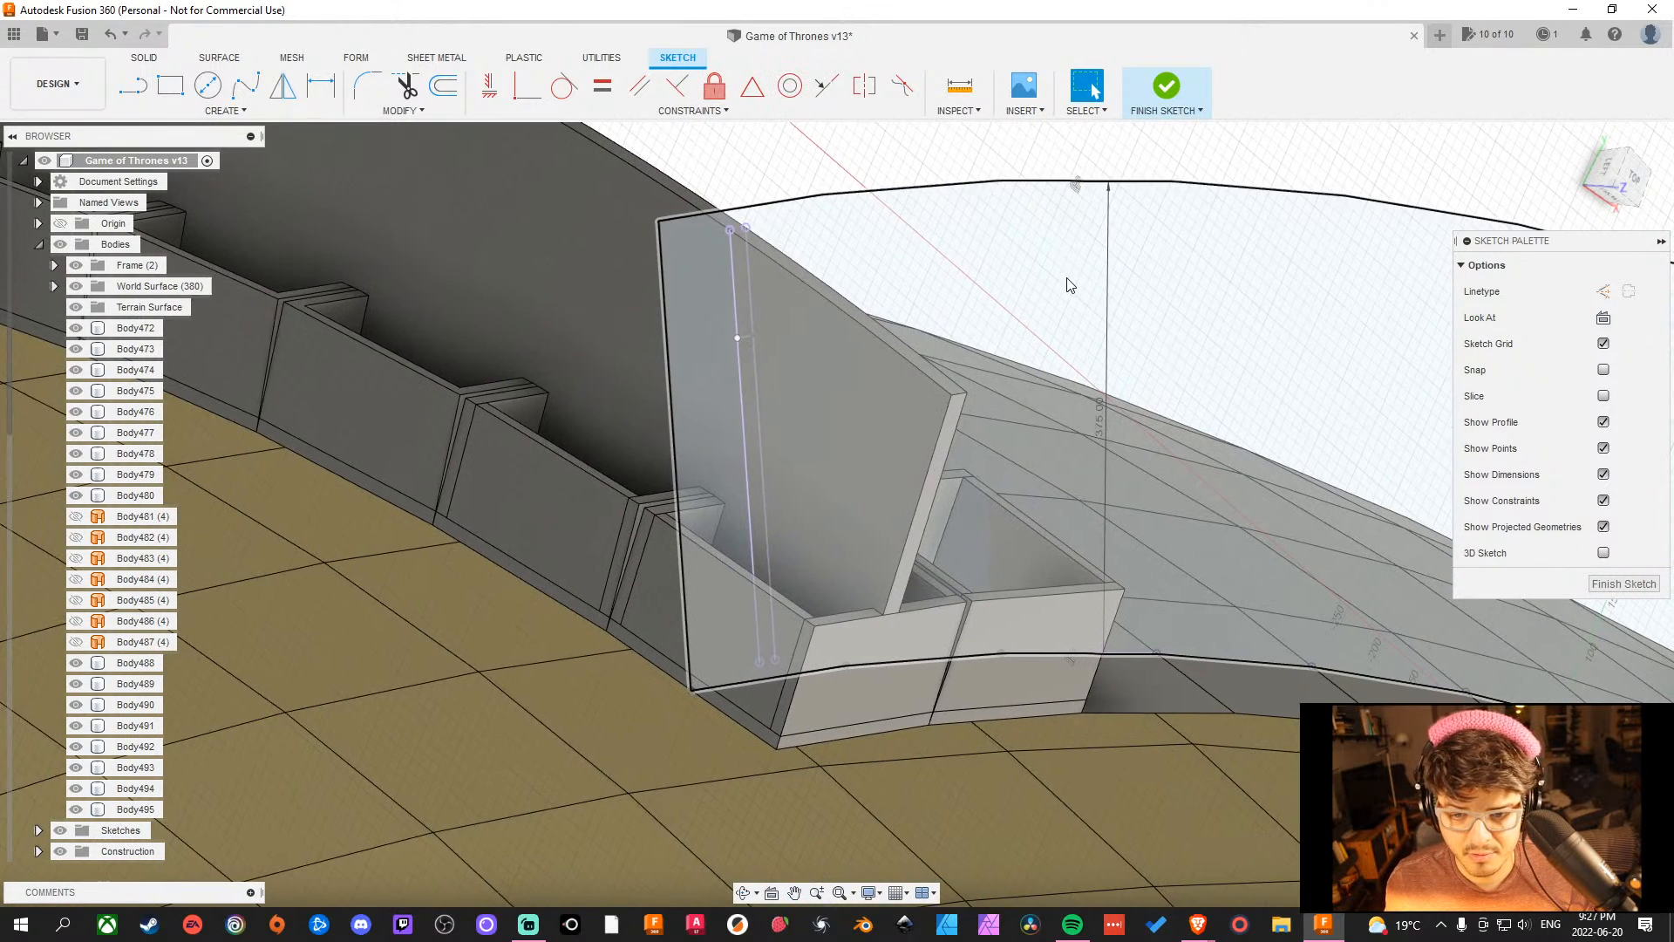
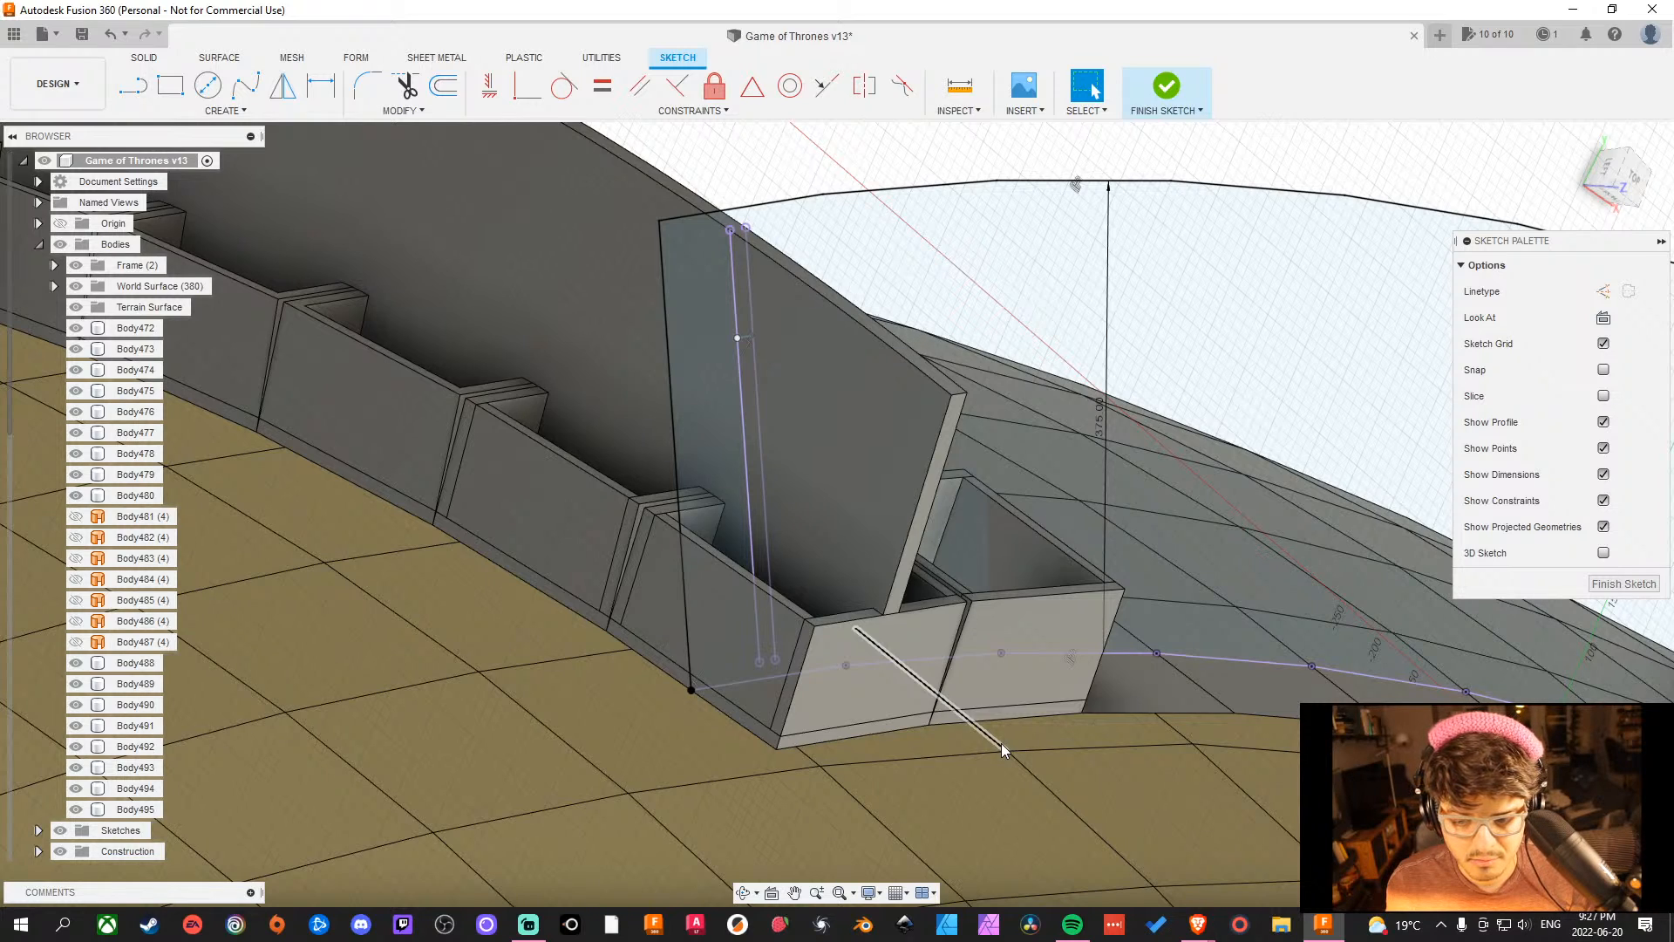
Offset the horizontal support's inner curve chain by 15 mm, away from the world surface toward the outer curve.
click(1002, 739)
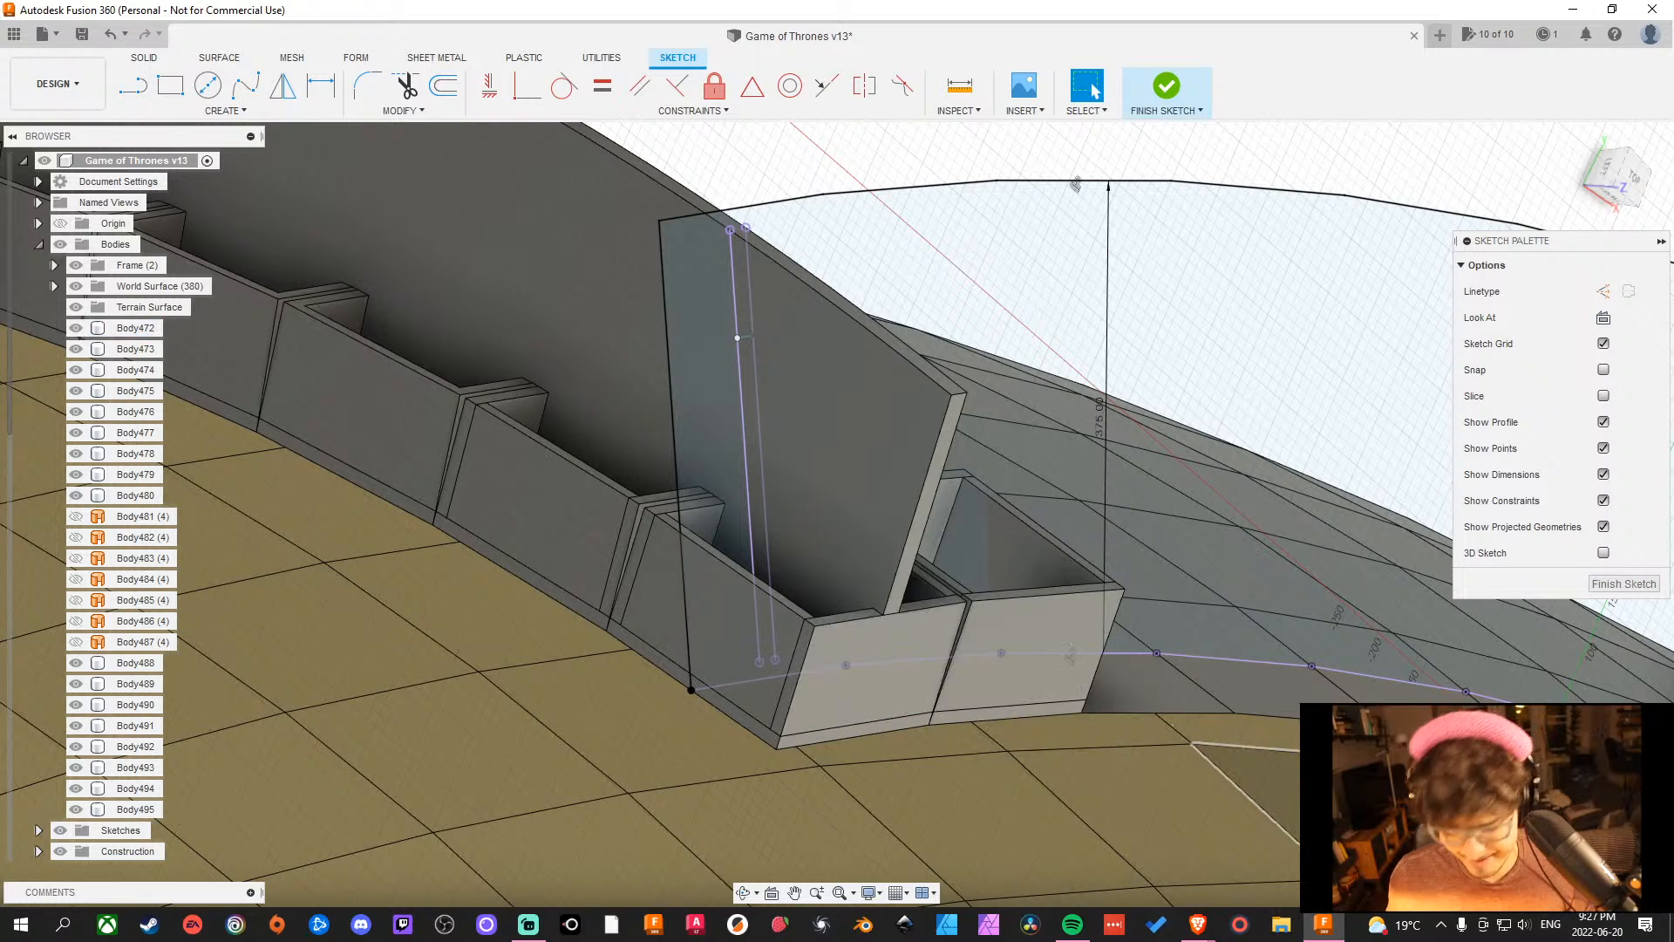
middle_drag(1358, 786, 1267, 788)
key(o)
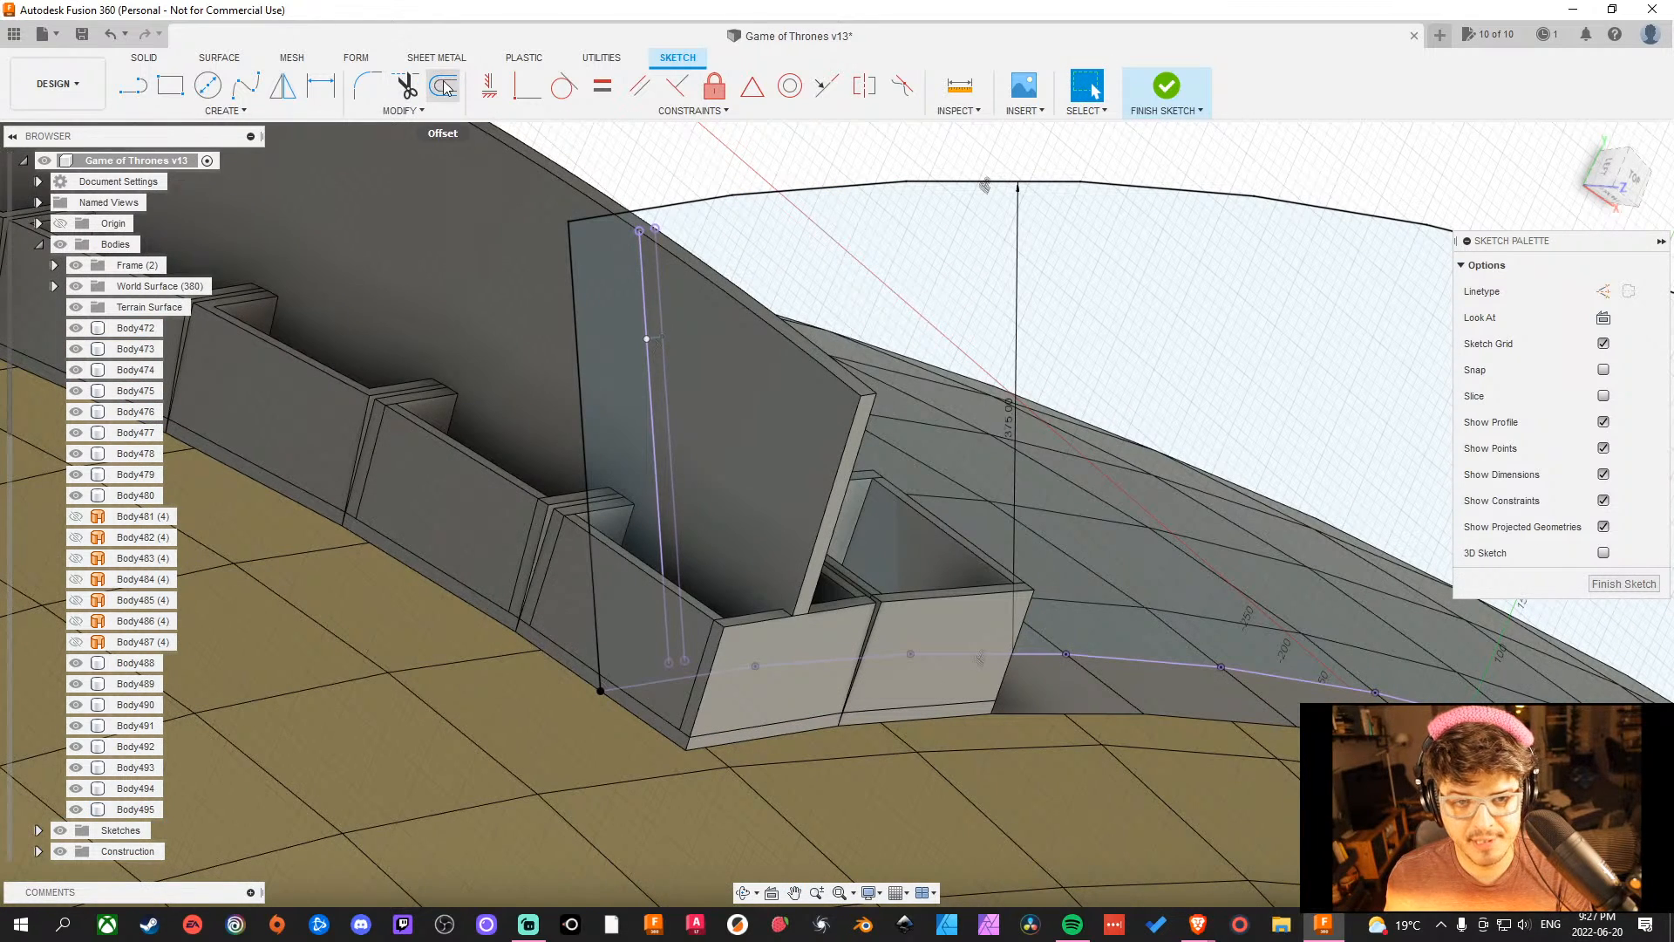
click(1108, 664)
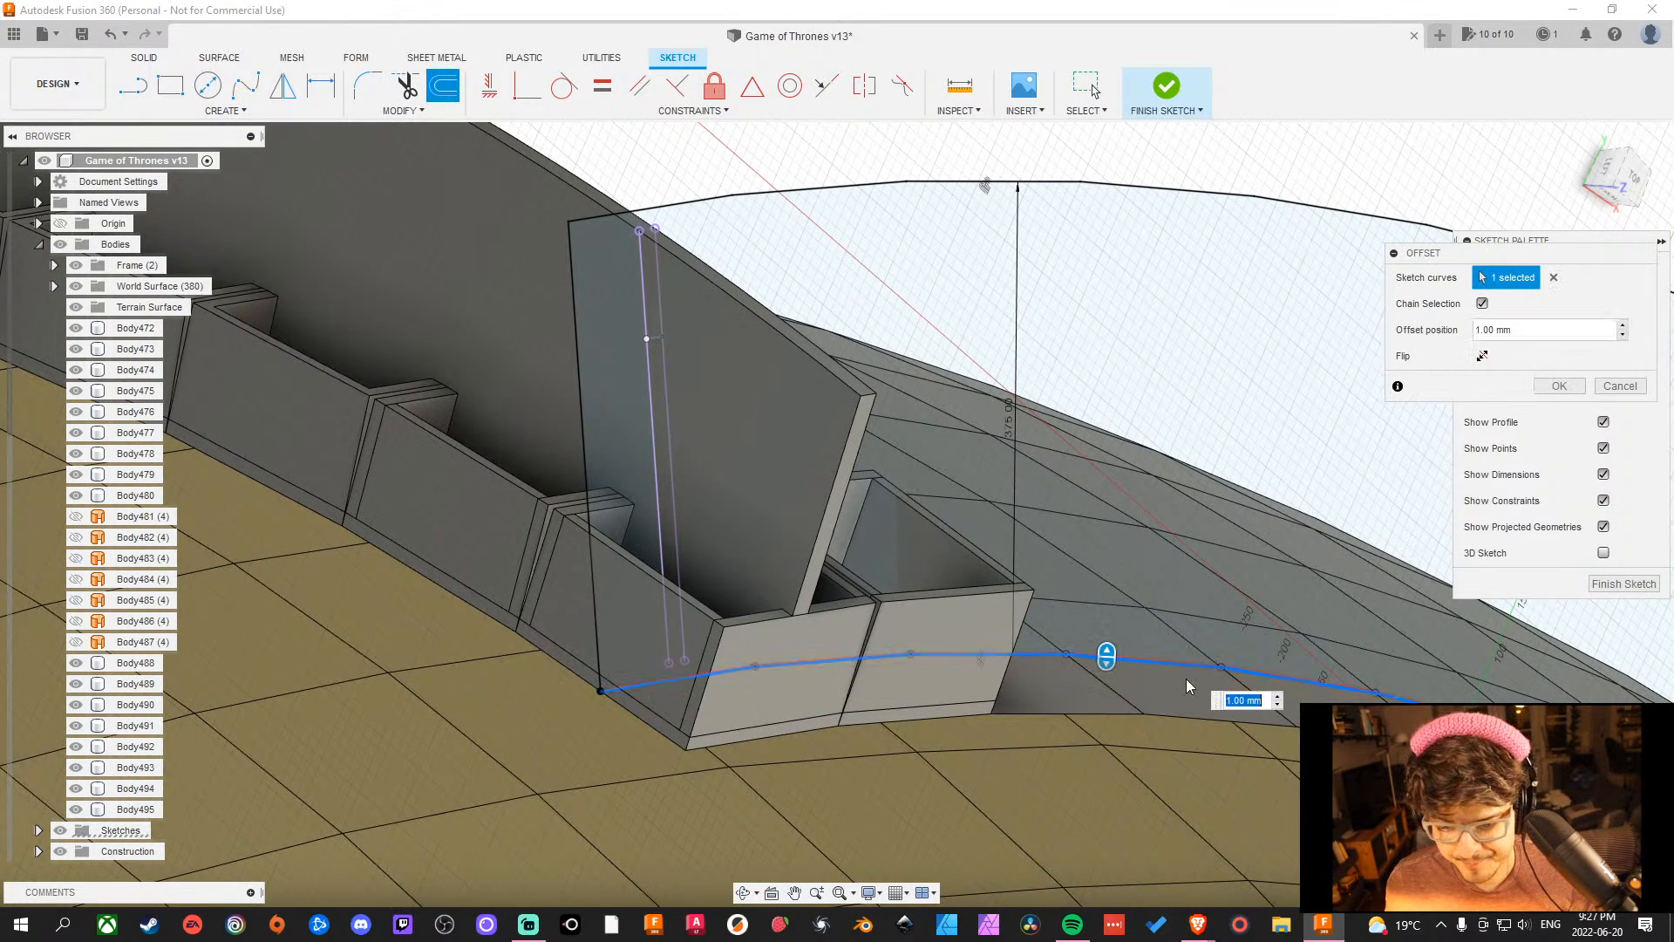
drag(1105, 655, 1107, 634)
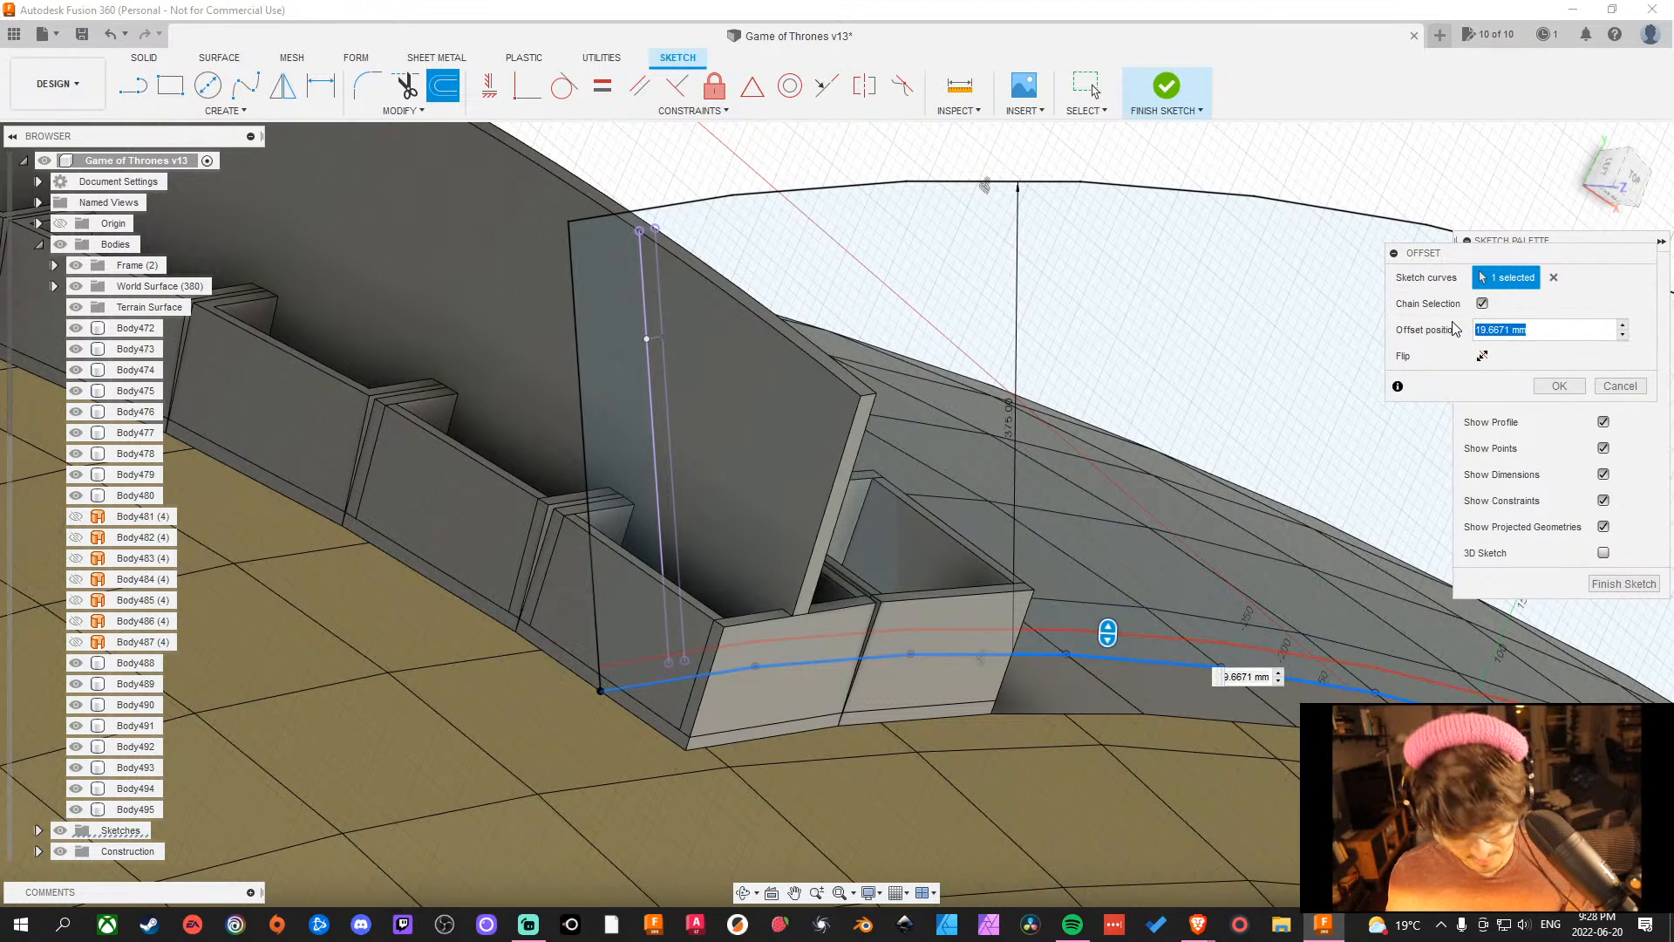
shift+middle_drag(1061, 598, 973, 678)
middle_drag(704, 729, 705, 717)
scroll(922, 598, up, 6)
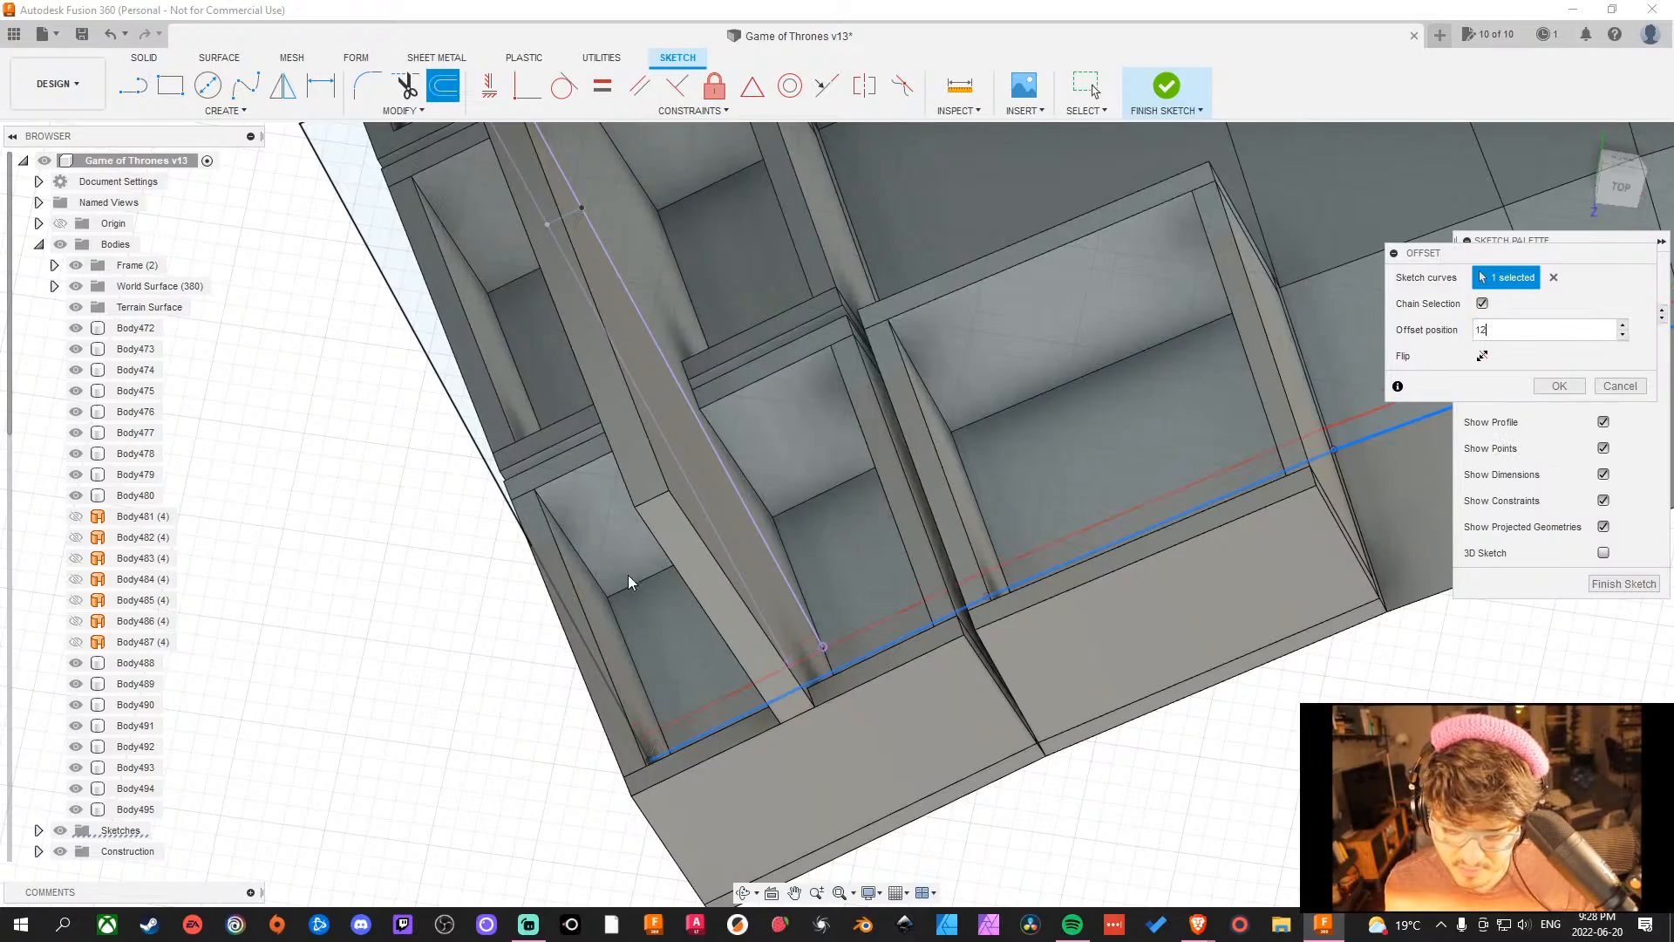
scroll(789, 695, down, 3)
scroll(811, 677, up, 10)
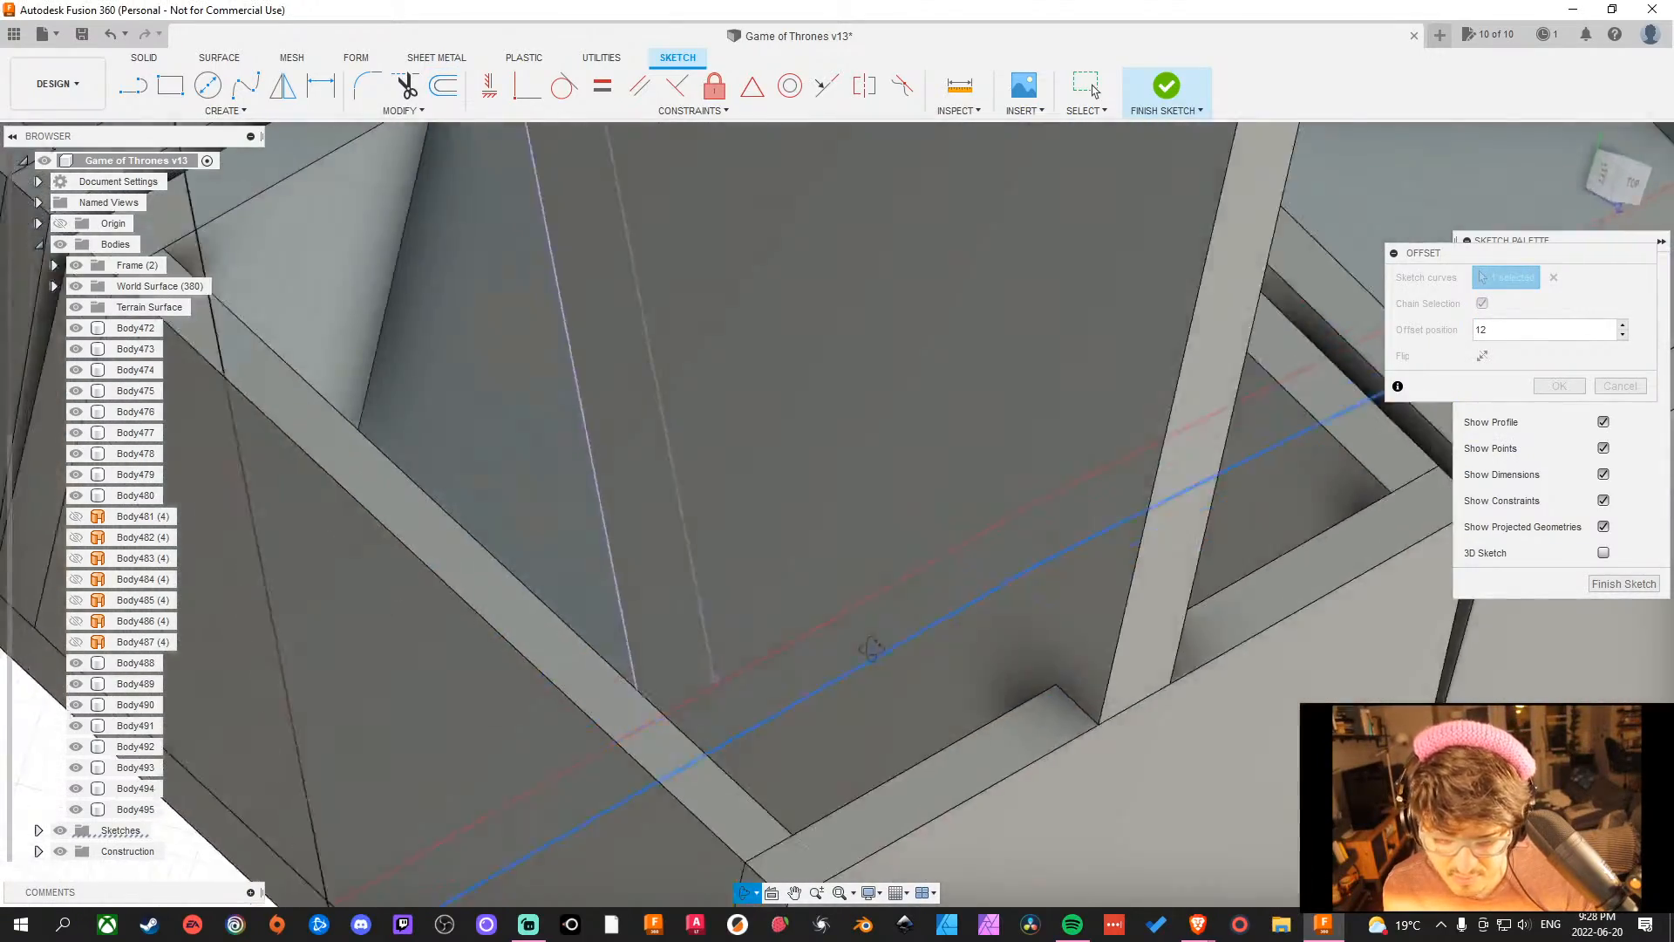
shift+middle_drag(870, 650, 921, 607)
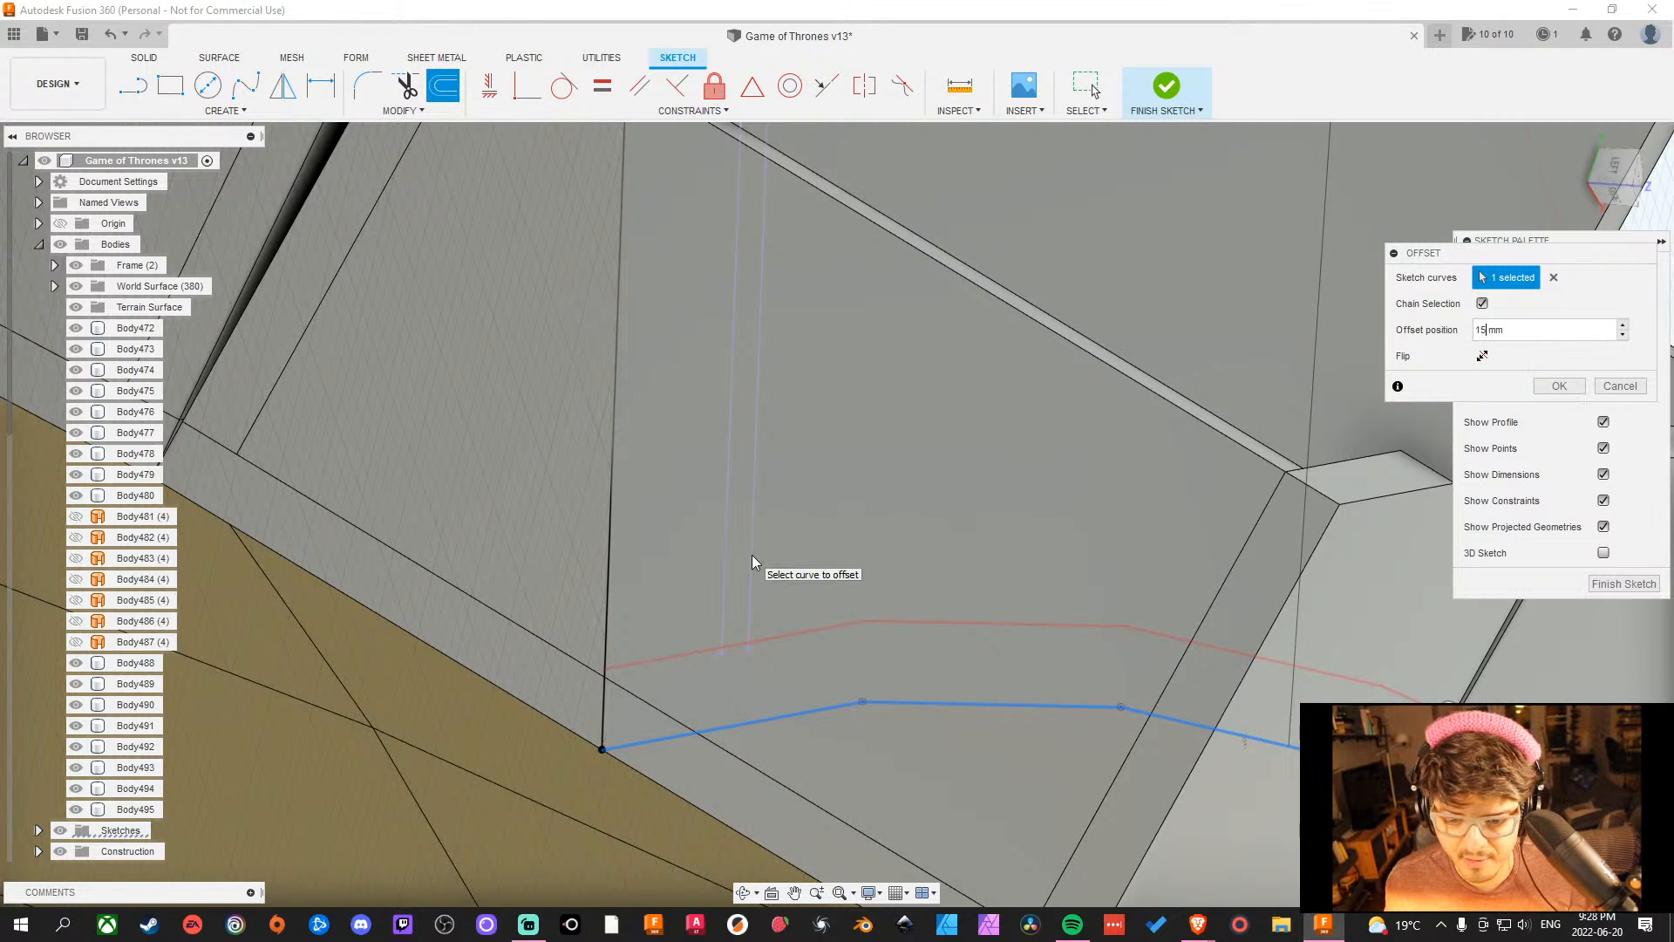
click(1559, 387)
Extrude the notched horizontal support profile symmetrically to an 18 mm total thickness as a new body.
shift+middle_drag(837, 698, 998, 725)
click(1039, 328)
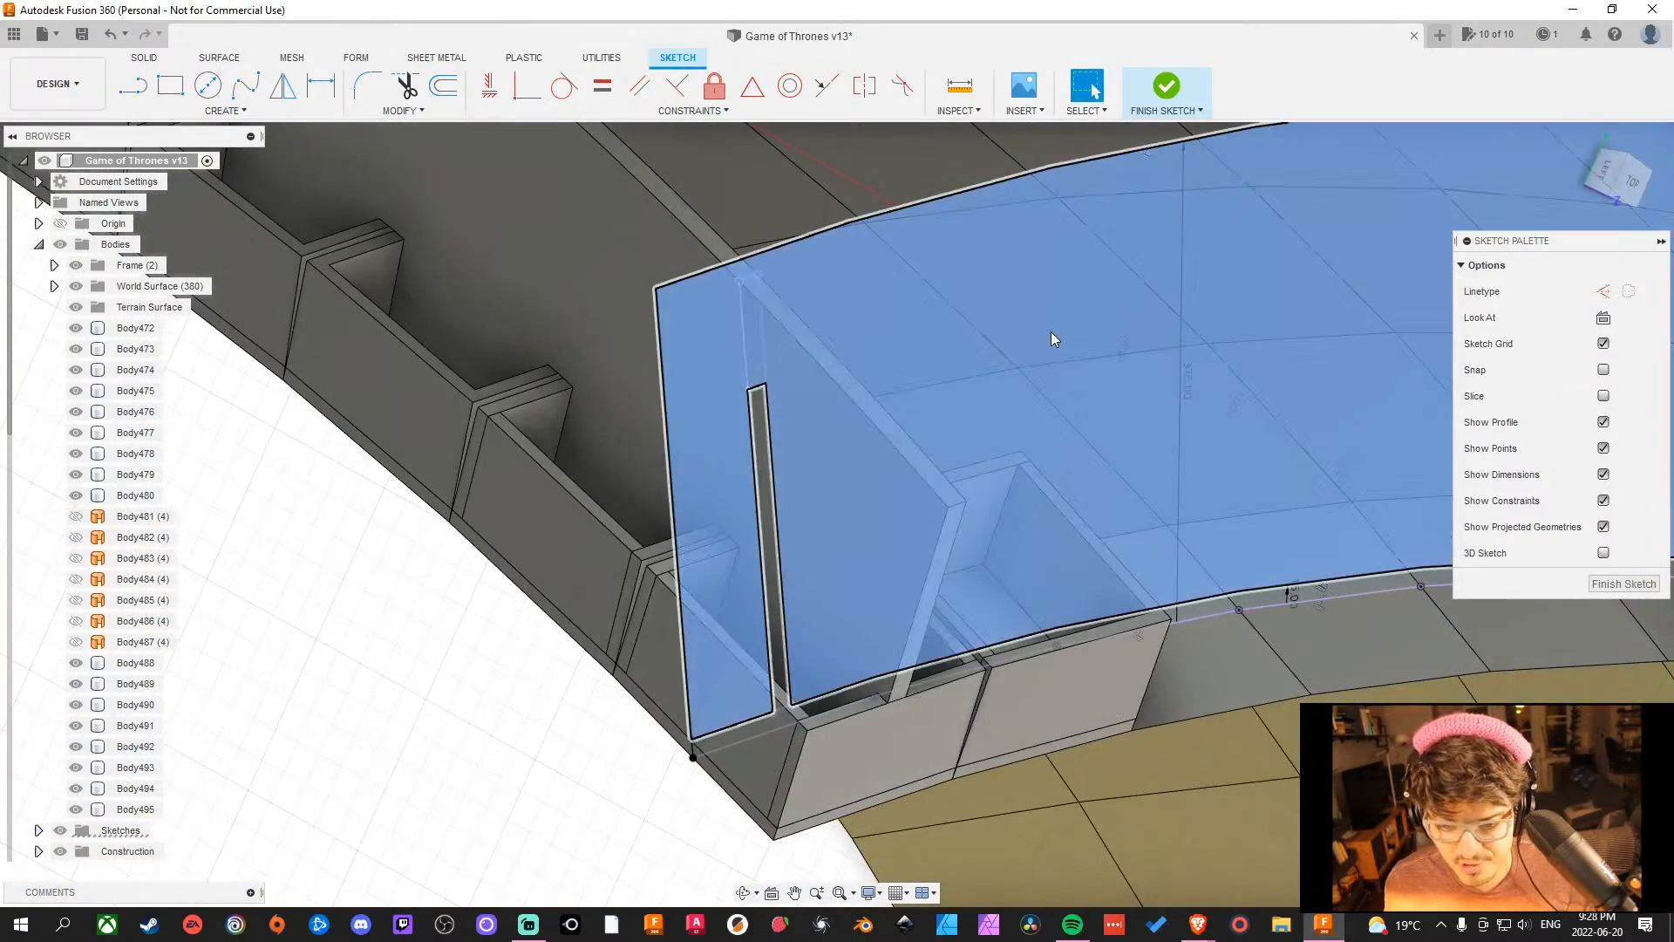
scroll(1053, 328, down, 3)
middle_drag(1154, 348, 701, 503)
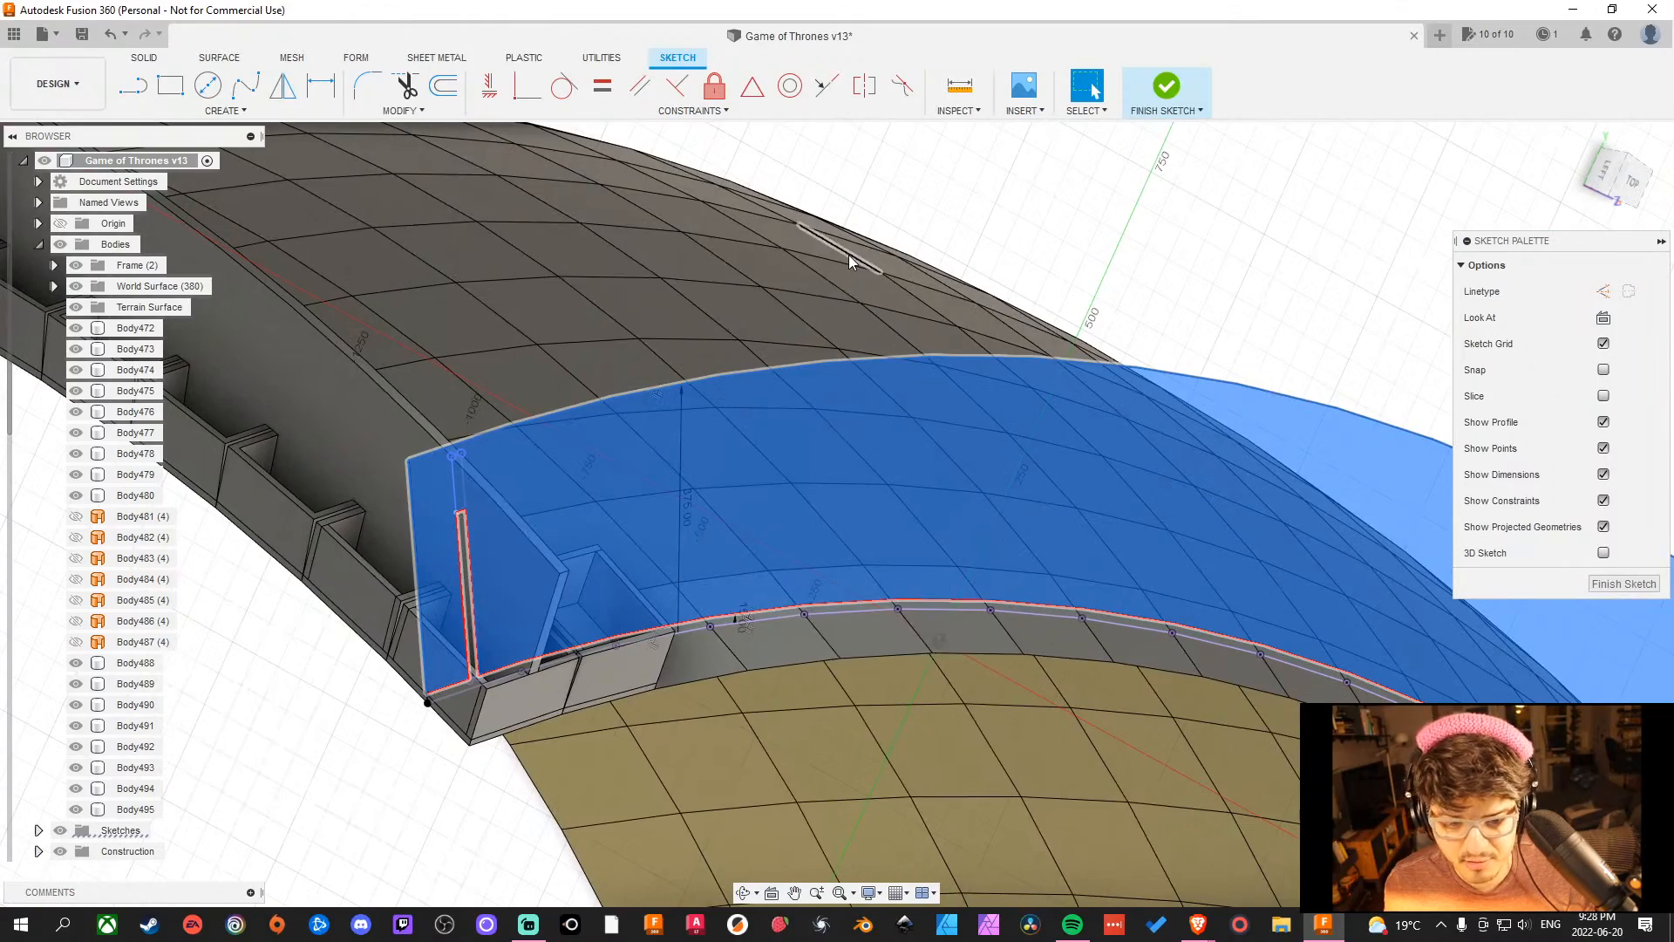
mouse_move(849, 254)
shift+middle_down()
mouse_move(914, 247)
mouse_move(1050, 474)
mouse_move(1032, 488)
mouse_move(1000, 429)
shift+middle_up()
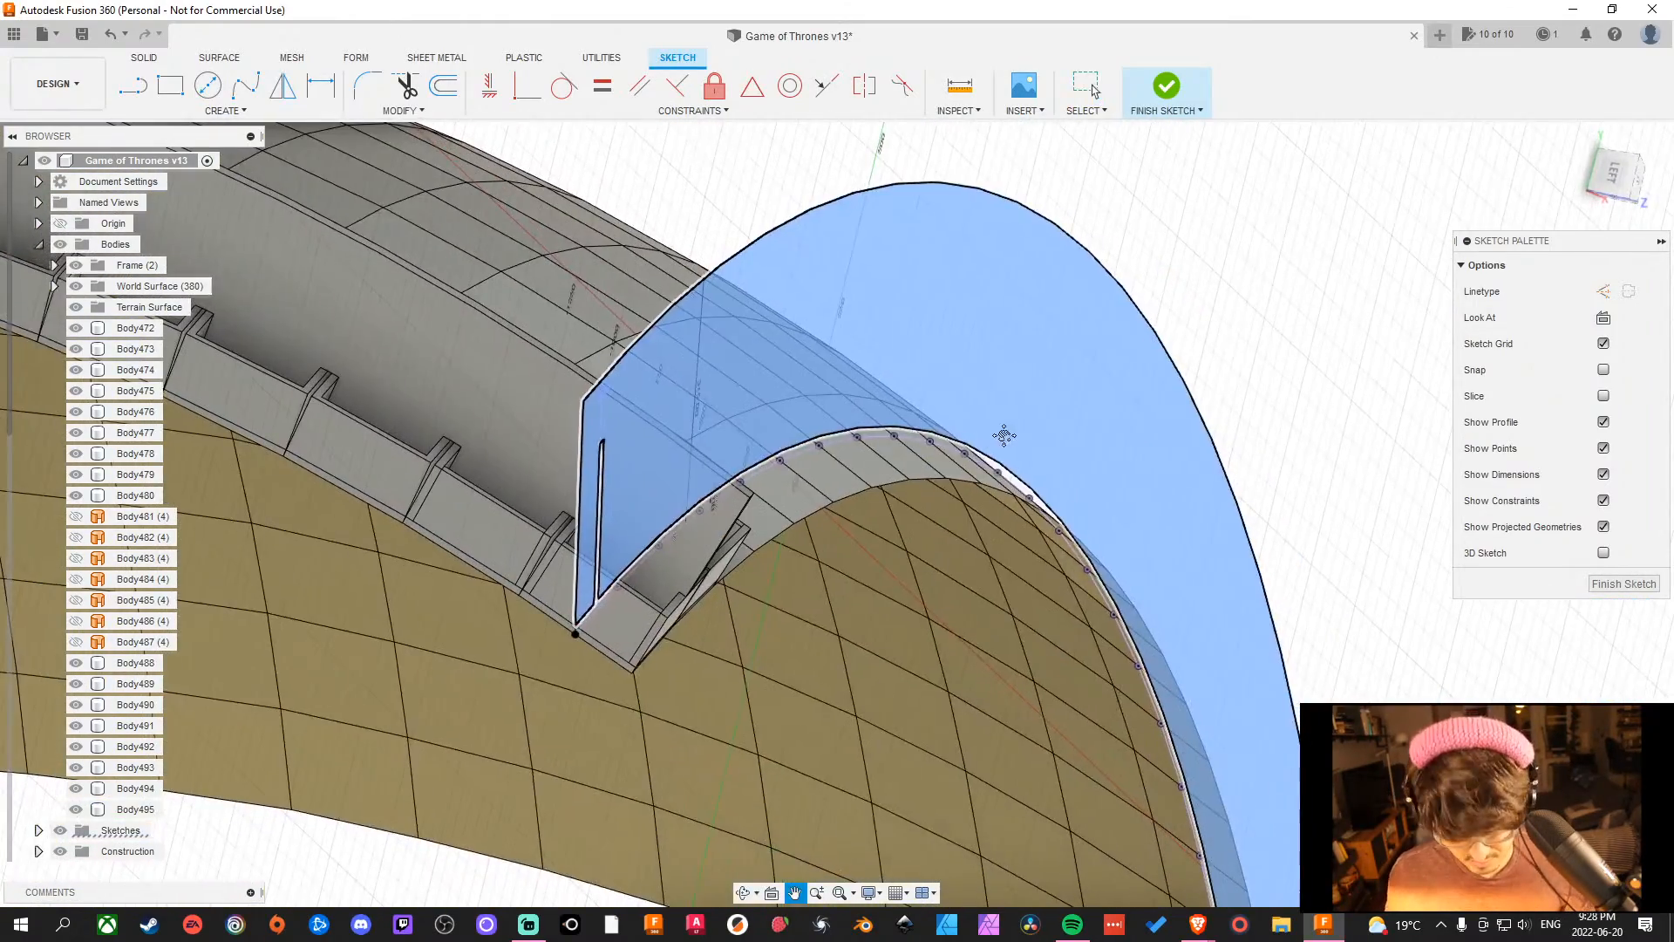
key(e)
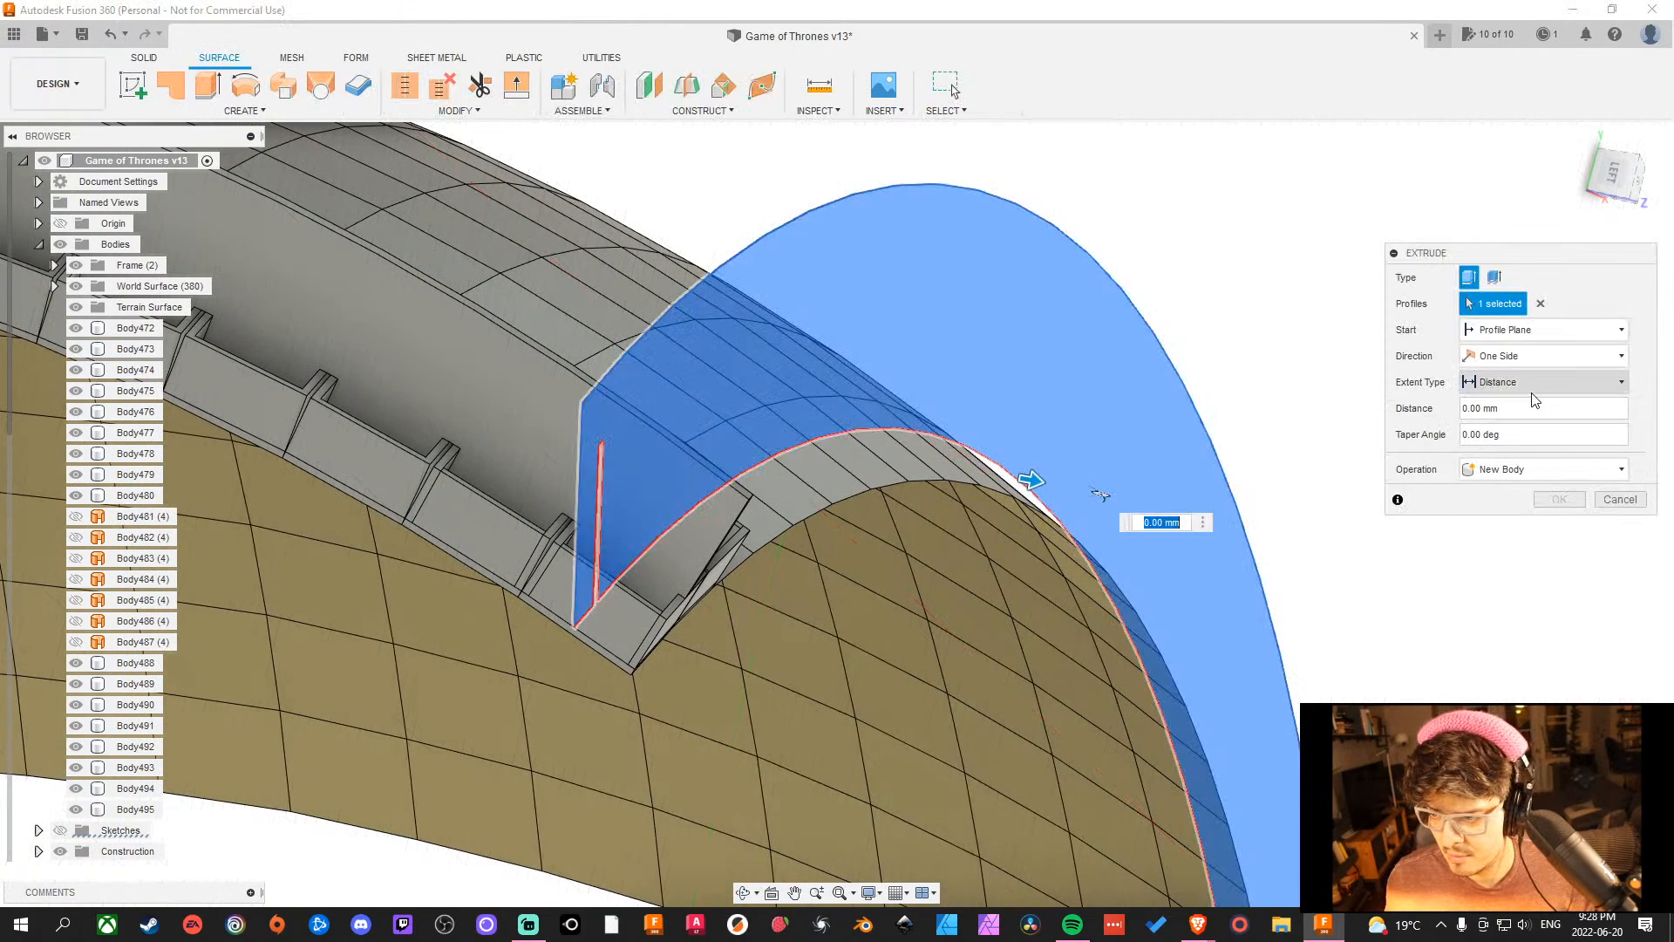
click(1623, 356)
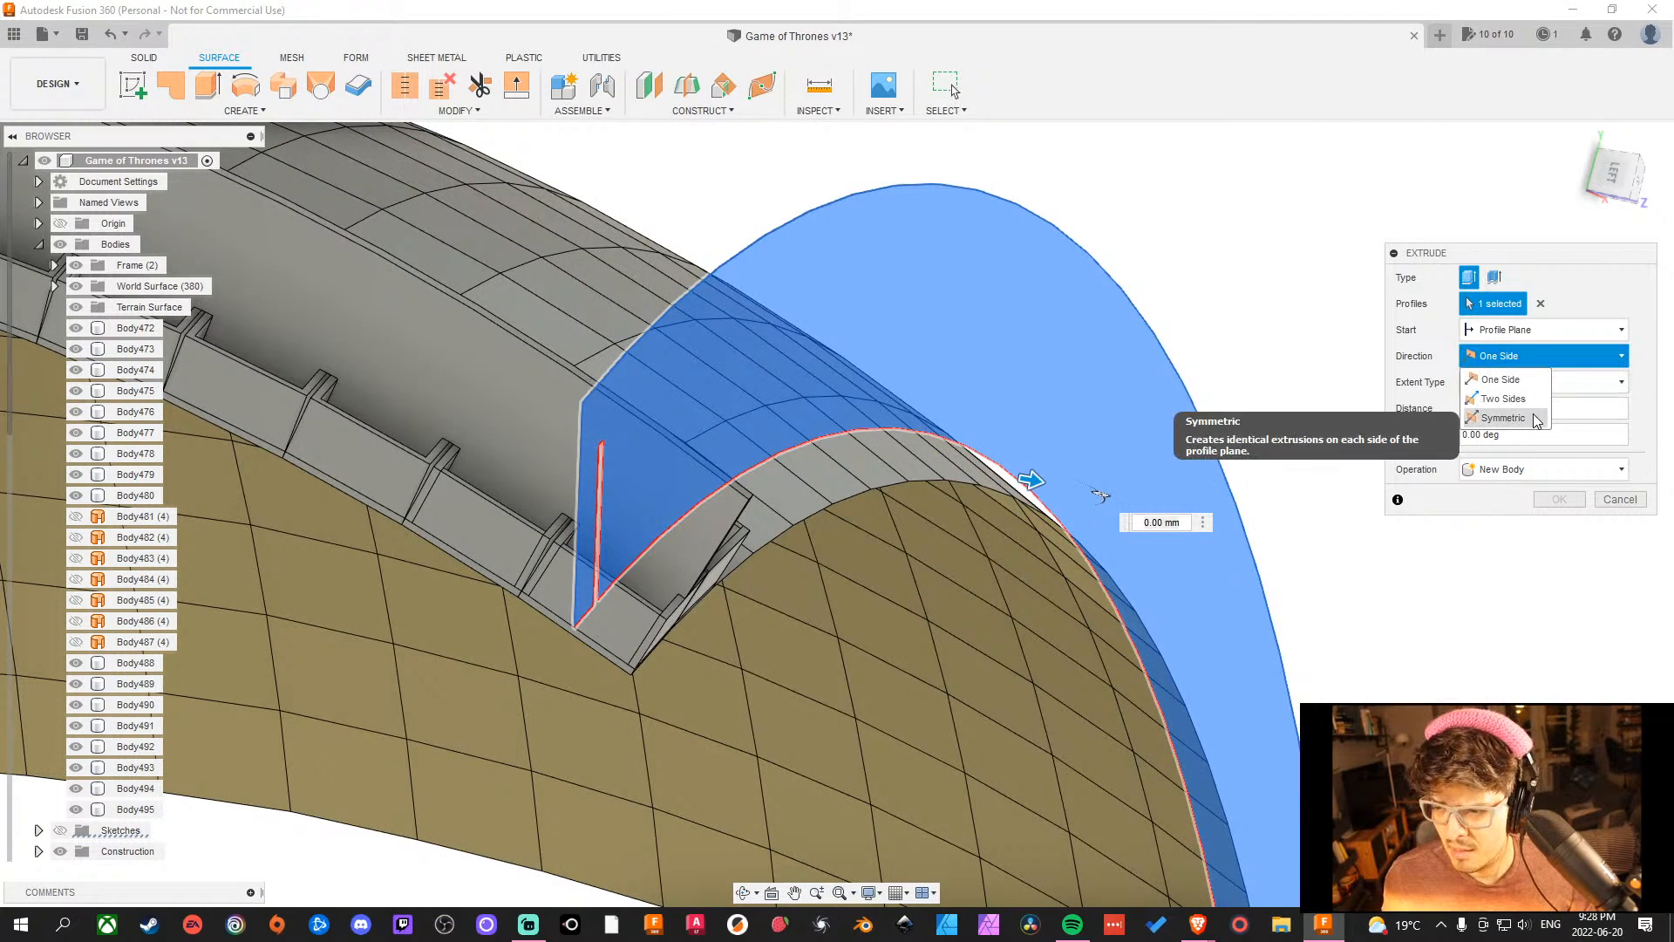
click(1503, 417)
click(1503, 432)
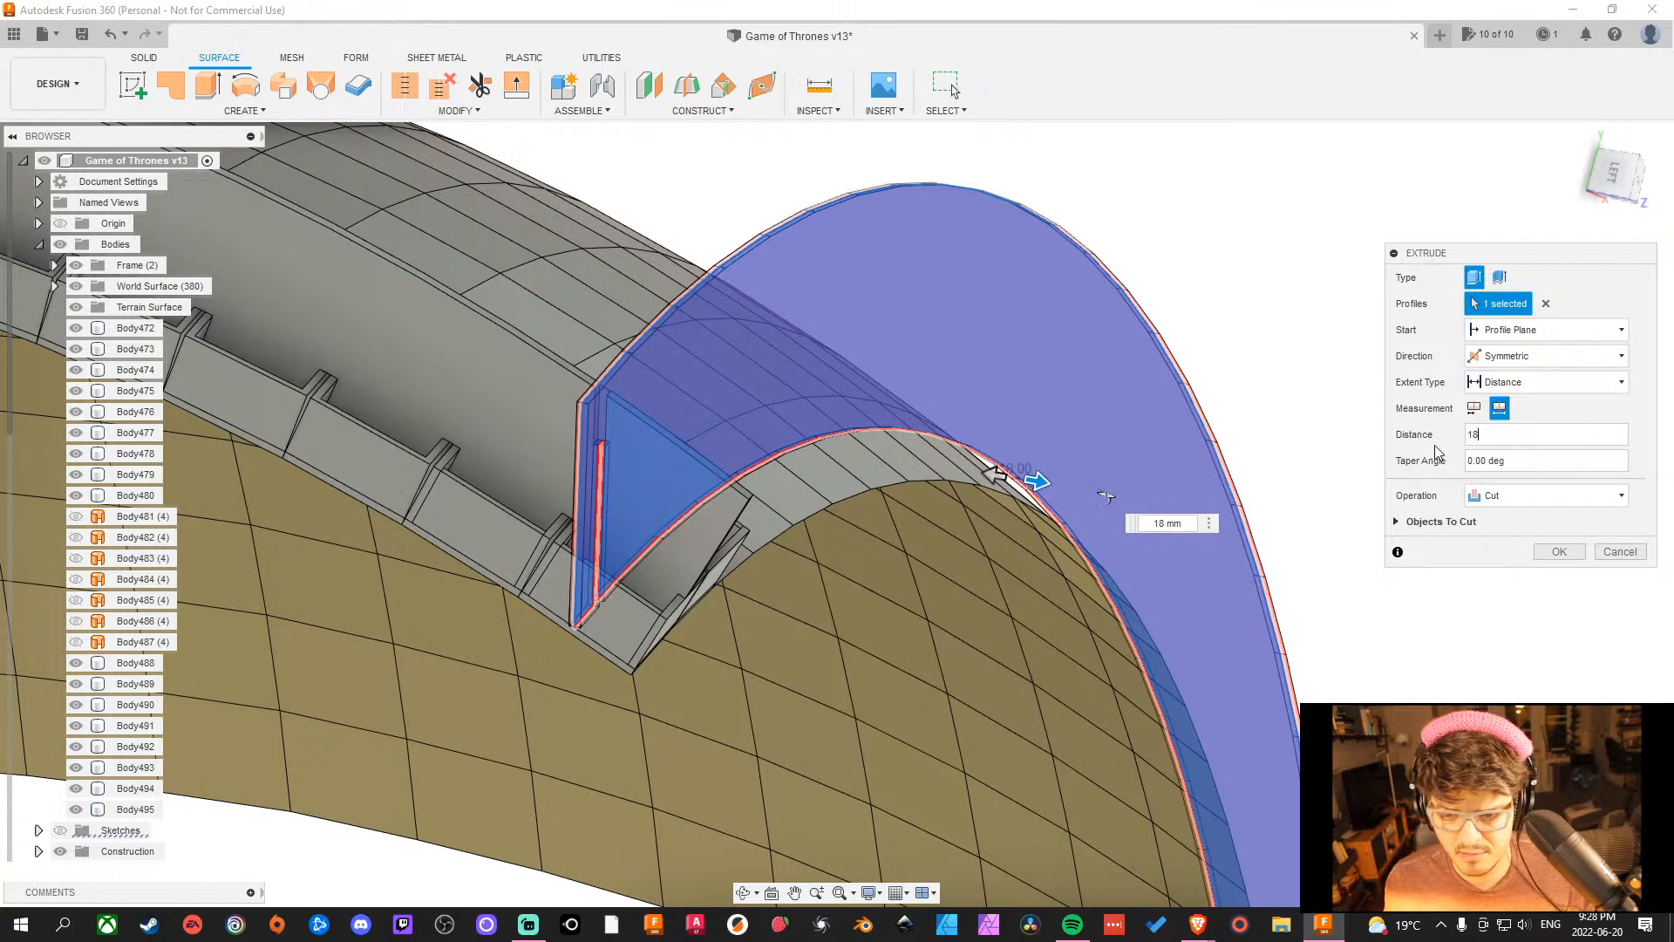
click(1530, 499)
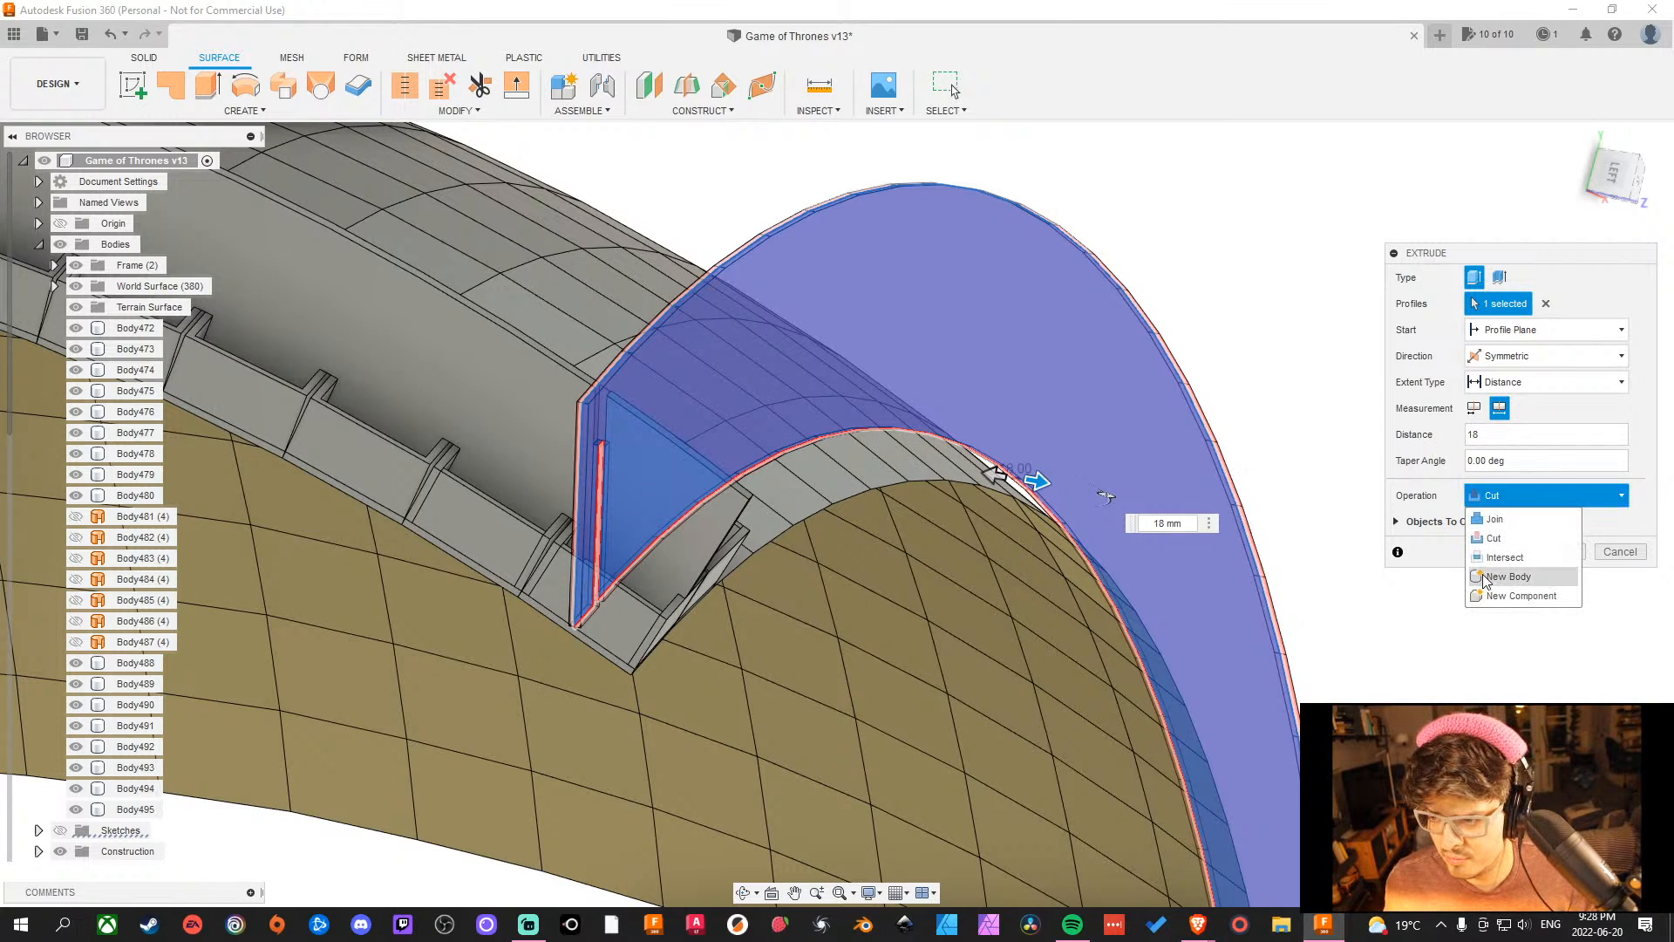
click(1528, 580)
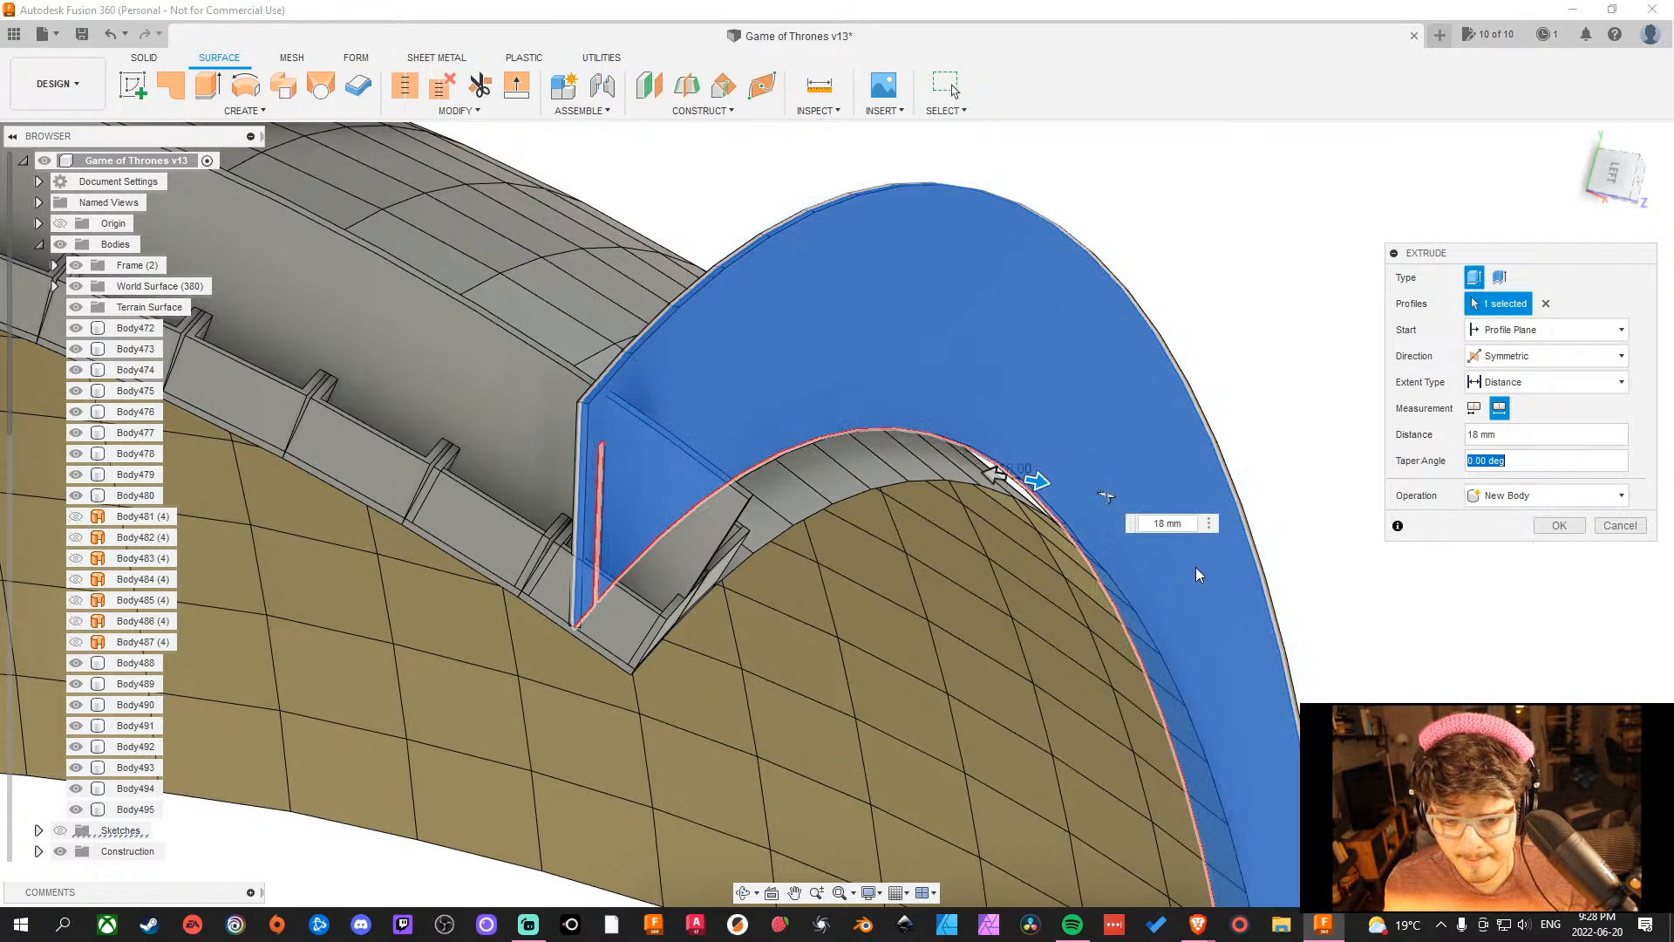
shift+middle_drag(1199, 573, 1387, 666)
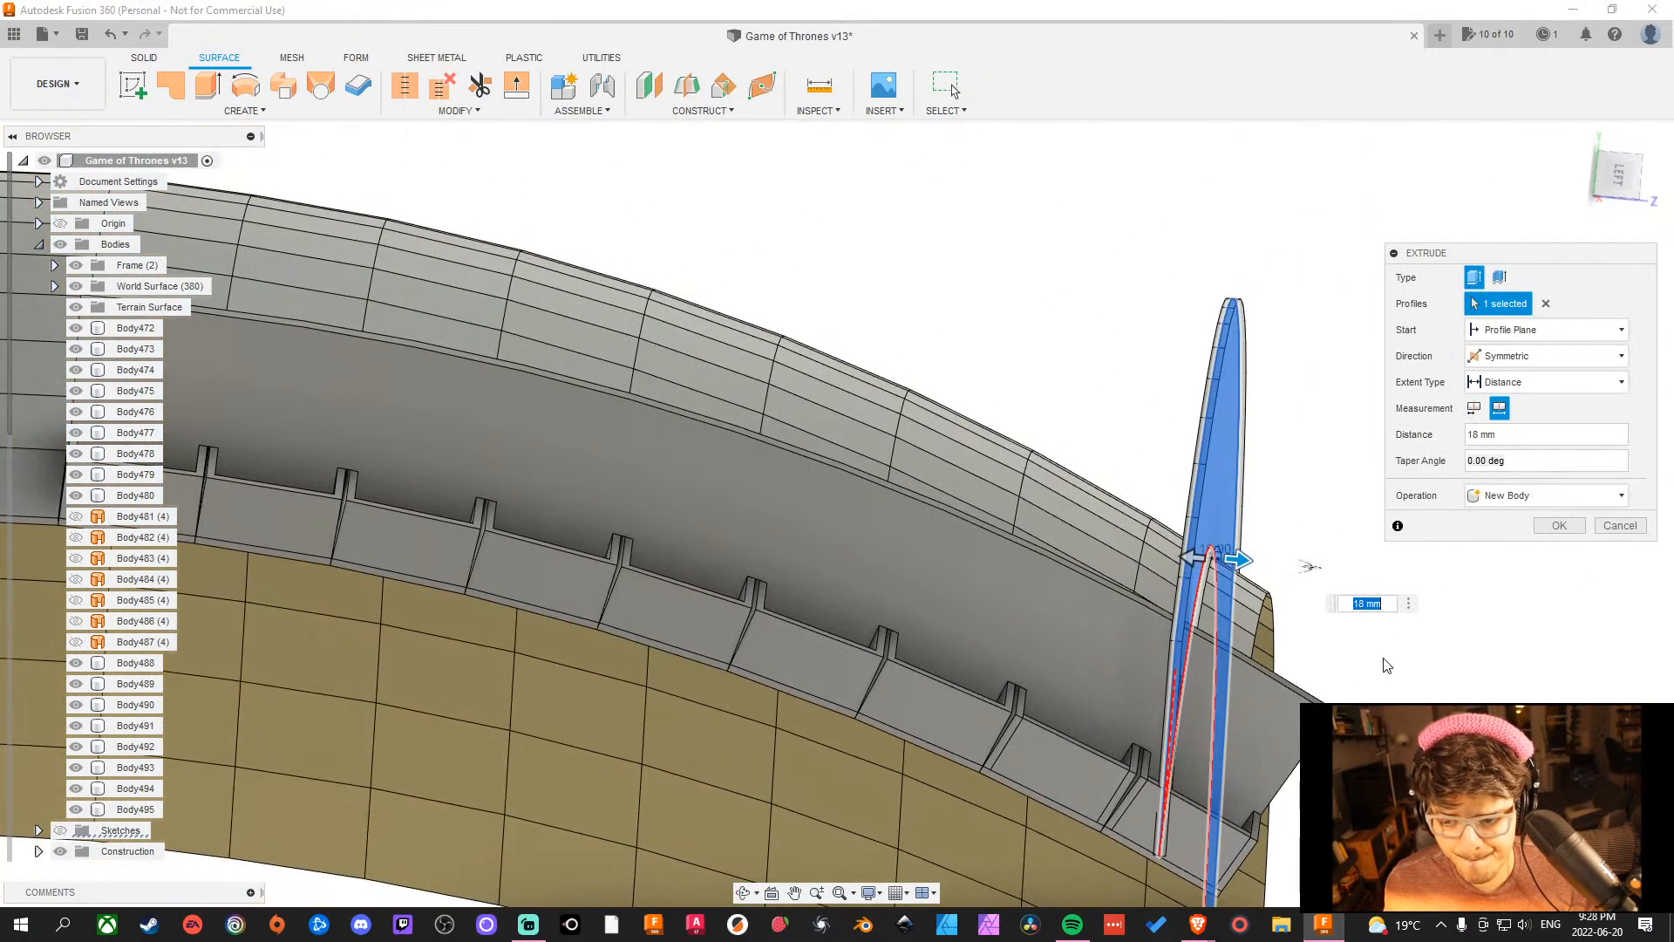
shift+middle_drag(1244, 577, 1127, 689)
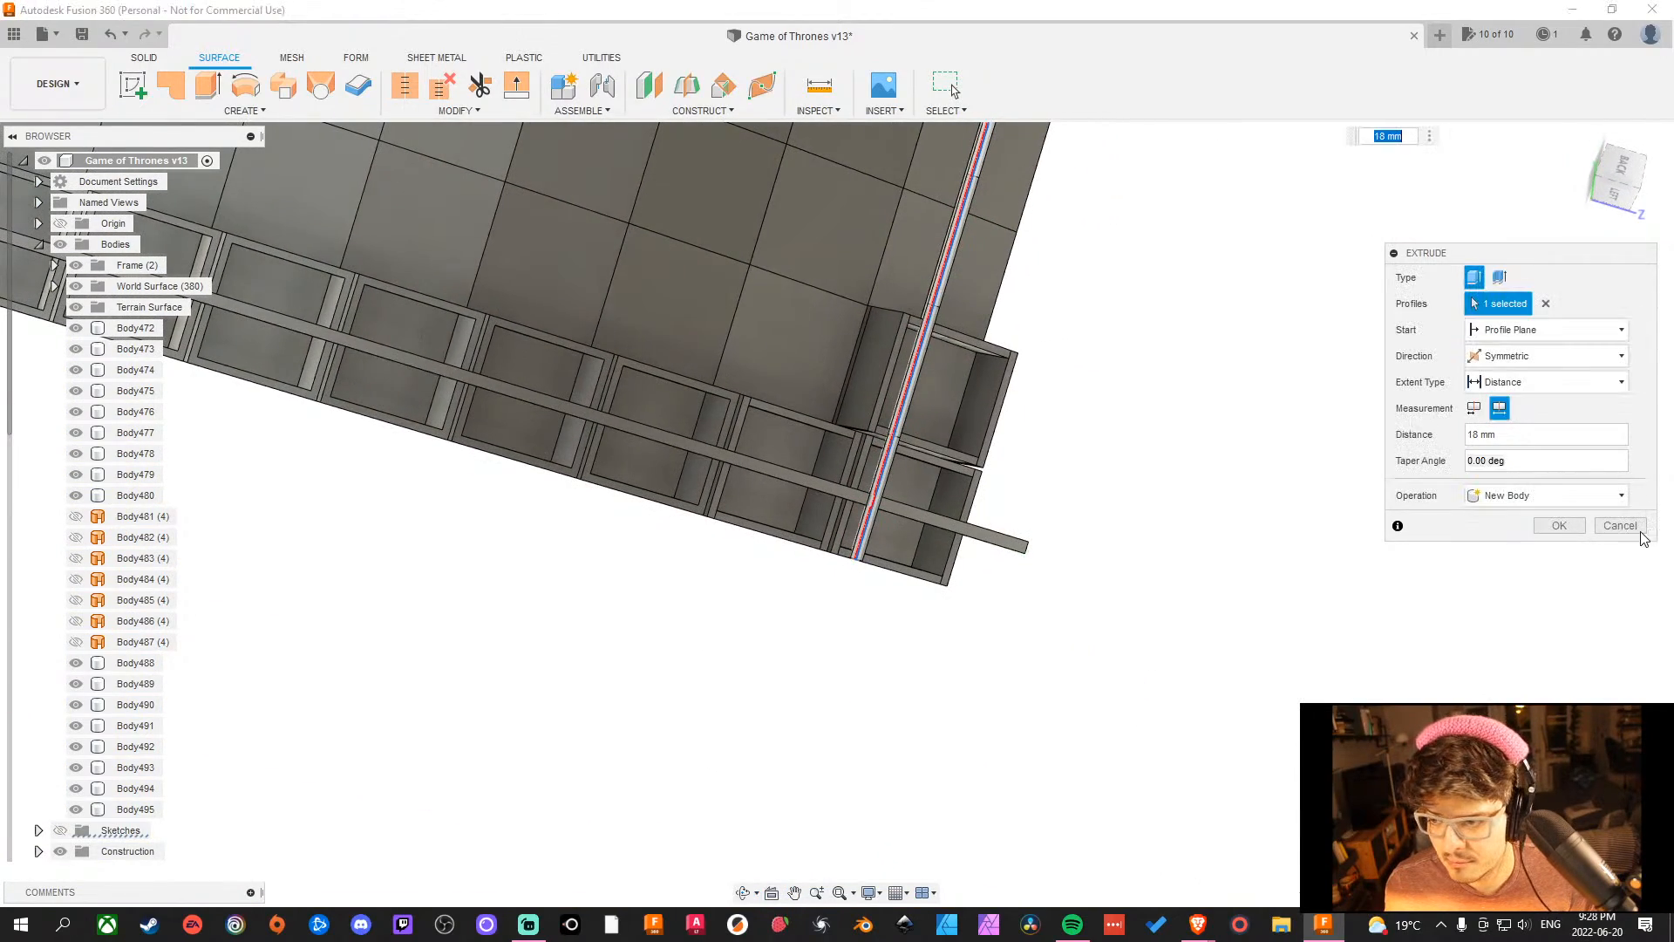
click(1560, 525)
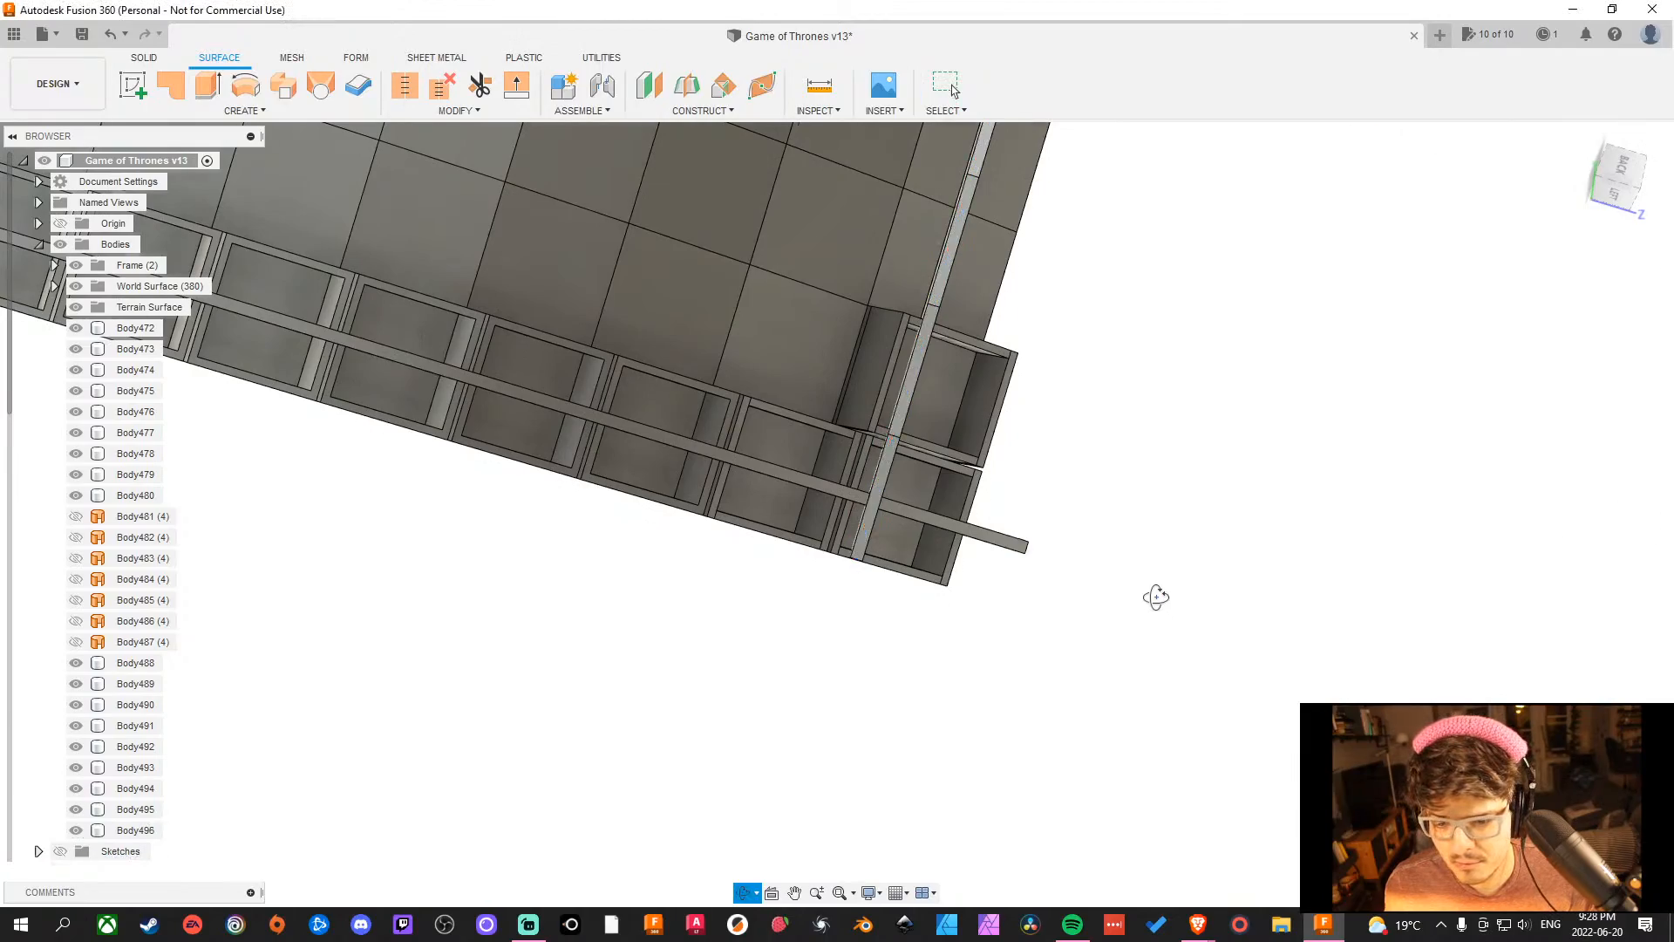
Cut the vertical support with the horizontal support as the tool body using Combine, keeping the tool.
shift+middle_drag(1156, 597, 1077, 578)
scroll(898, 593, up, 5)
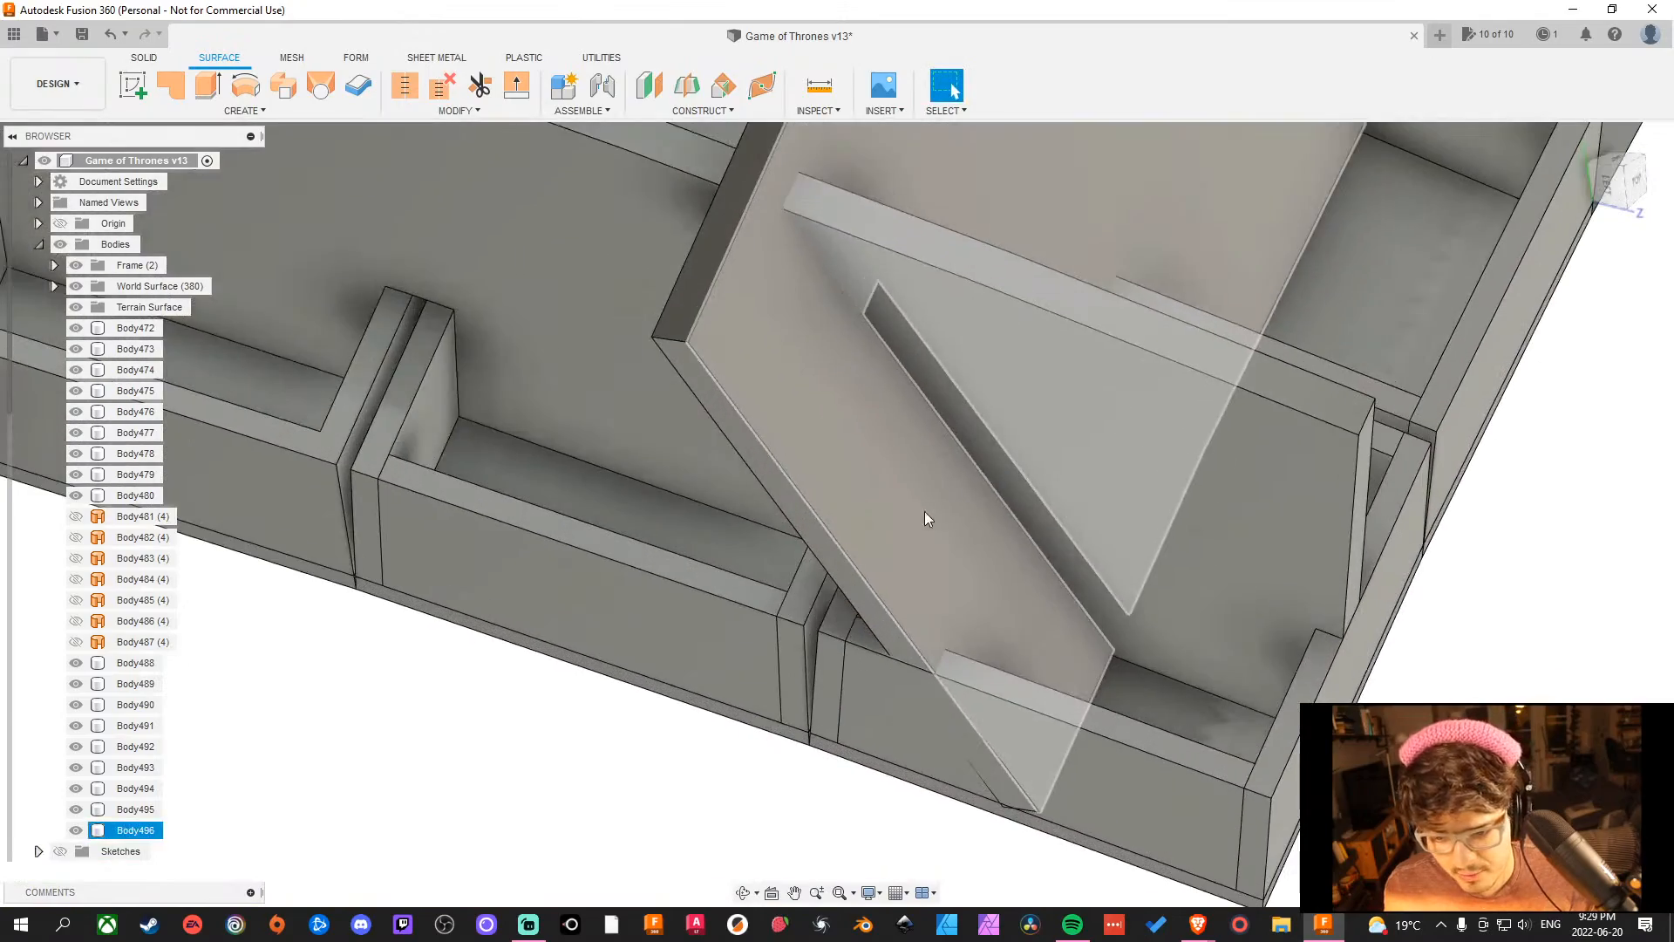
scroll(766, 553, down, 5)
shift+middle_drag(767, 553, 695, 574)
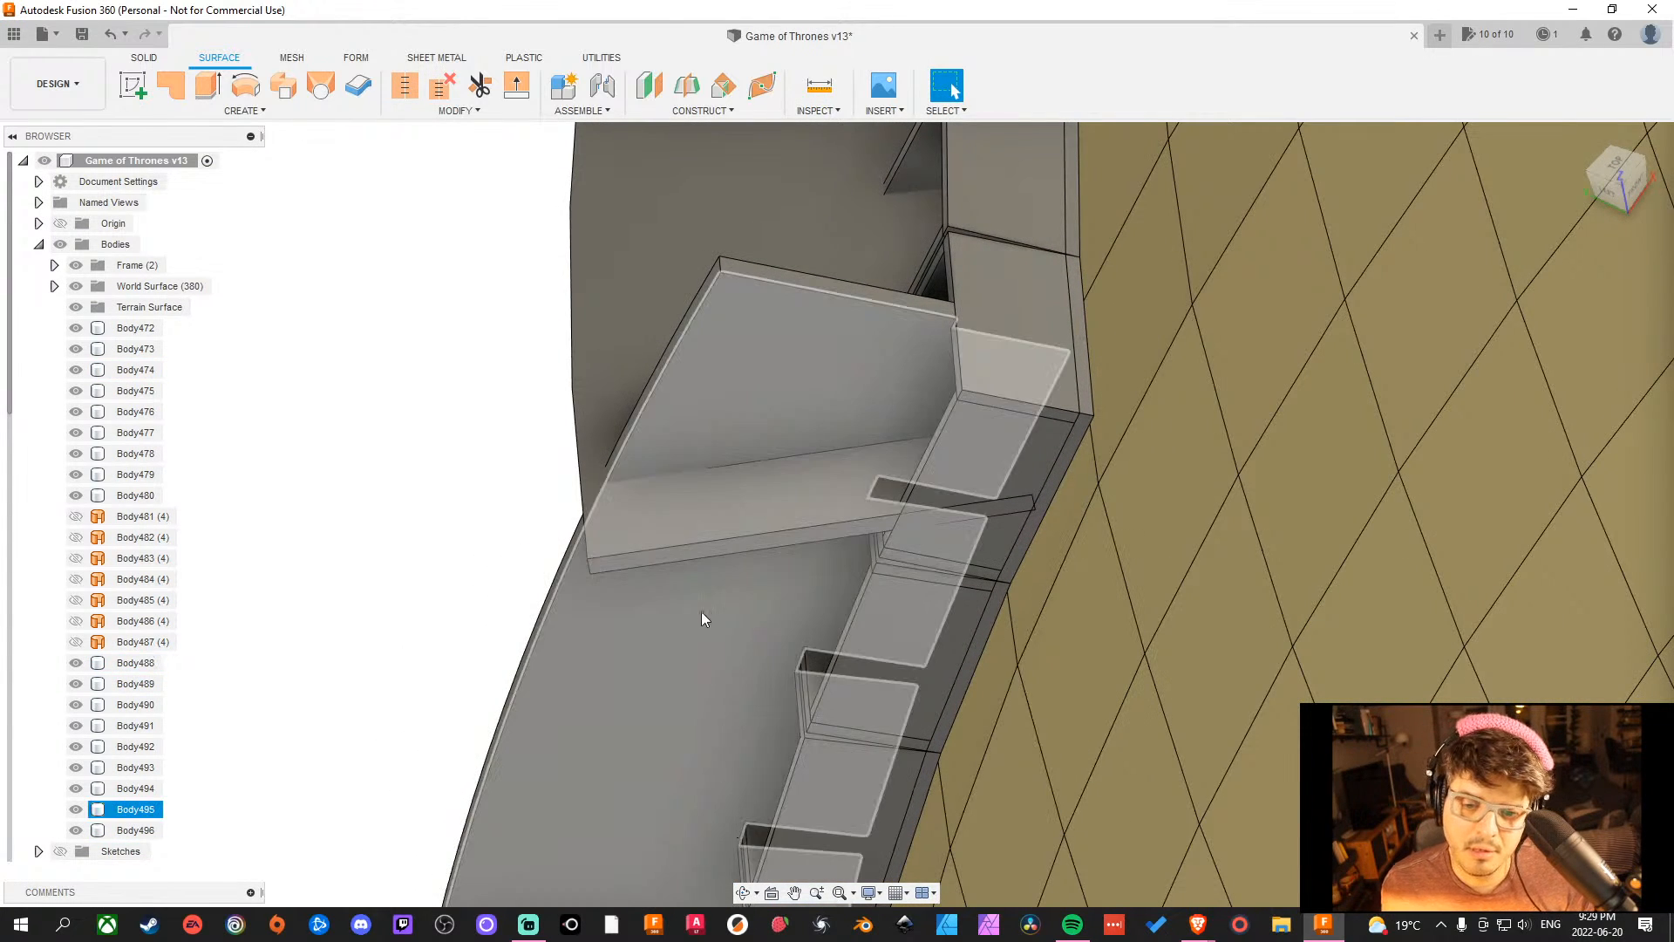
click(144, 58)
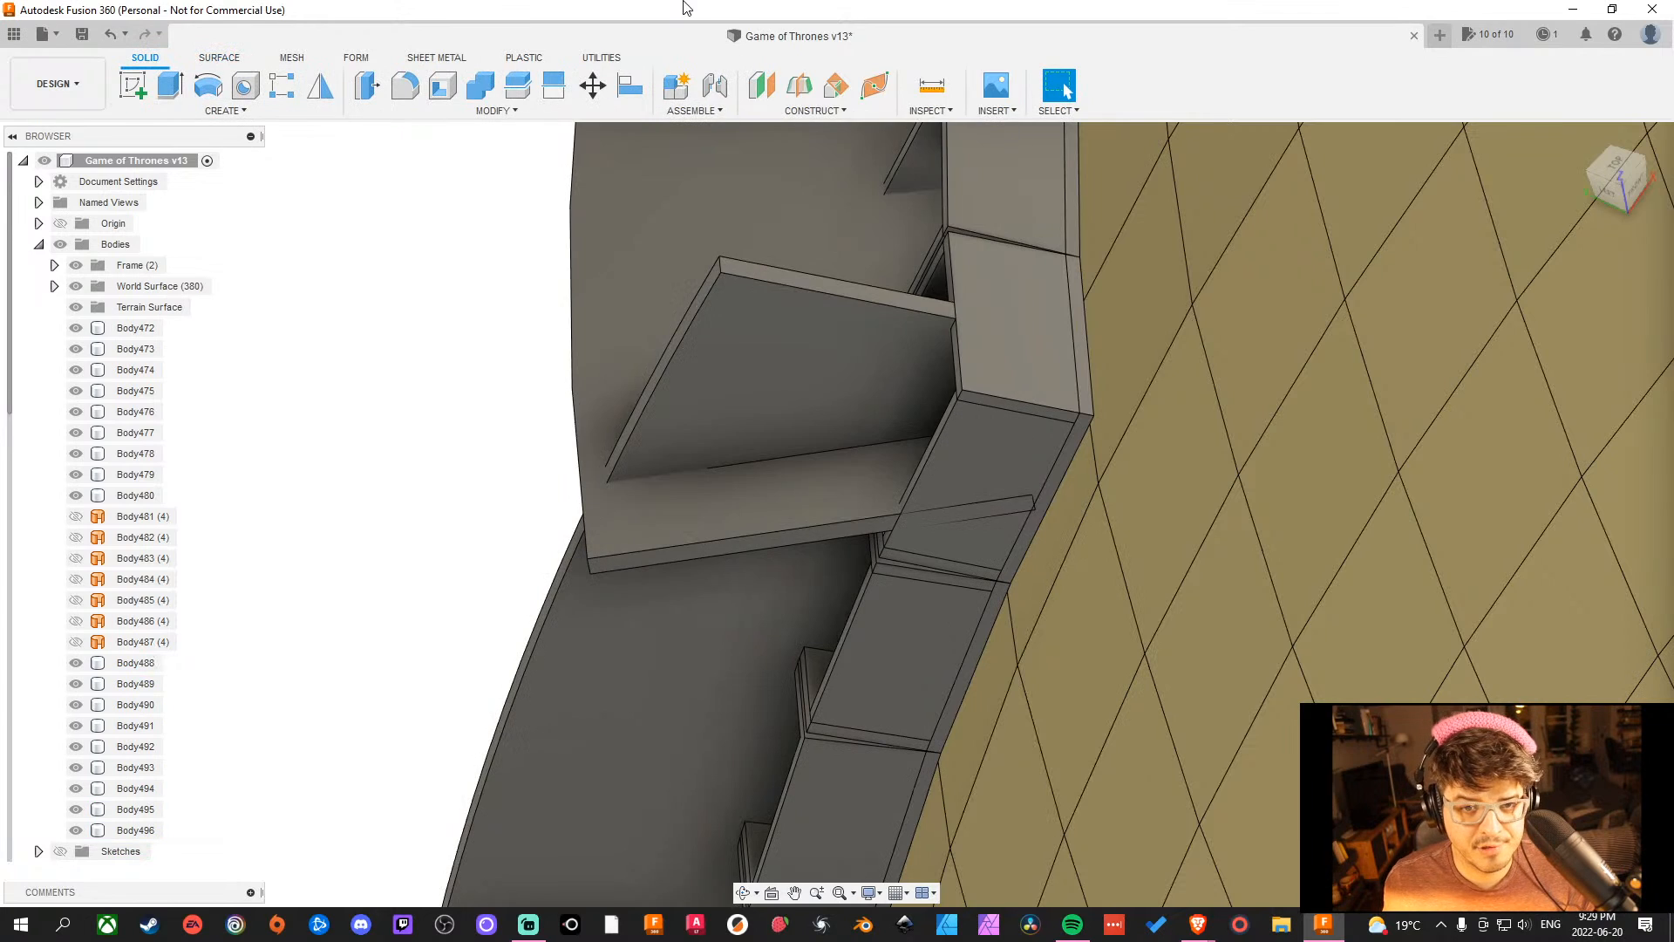
click(481, 87)
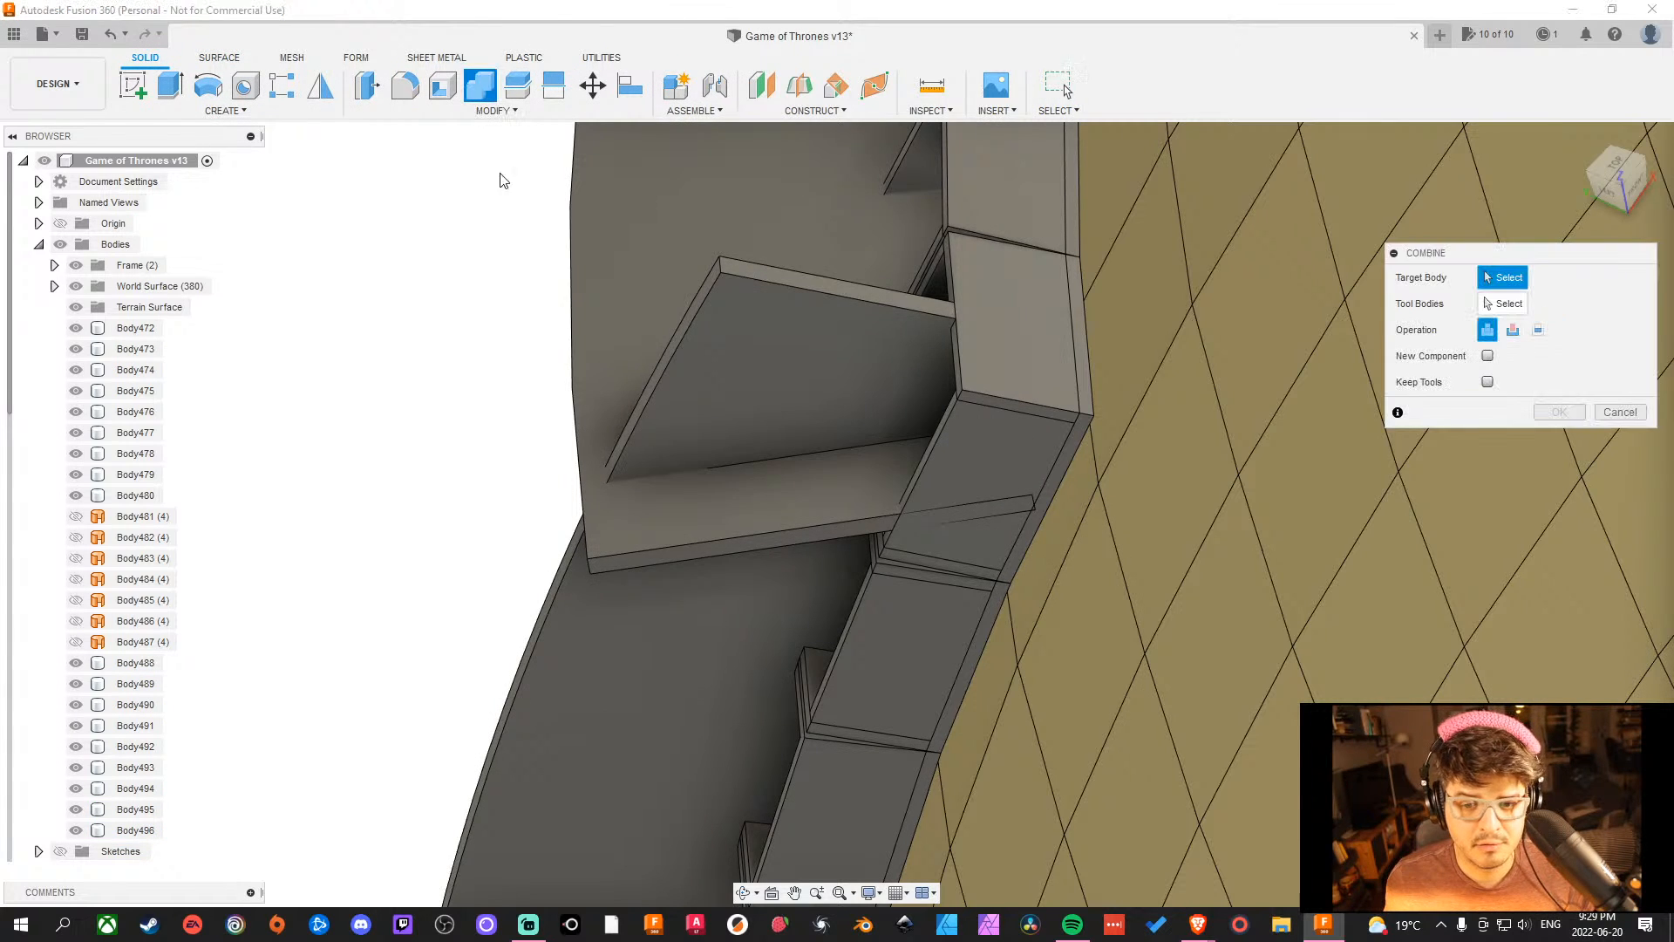
middle_drag(562, 392, 667, 386)
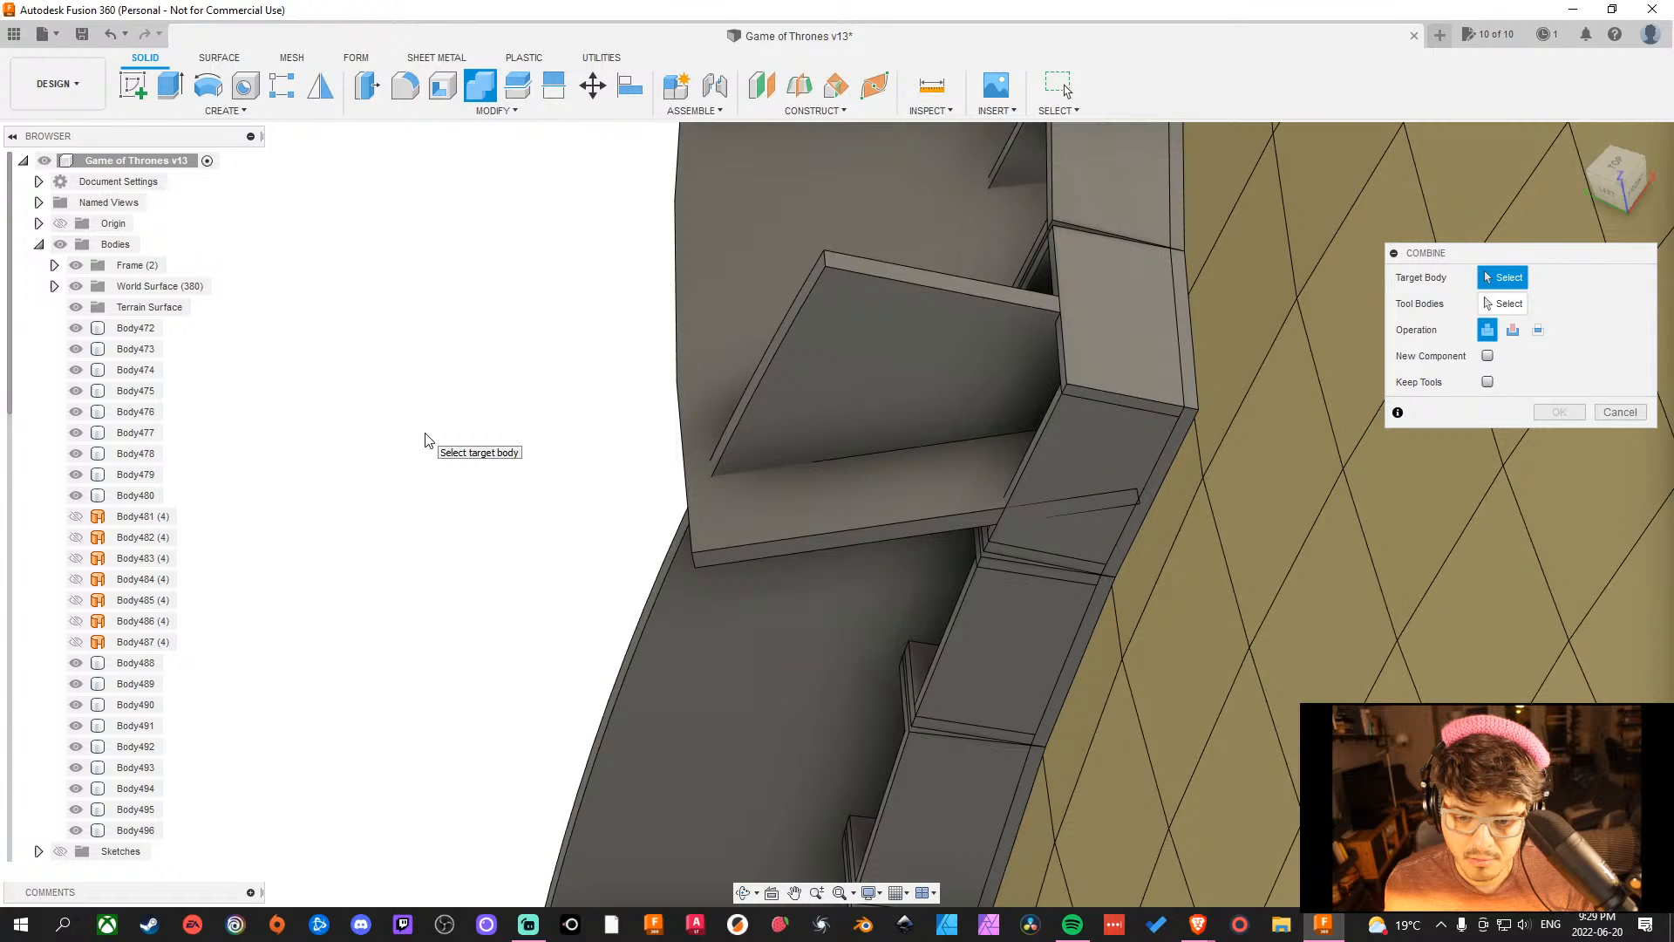
click(852, 355)
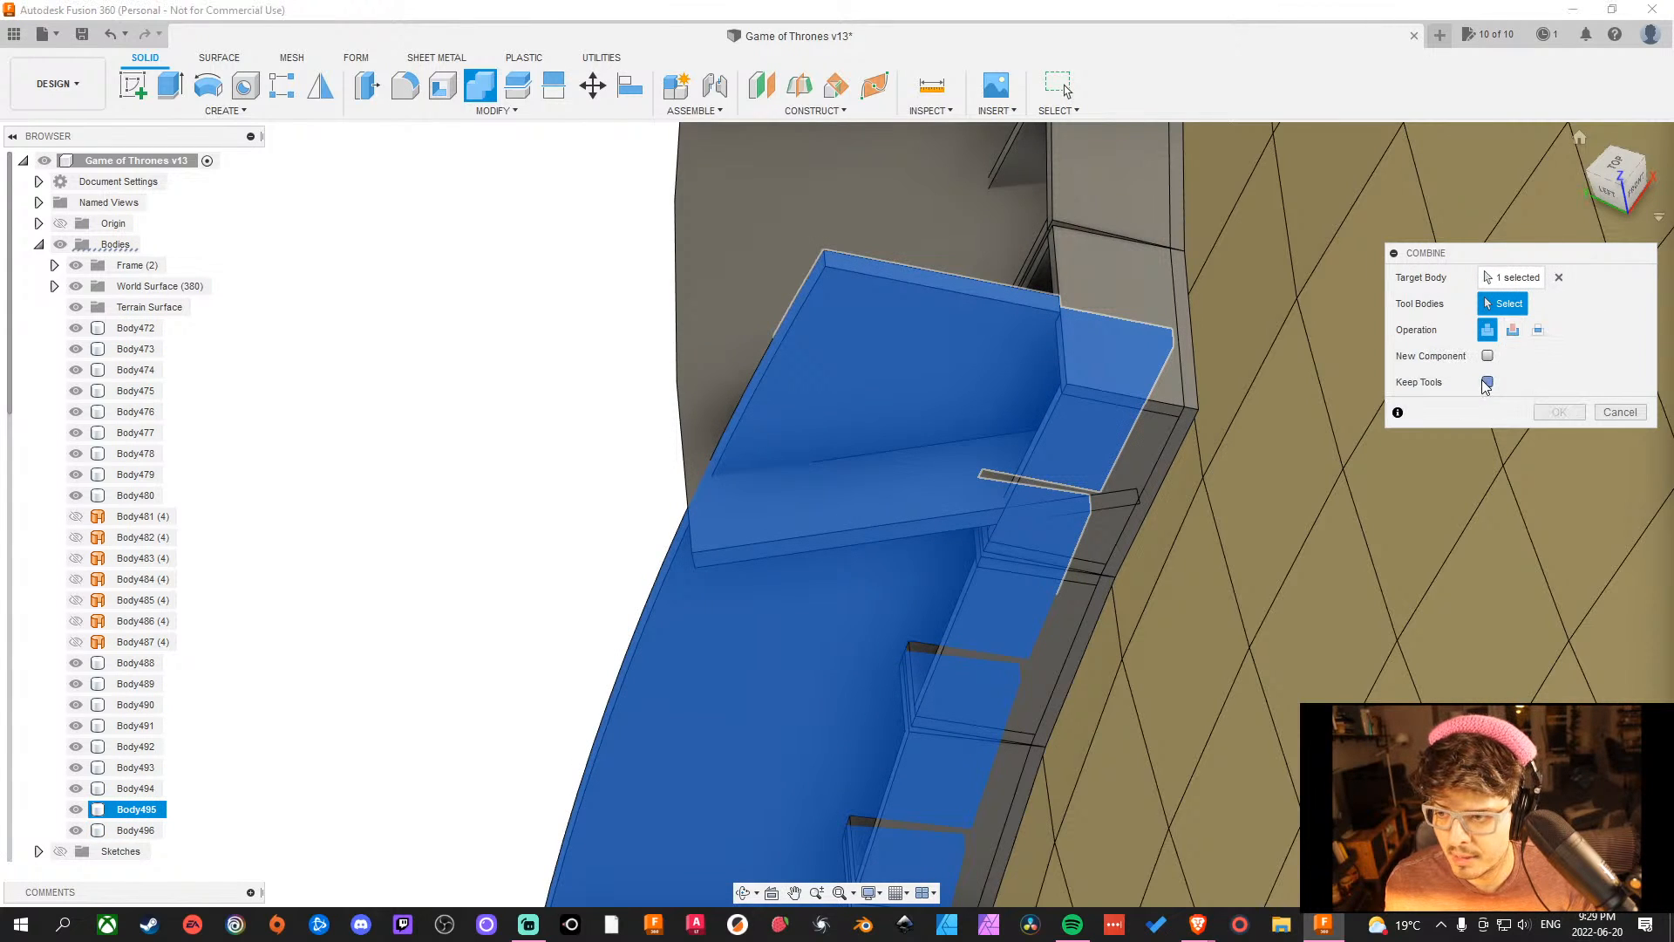
click(1514, 338)
click(820, 497)
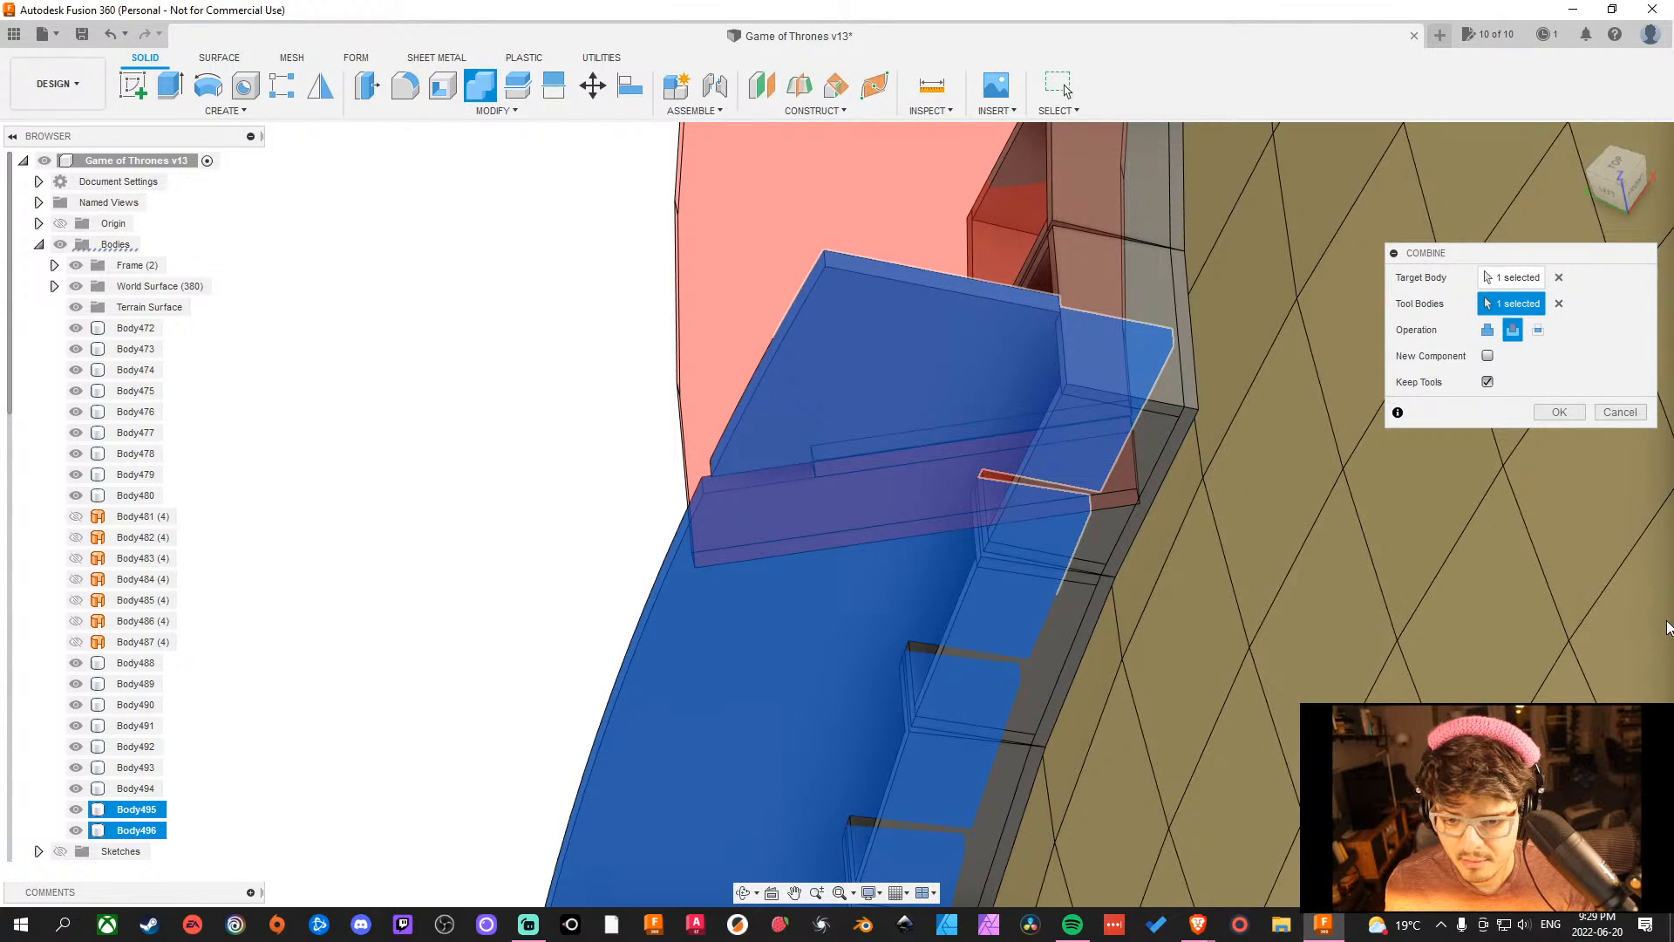
click(1559, 412)
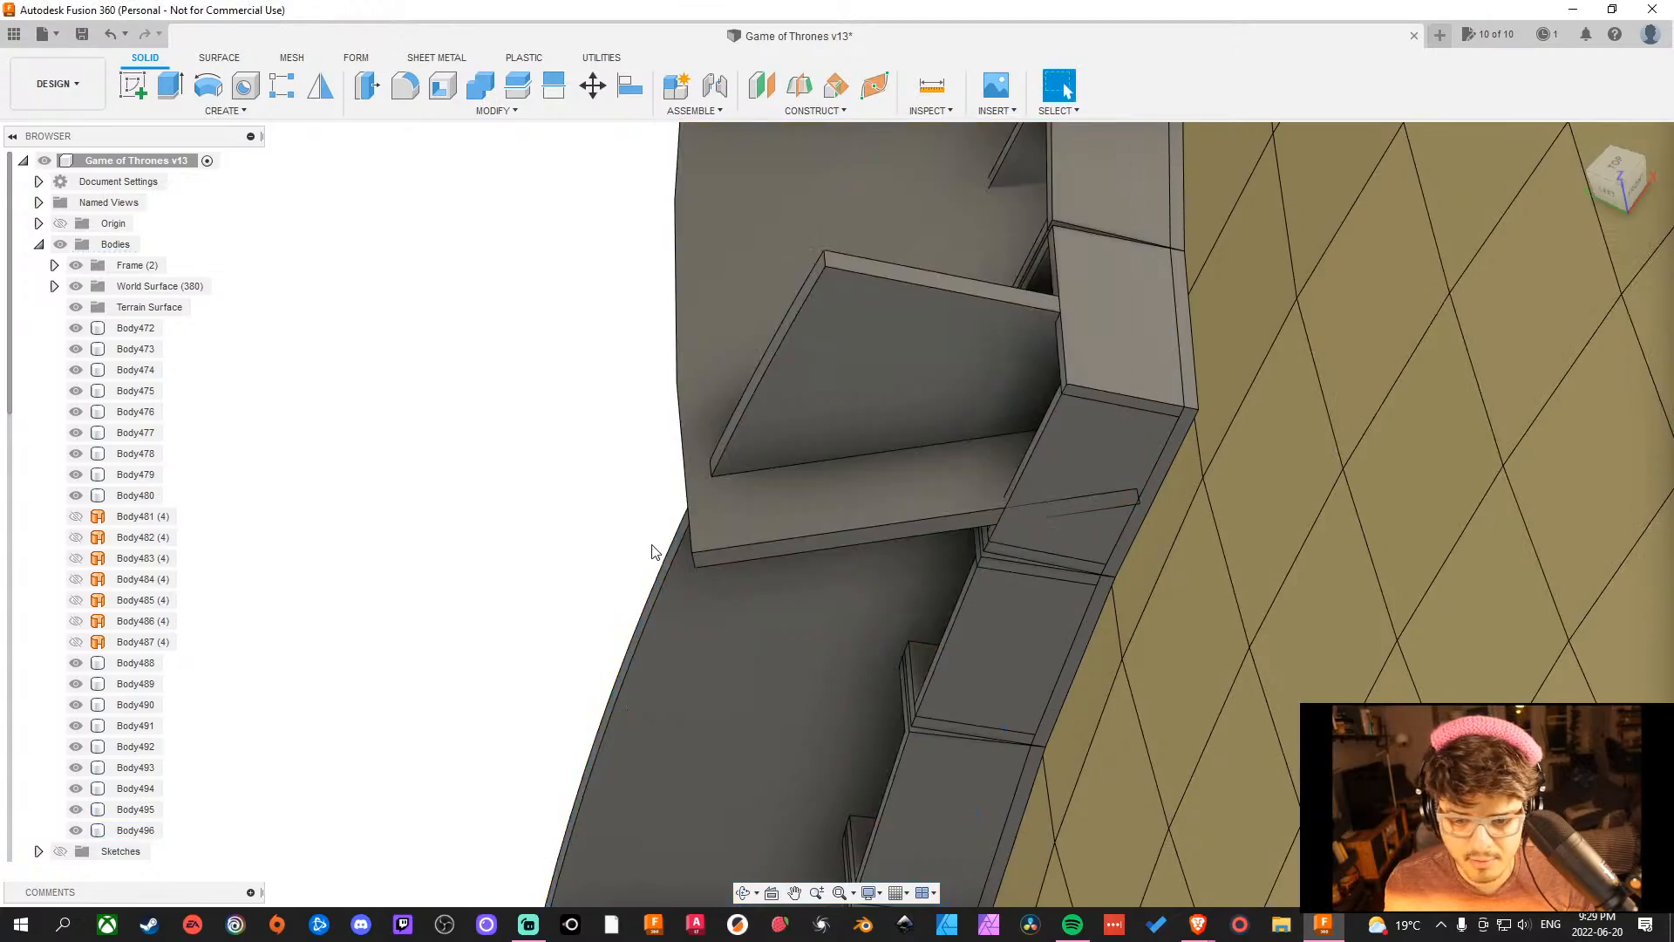
Examine from the side and the upper end how the two crossing supports sit against the back of the world surface.
shift+middle_drag(526, 482, 563, 412)
shift+middle_drag(744, 579, 493, 333)
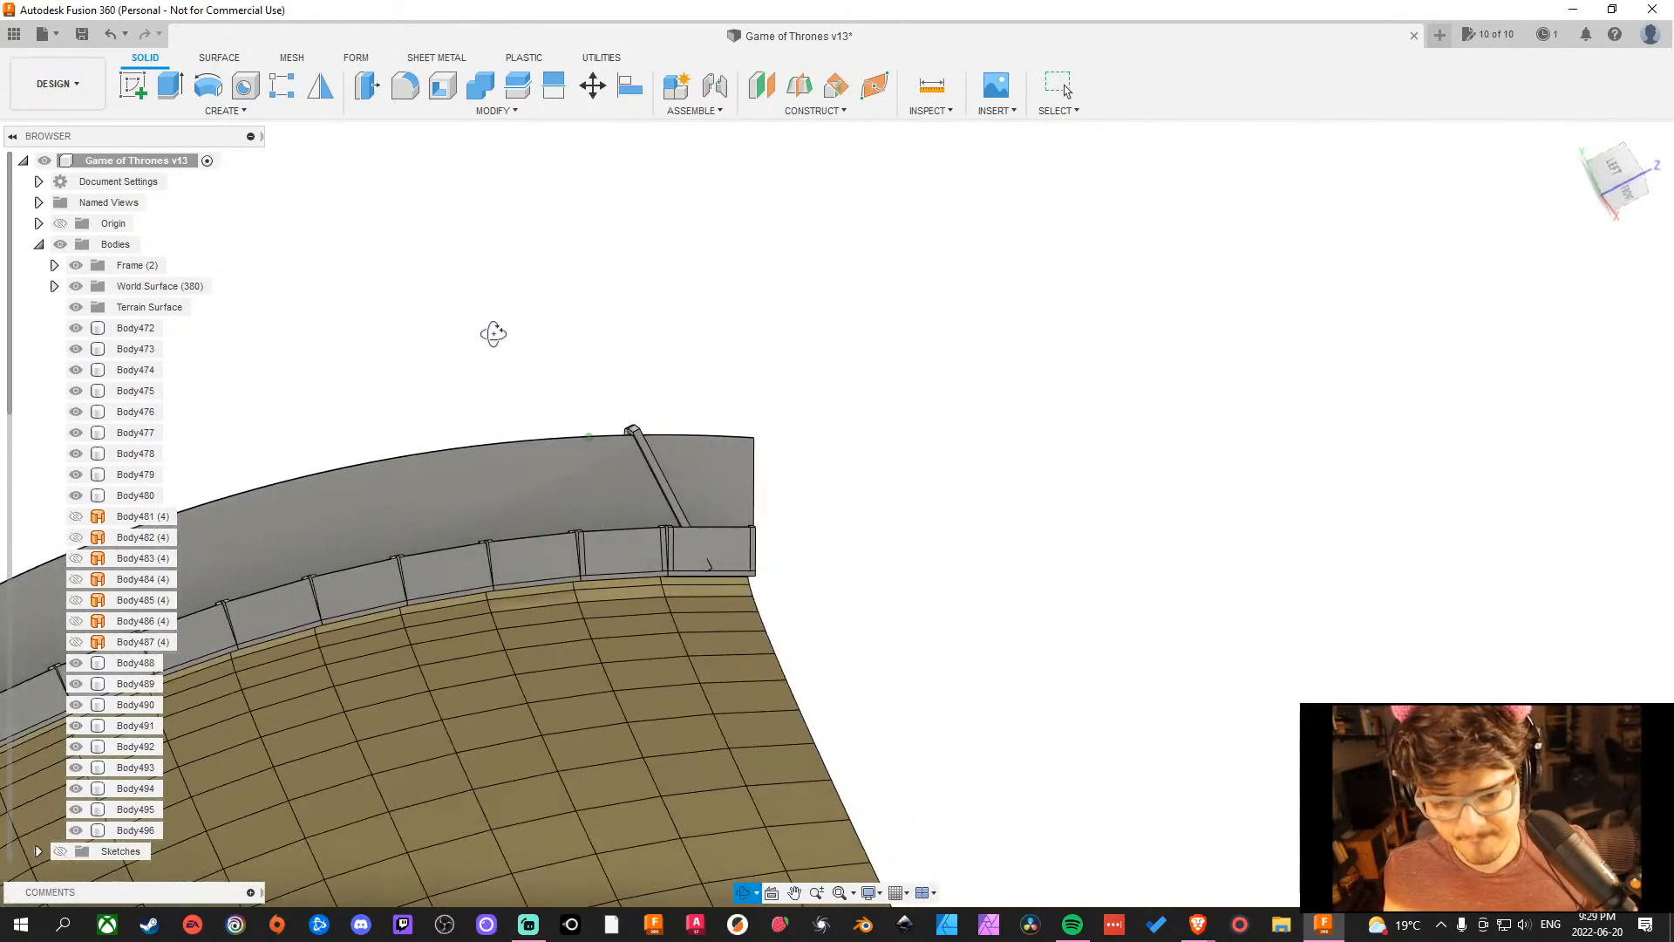
scroll(1073, 408, down, 3)
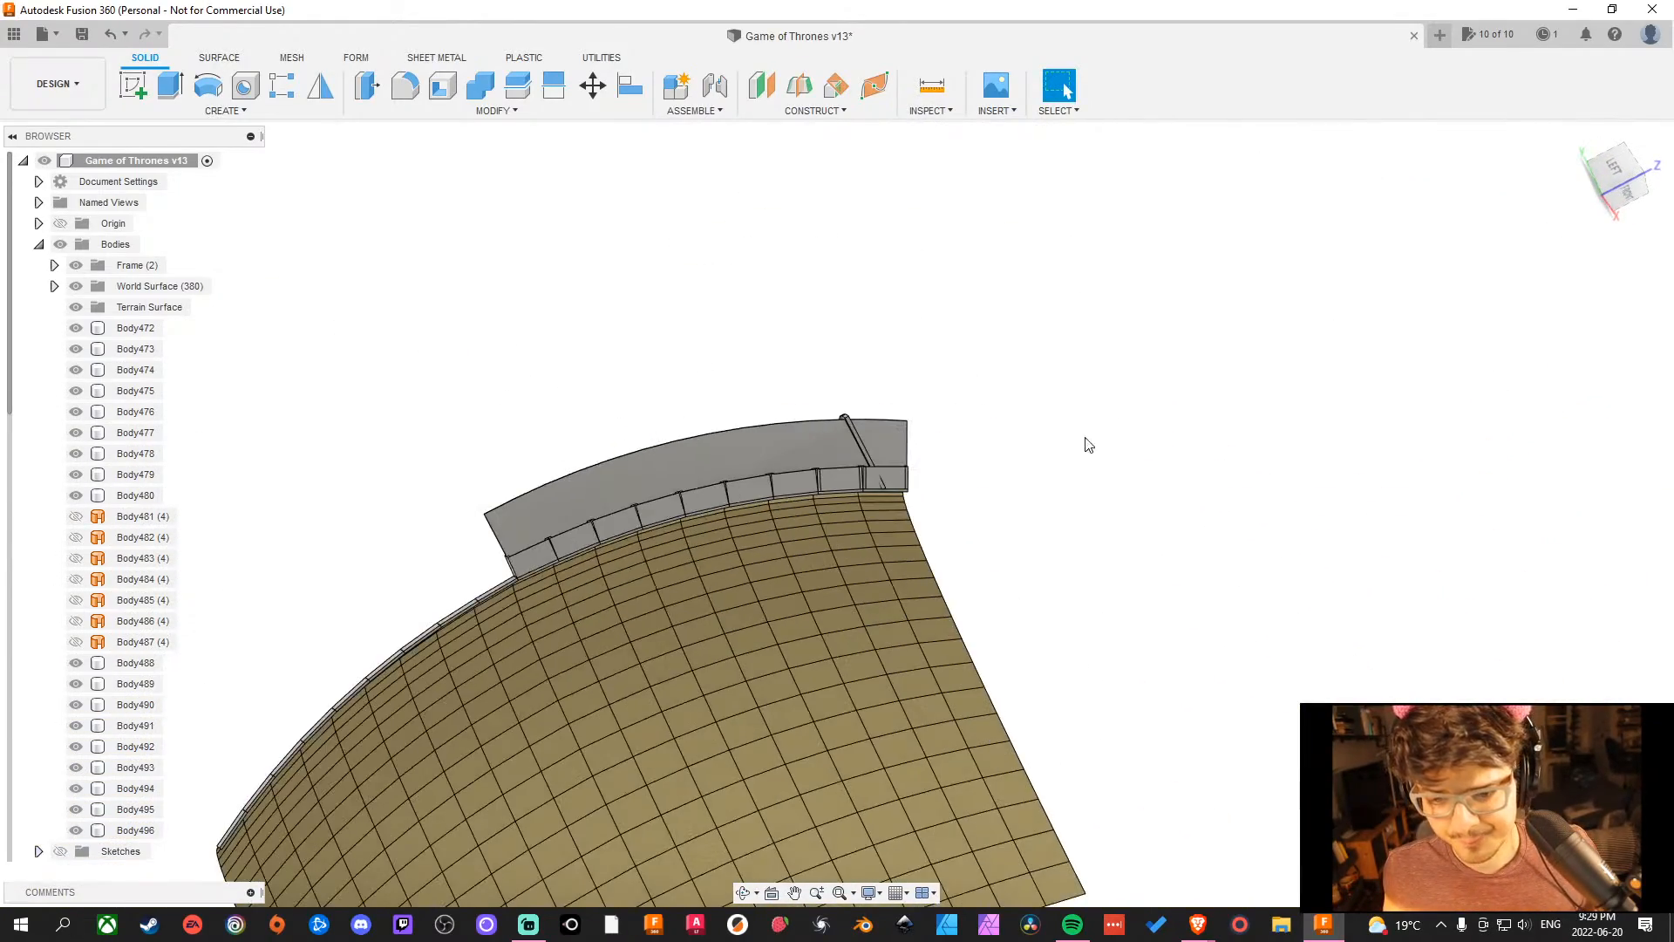
click(1616, 170)
shift+middle_drag(1580, 145, 650, 430)
scroll(910, 252, up, 10)
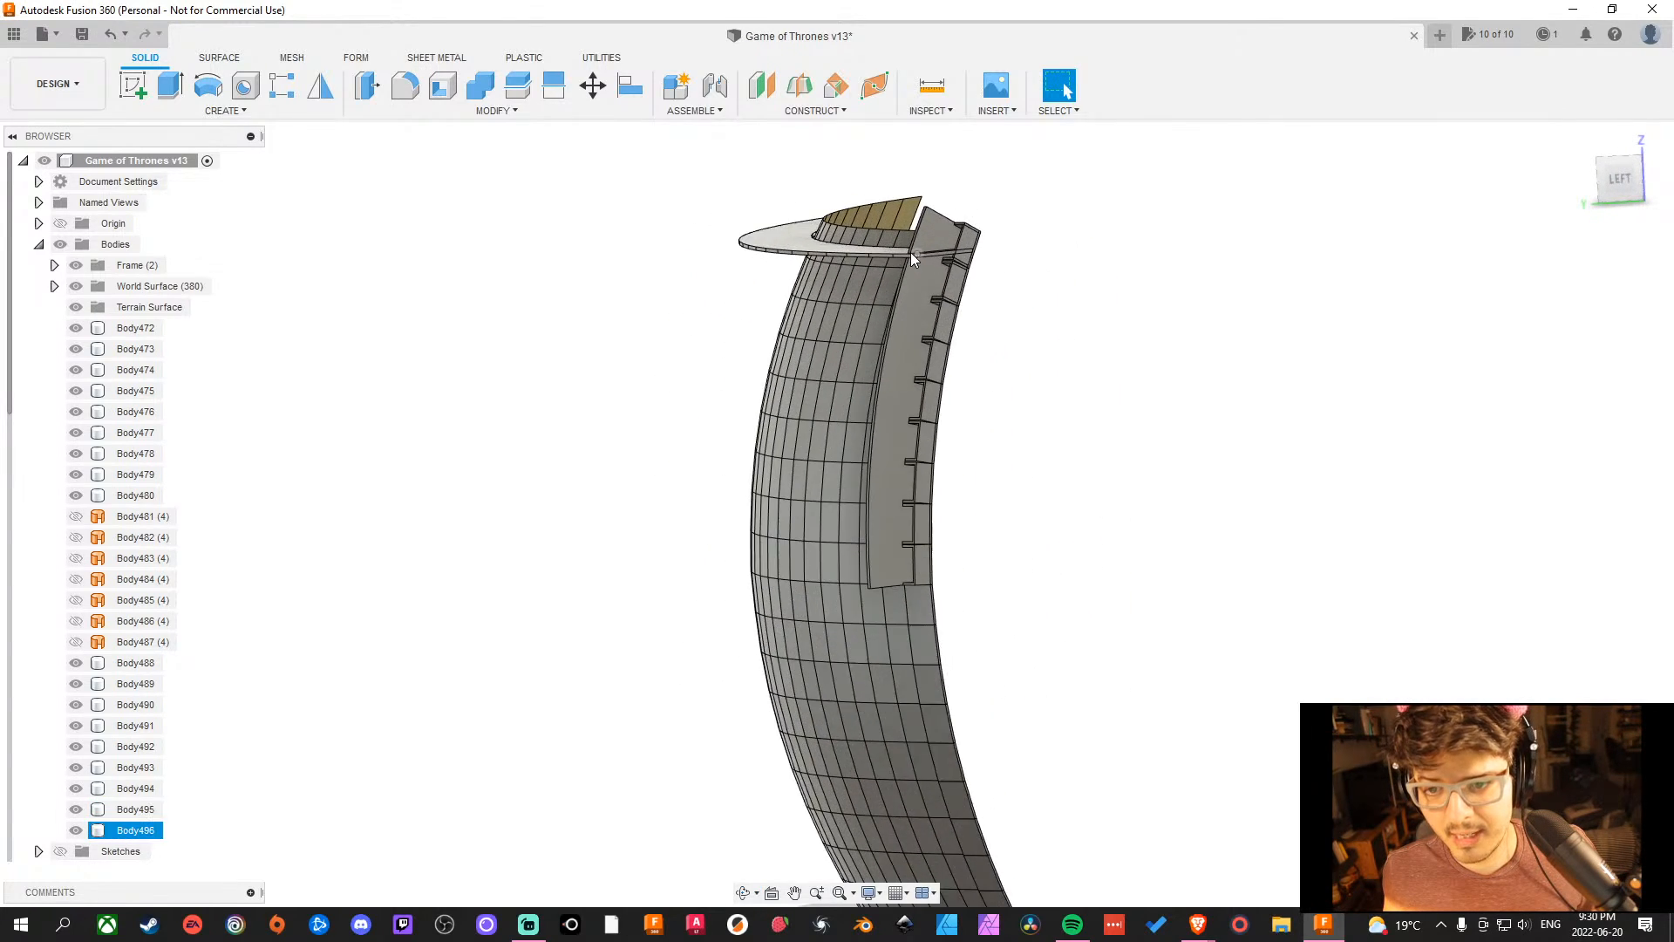
shift+middle_drag(1000, 315, 1084, 501)
click(1011, 297)
scroll(1010, 287, up, 10)
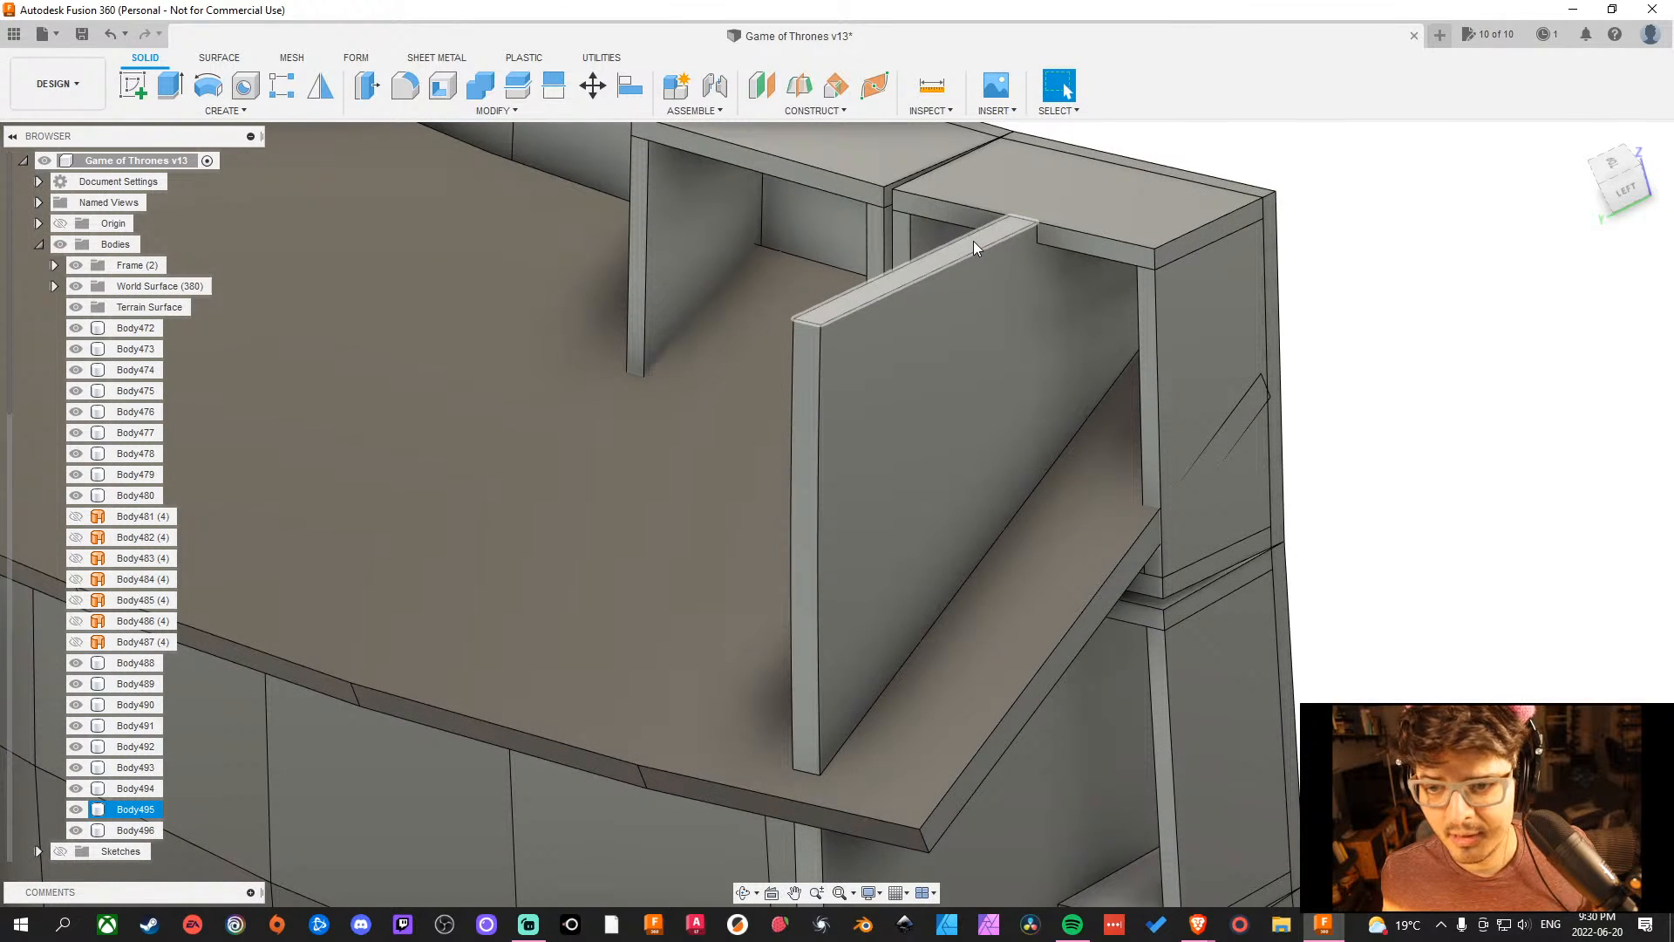
Shorten the vertical support at its upper end by offsetting the end face about -12 mm.
click(973, 240)
shift+middle_drag(1435, 251, 1430, 288)
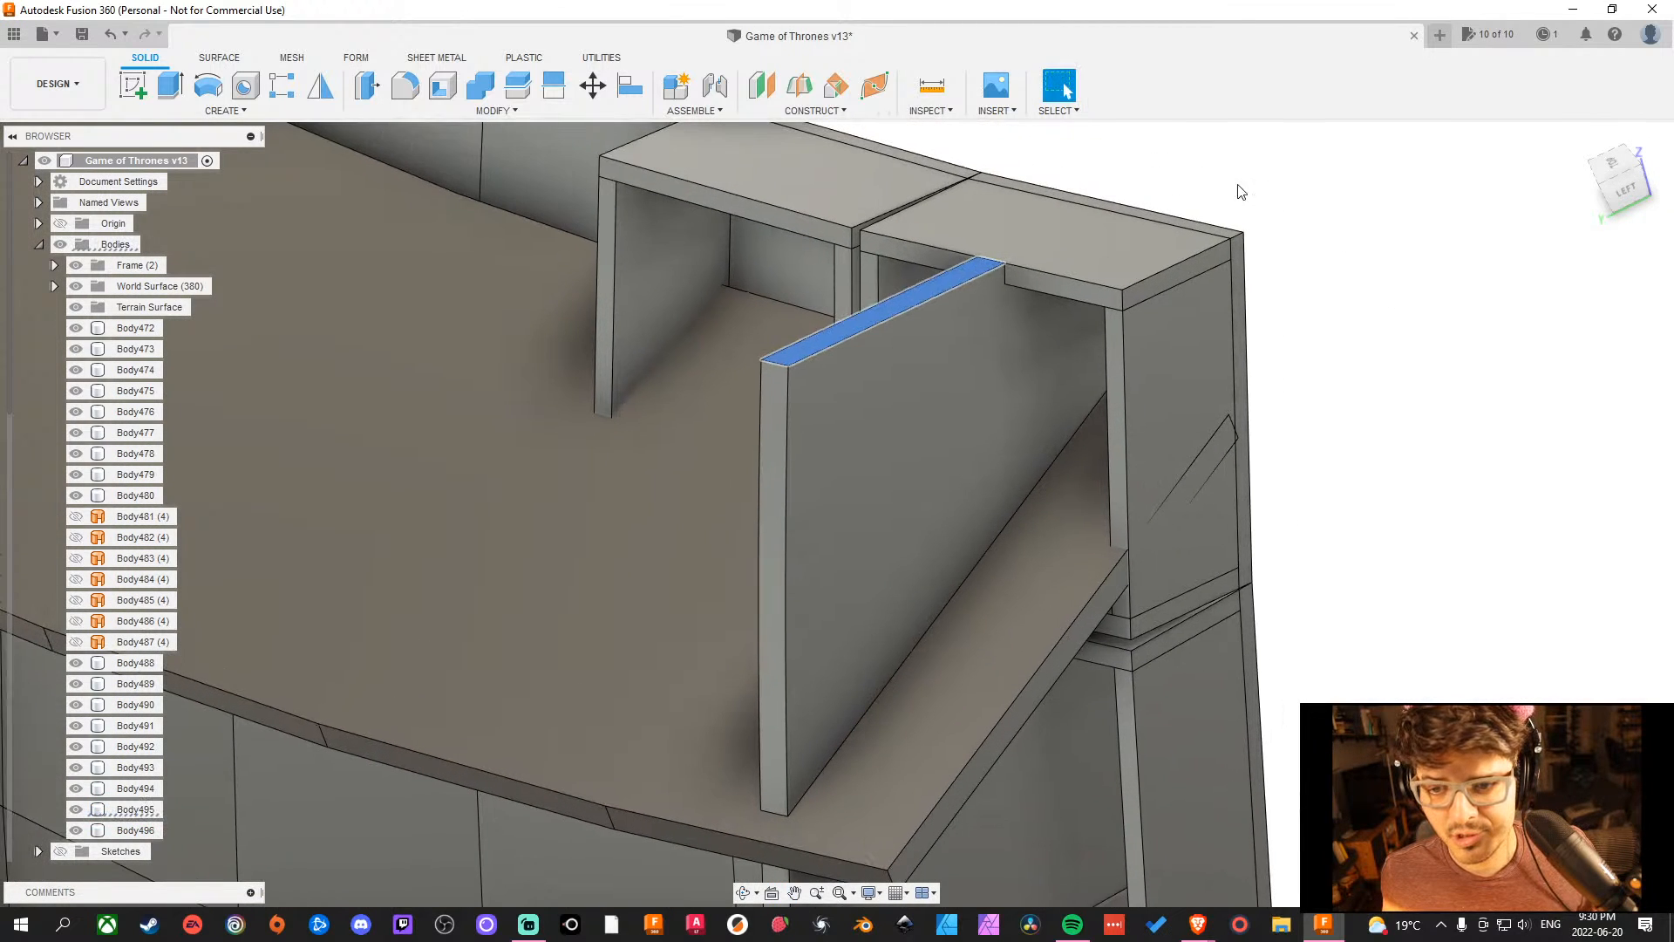
click(366, 85)
shift+middle_drag(991, 392, 1097, 327)
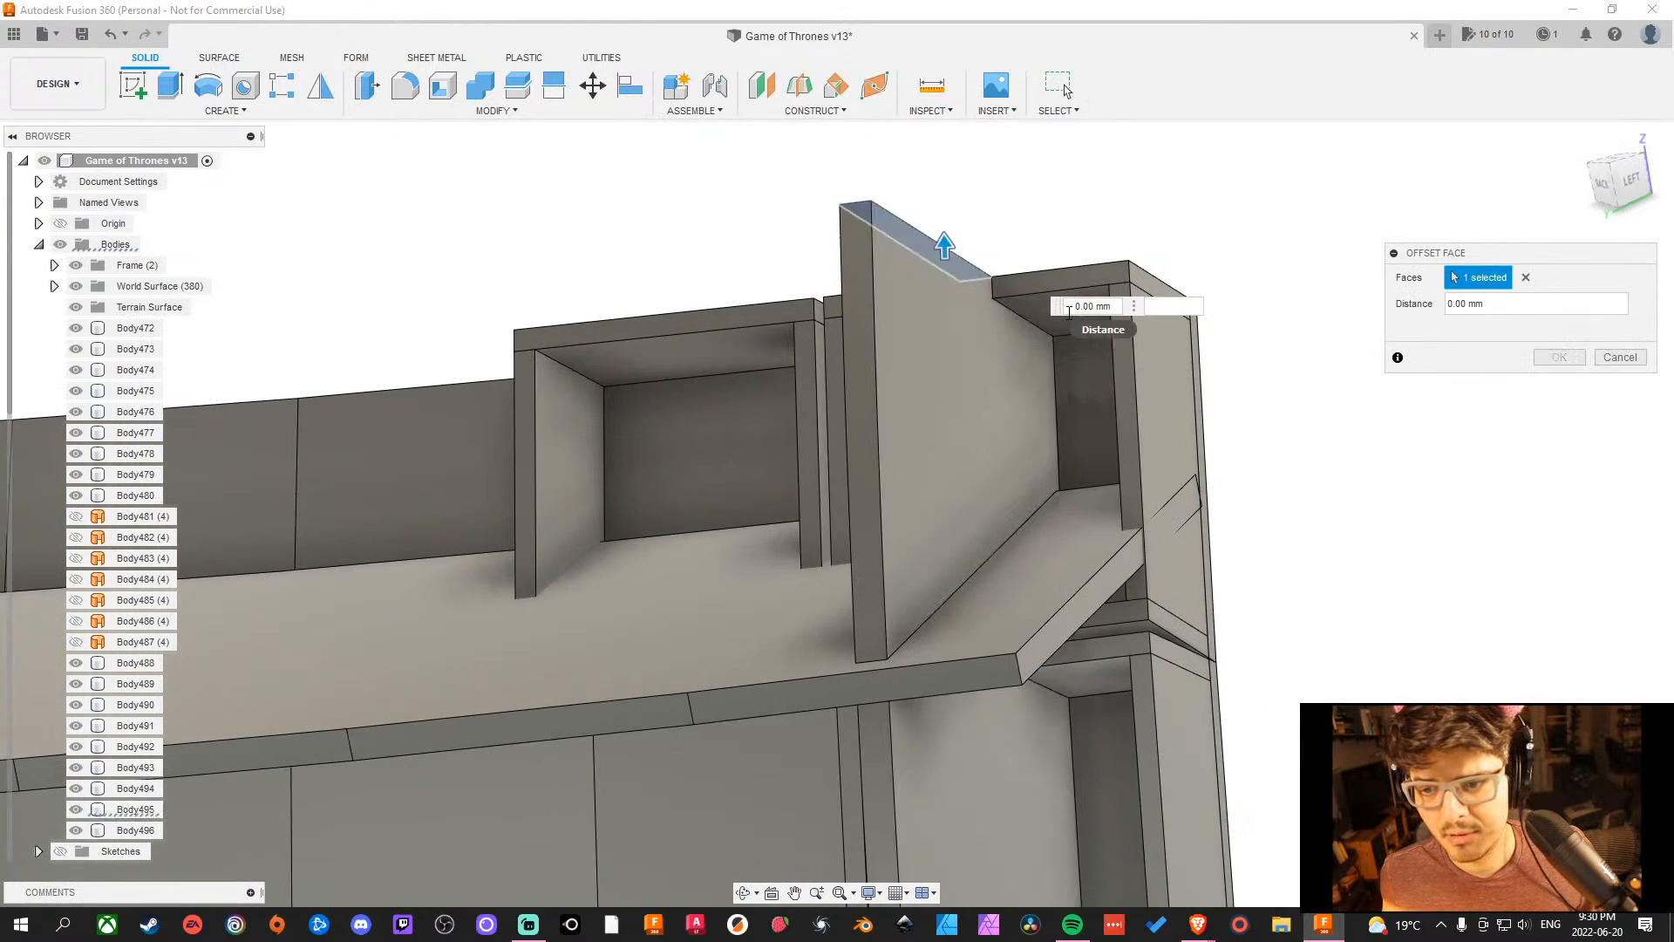
click(1096, 340)
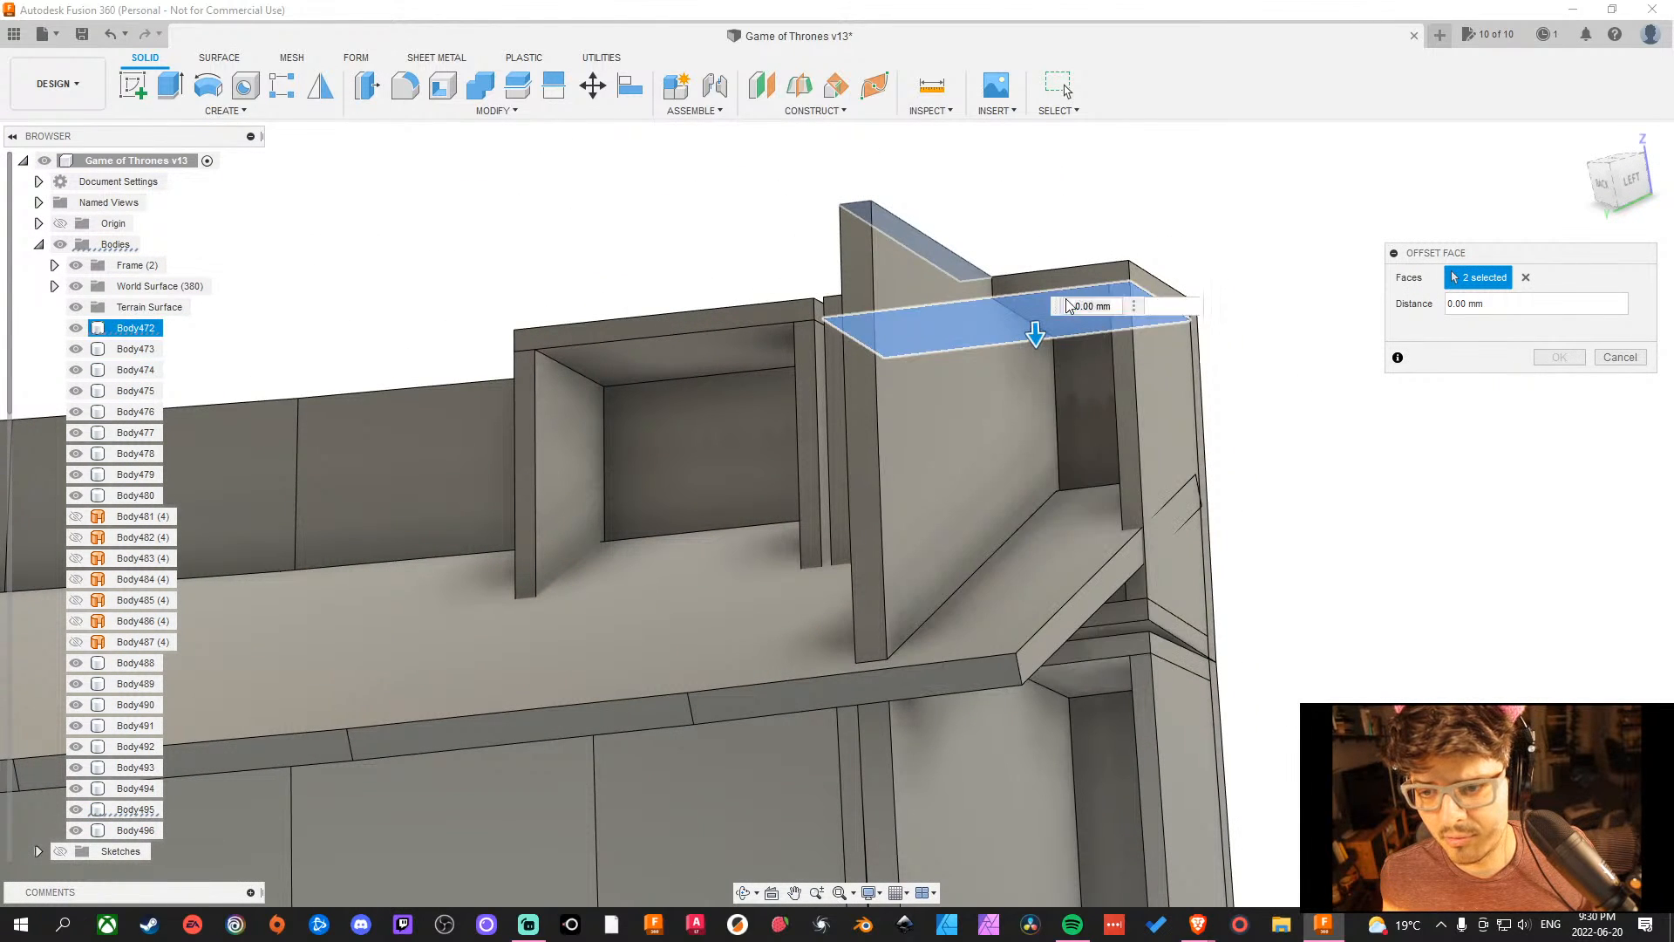
click(1037, 329)
drag(946, 259, 1053, 307)
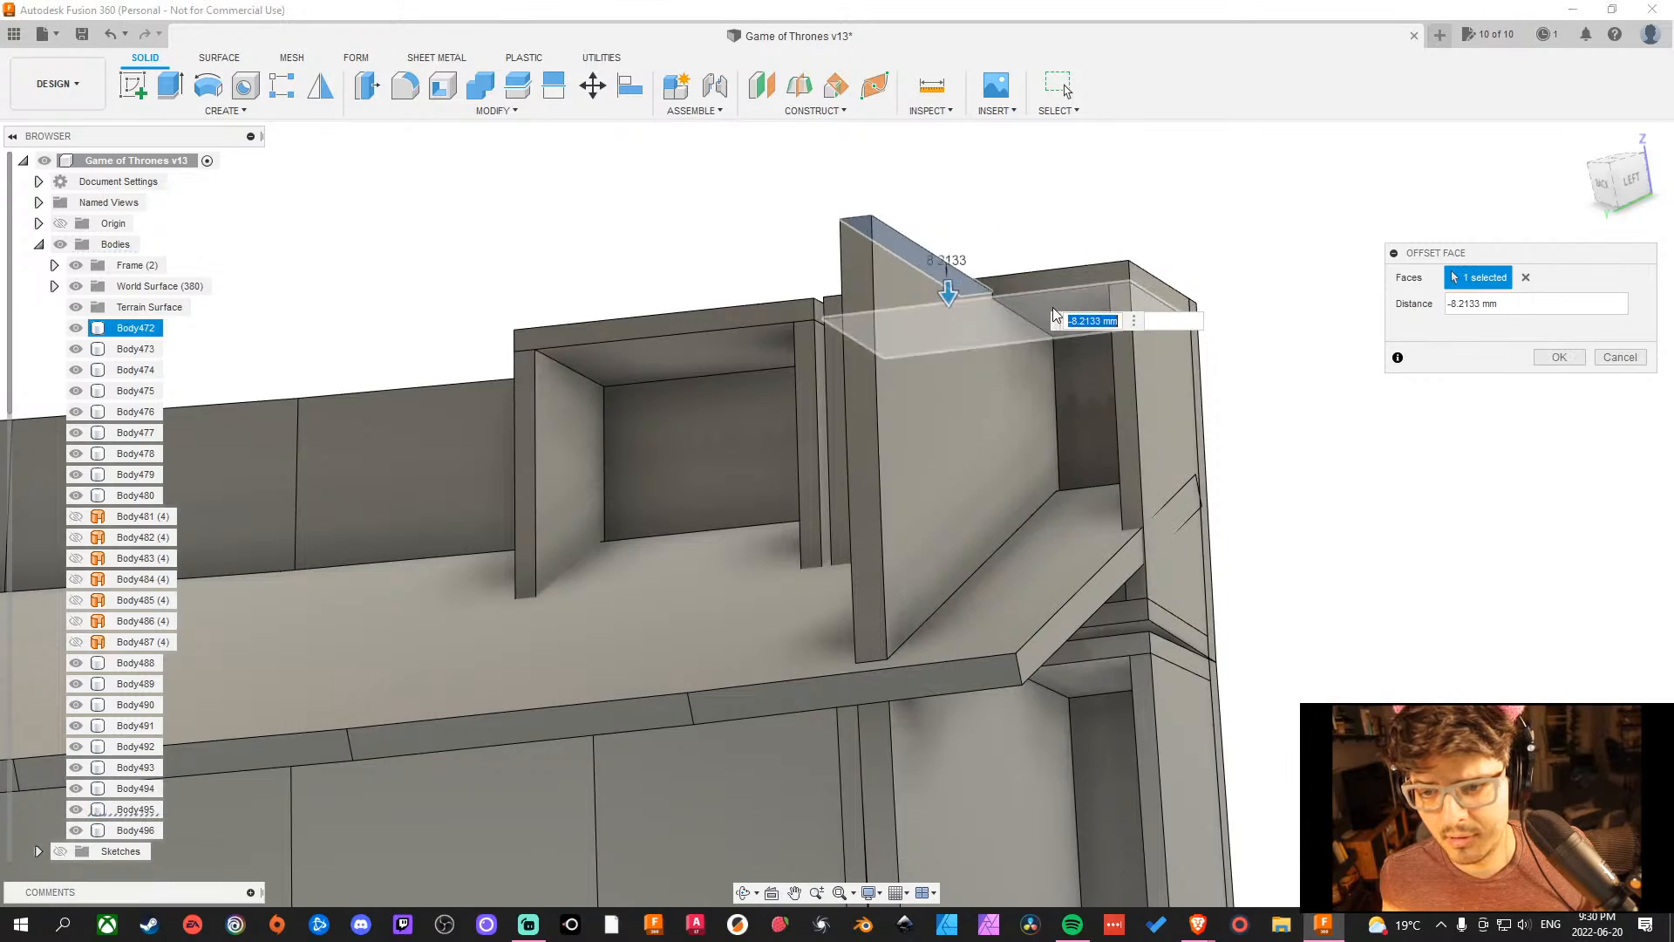
shift+middle_drag(1065, 214, 1046, 301)
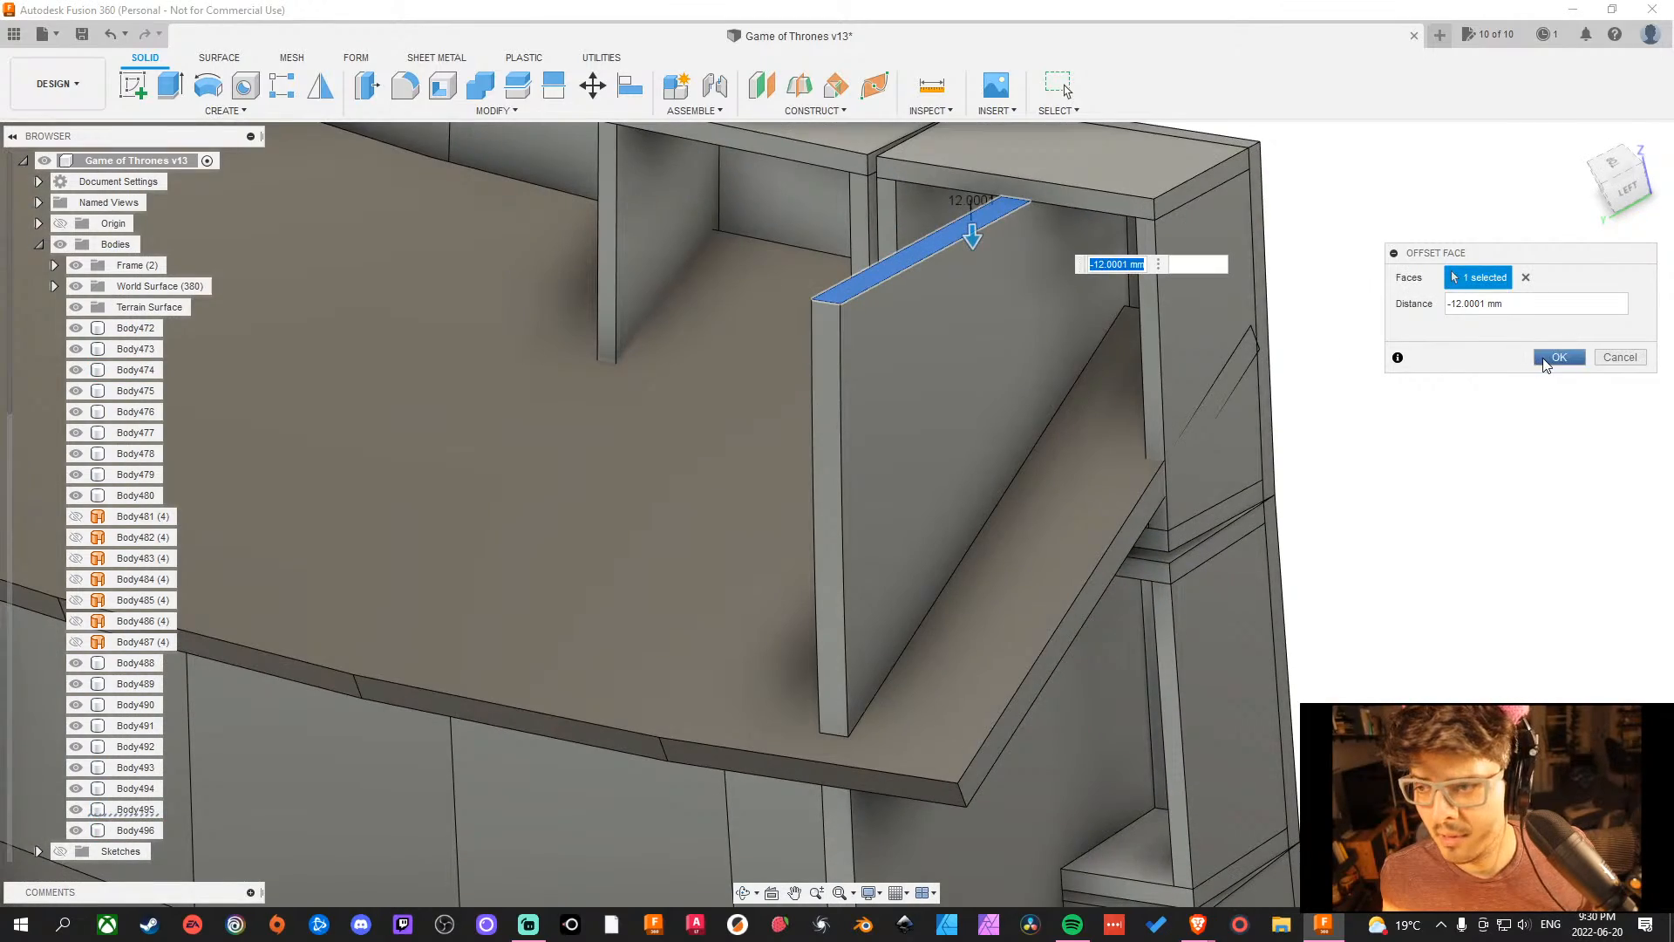
click(1559, 357)
Trim the horizontal support's end beside the vertical support by offsetting its end face about -10.63 mm.
scroll(1383, 343, down, 5)
shift+middle_drag(1383, 344, 1518, 298)
scroll(1439, 343, down, 5)
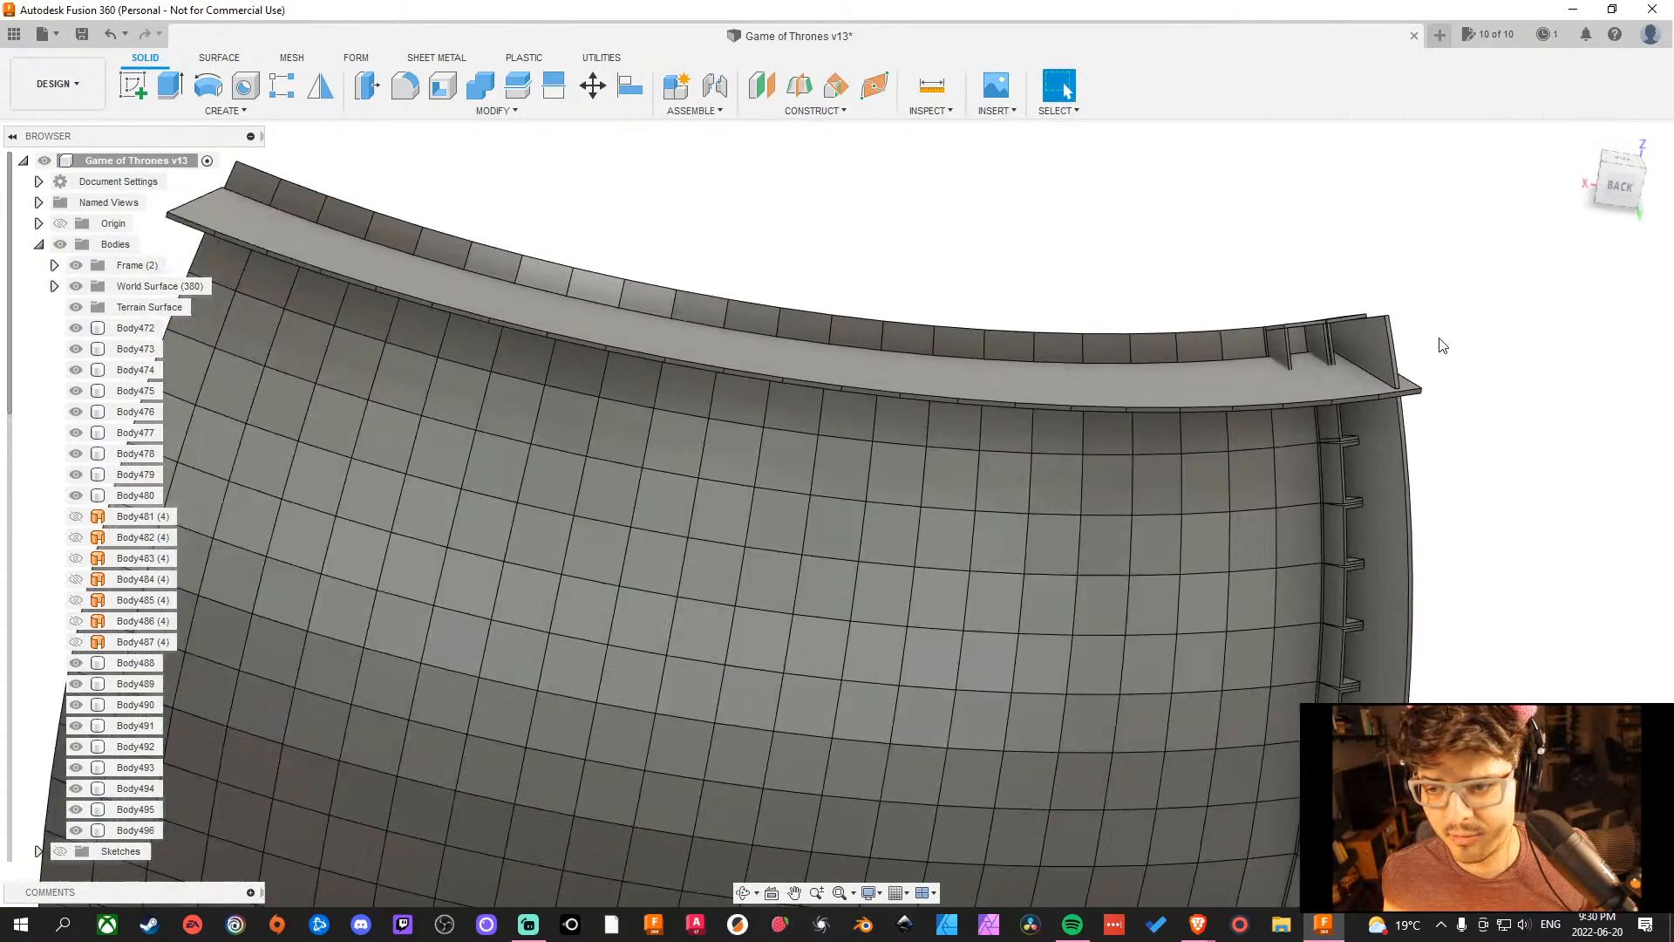
shift+middle_drag(1487, 358, 1274, 389)
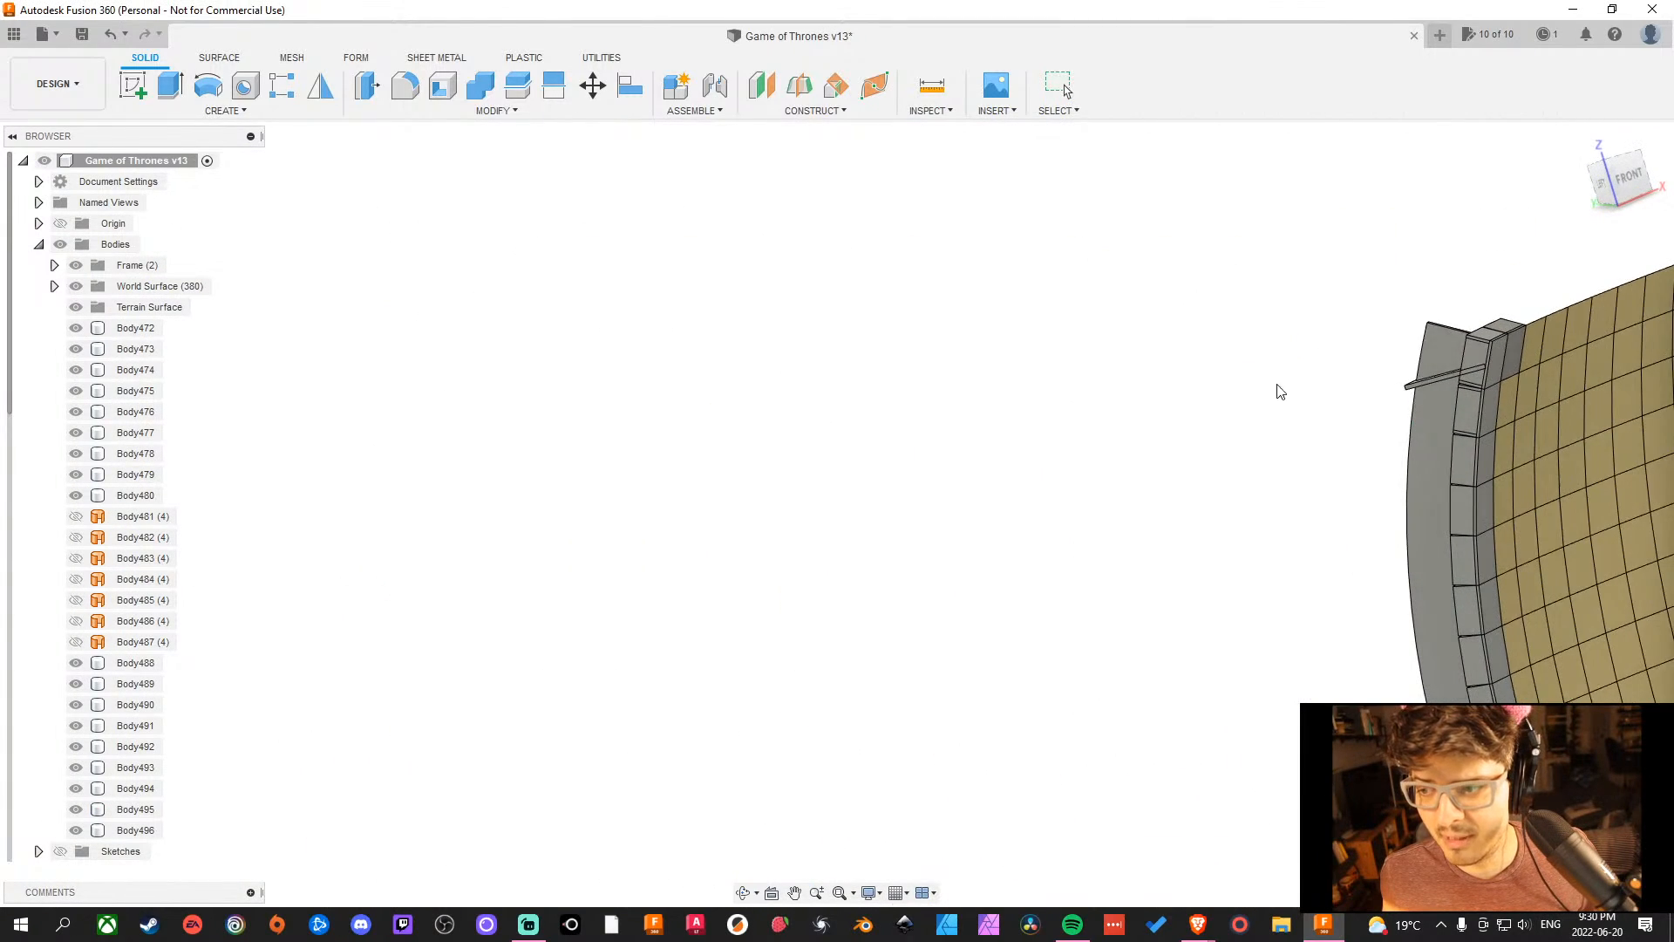
middle_drag(1100, 332, 684, 410)
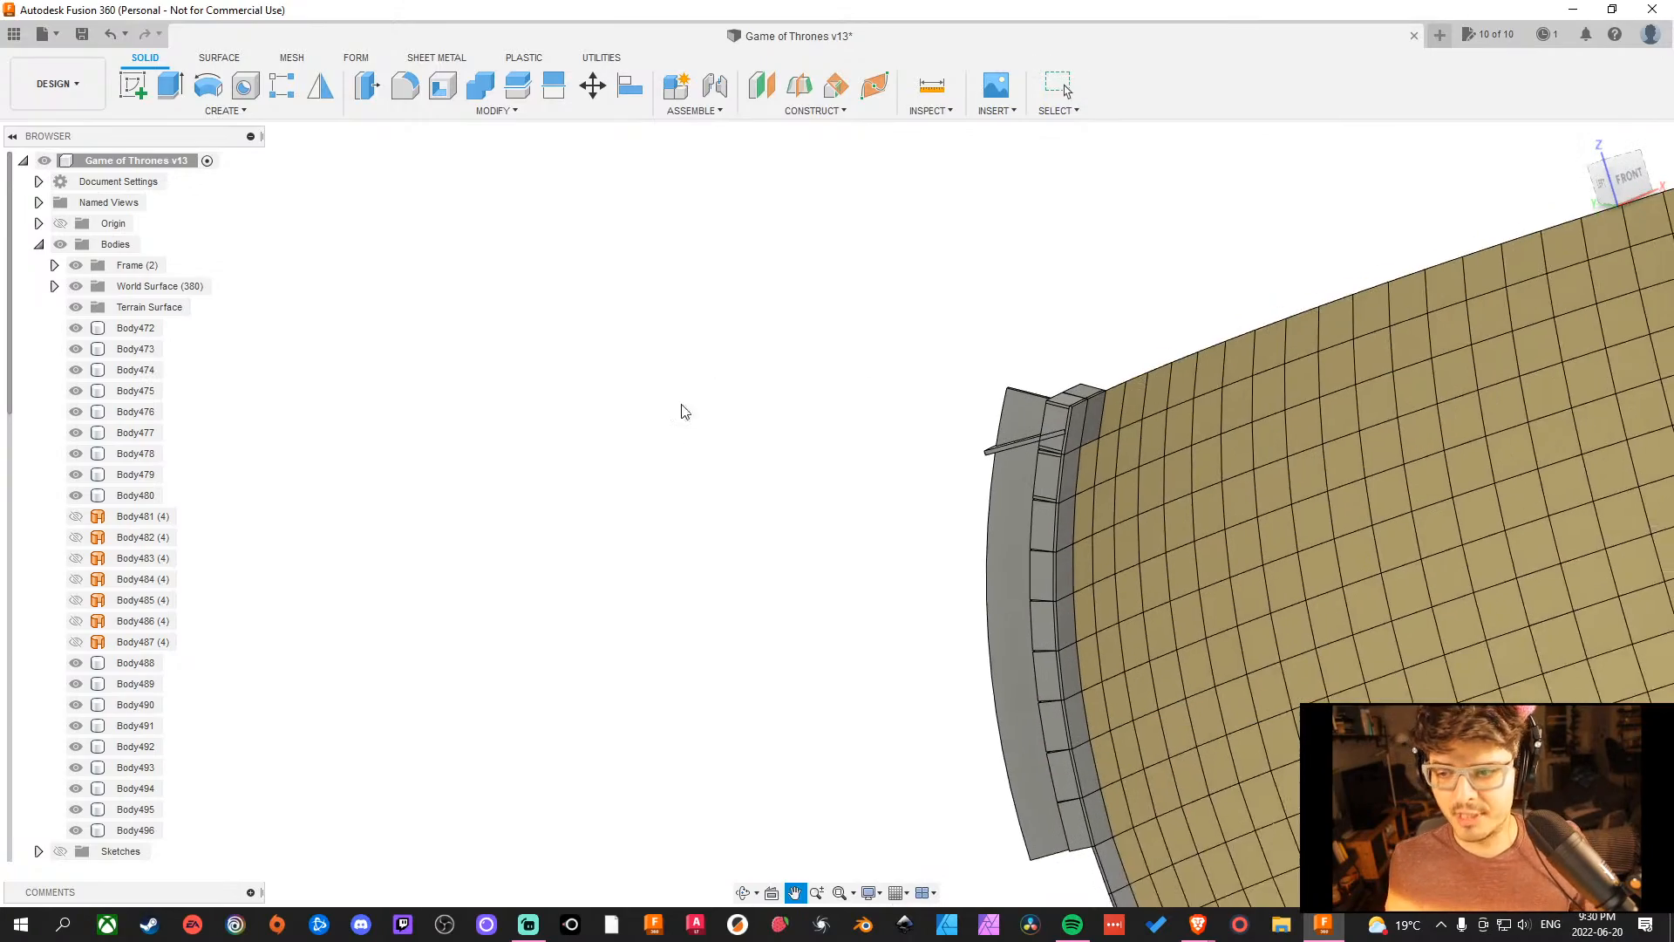
shift+middle_drag(675, 504, 824, 515)
scroll(959, 463, up, 10)
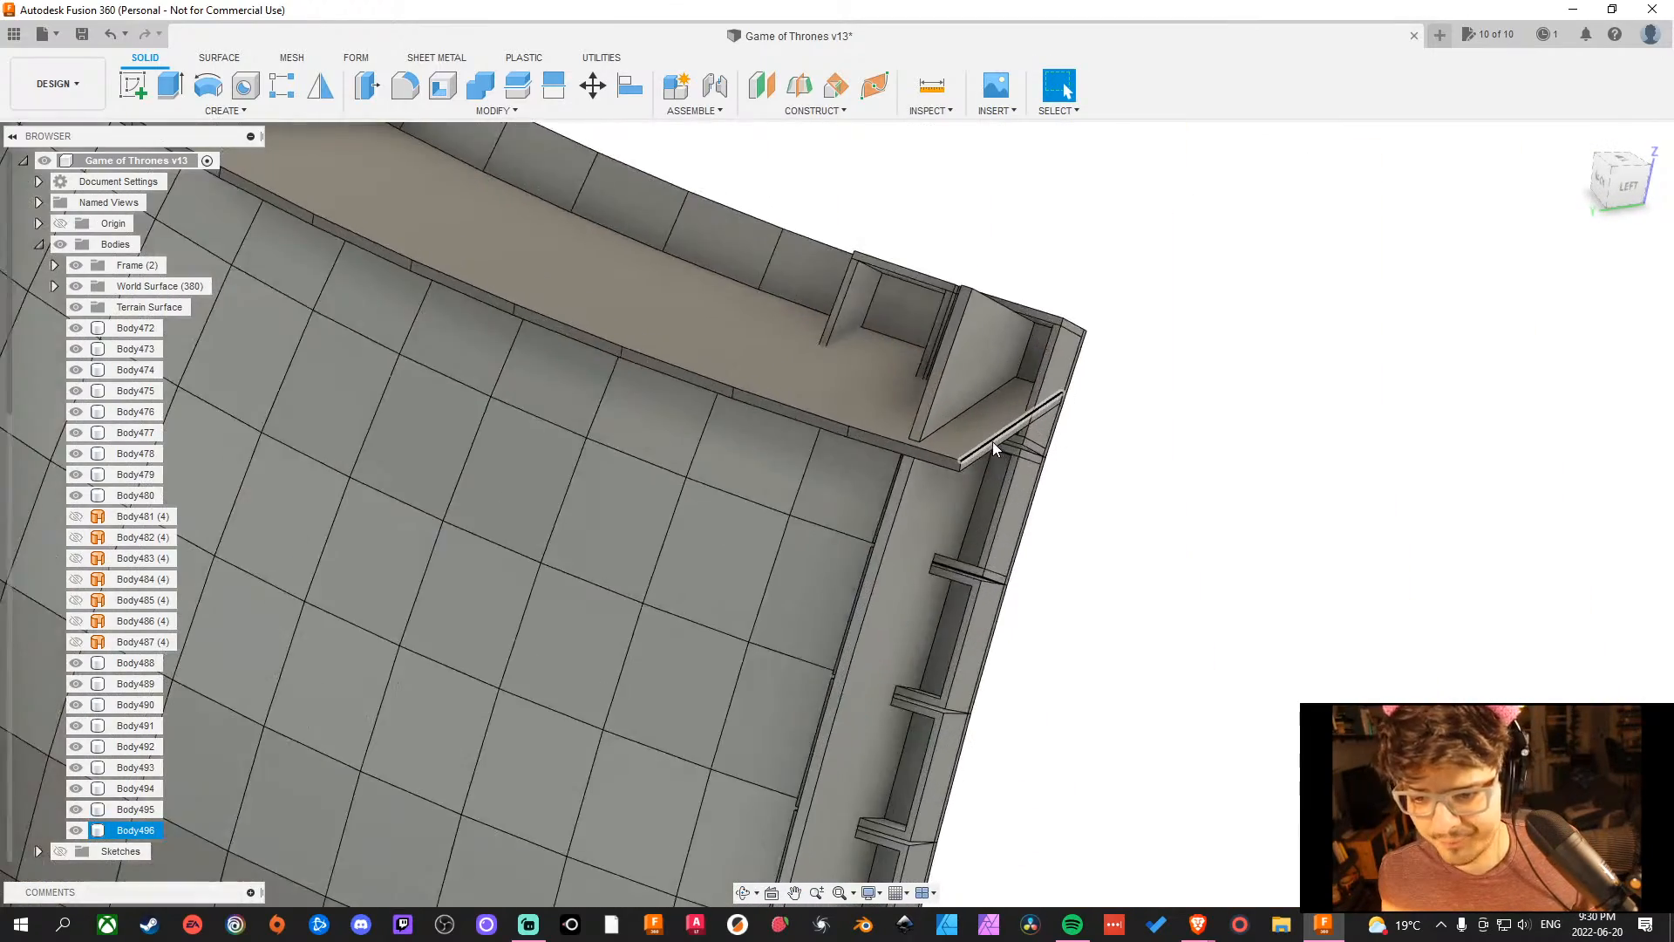
click(1014, 435)
shift+middle_drag(1260, 463, 1343, 471)
click(367, 93)
shift+middle_drag(567, 213, 1033, 397)
drag(1013, 433, 988, 428)
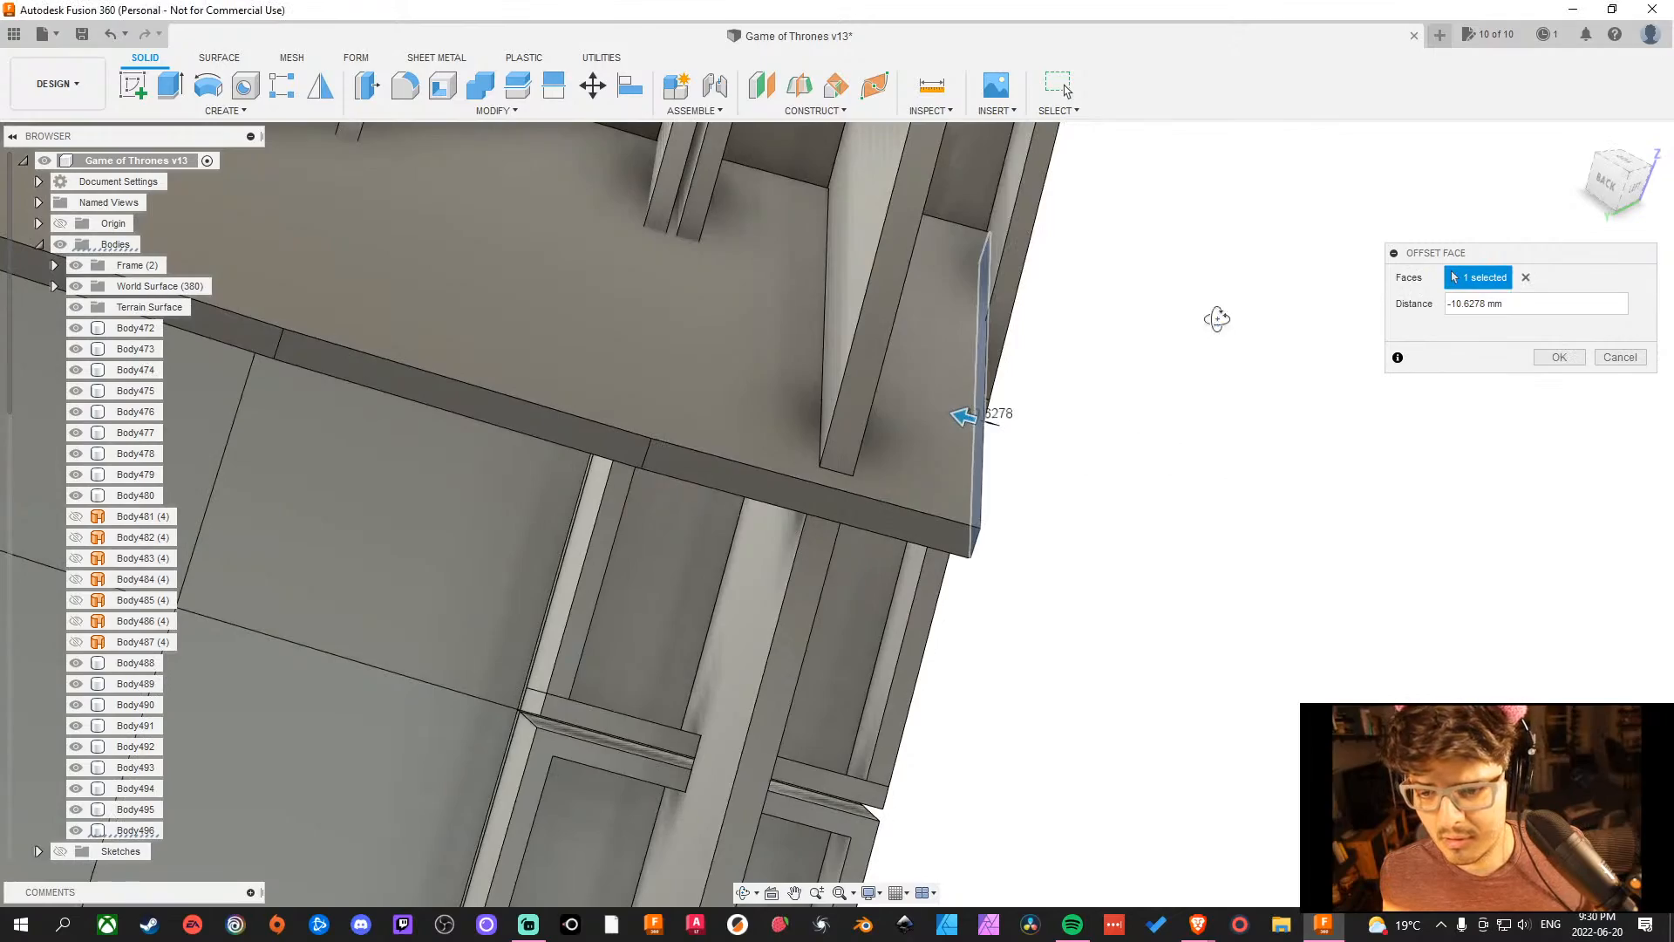
shift+middle_drag(1214, 317, 1188, 318)
click(1565, 363)
Measure the length of the vertical support's curved outer edge.
scroll(1263, 401, down, 7)
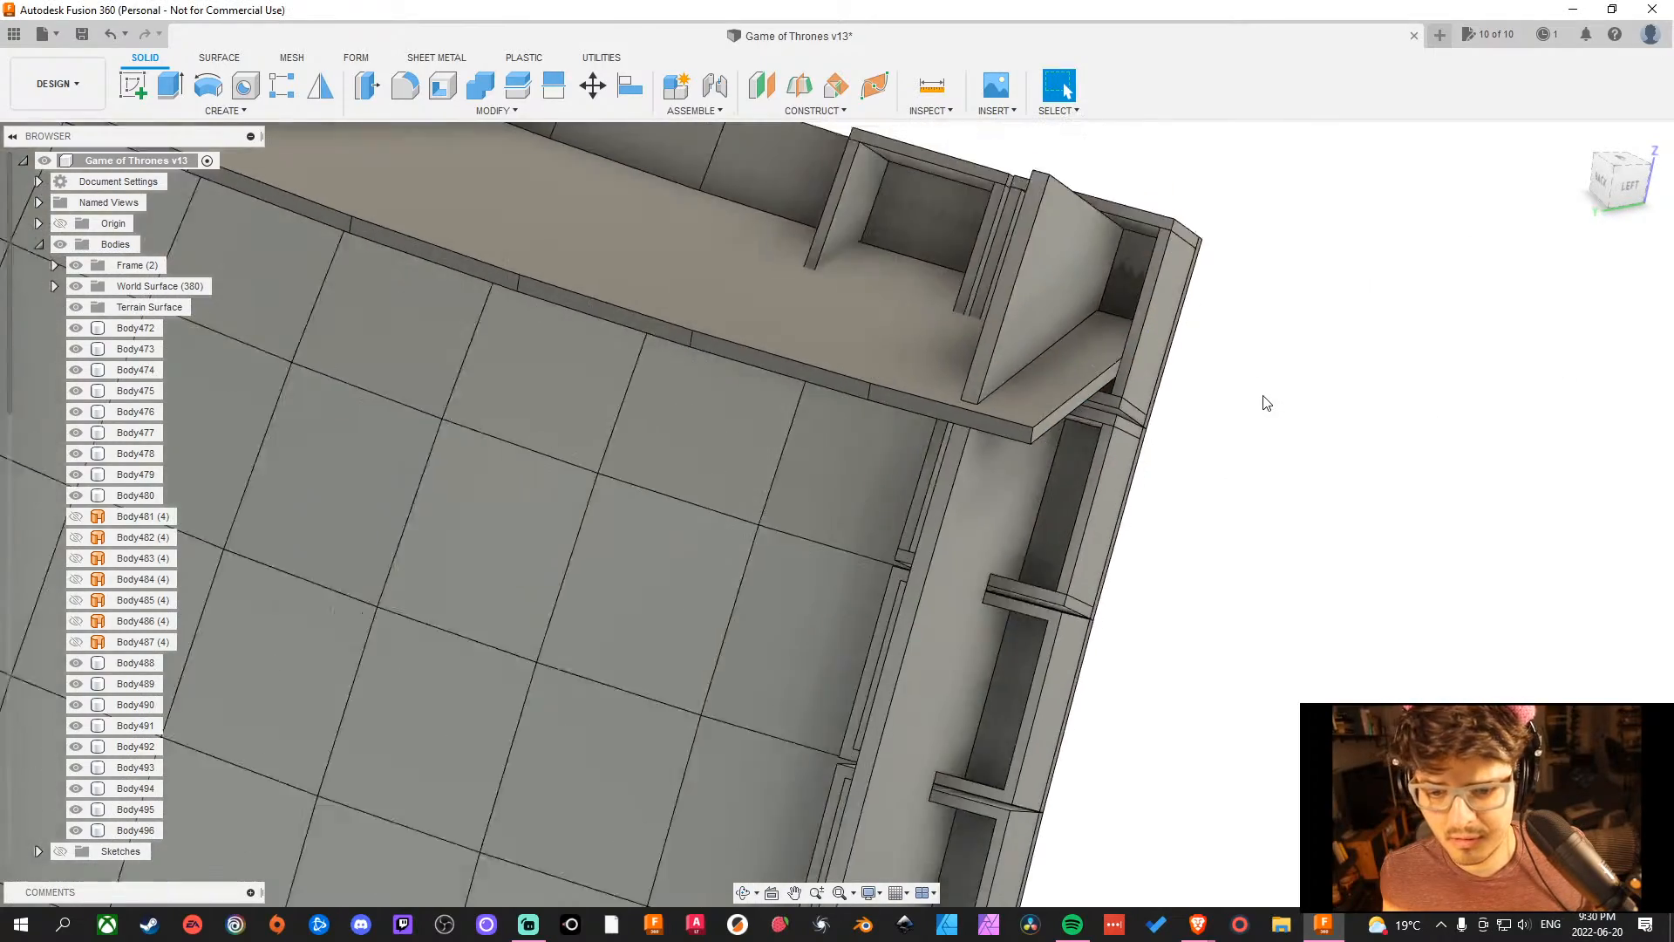
middle_drag(1334, 610, 1360, 423)
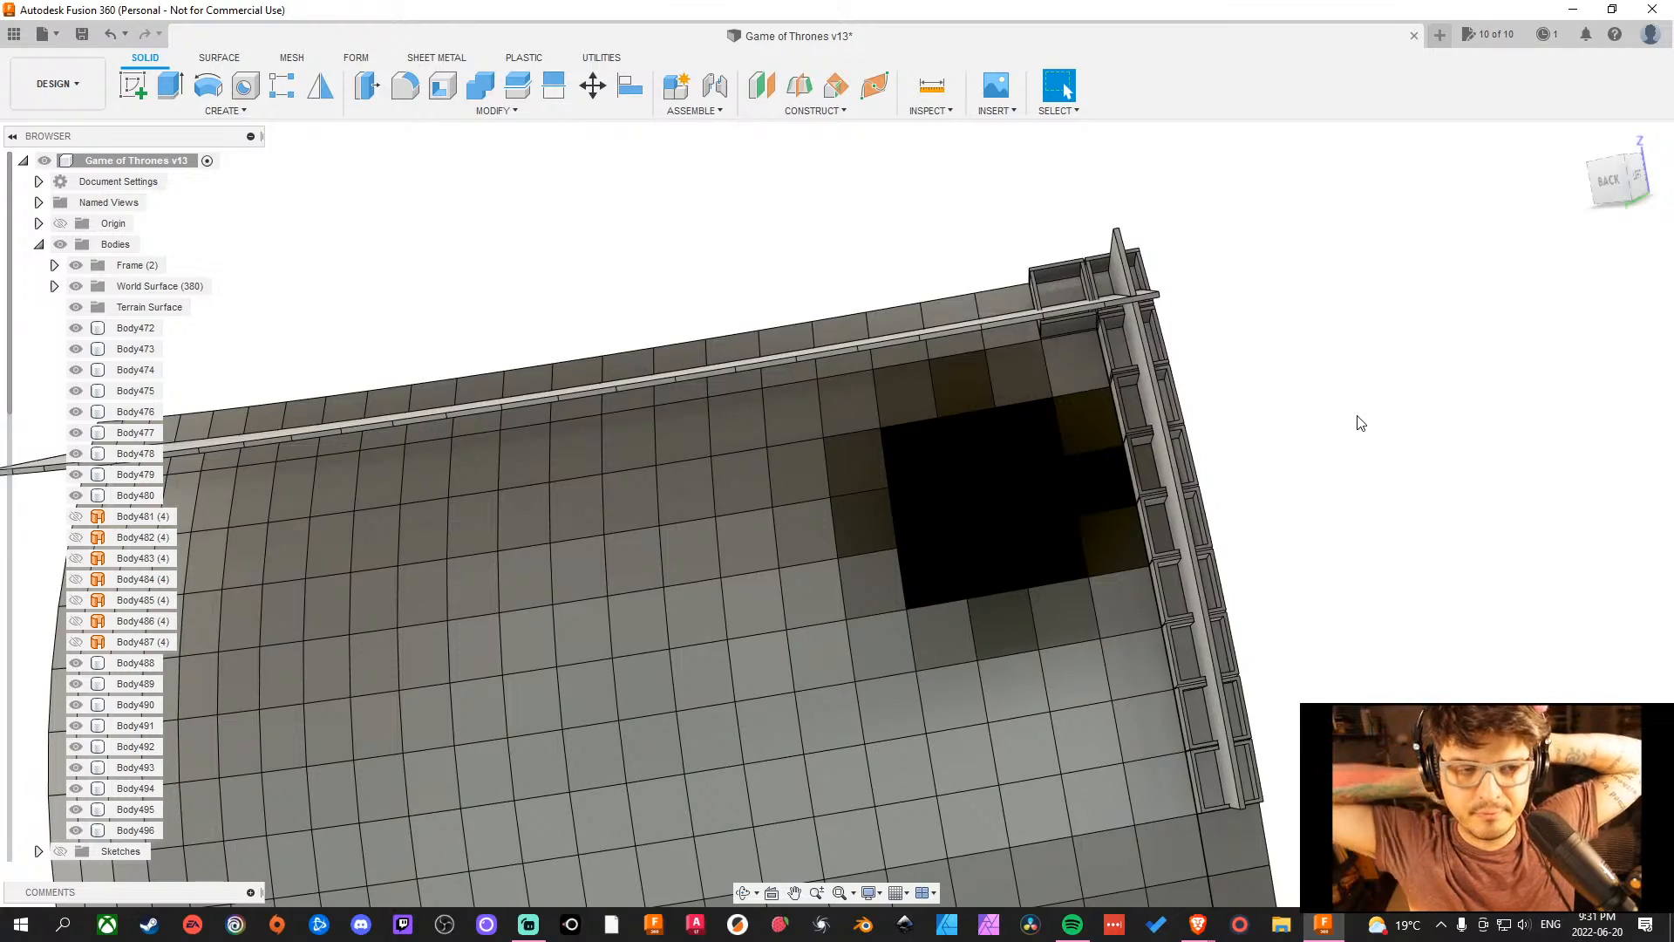
shift+middle_drag(1266, 425, 1163, 215)
shift+middle_drag(1131, 738, 1145, 726)
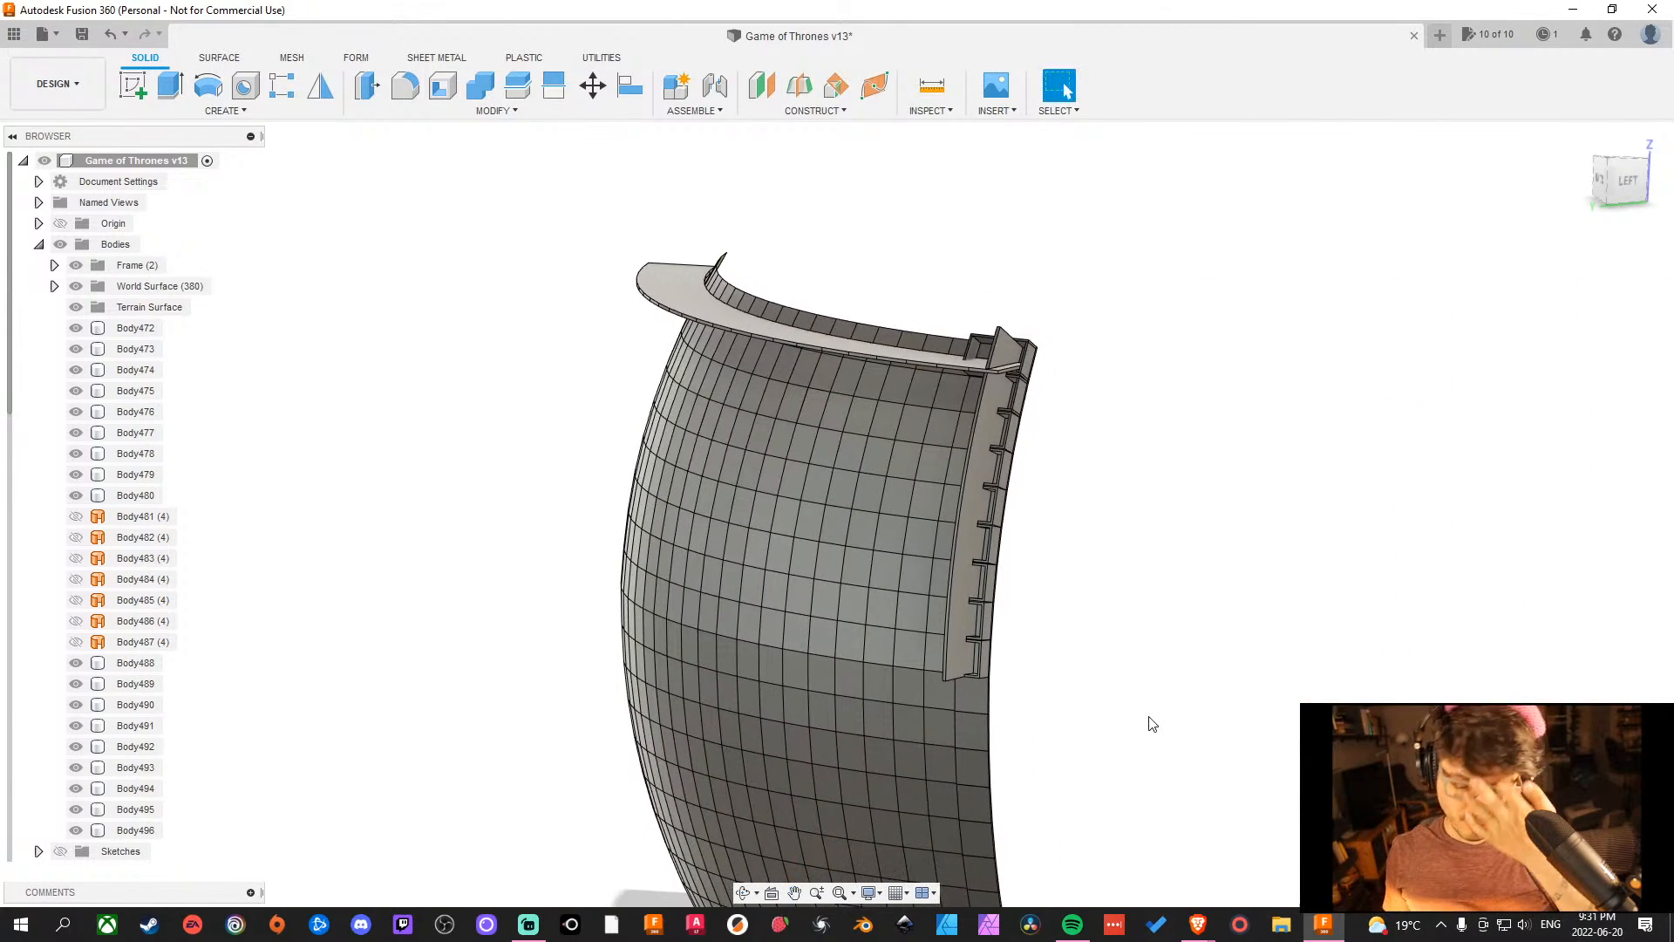
key(i)
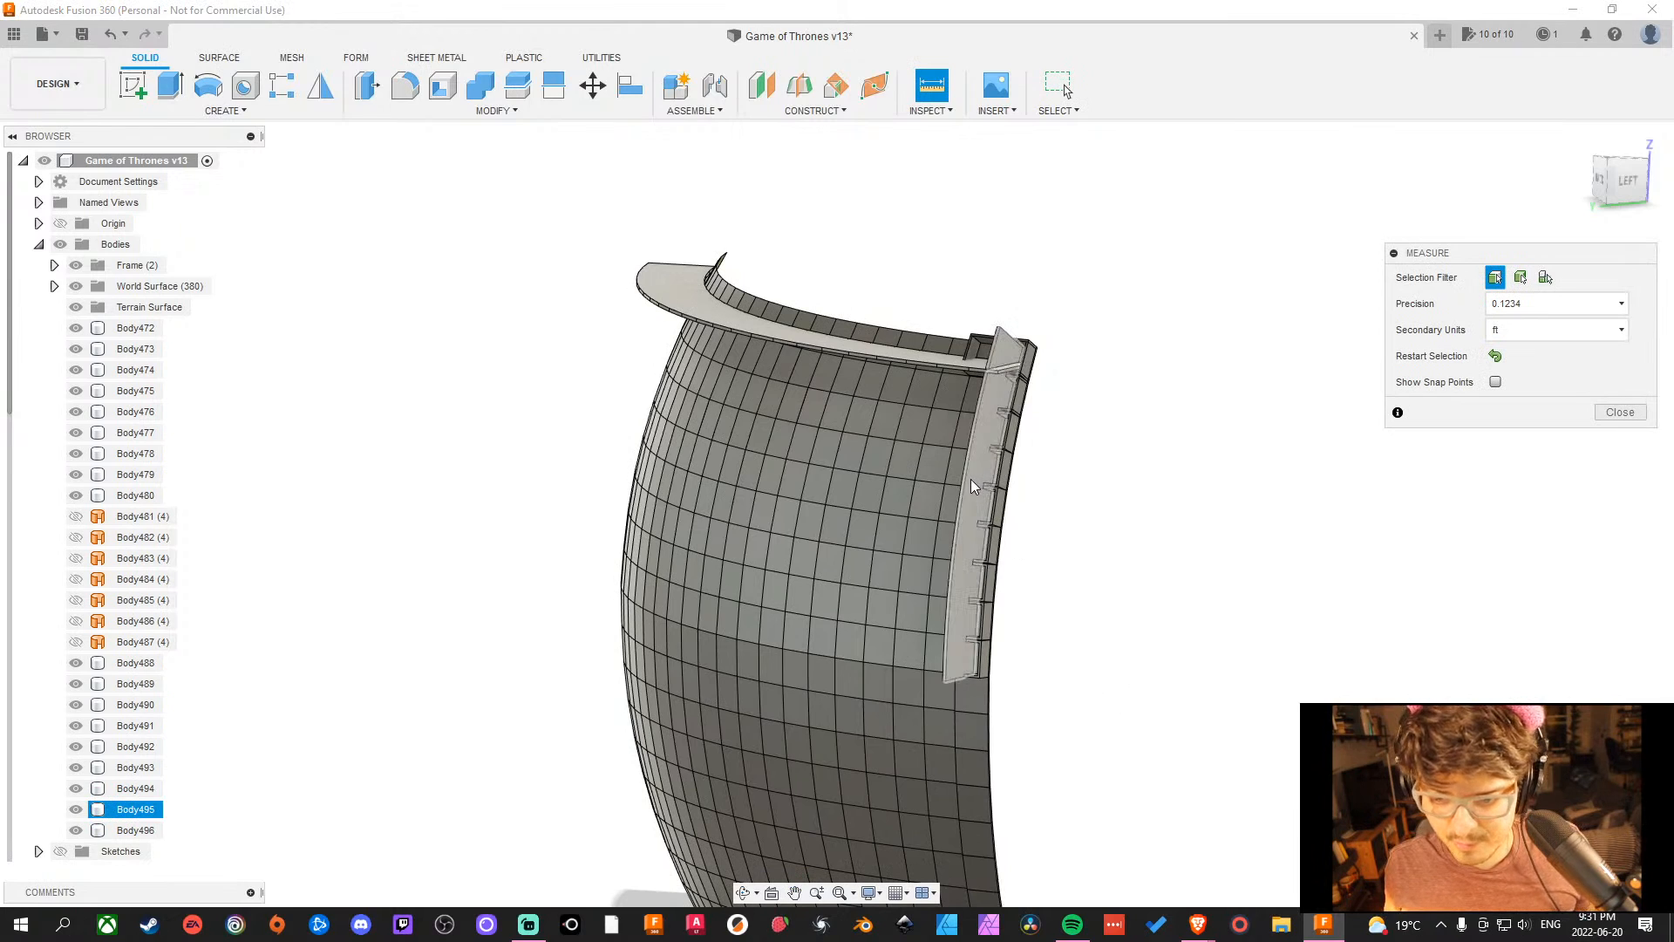
click(971, 480)
middle_drag(1308, 479, 1255, 489)
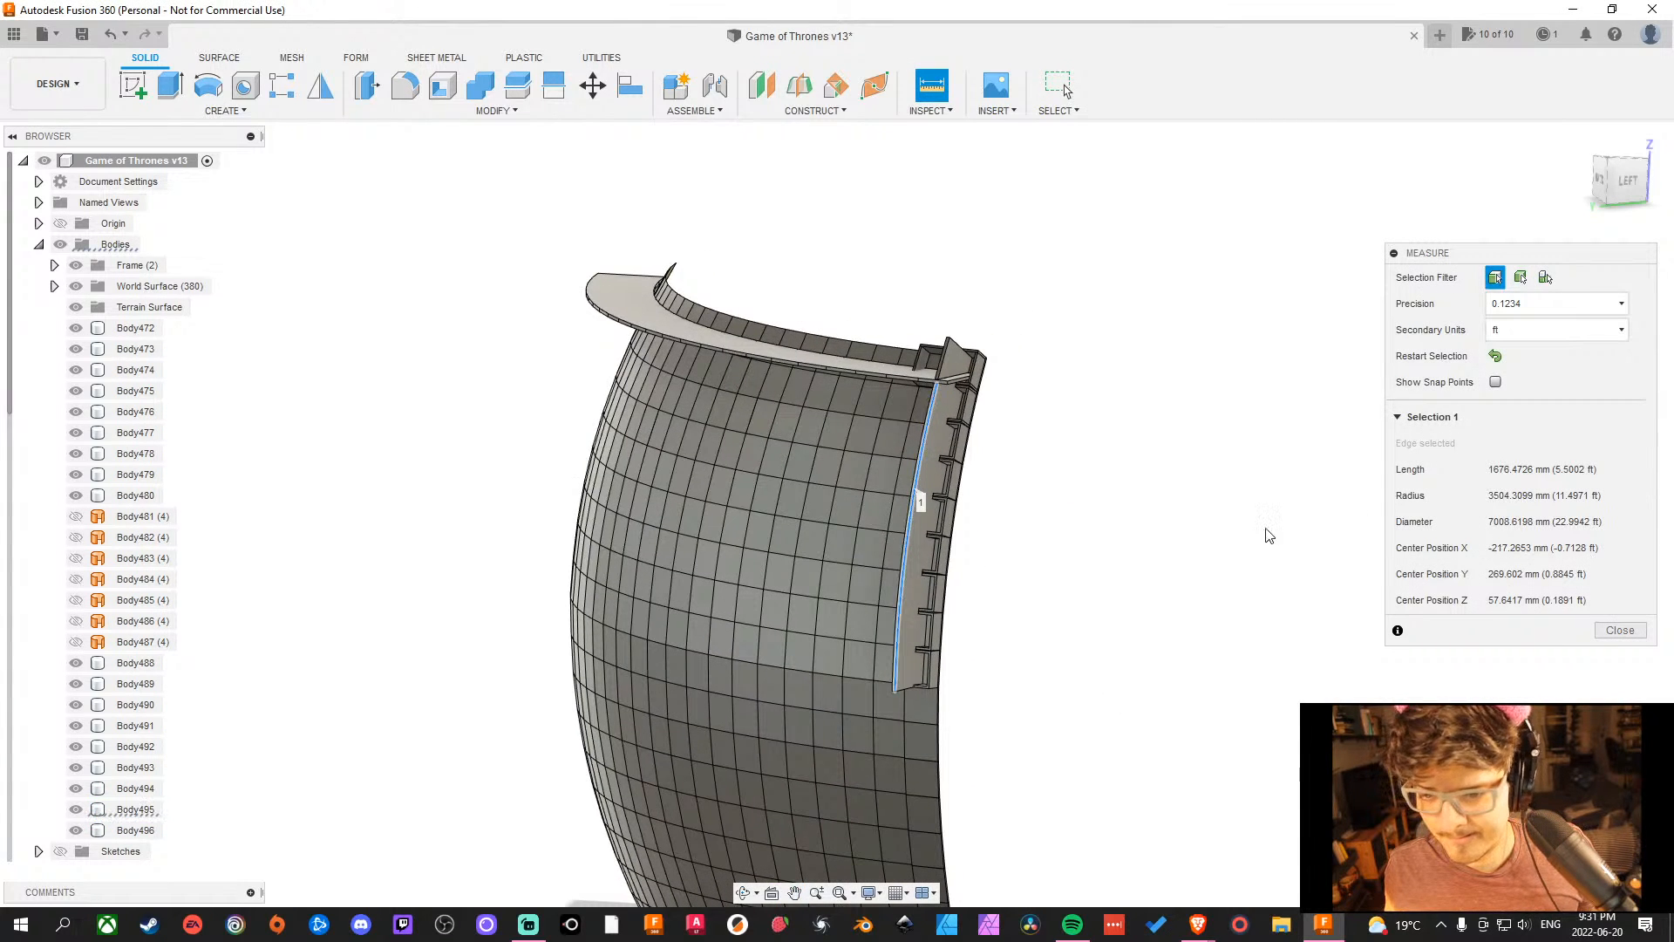
click(1264, 535)
shift+middle_drag(1248, 535, 1309, 512)
key(Escape)
Measure the distance and angle between the two end edges of the horizontal support.
scroll(994, 436, up, 5)
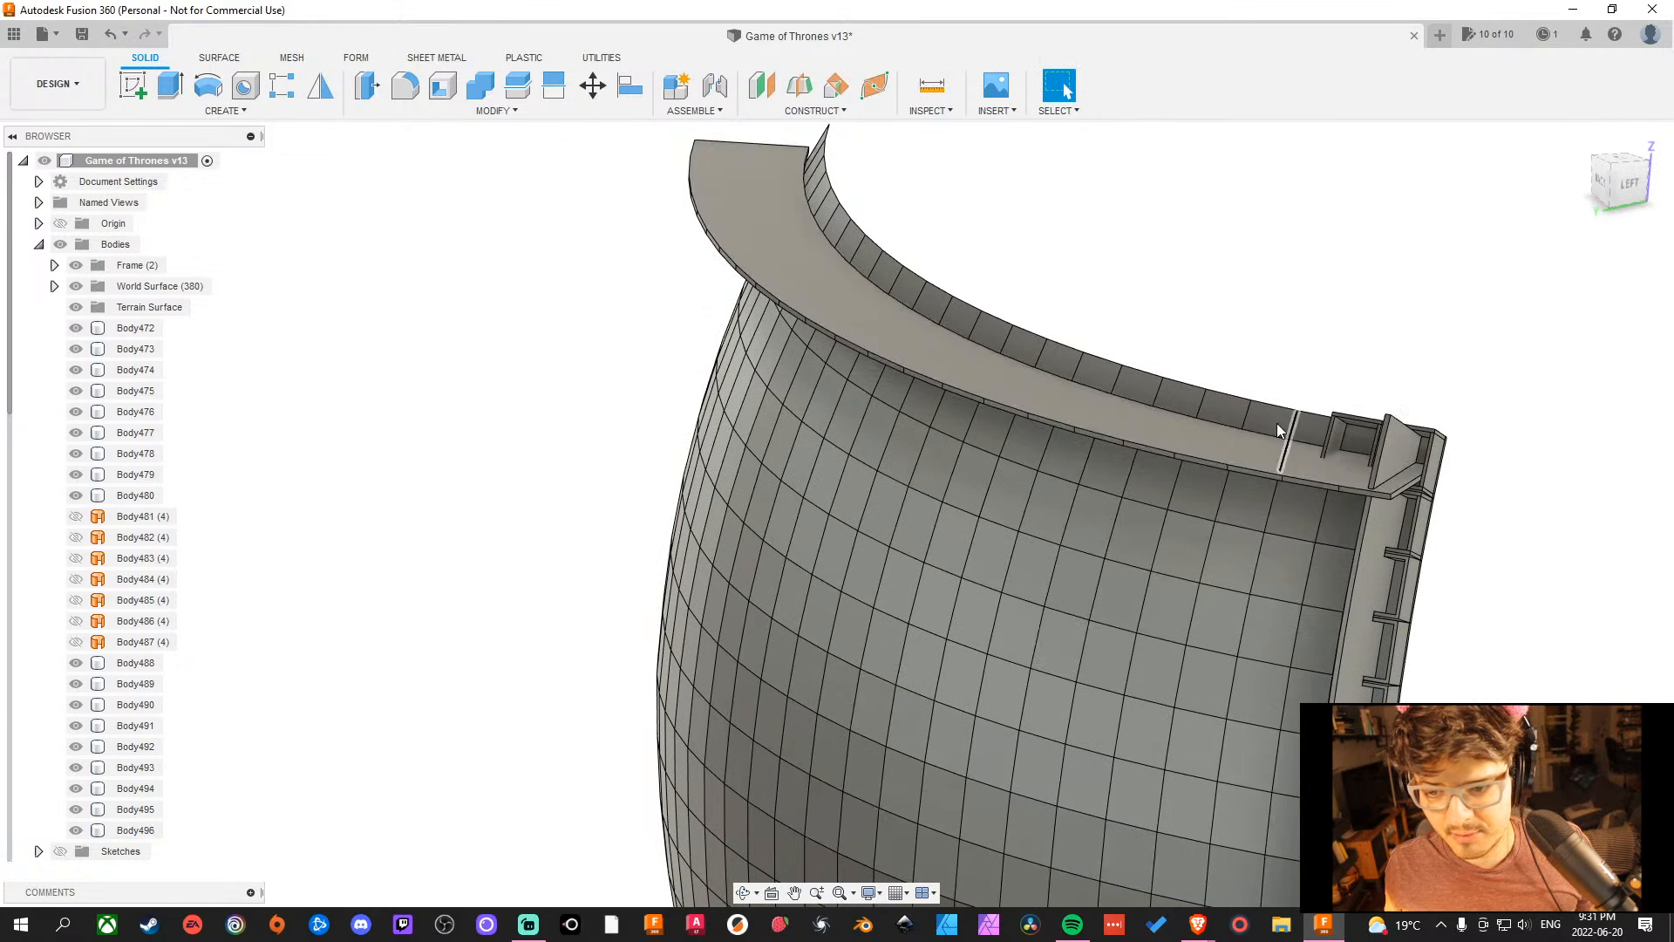
middle_drag(1277, 430, 1066, 505)
key(i)
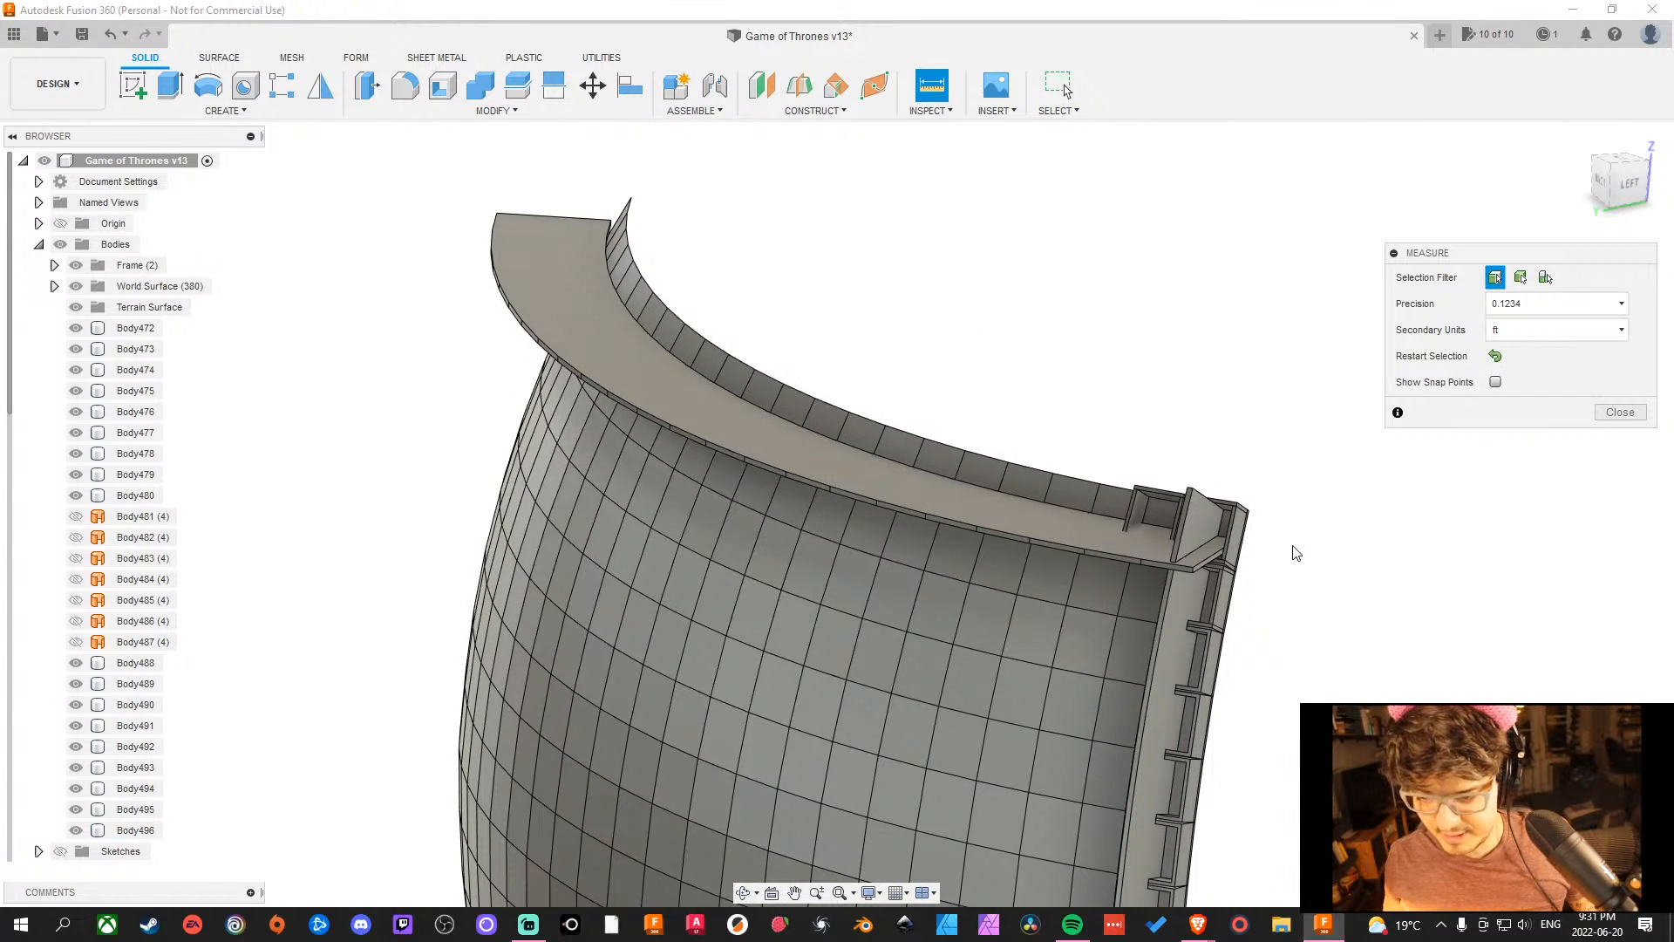
click(1207, 553)
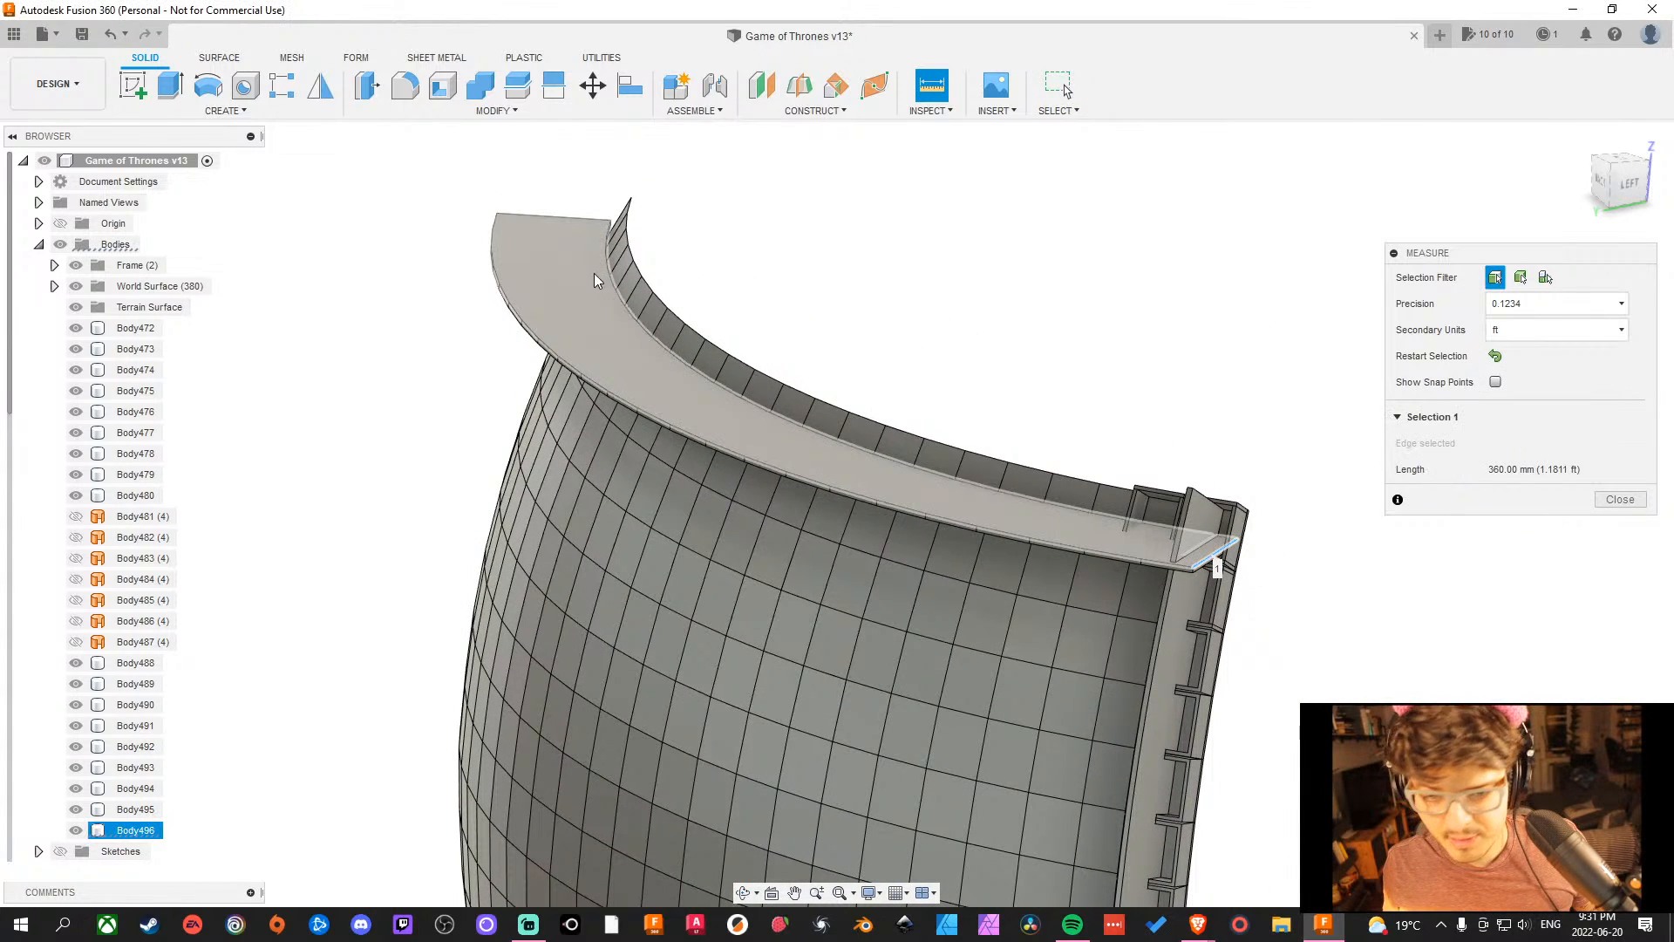
click(551, 216)
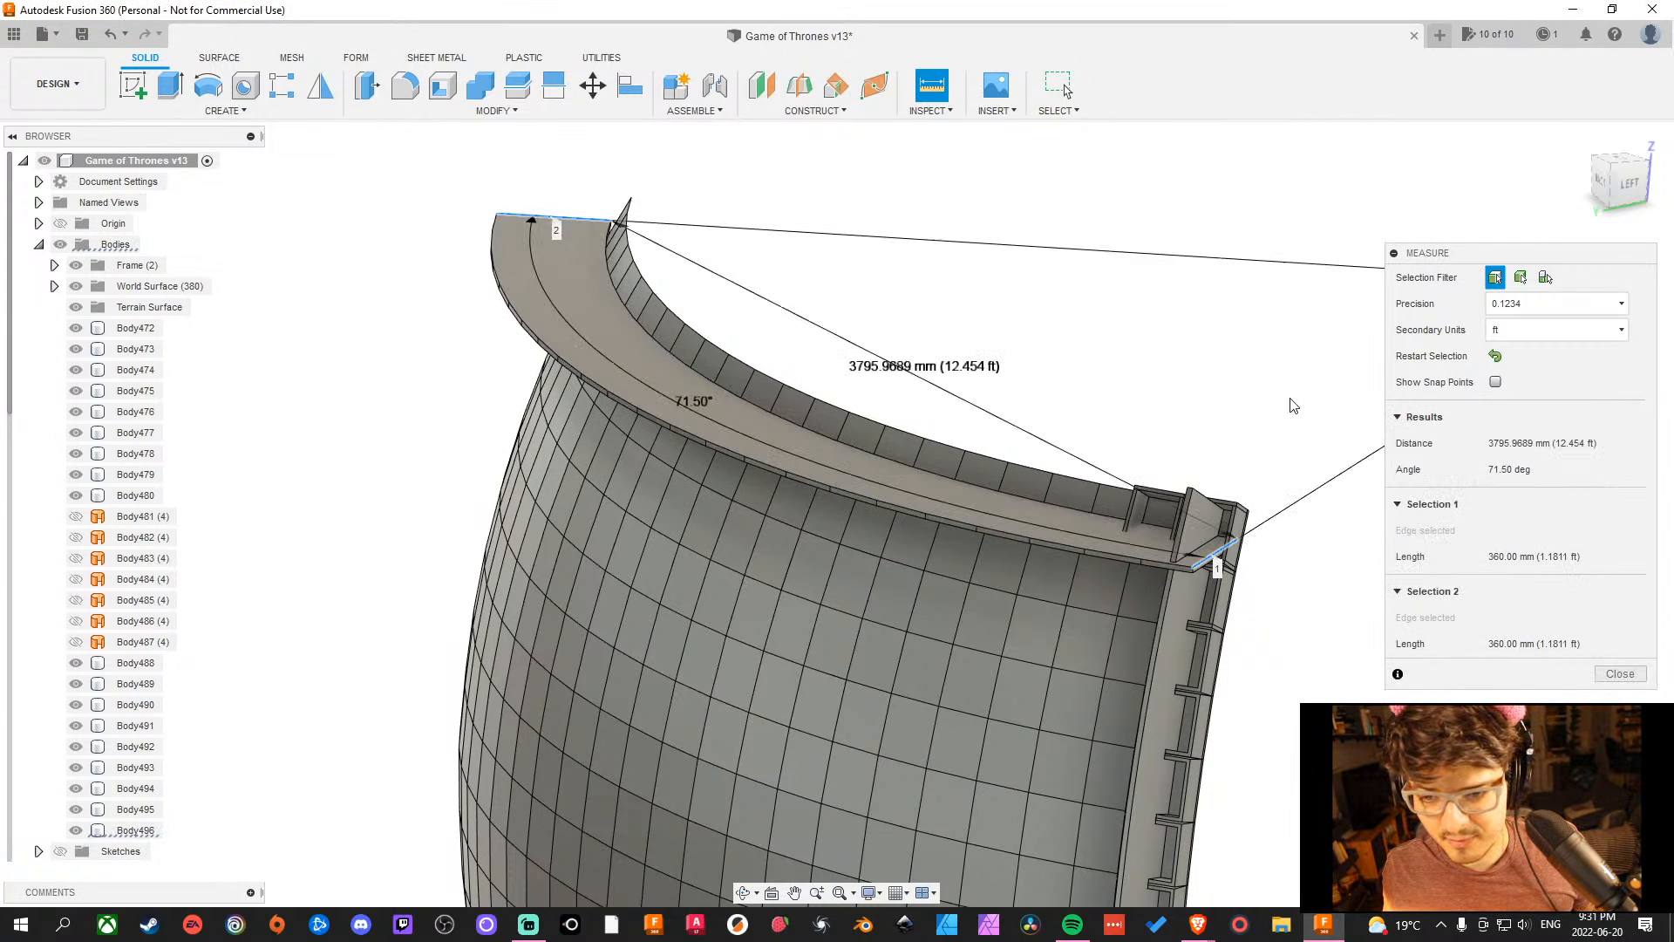
click(1334, 693)
middle_drag(1389, 690, 1375, 701)
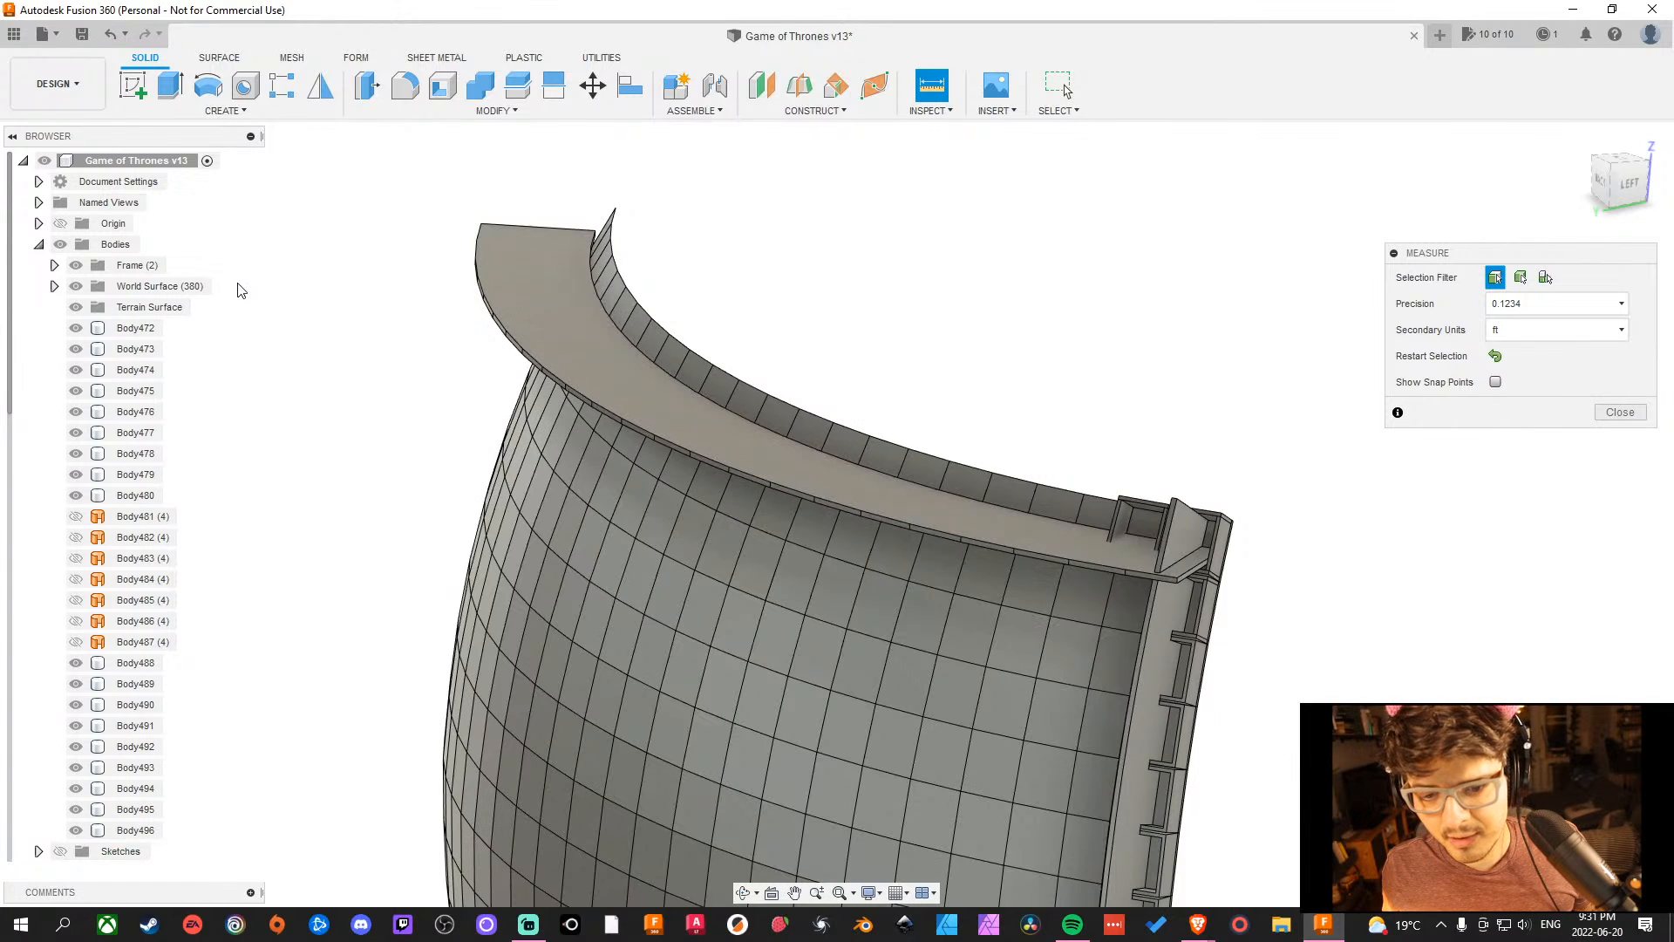
Examine from behind and below how the crossing supports sit against the box frames on the world surface.
middle_drag(678, 646, 693, 531)
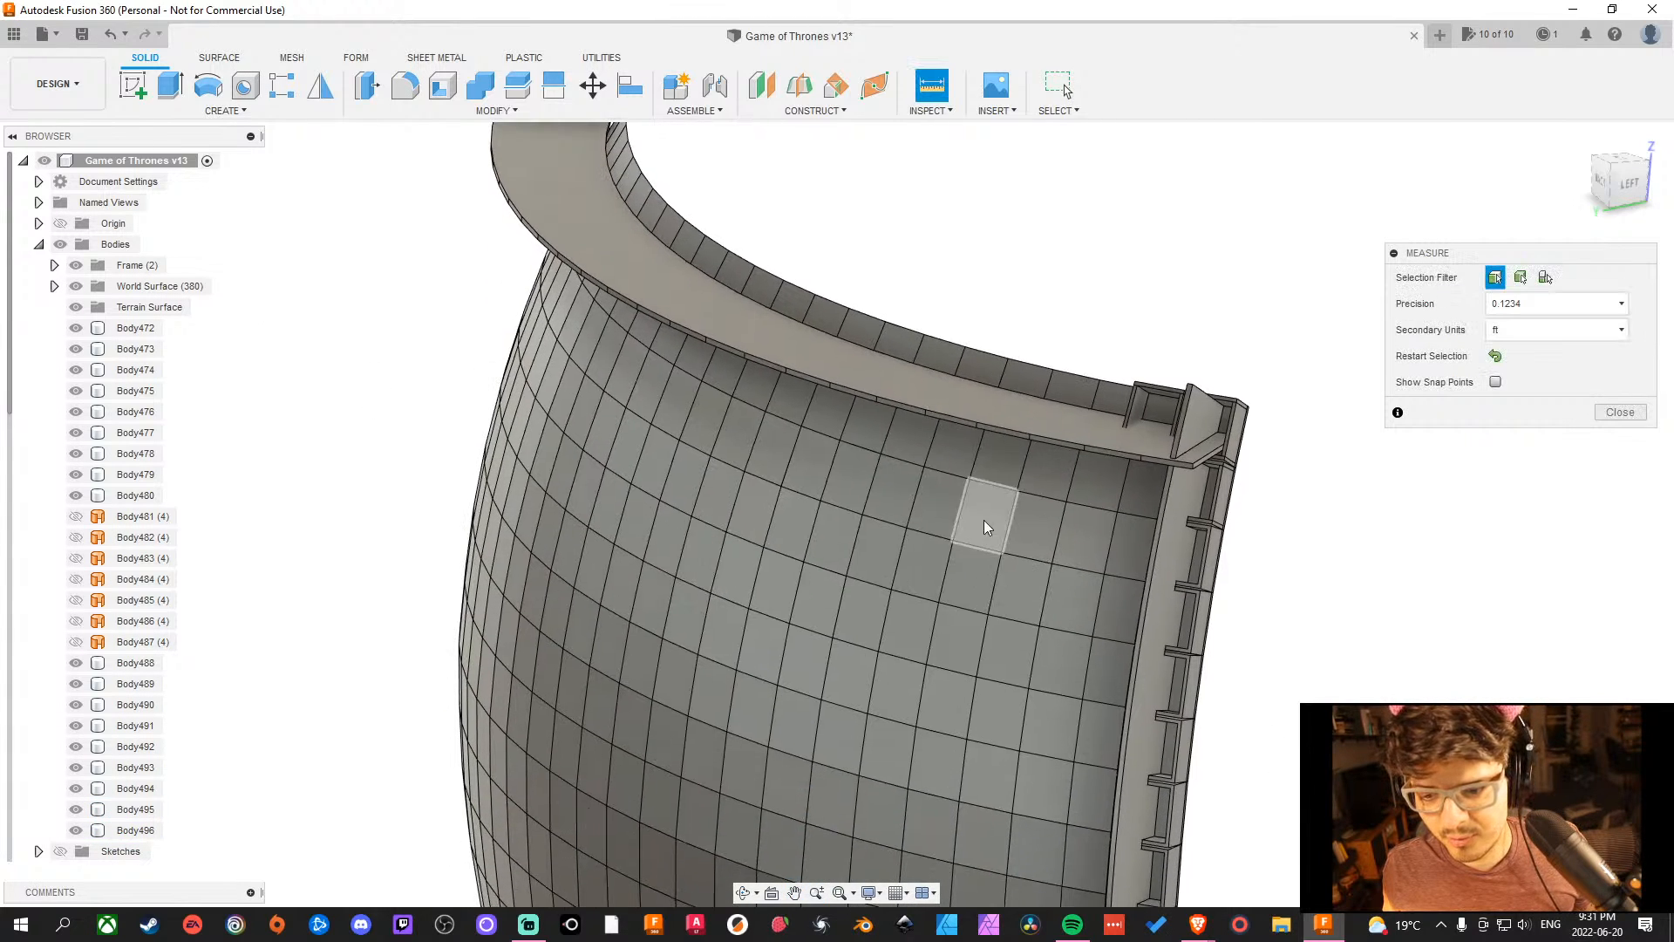
shift+middle_drag(850, 671, 1064, 616)
scroll(863, 290, down, 3)
scroll(863, 290, up, 8)
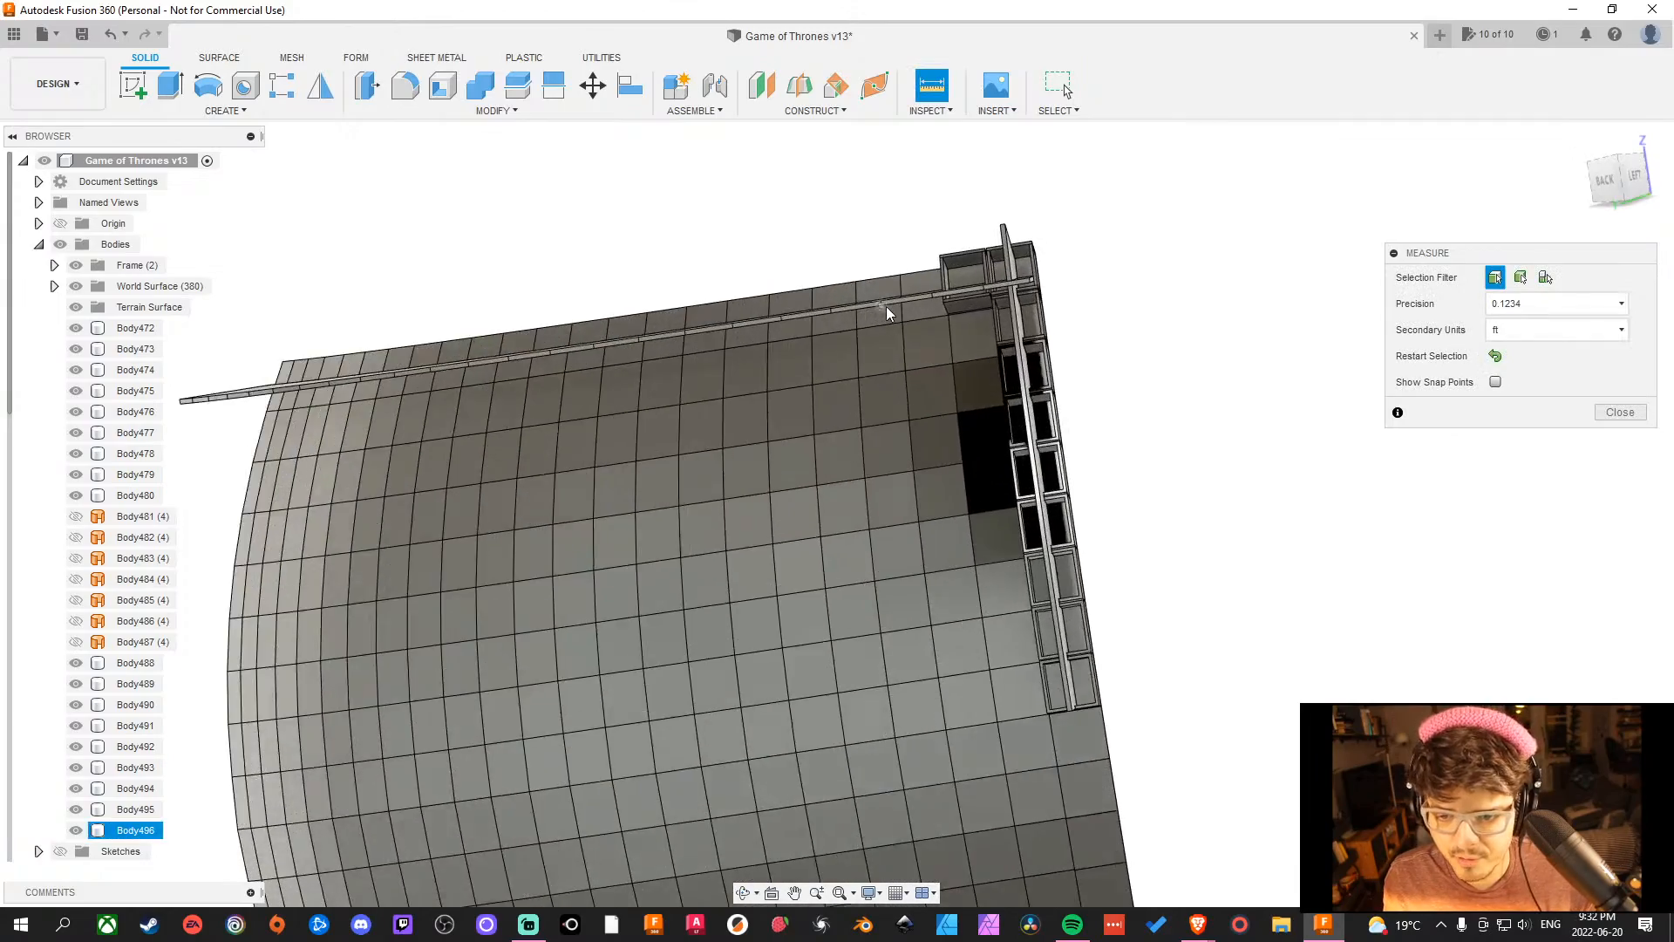
middle_drag(1114, 317, 1128, 465)
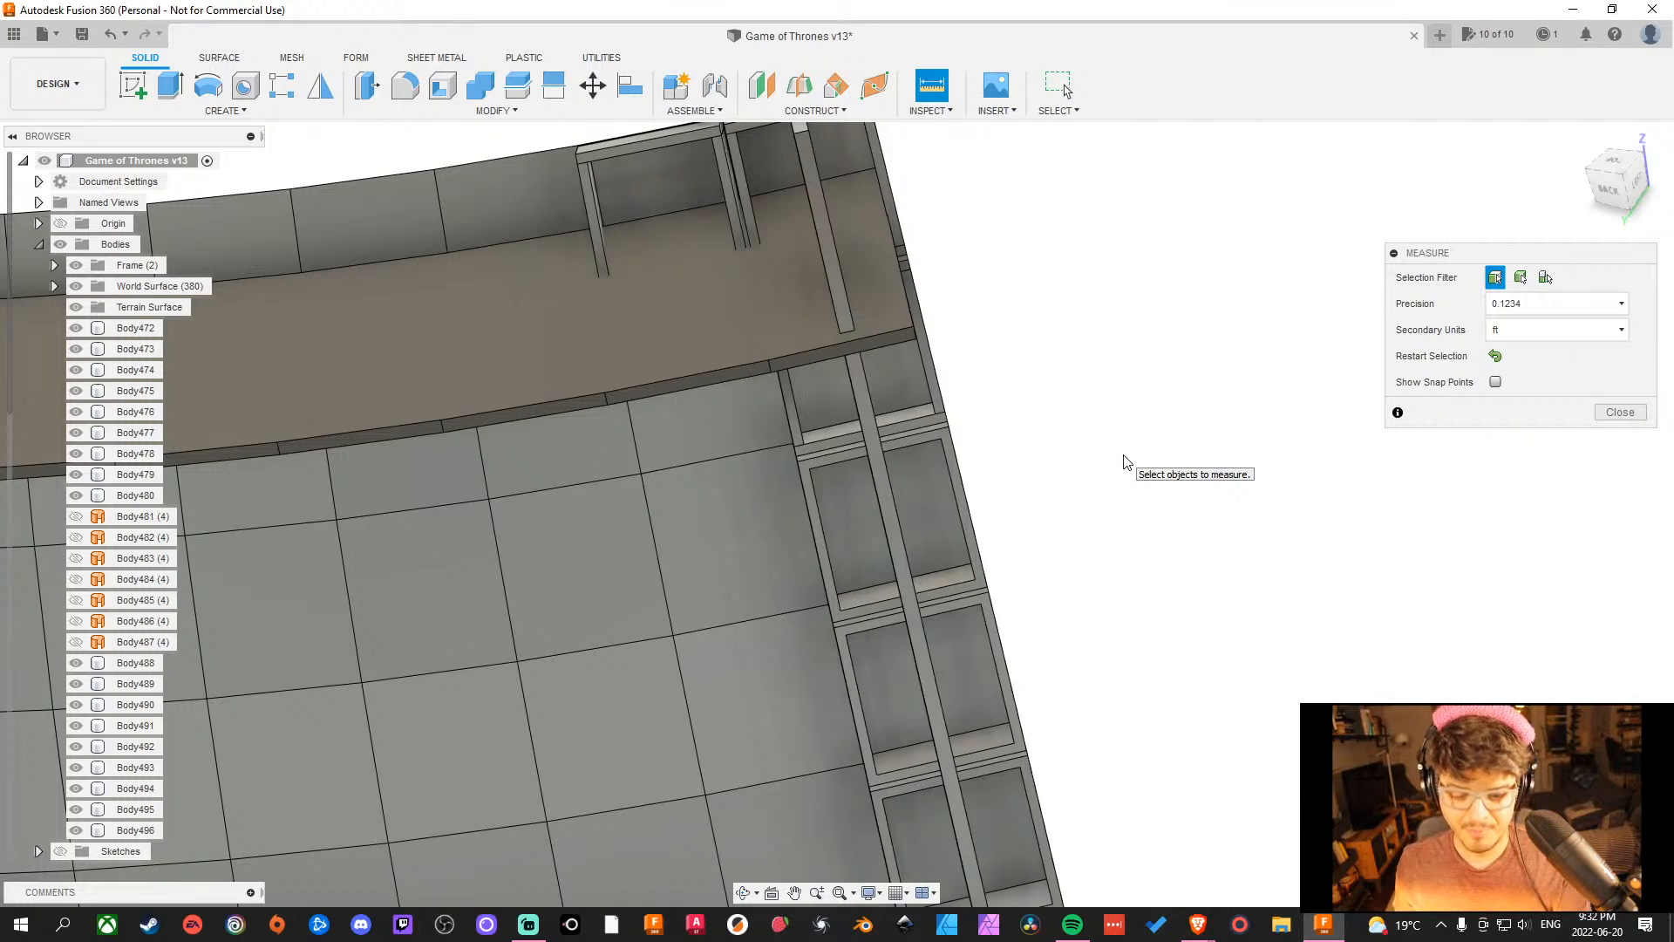
mouse_move(1188, 474)
shift+middle_down()
mouse_move(1163, 500)
mouse_move(1110, 500)
mouse_move(1152, 549)
mouse_move(1226, 494)
mouse_move(1337, 501)
mouse_move(1206, 489)
shift+middle_up()
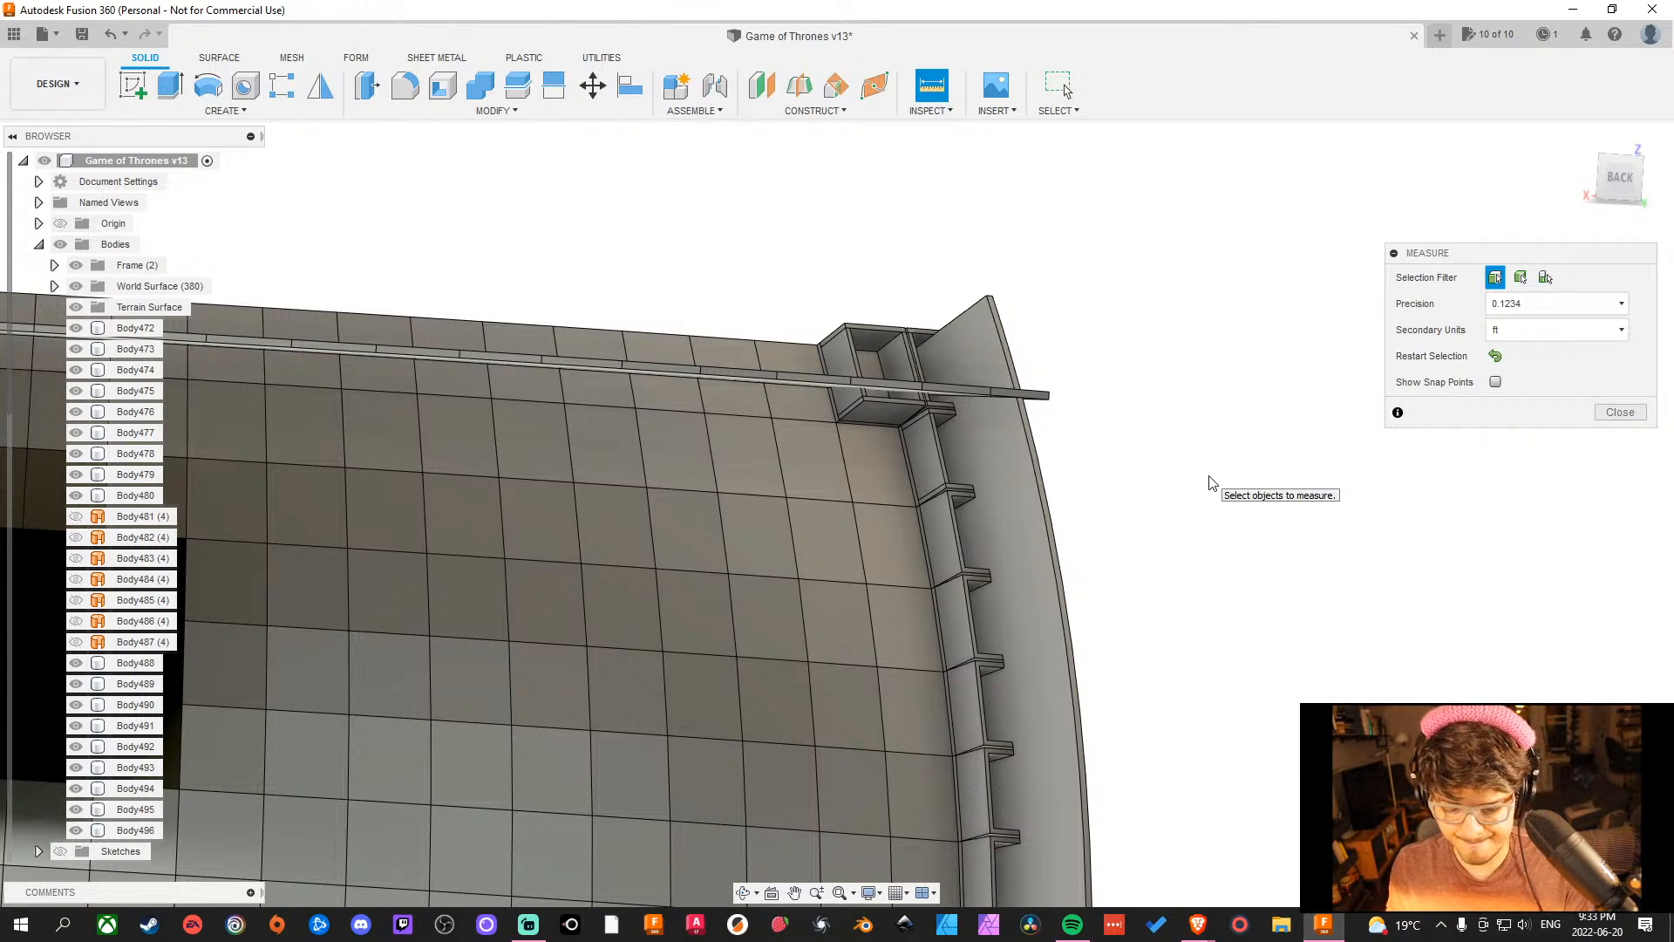
shift+middle_drag(1251, 576, 1314, 617)
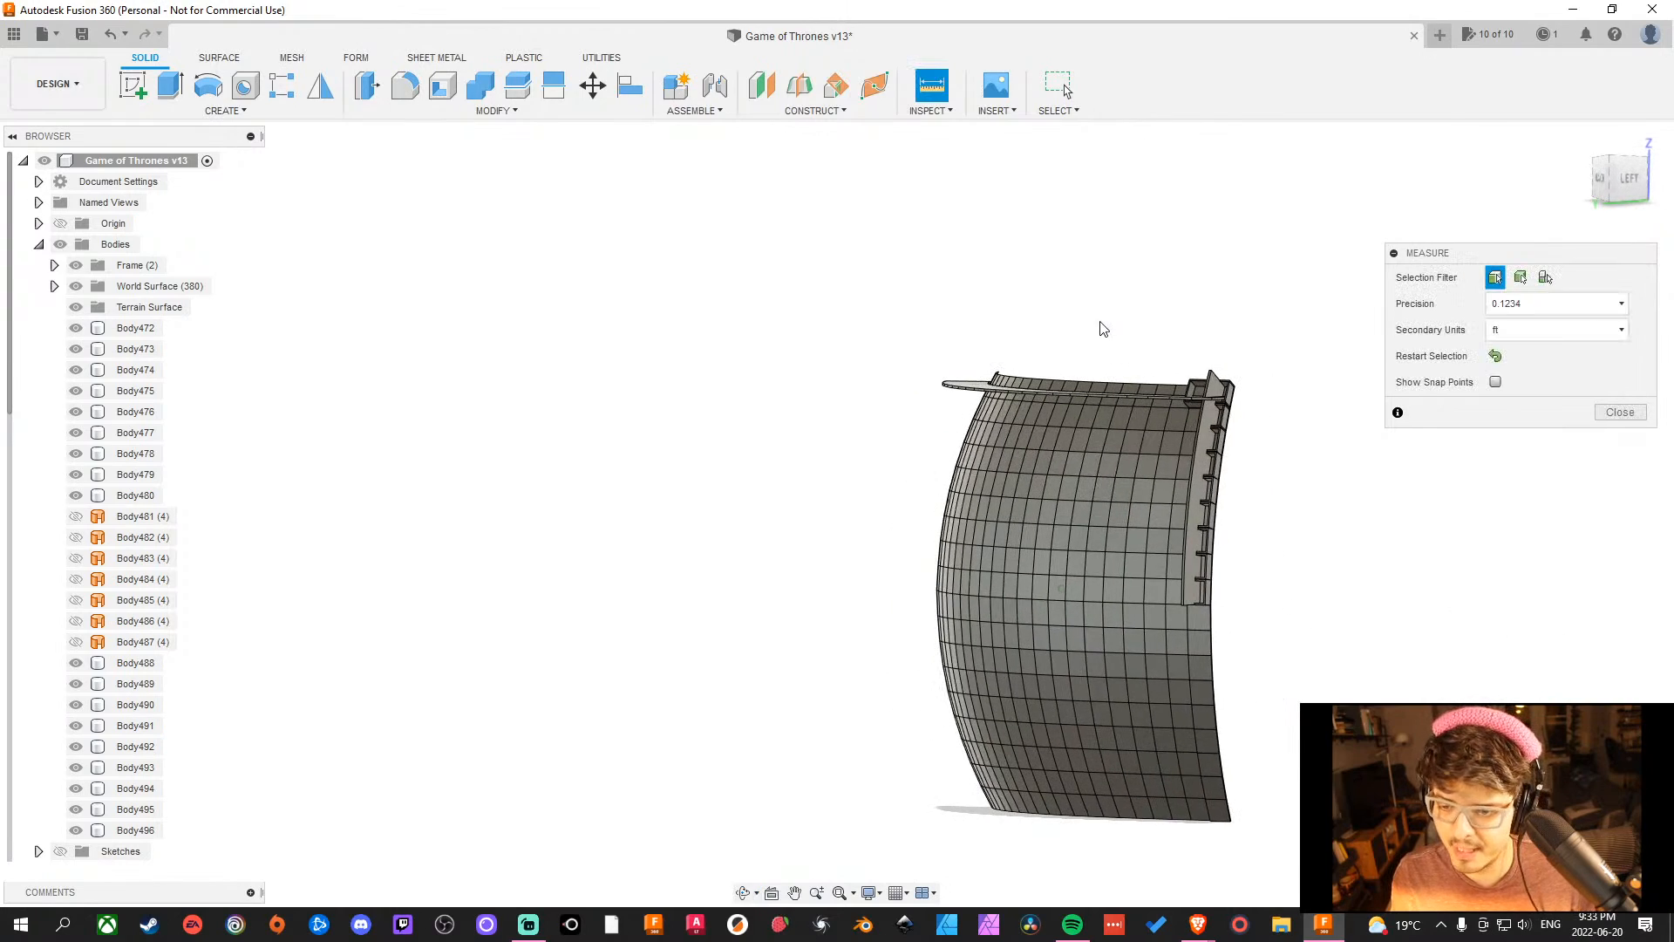
scroll(1214, 422, up, 6)
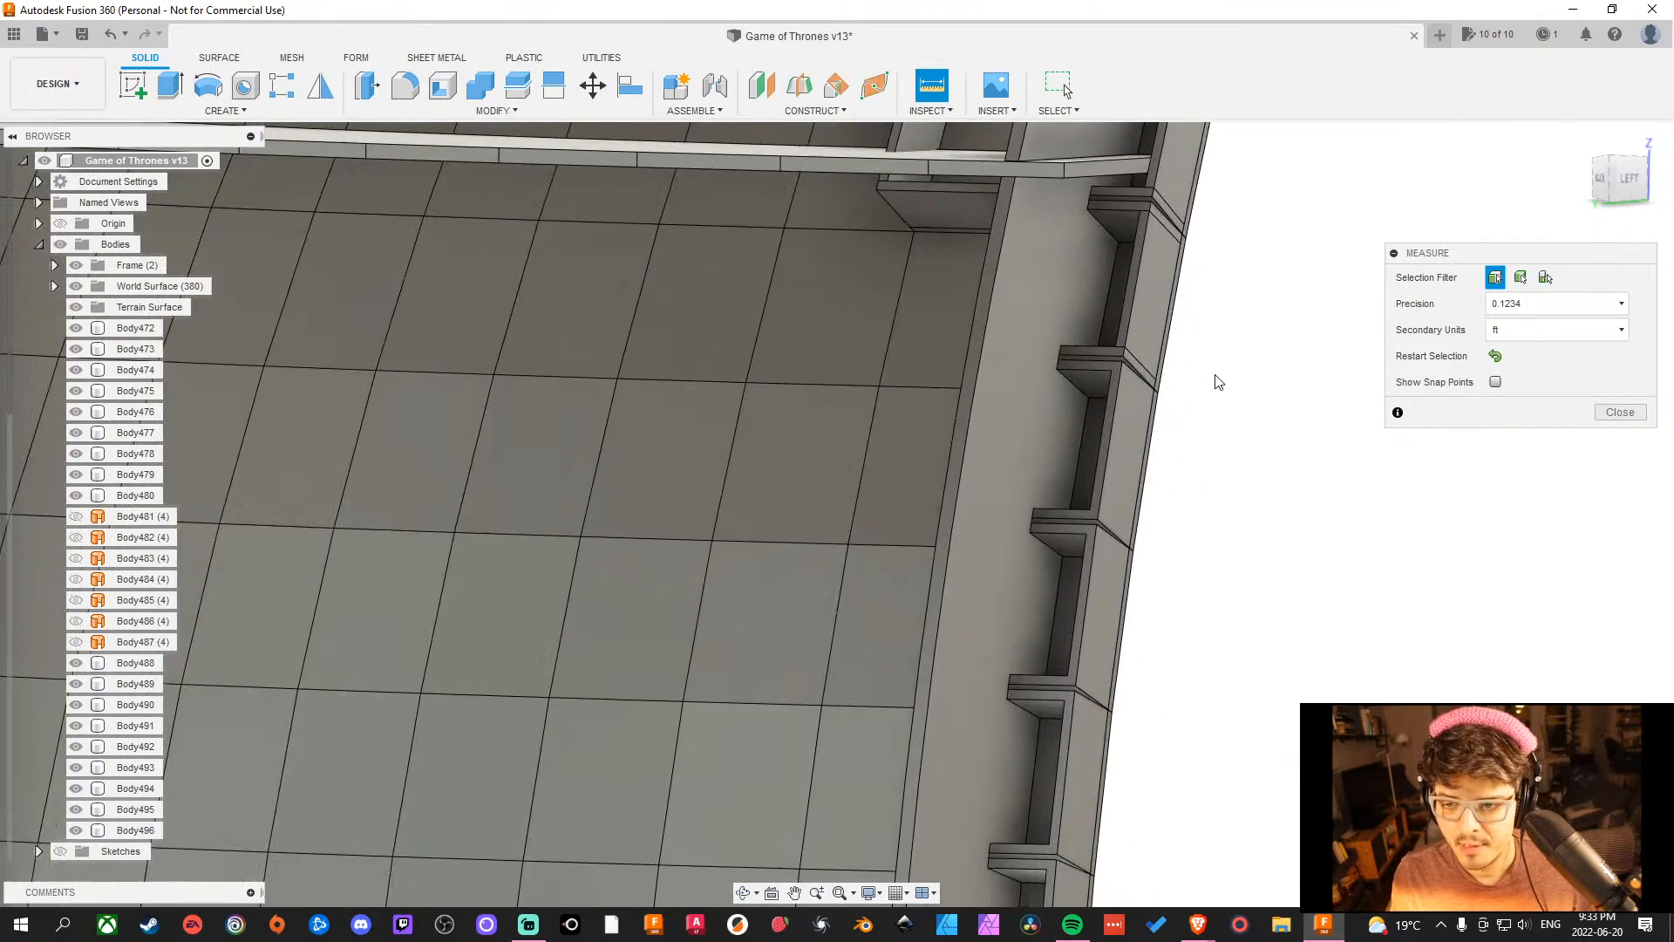
shift+middle_drag(1204, 627, 1109, 694)
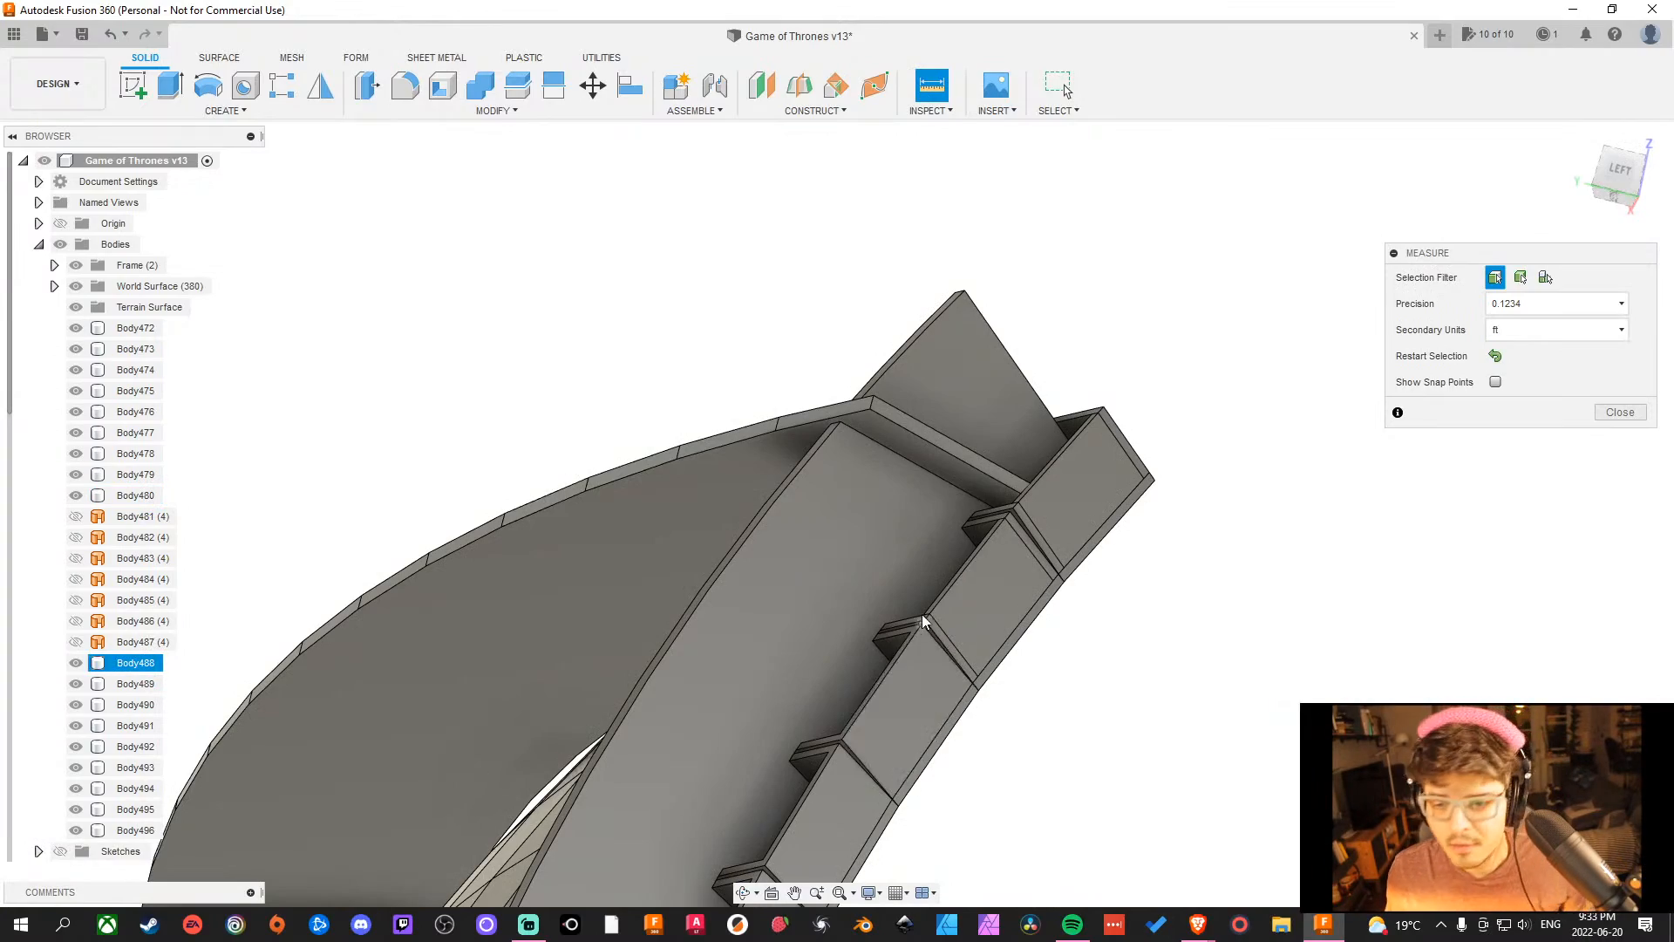
shift+middle_drag(1122, 627, 1266, 632)
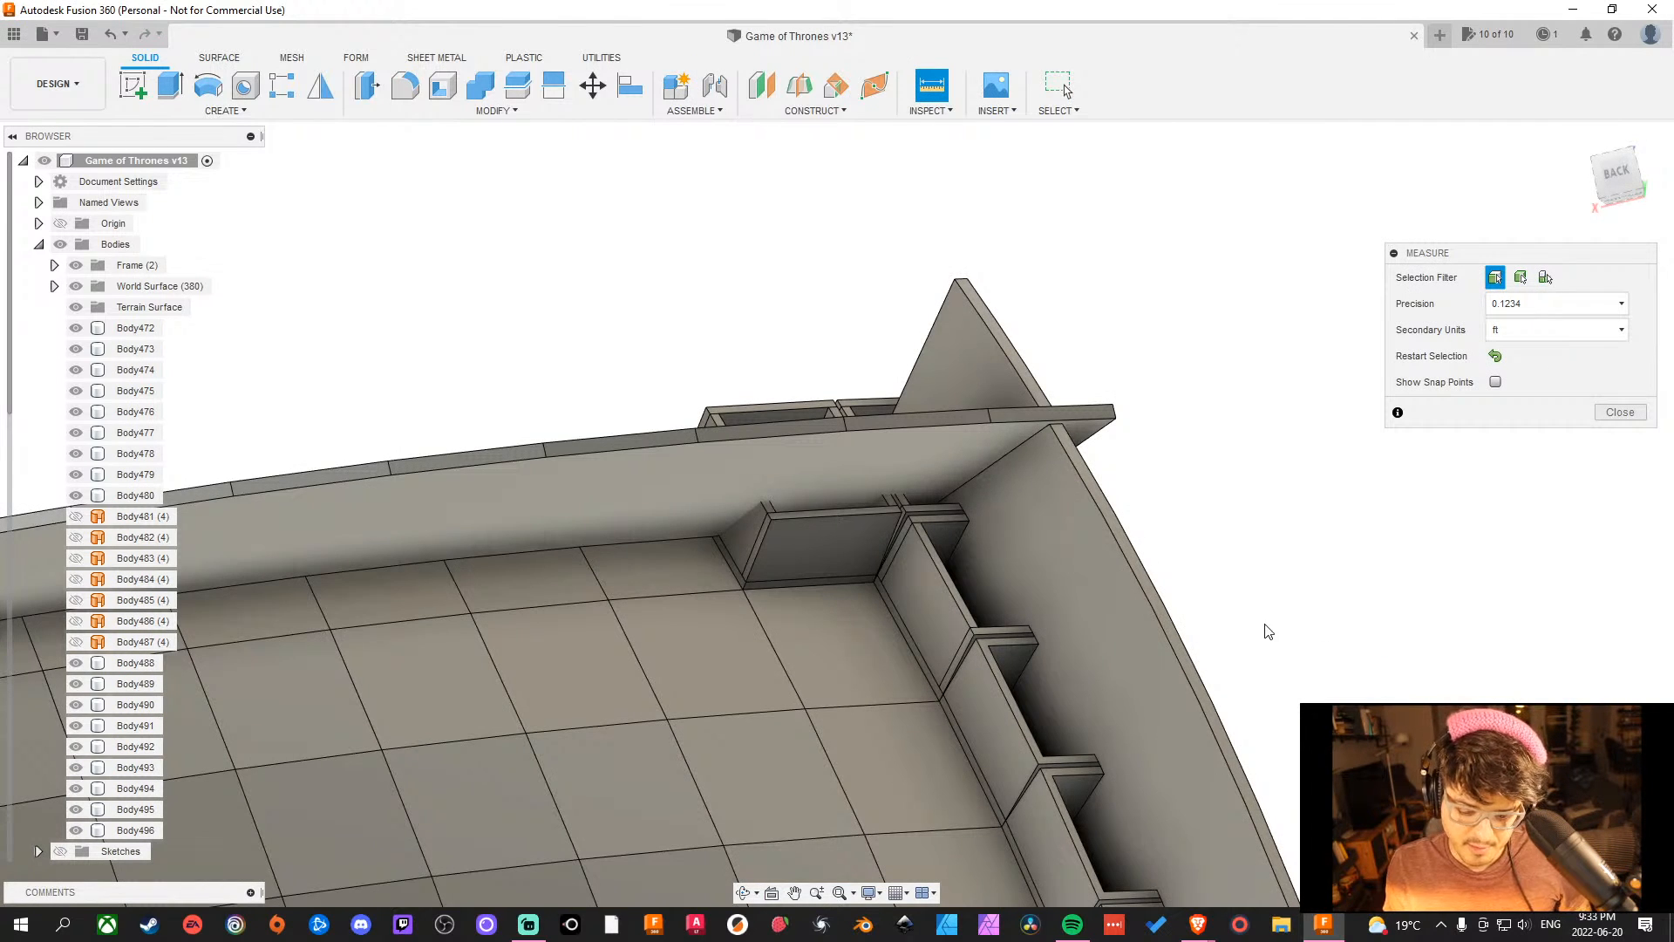
Examine up close the horizontal support's trimmed end and its joint with the vertical support.
middle_drag(1275, 571, 1028, 633)
scroll(870, 473, down, 3)
scroll(870, 488, up, 5)
scroll(1173, 600, down, 2)
shift+middle_drag(1021, 672, 872, 708)
scroll(940, 503, down, 3)
scroll(940, 502, up, 4)
scroll(907, 567, up, 3)
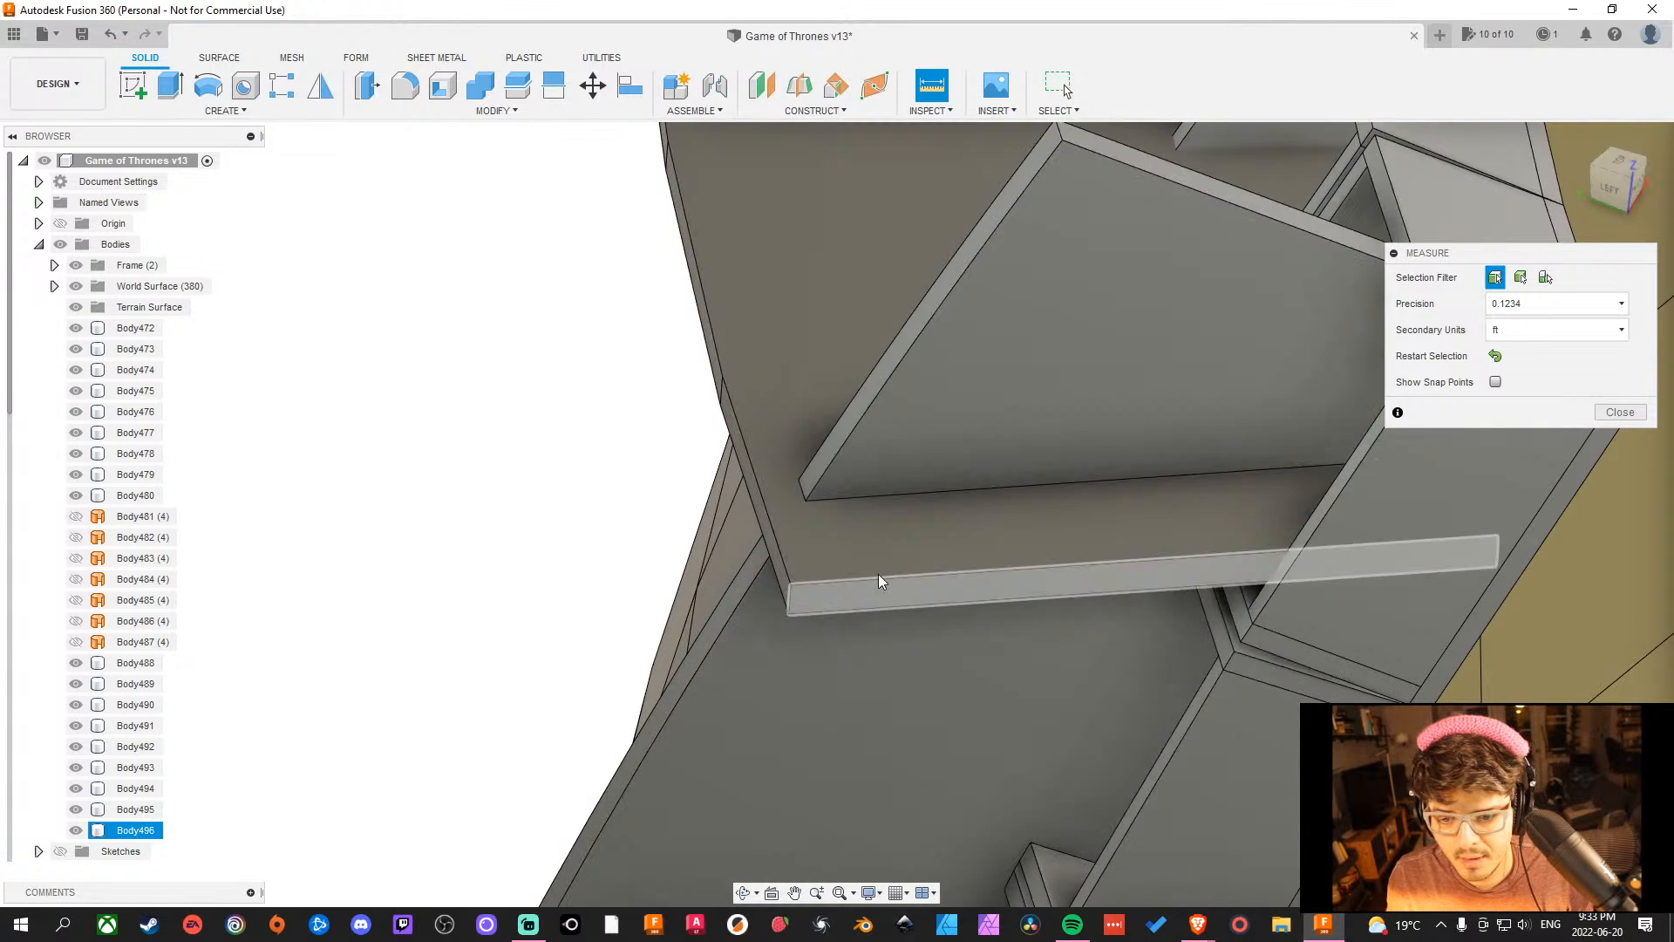
scroll(914, 596, down, 3)
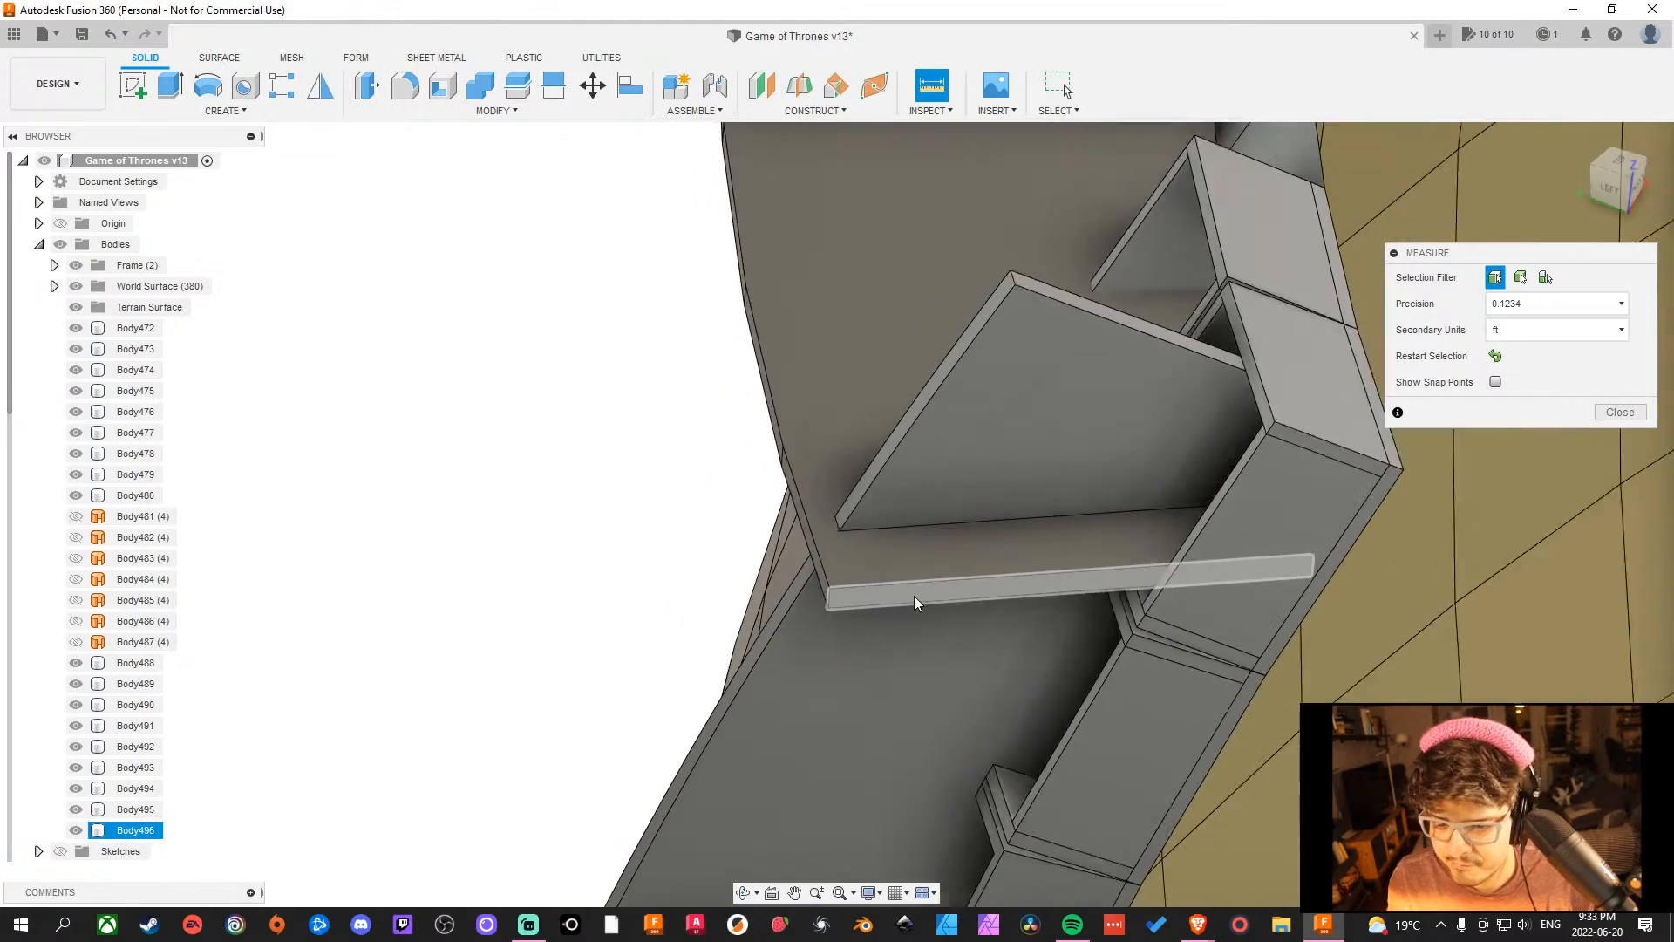
shift+middle_drag(837, 635, 883, 598)
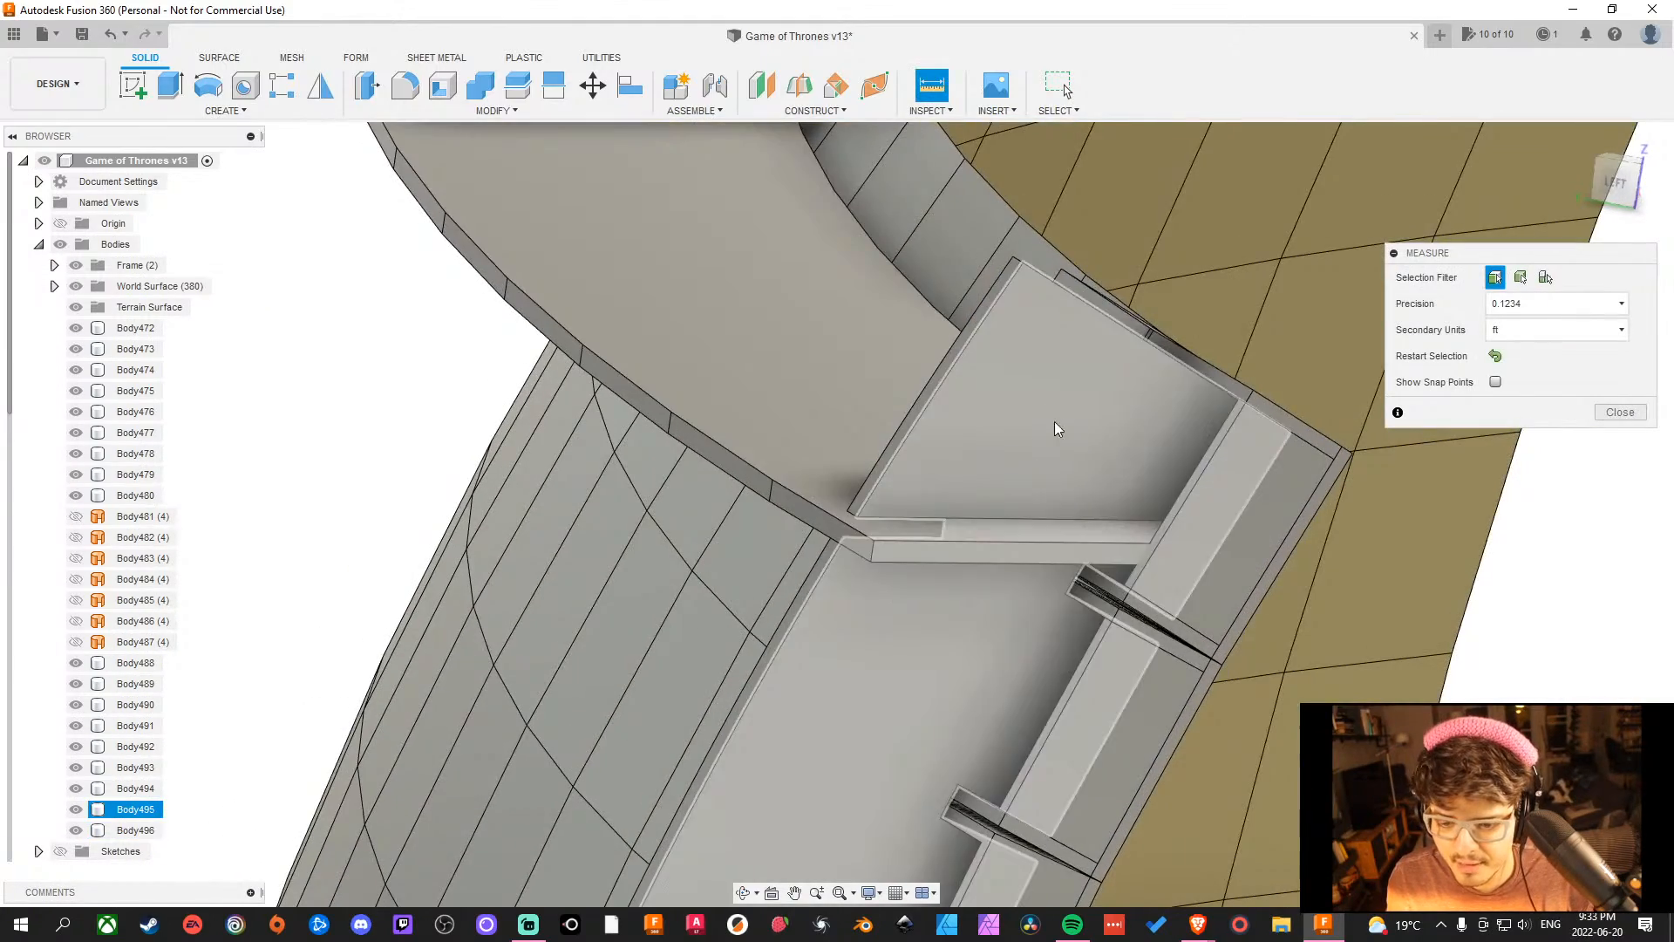
Examine the whole curved world surface with both supports from the side and the back.
scroll(784, 821, down, 4)
scroll(784, 821, down, 3)
middle_drag(811, 823, 1106, 376)
scroll(1106, 378, down, 6)
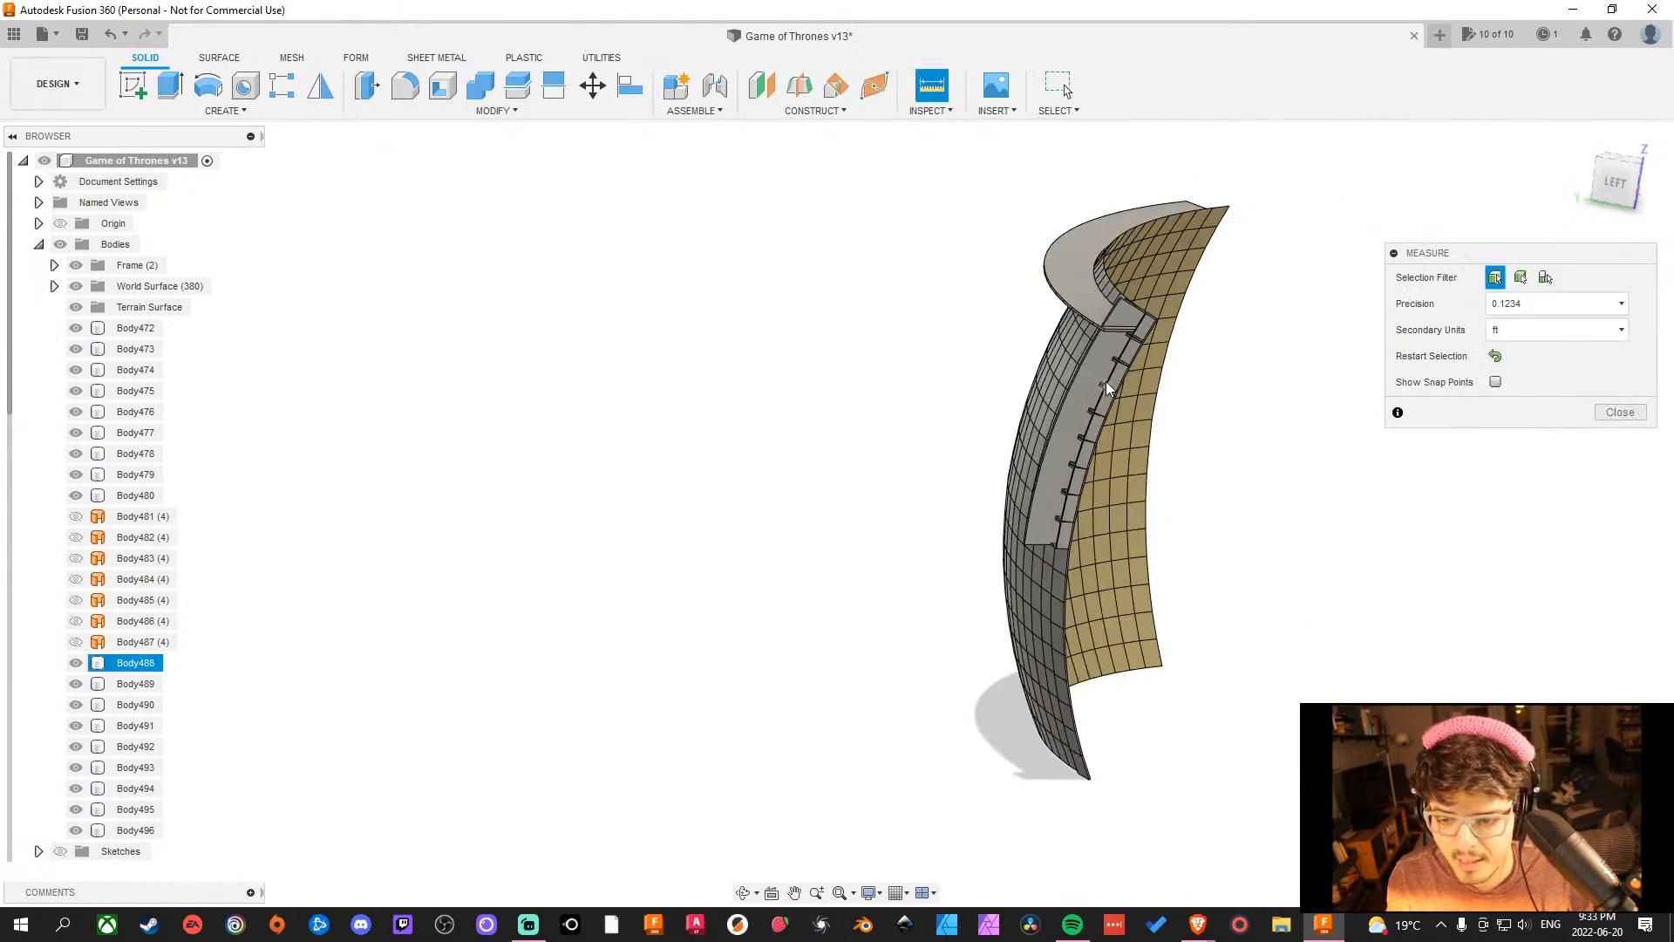
middle_drag(1343, 503, 1138, 633)
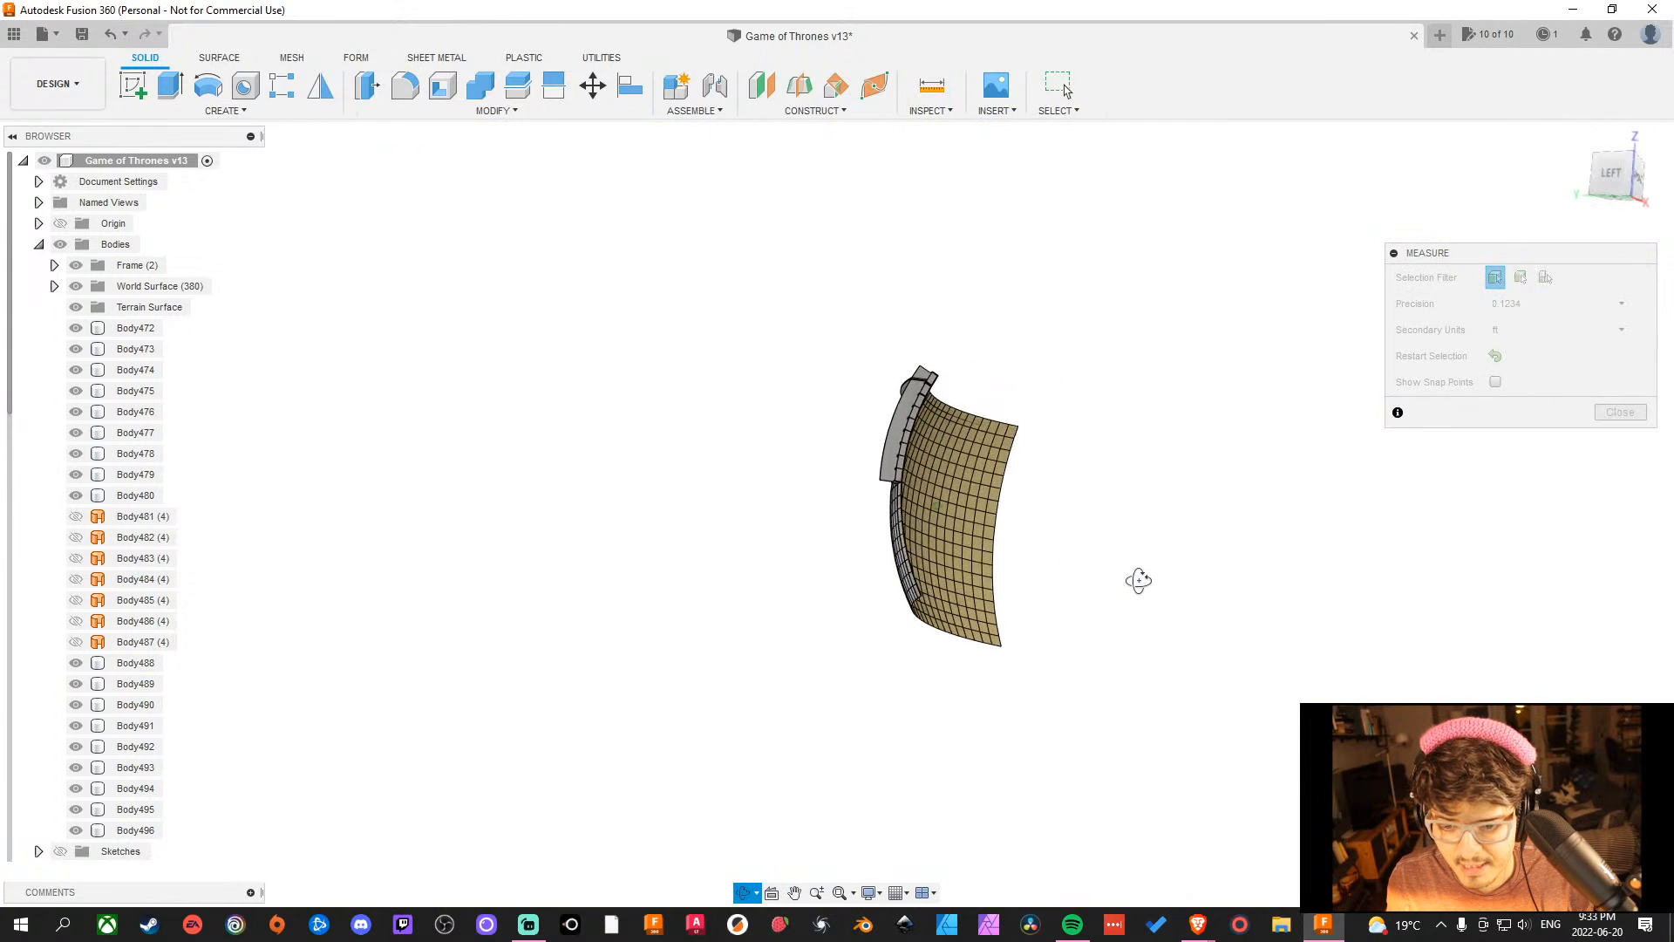
shift+middle_drag(1209, 590, 1188, 636)
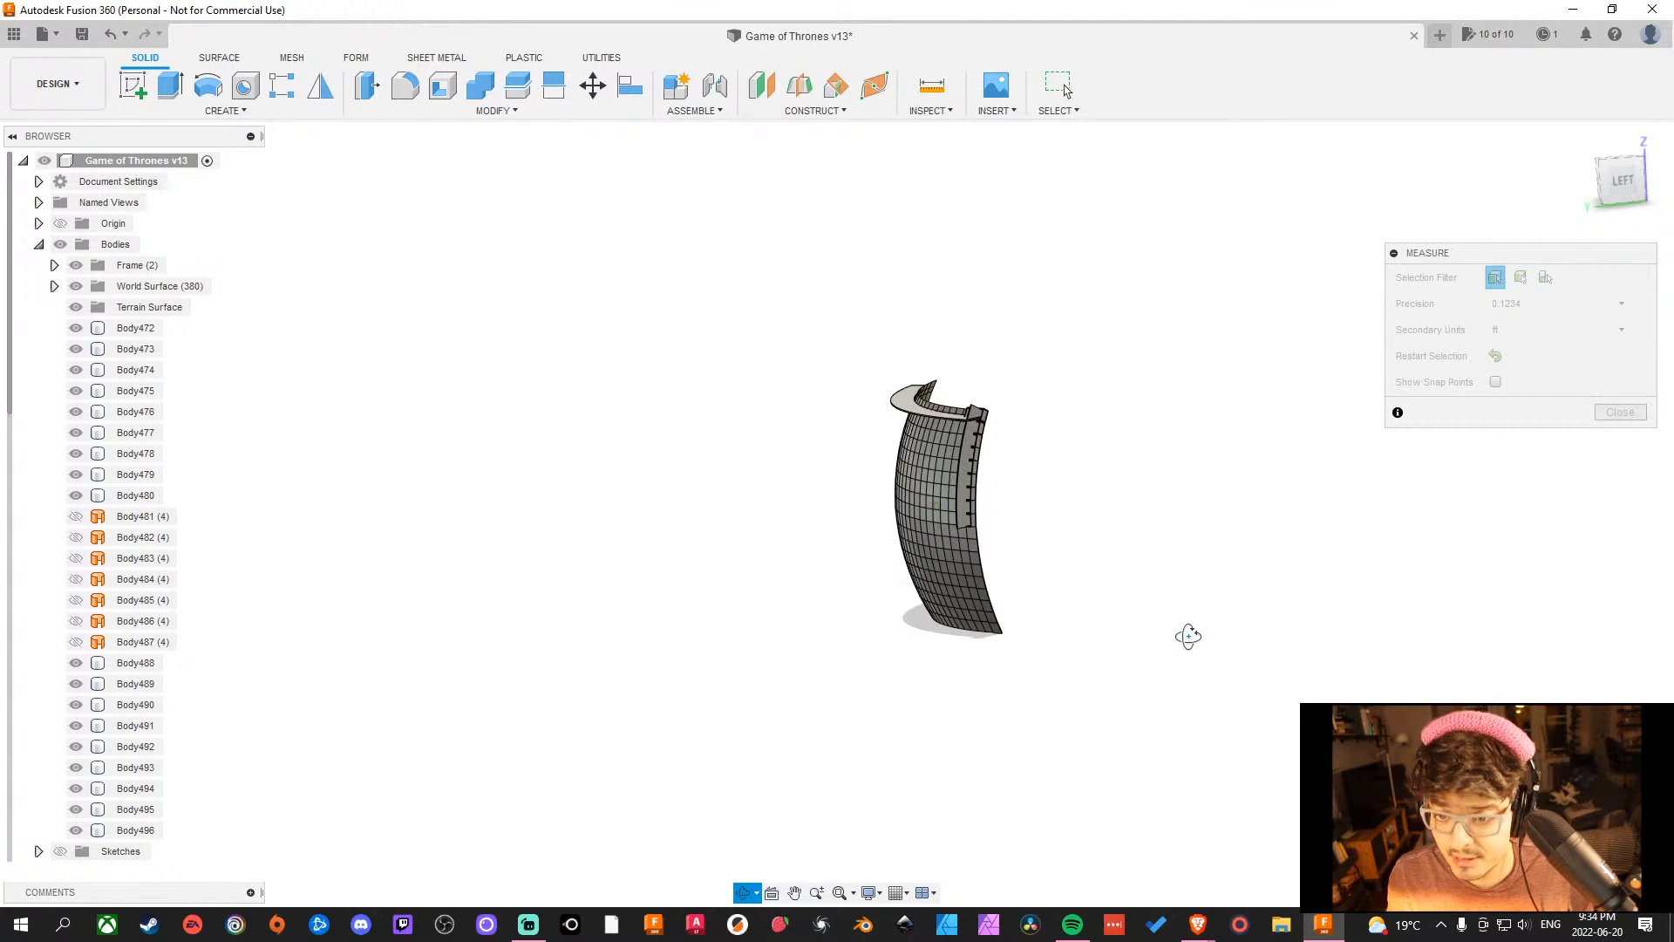
scroll(1005, 401, up, 4)
scroll(1037, 418, down, 3)
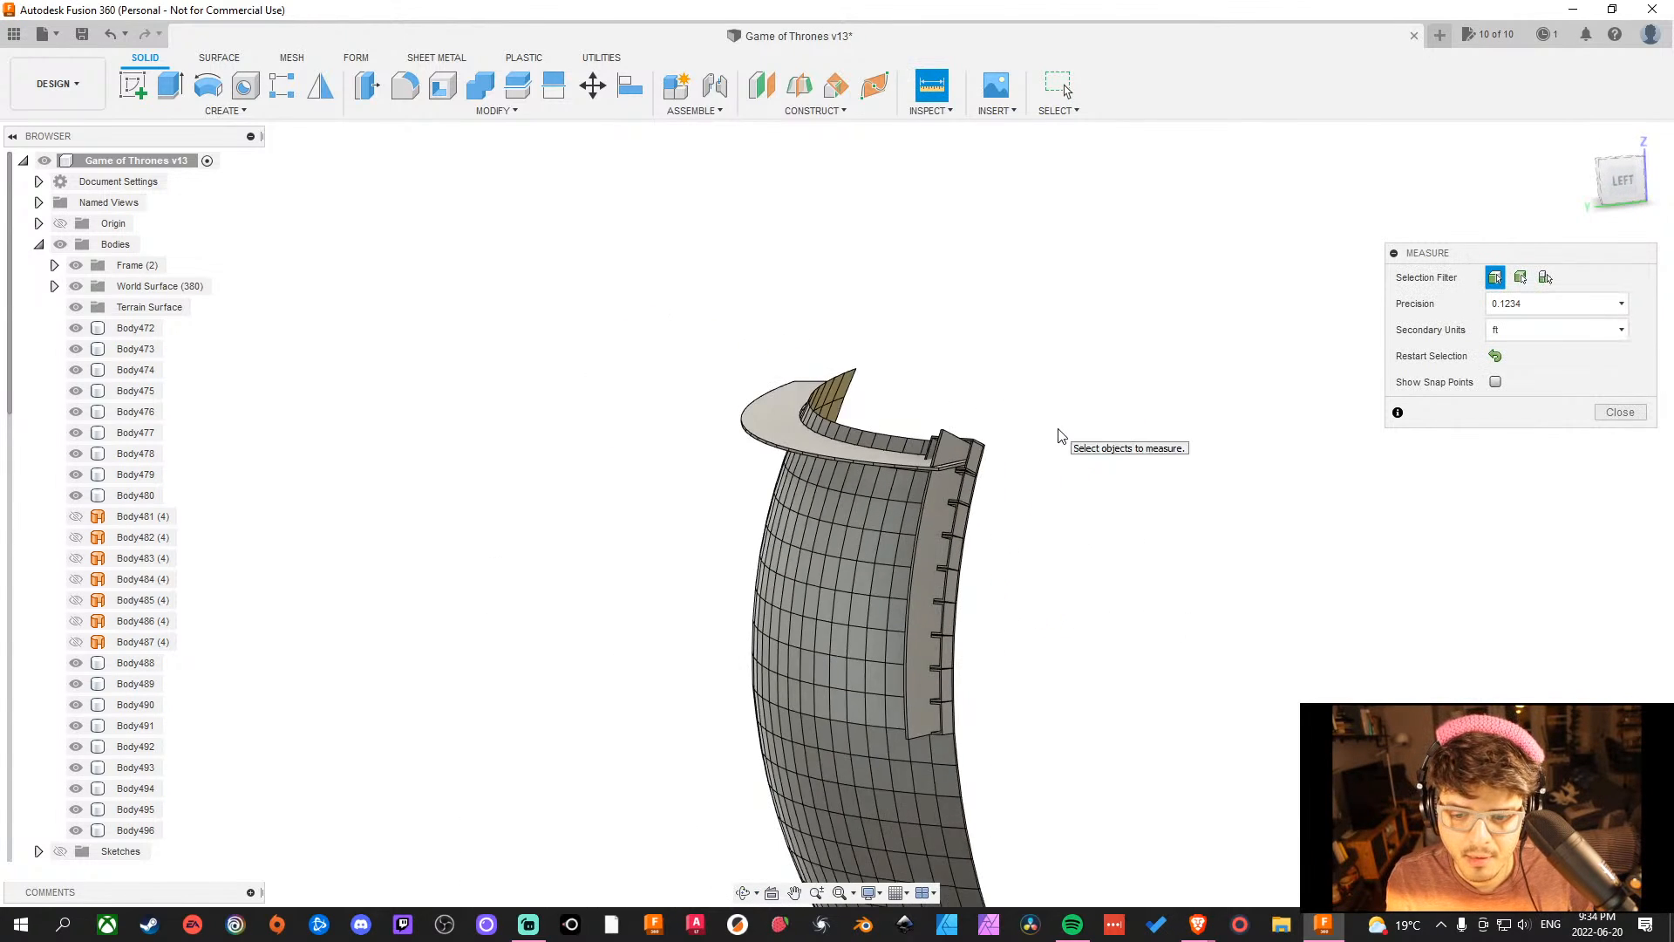
Examine the whole curved world surface and its two crossing supports from below, behind and the left side.
shift+middle_drag(1117, 503, 1171, 545)
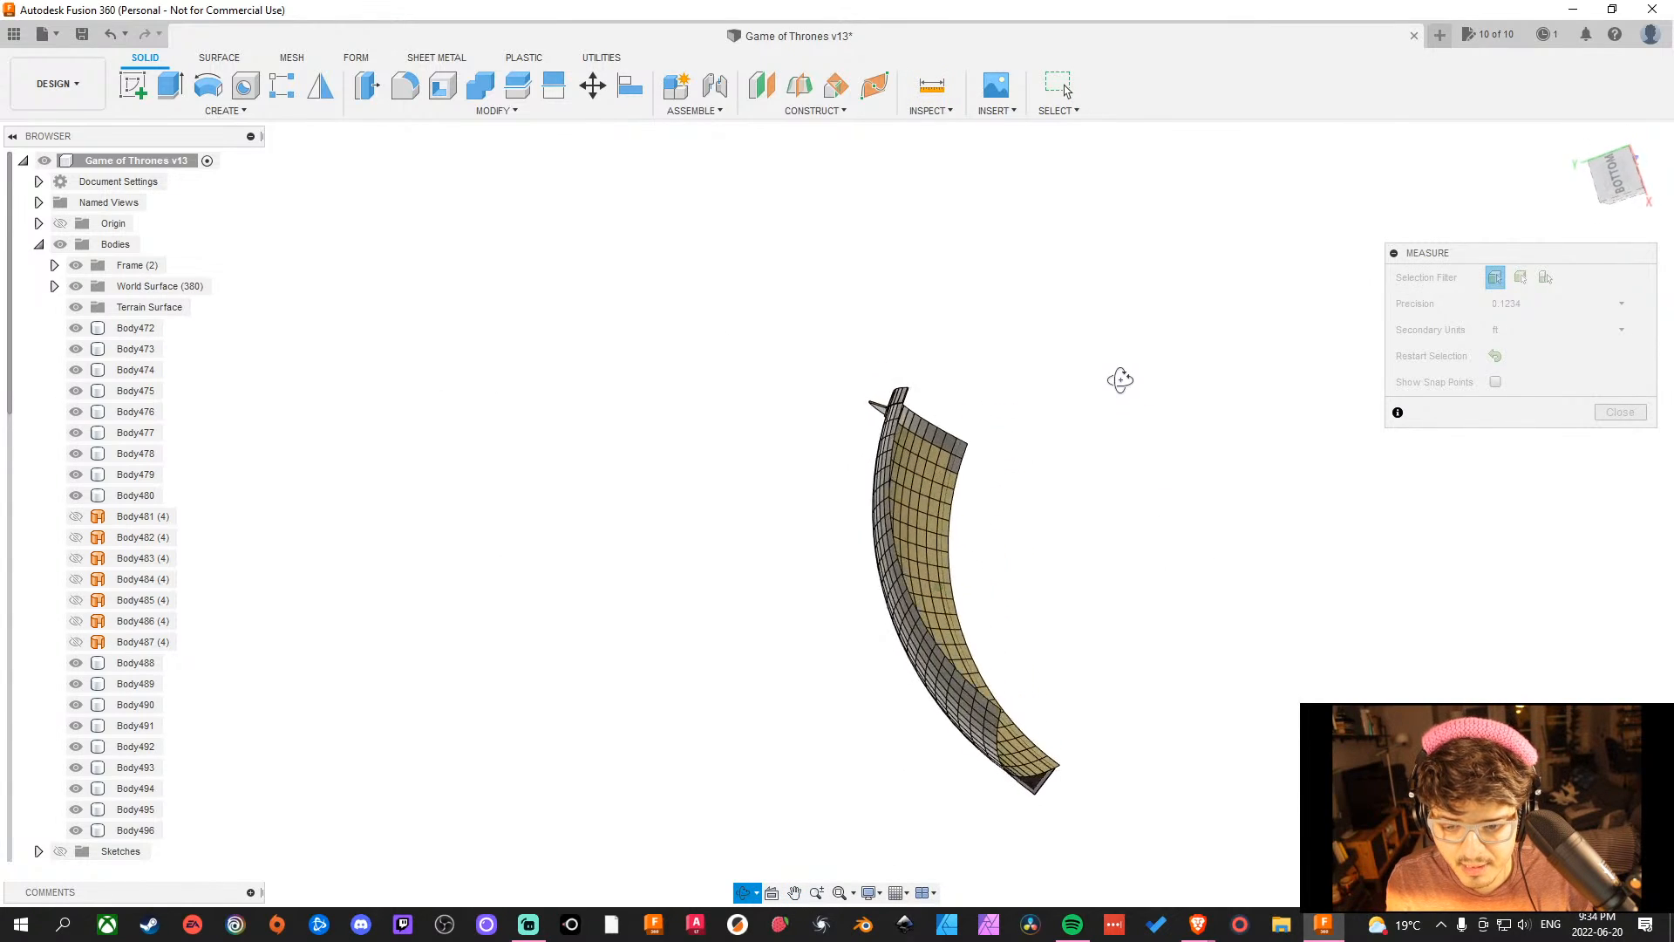
shift+middle_drag(1120, 379, 866, 228)
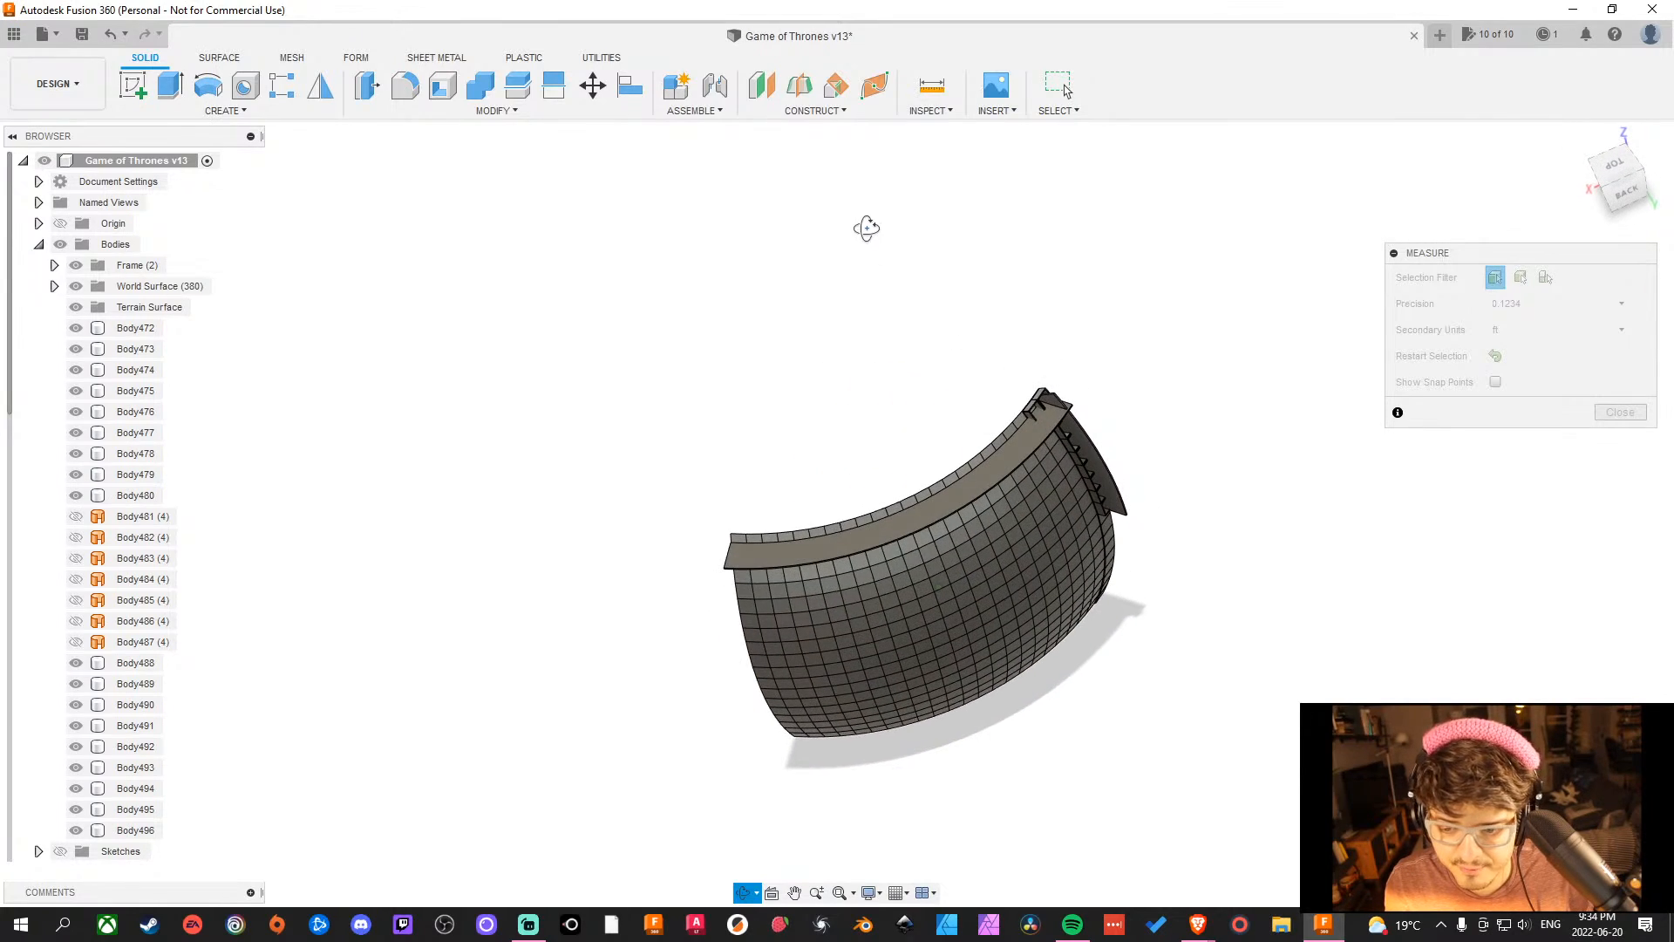
shift+middle_drag(1085, 548, 1620, 571)
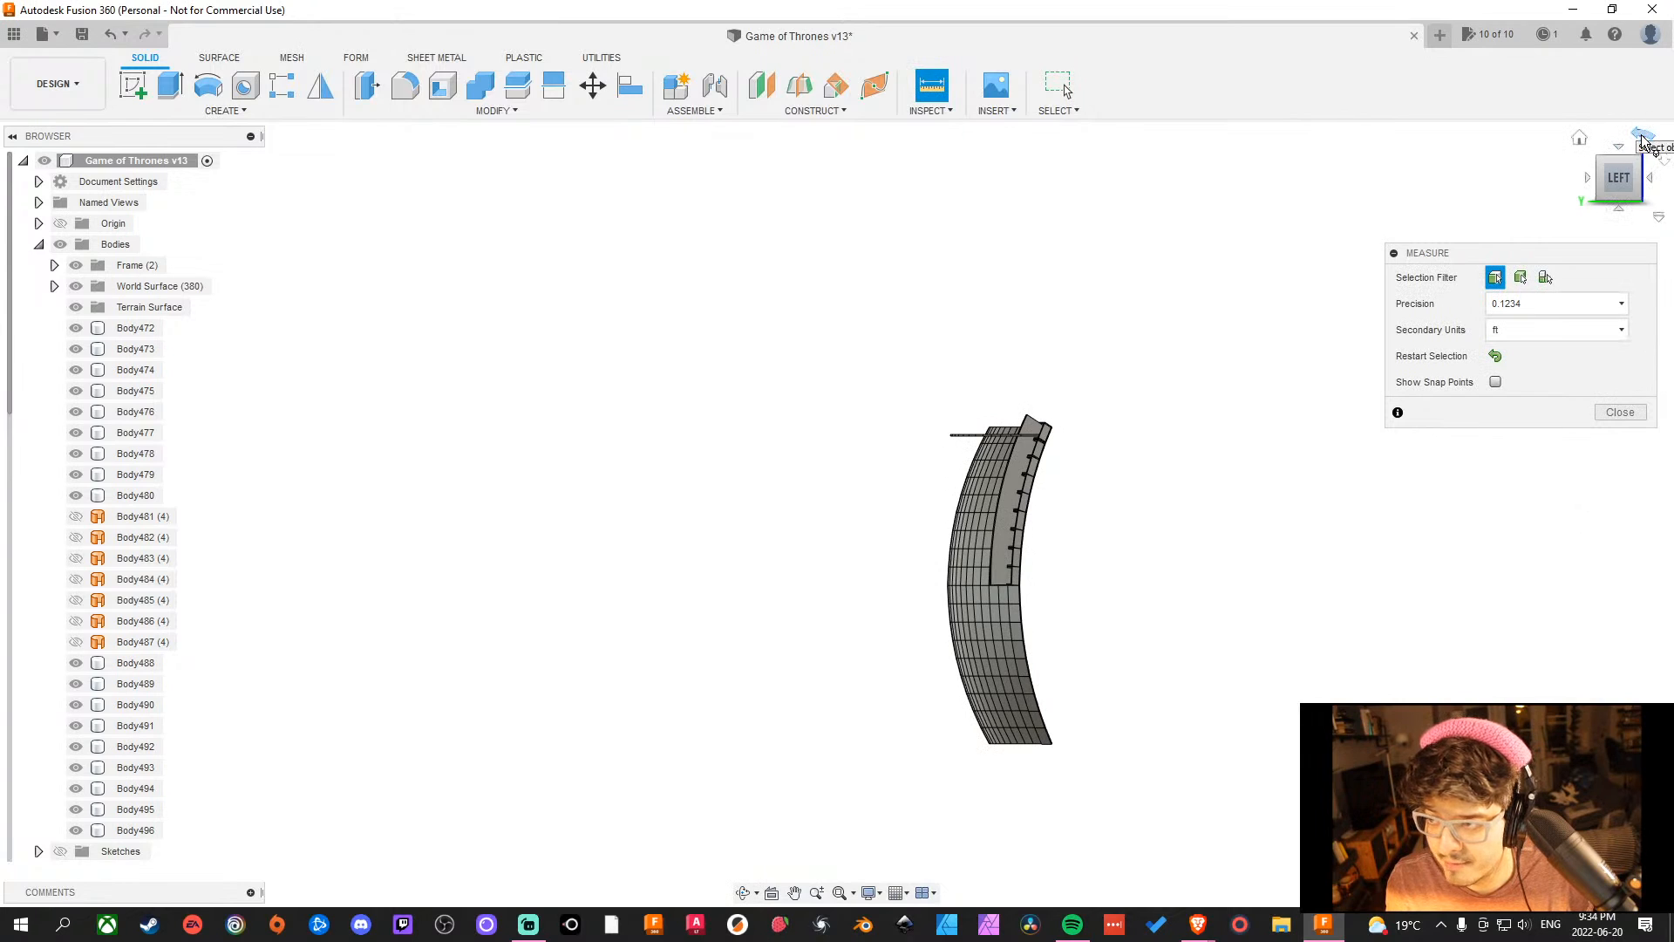
click(1643, 142)
middle_drag(1114, 476, 1046, 693)
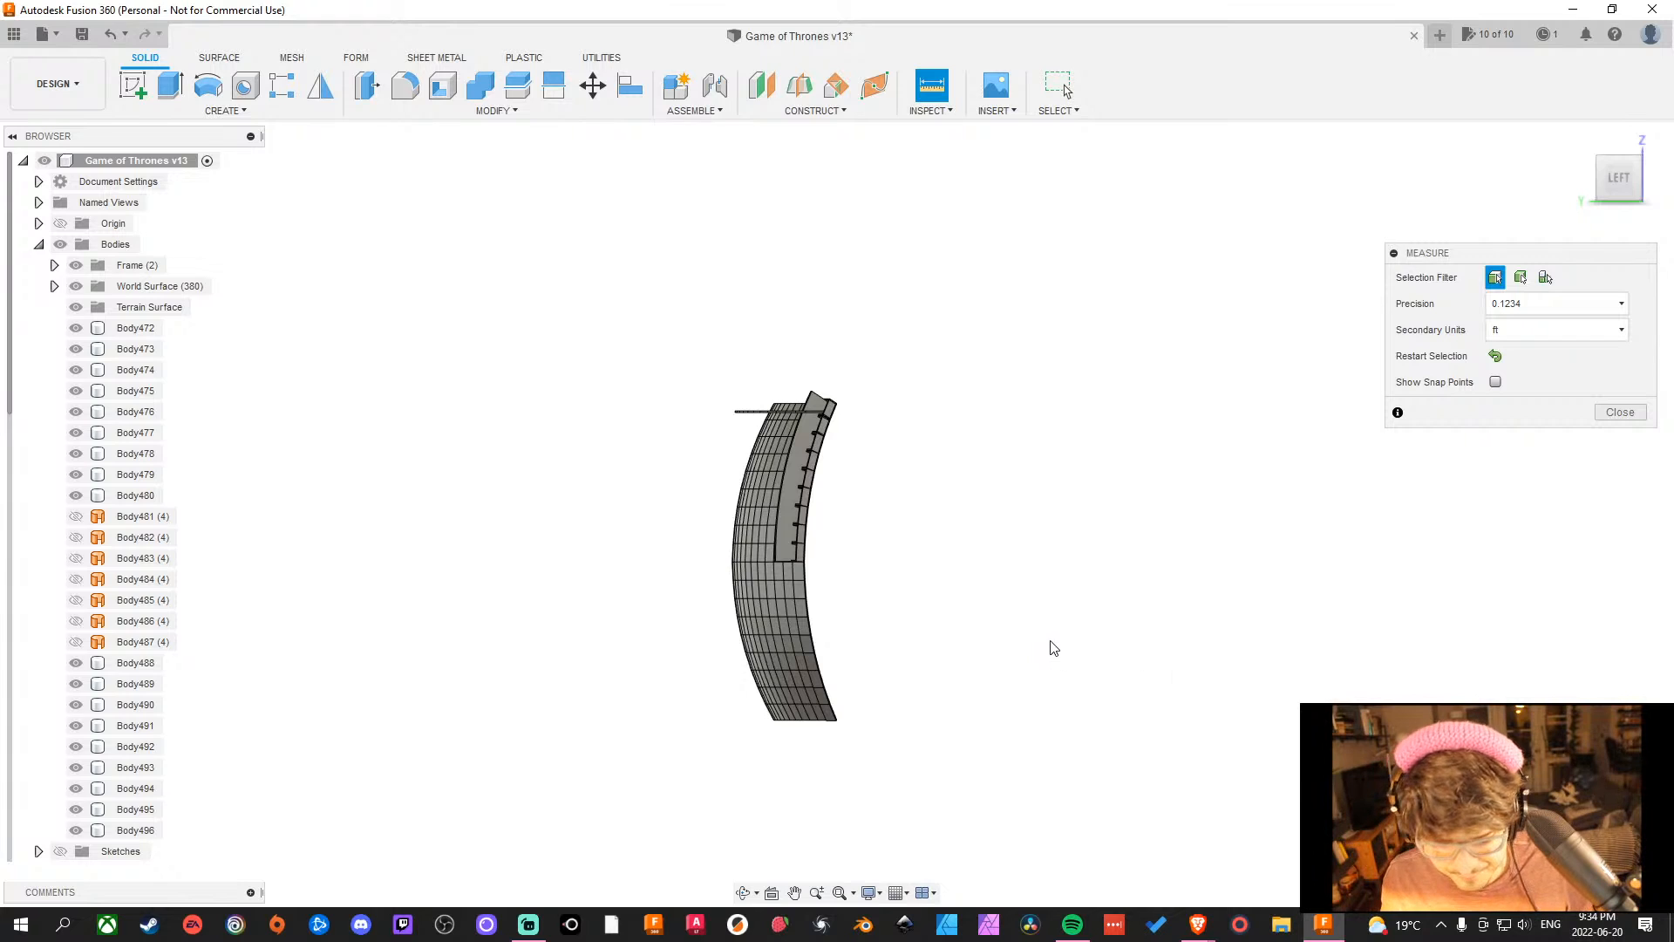
middle_drag(1255, 590, 1187, 664)
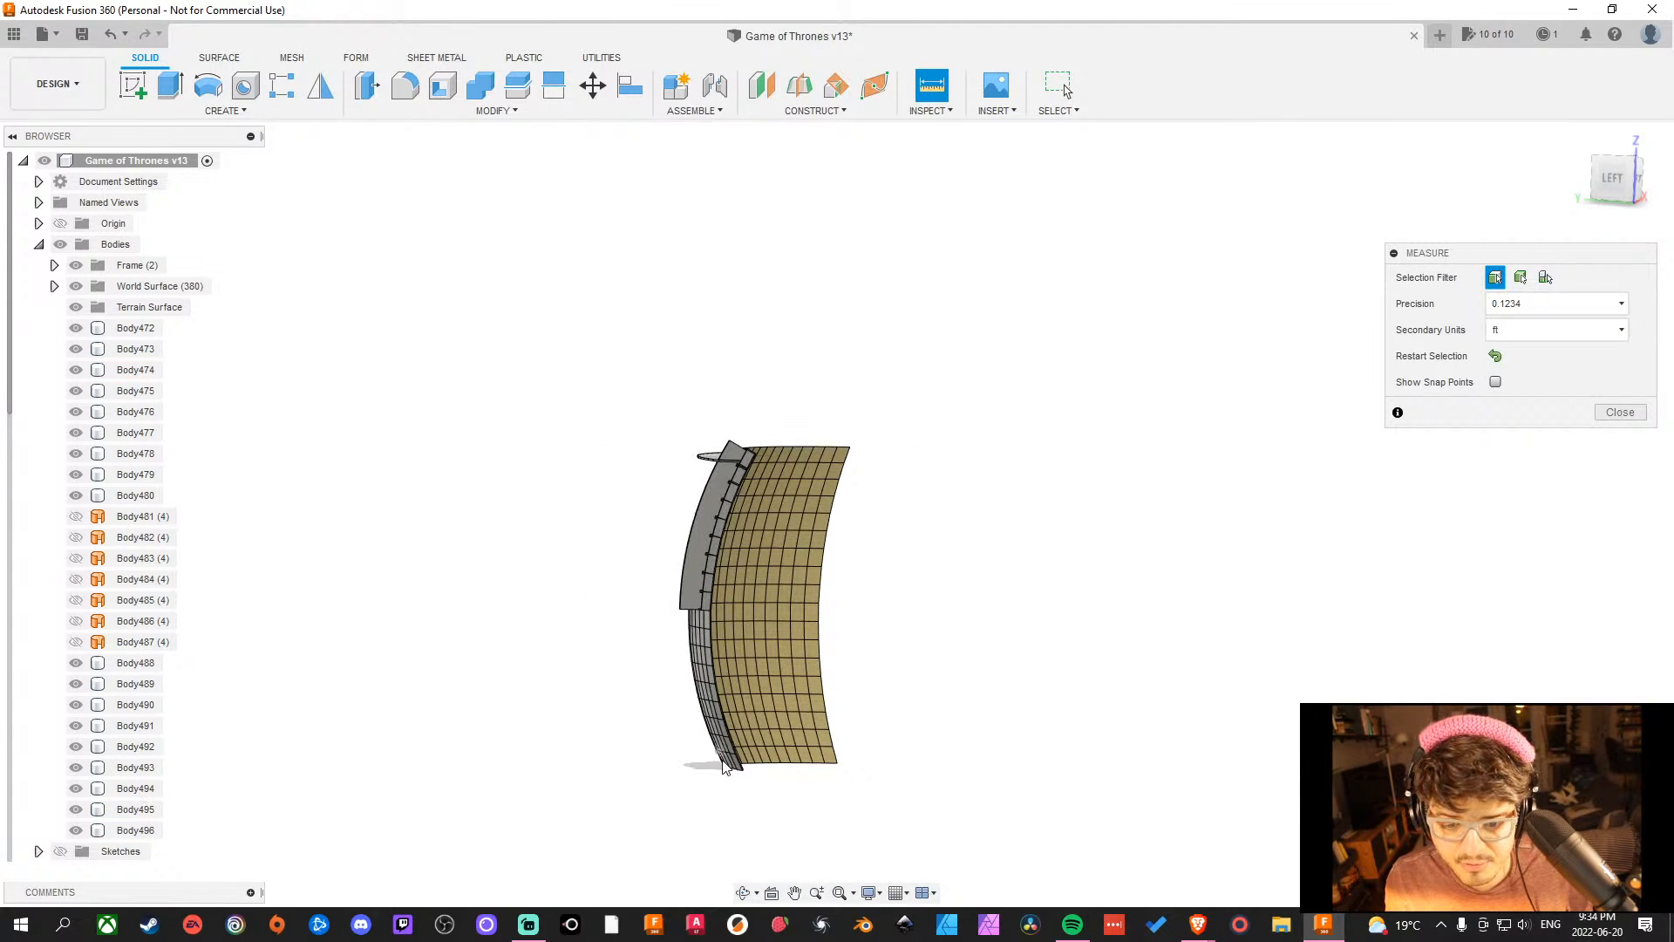
mouse_move(1069, 654)
shift+middle_down()
mouse_move(1181, 631)
mouse_move(1081, 654)
shift+middle_up()
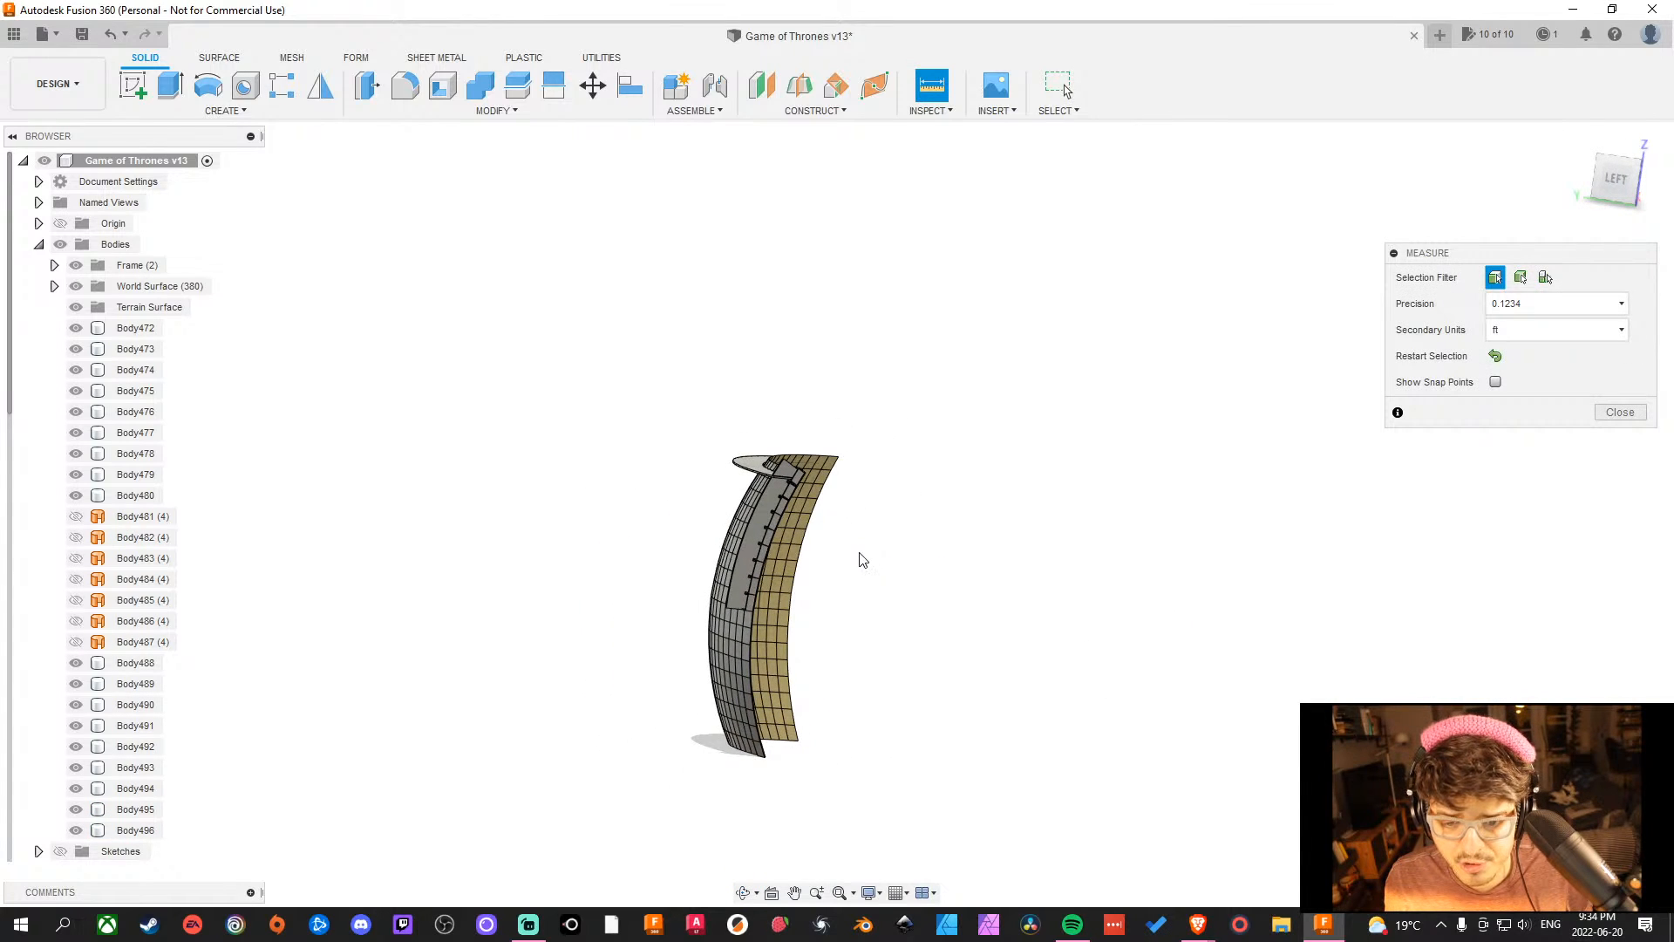
shift+middle_drag(862, 559, 957, 564)
Examine up close the upper corner where the vertical and horizontal supports interlock beside the box frames.
scroll(956, 523, up, 10)
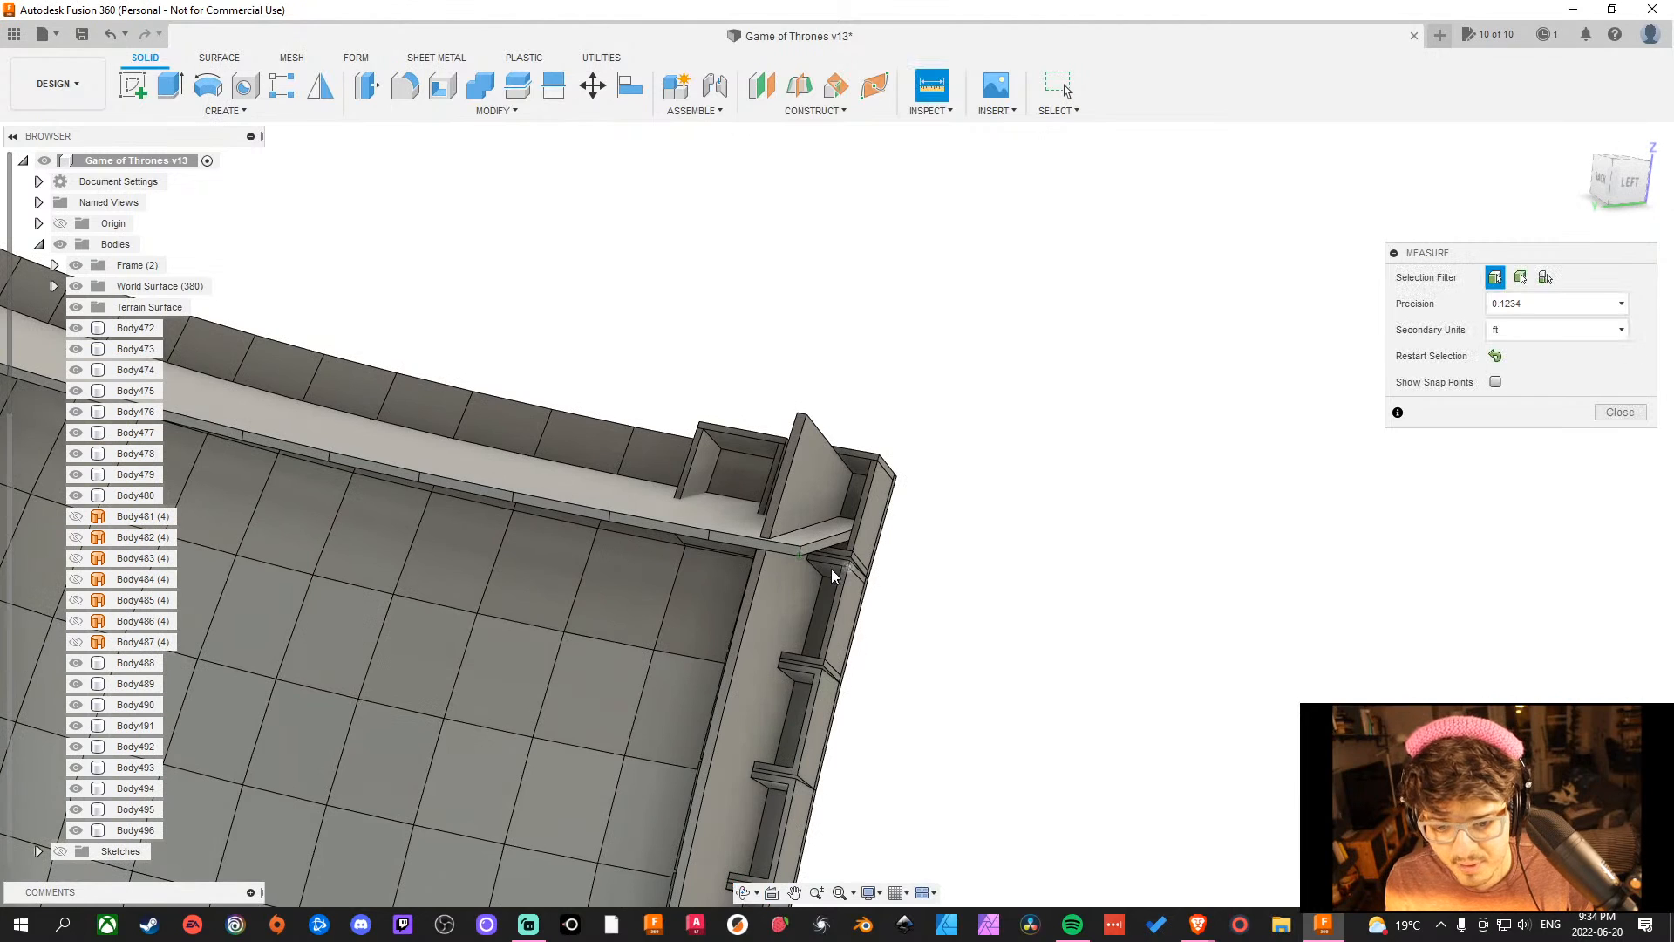
scroll(825, 571, down, 3)
scroll(825, 571, up, 3)
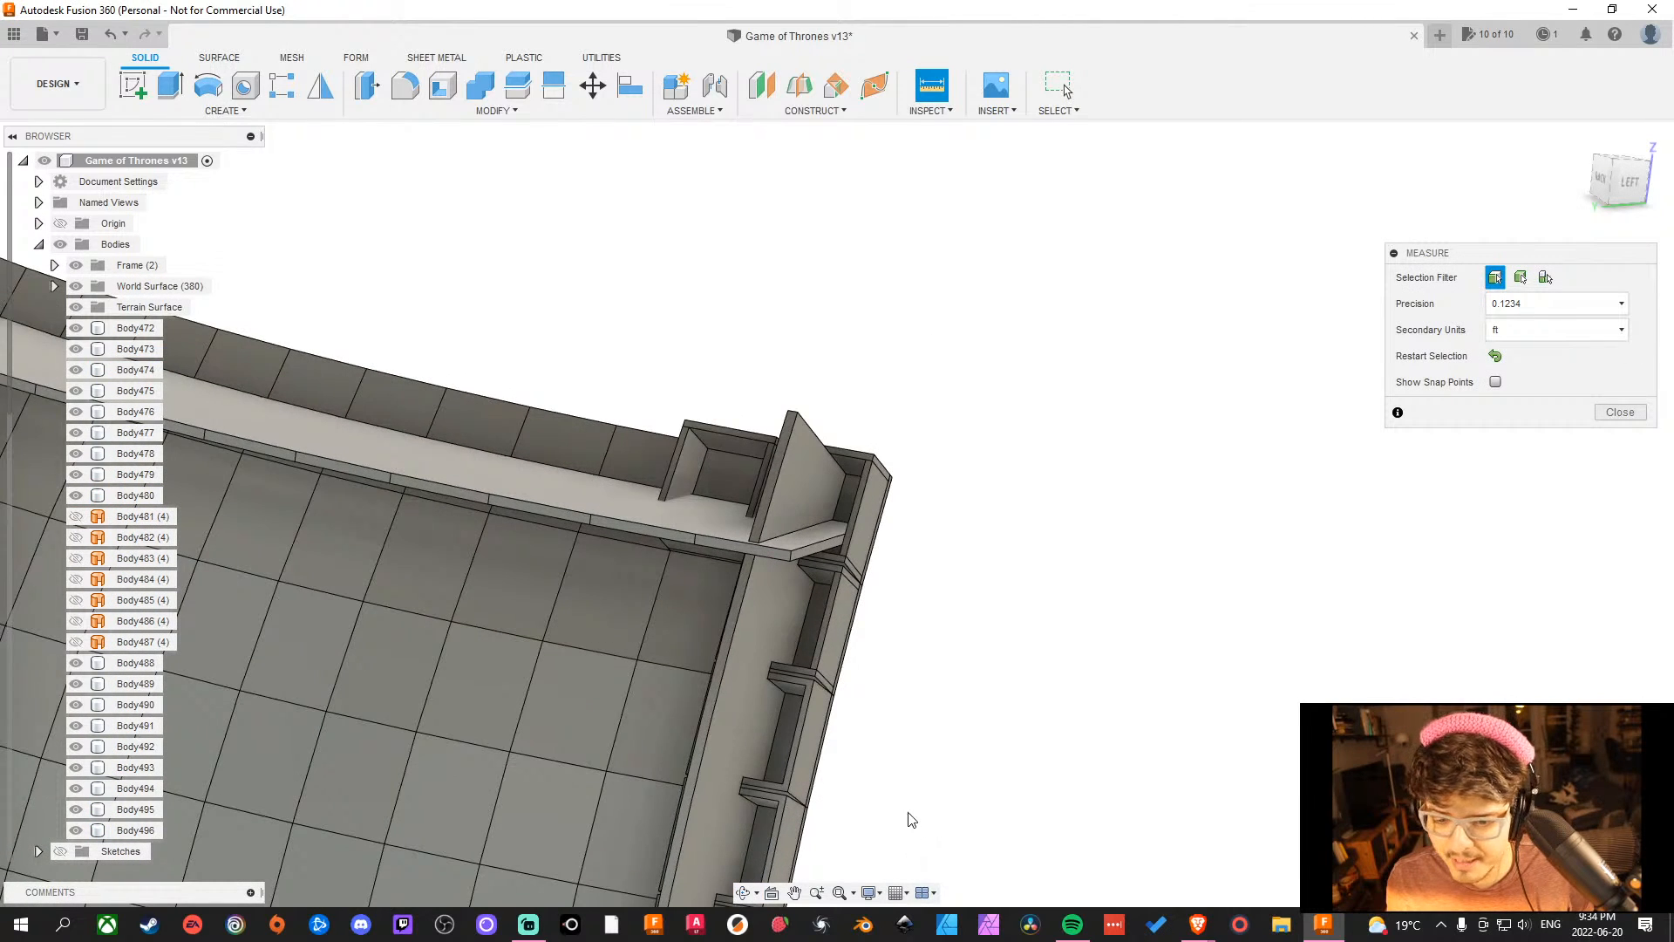
scroll(911, 820, down, 5)
middle_drag(927, 788, 893, 343)
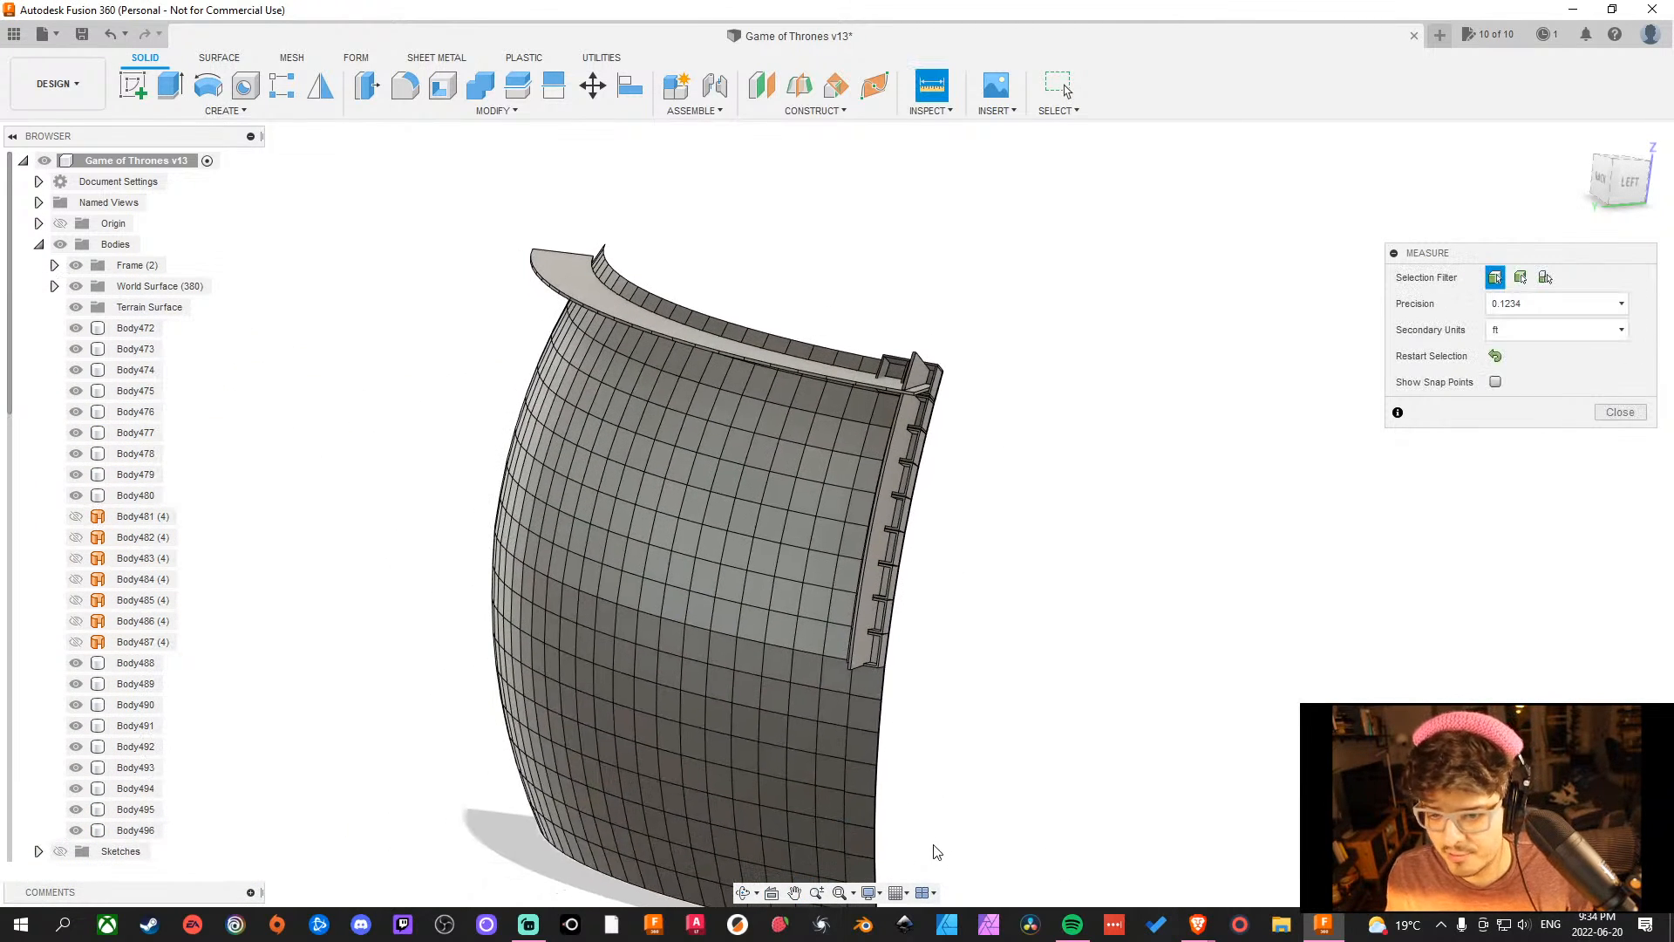
shift+middle_drag(891, 480, 1112, 466)
scroll(1037, 399, up, 5)
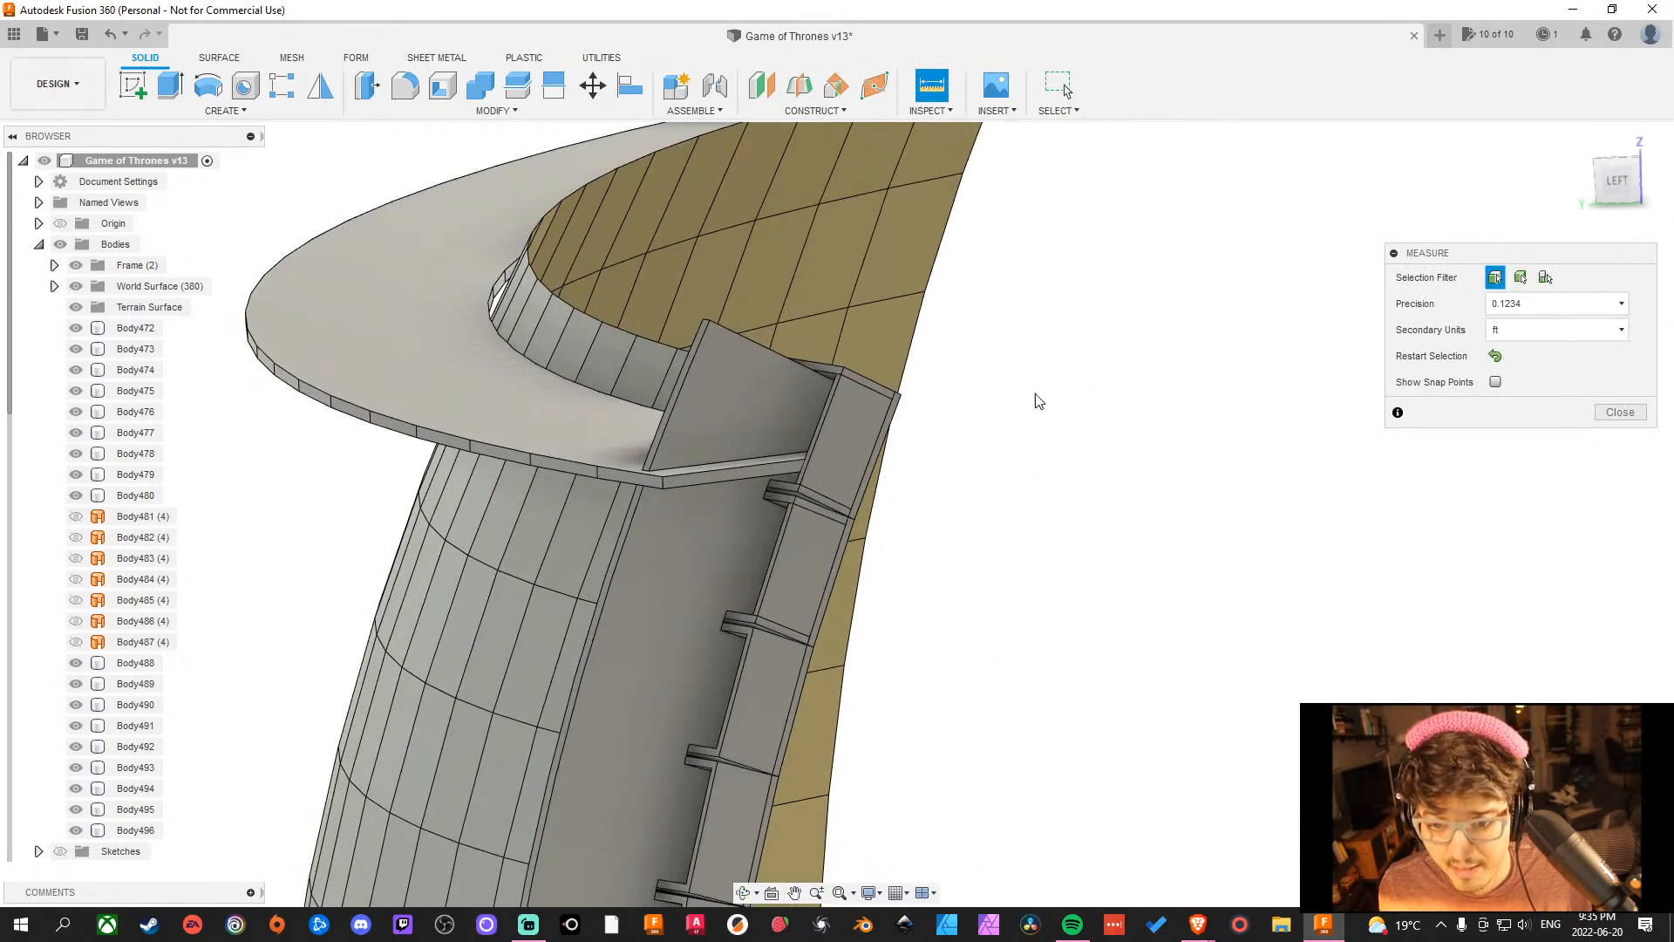
scroll(1012, 441, up, 3)
scroll(961, 432, up, 2)
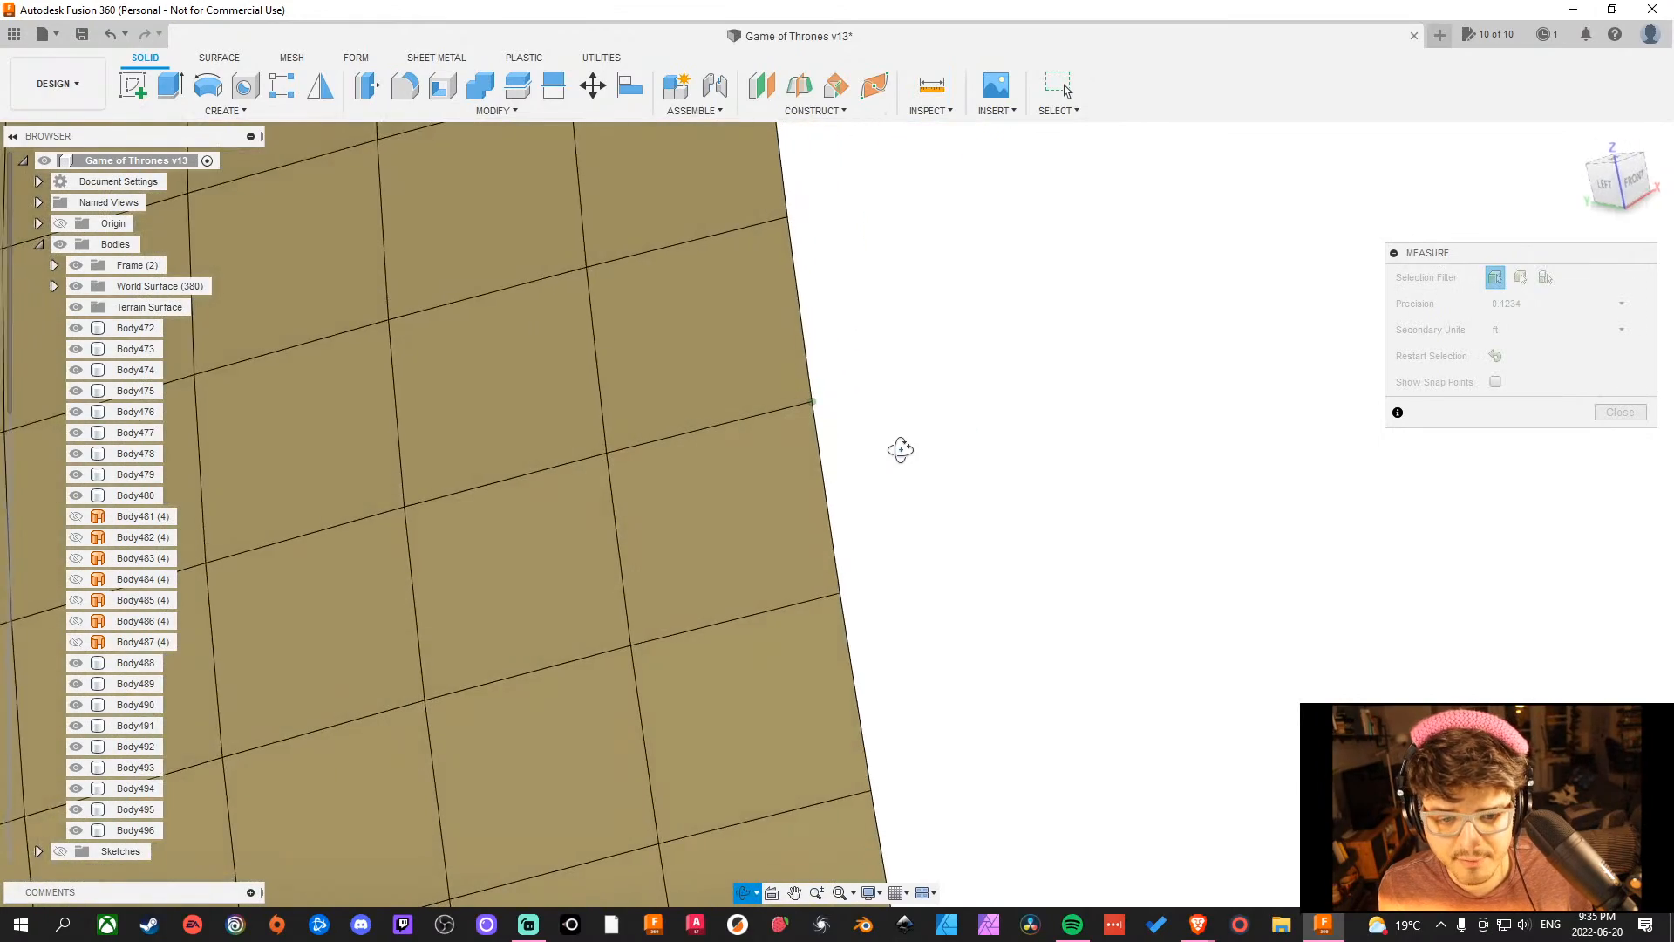
scroll(953, 437, down, 6)
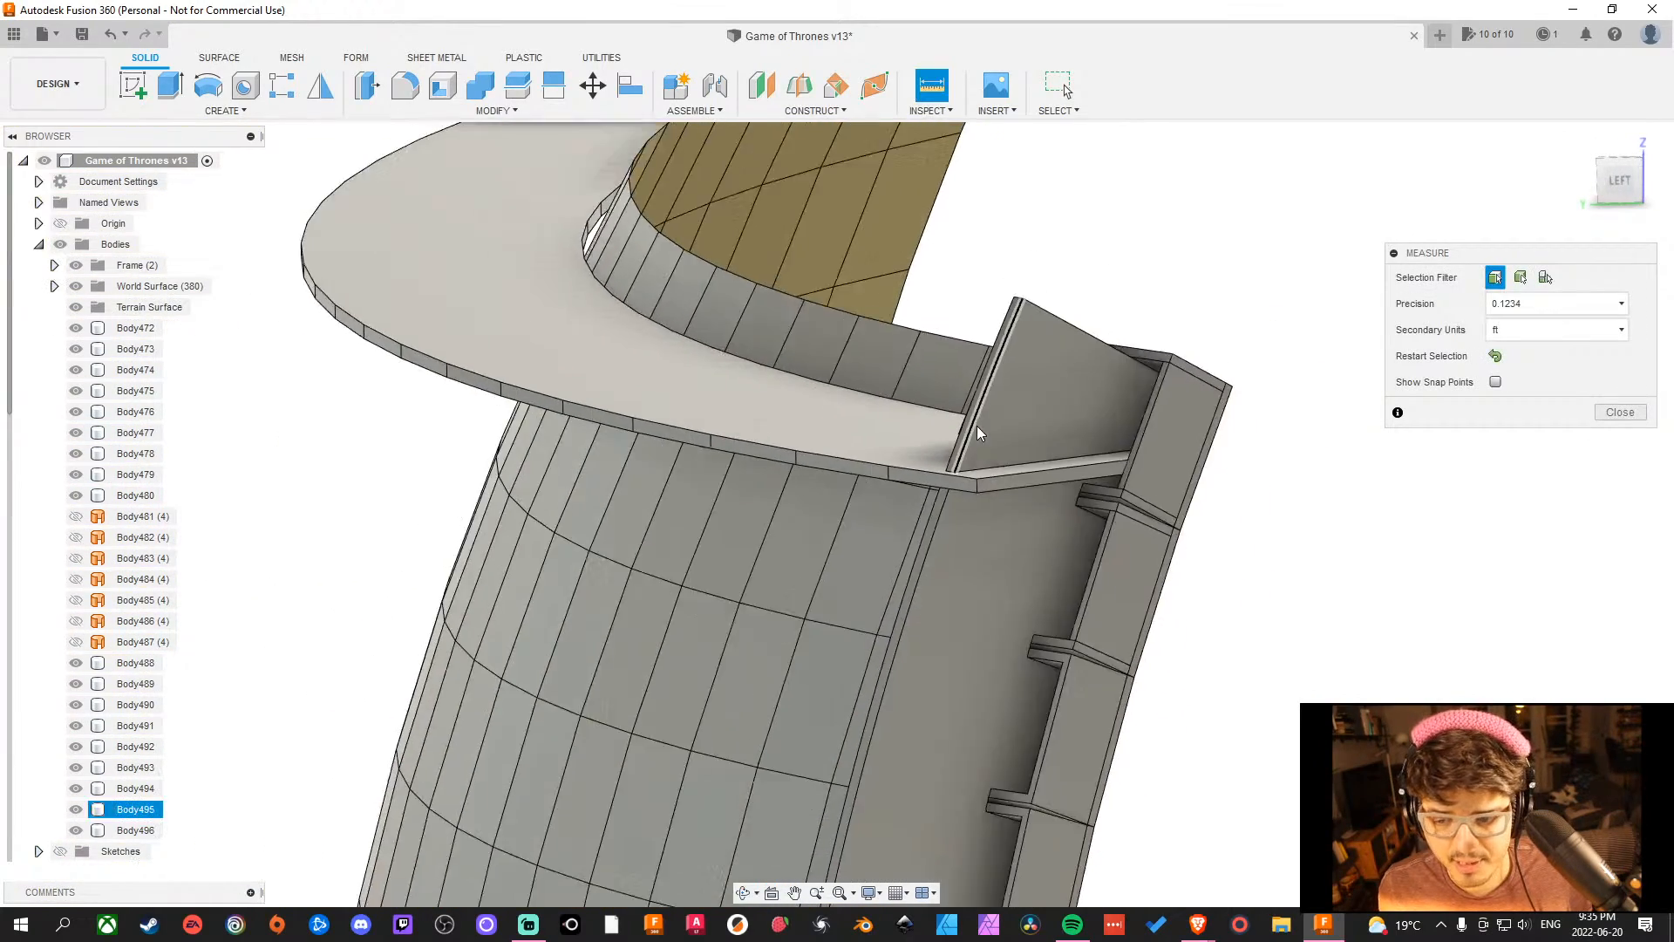
scroll(976, 427, down, 3)
middle_drag(1184, 474, 1132, 469)
scroll(1091, 503, up, 1)
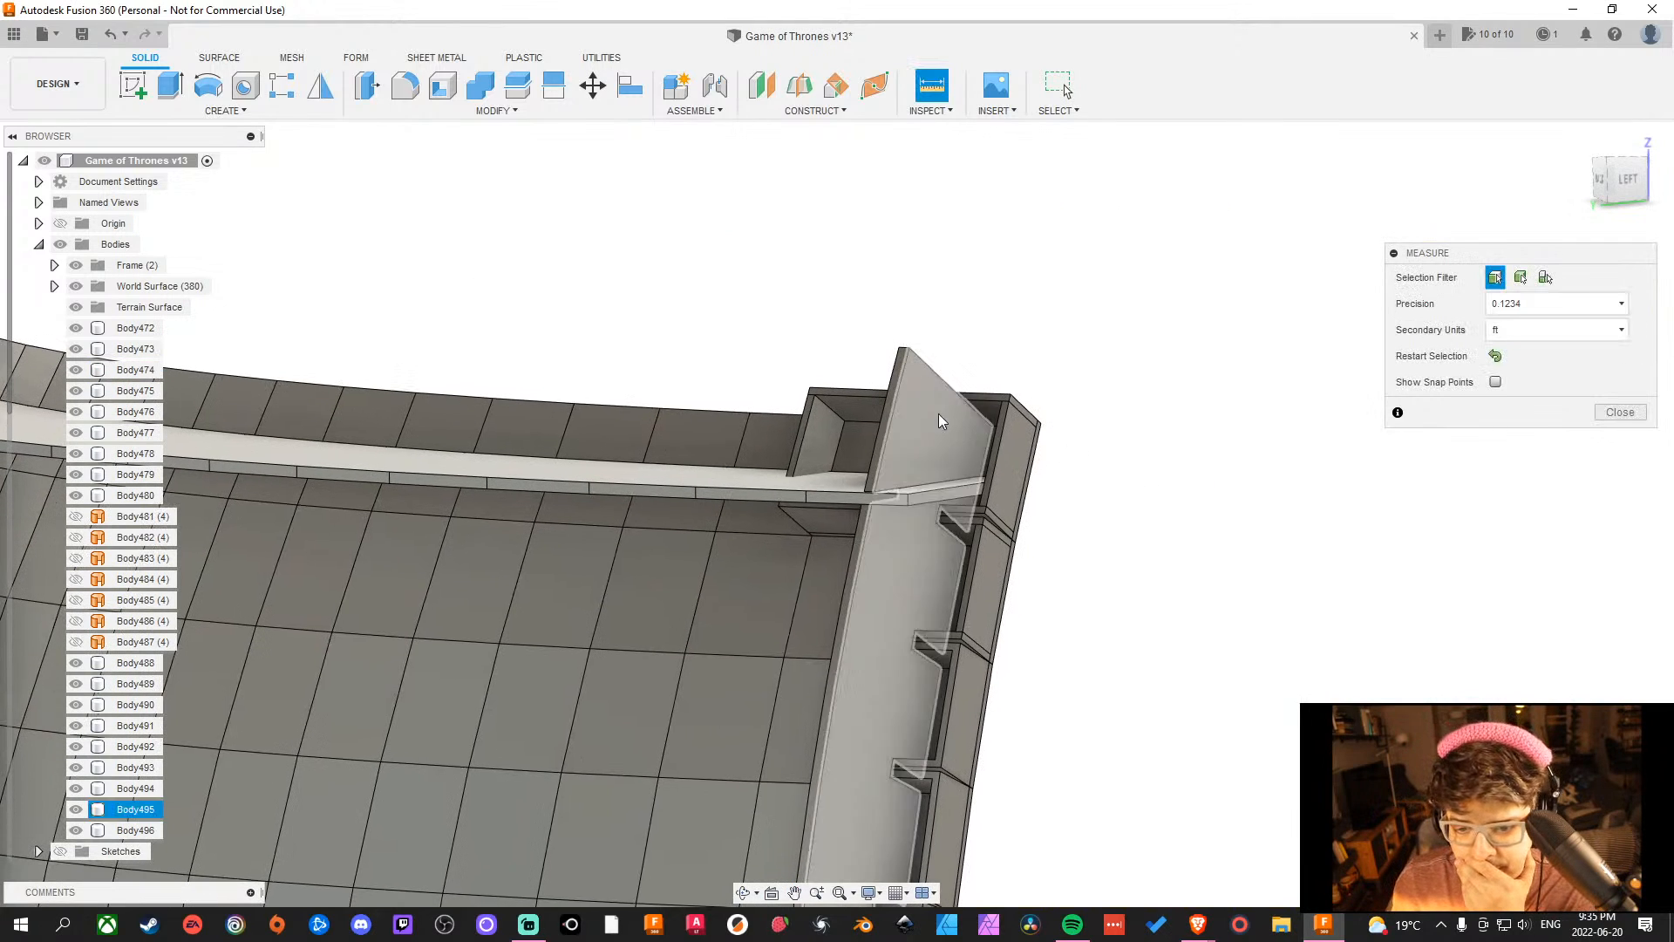
middle_drag(1133, 593, 1135, 556)
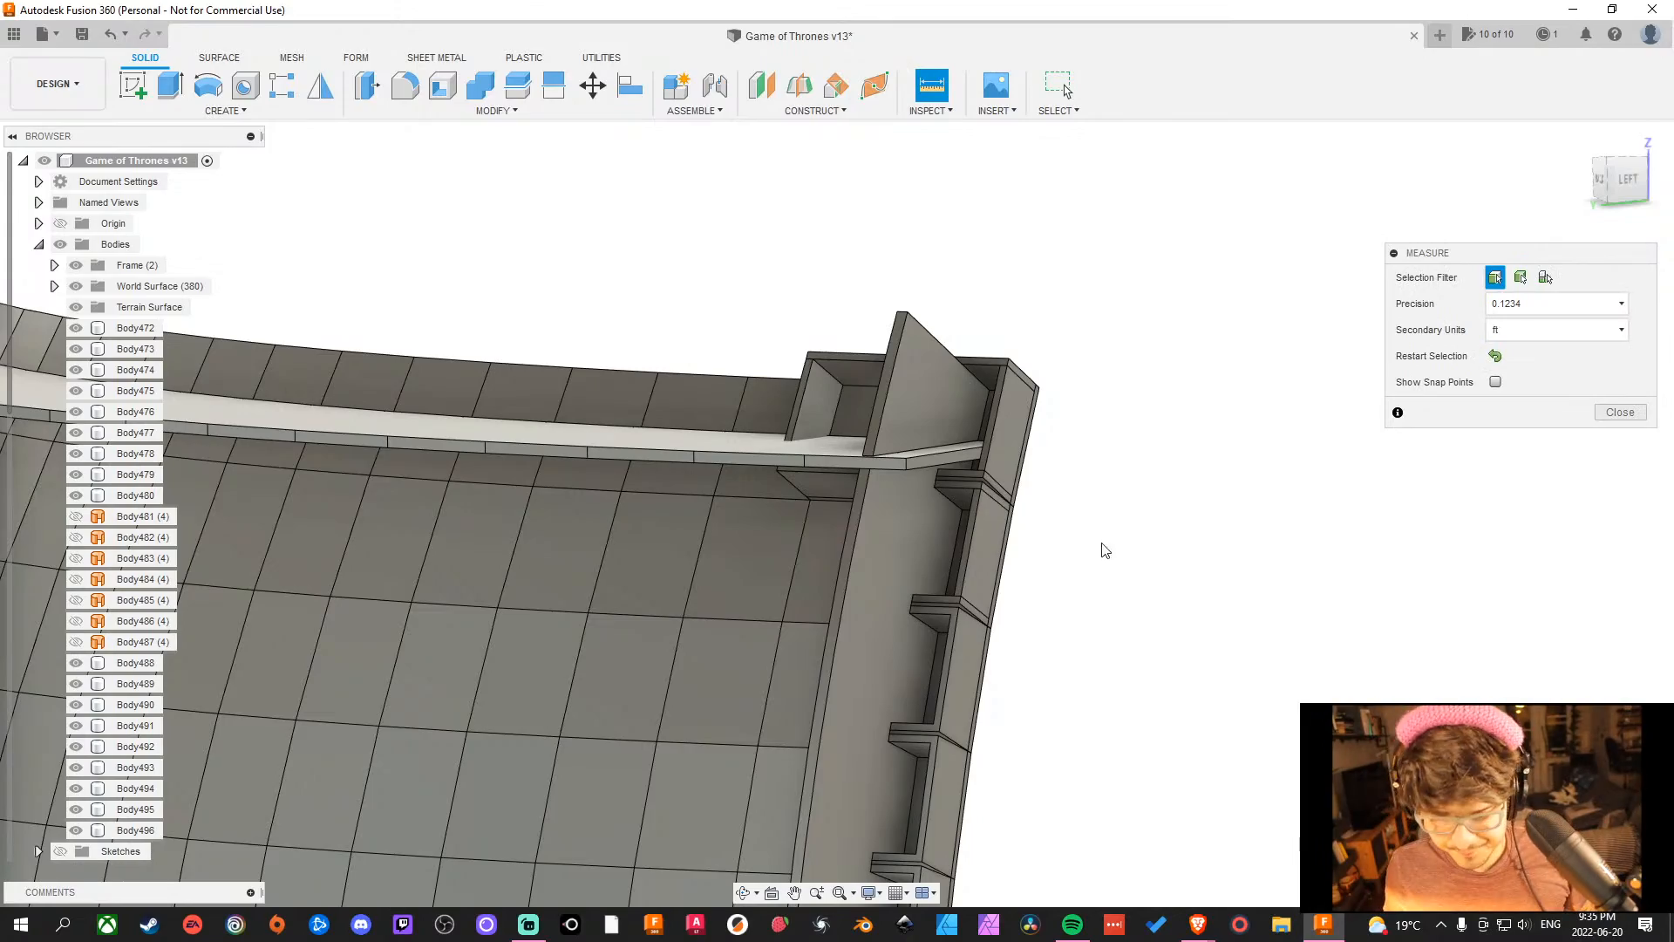
Examine the horizontal support along the world surface from above and behind, including how it meets the corner box frames.
shift+middle_drag(1102, 550, 1163, 660)
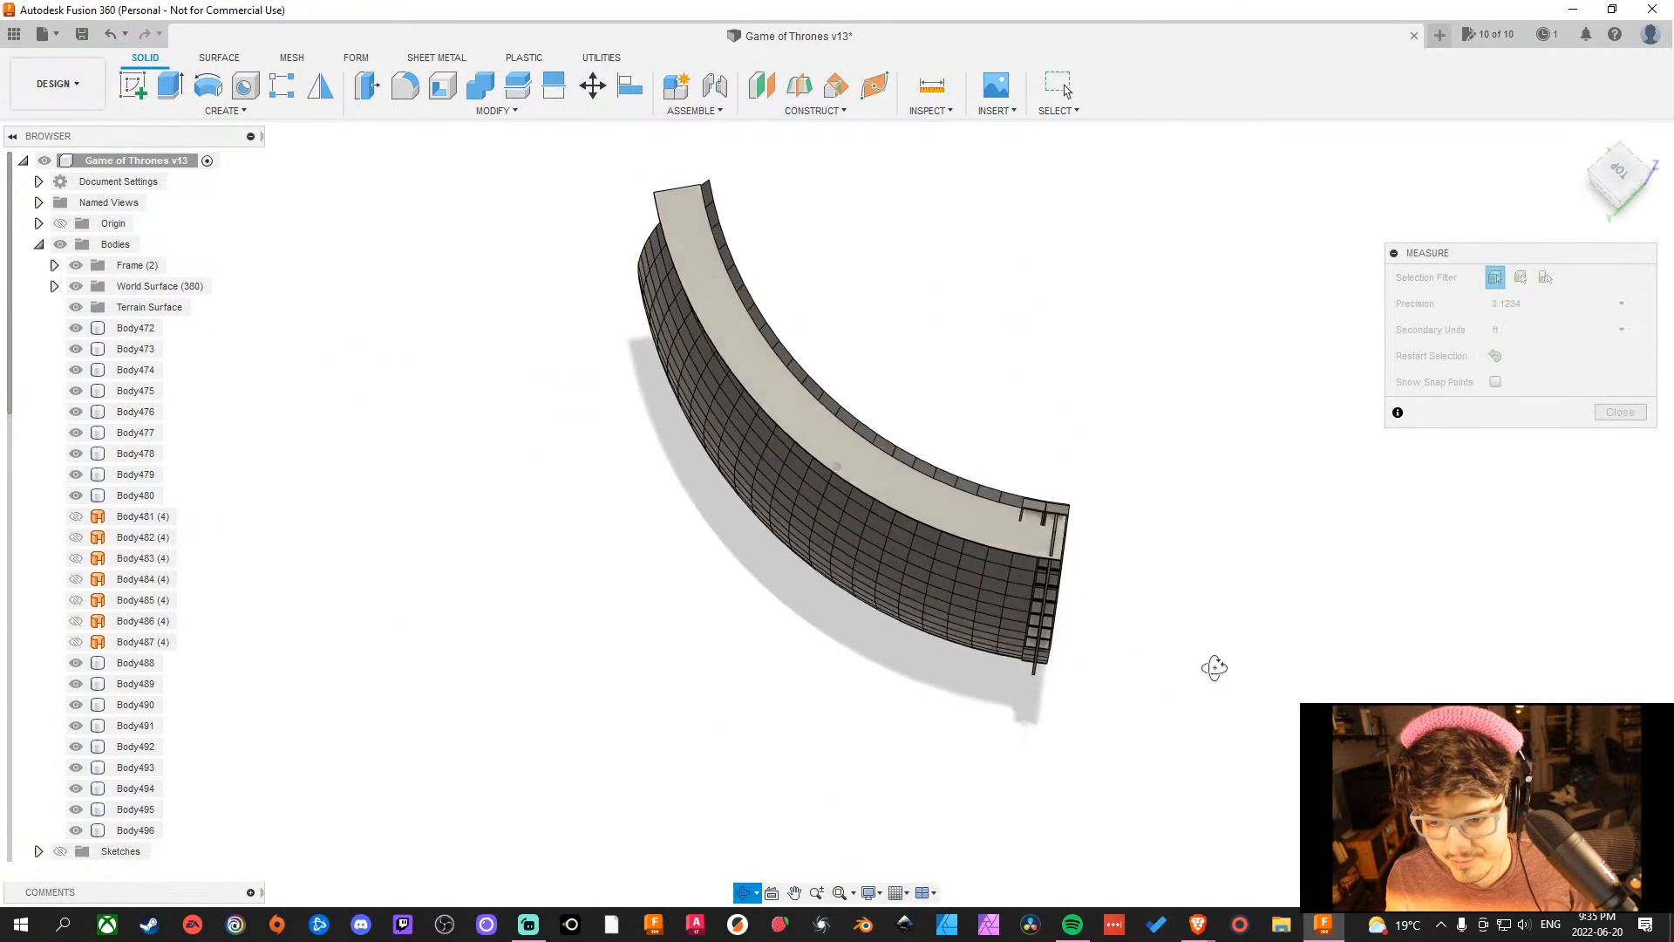
shift+middle_drag(1206, 548, 1234, 605)
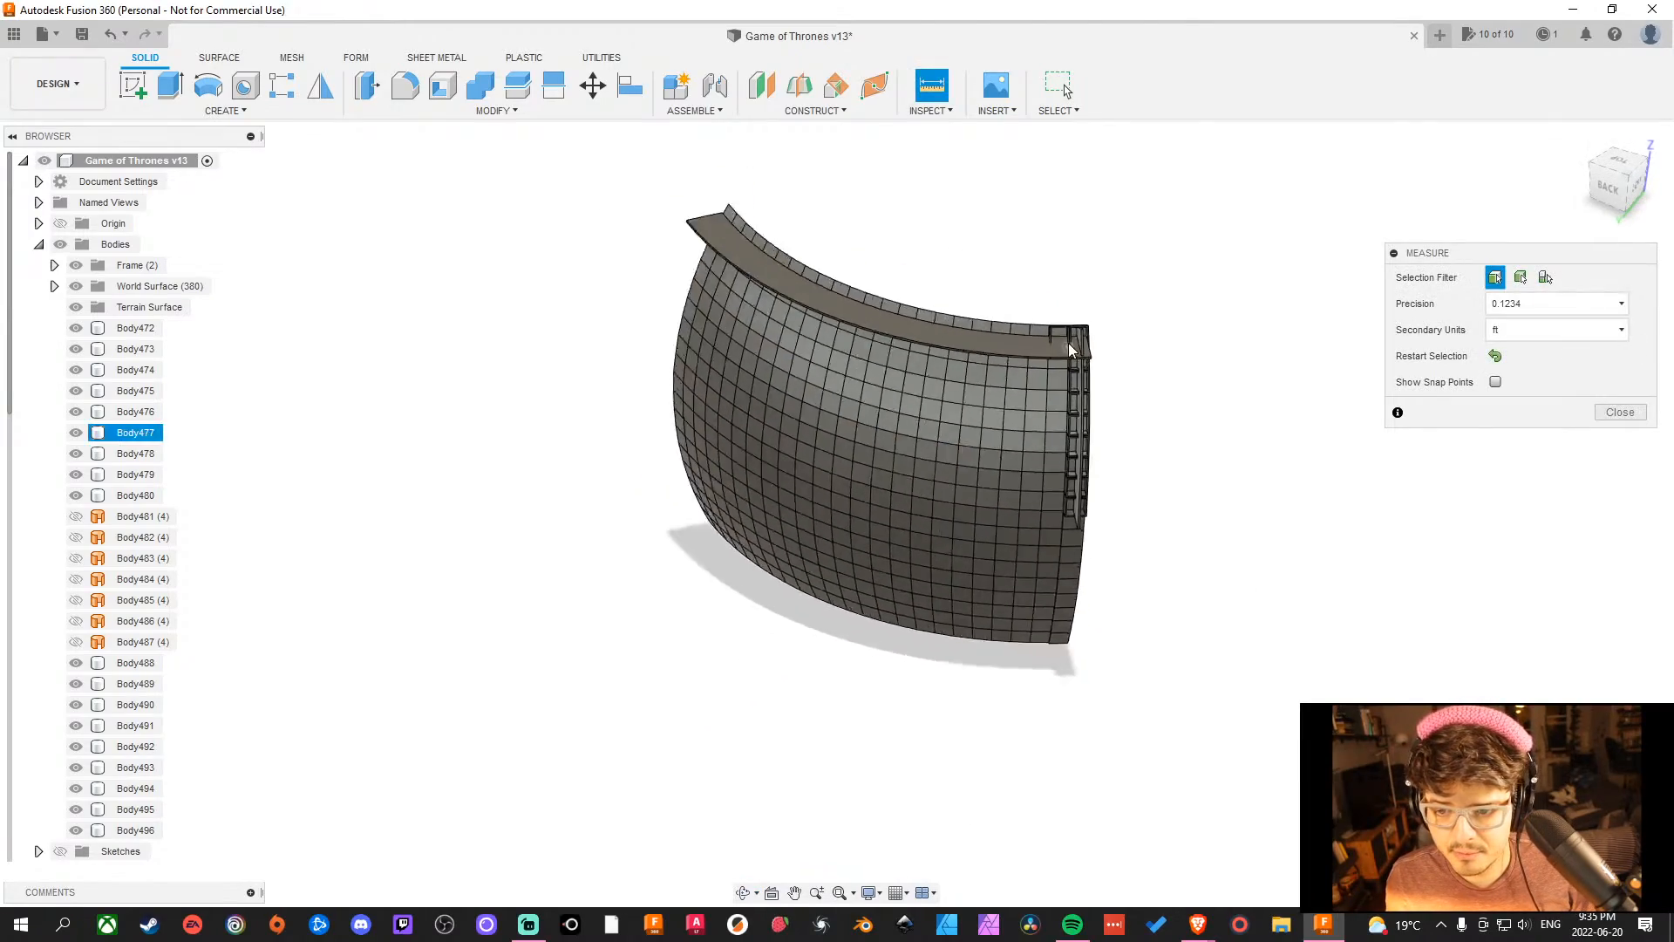
scroll(1071, 348, up, 5)
shift+middle_drag(1195, 515, 1111, 466)
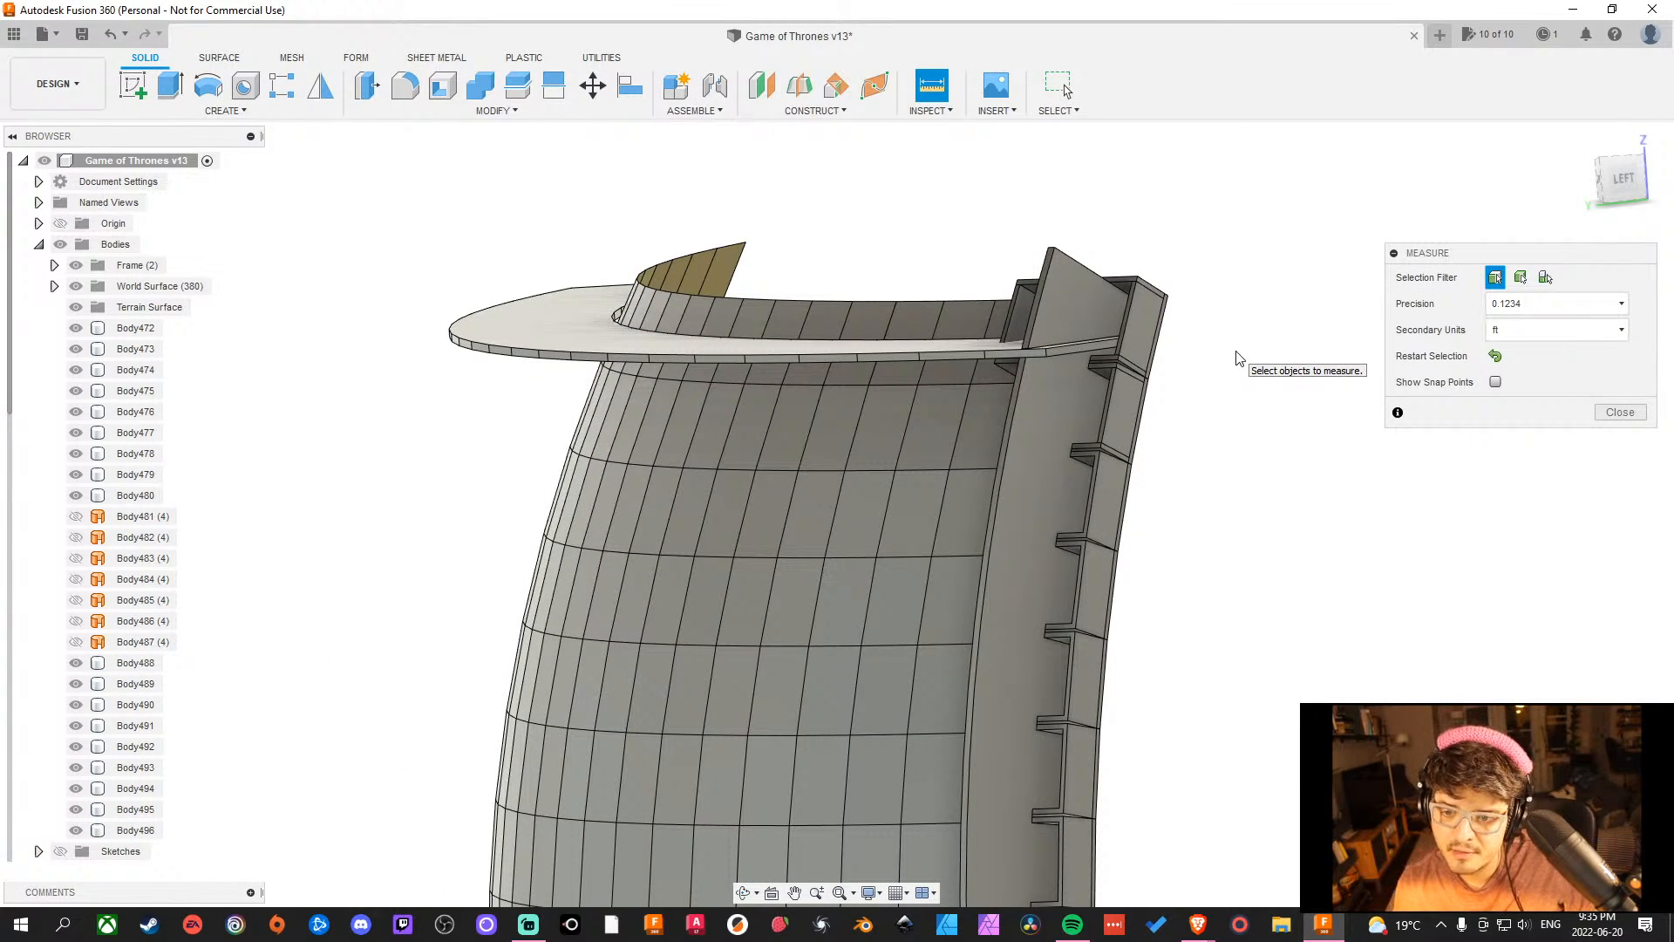
mouse_move(1238, 358)
shift+middle_down()
mouse_move(1252, 355)
mouse_move(1245, 389)
mouse_move(1300, 389)
mouse_move(1253, 381)
shift+middle_up()
scroll(1099, 363, up, 5)
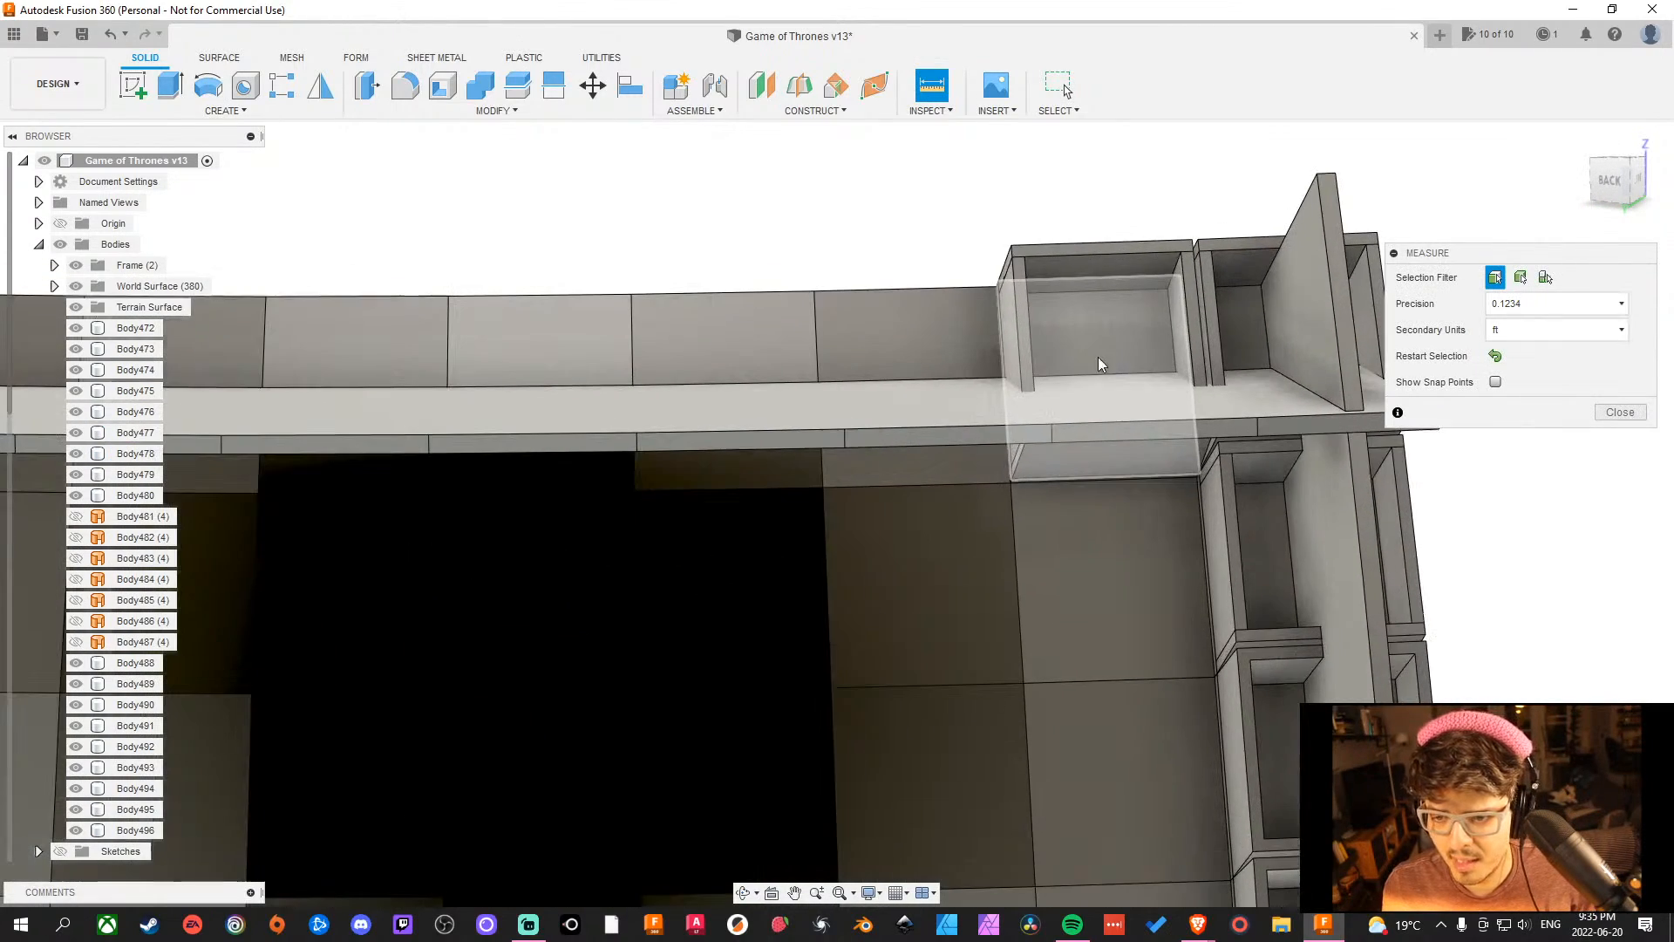
scroll(1095, 293, down, 8)
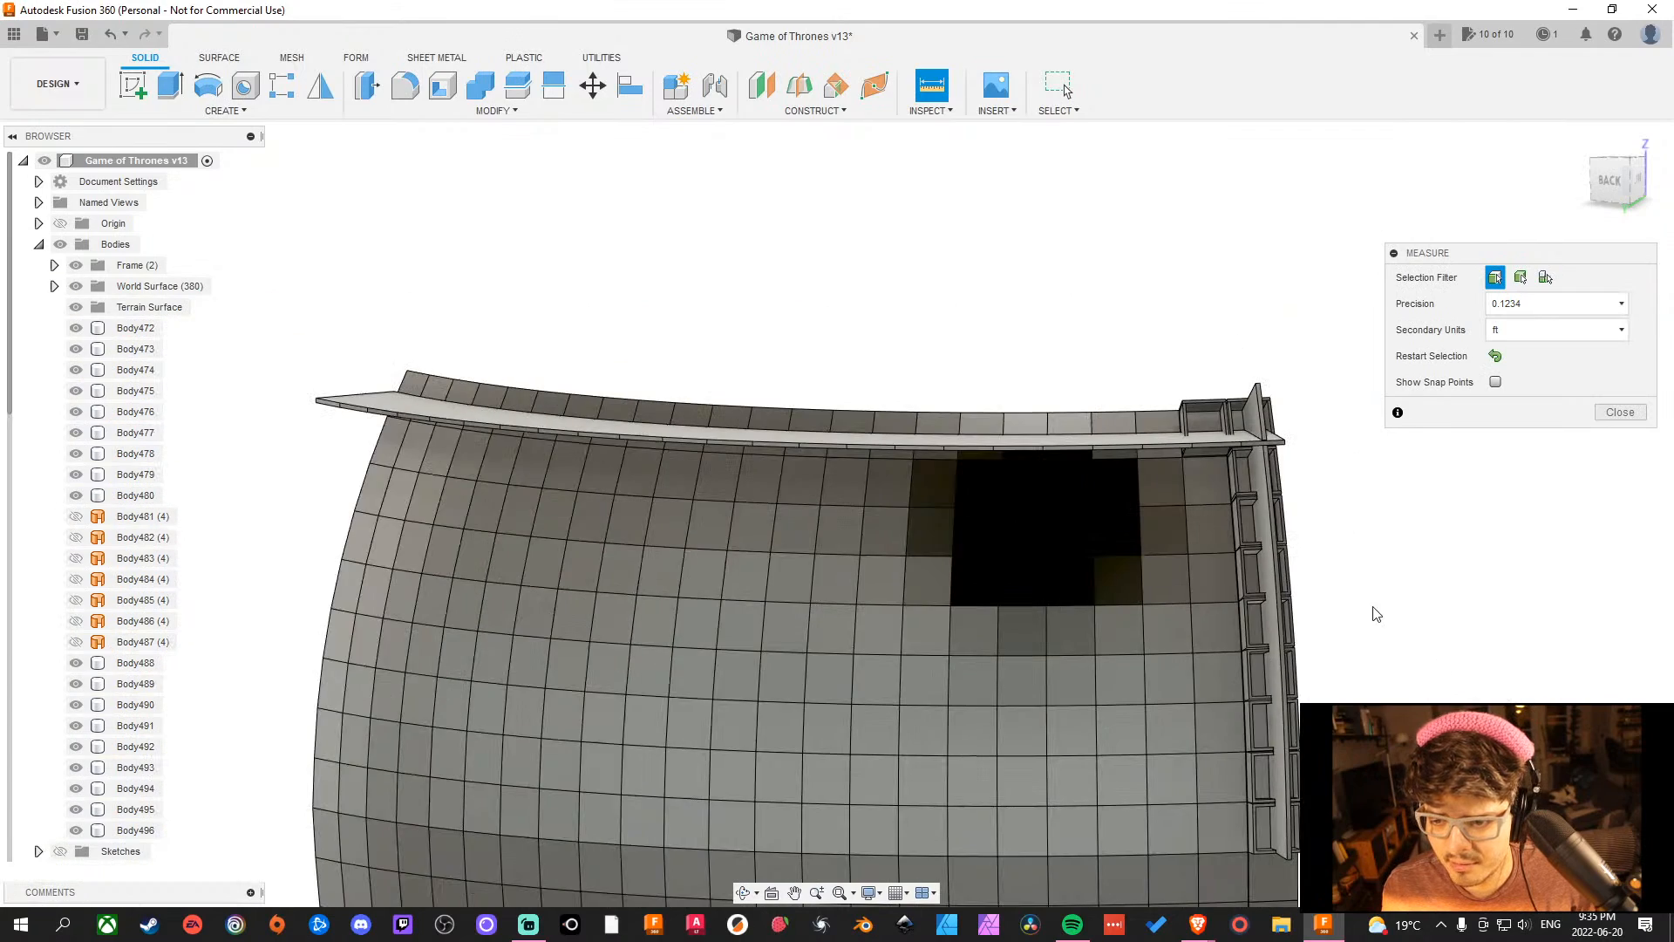
shift+middle_drag(1375, 609, 1327, 438)
scroll(1327, 438, up, 5)
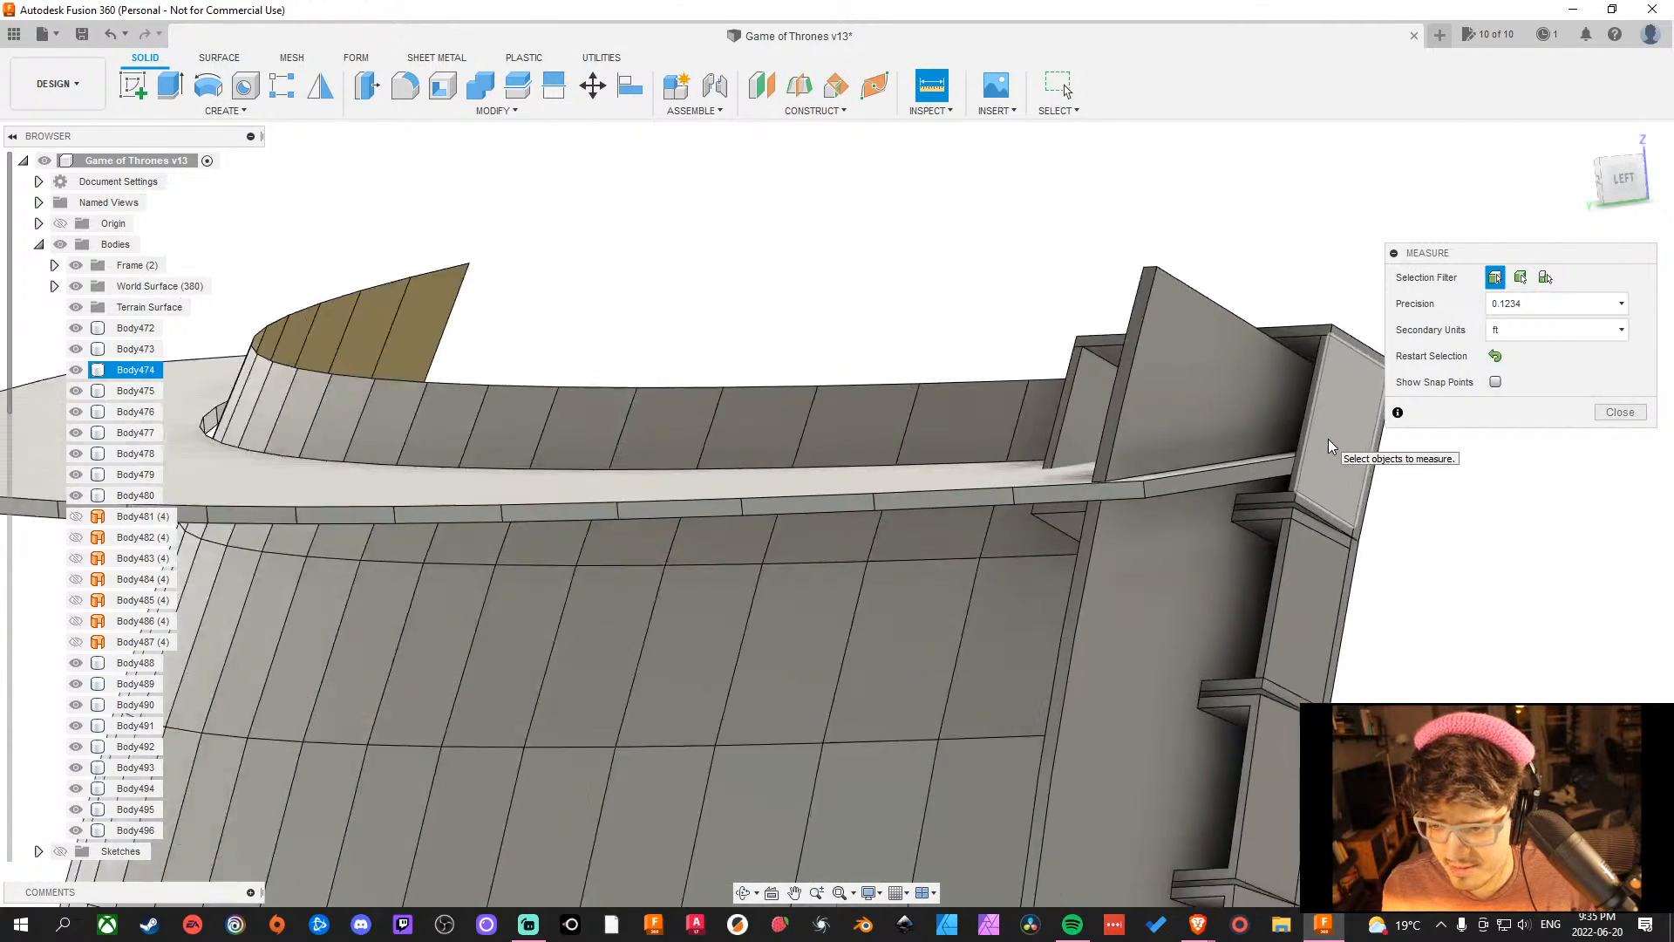
middle_drag(1471, 642, 1138, 671)
scroll(1193, 377, down, 3)
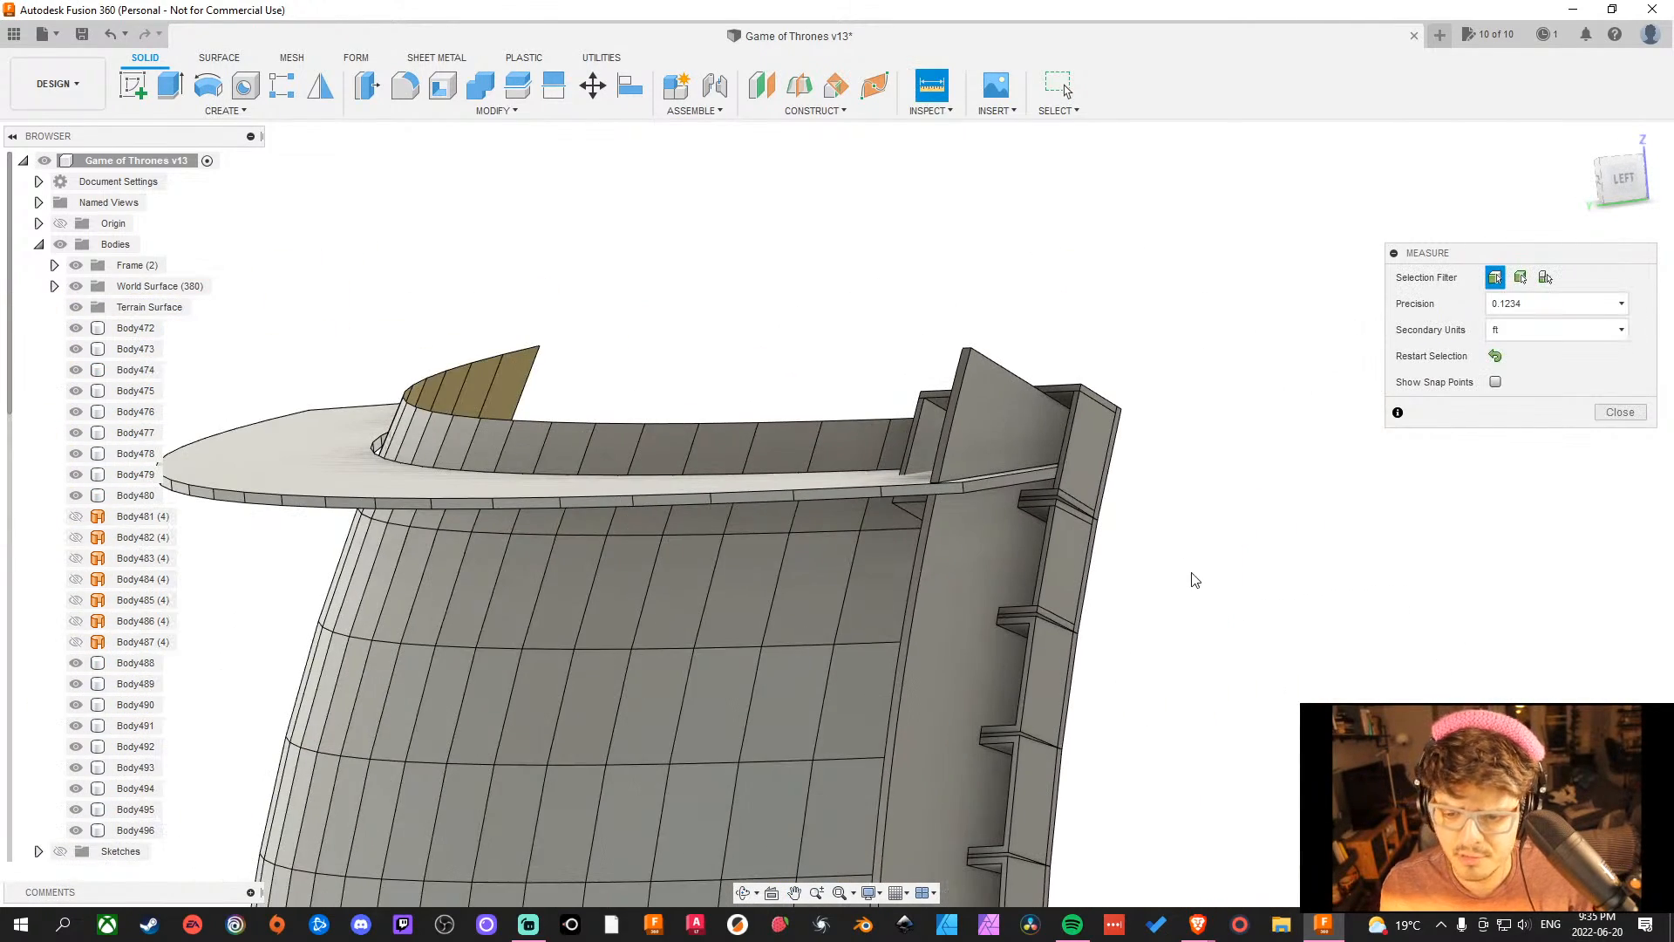
Examine from behind and close up how the box-frame walls pass through the horizontal support near its trimmed end.
shift+middle_drag(1188, 579, 1259, 572)
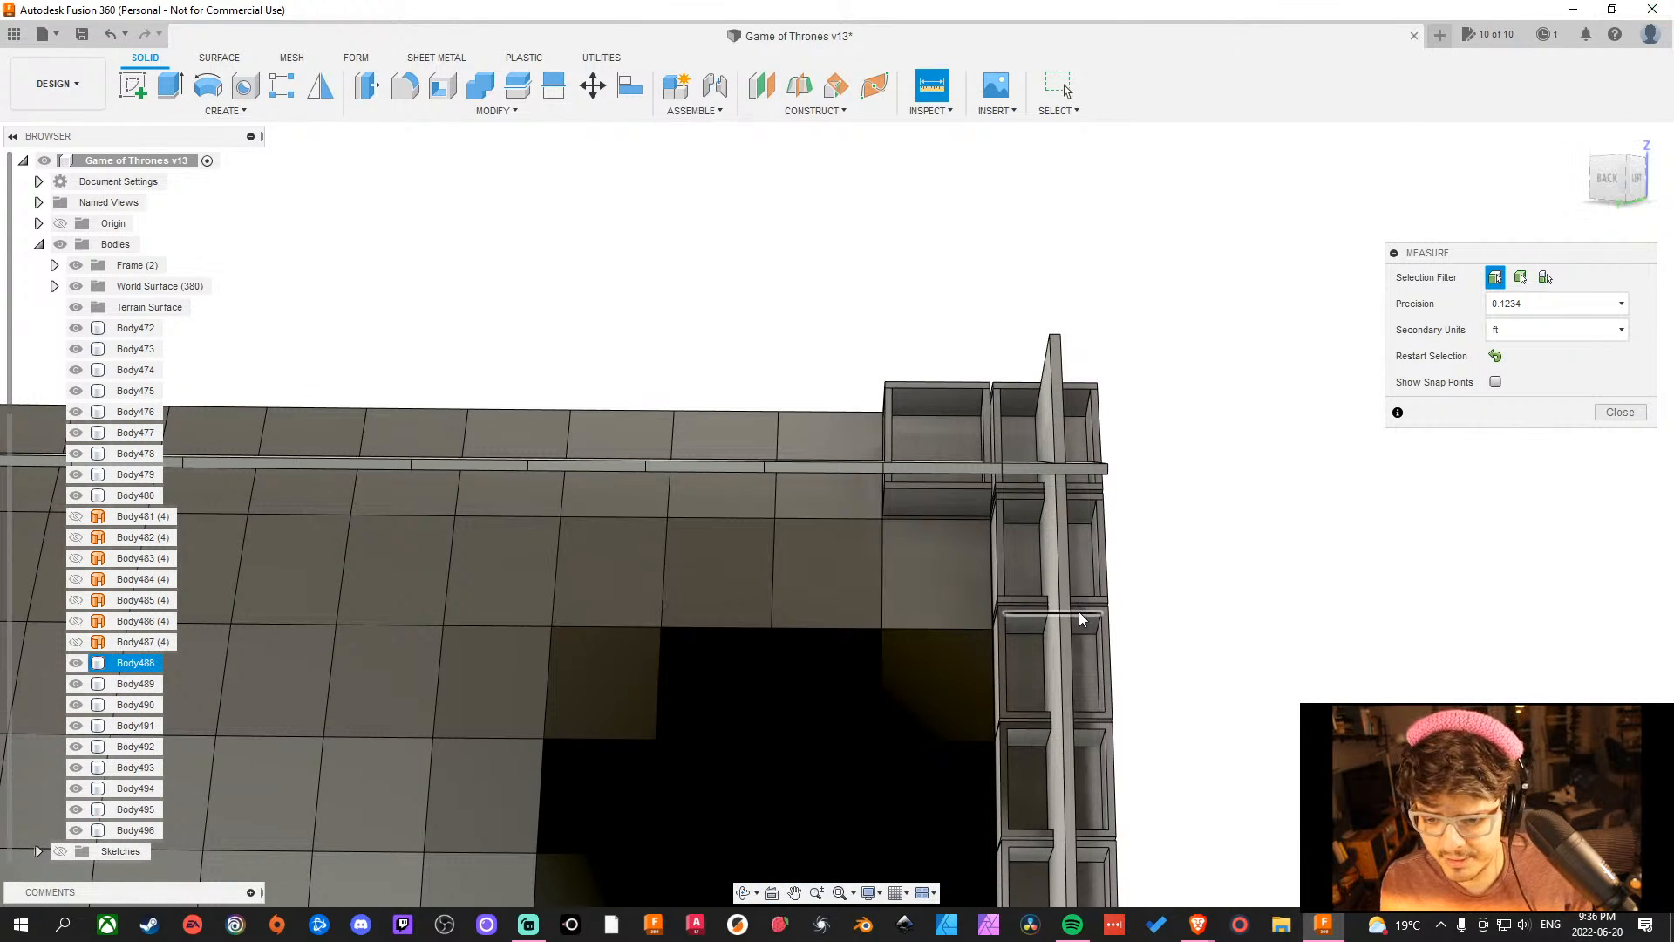
scroll(1203, 654, down, 3)
shift+middle_drag(1204, 654, 1151, 660)
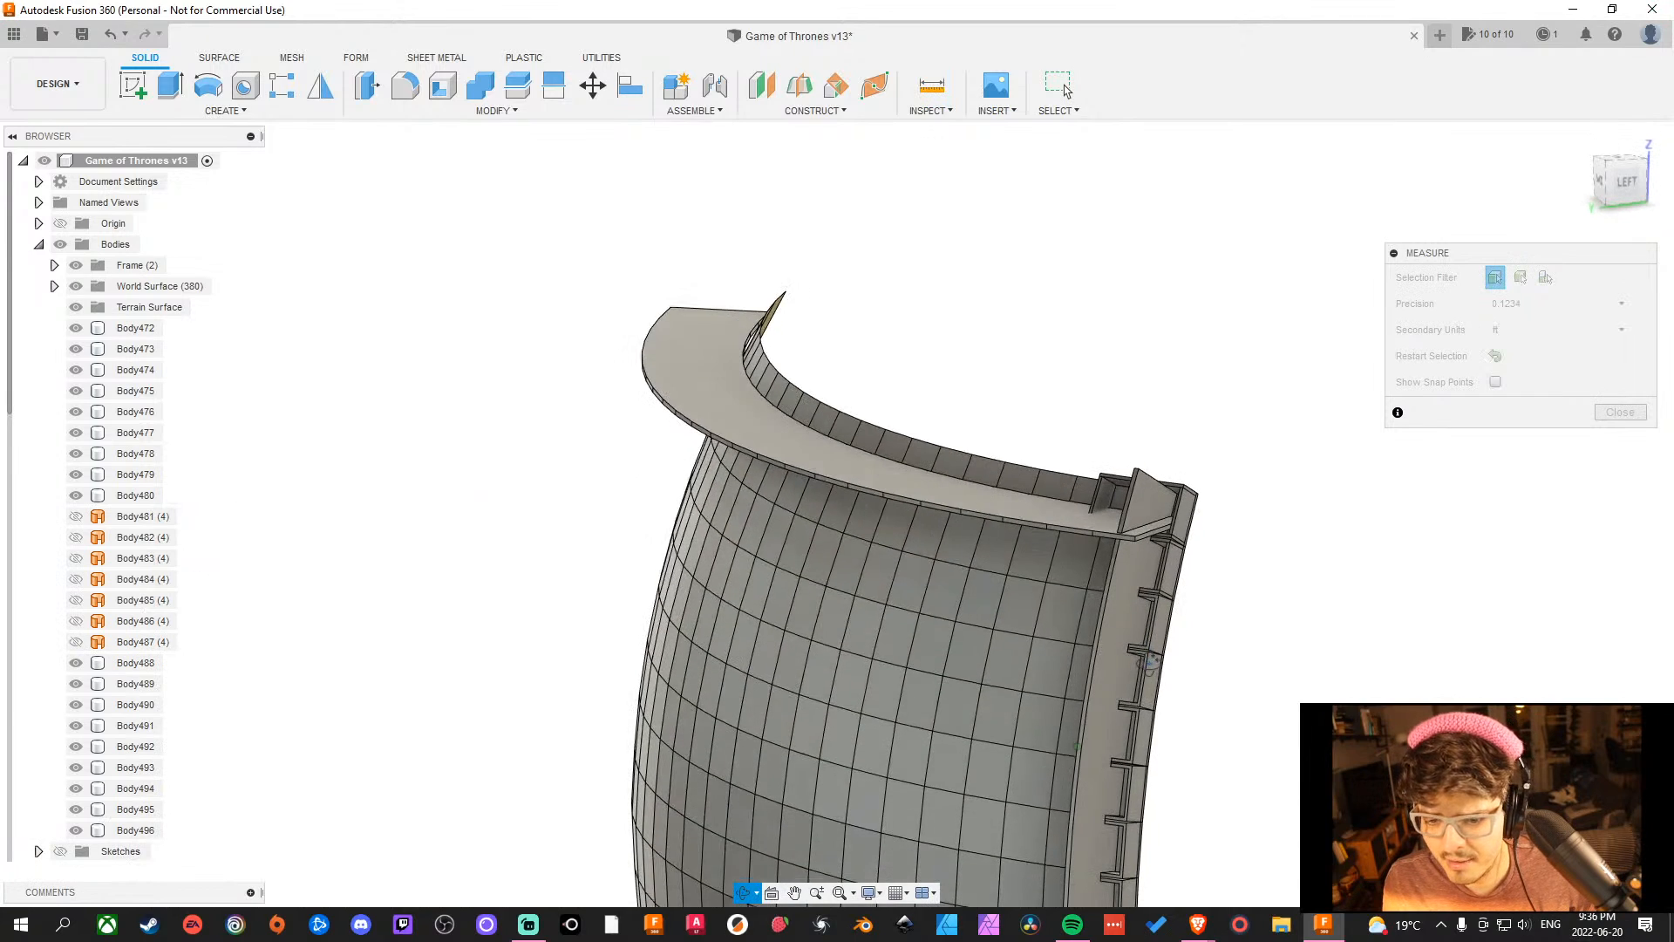
middle_drag(1385, 652, 1018, 683)
scroll(883, 547, down, 3)
scroll(859, 564, up, 6)
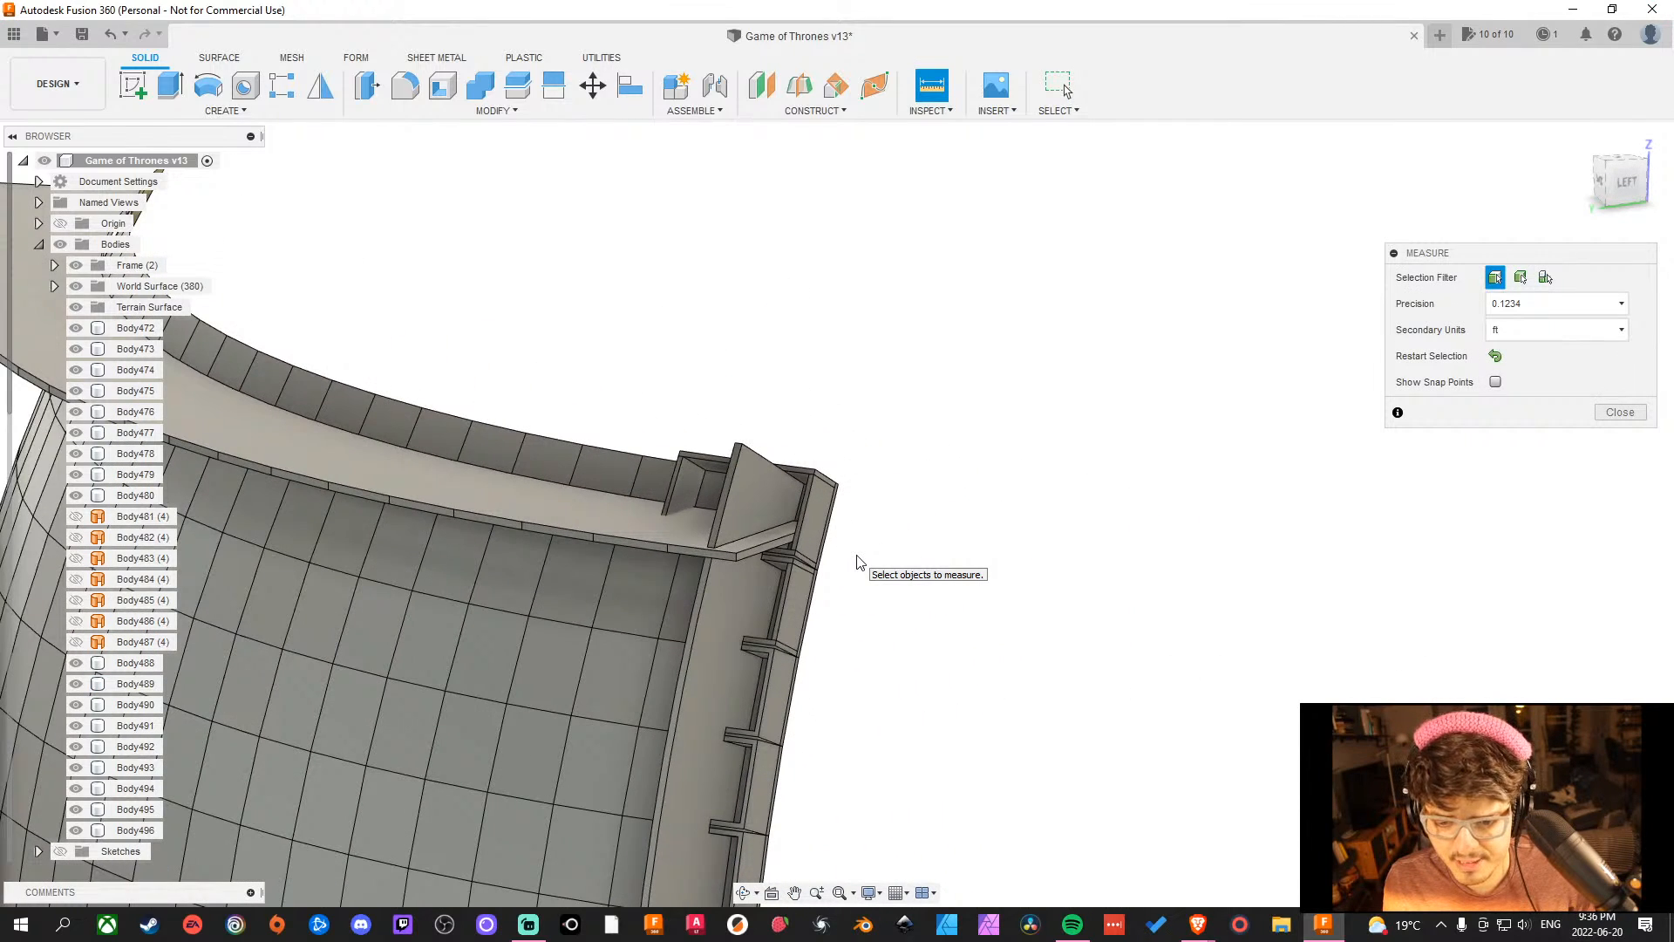
mouse_move(932, 748)
shift+middle_down()
mouse_move(892, 706)
mouse_move(913, 695)
mouse_move(909, 726)
shift+middle_up()
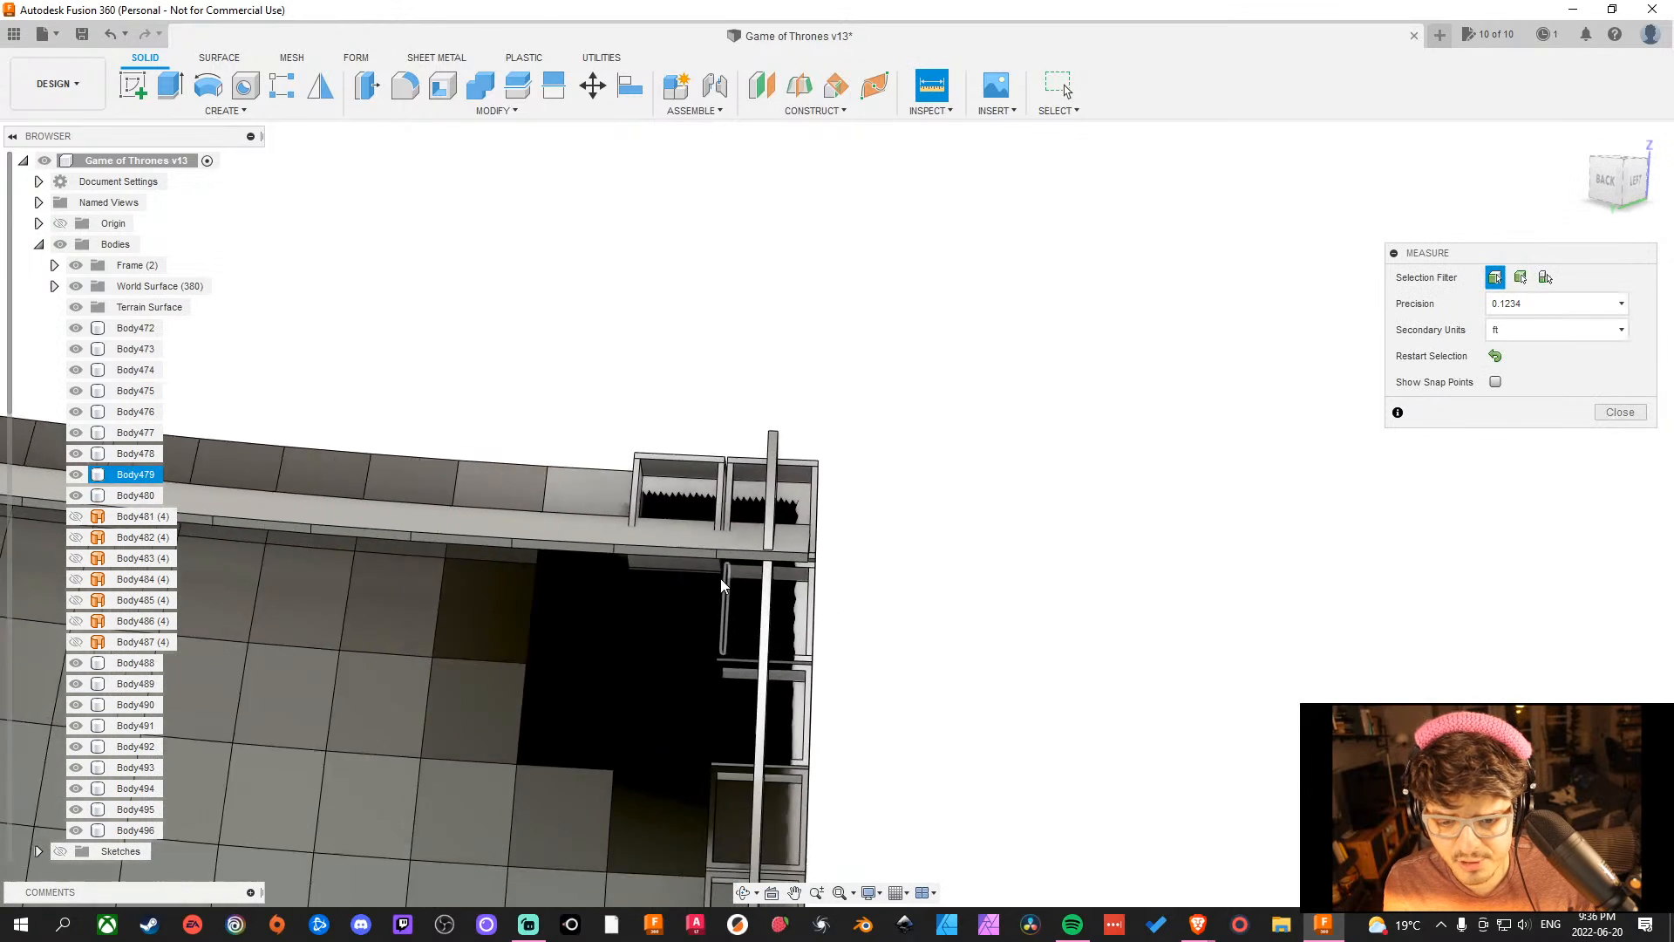
scroll(720, 578, up, 5)
shift+middle_drag(1211, 661, 1173, 678)
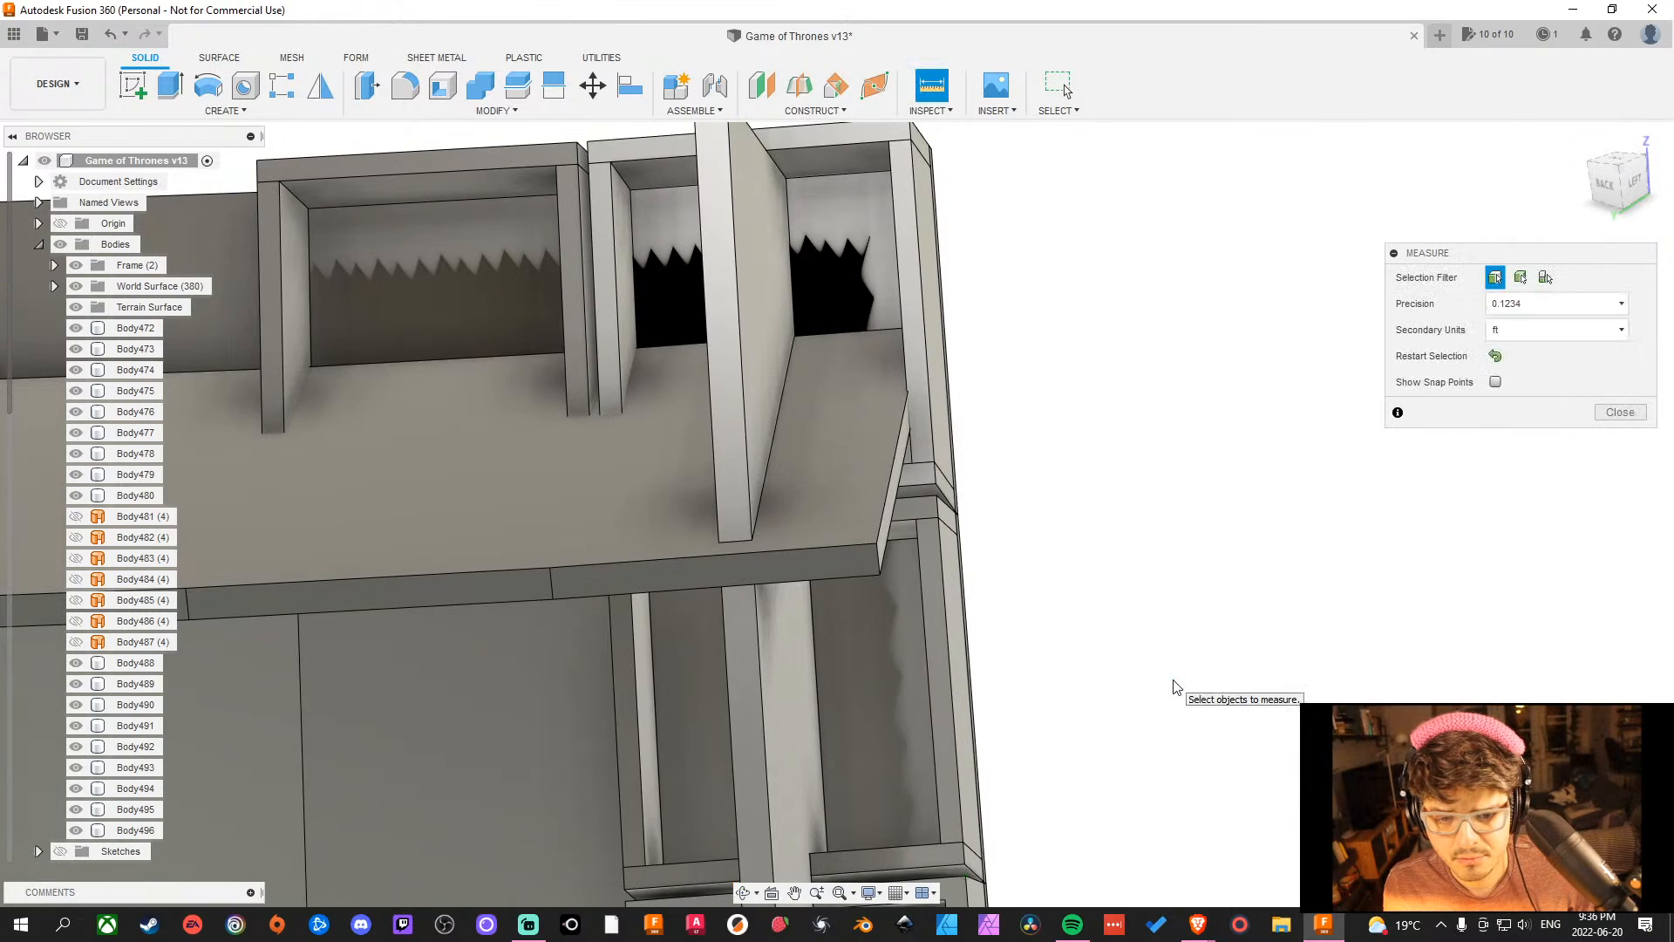
shift+middle_drag(1172, 669, 1221, 654)
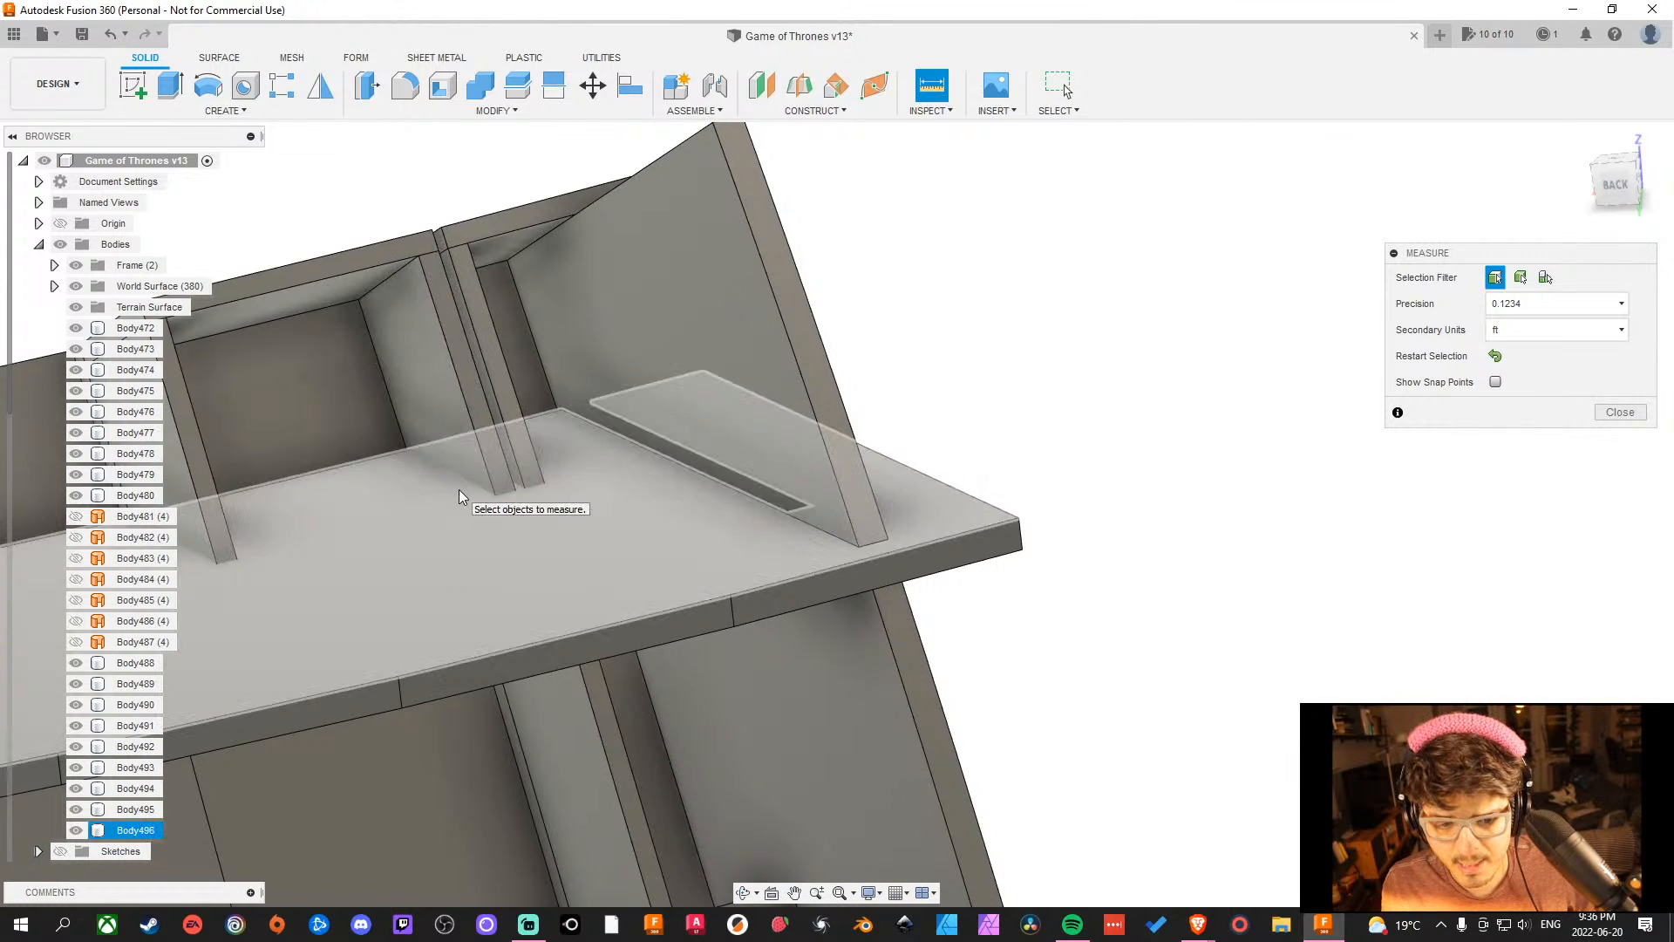
scroll(934, 606, down, 4)
middle_drag(1149, 659, 1095, 645)
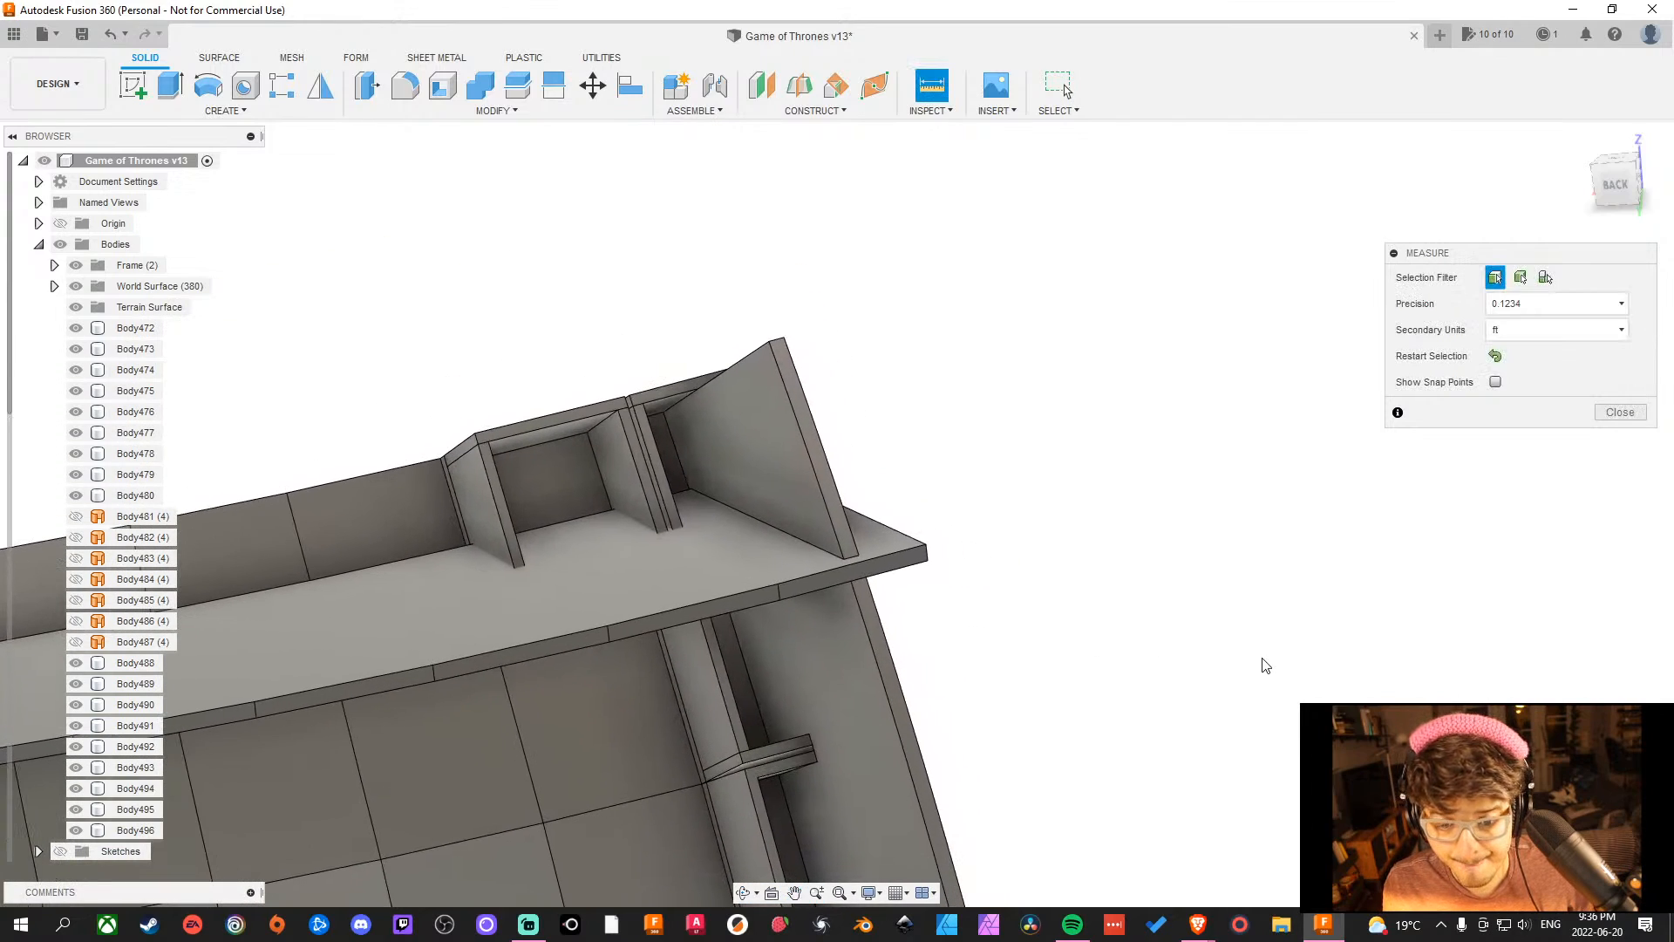
Measure between the side-wall faces of the two adjacent box frames that pass through the horizontal support.
shift+middle_drag(1272, 649, 953, 605)
scroll(593, 509, up, 6)
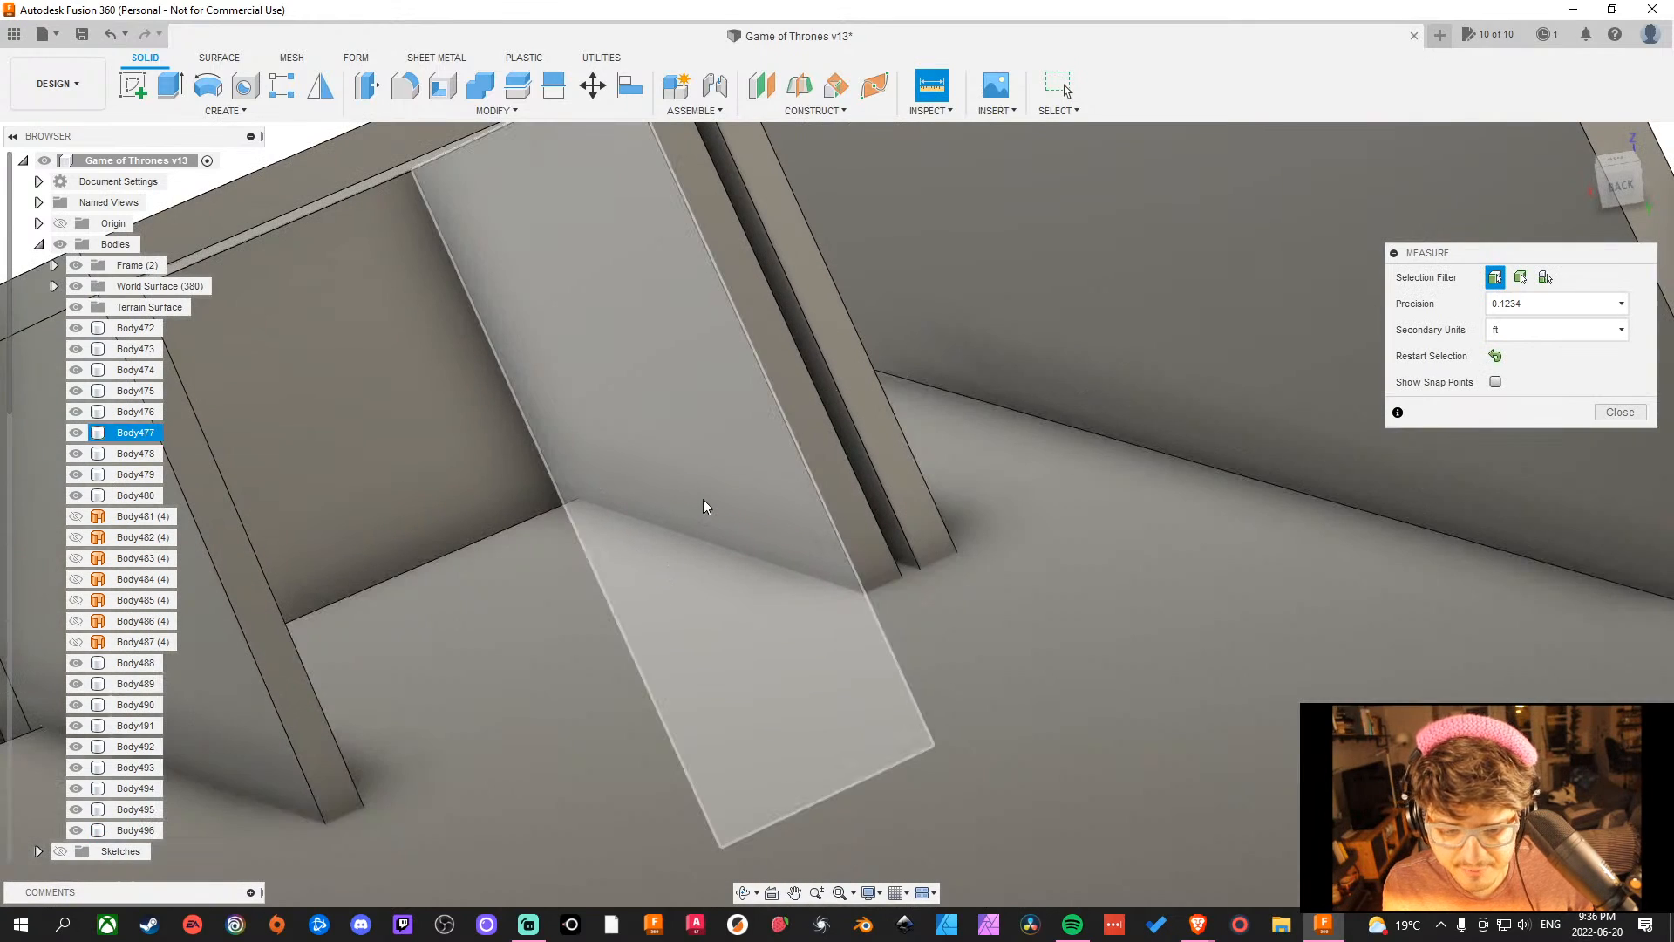
click(704, 501)
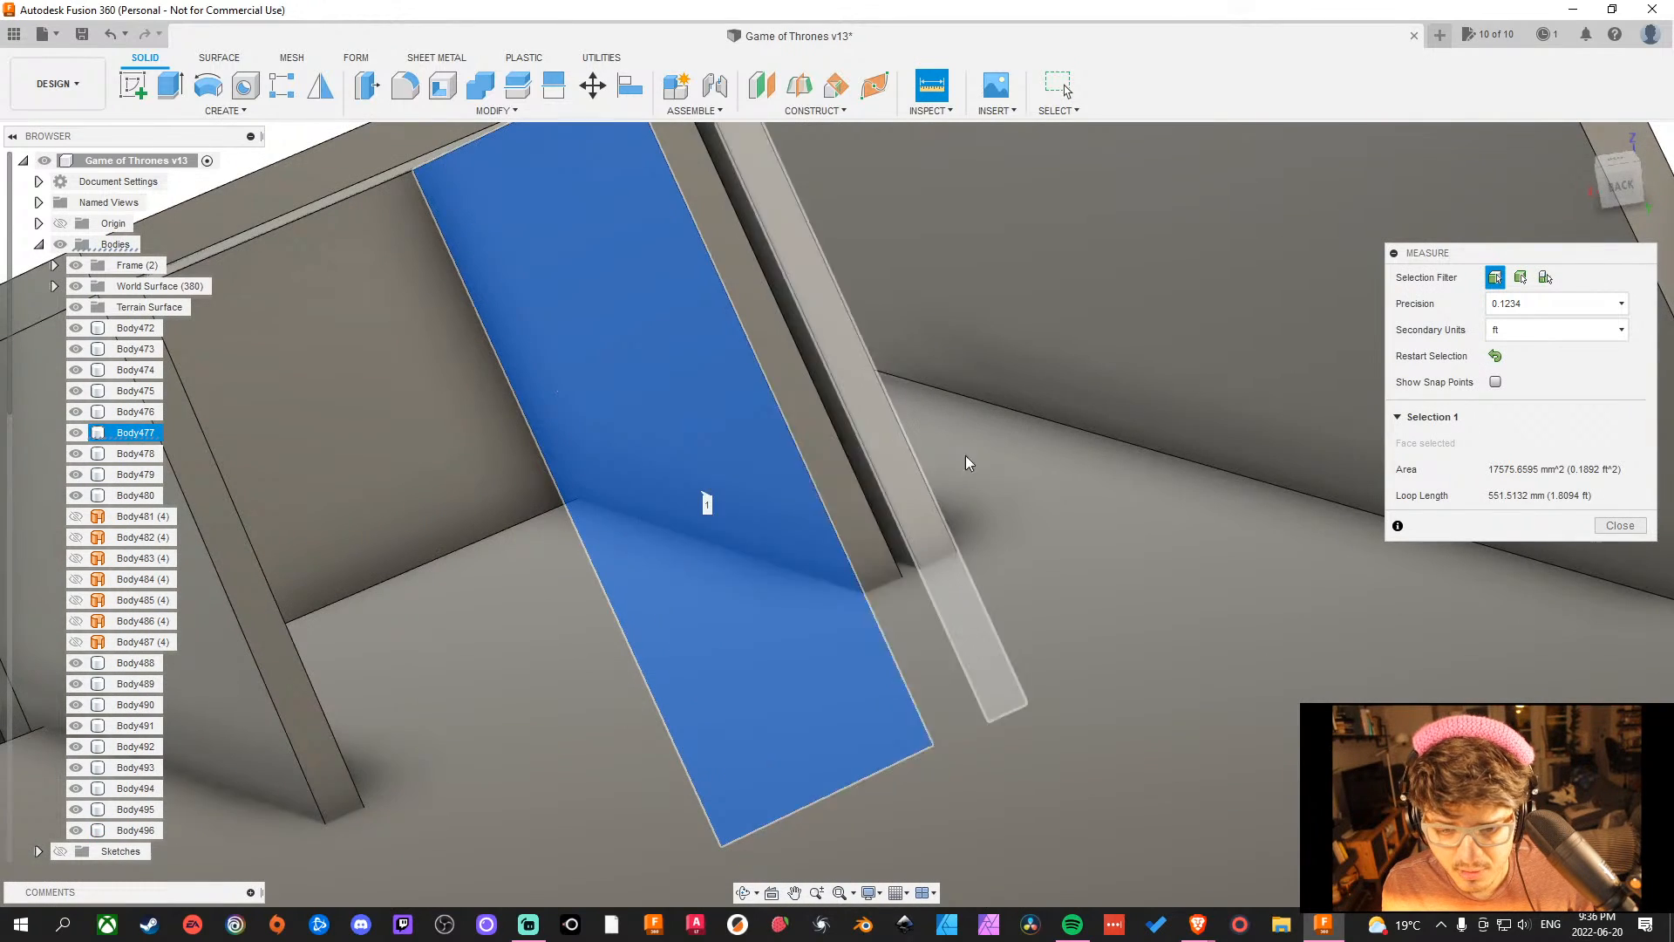
scroll(992, 462, down, 3)
shift+middle_drag(1004, 504, 939, 529)
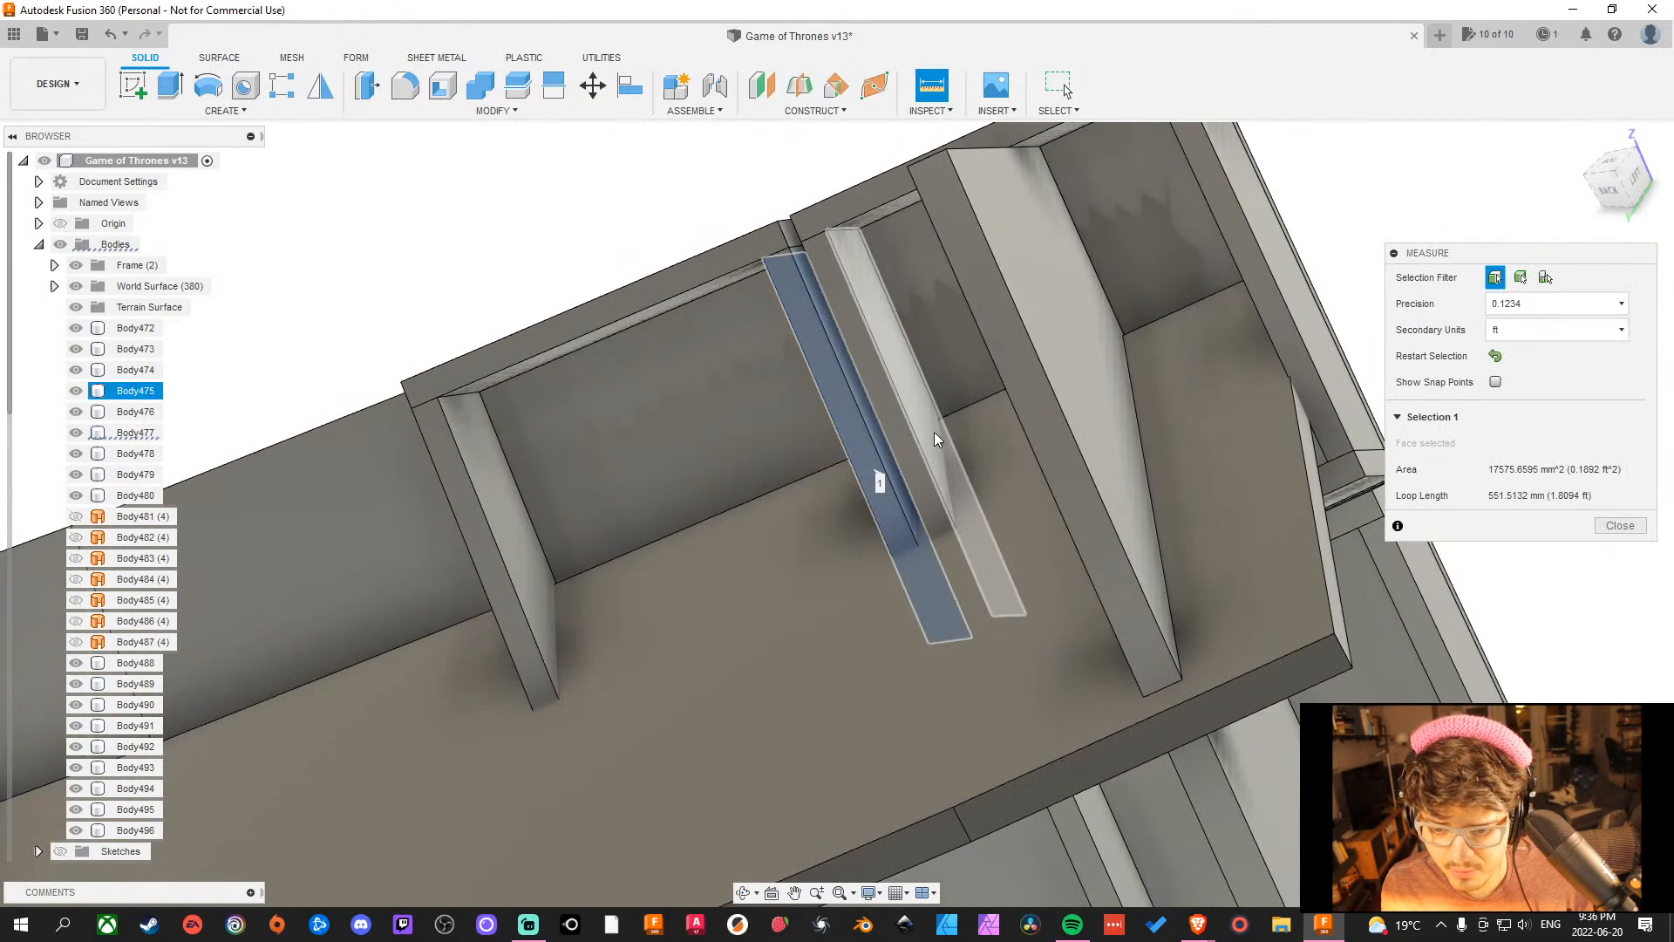
click(934, 431)
key(Escape)
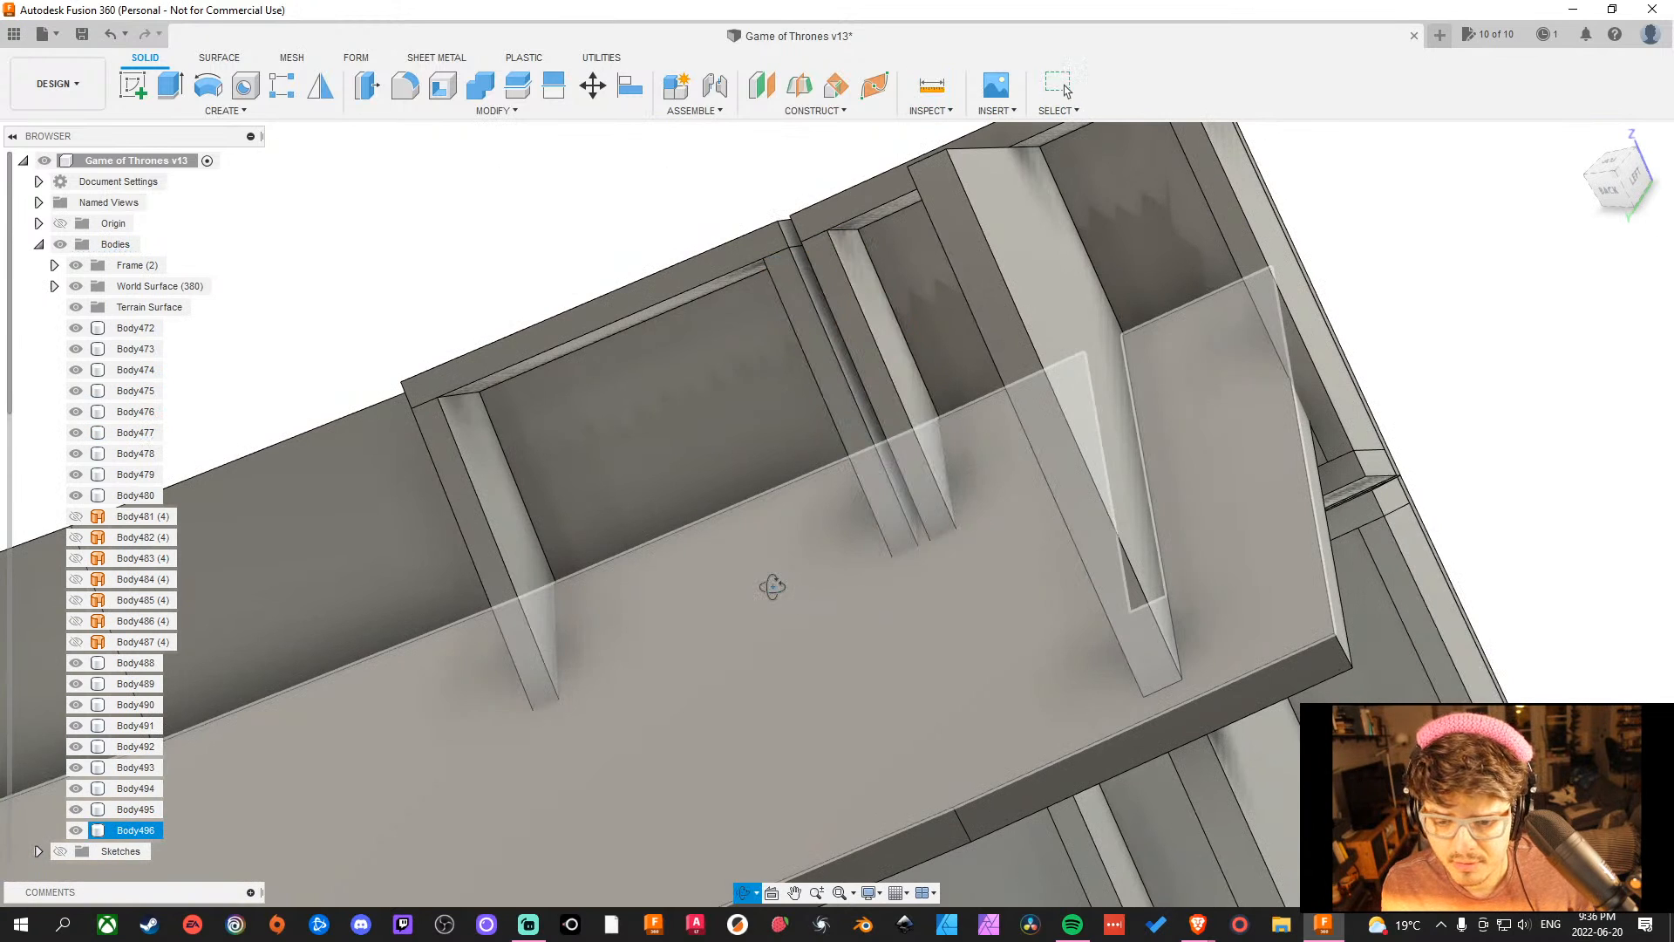
Inspect the horizontal support's broad face, its slot for the vertical support and its run along the world surface.
shift+middle_drag(773, 588, 738, 505)
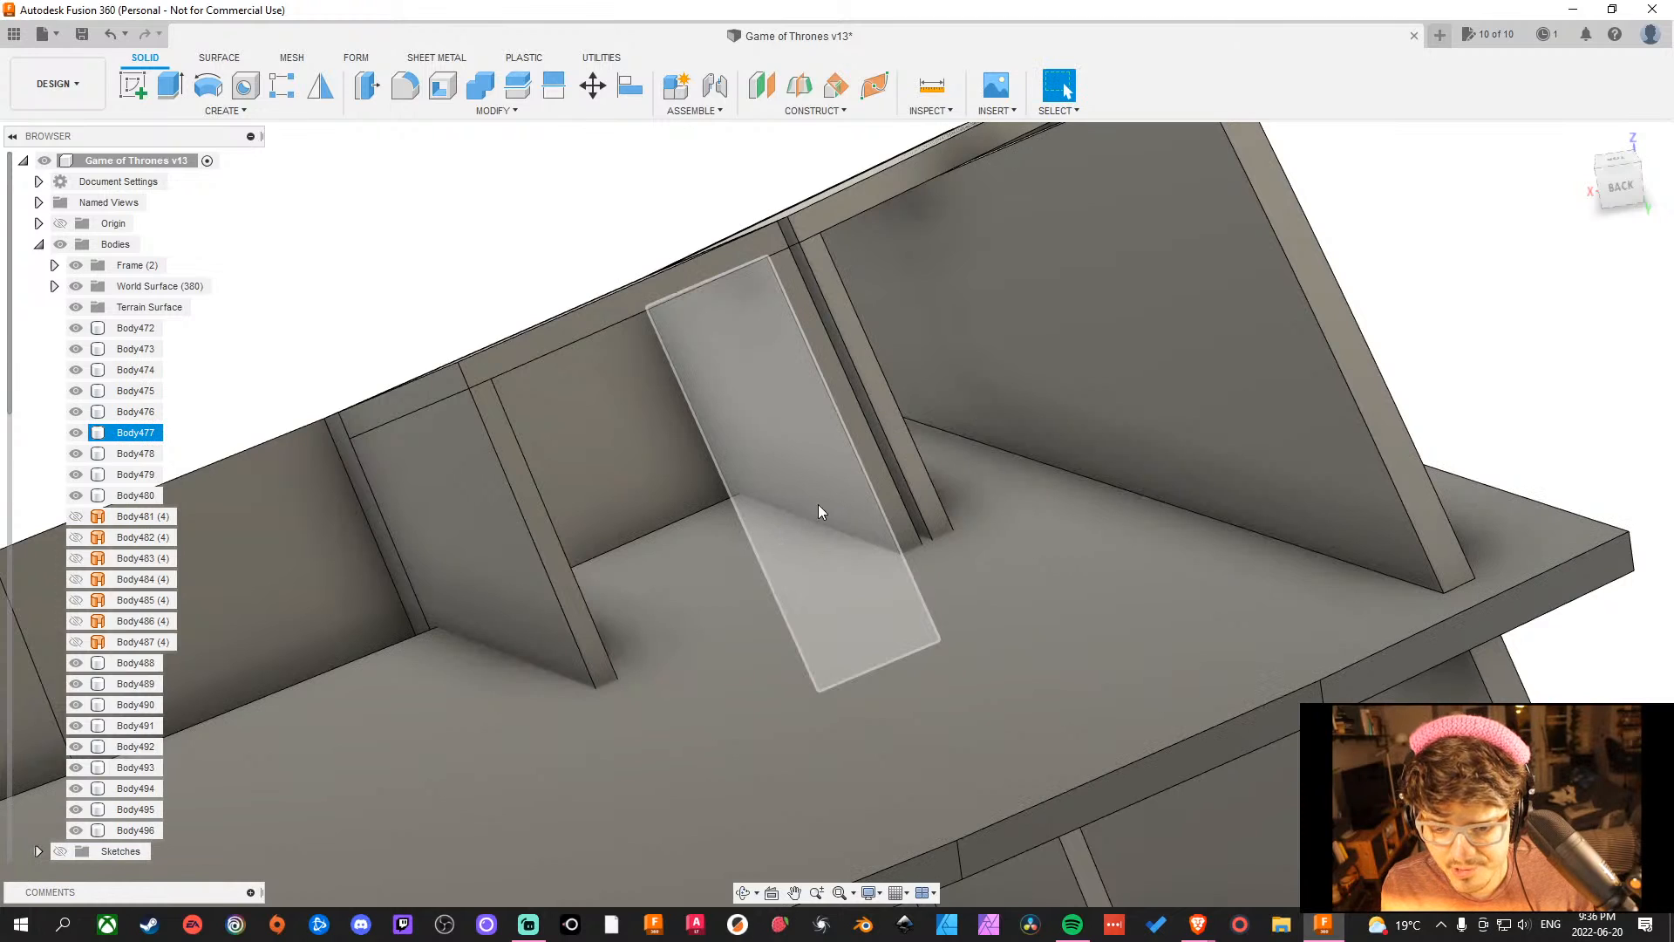
click(790, 546)
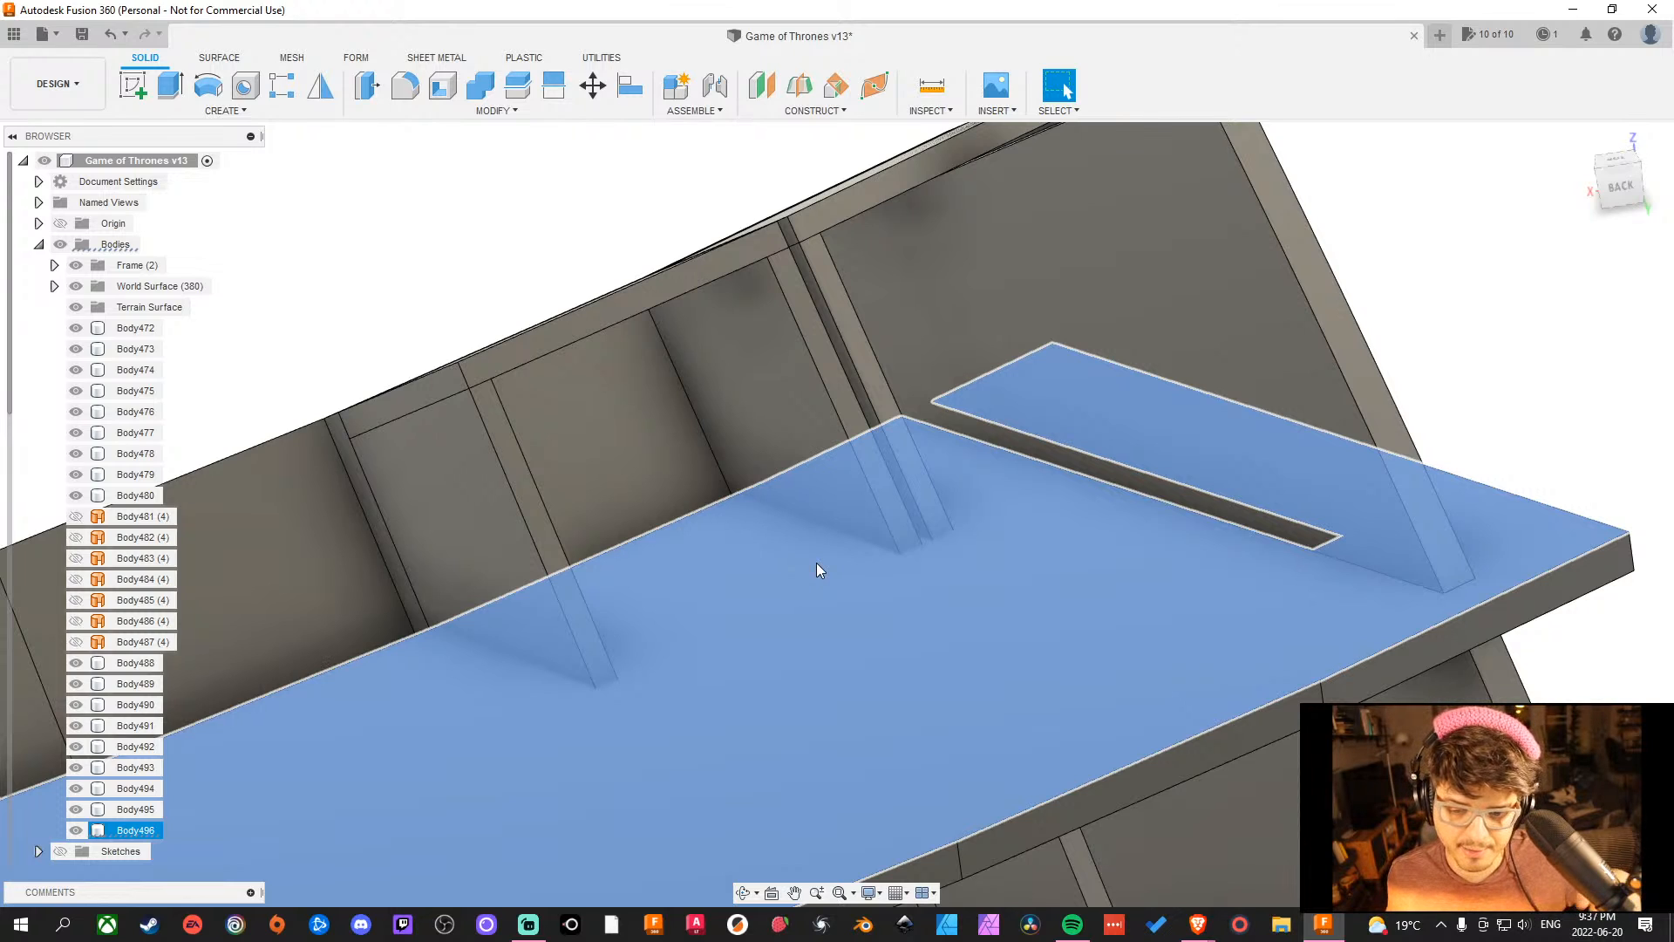
scroll(816, 563, down, 1)
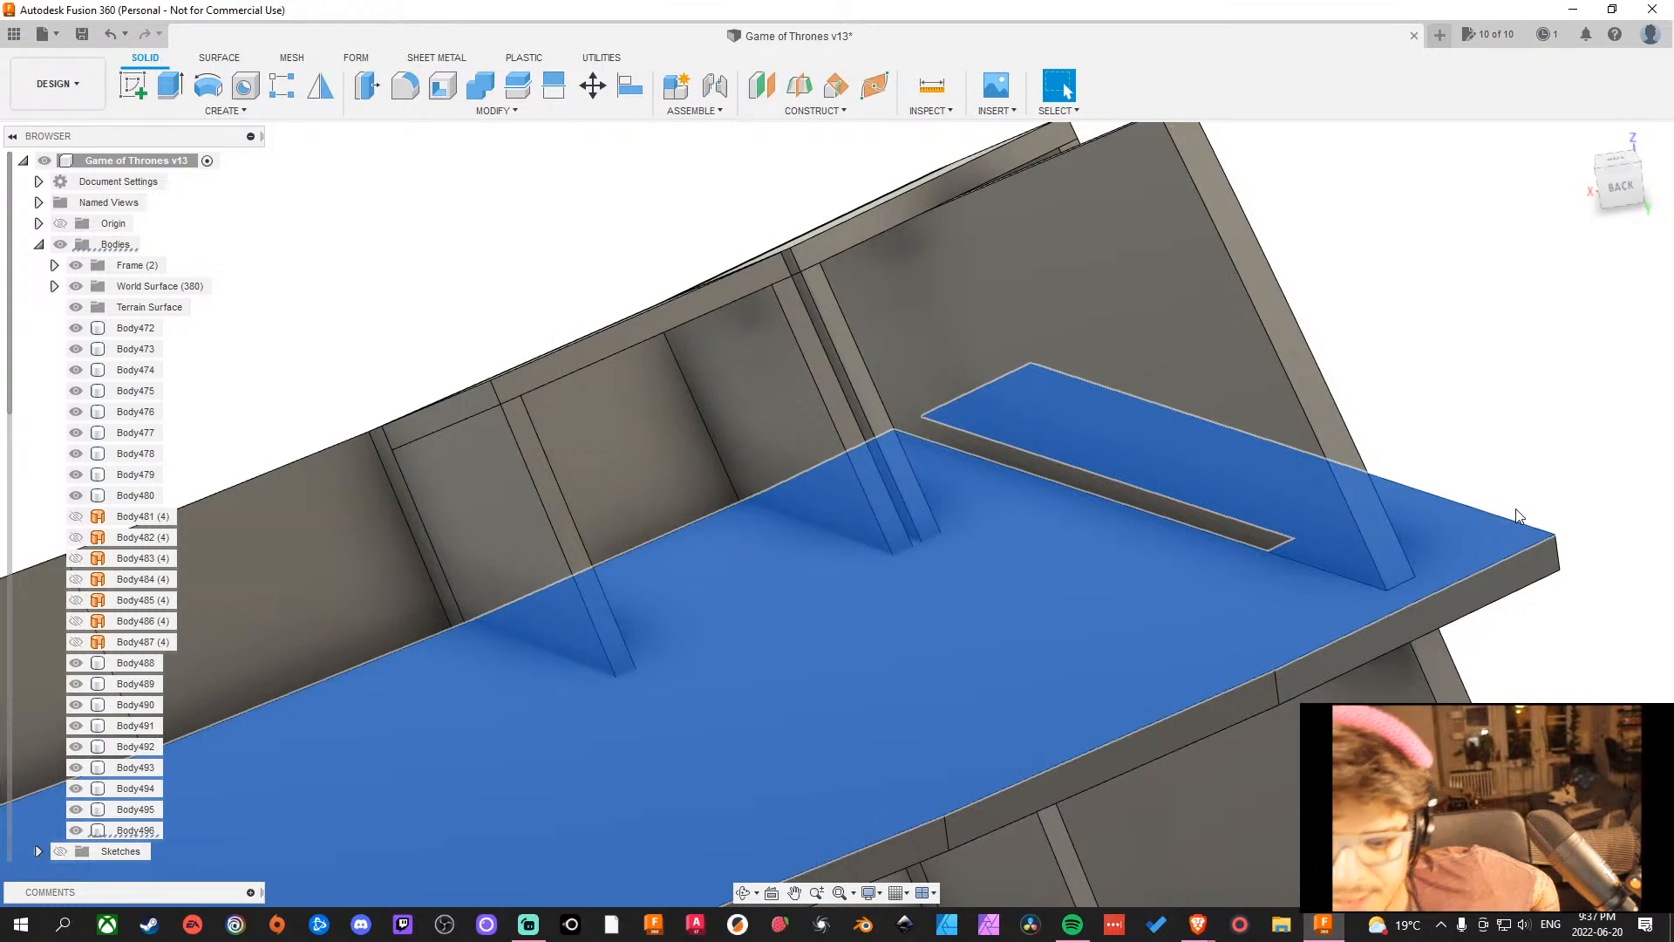
click(1516, 509)
scroll(1332, 489, down, 6)
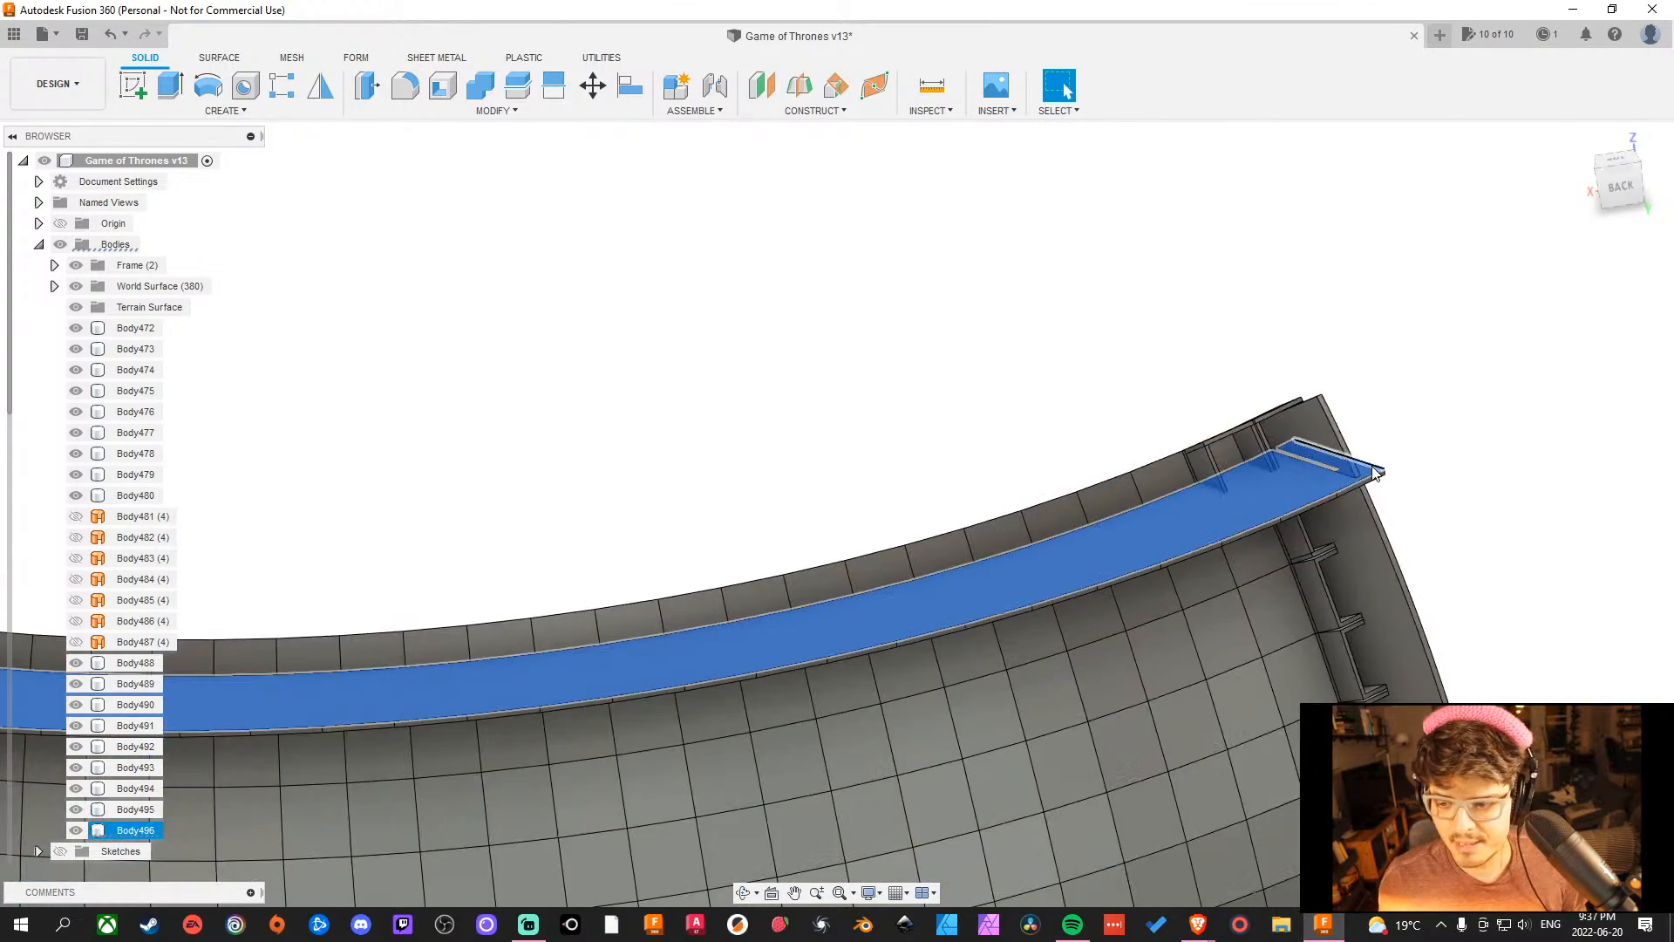
scroll(1387, 458, down, 3)
shift+middle_drag(1404, 445, 1421, 610)
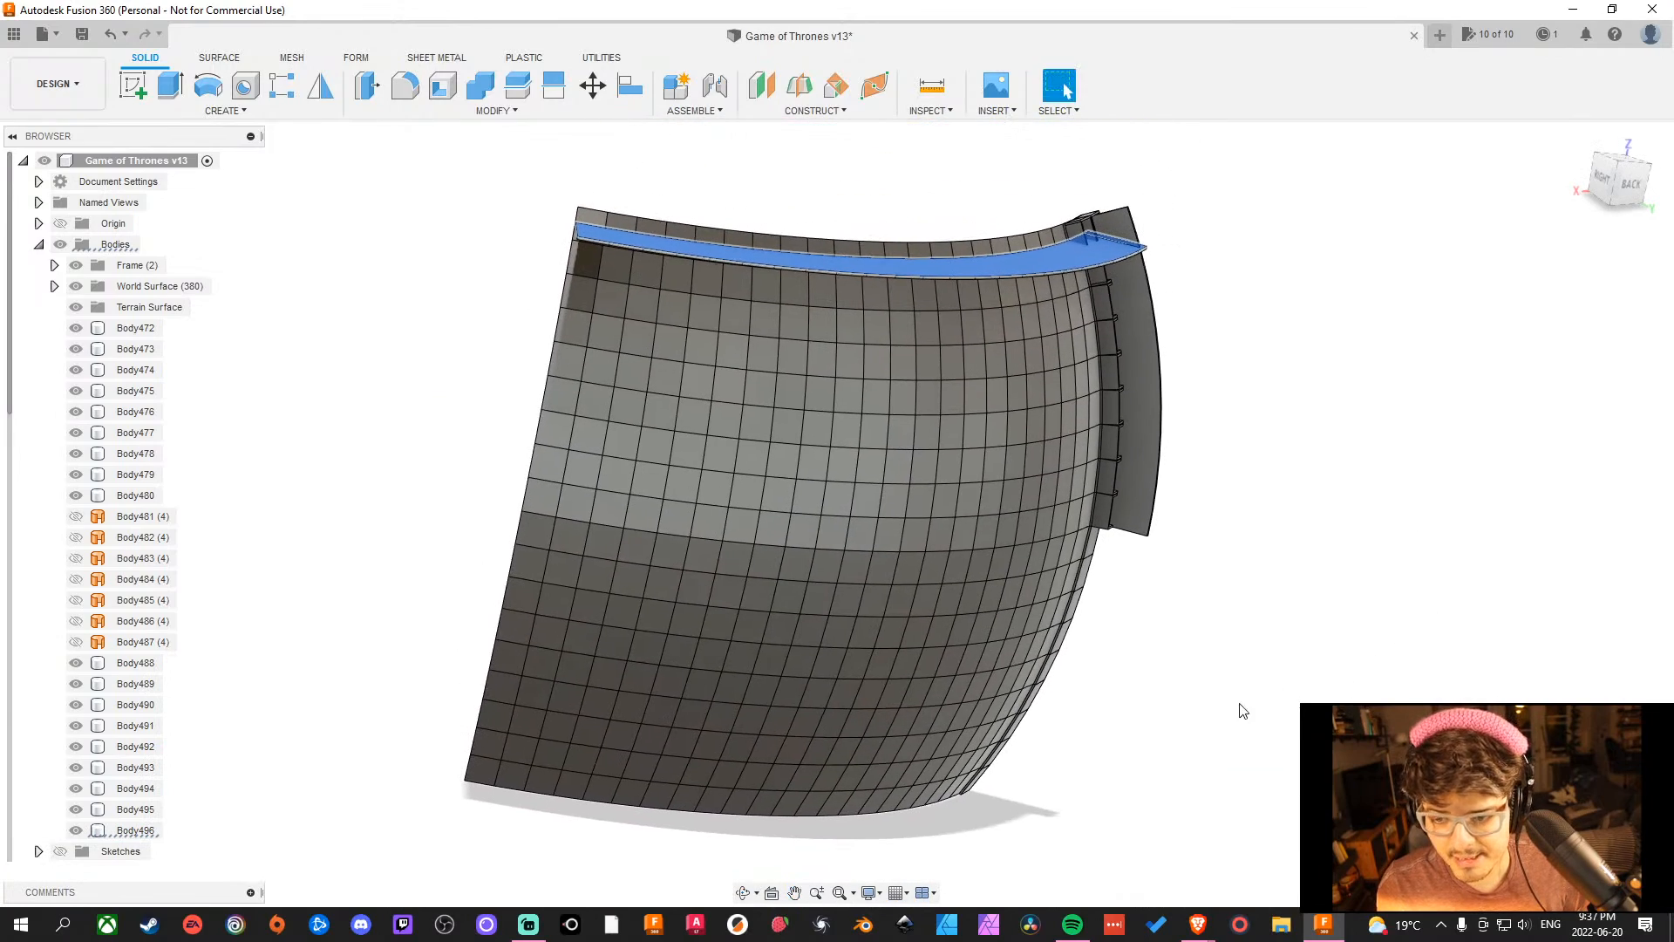
Examine the overall curvature of the world surface and the horizontal support from the side, from the upper edge down to the base.
shift+middle_drag(1242, 710, 1343, 750)
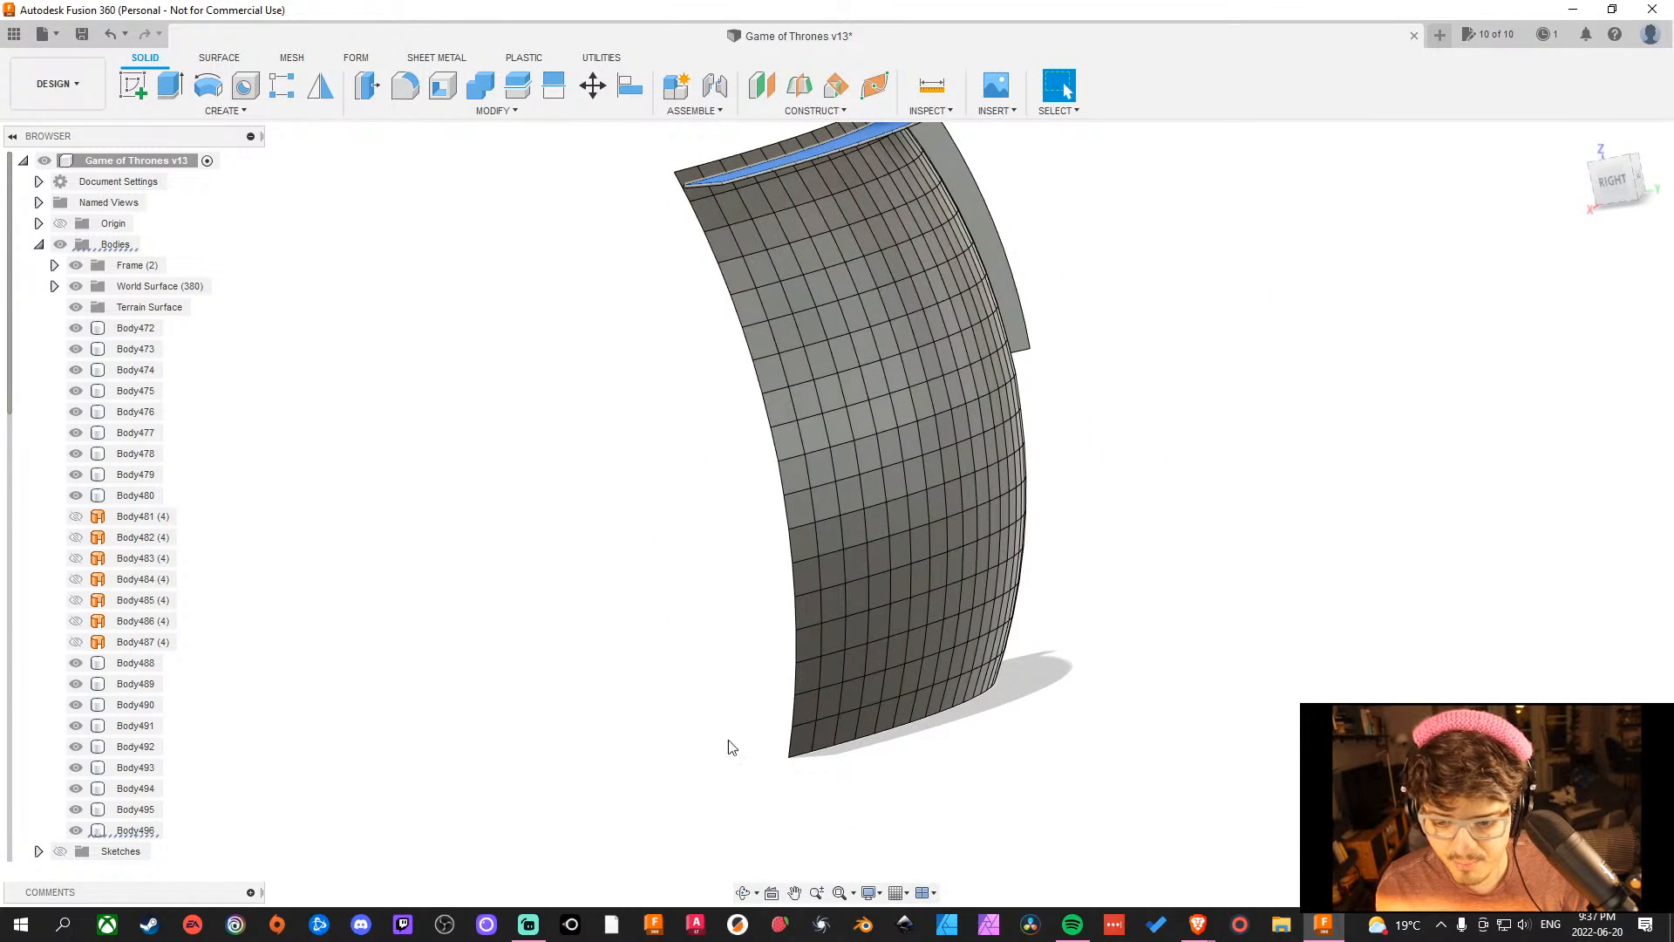
scroll(1198, 603, down, 2)
middle_drag(1174, 649, 1022, 692)
scroll(853, 290, up, 5)
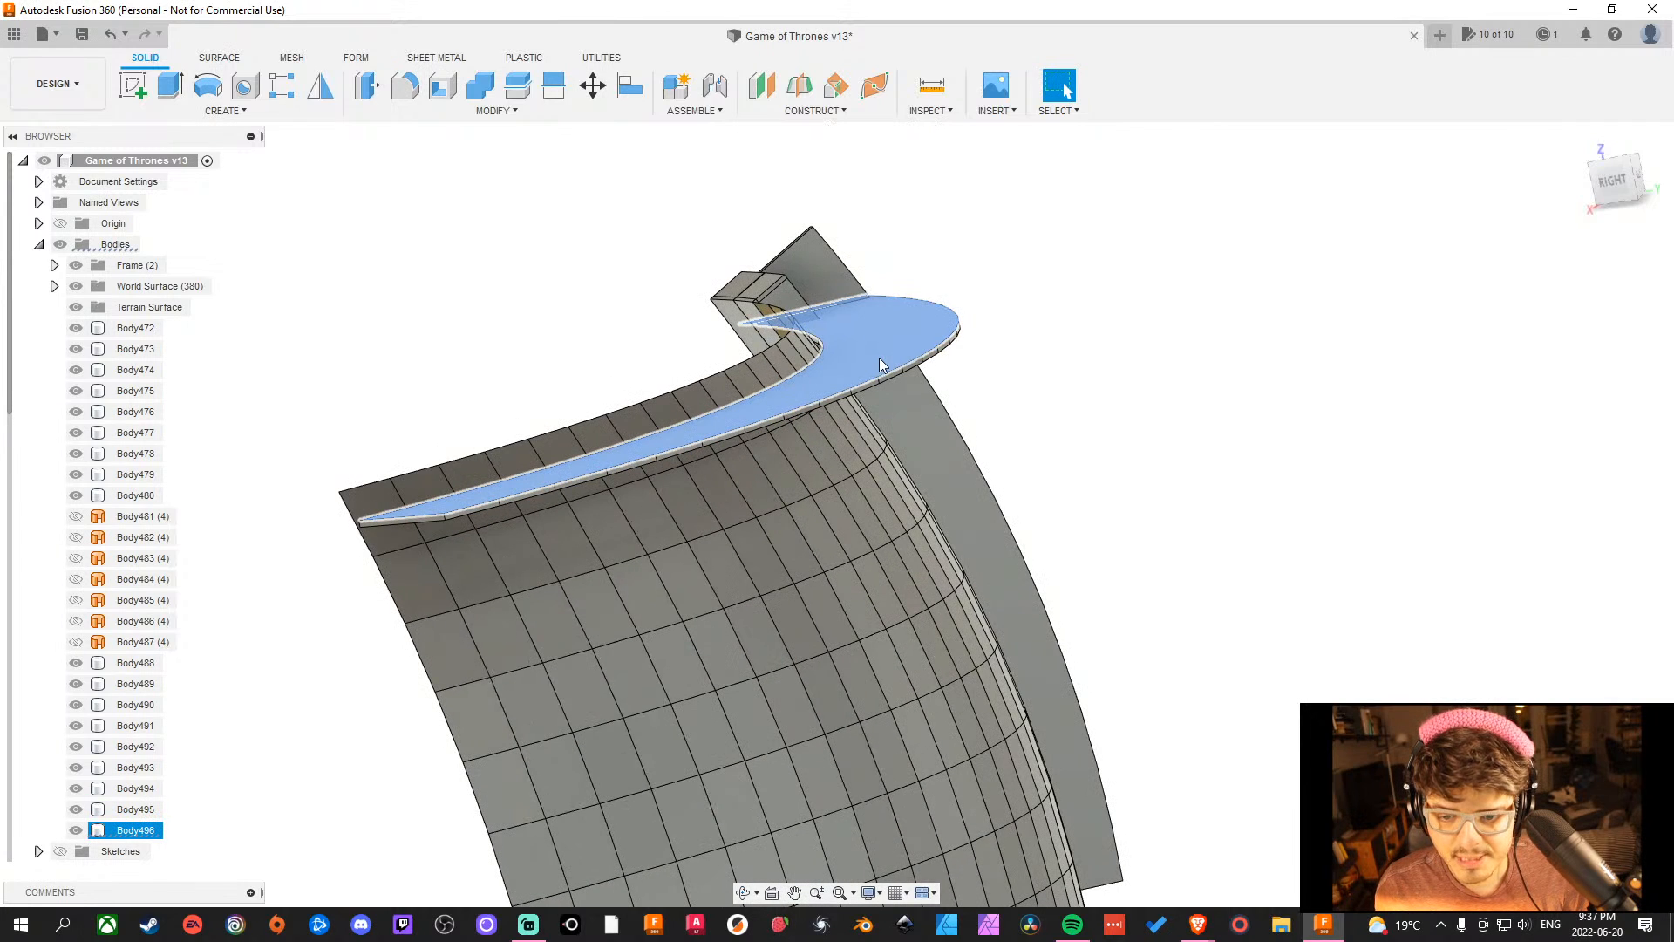
scroll(892, 349, down, 6)
middle_drag(1096, 455, 1081, 393)
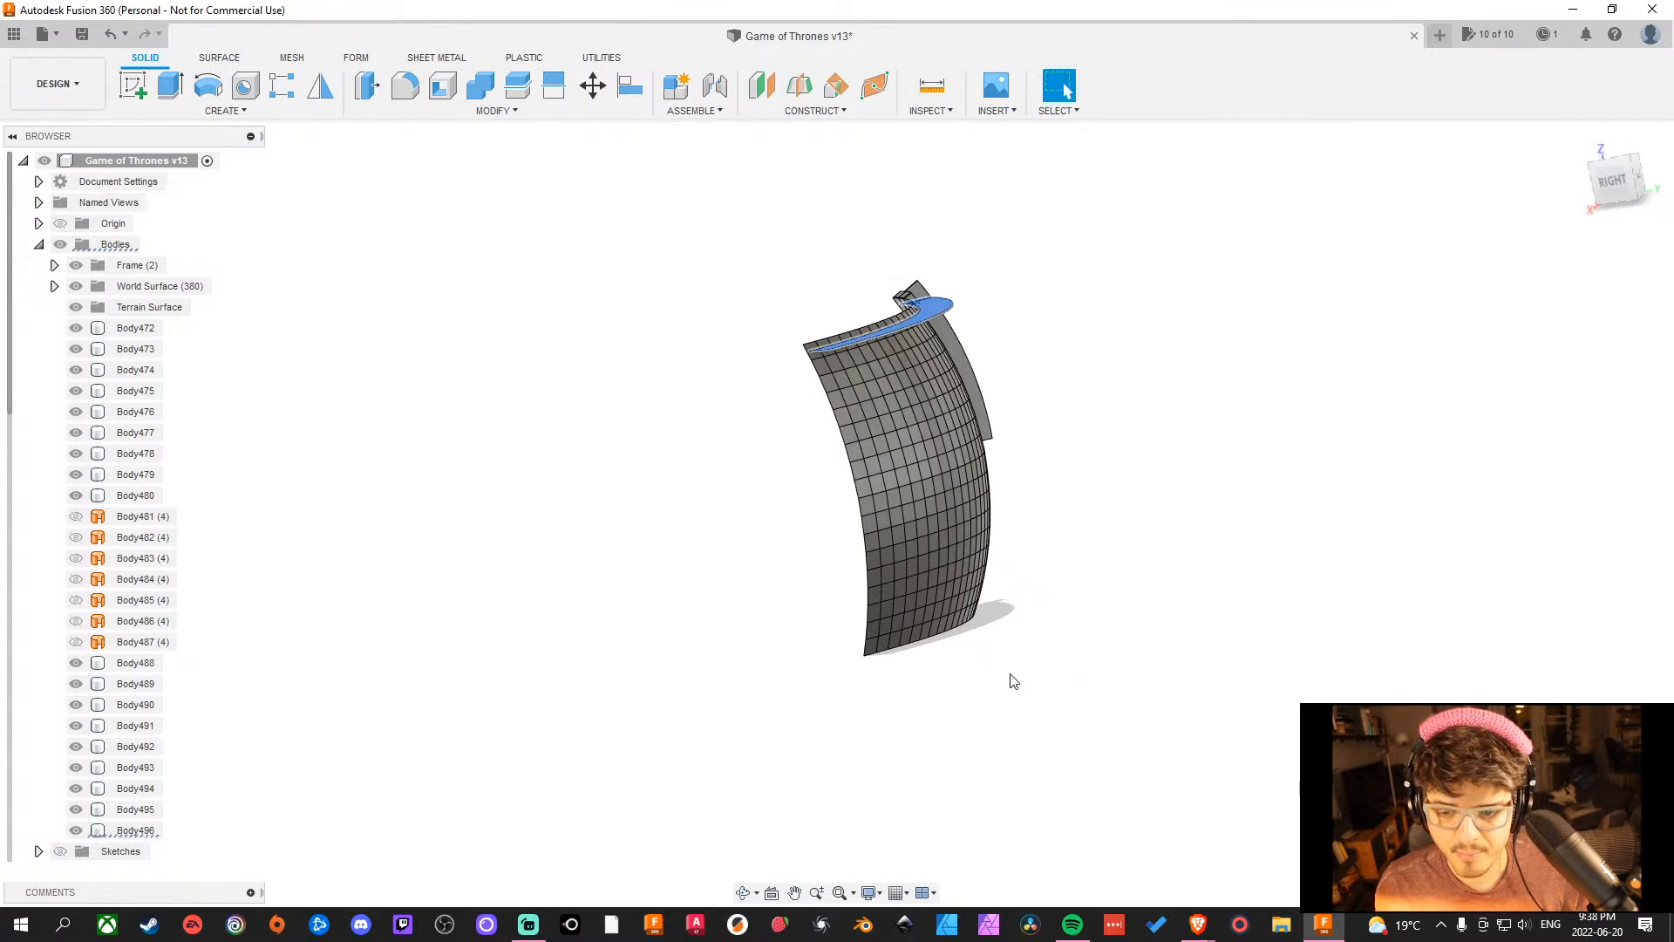
scroll(994, 662, down, 2)
scroll(996, 635, up, 5)
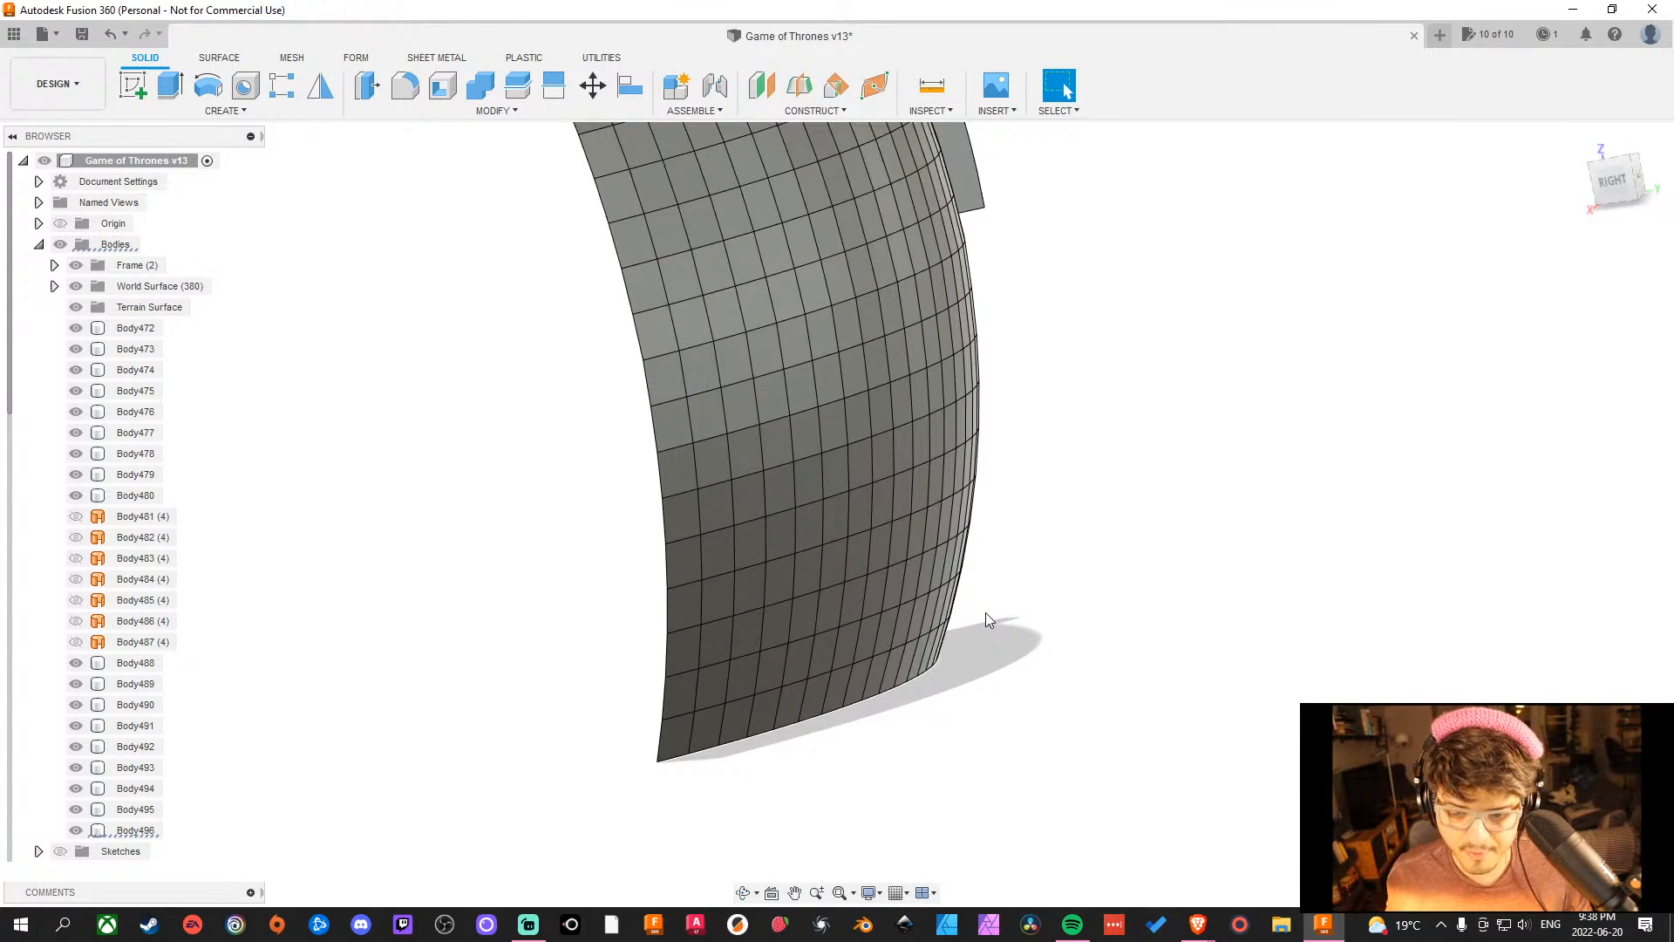
scroll(1124, 610, down, 2)
middle_drag(1125, 610, 1072, 872)
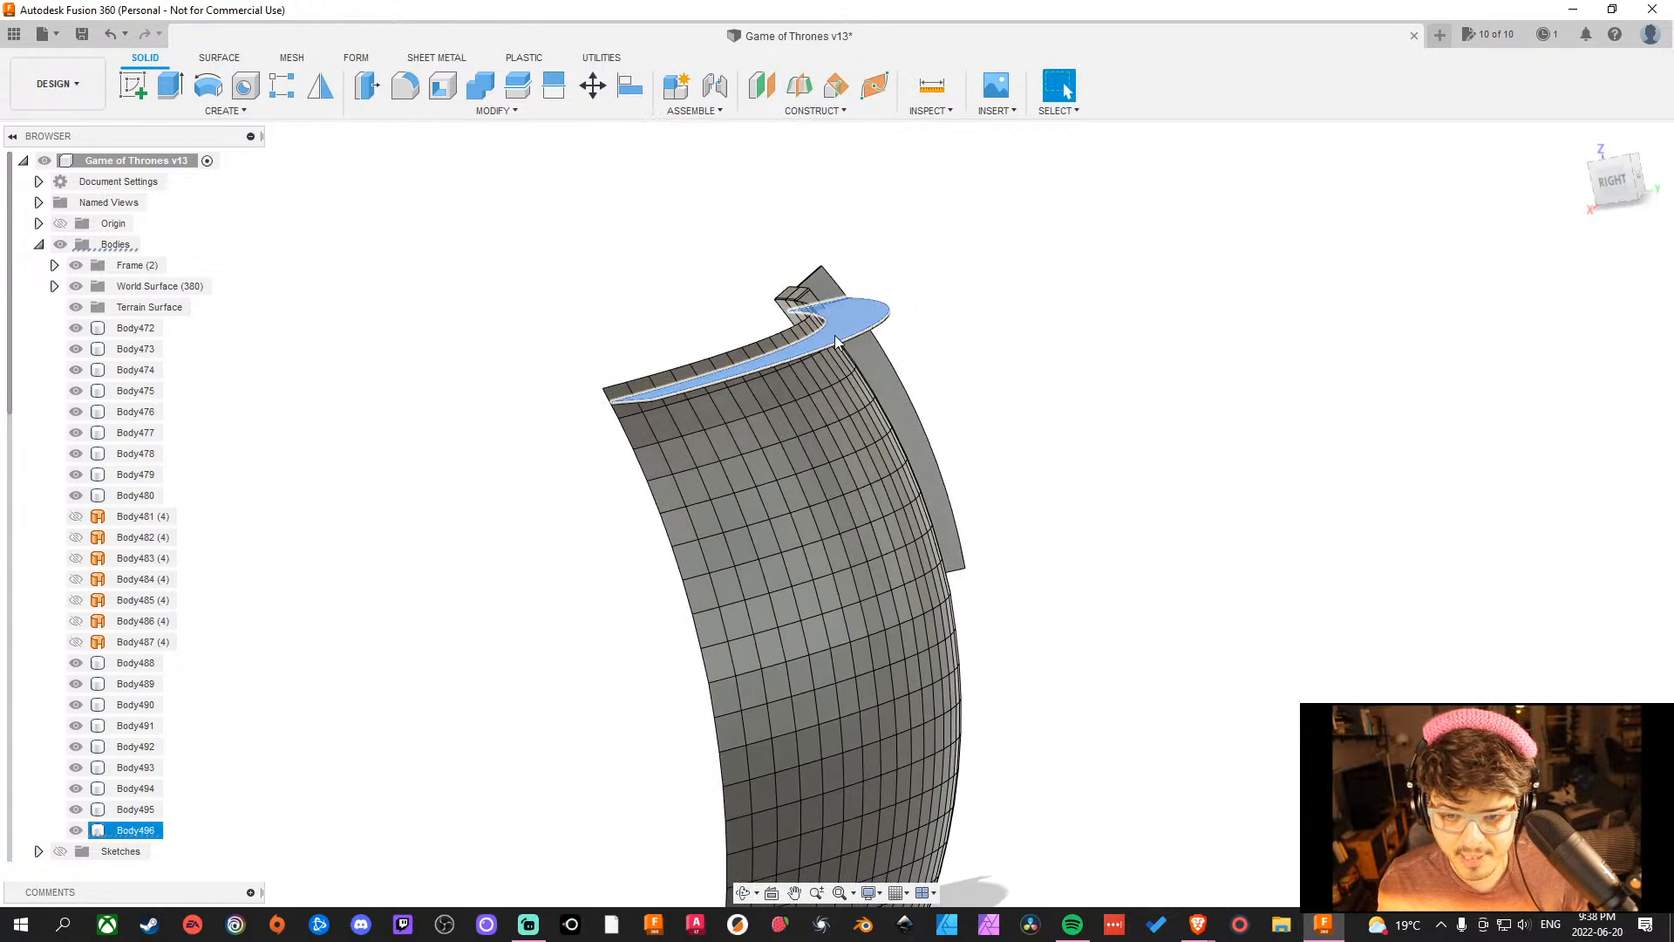
middle_drag(1027, 452, 1014, 235)
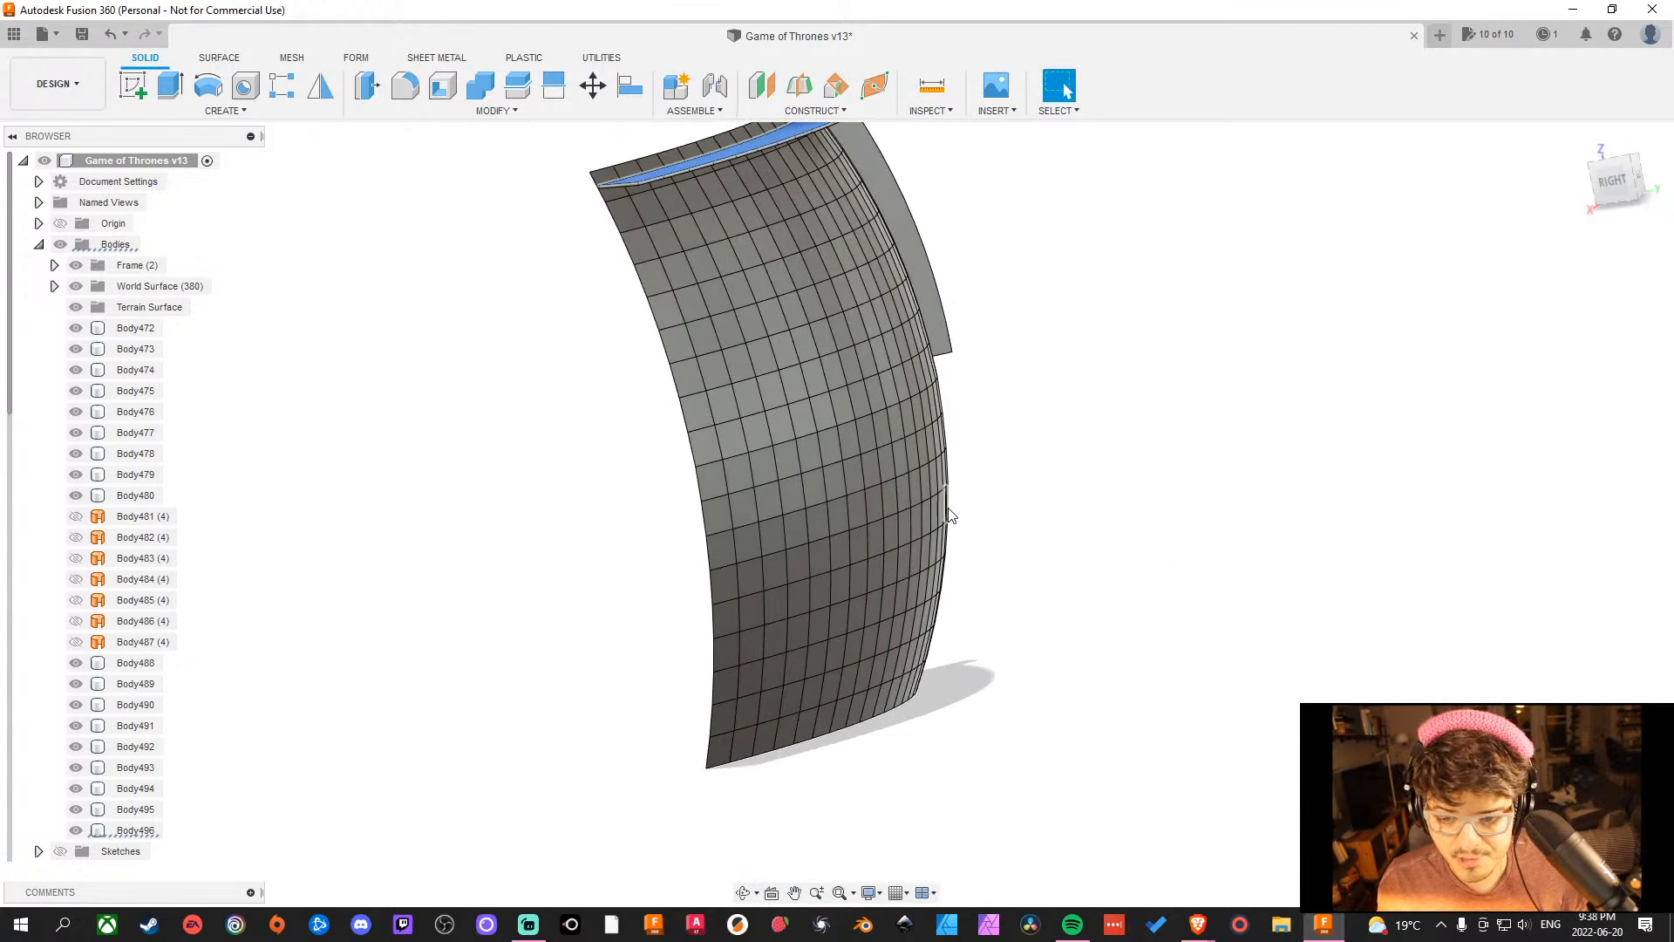
middle_drag(1187, 487, 973, 766)
shift+middle_drag(875, 784, 751, 808)
scroll(911, 253, down, 3)
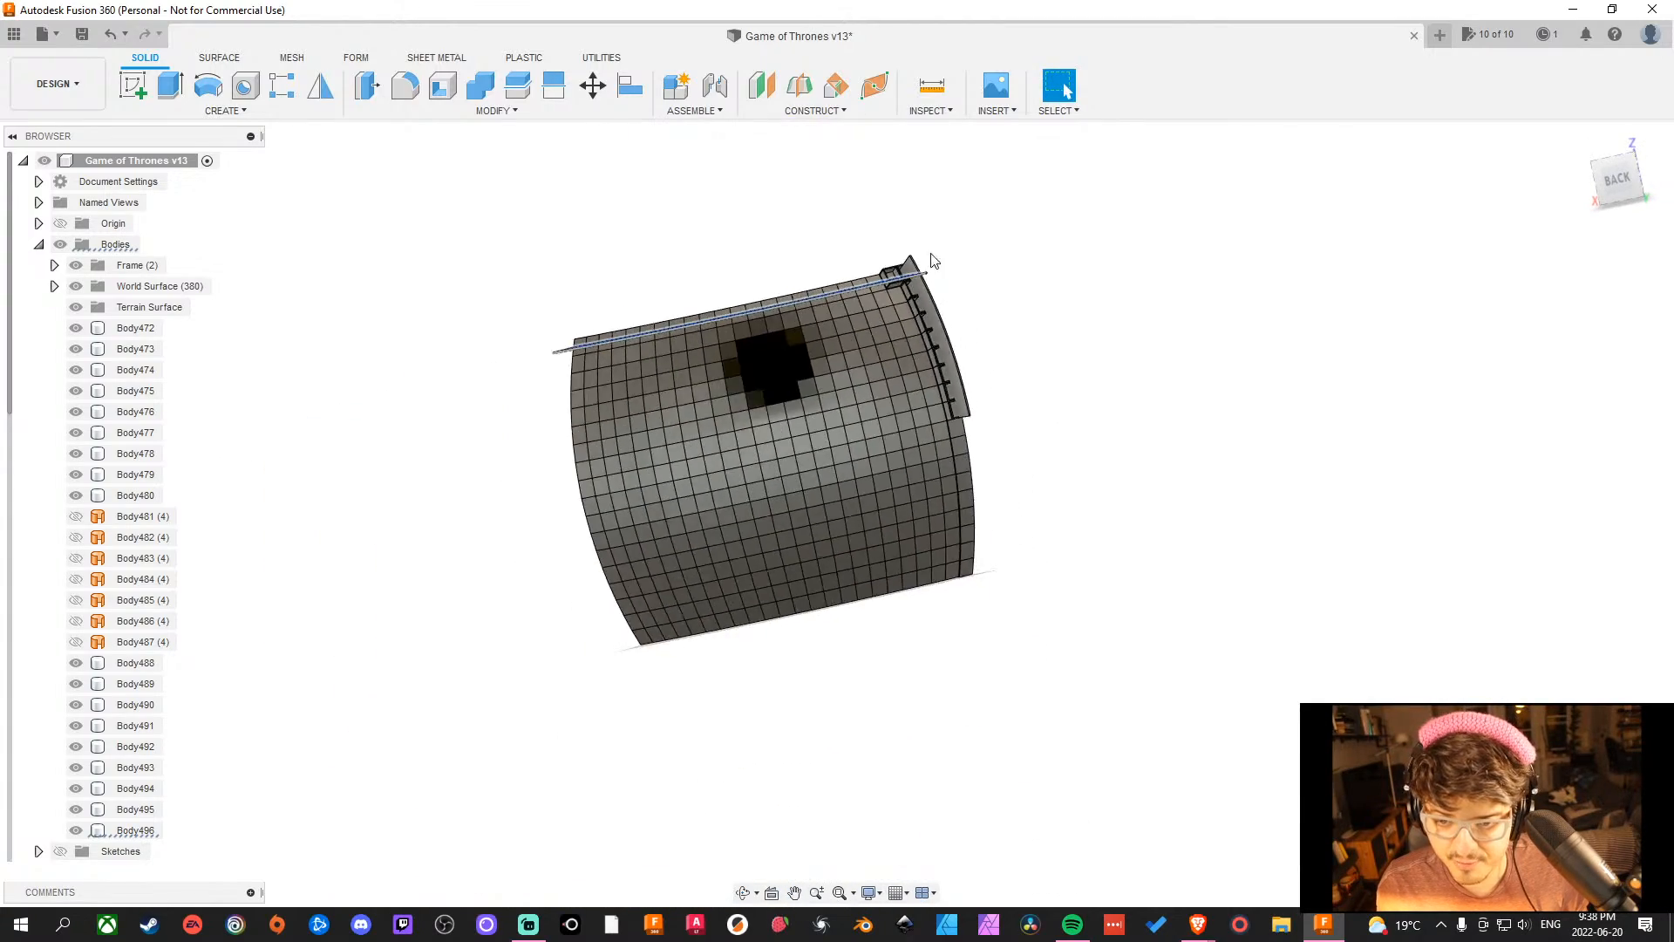
Examine up close the slotted joint between the vertical and horizontal supports from beneath and from behind.
scroll(942, 268, up, 8)
mouse_move(1013, 469)
shift+middle_down()
mouse_move(1033, 471)
mouse_move(1024, 444)
mouse_move(1012, 456)
mouse_move(1023, 444)
shift+middle_up()
scroll(822, 426, down, 3)
scroll(807, 436, up, 6)
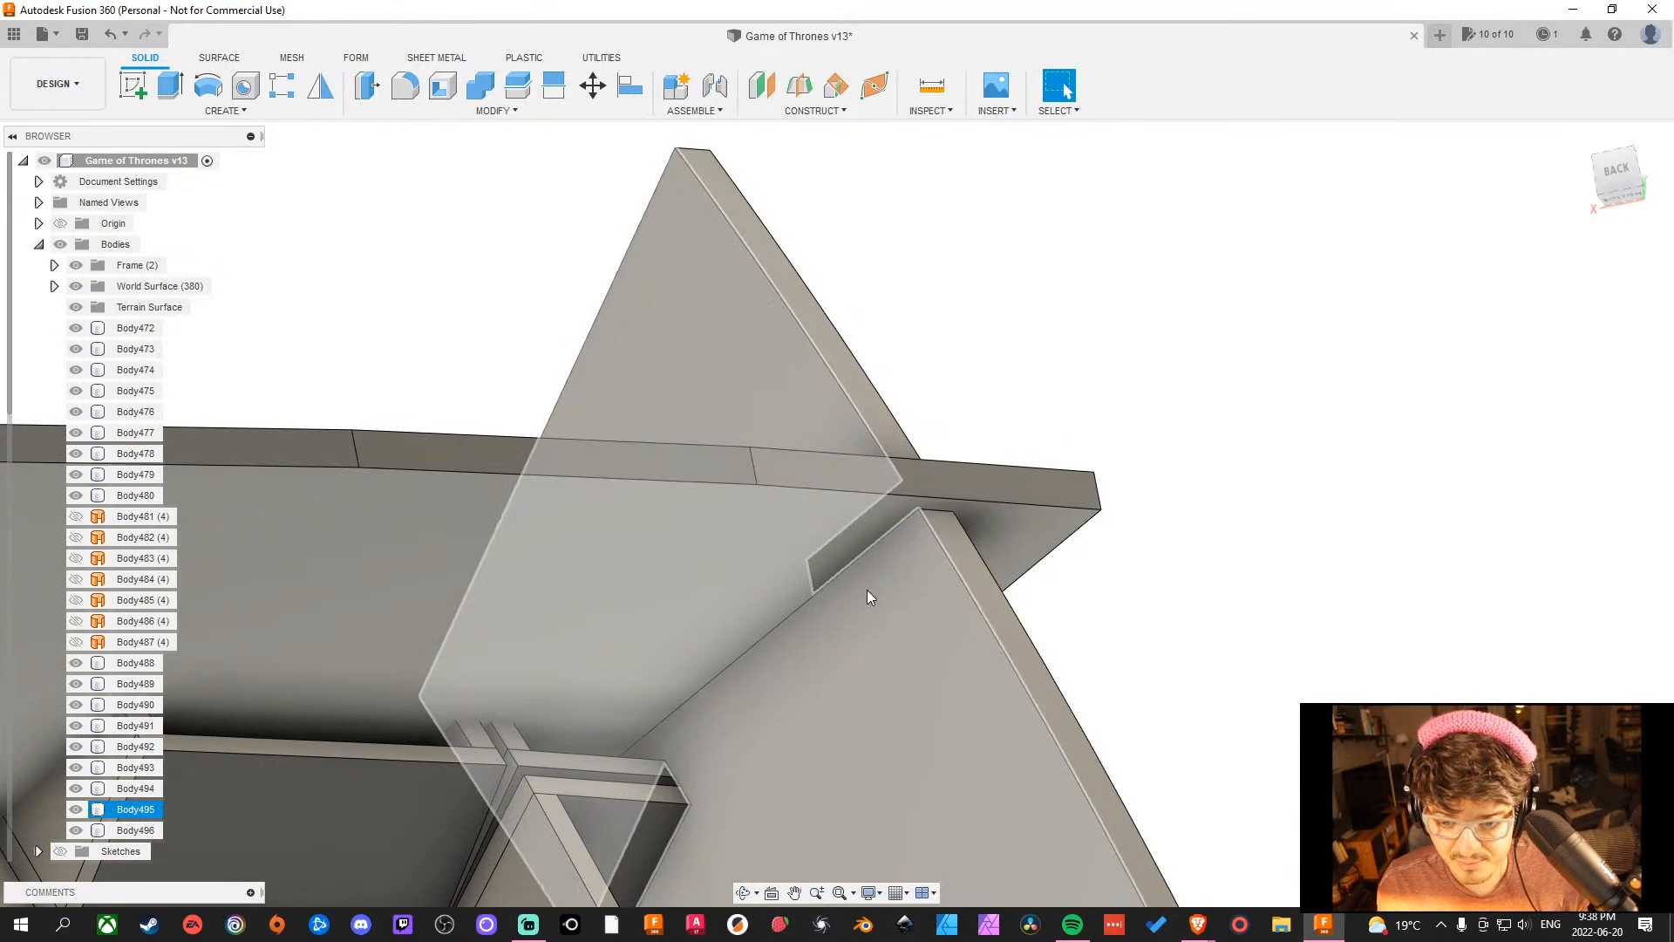
scroll(1168, 650, down, 3)
shift+middle_drag(1271, 658, 1168, 733)
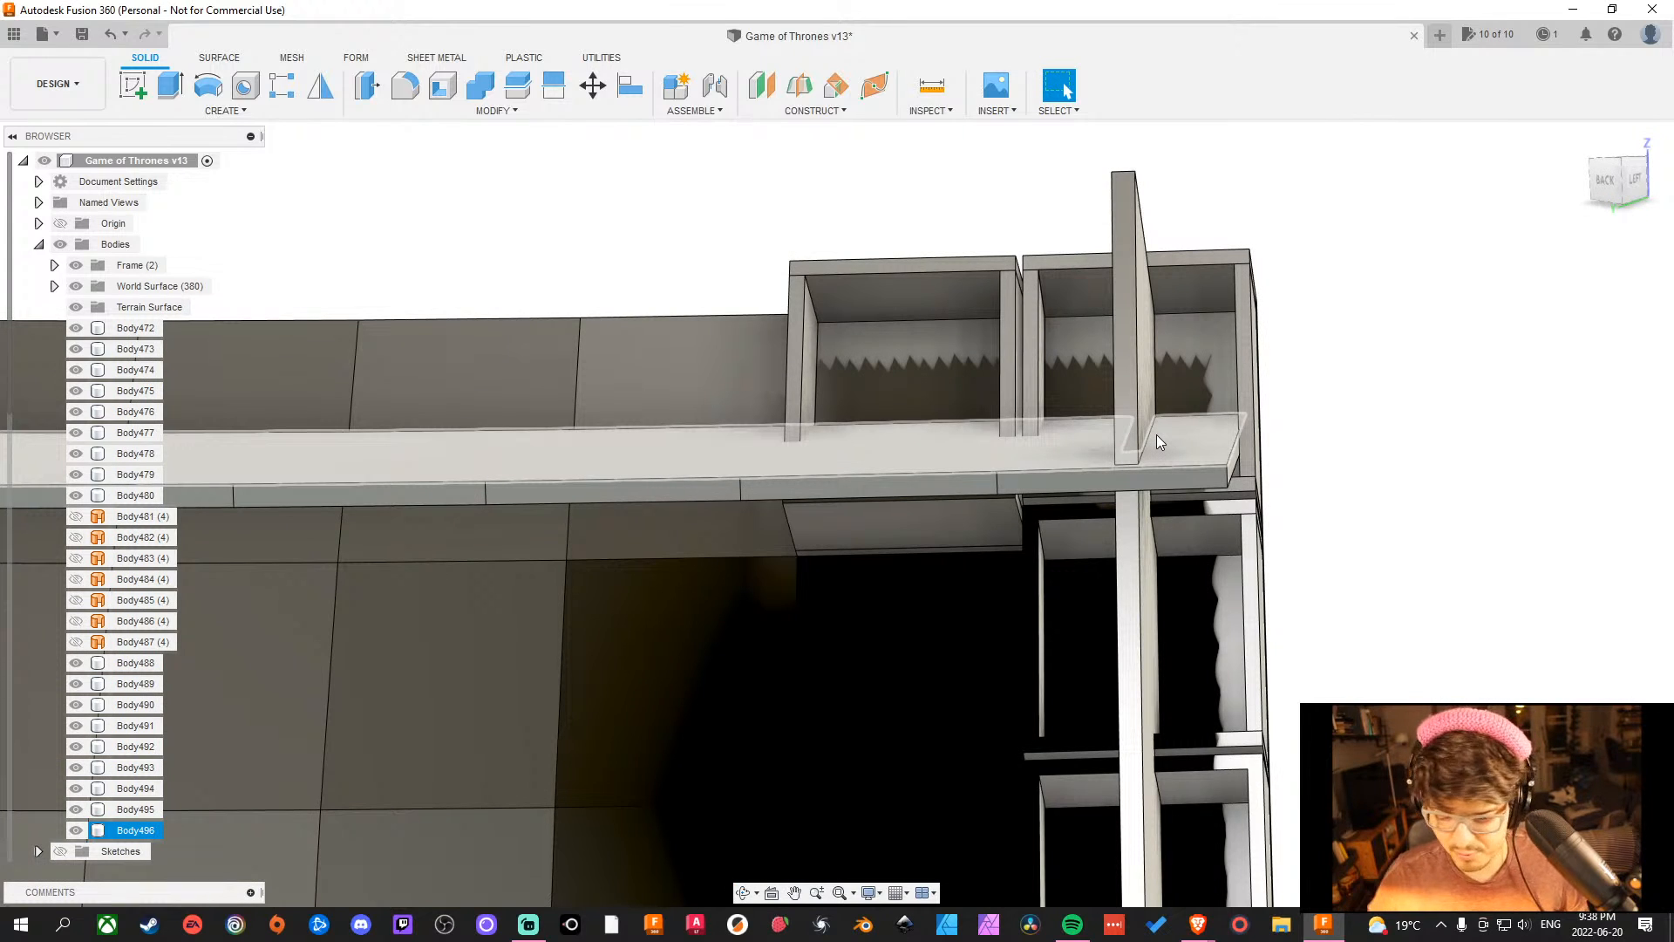
scroll(1167, 415, down, 5)
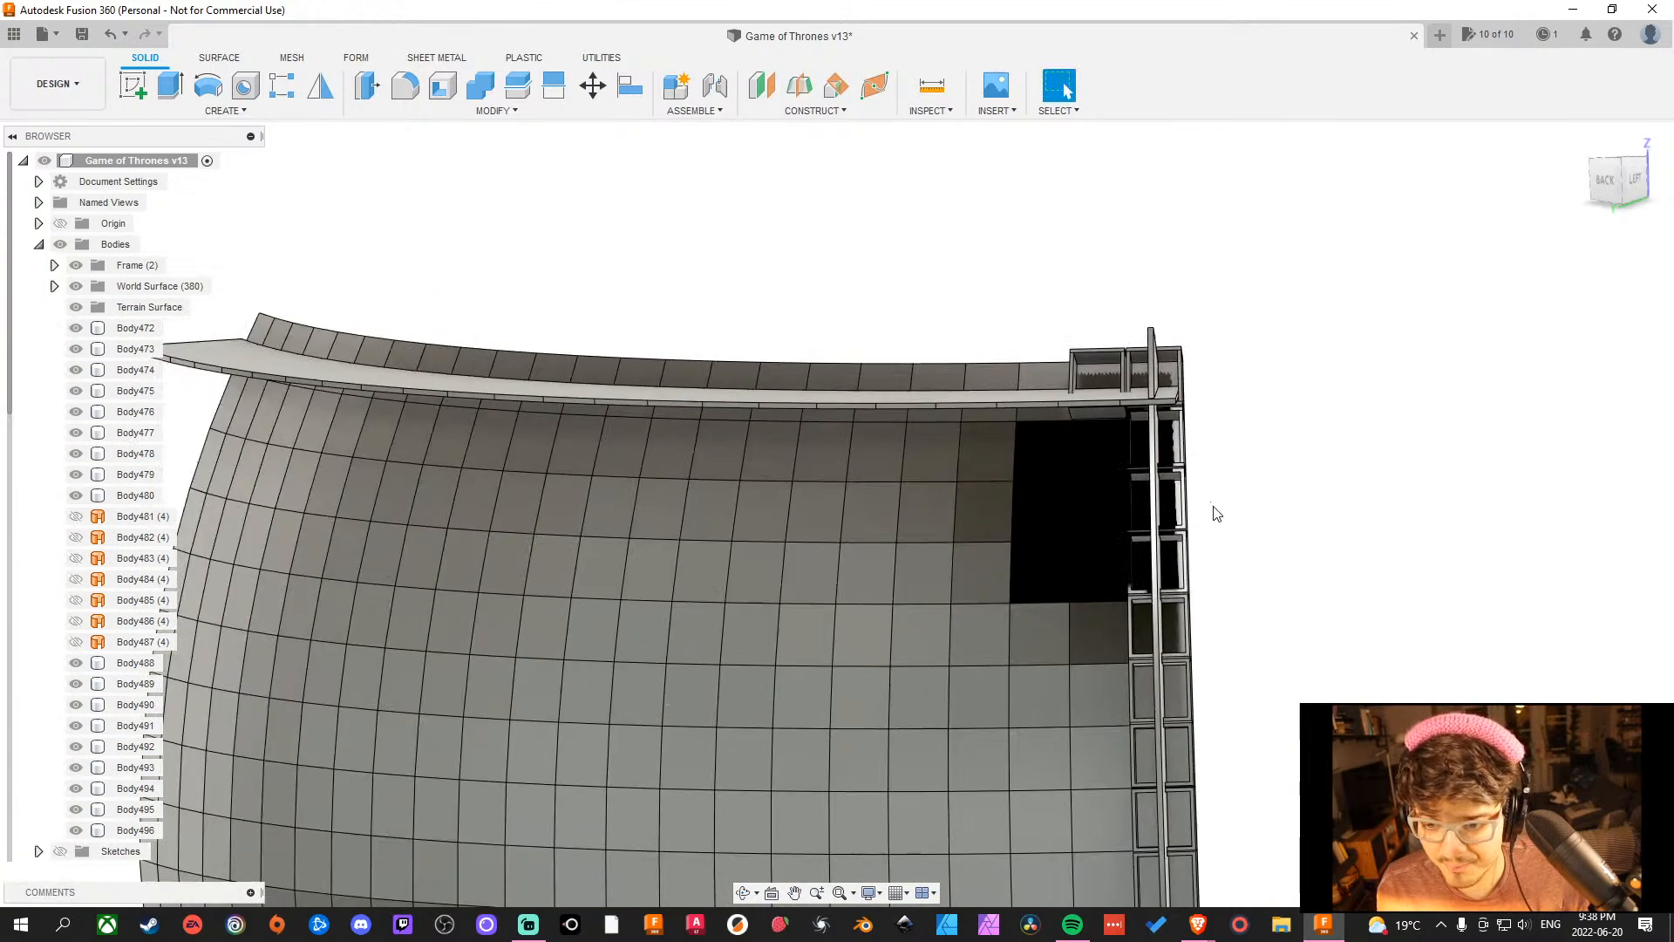
Follow the vertical support down the column of box frames and examine its lower end inside the last frame.
shift+middle_drag(1217, 512, 1300, 684)
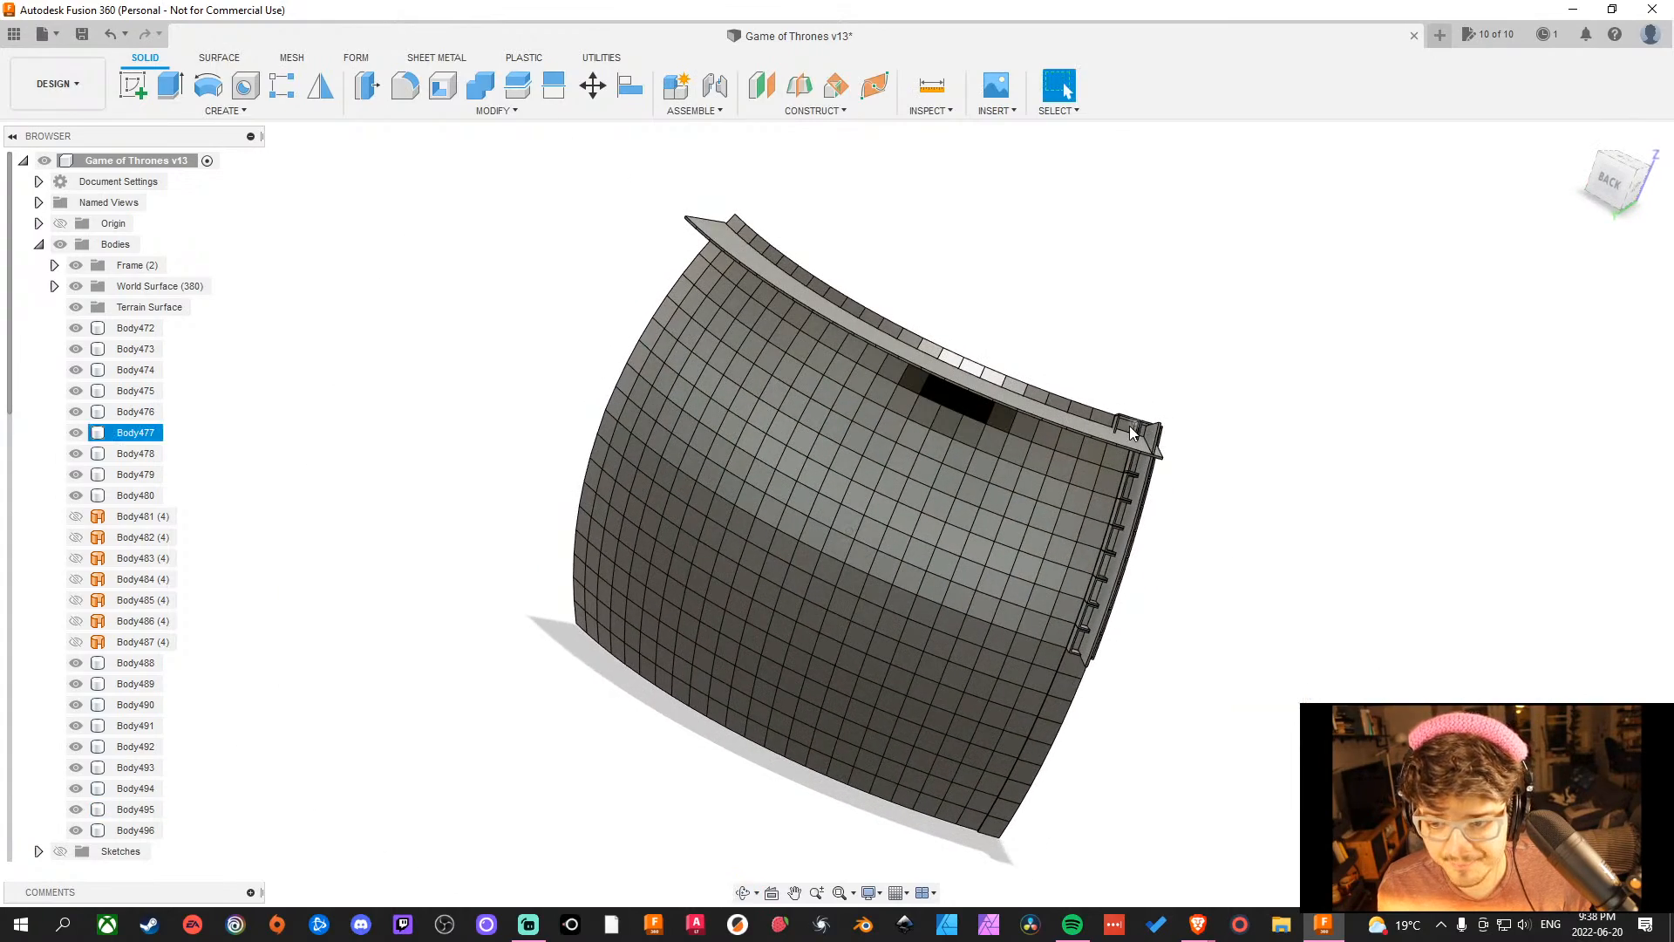
scroll(1128, 426, up, 10)
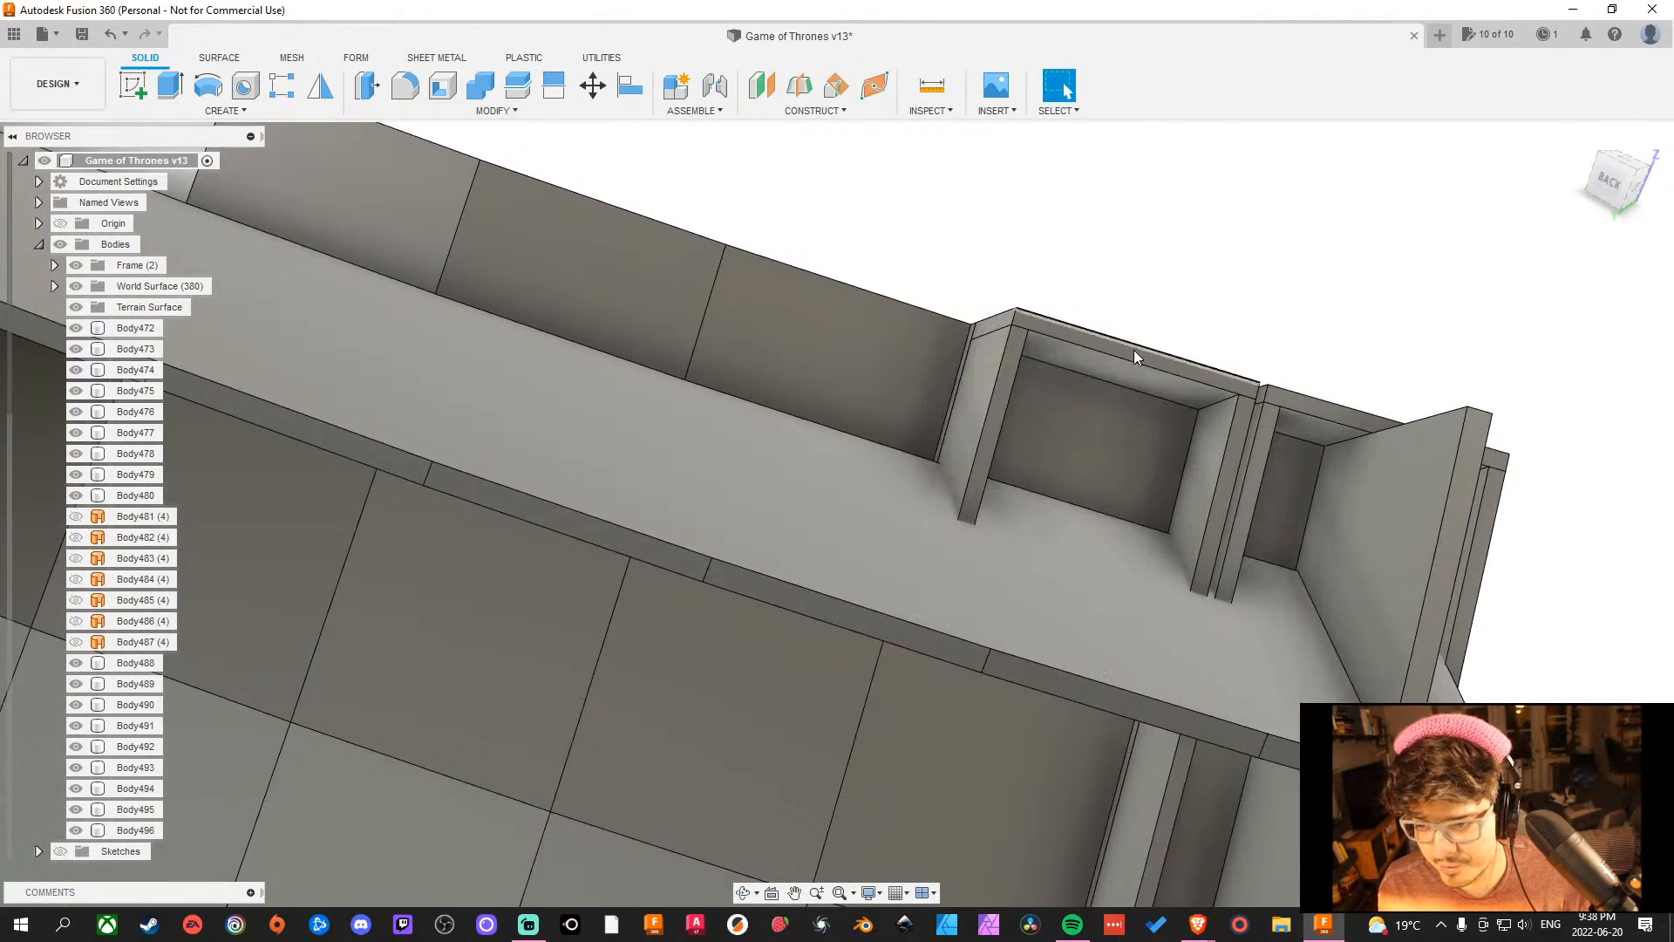
scroll(1264, 384, down, 5)
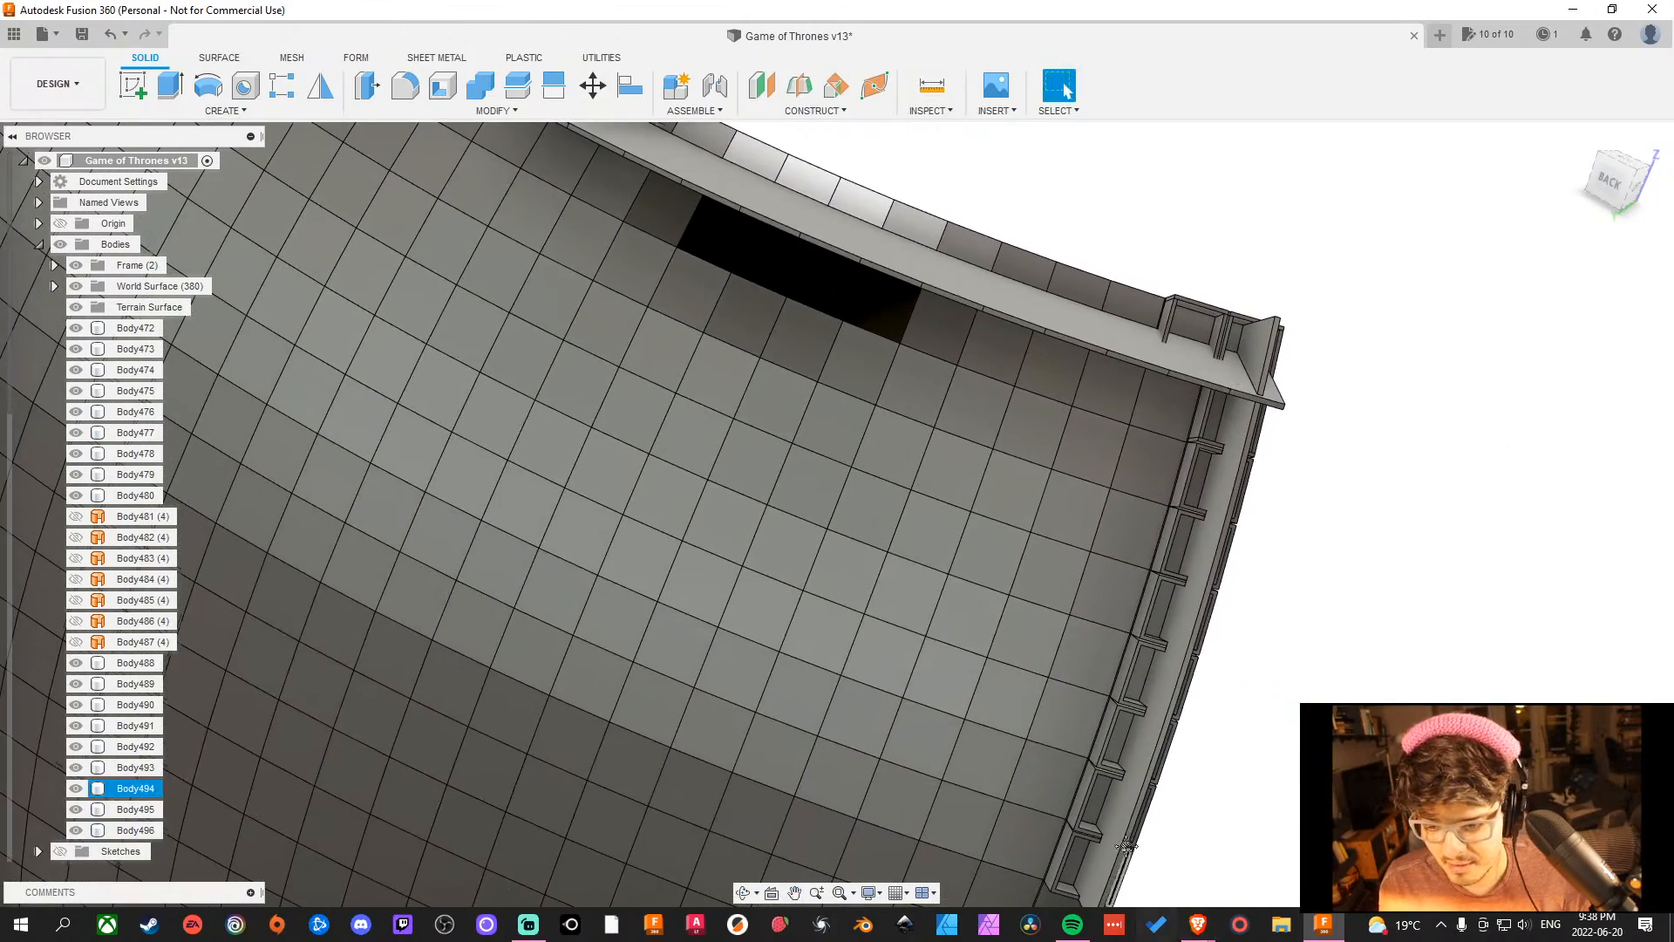
middle_drag(1125, 846, 1072, 580)
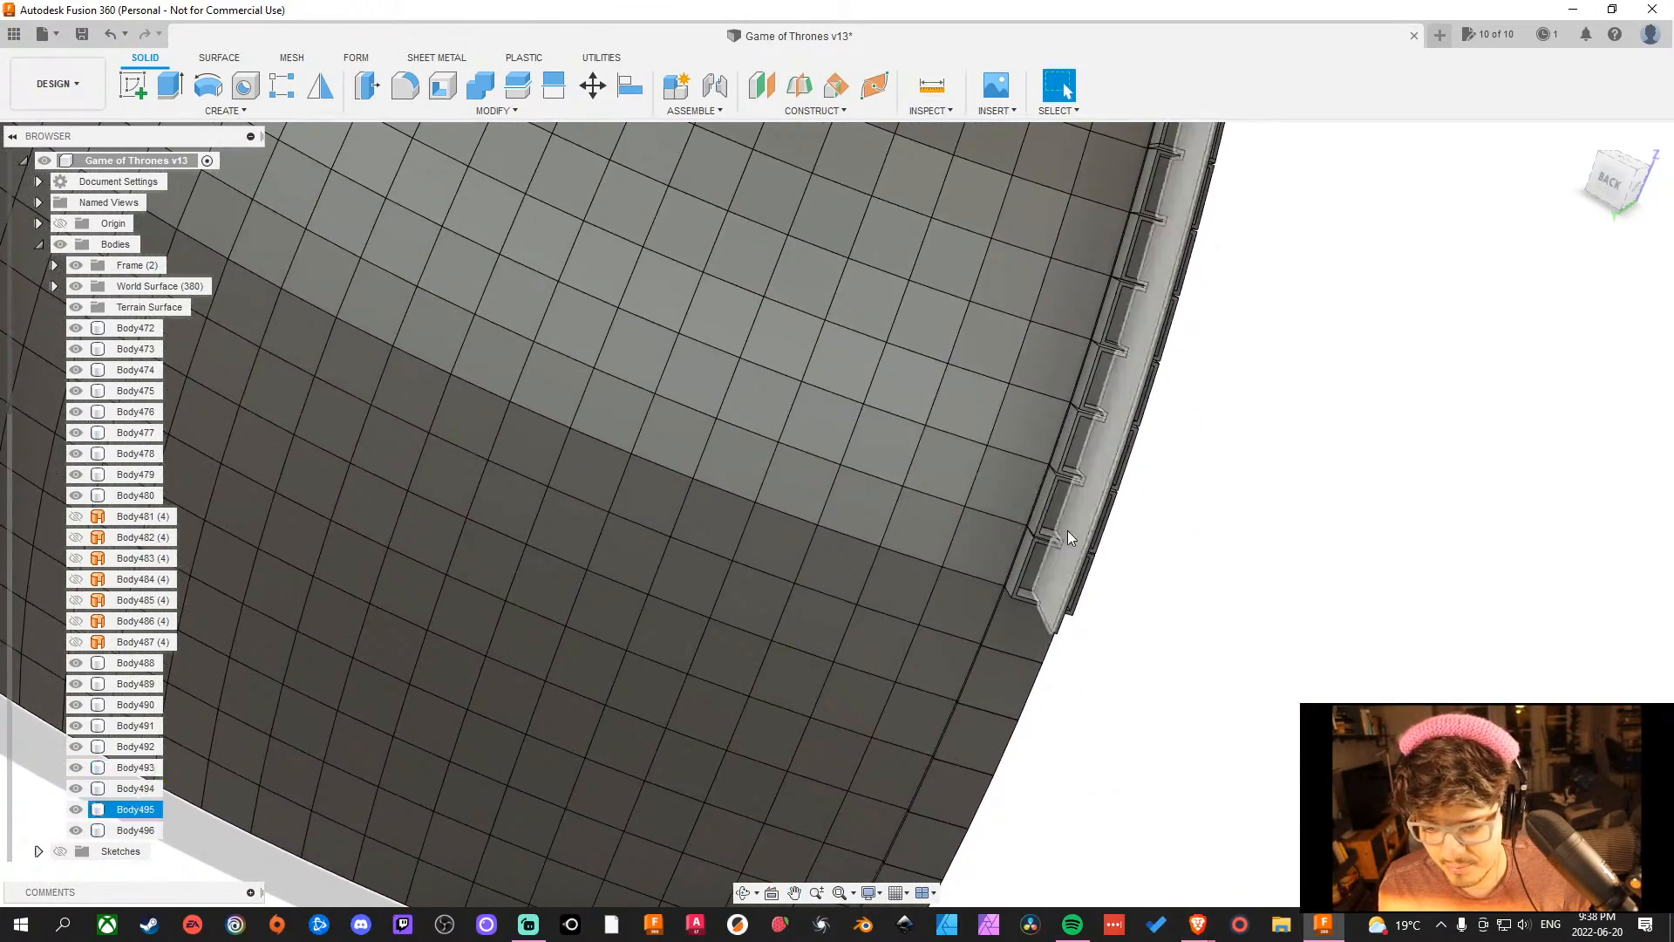
scroll(1067, 530, up, 5)
shift+middle_drag(1065, 494, 1332, 658)
scroll(959, 624, up, 3)
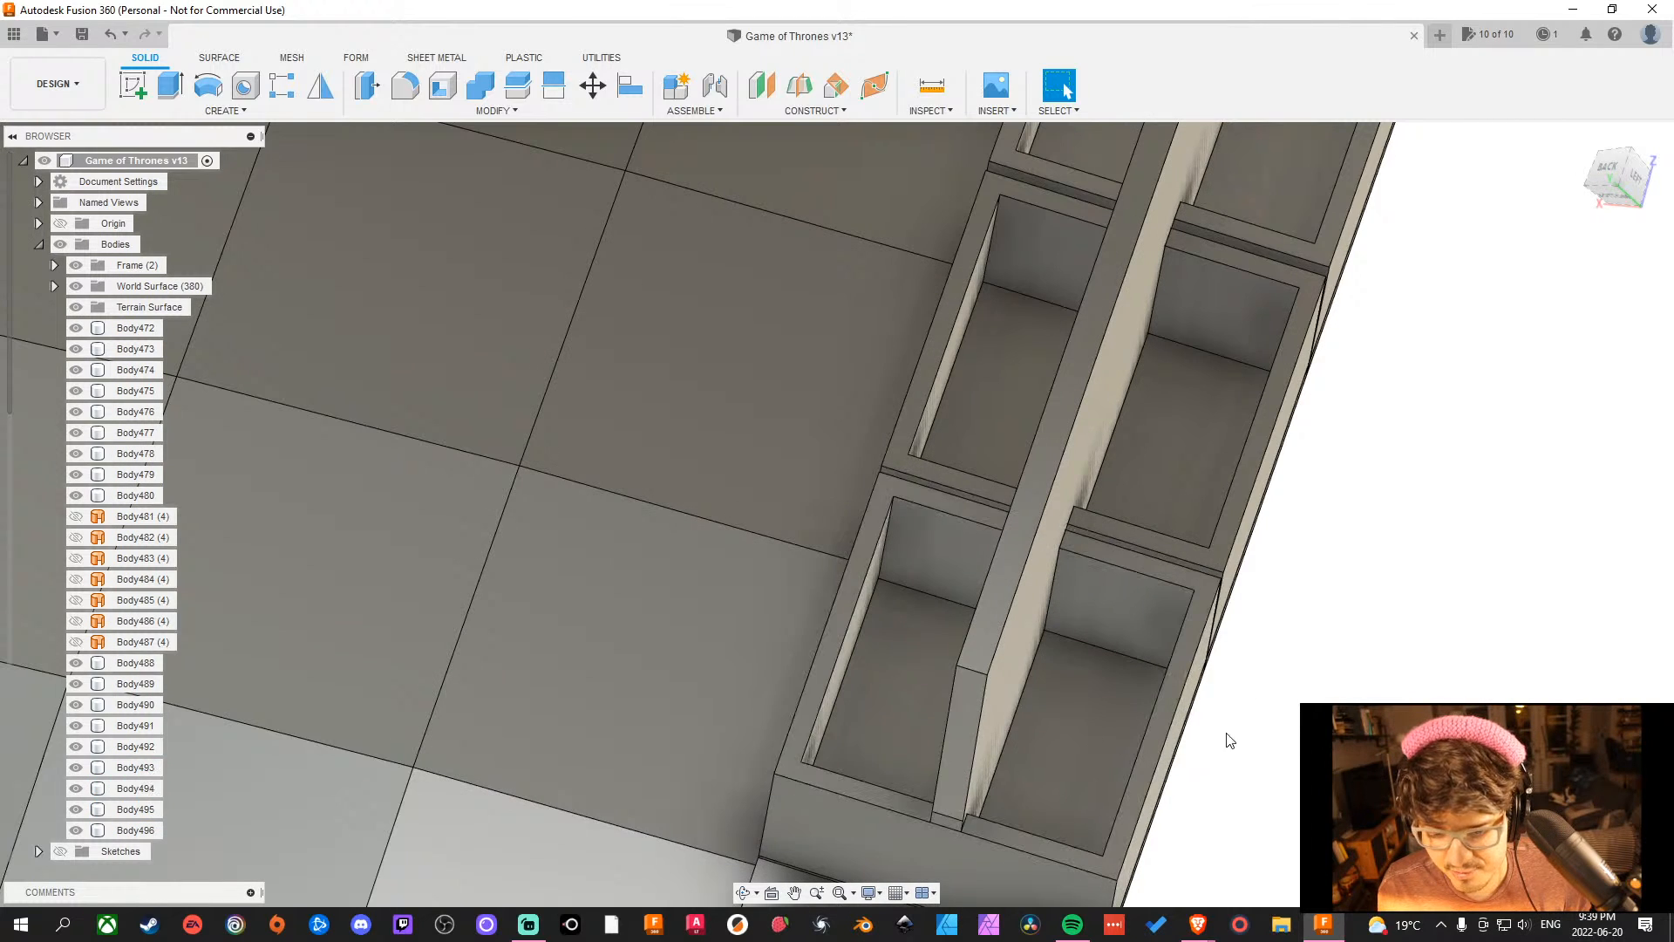
Trace the vertical support back up to the corner and examine how both supports cross the corner box frames.
scroll(1290, 681, down, 5)
middle_drag(1406, 488, 1028, 811)
middle_drag(1204, 418, 979, 863)
middle_drag(1041, 726, 1220, 419)
scroll(1046, 328, down, 3)
middle_drag(1050, 329, 1009, 471)
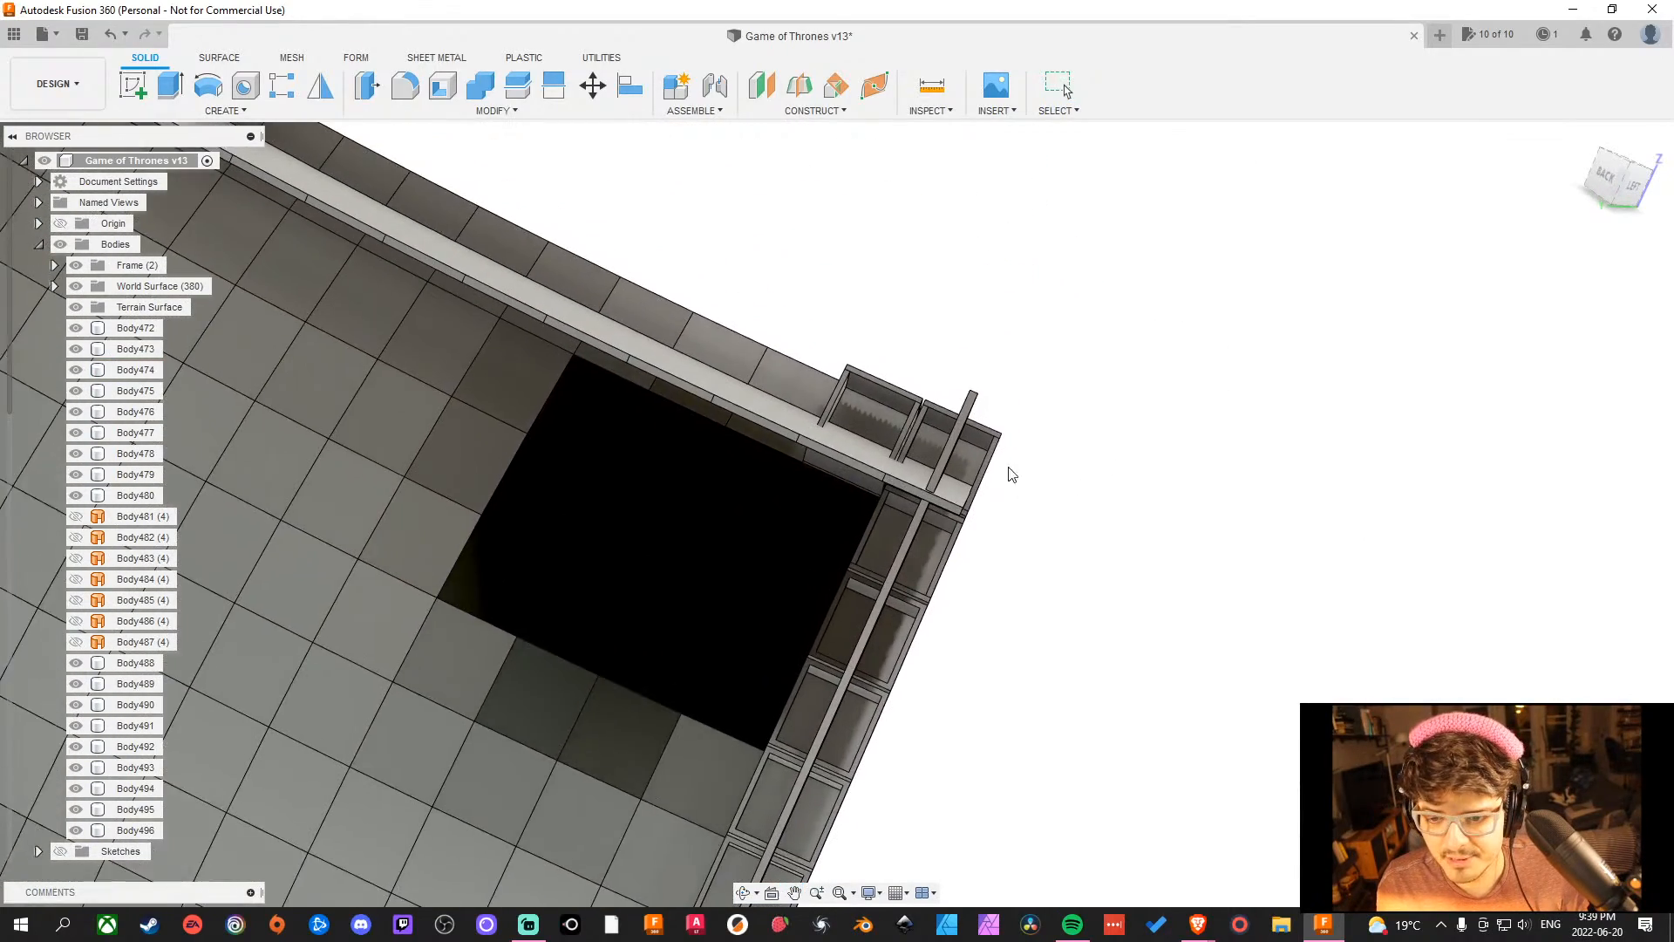
scroll(994, 427, up, 6)
middle_drag(1293, 586, 1304, 389)
scroll(1249, 612, down, 2)
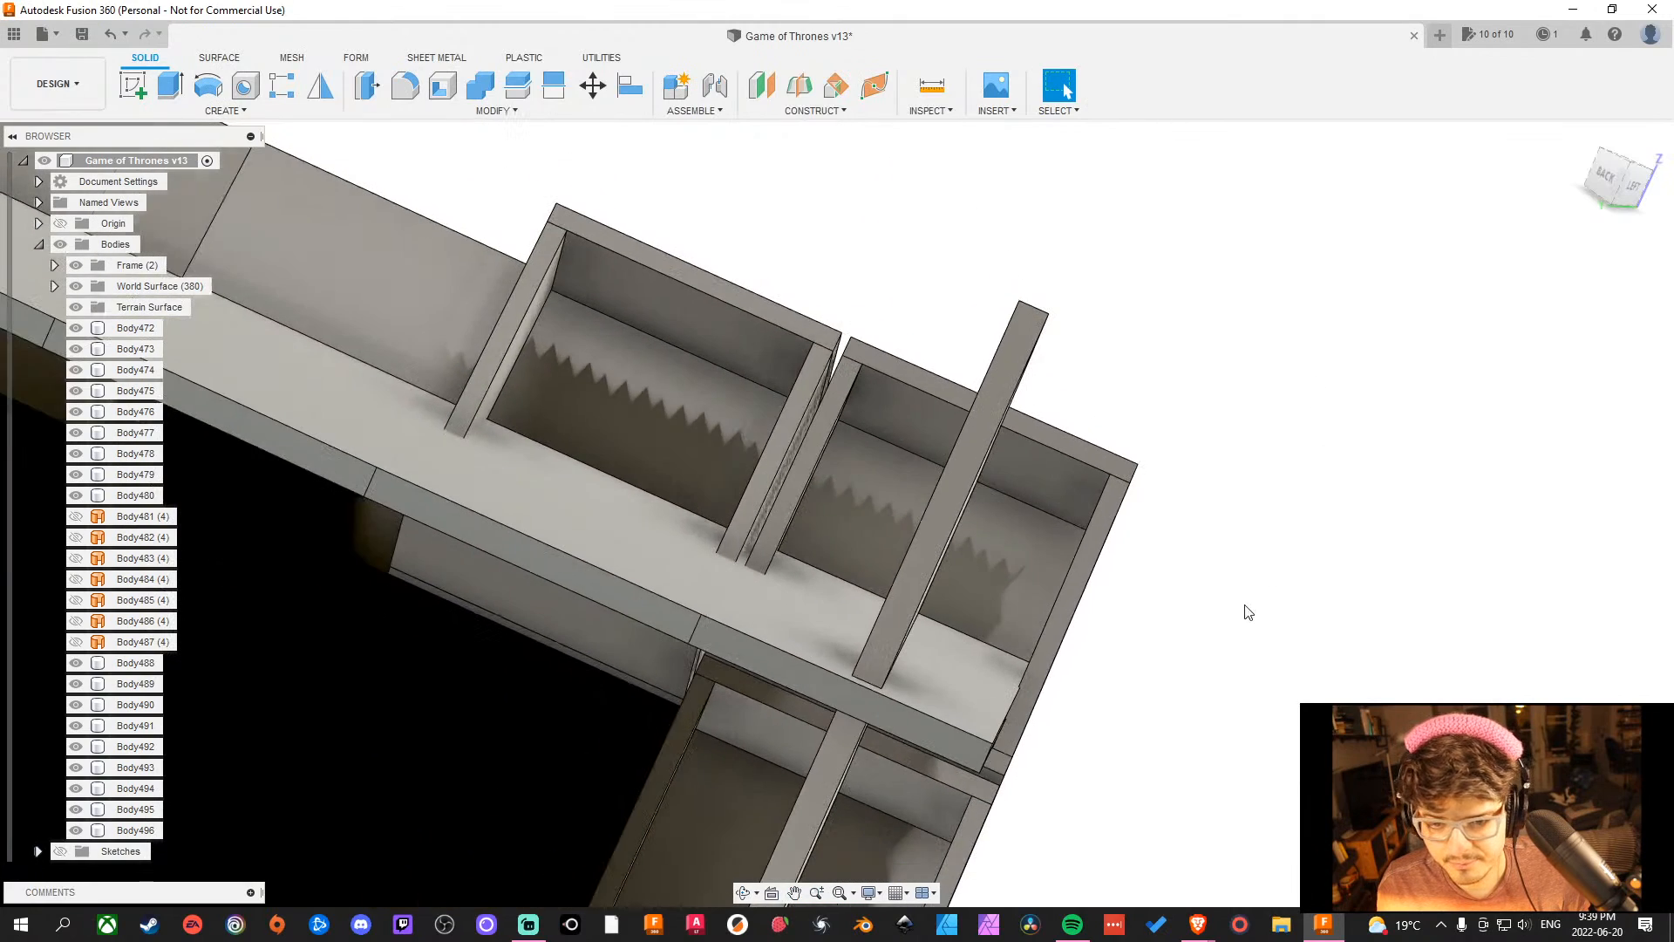
shift+middle_drag(1248, 608, 1253, 587)
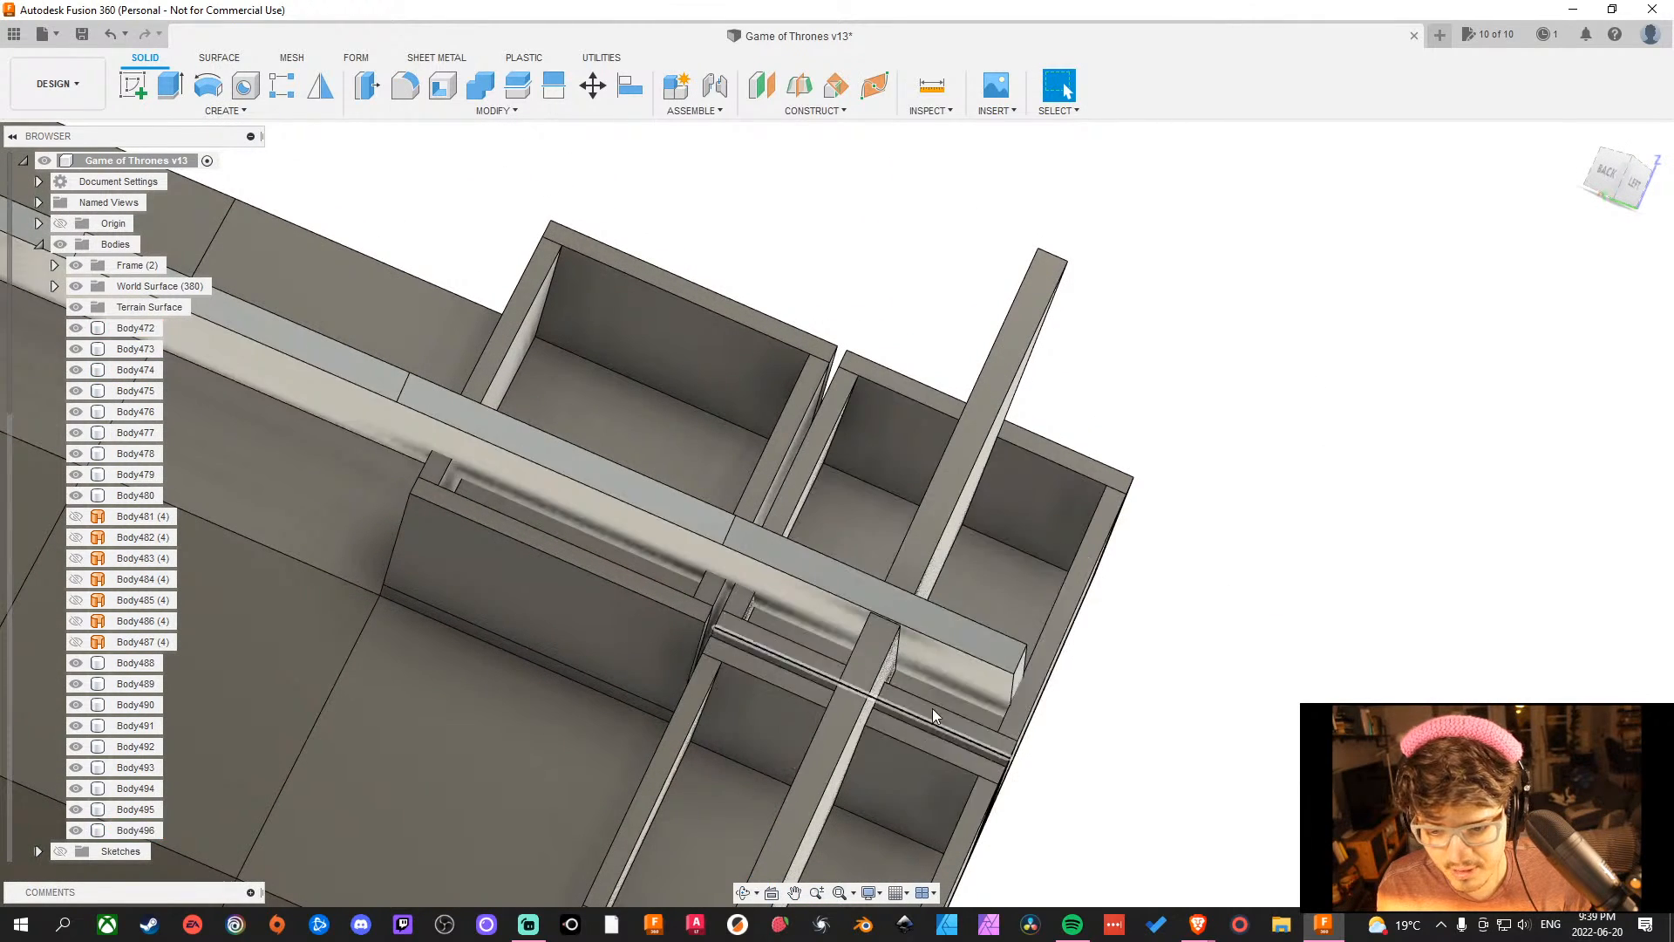
Inspect the vertical support's side face and its notches around the box-frame walls near the upper corner.
scroll(1165, 824, down, 3)
middle_drag(1201, 800, 1191, 552)
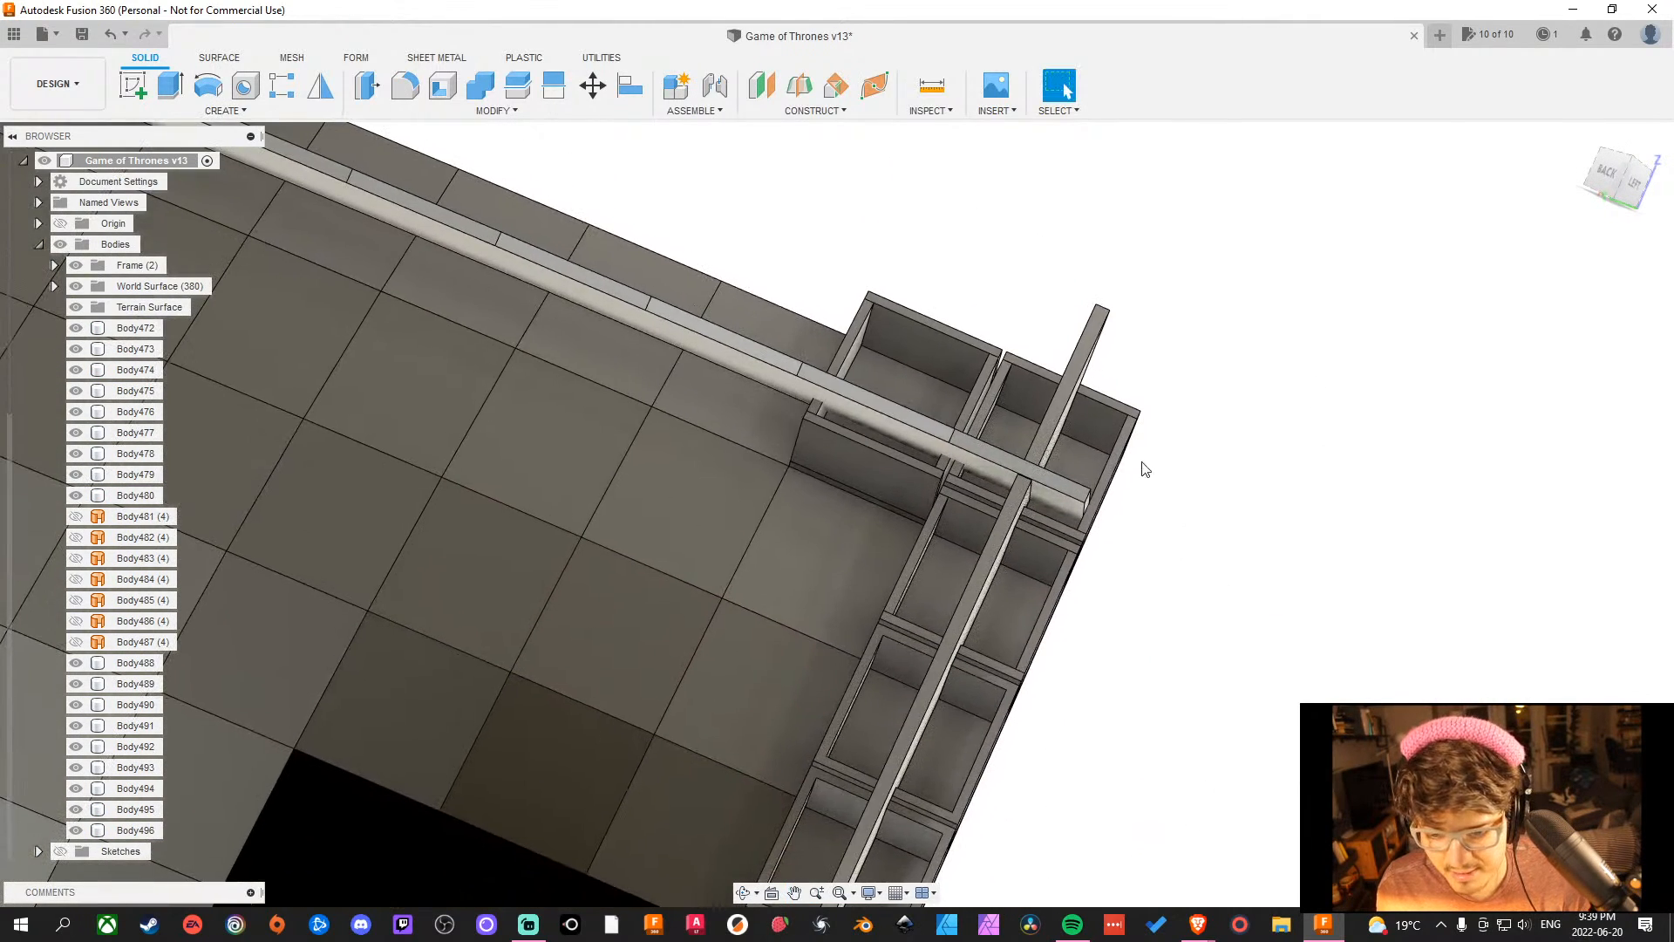
scroll(1178, 591, down, 3)
middle_drag(1219, 648, 1211, 610)
click(1062, 489)
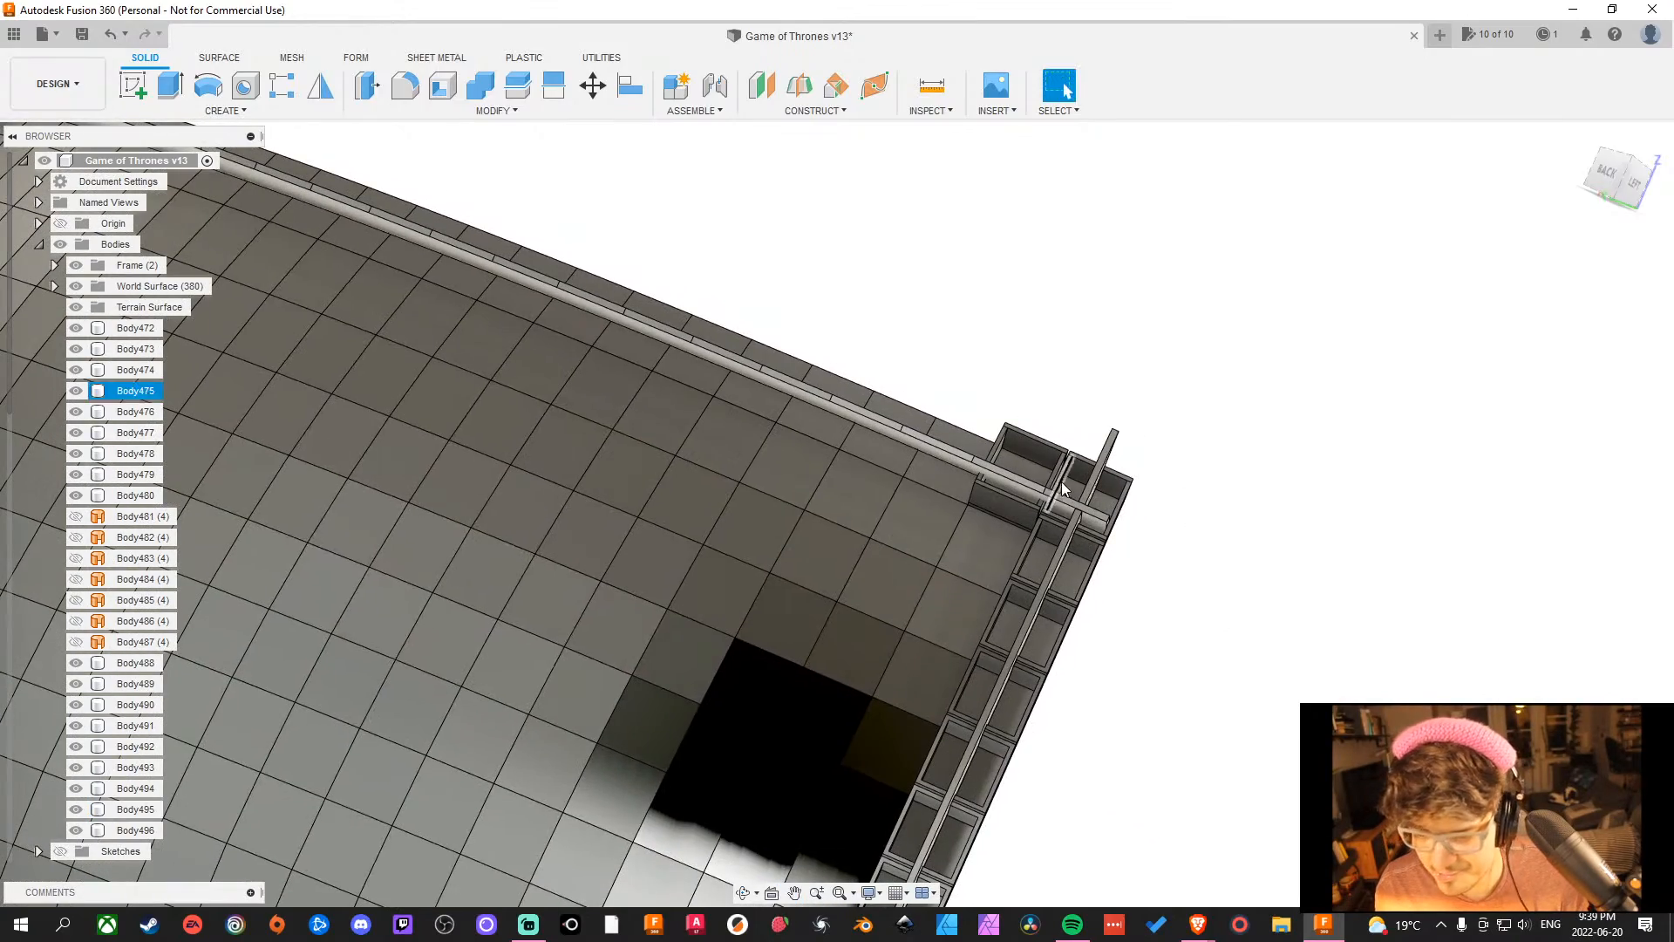
middle_drag(1100, 755, 1157, 679)
scroll(1148, 541, down, 3)
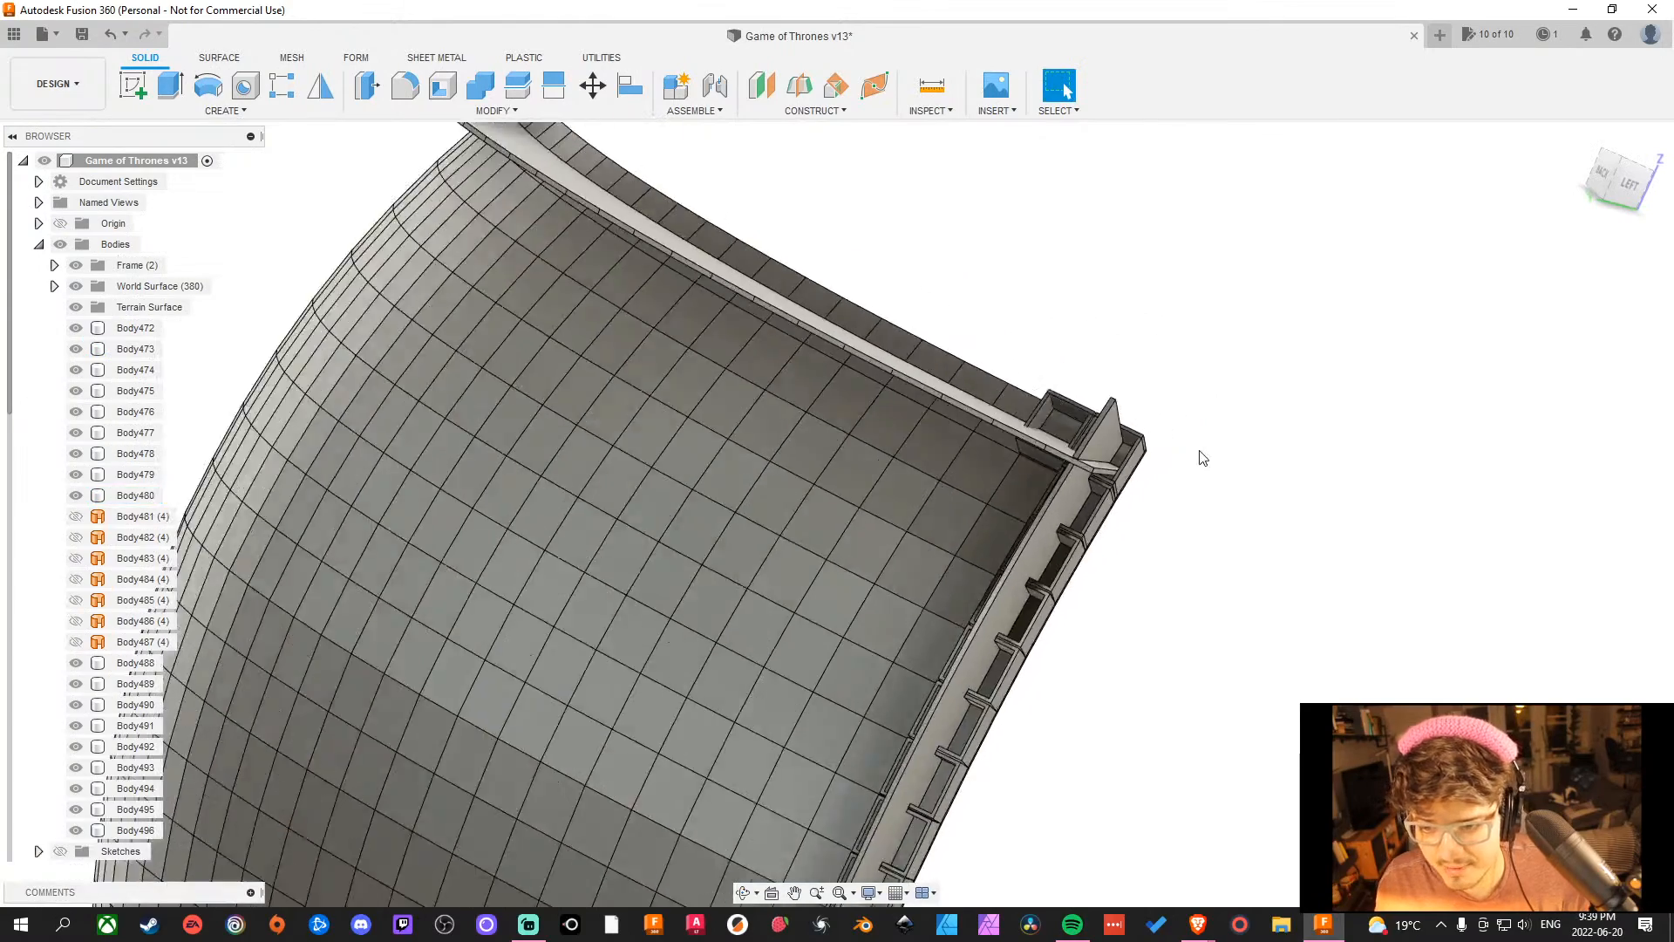
scroll(1130, 468, up, 8)
click(870, 593)
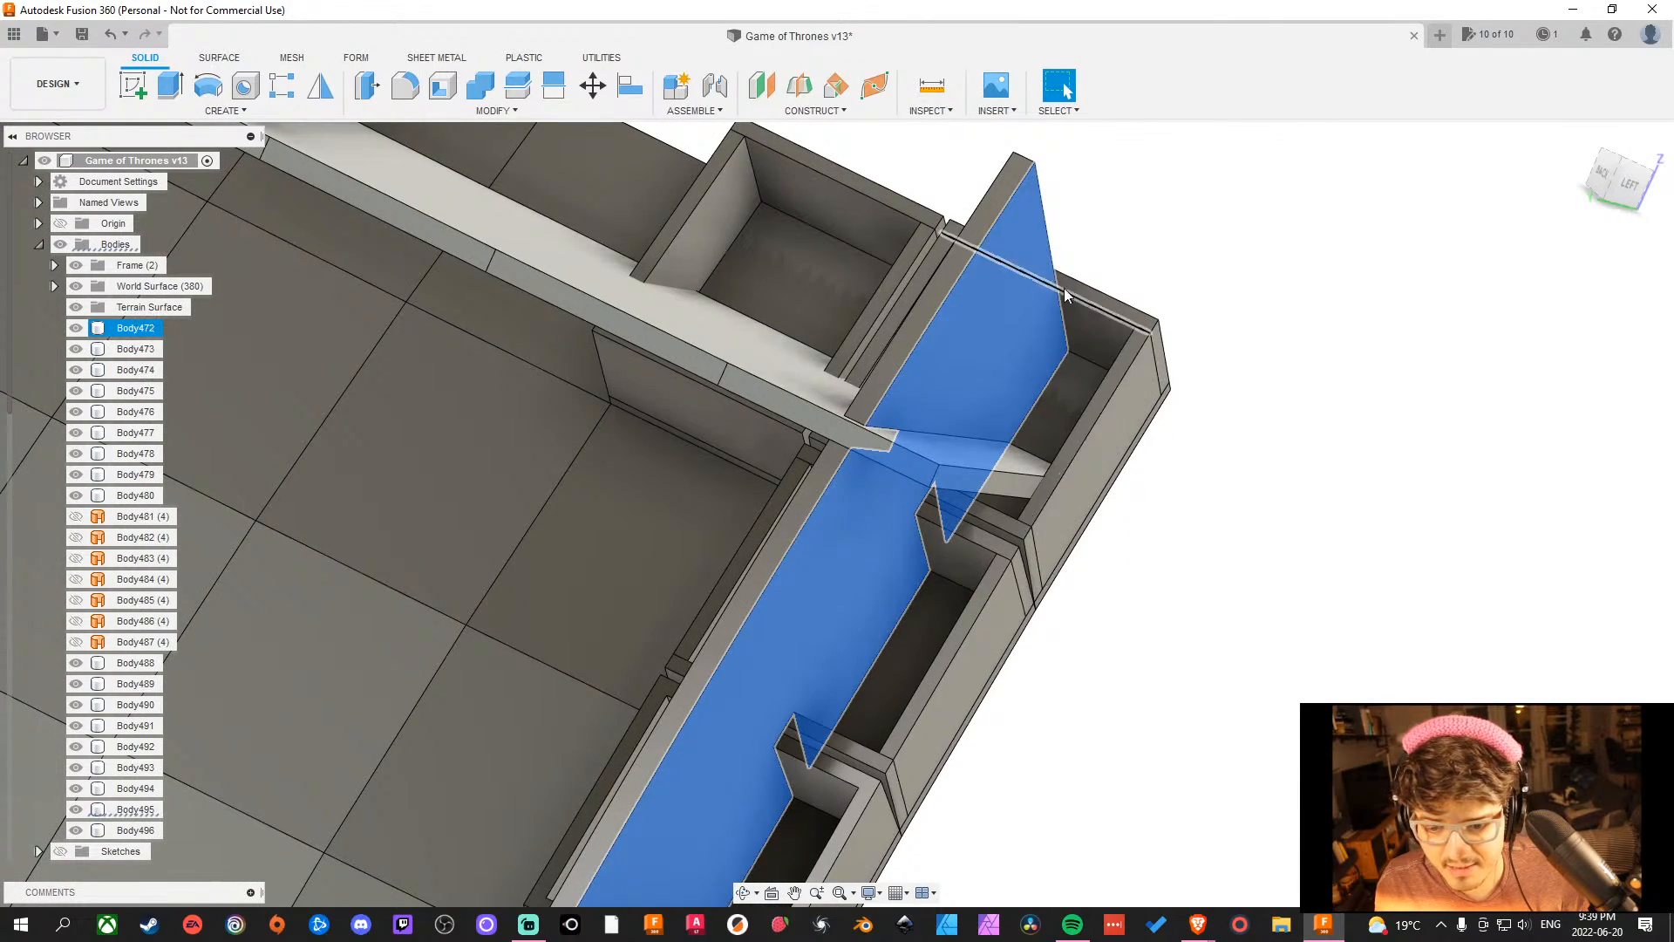
key(Escape)
Examine the row of box frames notched into the vertical support along the edge of the world surface.
scroll(1165, 654, down, 5)
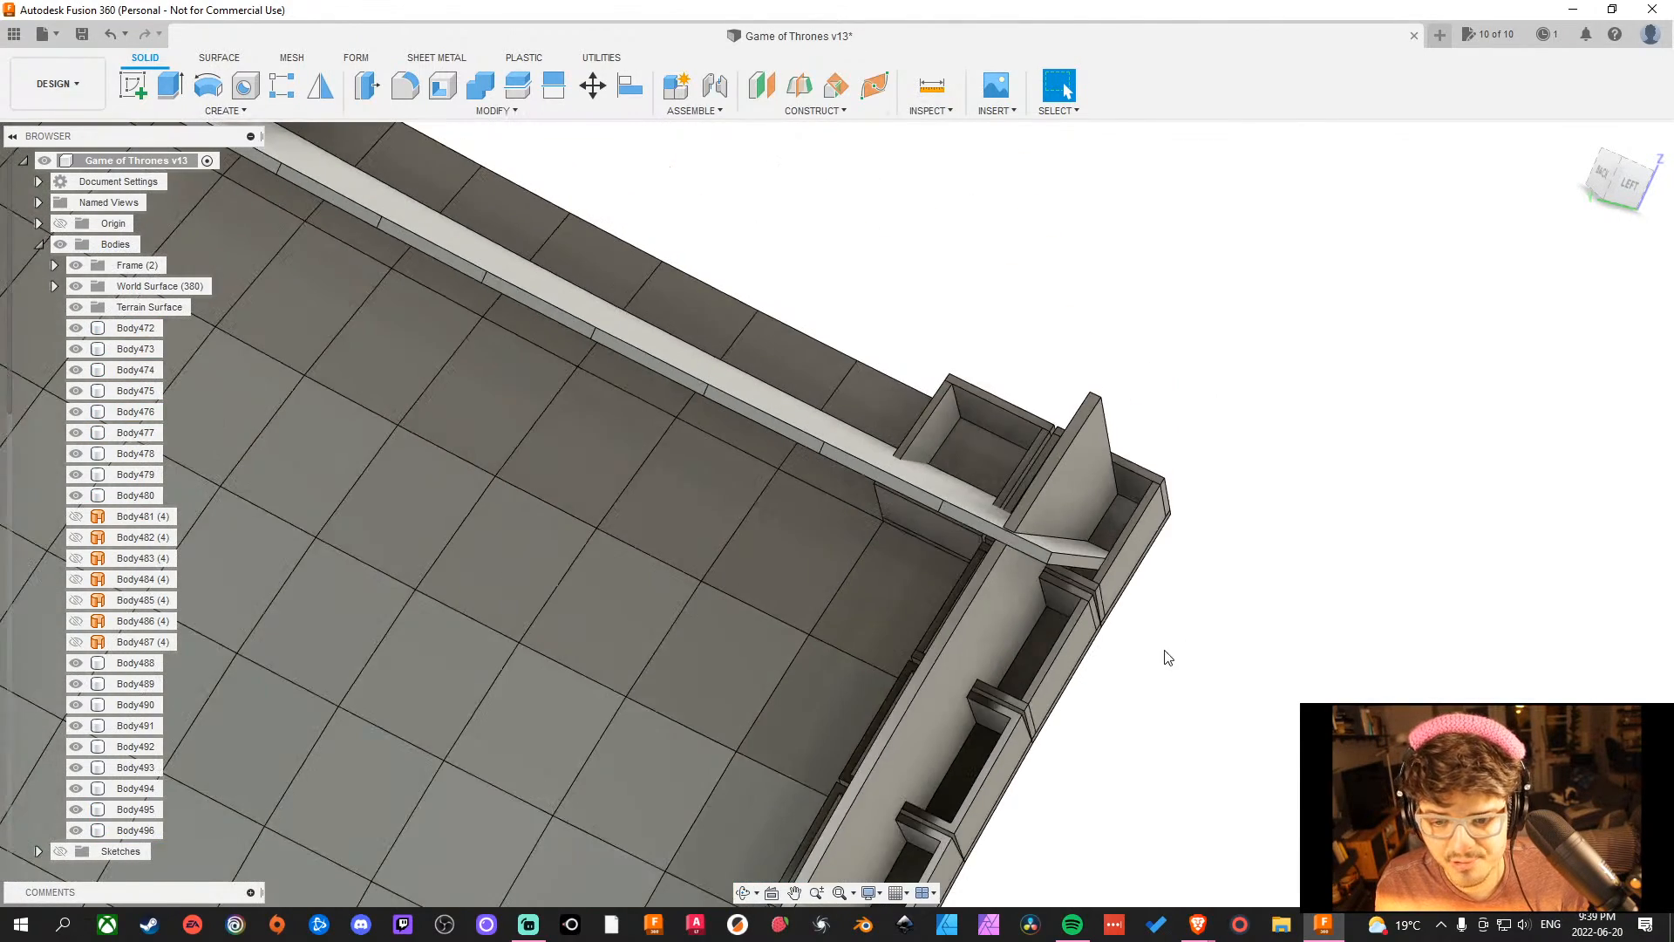
middle_drag(1170, 734, 1225, 464)
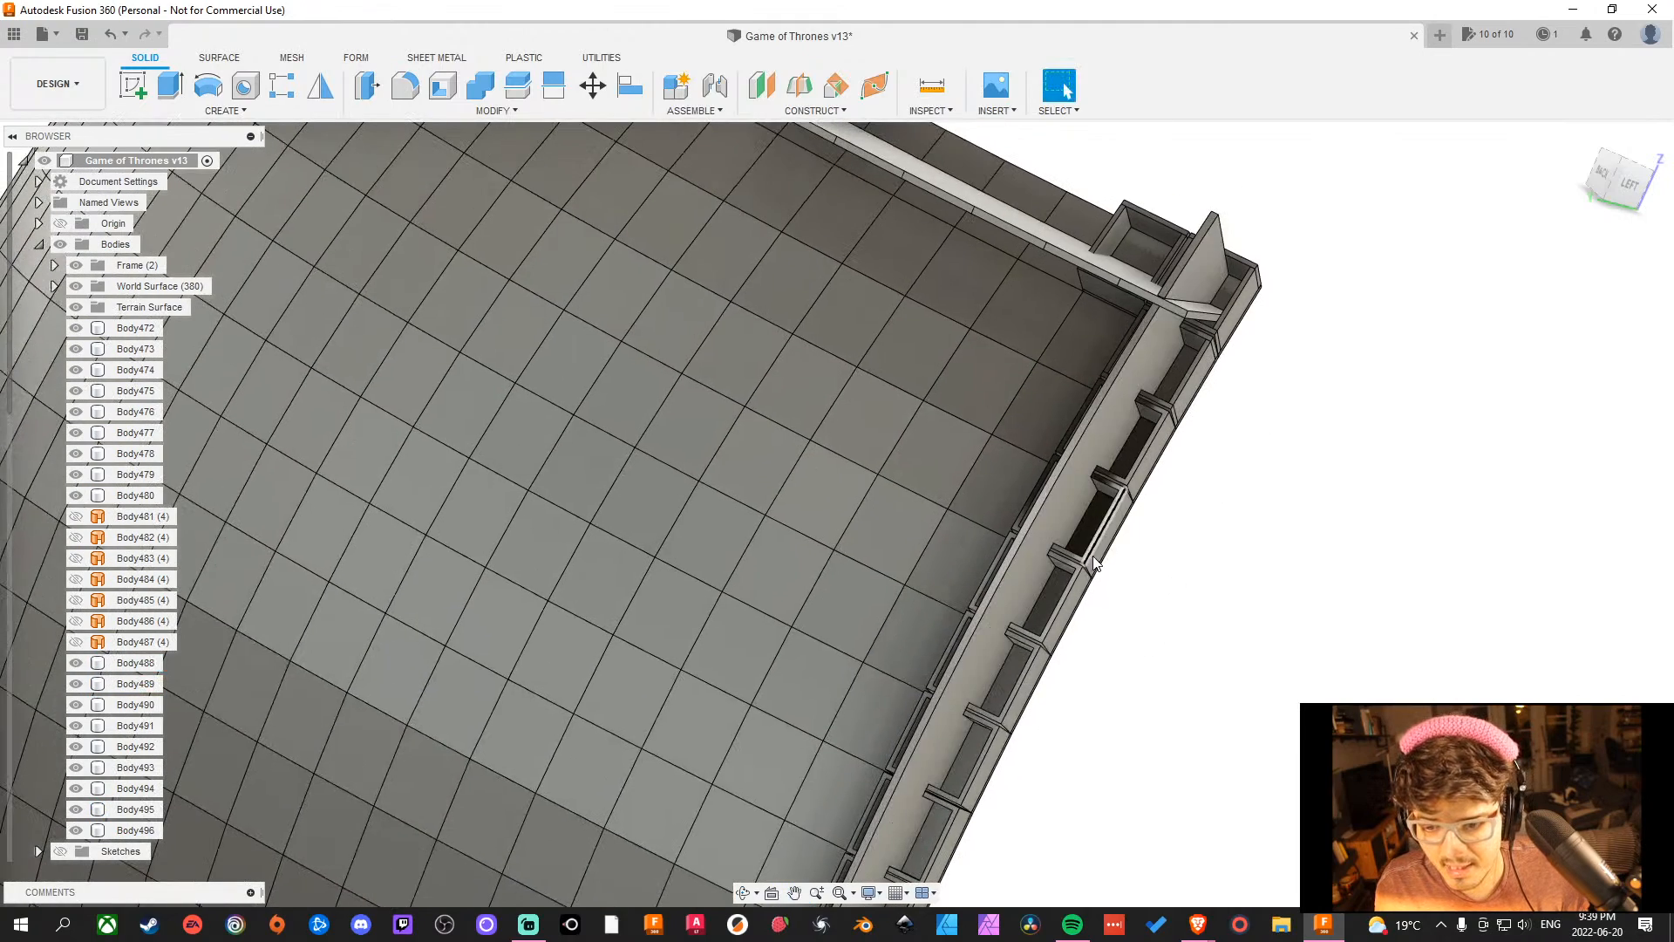
scroll(1049, 557, up, 8)
scroll(1527, 684, down, 5)
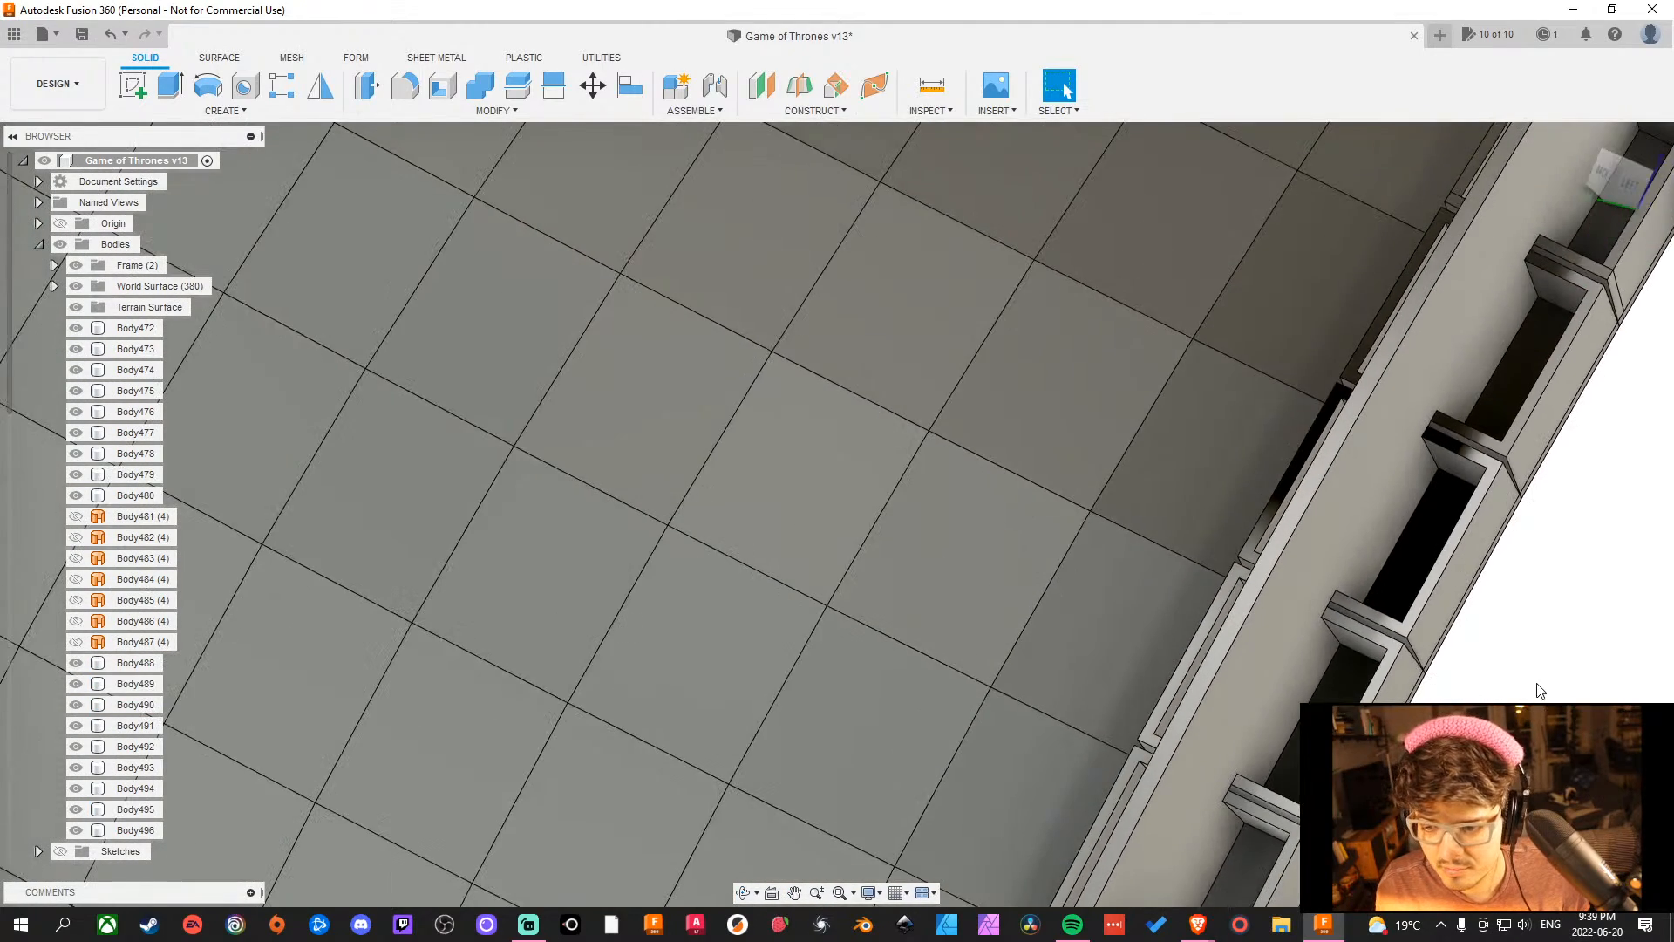
middle_drag(1540, 690, 1338, 369)
scroll(1360, 385, down, 6)
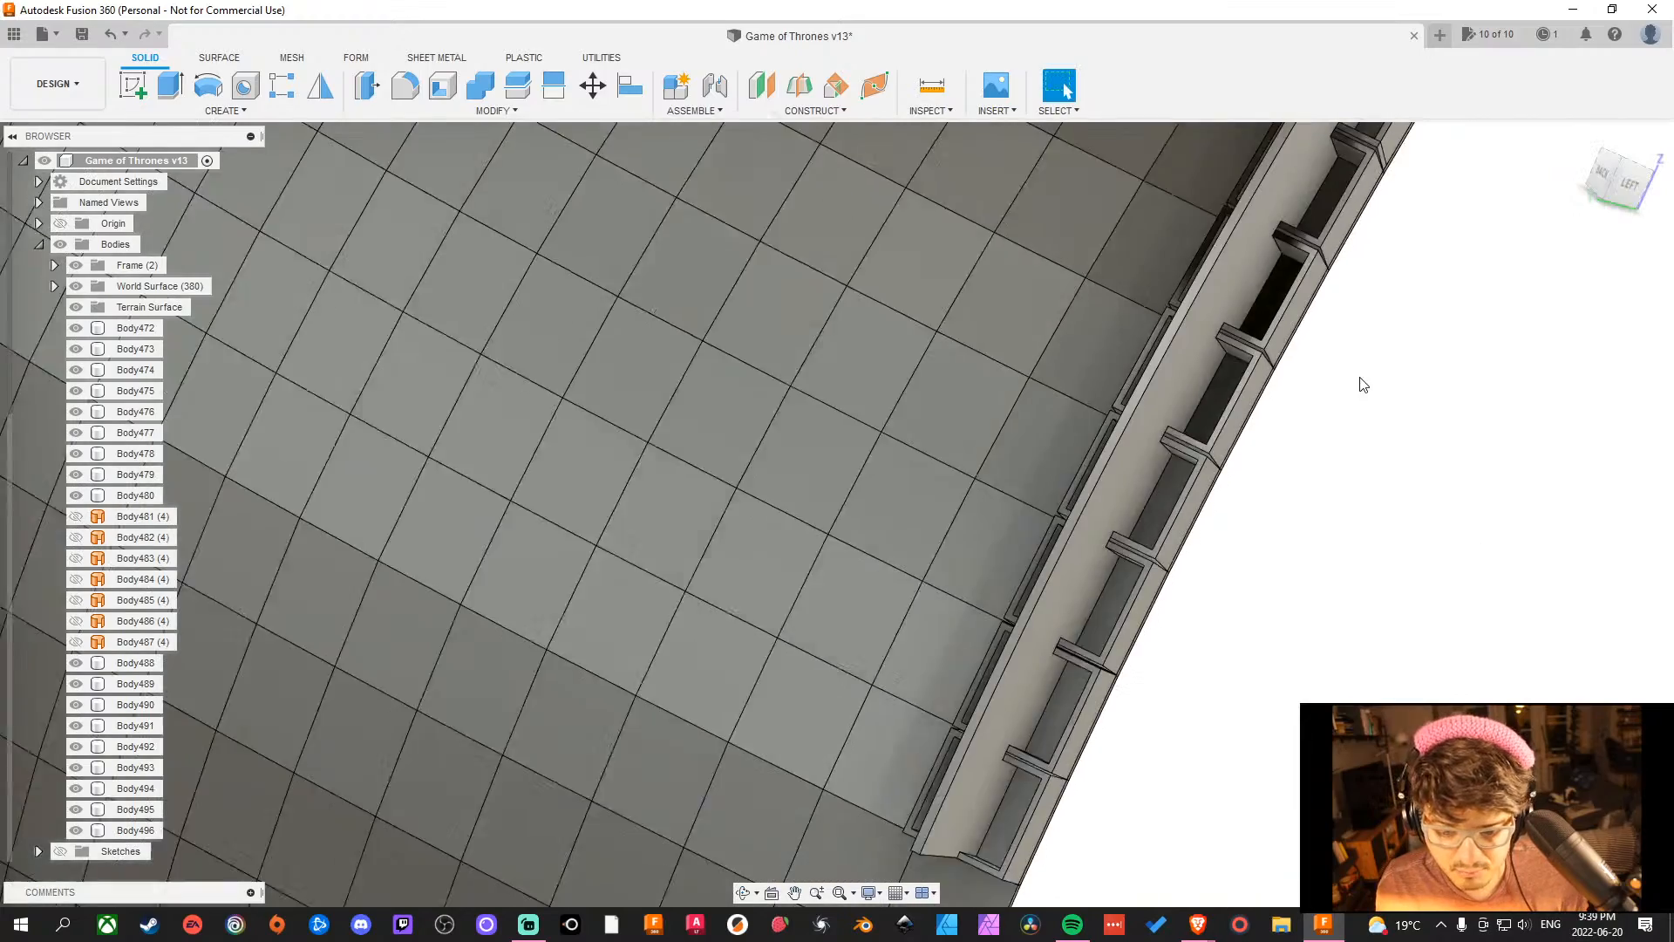
middle_drag(1375, 437, 1341, 744)
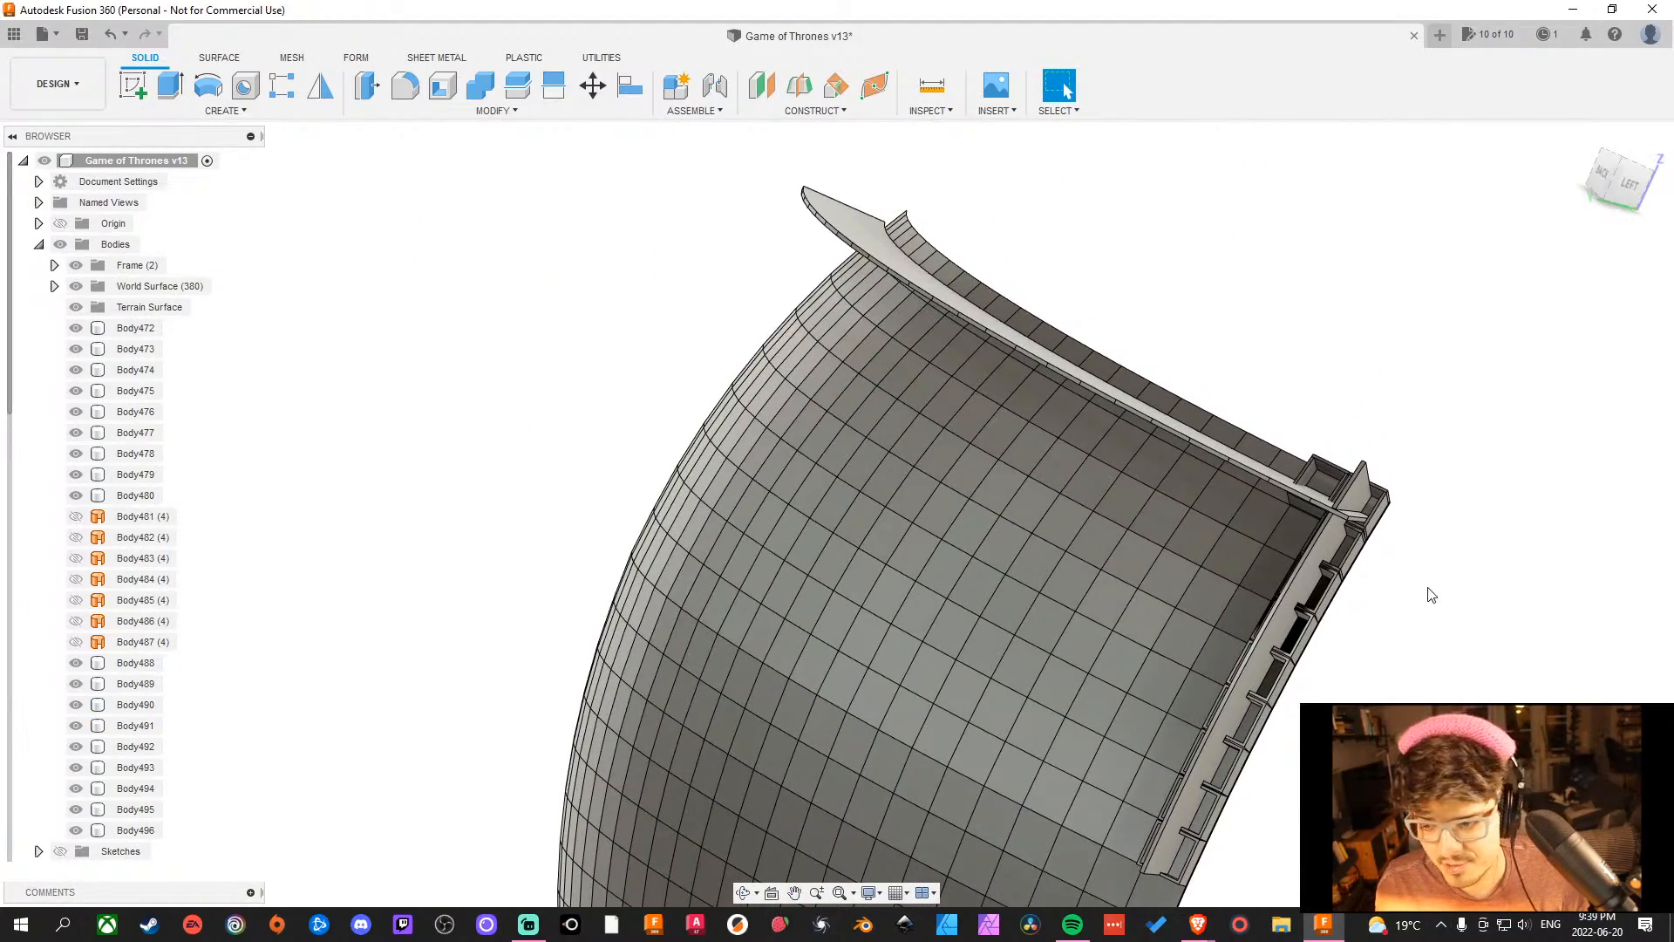
Review the world surface and both interlocked supports as a whole from the left side and from behind.
shift+middle_drag(1402, 682, 1532, 560)
scroll(1560, 728, down, 3)
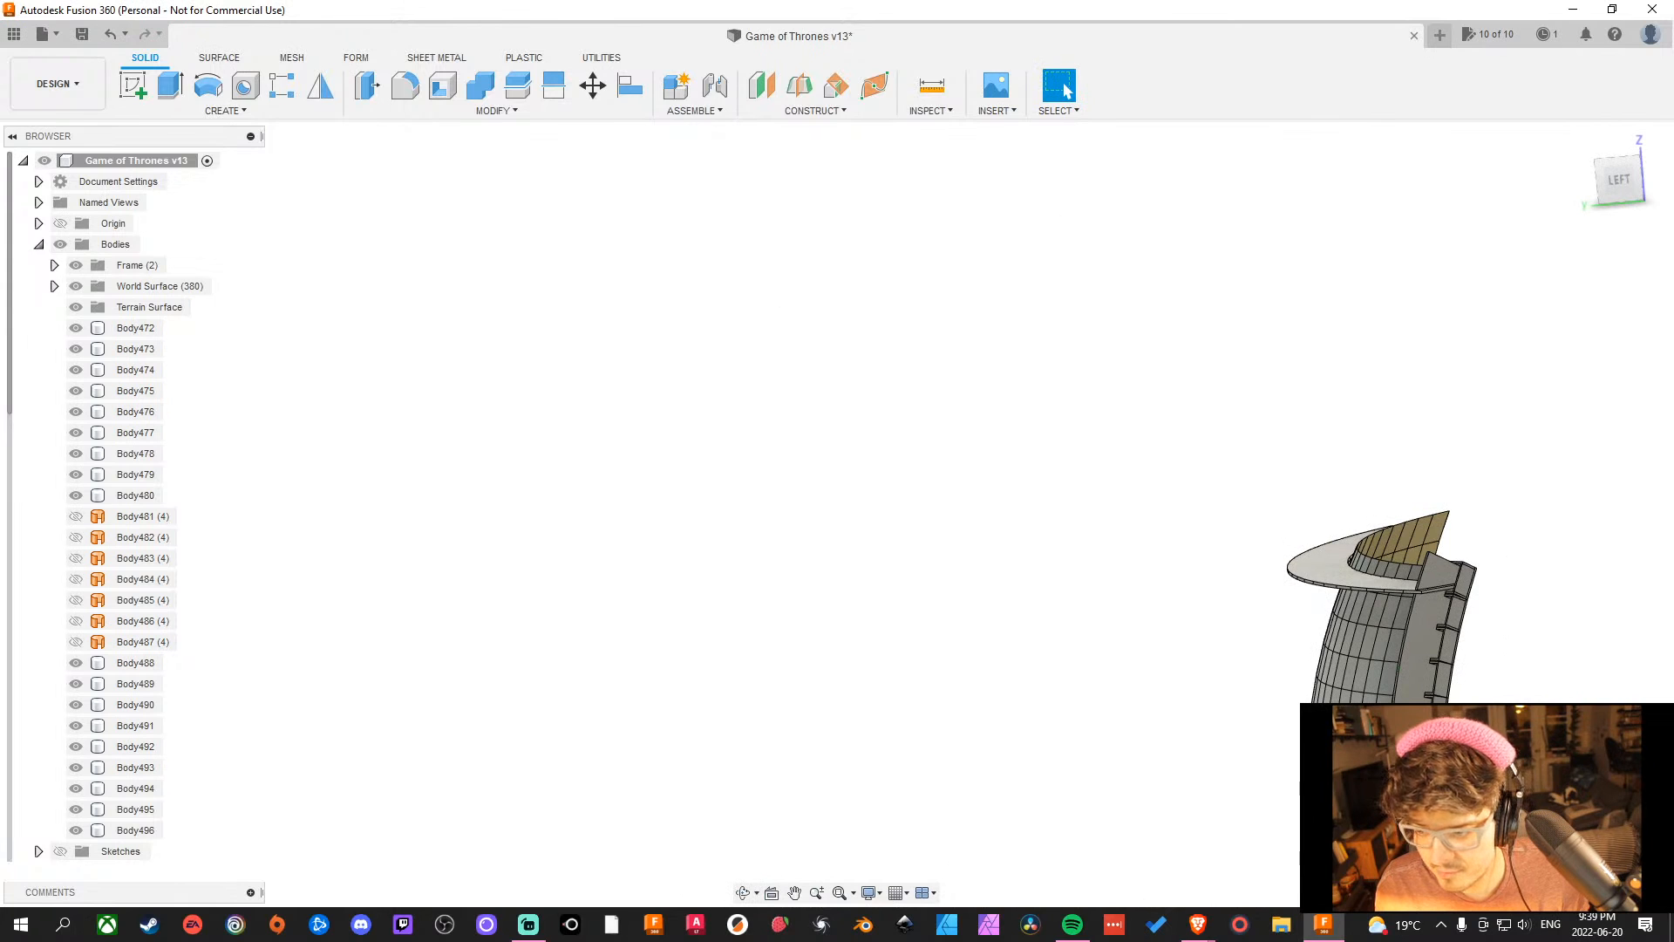
middle_drag(1543, 780, 1149, 804)
shift+middle_drag(1262, 571, 1142, 585)
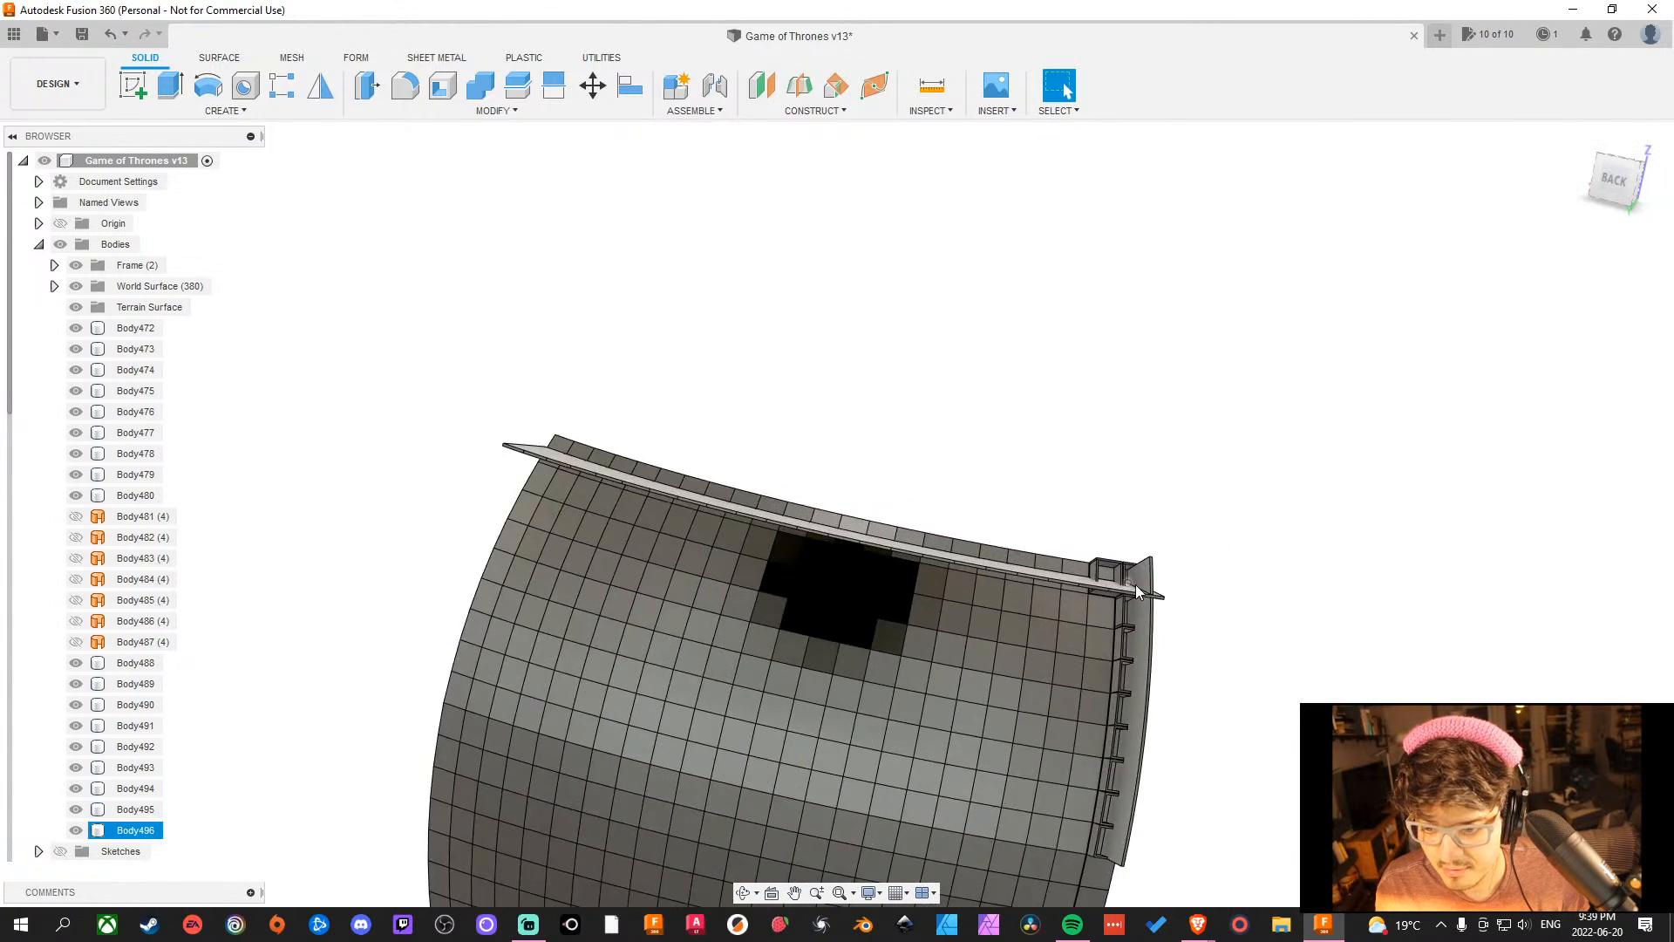
scroll(1136, 584, up, 4)
scroll(1244, 429, down, 5)
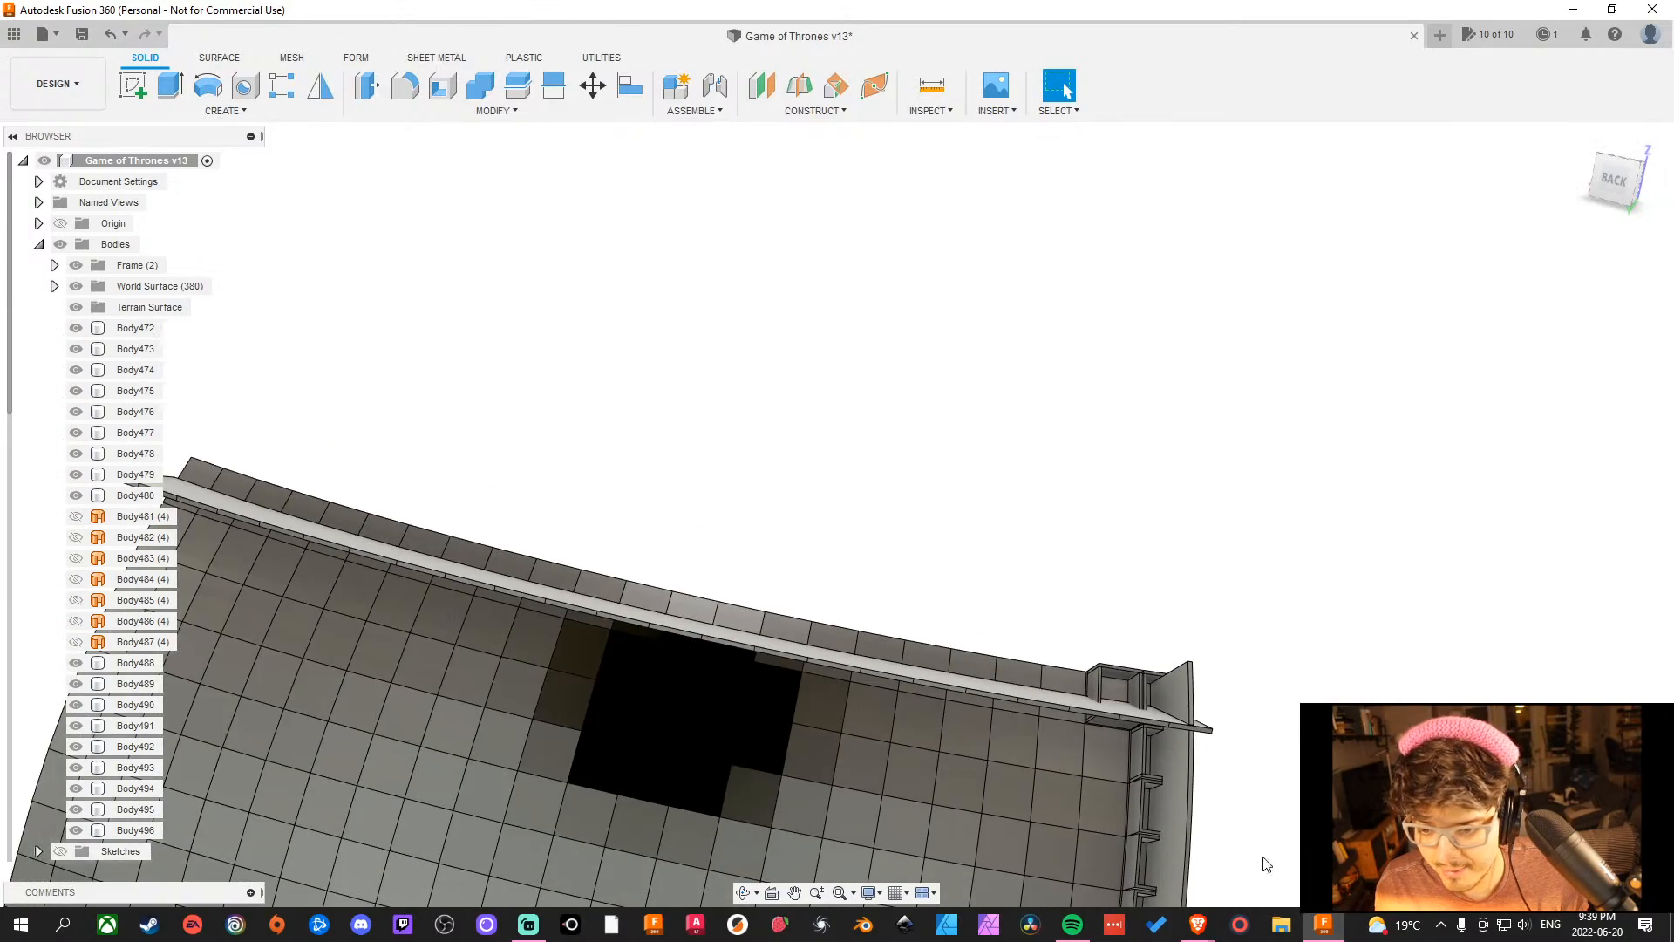
Examine the world surface with both supports and the lower end of the vertical support where it meets the last box frame.
scroll(1215, 773, down, 2)
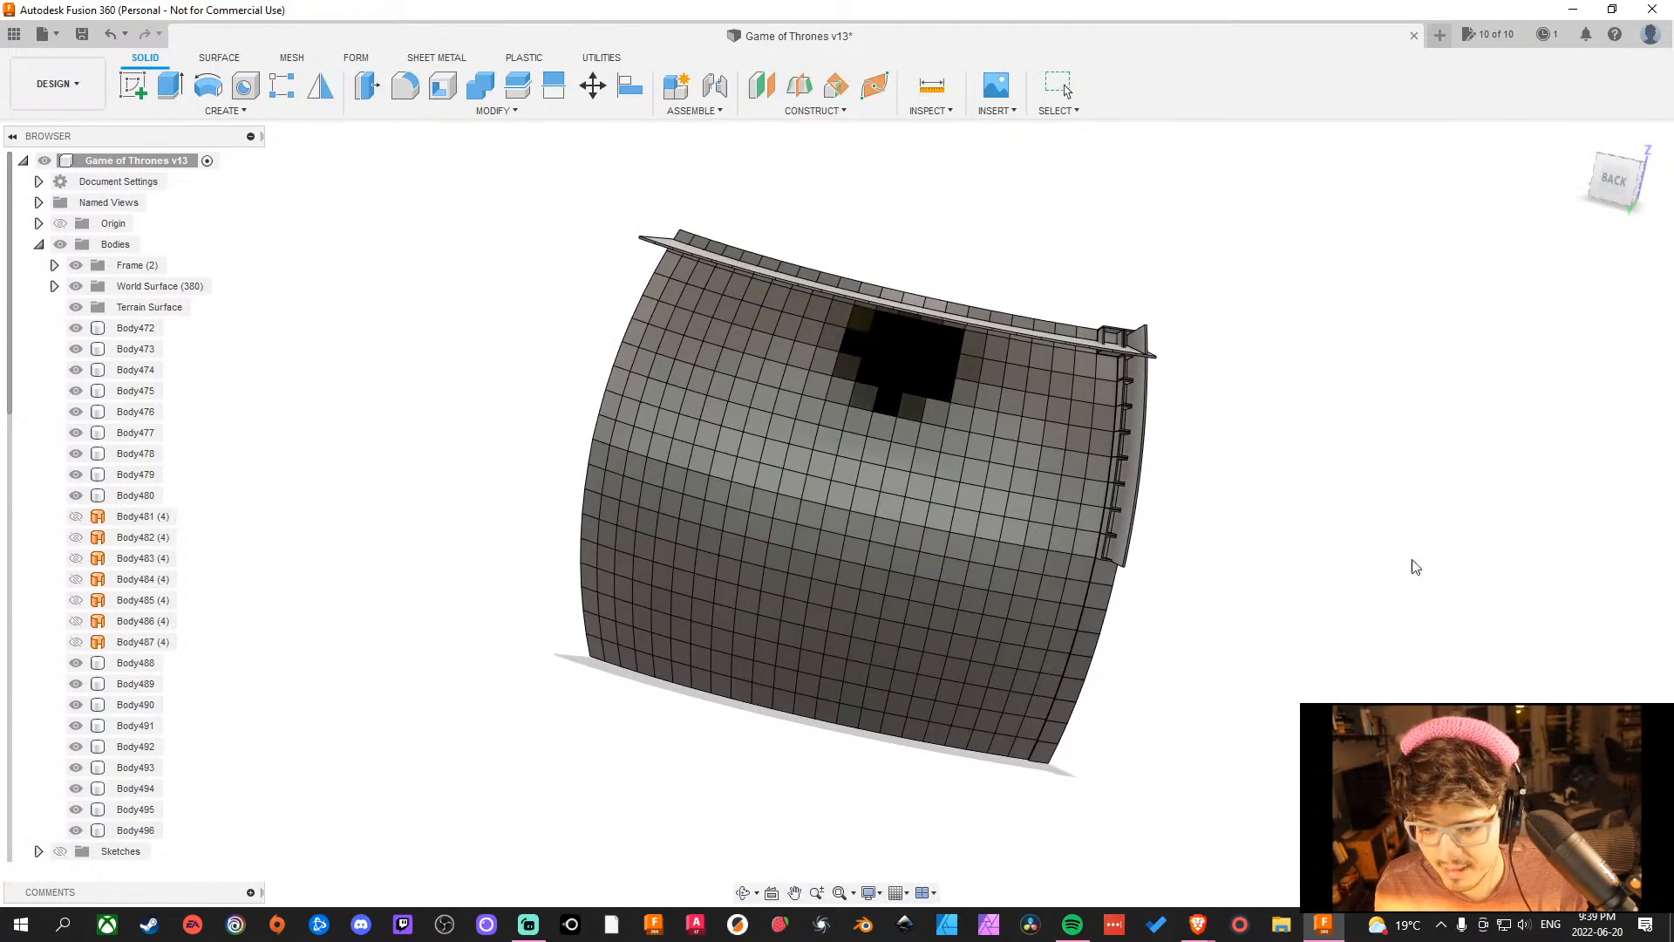
shift+middle_drag(1413, 568, 1314, 659)
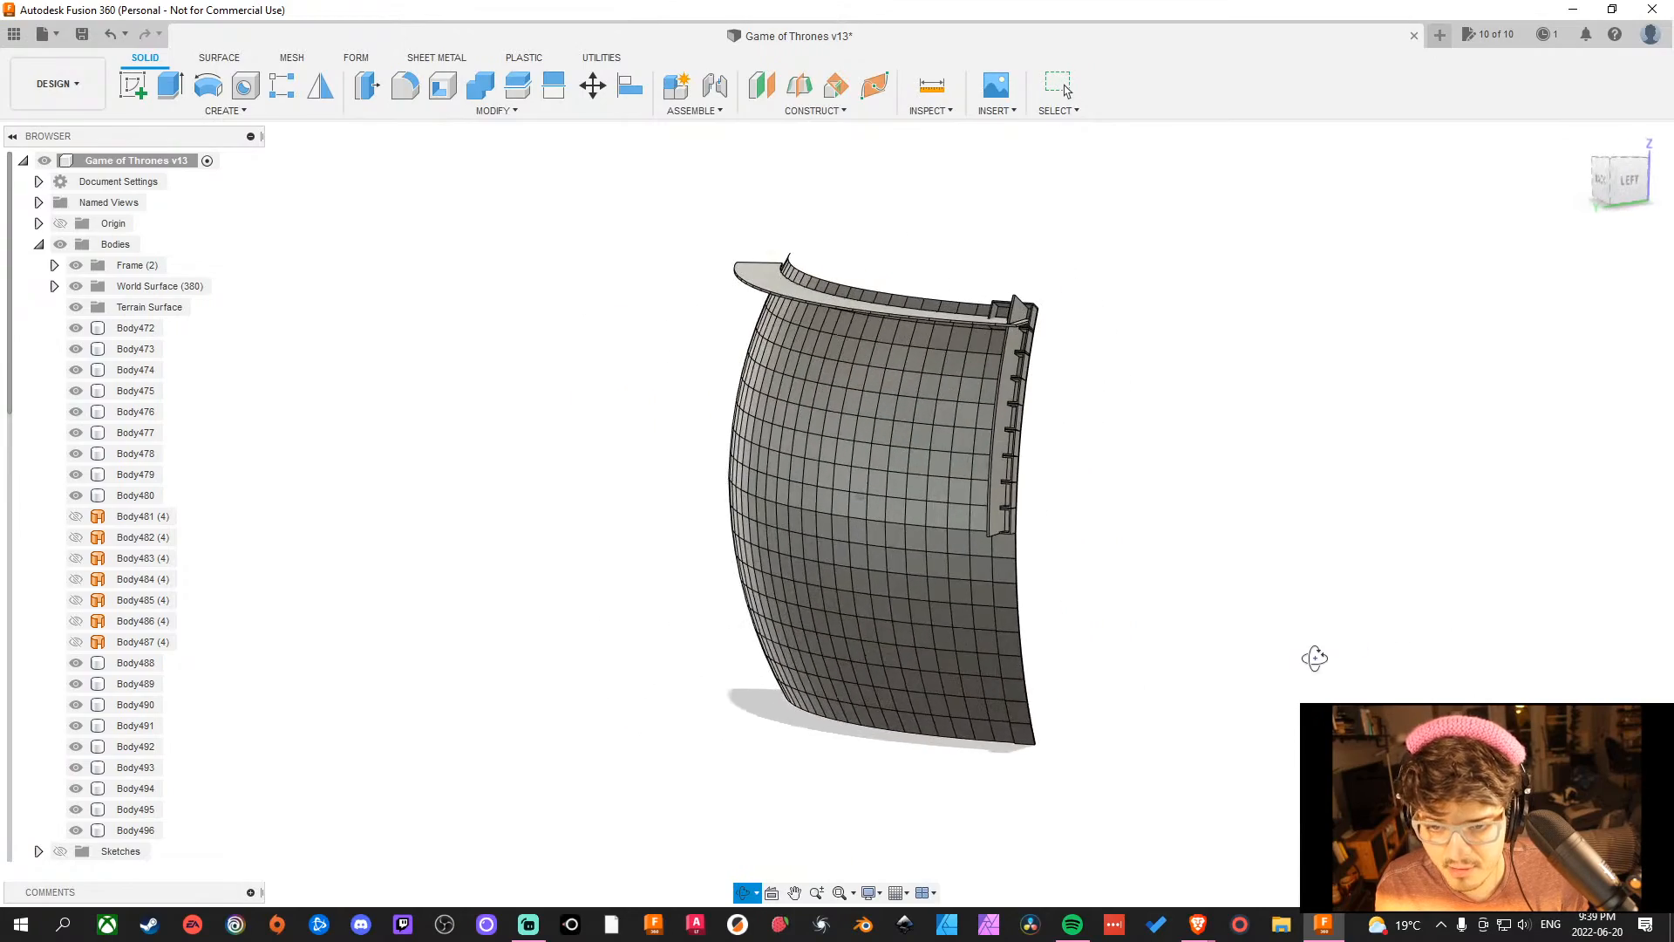
scroll(1001, 558, up, 5)
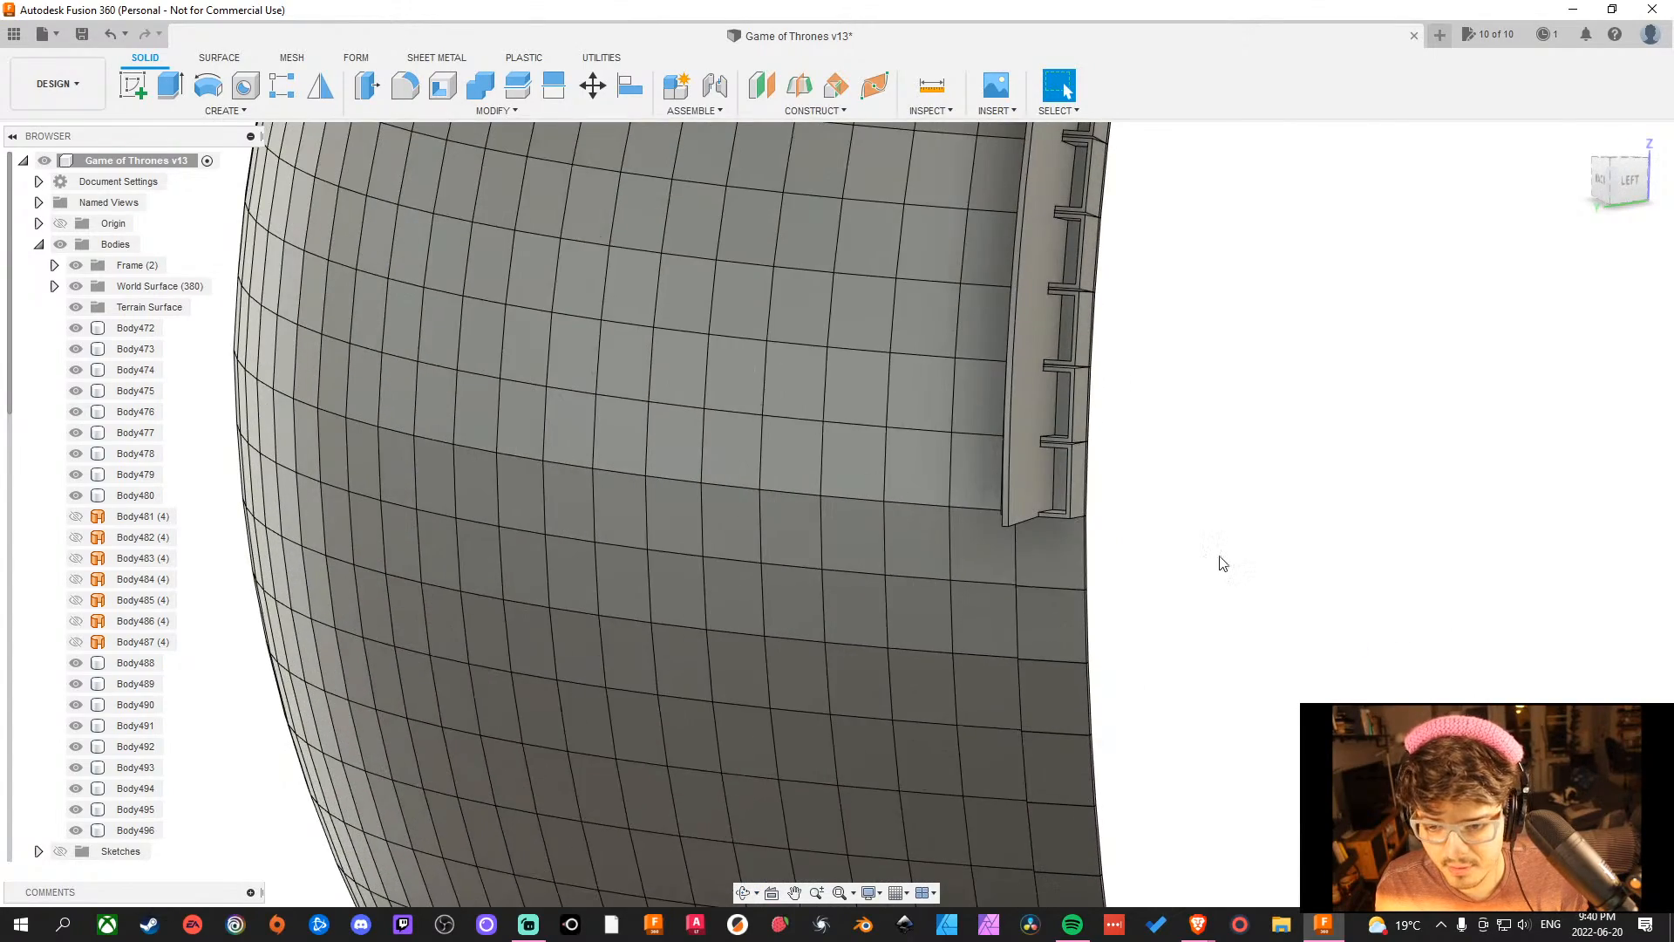
mouse_move(1185, 614)
shift+middle_down()
mouse_move(1207, 662)
mouse_move(1180, 605)
mouse_move(1196, 654)
mouse_move(1186, 643)
shift+middle_up()
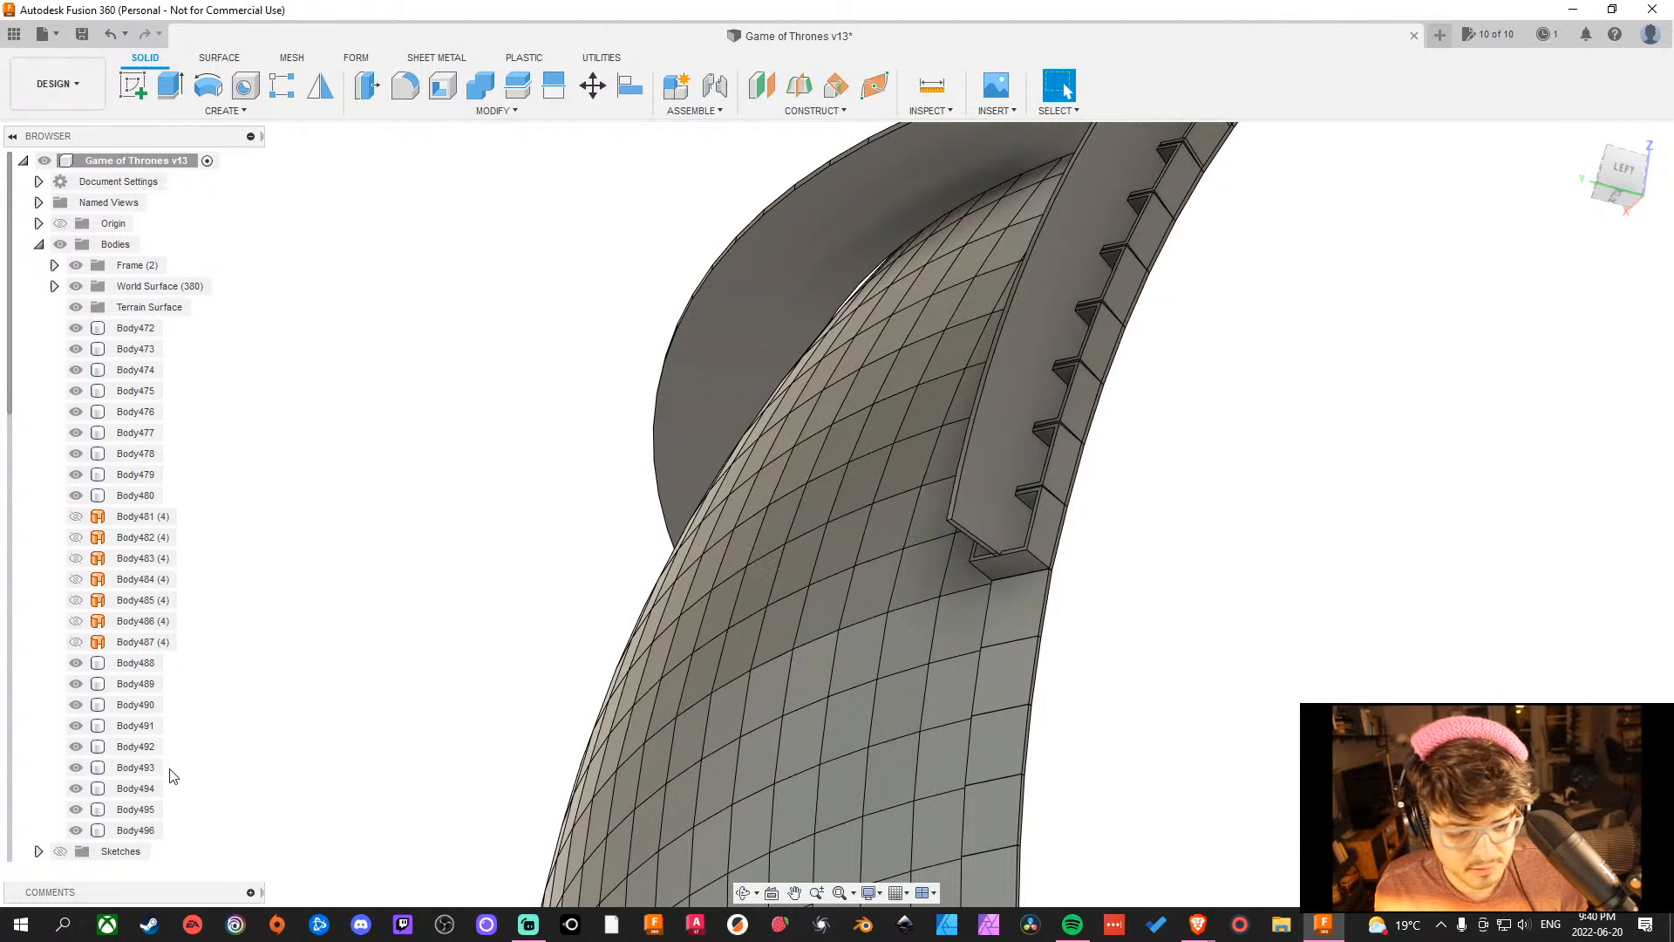
Delete the vertical support body and examine the exposed box frames and the slot in the horizontal support.
click(119, 813)
middle_drag(1158, 654, 1229, 776)
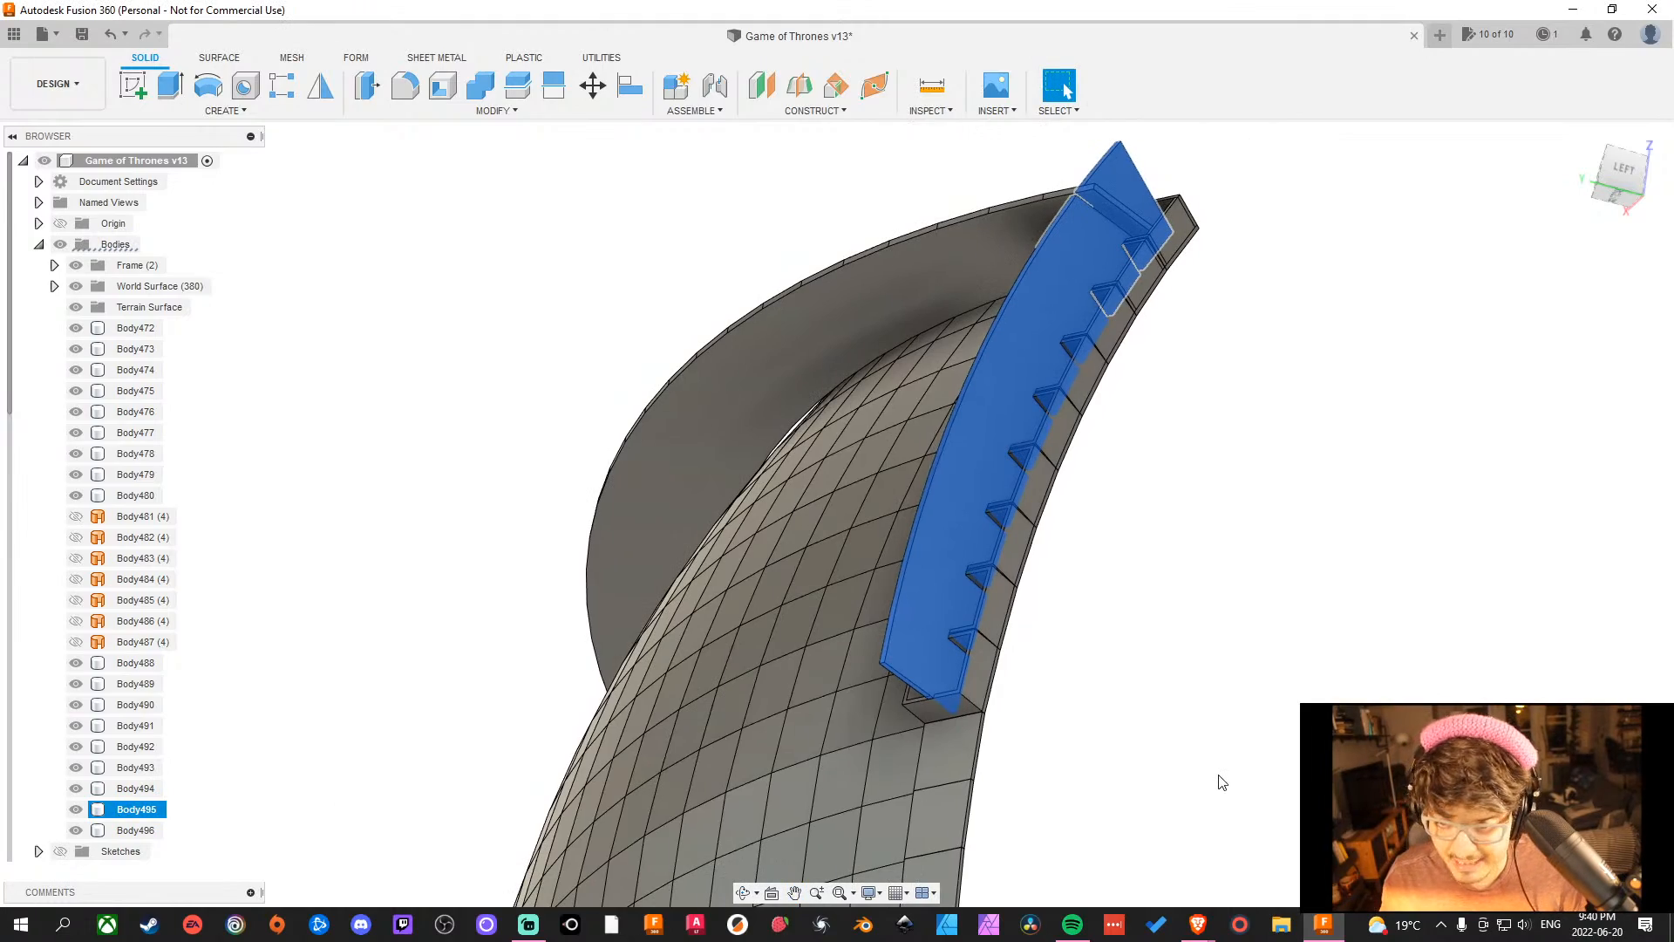
key(Delete)
mouse_move(1392, 532)
shift+middle_down()
mouse_move(1488, 505)
mouse_move(1405, 523)
shift+middle_up()
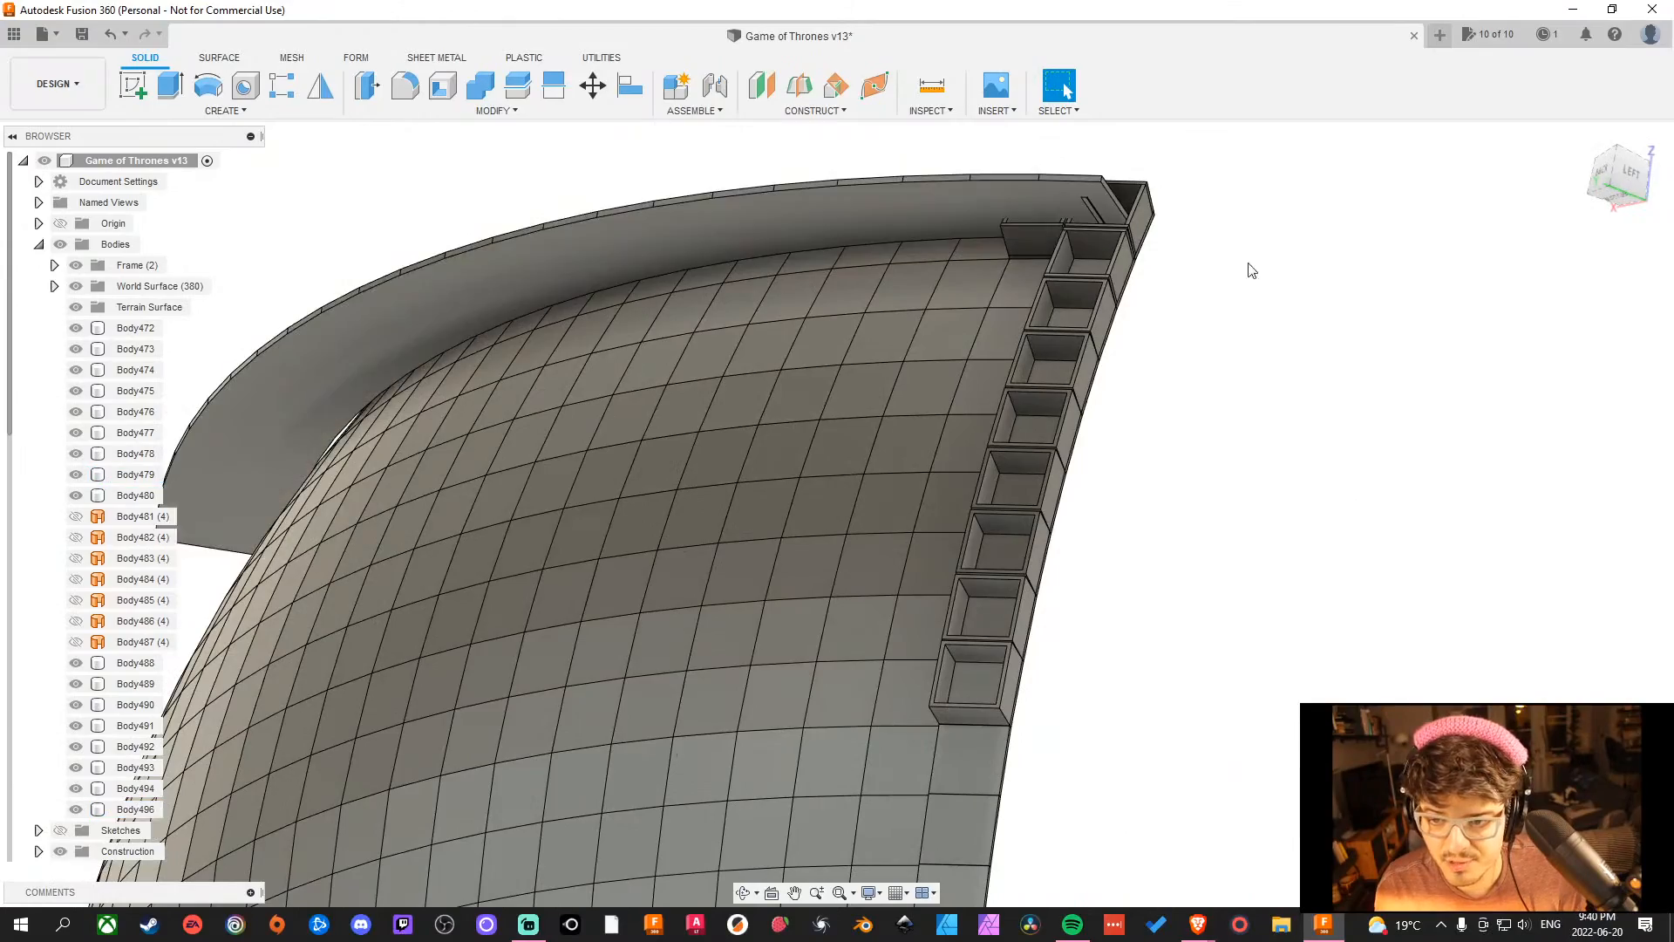
scroll(1158, 258, up, 6)
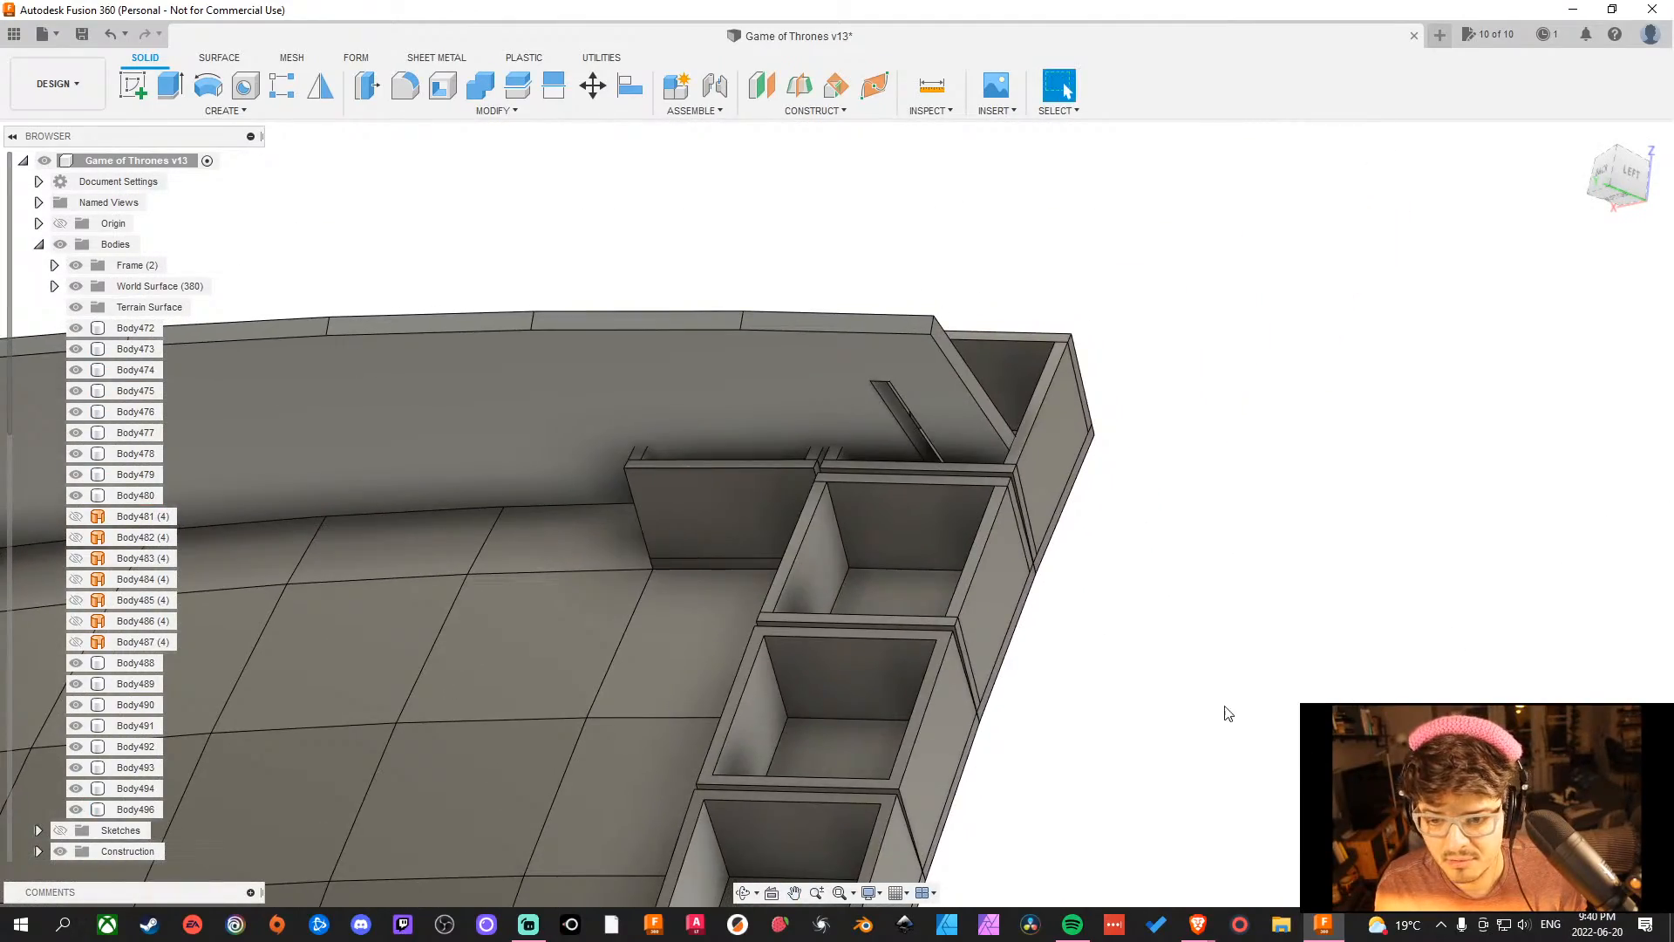
shift+middle_drag(1228, 713, 1266, 794)
shift+middle_drag(1247, 795, 1272, 811)
scroll(829, 608, up, 1)
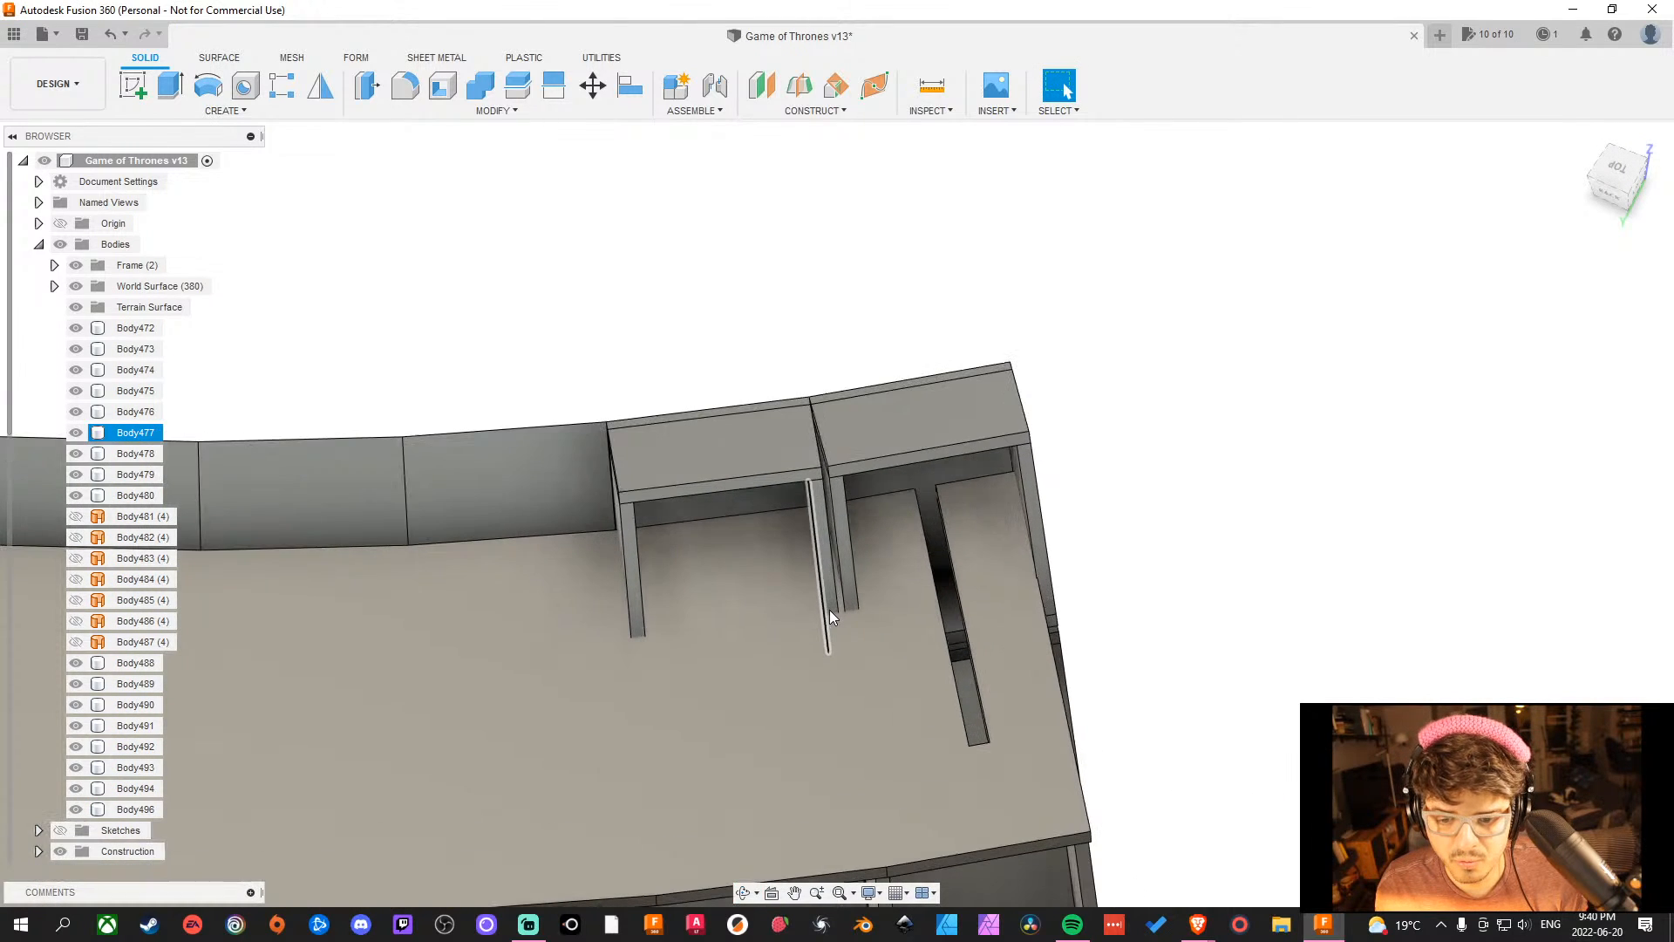
middle_drag(1244, 771, 1239, 698)
middle_drag(833, 655, 767, 537)
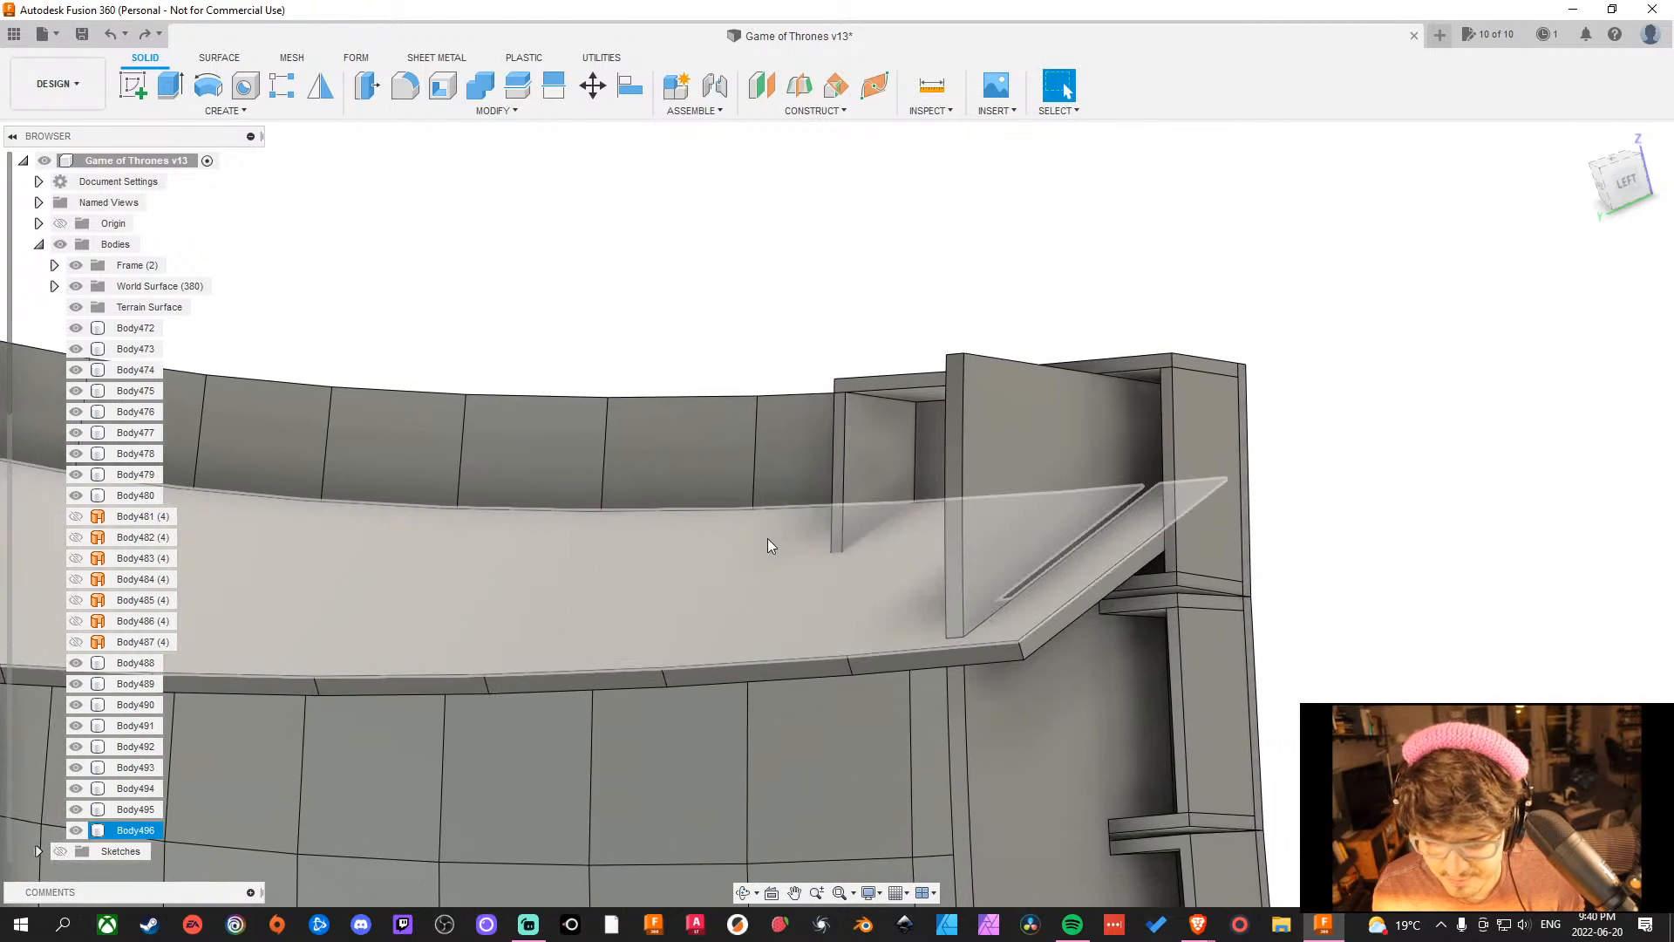
Hide the horizontal support so the vertical support and the corner box frames are exposed.
click(662, 589)
click(76, 830)
middle_drag(1557, 785, 1485, 662)
click(1438, 658)
middle_drag(1395, 604, 1363, 628)
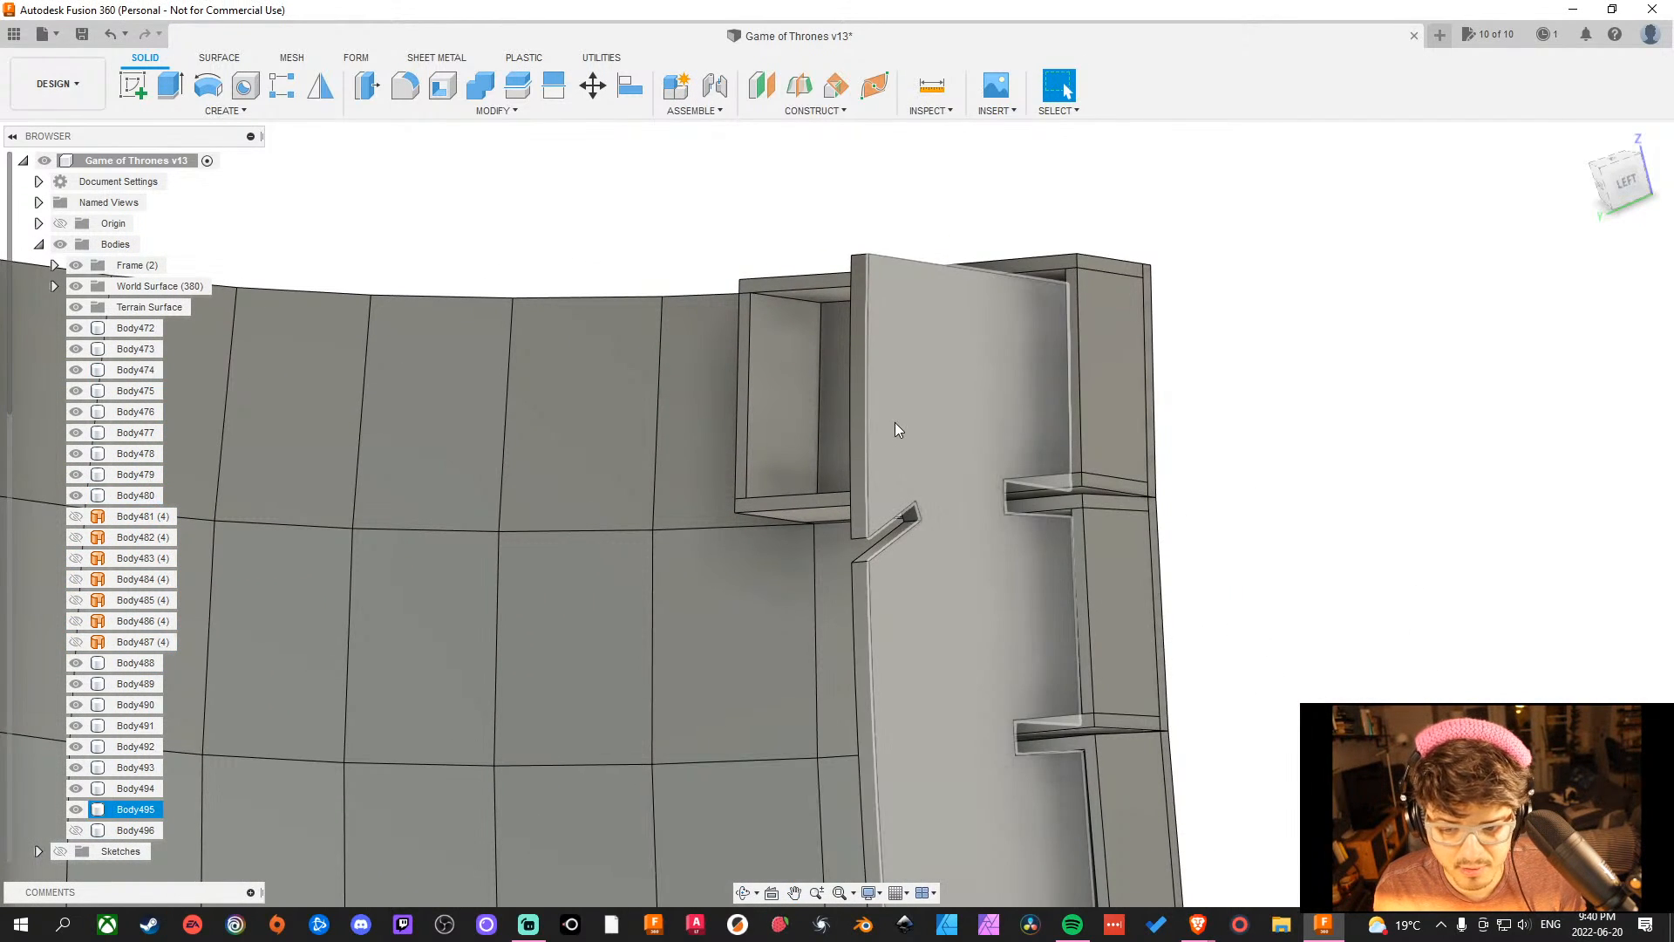
Isolate the vertical support and examine its interlocking slot and box-frame notches from the side.
click(131, 809)
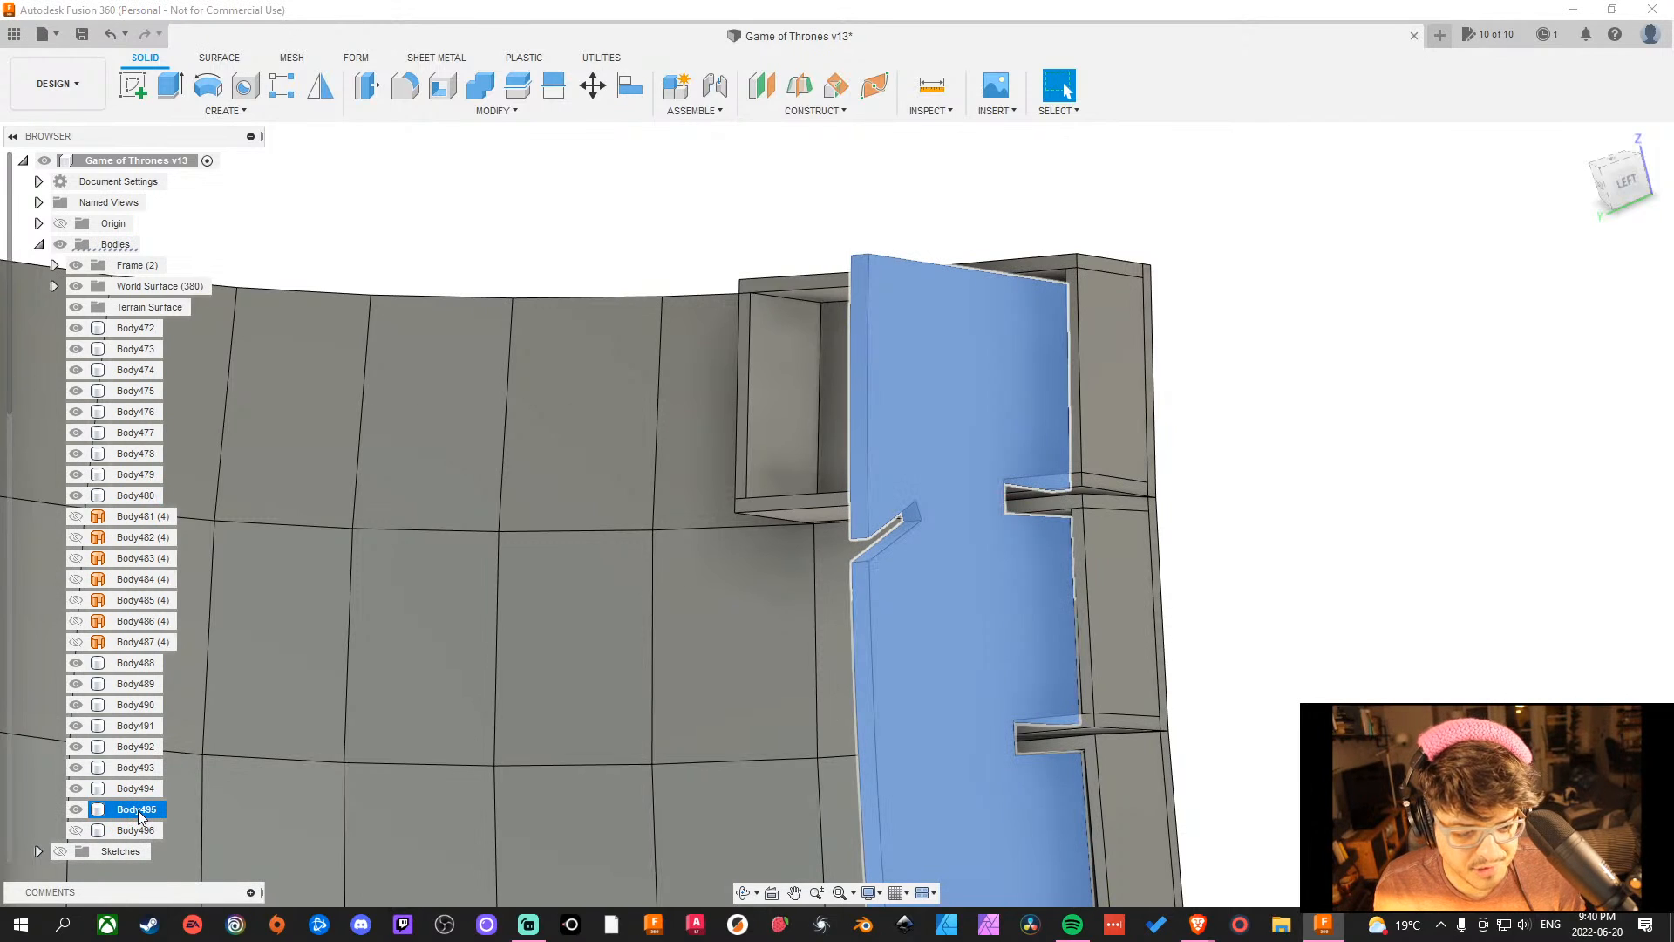
right_click(142, 809)
click(175, 909)
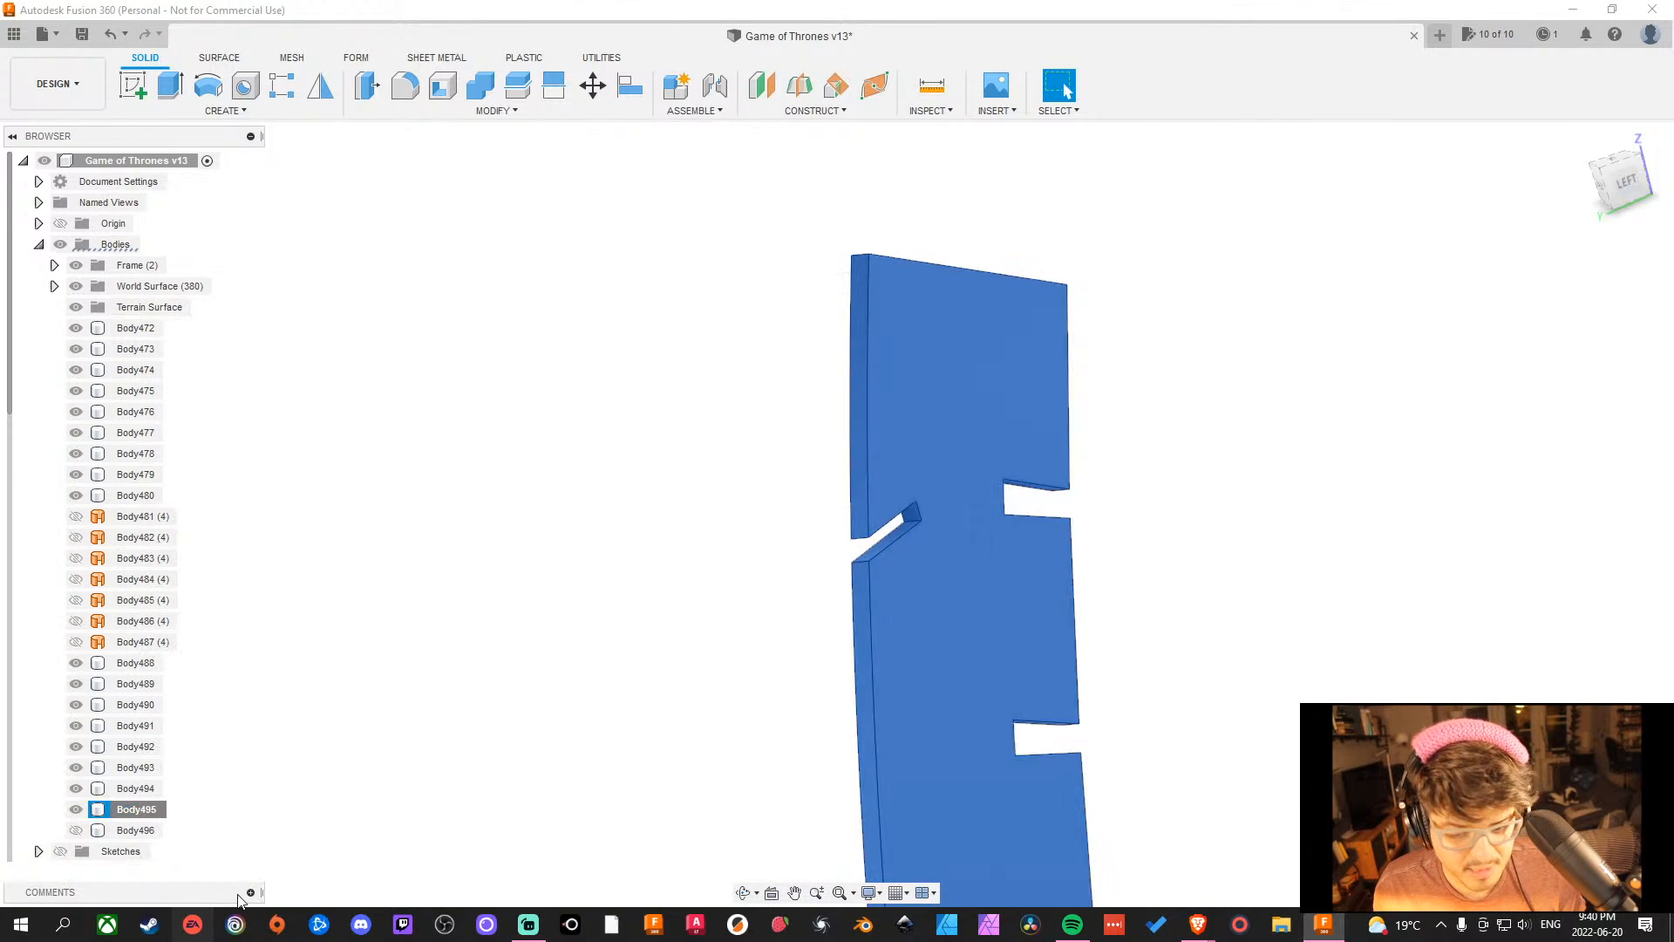
click(1065, 743)
shift+middle_drag(1423, 699, 1350, 706)
scroll(1160, 480, down, 2)
scroll(1230, 486, up, 5)
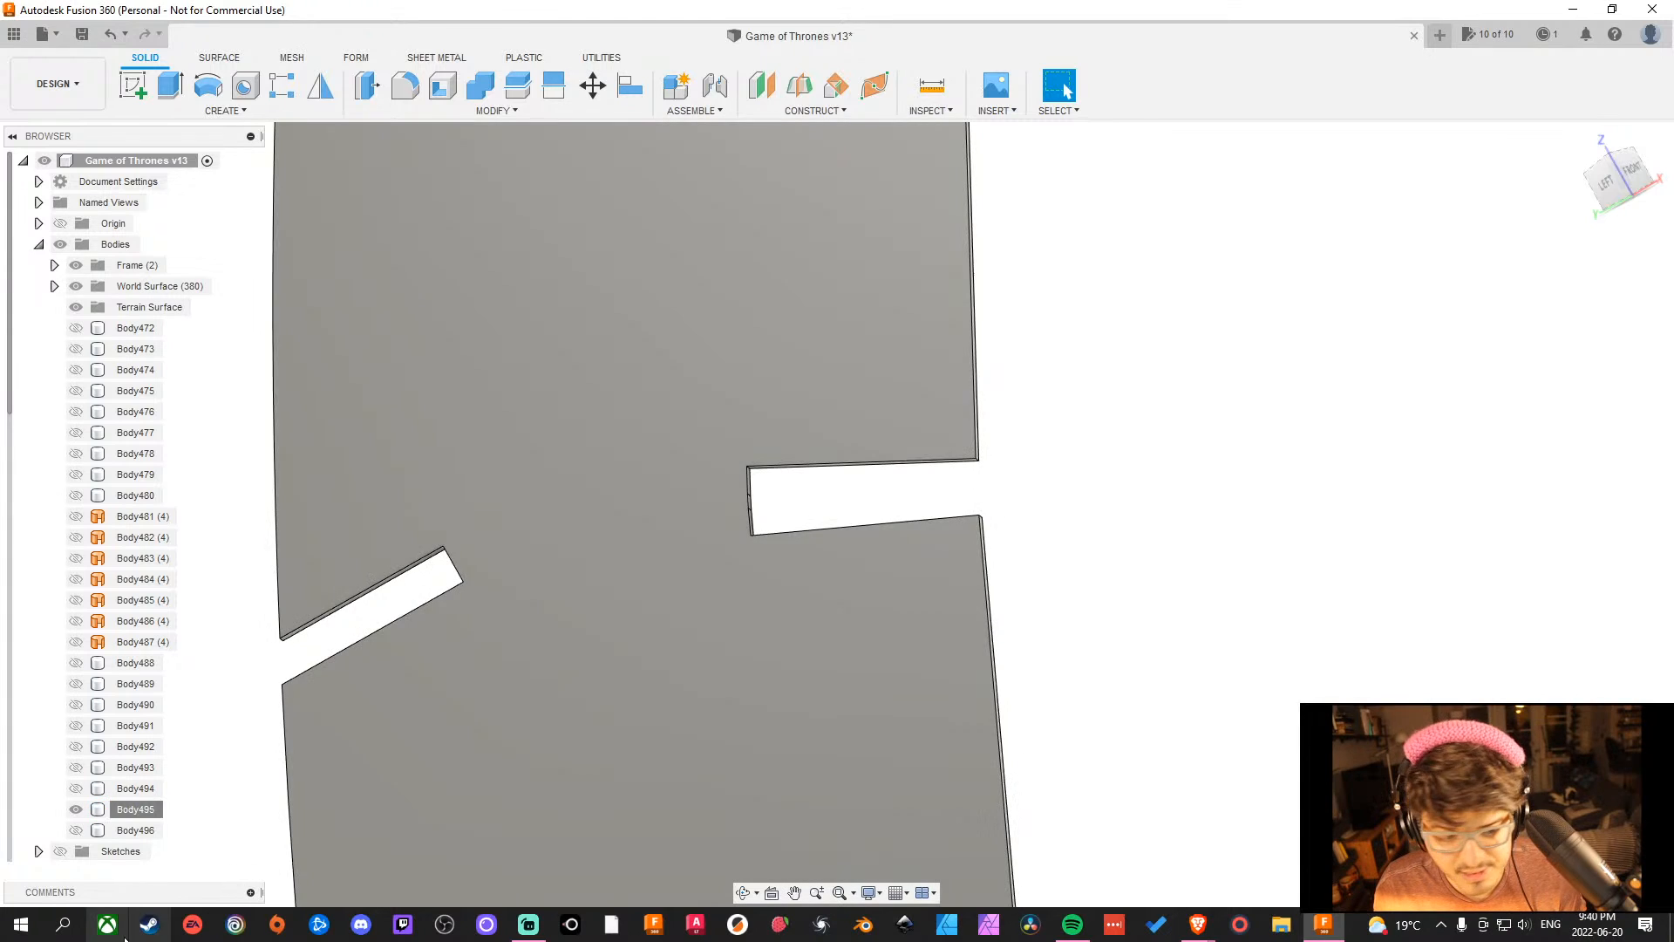
End the vertical support's isolation and inspect the gap between neighbouring box-frame walls inside its notch.
right_click(137, 806)
click(177, 765)
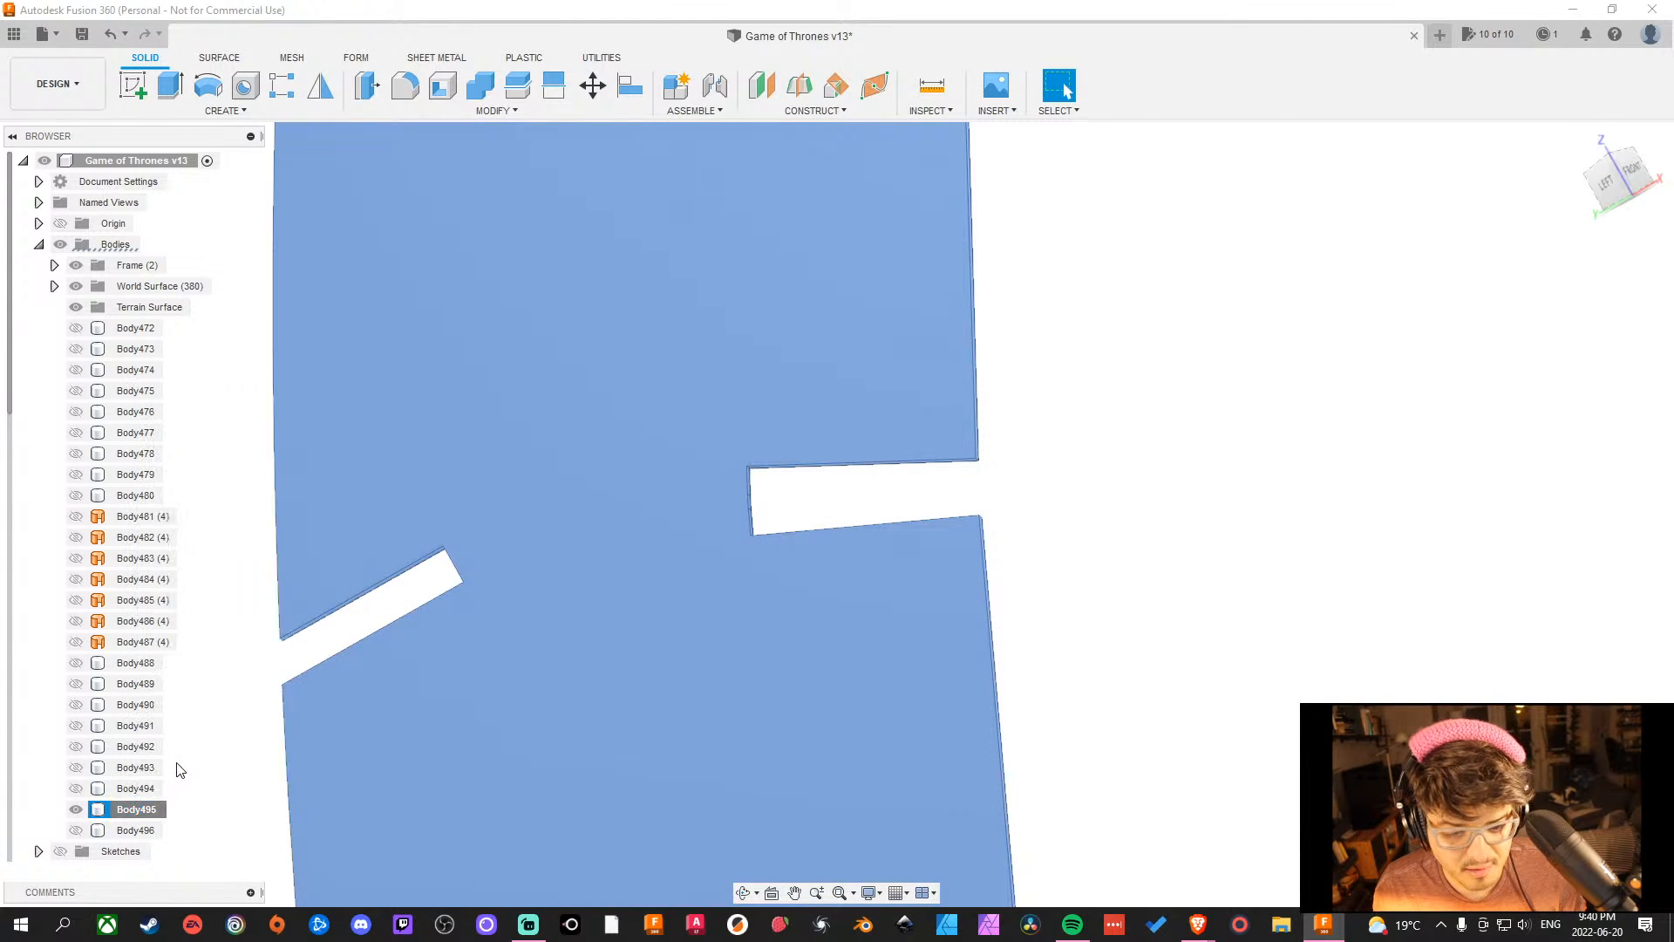
mouse_move(627, 714)
shift+middle_down()
mouse_move(657, 729)
mouse_move(624, 721)
shift+middle_up()
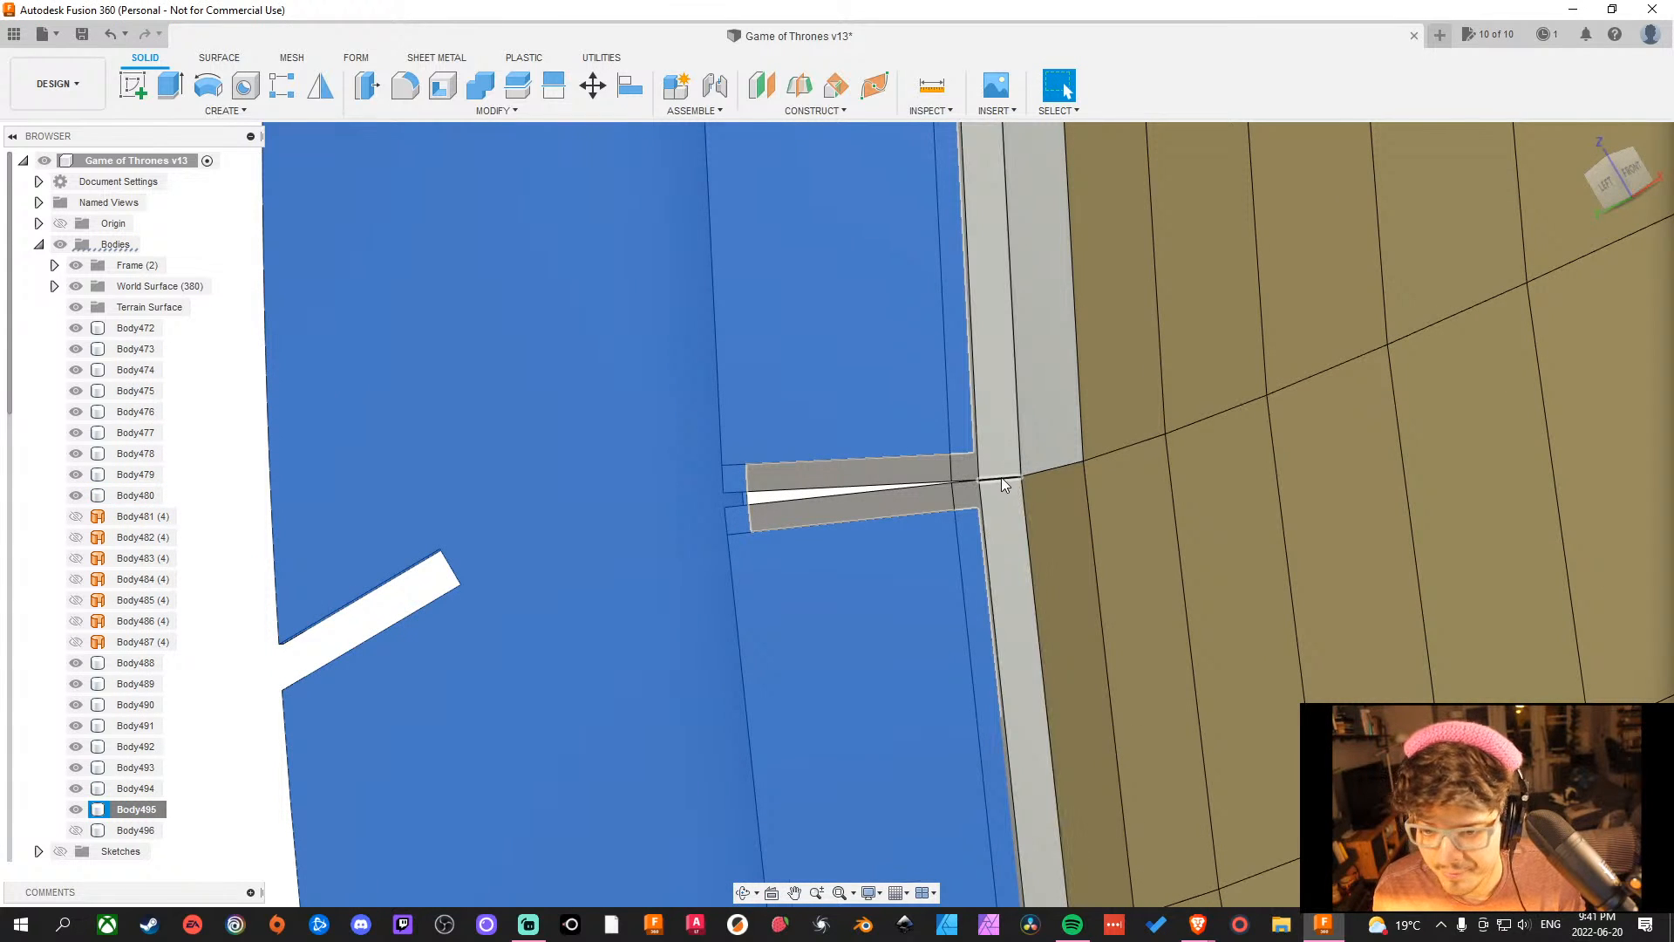
scroll(1001, 478, up, 4)
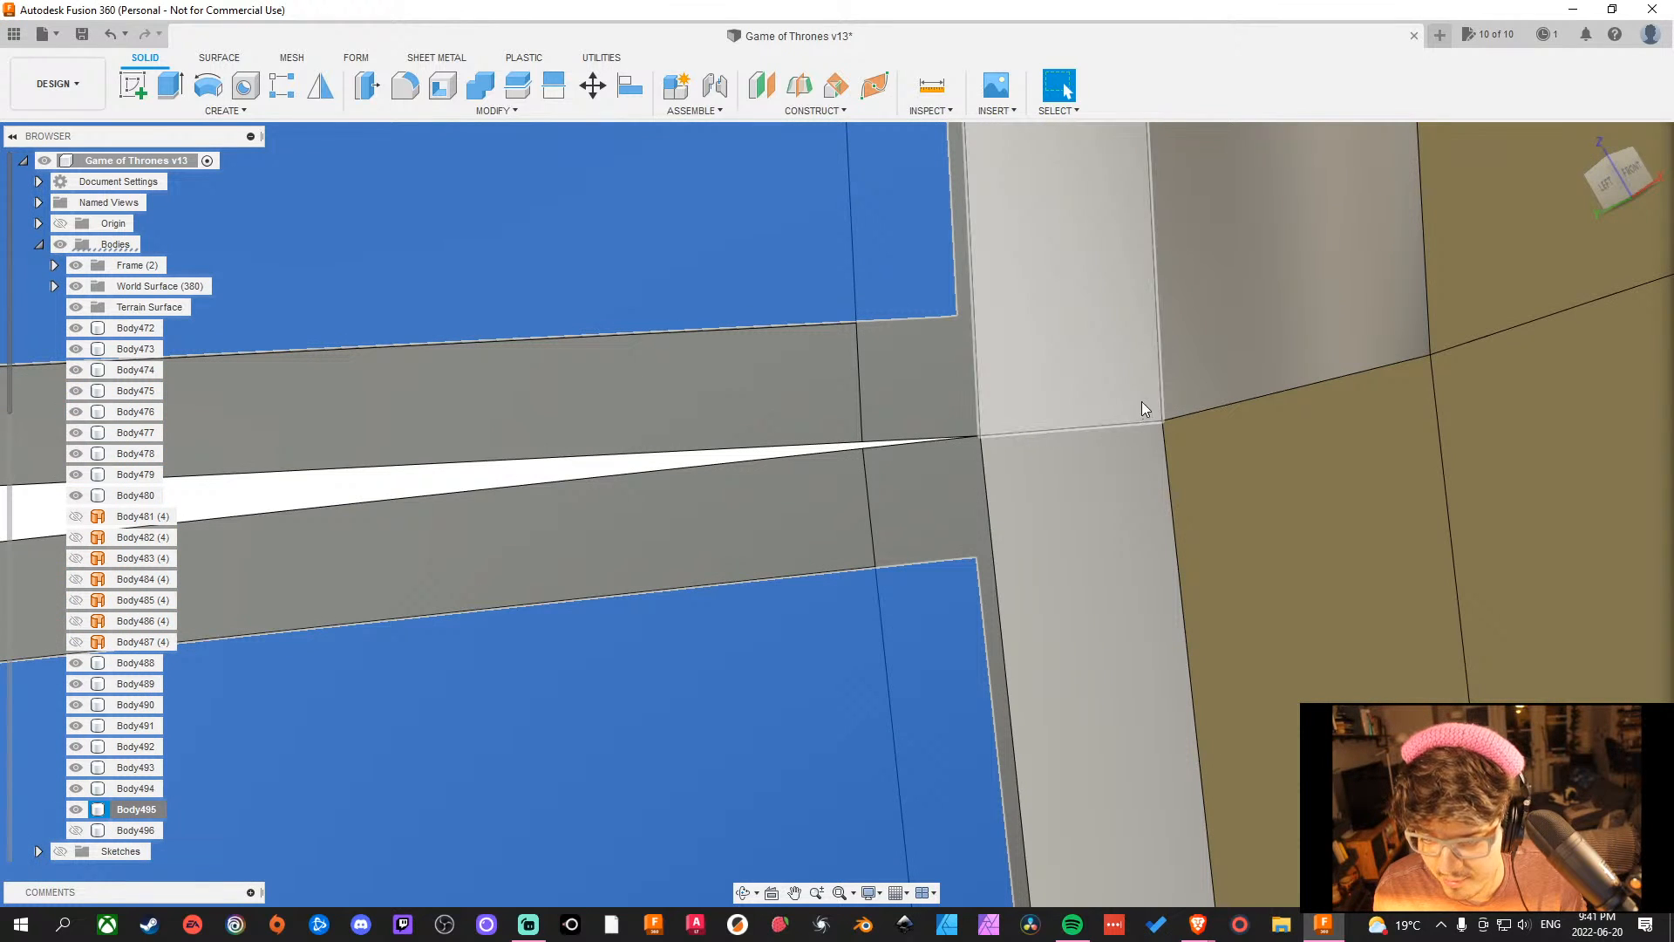
scroll(926, 453, down, 2)
scroll(928, 455, up, 1)
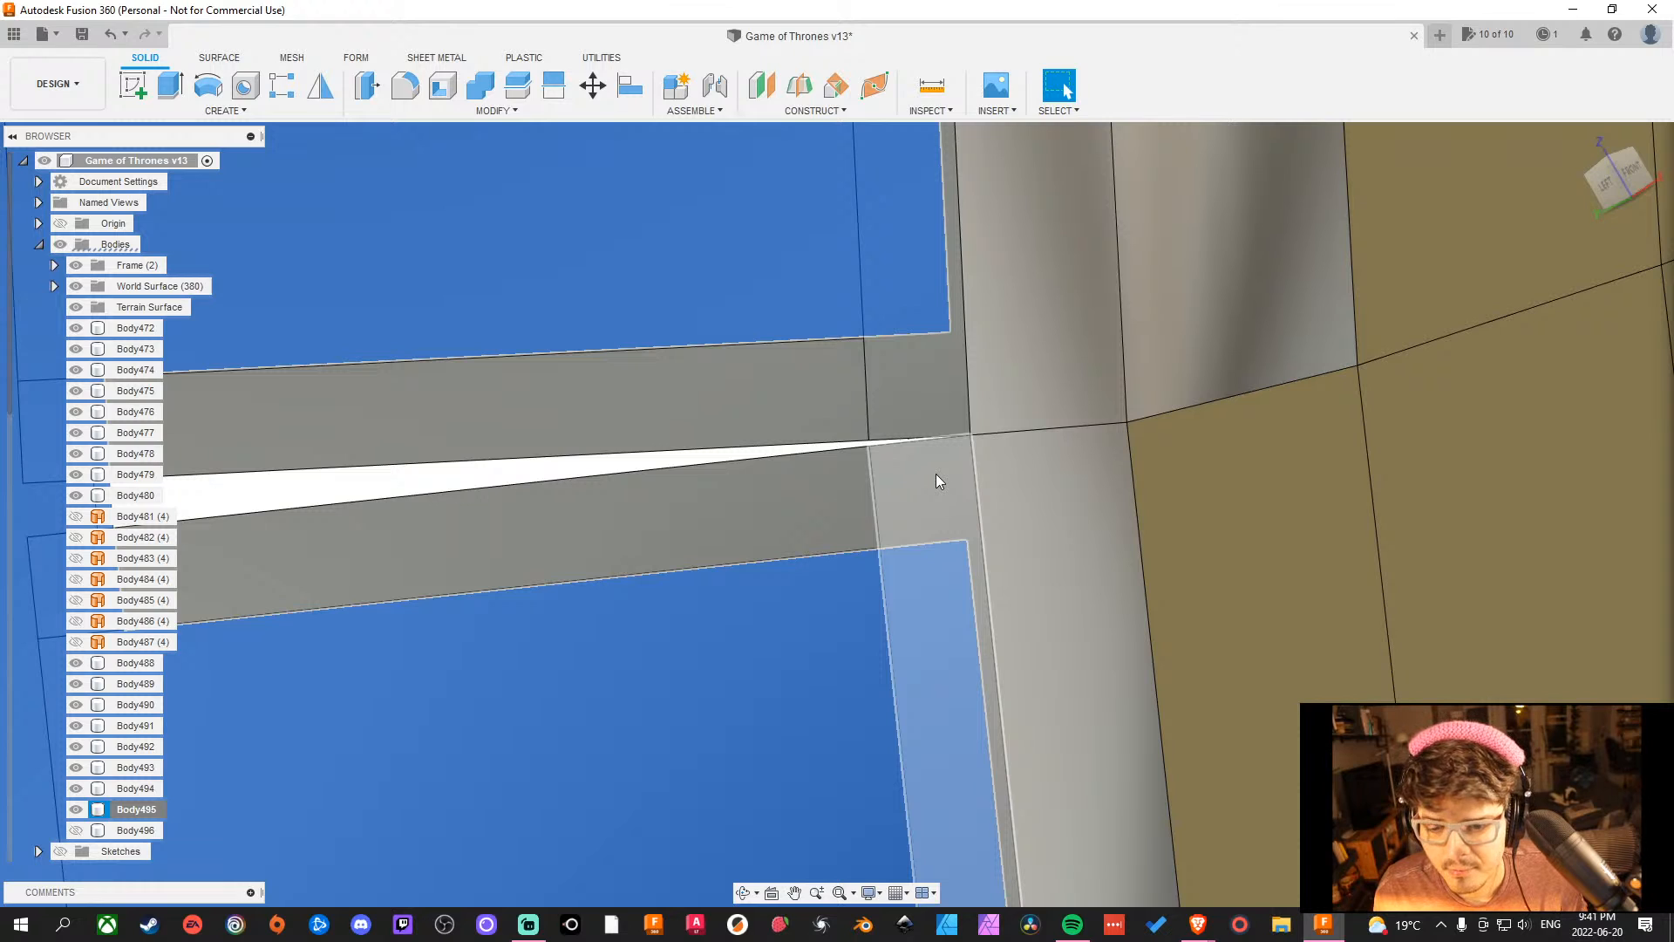
click(820, 649)
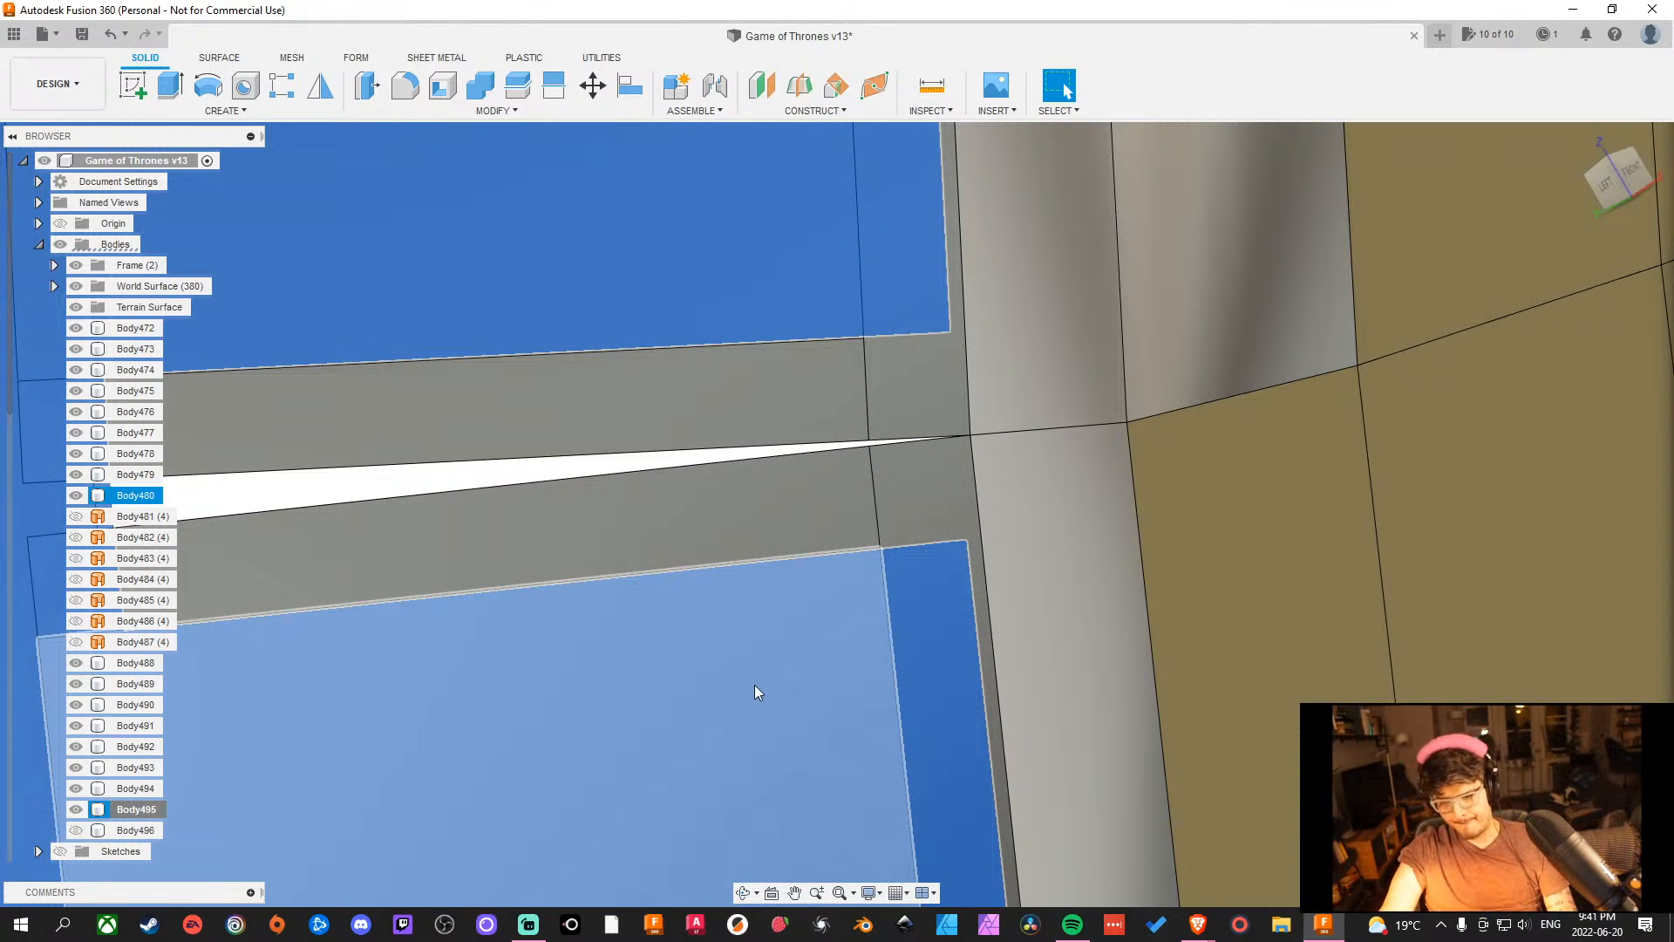
key(Escape)
scroll(935, 583, down, 5)
middle_drag(942, 621, 924, 836)
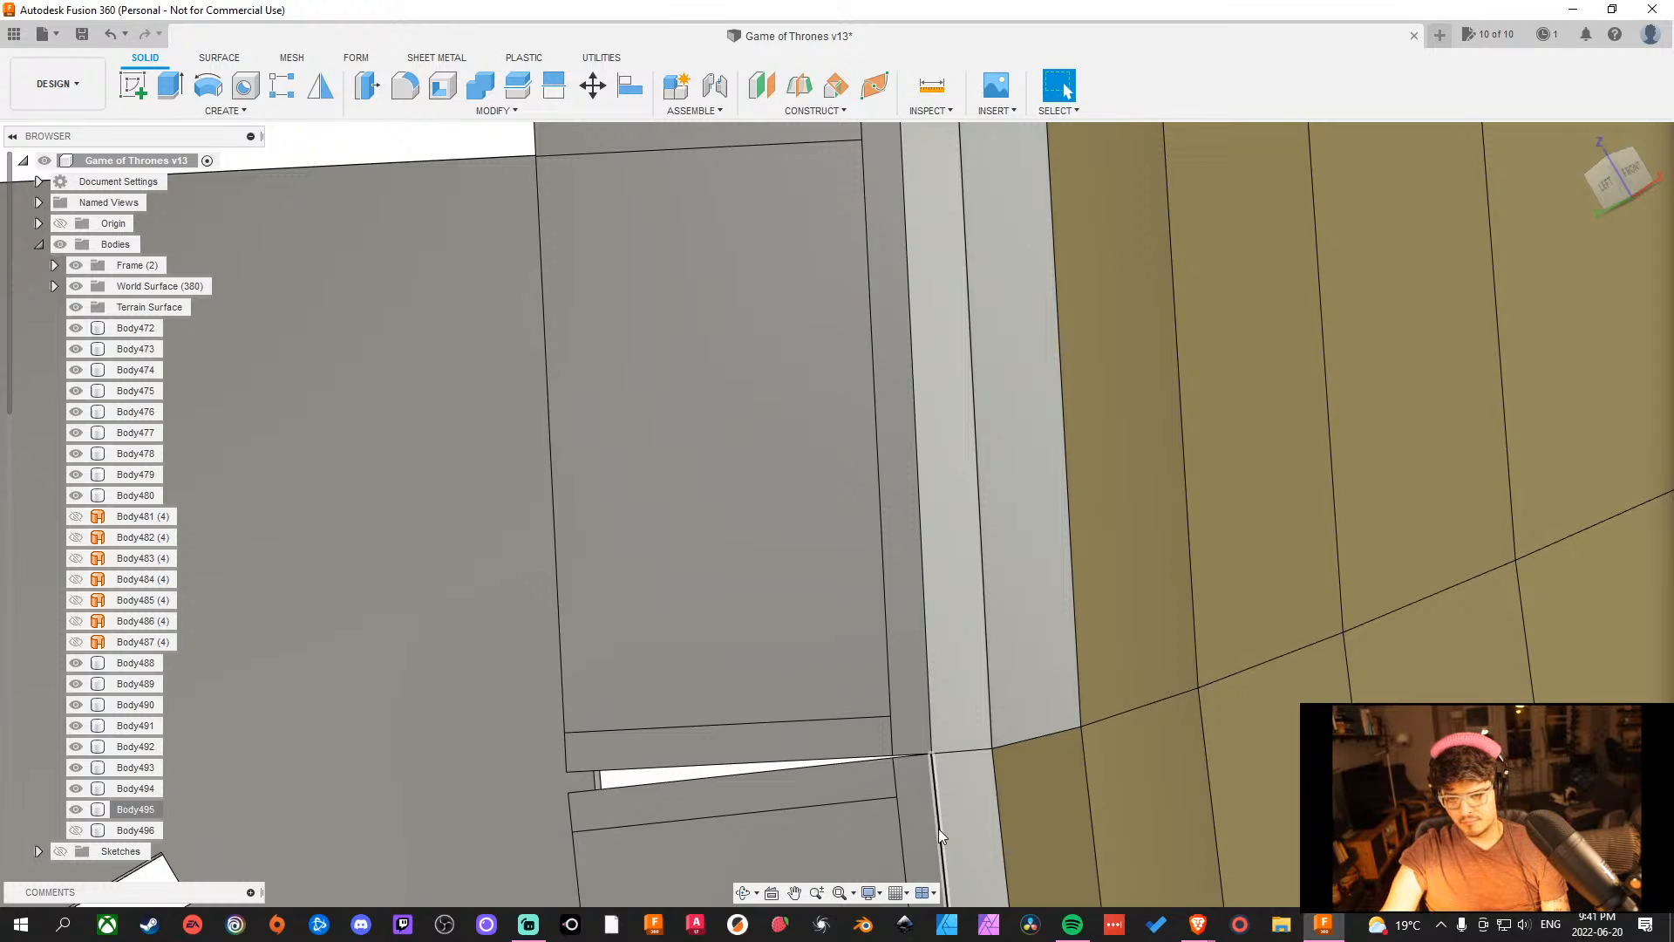
Examine from several angles how the vertical support passes through the corner box frame and meets its walls.
shift+middle_drag(936, 830, 1002, 788)
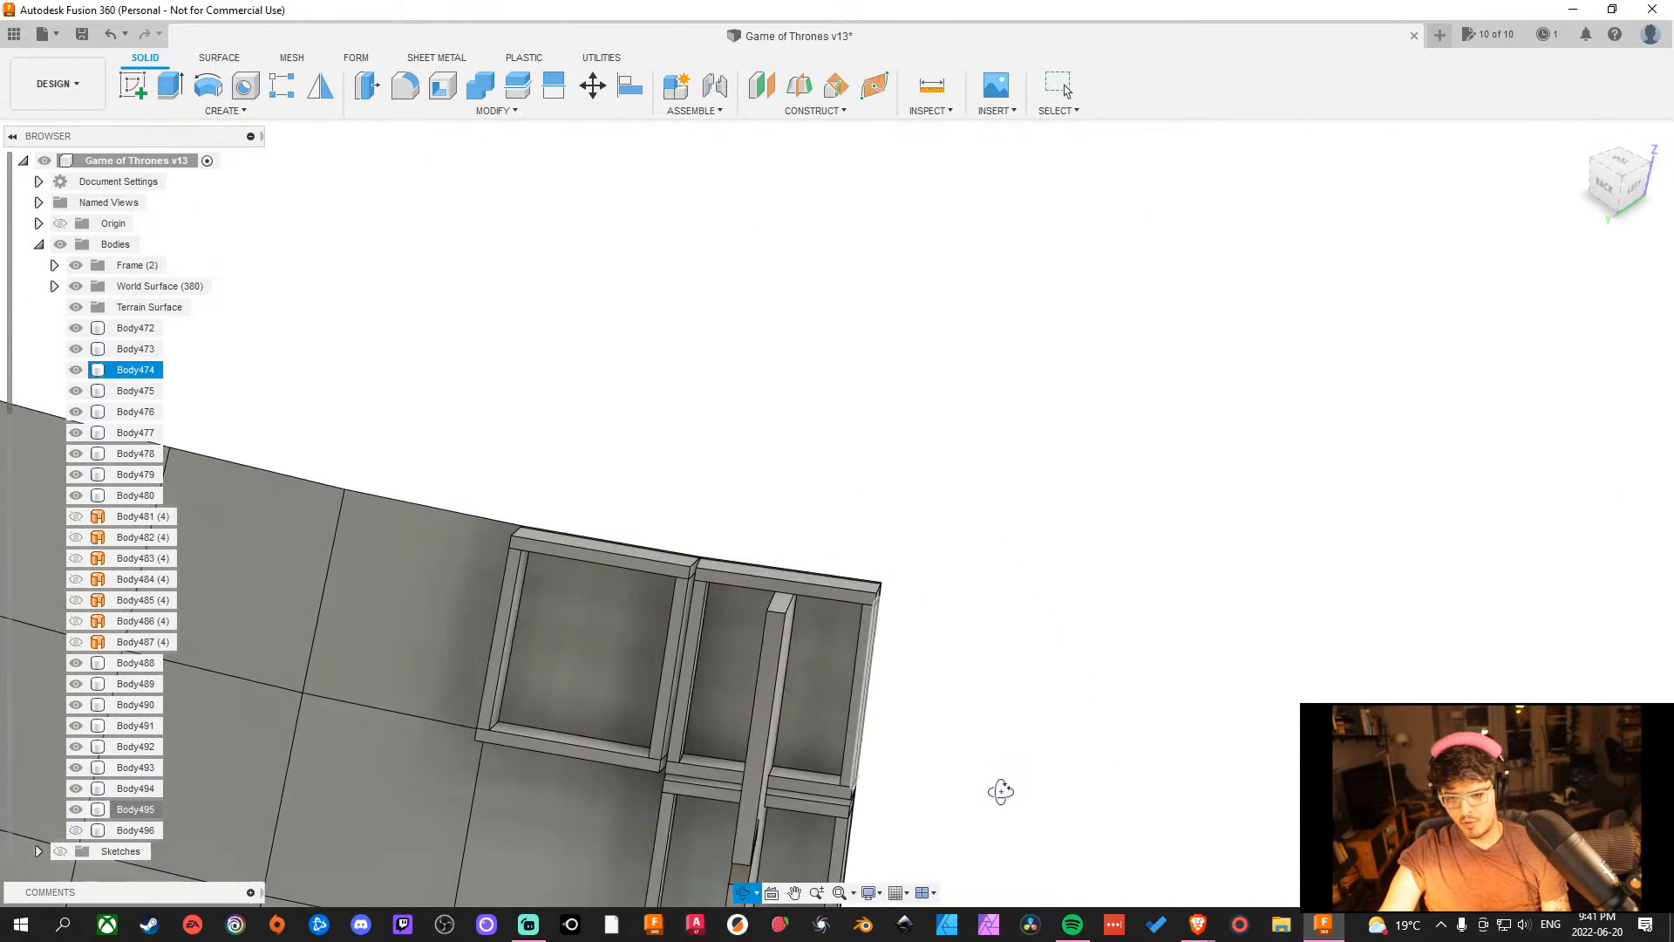
shift+middle_drag(720, 610, 872, 688)
click(837, 731)
middle_drag(1107, 747, 1140, 811)
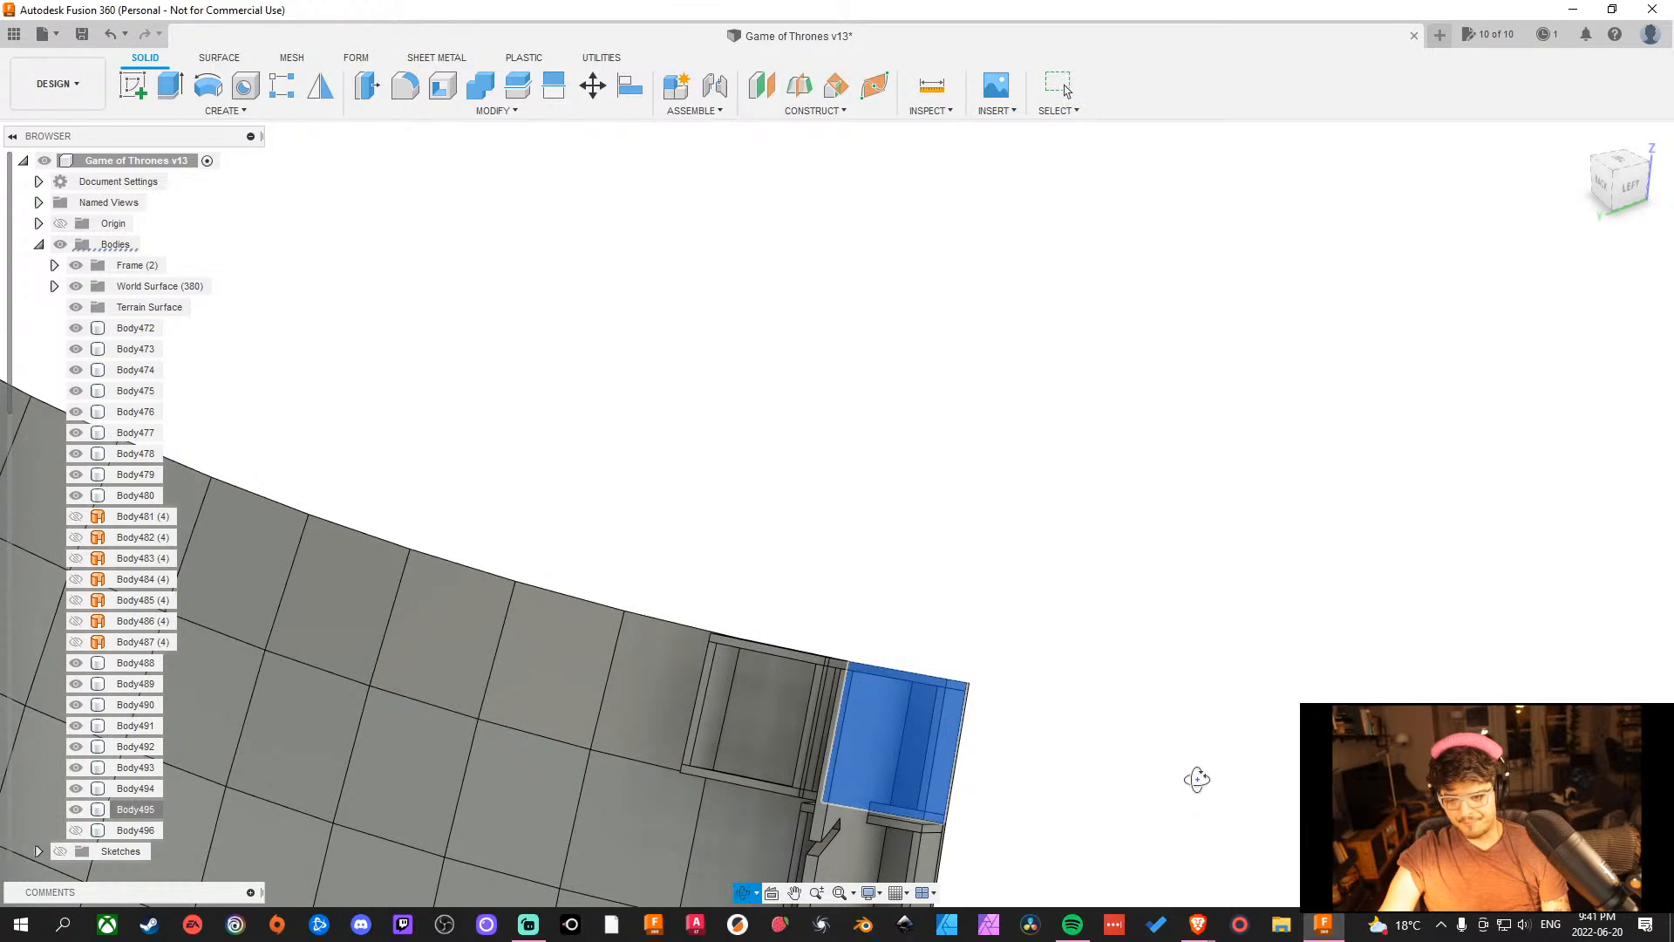
shift+middle_drag(1196, 782, 1045, 730)
scroll(996, 730, up, 3)
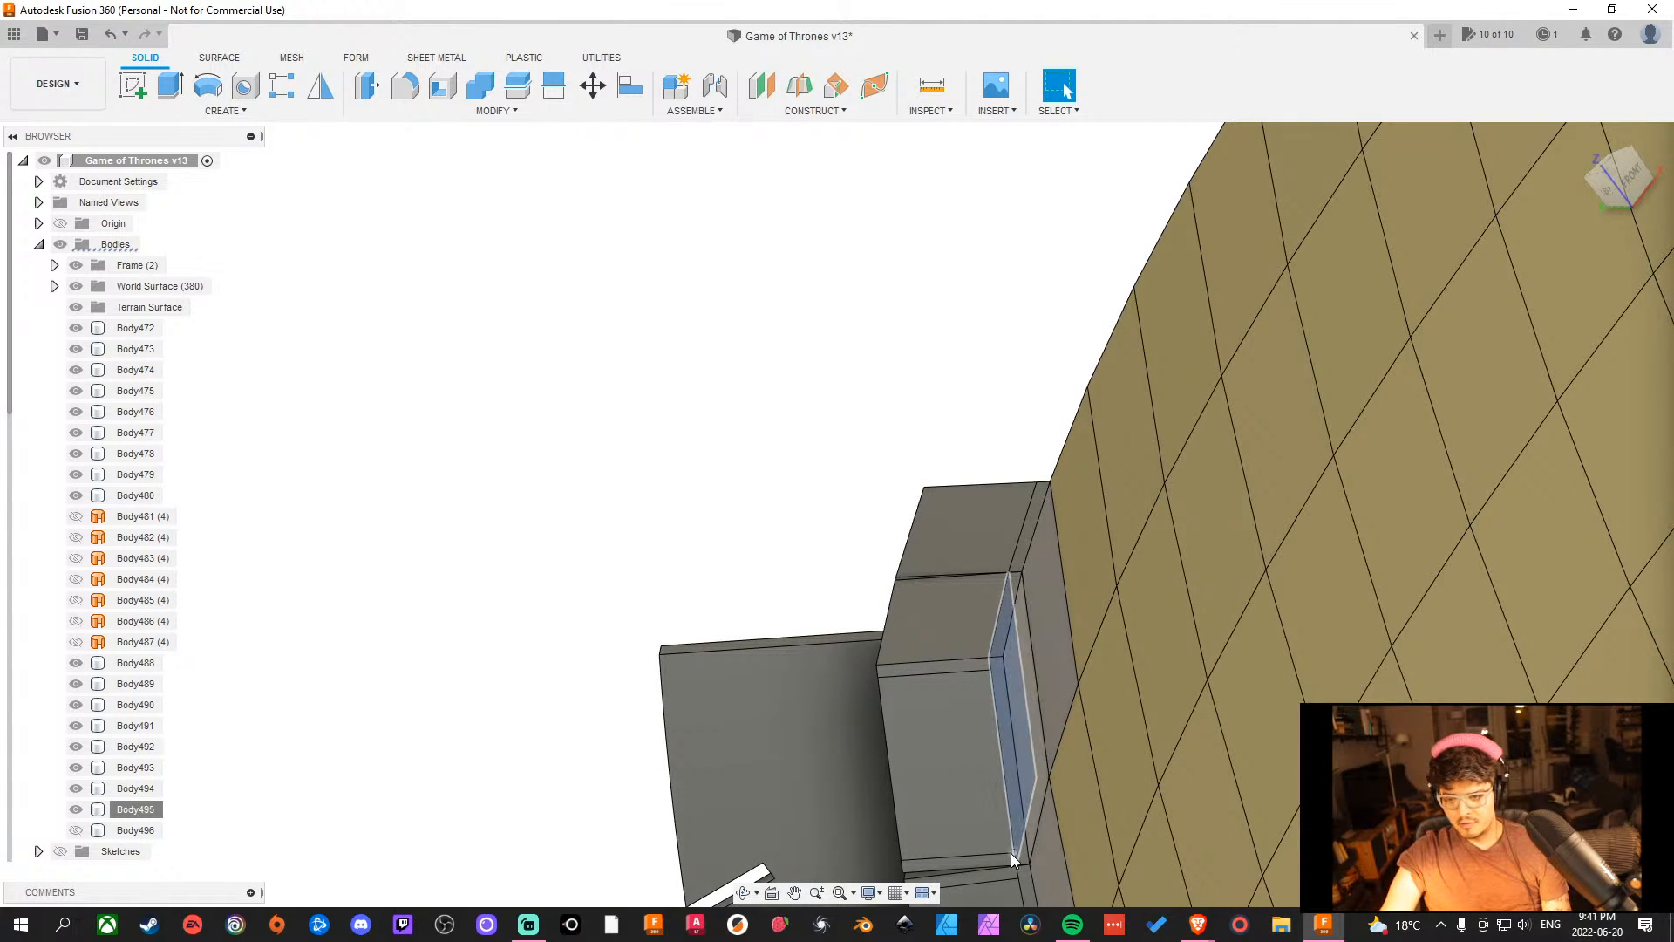
shift+middle_drag(1011, 855, 1168, 572)
scroll(1096, 563, up, 4)
scroll(1162, 572, up, 3)
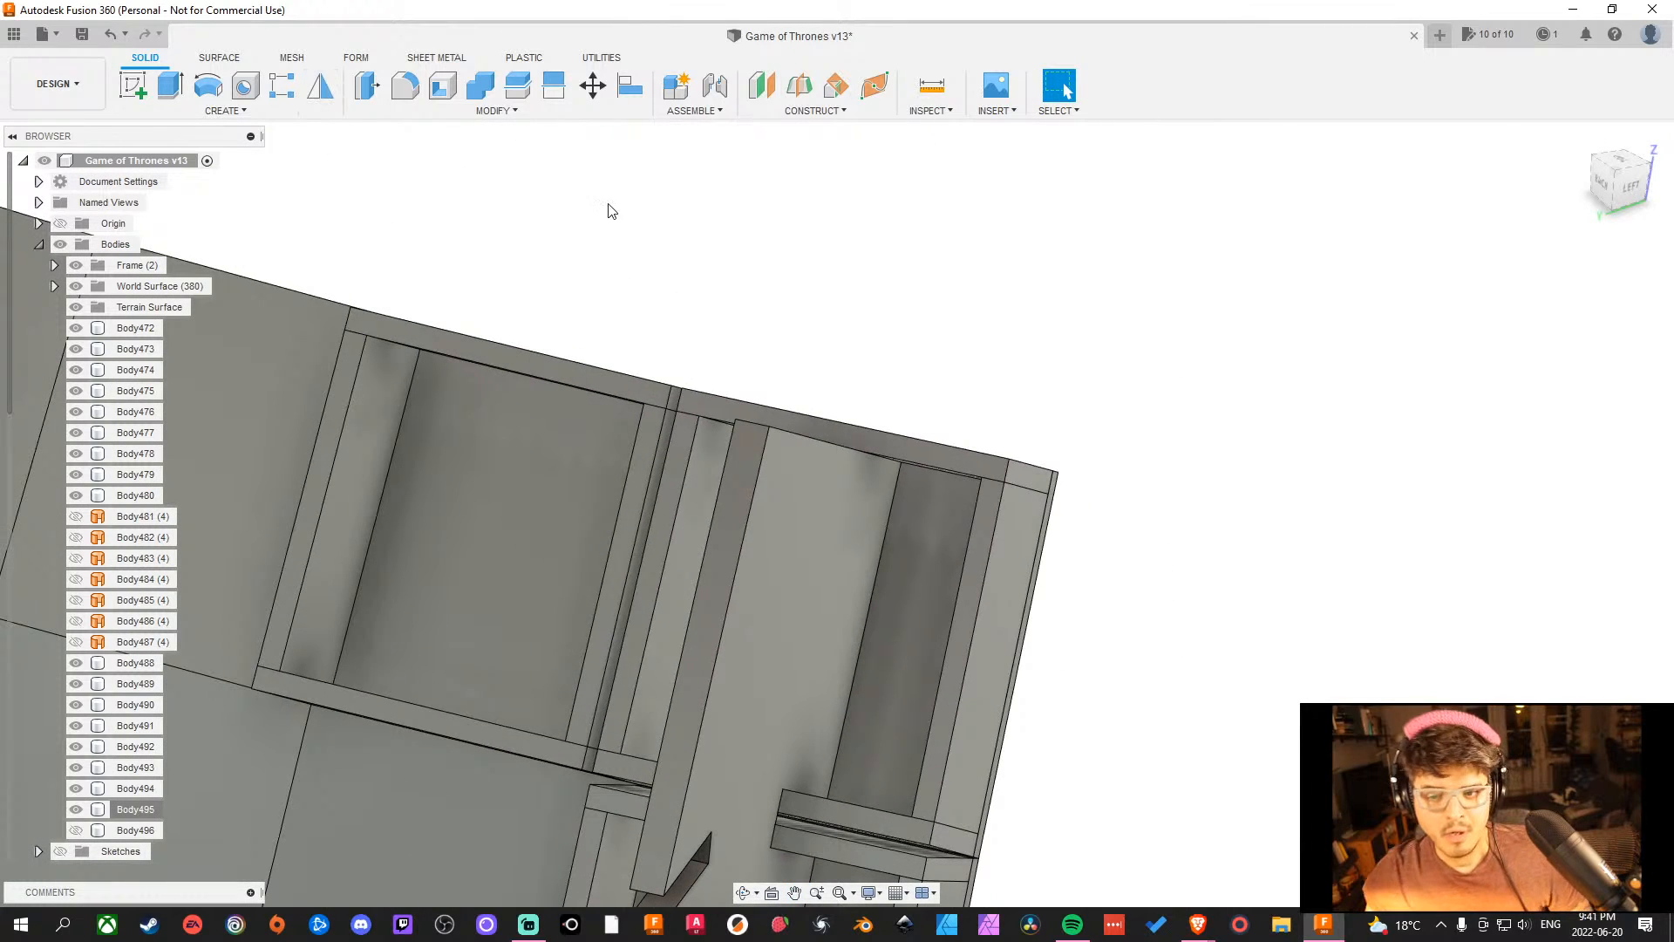
middle_drag(1330, 513, 1397, 324)
middle_drag(1296, 336, 1290, 344)
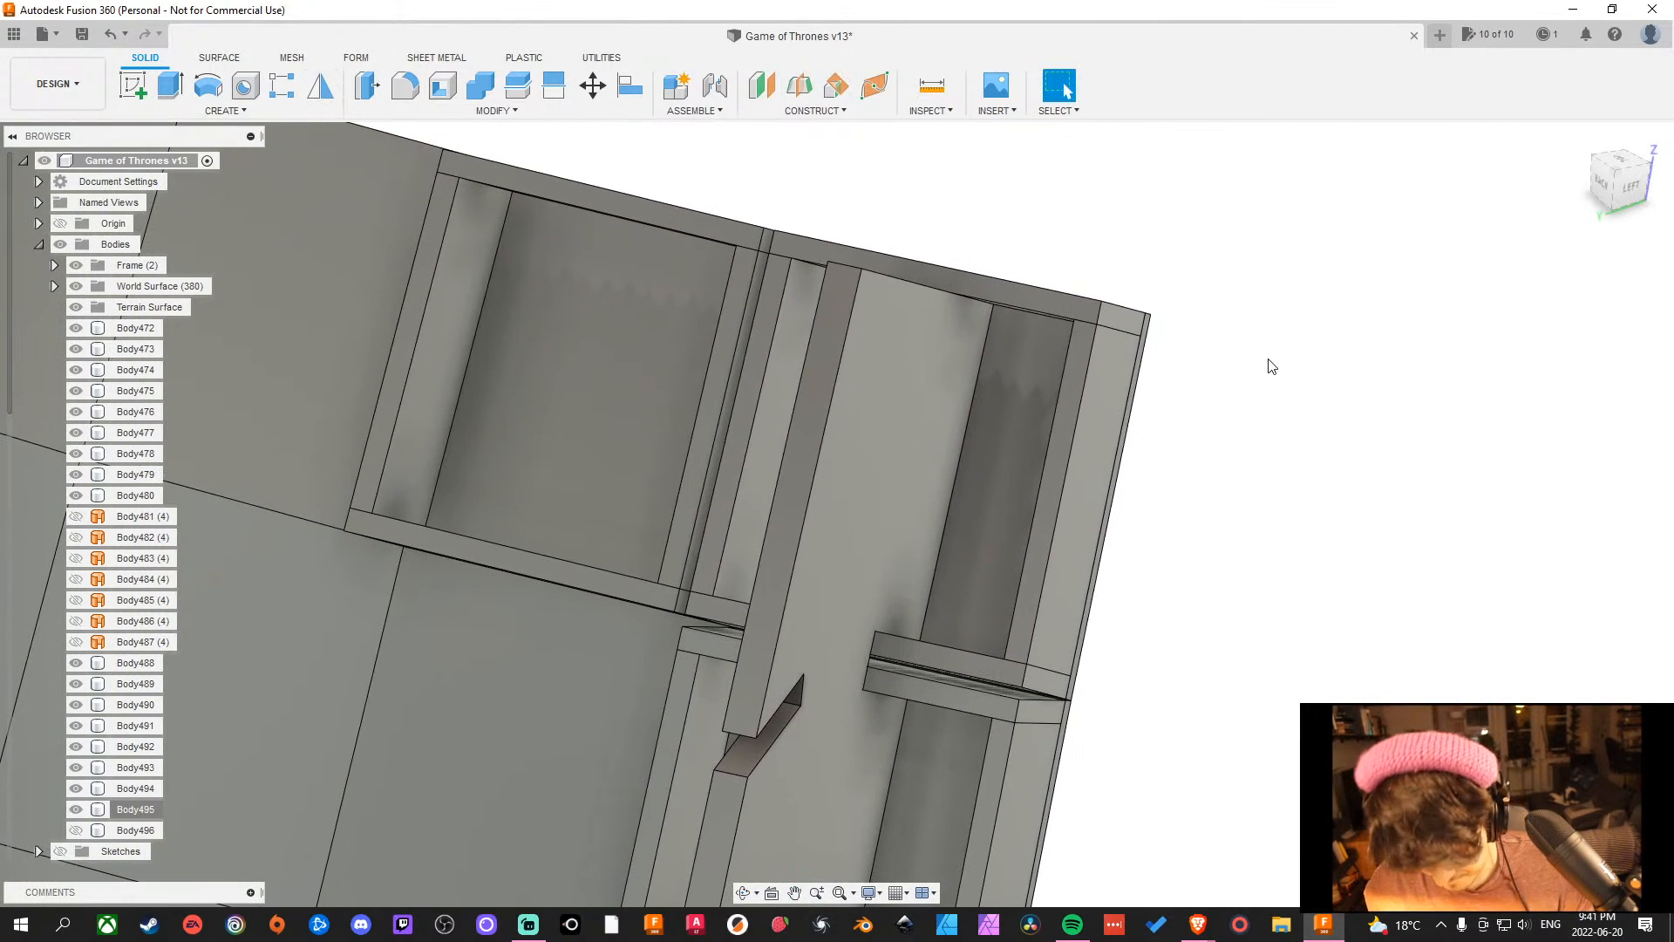
click(1069, 109)
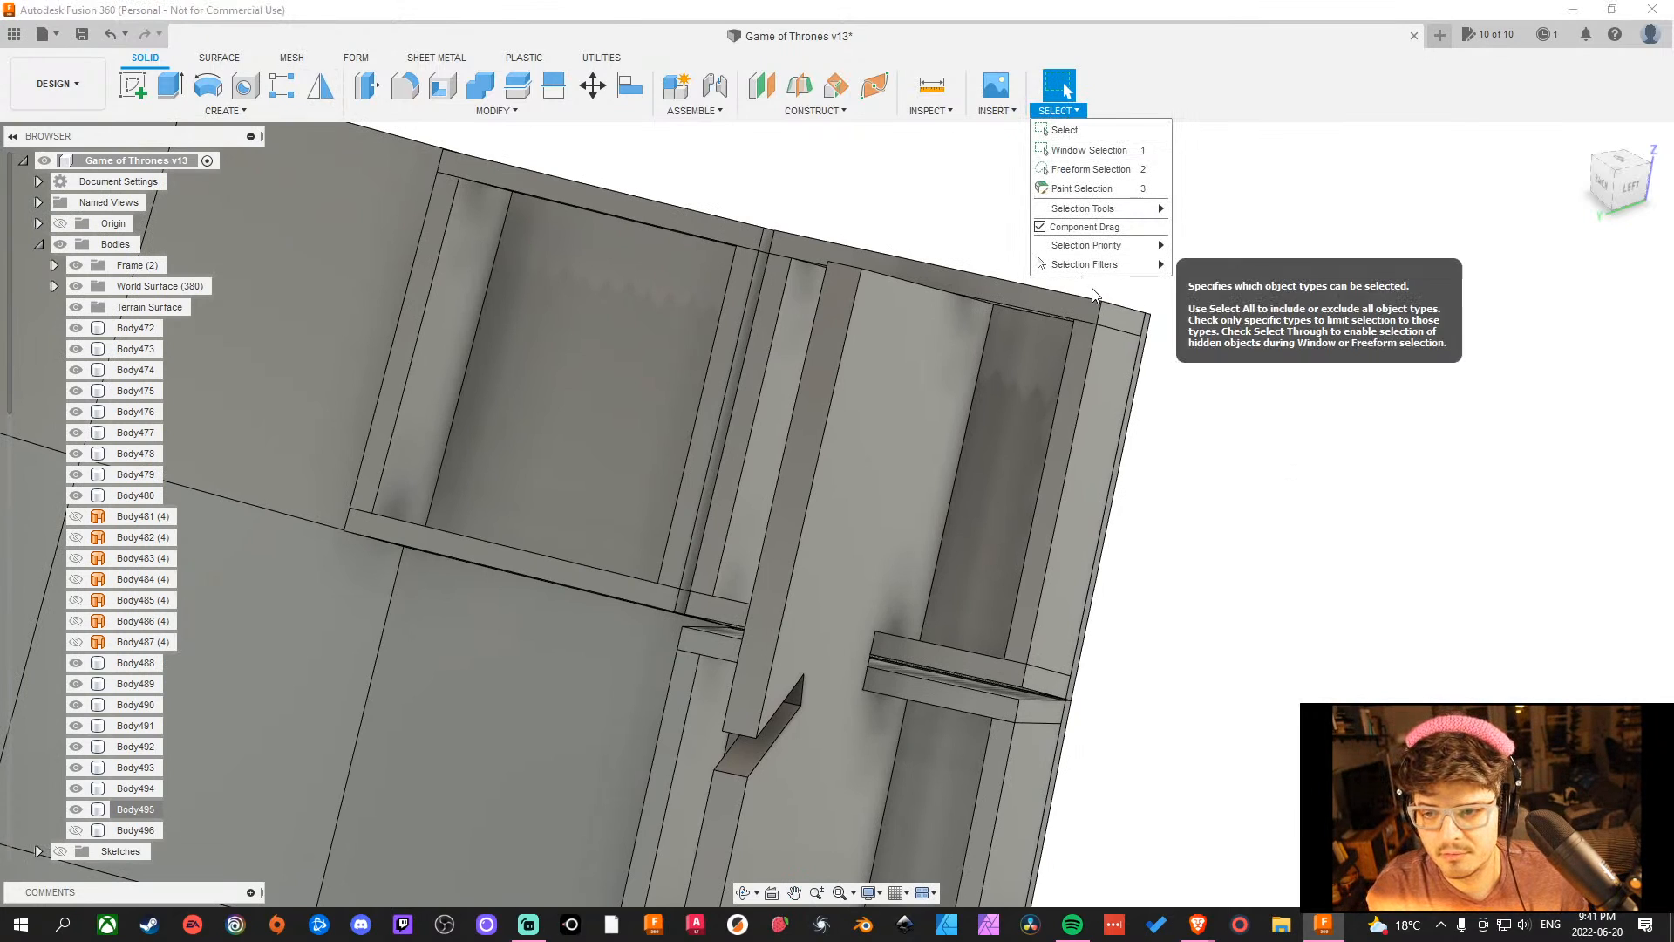
mouse_move(1103, 266)
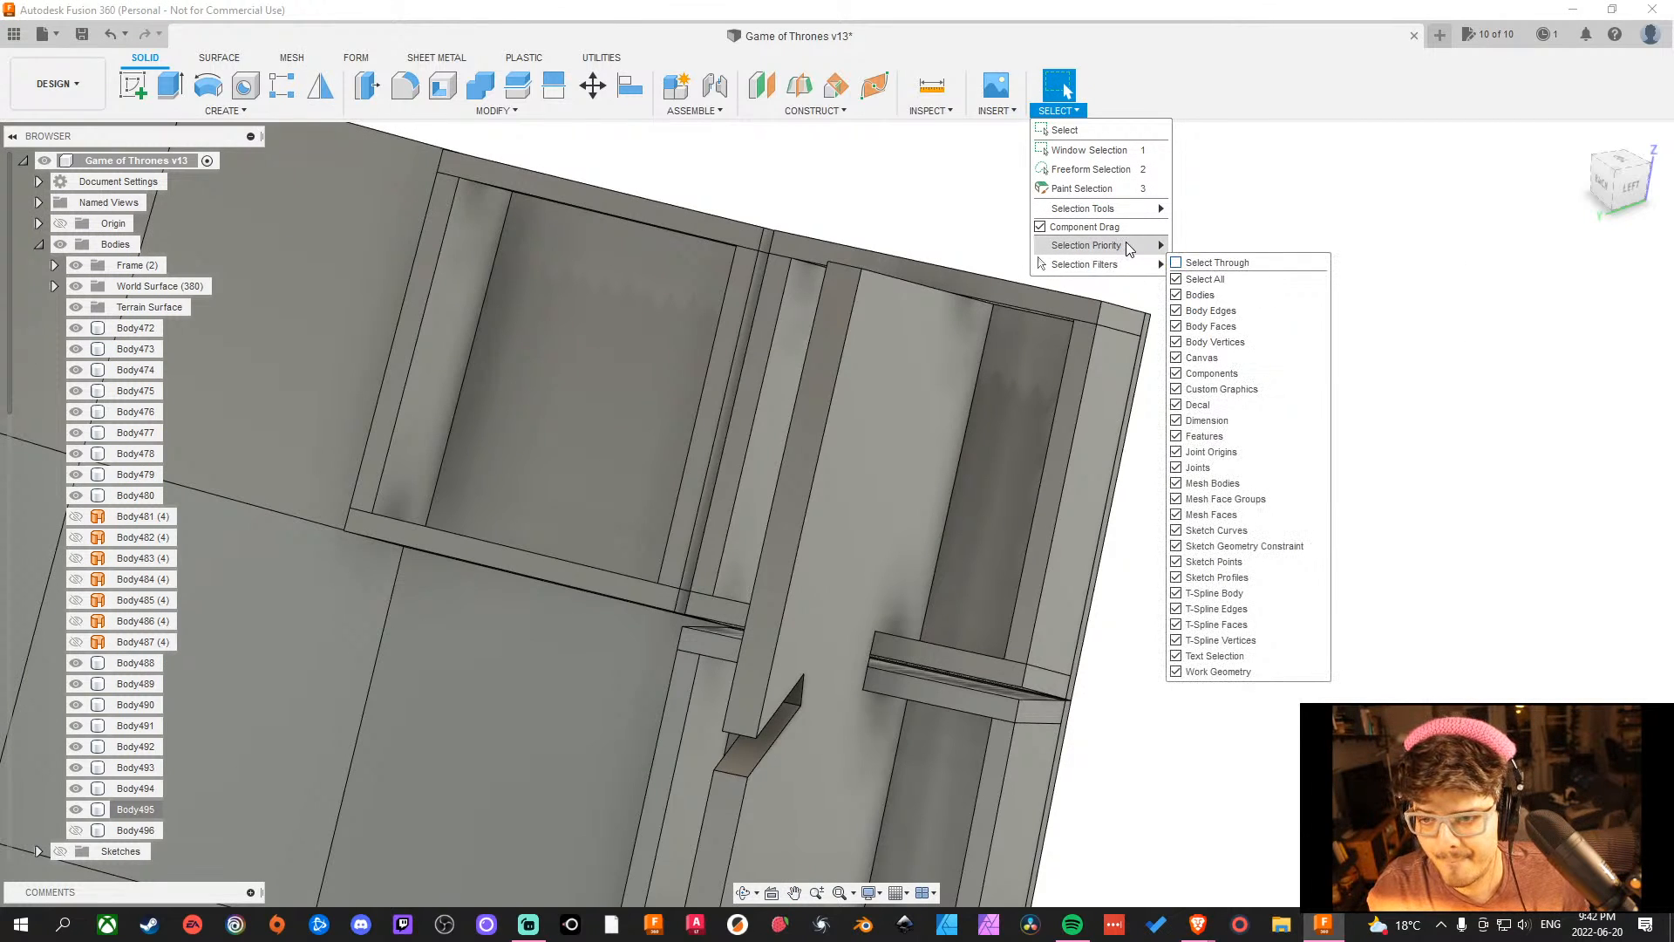
click(1262, 247)
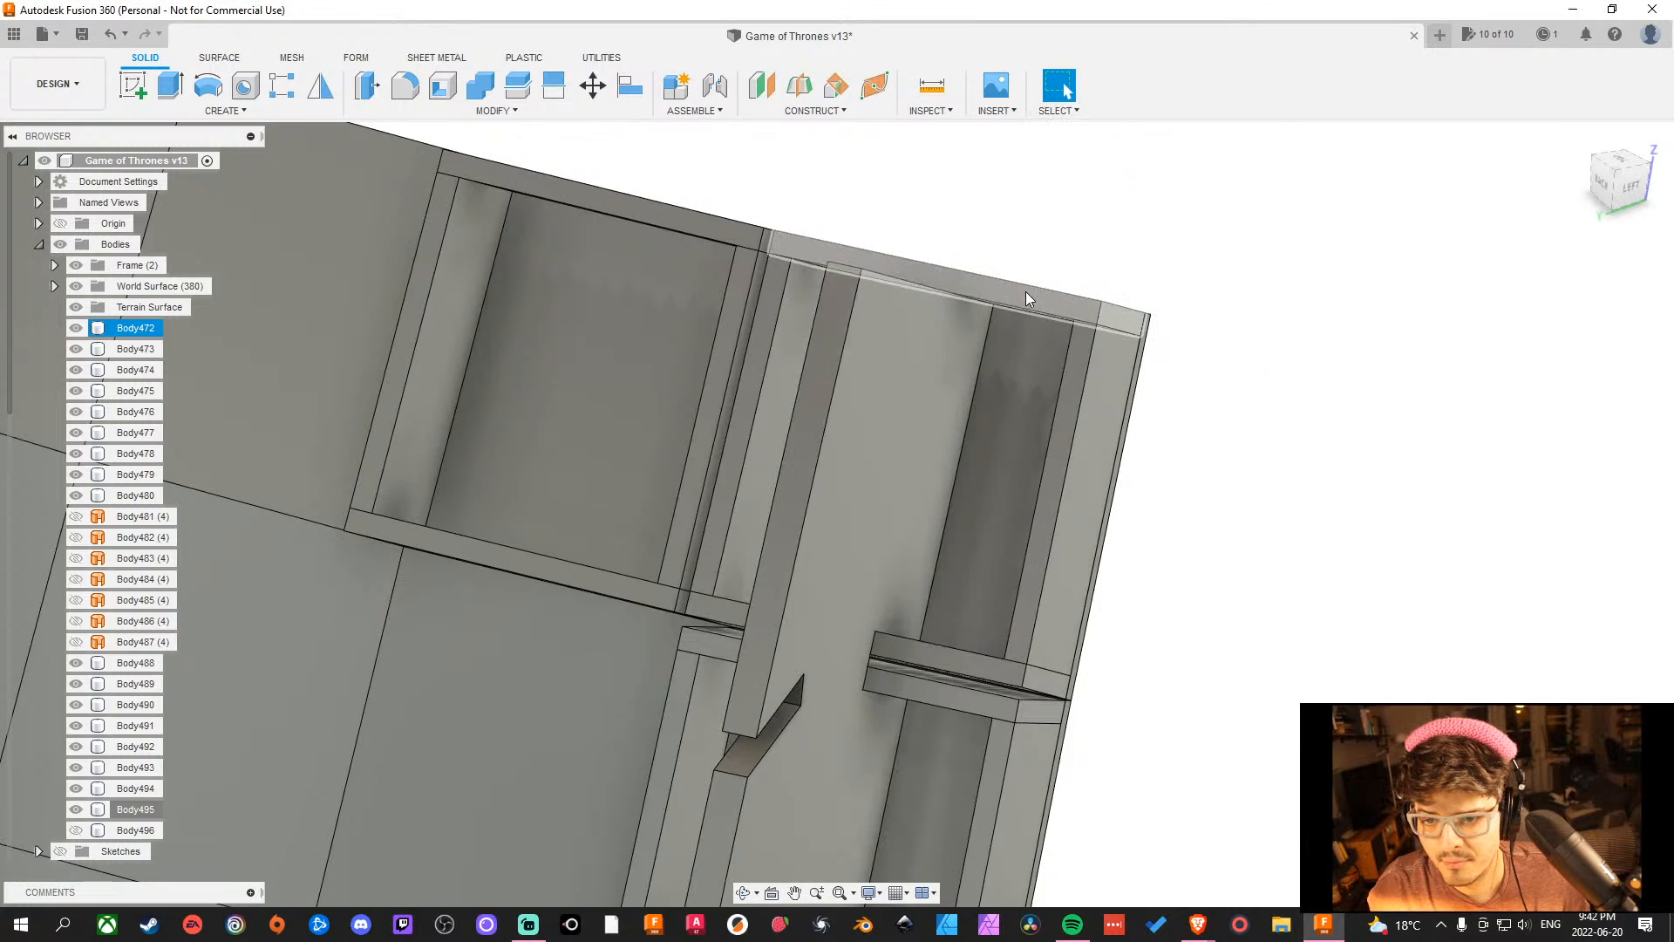
Delete the wall bodies of the corner box frame around the upper end of the vertical support.
click(1025, 291)
key(Delete)
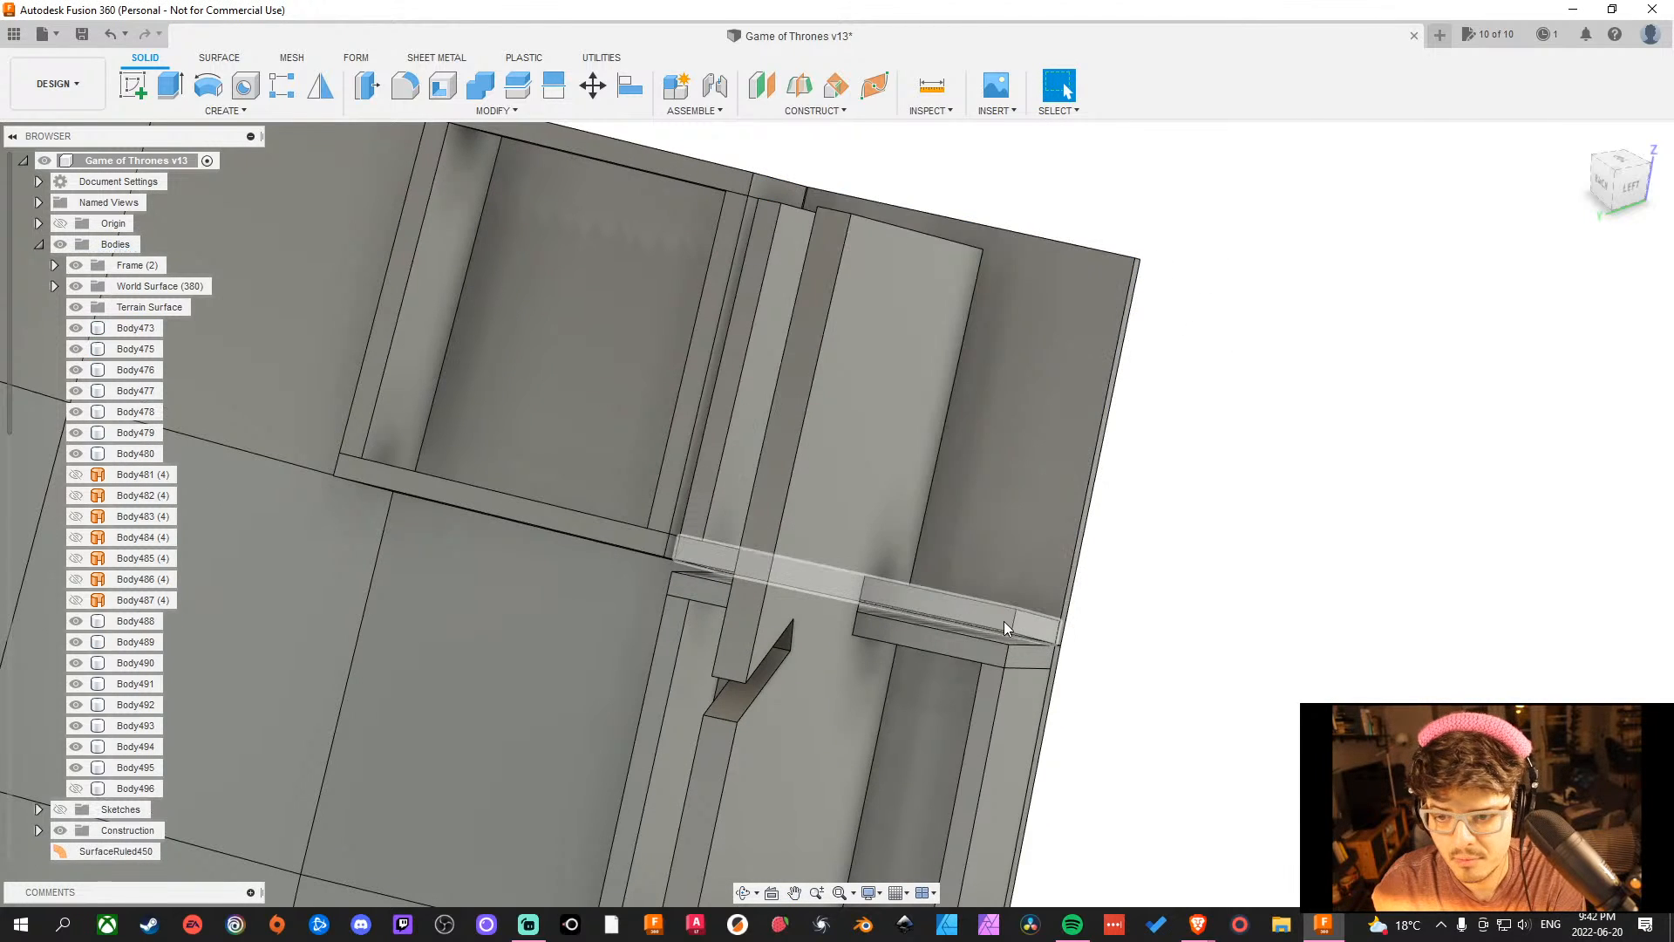
click(994, 621)
key(Delete)
key(Delete)
middle_drag(1302, 516, 1331, 565)
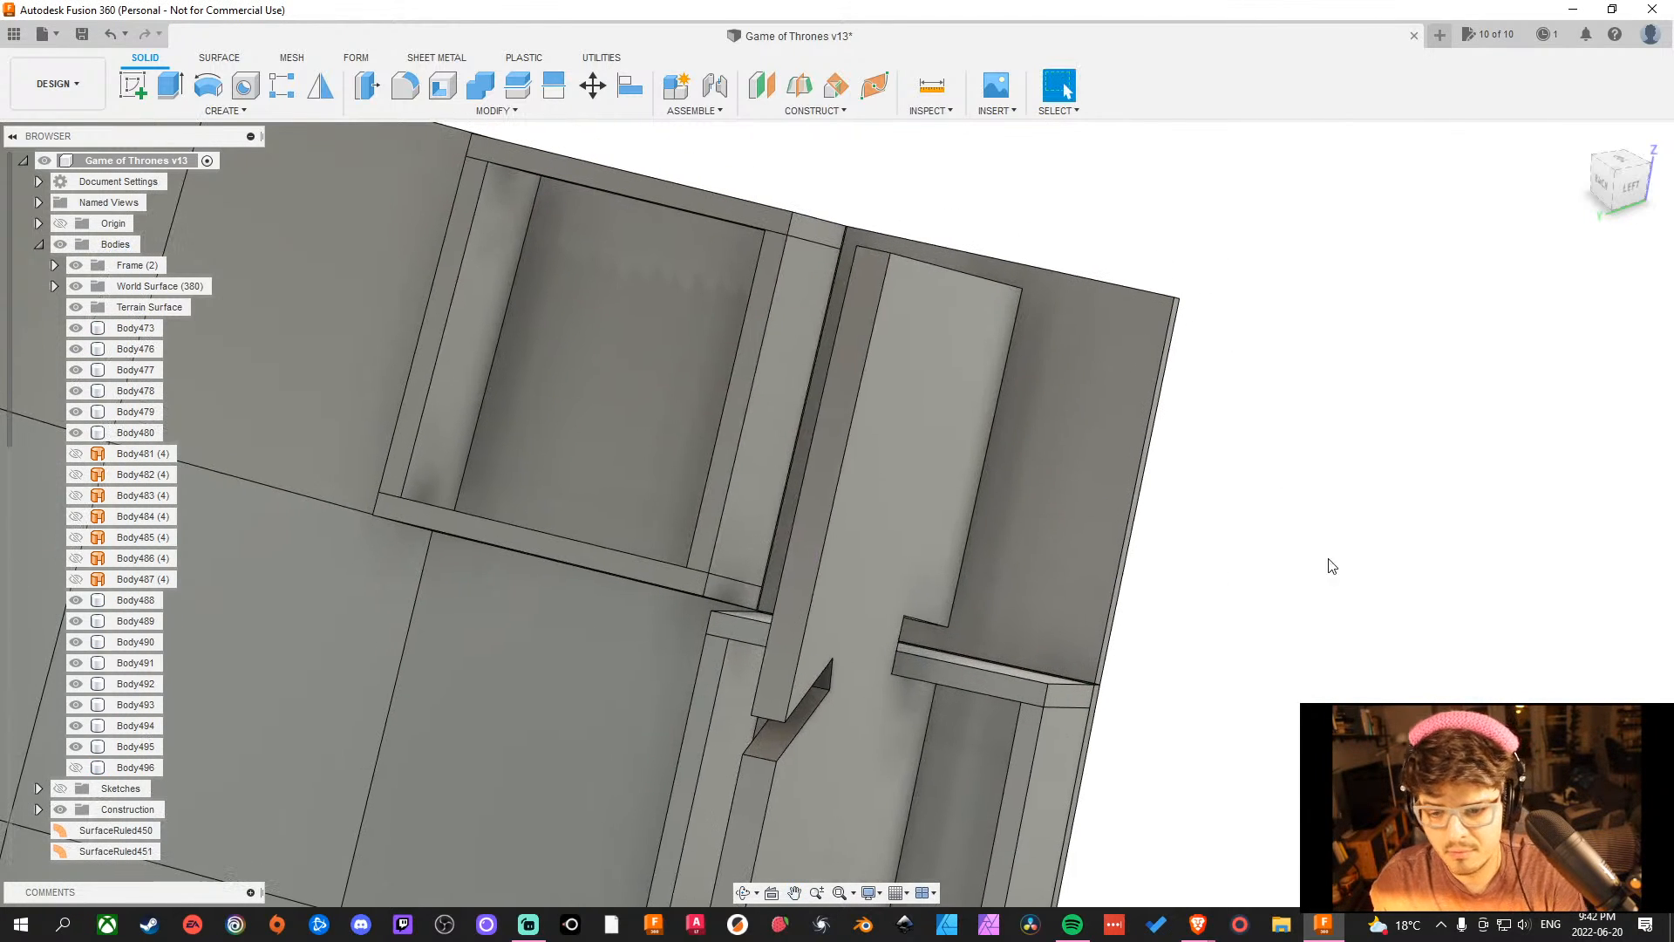
Sketch a vertical and a horizontal centre line crossing on the back face of the corner panel, each spanning edge to edge.
mouse_move(1222, 549)
shift+middle_down()
mouse_move(1262, 564)
mouse_move(1214, 558)
shift+middle_up()
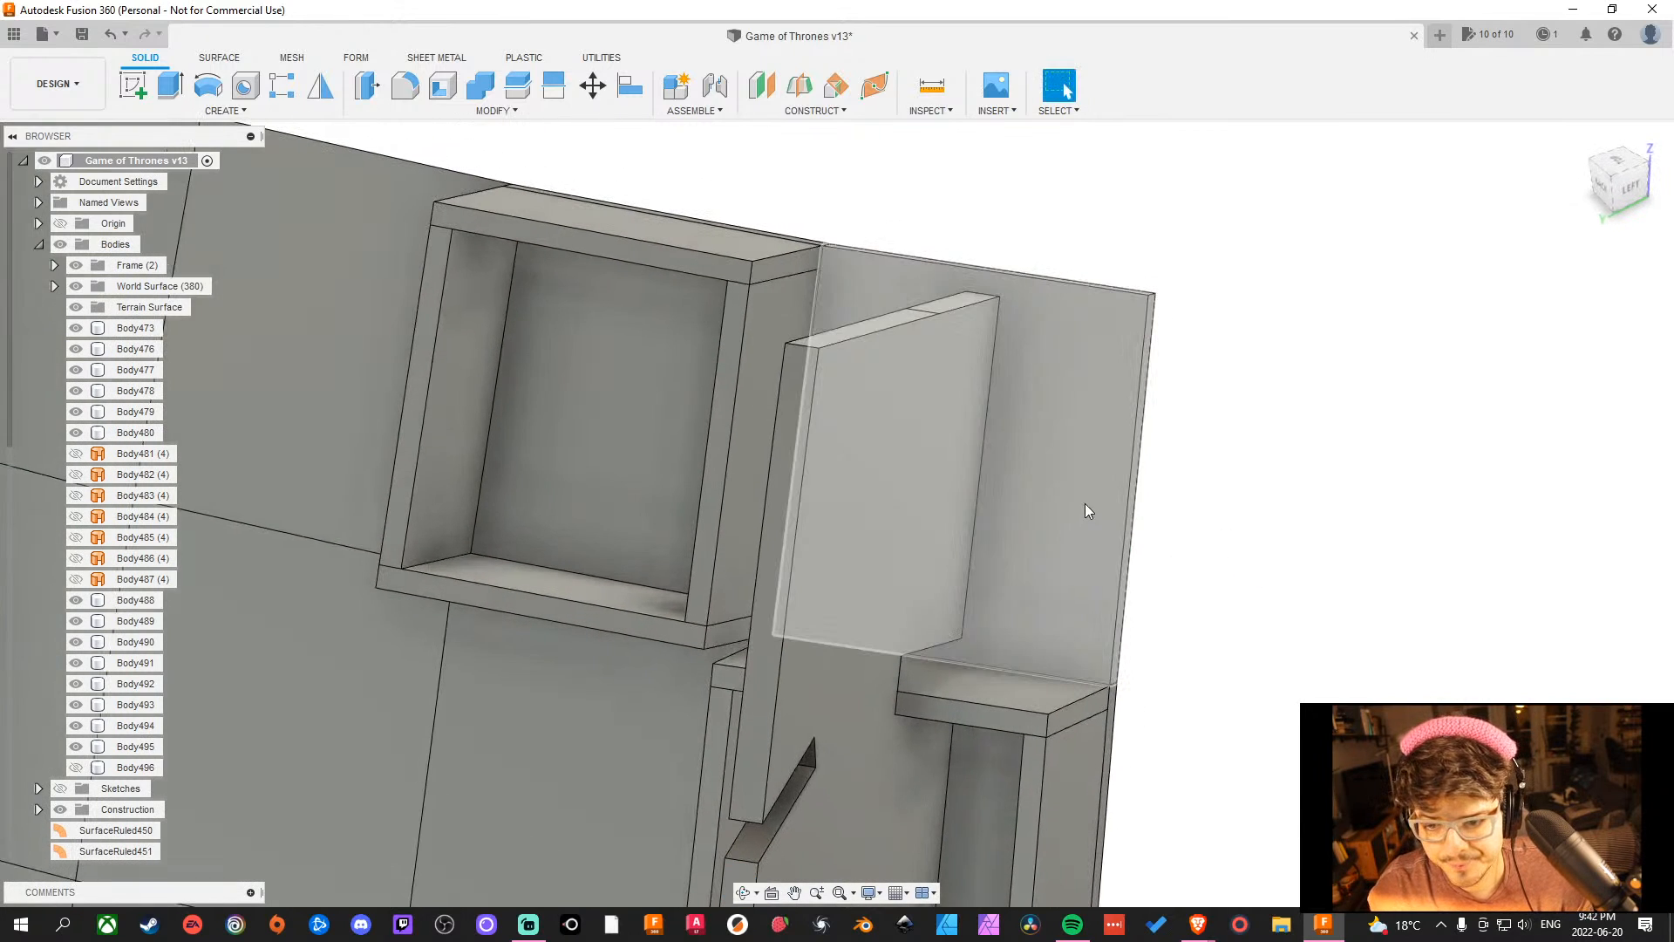
click(1085, 504)
middle_drag(1515, 527, 1520, 474)
click(1218, 593)
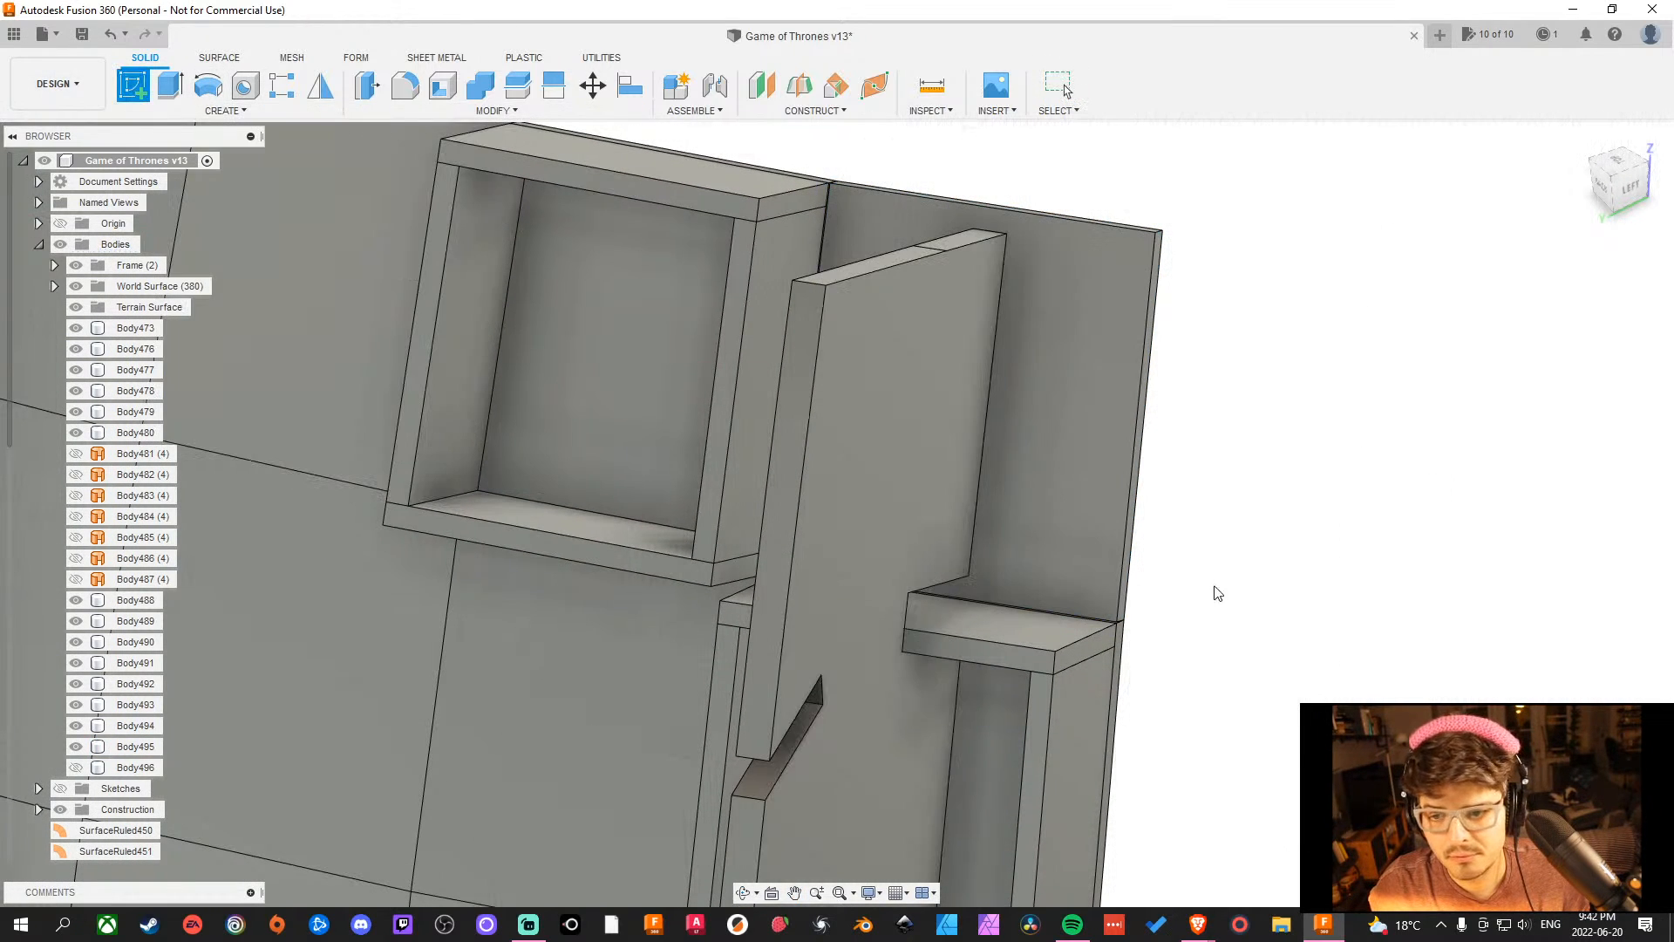
click(1046, 483)
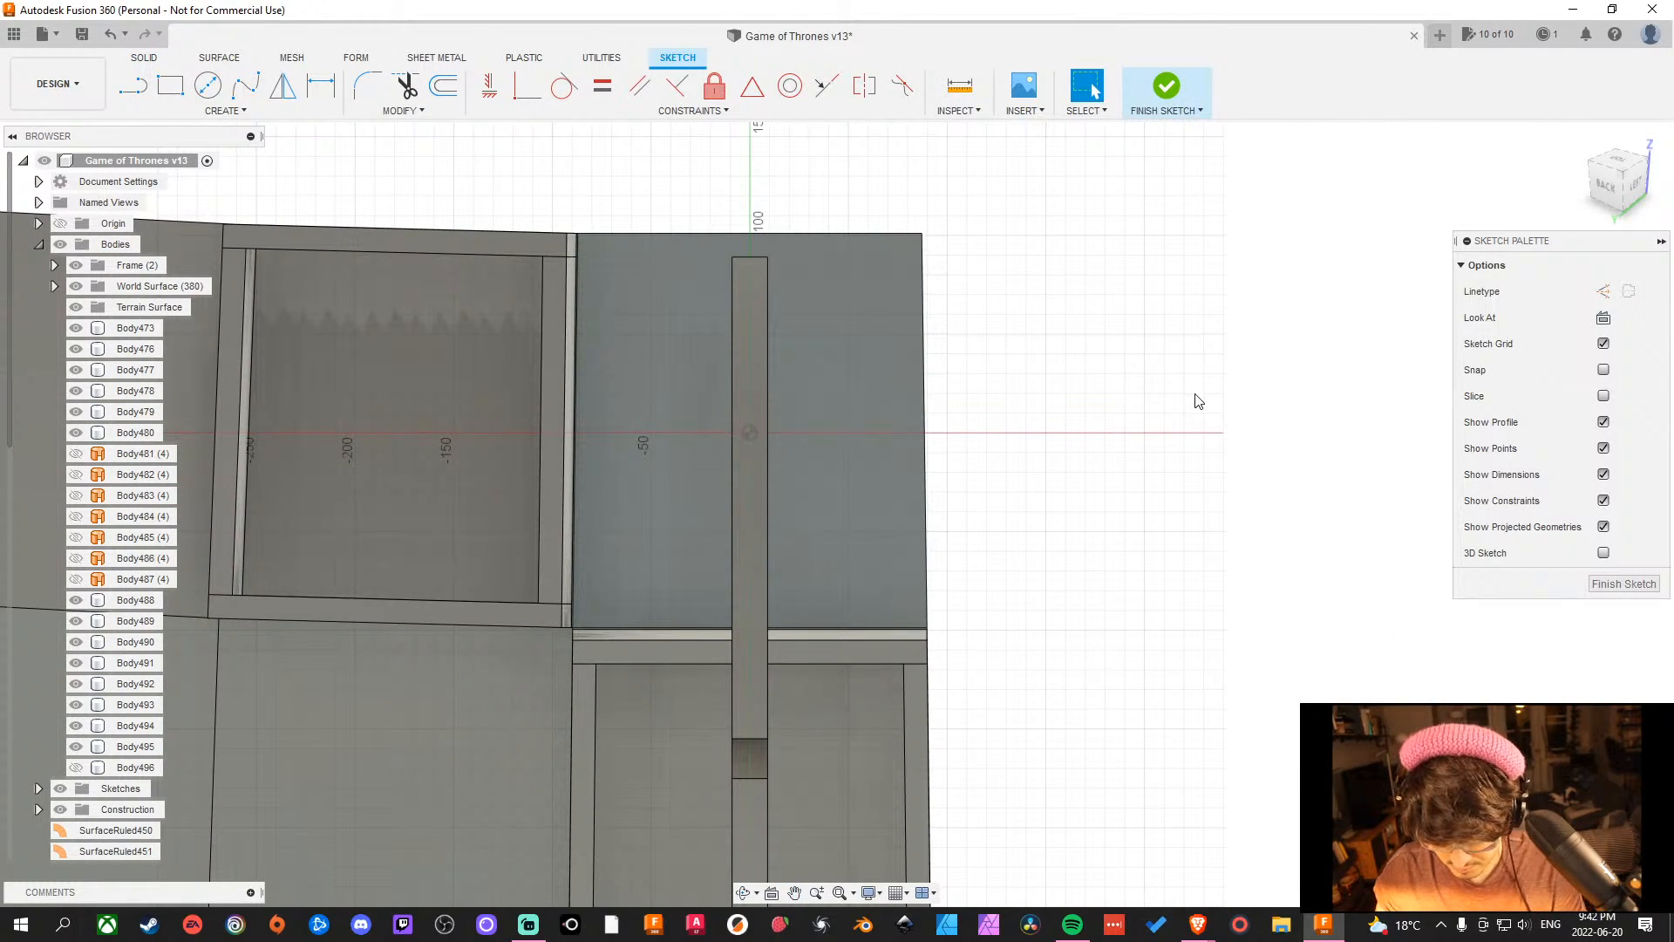
key(l)
click(751, 234)
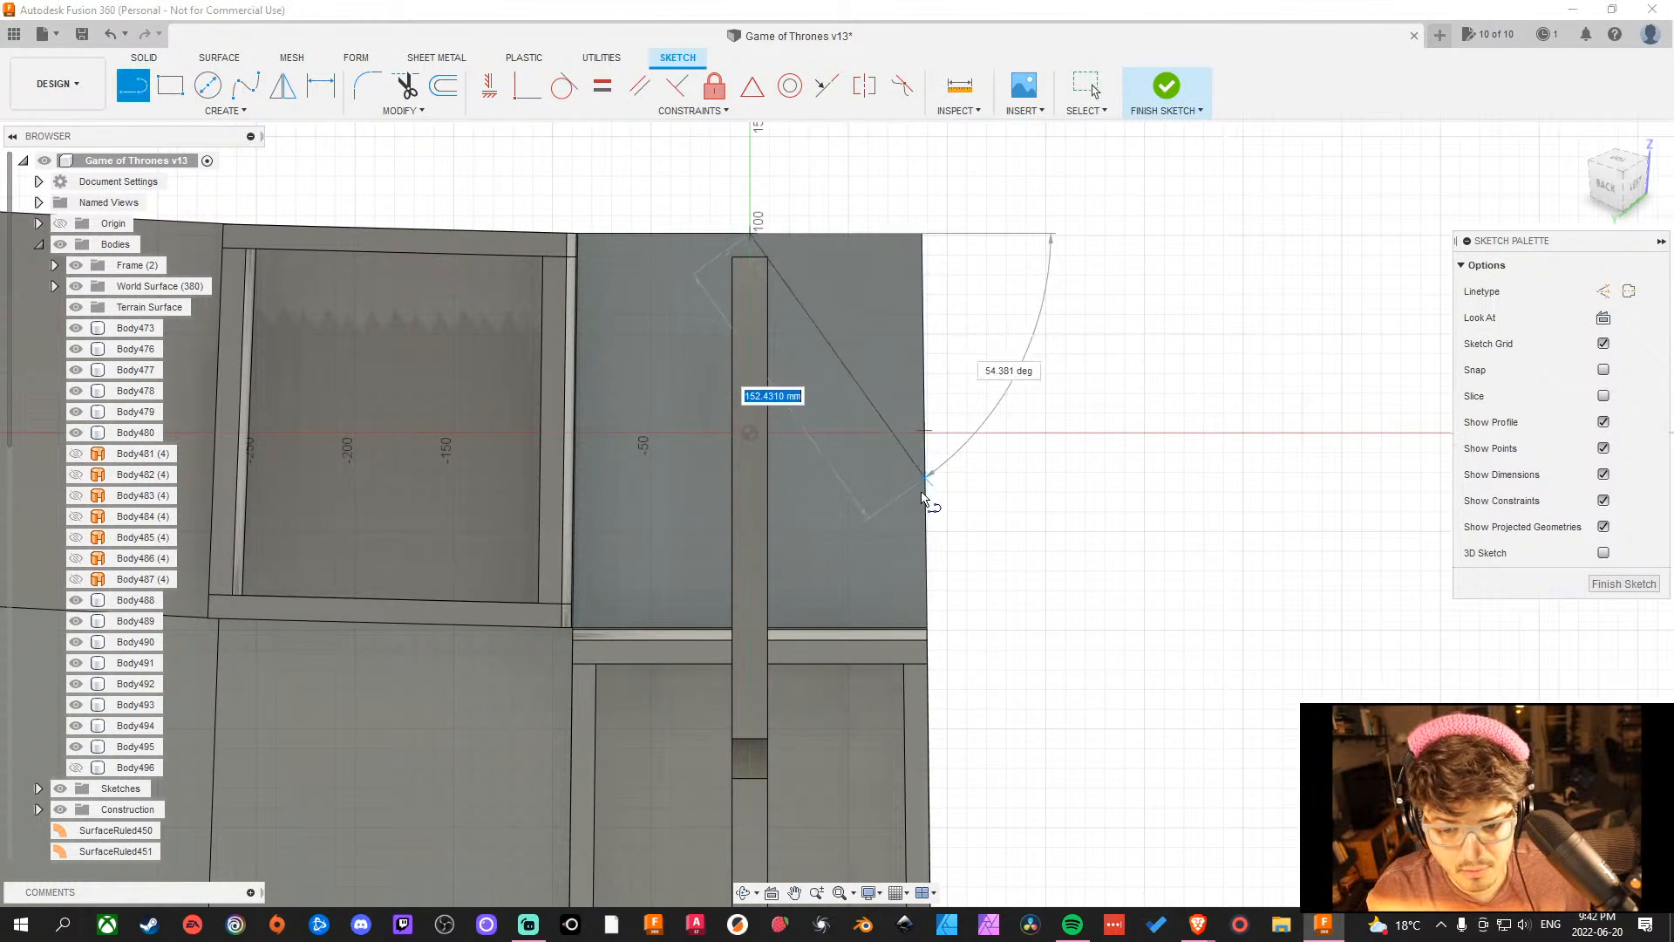
double_click(752, 621)
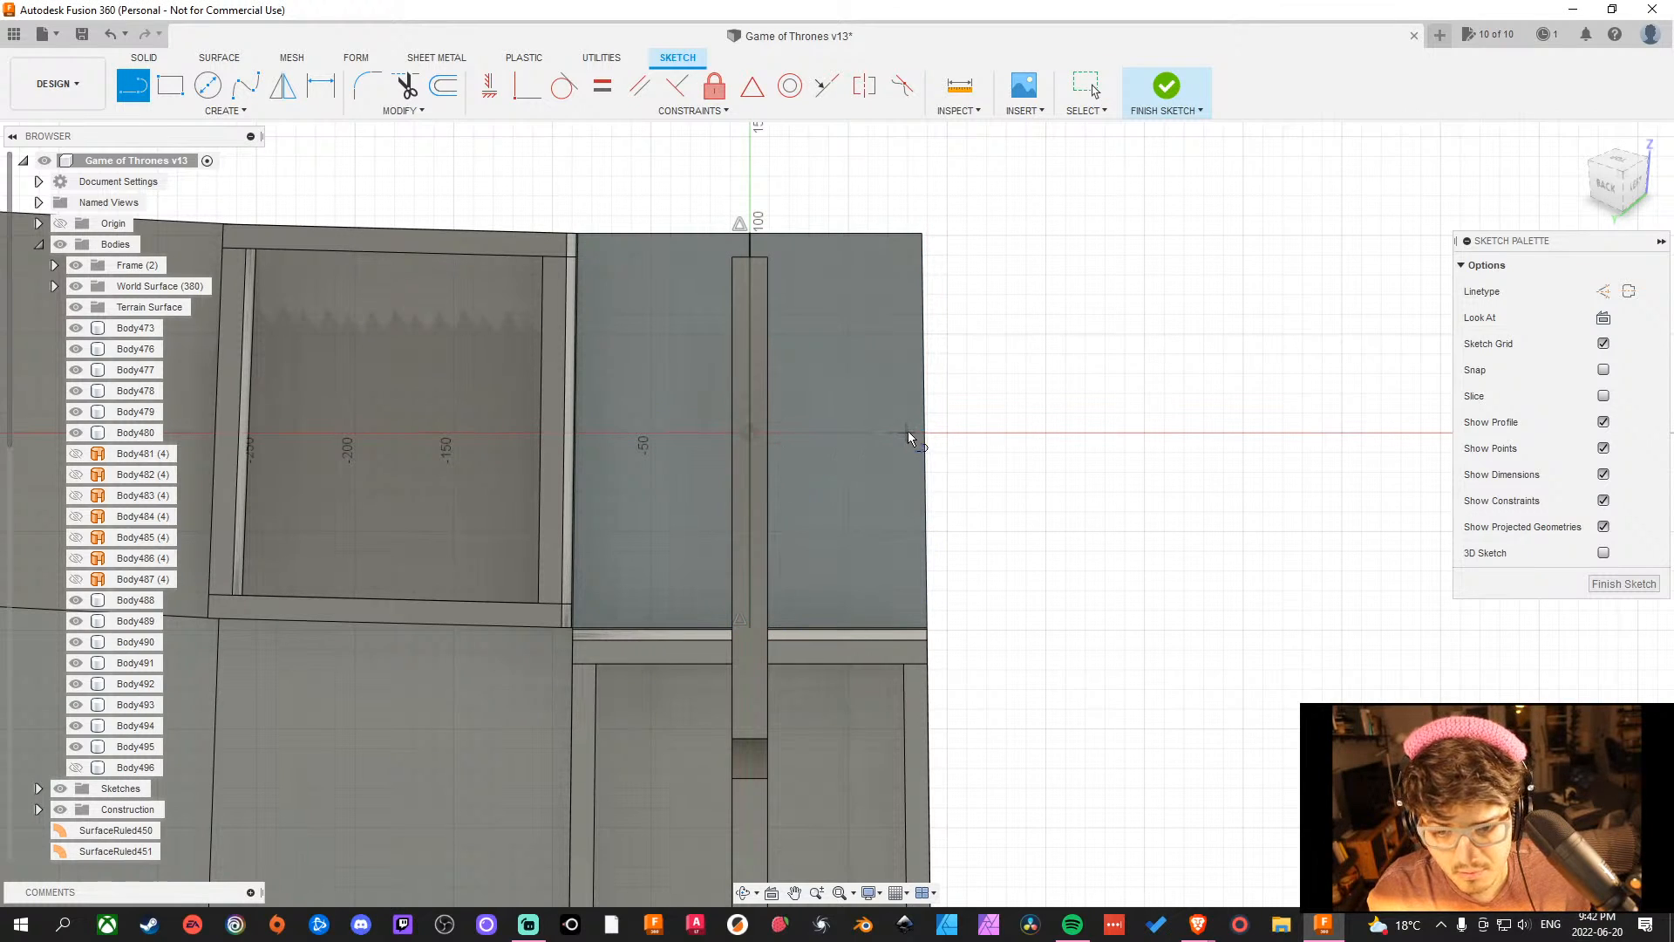
click(928, 431)
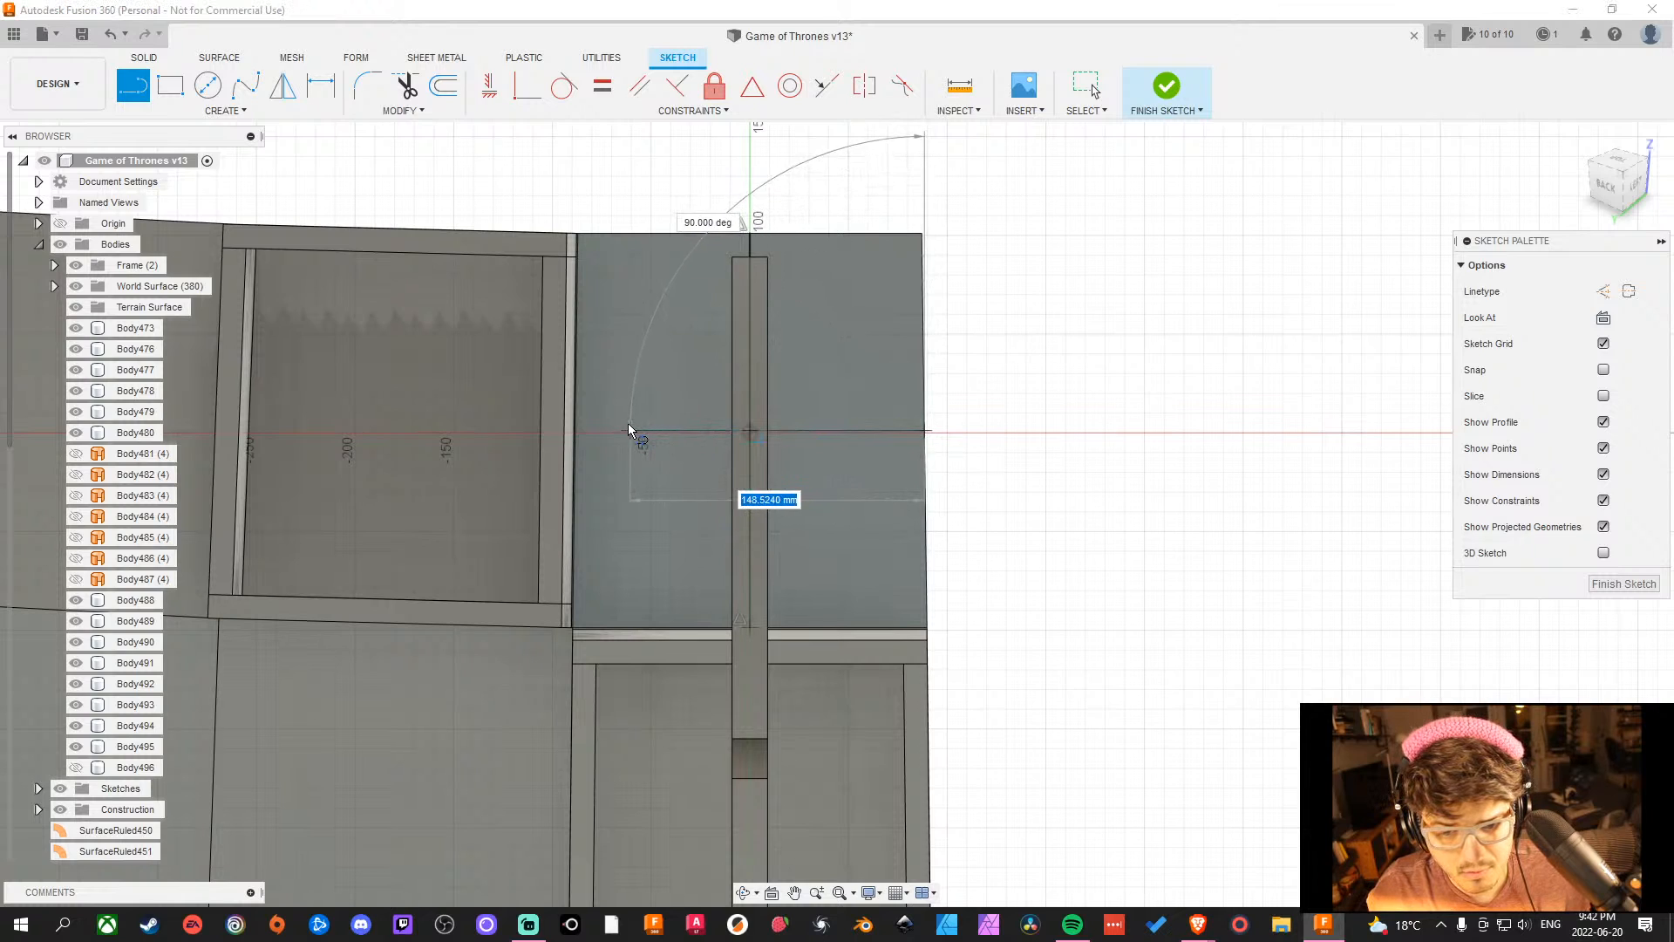
click(573, 430)
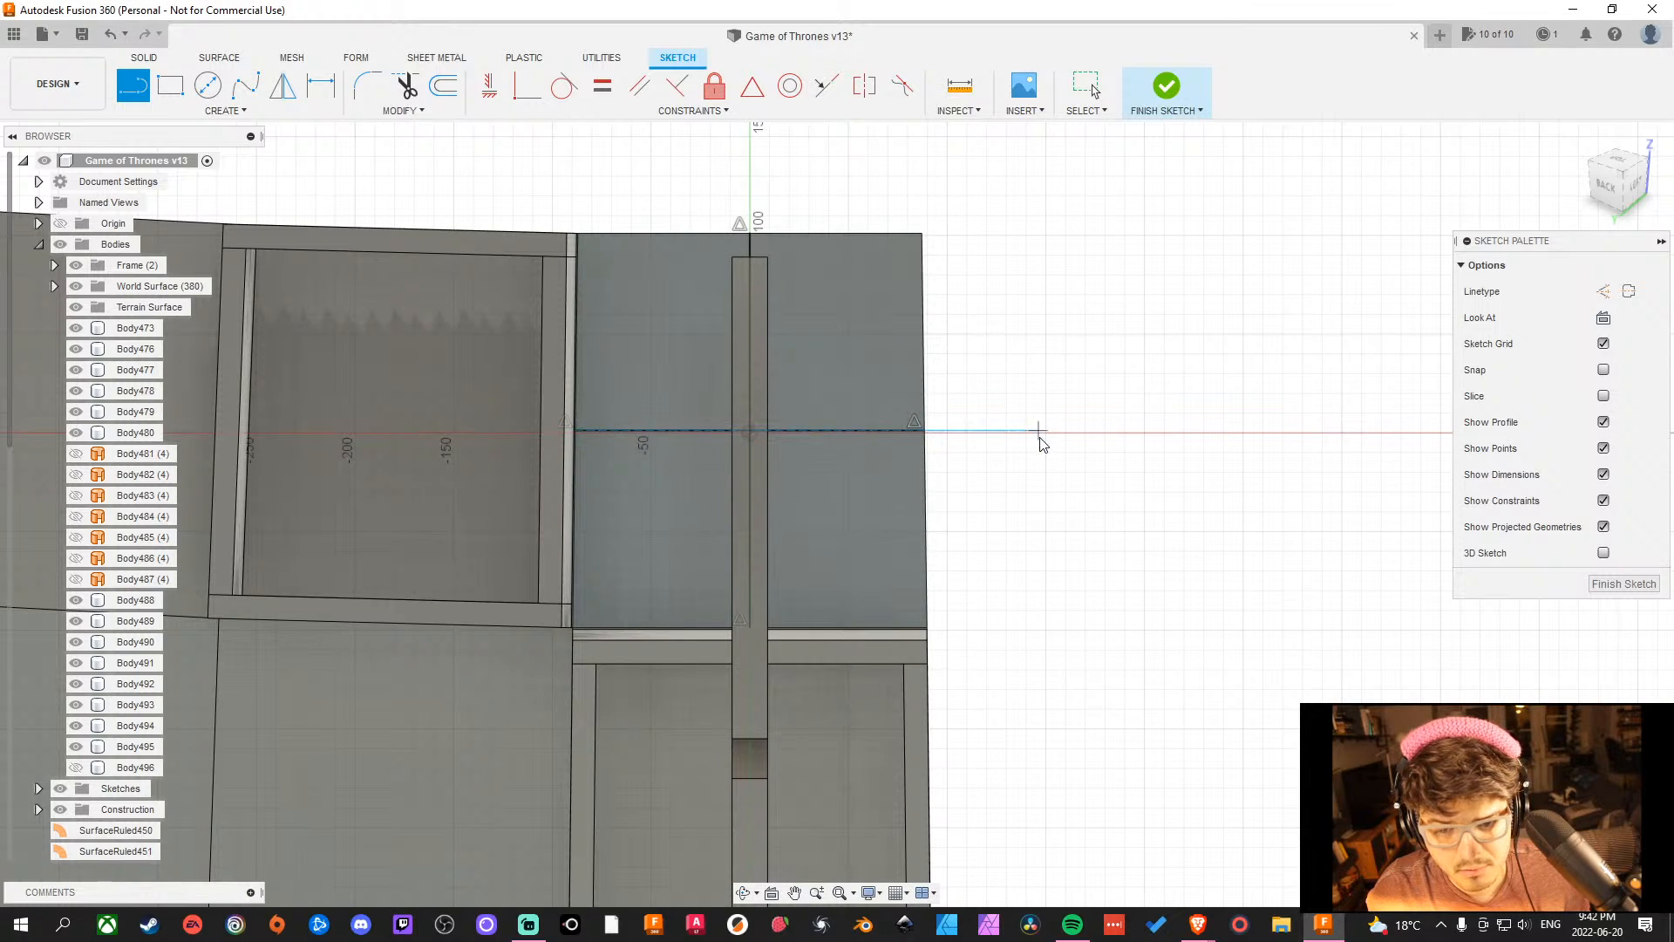
key(Escape)
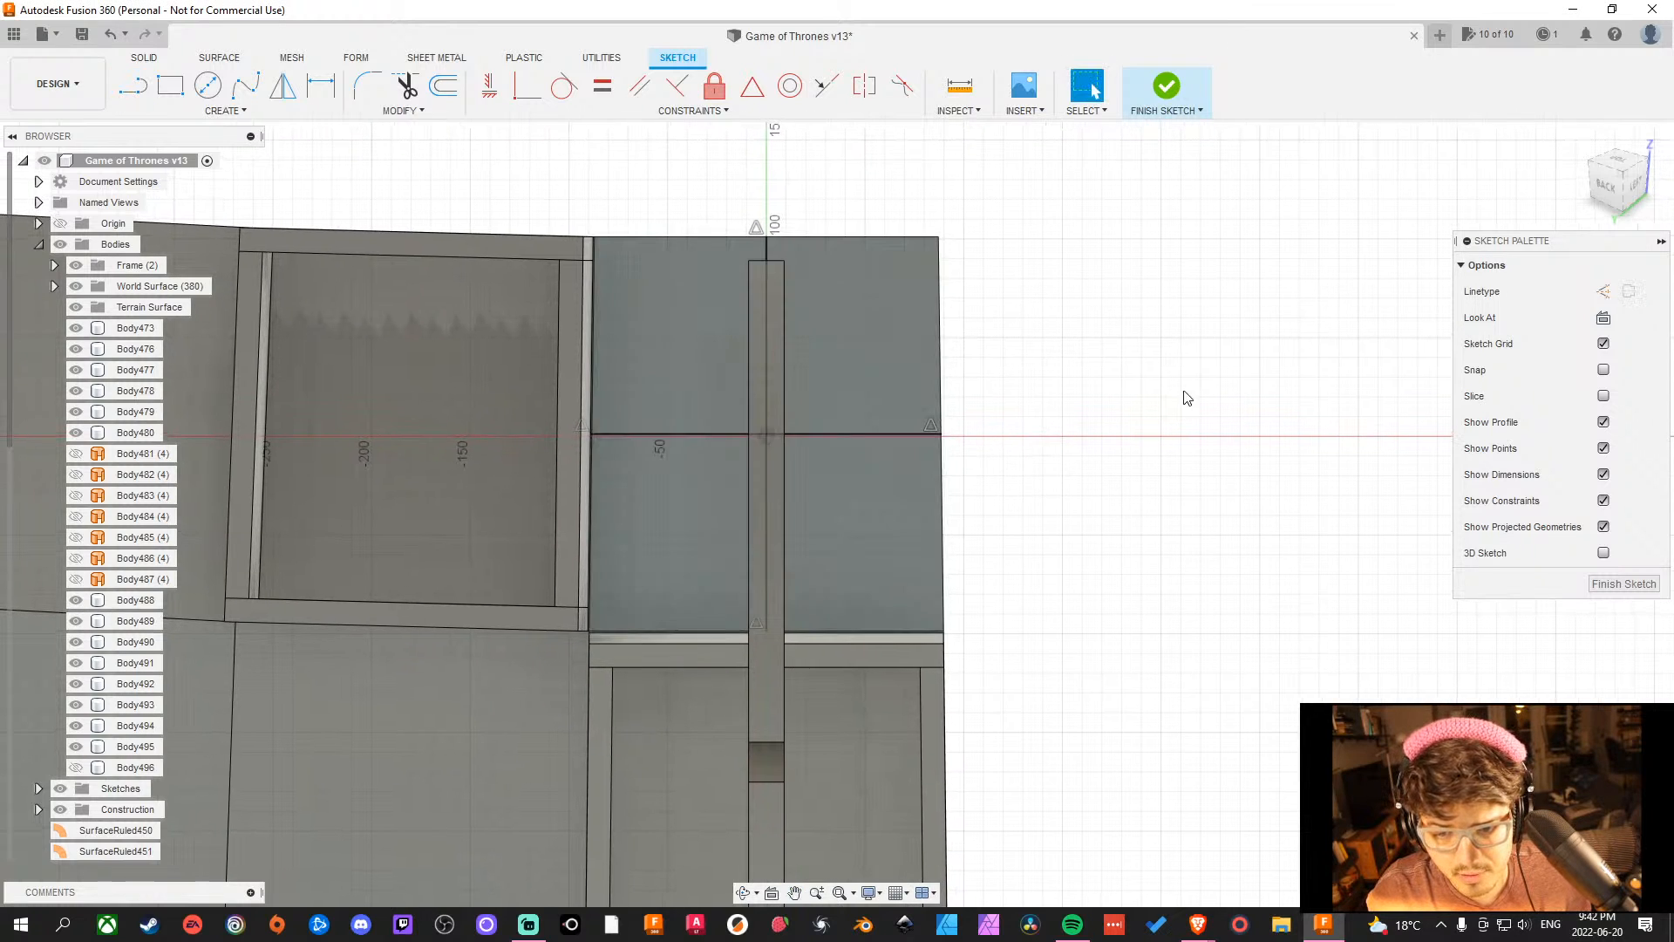
mouse_move(1180, 396)
shift+middle_down()
mouse_move(1259, 388)
mouse_move(1233, 336)
mouse_move(1139, 314)
shift+middle_up()
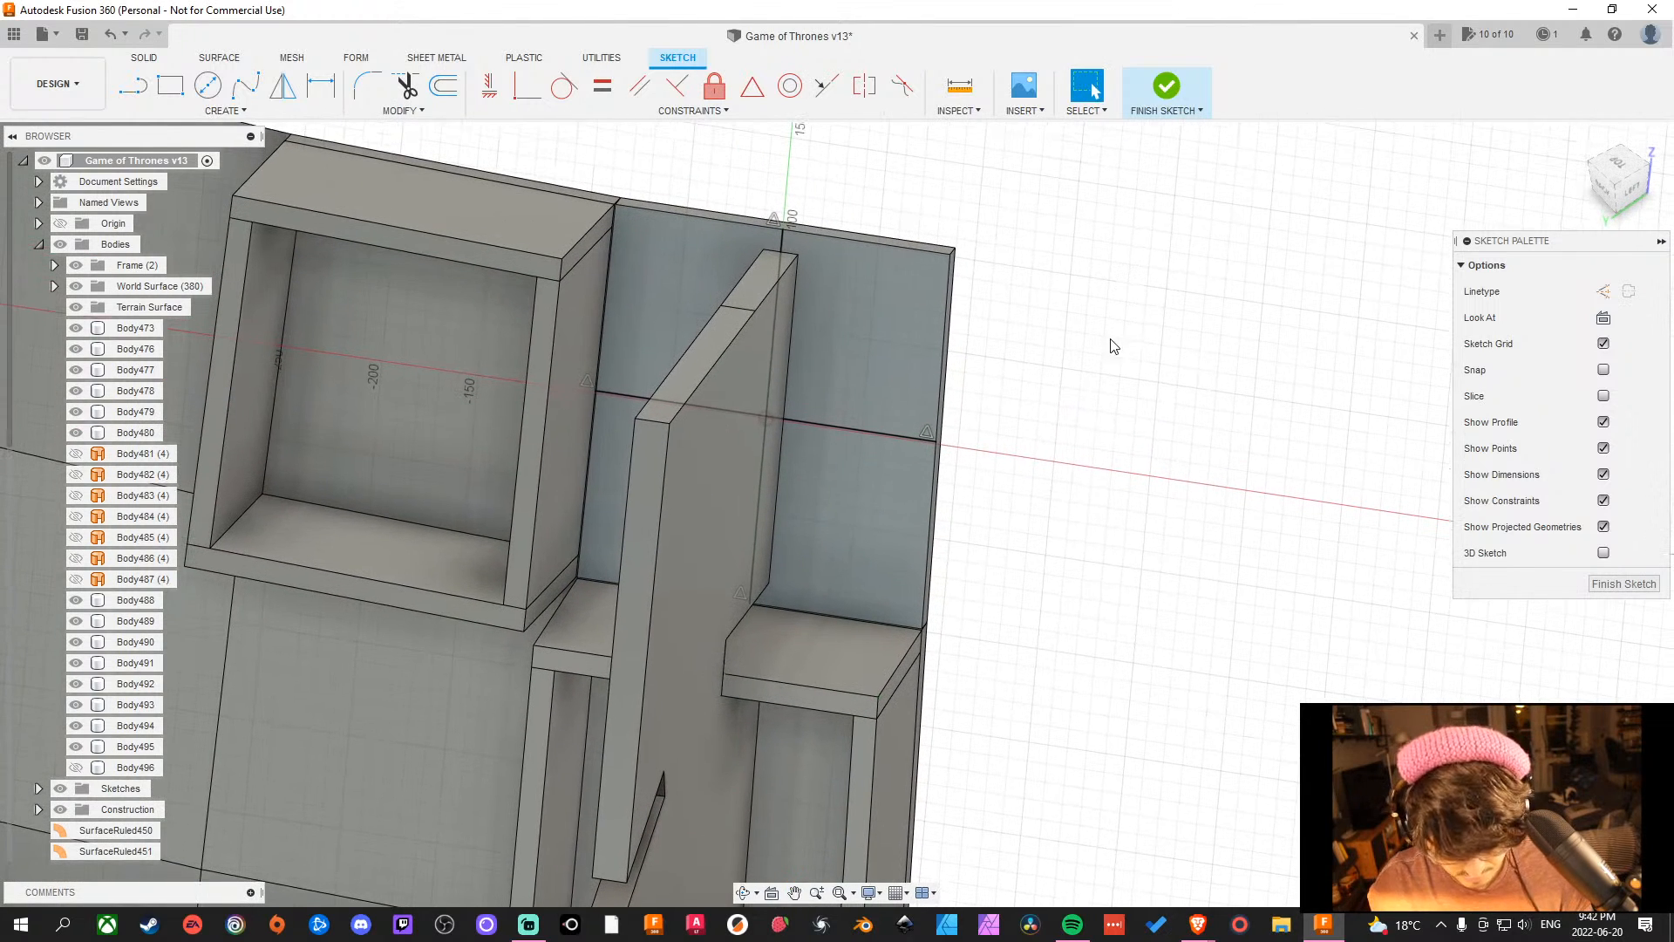
key(e)
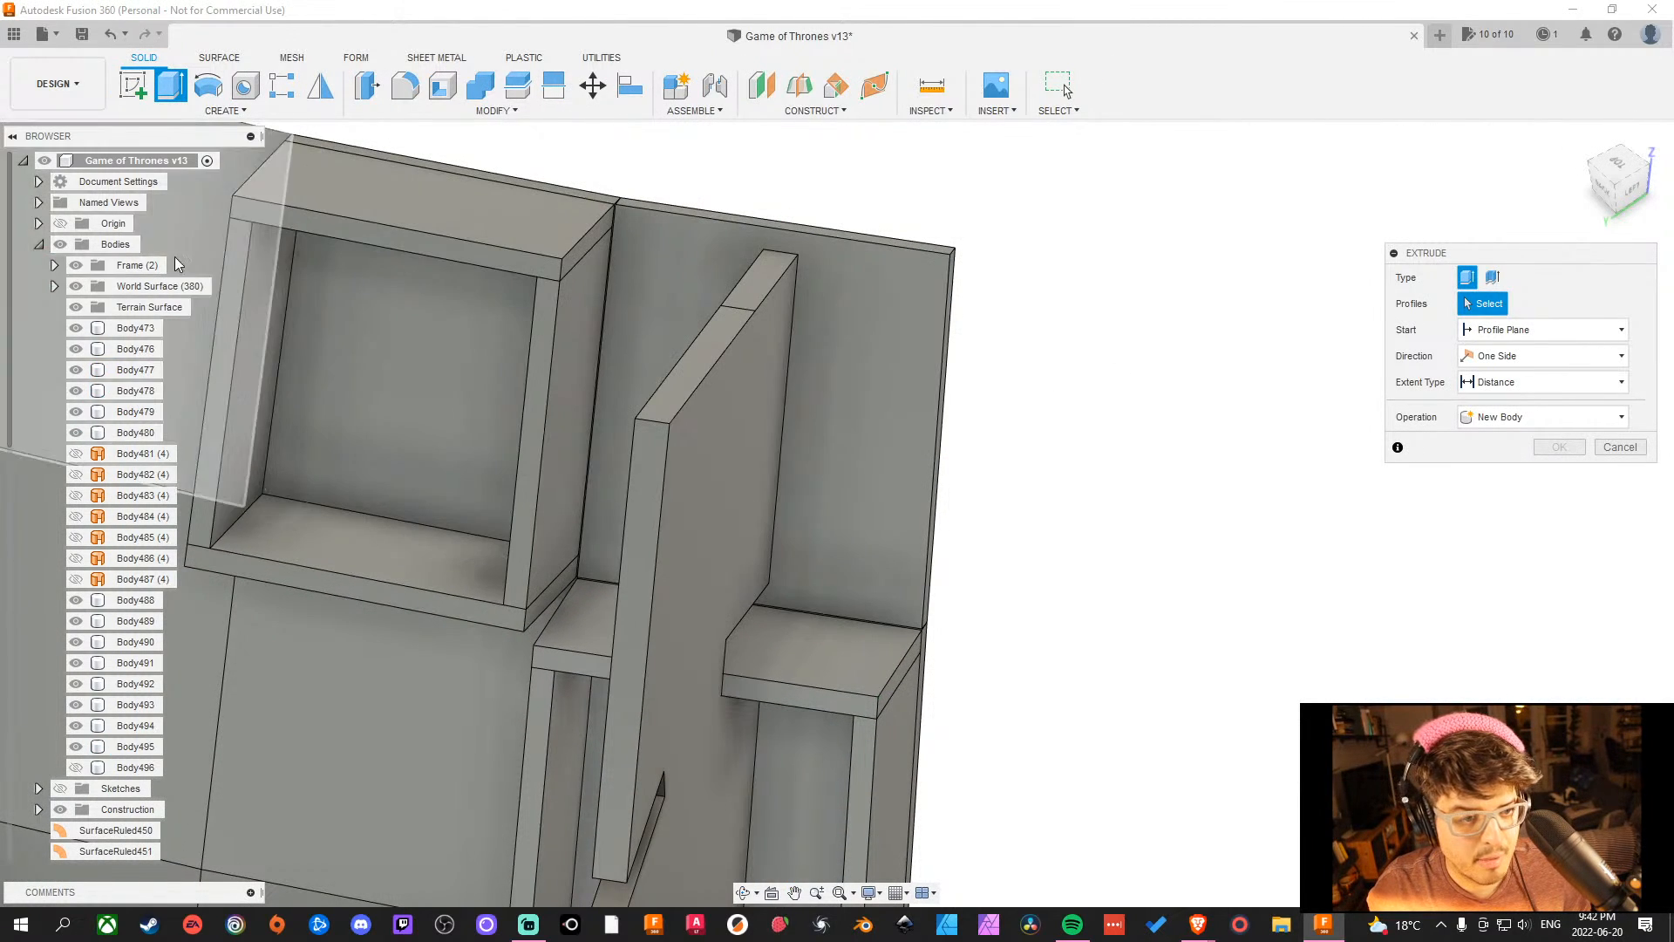
click(39, 244)
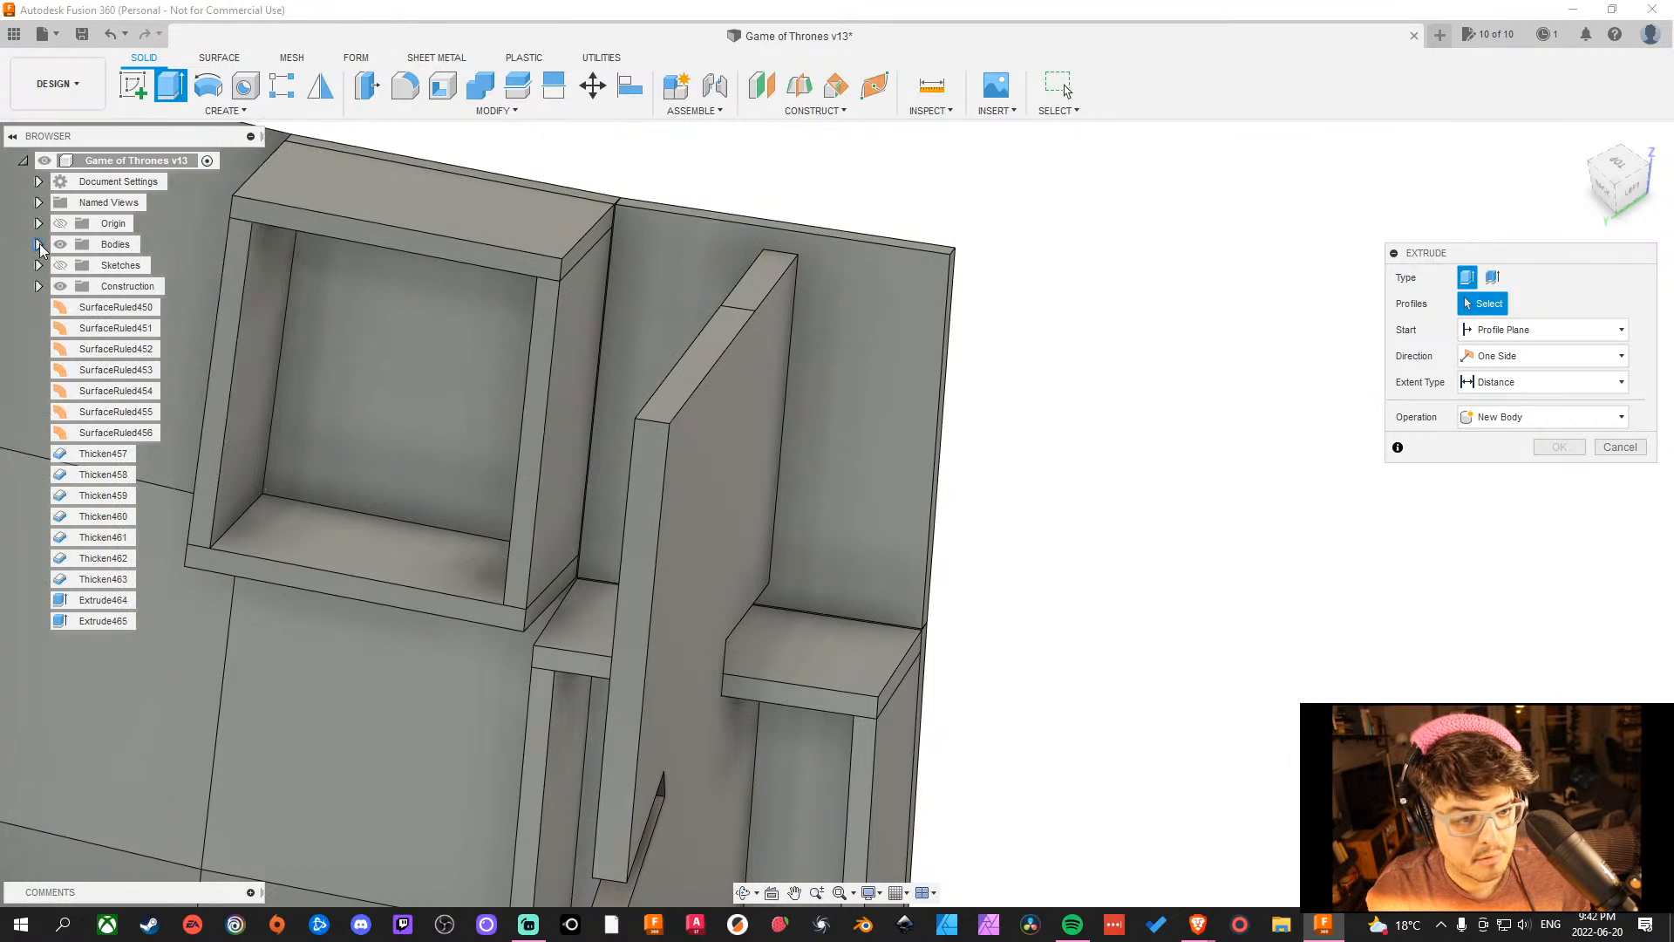
click(59, 265)
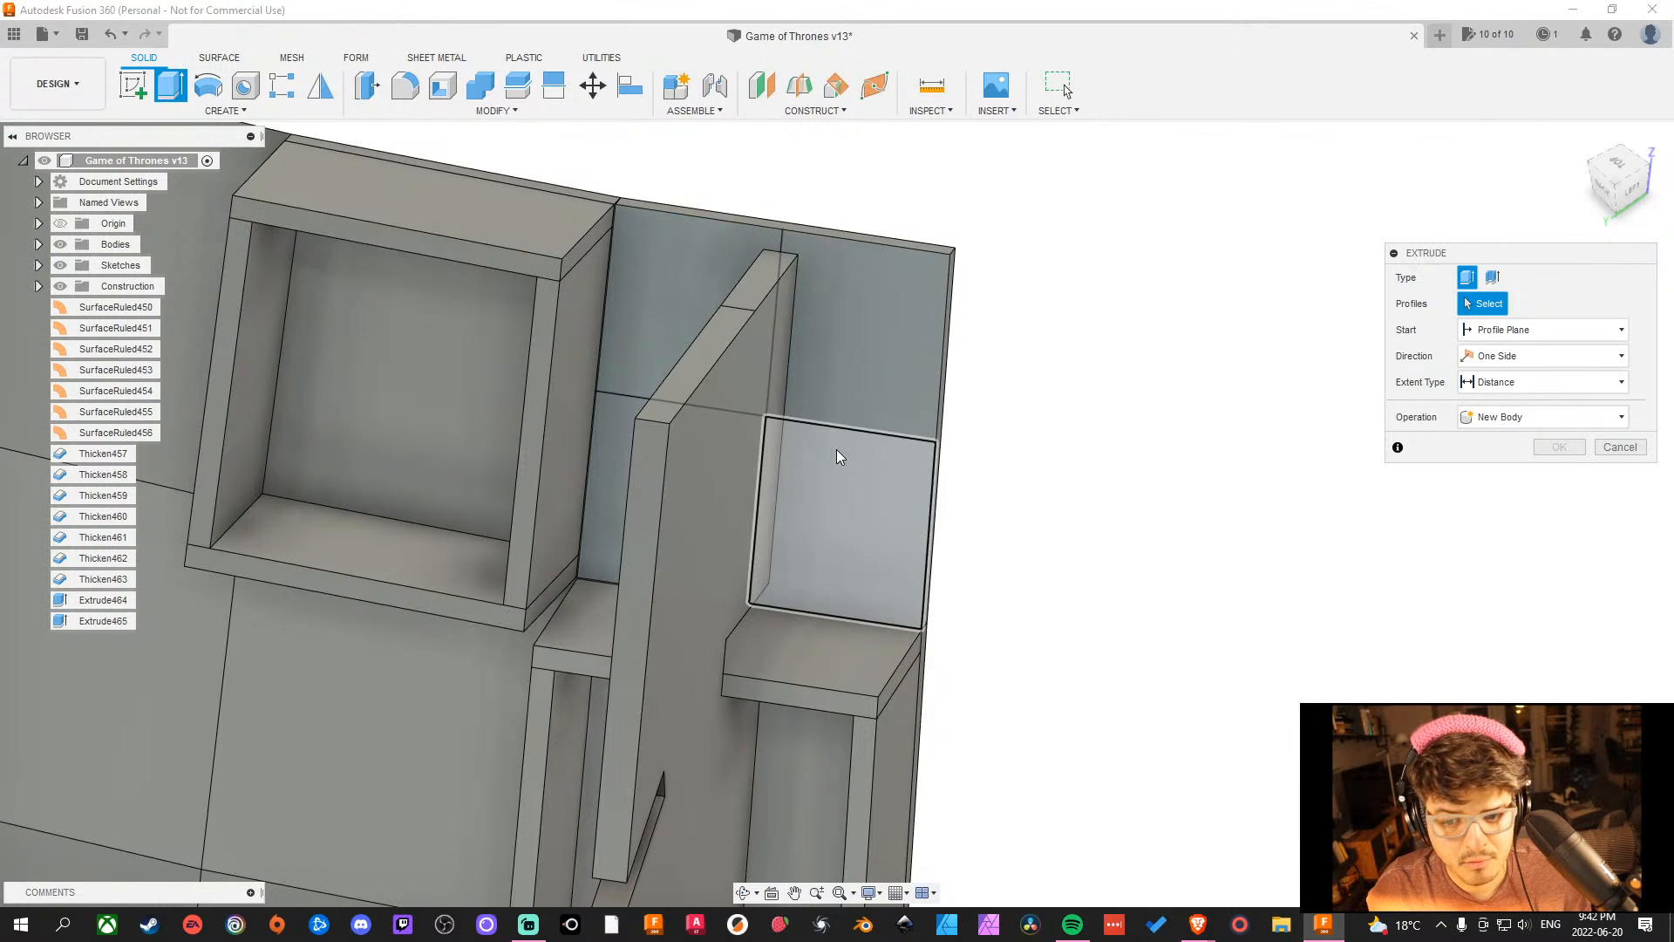
double_click(841, 427)
middle_drag(1041, 398, 1090, 420)
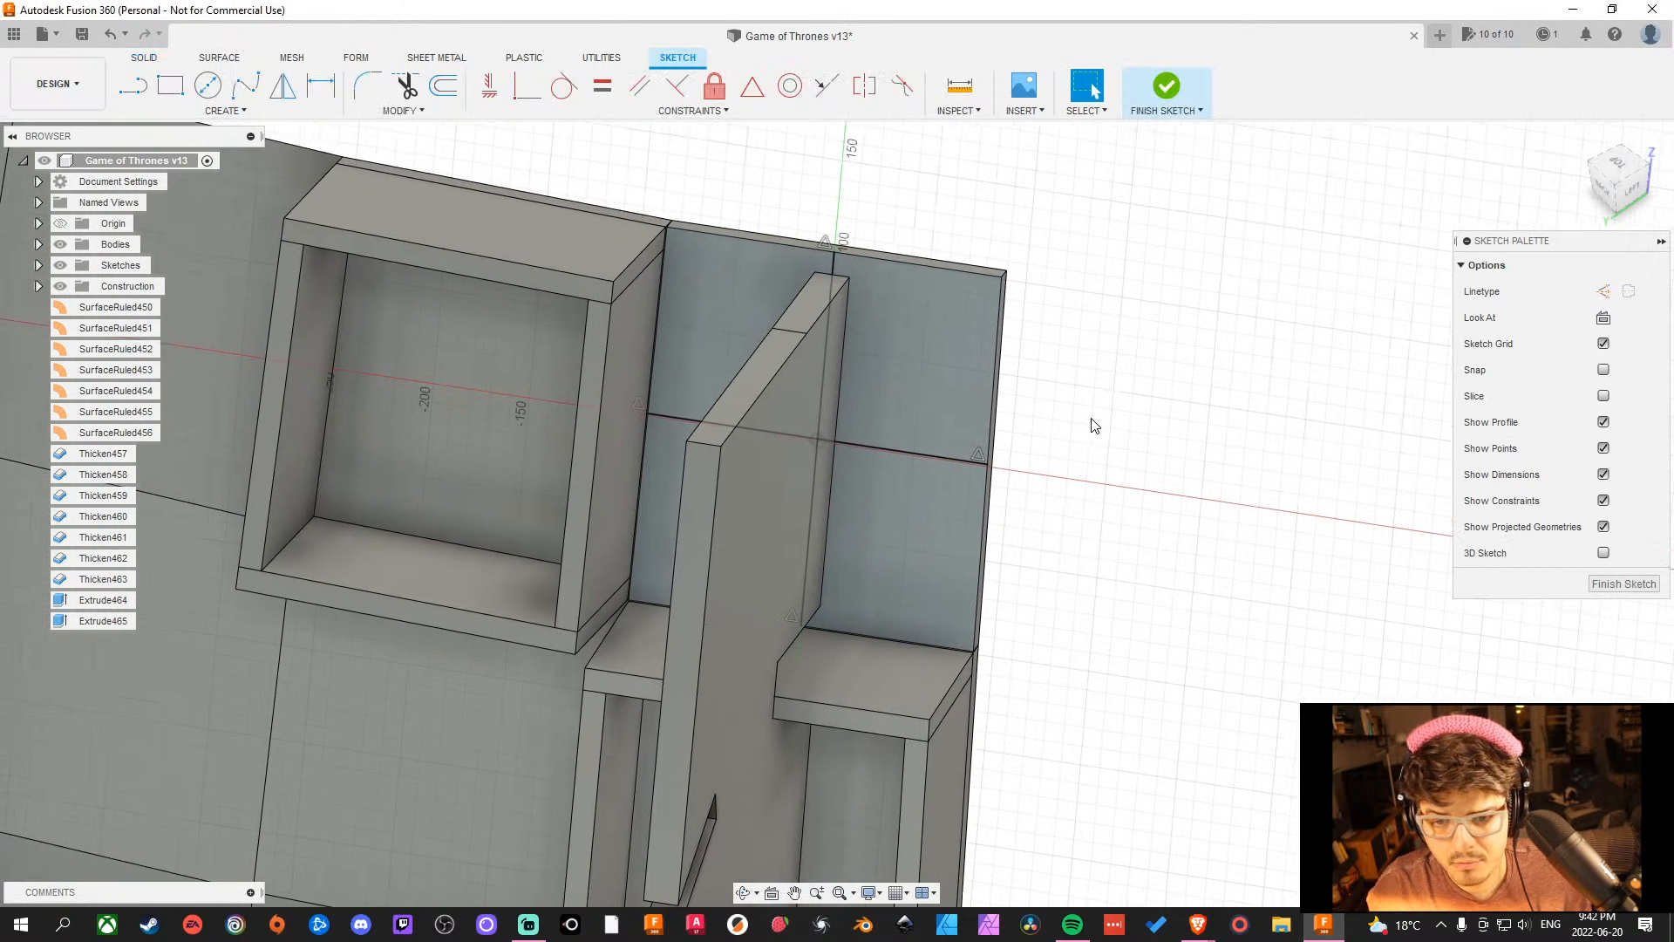
Try a thin extrude of the upper outer quarter of the panel sketch by about 56 mm, with chaining off.
key(e)
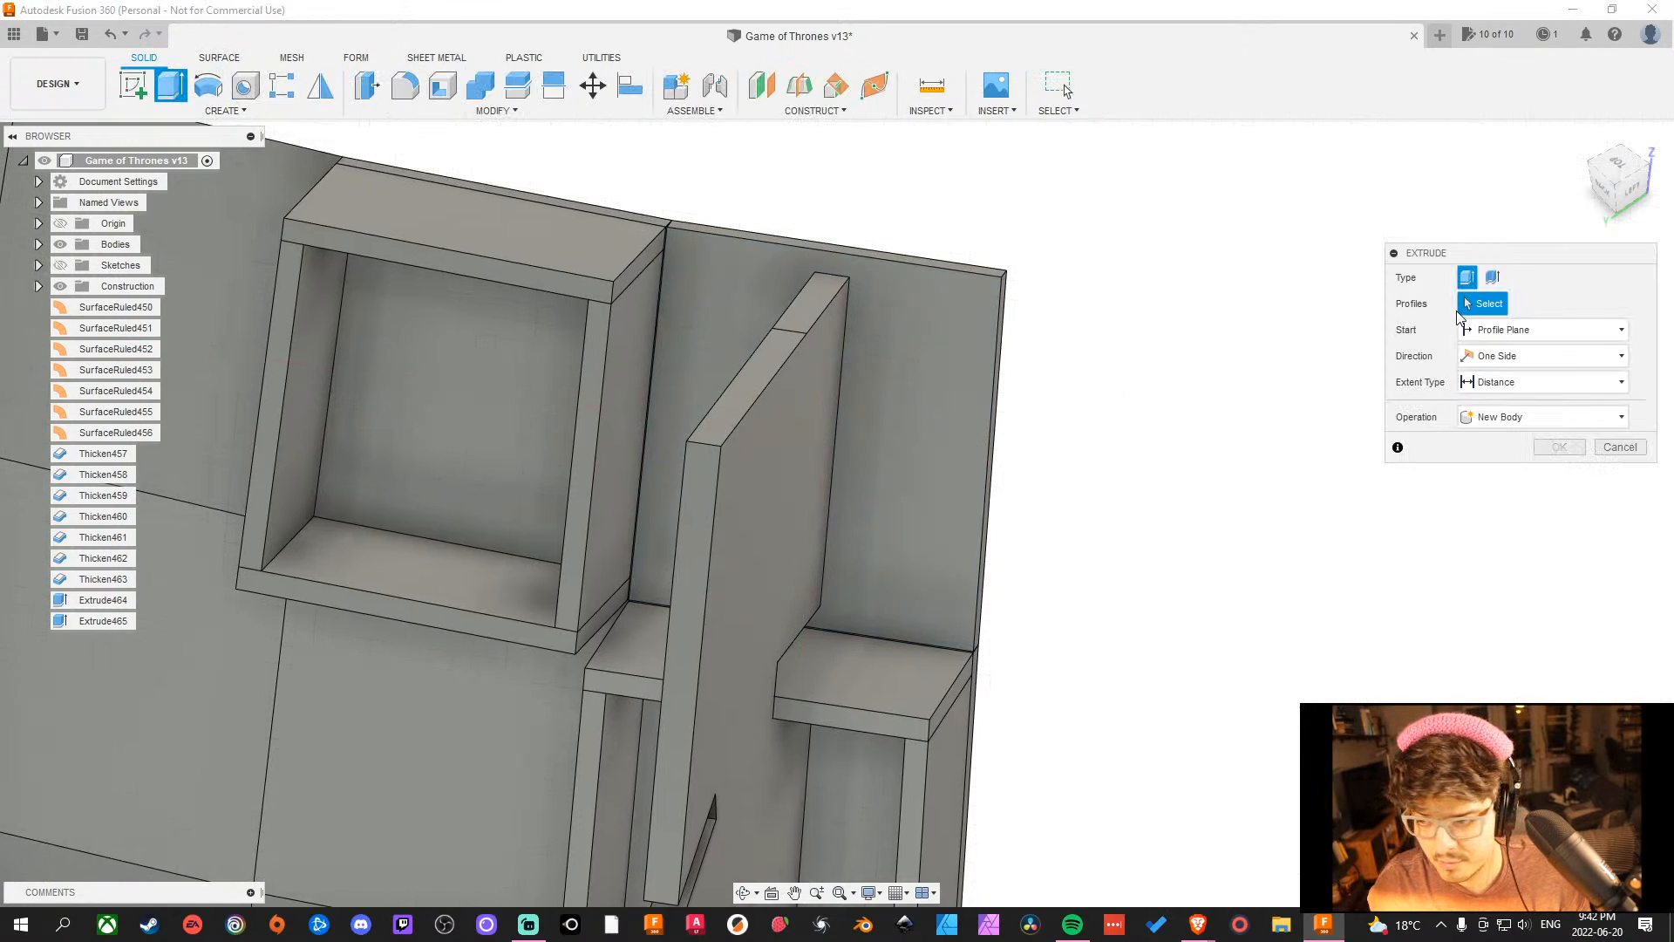
click(1494, 277)
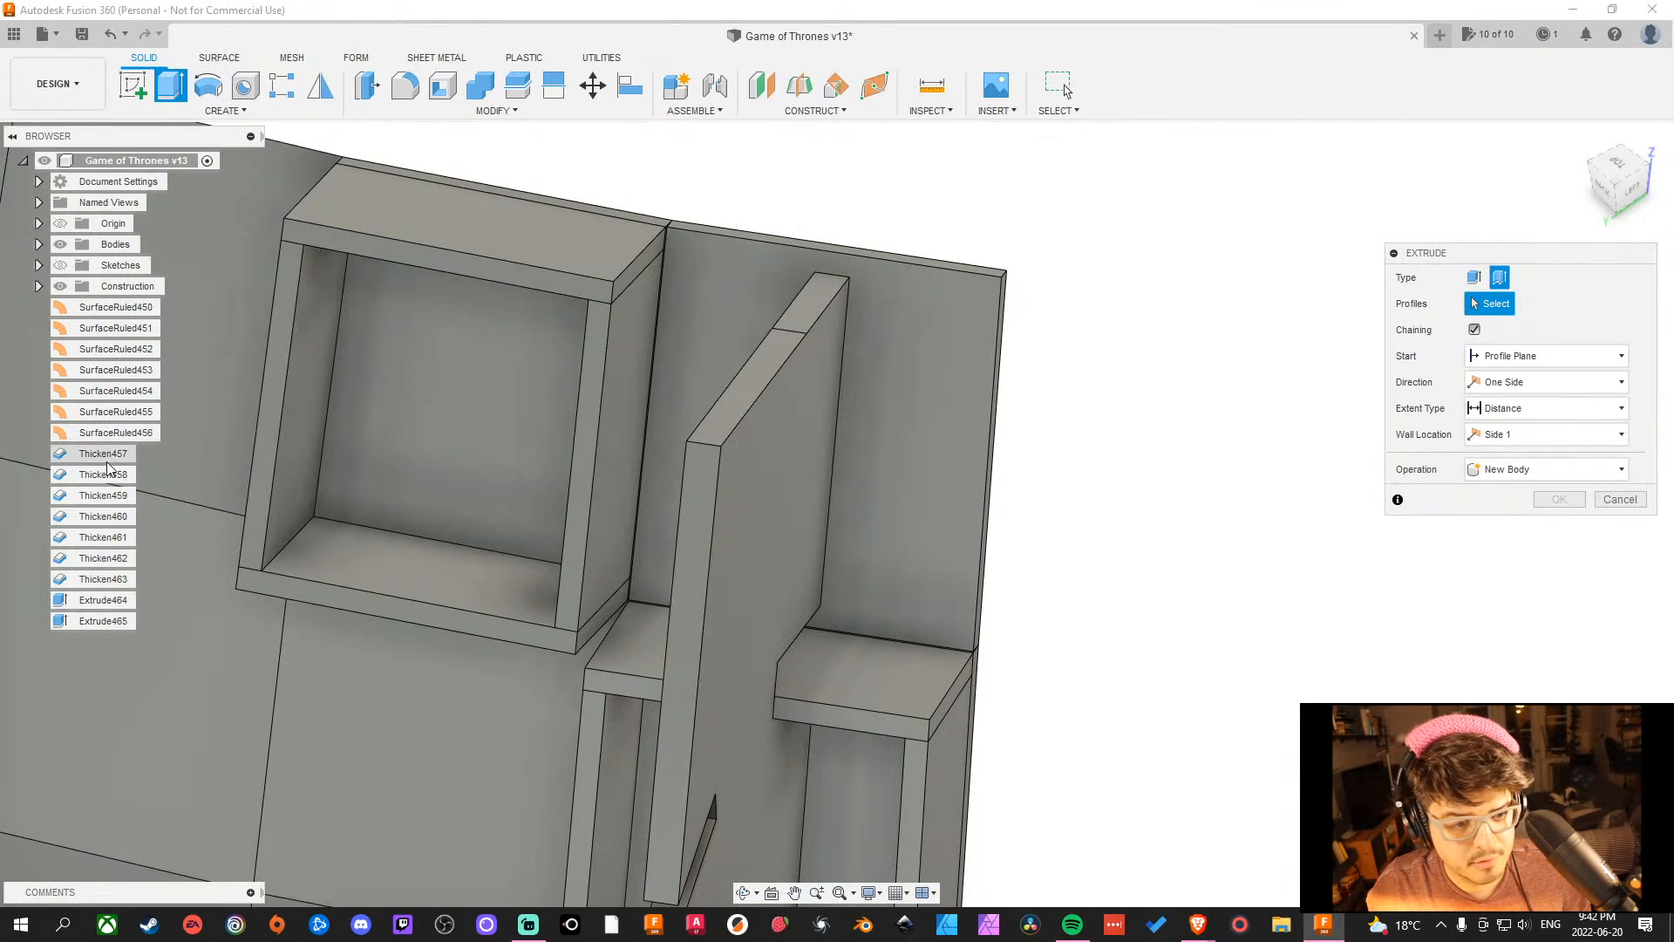
click(60, 265)
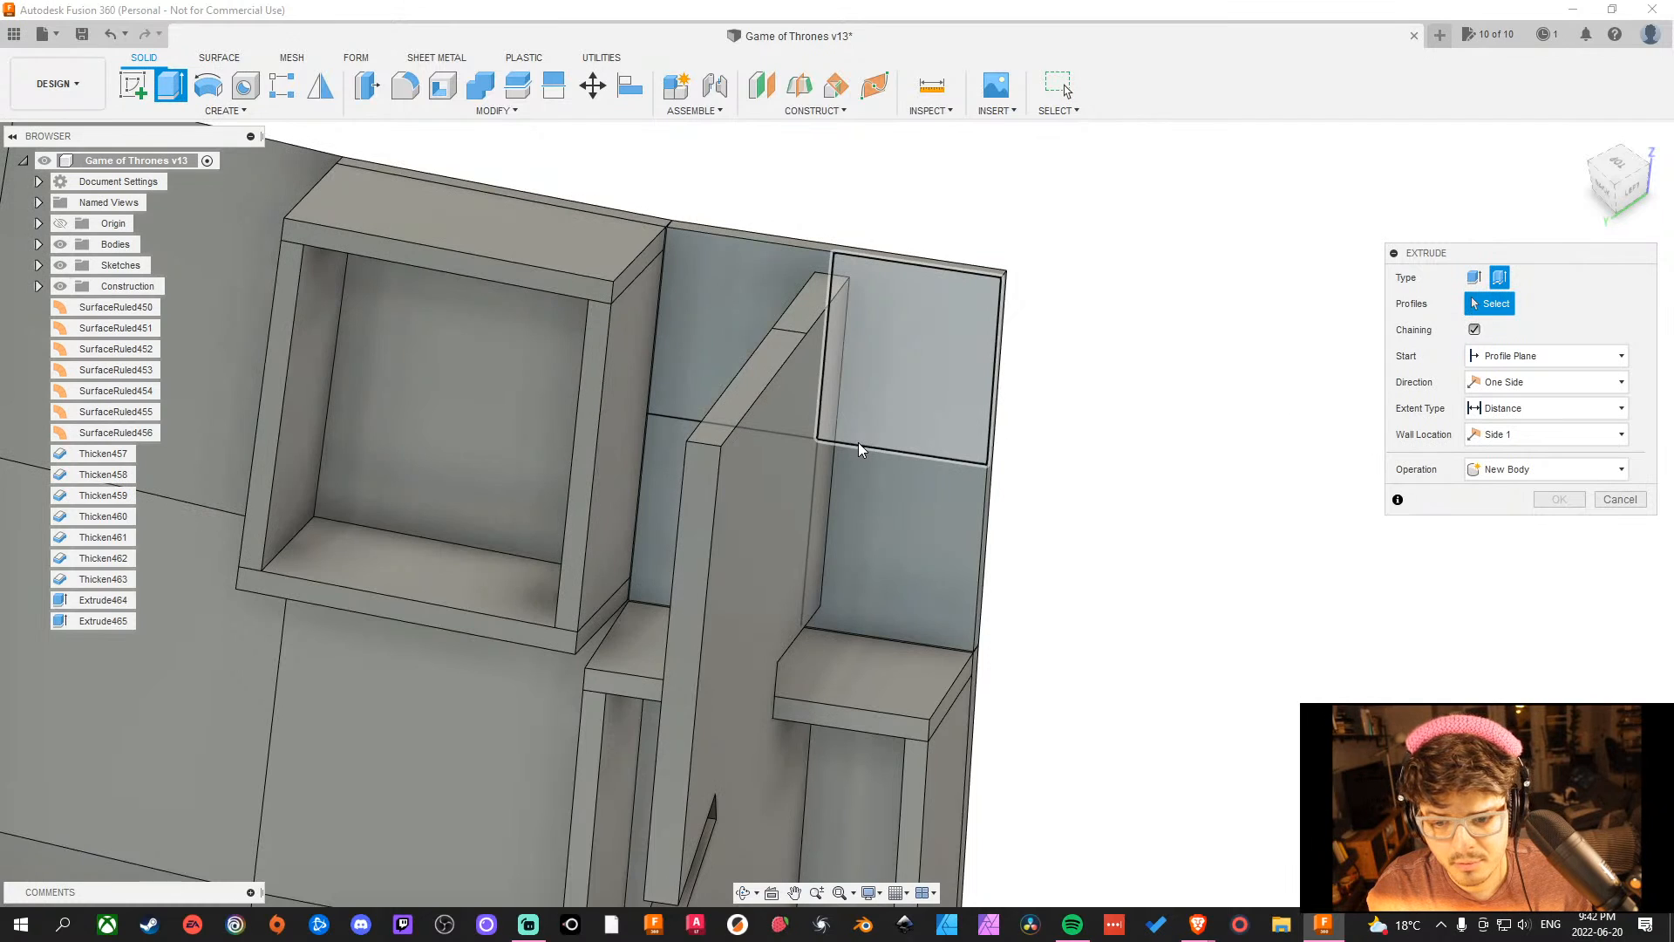
scroll(886, 424, up, 6)
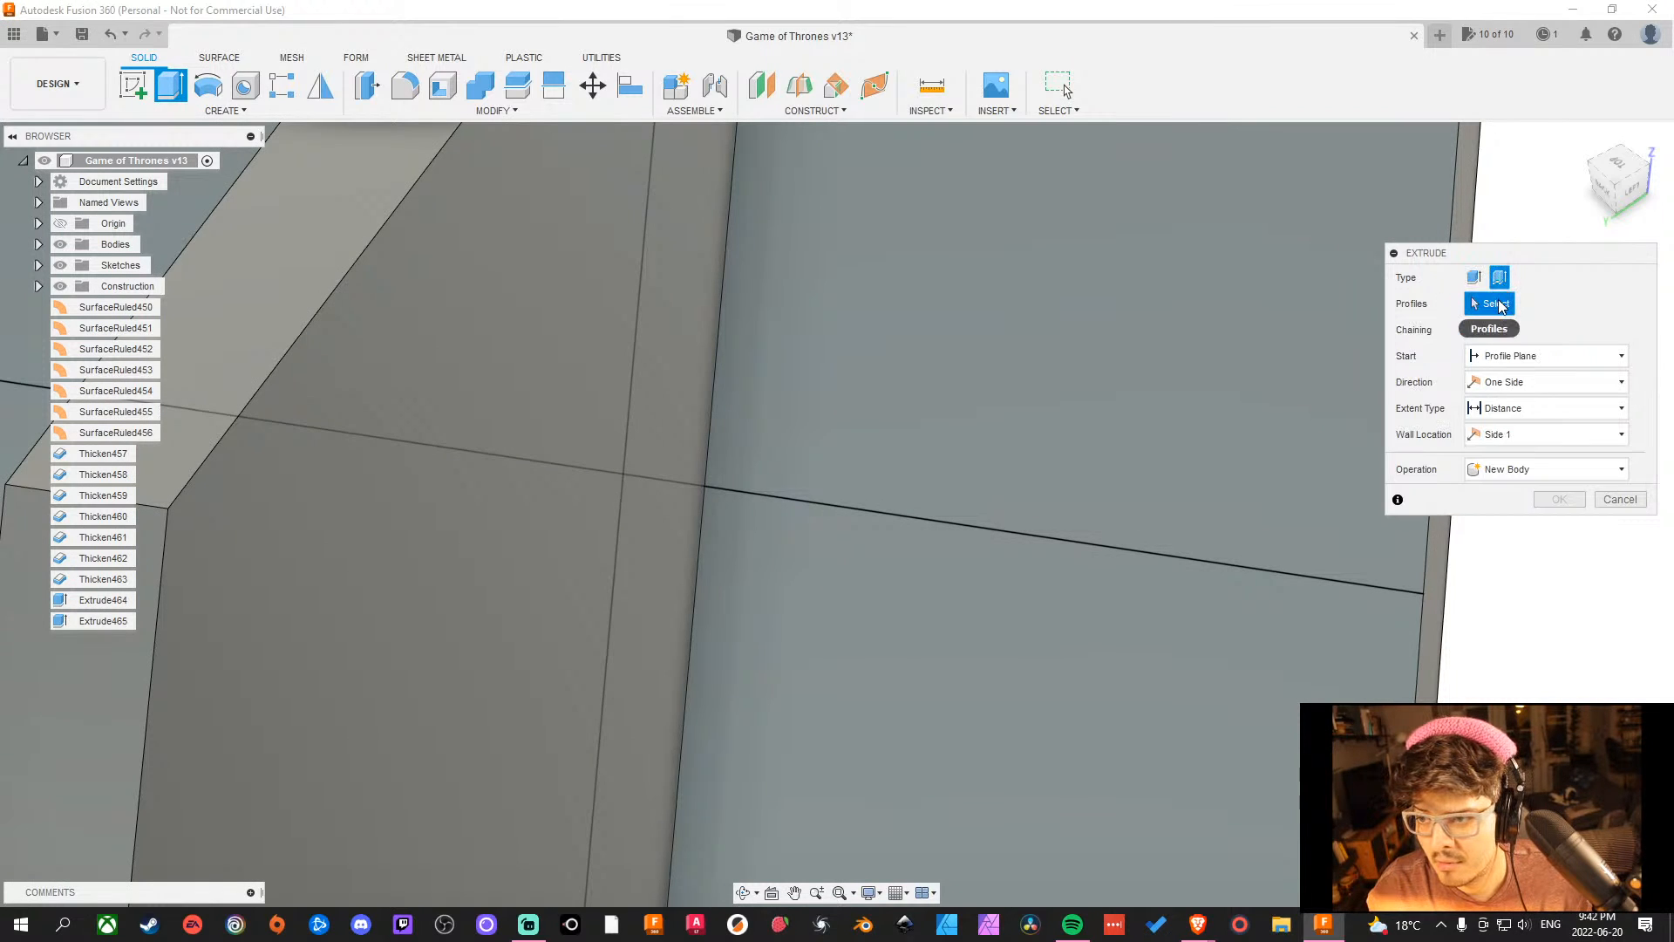
click(1474, 330)
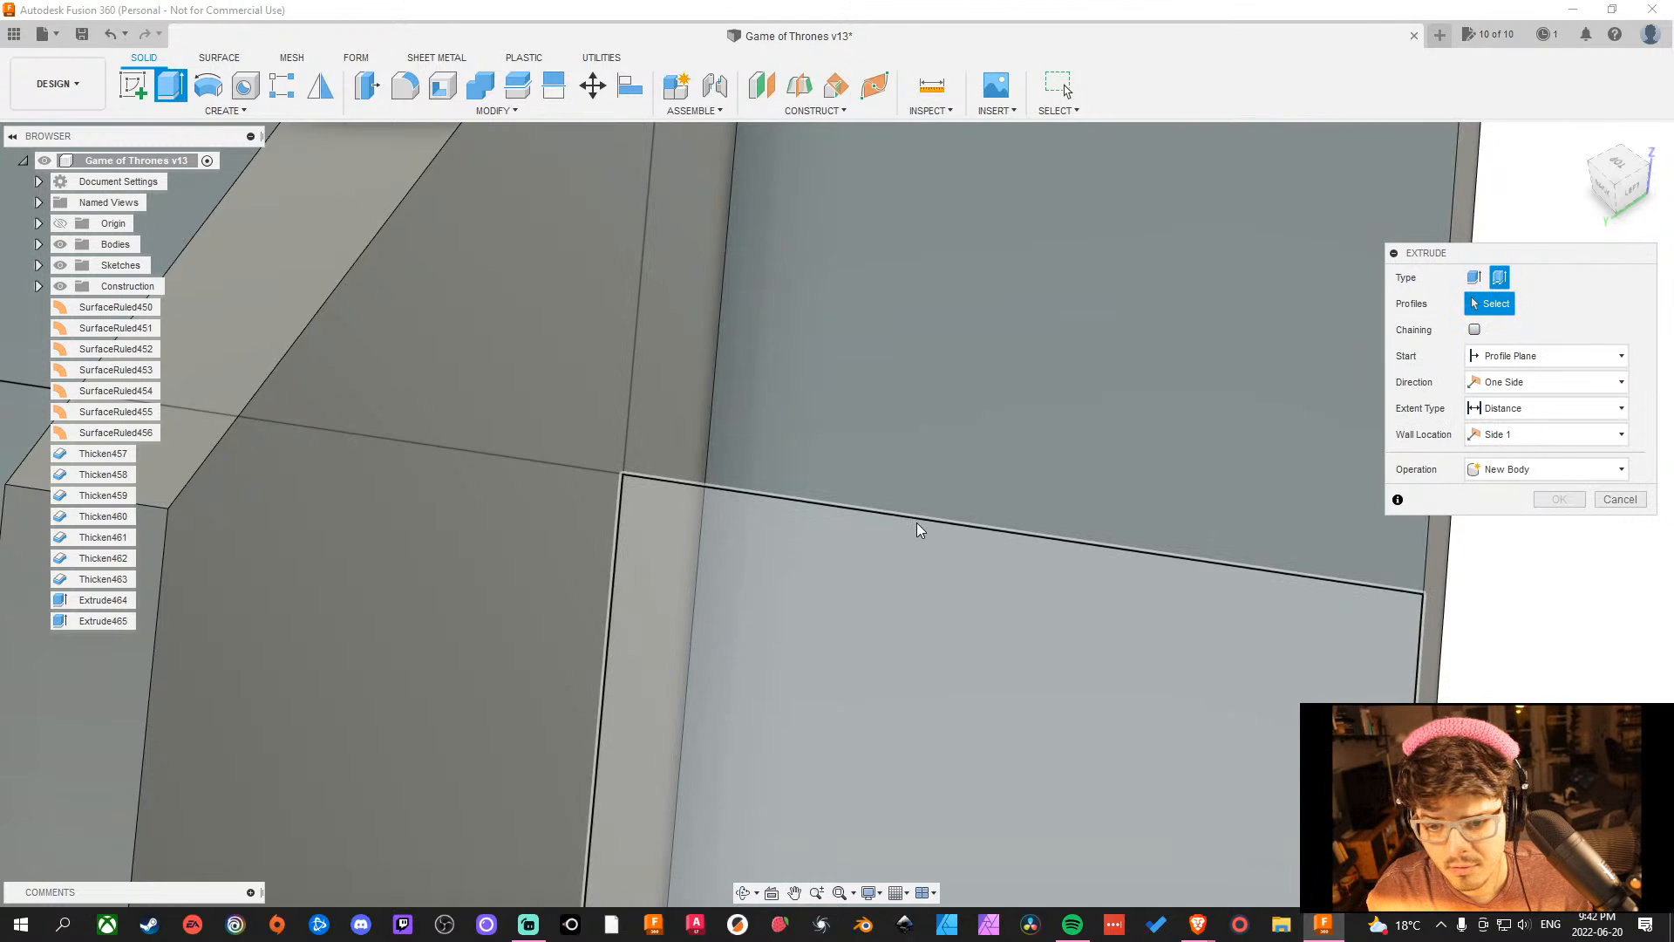
scroll(899, 497, down, 2)
click(1029, 471)
scroll(1012, 454, down, 5)
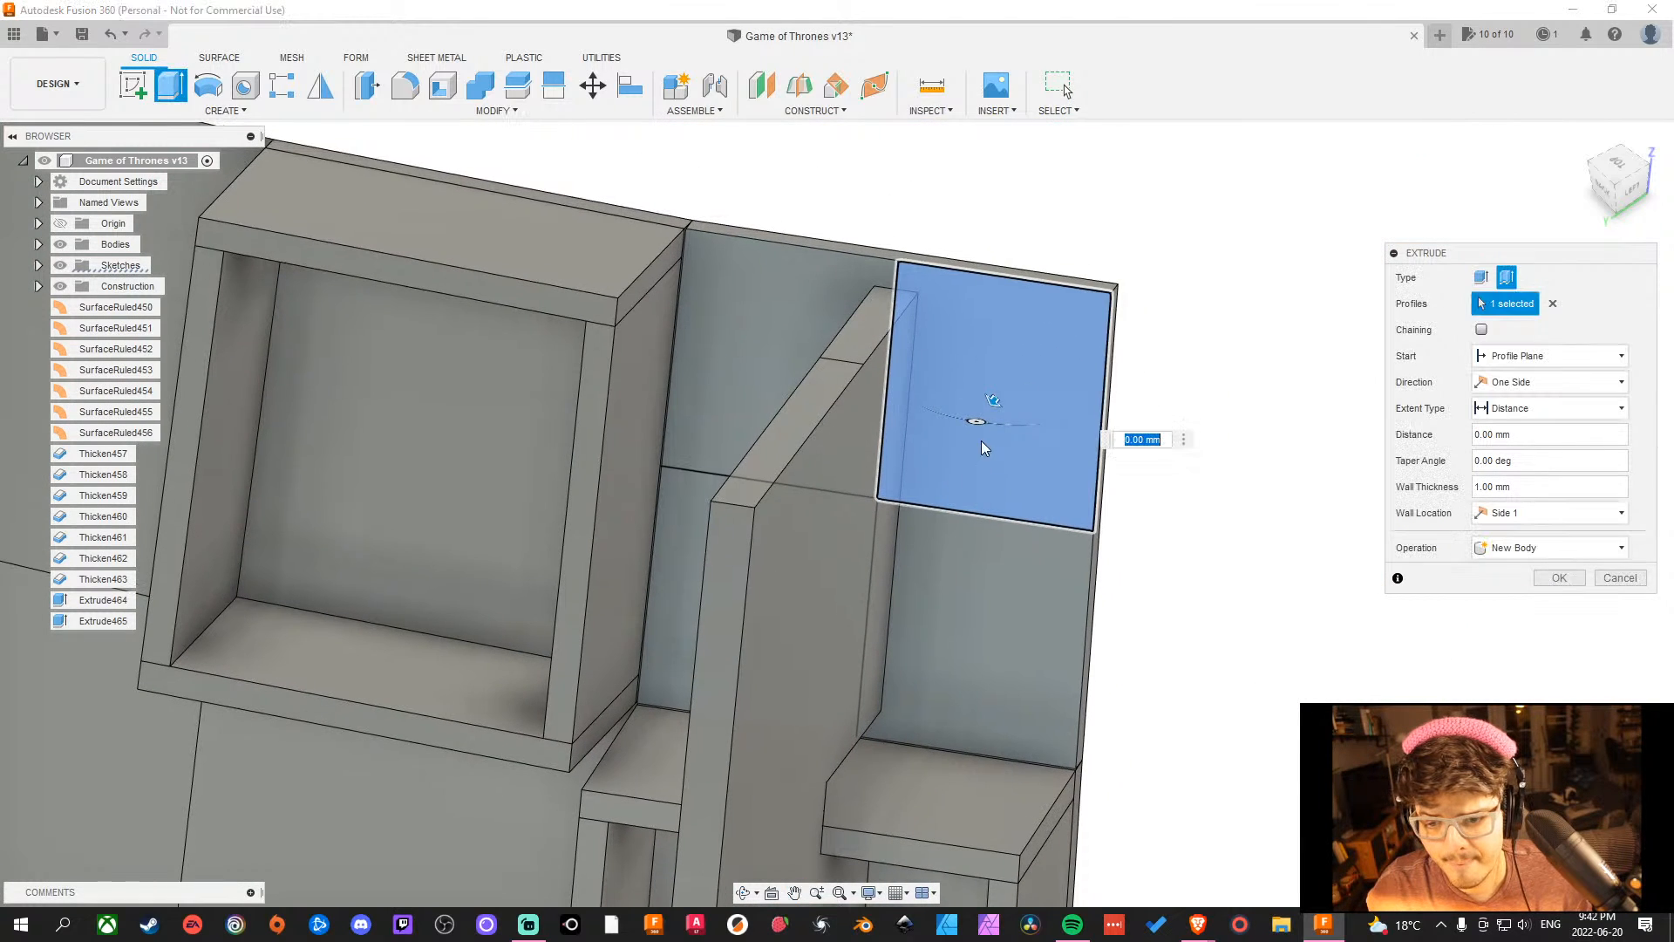
drag(986, 400, 959, 436)
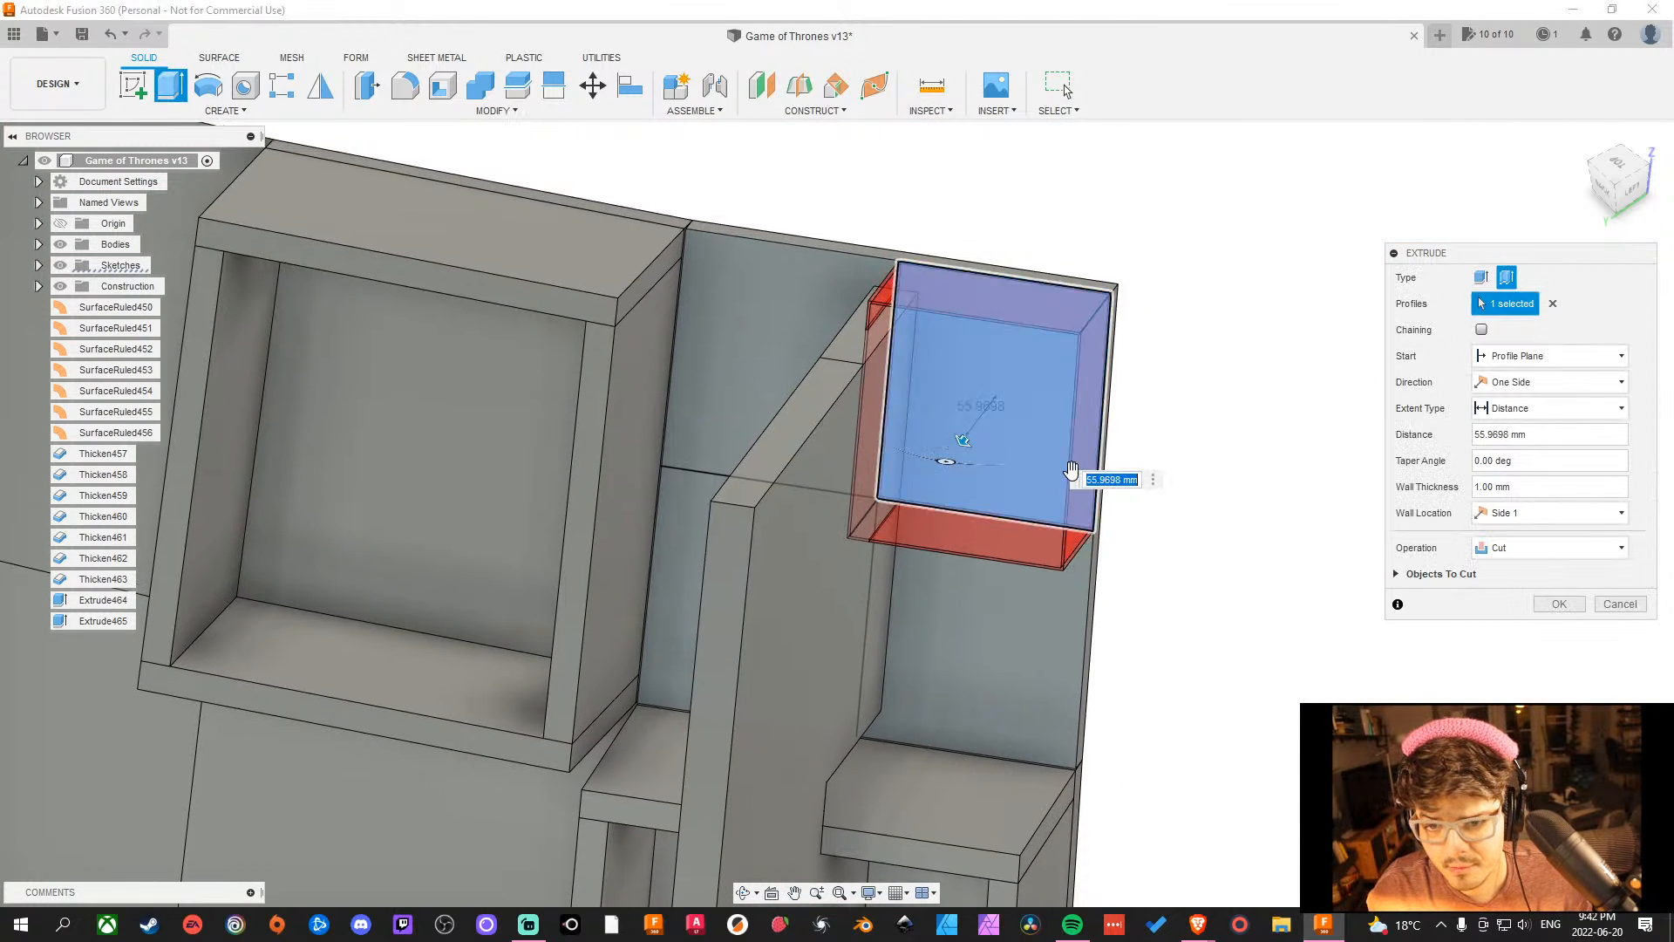
click(1644, 607)
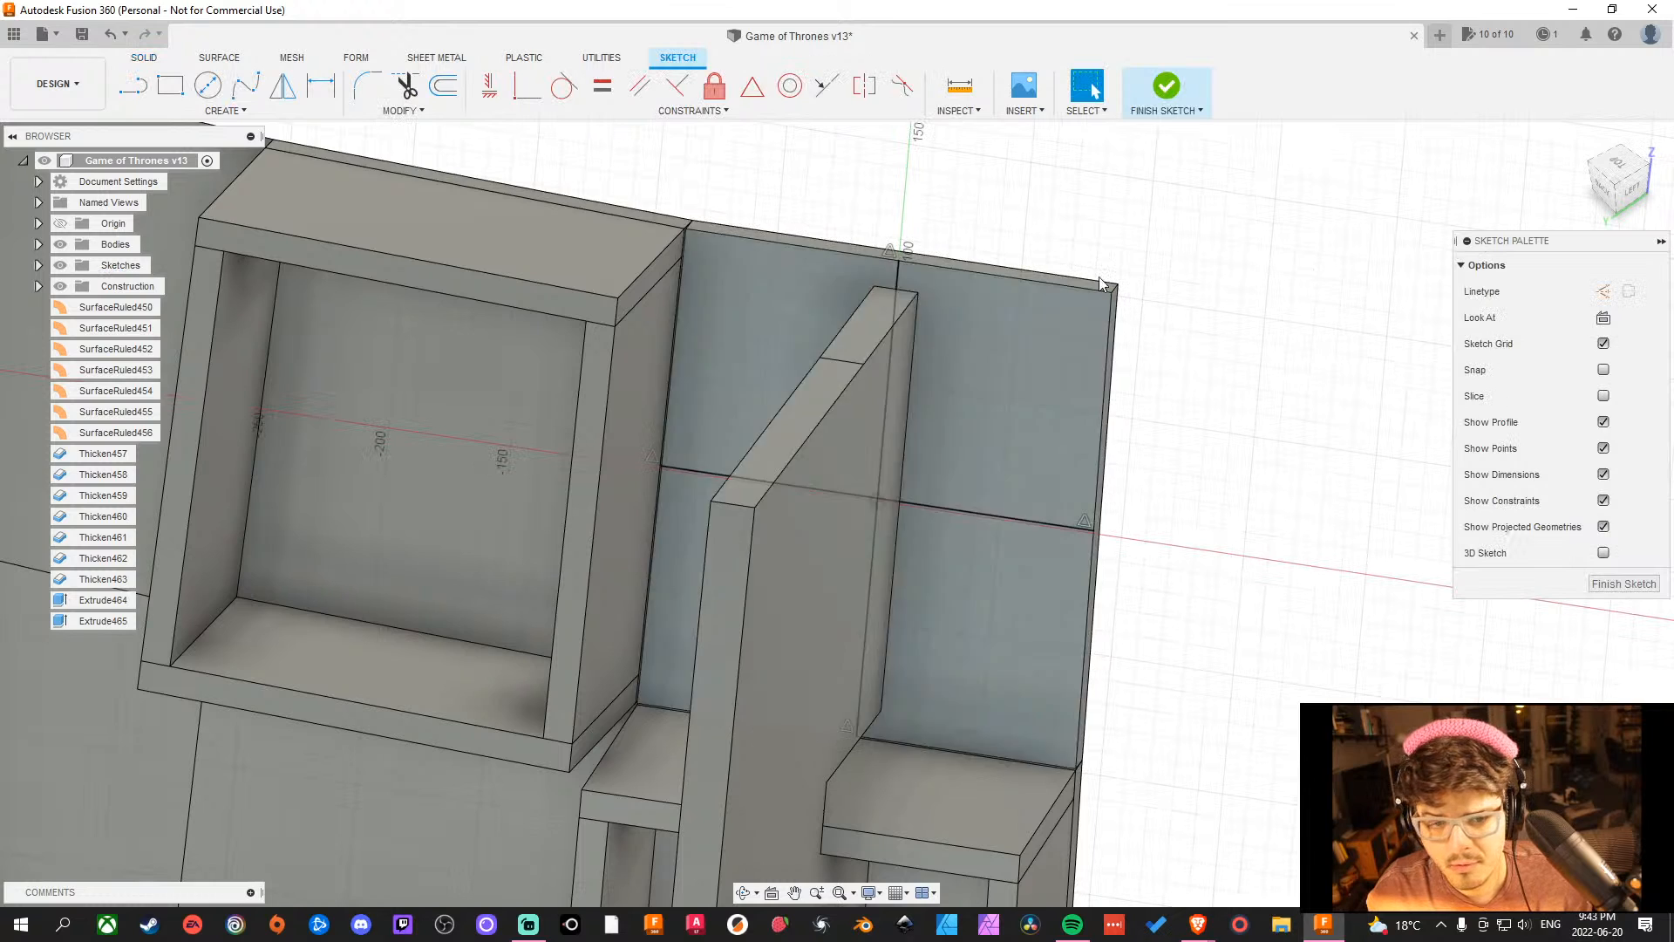
Finish editing the panel sketch and show the sketches in the model.
click(1624, 583)
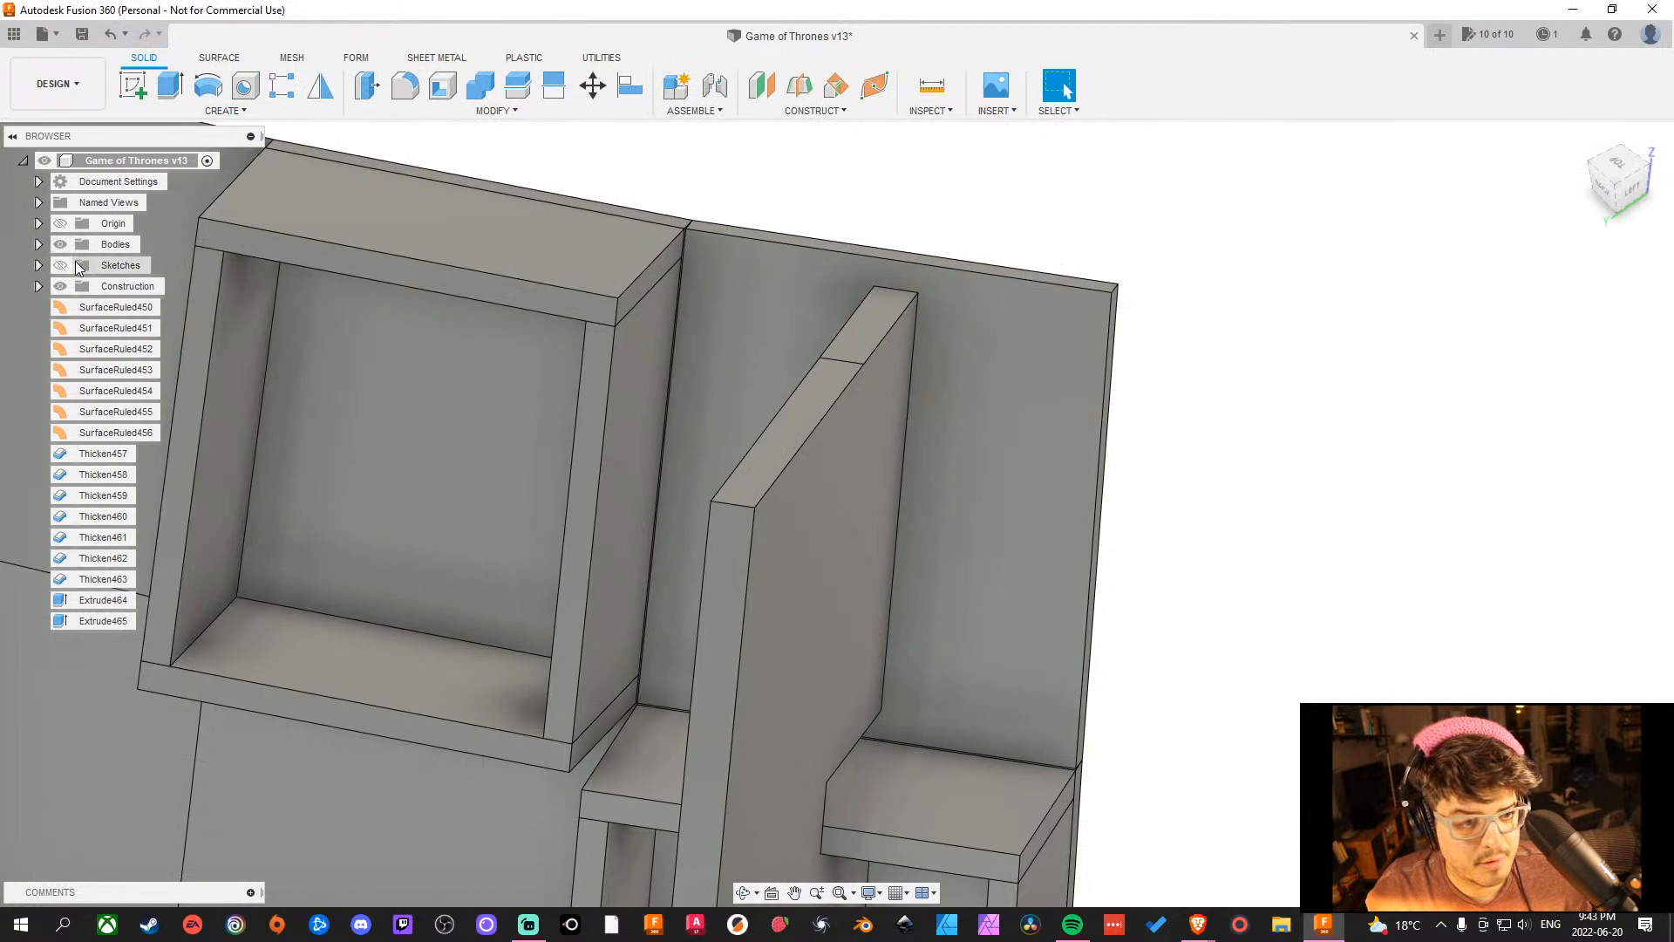
click(60, 265)
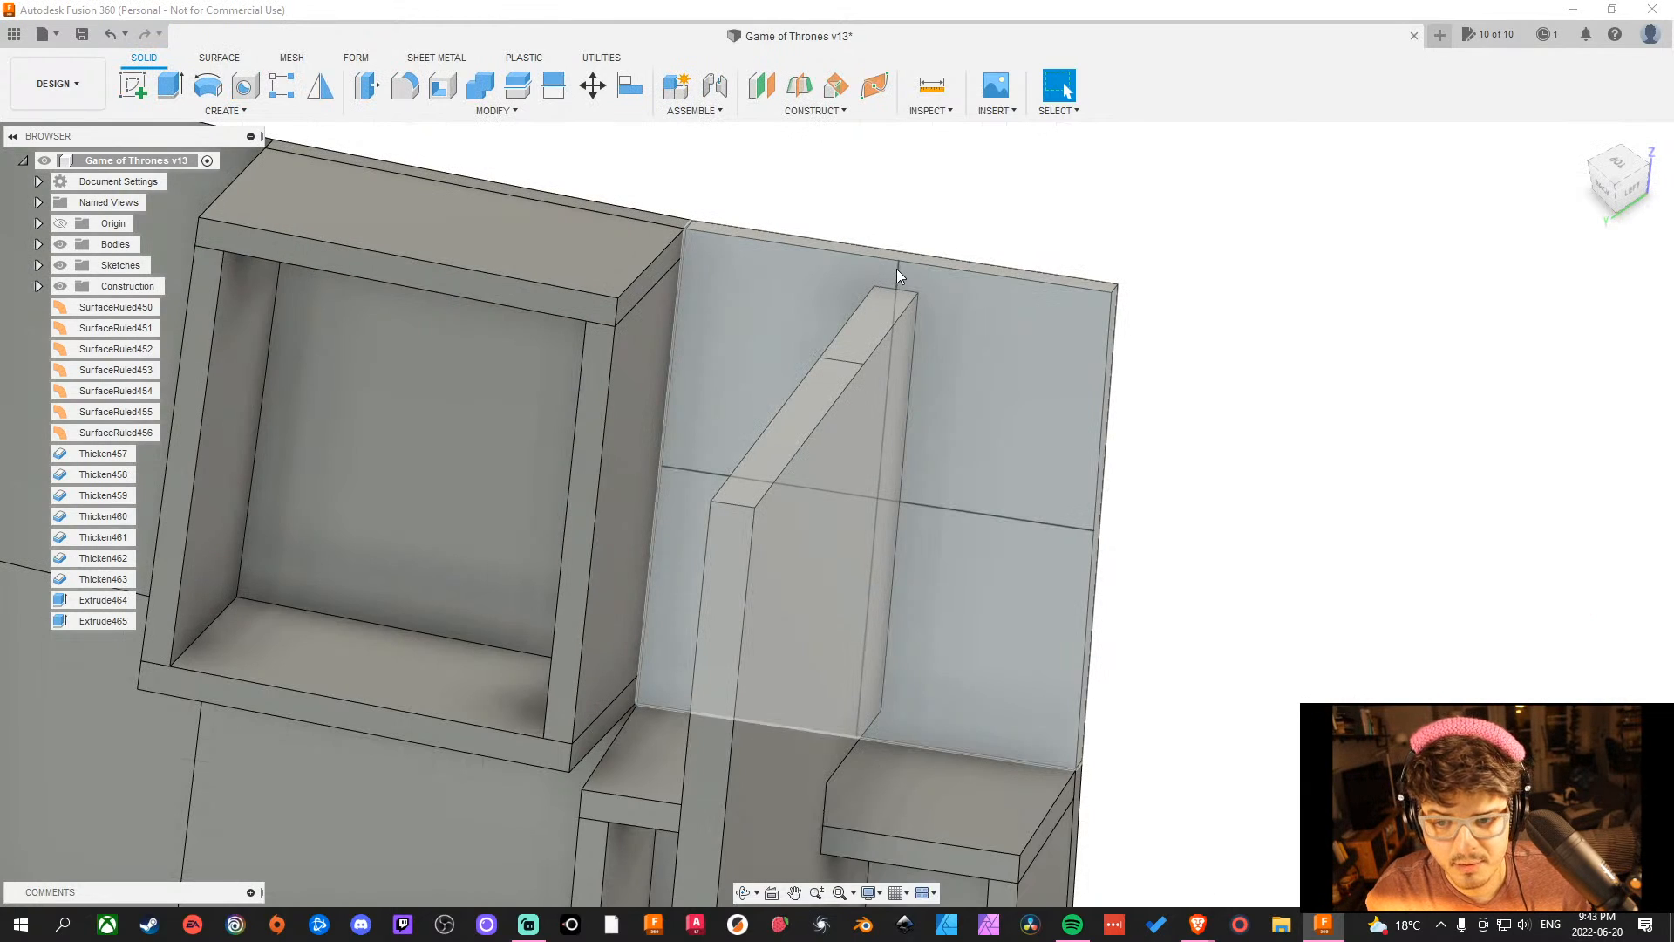
click(1057, 111)
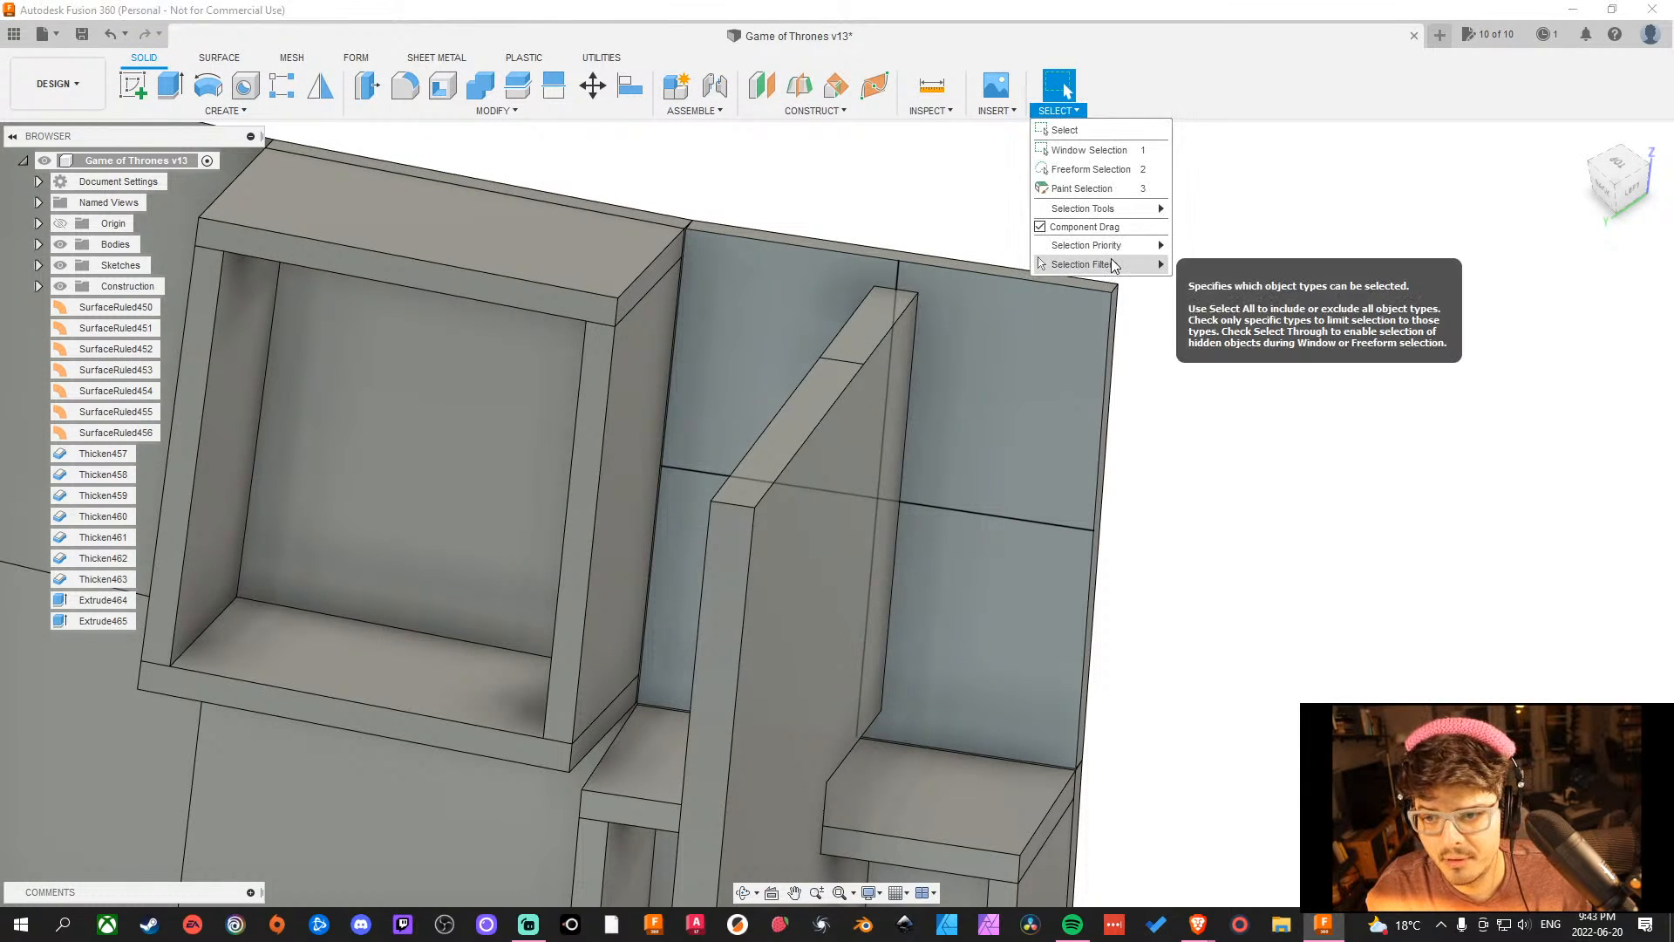
mouse_move(1112, 265)
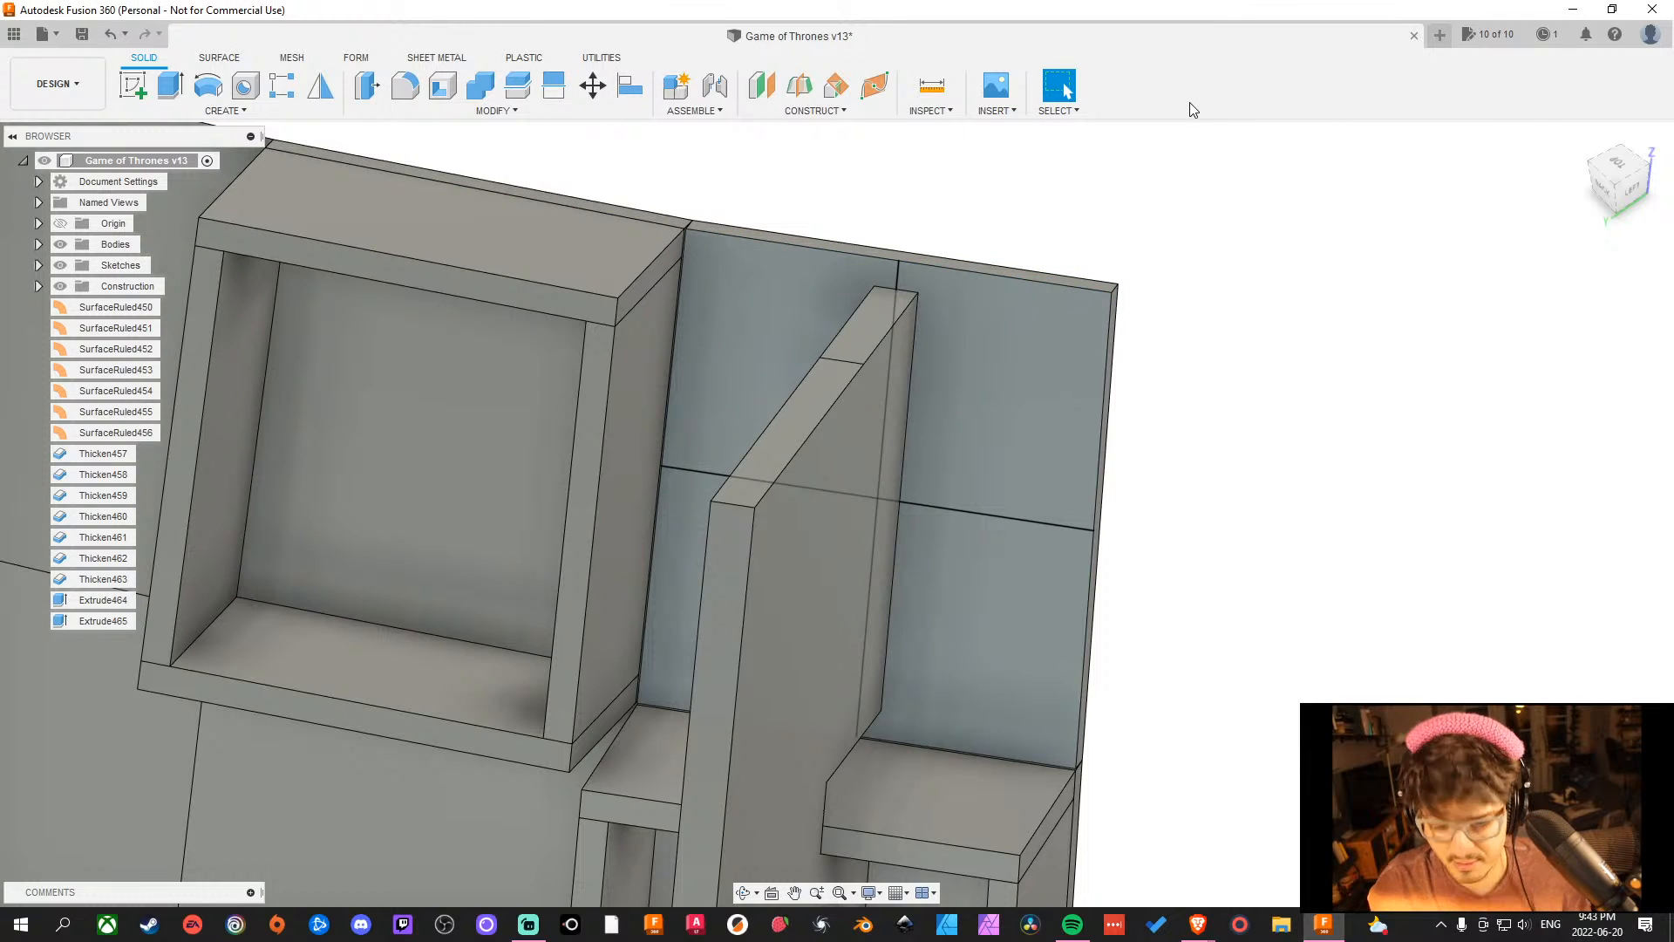
Start a thin extrude of the two crossing sketch lines, pulled away from the panel's back face.
key(e)
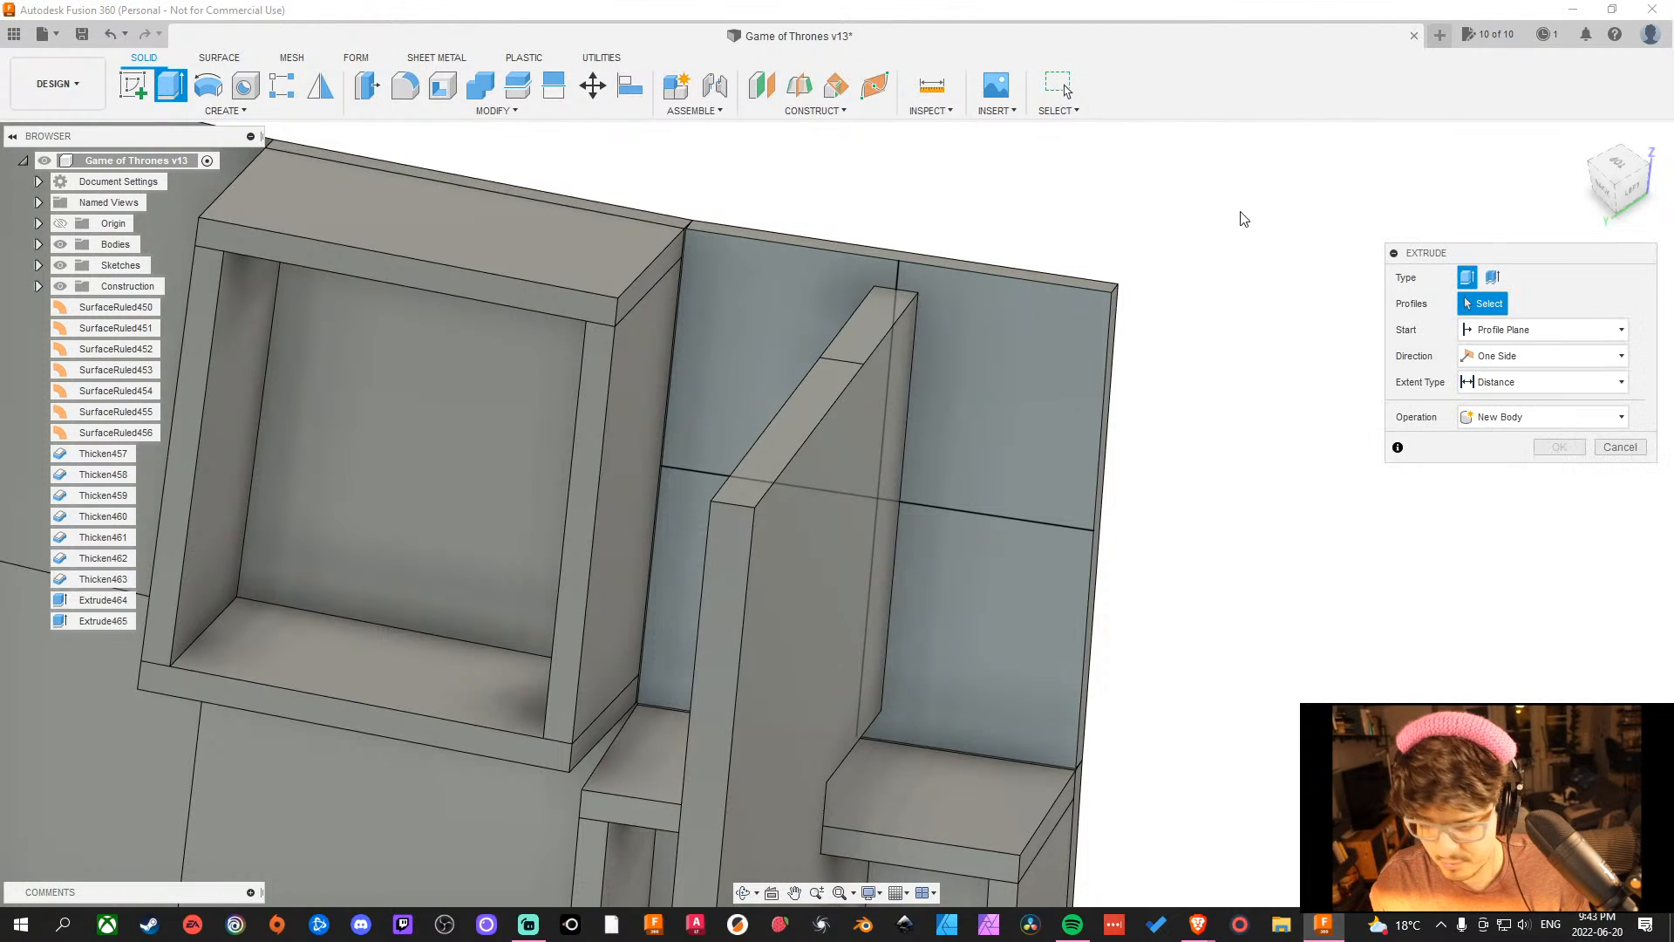
click(1494, 277)
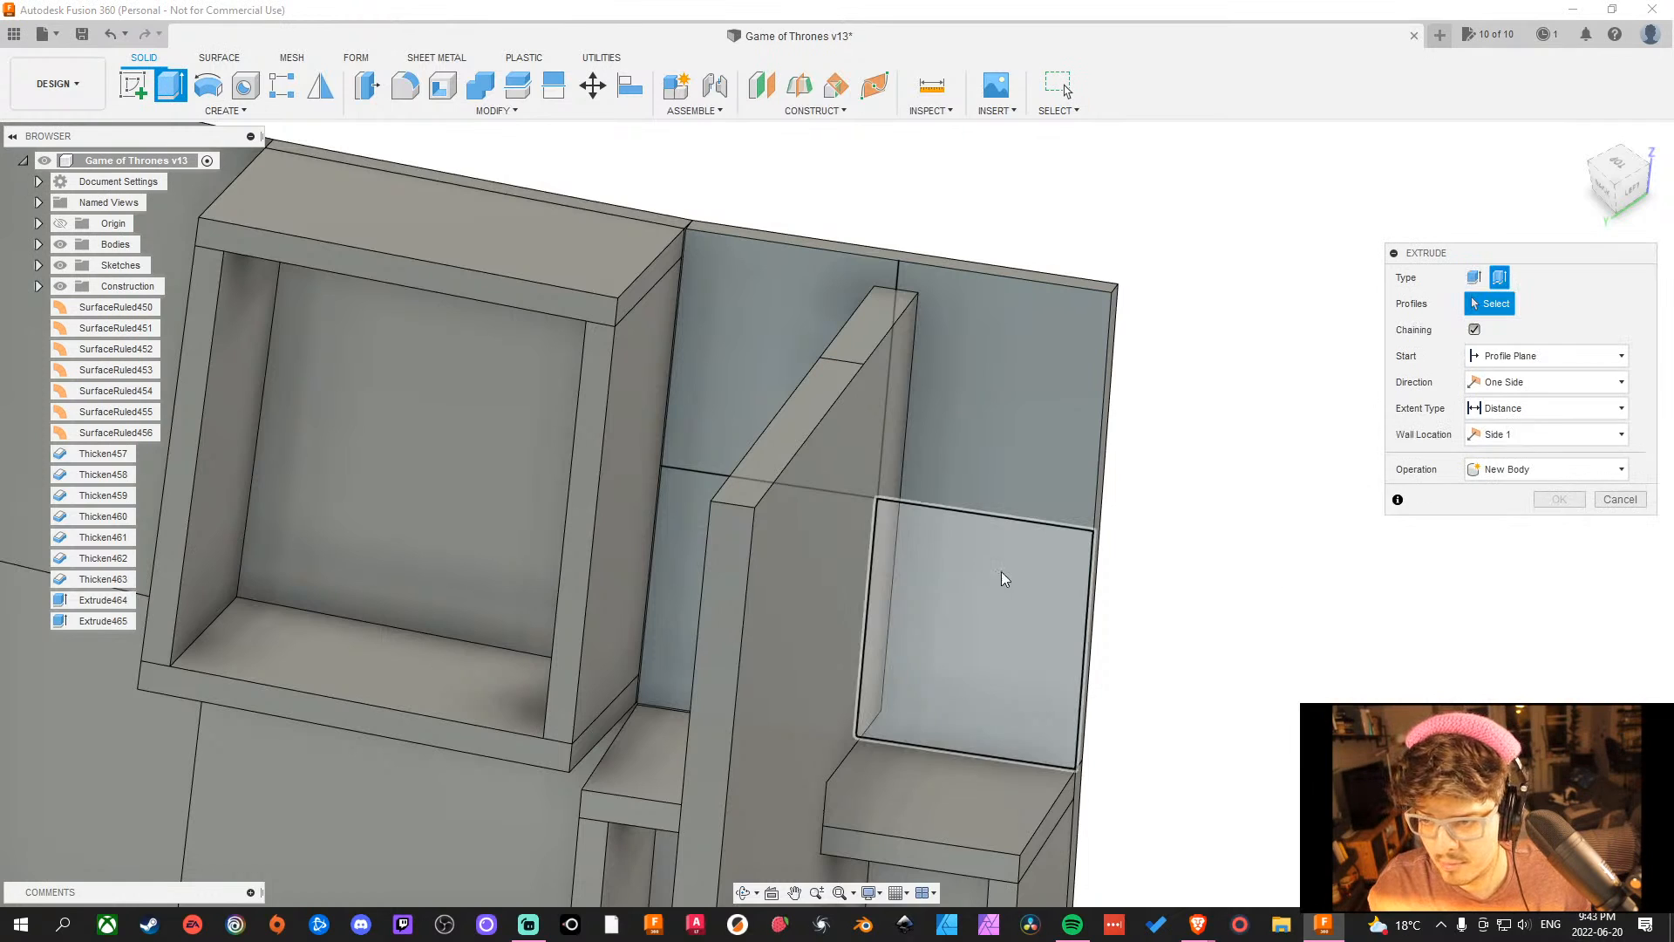
click(919, 505)
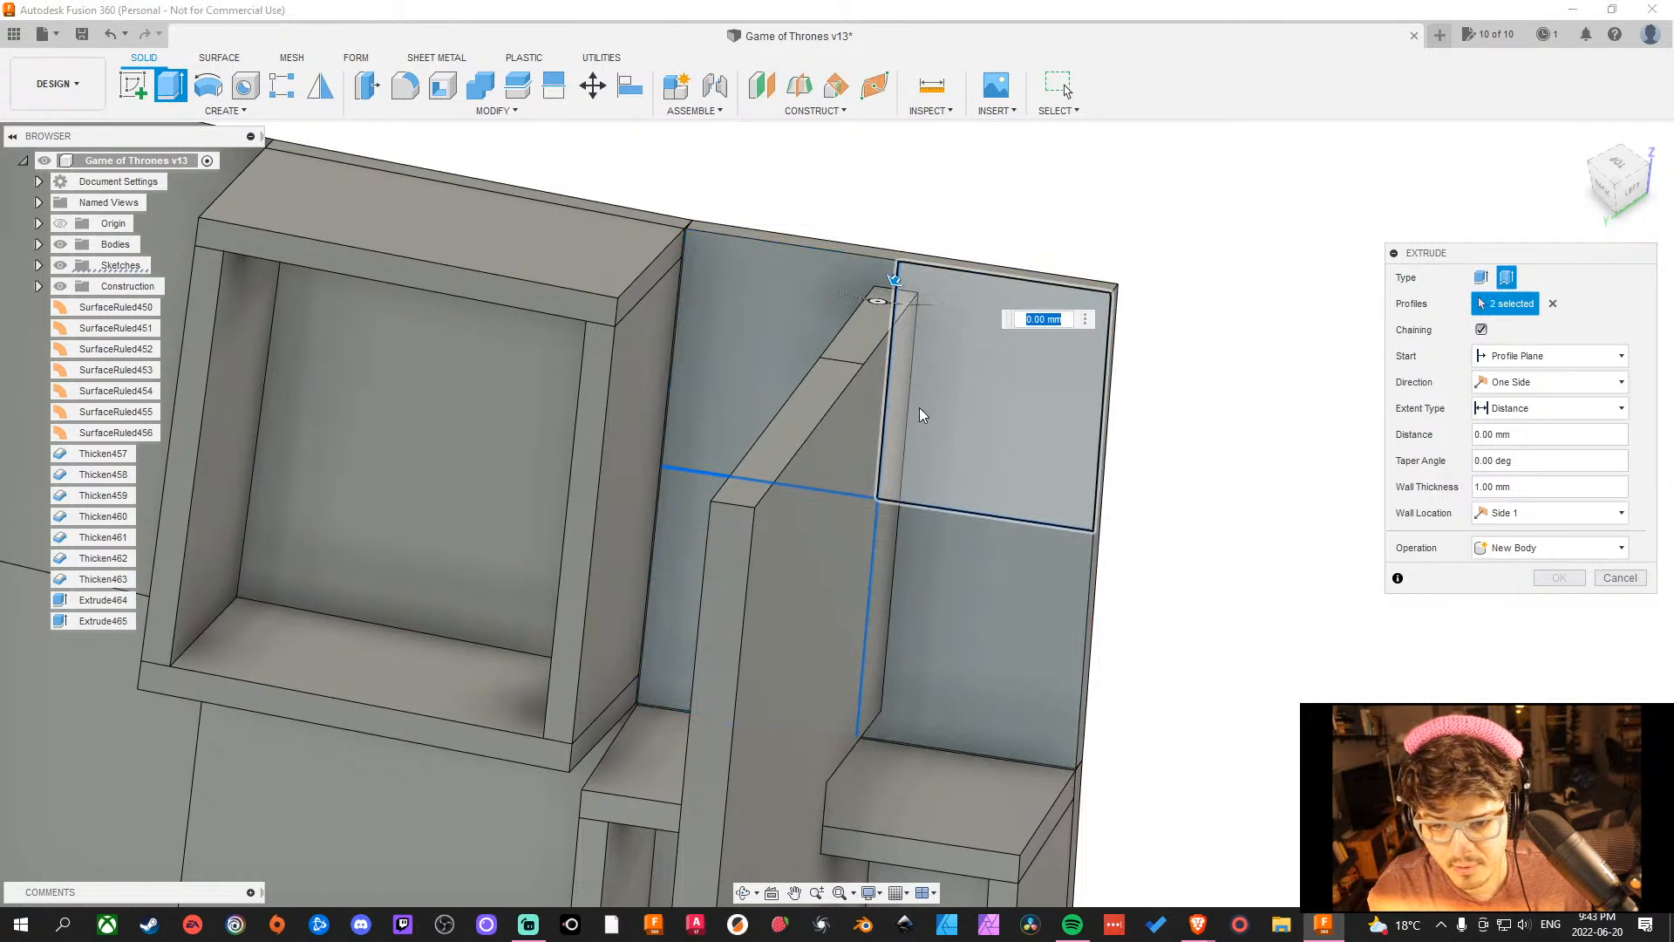
click(893, 286)
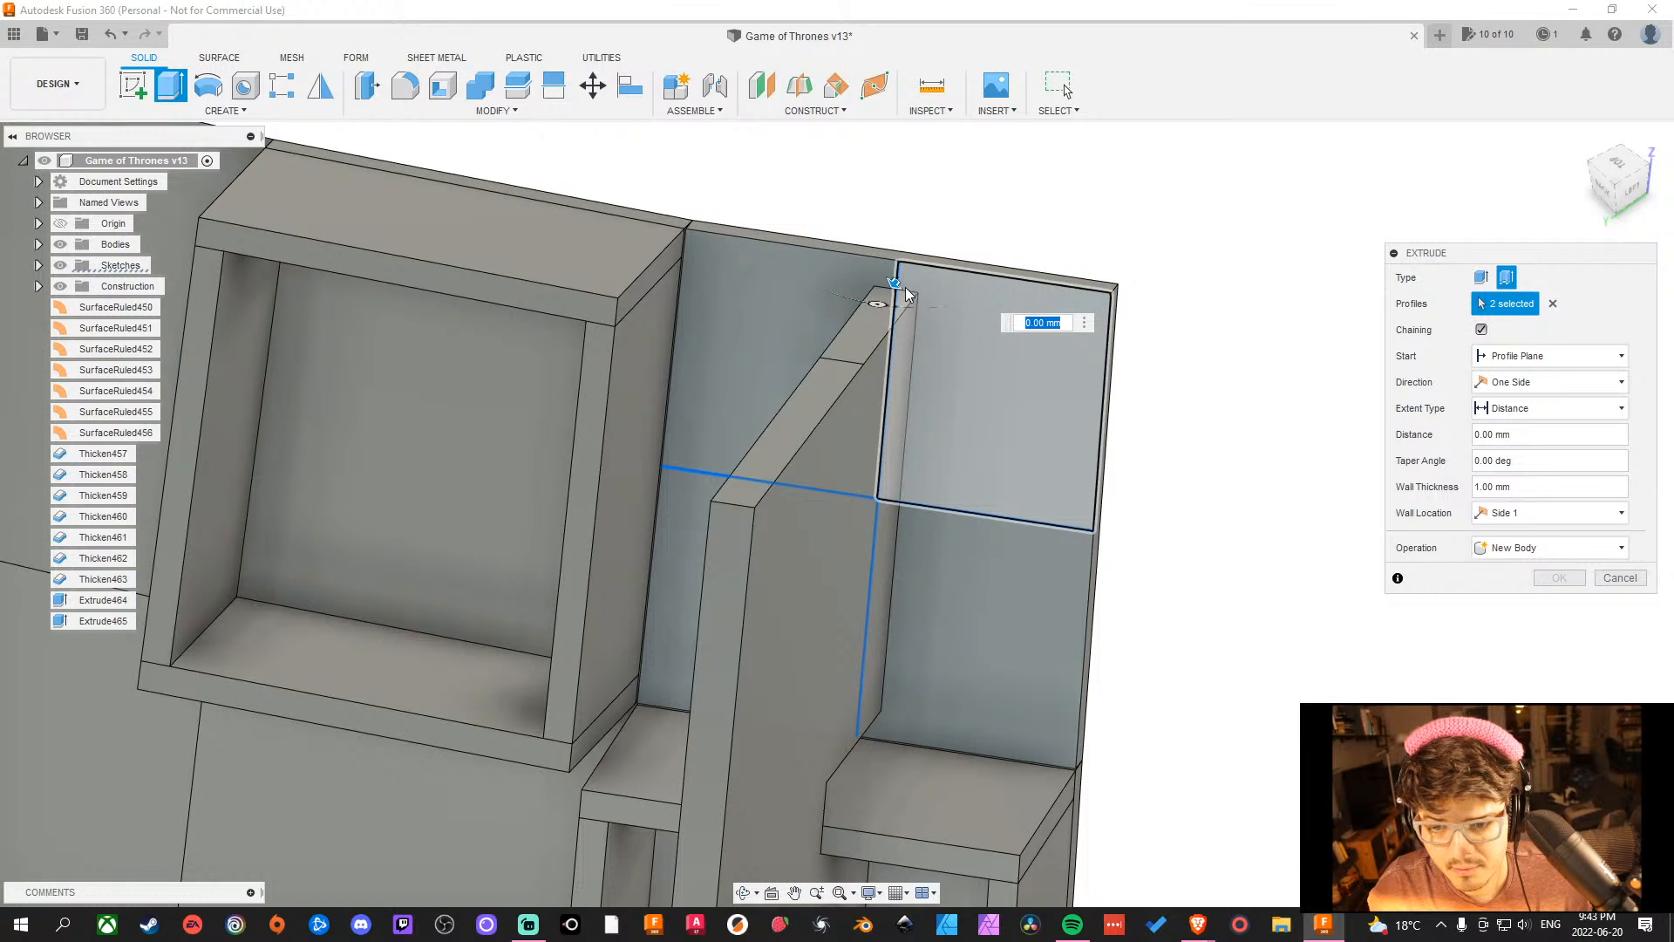
click(895, 278)
drag(871, 323, 852, 348)
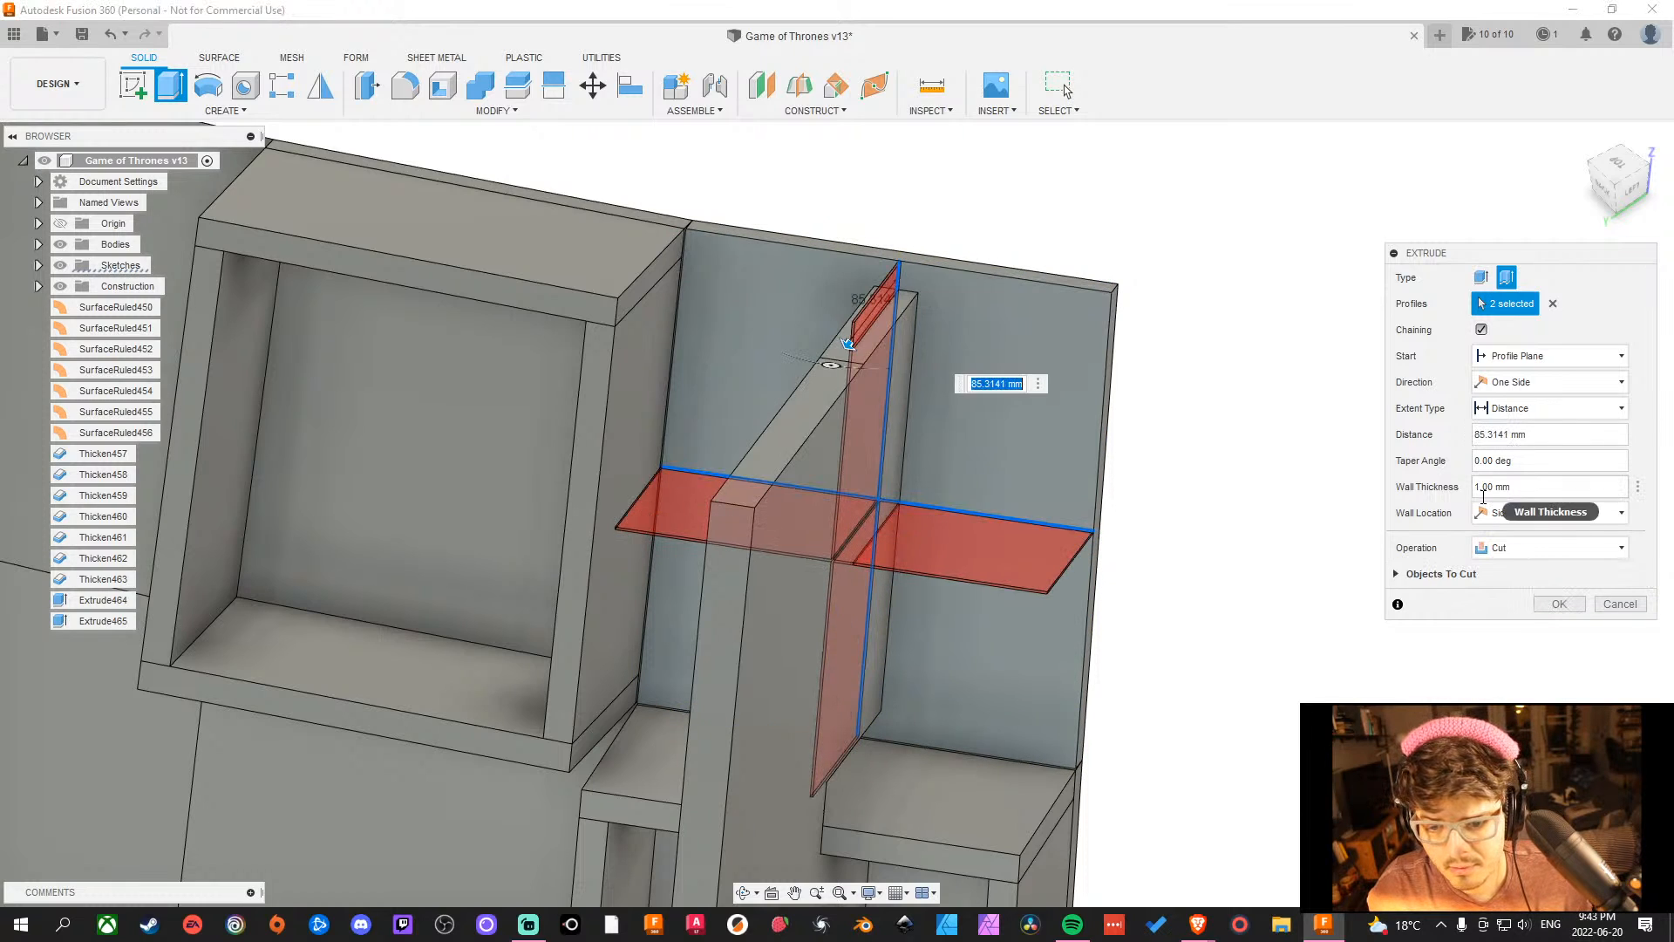
Complete the thin extrude of the two crossing lines as a new body, 200 mm deep with a centred 12 mm wall.
click(1547, 435)
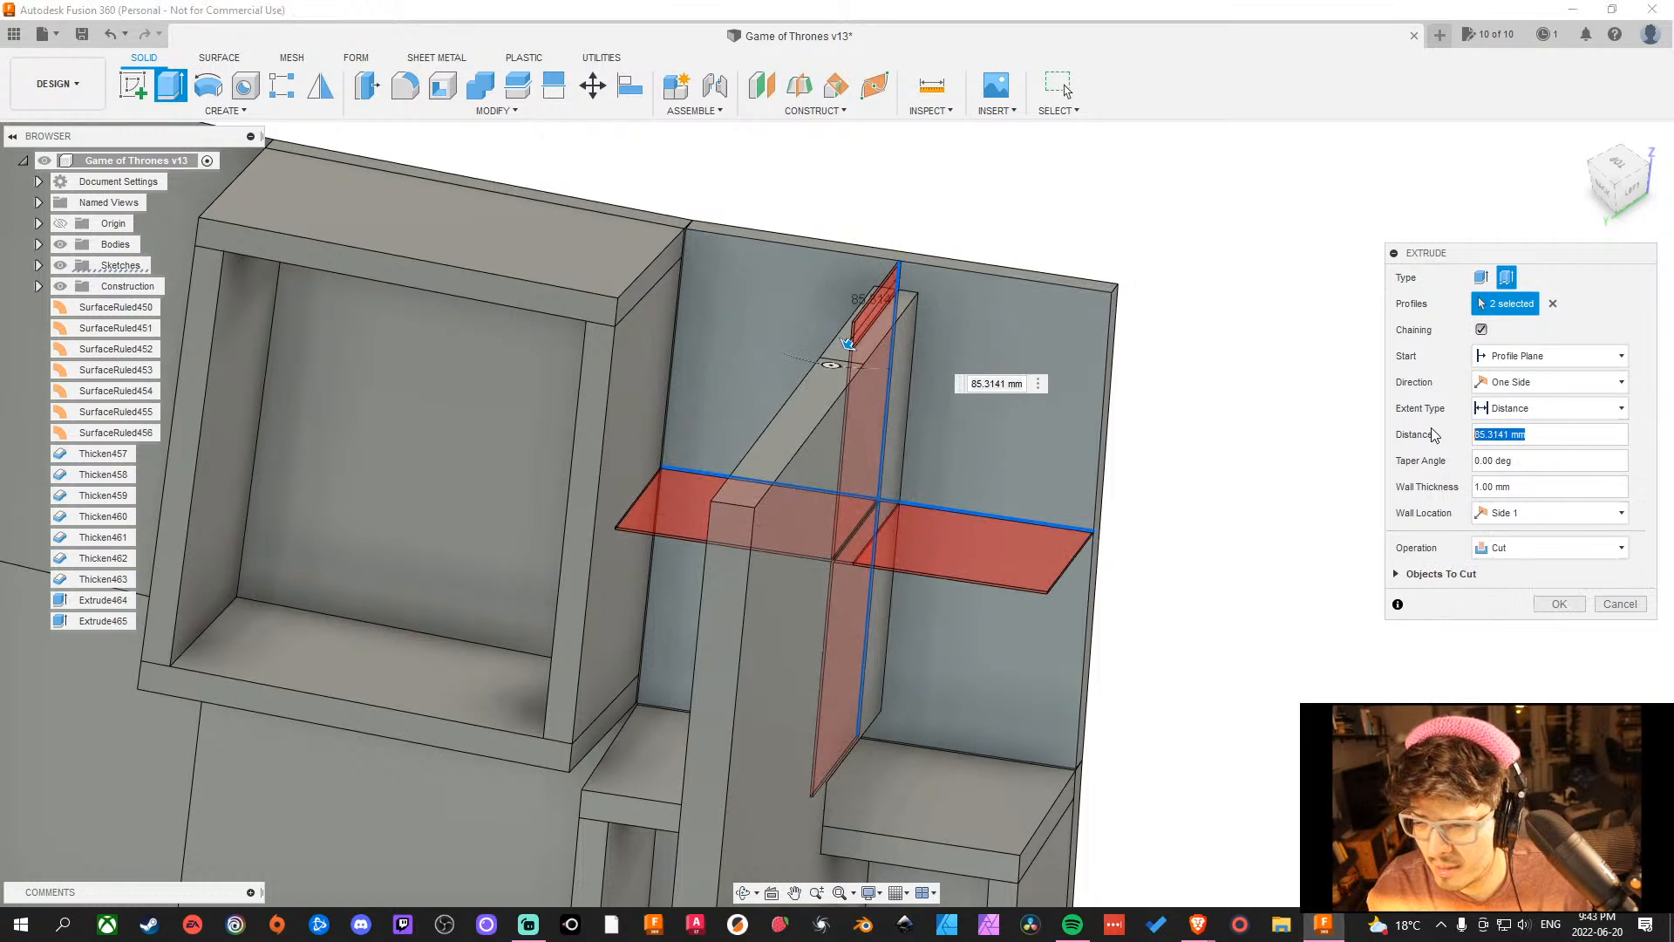
text(200)
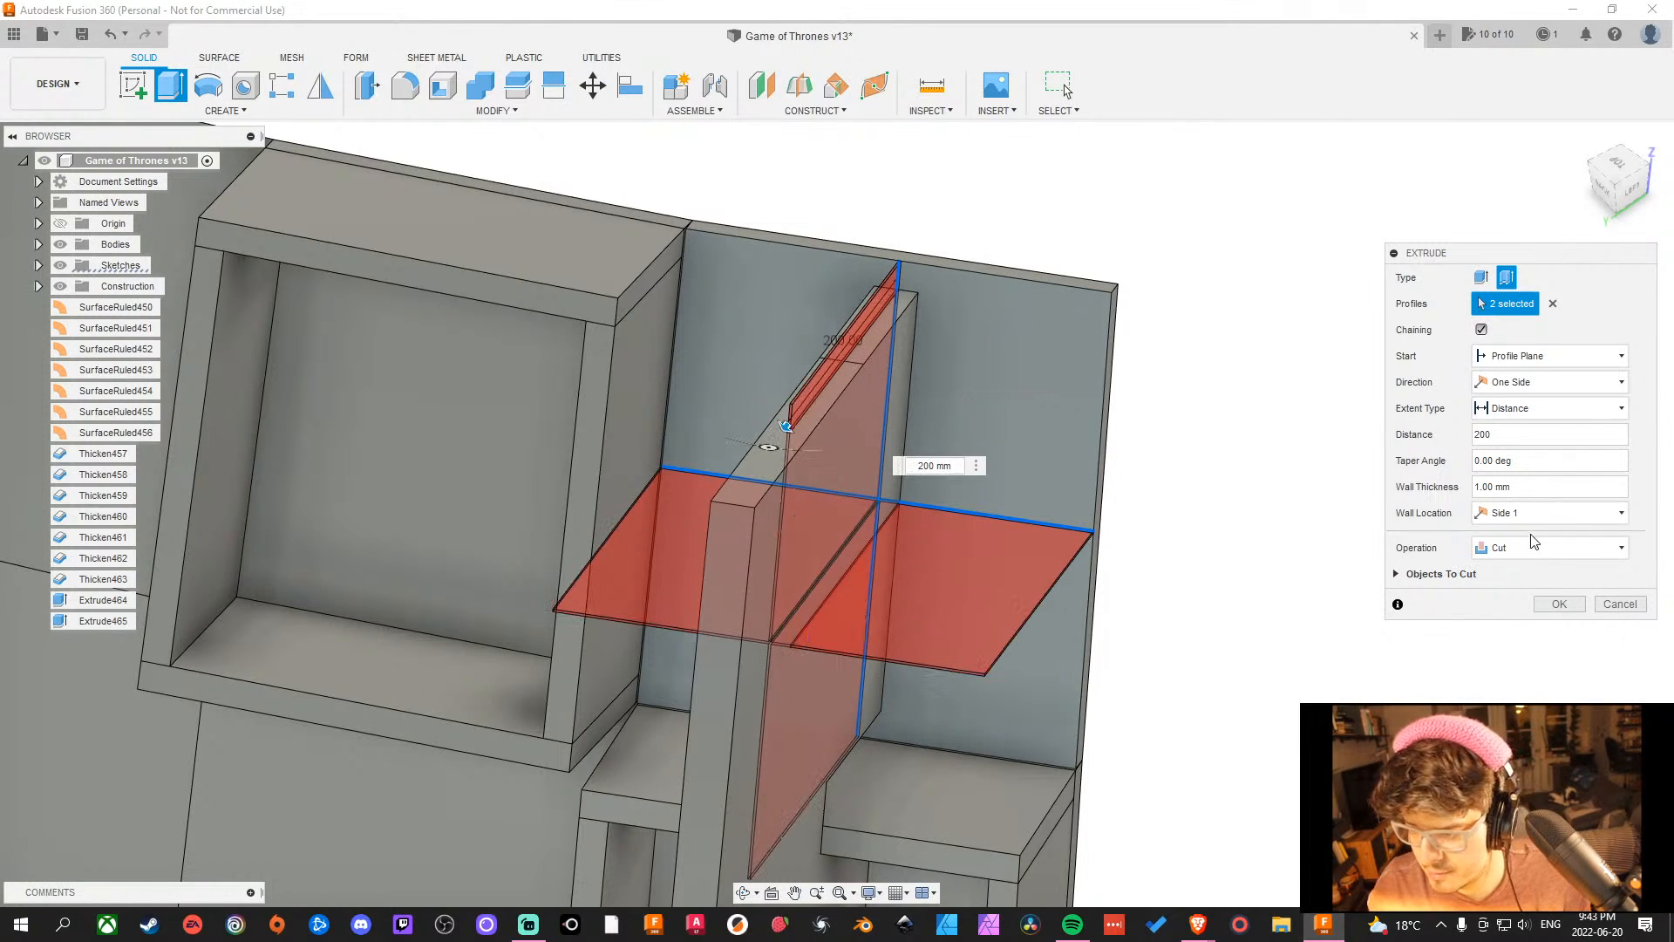
click(1467, 486)
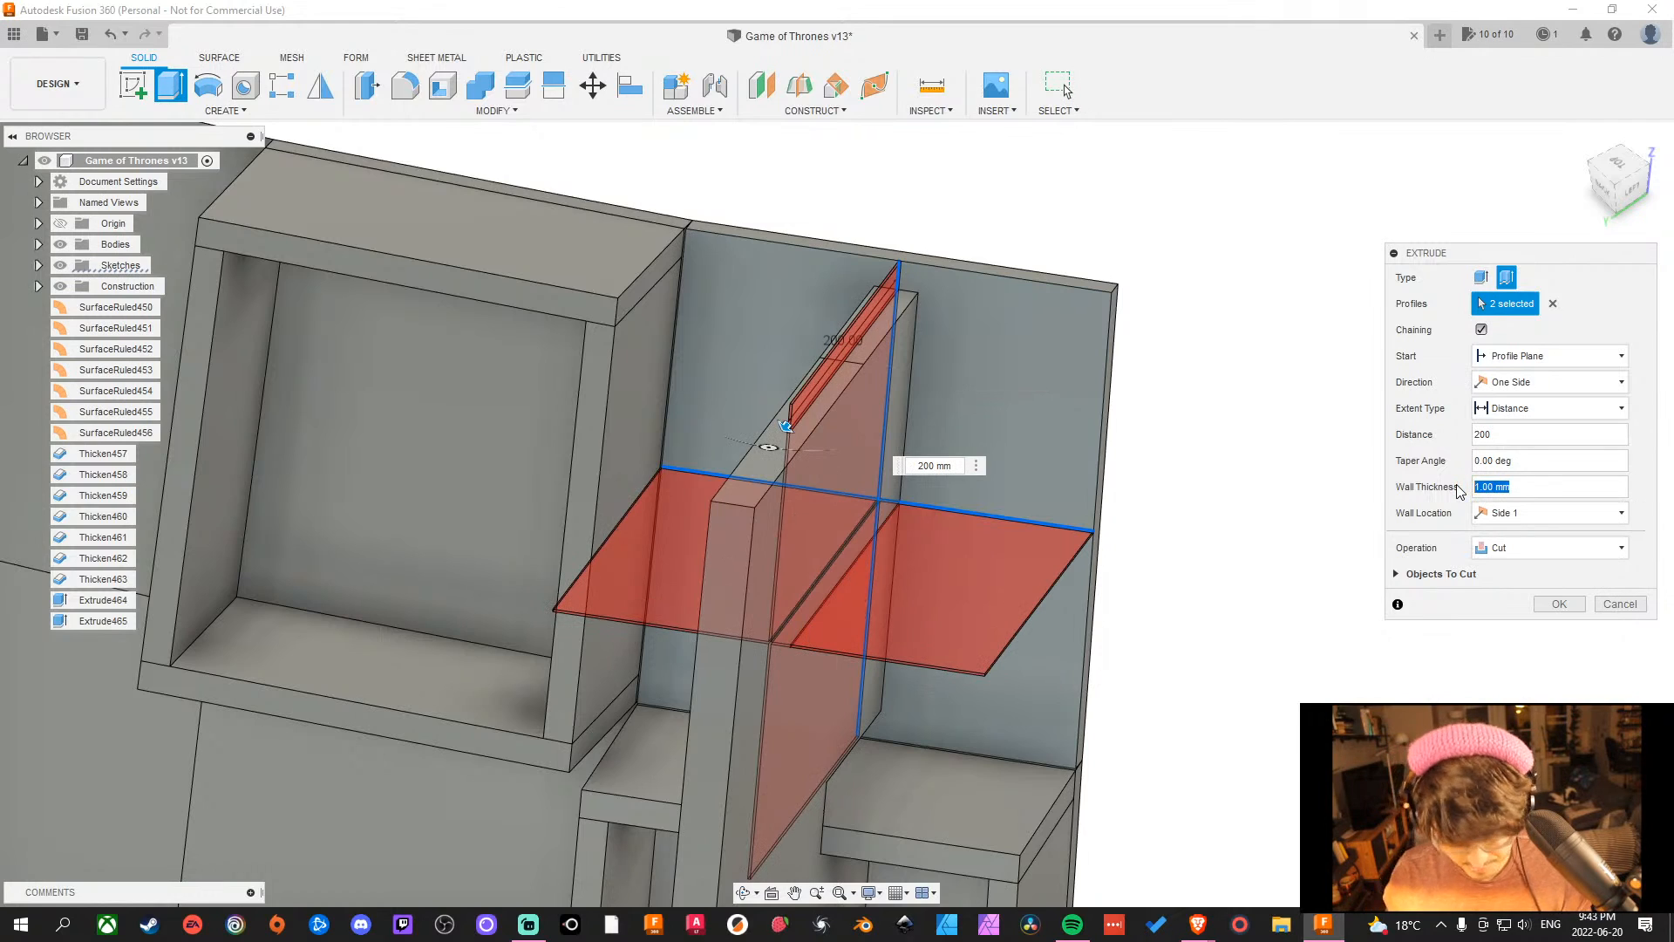
text(12)
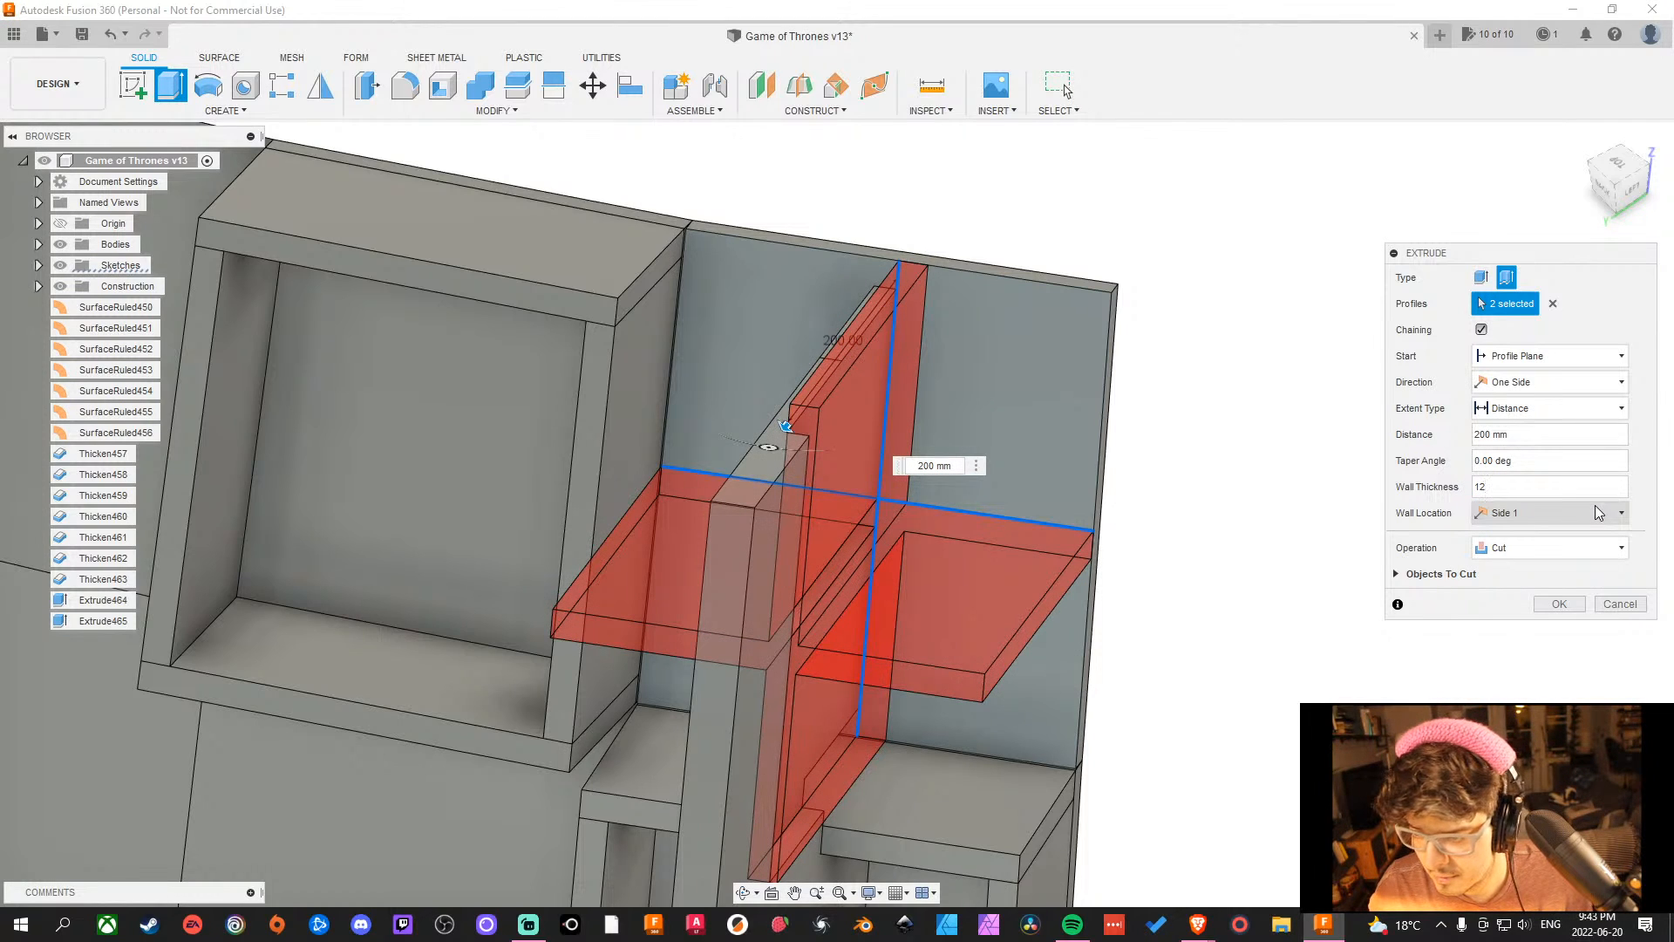
click(1594, 511)
click(1504, 565)
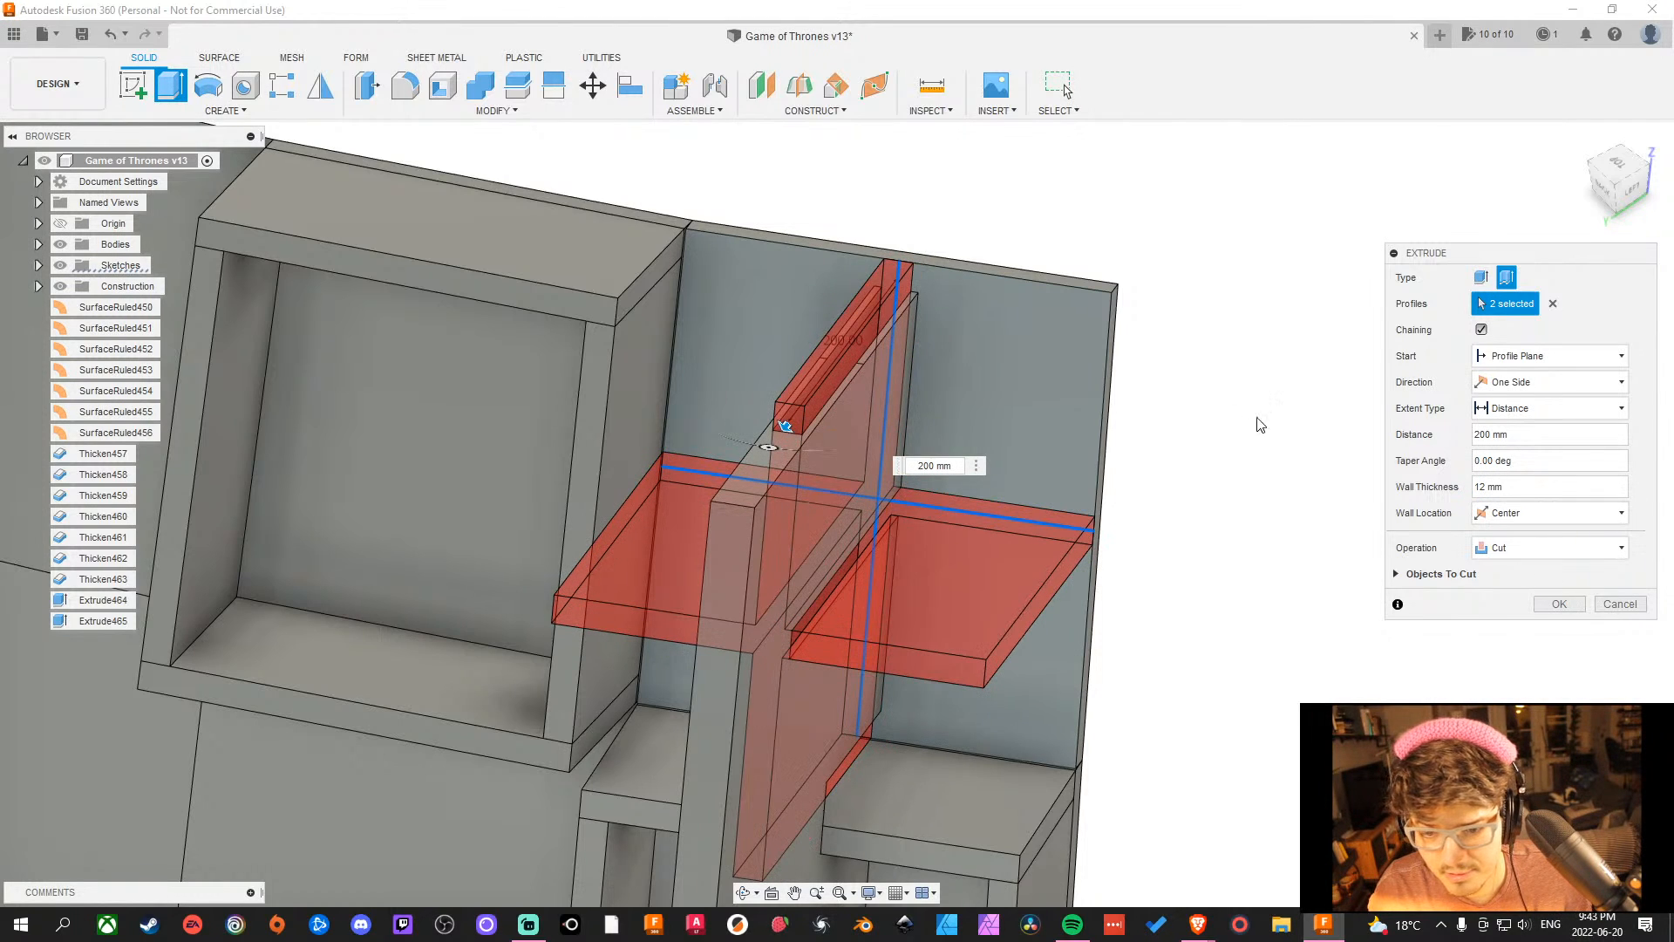
click(1547, 550)
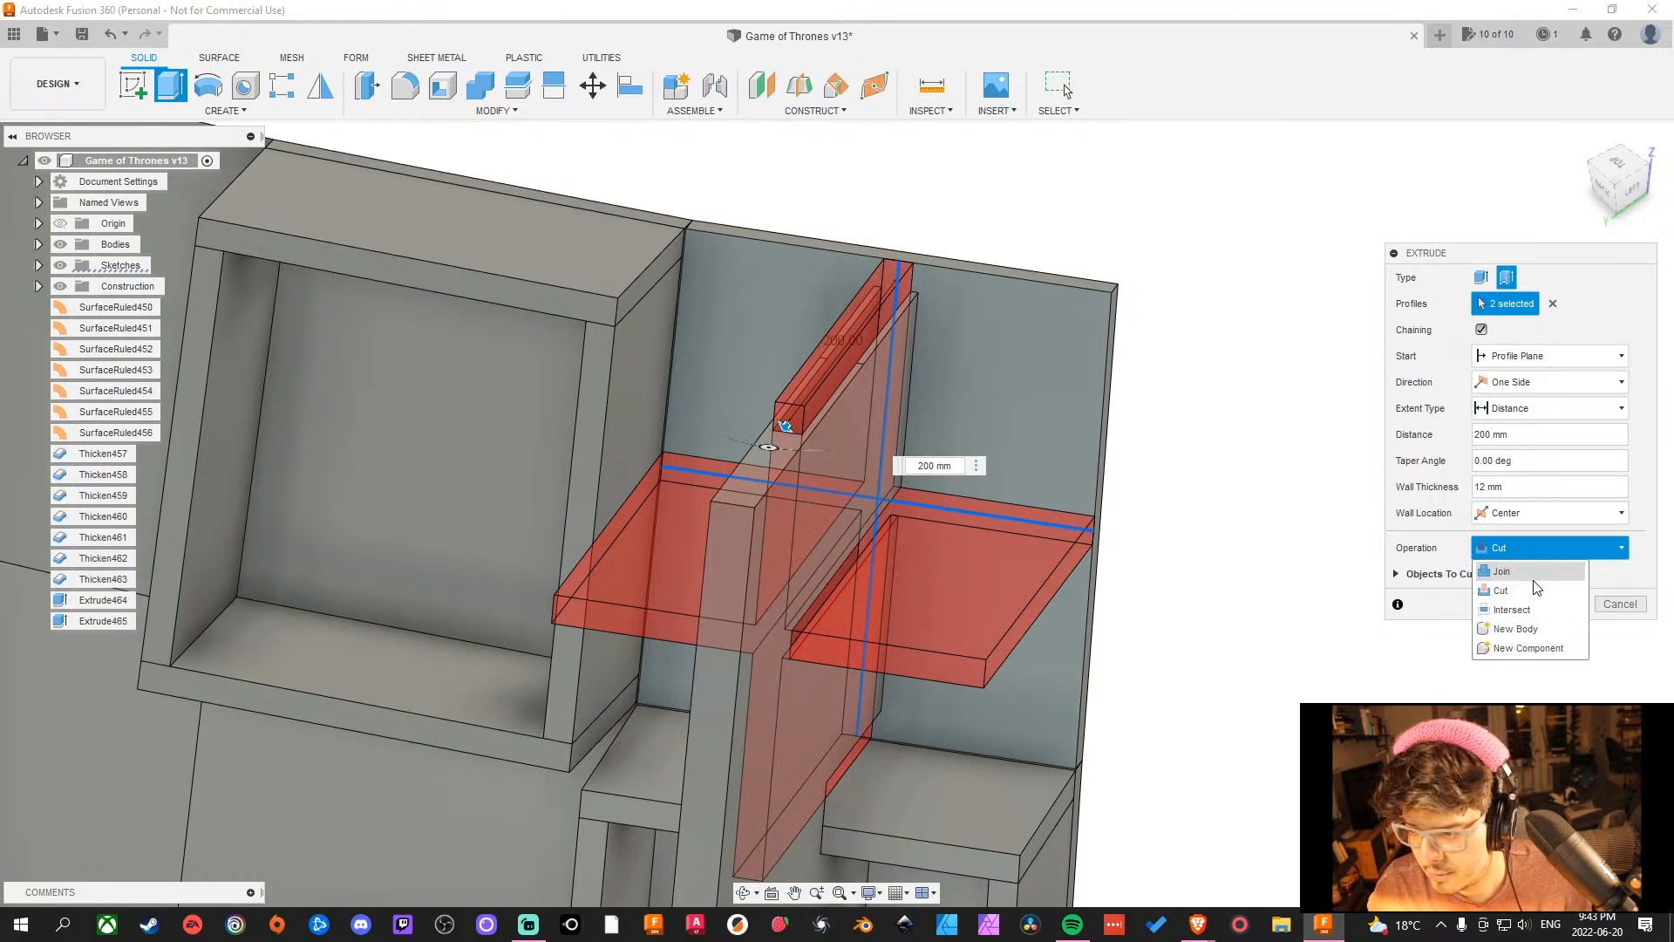
click(1538, 627)
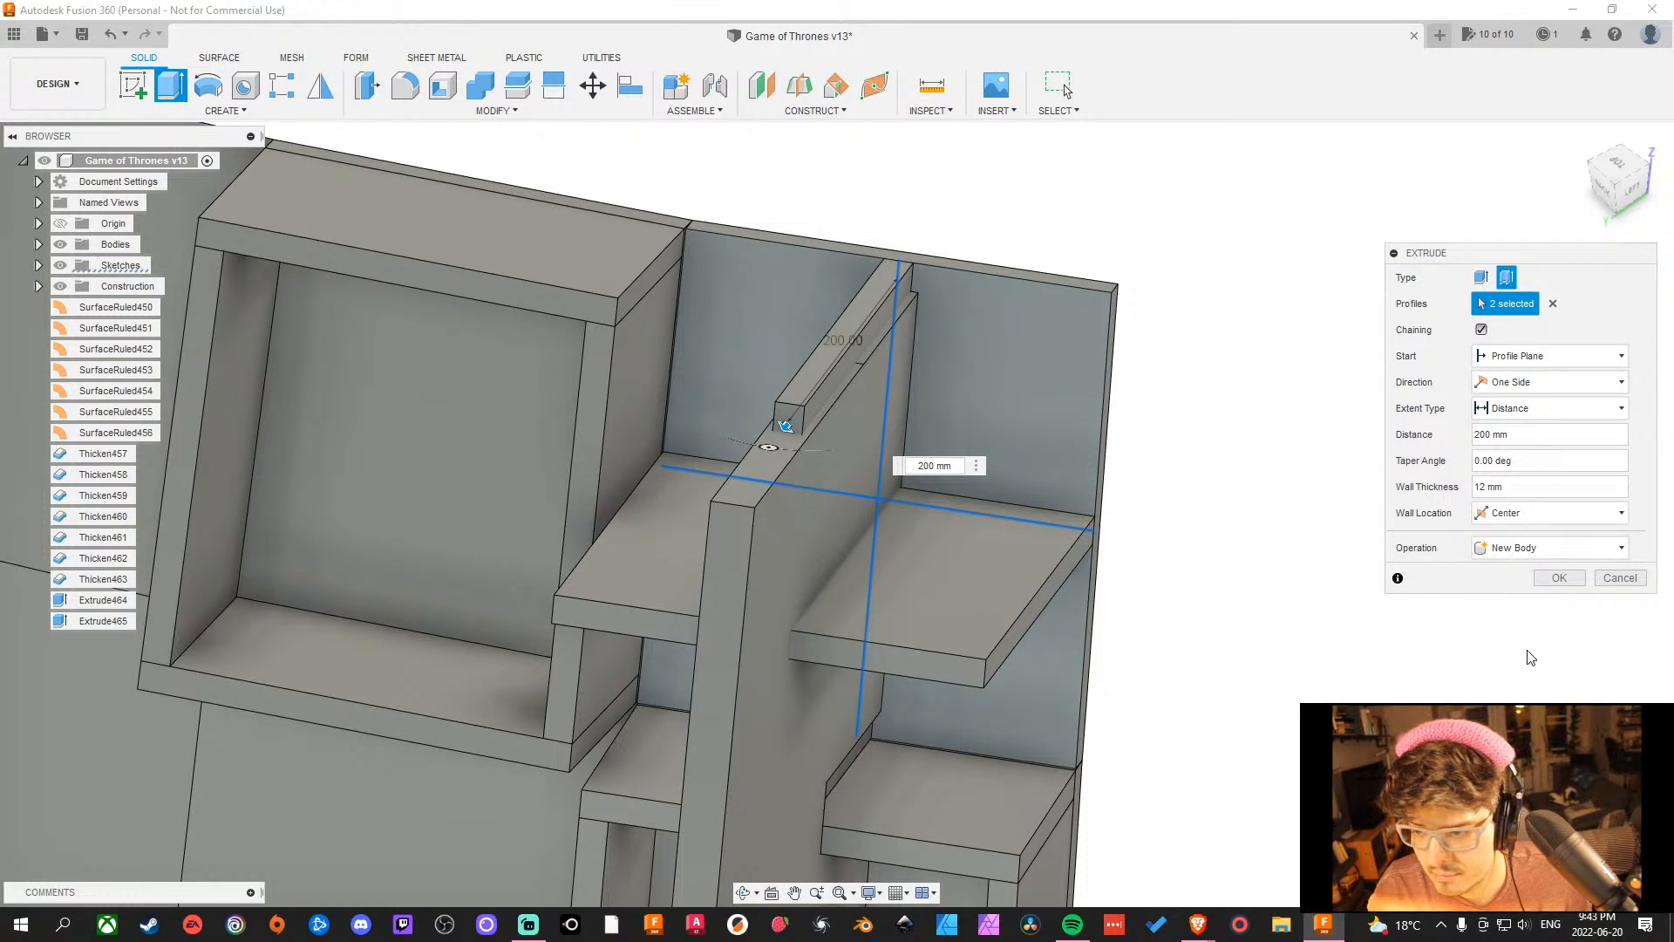
click(1559, 578)
drag(1503, 583, 1425, 555)
key(Escape)
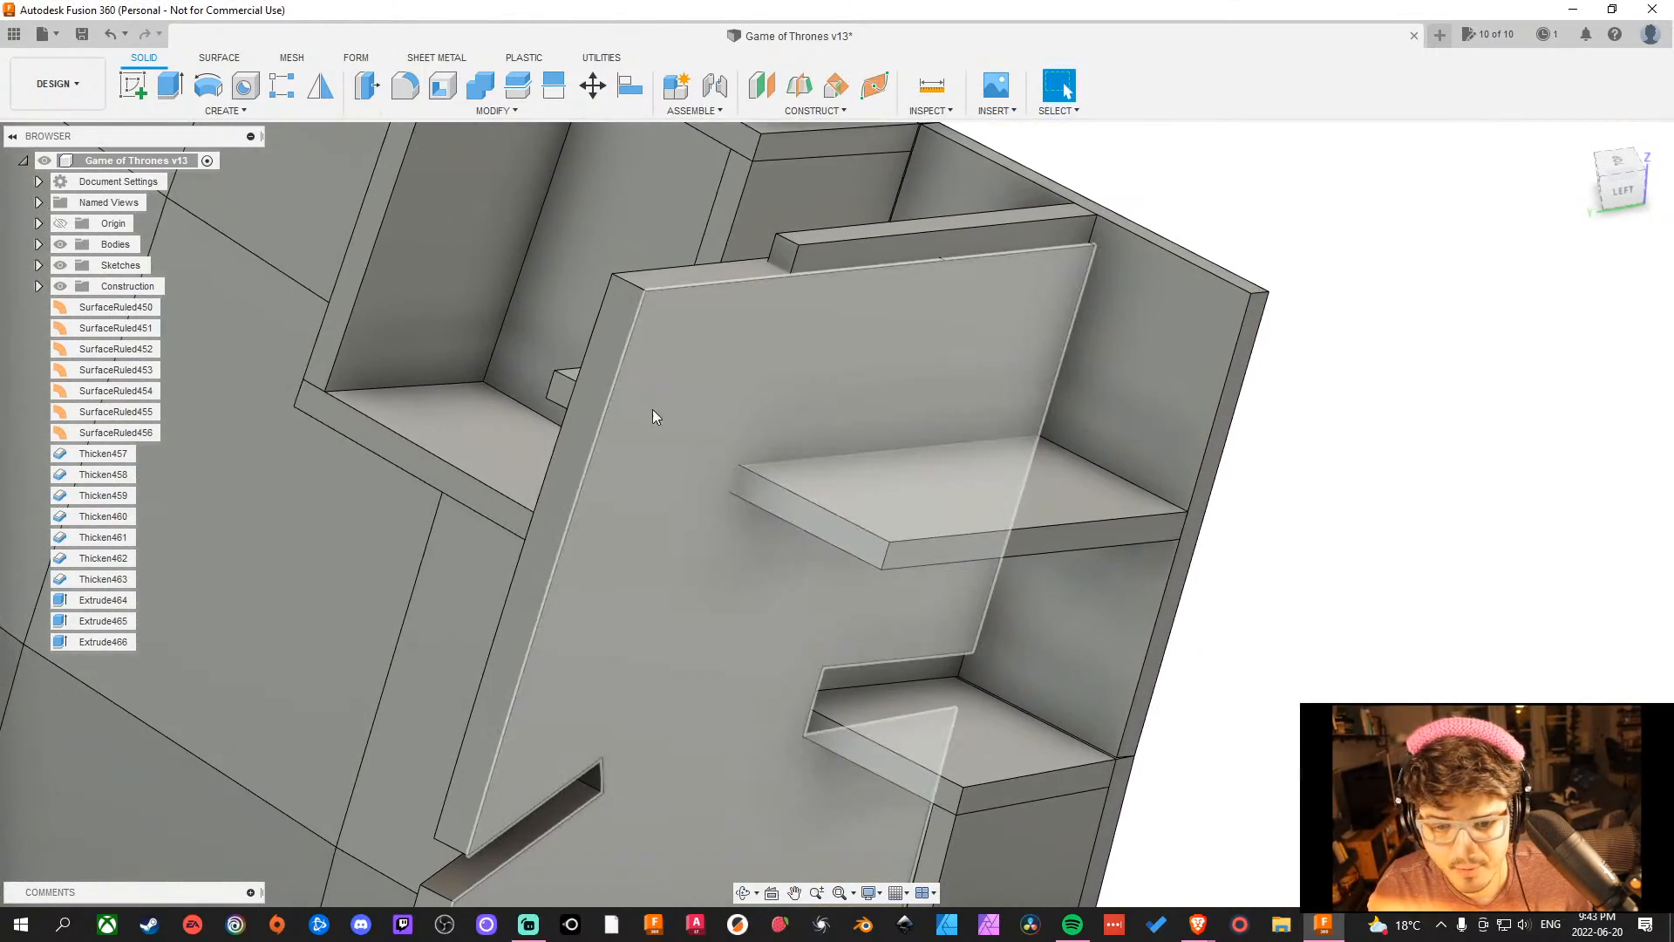
Dissolve all features listed from SurfaceRuled450 to Extrude466, and hide the long vertical board Body495 in front of the corner walls.
click(685, 411)
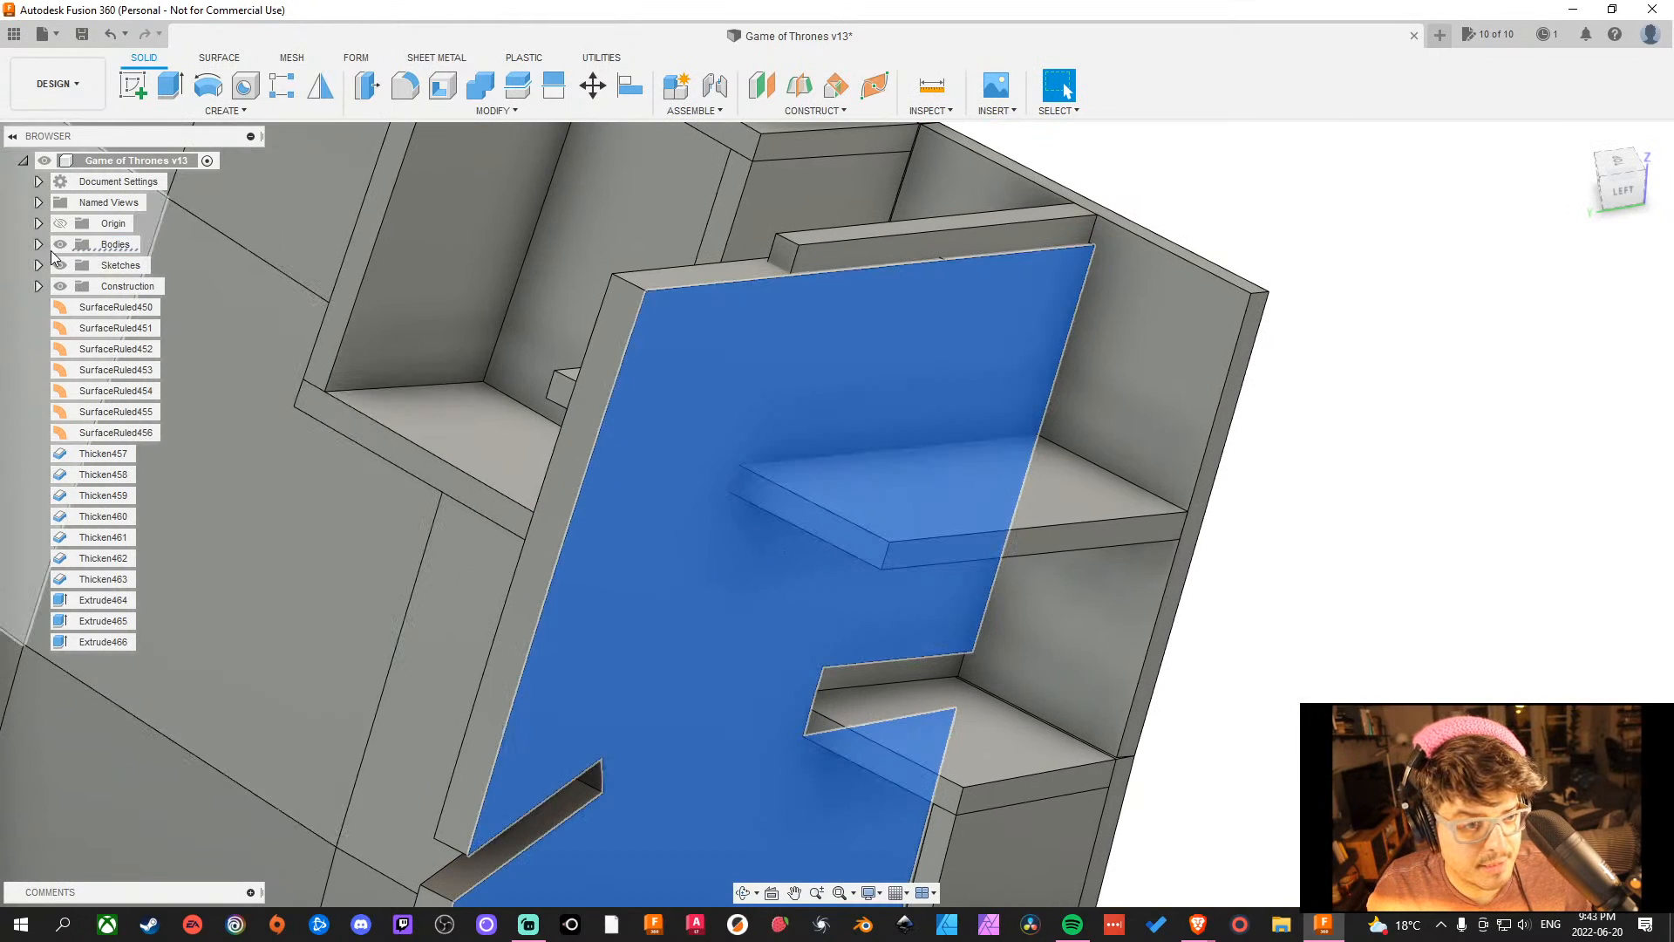
shift+click(103, 645)
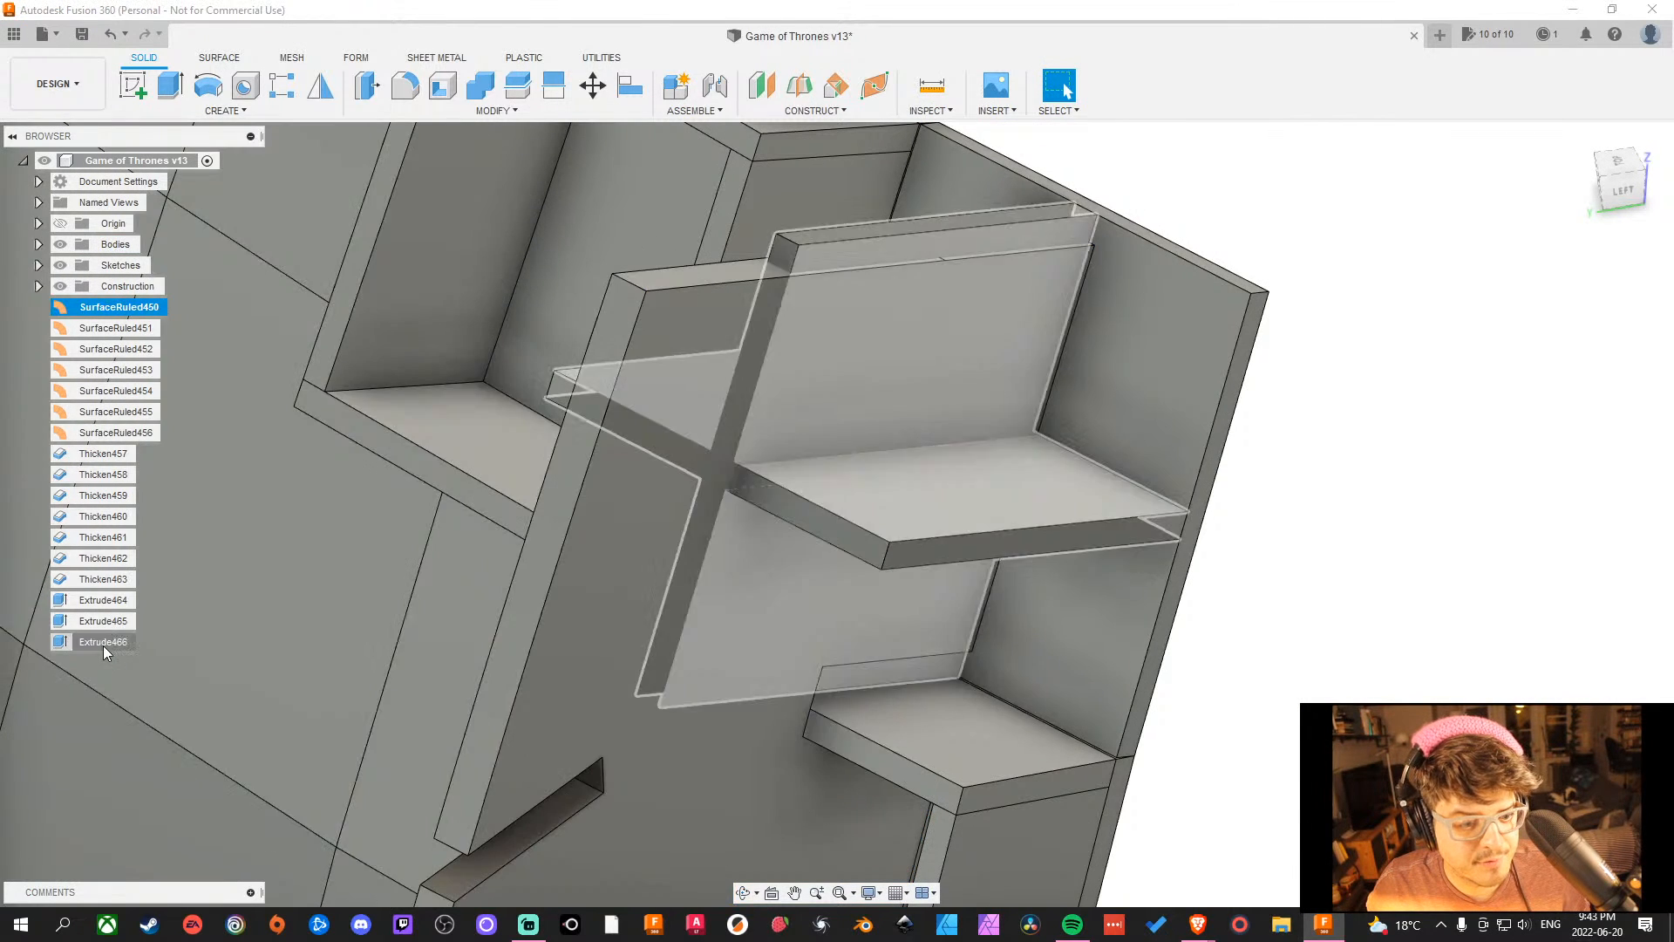
right_click(103, 645)
click(148, 705)
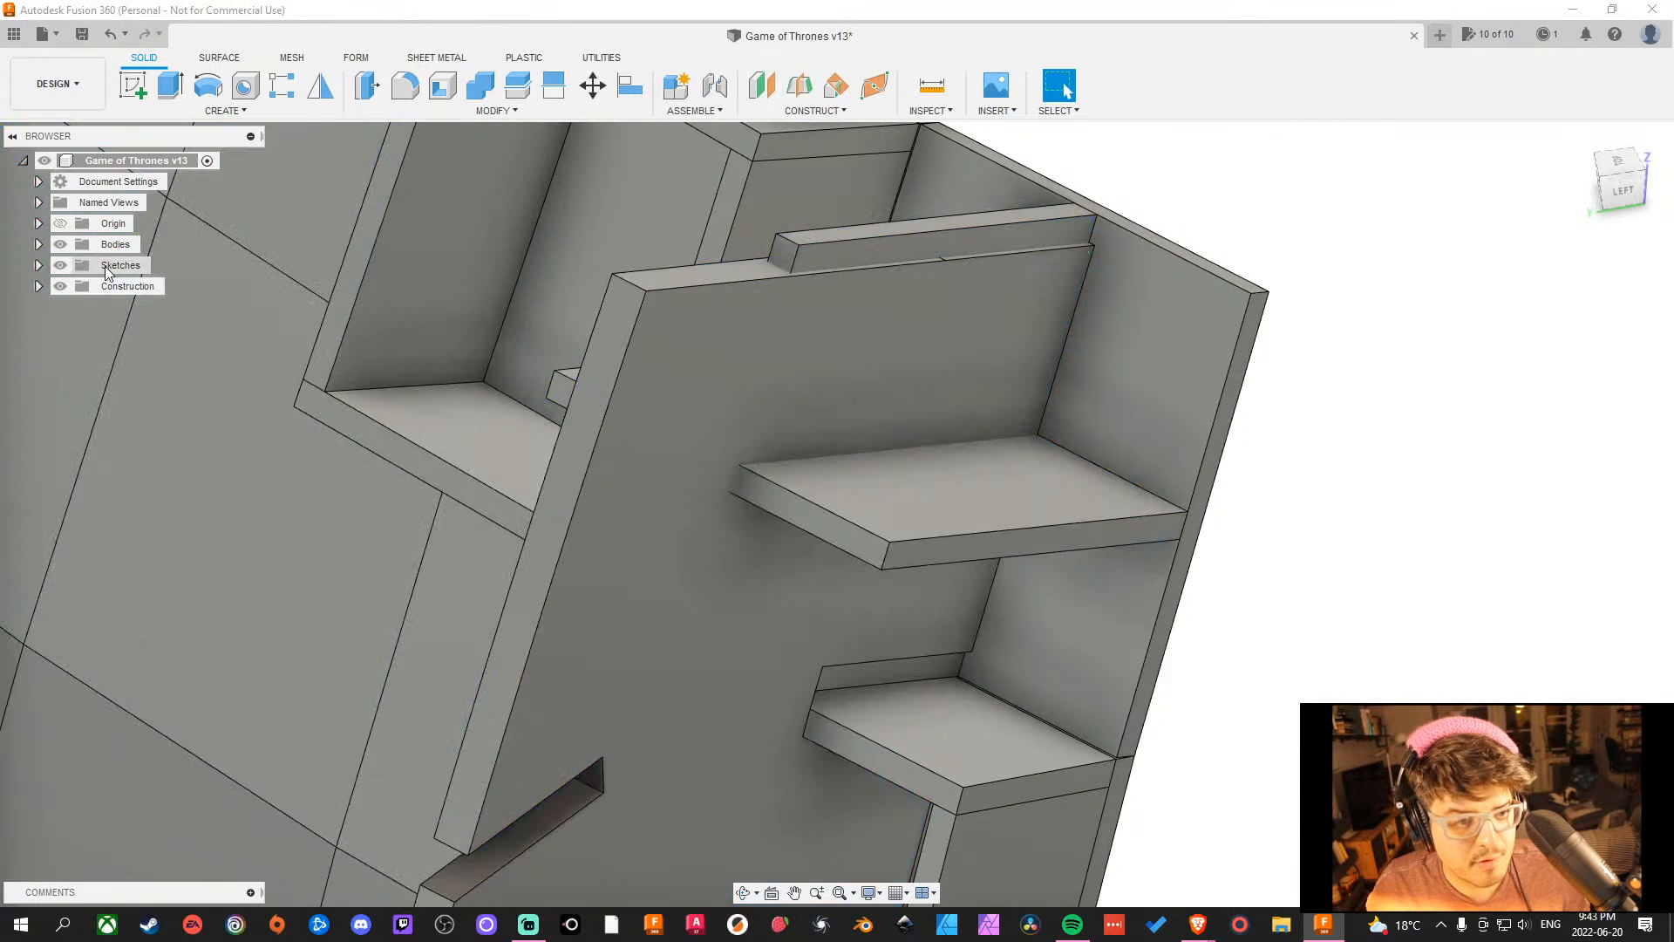
click(38, 244)
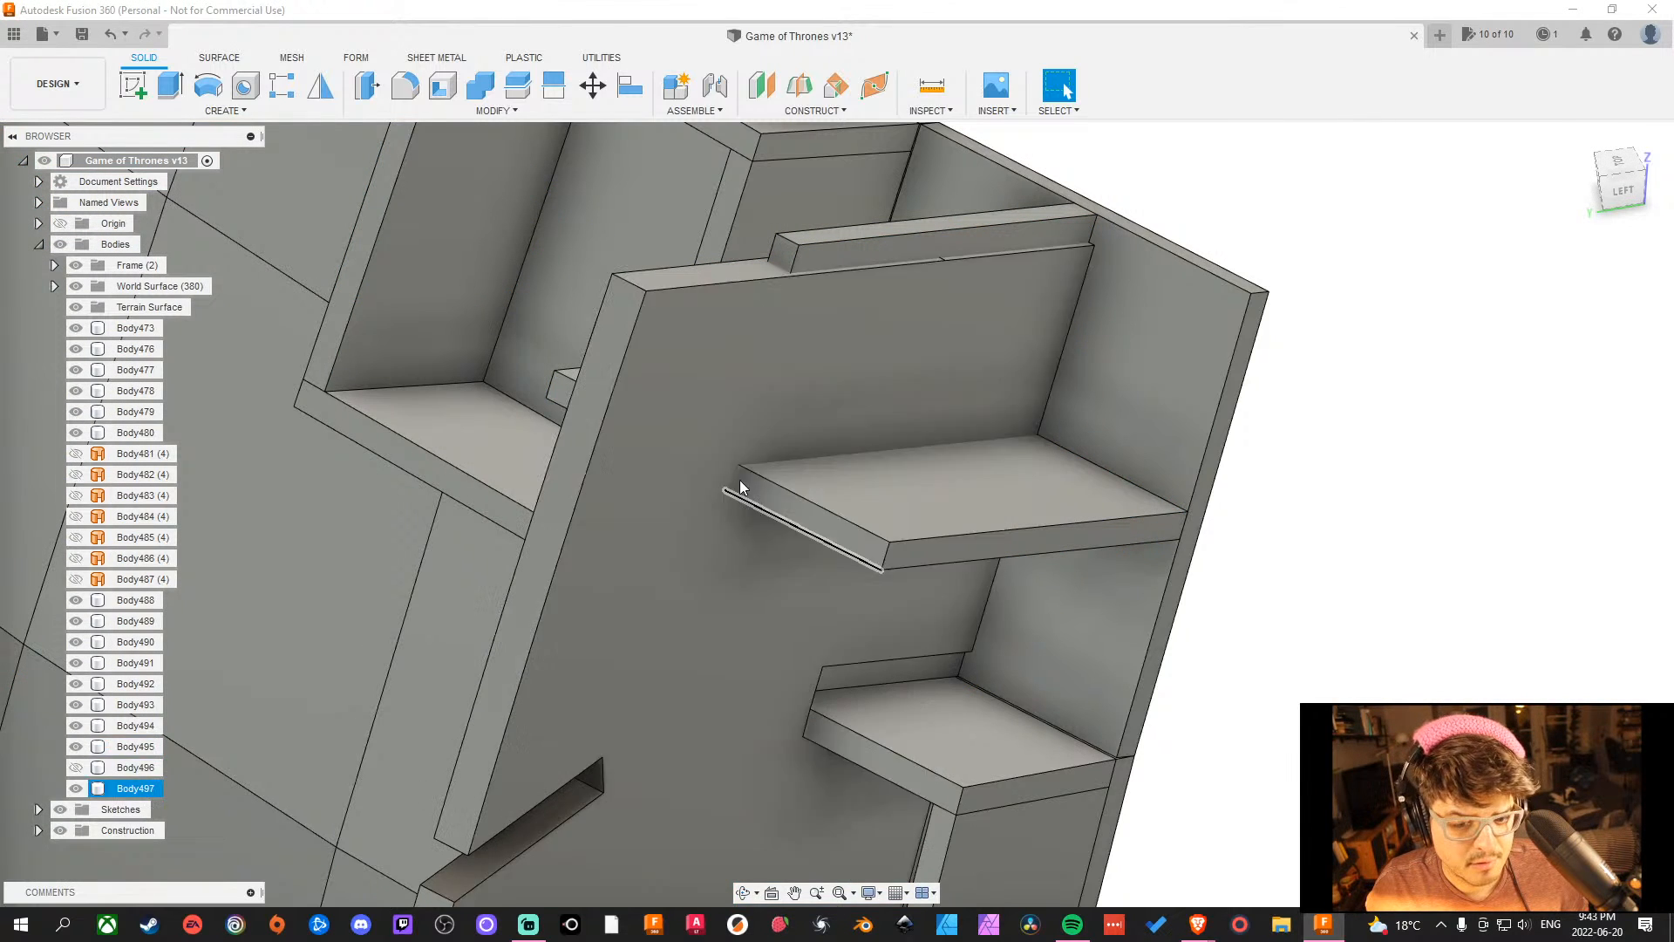
click(76, 767)
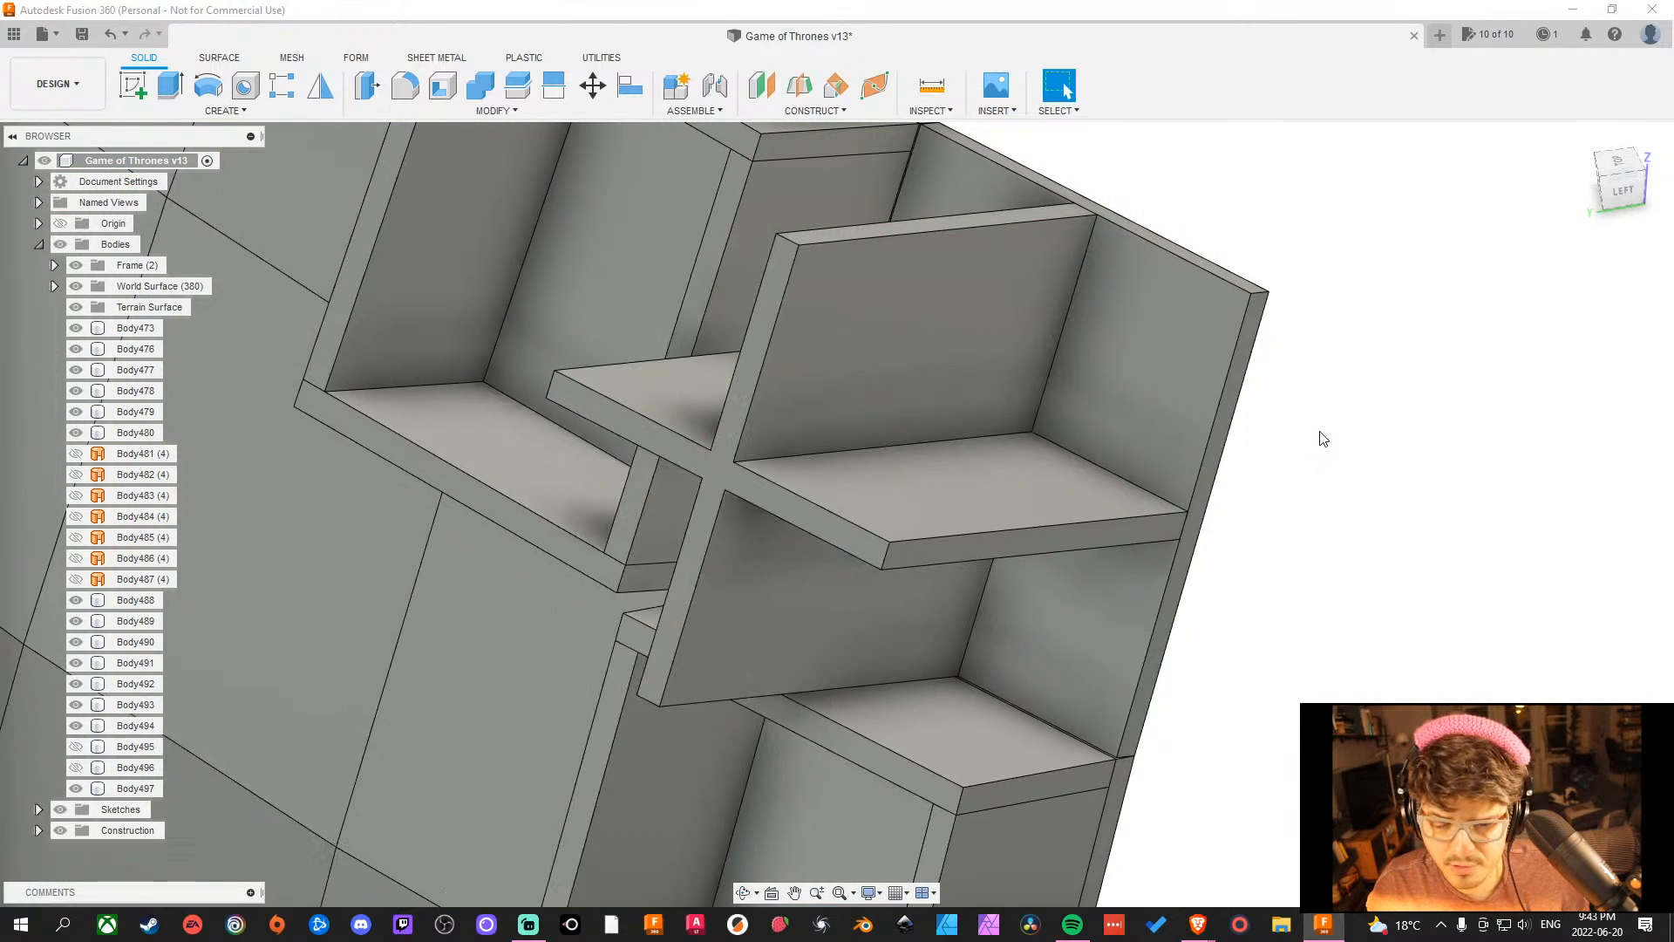
Offset the cross-shaped end face of the corner walls towards the panel to shorten them to about half their depth.
shift+middle_drag(1320, 436, 1256, 477)
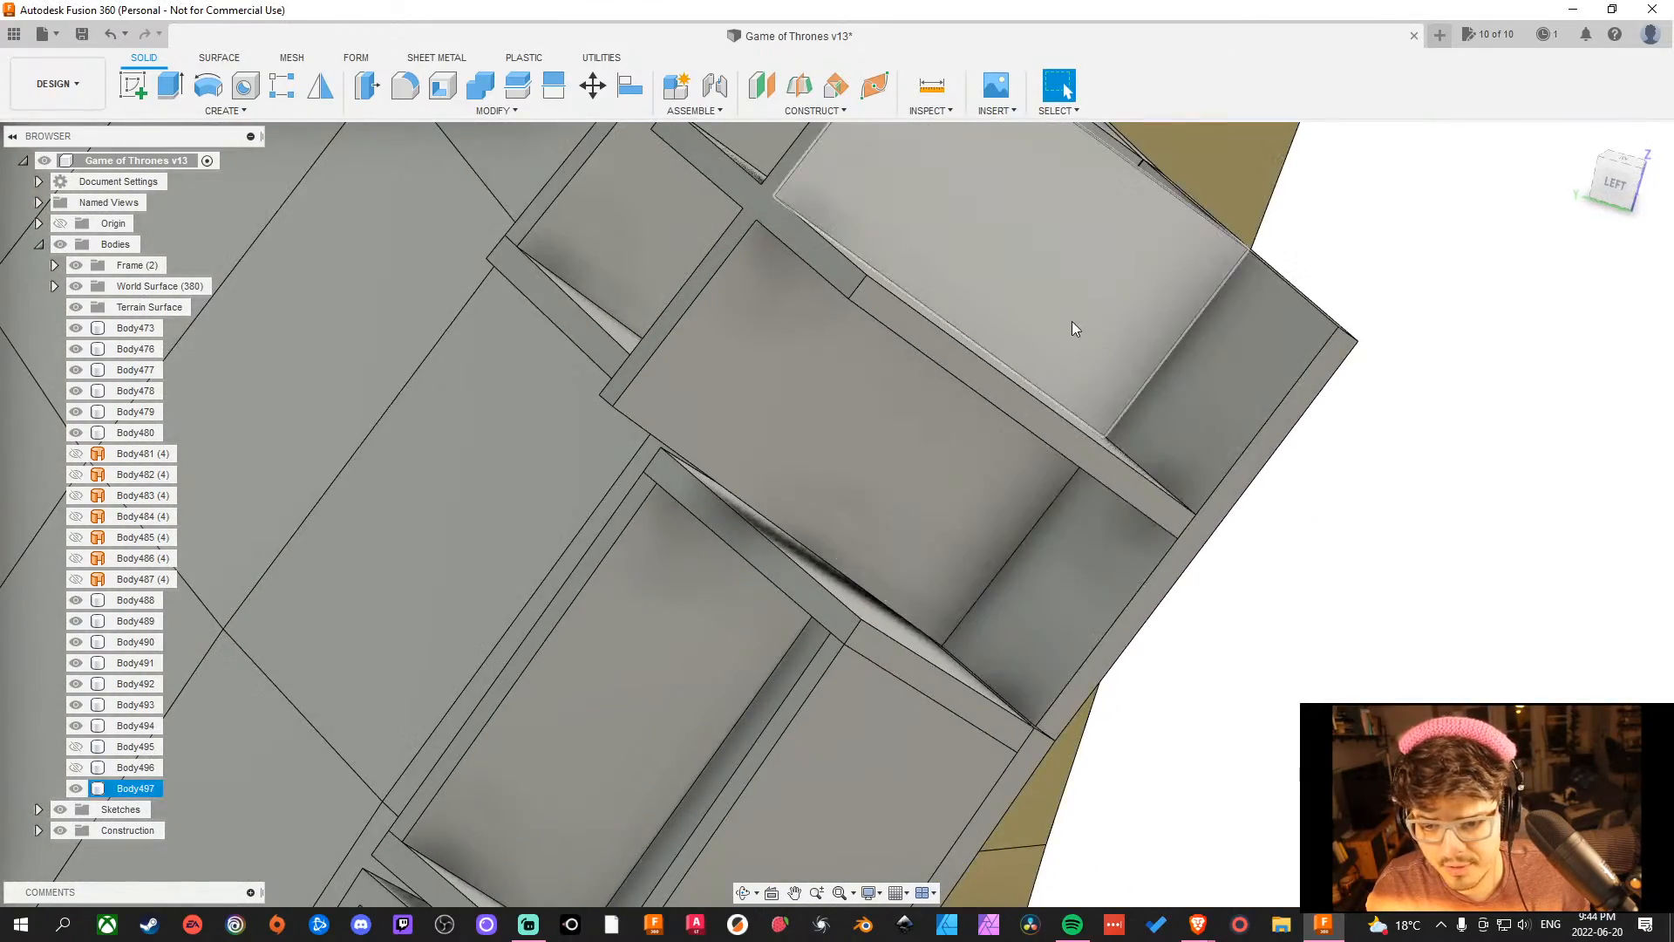
scroll(1049, 320, down, 3)
middle_drag(1048, 317, 1082, 676)
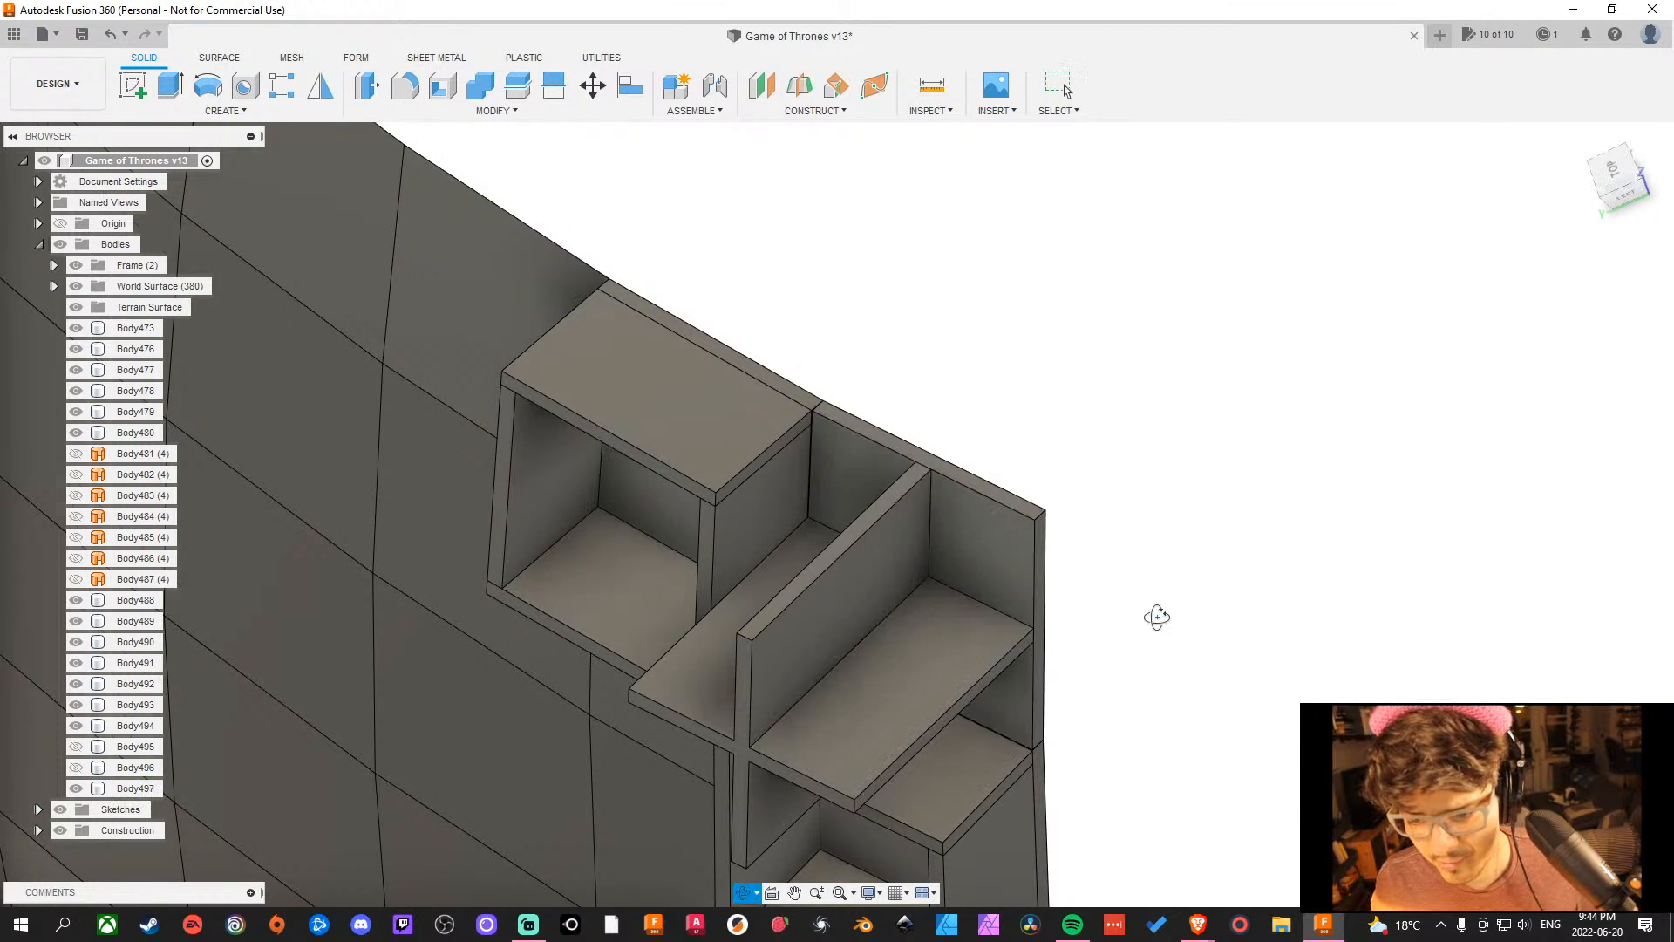
shift+middle_drag(1157, 618, 1158, 460)
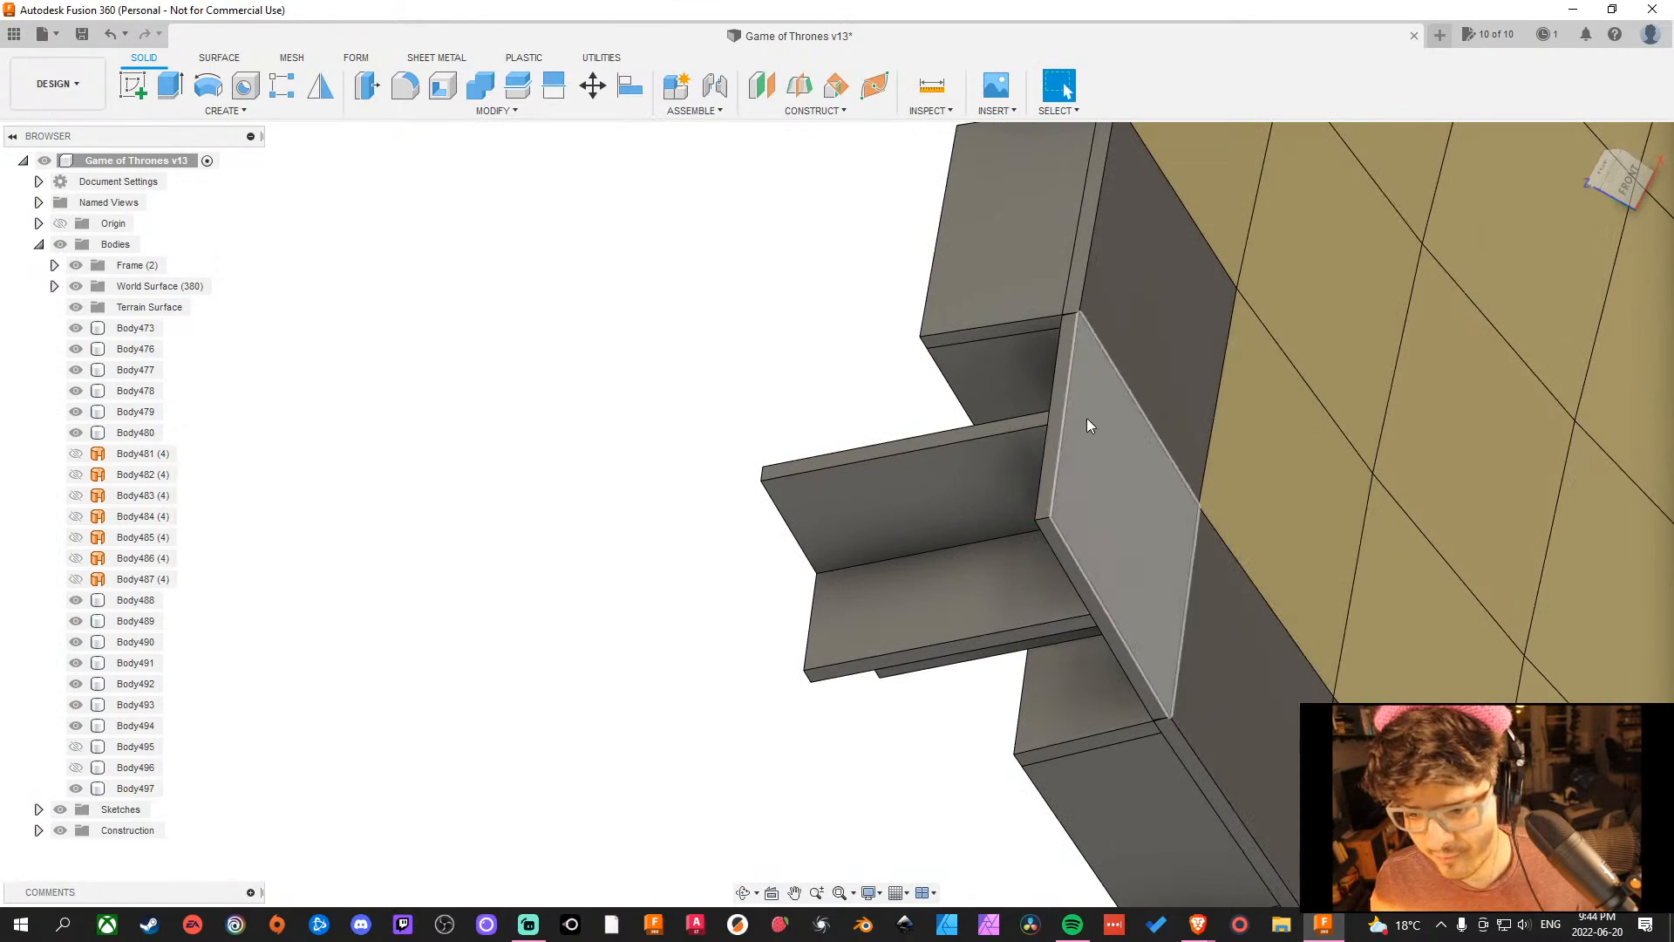
shift+middle_drag(996, 563, 827, 671)
click(820, 621)
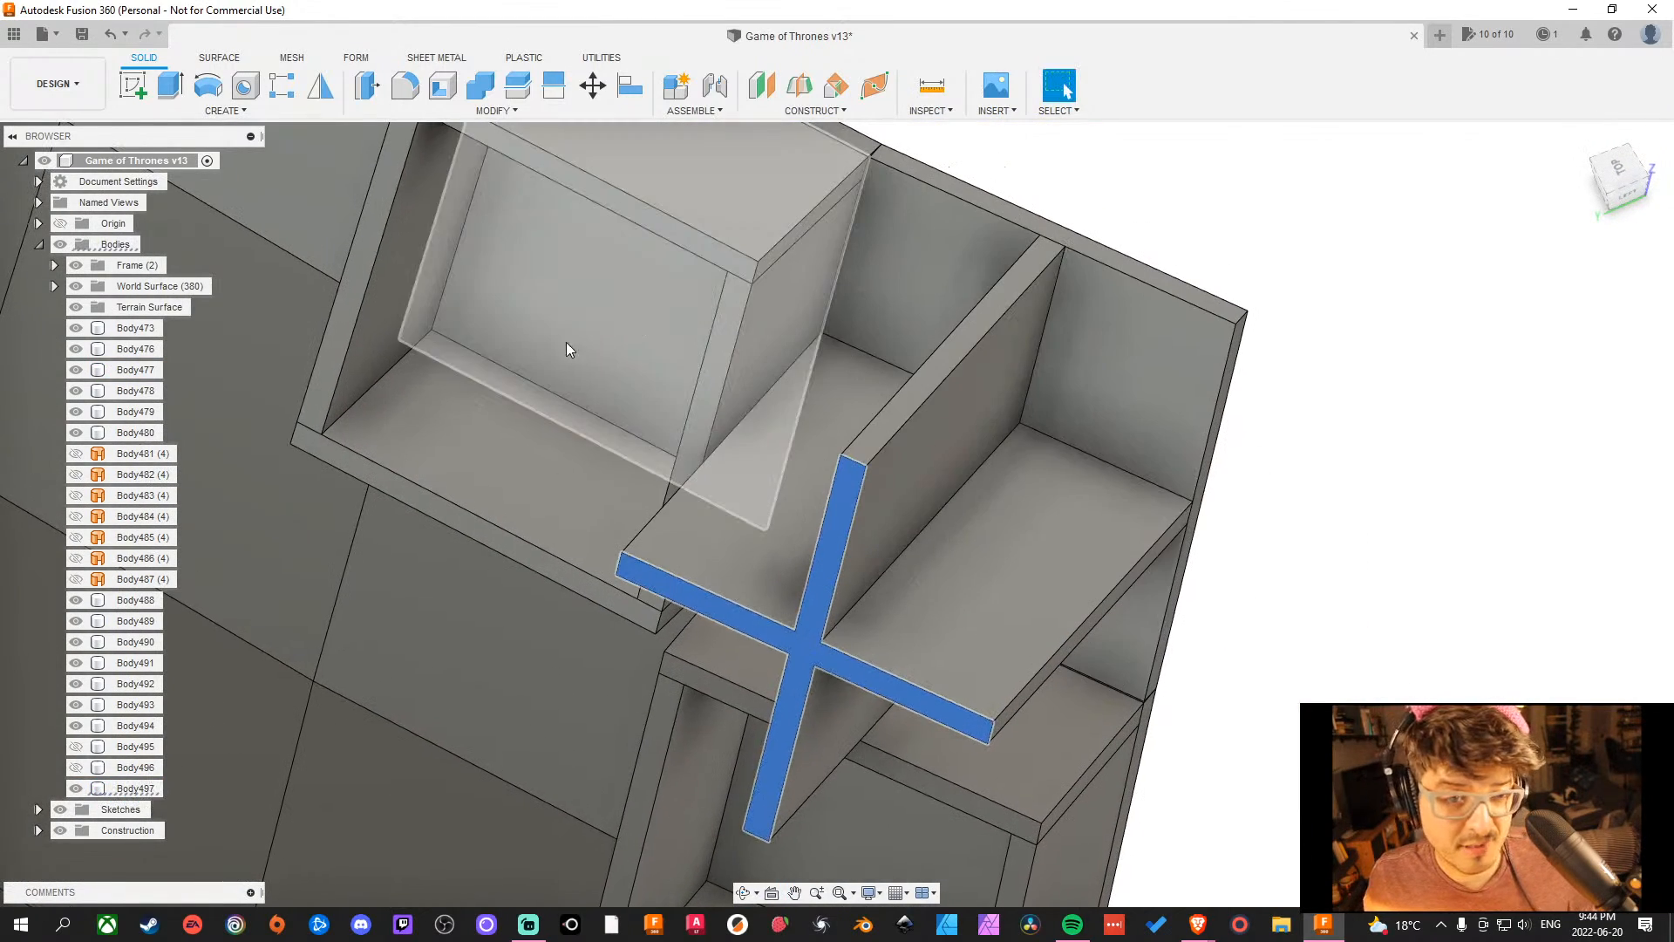
shift+middle_drag(898, 400, 1276, 471)
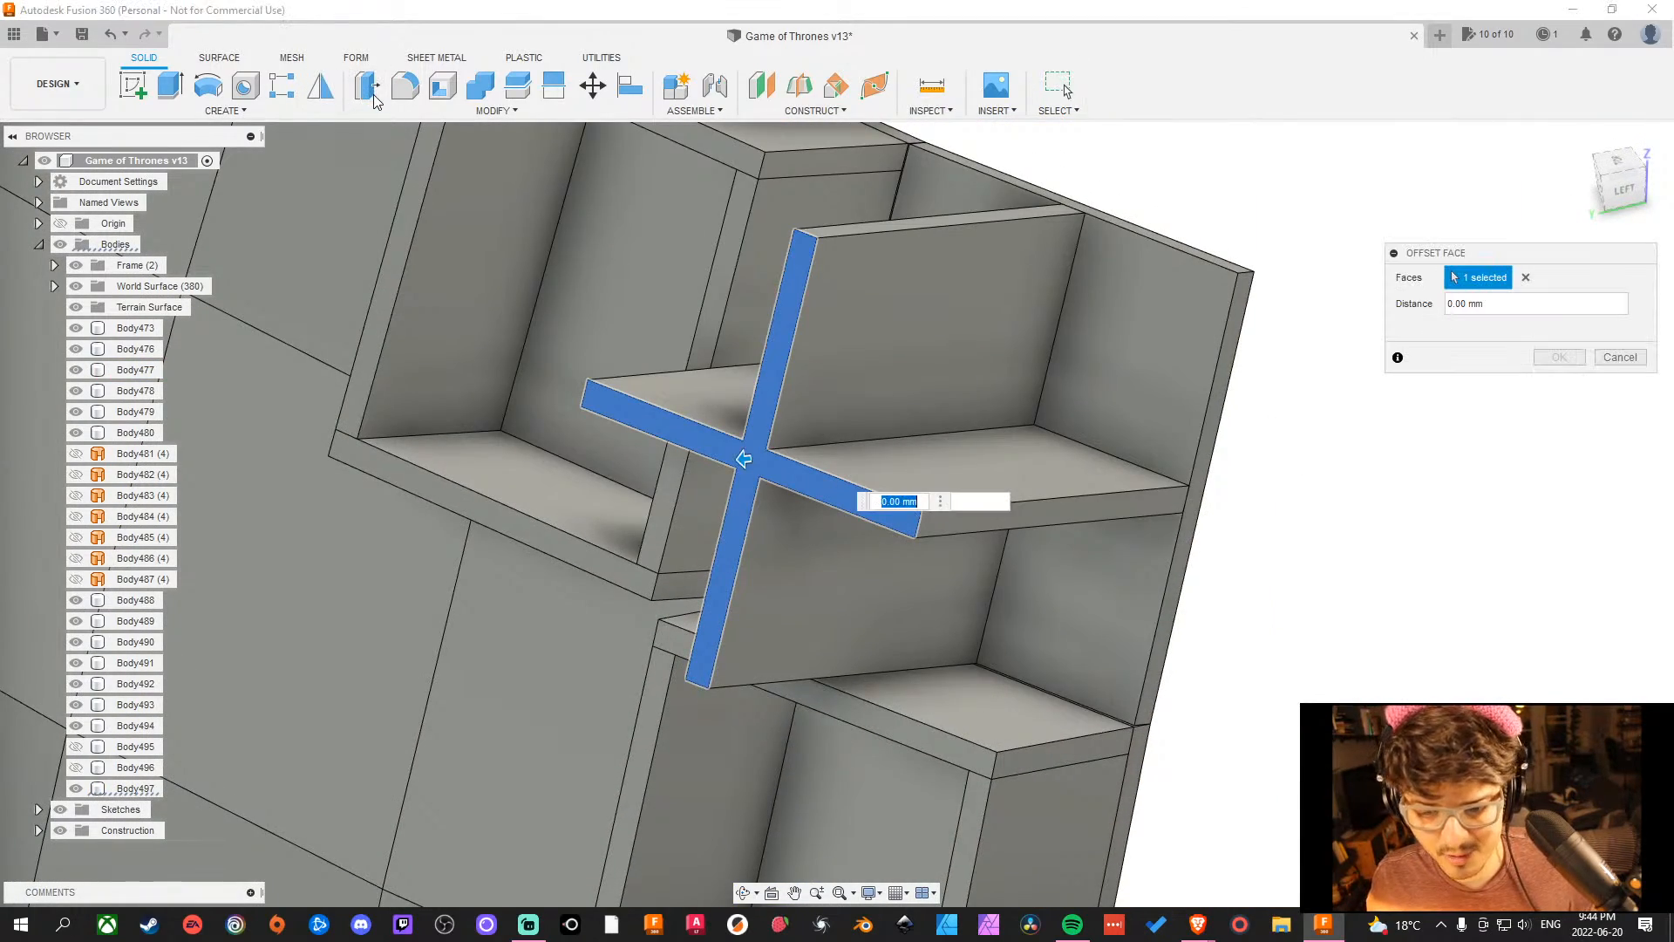
text(00)
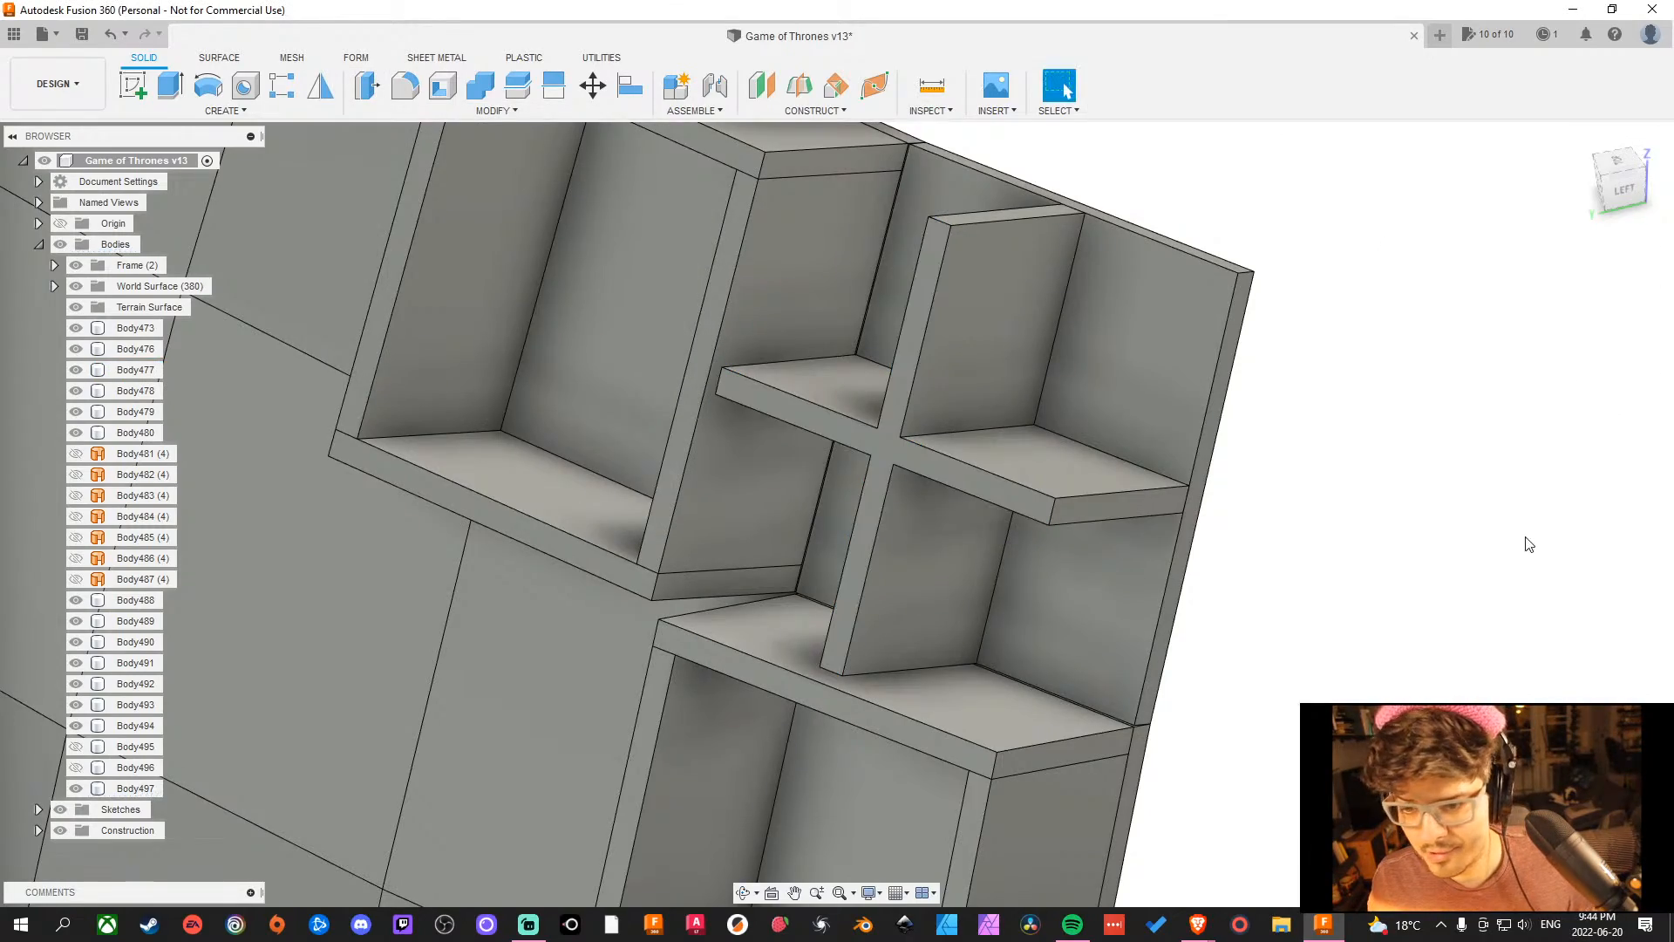
Show the long vertical board Body495 again behind the corner walls.
shift+middle_drag(1528, 545, 1244, 622)
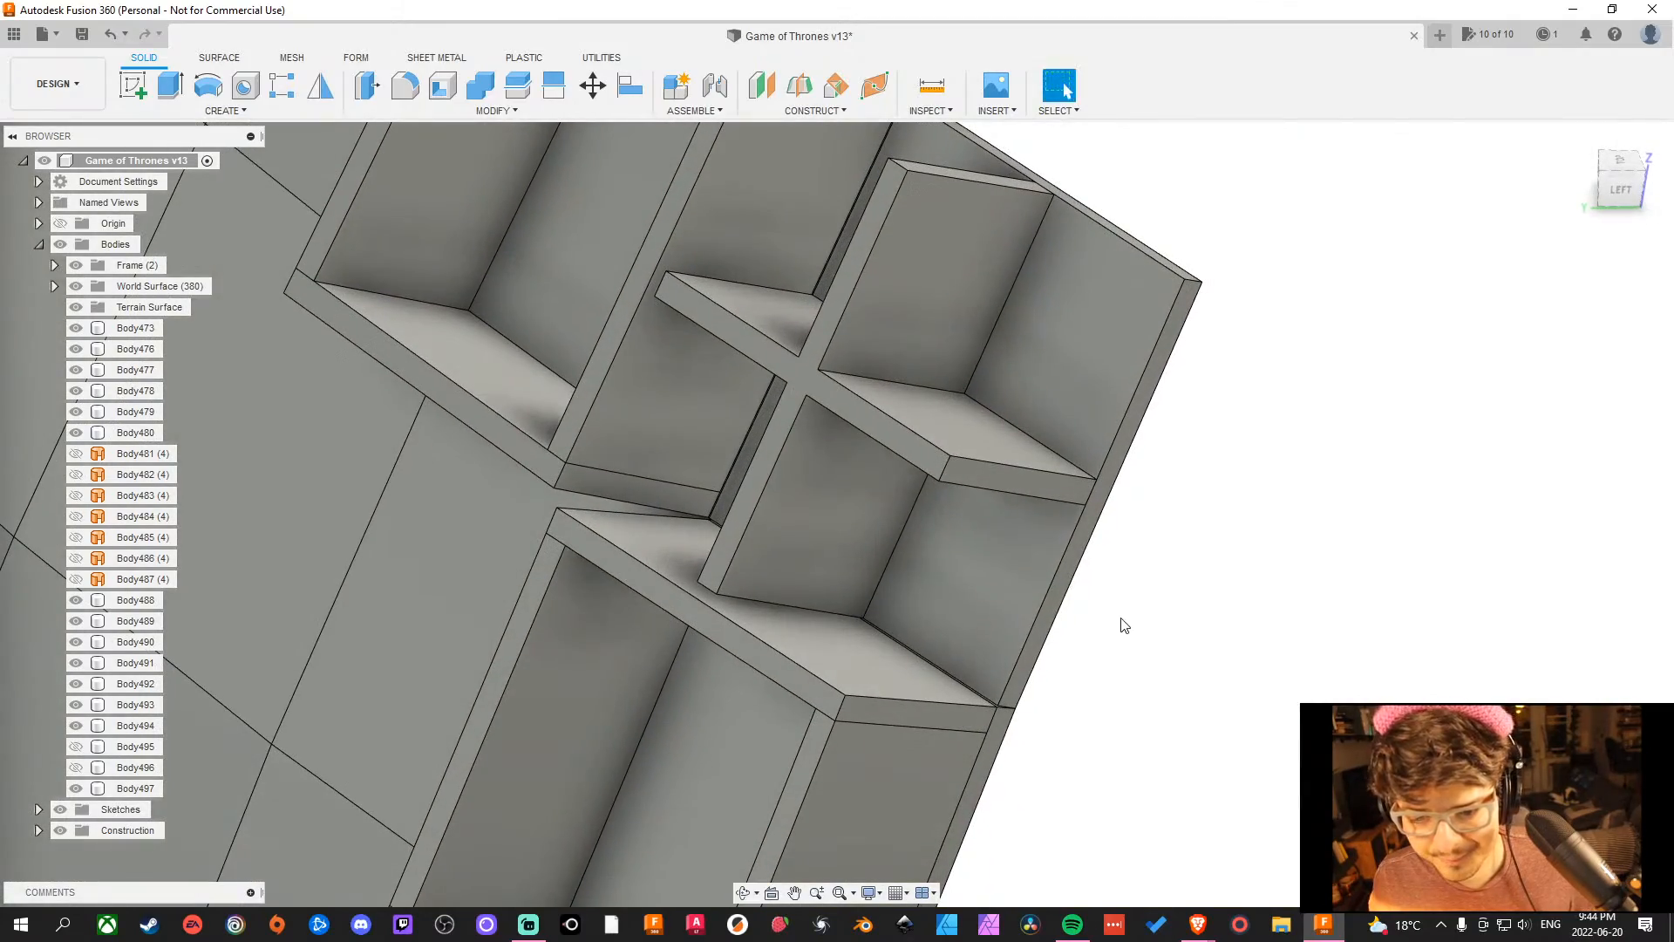
scroll(1125, 625, down, 3)
shift+middle_drag(1128, 610, 1151, 561)
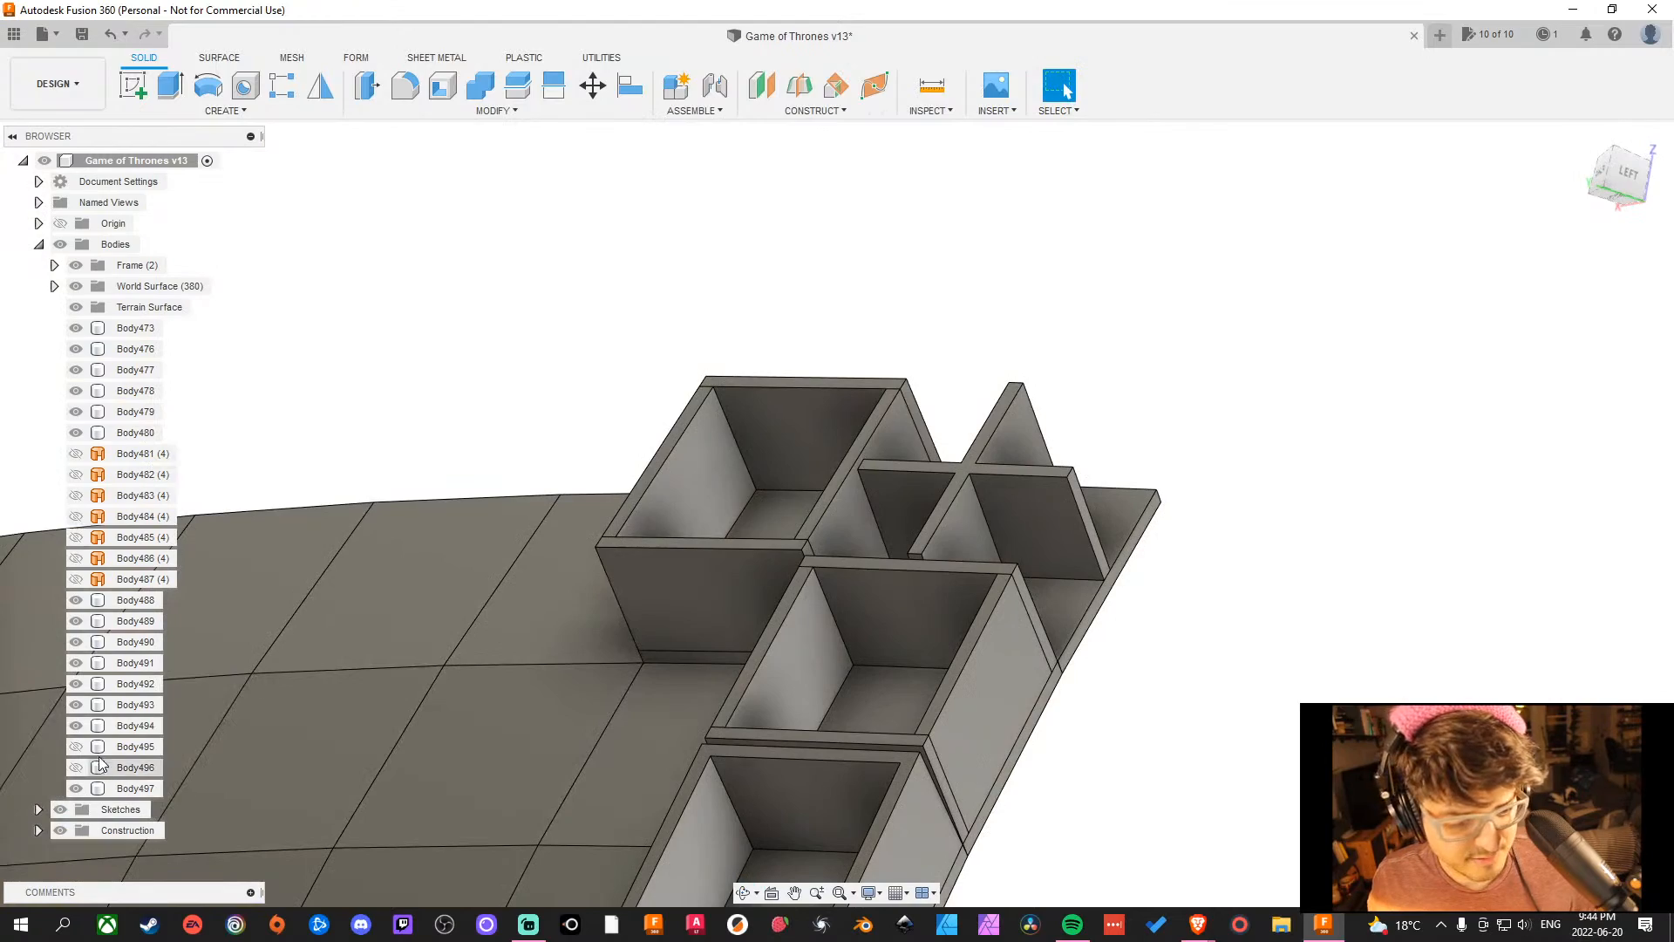
click(75, 754)
middle_drag(1173, 696, 1218, 628)
click(948, 216)
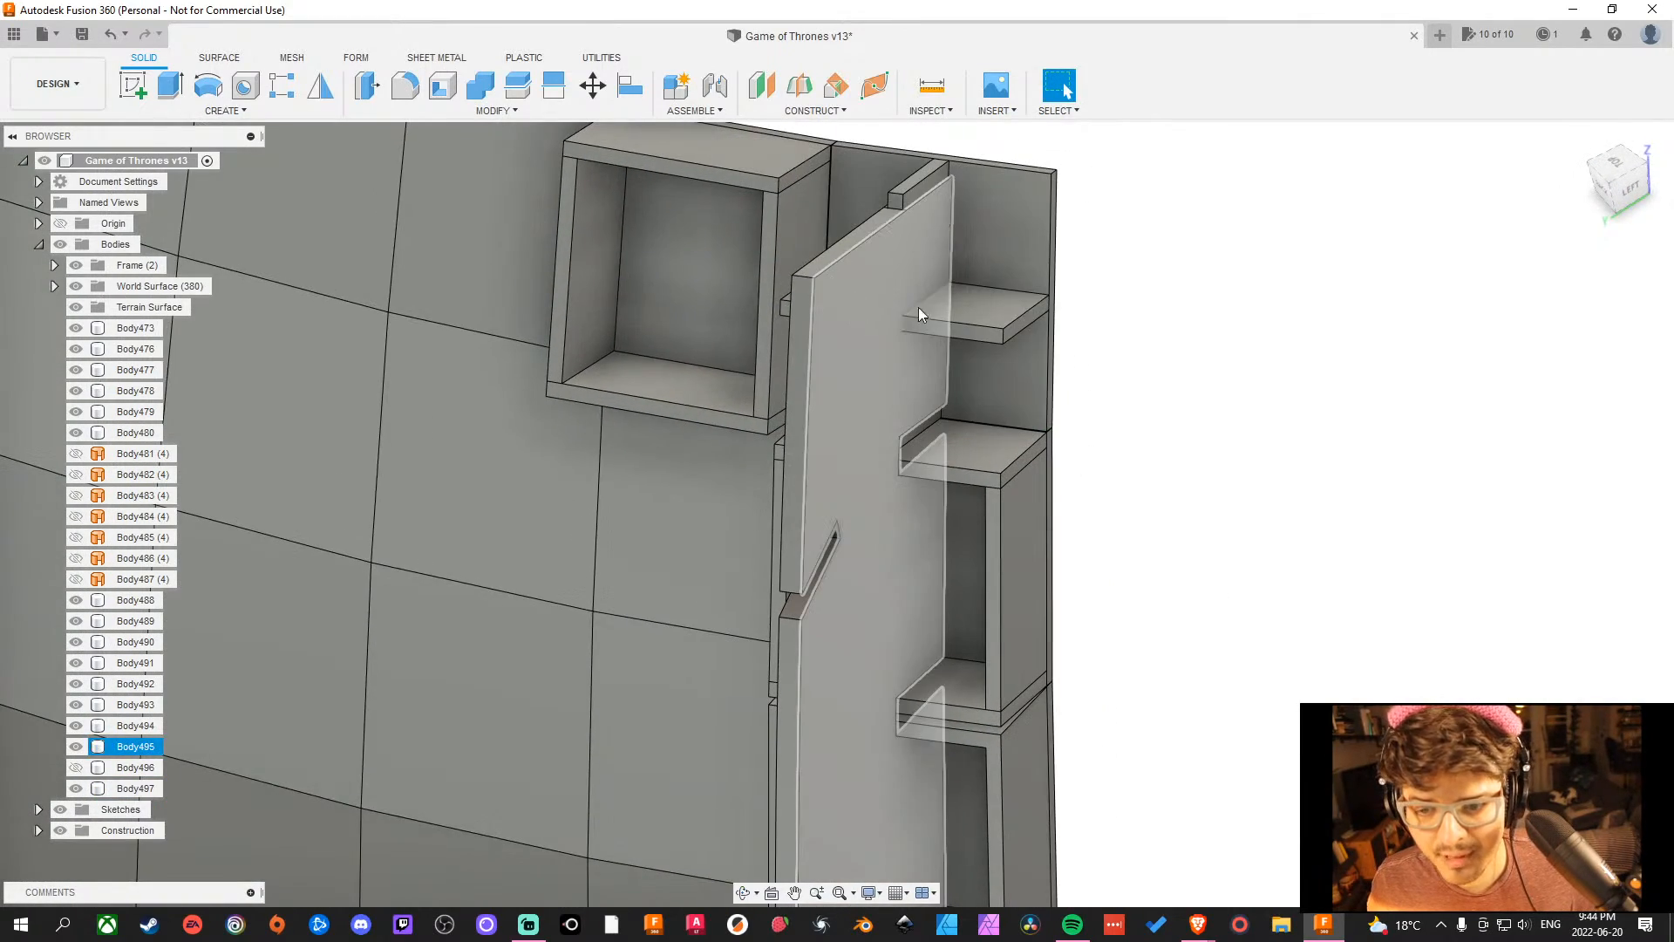
shift+middle_drag(1176, 438, 1221, 449)
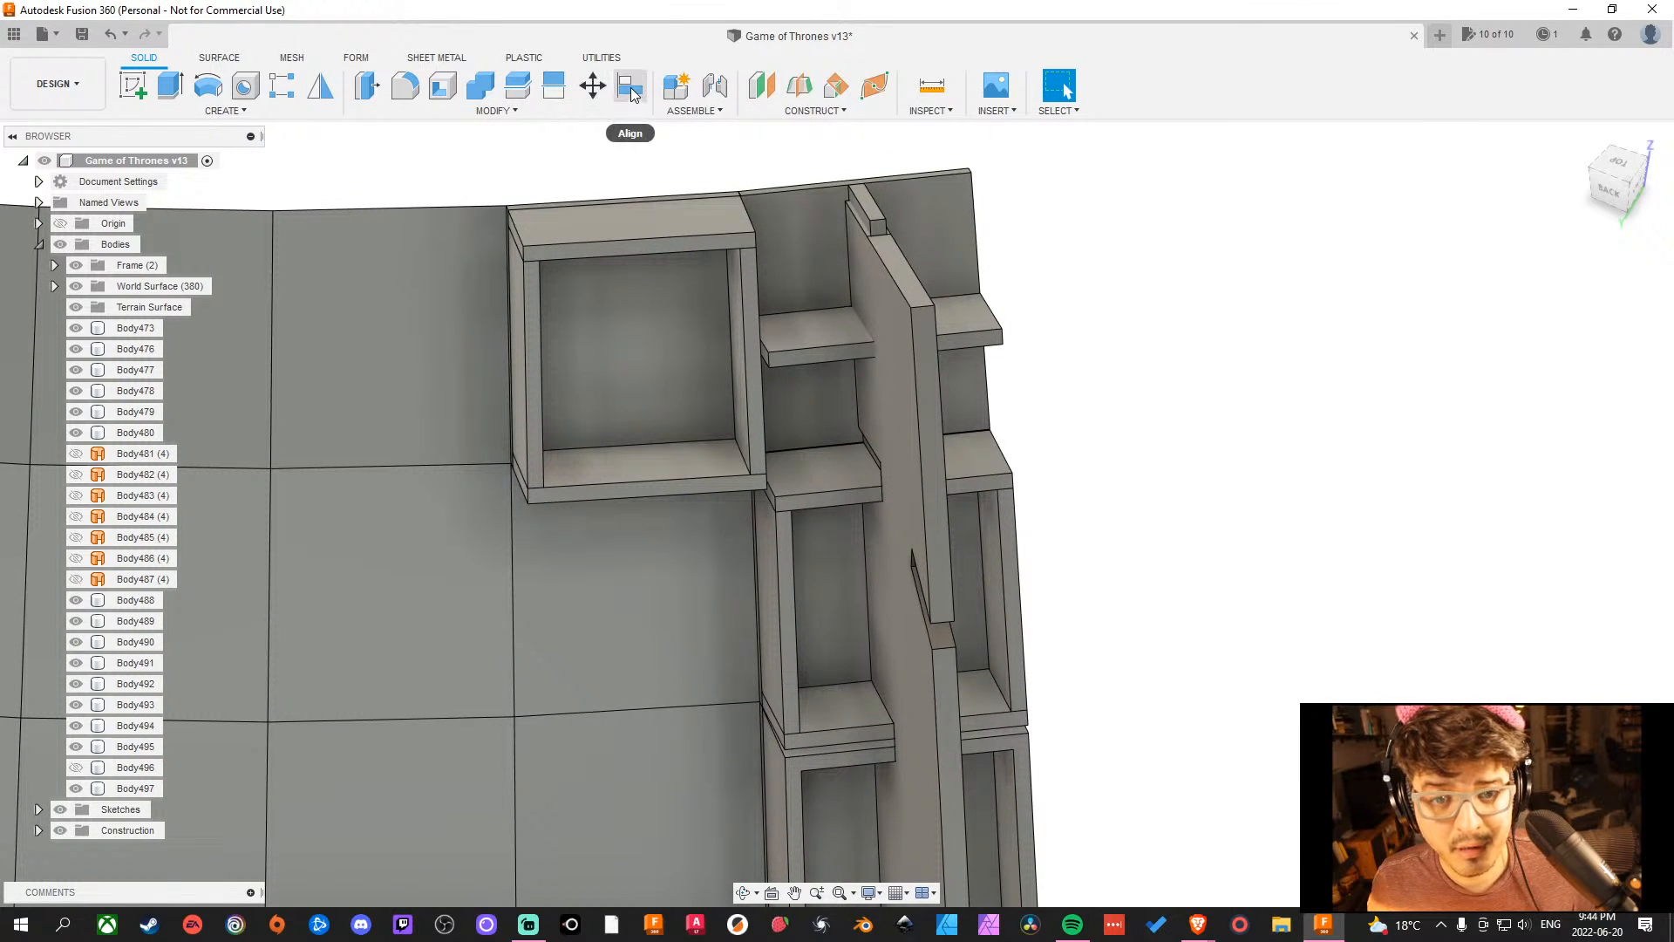
Align the long vertical board's side face with the side face of the corner's vertical wall.
click(888, 320)
shift+middle_drag(1136, 346, 1037, 351)
scroll(870, 171, up, 5)
click(926, 161)
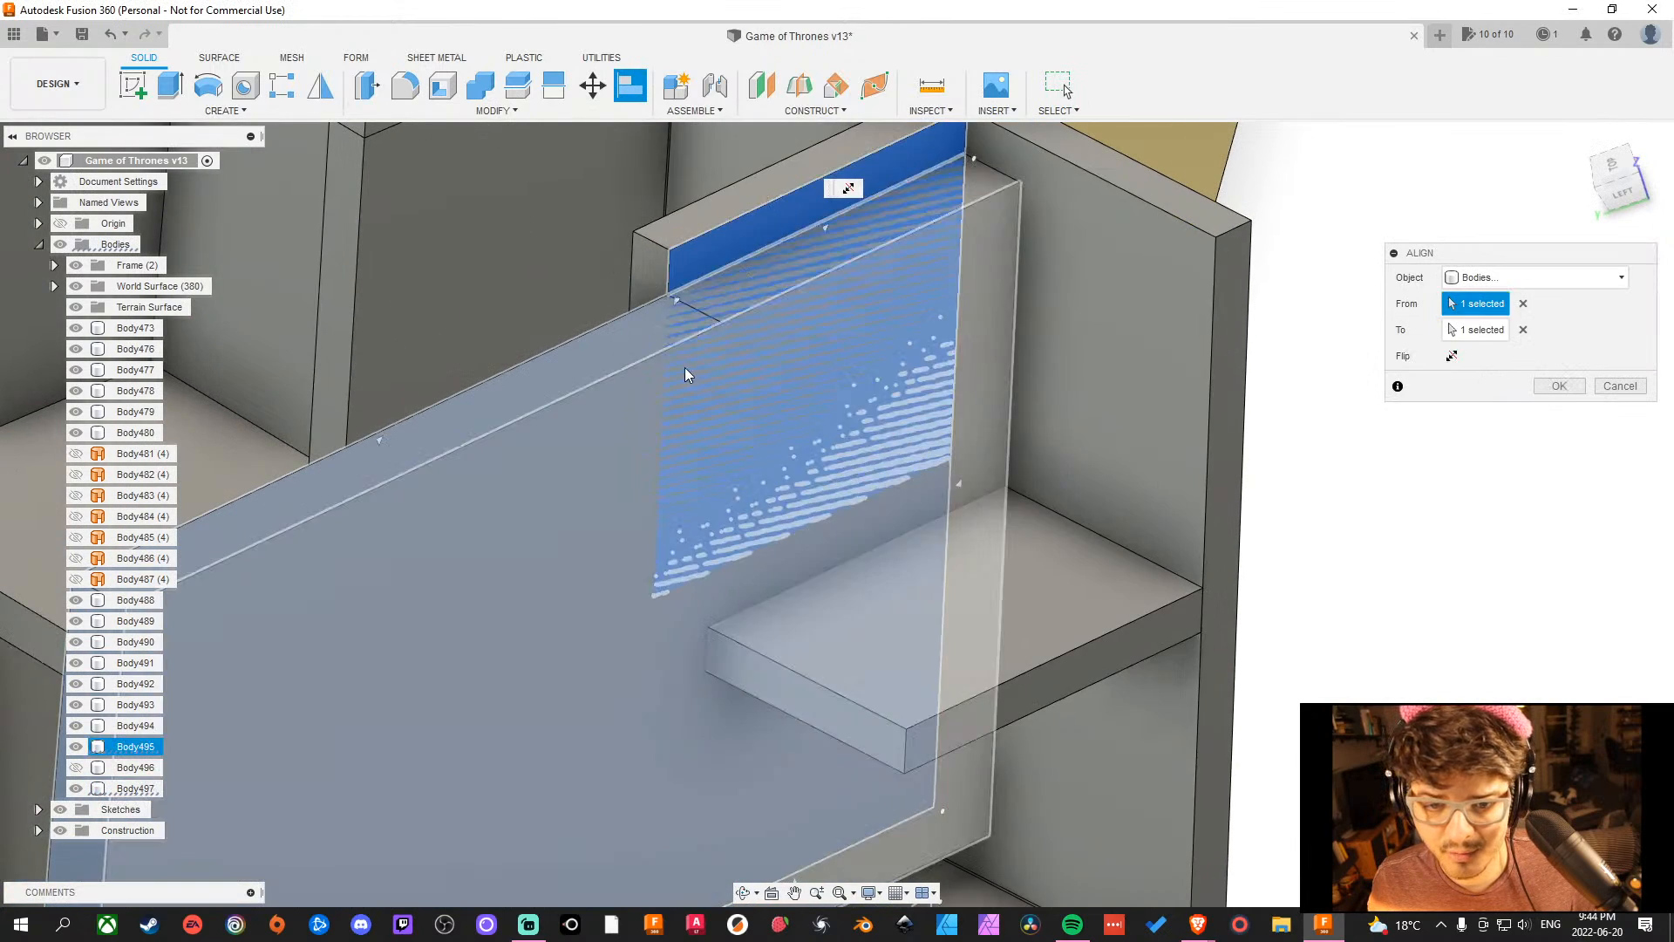
Examine how the long board meets the corner walls and how it runs along the column of box frames and the curved surface.
scroll(684, 368, down, 5)
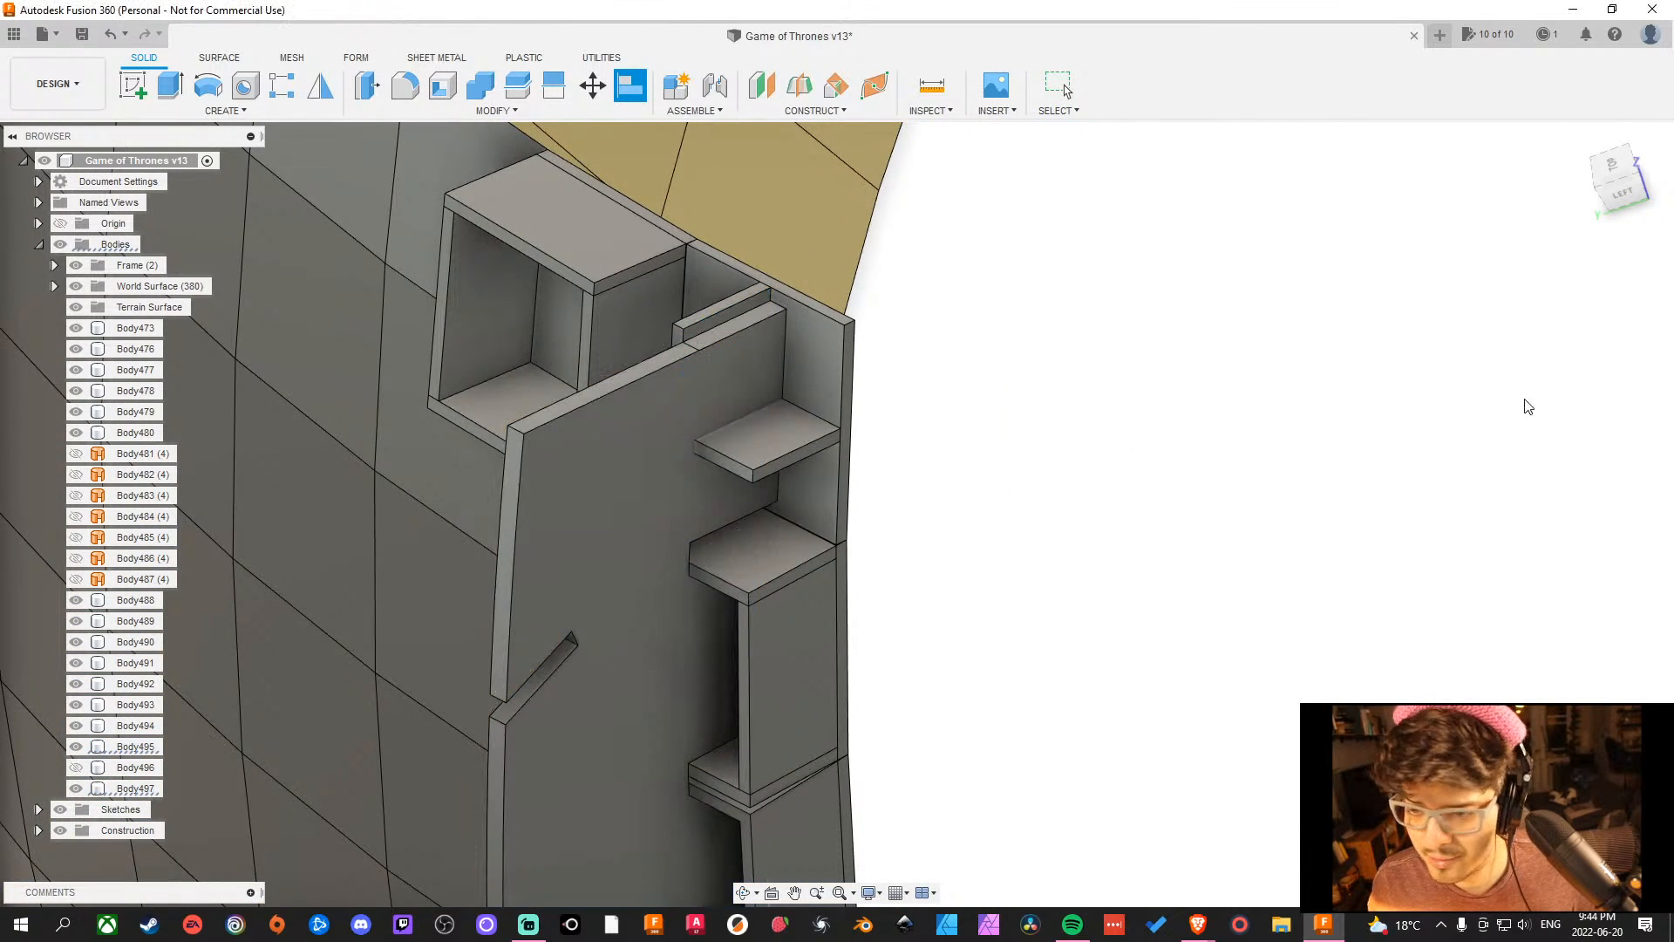
shift+middle_drag(941, 476, 981, 354)
scroll(781, 301, up, 6)
scroll(992, 342, up, 2)
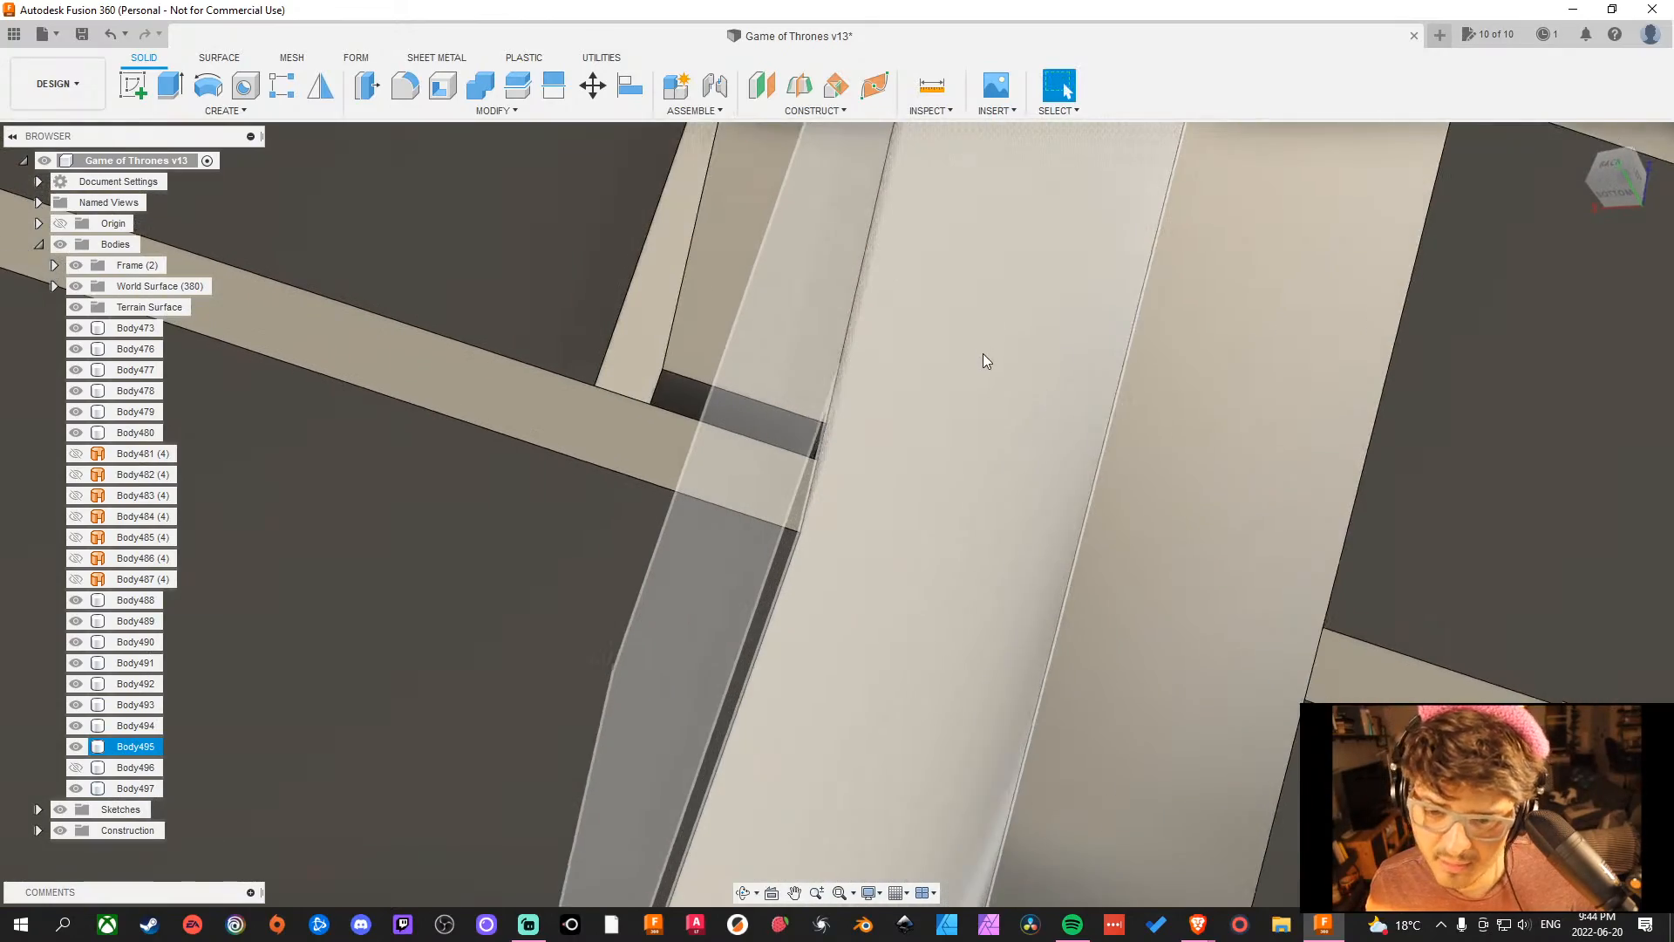
scroll(982, 354, down, 3)
scroll(981, 354, down, 10)
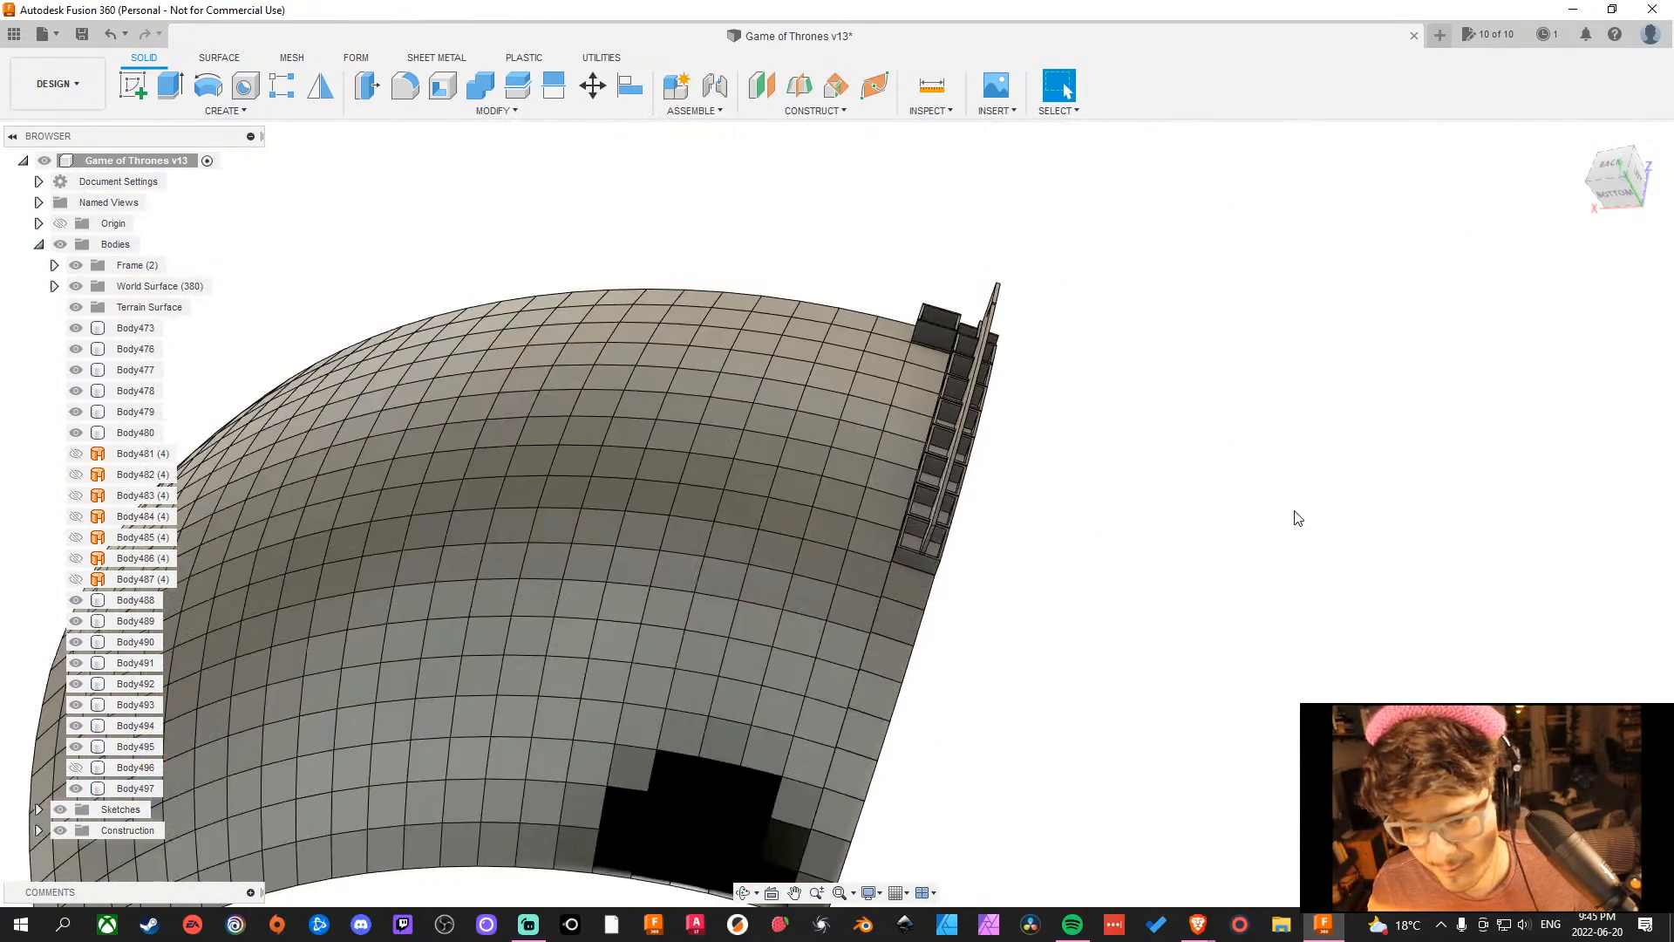
shift+middle_drag(1226, 505, 1169, 567)
scroll(979, 410, up, 8)
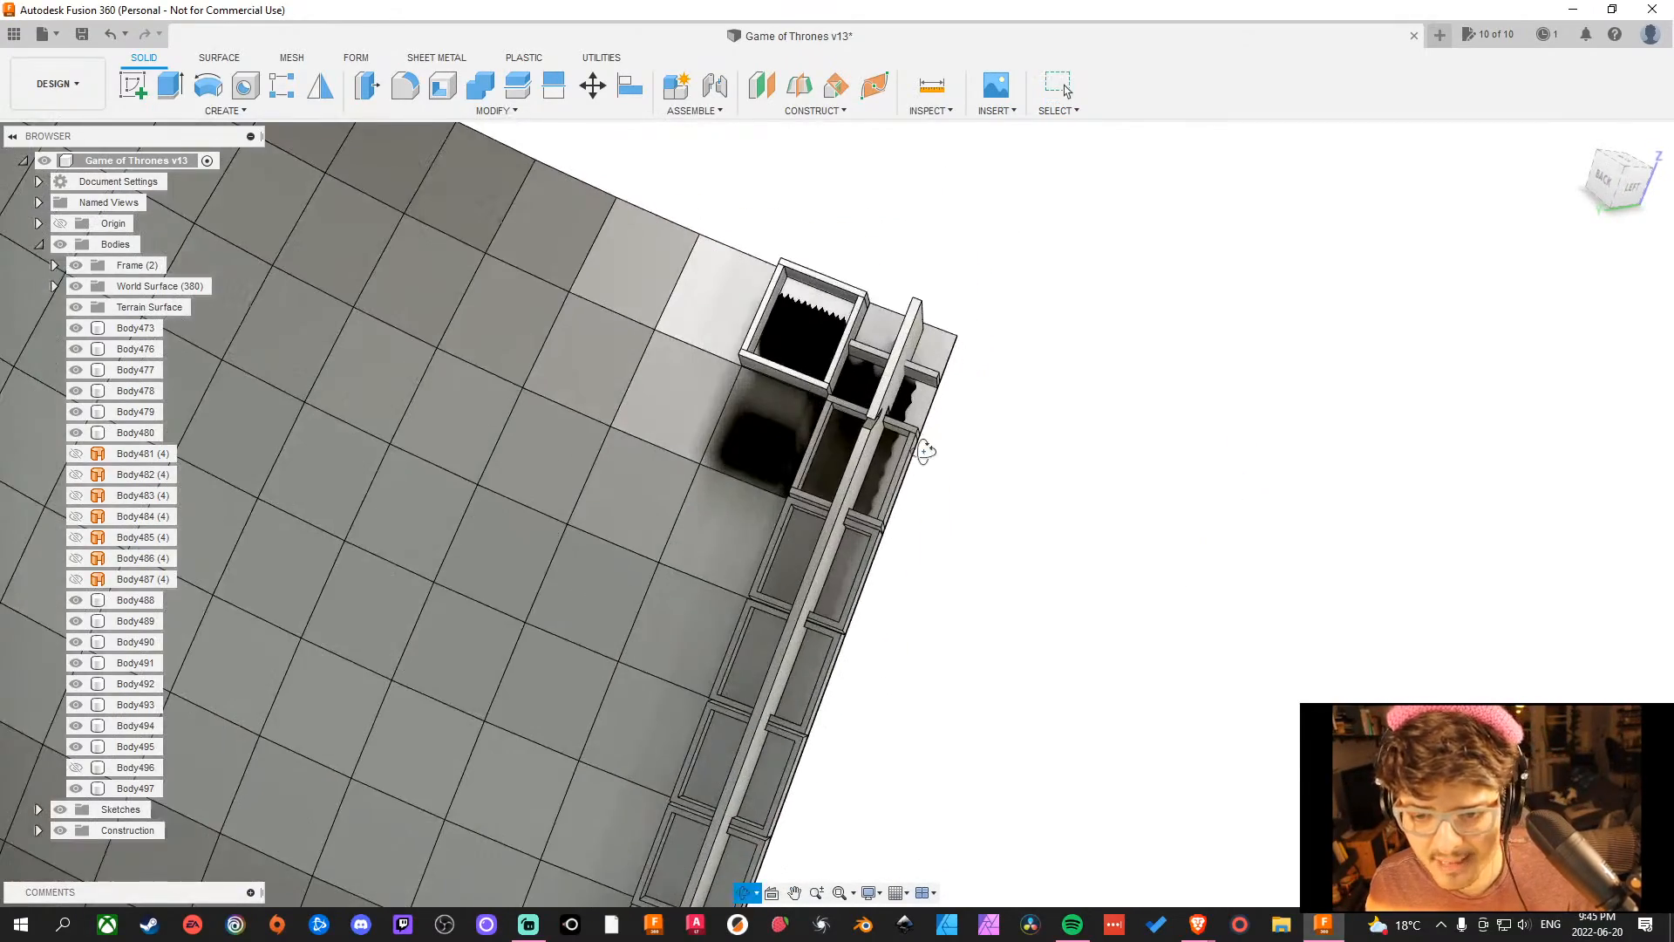
shift+middle_drag(924, 450, 1232, 427)
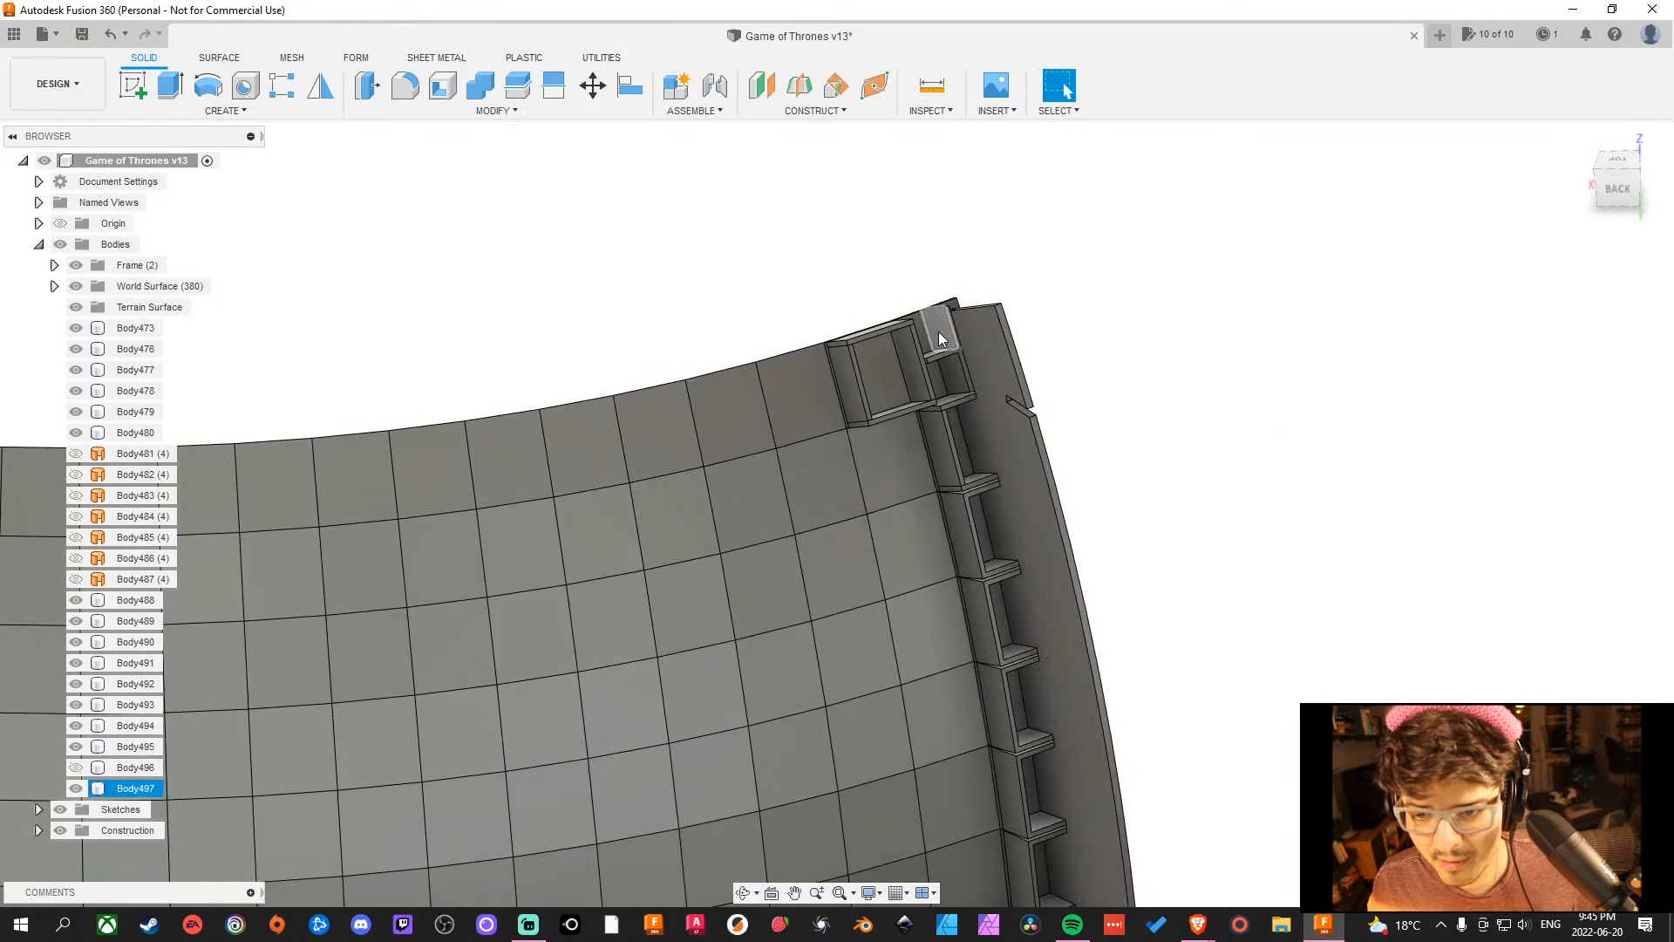
middle_drag(1138, 464, 1085, 413)
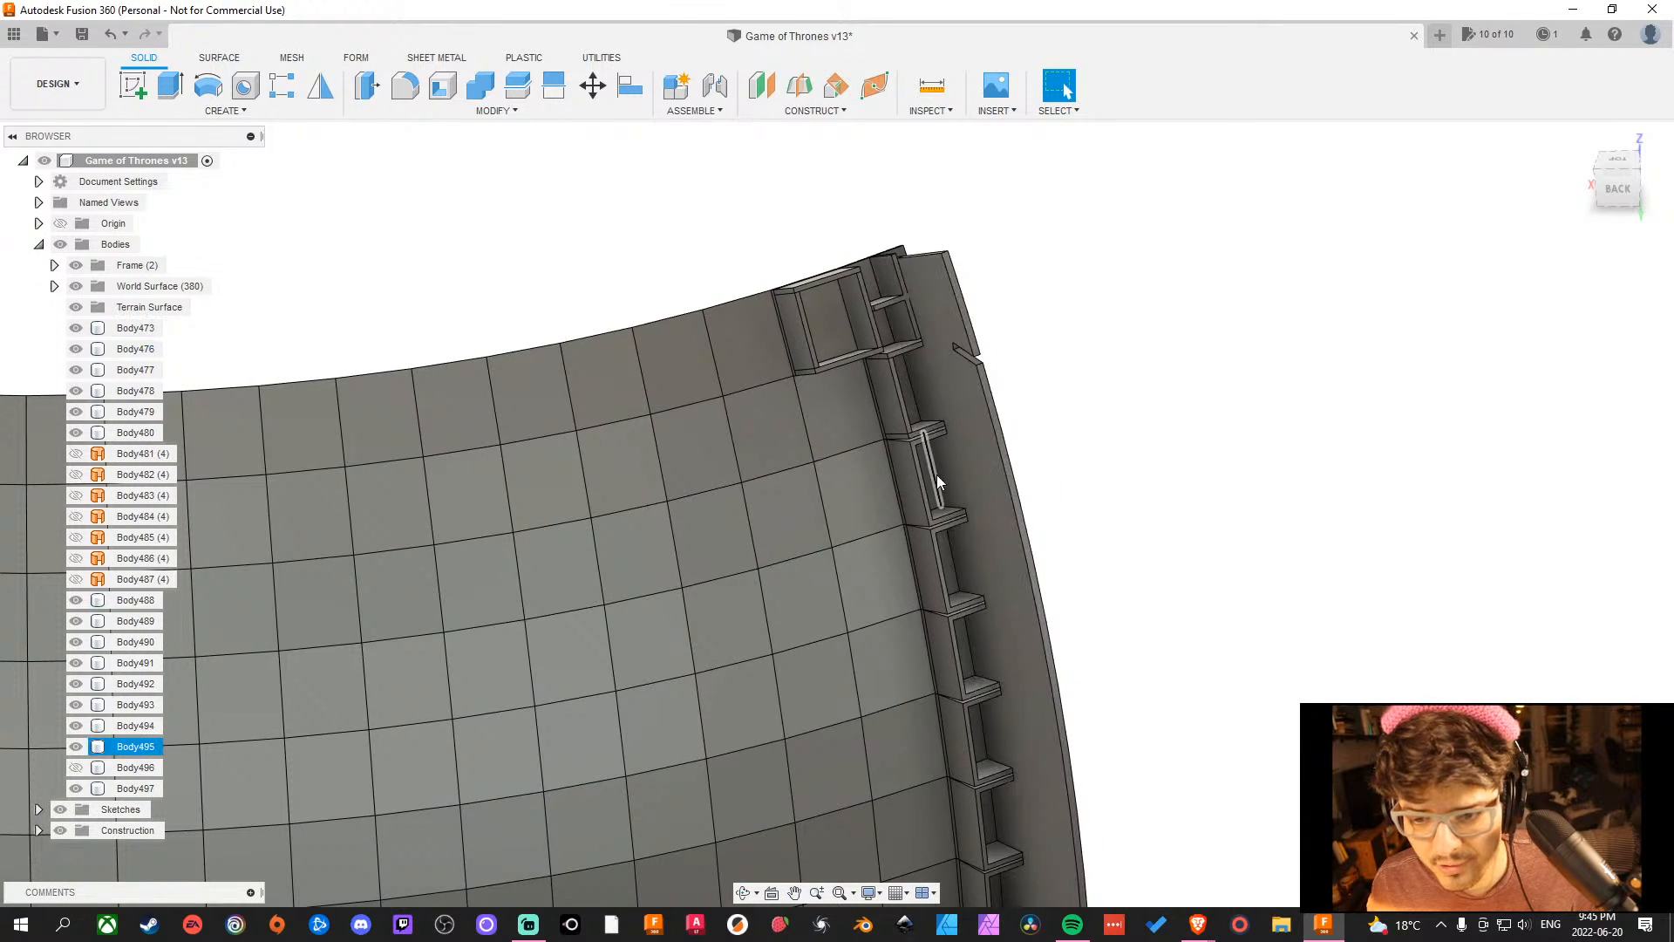
middle_drag(1189, 776, 1142, 720)
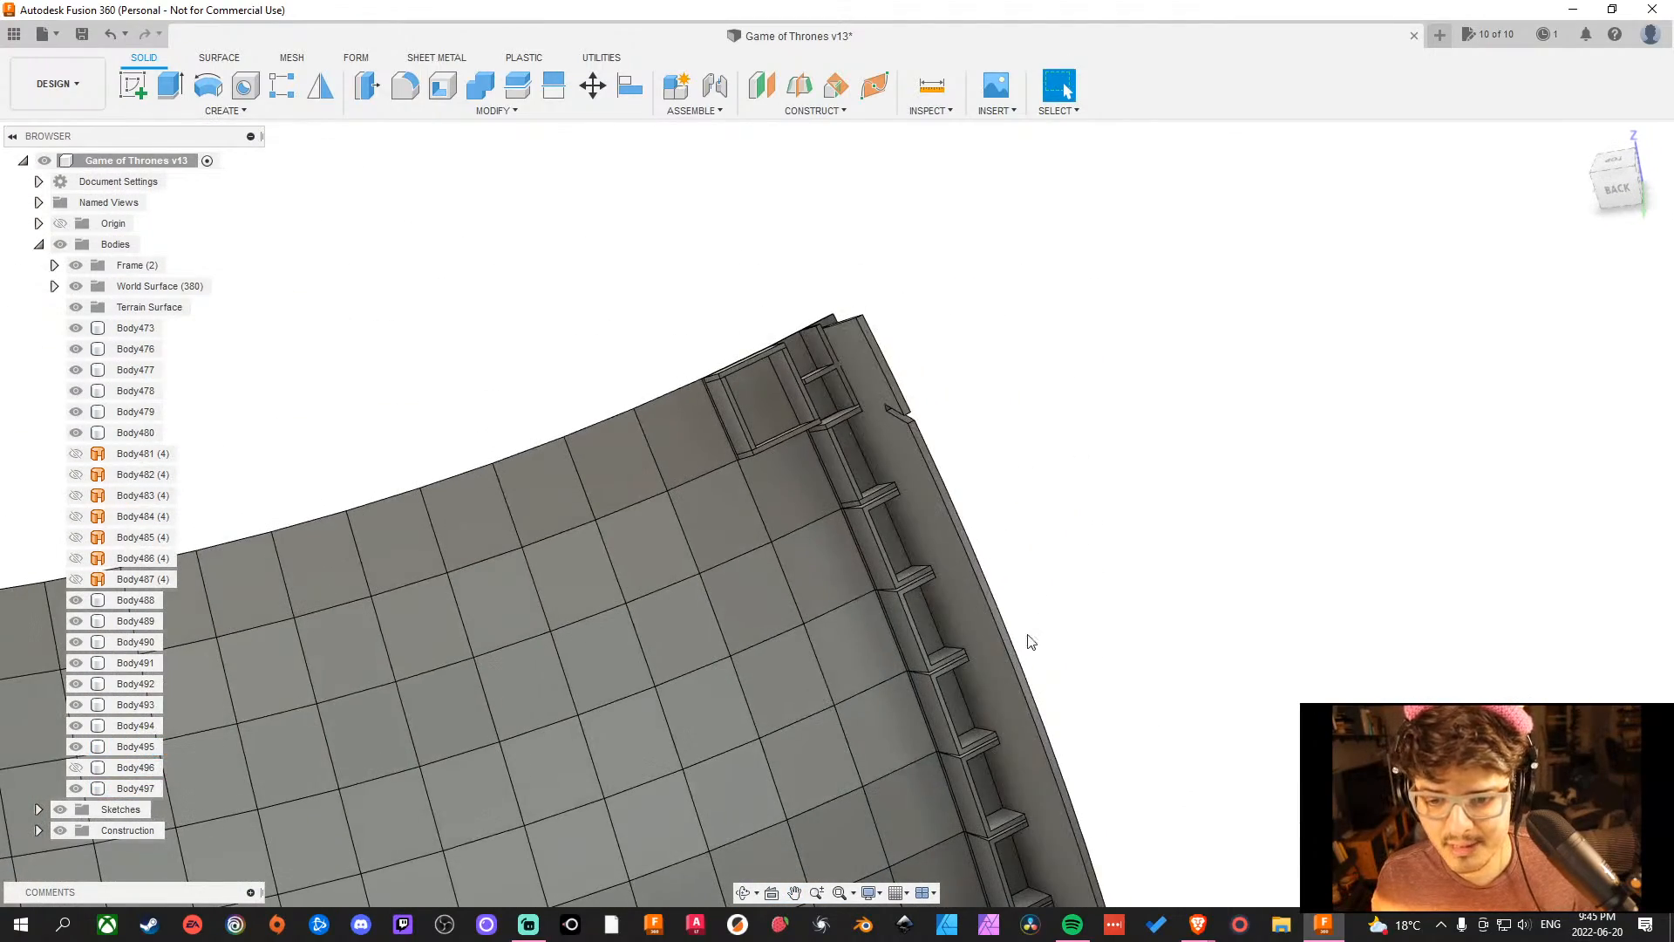
scroll(1268, 561, down, 4)
middle_drag(1291, 578, 1282, 162)
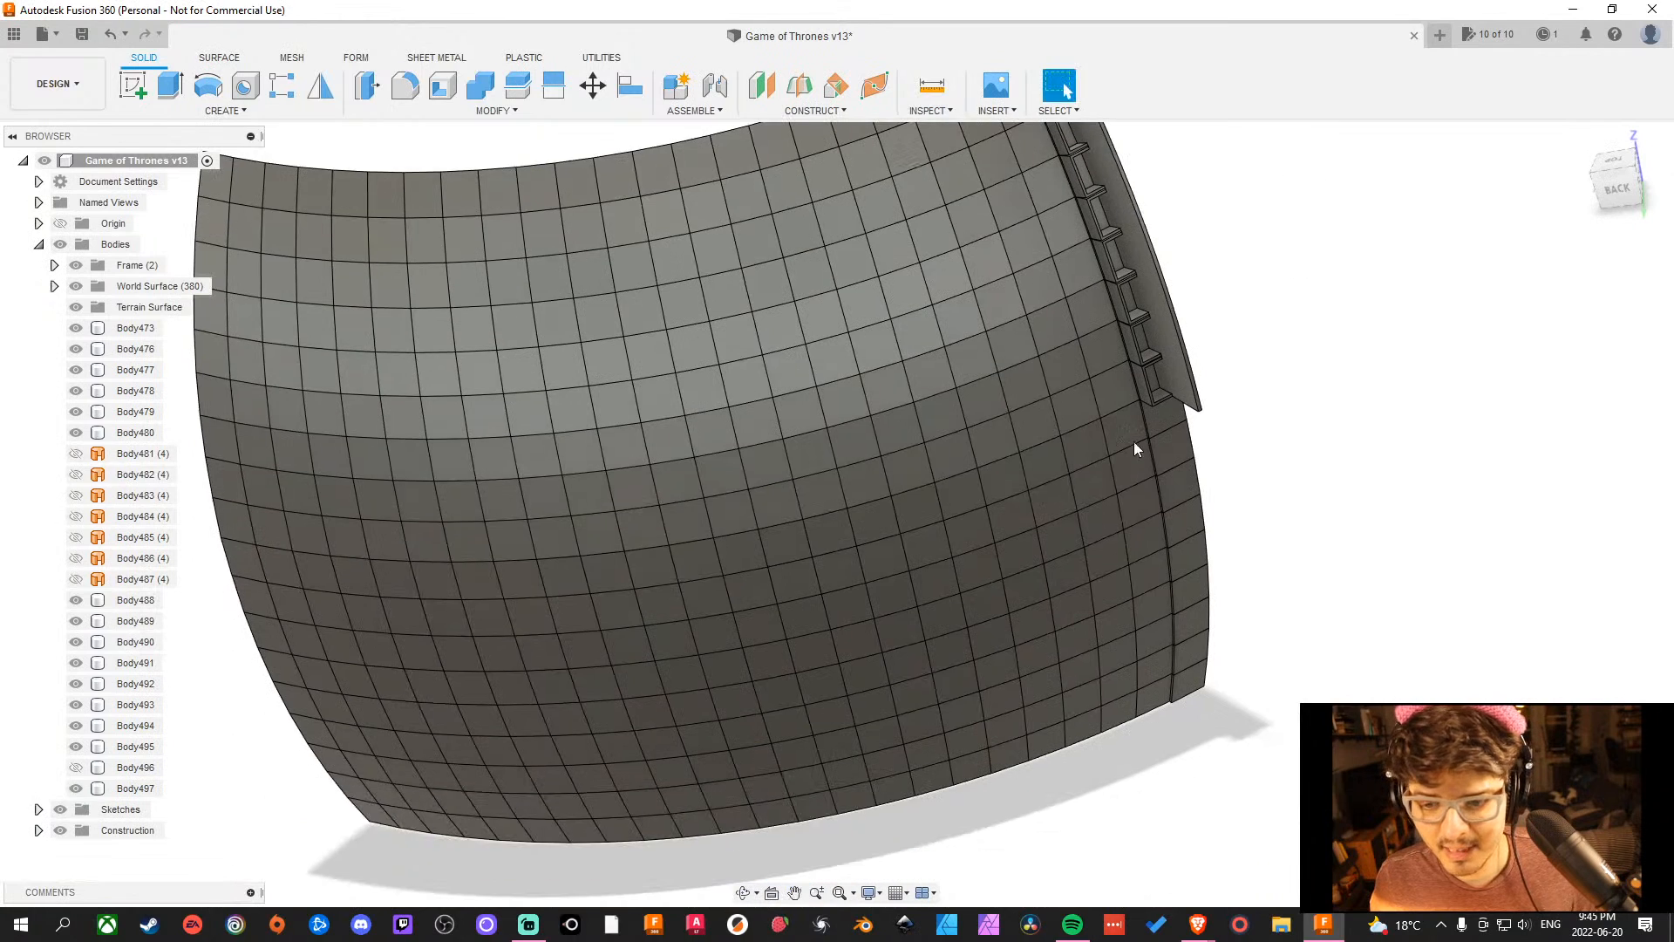
middle_drag(1371, 204, 1201, 535)
scroll(976, 329, up, 5)
middle_drag(986, 407, 1002, 309)
scroll(962, 364, up, 4)
middle_drag(1006, 424, 1125, 363)
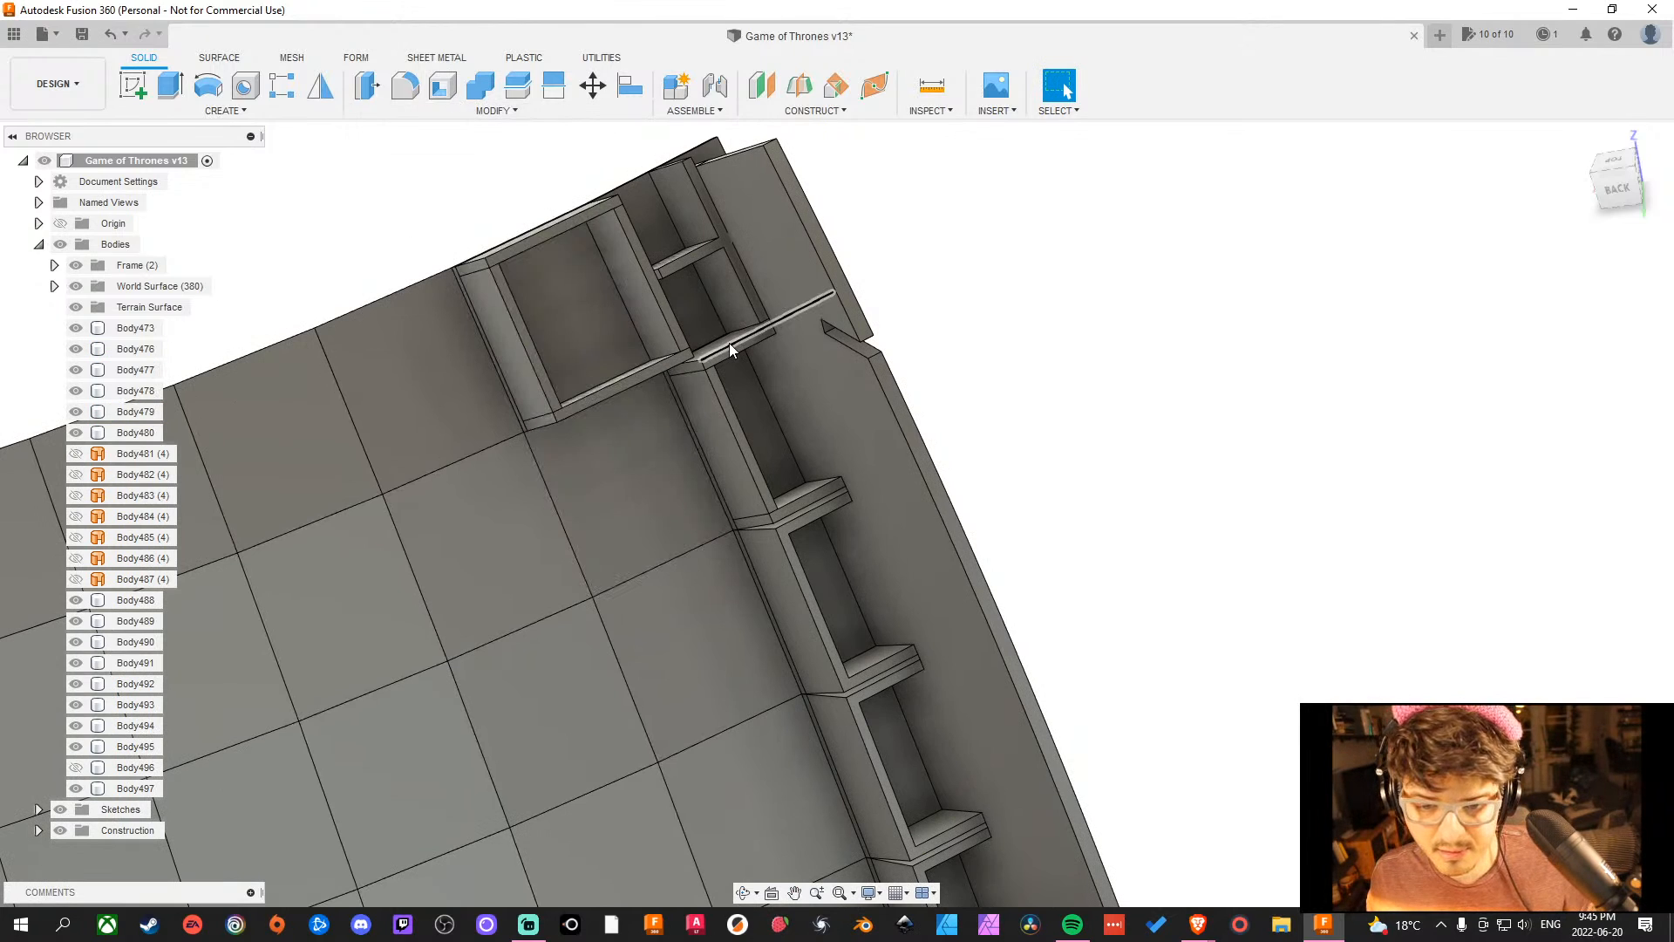
Change the selection priority used for picking objects in the model.
click(729, 347)
click(1058, 110)
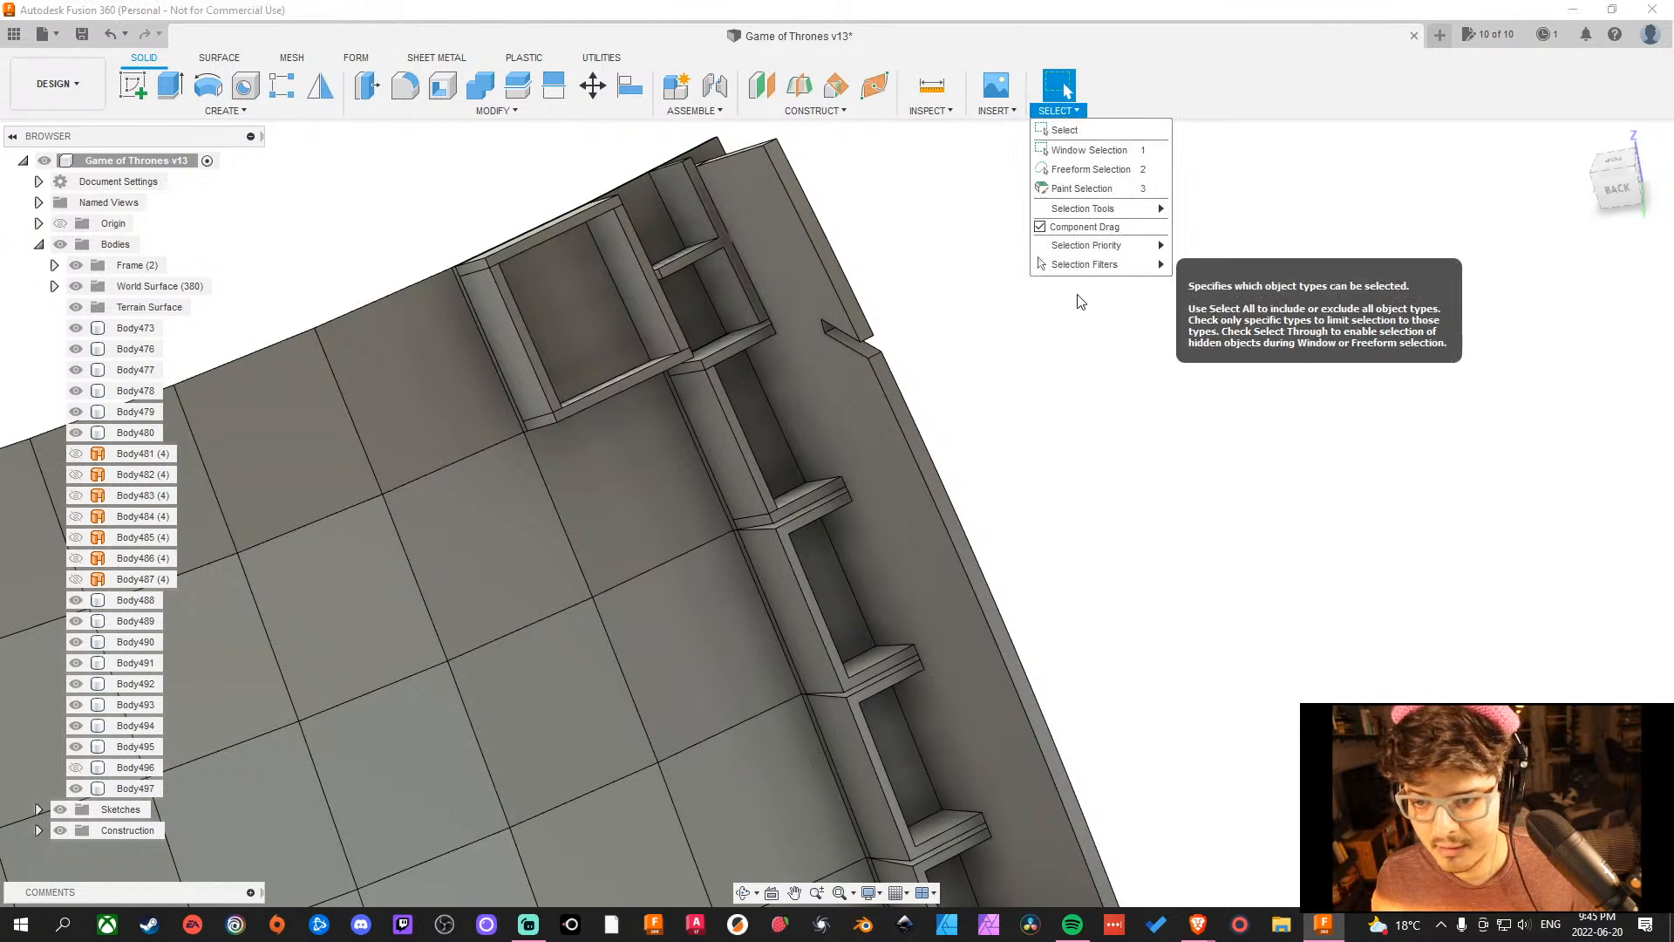
click(1299, 247)
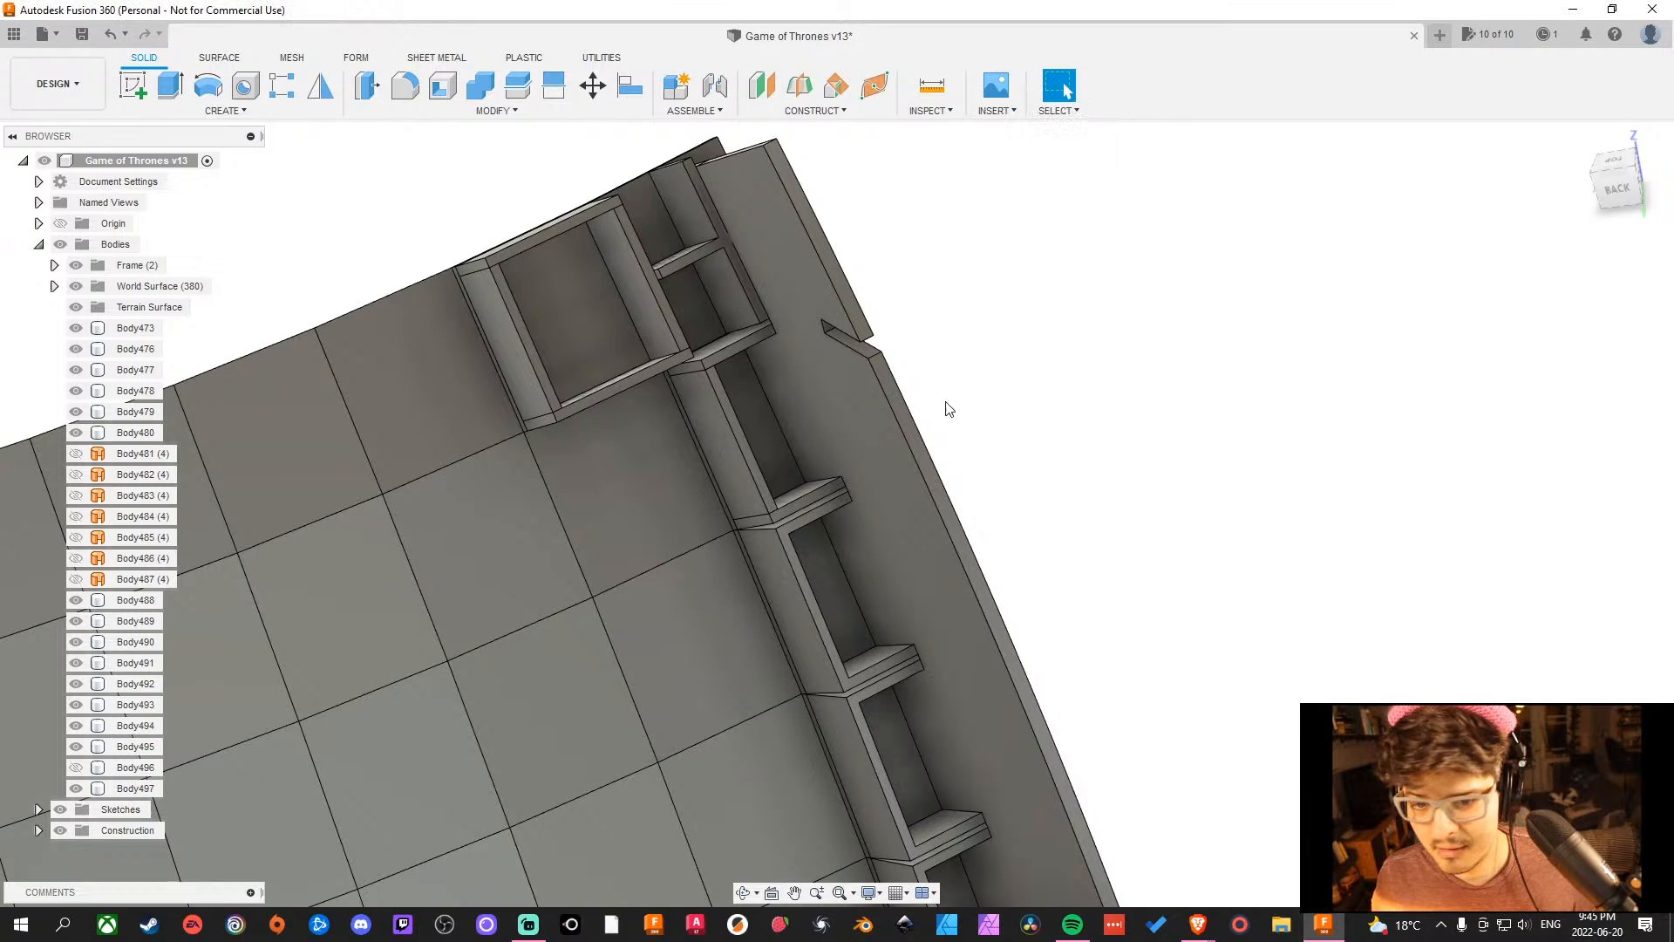
Delete the four upper box-frame bodies that run down the column beside the long board, just below the corner walls.
click(740, 341)
middle_drag(1121, 344, 1129, 305)
key(Delete)
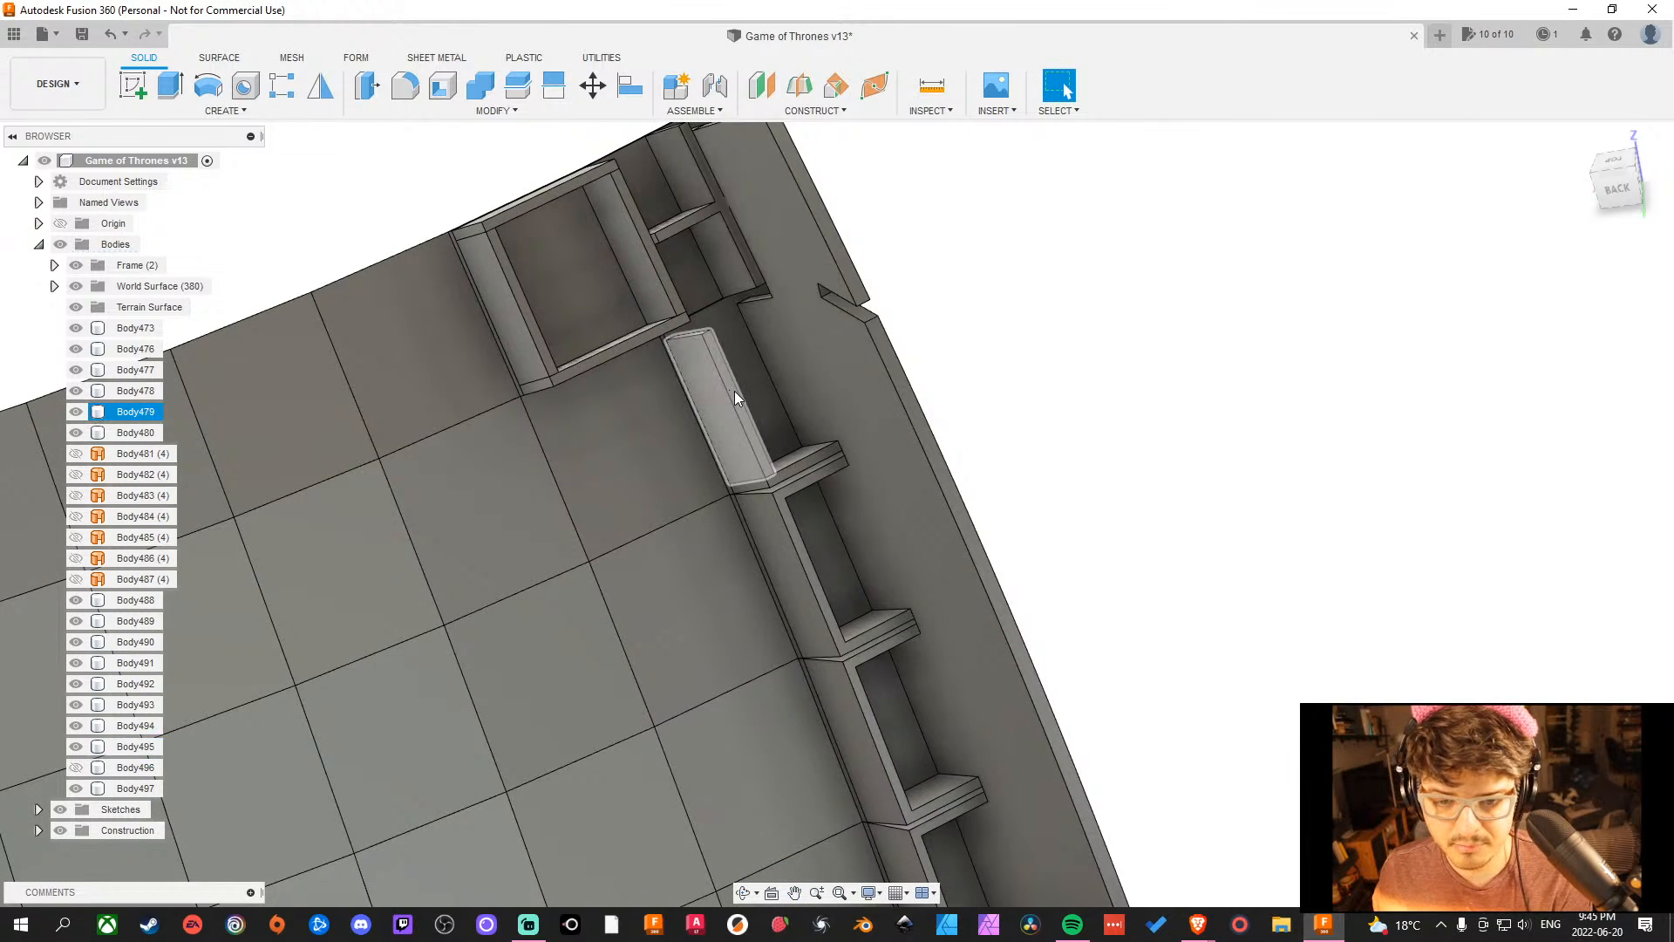
click(797, 463)
key(Delete)
click(792, 483)
key(Delete)
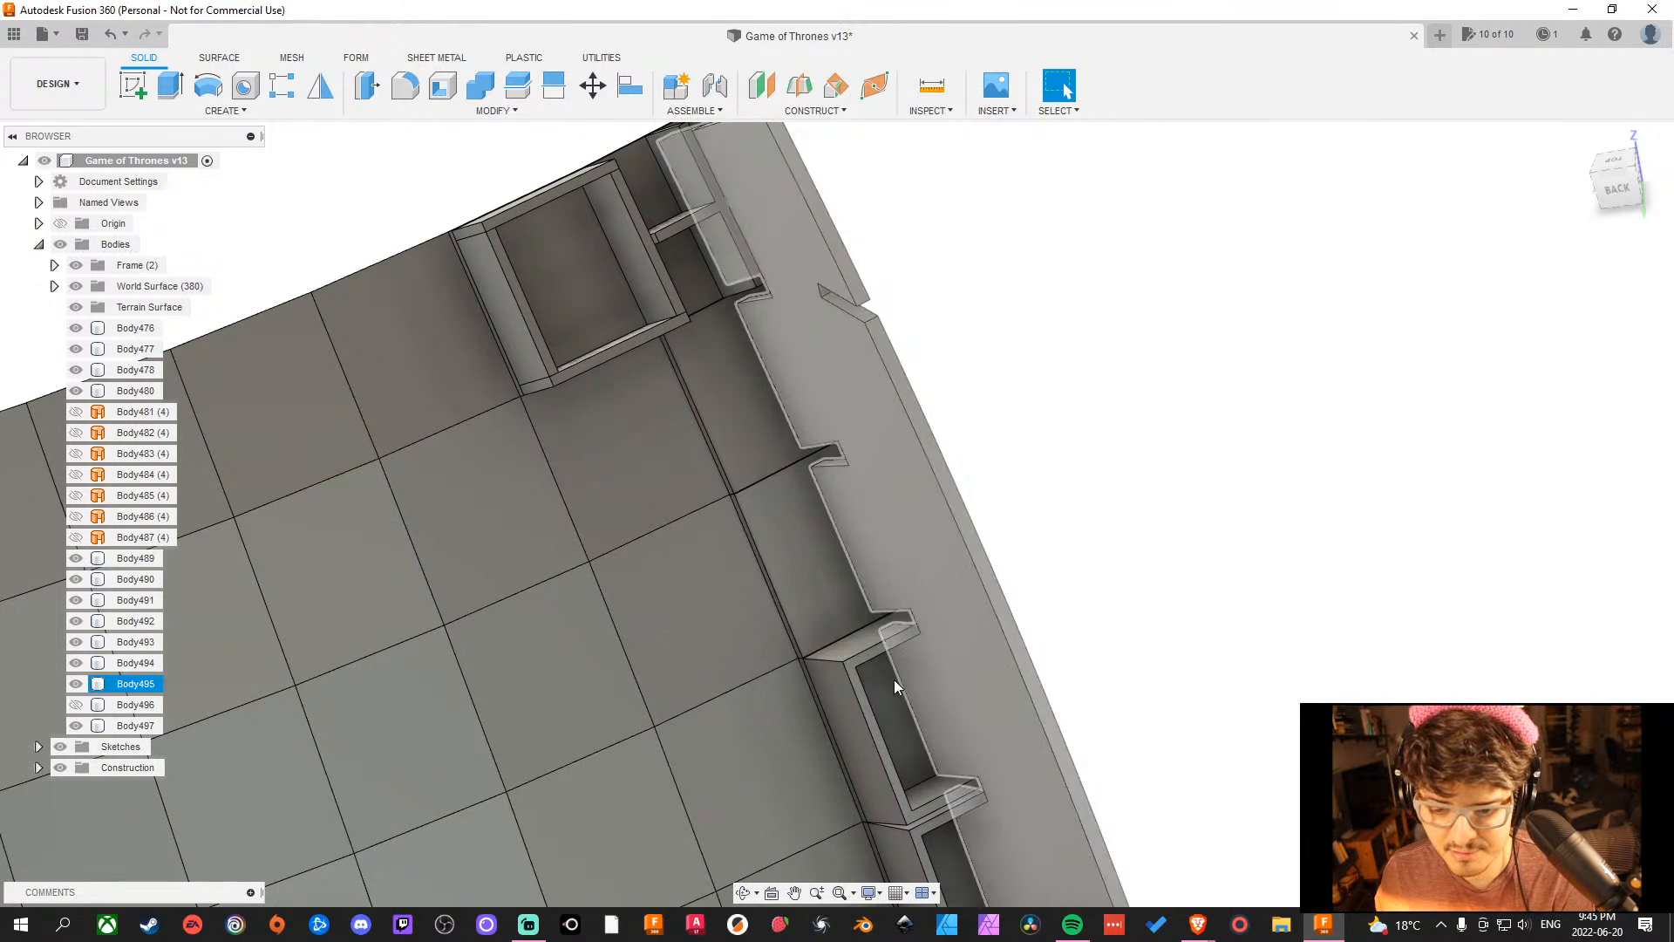
click(862, 655)
key(Delete)
Delete the remaining walls of the square box frame beside the crossing corner walls, including Body476 and Body478.
click(608, 362)
key(Delete)
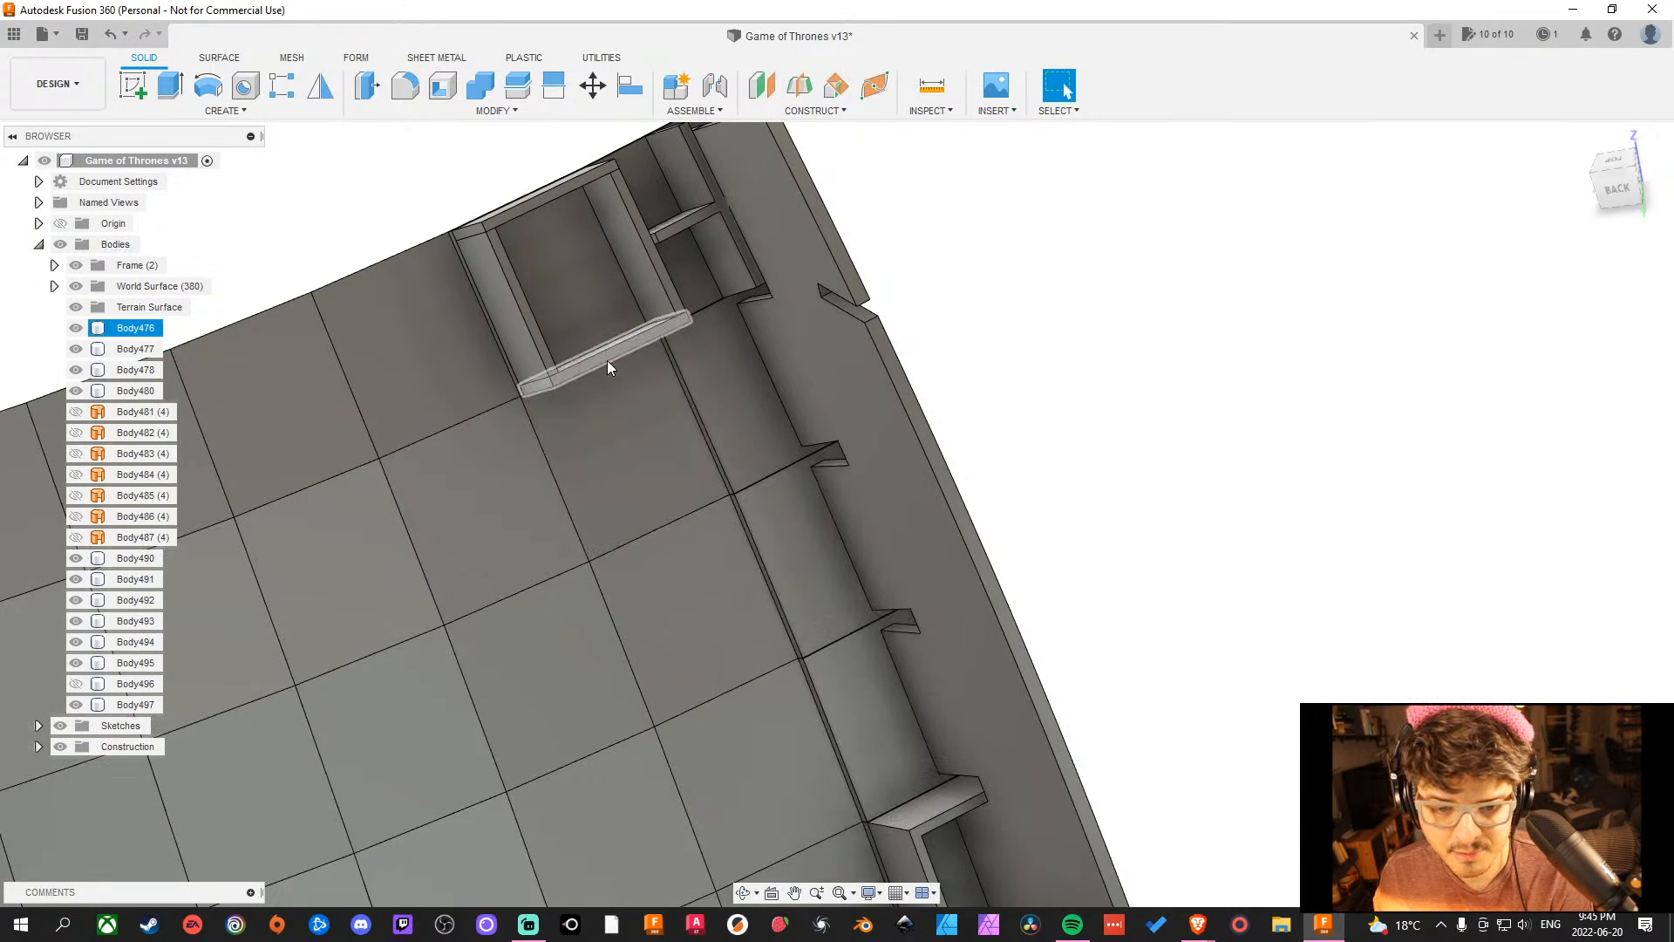
click(631, 279)
key(Delete)
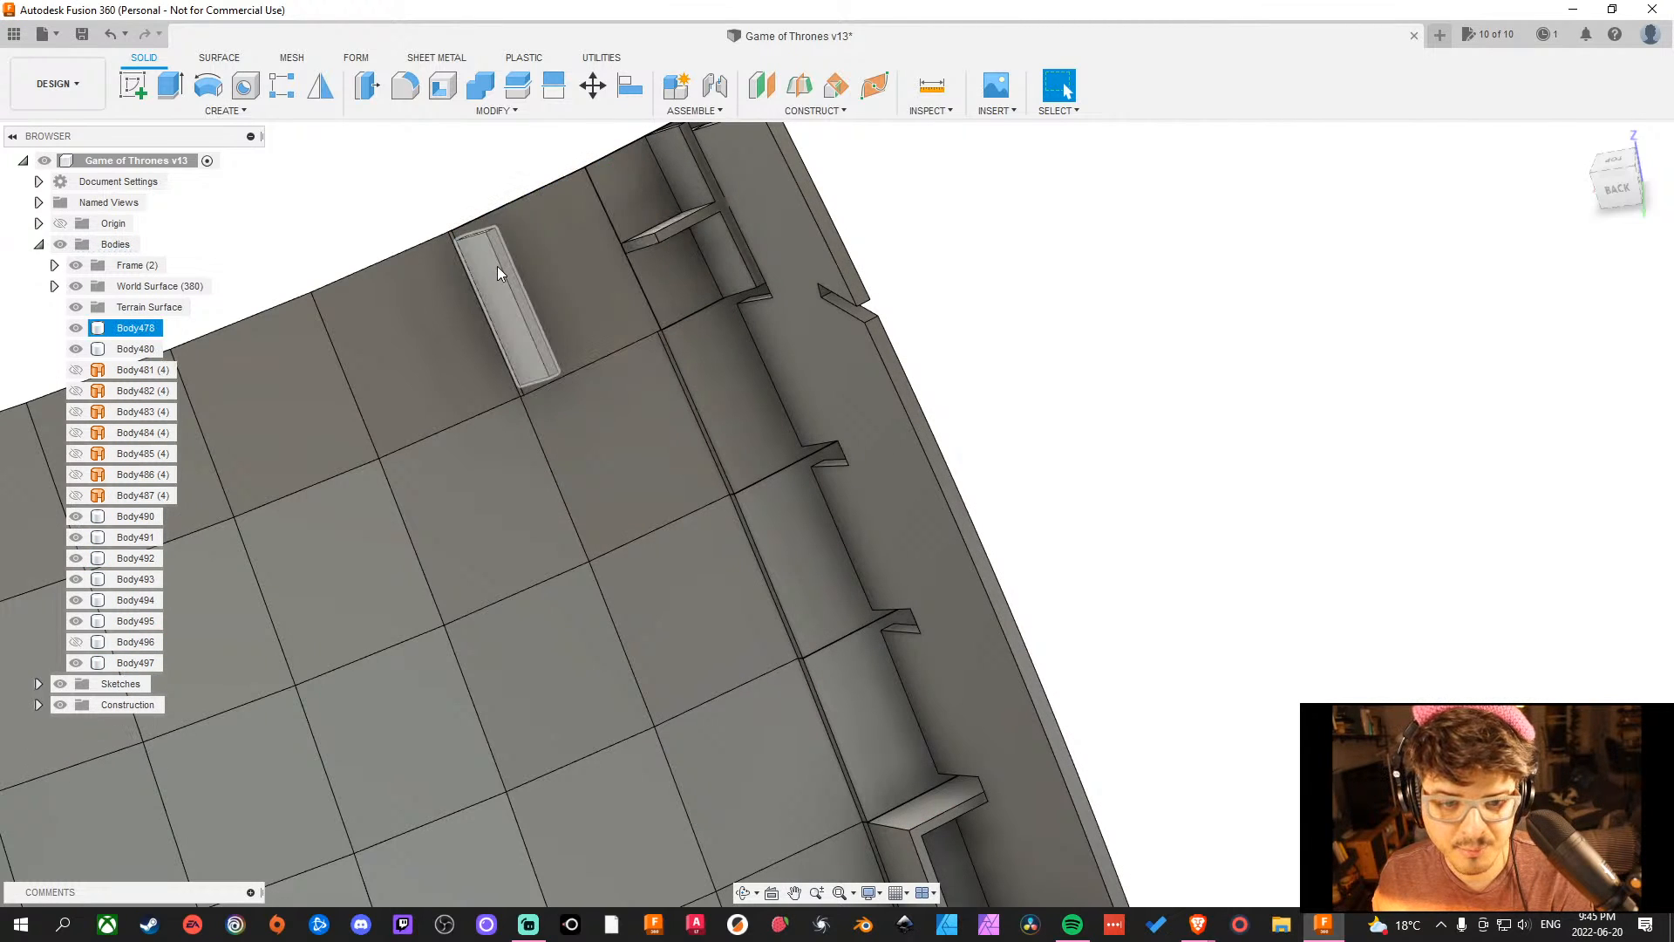
click(497, 265)
key(Delete)
Delete the remaining box frames Body490 to Body494 down the column beside the long board, leaving the board itself.
scroll(794, 564, down, 5)
scroll(823, 485, up, 5)
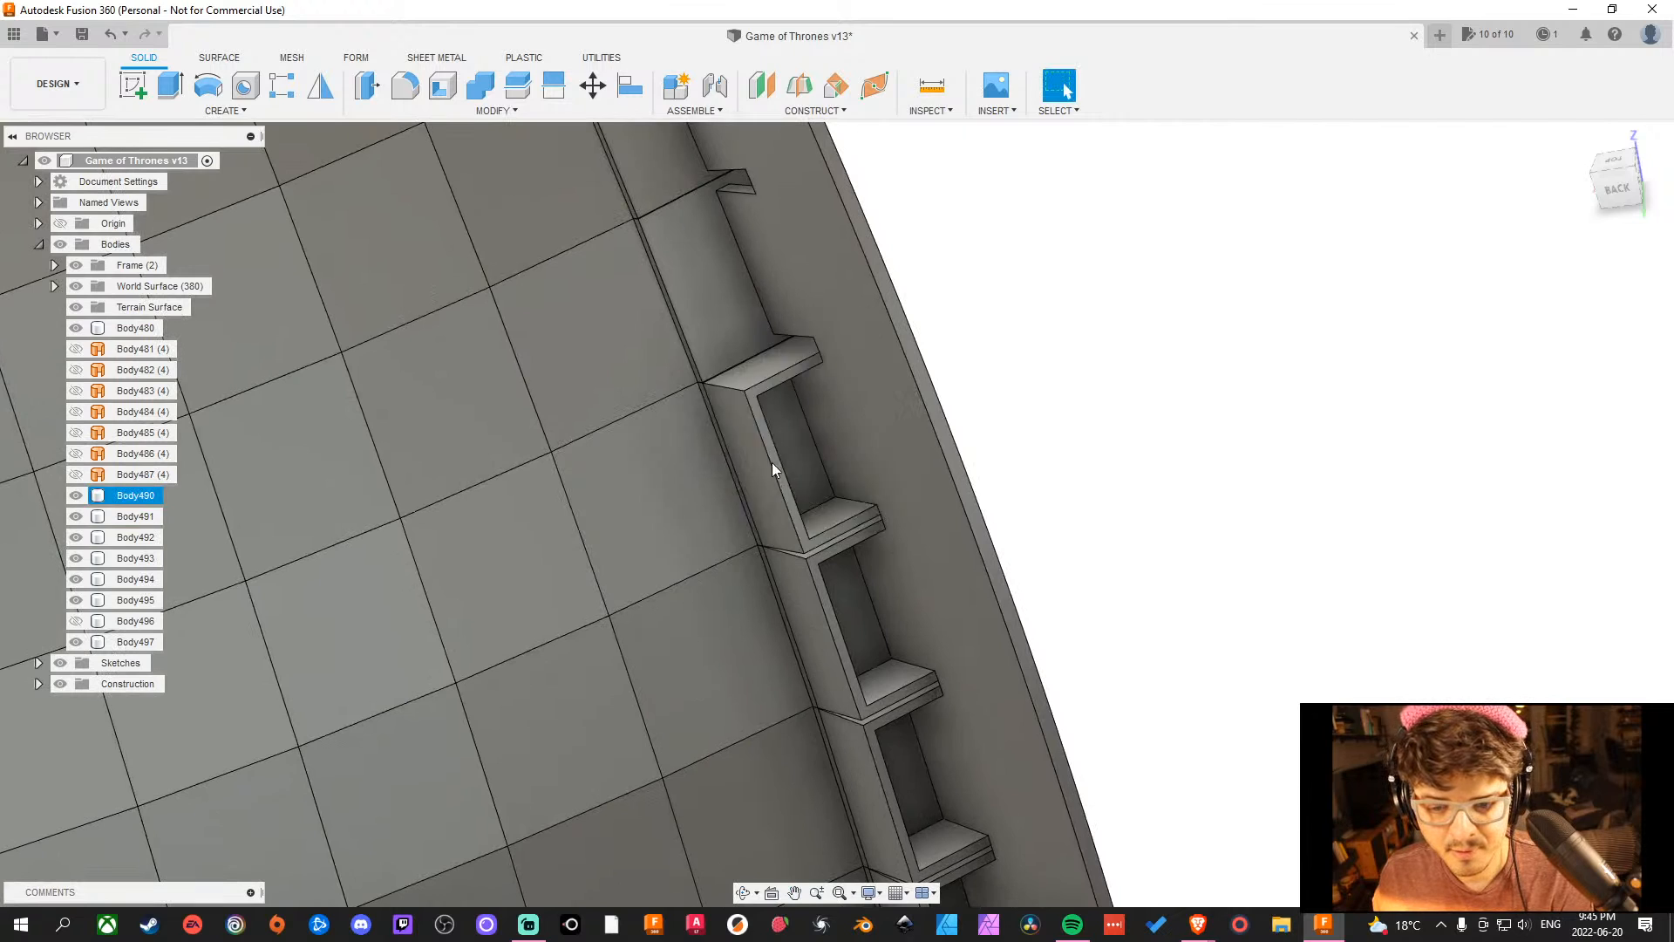
scroll(815, 558, down, 4)
scroll(791, 380, up, 4)
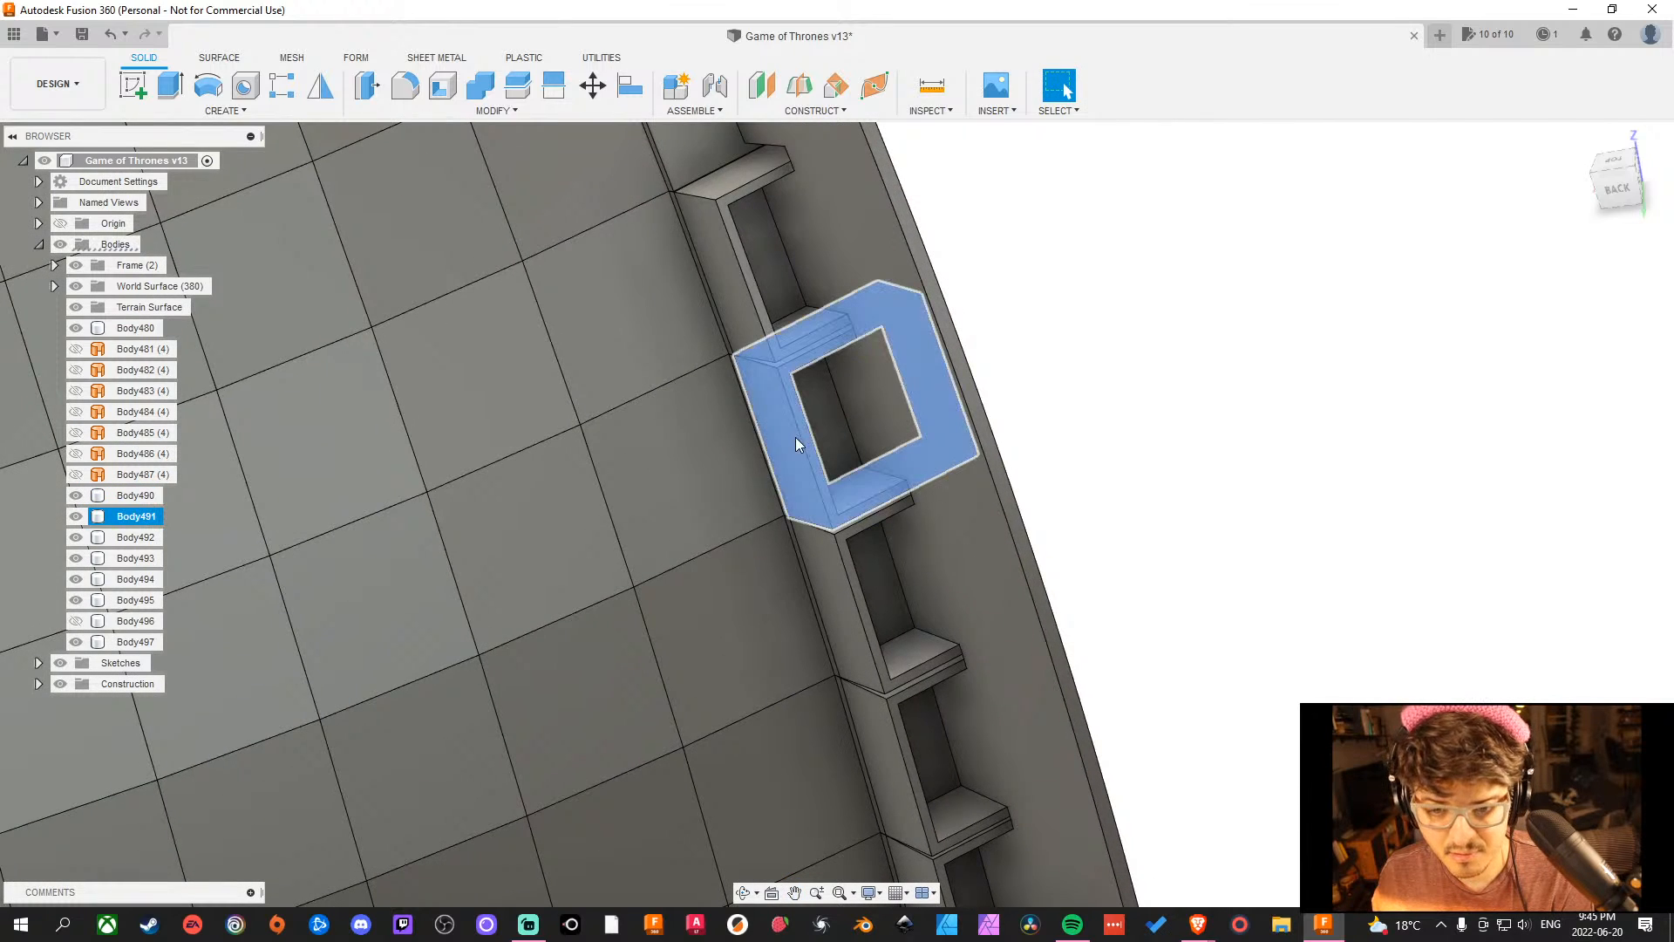
key(Delete)
key(Delete)
click(839, 609)
key(Delete)
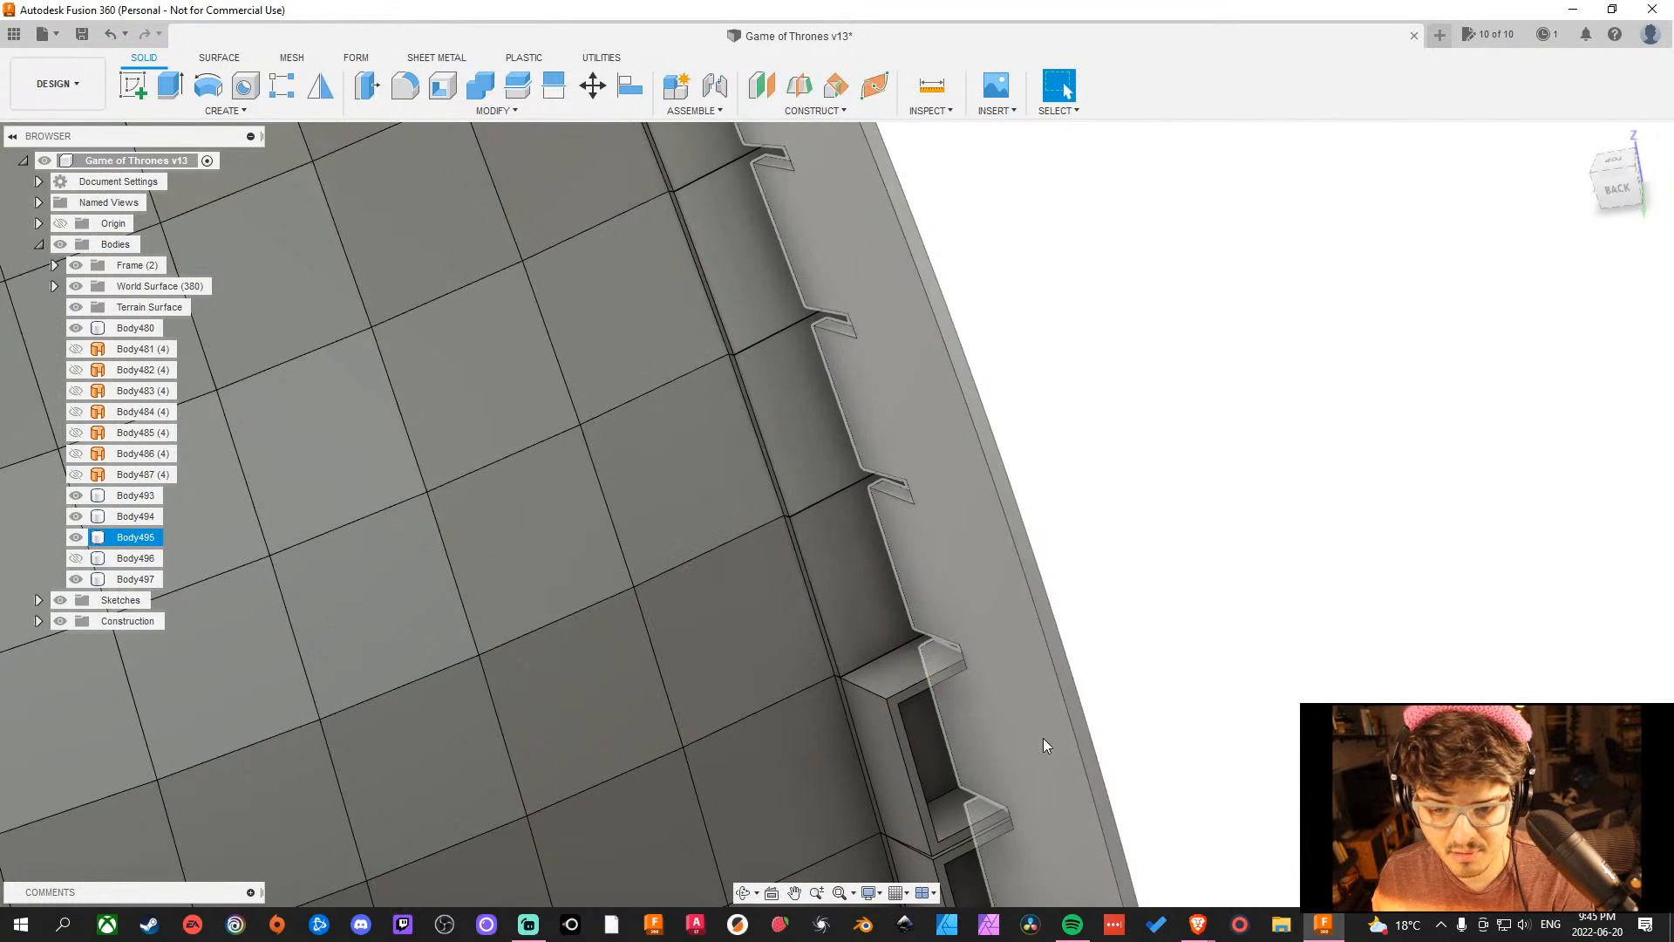
middle_drag(968, 761, 816, 399)
click(797, 467)
key(Delete)
click(830, 576)
key(Delete)
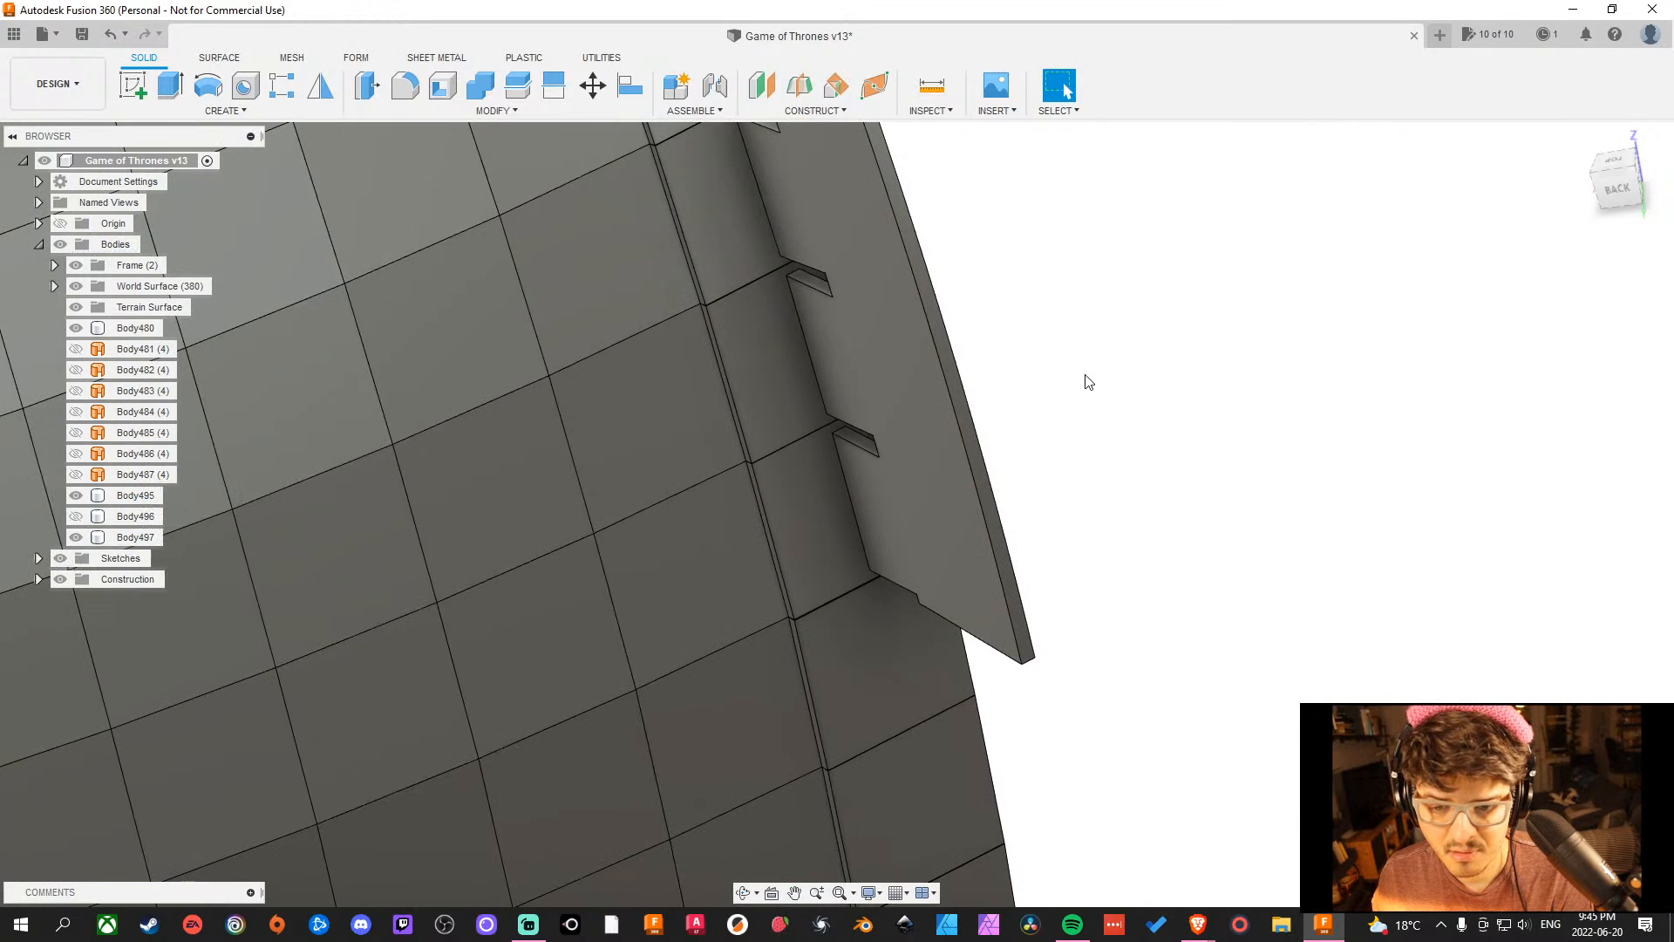
Cut the crossing corner walls Body497 out of the long board Body495 with Combine, keeping the tool body.
scroll(1102, 478, up, 5)
scroll(1273, 634, down, 3)
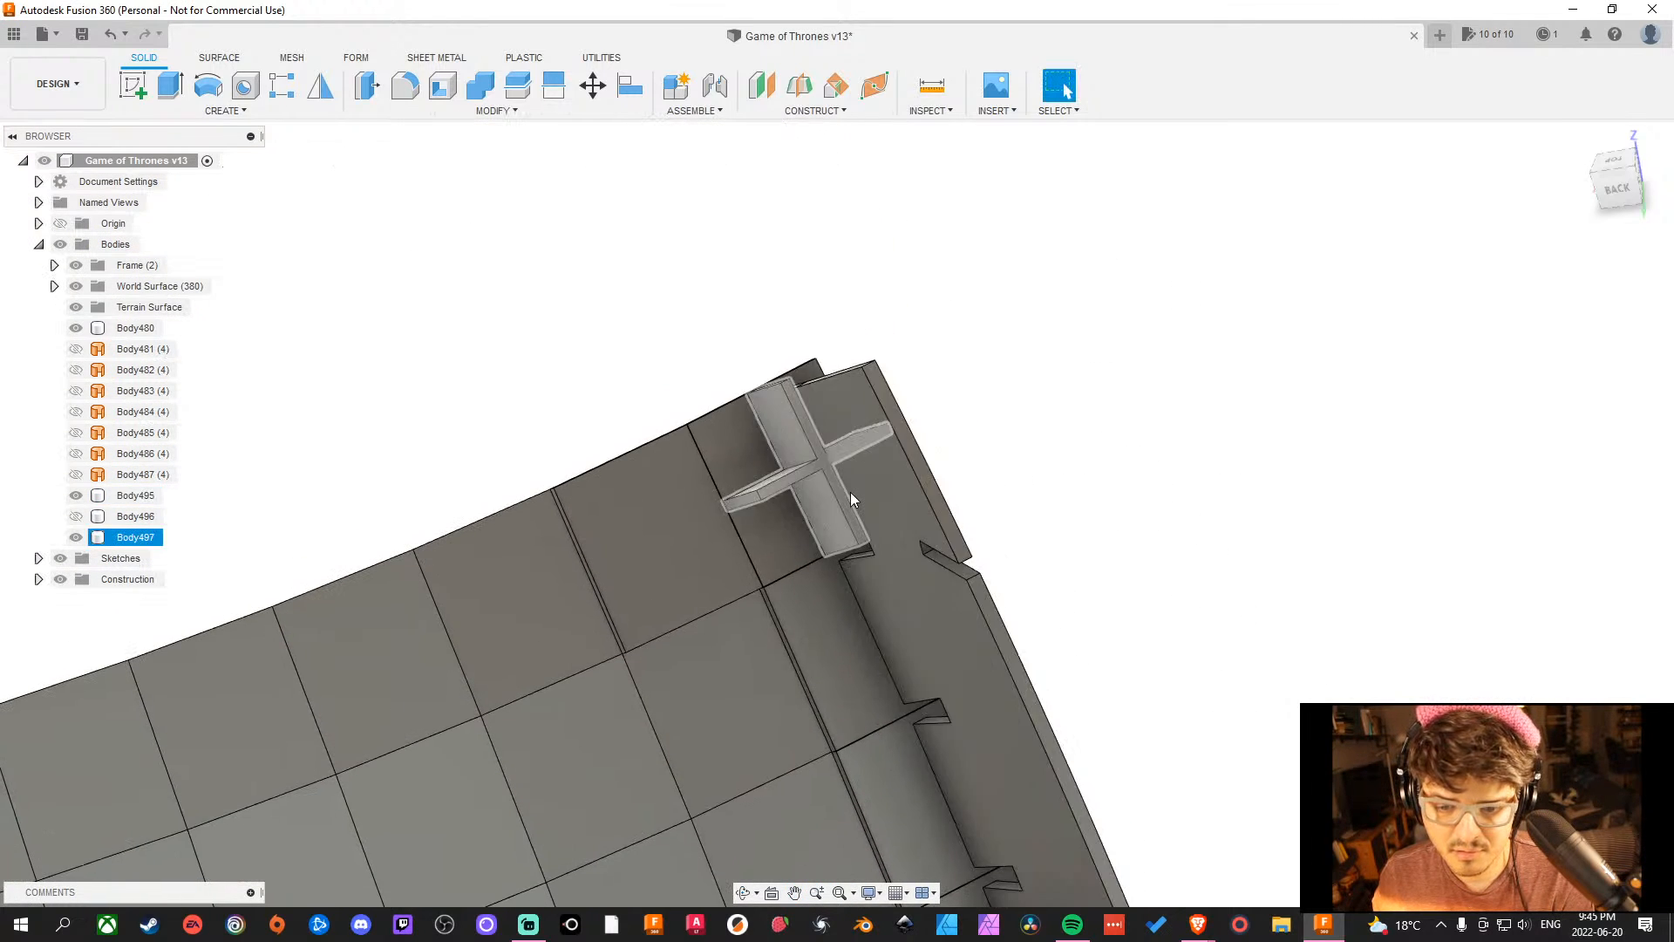
key(Delete)
scroll(882, 501, up, 4)
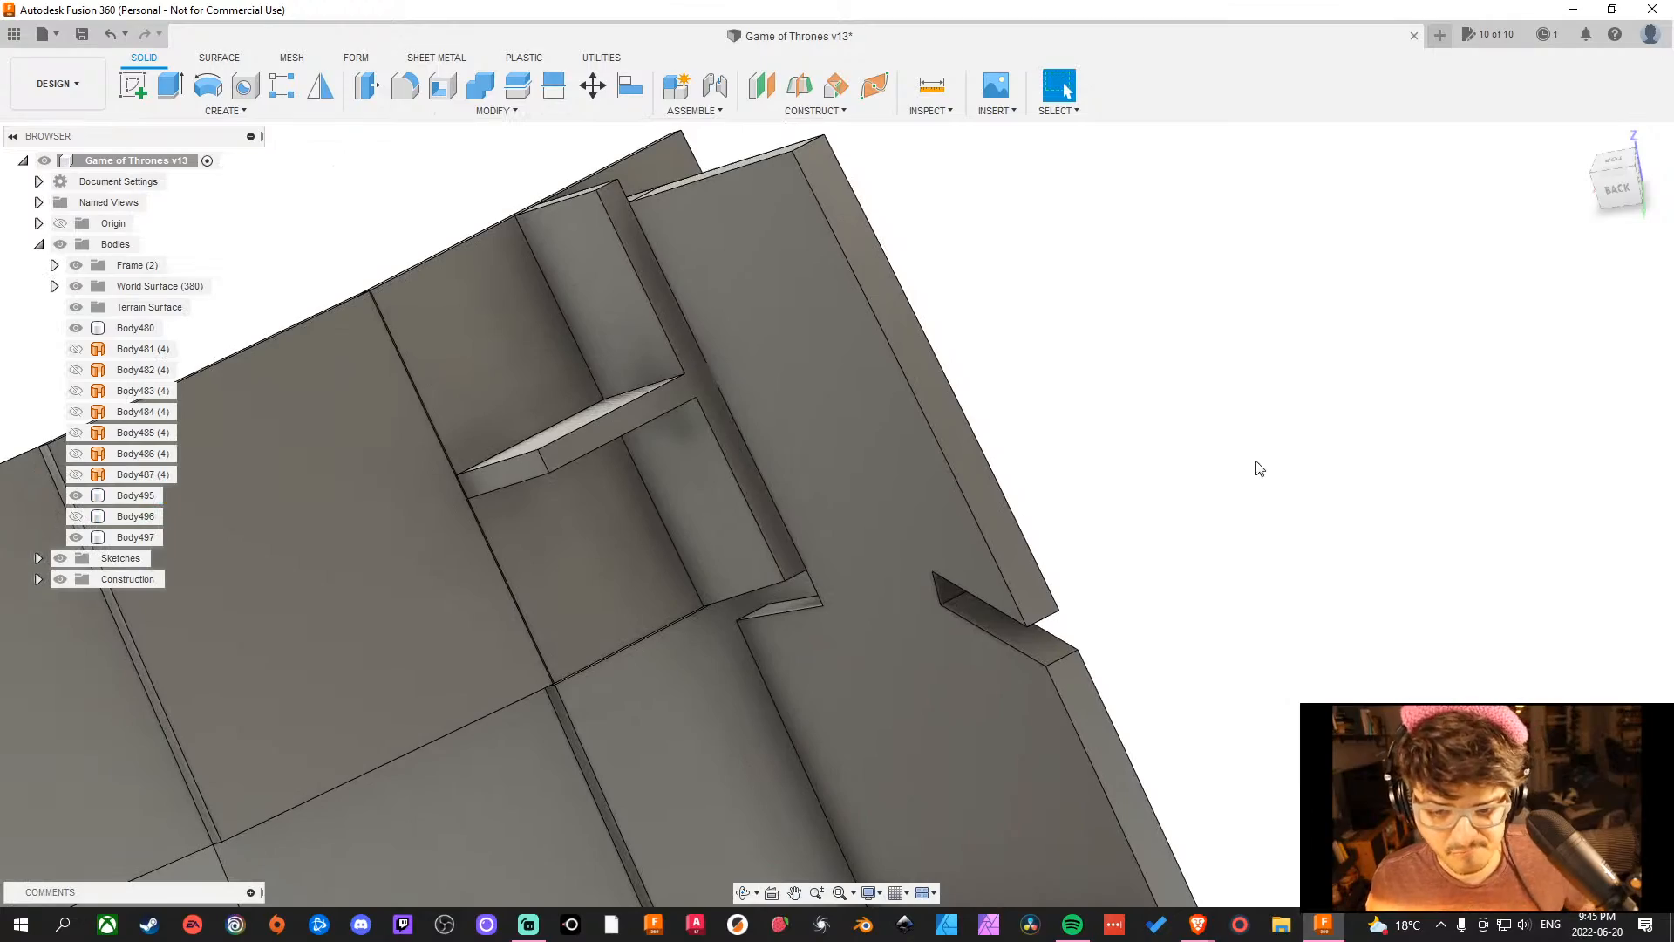
shift+middle_drag(1175, 464, 1505, 318)
click(1181, 301)
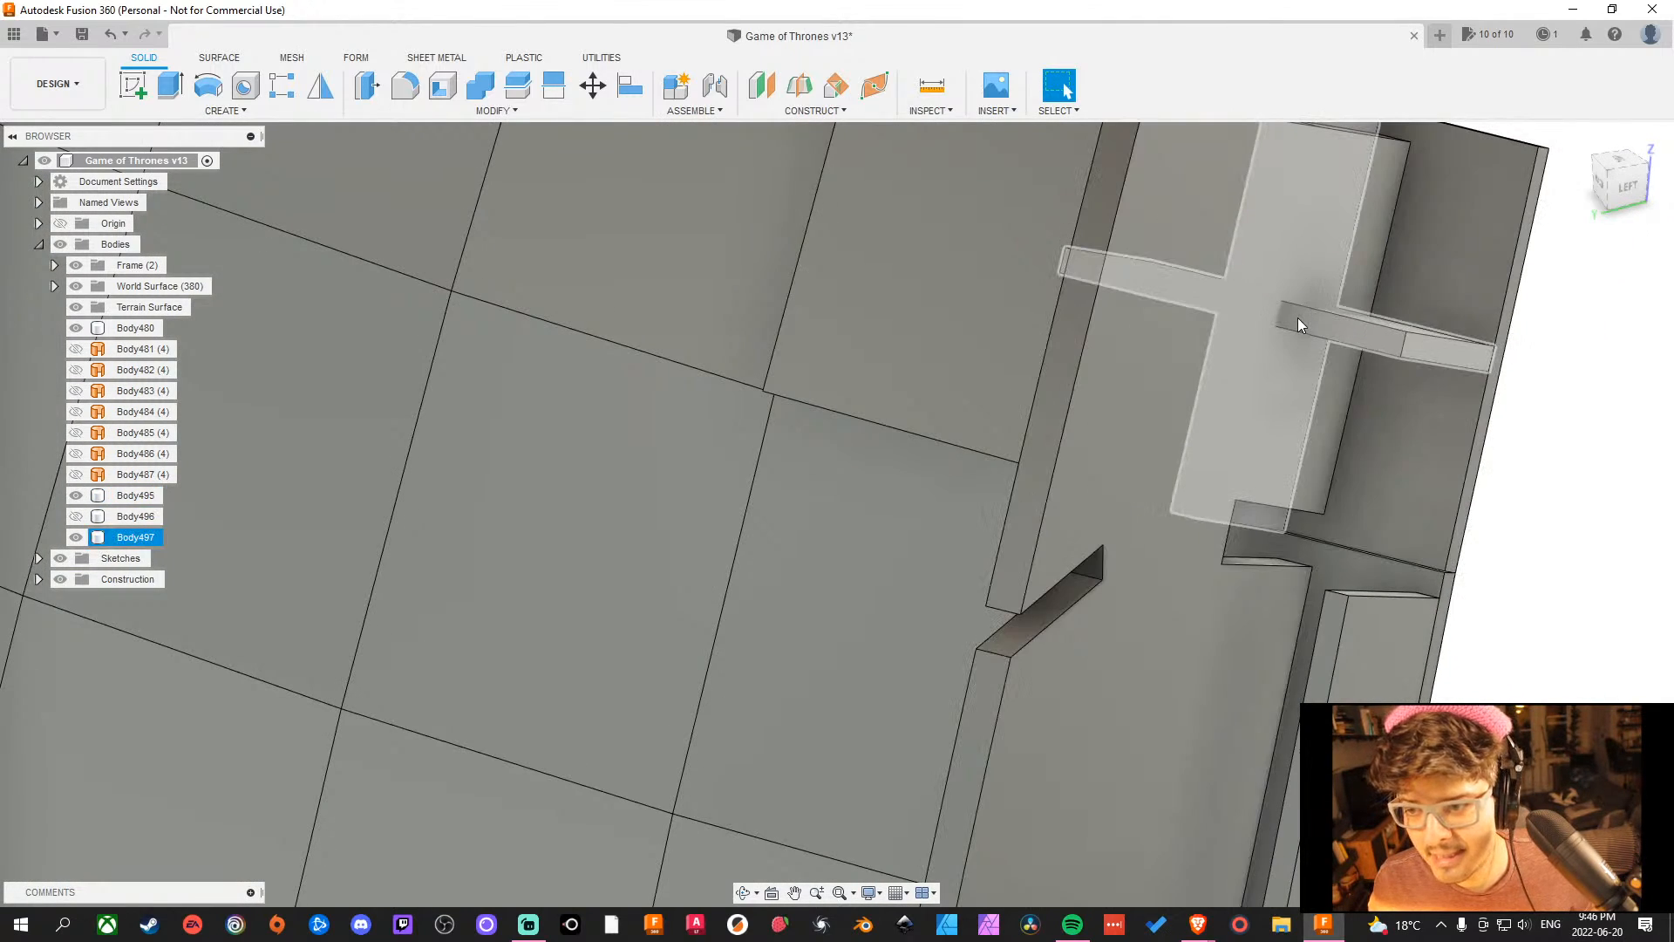
middle_drag(1353, 630, 779, 706)
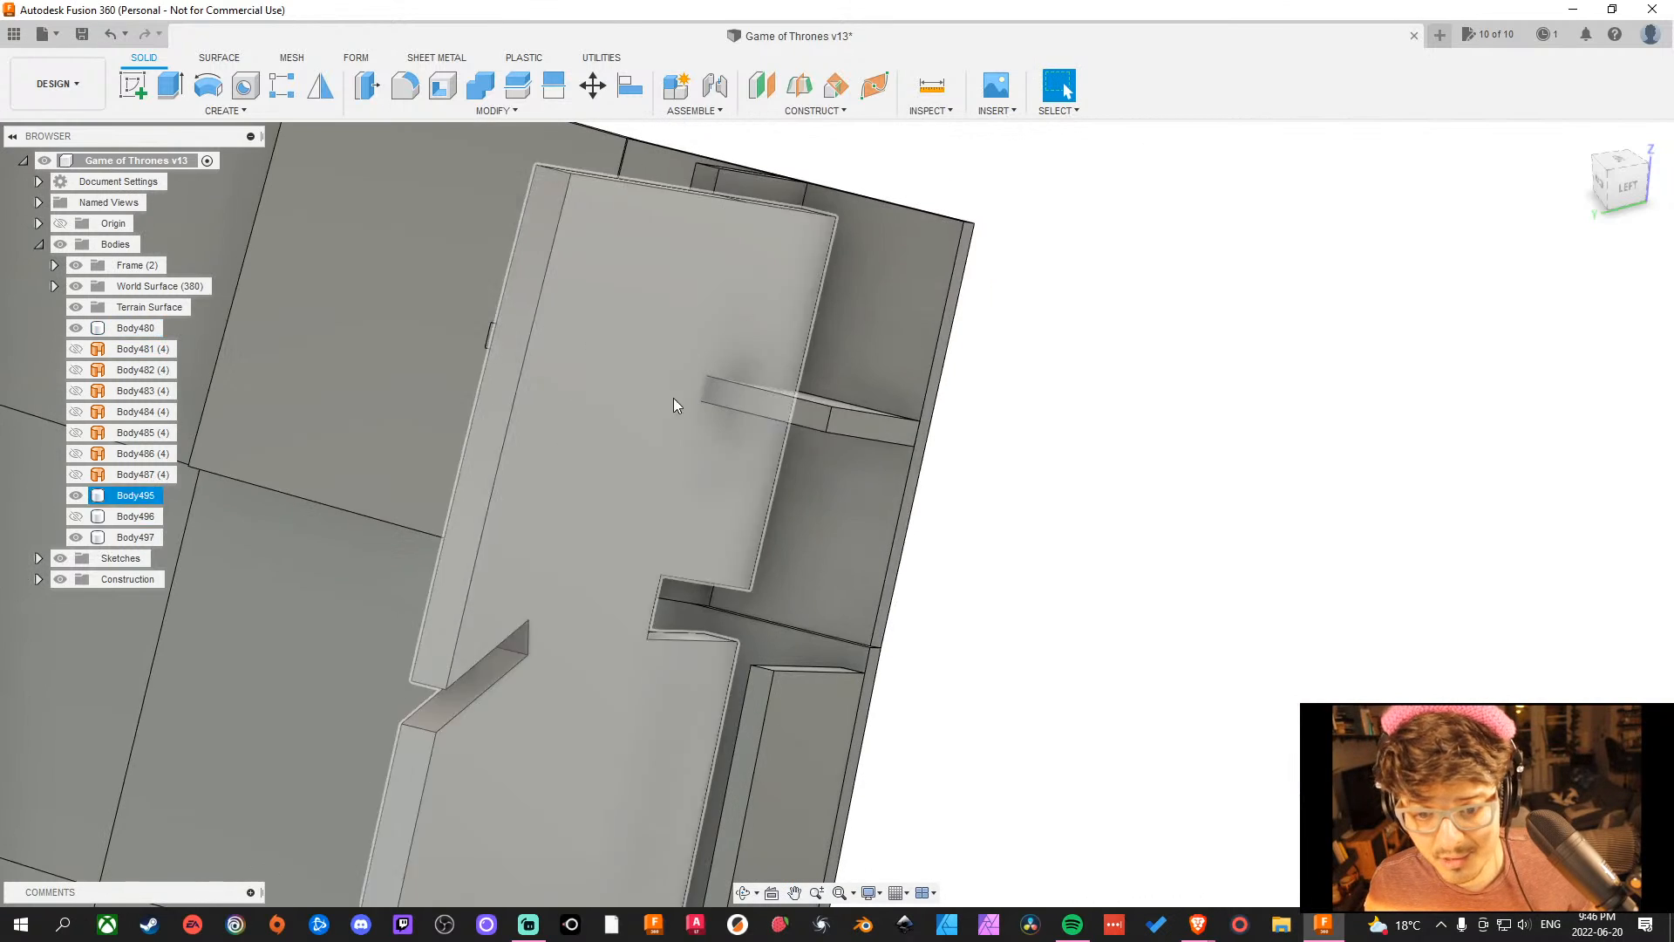
shift+middle_drag(1196, 512, 1143, 551)
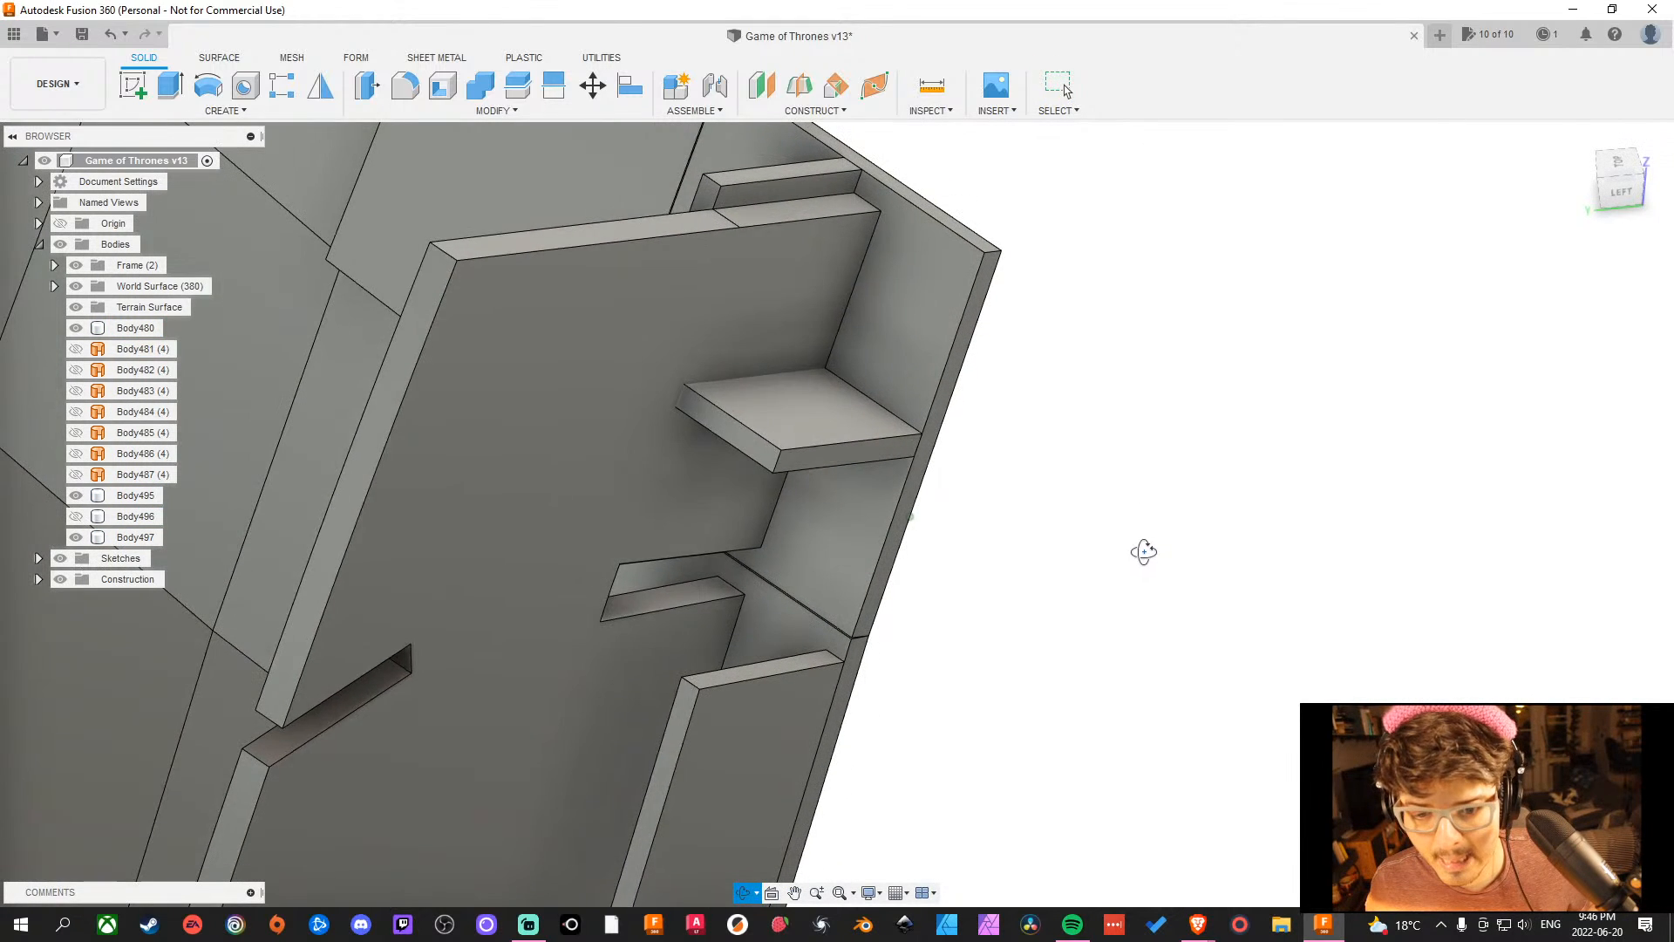
click(486, 94)
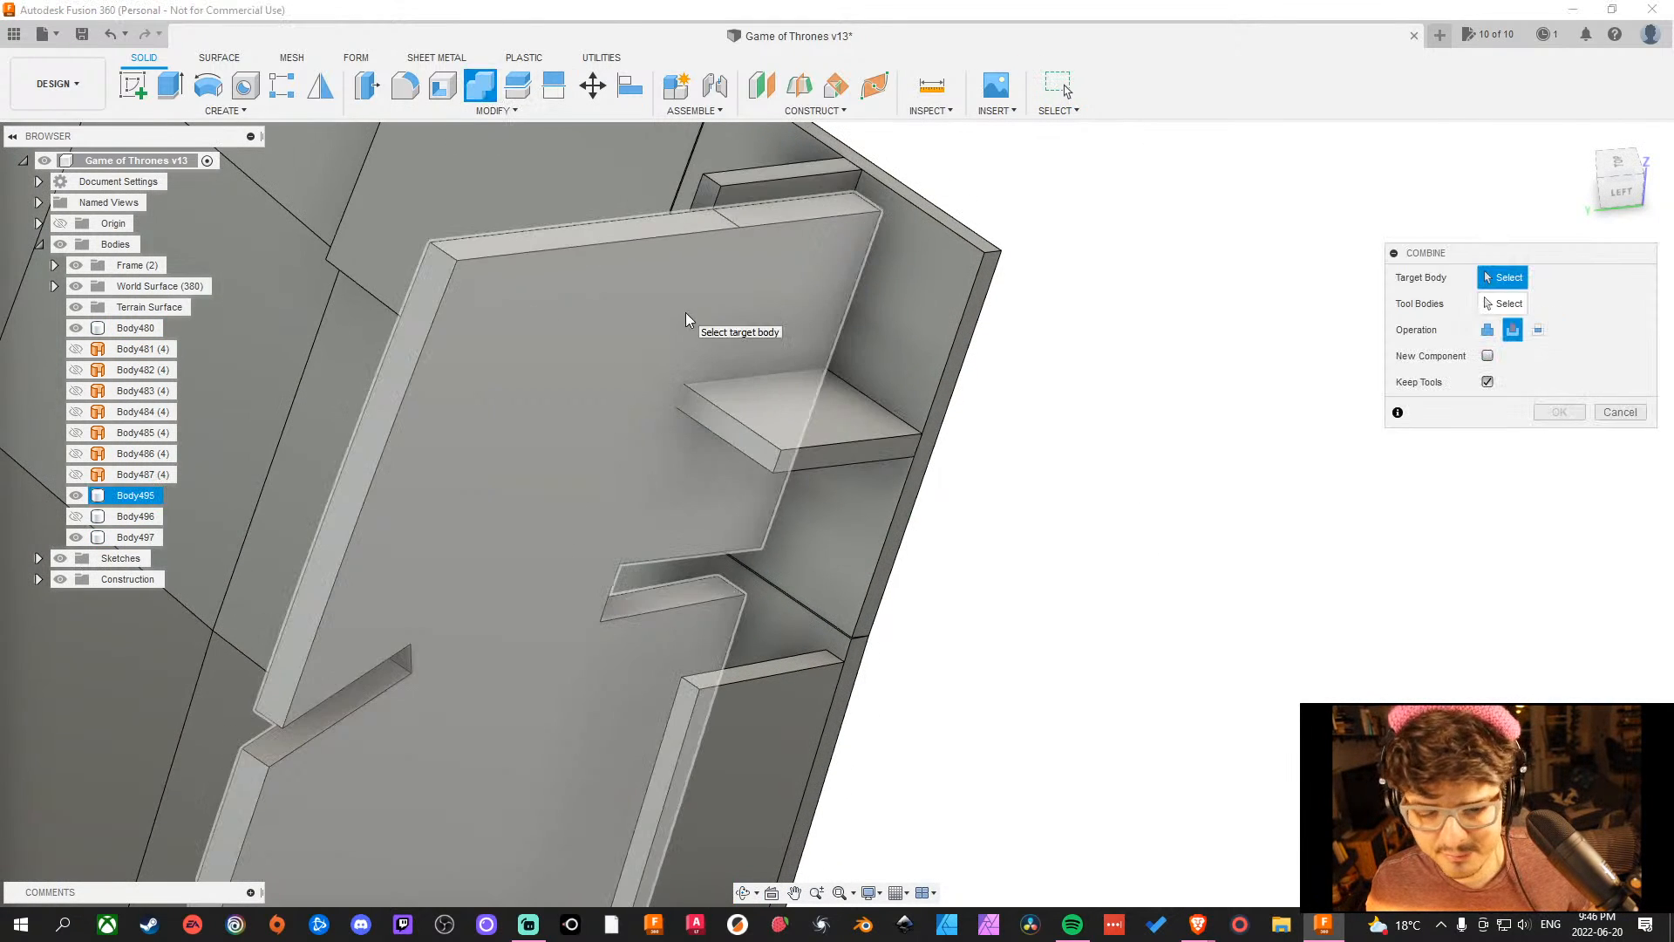
click(574, 389)
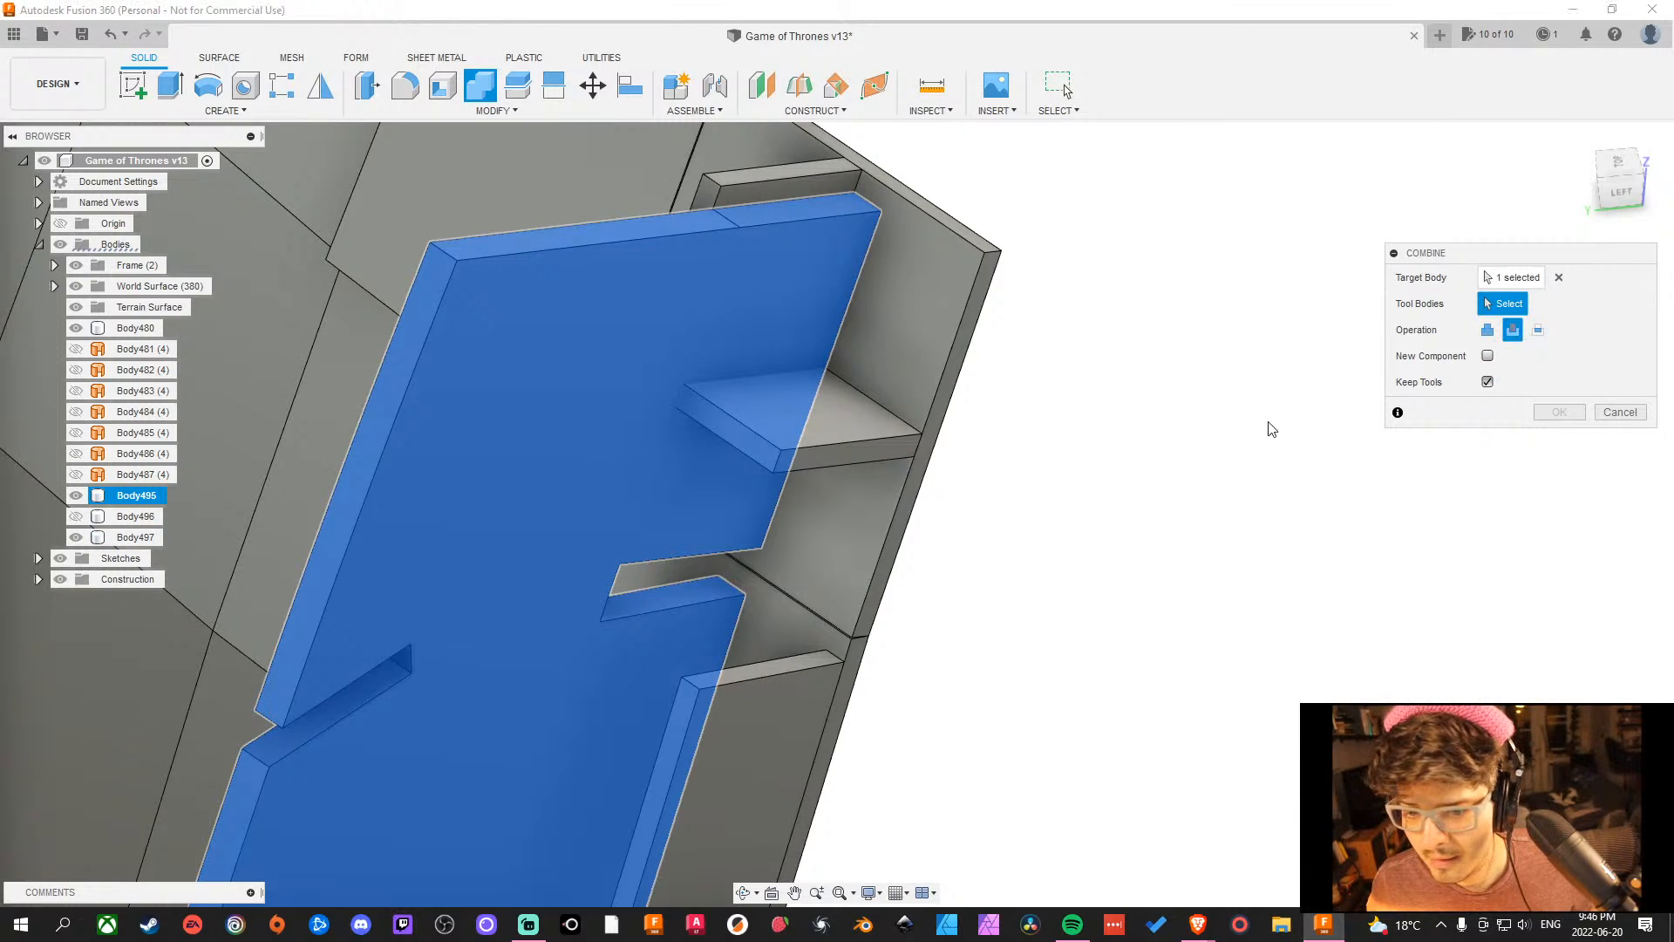
click(818, 427)
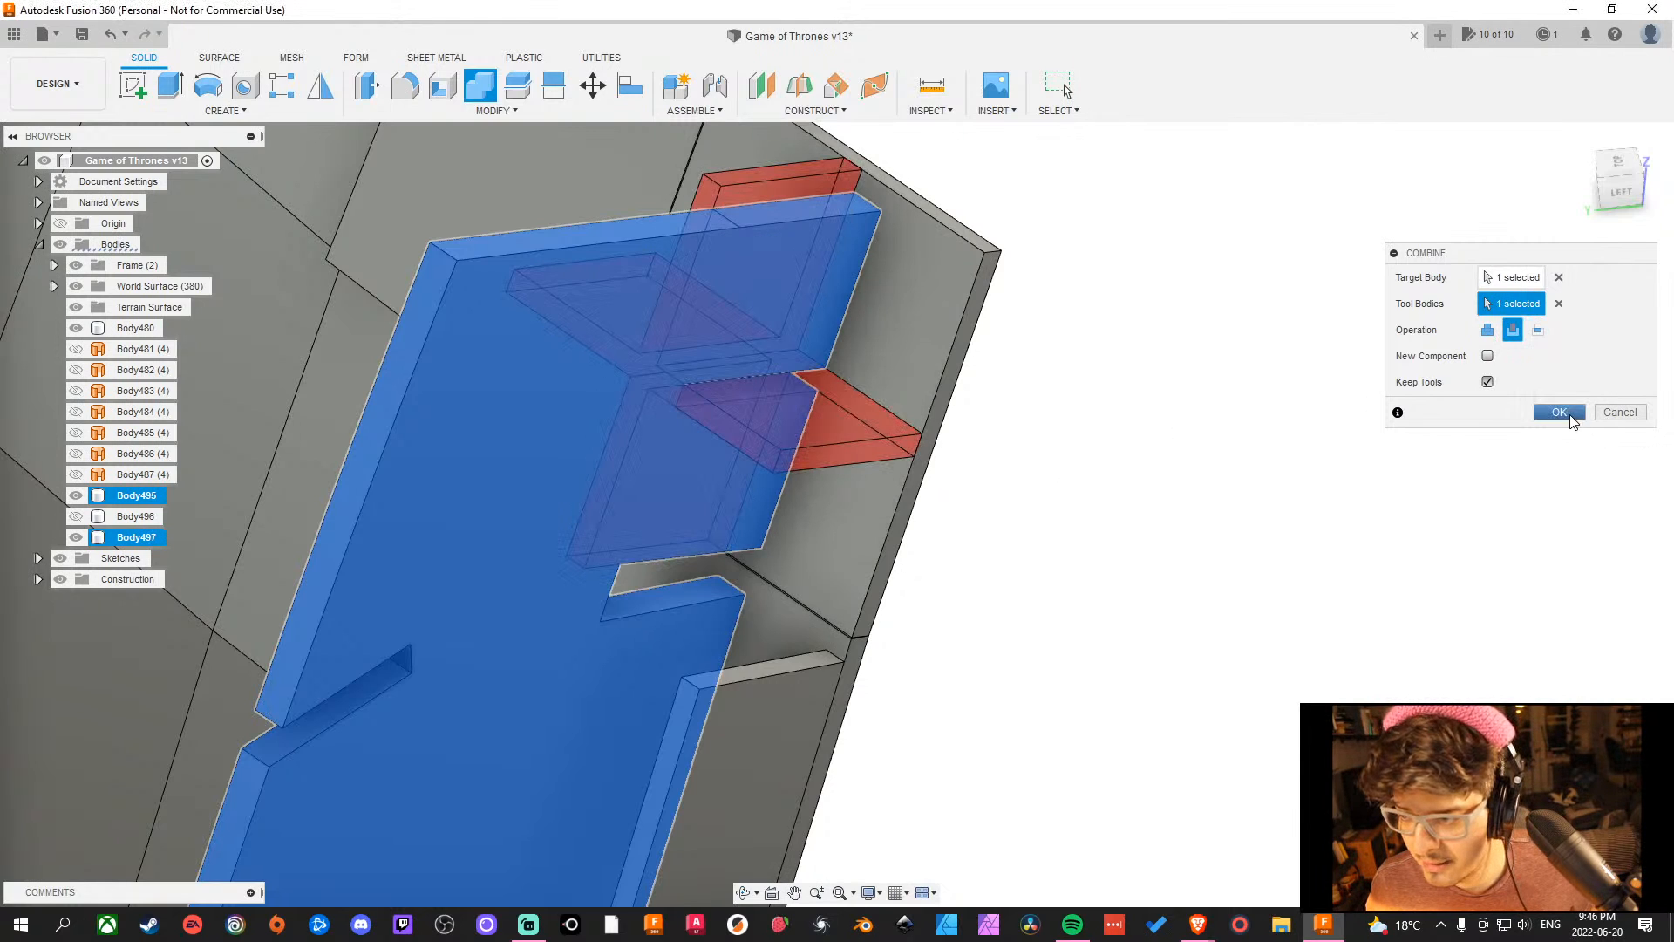
click(1559, 412)
Select the long notched board Body495 from its side and open the commands available for that body.
shift+middle_drag(1264, 474, 1211, 472)
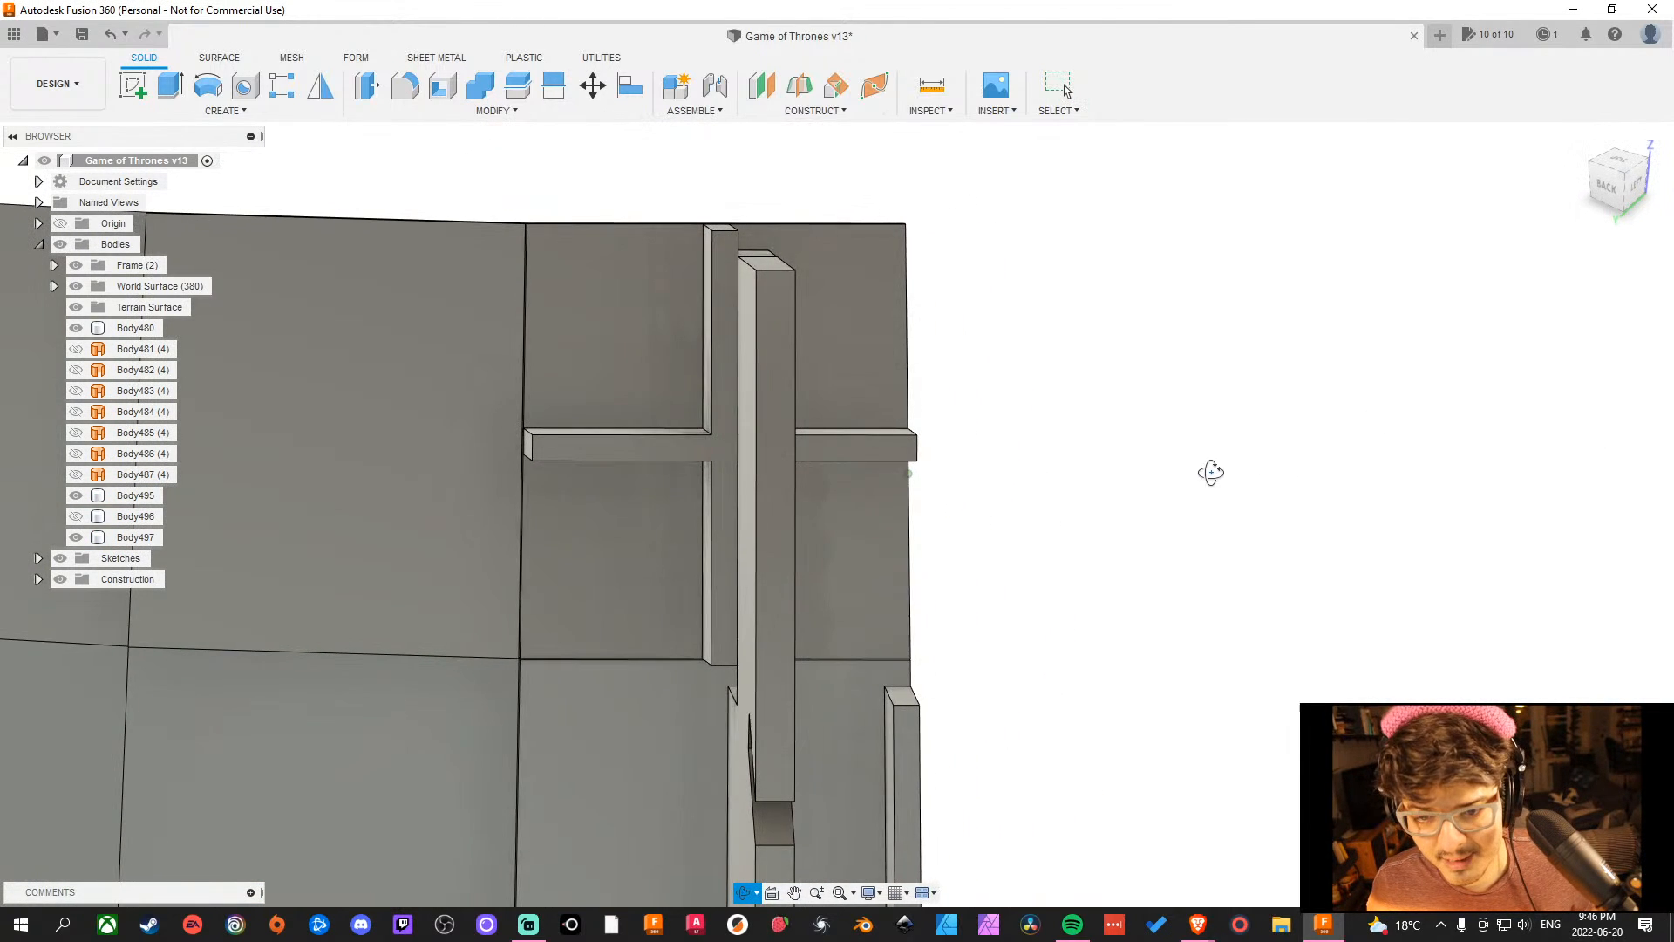
click(1604, 187)
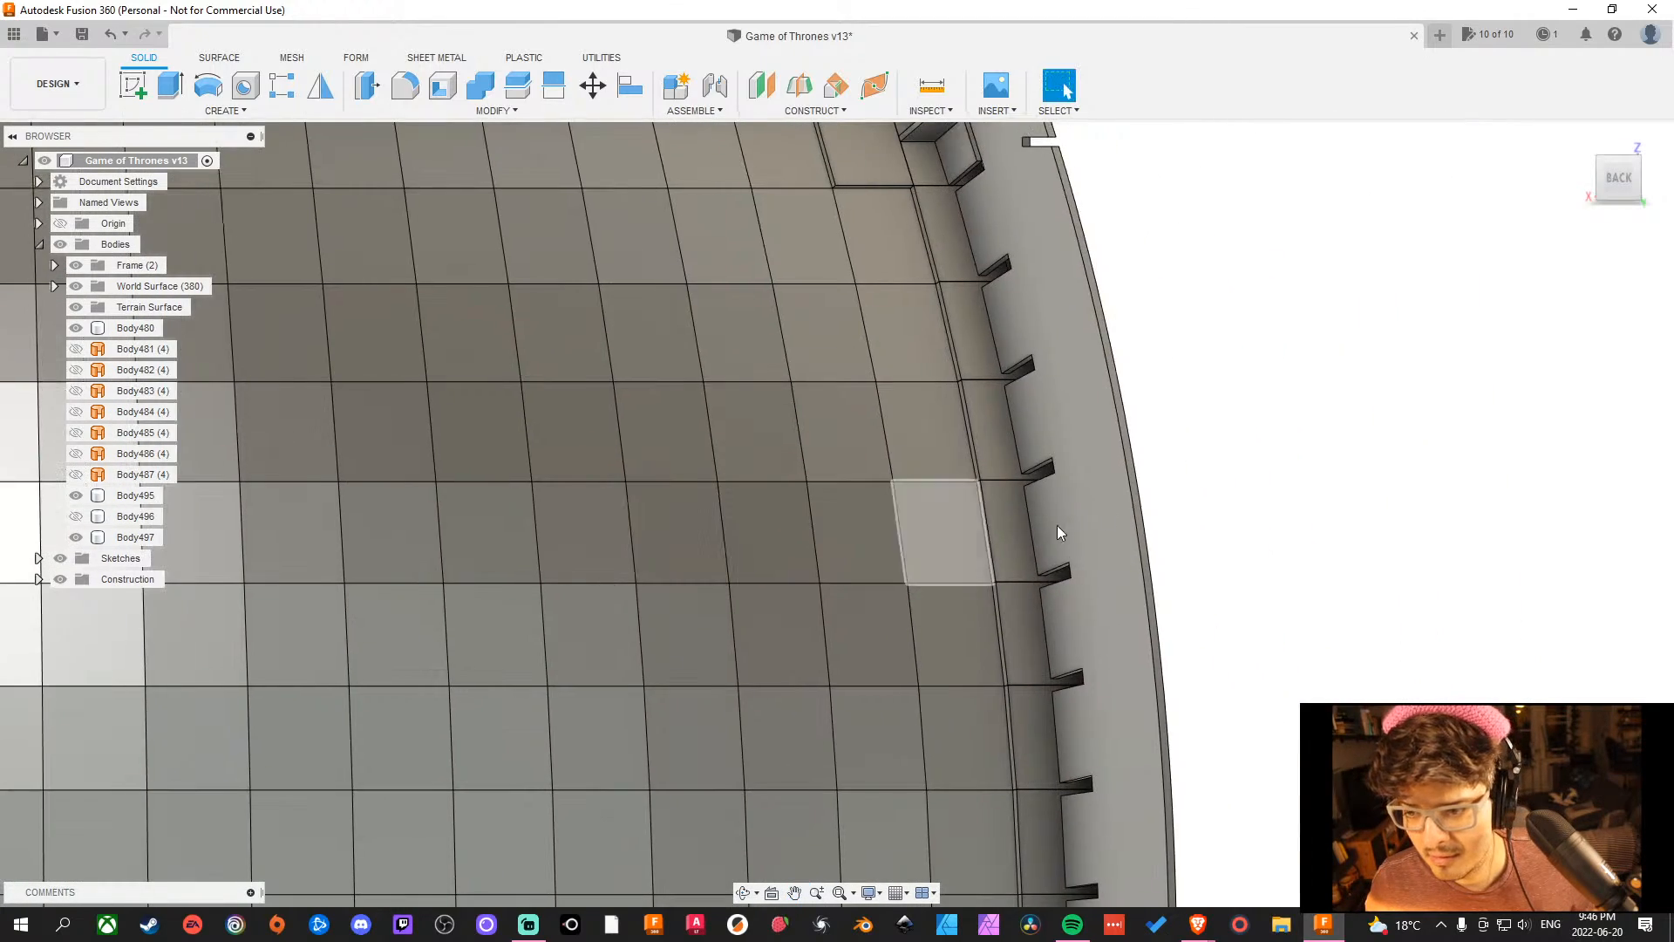
shift+middle_drag(1469, 392, 1502, 435)
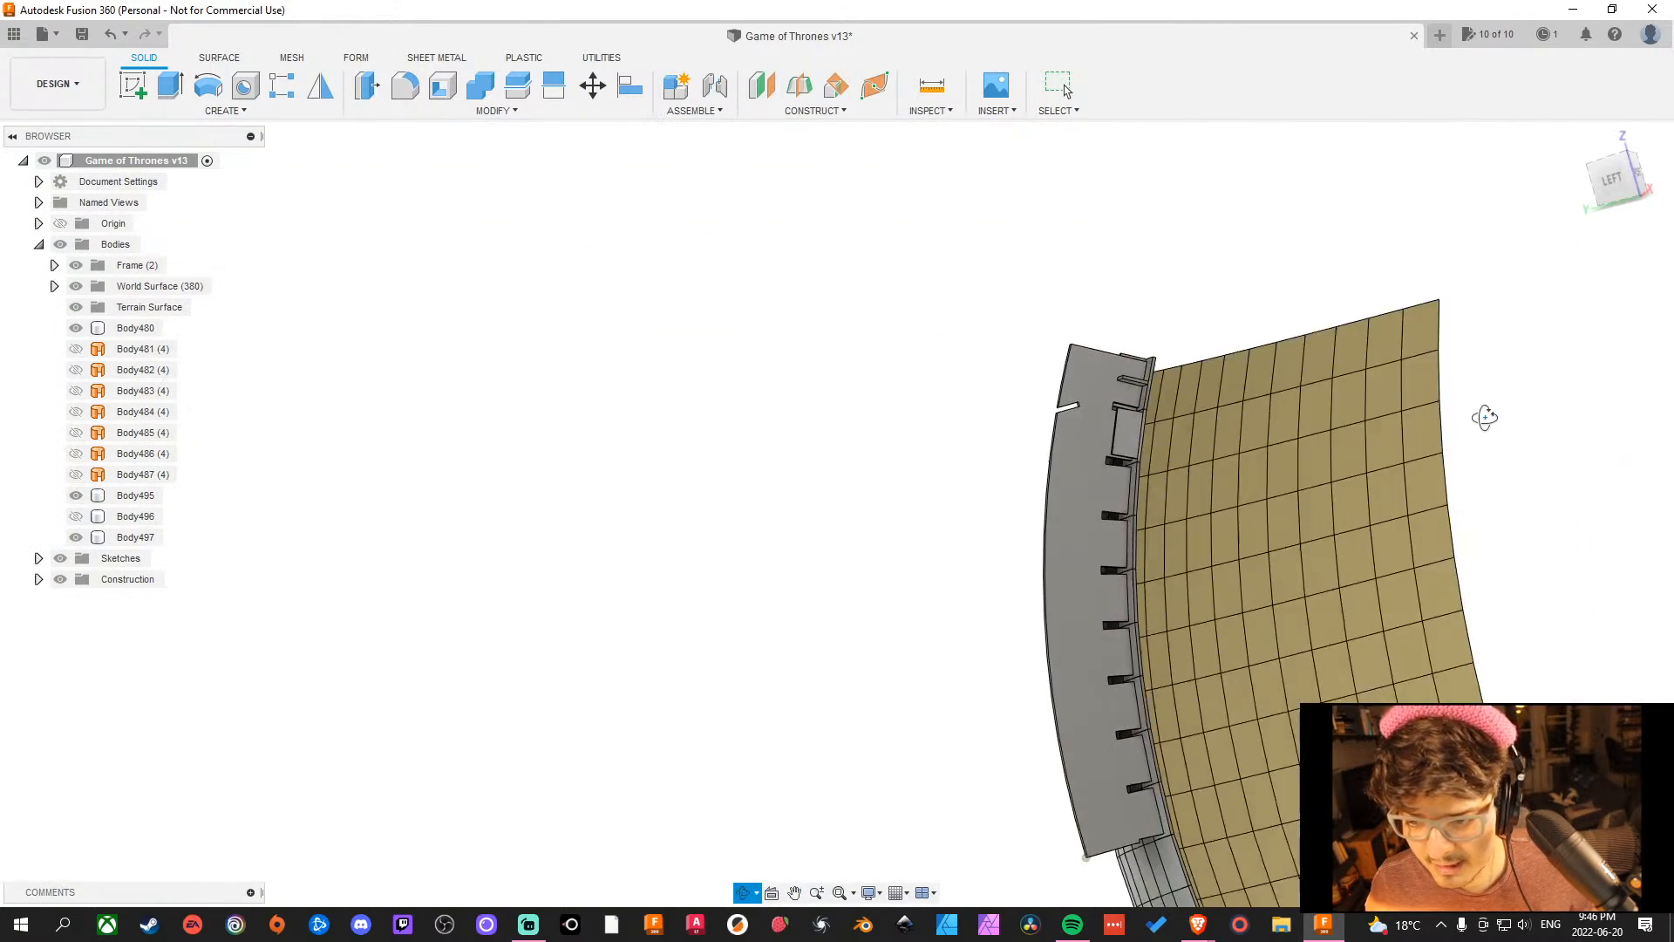
scroll(1159, 354, up, 4)
click(1028, 415)
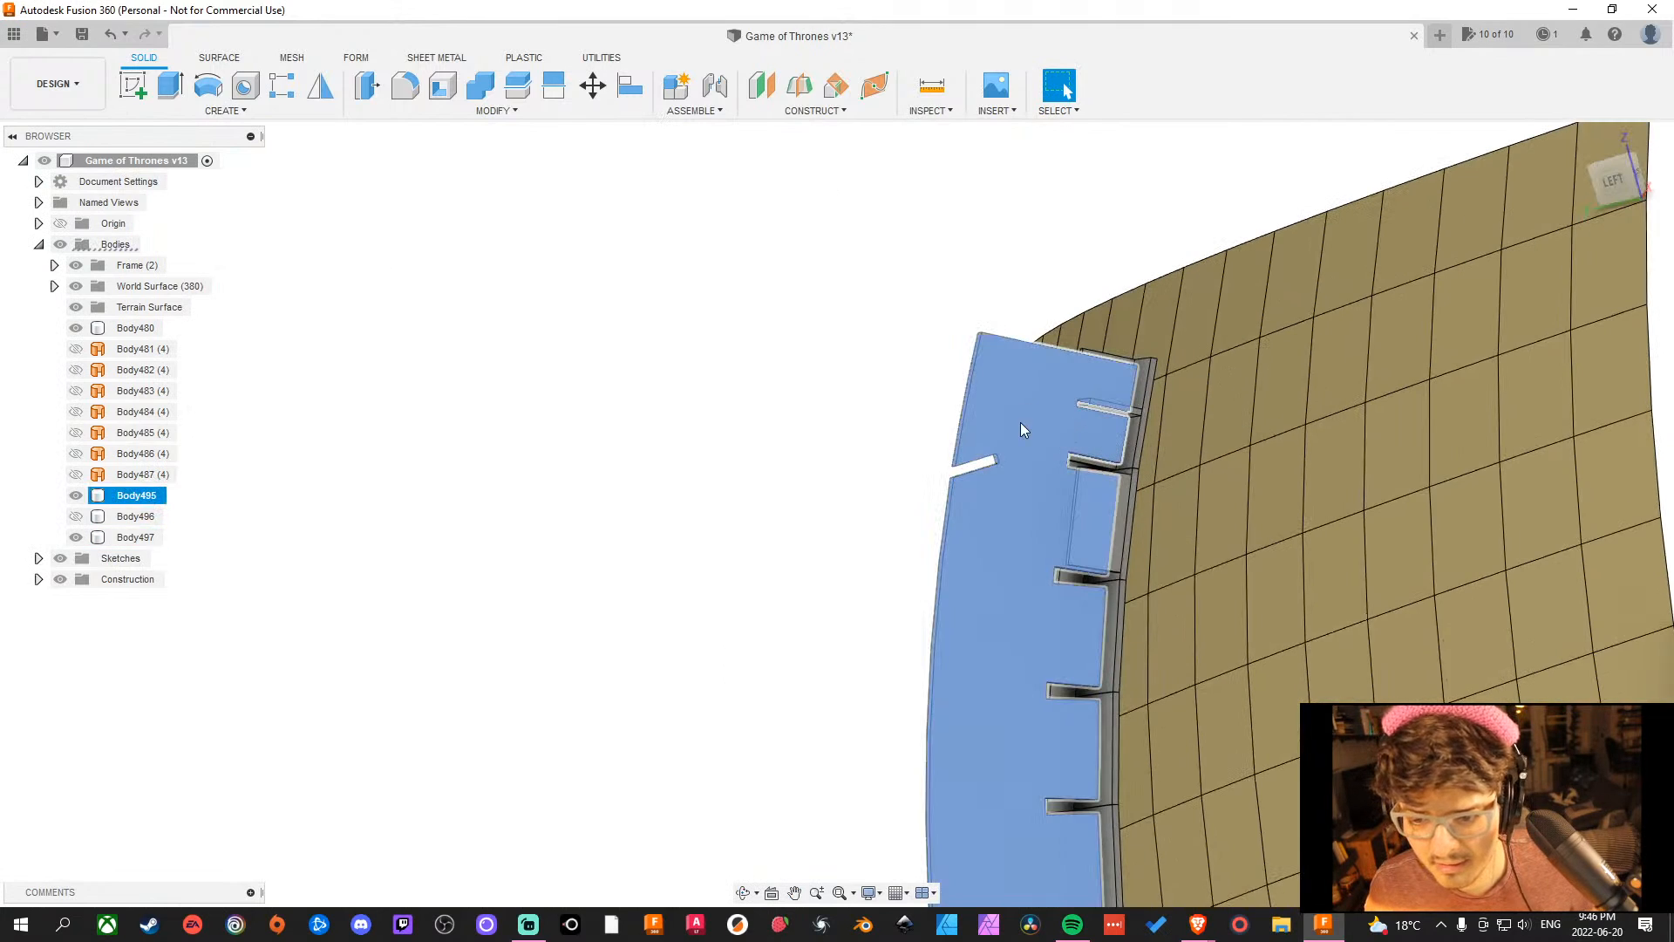
right_click(134, 495)
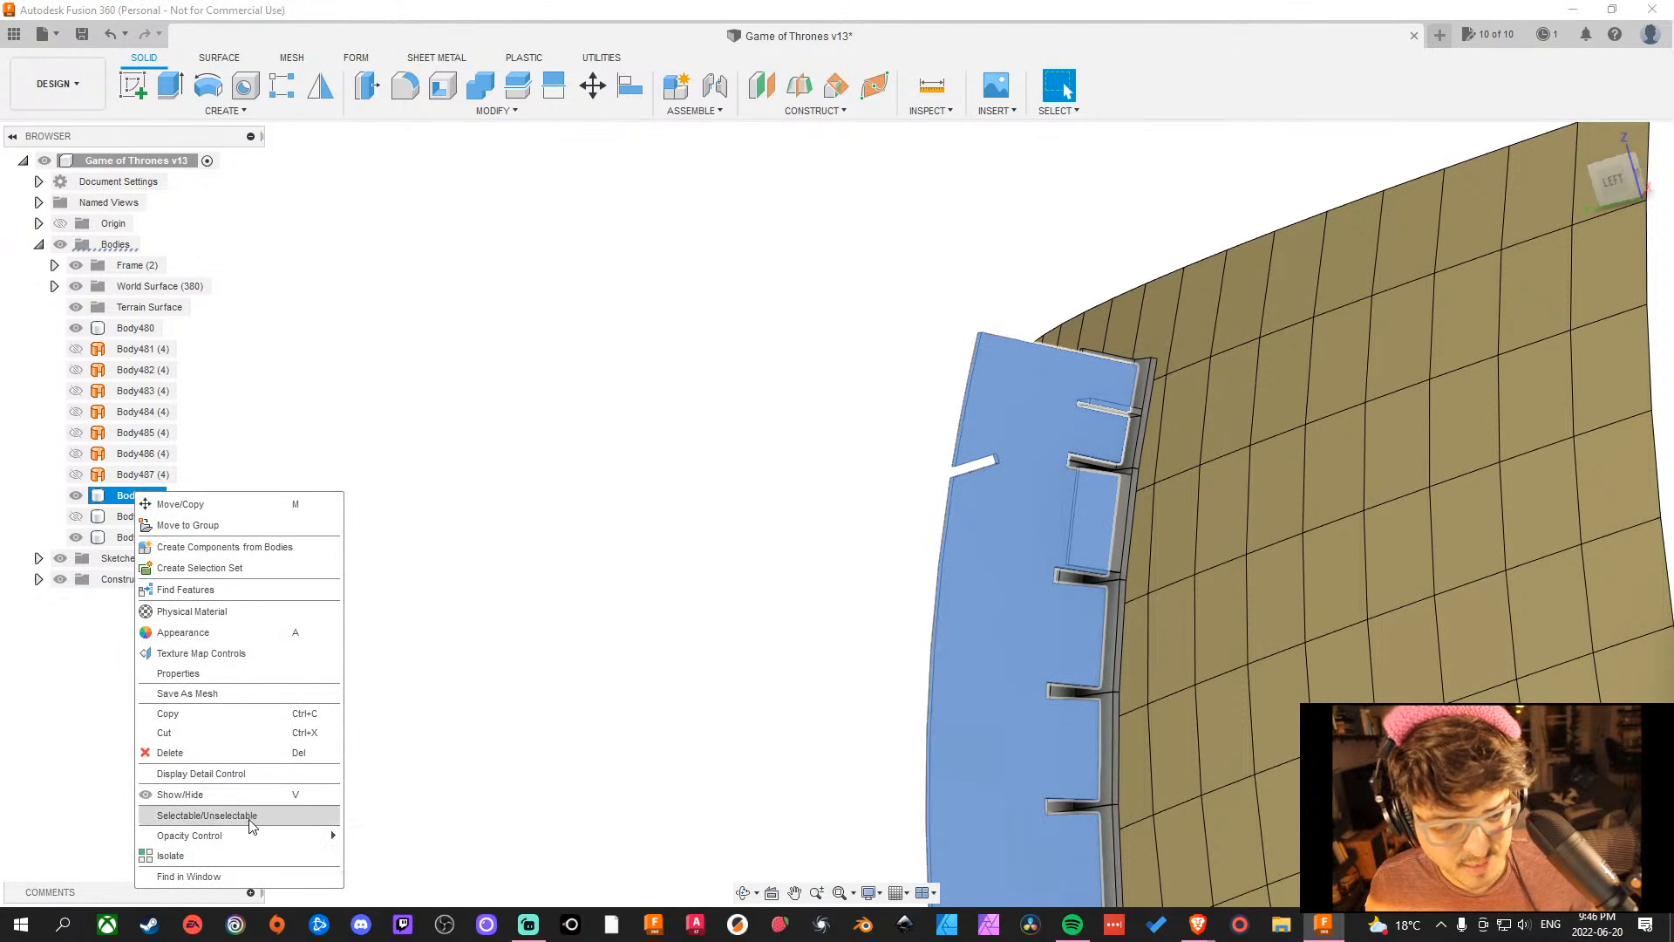
Isolate the slotted rib Body495 and examine the slots near its upper end.
click(170, 855)
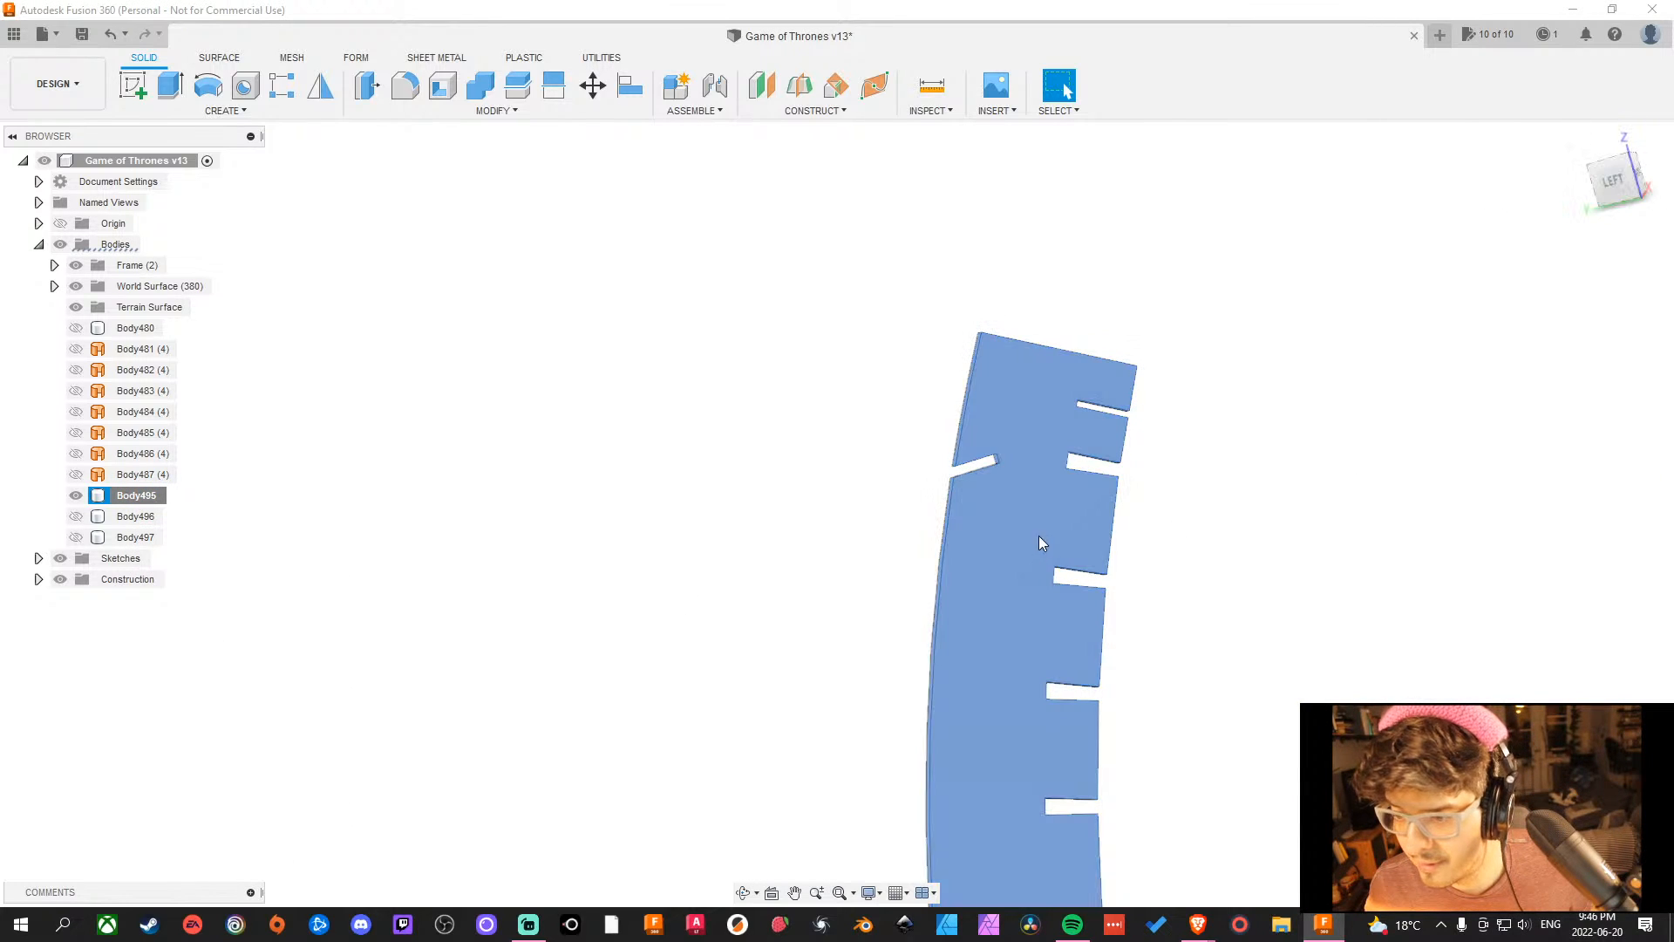
shift+middle_drag(1270, 509, 1073, 565)
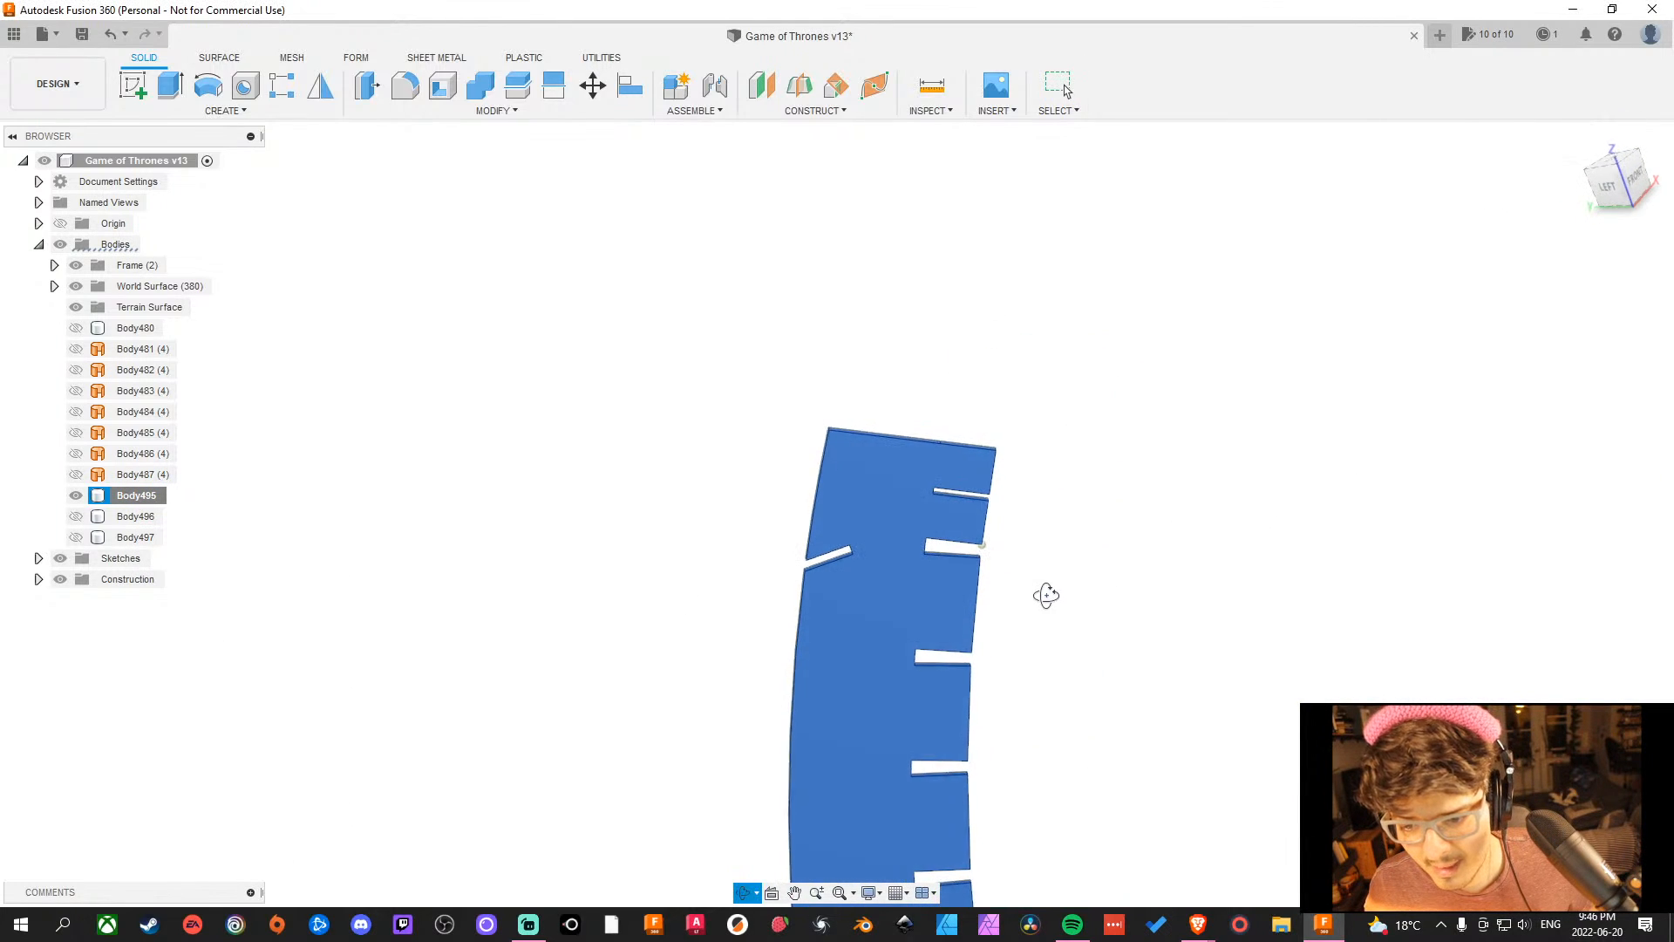
scroll(960, 475, up, 8)
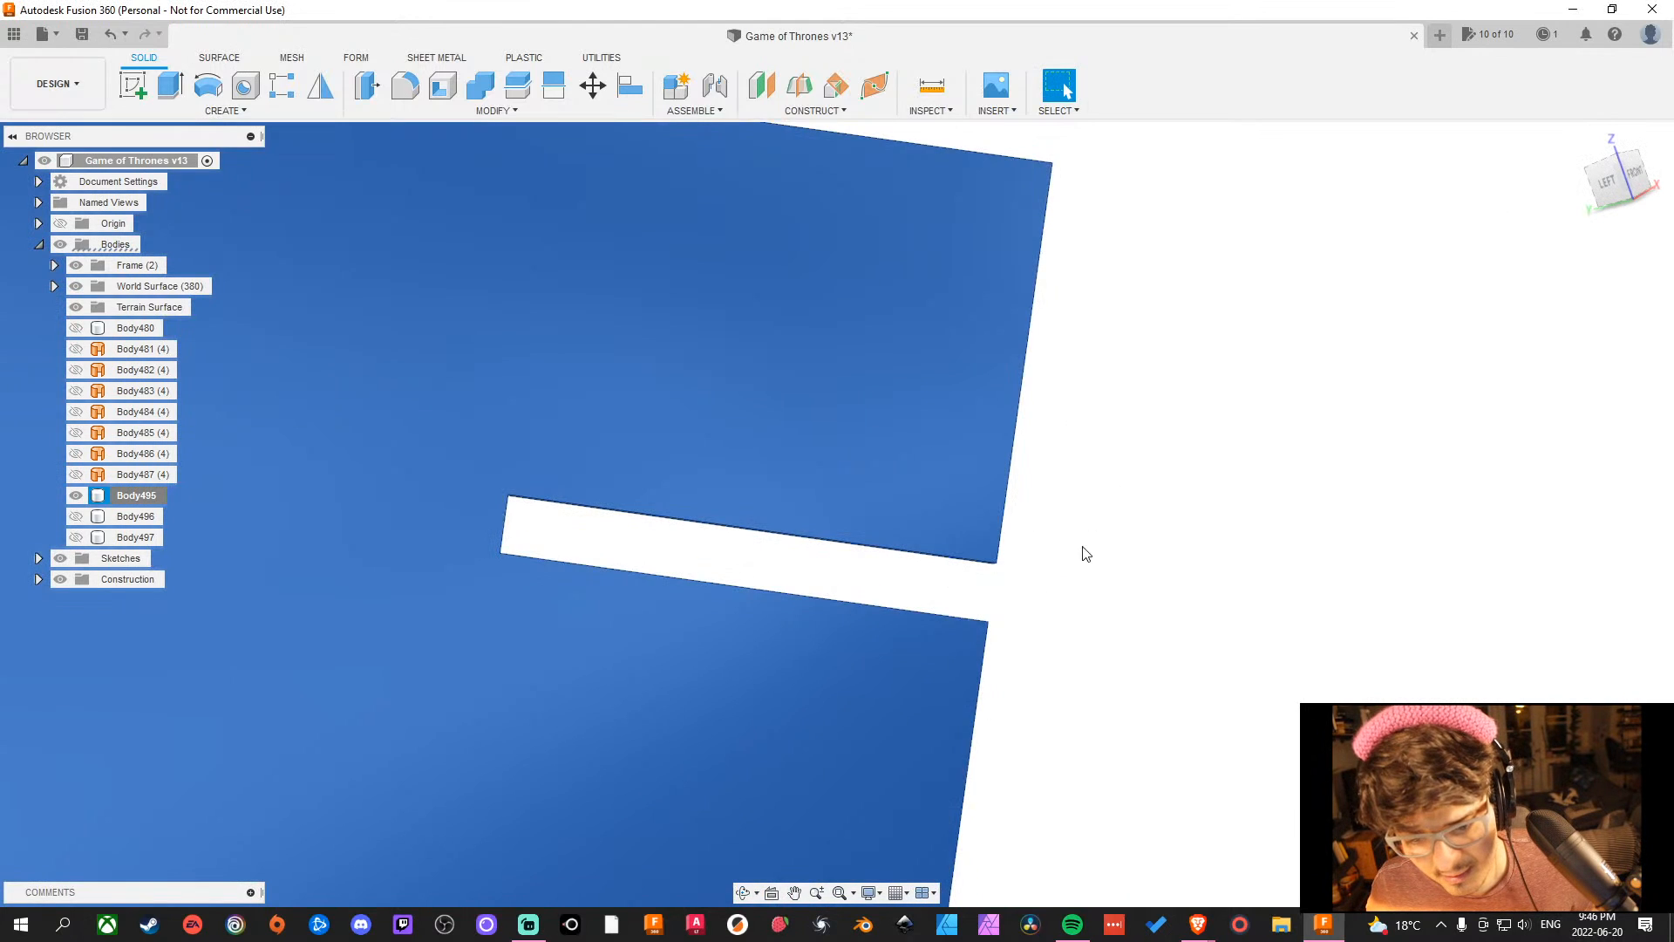
middle_drag(1086, 555, 1318, 421)
scroll(1364, 492, down, 4)
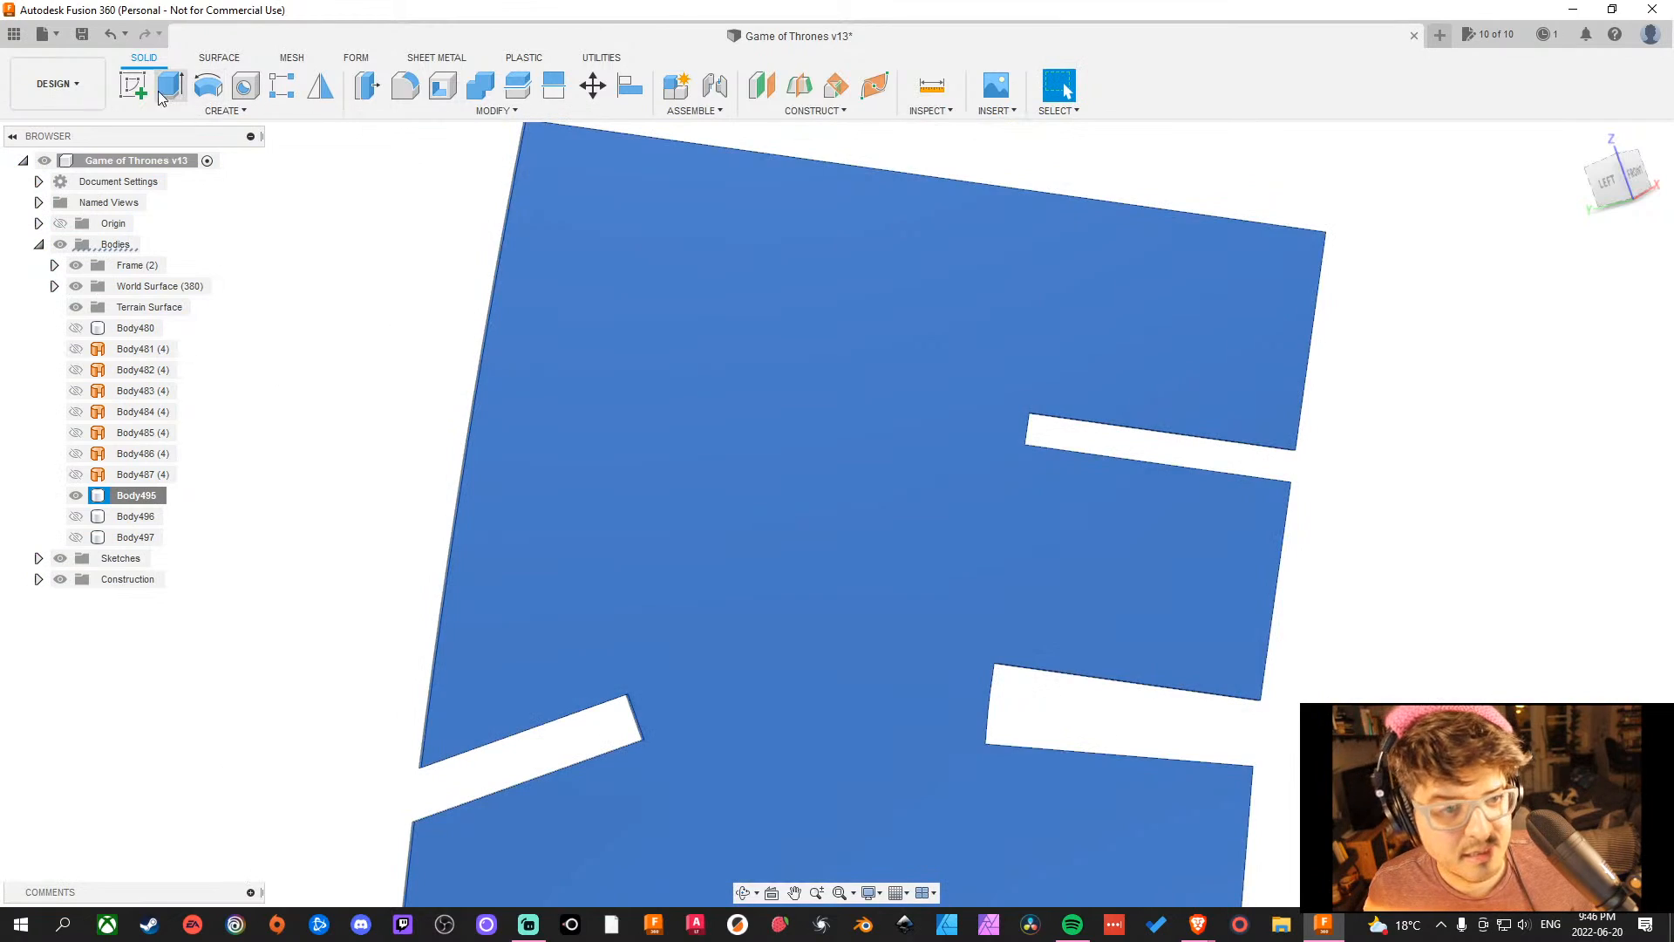
click(132, 85)
click(873, 355)
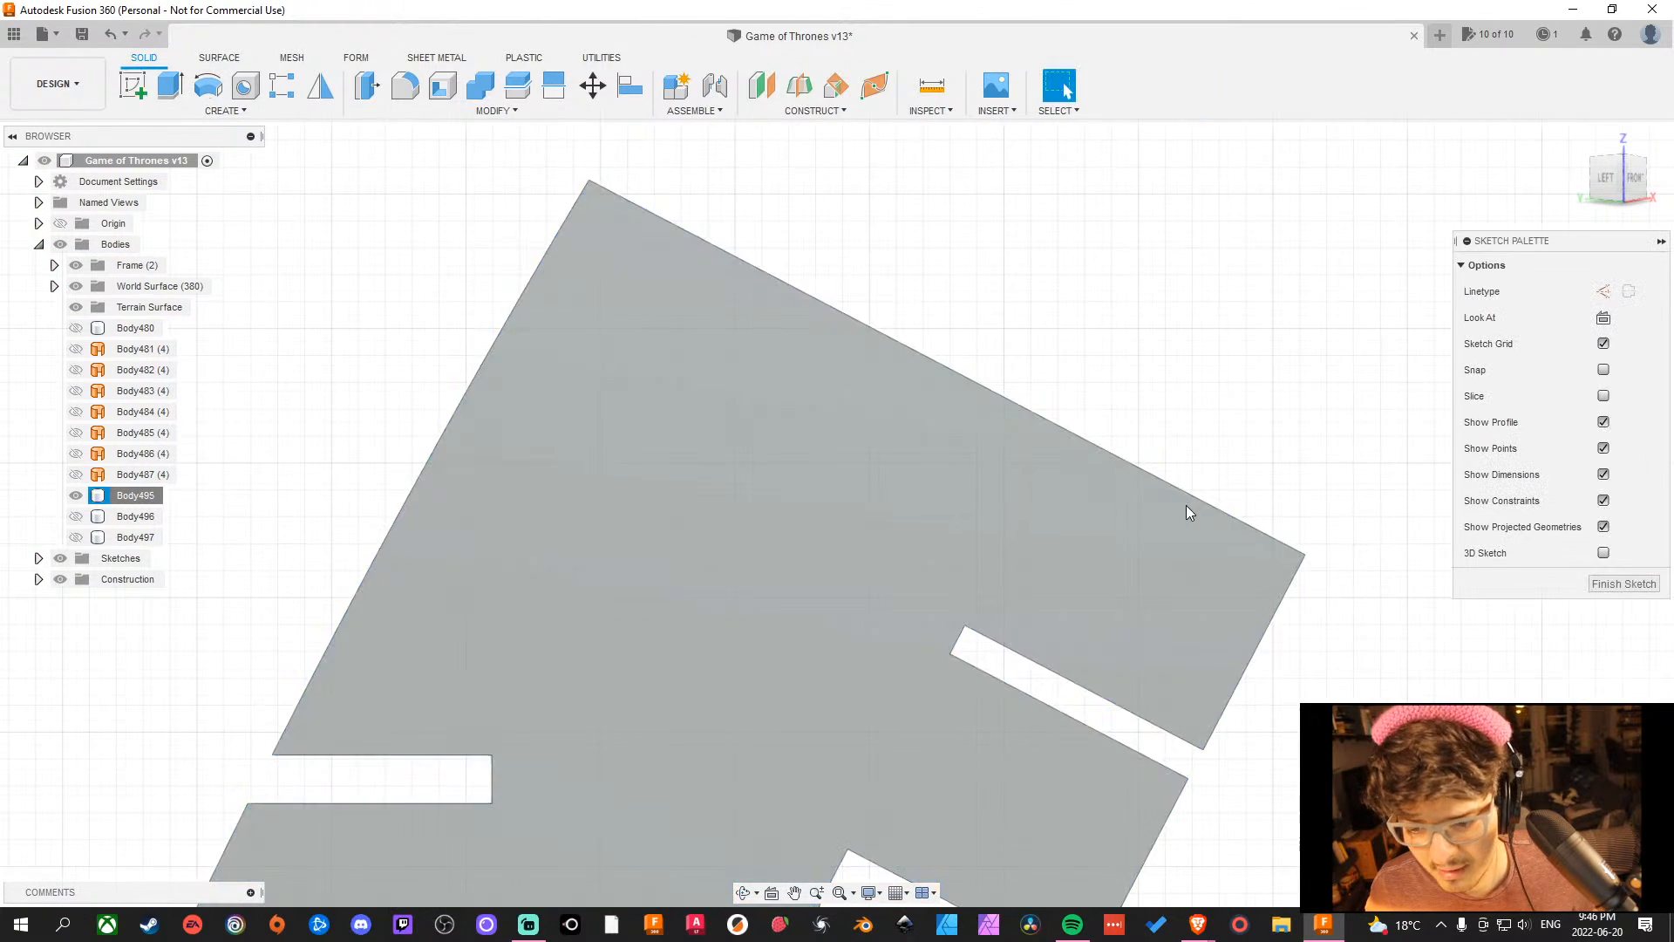
middle_drag(1201, 598, 945, 243)
scroll(966, 345, up, 5)
scroll(816, 571, down, 5)
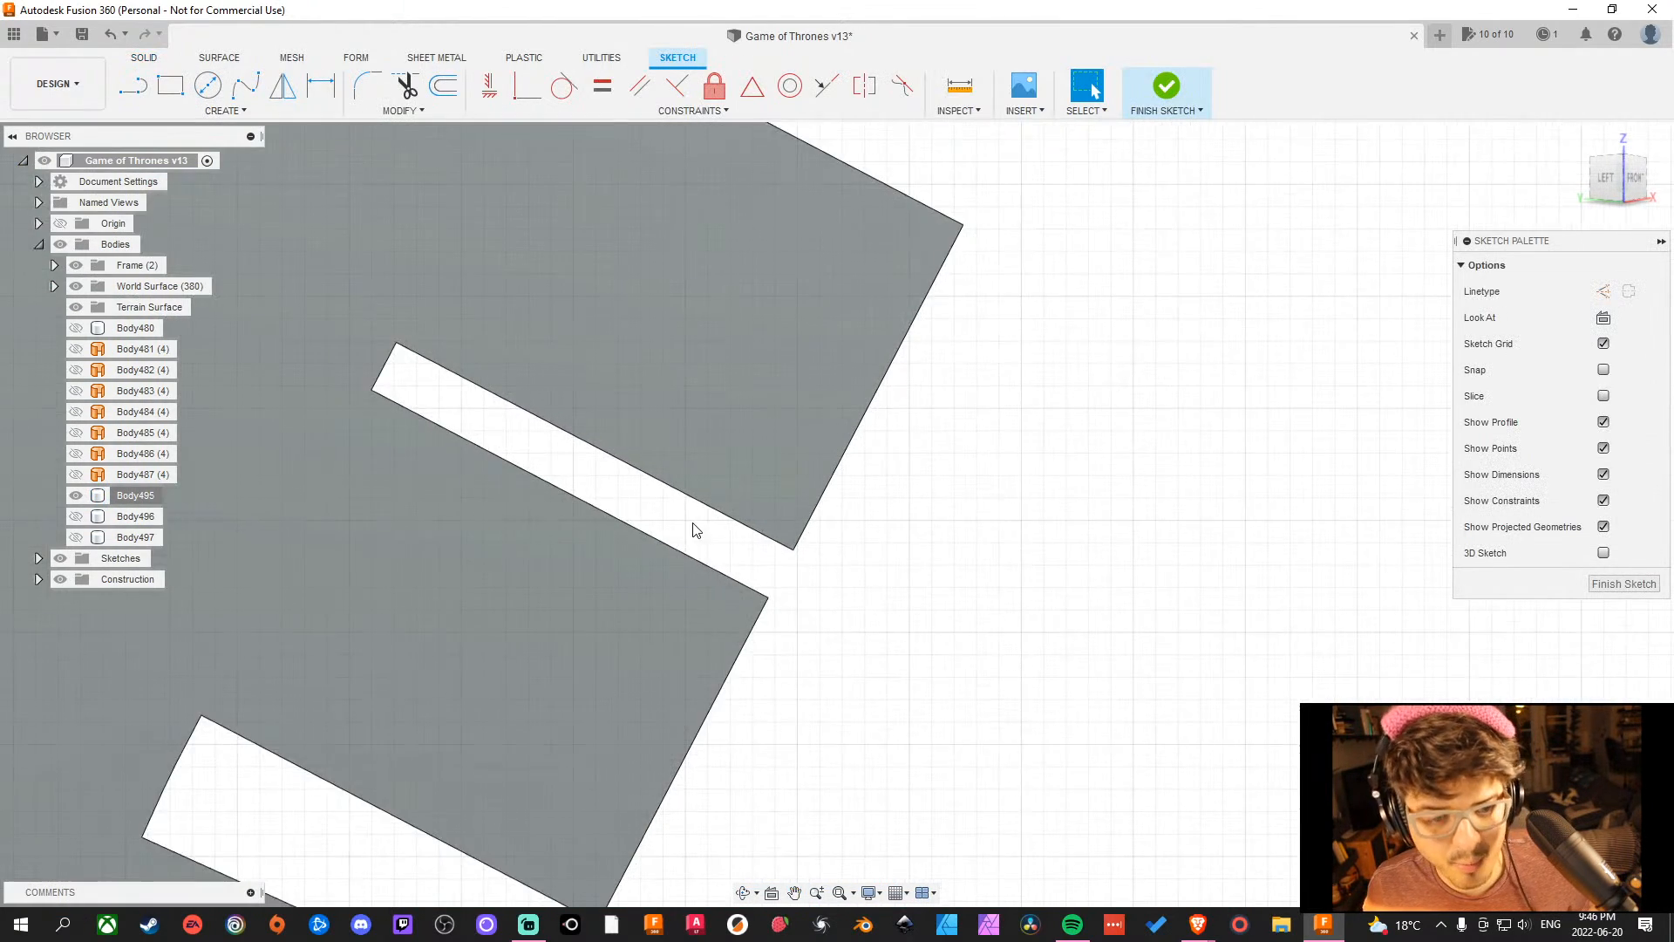
middle_drag(654, 468, 1037, 475)
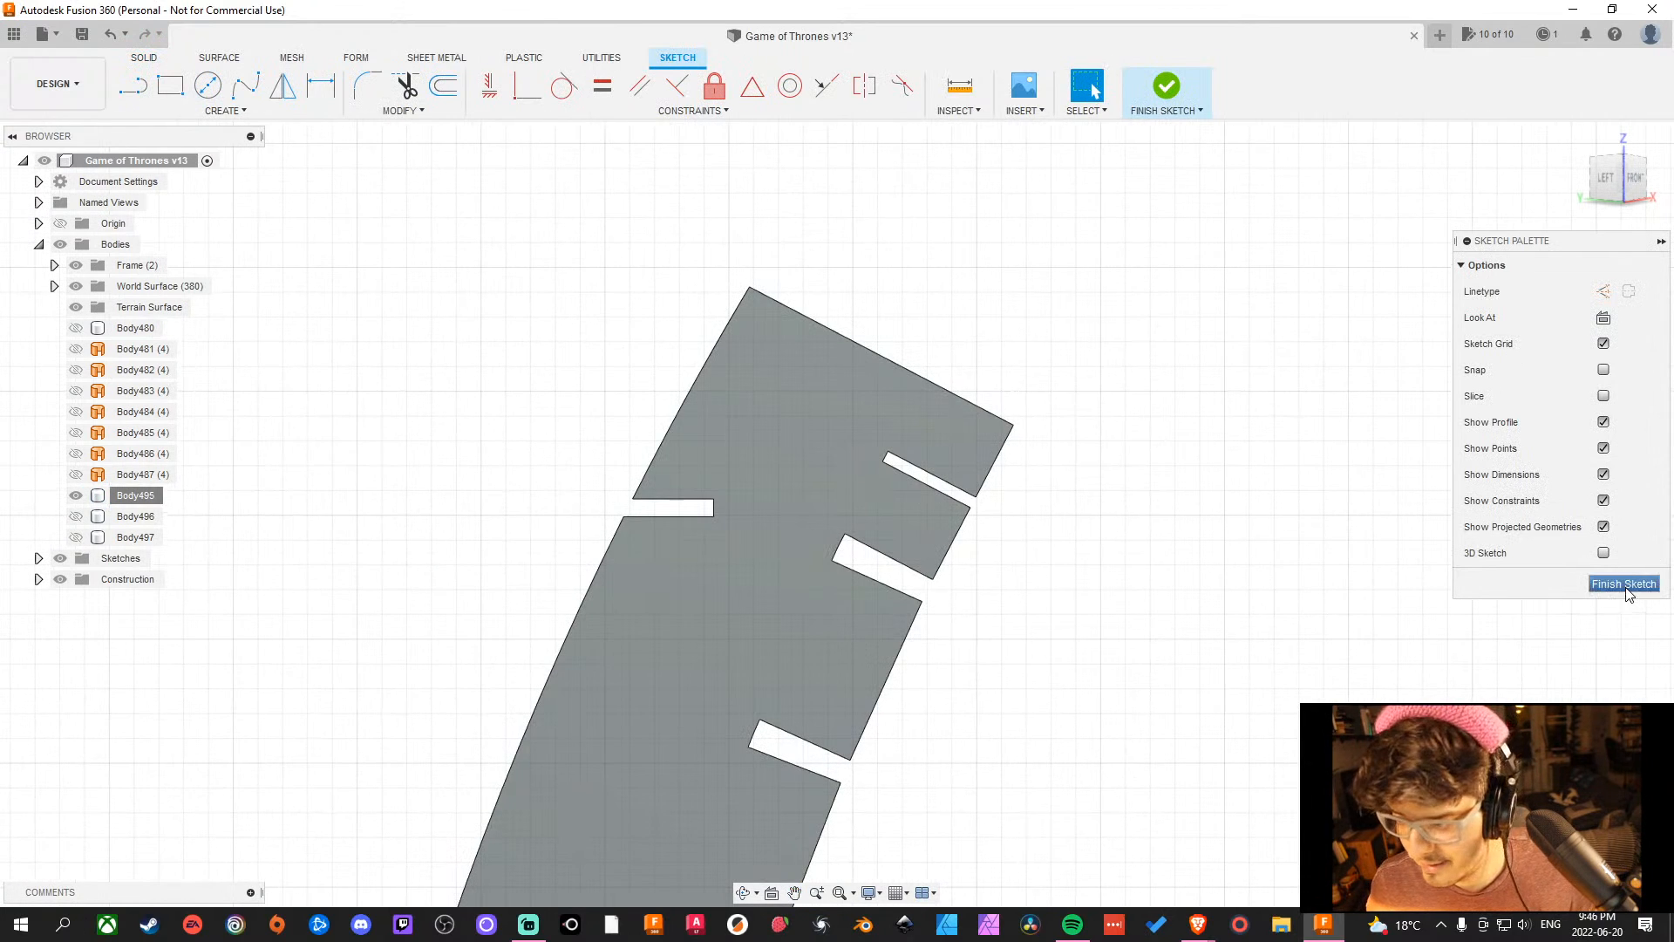
click(1624, 584)
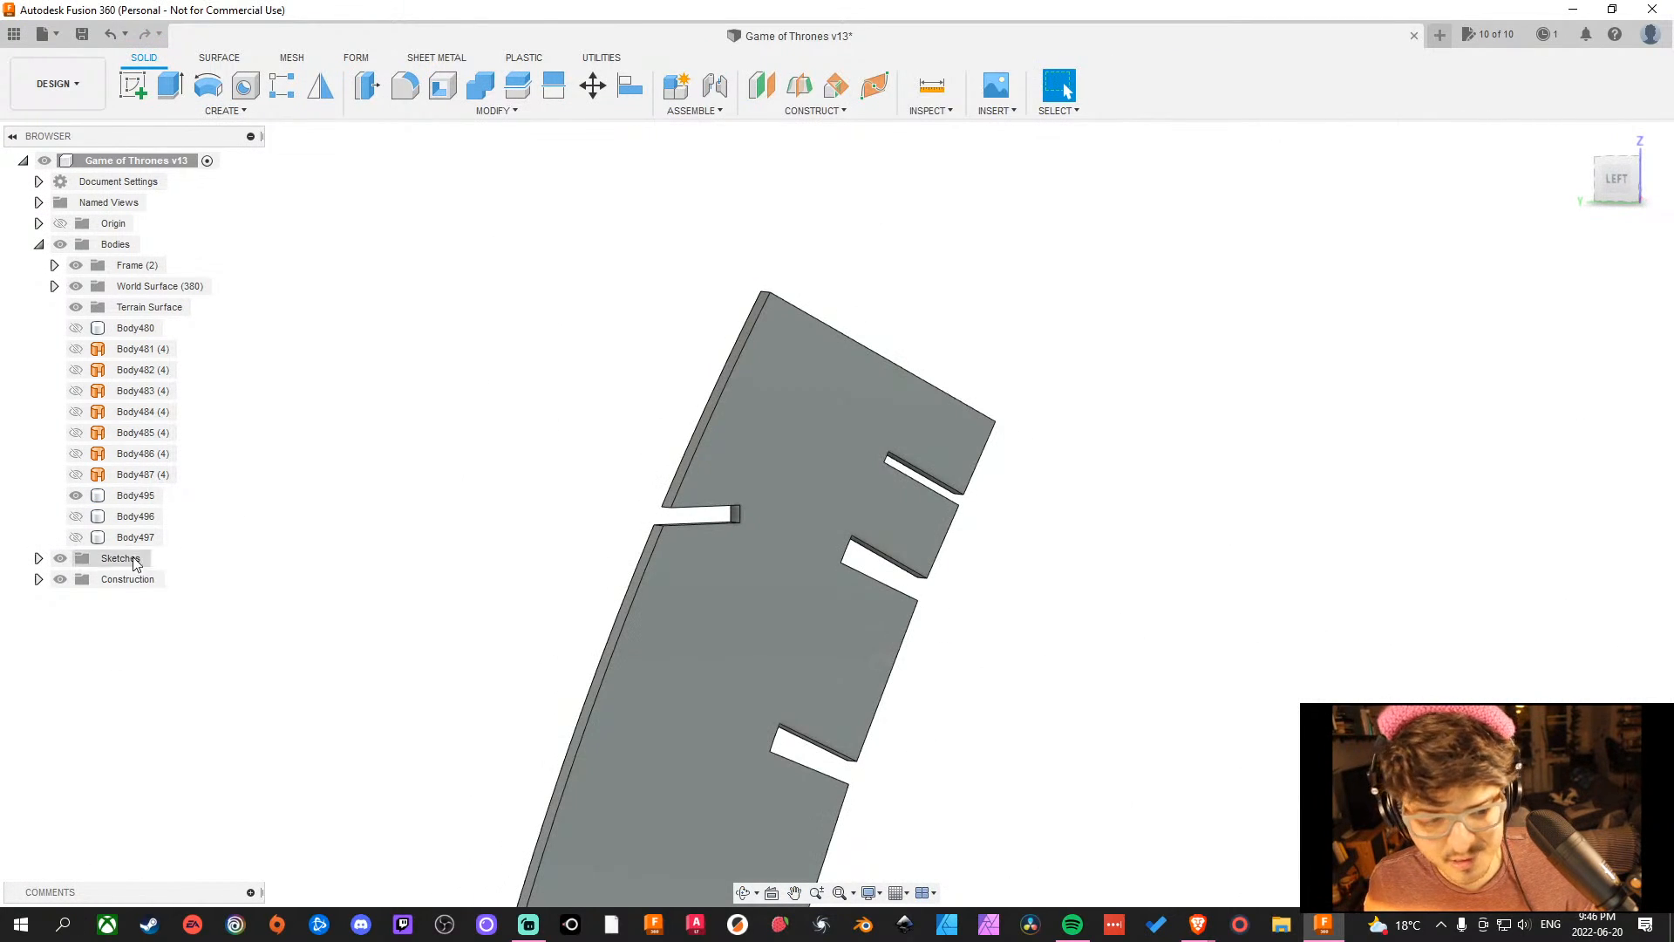
Unisolate Body495 and examine how the rib meets the surface panels and the cross-shaped connector.
right_click(126, 497)
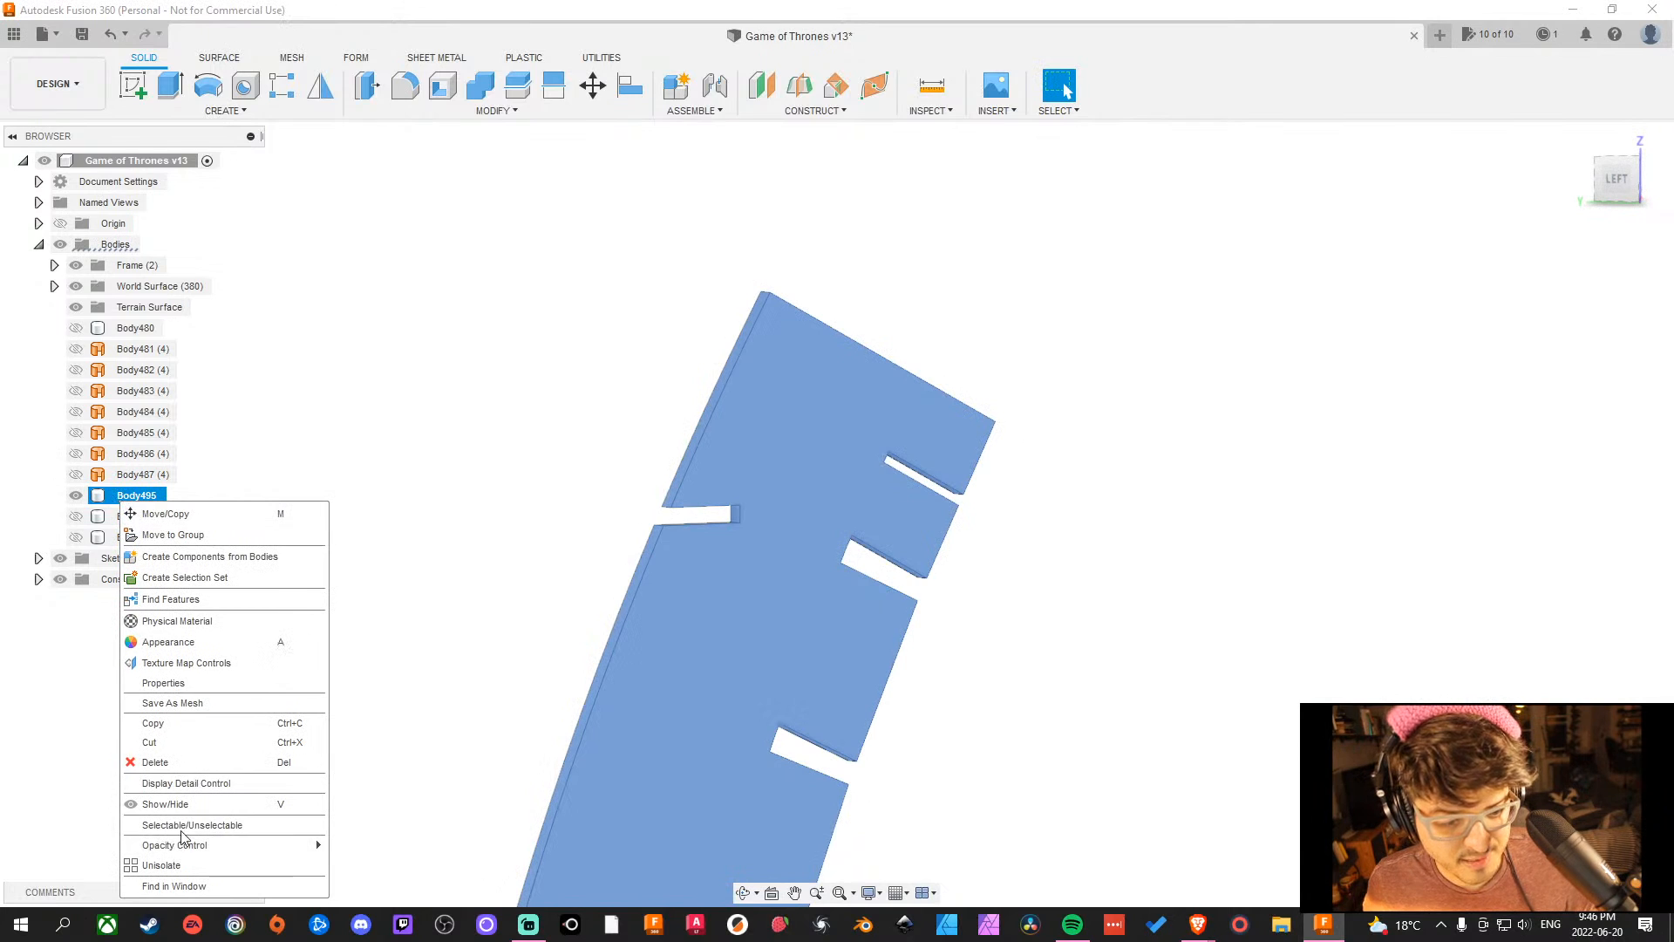
click(177, 864)
scroll(1052, 664, down, 4)
mouse_move(1051, 664)
shift+middle_down()
mouse_move(1042, 680)
mouse_move(1054, 672)
shift+middle_up()
middle_drag(1299, 578, 695, 172)
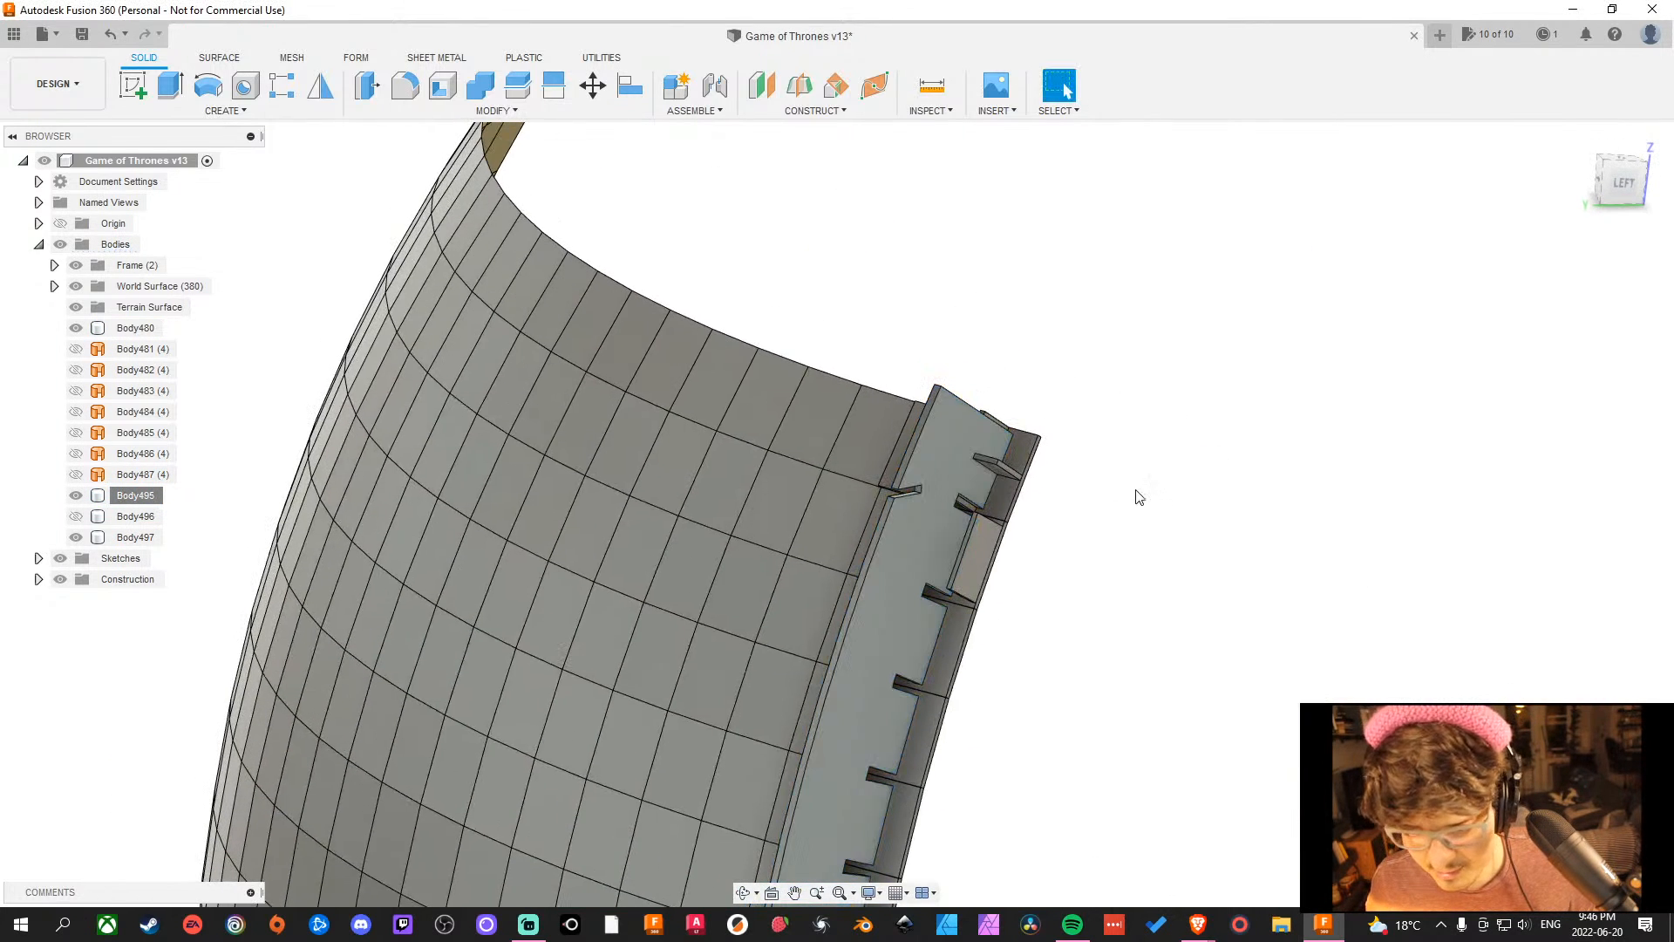
scroll(1084, 475, up, 8)
shift+middle_drag(957, 564, 990, 581)
scroll(1358, 565, down, 3)
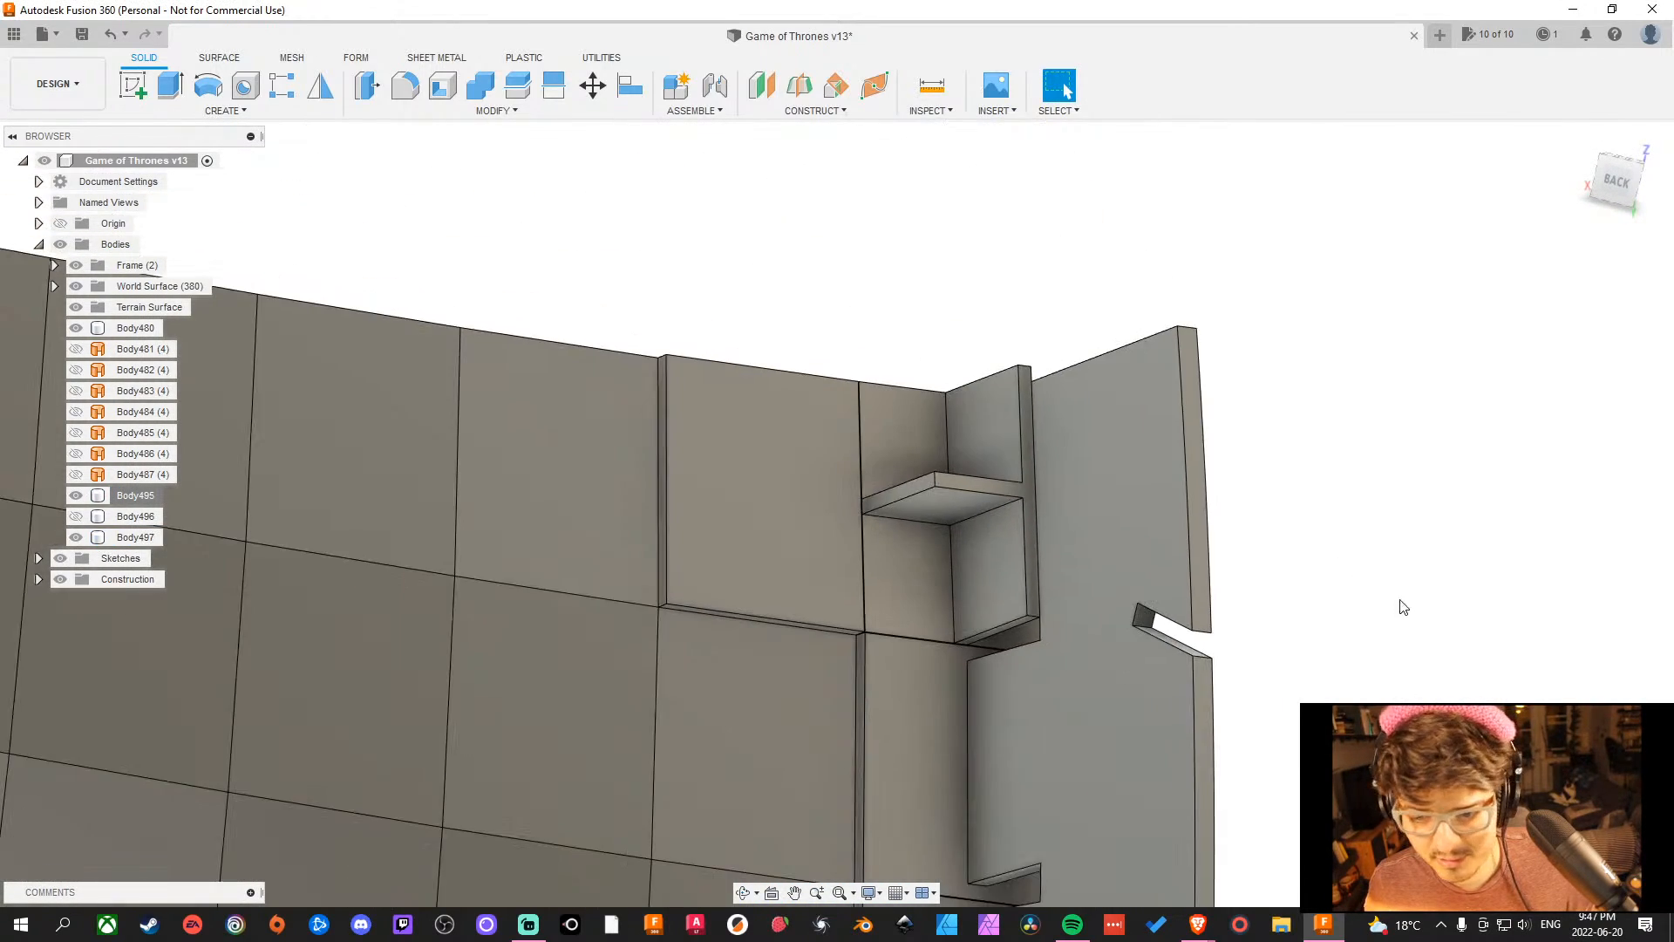
shift+middle_drag(1404, 607, 1324, 604)
shift+middle_drag(1323, 606, 1369, 610)
Examine the cross-shaped connector Body497 and its fit against the rib and corner panels from several sides.
click(999, 394)
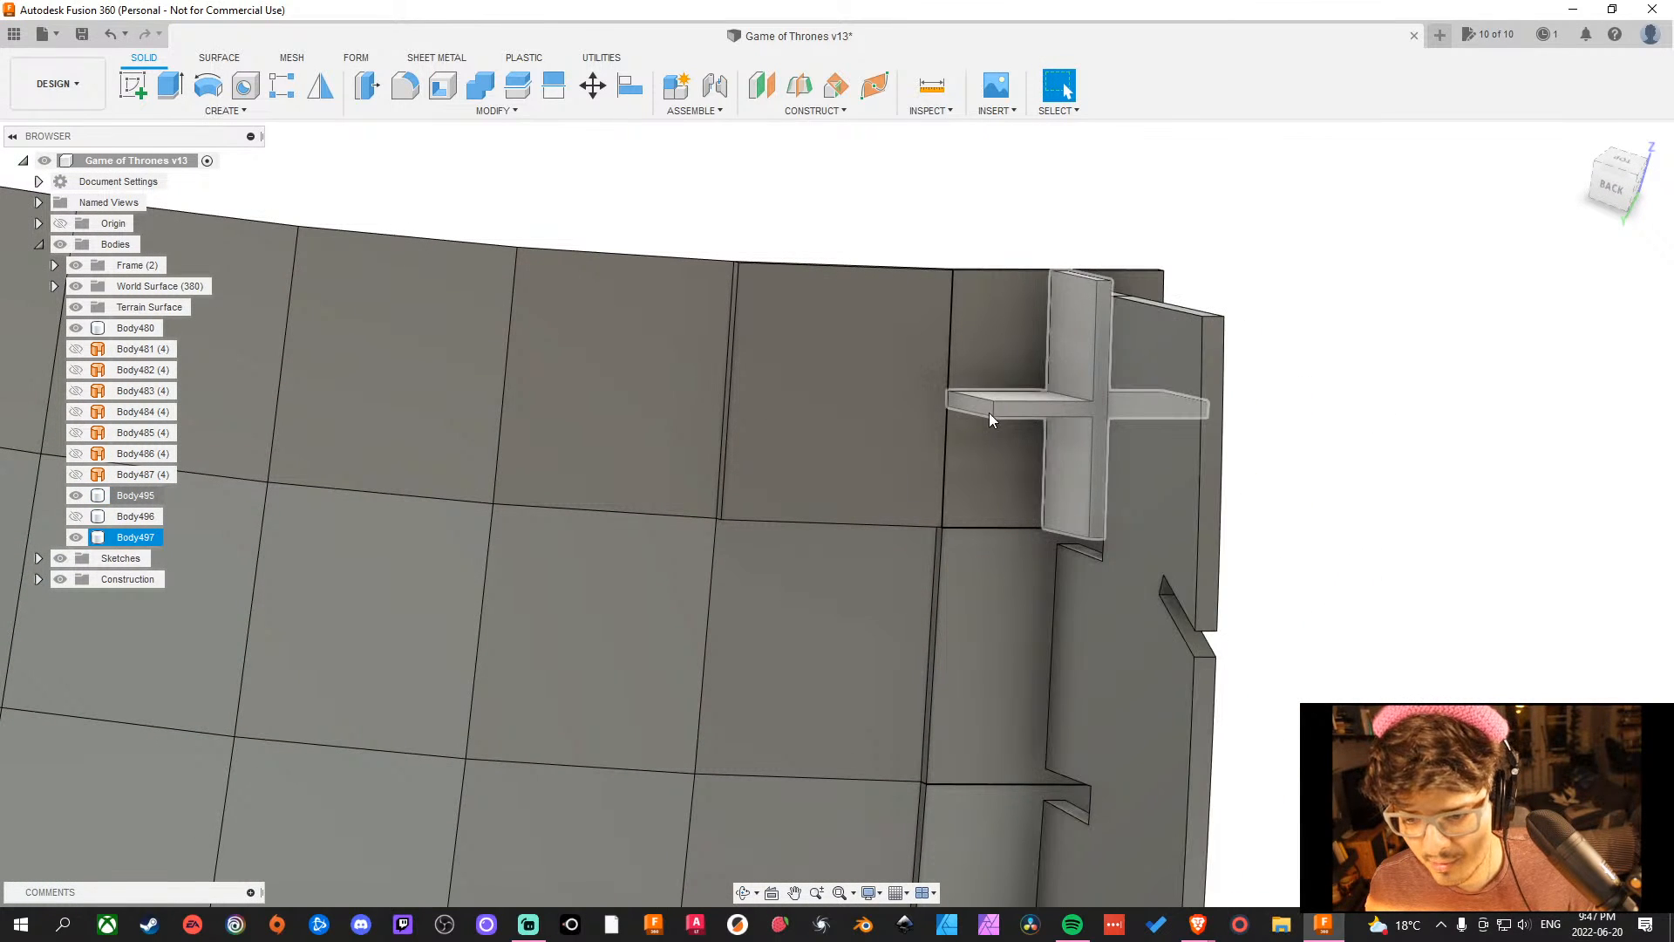
click(1300, 463)
shift+middle_drag(1300, 463, 793, 549)
shift+middle_drag(1025, 558, 1090, 549)
click(771, 479)
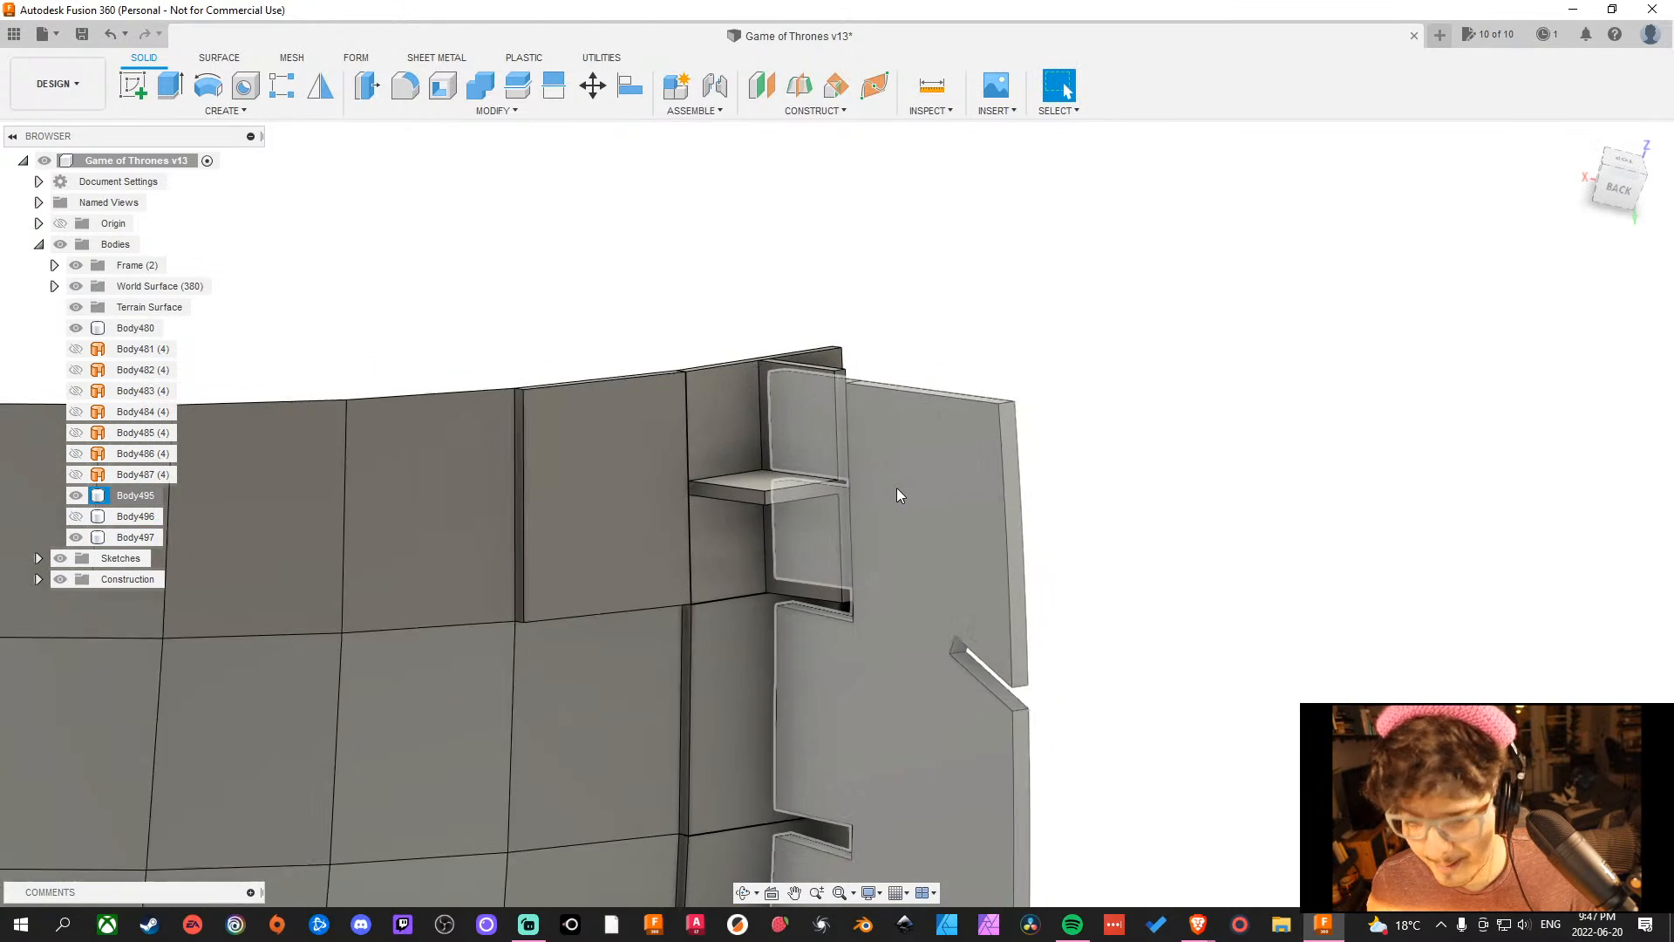
scroll(836, 495, up, 5)
click(828, 448)
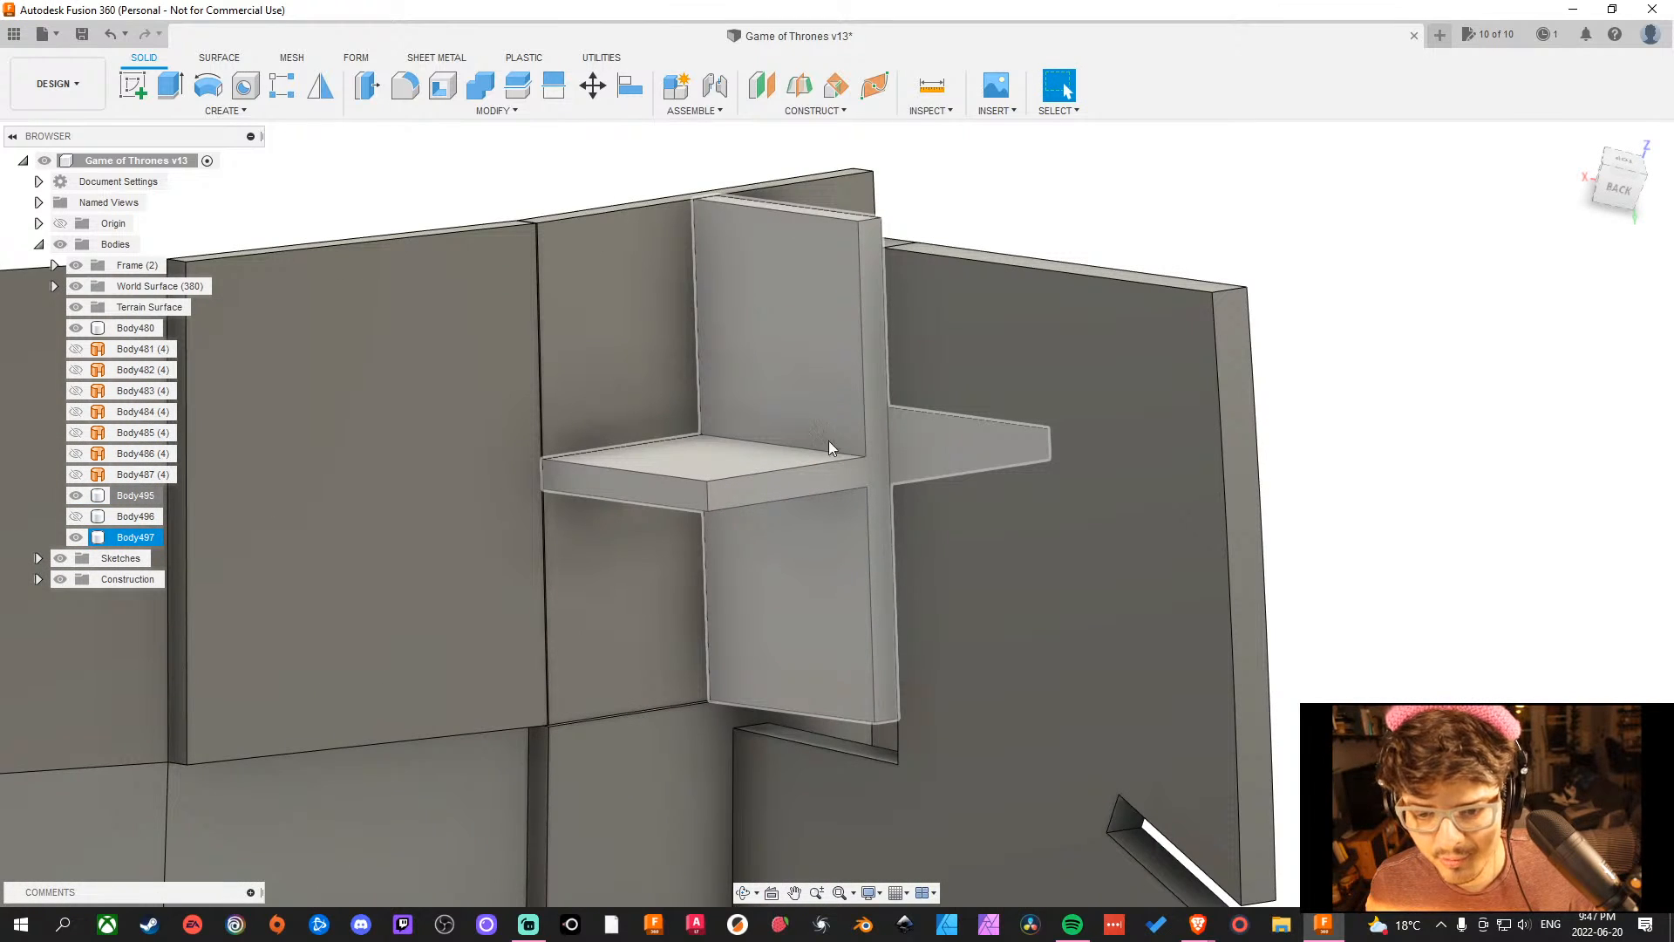
scroll(793, 449, down, 3)
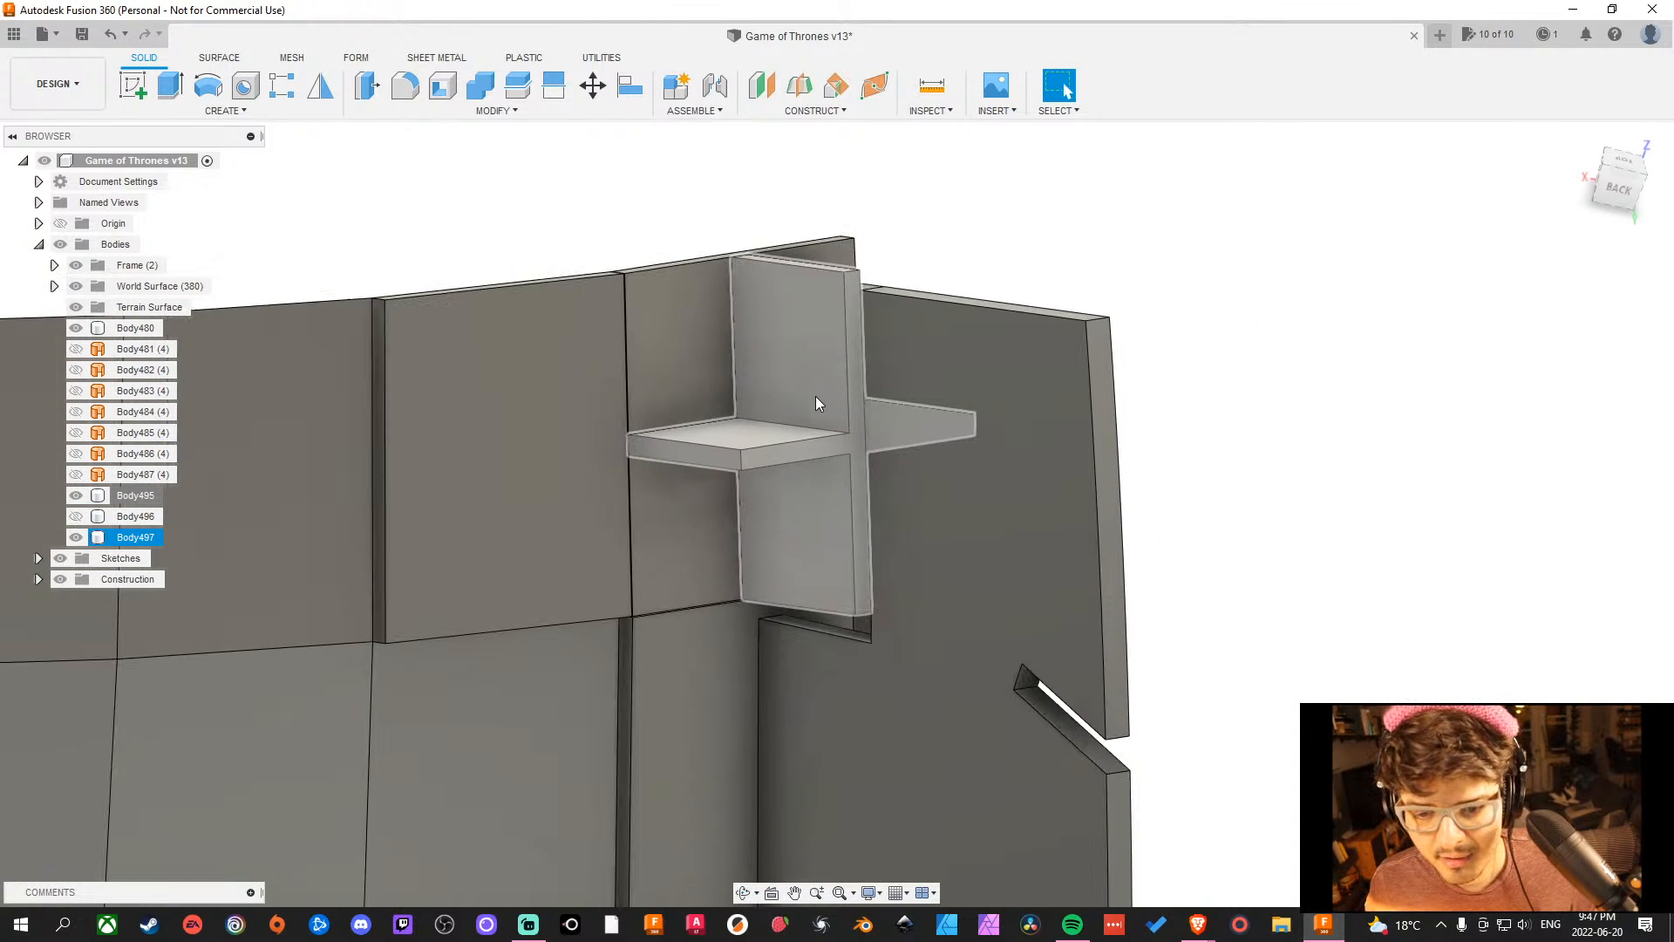
key(F4)
shift+middle_drag(705, 462, 845, 505)
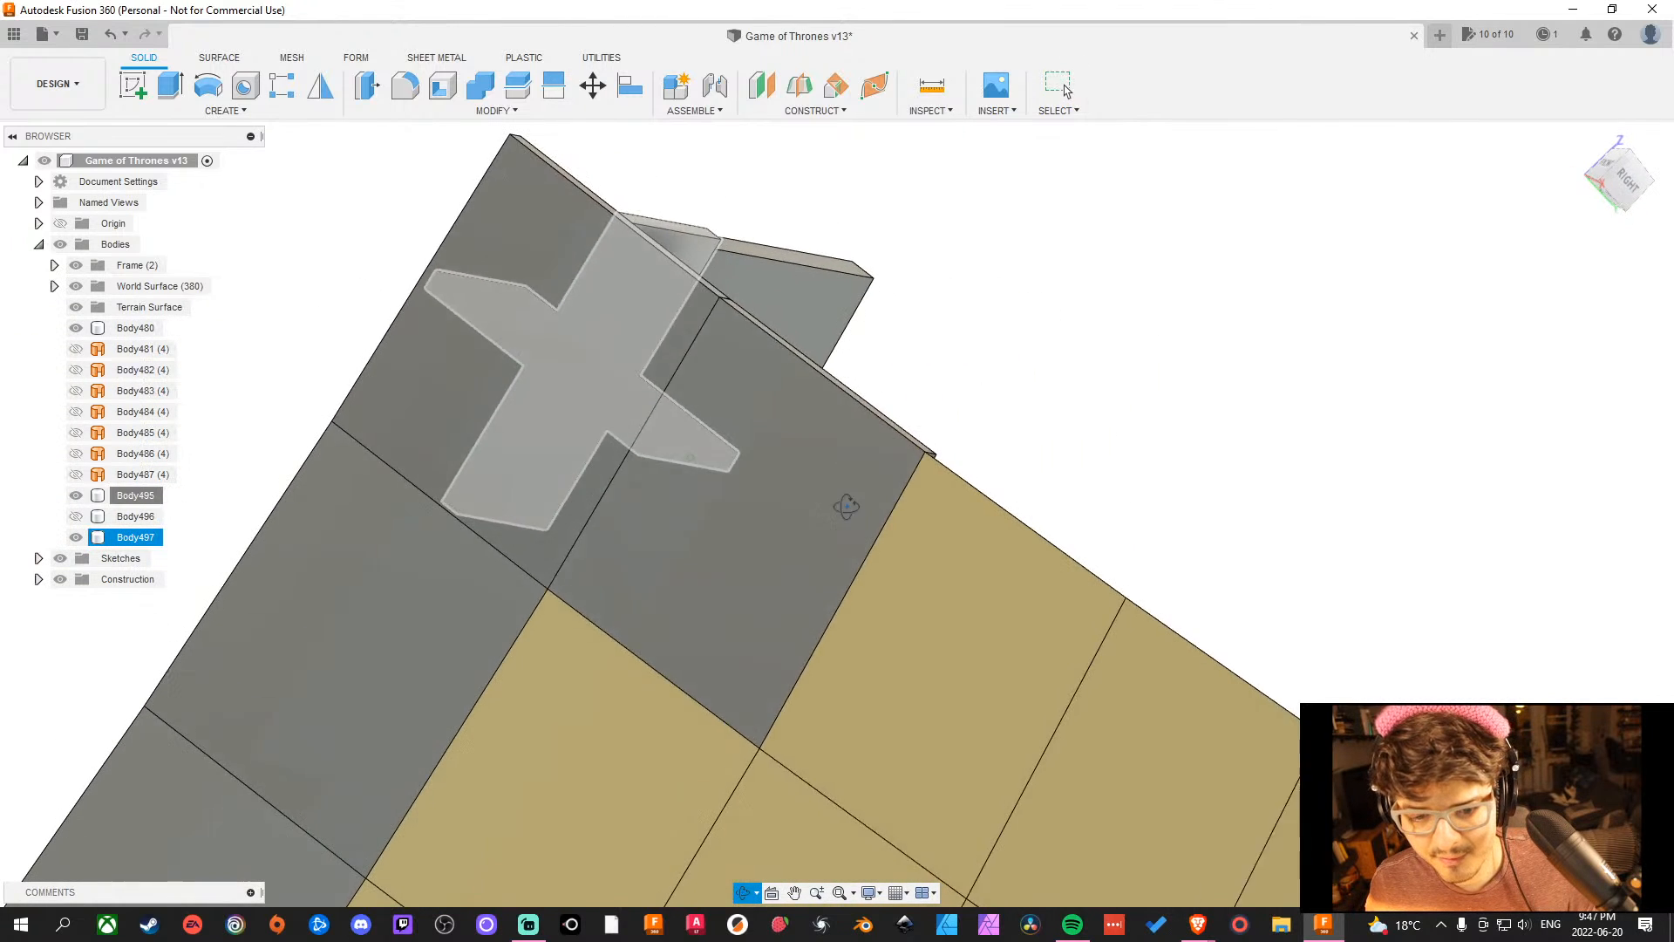
click(1032, 445)
shift+middle_drag(1304, 441, 680, 486)
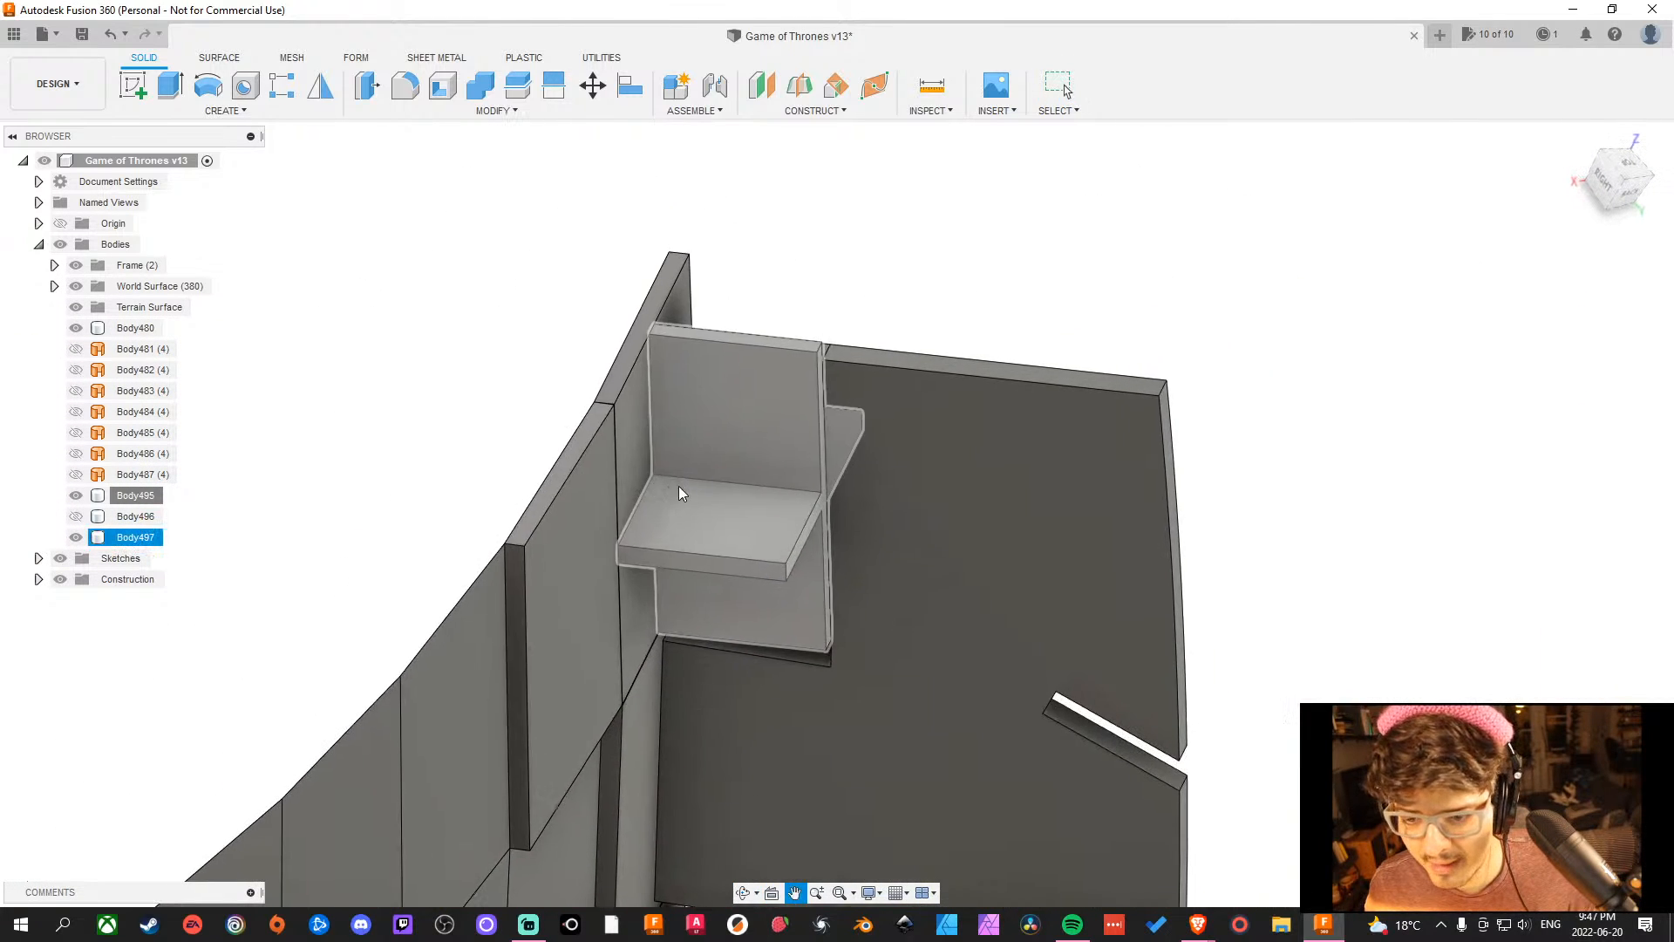
shift+middle_drag(1125, 632, 1087, 708)
click(1087, 708)
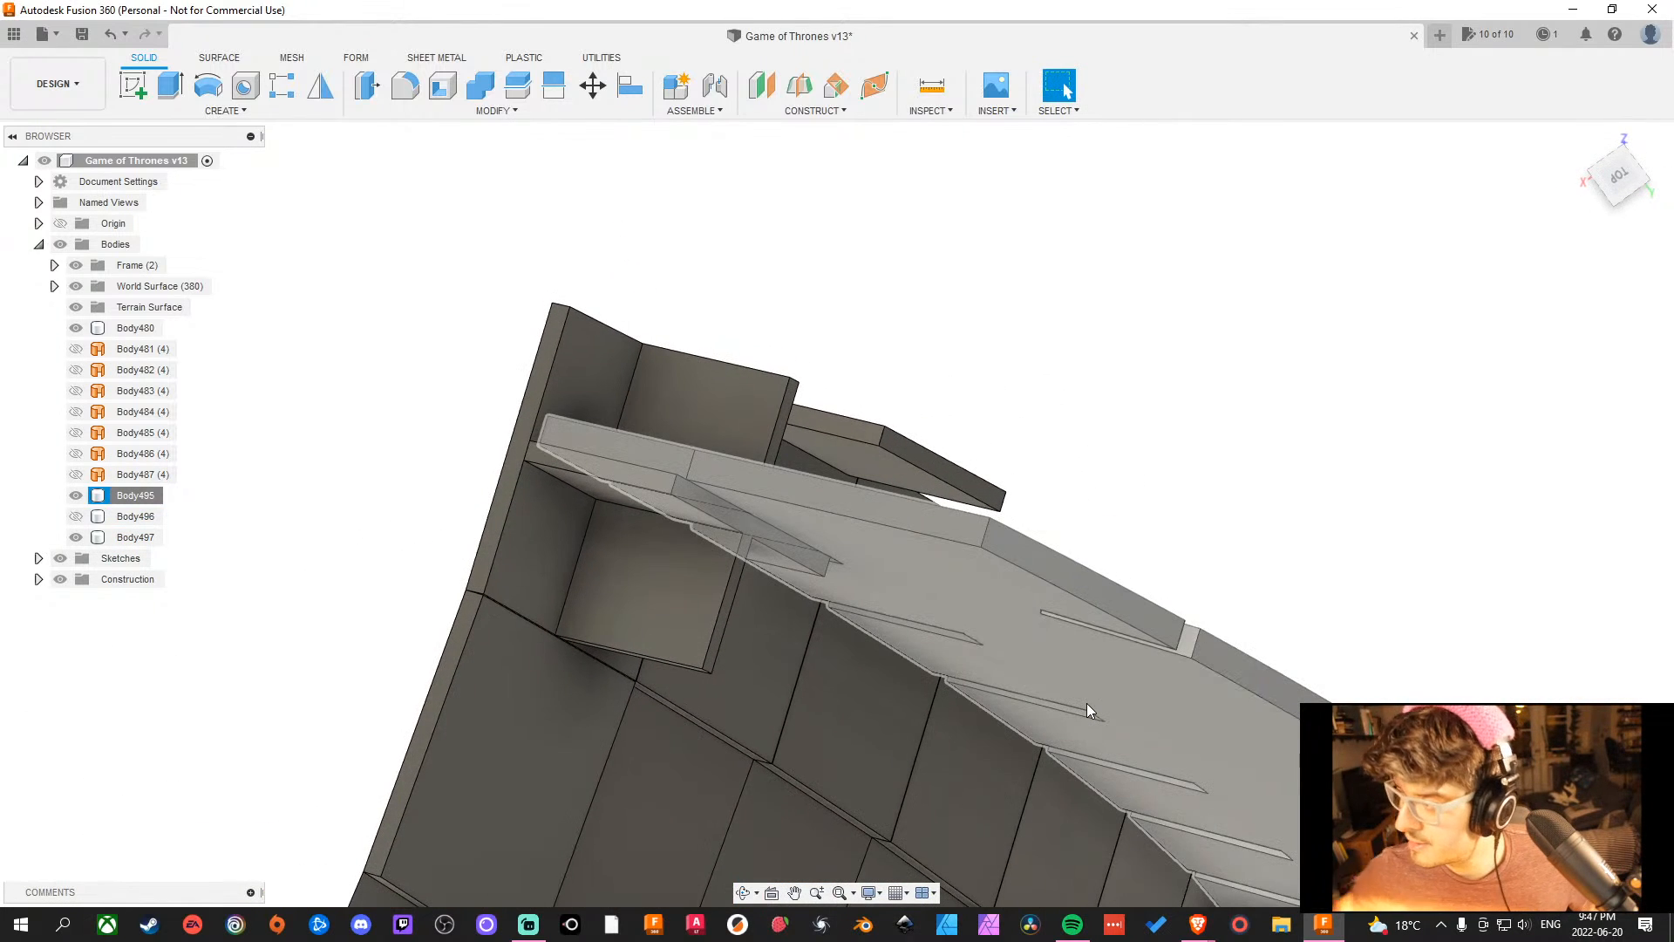
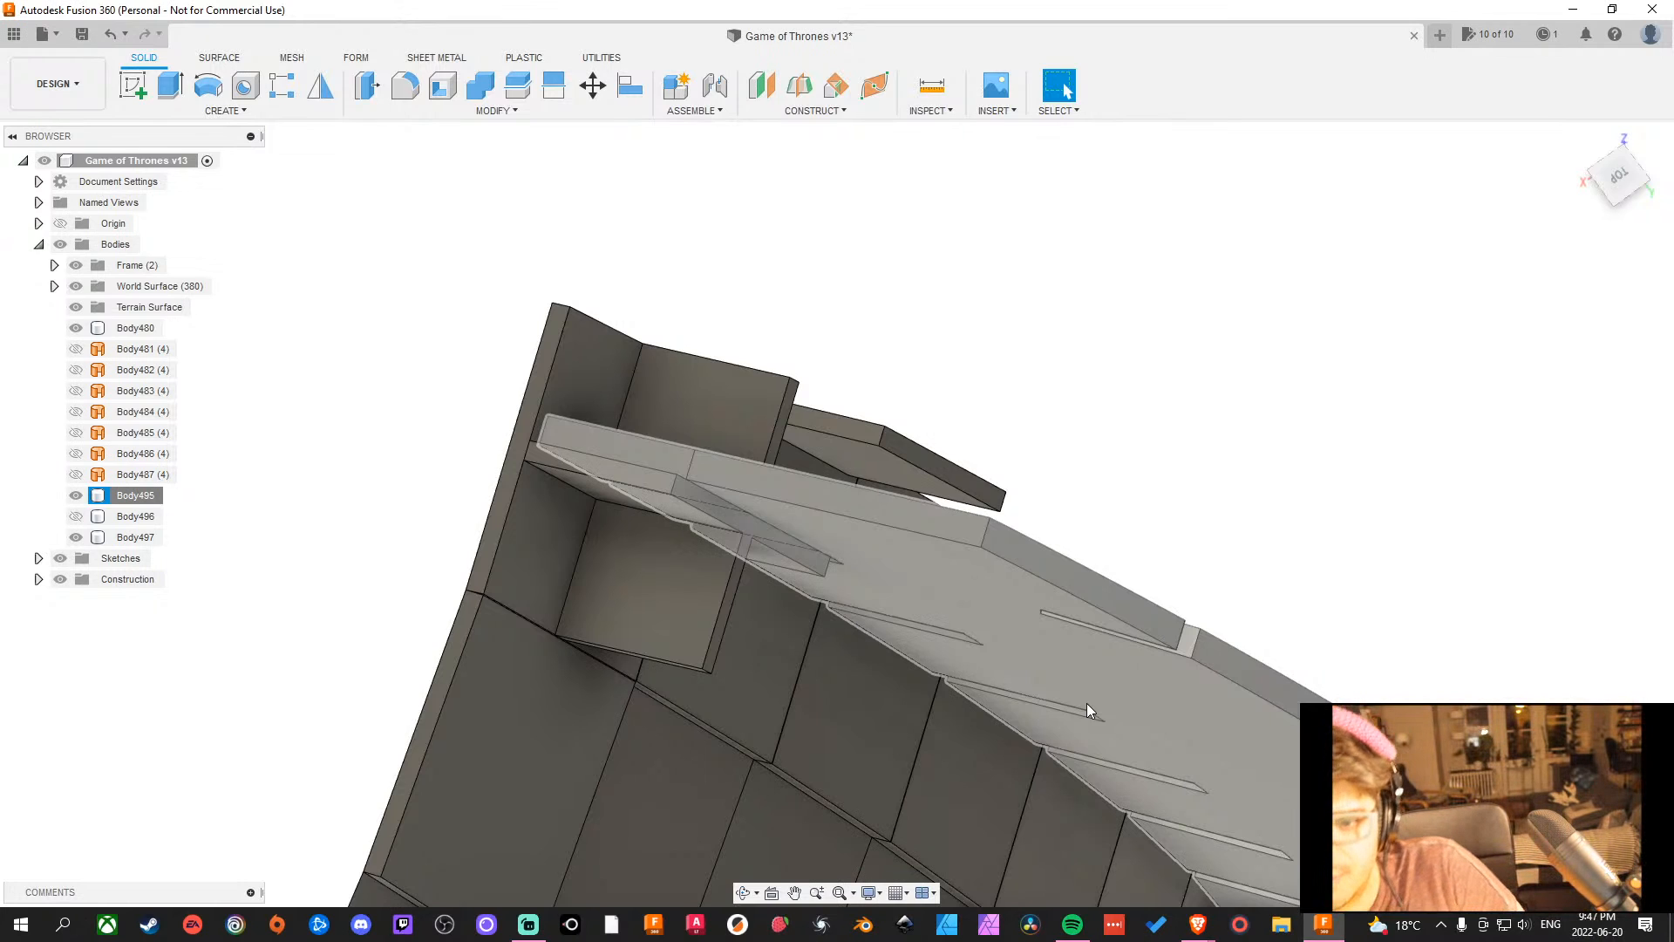
Delete Body480, the rectangular plate standing on the panel edge beside the rib's slots.
shift+middle_drag(1226, 432, 938, 480)
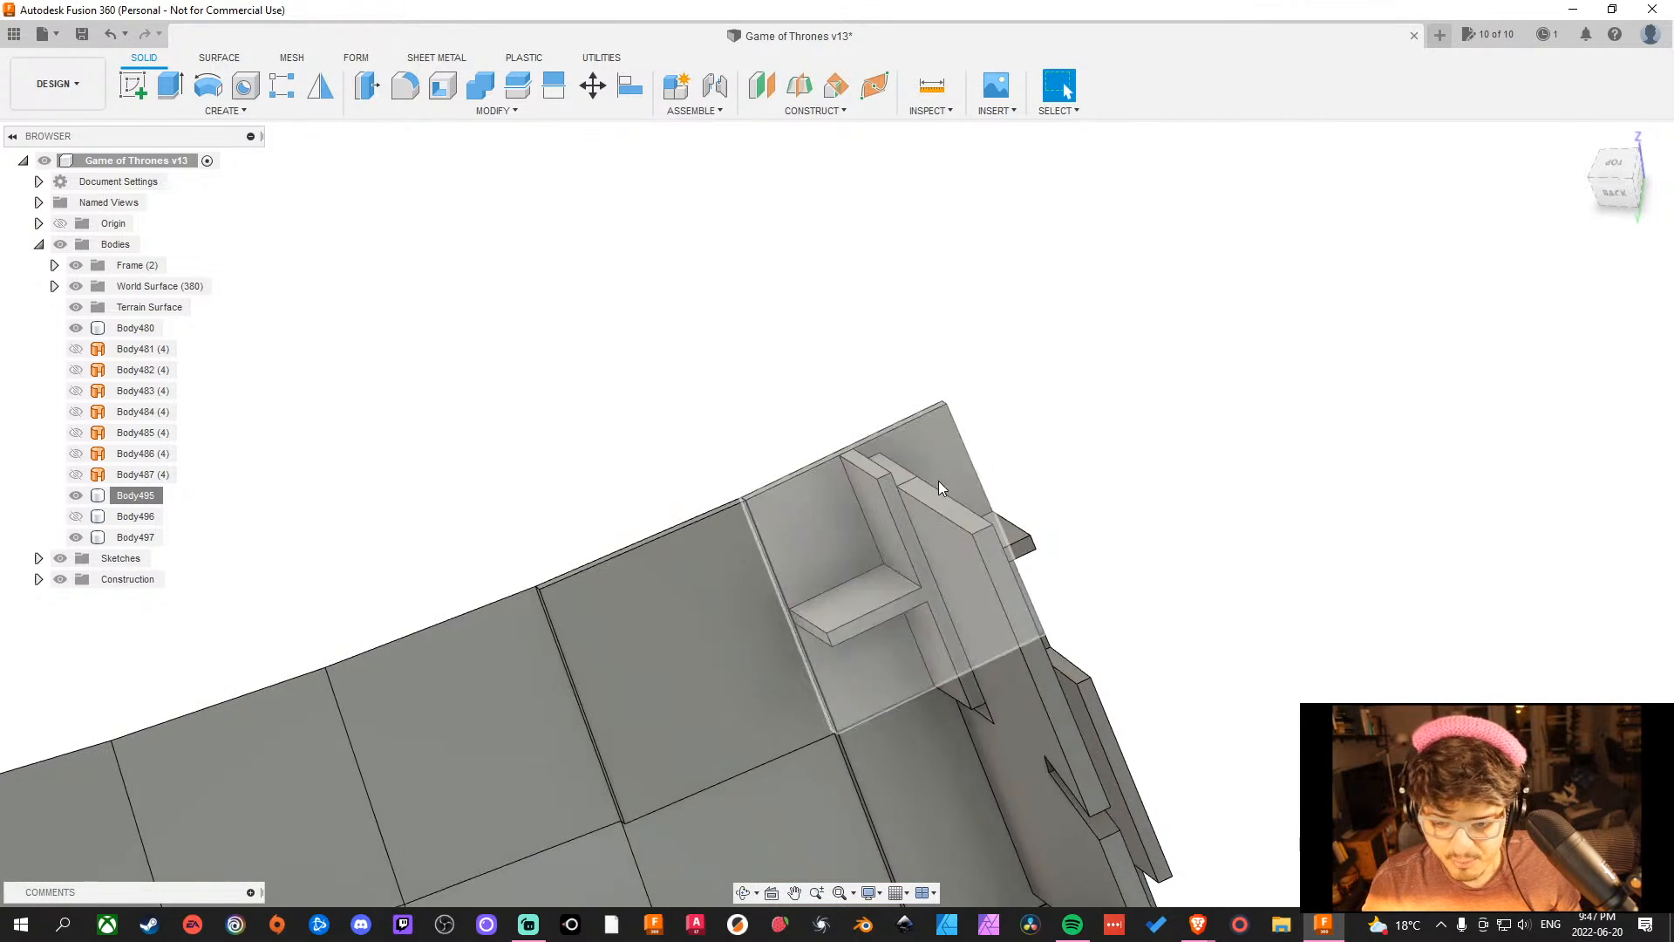
scroll(1240, 751, down, 1)
middle_drag(1349, 742, 1047, 708)
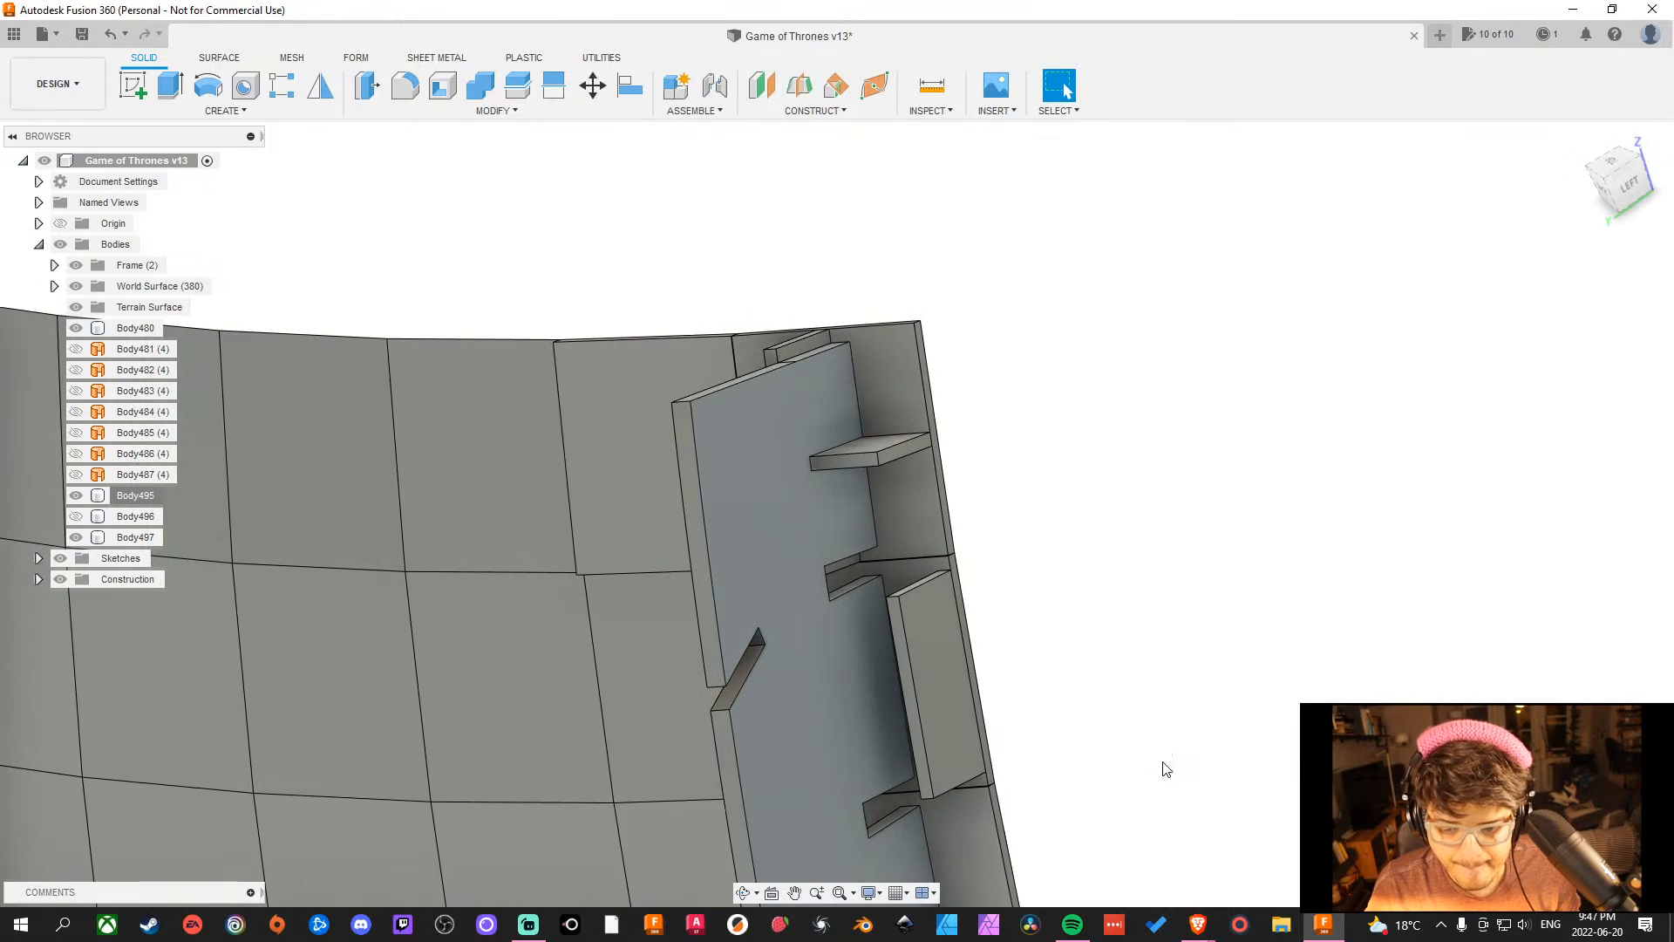
middle_drag(1162, 767, 1022, 521)
click(797, 396)
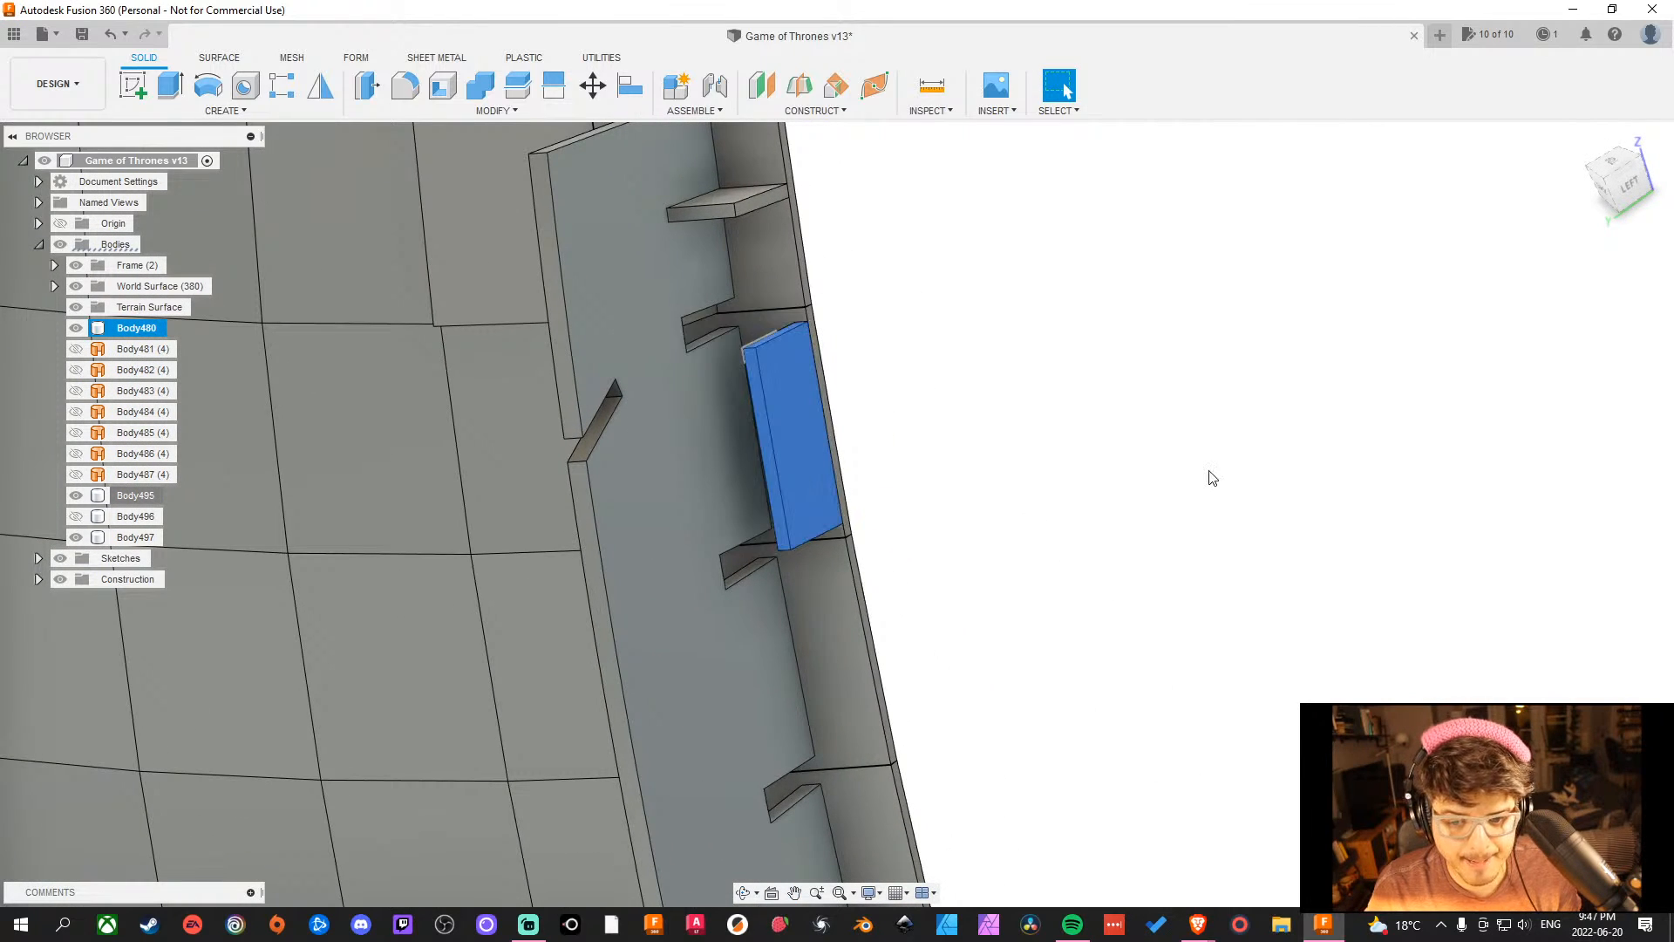
key(Delete)
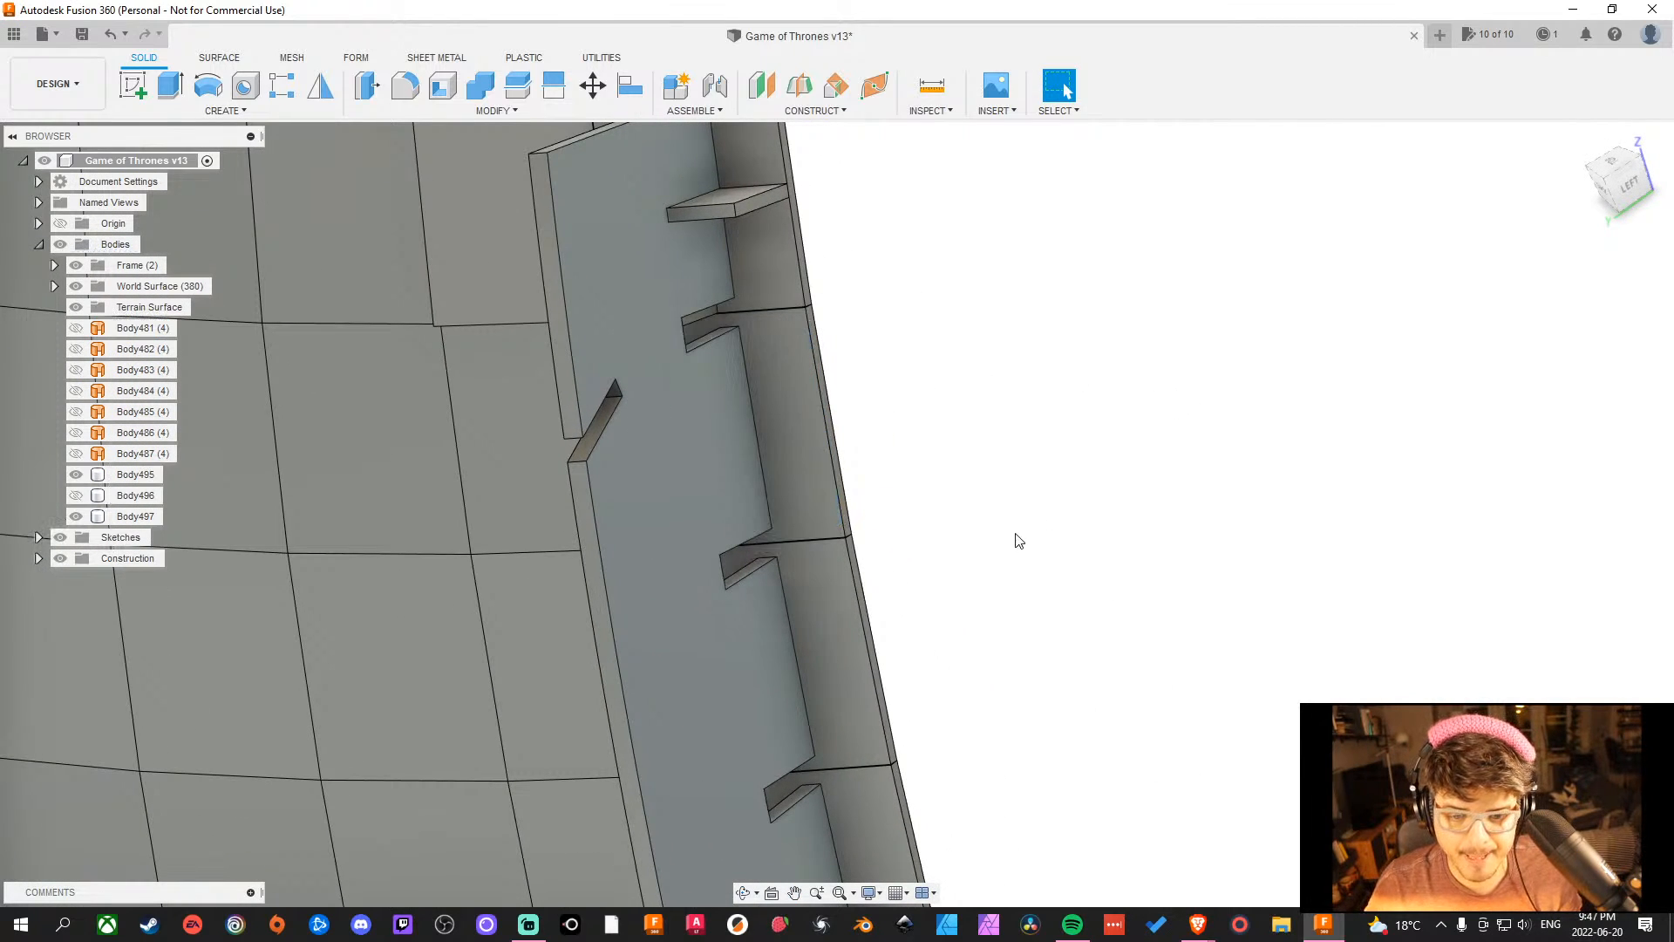
Delete the upper face of the rib's slot at the first panel seam below the cross-shaped connector.
scroll(1053, 503, up, 10)
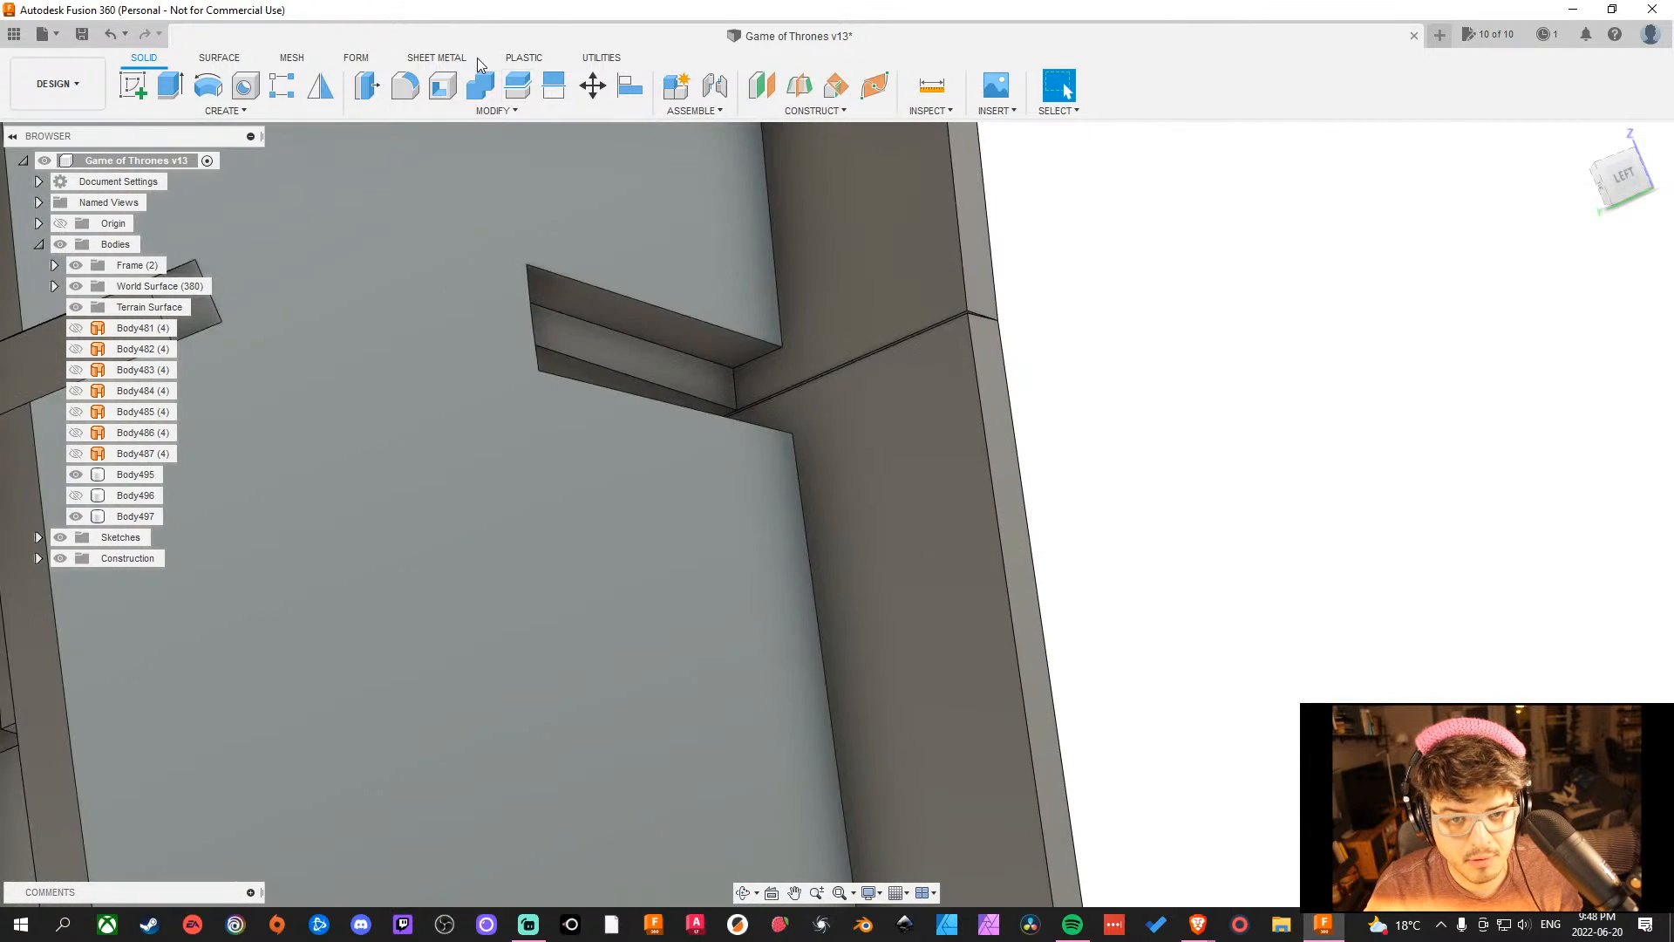
click(1069, 112)
mouse_move(1116, 265)
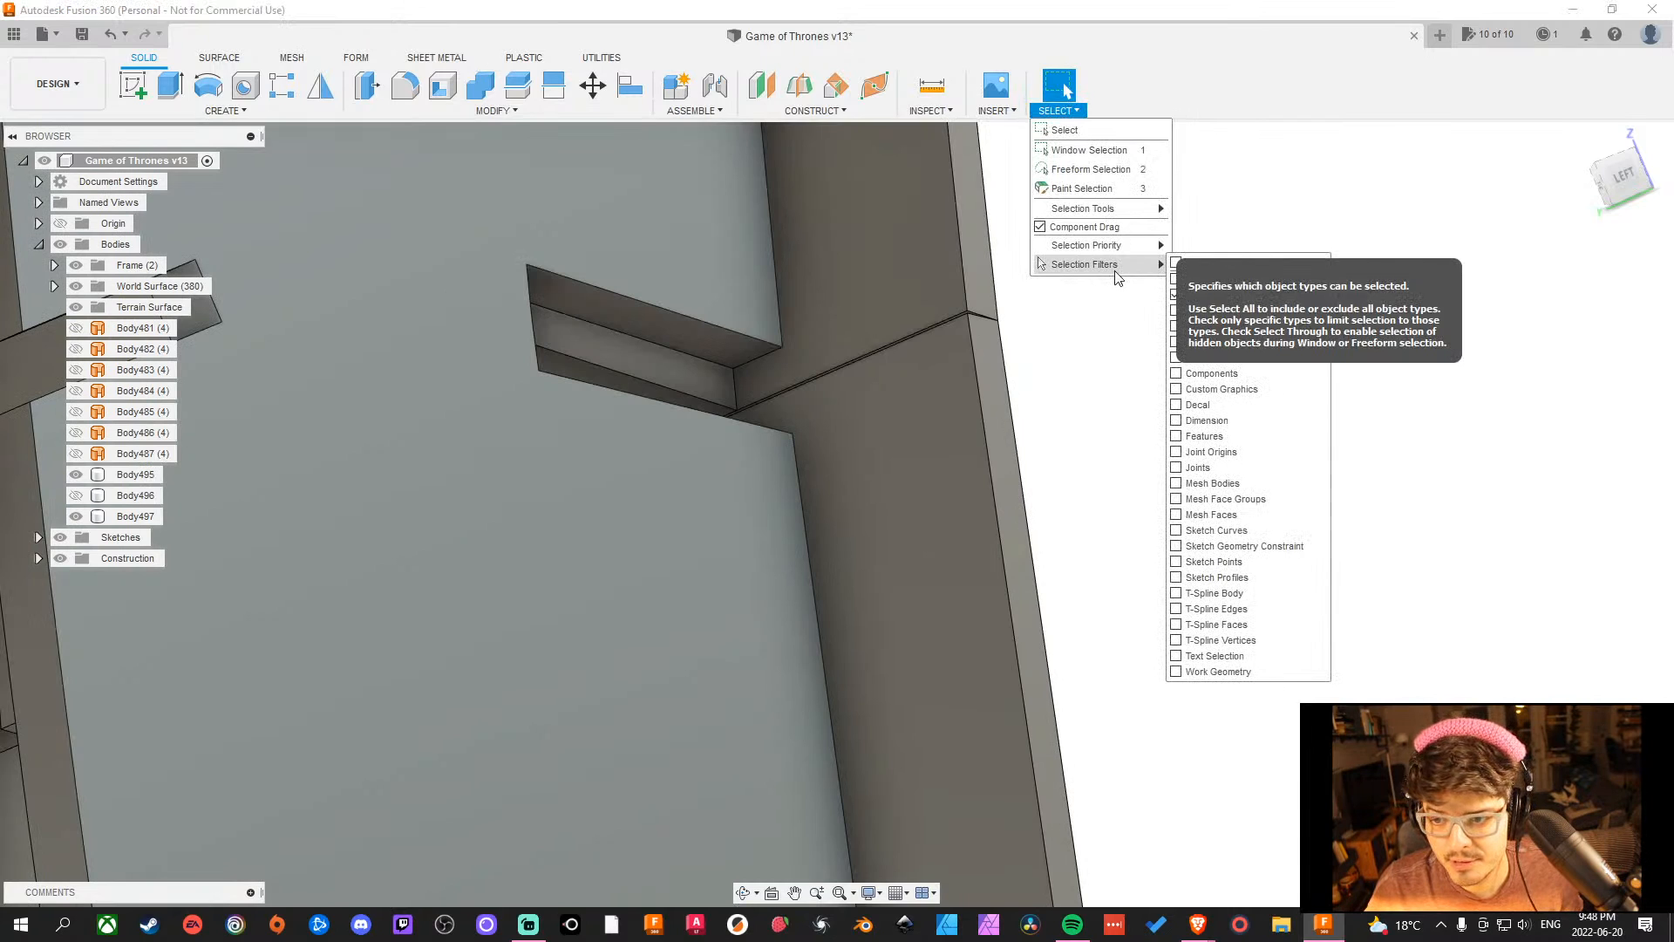
click(1323, 140)
middle_drag(1309, 177, 1411, 305)
click(760, 453)
middle_drag(1205, 434, 1100, 397)
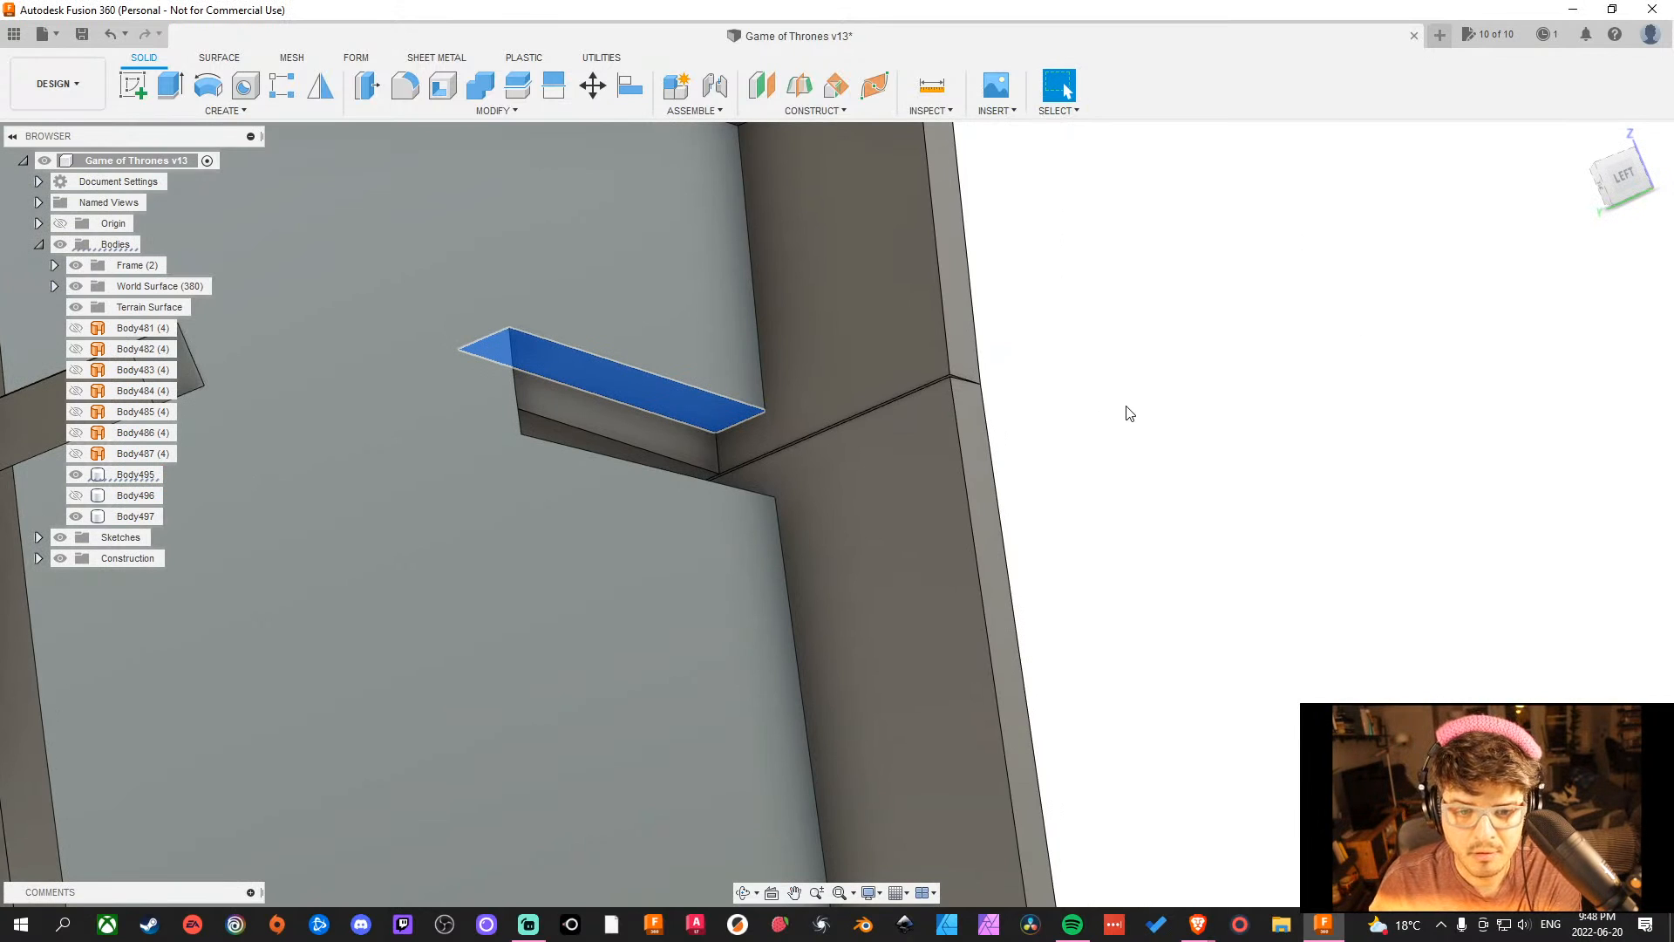
key(Delete)
scroll(1042, 501, down, 7)
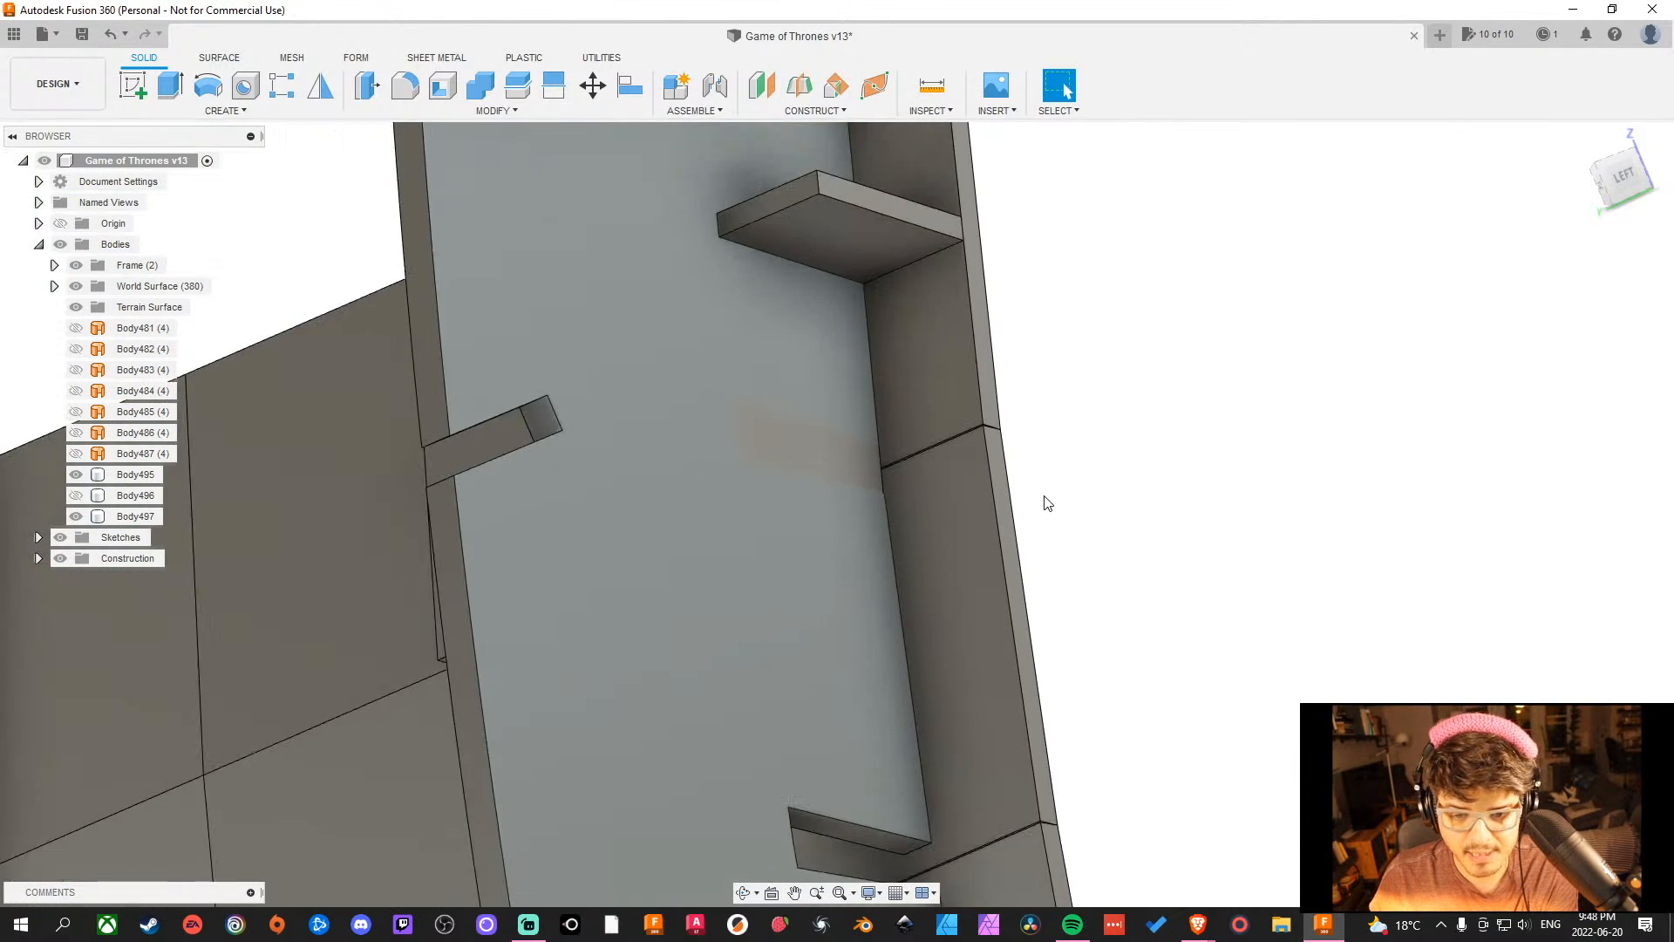
middle_drag(1334, 649, 1132, 304)
scroll(834, 377, up, 3)
scroll(798, 348, up, 2)
click(751, 244)
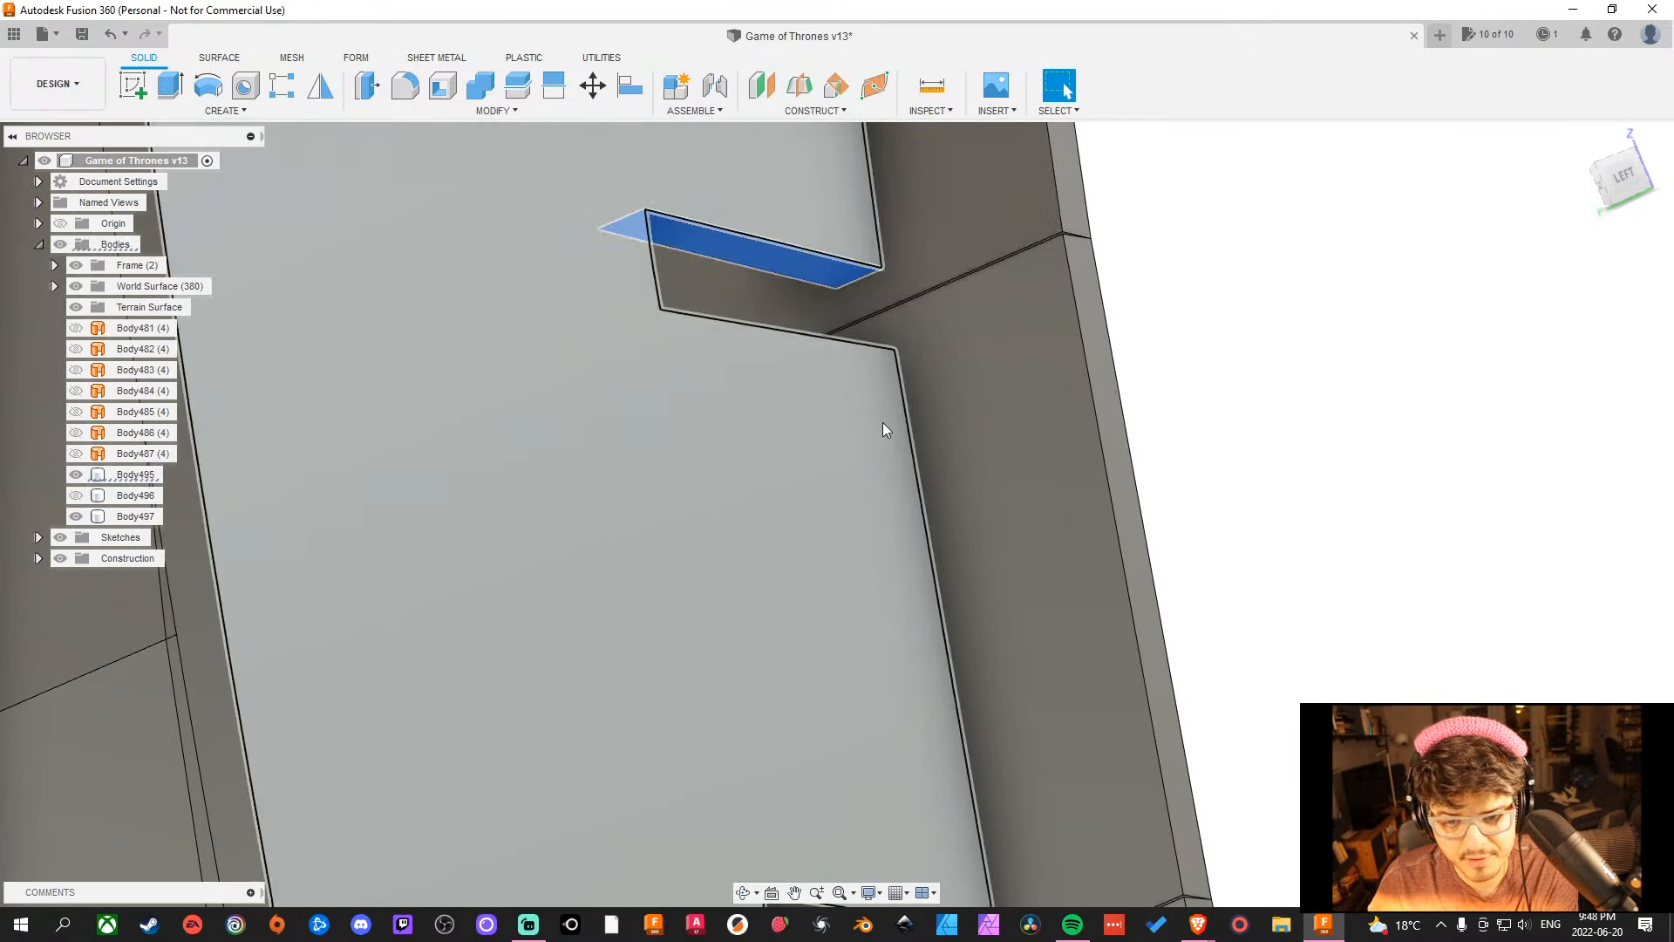
key(Escape)
scroll(879, 418, down, 5)
scroll(849, 364, up, 3)
click(828, 337)
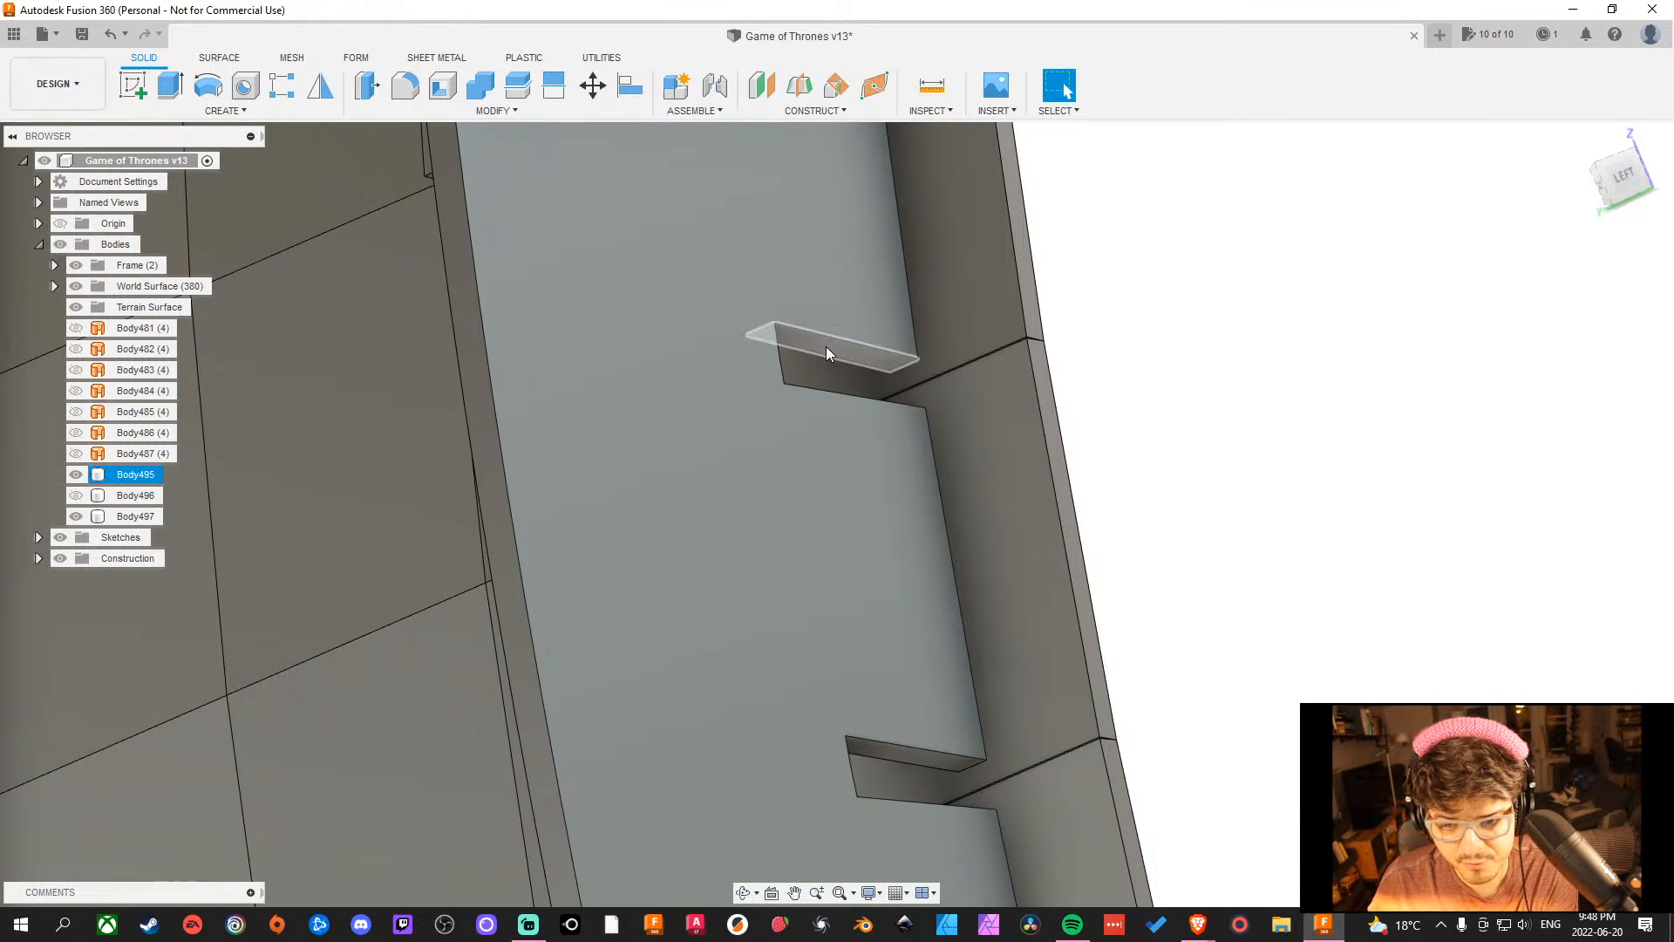
click(825, 347)
key(Escape)
middle_drag(872, 505, 815, 571)
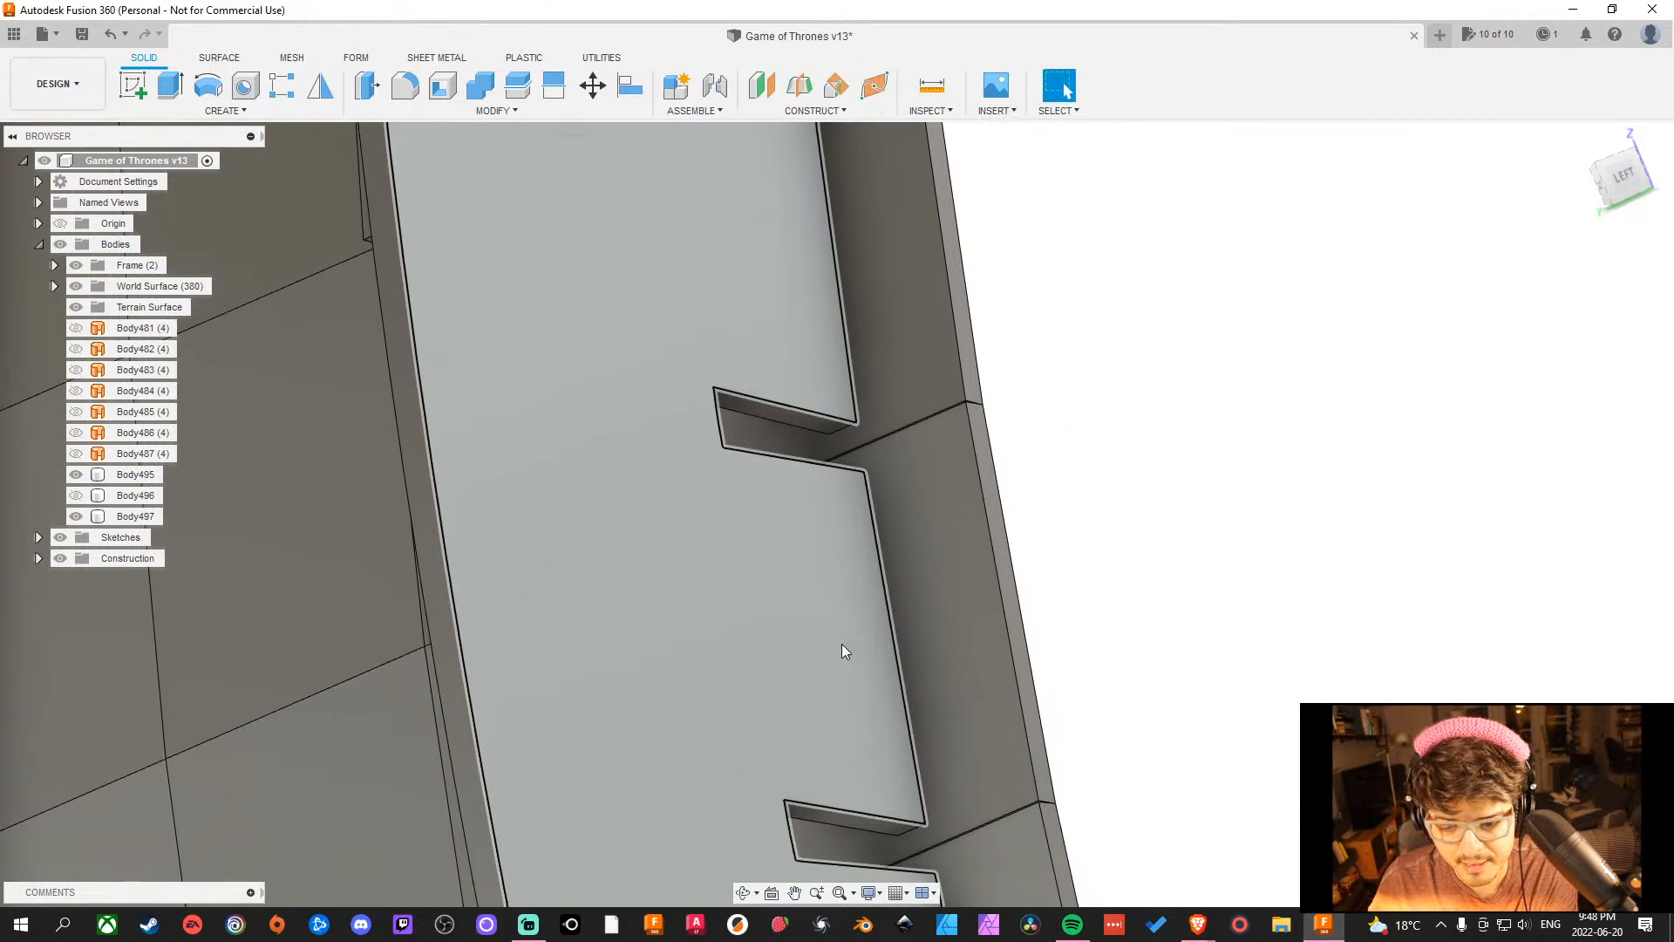
middle_drag(841, 724, 789, 494)
scroll(789, 571, up, 4)
click(788, 580)
key(Escape)
scroll(863, 681, down, 5)
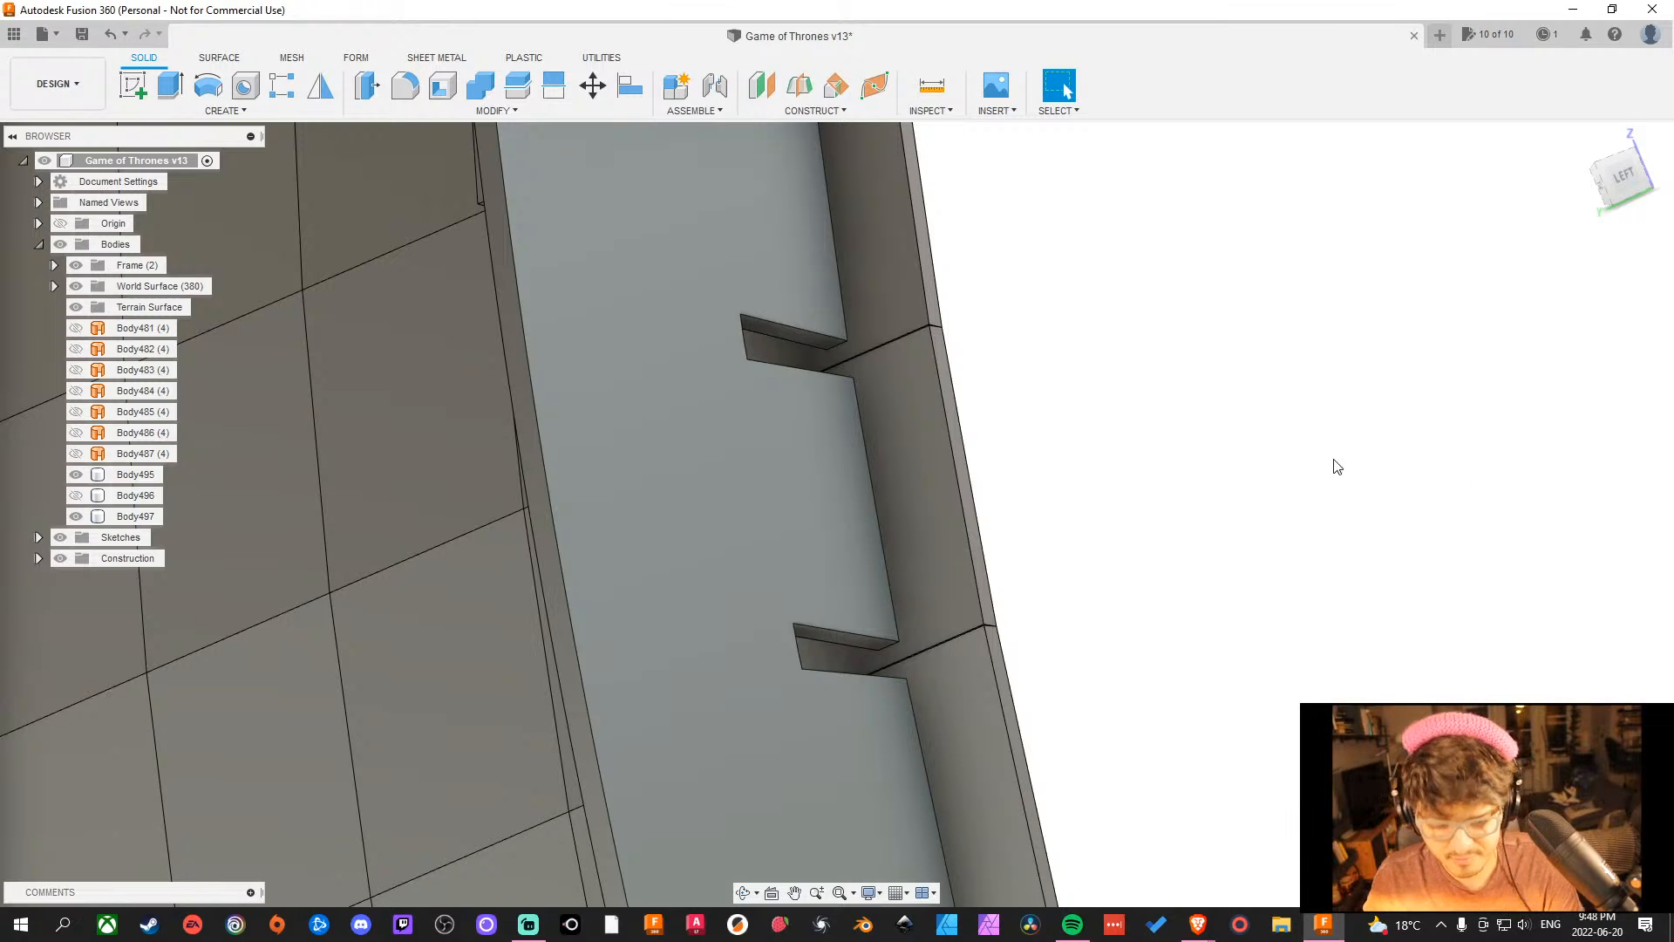
Delete the upper facet on the inner end wall of a remaining panel-seam slot in the rib.
shift+middle_drag(1225, 359, 1086, 389)
scroll(806, 295, up, 7)
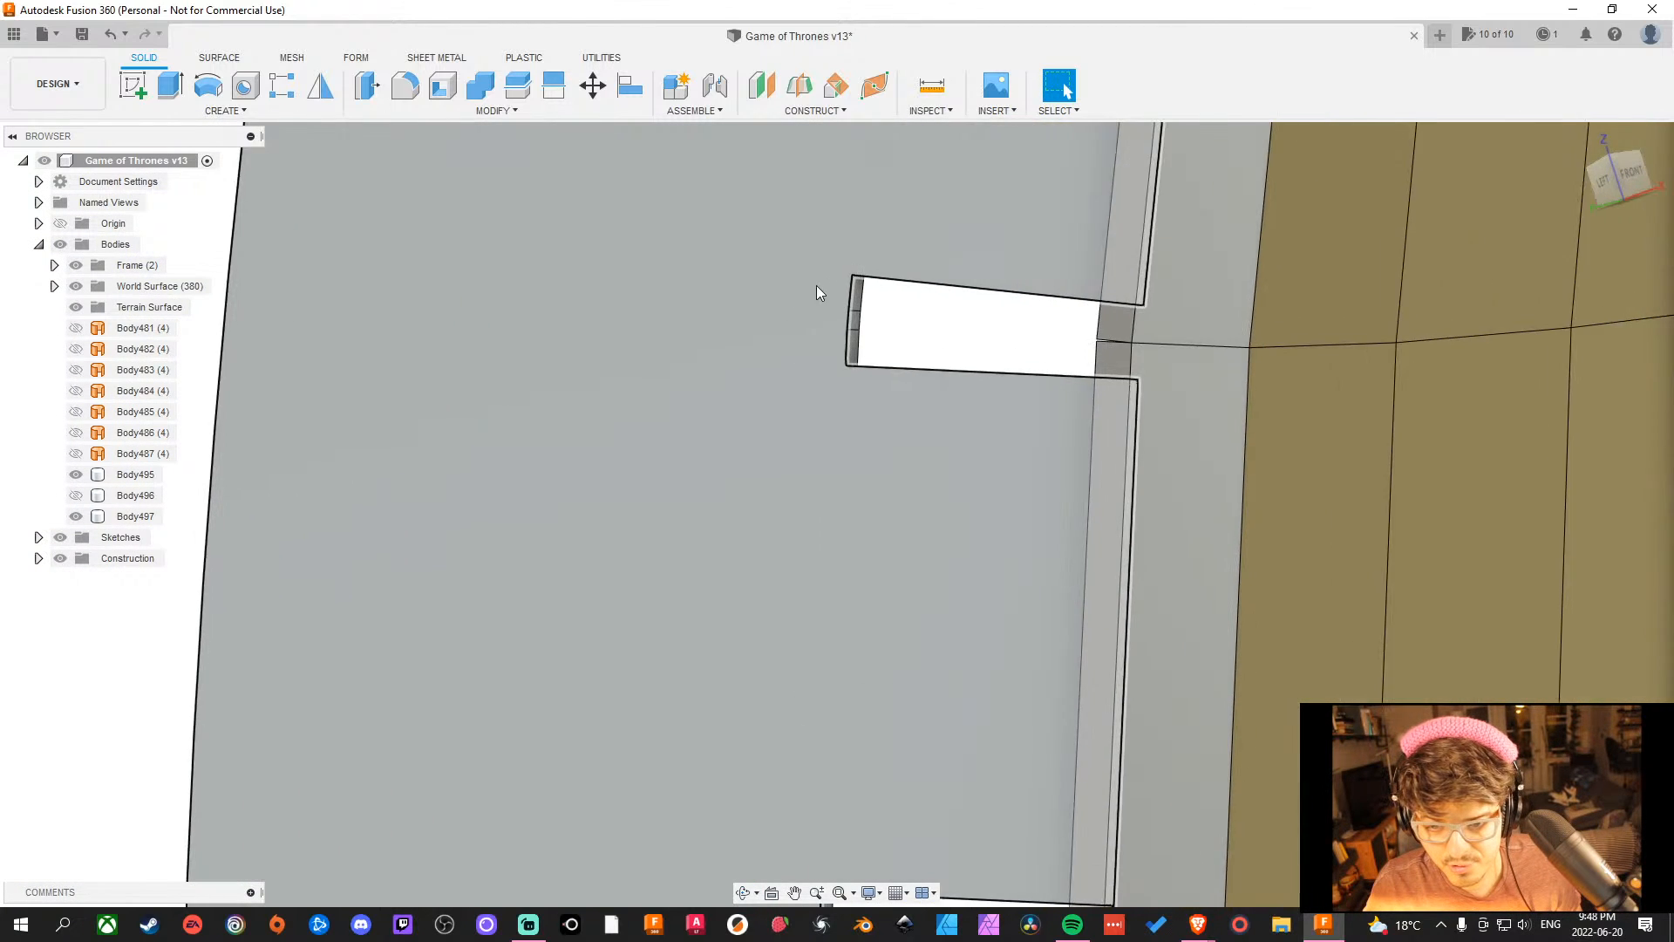
click(877, 297)
middle_drag(1200, 416, 1130, 453)
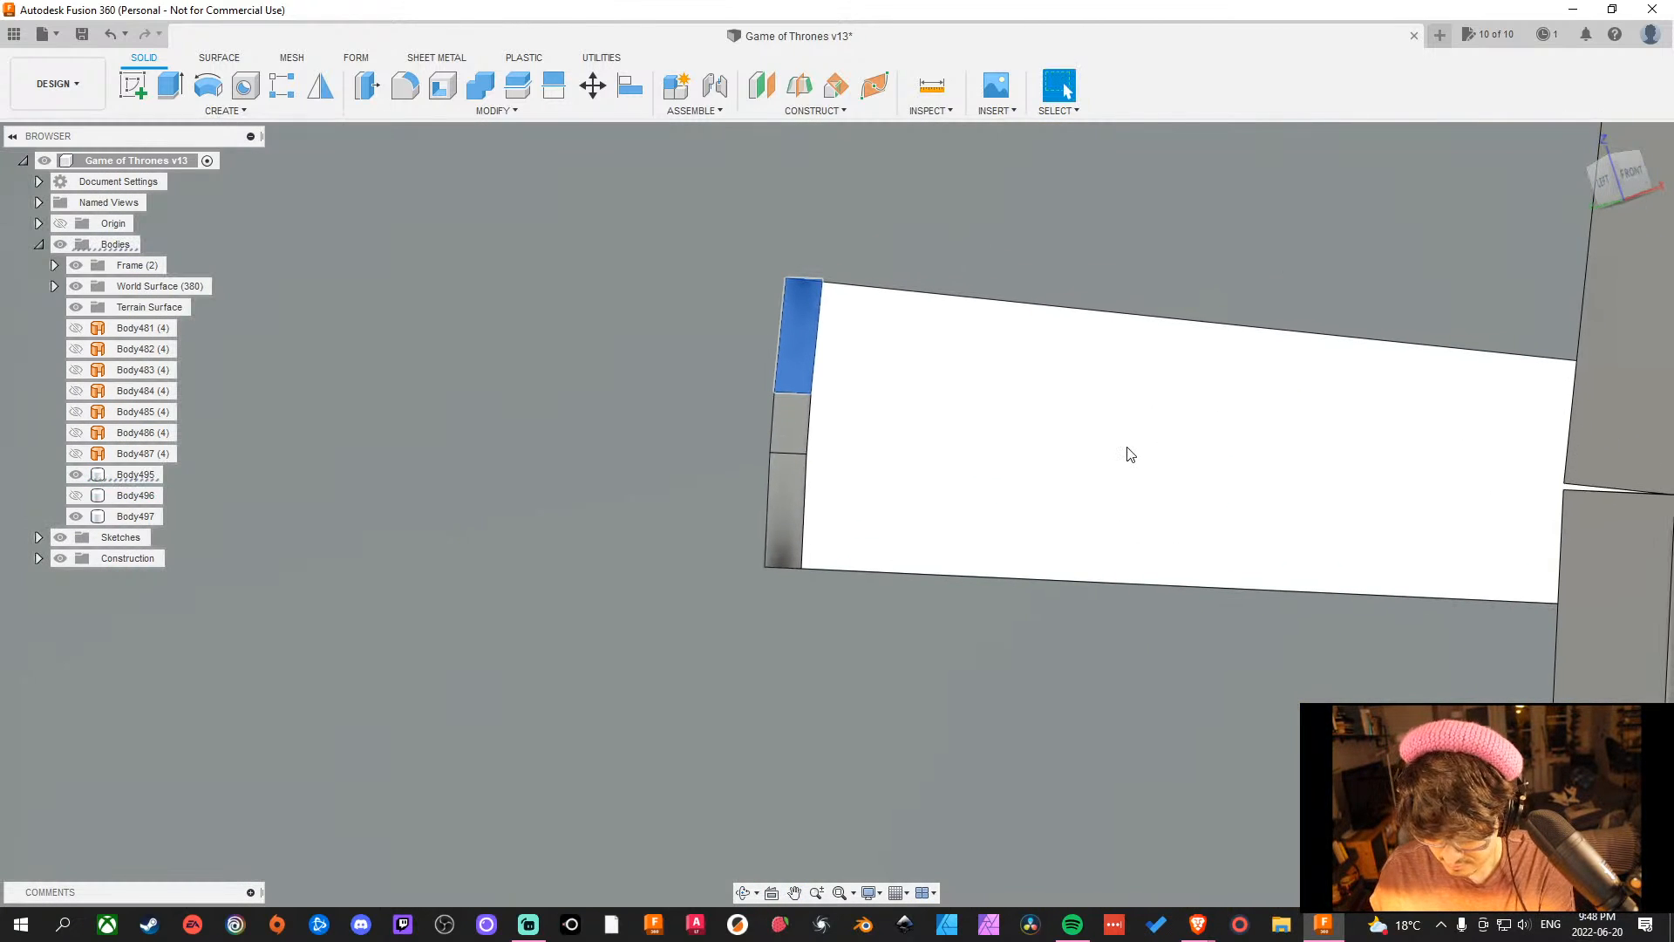
key(Escape)
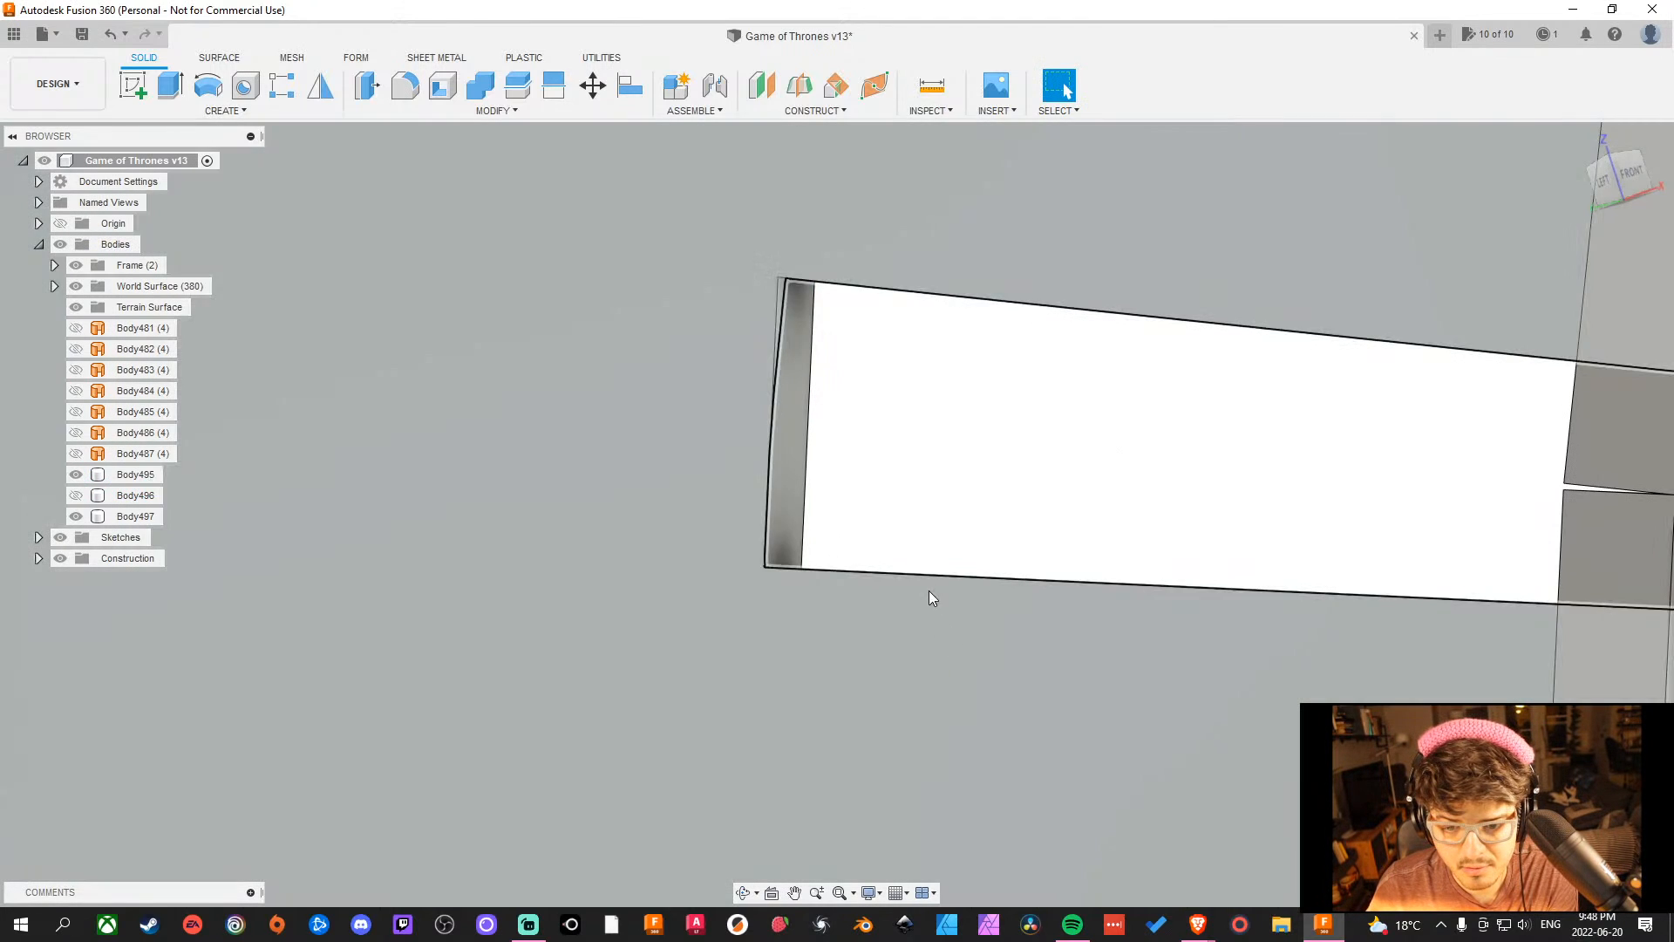
scroll(875, 520, down, 6)
middle_drag(878, 516, 826, 116)
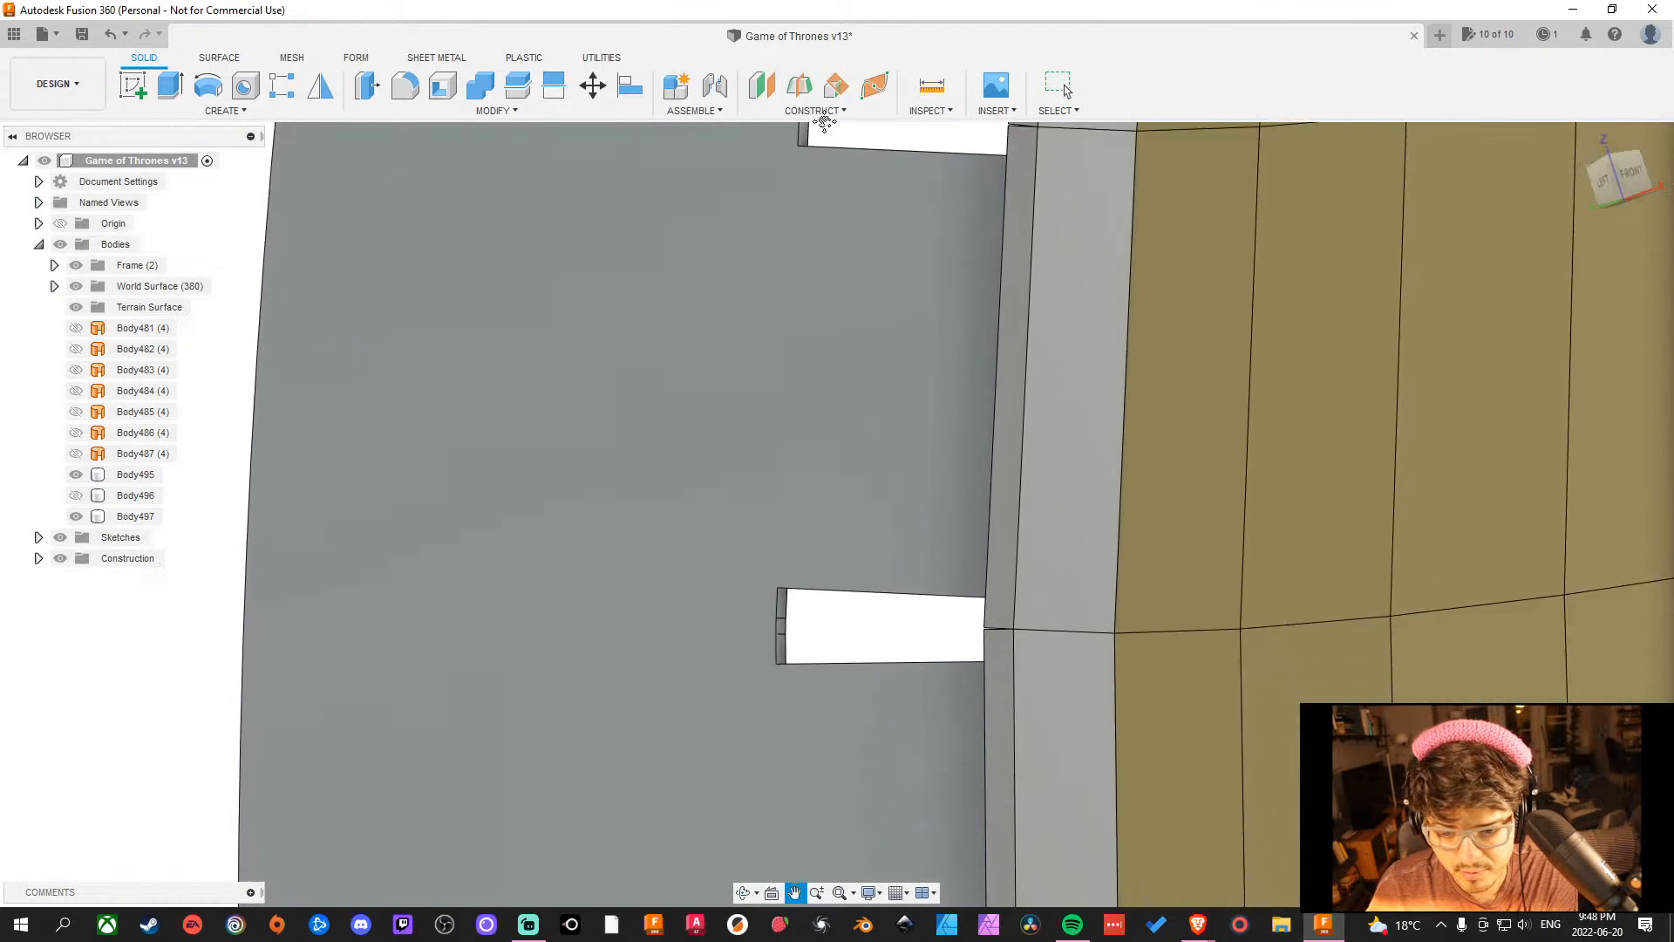
Delete the remaining upper facet on the end wall of the opened panel-seam slot in the rib.
scroll(696, 714, up, 7)
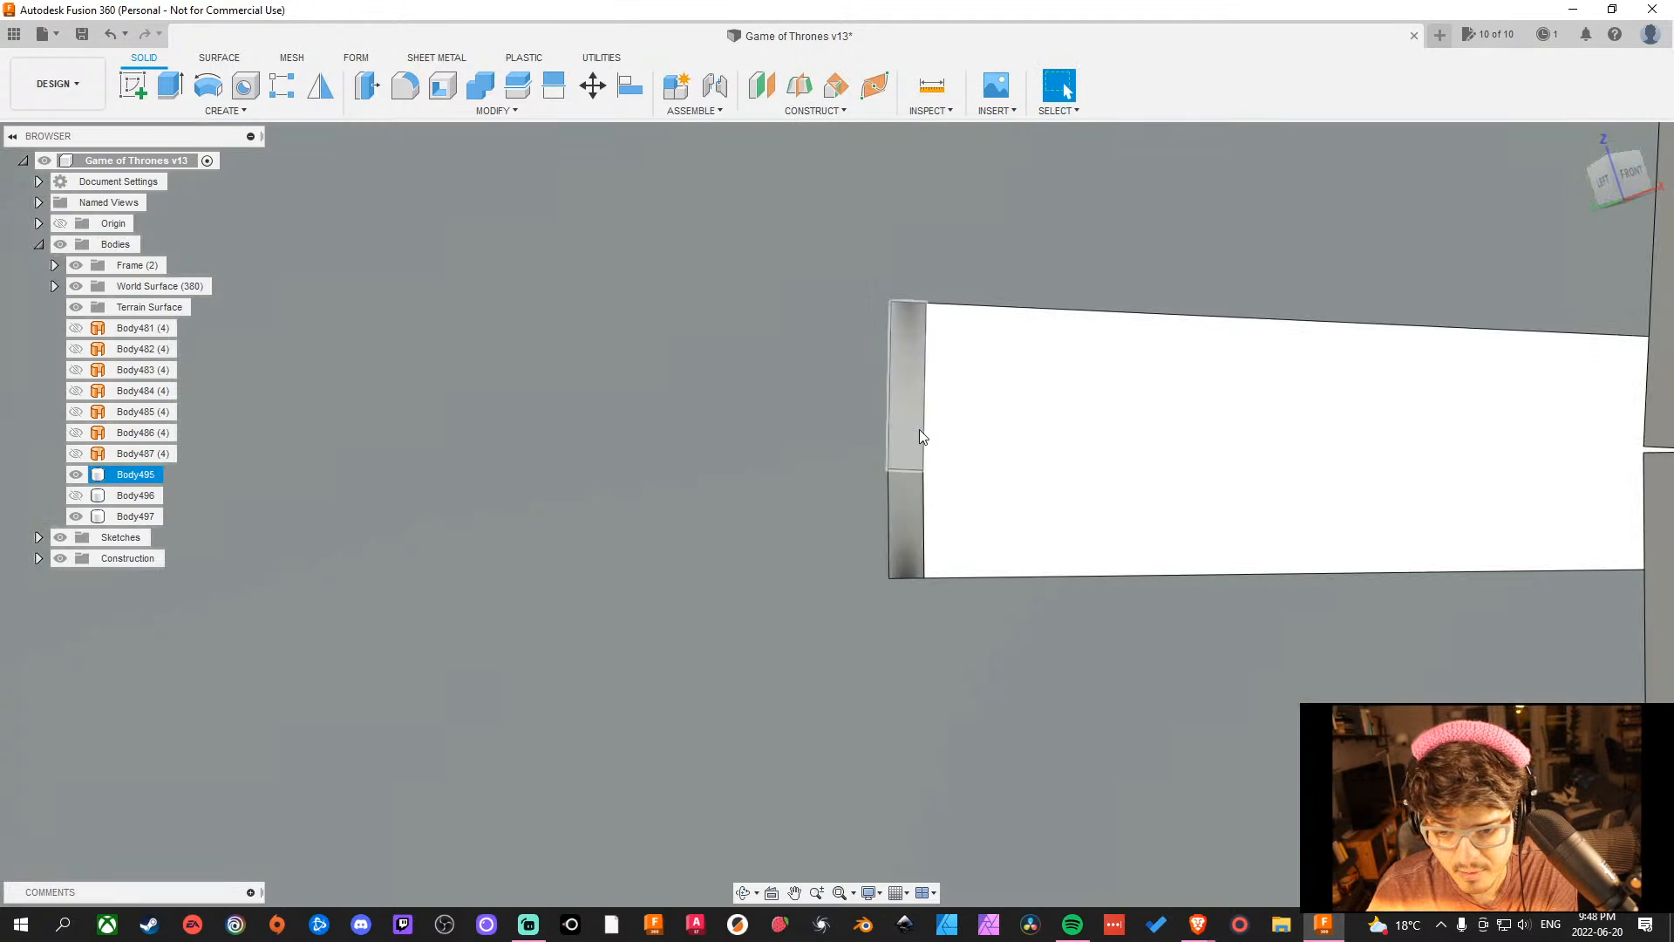
middle_drag(960, 392, 1053, 298)
click(1053, 298)
middle_drag(1236, 441, 849, 577)
key(Delete)
Delete the upper face of the next open panel-seam slot in the rib.
scroll(792, 615, down, 7)
middle_drag(792, 434, 693, 580)
scroll(766, 725, up, 3)
click(698, 582)
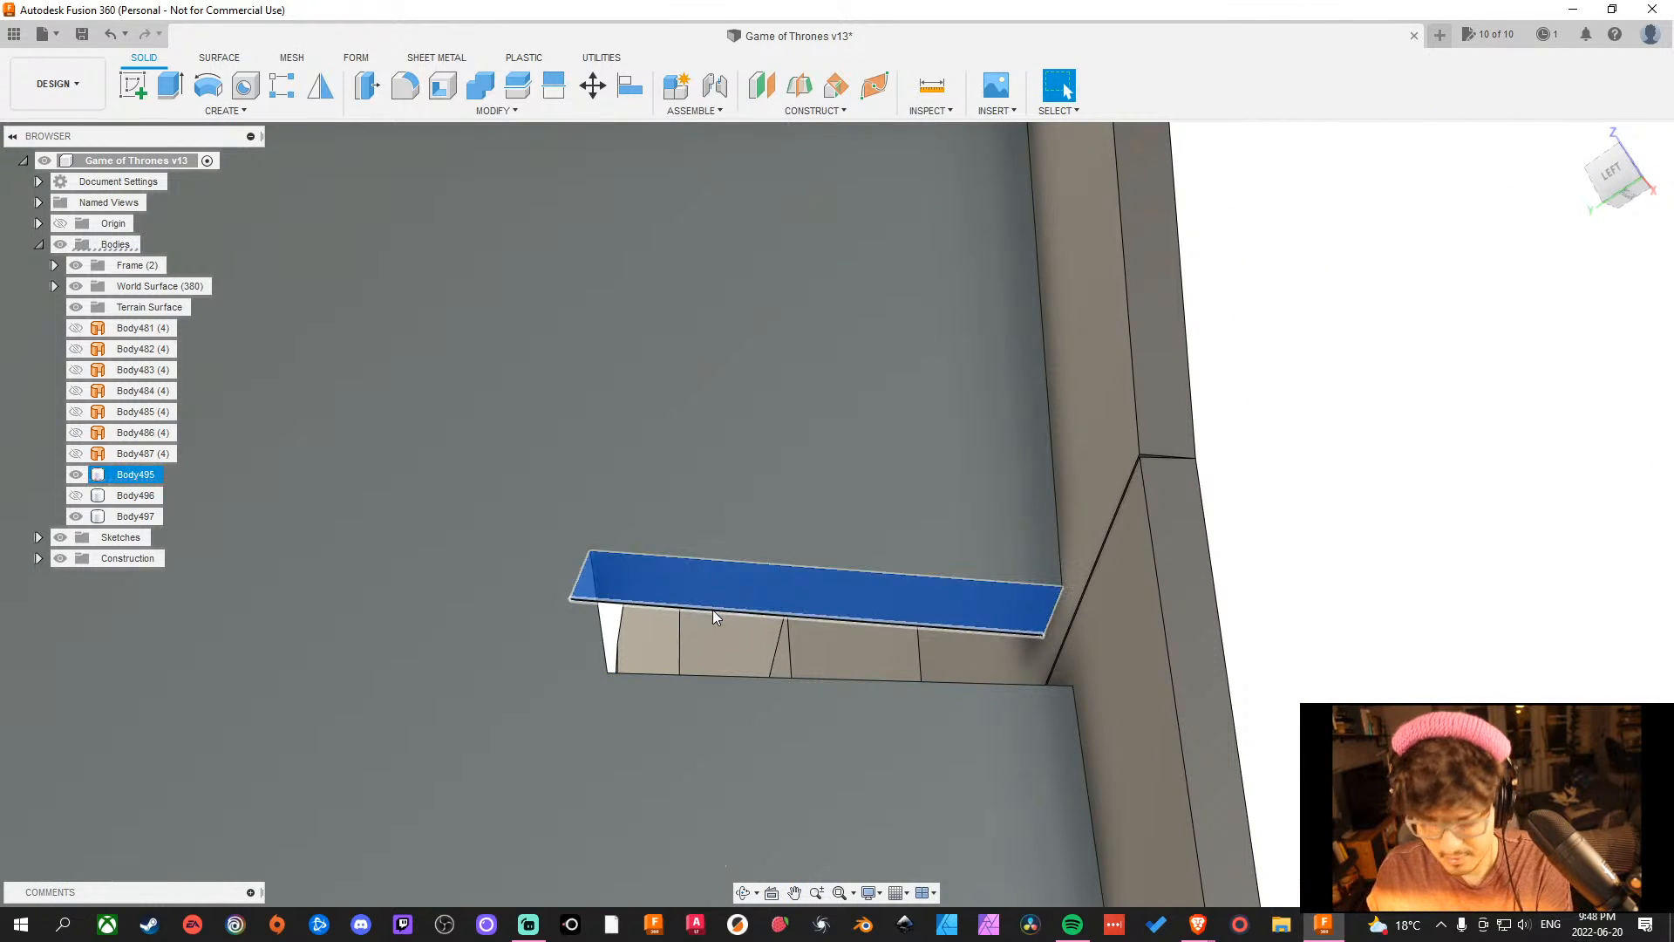
key(Delete)
Try to delete the upper face of the rib's slot at the fourth panel seam below the connector.
scroll(998, 641, down, 9)
click(1140, 739)
middle_drag(1140, 739, 1003, 475)
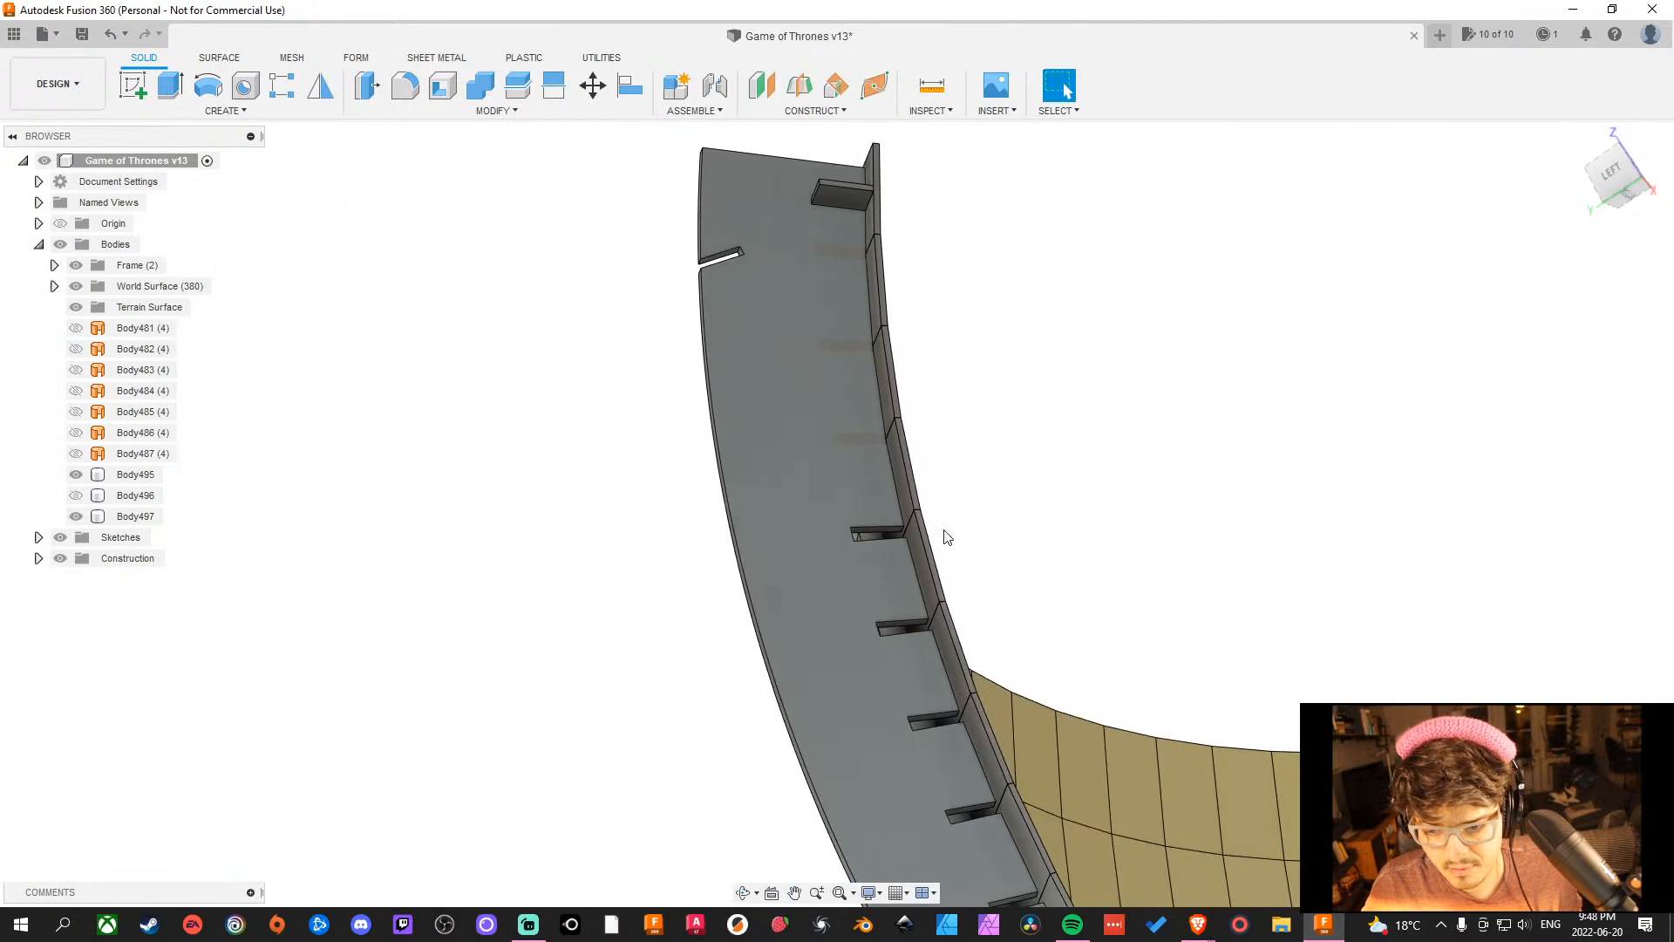
scroll(924, 539, up, 4)
scroll(839, 486, up, 5)
click(776, 511)
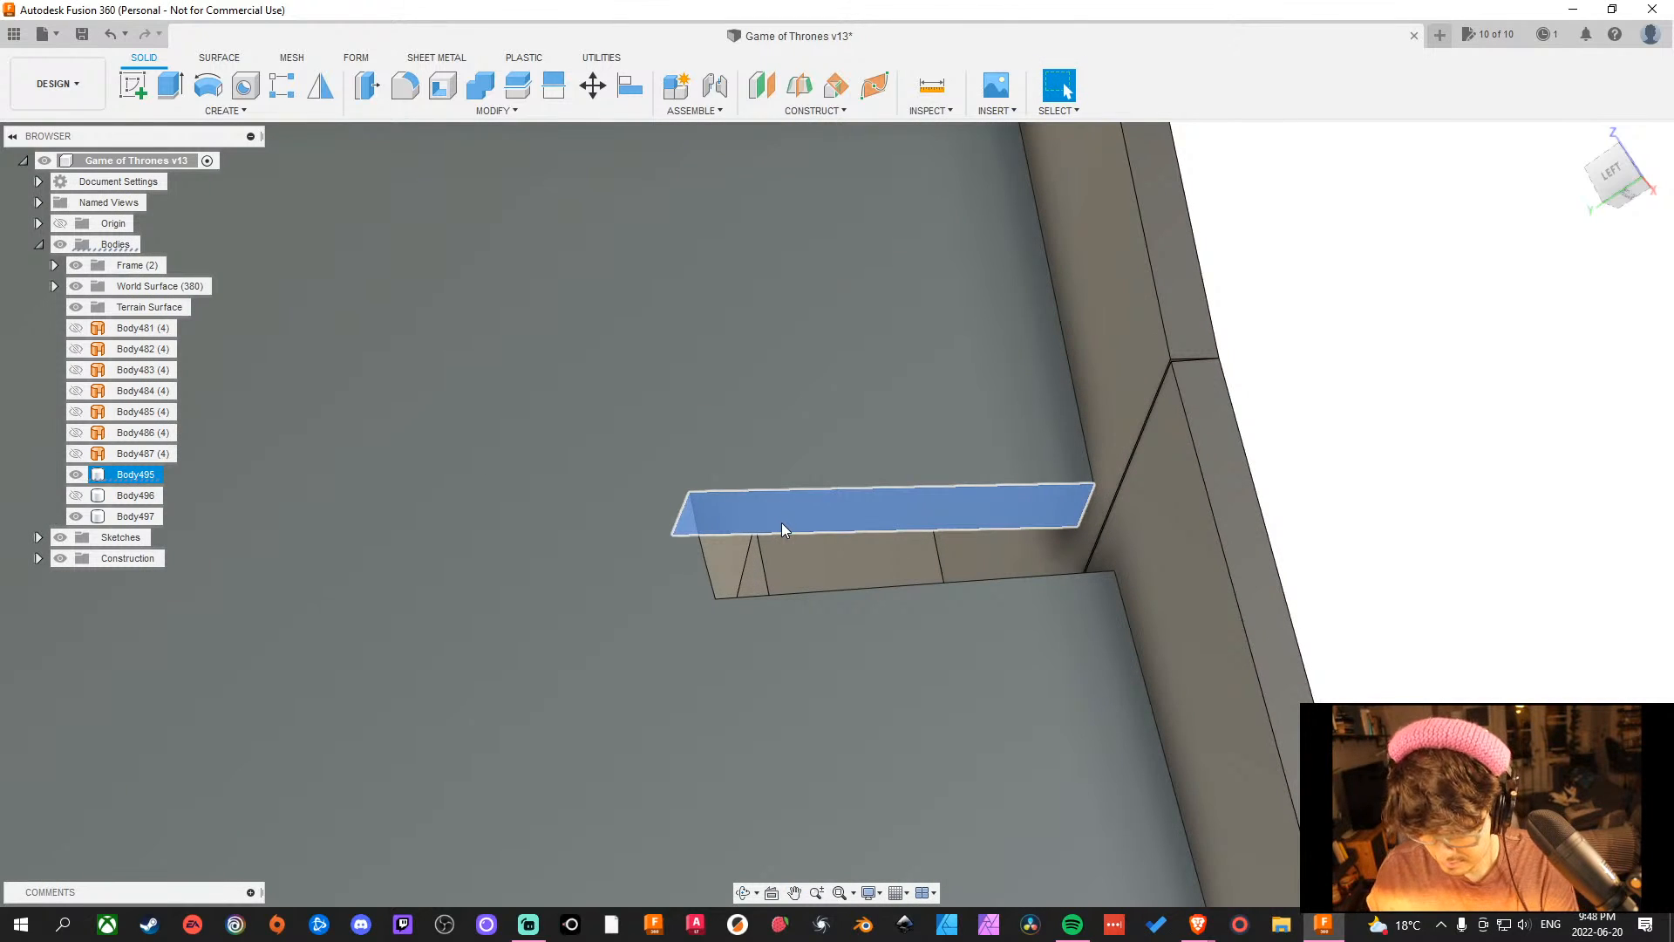
key(Delete)
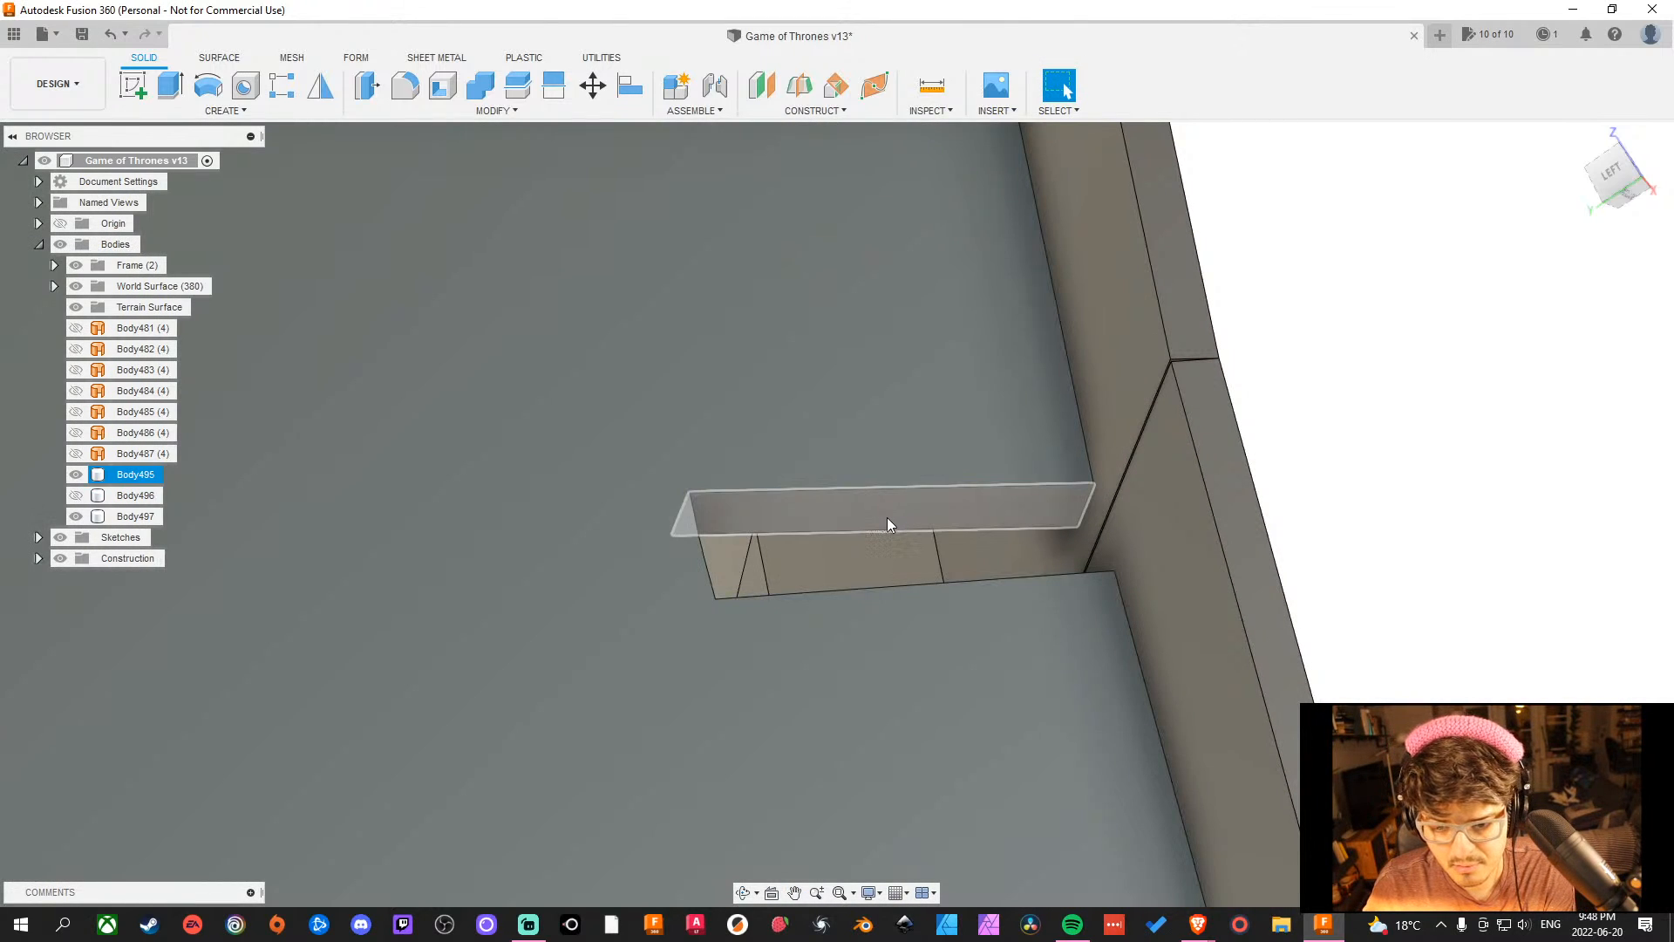
Remove the slot at the fourth panel seam from rib Body495 by deleting one of its inner faces.
shift+middle_drag(896, 547, 485, 604)
scroll(723, 630, down, 3)
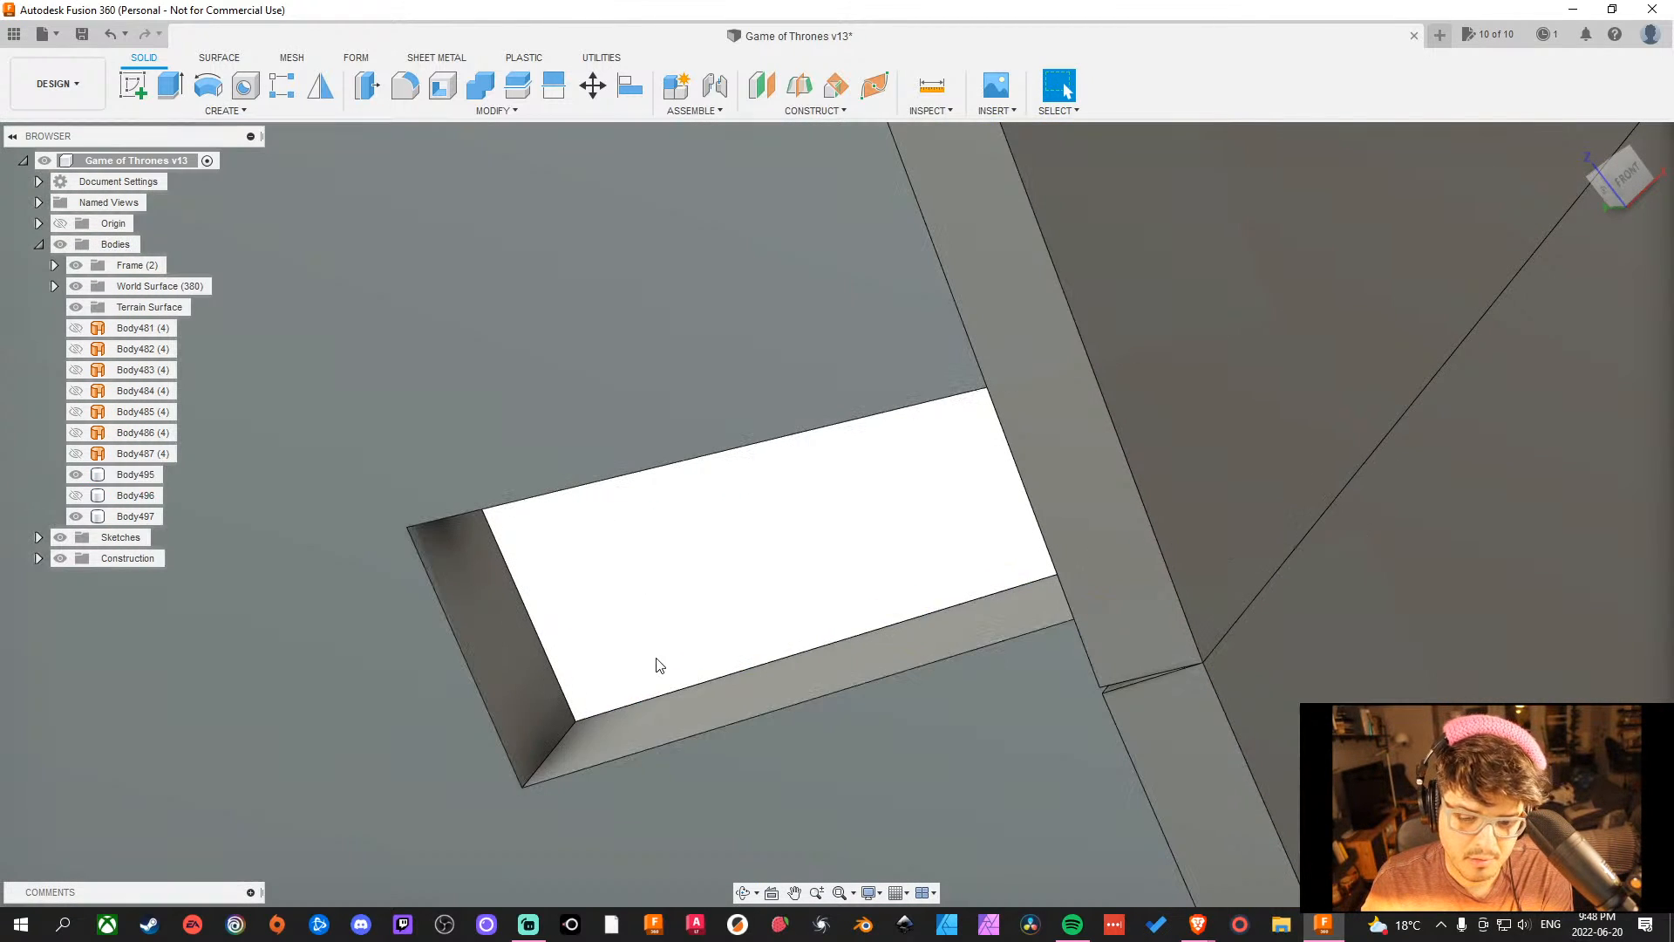
middle_drag(741, 613, 807, 581)
shift+middle_drag(854, 641, 776, 466)
click(886, 350)
key(Delete)
scroll(755, 505, down, 14)
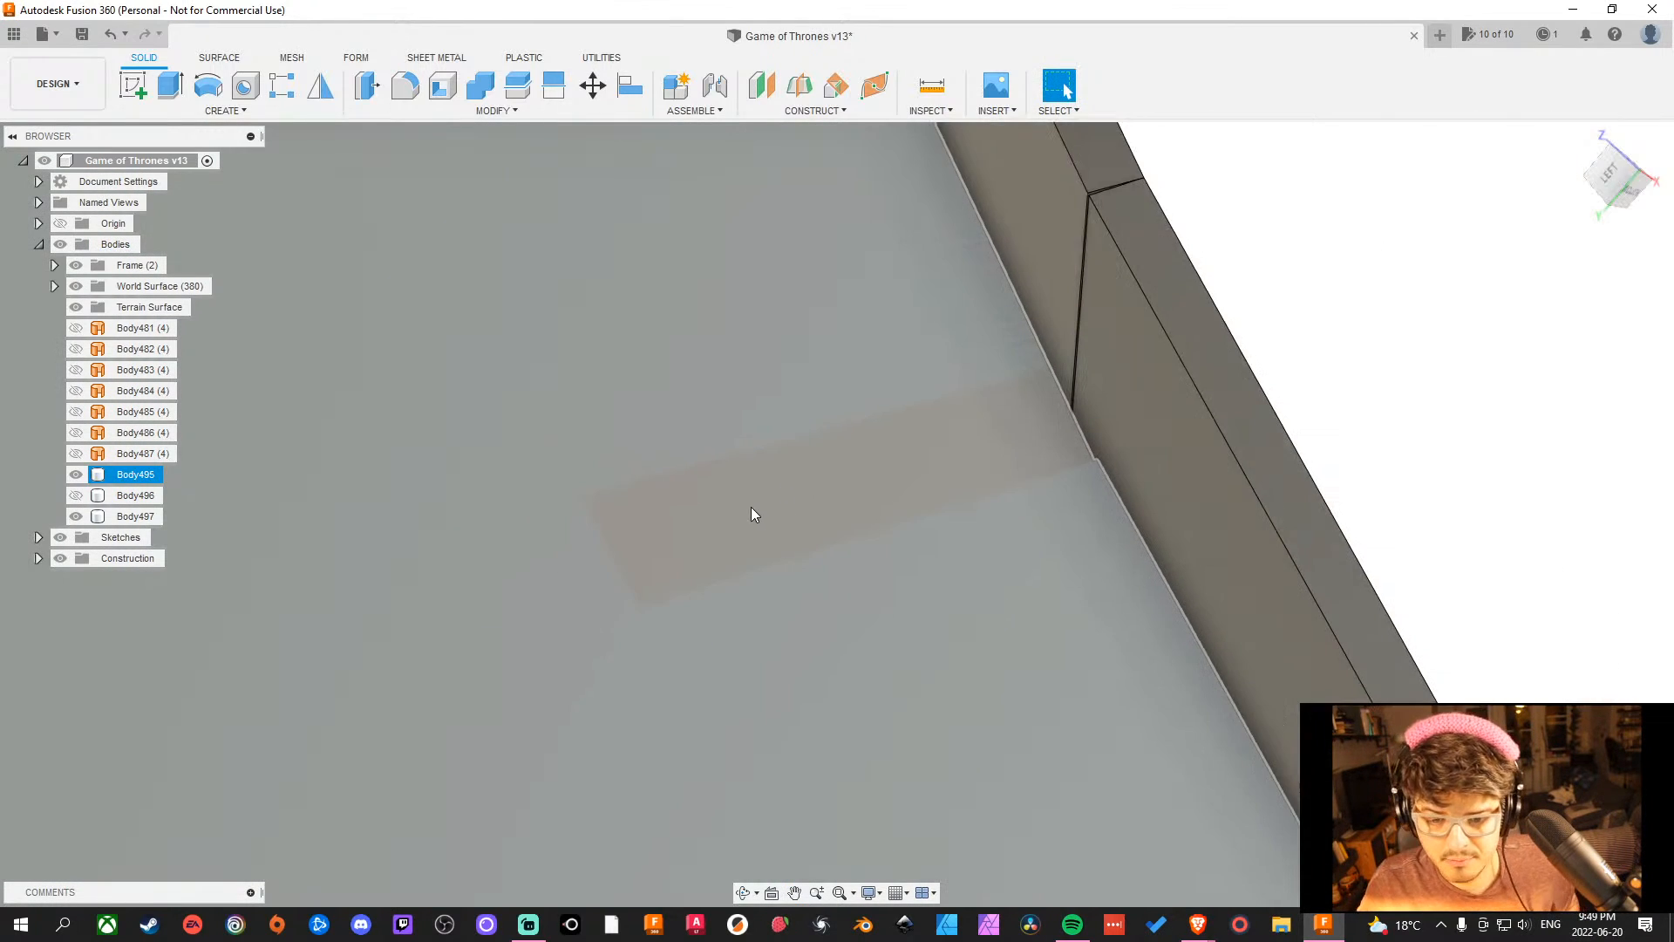
Delete the lower facet on the inner end wall of the rib's slot at the fifth panel seam.
shift+middle_drag(782, 552, 764, 647)
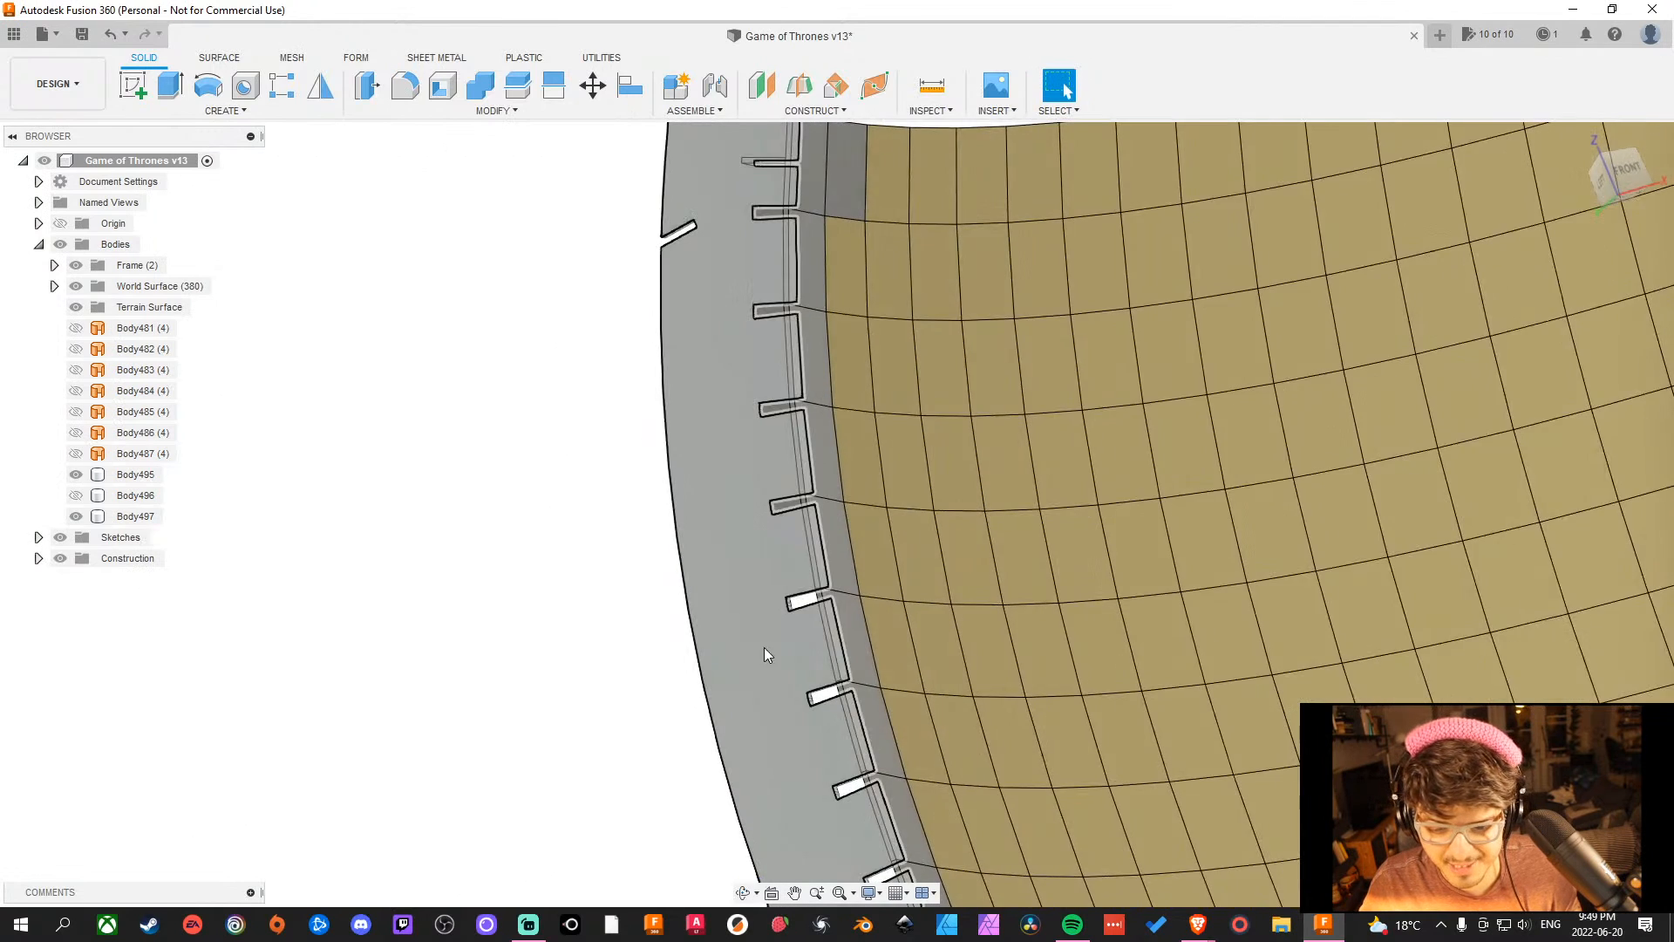
scroll(764, 647, up, 6)
scroll(837, 562, up, 8)
click(990, 474)
middle_drag(1049, 438, 916, 572)
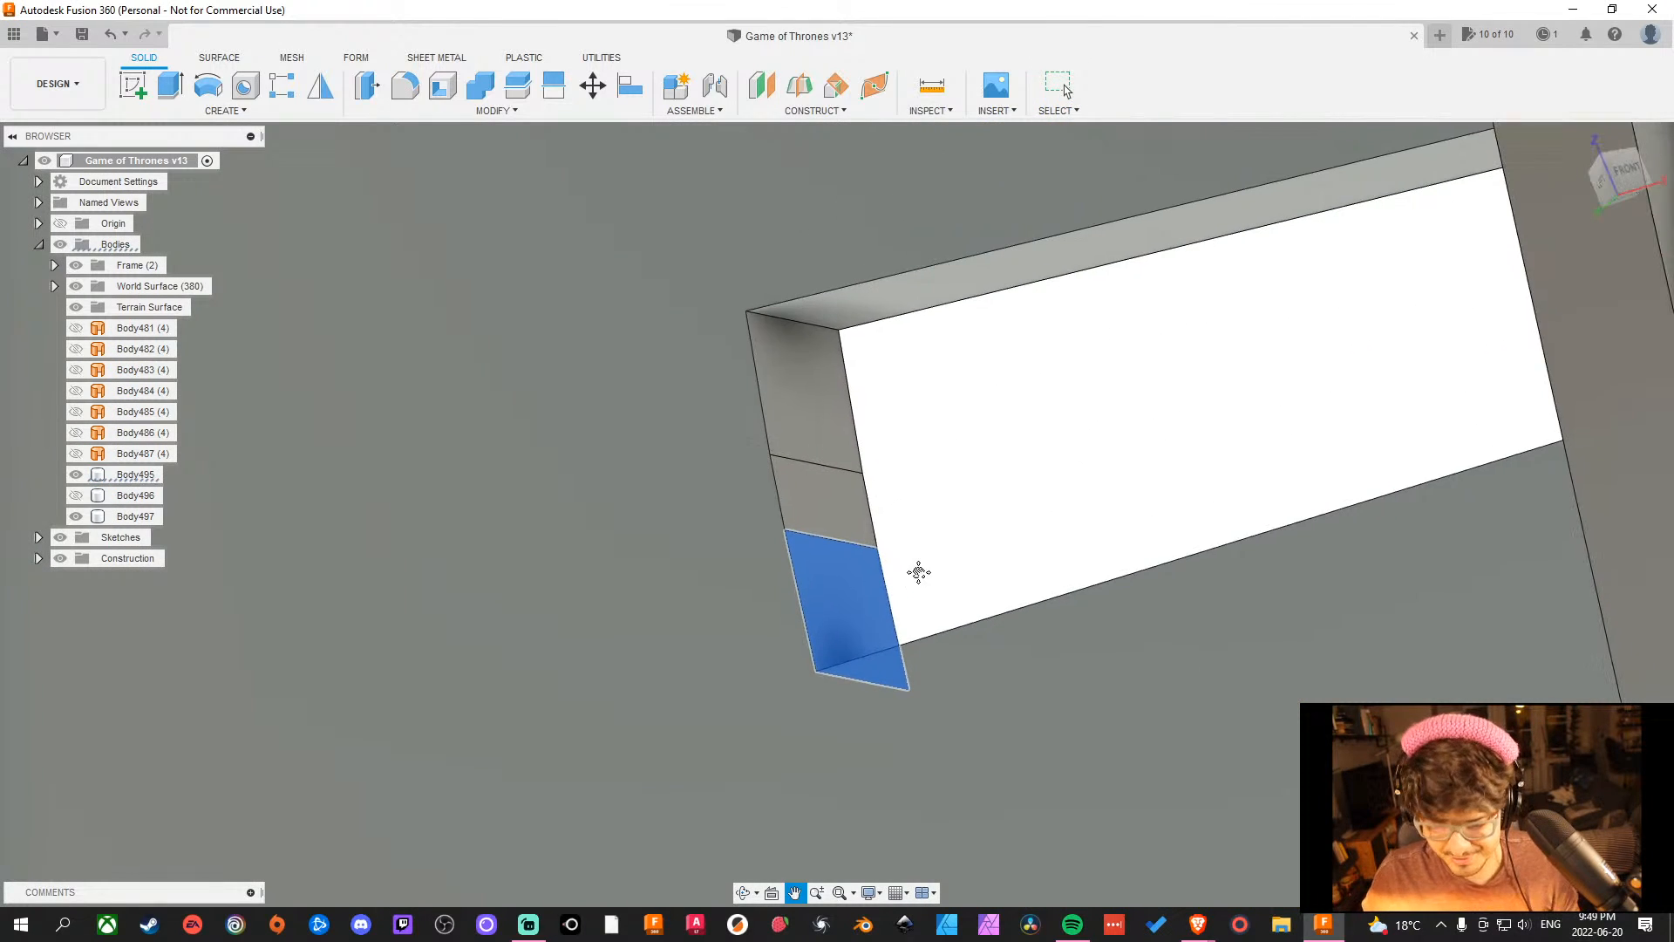
key(Delete)
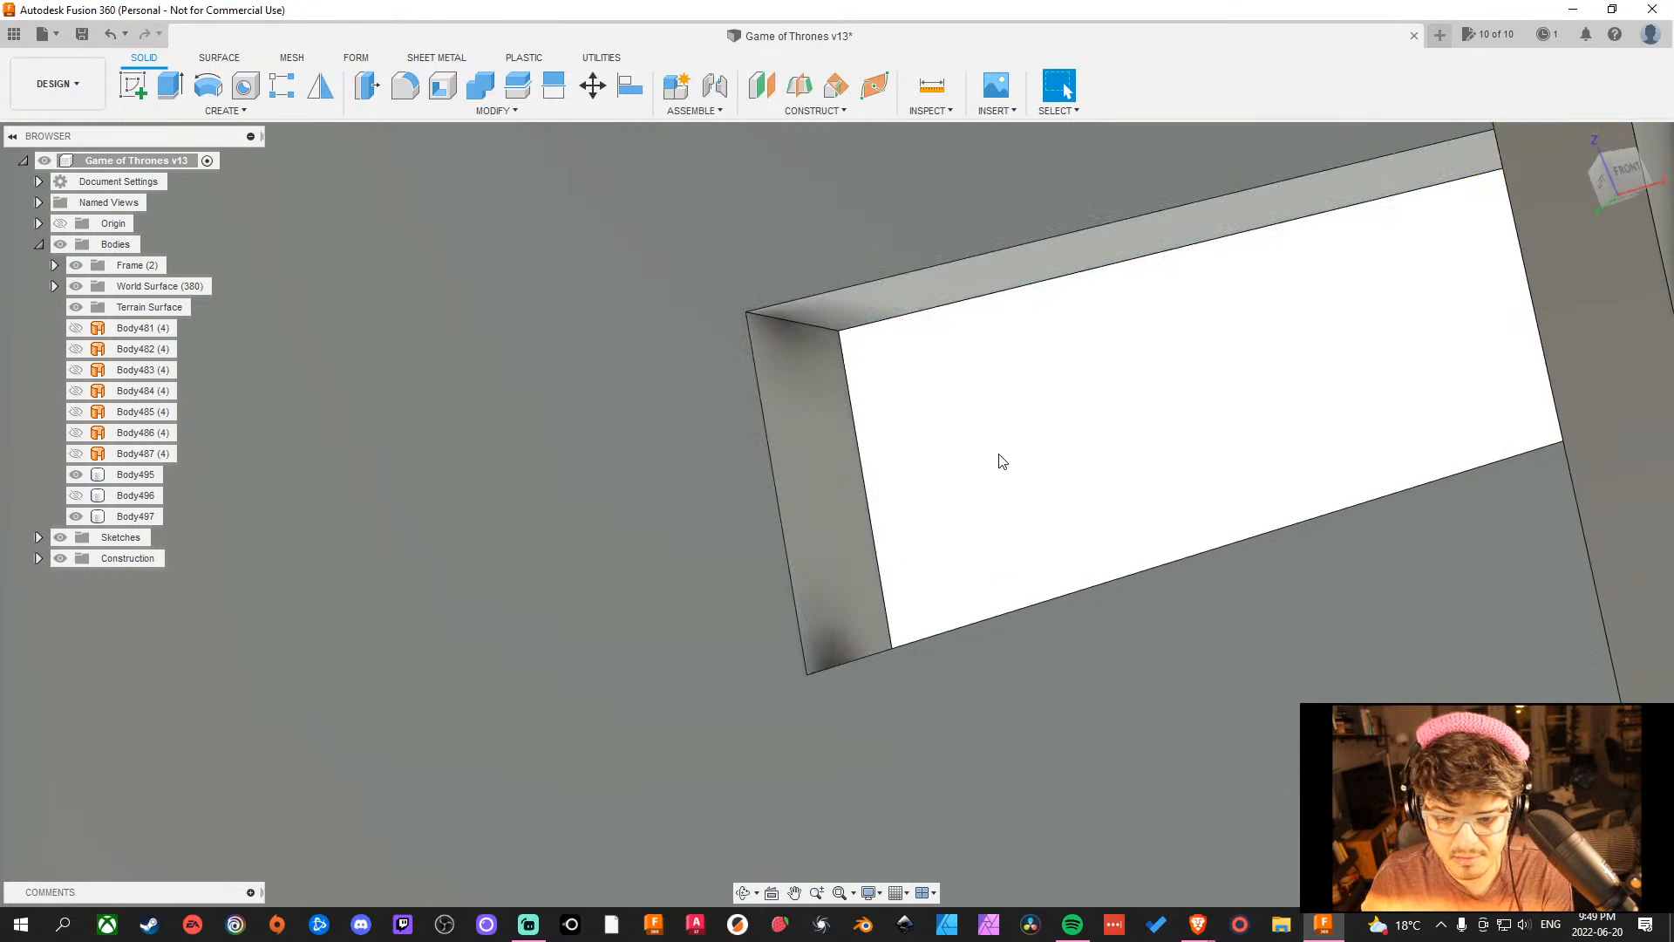
Delete the lower face of the fifth panel-seam slot to close it in the rib.
shift+middle_drag(1012, 452, 1055, 523)
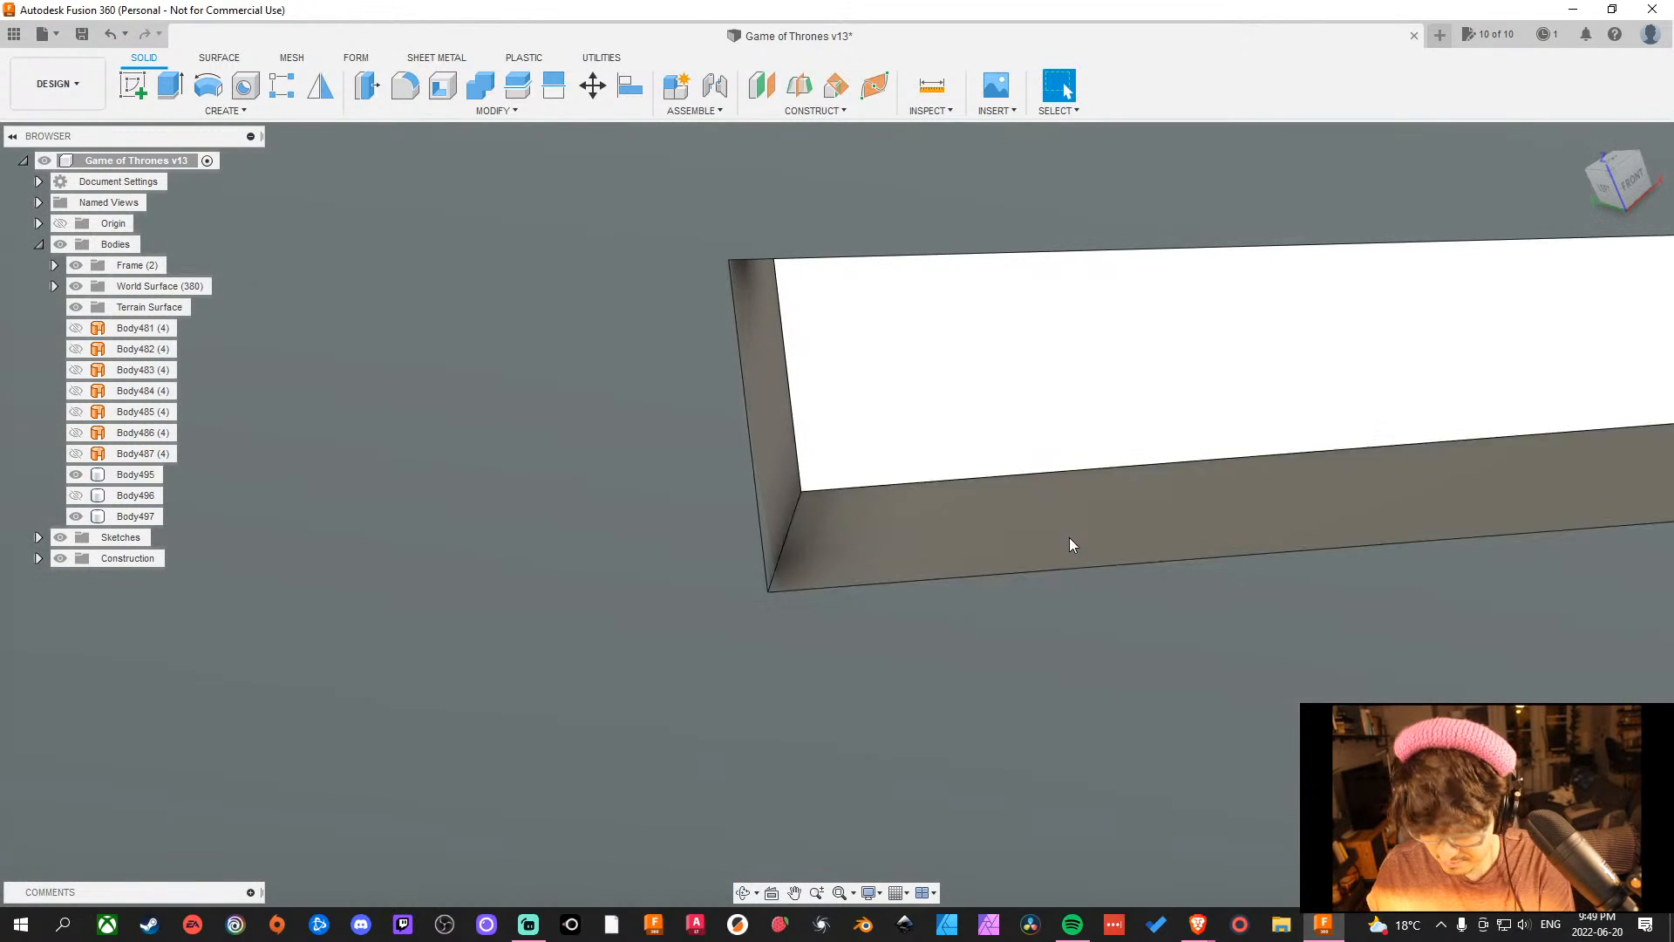
click(939, 535)
middle_drag(1053, 375, 990, 404)
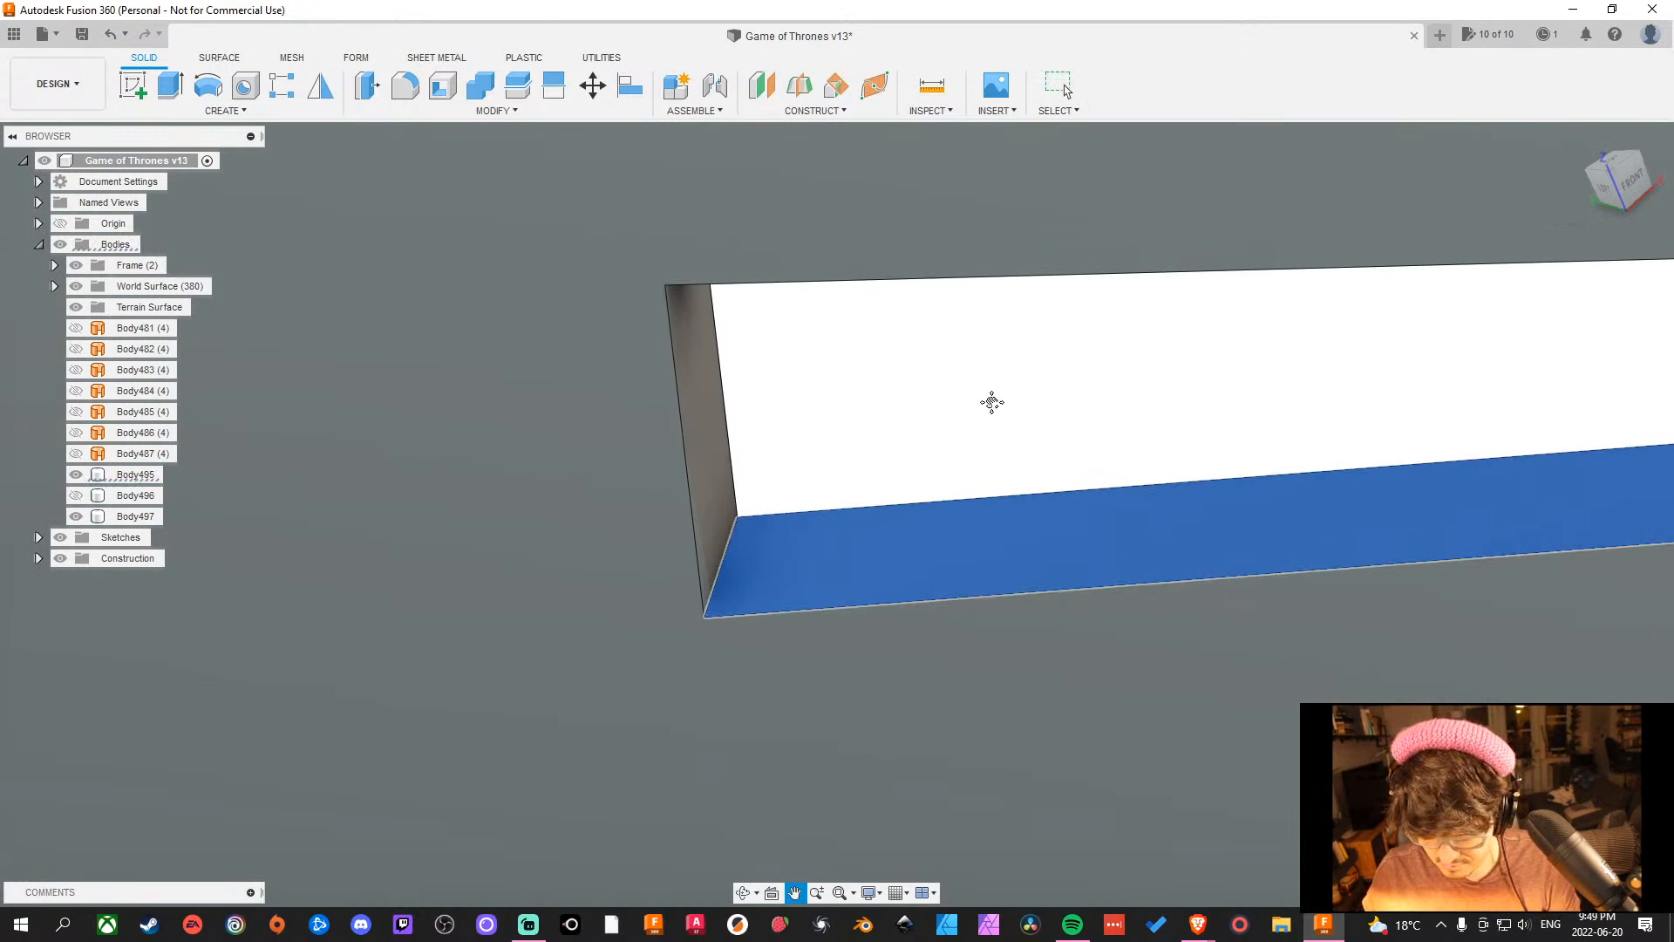
key(Delete)
scroll(919, 613, down, 10)
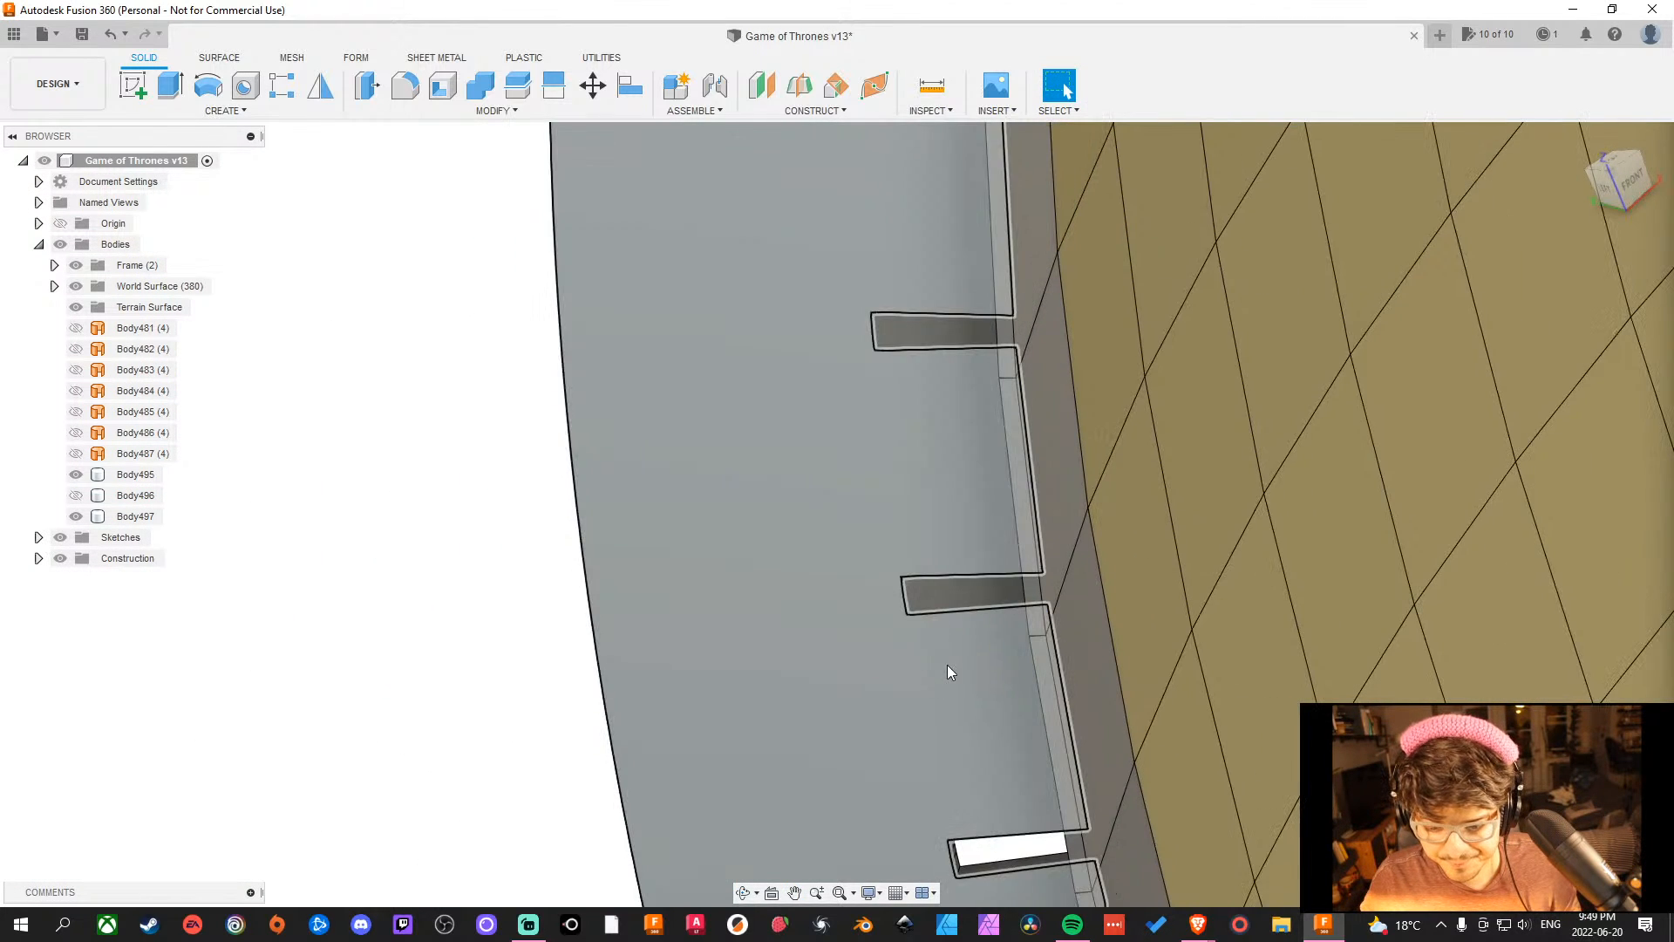
Remove the rib's slot at the sixth panel seam, deleting the upper facet of its end wall.
middle_drag(948, 667, 811, 316)
shift+middle_drag(876, 630, 857, 554)
scroll(827, 505, up, 10)
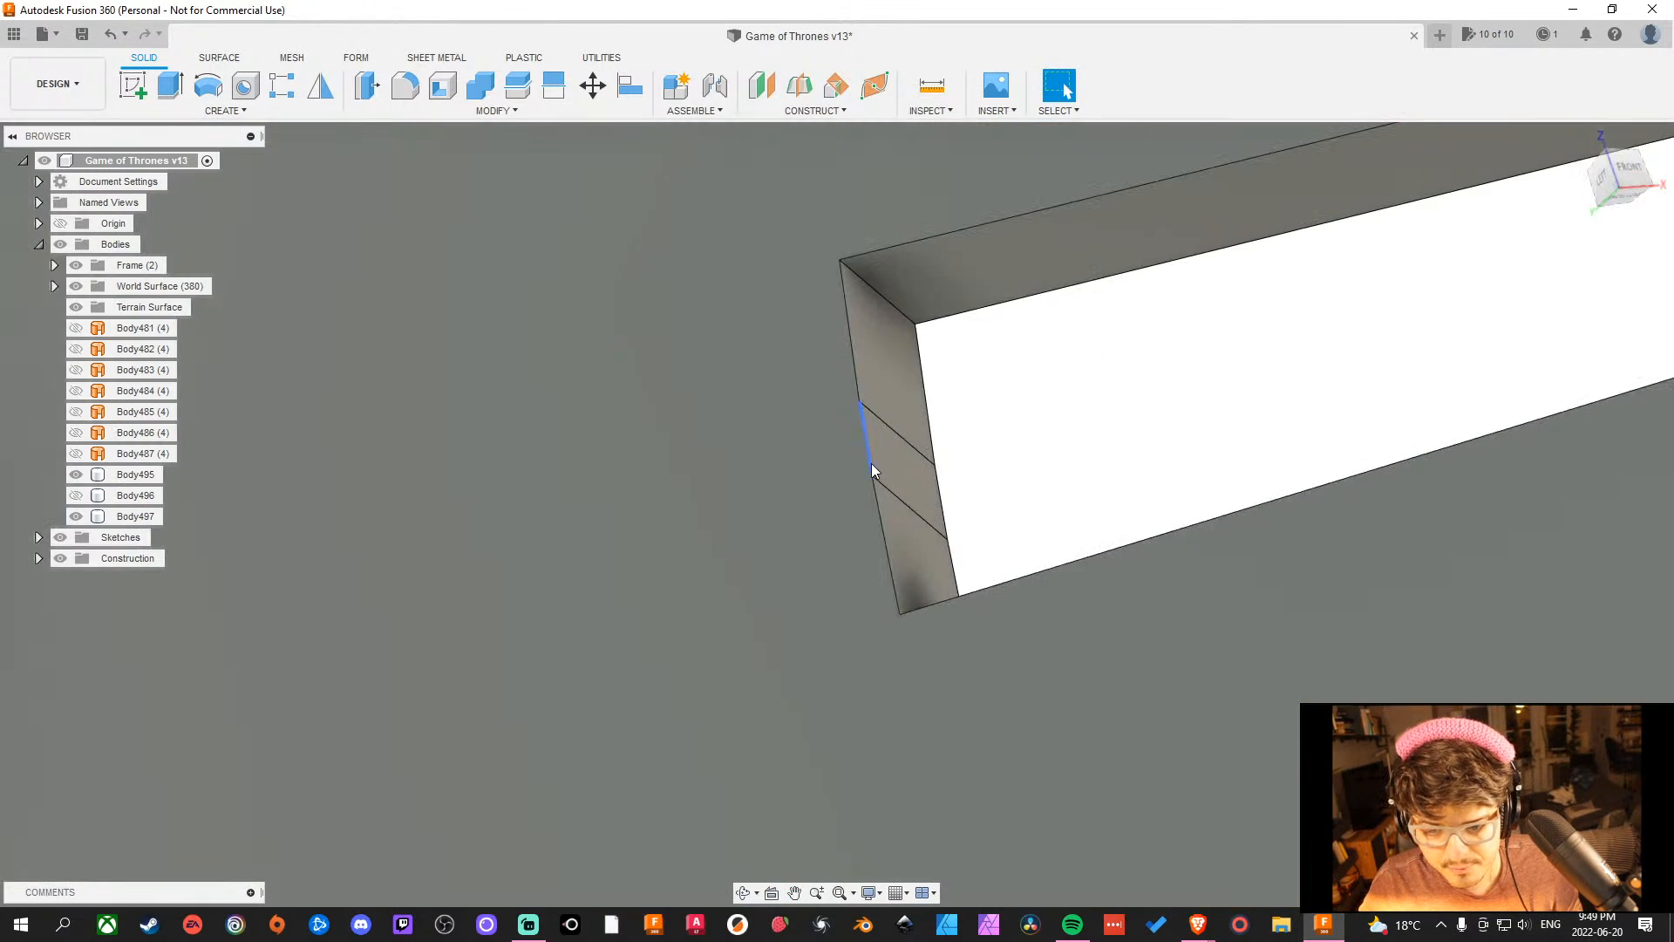
click(892, 385)
key(Delete)
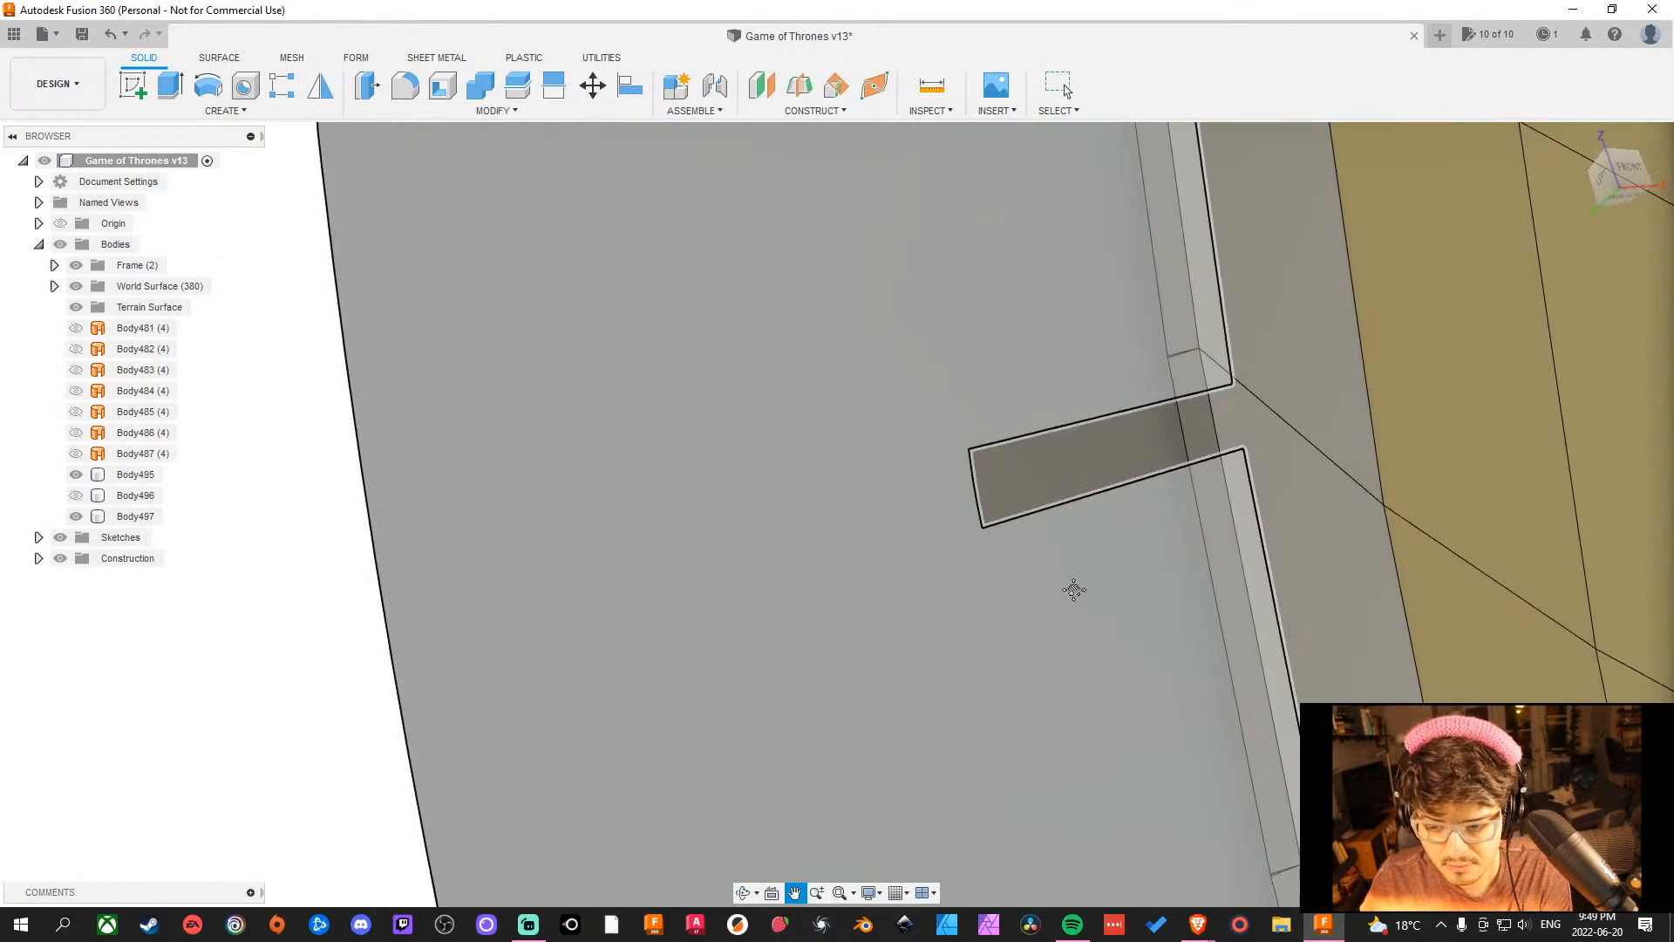
Remove the rib's slot at the seventh panel seam, deleting the middle end-wall facet and the remaining end wall.
shift+middle_drag(1073, 587, 946, 438)
scroll(842, 568, up, 5)
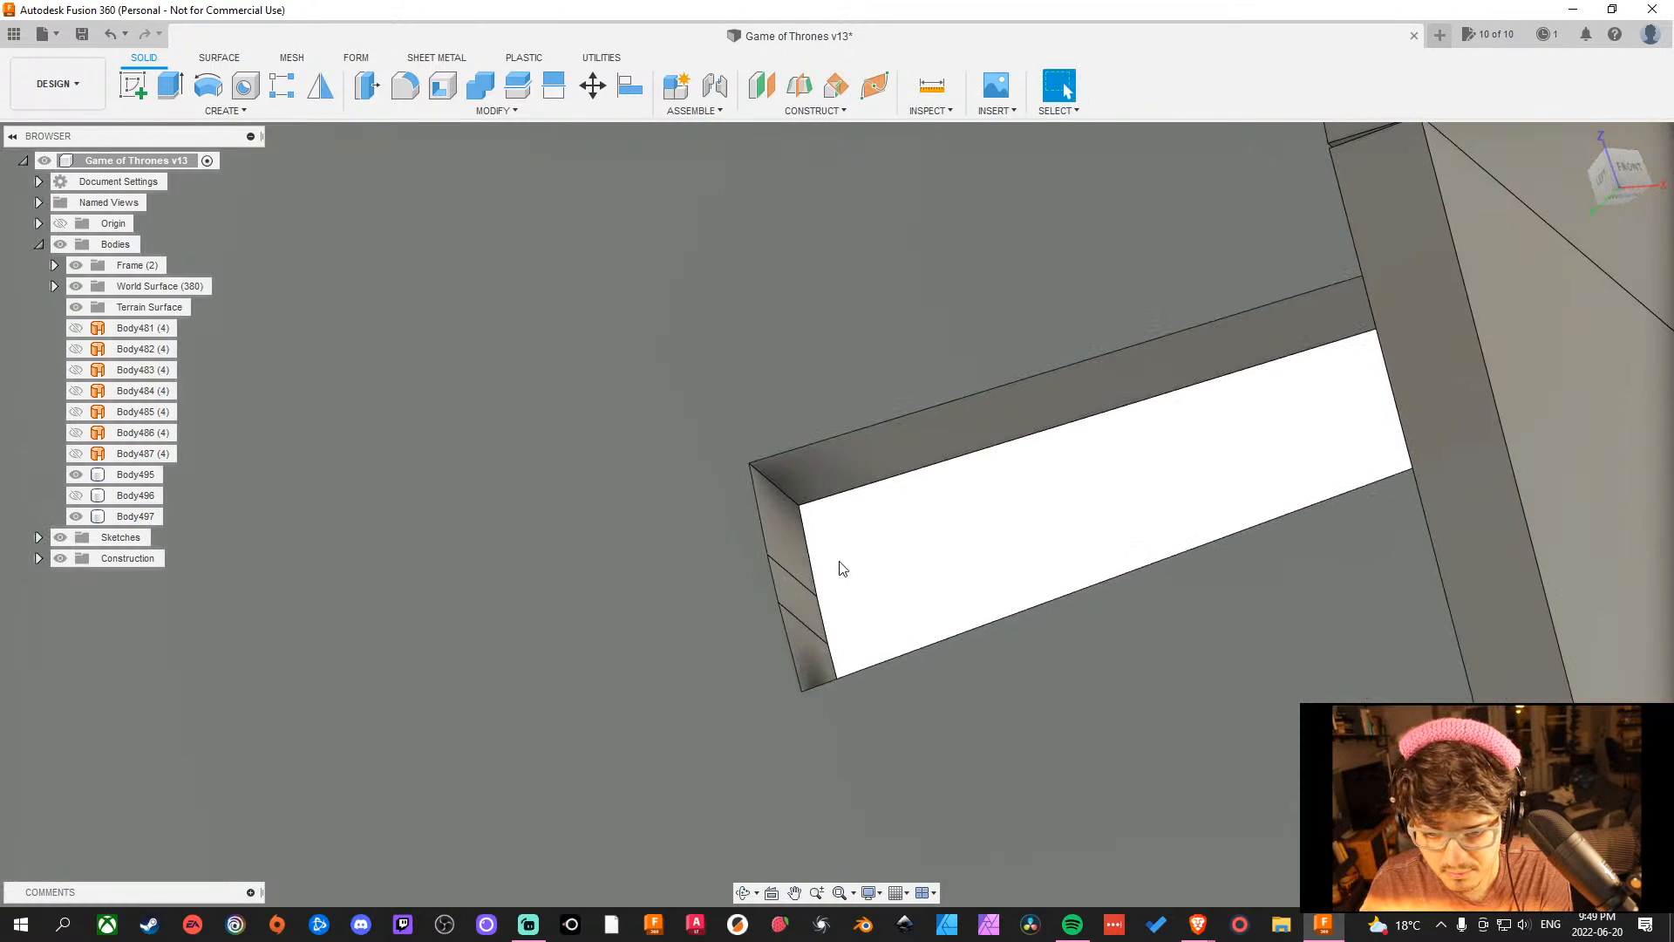
click(795, 600)
key(Delete)
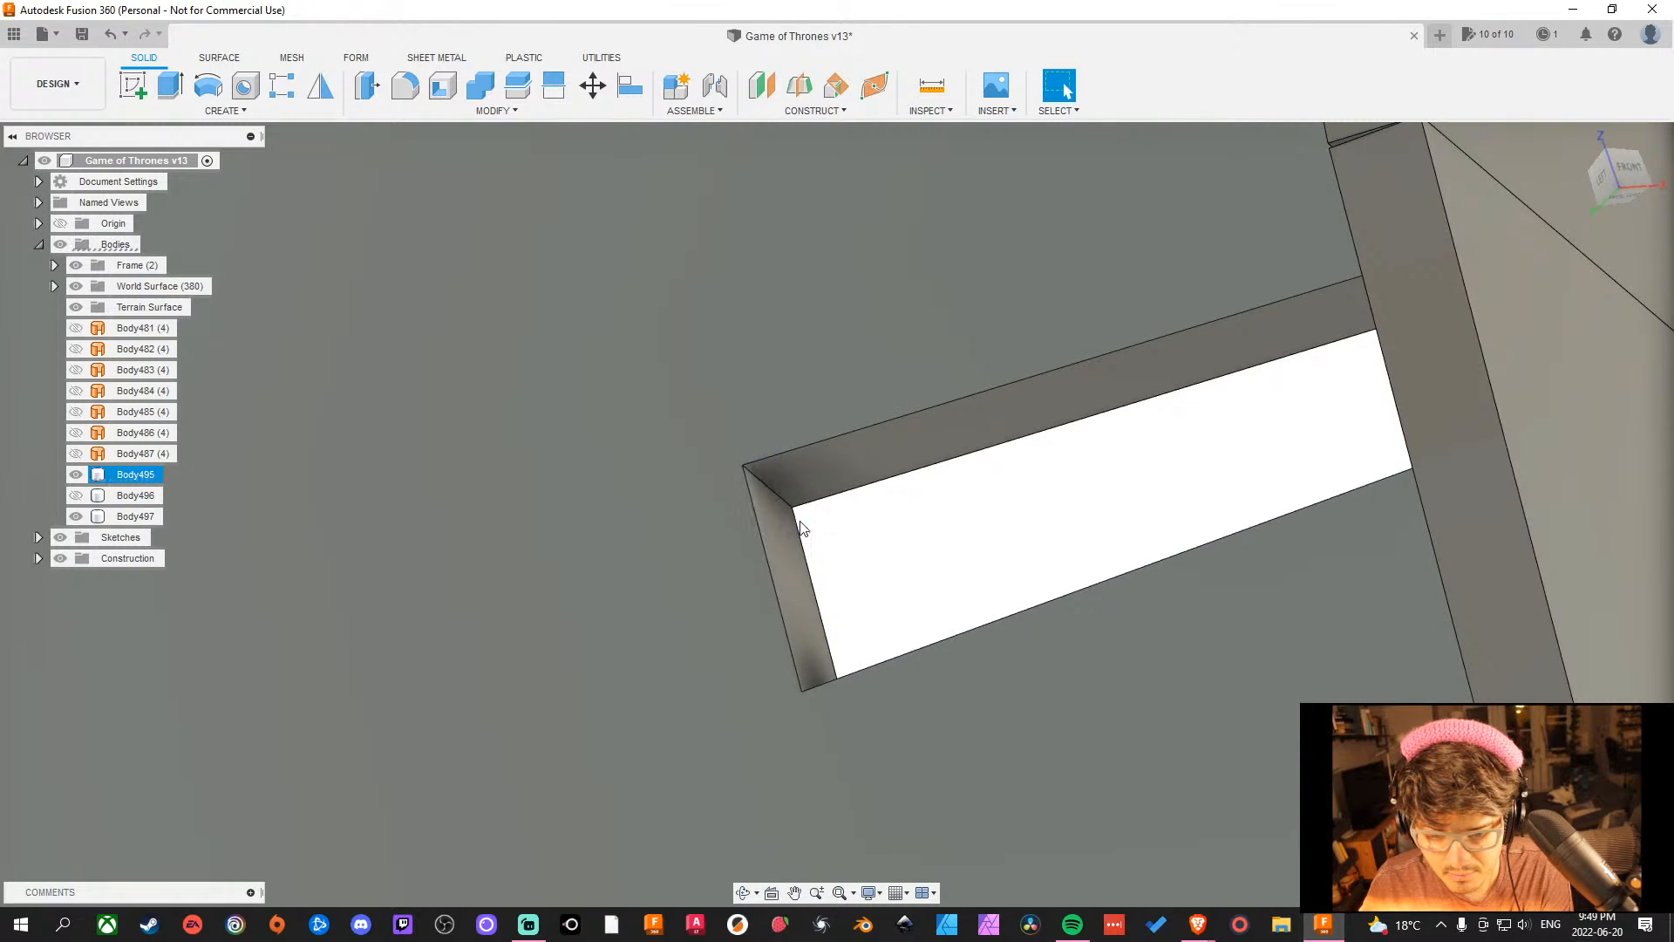
click(797, 583)
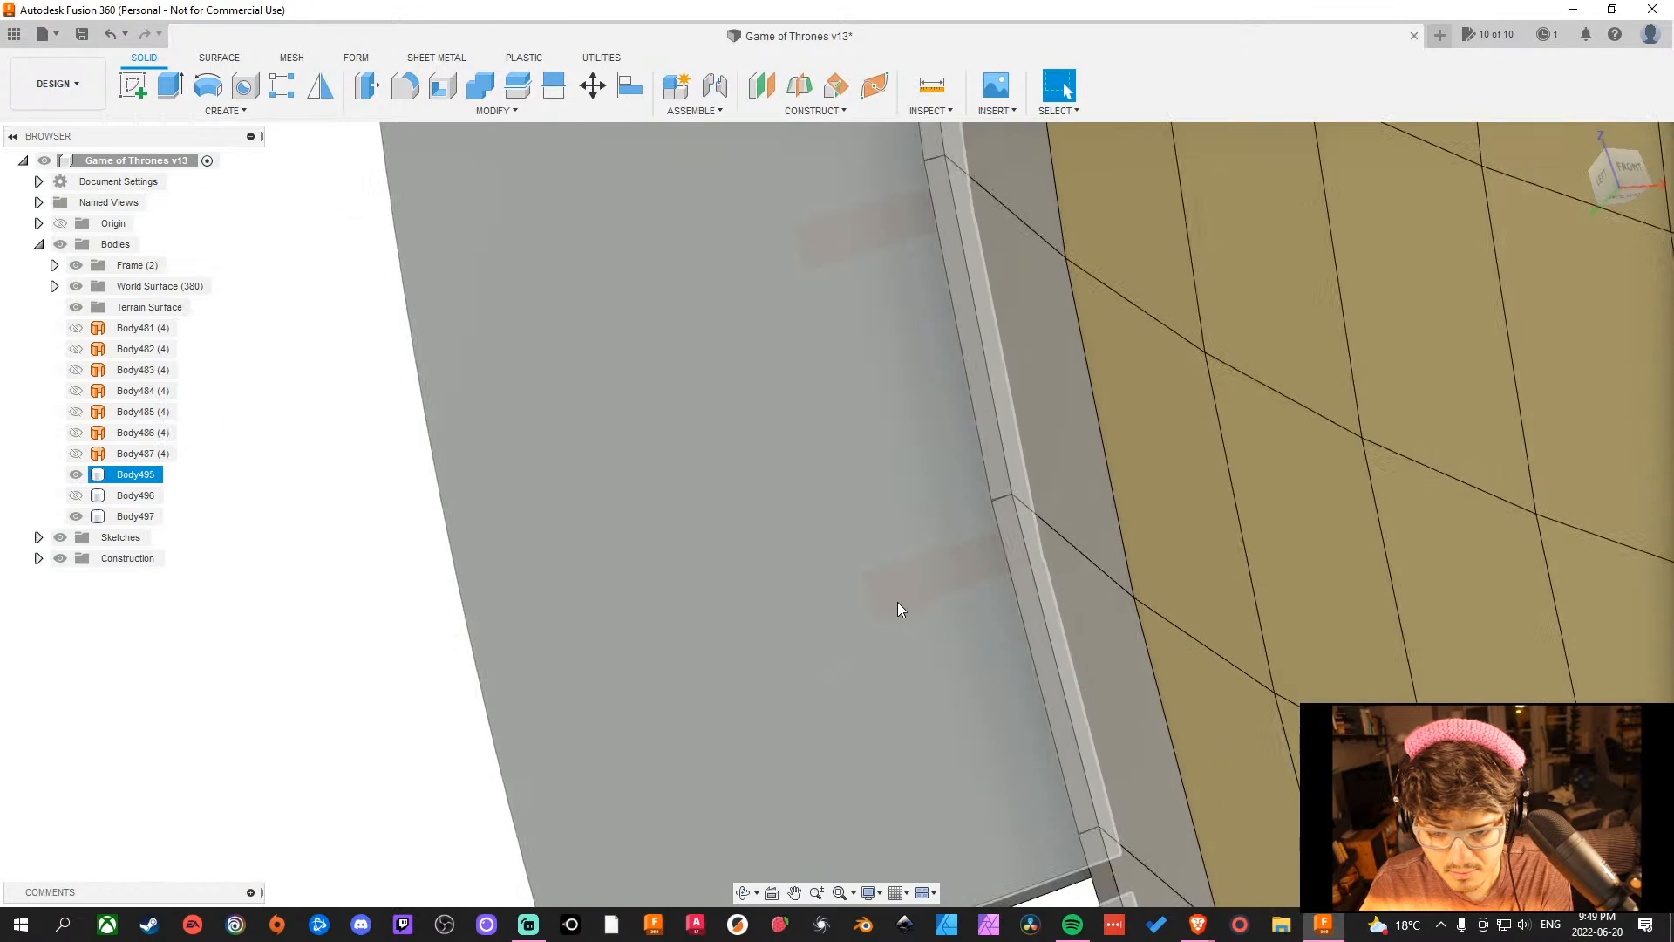
Remove the last panel-seam slot above the stepped notch at the rib's lower end.
shift+middle_drag(897, 601, 965, 704)
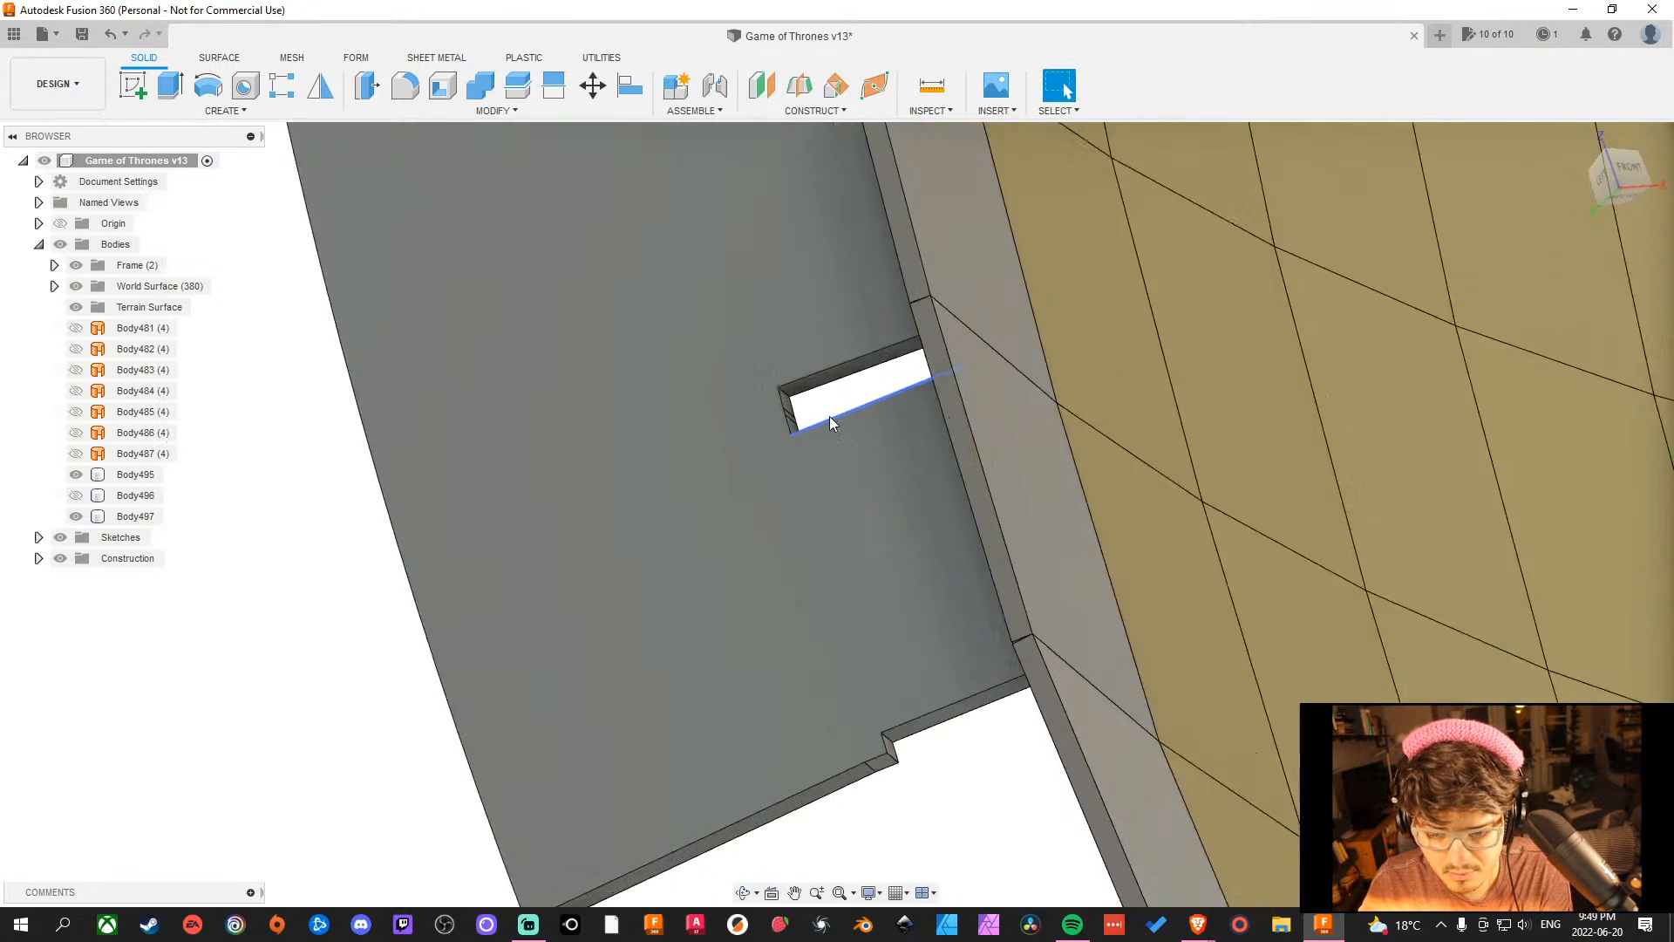
scroll(785, 410, up, 3)
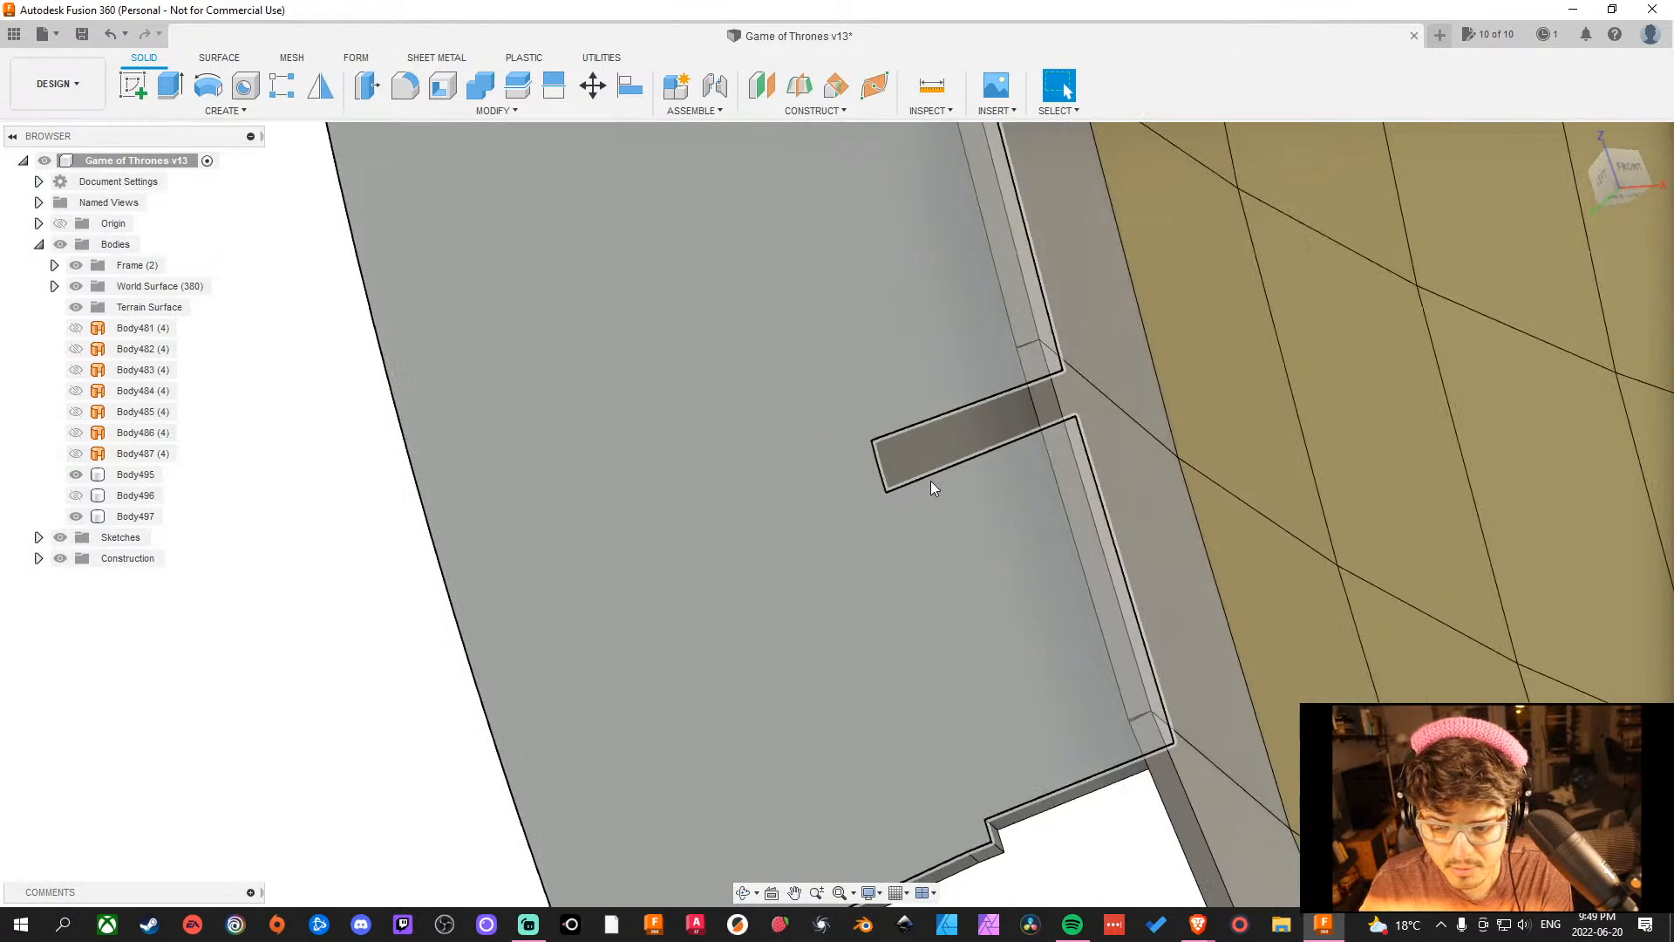
scroll(930, 481, down, 3)
scroll(977, 649, up, 7)
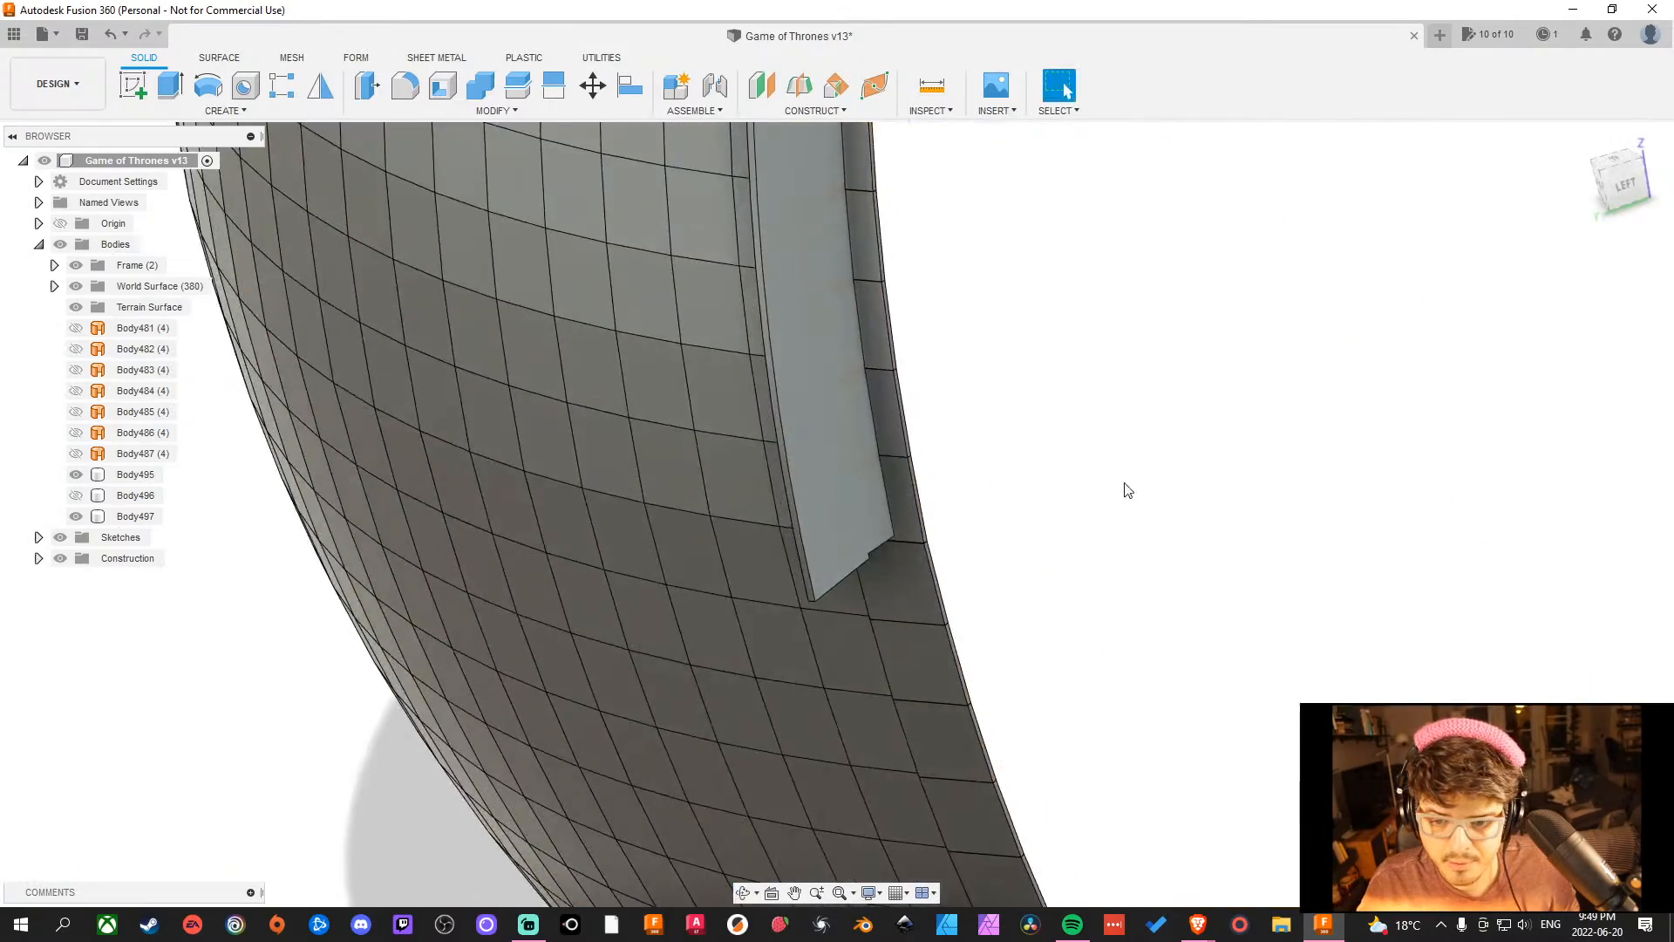
Examine the cleaned rib, the cross-shaped connector and the adjoining edge panels from outside and behind.
shift+middle_drag(1124, 490, 952, 547)
scroll(952, 547, up, 5)
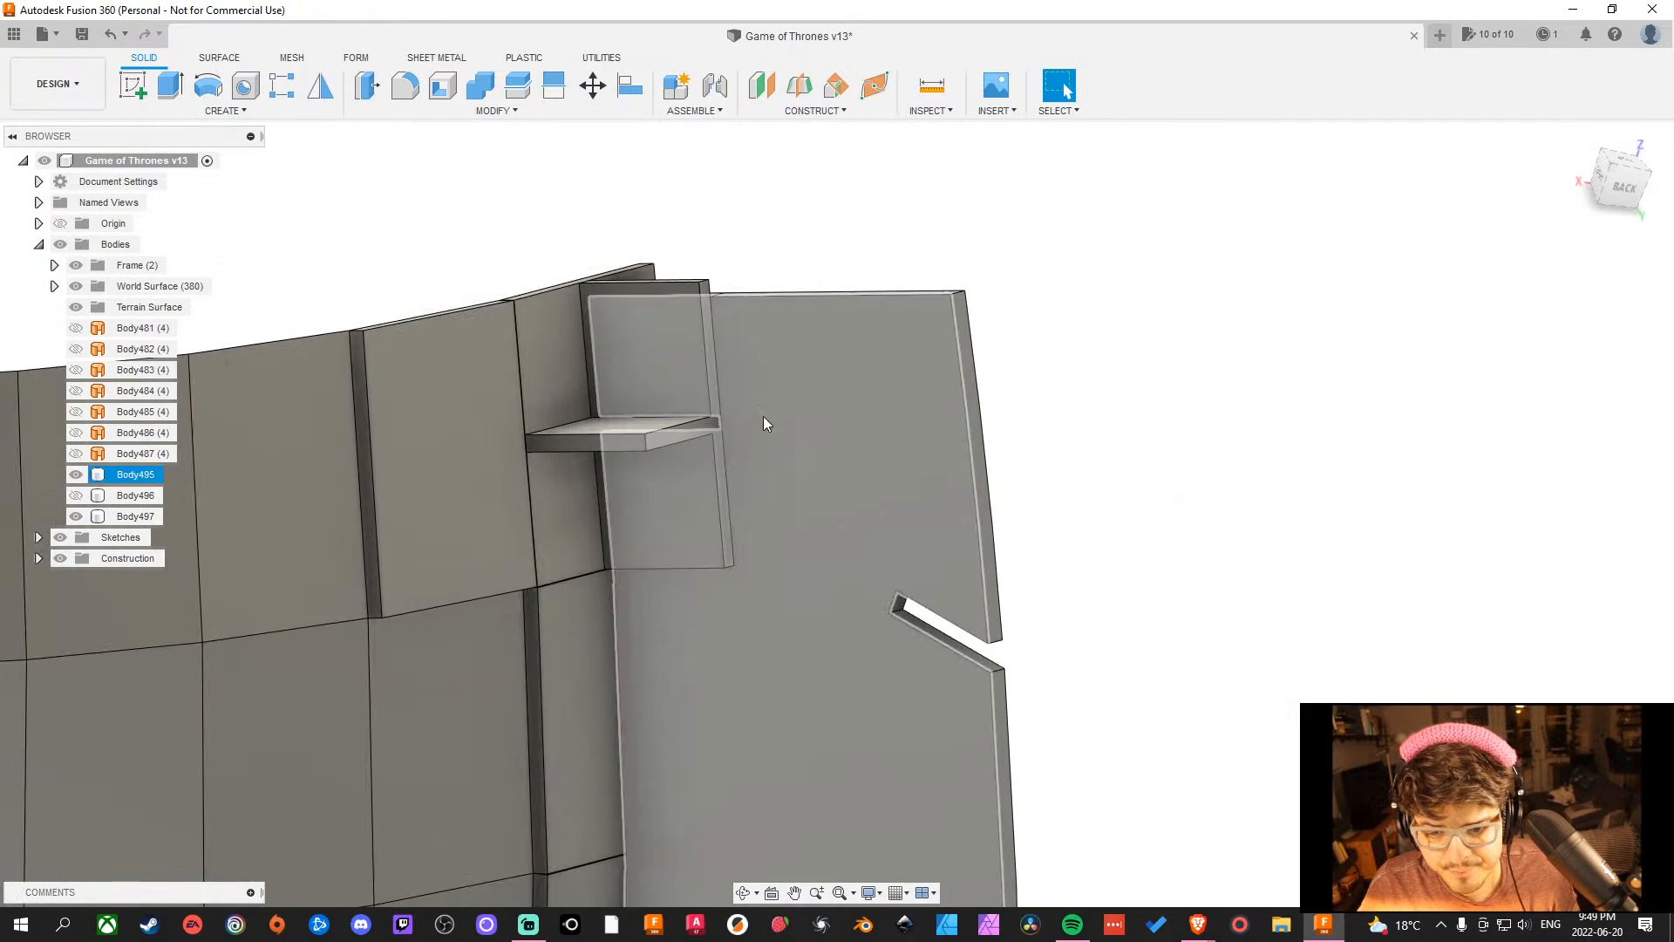
mouse_move(1290, 609)
shift+middle_down()
mouse_move(1215, 598)
mouse_move(1270, 617)
shift+middle_up()
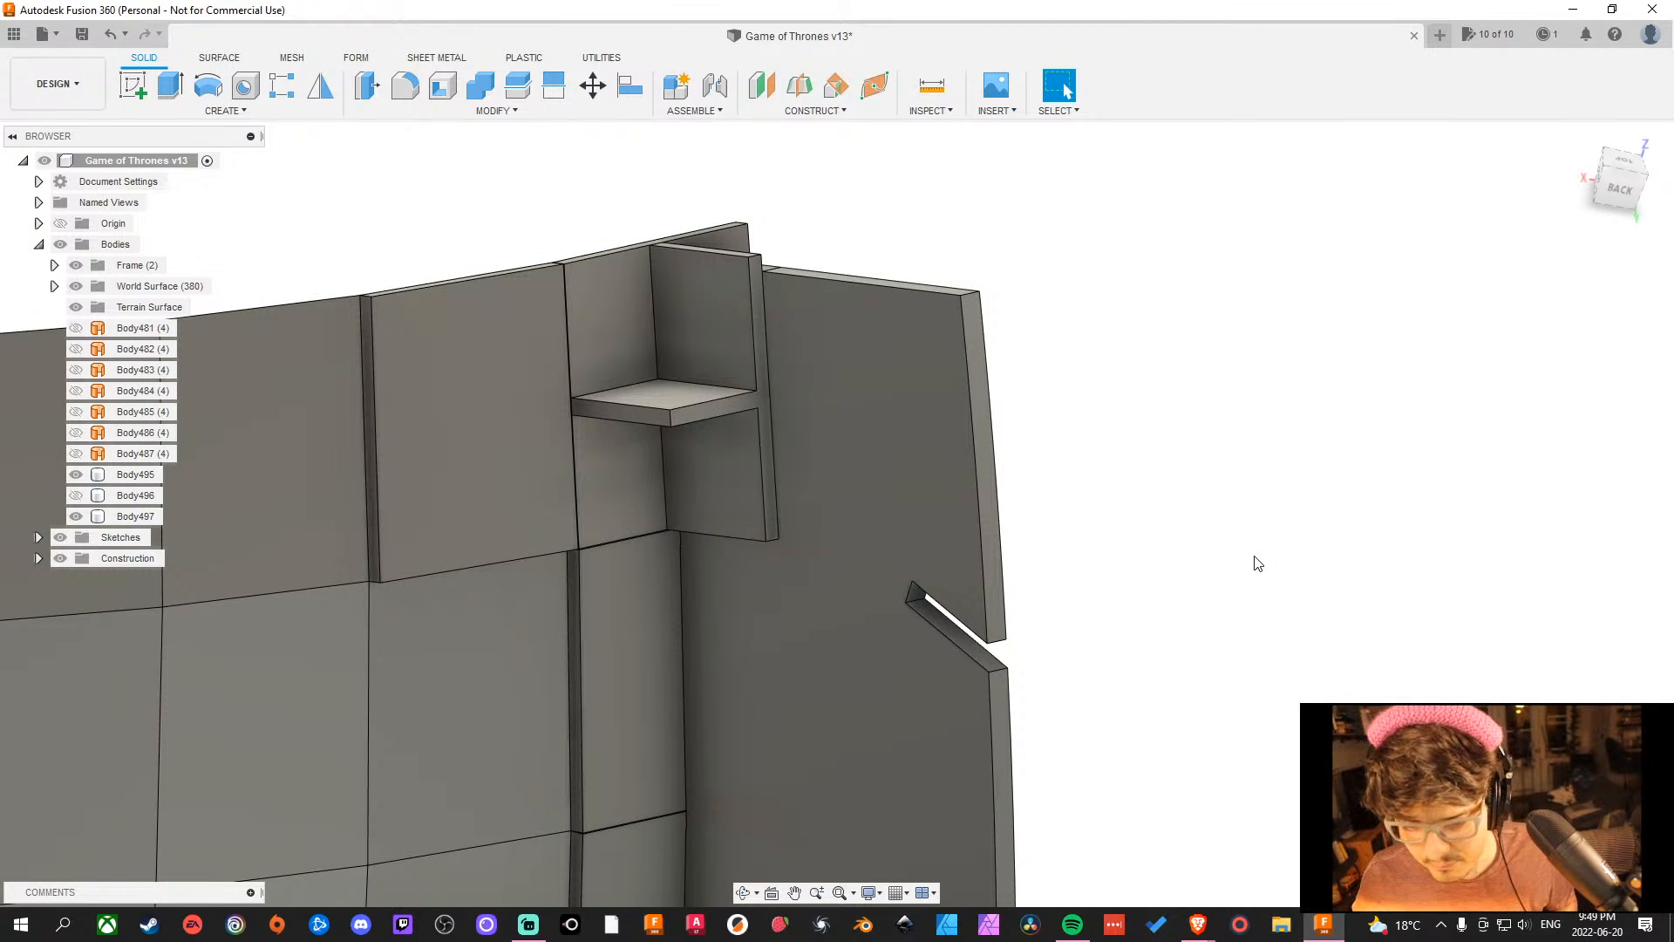
shift+middle_drag(1190, 504, 1112, 596)
scroll(867, 472, up, 6)
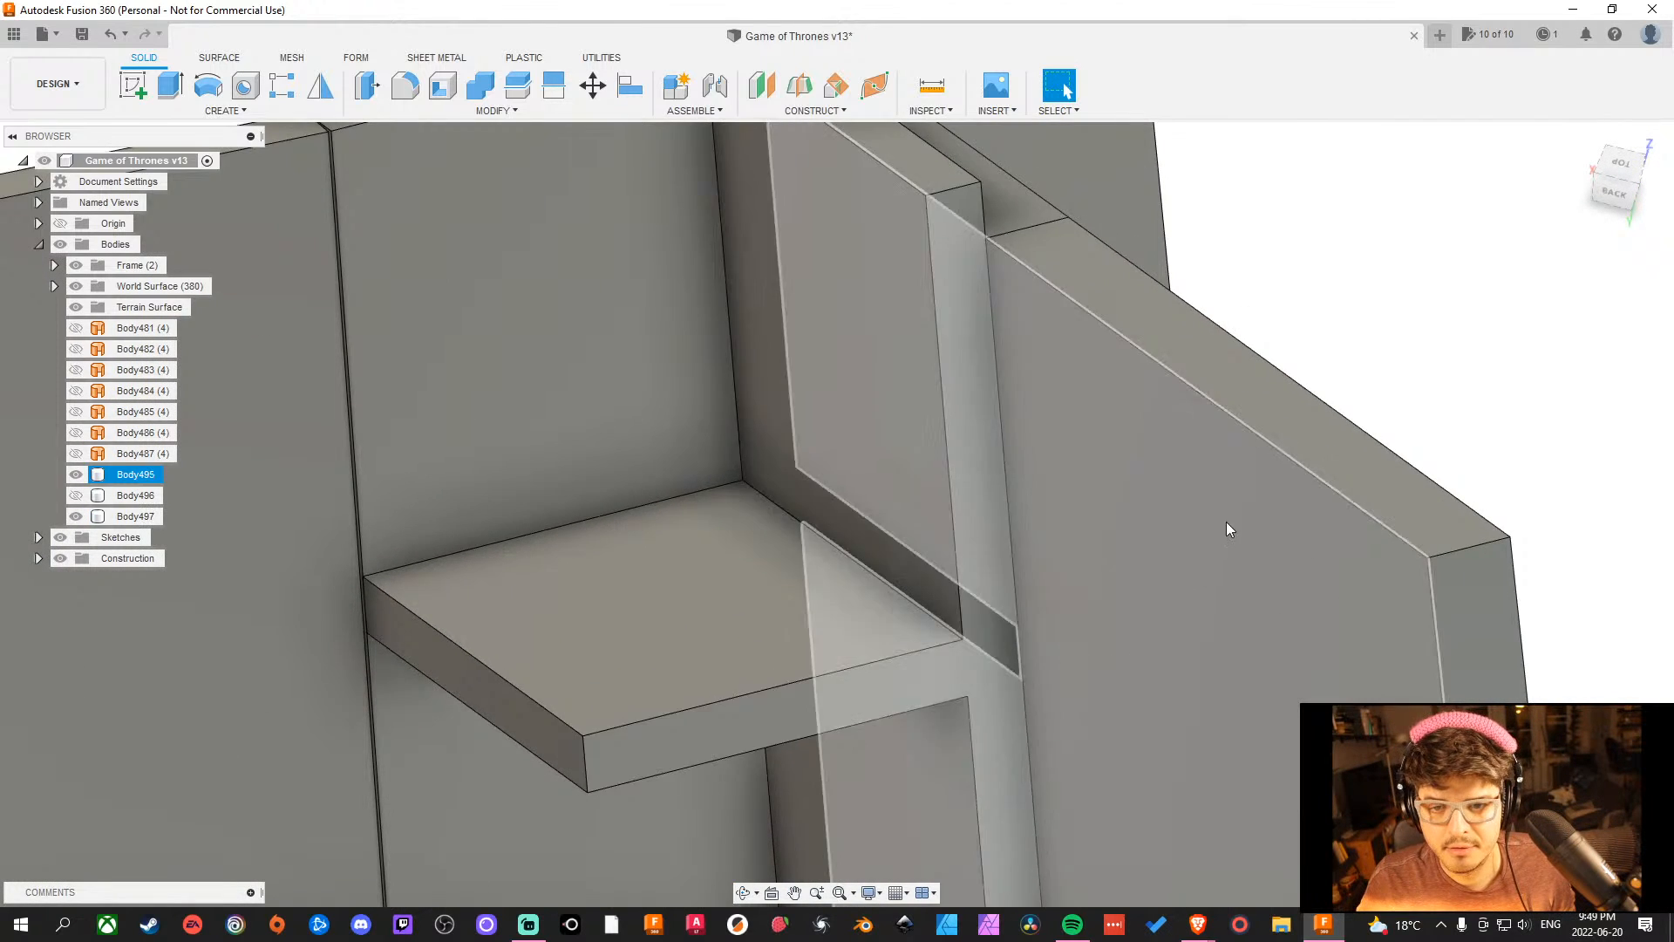
scroll(1225, 520, down, 3)
middle_drag(1245, 518, 1030, 362)
scroll(1270, 468, down, 5)
mouse_move(1270, 468)
shift+middle_down()
mouse_move(1383, 508)
mouse_move(1460, 494)
mouse_move(1412, 483)
mouse_move(1339, 500)
mouse_move(1326, 575)
mouse_move(1330, 531)
mouse_move(1247, 488)
shift+middle_up()
scroll(1352, 547, down, 3)
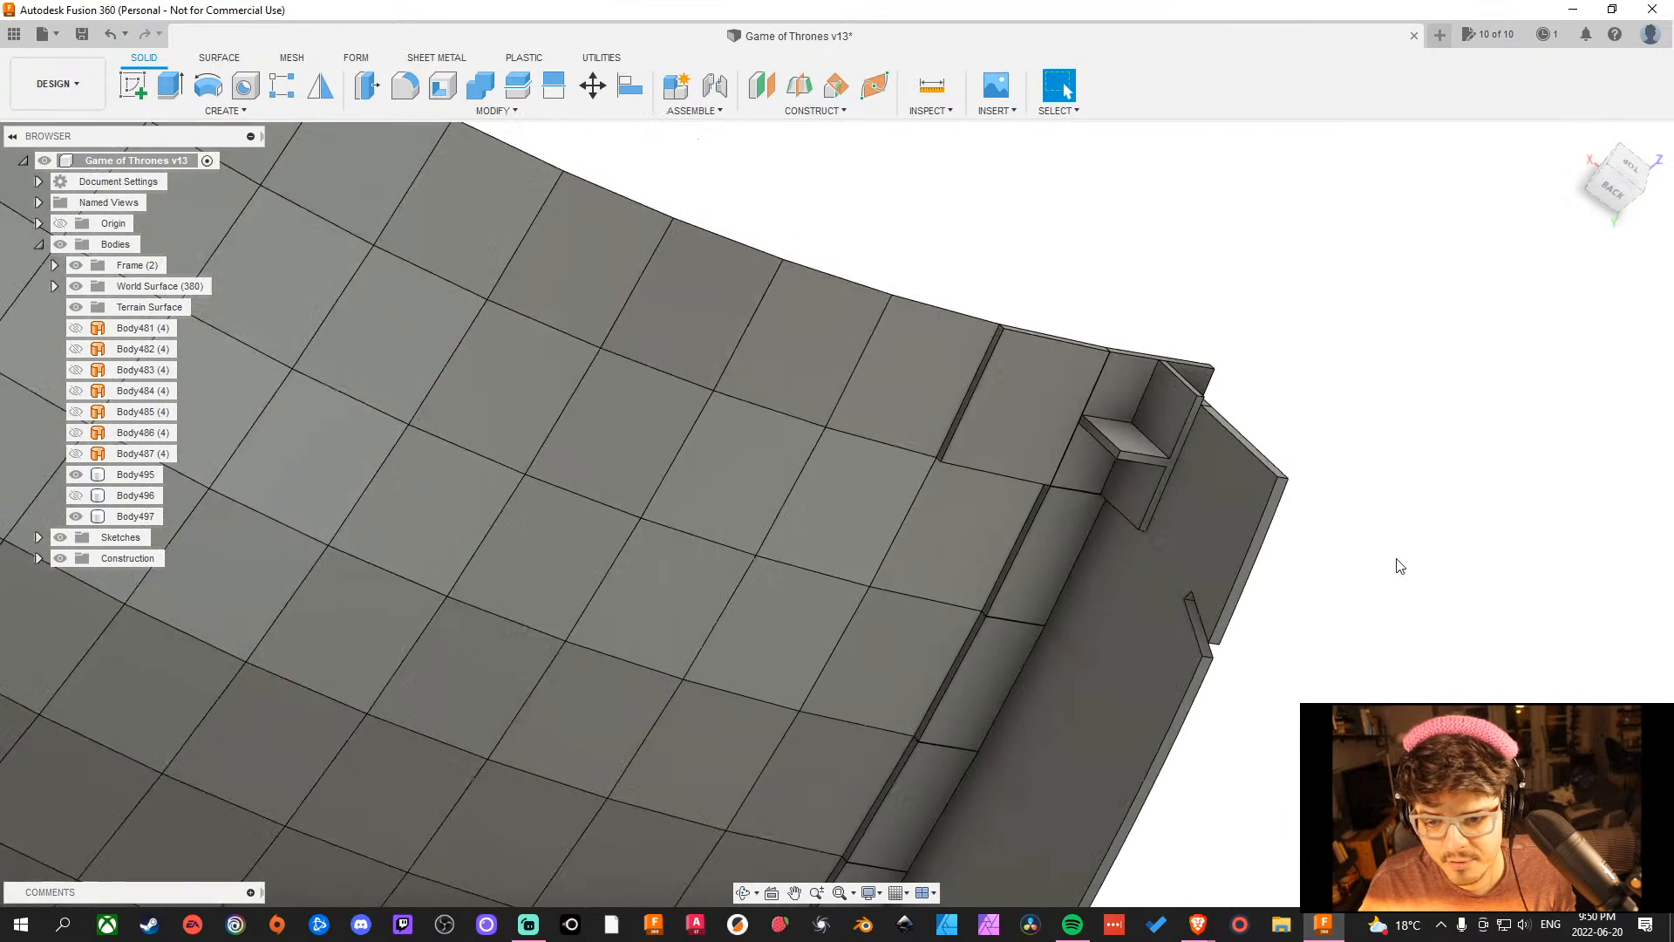
middle_drag(1392, 565, 988, 562)
middle_drag(1005, 629, 1251, 620)
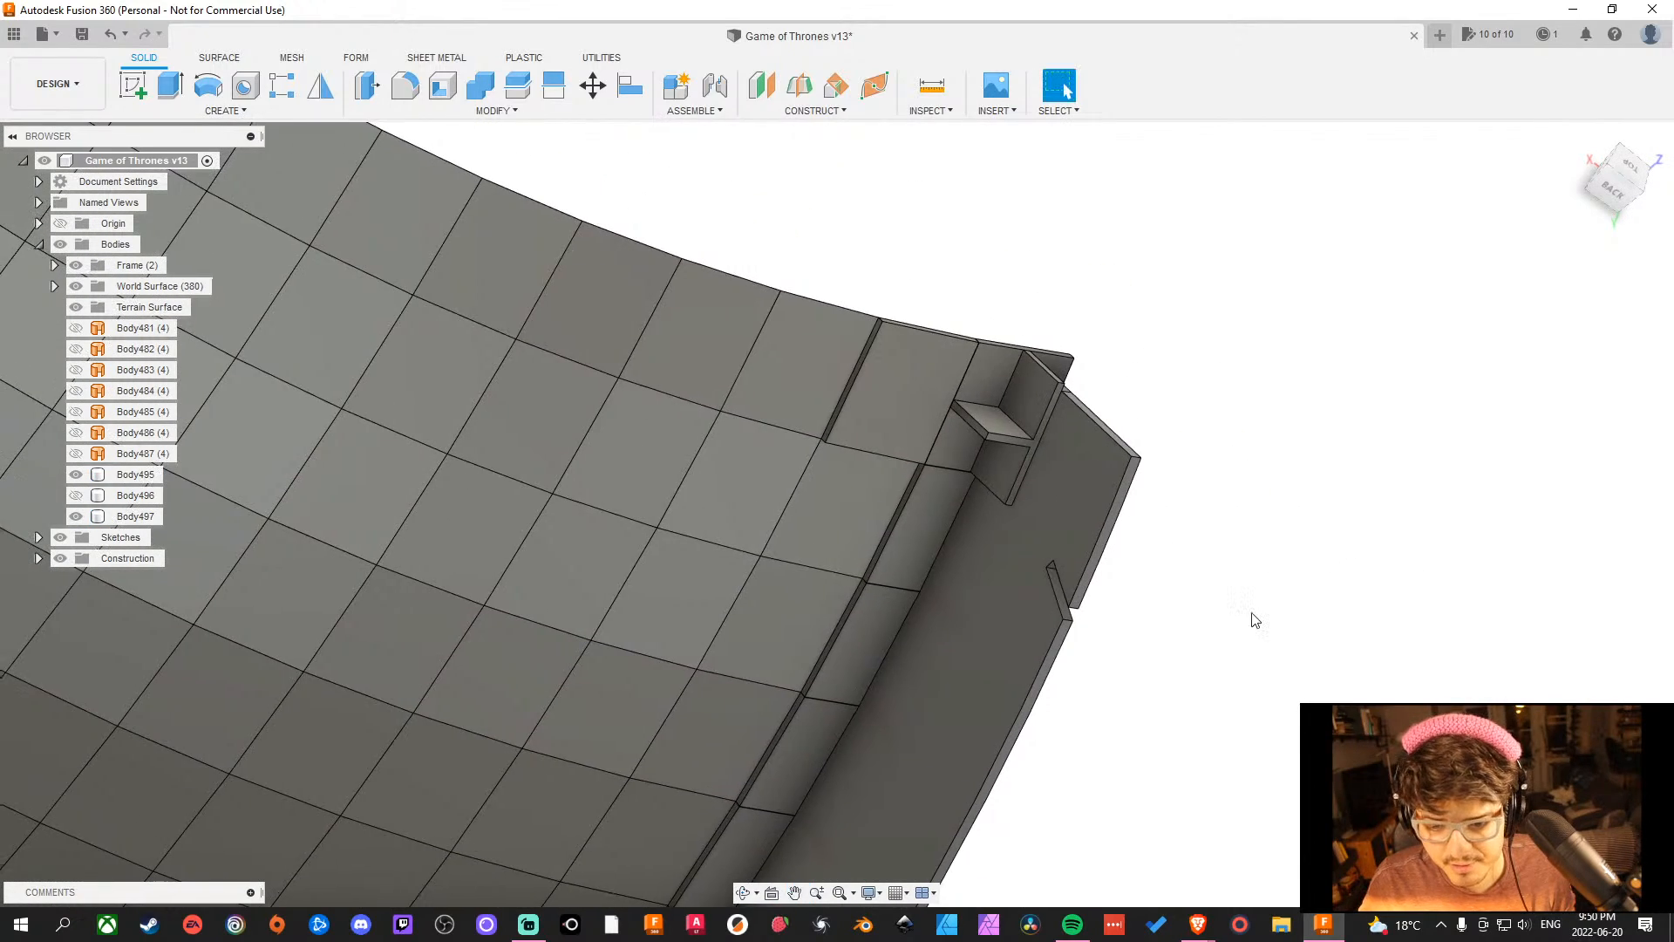
scroll(1253, 619, down, 3)
scroll(1280, 603, up, 5)
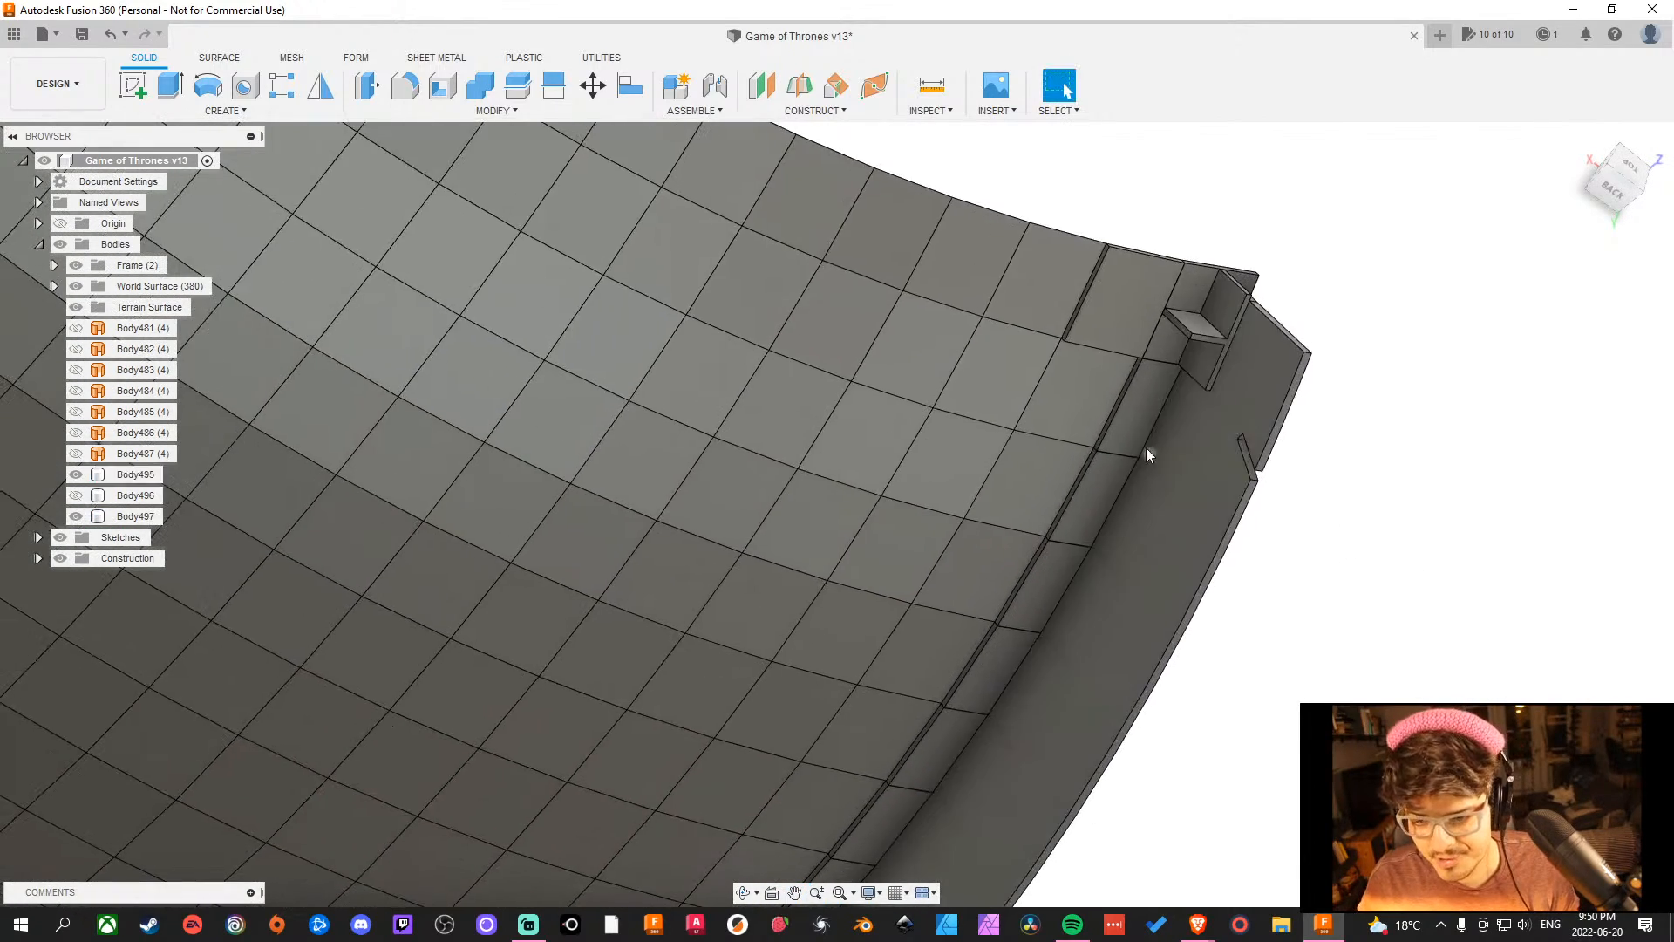
Thicken the second-row surface panel beside the rib's edge strip by 12 mm on one side as a new body.
scroll(1147, 448, up, 3)
click(1015, 319)
scroll(1012, 312, down, 5)
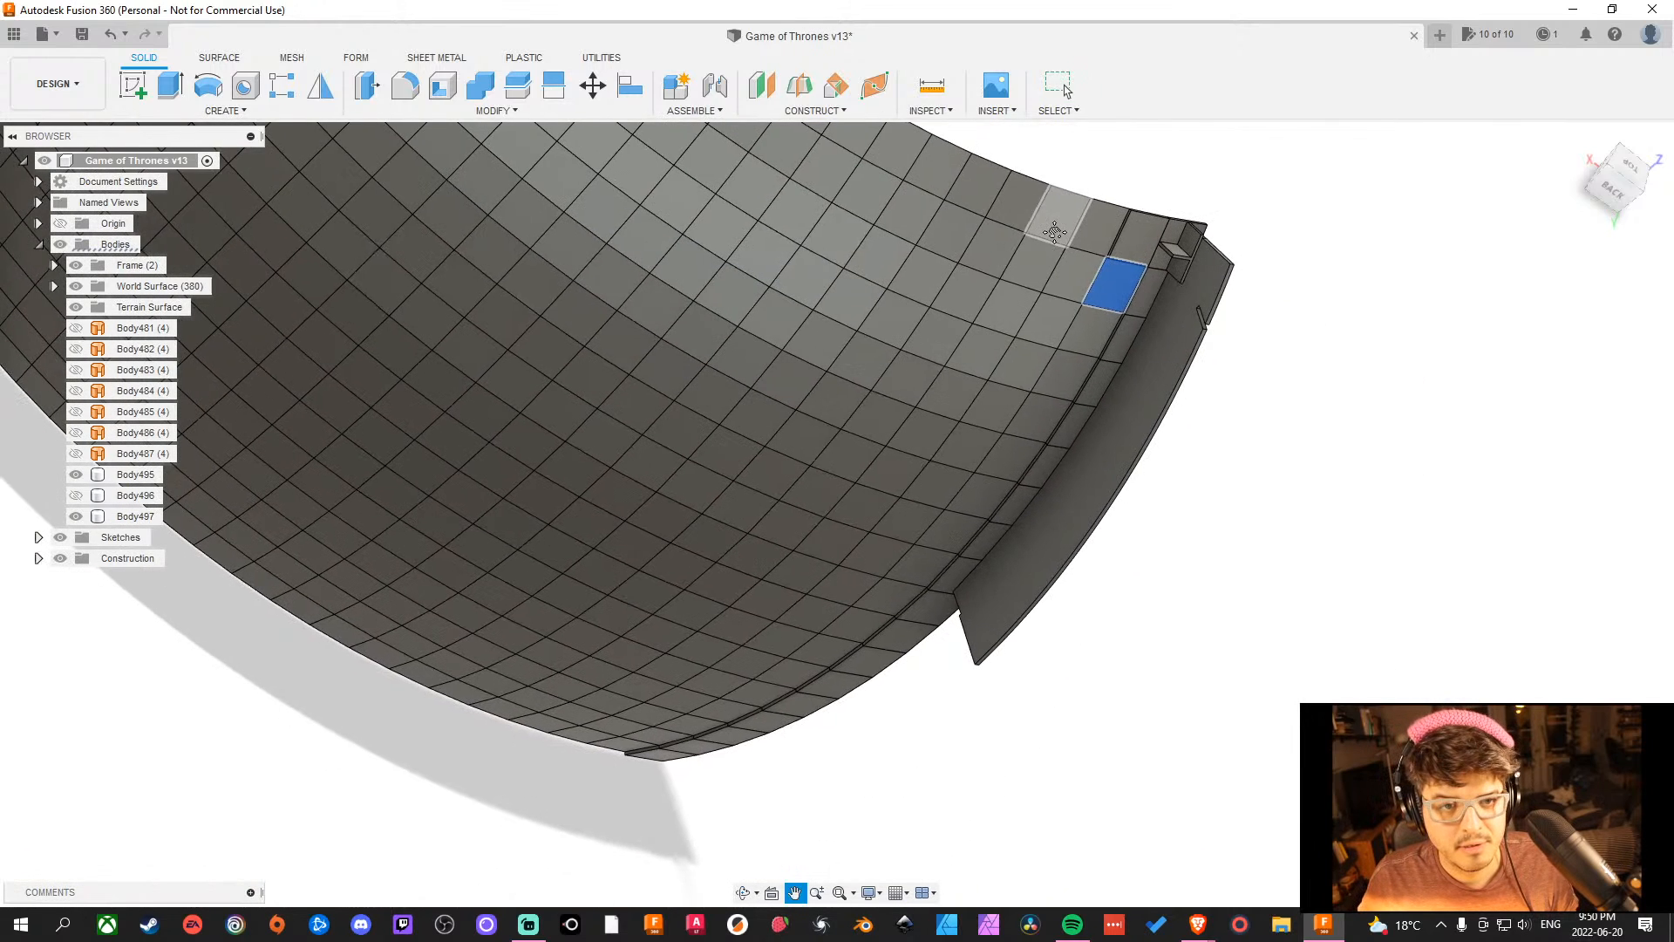
click(288, 113)
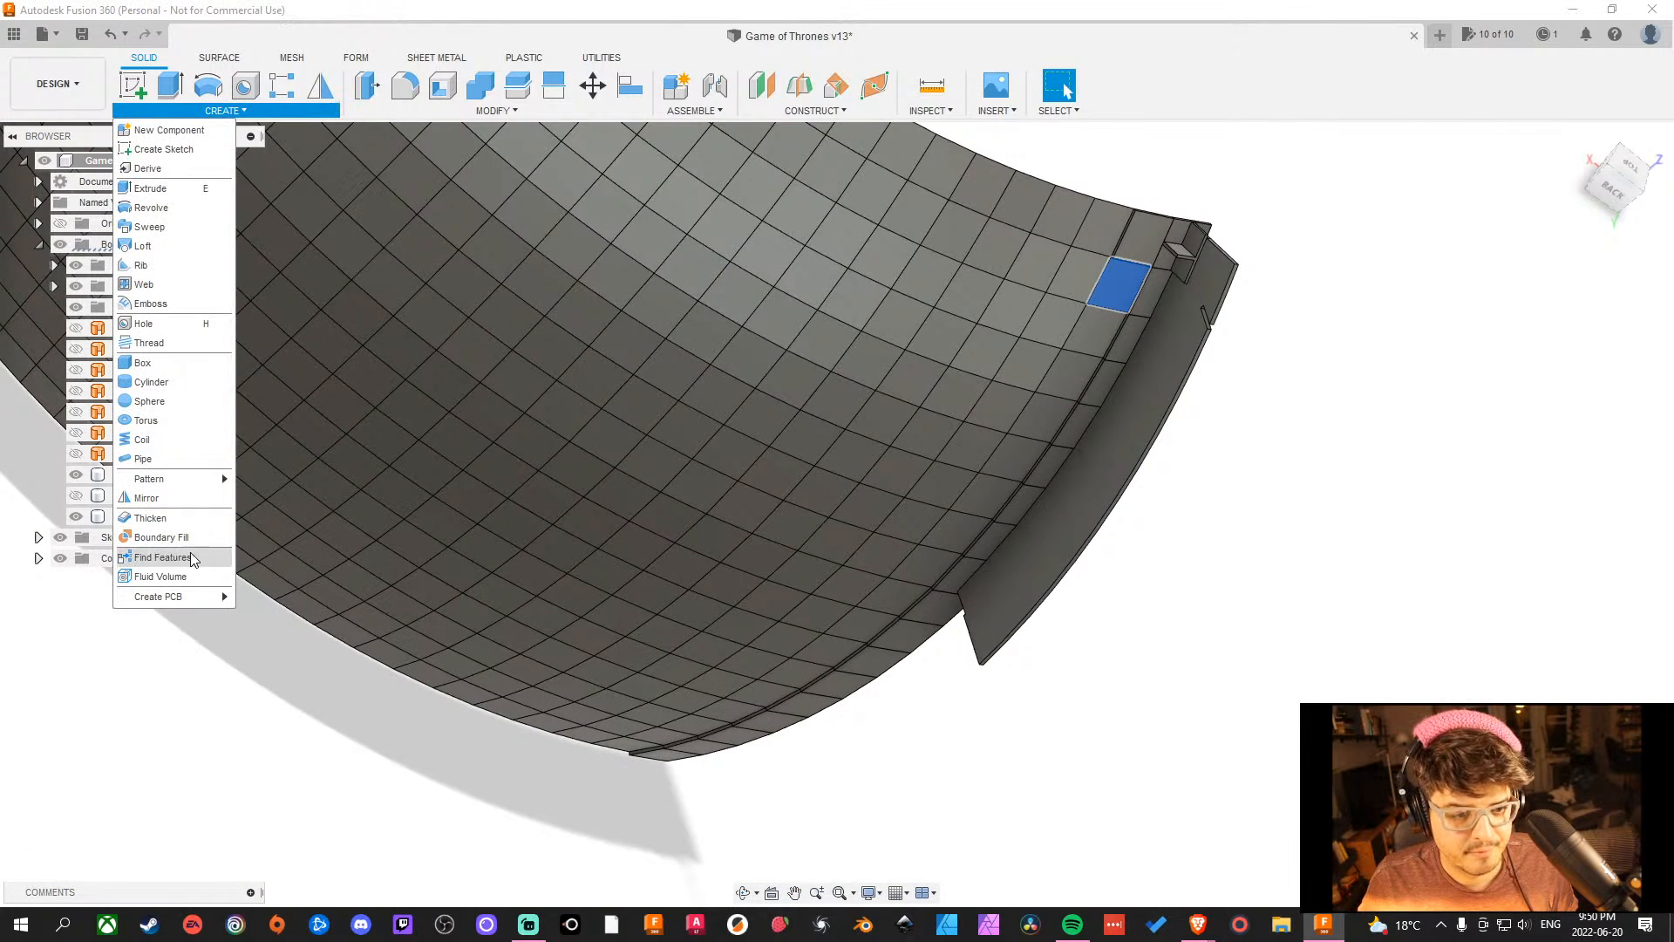
click(186, 517)
middle_drag(1270, 378, 1214, 456)
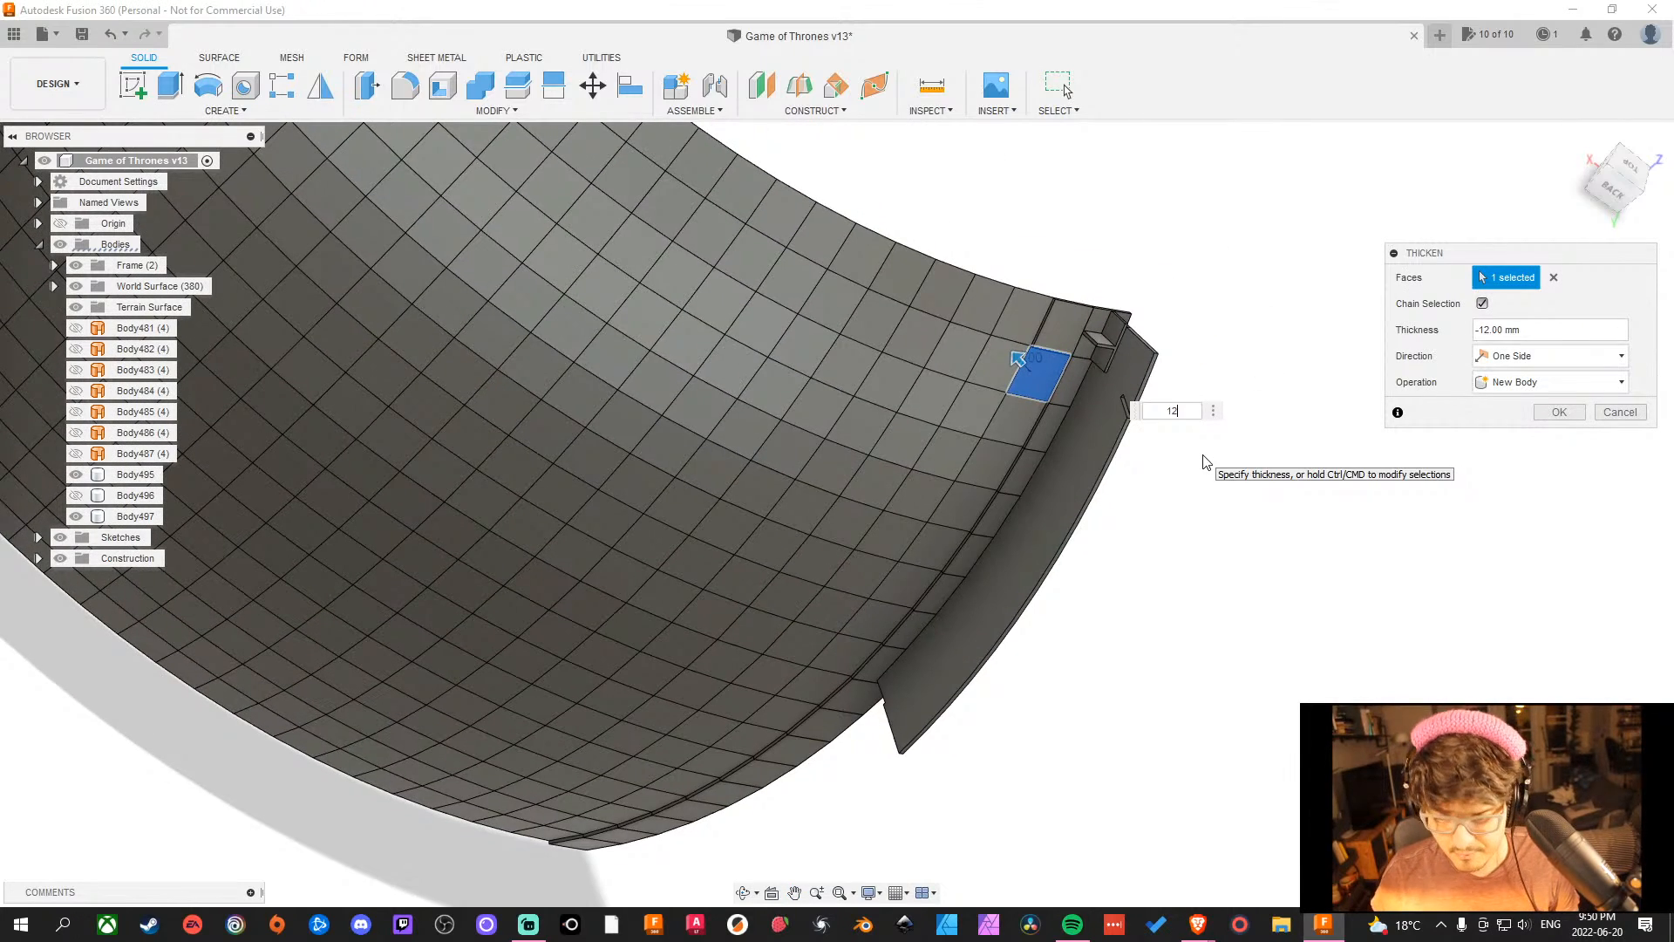
scroll(1207, 459, down, 5)
scroll(1259, 460, up, 7)
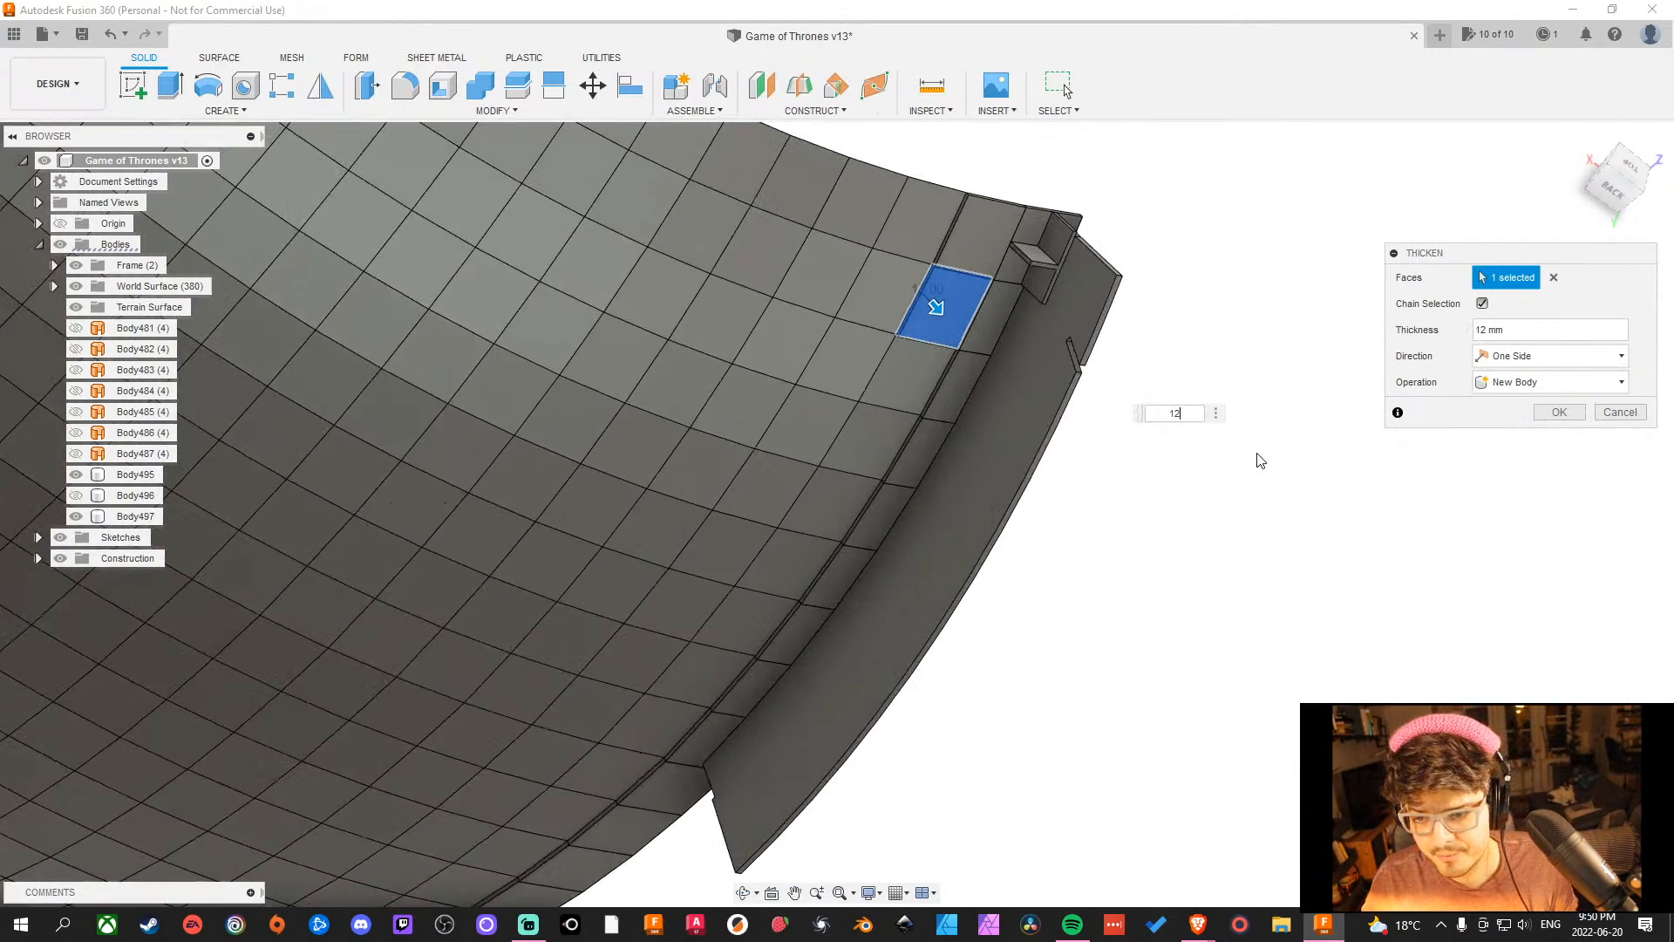
click(1558, 413)
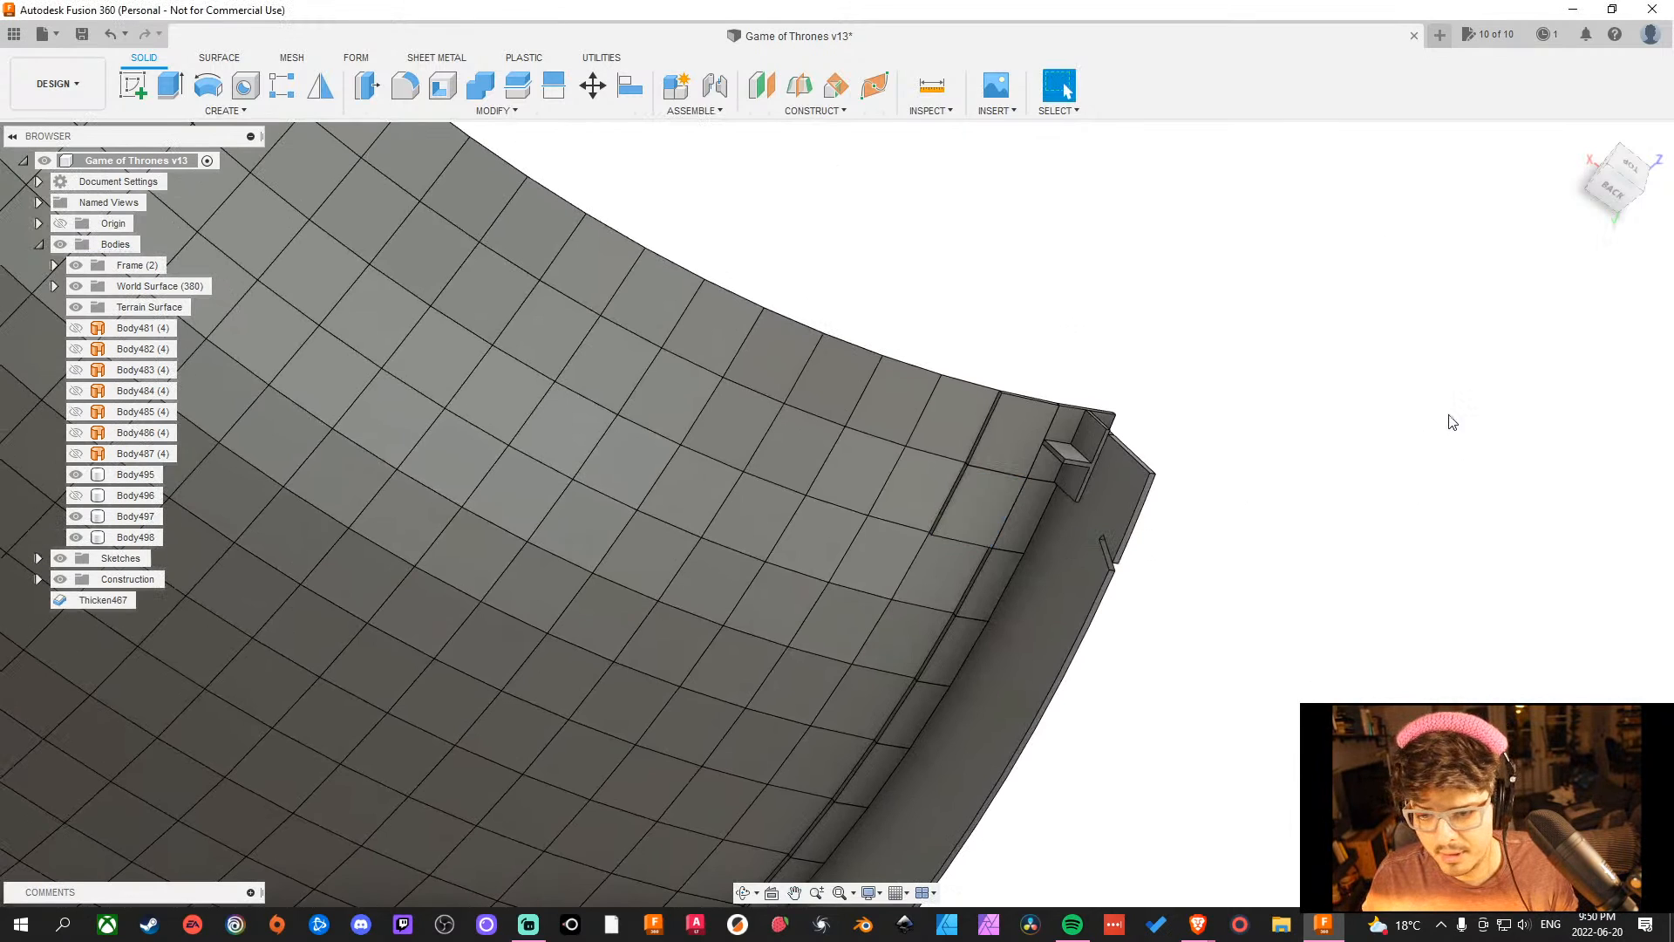
Thicken the third-row surface panel beside the rib's edge strip by 12 mm on one side as a new body.
middle_drag(1317, 430, 1304, 367)
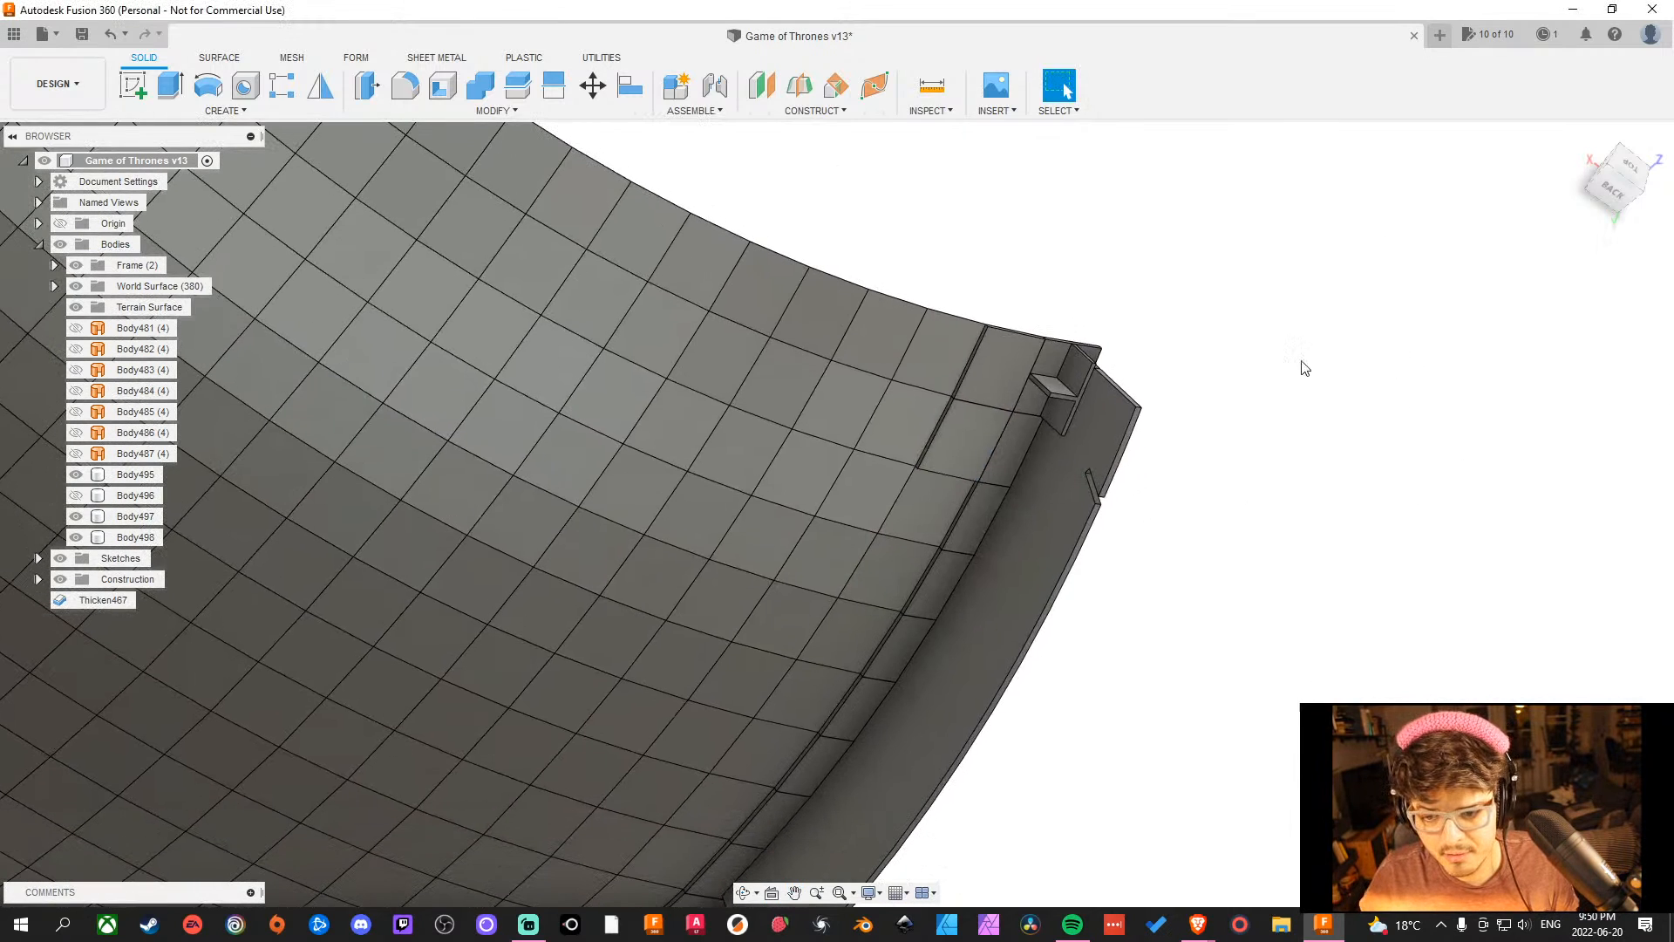
click(262, 116)
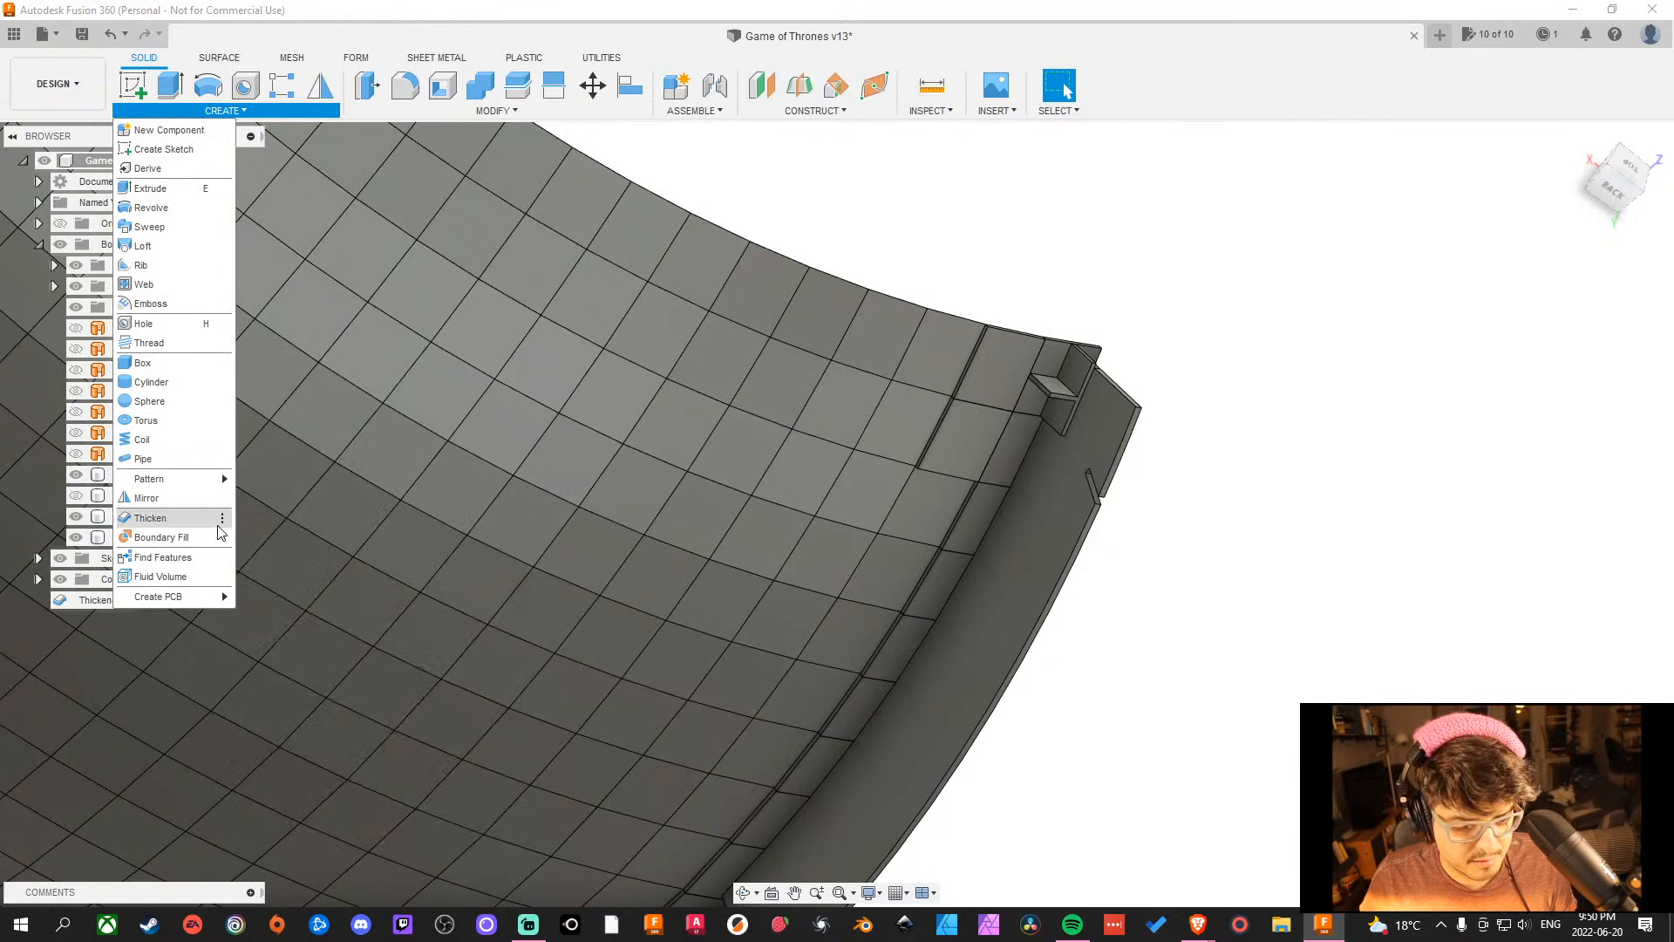
click(219, 57)
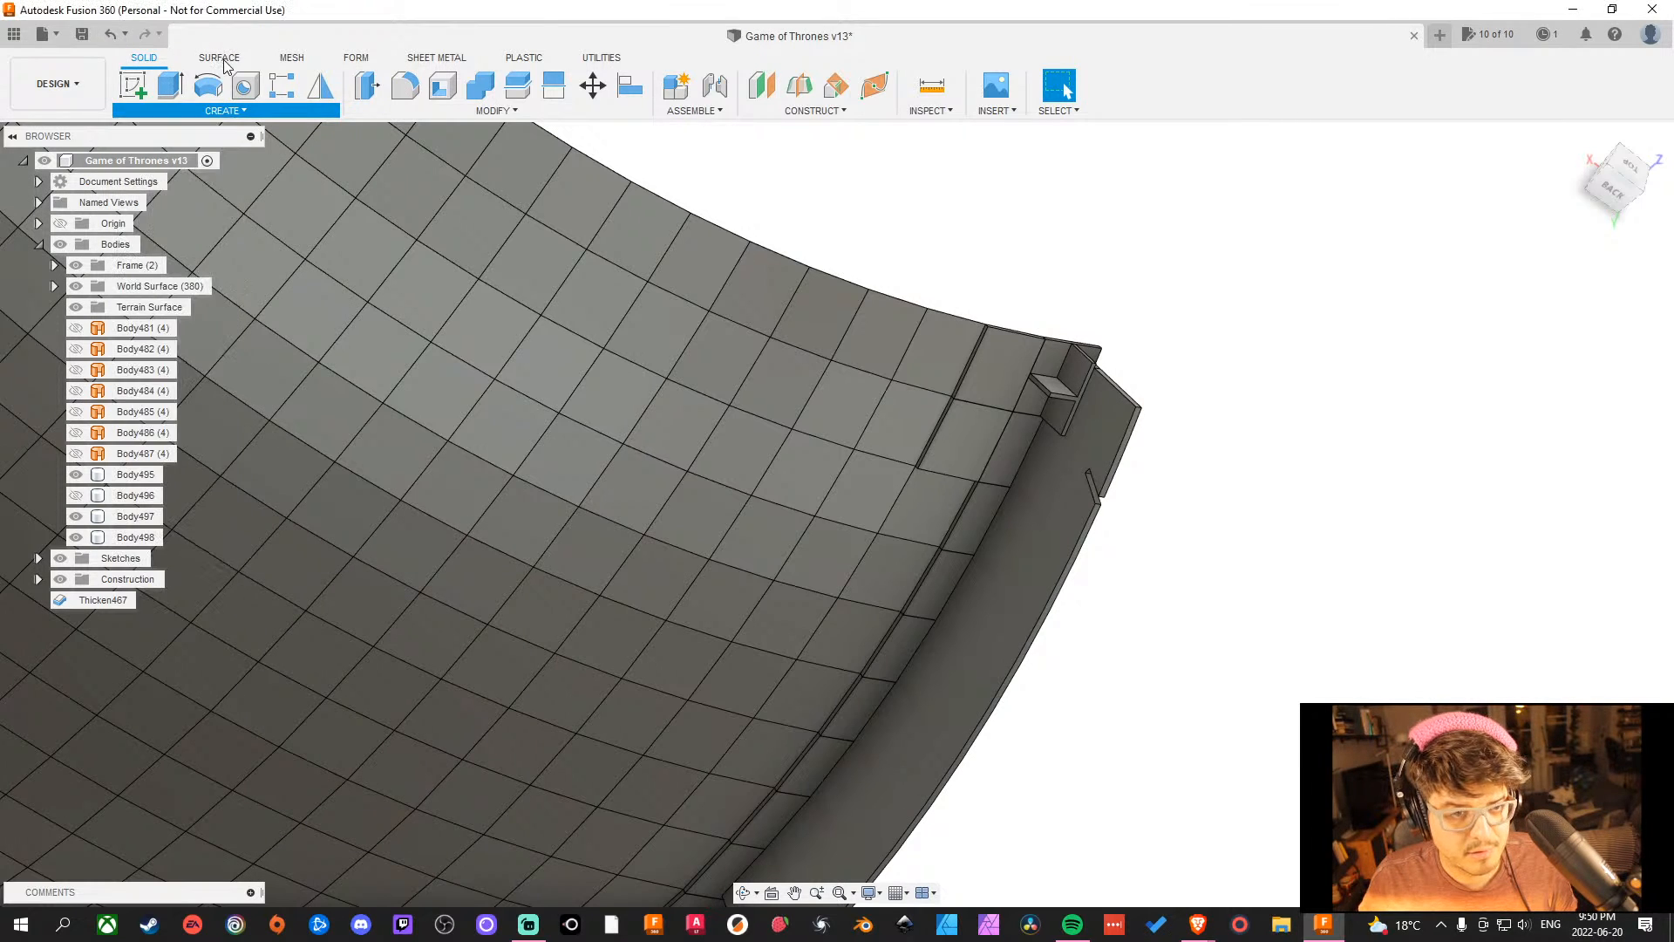
click(358, 85)
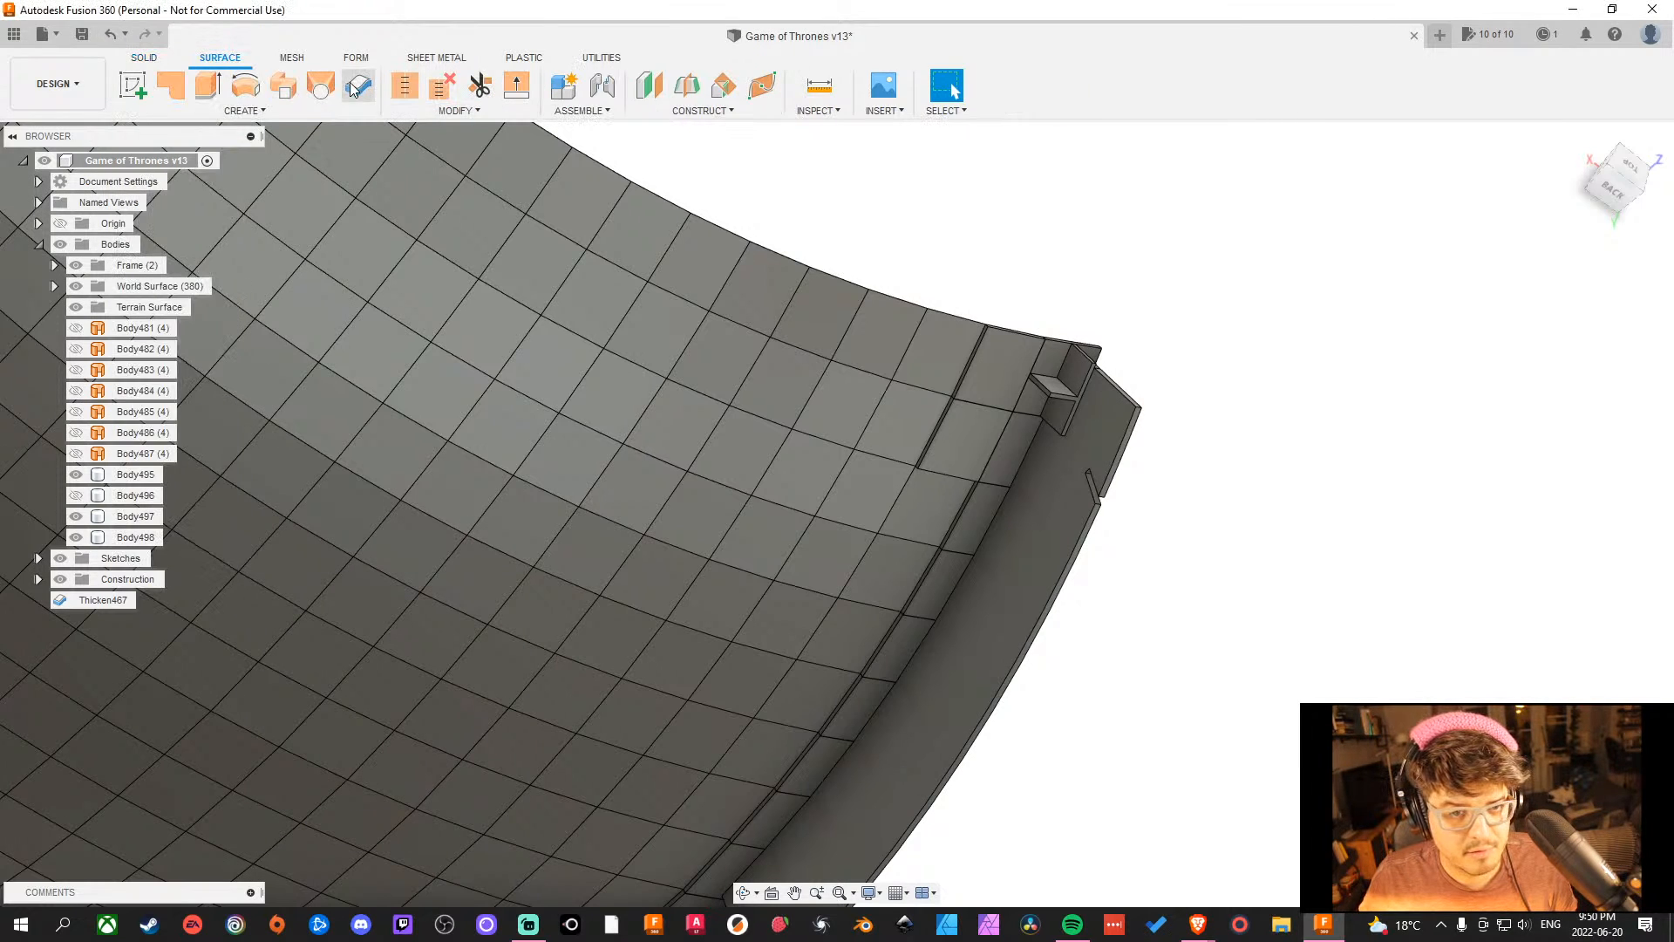
click(938, 475)
click(1557, 412)
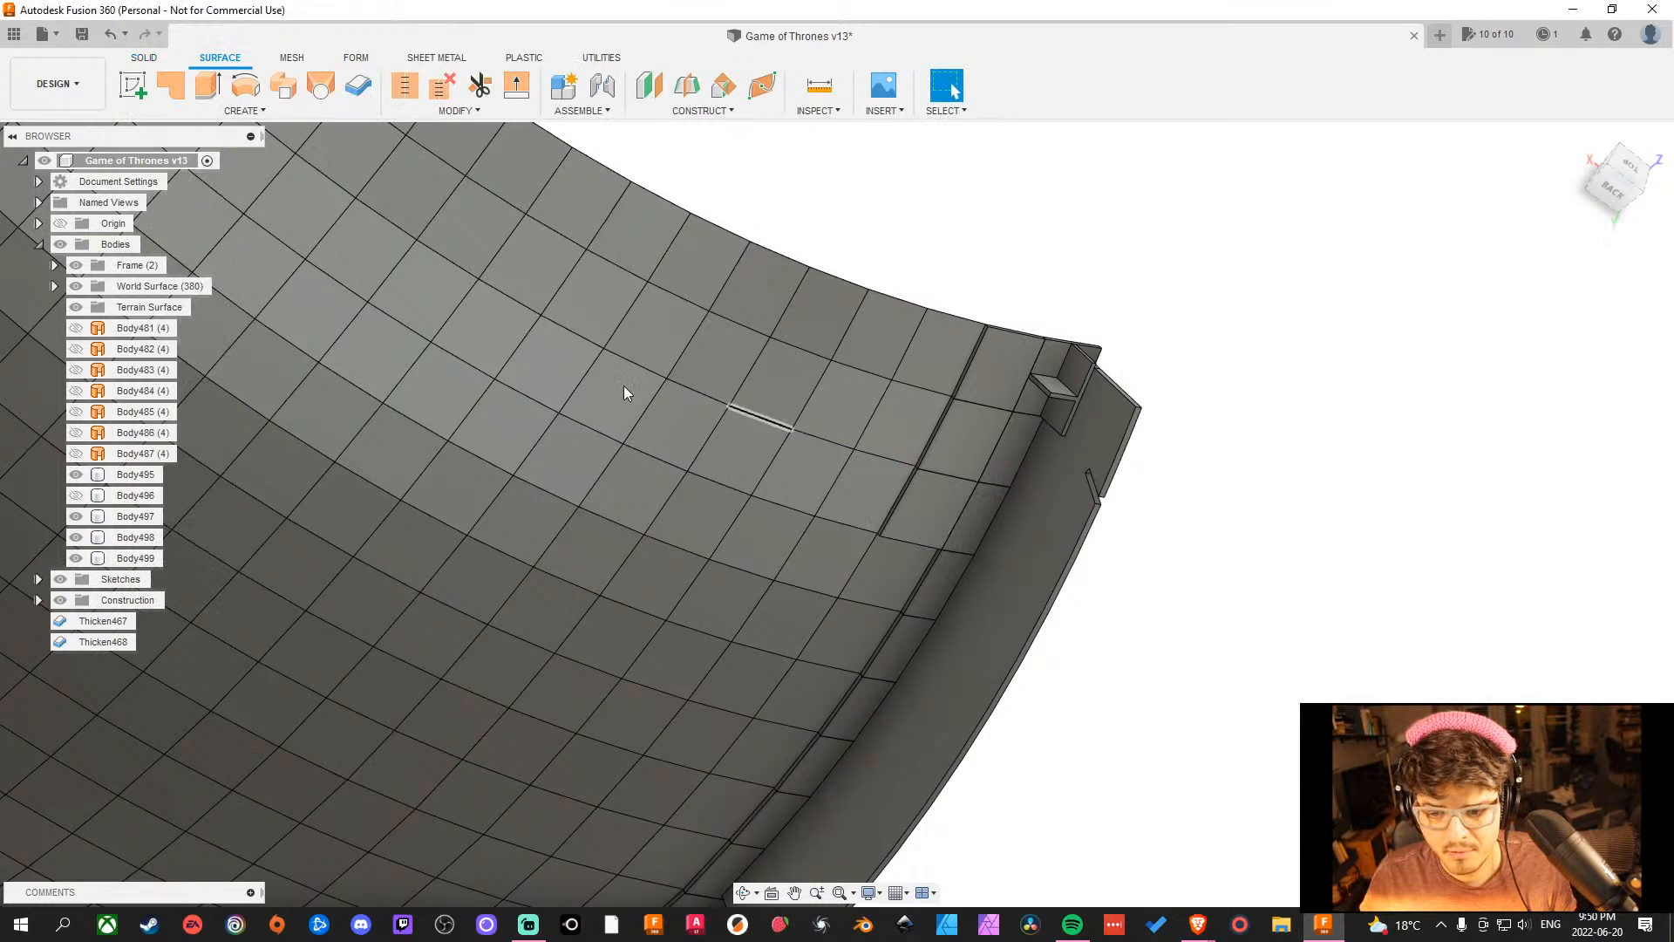
Thicken the fourth- and fifth-row panels beside the rib's edge strip by 12 mm on one side as separate new bodies.
click(358, 85)
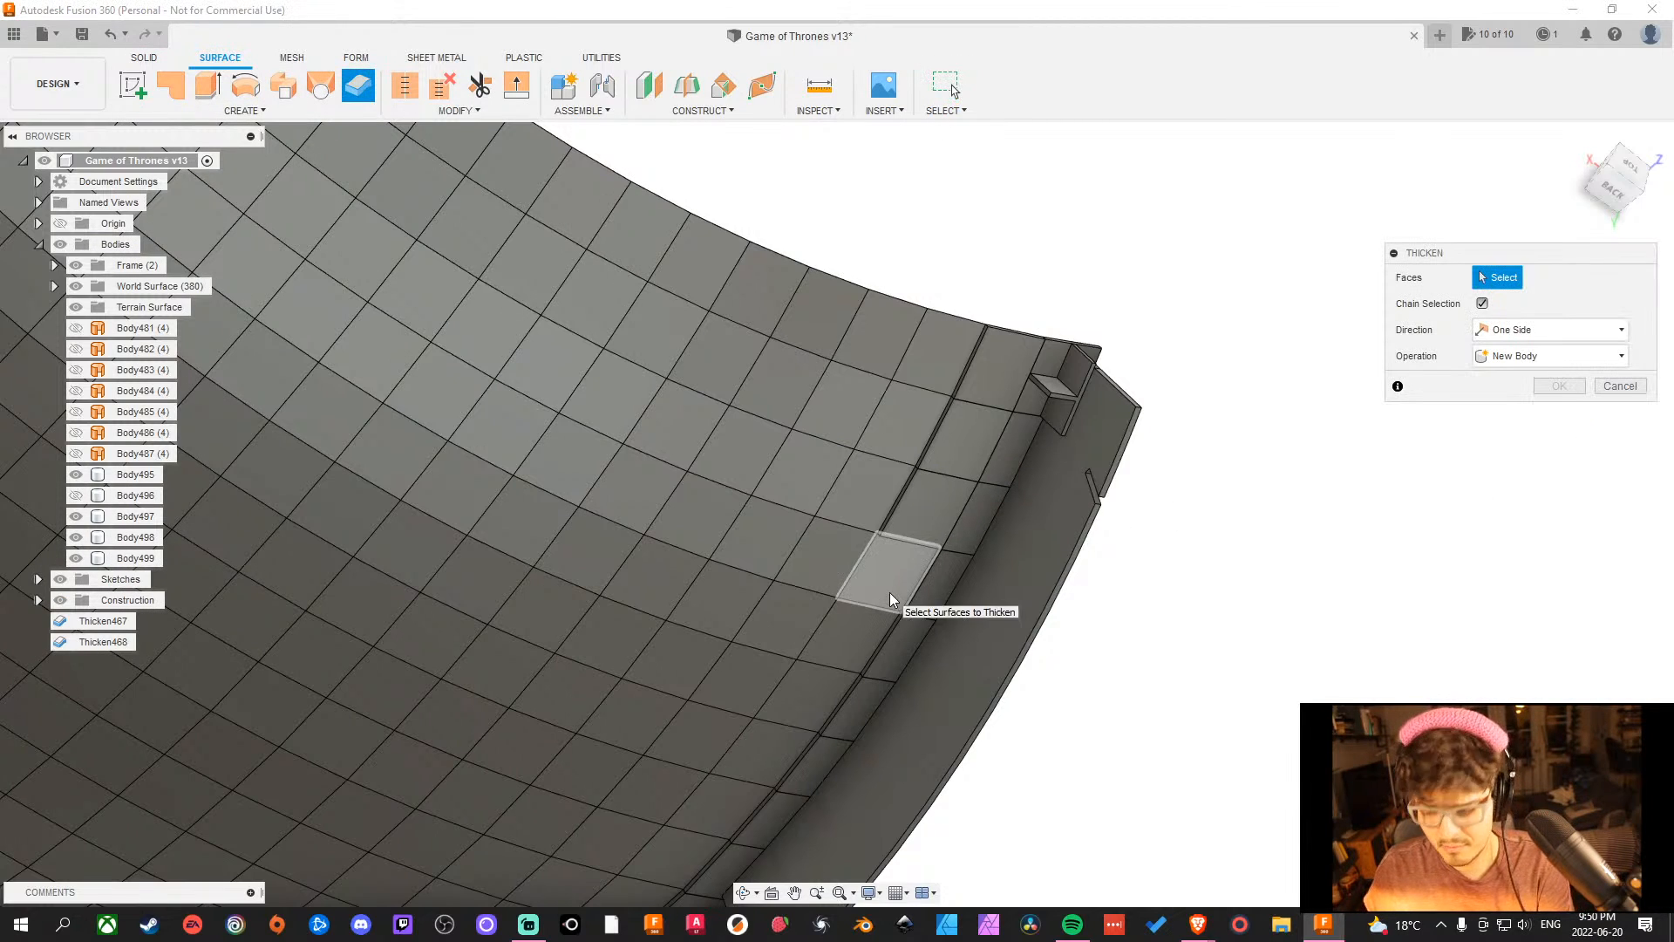
click(889, 593)
key(Return)
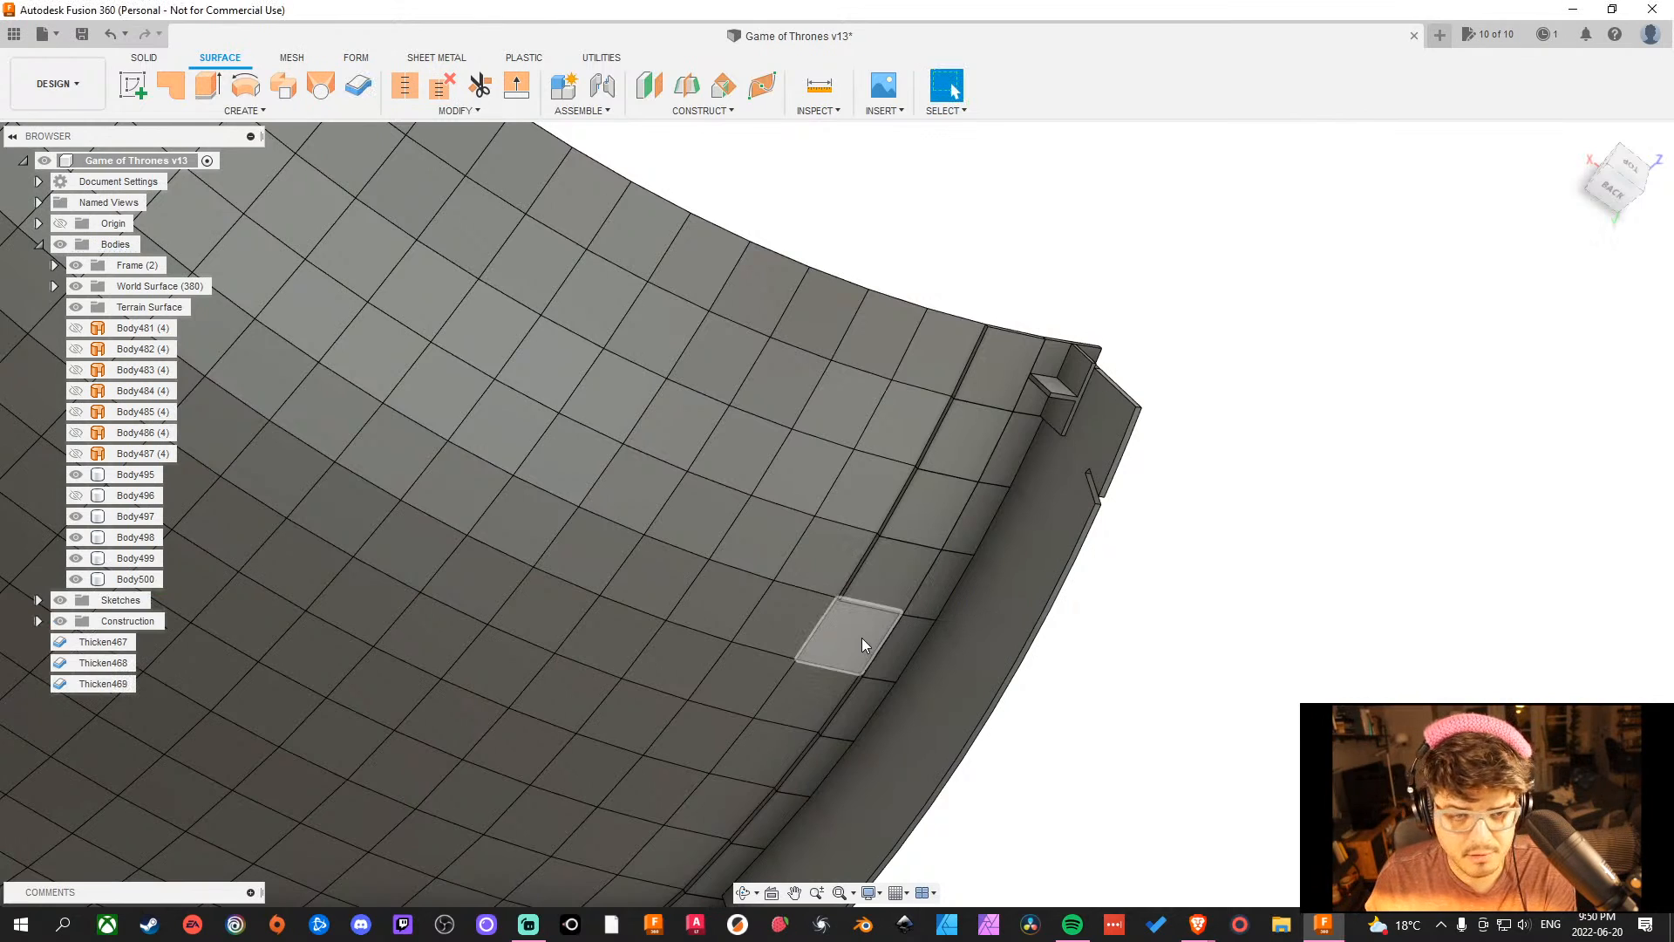
click(862, 637)
click(358, 85)
key(Return)
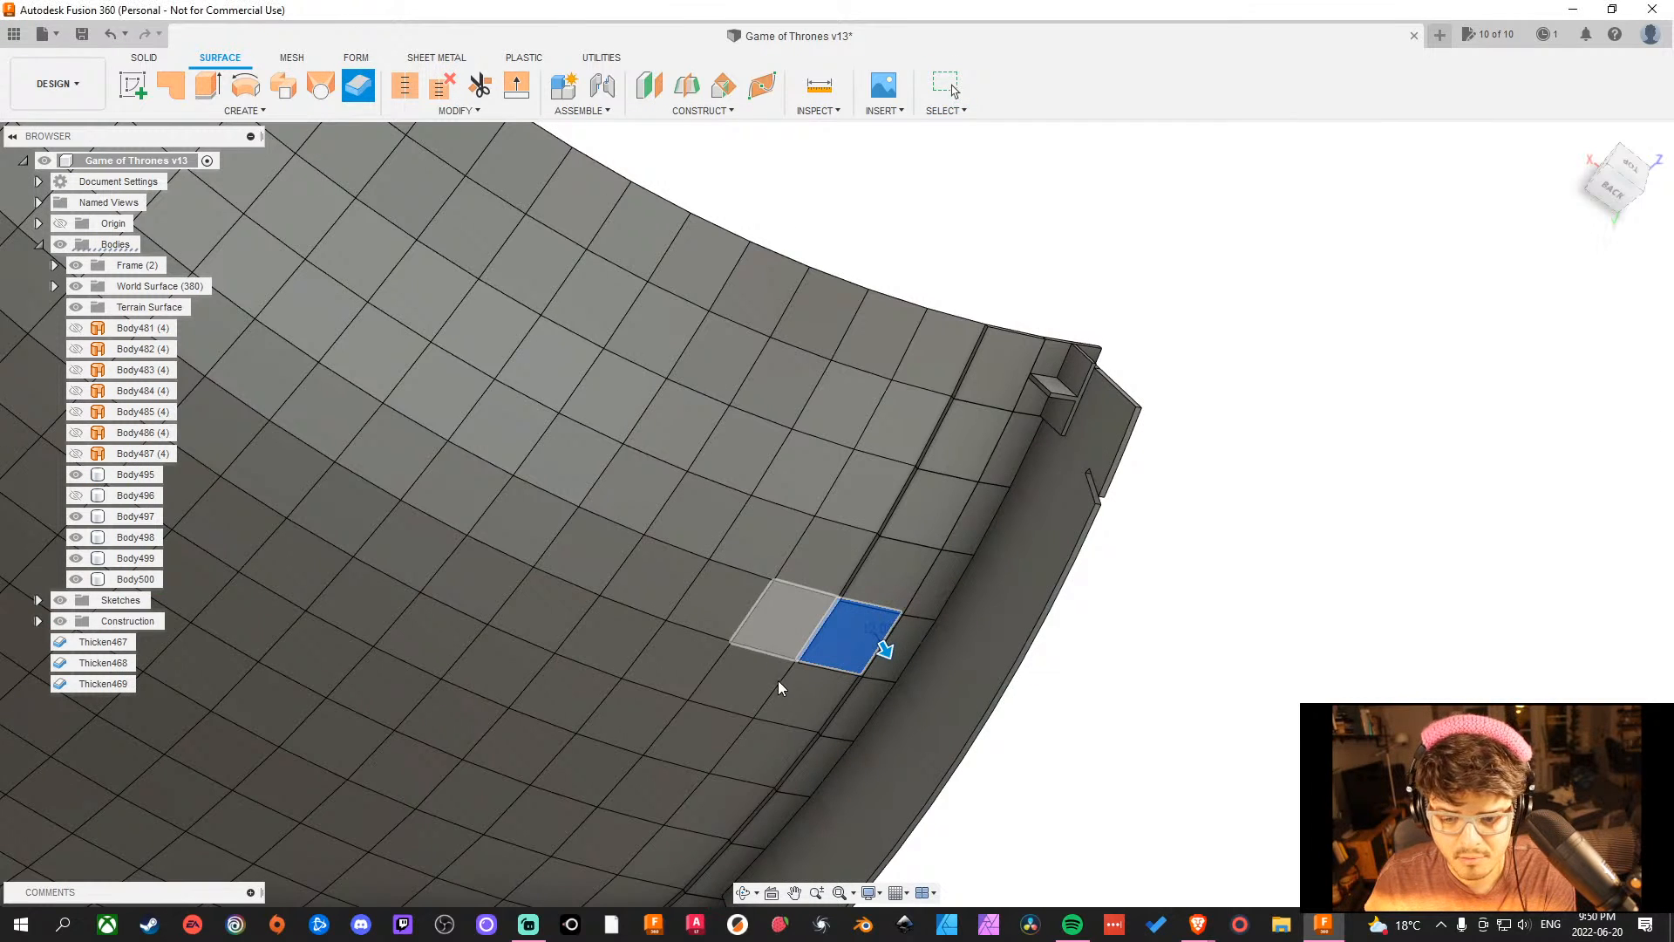
Thicken the sixth- and seventh-row panels beside the rib's edge strip by 12 mm on one side as separate new bodies.
click(798, 702)
click(359, 85)
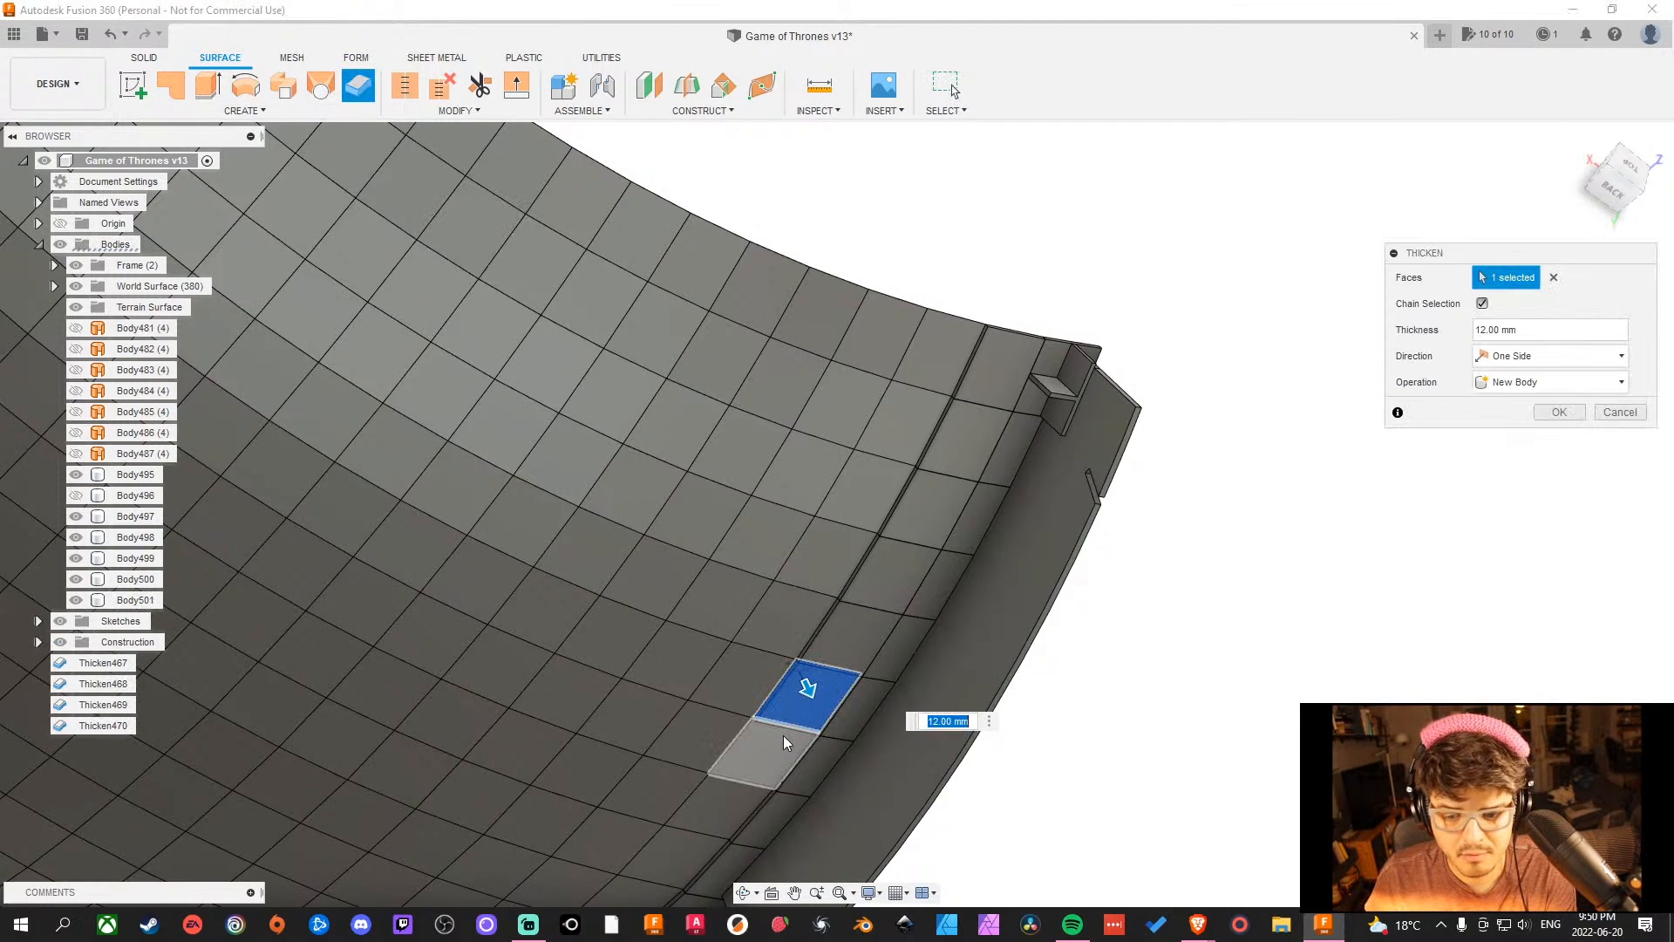
key(Return)
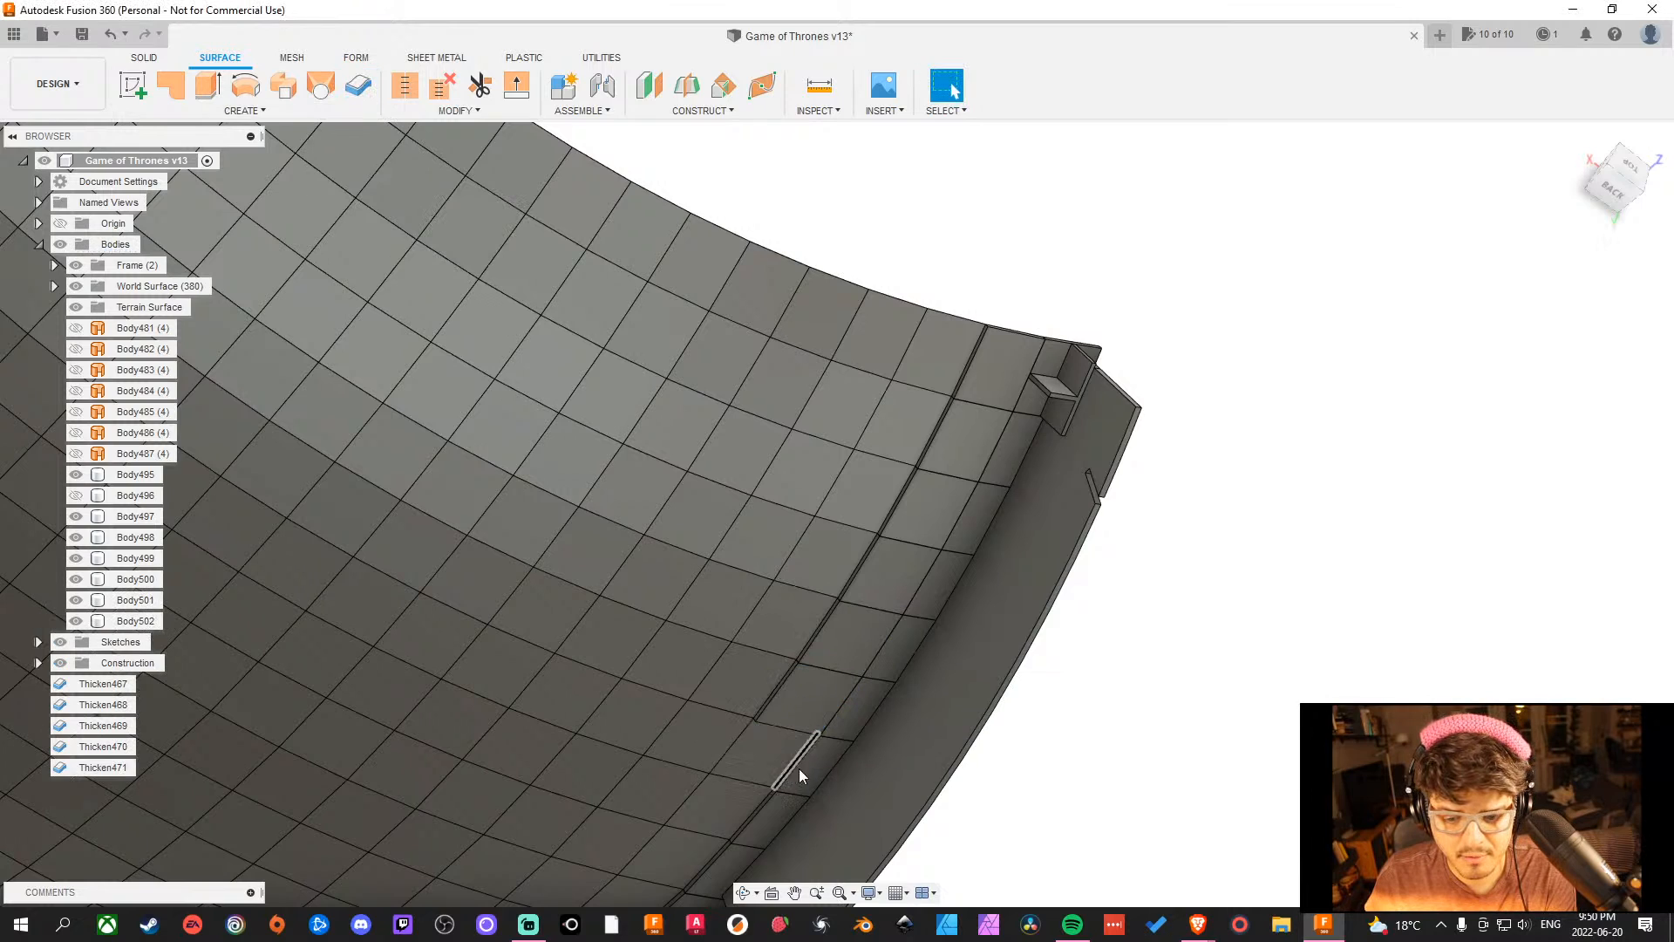
right_click(365, 92)
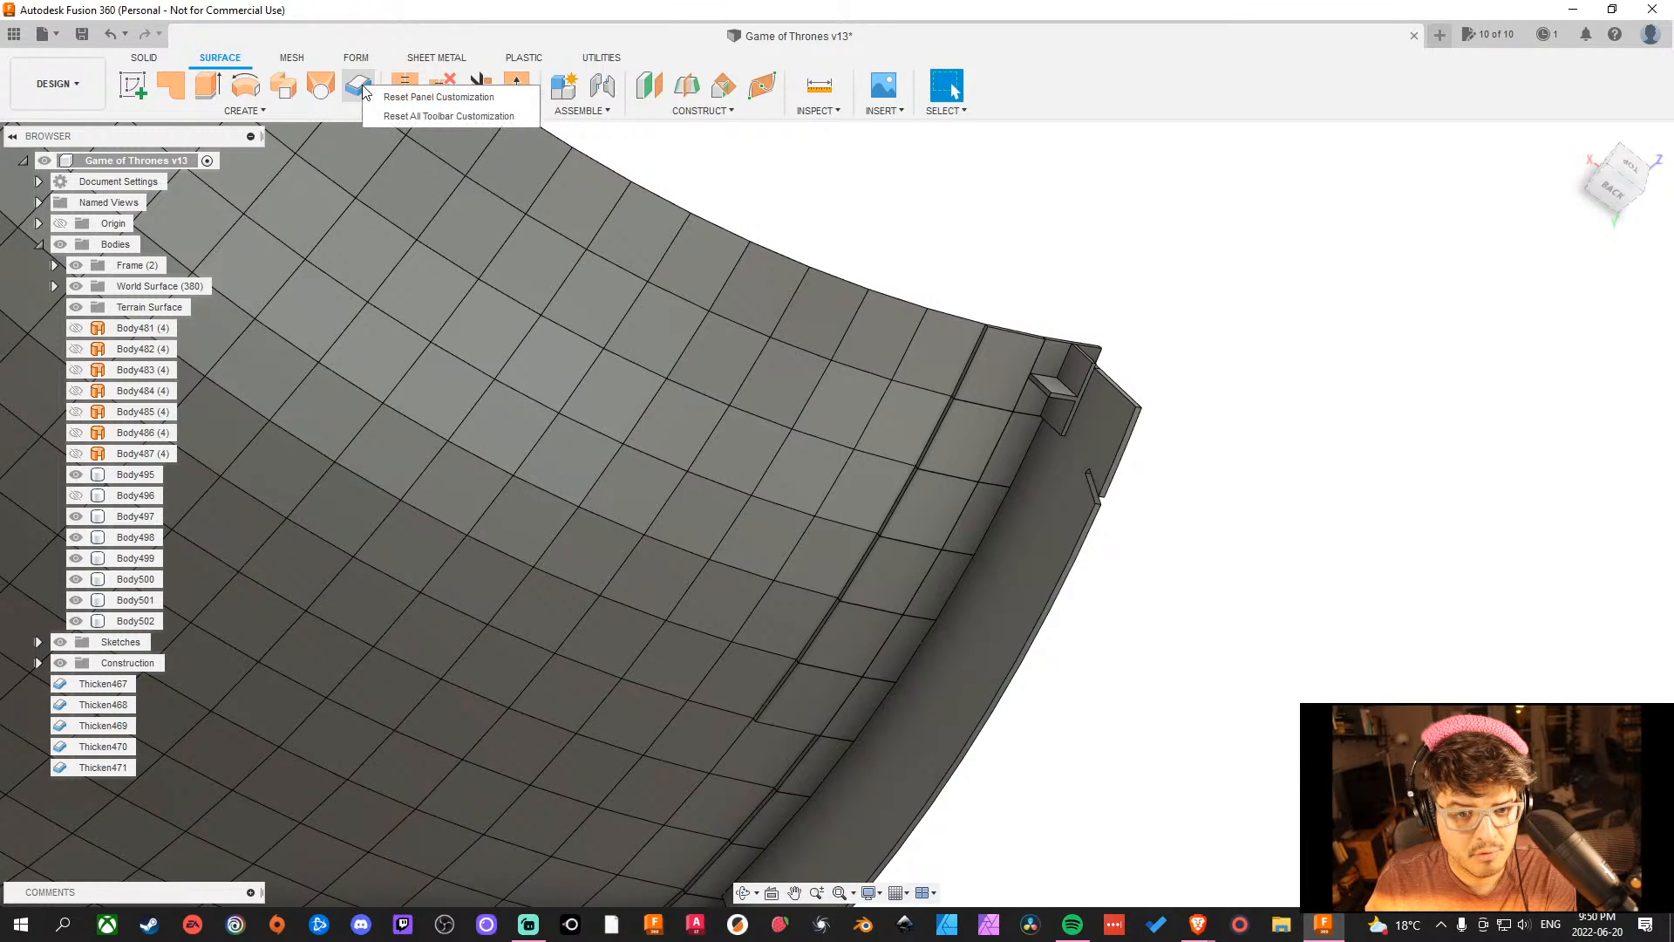
click(365, 93)
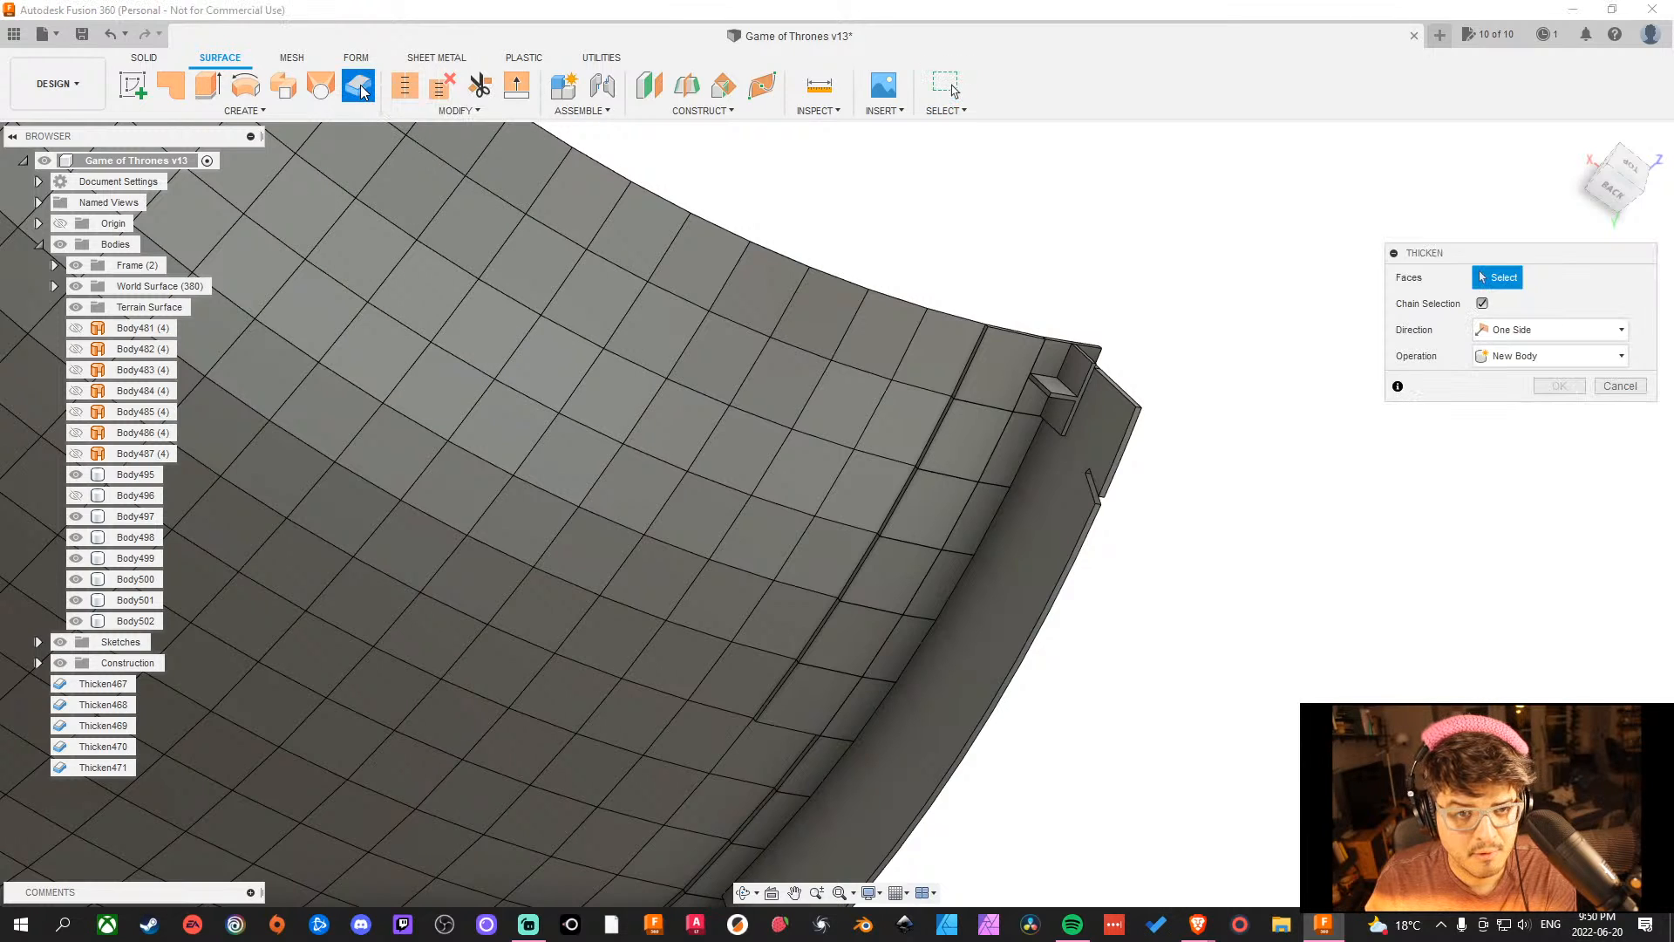
click(793, 762)
middle_drag(793, 762, 1159, 425)
key(Return)
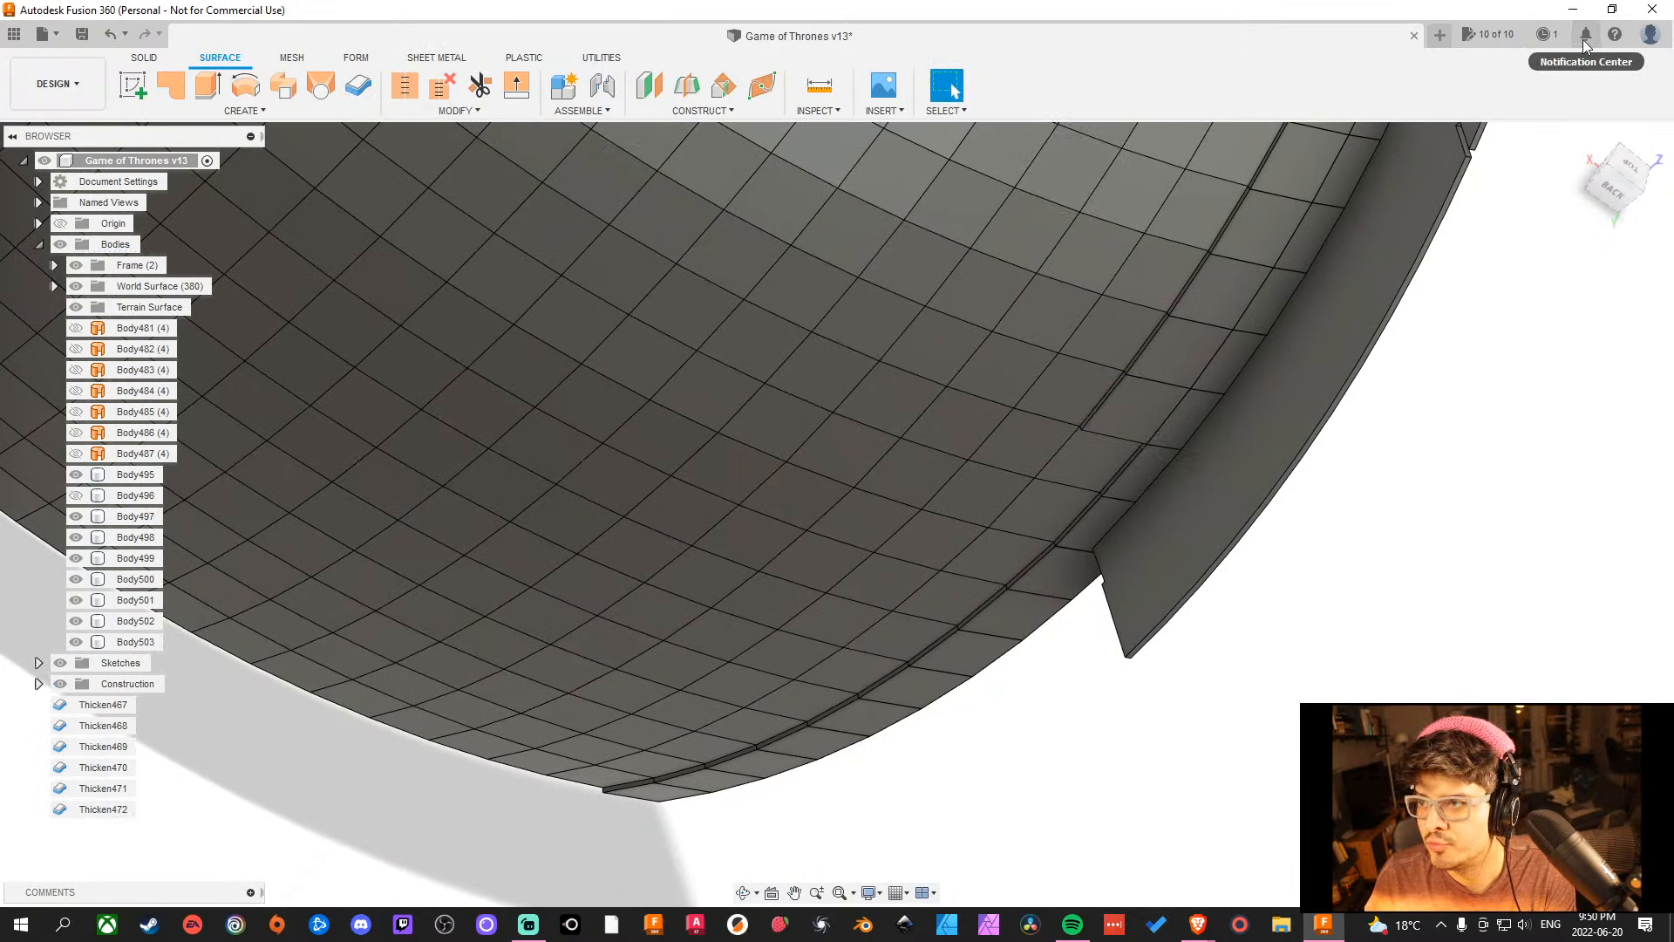
Open the application preferences and examine the General categories, including the Design settings.
click(1650, 34)
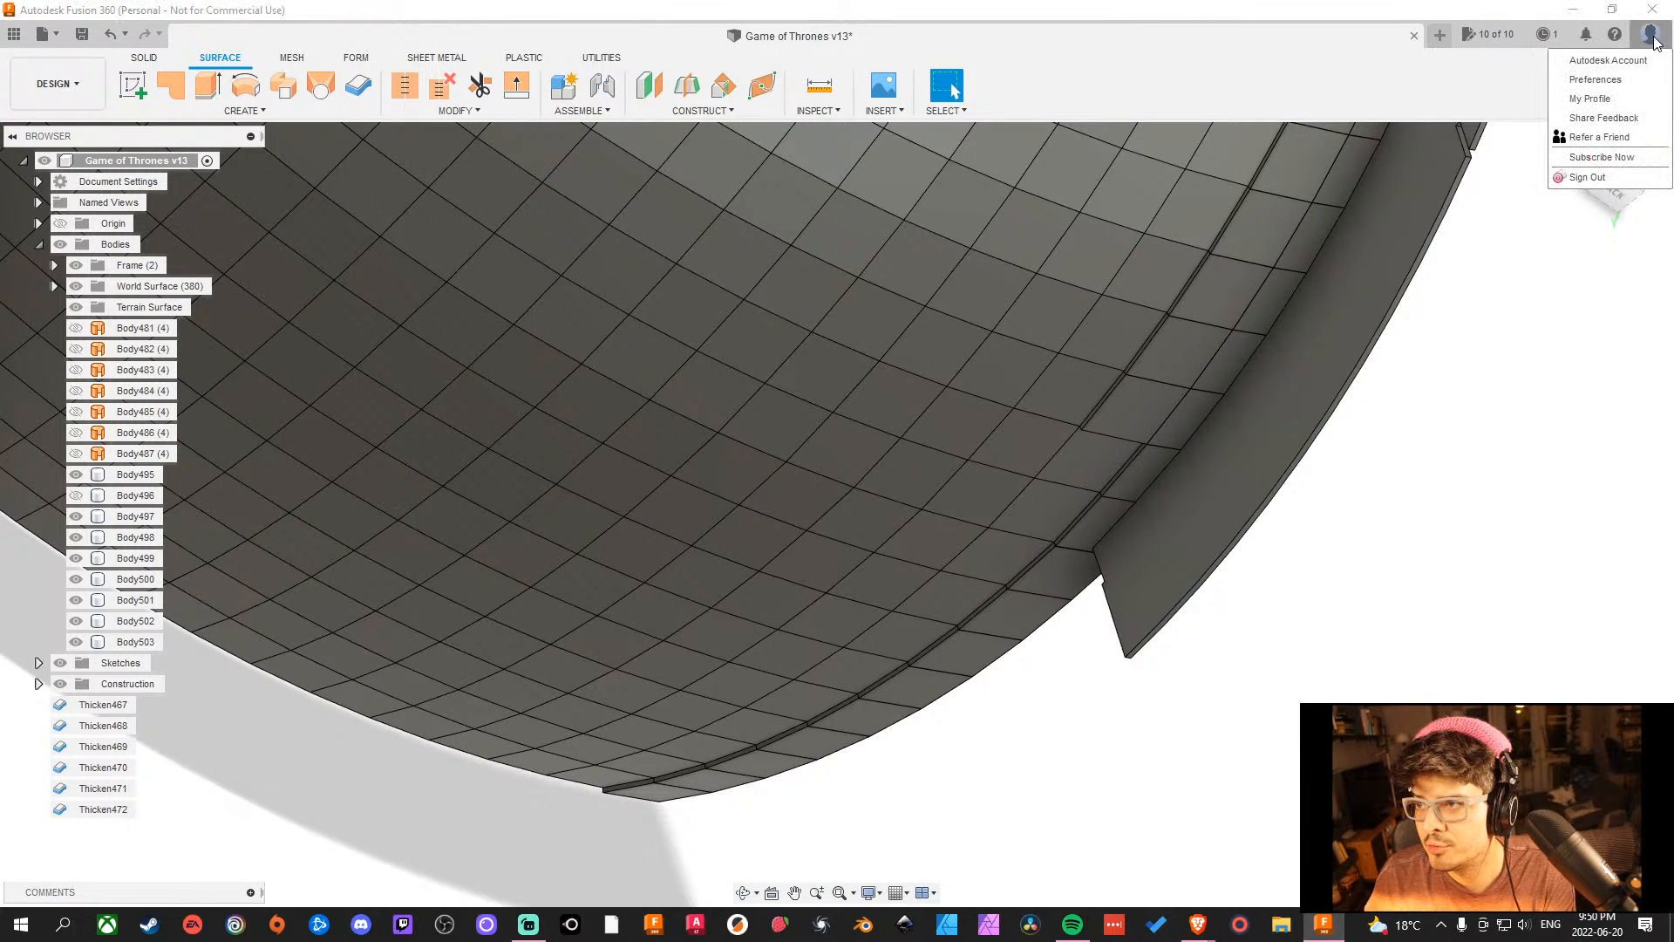
click(1646, 80)
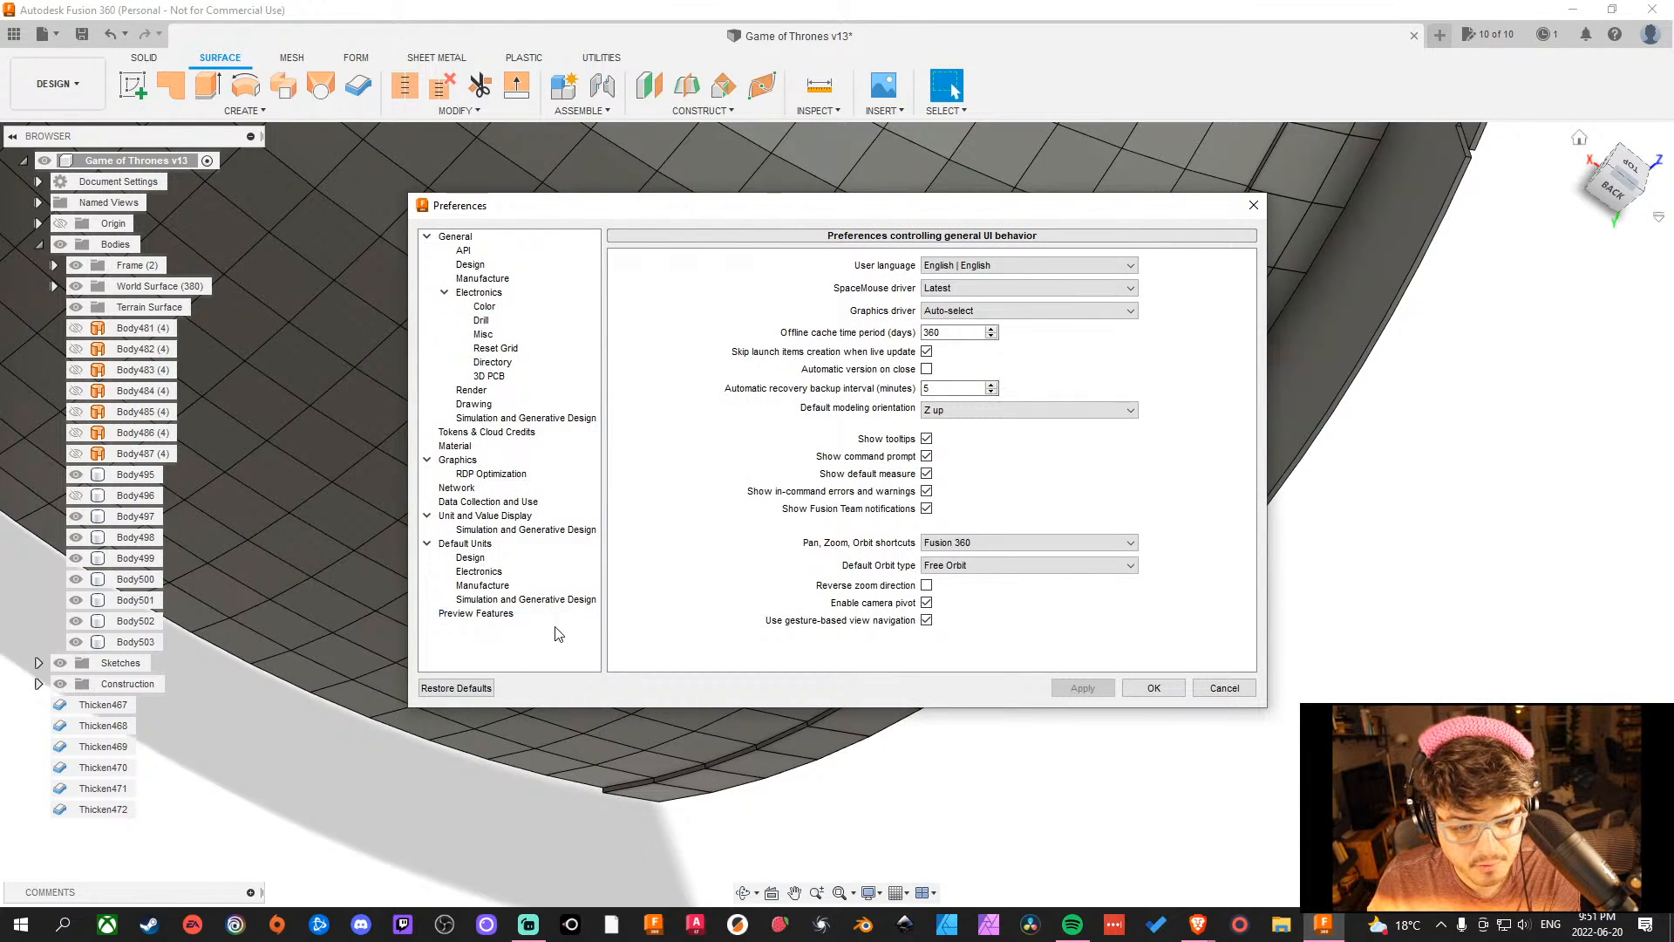
click(445, 292)
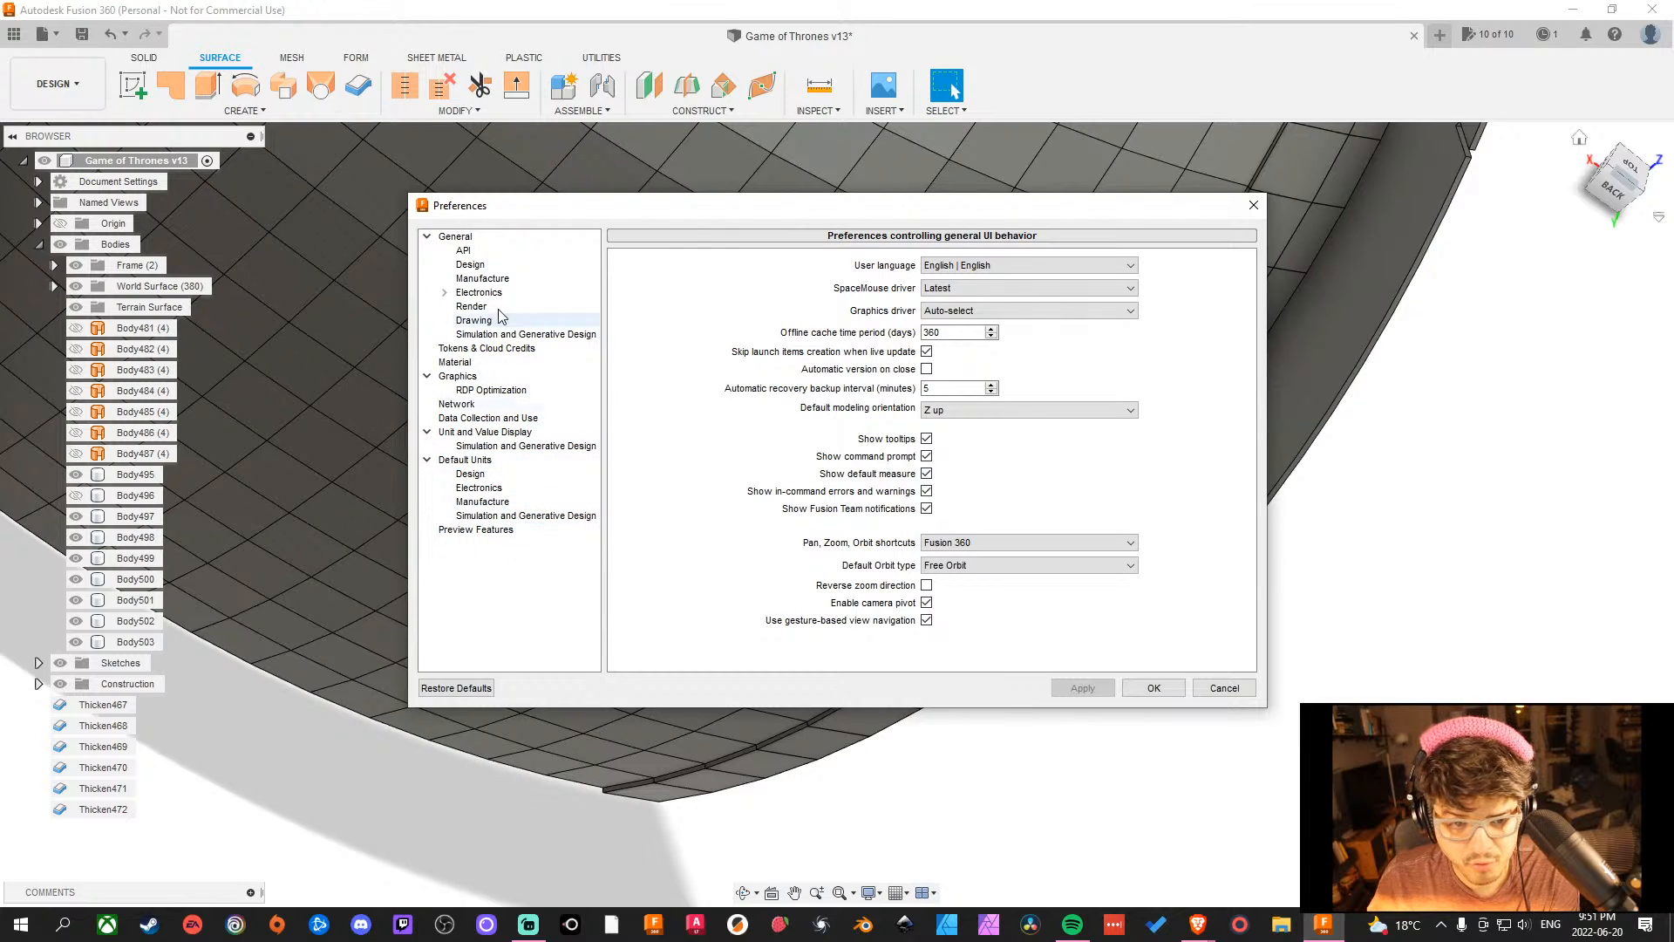
click(427, 236)
click(427, 278)
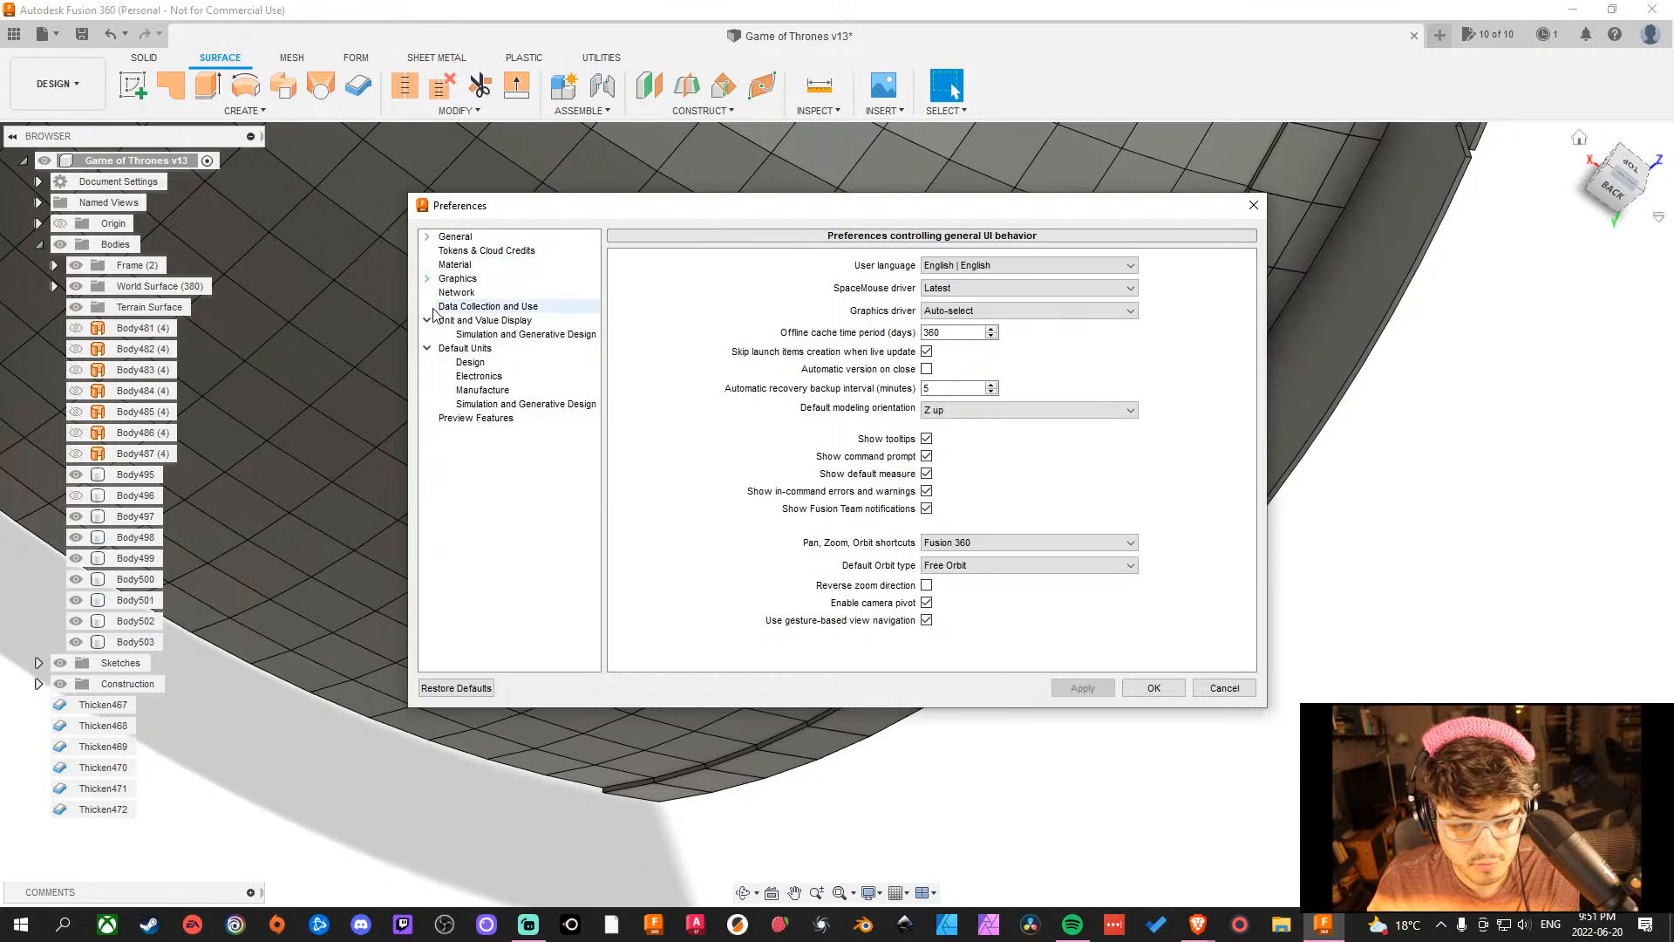
click(427, 320)
click(427, 334)
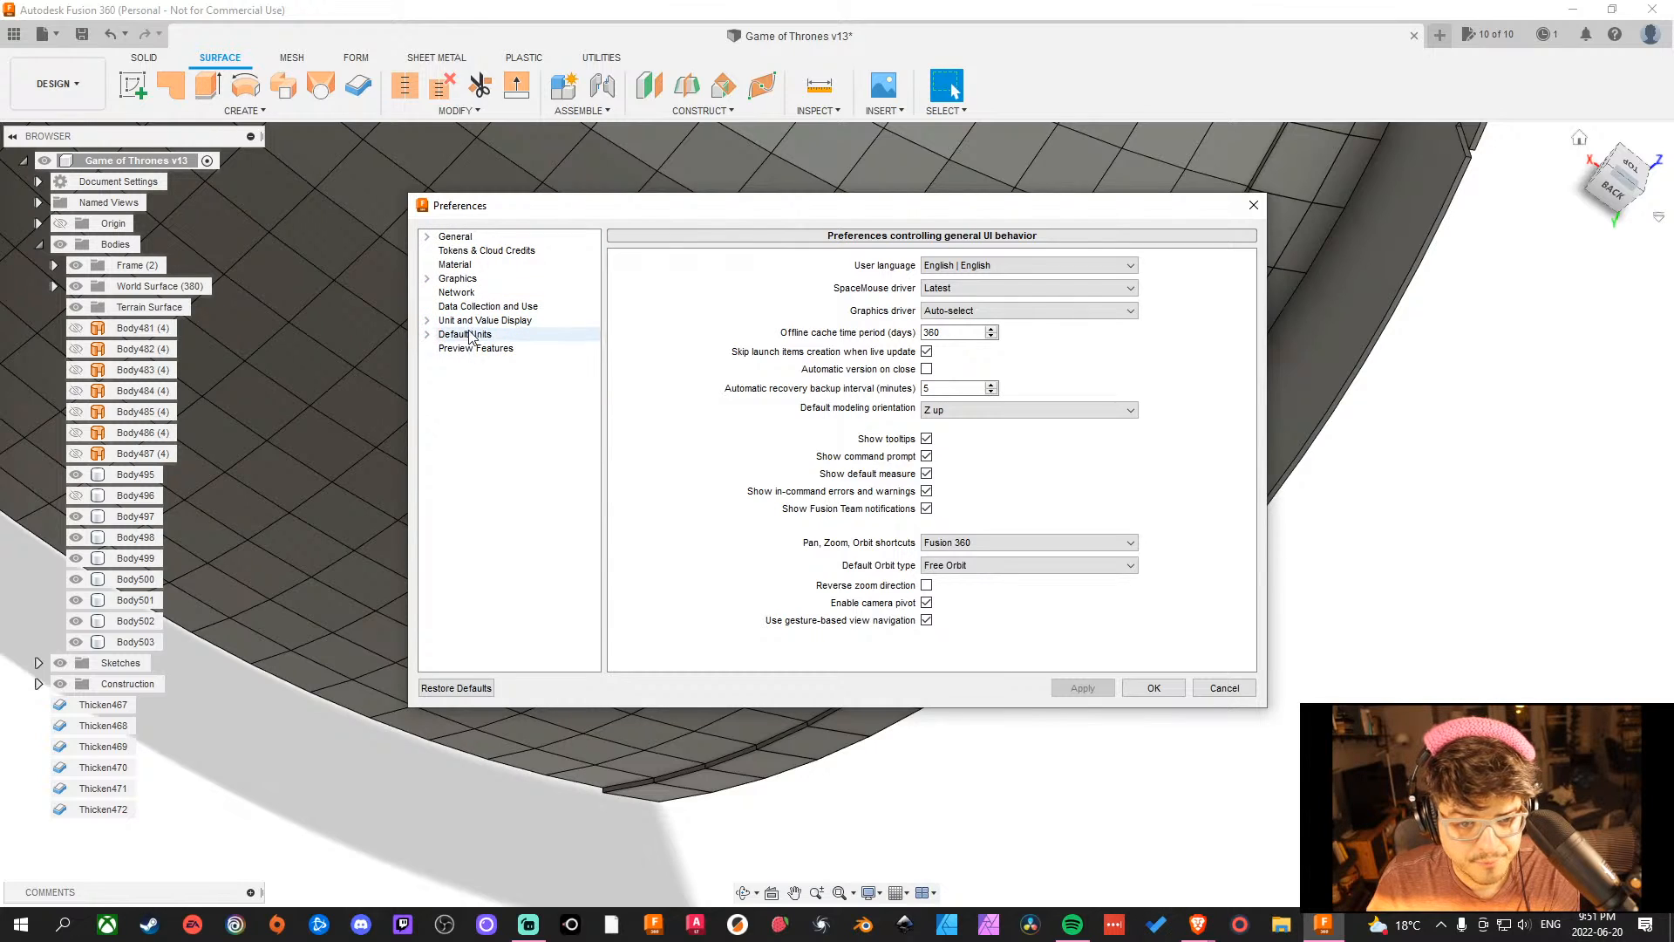
click(427, 236)
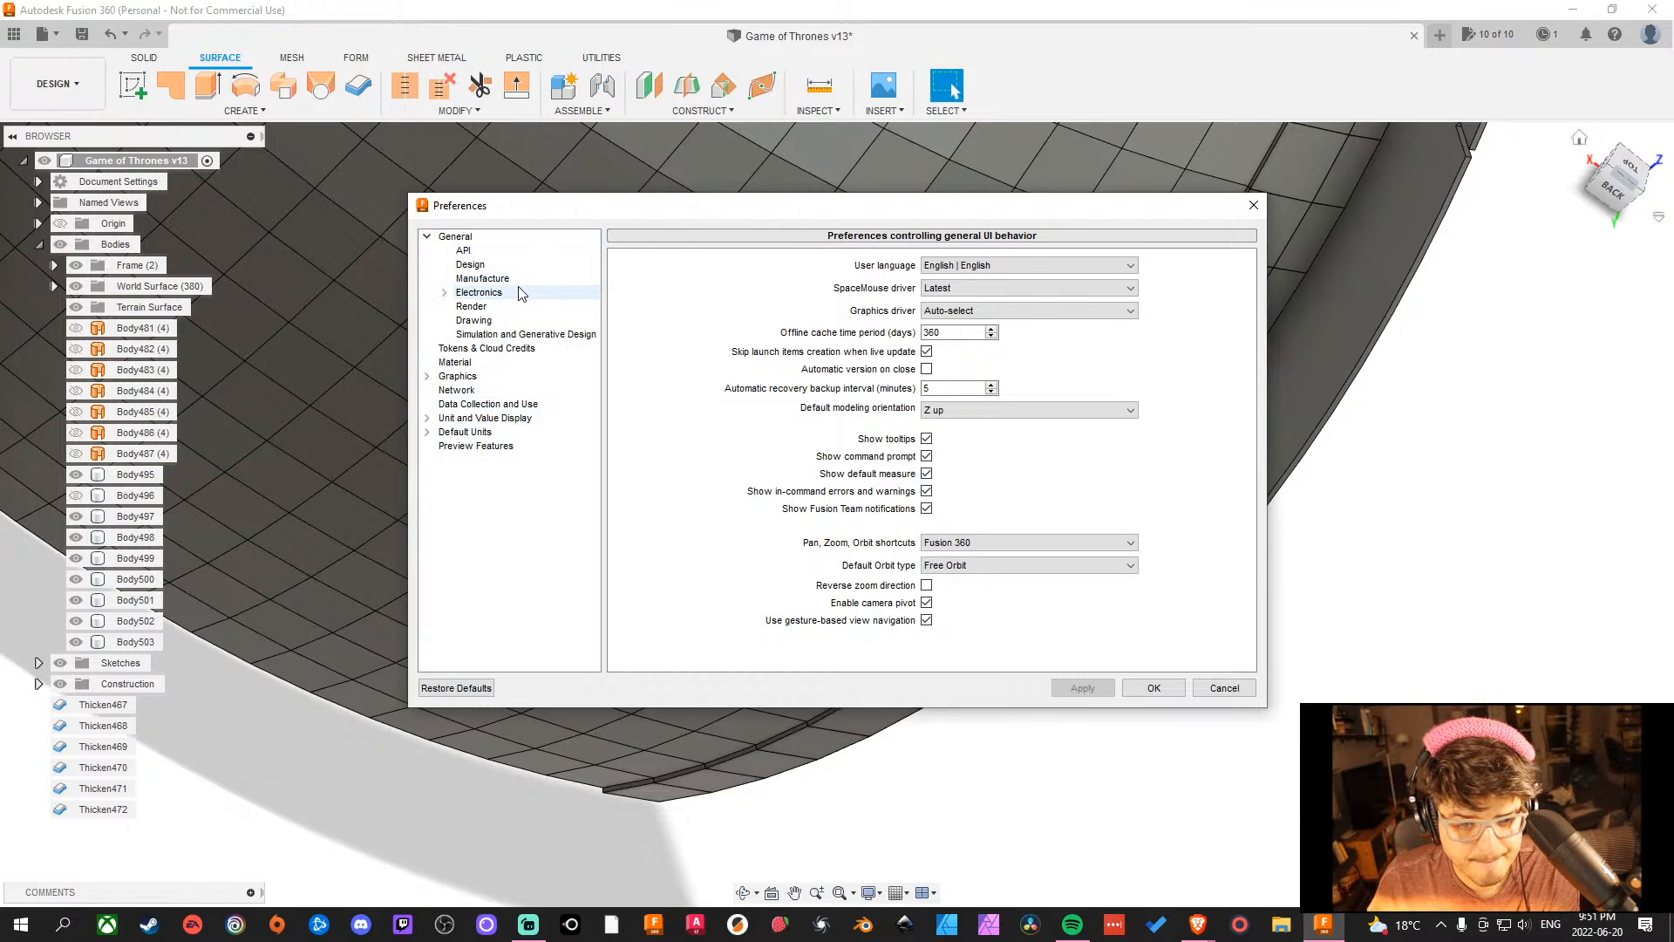
click(499, 265)
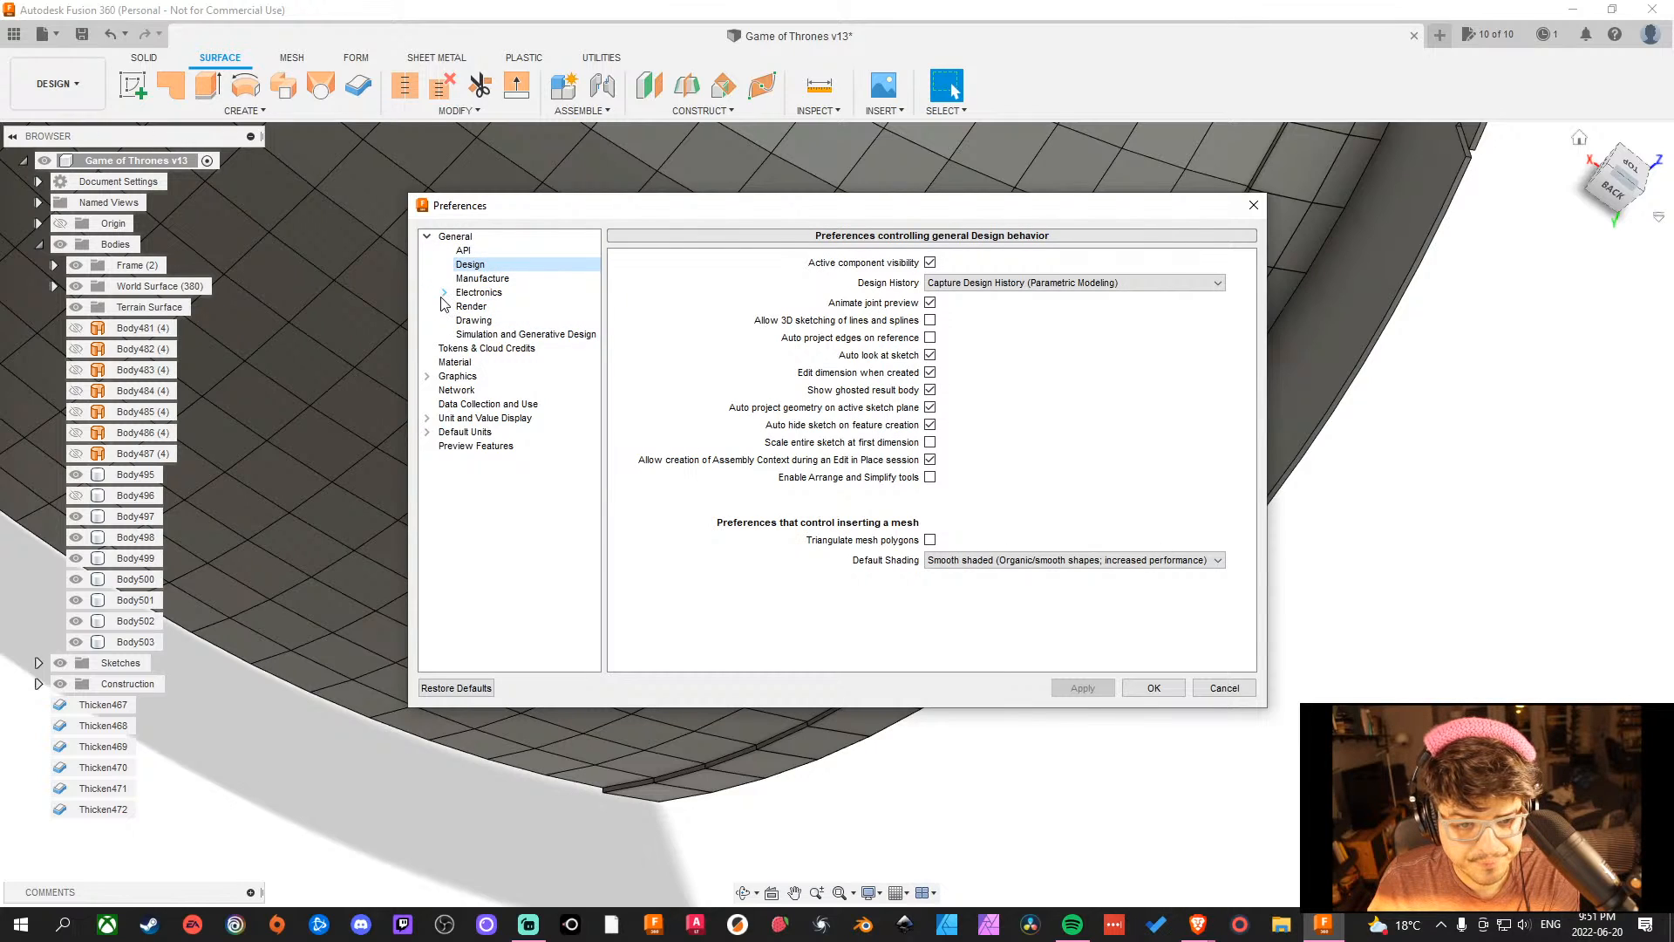
Examine the Graphics, Data Collection and Use, Unit and Value Display and Default Units preferences, and close the preferences without saving.
click(427, 237)
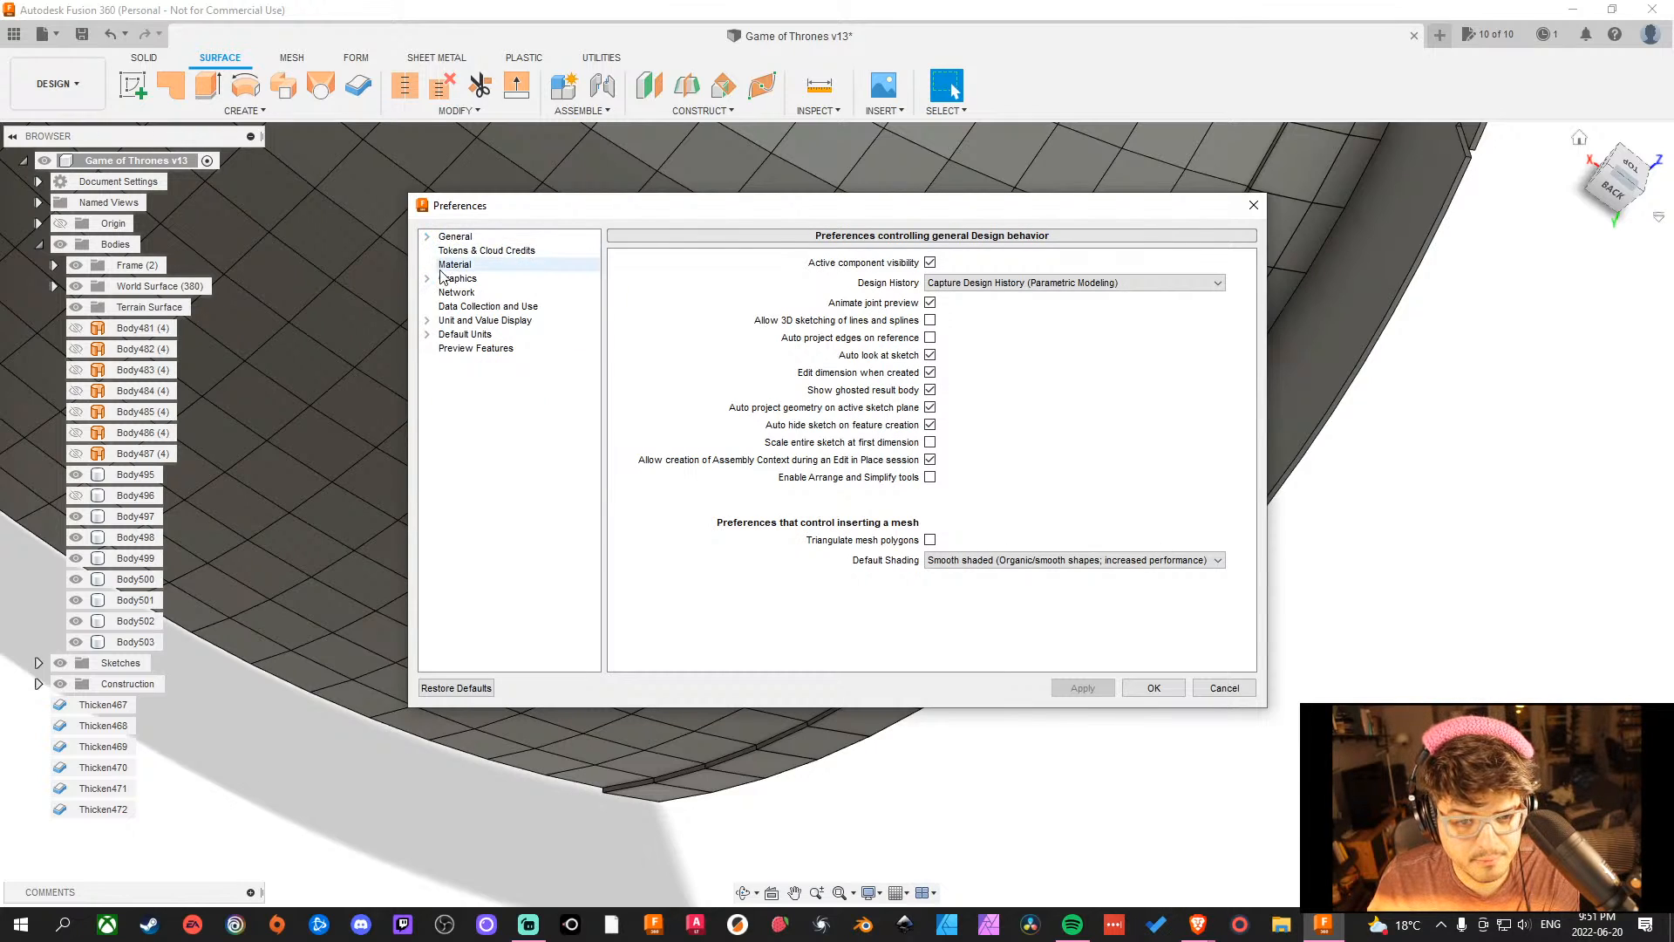
click(427, 278)
click(427, 278)
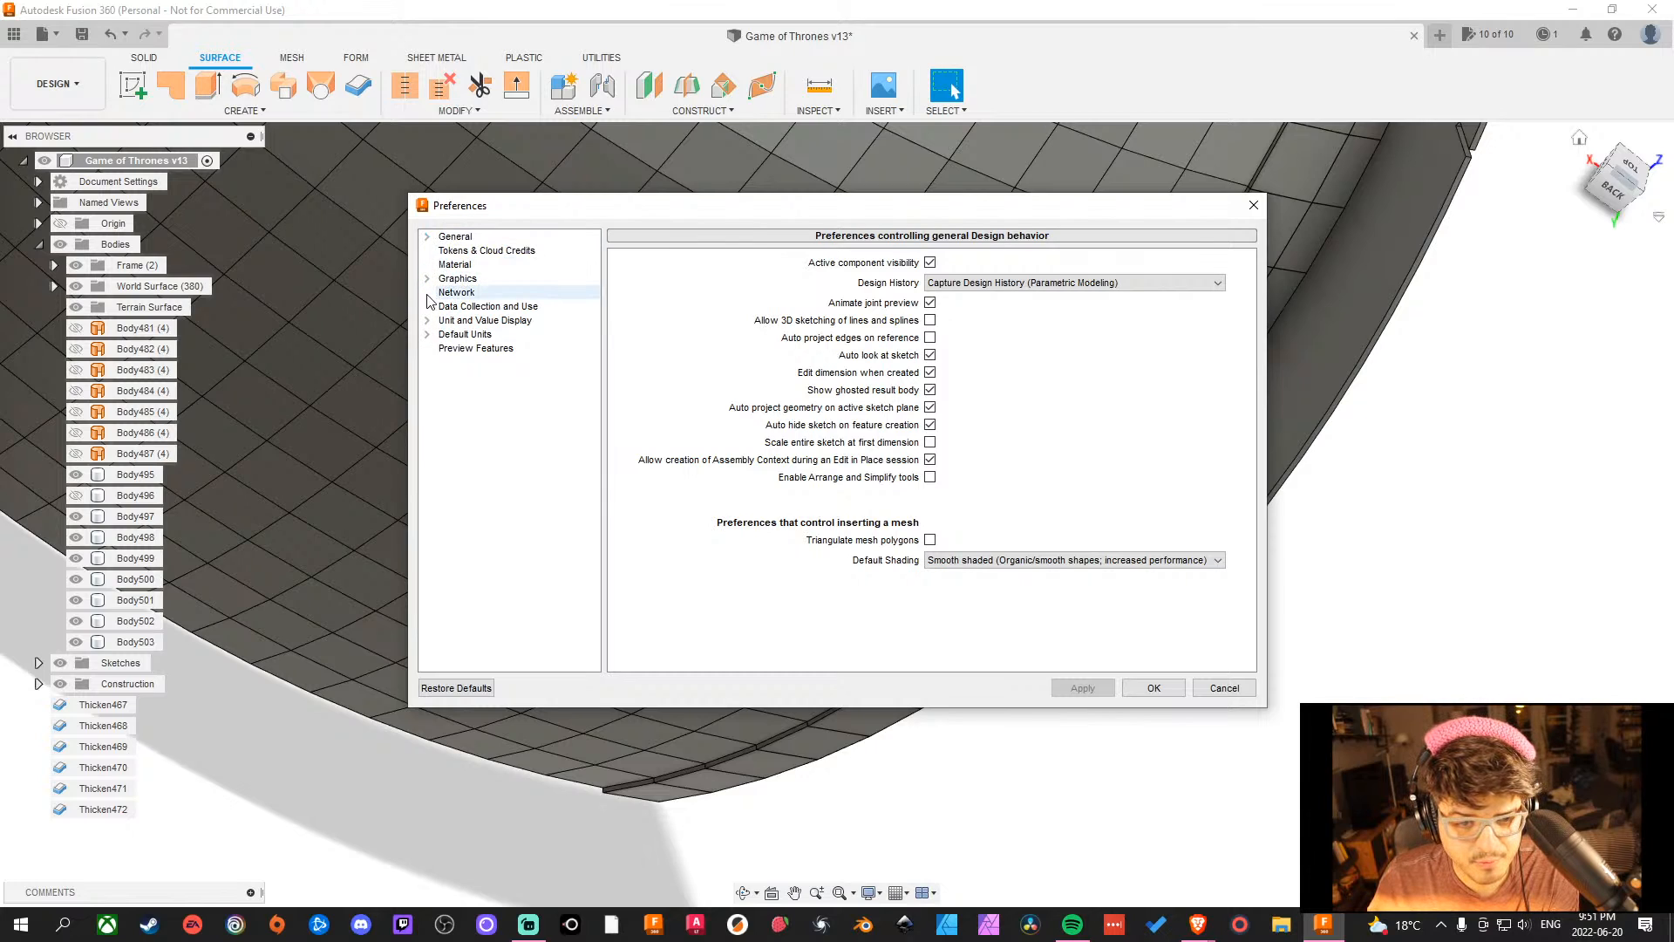
click(427, 279)
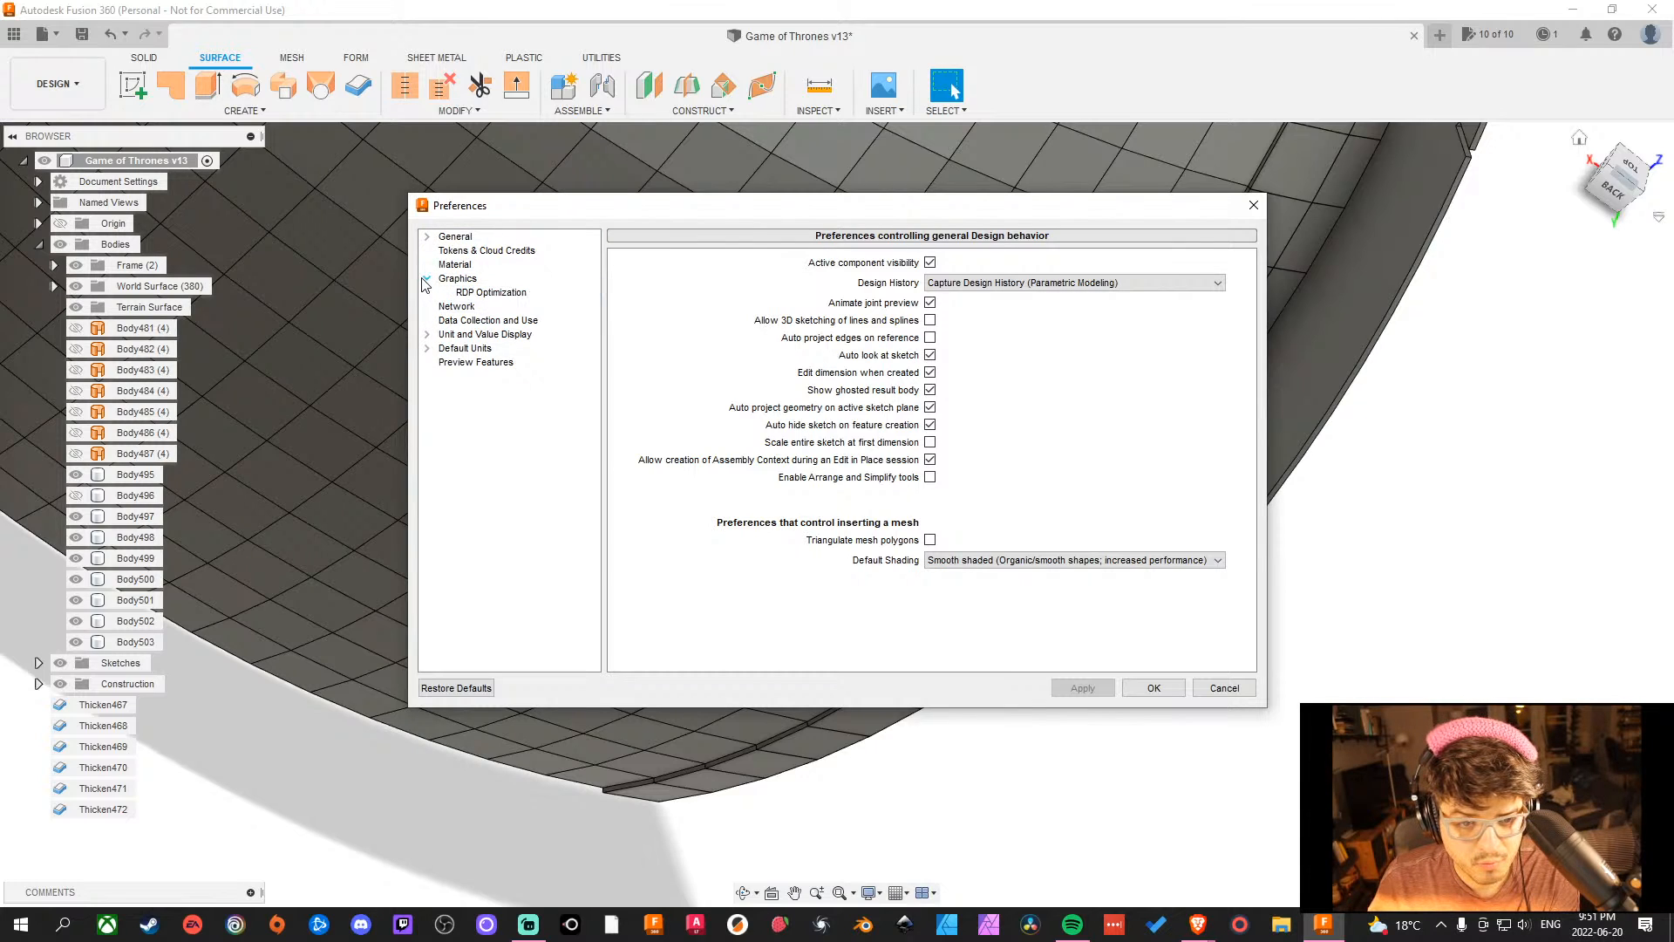
click(426, 279)
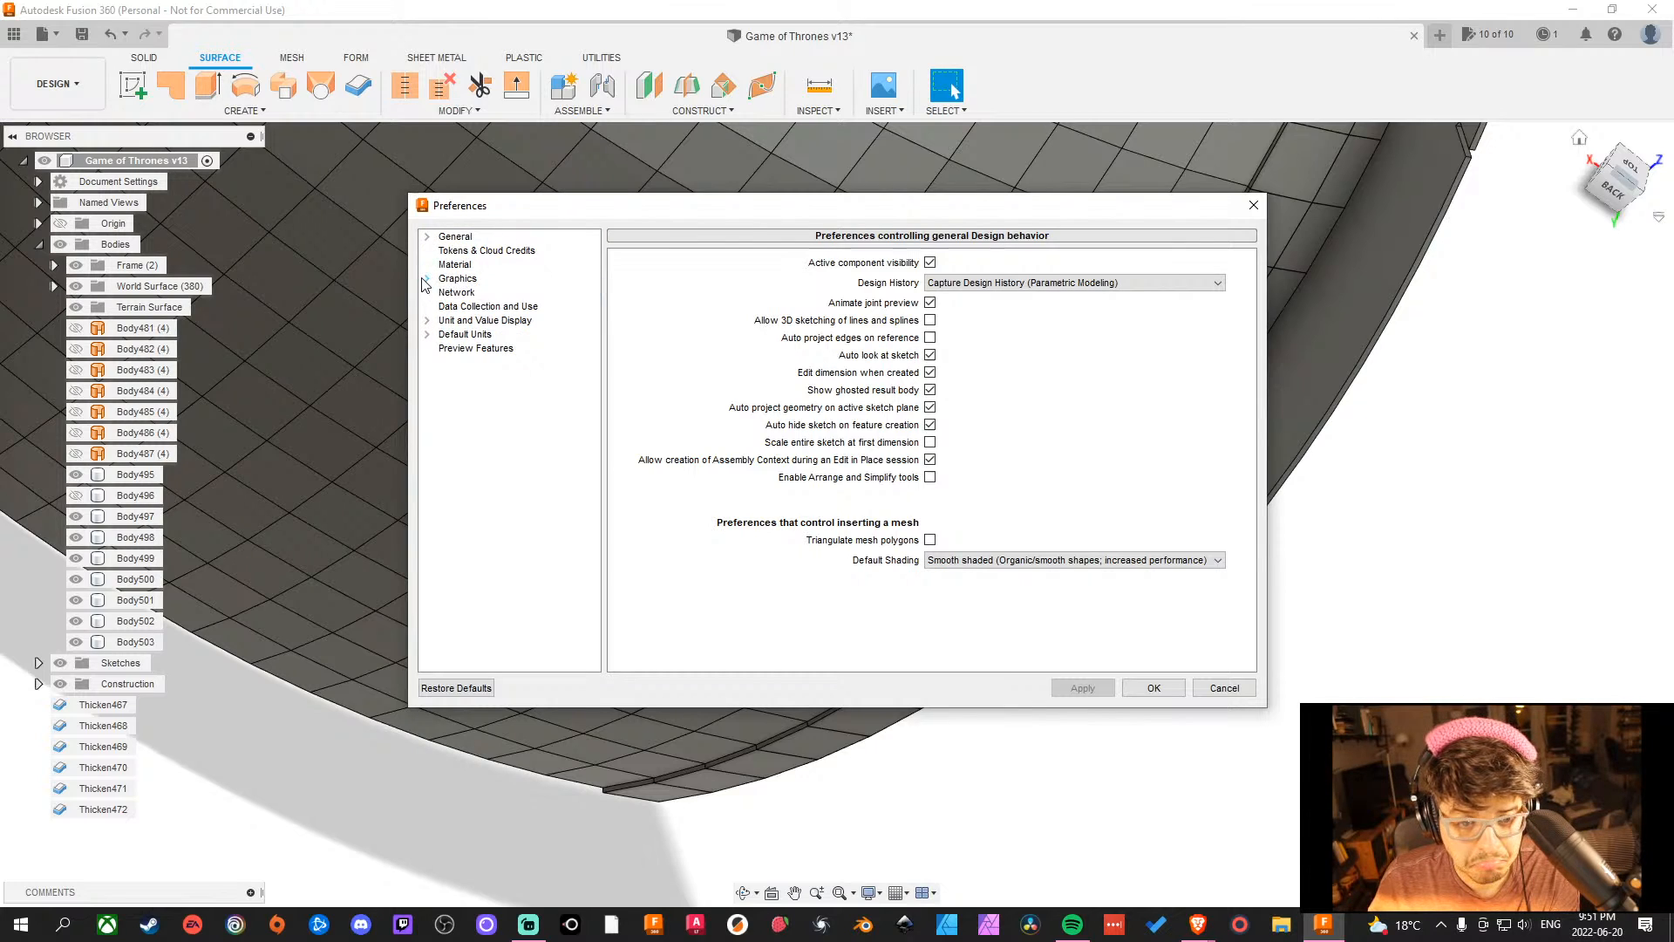
click(451, 310)
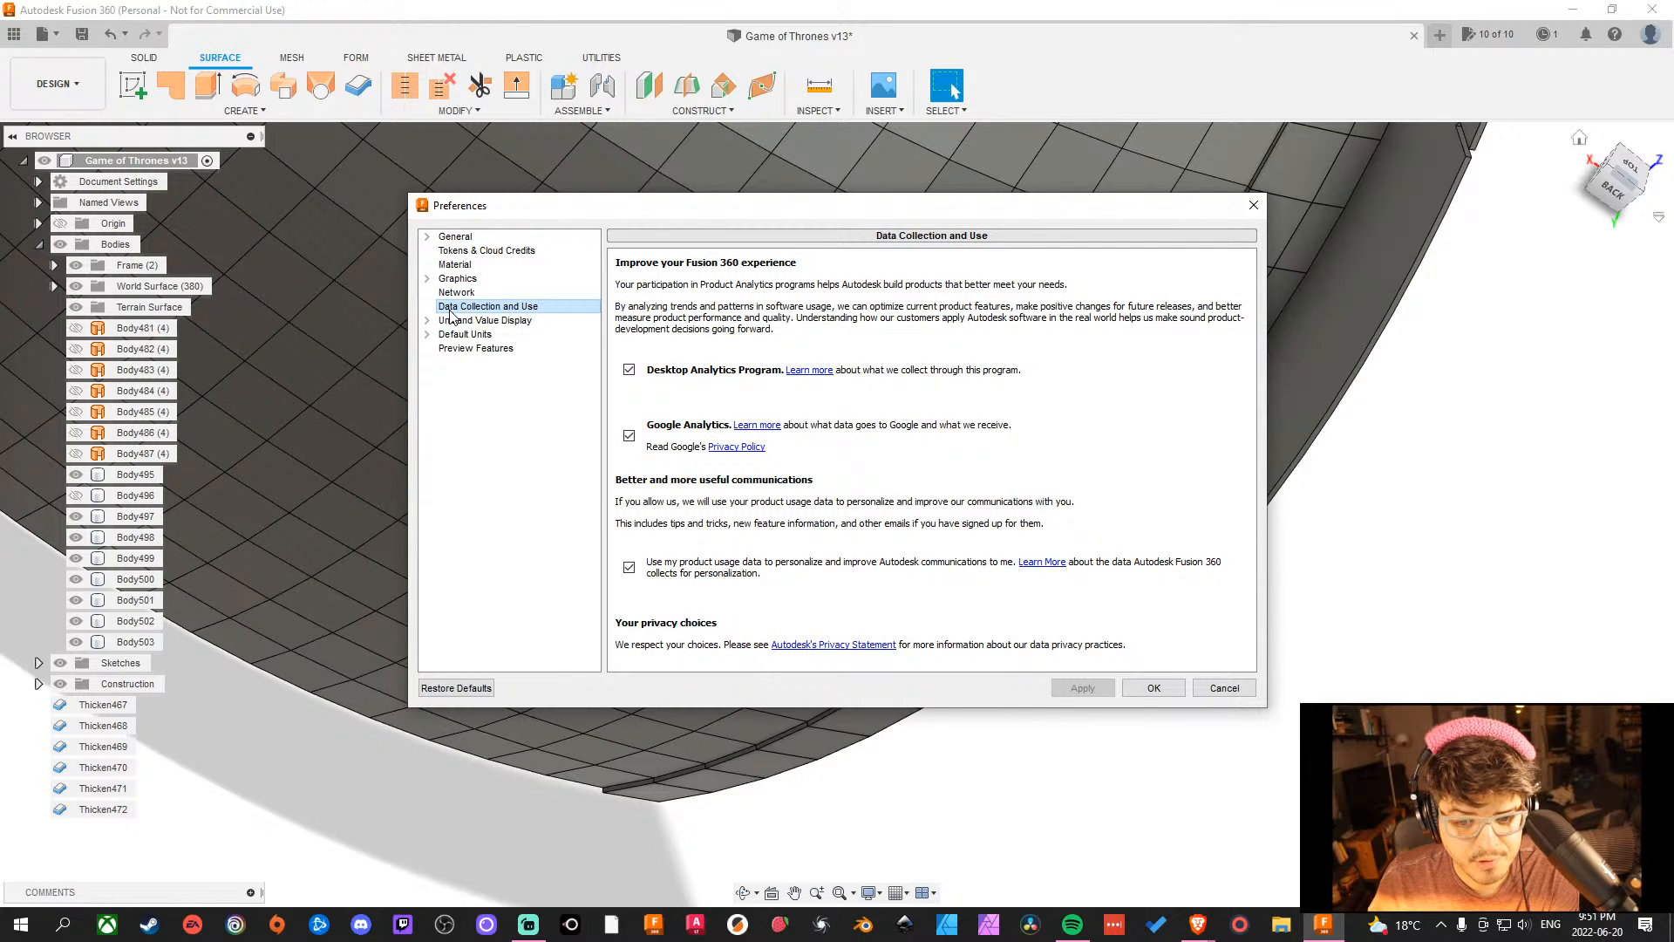
click(458, 323)
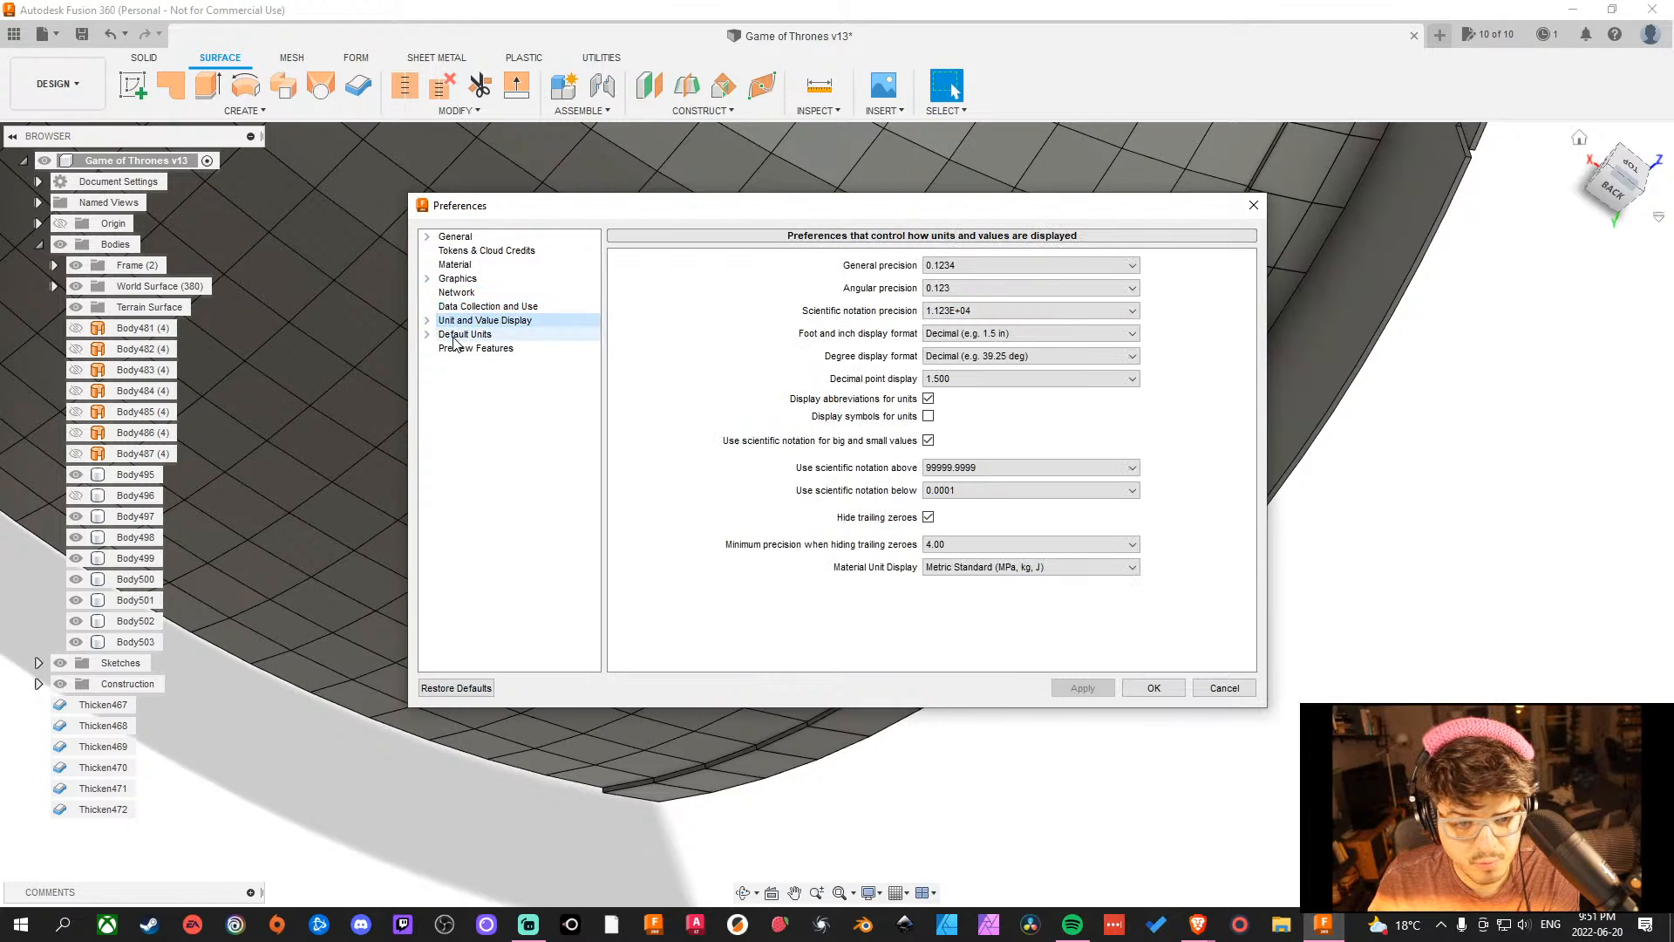
click(455, 335)
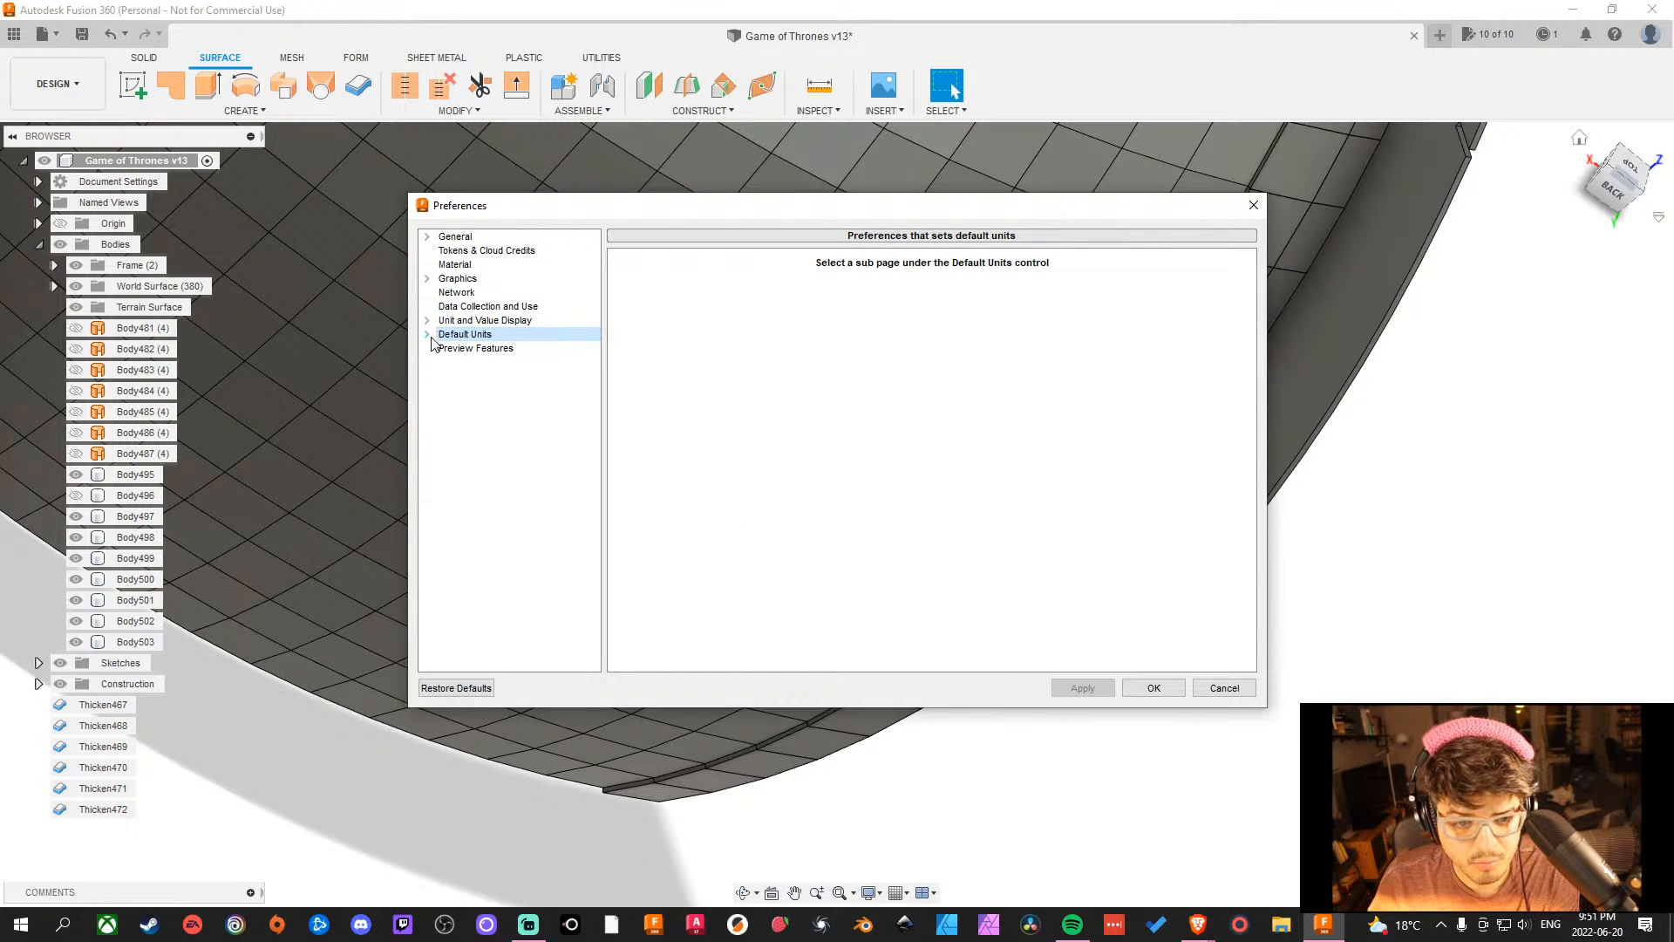
click(427, 335)
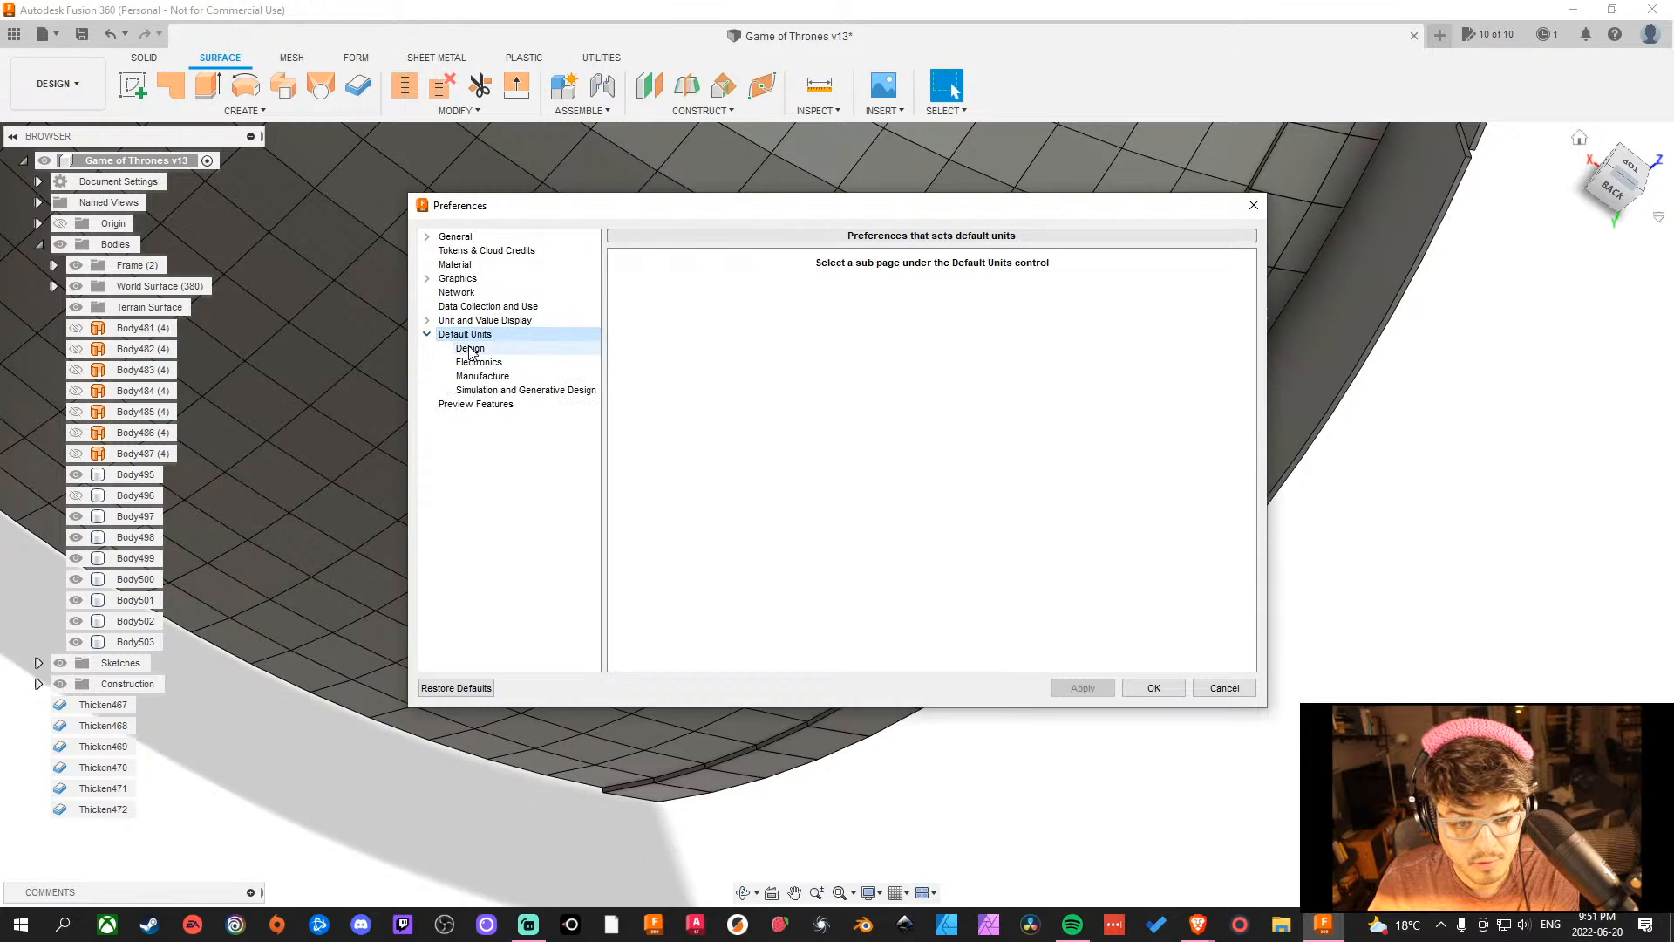
click(427, 335)
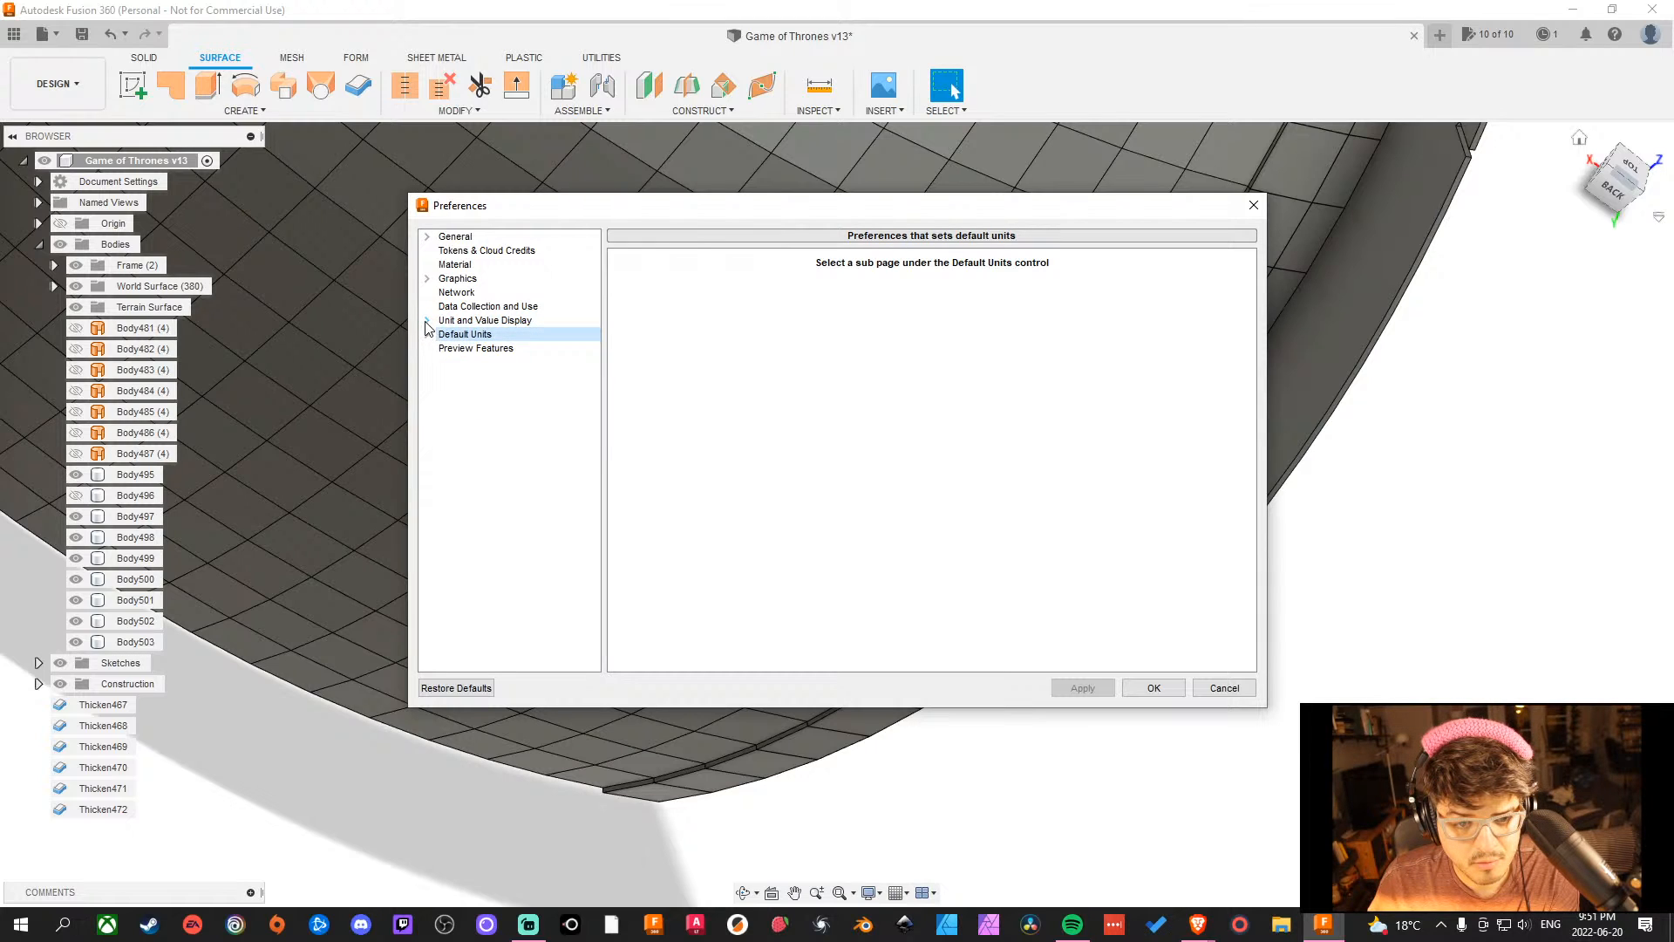
click(427, 320)
click(427, 321)
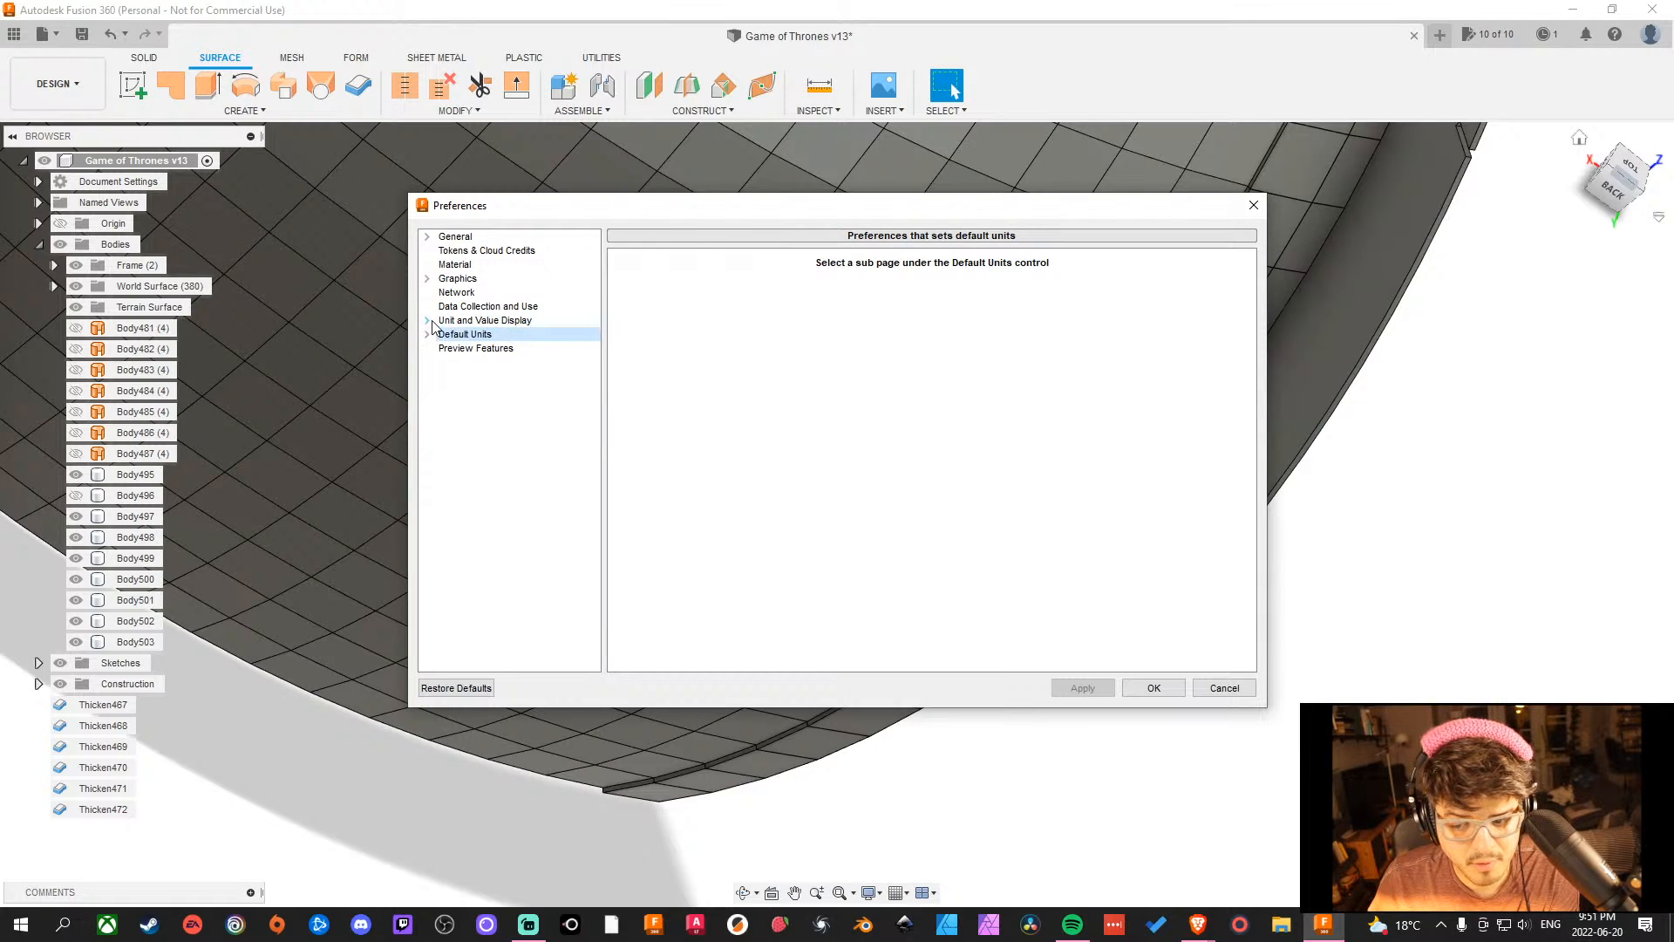
click(1228, 687)
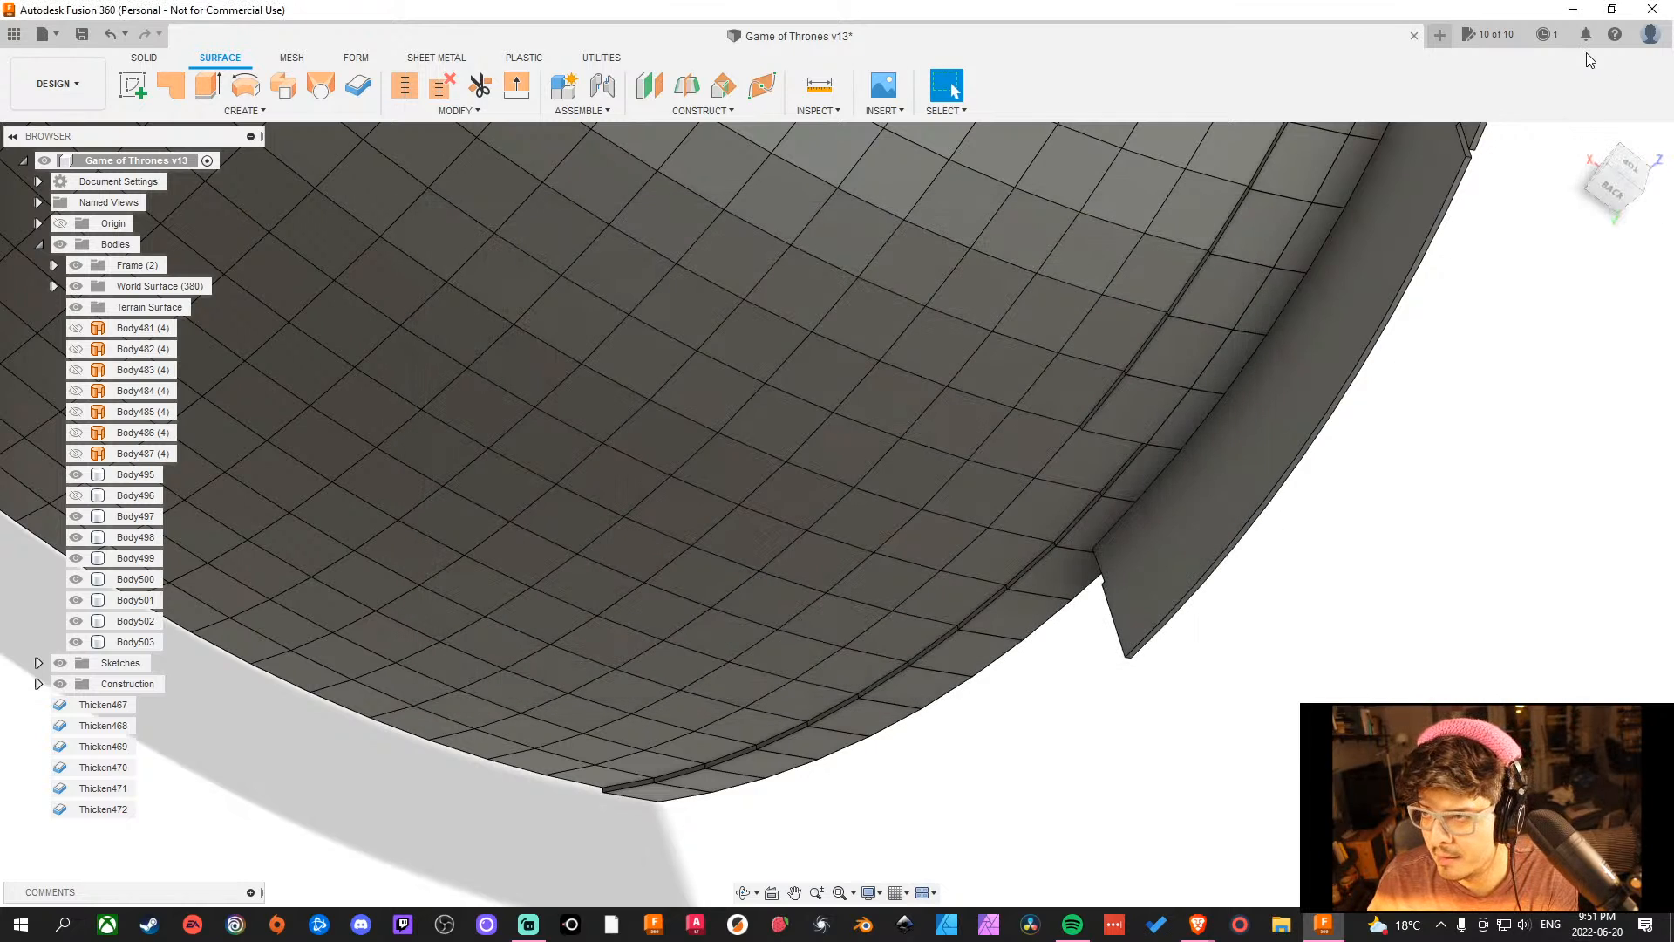
click(1650, 38)
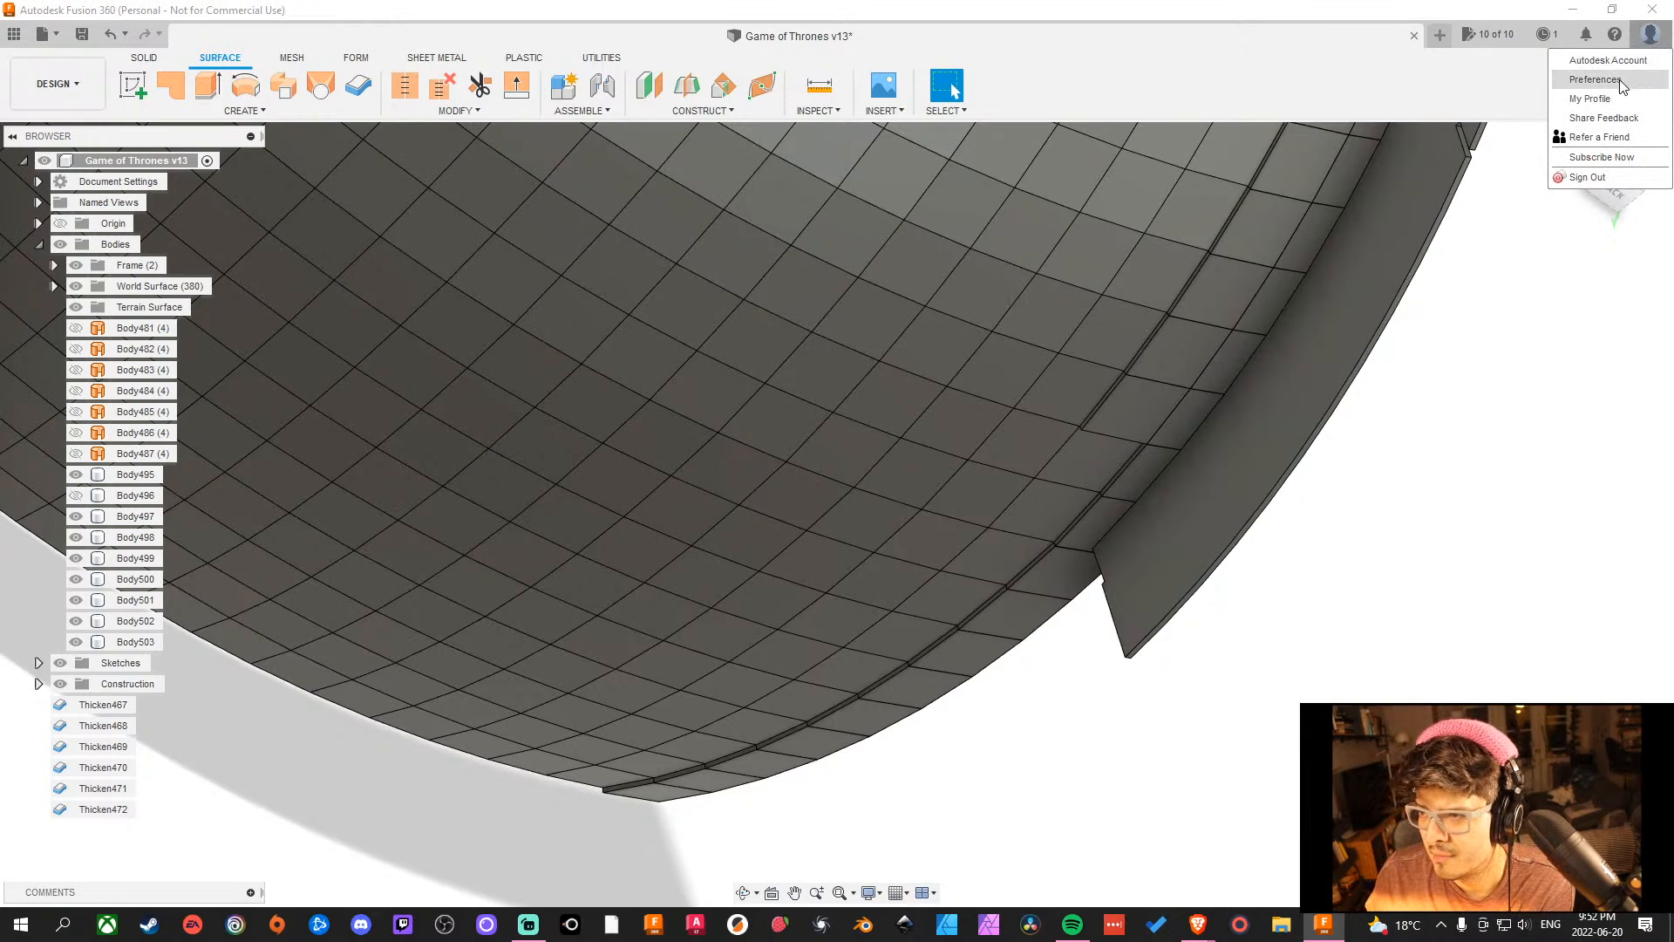
click(334, 16)
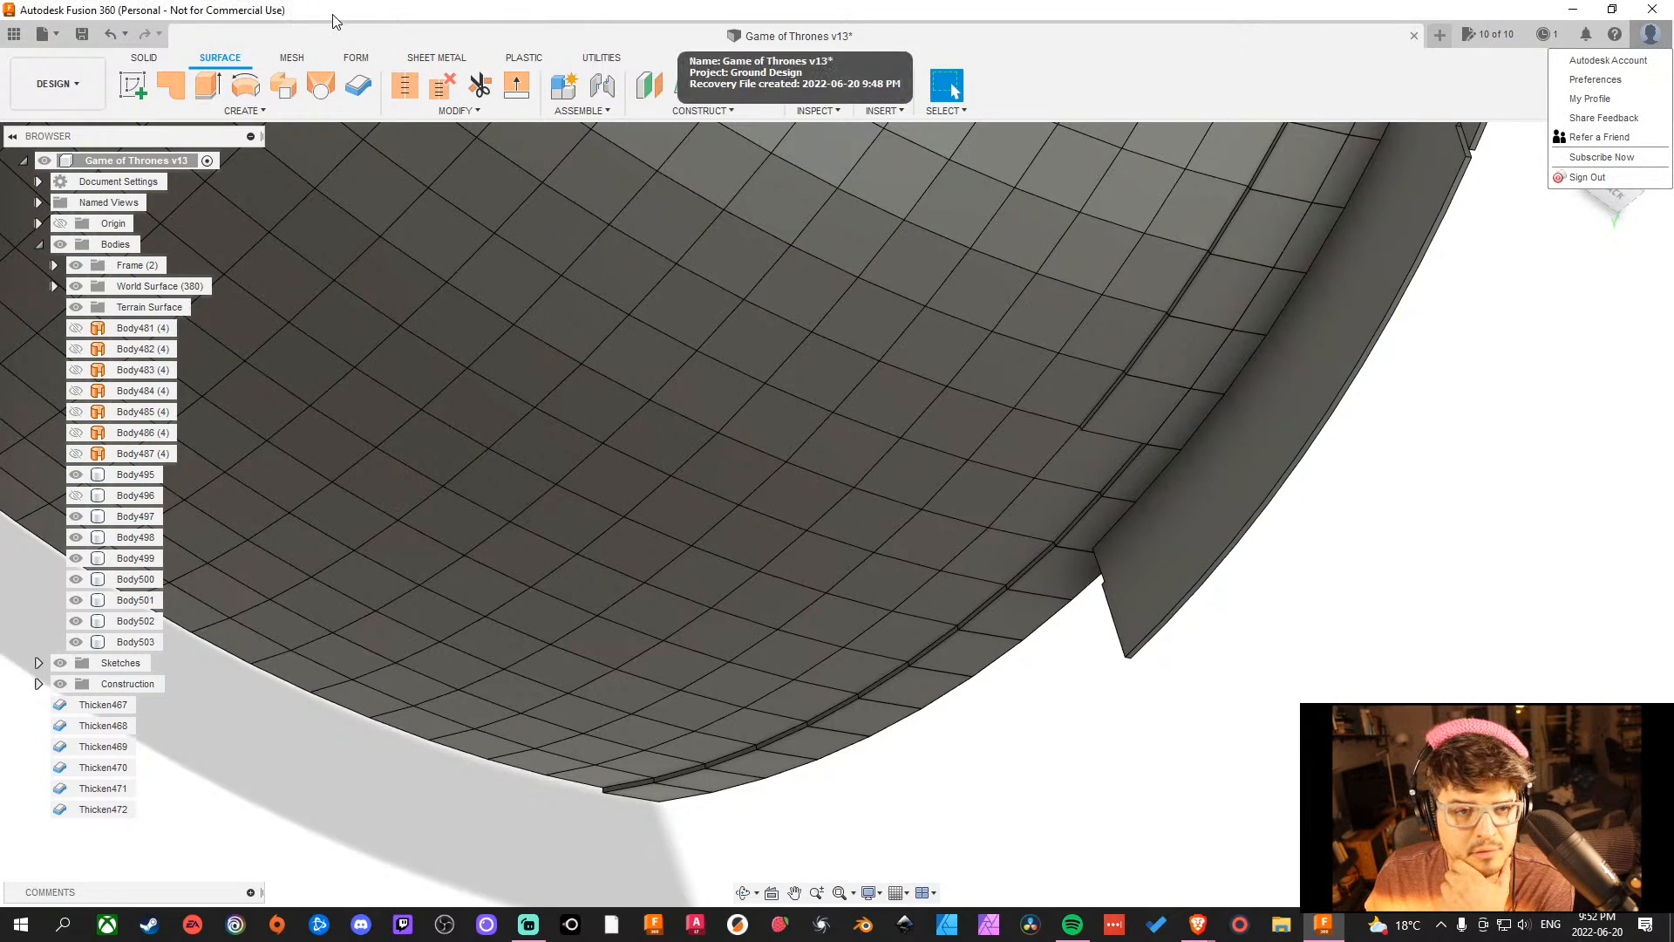
click(367, 88)
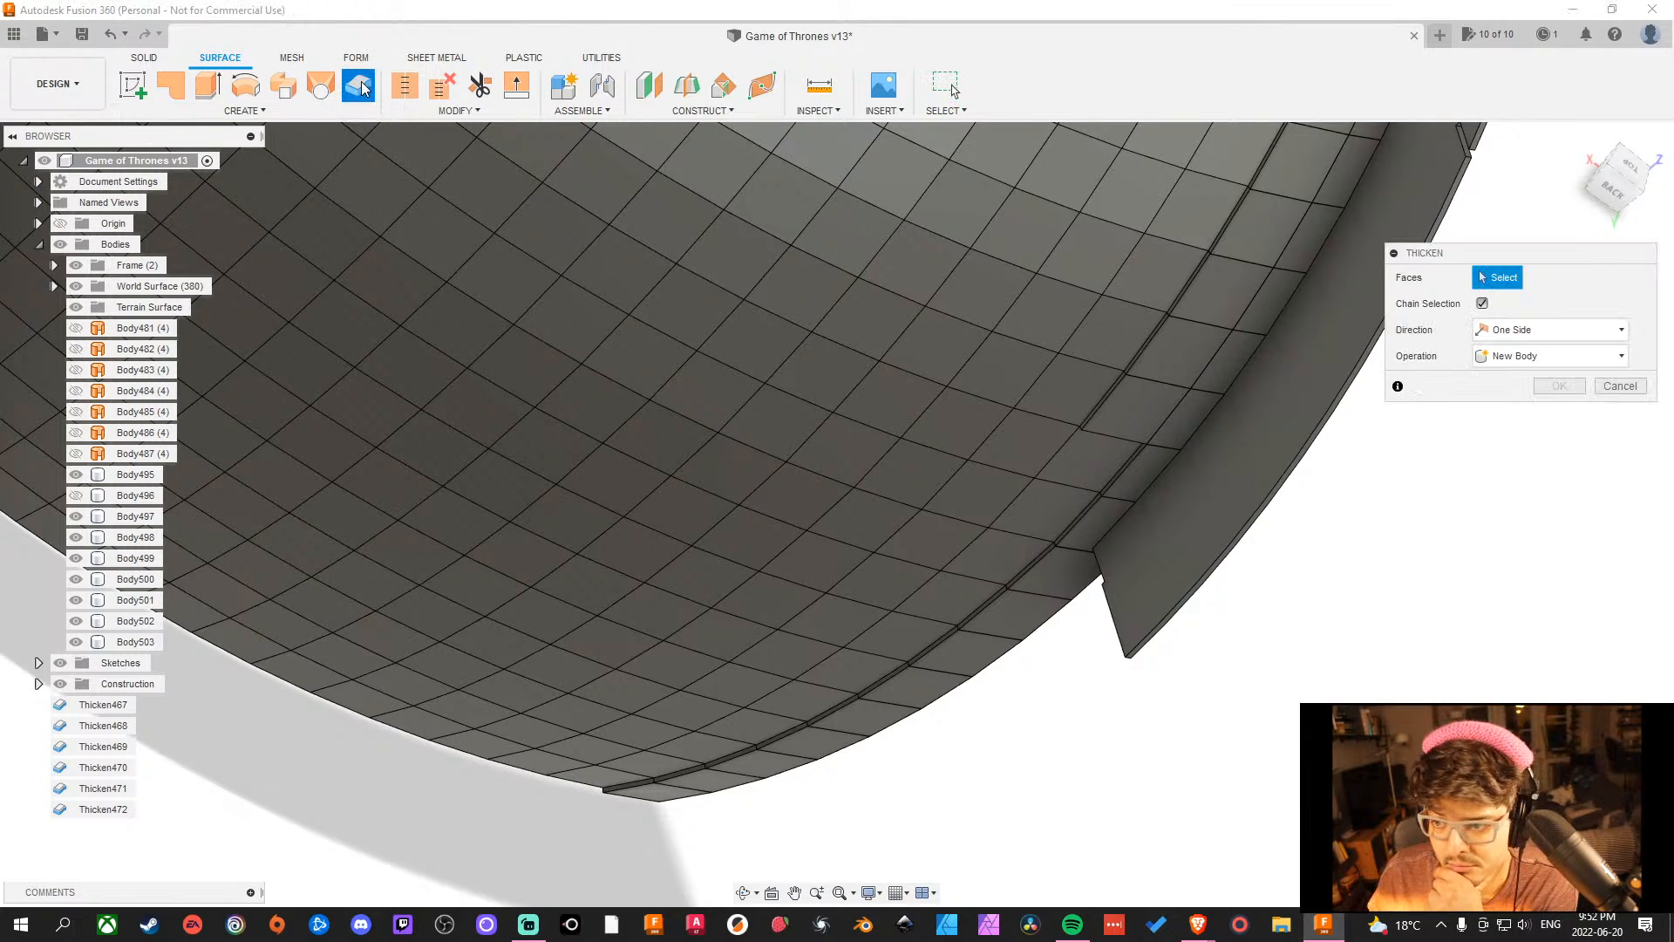
right_click(364, 88)
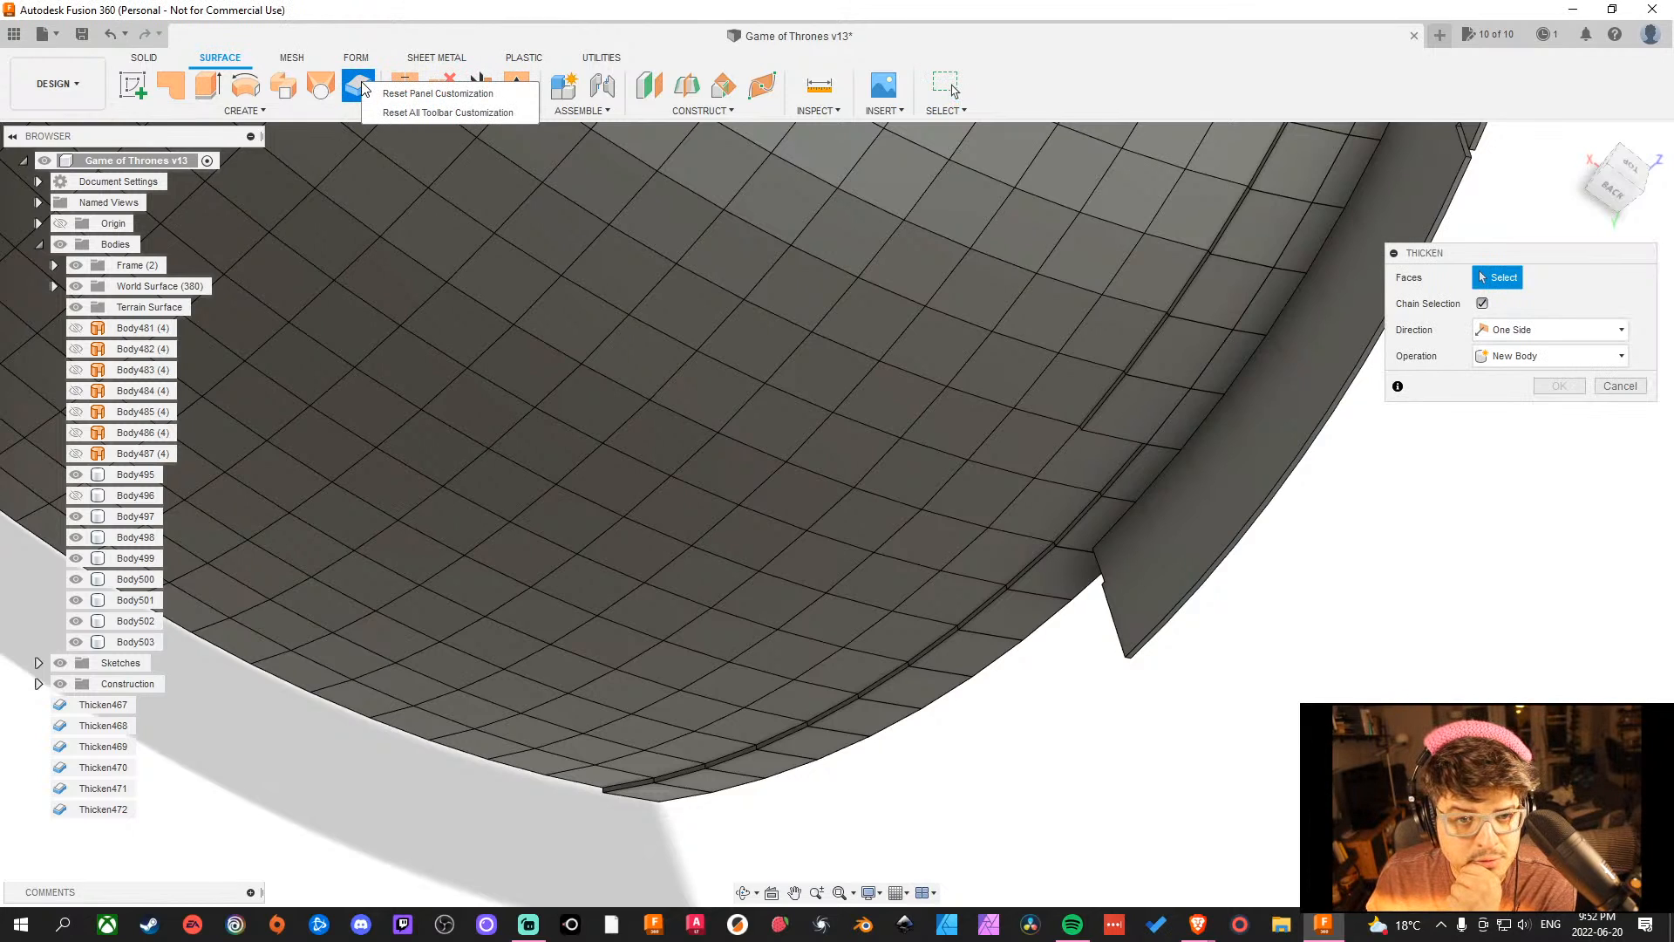
click(1642, 392)
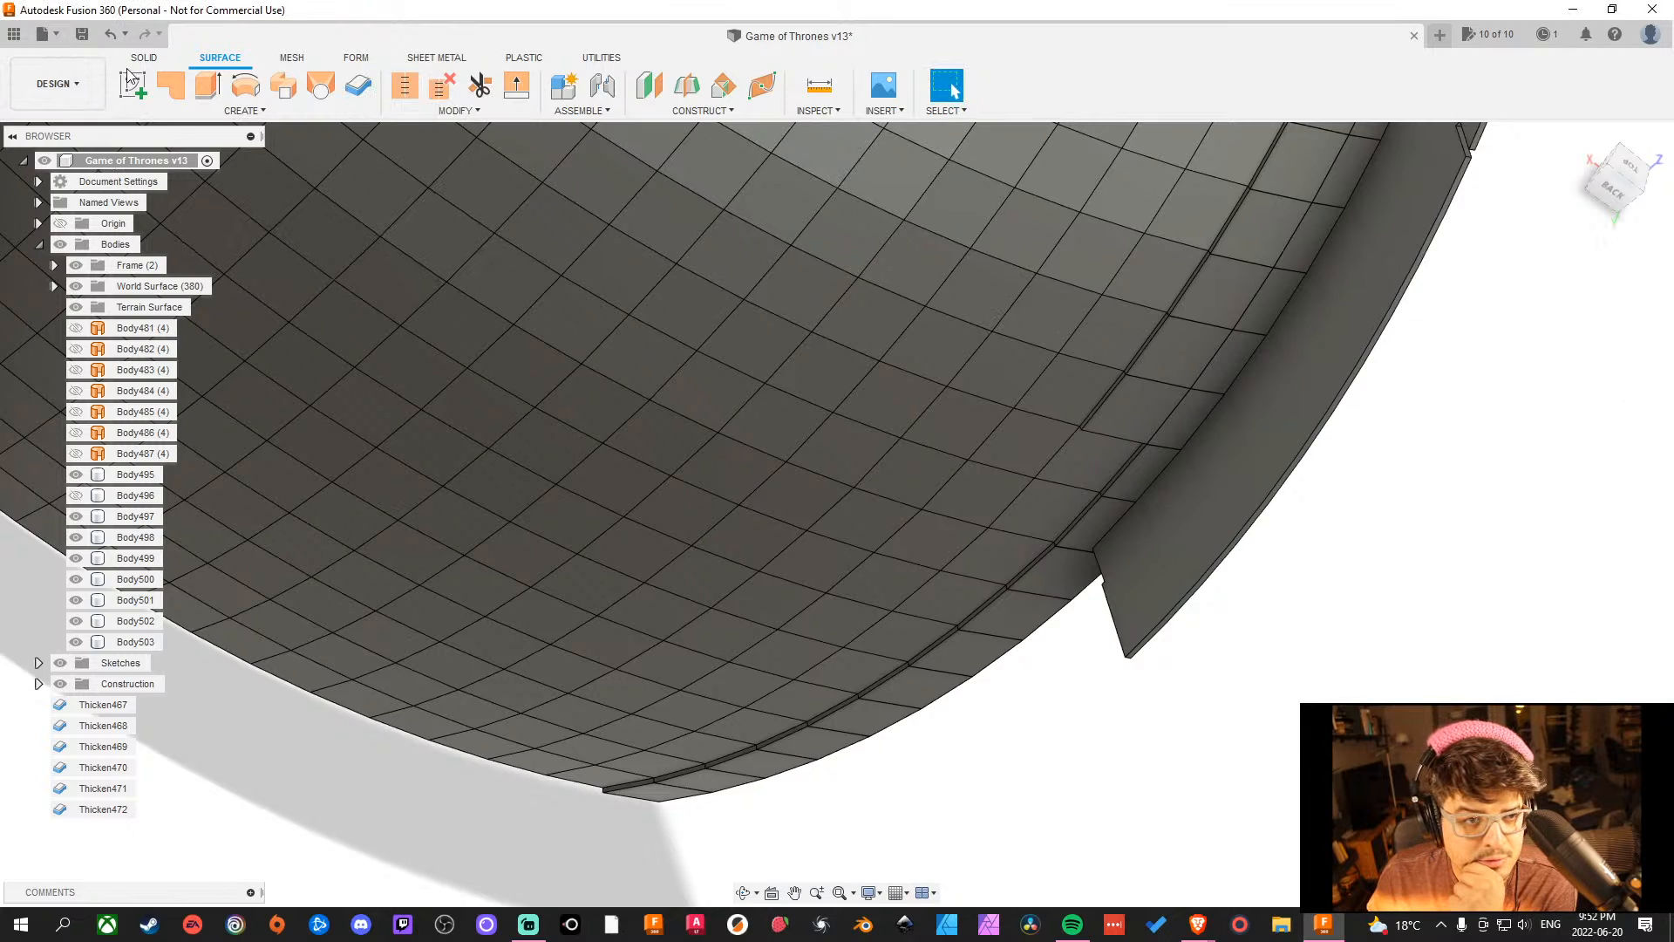
right_click(353, 98)
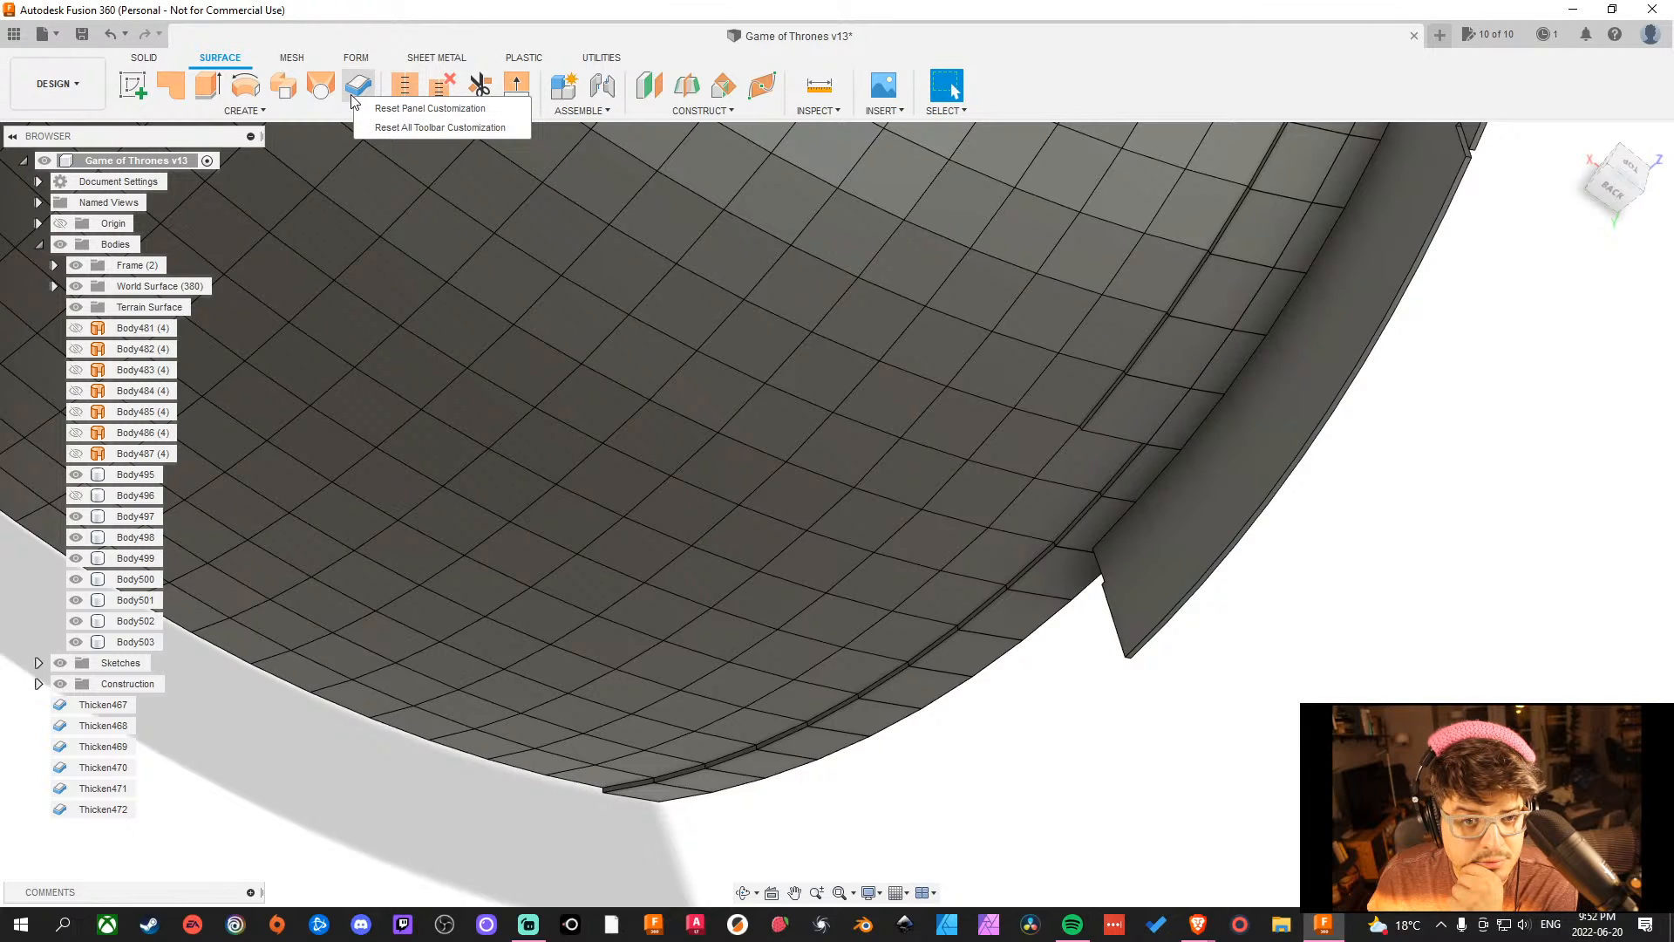
click(1144, 72)
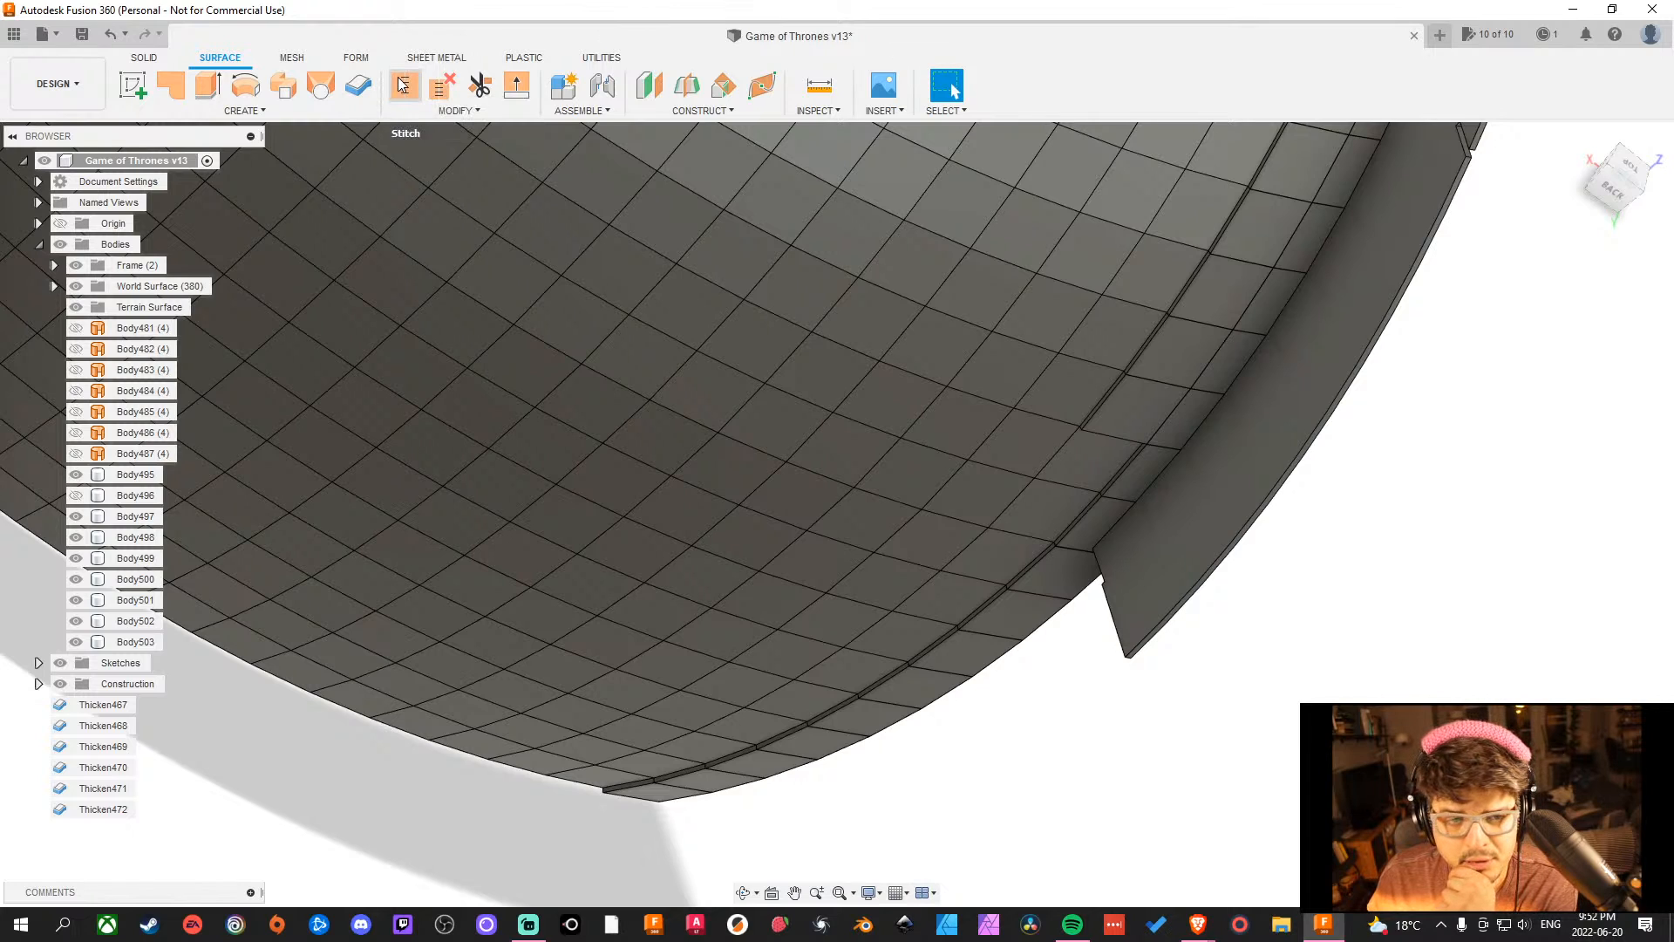
click(344, 111)
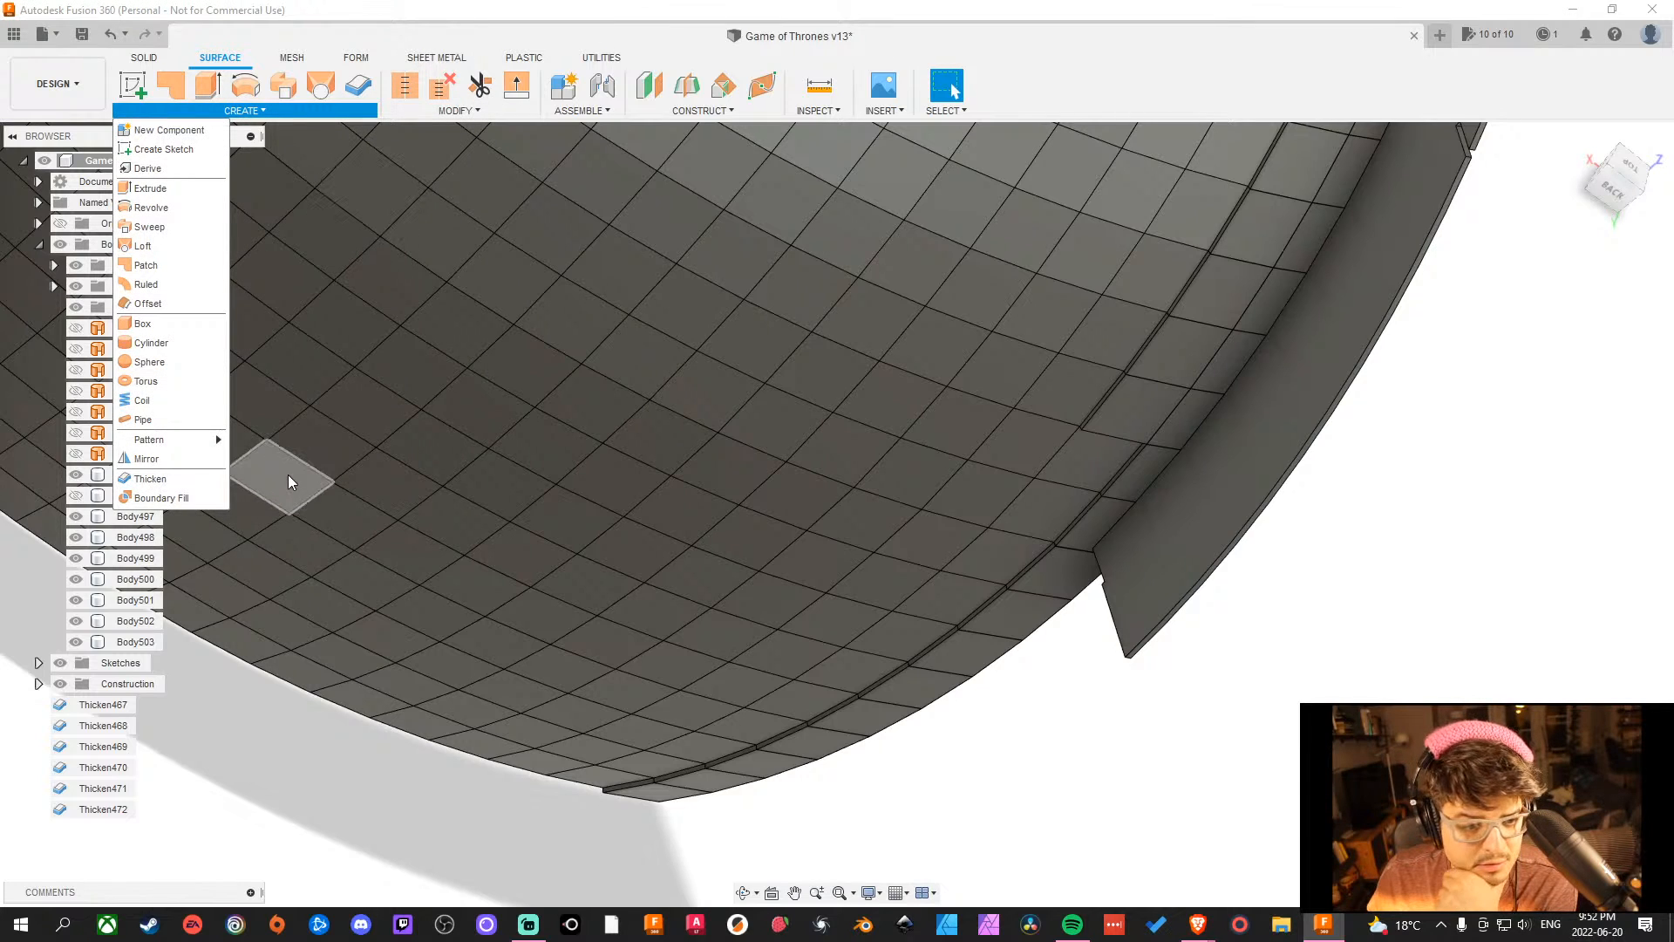
click(148, 479)
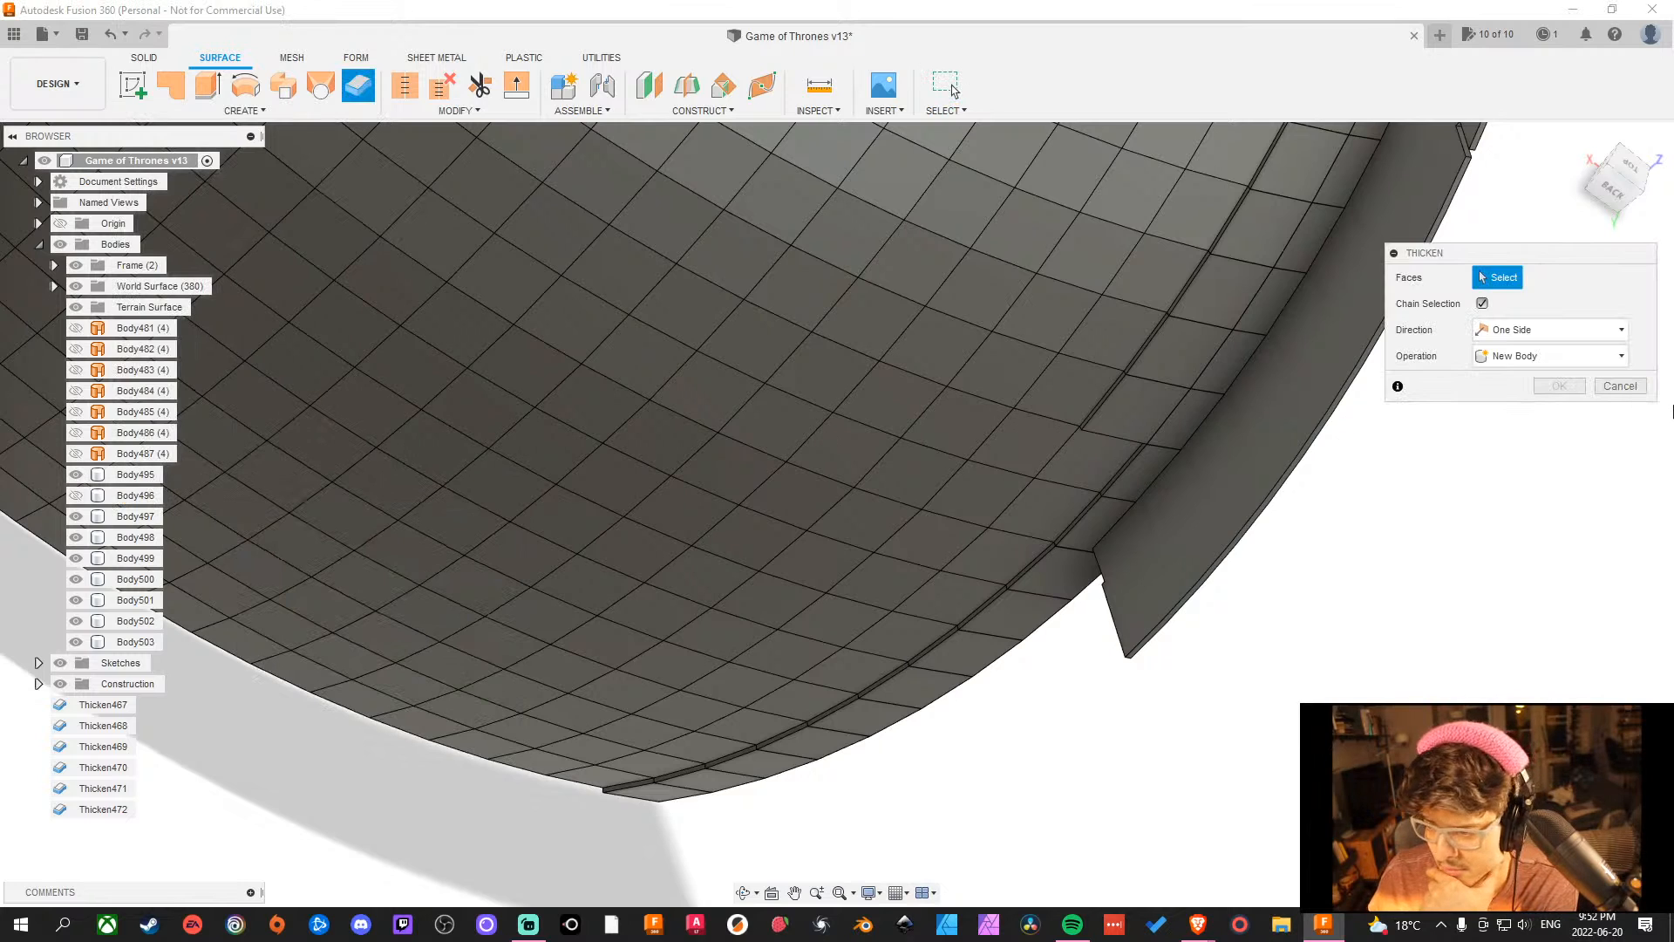
click(1614, 385)
Thicken the eighth- and ninth-row panels beside the rib's edge strip by 12 mm on one side as separate new bodies.
middle_drag(1091, 474, 1036, 516)
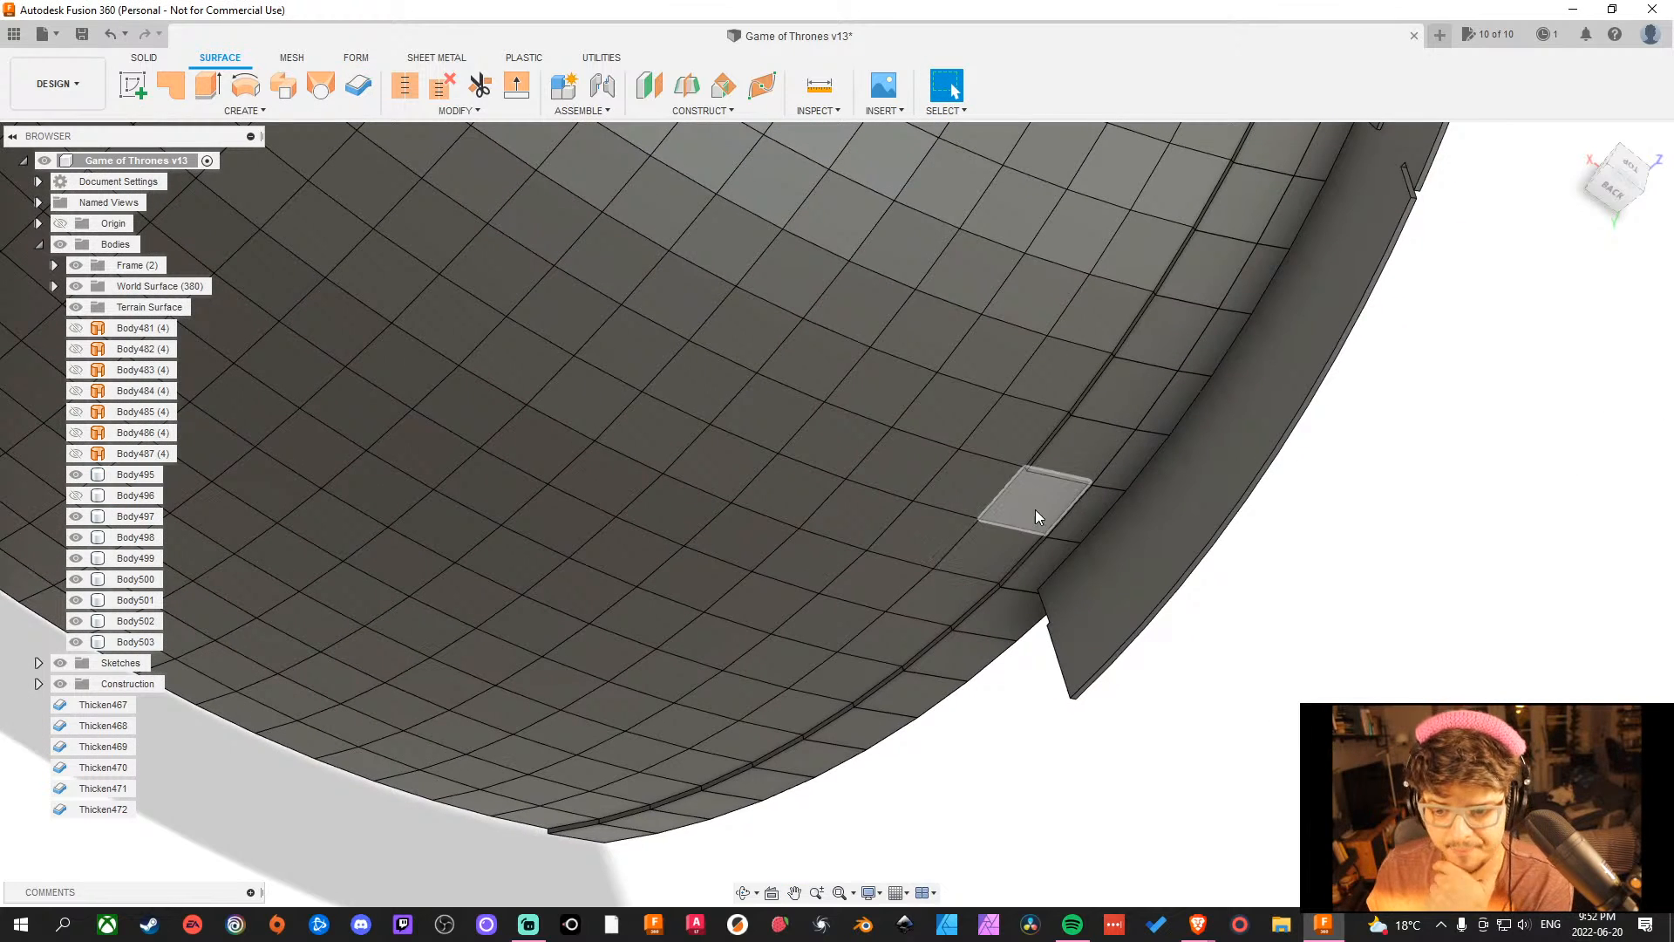
click(1048, 504)
click(357, 87)
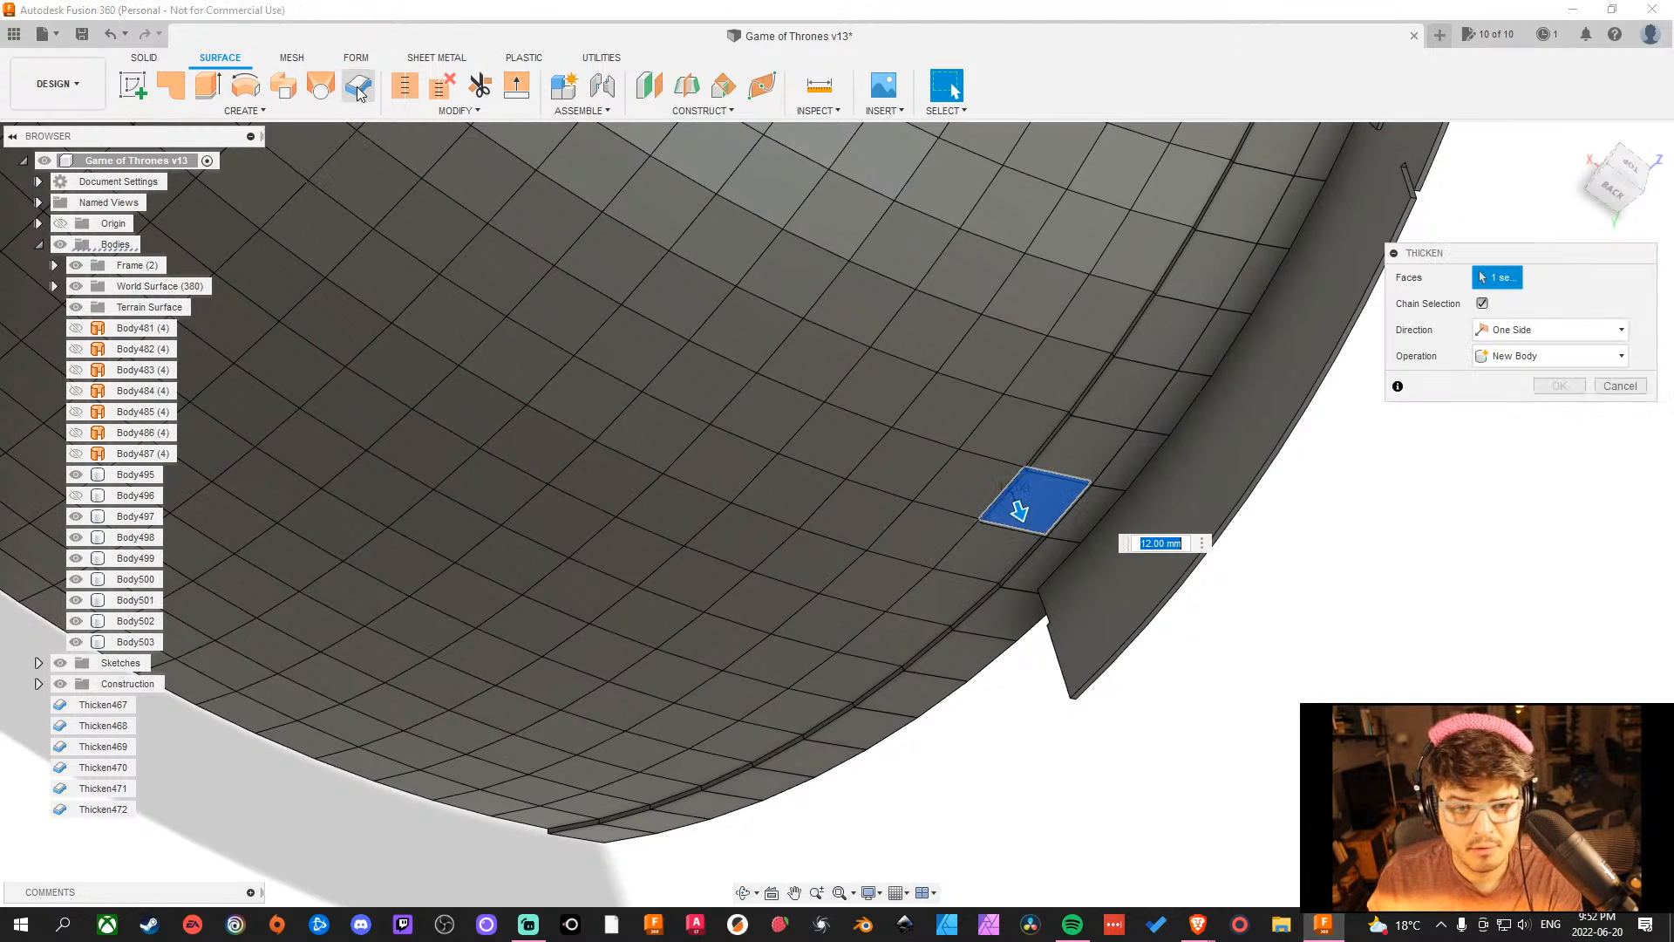
key(Return)
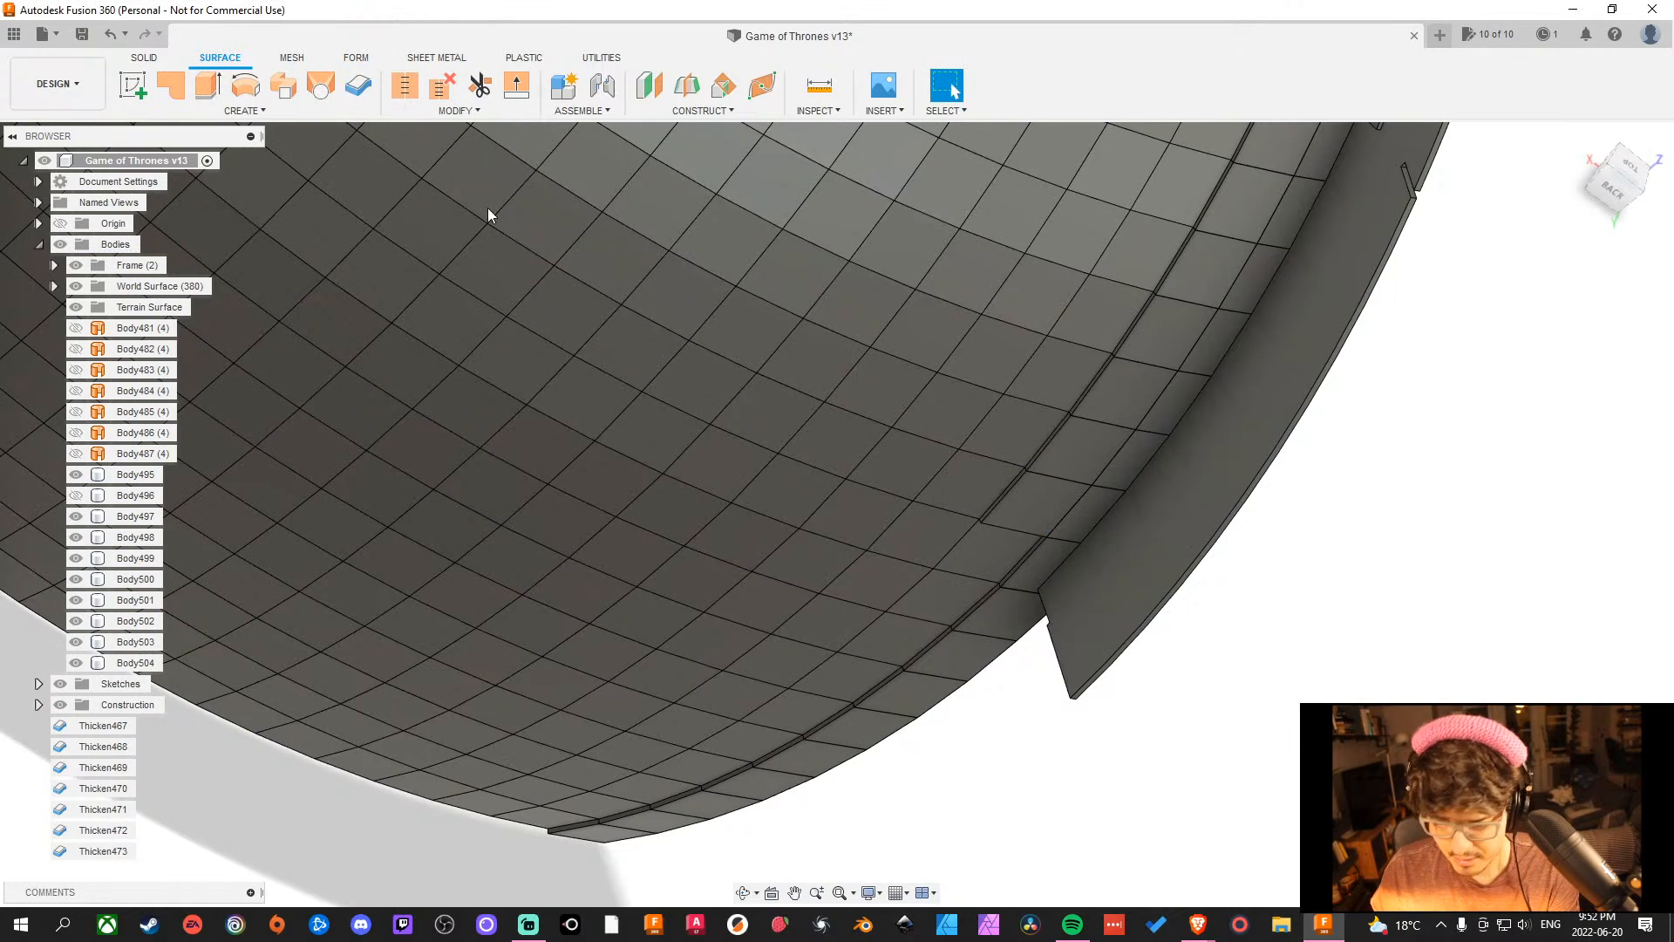
click(357, 87)
click(974, 613)
key(Return)
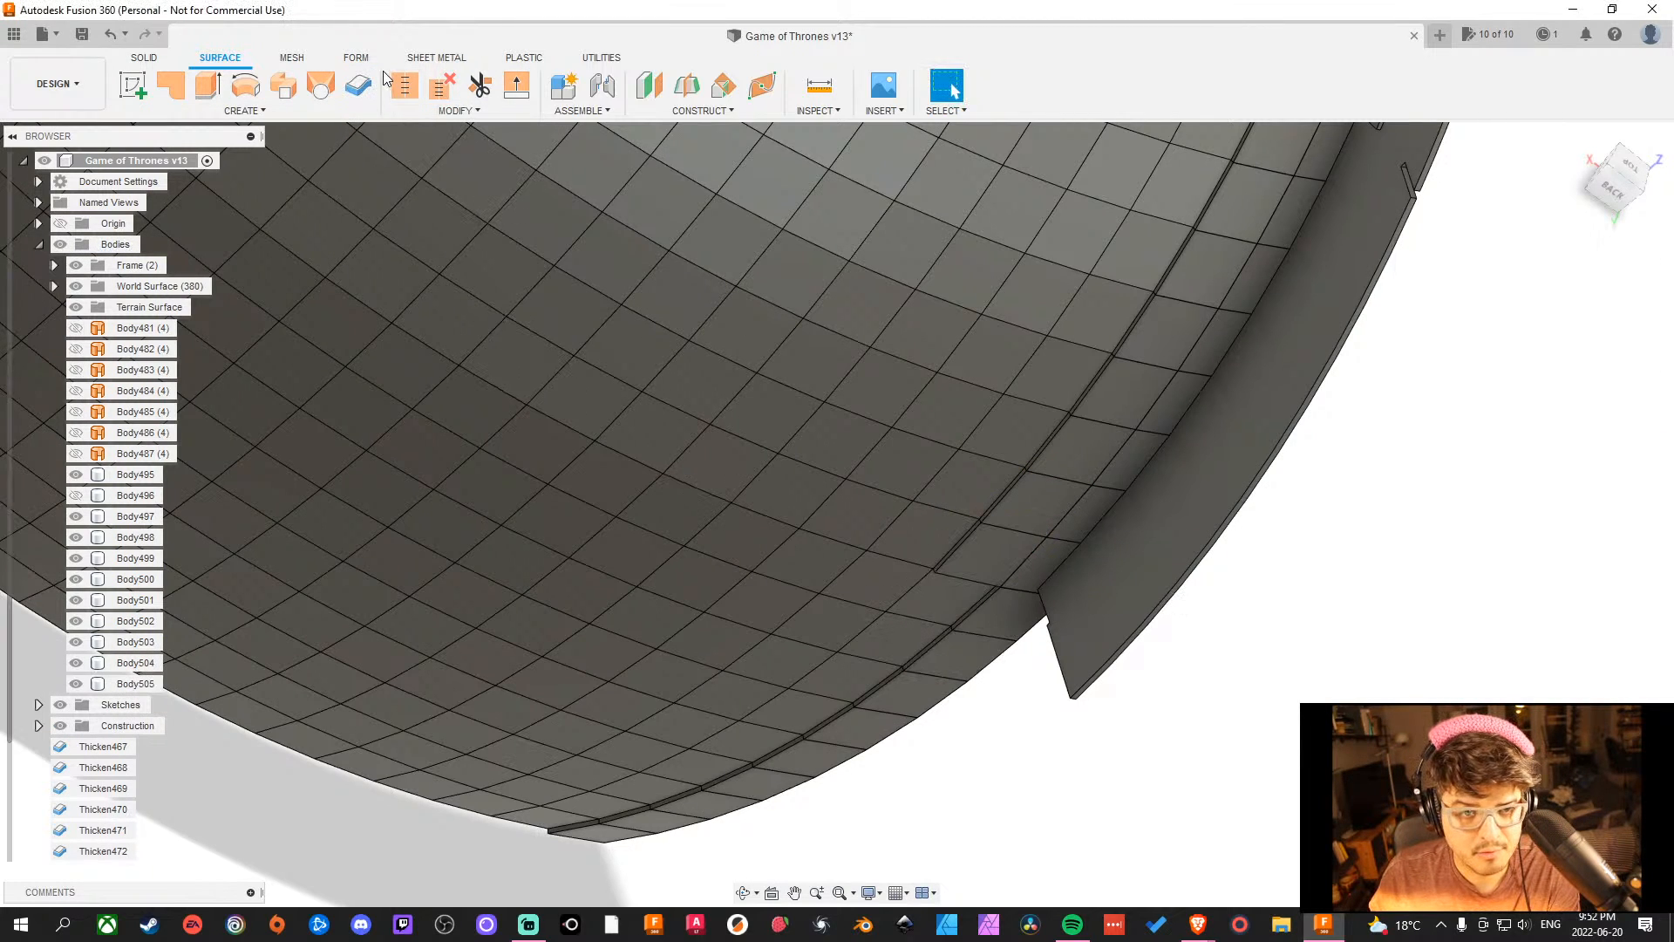
Thicken the tenth- and eleventh-row panels beside the rib's edge strip by 12 mm on one side as separate new bodies.
click(358, 87)
click(946, 600)
key(Return)
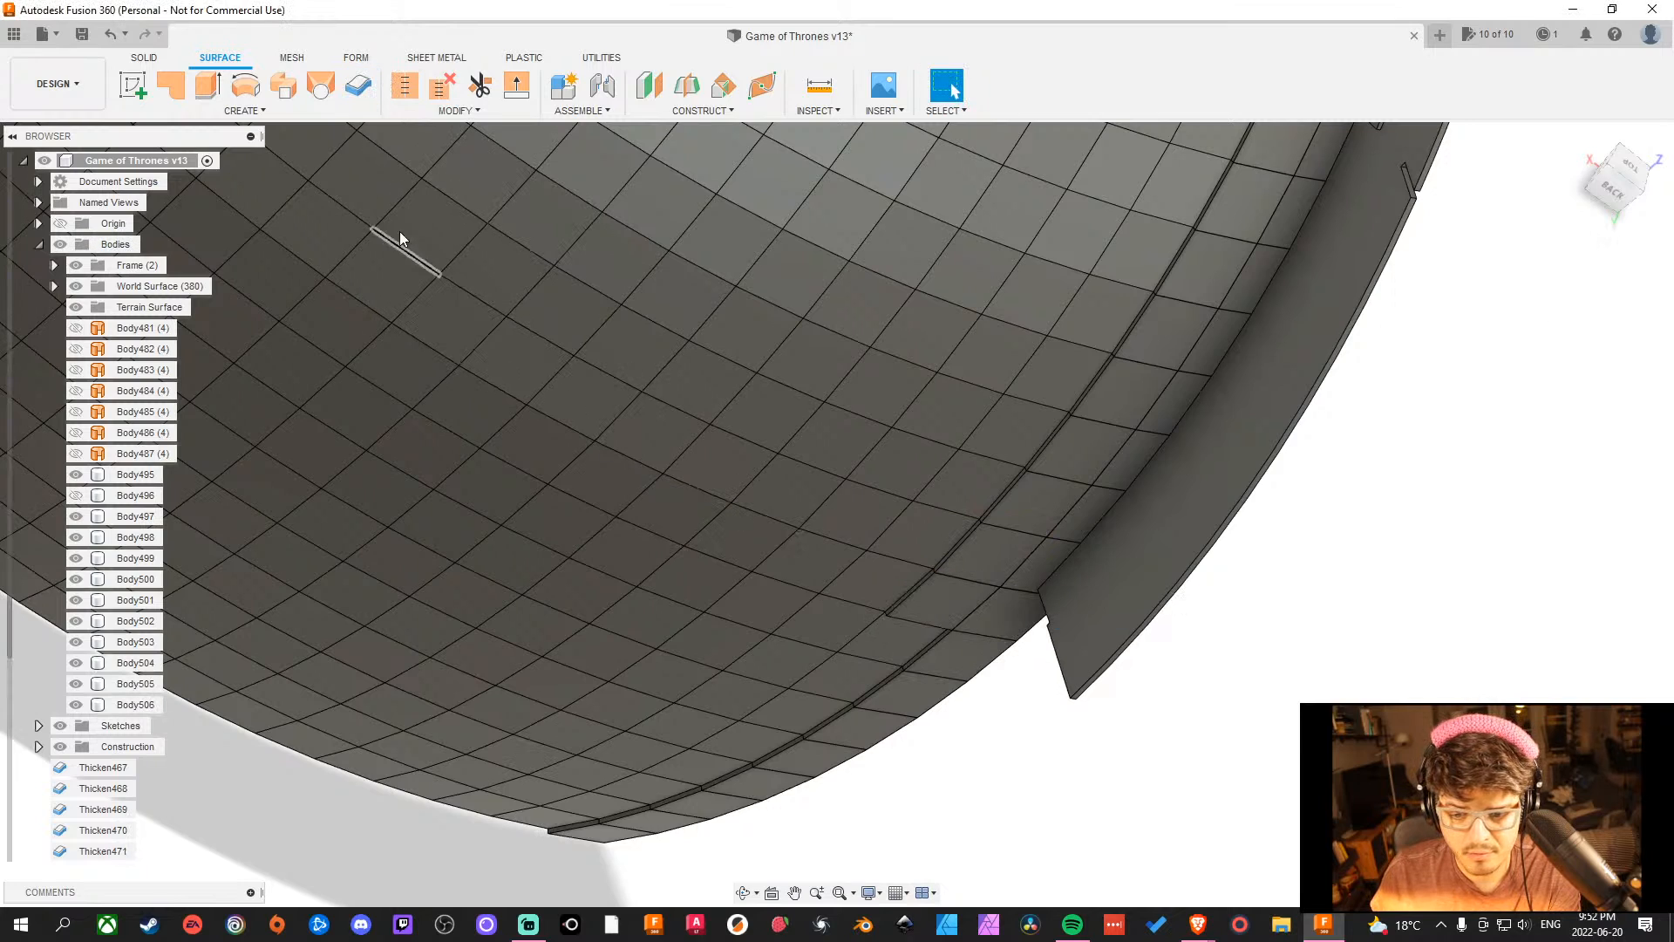
click(358, 87)
click(903, 652)
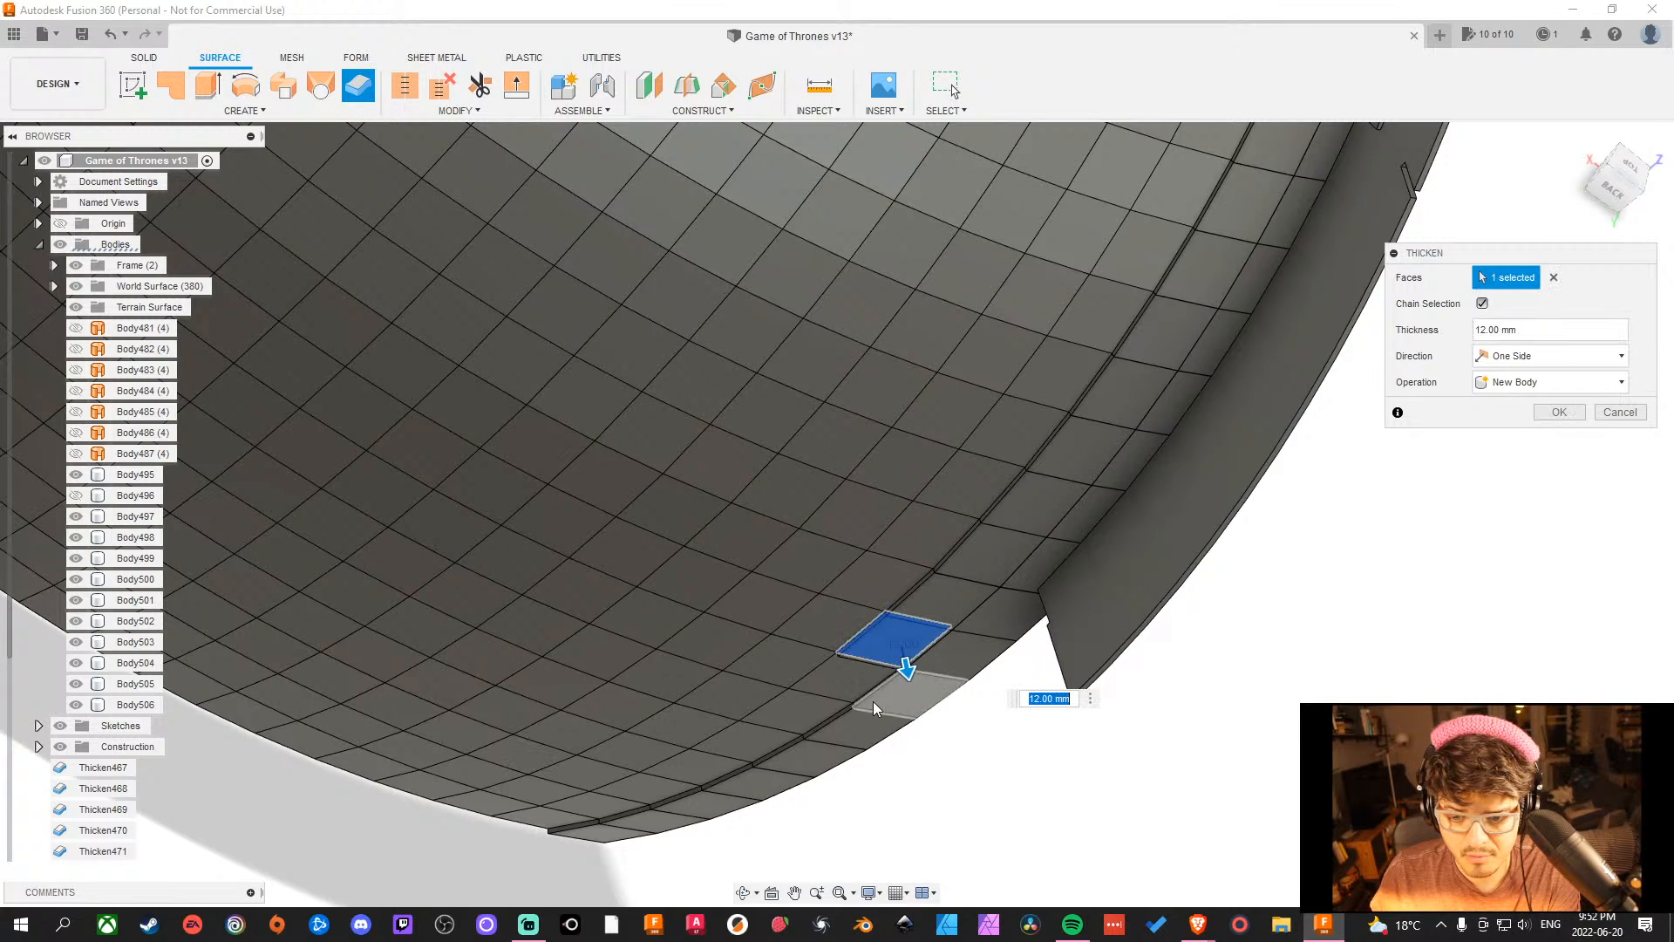
key(Return)
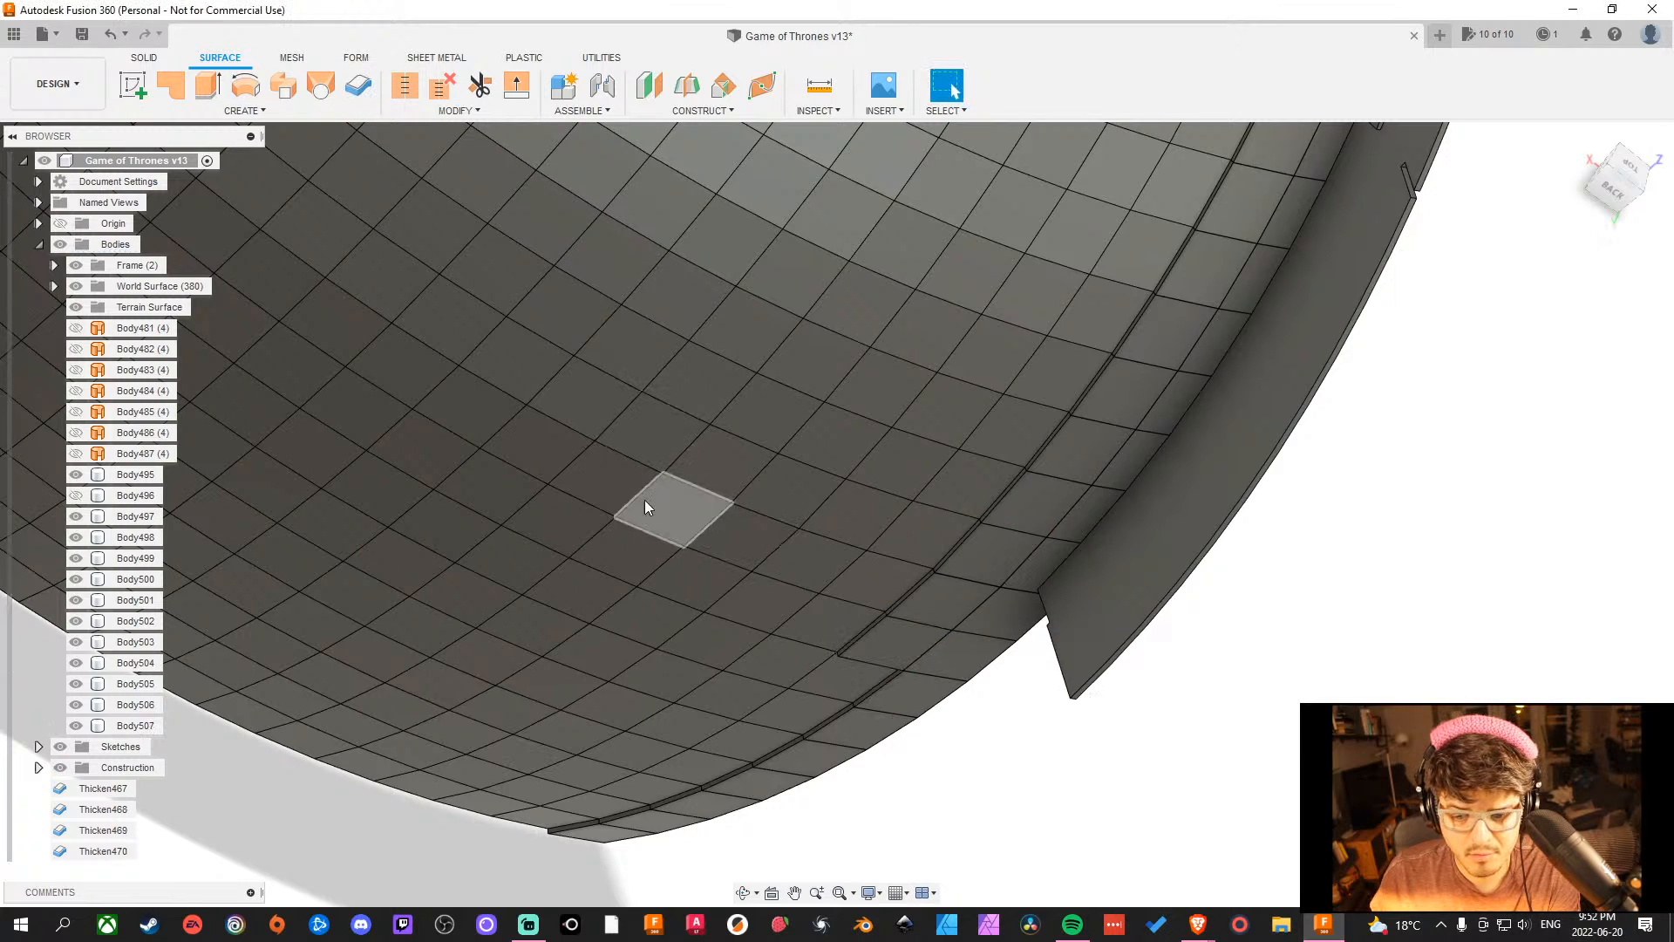
click(358, 87)
click(844, 671)
drag(786, 712, 737, 761)
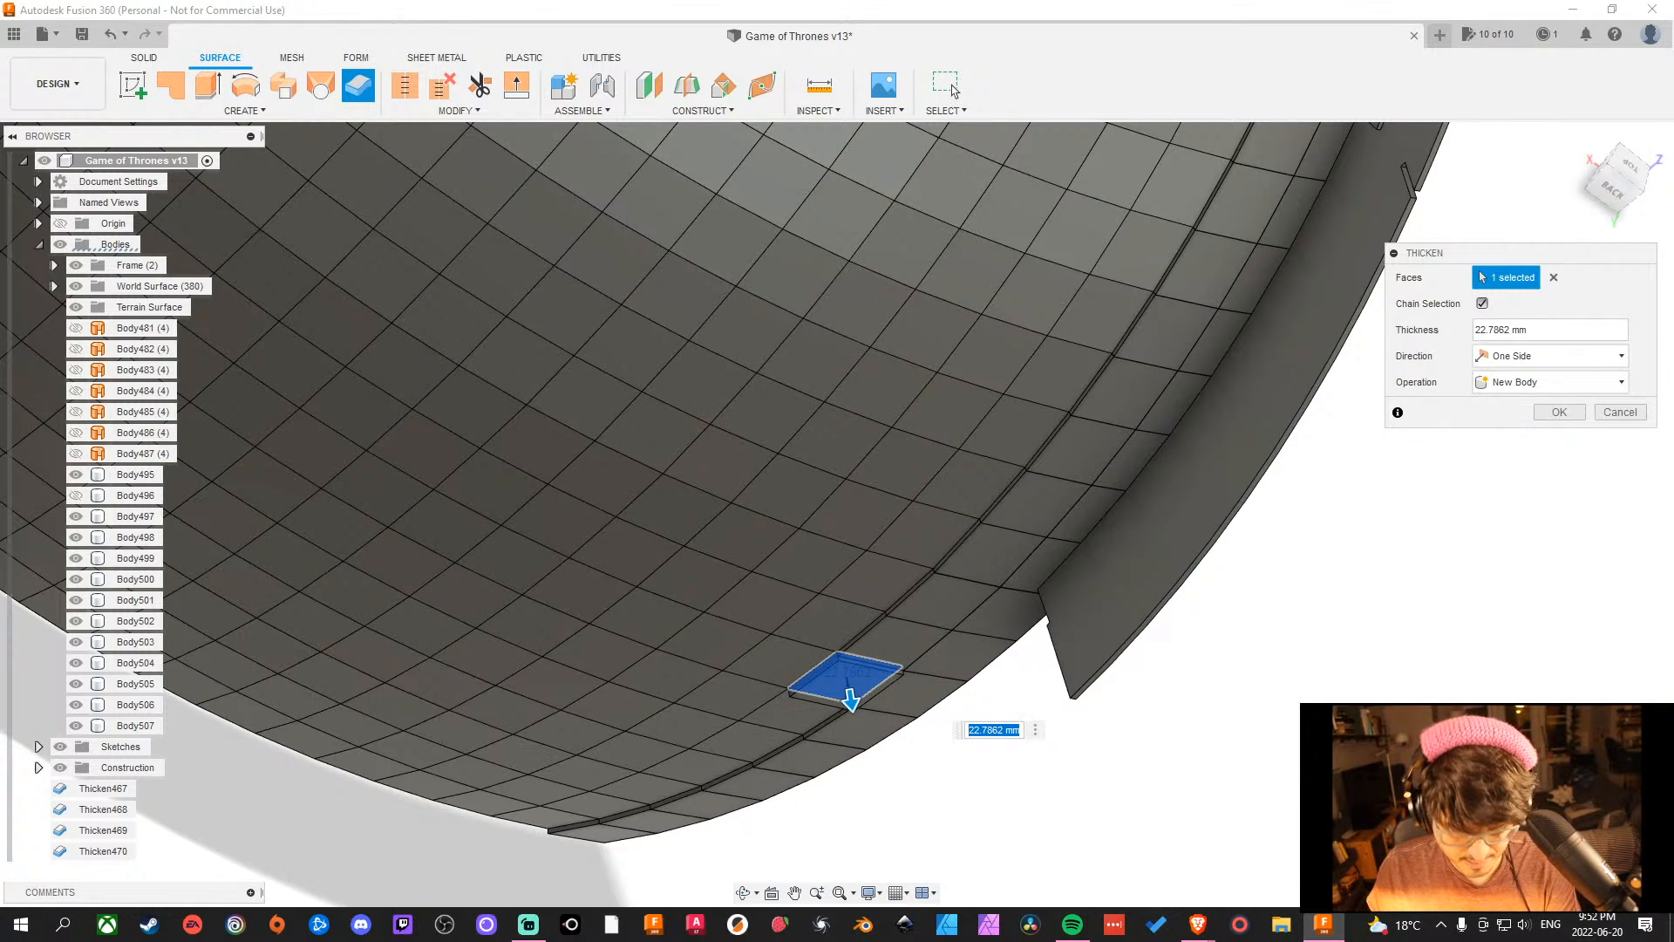
click(953, 89)
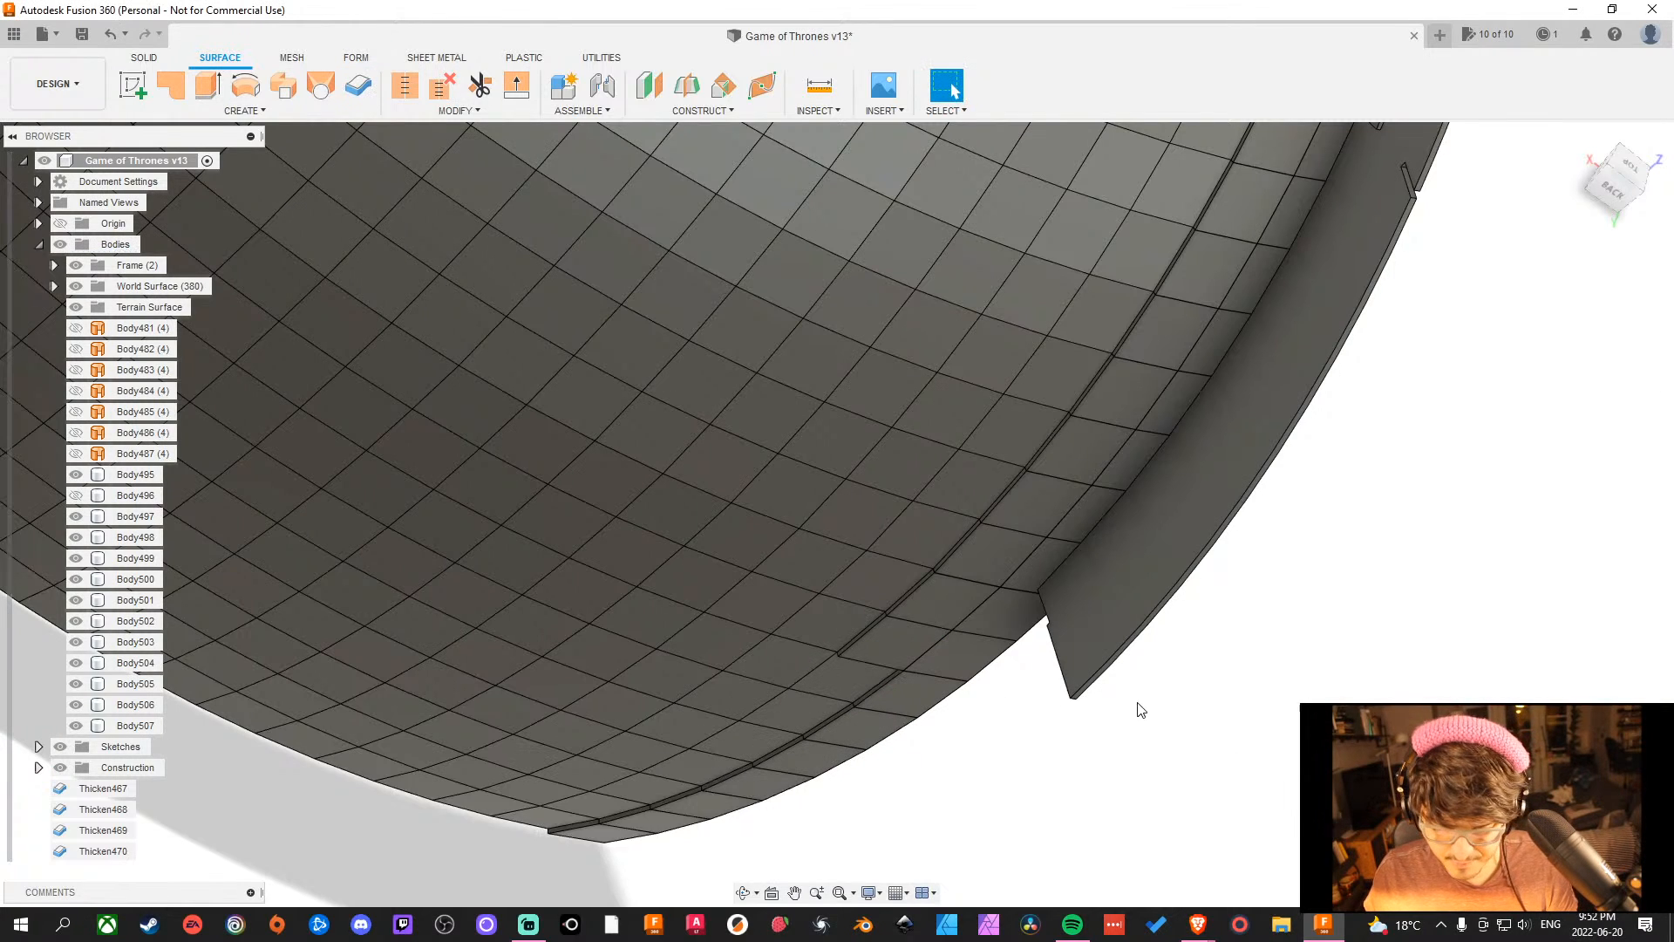
click(359, 88)
click(848, 685)
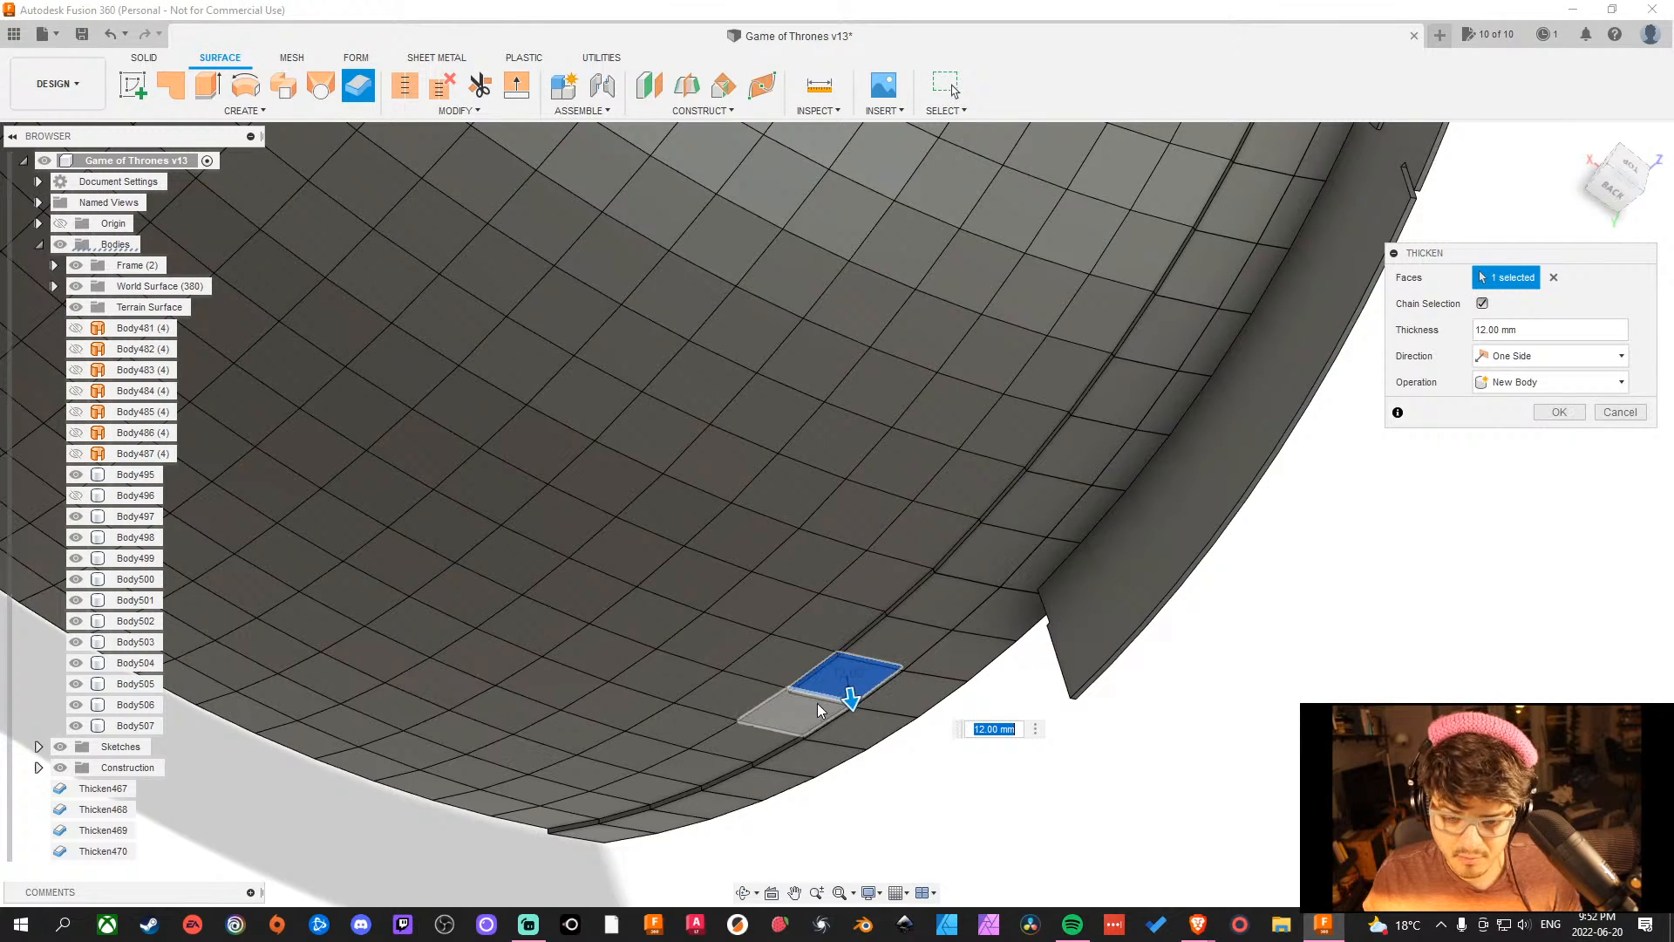
key(Escape)
click(851, 692)
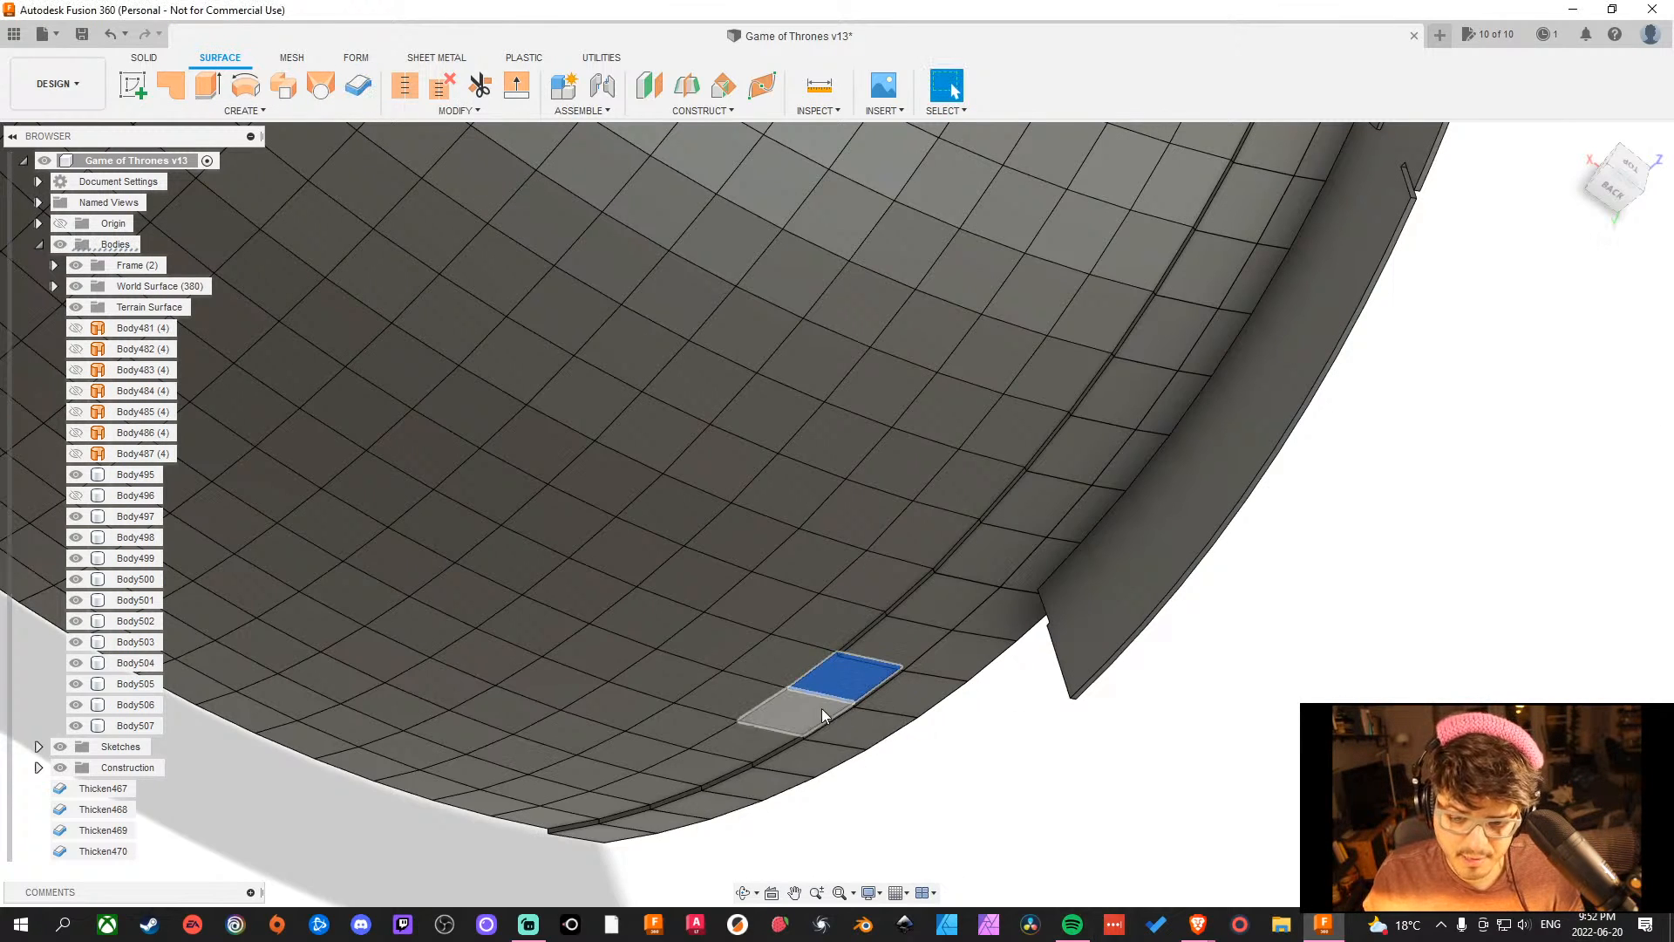
click(816, 713)
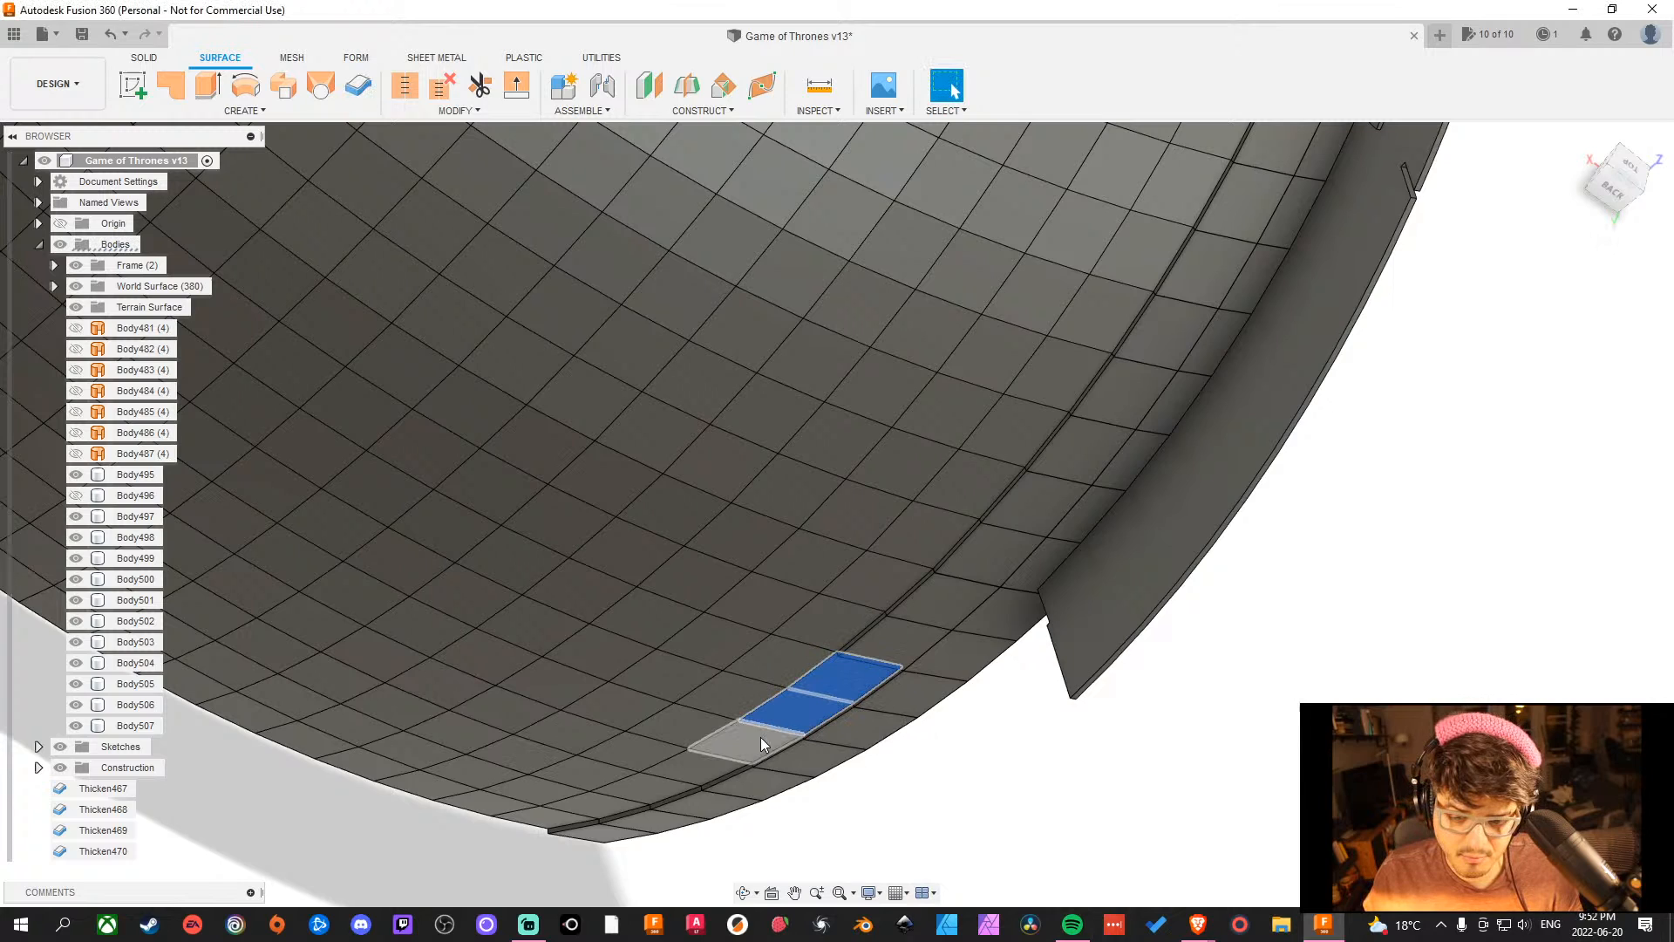
key(Escape)
Try to thicken the seven remaining panels beside the edge strip together by 12 mm on one side as a new body.
click(699, 767)
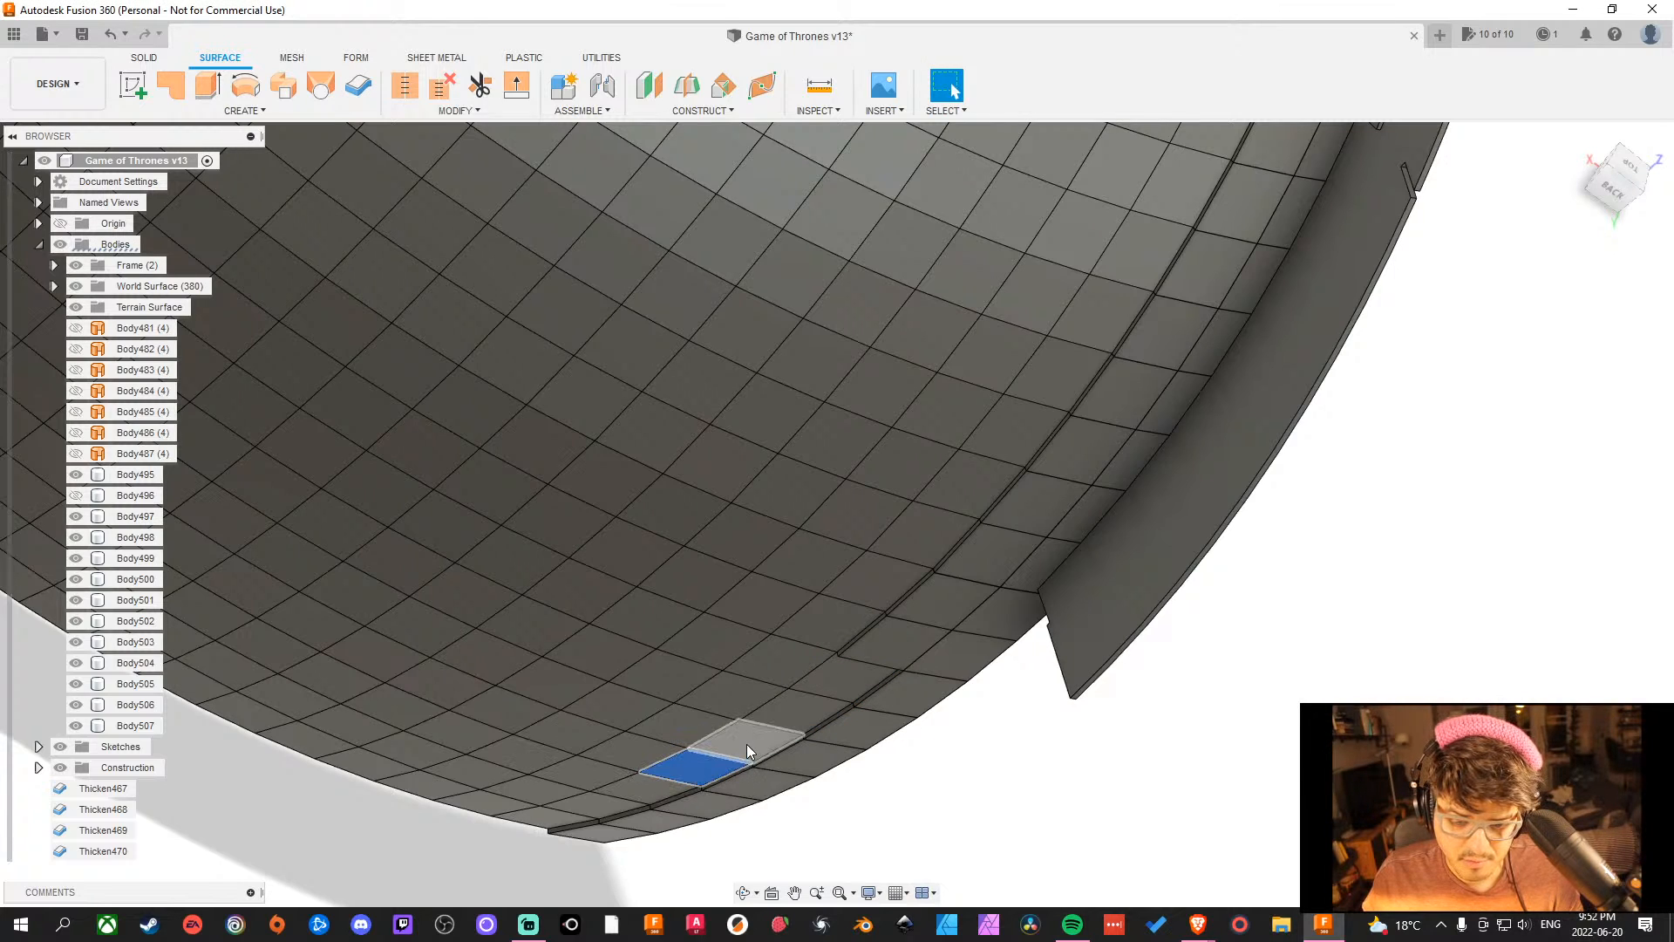
click(746, 743)
click(789, 711)
click(848, 673)
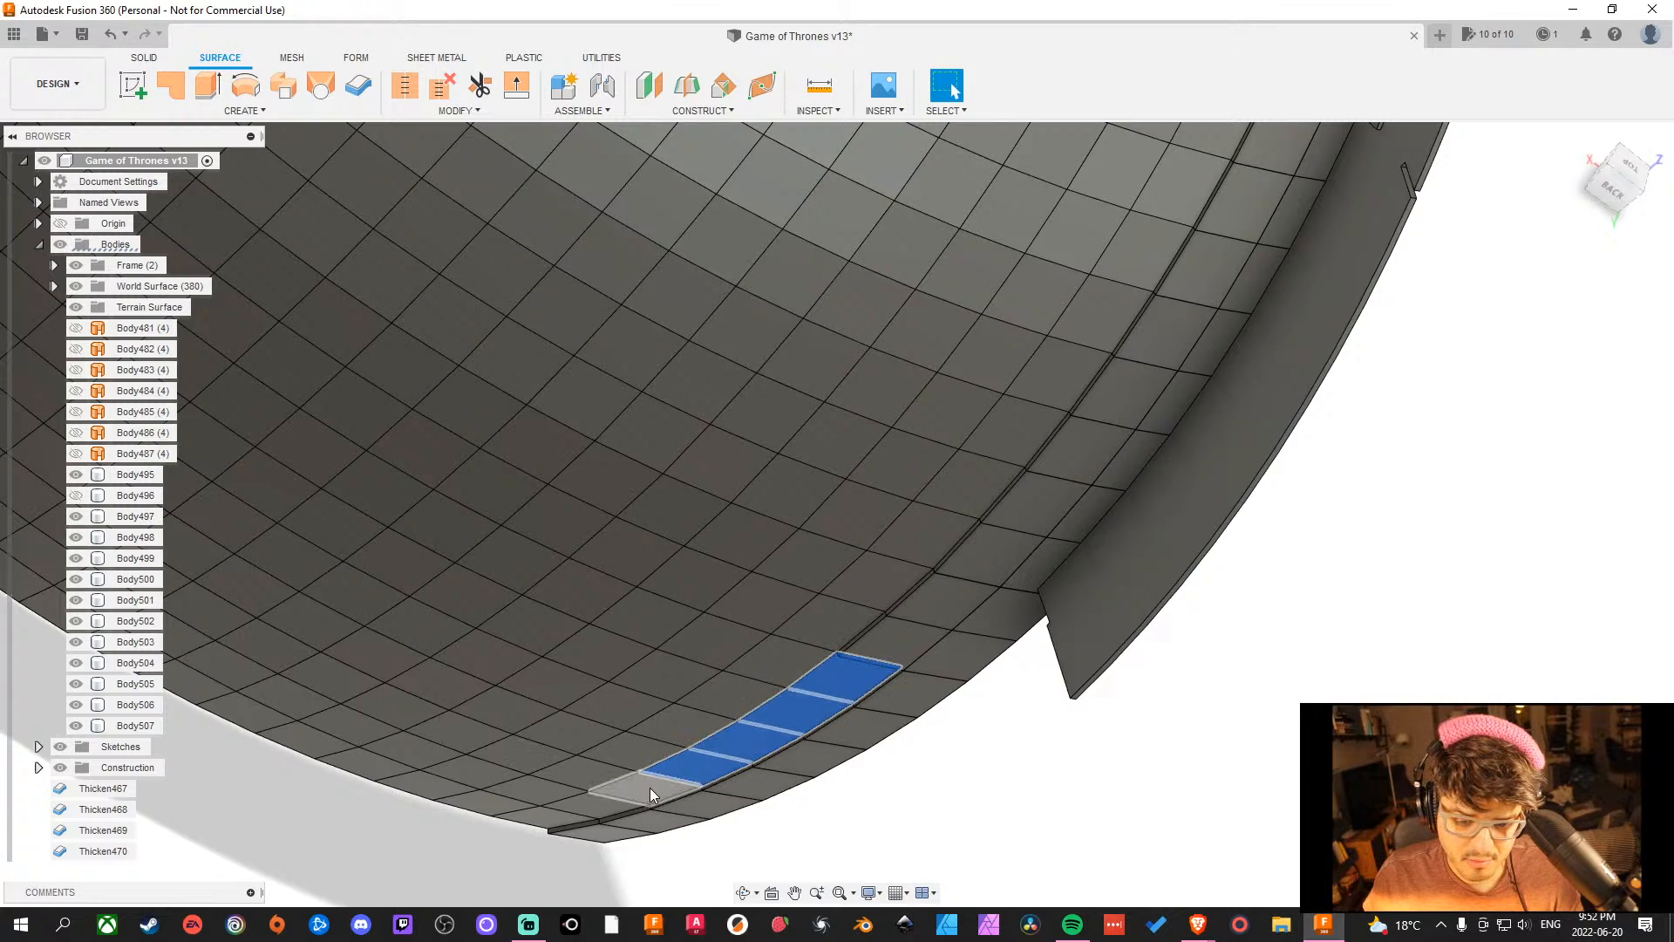
click(614, 794)
click(571, 811)
click(534, 821)
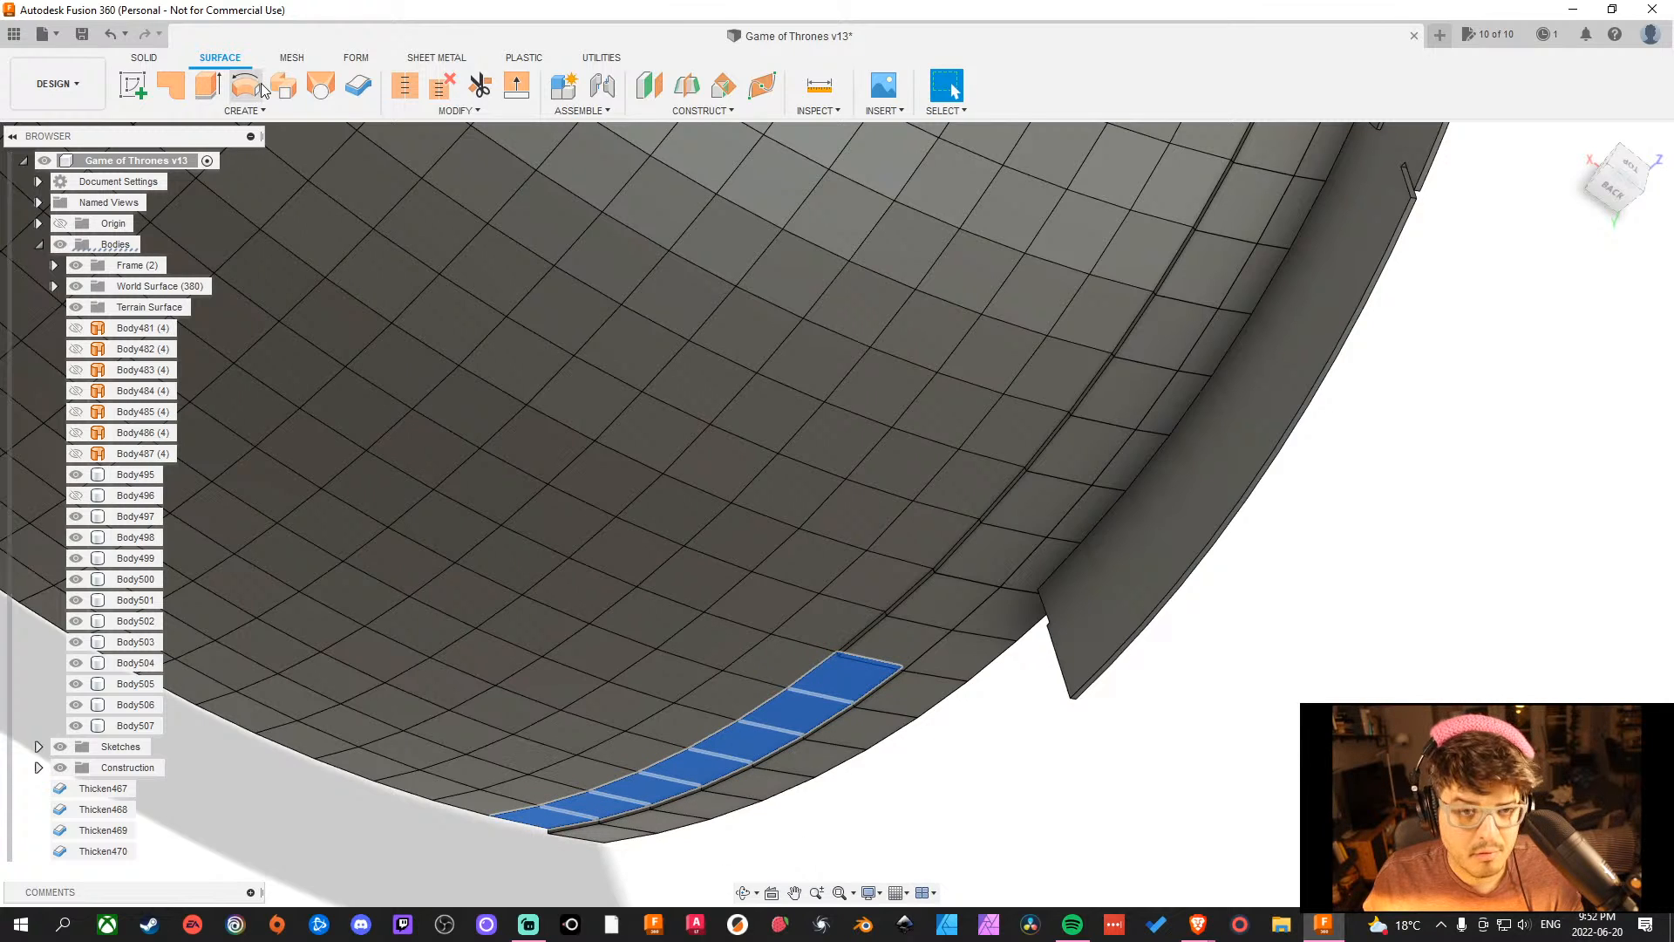
click(359, 87)
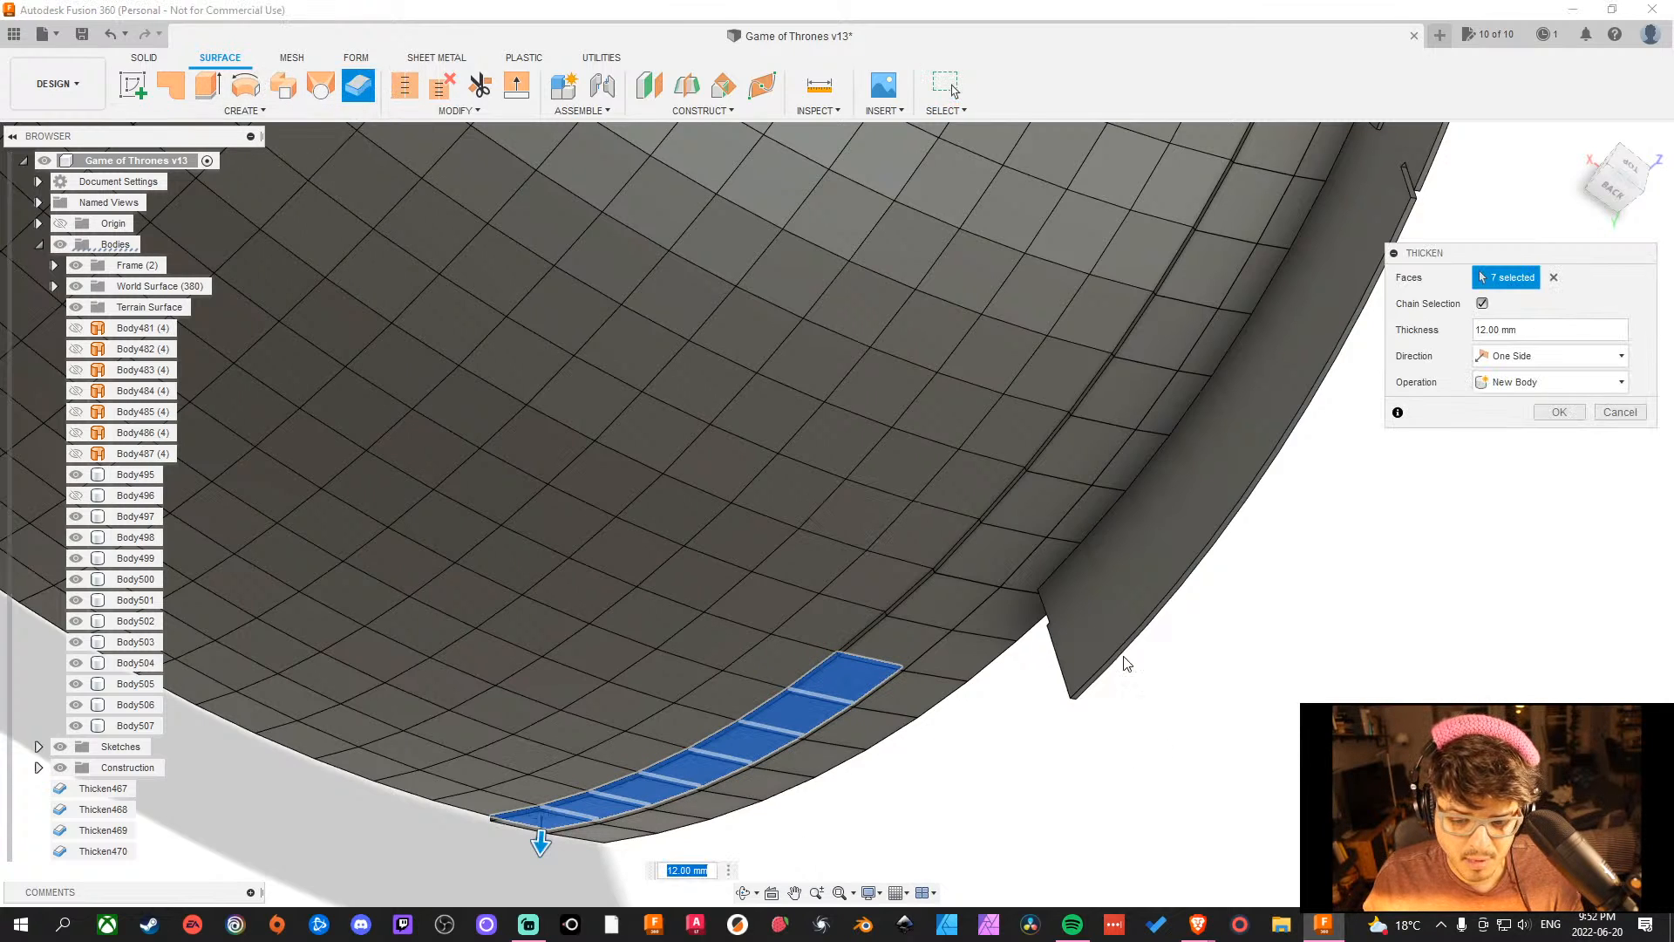
scroll(927, 528, up, 10)
shift+middle_drag(926, 528, 1035, 459)
scroll(1035, 459, down, 5)
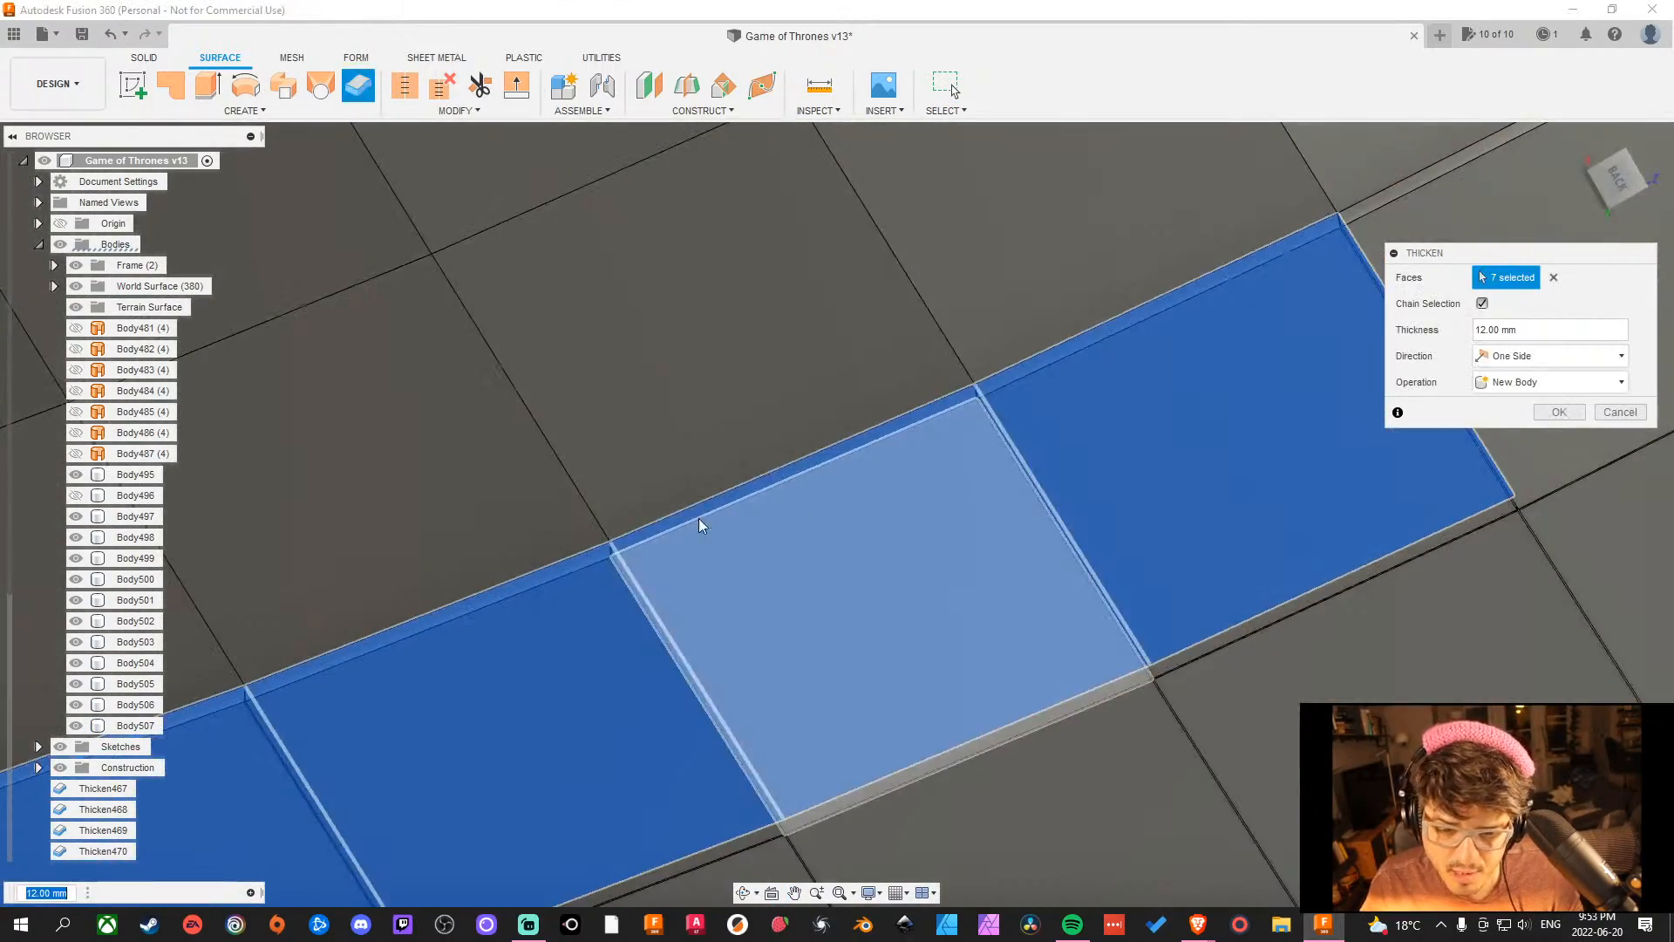
scroll(1046, 423, up, 8)
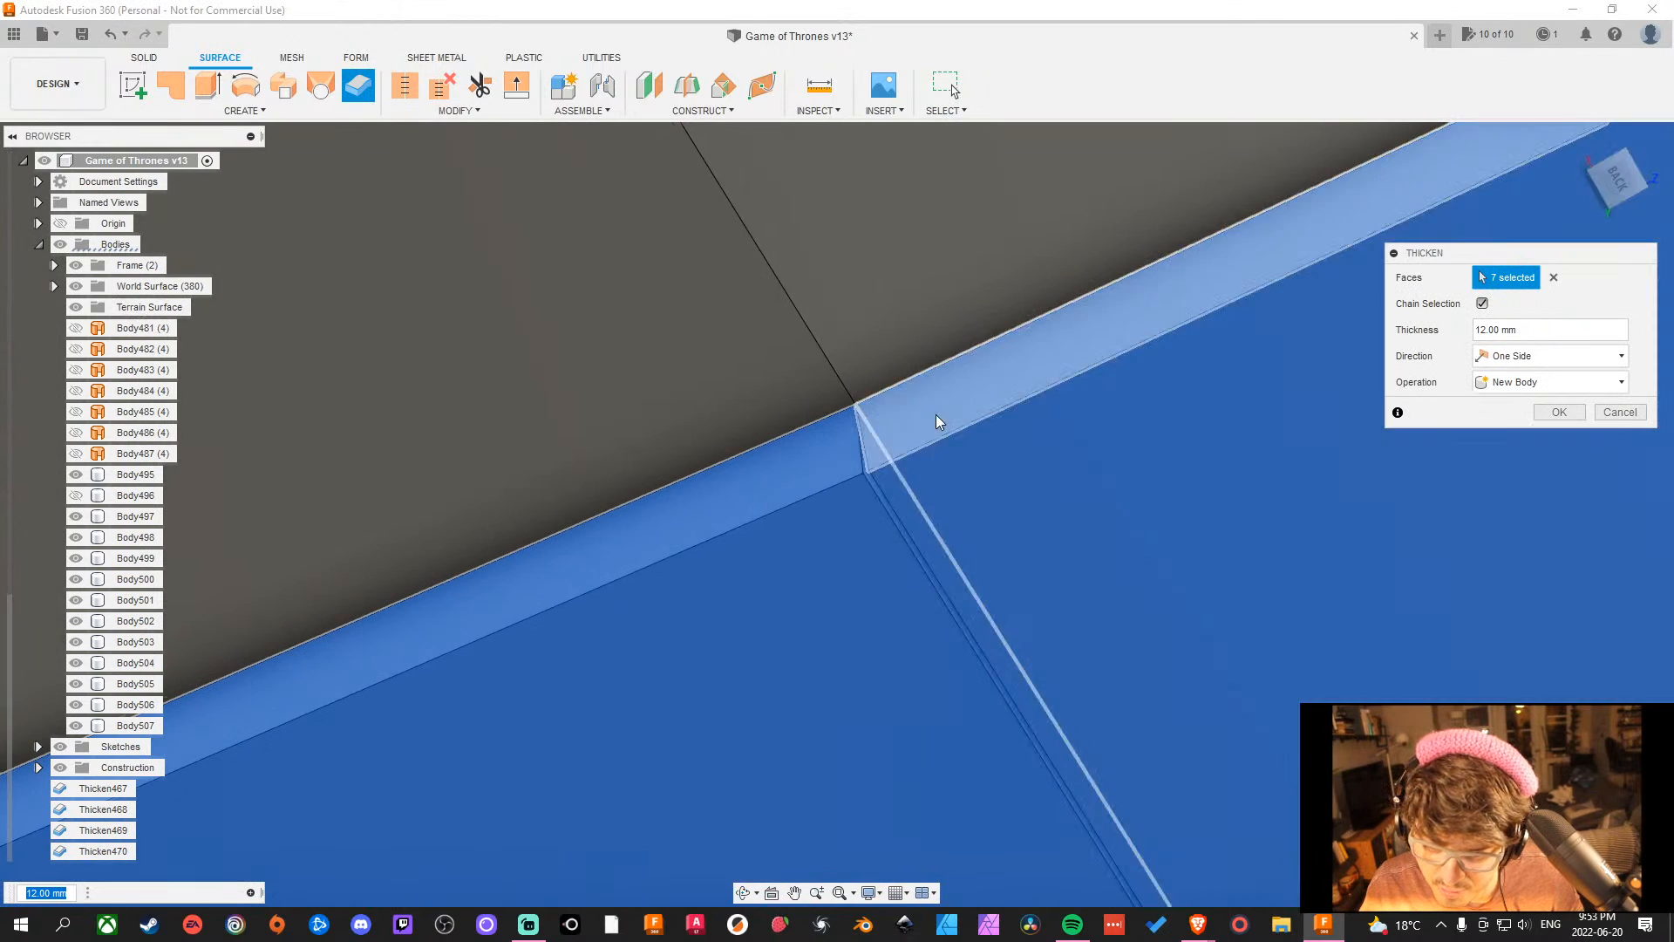
scroll(934, 419, down, 6)
scroll(835, 589, down, 4)
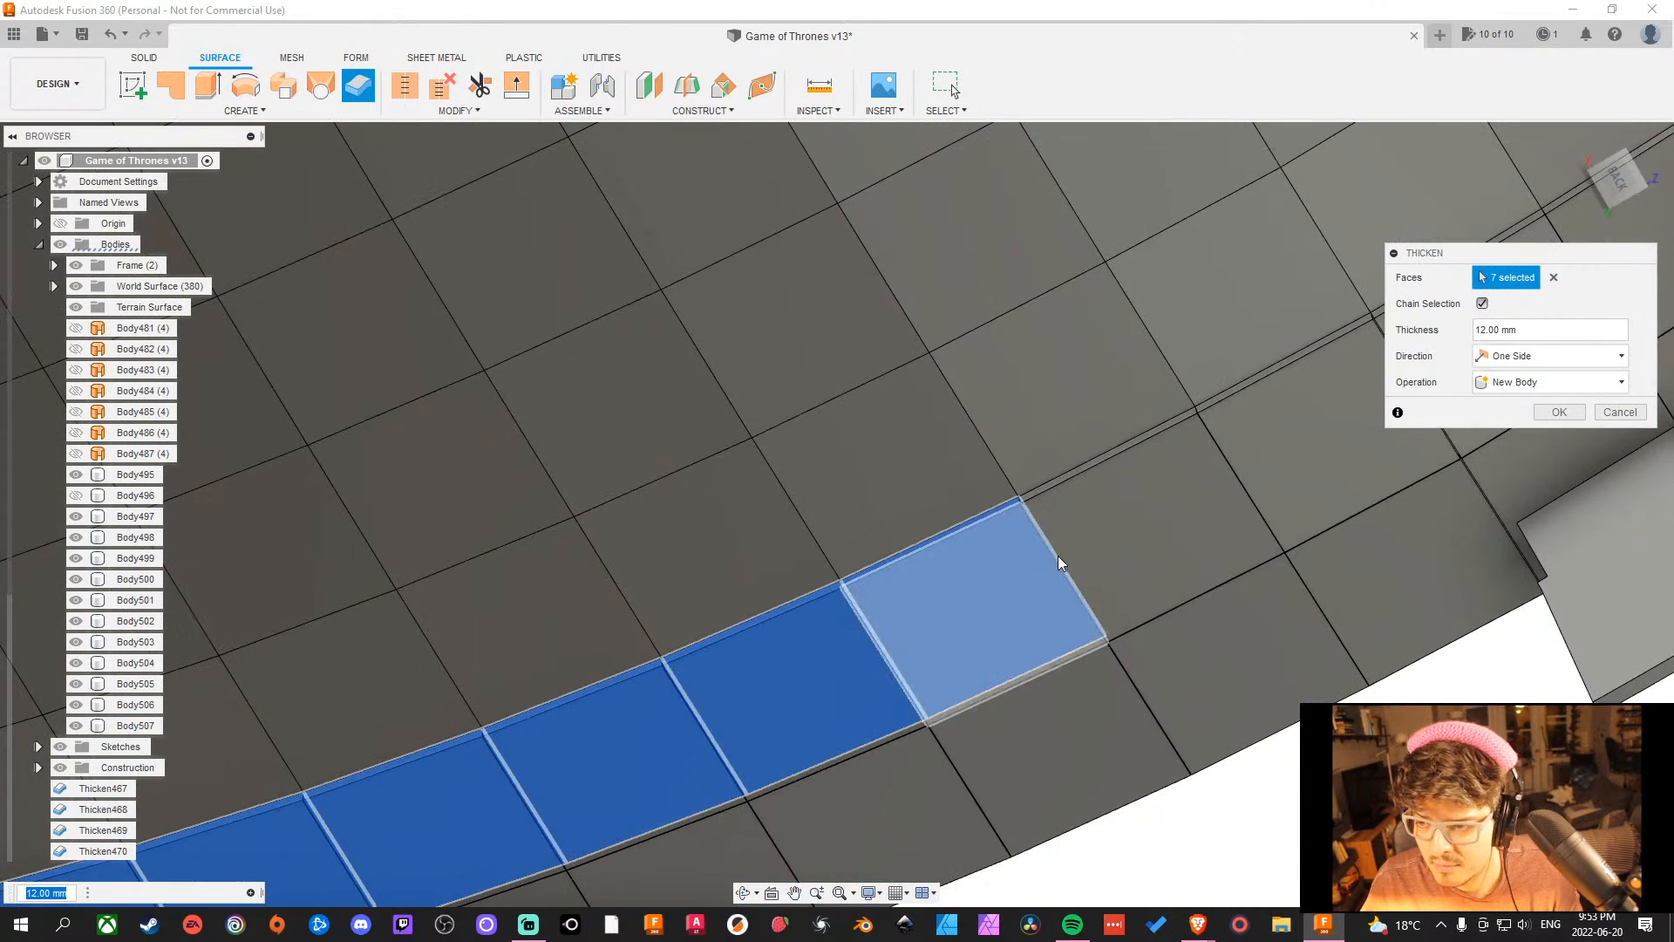
middle_drag(1059, 558, 1088, 394)
click(1559, 414)
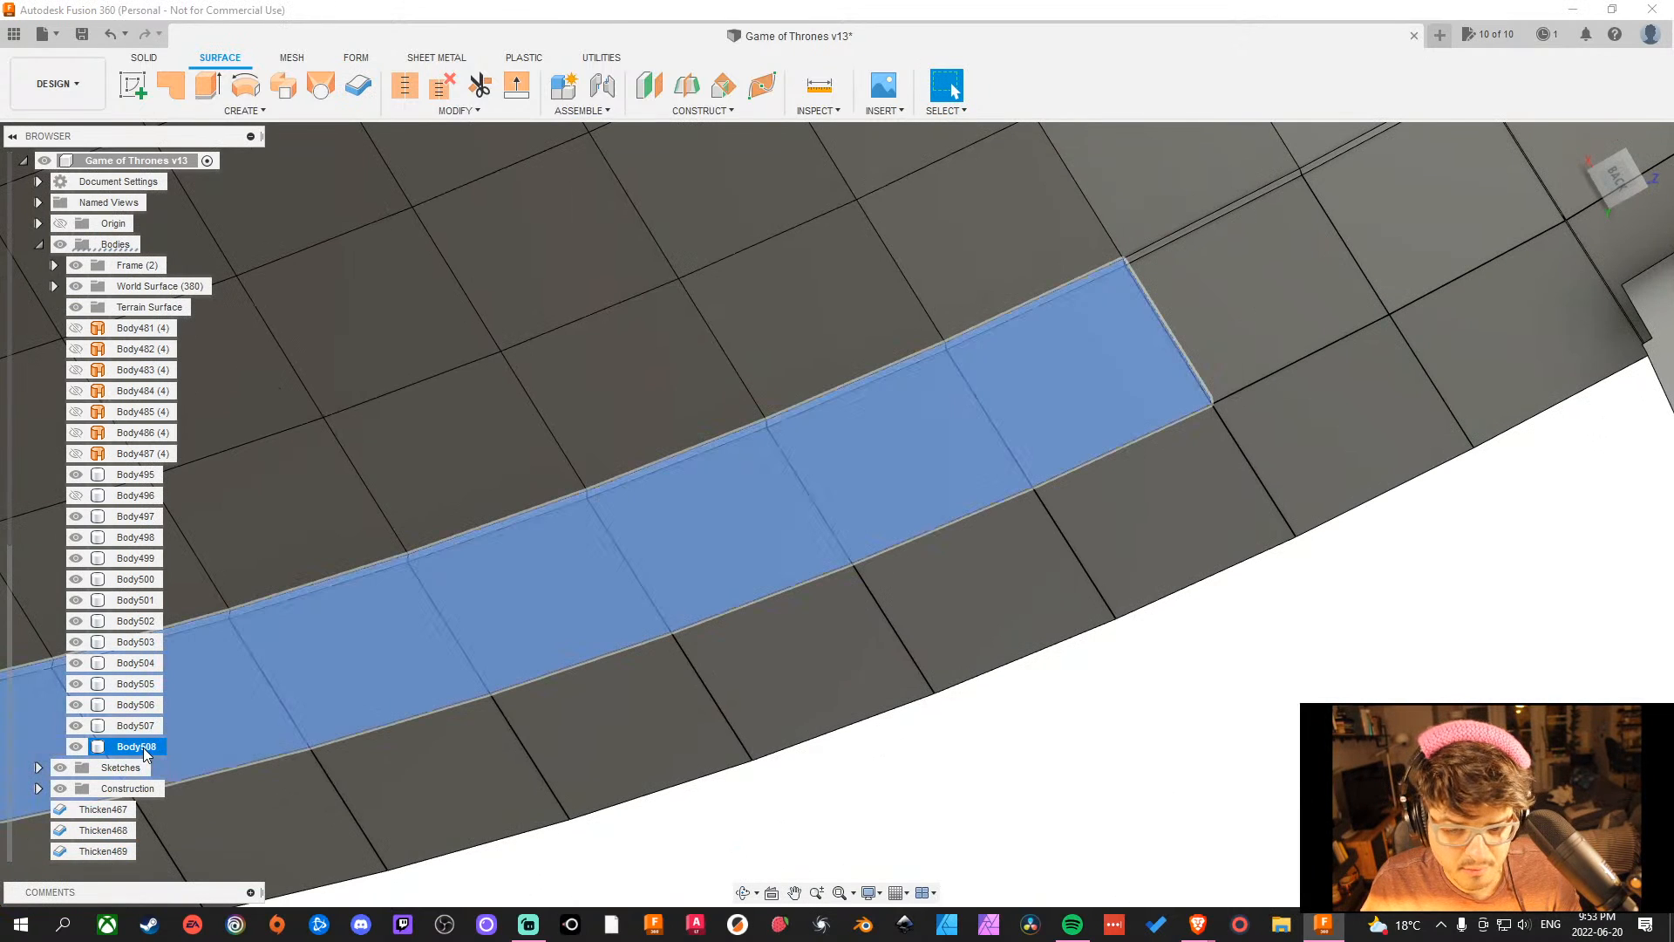
Hide the combined thickened strip body to check whether its panels form one piece.
click(133, 747)
middle_drag(906, 799, 884, 702)
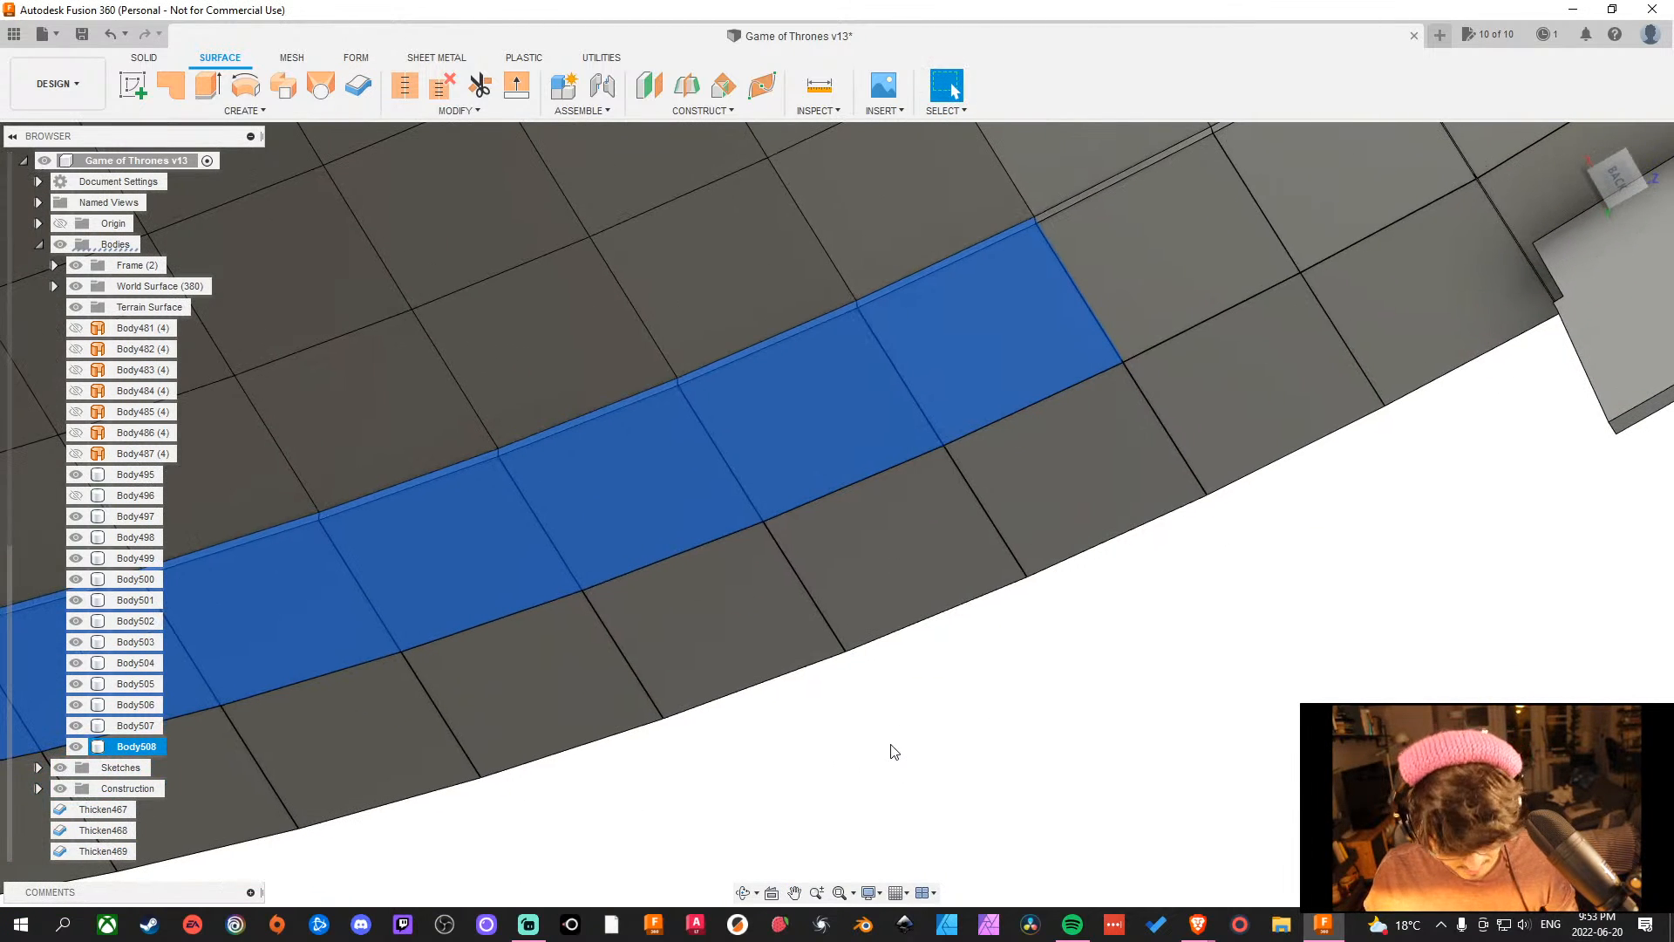
key(v)
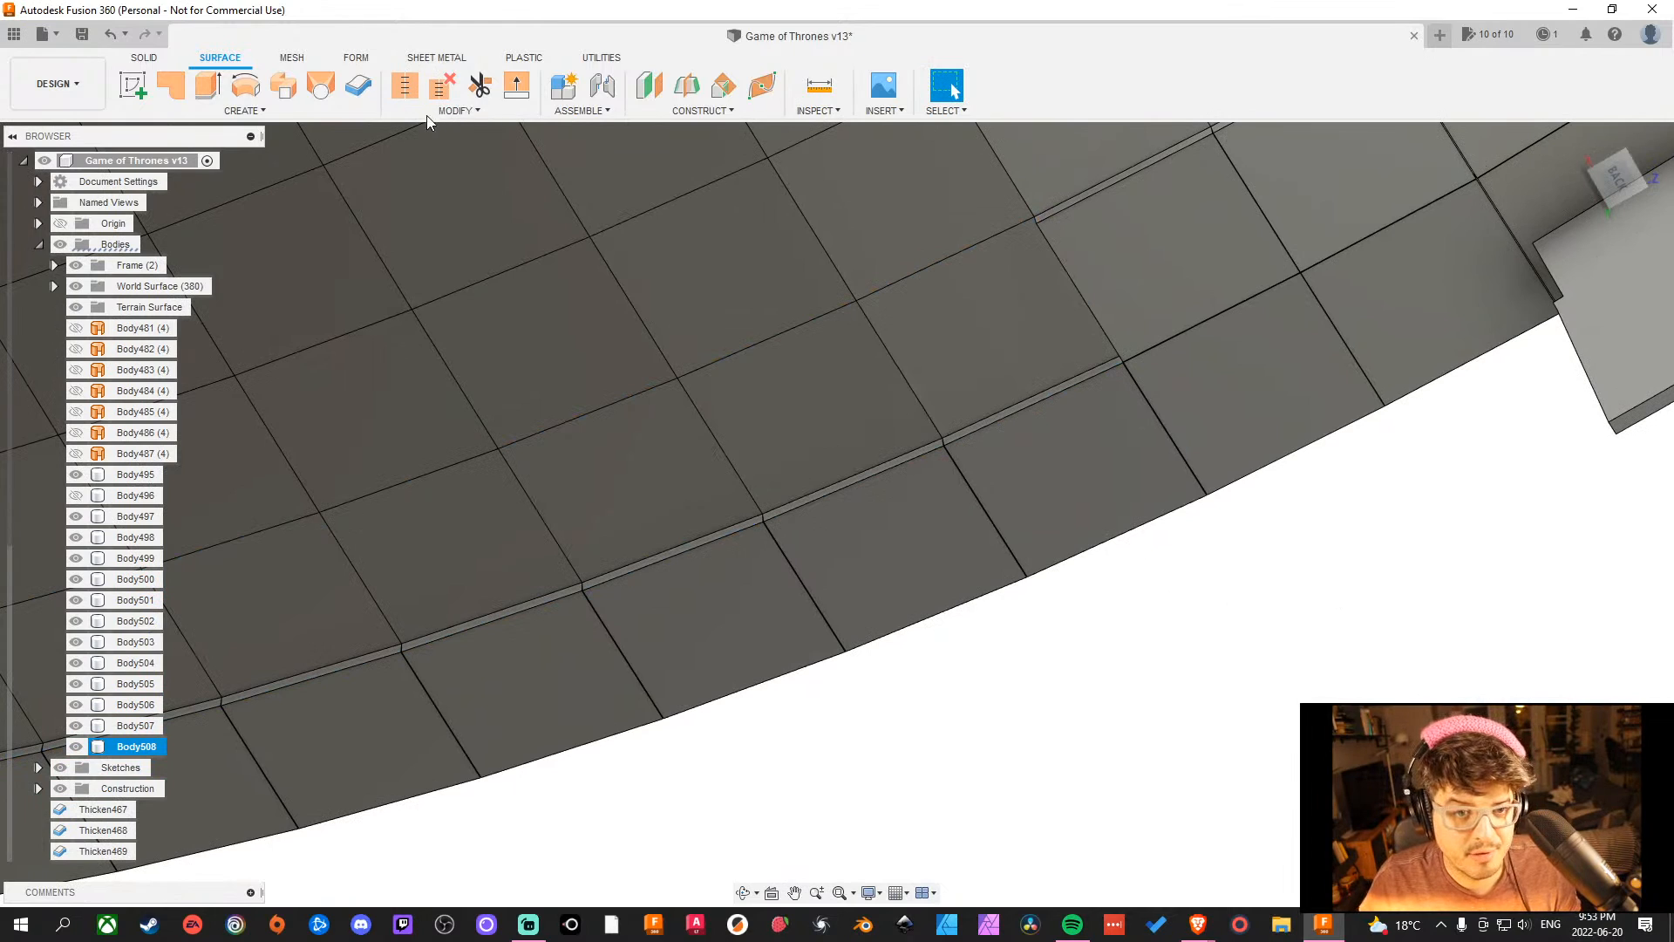
Thicken the twelfth- and thirteenth-row panels beside the rib's edge strip by 12 mm on one side as separate new bodies.
click(358, 84)
click(865, 352)
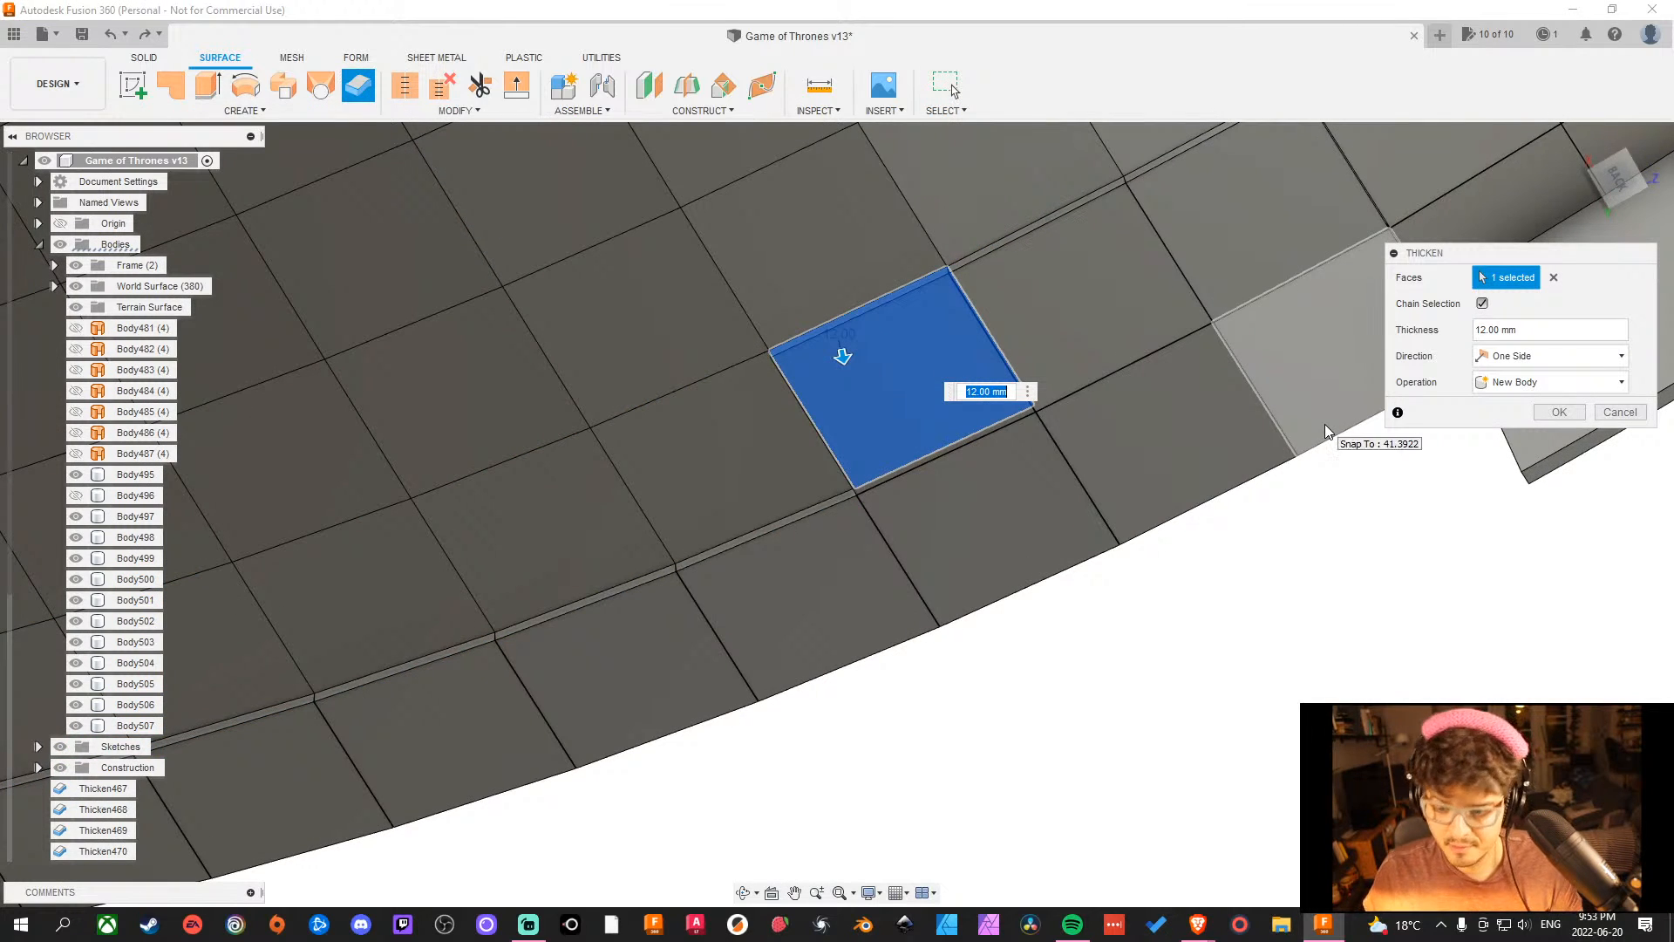
key(Return)
click(720, 476)
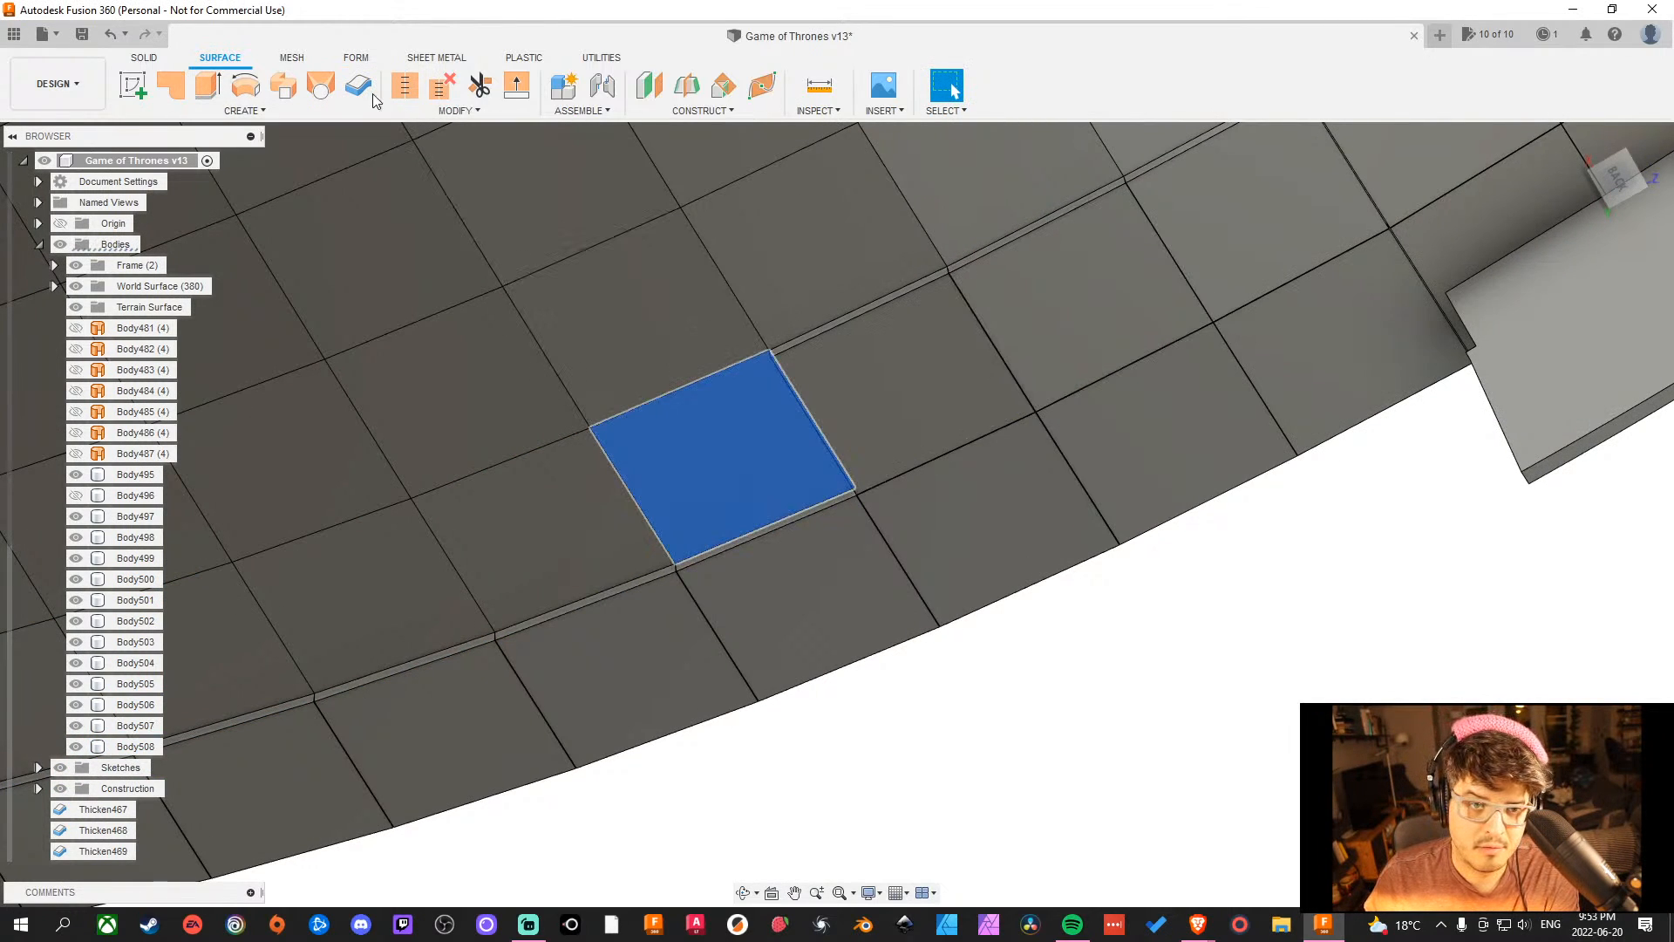
click(359, 86)
key(Return)
Thicken the fourteenth- and fifteenth-row panels beside the rib's edge strip by 12 mm on one side as separate new bodies.
click(488, 518)
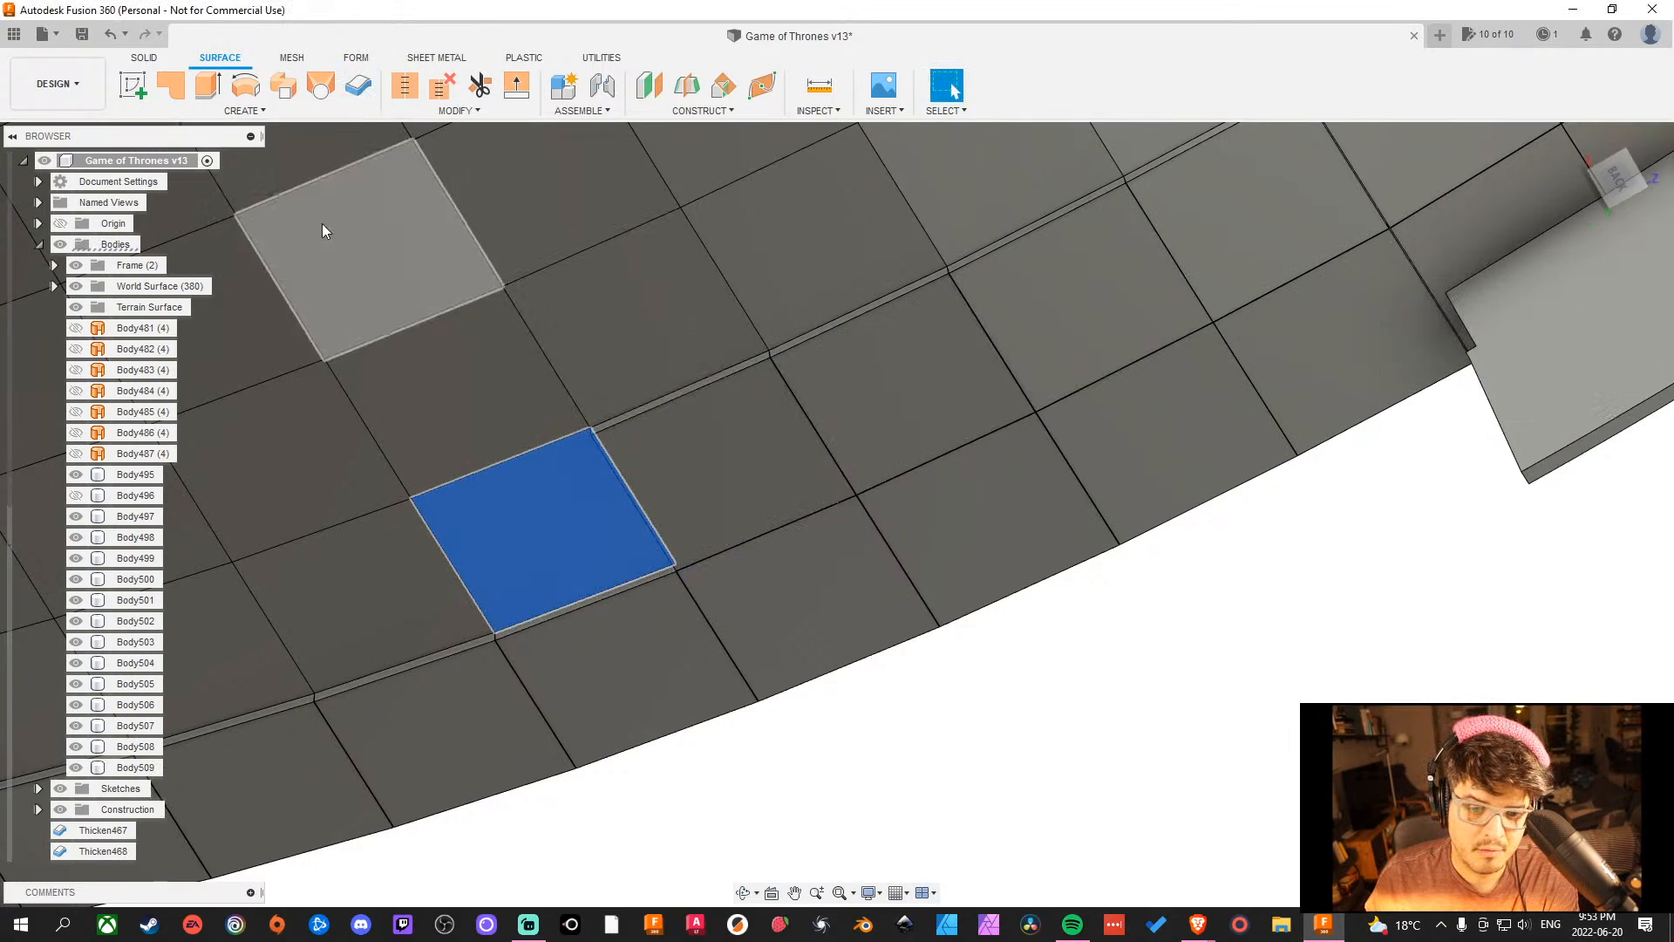
click(355, 89)
middle_drag(762, 389, 1361, 229)
click(1561, 413)
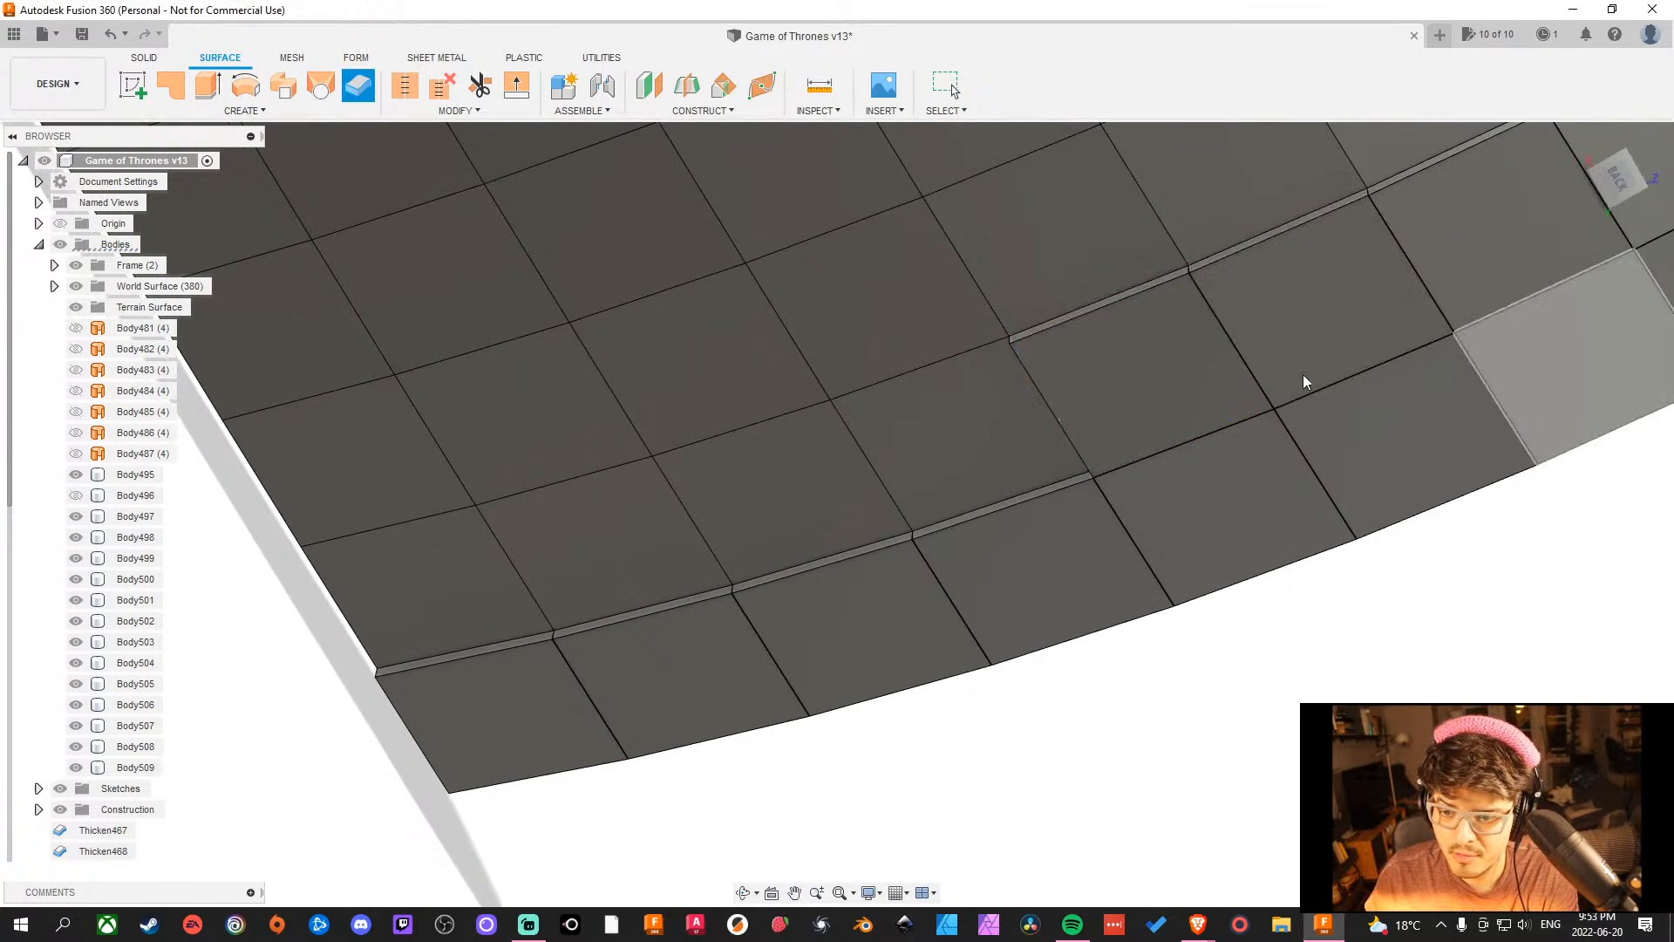
click(359, 85)
click(978, 409)
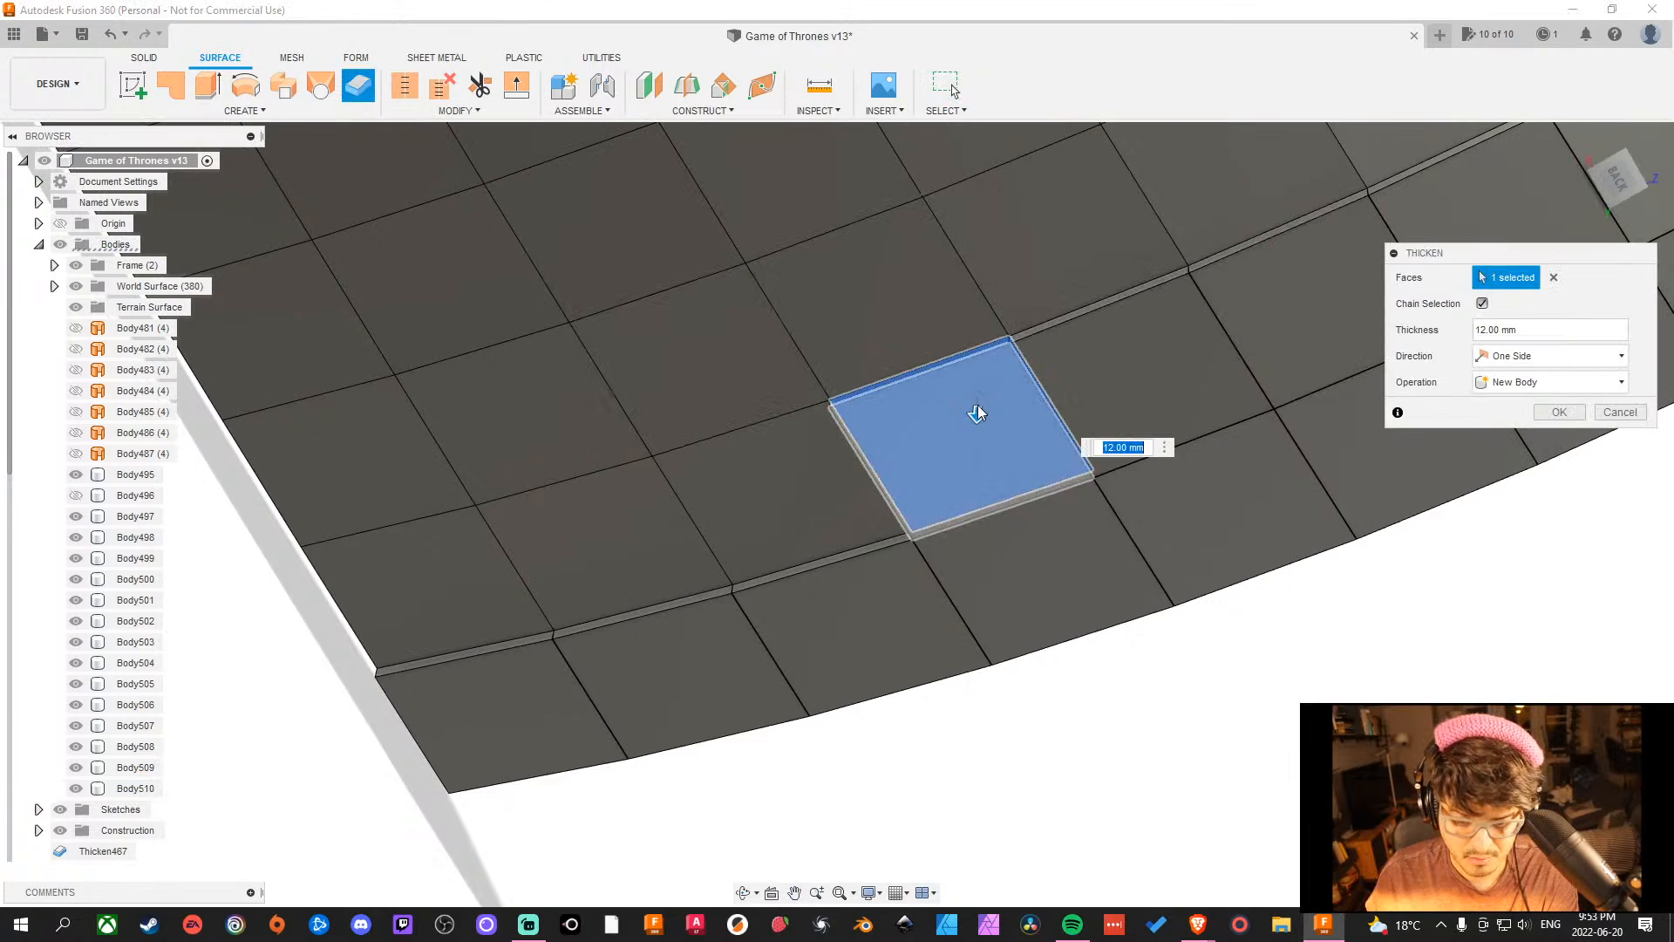
key(Return)
Thicken the last three panels beside the rib's edge strip, rows sixteen to eighteen, by 12 mm on one side as separate new bodies.
click(358, 86)
click(836, 493)
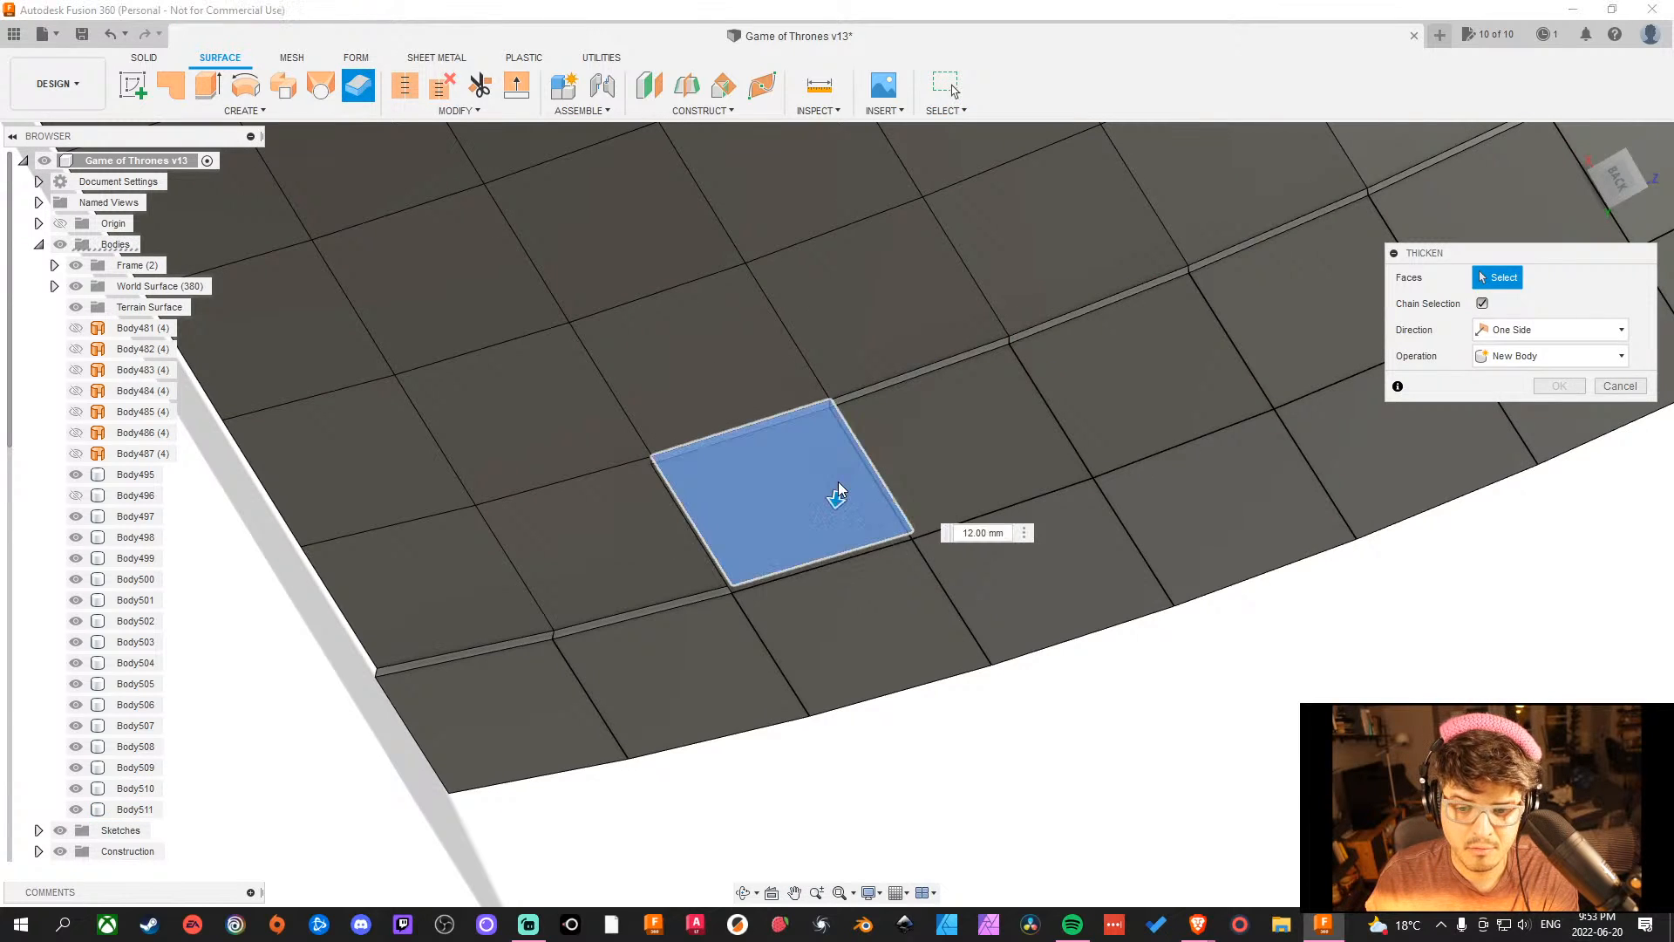
key(Return)
click(359, 85)
click(630, 569)
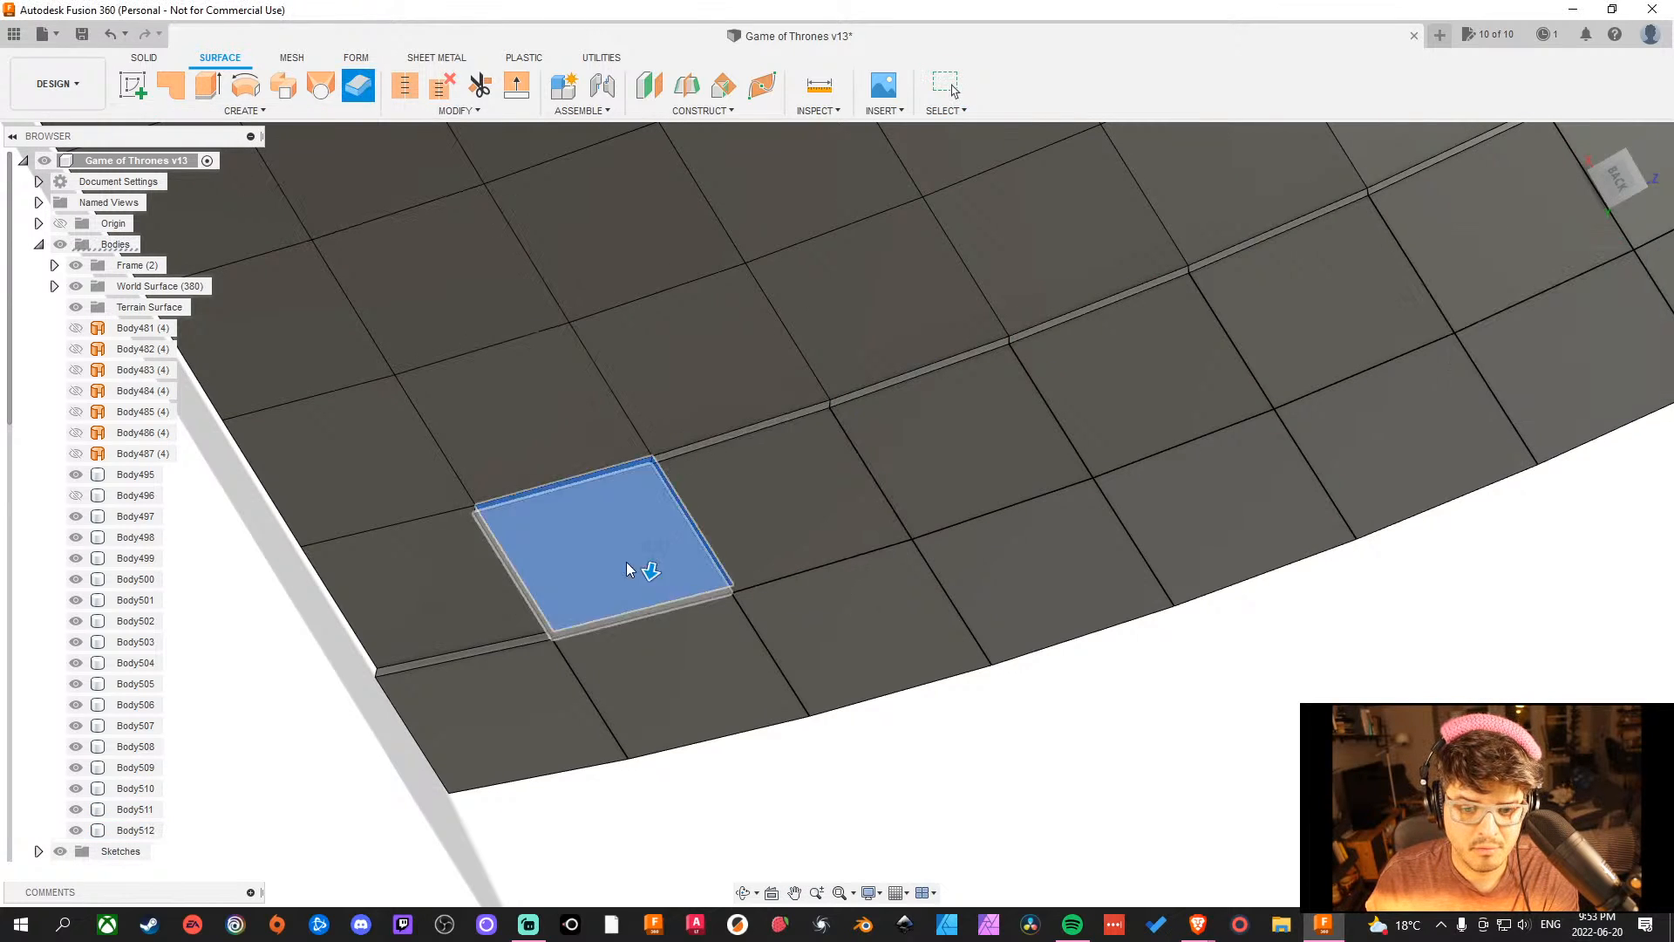
key(Return)
click(358, 85)
key(Escape)
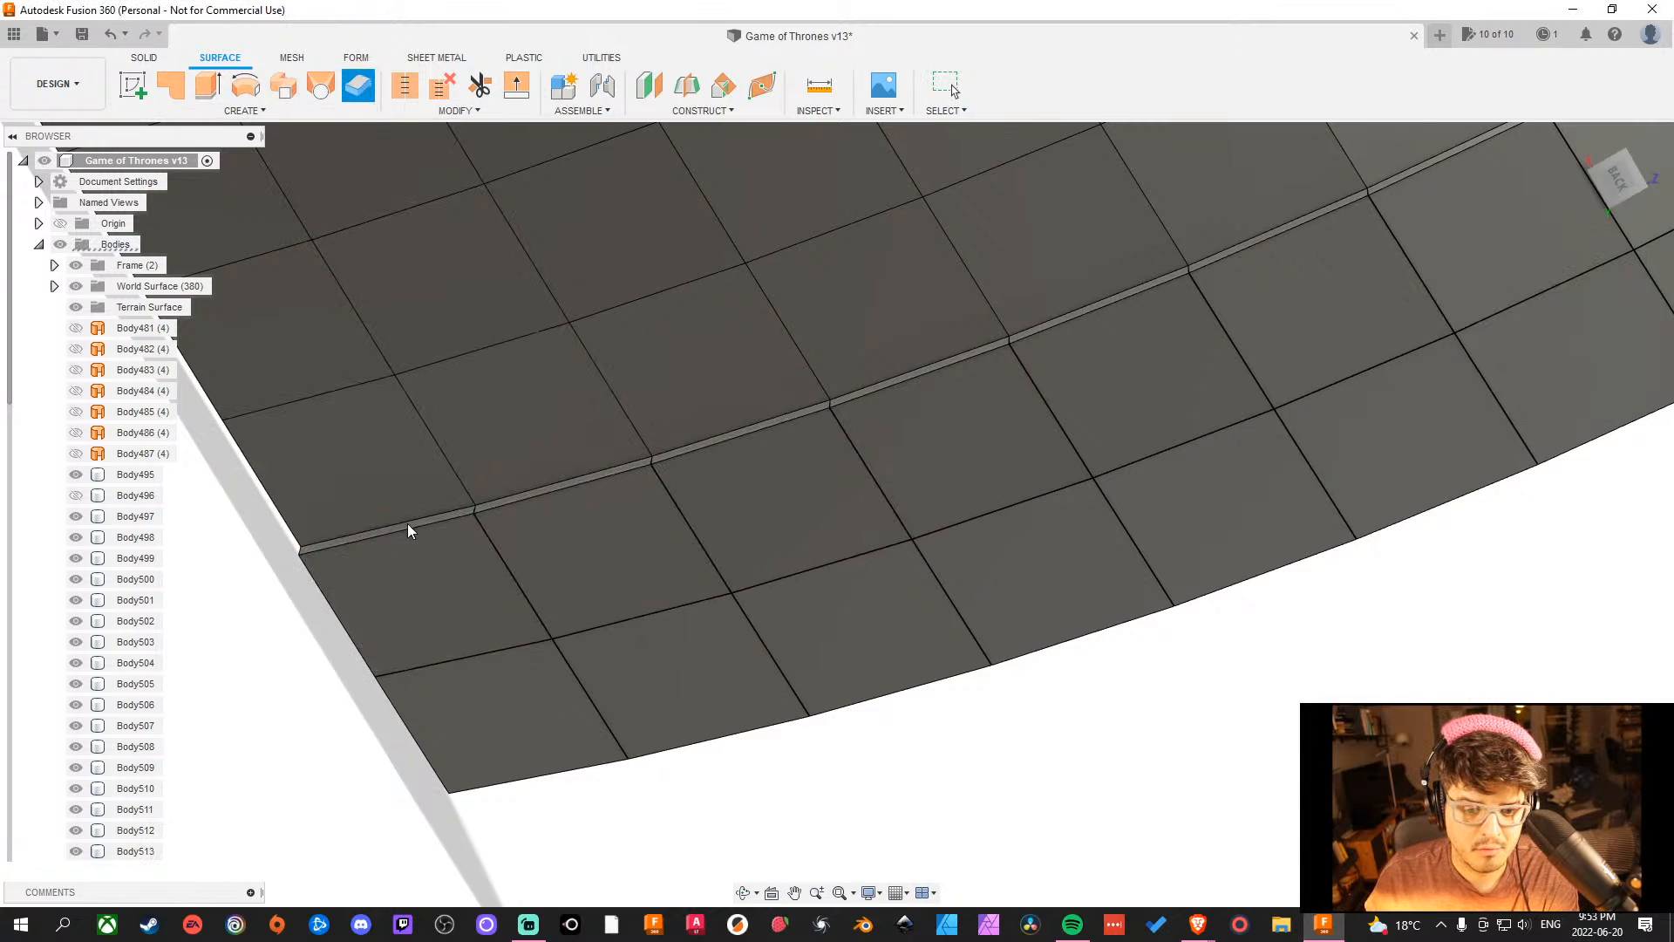
Thicken the two lowest panels of the third column from the rib's edge by 12 mm on one side as separate new bodies.
click(358, 86)
click(336, 466)
key(Return)
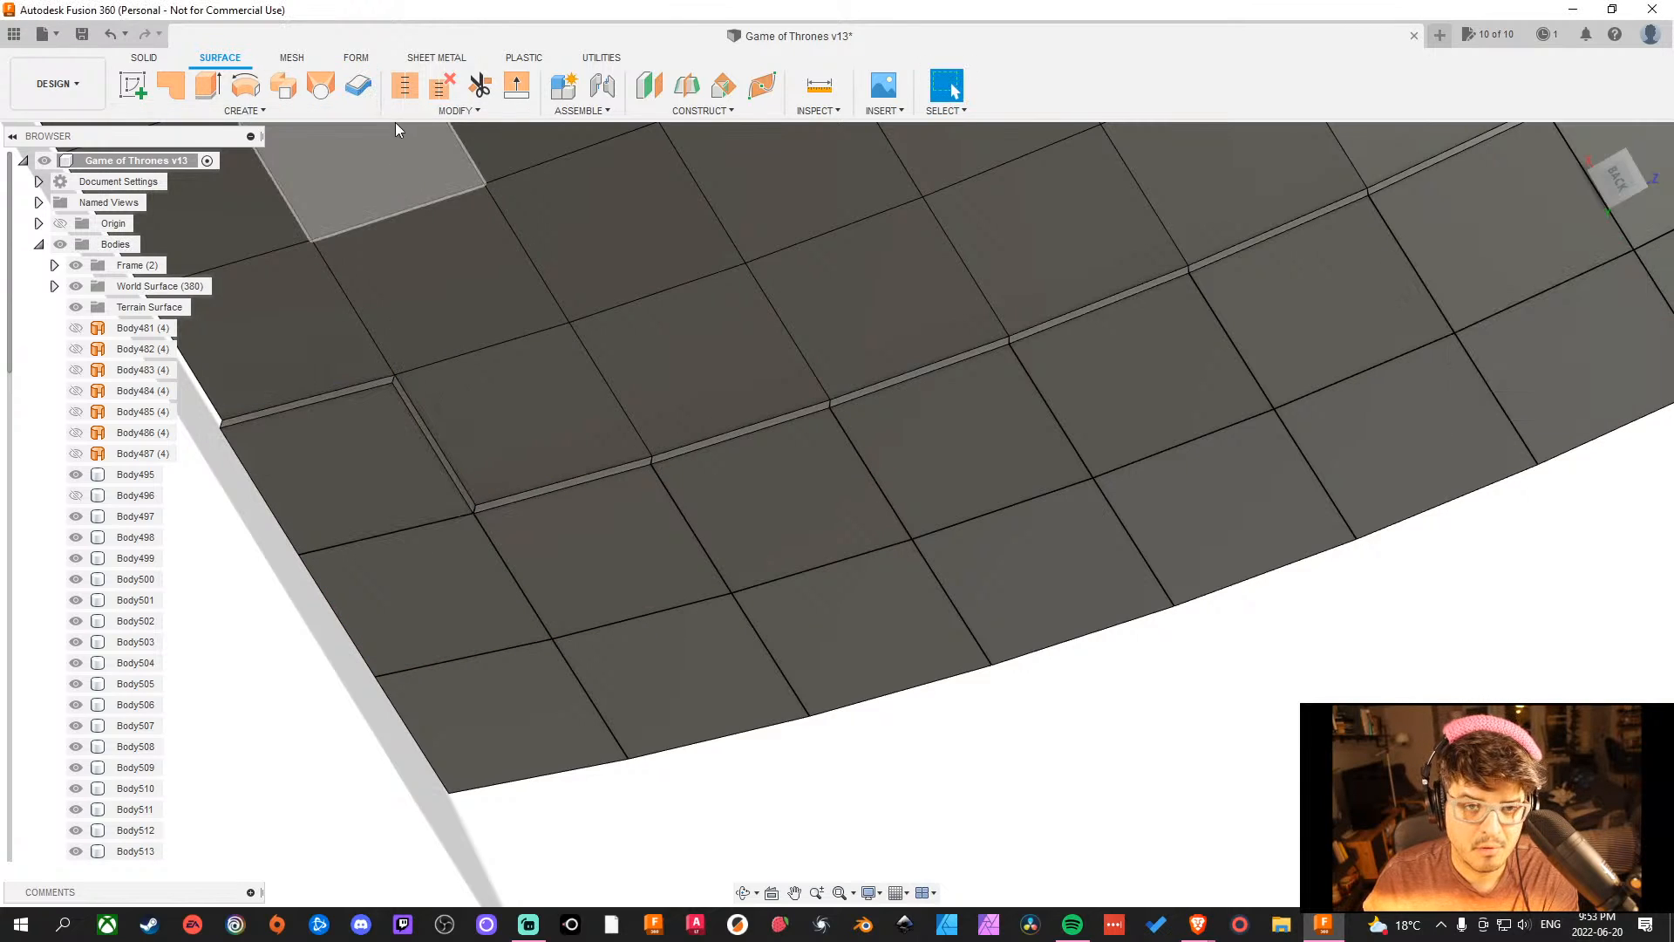
click(358, 86)
click(514, 410)
key(Return)
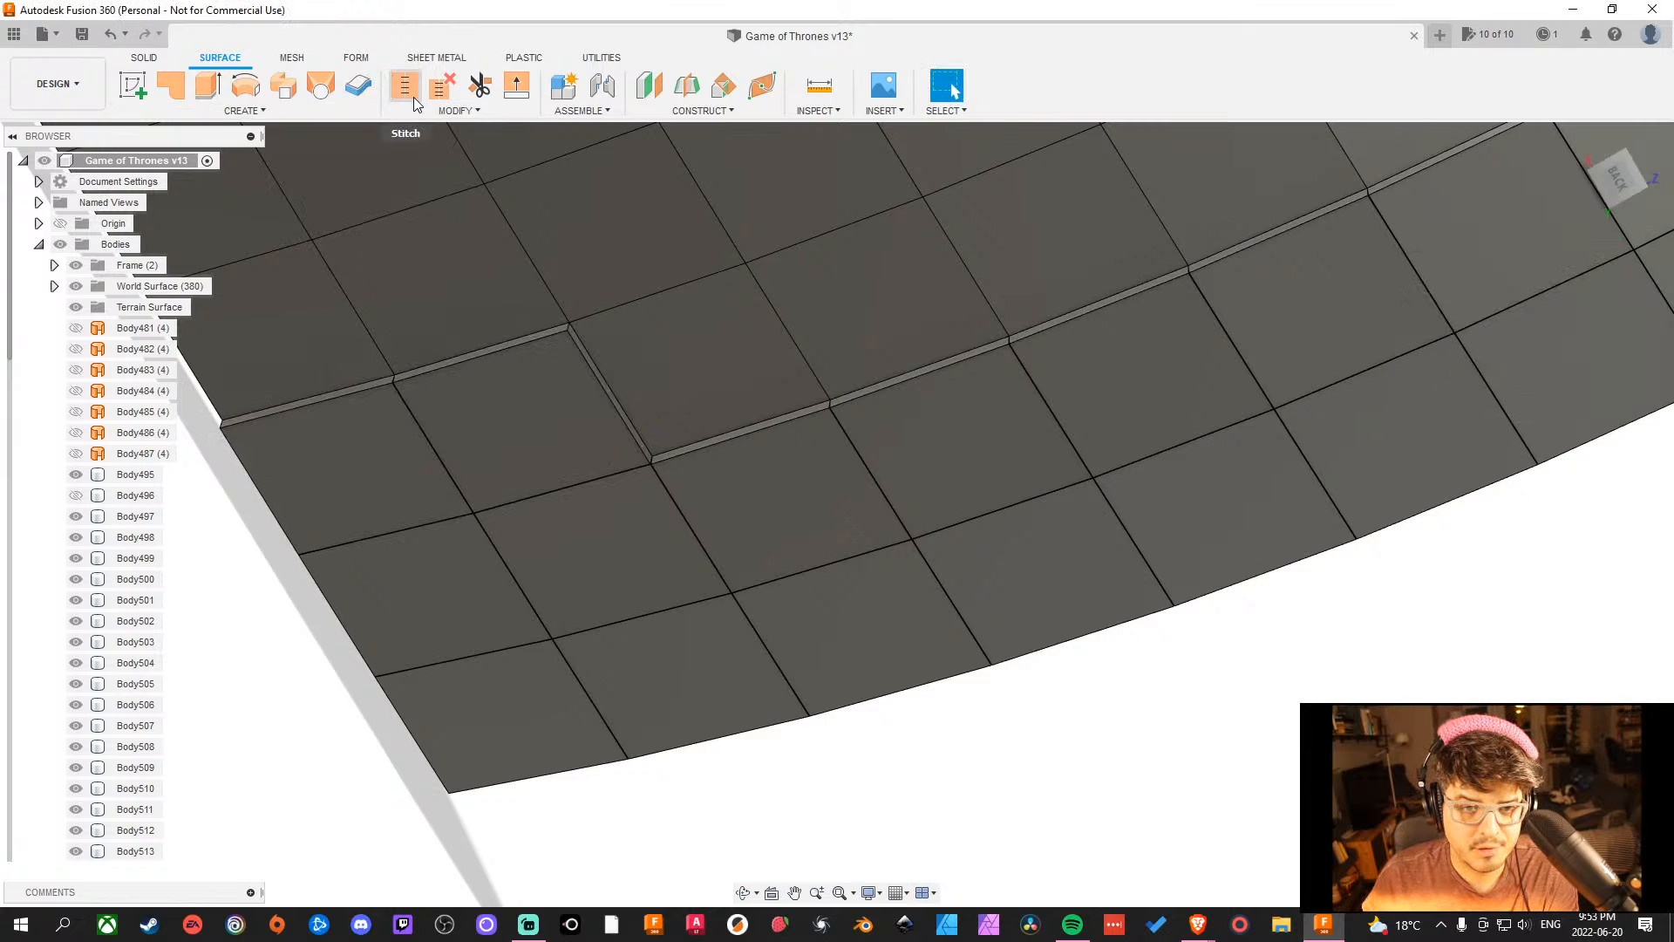
Thicken the third and fourth panels up from the lower end of the third column by 12 mm on one side as new bodies.
click(354, 85)
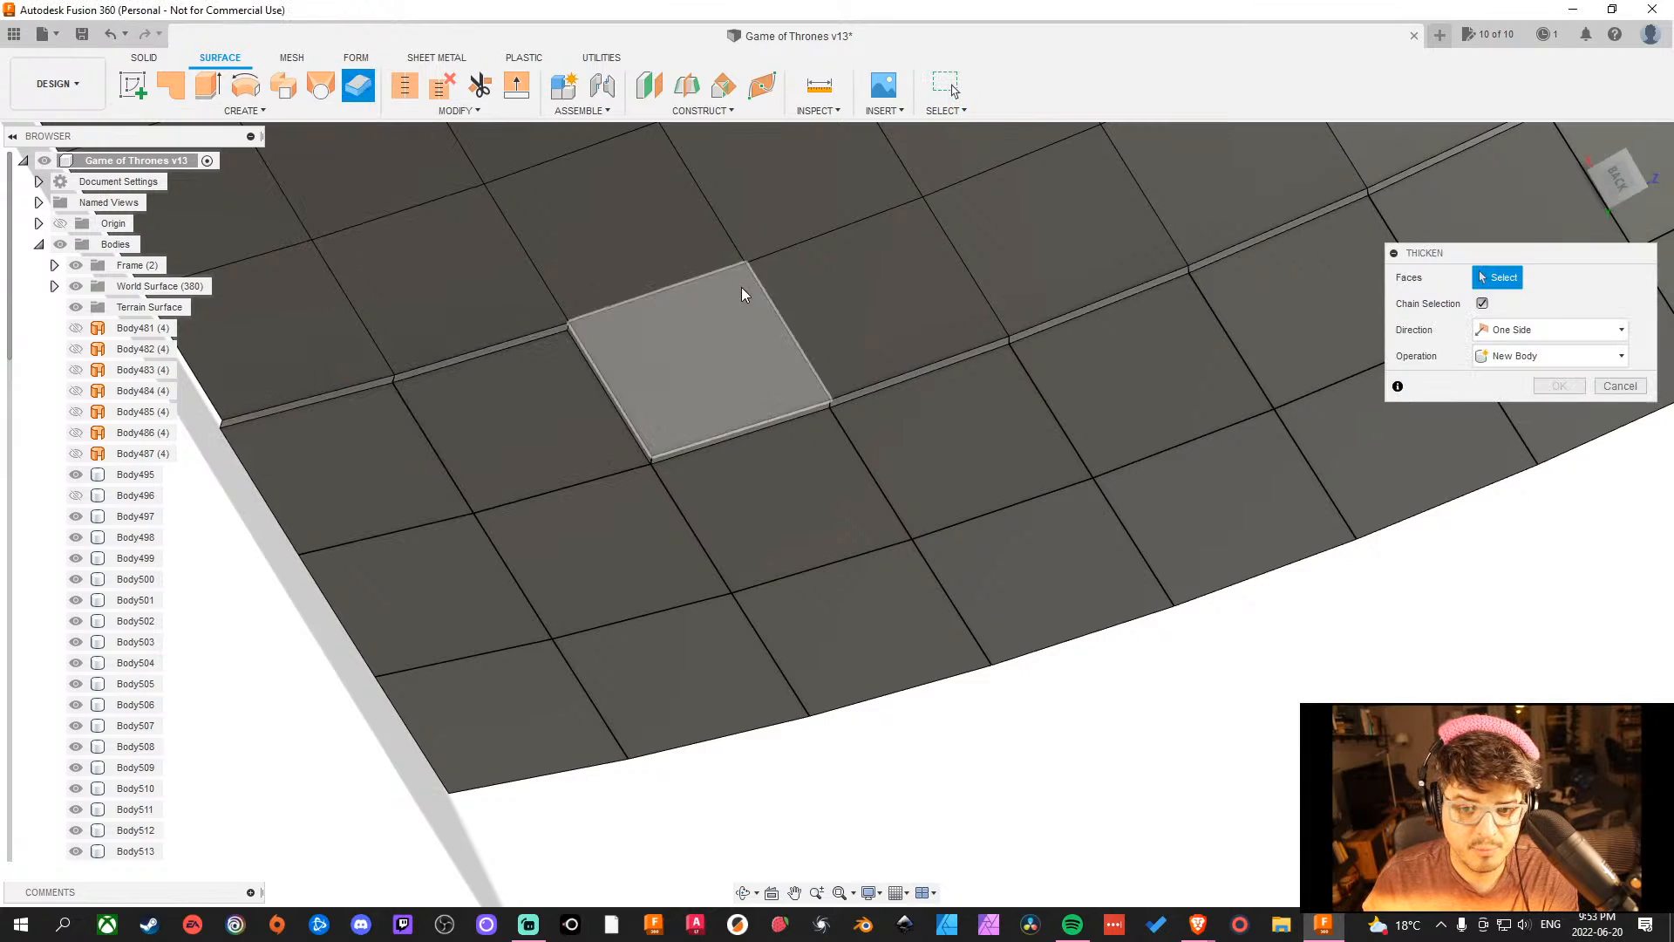
click(634, 375)
key(Return)
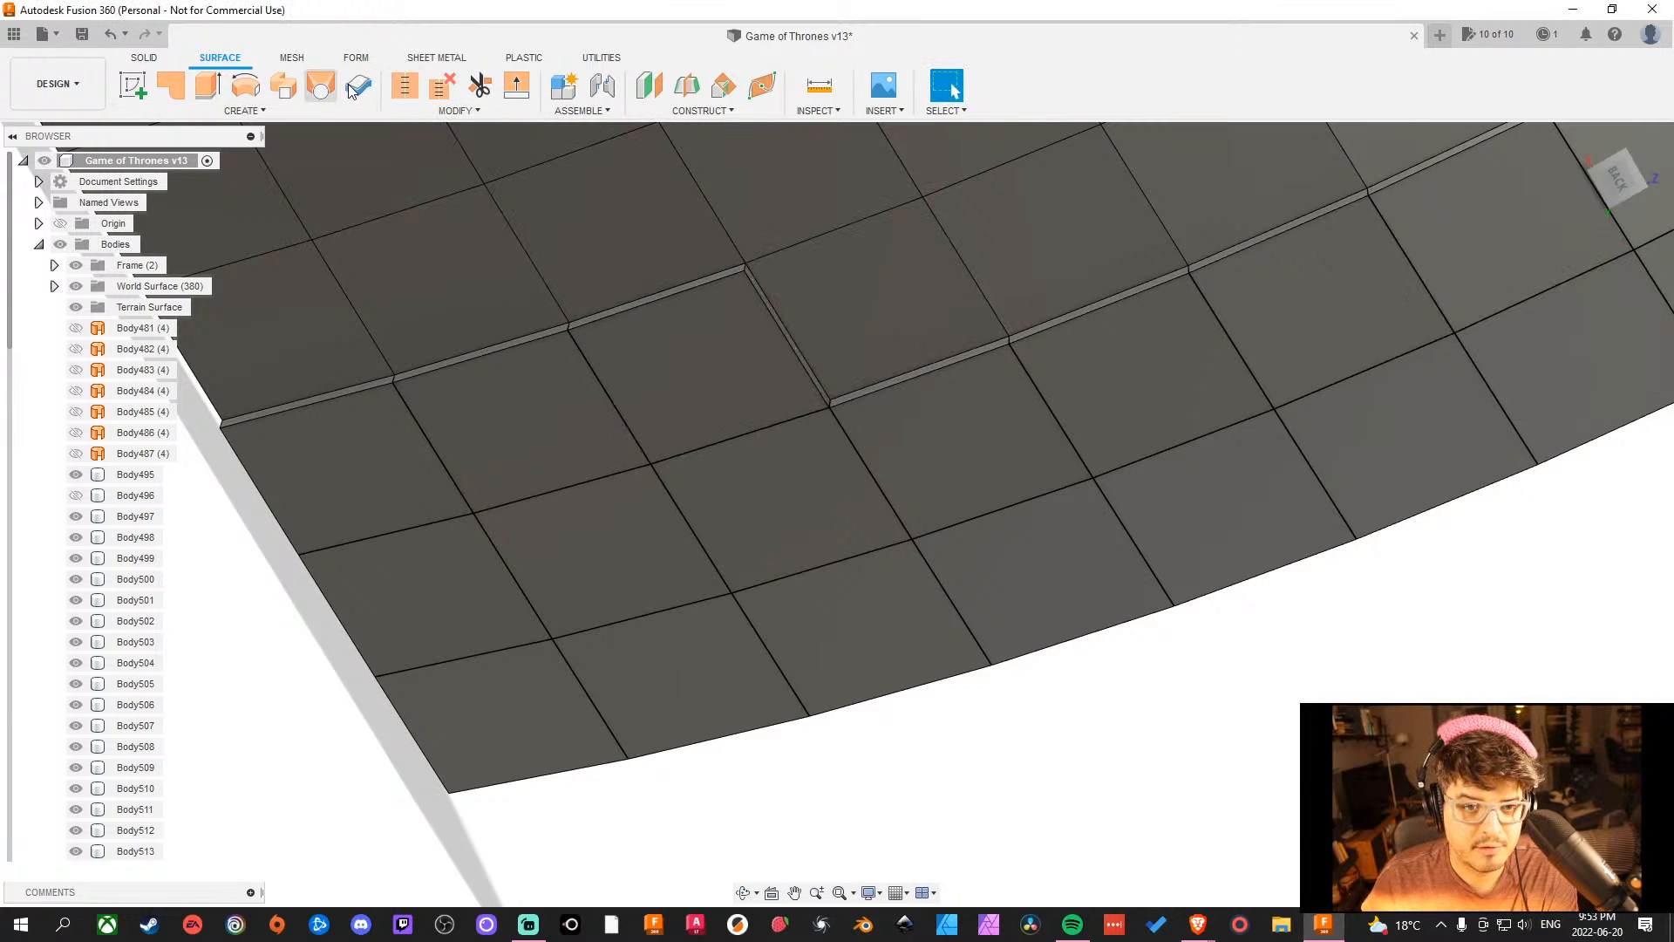
click(352, 85)
click(907, 262)
key(Return)
scroll(907, 261, up, 5)
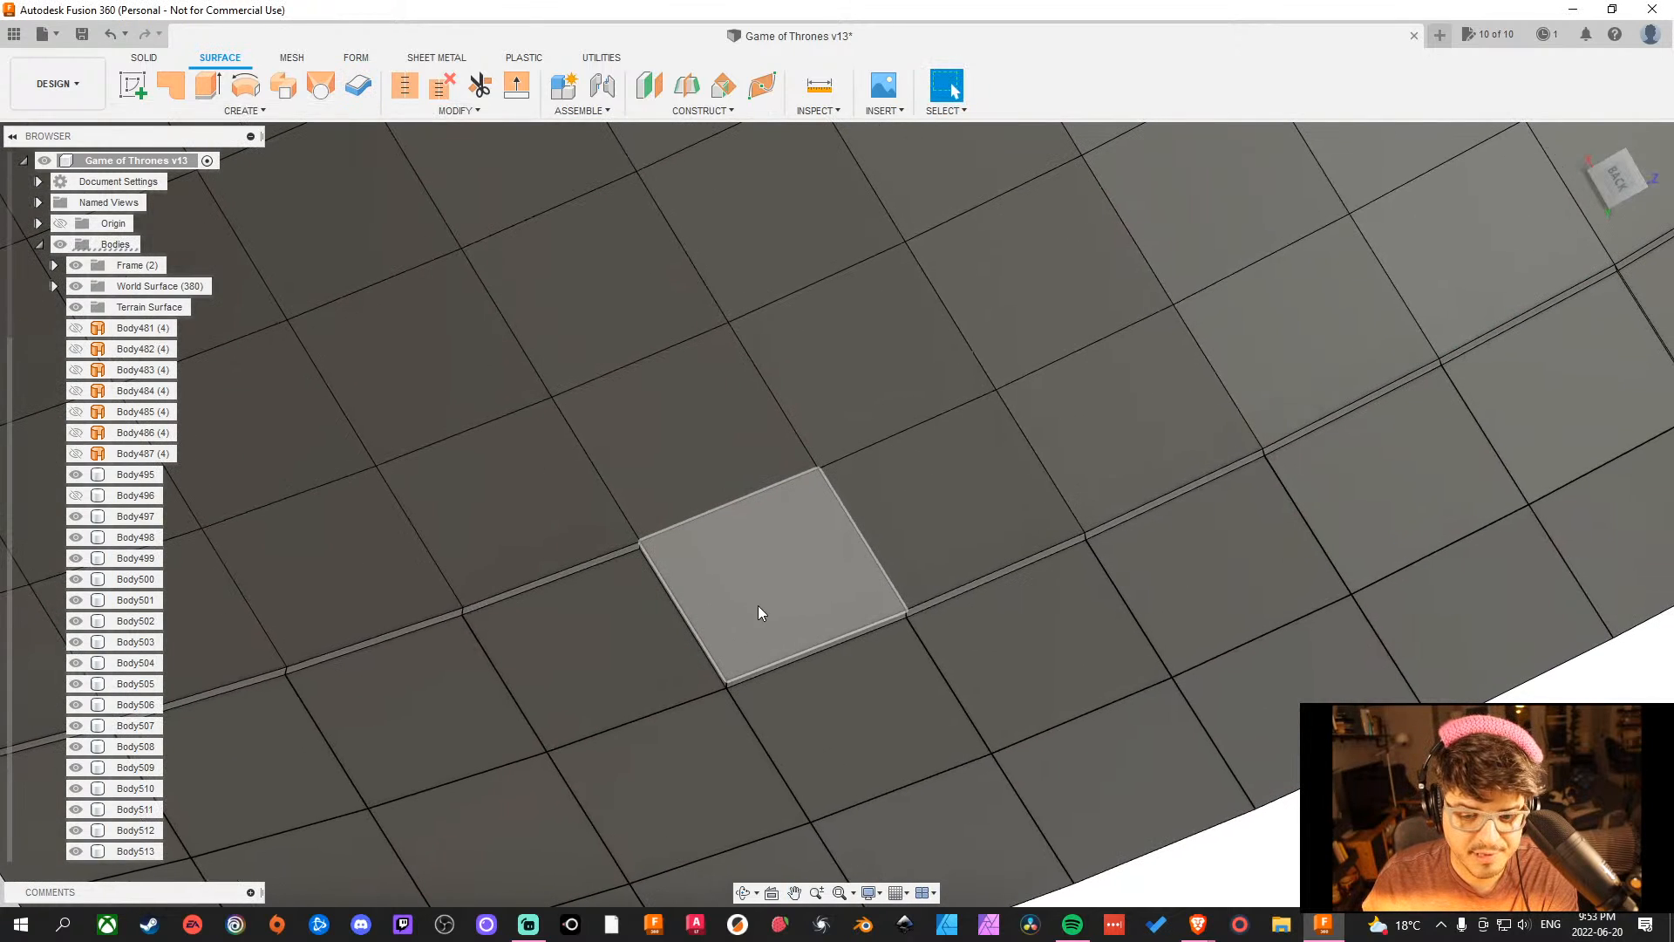
click(758, 611)
click(372, 94)
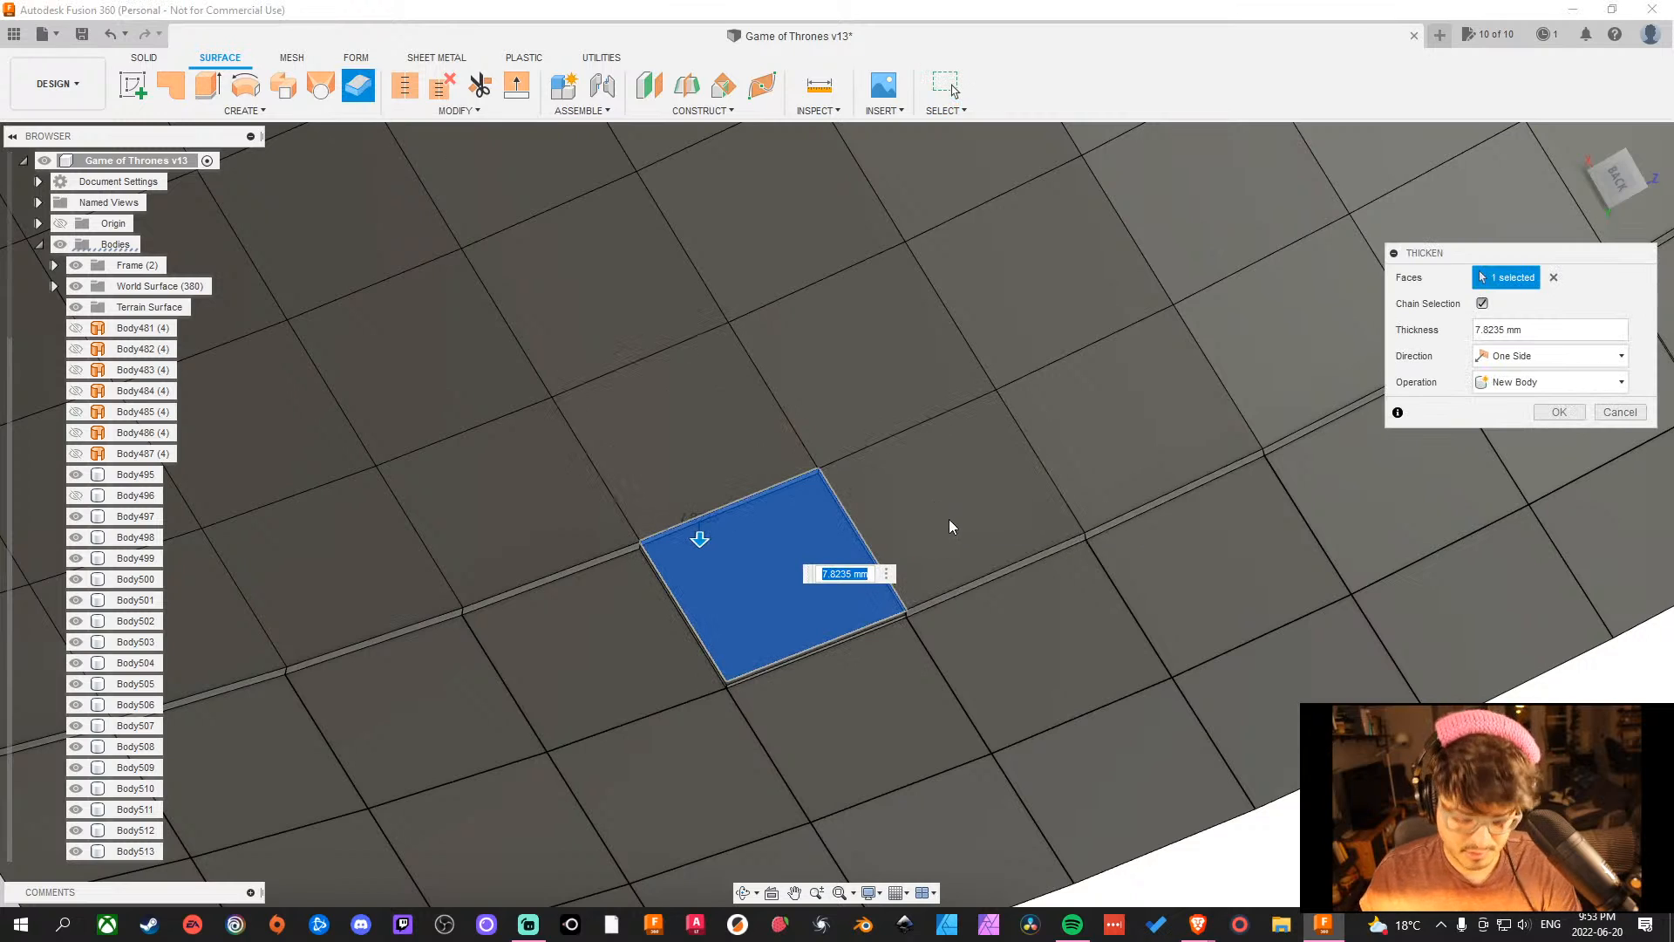
key(Return)
Thicken the fifth and sixth panels up the third column by 12 mm on one side as separate new bodies.
click(369, 83)
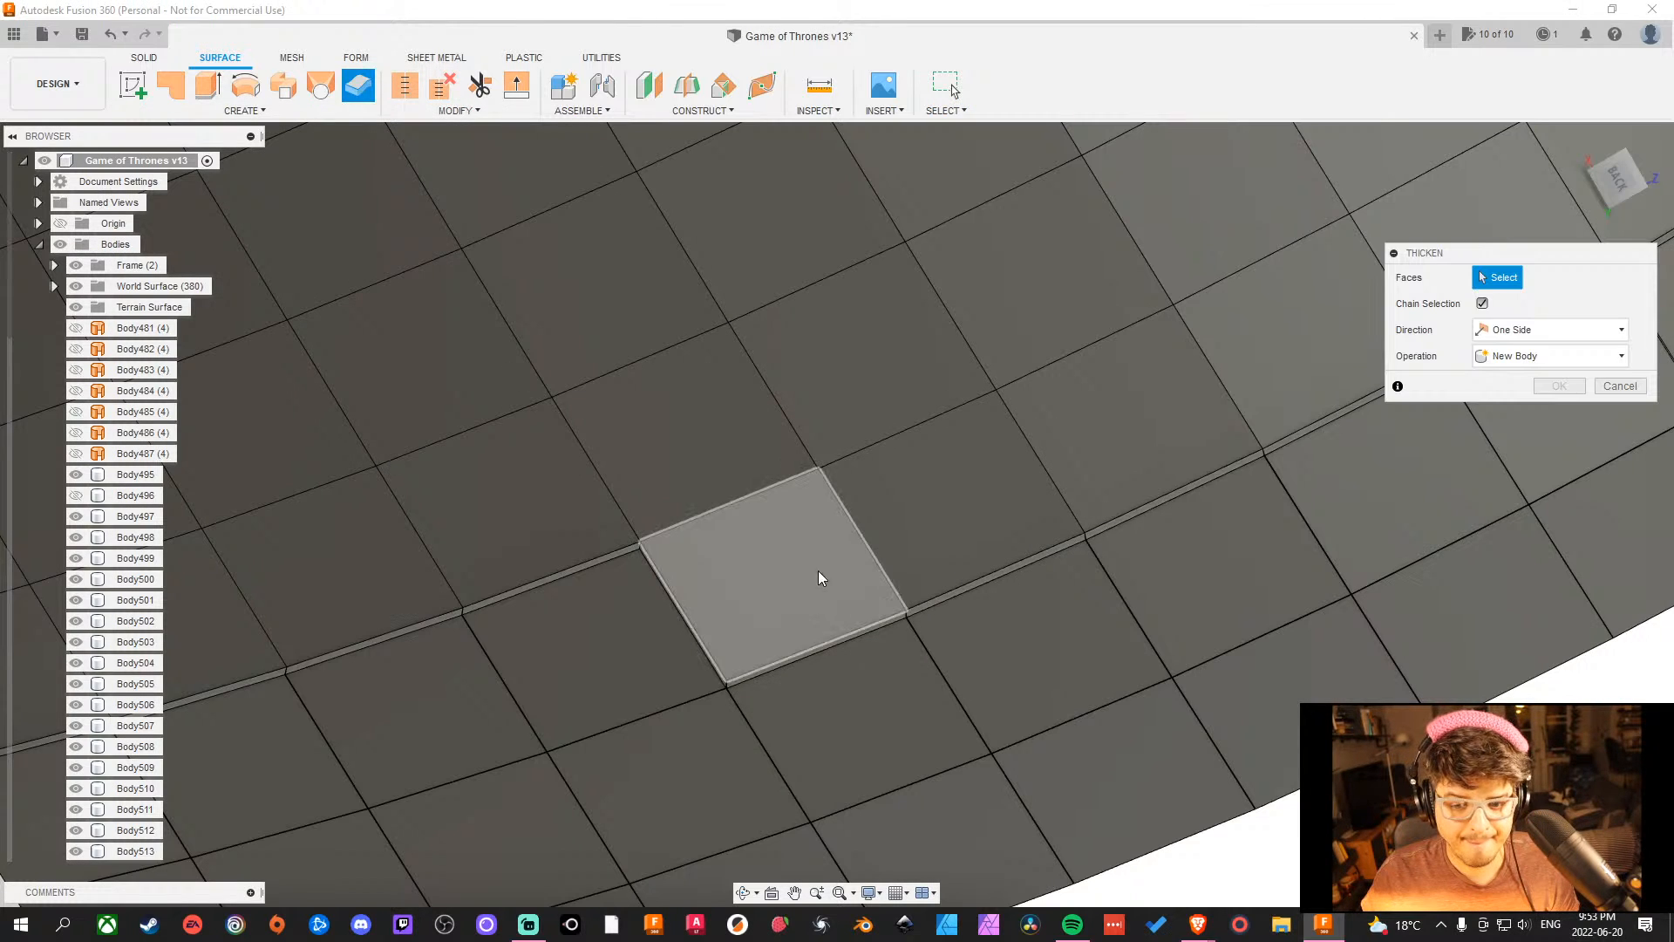
click(806, 574)
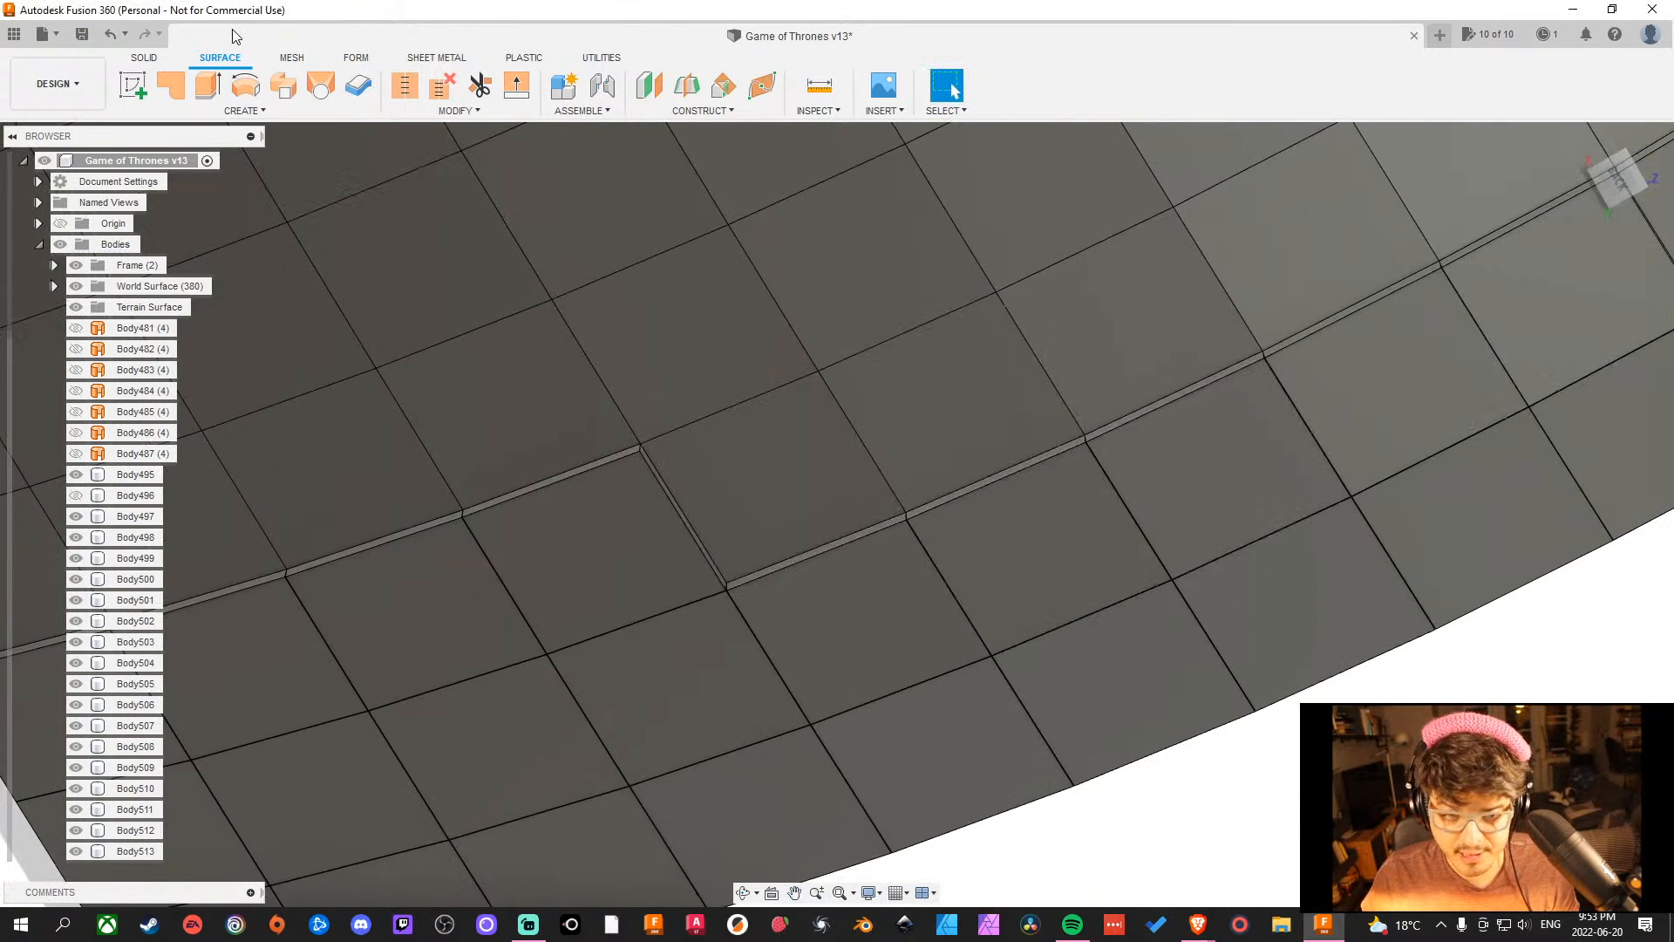
click(375, 94)
click(759, 489)
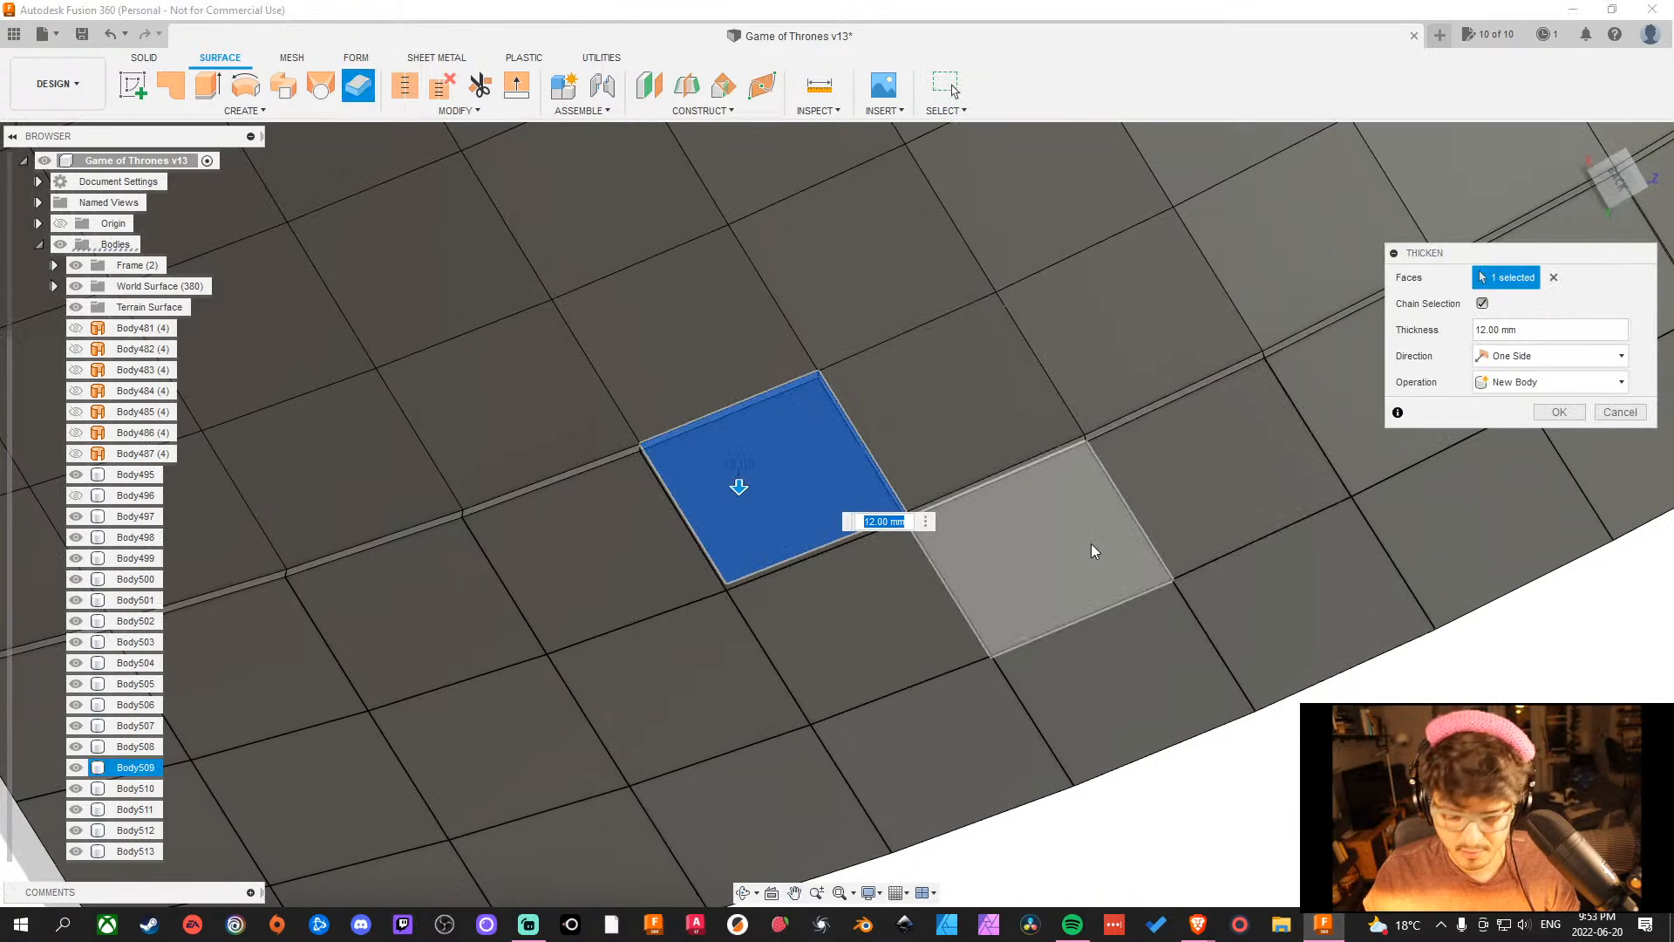
key(Escape)
Thicken the seventh and eighth panels up the third column by 12 mm on one side as separate new bodies.
scroll(911, 453, down, 5)
shift+middle_drag(901, 422, 1165, 550)
scroll(825, 712, up, 4)
click(1051, 641)
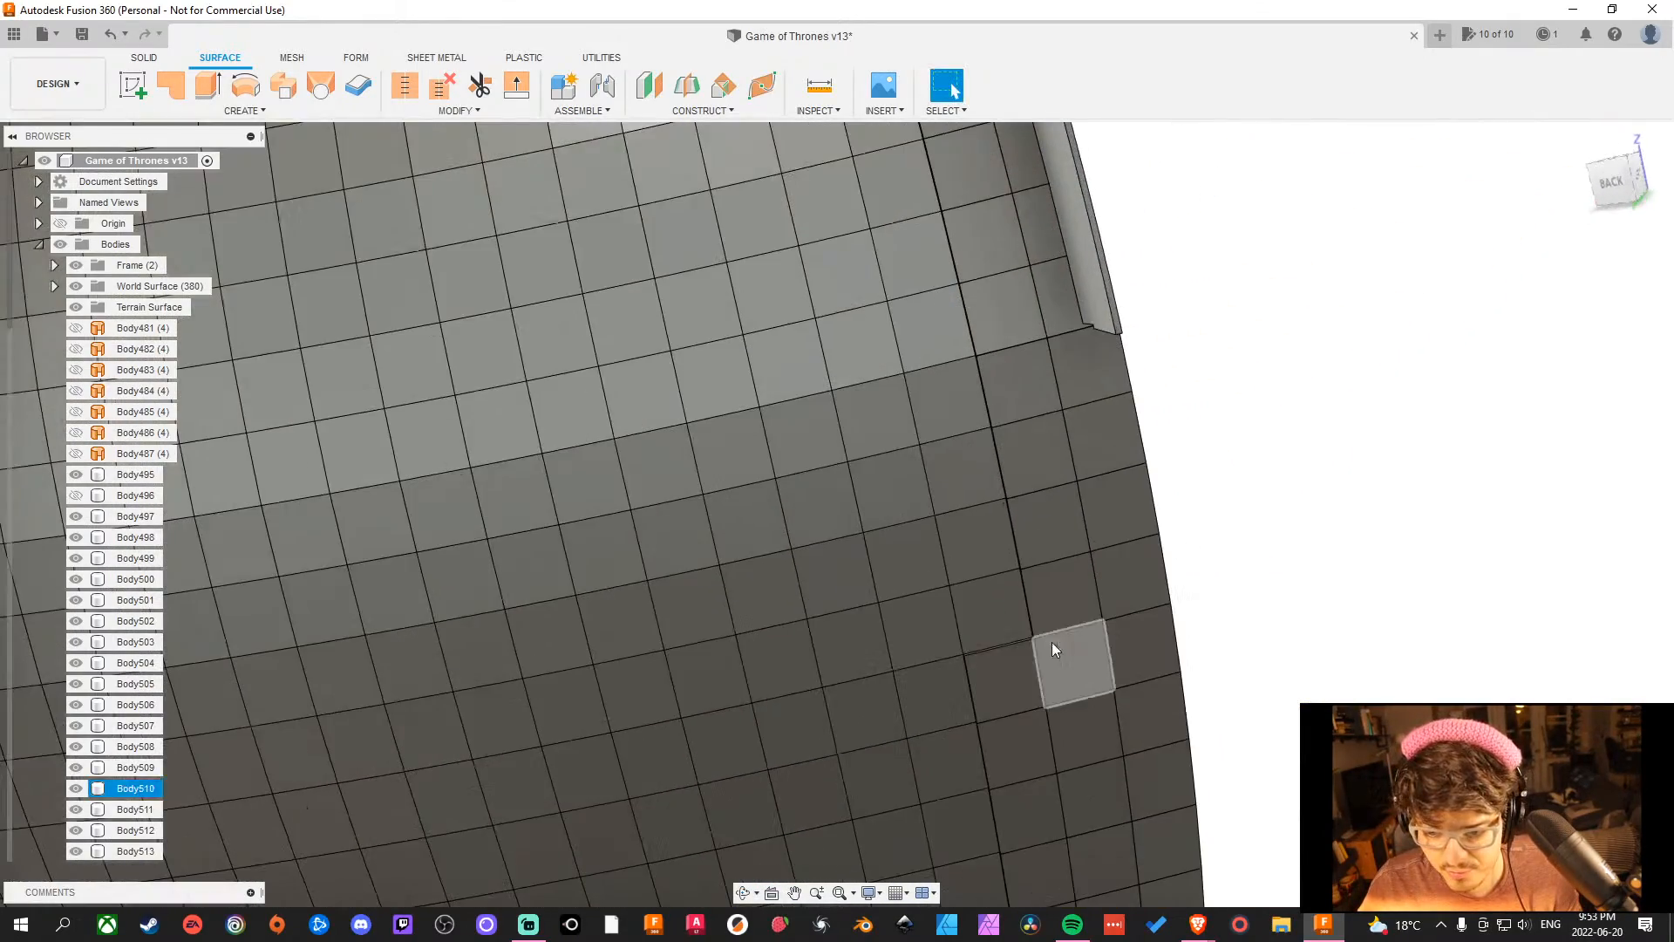
middle_drag(1318, 579, 1200, 565)
click(362, 90)
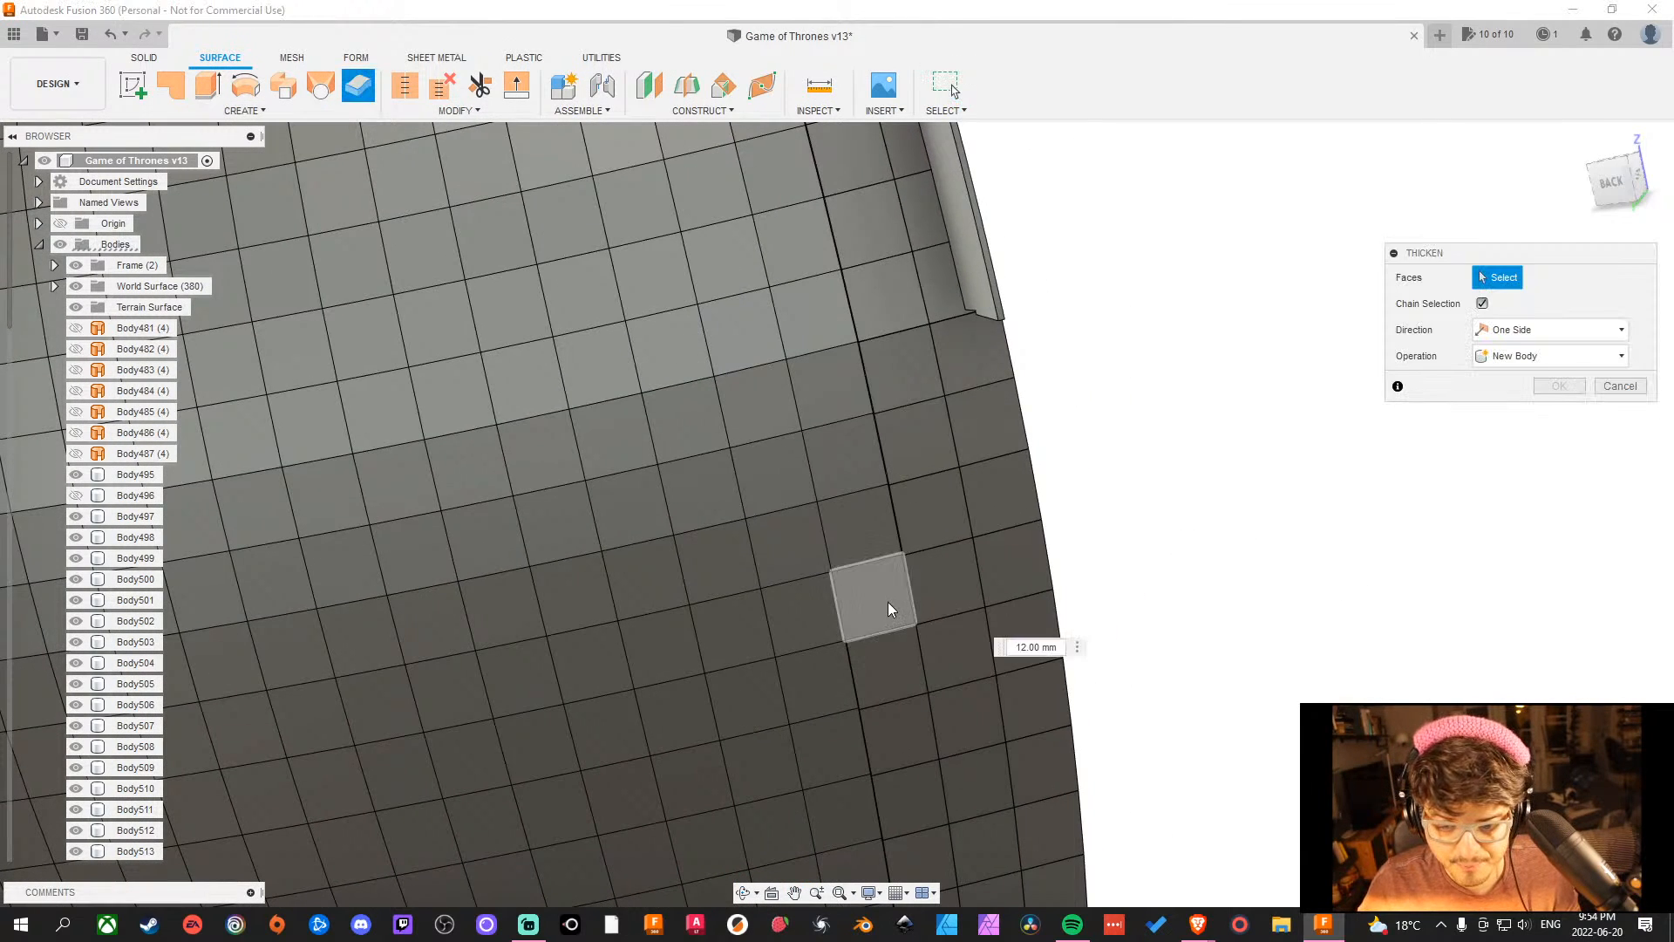
click(888, 602)
key(Escape)
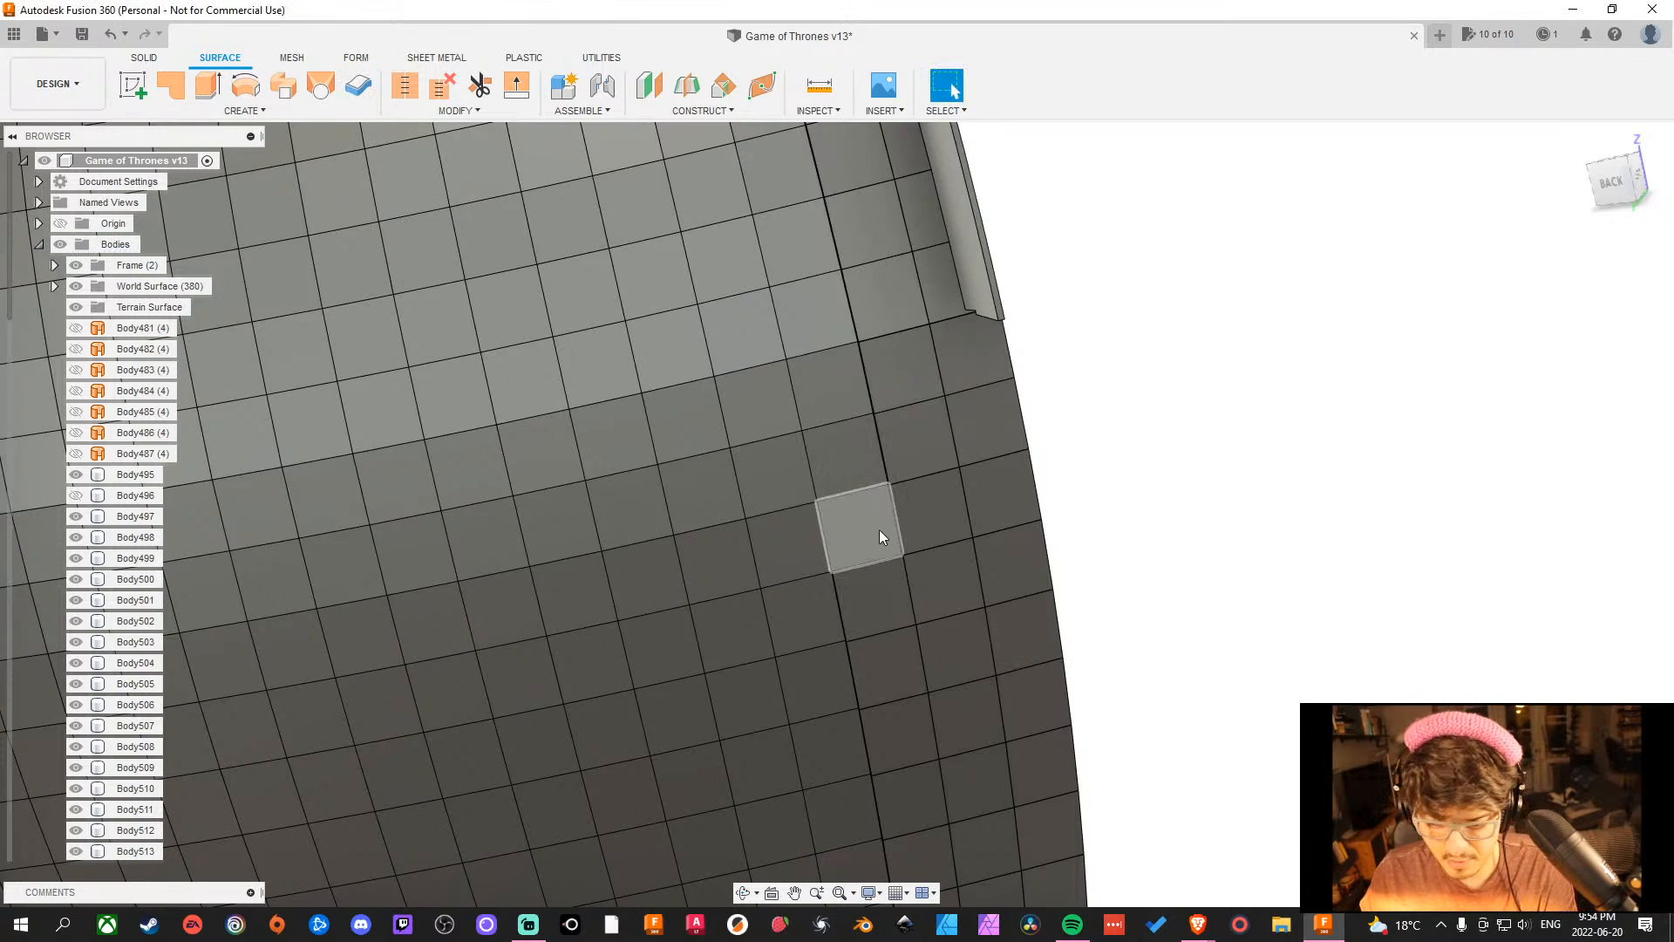
click(861, 522)
click(346, 91)
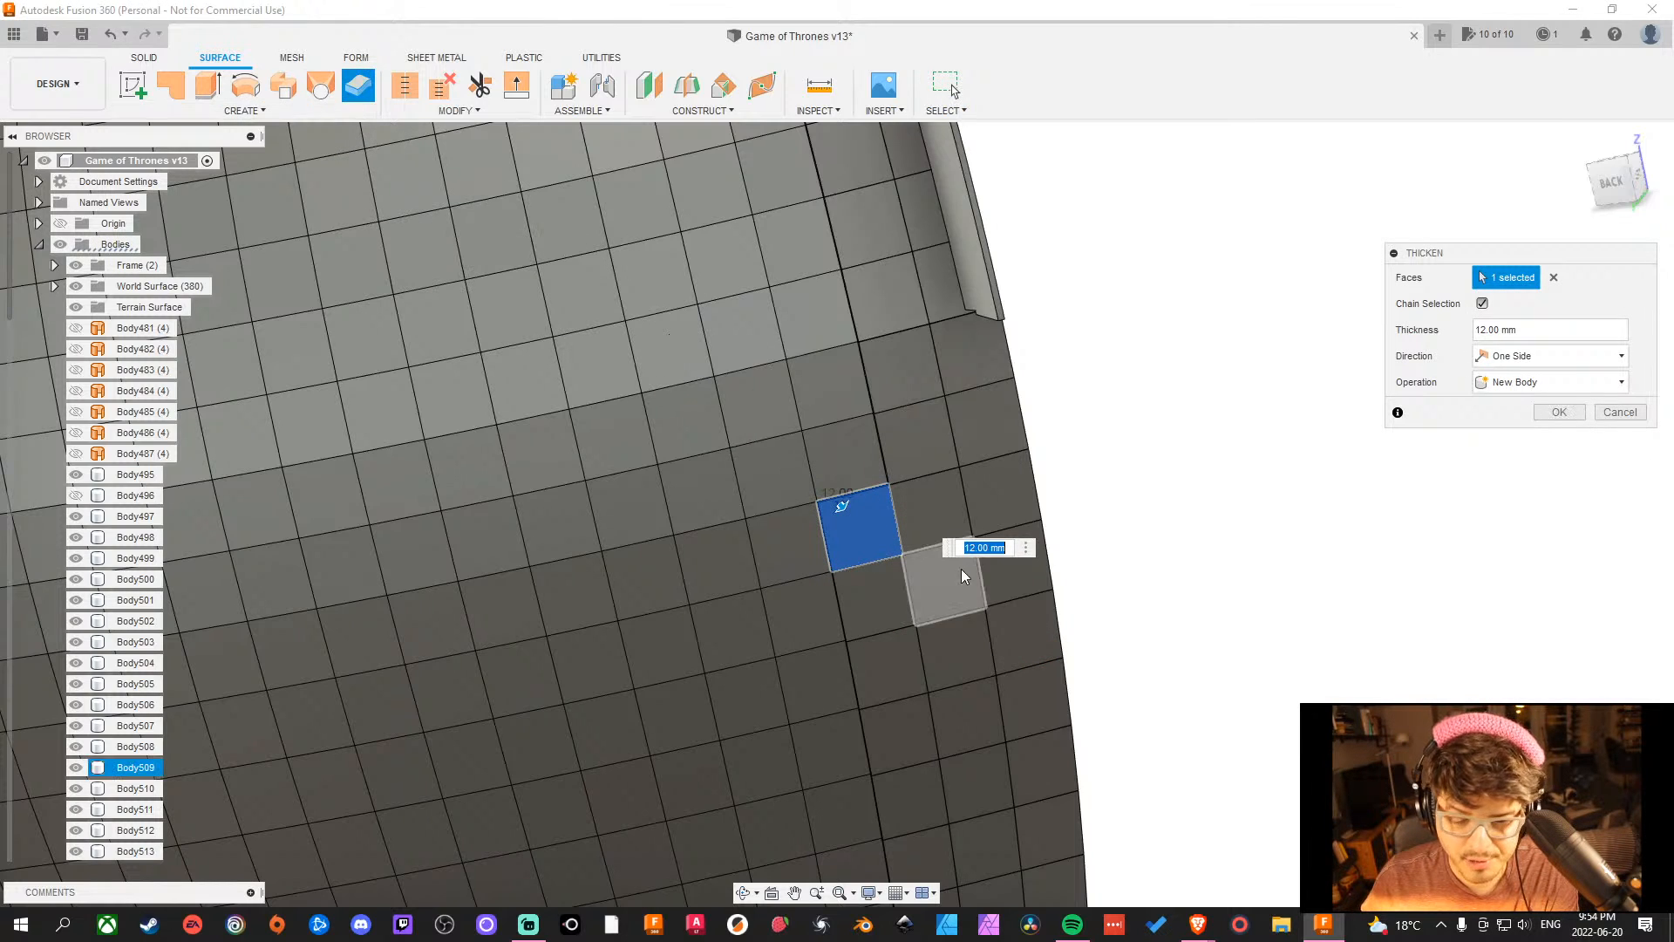
key(Return)
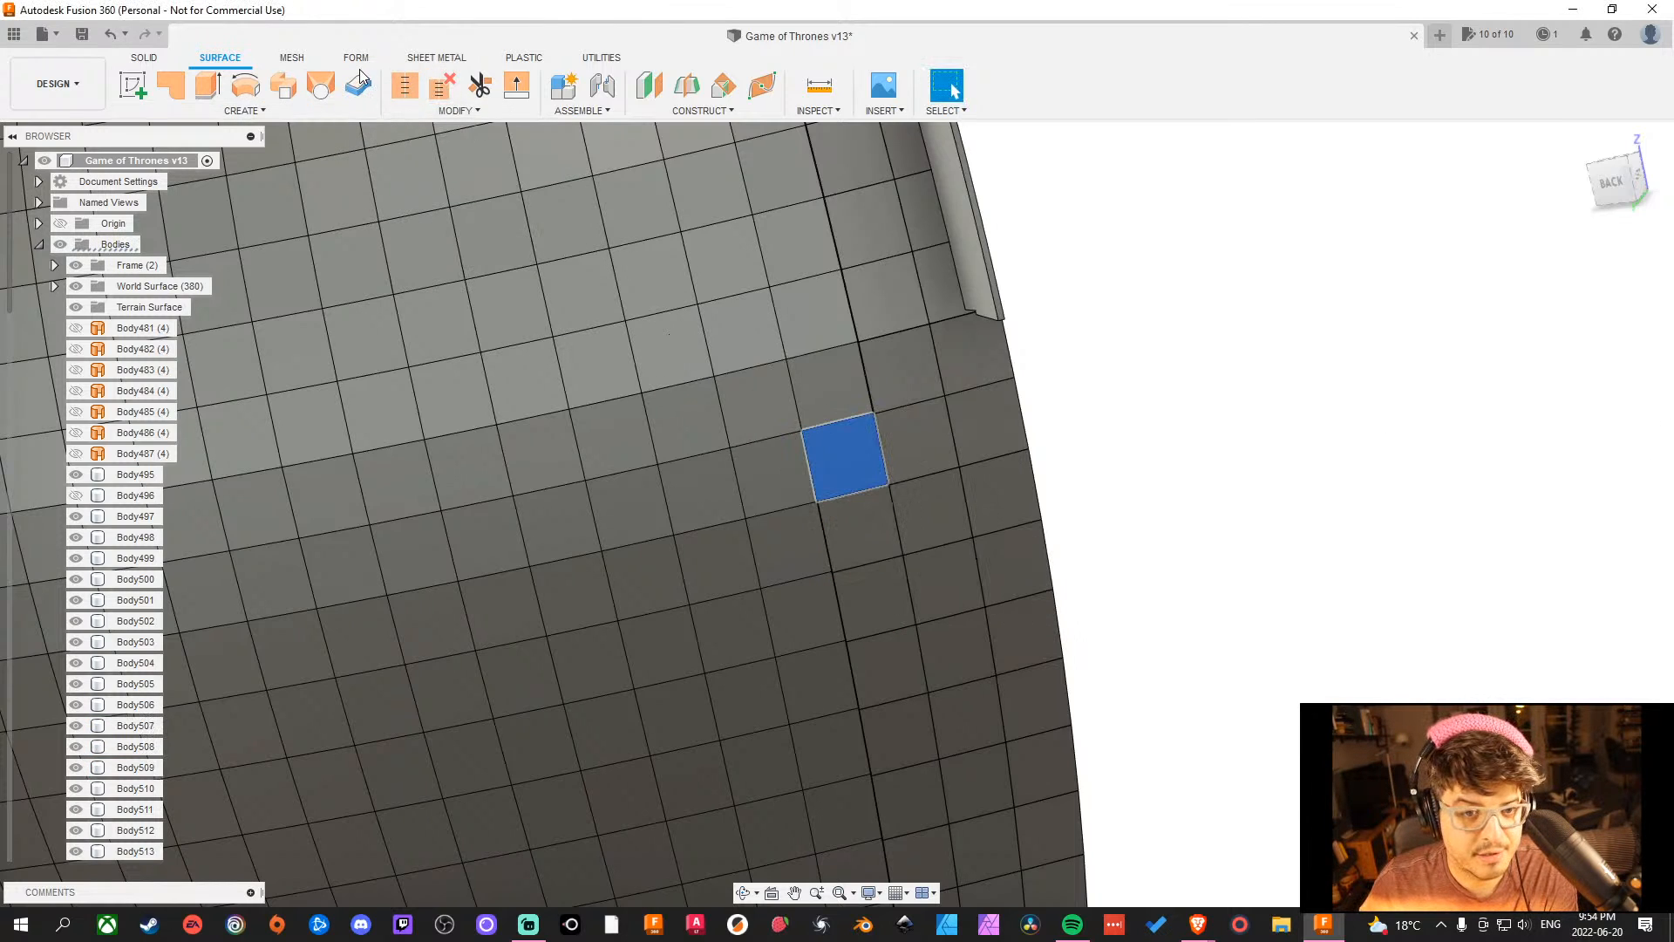
Thicken the ninth and tenth panels up the third column by 12 mm on one side as separate new bodies.
click(359, 81)
key(Return)
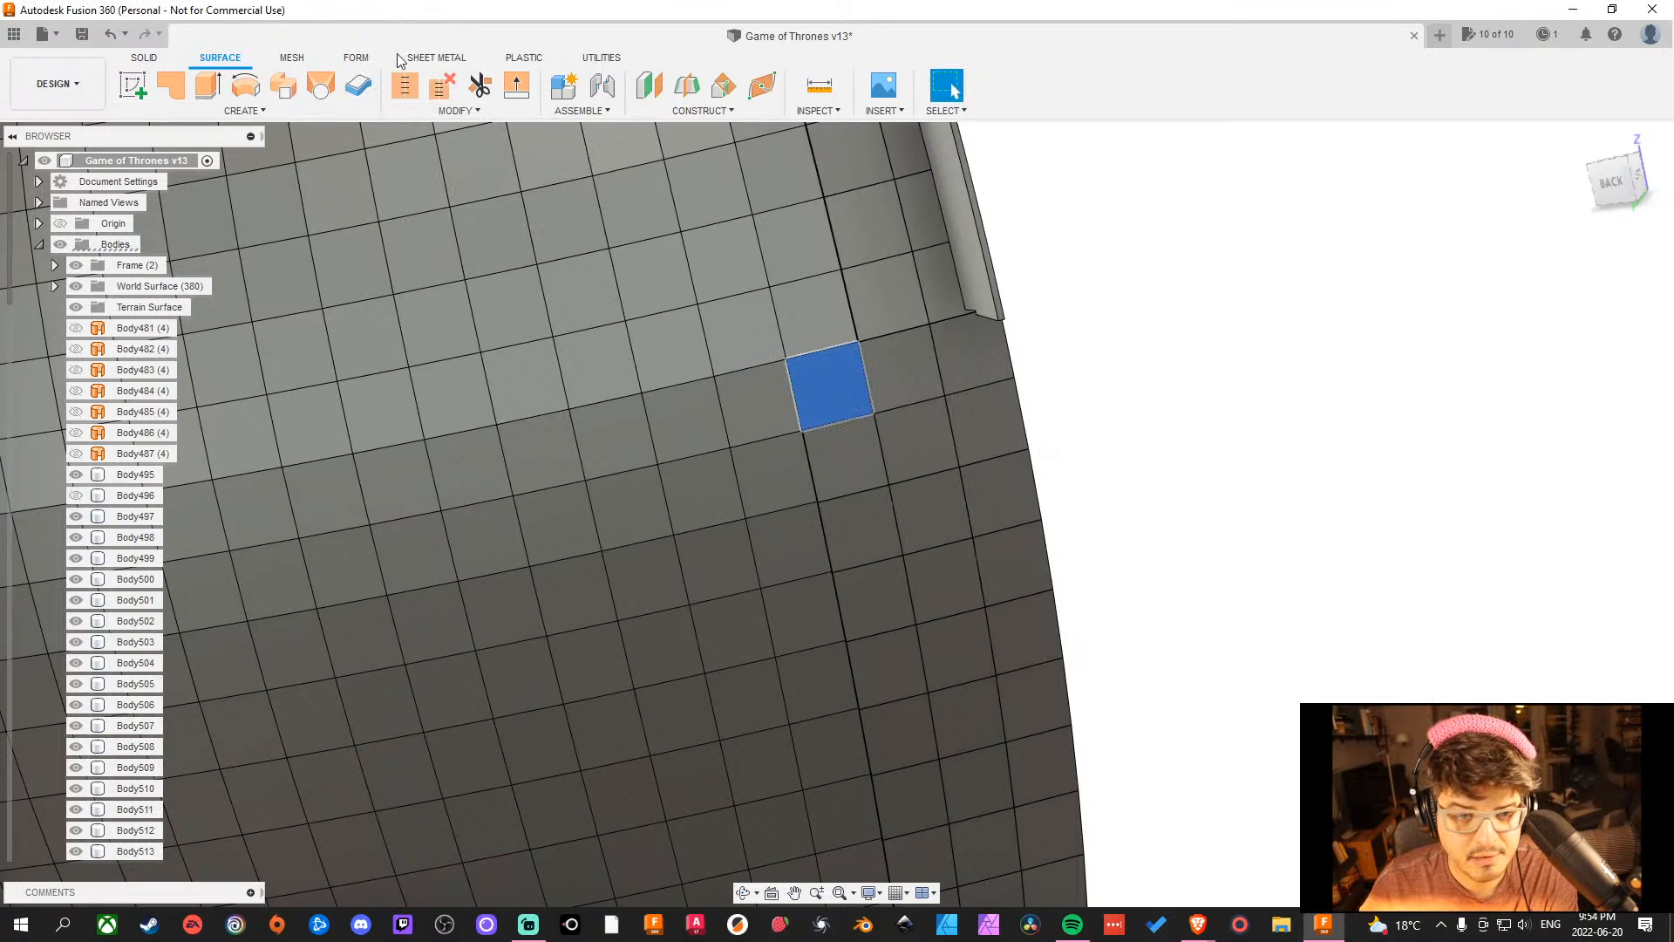
click(362, 92)
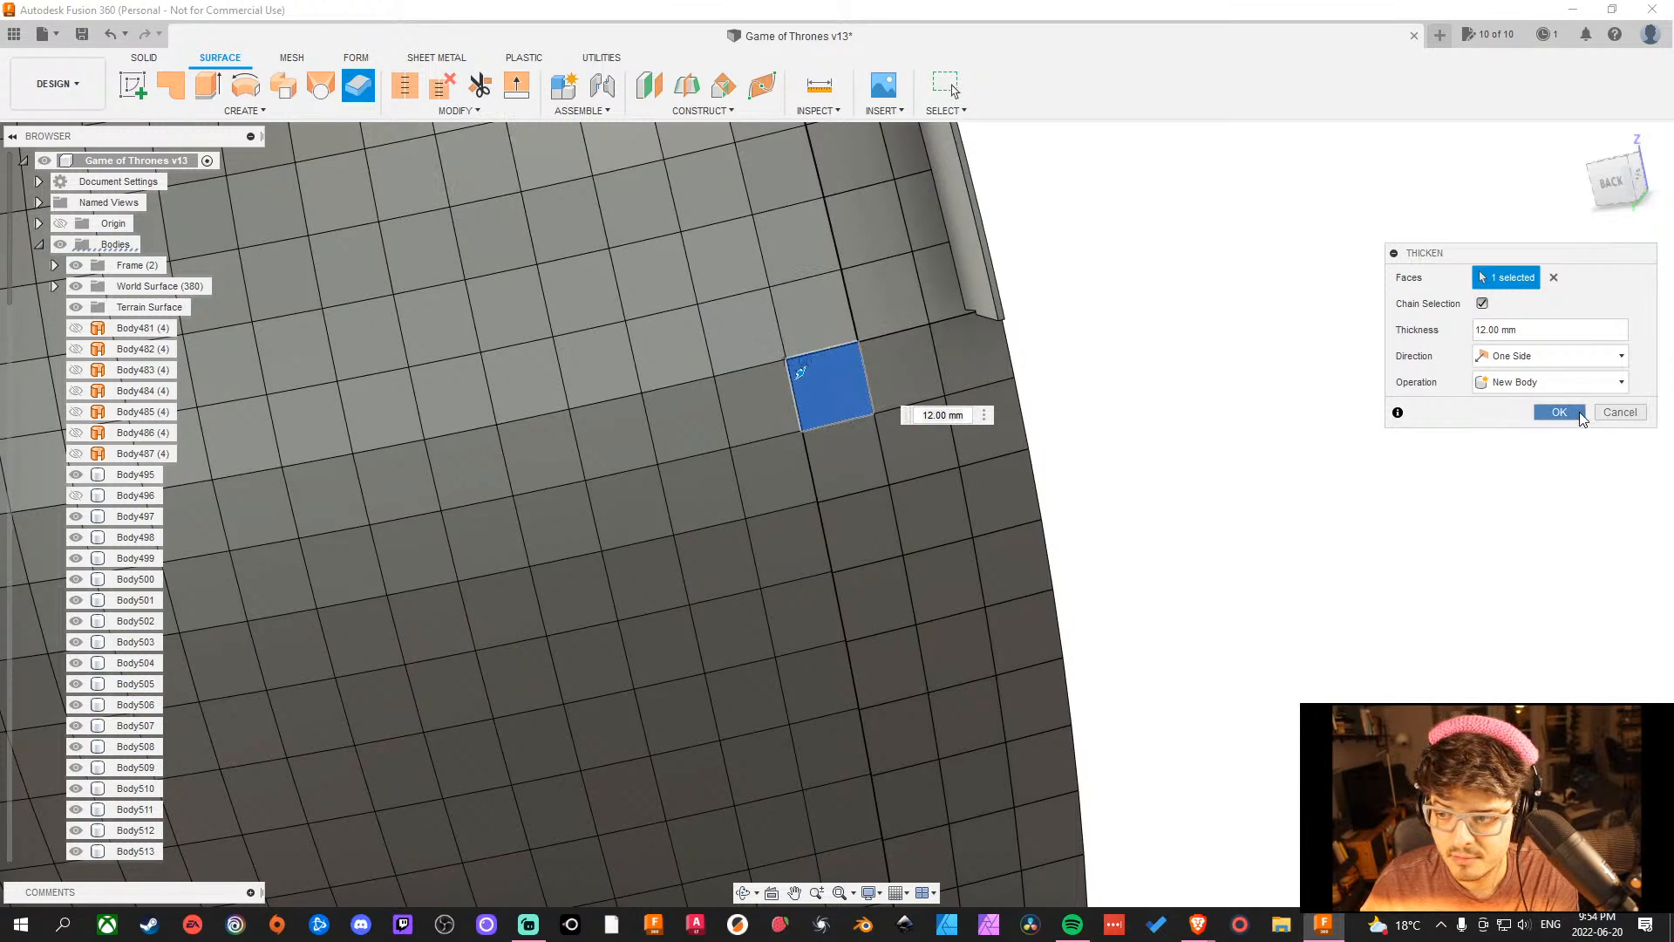
click(1580, 415)
Thicken the eleventh and twelfth panels up the third column by 12 mm on one side as separate new bodies.
middle_drag(1138, 383, 1117, 478)
click(355, 87)
click(806, 425)
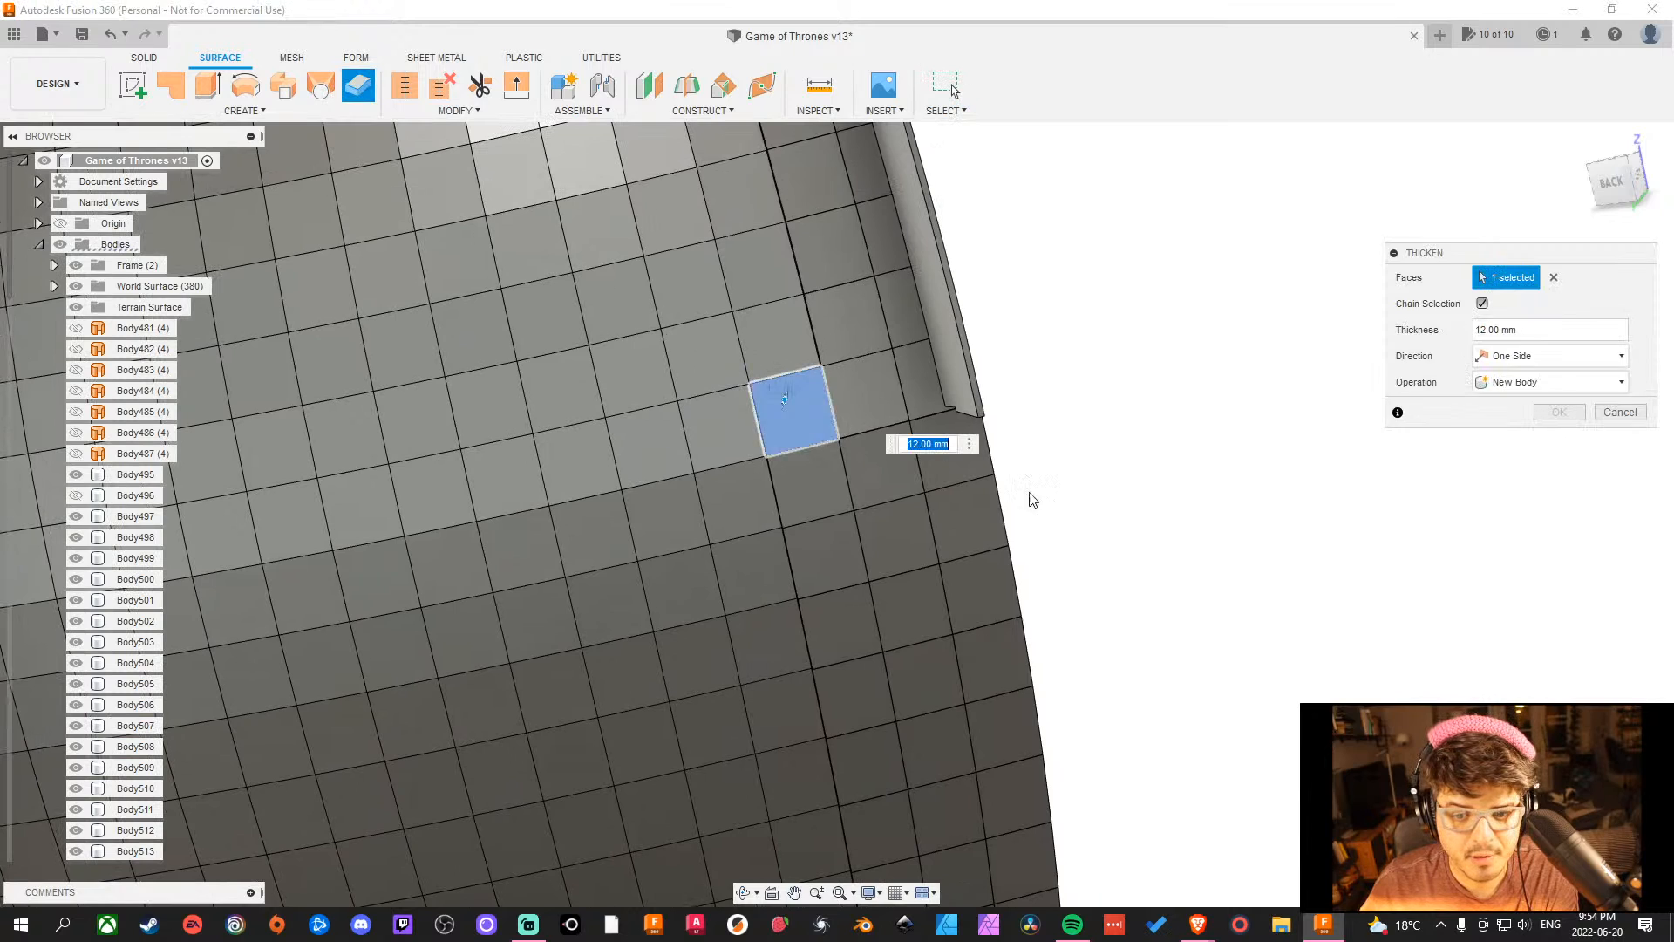
key(Return)
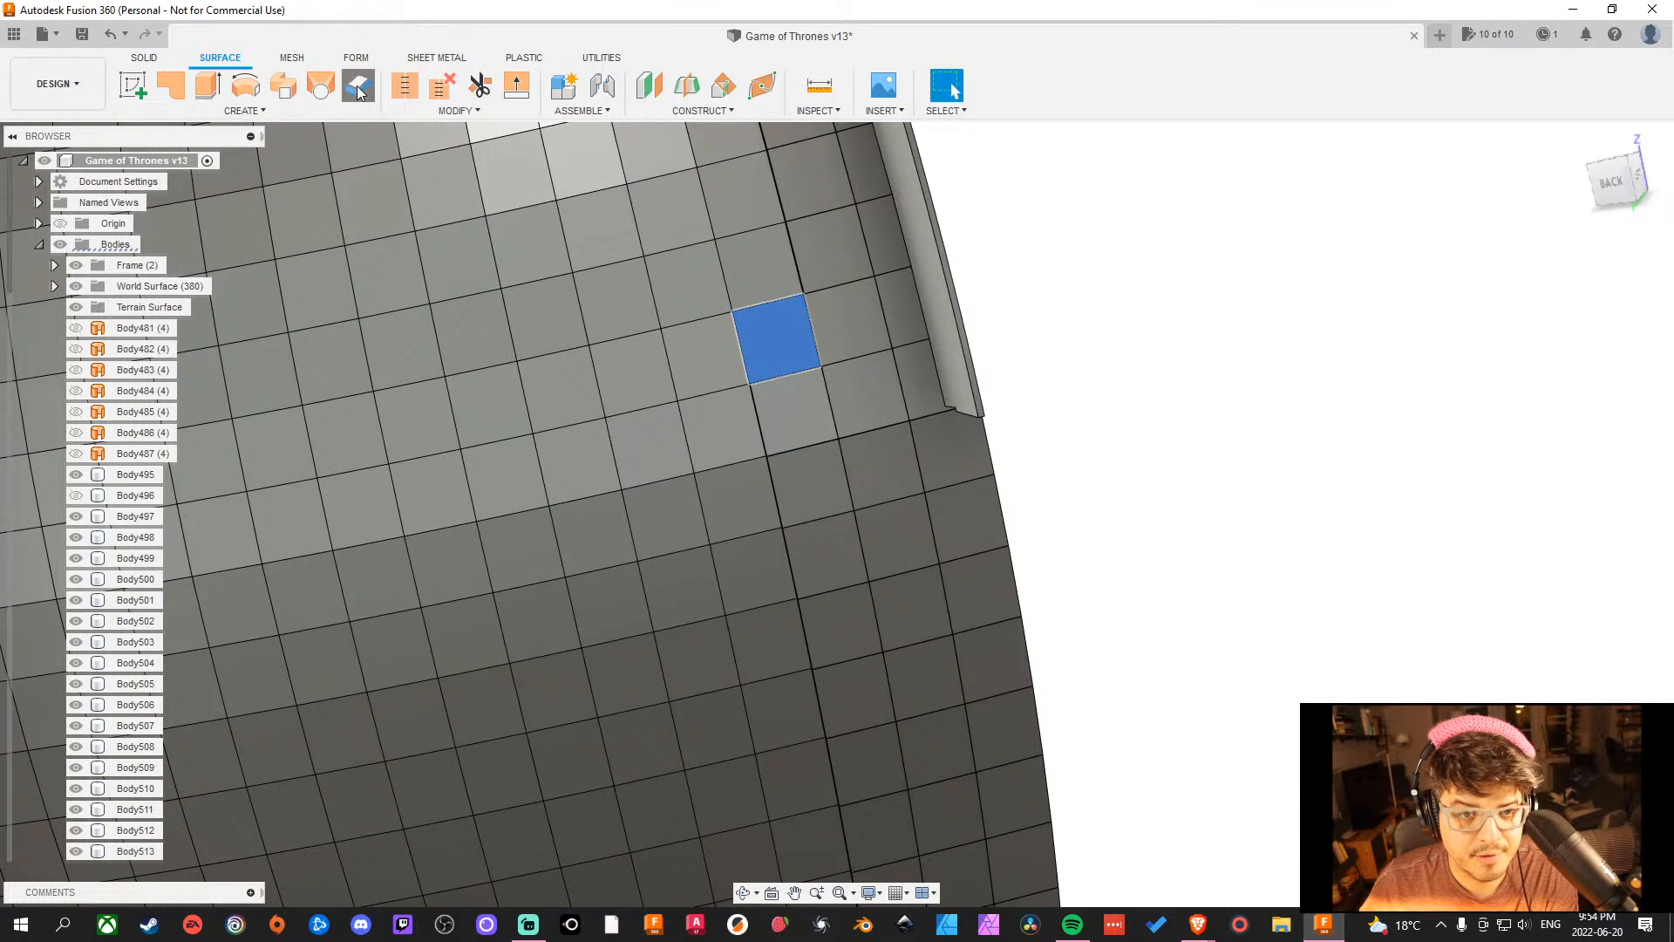
click(358, 91)
click(1556, 419)
Thicken the thirteenth and fourteenth panels up the third column by 12 mm on one side as separate new bodies.
middle_drag(838, 327, 837, 409)
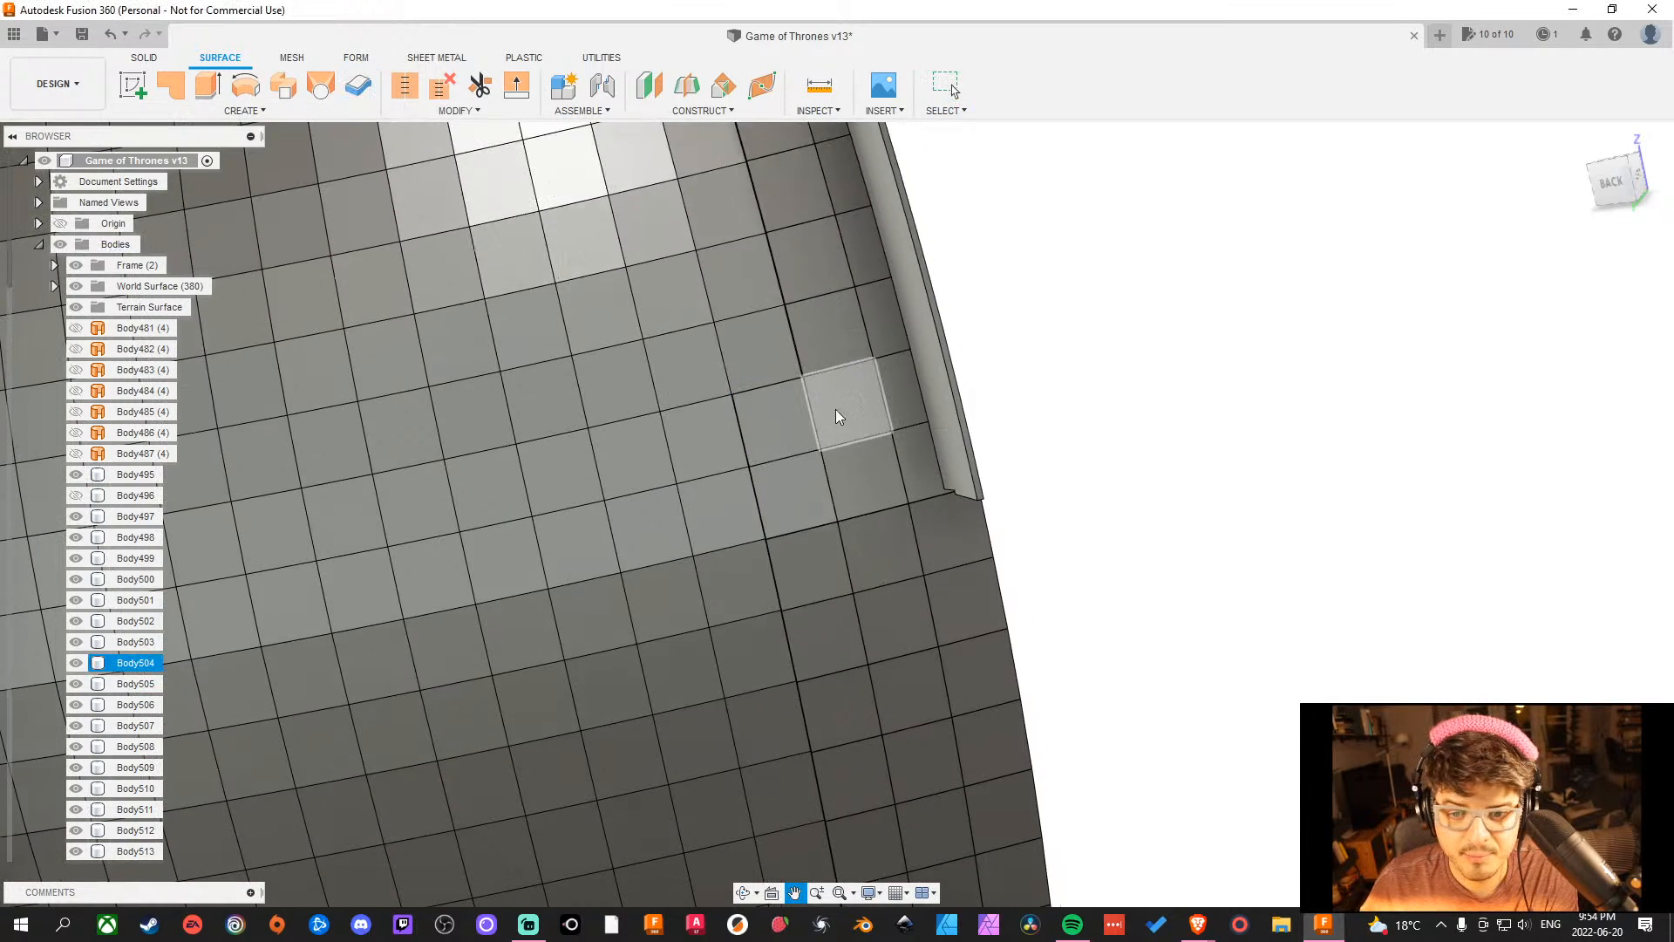
scroll(758, 384, up, 4)
click(755, 333)
middle_drag(699, 326, 680, 555)
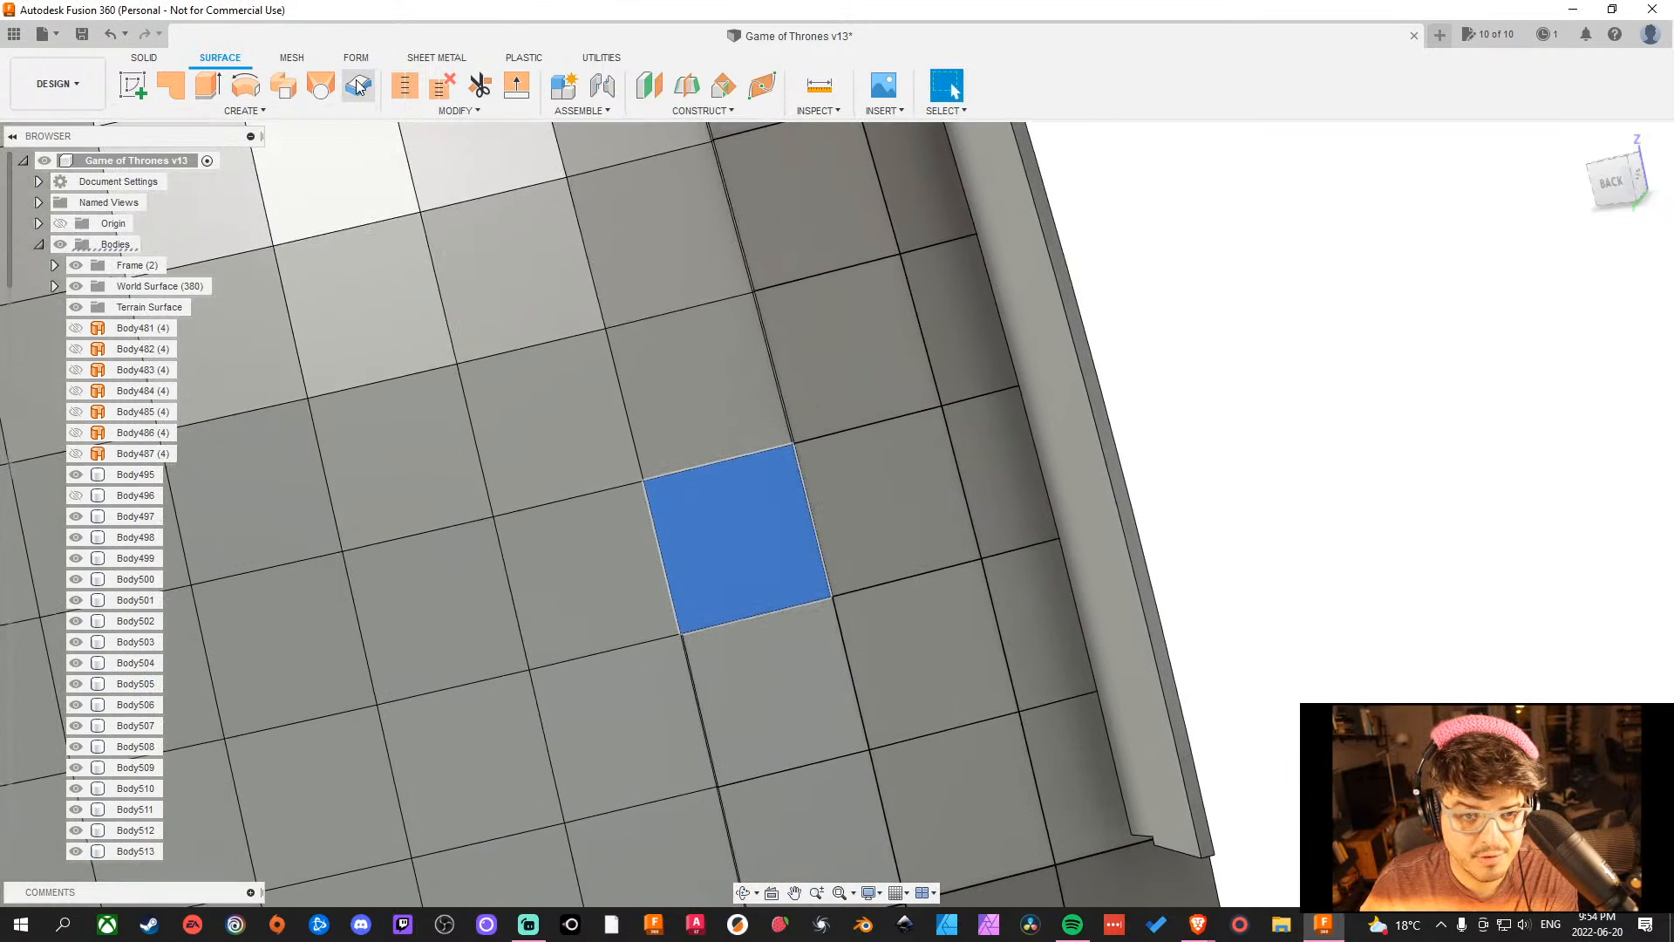
key(Escape)
click(684, 382)
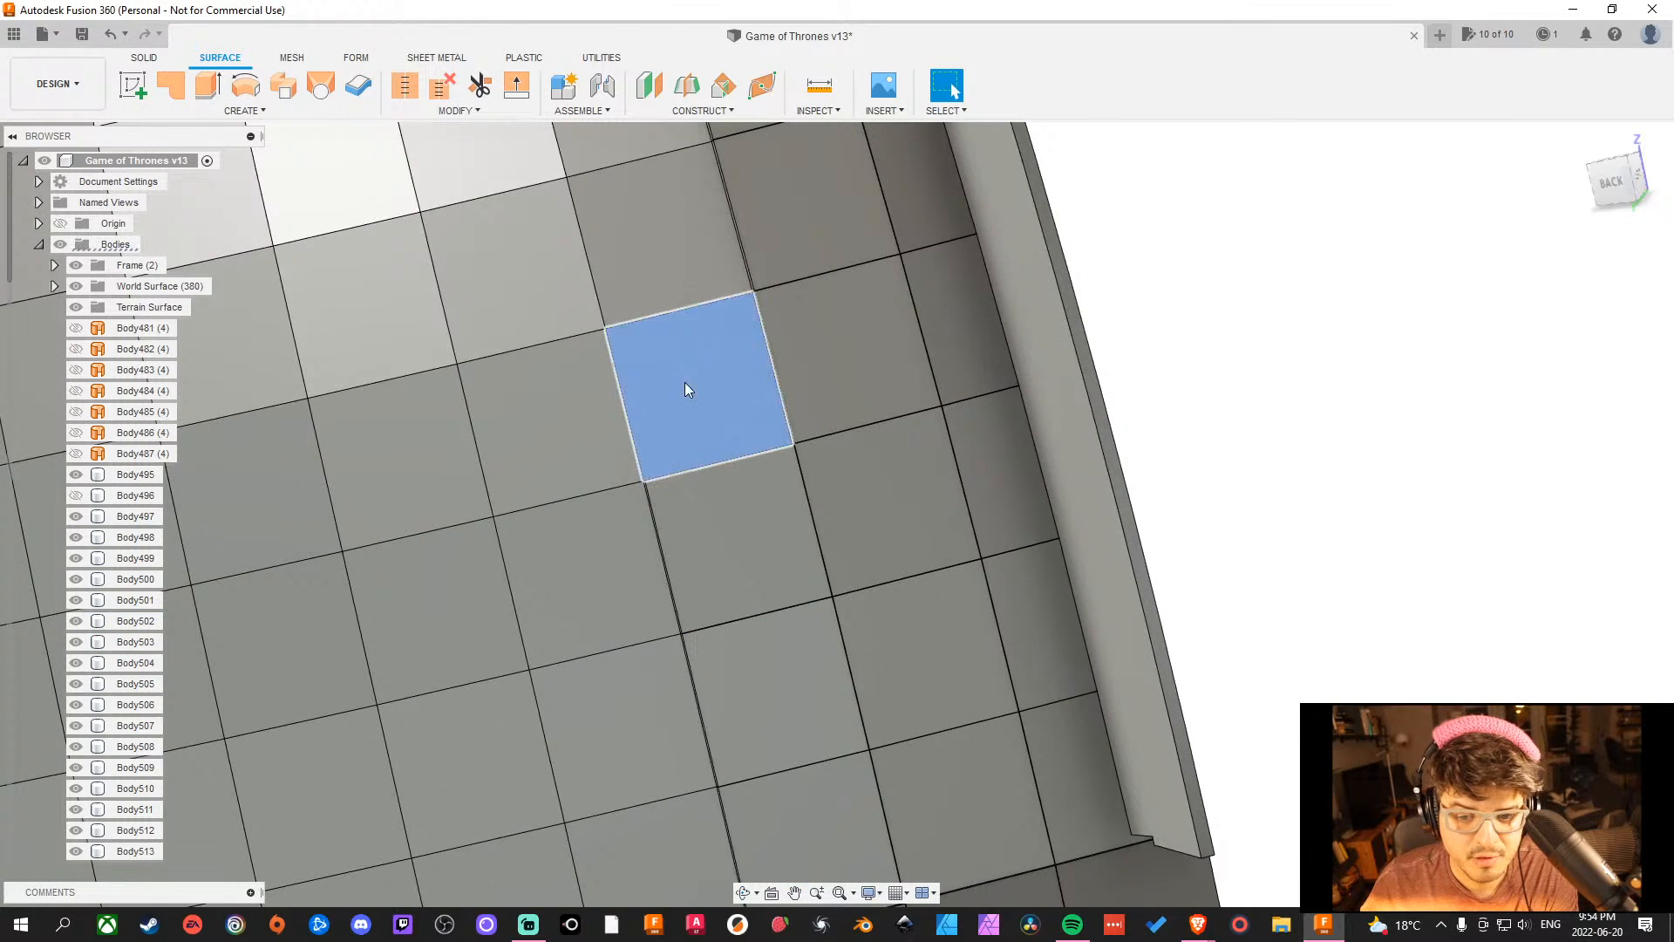
click(355, 90)
key(Return)
Thicken the fifteenth panel up the third column by 12 mm on one side as a separate new body.
click(628, 226)
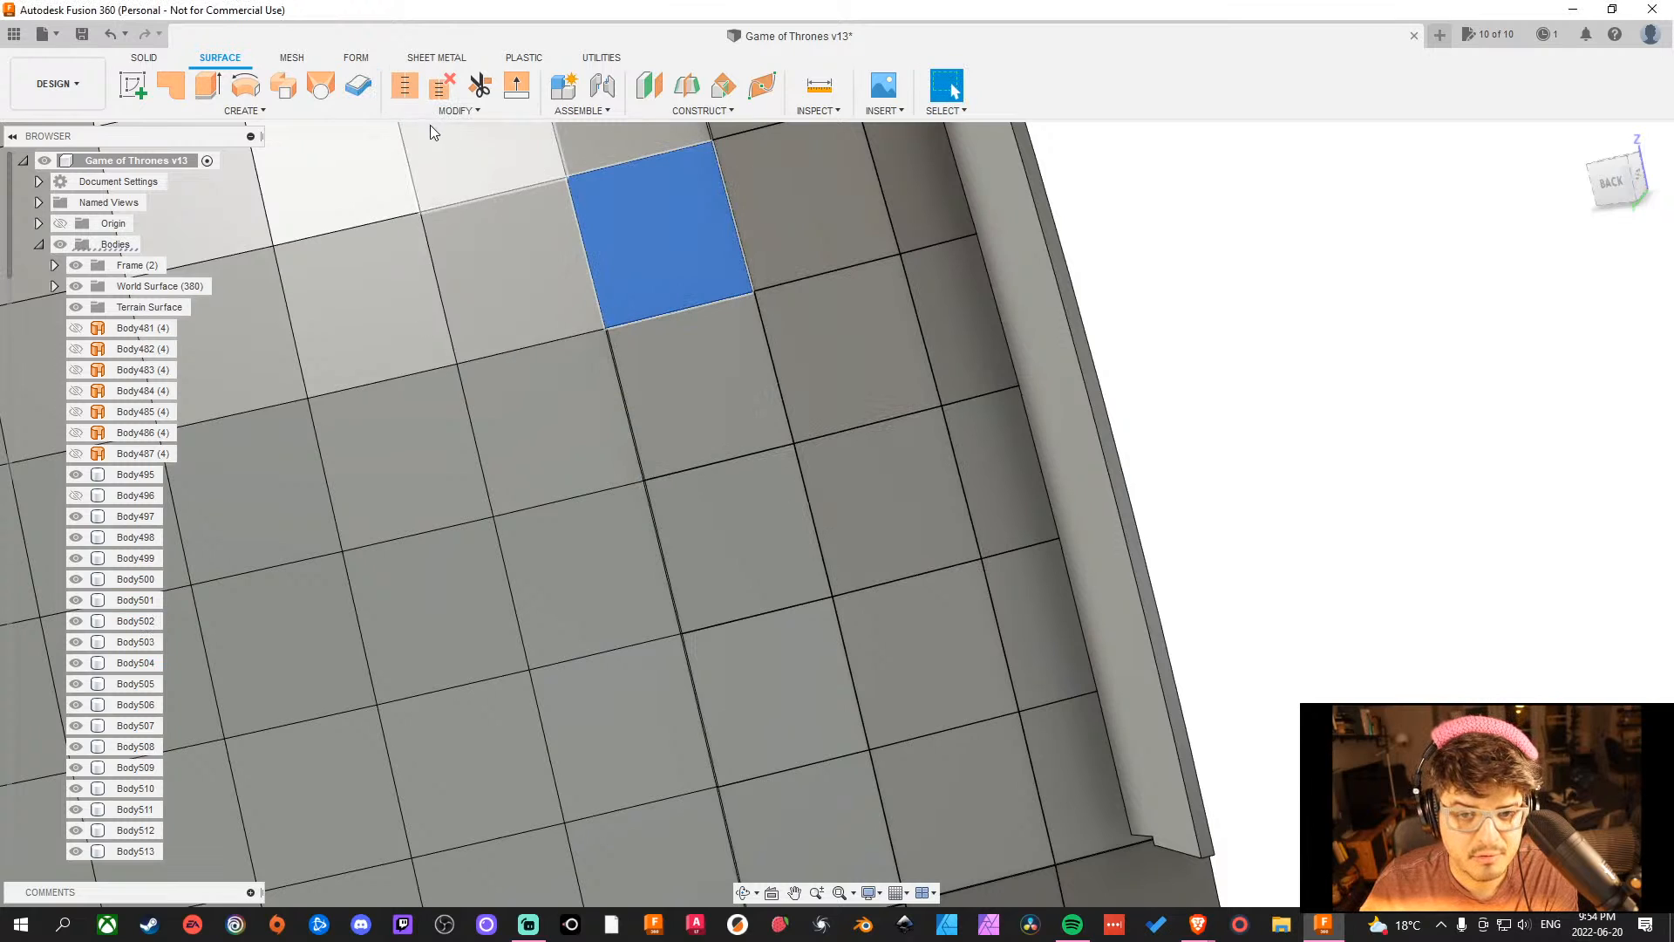
click(373, 93)
key(Return)
middle_drag(852, 341, 1049, 755)
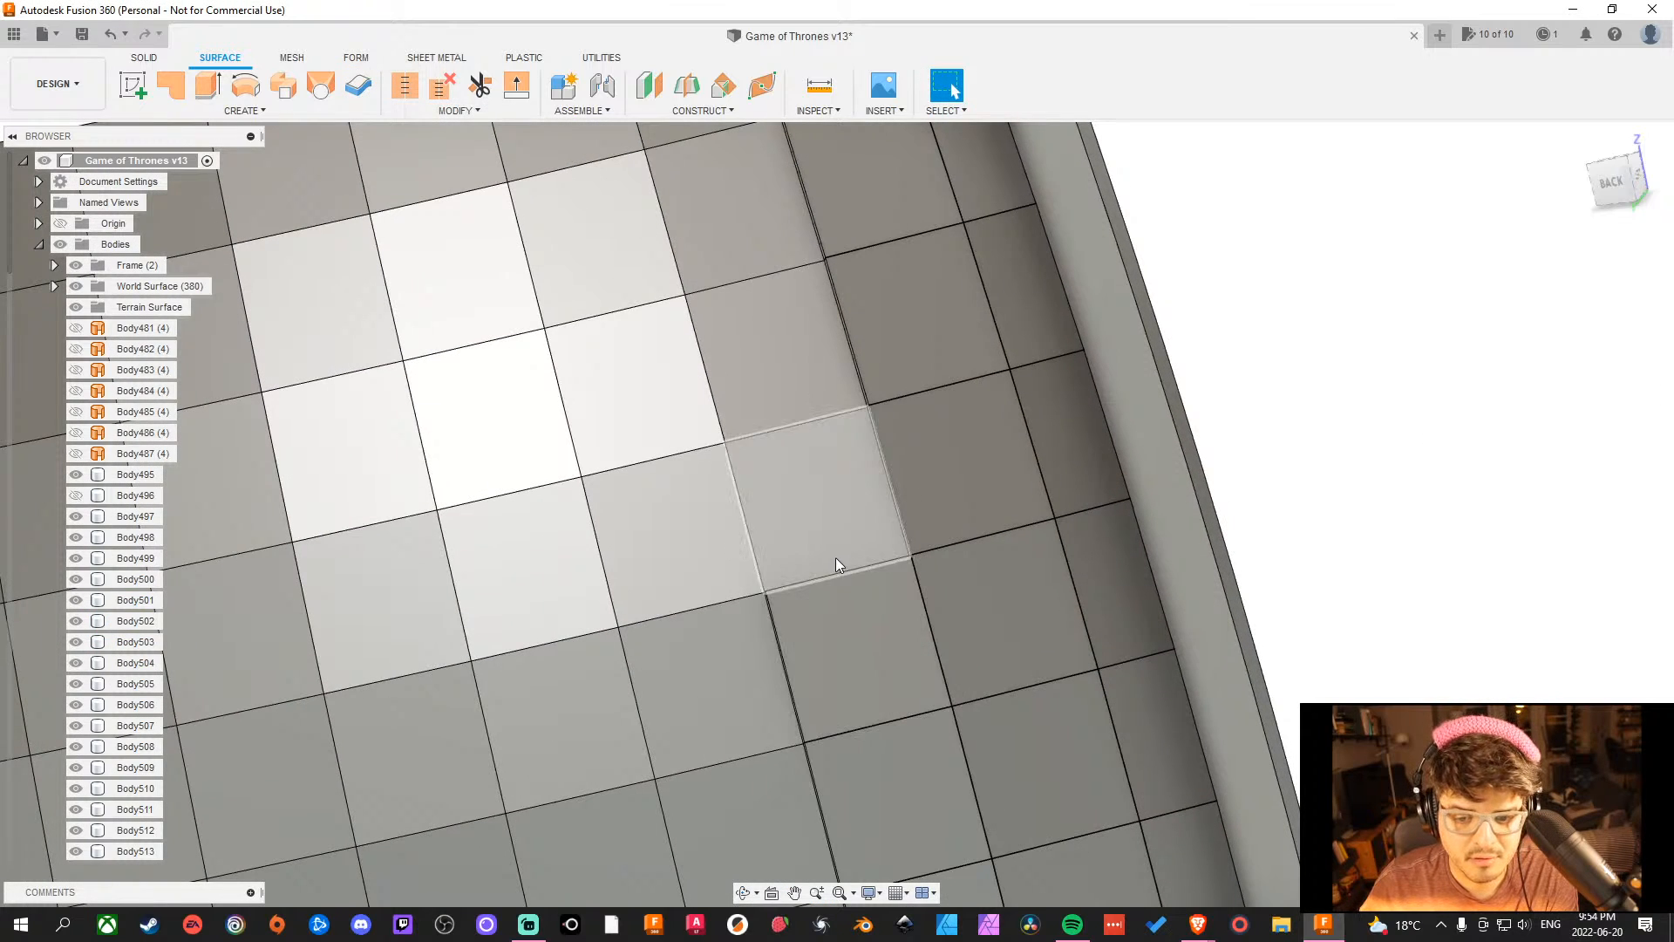
click(836, 537)
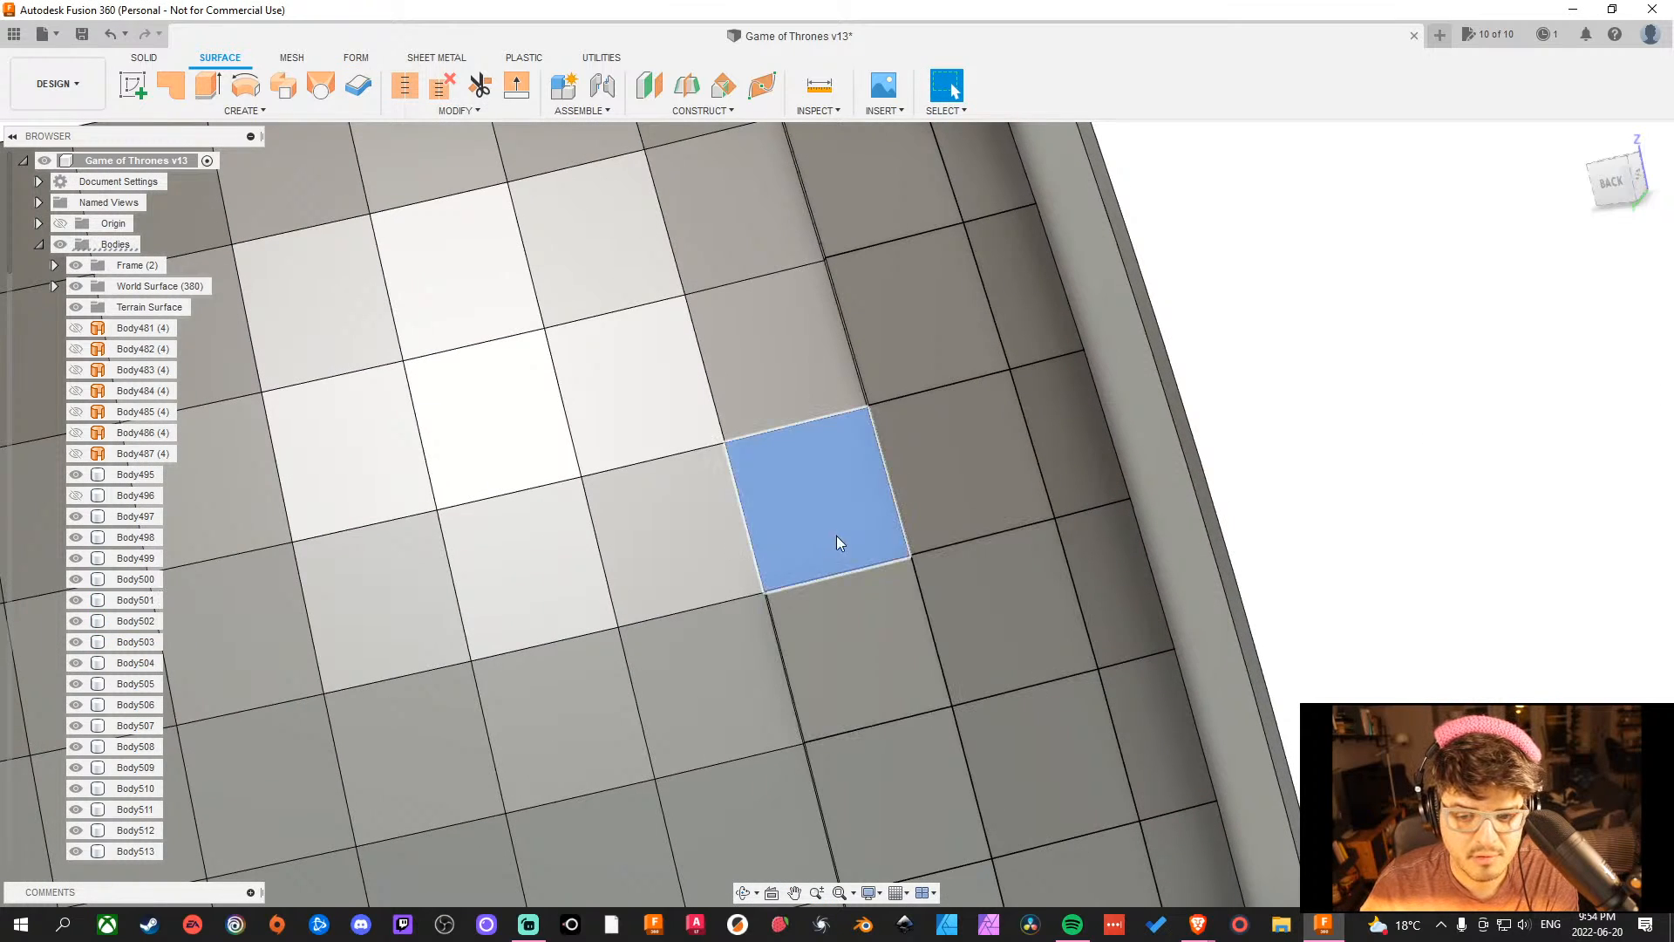
click(358, 84)
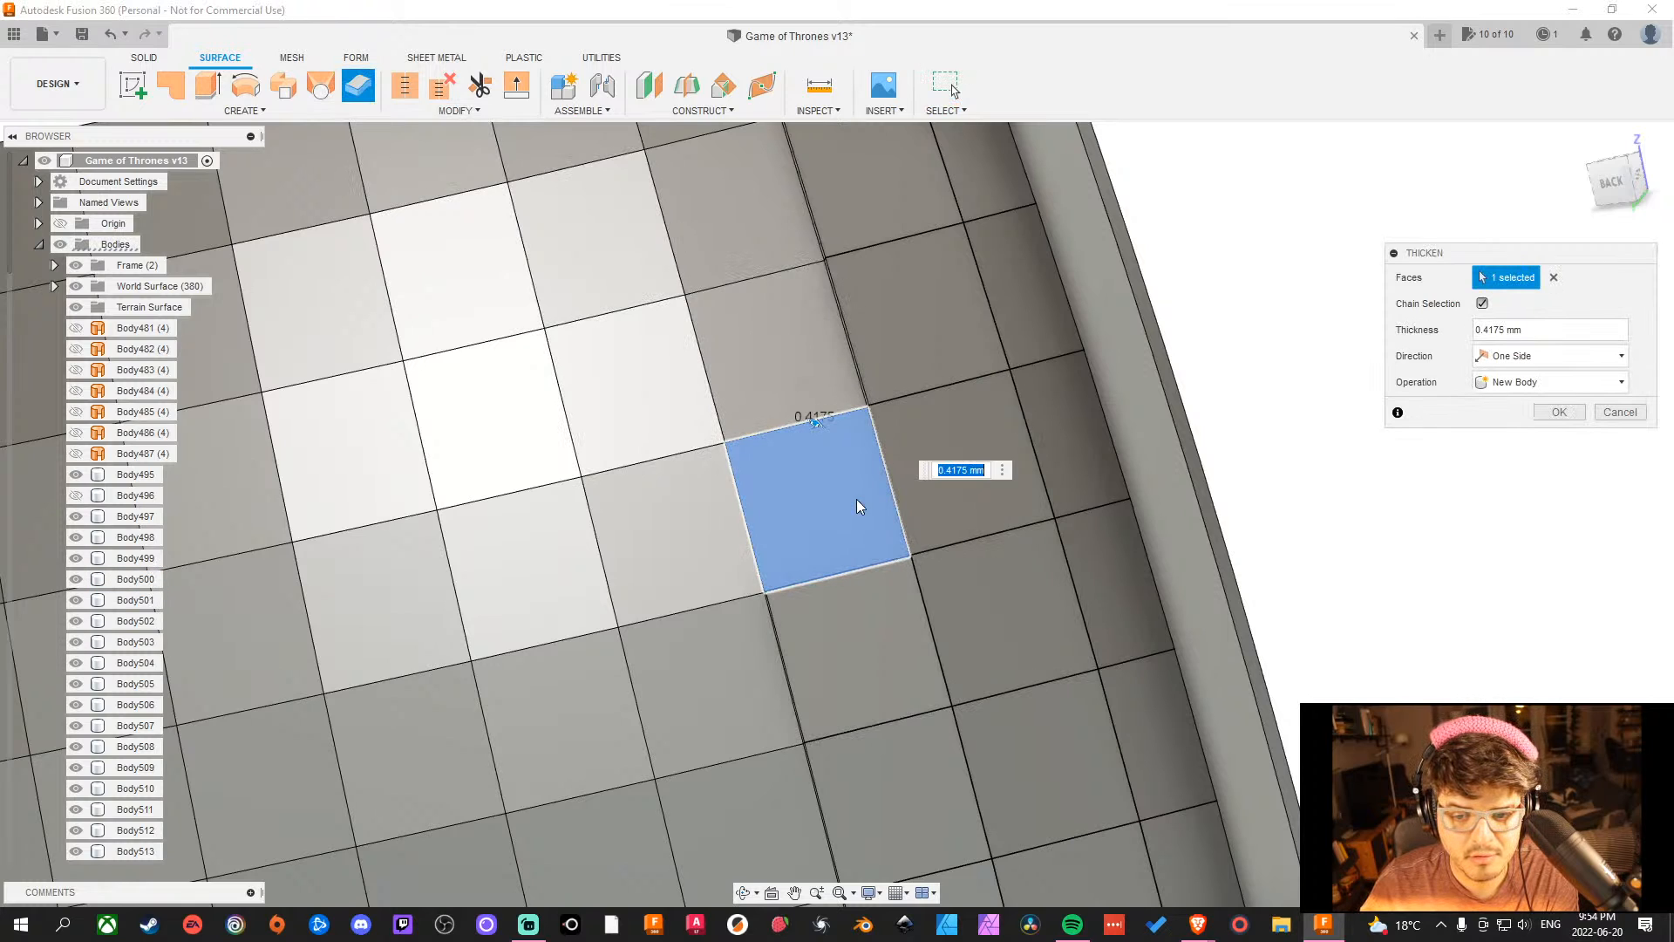
click(1559, 411)
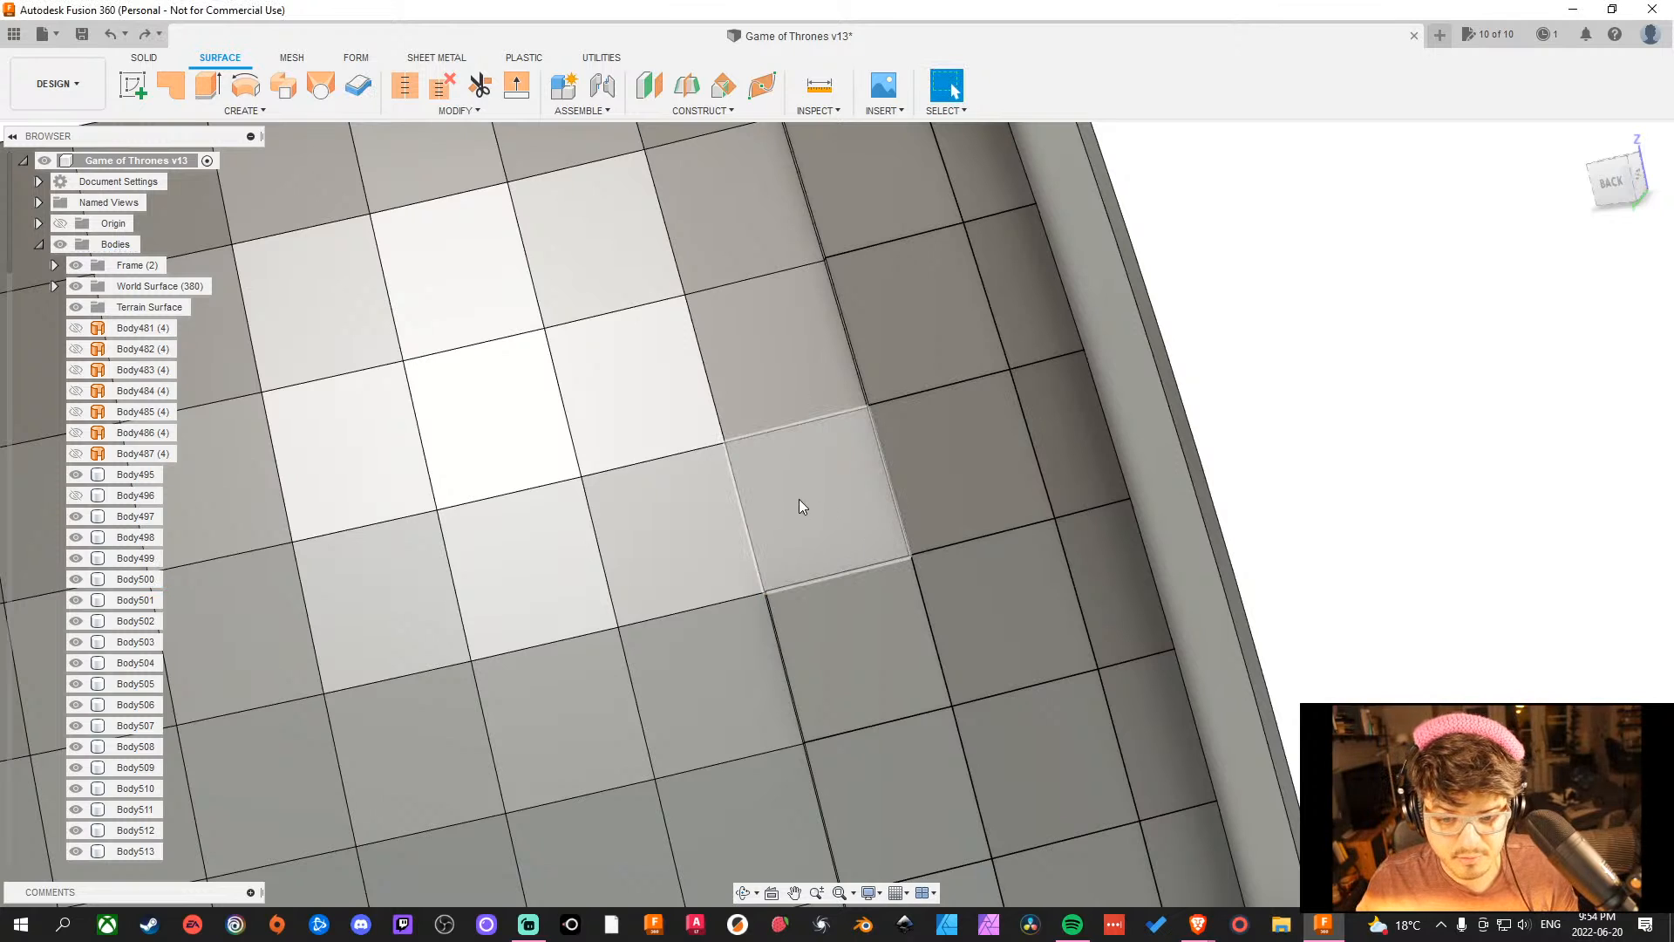
Thicken the sixteenth and seventeenth panels up the third column by 12 mm on one side as separate new bodies.
click(808, 473)
click(356, 86)
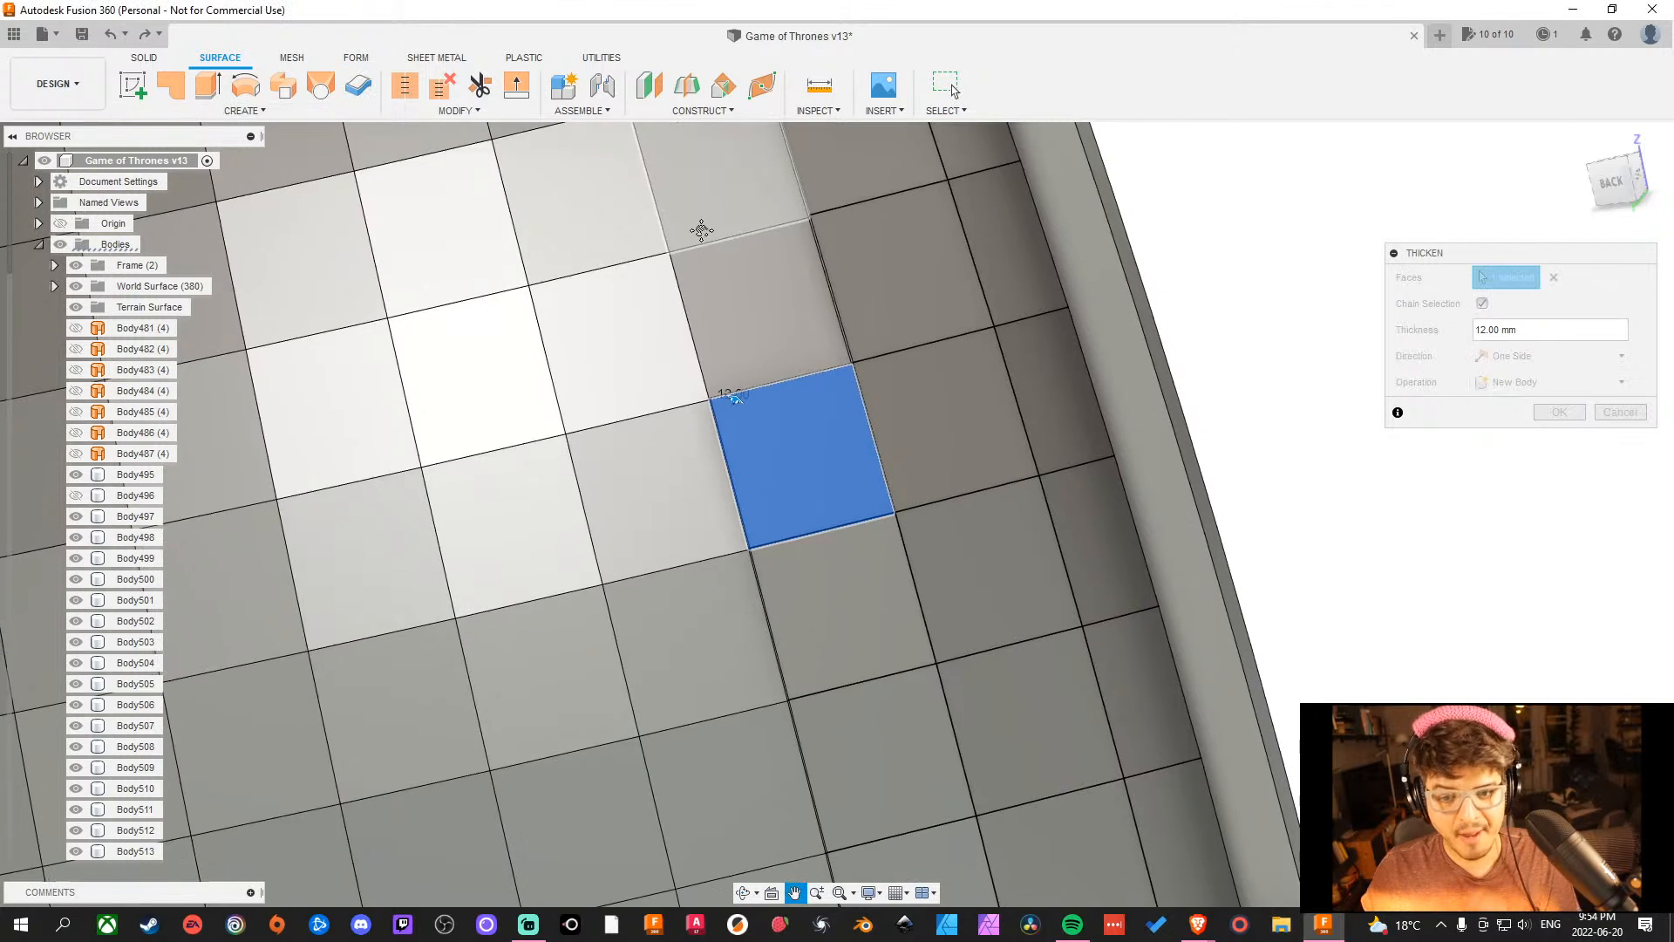
key(Return)
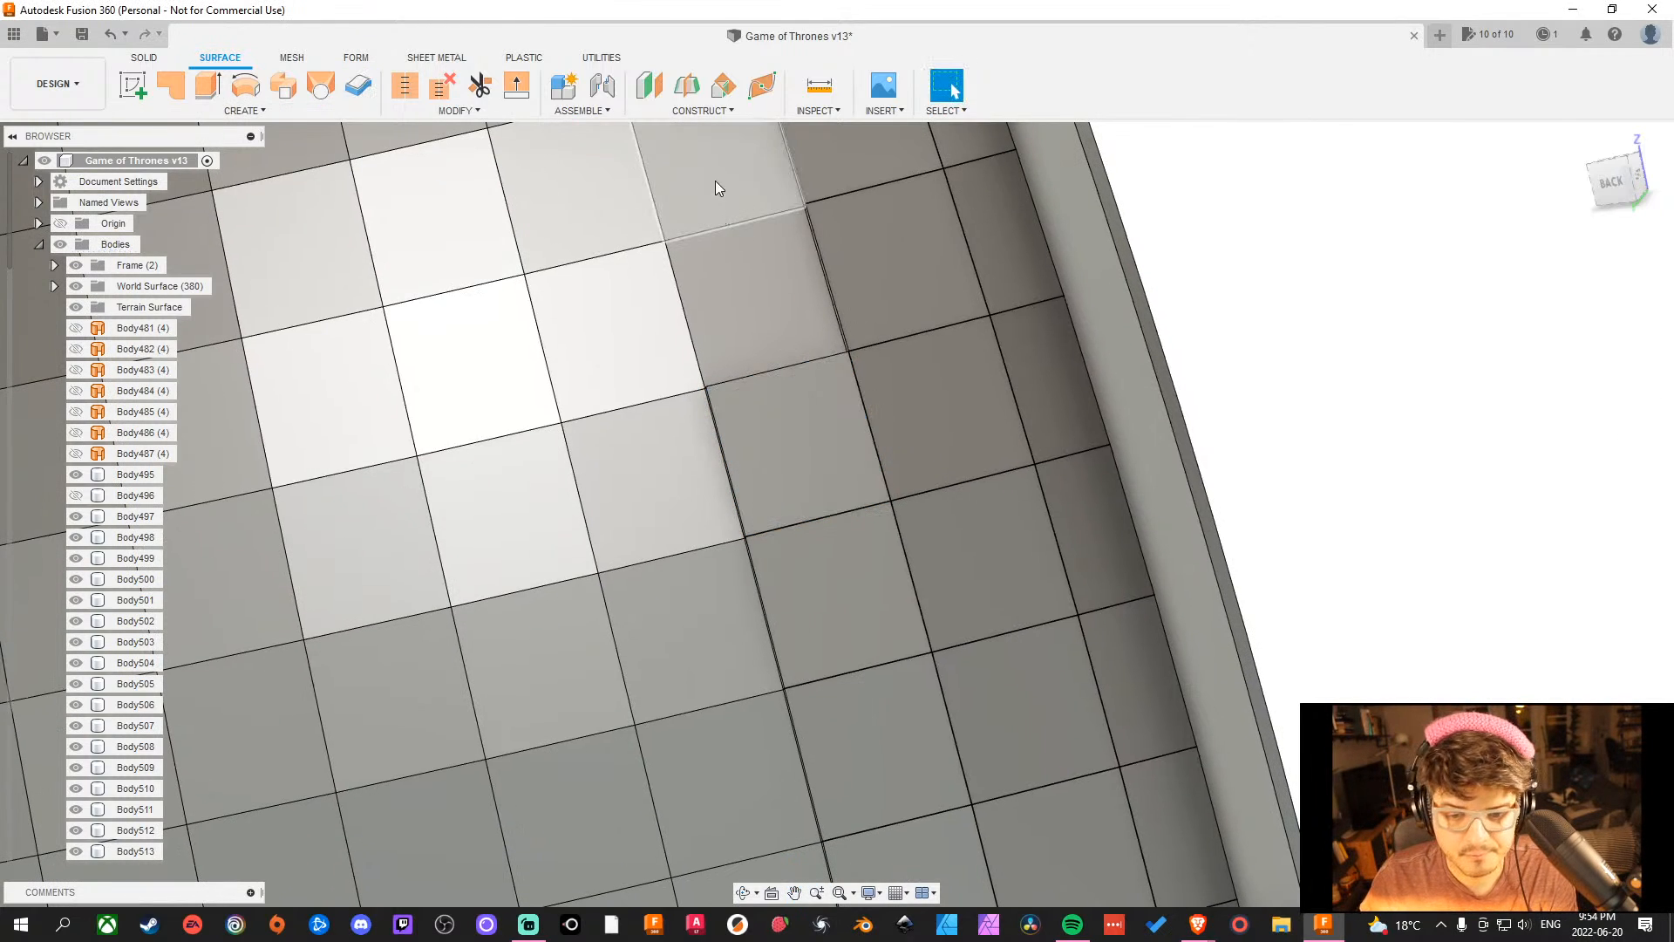
click(731, 301)
click(356, 86)
key(Return)
Thicken the last two panels at the upper end of the third column by 12 mm on one side as separate new bodies.
scroll(887, 352, down, 3)
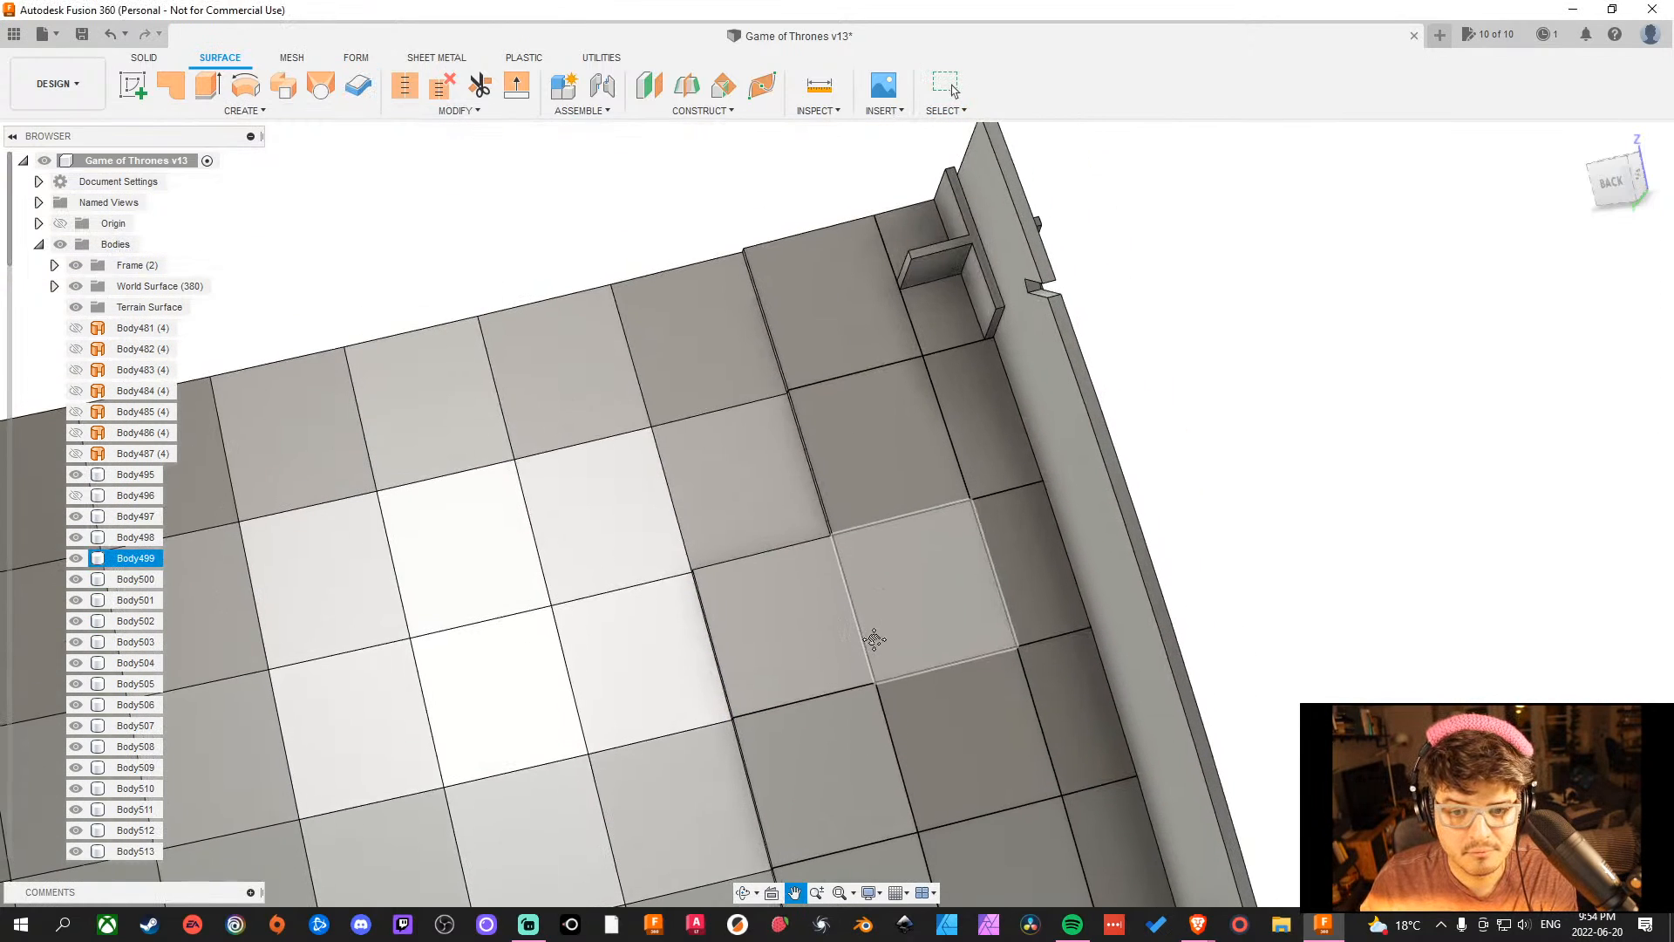
click(785, 490)
click(365, 99)
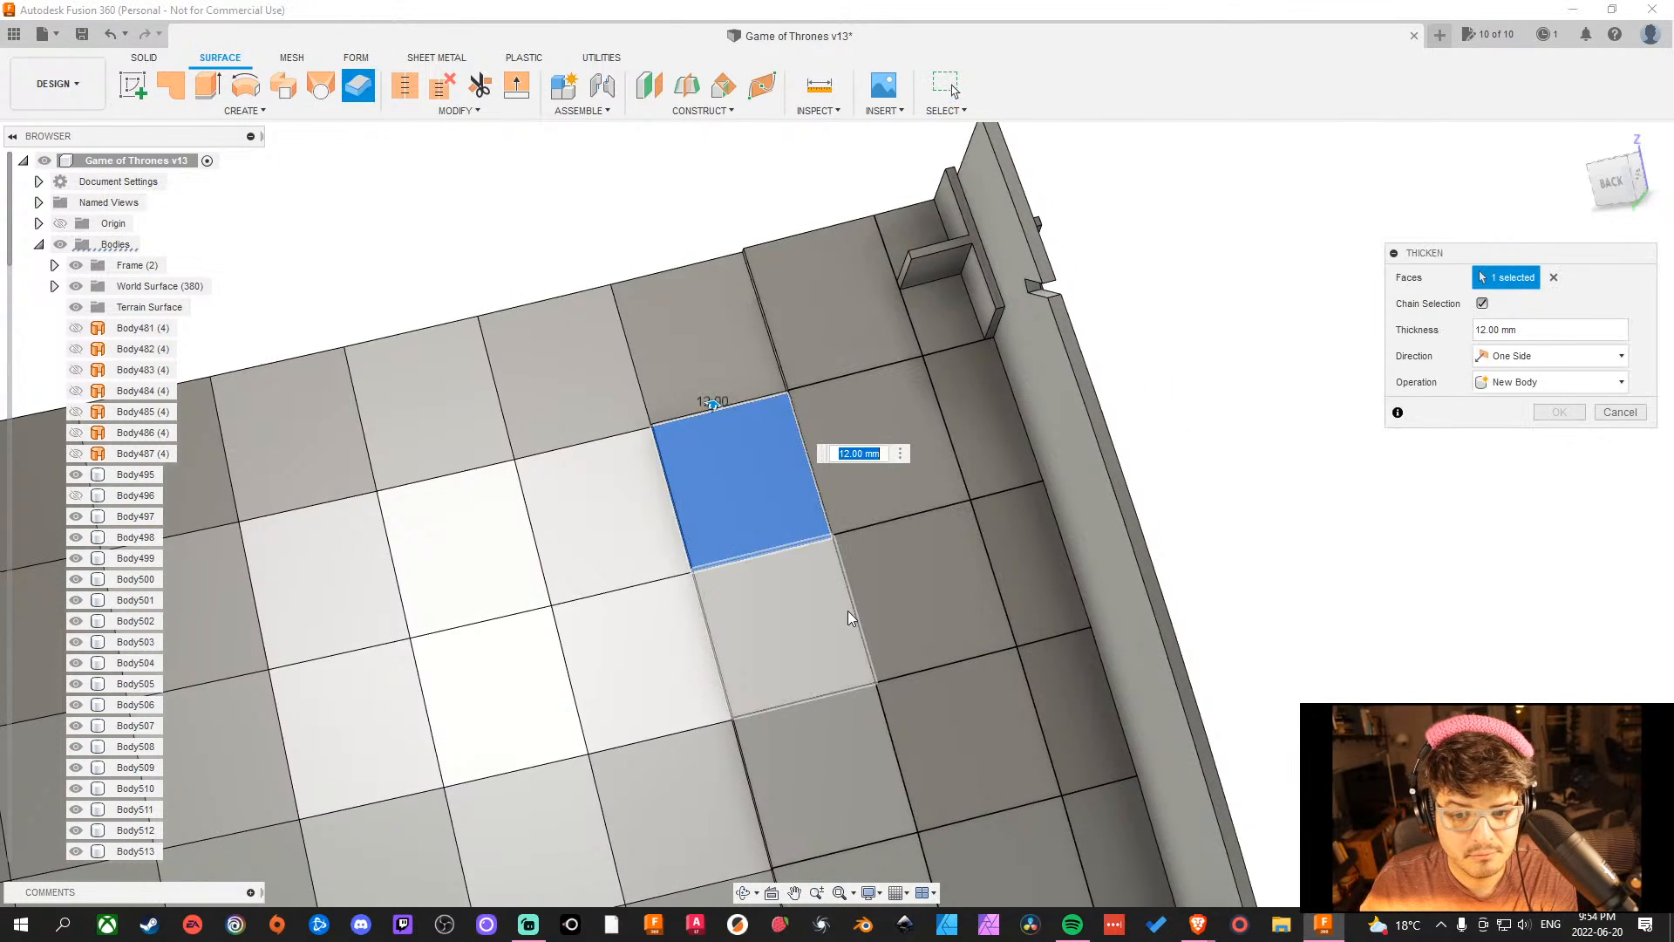
key(Return)
click(688, 312)
click(351, 94)
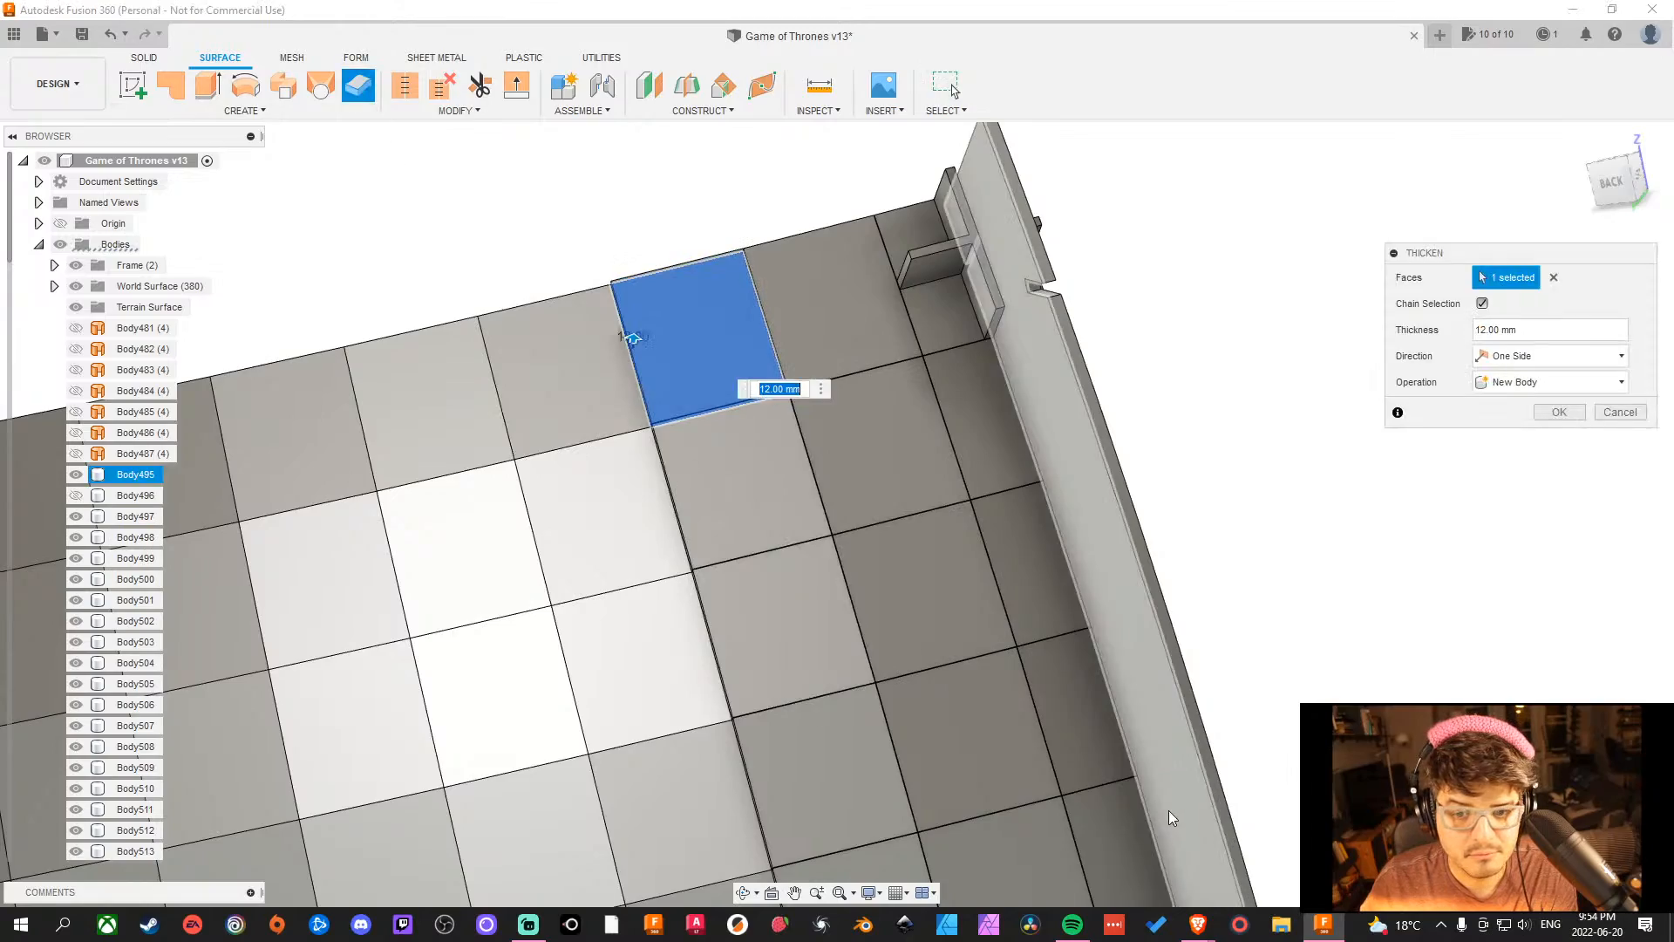
key(Return)
Examine the thickened panel columns along the rib and the rib's upper end bracket on the curved model.
scroll(1065, 549, down, 3)
shift+middle_drag(1251, 562, 1201, 528)
scroll(1201, 528, down, 3)
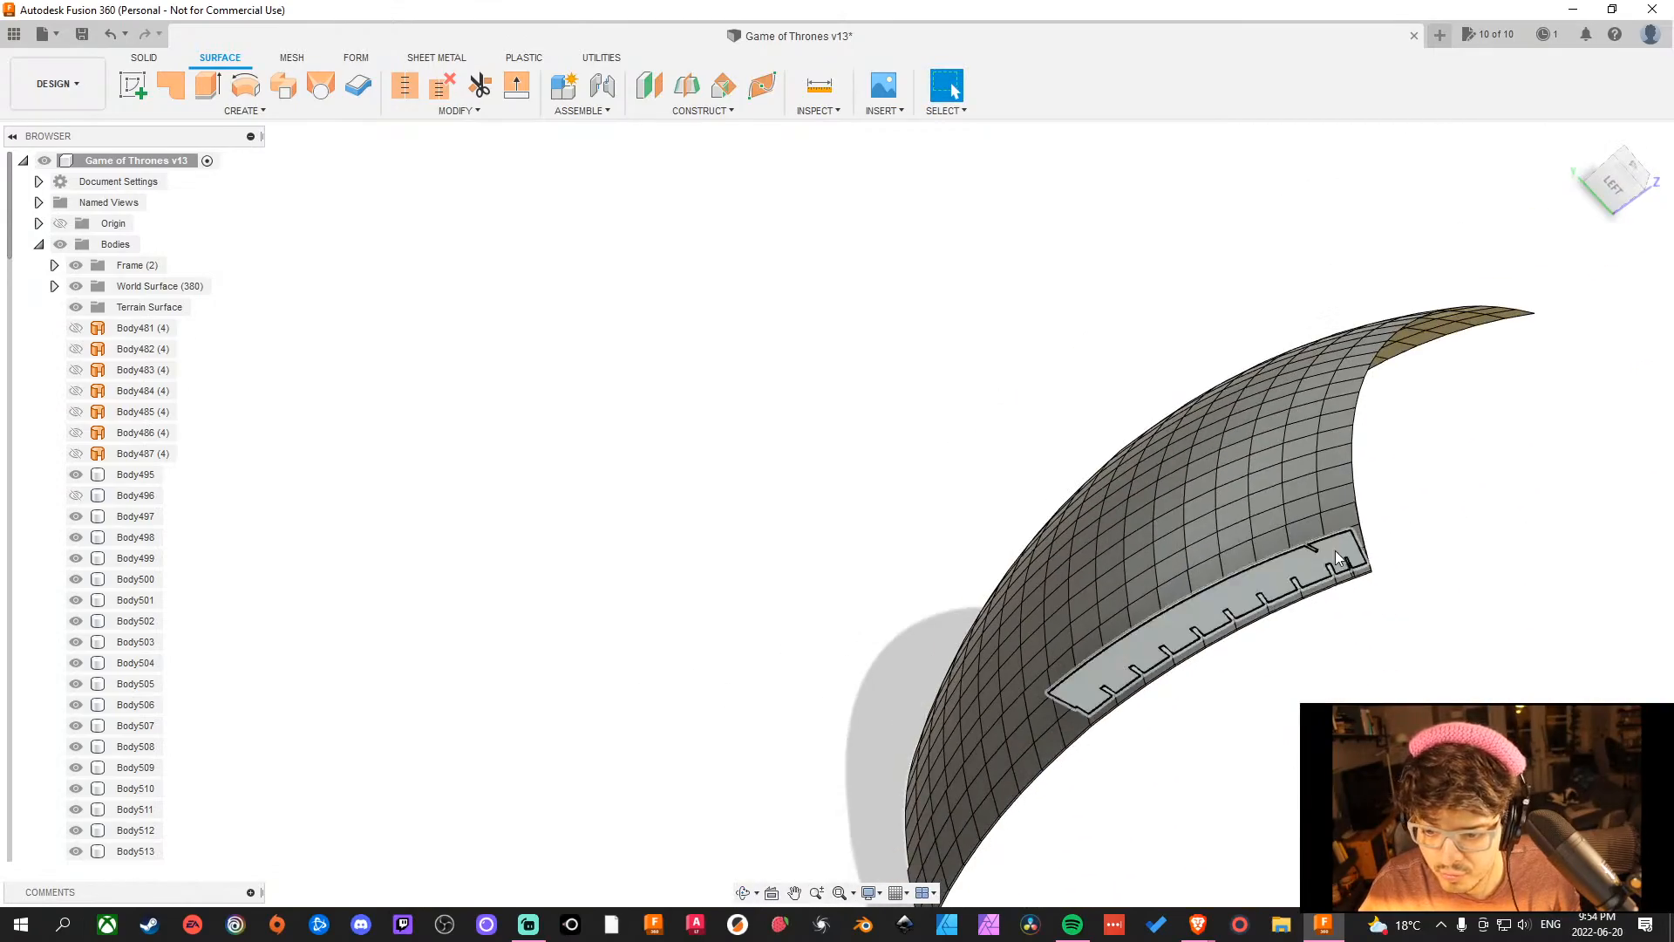
shift+middle_drag(1336, 551, 1346, 679)
middle_drag(1283, 523, 1213, 521)
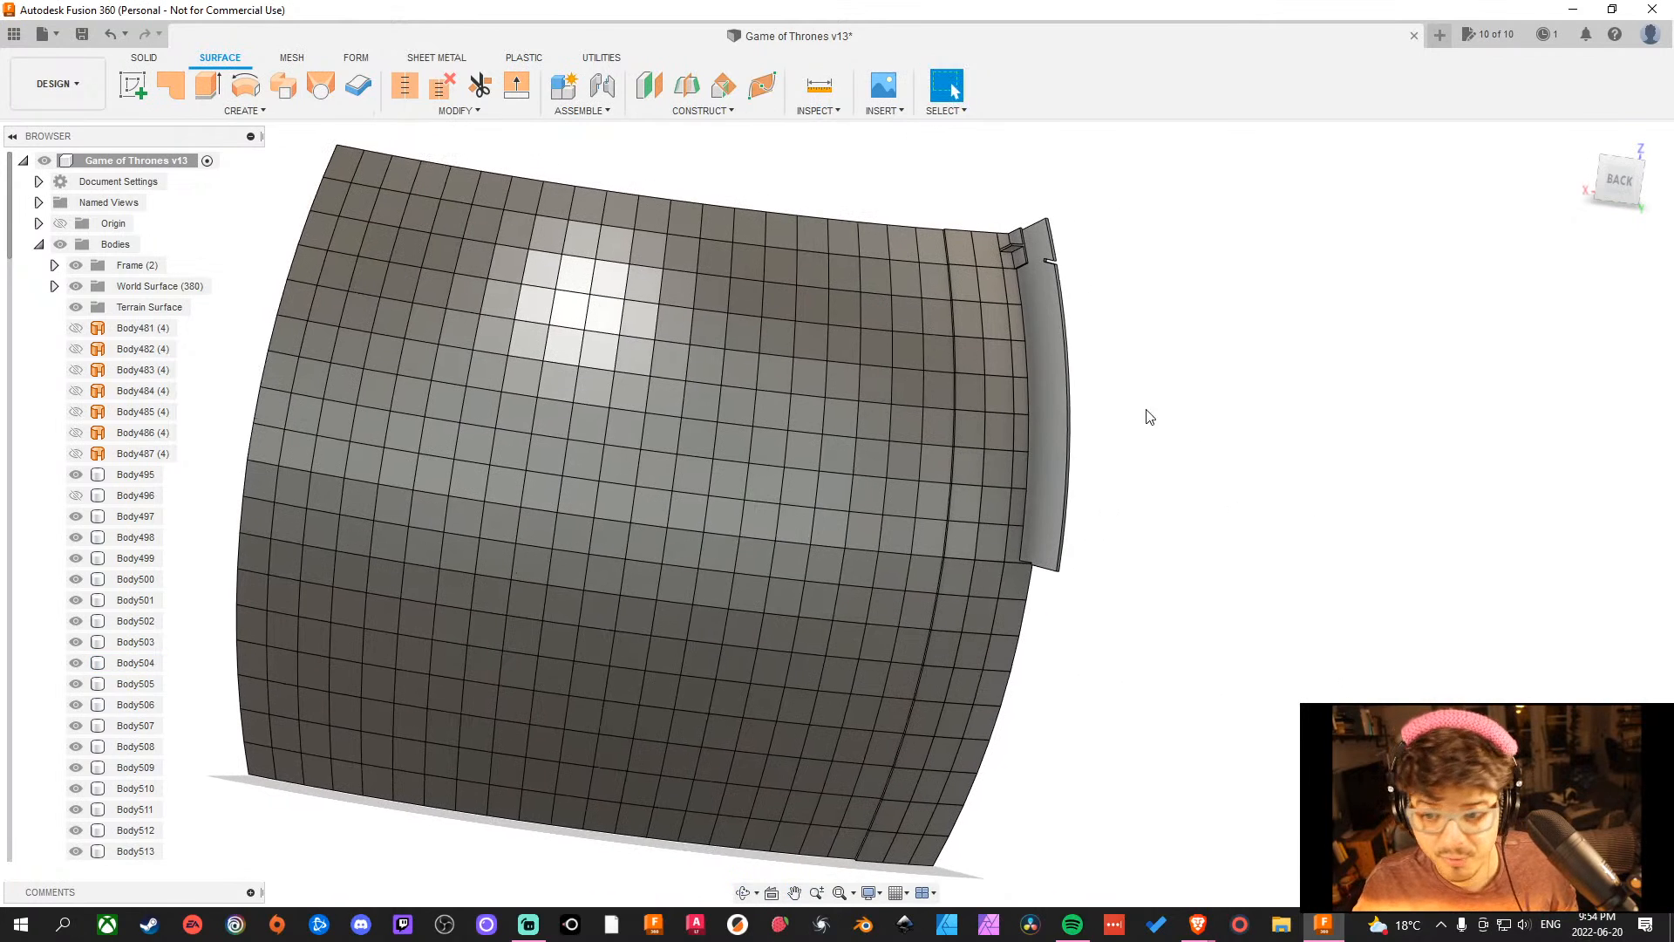
scroll(1062, 328, down, 3)
scroll(1027, 306, up, 8)
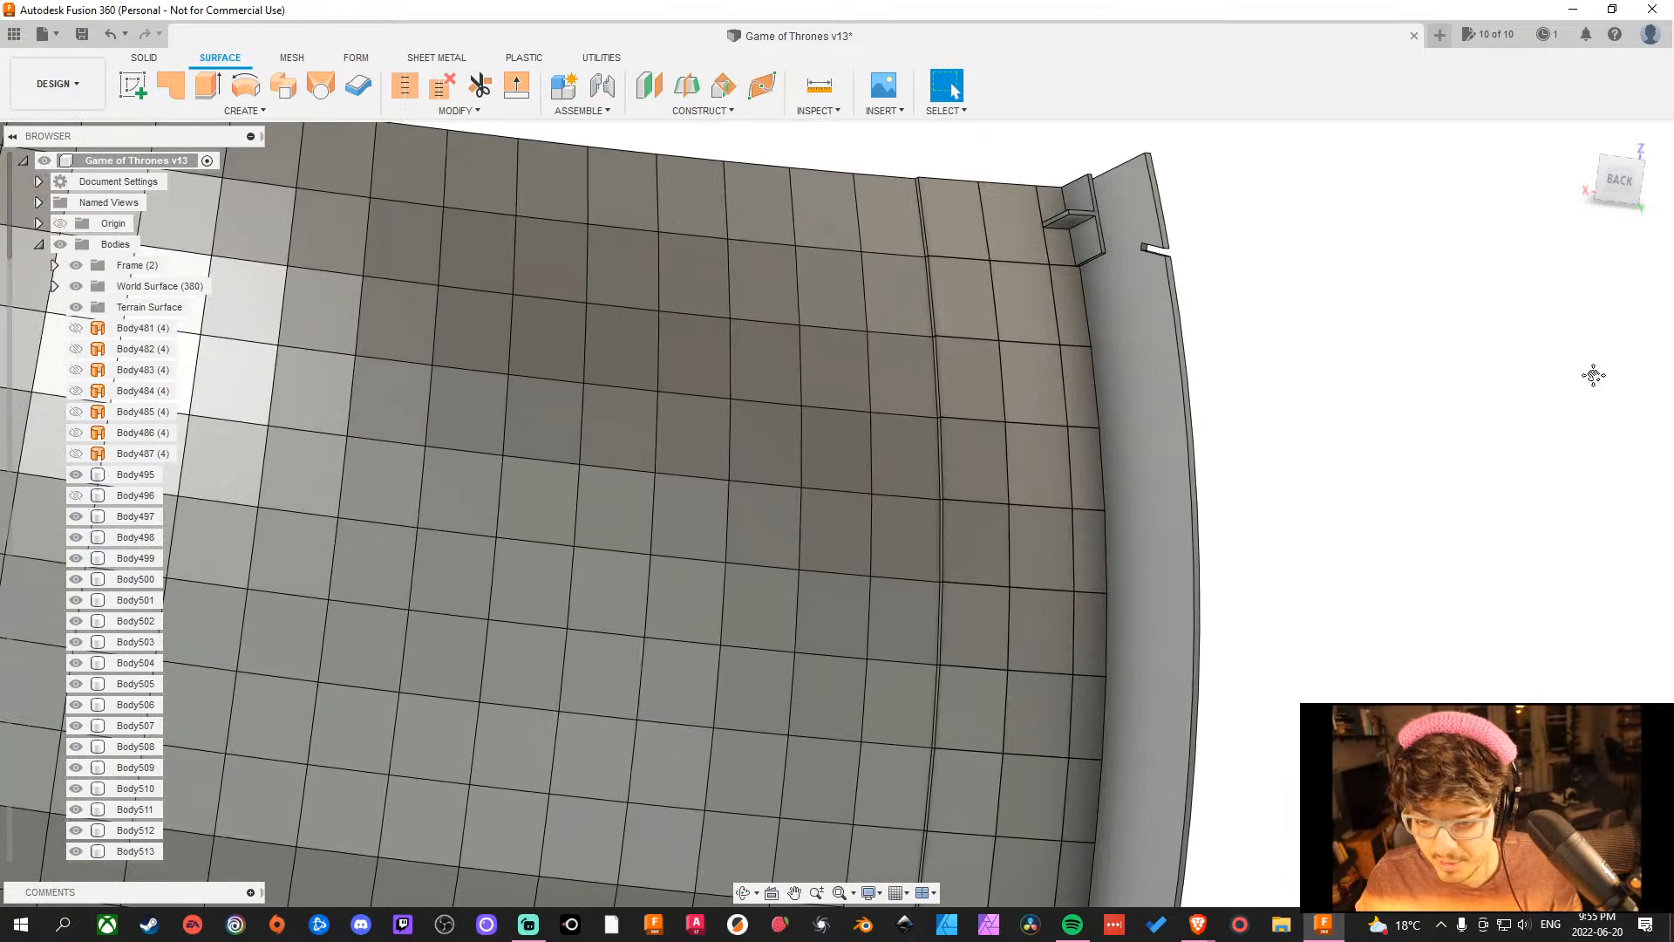
shift+middle_drag(1587, 373, 1059, 575)
scroll(814, 295, up, 5)
scroll(959, 298, up, 5)
middle_drag(972, 325, 921, 270)
scroll(965, 506, down, 5)
scroll(860, 491, down, 5)
middle_drag(771, 471, 882, 287)
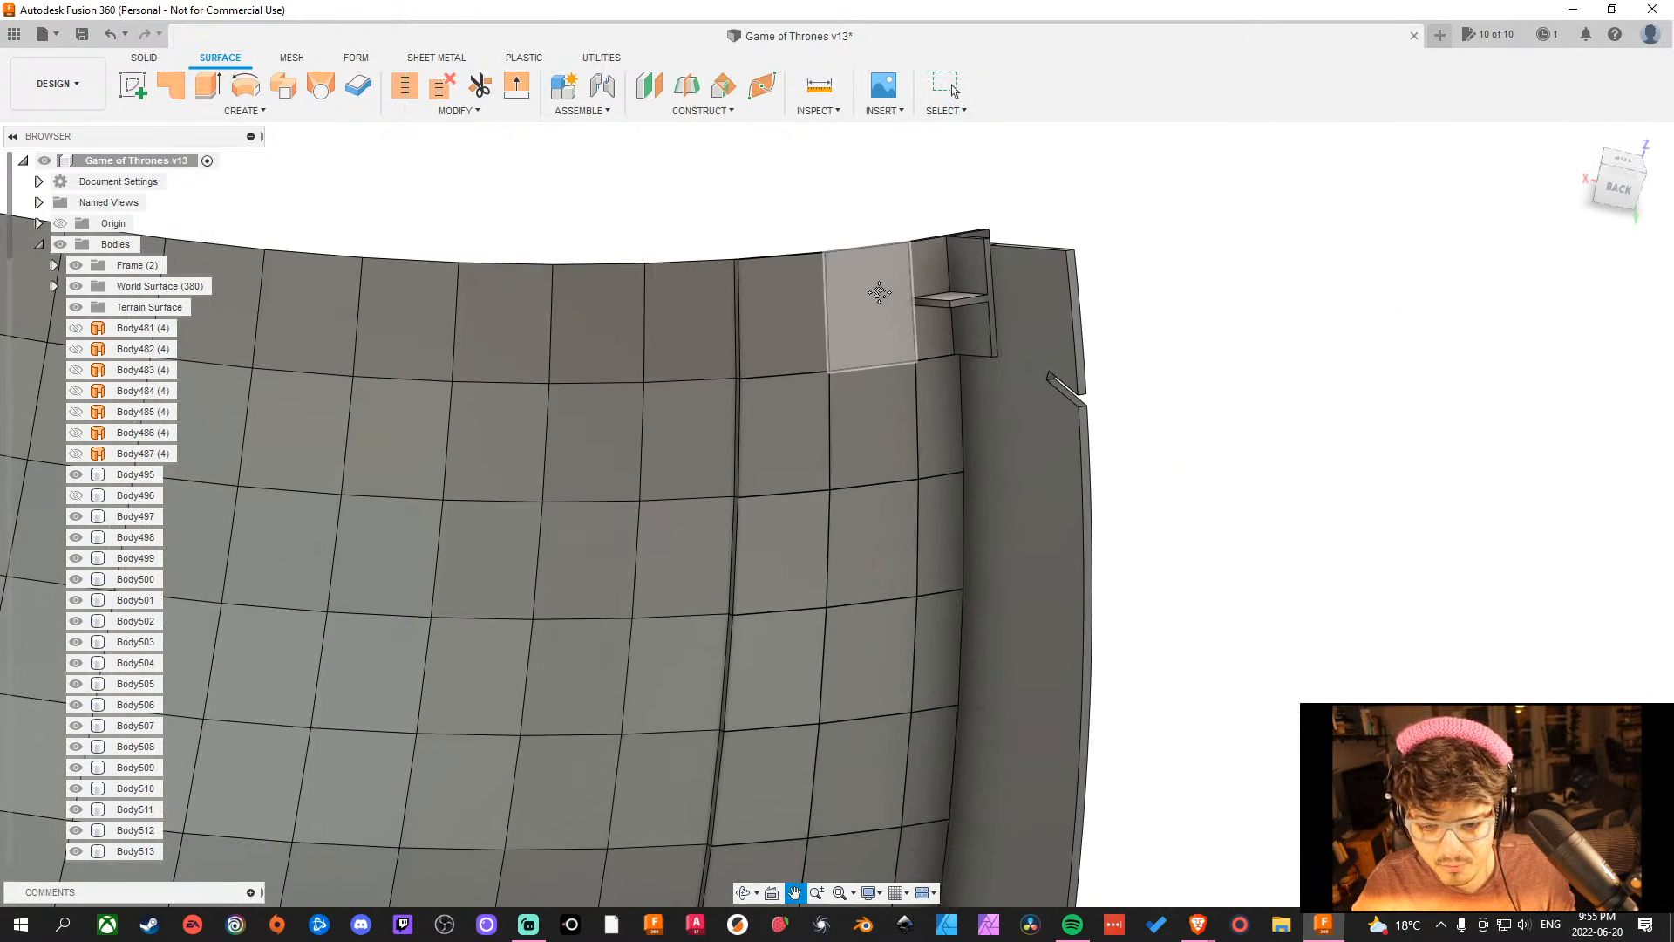
Start a sketch on the uppermost panel beside the end bracket and draw a vertical line joining its upper and lower edge midpoints.
click(876, 292)
click(129, 83)
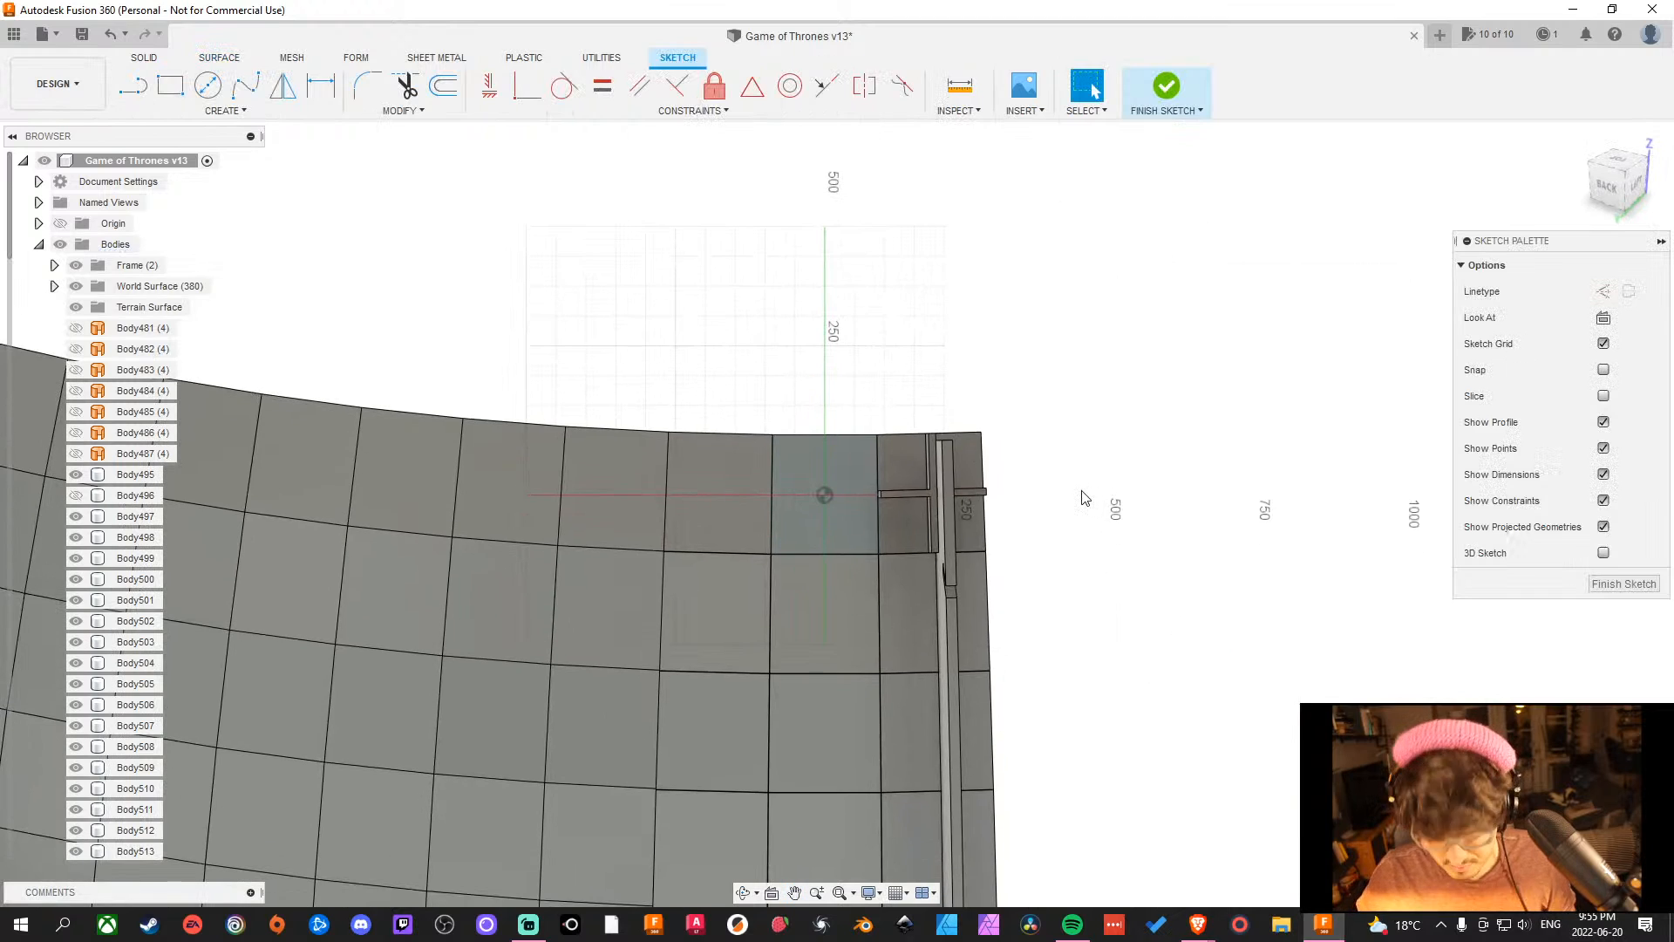
scroll(836, 523, up, 4)
key(l)
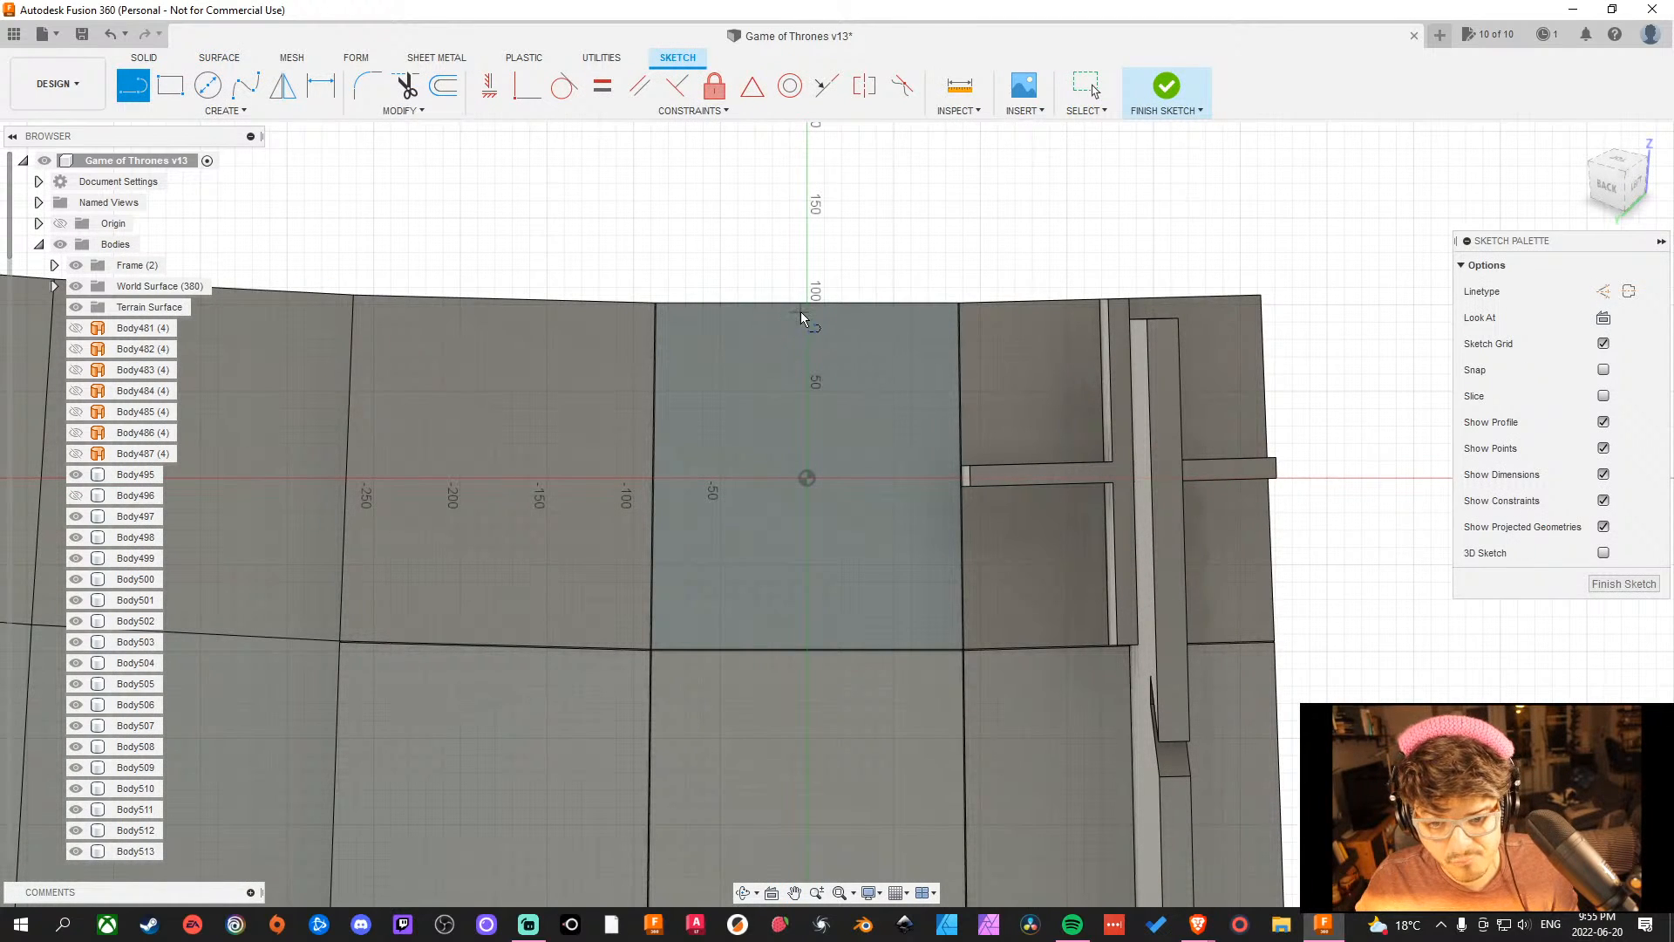
click(809, 301)
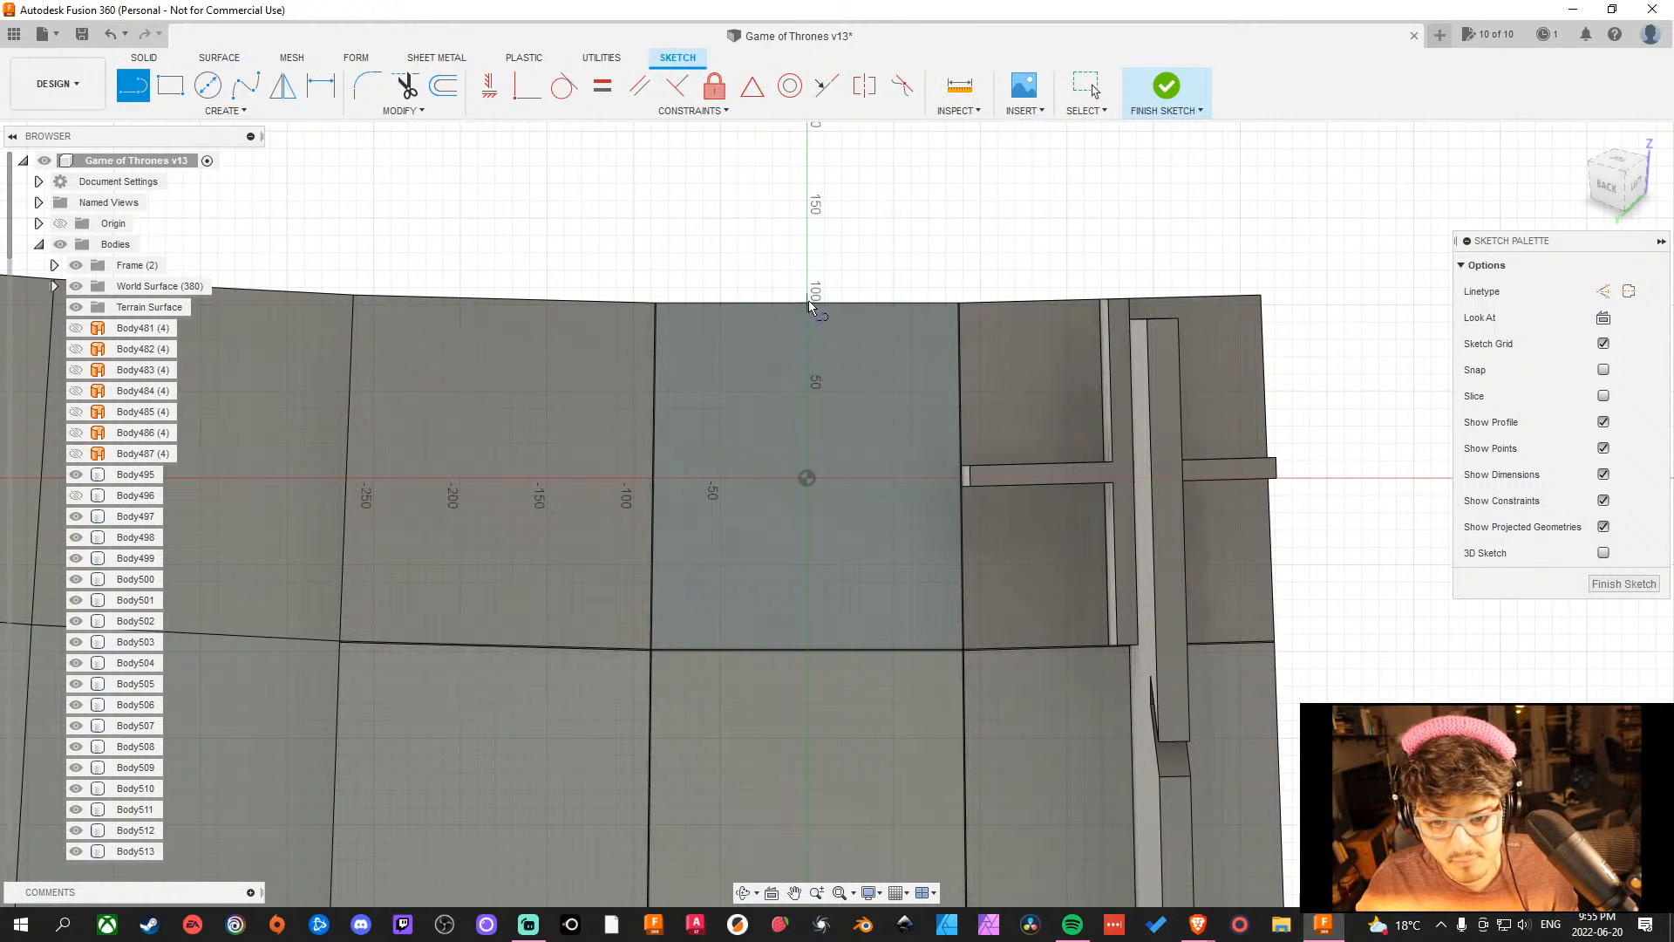
double_click(803, 647)
Draw a horizontal line across the same panel between the midpoints of its two side edges, crossing the vertical line.
click(955, 477)
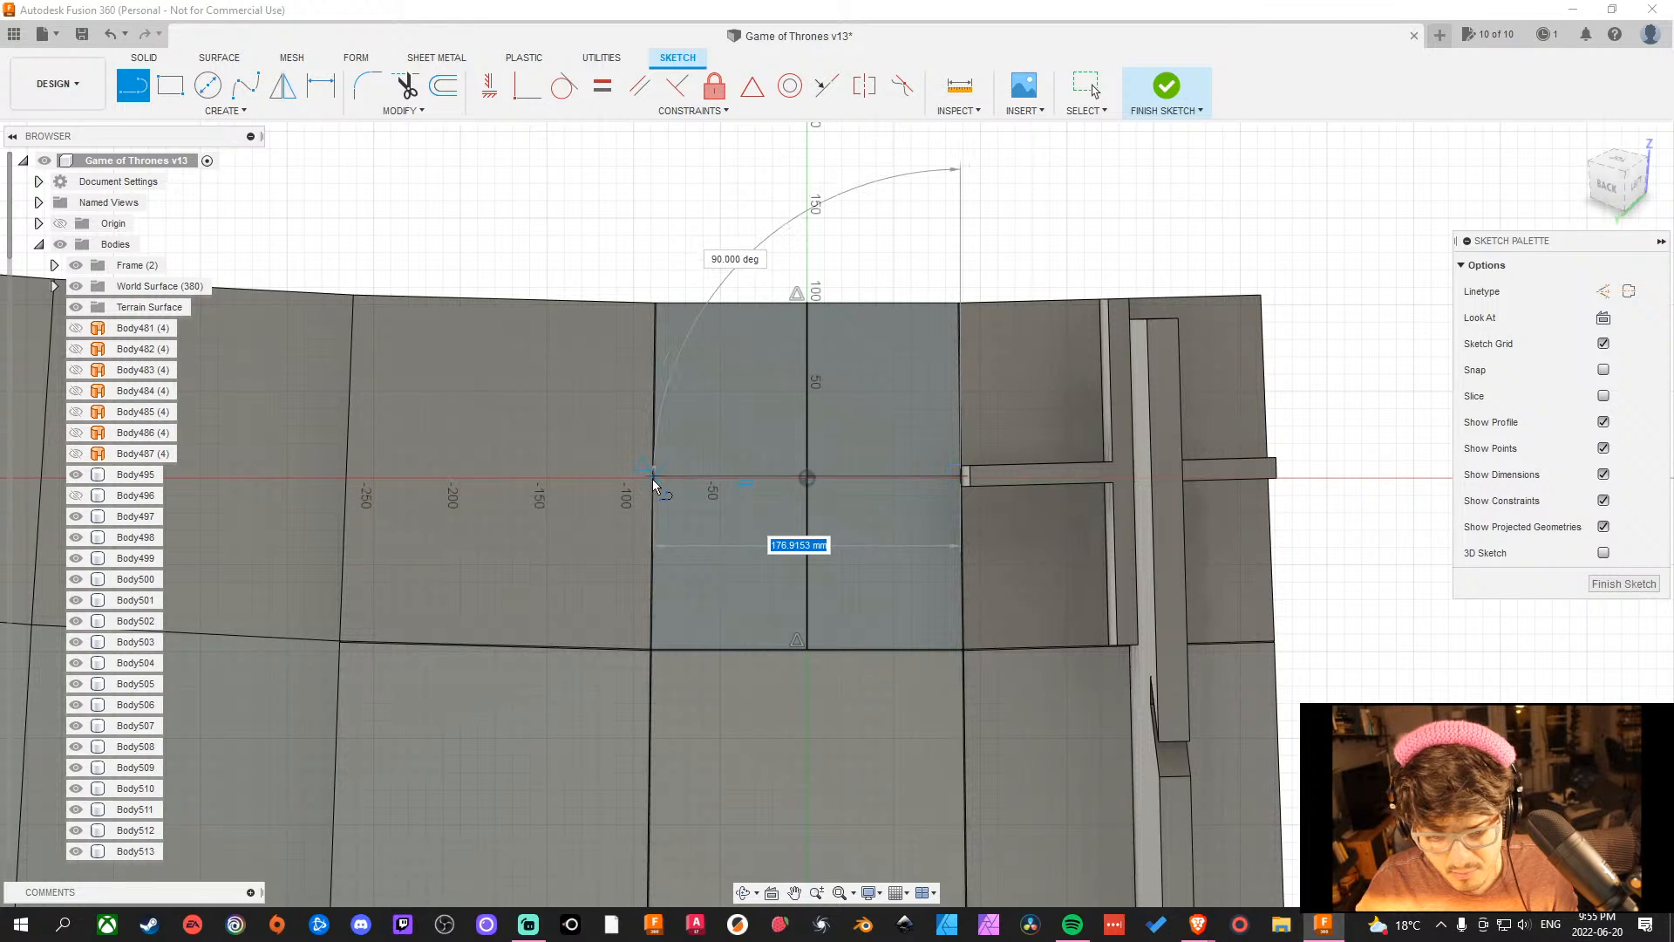
scroll(652, 478, up, 5)
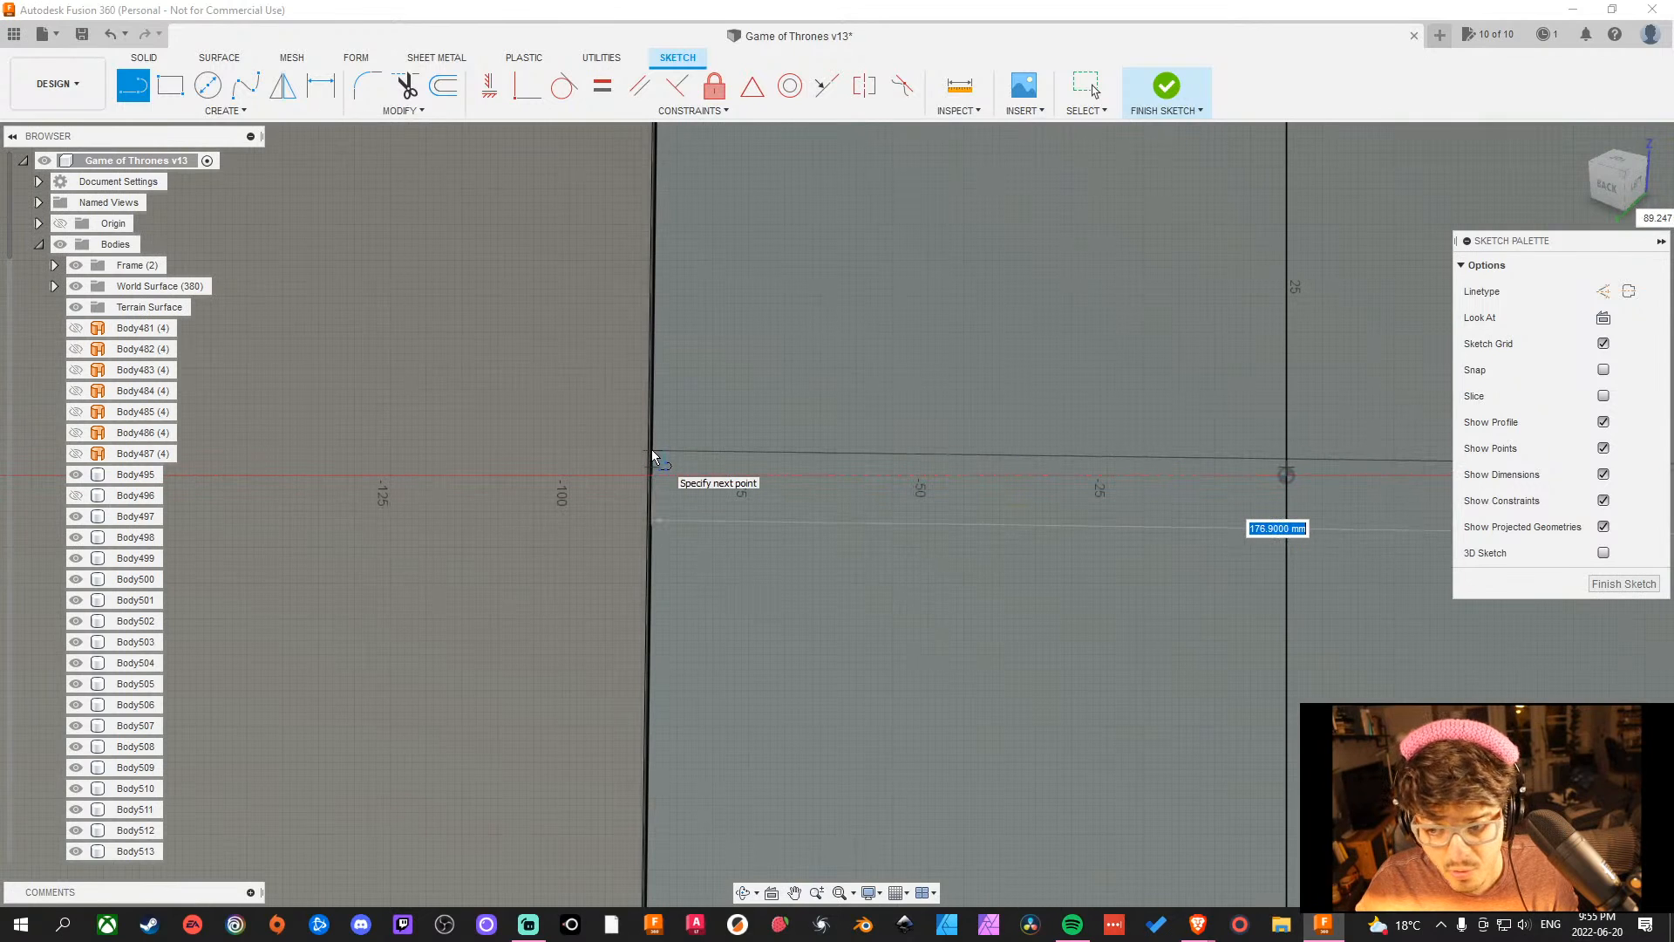
scroll(652, 454, down, 4)
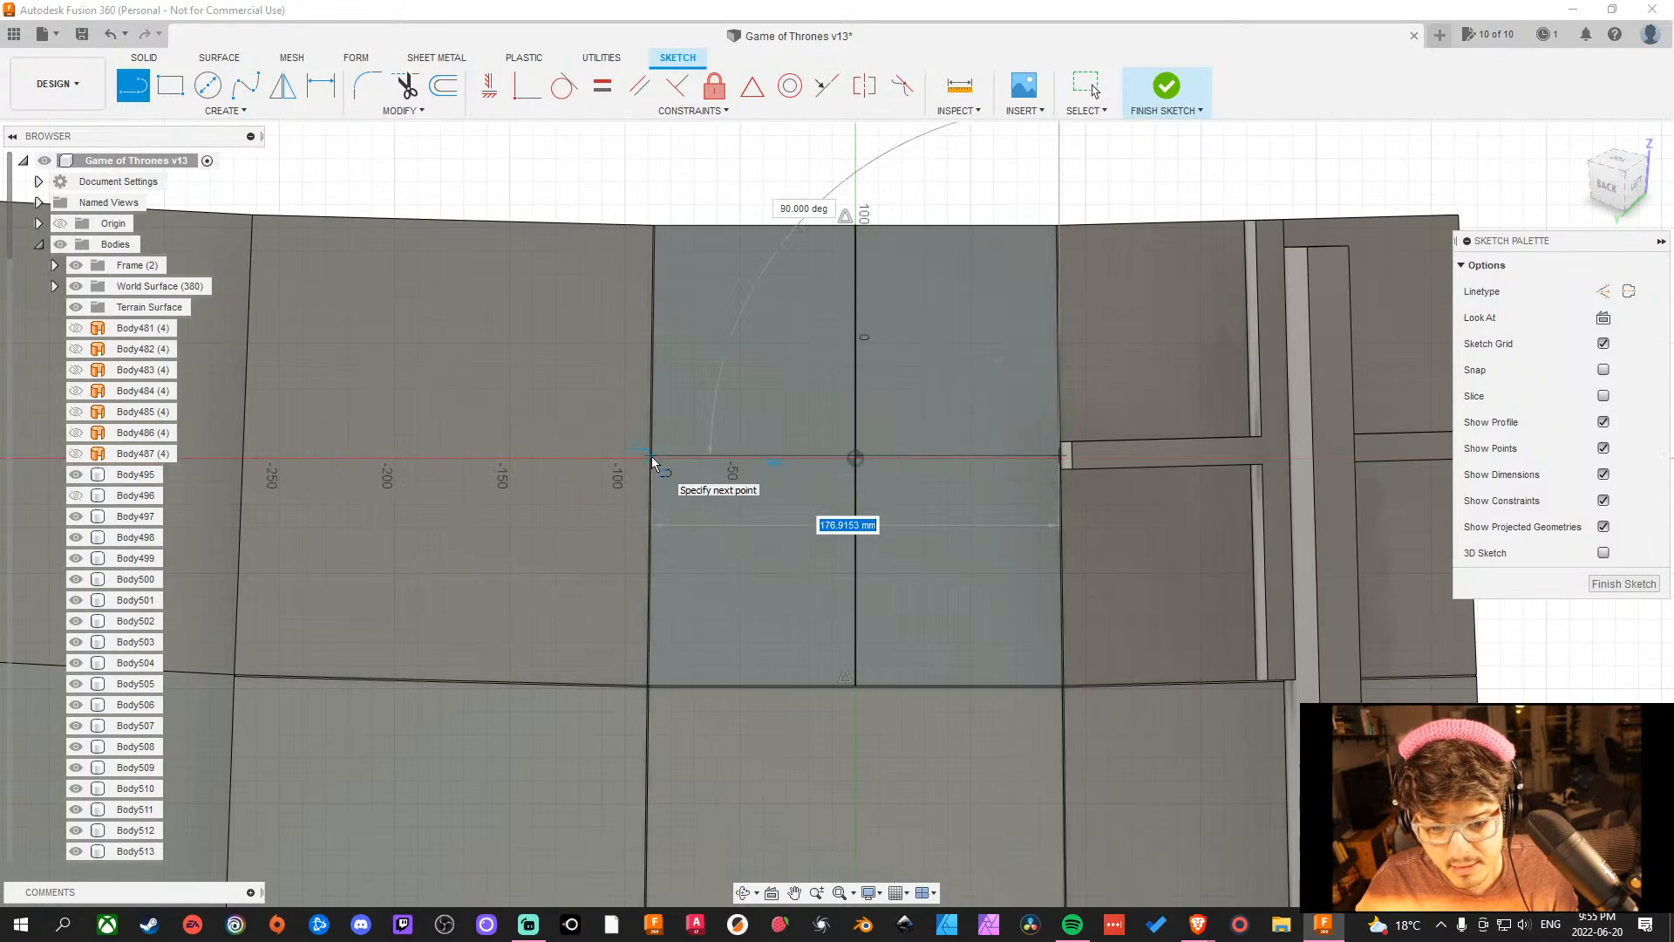
scroll(1003, 552, down, 3)
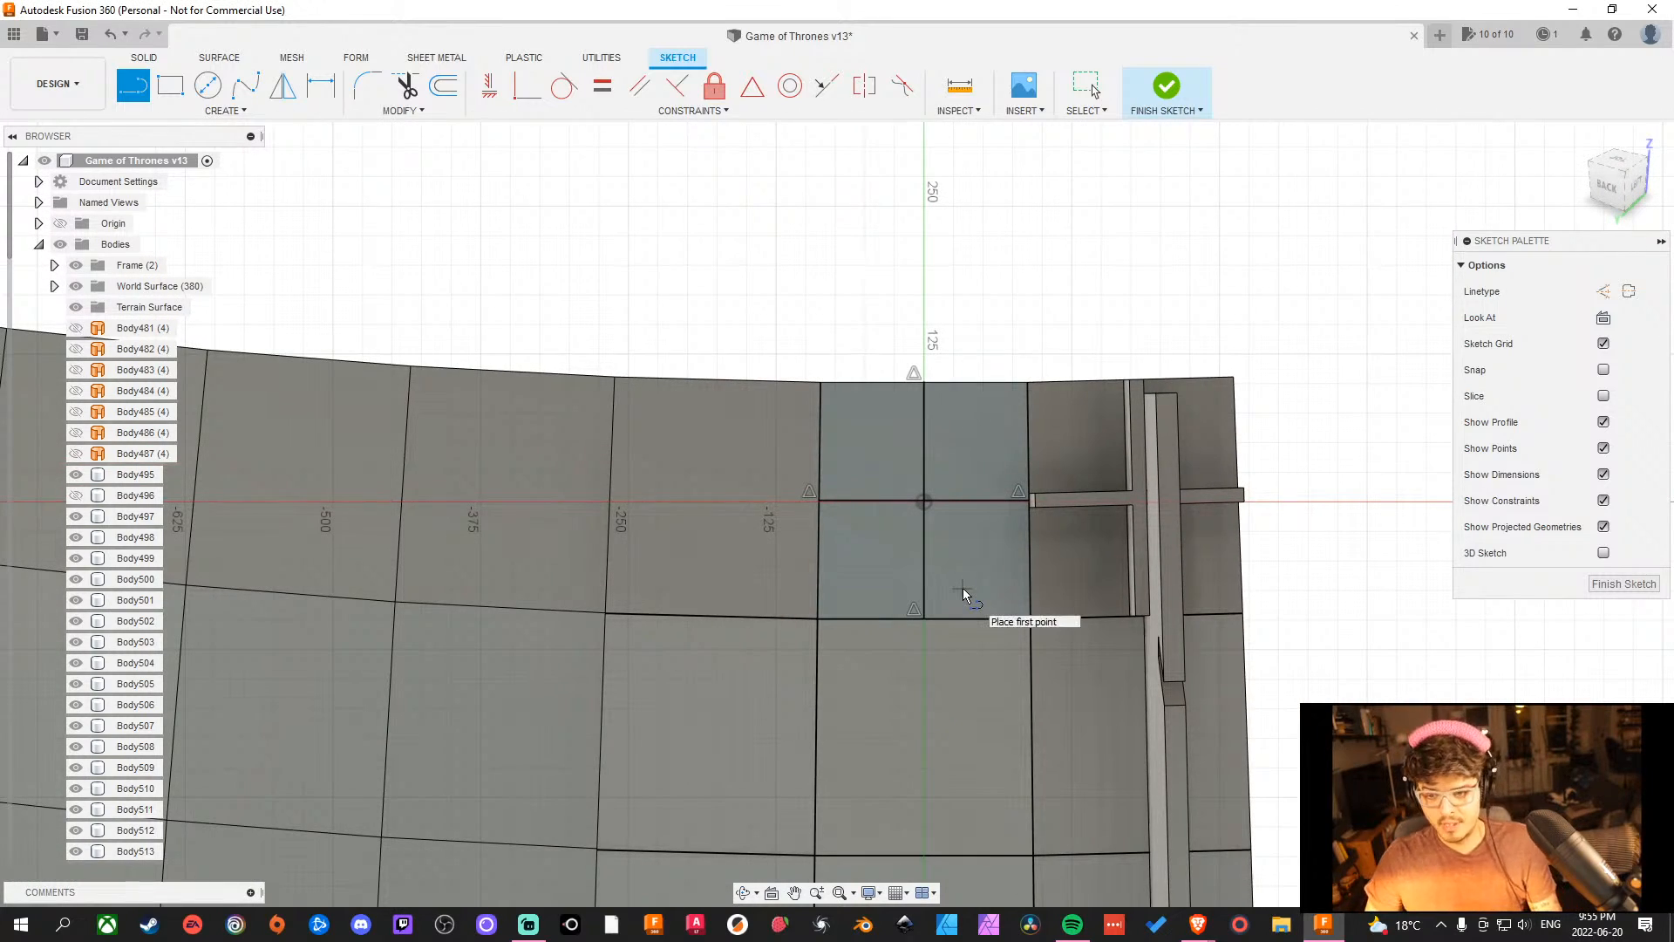
Examine the joint between the sketched panel, its neighbour and the corner of the bracket's shelf plate.
mouse_move(914, 614)
shift+middle_down()
mouse_move(931, 740)
mouse_move(964, 613)
mouse_move(935, 567)
shift+middle_up()
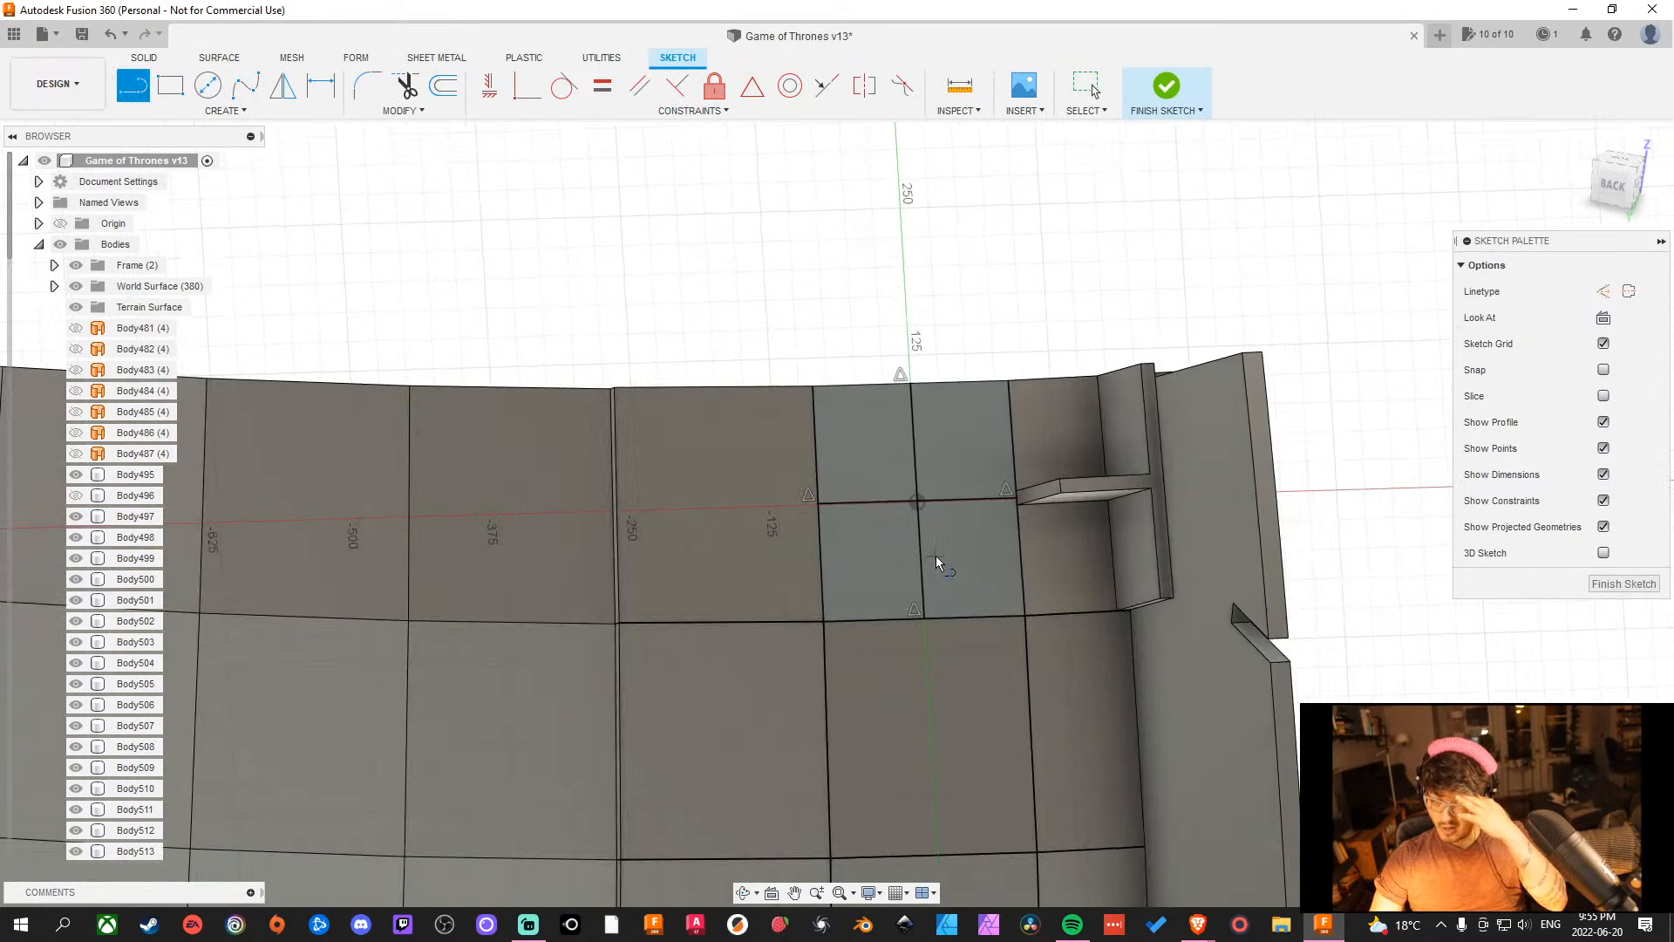
scroll(930, 530, up, 10)
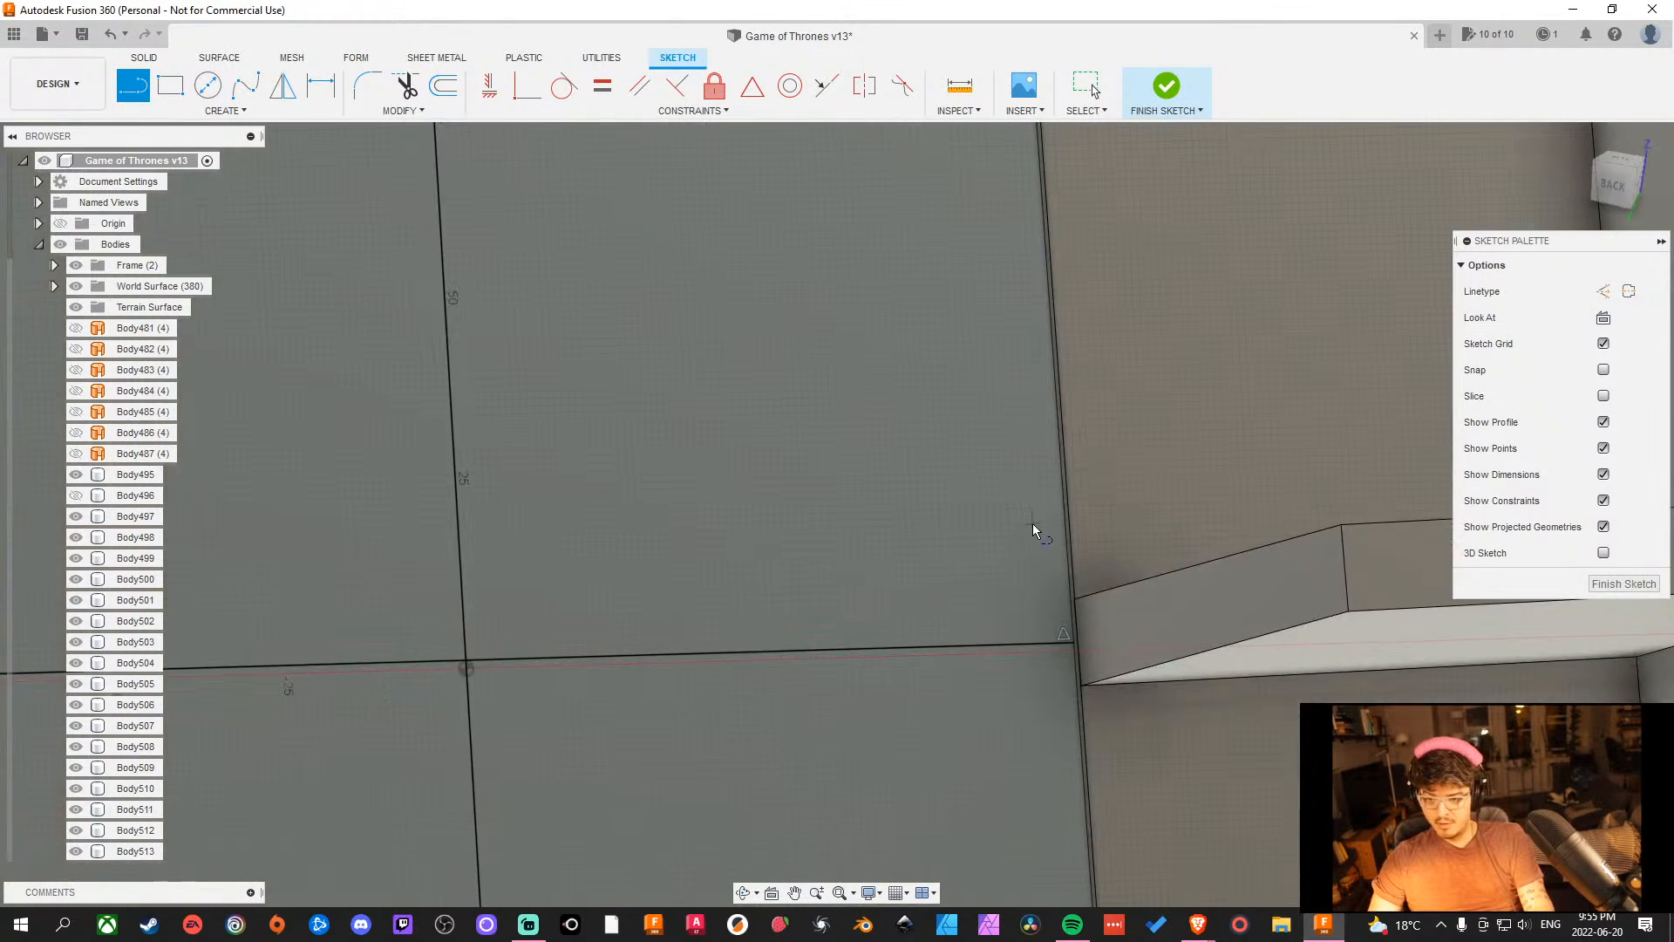
mouse_move(683, 464)
shift+middle_down()
mouse_move(786, 503)
mouse_move(788, 488)
mouse_move(738, 453)
mouse_move(735, 572)
mouse_move(754, 552)
mouse_move(773, 564)
mouse_move(633, 876)
shift+middle_up()
scroll(717, 547, down, 8)
middle_drag(844, 484, 684, 832)
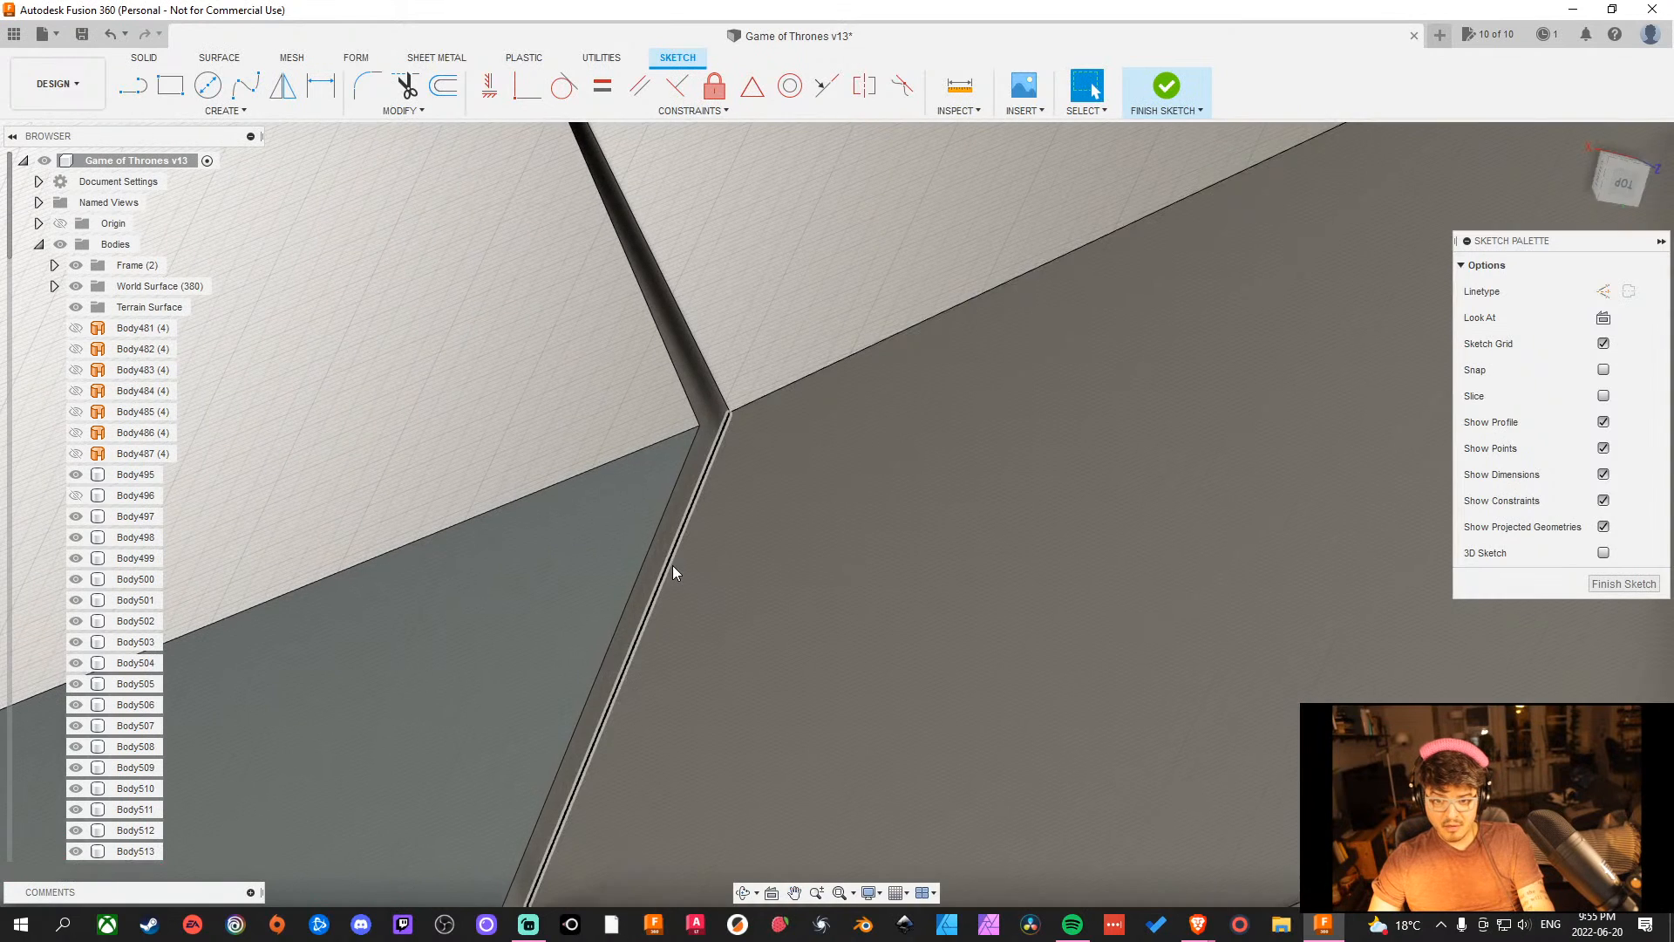
scroll(680, 619, up, 2)
middle_drag(715, 708, 735, 353)
middle_drag(743, 732, 913, 270)
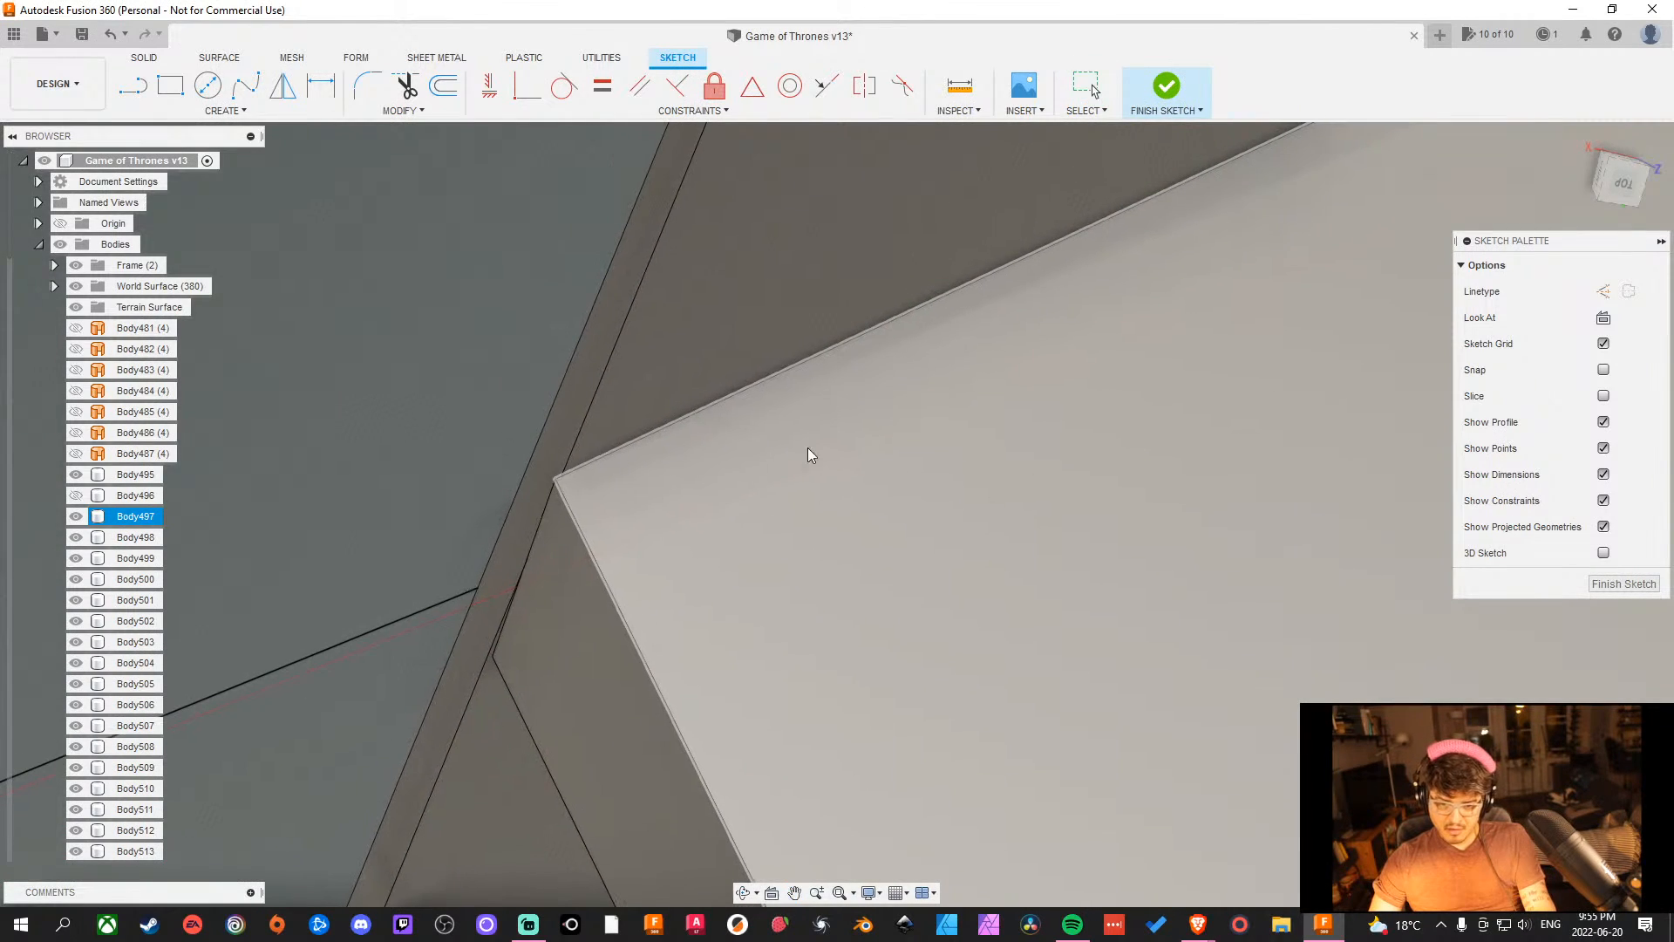
scroll(554, 494, up, 3)
click(585, 440)
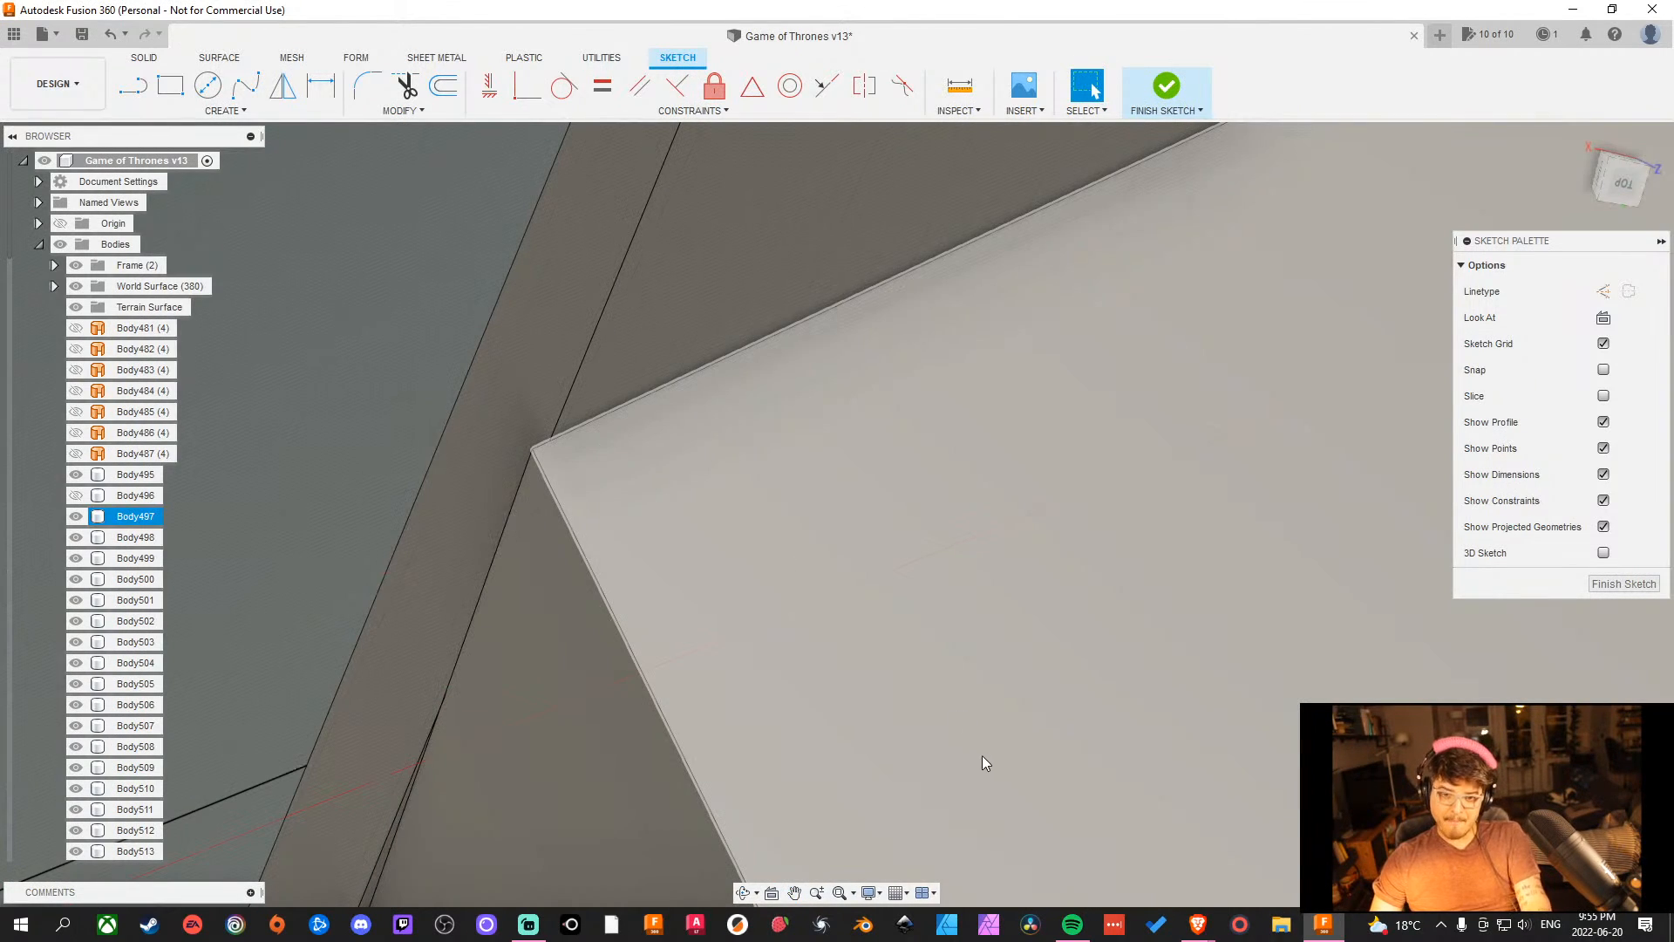
scroll(714, 829, down, 5)
middle_drag(795, 820, 750, 322)
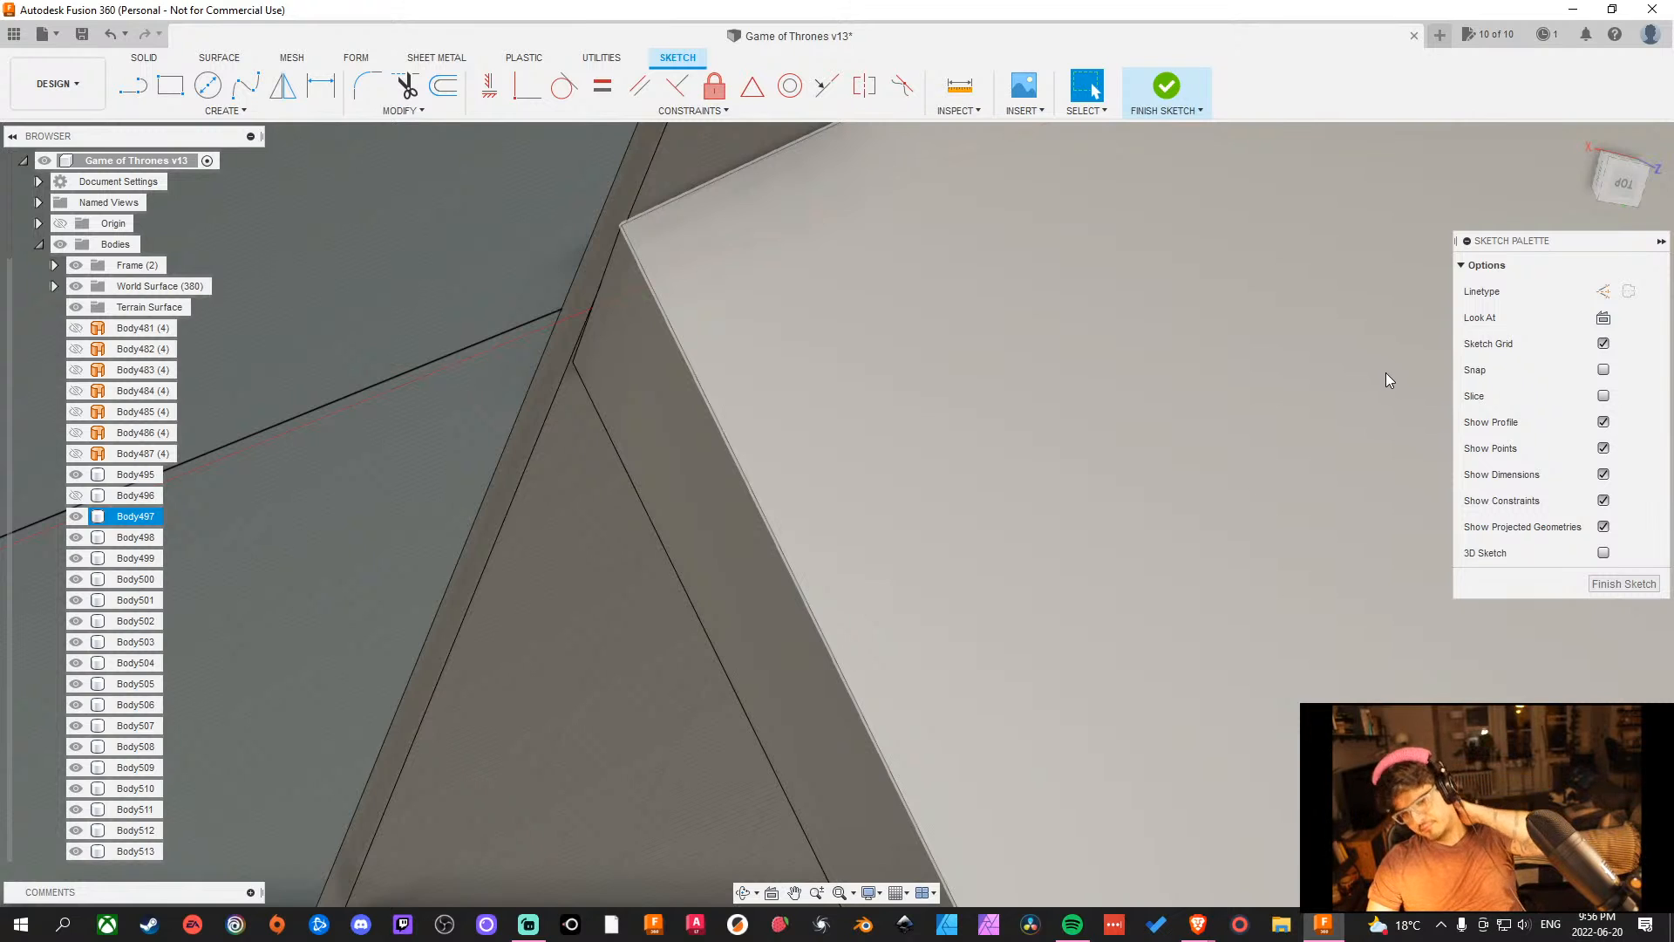
scroll(1106, 434, down, 10)
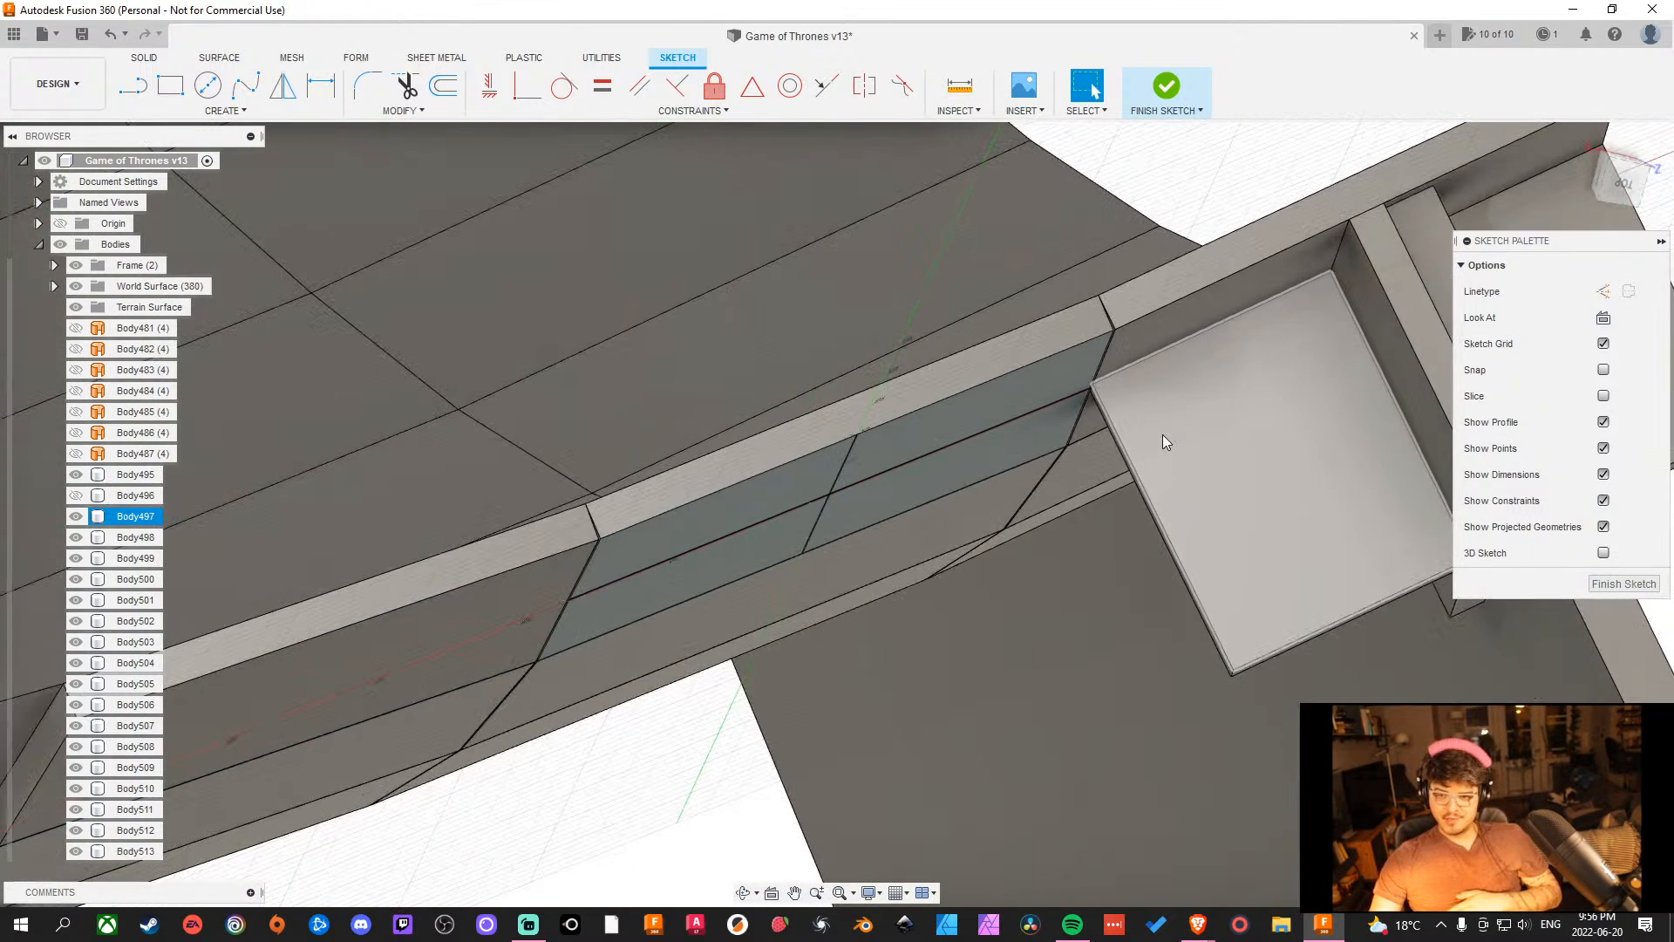
middle_drag(1163, 434, 1070, 473)
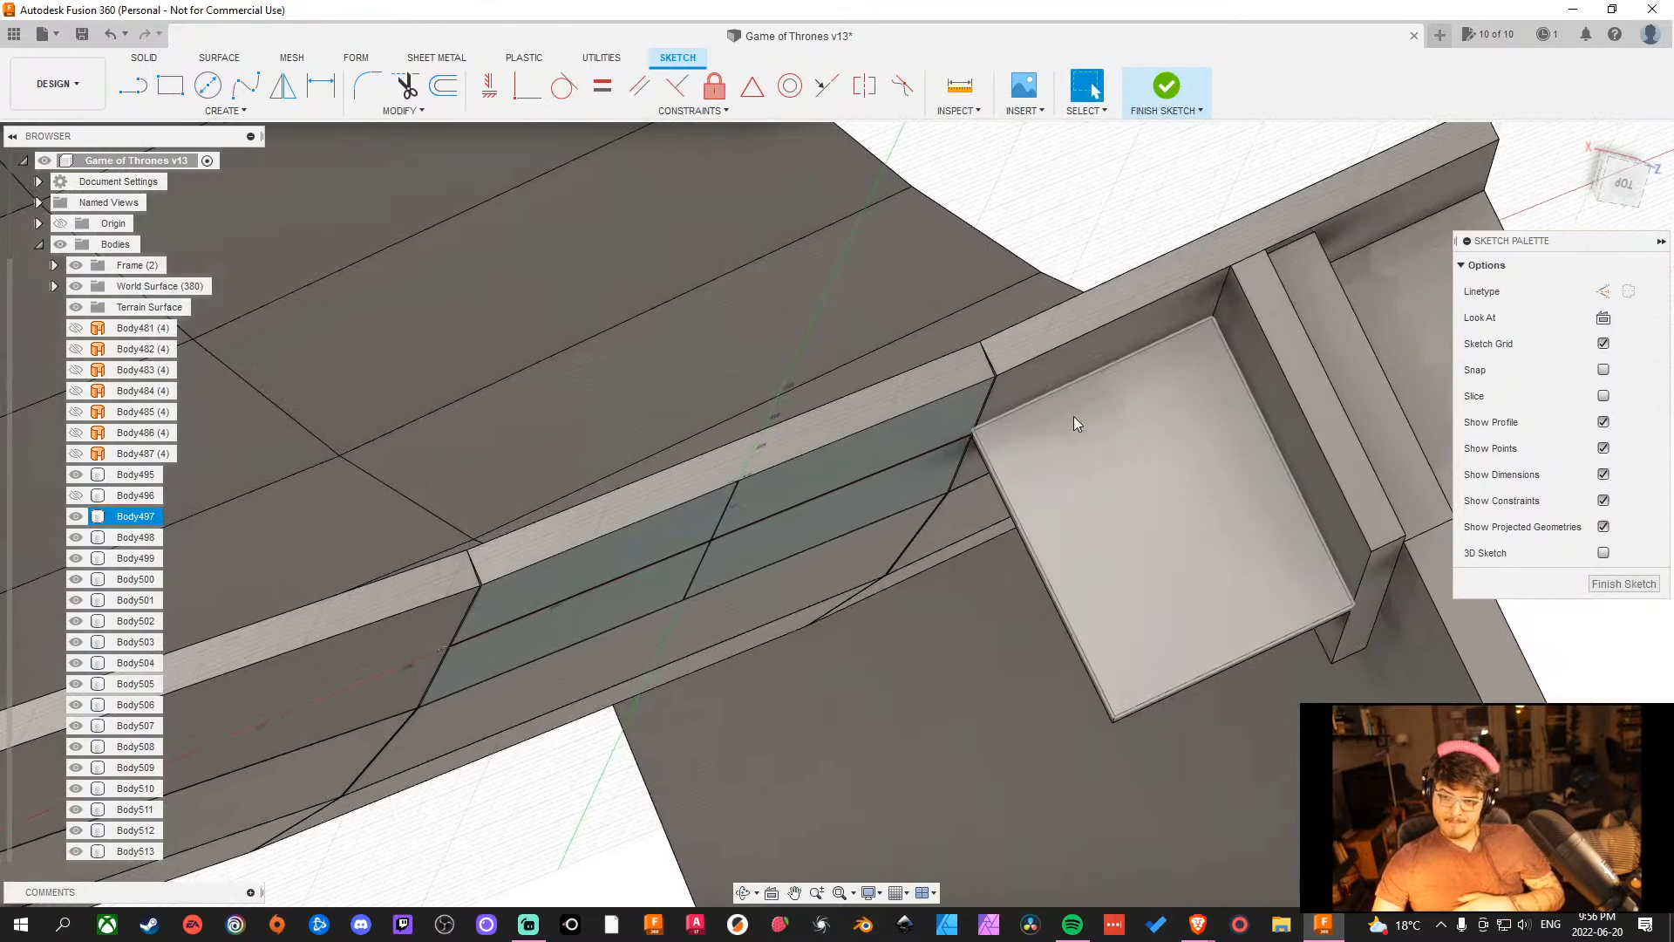
Examine the bracket plates from several sides, including where they meet the rib and the outer panel edges.
middle_drag(1080, 418, 641, 766)
shift+middle_drag(822, 792, 924, 558)
scroll(909, 510, up, 5)
scroll(938, 456, down, 5)
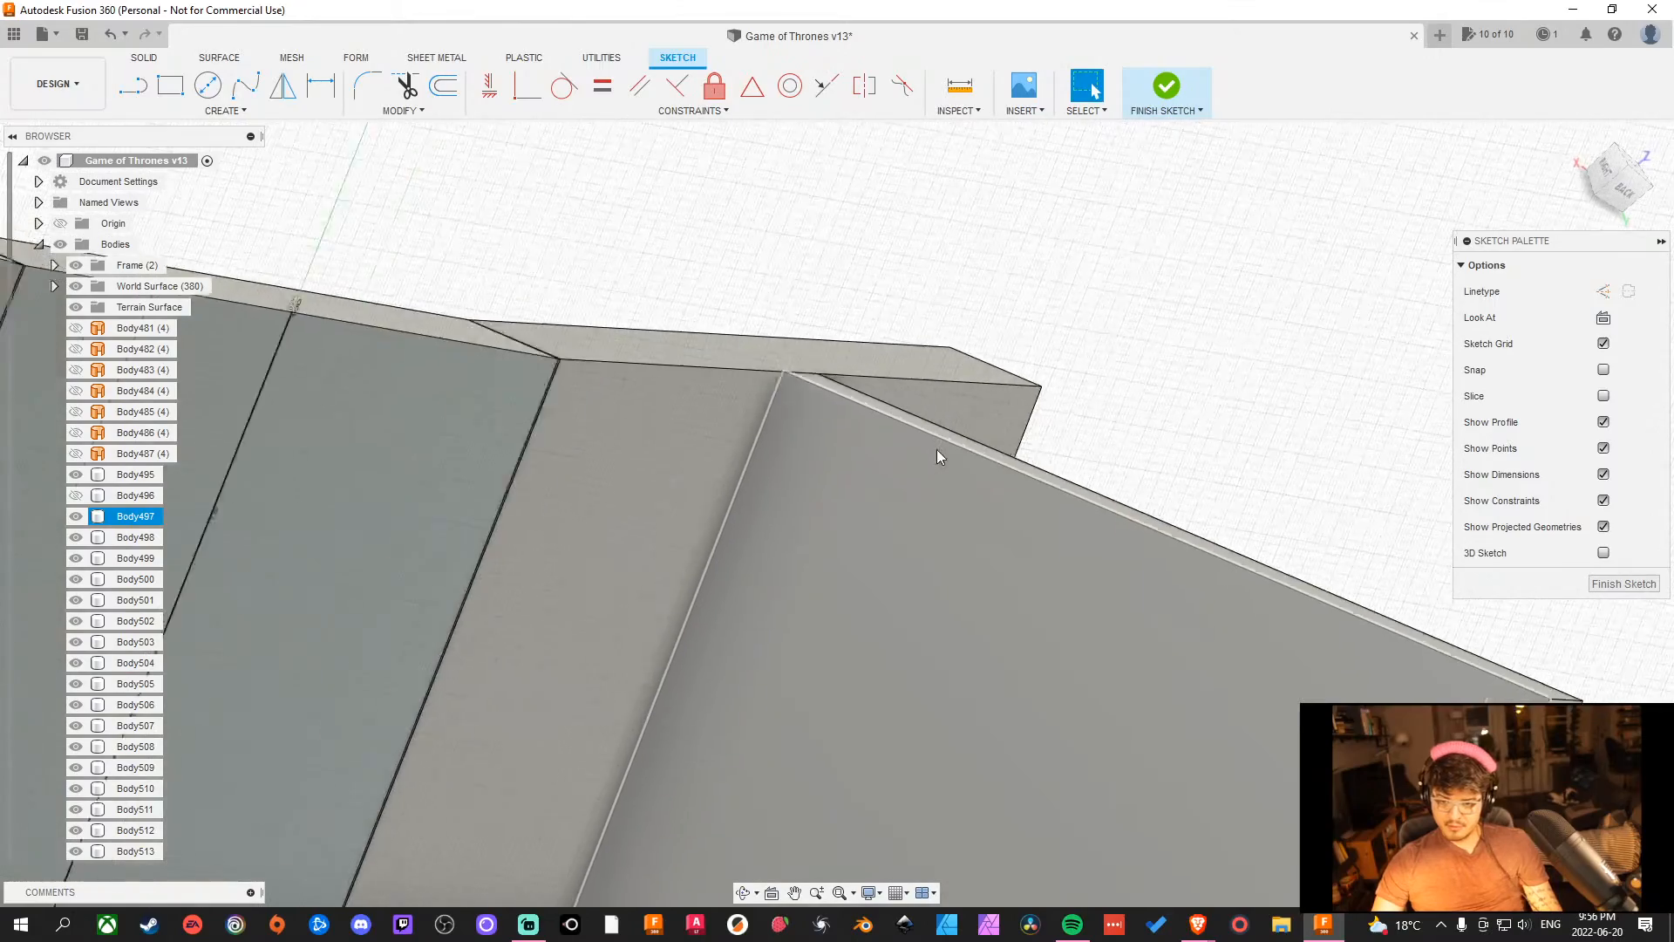
shift+middle_drag(964, 479, 799, 635)
scroll(890, 563, up, 10)
scroll(795, 639, up, 5)
scroll(865, 686, down, 5)
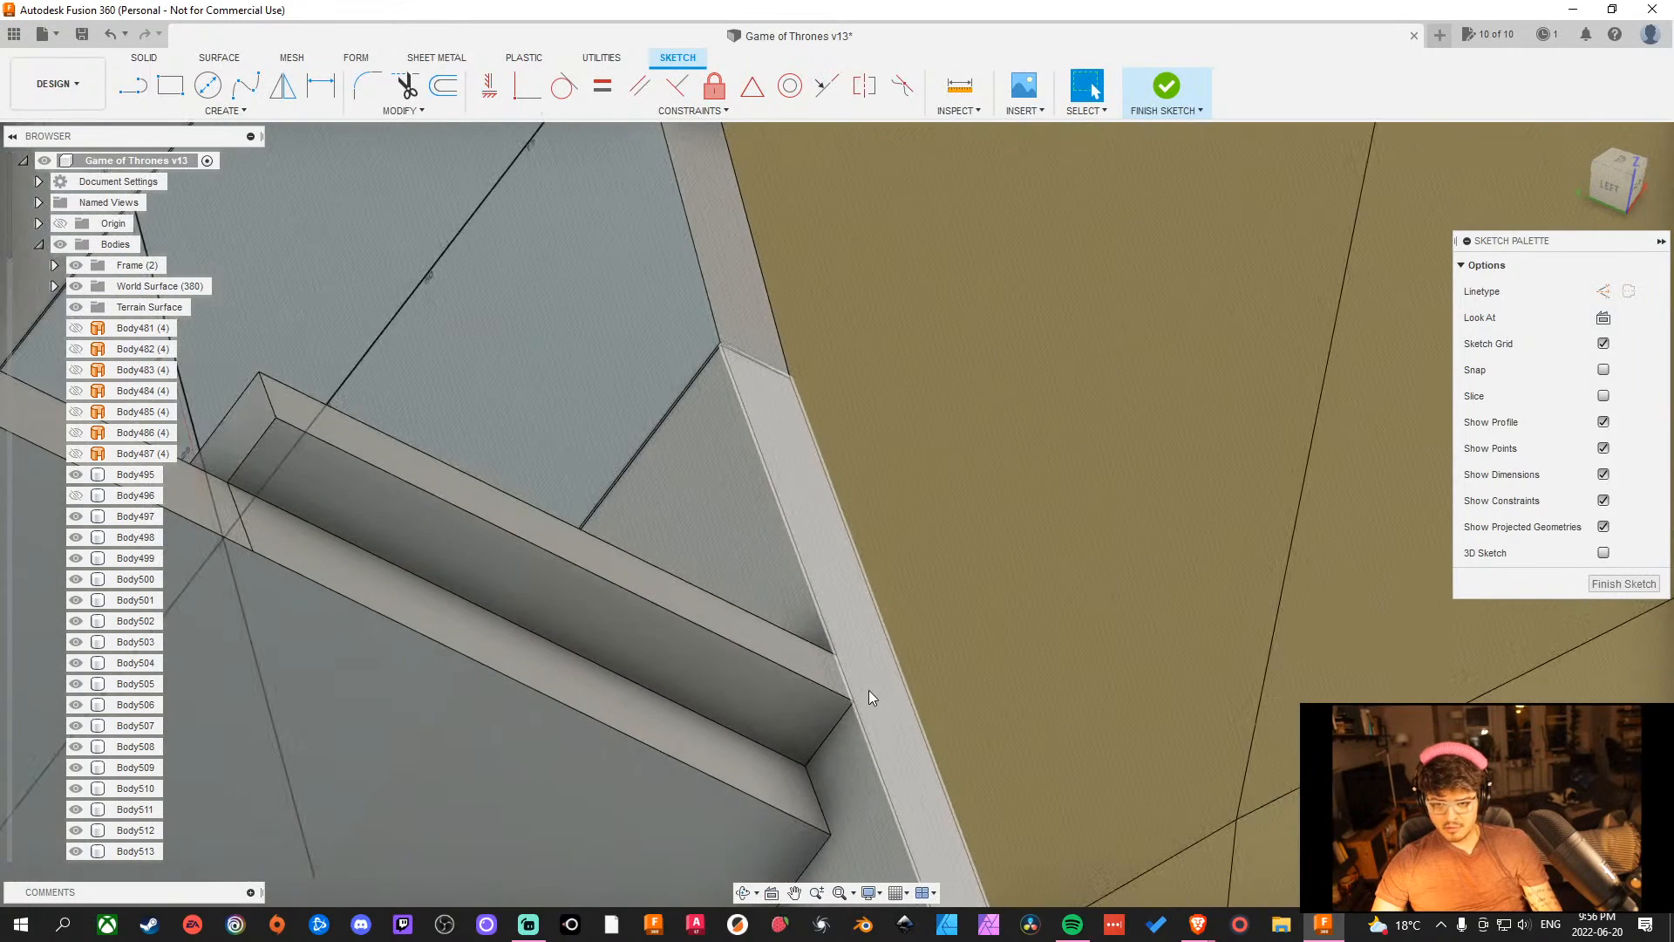
middle_drag(869, 689, 826, 187)
scroll(739, 750, up, 3)
middle_drag(739, 750, 746, 229)
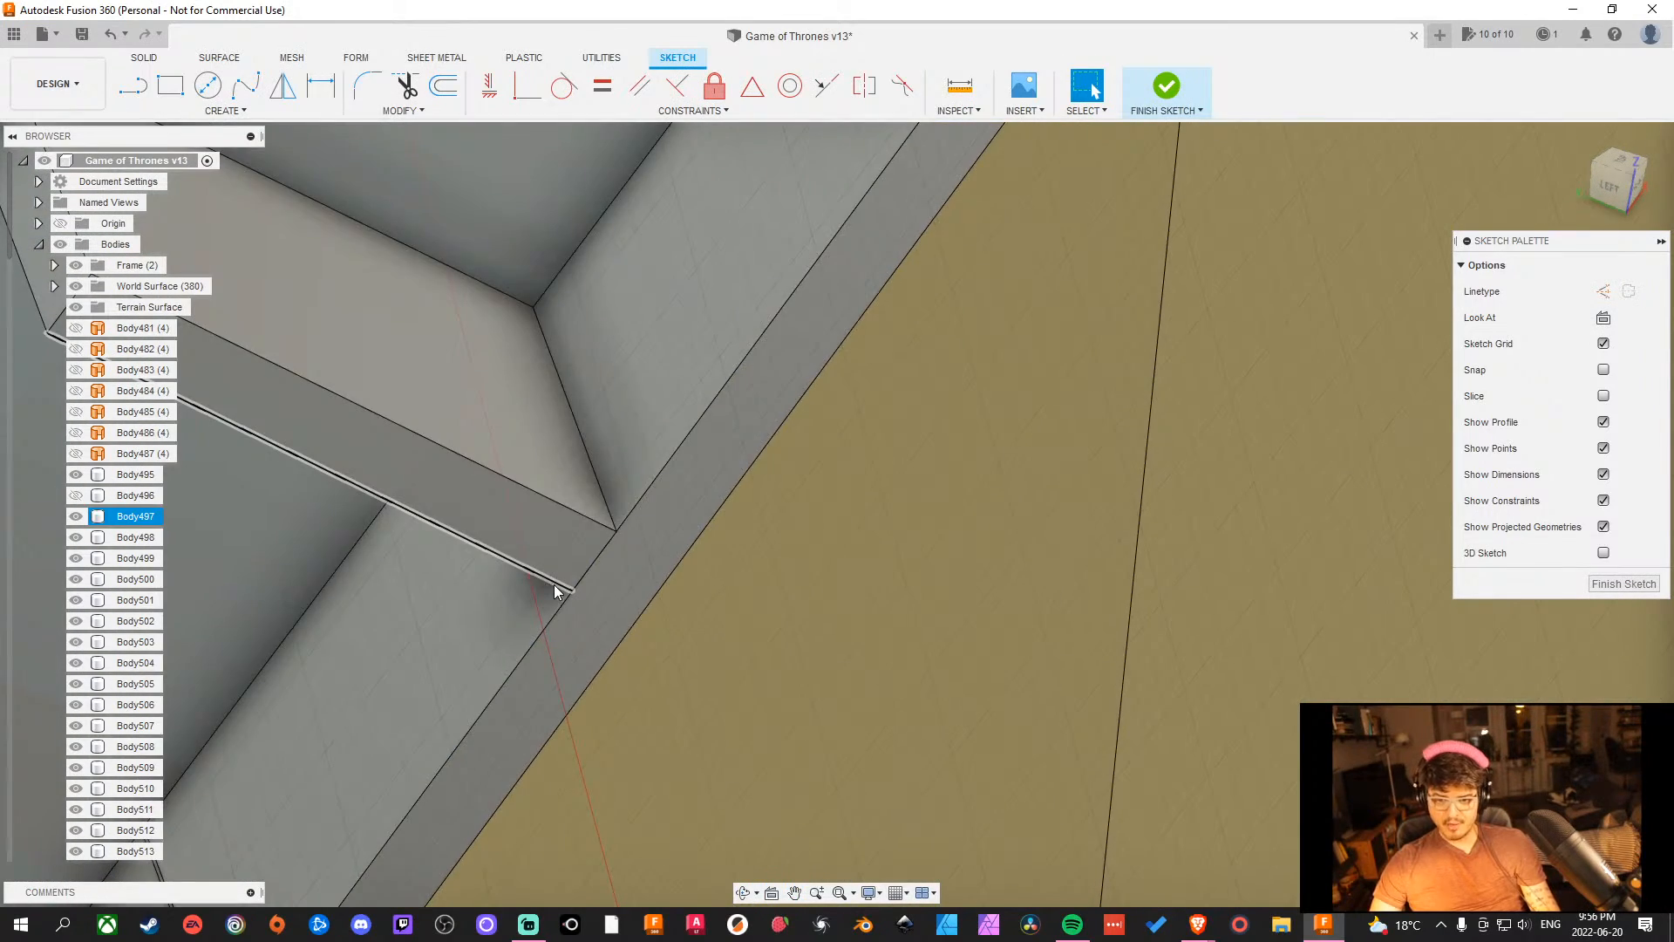
scroll(553, 584, up, 2)
scroll(664, 599, down, 5)
middle_drag(731, 528, 624, 698)
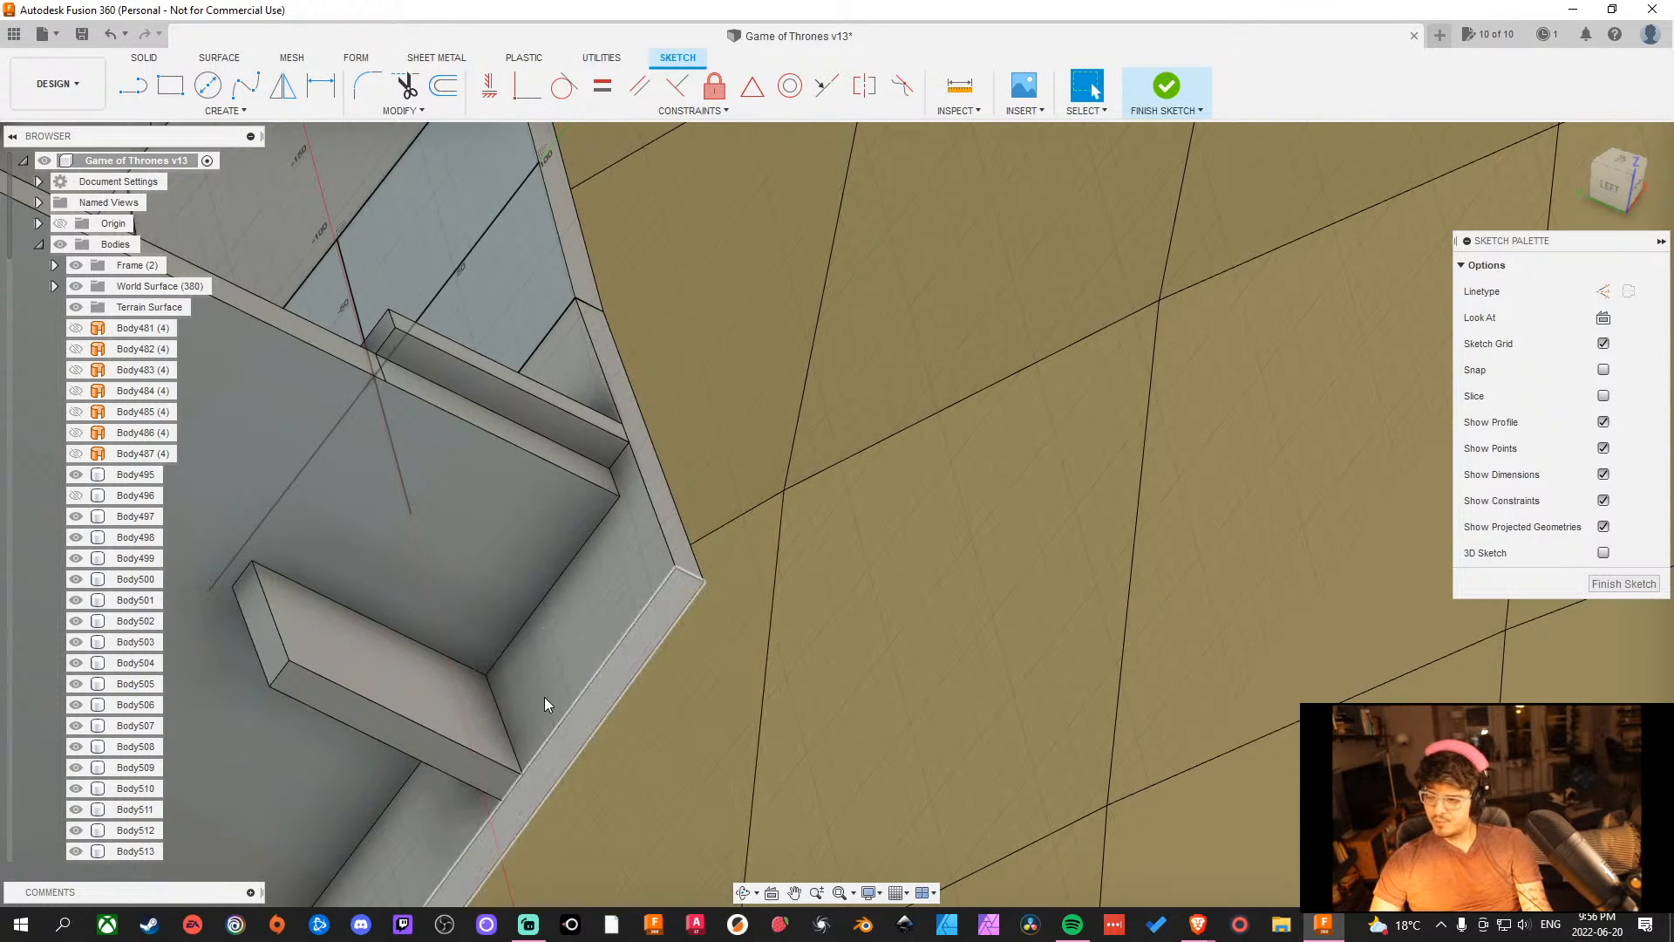
shift+middle_drag(544, 697, 854, 782)
Measure the angle between the two inner panel edges that meet at the outer corner beside the bracket.
key(i)
scroll(824, 745, up, 5)
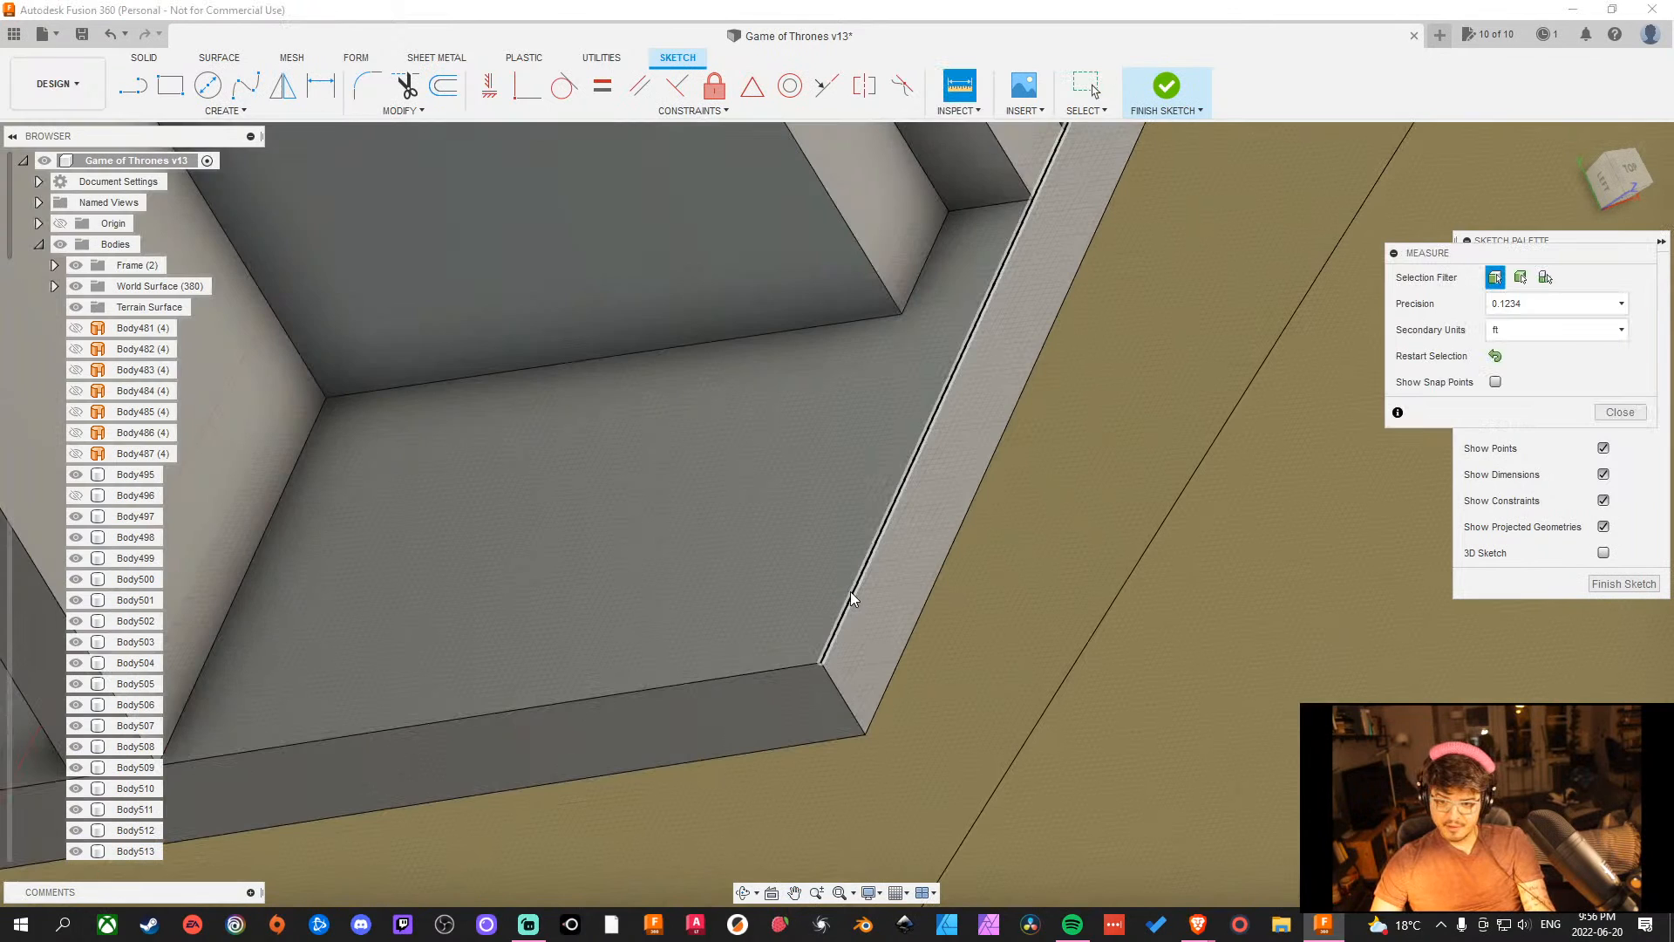
click(852, 595)
click(772, 670)
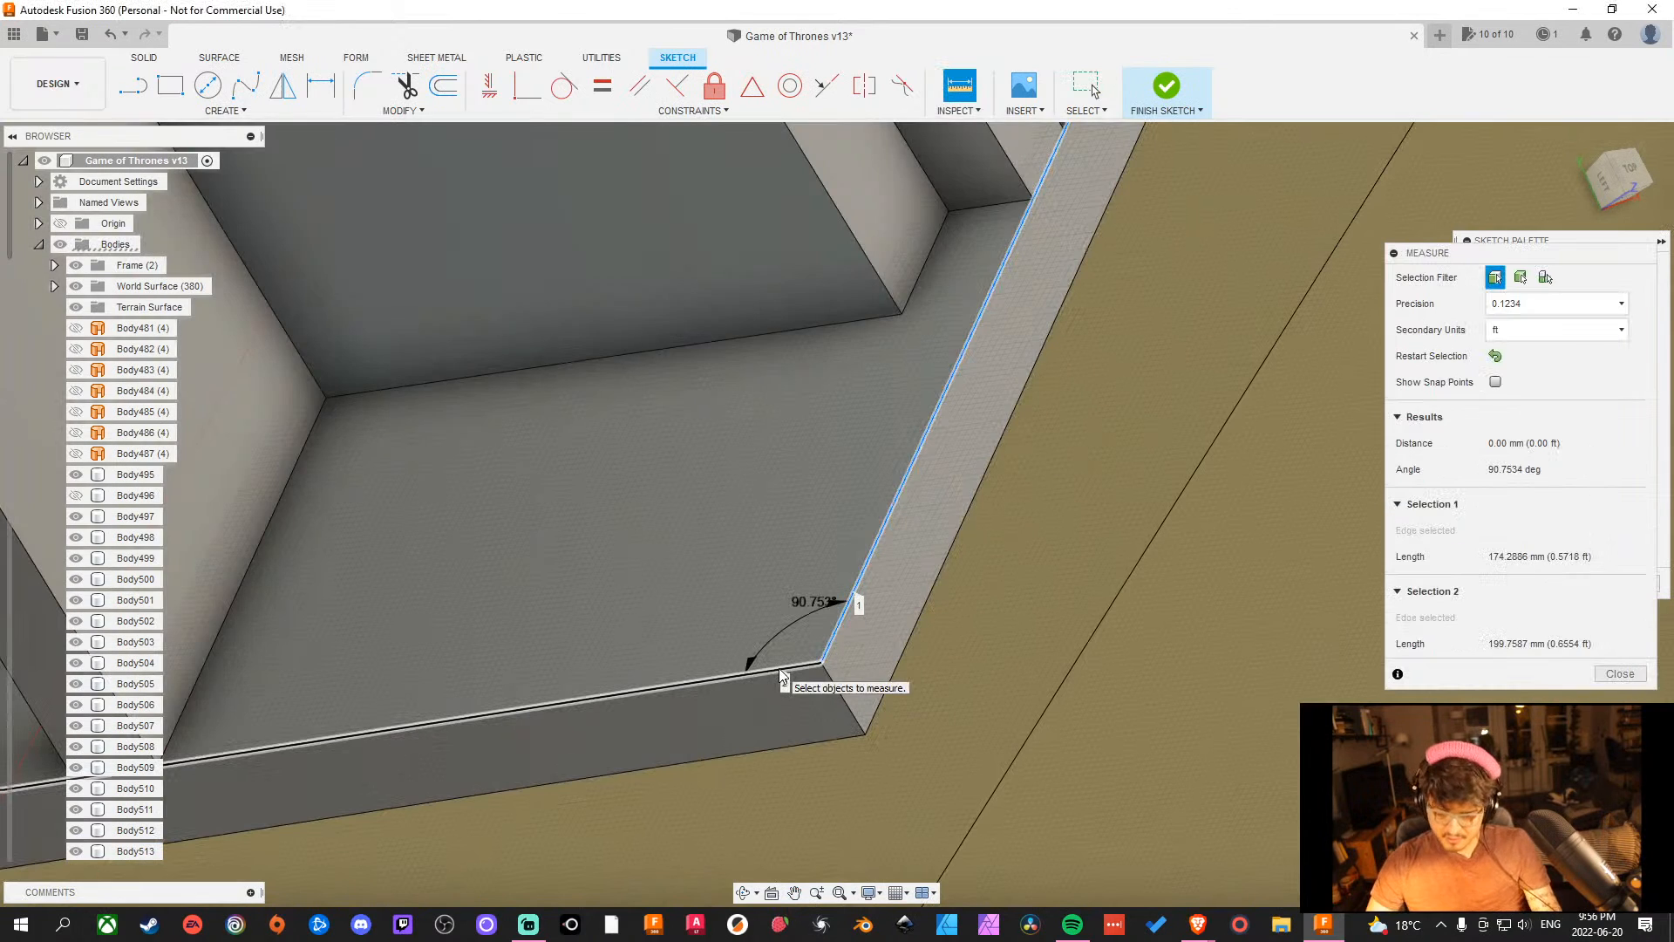
mouse_move(774, 668)
shift+middle_down()
mouse_move(799, 558)
mouse_move(782, 568)
mouse_move(819, 601)
mouse_move(627, 541)
mouse_move(799, 680)
mouse_move(796, 605)
mouse_move(857, 626)
mouse_move(982, 616)
mouse_move(1012, 679)
shift+middle_up()
scroll(776, 541, down, 5)
key(Escape)
Inspect how closely the corner of the bracket's shelf plate meets the panel seam and the horizontal sketch line.
scroll(802, 624, up, 7)
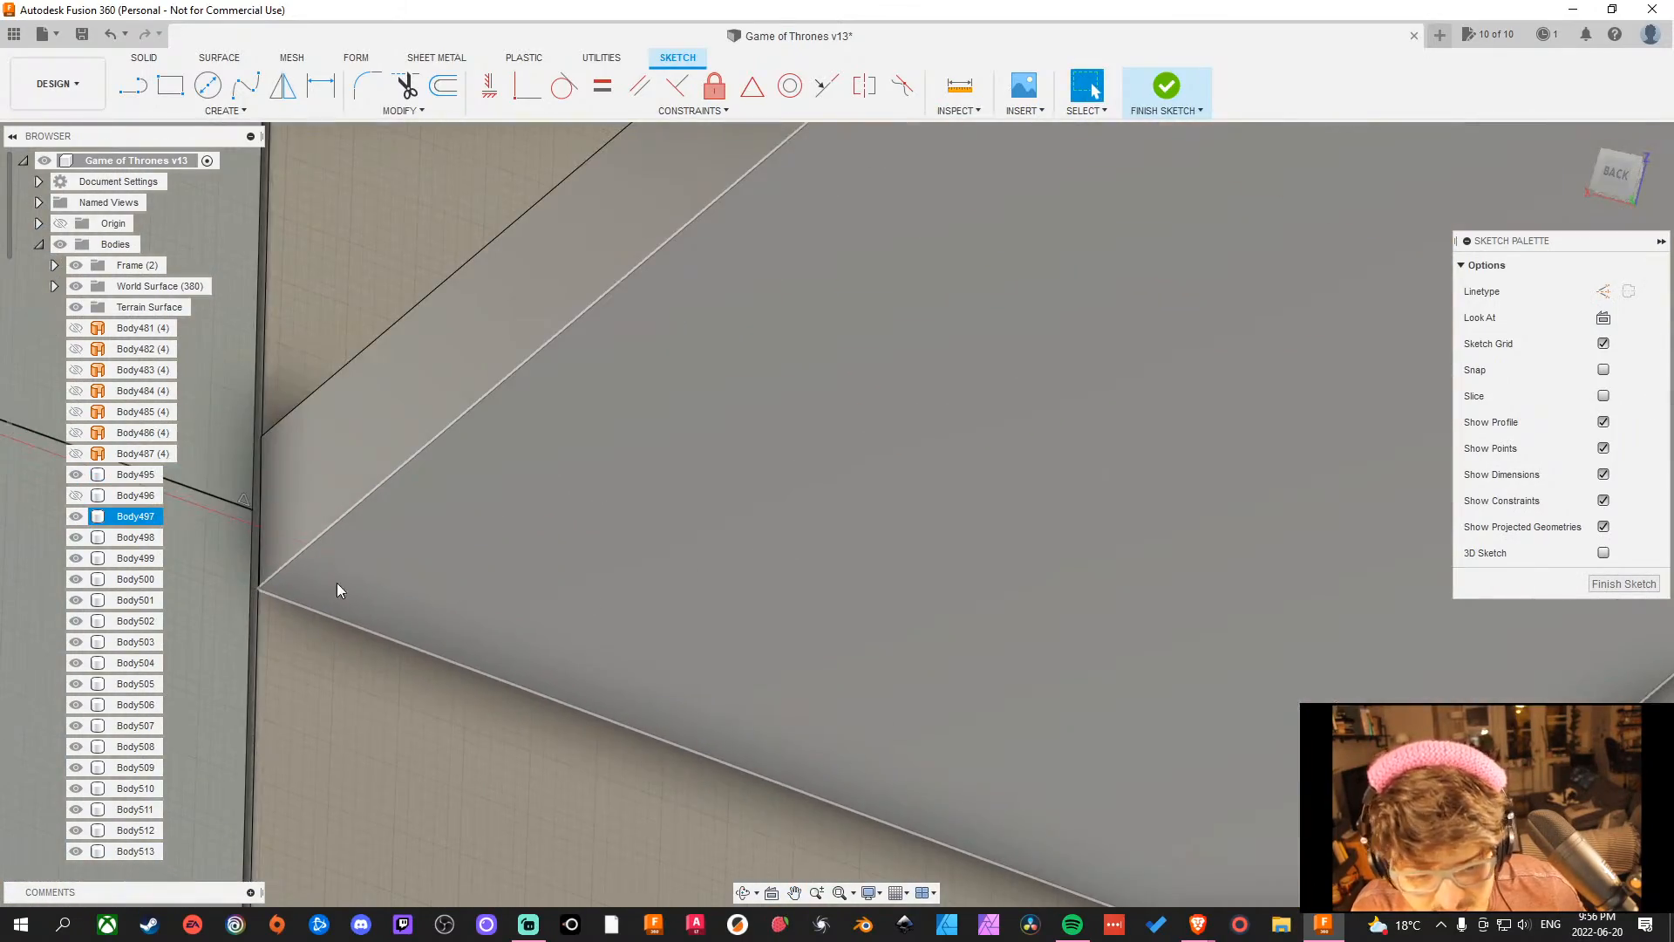
middle_drag(337, 587, 773, 607)
scroll(751, 603, up, 4)
scroll(598, 634, up, 5)
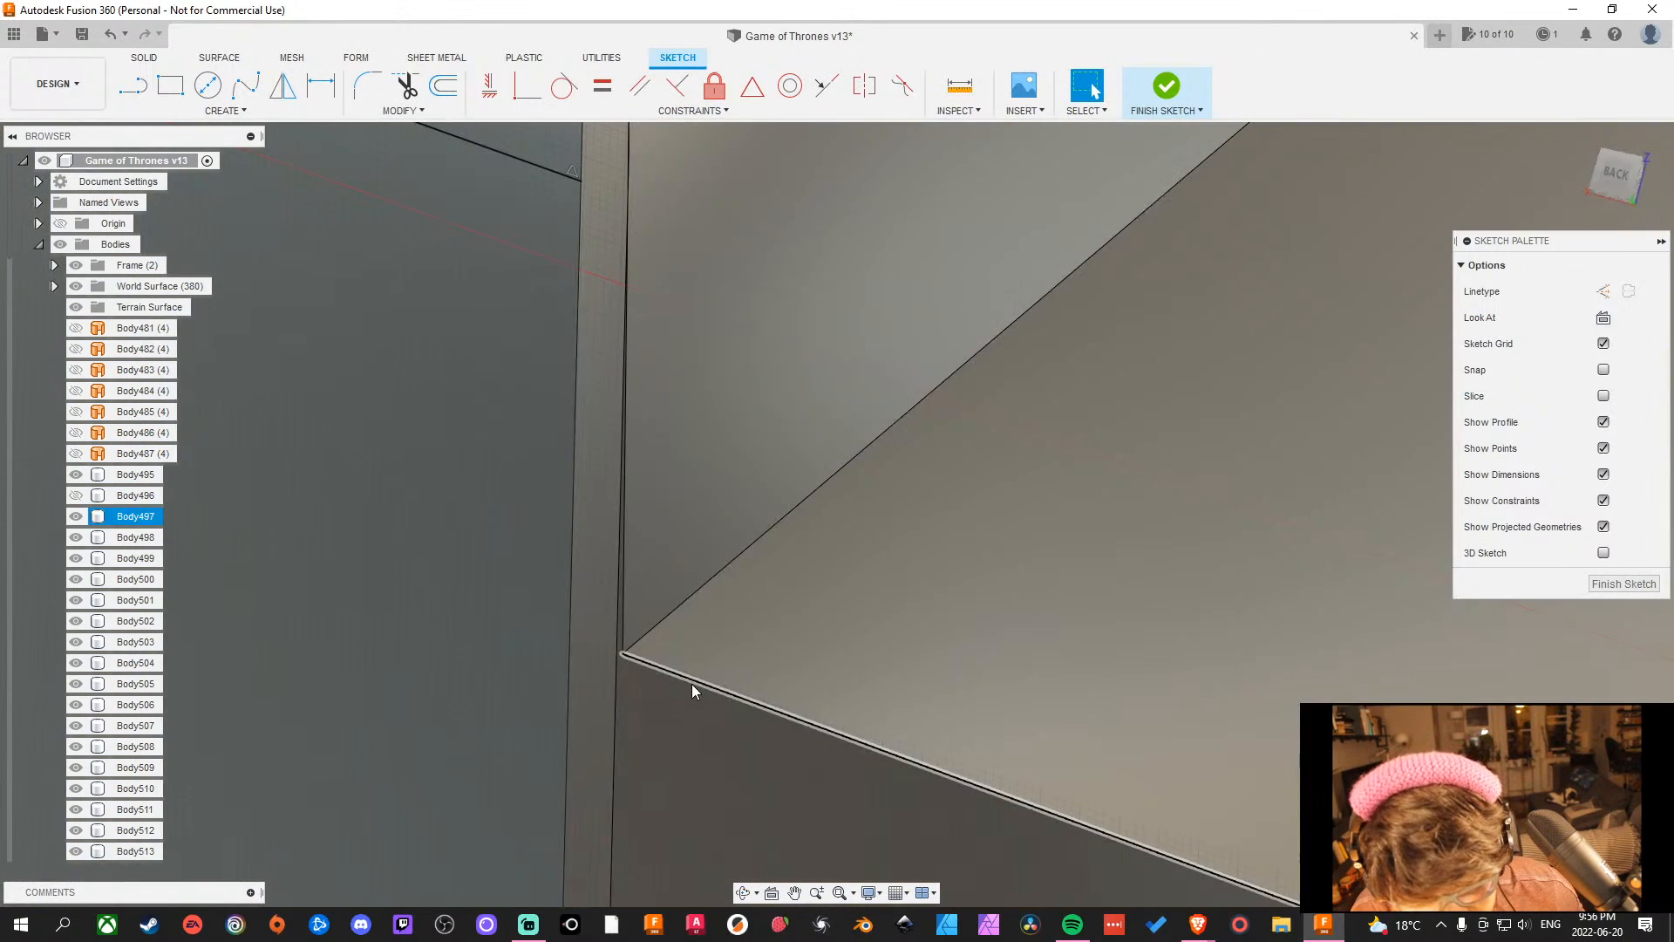
scroll(674, 656, down, 7)
scroll(683, 651, down, 3)
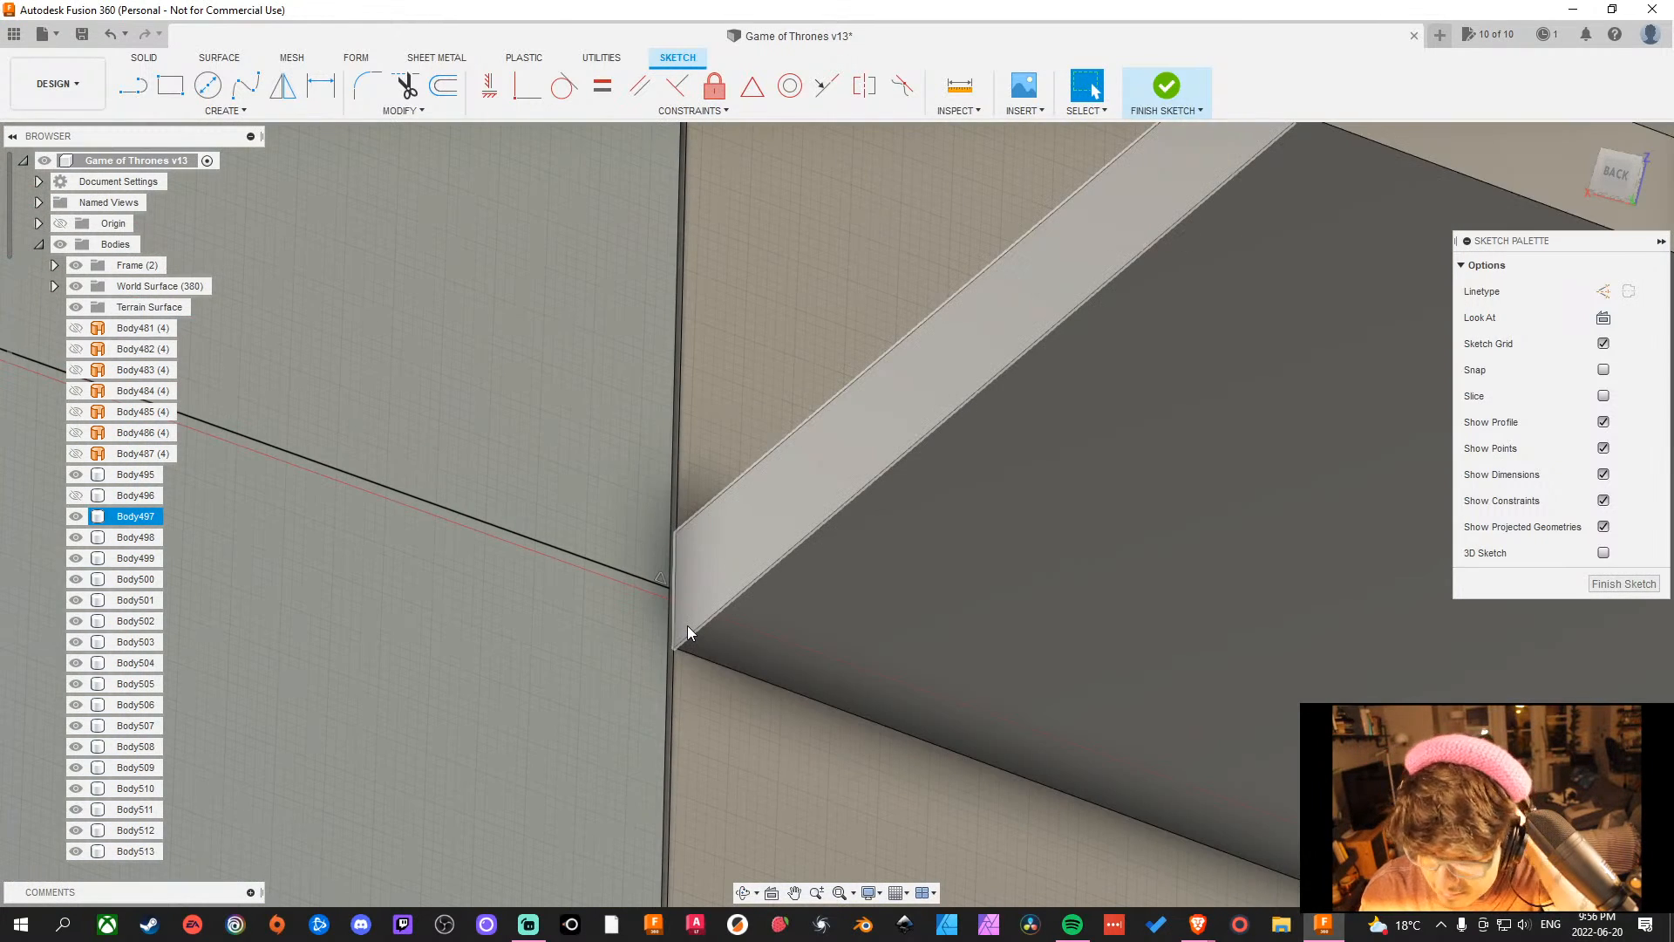
scroll(697, 617, down, 6)
scroll(776, 599, down, 2)
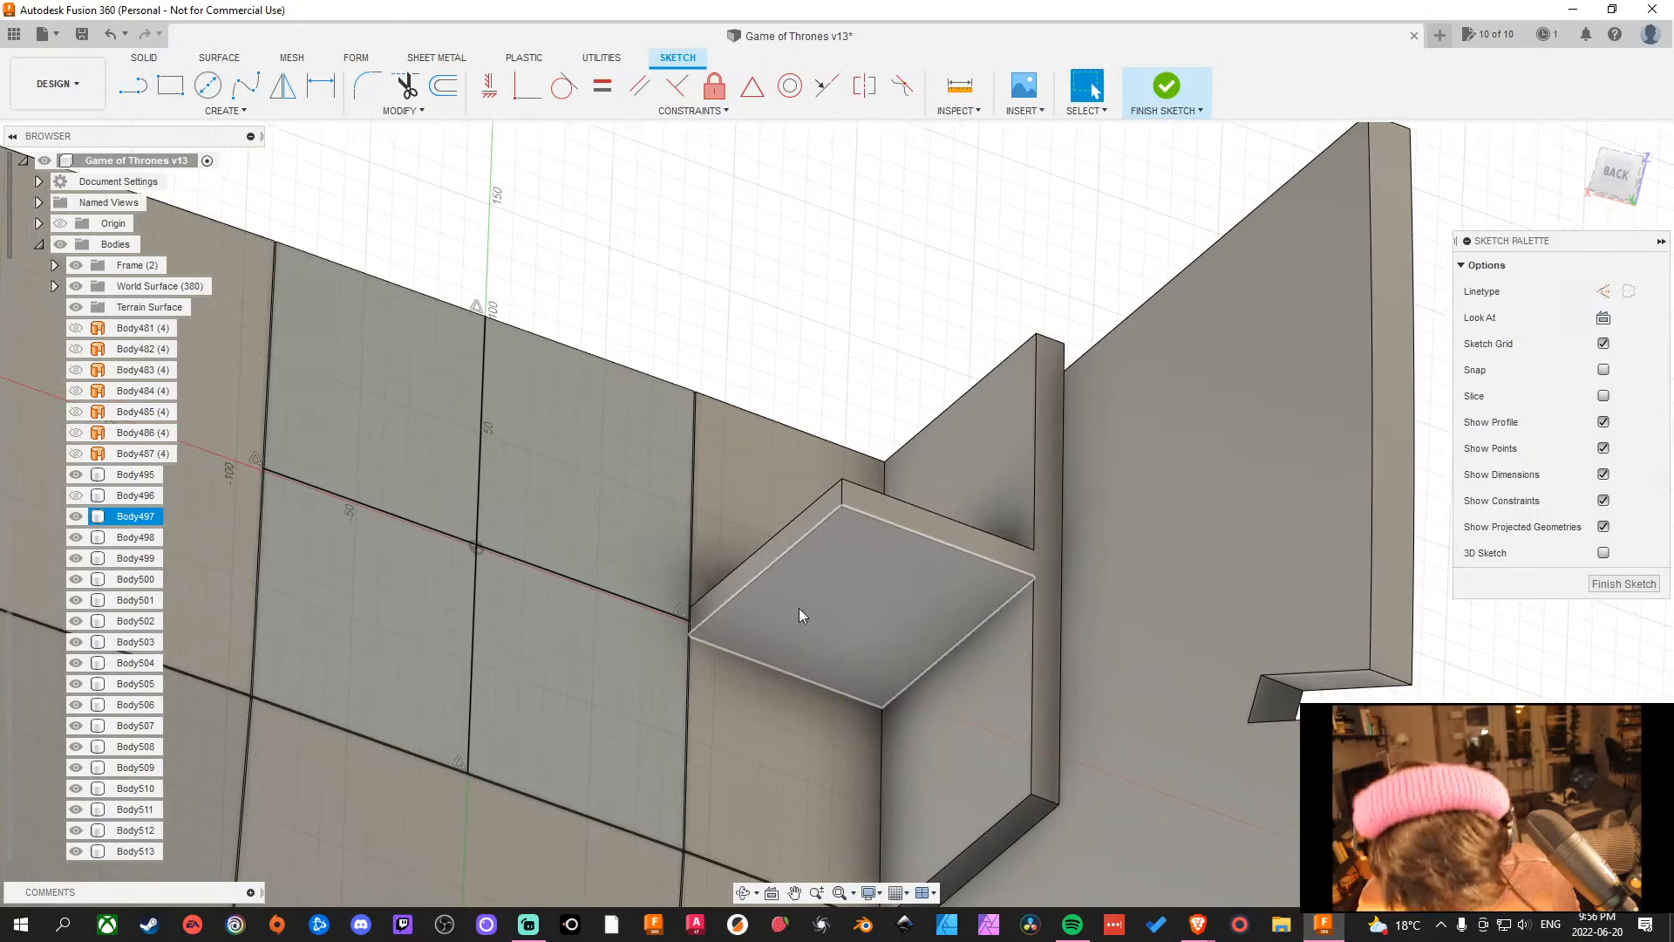
shift+middle_drag(798, 608, 640, 458)
scroll(856, 436, up, 3)
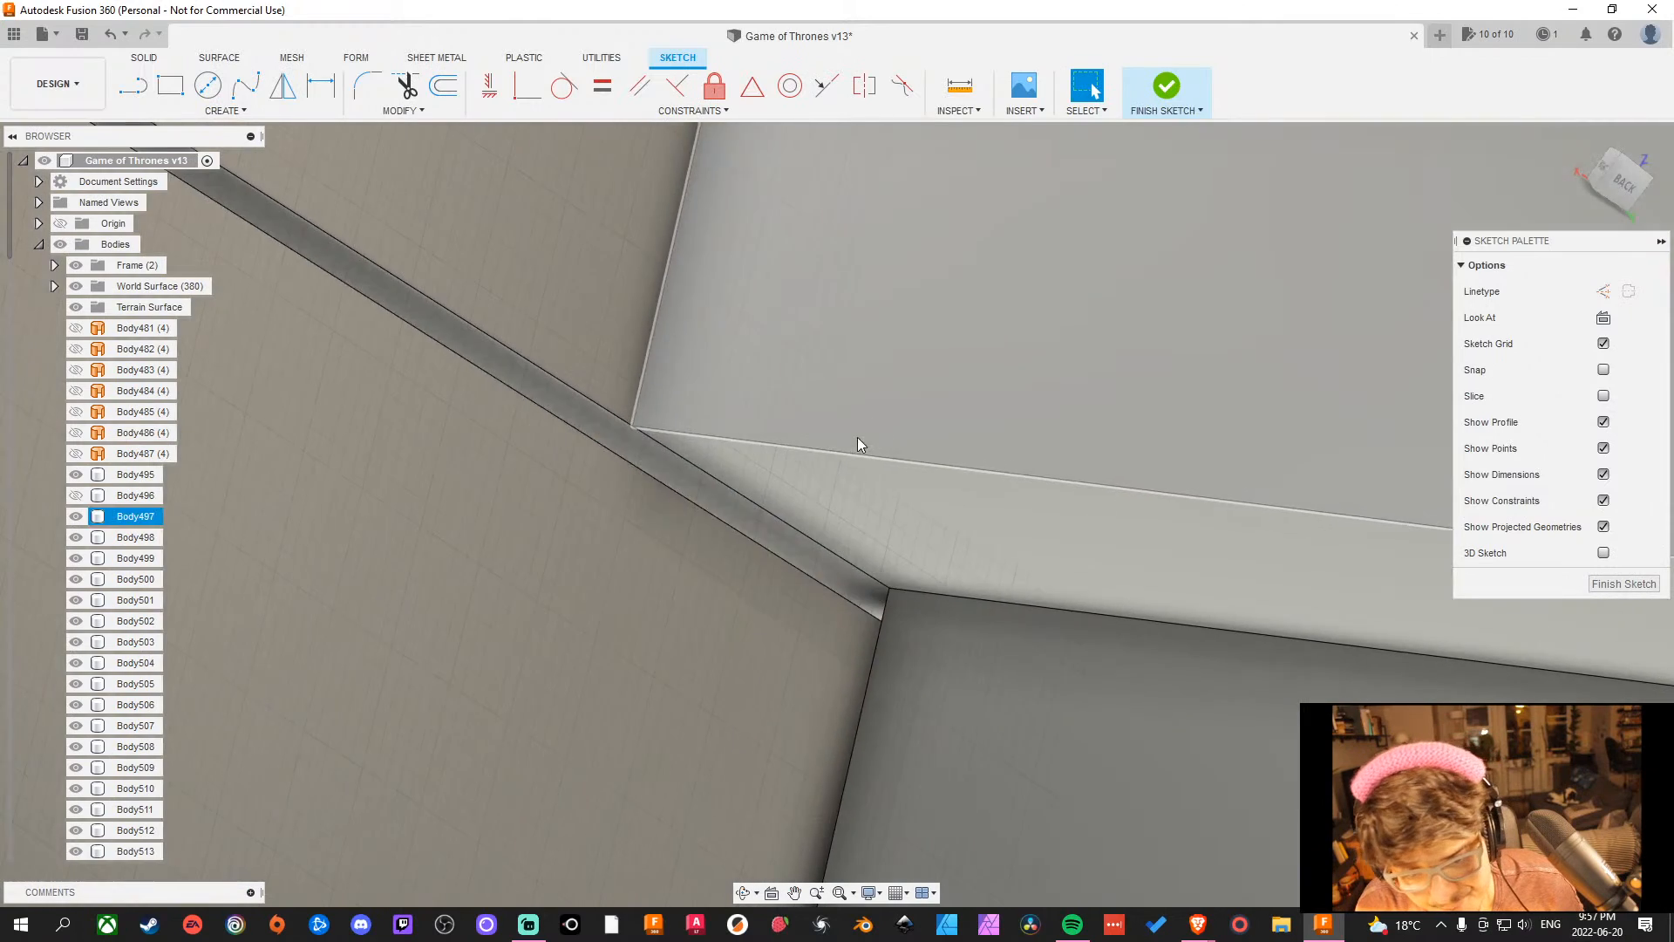
scroll(631, 528, down, 3)
scroll(661, 494, down, 4)
scroll(658, 418, down, 3)
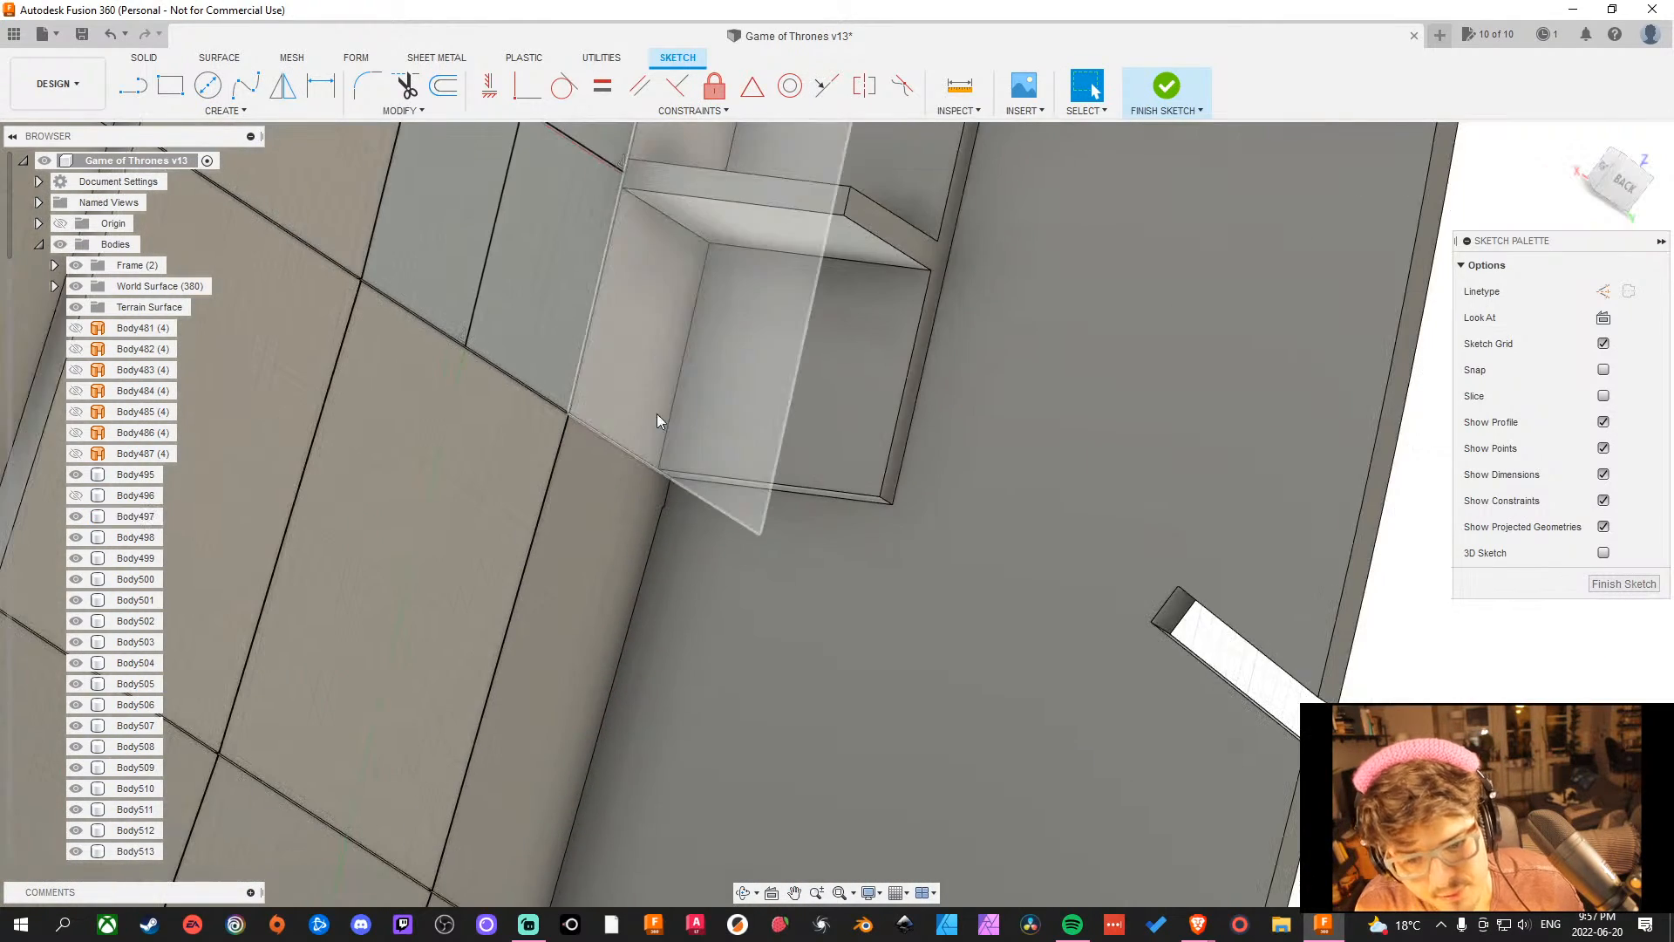
scroll(764, 516, up, 5)
scroll(752, 729, down, 3)
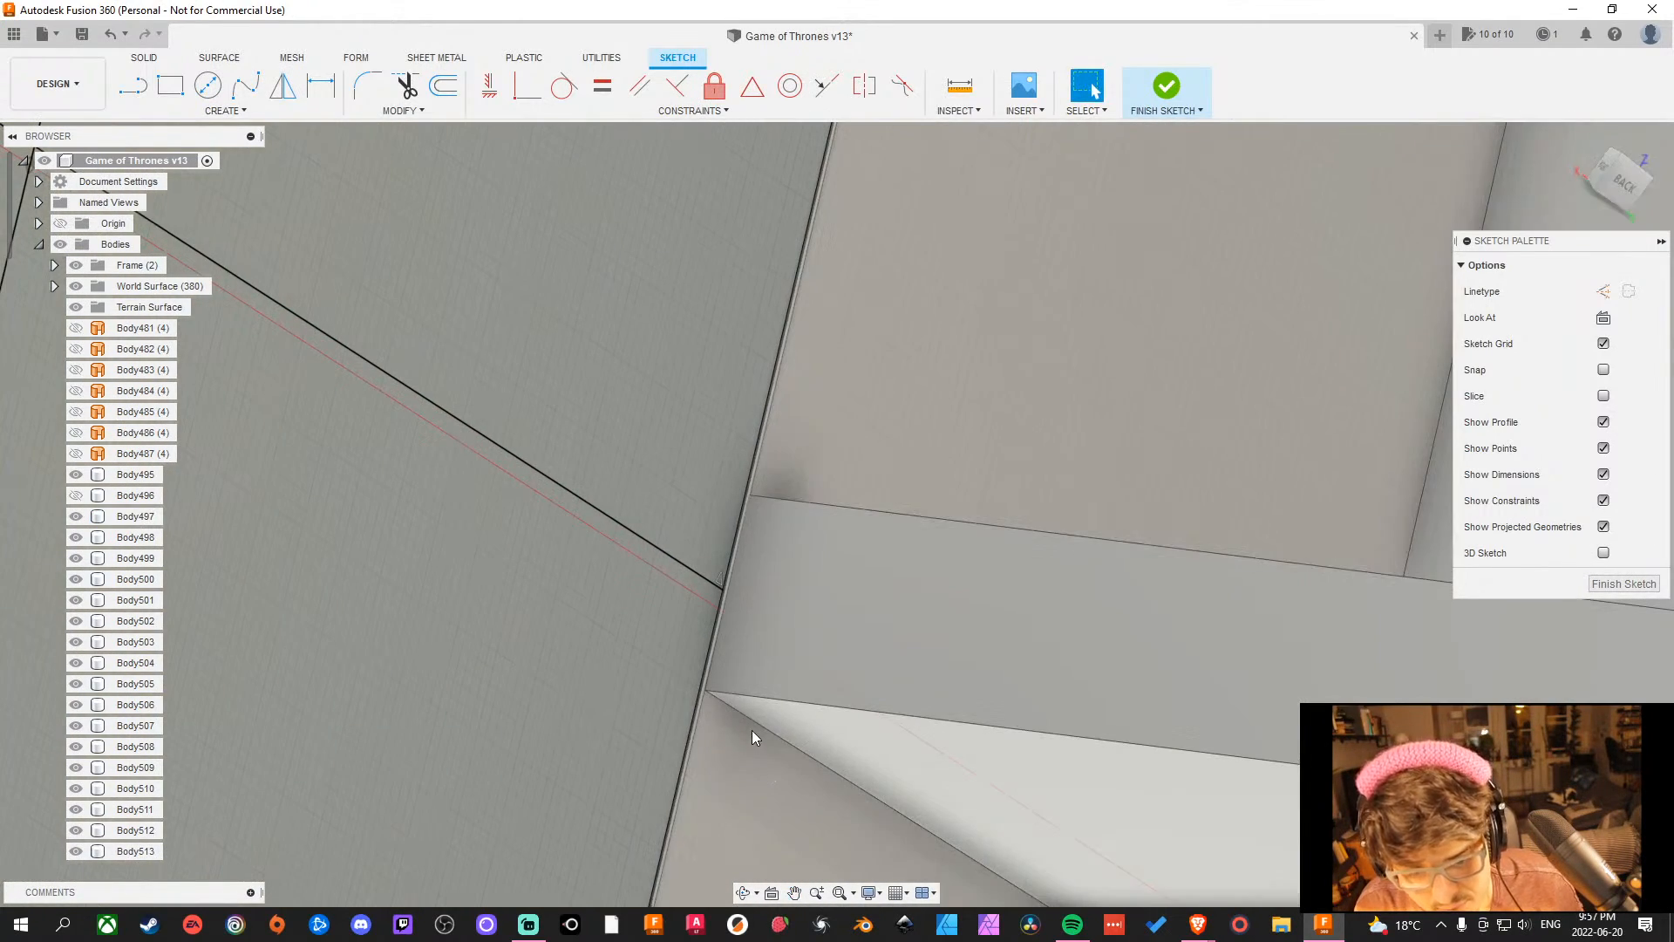
scroll(797, 635, up, 4)
scroll(797, 605, down, 1)
scroll(795, 605, down, 5)
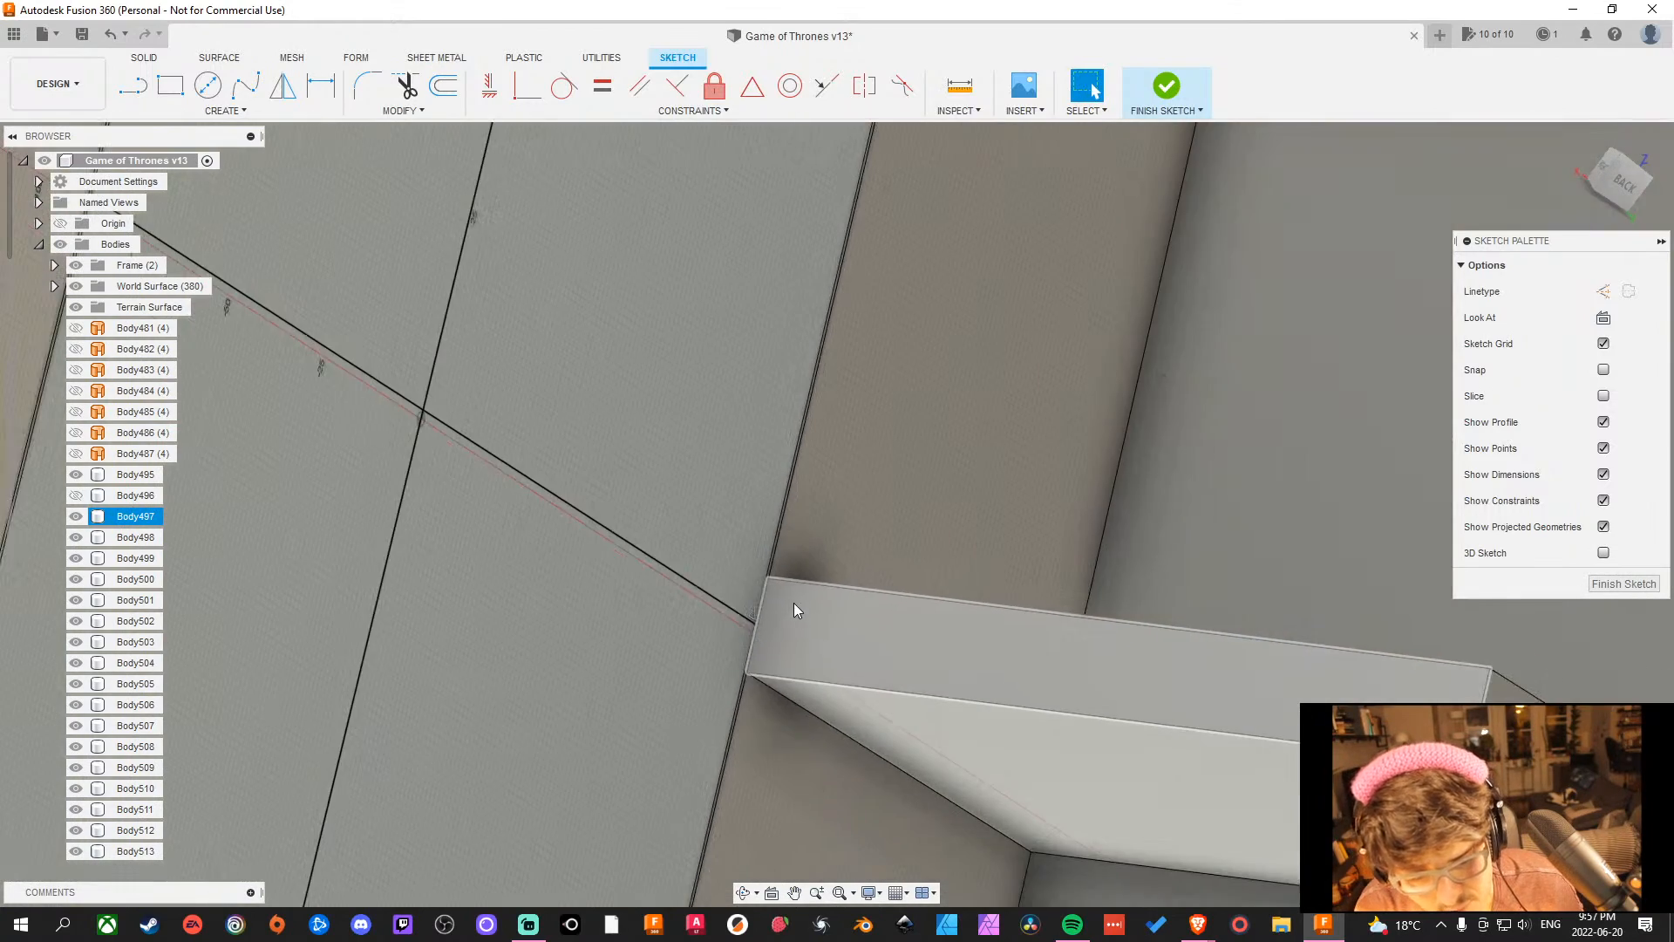
Compare the position of the bracket shelf with the sketched cross on the adjoining panel.
shift+middle_drag(736, 657, 766, 481)
scroll(689, 659, down, 3)
scroll(660, 645, up, 5)
scroll(497, 730, up, 4)
scroll(785, 574, down, 3)
scroll(787, 572, down, 1)
middle_drag(887, 537, 680, 733)
middle_drag(795, 639, 1058, 745)
scroll(982, 583, down, 4)
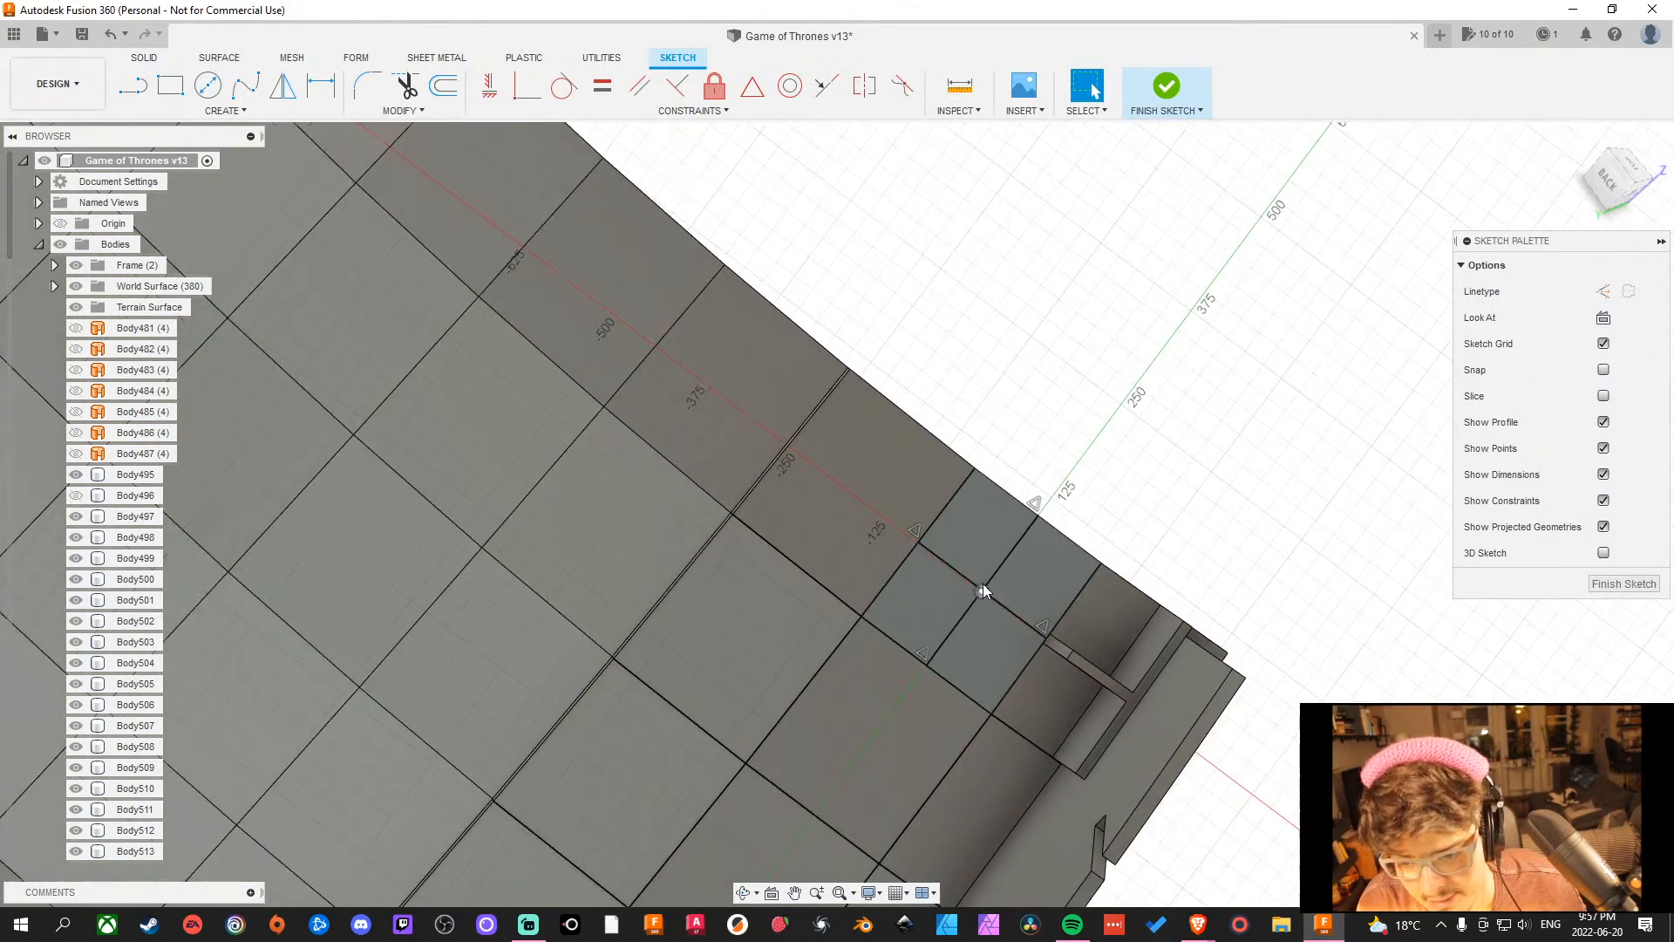
scroll(834, 378, up, 5)
middle_drag(1035, 403, 1035, 310)
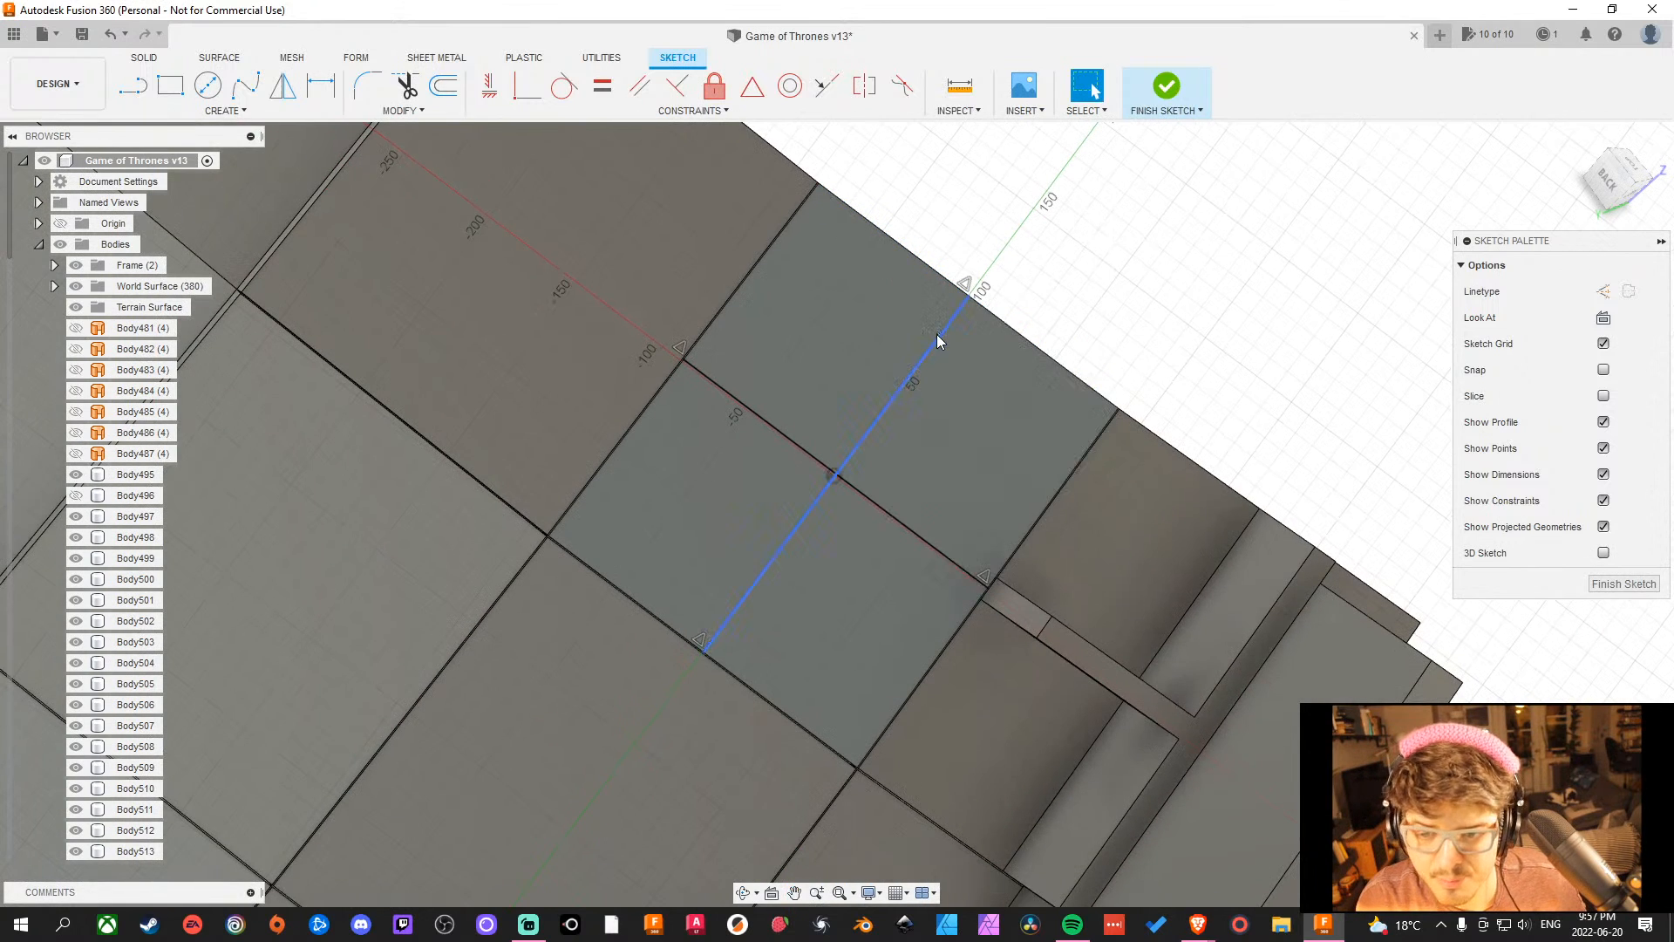
click(937, 333)
key(Delete)
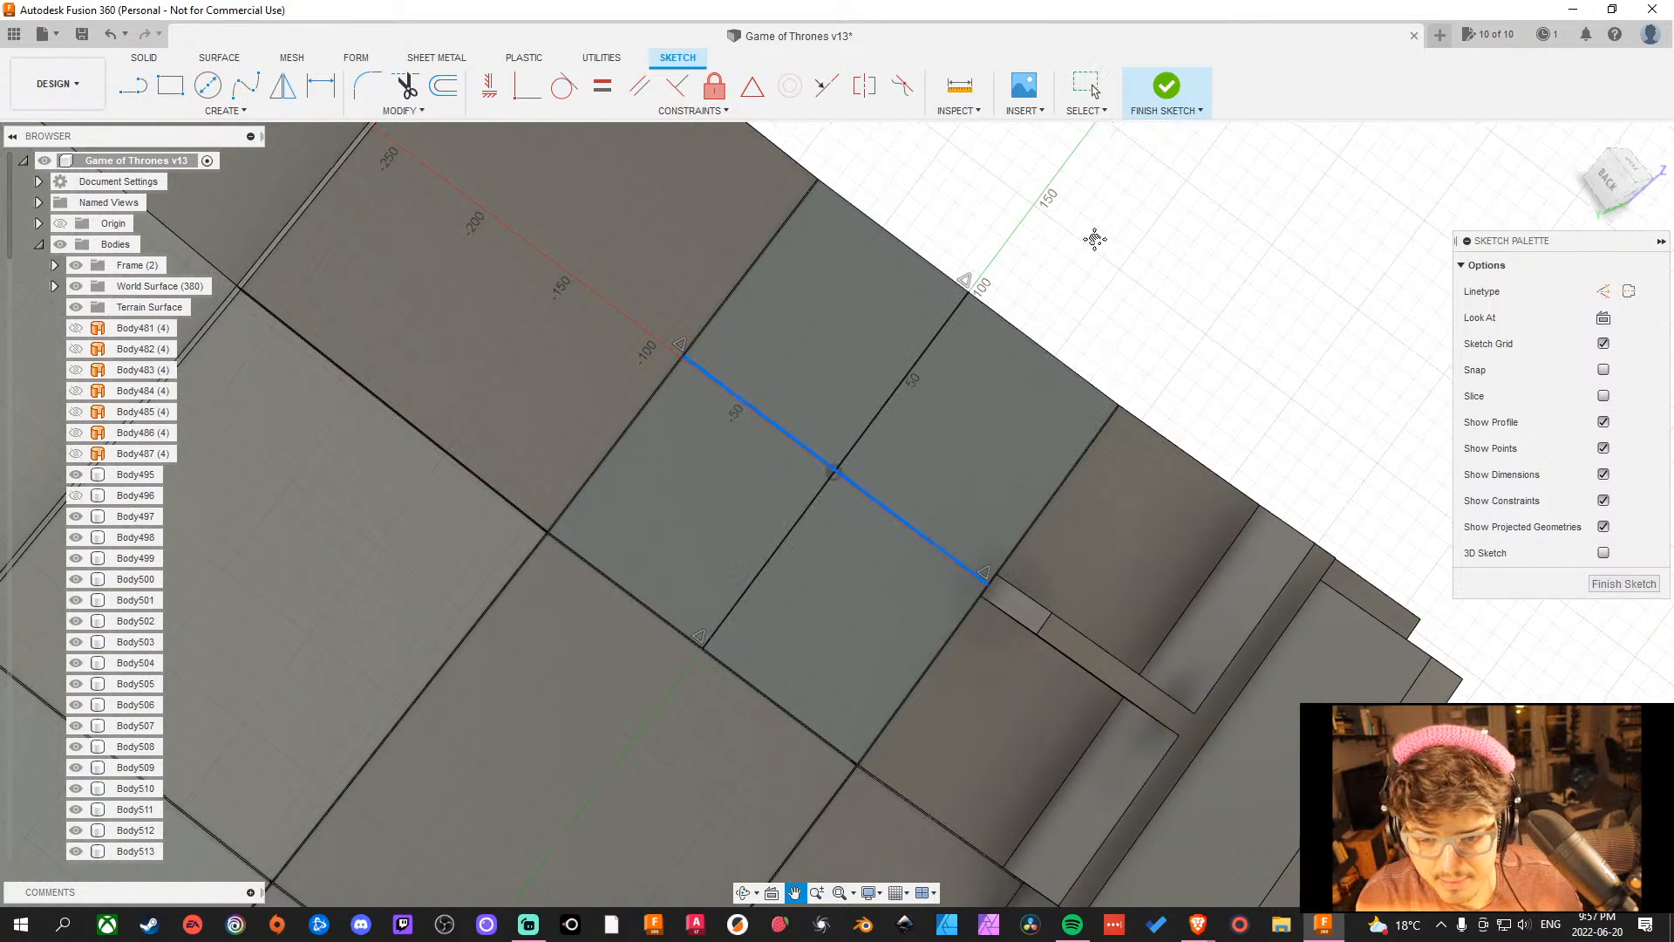
middle_drag(1040, 451, 1029, 391)
key(ctrl+z)
Start a thin extrusion of both crossing sketch lines on the panel with a distance of 100 mm.
middle_drag(1276, 174, 1237, 3)
key(e)
middle_drag(1296, 163, 1207, 463)
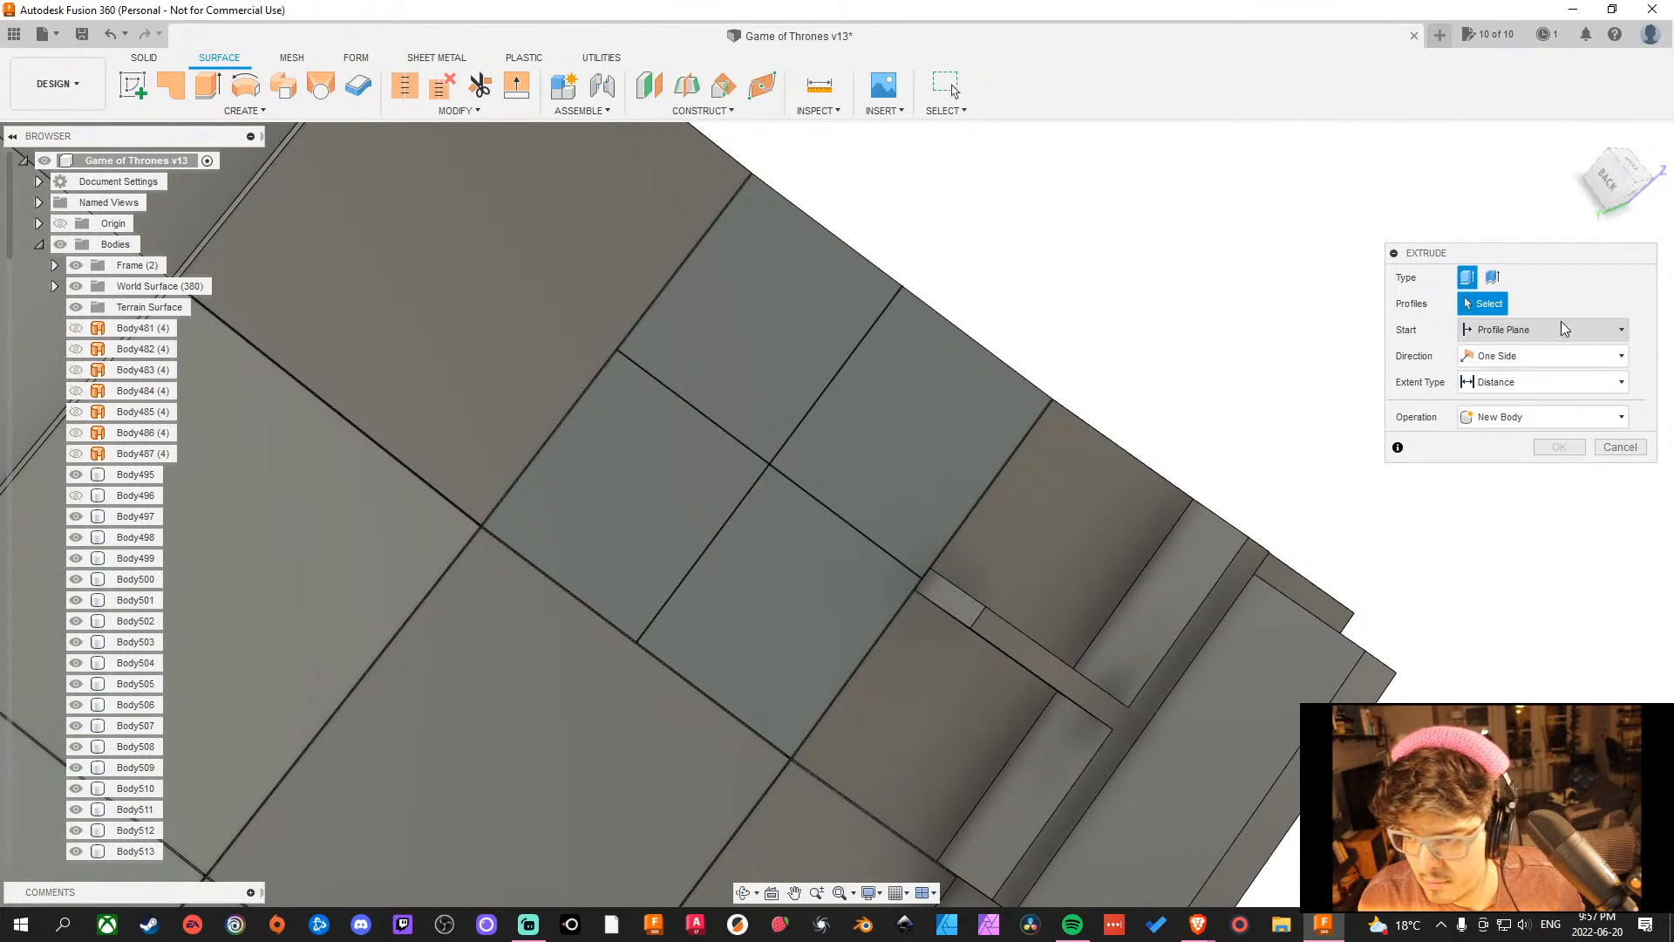
click(1491, 277)
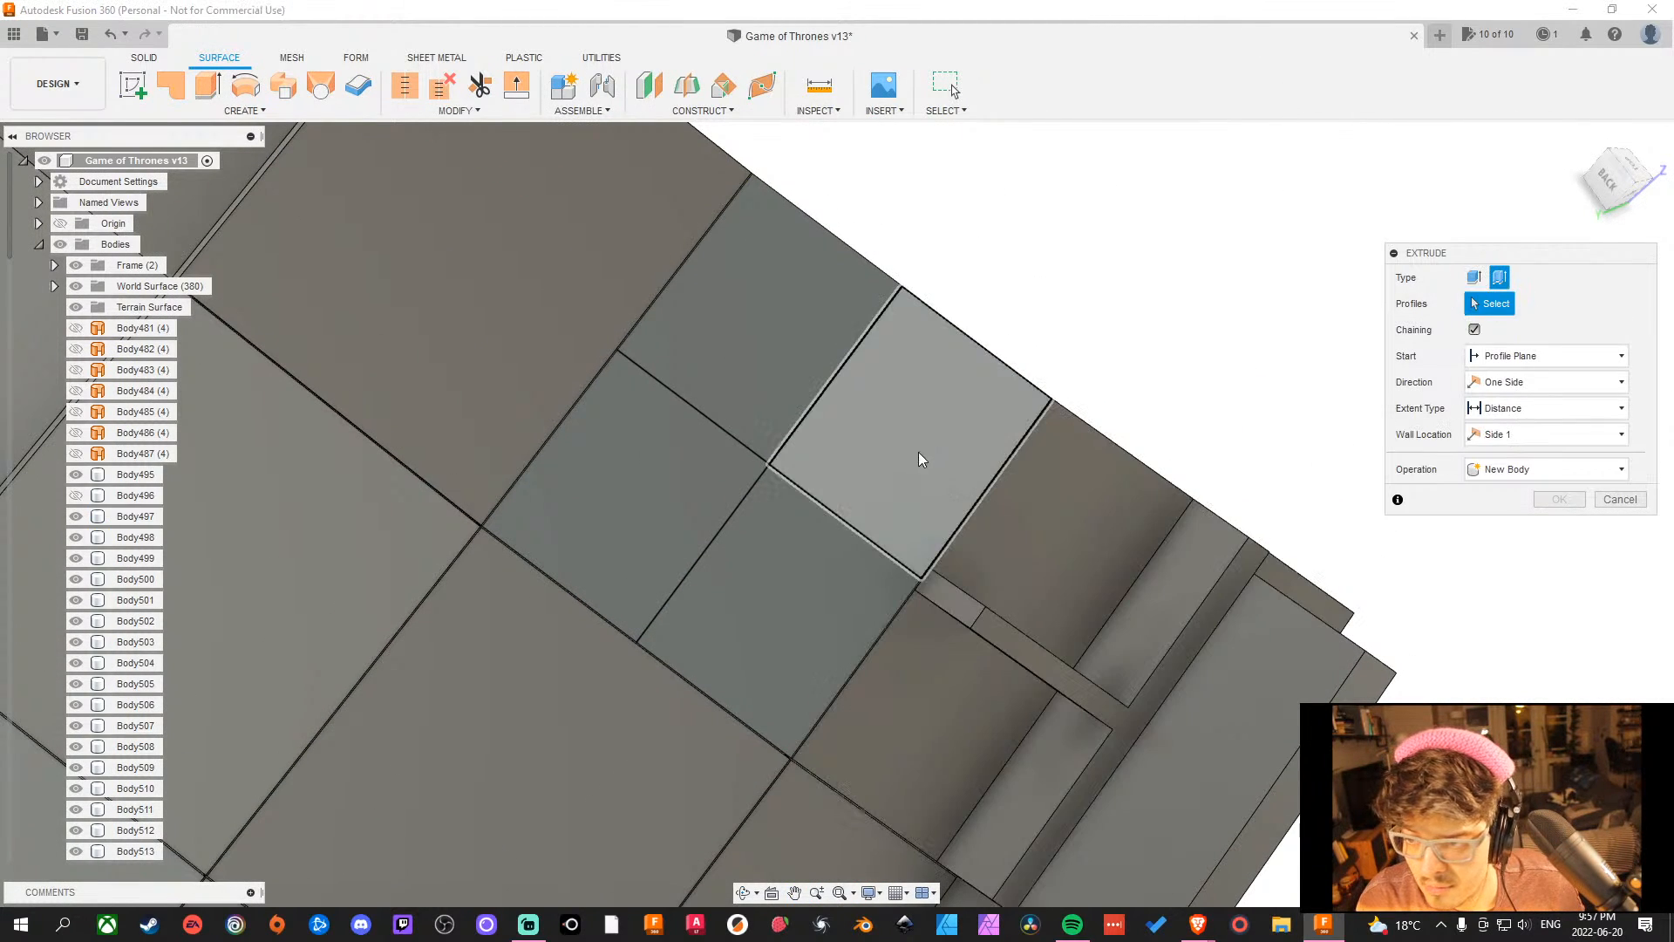
click(850, 366)
click(732, 440)
middle_drag(1123, 334, 1114, 307)
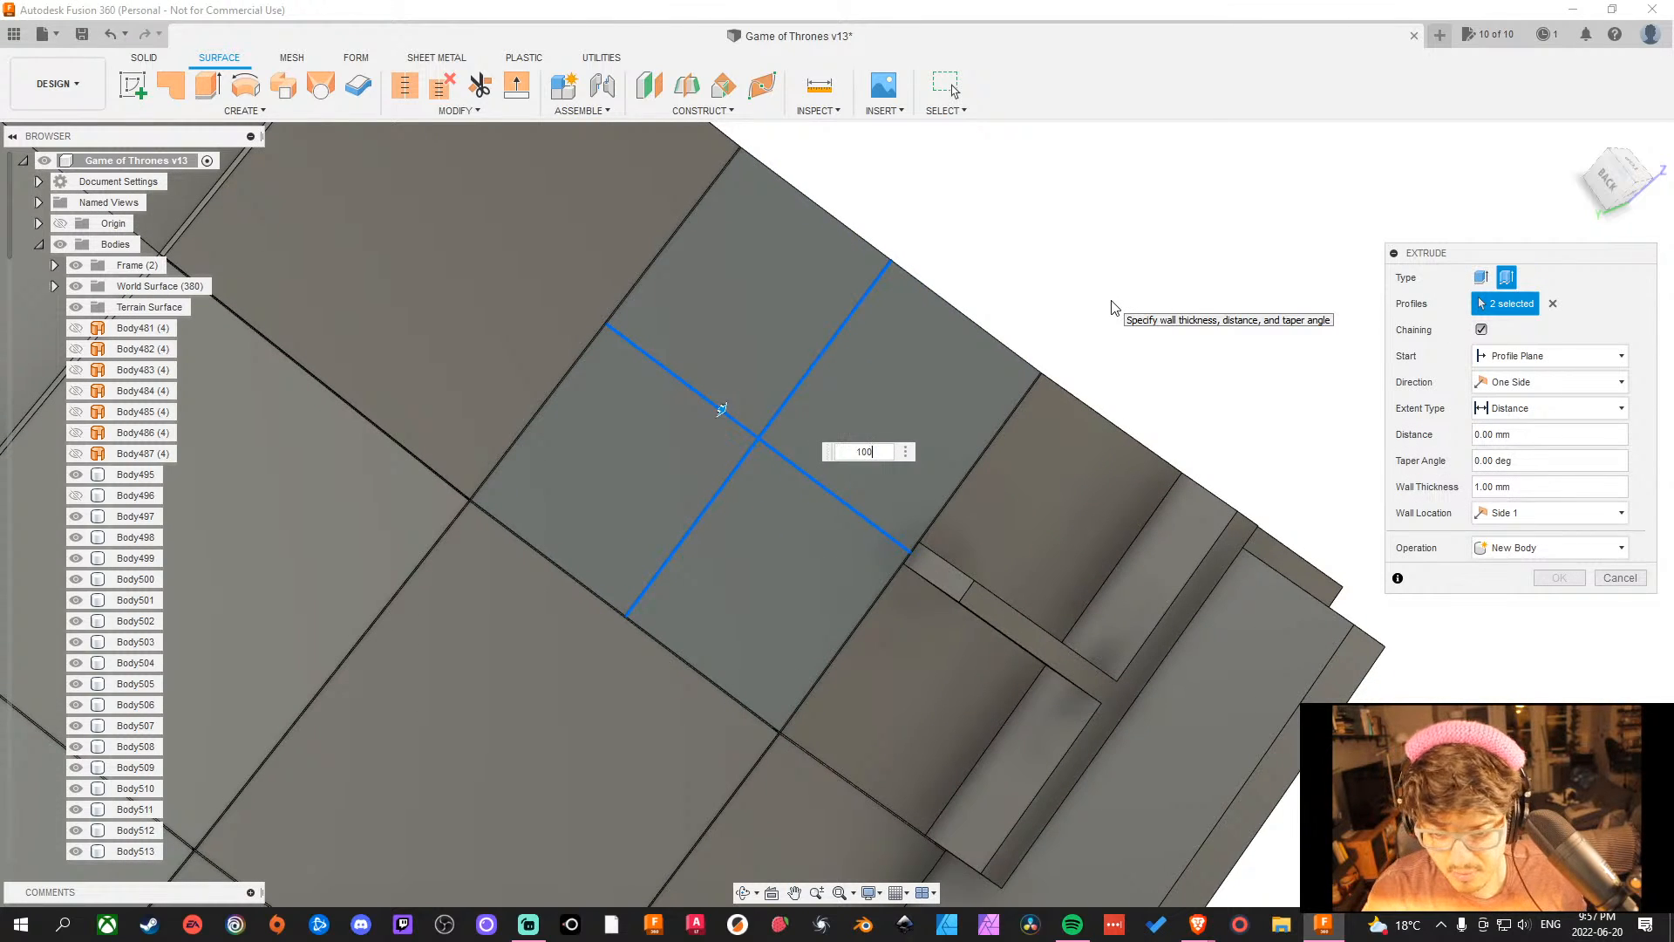
key(Return)
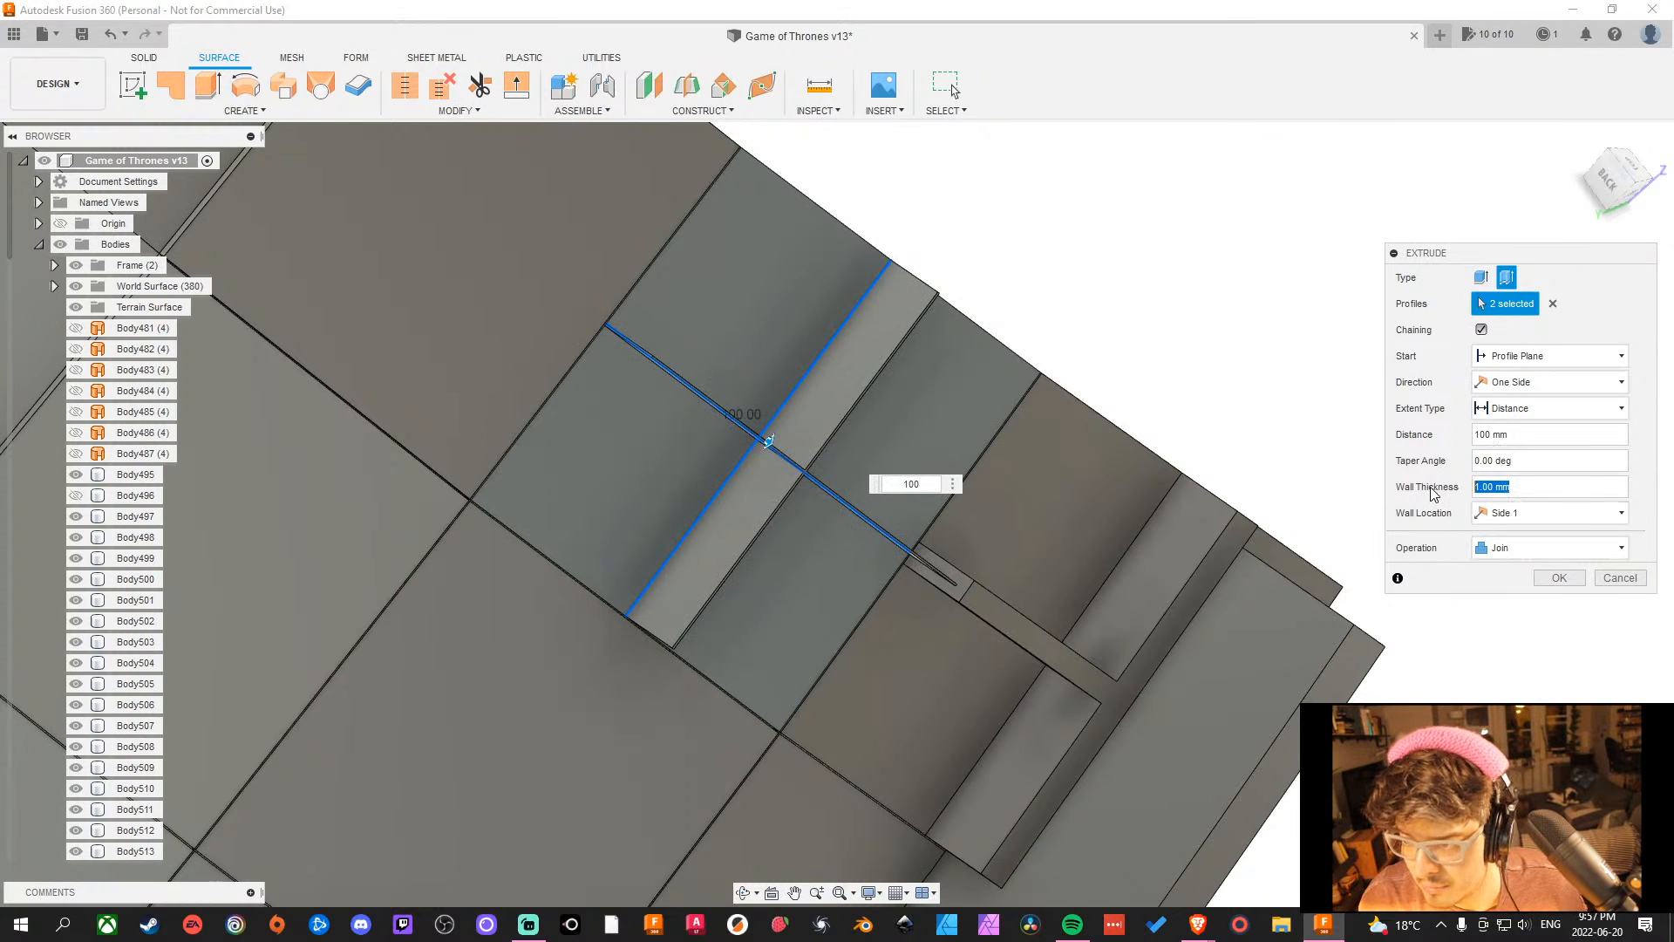
Give the crossed extrusion a 12 mm wall thickness centred on the lines and create it as a new body.
key(Return)
click(1547, 513)
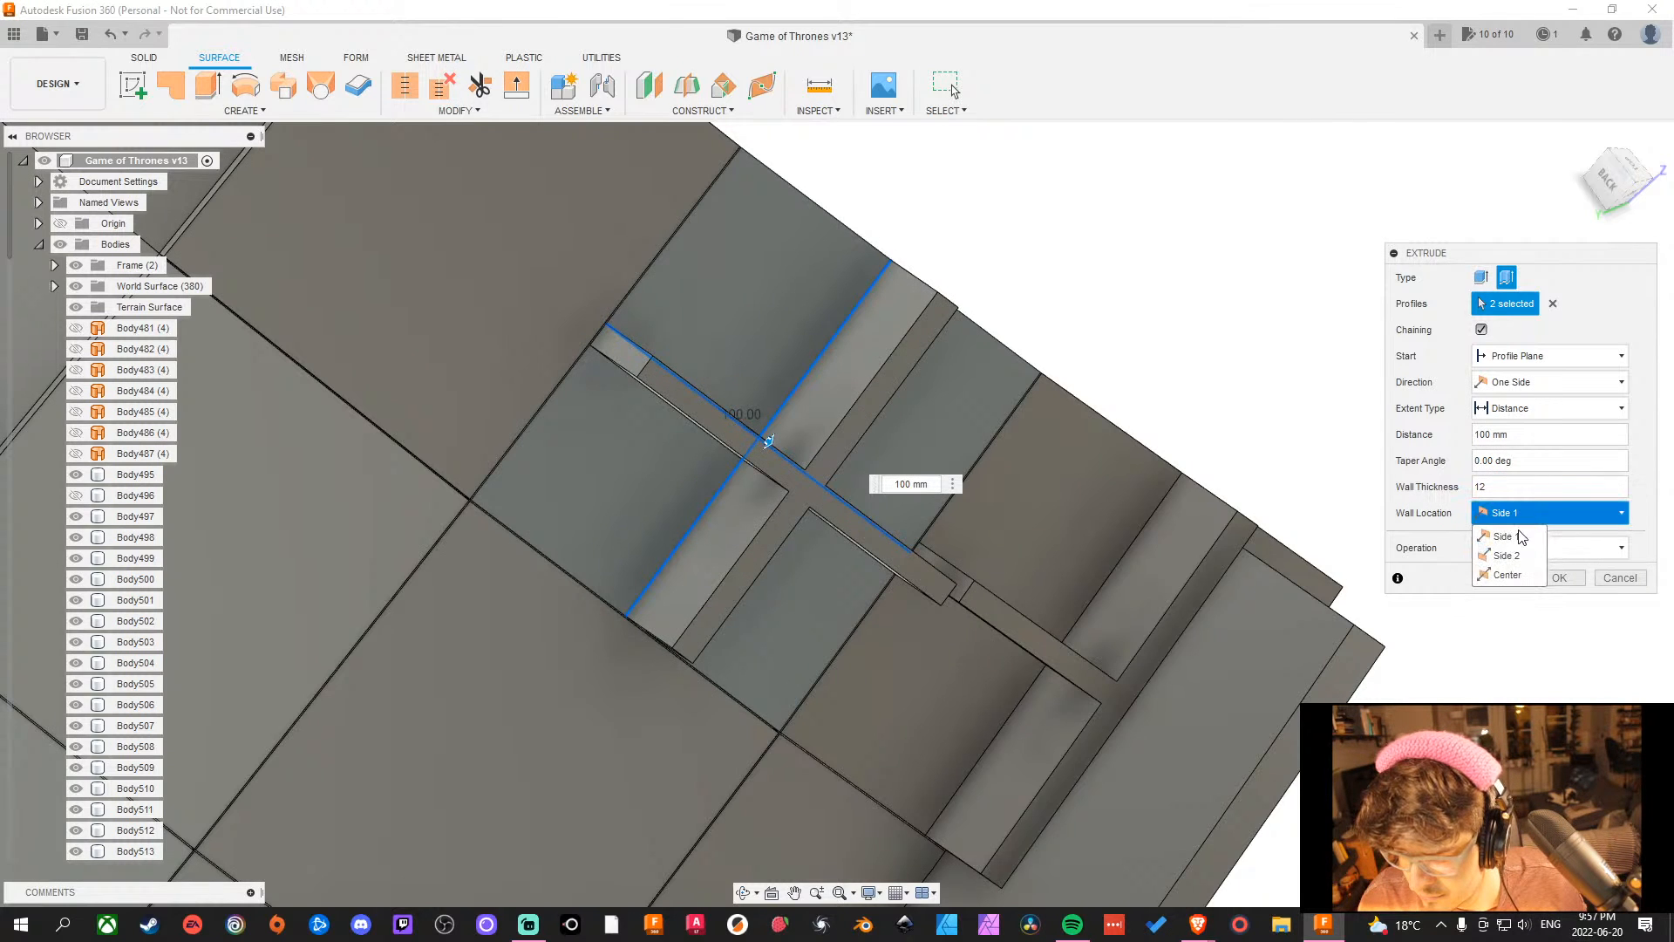
click(1507, 562)
shift+middle_drag(1075, 367, 1552, 537)
click(1552, 540)
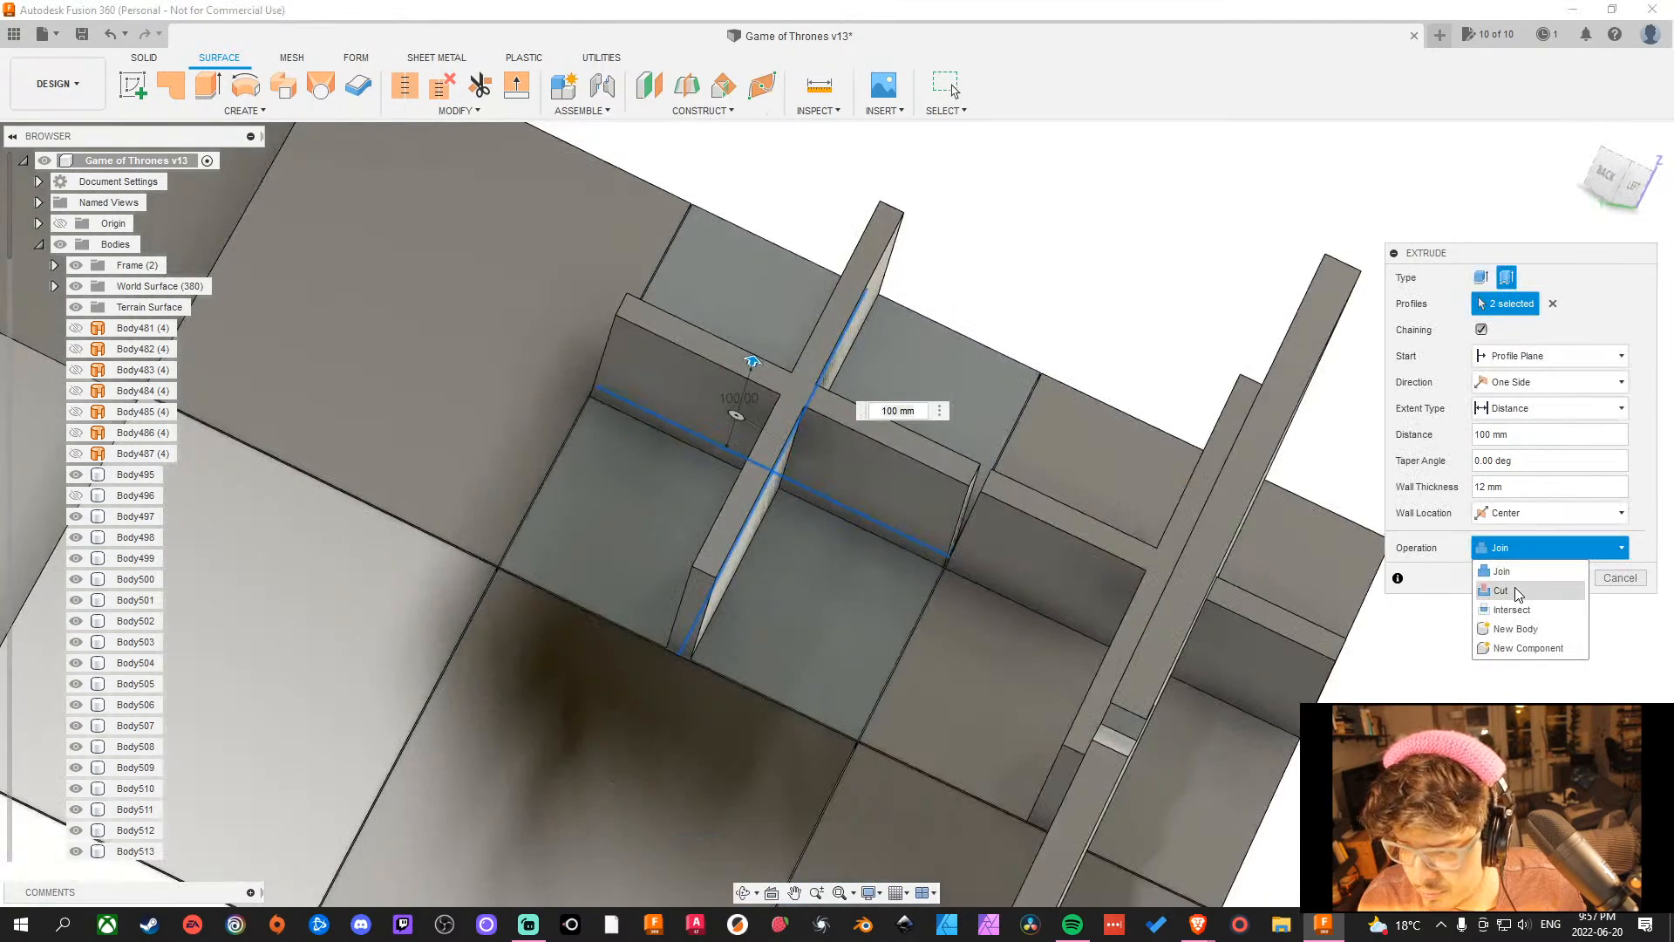
click(1501, 641)
click(1560, 578)
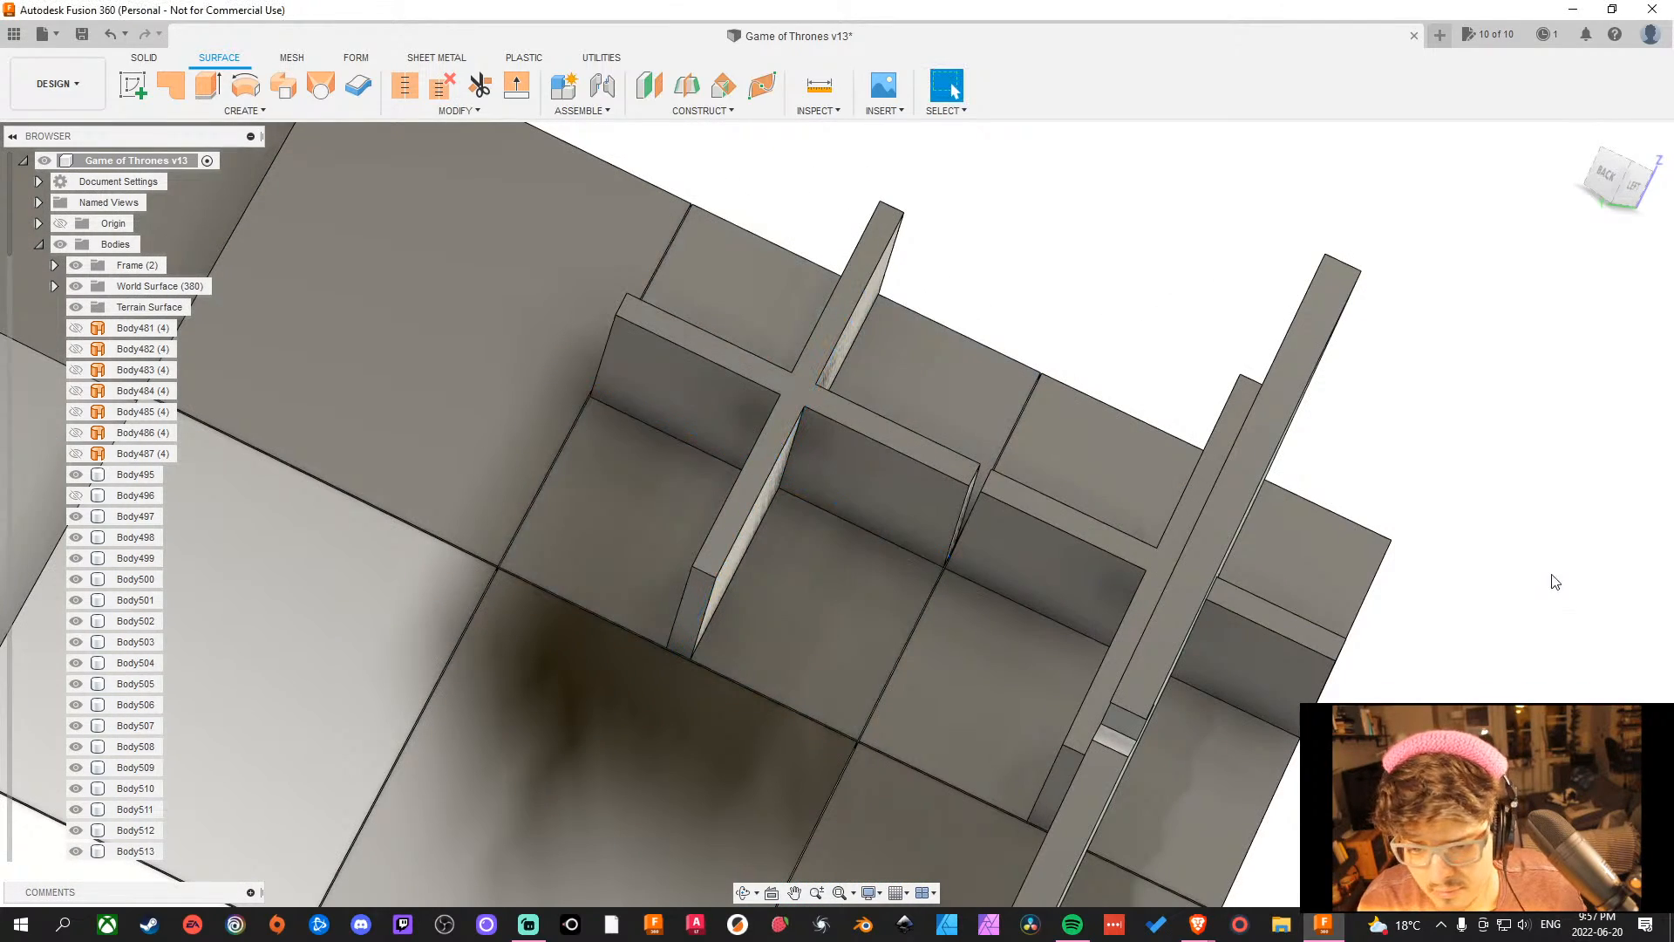
Check the crossed walls against the neighbouring bracket and undo their combined thin extrusion.
scroll(1021, 254, down, 5)
shift+middle_drag(1020, 254, 1160, 312)
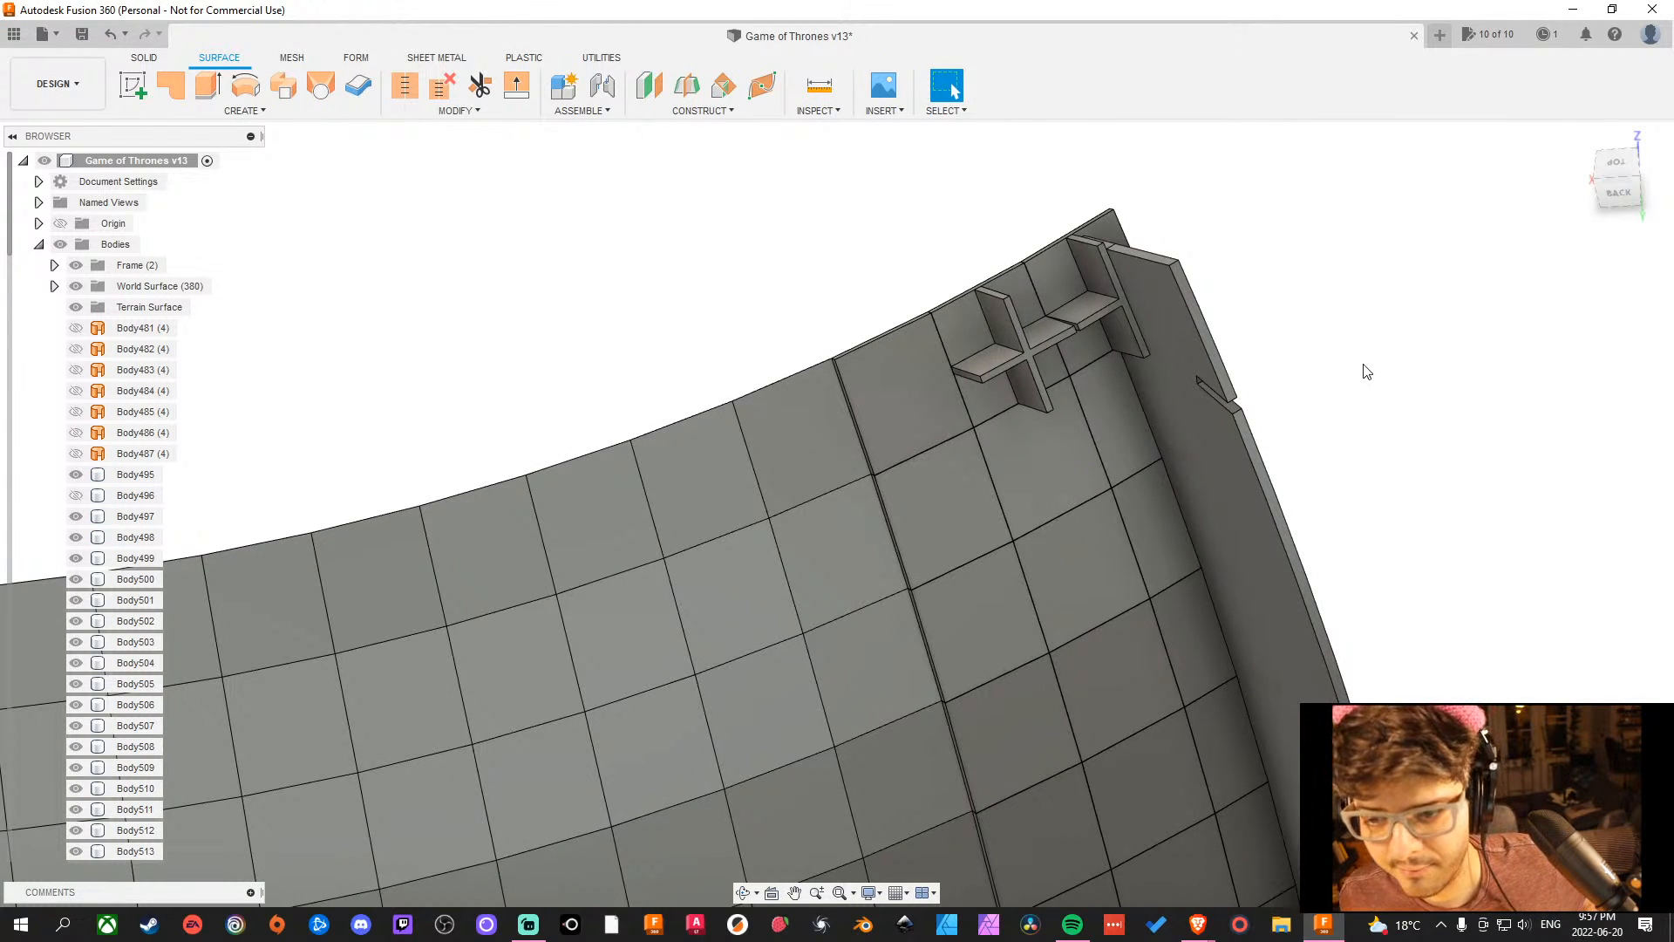
scroll(1320, 370, up, 2)
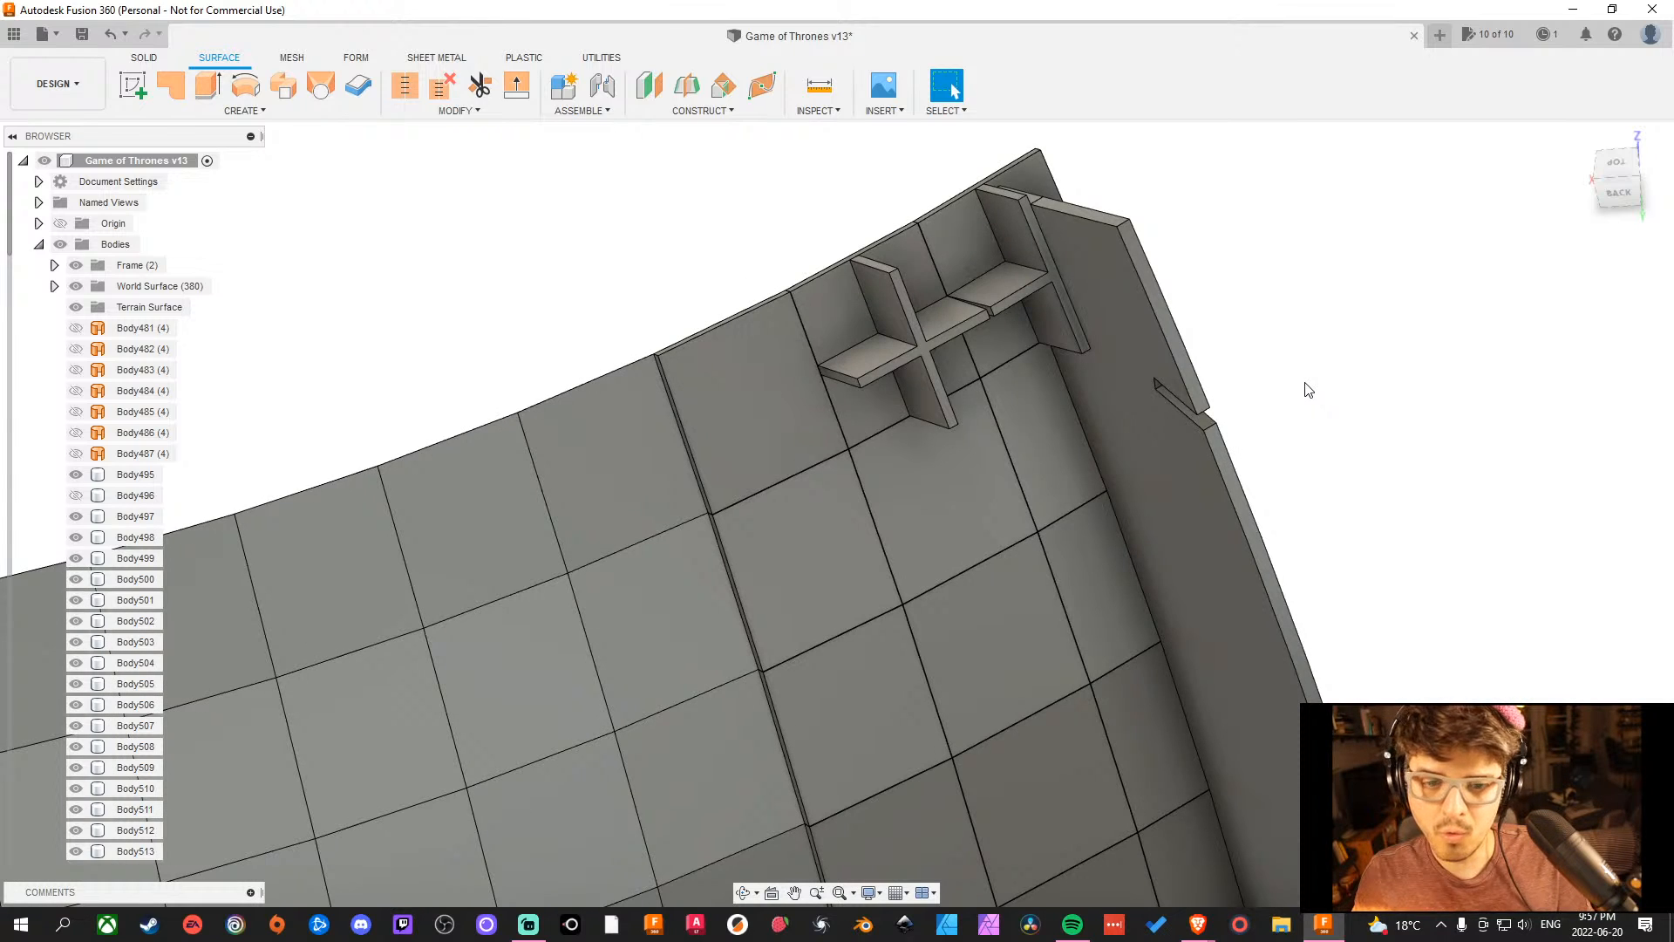
key(ctrl+z)
key(ctrl+z)
key(ctrl+z)
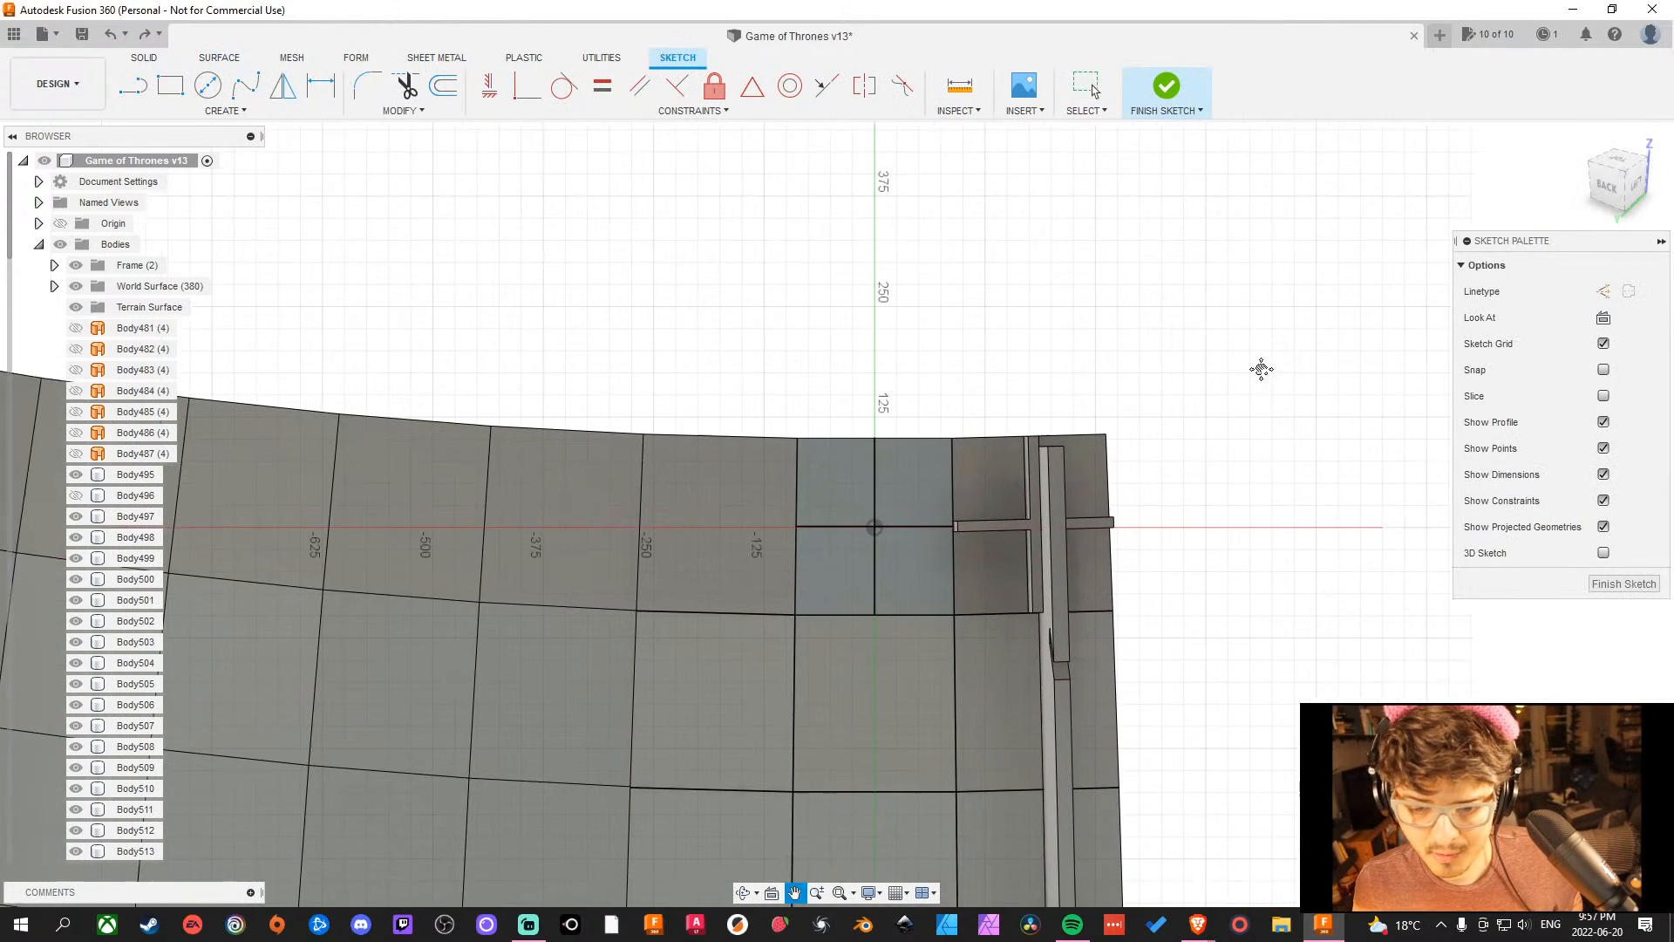
Finish the sketch and thin-extrude only the cross's horizontal line 100 mm with a 12 mm wall on Side 1 as a new body.
click(1622, 584)
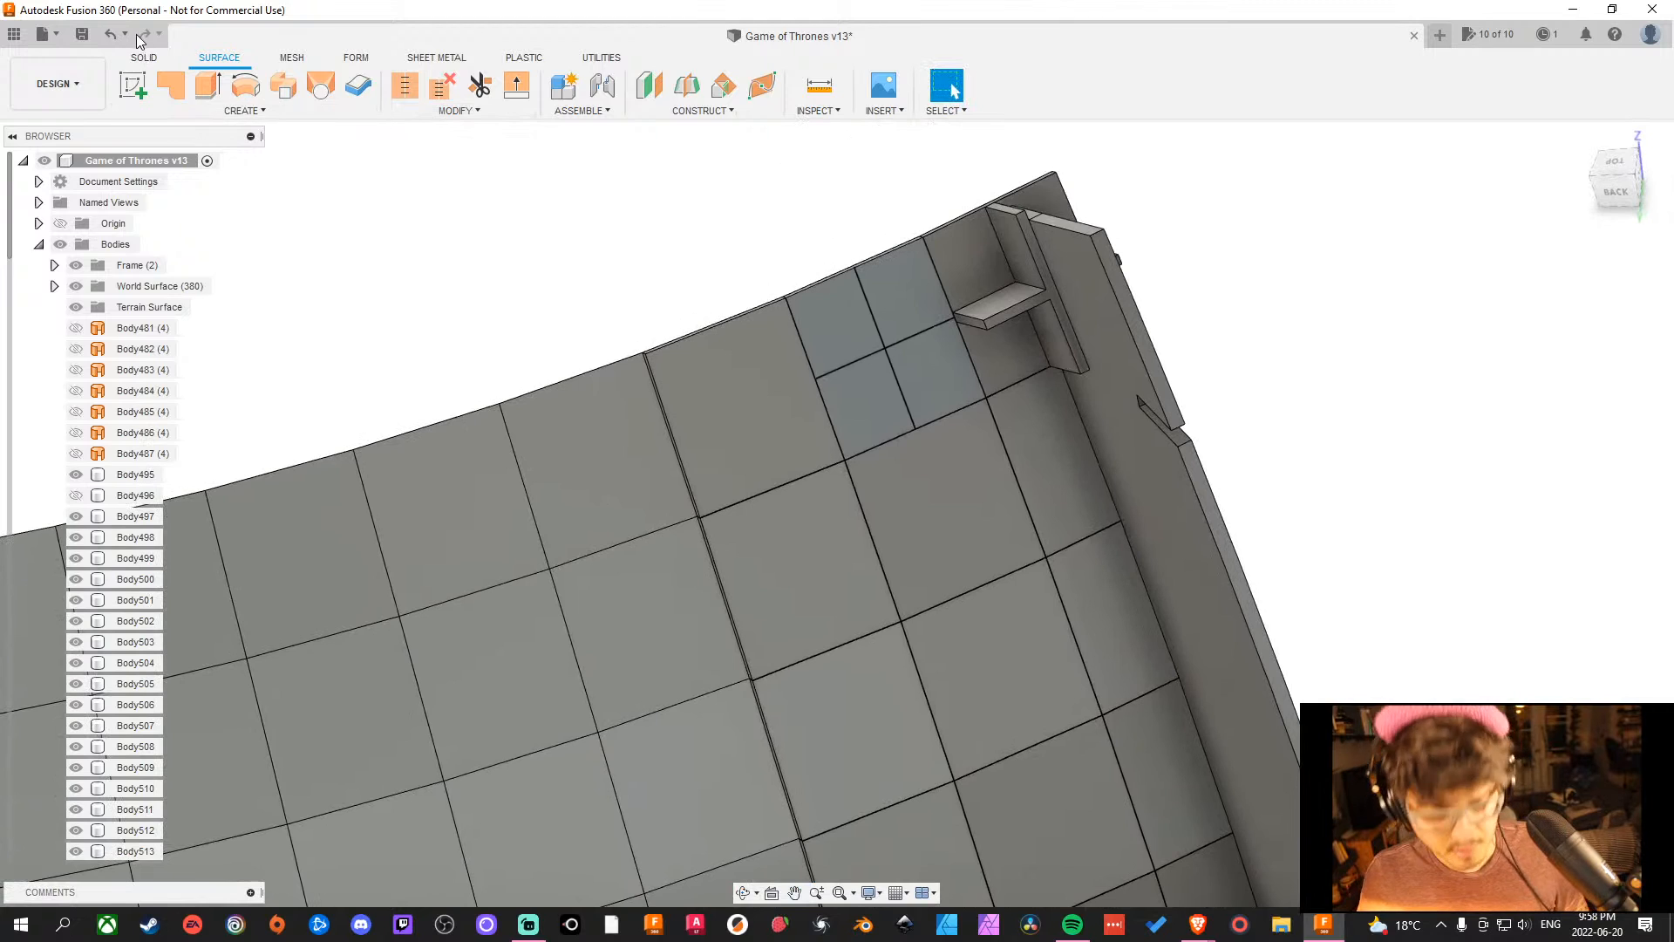
click(142, 58)
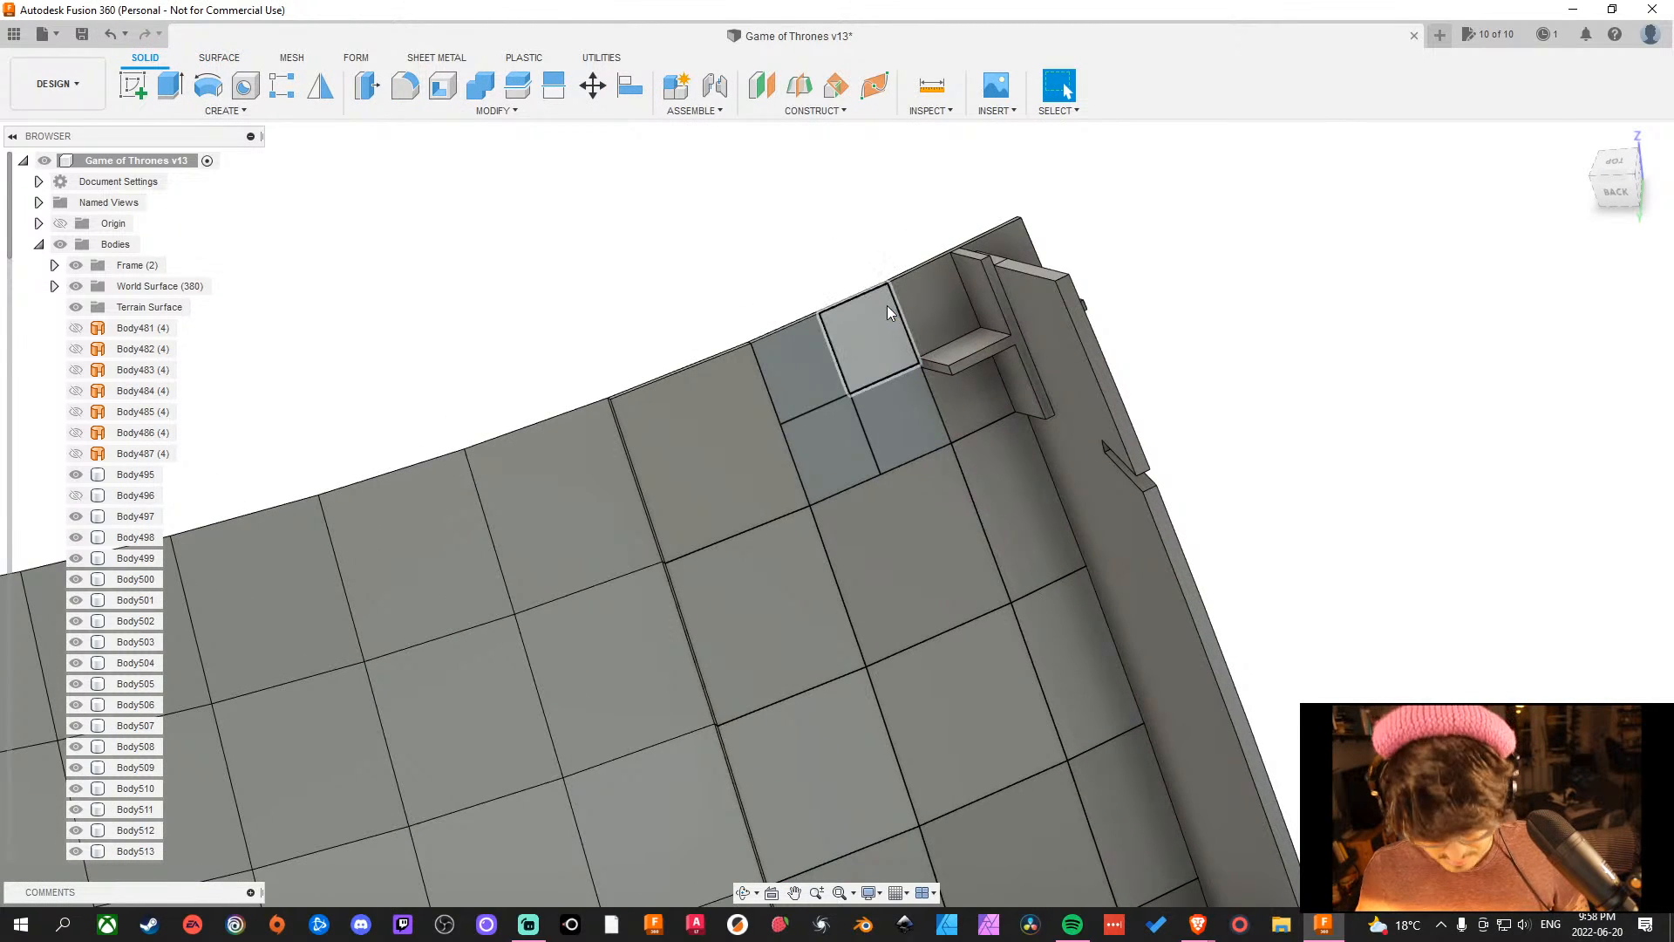
key(e)
scroll(806, 410, up, 2)
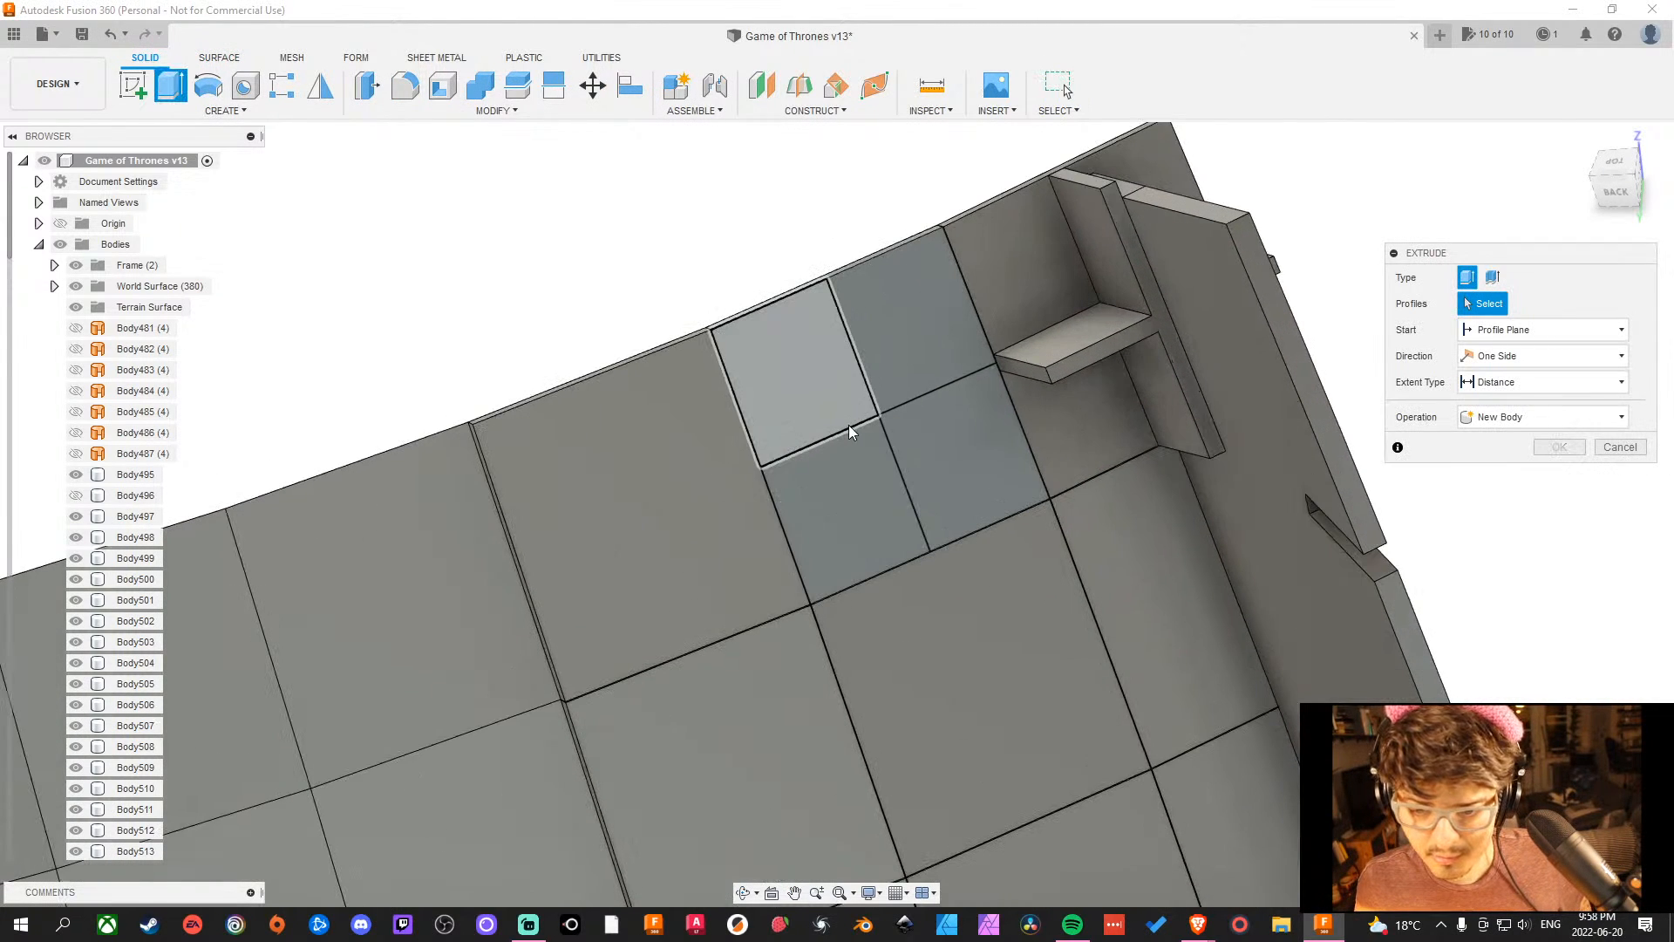
click(1493, 278)
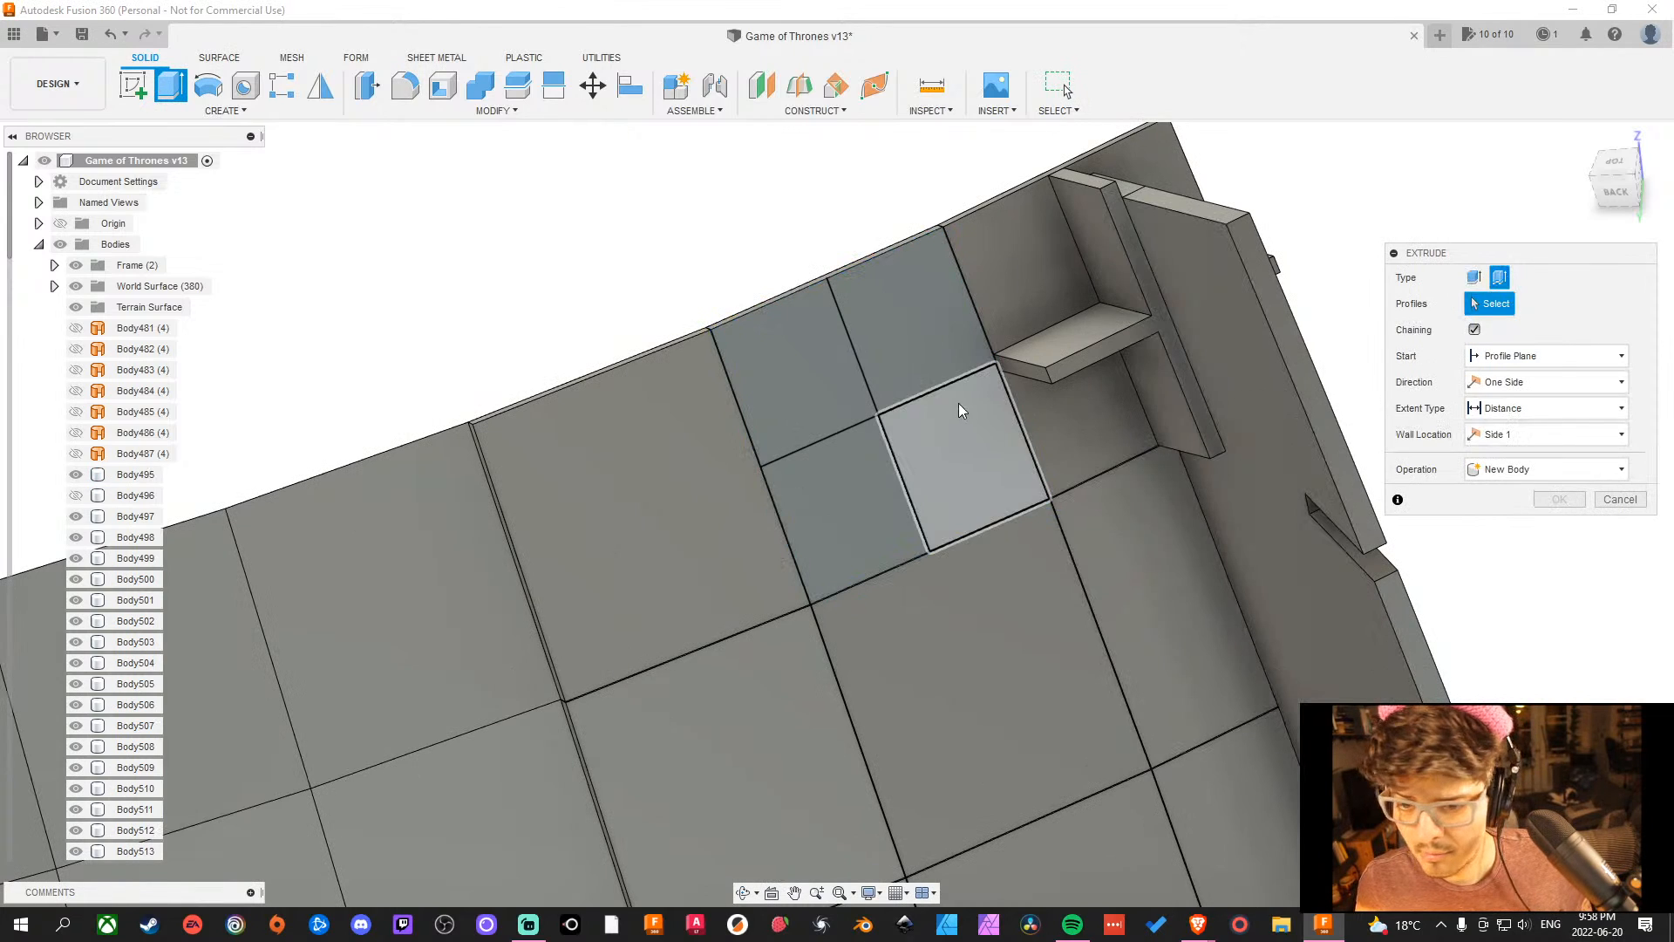
click(921, 396)
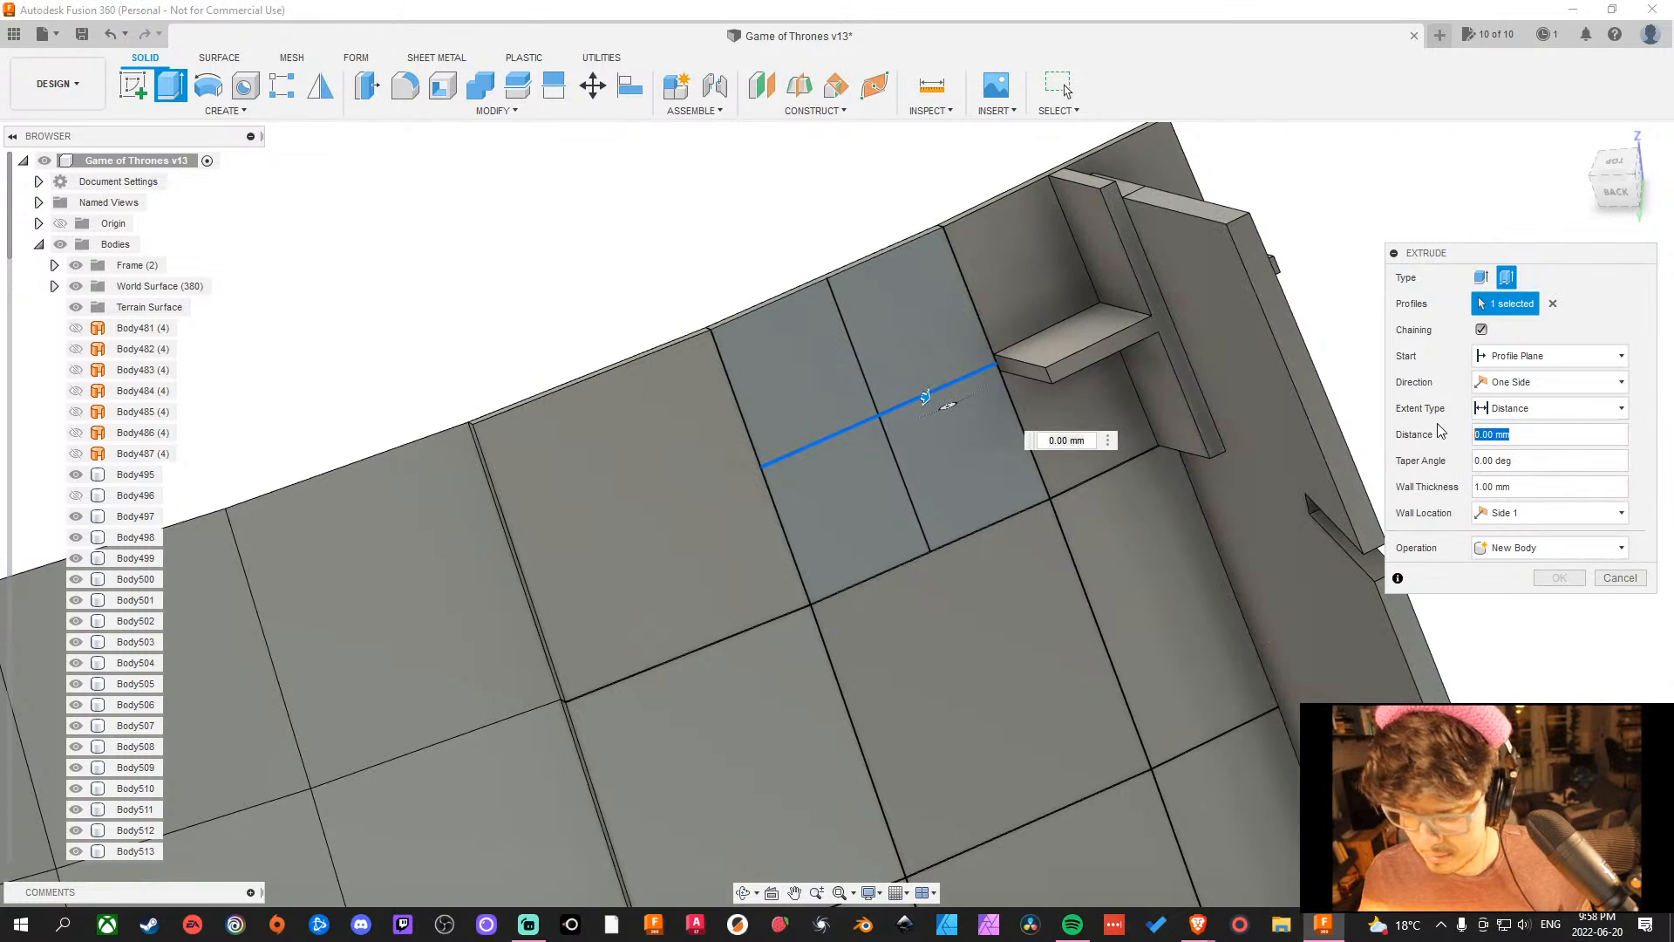
key(Return)
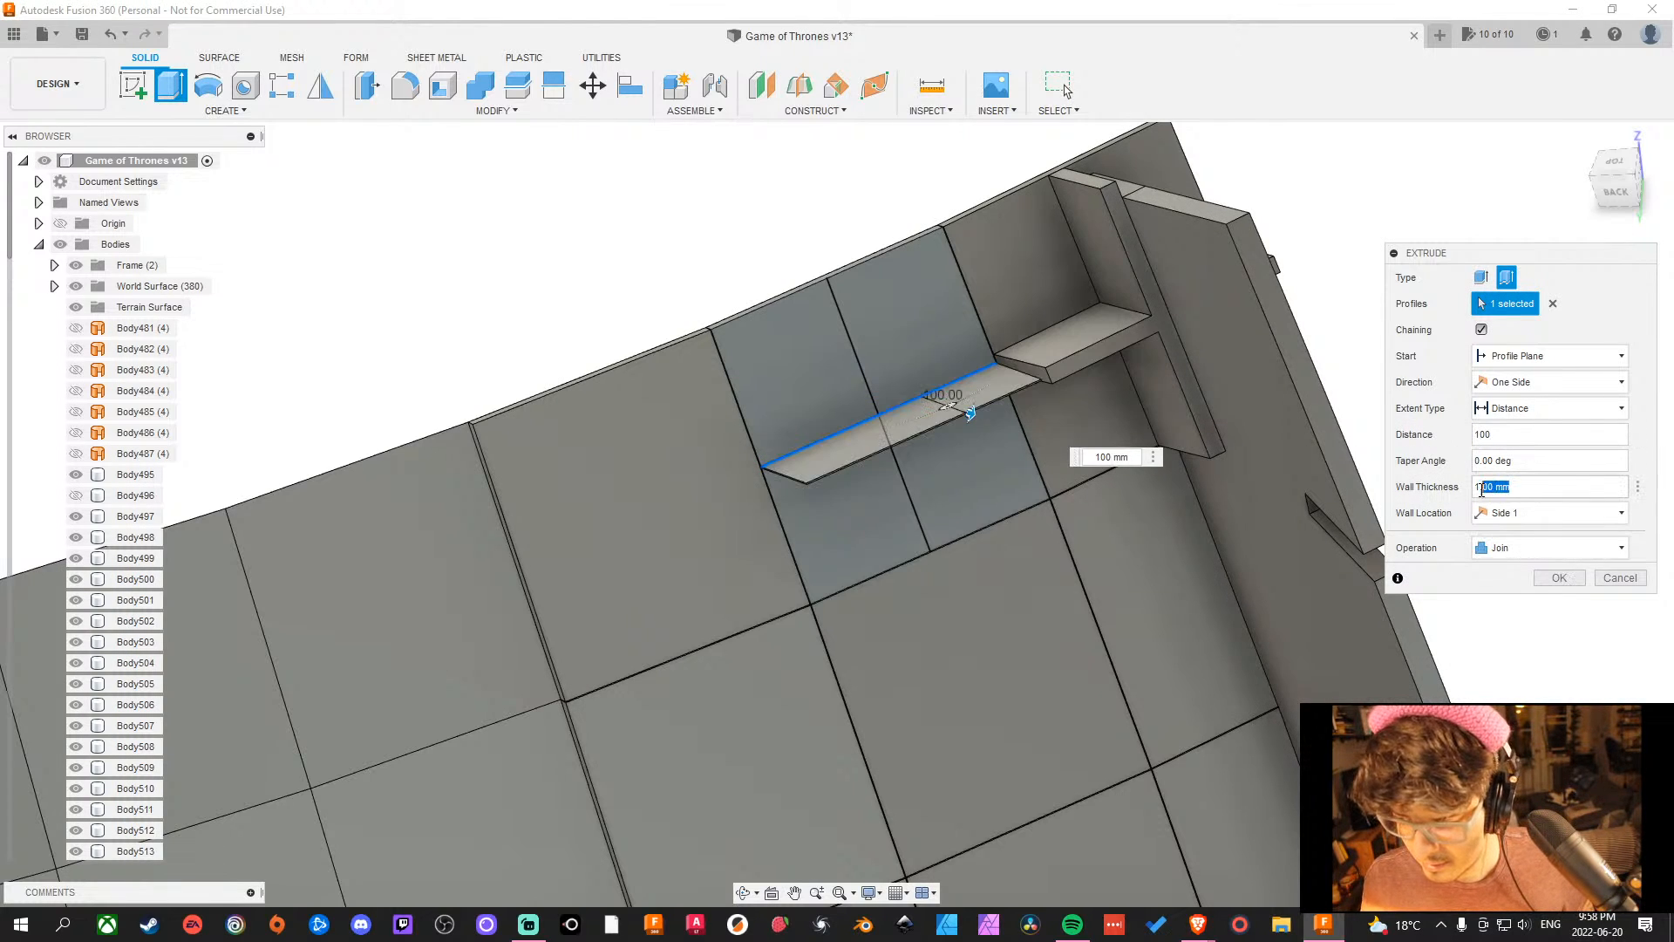
text(12)
key(Return)
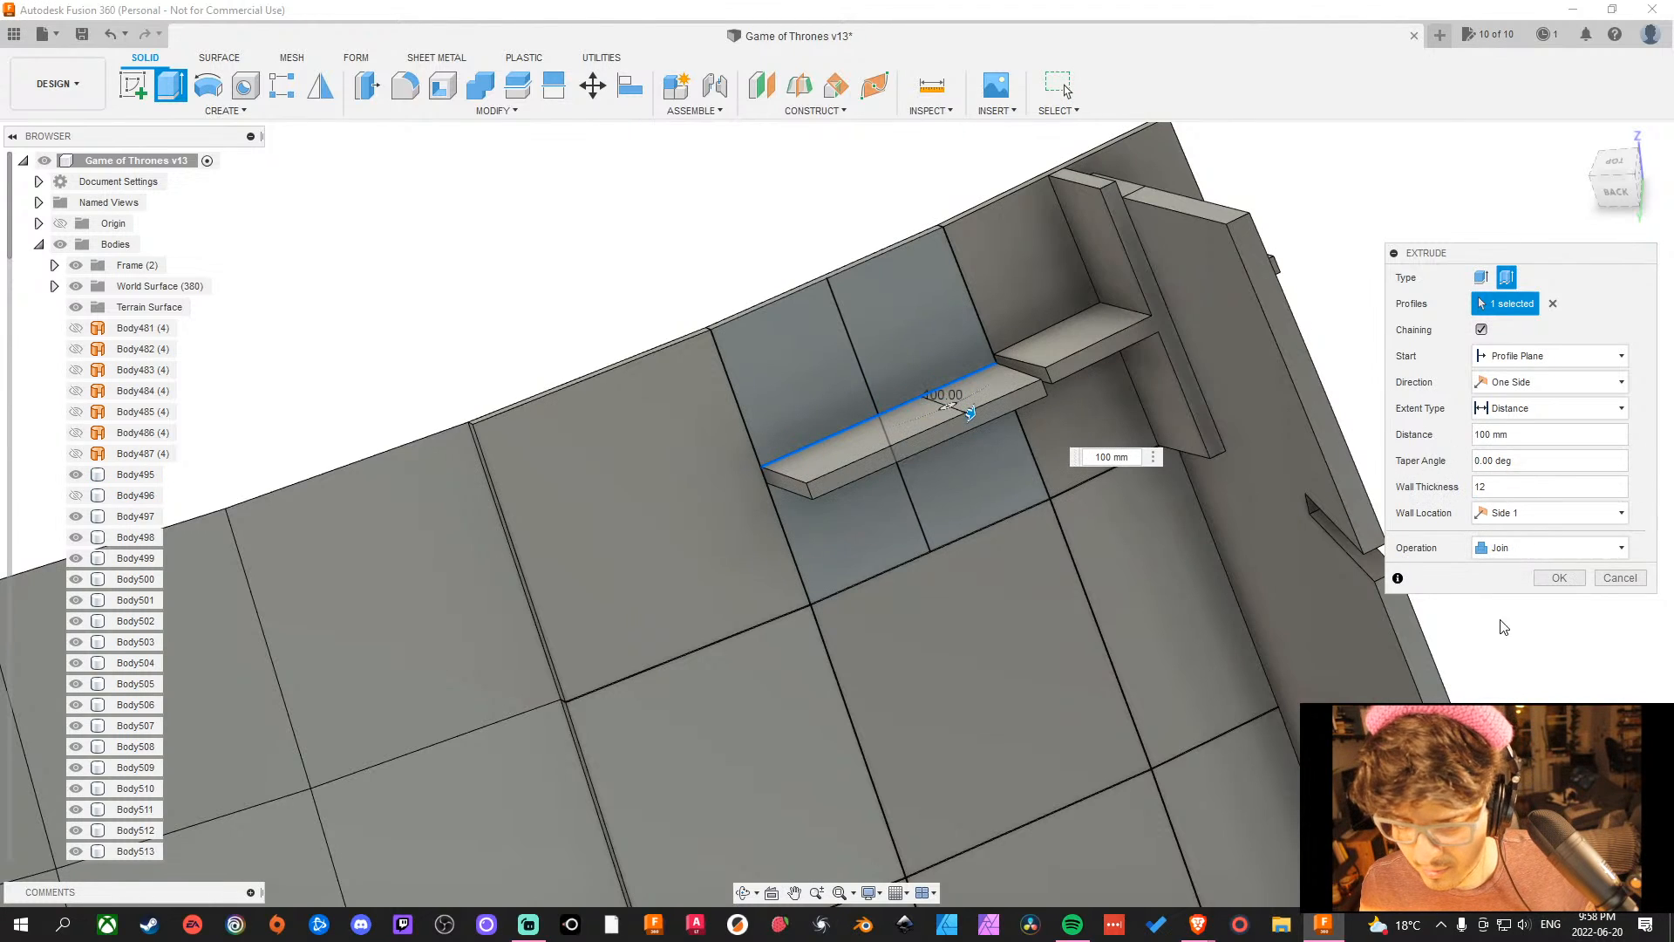
click(1560, 545)
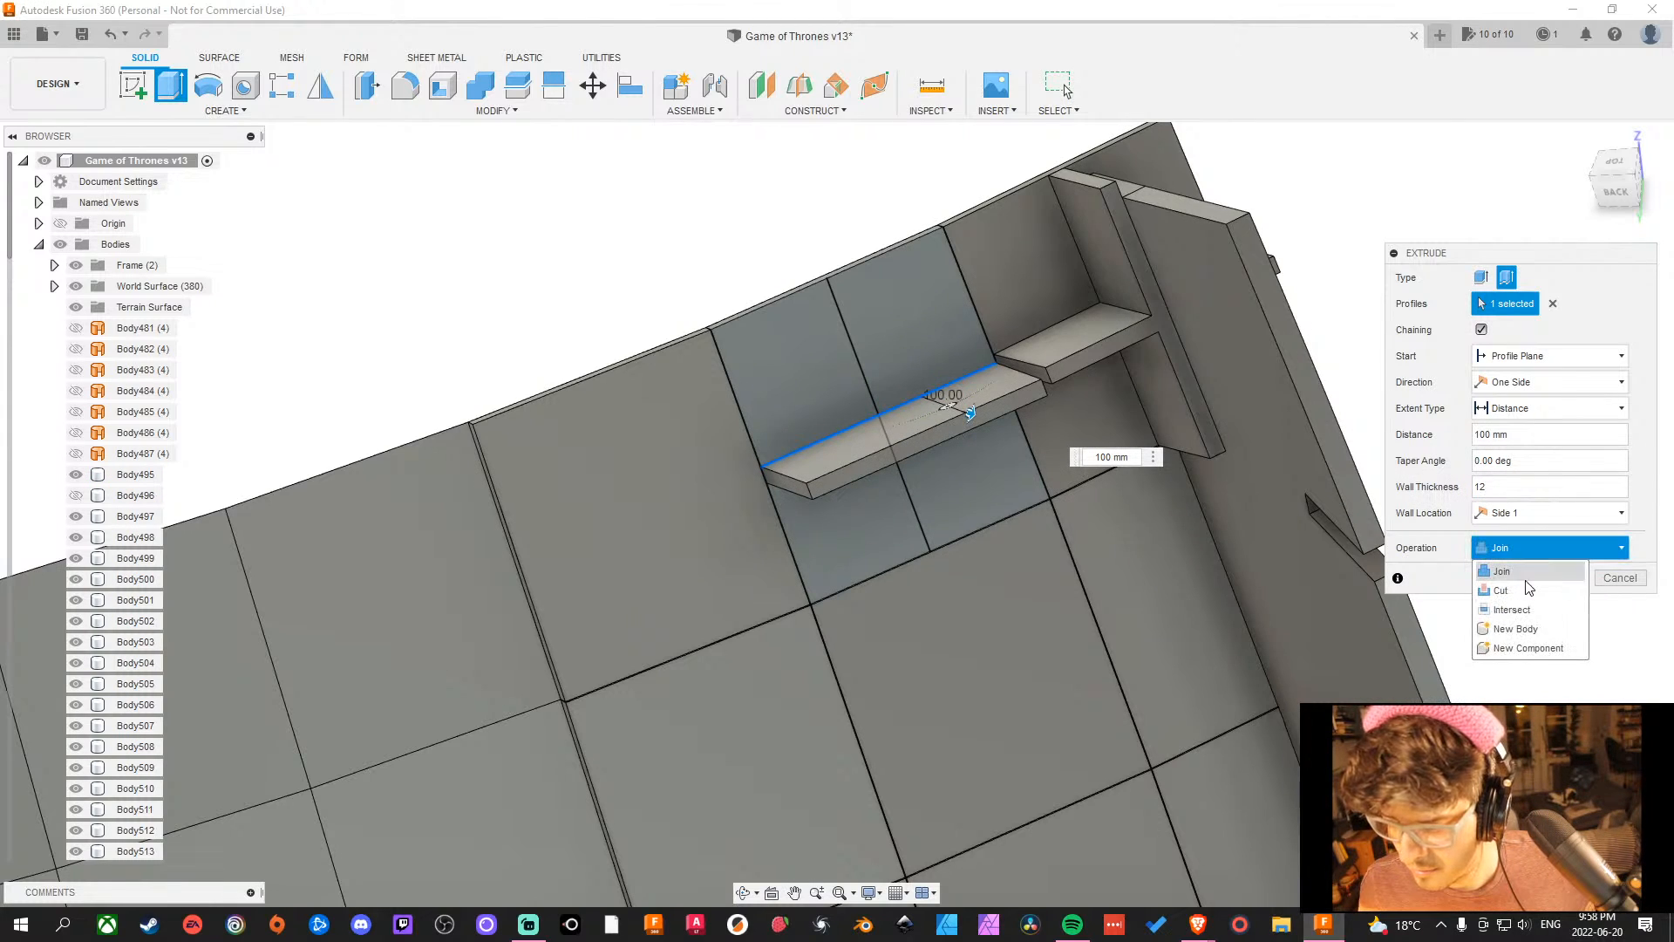
click(1509, 621)
click(1554, 580)
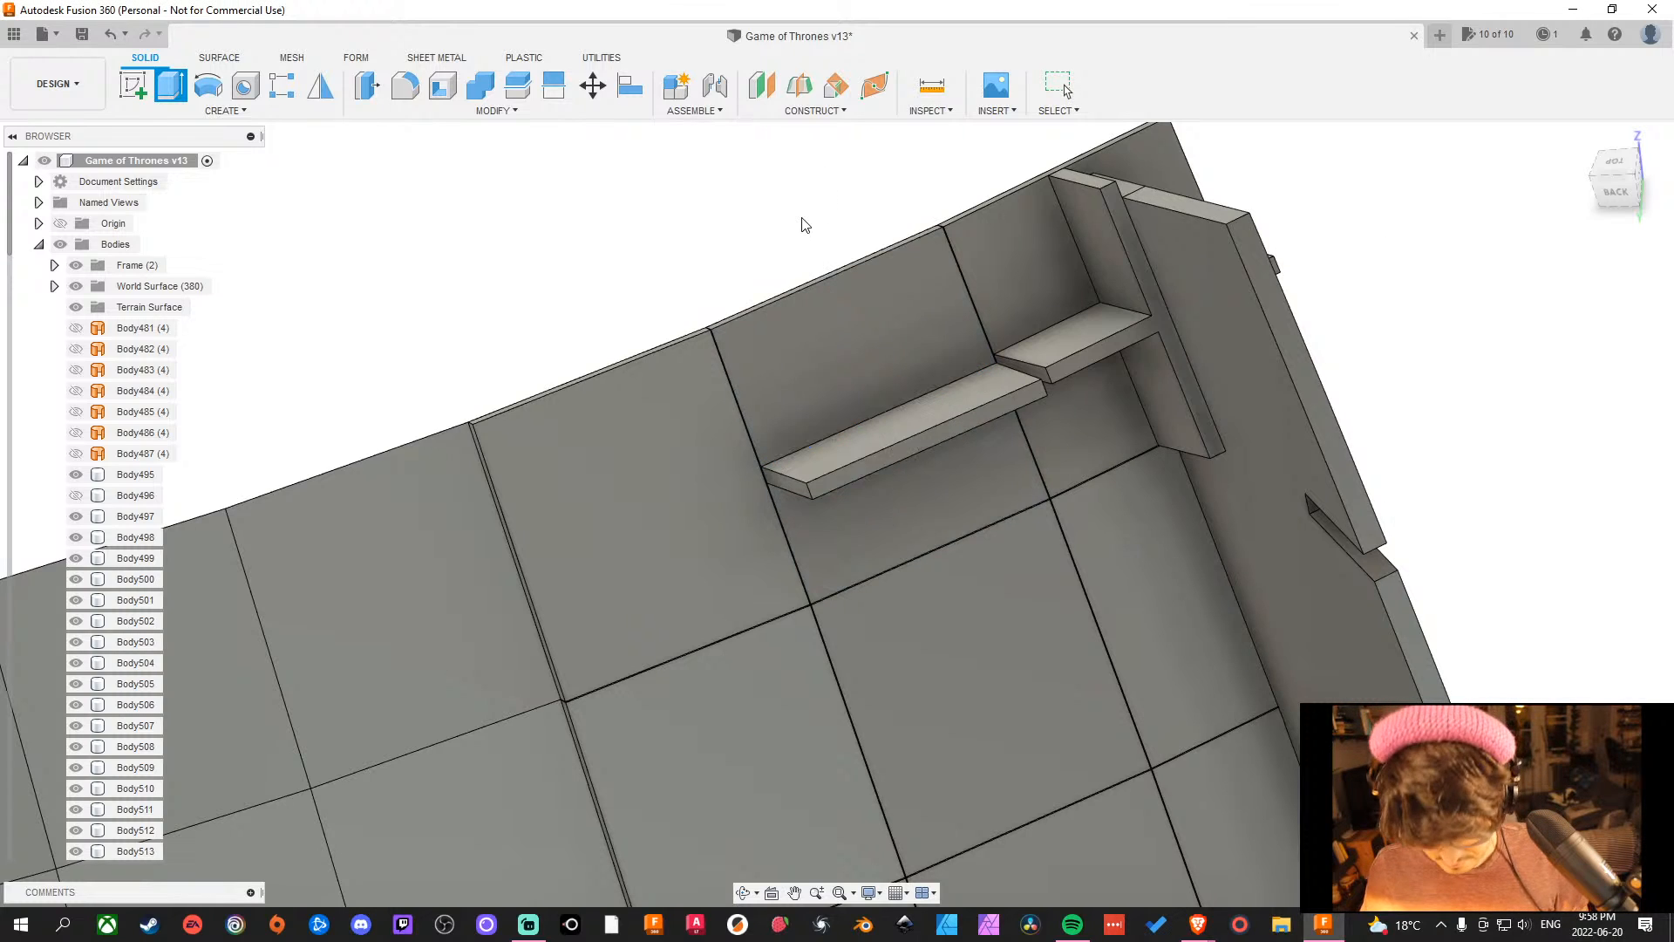
Show Sketch15 again and set up a thin extrusion of its vertical line instead of the preselected rib profile.
key(e)
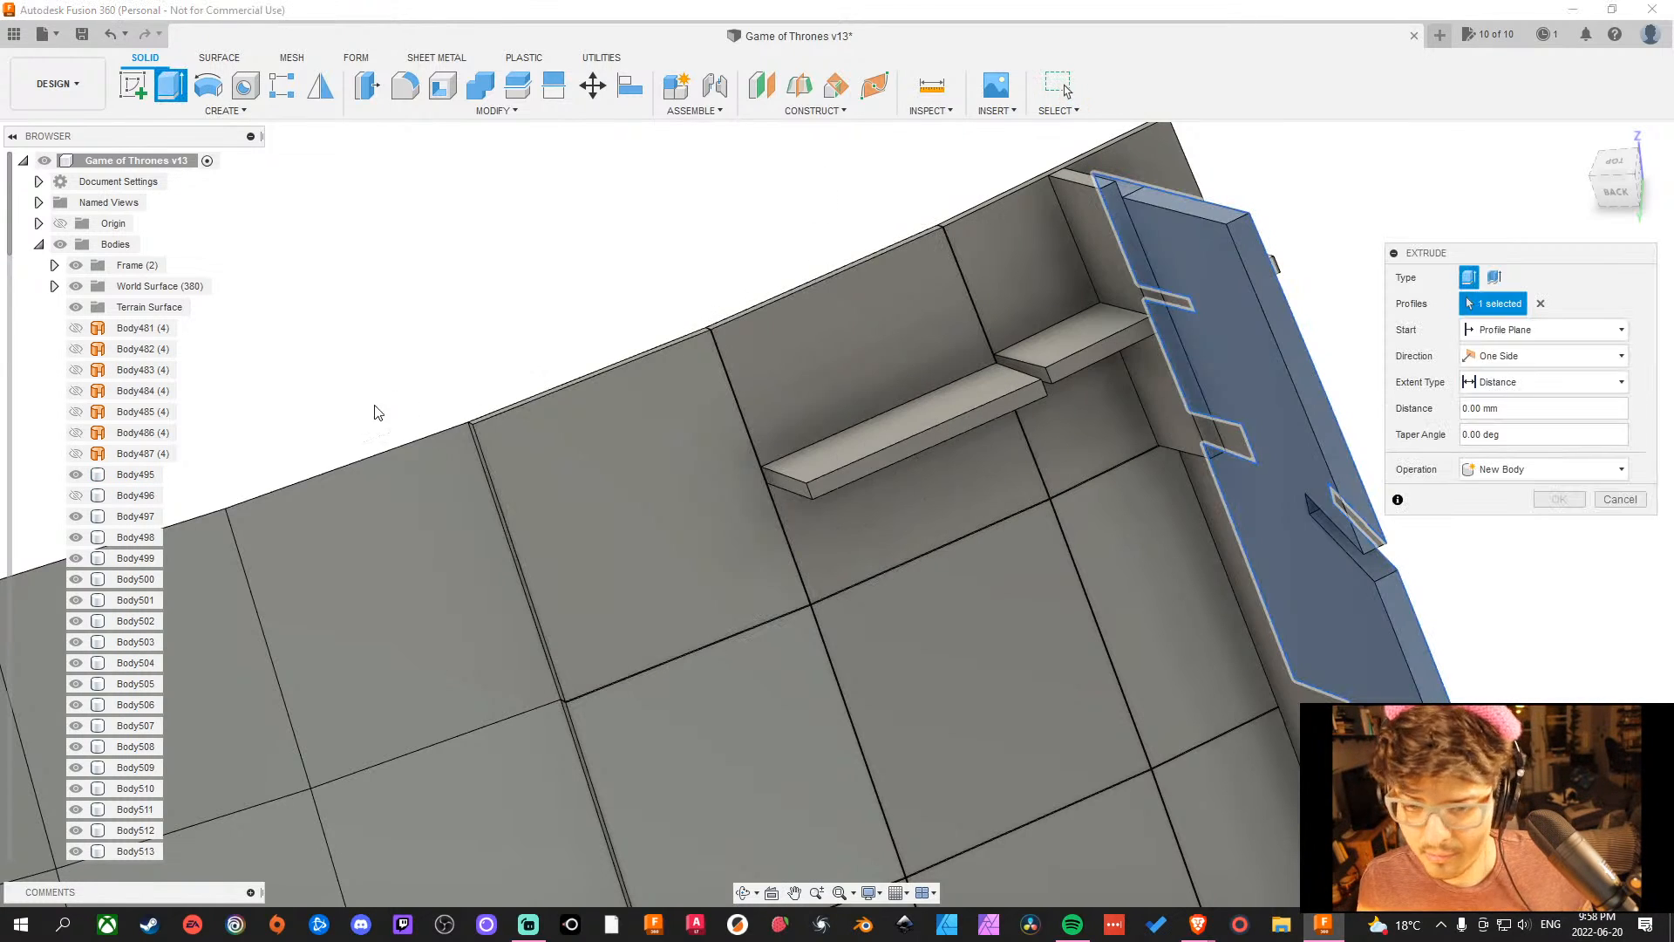
click(38, 243)
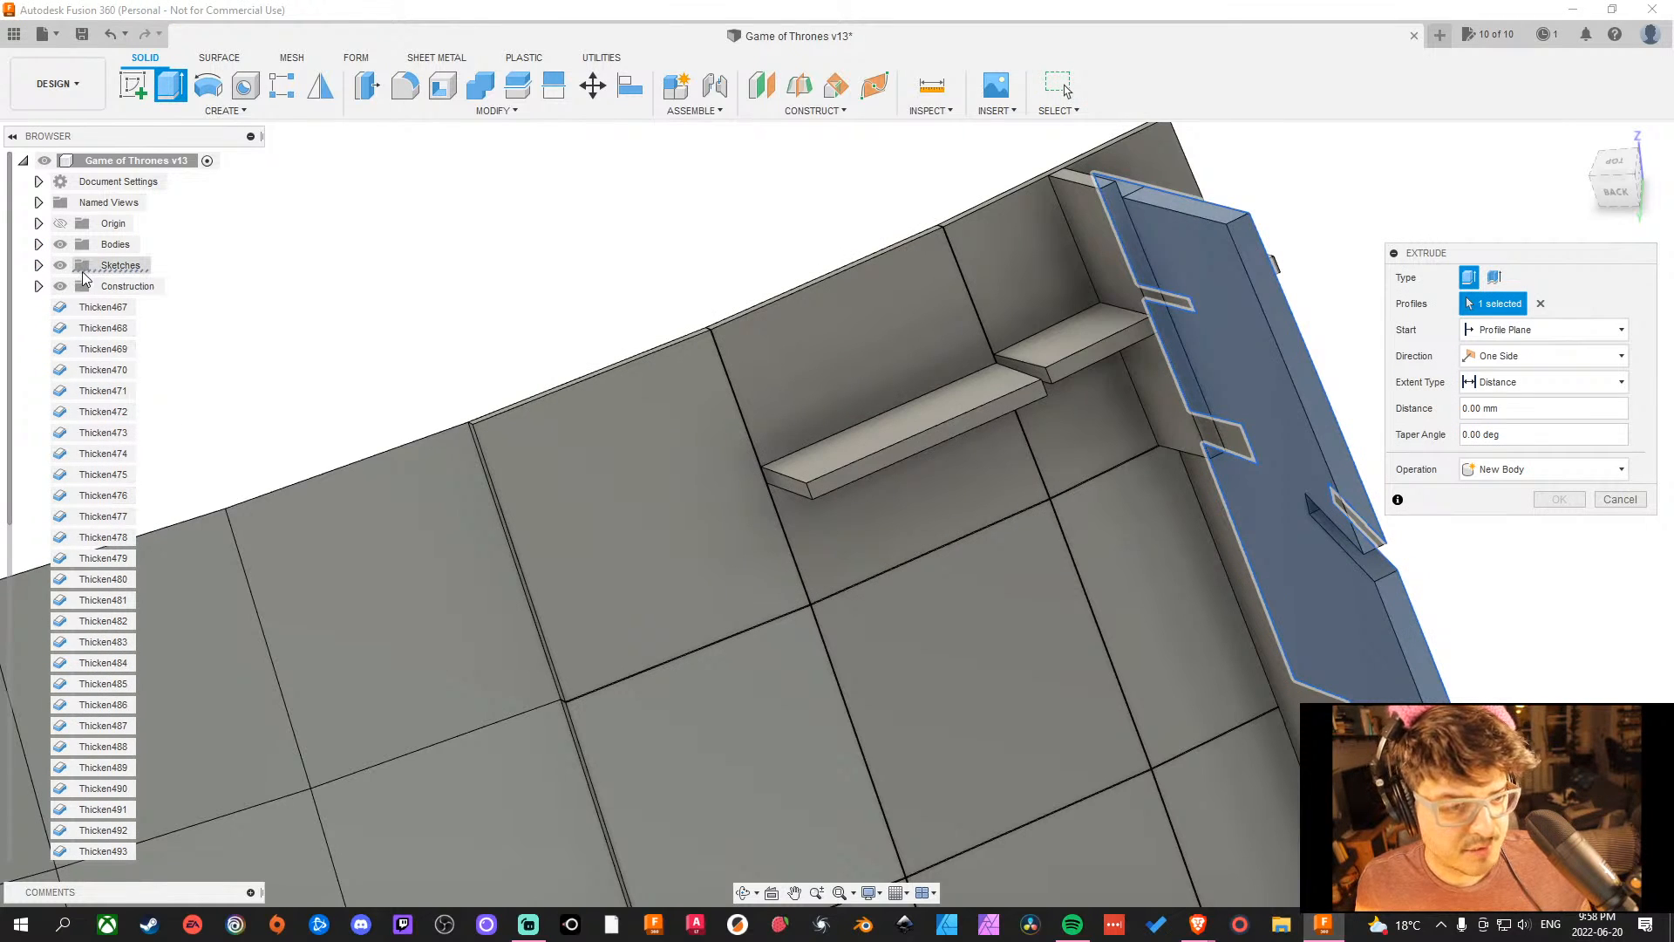
click(38, 266)
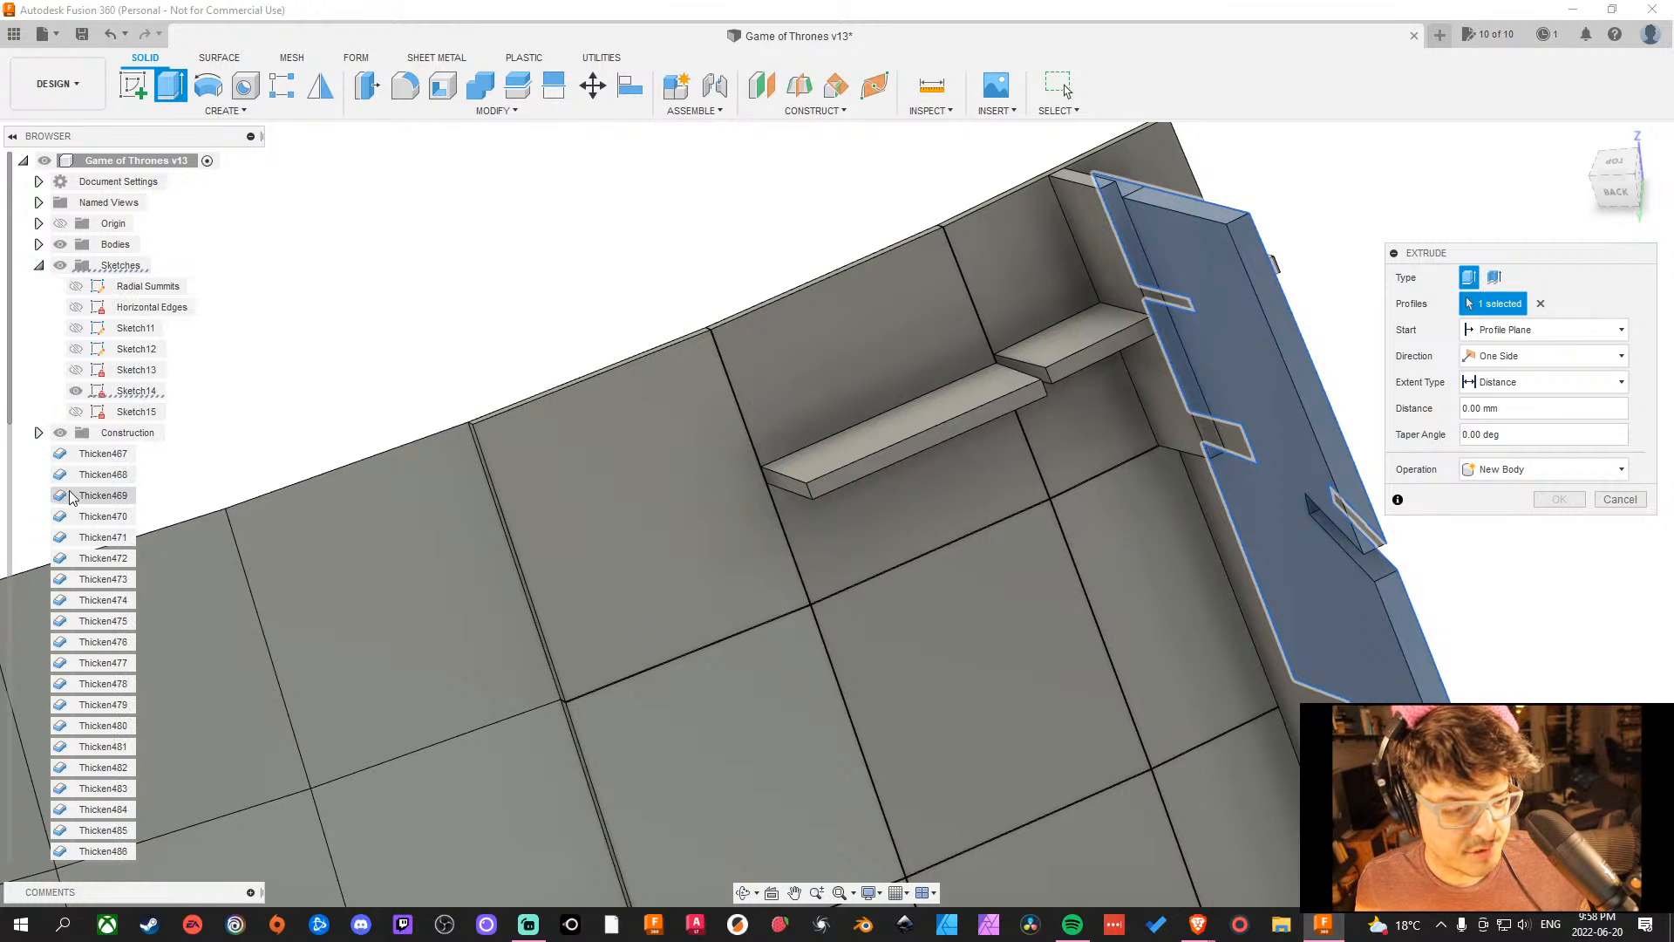
click(77, 412)
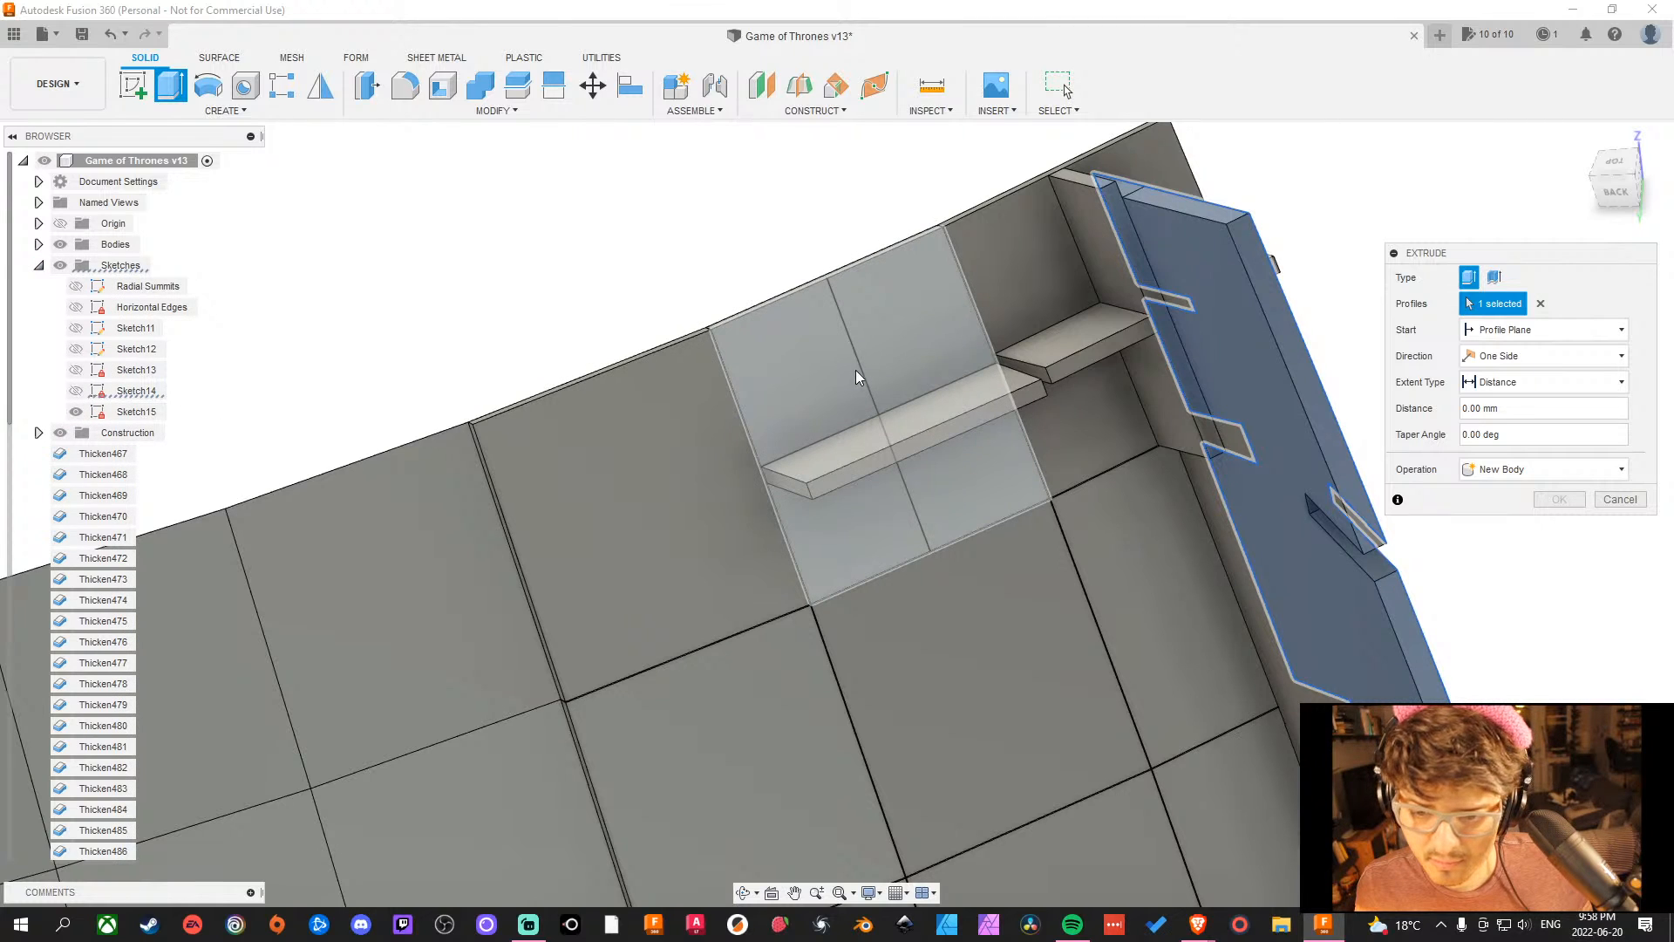
click(1494, 277)
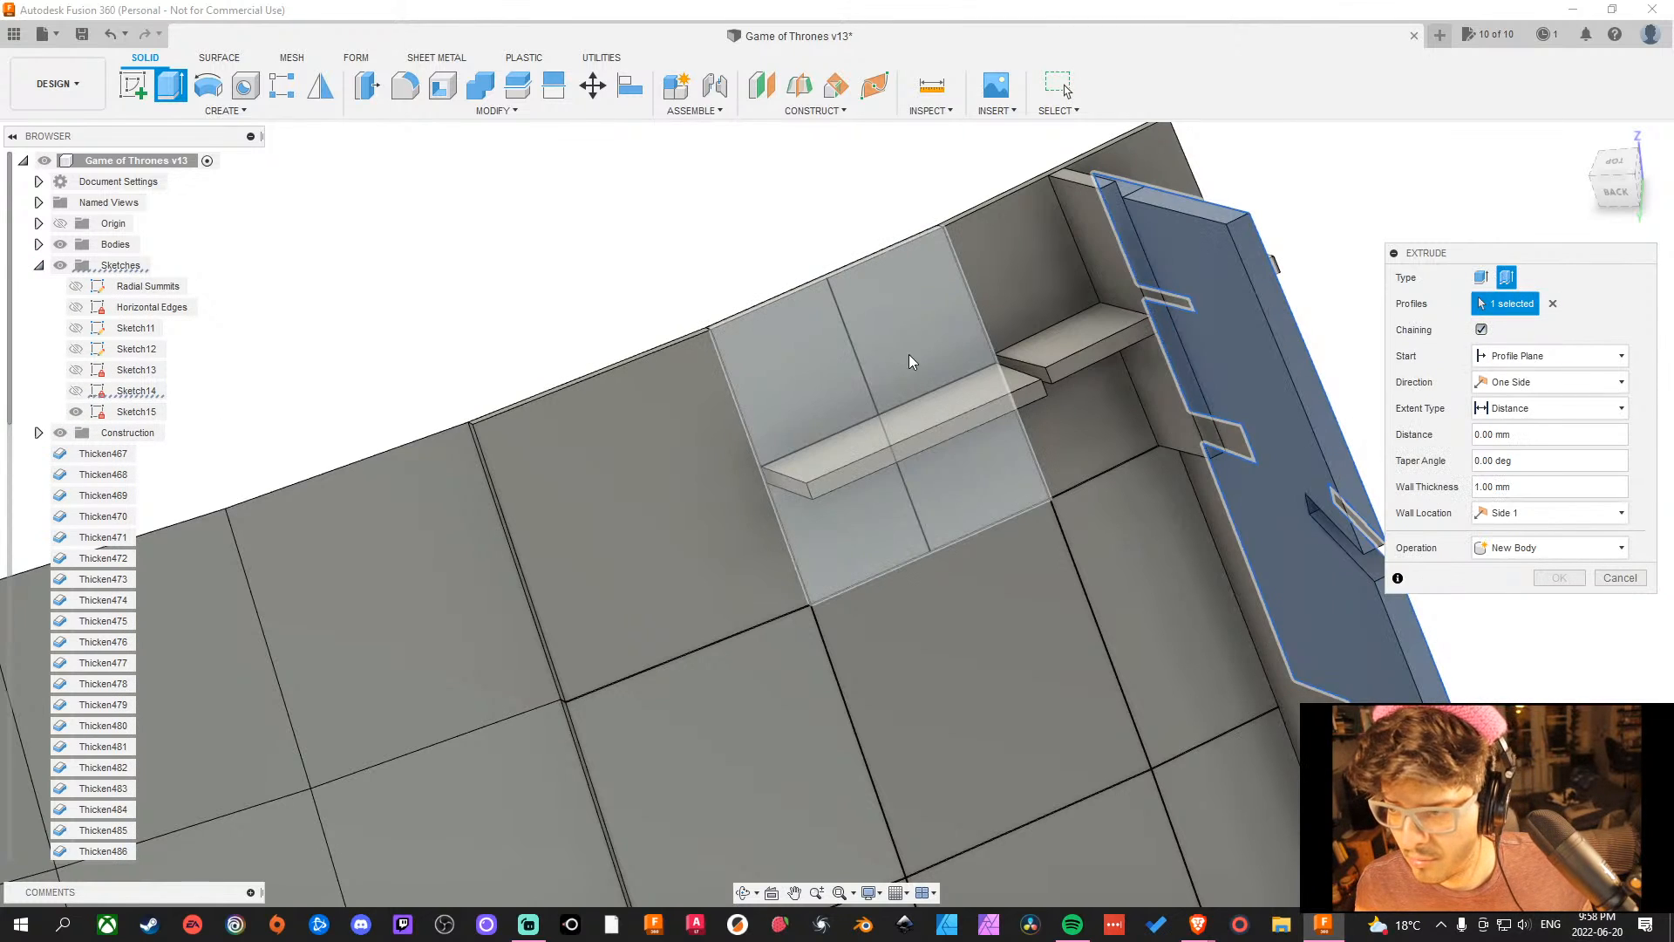
click(1554, 304)
click(872, 377)
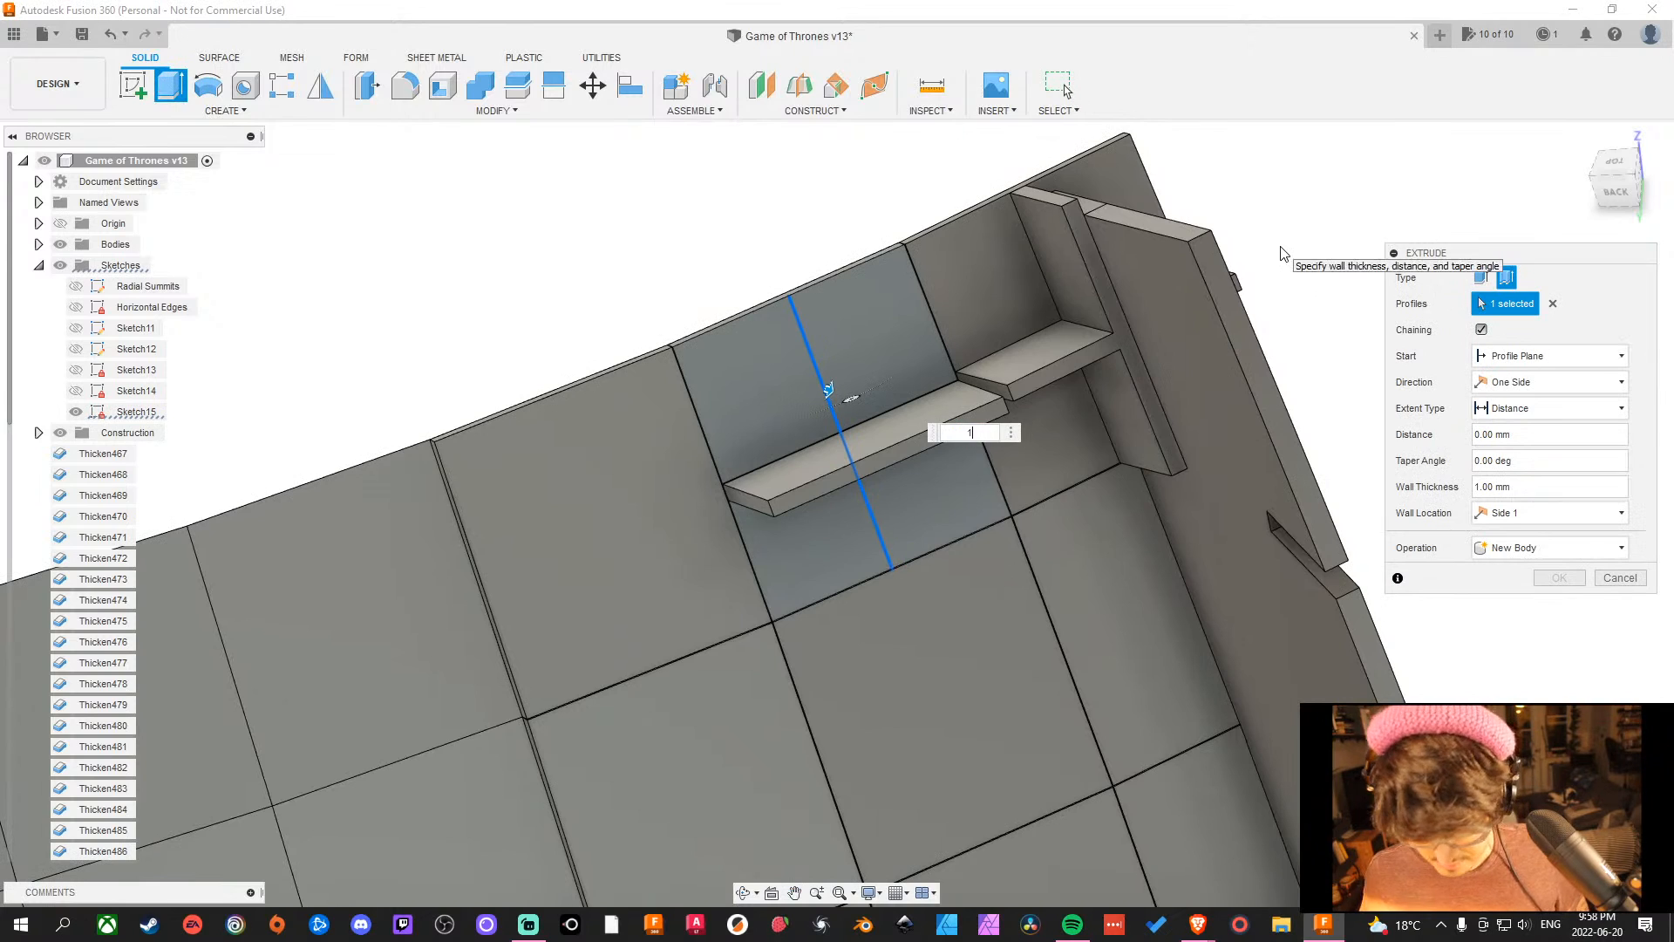
Extrude the vertical line 100 mm with a 12 mm wall centred on it as a new body.
text(100)
key(Return)
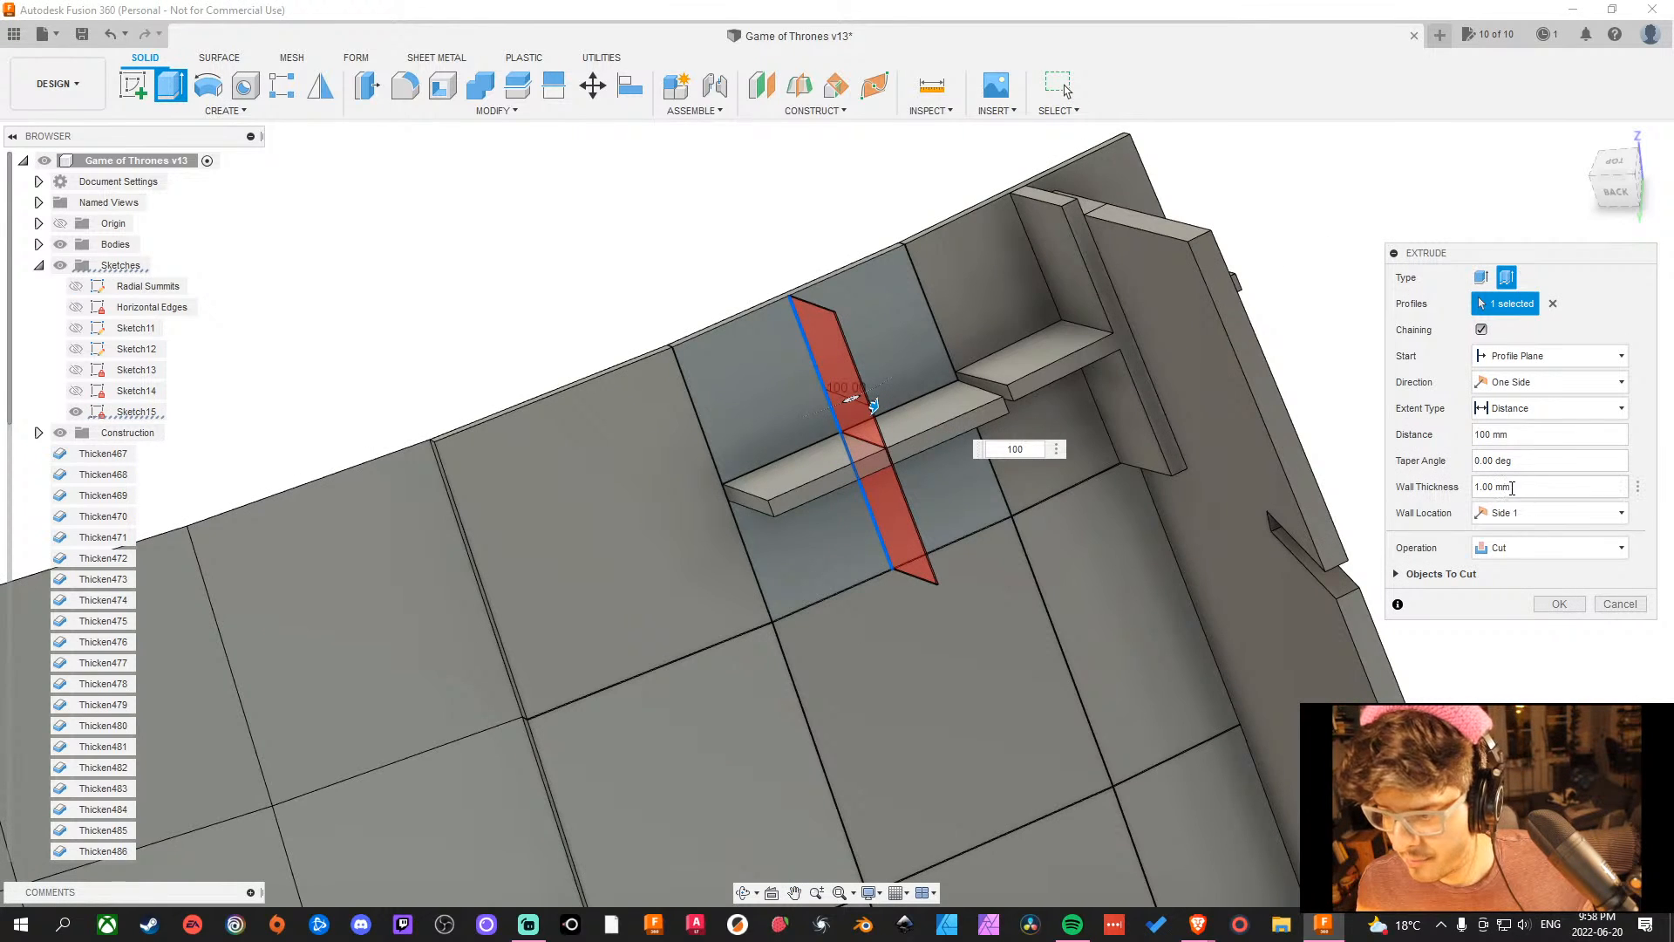
text(13)
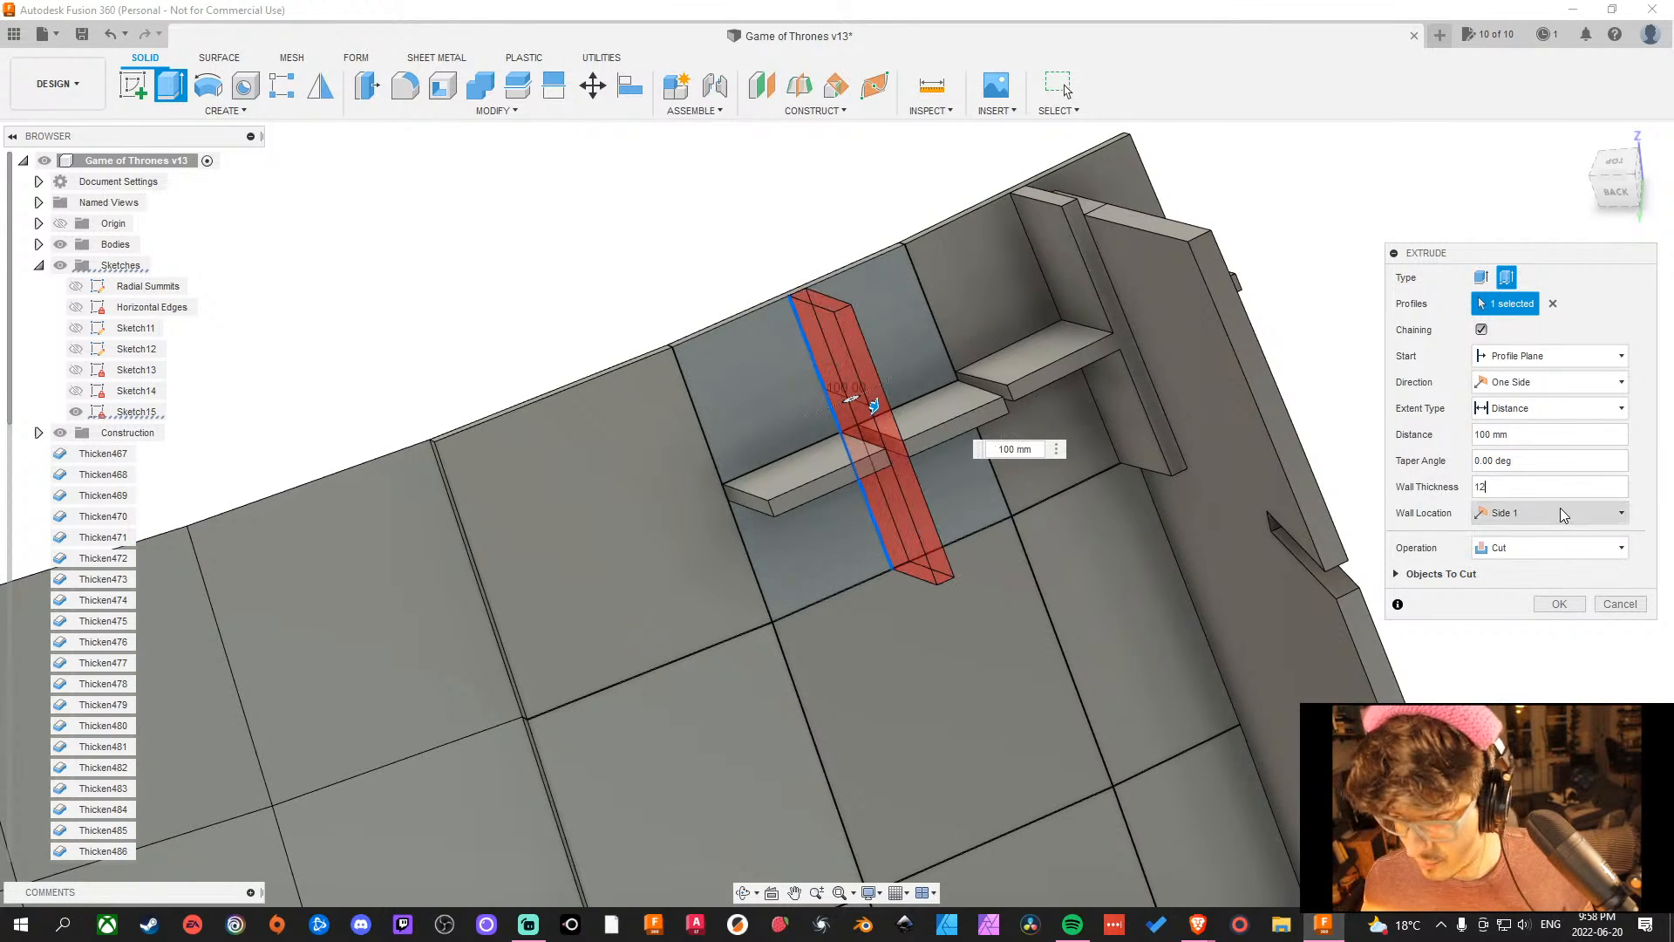
click(1569, 523)
click(1517, 575)
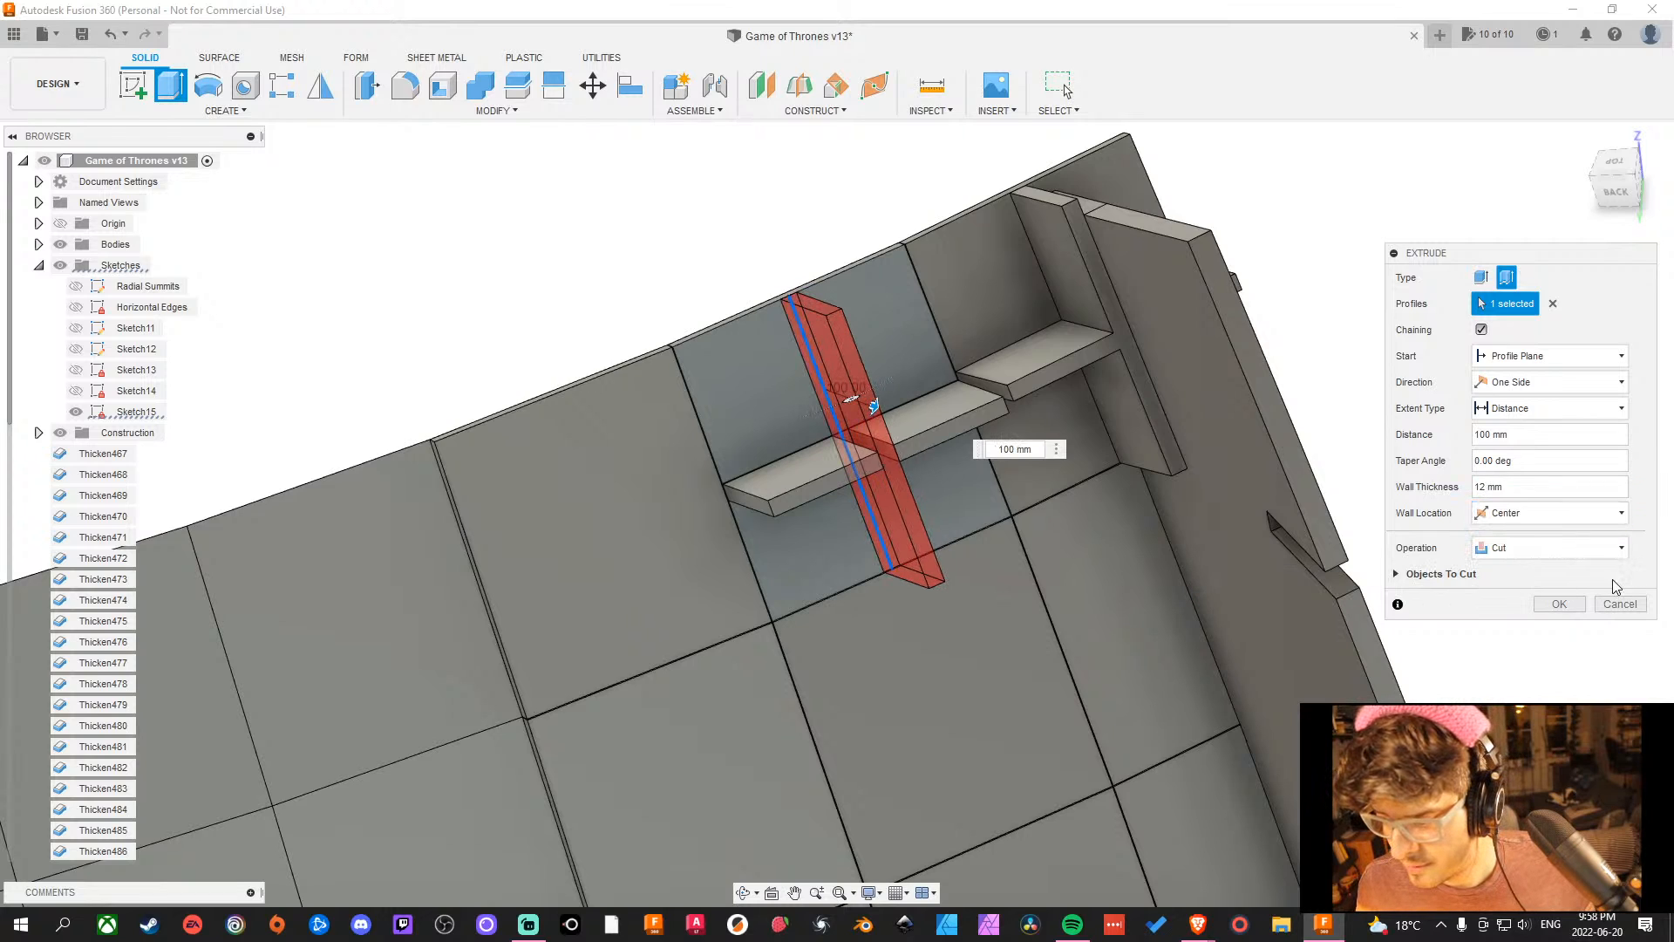
click(1552, 547)
click(1522, 628)
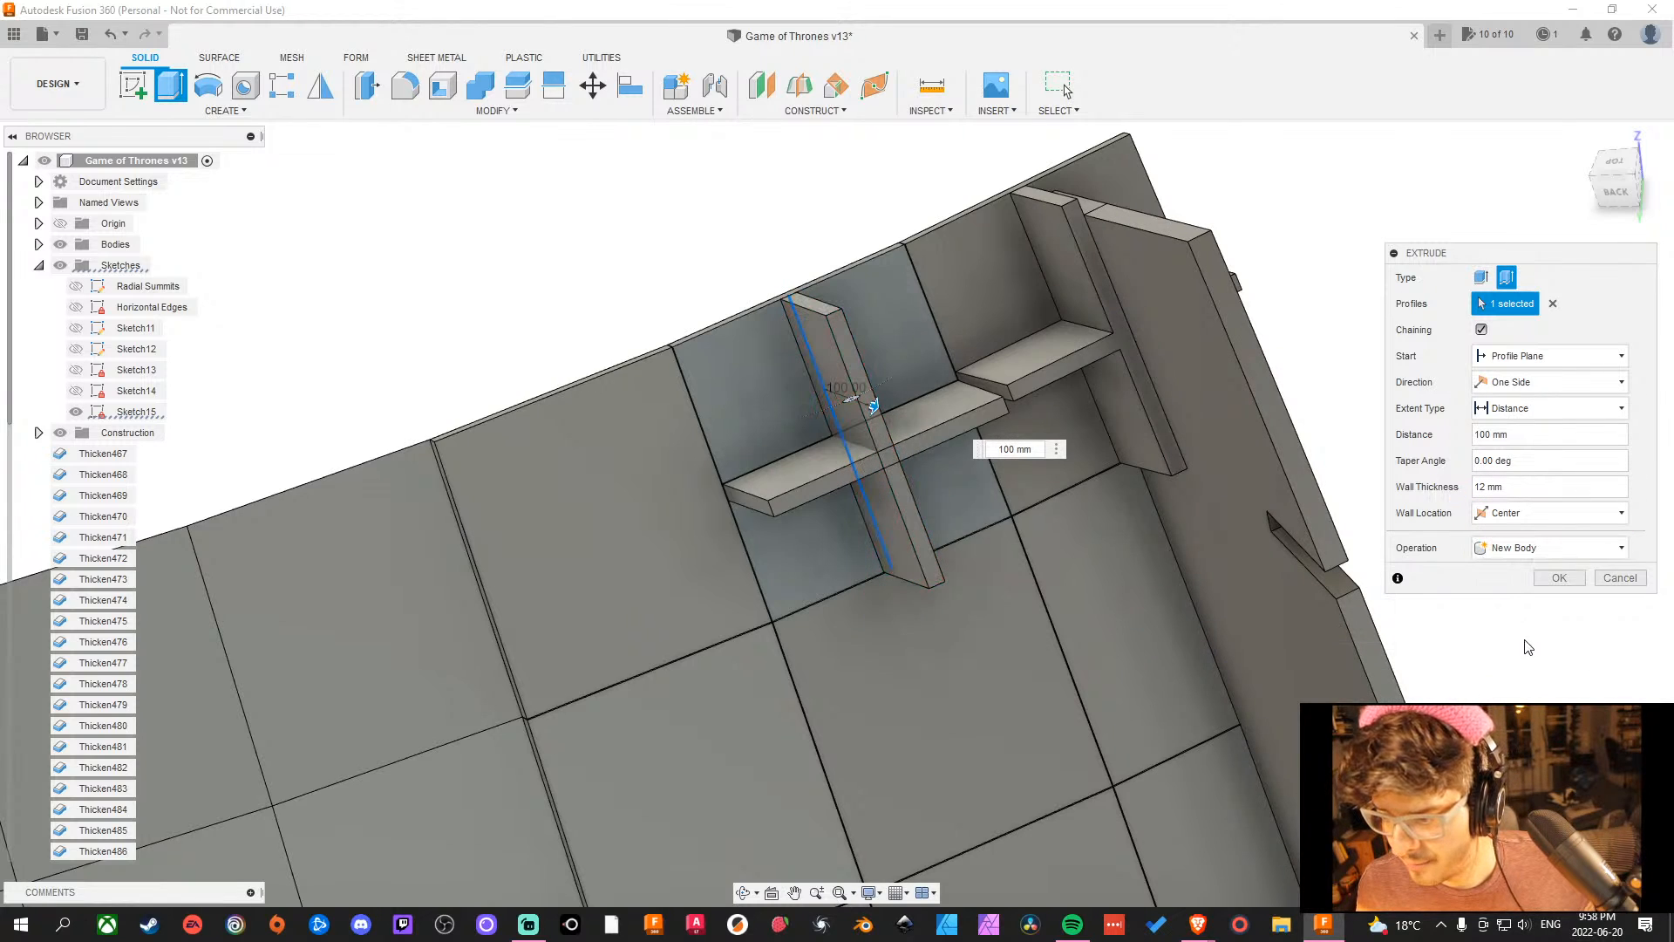
click(1560, 578)
Examine the crossed walls beside the bracket and the panel rows along the full length of the rib.
shift+middle_drag(1043, 396, 705, 239)
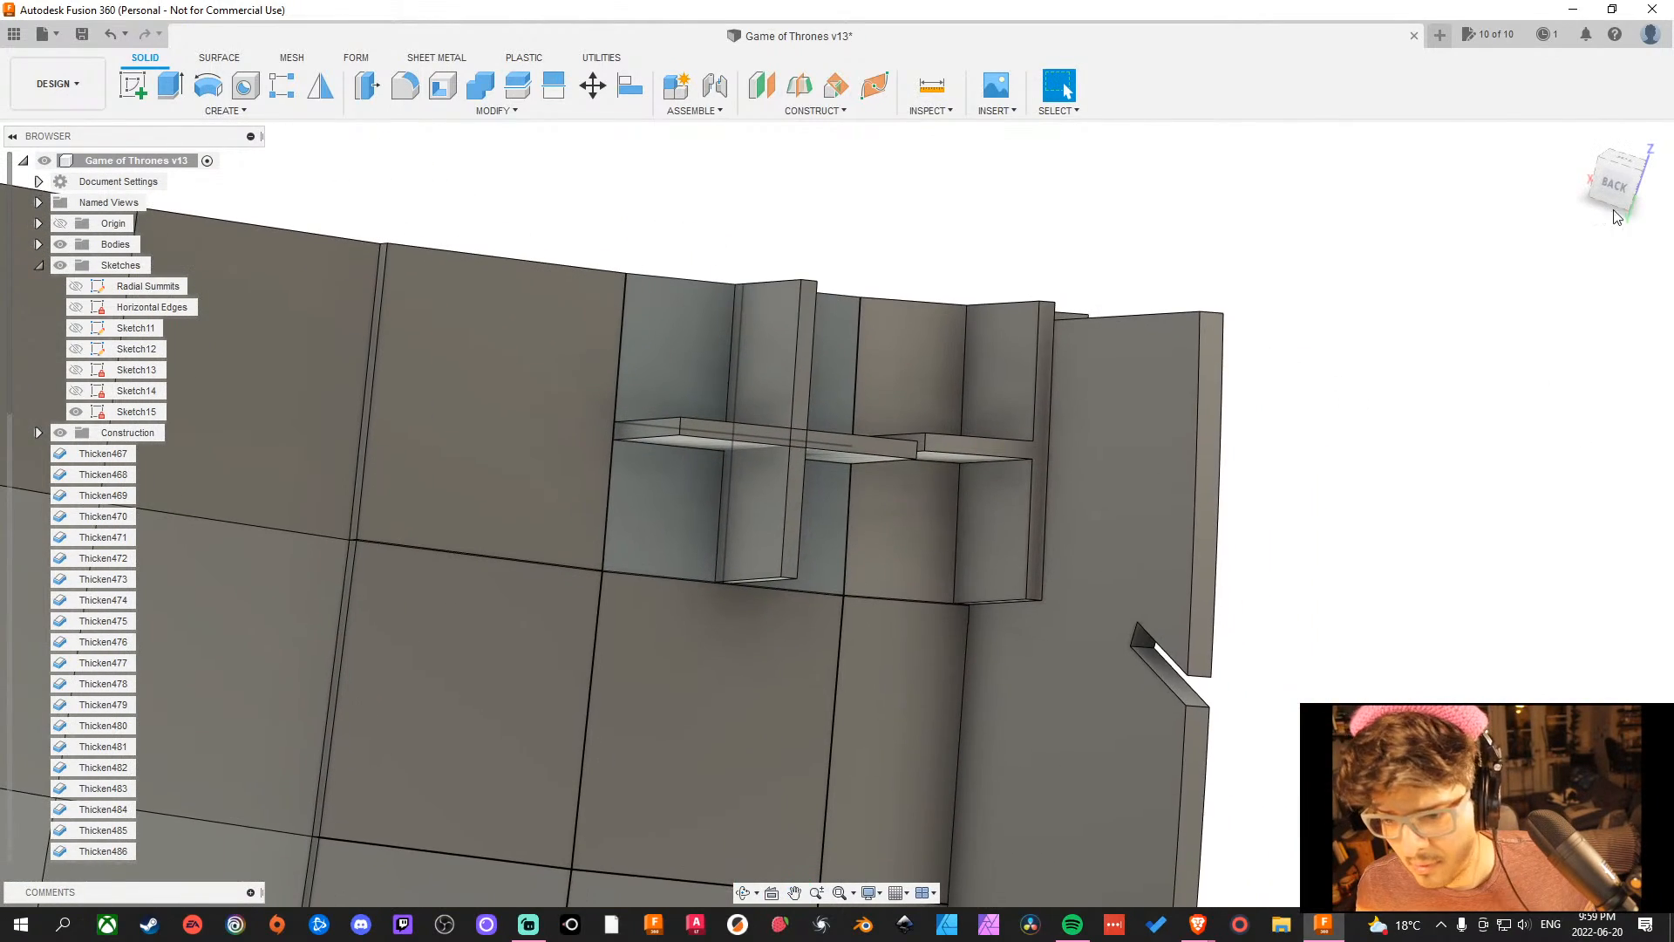
click(1607, 196)
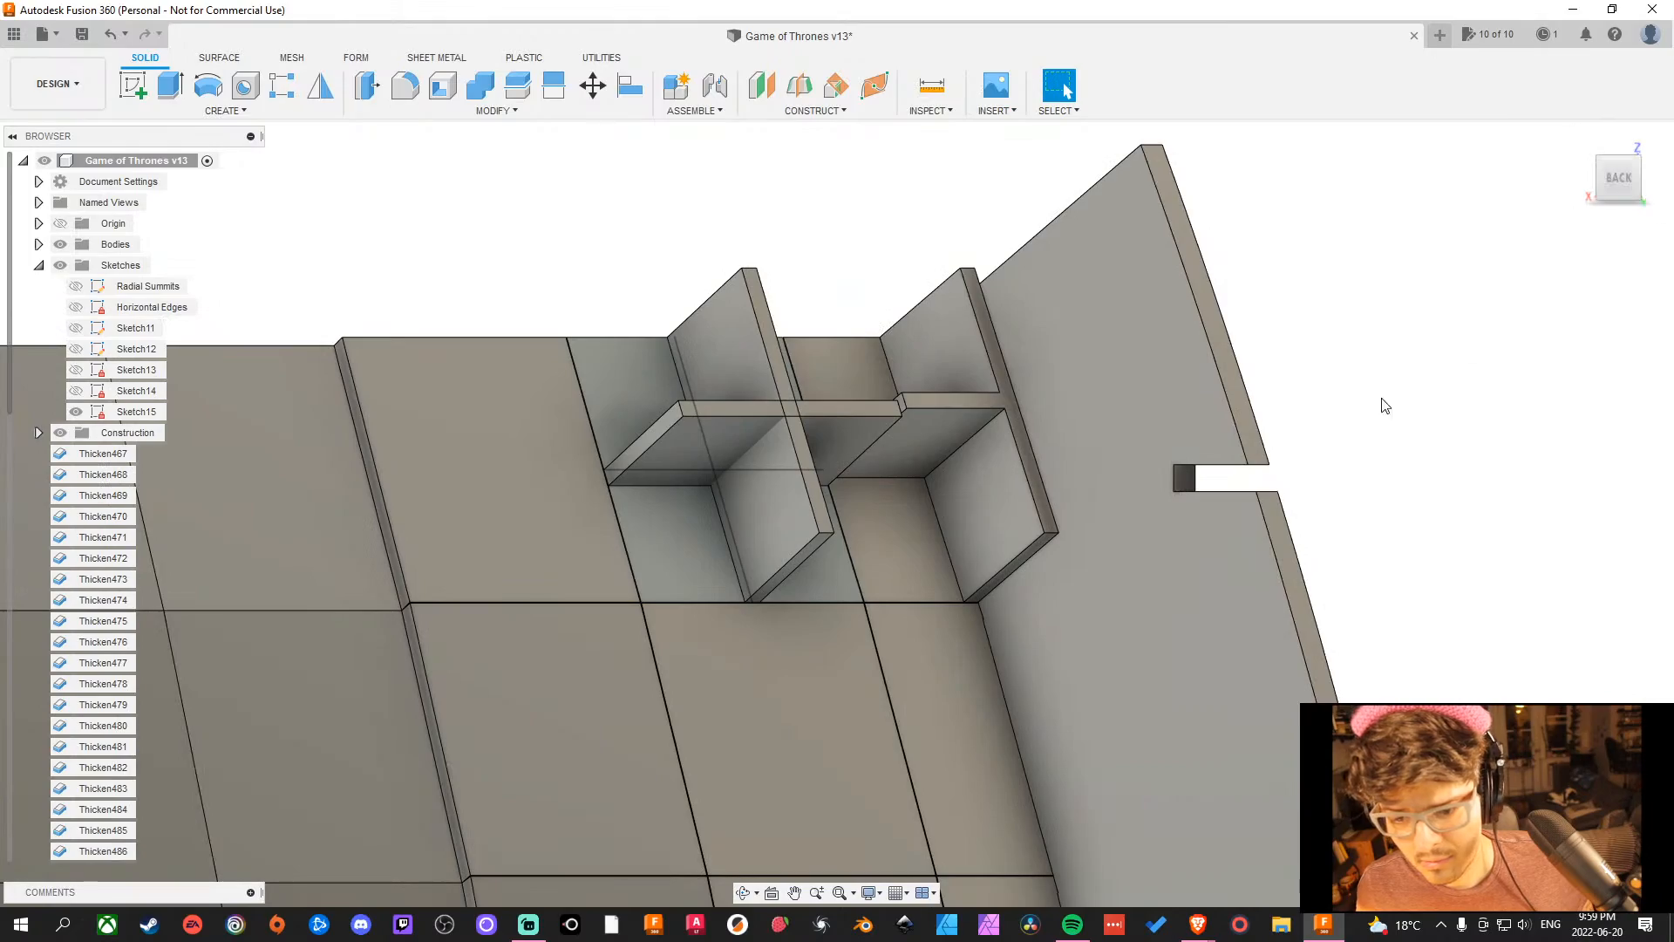
shift+middle_drag(1383, 404, 1332, 508)
scroll(1335, 524, down, 2)
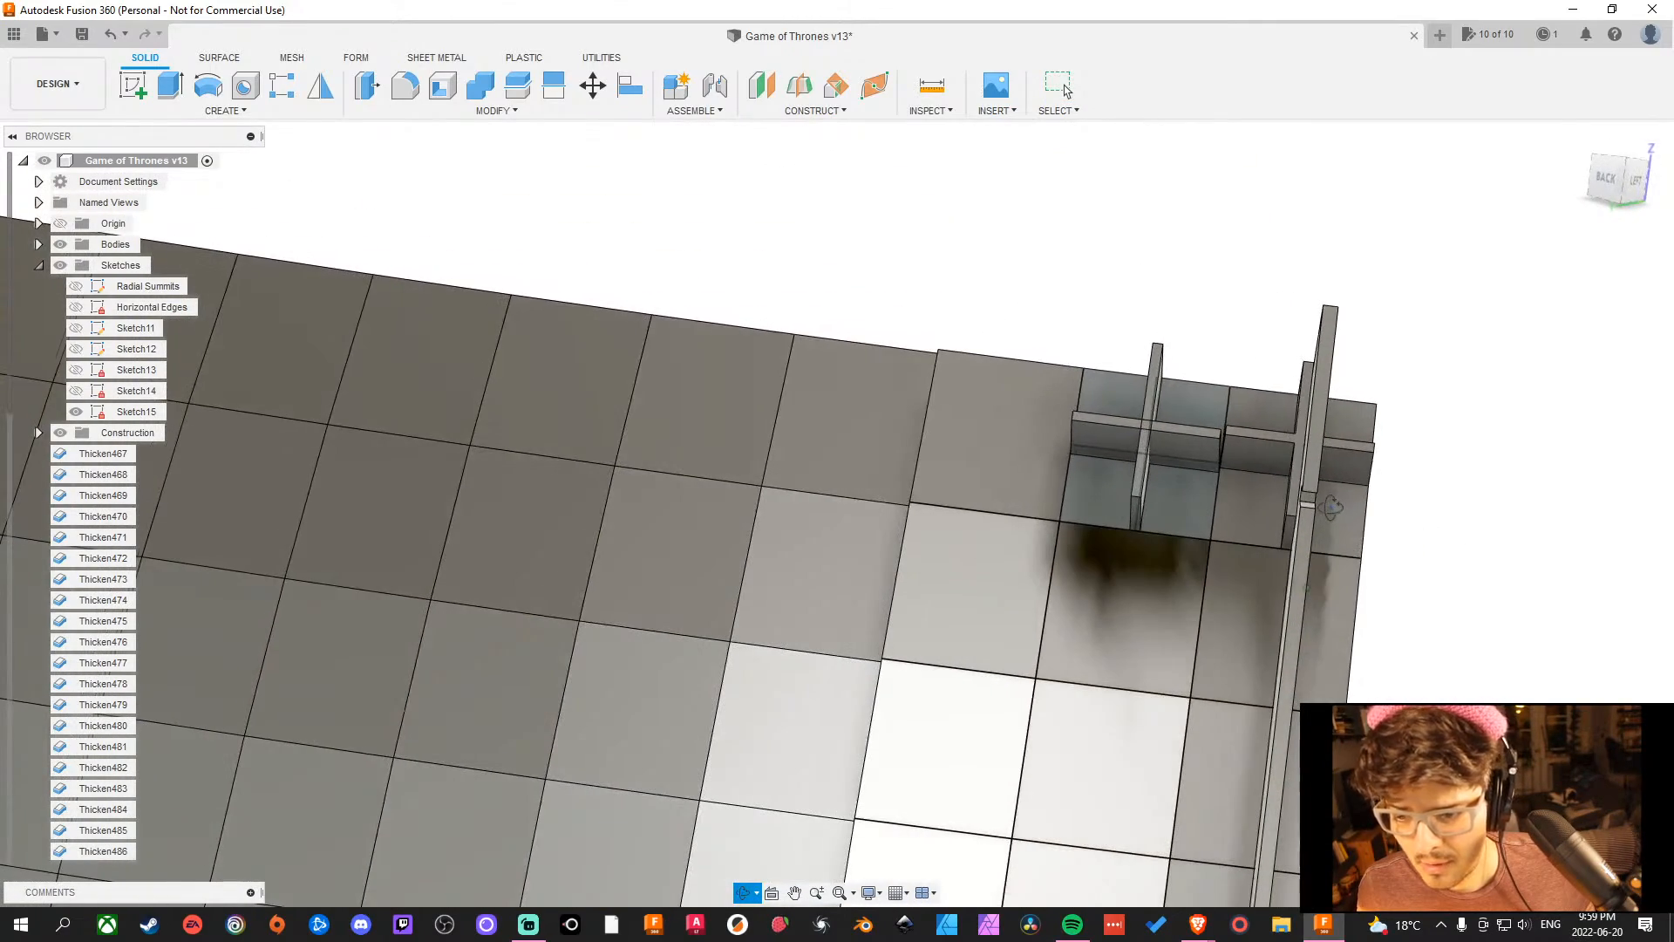
scroll(1238, 661, down, 3)
middle_drag(1238, 661, 1255, 87)
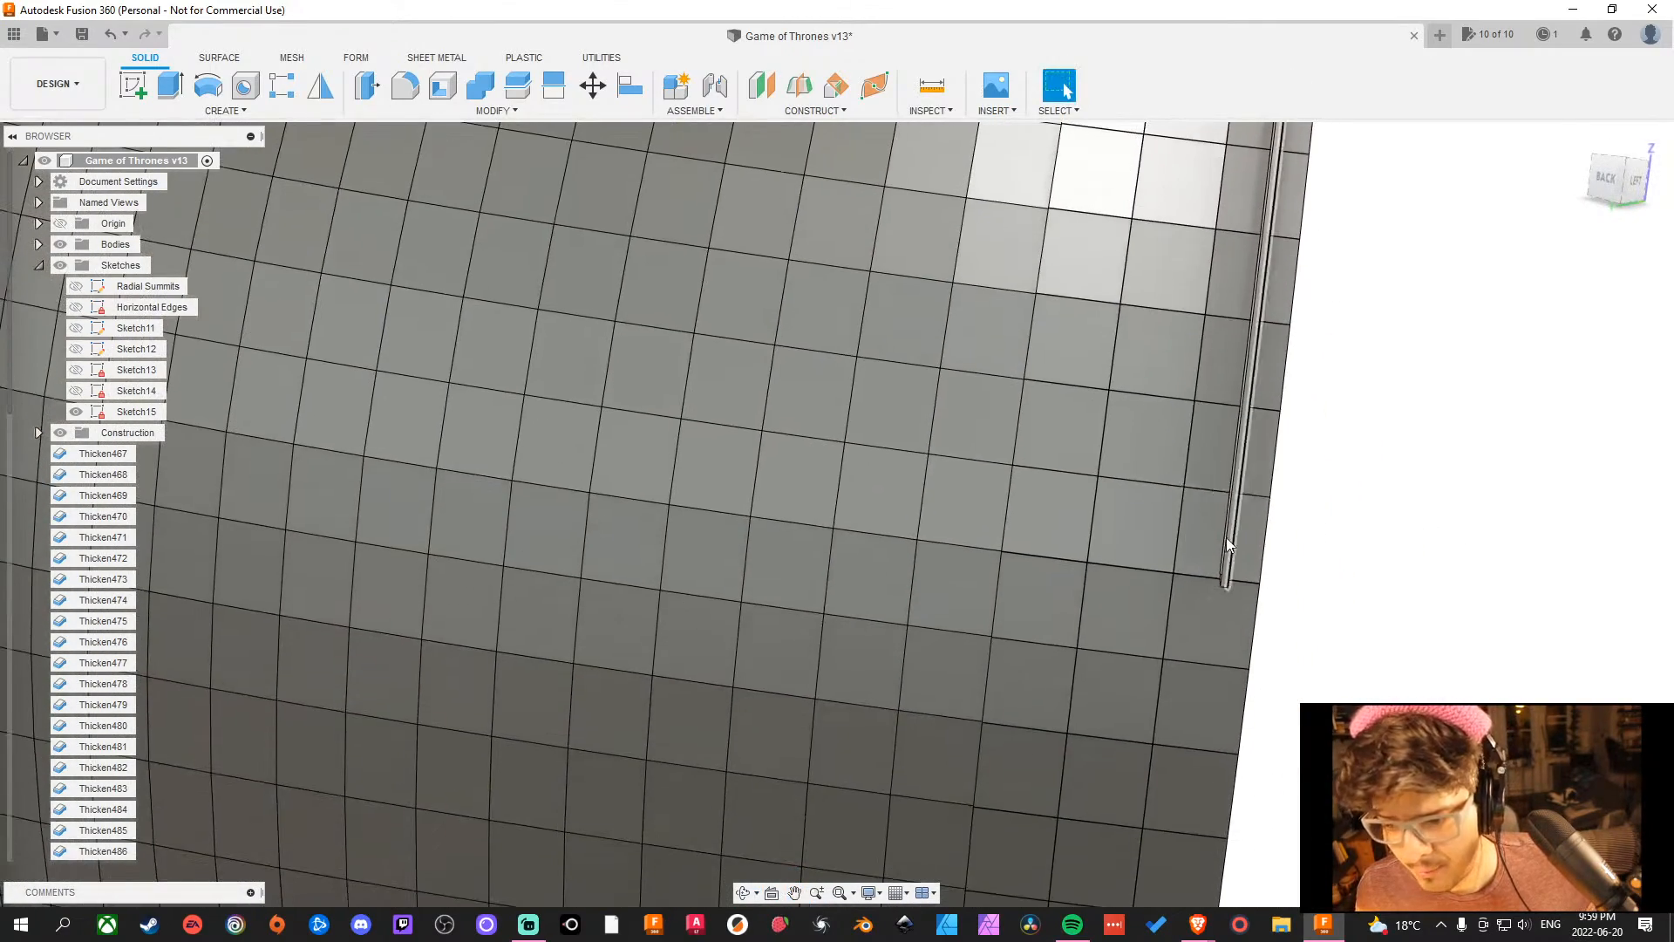
middle_drag(1224, 582, 1190, 79)
scroll(1106, 201, down, 3)
scroll(1121, 414, up, 2)
middle_drag(1121, 414, 994, 918)
middle_drag(1057, 475, 955, 917)
middle_drag(1115, 584, 1220, 381)
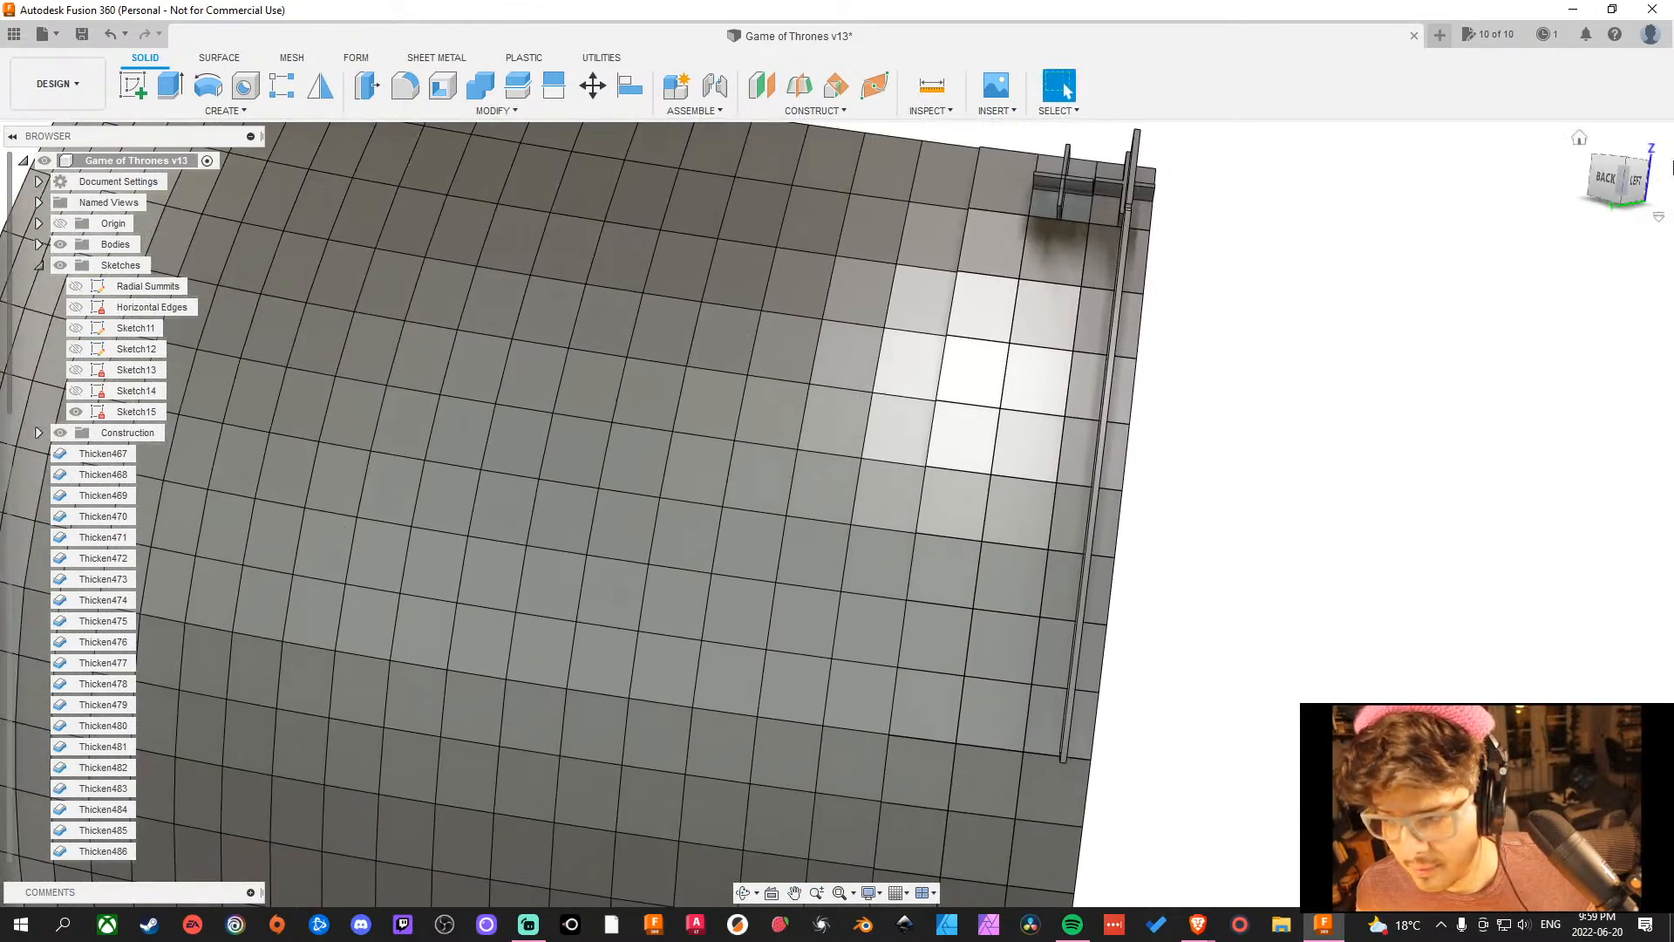
shift+middle_drag(1219, 549, 1097, 318)
scroll(962, 243, up, 5)
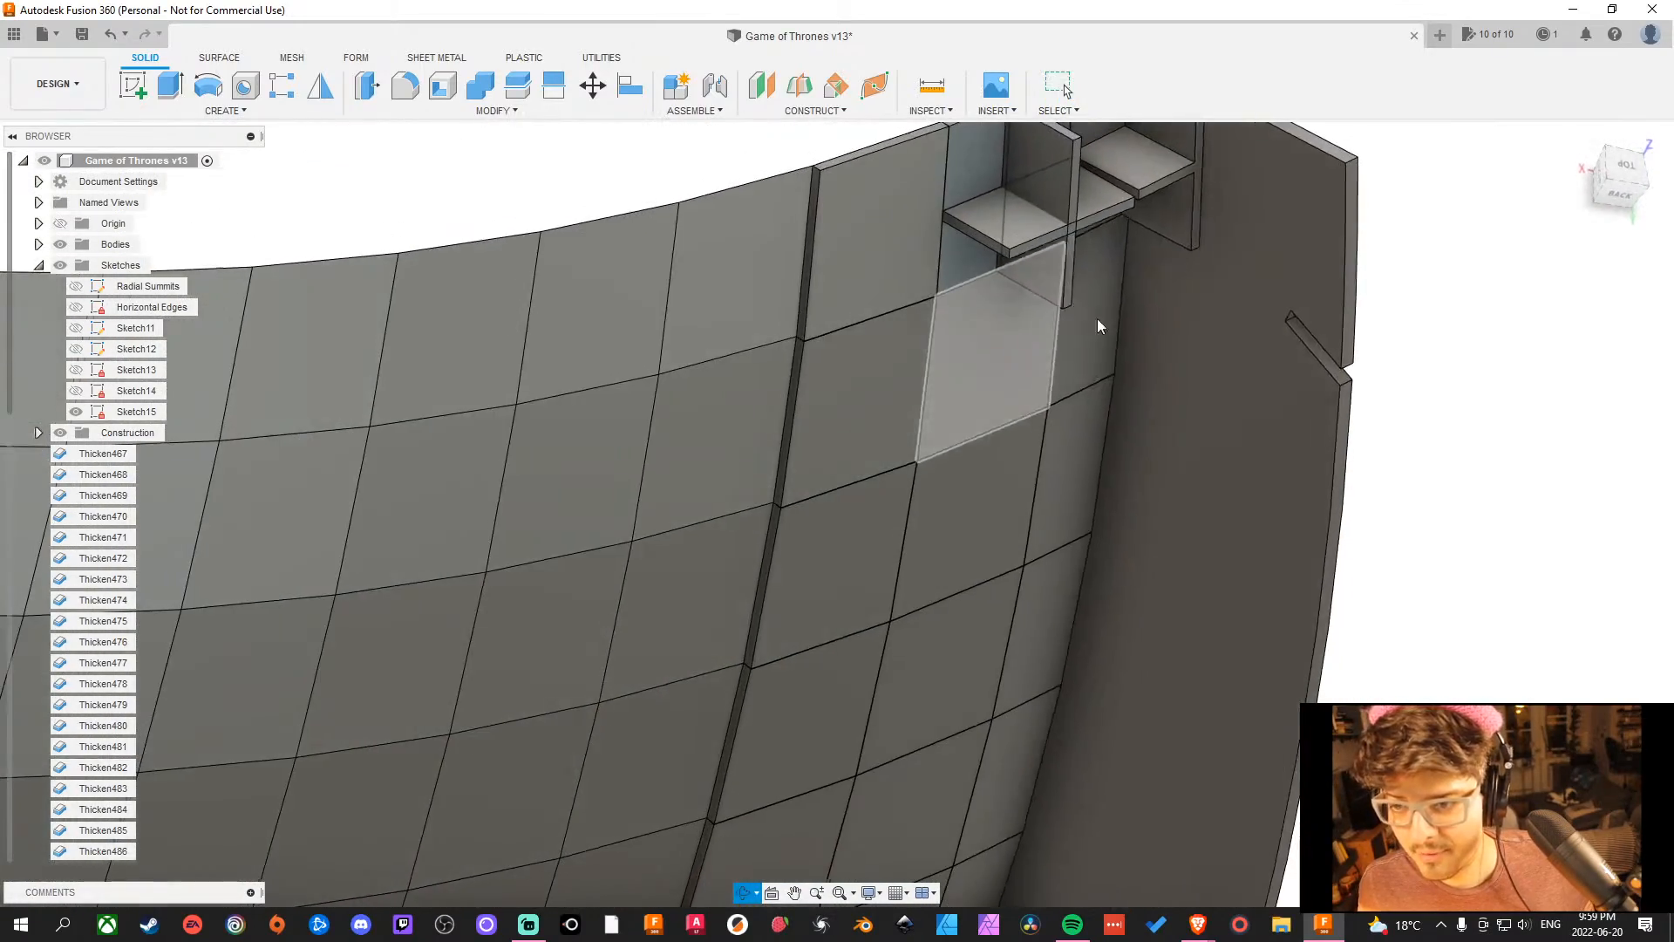
Inspect the two crossed-wall supports at the rib's upper end from several angles, and the whole paneled surface.
middle_drag(1358, 356, 1151, 541)
shift+middle_drag(1312, 567, 1256, 527)
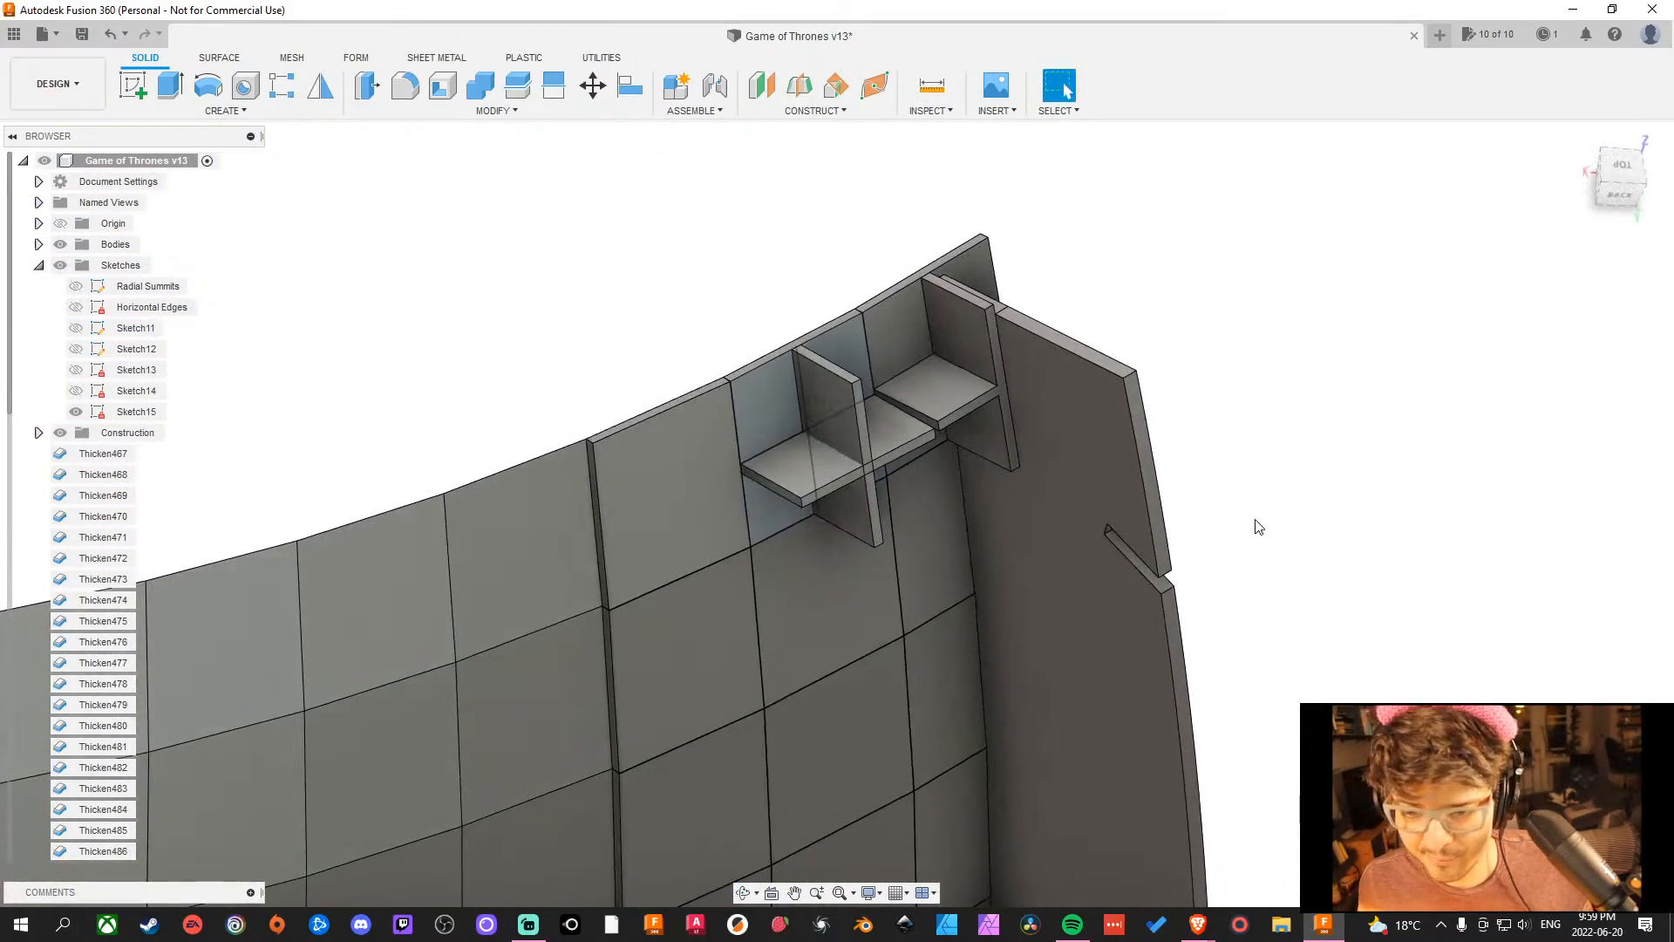
scroll(981, 400, down, 3)
scroll(981, 400, up, 4)
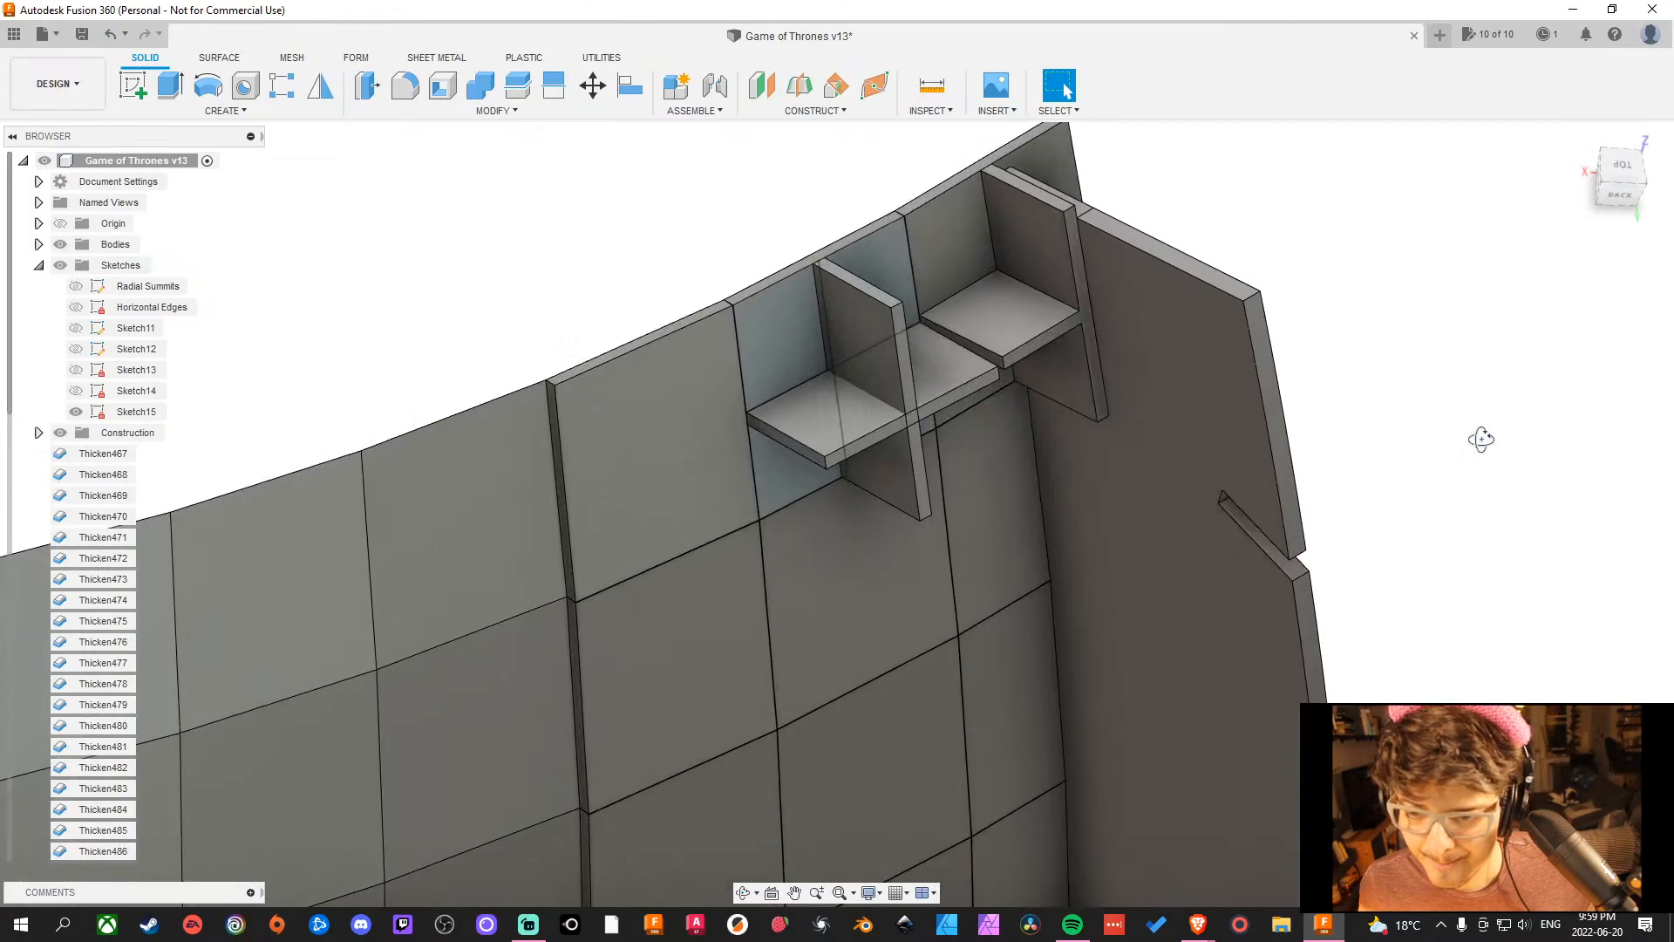
shift+middle_drag(1481, 440, 1273, 263)
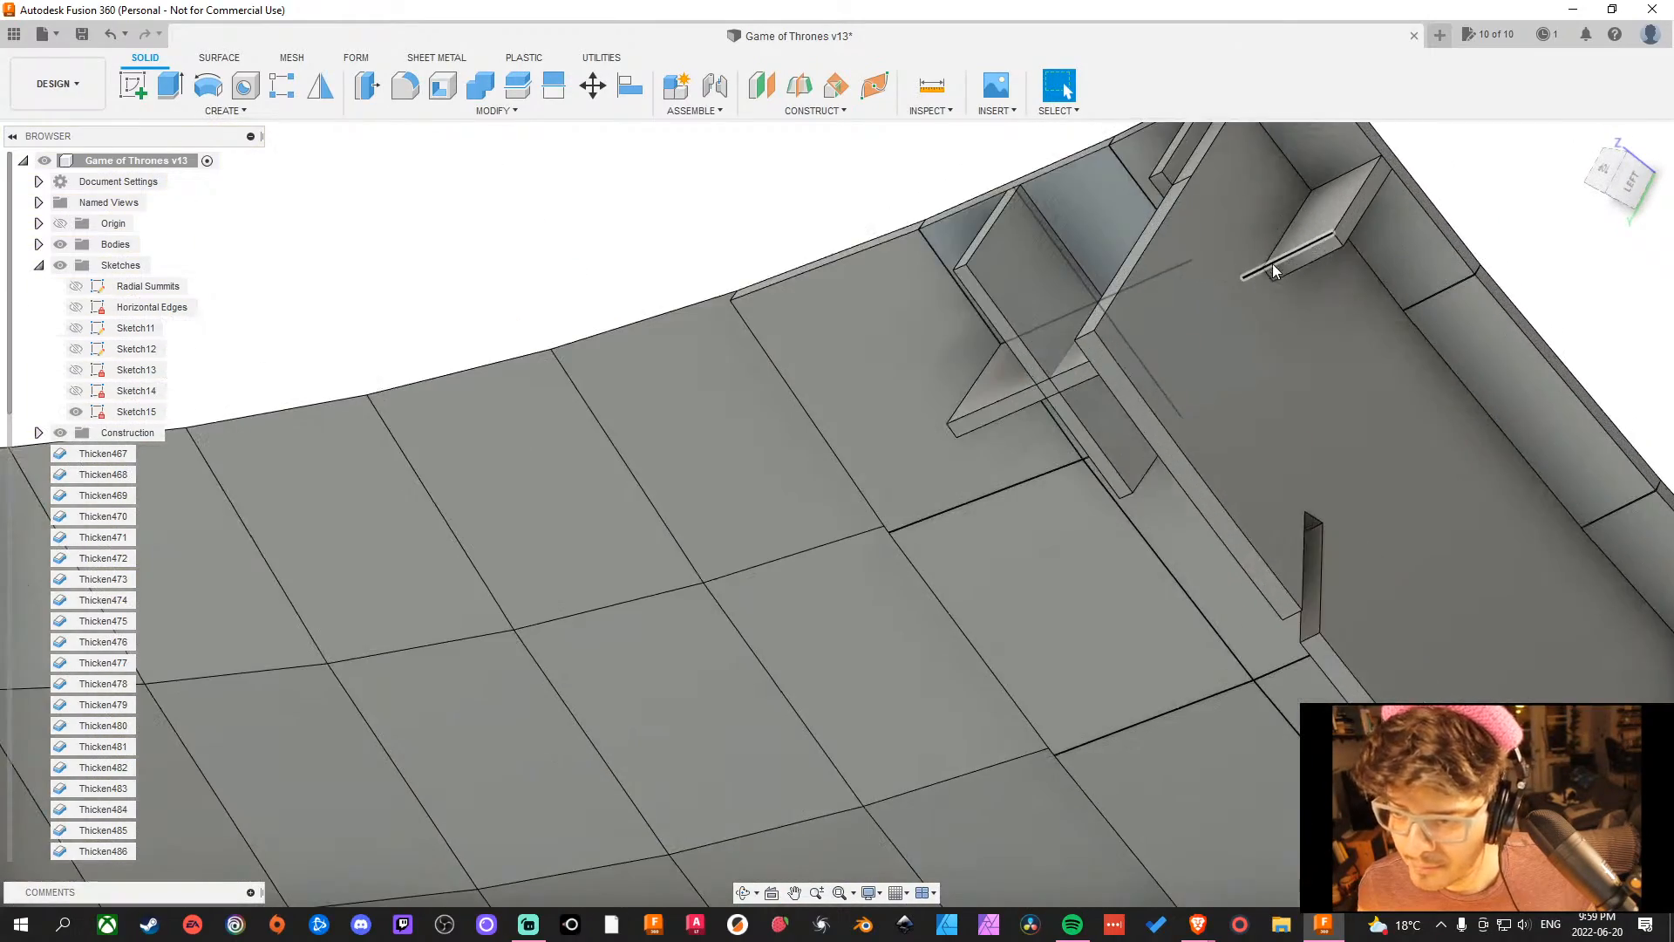
shift+middle_drag(928, 431, 1031, 422)
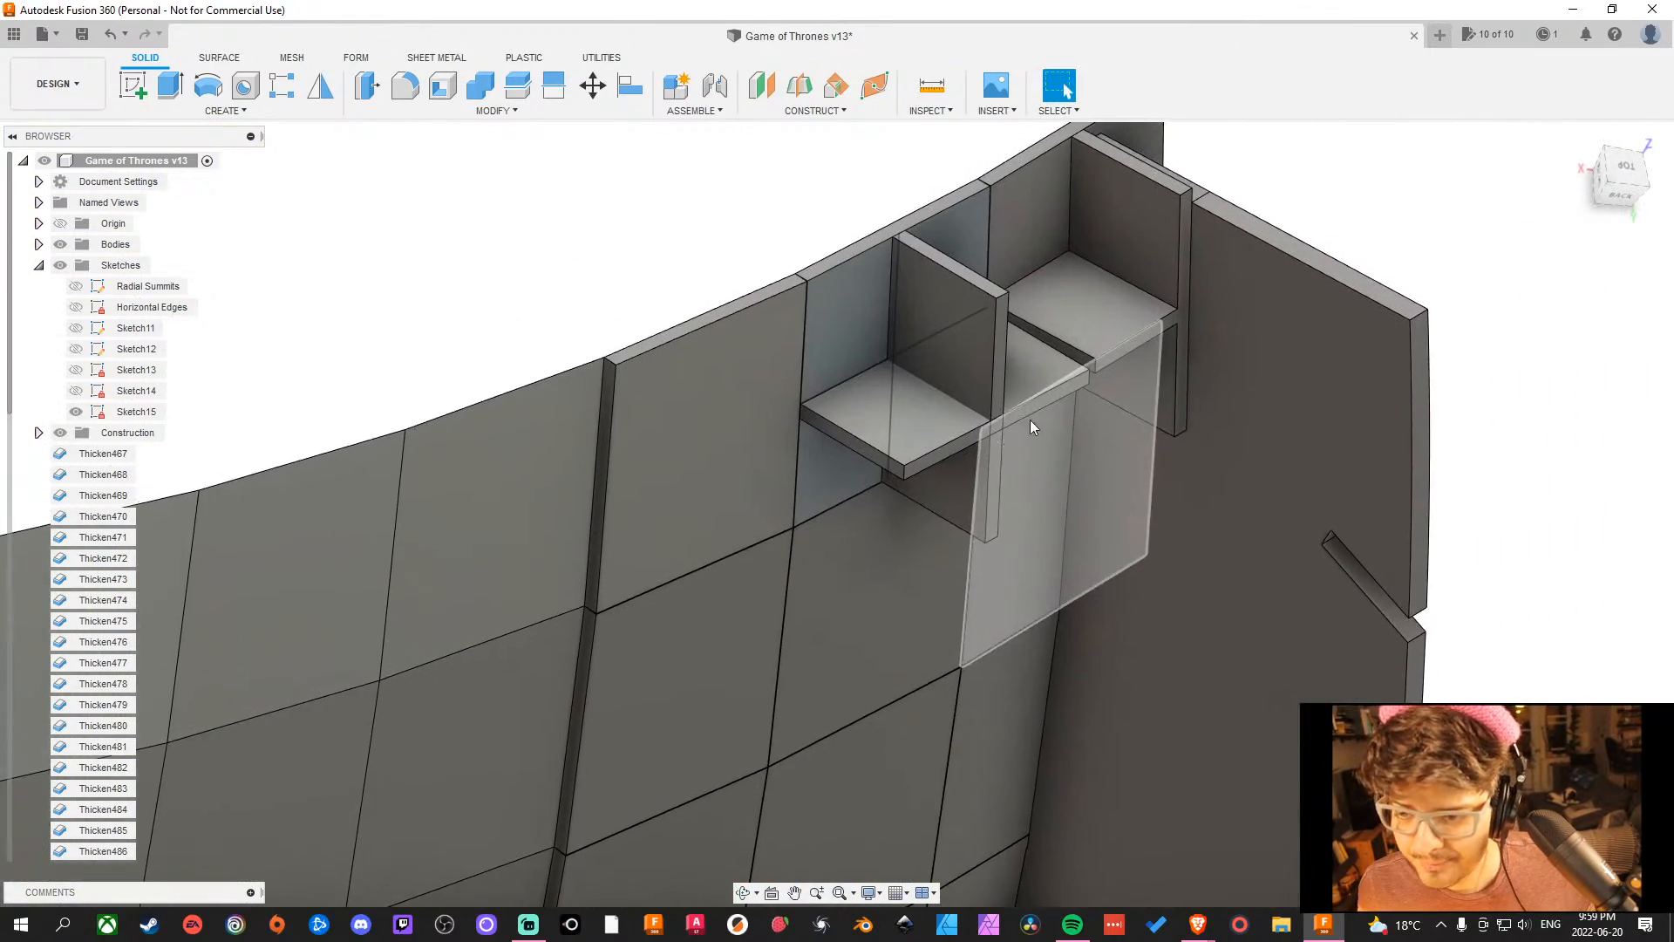
shift+middle_drag(1264, 373, 1509, 418)
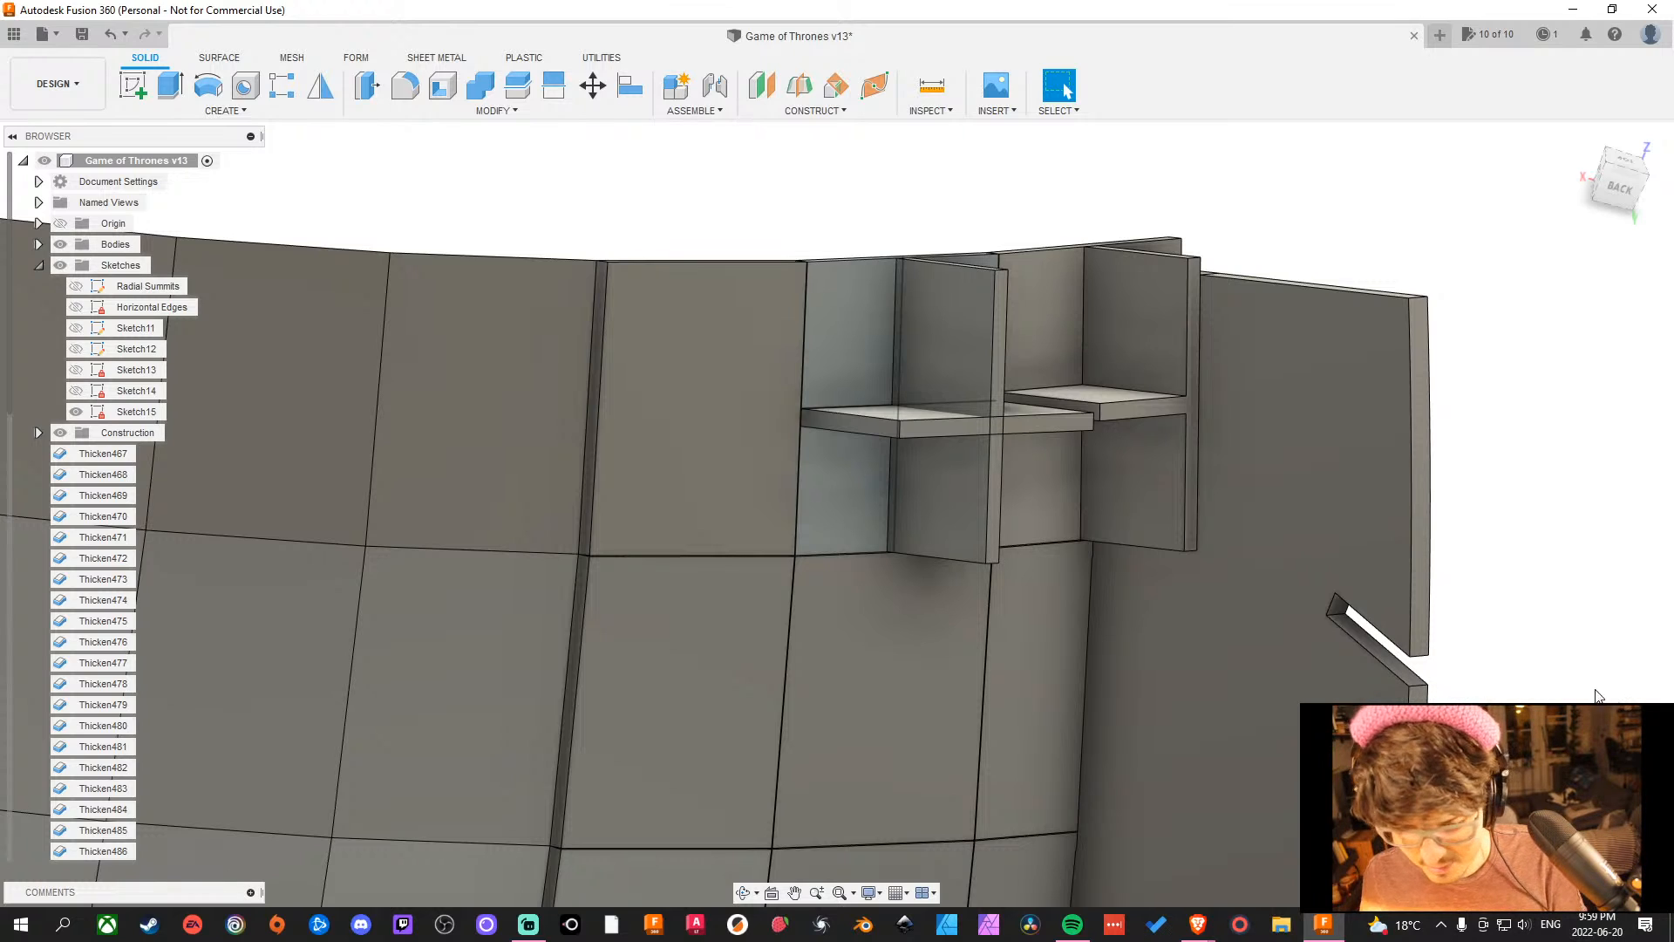
scroll(1457, 505, down, 5)
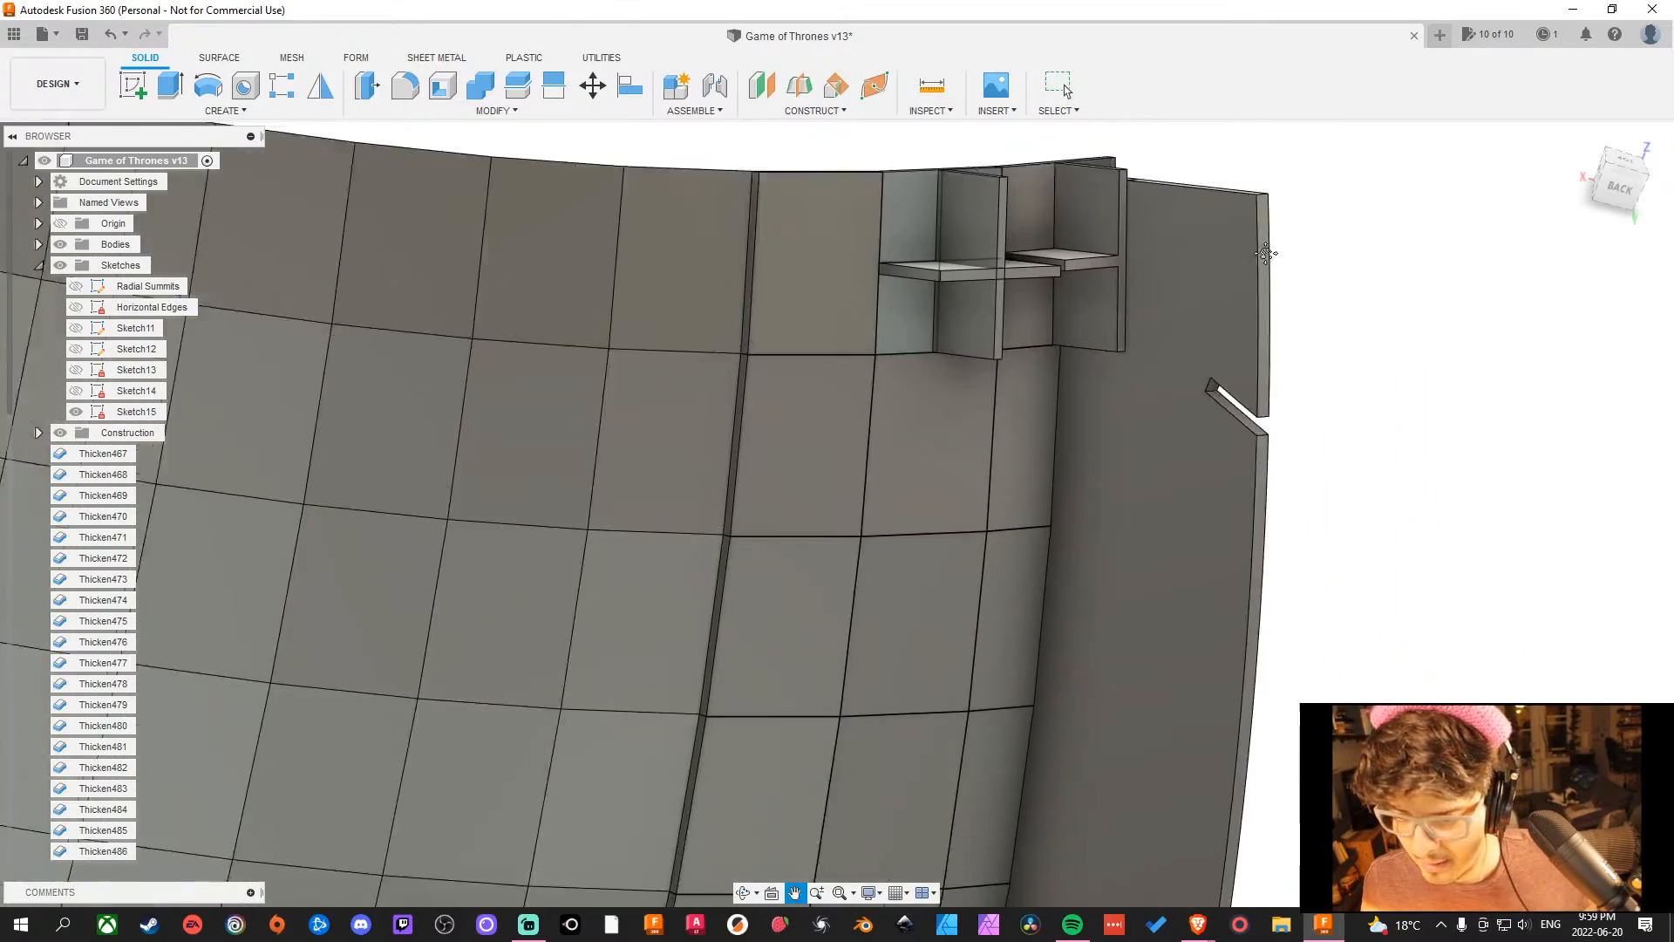
scroll(1466, 658, down, 4)
middle_drag(1482, 667, 1390, 408)
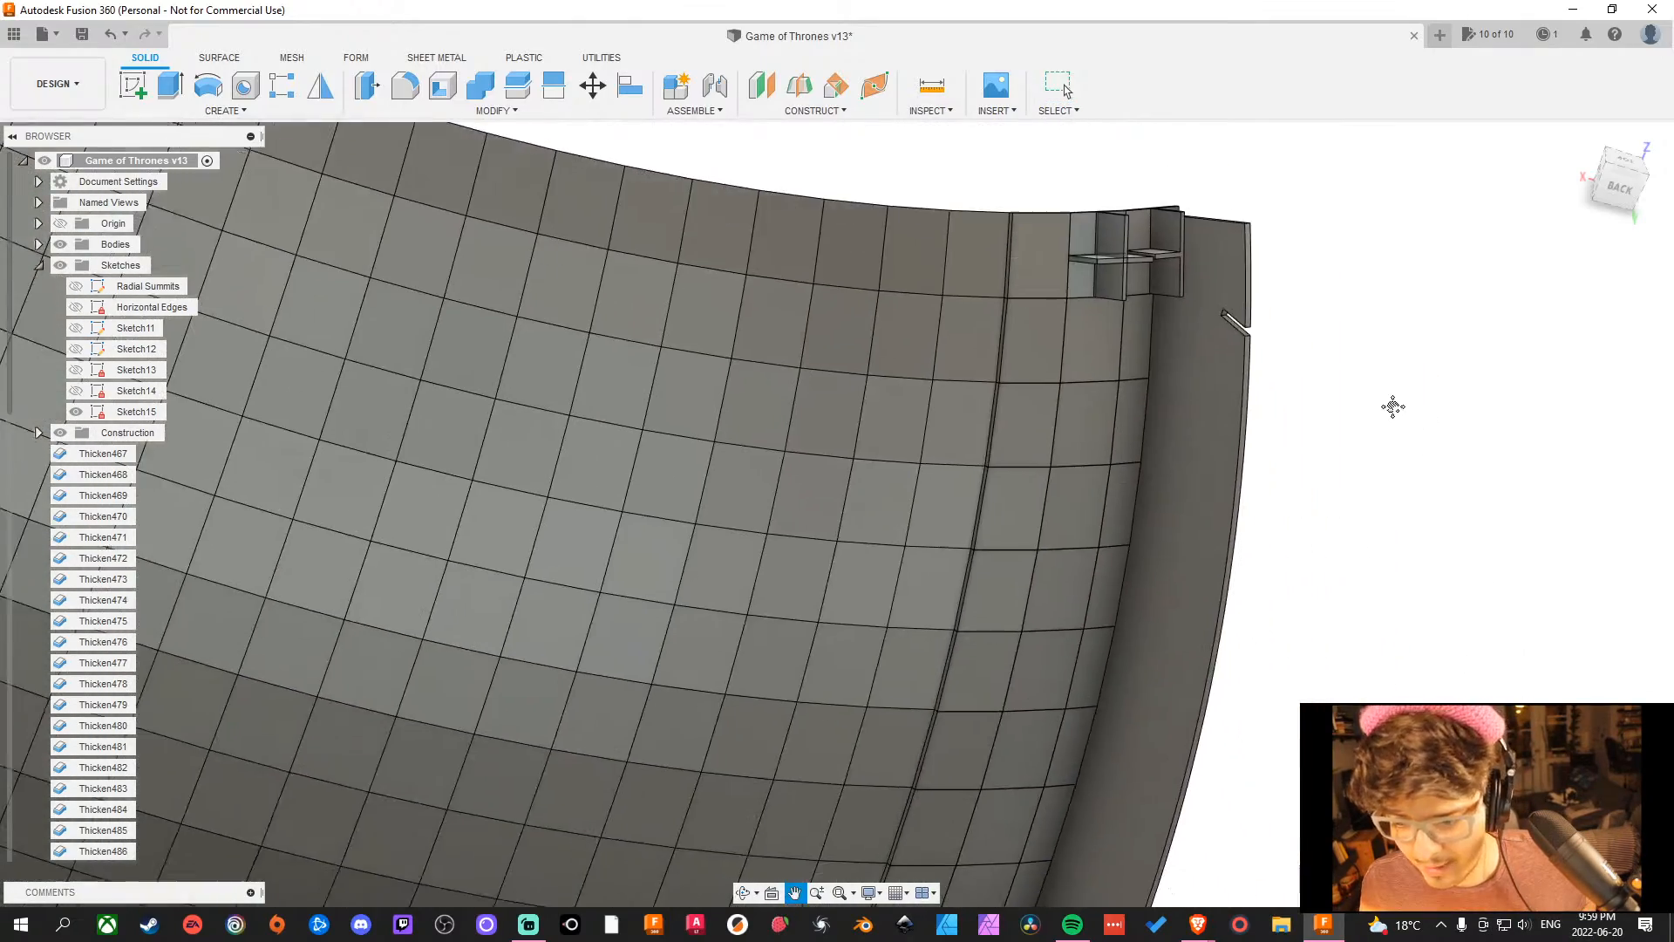
scroll(1412, 567, down, 4)
middle_drag(1437, 570, 1438, 663)
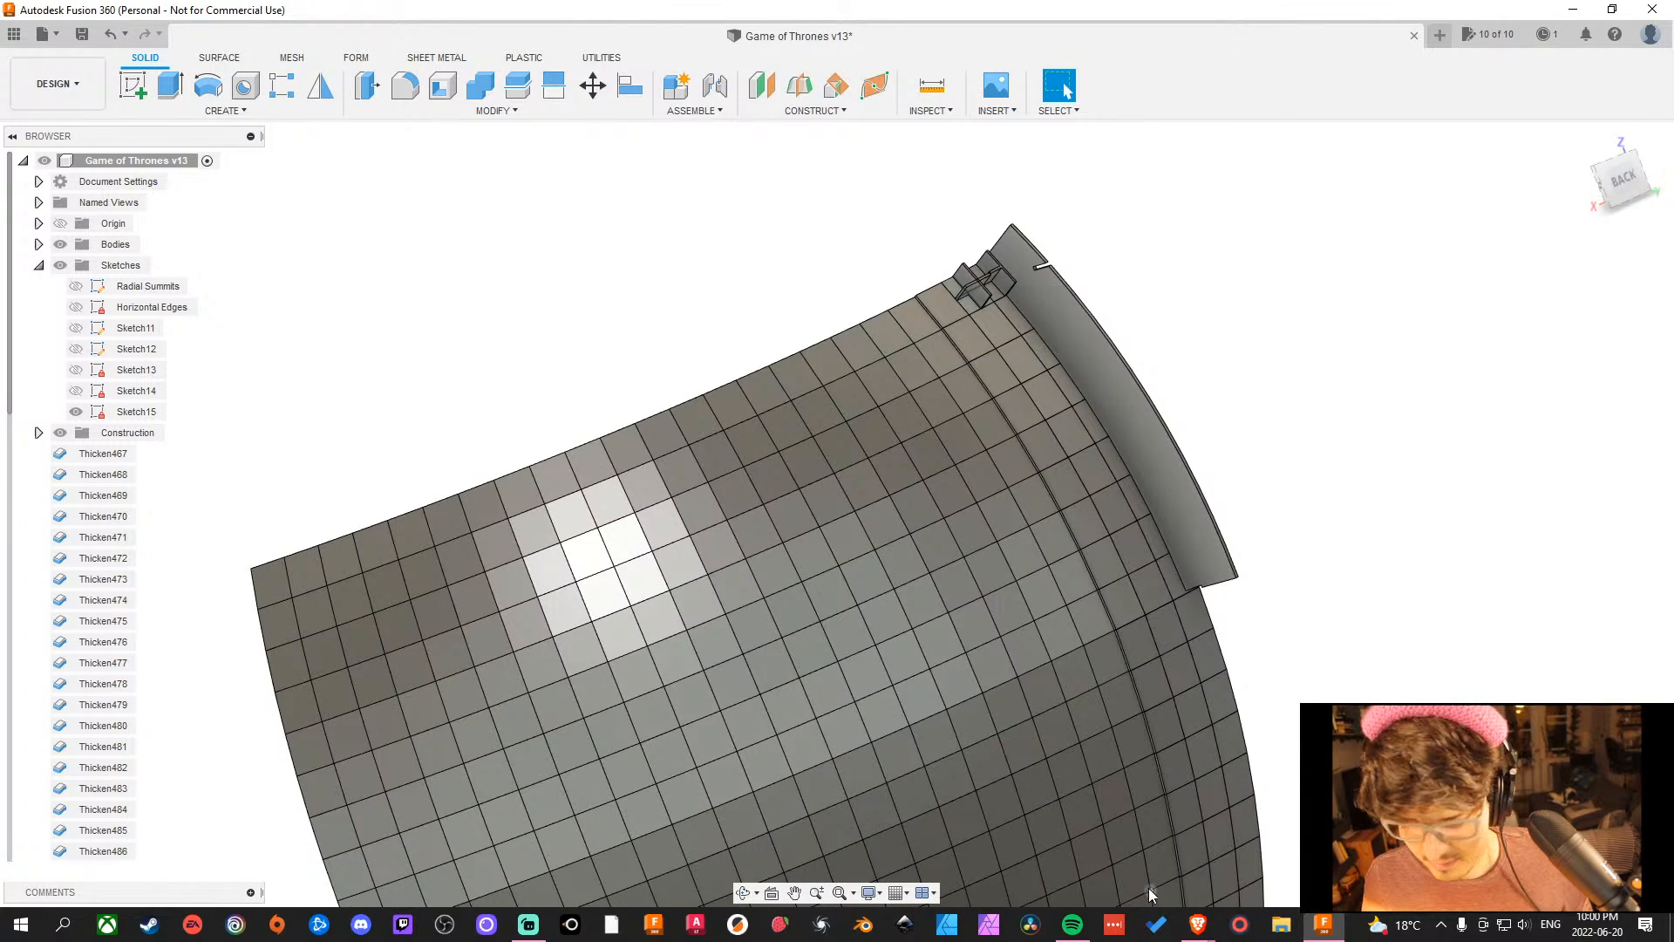
Switch to the Game of Thrones 3D Printed Intro spreadsheet and move "Do we add lighting?" from E4 to E9.
mouse_move(1191, 931)
click(1168, 818)
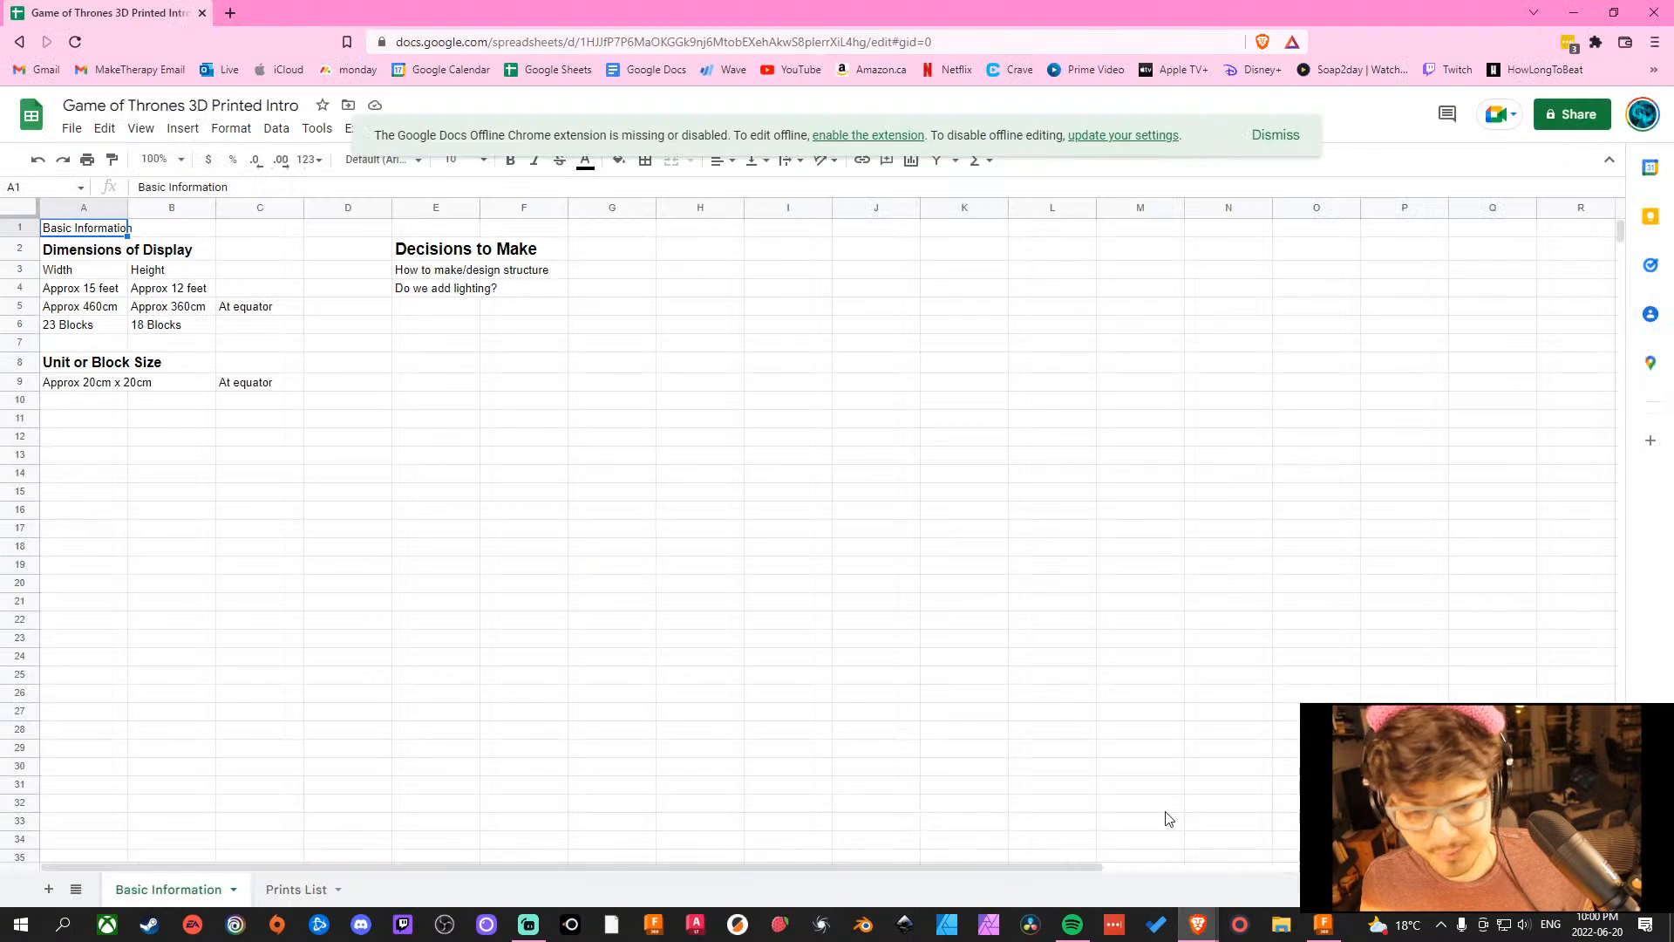
click(428, 406)
click(436, 290)
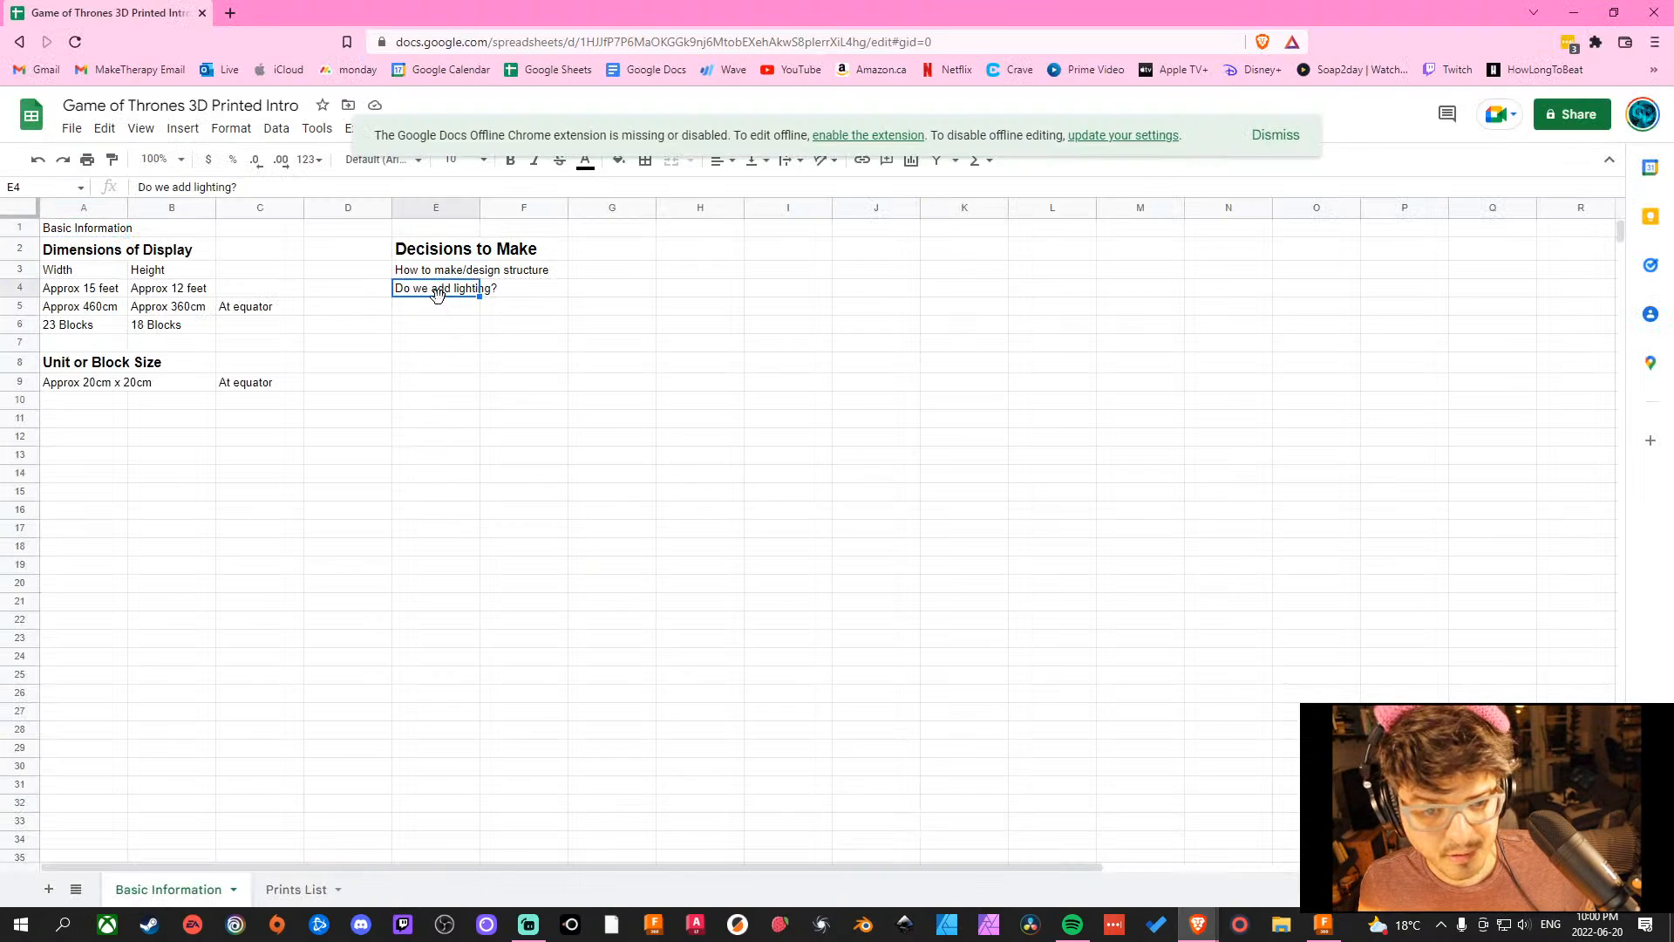
drag(439, 374, 439, 377)
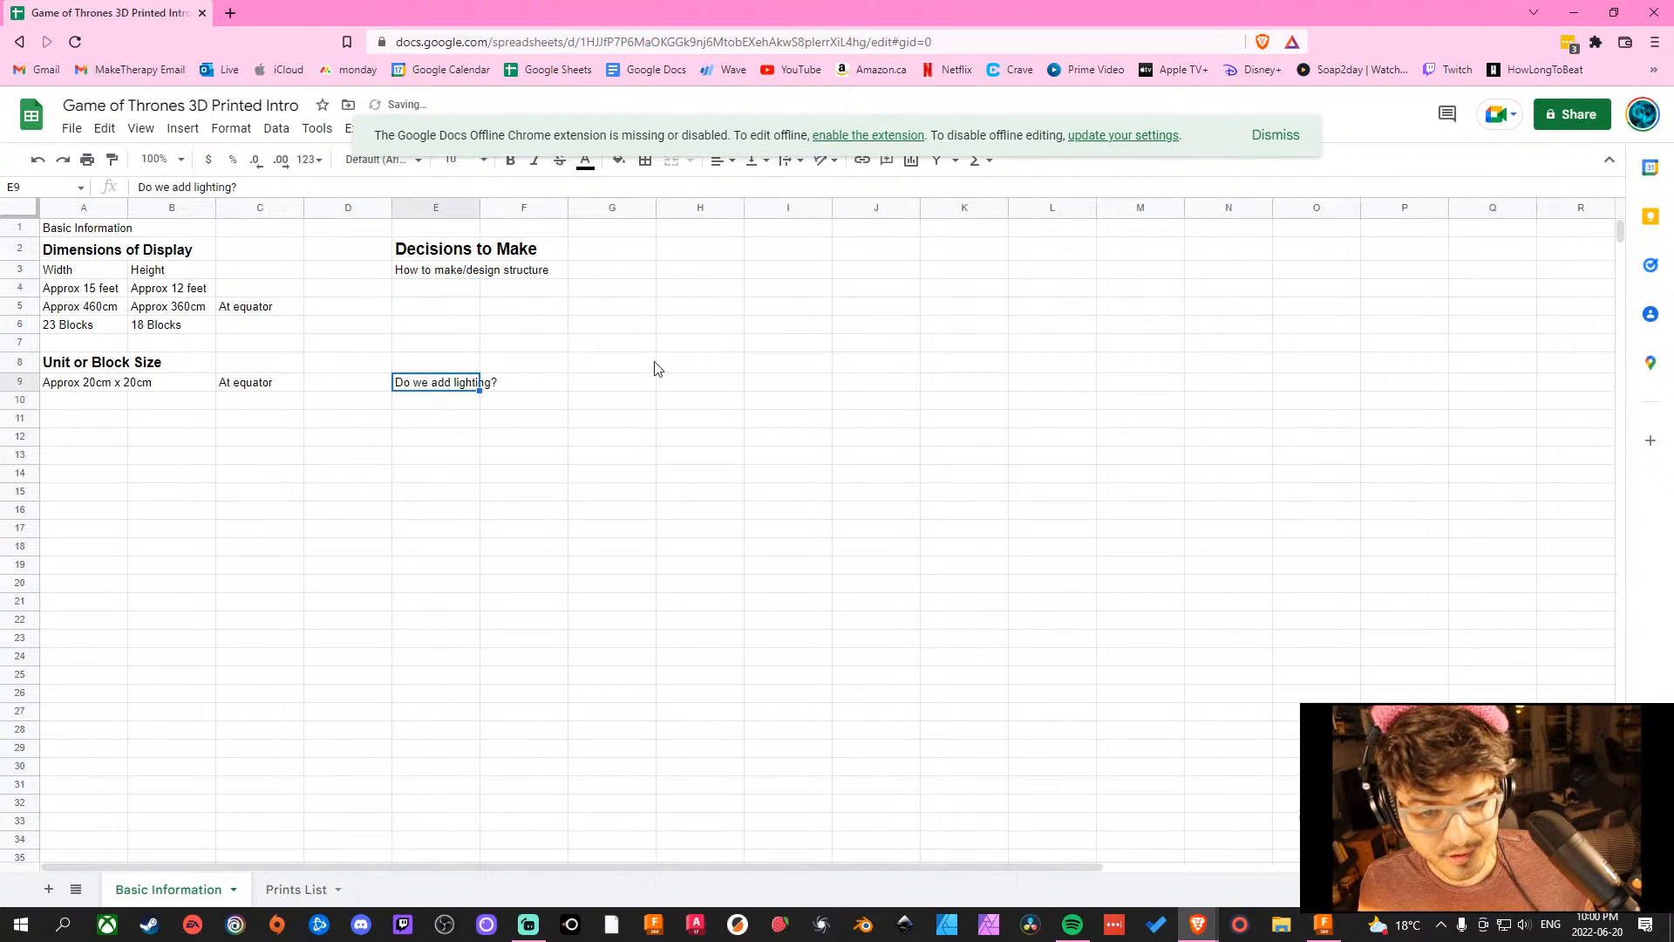
click(800, 328)
Replace the structure question in cell E3 with "Measure 1/2" ply".
click(438, 279)
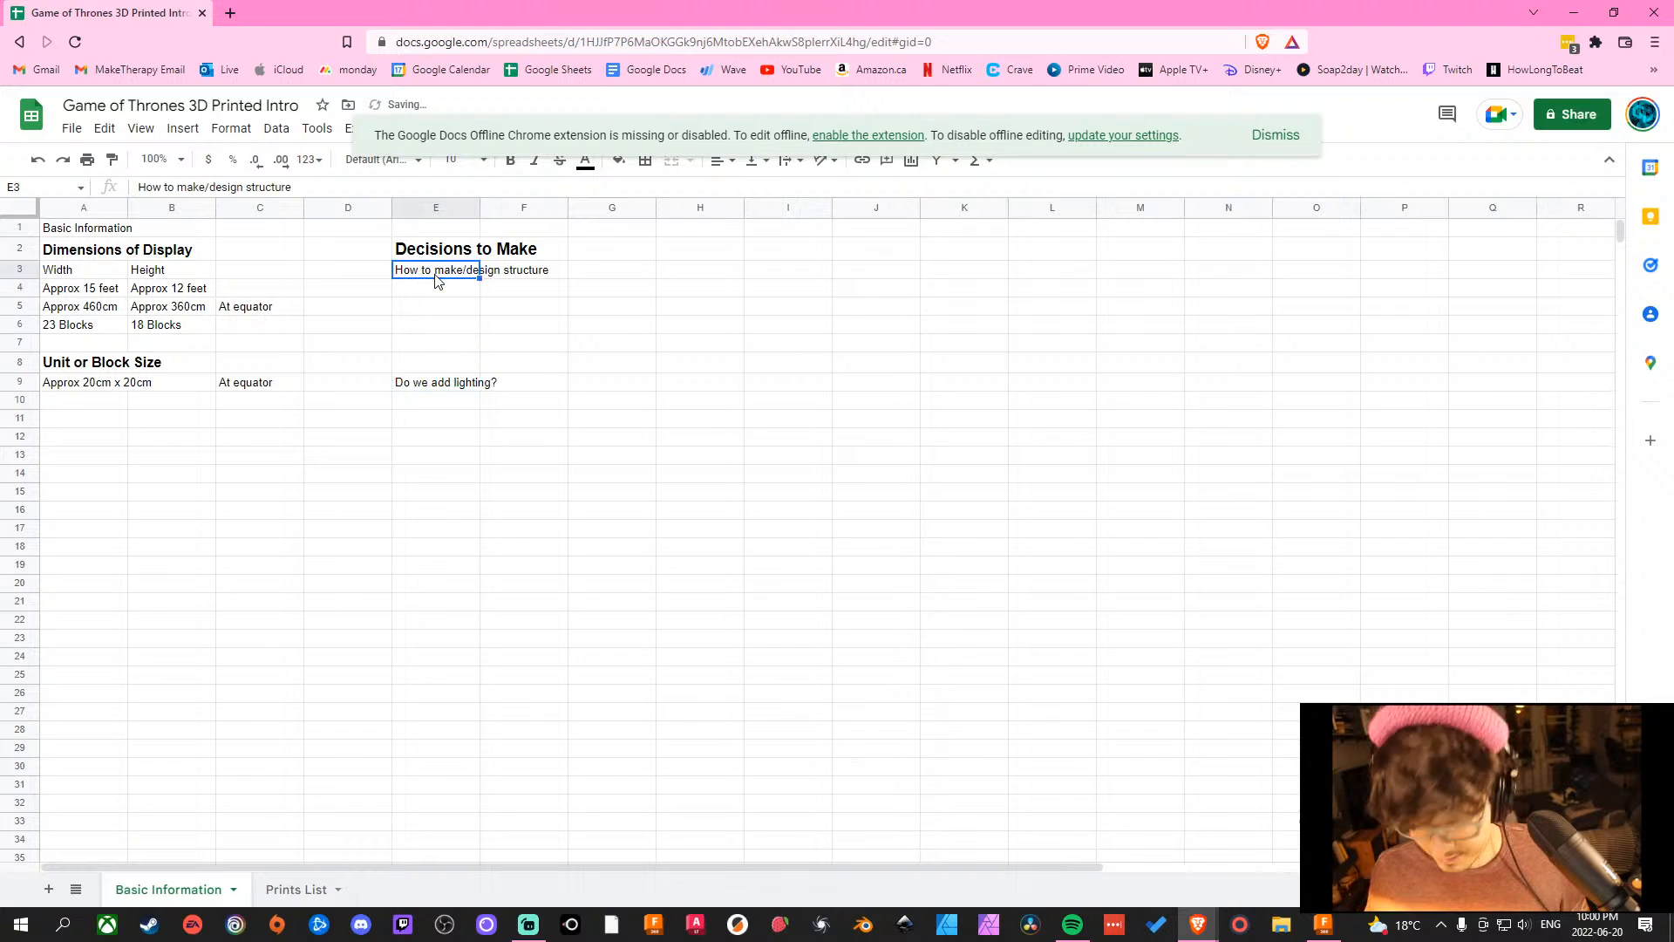
key(Delete)
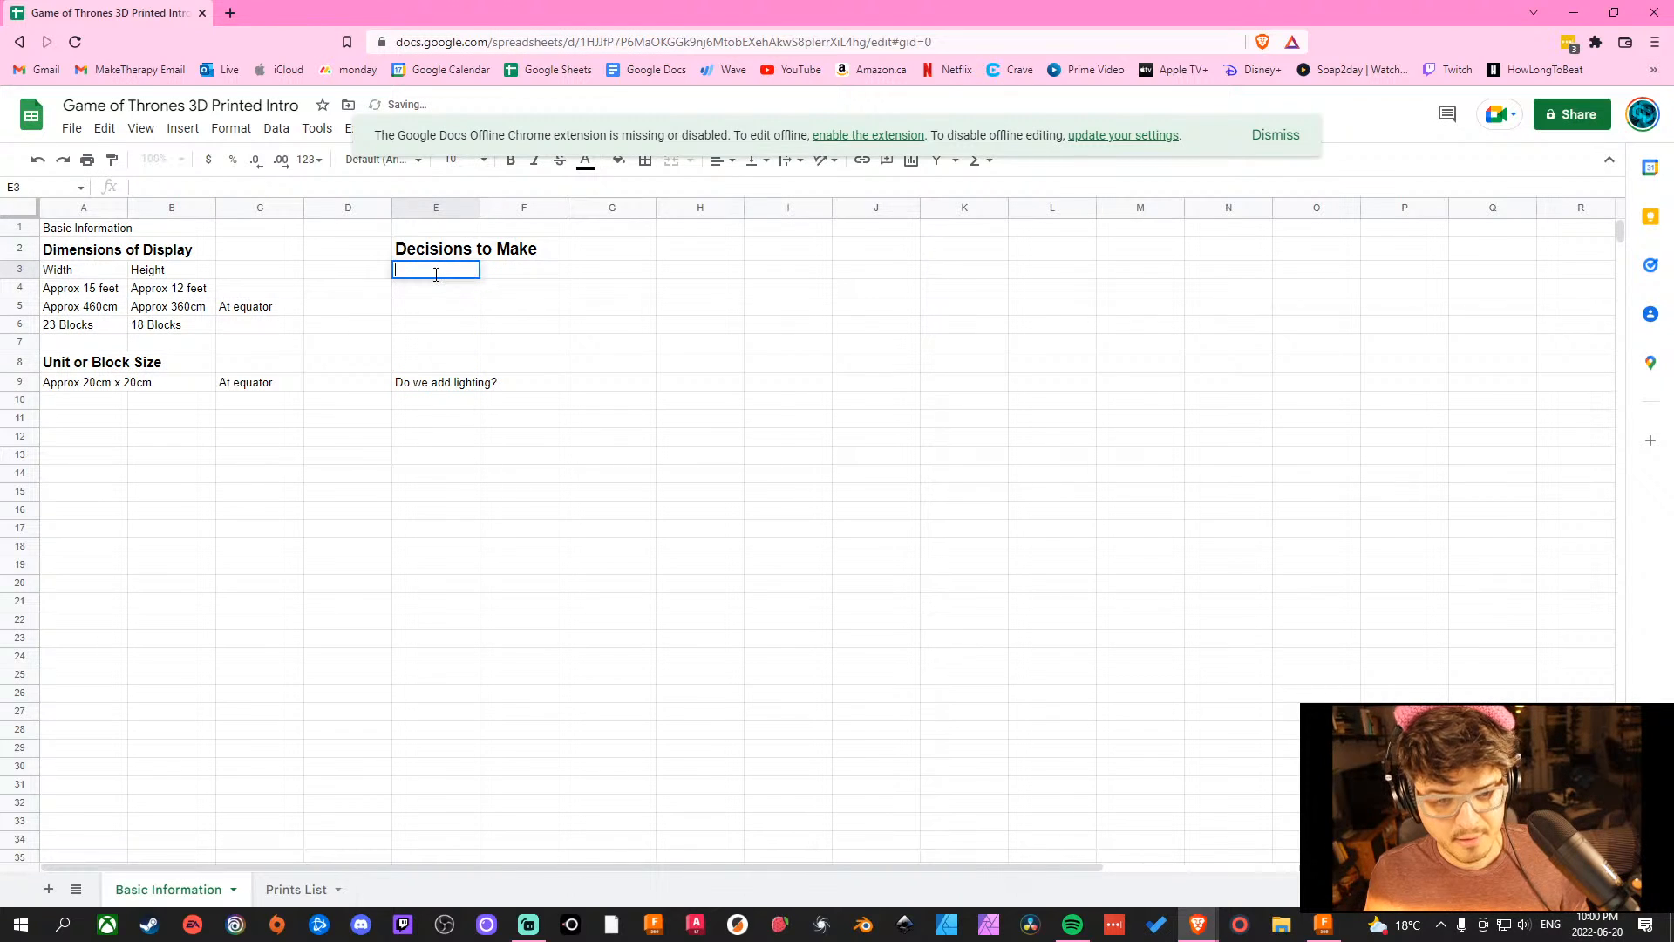
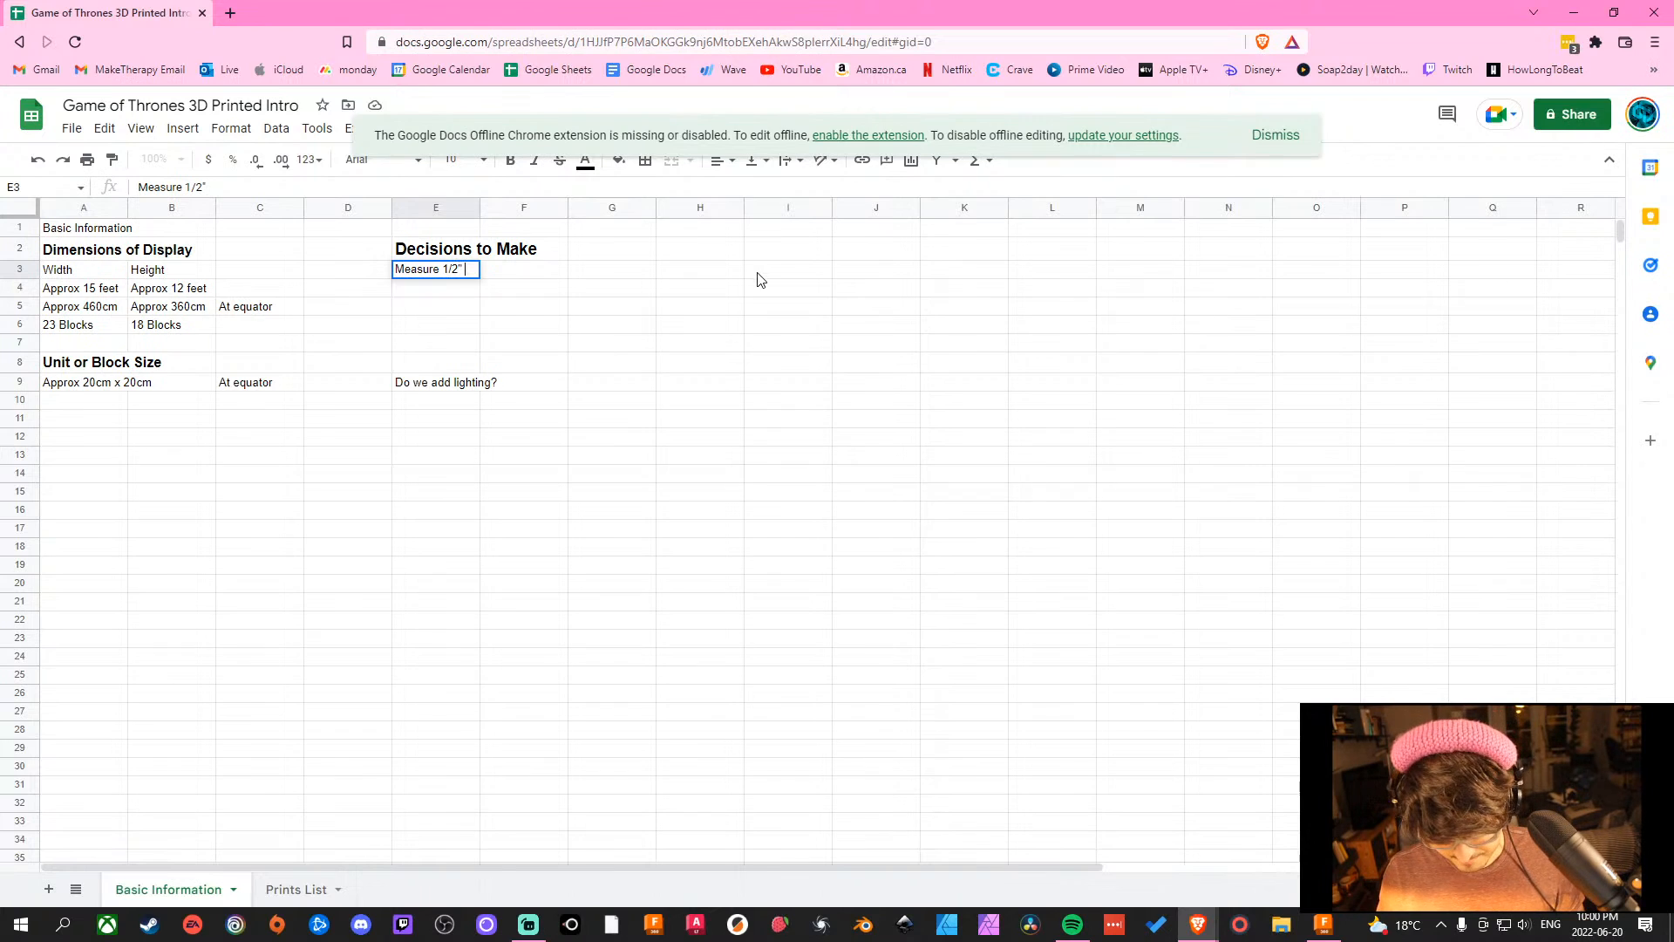
text(uy)
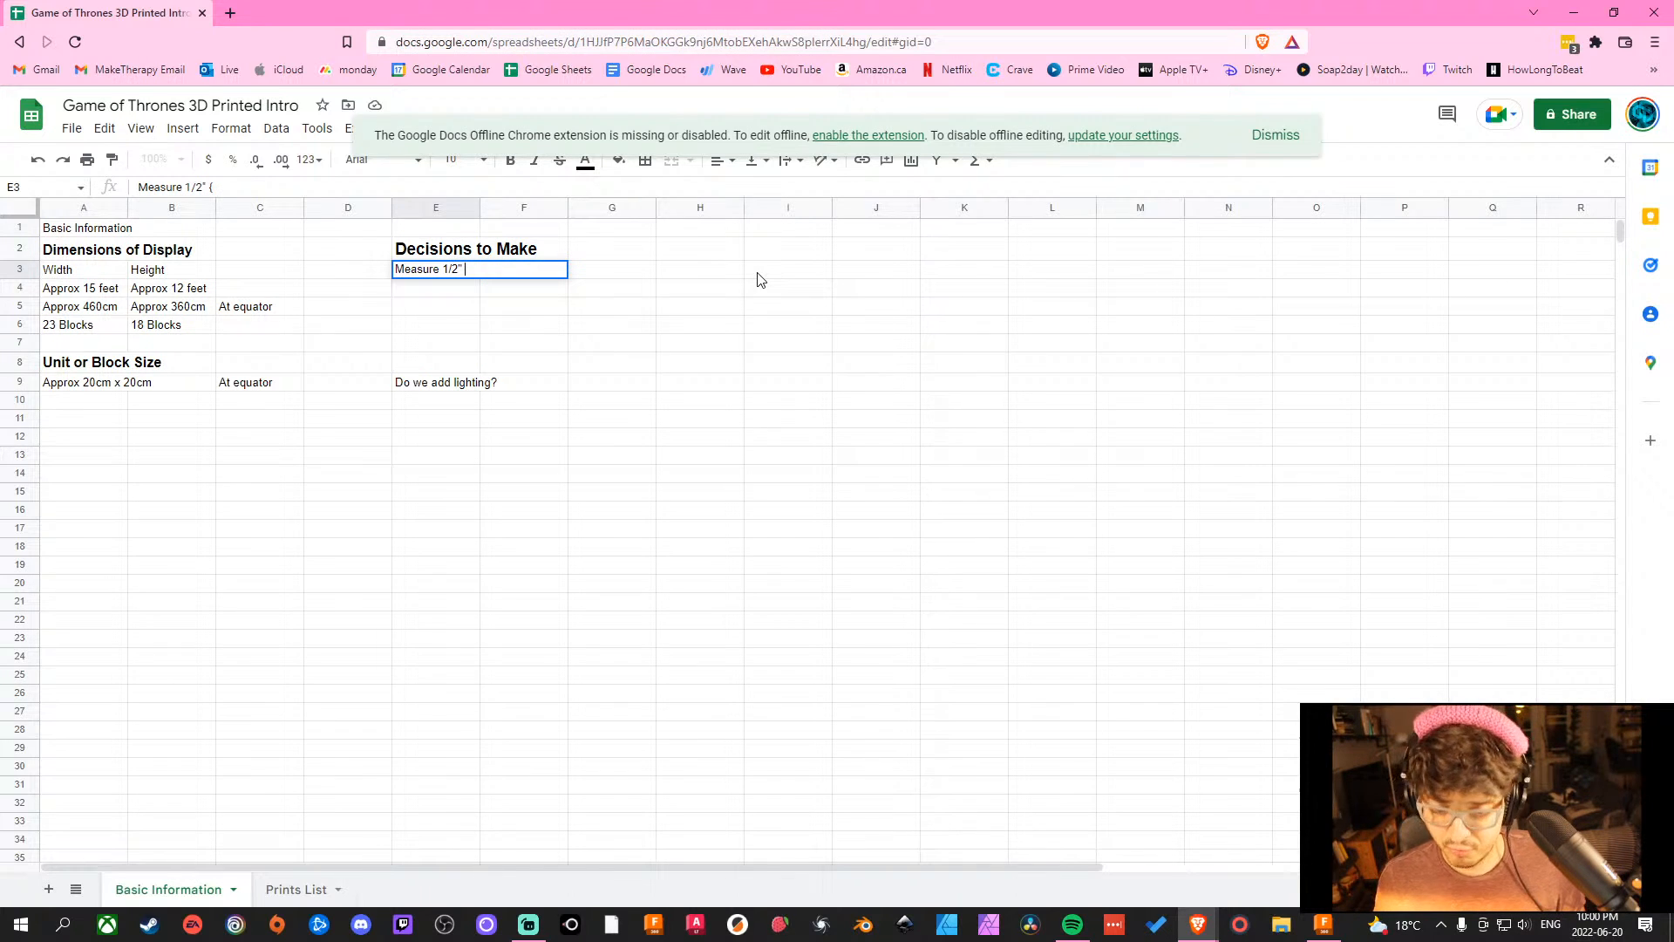
click(558, 343)
Enter "Measure 3/4" ply" in cell E4 beneath the 1/2" ply entry.
double_click(437, 288)
text(mesu)
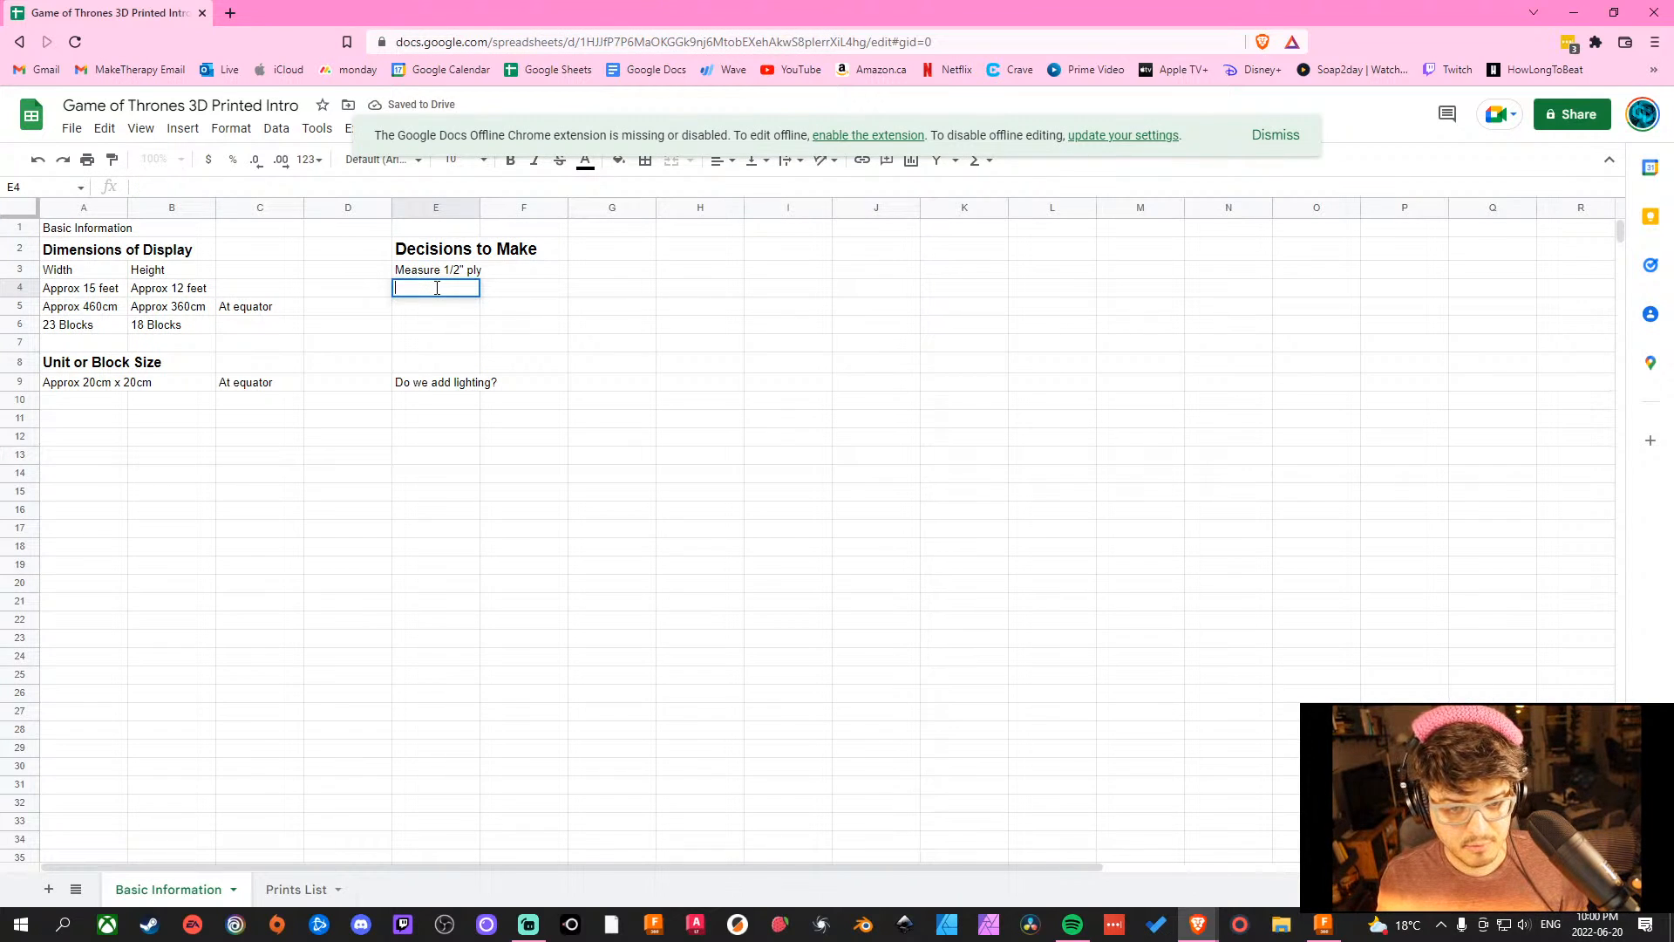
text(Measu)
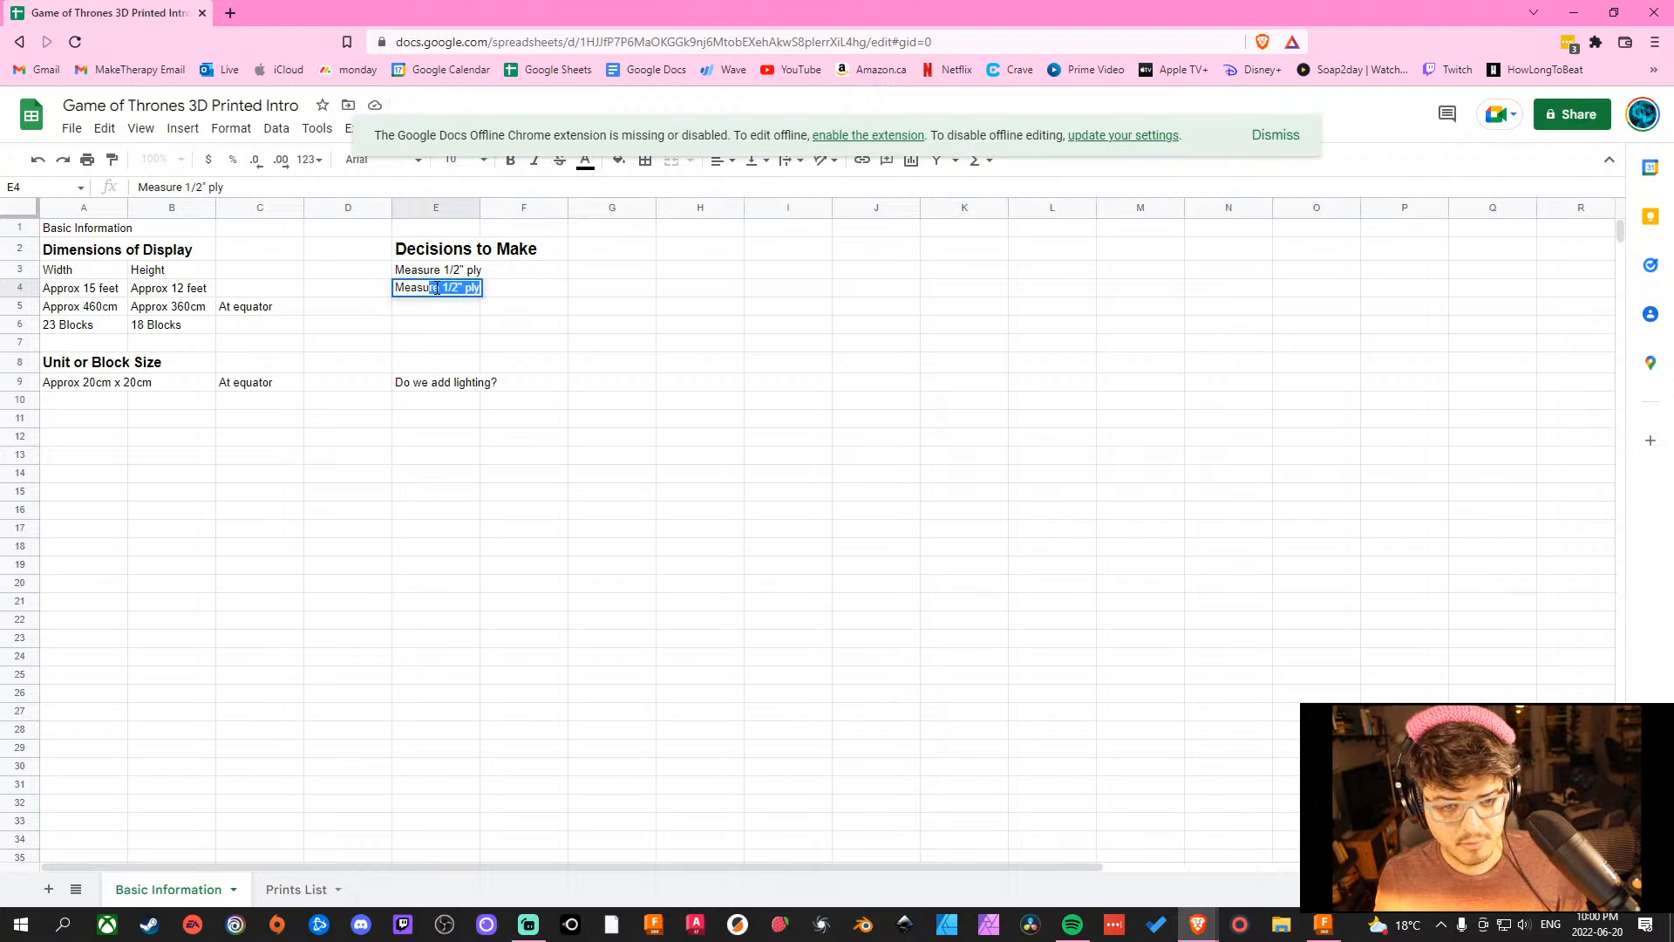
text(re)
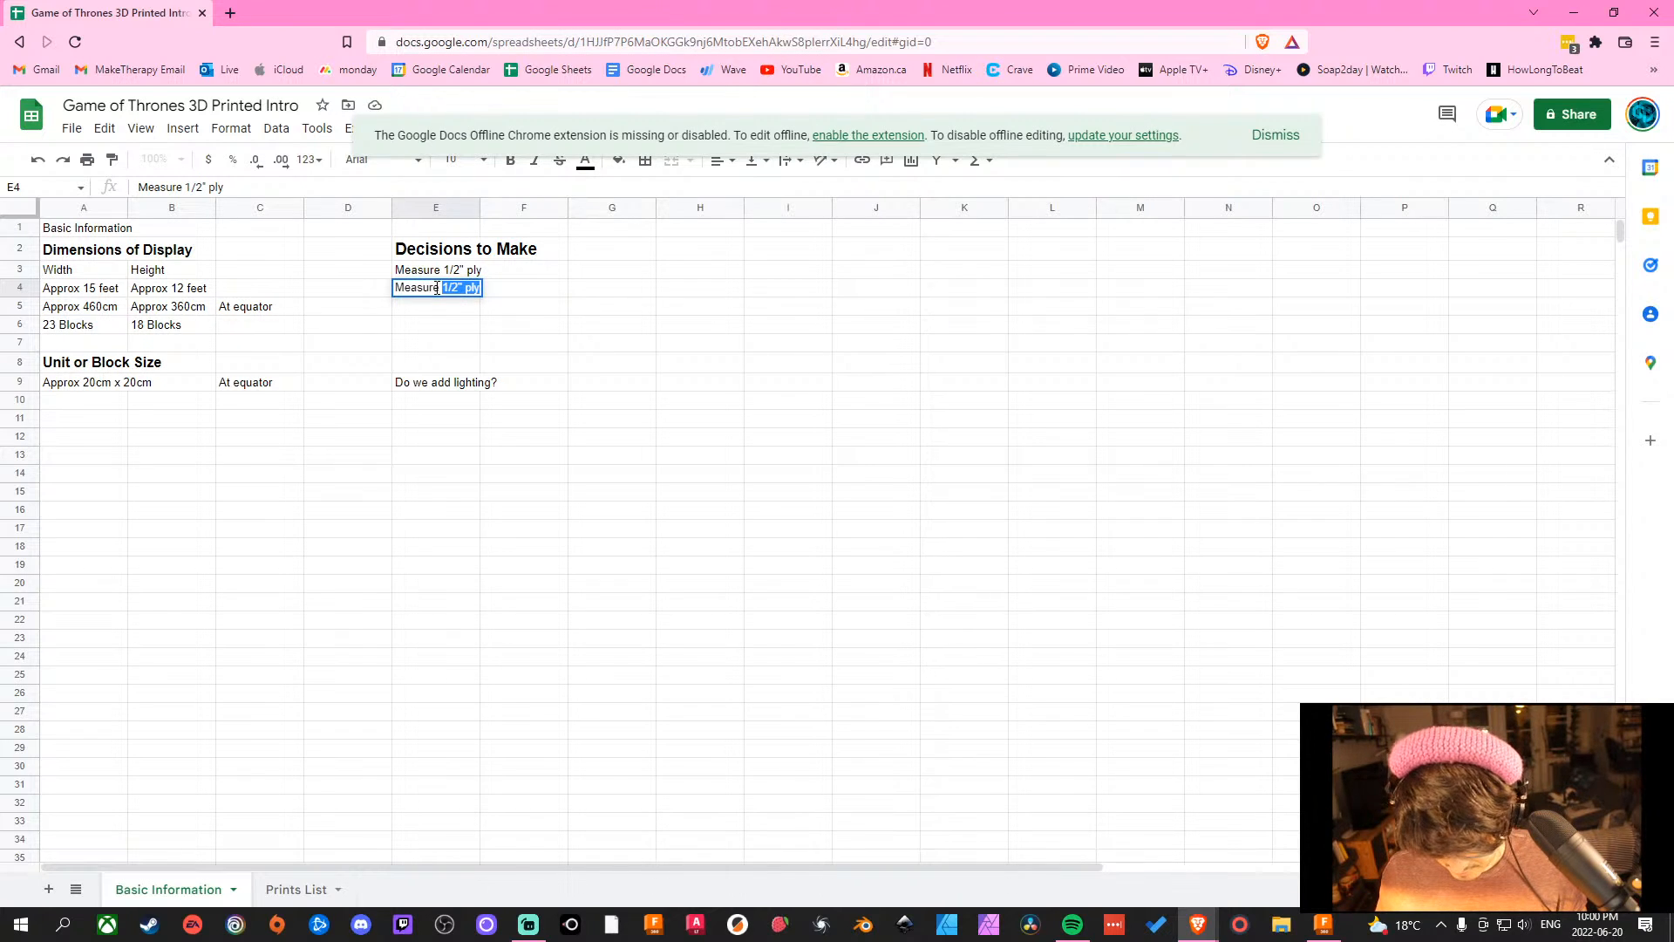
text( 3/4)
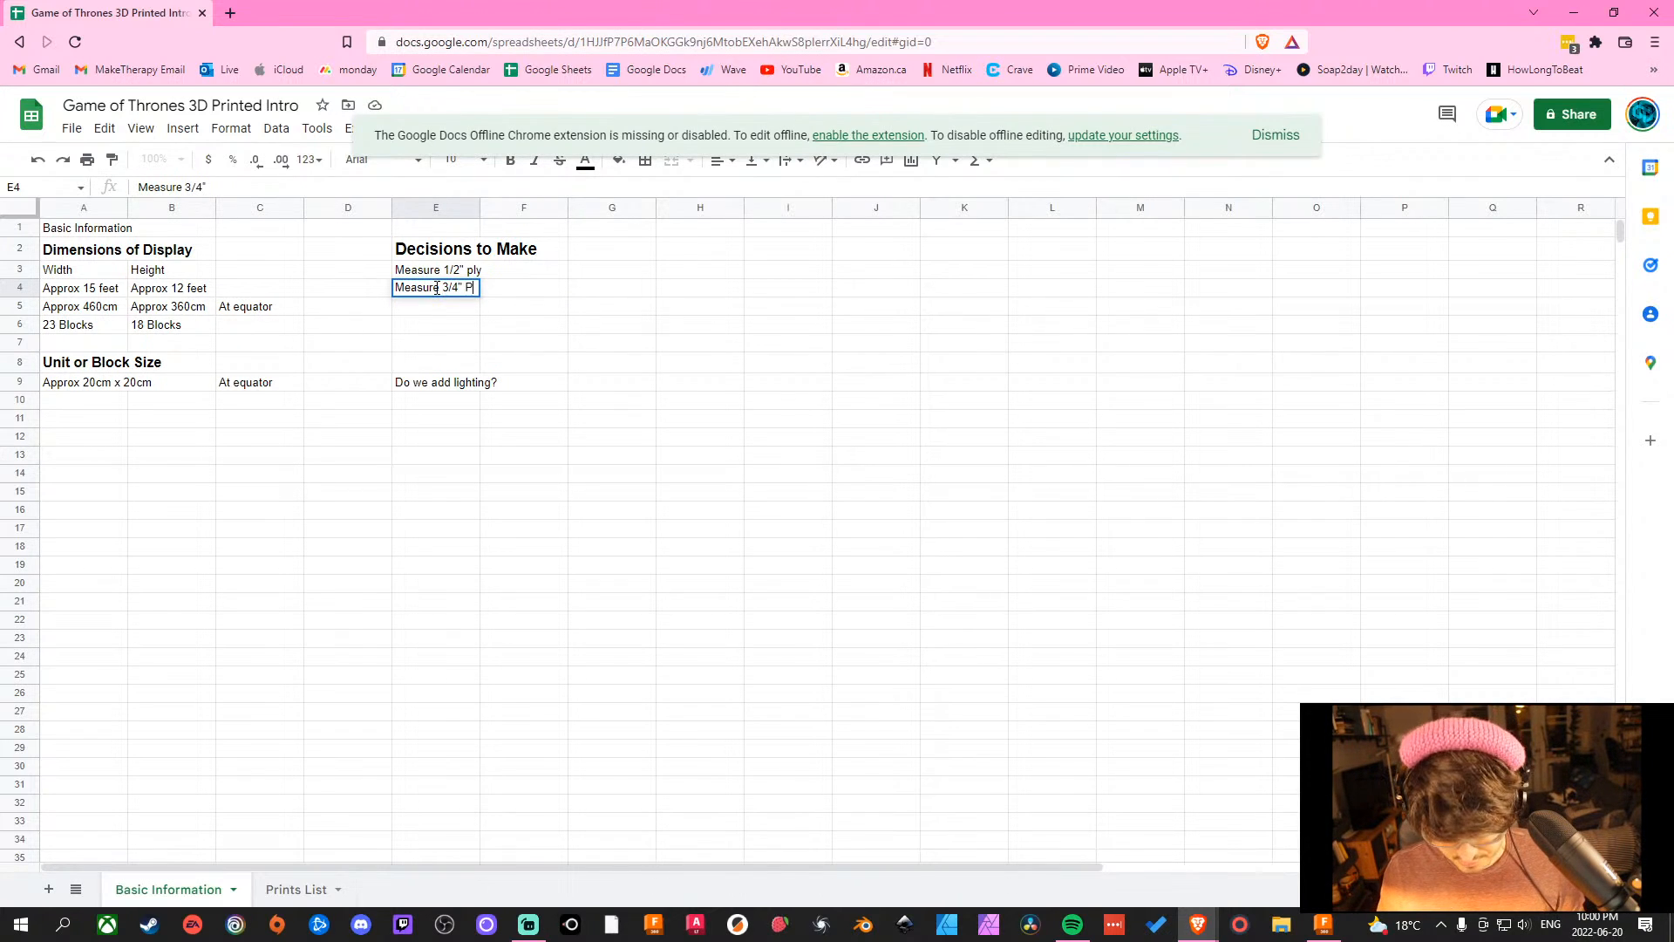
text(" Ply)
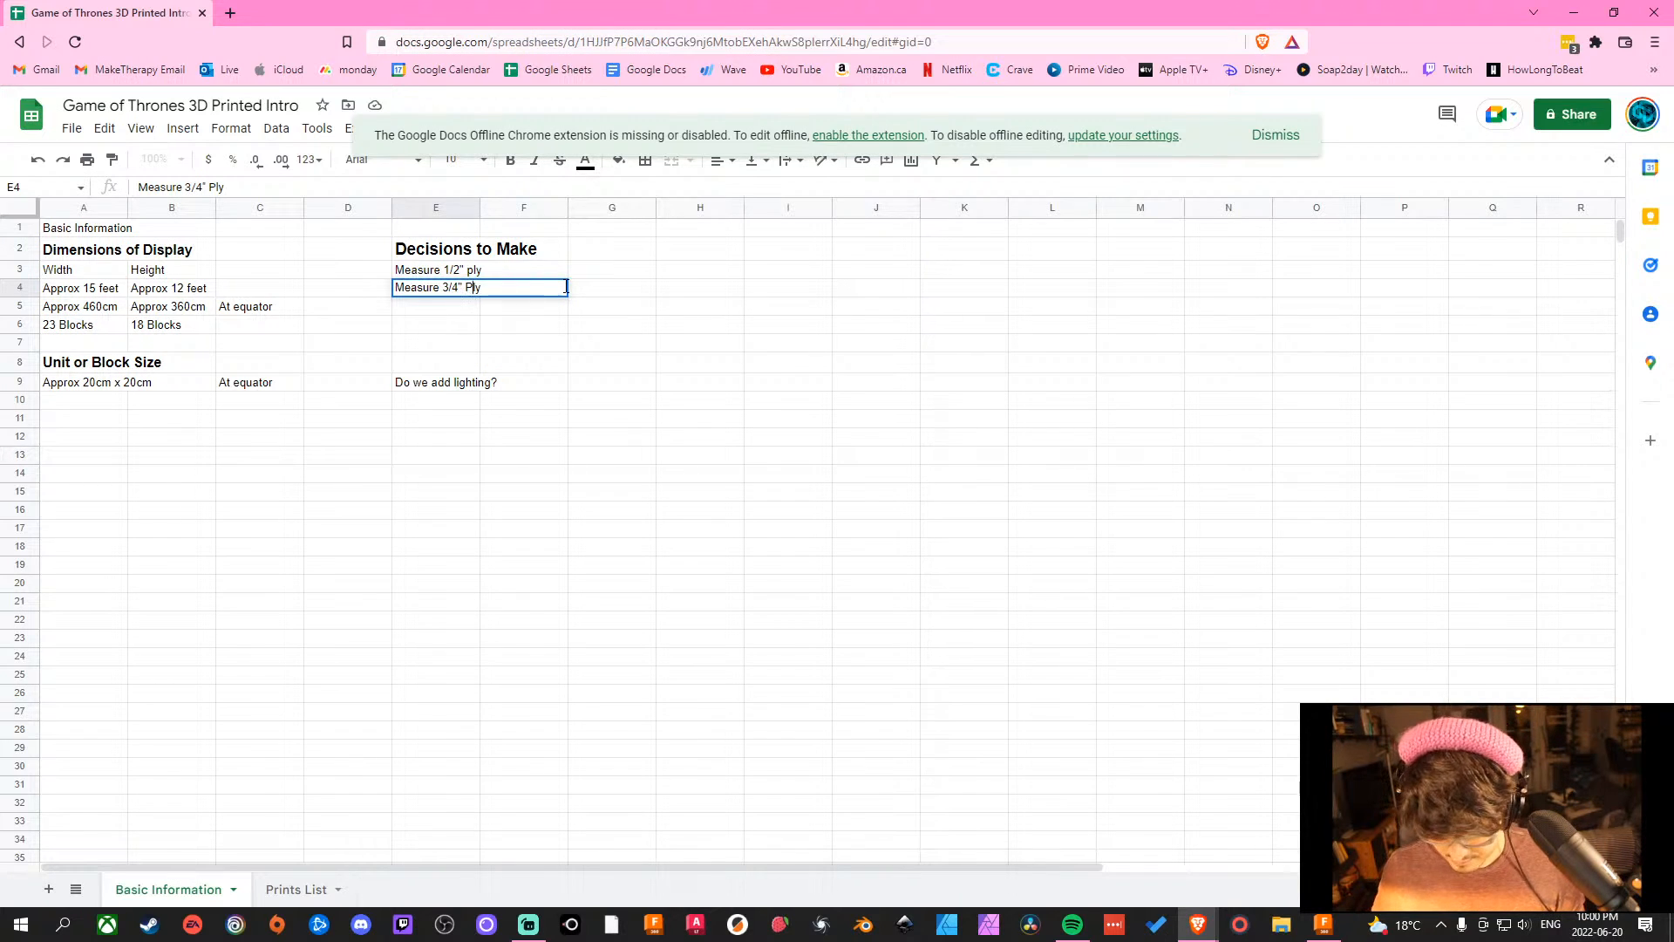
key(BackSpace)
text(p)
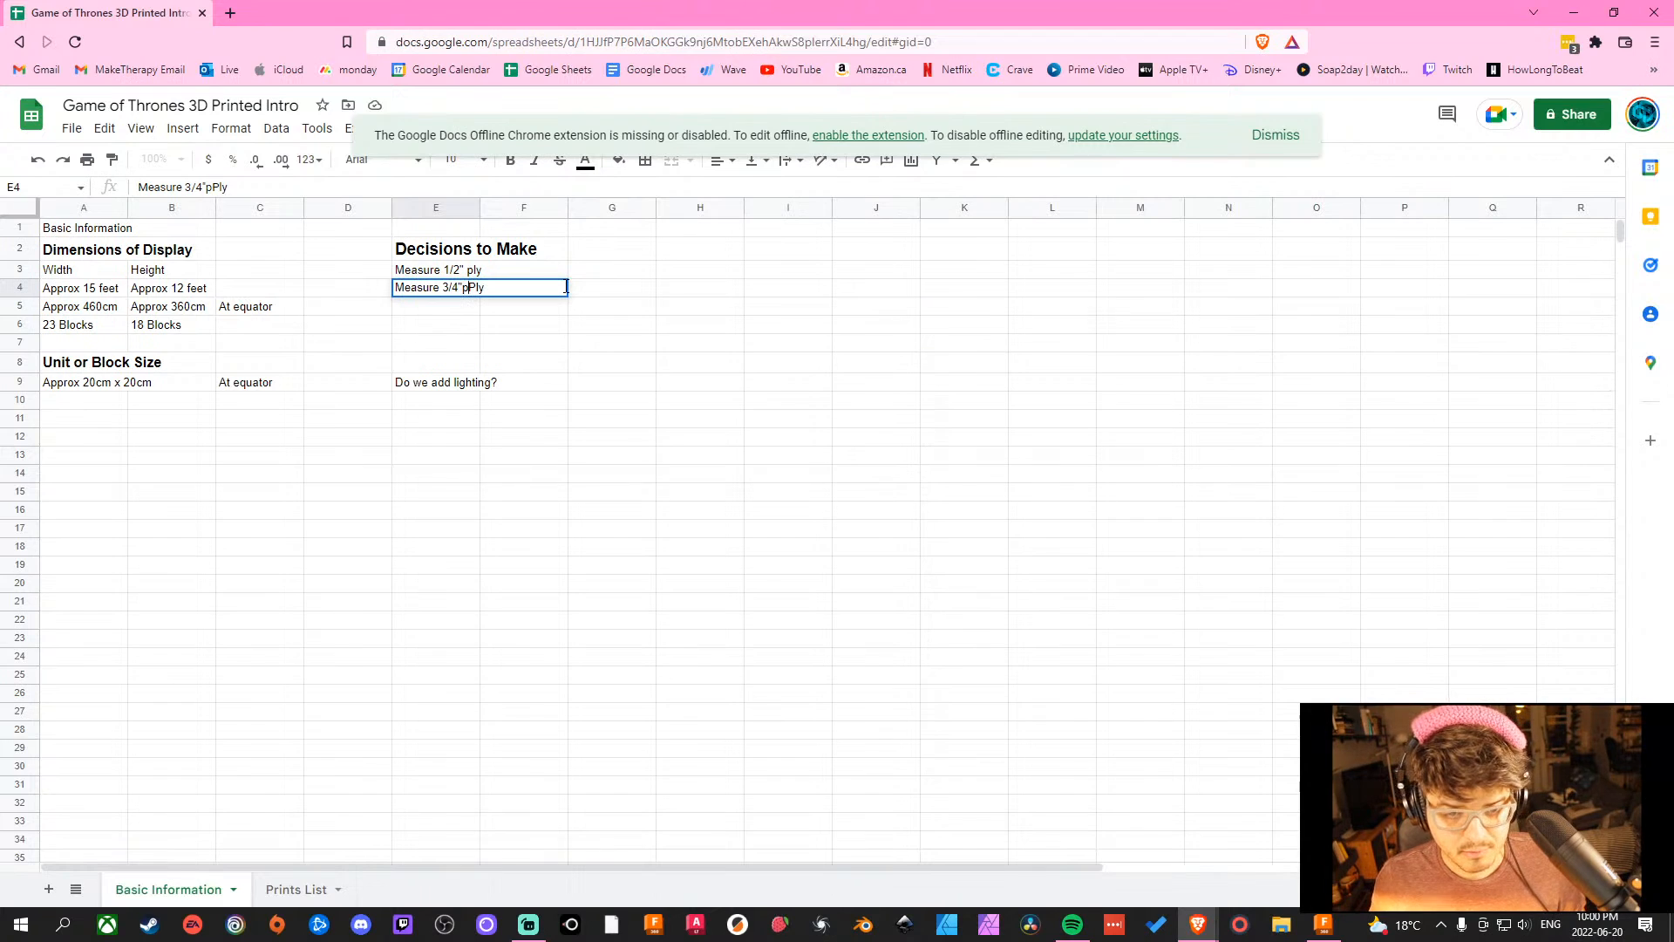
key(BackSpace)
key(BackSpace)
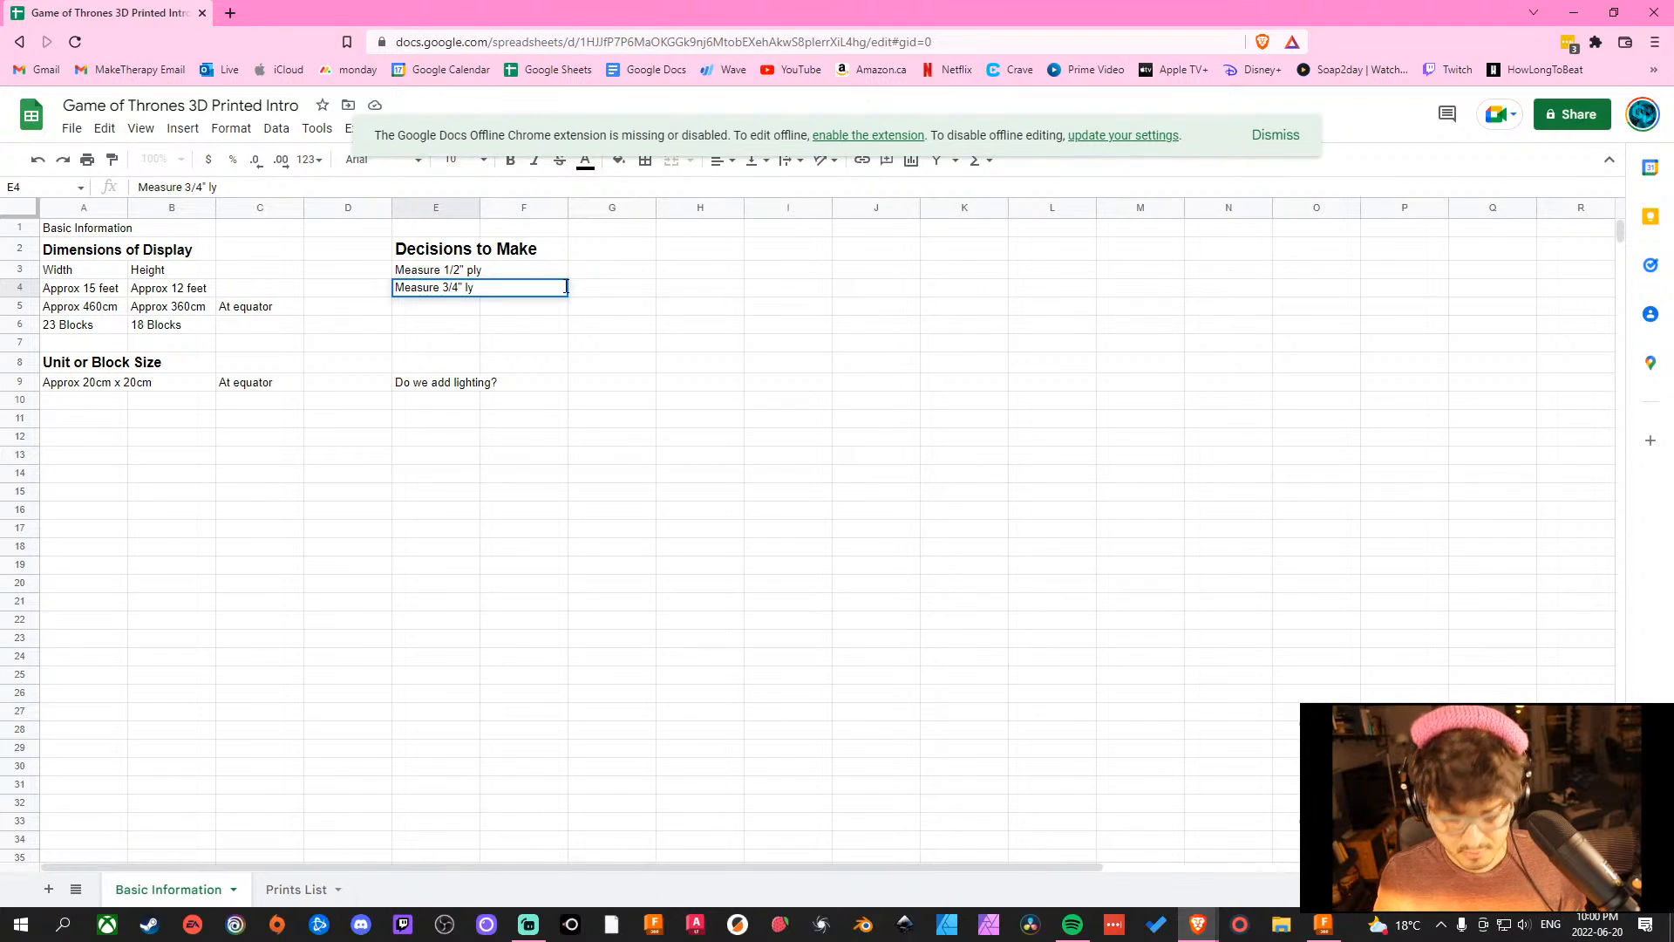
text(p)
click(436, 321)
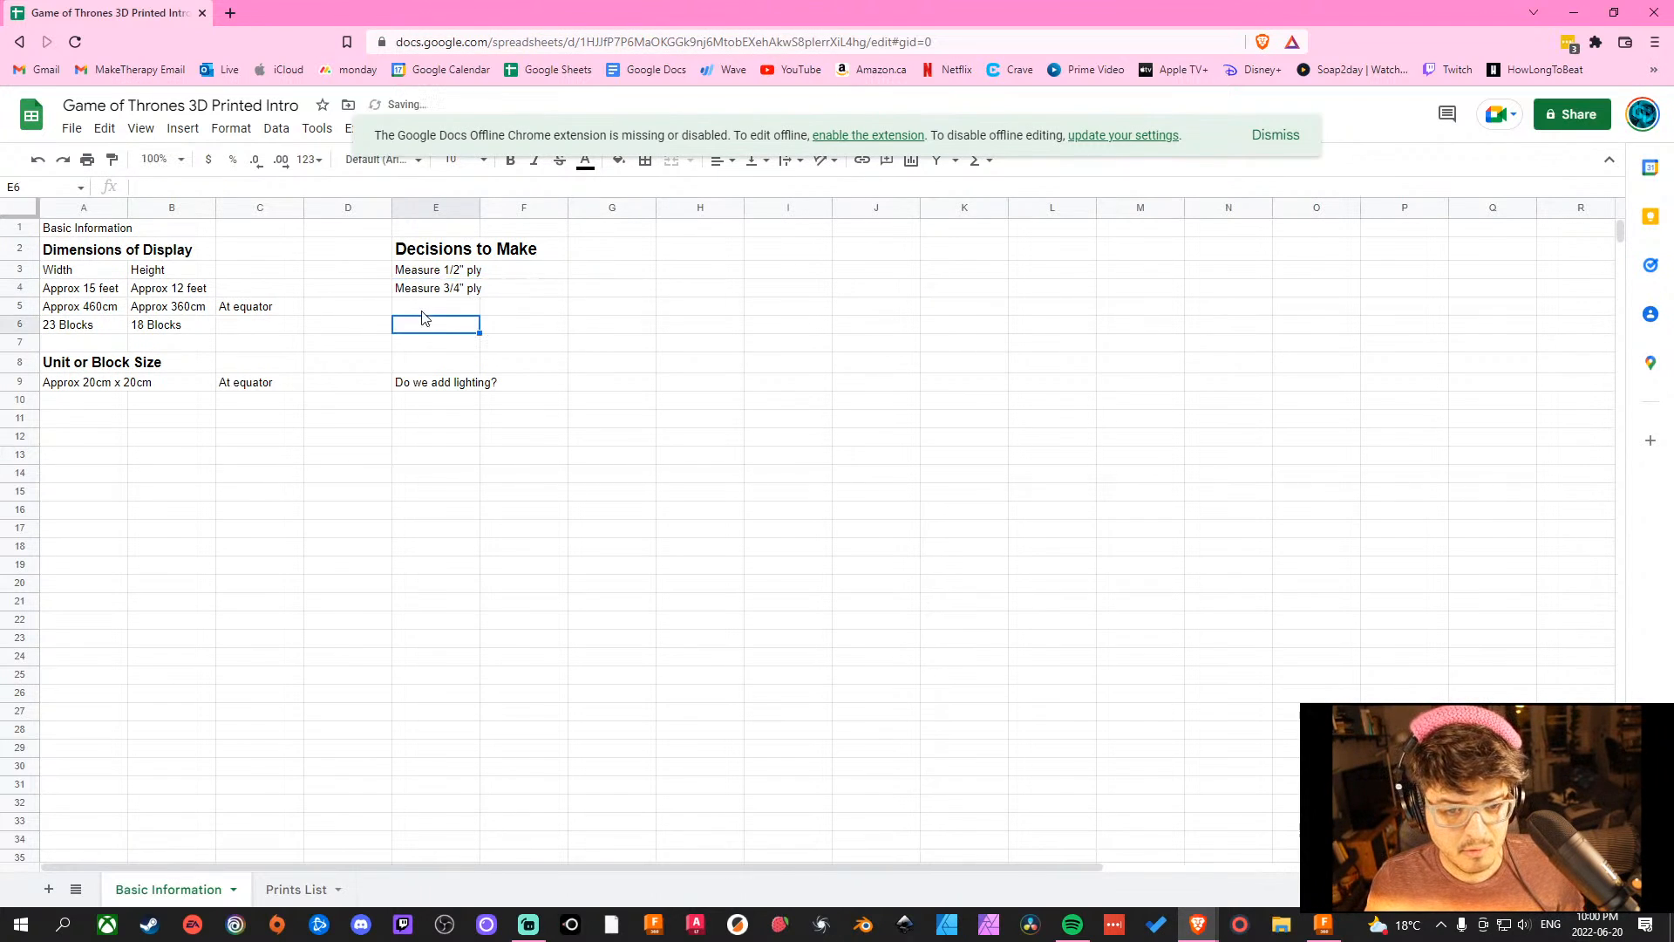
double_click(424, 311)
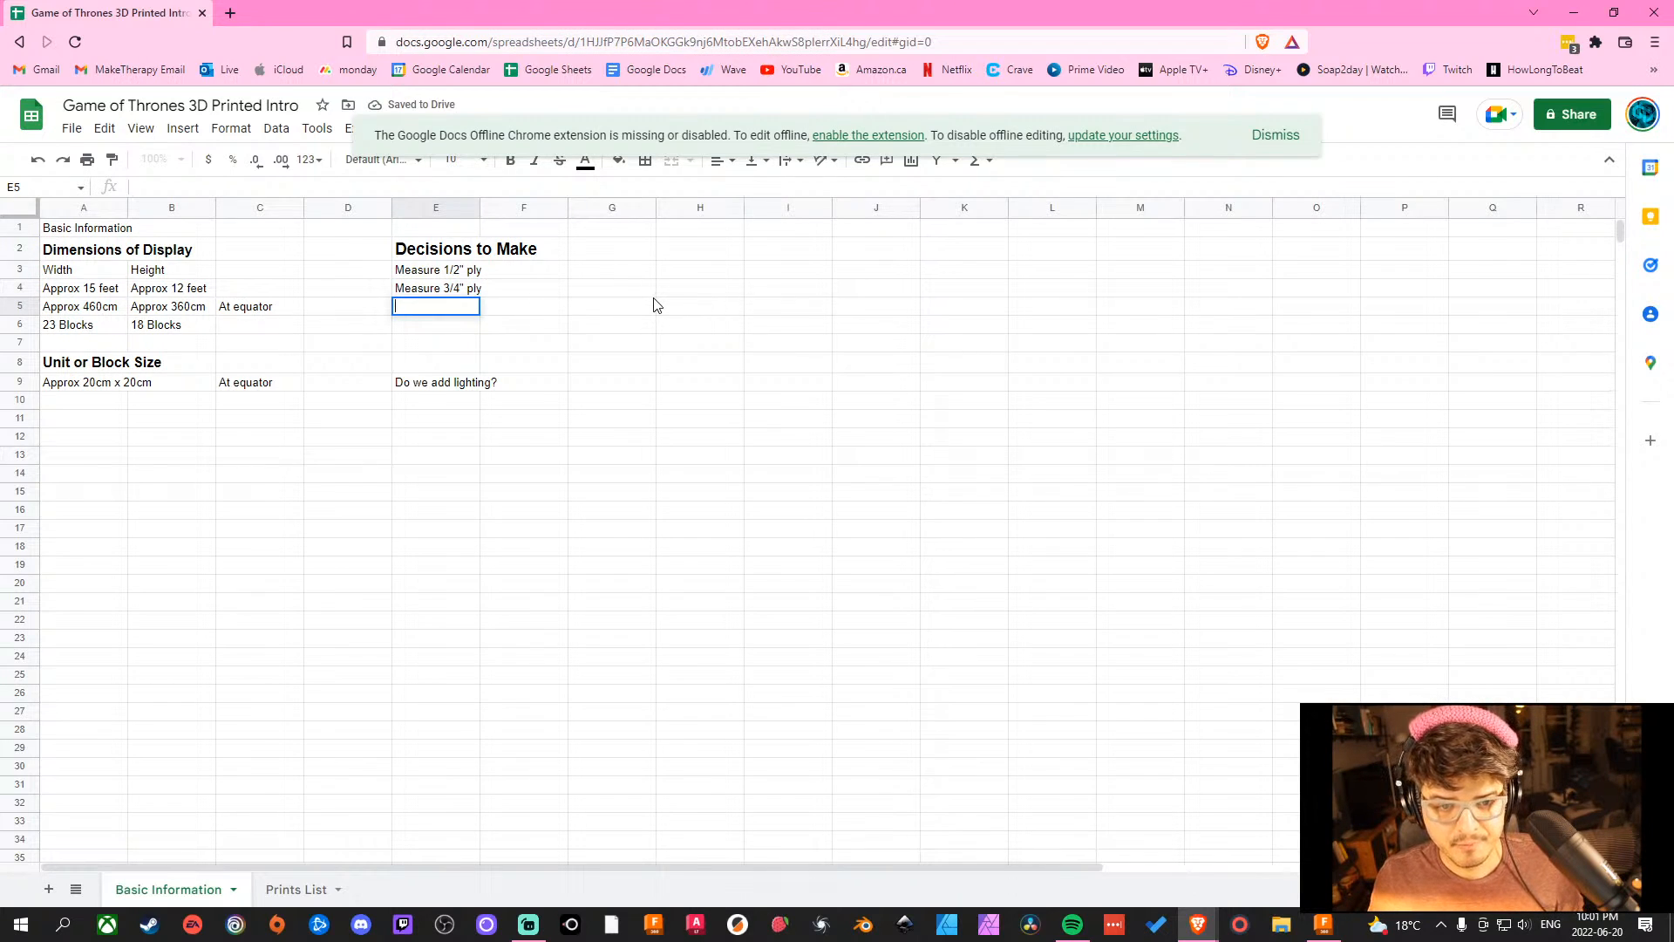
Change the "Decisions to Make" heading in cell E2 to "To Do Before".
double_click(454, 251)
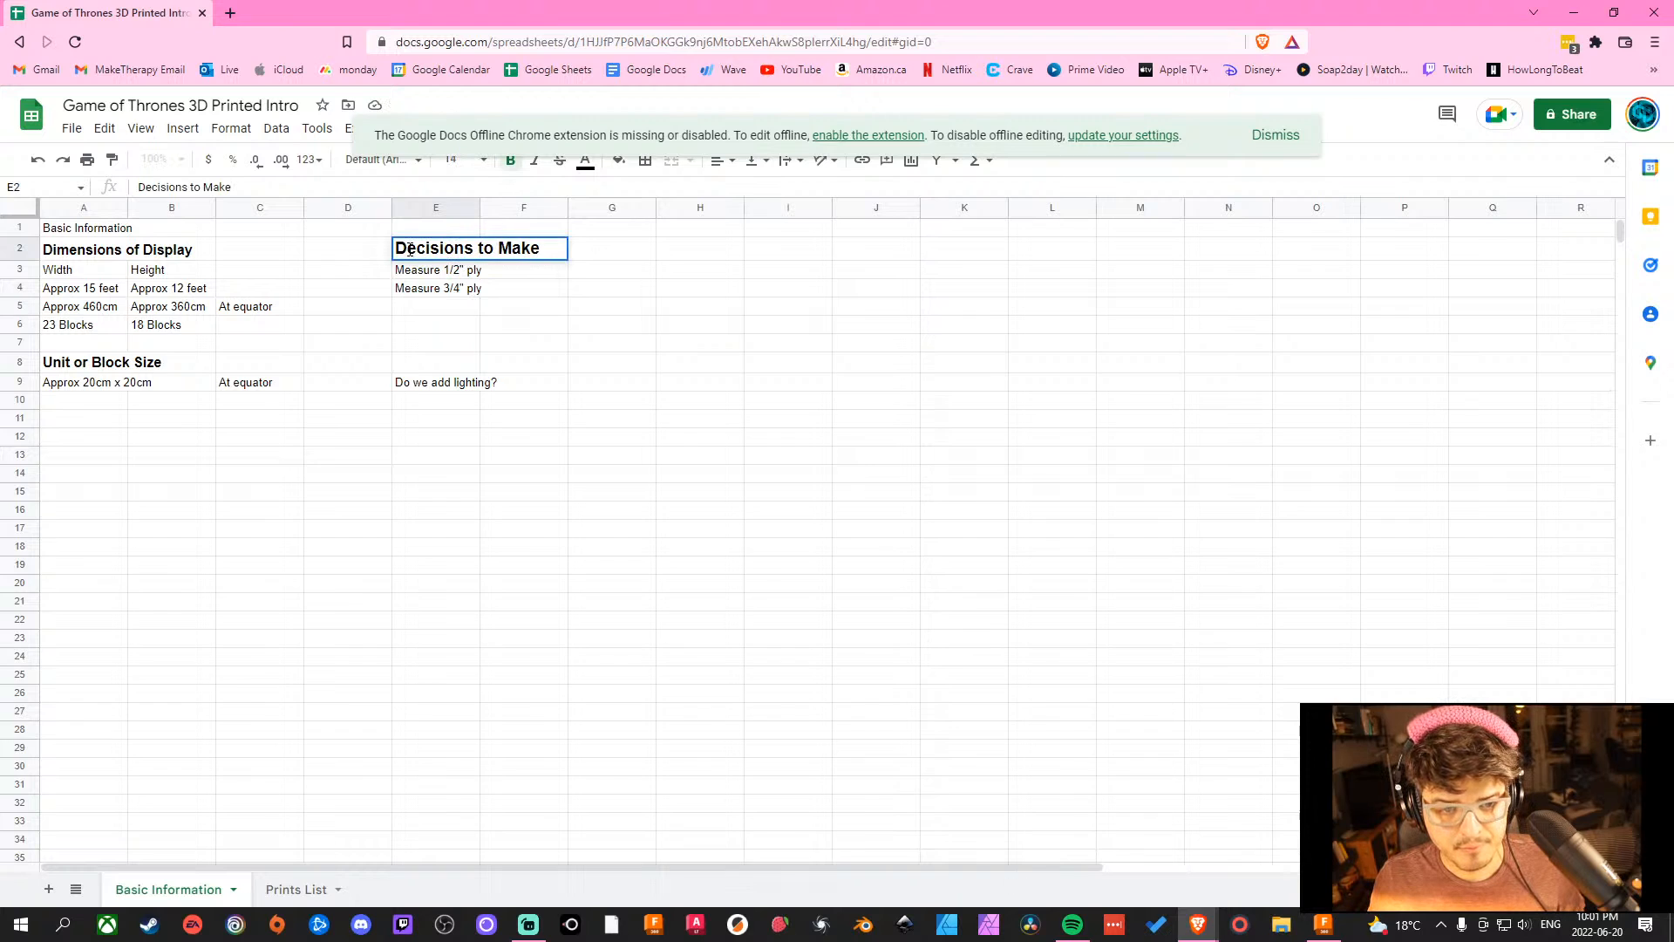
drag(399, 250, 695, 252)
text(To)
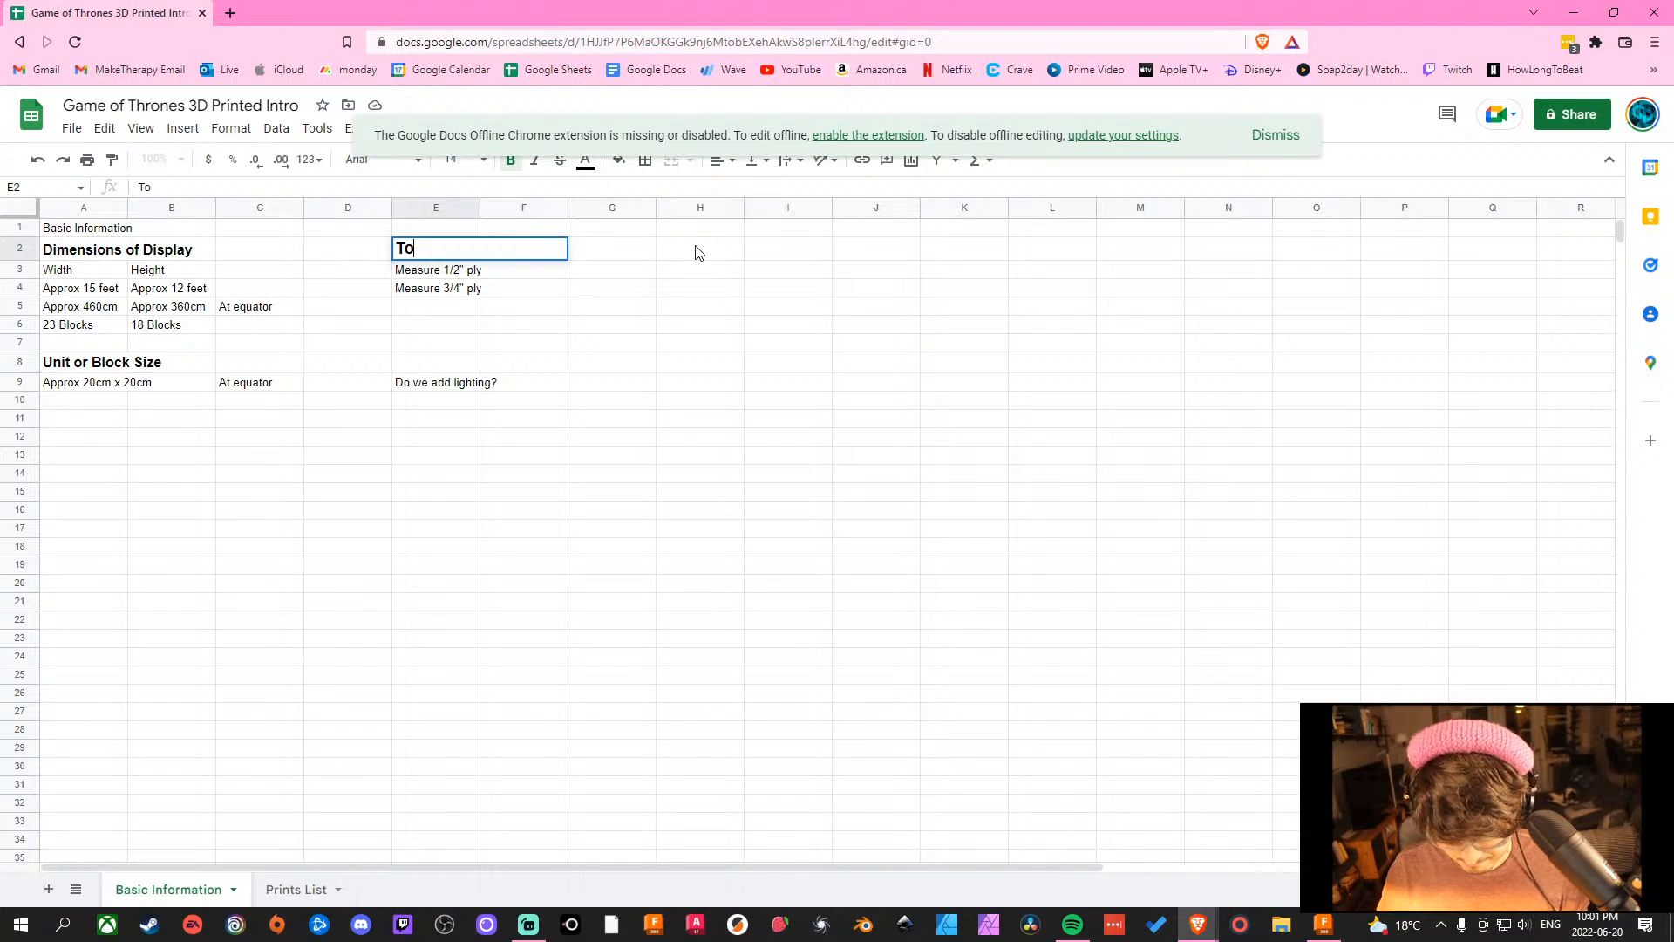
text(do)
key(BackSpace)
key(BackSpace)
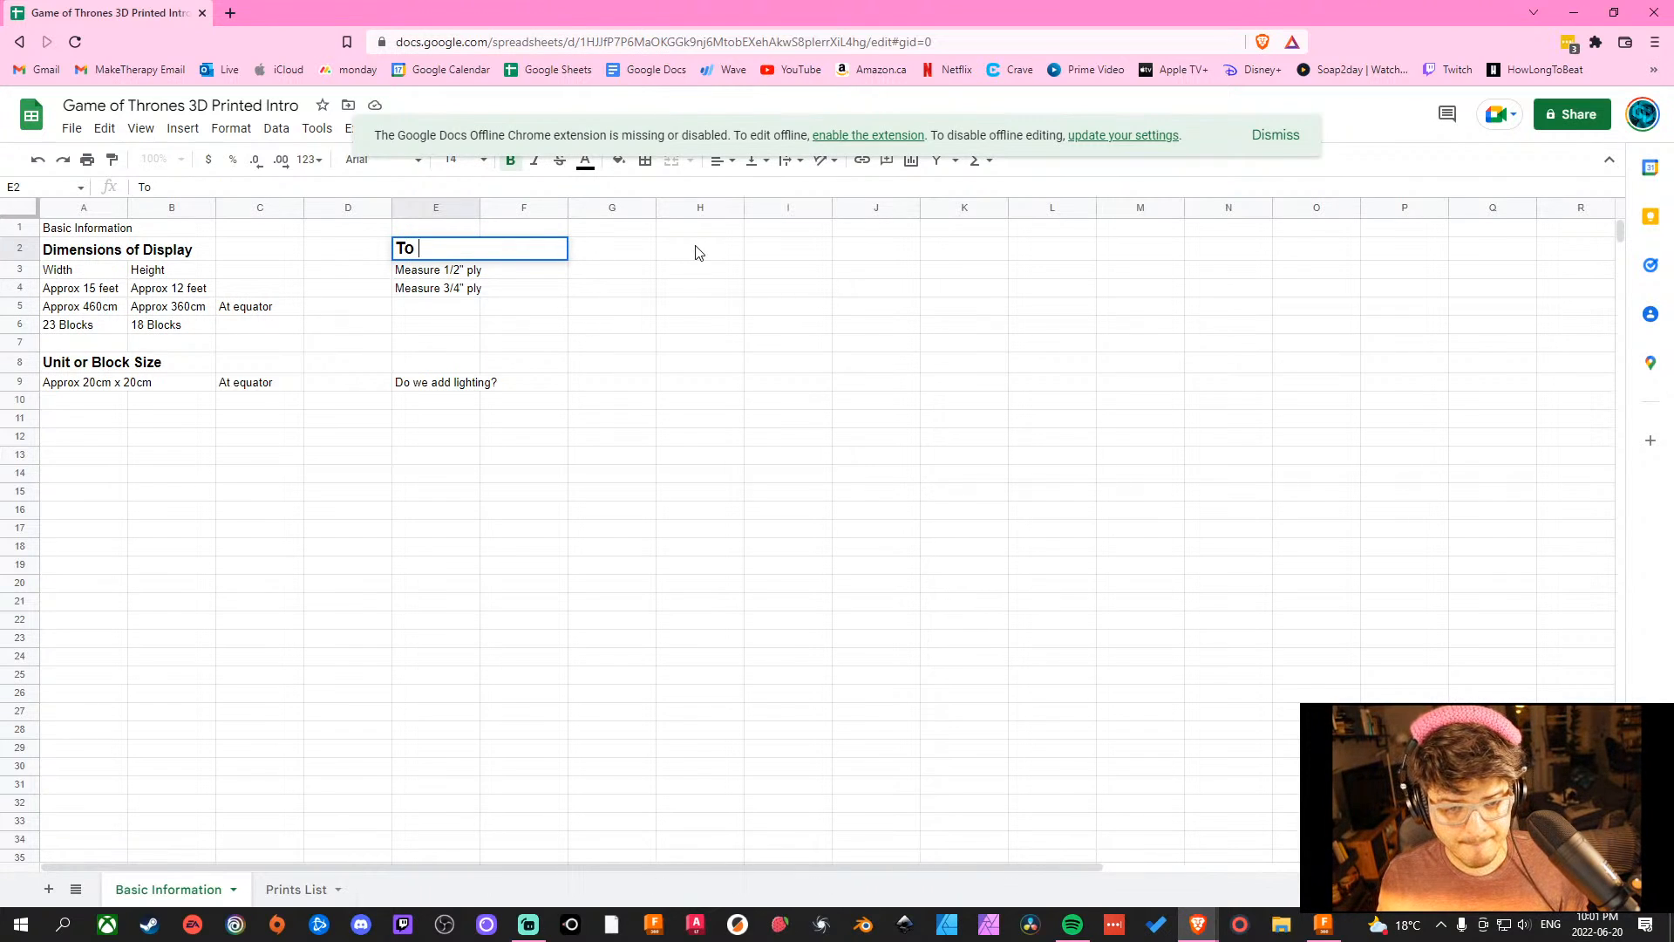
text(Do )
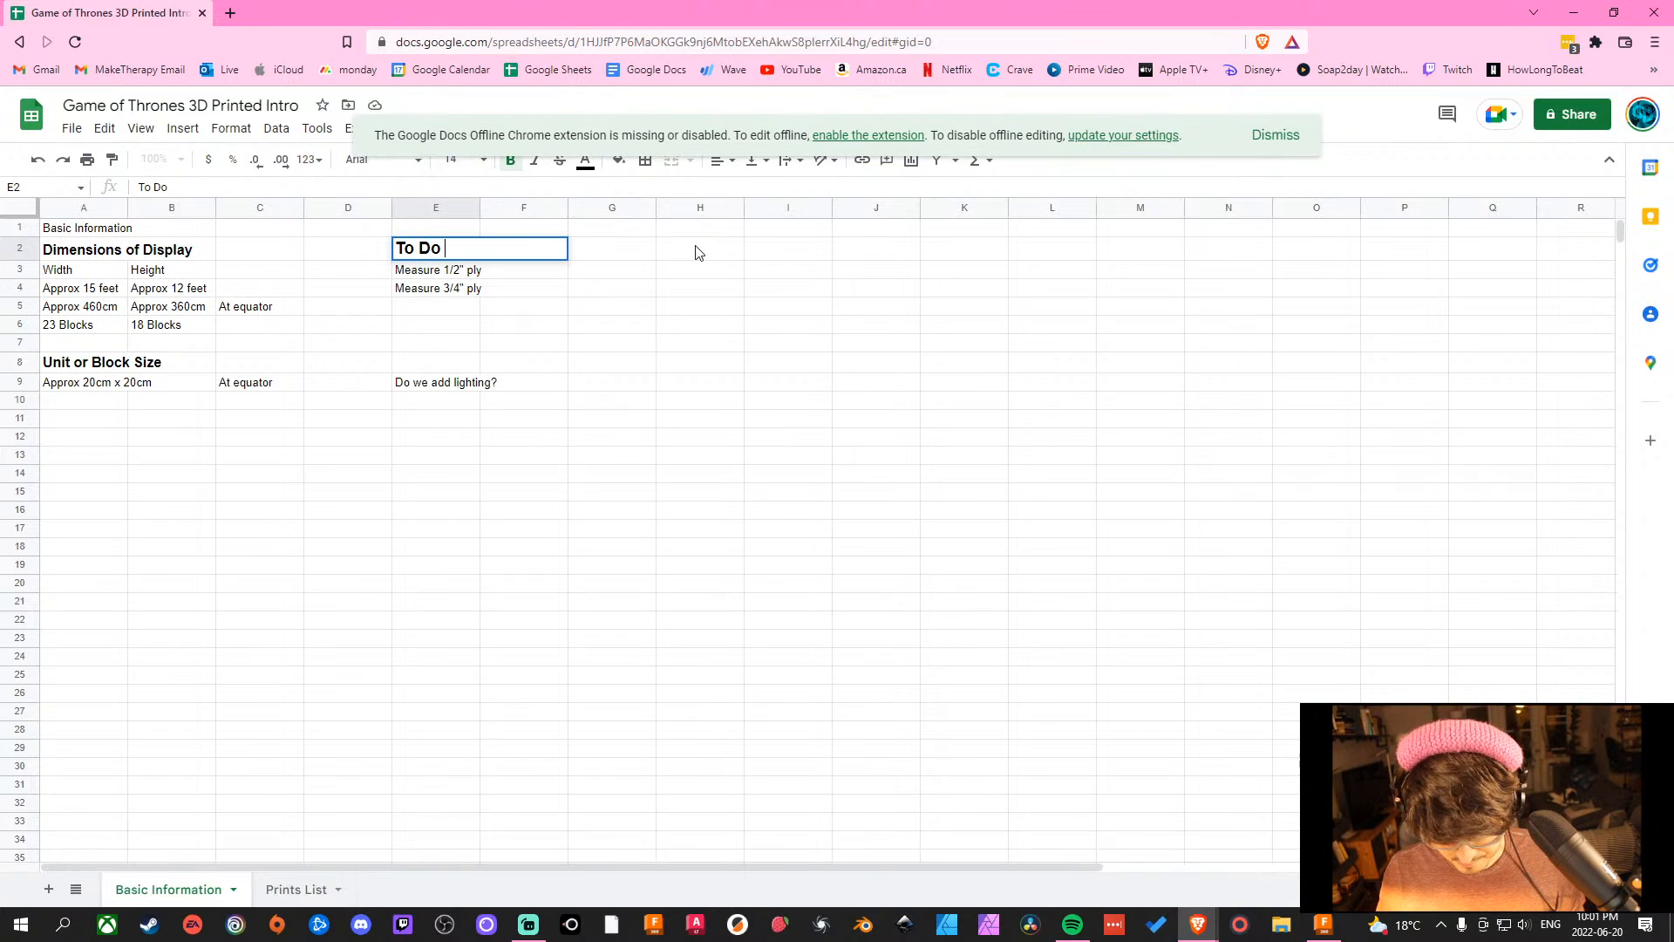
text(Before)
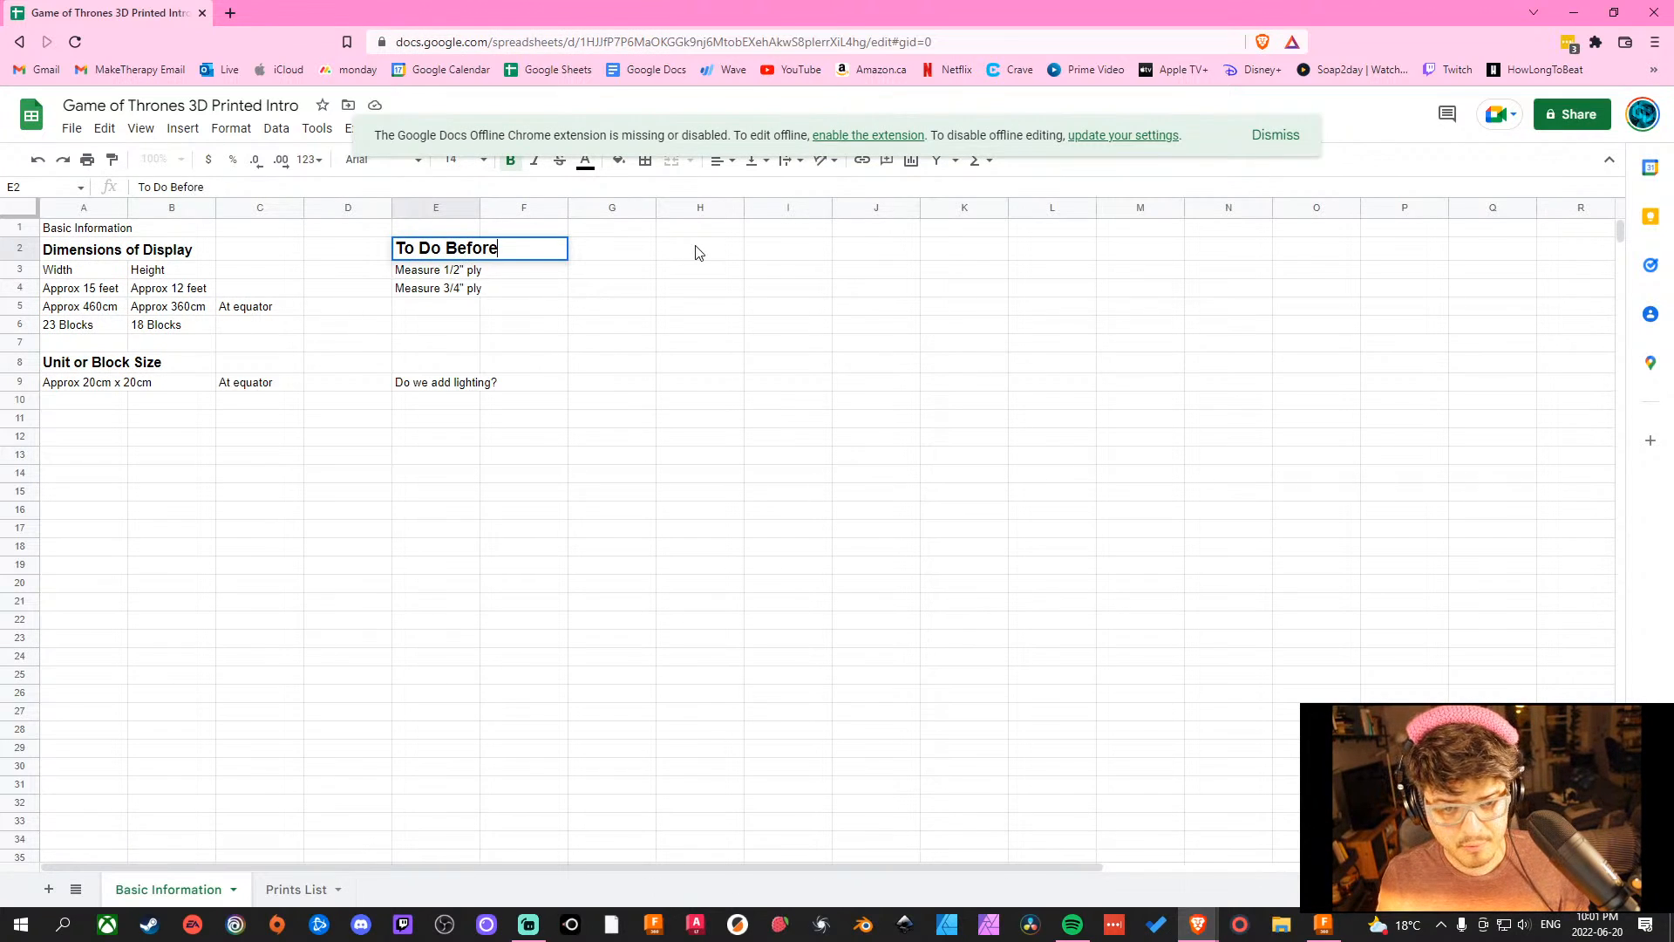
click(702, 438)
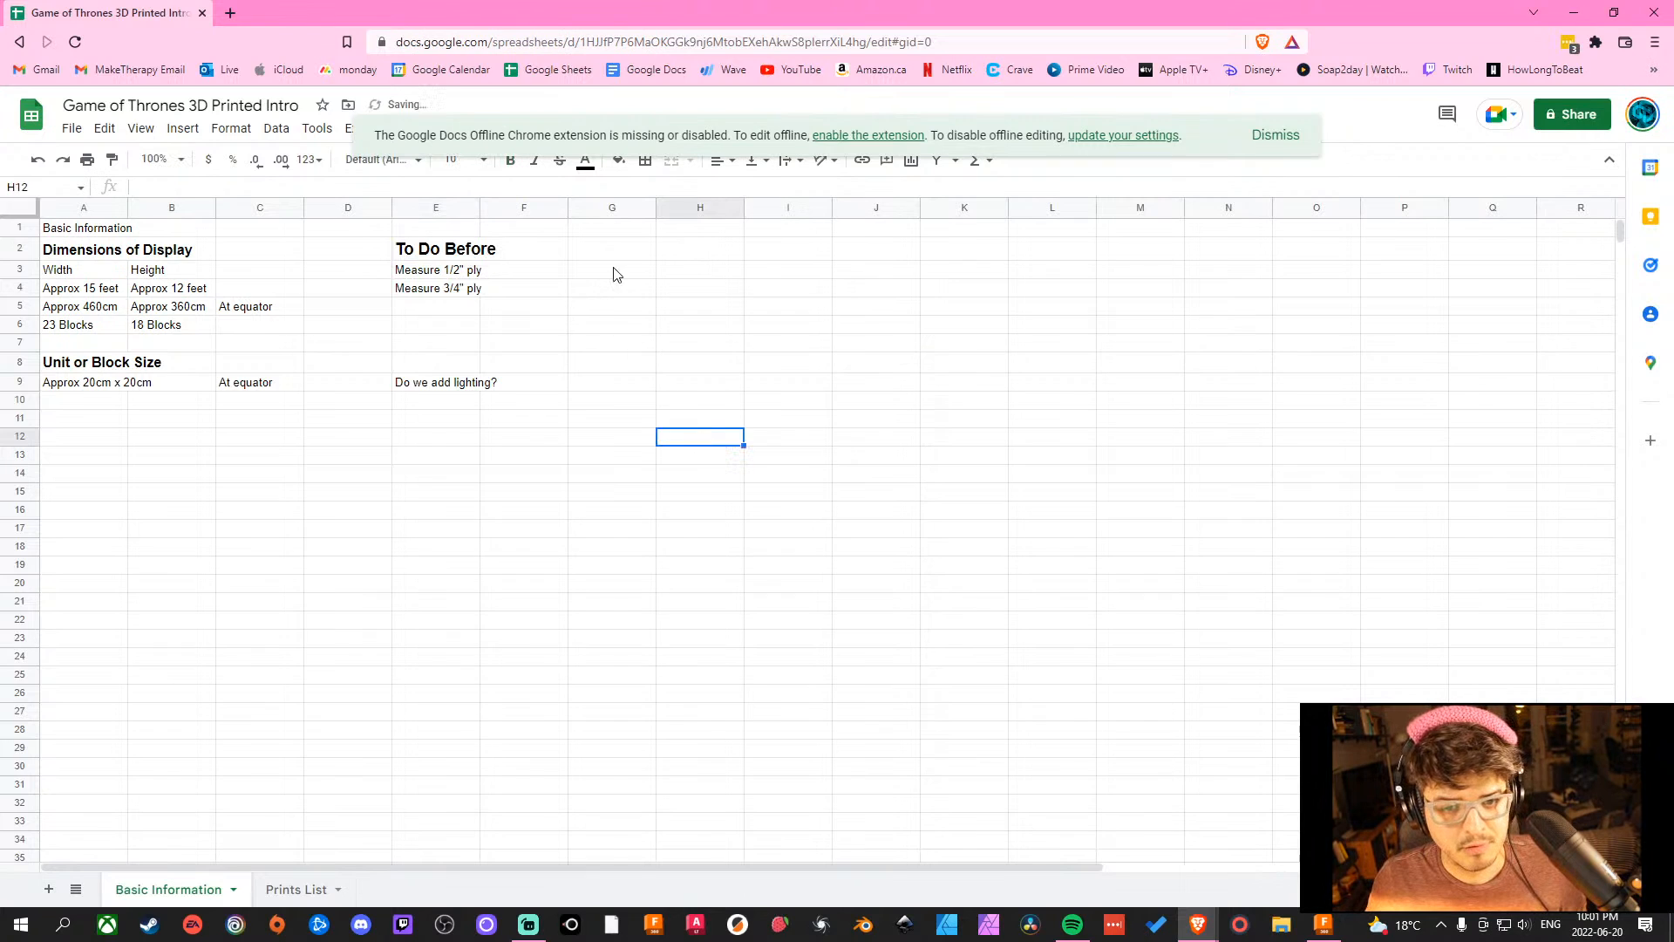
Enter the responsible person's first name in cell E1 above the heading and set its font size to 24.
click(415, 228)
text(An)
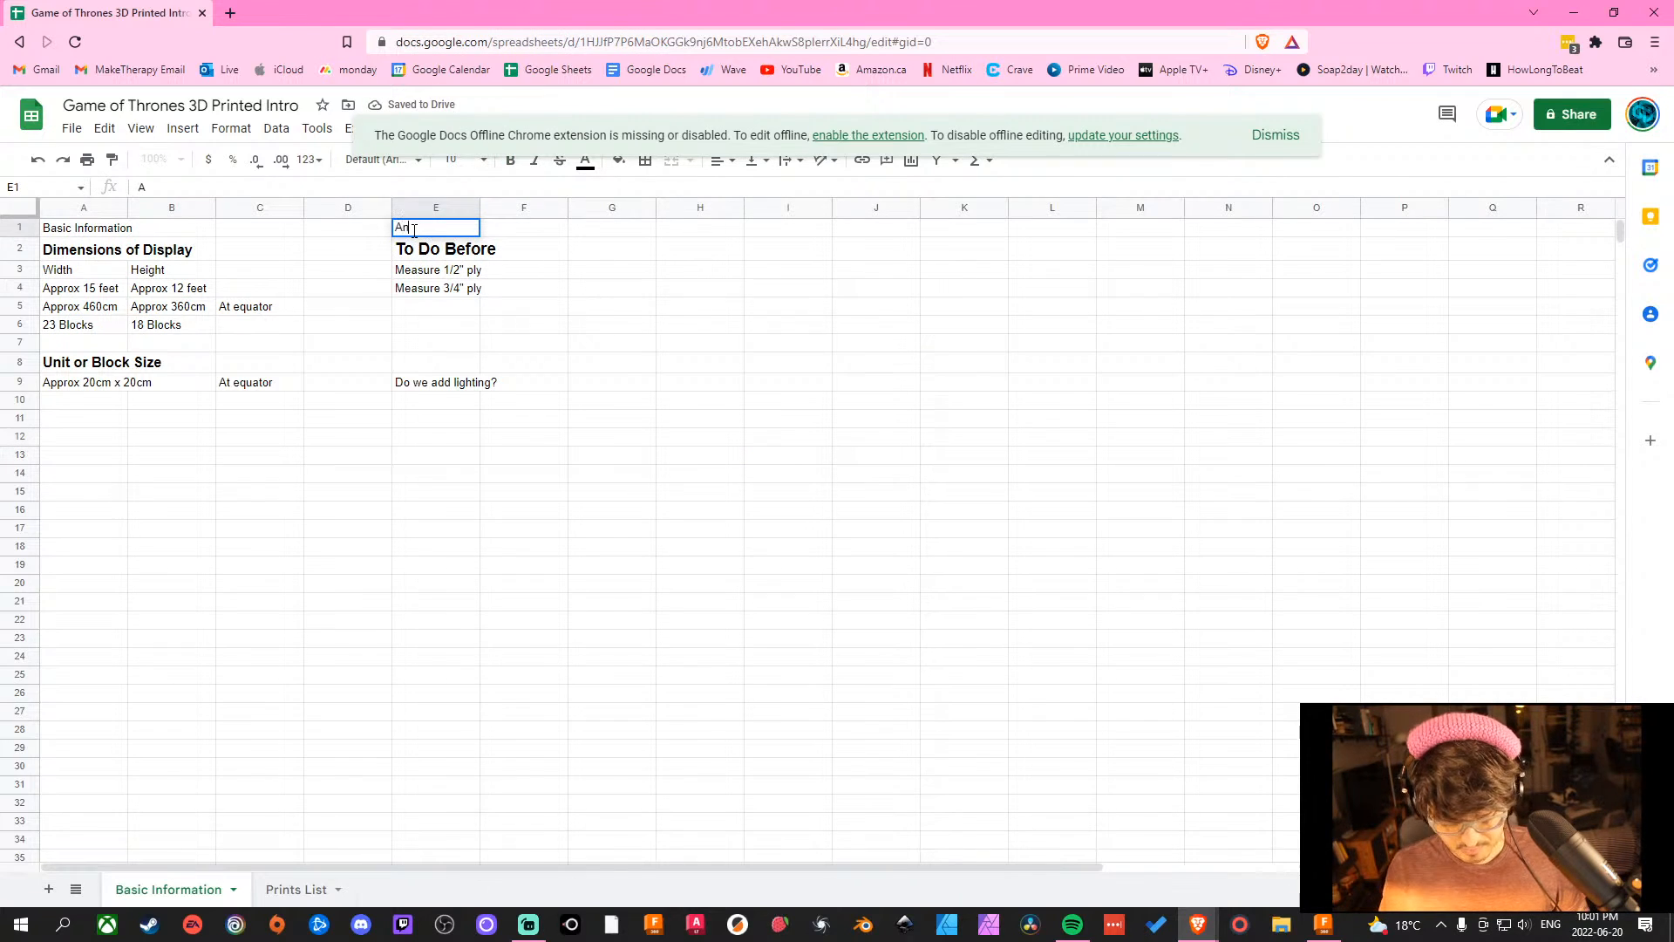
text(dre)
click(599, 403)
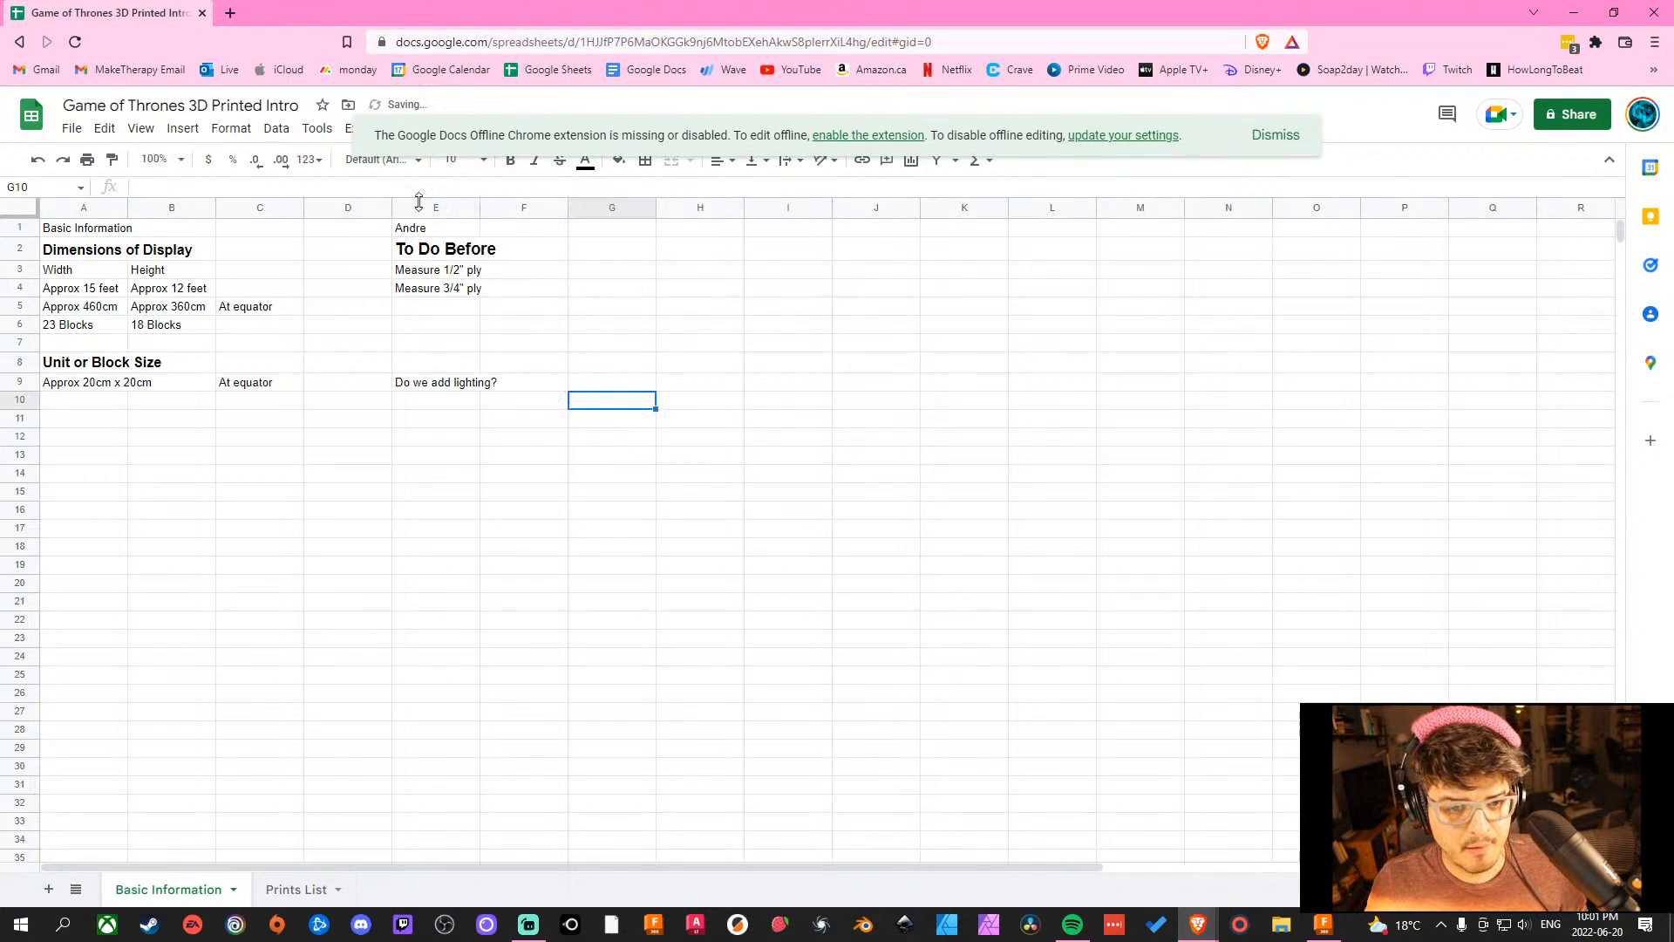
click(439, 233)
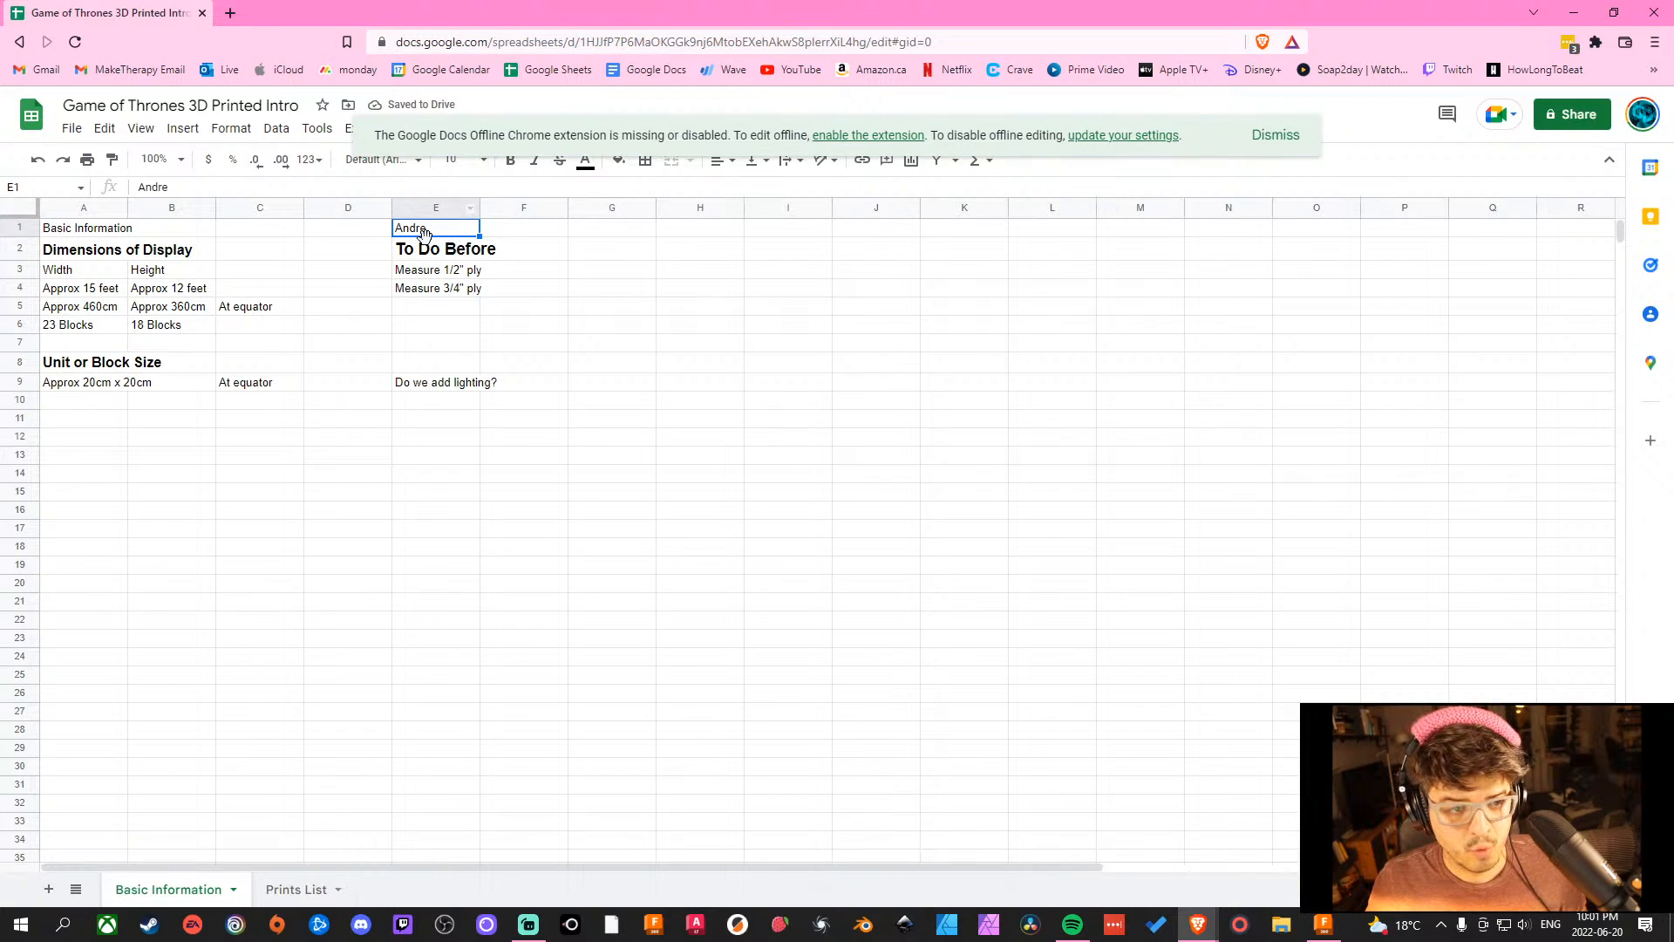
click(476, 160)
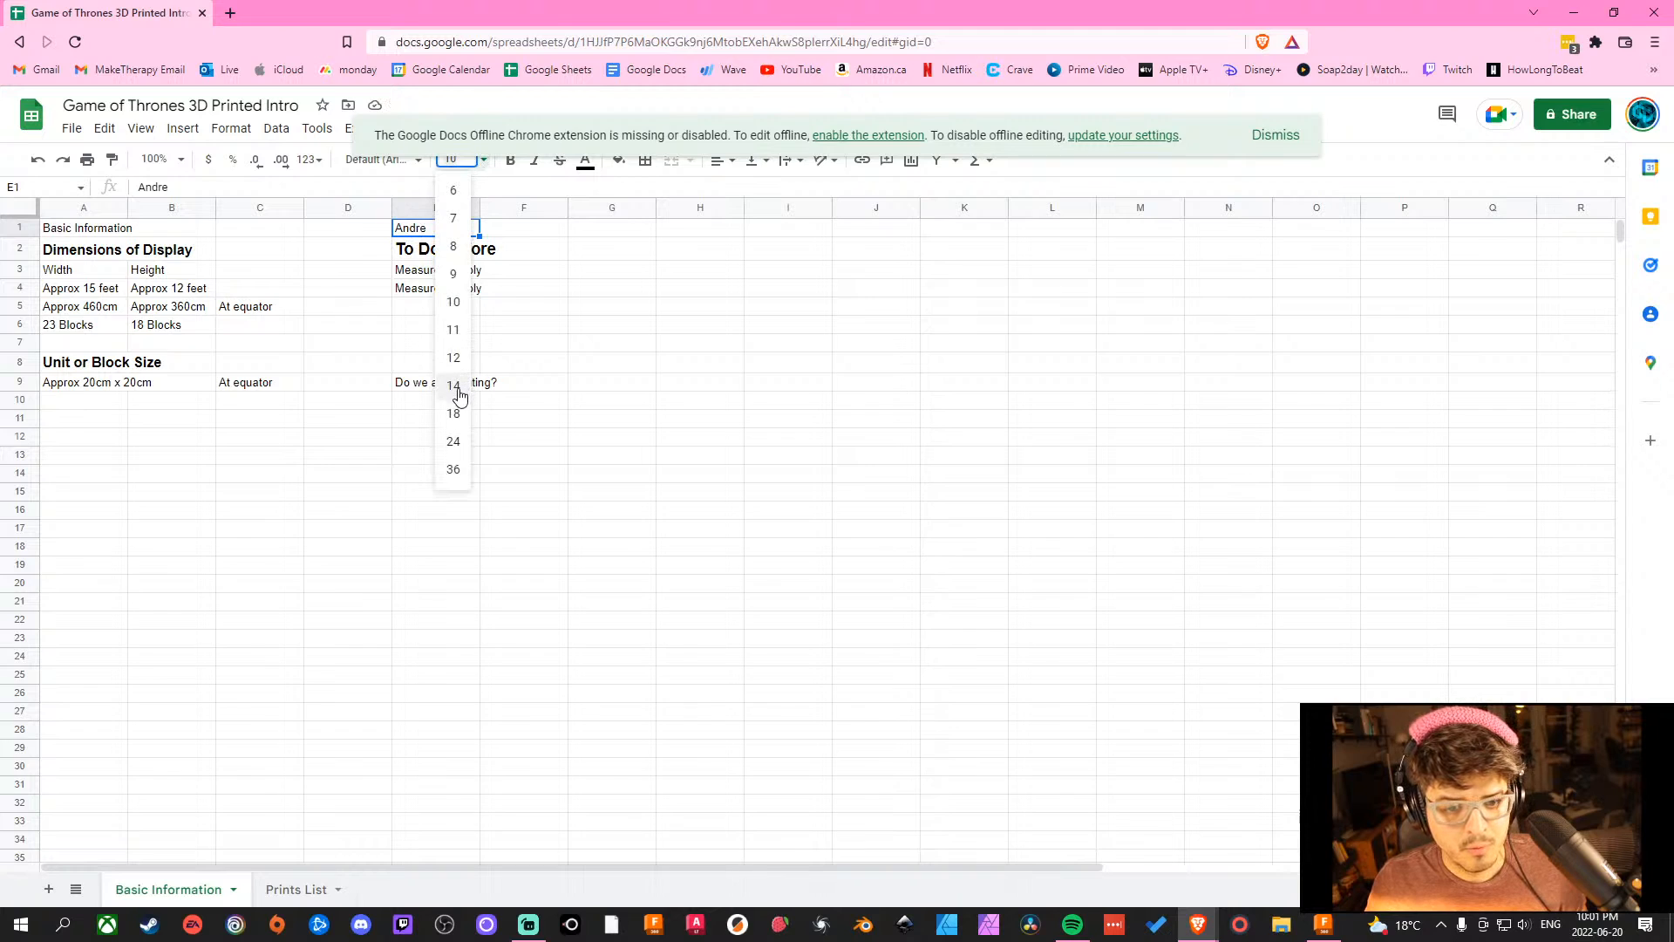
click(454, 441)
click(587, 382)
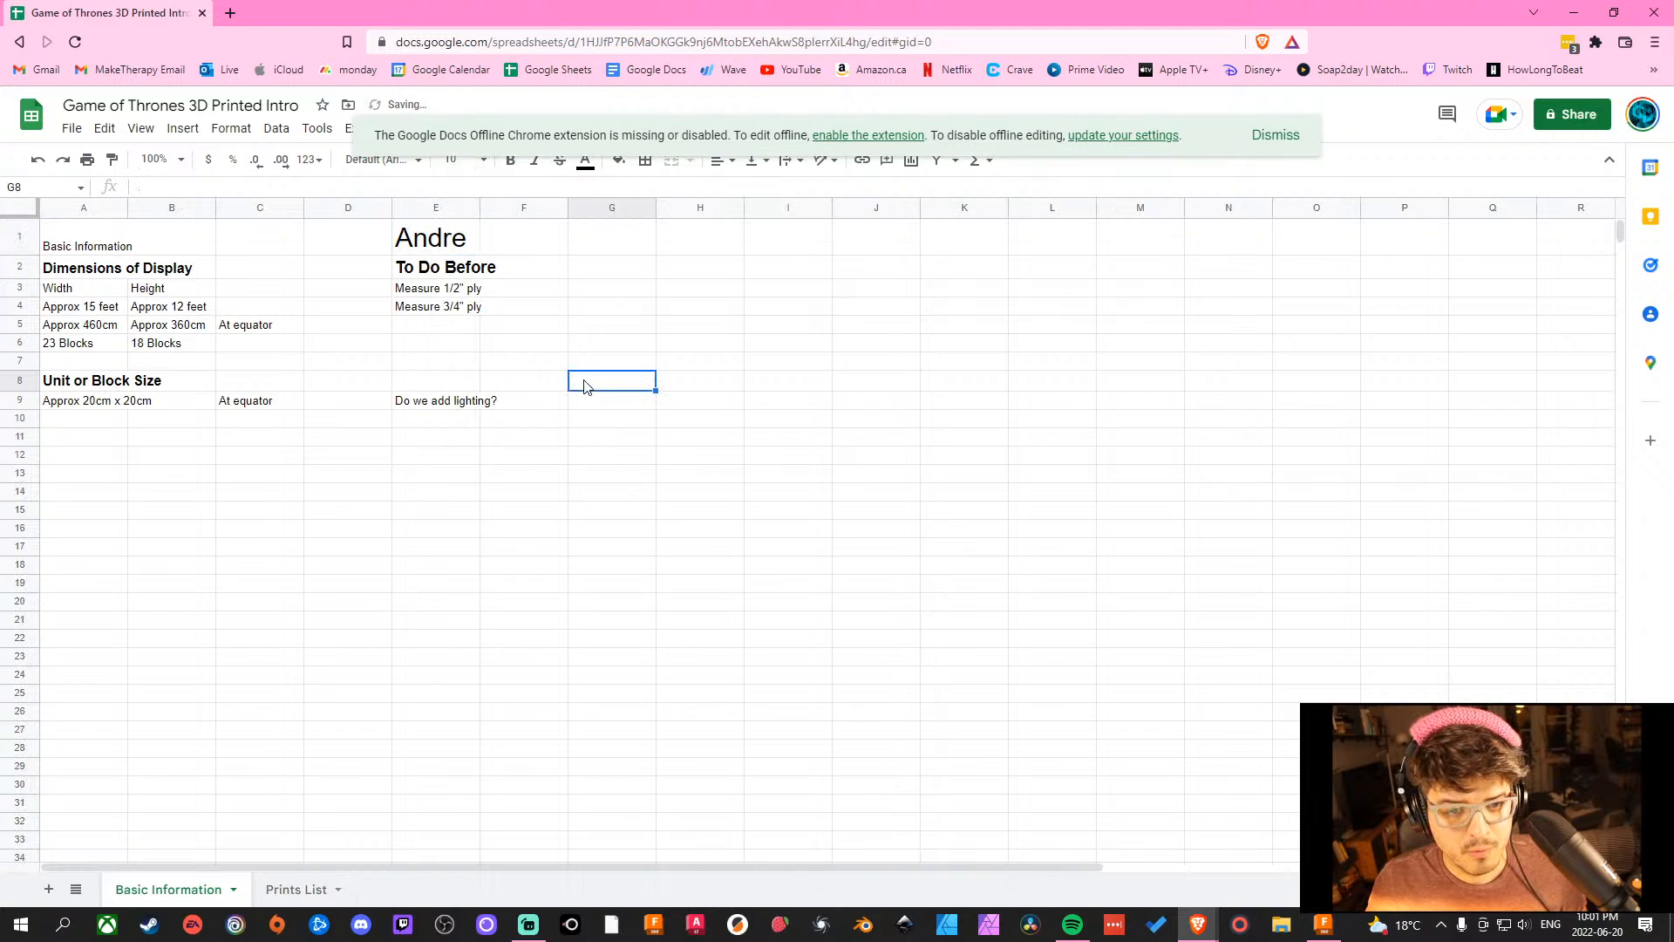
Widen column E slightly to fit the plywood task text.
click(427, 241)
drag(427, 242, 684, 223)
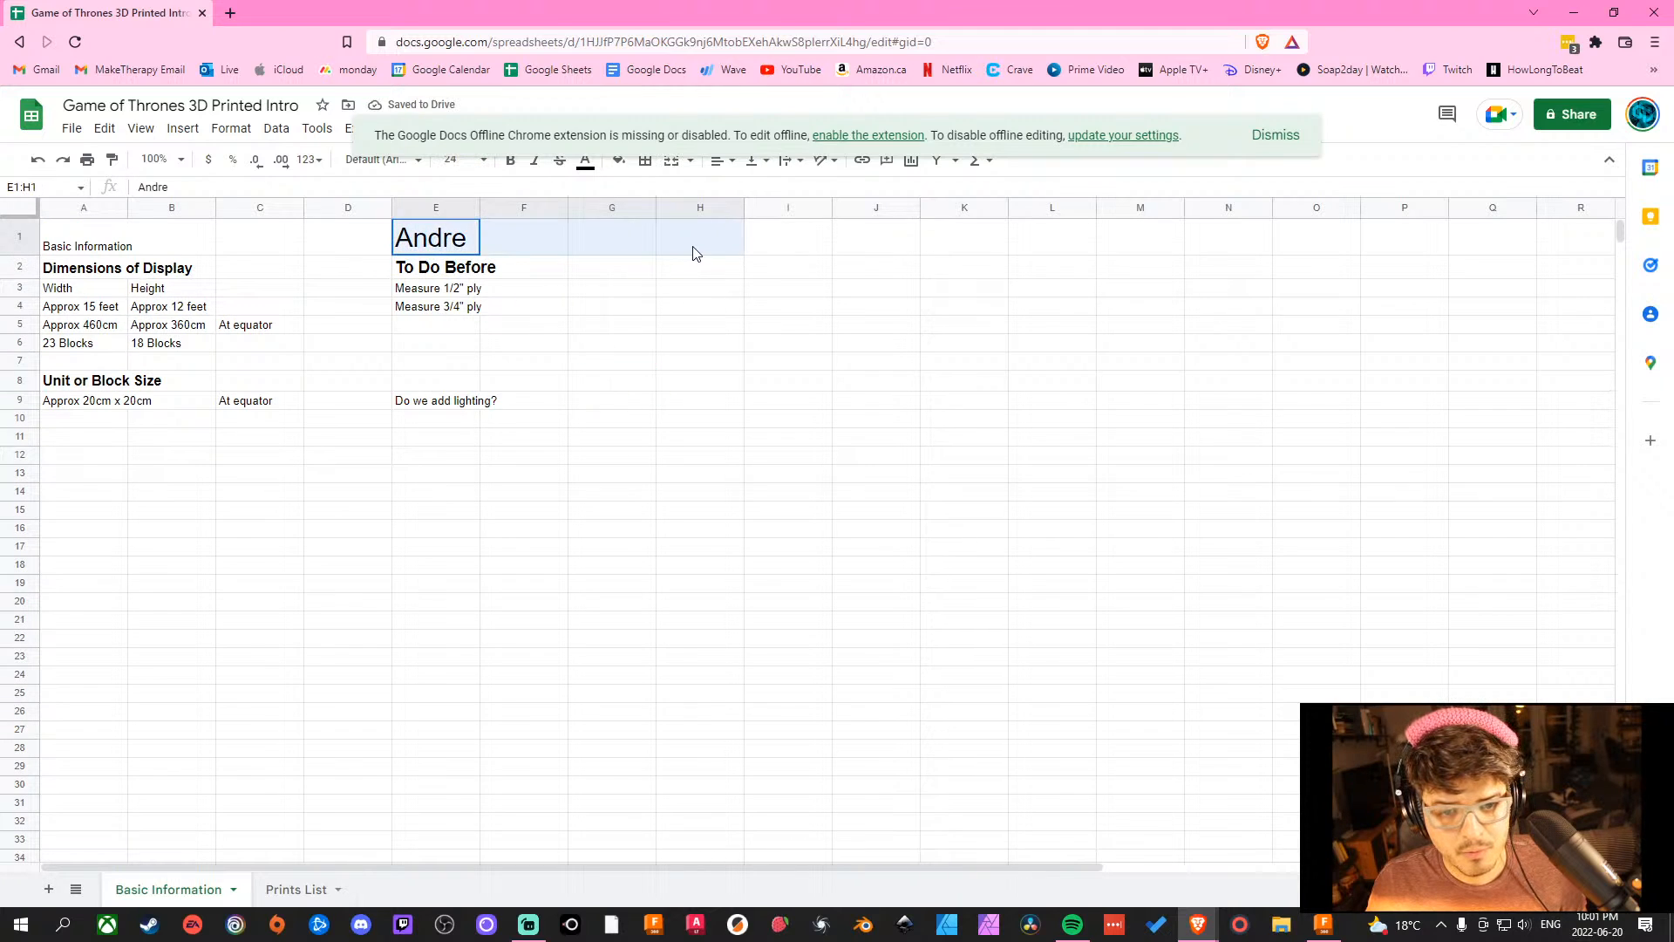
click(650, 403)
drag(478, 209, 518, 209)
click(616, 367)
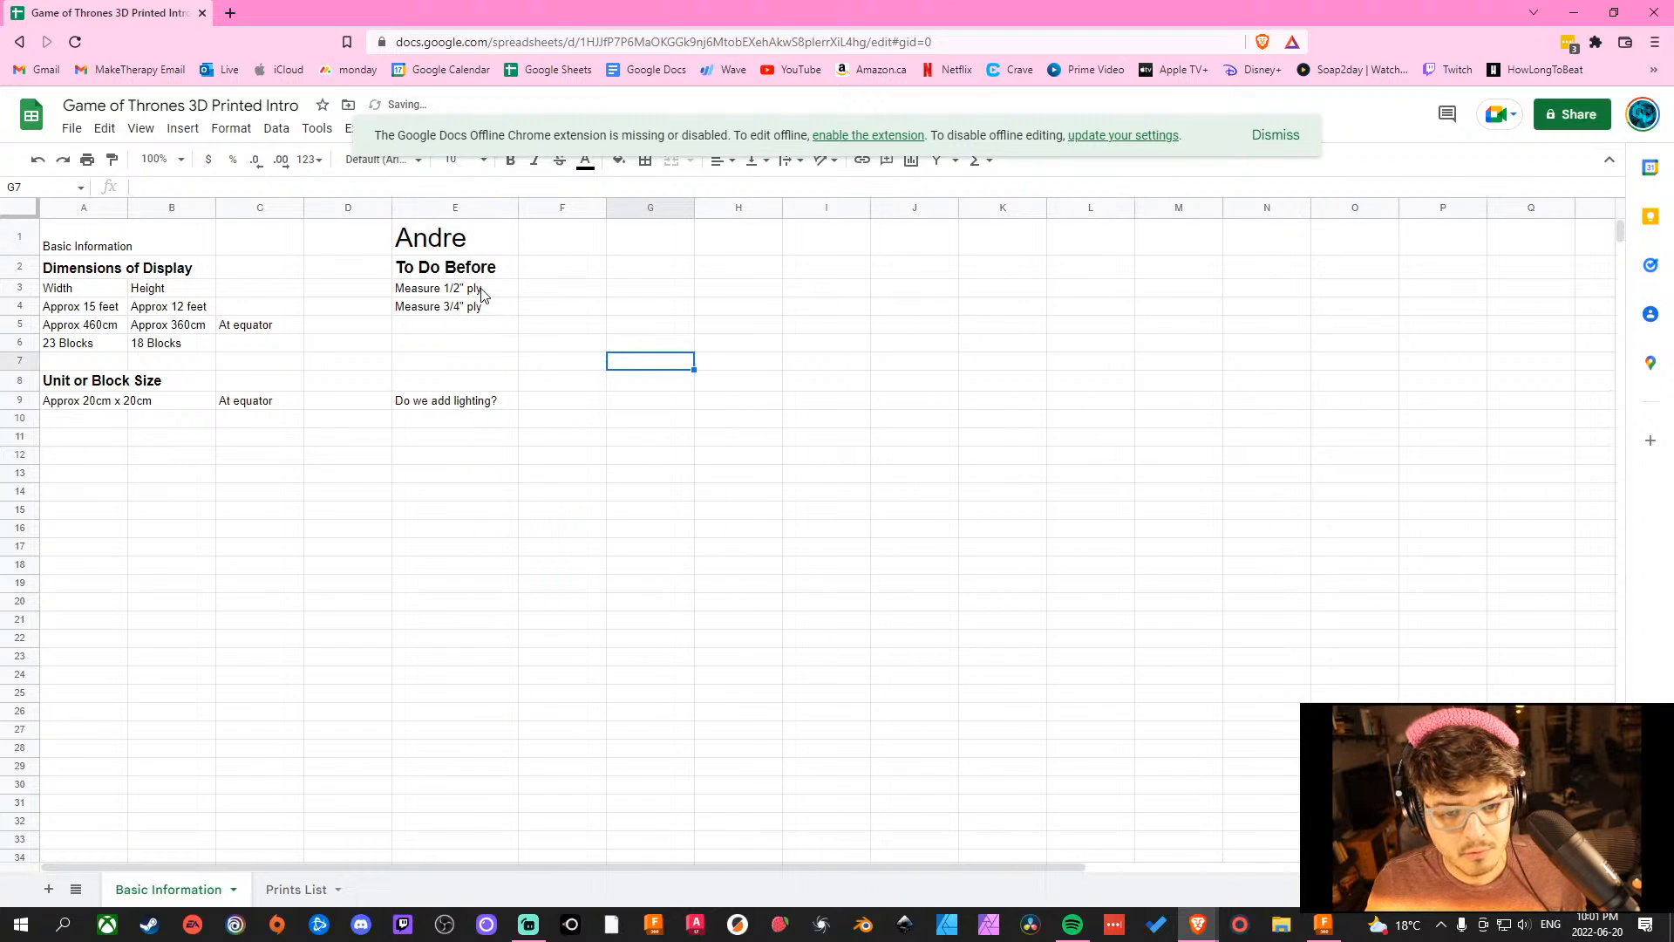
Move the two plywood measuring tasks from E3:E4 to F3:F4 and narrow column E to a slim checkbox width.
drag(480, 290, 592, 319)
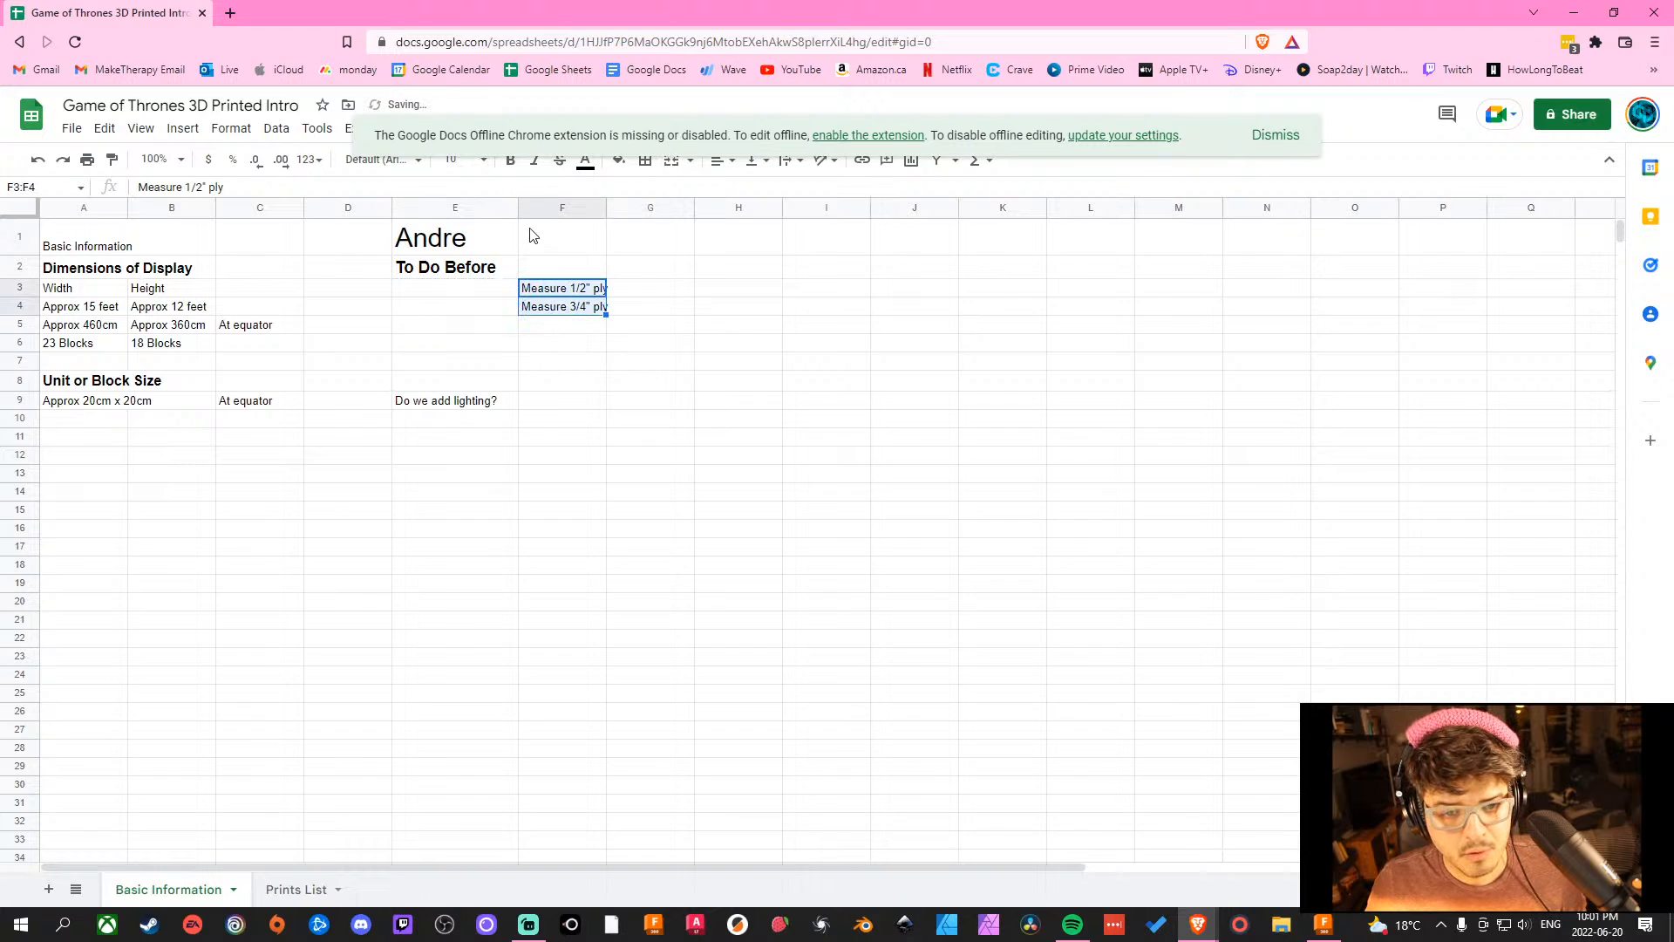
drag(518, 208, 422, 207)
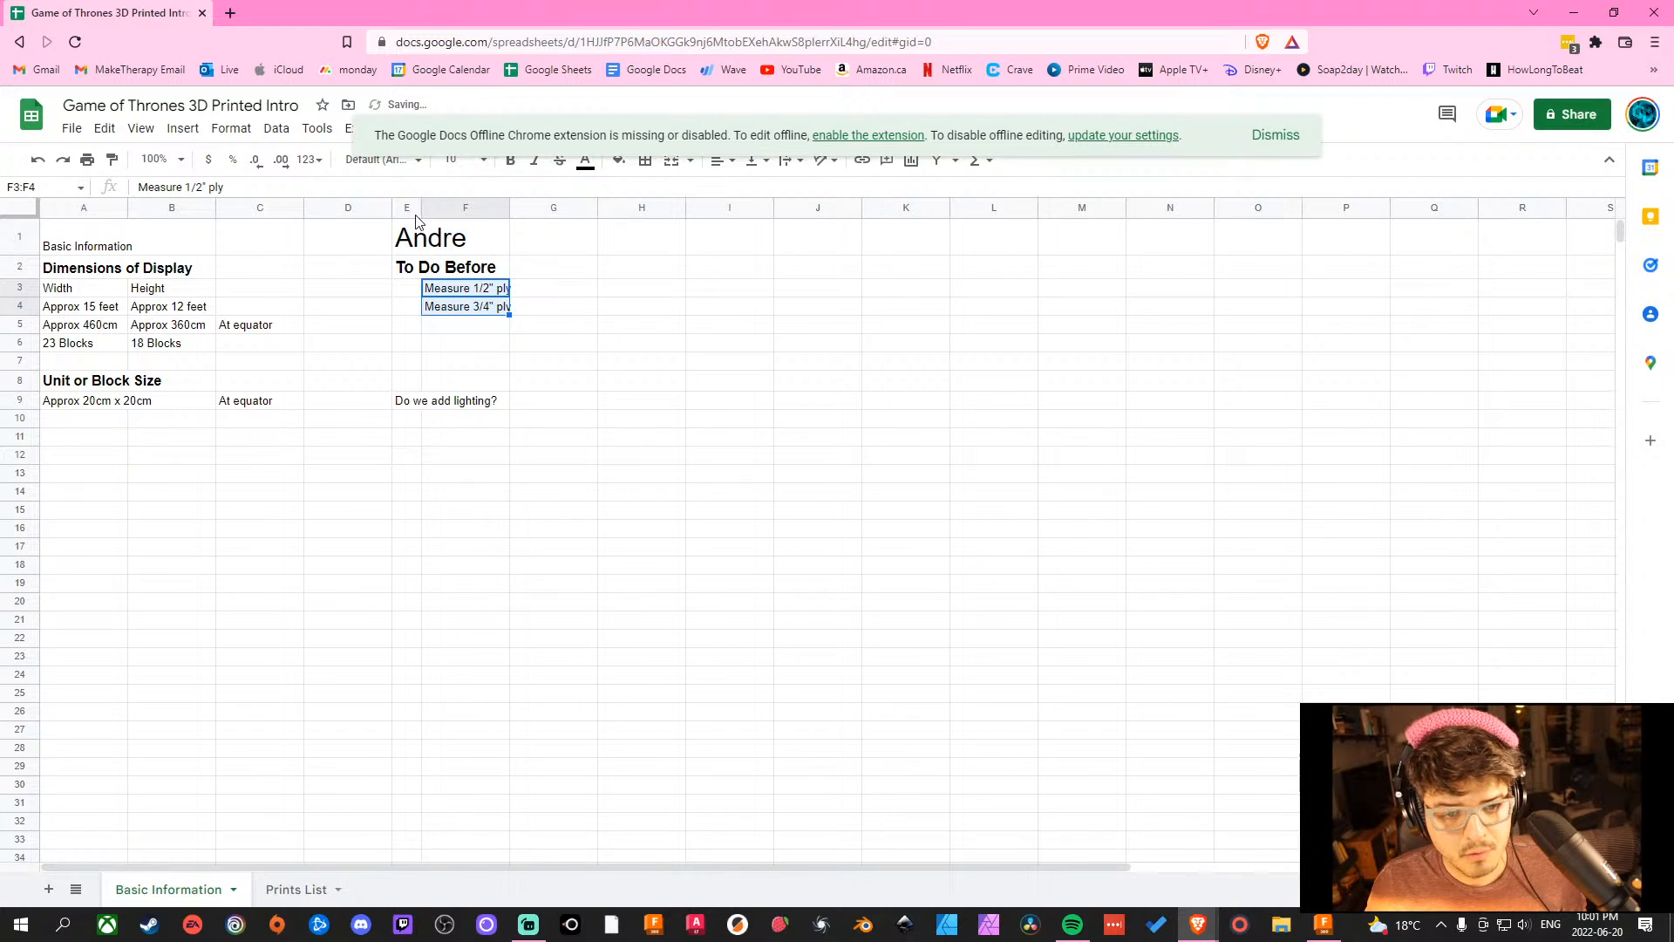
click(784, 381)
Insert checkboxes in cells E3:E4 beside the two plywood measuring tasks.
drag(406, 289, 408, 309)
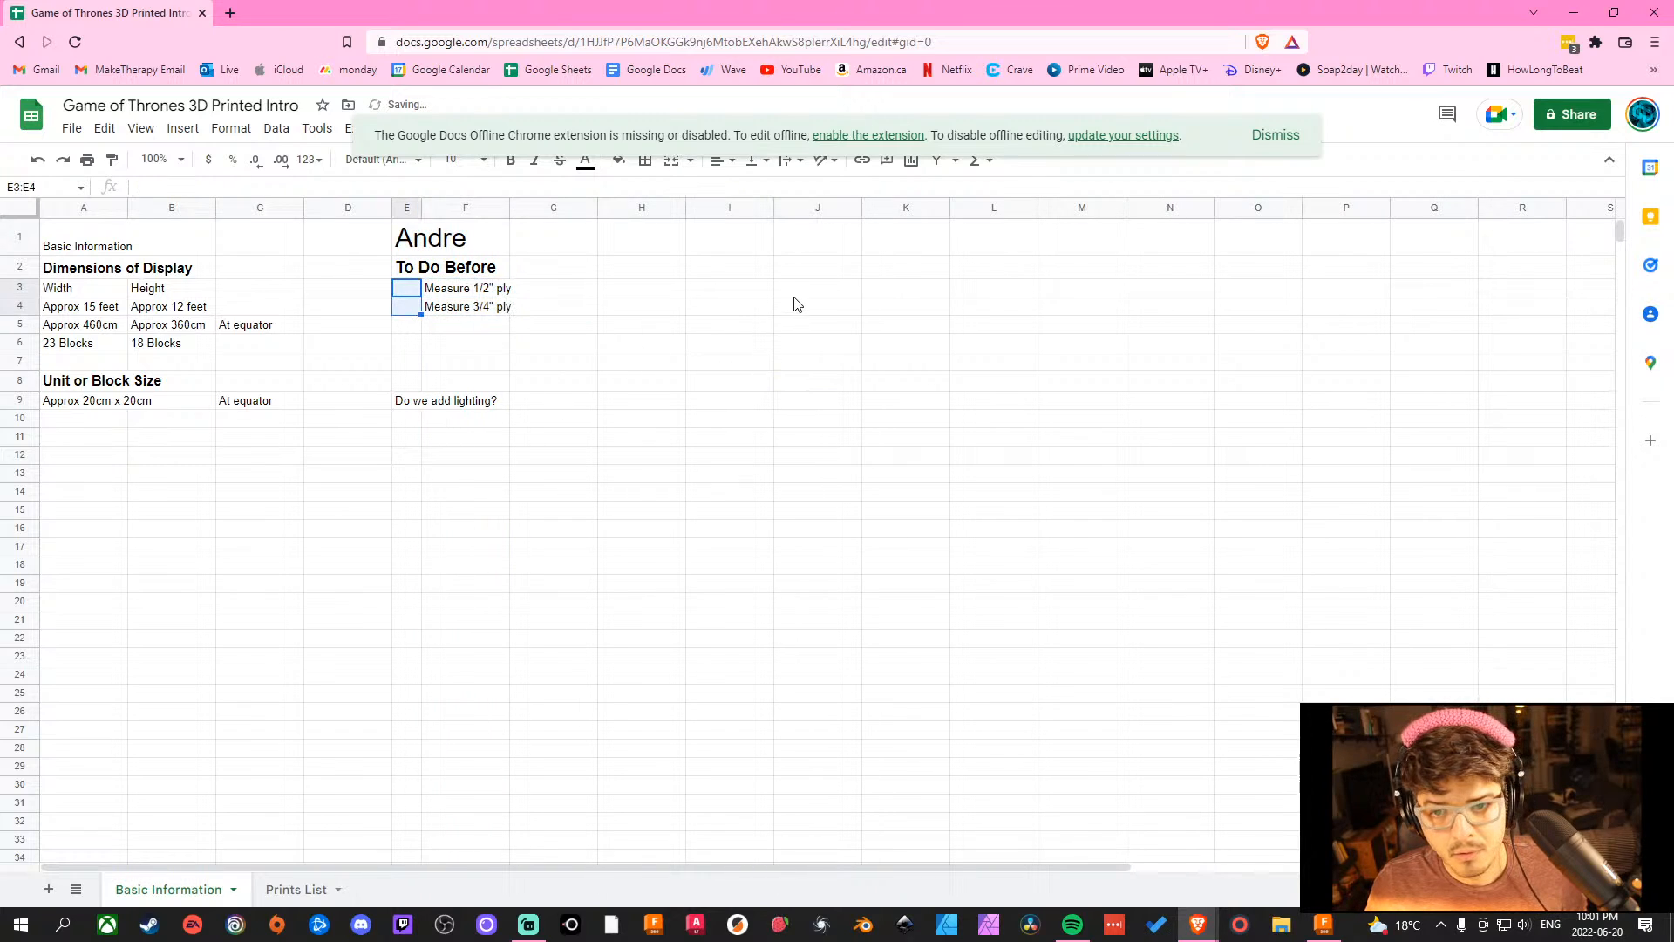
click(1273, 134)
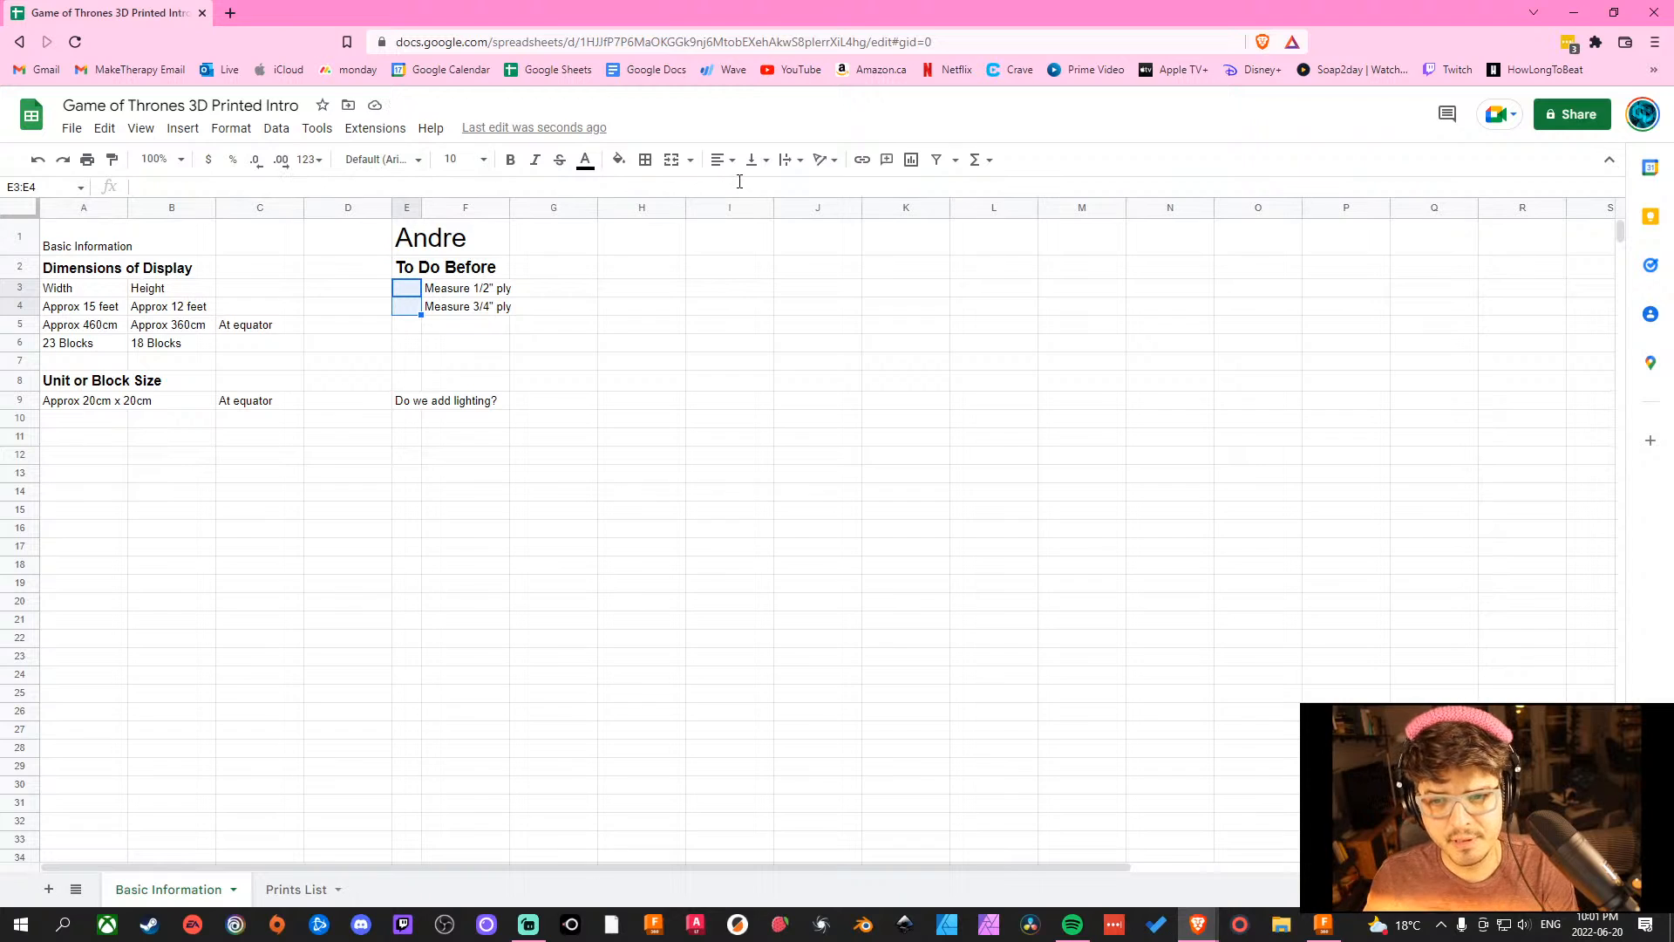
click(227, 136)
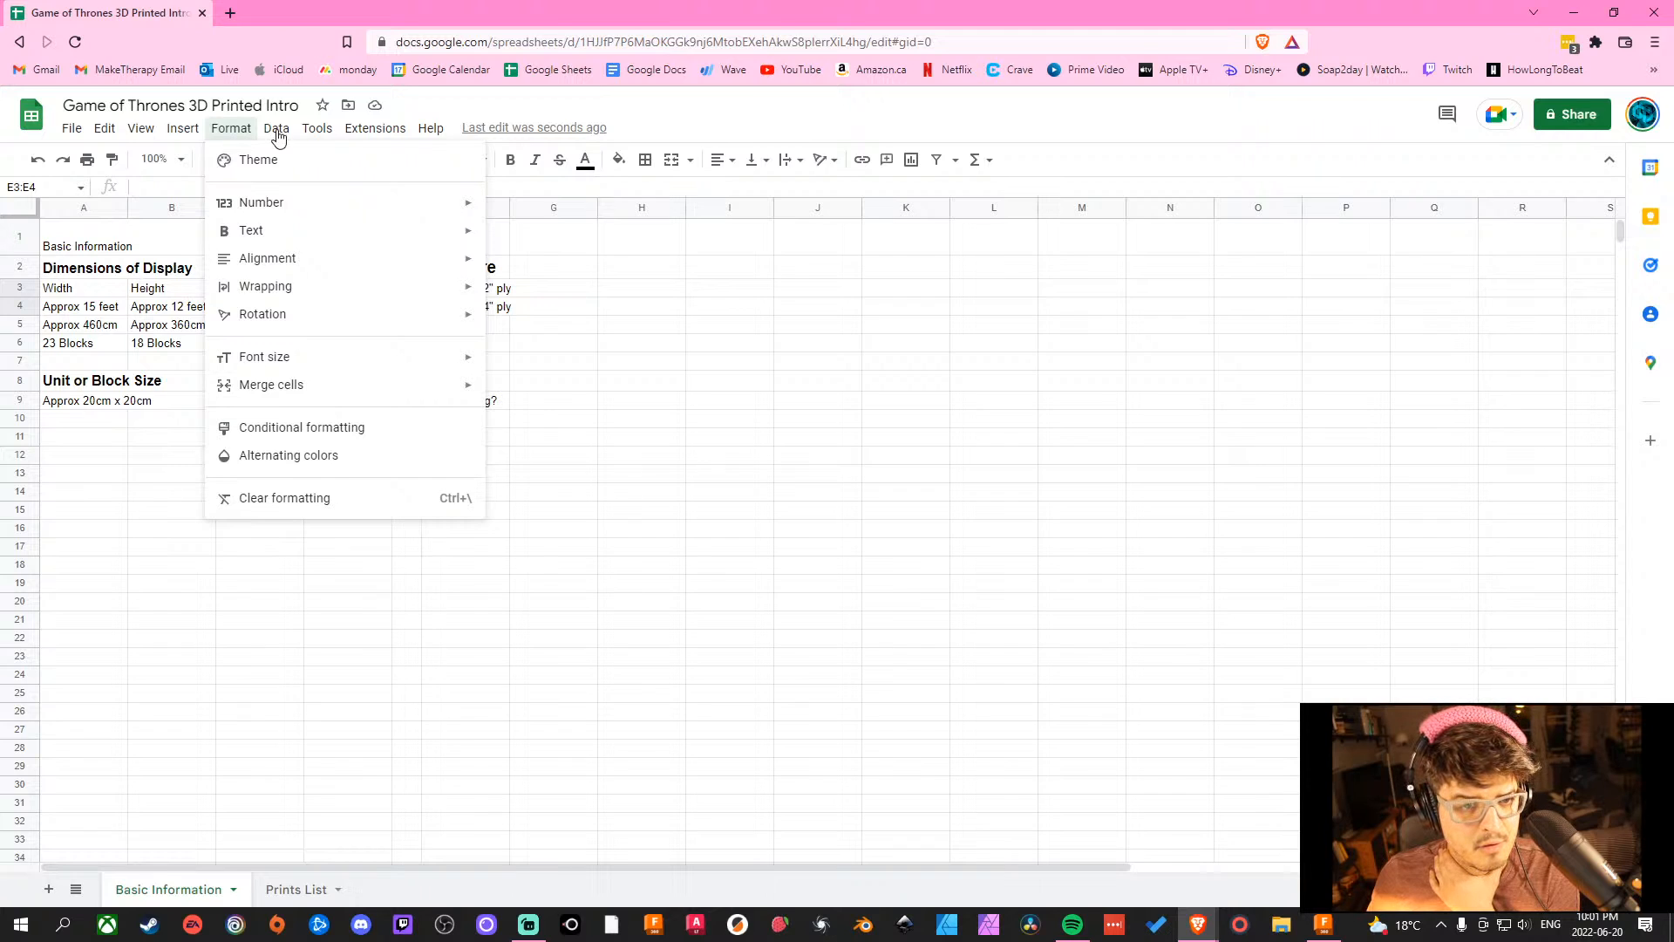
mouse_move(284, 137)
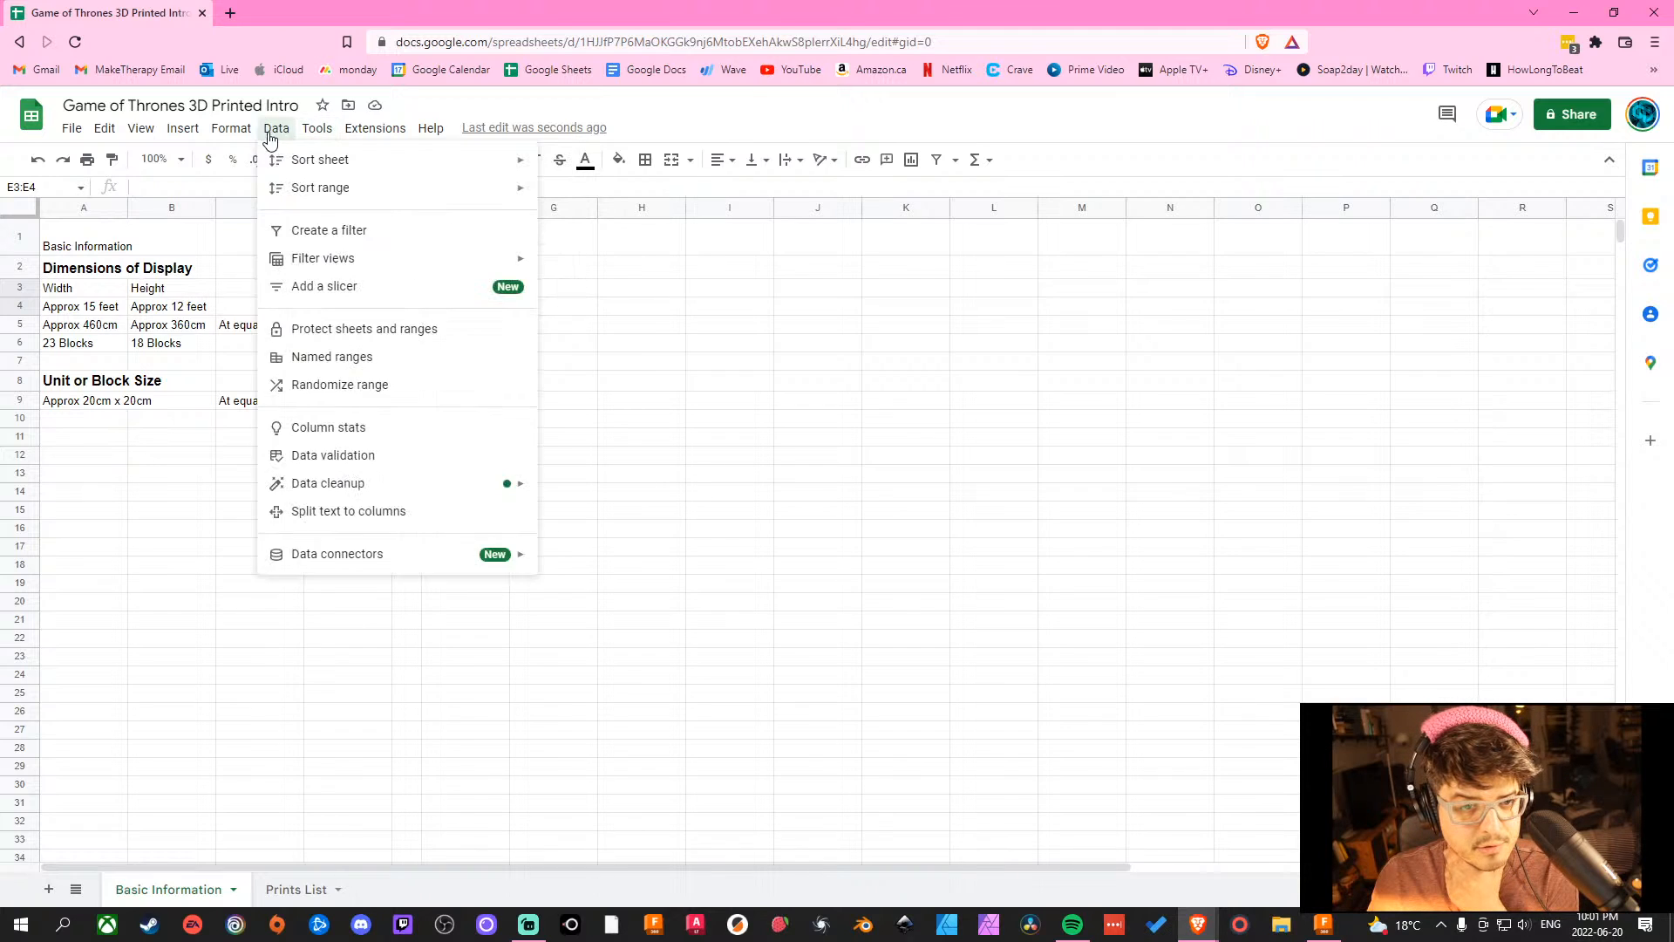
mouse_move(196, 131)
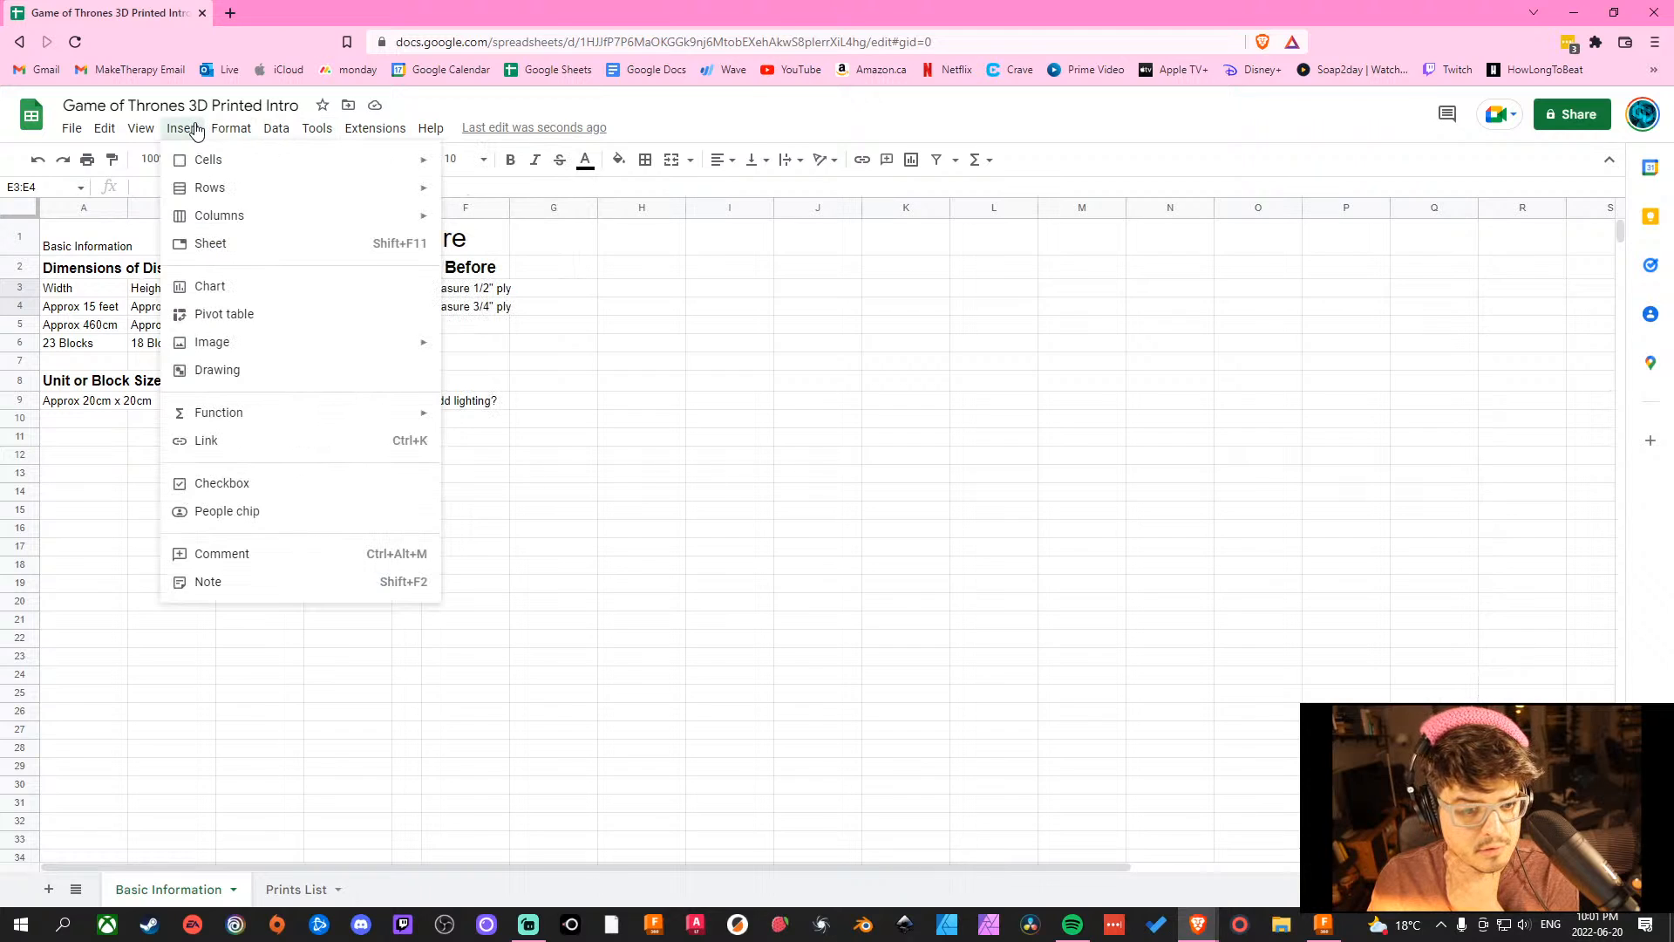
click(221, 483)
Widen column F so the plywood measuring tasks fit inside it.
click(571, 308)
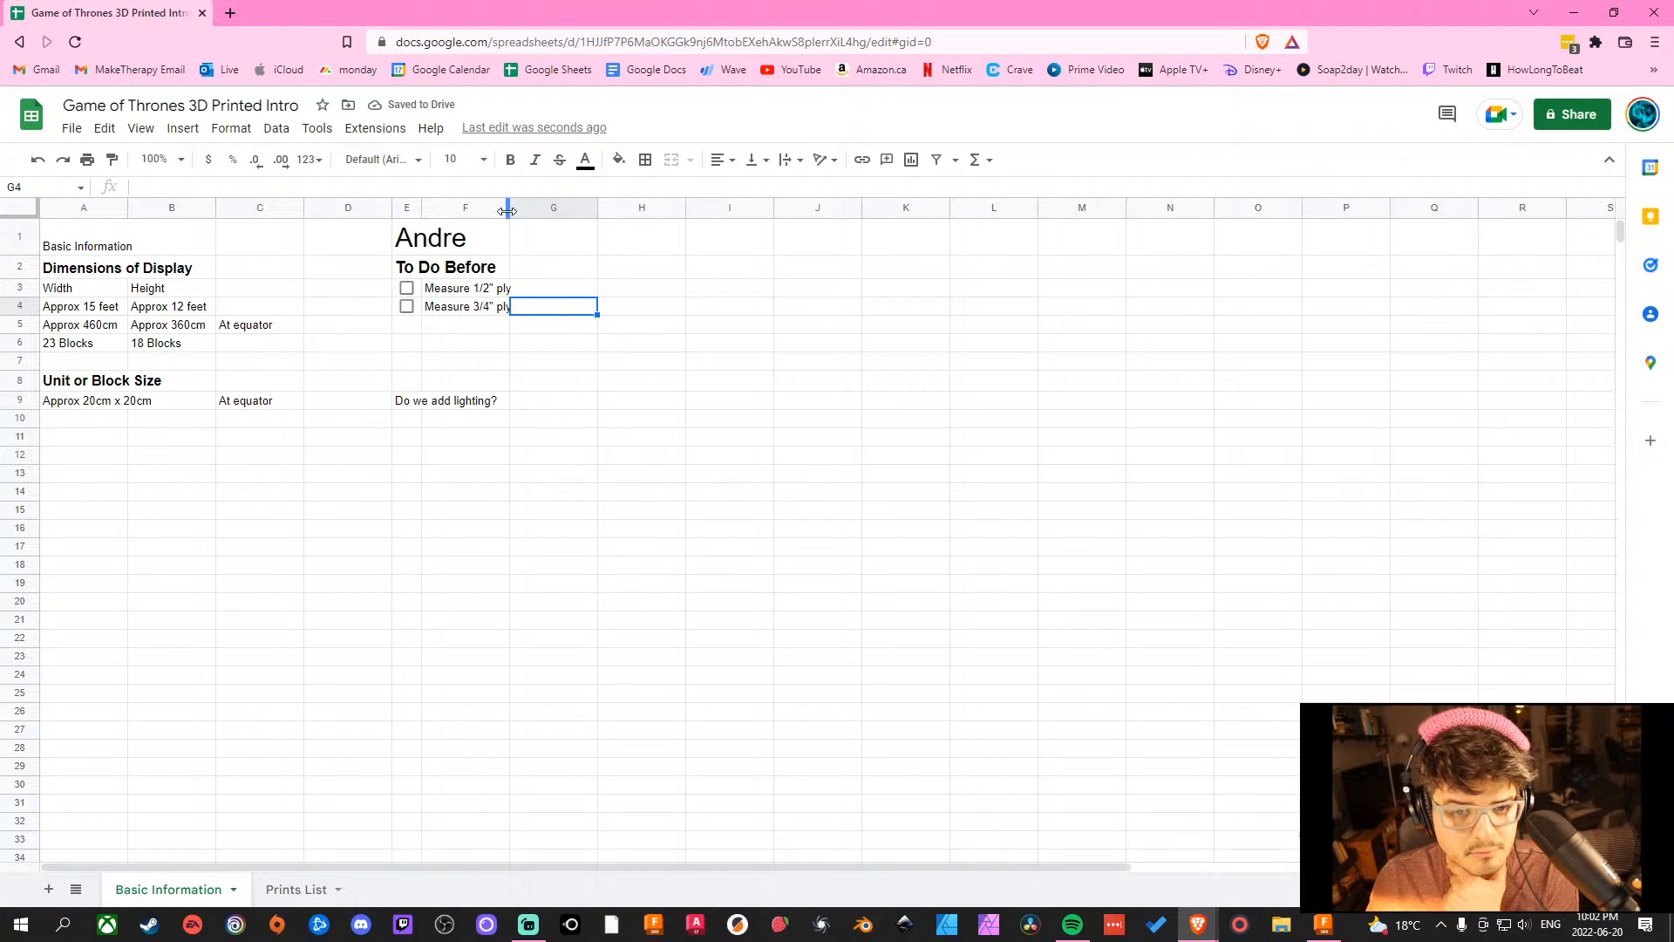
drag(508, 211, 529, 211)
click(654, 413)
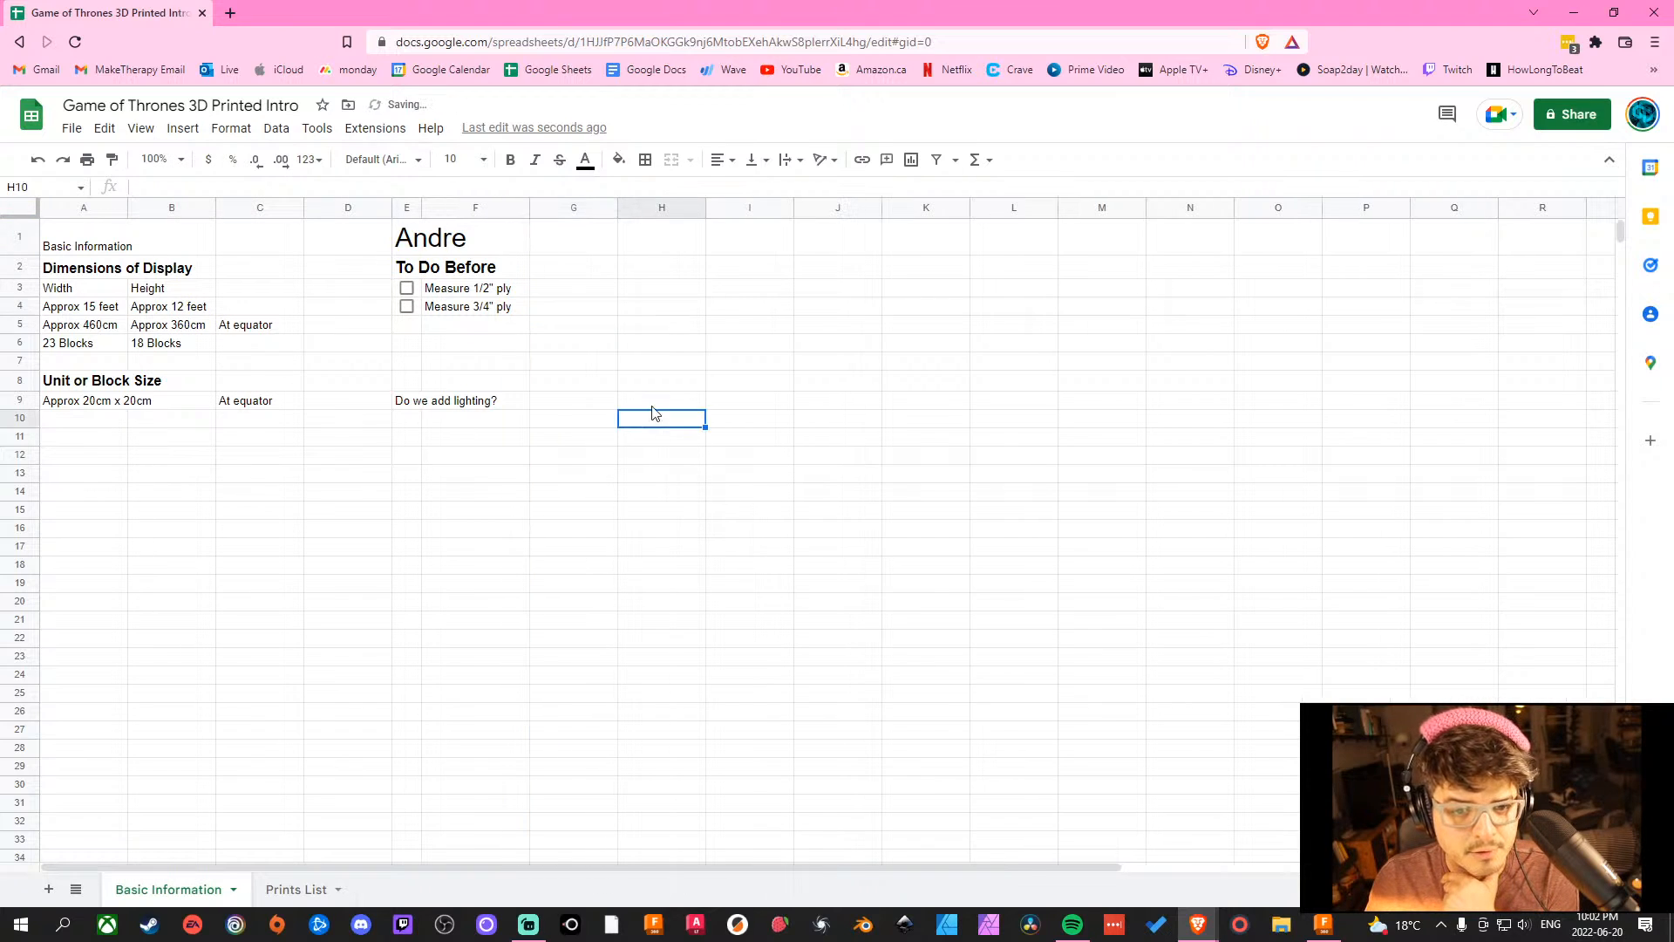
double_click(557, 265)
text(t)
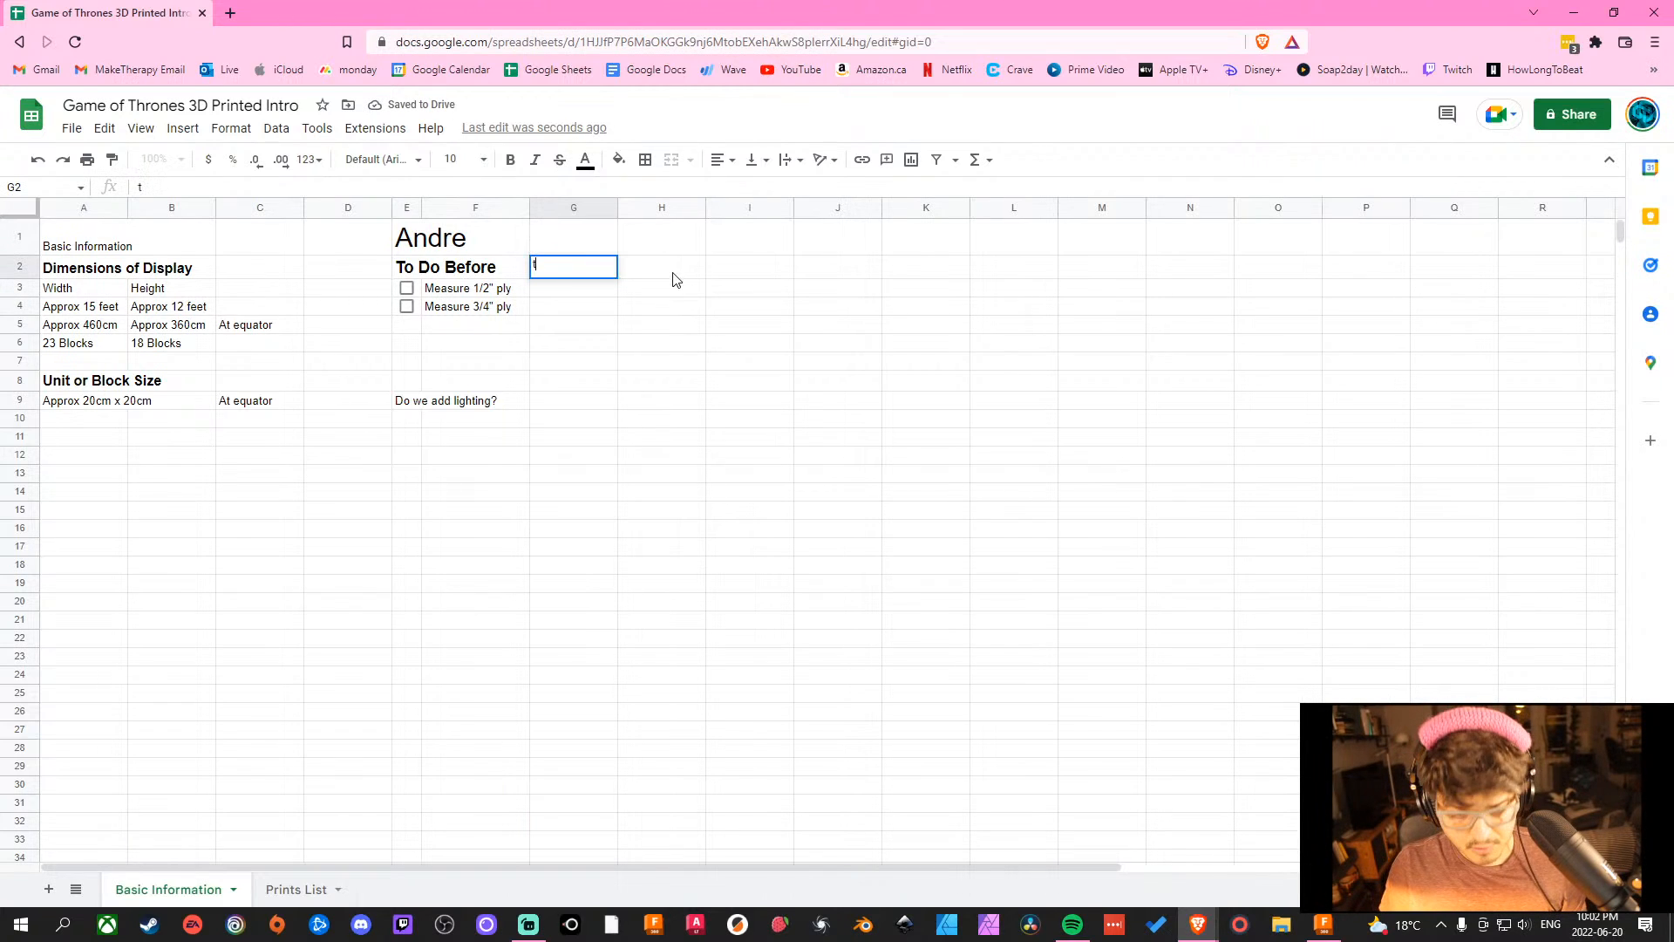
click(672, 275)
text(tO)
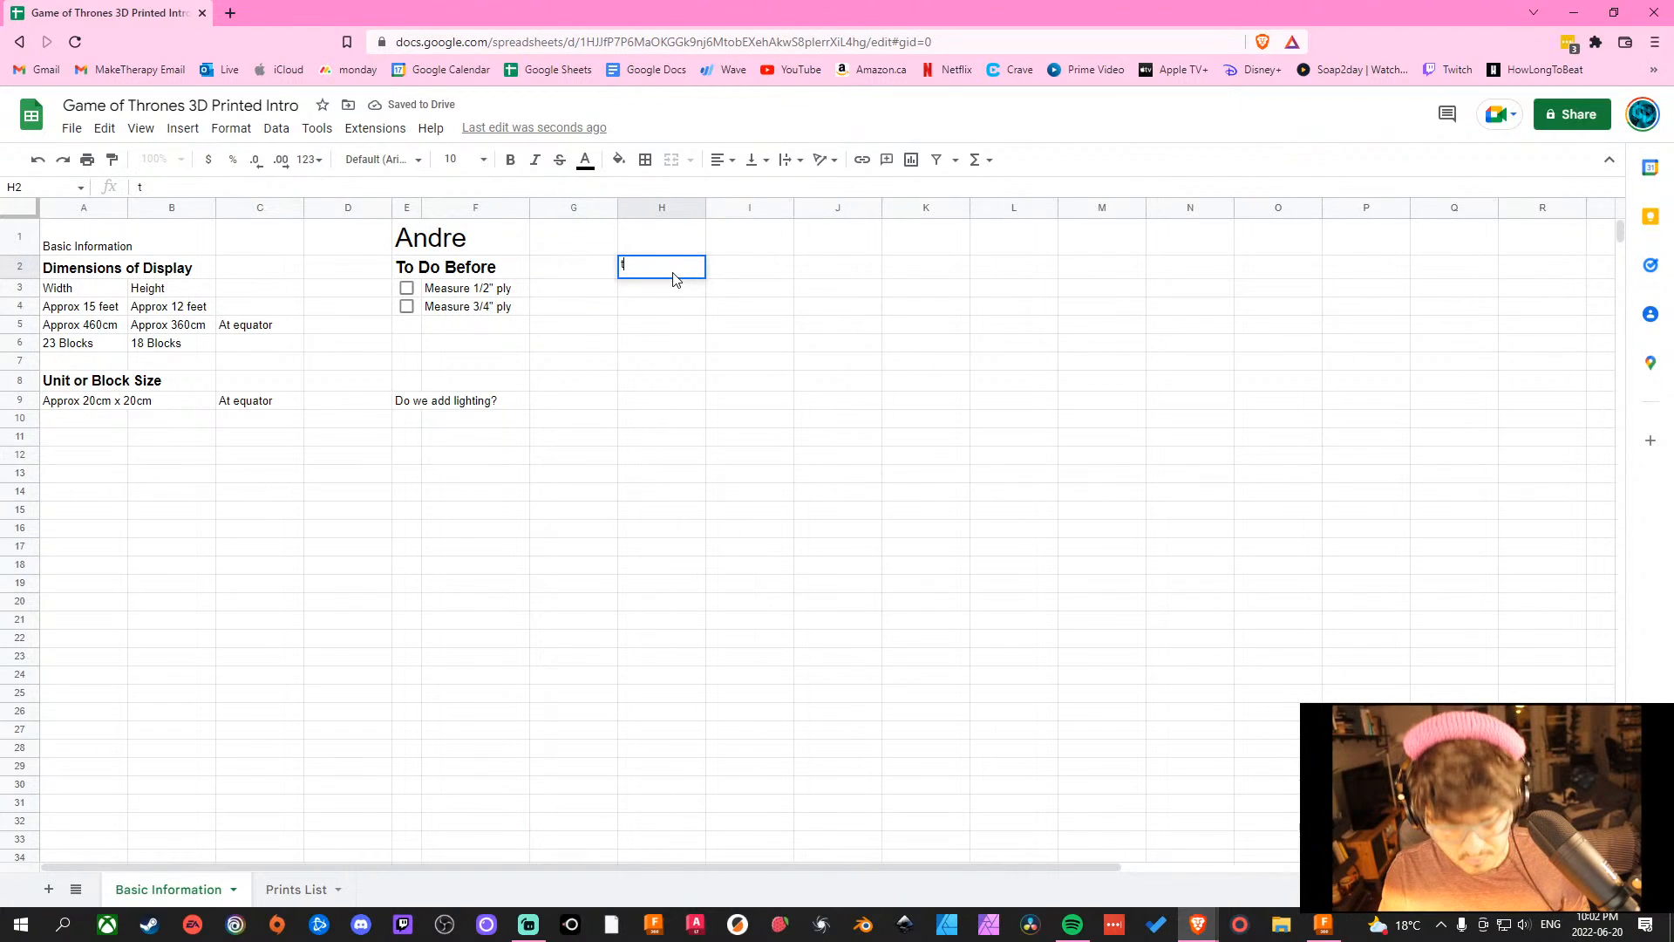
click(724, 345)
click(503, 276)
click(628, 344)
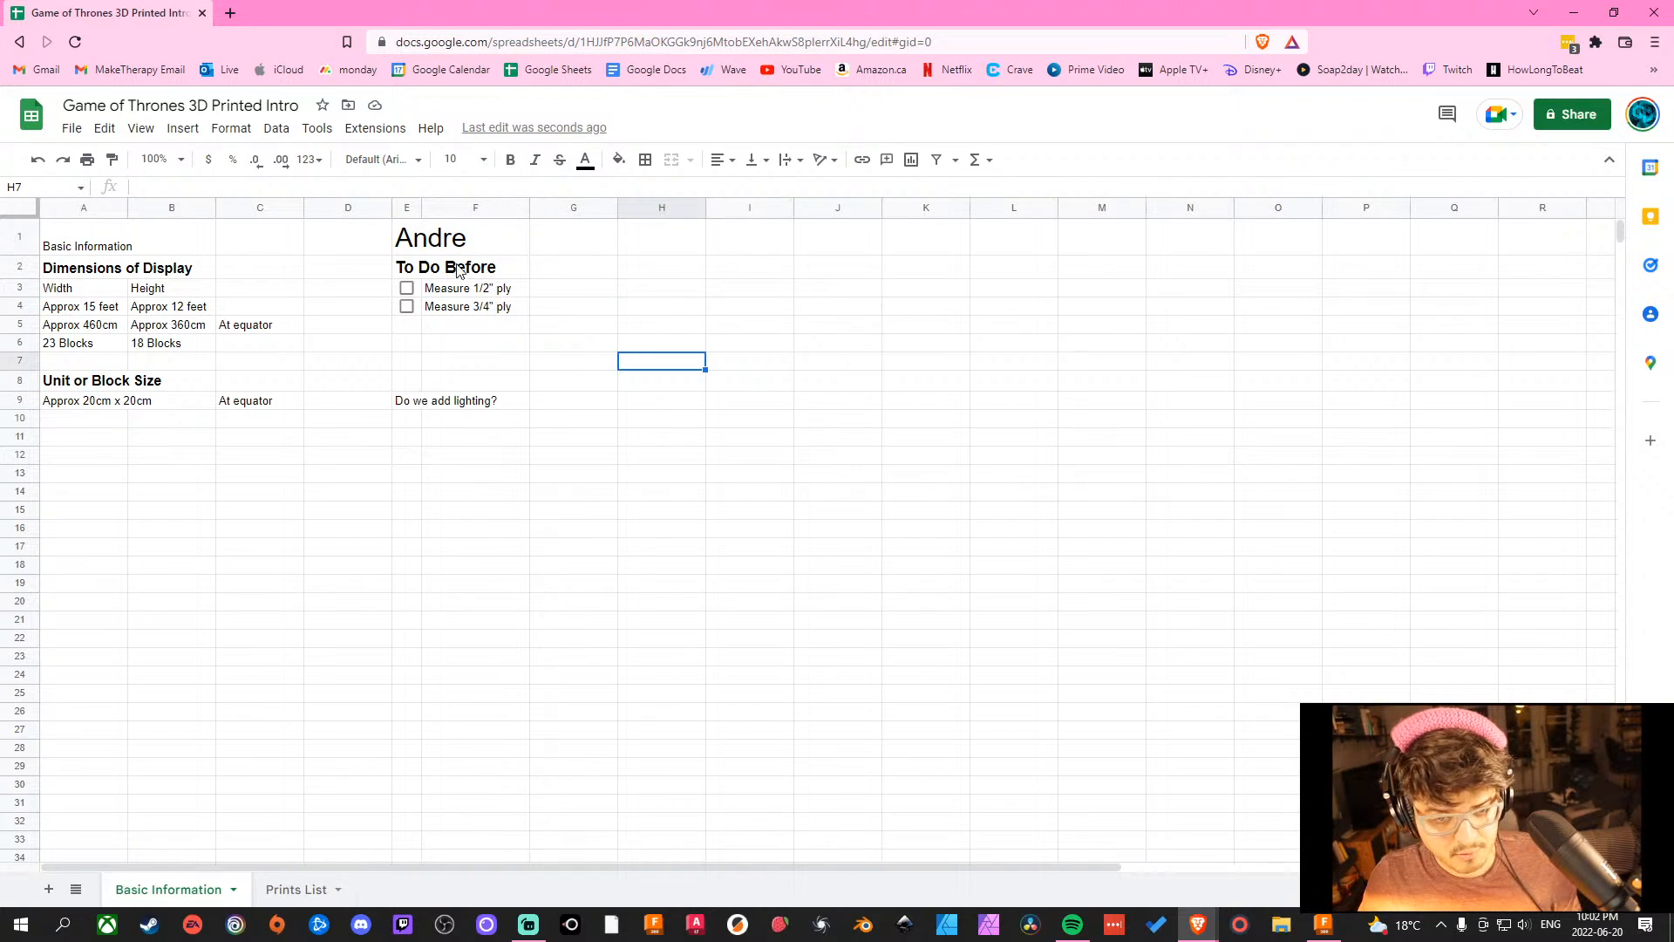
Copy the "To Do Before" heading from cell E2 into cell G2.
click(406, 268)
key(ctrl+c)
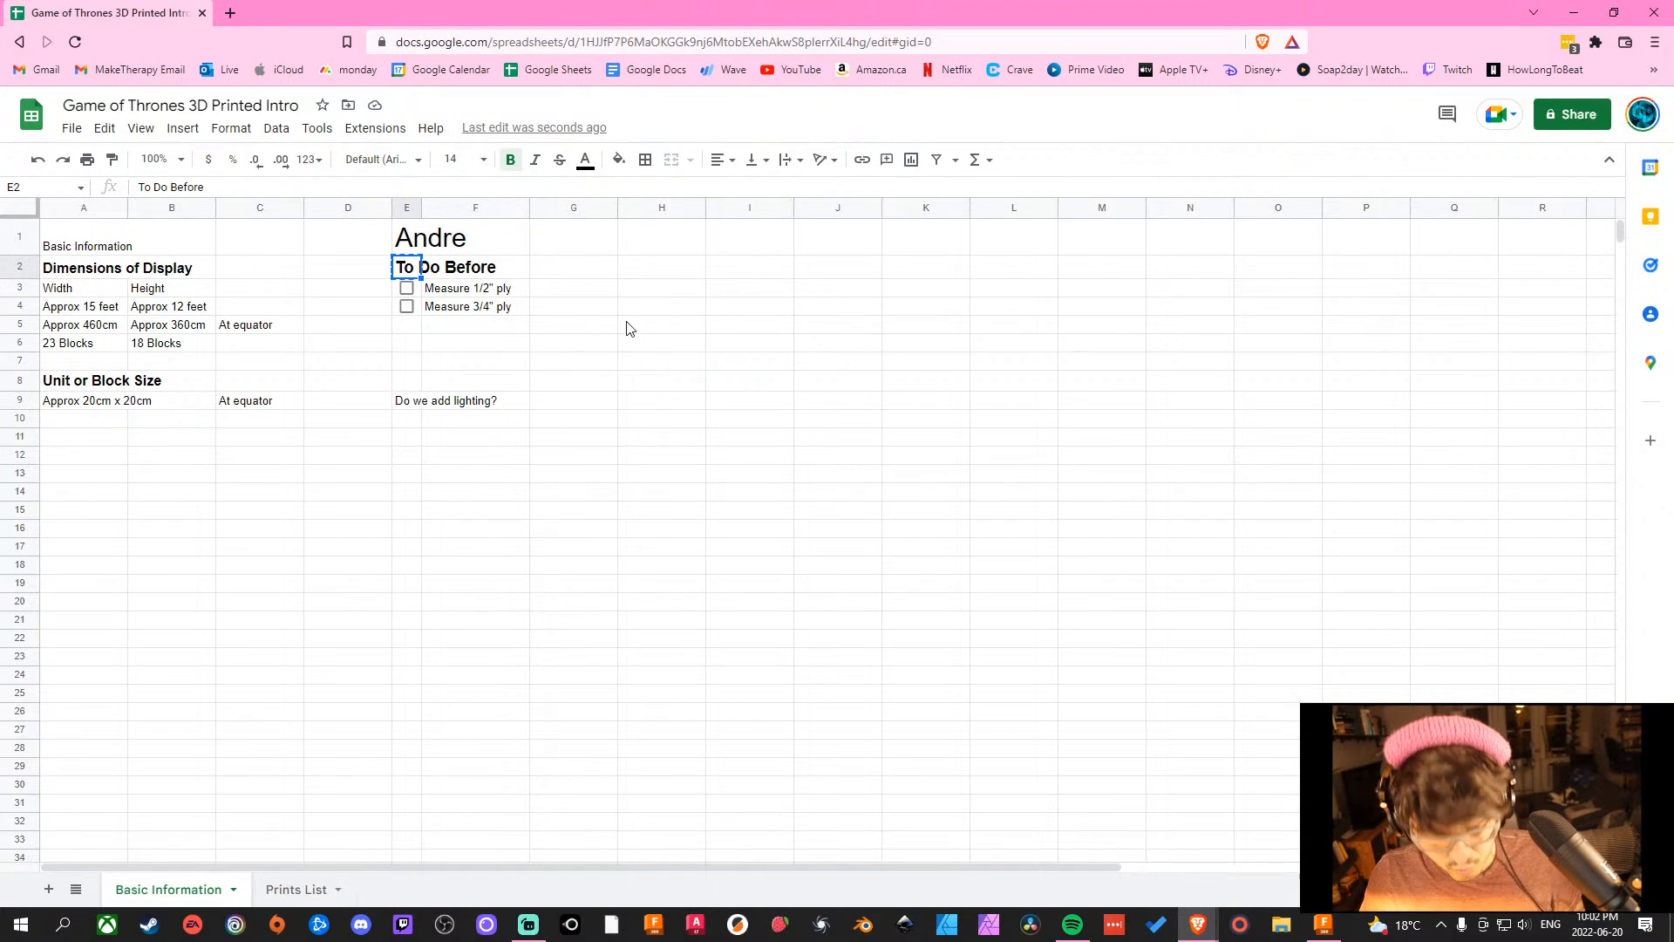
click(569, 276)
key(ctrl+v)
click(678, 390)
Change the copied heading in cell G2 to "To Do Next Session".
double_click(598, 273)
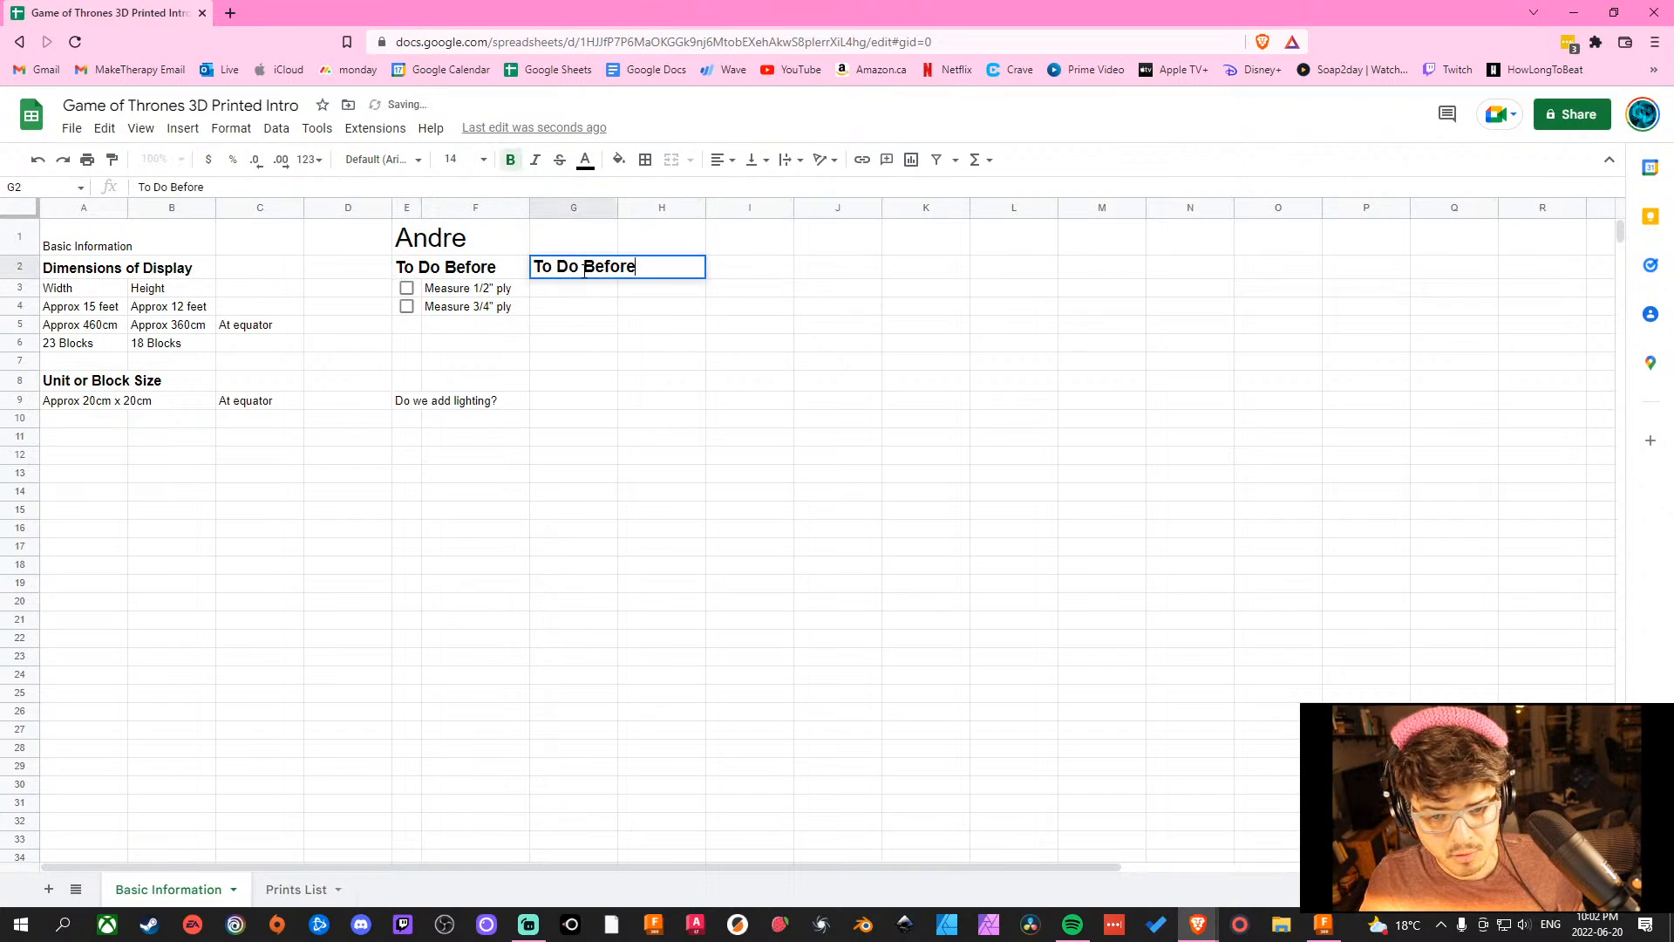
double_click(598, 273)
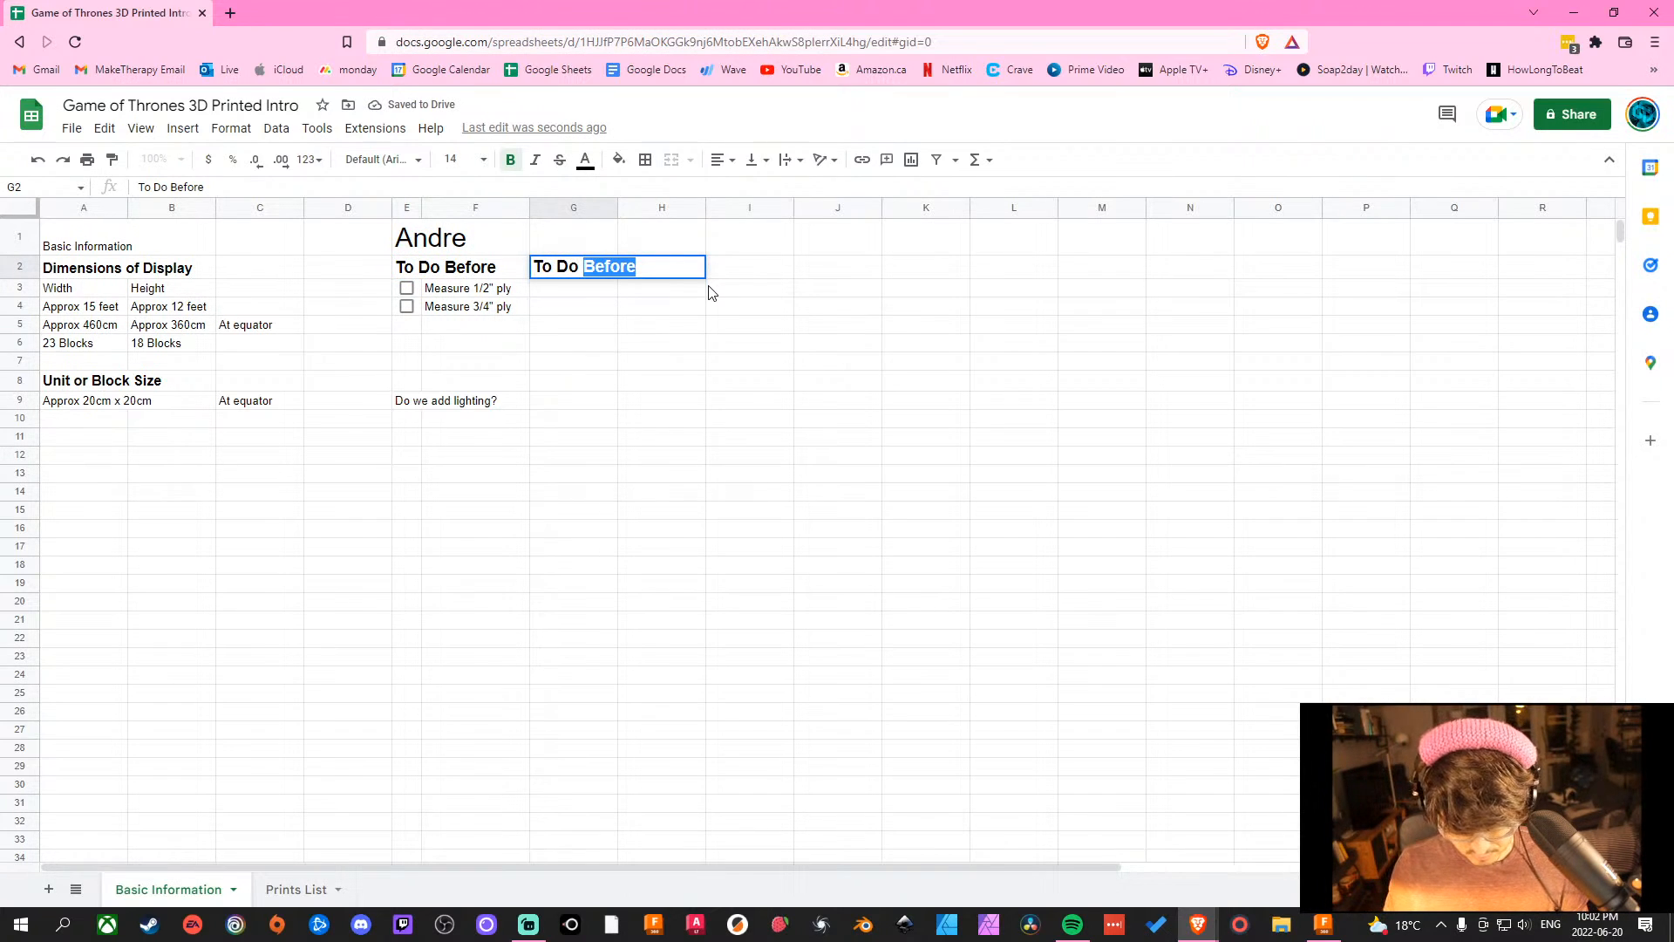
text(nEXT)
key(BackSpace)
key(BackSpace)
key(BackSpace)
key(BackSpace)
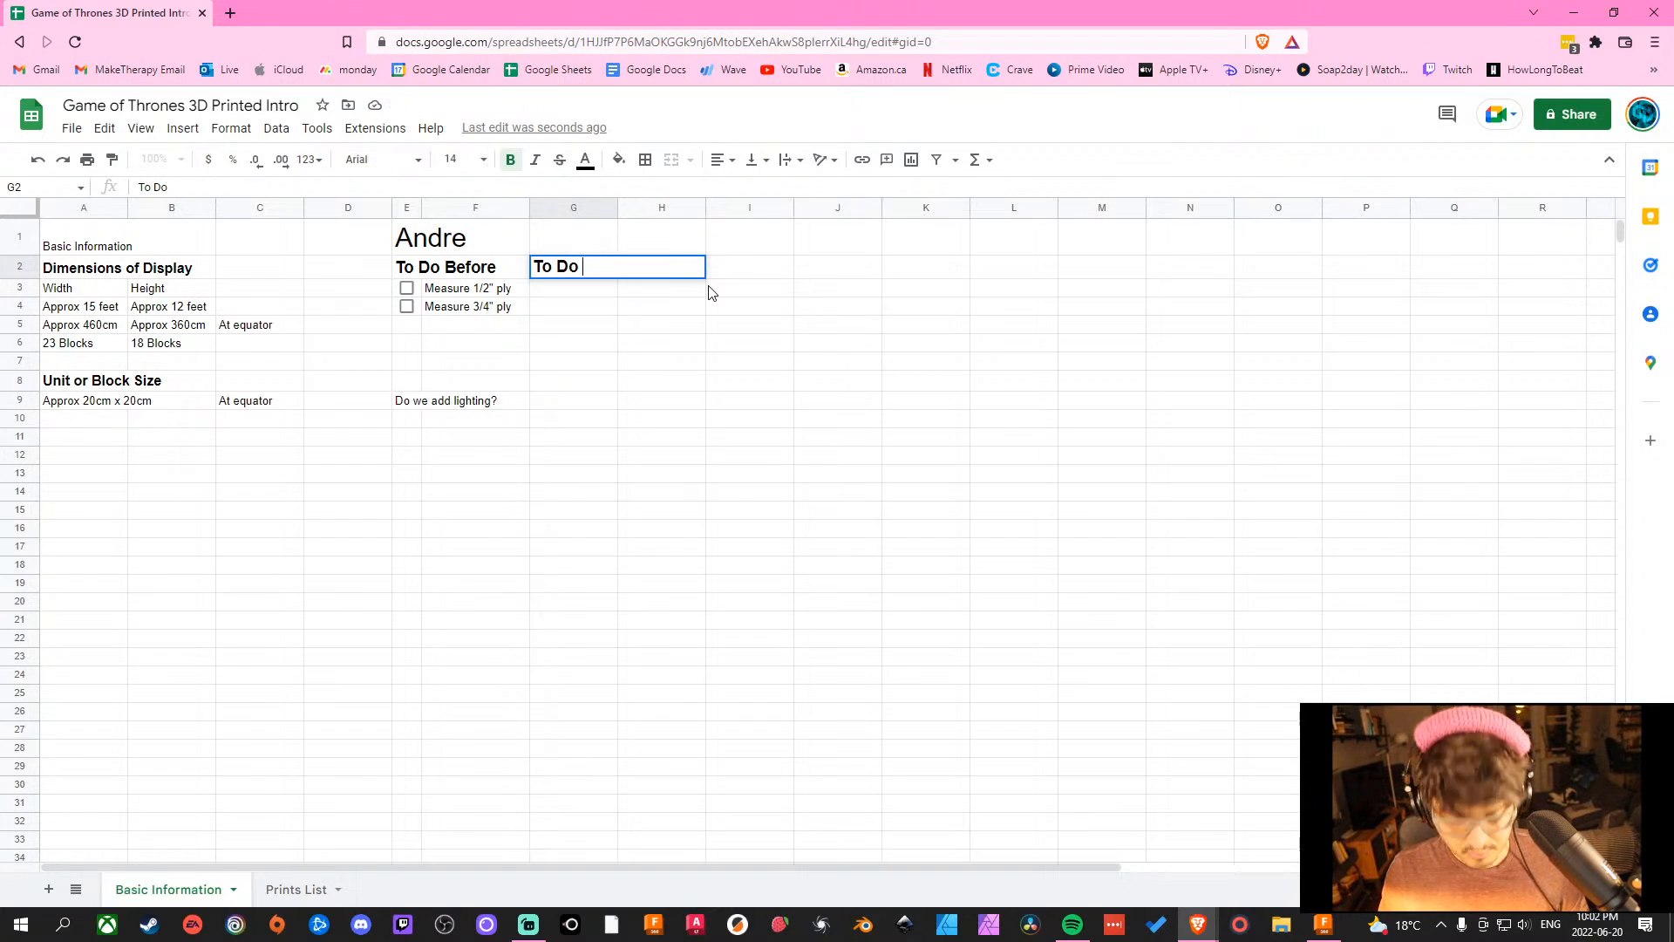
text(XT)
key(BackSpace)
key(BackSpace)
key(BackSpace)
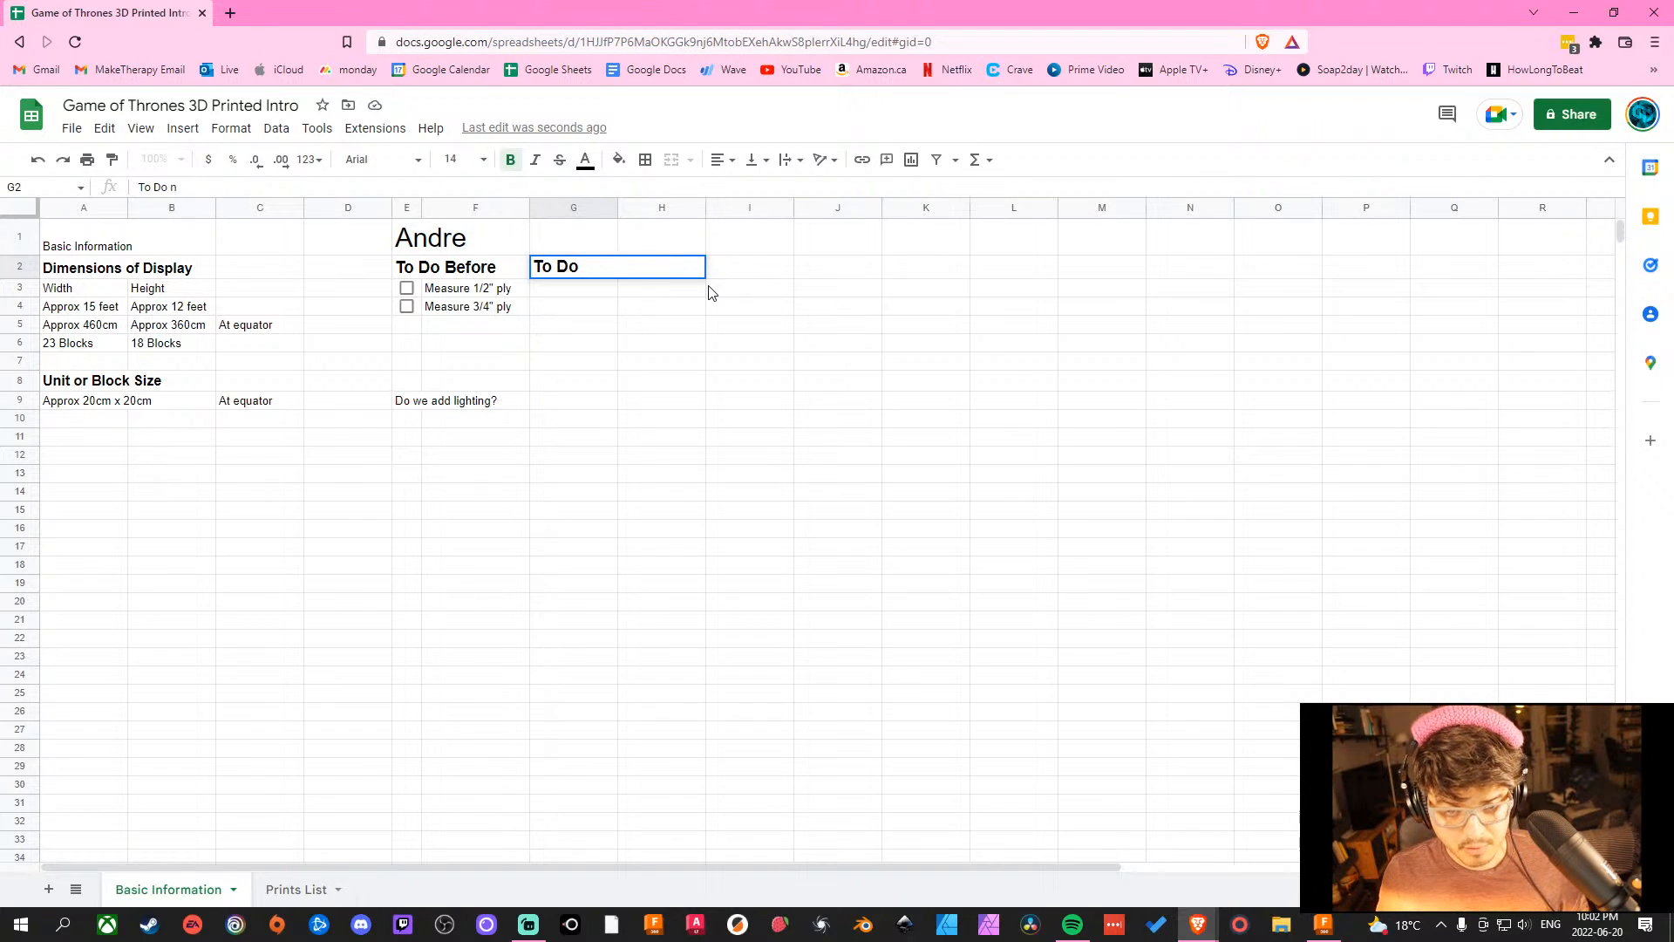
text(Nex)
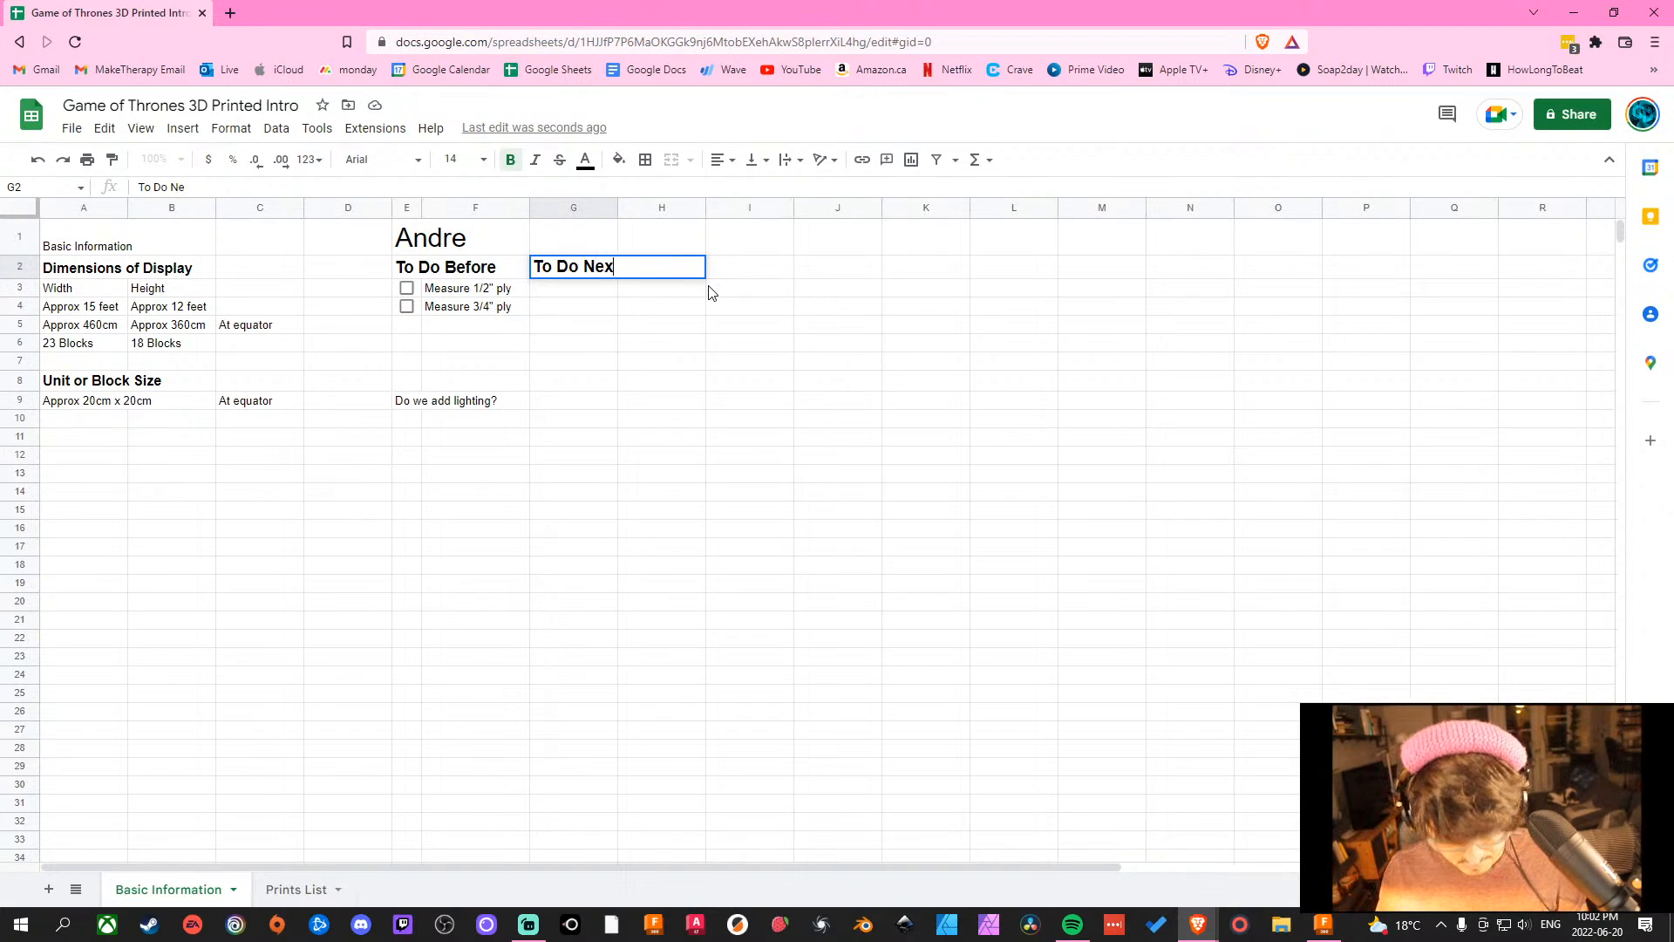
text(t Session)
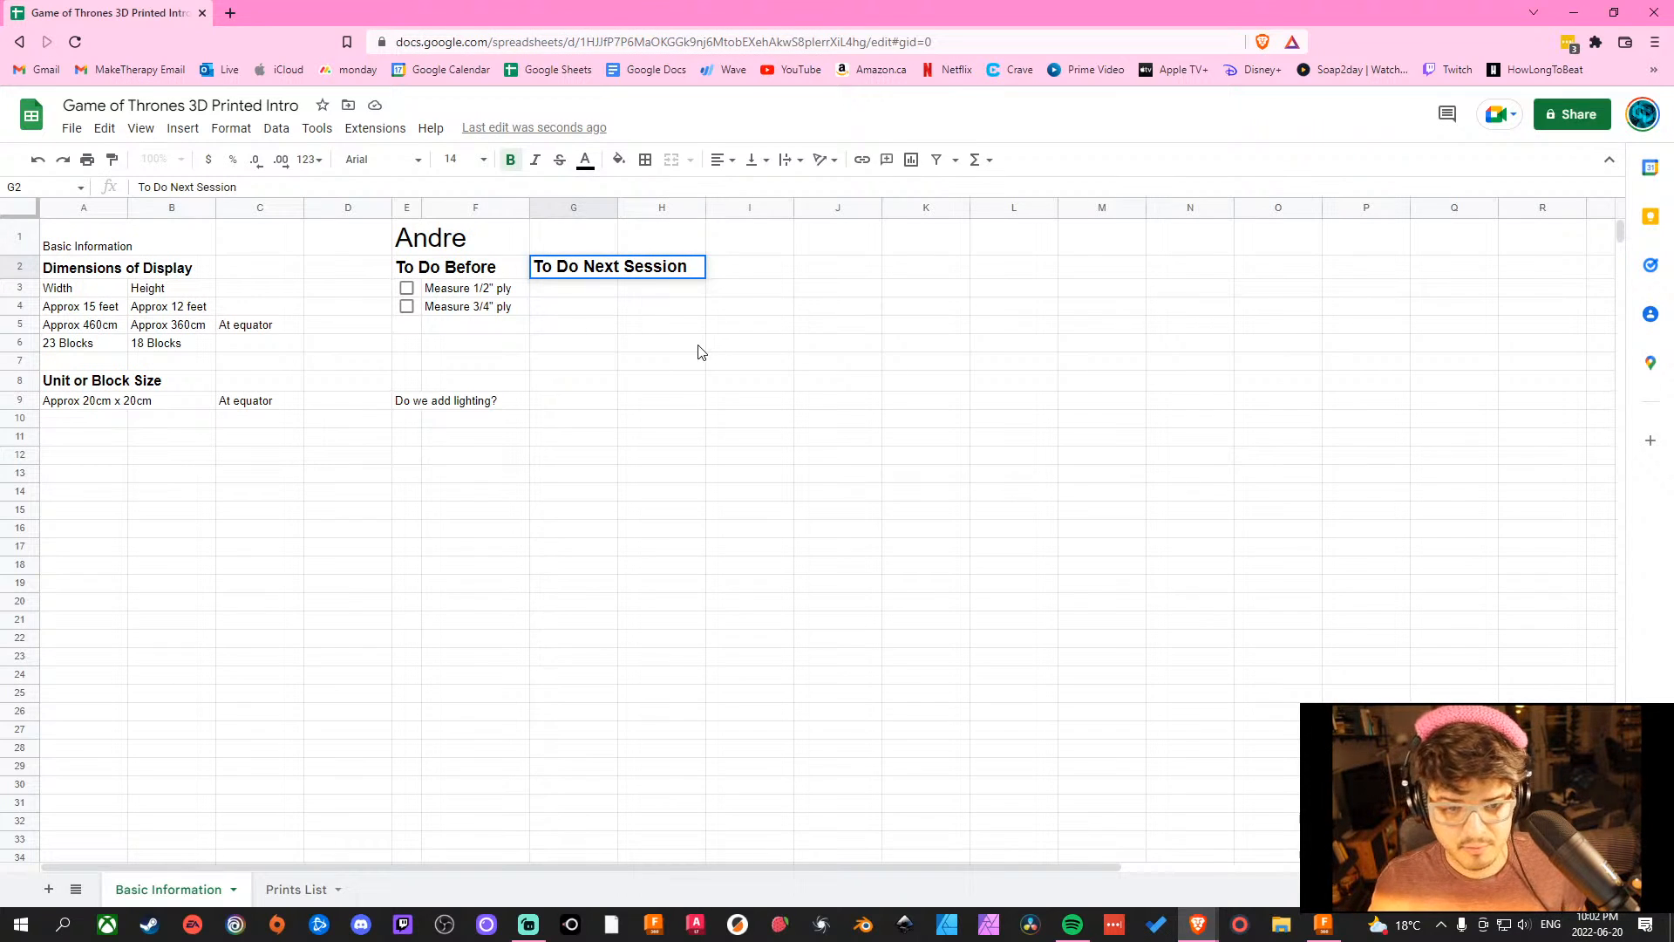
click(698, 345)
Narrow column G to a slim checkbox width under the "To Do Next Session" heading.
click(586, 289)
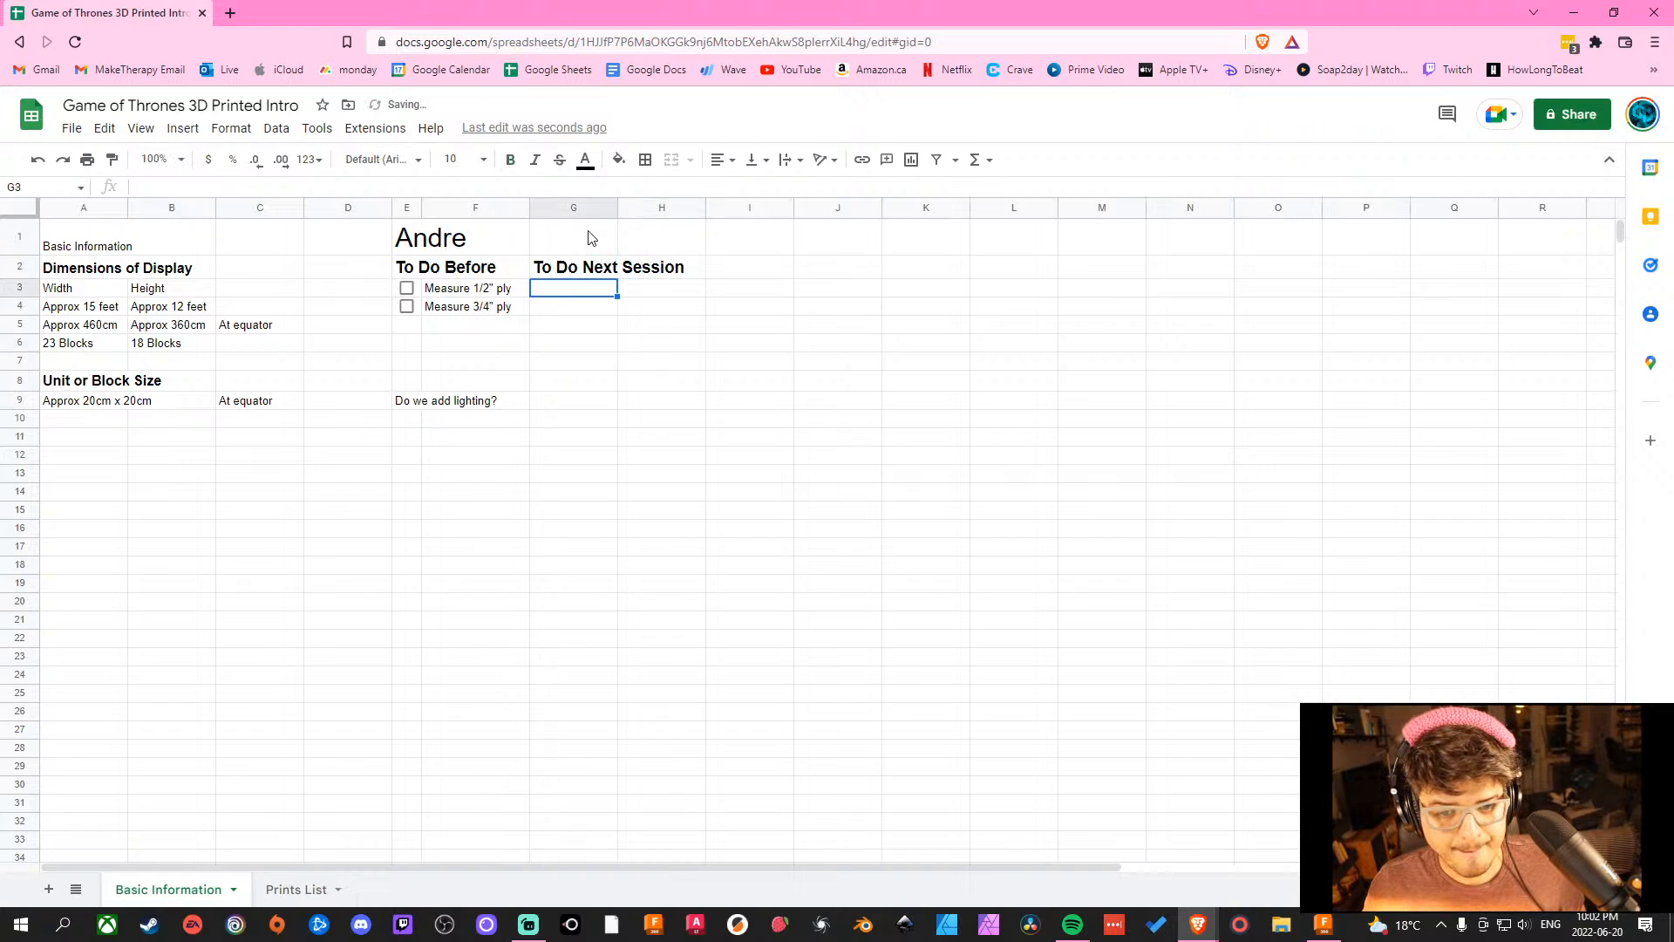
drag(617, 208, 552, 212)
click(685, 418)
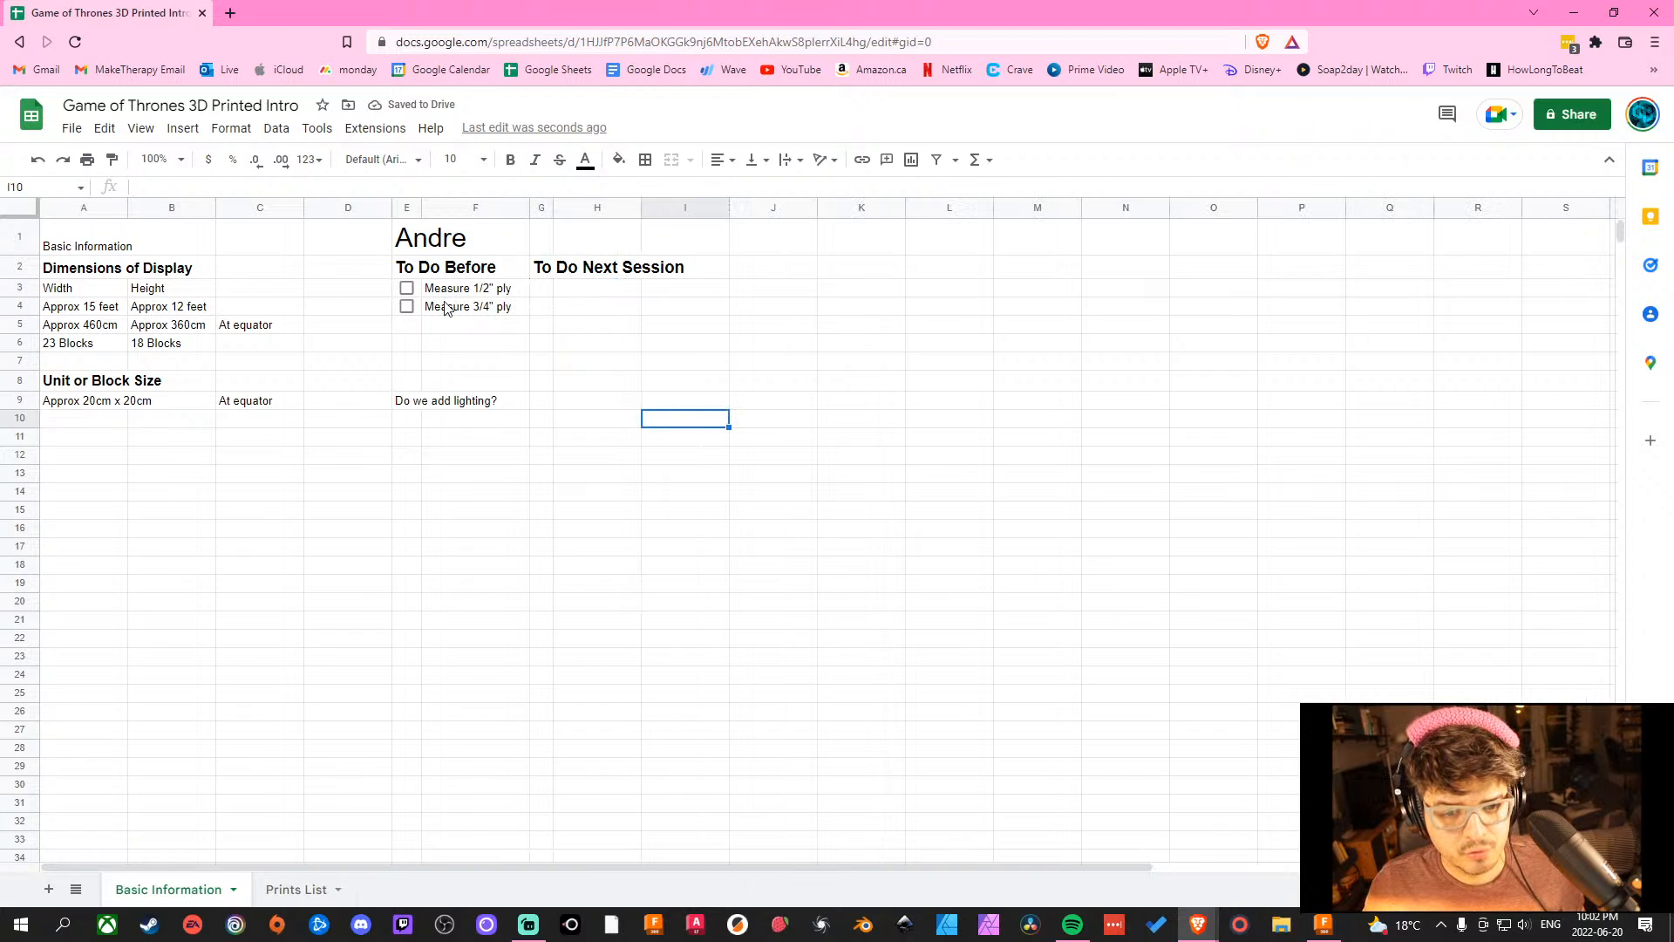
Move the "Do we add lighting?" question from cell E9 to F9 and delete it there.
click(445, 380)
click(402, 403)
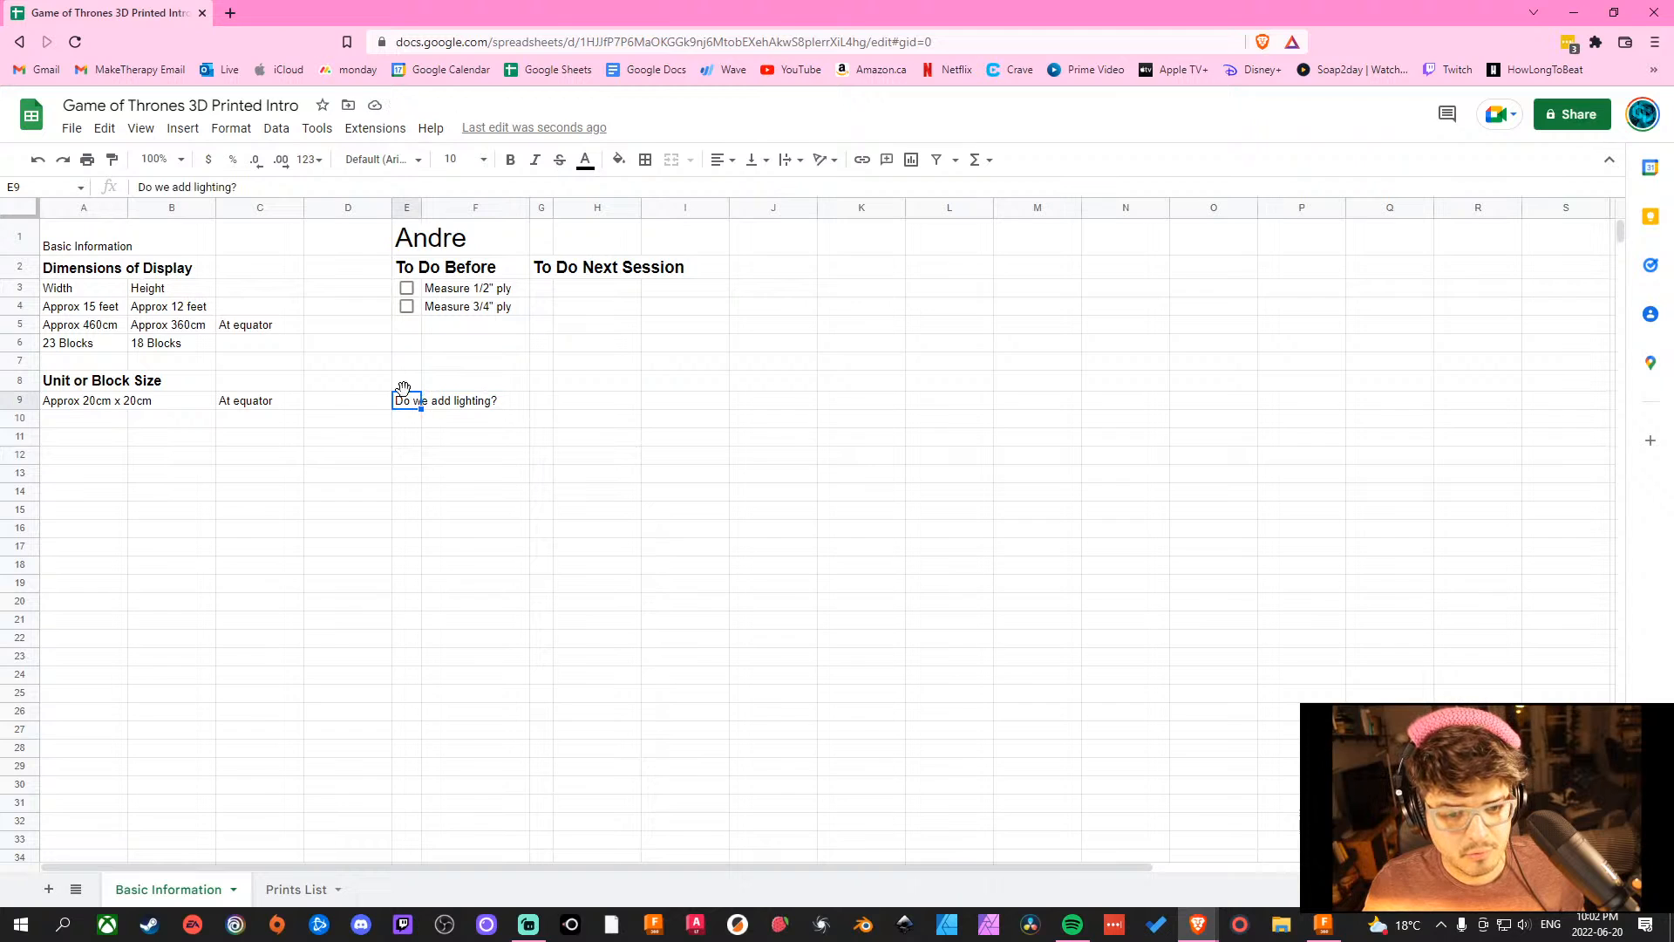
drag(404, 389, 439, 407)
click(478, 513)
click(598, 400)
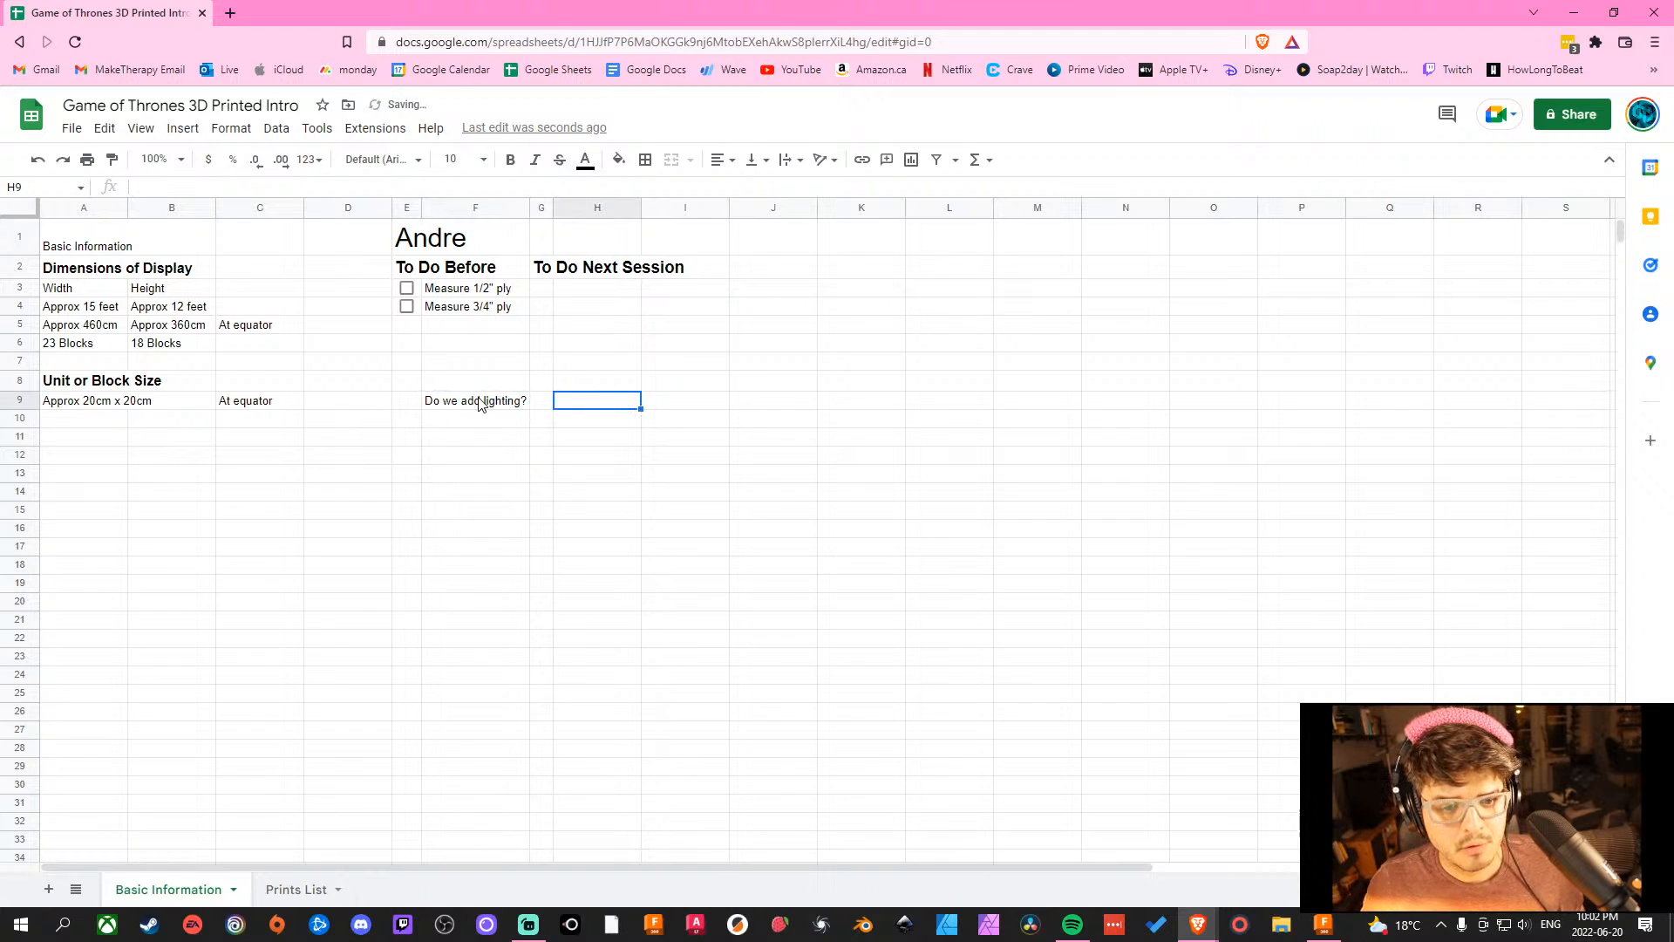
click(479, 403)
key(Delete)
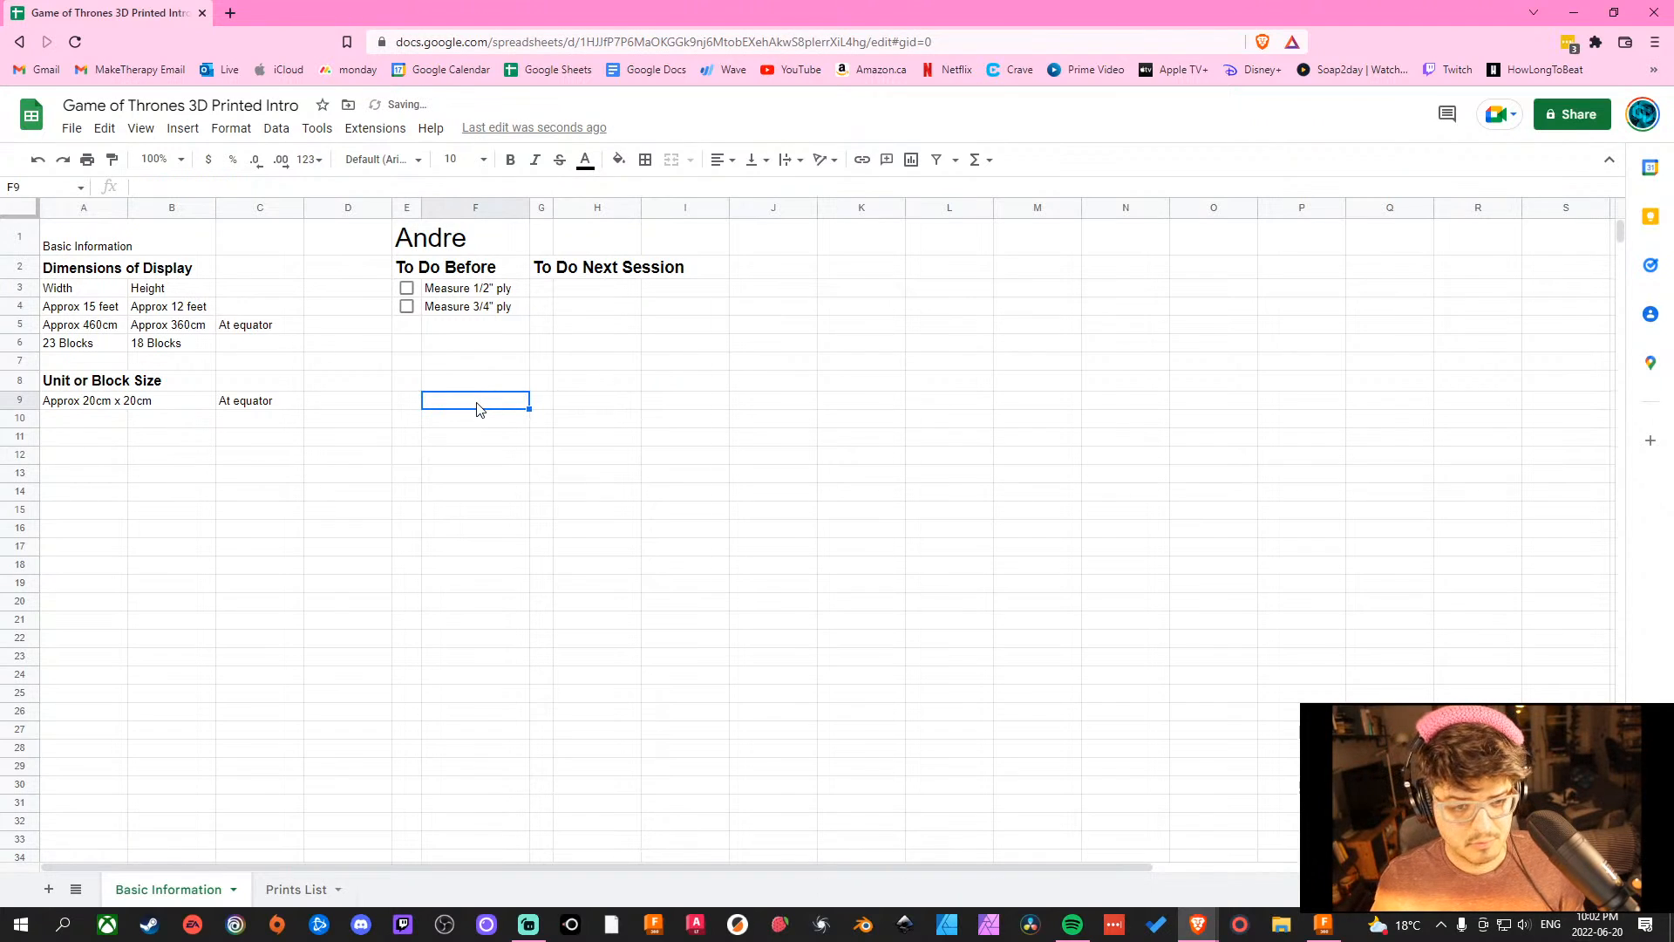
click(607, 406)
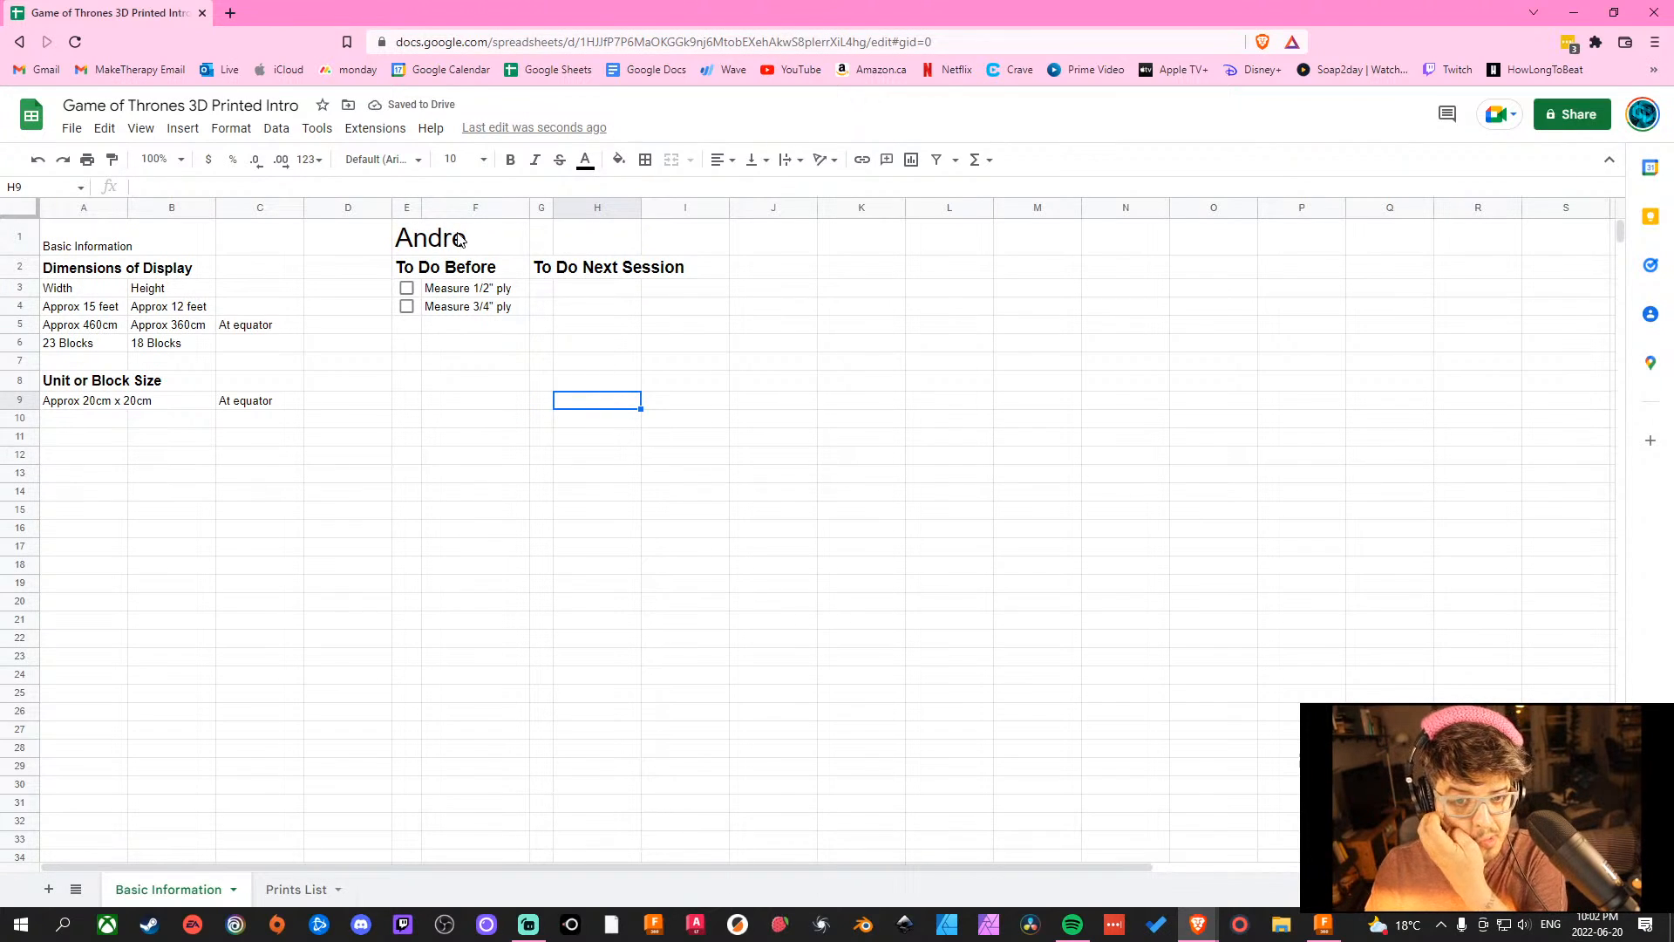
Merge cells F1:I1 above the two to-do headings.
drag(459, 239, 669, 239)
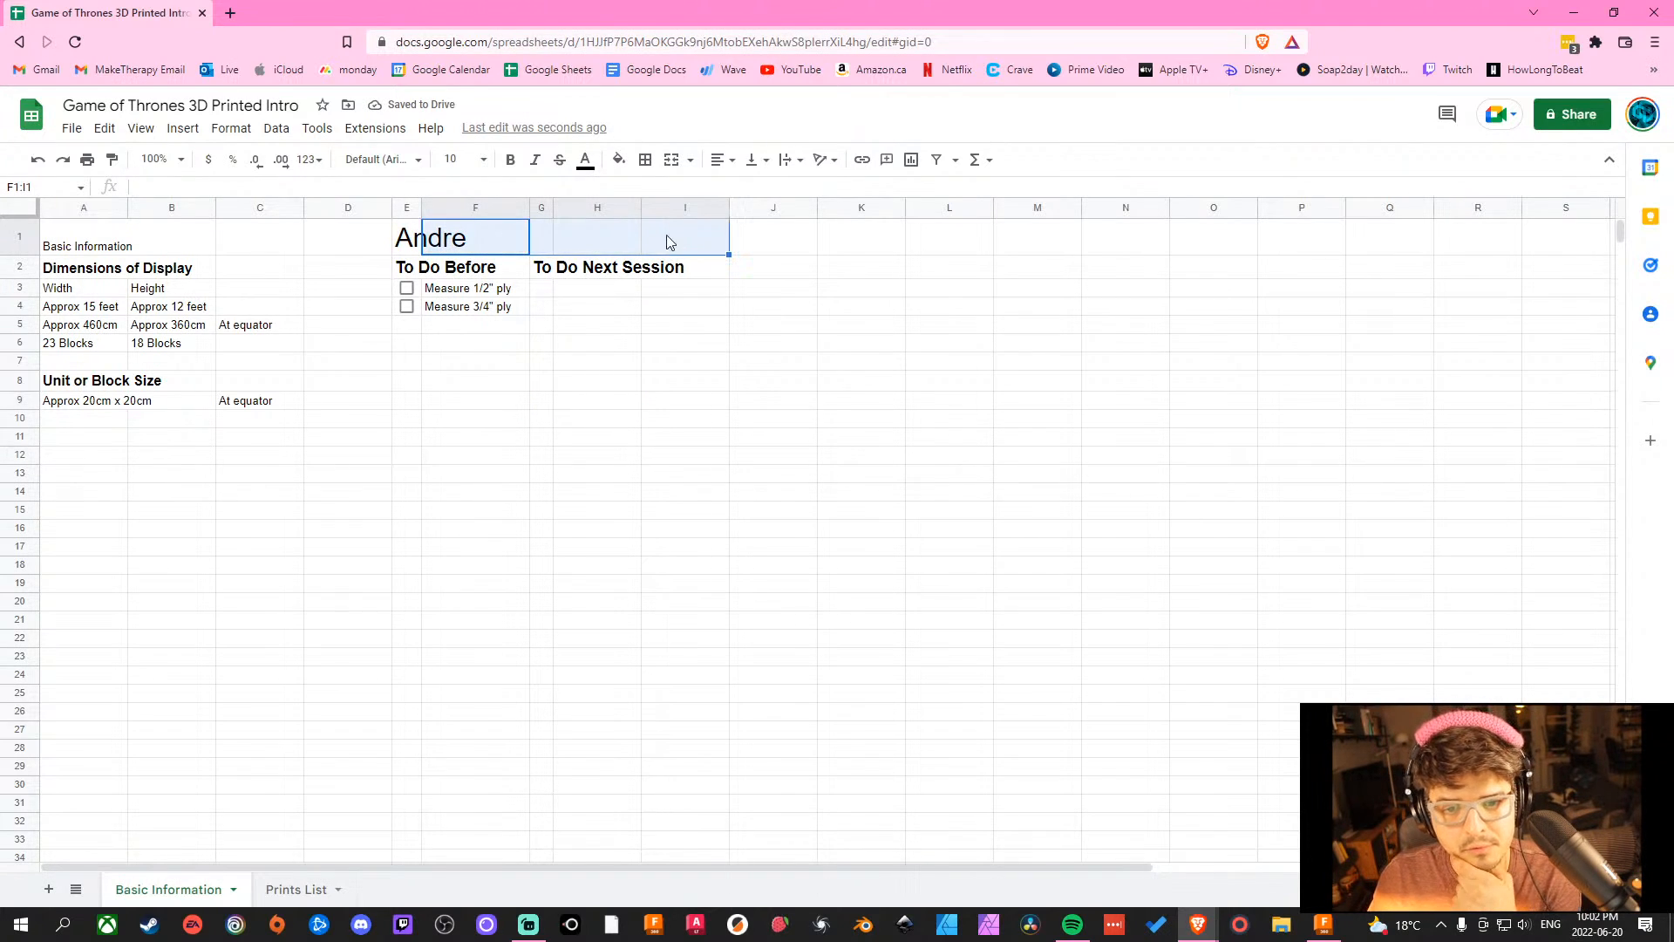
click(674, 163)
click(654, 419)
Merge cells E1:I1 so the name header spans both to-do lists.
click(411, 233)
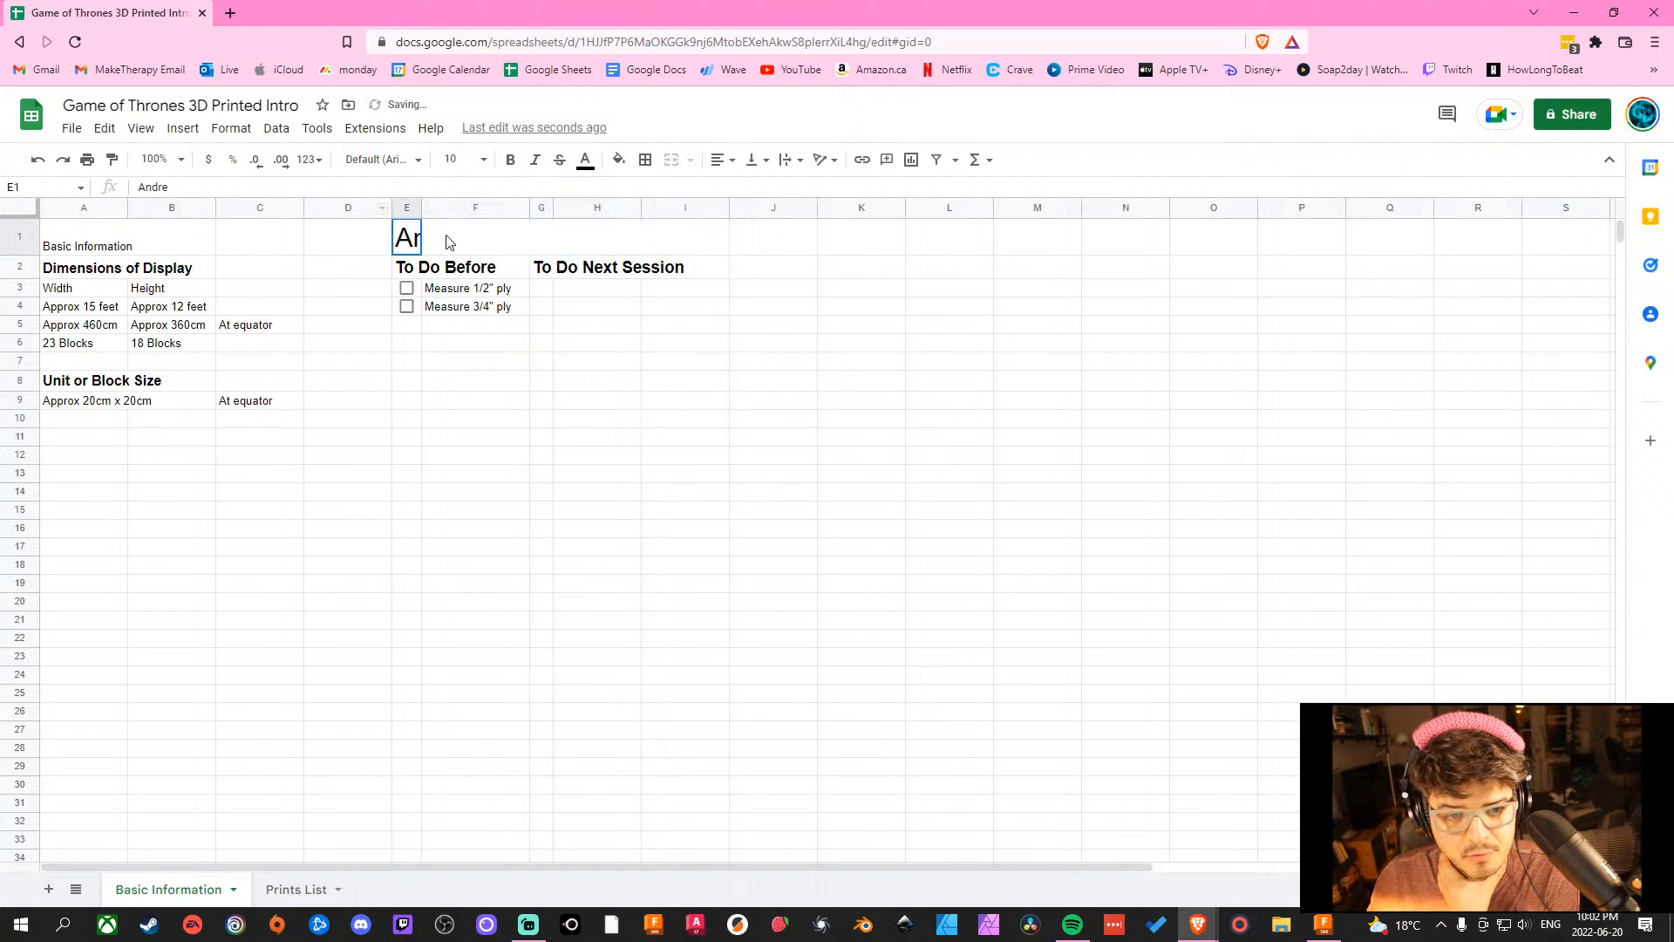
drag(449, 242, 628, 254)
click(674, 163)
click(685, 400)
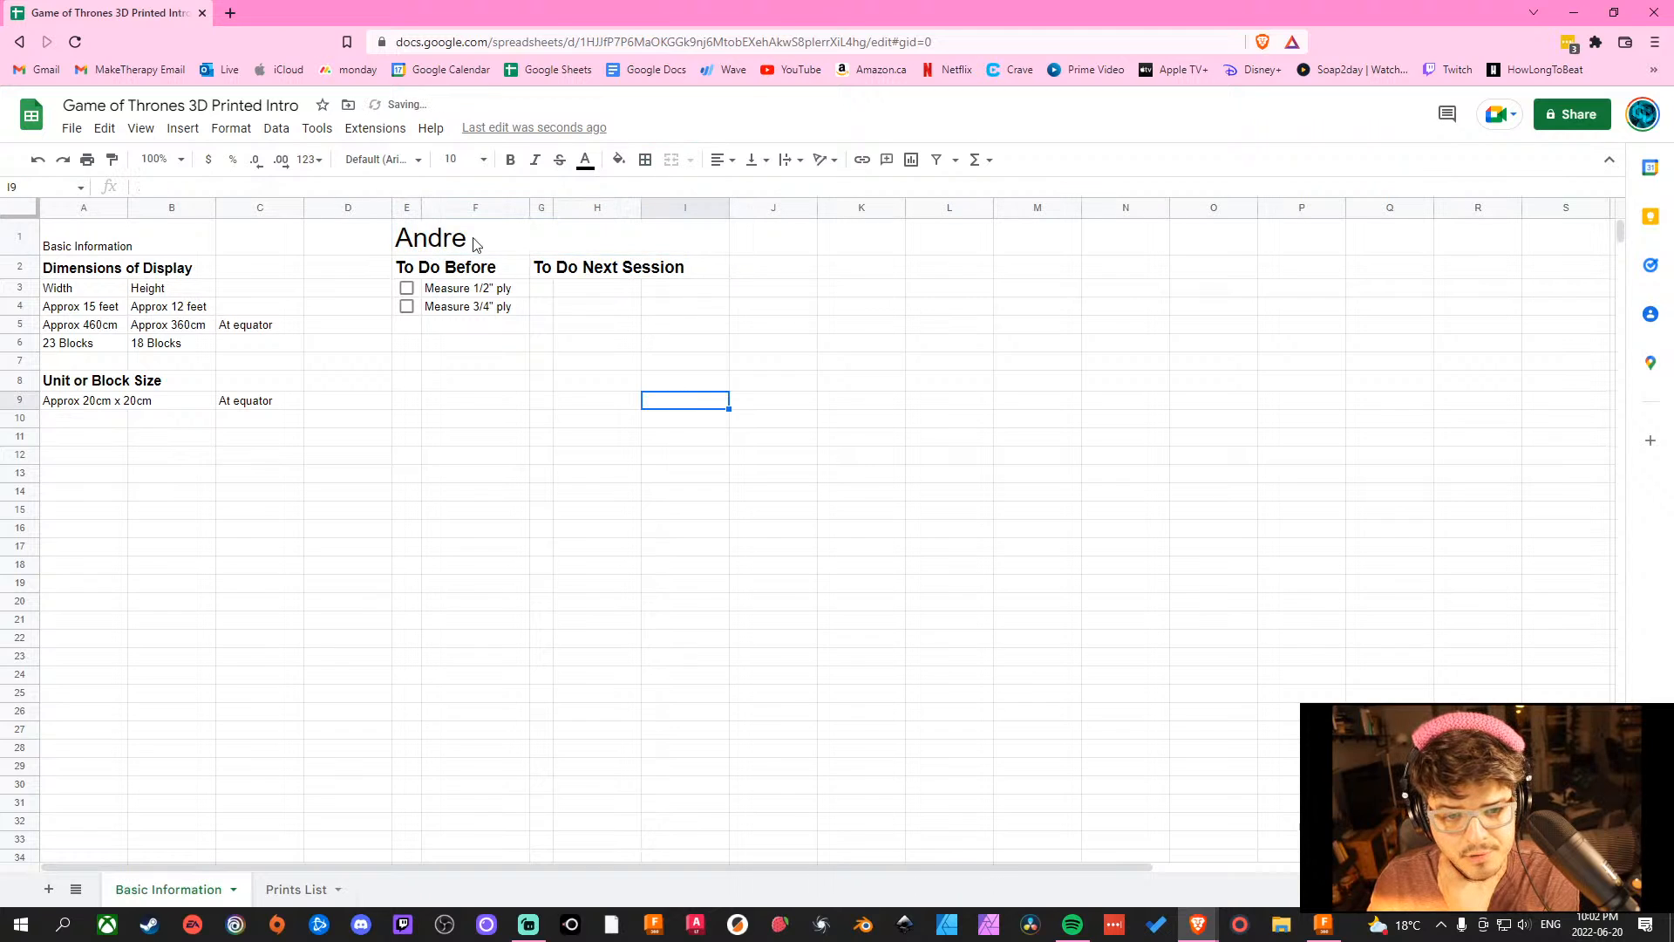
Center the name horizontally in the merged header cell E1:I1.
click(477, 245)
click(732, 161)
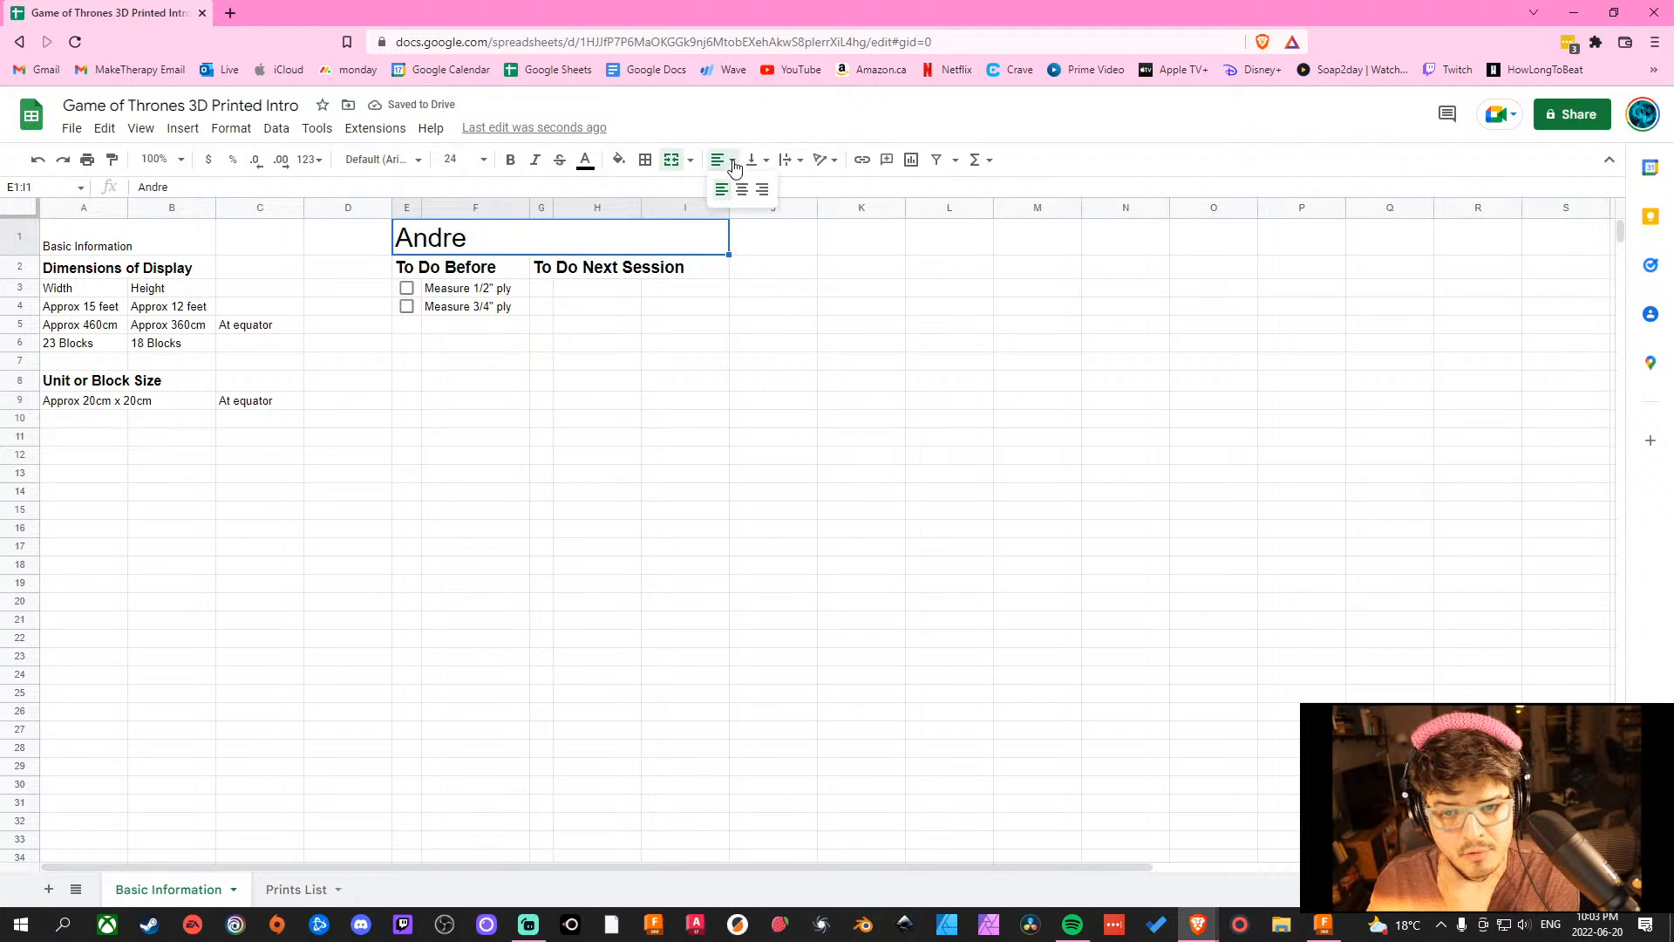
click(742, 190)
click(662, 400)
click(592, 402)
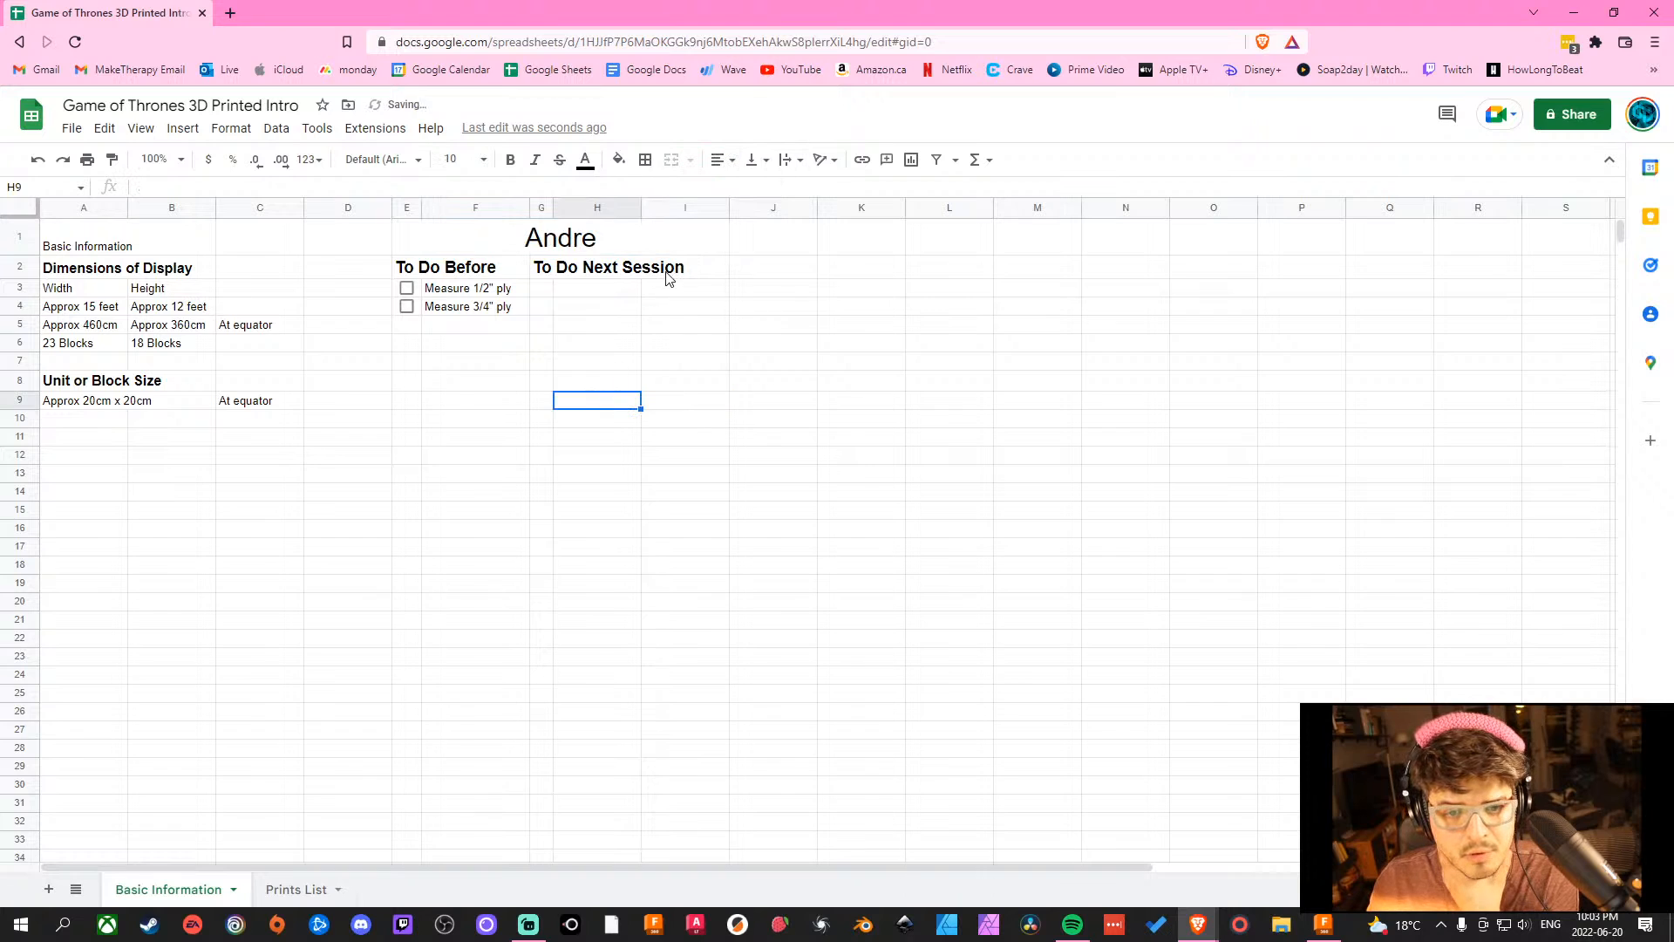
Fill the merged name header E1:I1 with magenta.
click(626, 242)
click(619, 159)
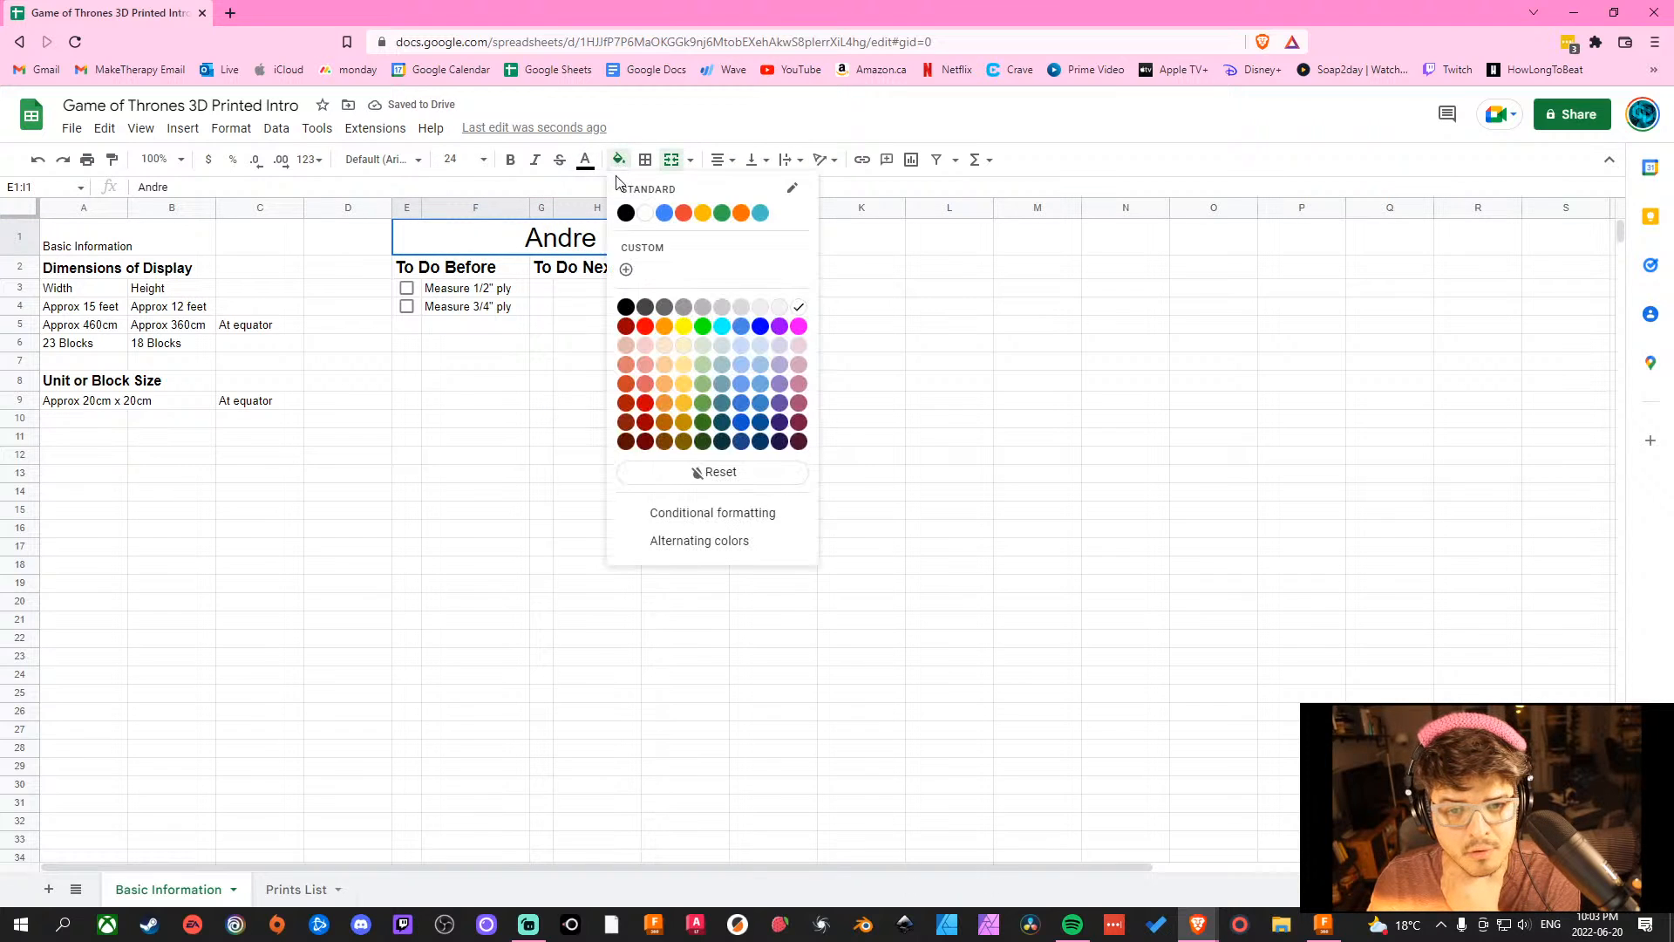
click(798, 327)
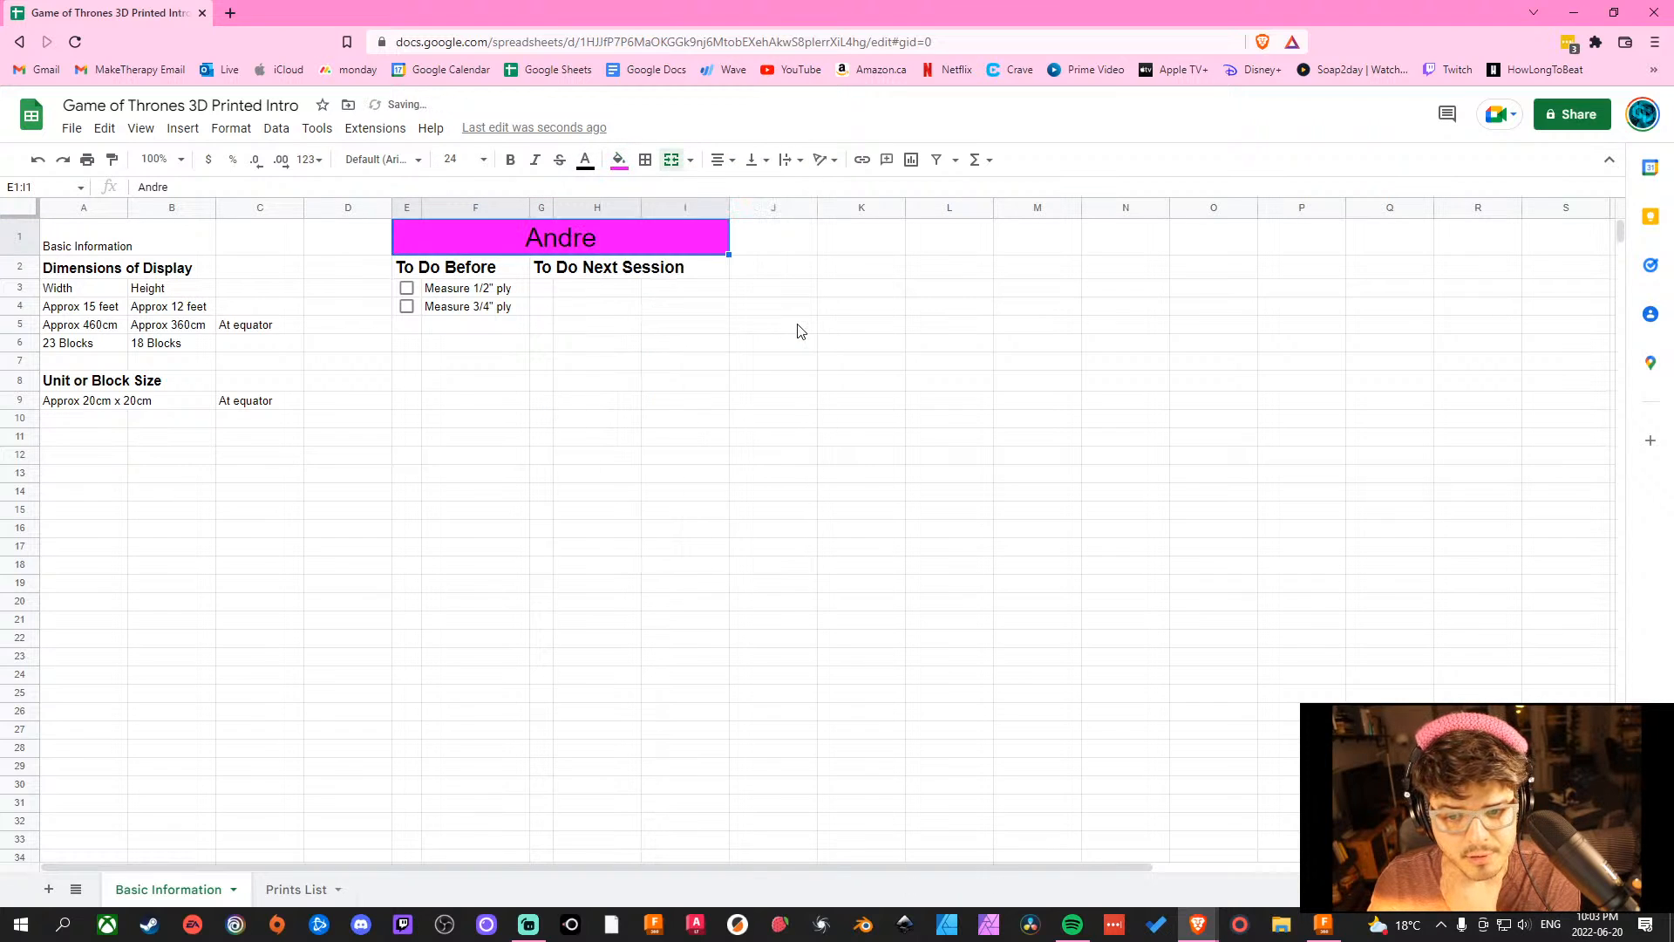
Set the text color of the name in the merged header E1:I1 to white.
click(585, 160)
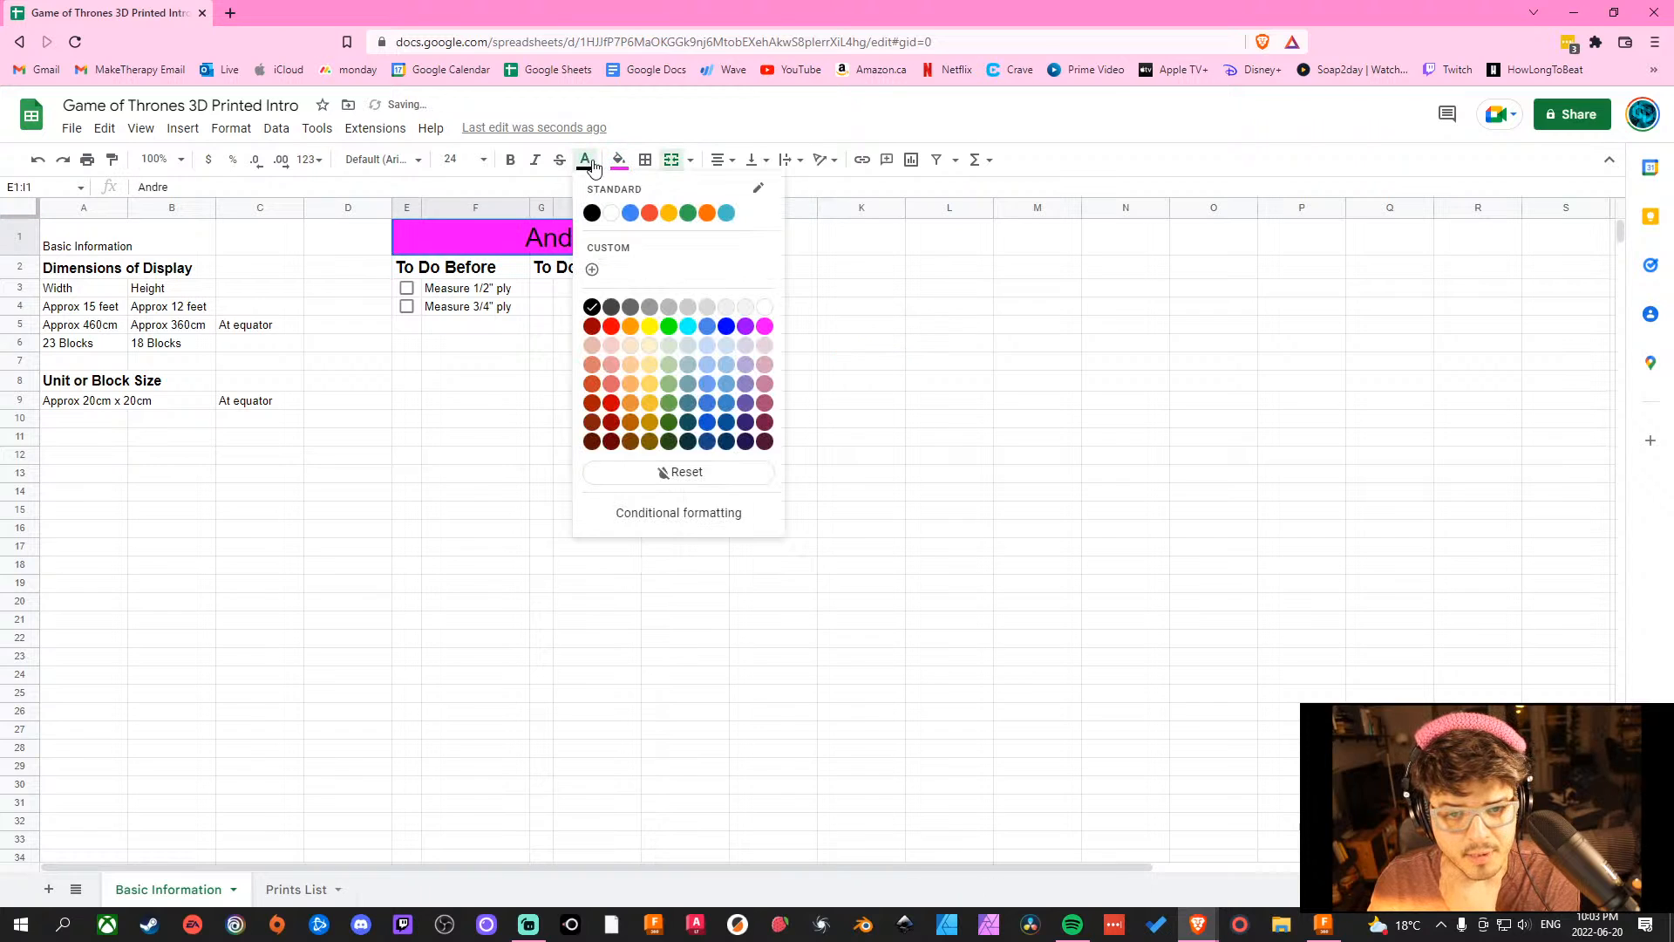
click(611, 213)
click(860, 546)
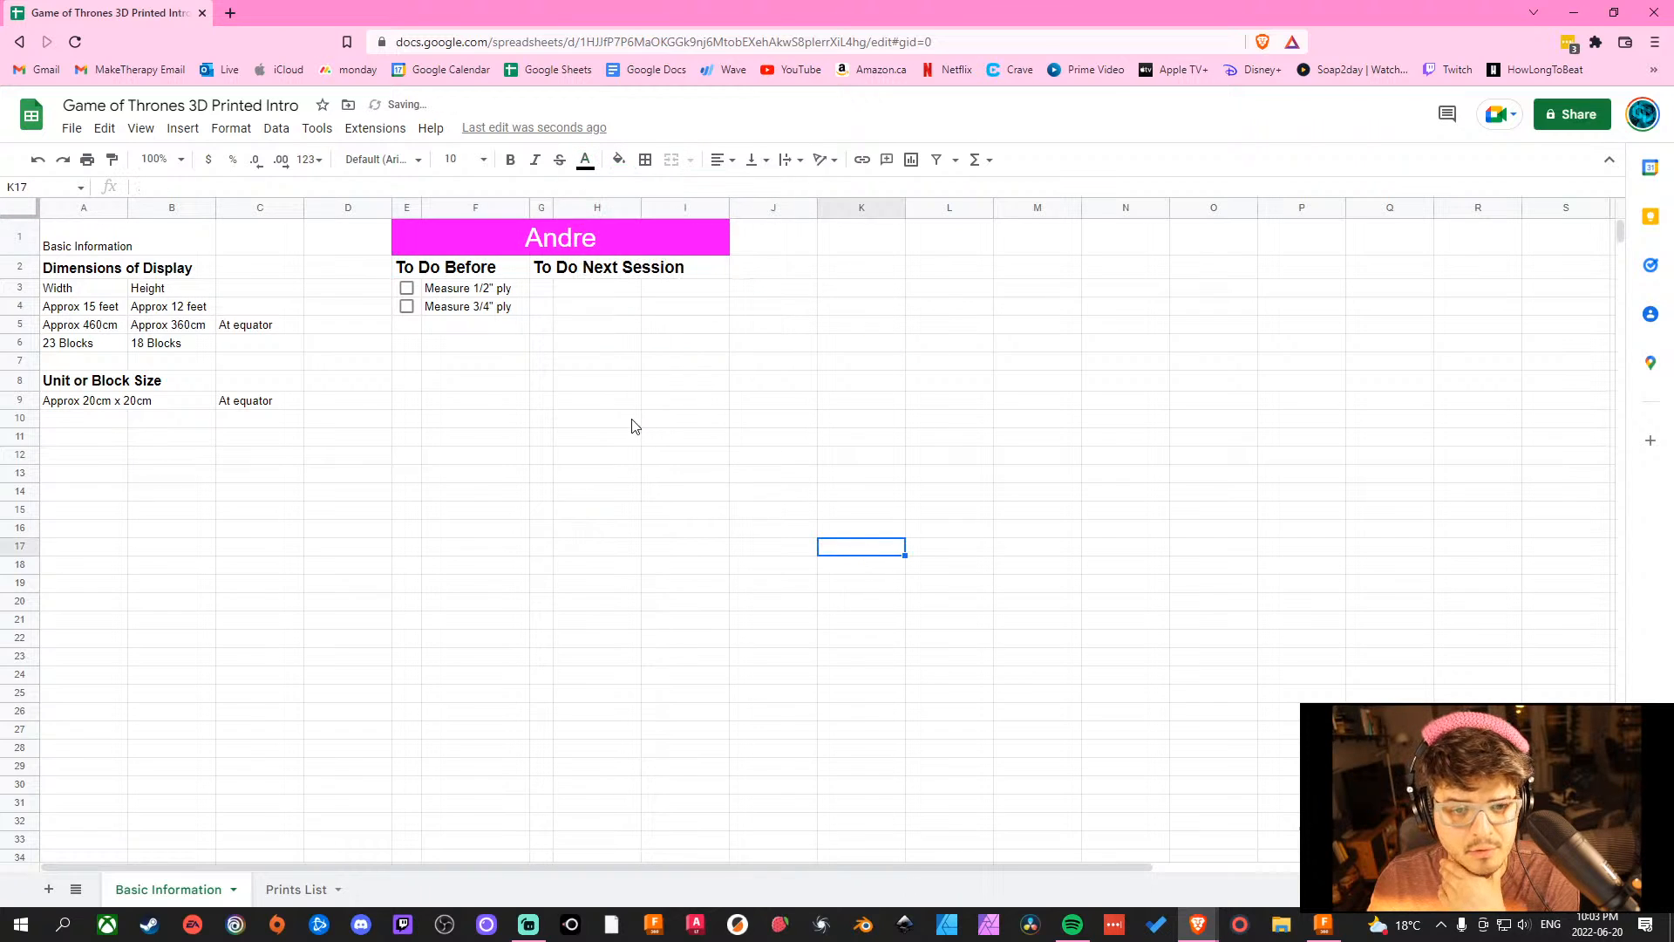
Color the "To Do Before" and "To Do Next Session" headings in row 2 magenta to match the header fill.
drag(435, 274, 626, 277)
click(580, 375)
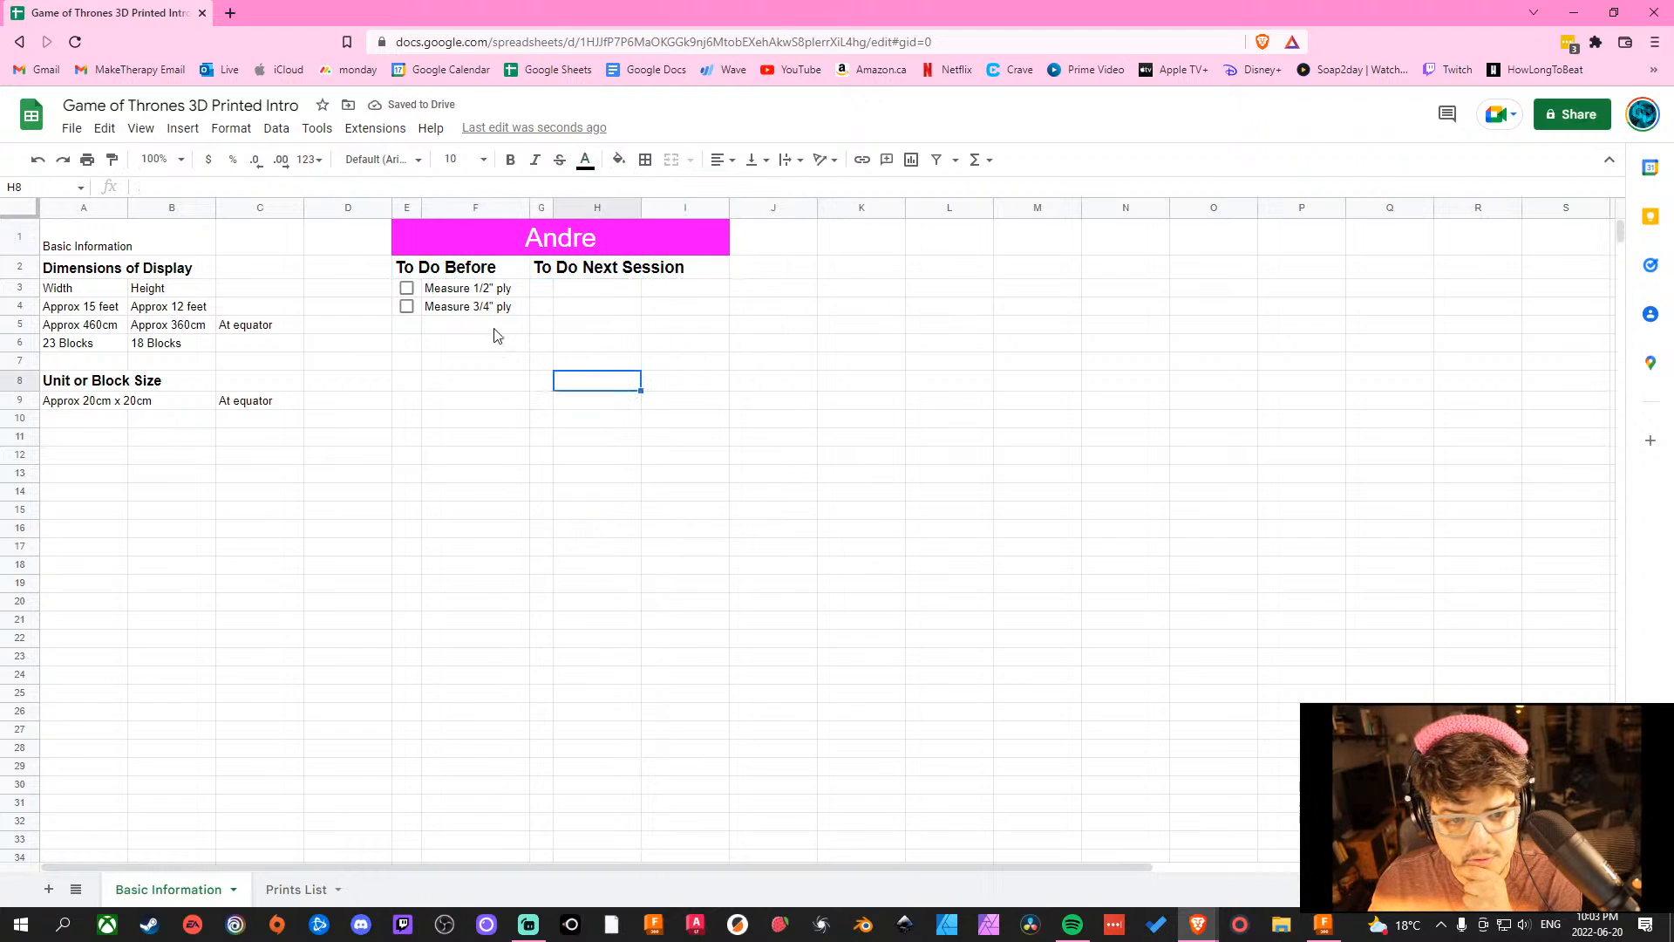
drag(408, 278, 611, 271)
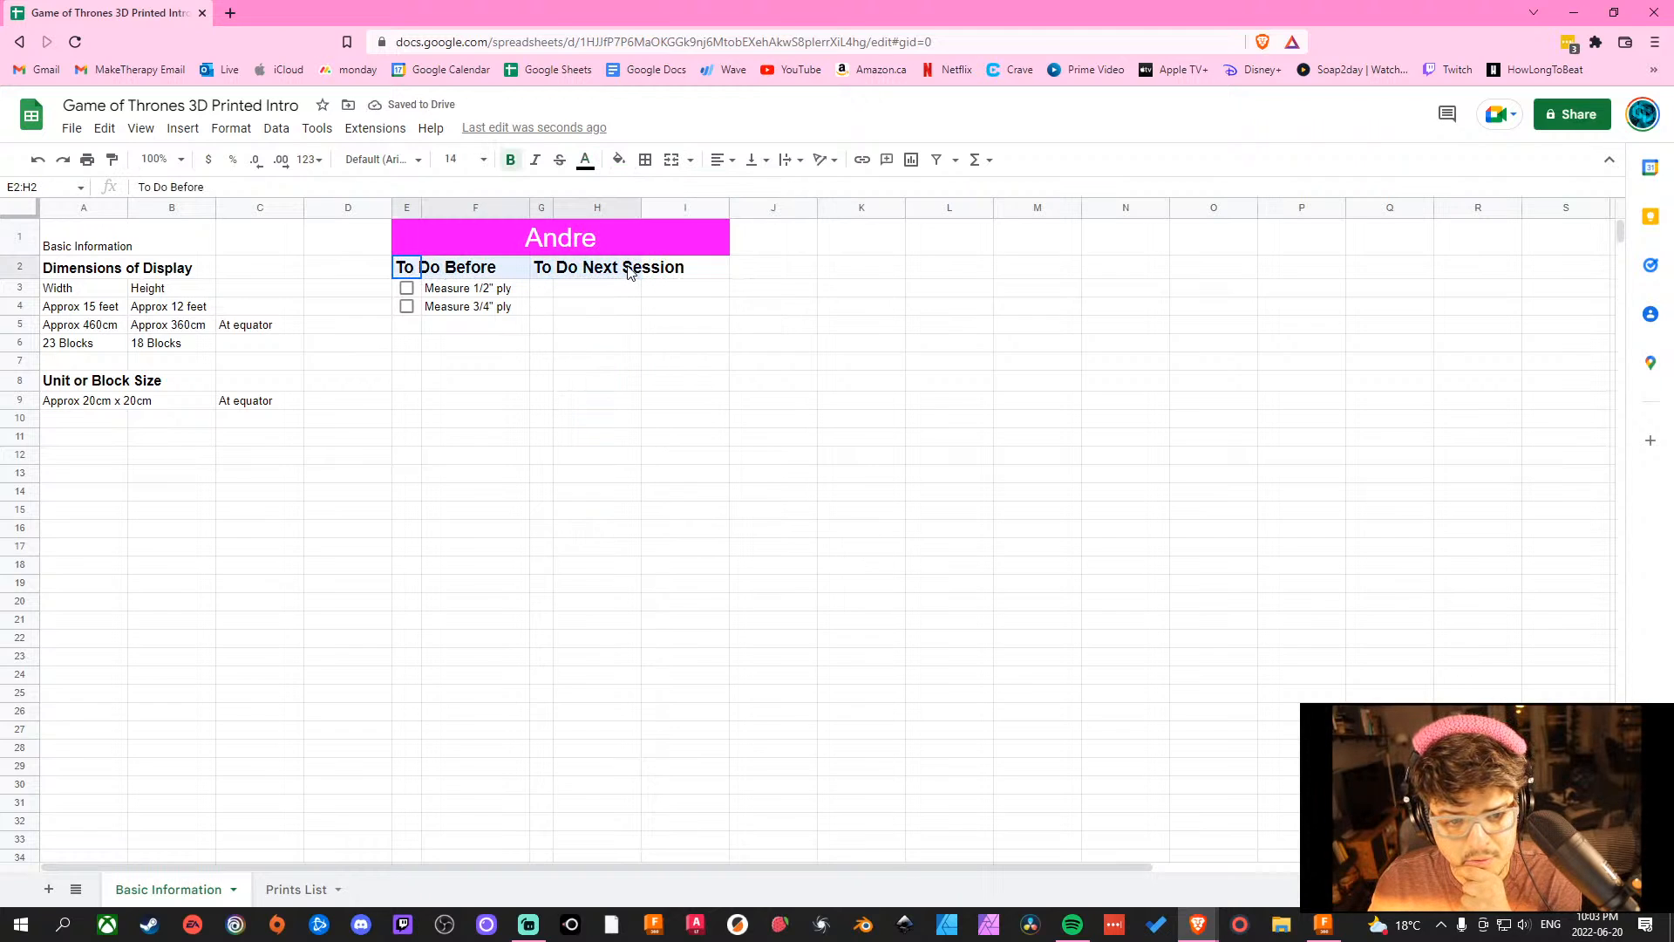
click(586, 160)
click(765, 326)
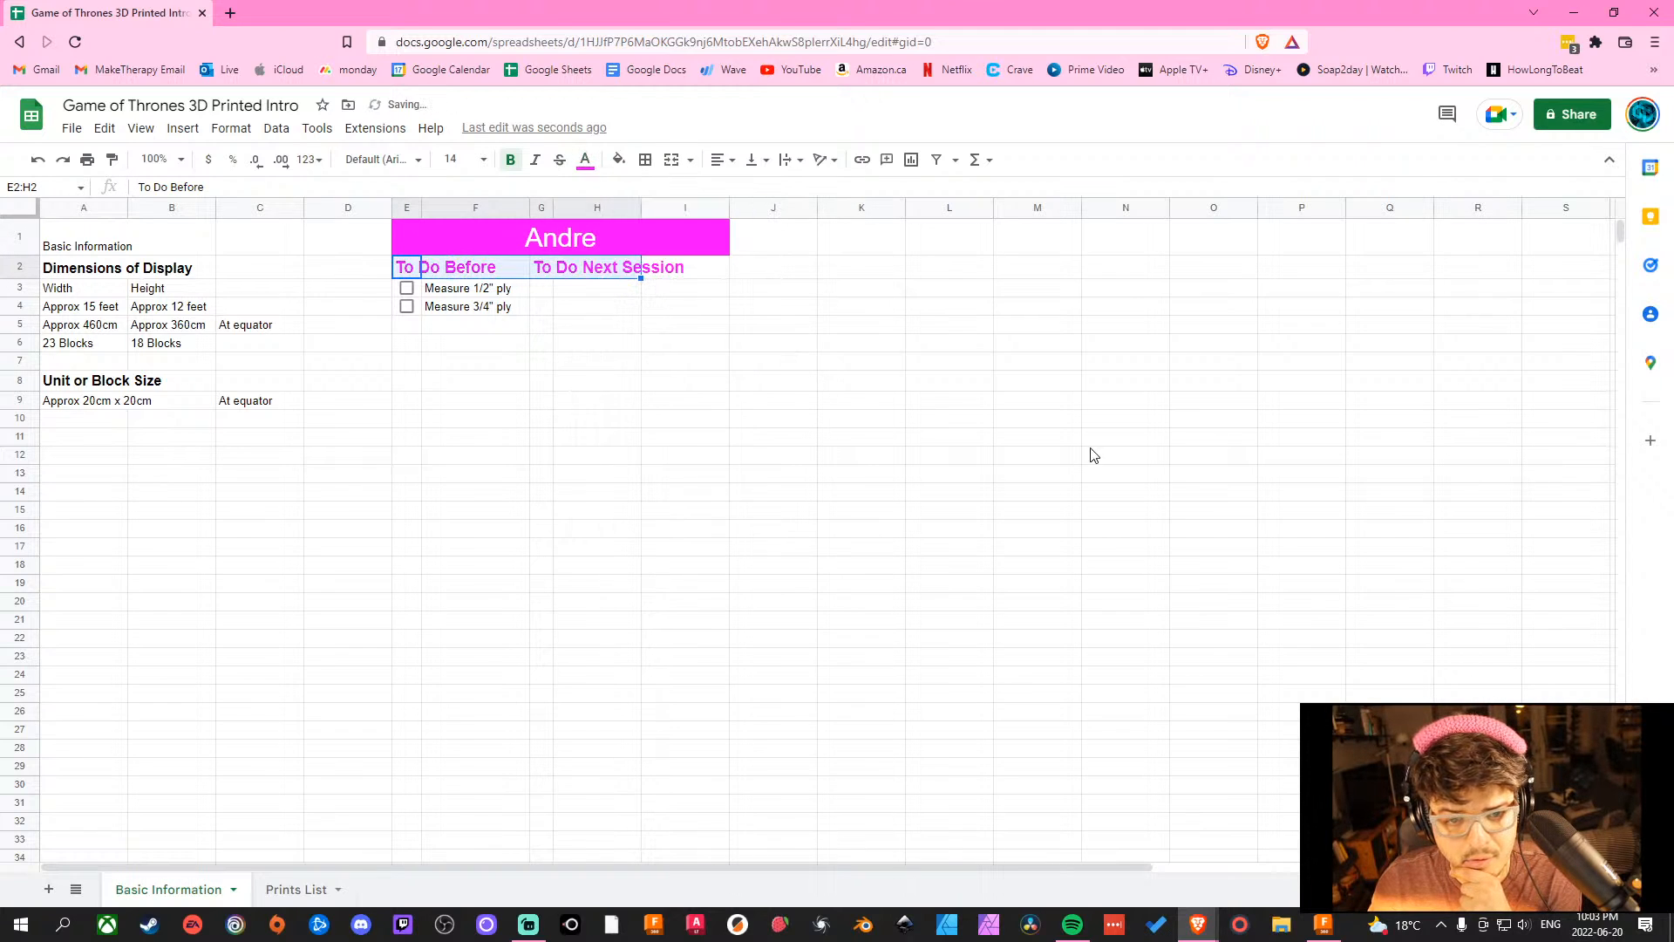
click(1091, 454)
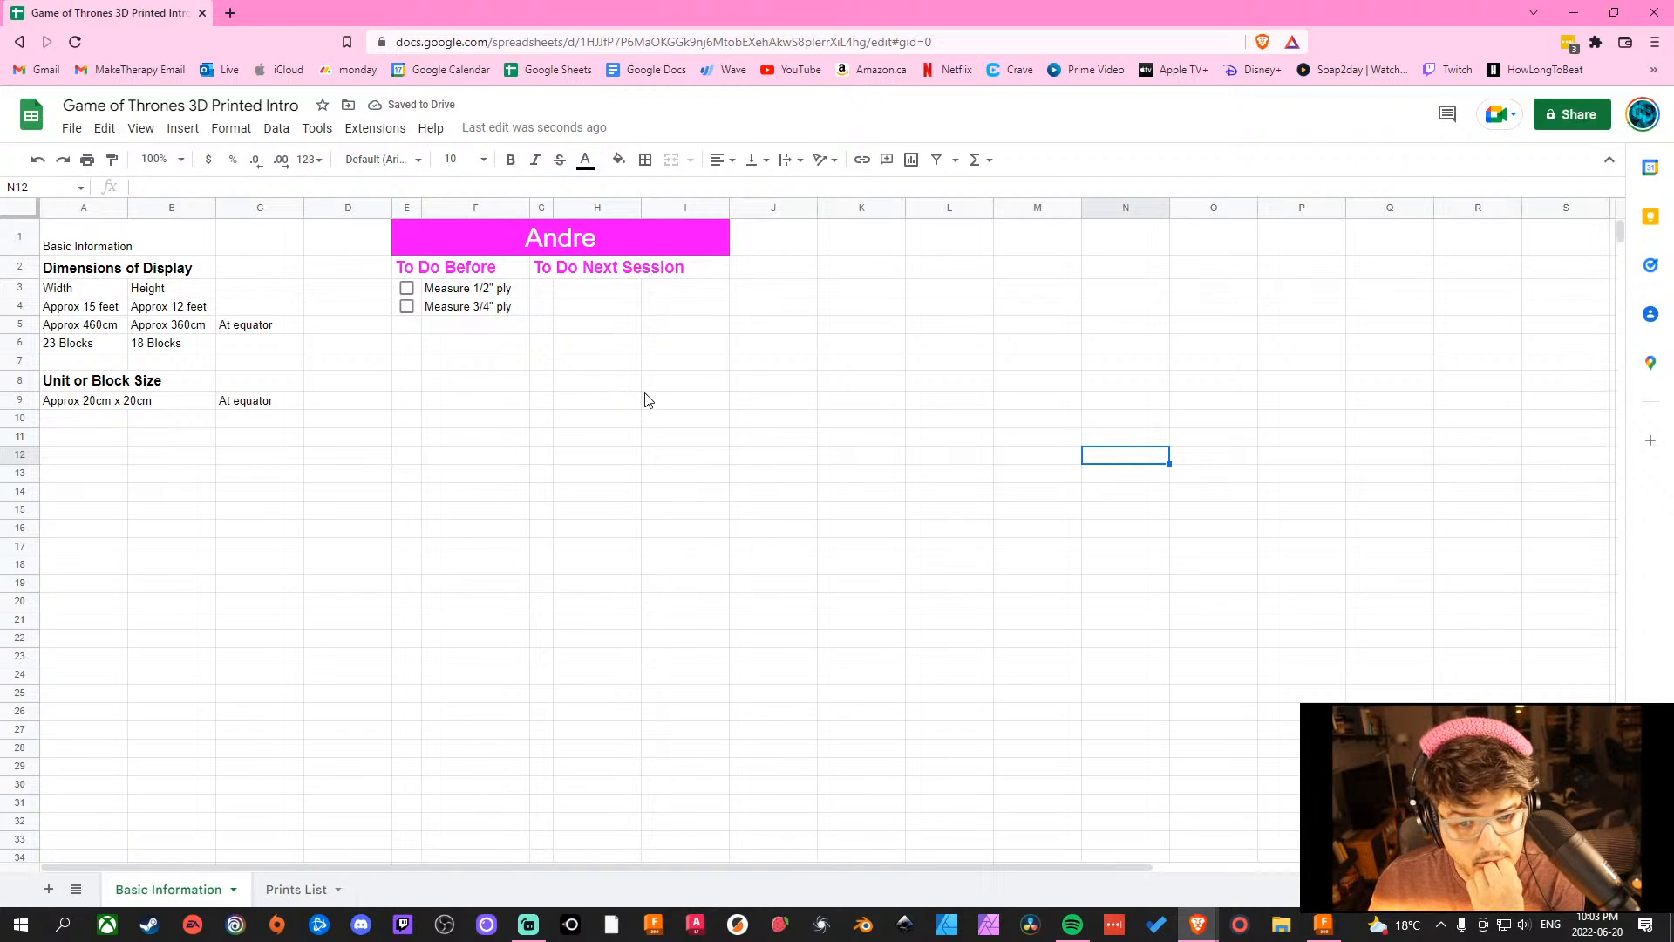
Unmerge the name header, merge it again across E1:H1 only, and clear the magenta fill from cell I1.
click(695, 254)
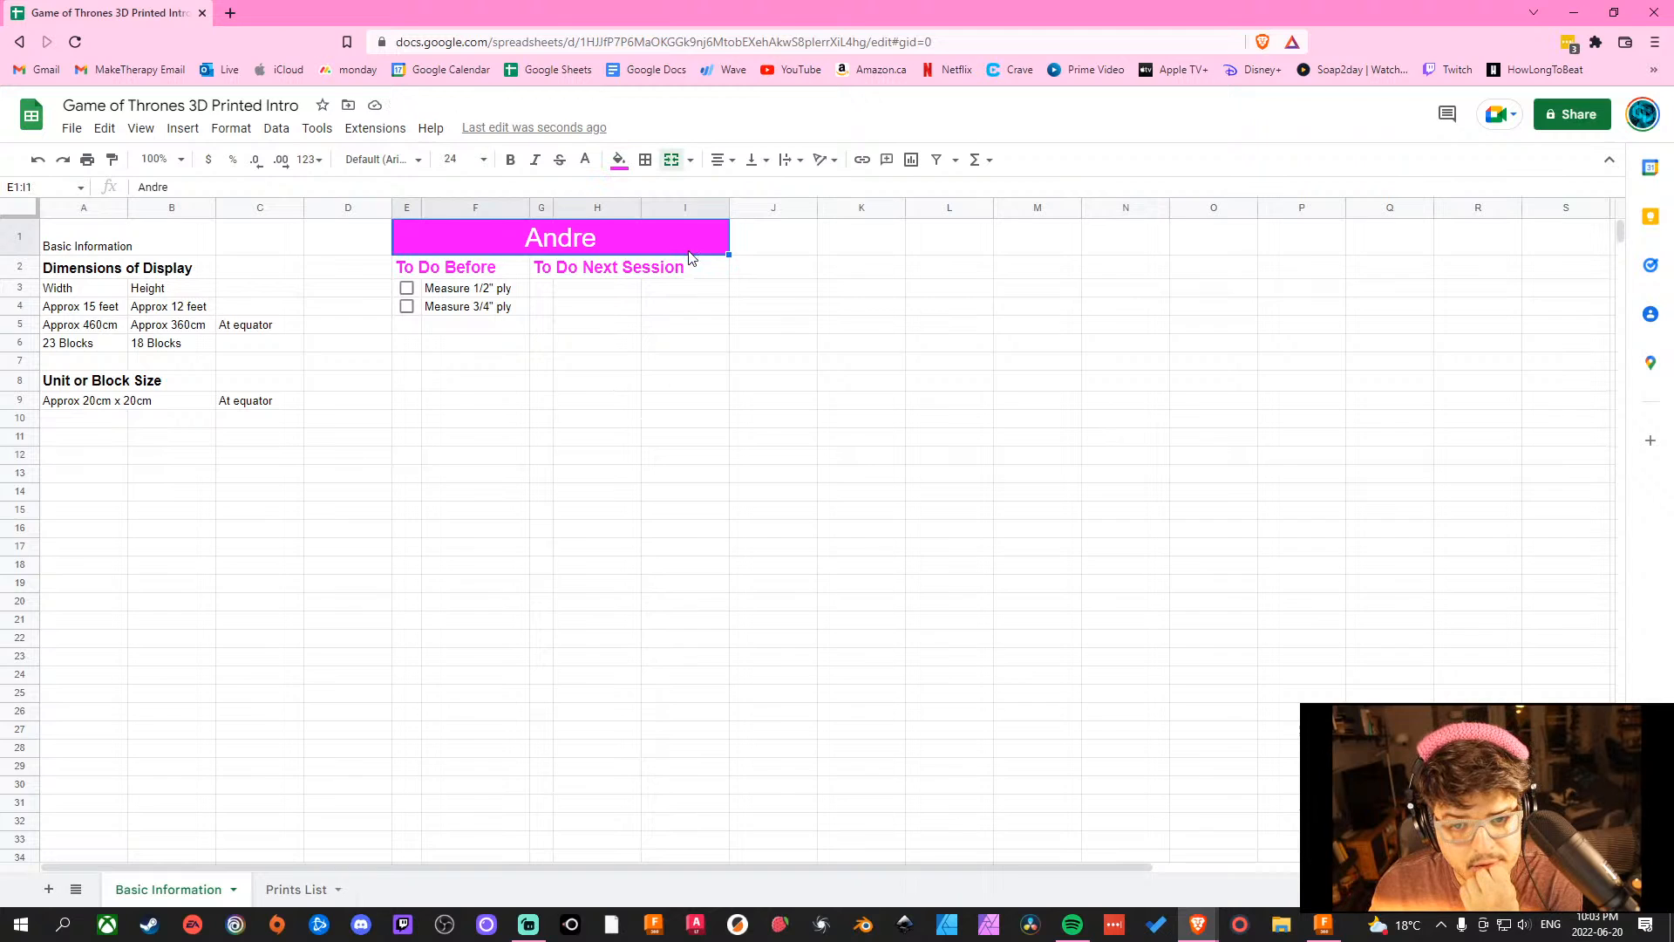
click(689, 160)
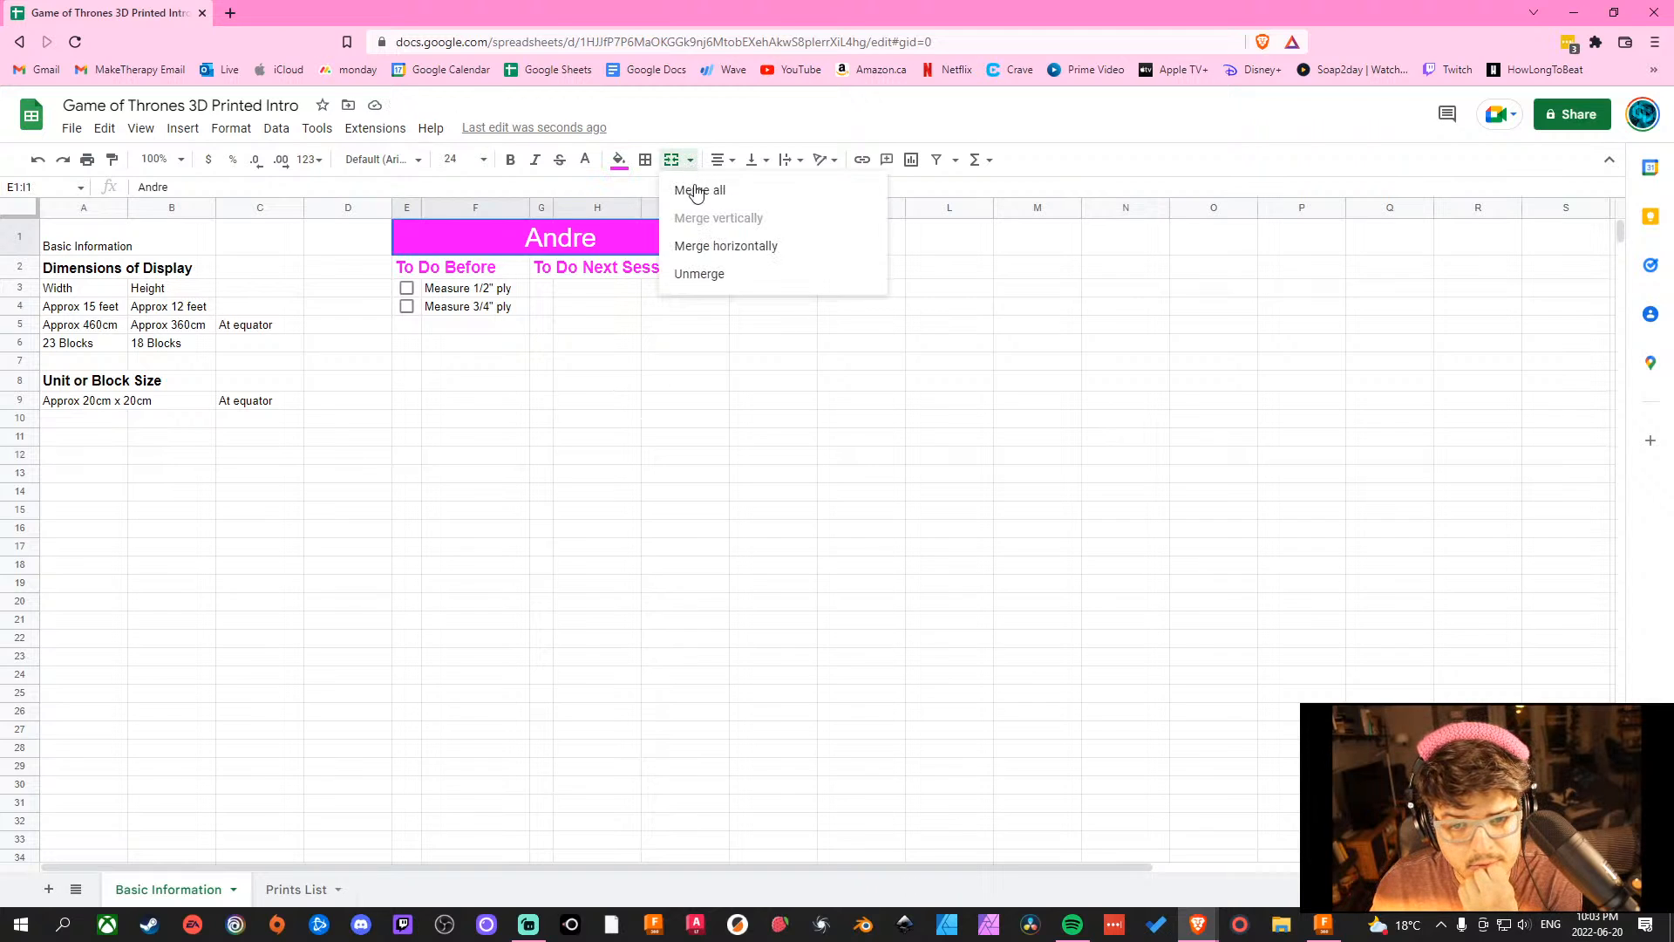
click(725, 250)
click(743, 438)
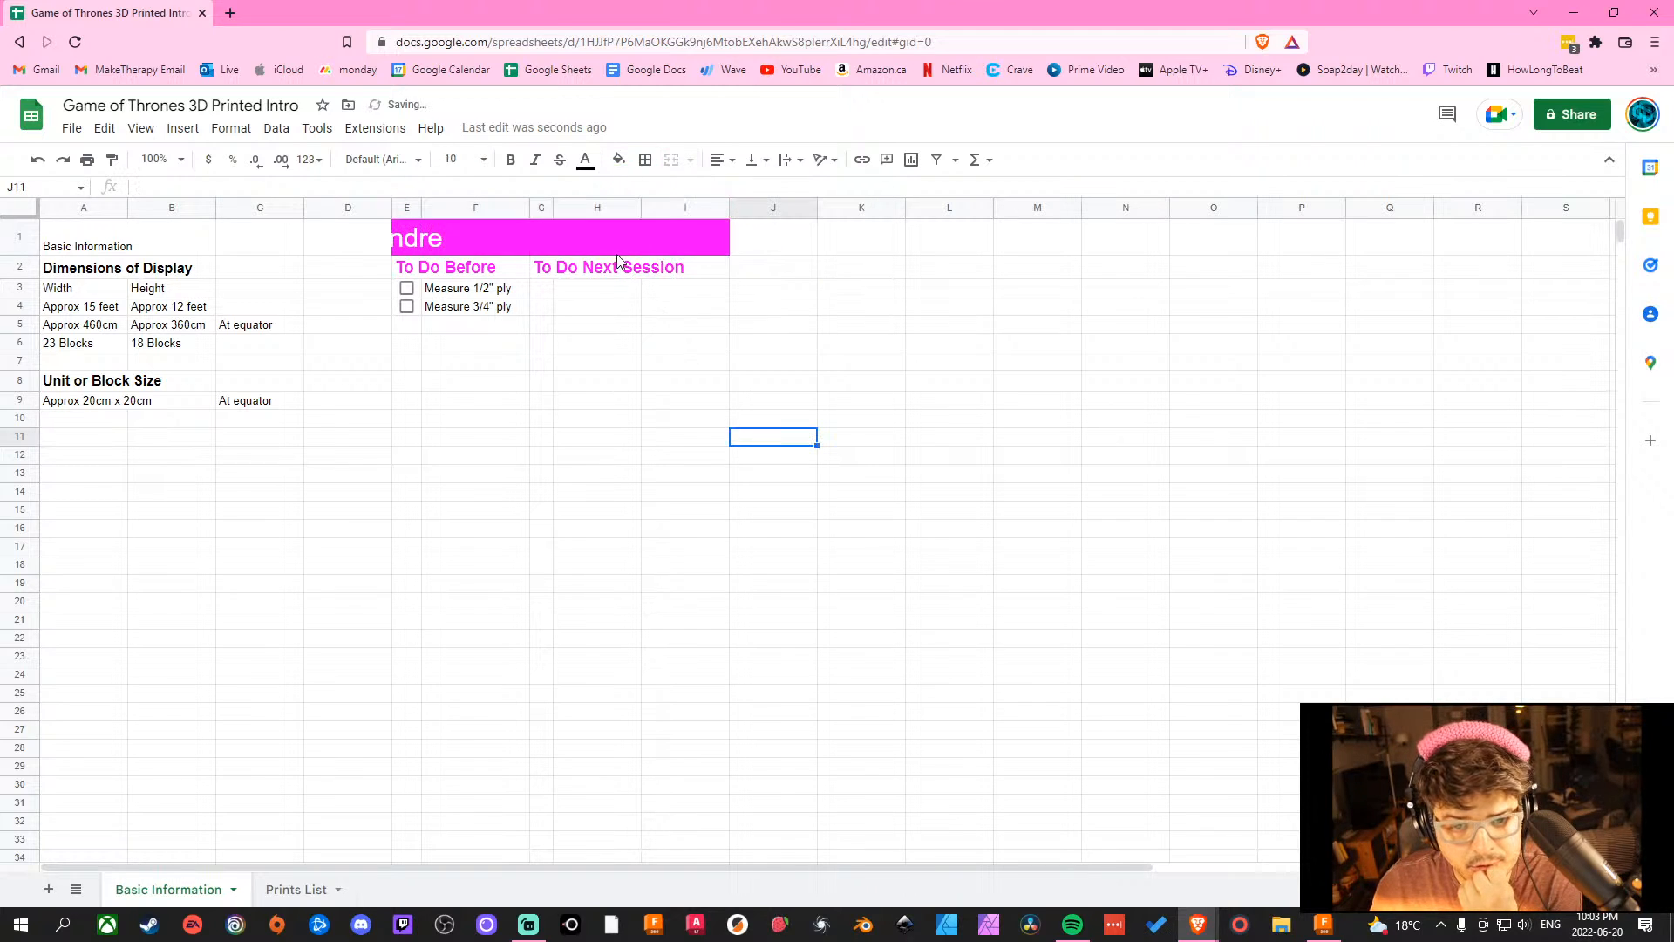
click(616, 252)
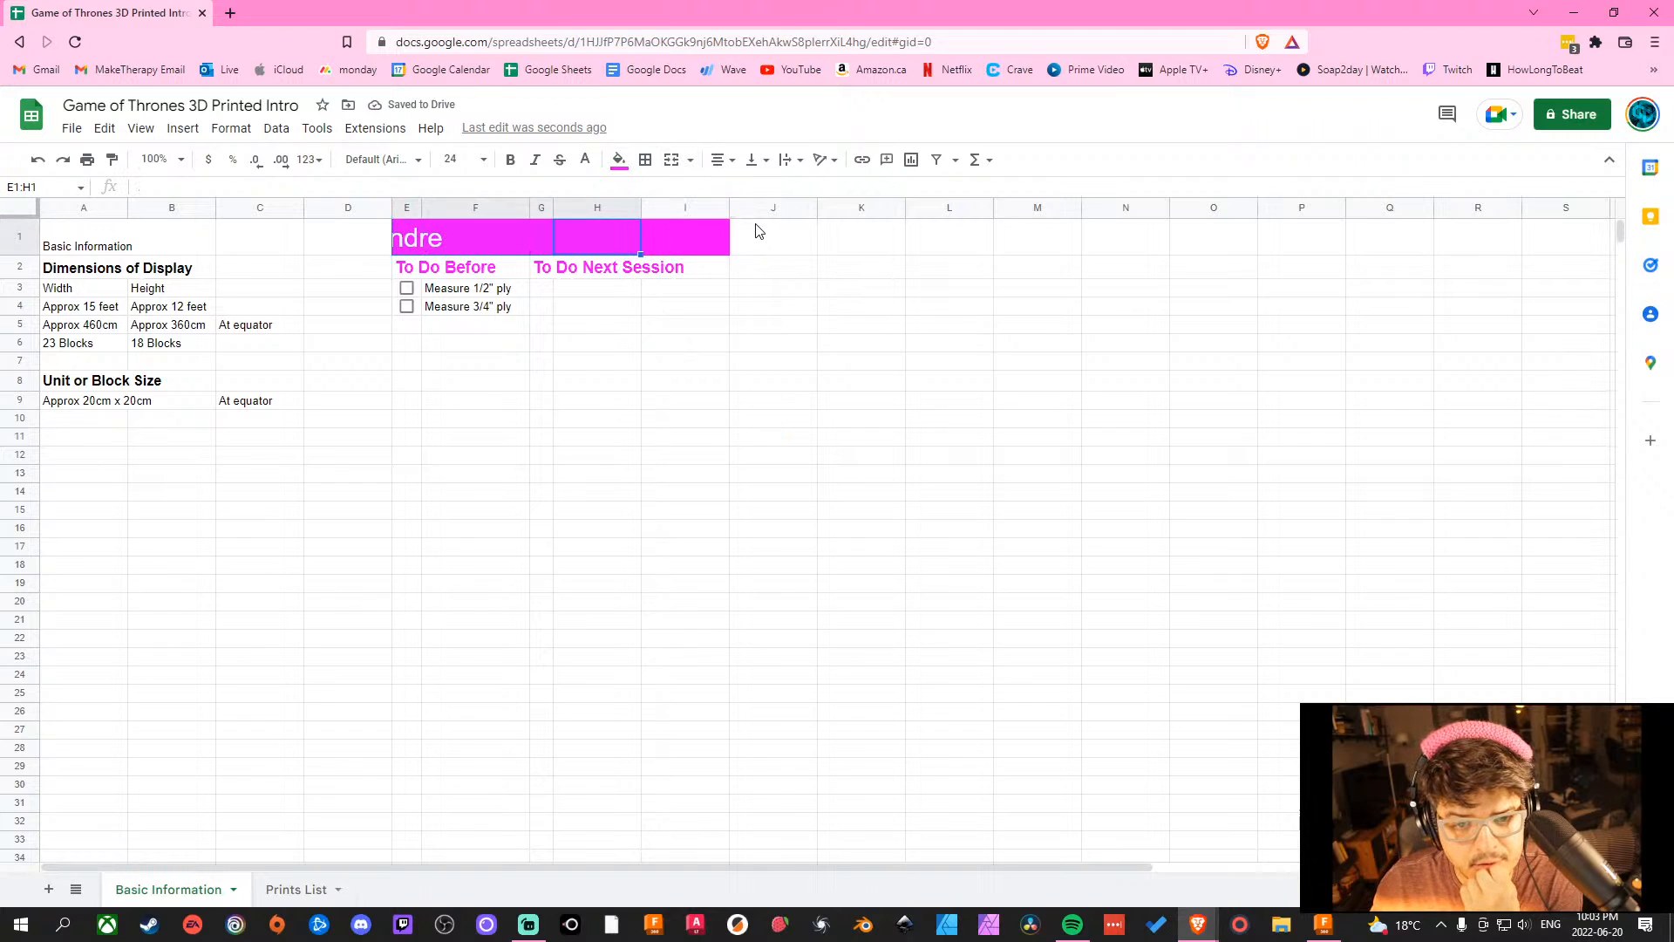
click(777, 384)
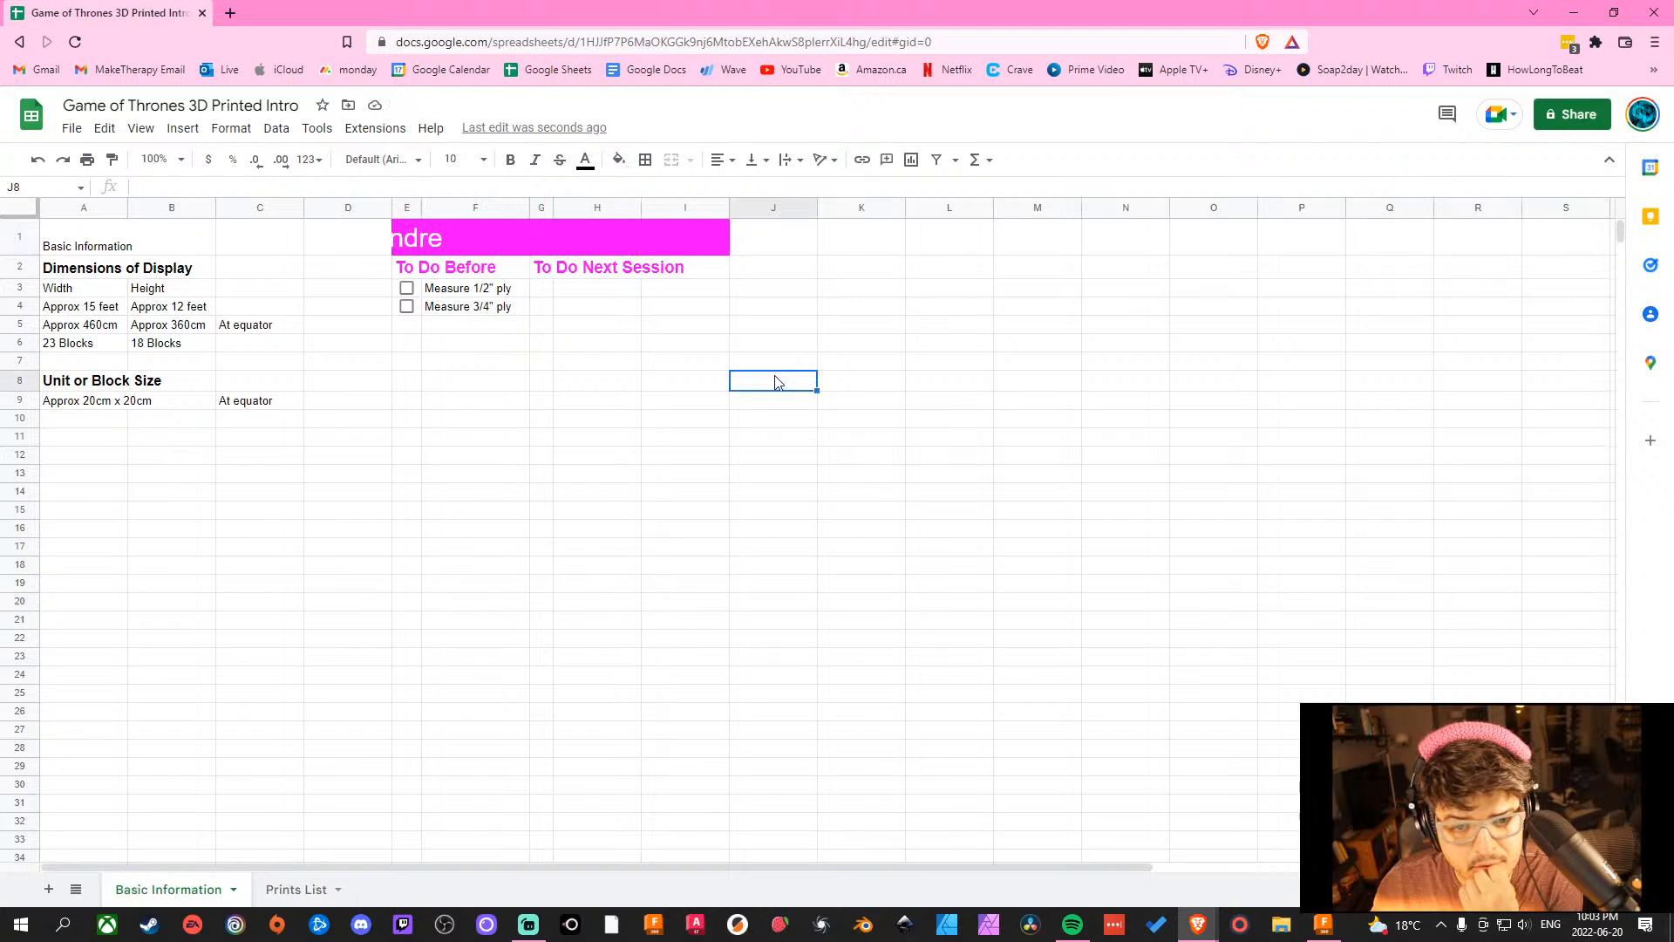
drag(641, 244, 408, 237)
click(673, 163)
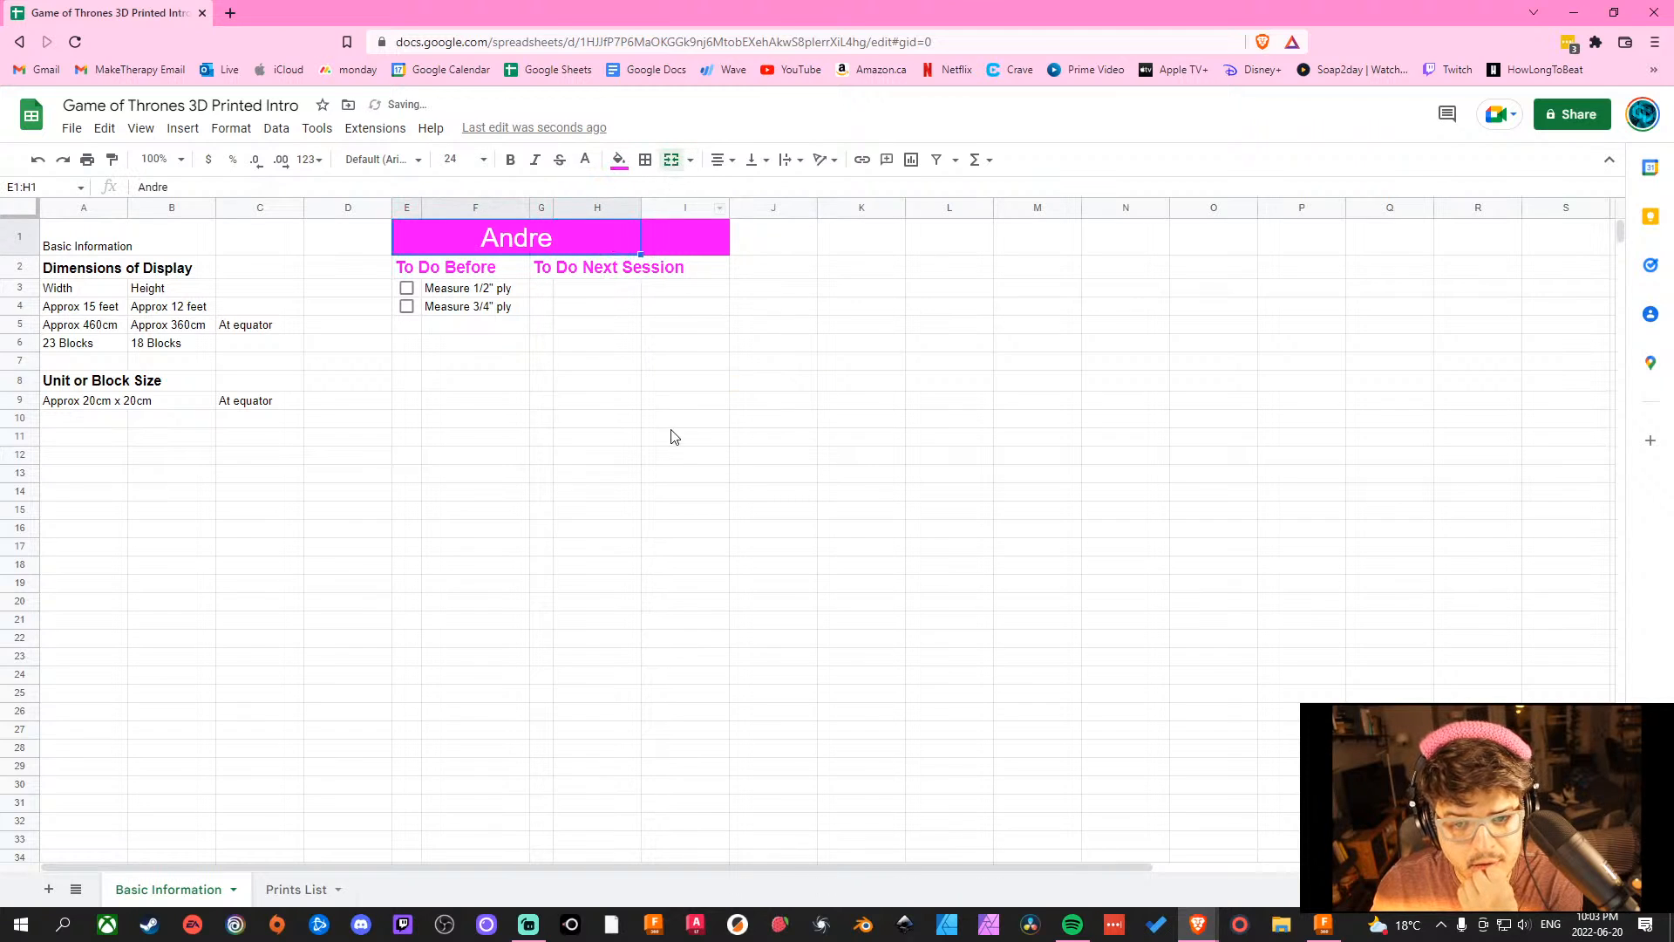
click(672, 420)
click(697, 229)
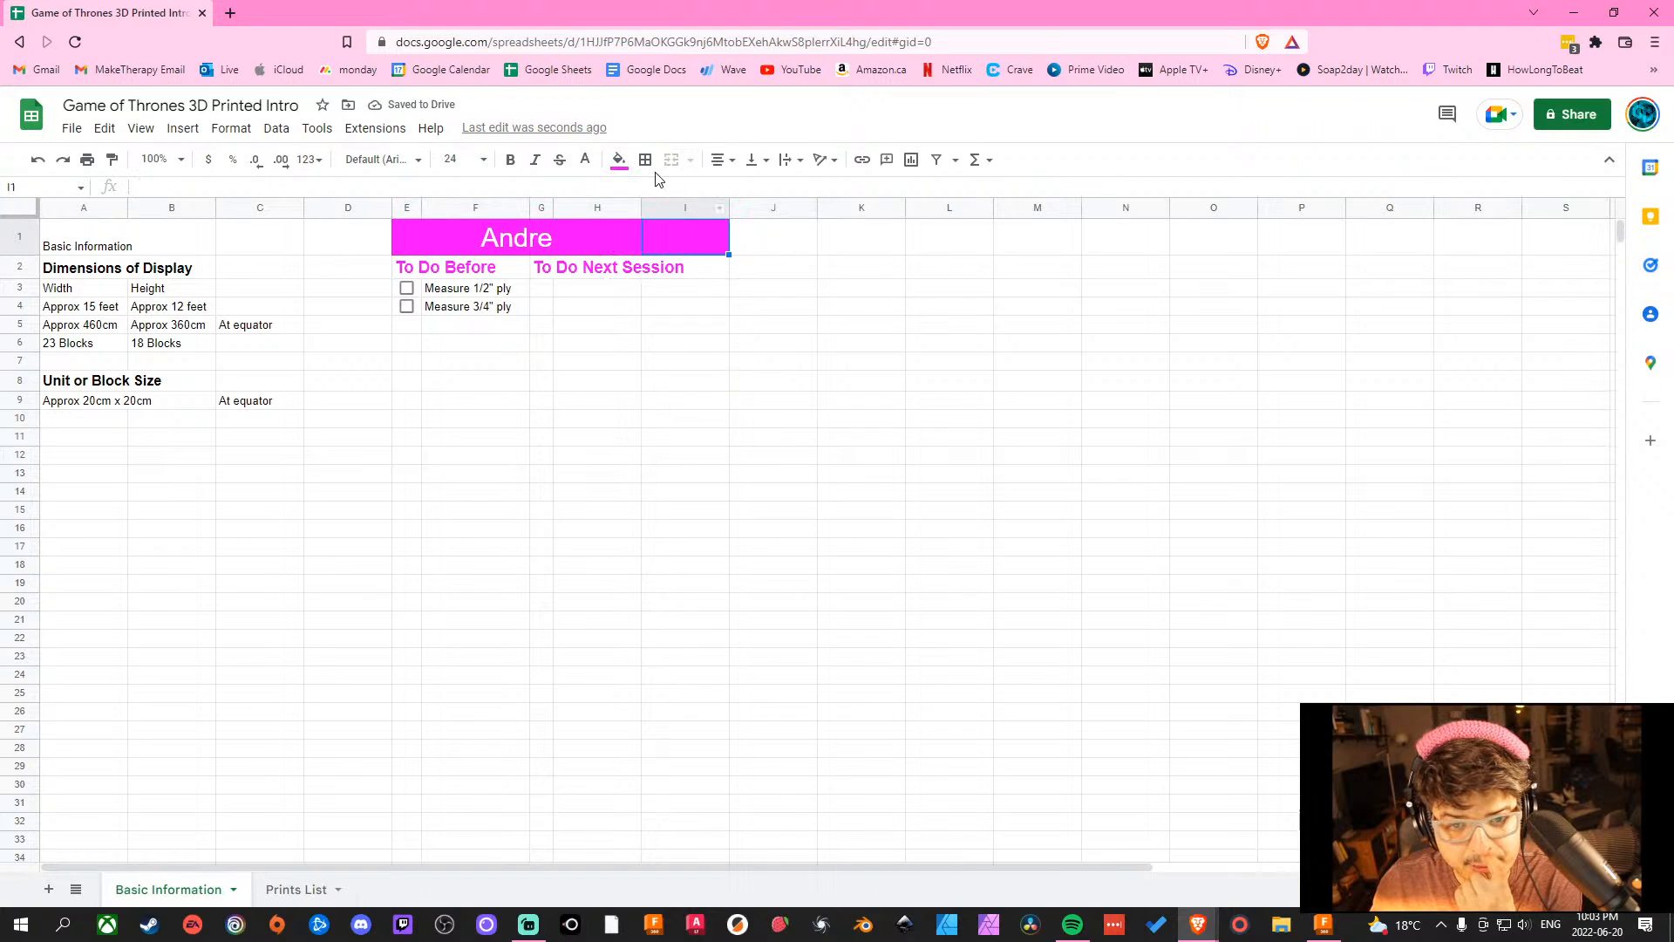
click(618, 160)
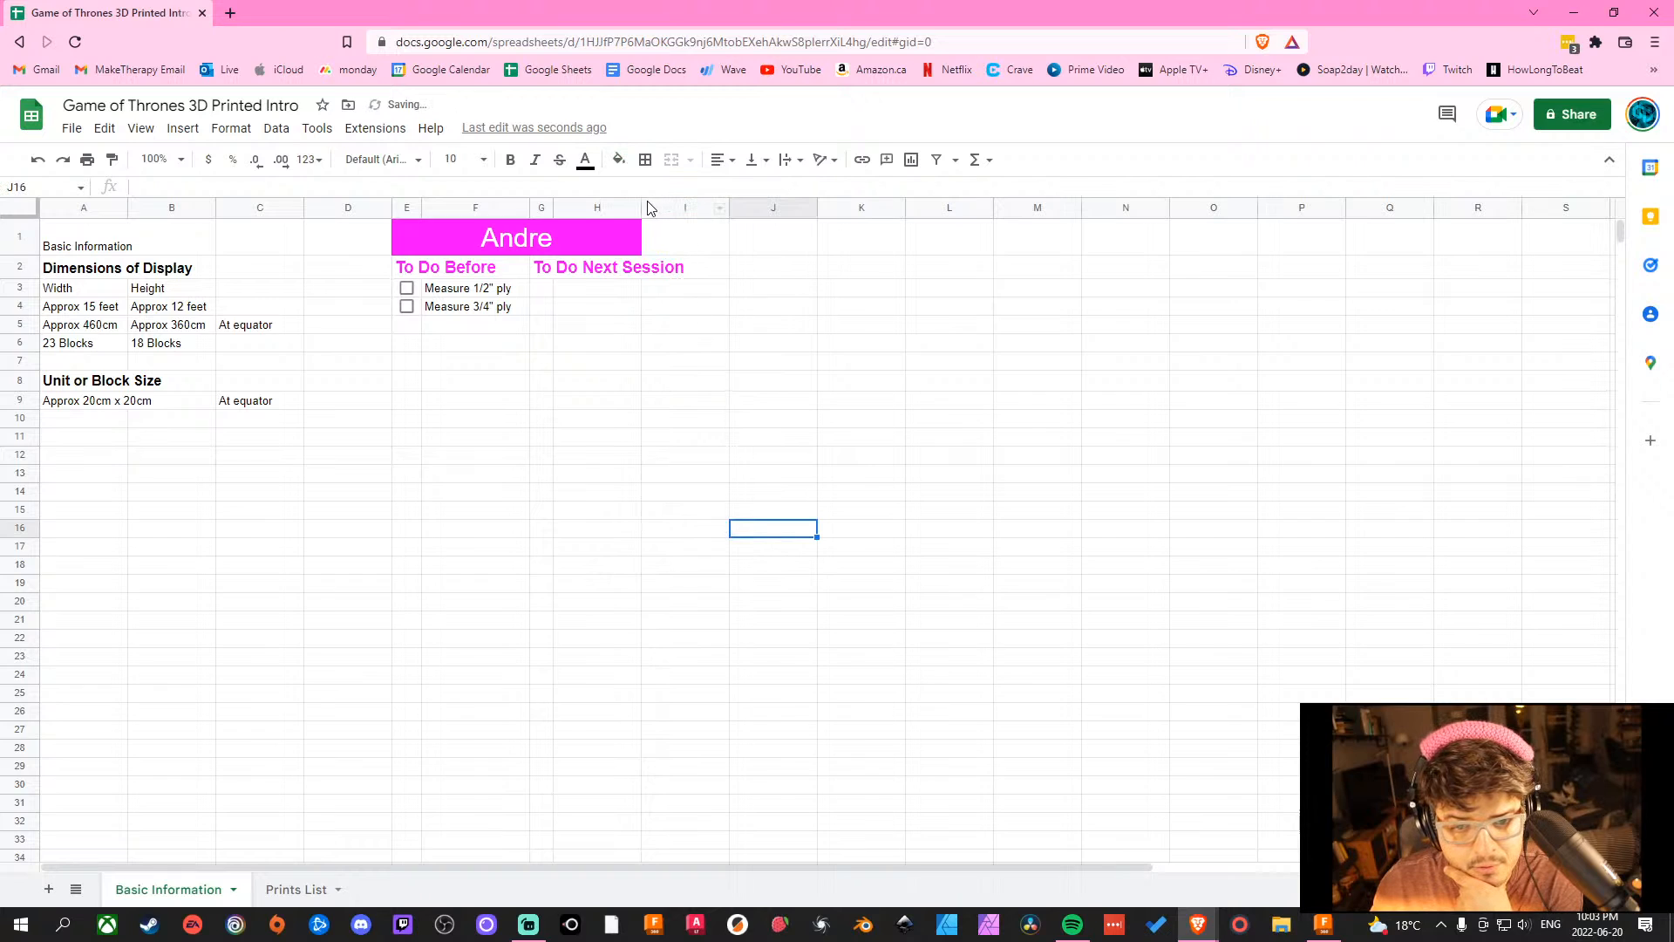
Widen column H until the "To Do Next Session" heading fits under the name header, and widen column F slightly.
drag(642, 207, 698, 208)
click(642, 425)
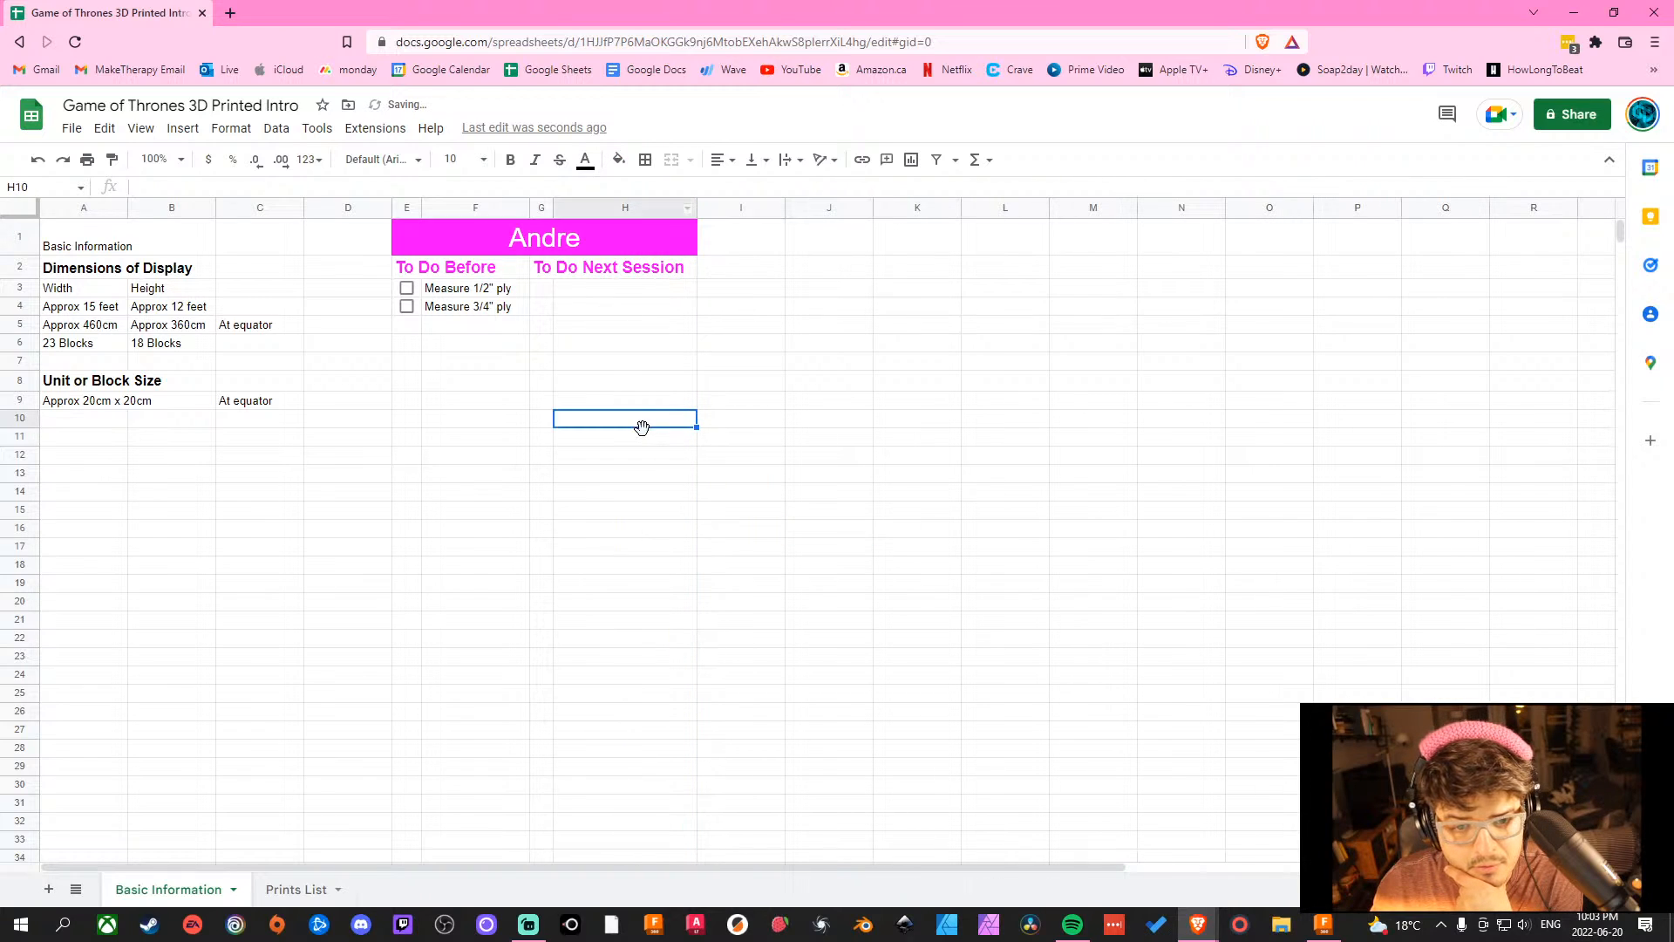
drag(529, 207, 543, 207)
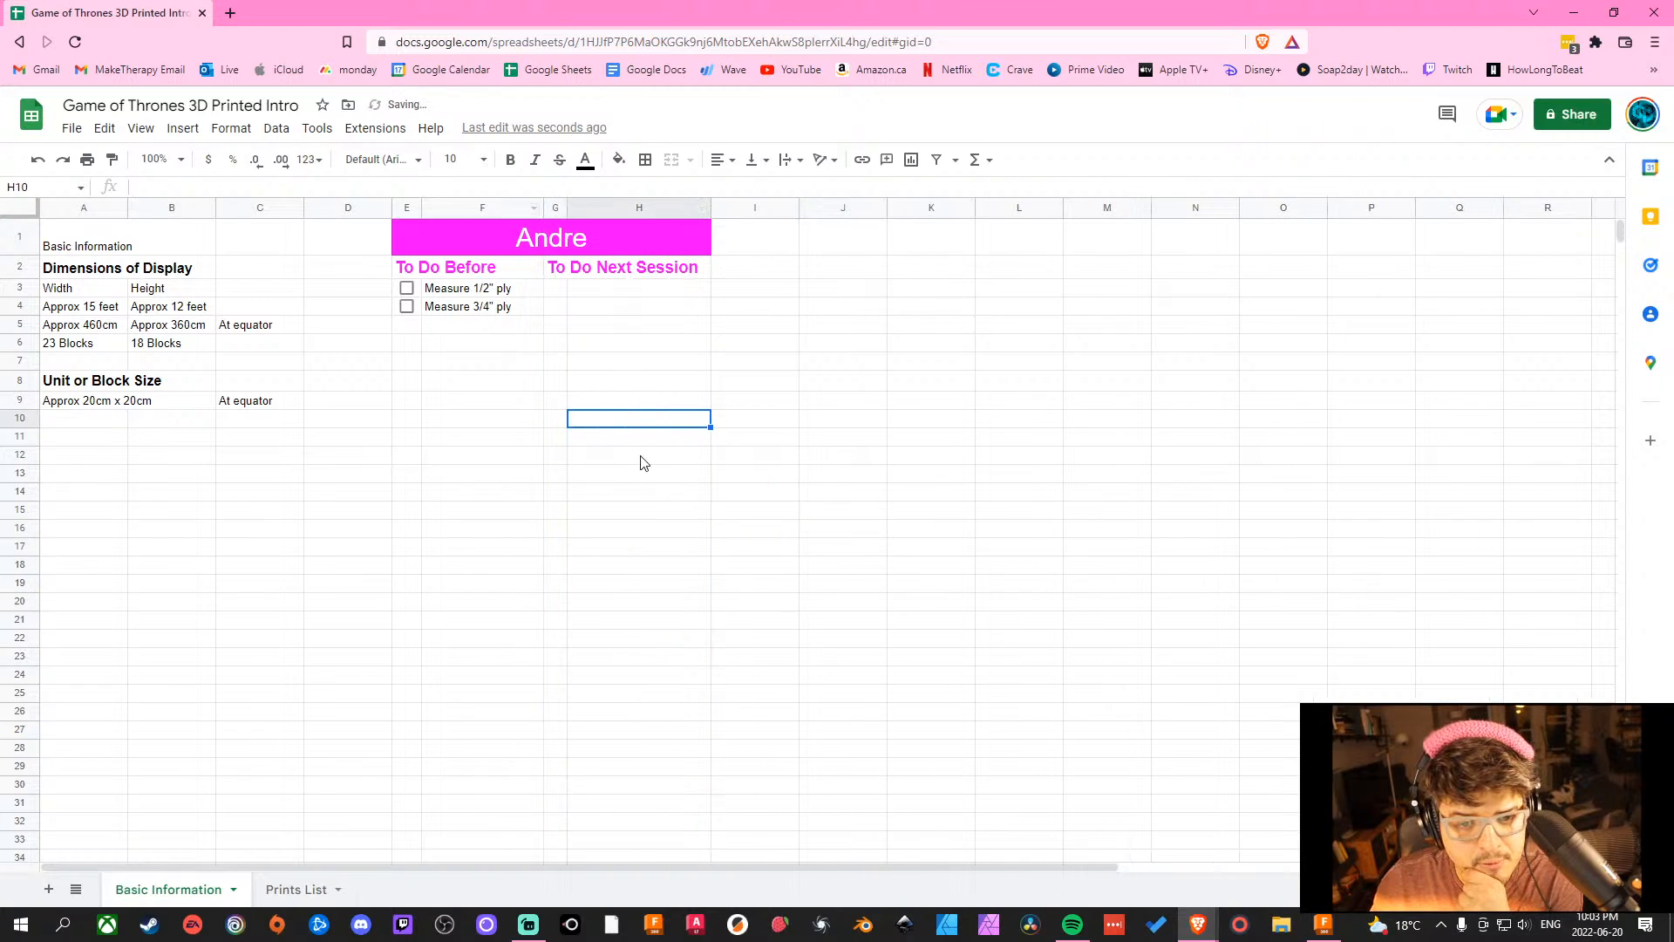
Insert checkboxes in cells G3:G9 under the "To Do Next Session" heading.
drag(557, 288, 553, 411)
click(183, 128)
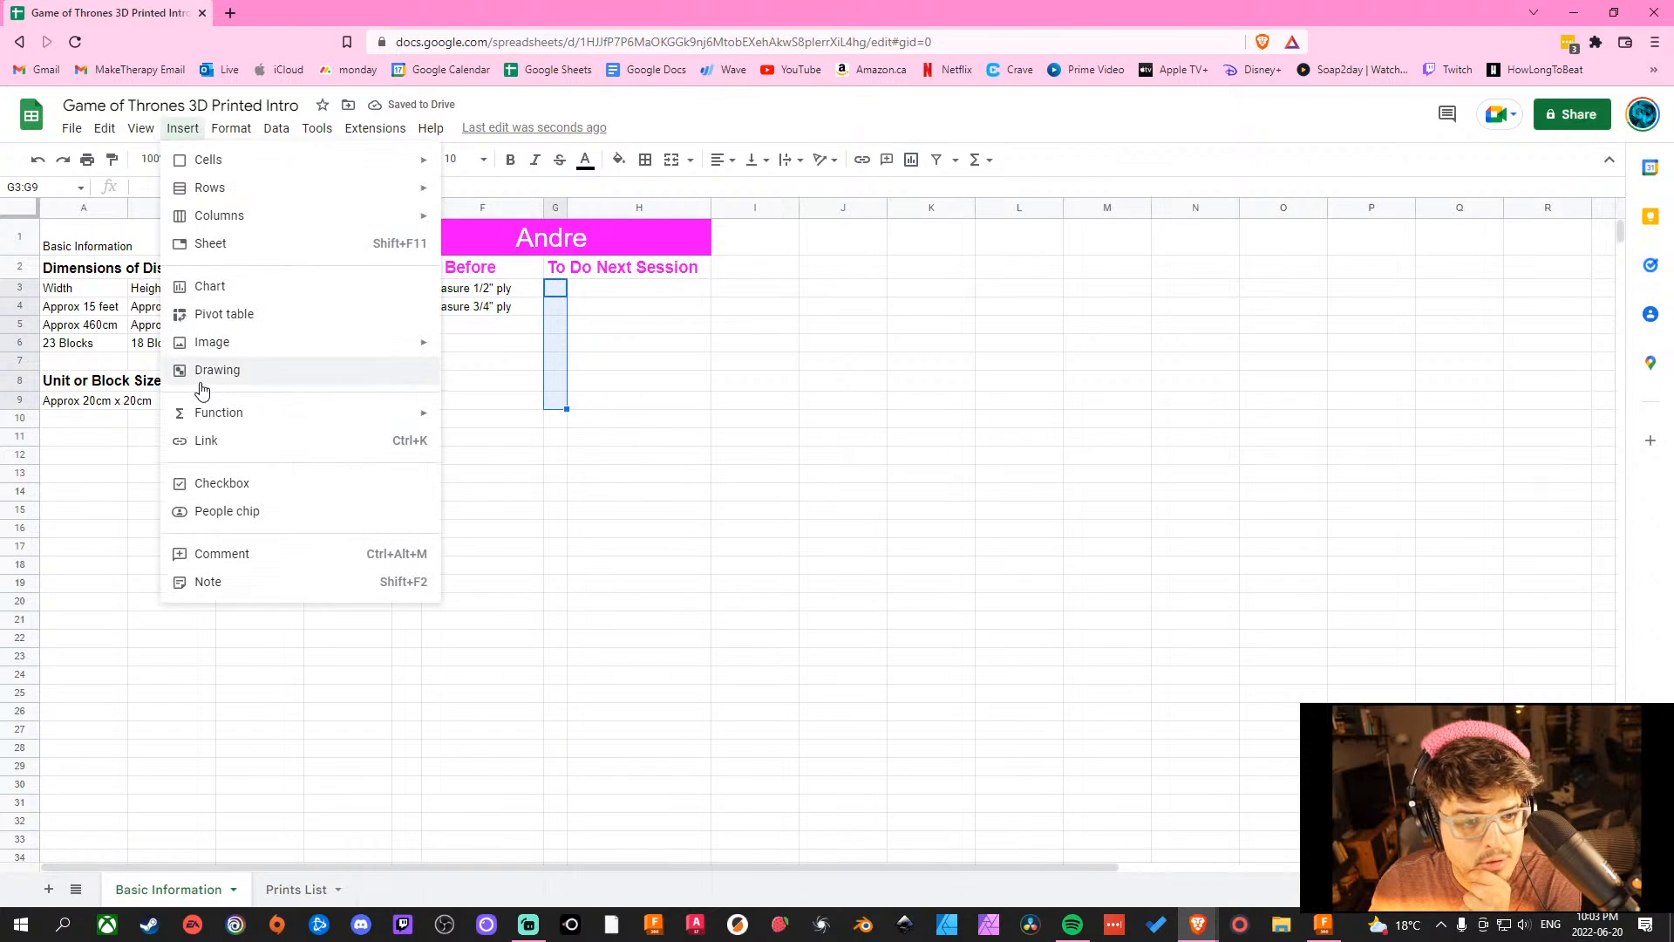
click(222, 483)
click(855, 512)
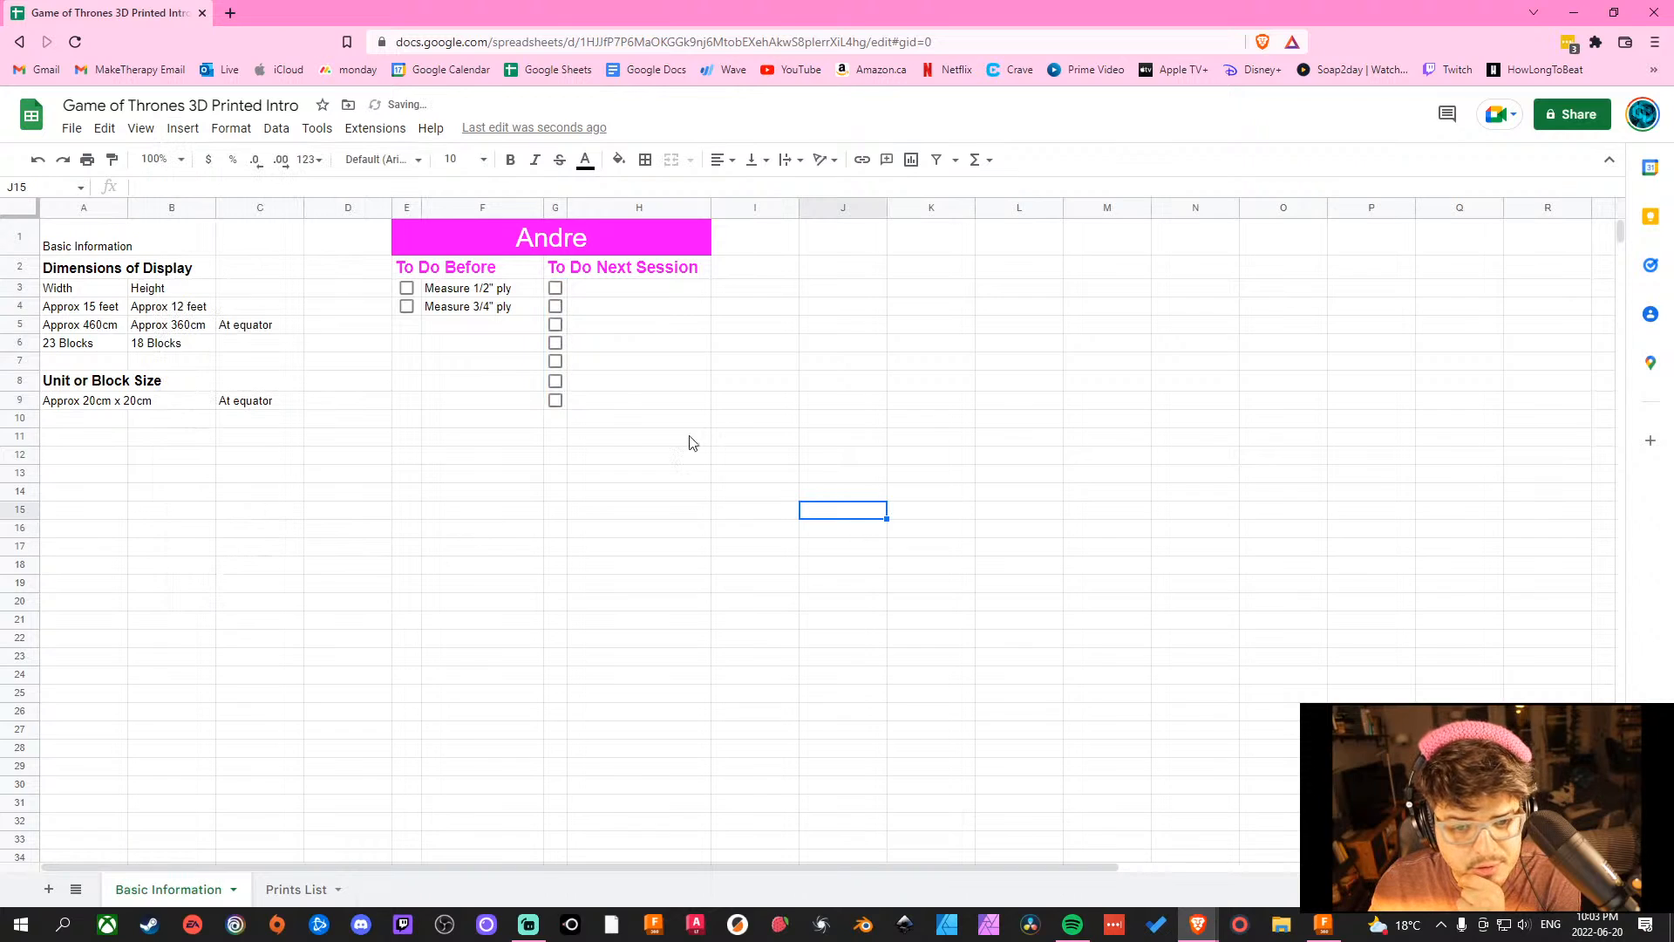
Extend the "To Do Before" checkbox list by inserting checkboxes throughout cells E3:E9.
click(406, 288)
mouse_move(407, 289)
mouse_down()
mouse_move(410, 422)
mouse_move(411, 279)
mouse_up()
click(406, 287)
click(436, 477)
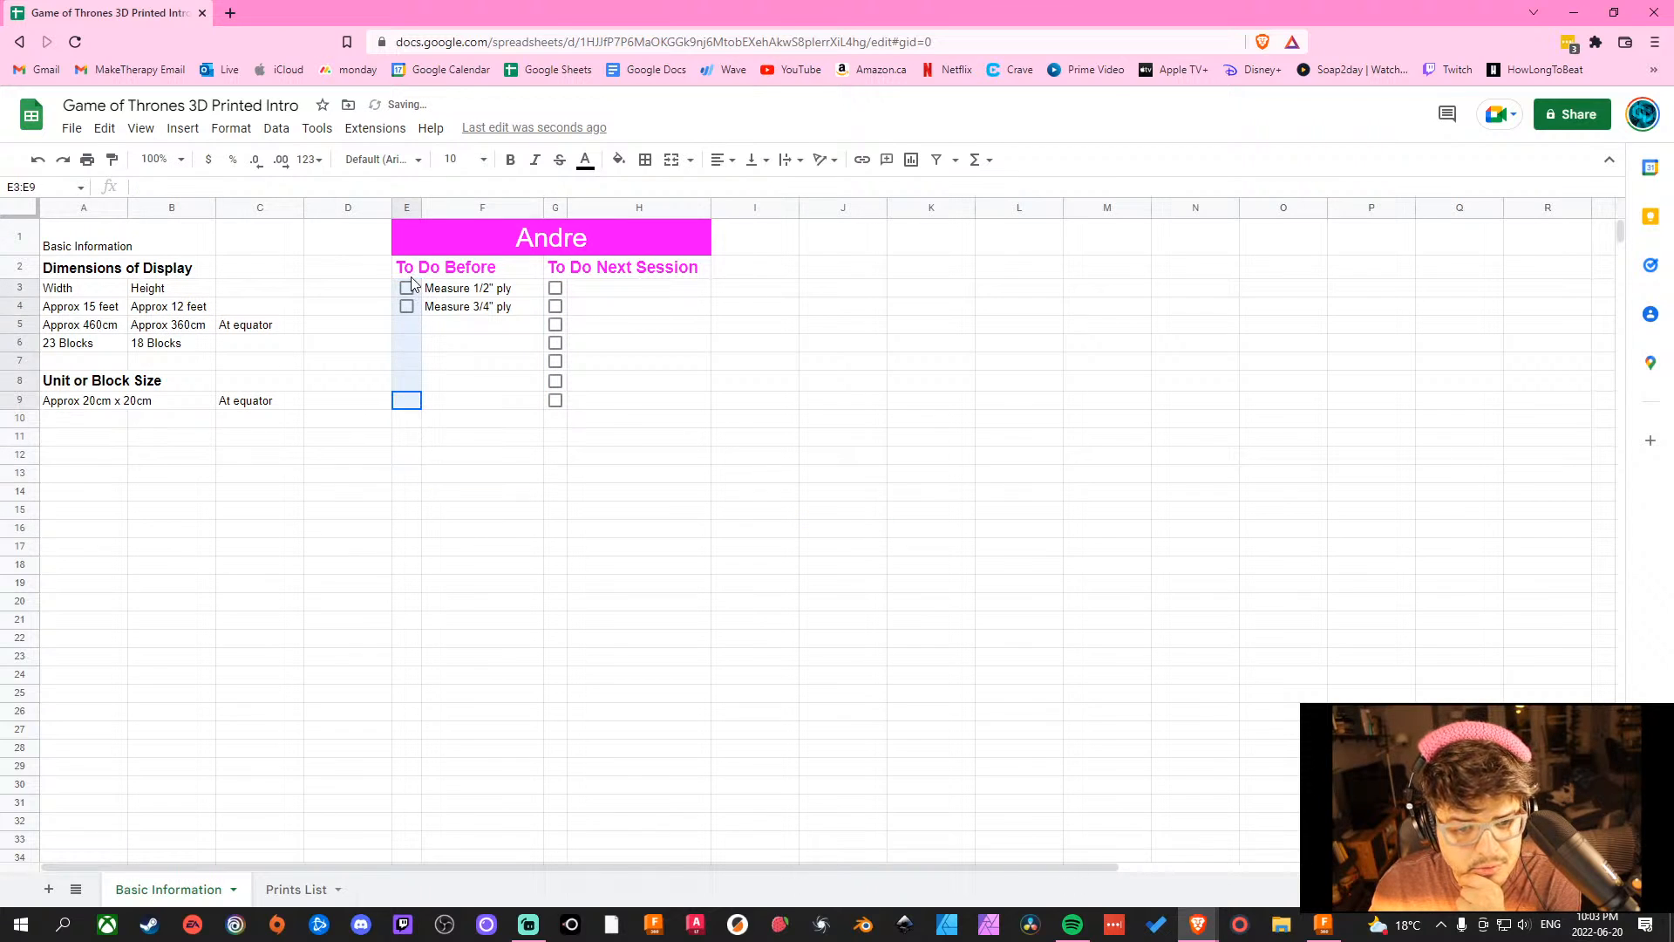
click(154, 128)
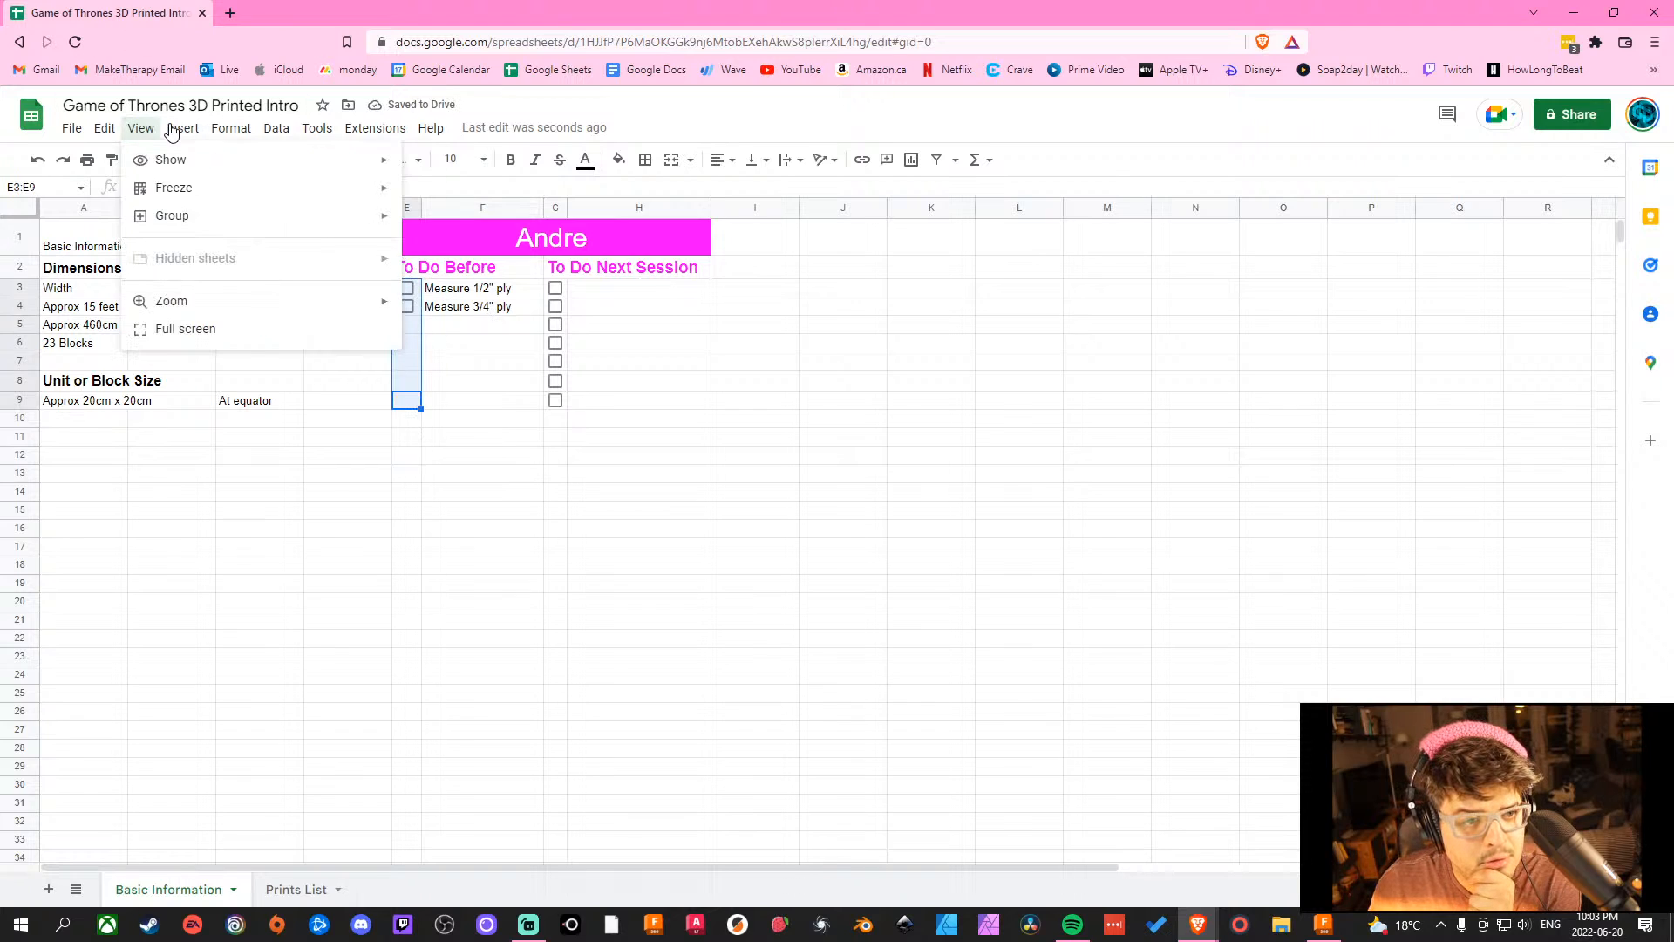
mouse_move(182, 128)
click(233, 485)
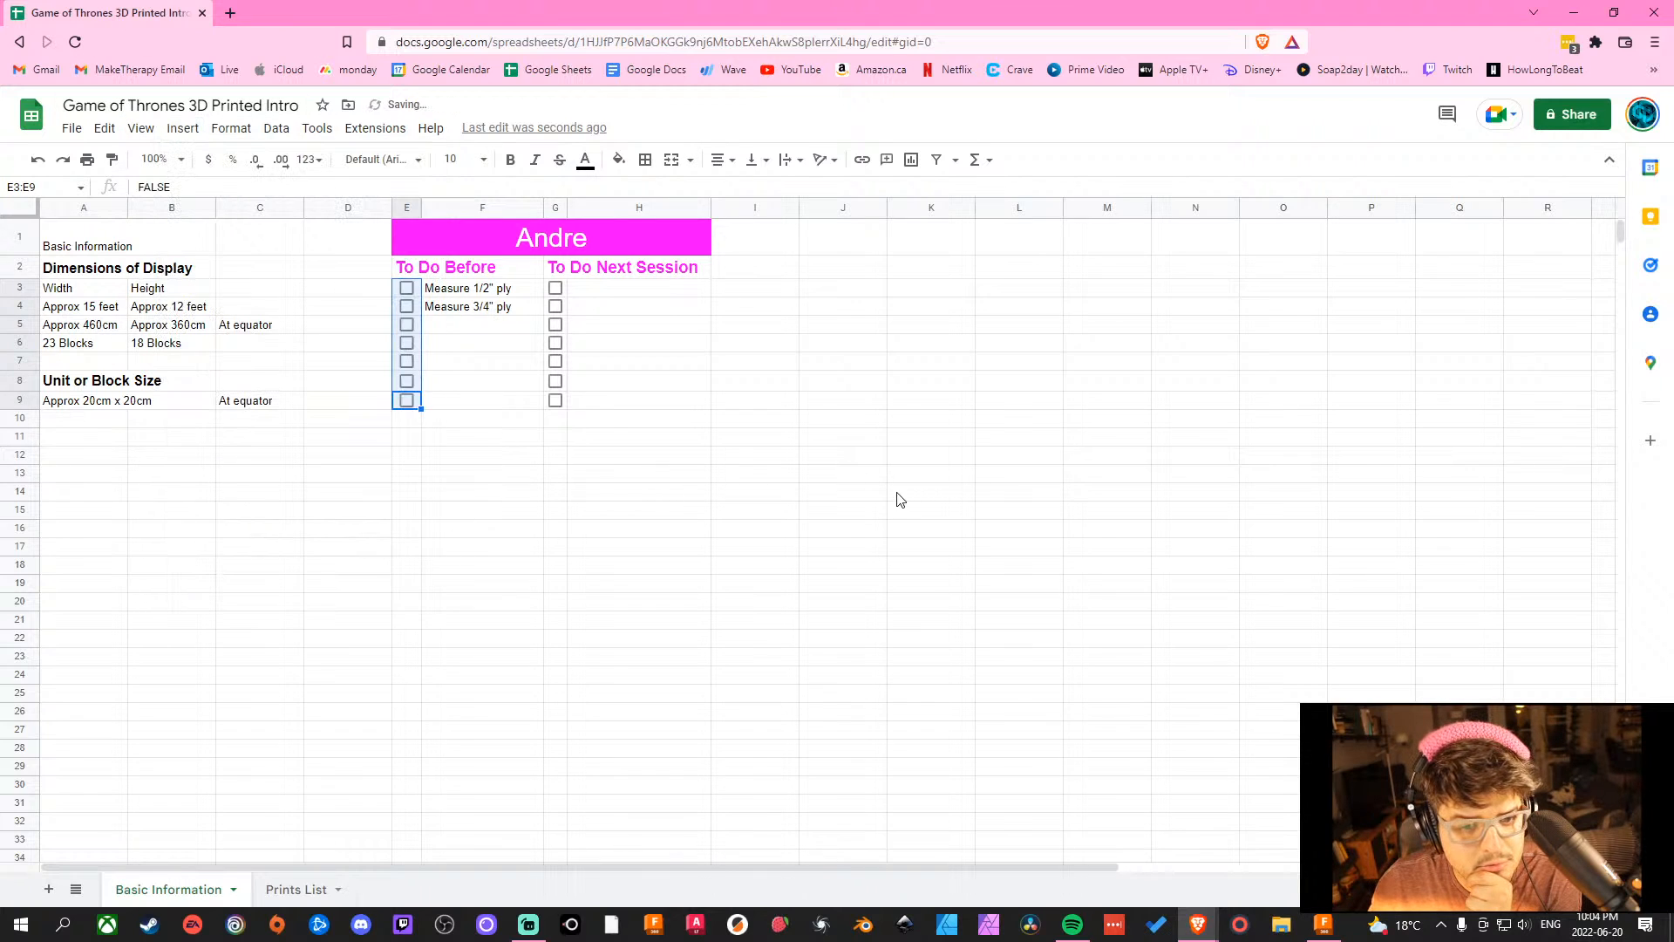
click(900, 498)
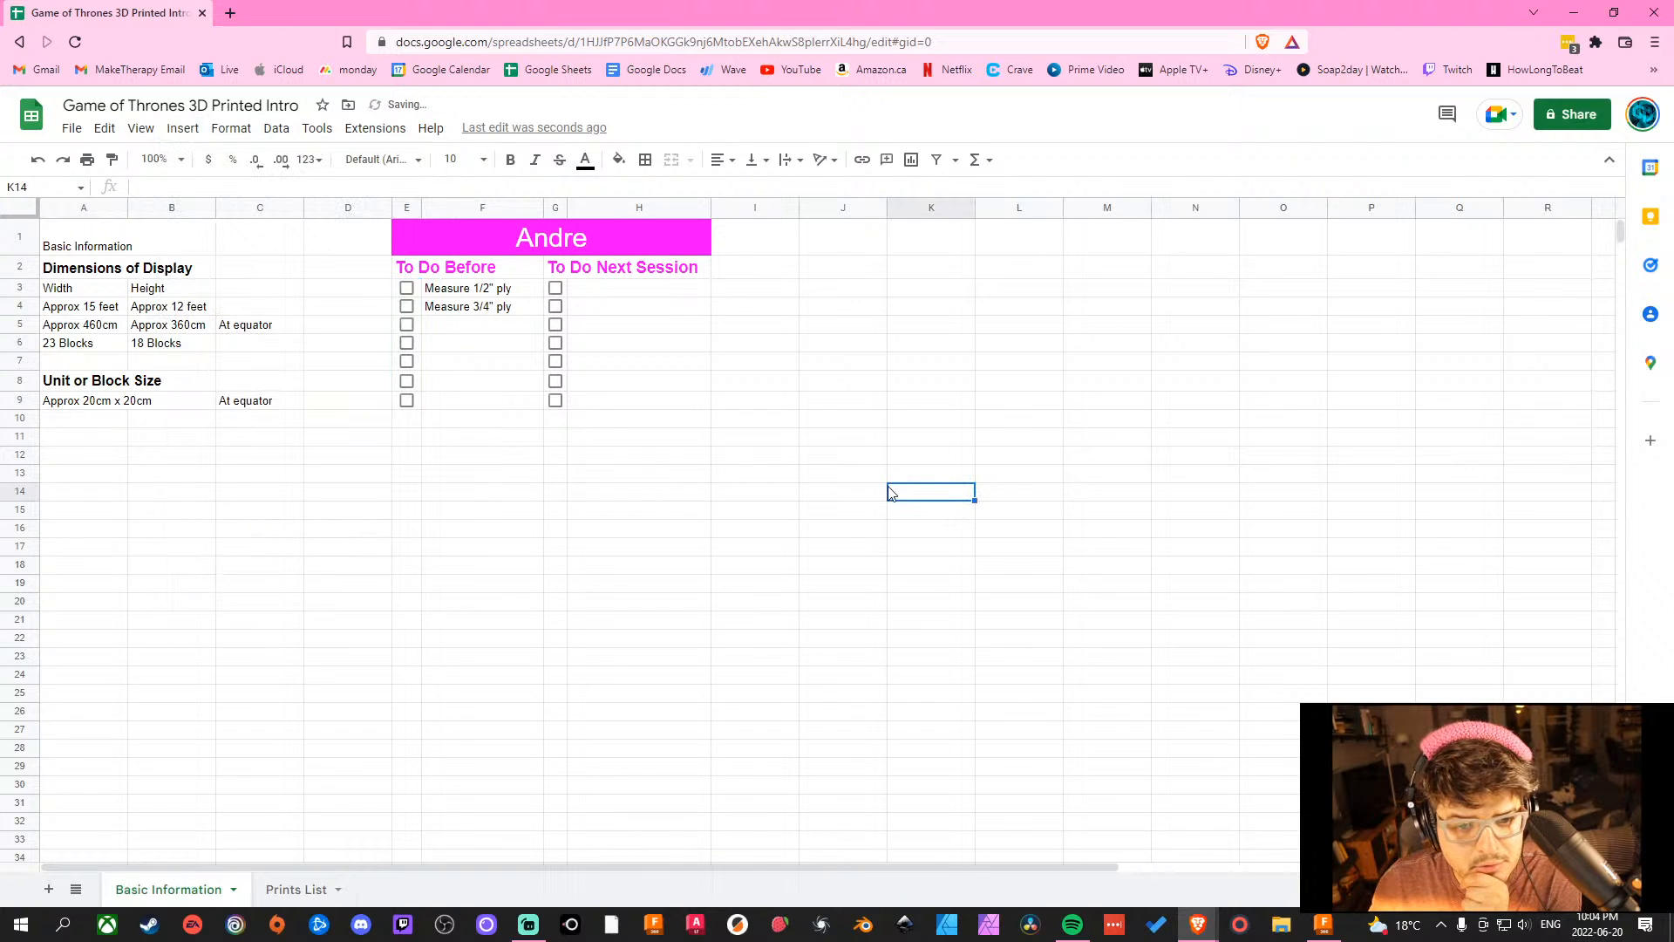
Enter the next-session tasks "Ground Panels" in cell H3 and "Block Framing" in cell H4.
double_click(614, 290)
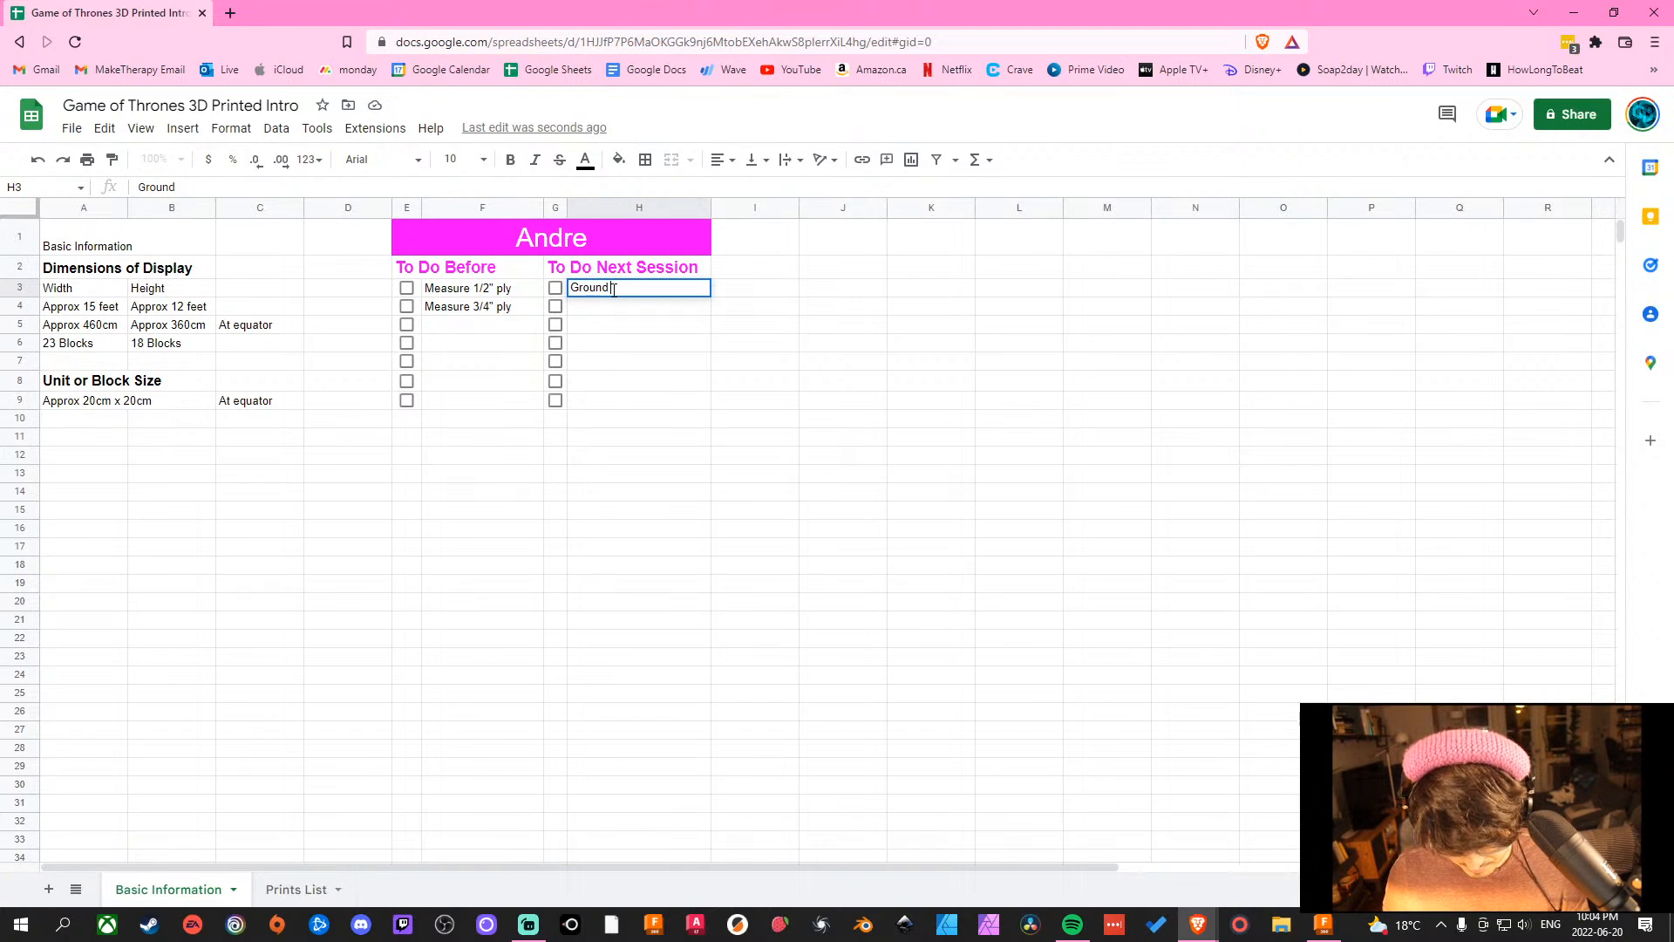
click(648, 340)
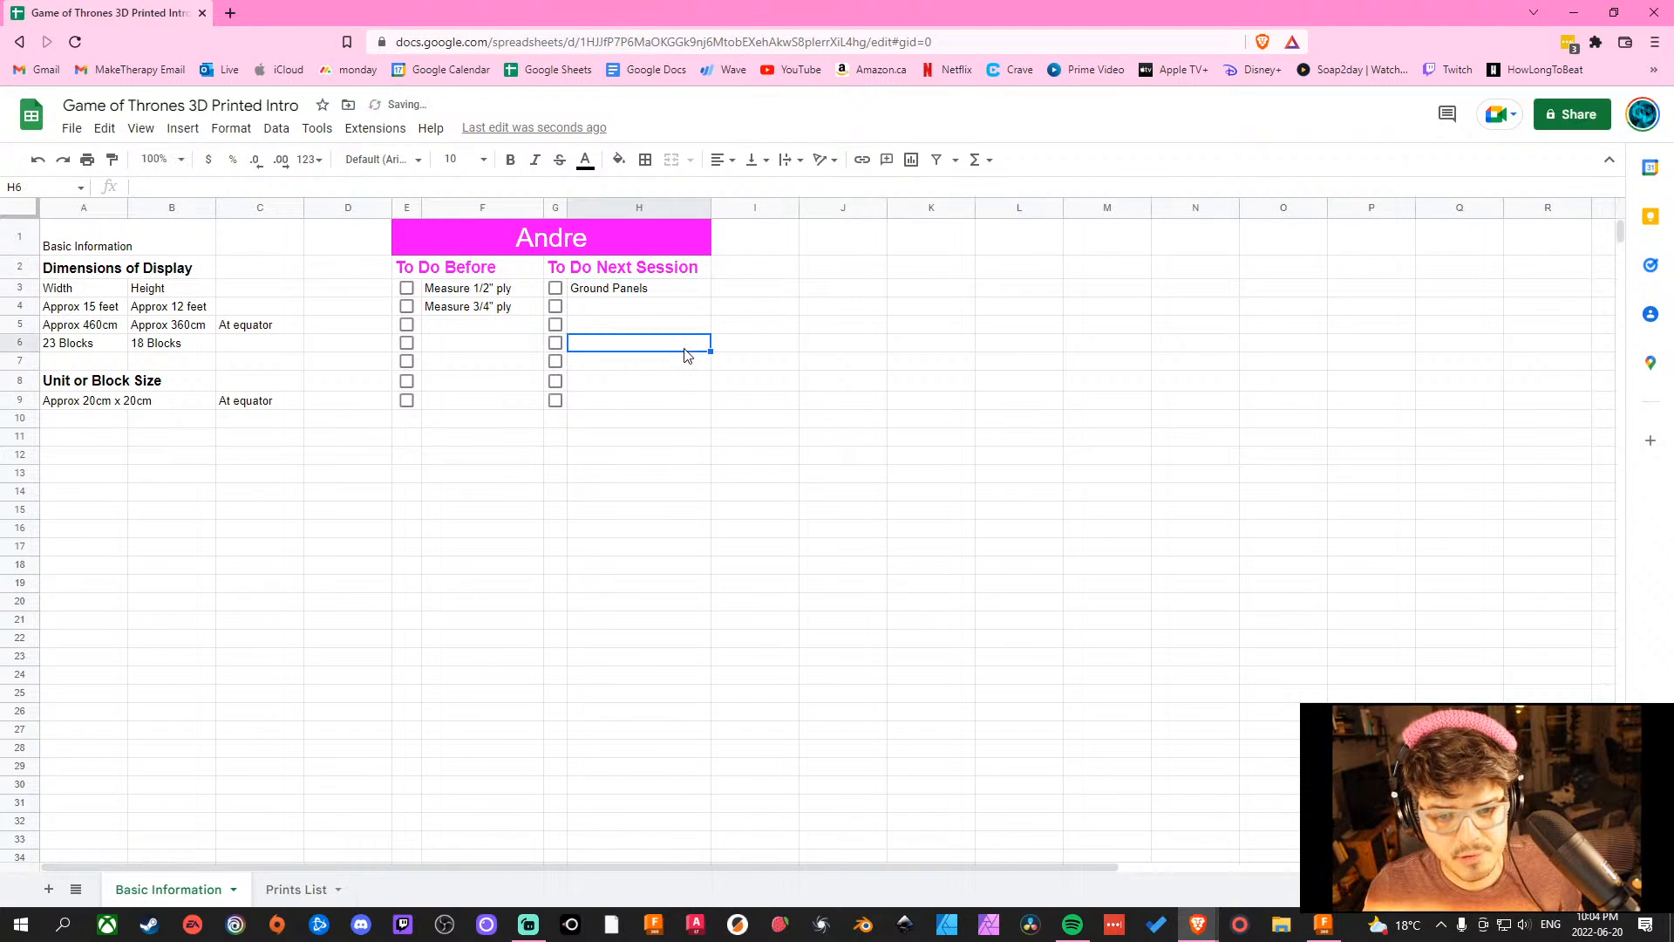
double_click(602, 308)
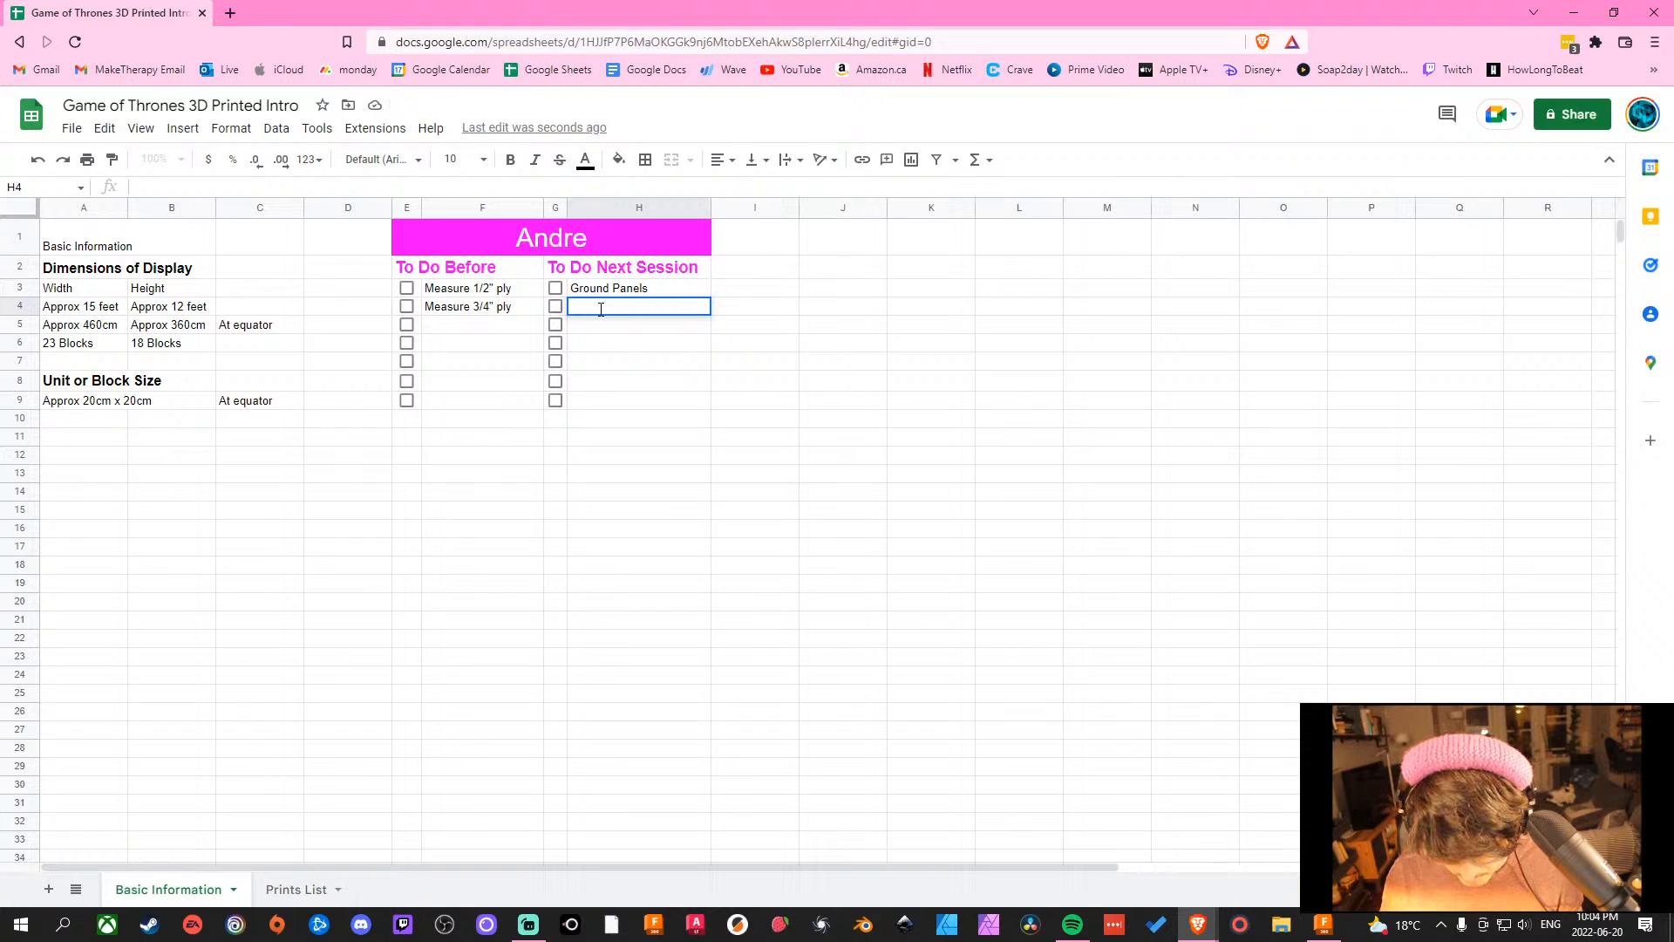
text(v)
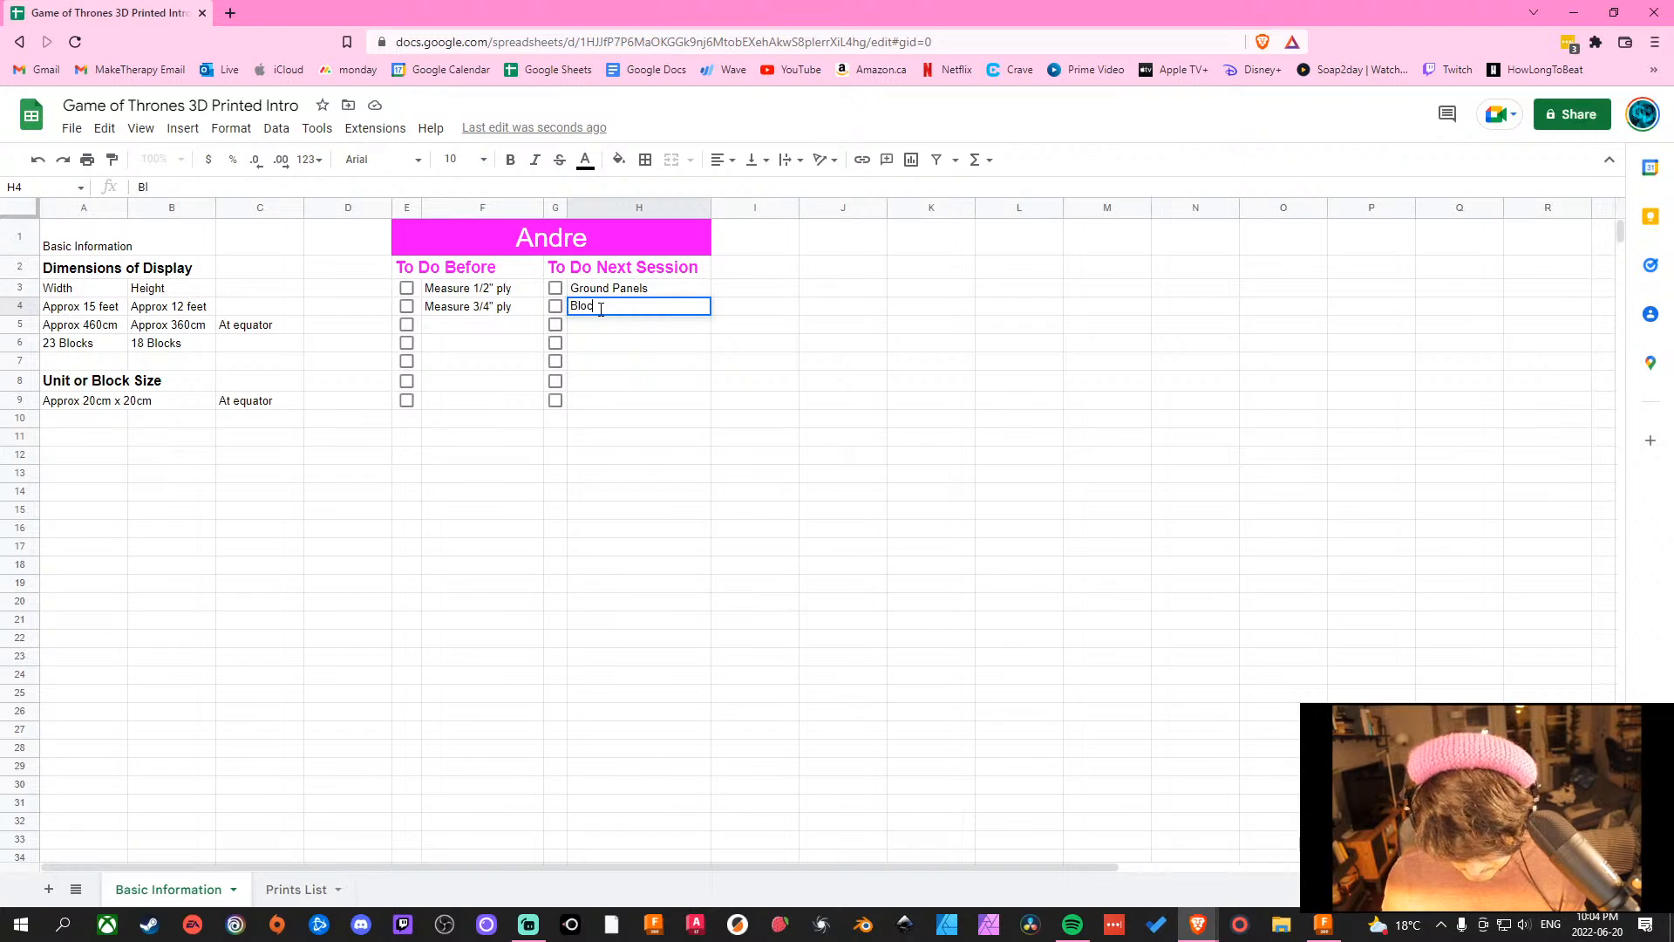
text(Block Framing)
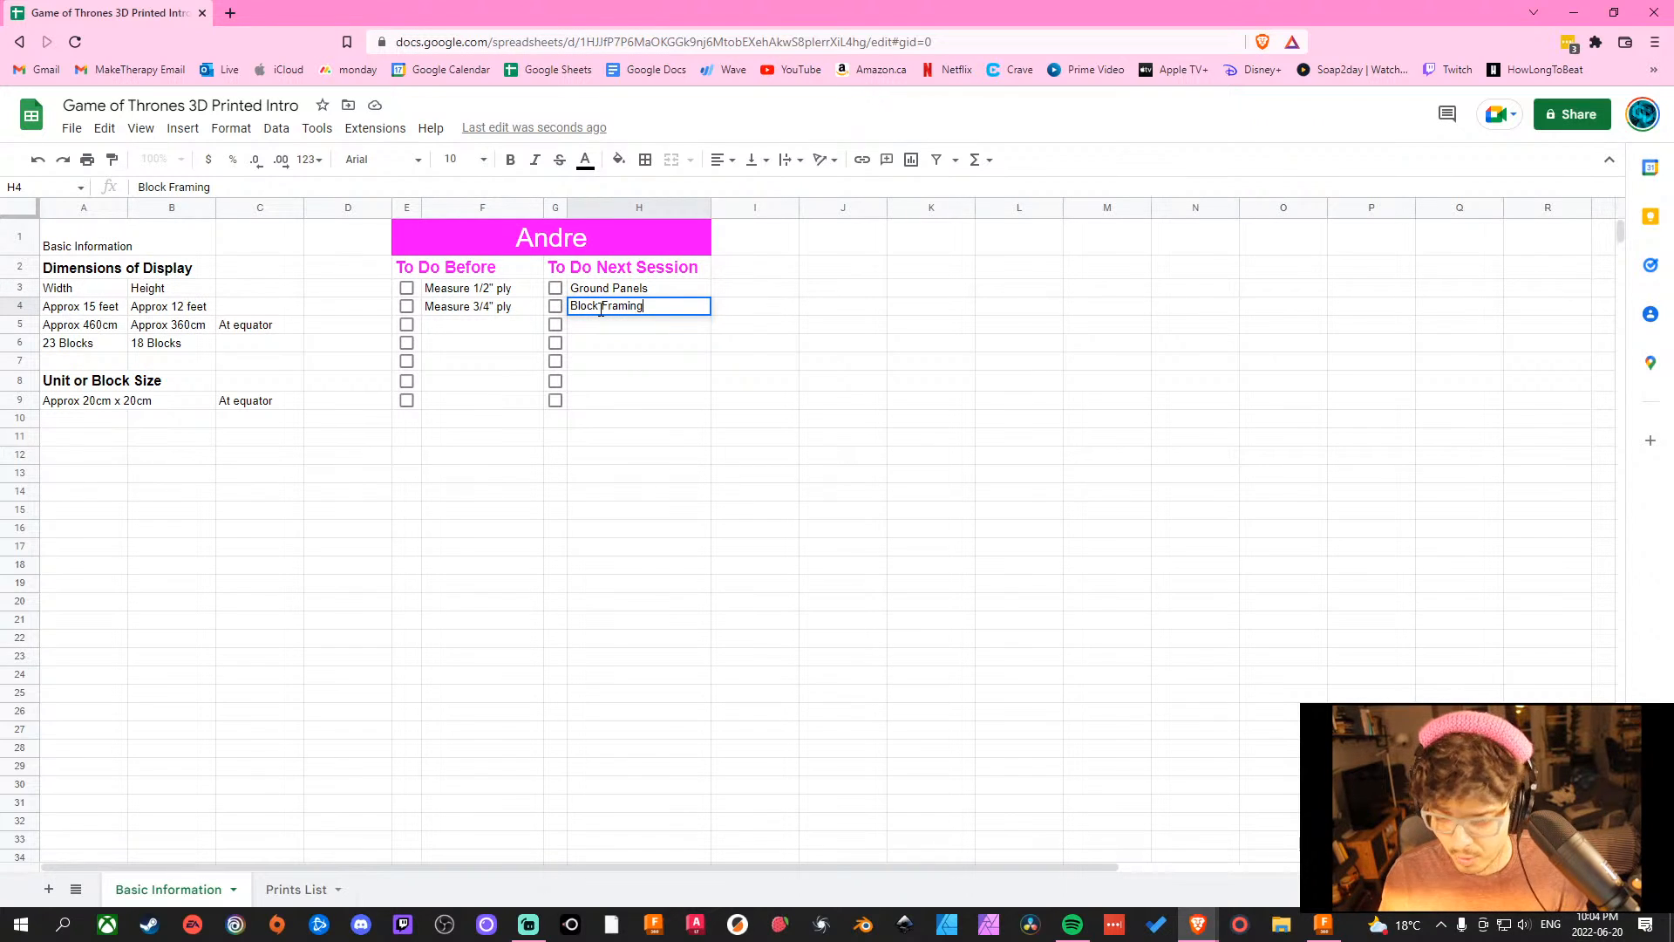
click(833, 471)
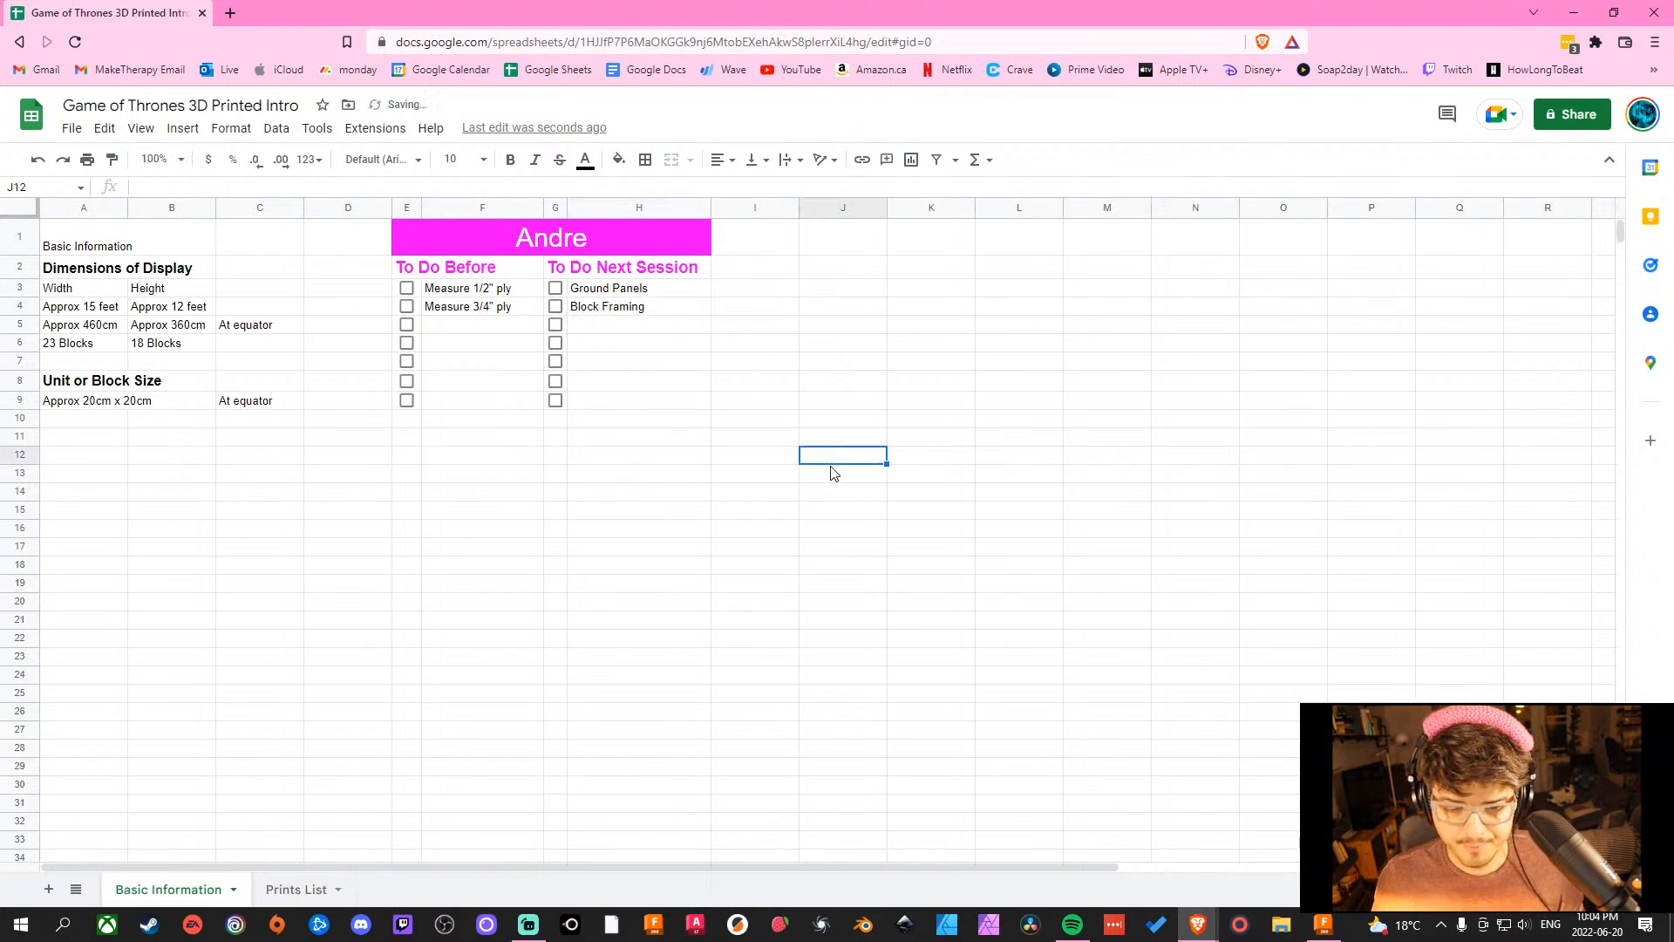
Add the task "Structure Framing" in cell H5 of the "To Do Next Session" list.
click(765, 459)
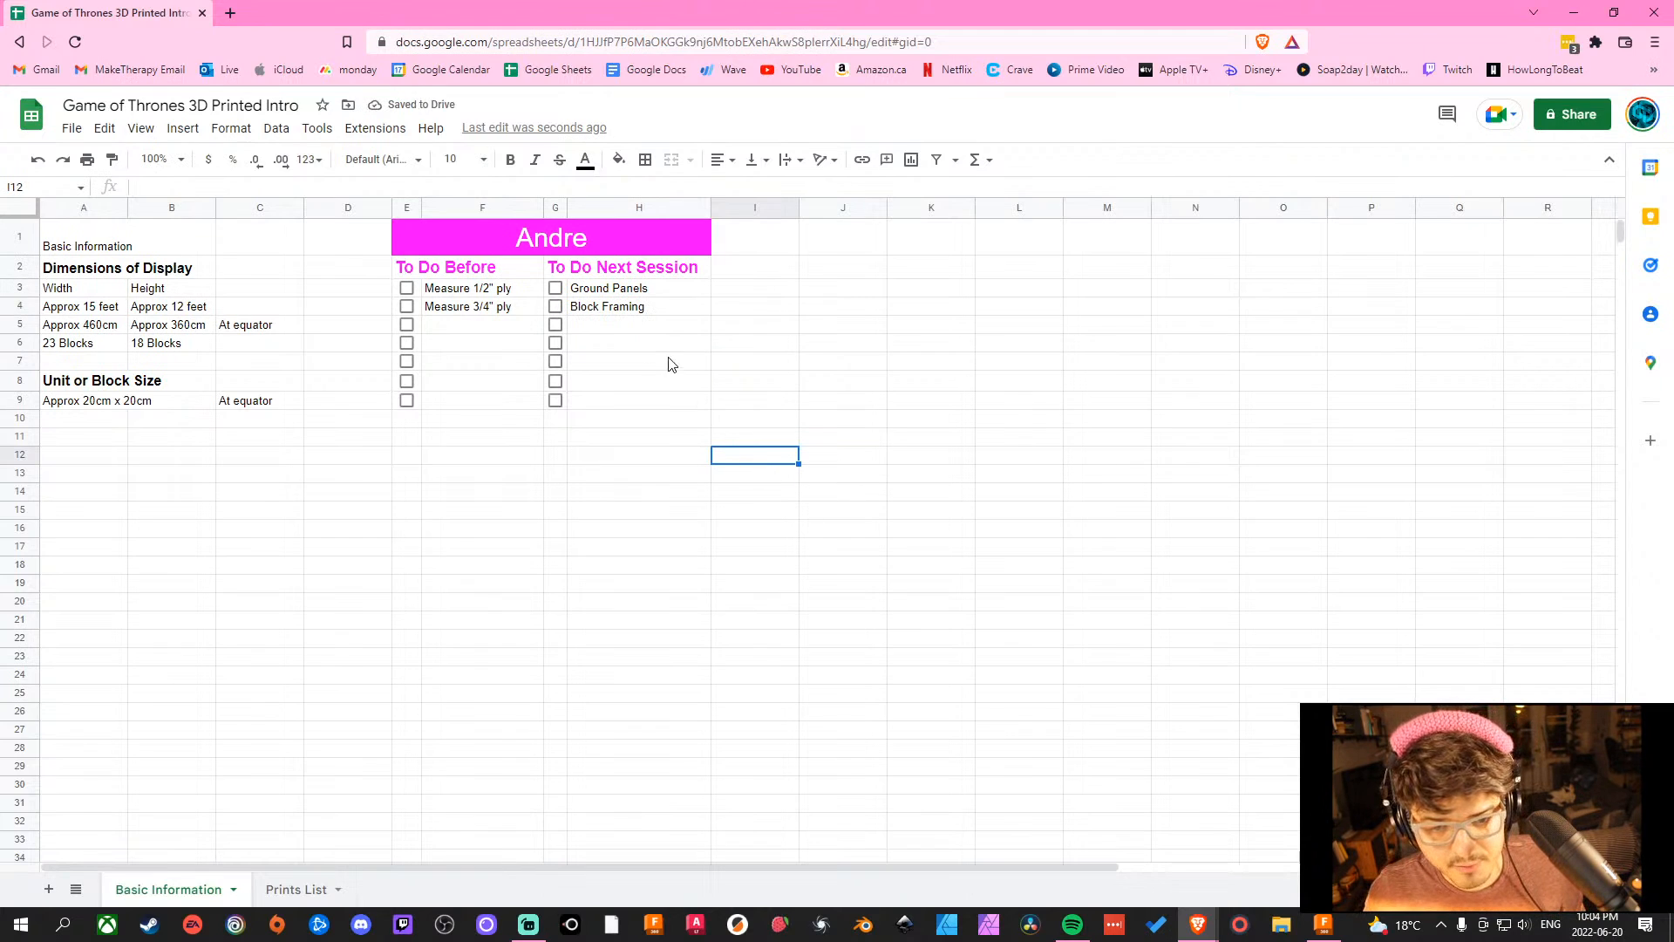
double_click(630, 325)
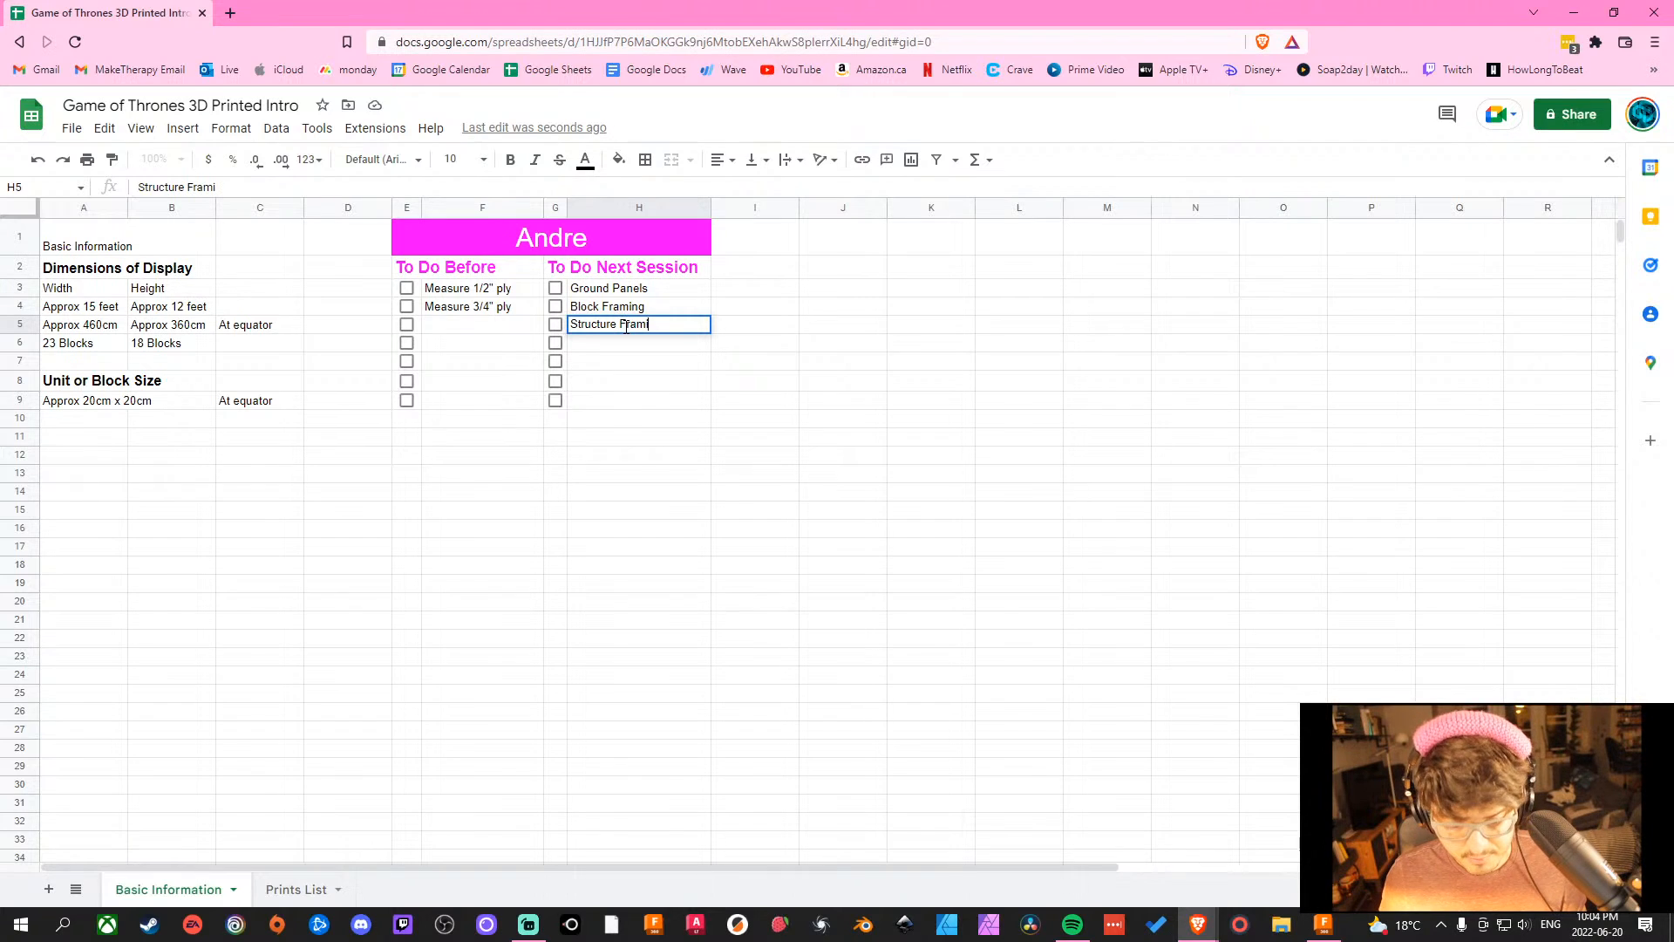
click(813, 494)
drag(663, 289, 667, 328)
click(708, 472)
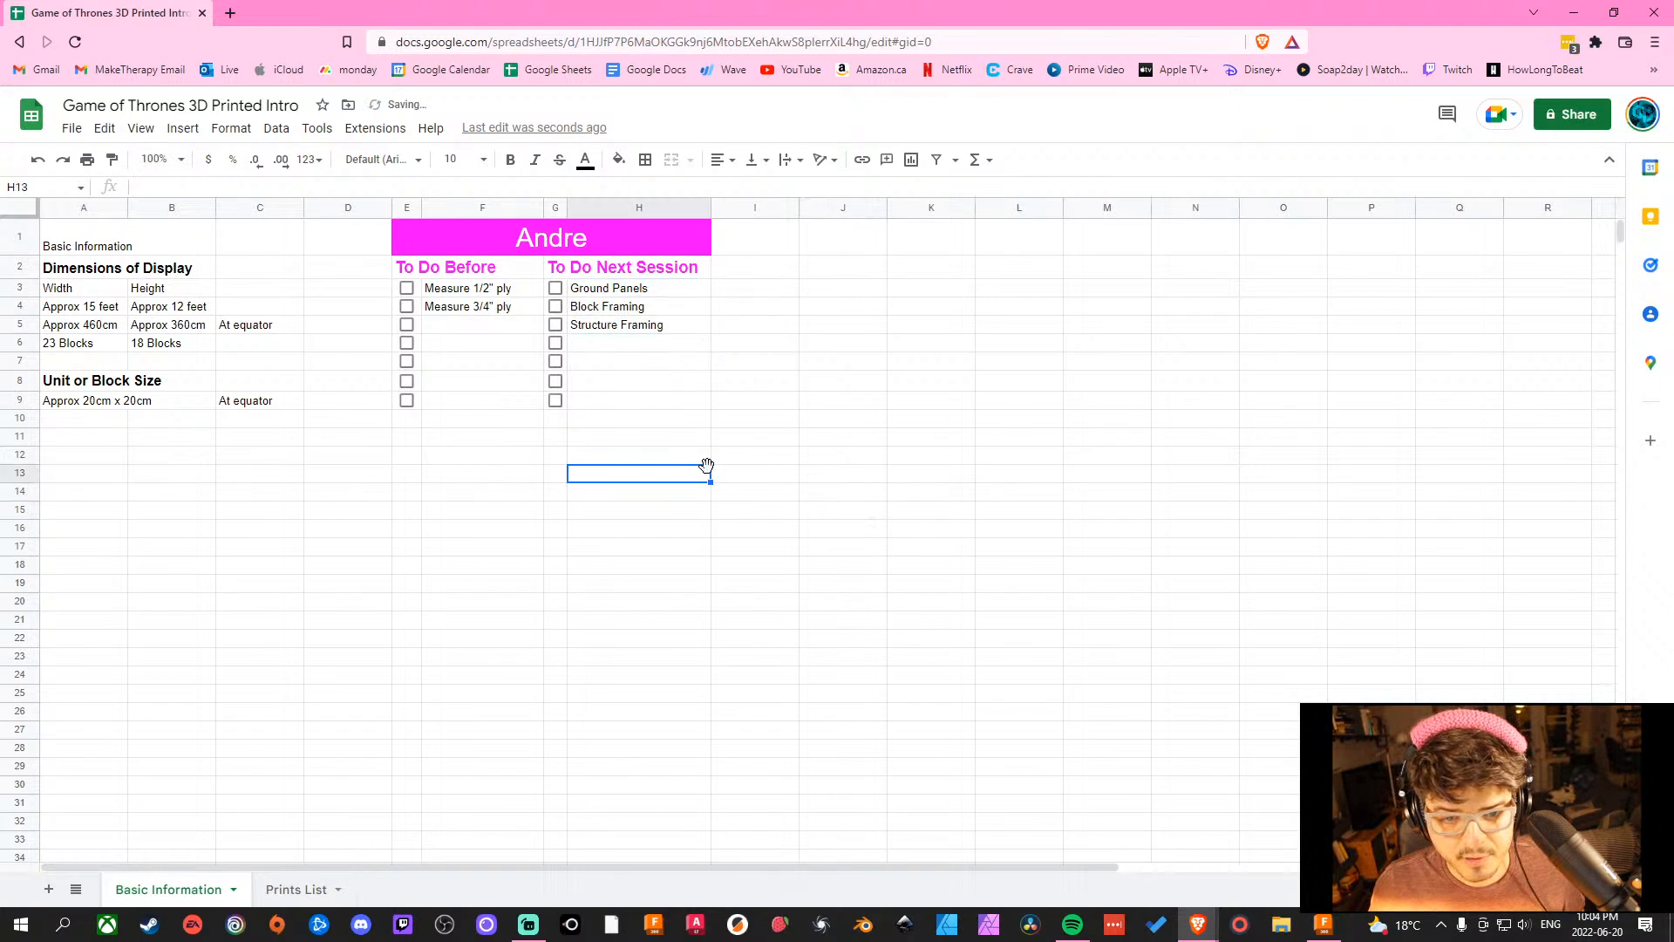
click(671, 292)
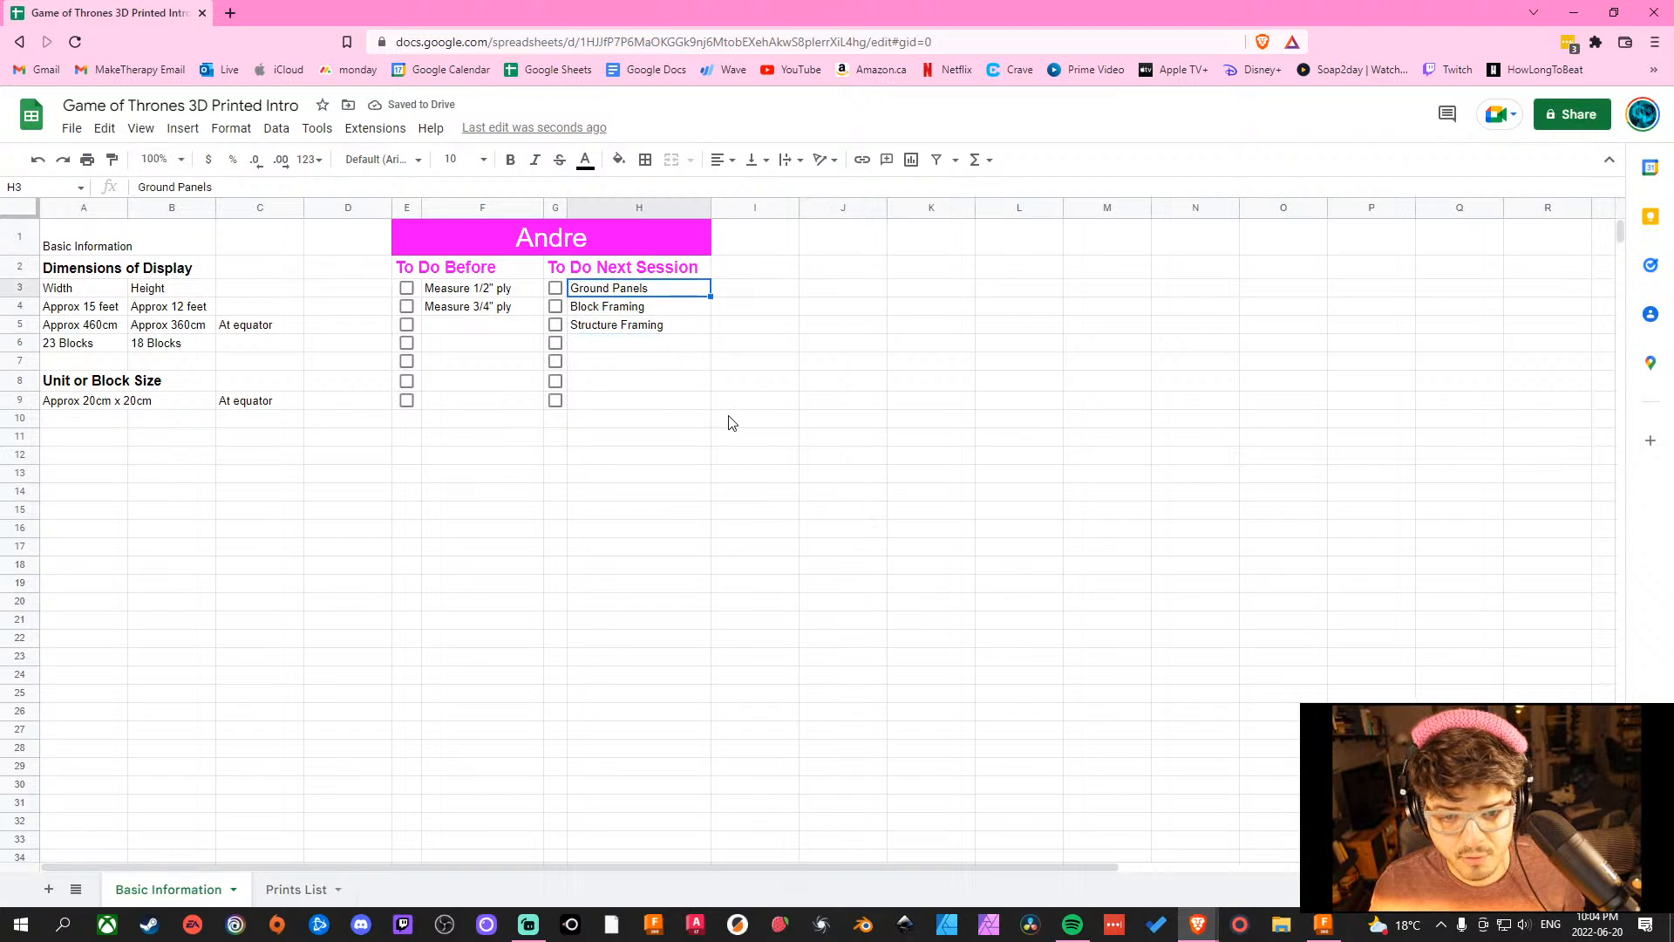
click(733, 421)
click(677, 295)
click(677, 310)
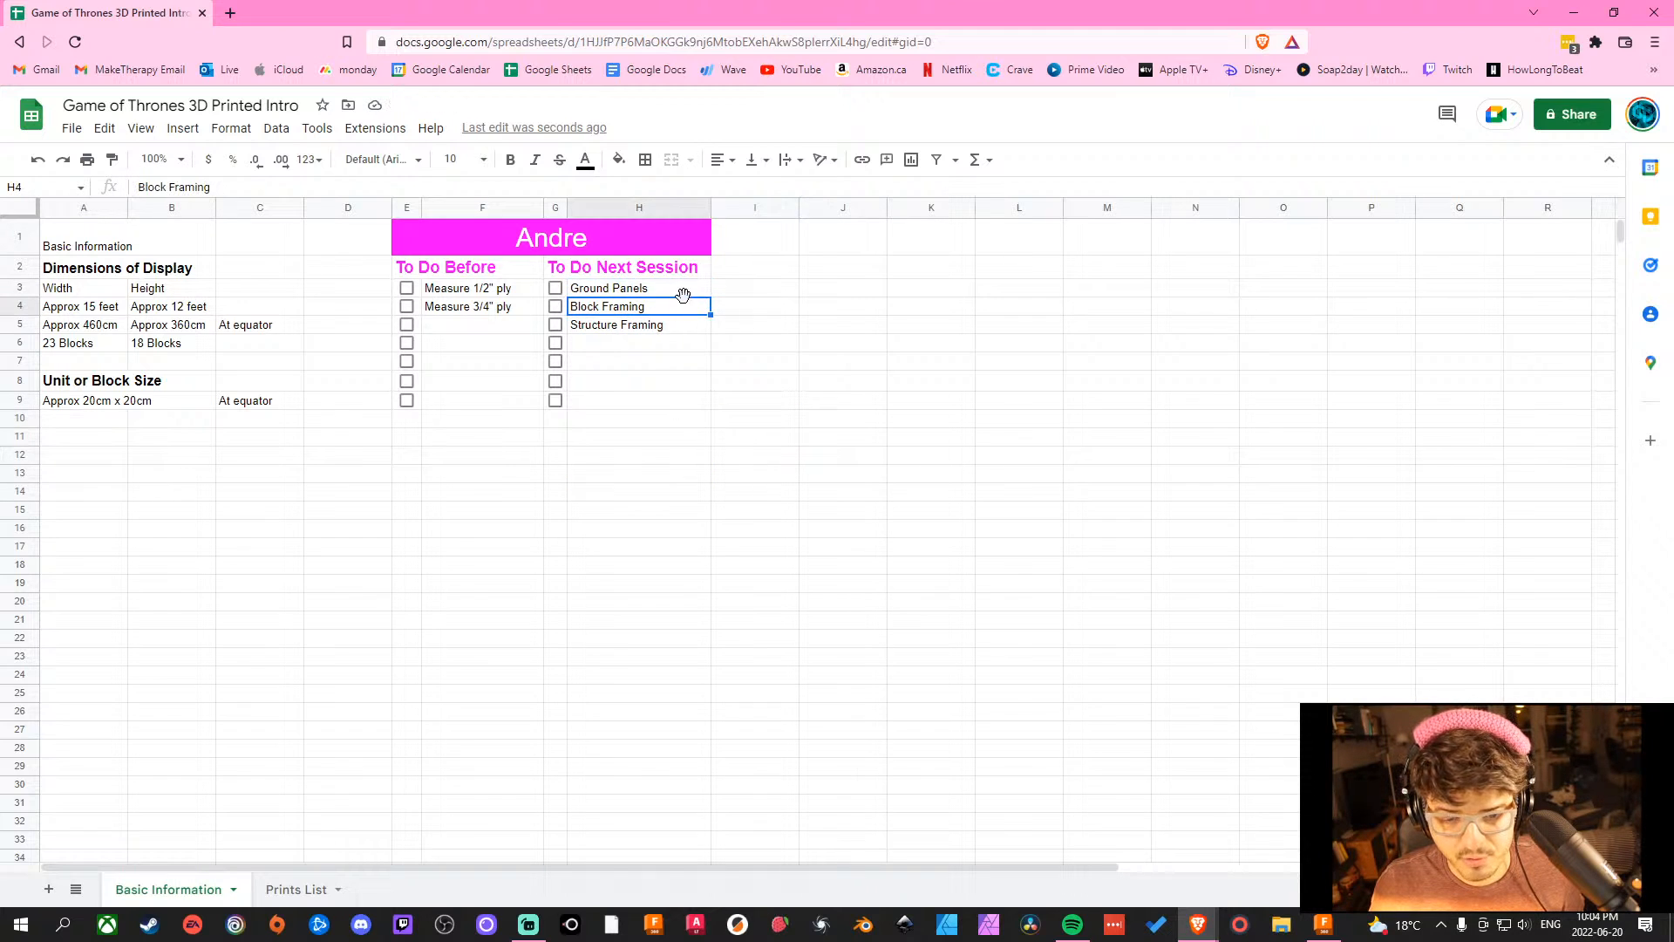
click(683, 290)
click(685, 308)
click(725, 404)
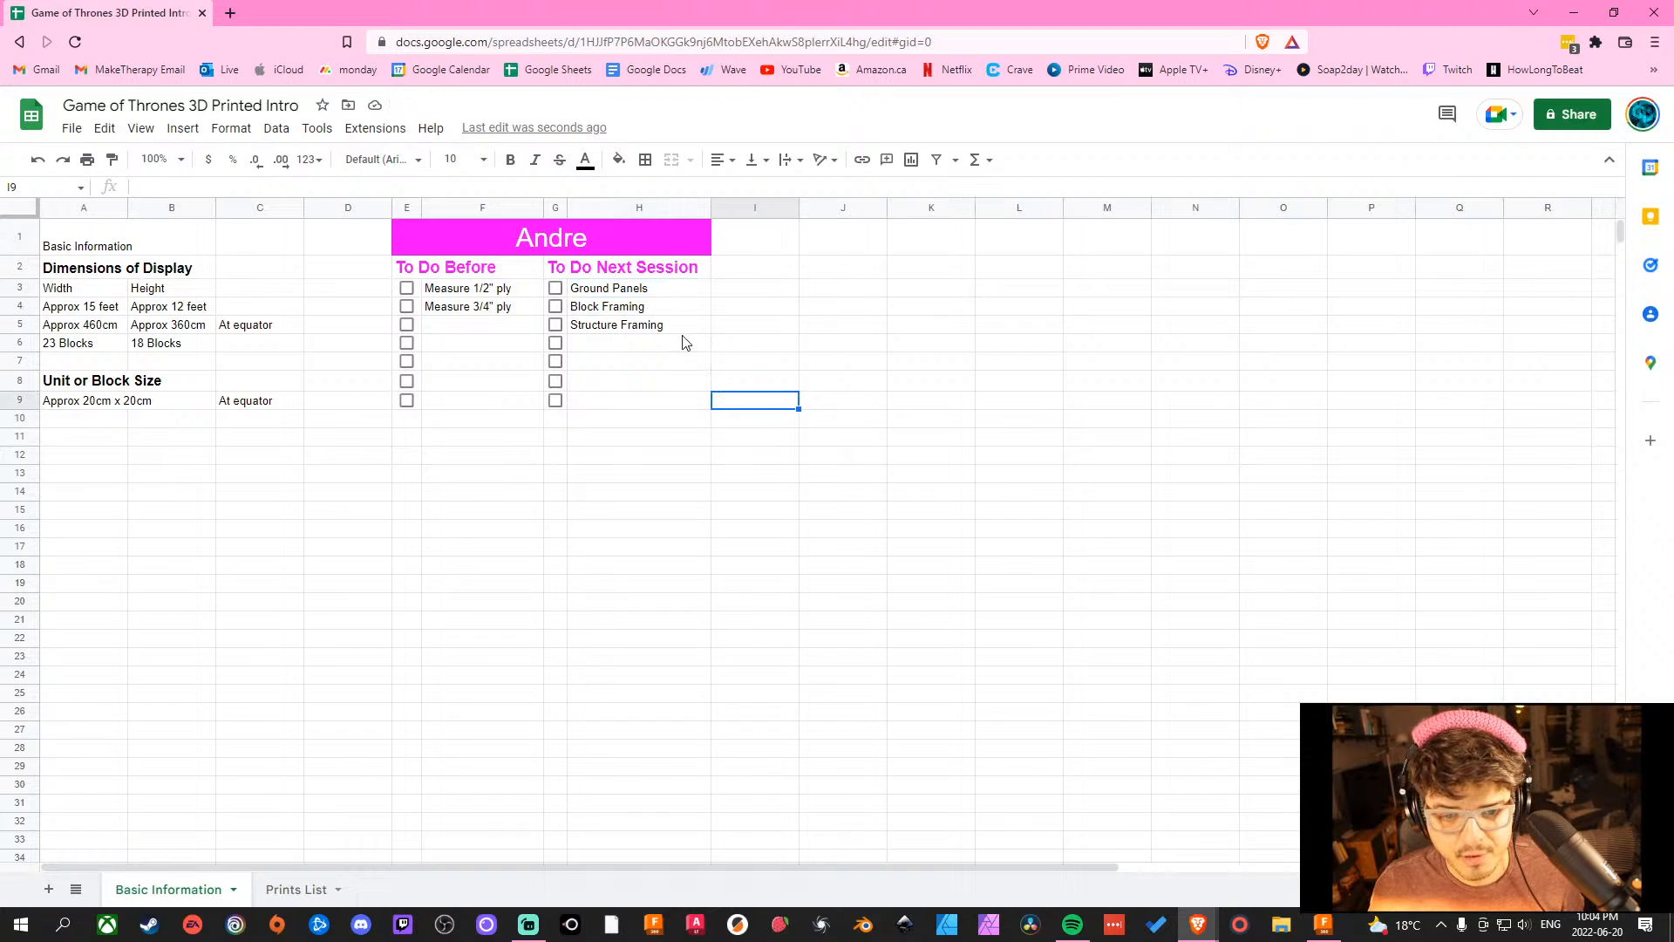
drag(686, 291, 685, 324)
click(690, 381)
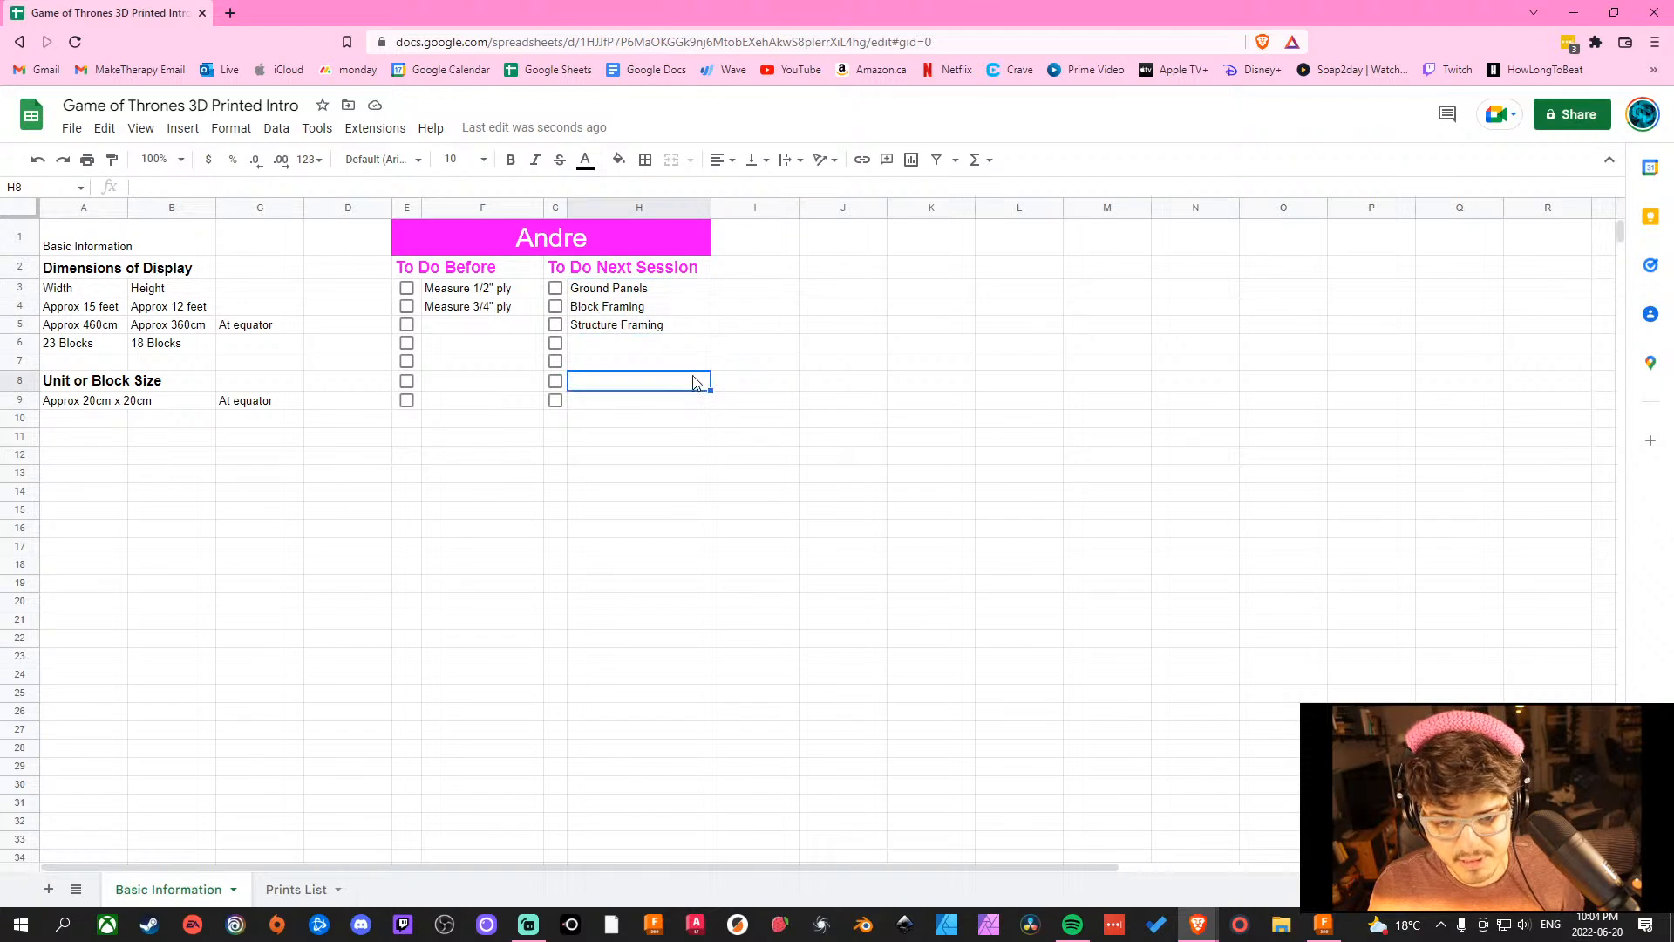
click(696, 292)
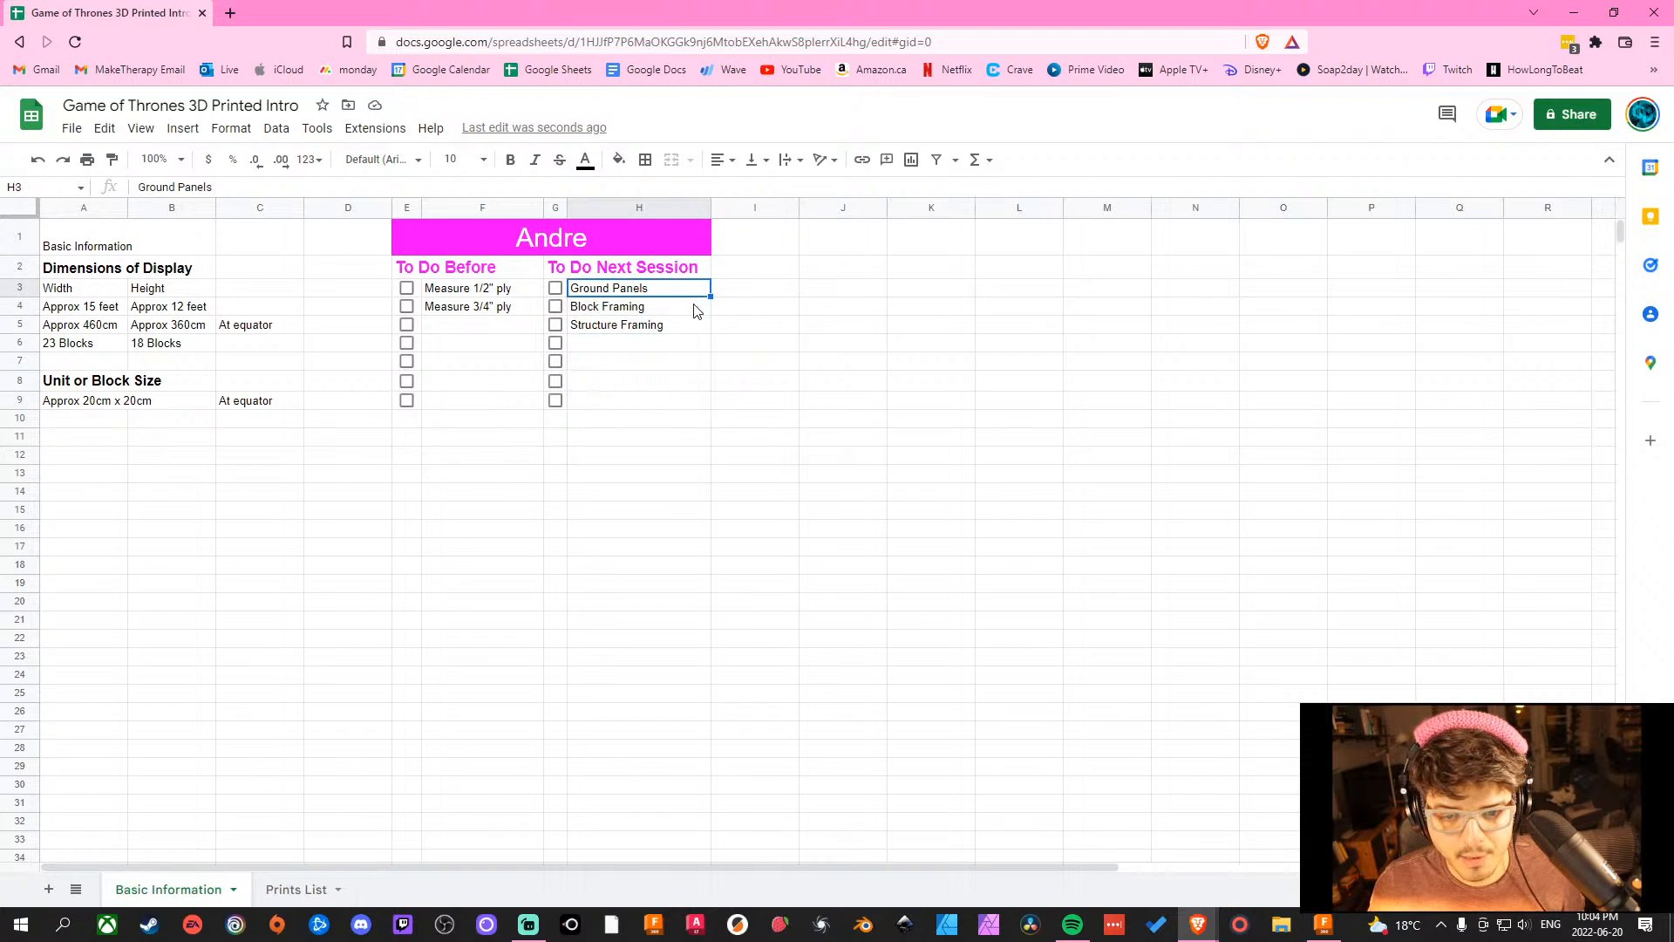
click(697, 310)
click(690, 328)
click(683, 383)
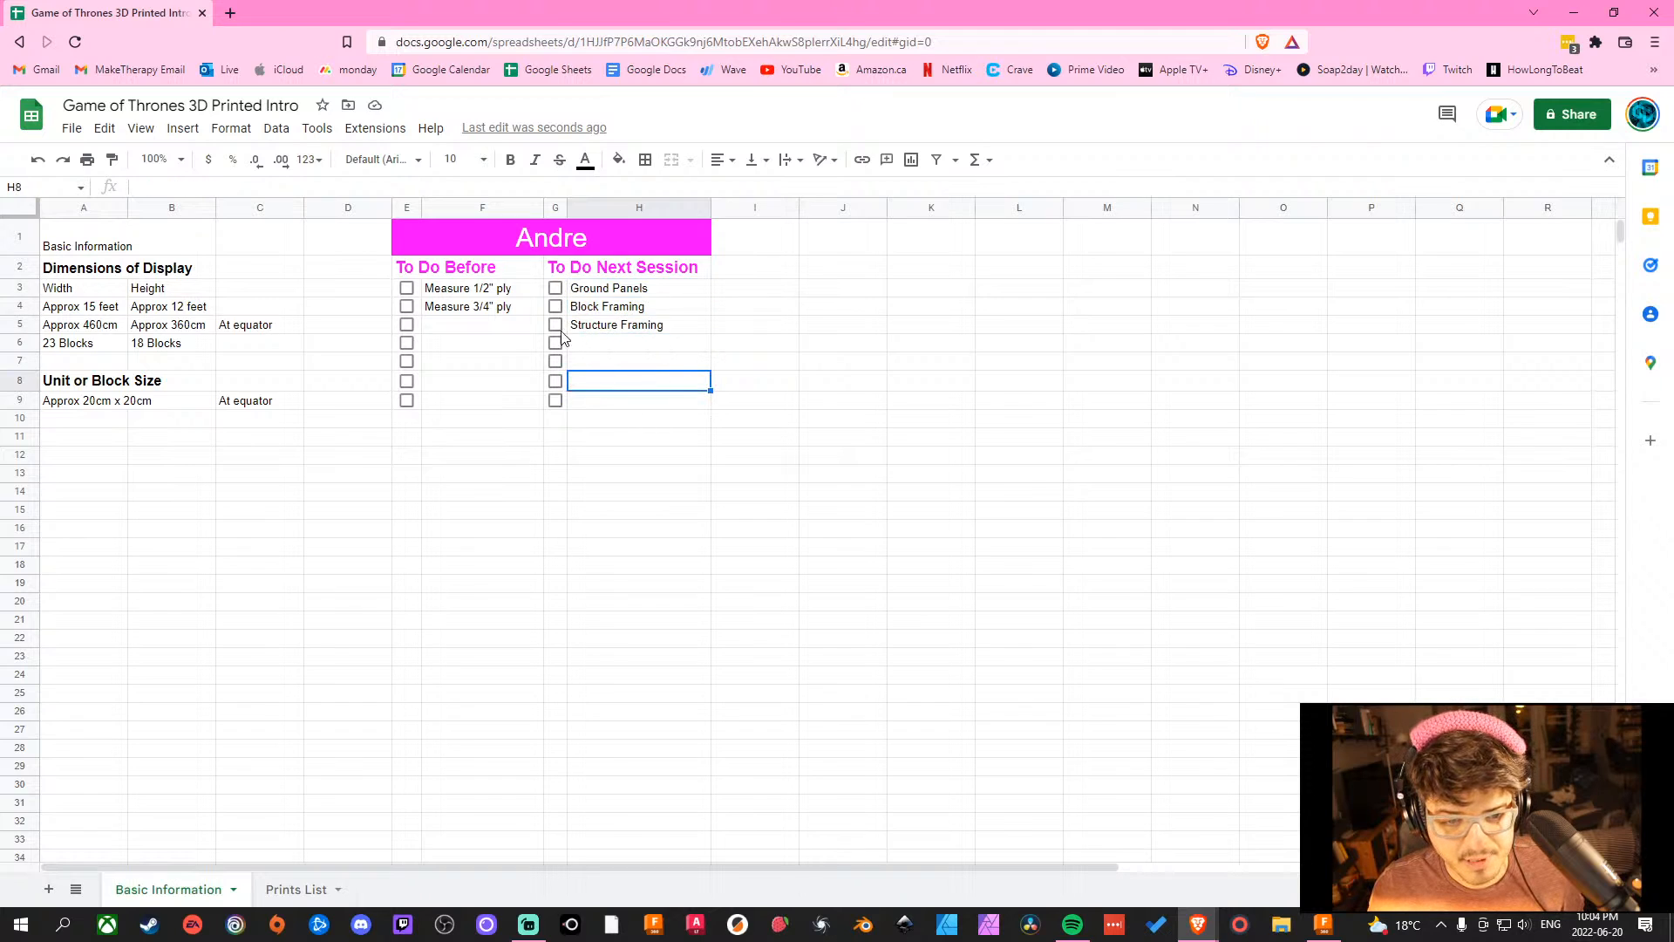
click(863, 388)
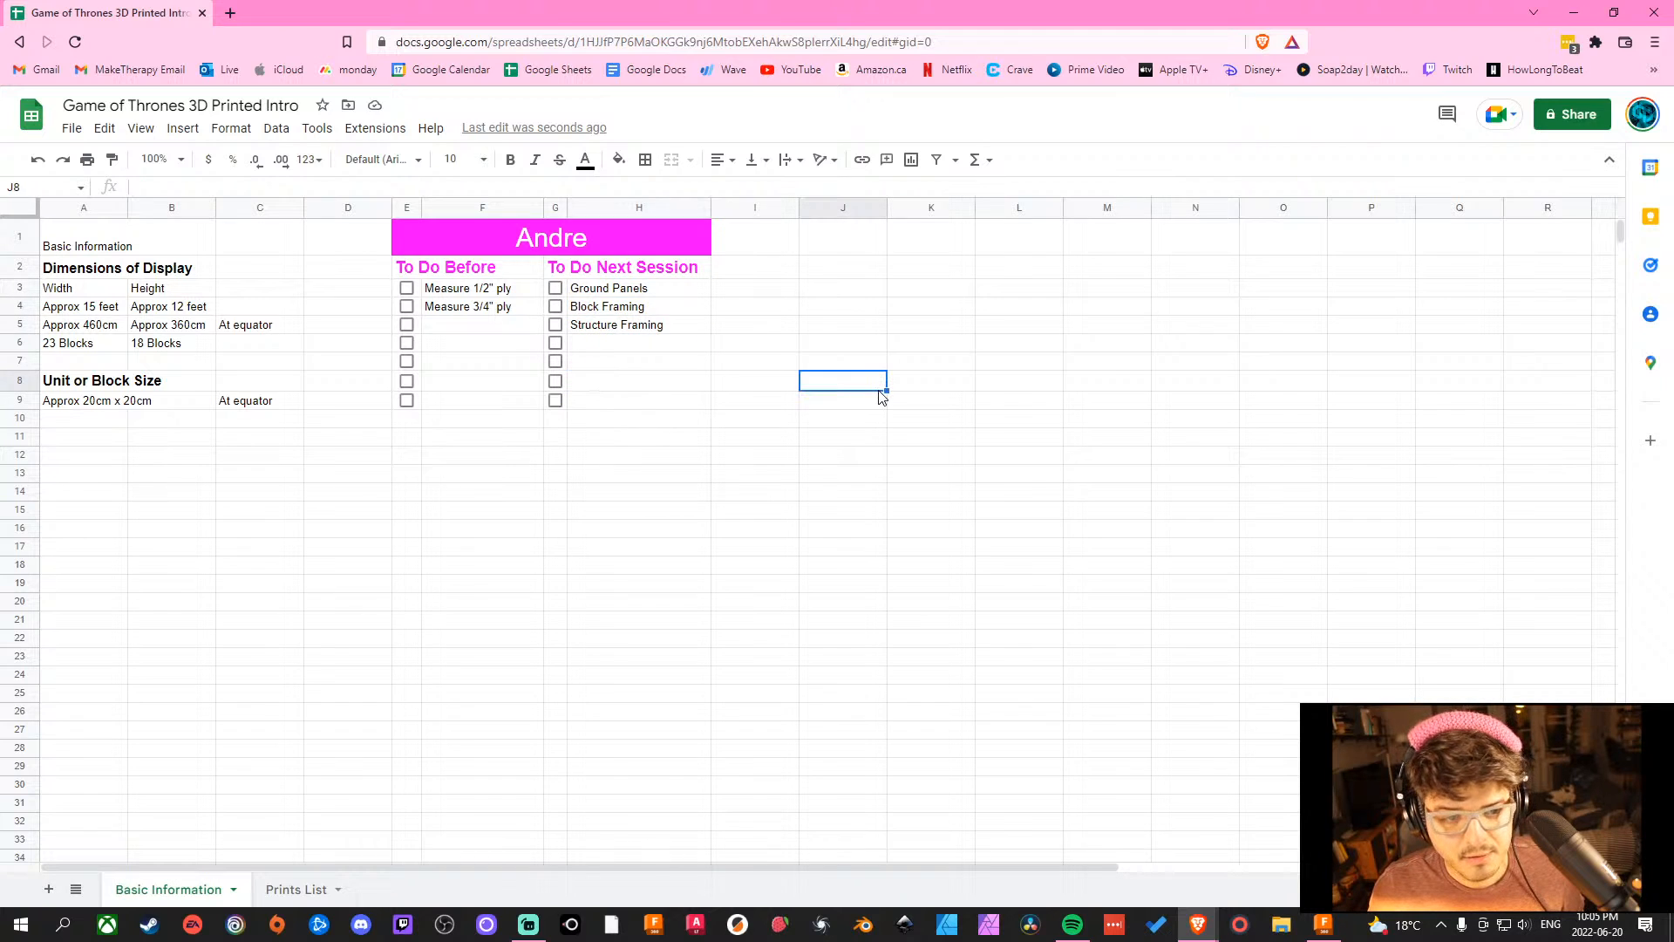
Add the task "Start File Management/naming" in cell H6 of the "To Do Next Session" list.
click(650, 342)
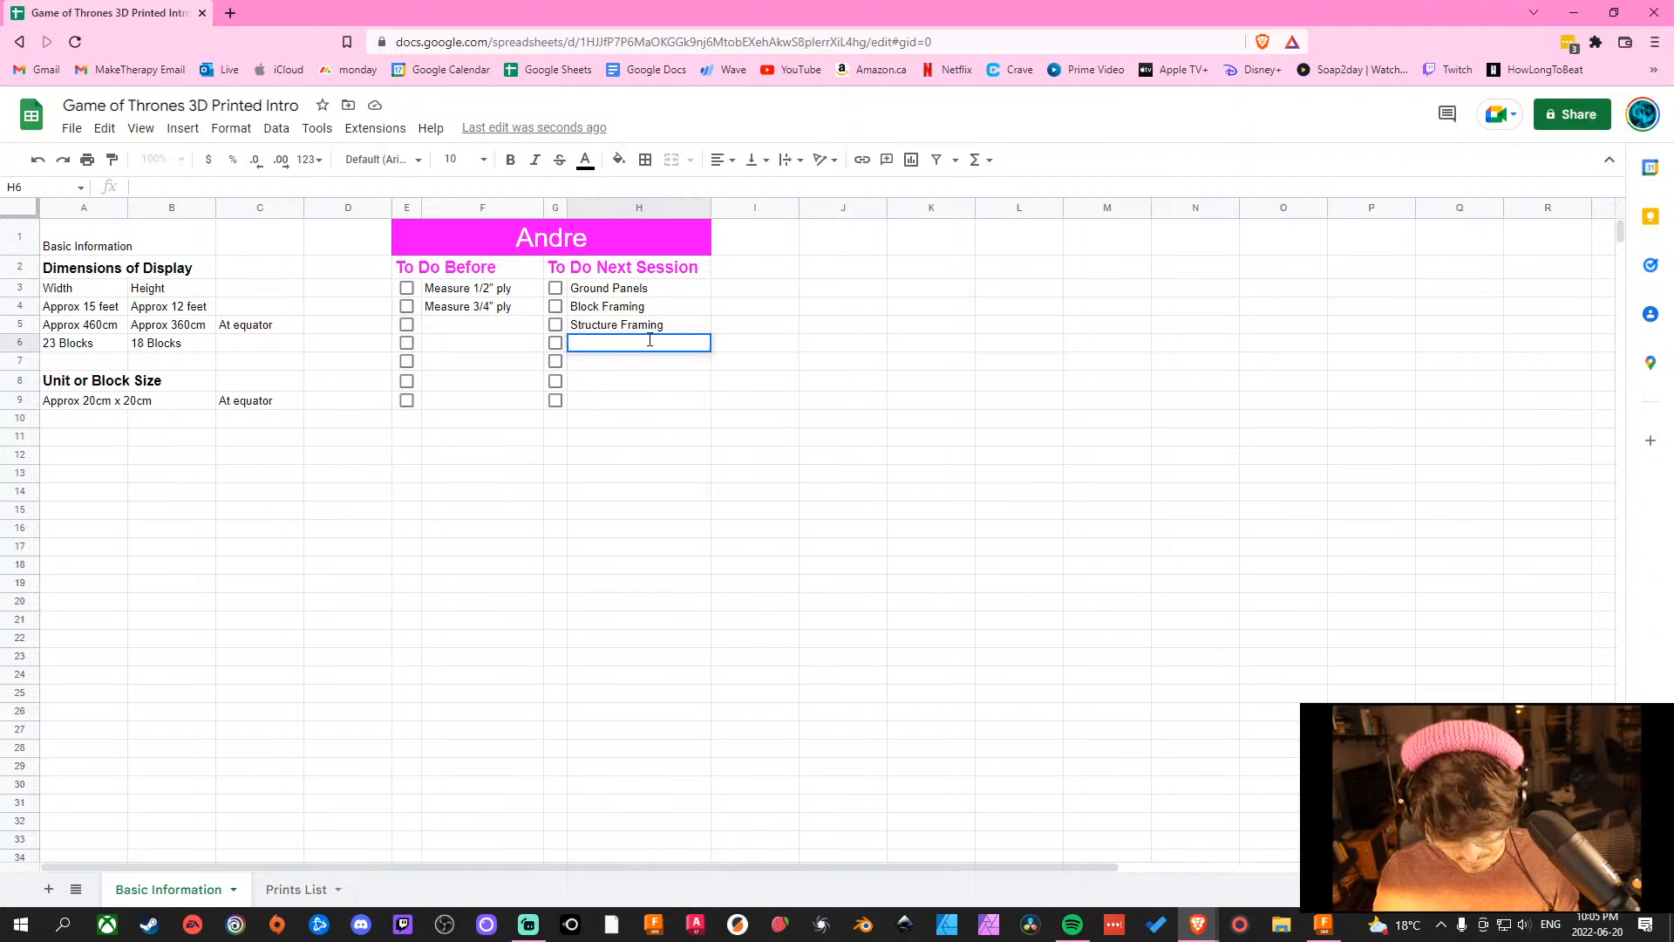
text(Start)
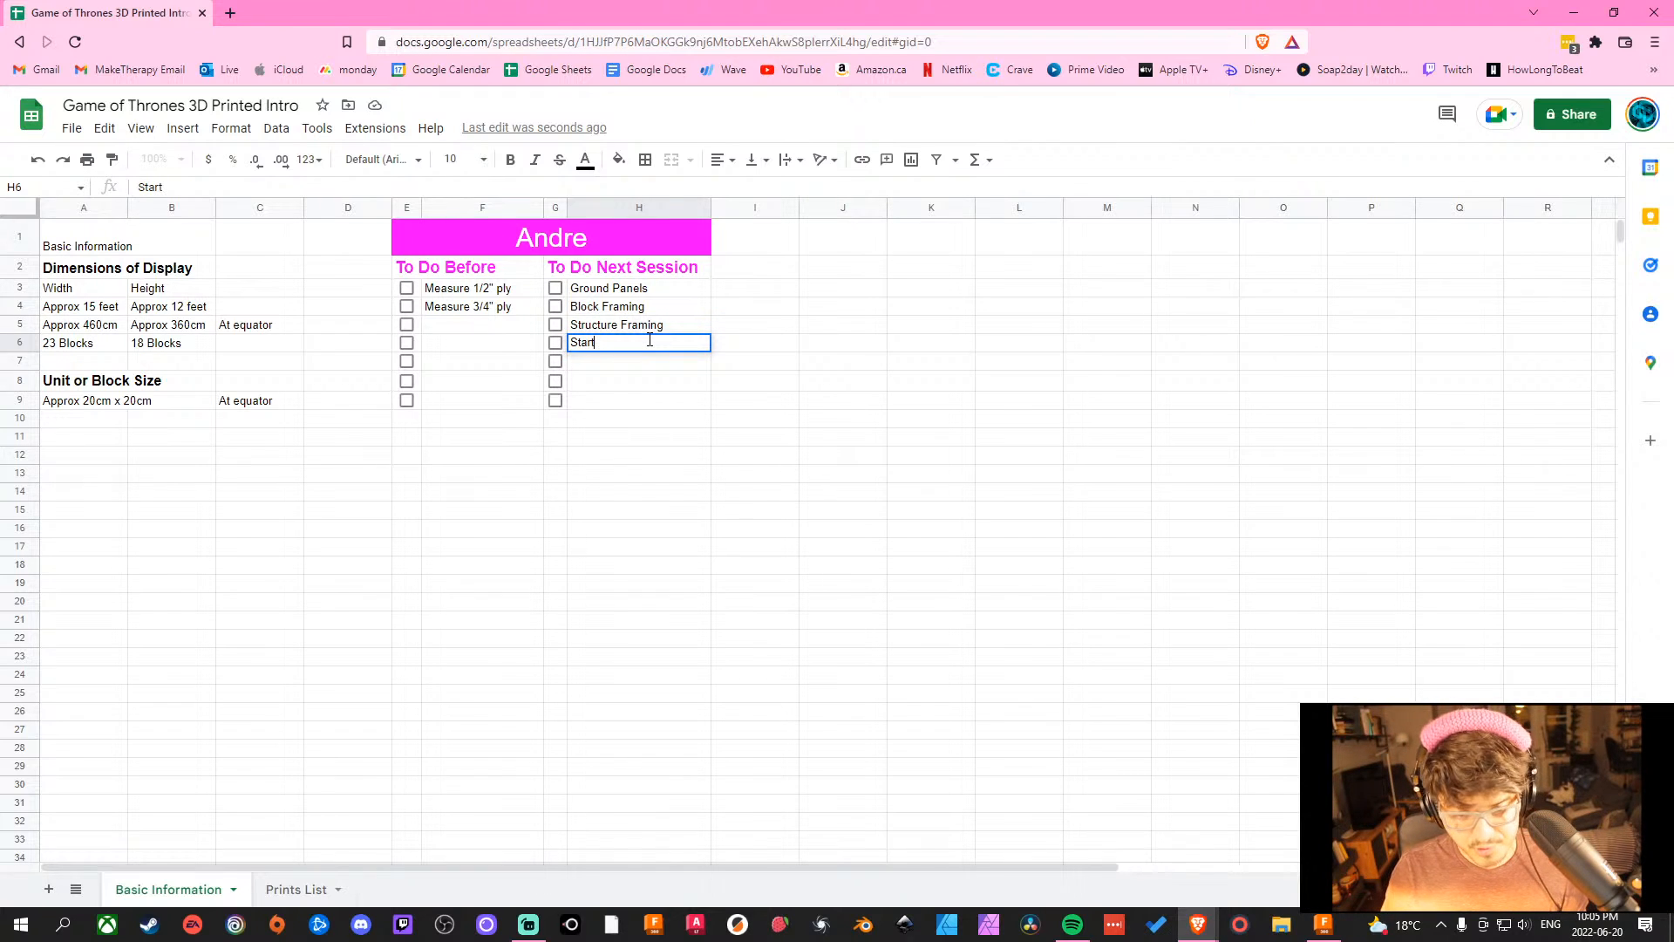
text( File Ma)
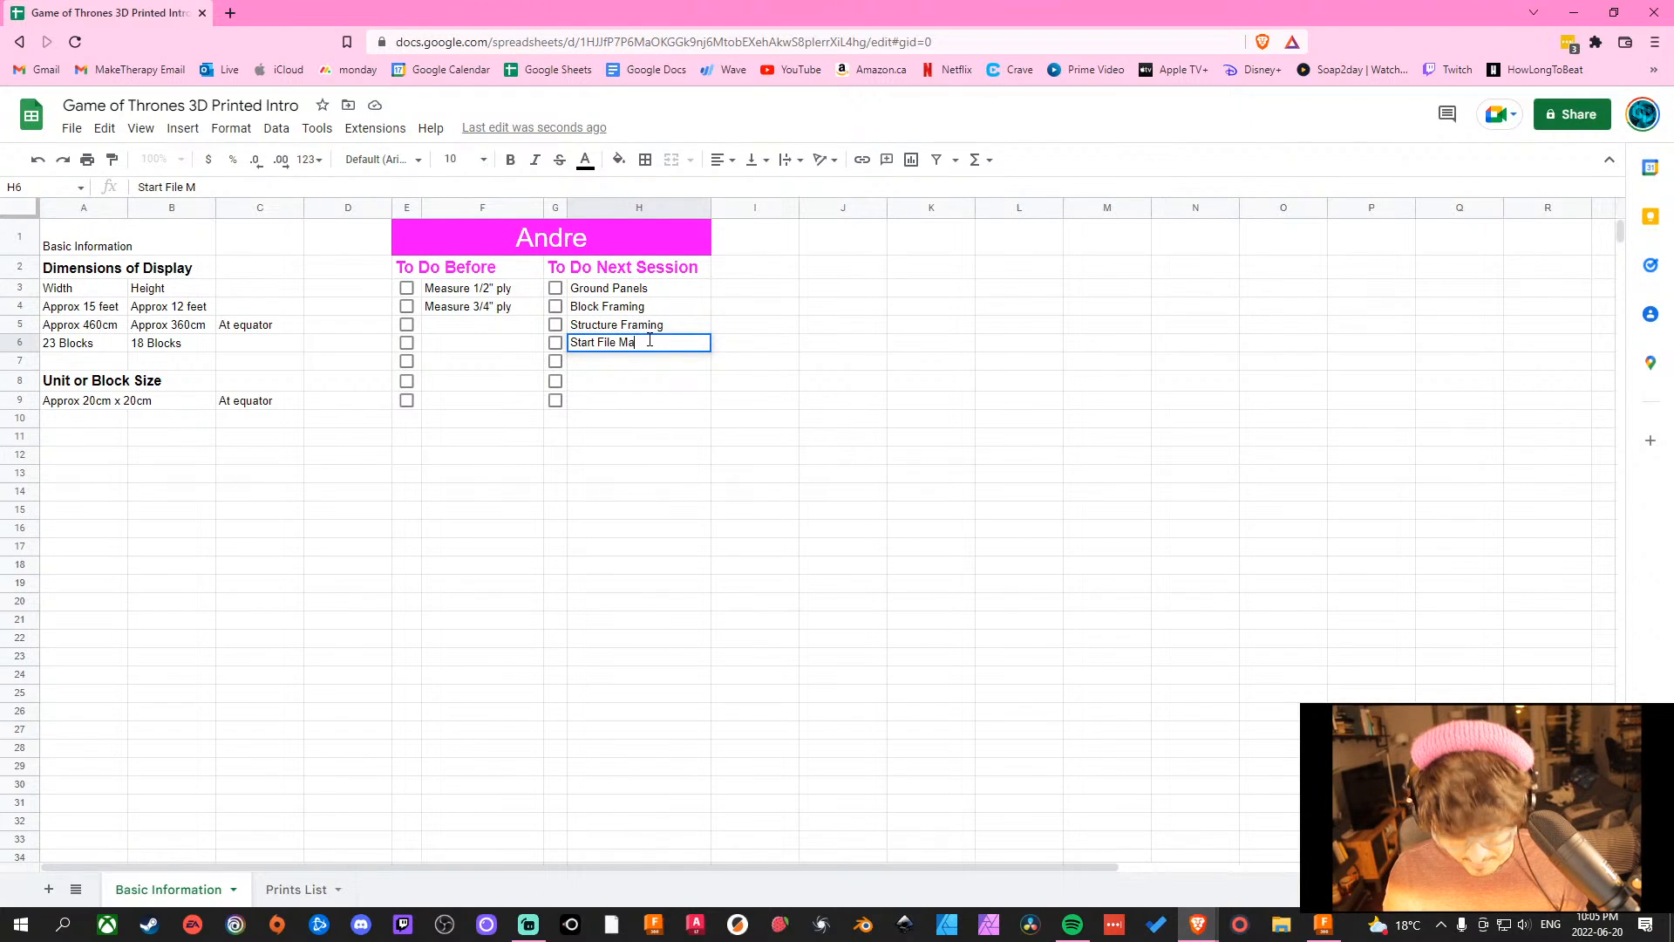
text(nam)
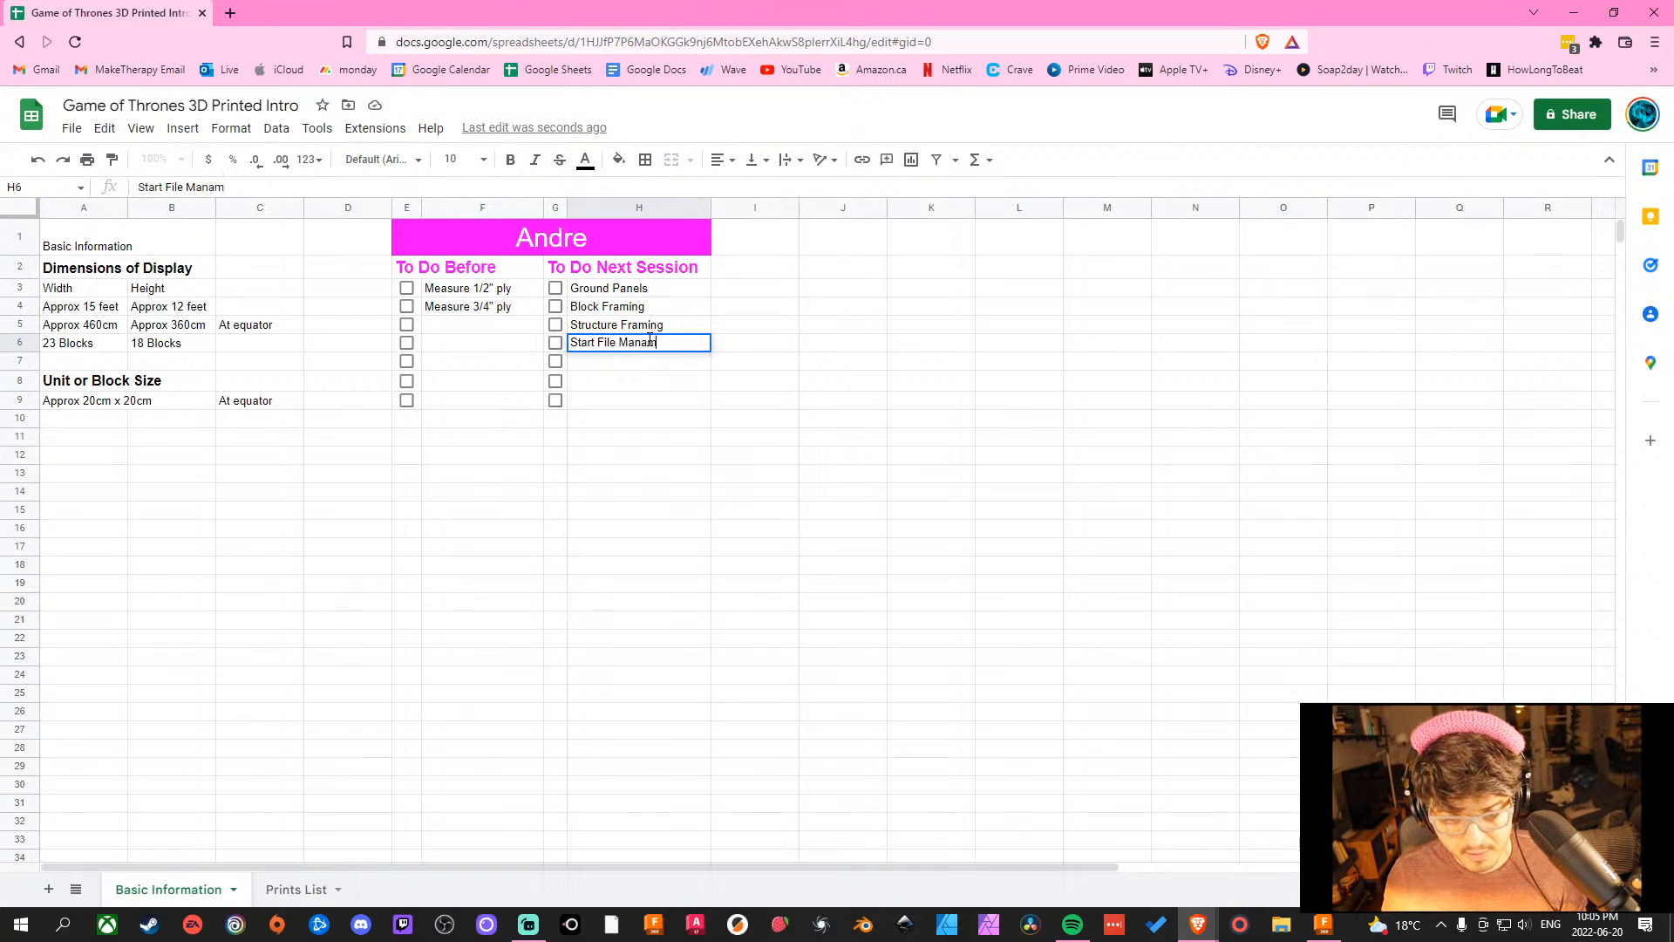
key(BackSpace)
text(gement/)
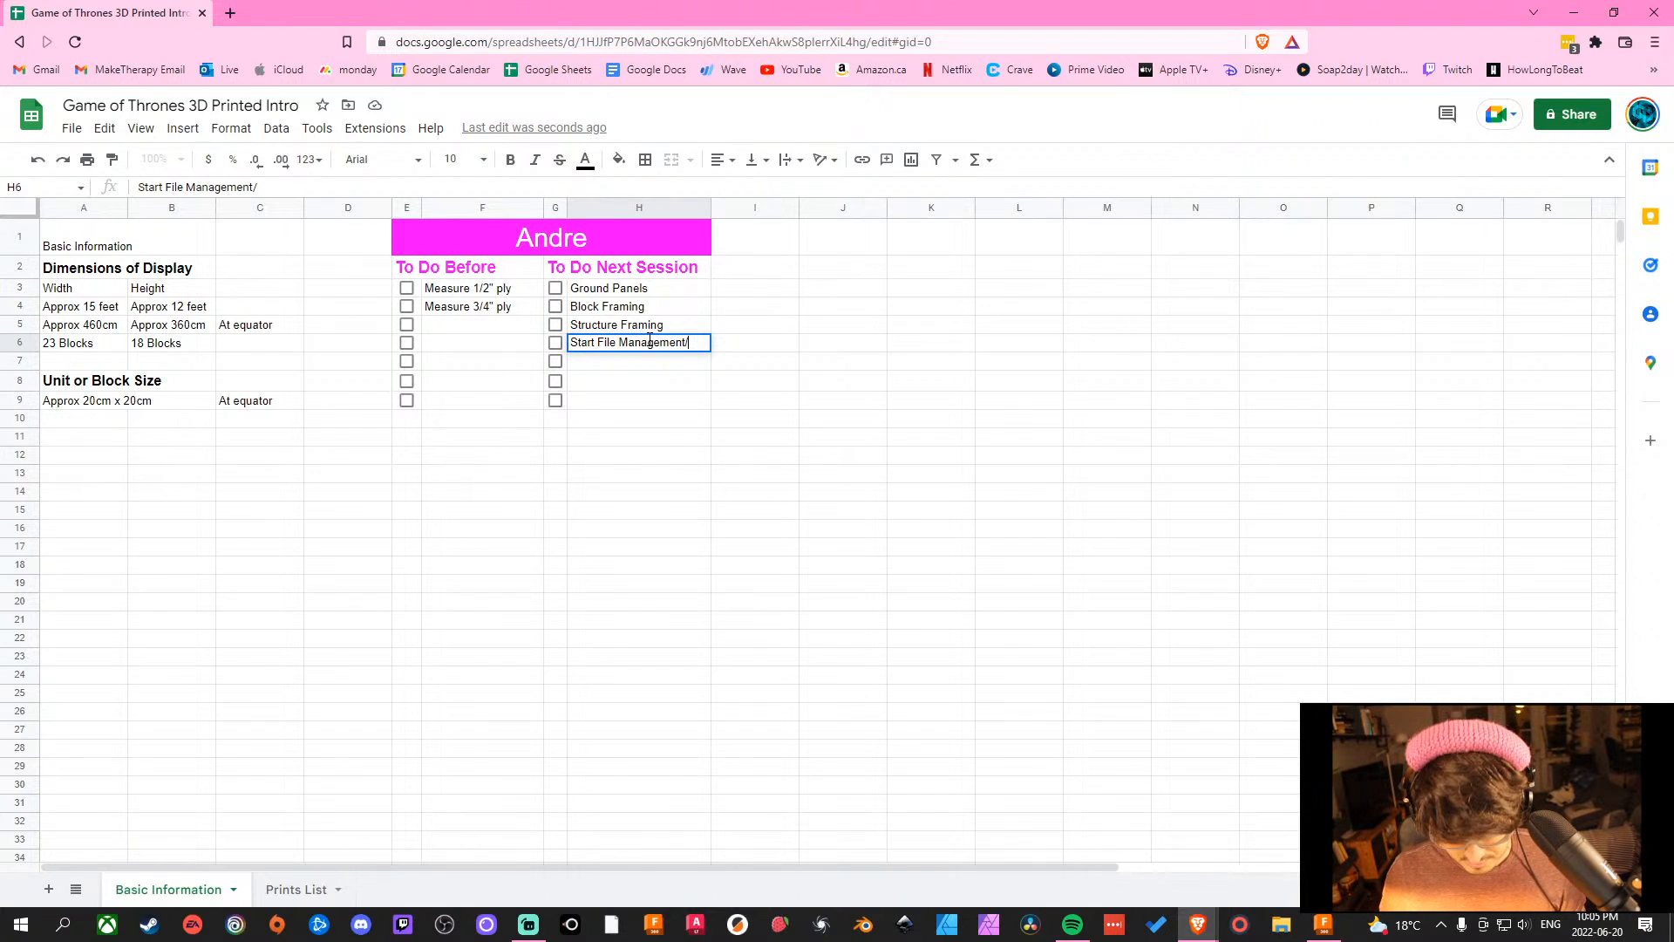
text(naming)
click(732, 424)
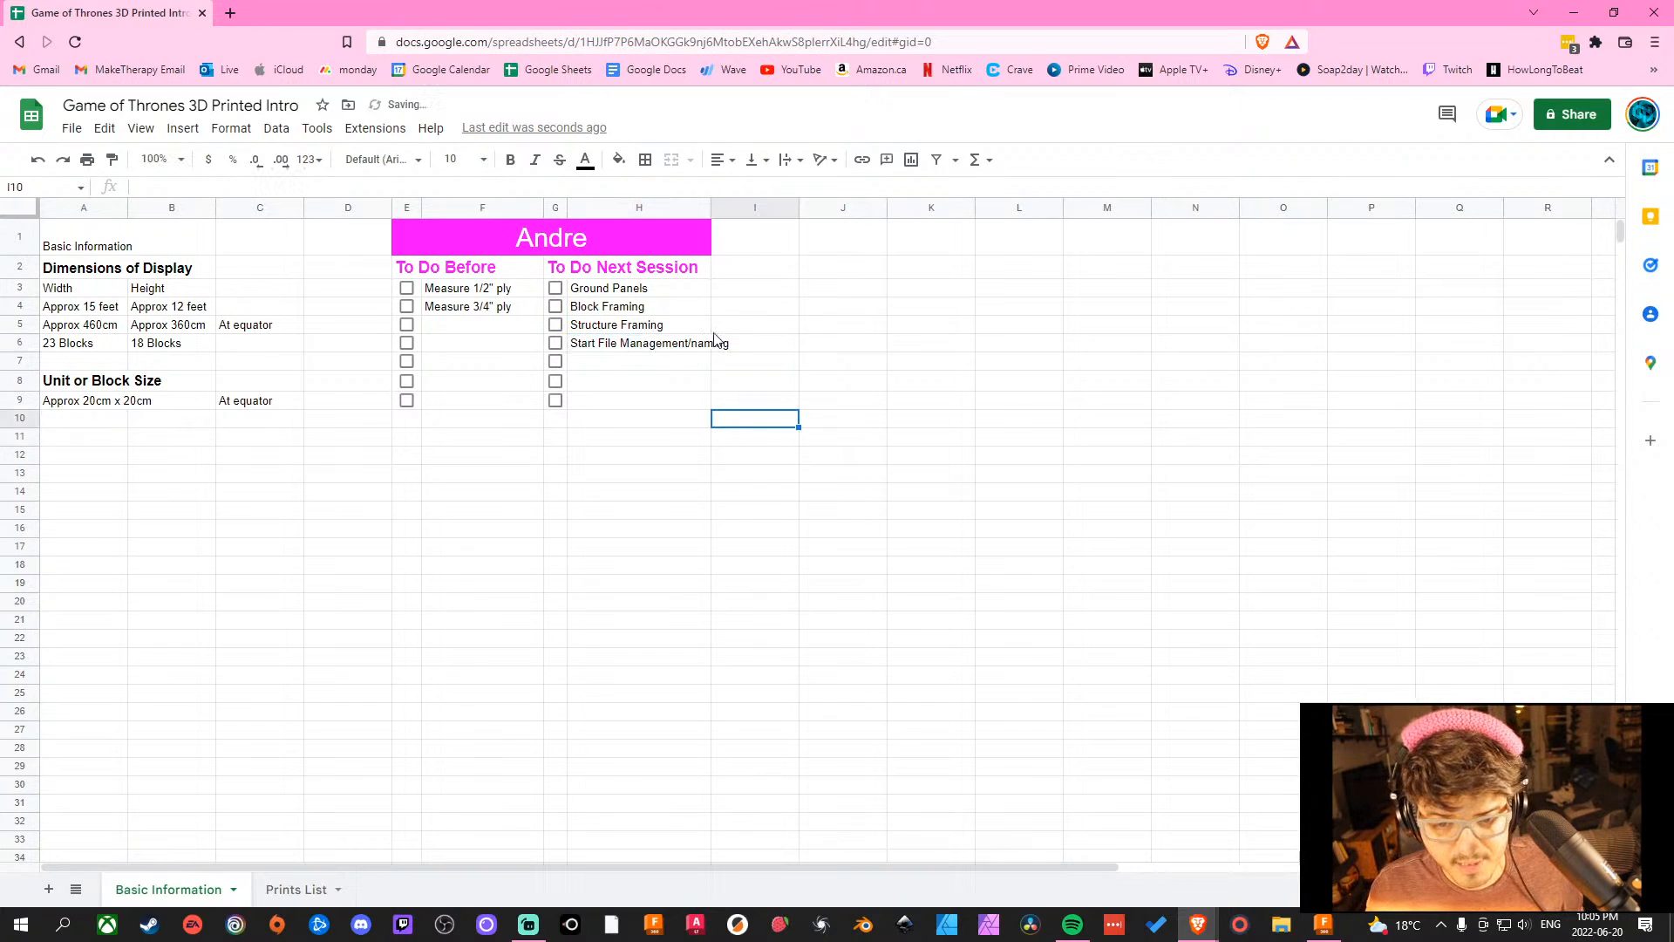
Widen column H to fit its longest task and add spaces around the slash in cell H6.
drag(711, 208, 745, 207)
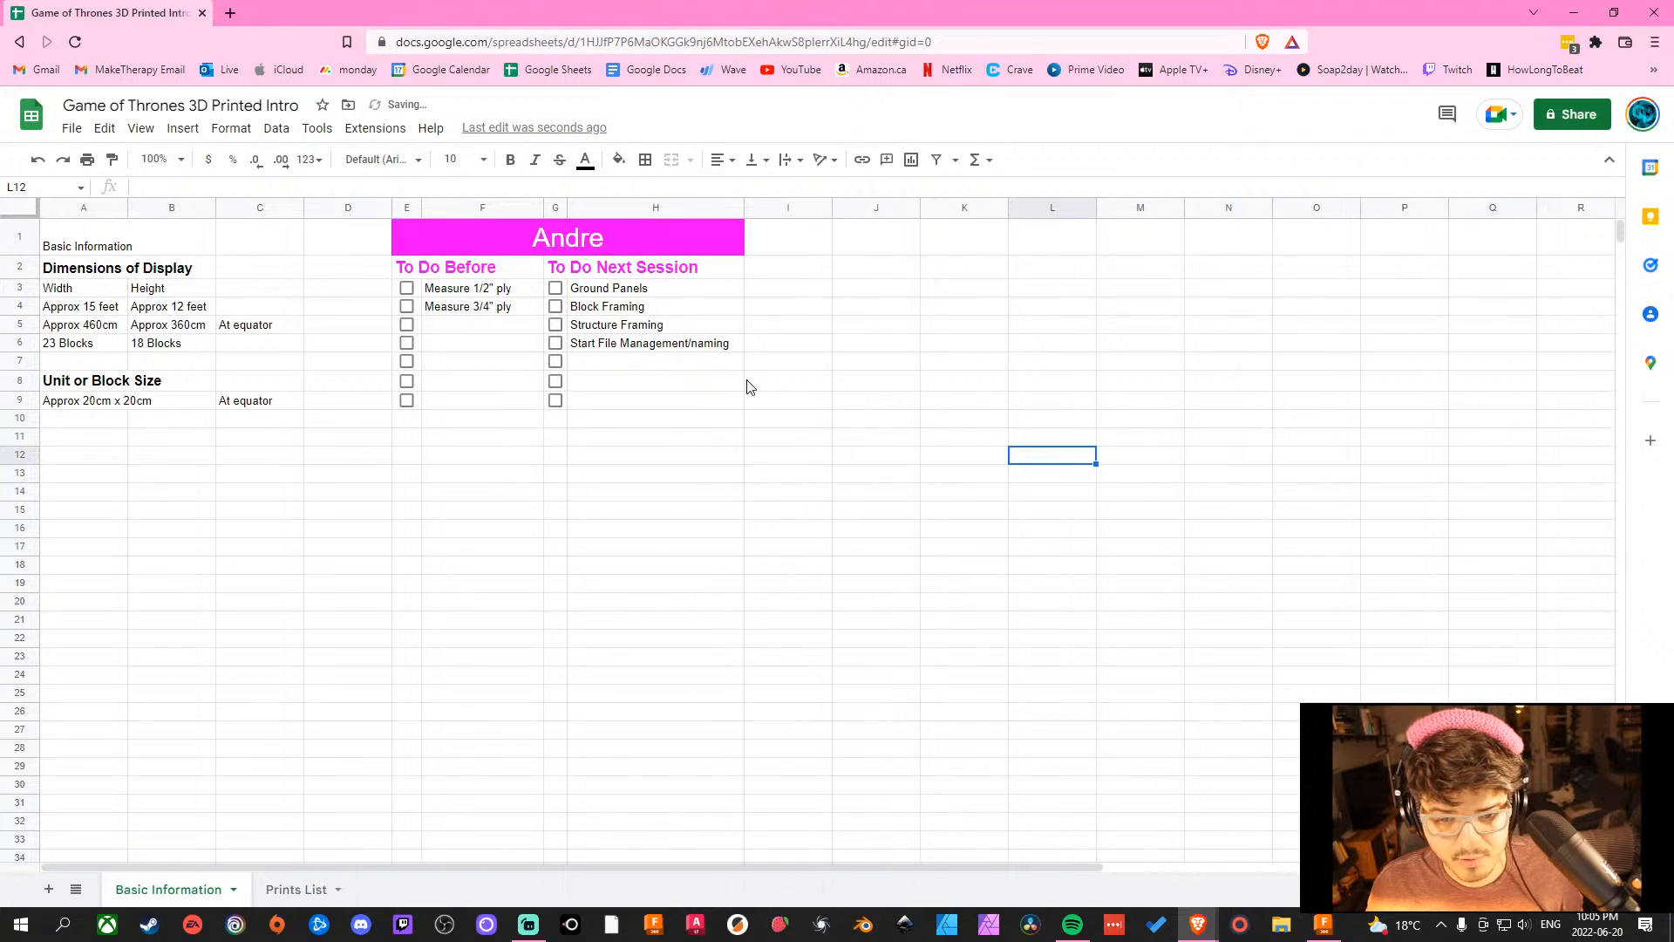
double_click(713, 343)
click(685, 343)
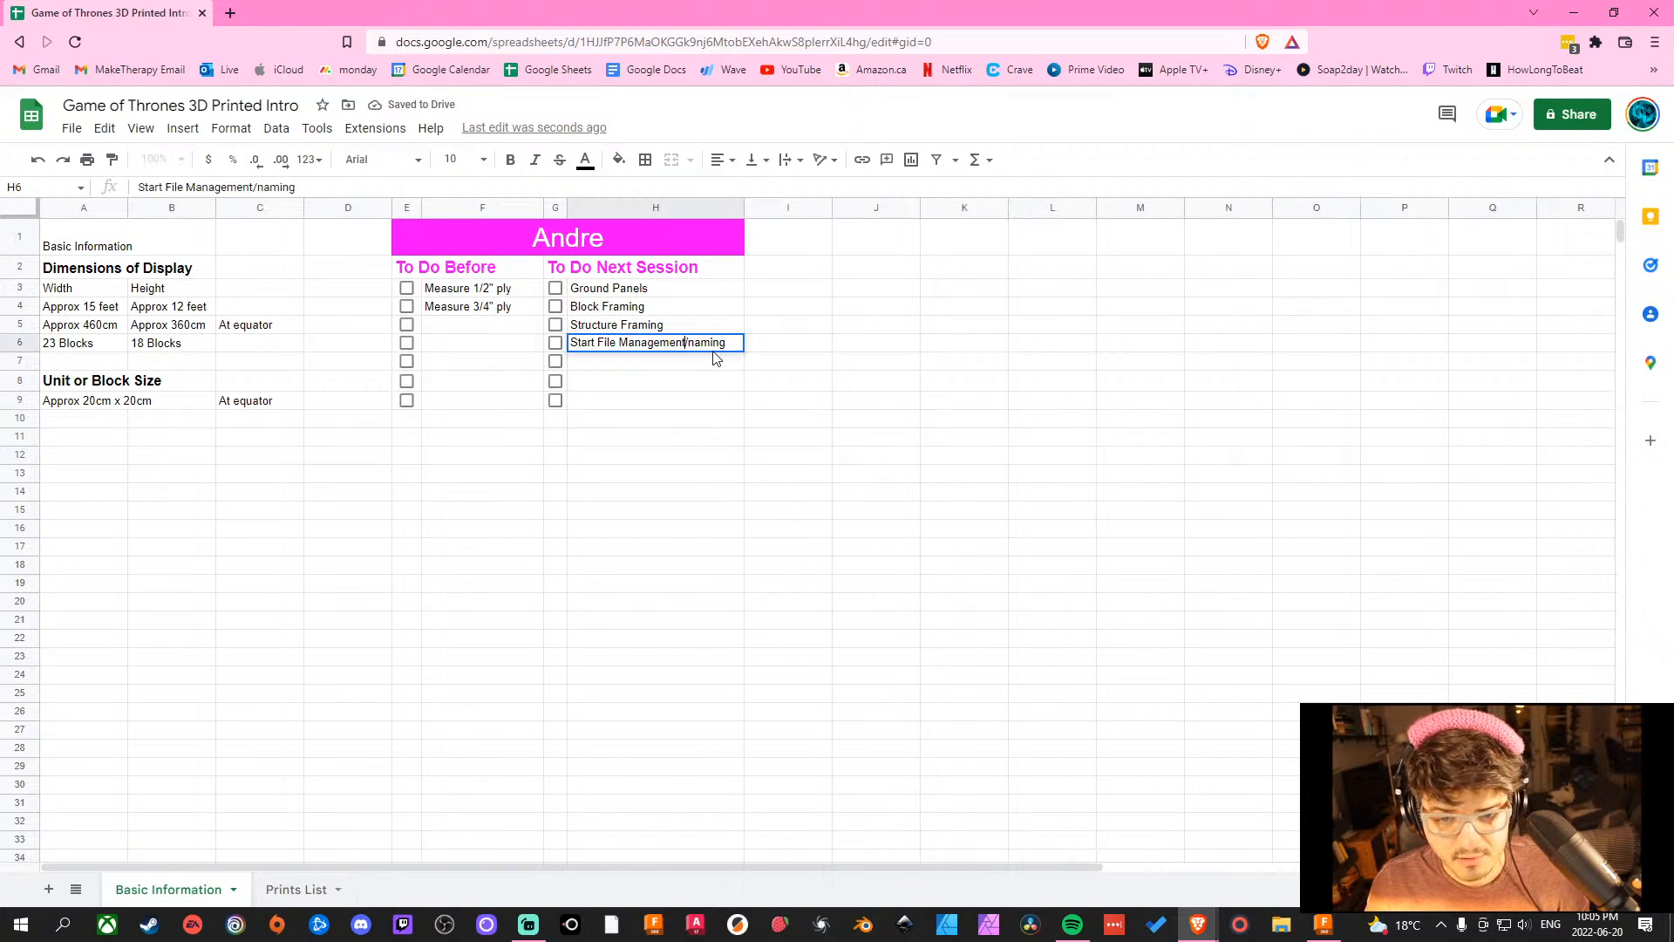
click(695, 343)
click(815, 478)
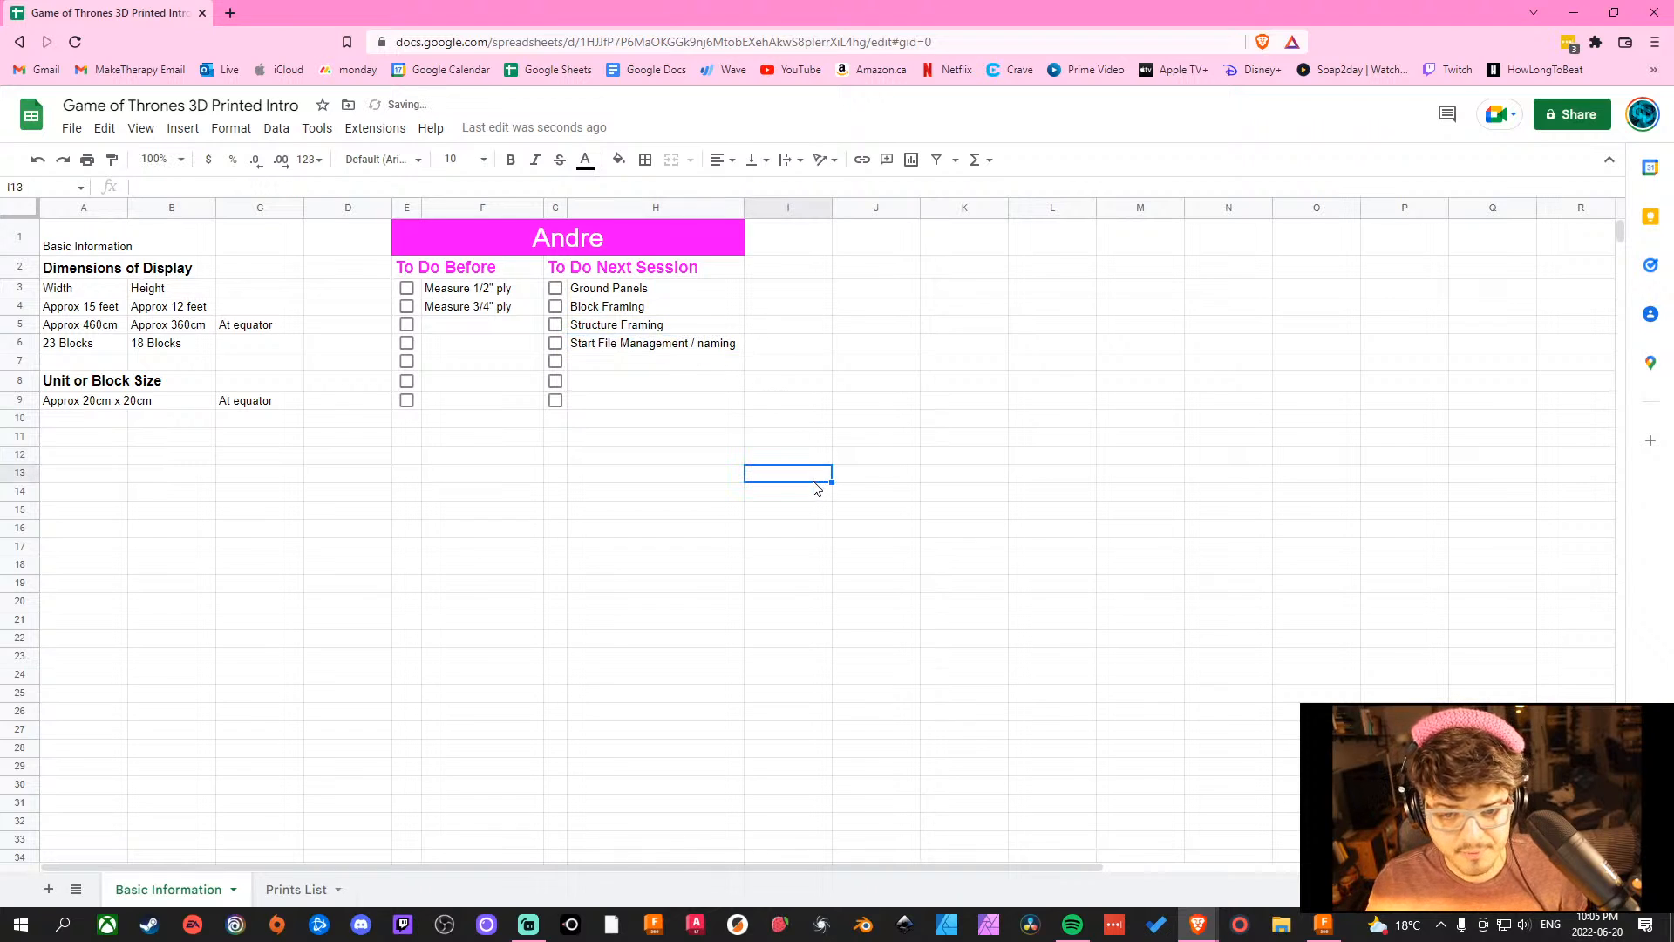
Change the capitalization in cell H6 so the task reads "Start file management / naming".
double_click(634, 347)
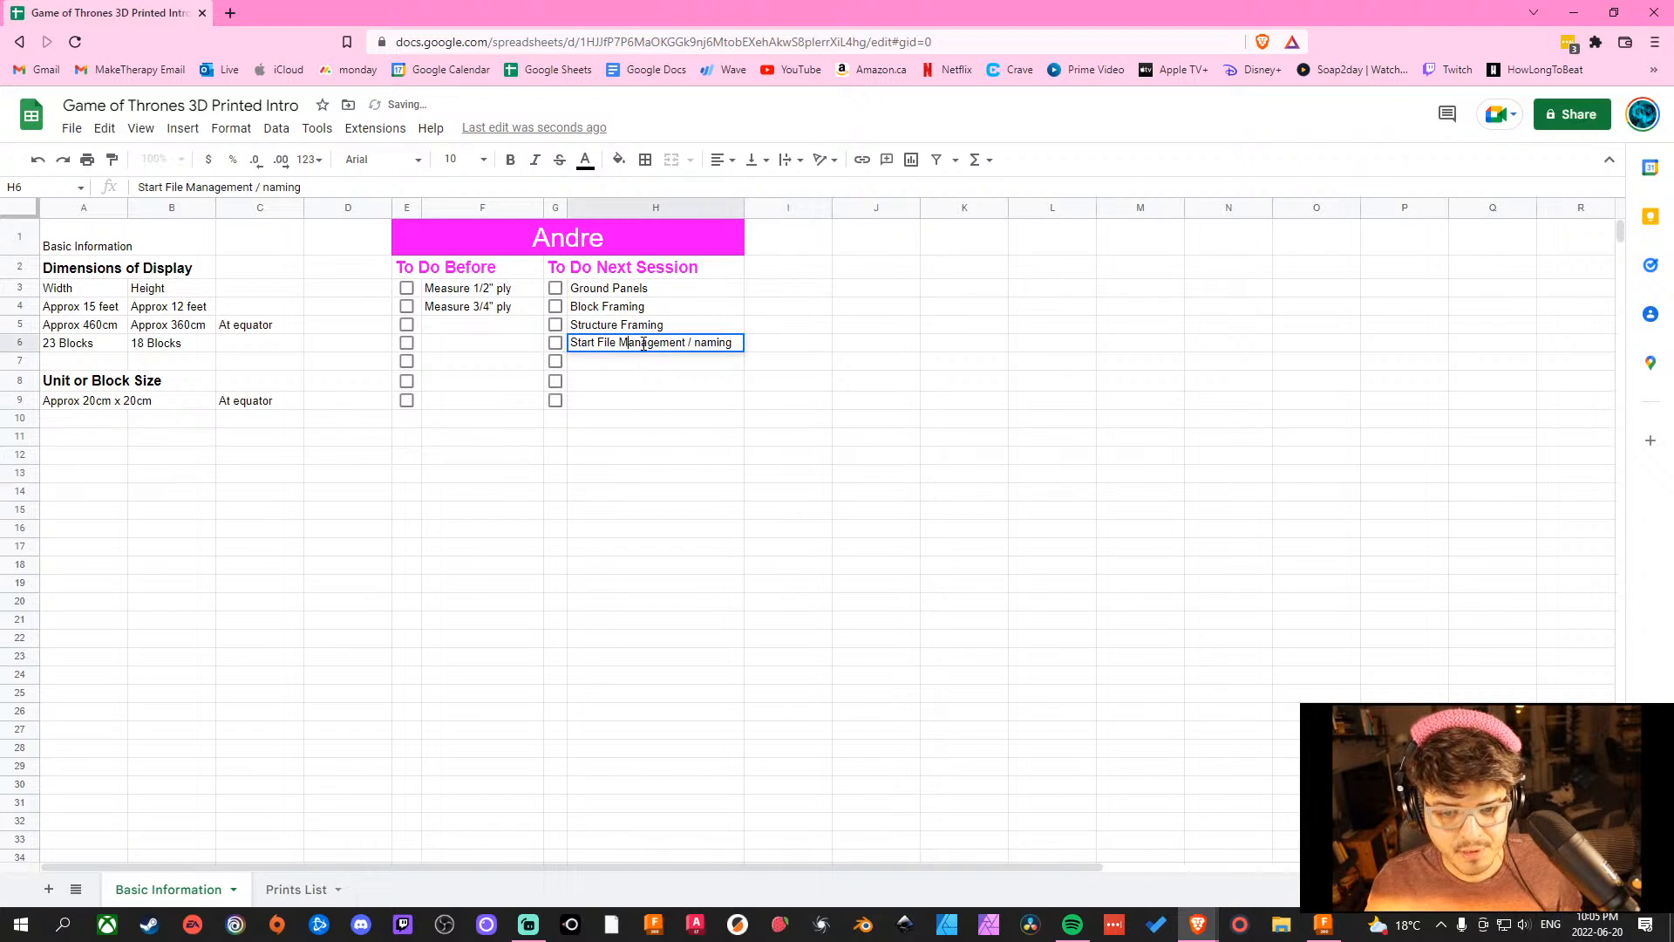
key(BackSpace)
text(m)
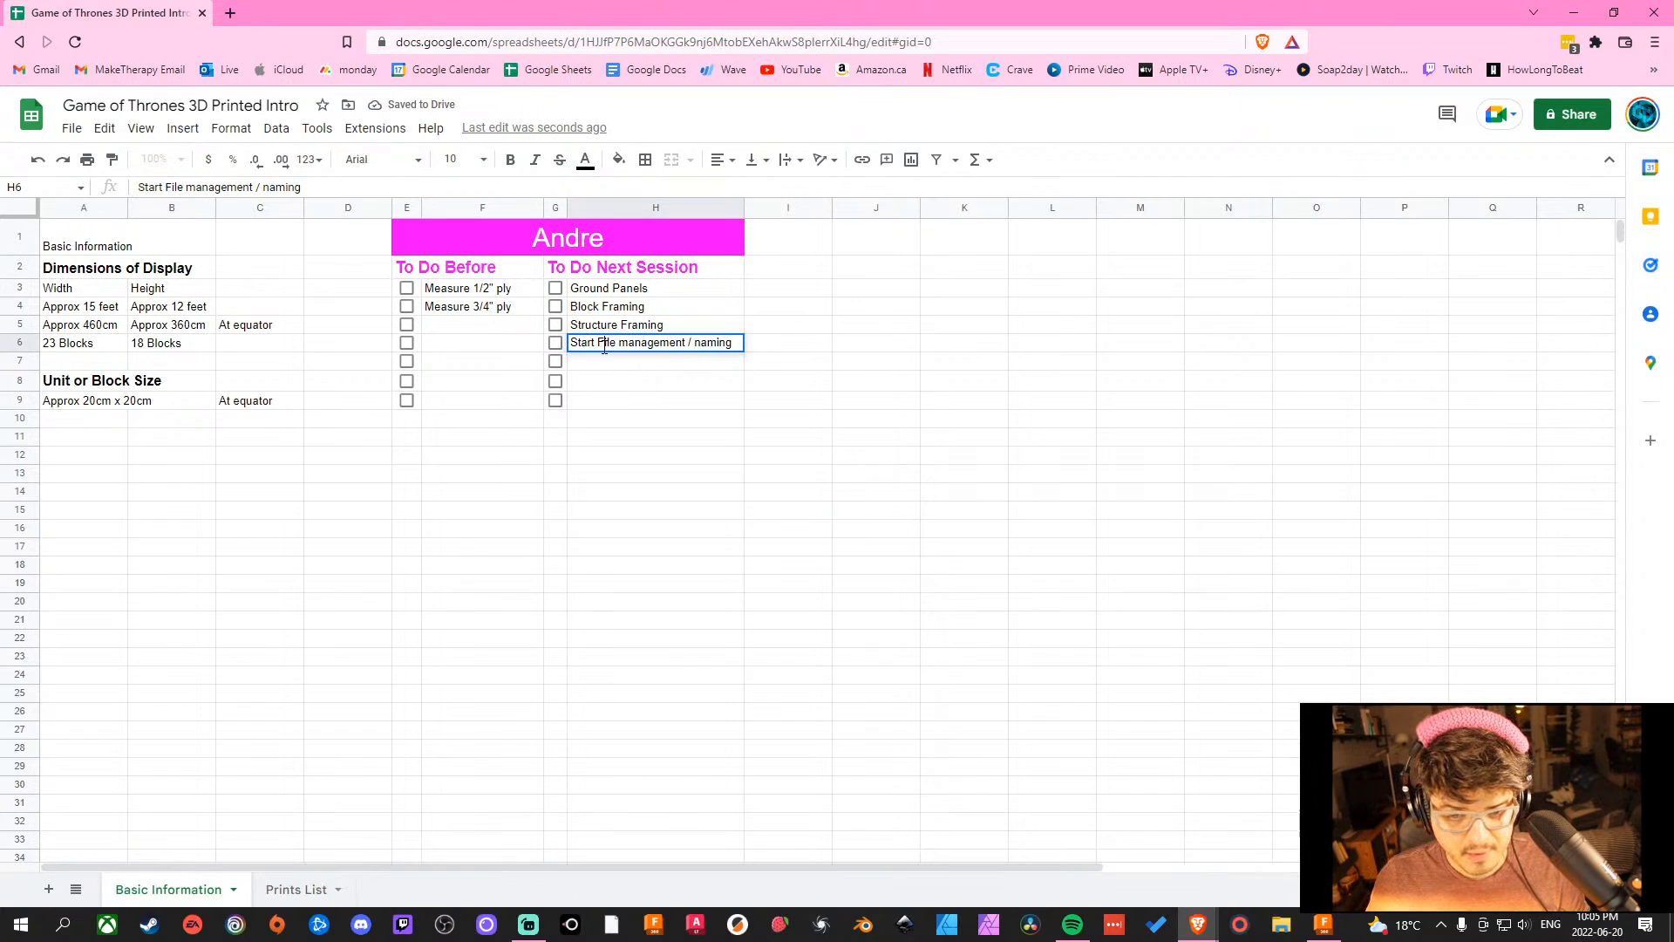
click(604, 343)
key(BackSpace)
text(f)
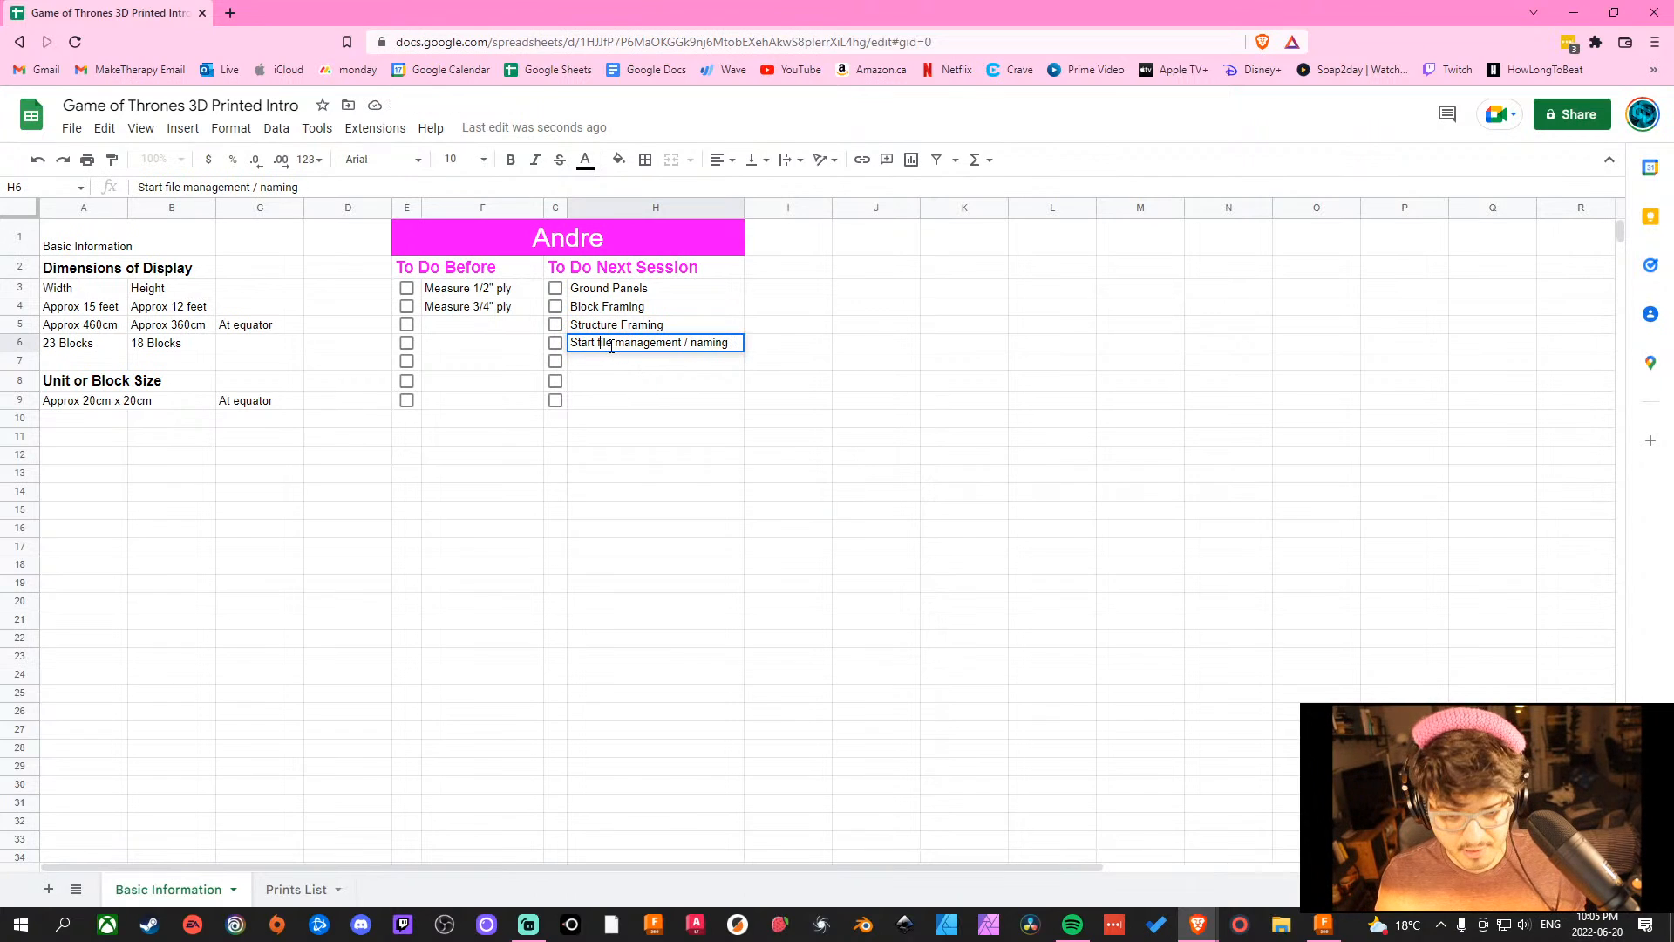
click(999, 364)
Lowercase the second word of the framing tasks, making H5 "Structure framing" and H4 "Block framing".
click(641, 327)
double_click(625, 327)
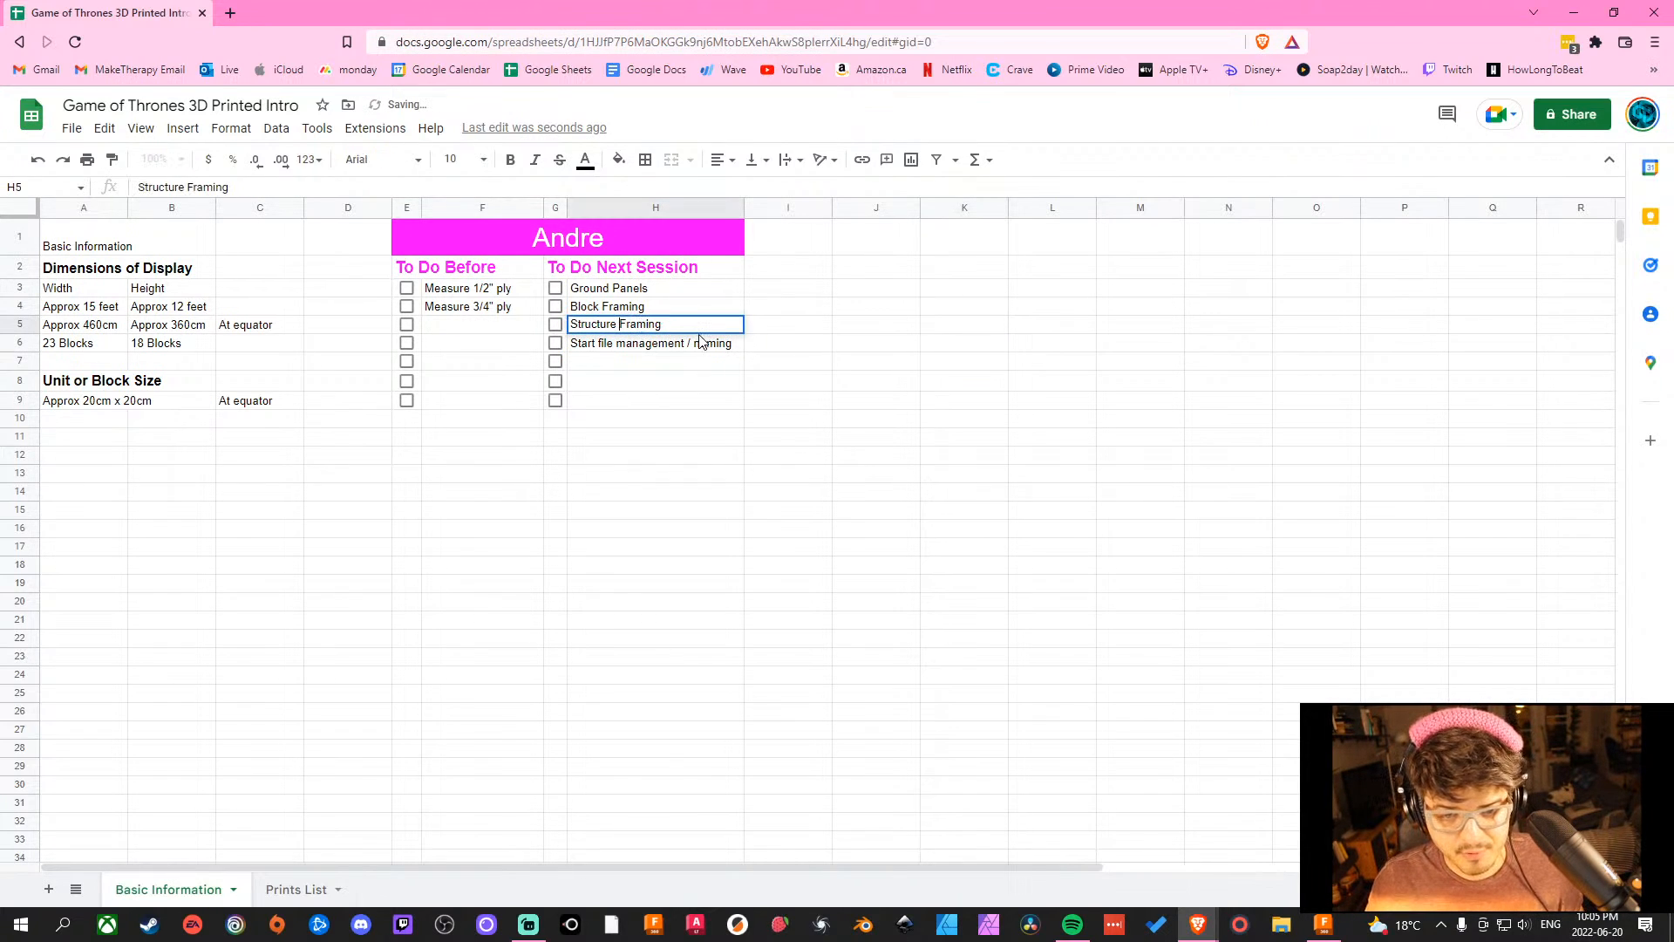
key(BackSpace)
text(f)
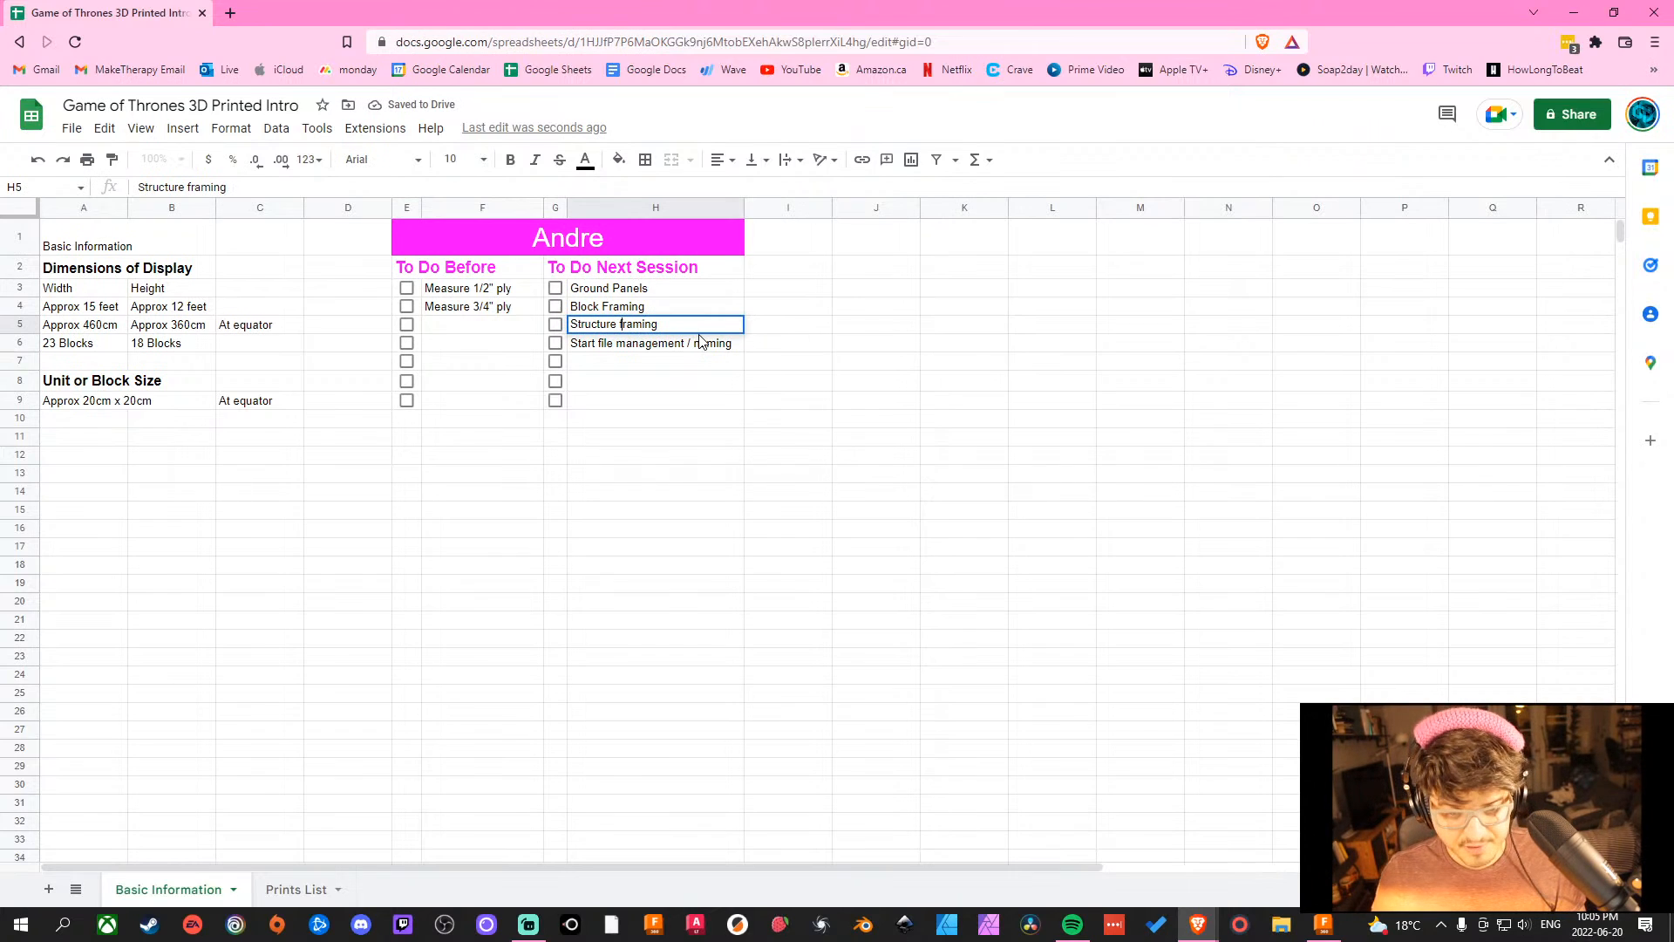
click(652, 307)
key(Return)
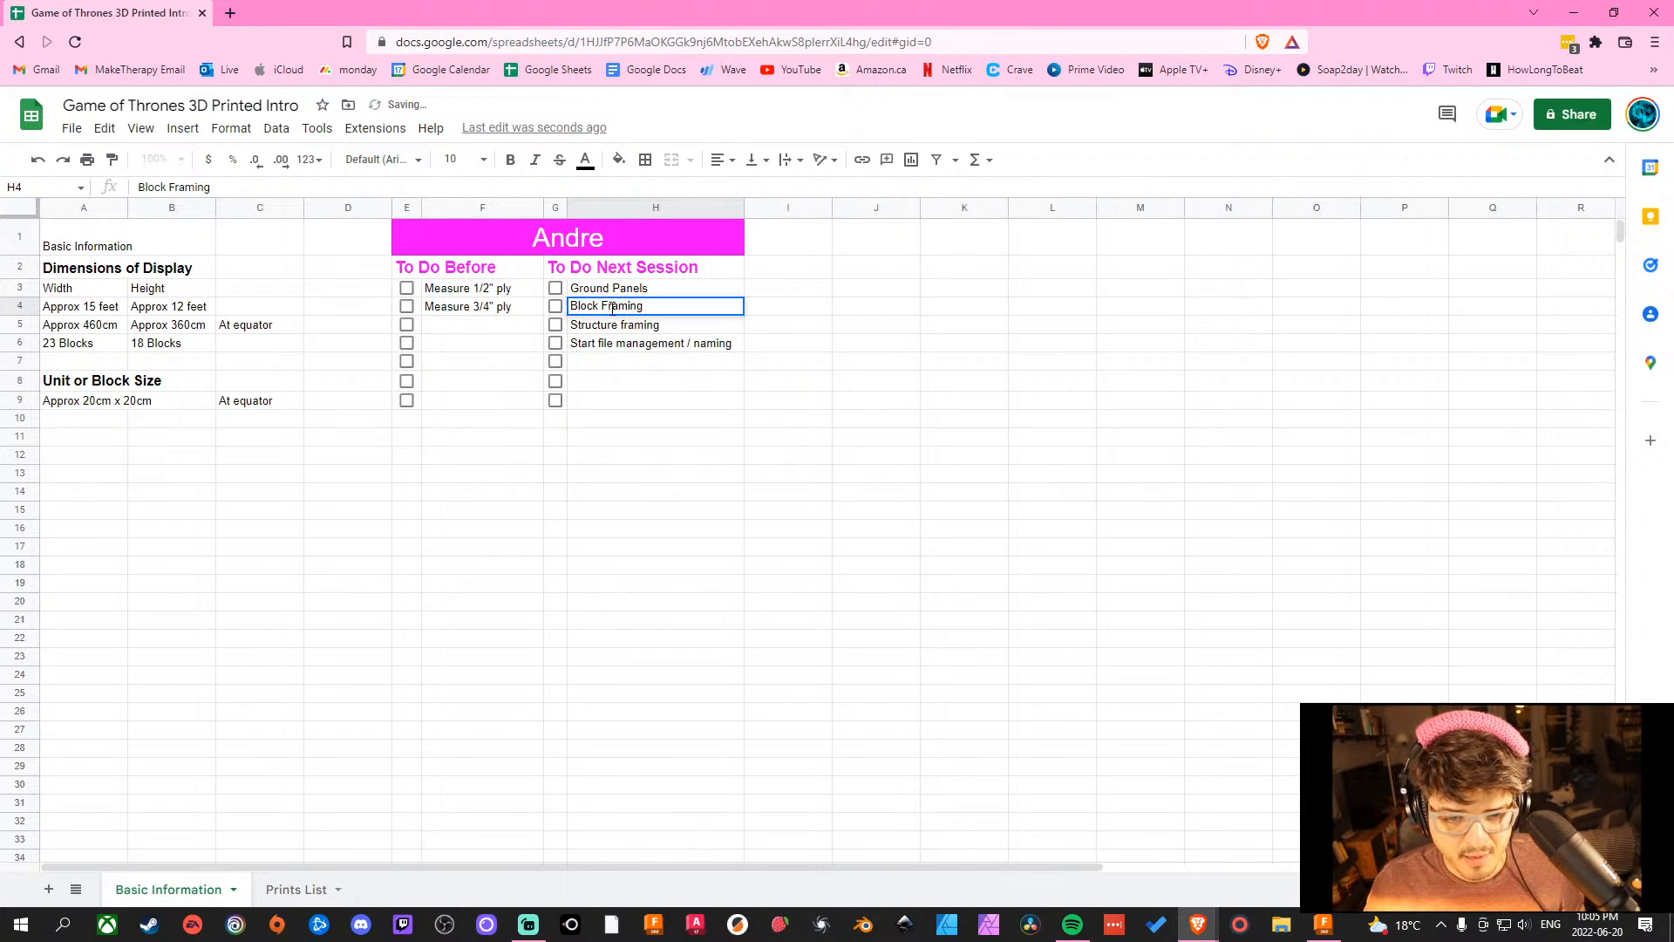
key(BackSpace)
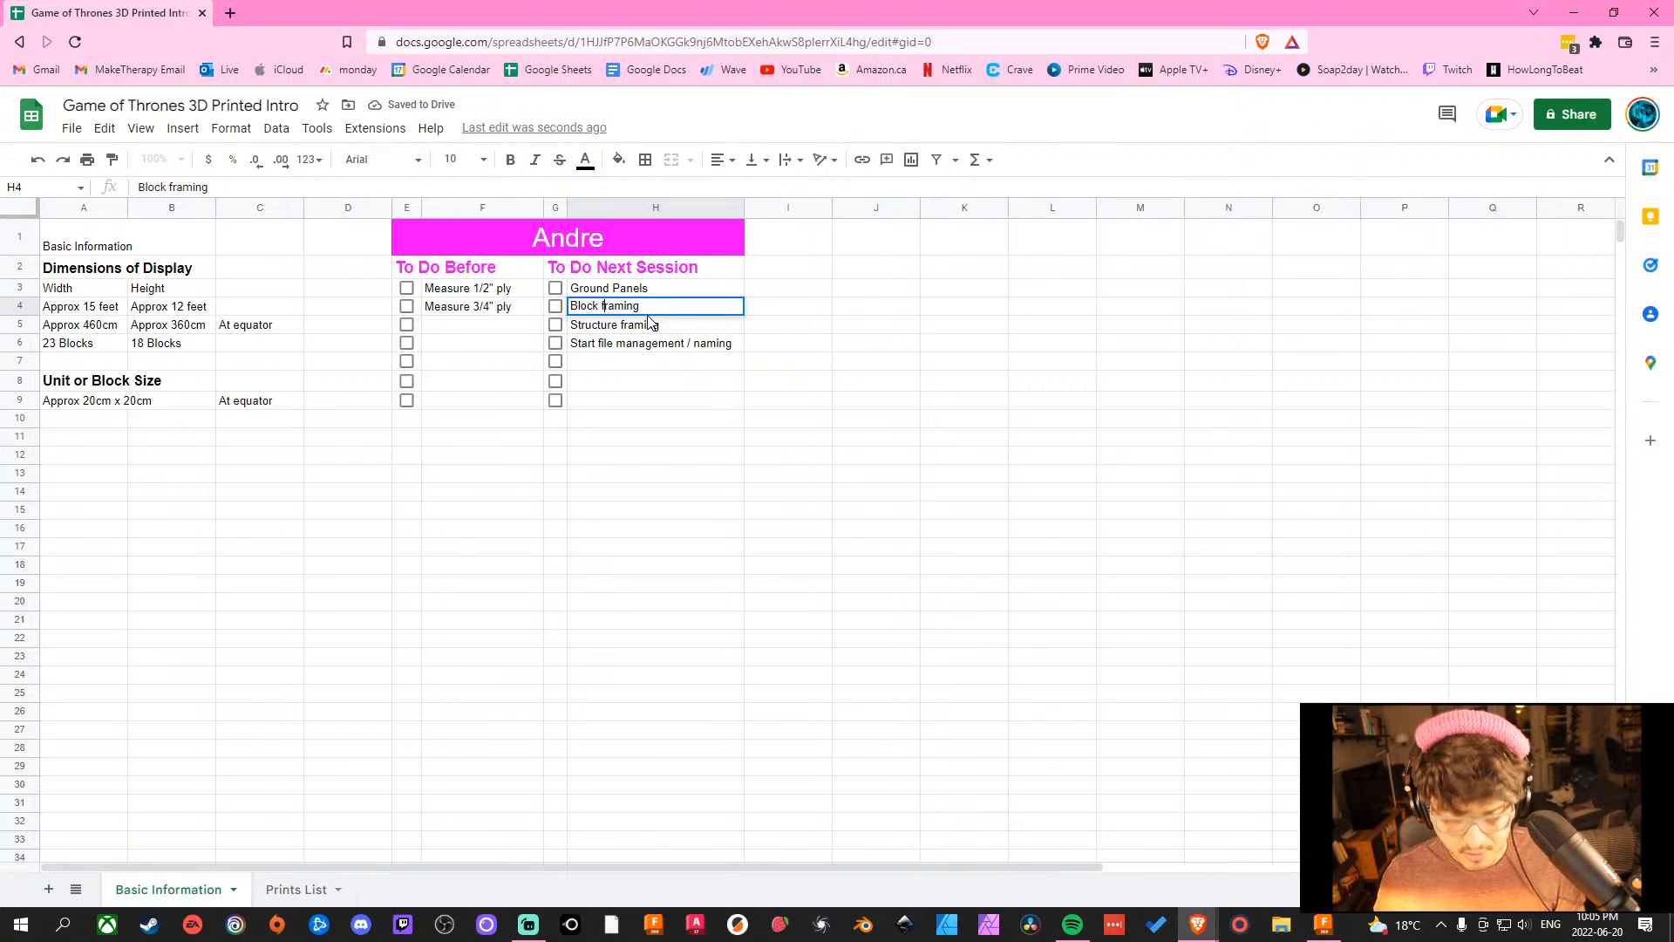
text(f)
click(750, 477)
Change the task in cell H3 to "Ground panels" with a lowercase second word.
double_click(626, 293)
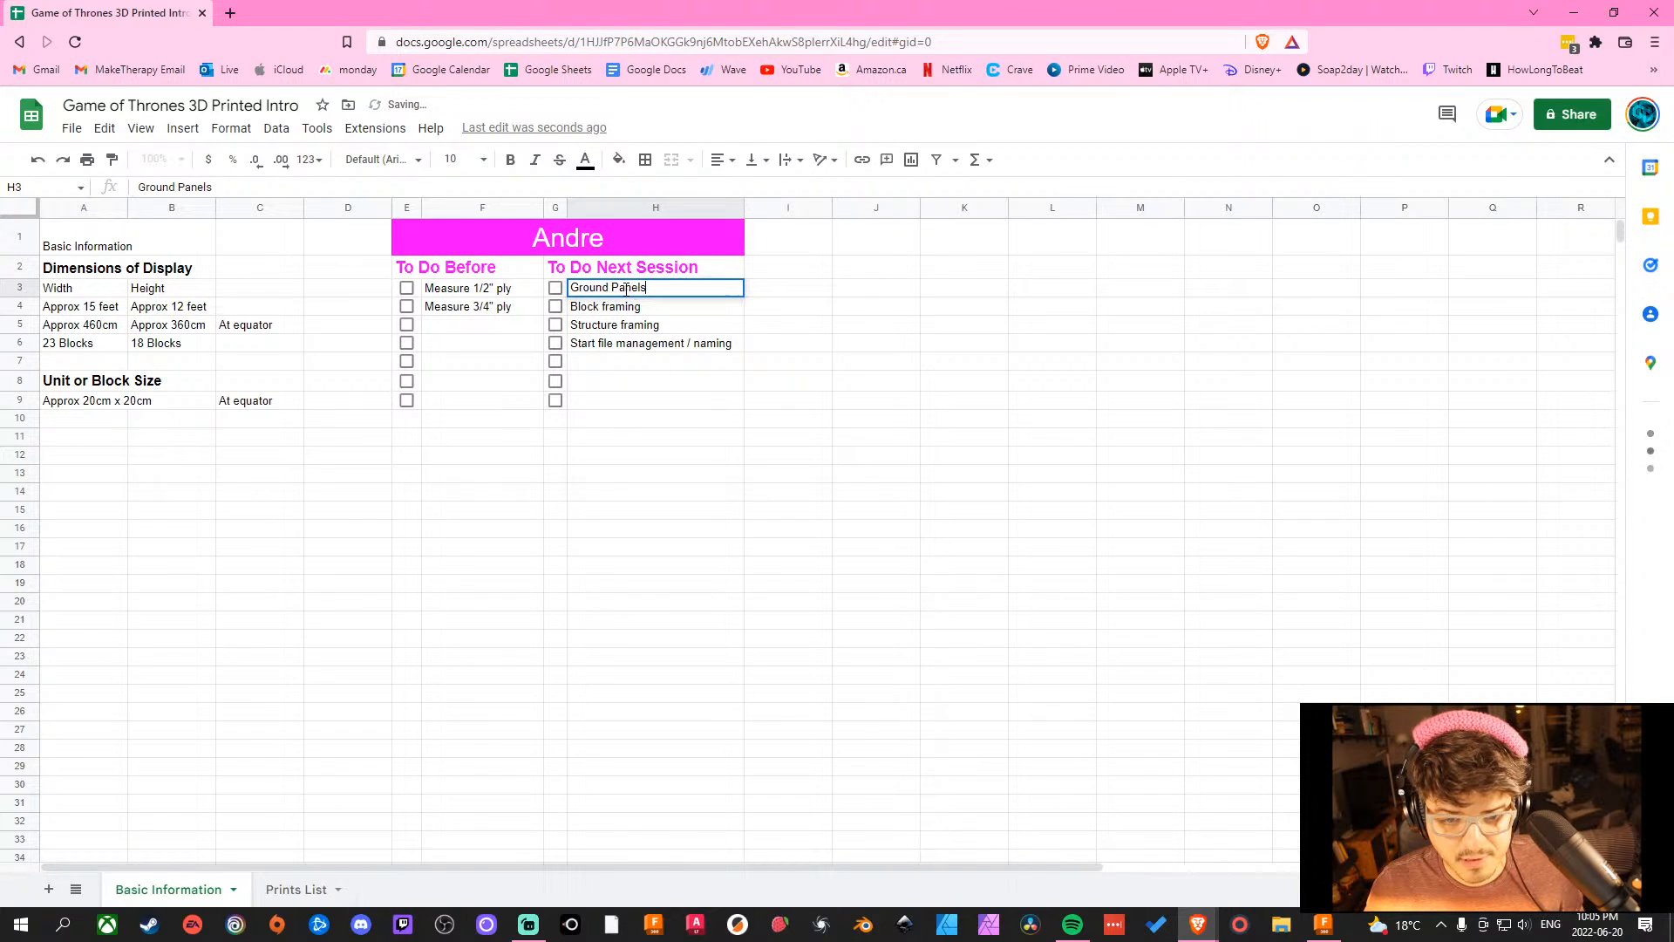
key(BackSpace)
text(=p)
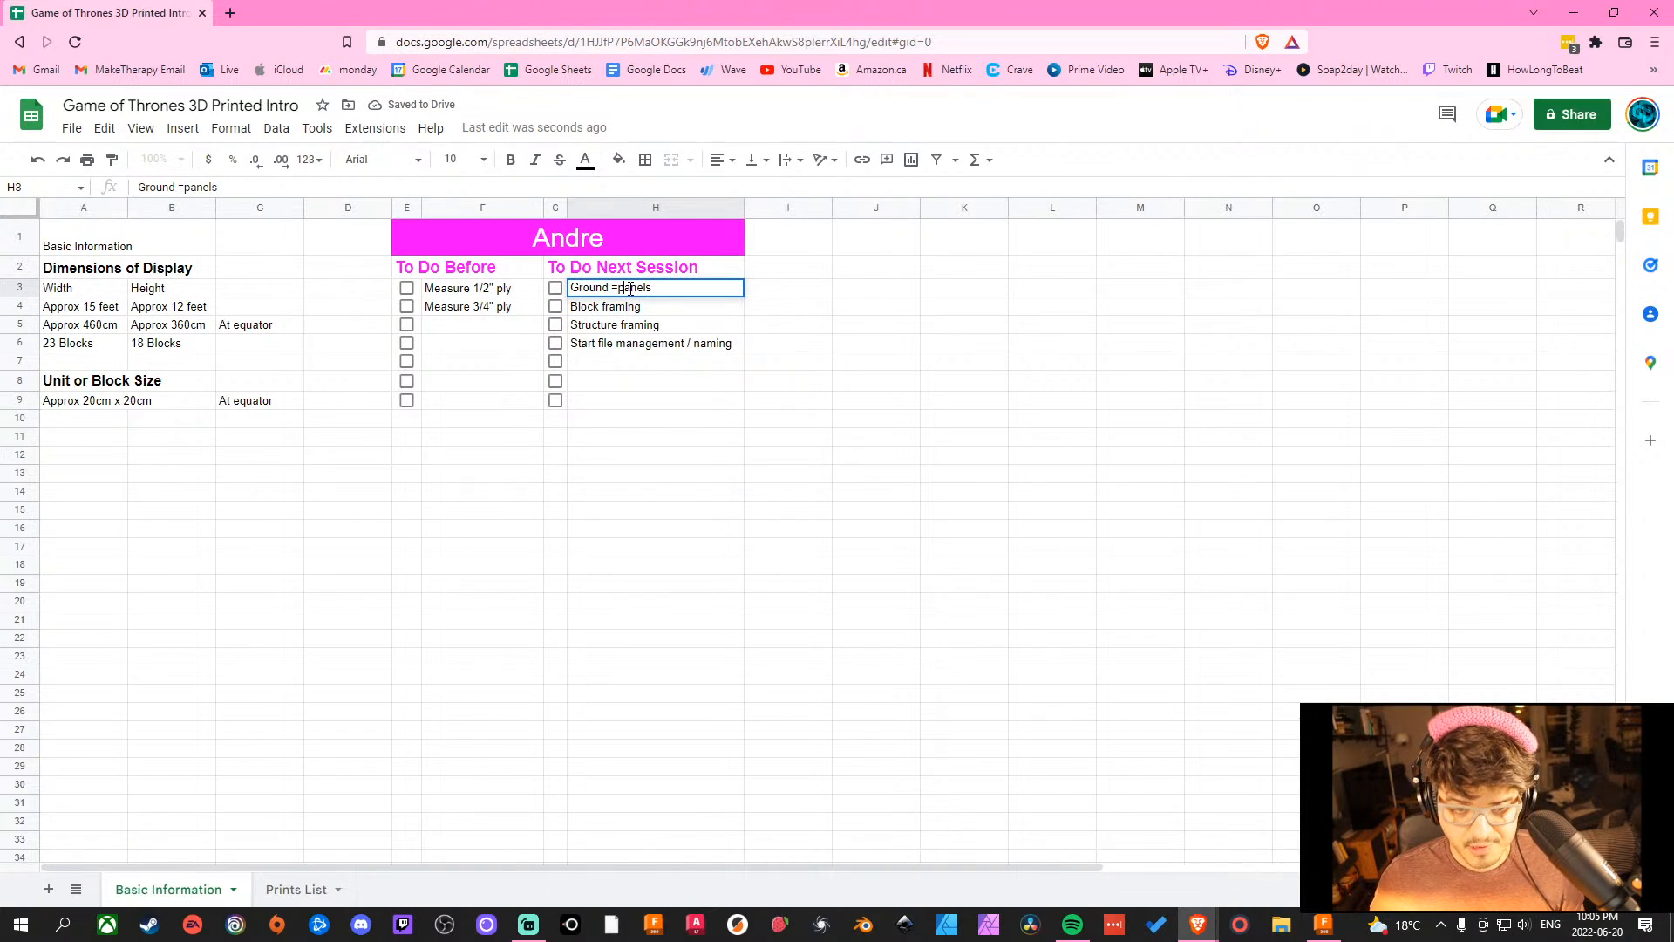
key(BackSpace)
text(p)
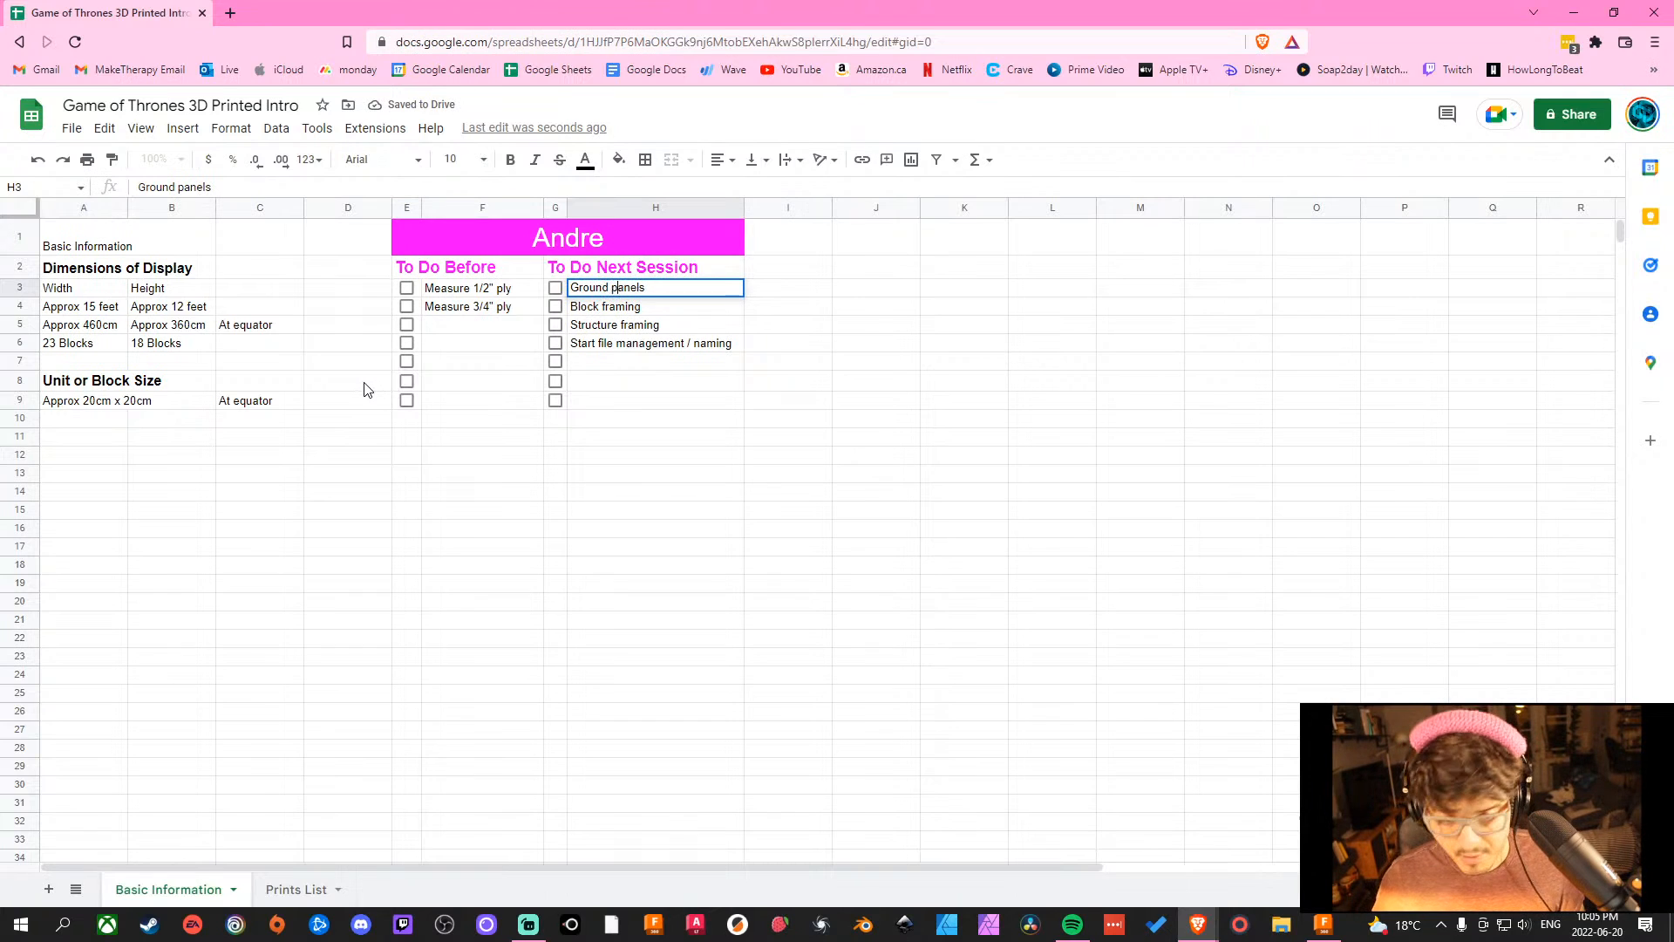
click(614, 533)
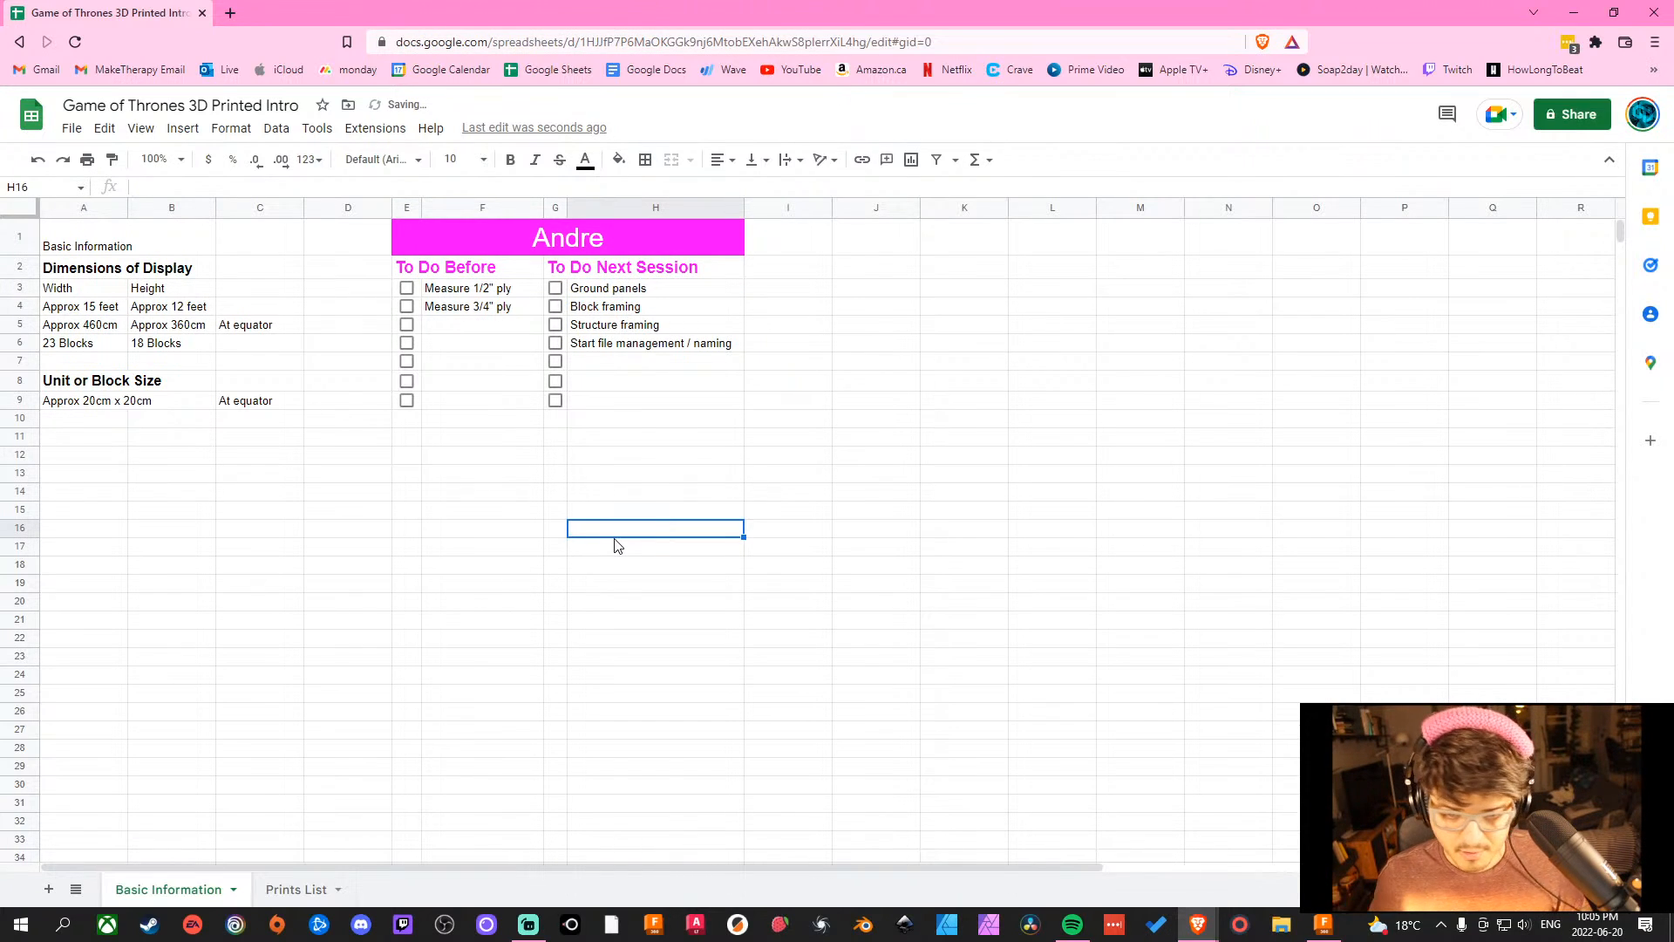
click(872, 363)
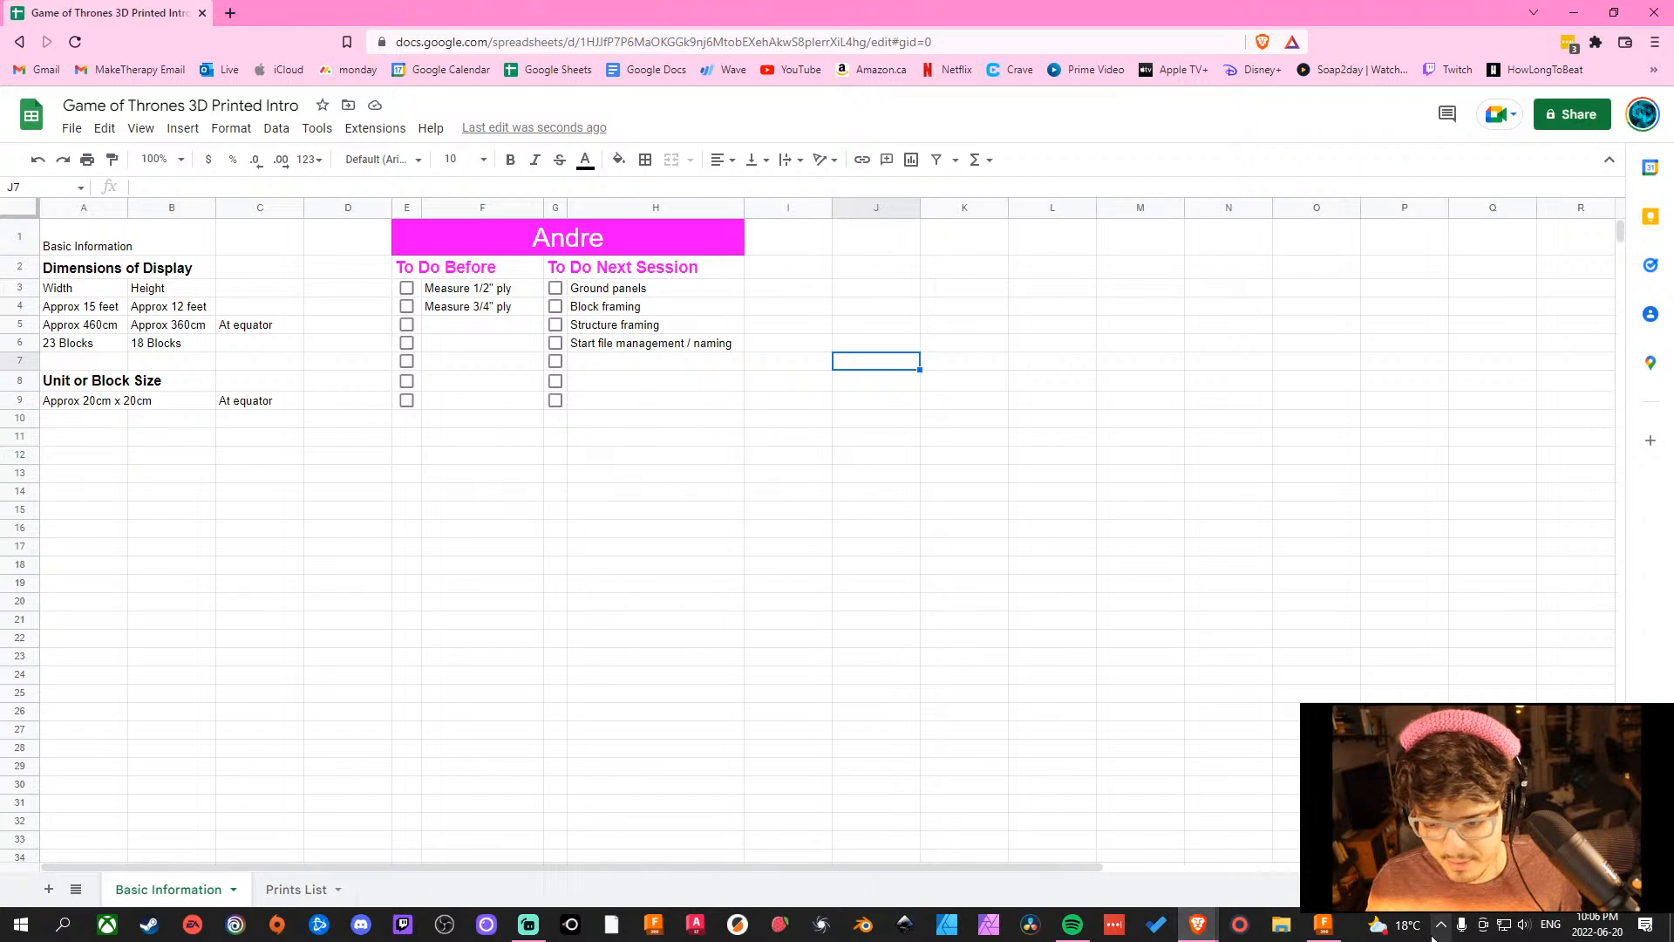
Switch to Fusion 360 and dissolve all base features from Thicken467 through the last Extrude in the browser.
click(1323, 924)
mouse_move(1502, 598)
shift+middle_down()
mouse_move(1514, 616)
mouse_move(1450, 635)
mouse_move(1491, 650)
mouse_move(1551, 631)
mouse_move(1361, 628)
mouse_move(1237, 665)
mouse_move(1338, 684)
mouse_move(1383, 569)
mouse_move(1083, 752)
shift+middle_up()
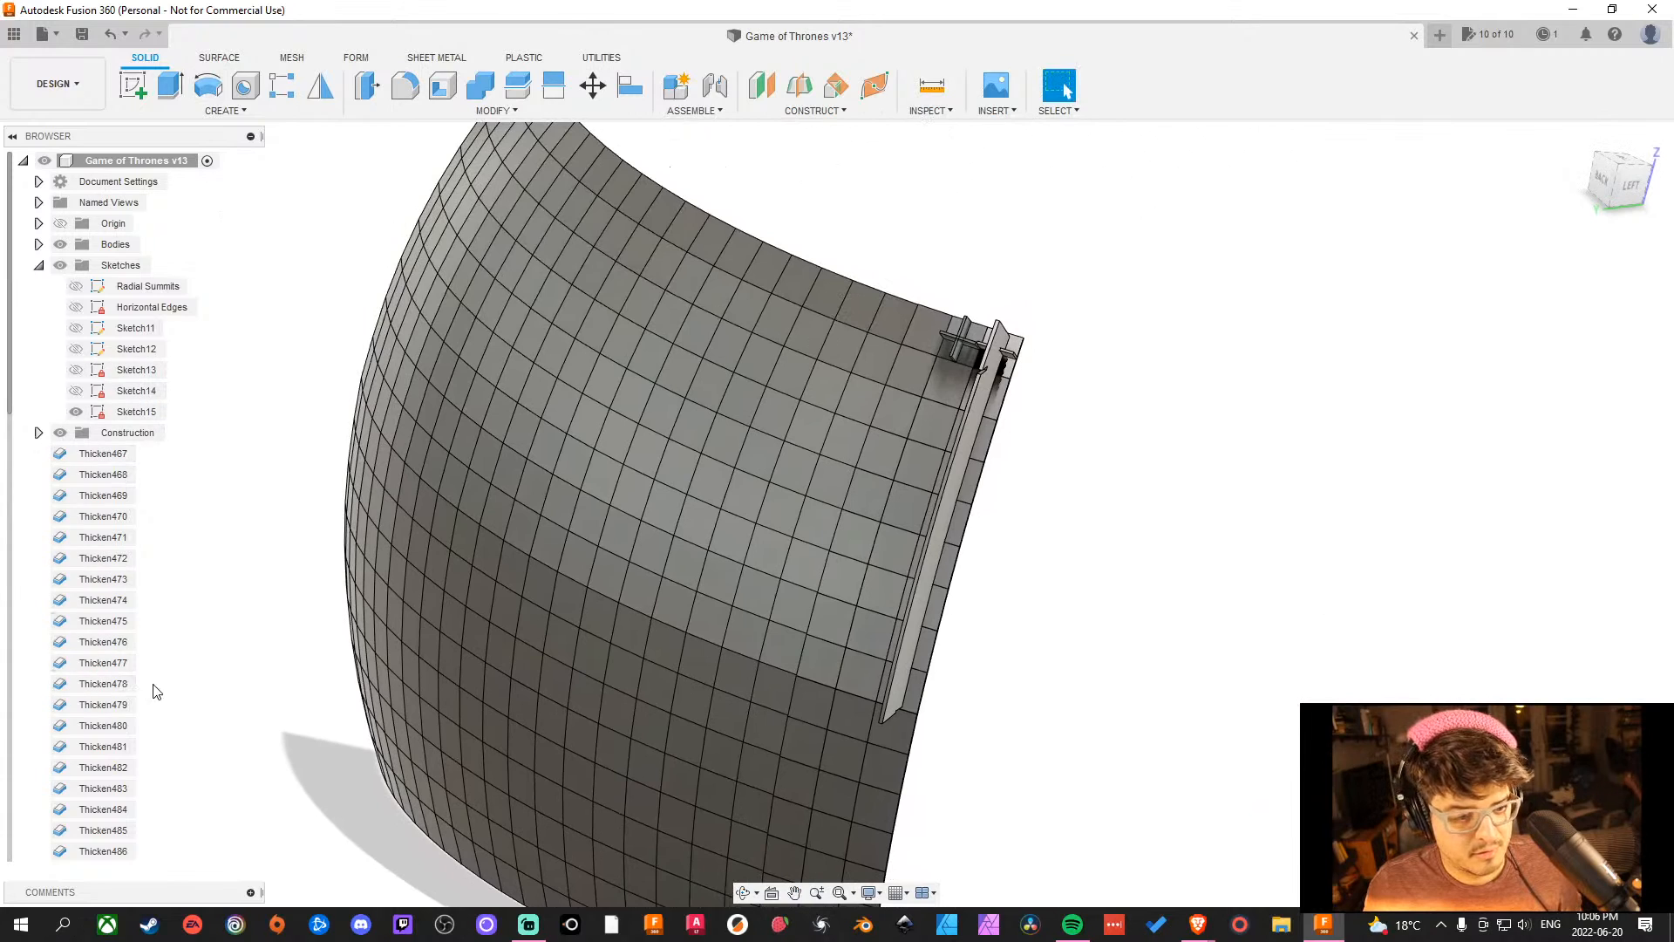
click(106, 453)
scroll(117, 716, down, 5)
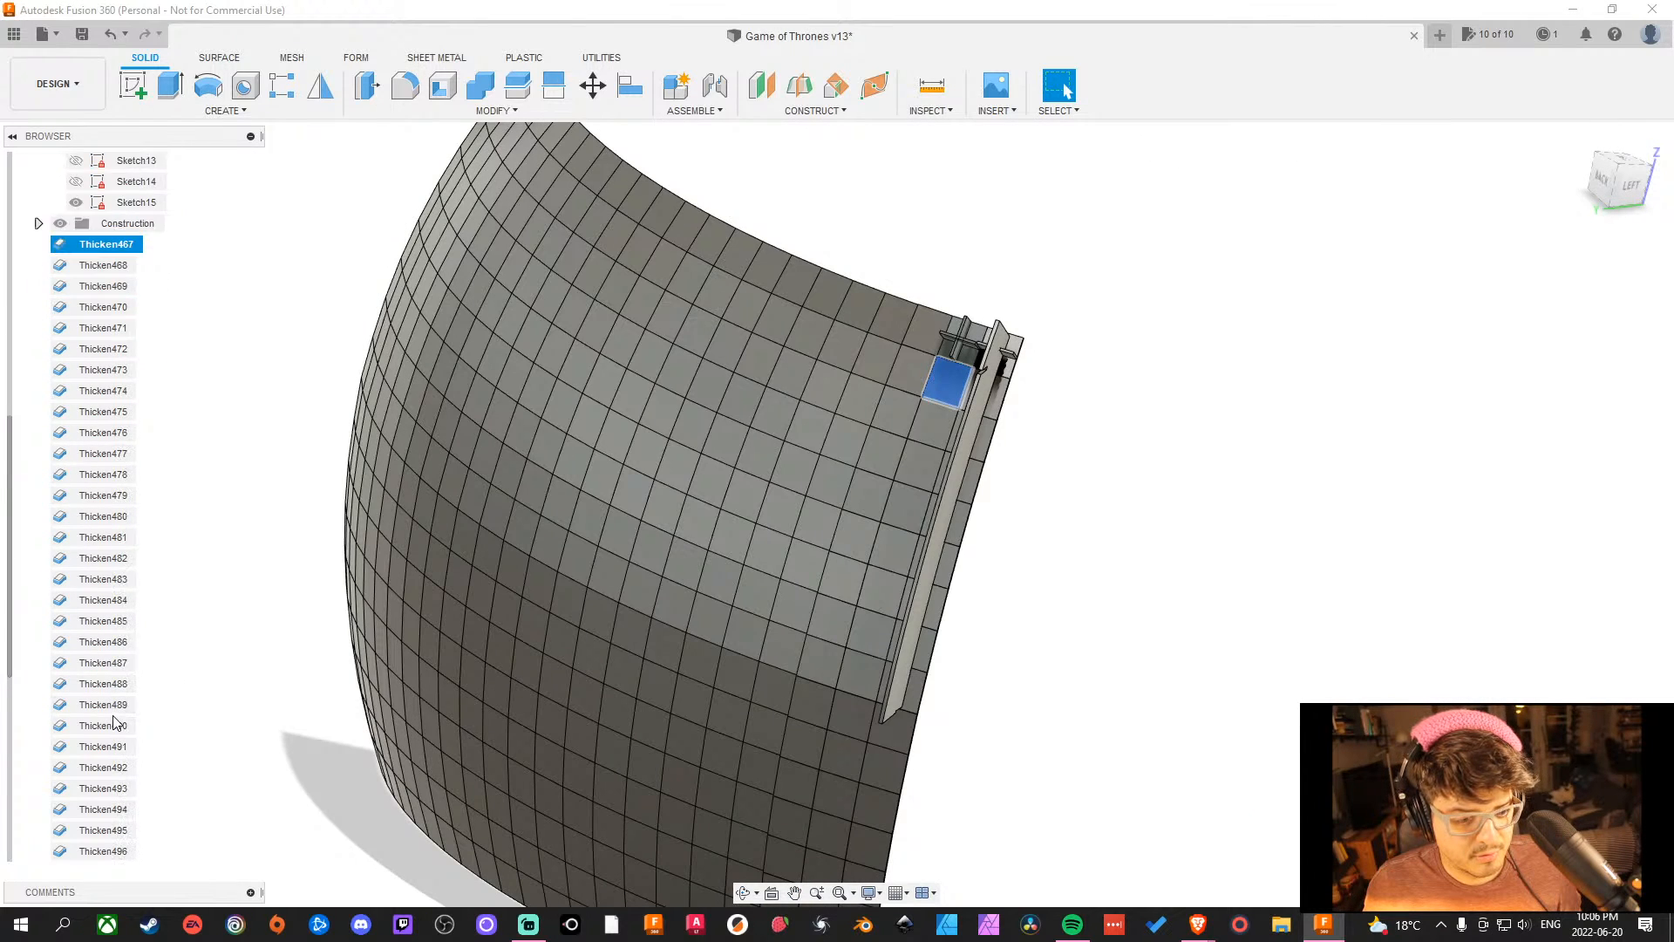
shift+click(112, 851)
right_click(111, 851)
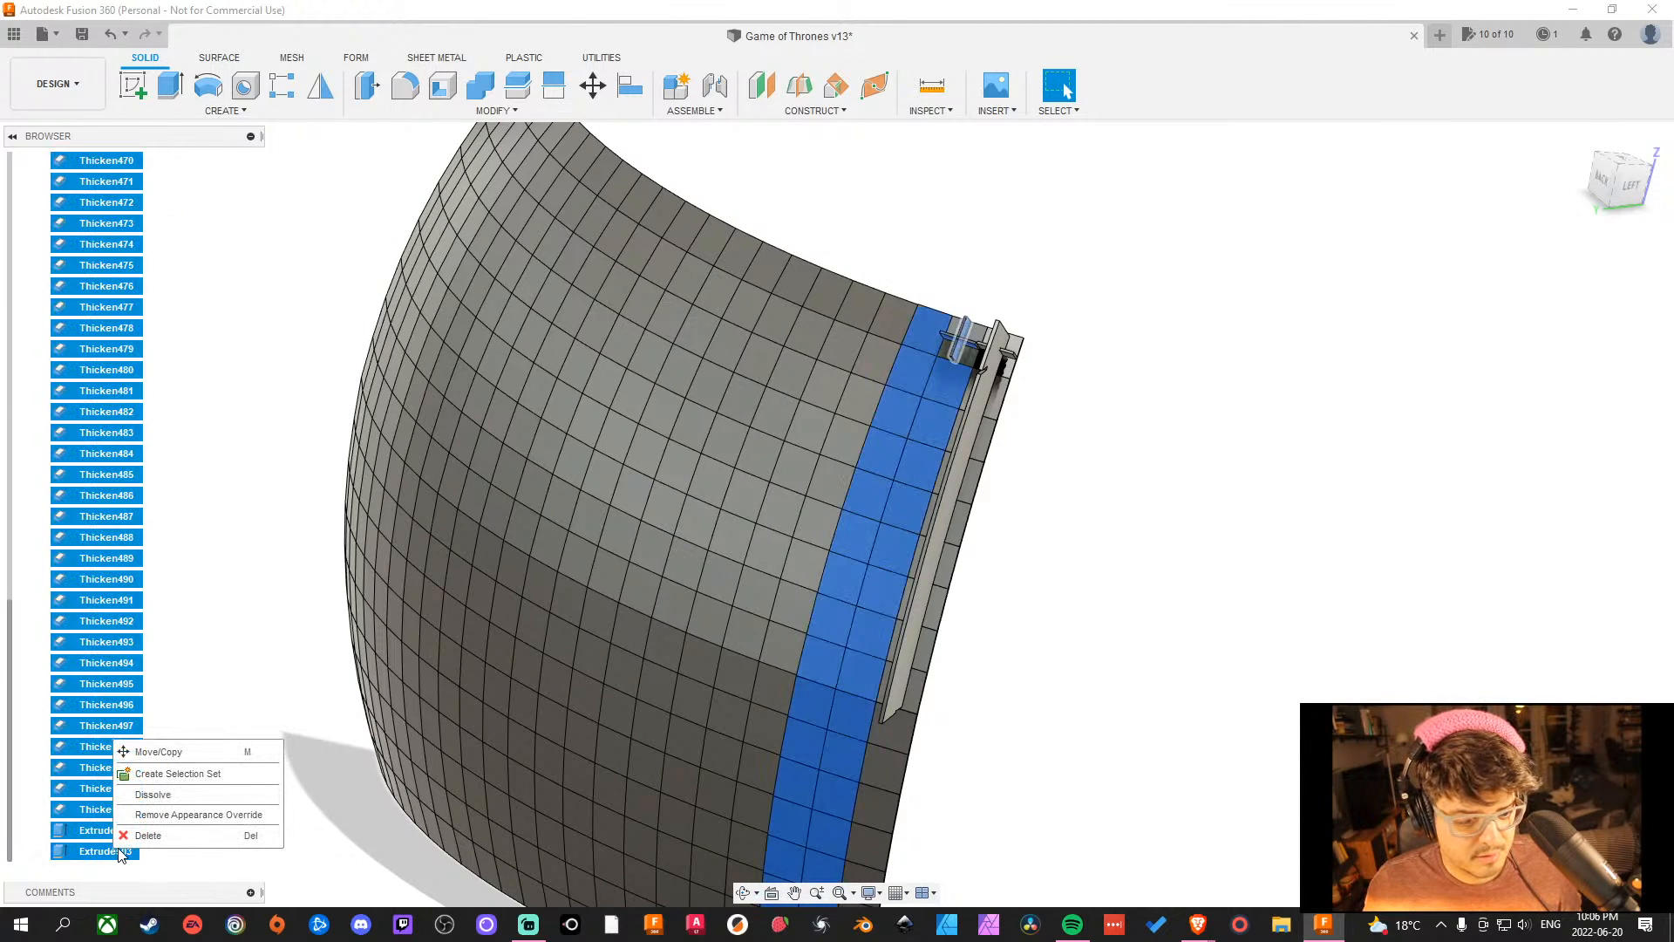
click(175, 790)
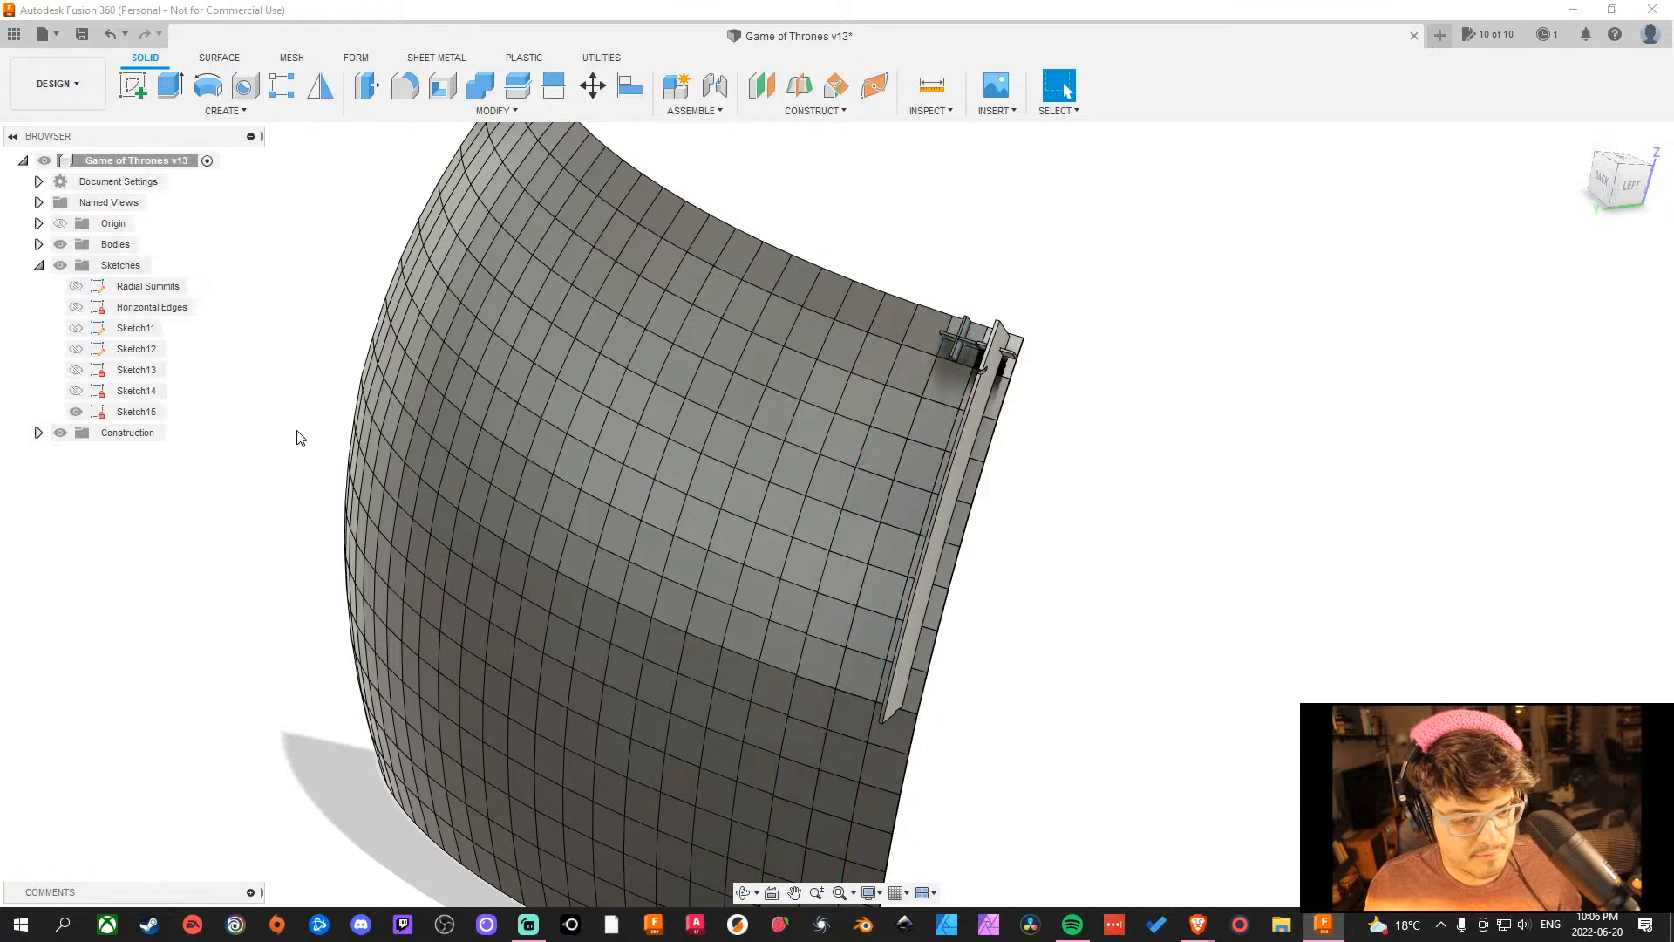
Expand the Bodies folder and make the hidden Body496 visible.
click(38, 244)
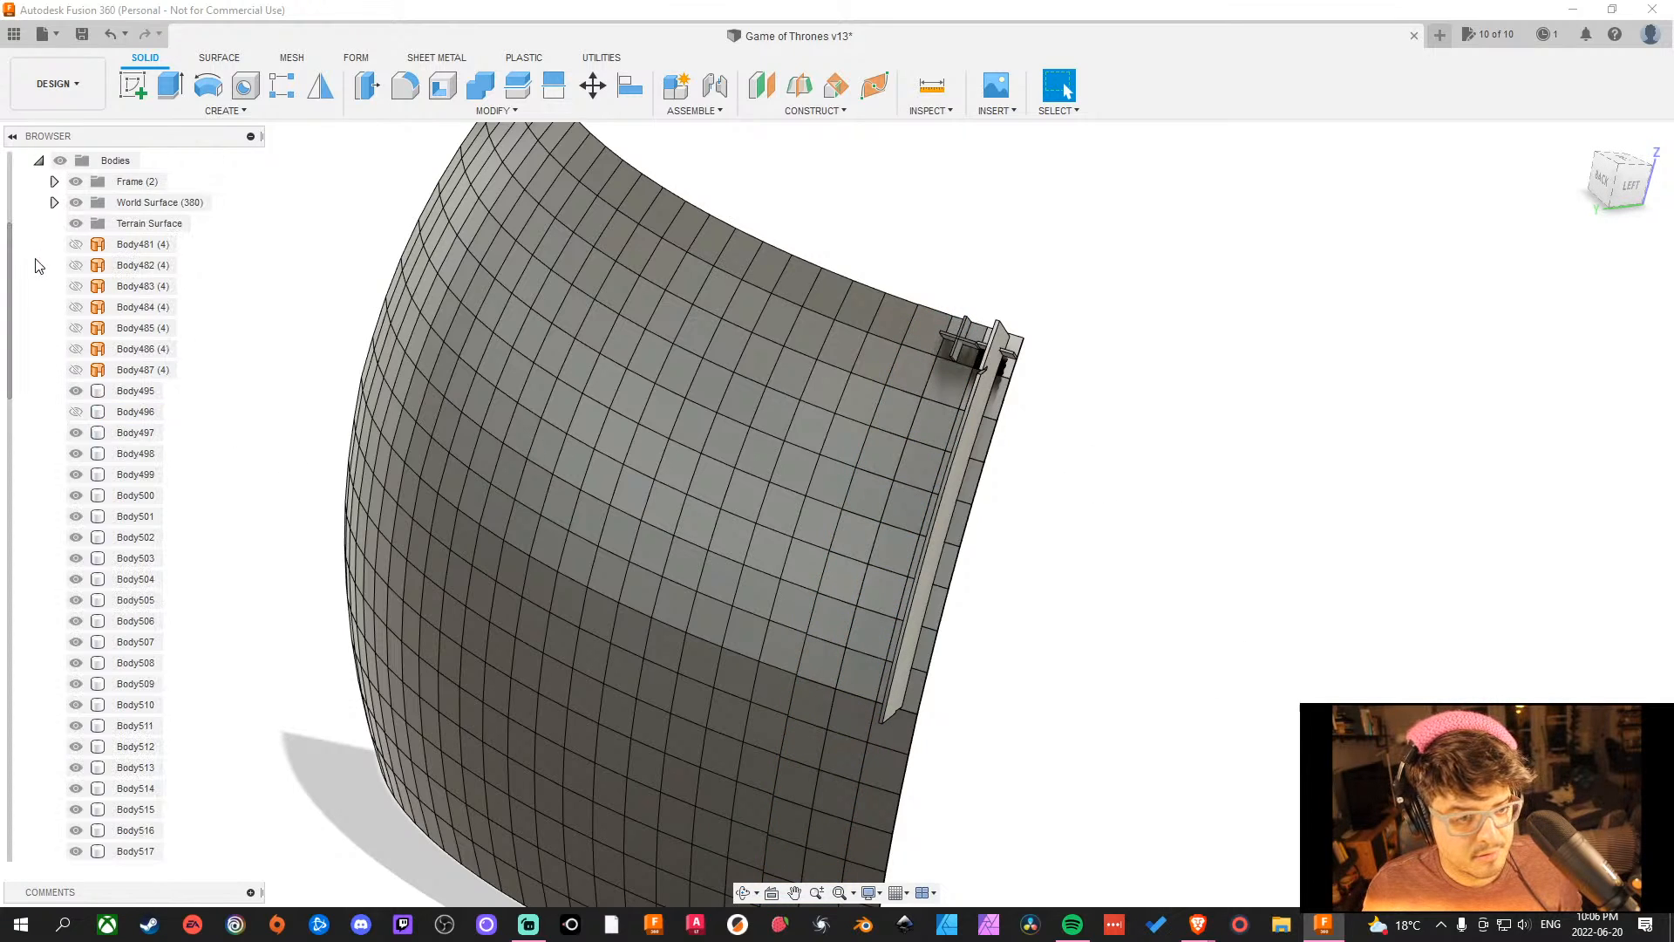
click(75, 412)
mouse_move(1173, 467)
shift+middle_down()
mouse_move(1207, 453)
mouse_move(1110, 448)
mouse_move(1151, 460)
shift+middle_up()
middle_drag(1069, 417, 1207, 528)
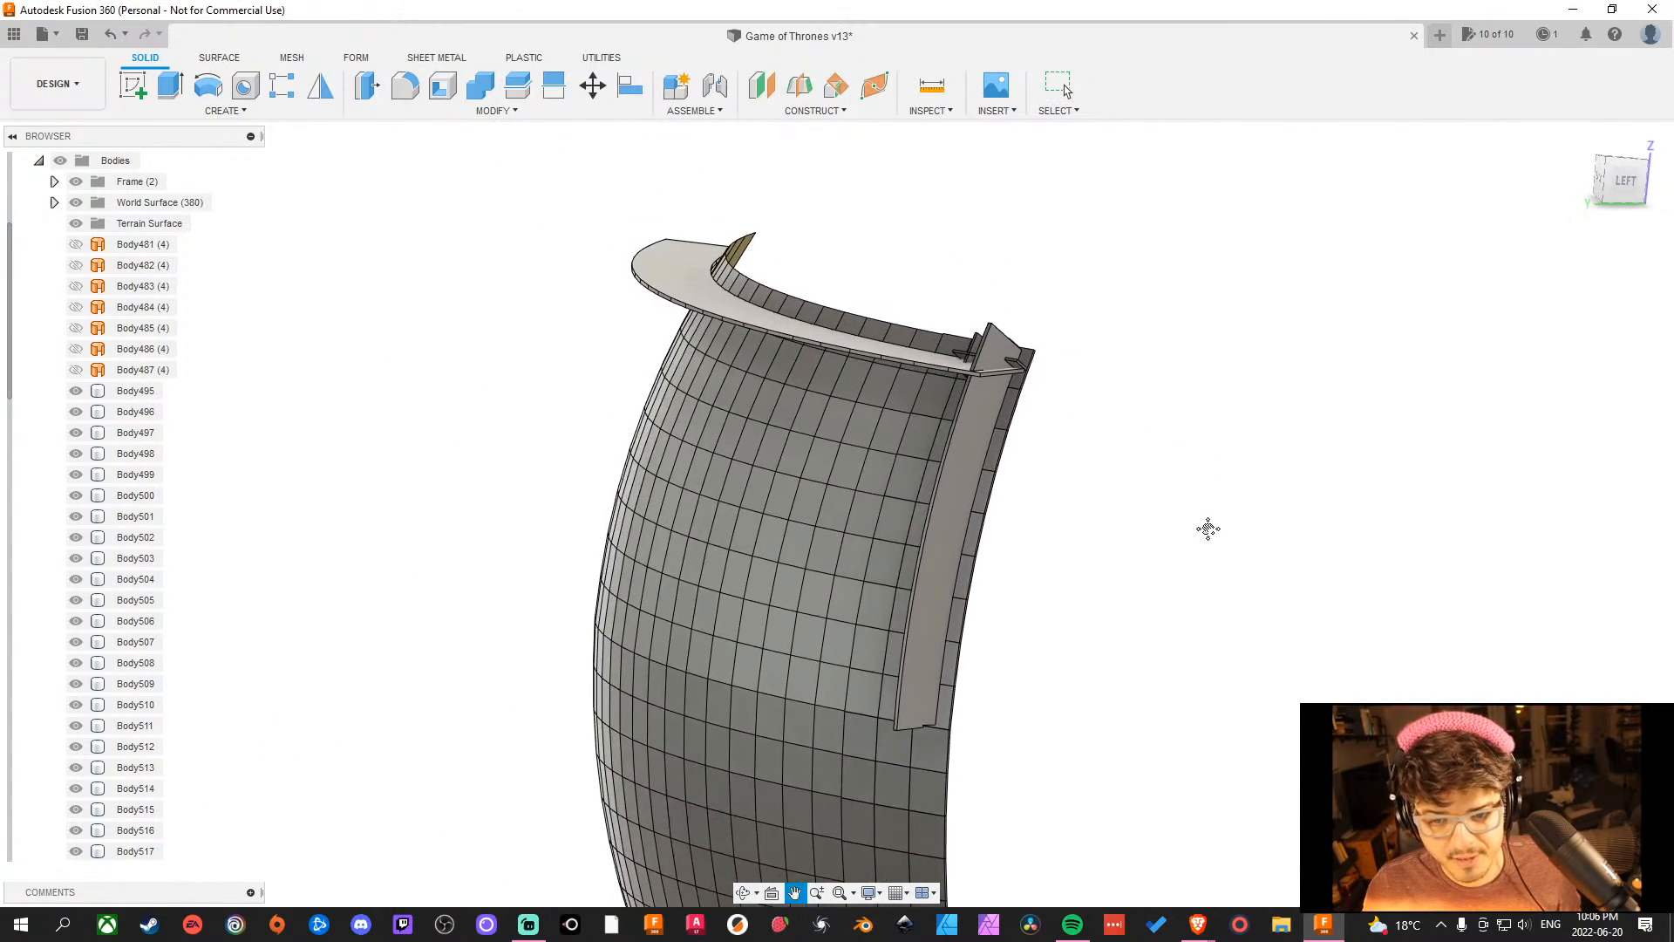
Examine how the horizontal ring panel meets the vertical panel and the small block shelves at the model's upper corner.
scroll(944, 356, up, 4)
scroll(944, 353, up, 3)
shift+middle_drag(1547, 560, 1329, 569)
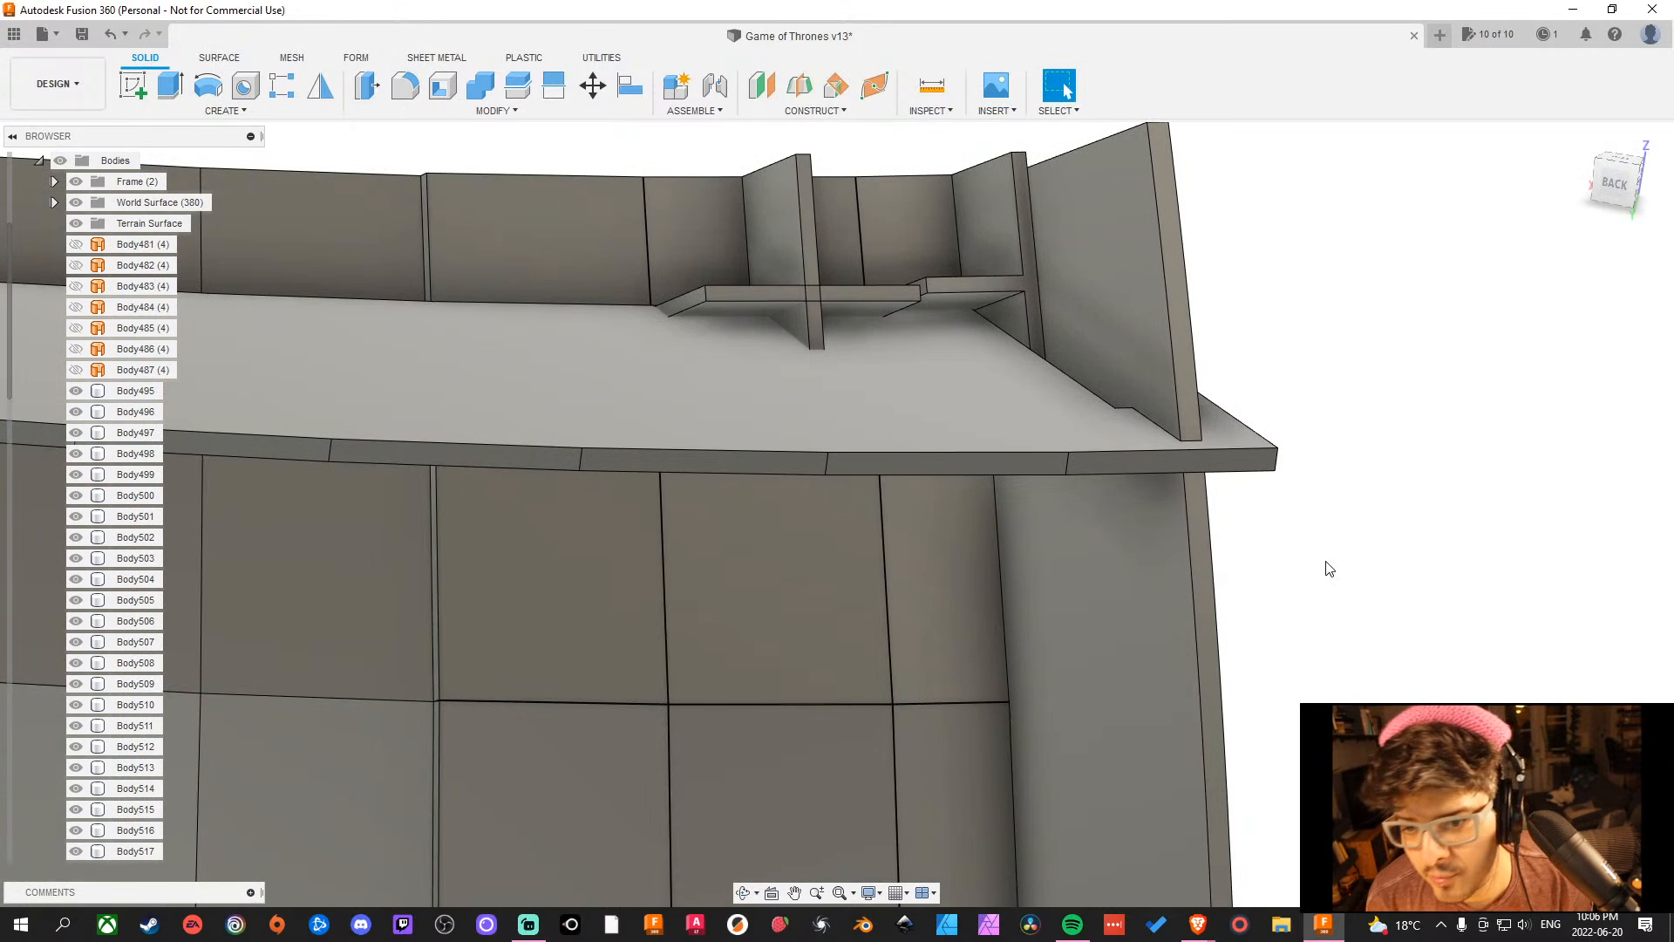
scroll(758, 411, down, 2)
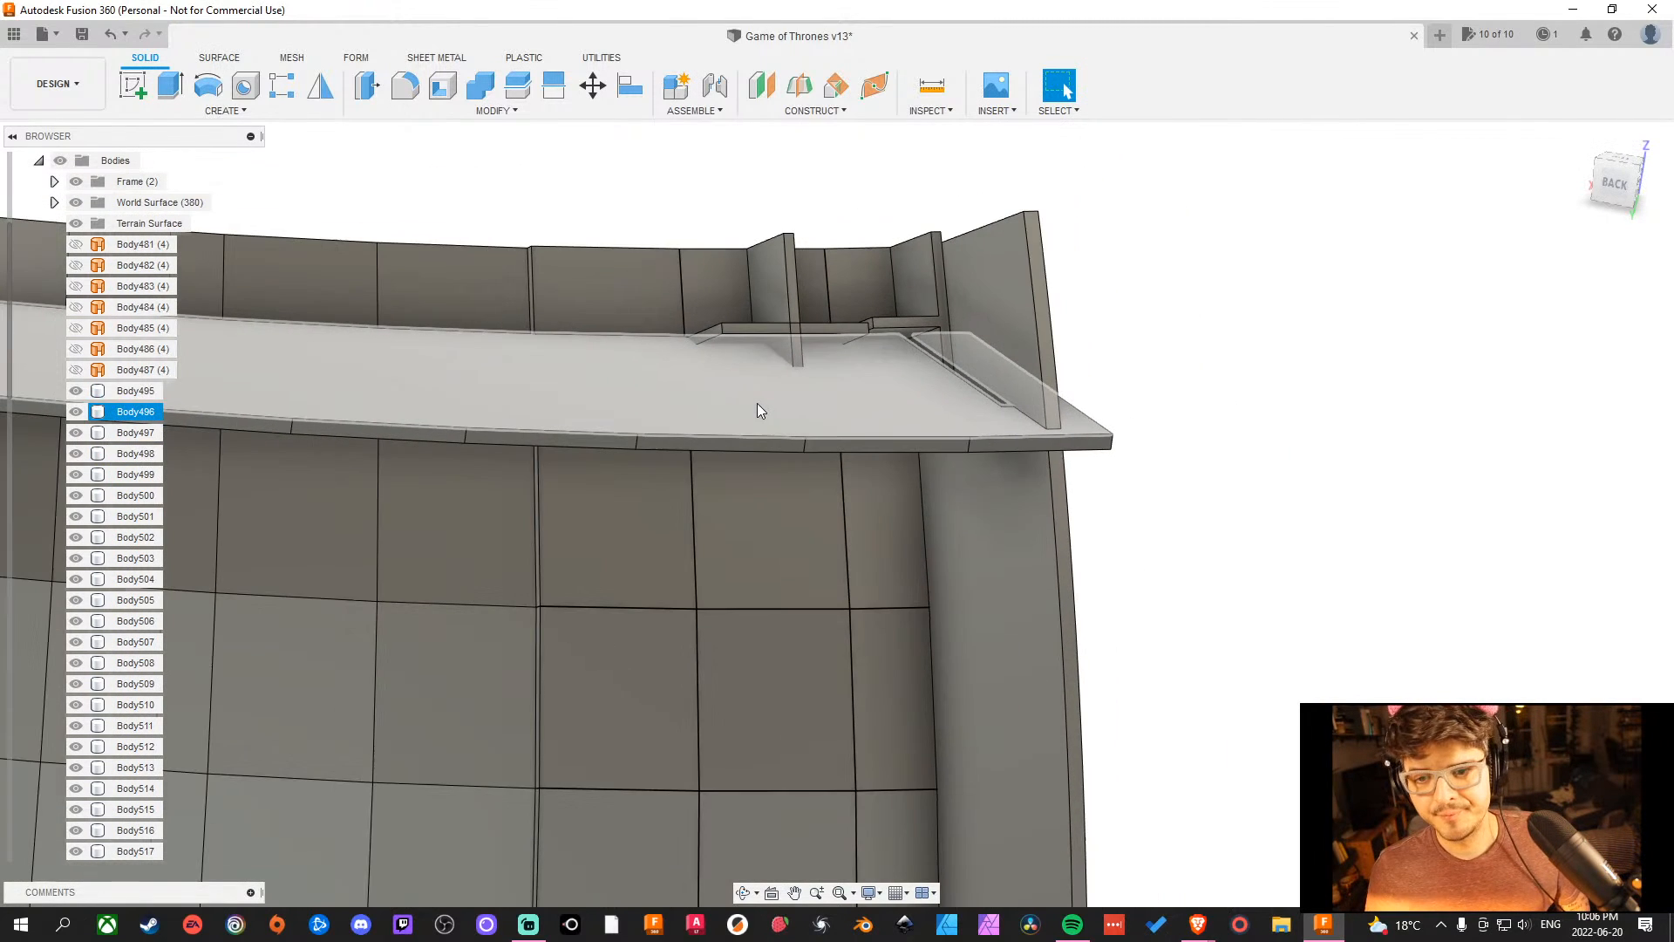
scroll(768, 411, up, 5)
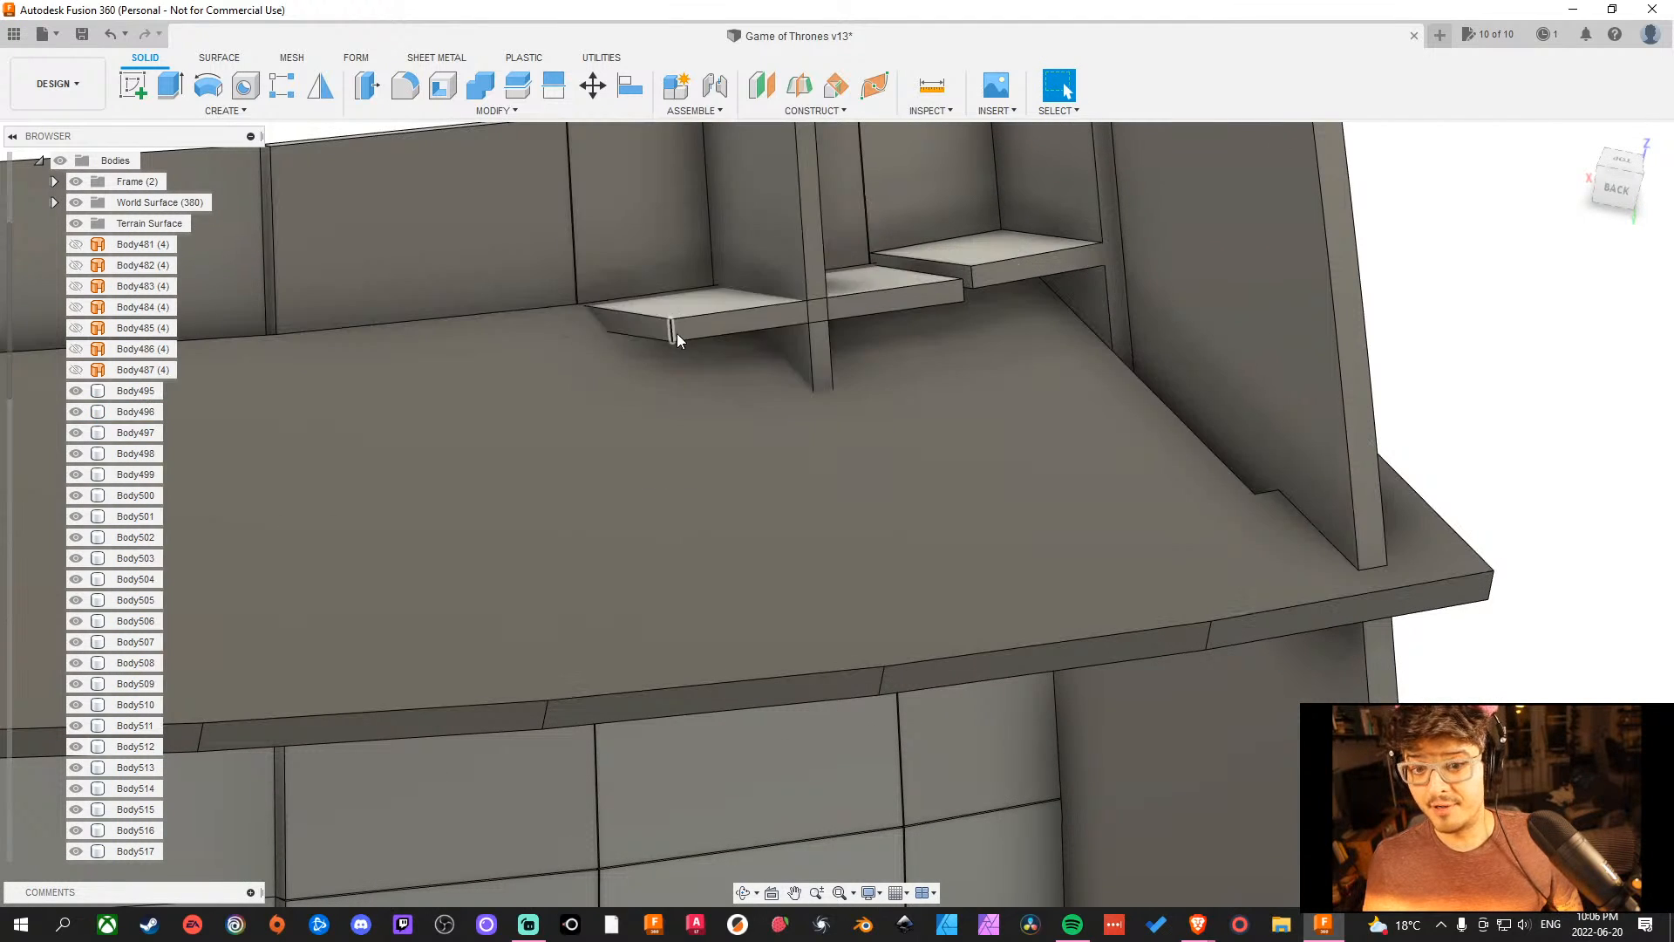
scroll(769, 288, down, 3)
middle_drag(1597, 410, 1511, 460)
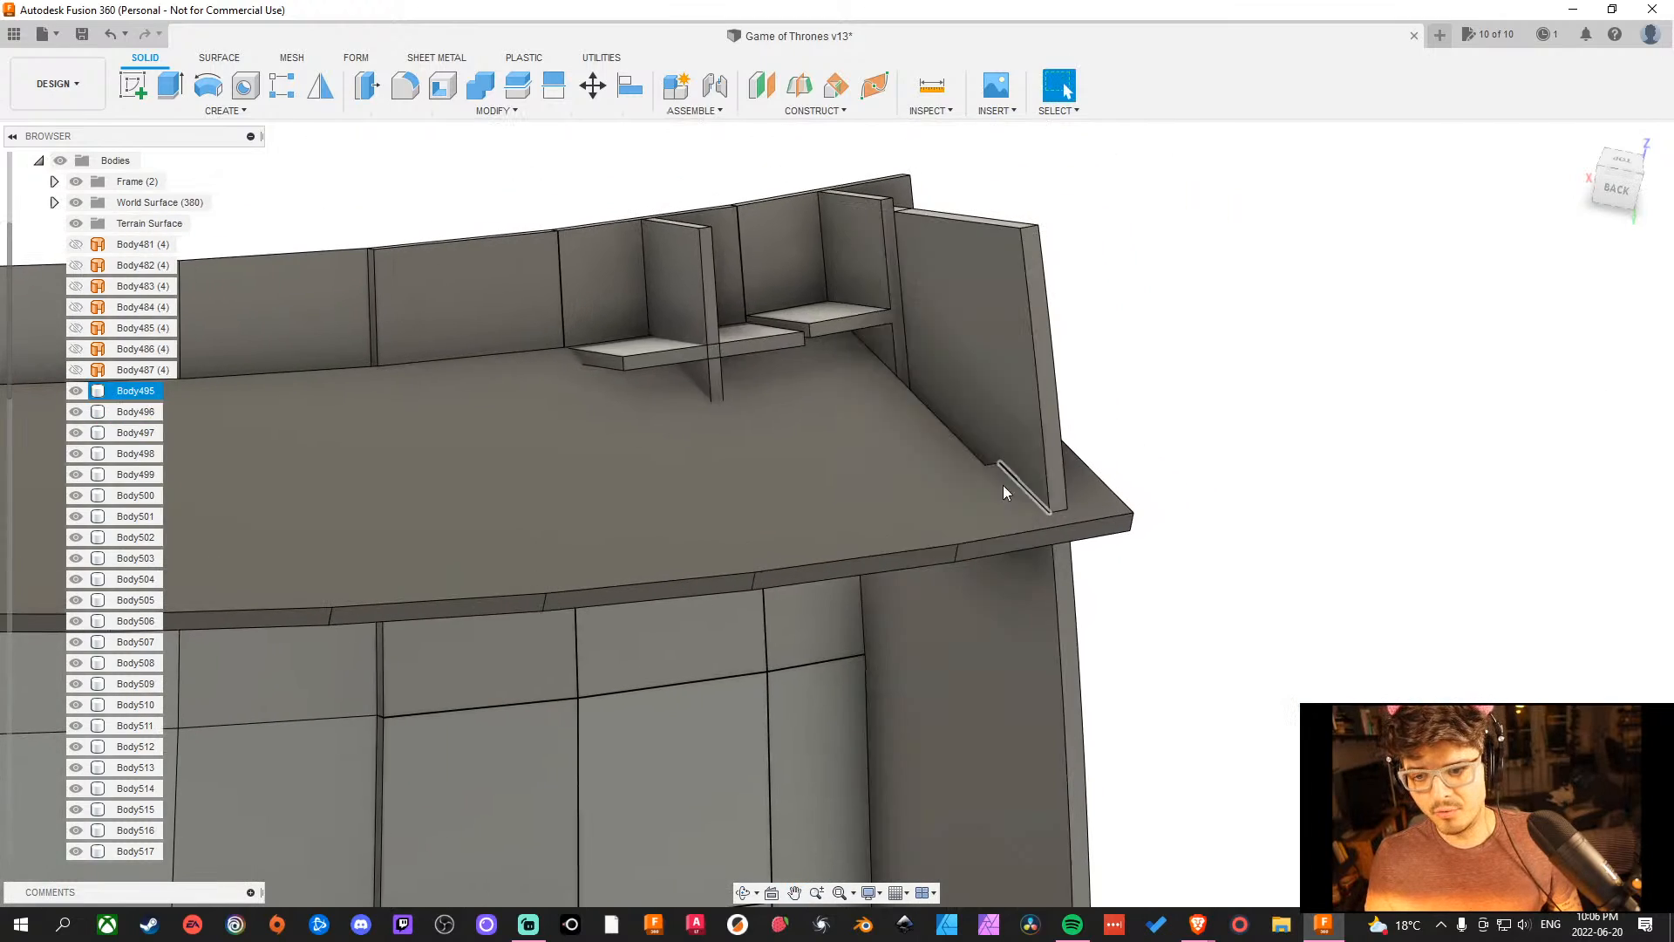
scroll(1038, 358, down, 3)
shift+middle_drag(1050, 384, 1395, 366)
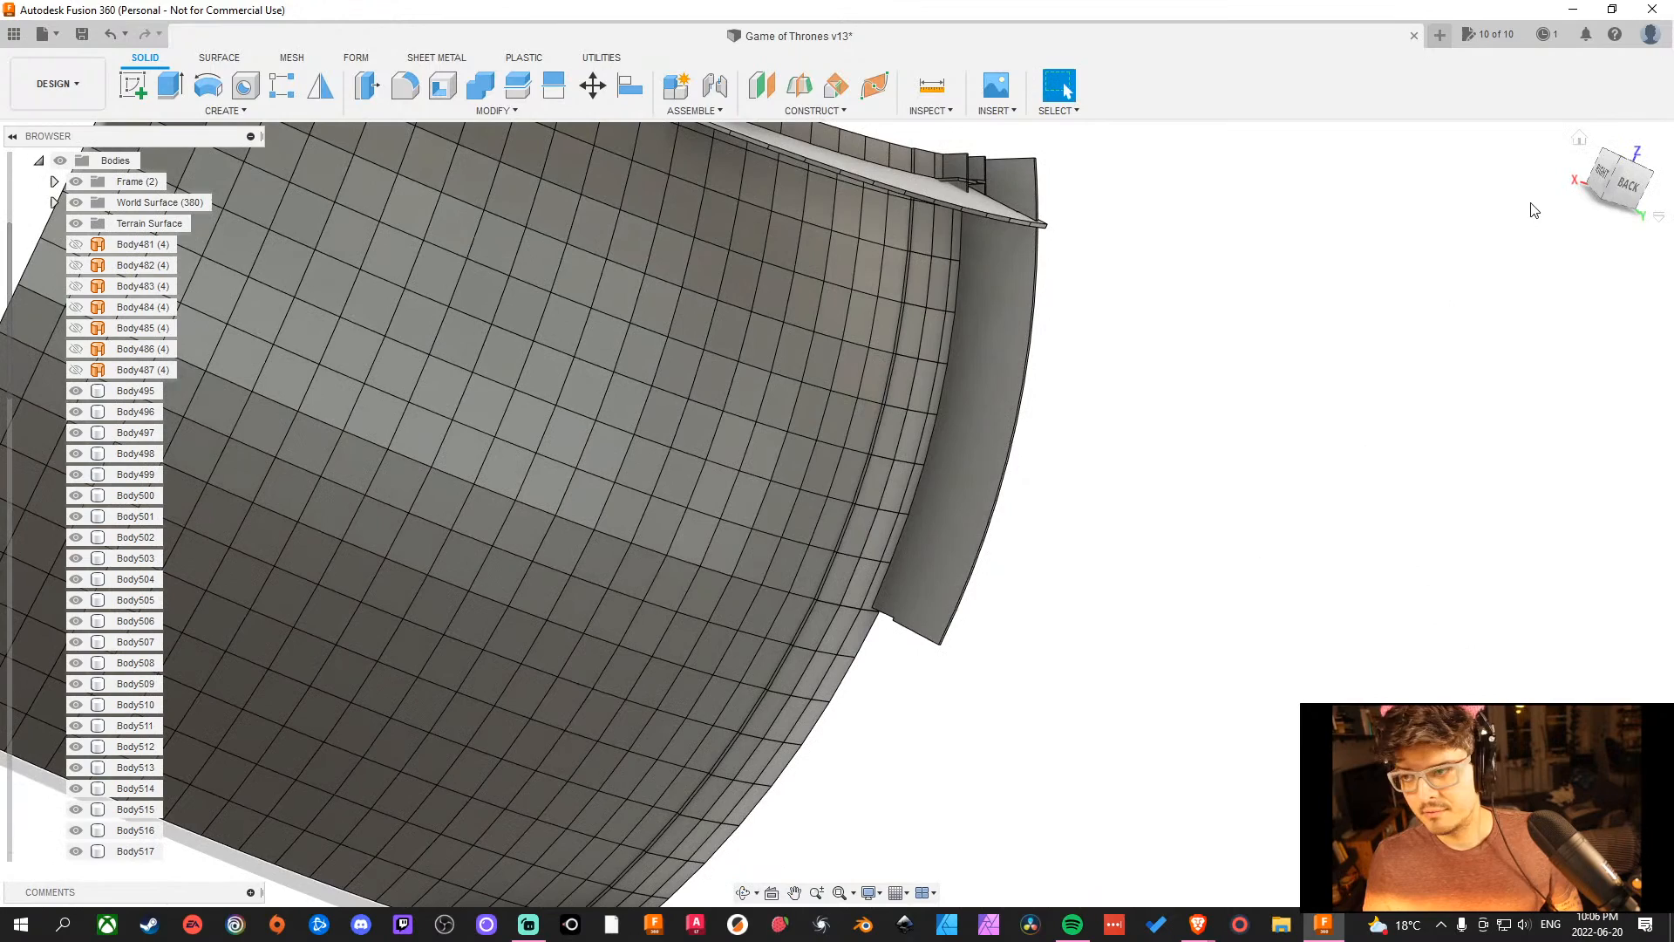
Inspect the ring panel's junction with the vertical panel and the corner shelves from the right side and the rear.
click(1601, 183)
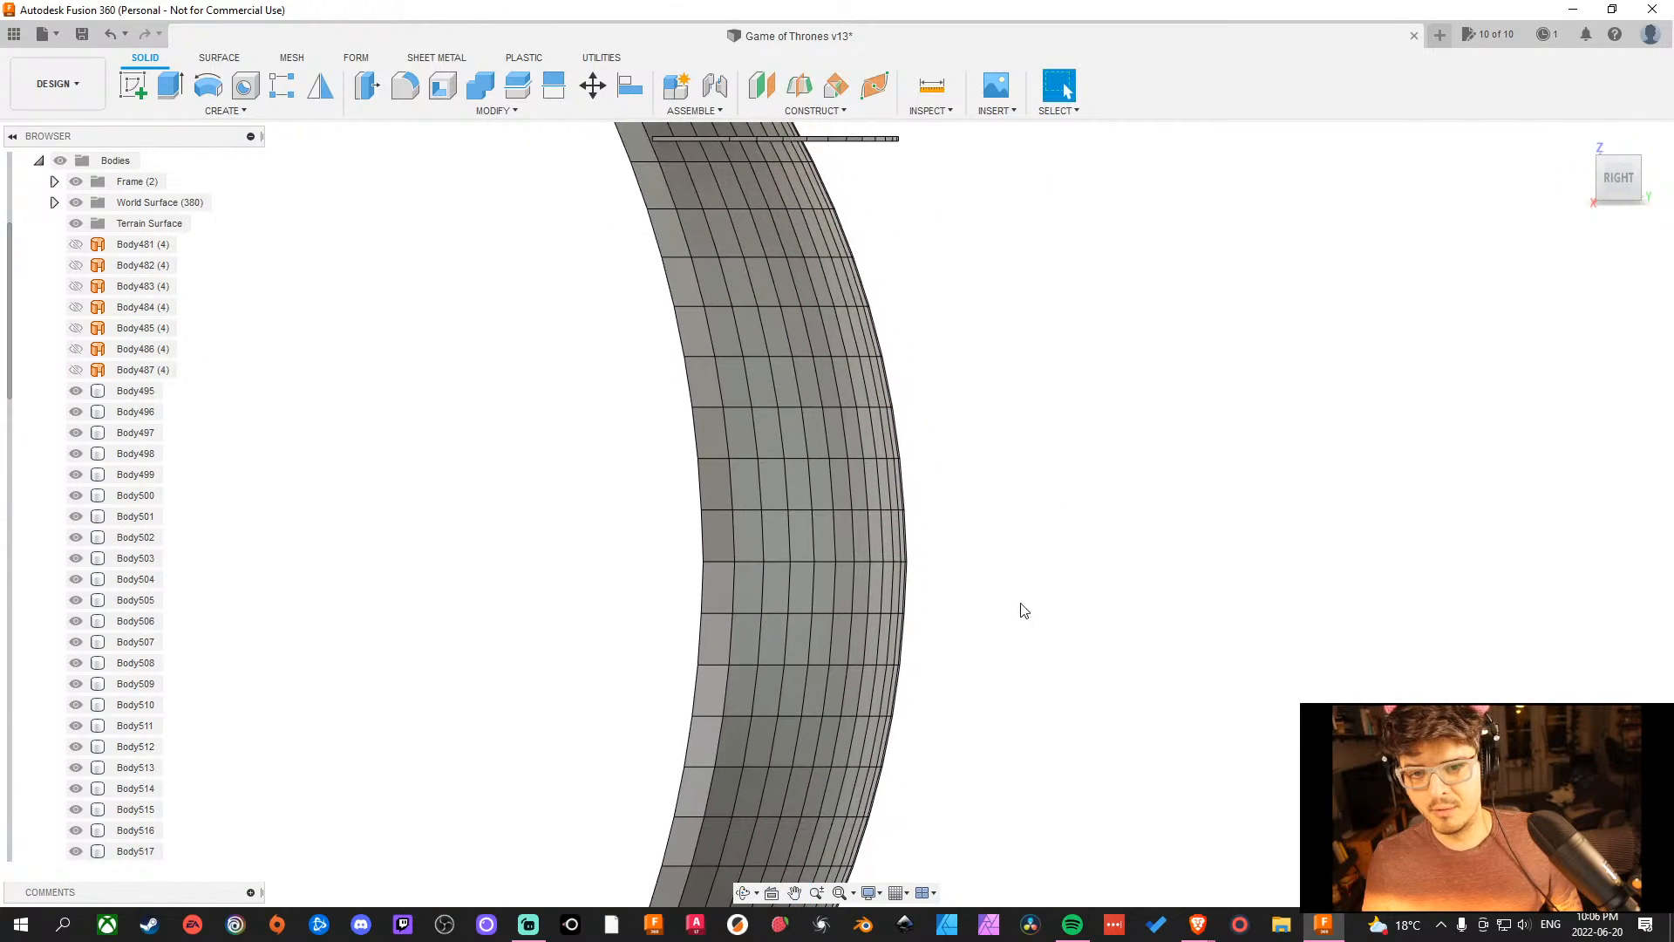
middle_drag(1116, 509, 1098, 581)
shift+middle_drag(1199, 626, 1164, 625)
shift+middle_drag(1144, 625, 1136, 642)
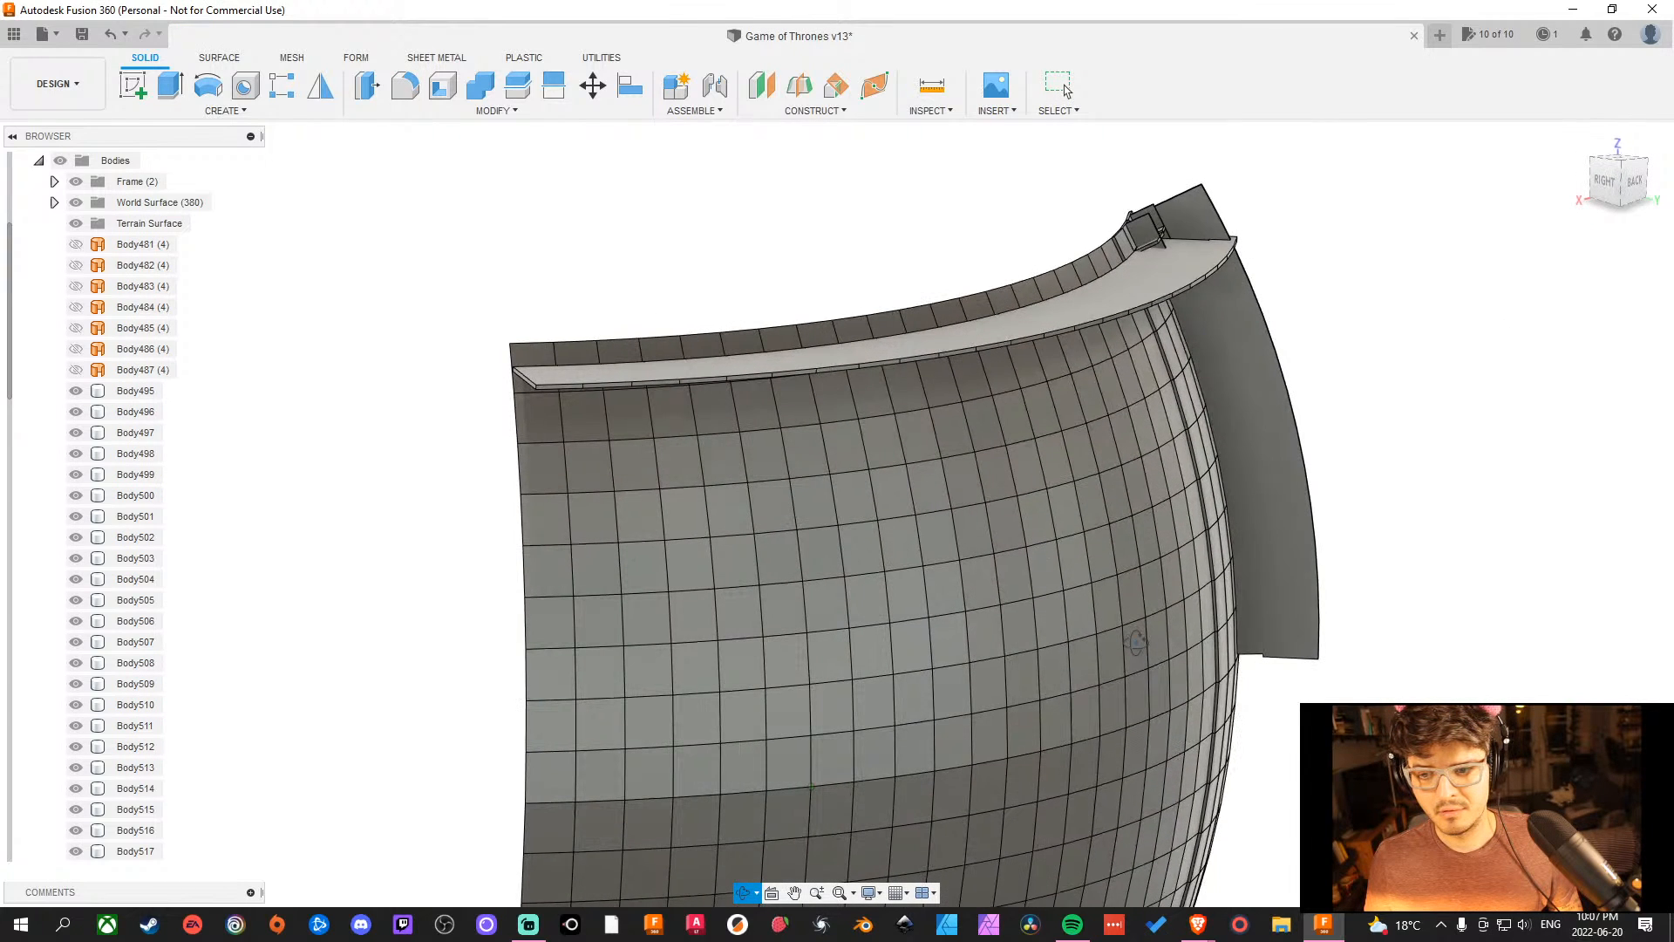
scroll(1028, 332, up, 10)
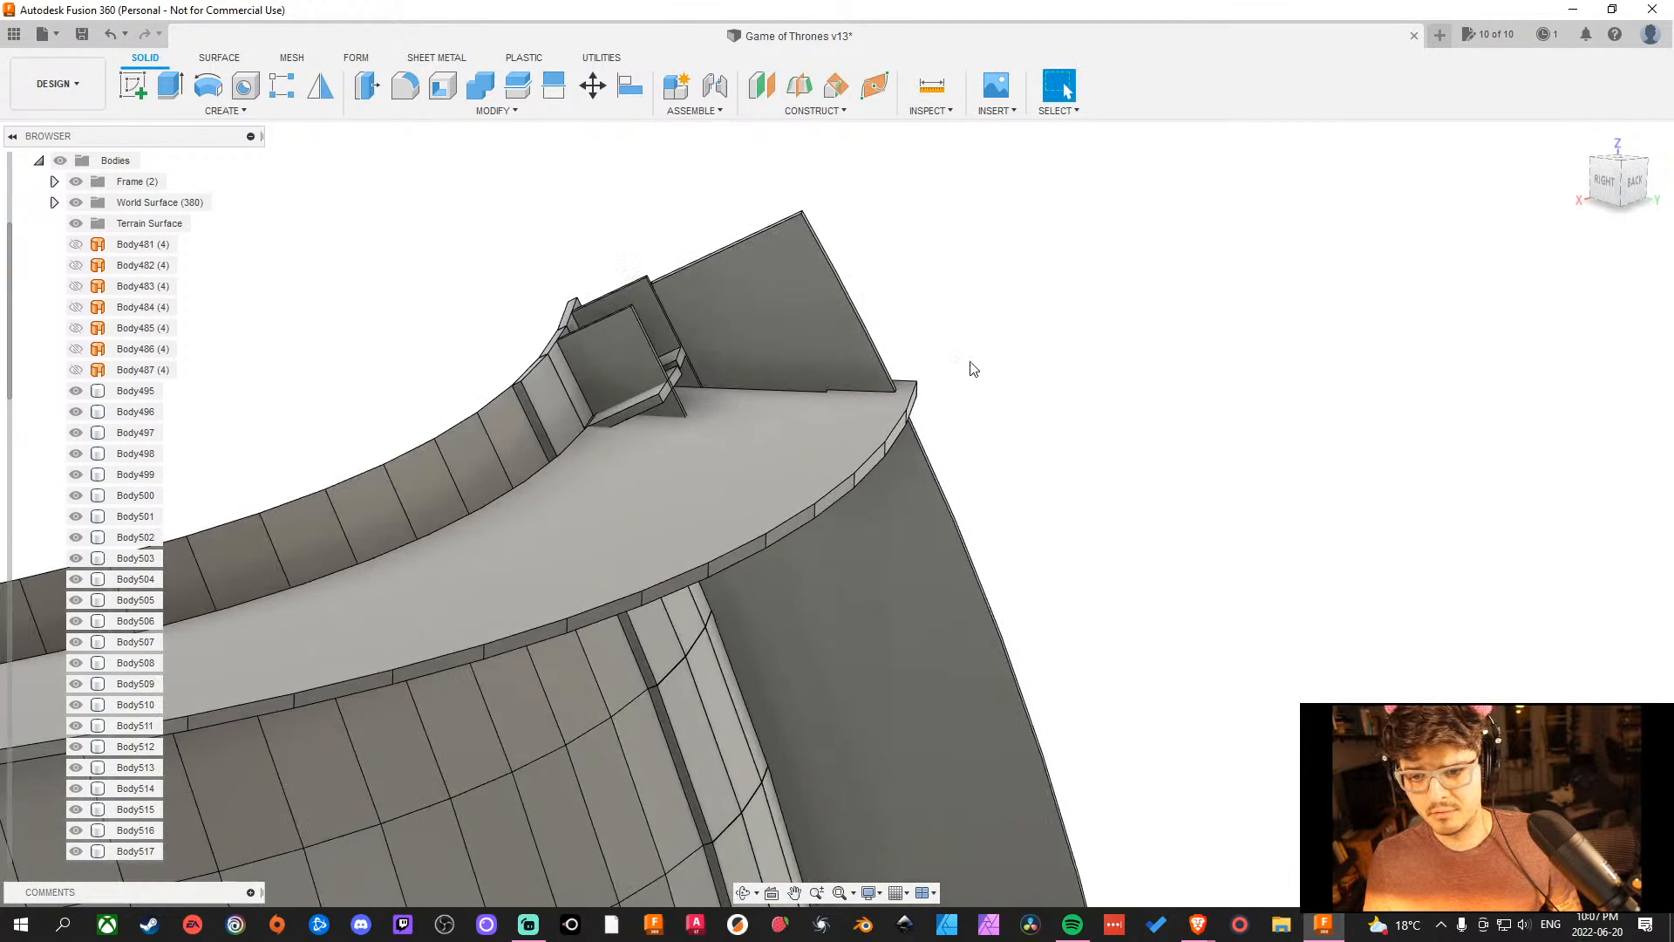
shift+middle_drag(1010, 437, 1203, 418)
Save the design as a new version with the description "User Saved".
click(92, 40)
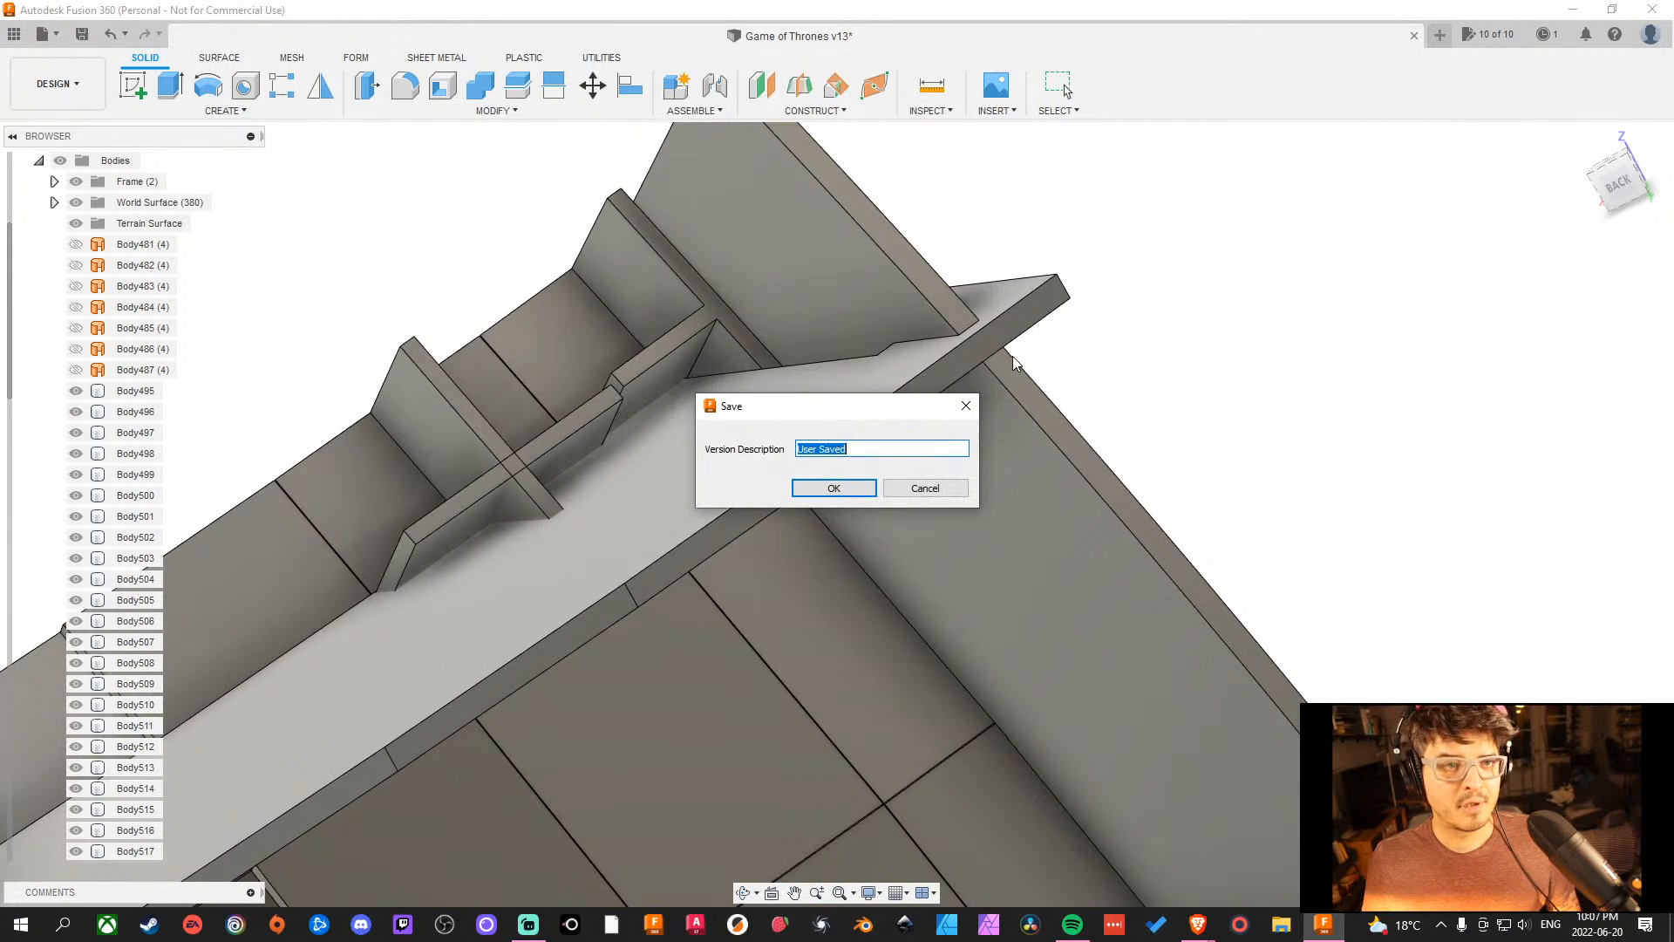
click(833, 488)
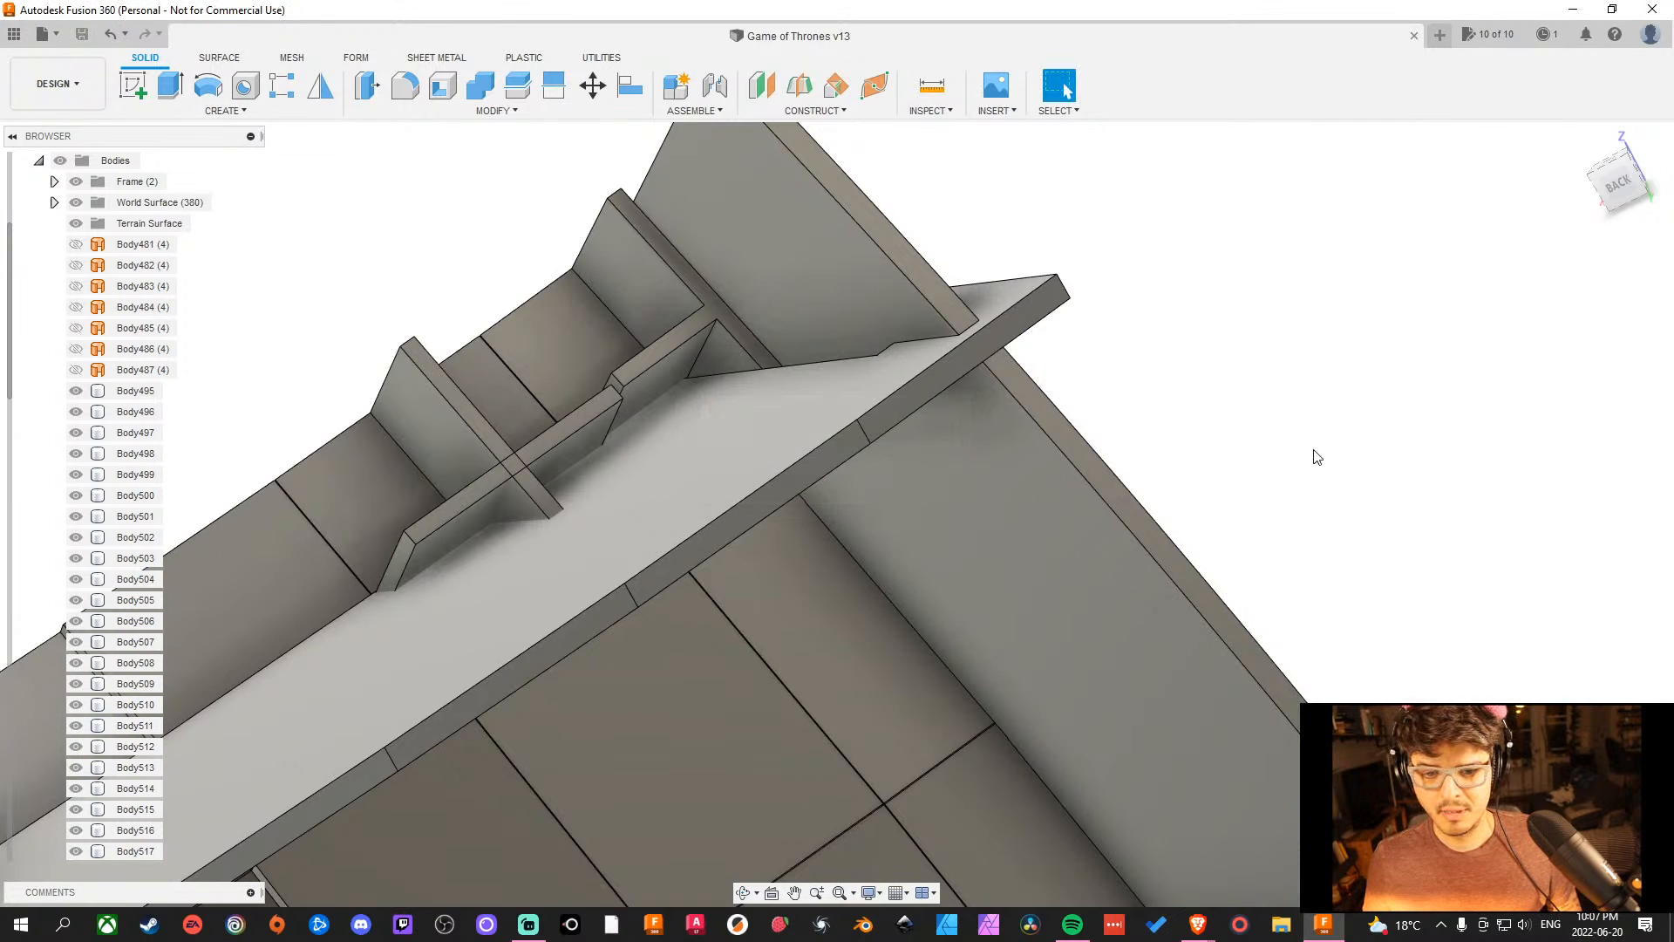
middle_drag(1373, 436, 1413, 456)
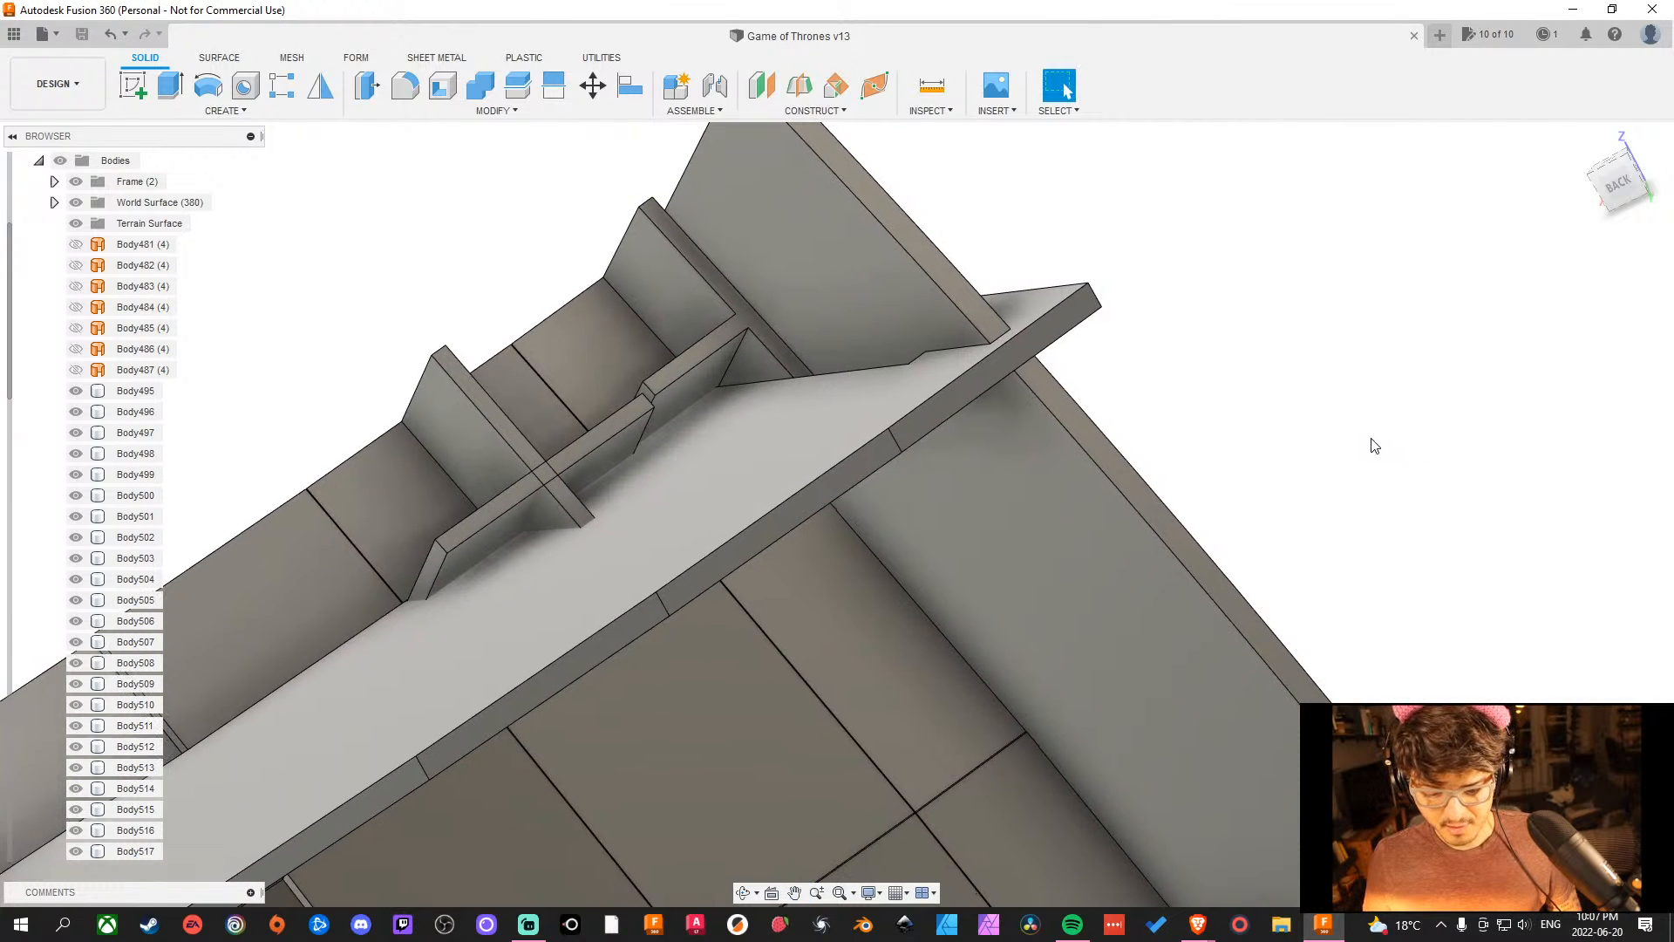
Check the to-do lists in the planning spreadsheet, then return to the Fusion 360 model.
click(1320, 931)
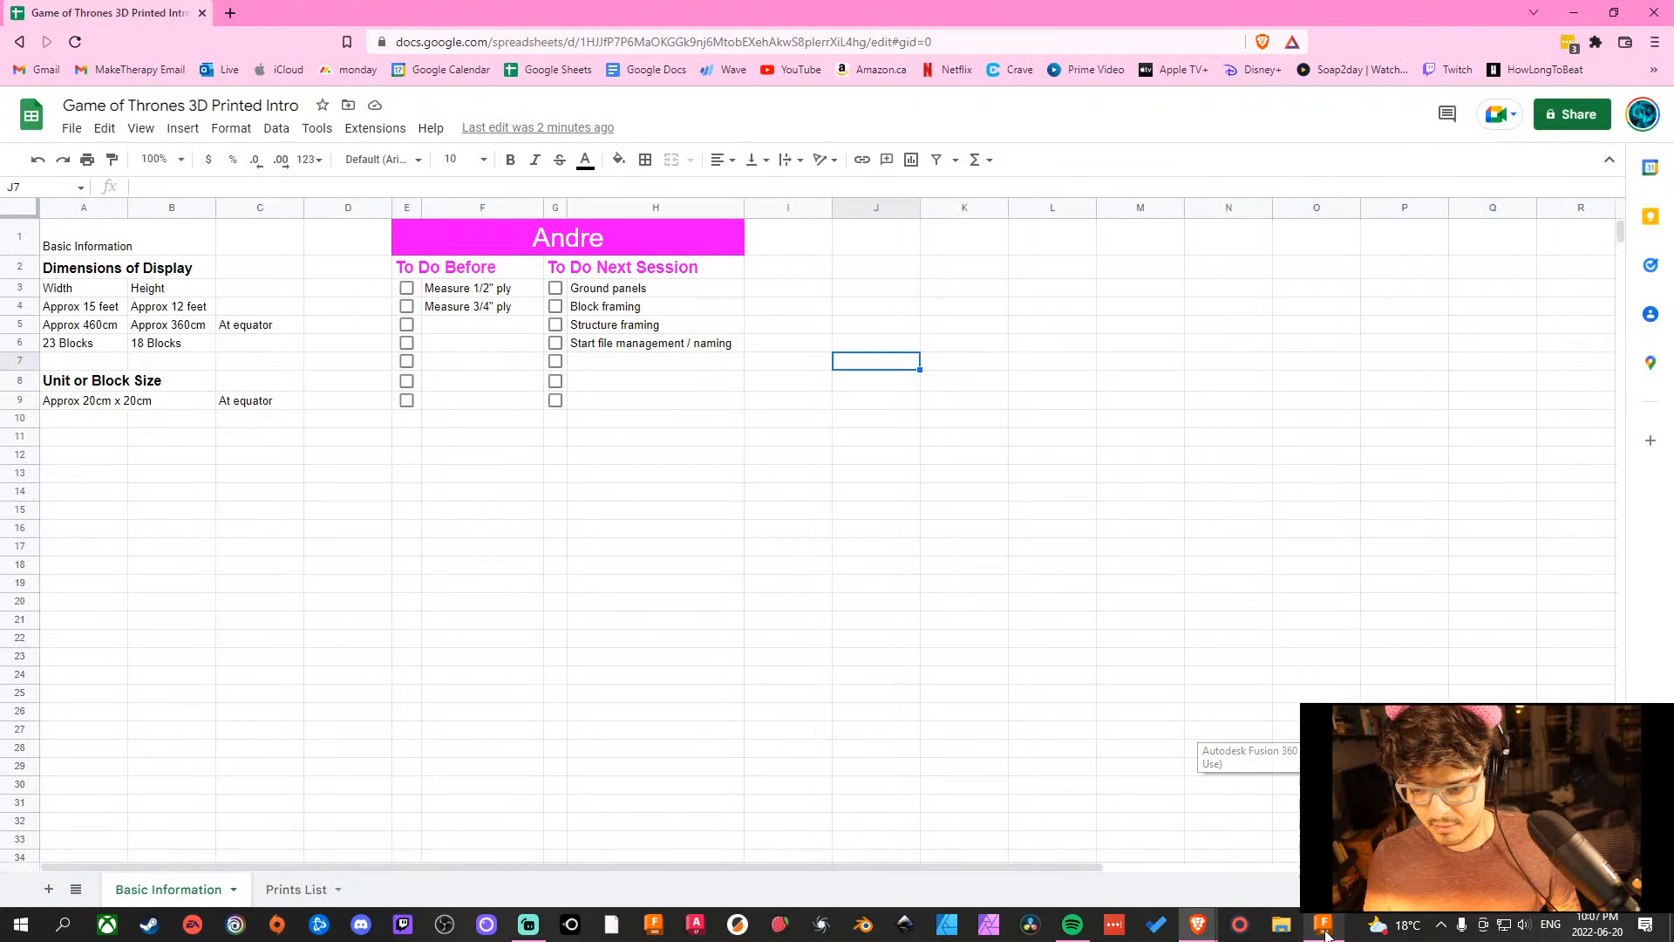
click(1323, 930)
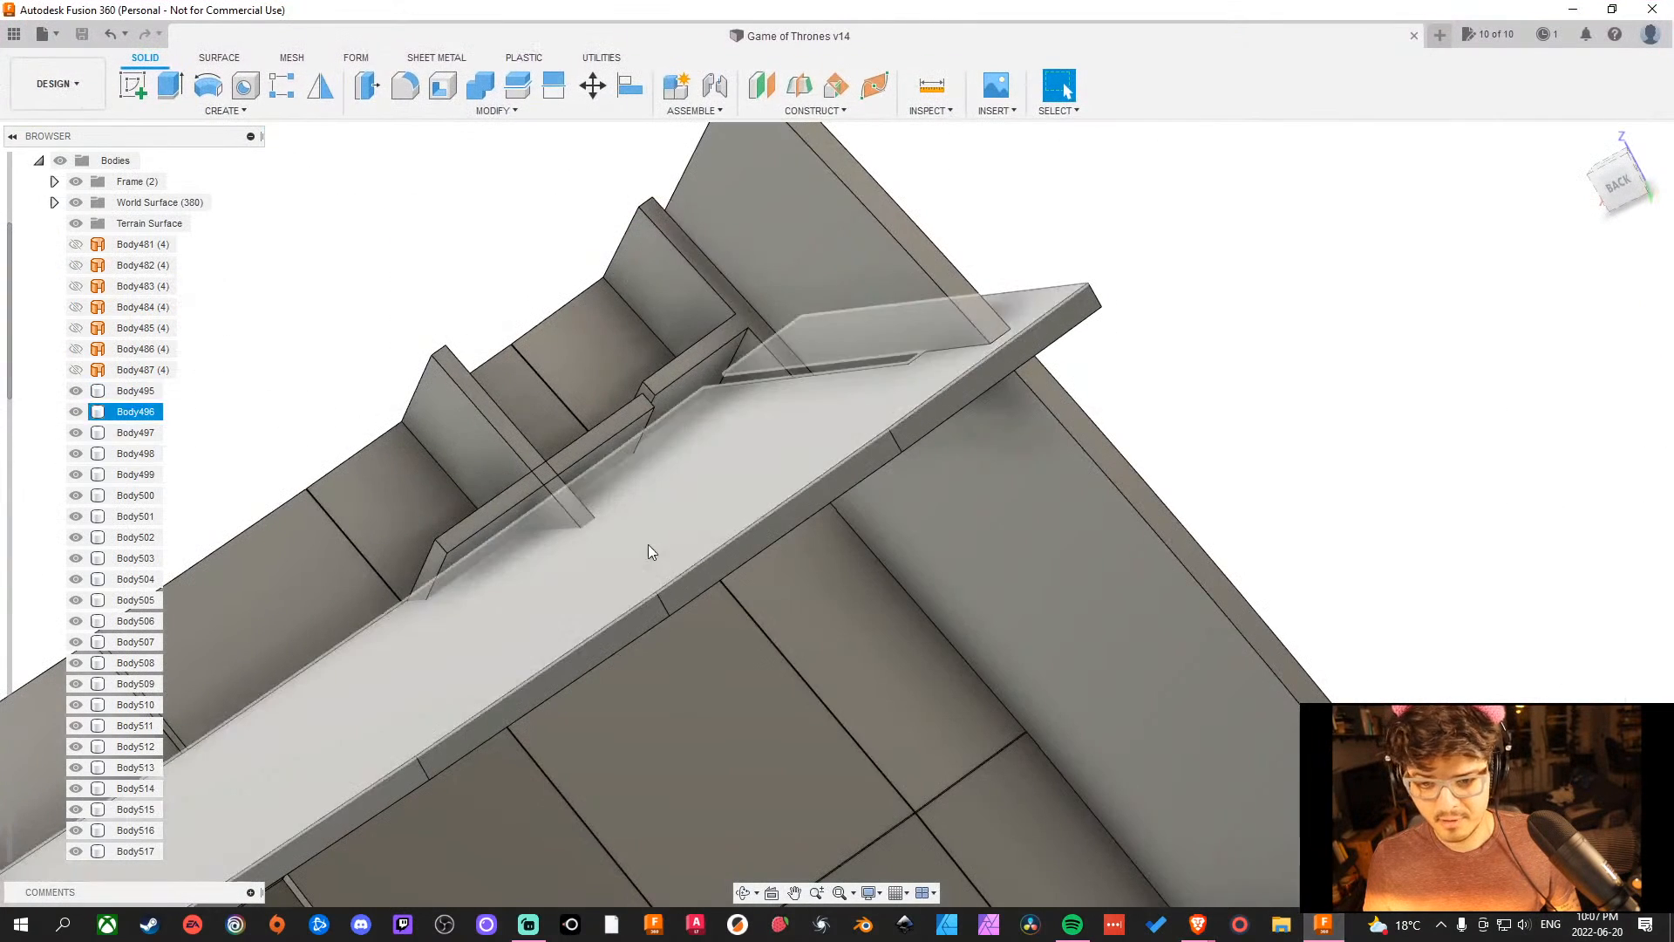